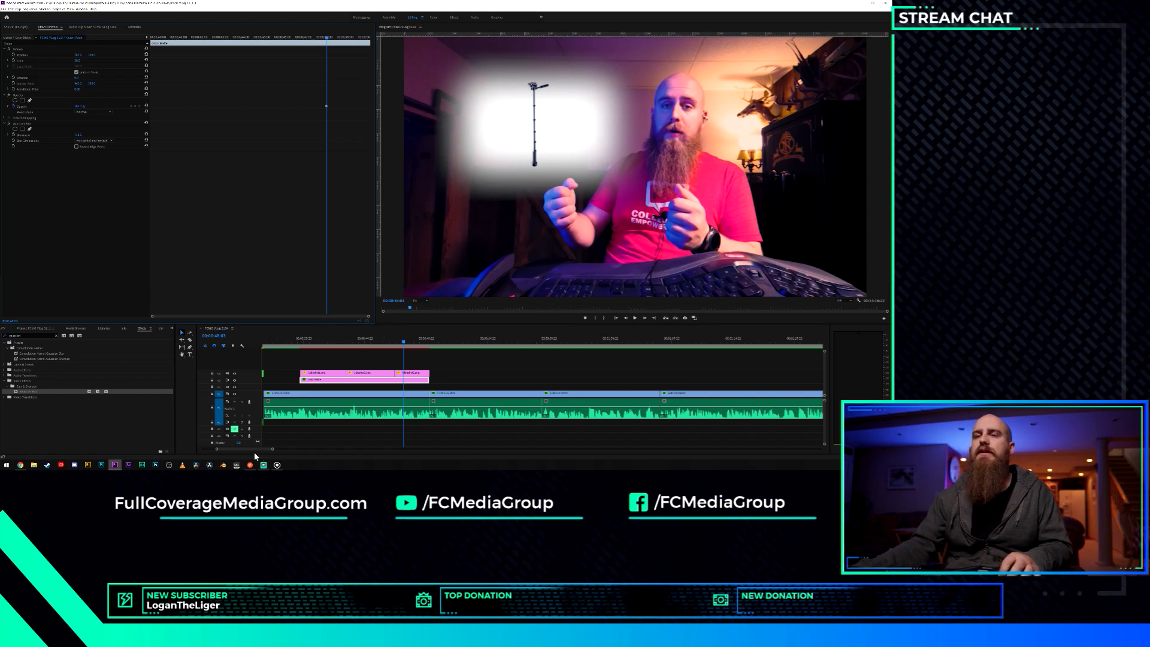
Scrub the timeline from the end of the graphic clips into the following talking-head clip to review the footage.
left_click_drag(252, 449, 248, 449)
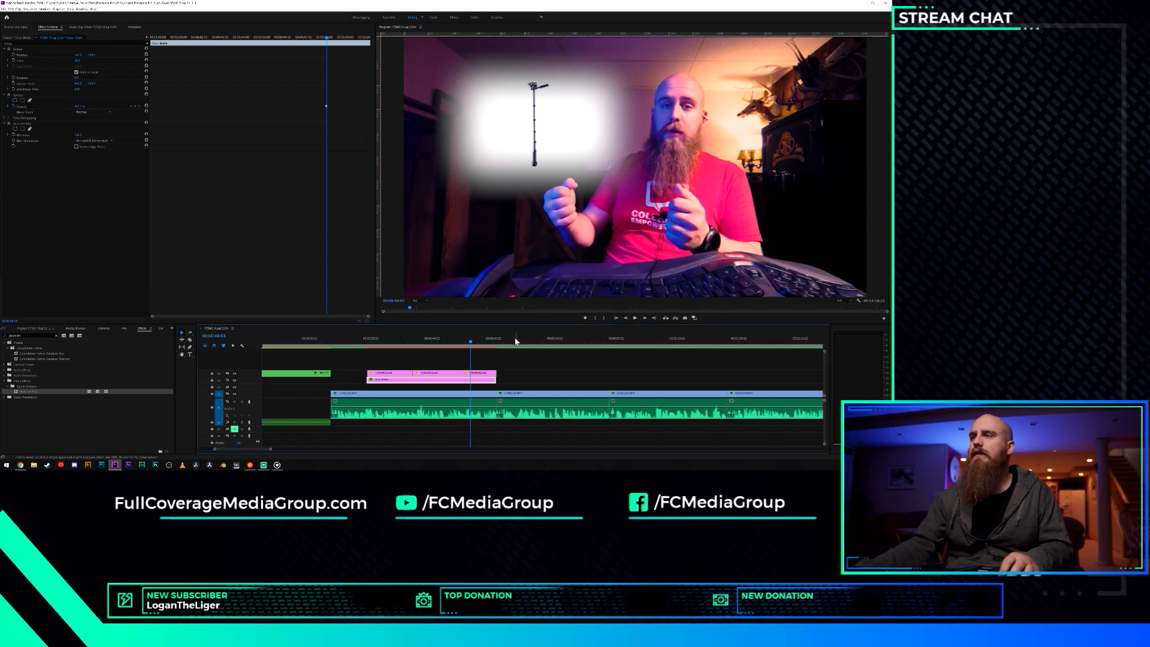
left_click(463, 343)
mouse_move(463, 346)
left_mouse_down()
mouse_move(386, 353)
mouse_move(450, 350)
left_mouse_up()
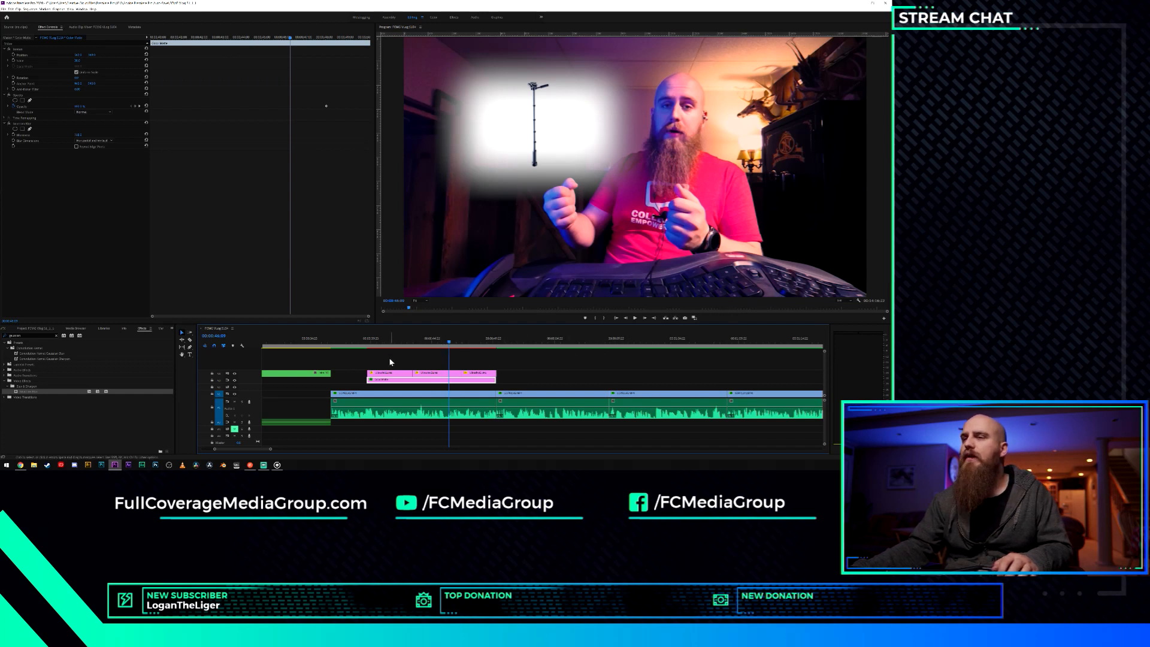
left_click_drag(390, 346, 529, 350)
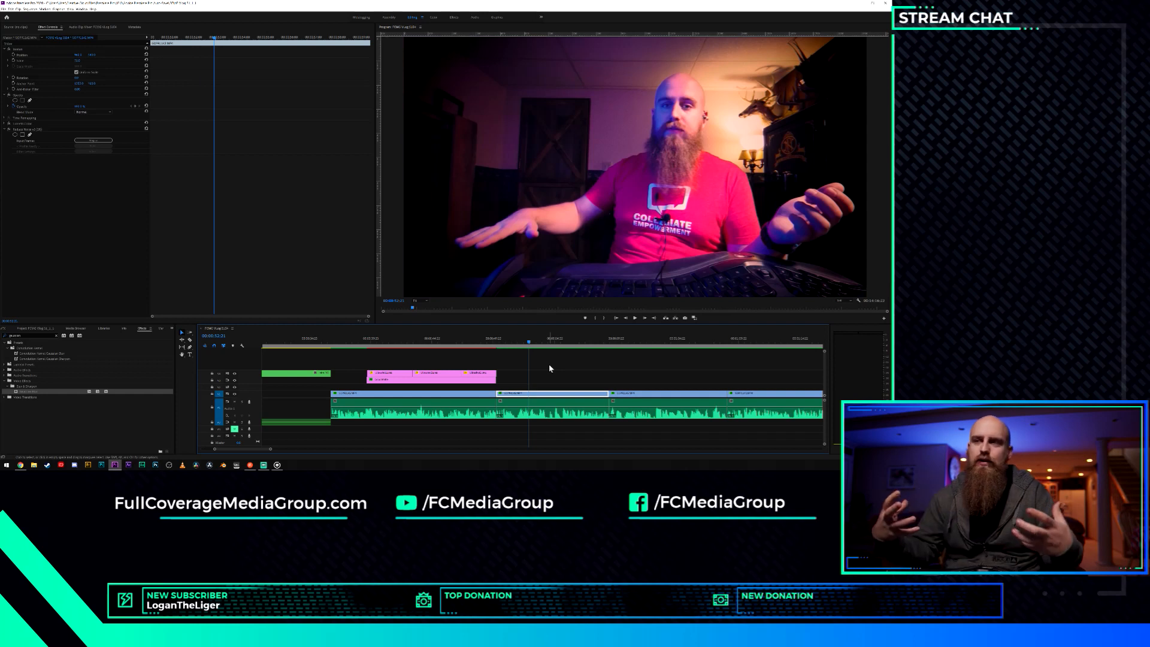
left_click(37, 130)
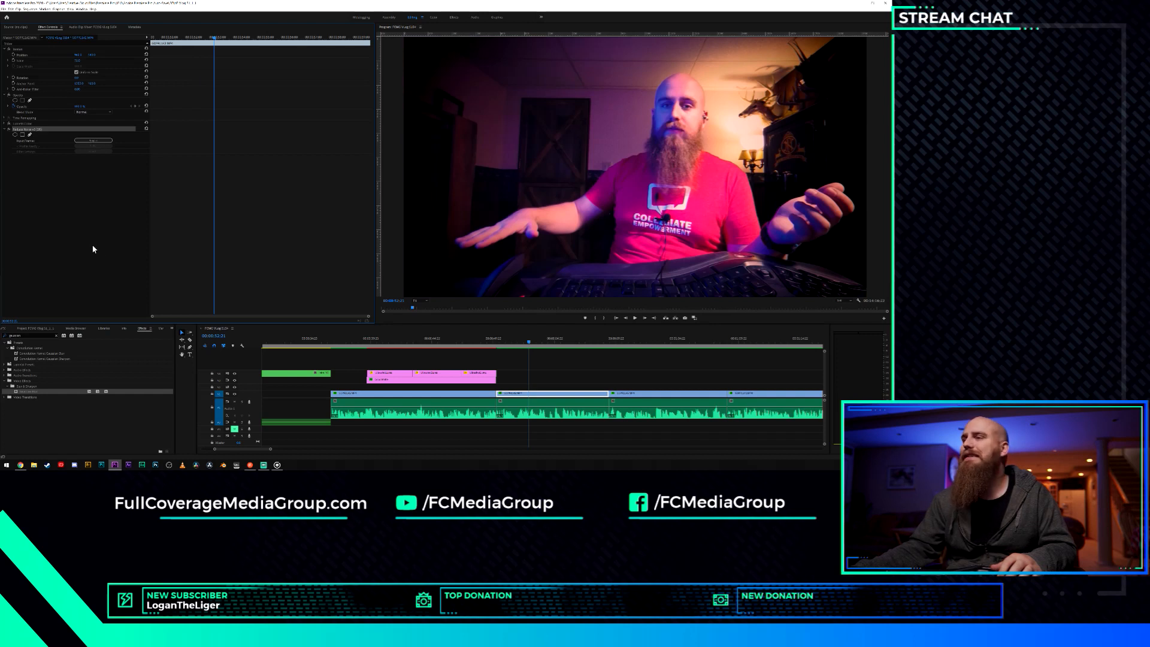
scroll(549, 399, "up", 2)
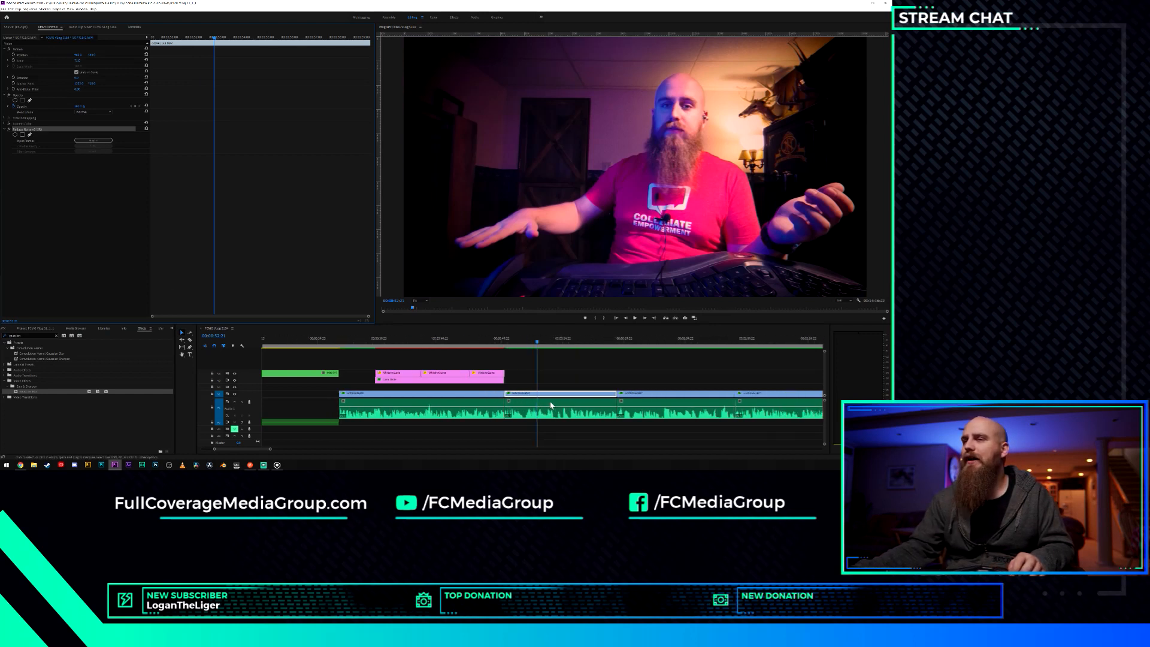
scroll(550, 405, "down", 3)
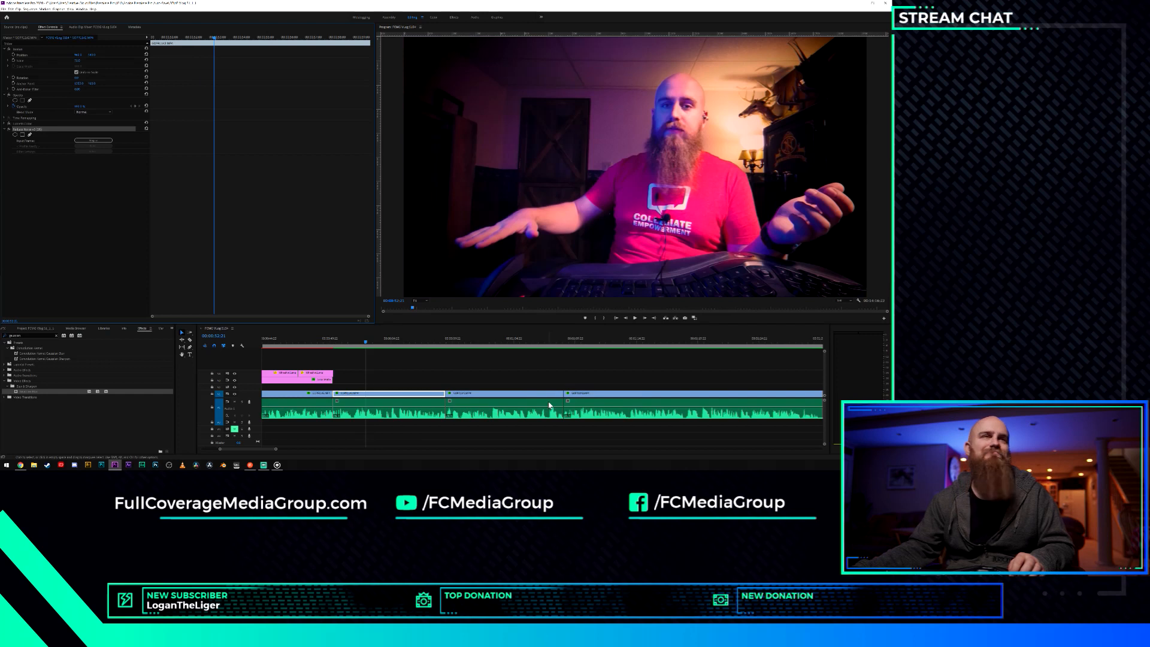
scroll(525, 399, "down", 4)
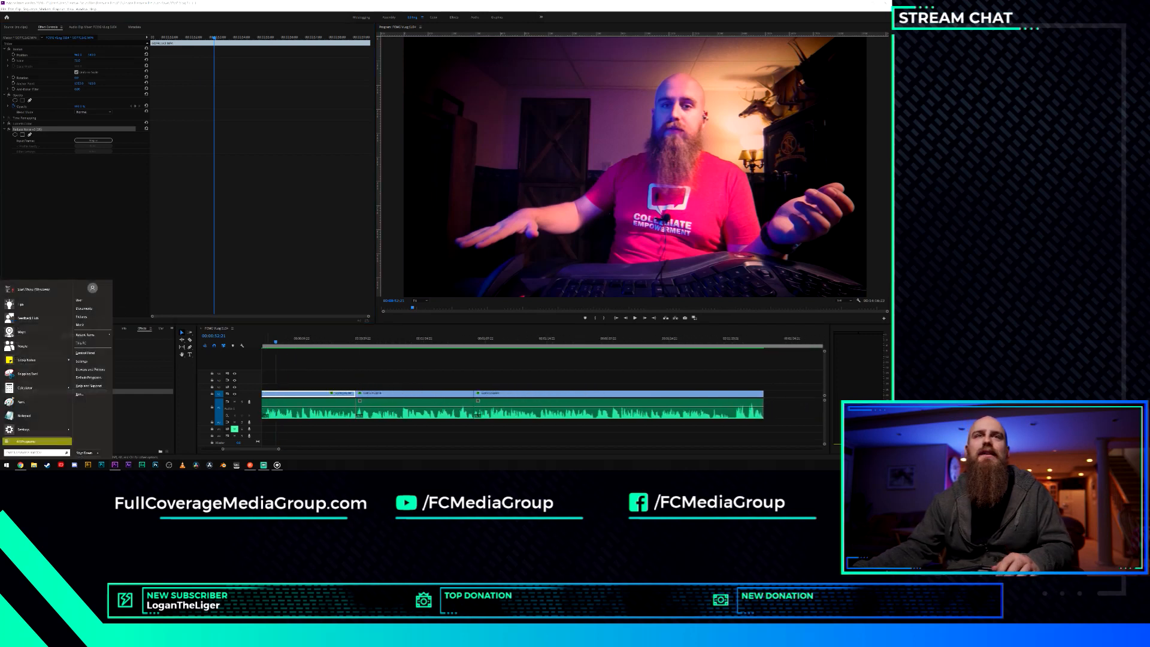
key("super")
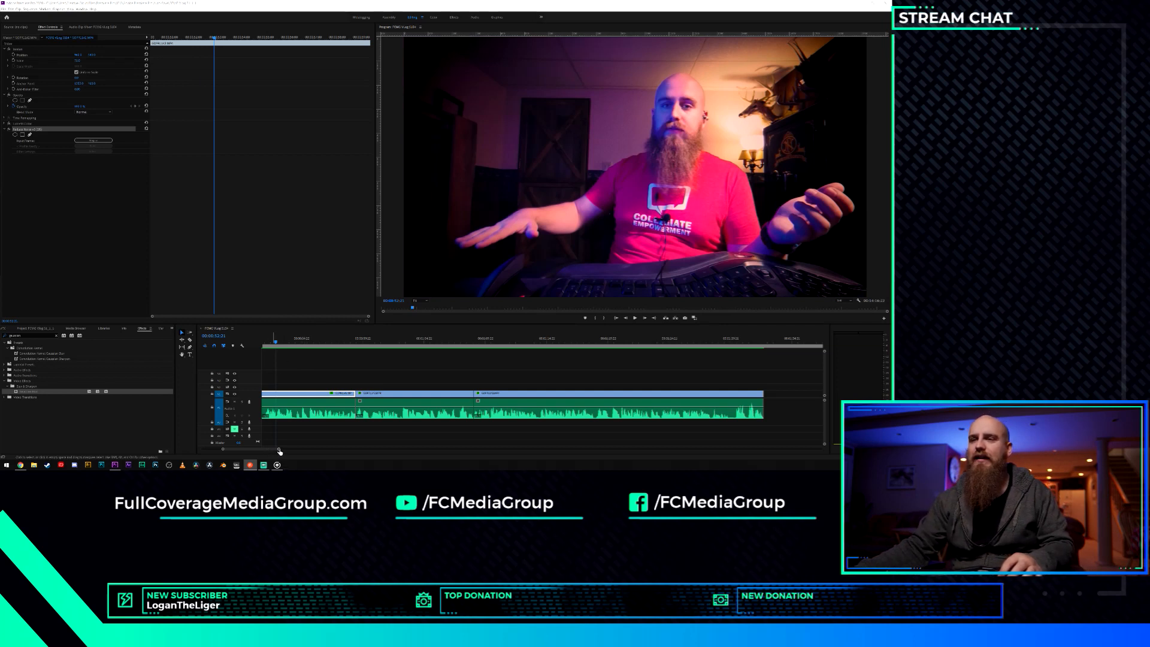
Play back the talking-head footage around the cut after the graphics section, replaying the start of the following clip.
left_click_drag(278, 449, 302, 449)
mouse_move(318, 338)
left_mouse_down()
mouse_move(333, 342)
mouse_move(304, 342)
left_mouse_up()
key("space")
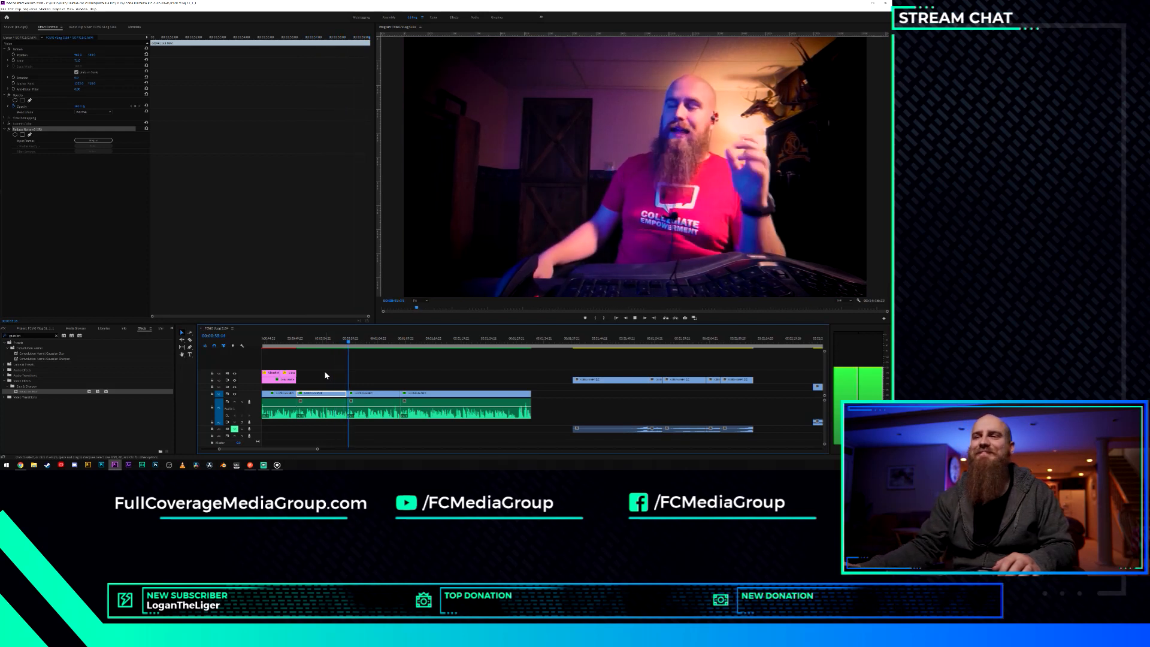
key("space")
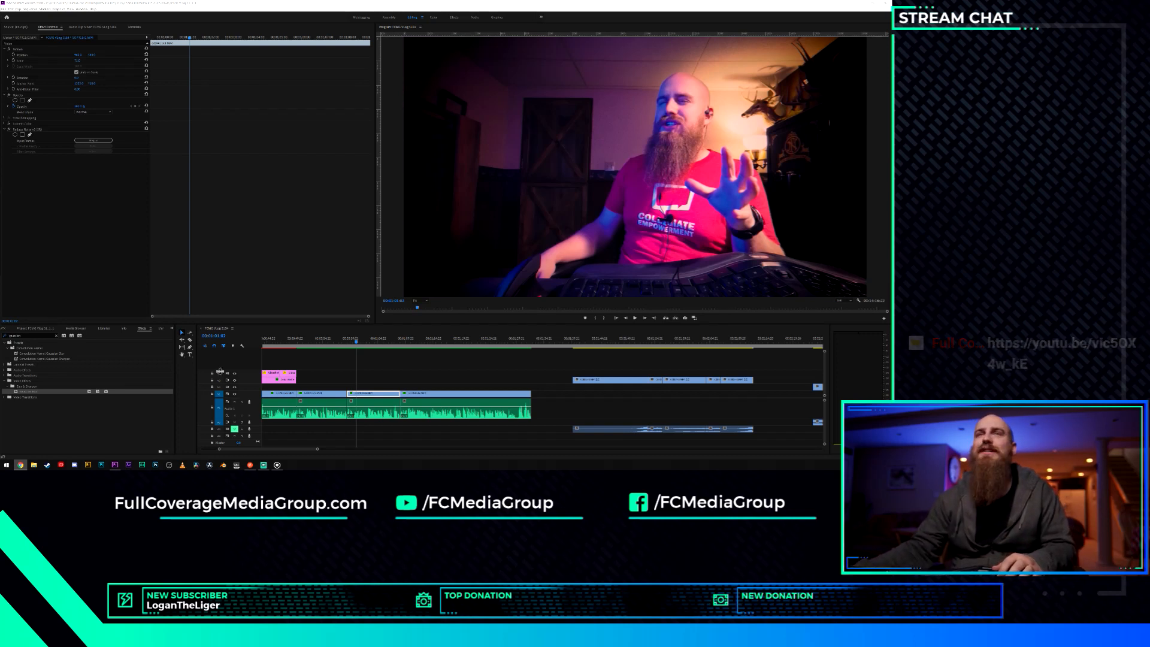
left_click(358, 342)
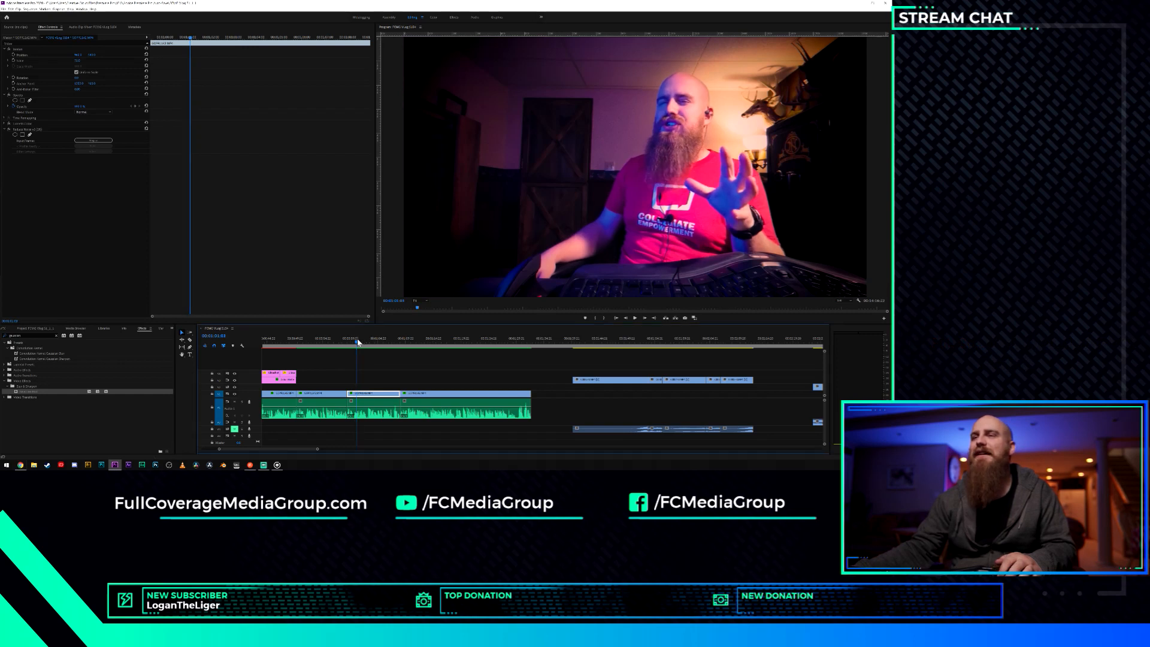
key("space")
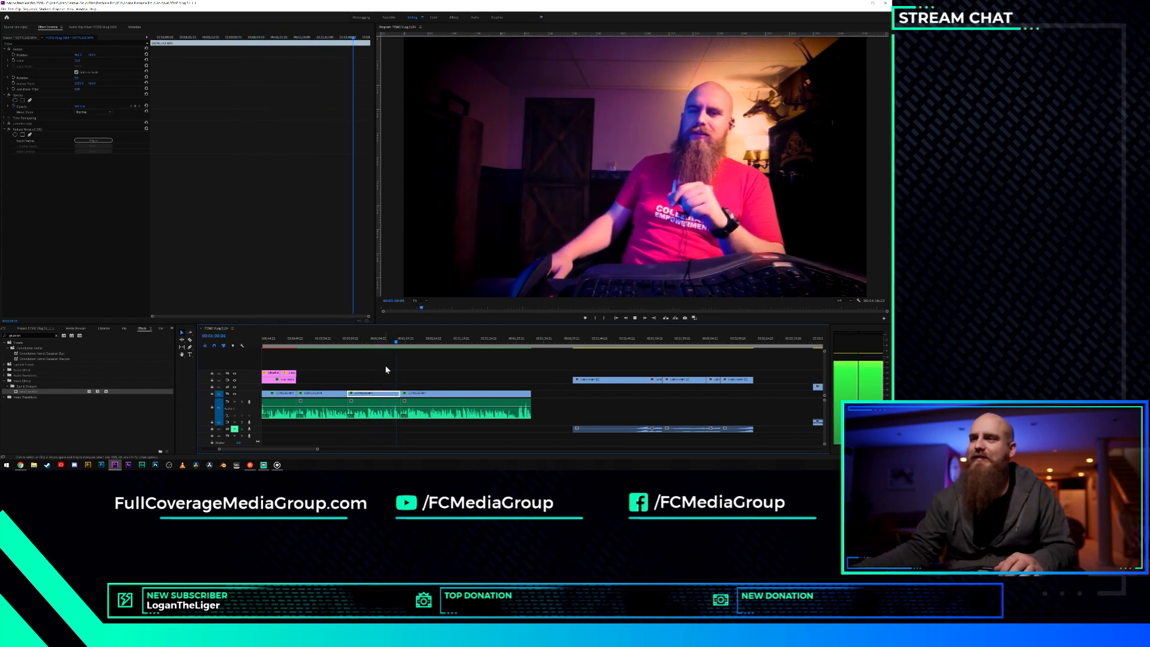
left_click(341, 343)
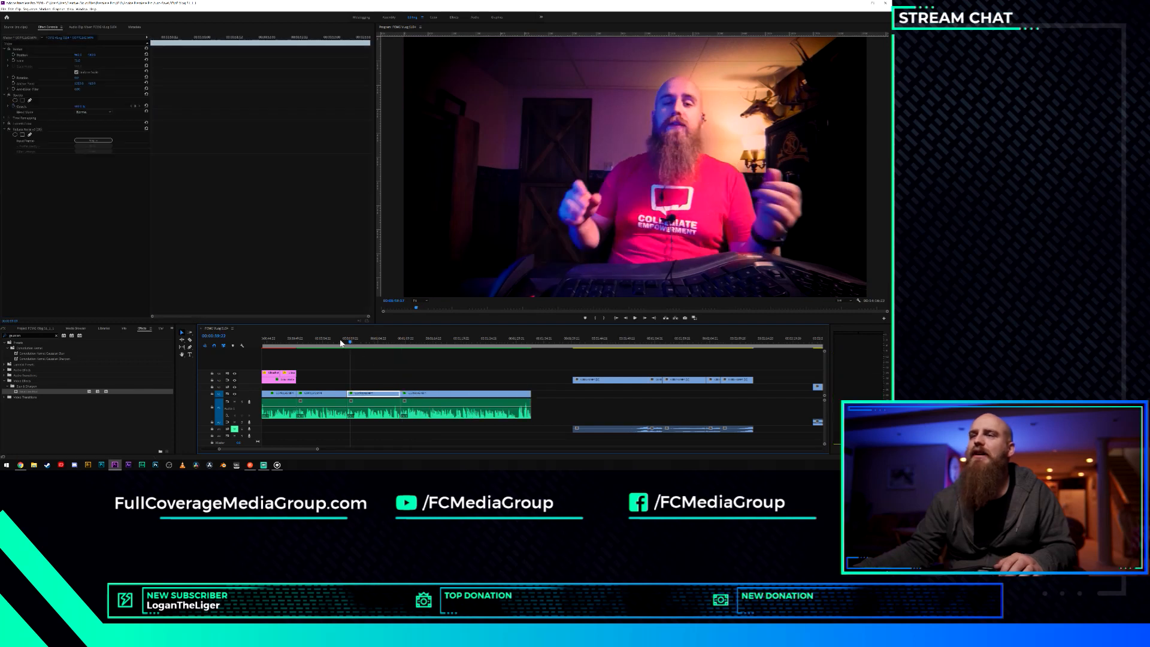
key("space")
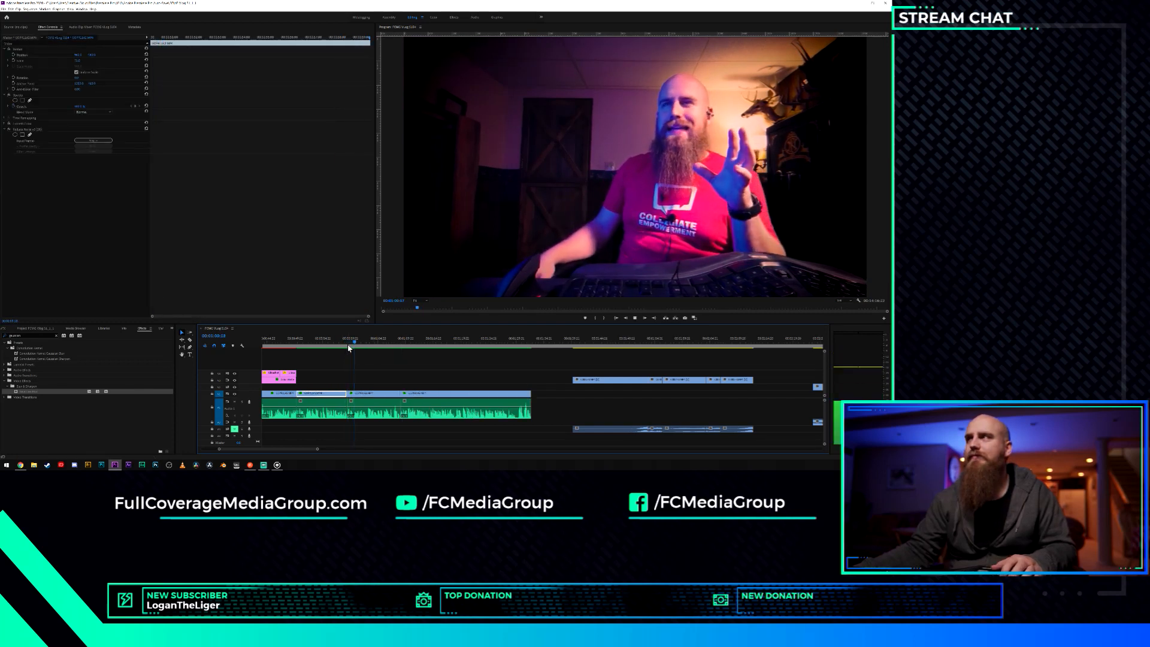
key("space")
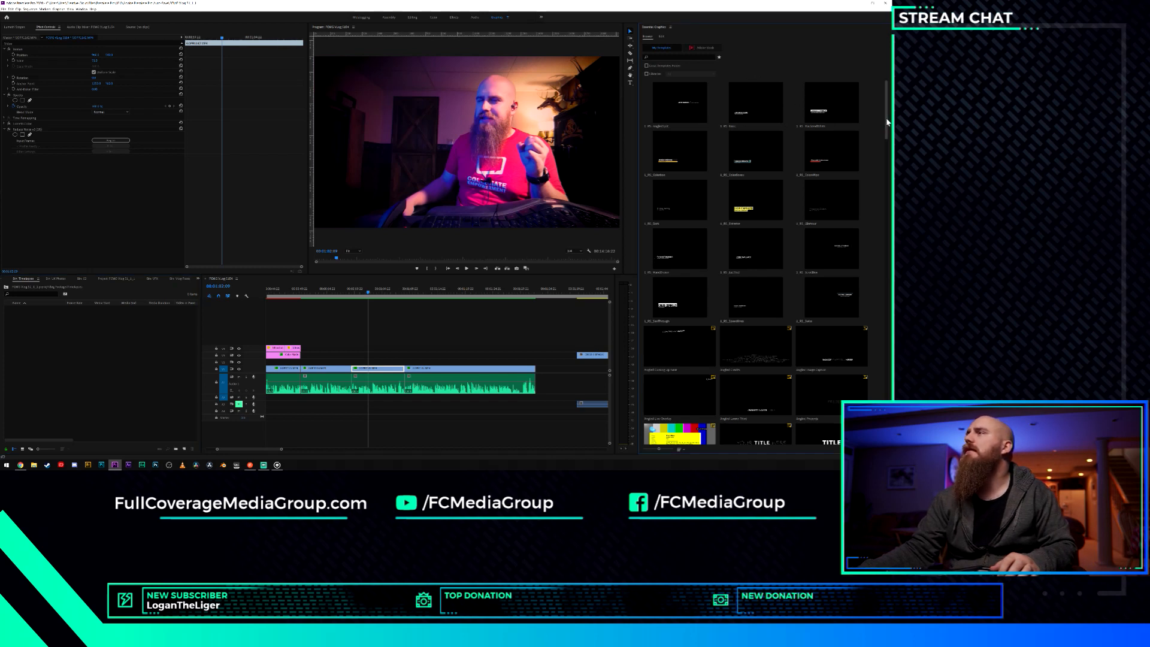
Browse the motion graphics template library for callout designs.
left_click_drag(887, 135, 883, 90)
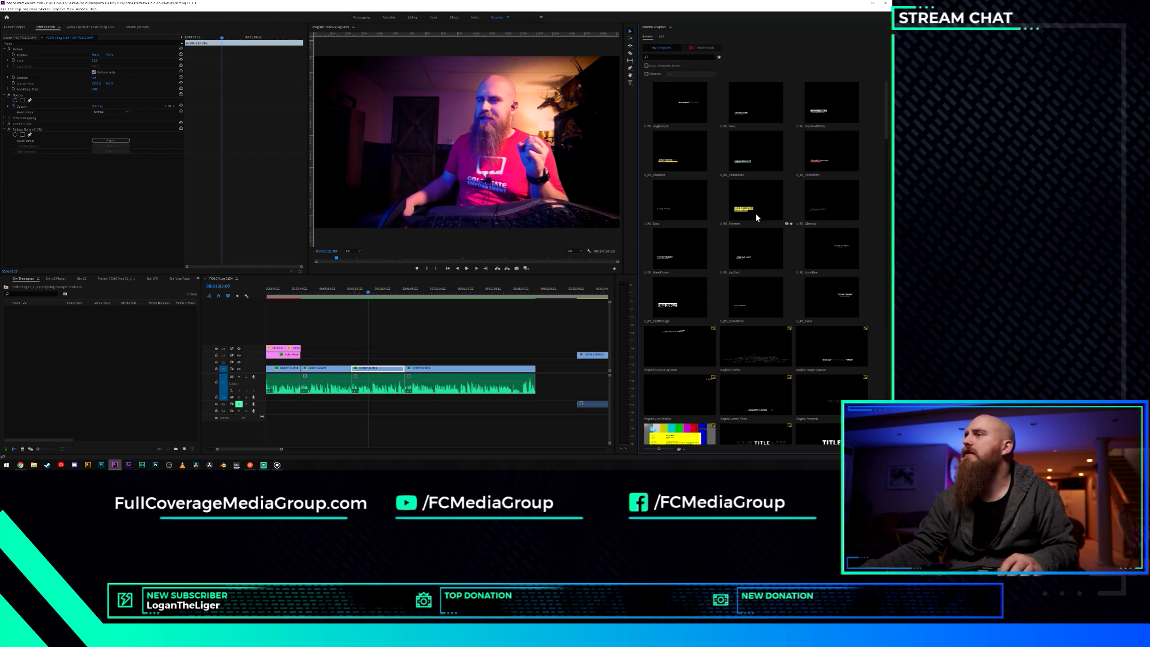
scroll(756, 208, "down", 5)
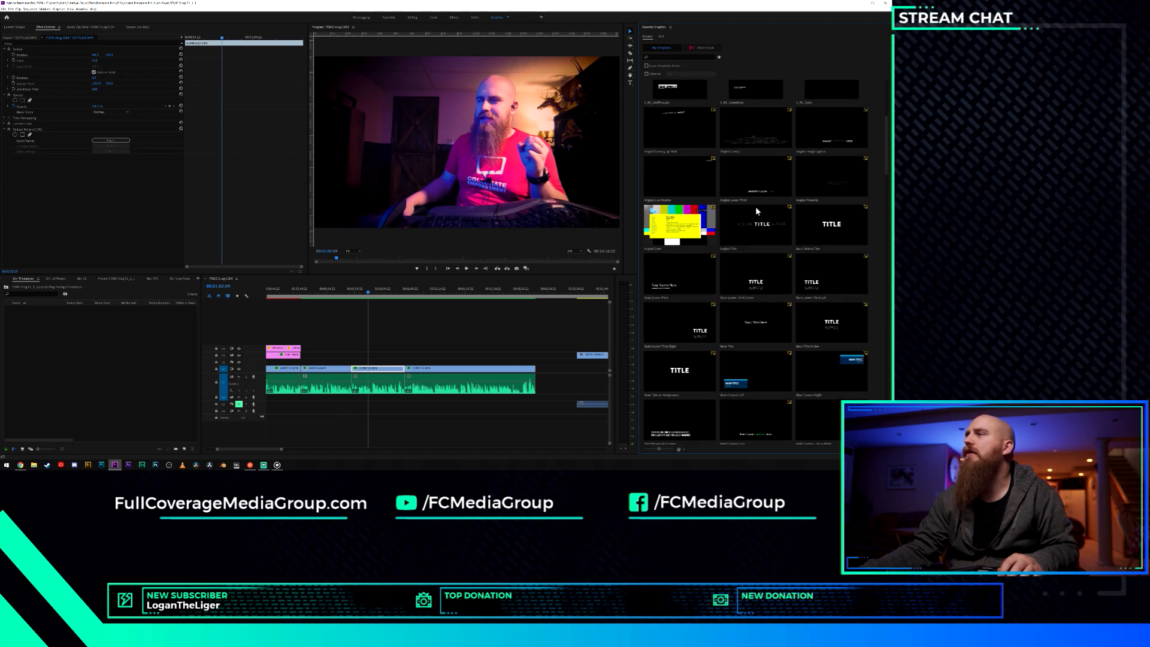
scroll(755, 209, "down", 5)
scroll(754, 210, "down", 3)
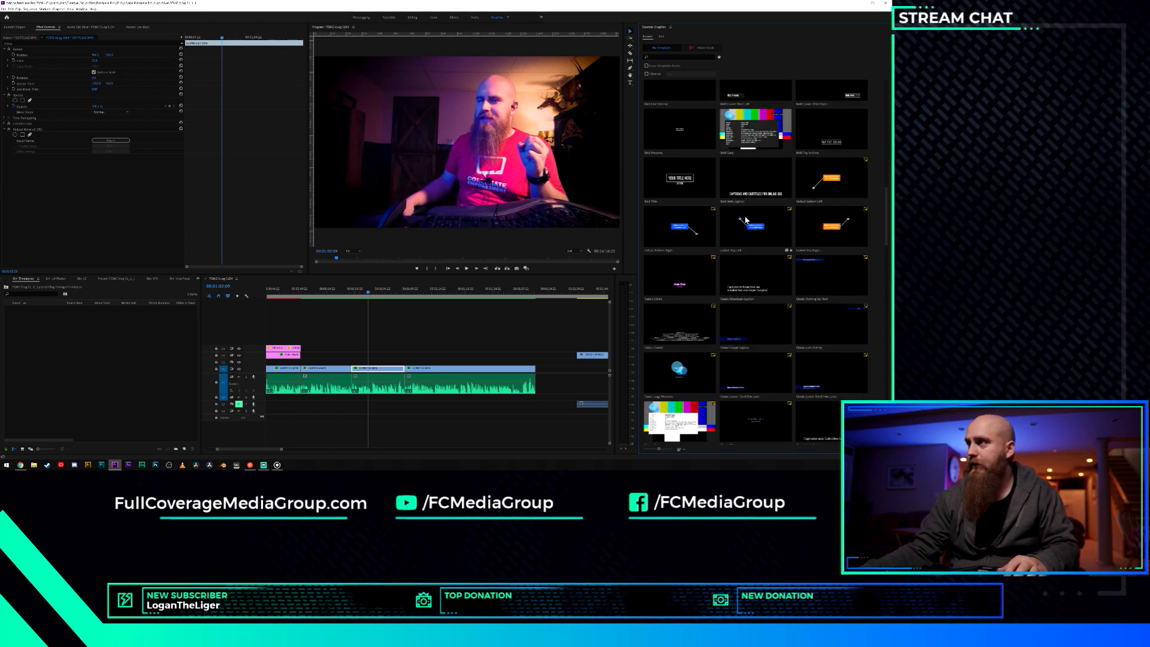
scroll(746, 220, "down", 8)
scroll(747, 219, "up", 2)
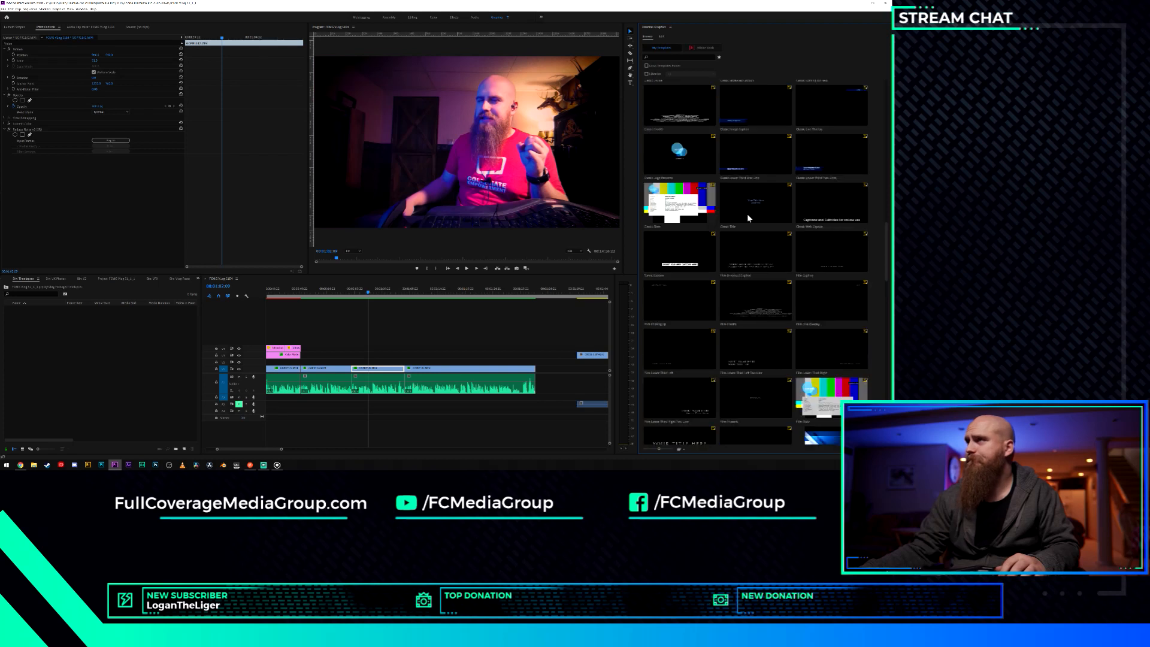
scroll(747, 218, "up", 5)
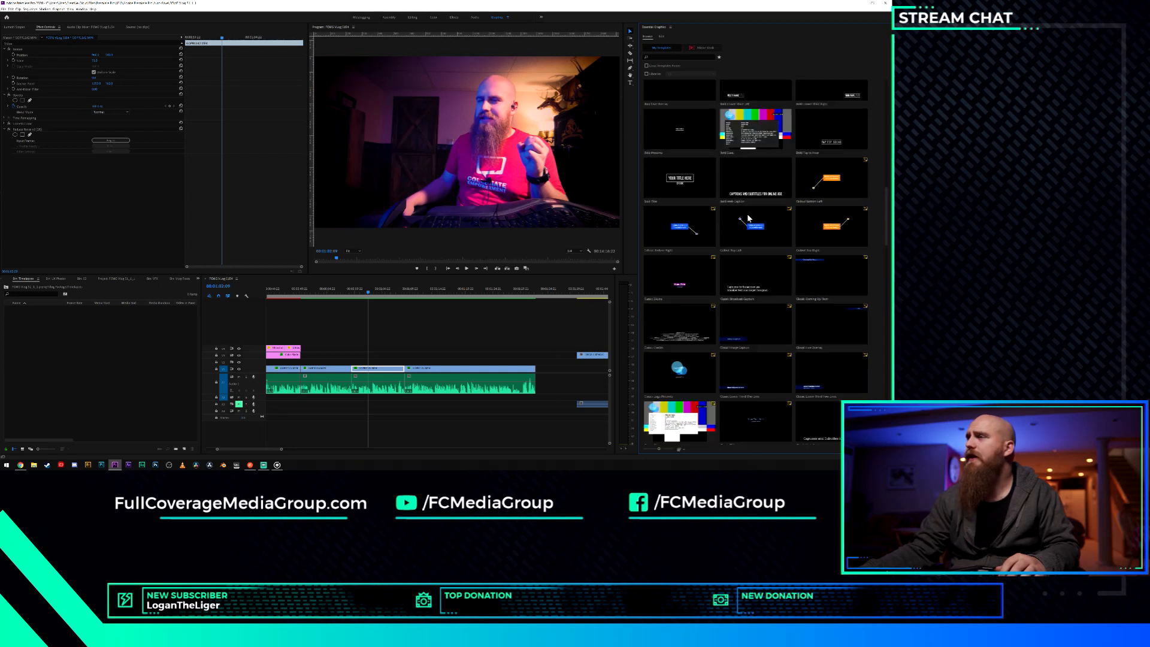
scroll(747, 218, "up", 2)
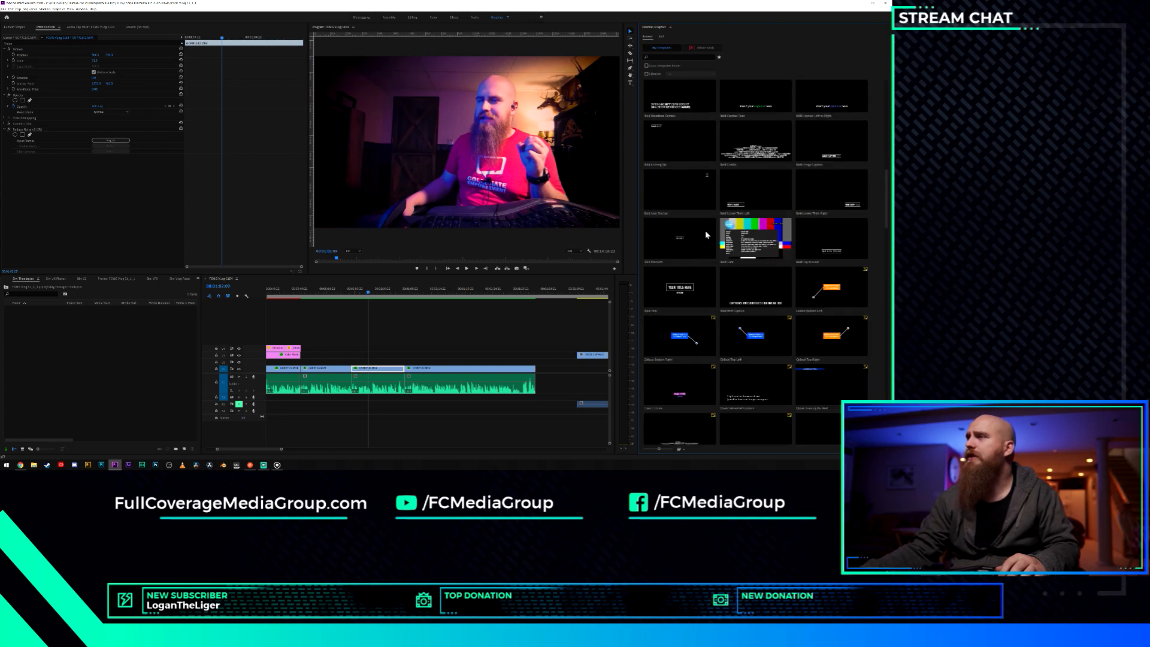
Try the blue callout template with the pointer running down to the right above the talking-head clip at the playhead, and preview its animation.
left_click(697, 337)
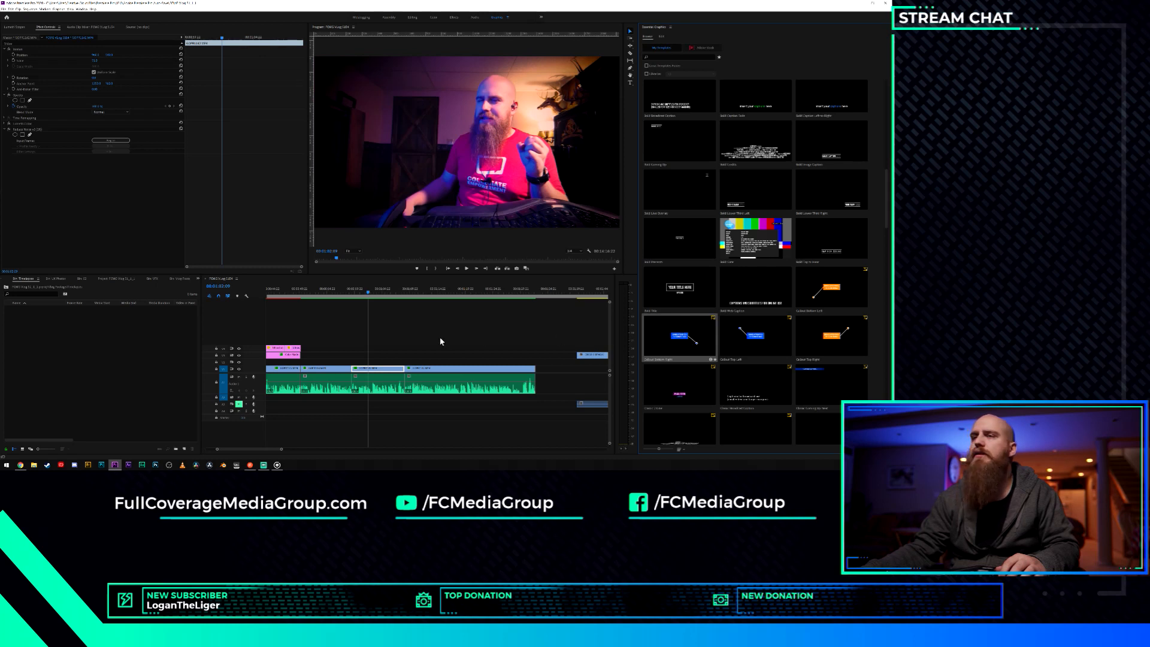
left_click_drag(440, 341, 365, 350)
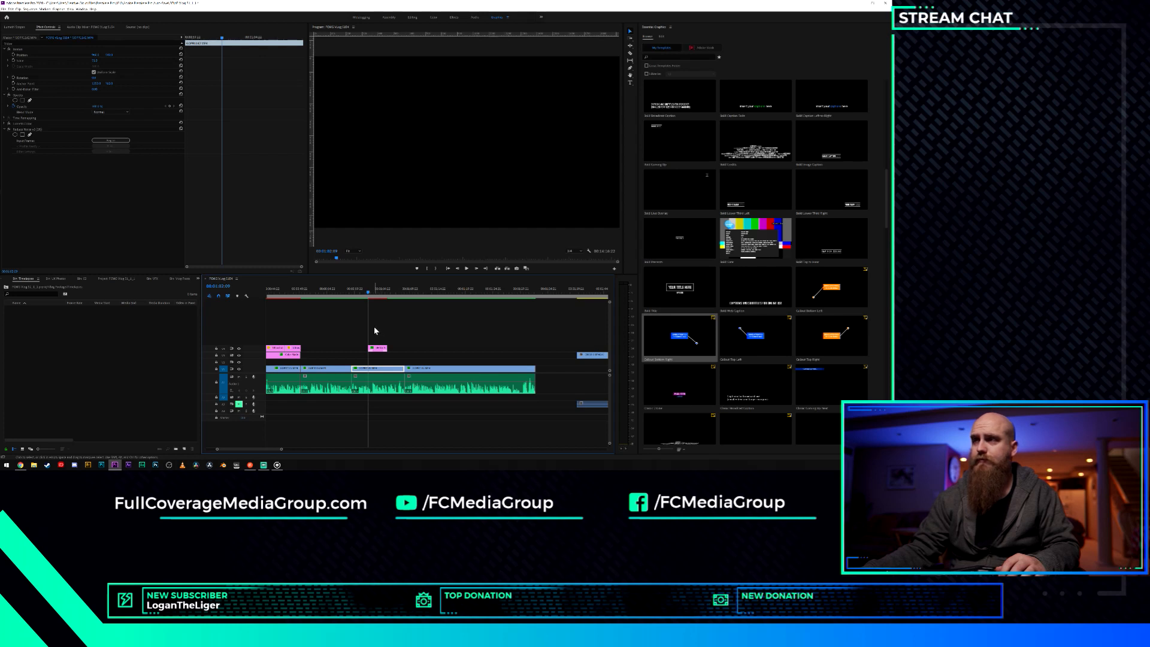
left_click(372, 293)
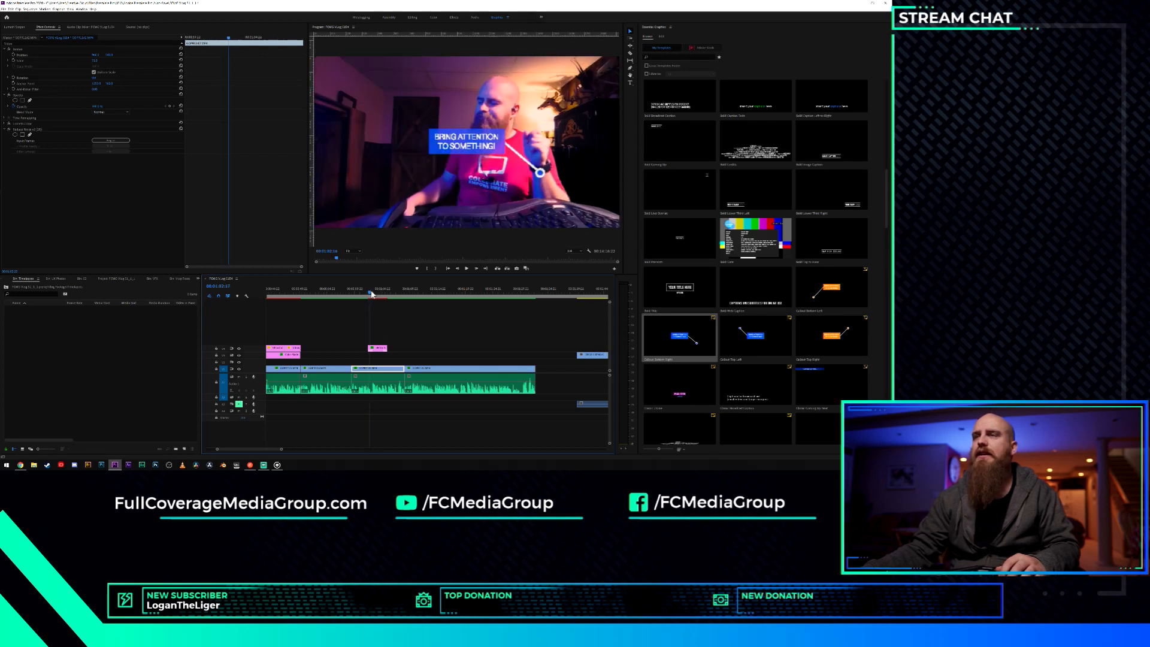
left_click_drag(371, 293, 374, 299)
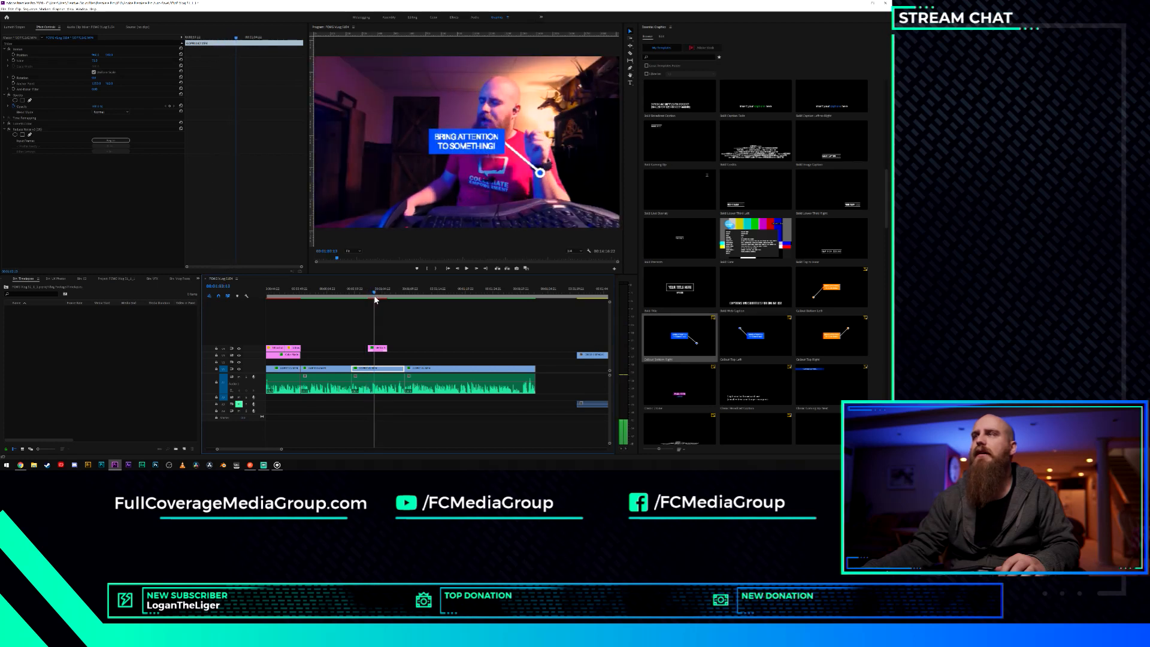
Delete the blue callout graphic from the timeline and return to the template library.
left_click(381, 349)
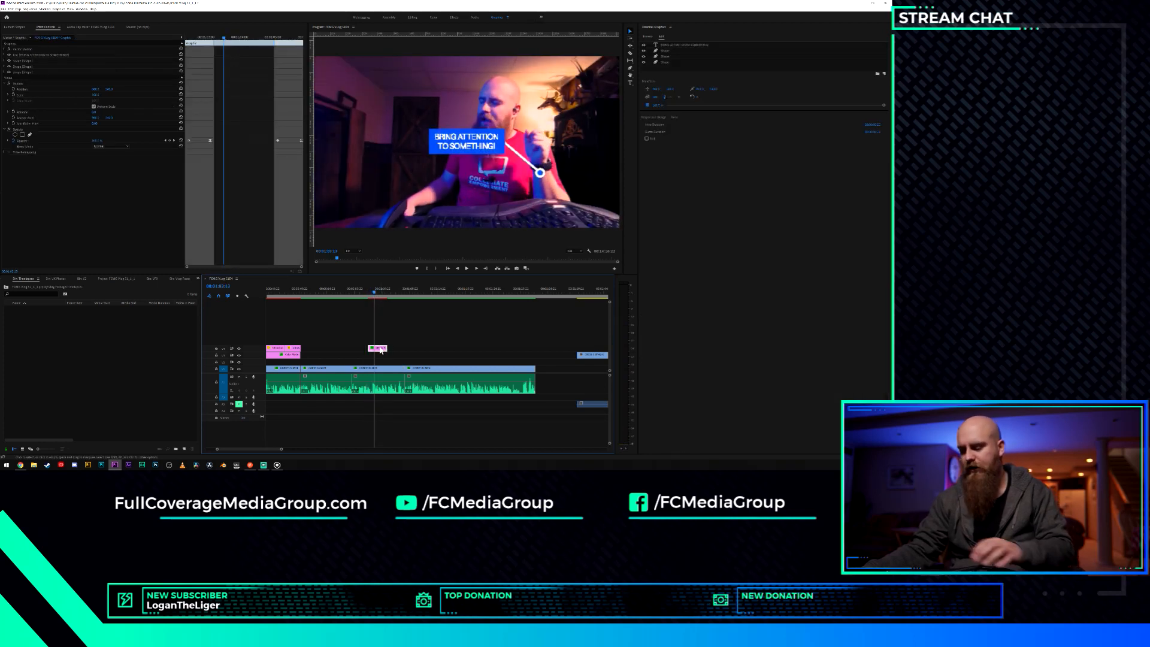
key("Delete")
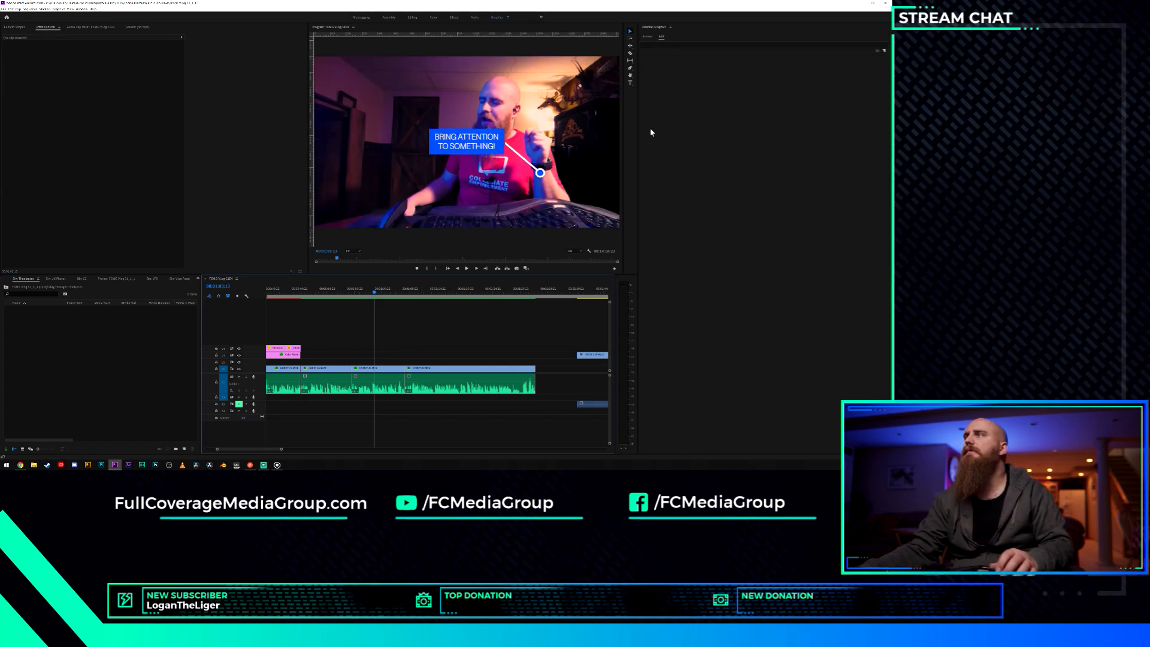
left_click(648, 38)
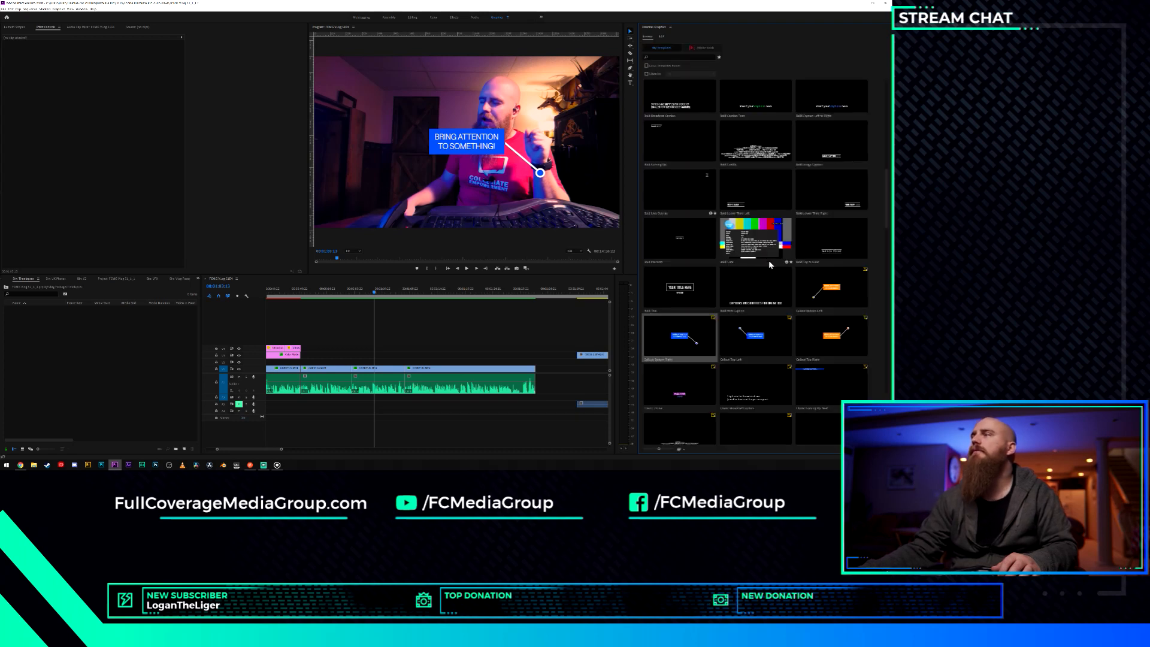
Try the orange callout template with the pointer running up to the right slightly further along the same clip, and preview its animation.
left_click(409, 343)
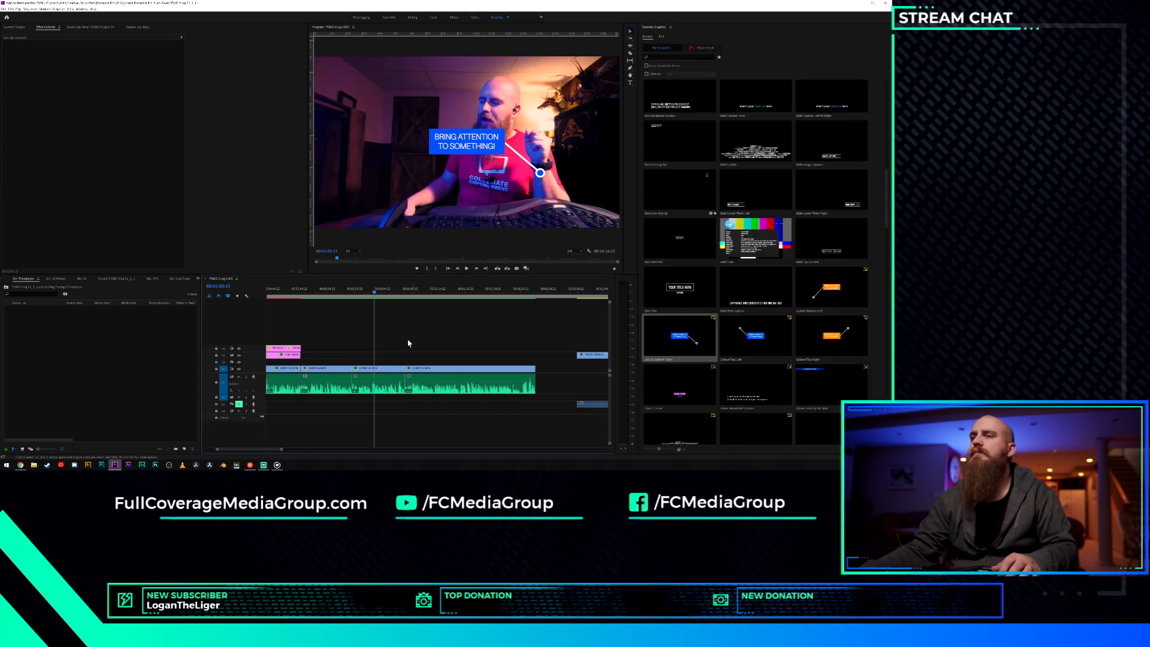
left_click_drag(376, 293, 381, 291)
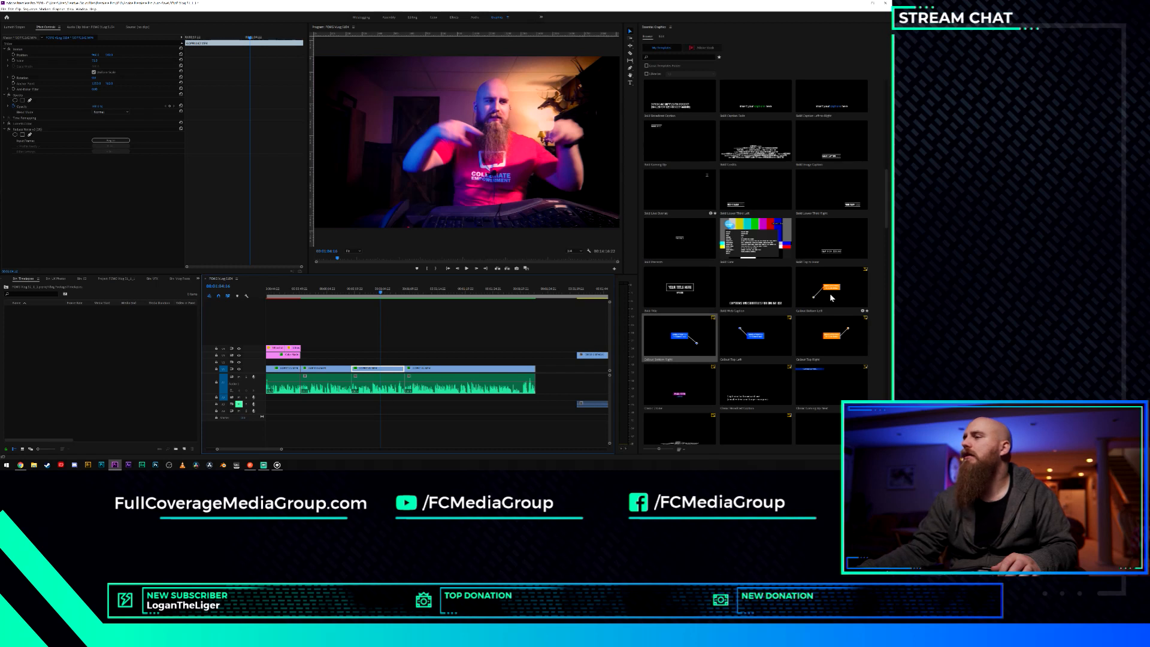
scroll(831, 298, "down", 3)
left_click(826, 237)
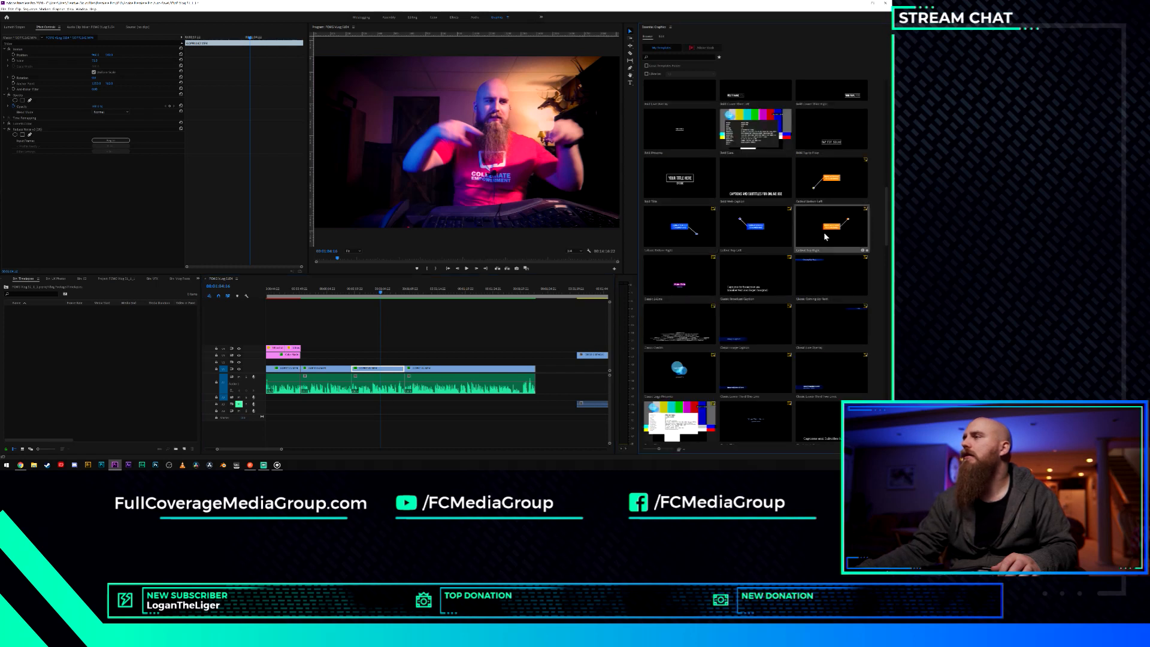
left_click_drag(763, 260, 383, 356)
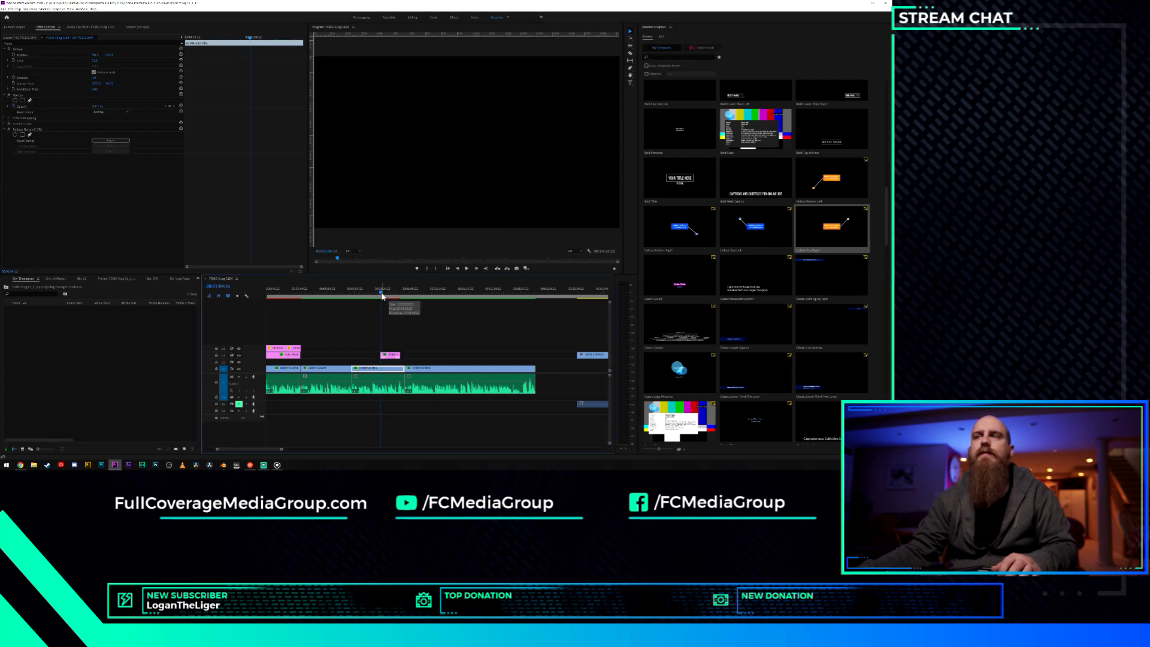
left_click_drag(381, 295, 387, 298)
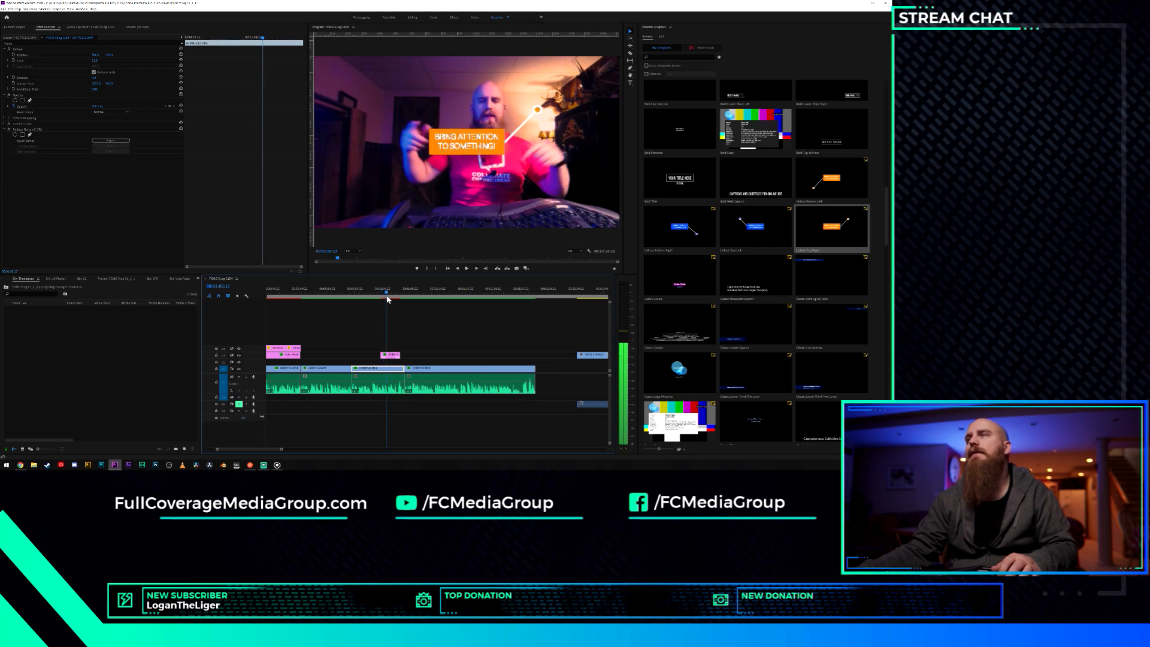
Delete the orange callout graphic from the timeline and reopen the template library.
left_click(392, 356)
key("Delete")
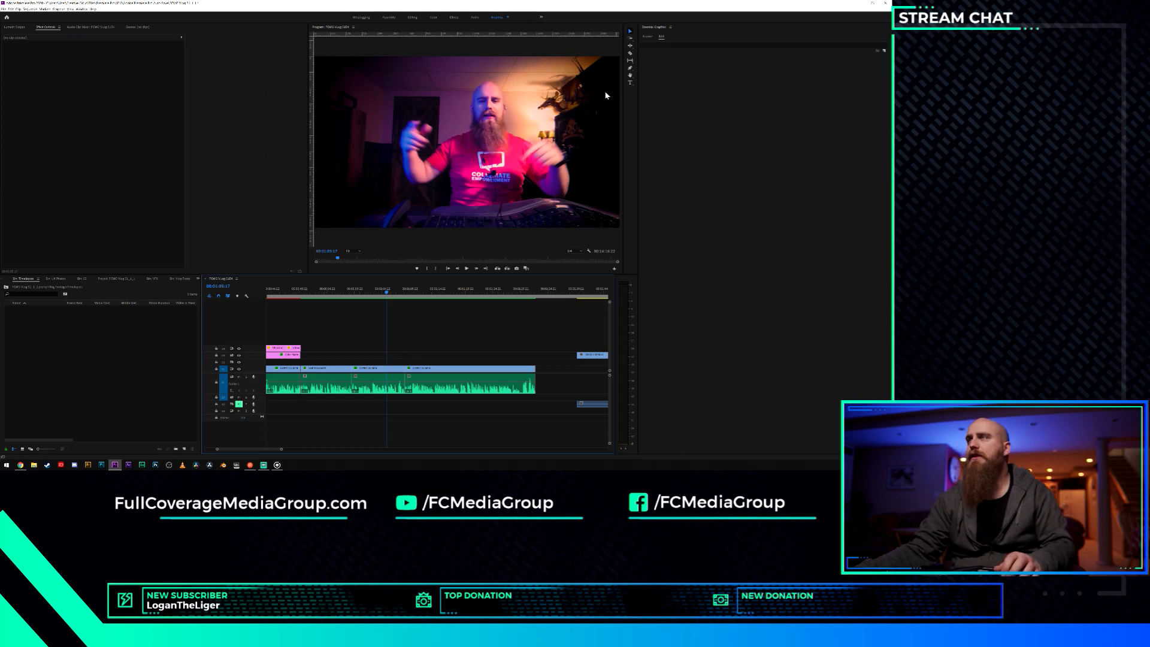
left_click(648, 37)
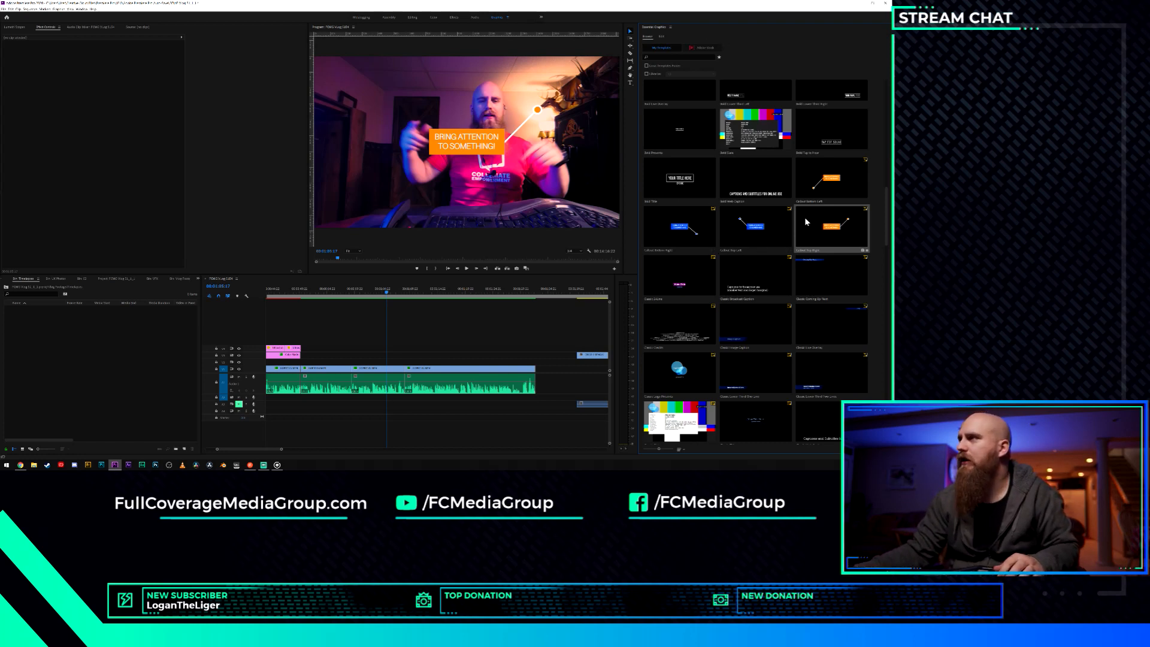
Place the blue callout template with the pointer running down to the right above the third talking-head clip and preview it.
left_click(680, 231)
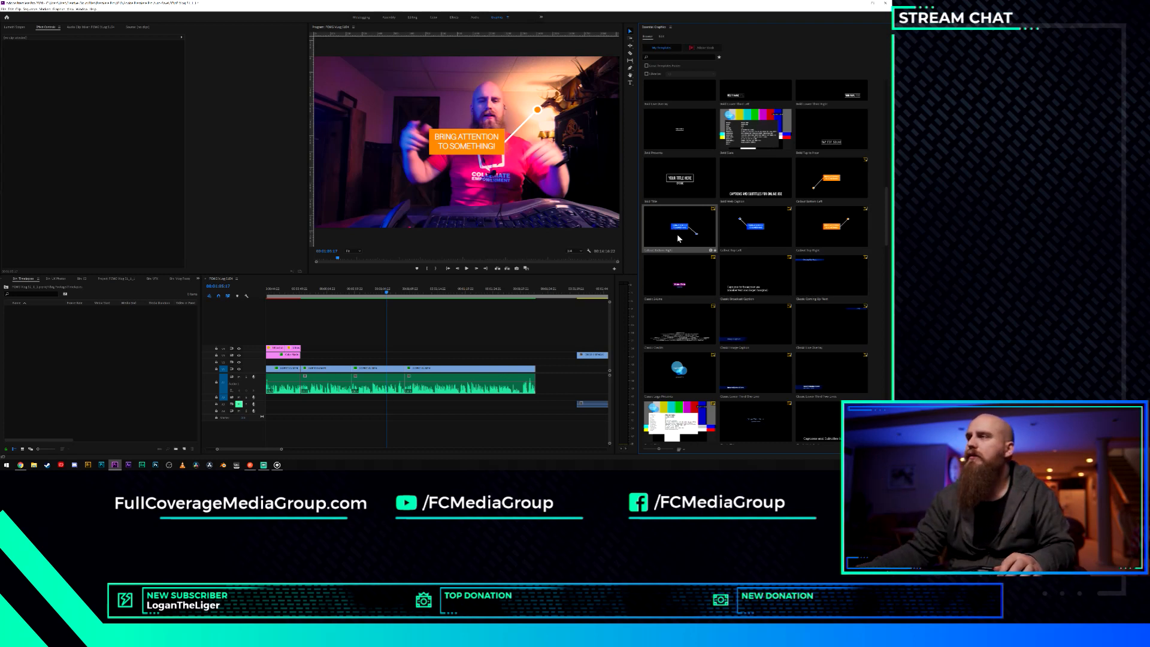
left_click_drag(422, 348, 369, 357)
left_click_drag(378, 291, 364, 294)
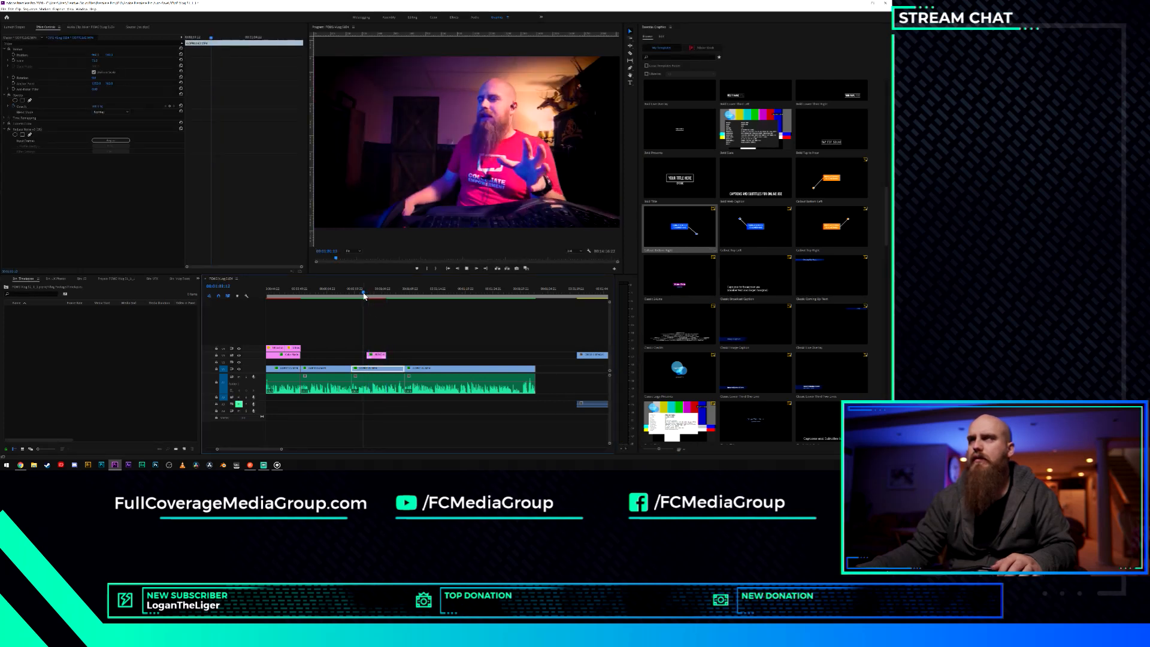
key("space")
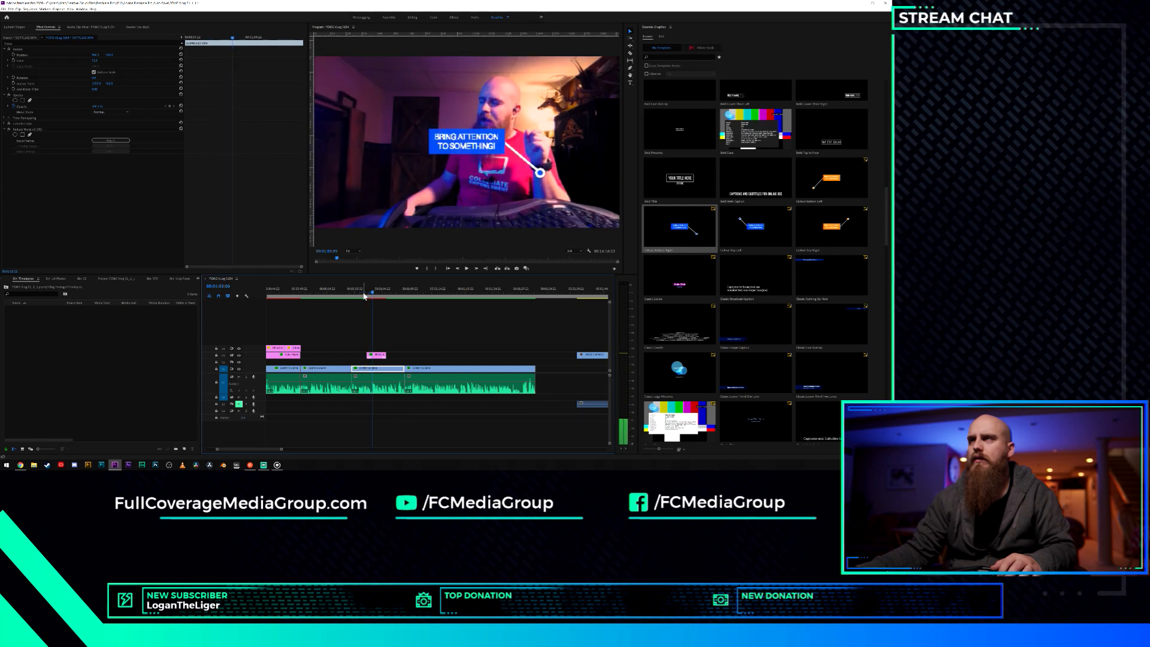
Move the callout graphic up one track to the beginning of the third talking-head clip and play through it.
left_click_drag(376, 356, 366, 351)
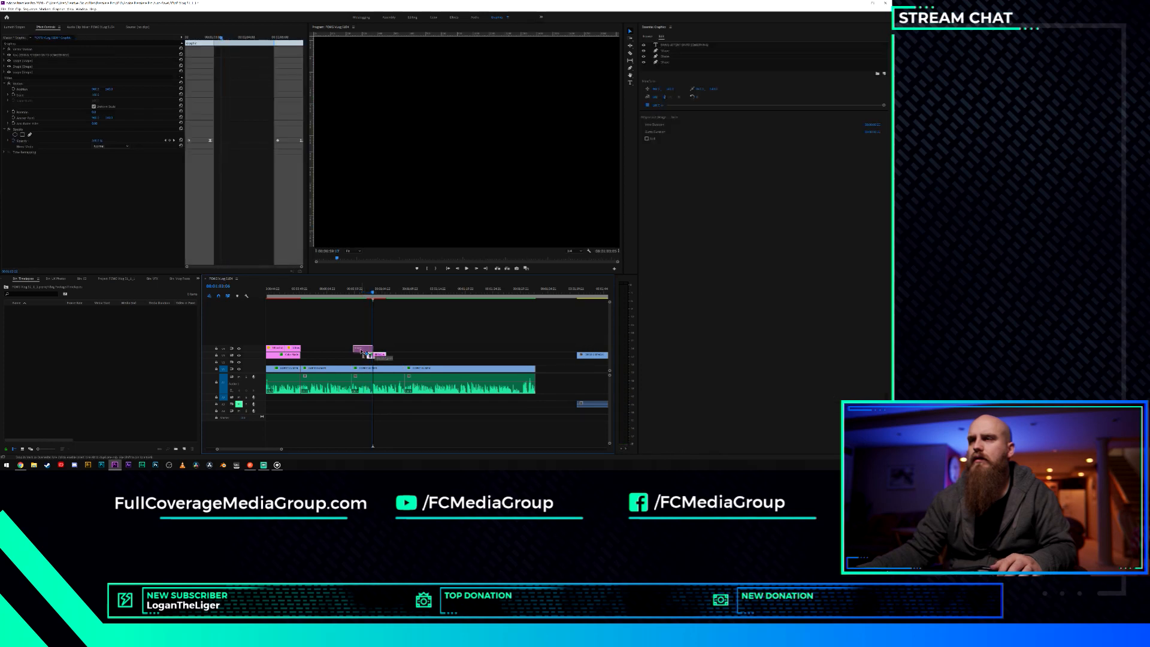
left_click(353, 294)
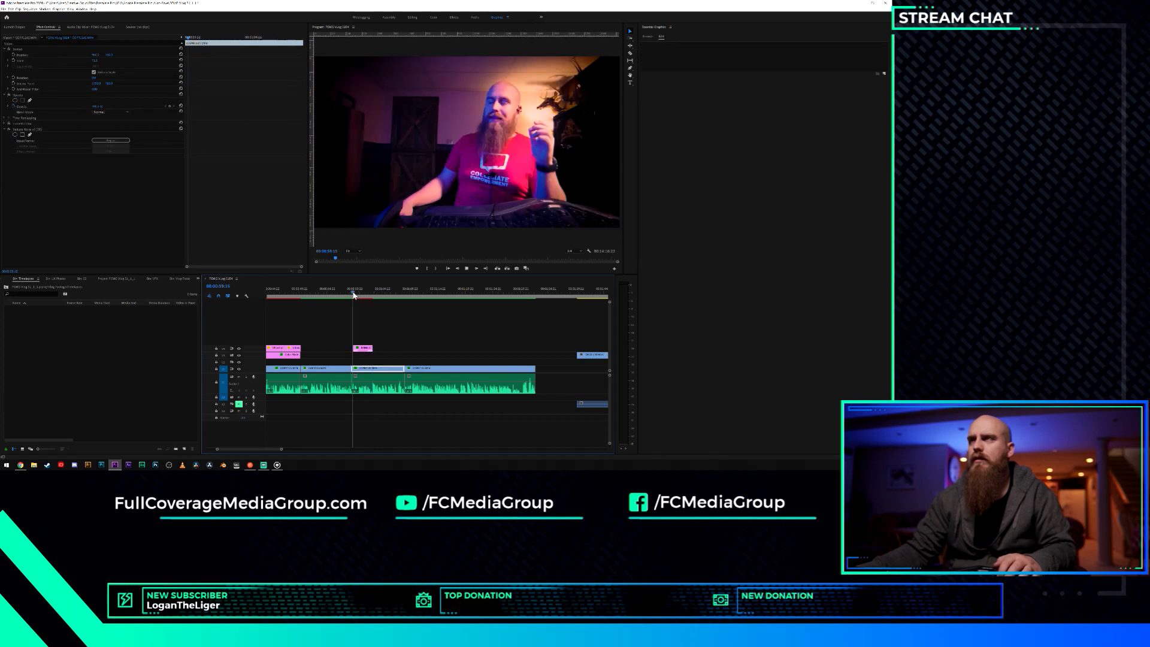
key("space")
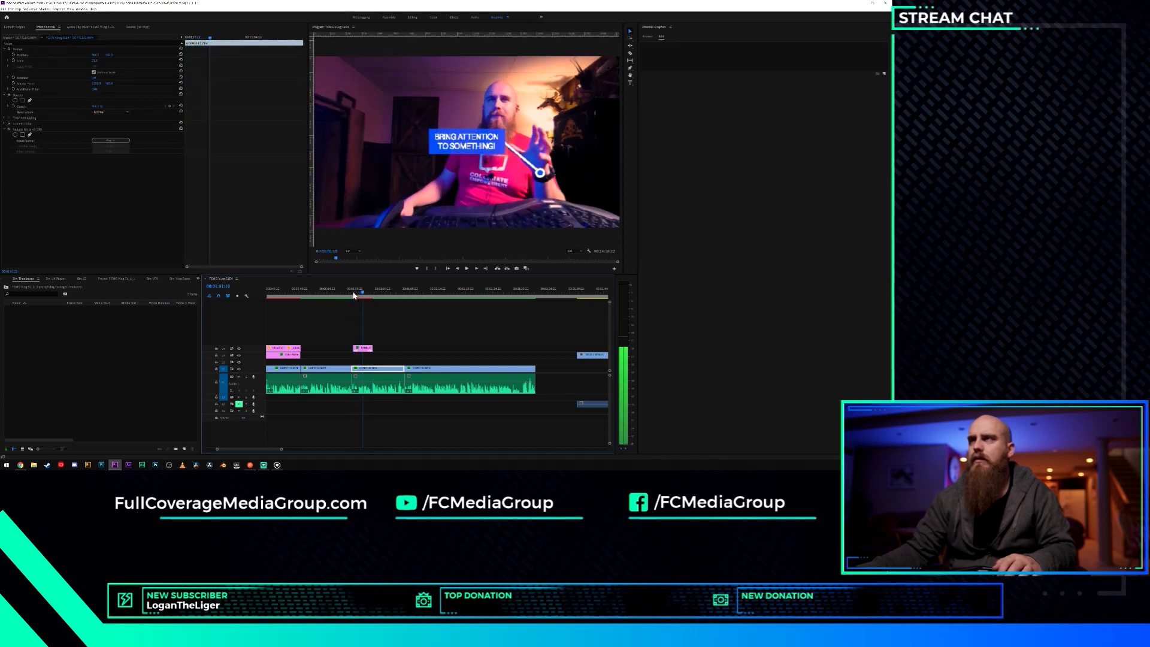
Shift the callout graphic slightly so it starts at the playhead, and preview its opening animation.
left_click_drag(364, 350, 365, 352)
scroll(364, 356, "up", 2)
key("super")
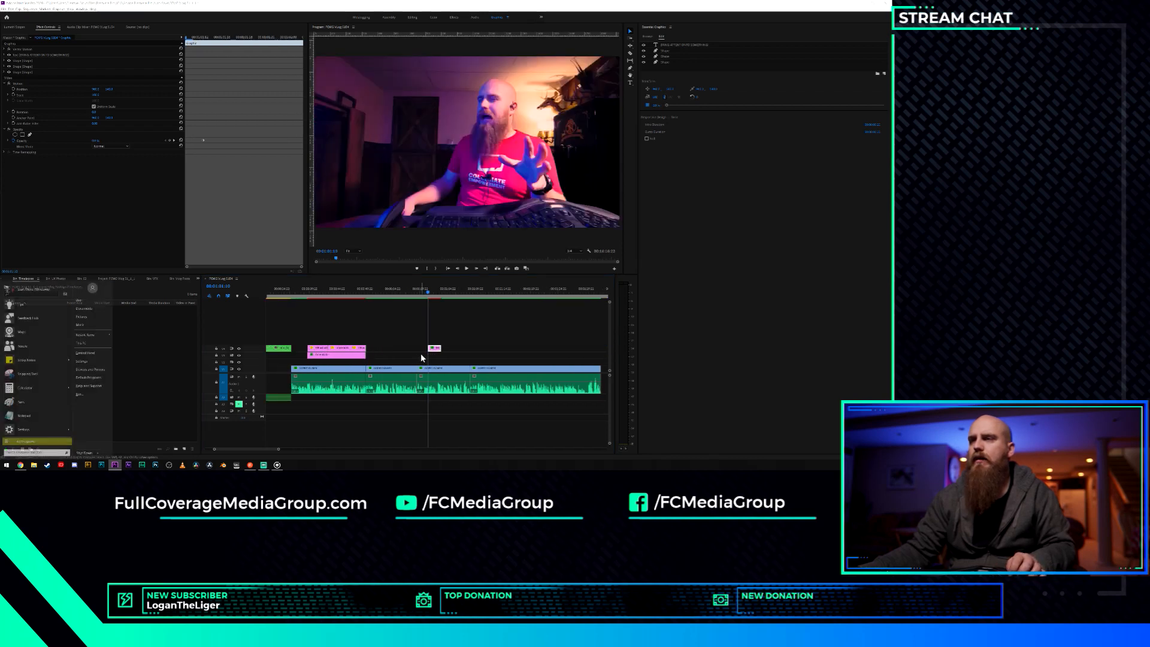
scroll(421, 353, "down", 2)
scroll(432, 351, "up", 4)
scroll(425, 354, "up", 3)
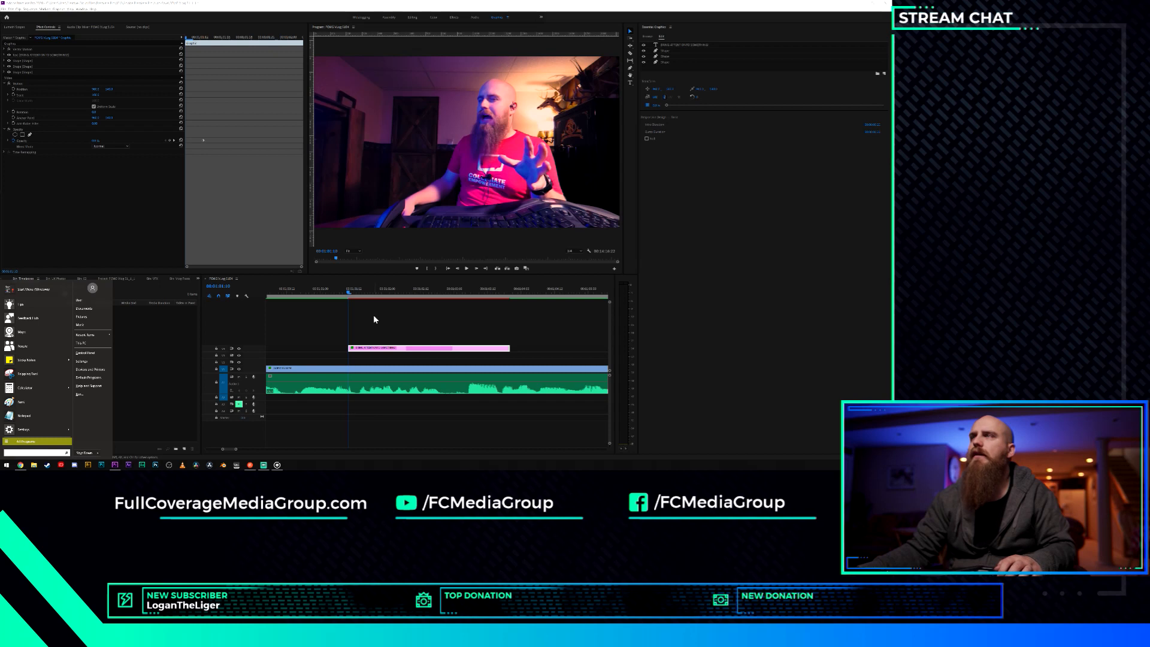
left_click(346, 286)
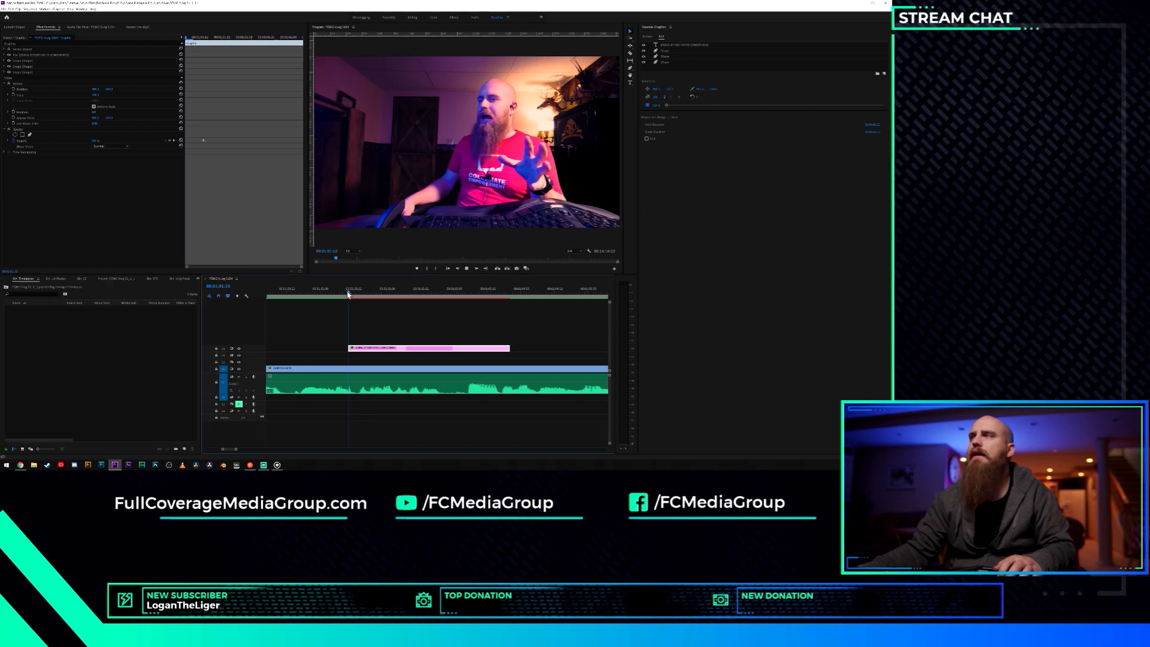
key("space")
key("space")
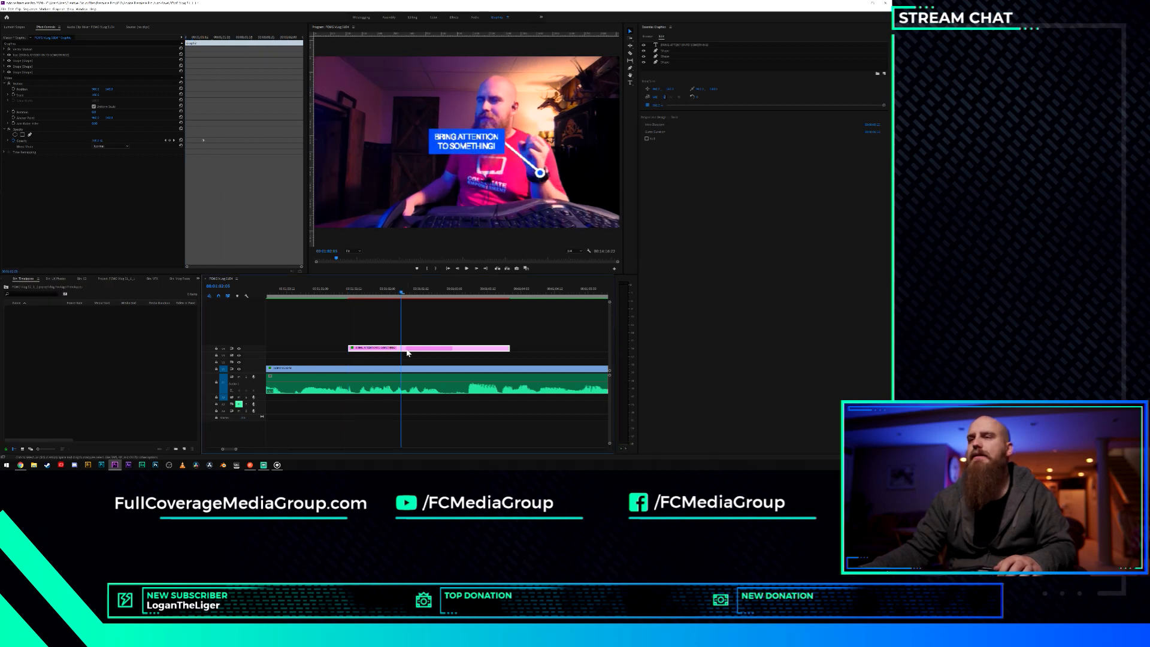
Delete the callout graphic's opacity keyframes and scrub back to its beginning to check the opening.
left_click(44, 140)
left_click(203, 140)
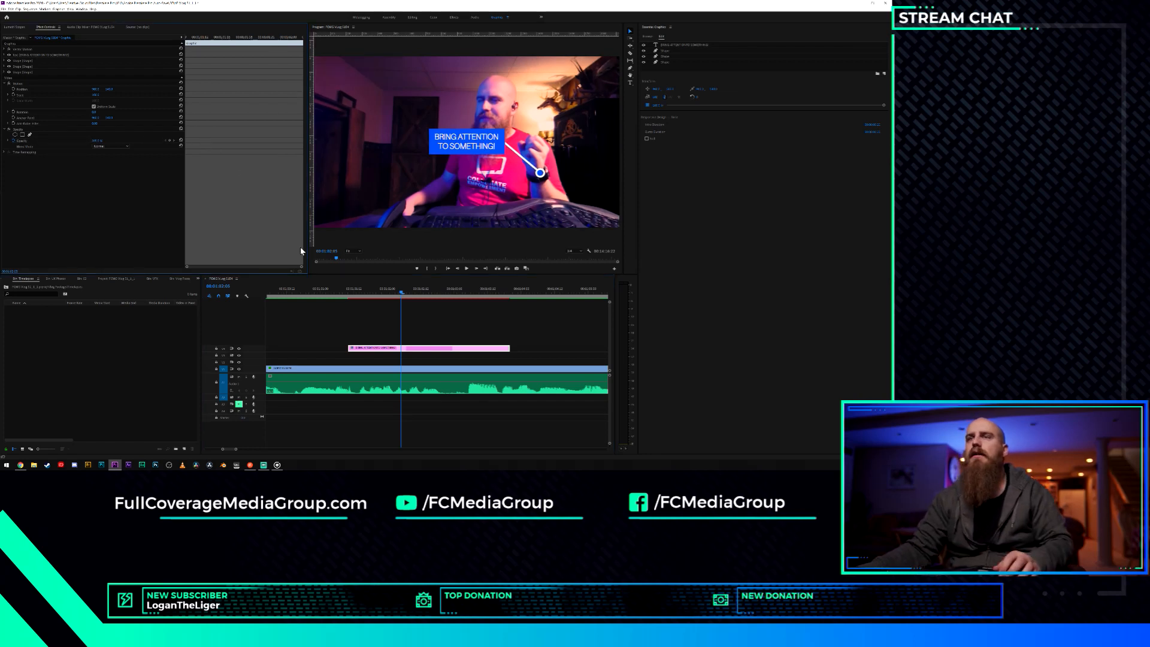
left_click(415, 350)
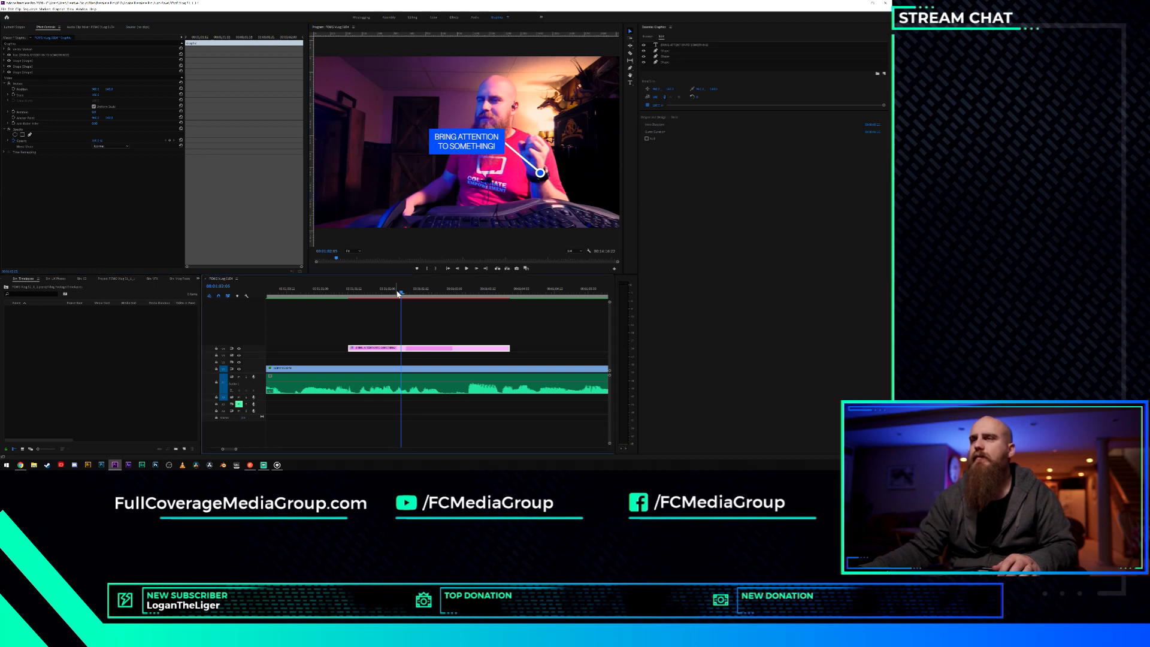
left_click_drag(397, 291, 406, 326)
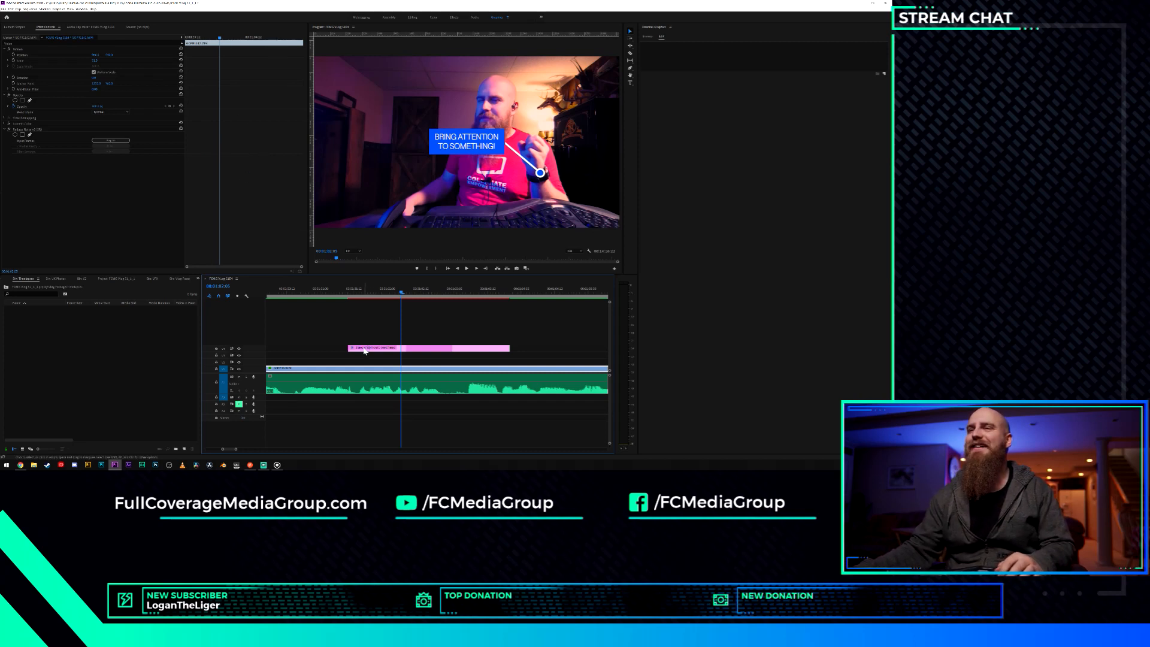
mouse_move(370, 291)
left_mouse_down()
mouse_move(352, 293)
mouse_move(532, 290)
mouse_move(337, 301)
mouse_move(351, 303)
left_mouse_up()
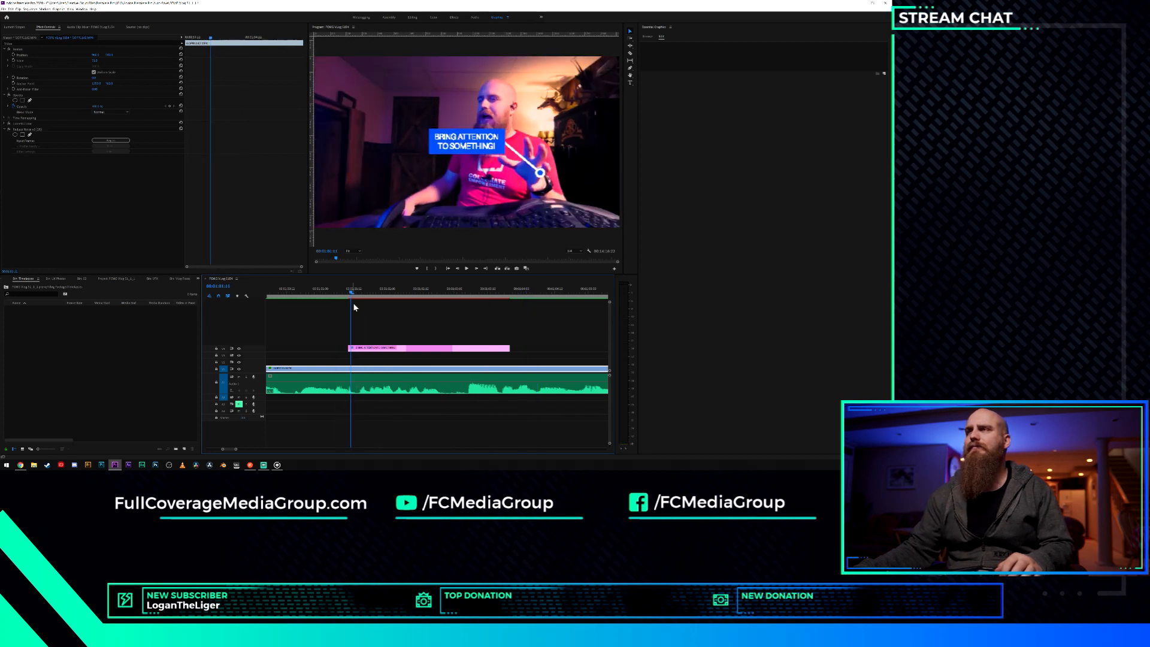
Replace the callout's placeholder text with Glidecam "Ultrashot".
left_click(390, 348)
left_click(688, 44)
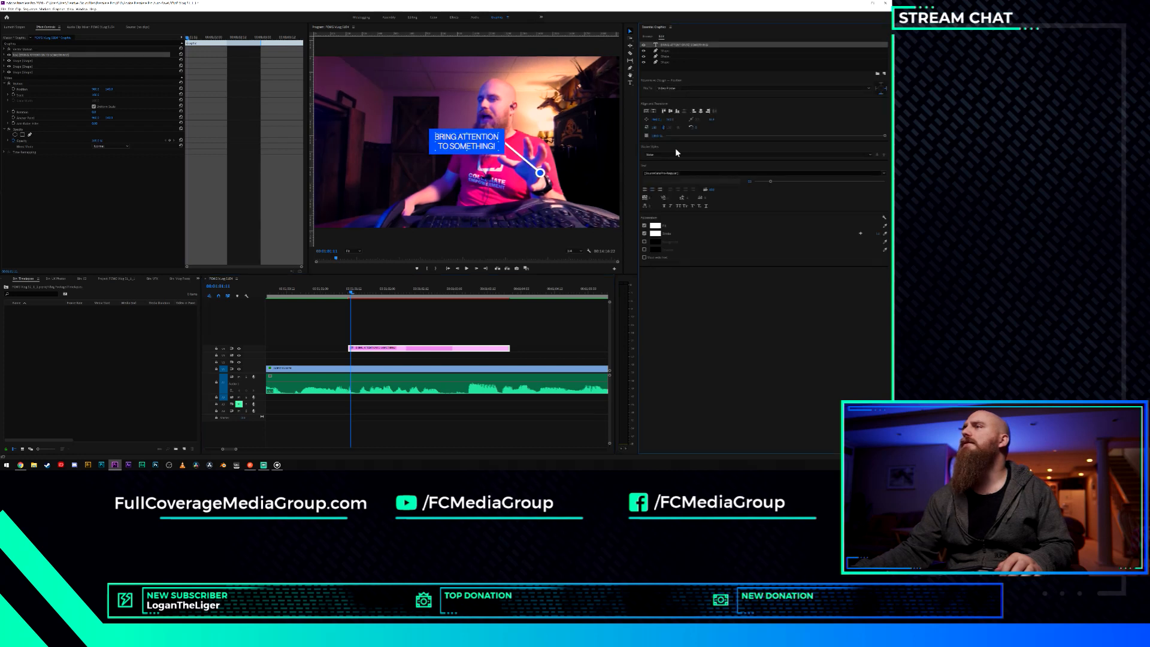
double_click(483, 148)
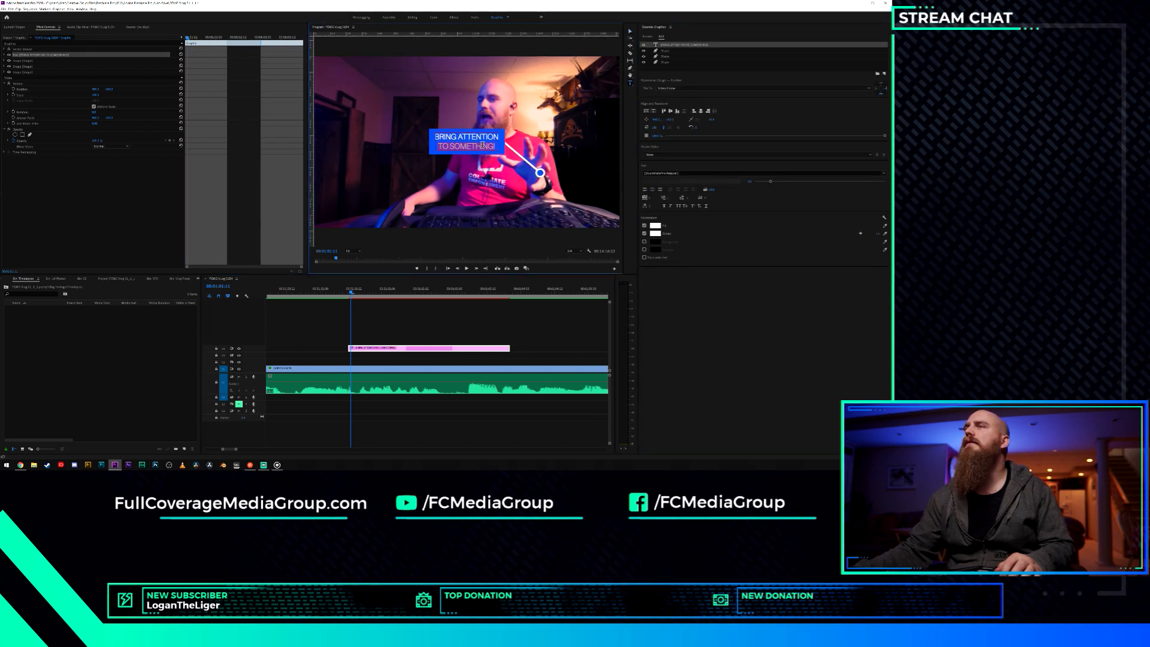
left_click(483, 146)
triple_click(482, 145)
key("ctrl+a")
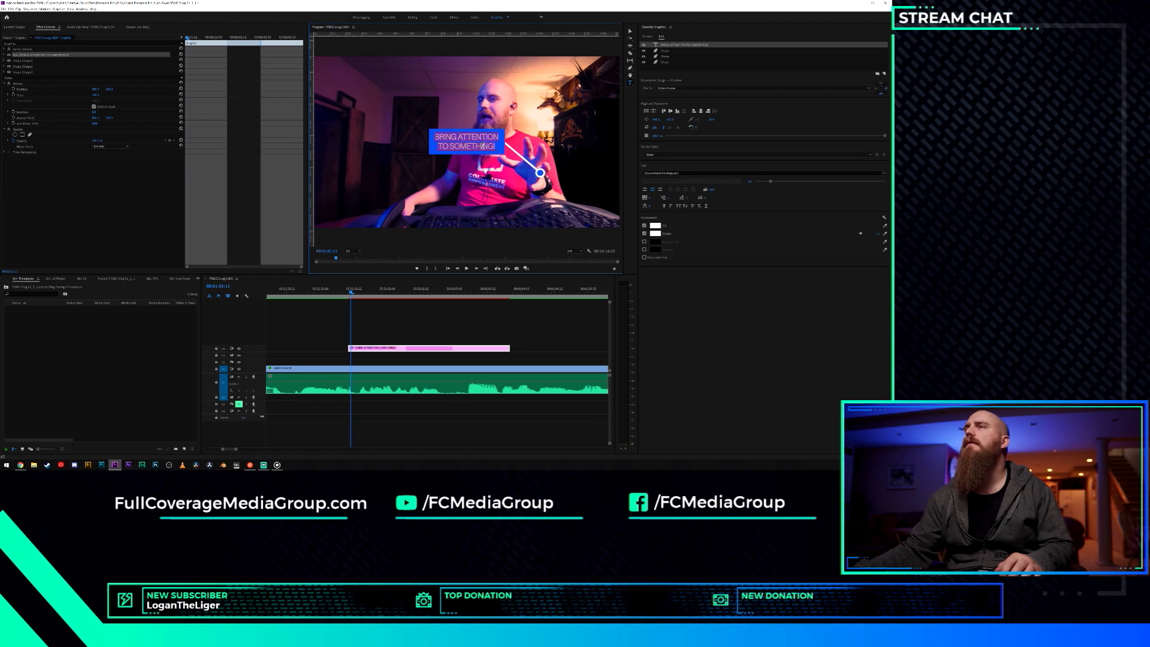
type("Ultrashot")
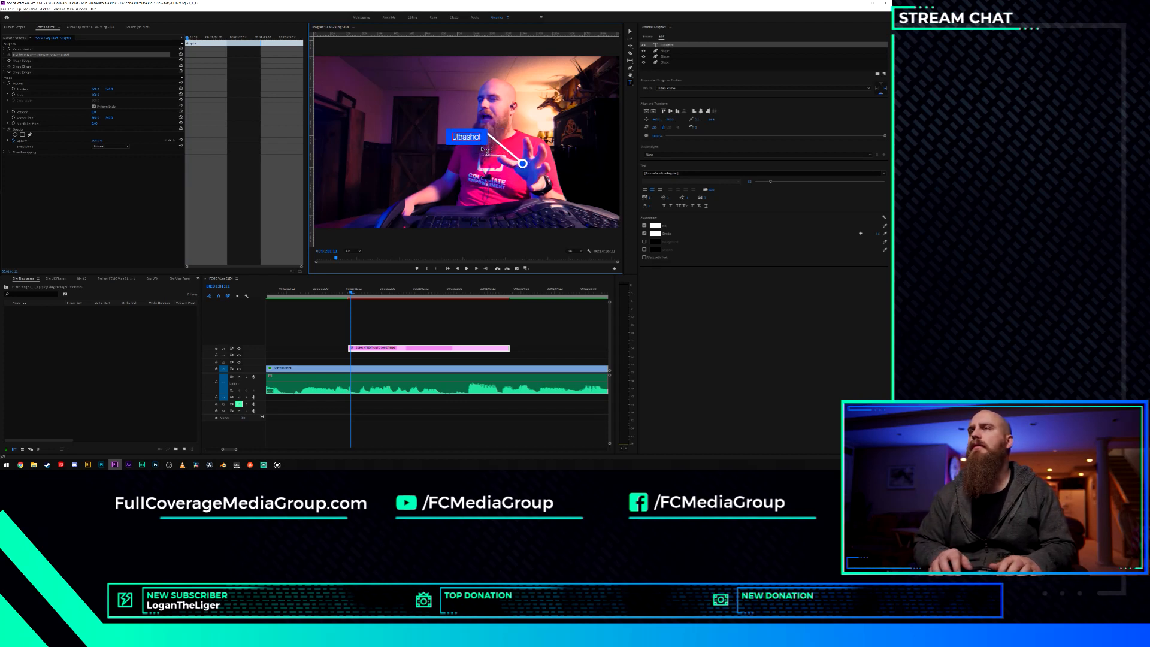
key("BackSpace")
key("BackSpace")
key("BackSpace")
key("BackSpace")
key("BackSpace")
key("BackSpace")
key("BackSpace")
key("BackSpace")
key("BackSpace")
type("Gl")
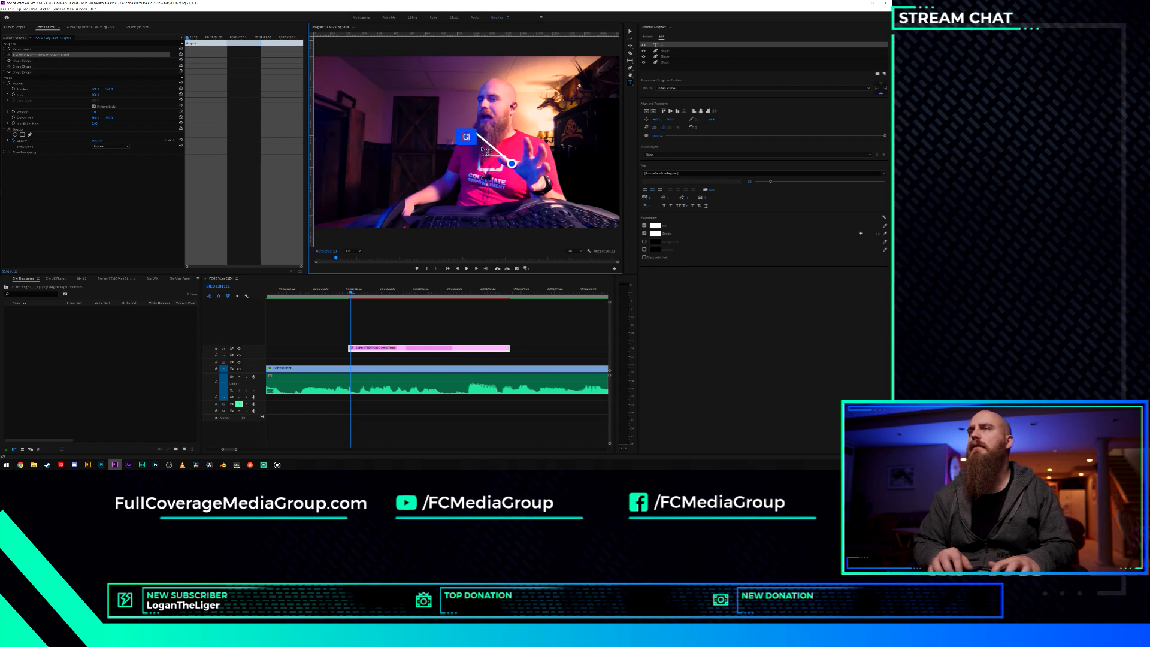
type("idecam")
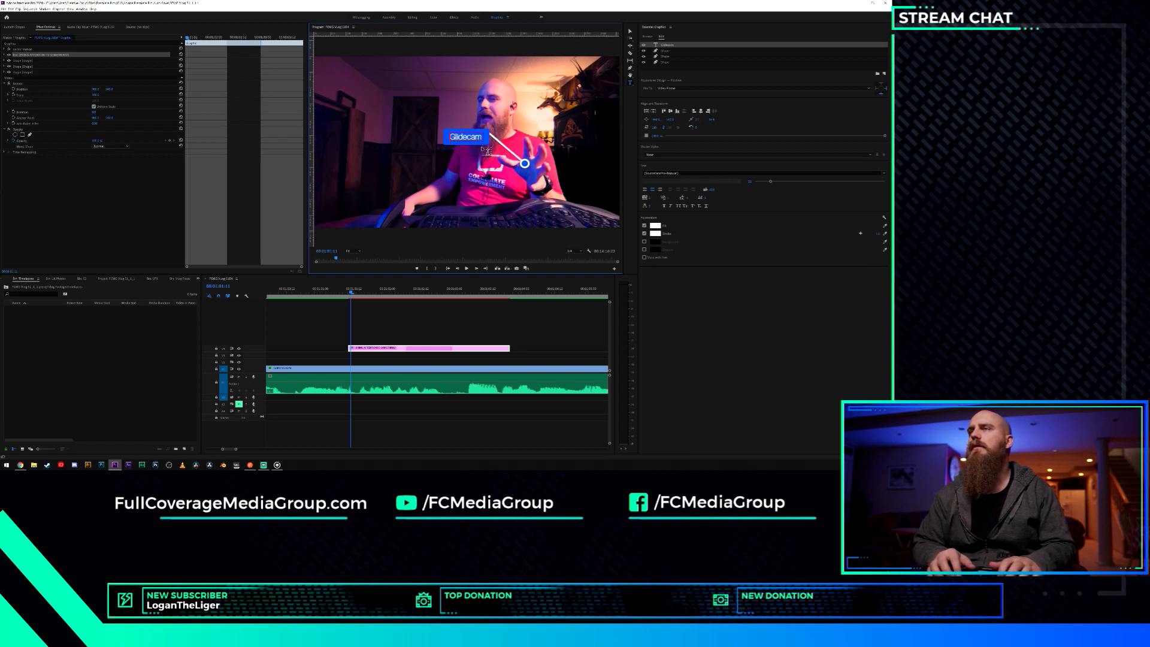
type(" \"Ultrashot\"")
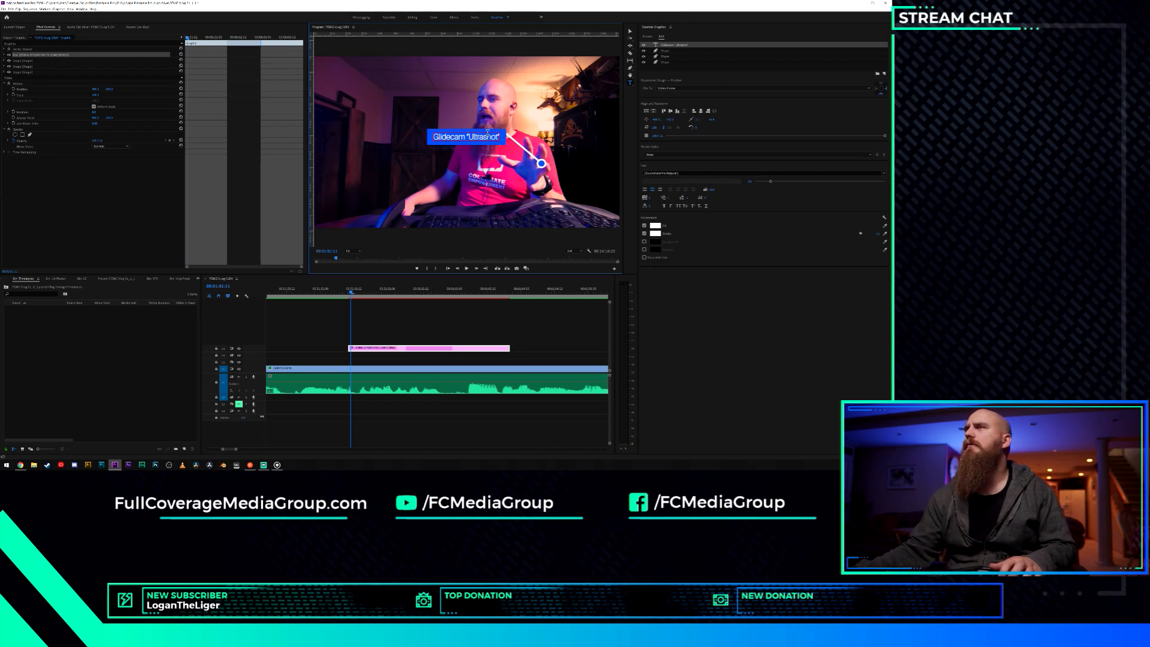
Set the tracking of the whole callout text to 20.
triple_click(485, 137)
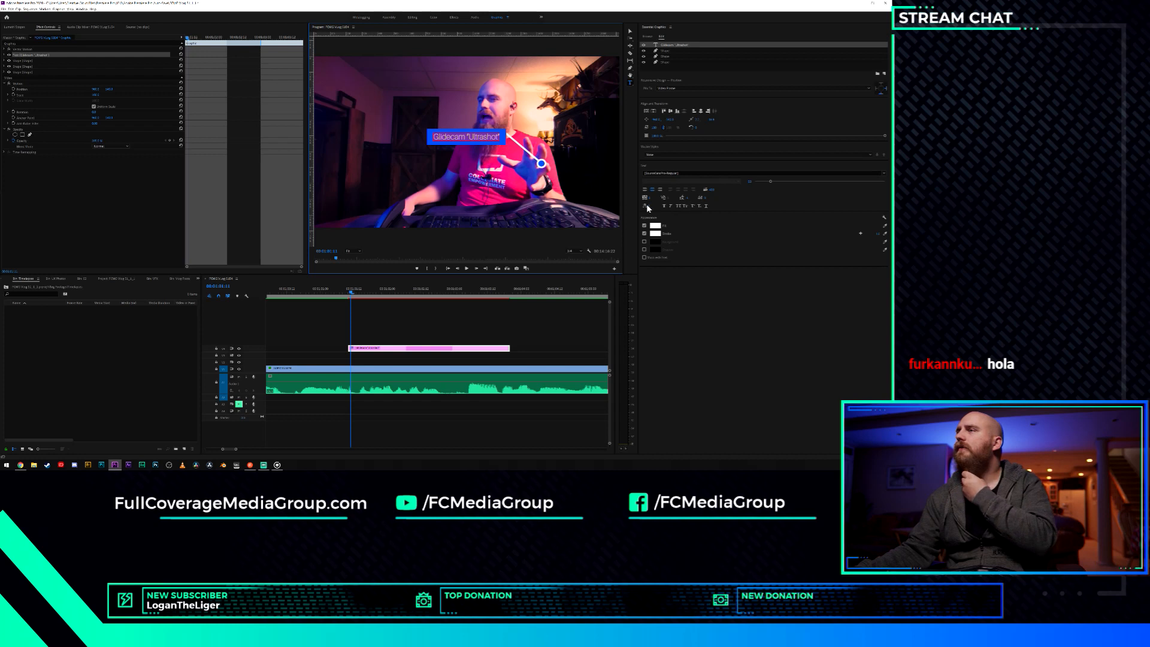
left_click_drag(649, 198, 666, 197)
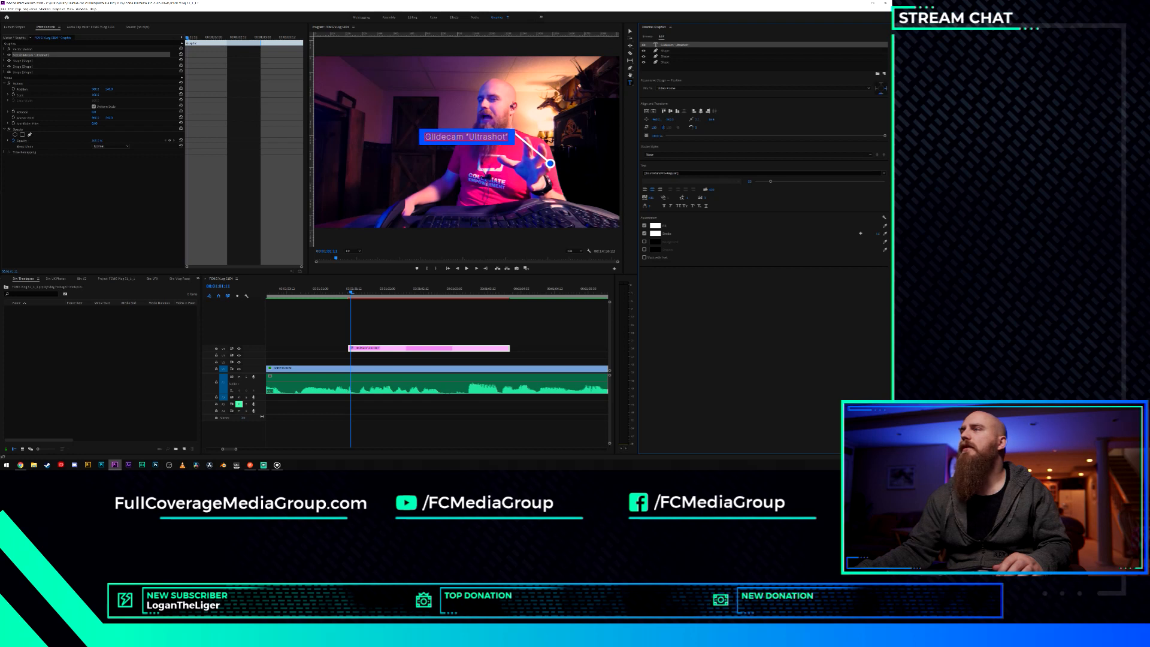
left_click(650, 198)
type("20")
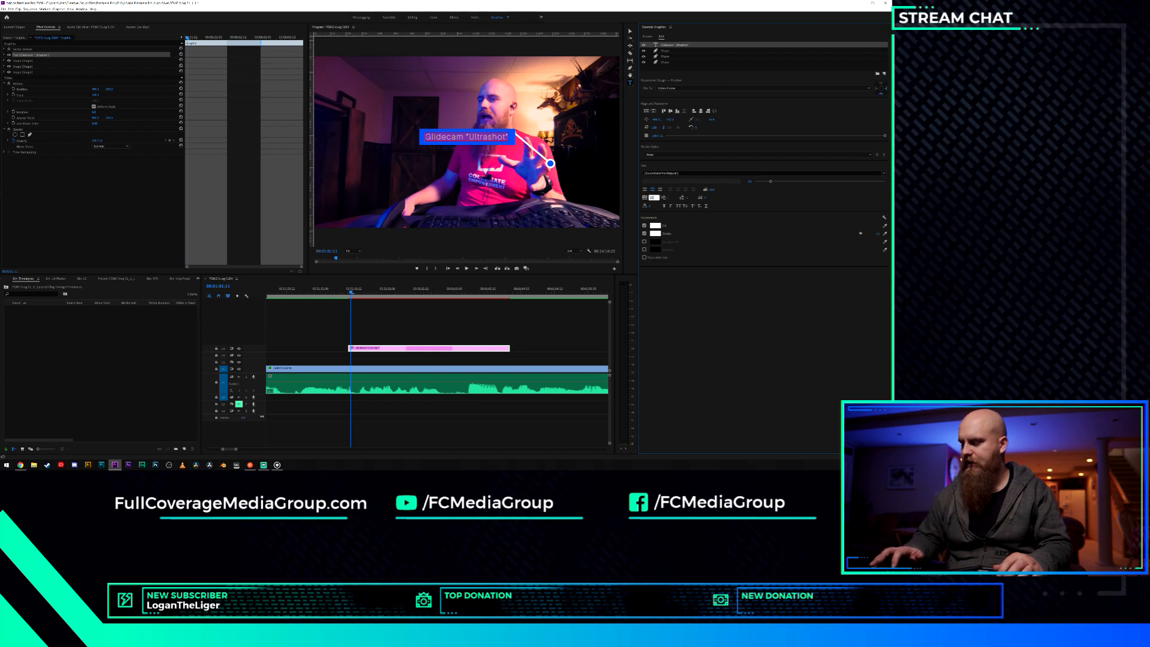
left_click(473, 136)
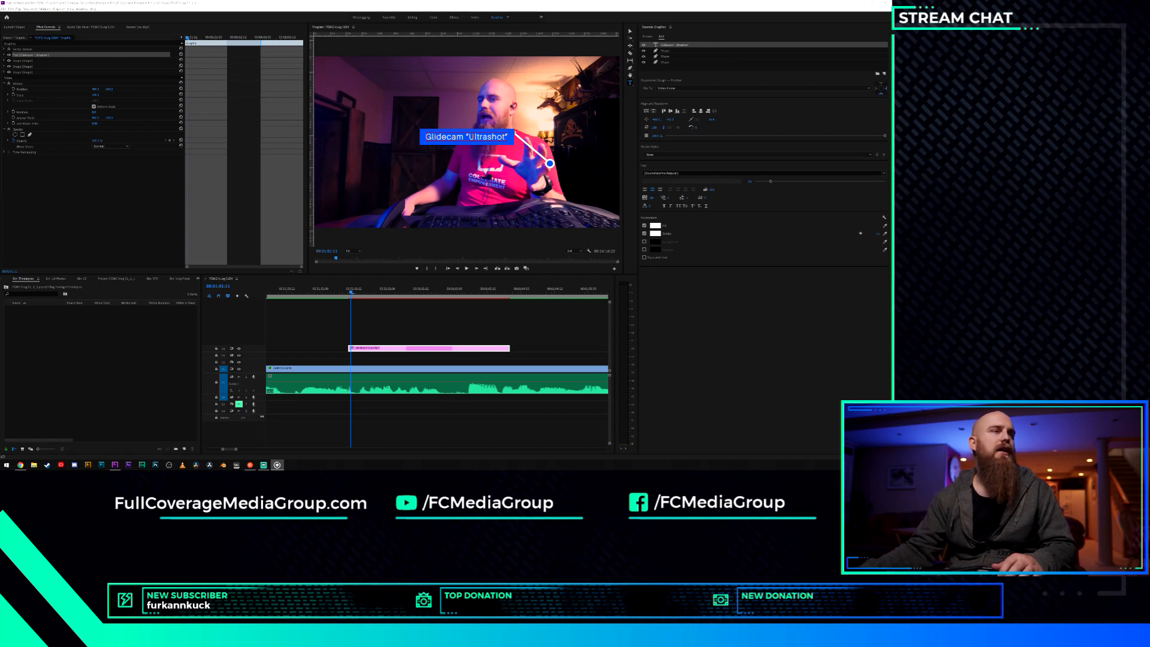
key("ctrl+s")
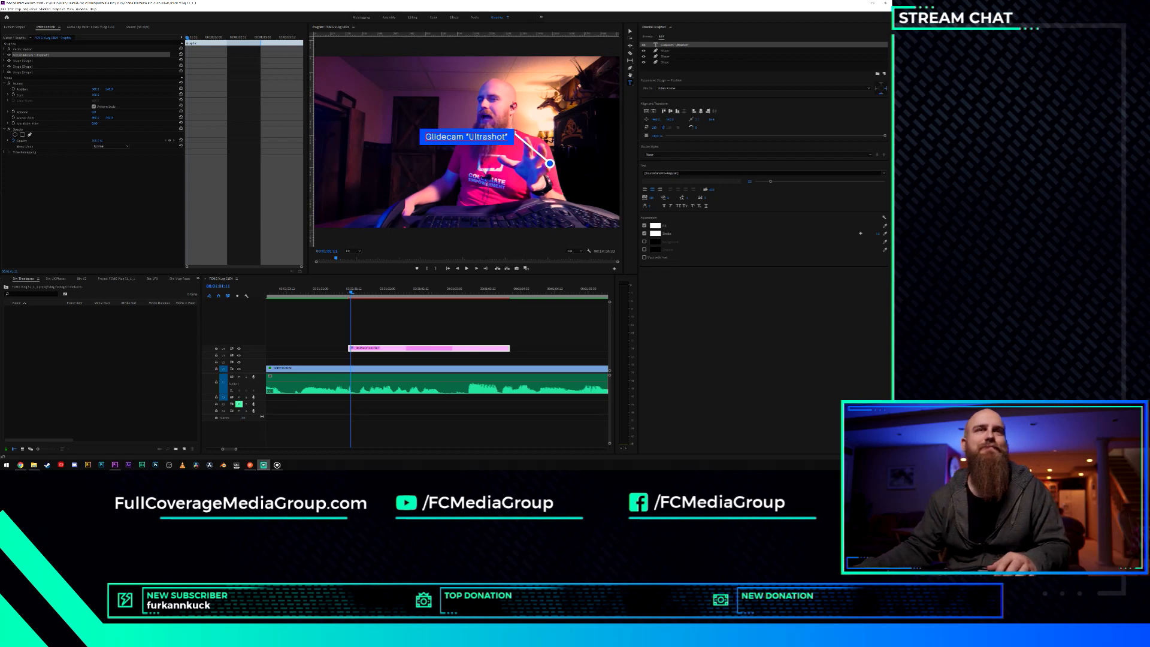
left_click(715, 321)
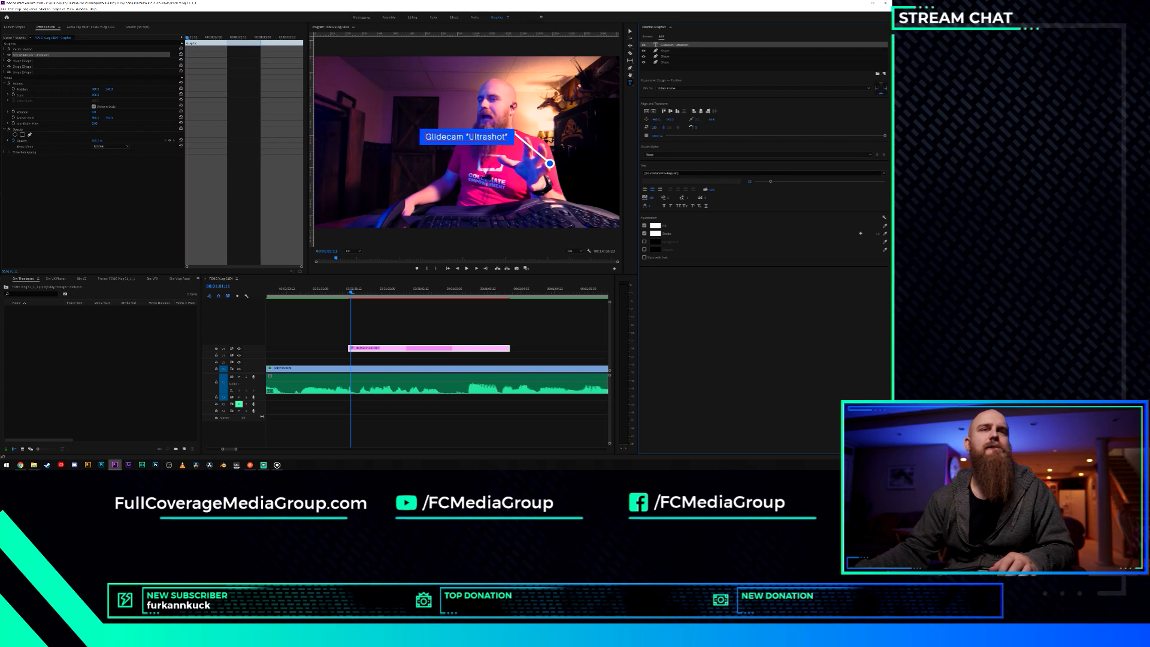
key("alt+Tab")
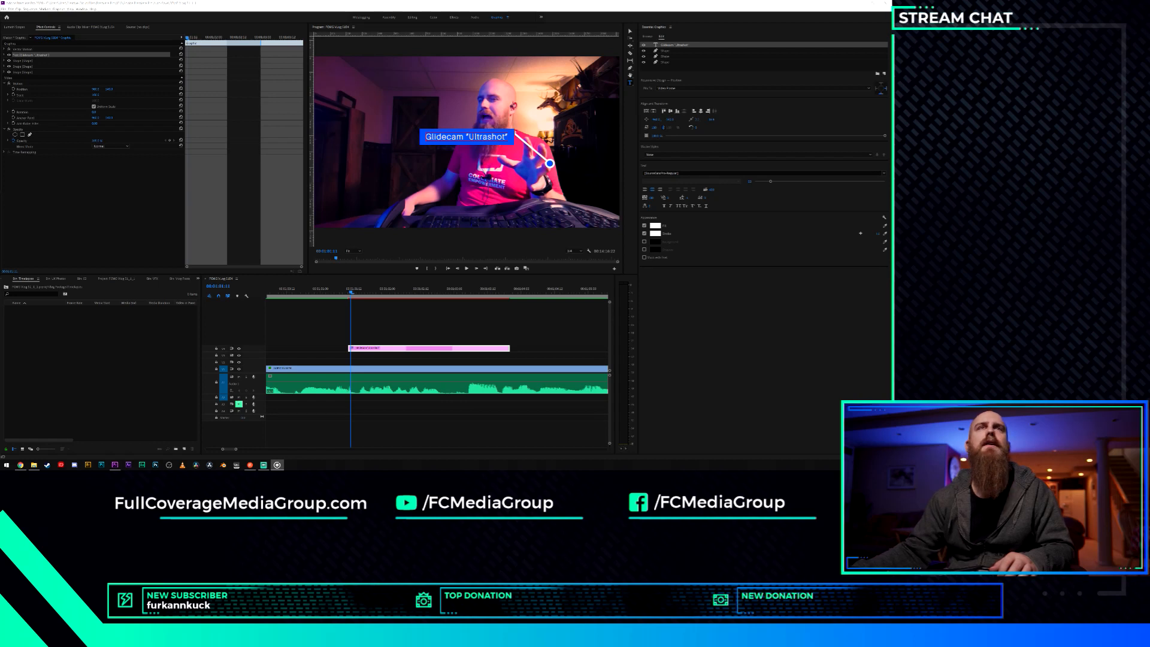
left_click(713, 317)
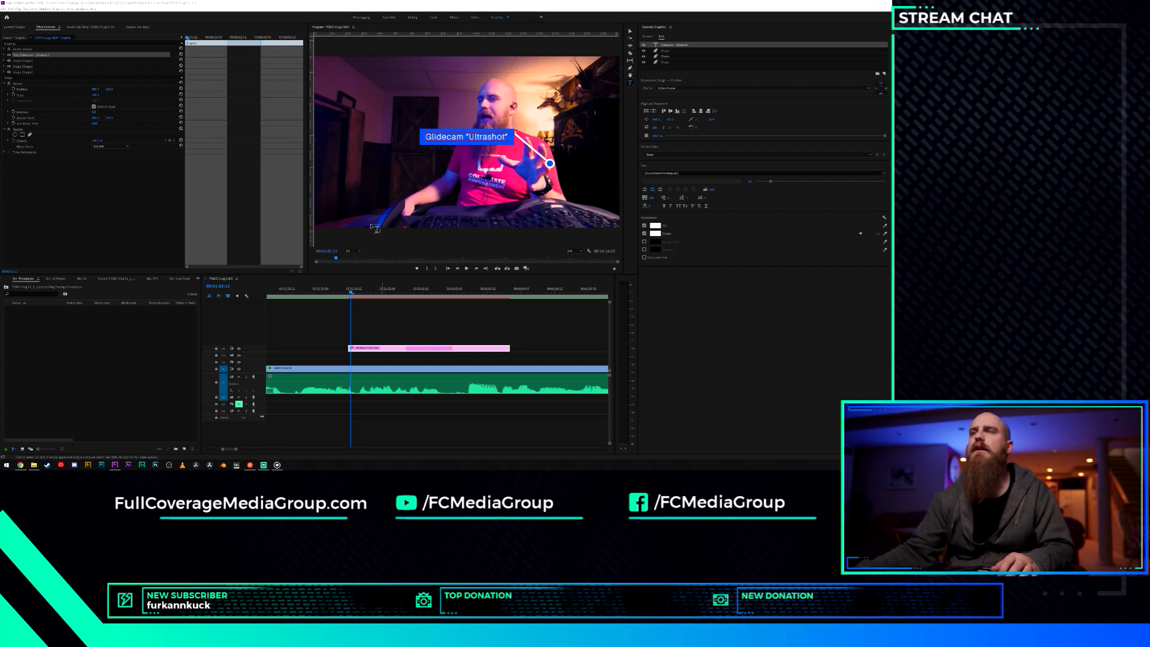
Try shifting the talking-head clip's horizontal position at a later point in the callout, and undo the change.
left_click_drag(351, 292, 392, 304)
key("space")
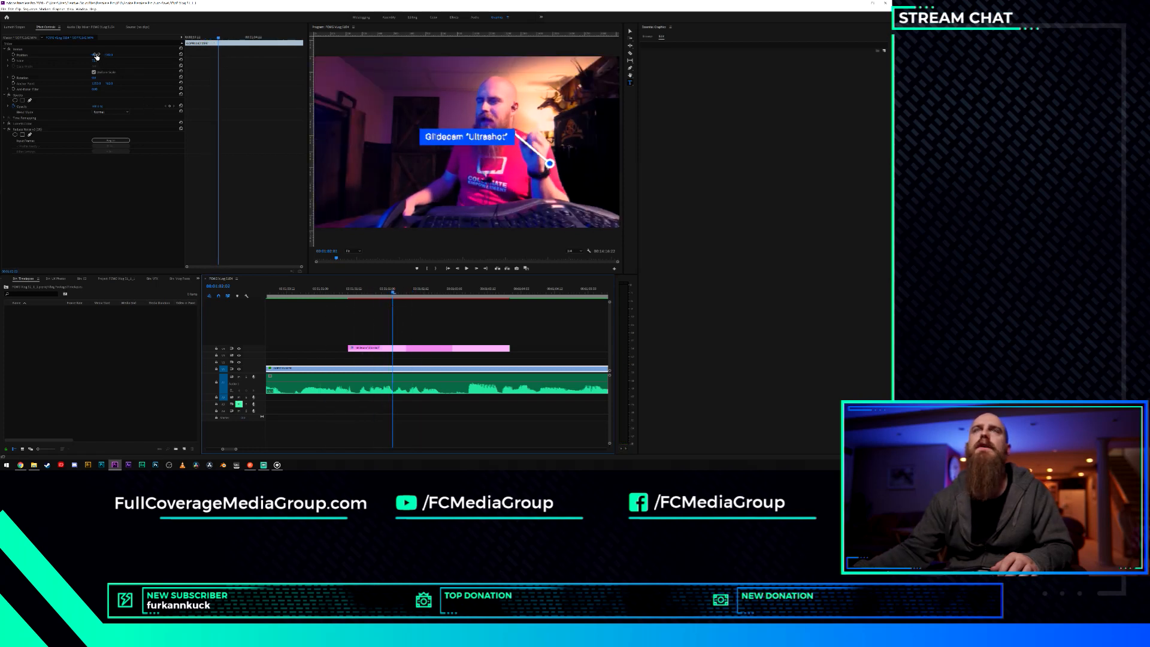
left_click_drag(95, 55, 61, 55)
key("ctrl+z")
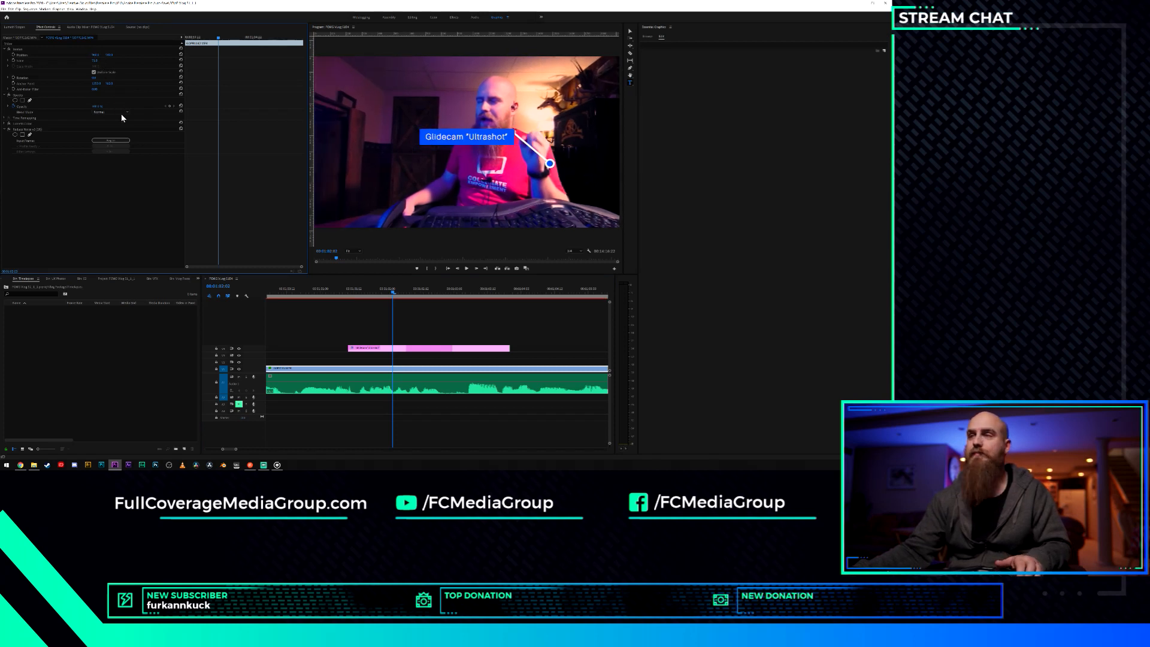
Move the callout graphic to the upper-left area of the video frame and scale it down slightly.
left_click(419, 348)
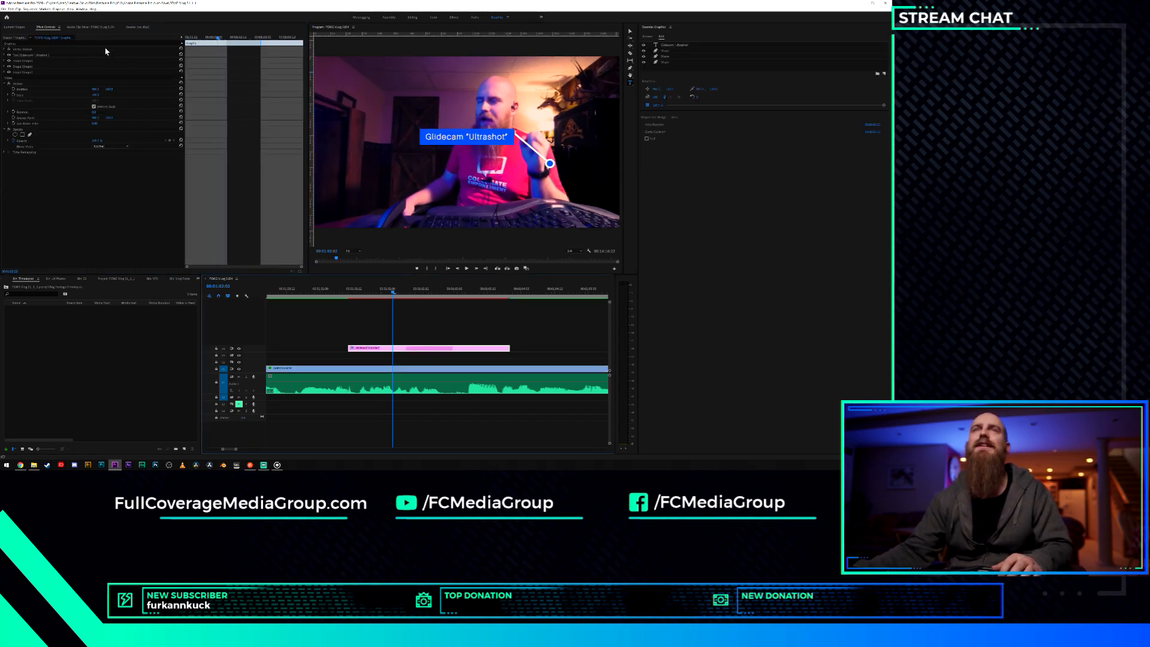
left_click_drag(93, 89, 29, 90)
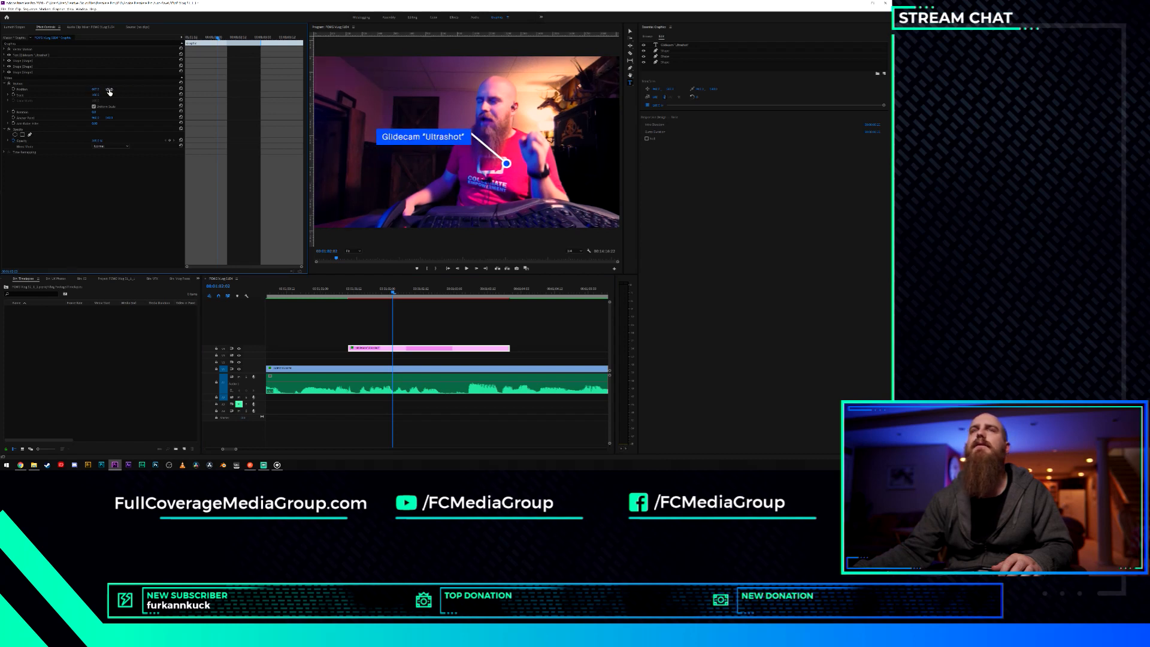
mouse_move(109, 89)
left_mouse_down()
mouse_move(125, 89)
mouse_move(34, 90)
mouse_move(120, 91)
mouse_move(107, 91)
left_mouse_up()
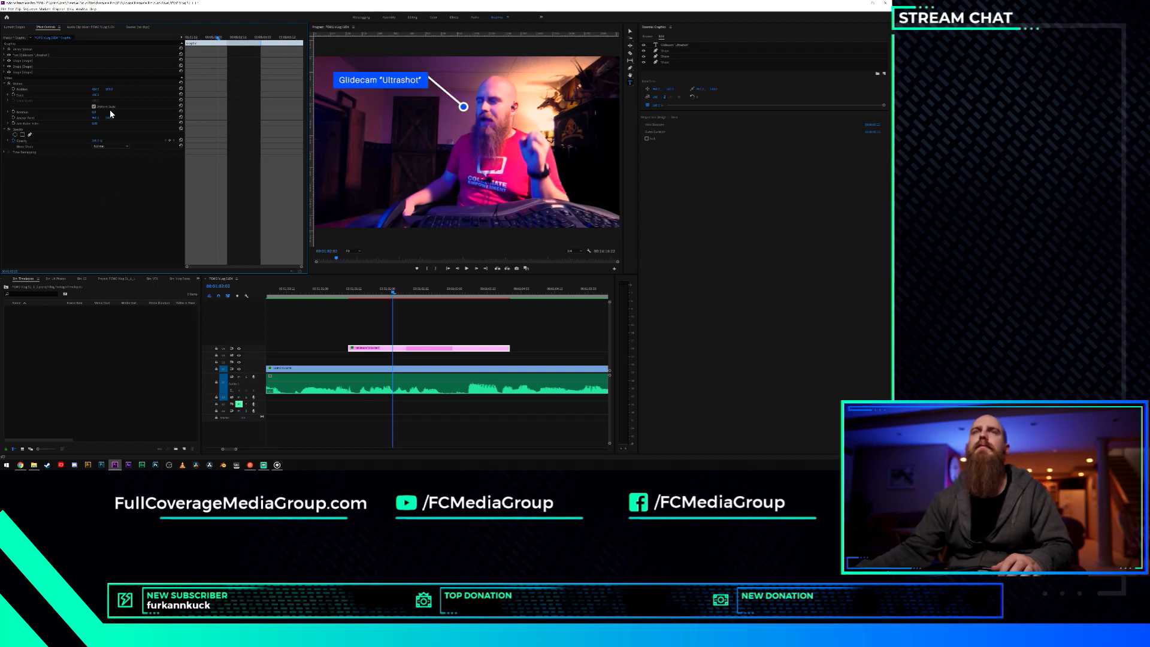
mouse_move(95, 96)
left_mouse_down()
mouse_move(122, 90)
mouse_move(101, 91)
mouse_move(112, 90)
left_mouse_up()
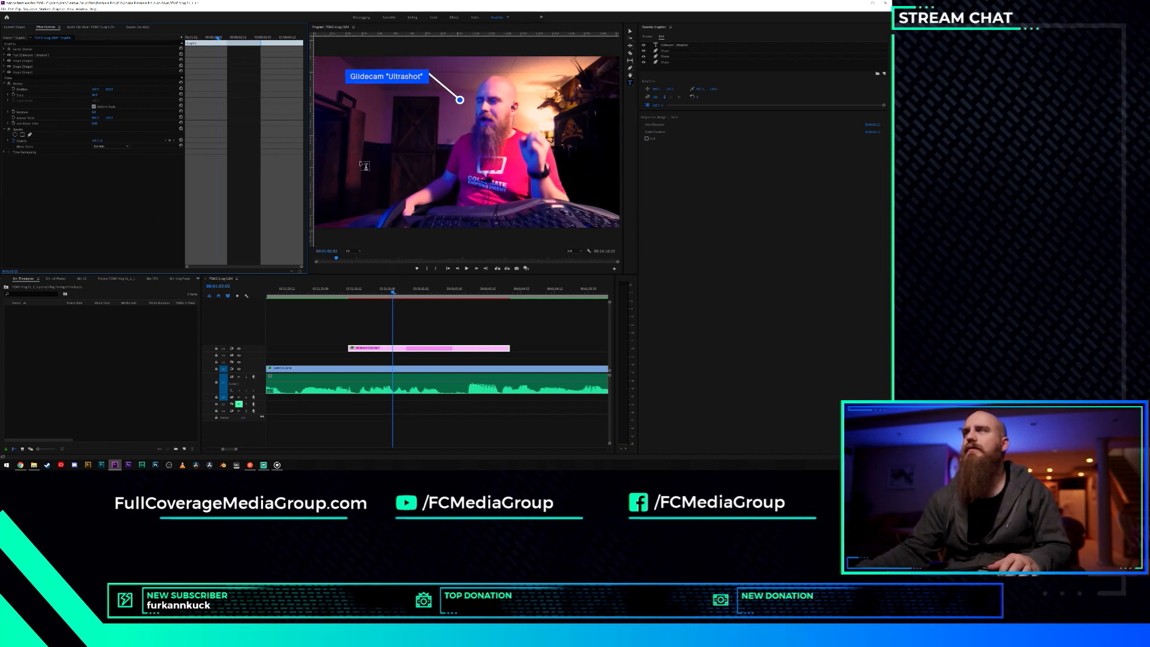
Play back the footage around the Glidecam callout to check its timing and position.
left_click(388, 290)
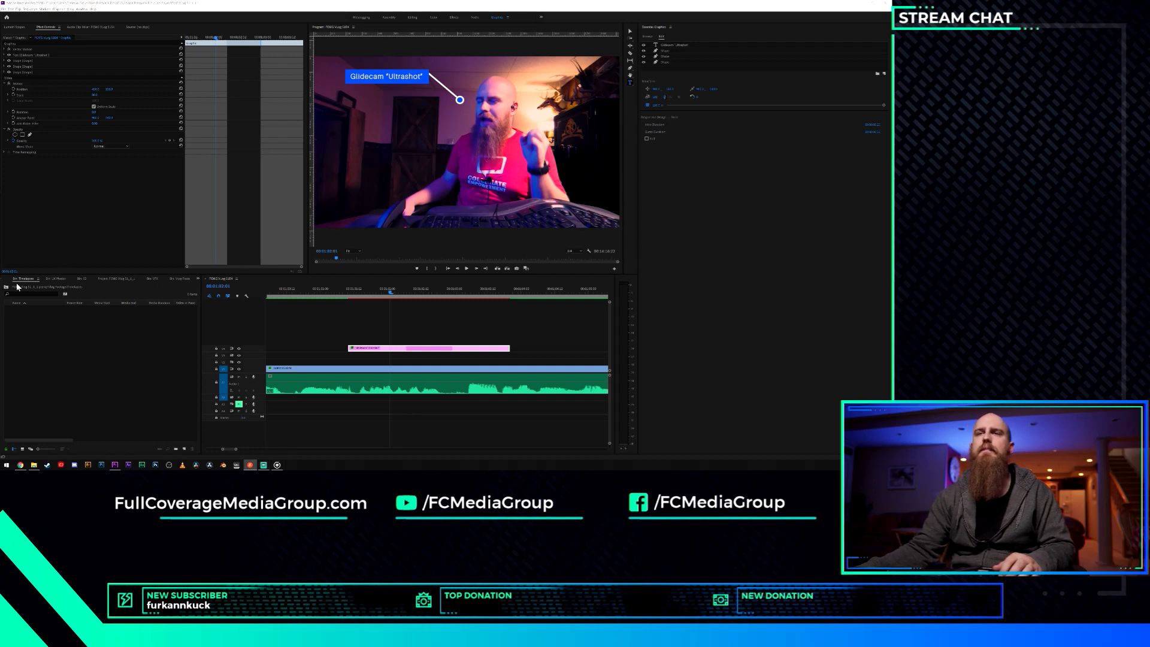
left_click(96, 178)
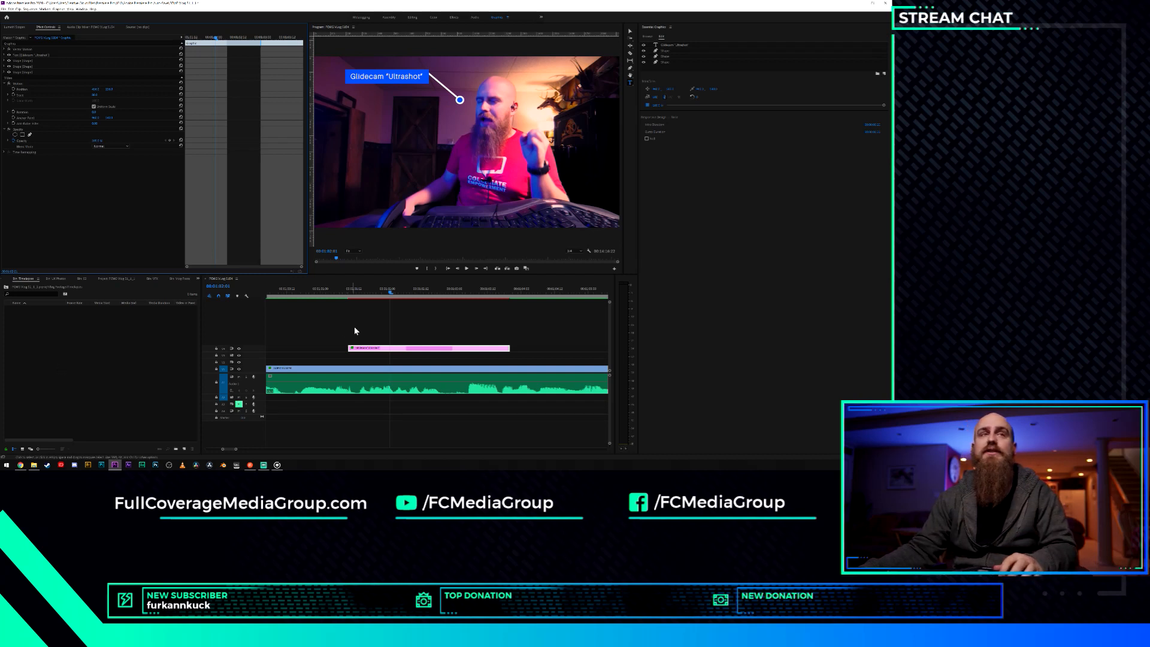
left_click(393, 291)
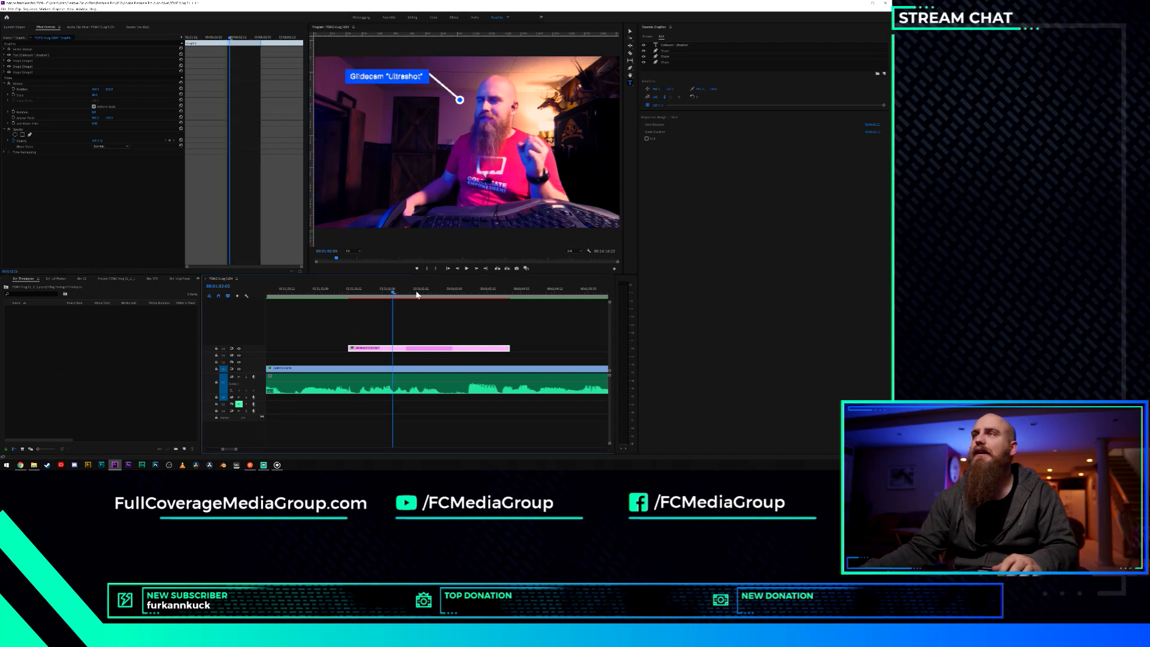
key("space")
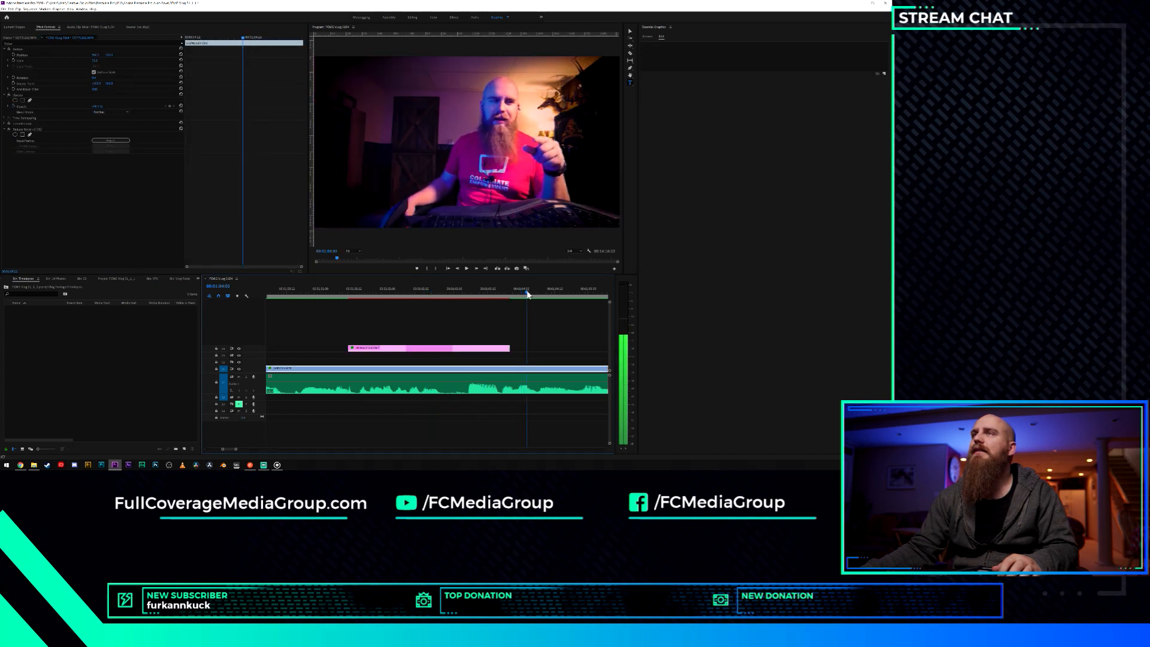
key("space")
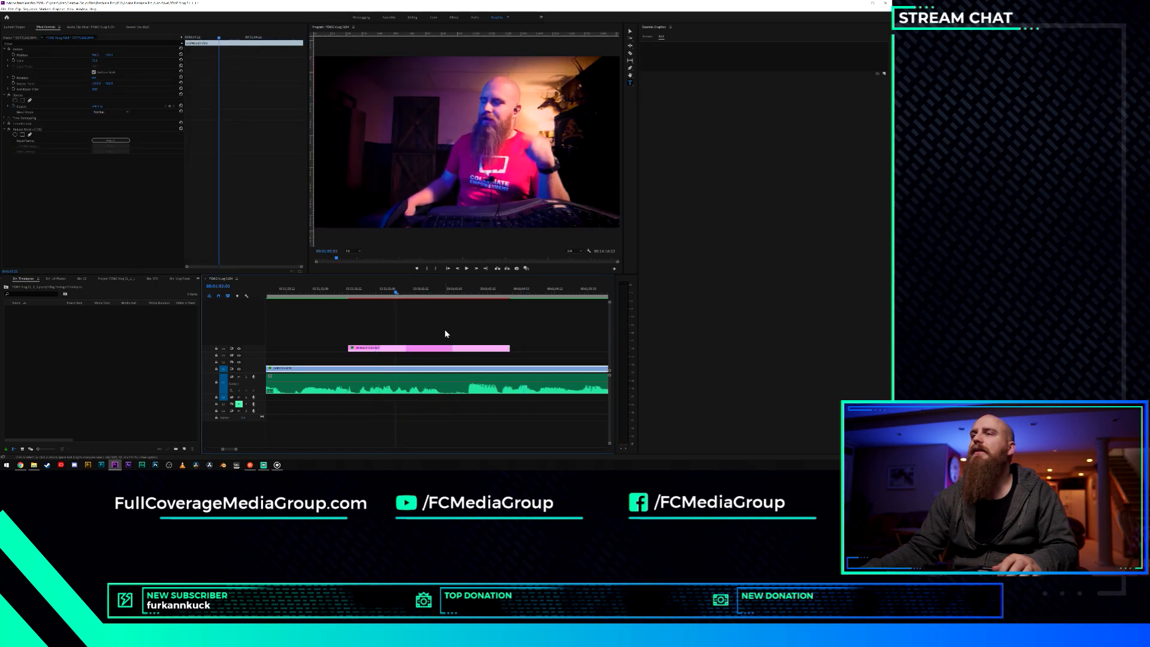
scroll(425, 345, "up", 6)
scroll(423, 345, "down", 5)
key("super")
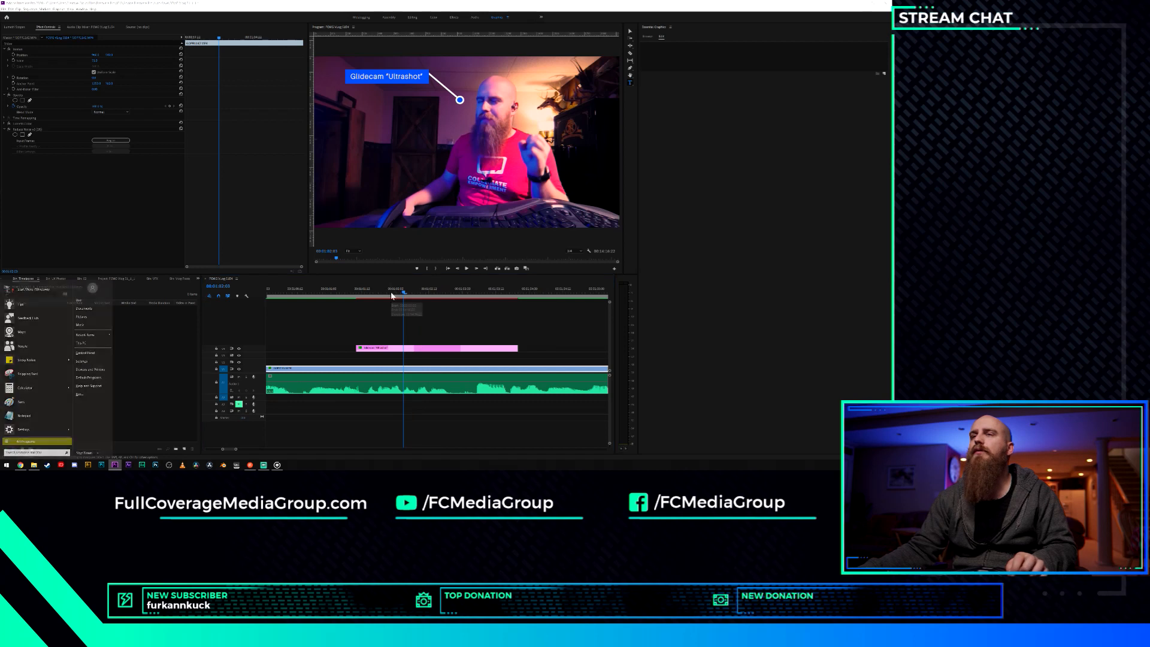
Select the callout clip, bring up the effects library, clear its old search and list the video transitions.
left_click_drag(387, 293, 376, 294)
left_click(367, 348)
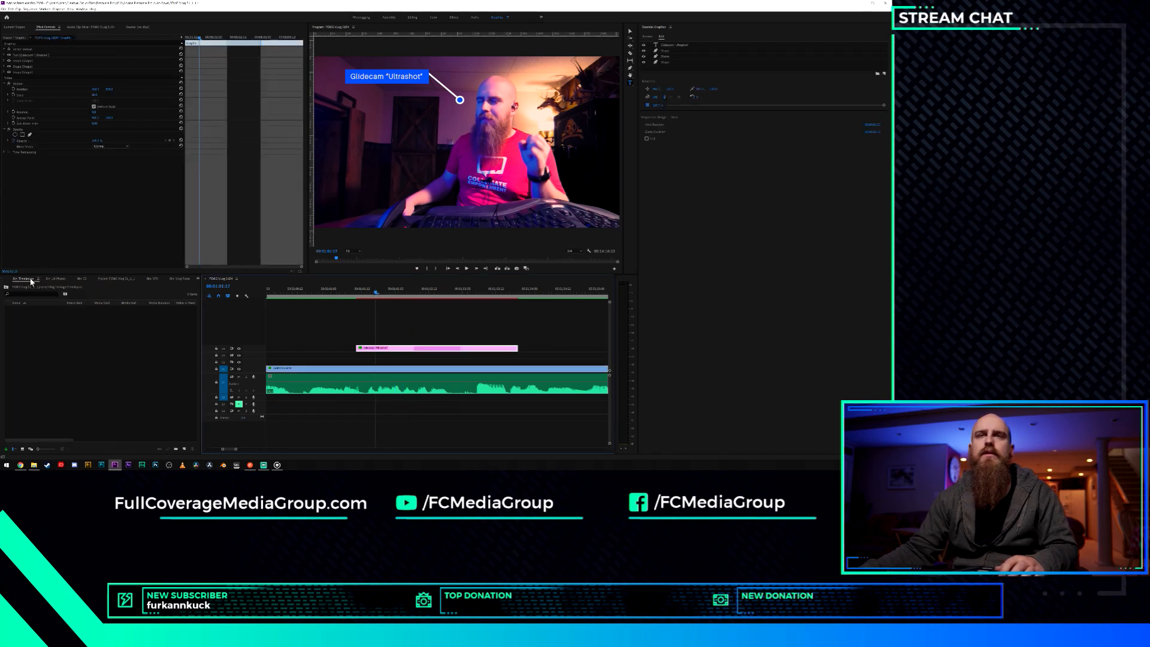
left_click(198, 278)
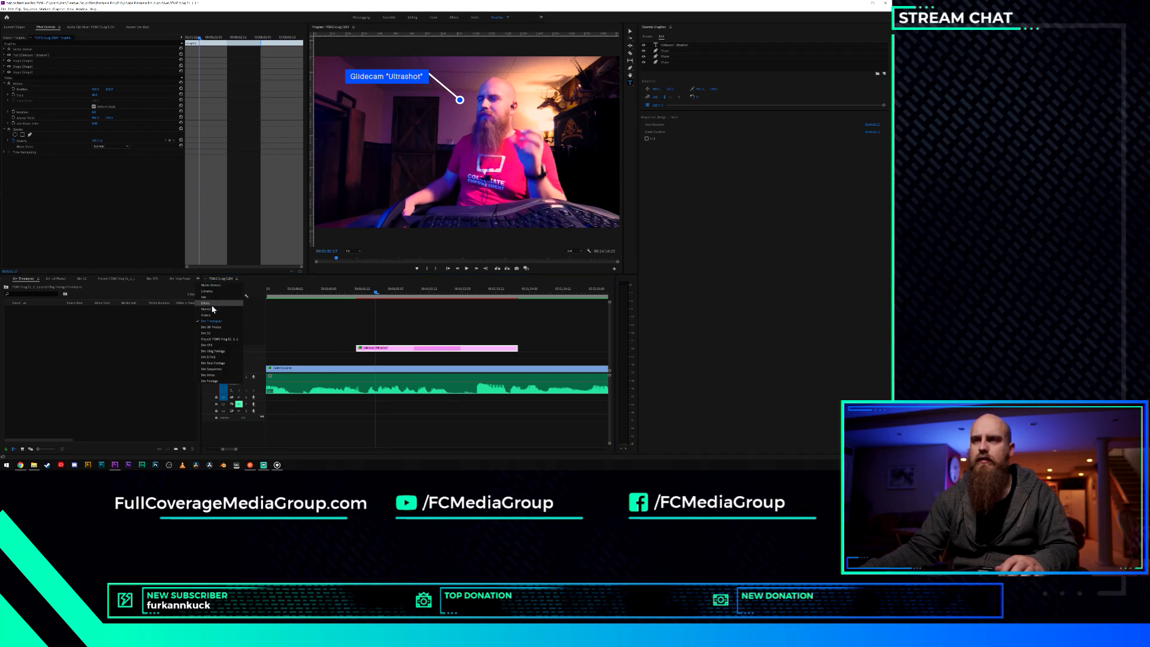
left_click(205, 303)
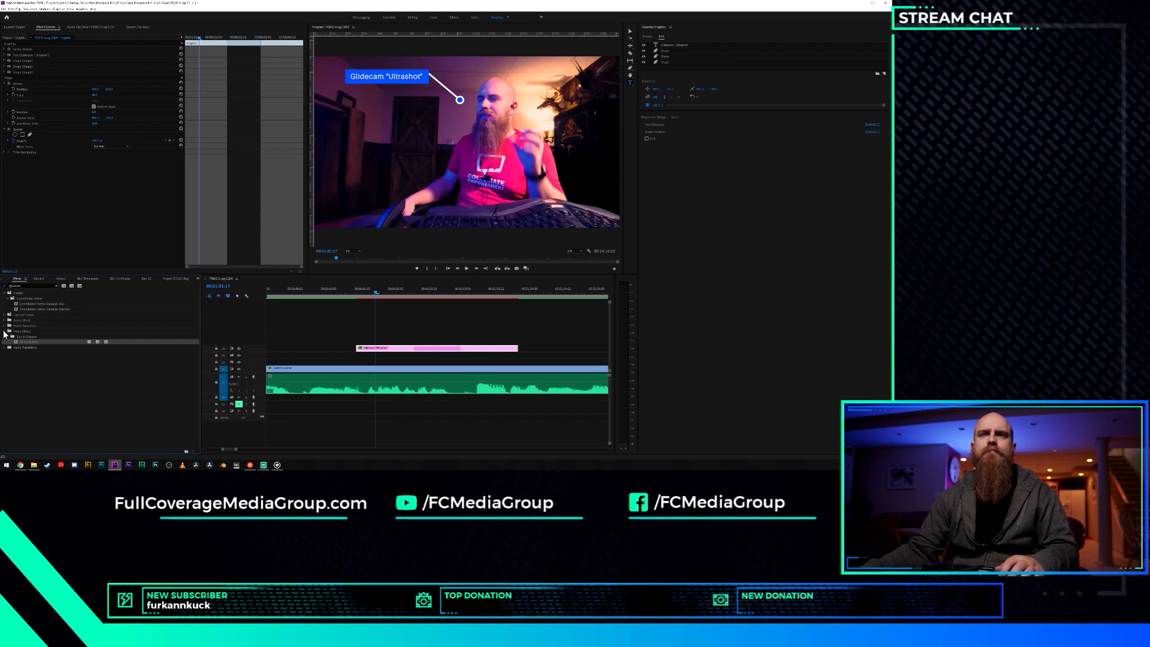
left_click(56, 285)
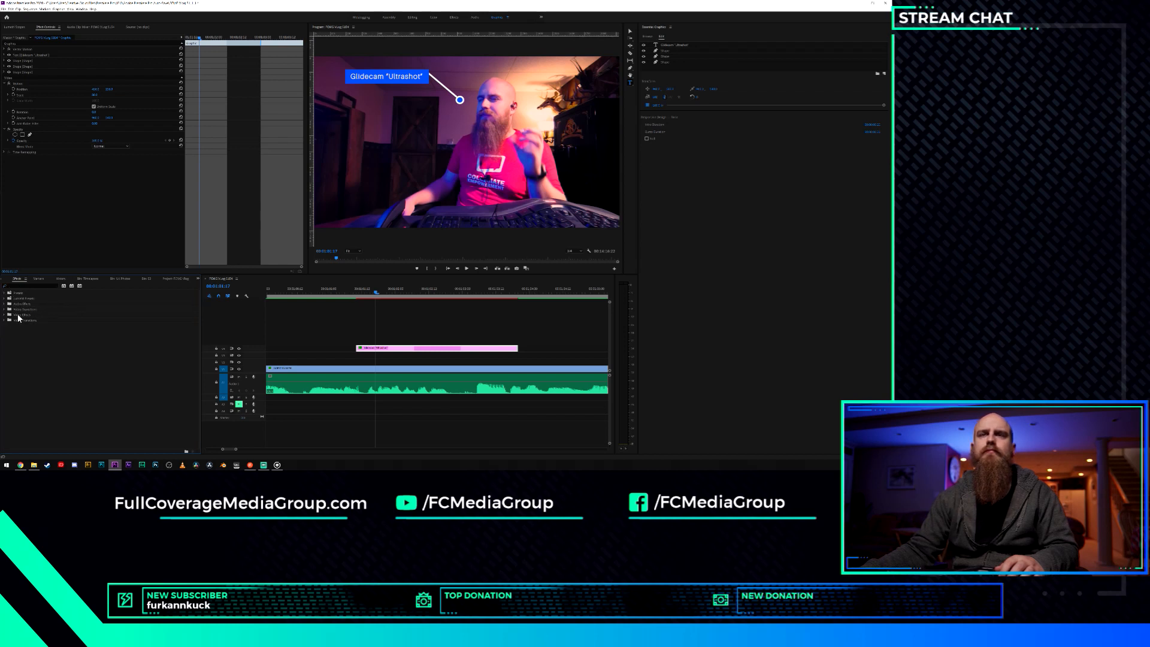
left_click(5, 321)
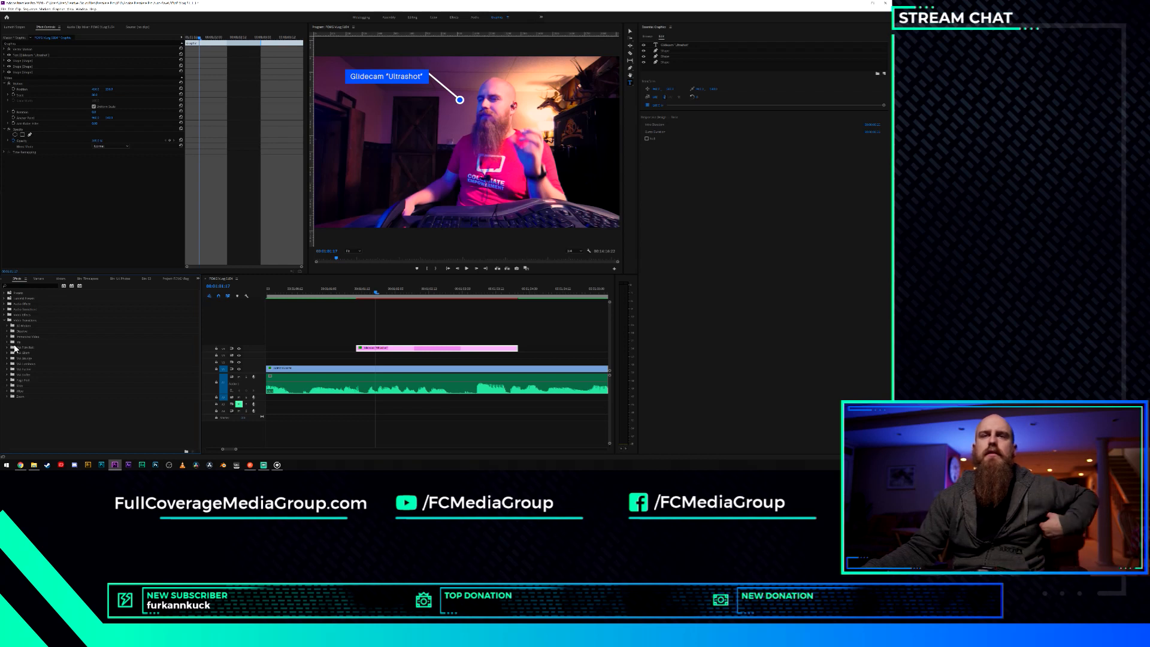
Apply the Wipe transition to the start of the callout clip and preview the reveal.
left_click(7, 391)
scroll(55, 383, "down", 3)
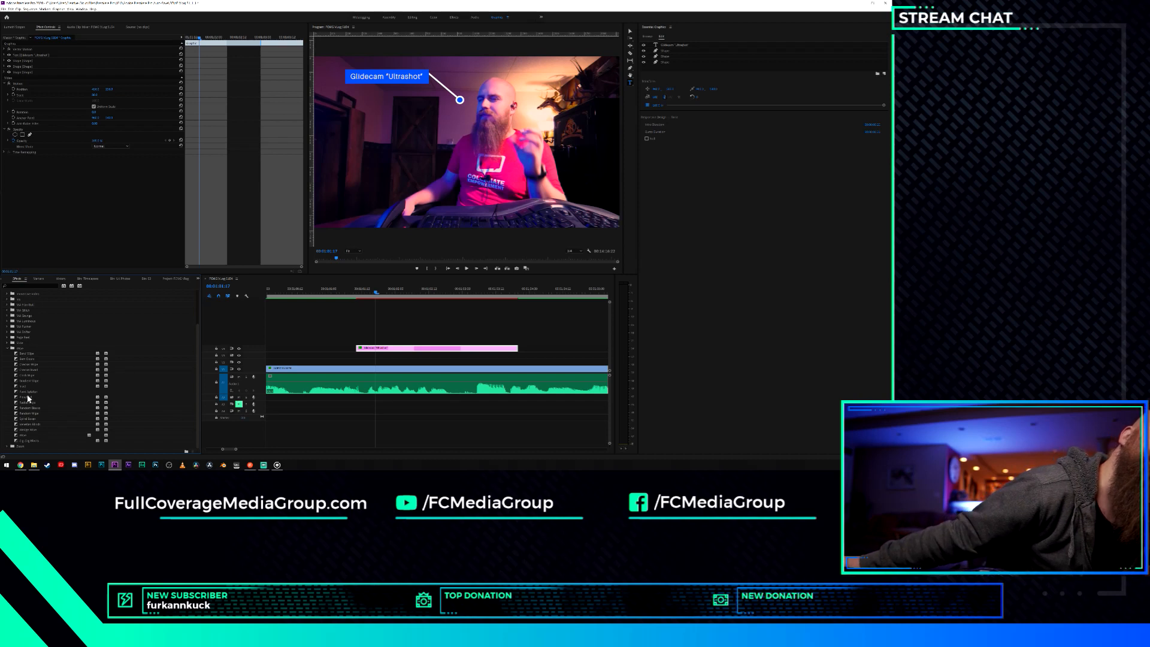
left_click(20, 435)
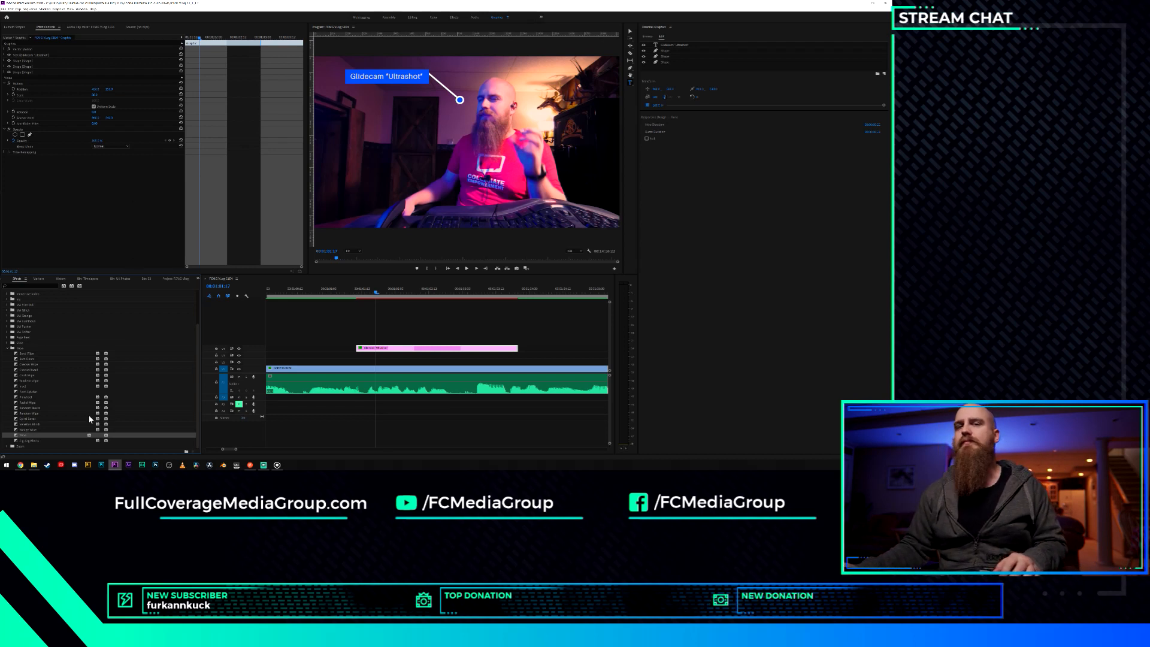
left_click_drag(68, 435, 372, 351)
left_click_drag(375, 291, 361, 300)
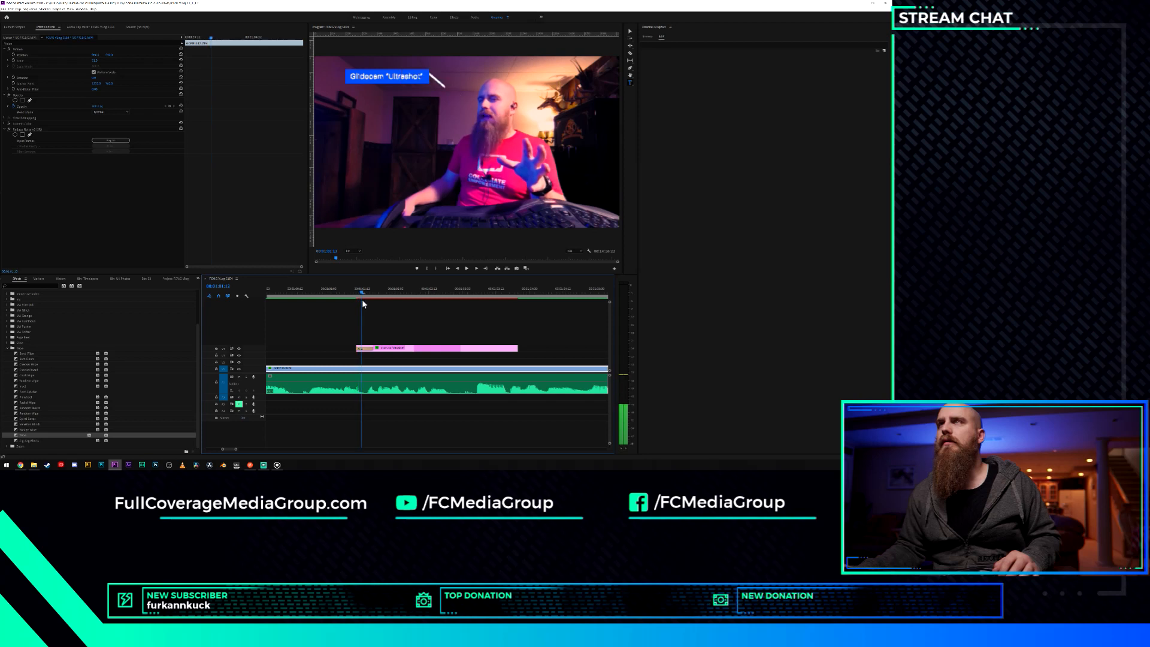
Enable the Reverse option of the callout's Wipe transition and scrub through its start to check the direction.
left_click(365, 350)
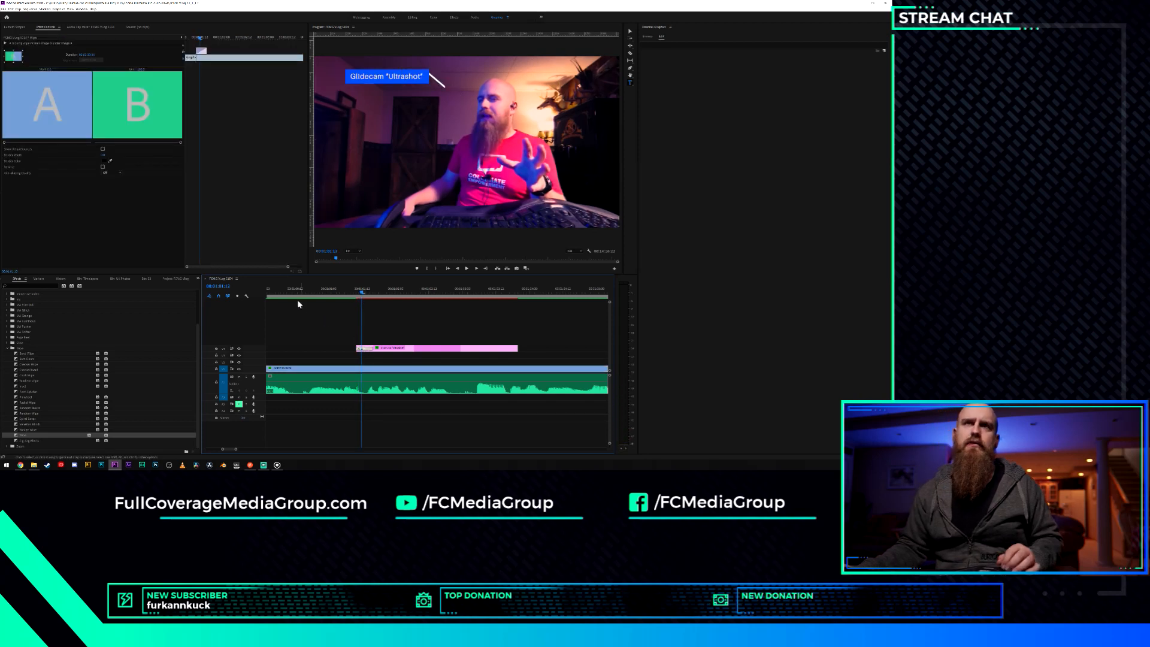
left_click(102, 167)
left_click_drag(286, 265, 237, 262)
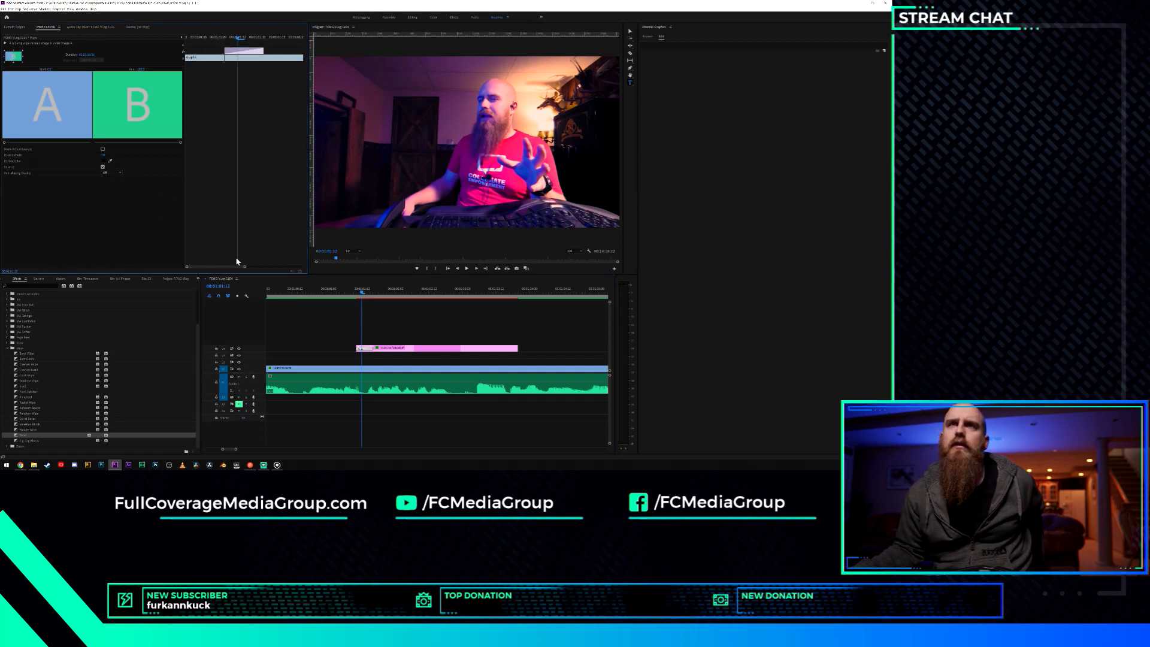
left_click(358, 293)
left_click_drag(359, 294, 385, 300)
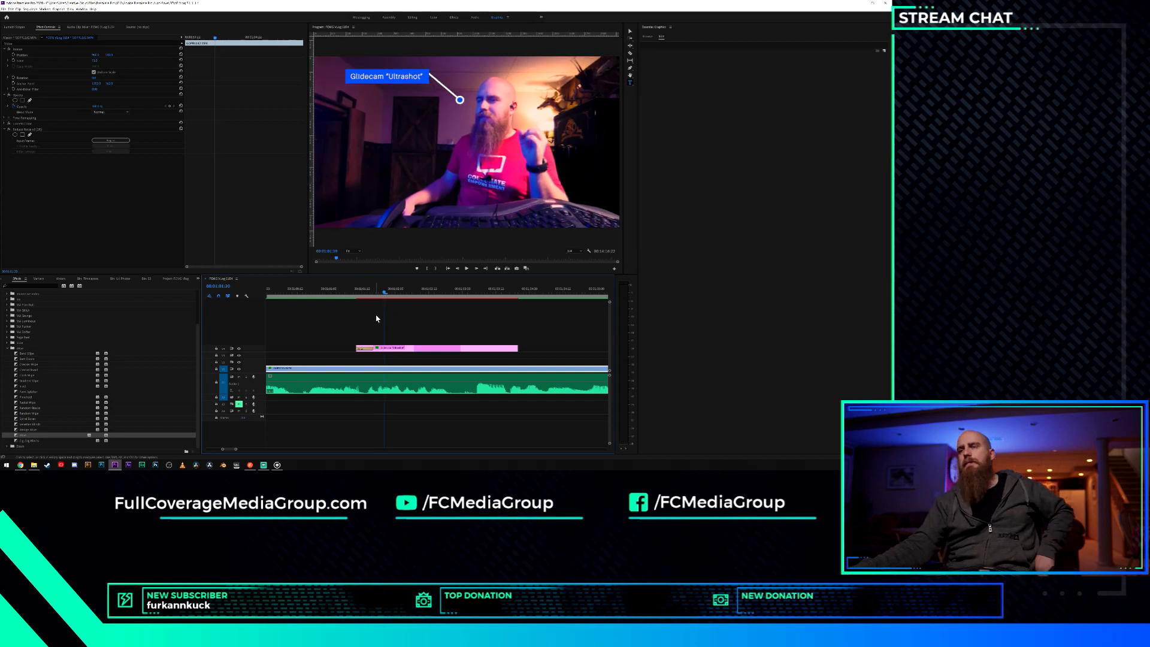
Render the selected callout clip with its Wipe transition, showing the render details.
left_click(383, 348)
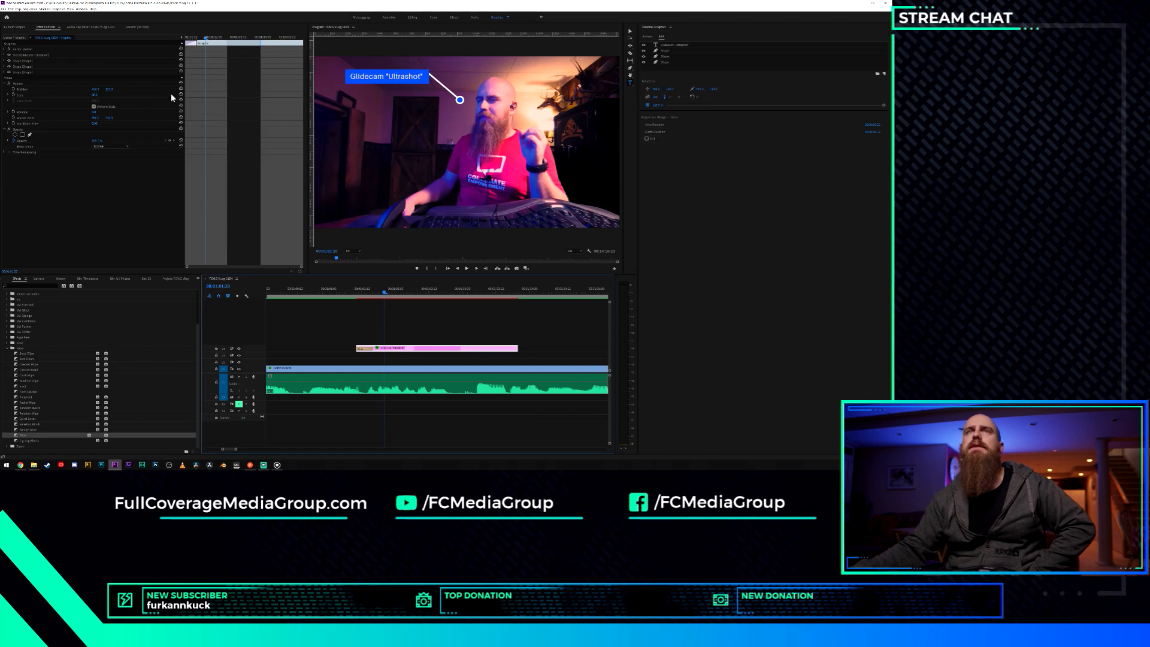
left_click(30, 9)
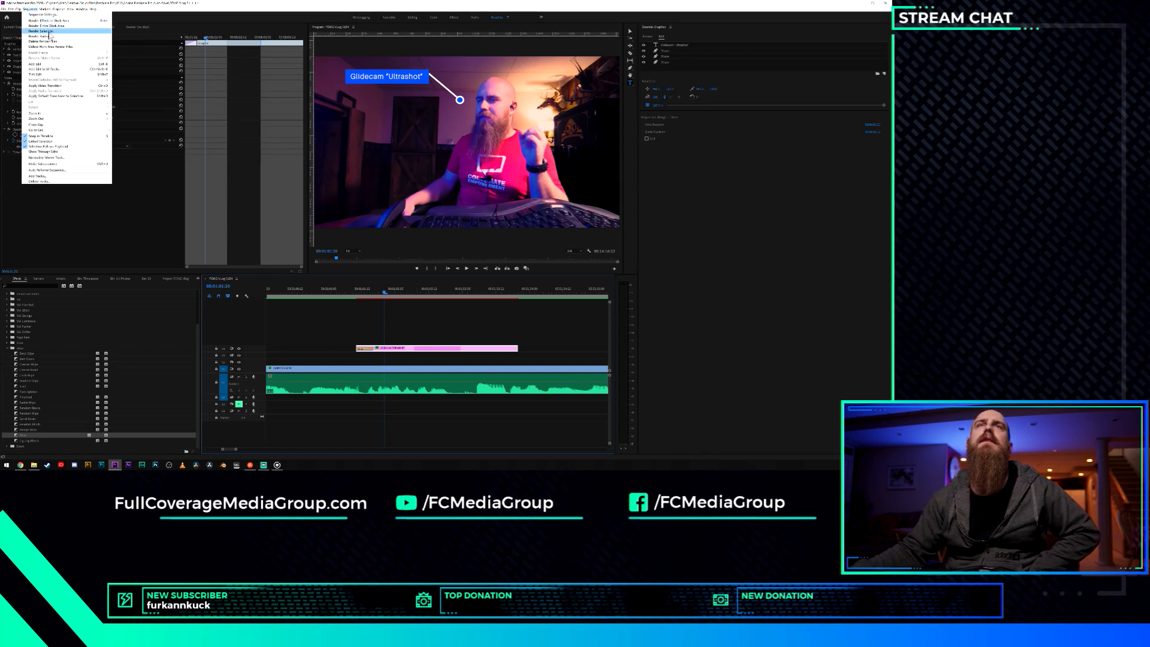
left_click(47, 31)
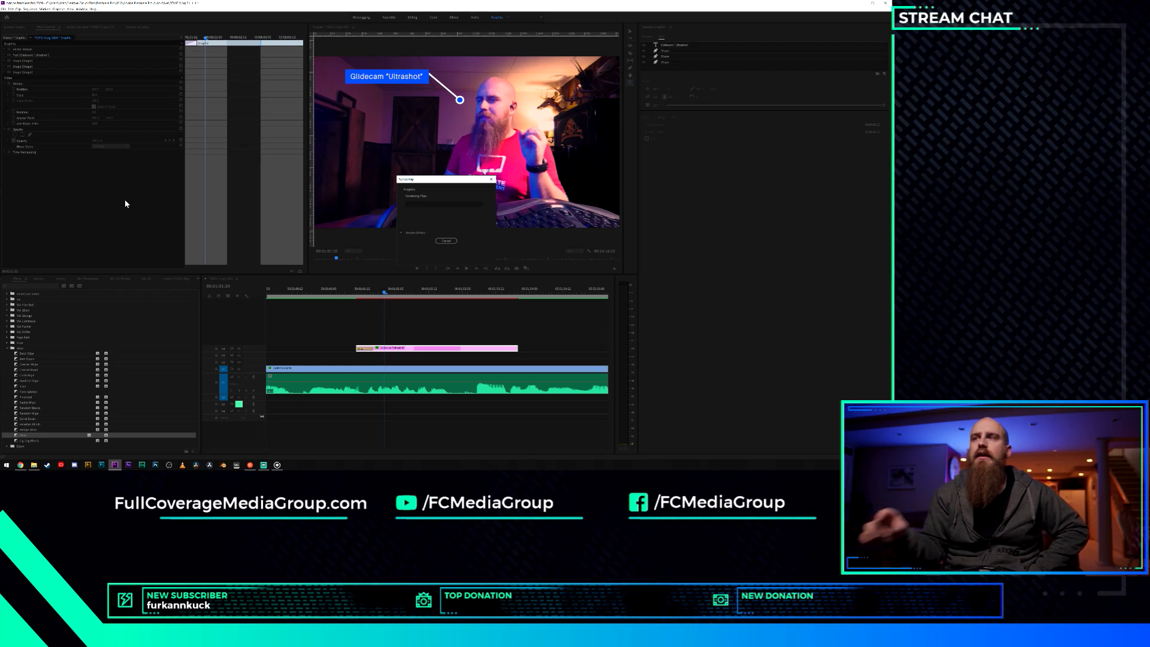
left_click(401, 234)
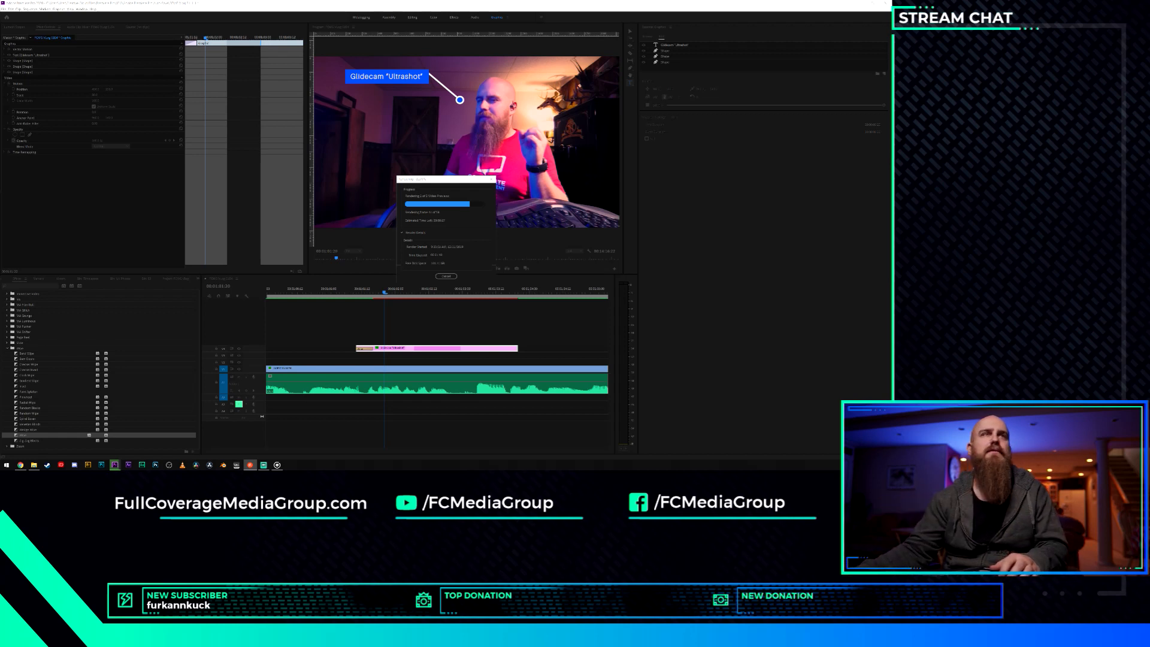
key("alt+Tab")
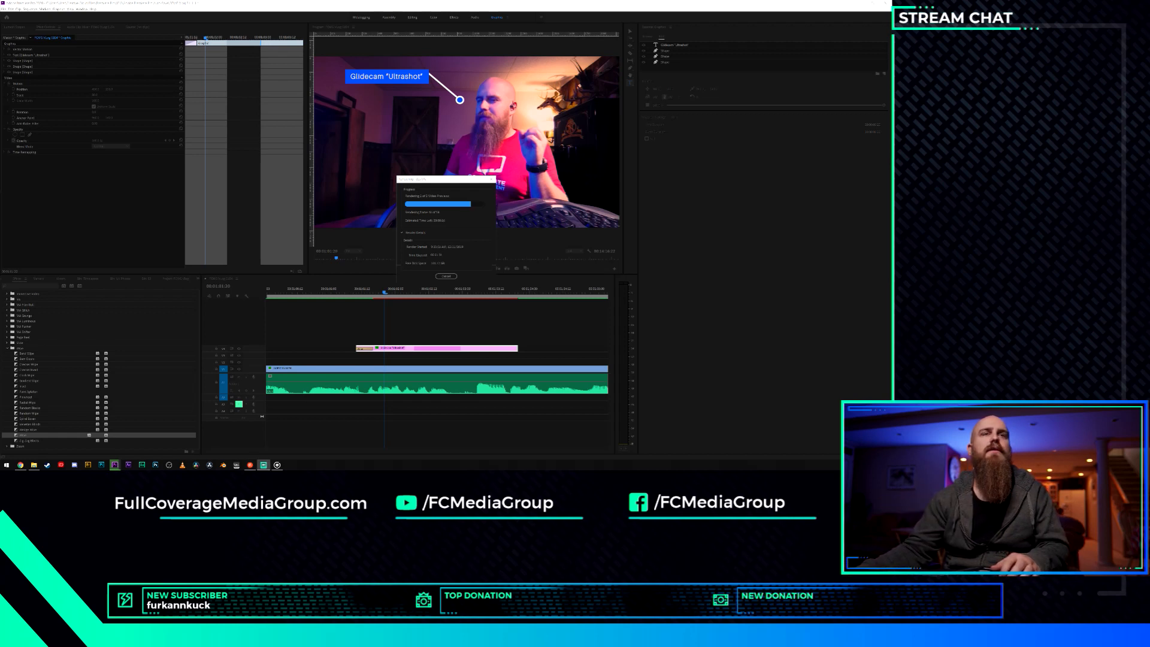
key("alt+Tab")
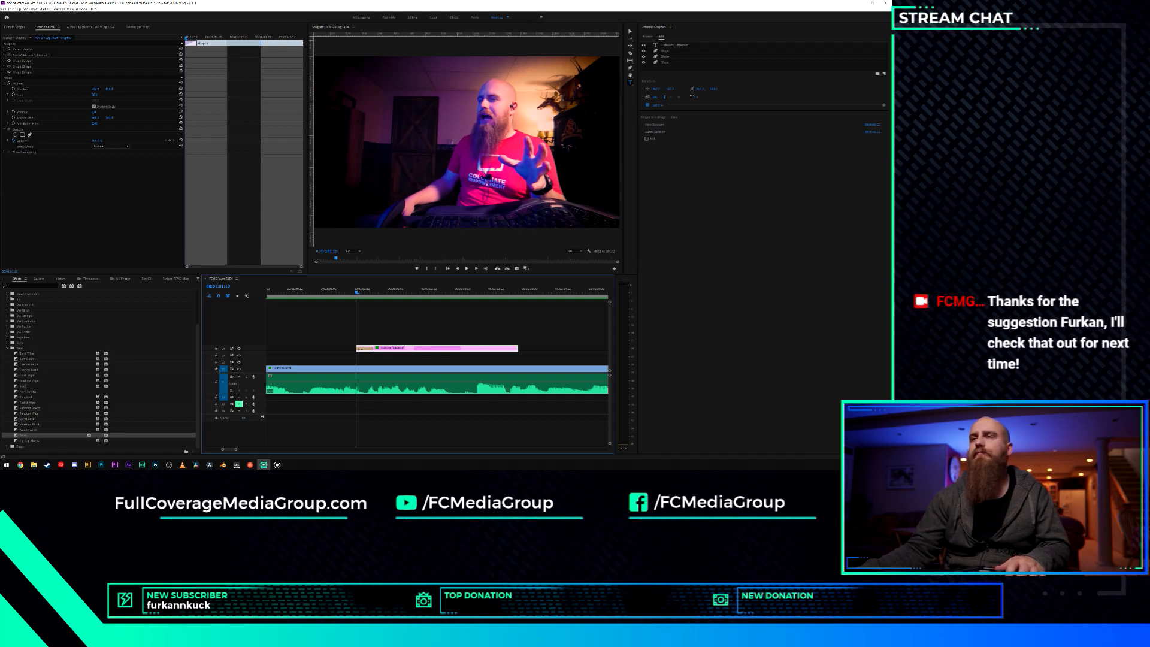
Play back the rendered callout section and the footage following it to review the Wipe reveal.
left_click(366, 315)
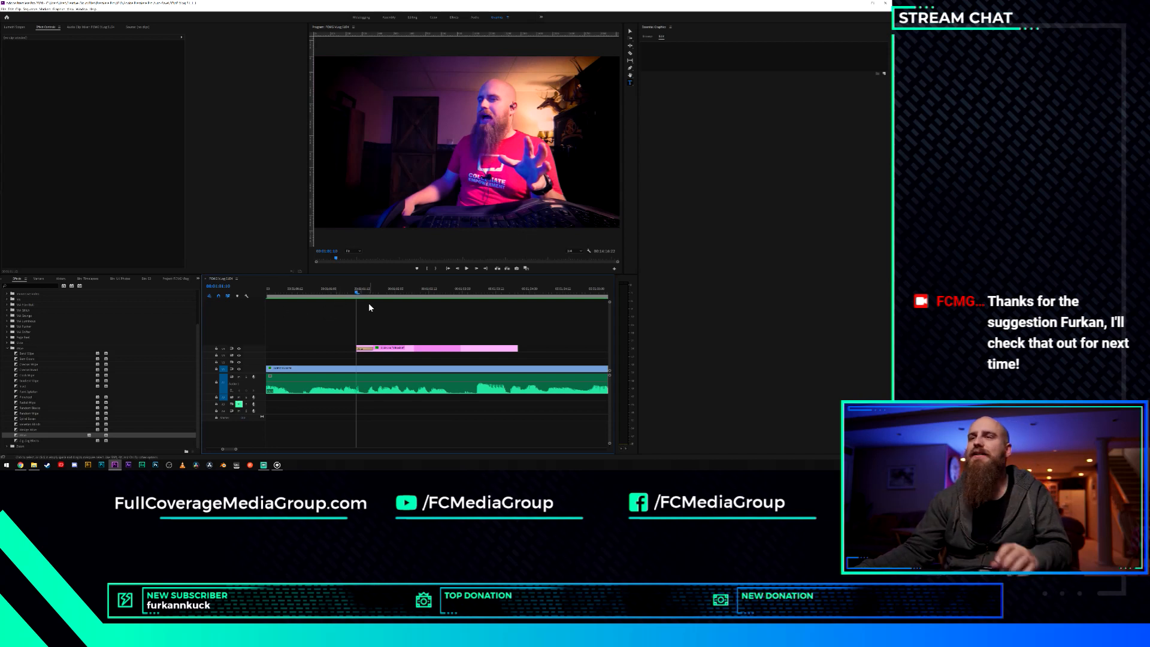
key("space")
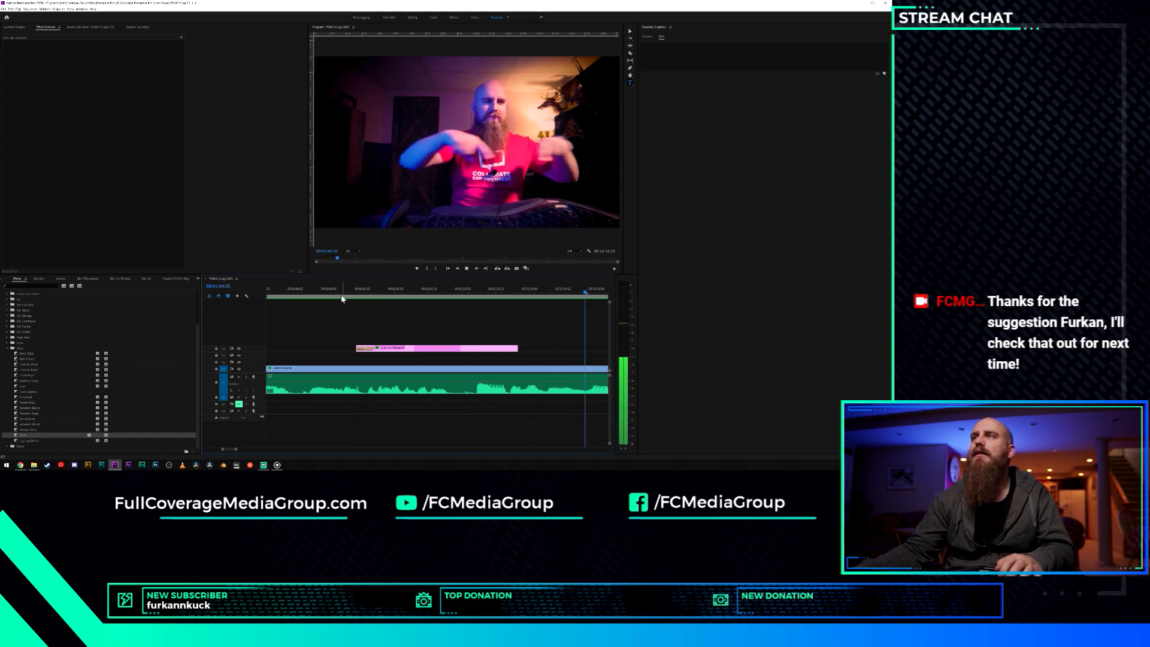
left_click(342, 299)
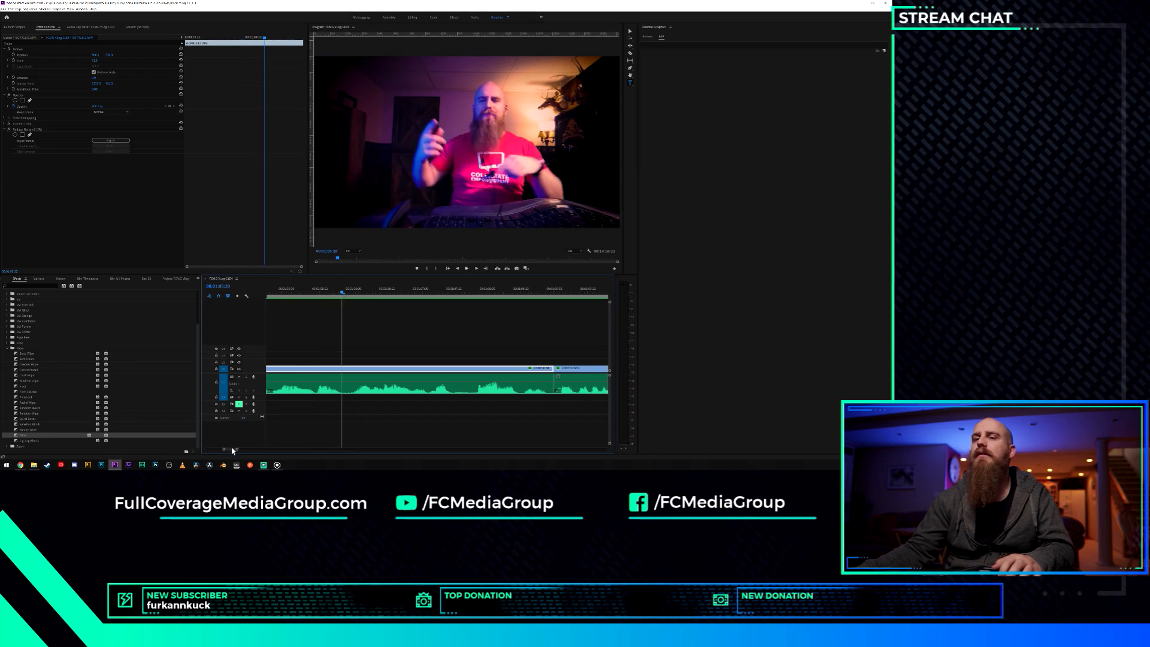
left_click_drag(230, 450, 228, 450)
left_click(288, 291)
key("space")
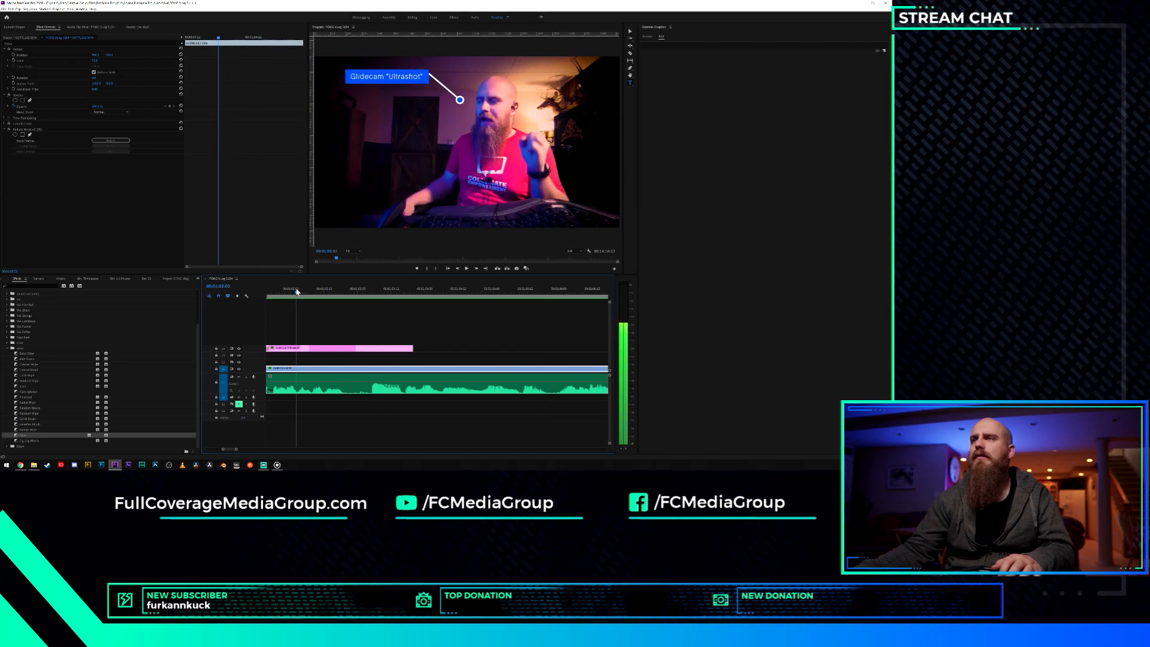
left_click_drag(403, 292, 234, 304)
key("space")
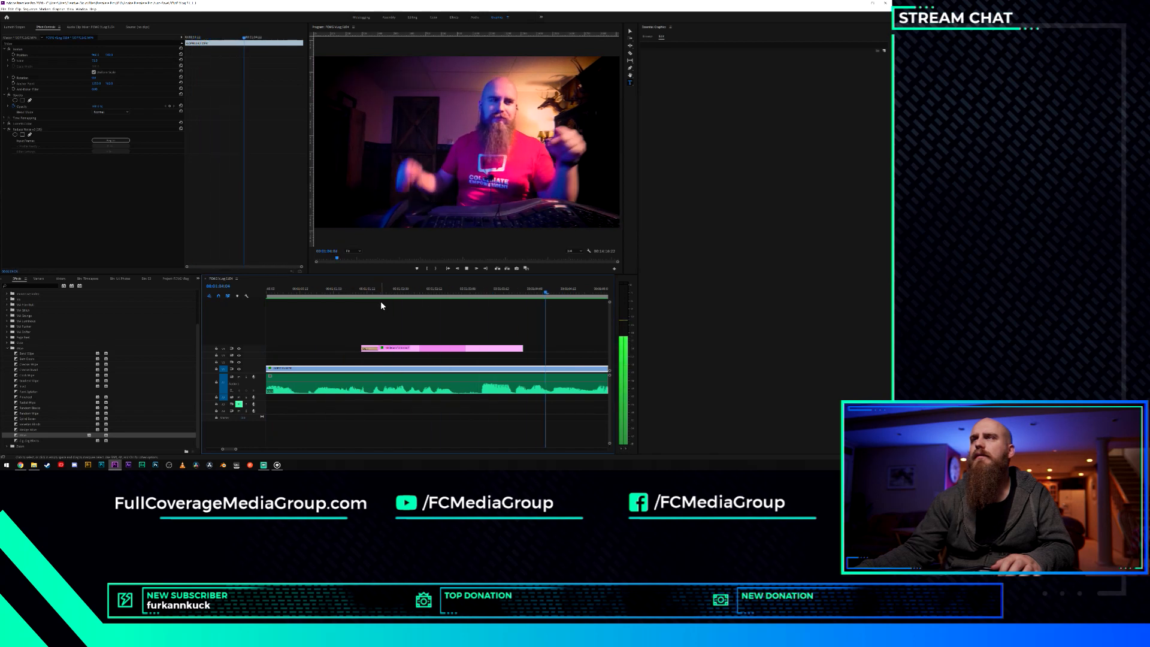
key("space")
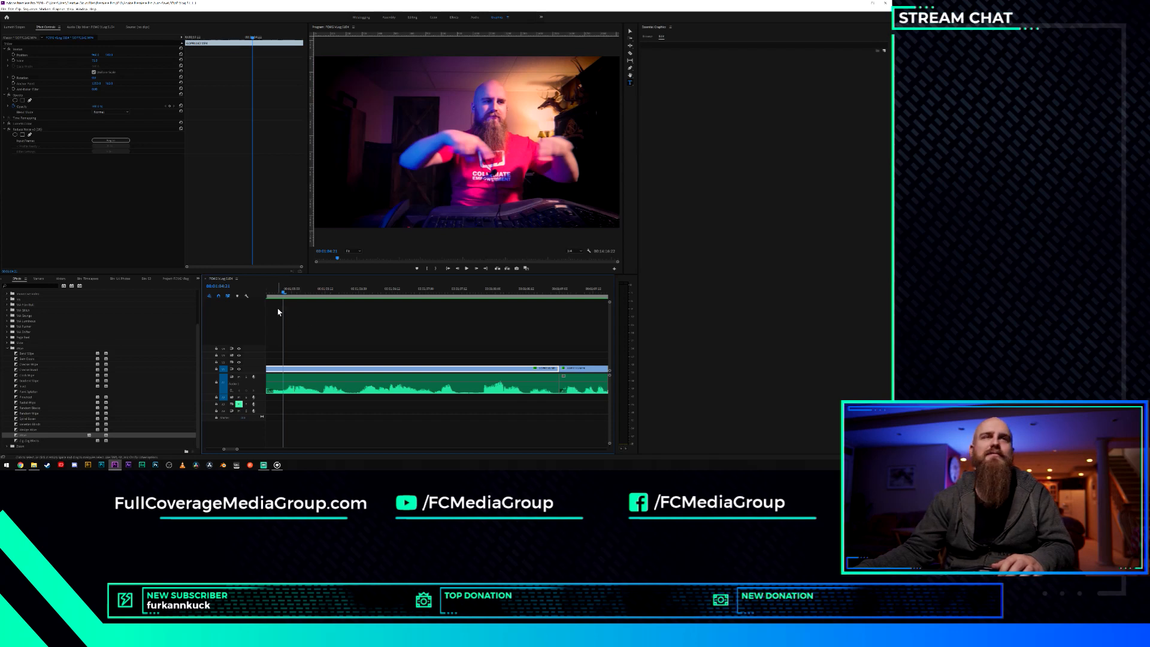
Add the blue callout template pointing to the upper left above the footage after the first callout, removing its opacity keyframes and restoring full opacity.
left_click(649, 36)
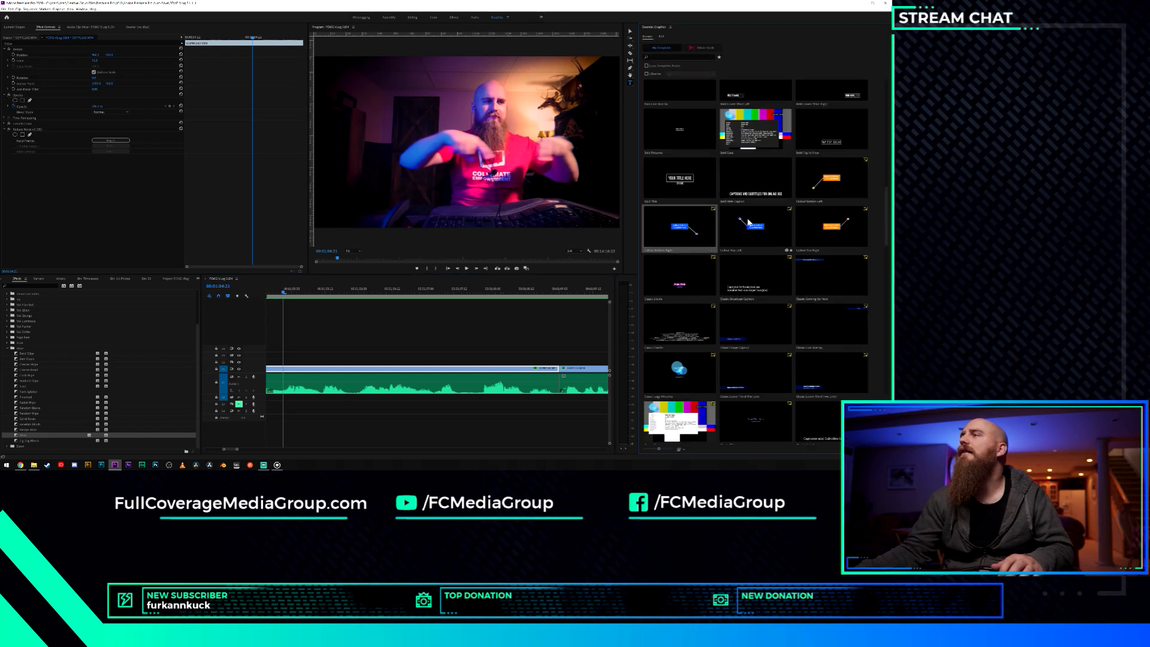
left_click_drag(646, 269, 282, 365)
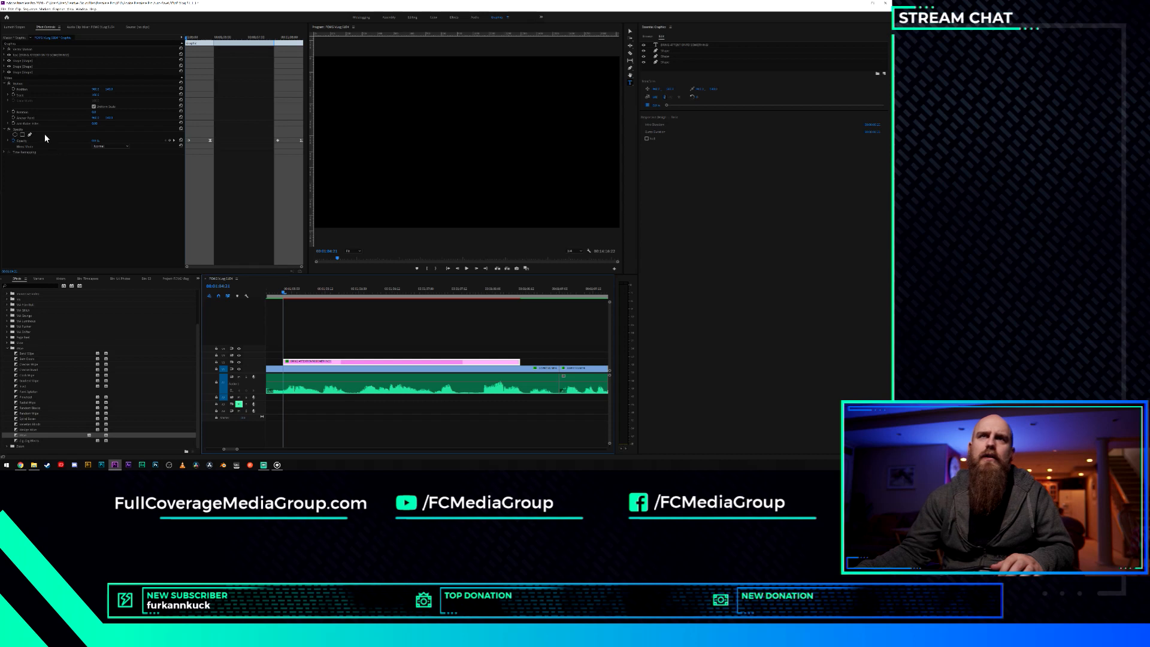
left_click(14, 142)
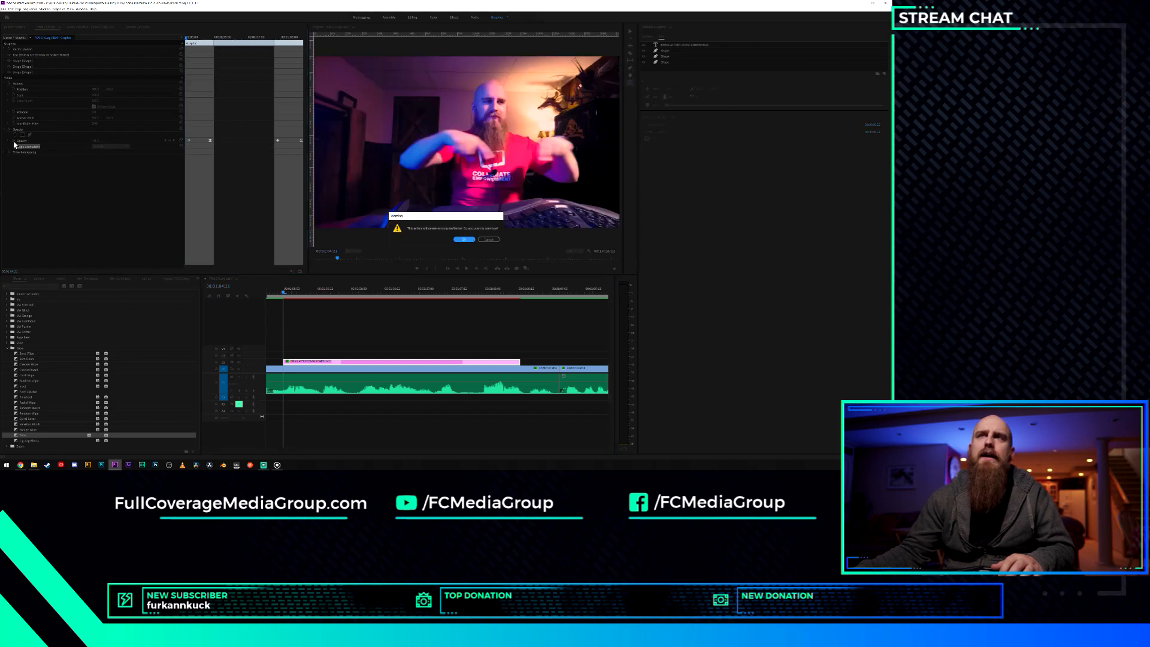
left_click(464, 239)
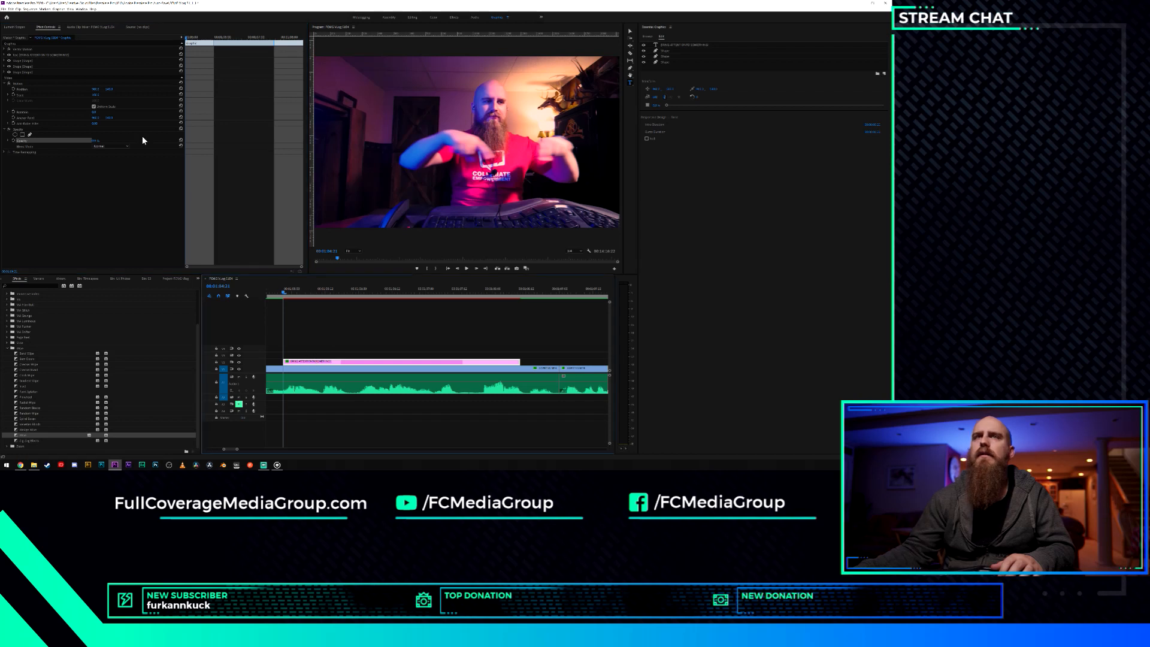
left_click_drag(96, 141, 156, 141)
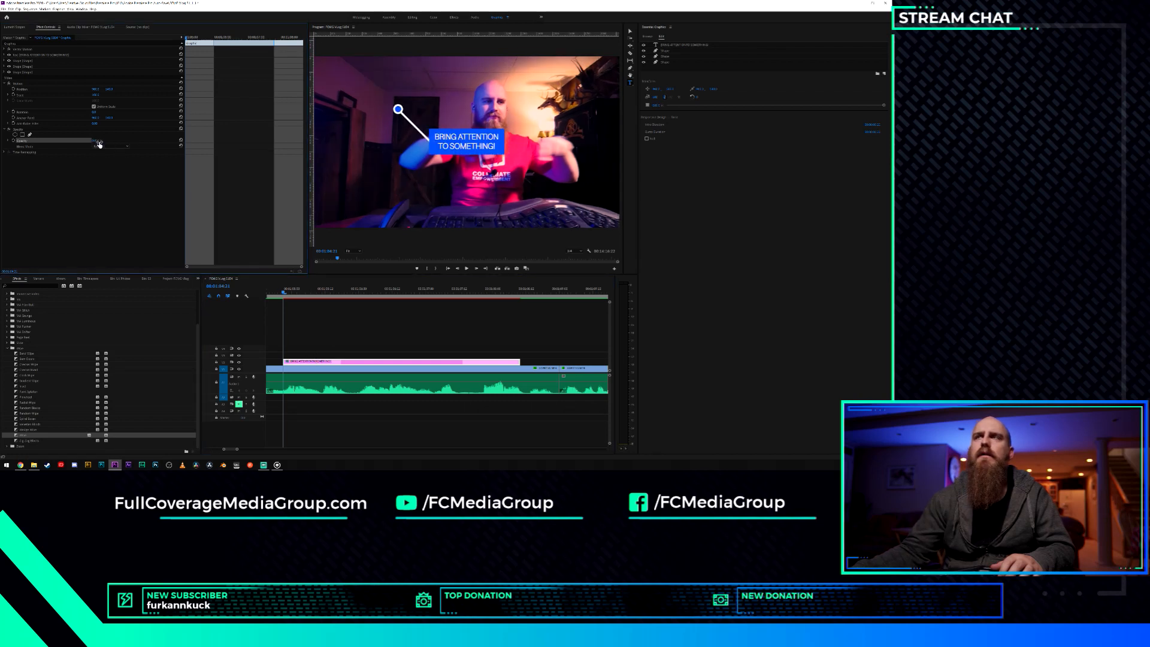
left_click_drag(283, 292, 322, 293)
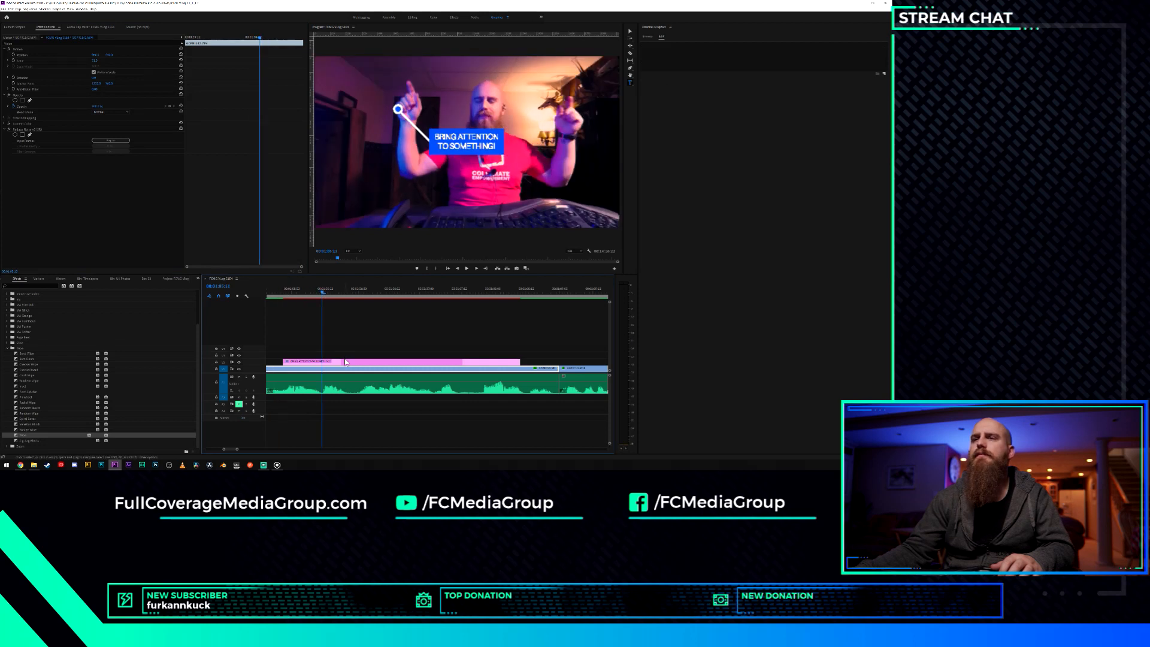
Replace the new callout's placeholder text with Glidecam "Ultrashot".
left_click(323, 362)
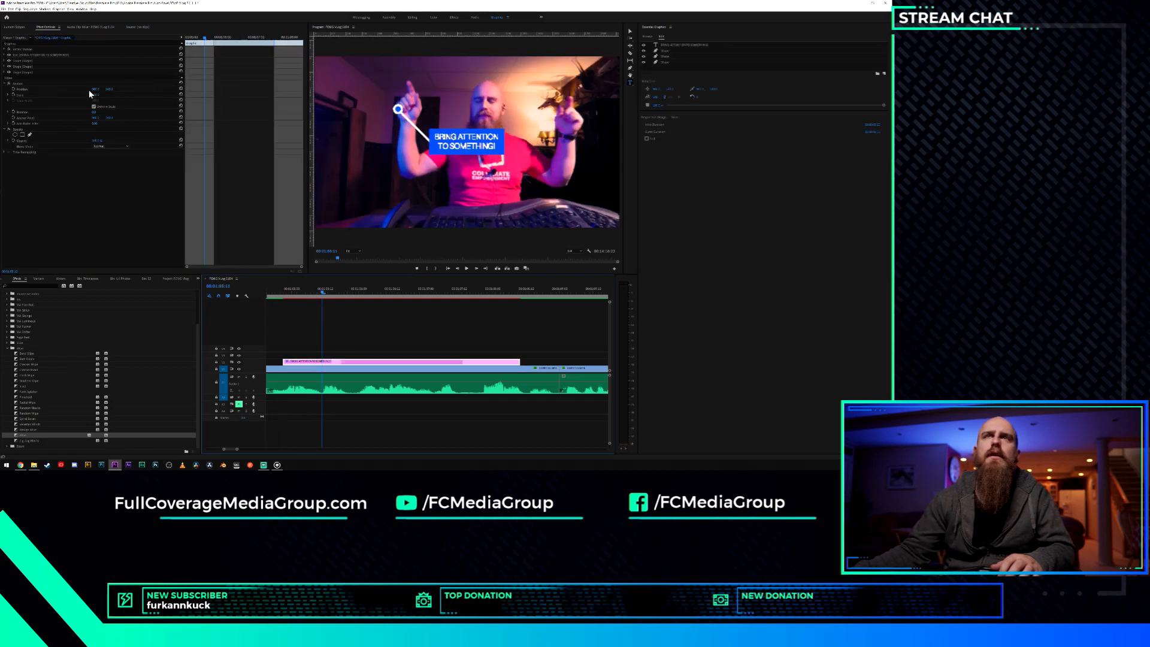
left_click(692, 45)
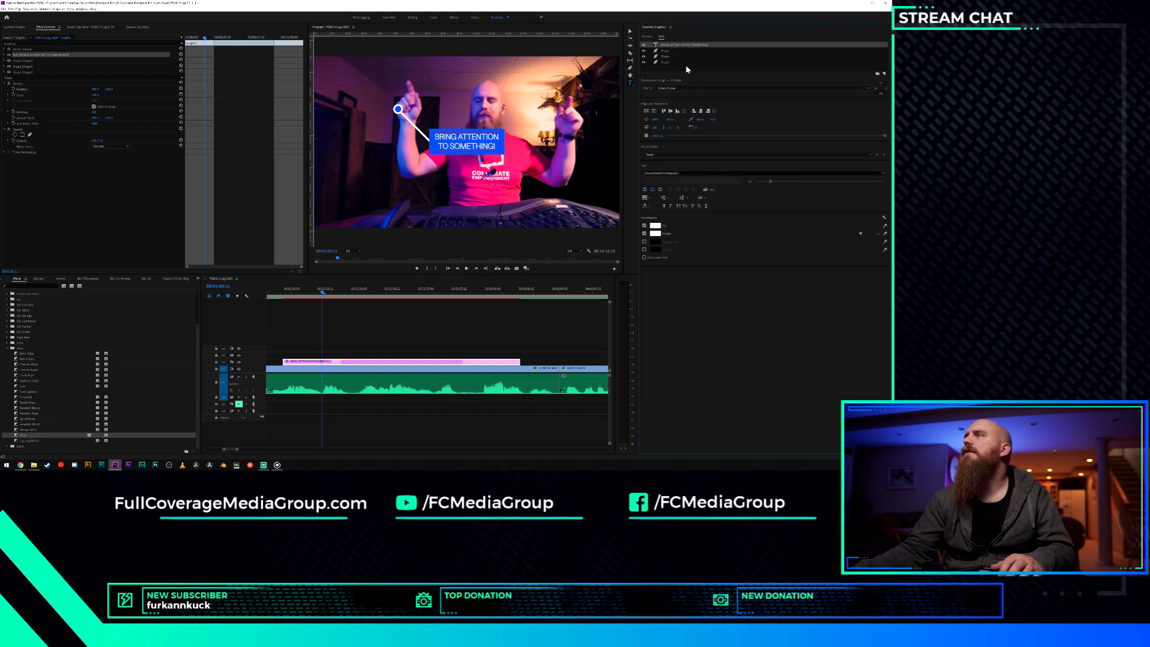
left_click(471, 144)
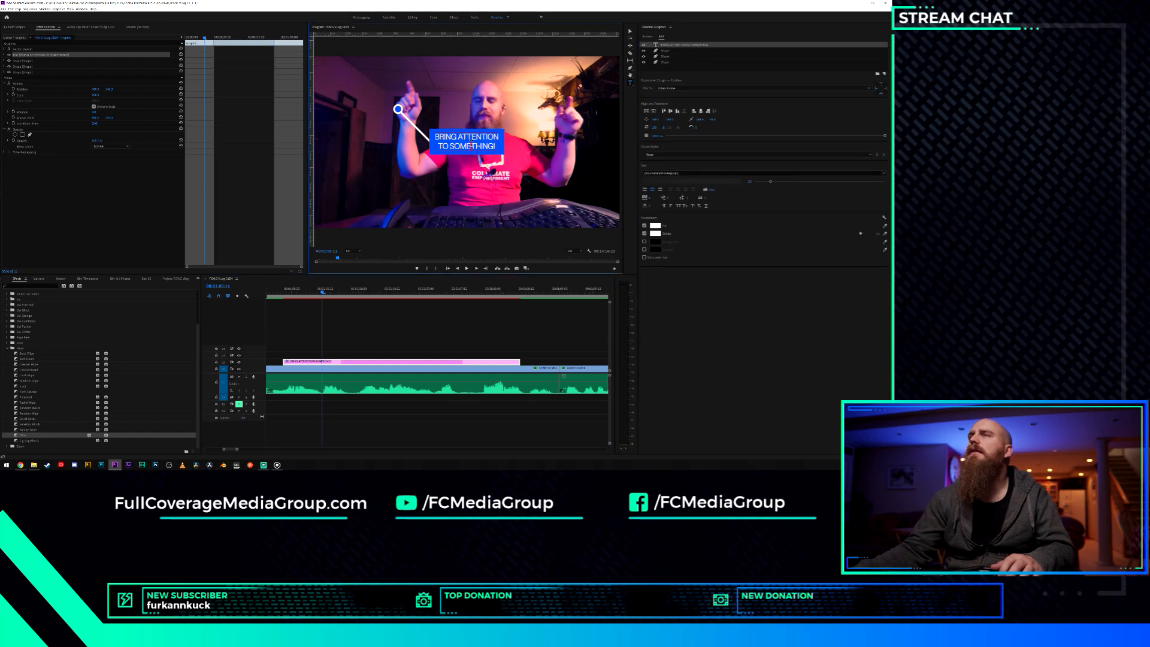
triple_click(471, 143)
left_click(470, 143)
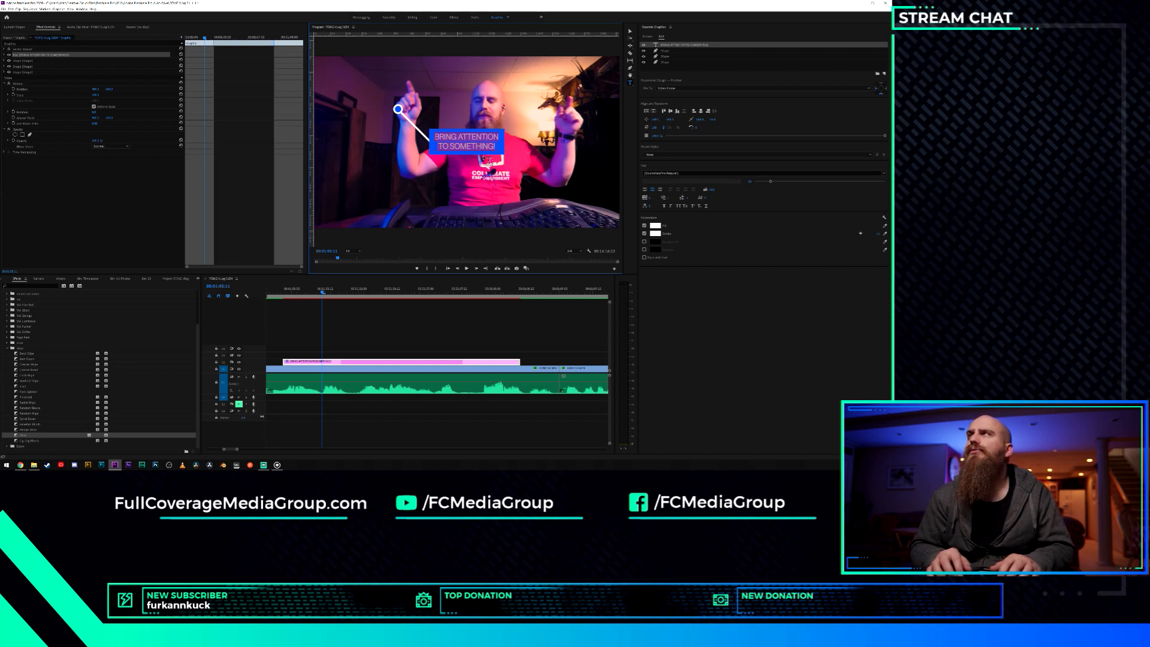
type("G")
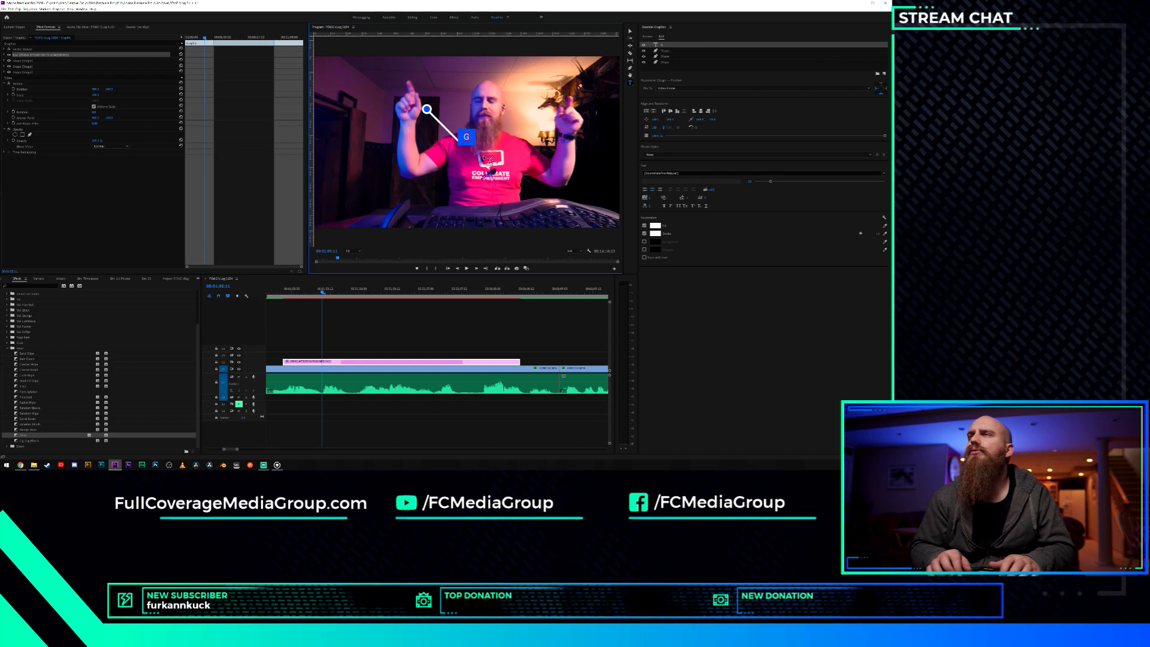
type("lidecam")
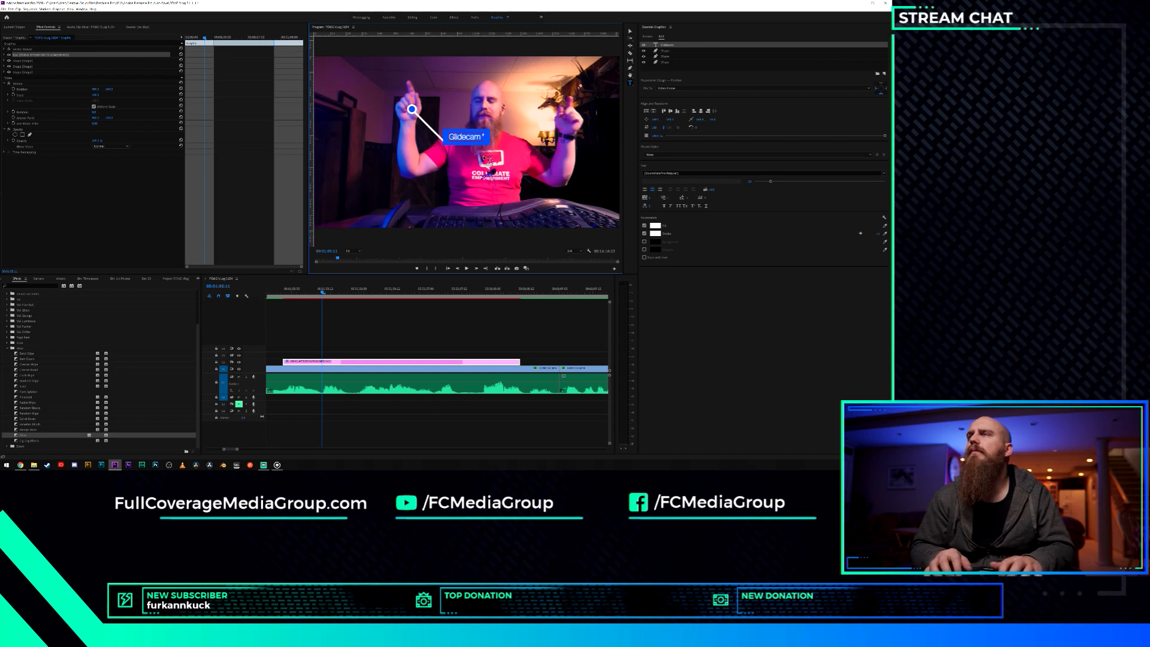
type(" \"Ultrashot\"")
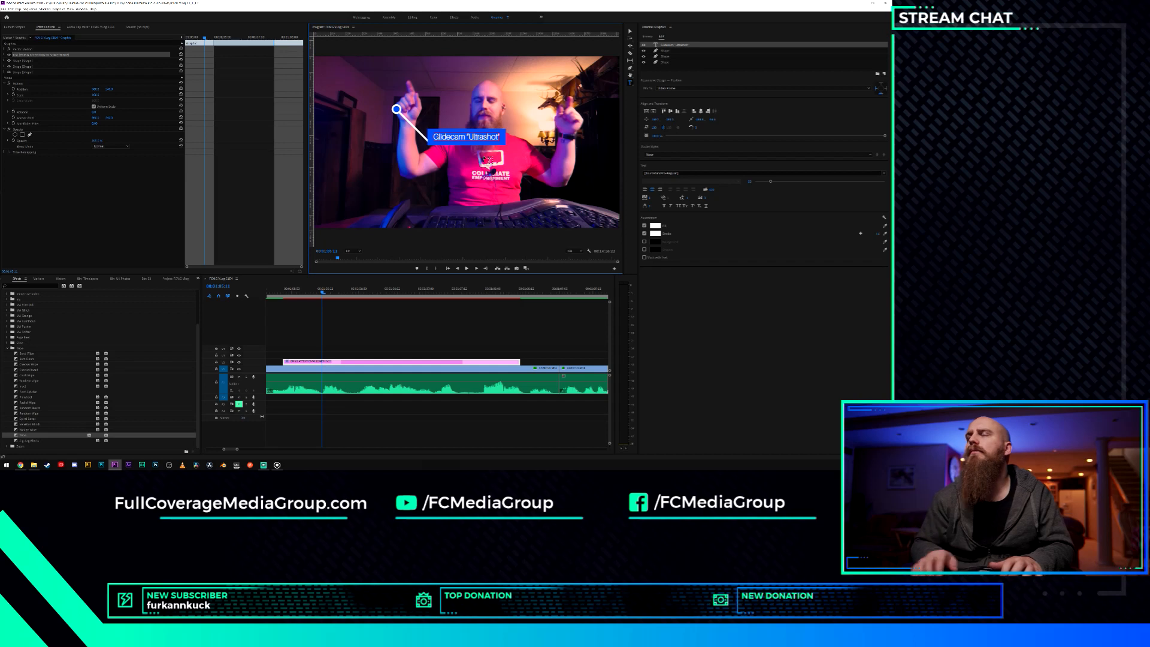
Set the tracking of the new callout's text to 50.
key("ctrl+a")
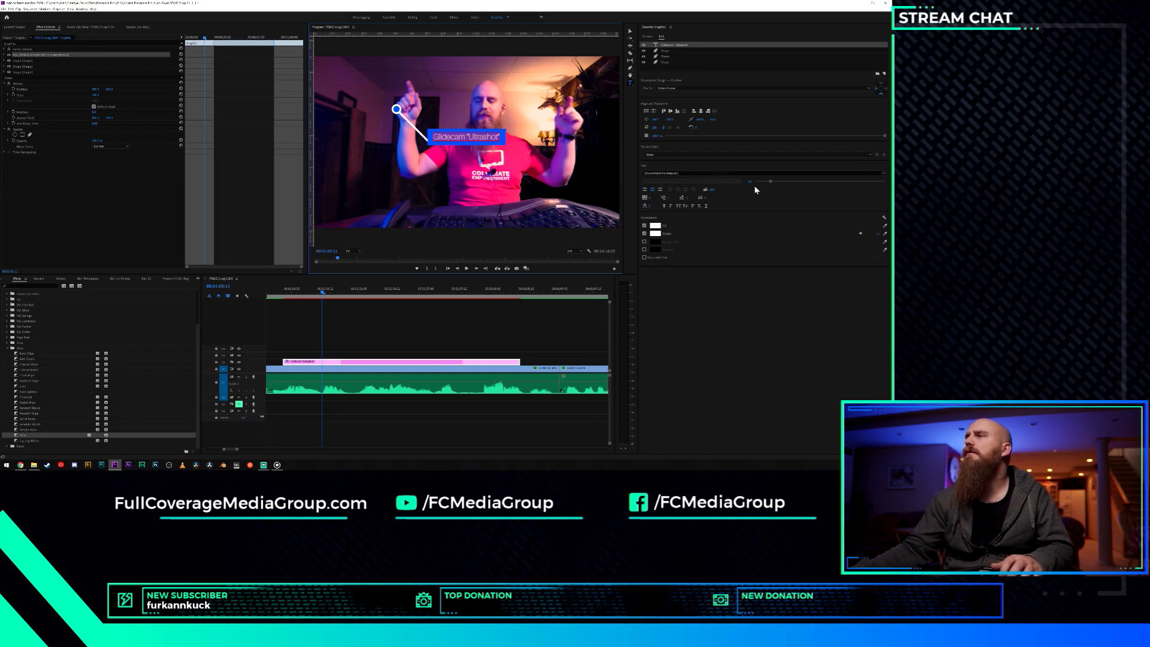
left_click(652, 197)
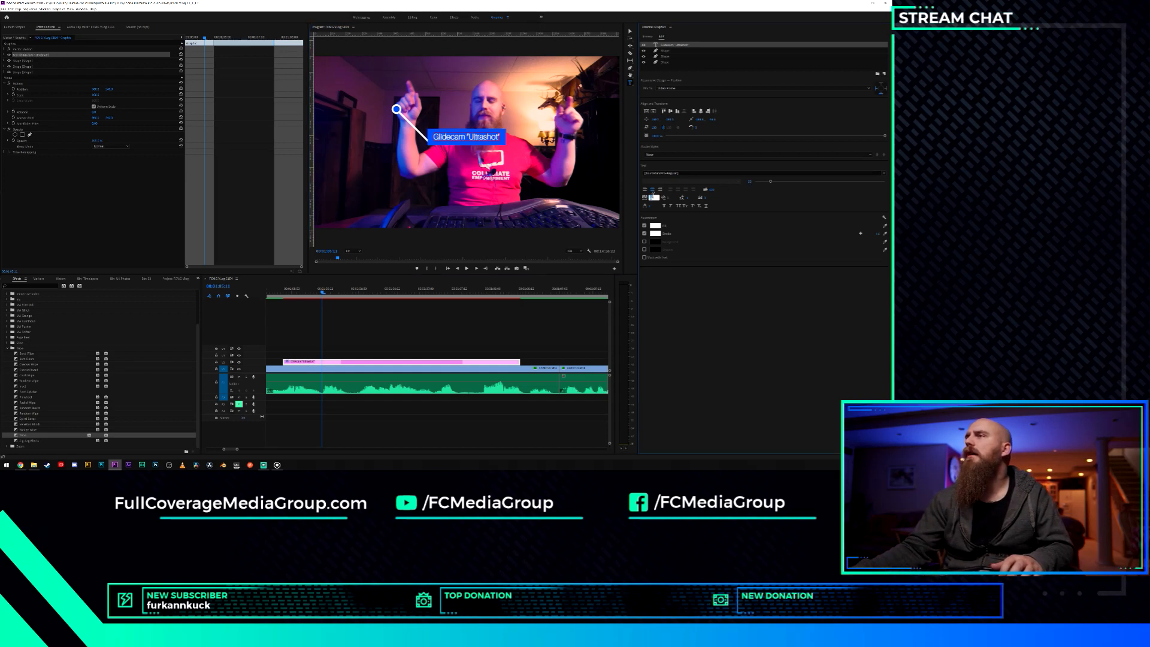
key("Return")
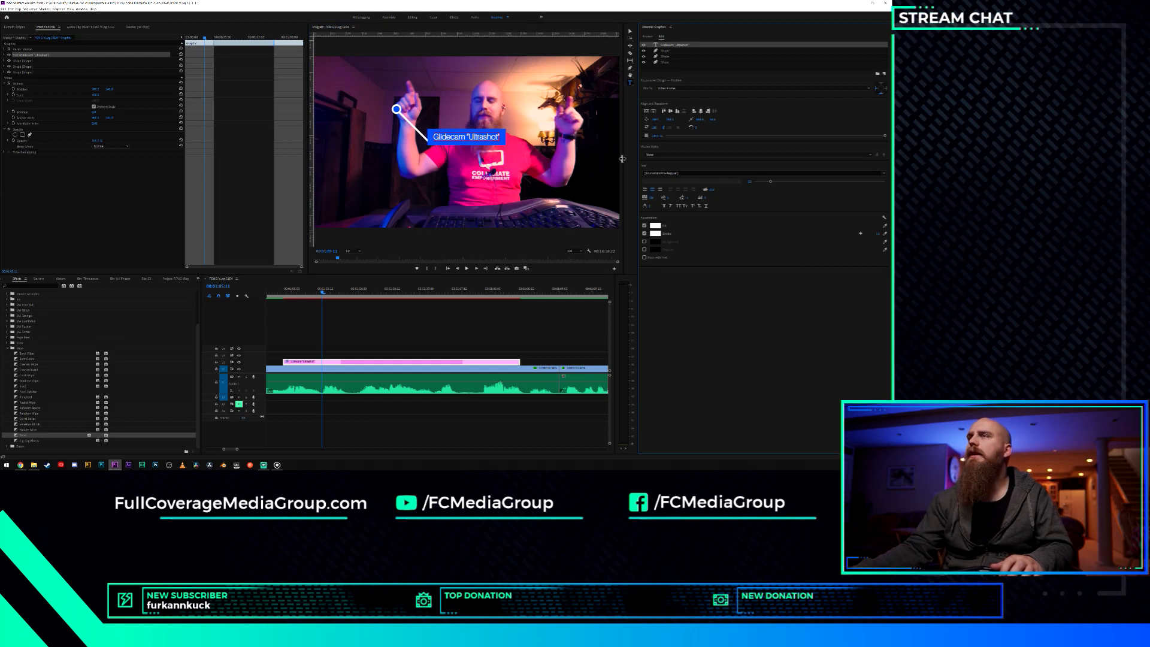
triple_click(485, 139)
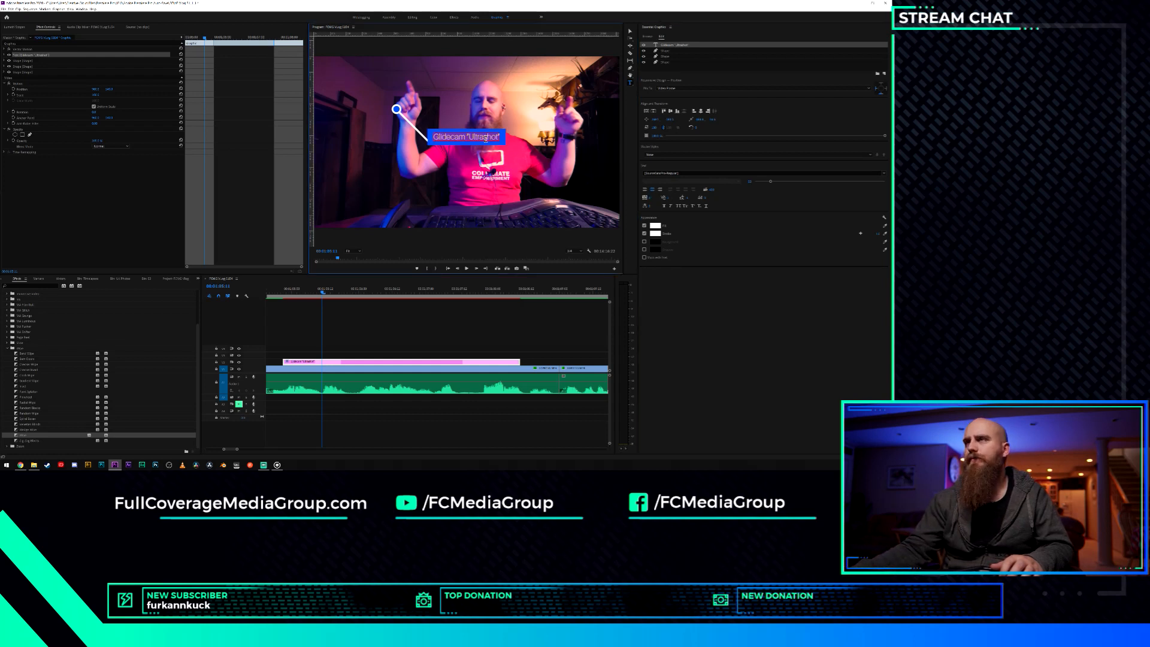
left_click(652, 198)
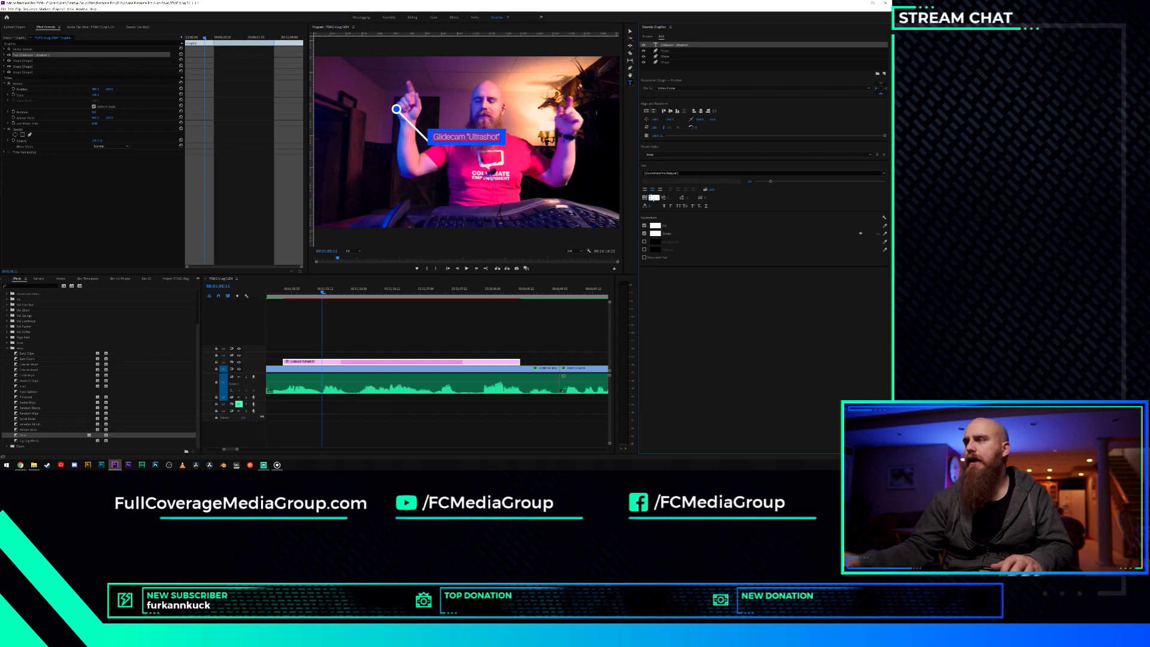
type("50")
key("Return")
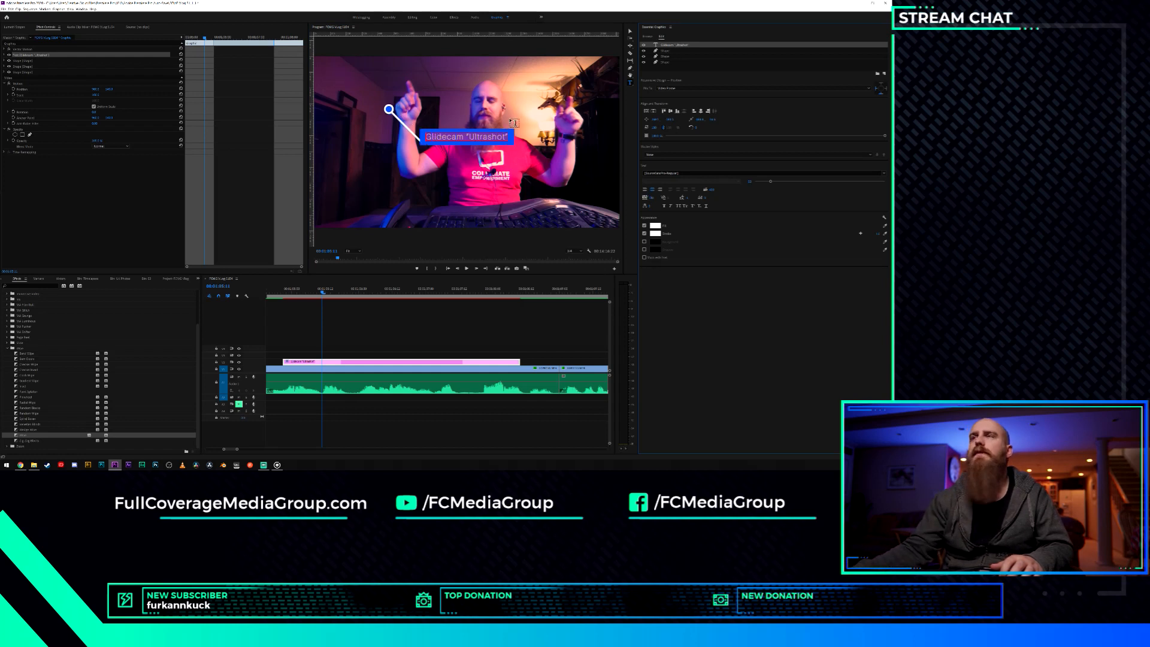
left_click(490, 137)
left_click(737, 256)
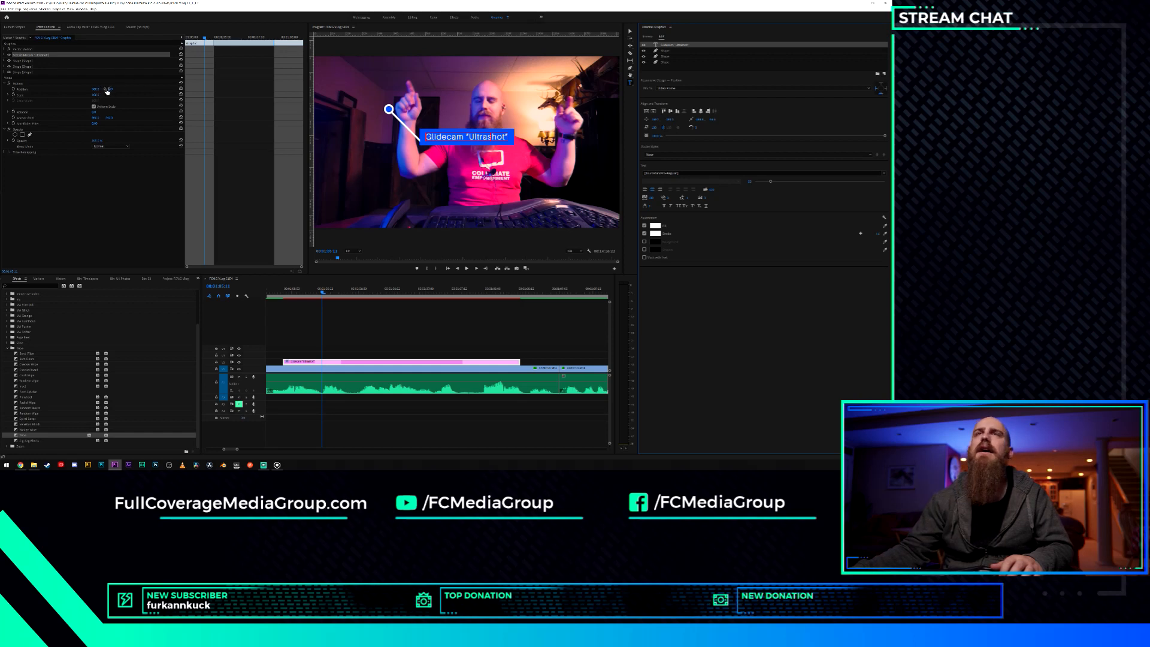
Move the new callout to the lower right of the frame and trim its clip's end to shortly after the word is shown.
mouse_move(107, 90)
left_mouse_down()
mouse_move(162, 90)
mouse_move(2, 89)
mouse_move(192, 89)
mouse_move(112, 90)
left_mouse_up()
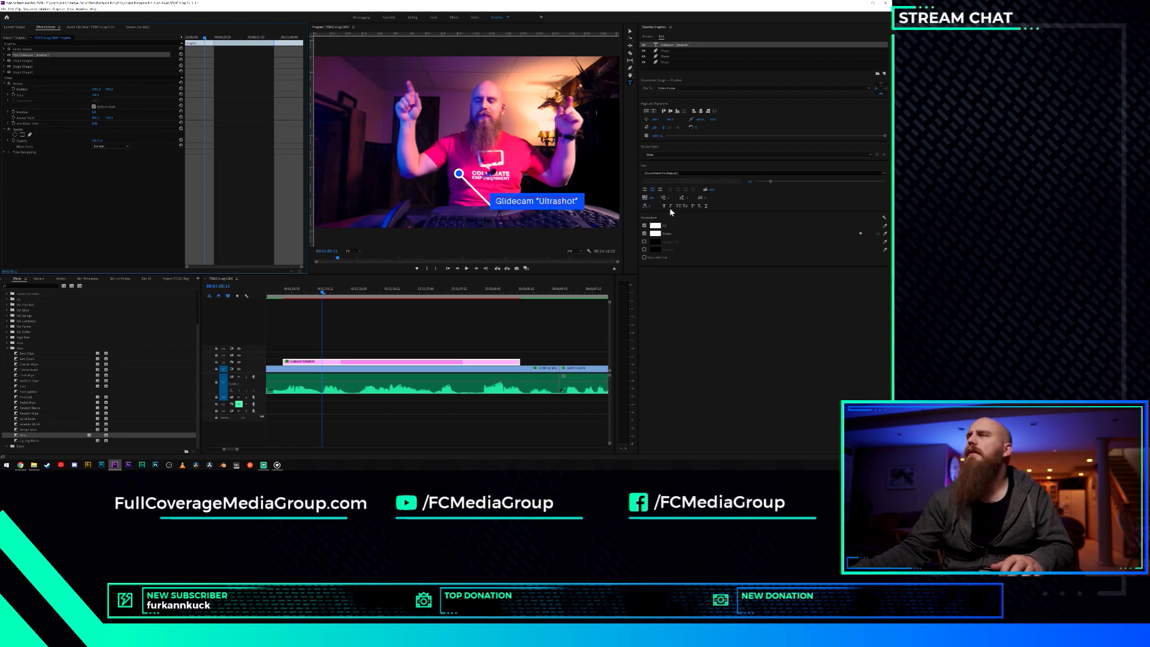
mouse_move(323, 294)
left_mouse_down()
mouse_move(390, 306)
mouse_move(280, 299)
mouse_move(320, 309)
left_mouse_up()
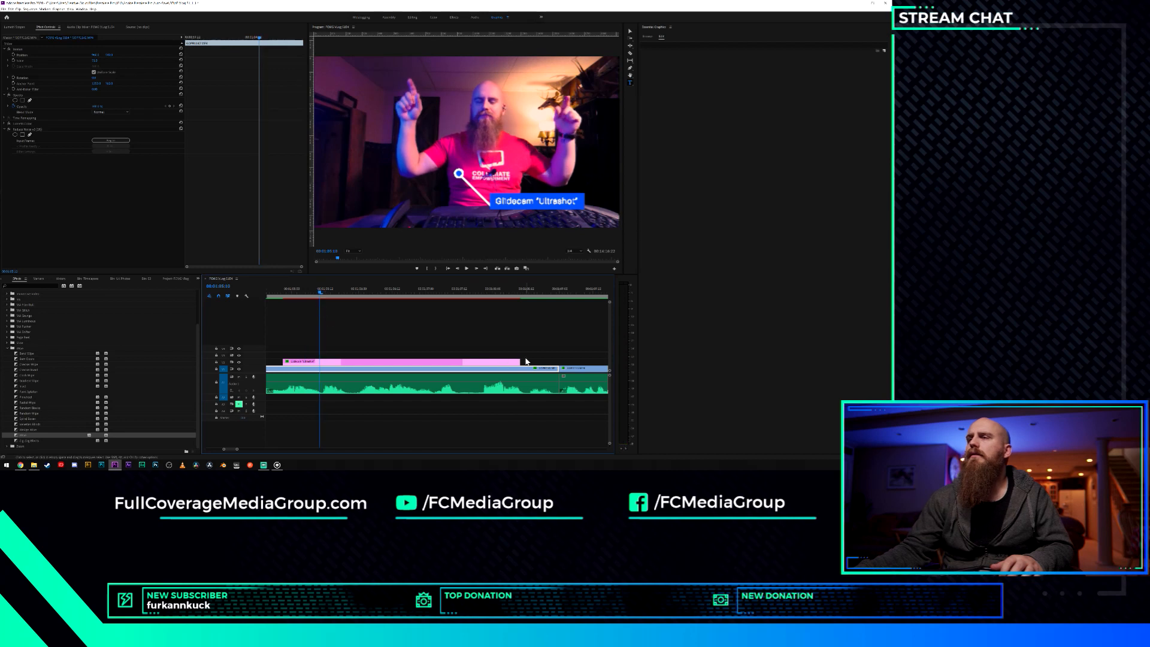
left_click_drag(519, 361, 321, 364)
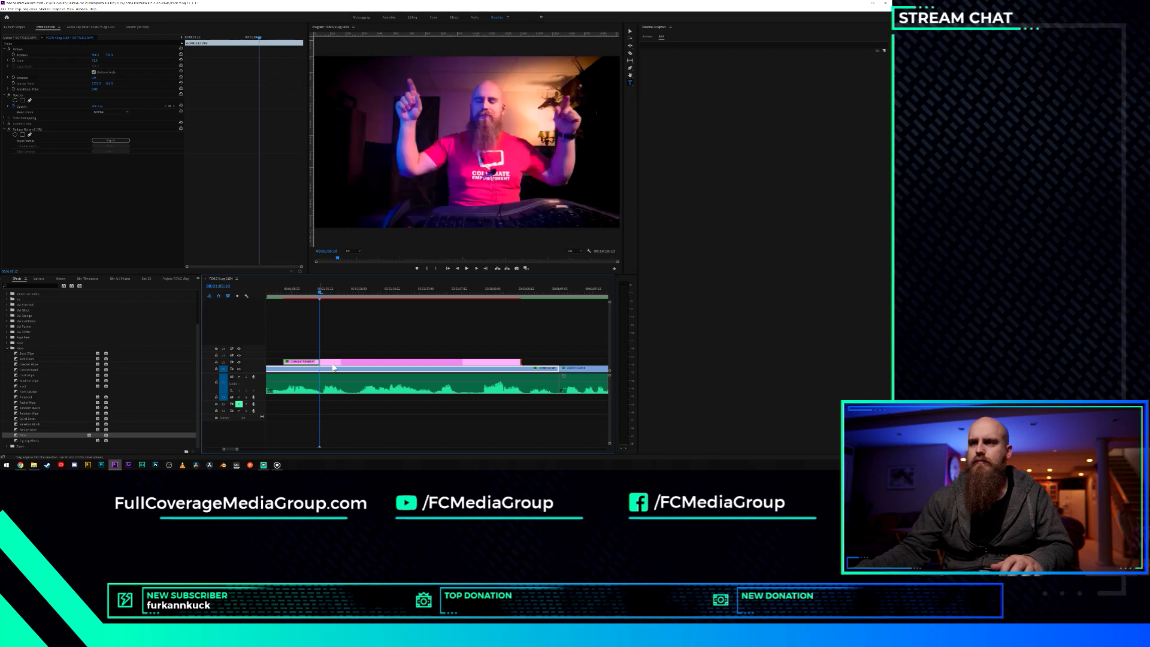
Split the first callout's clip and place a copy of its second part after the new callout clip.
left_click_drag(321, 293, 316, 317)
key("c")
left_click(315, 350)
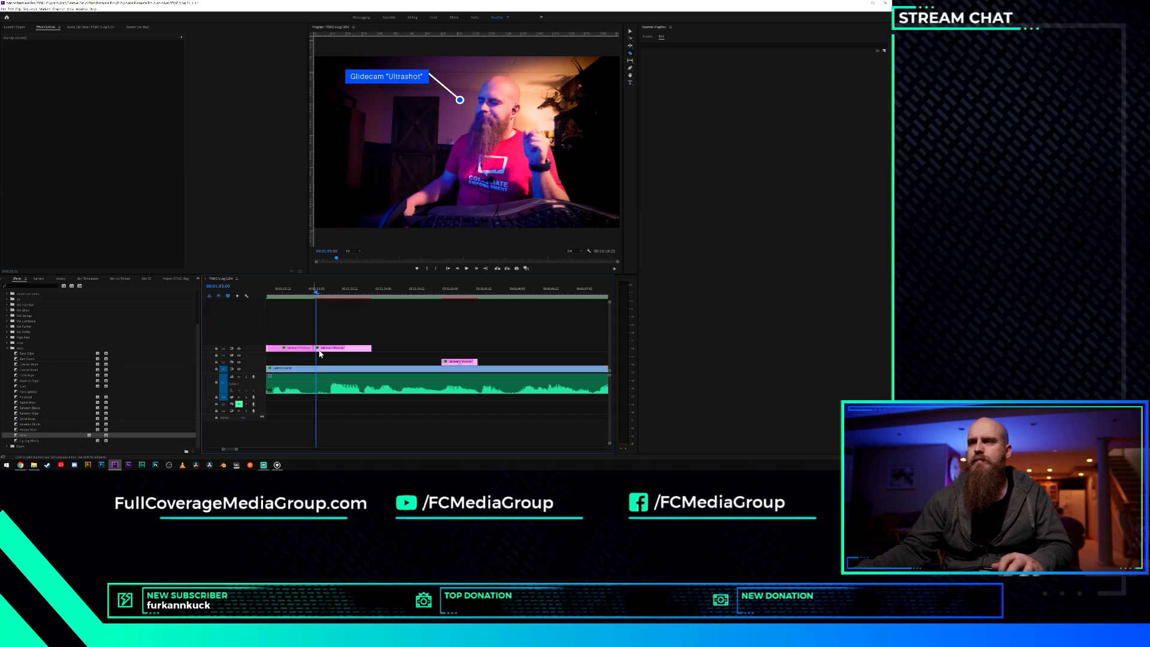
key("v")
left_click_drag(341, 350, 549, 348)
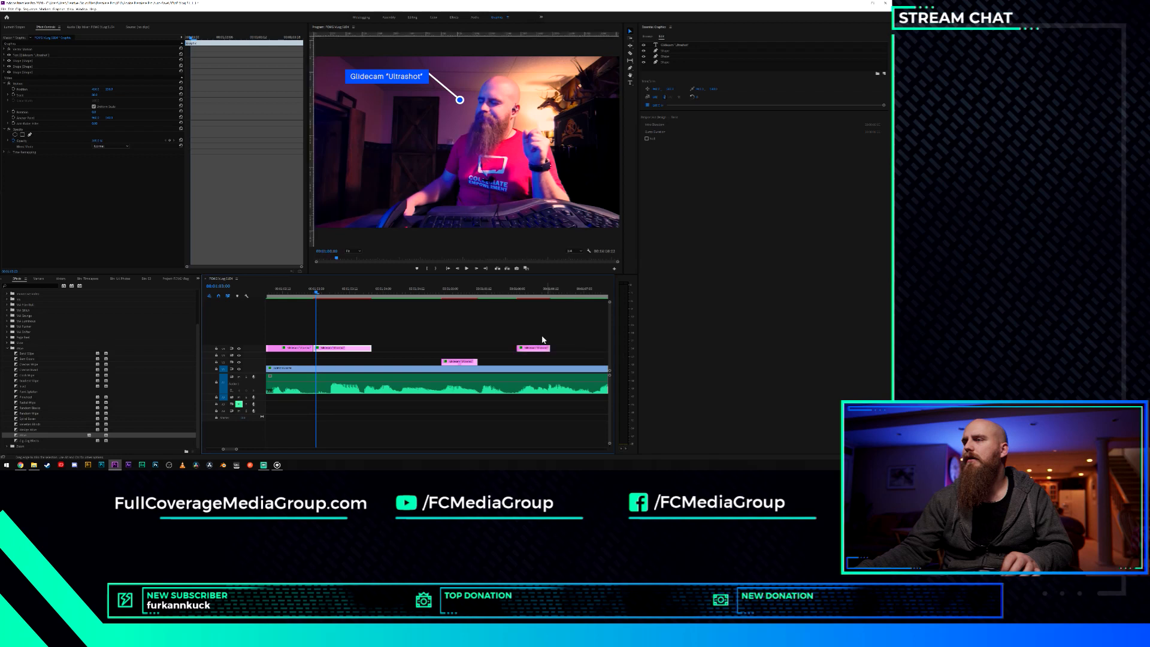
Position the copied callout clip over the raised-hands footage, just after the new callout clip ends.
left_click_drag(497, 289, 482, 293)
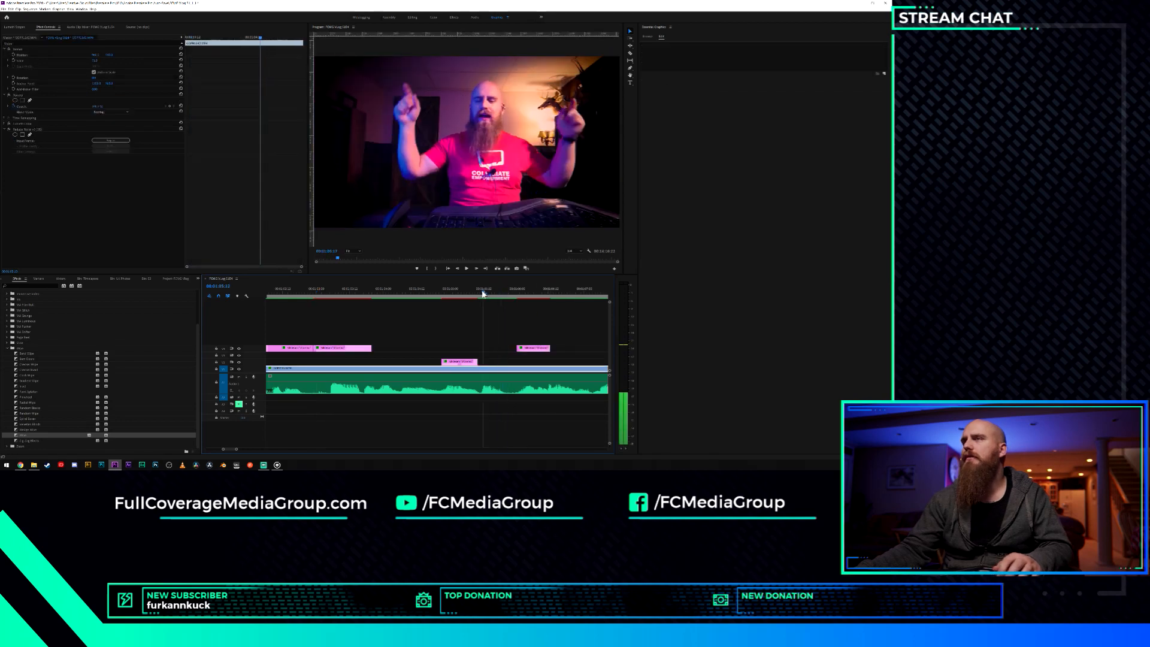
left_click_drag(530, 349, 500, 350)
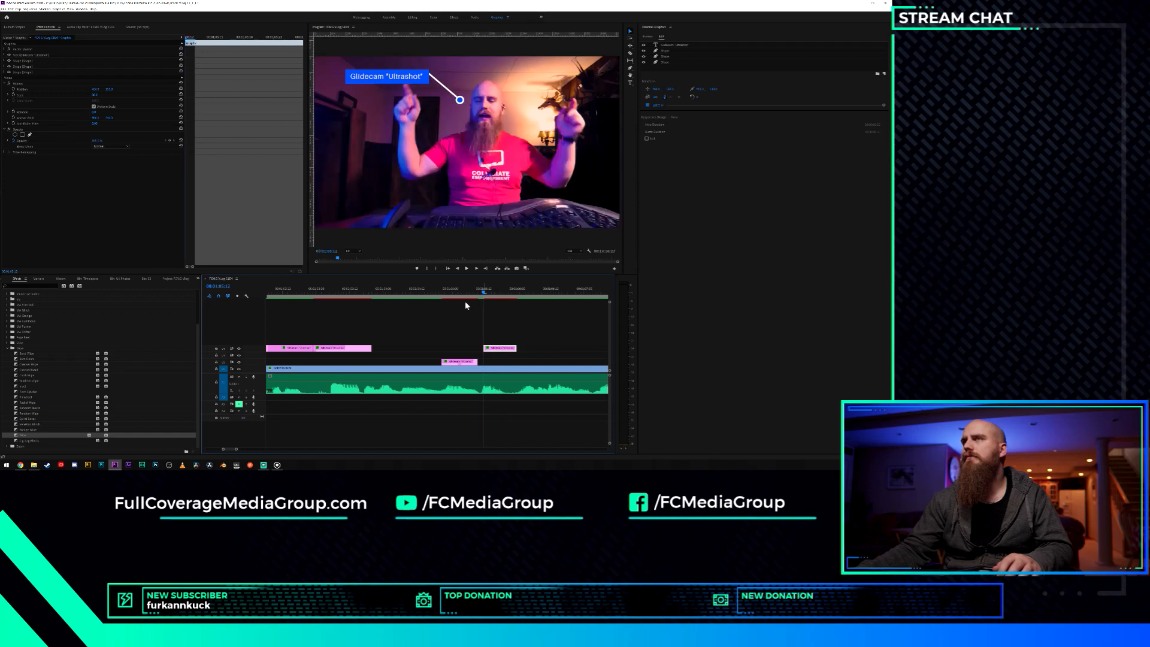
right_click(506, 352)
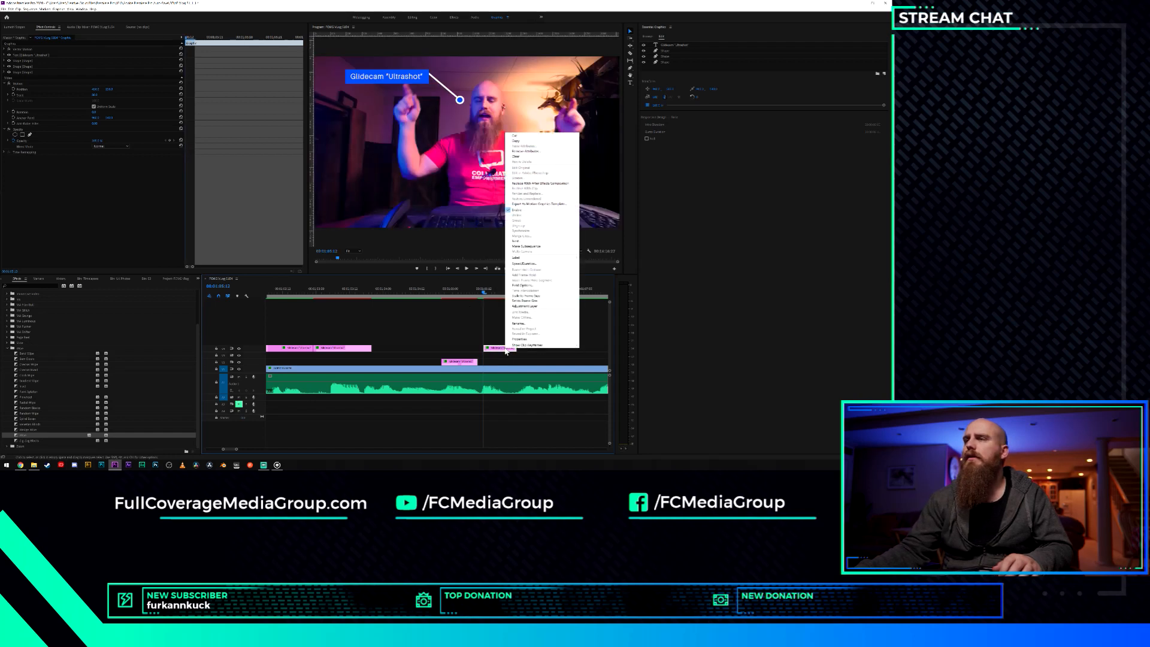
left_click(504, 354)
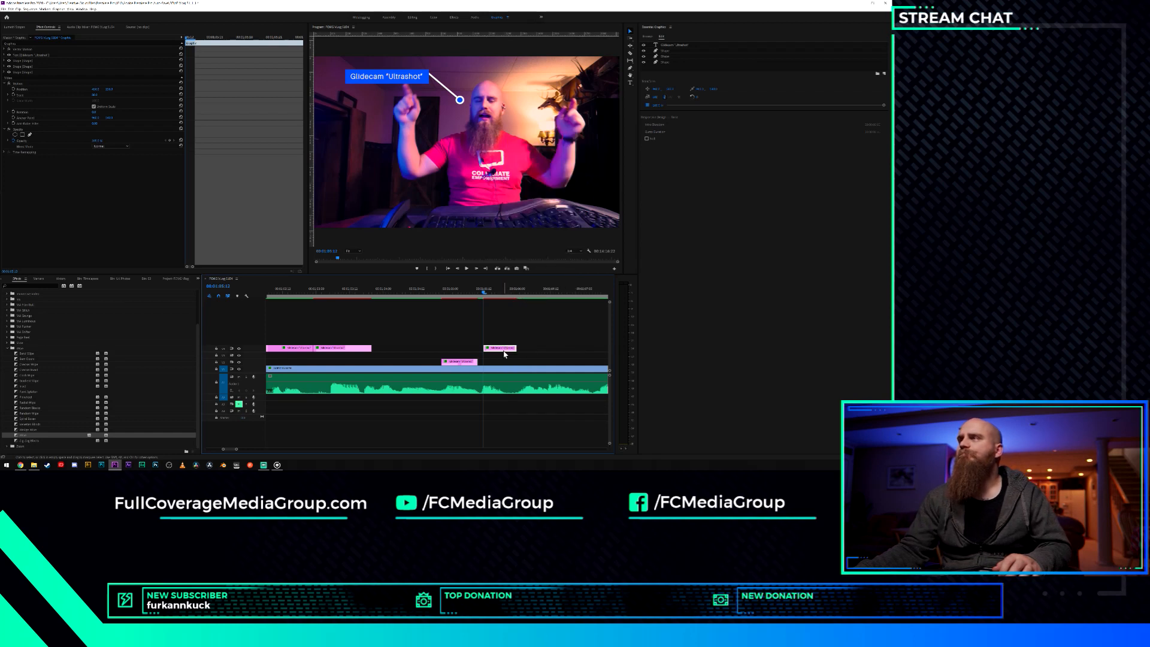
Shift the circle end of the copied callout's pointer line toward its label by moving the line's end point.
left_click(676, 50)
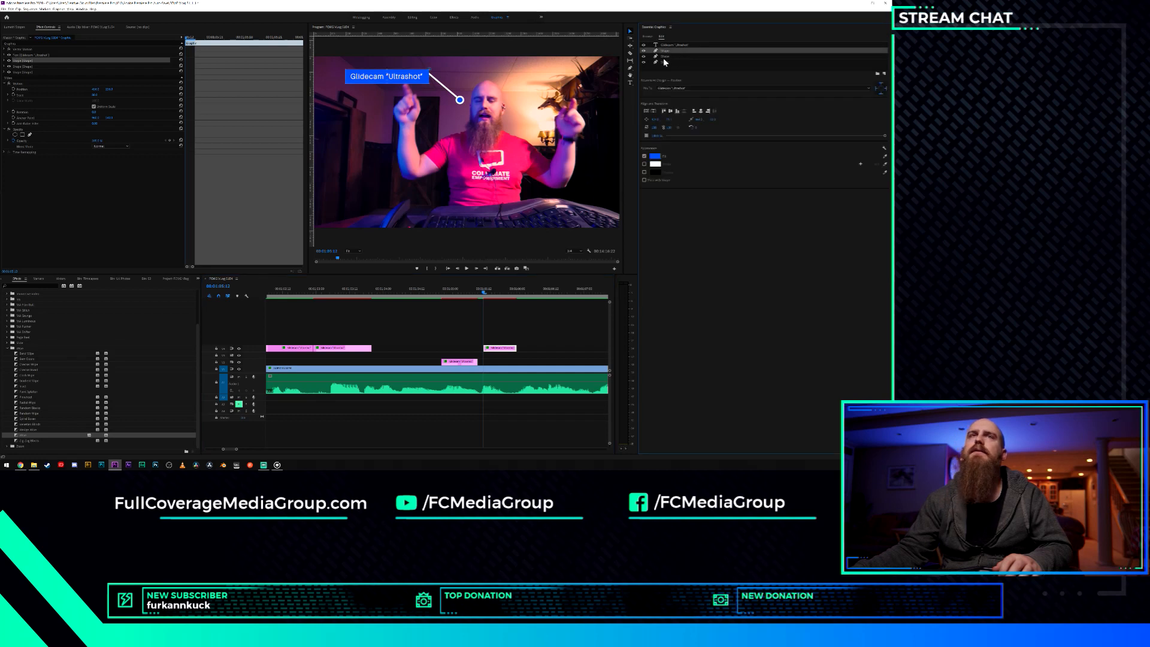
left_click(700, 46)
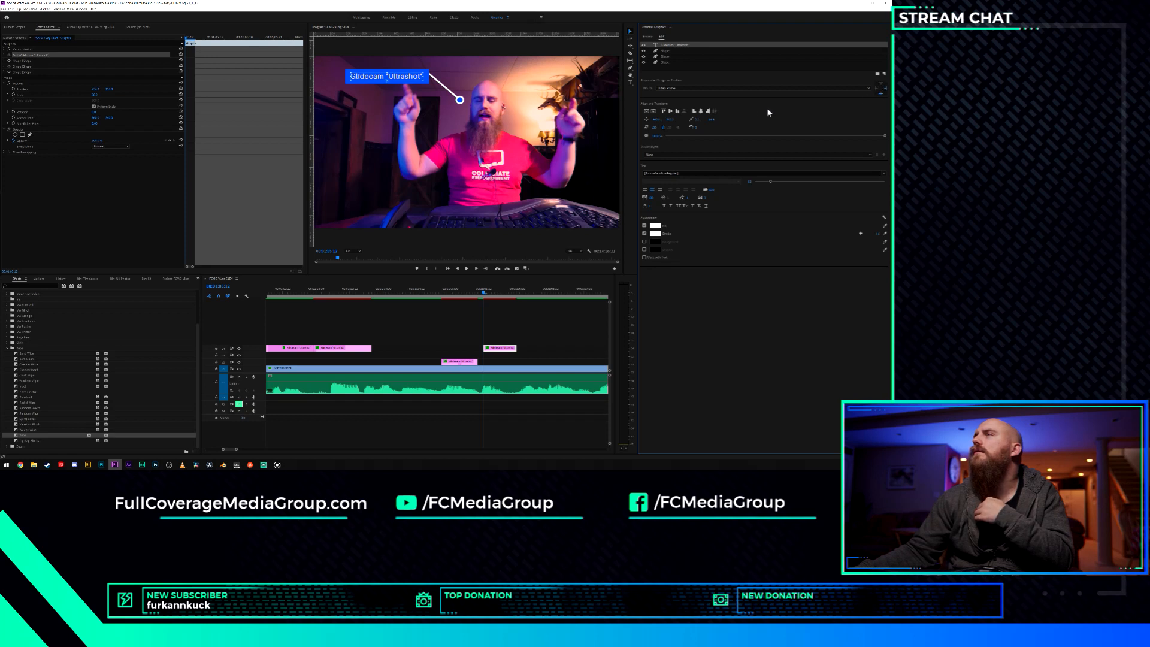
left_click(668, 51)
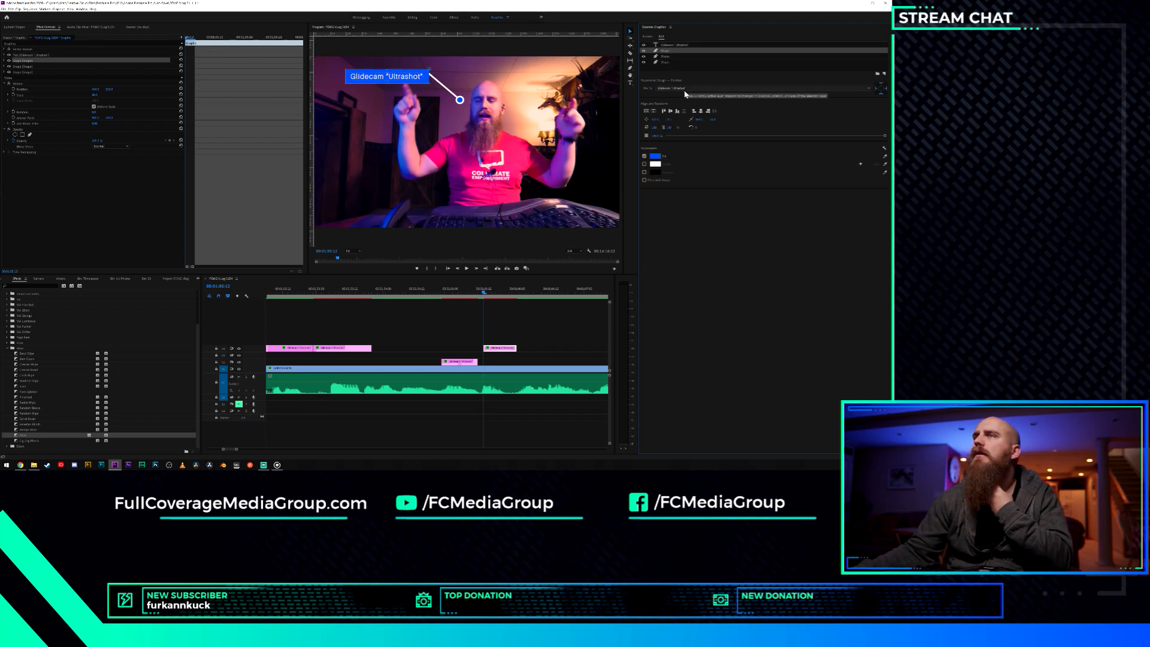
left_click(671, 62)
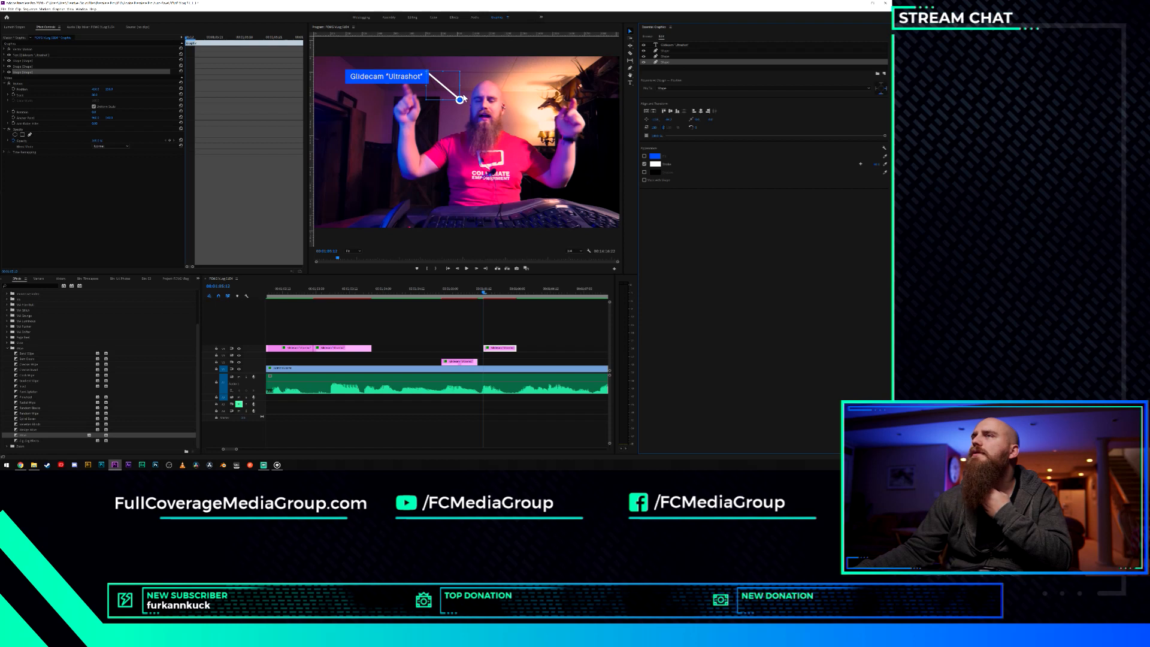
mouse_move(460, 100)
left_mouse_down()
mouse_move(461, 109)
mouse_move(458, 93)
mouse_move(443, 102)
left_mouse_up()
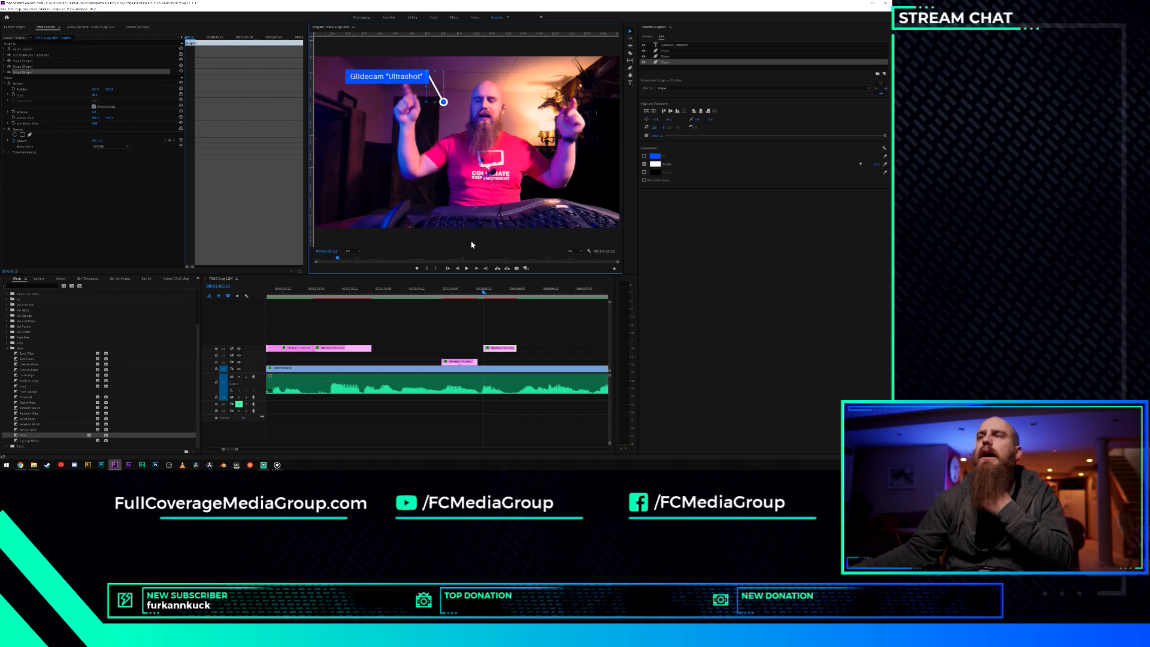
Try to move the end of the pointer line on the callout in the lower right of the frame.
left_click(457, 290)
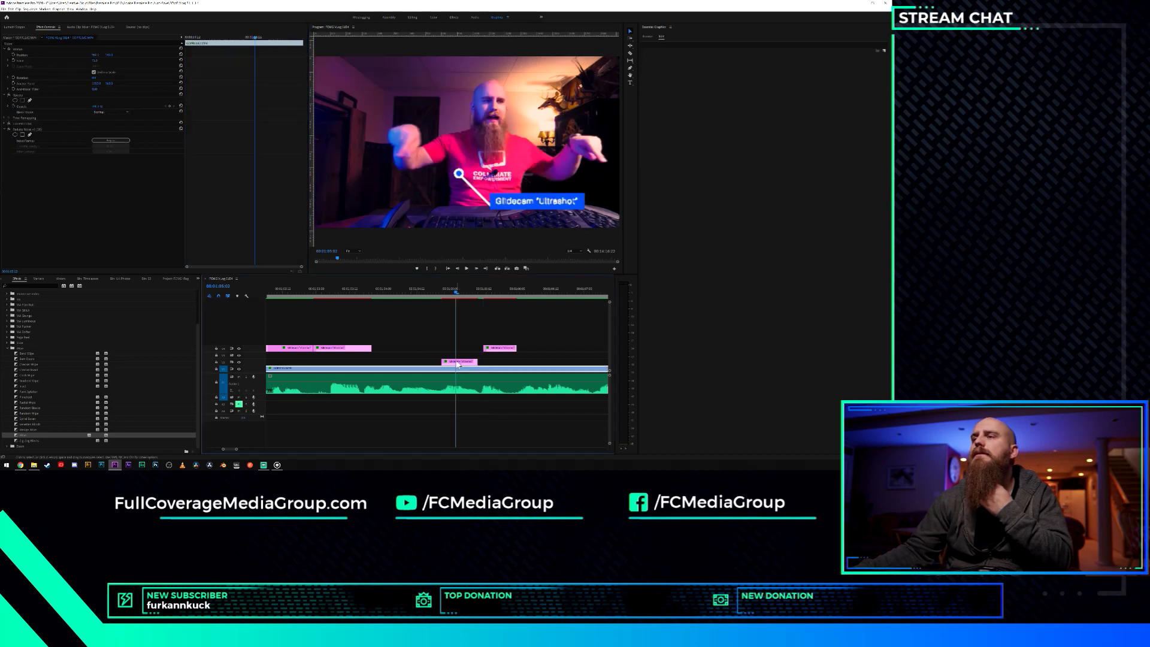
left_click(674, 61)
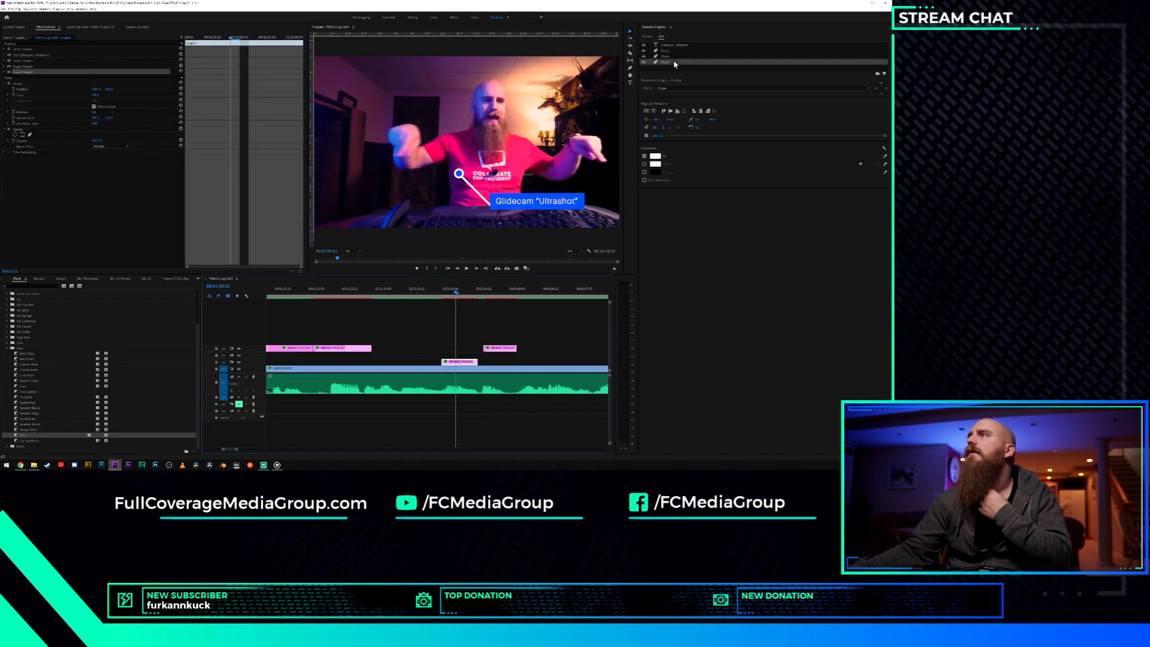
left_click_drag(463, 179, 469, 164)
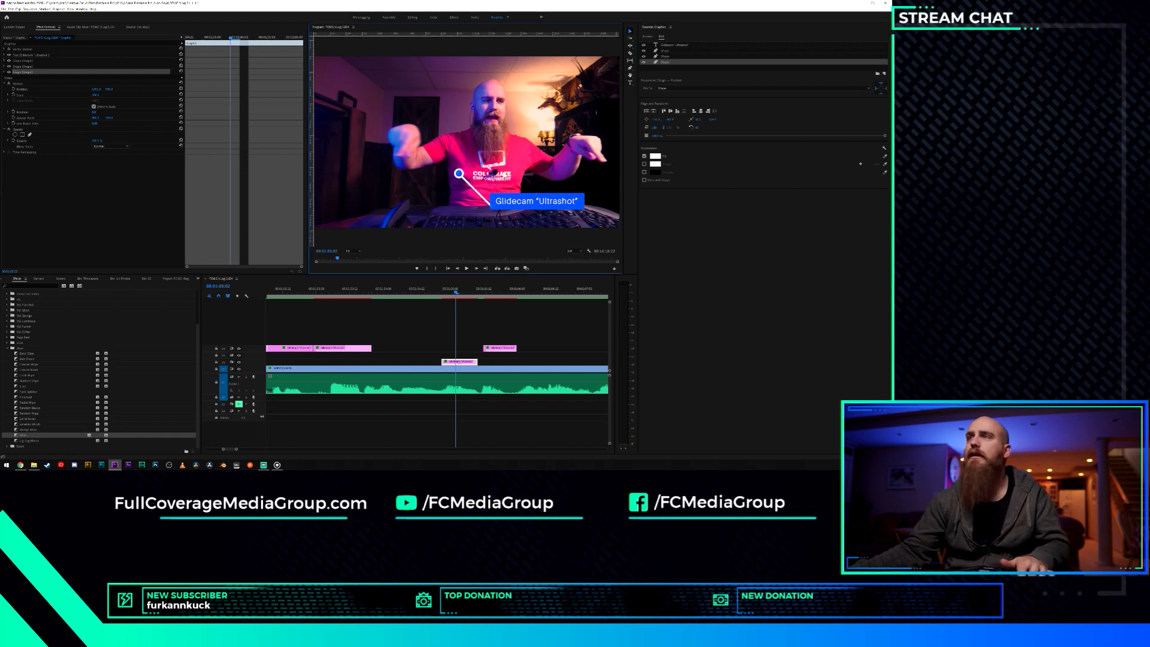
Try to move the three shape layers of the lower-right callout together.
left_click(677, 56)
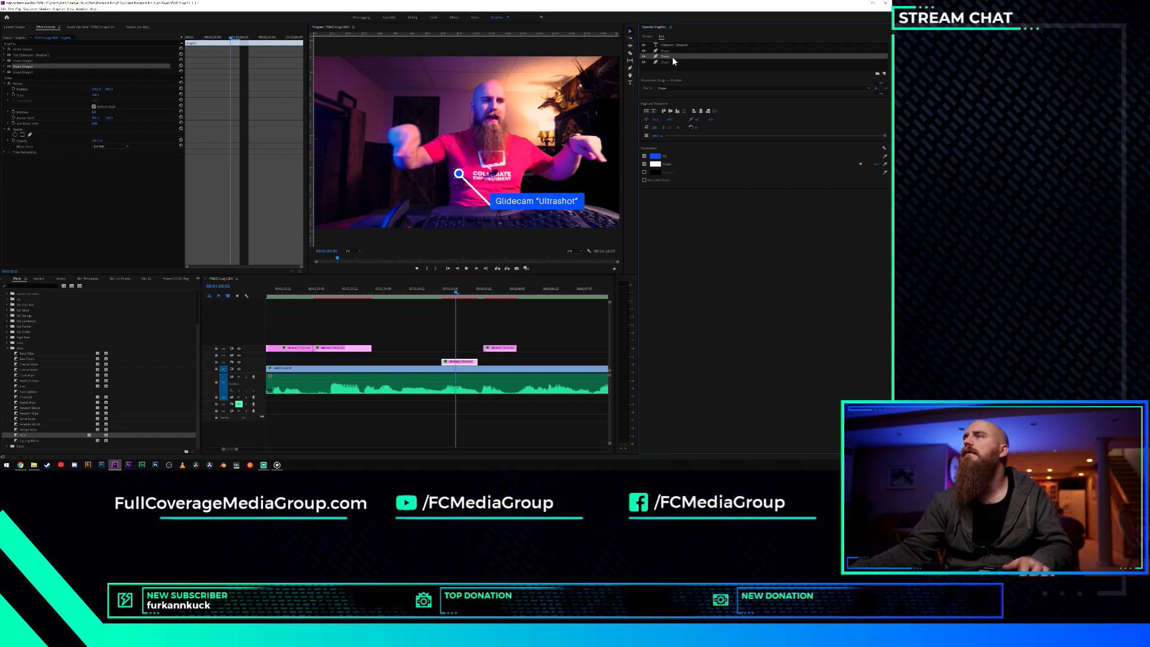
left_click(674, 51)
left_click(676, 63)
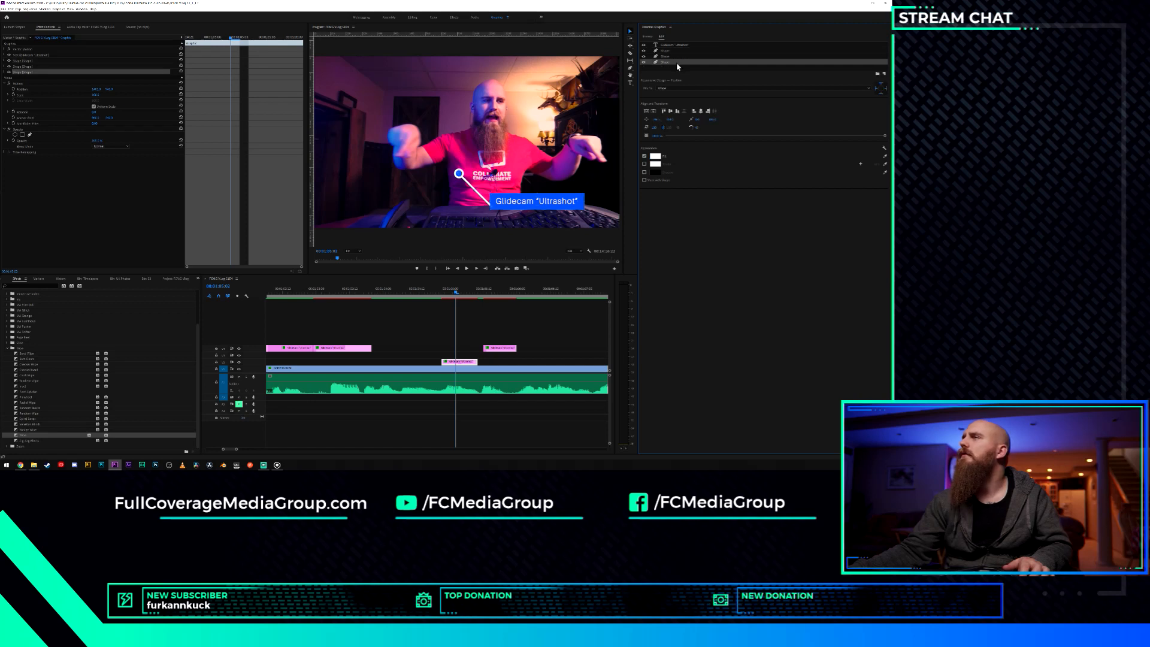
left_click(675, 56, "shift")
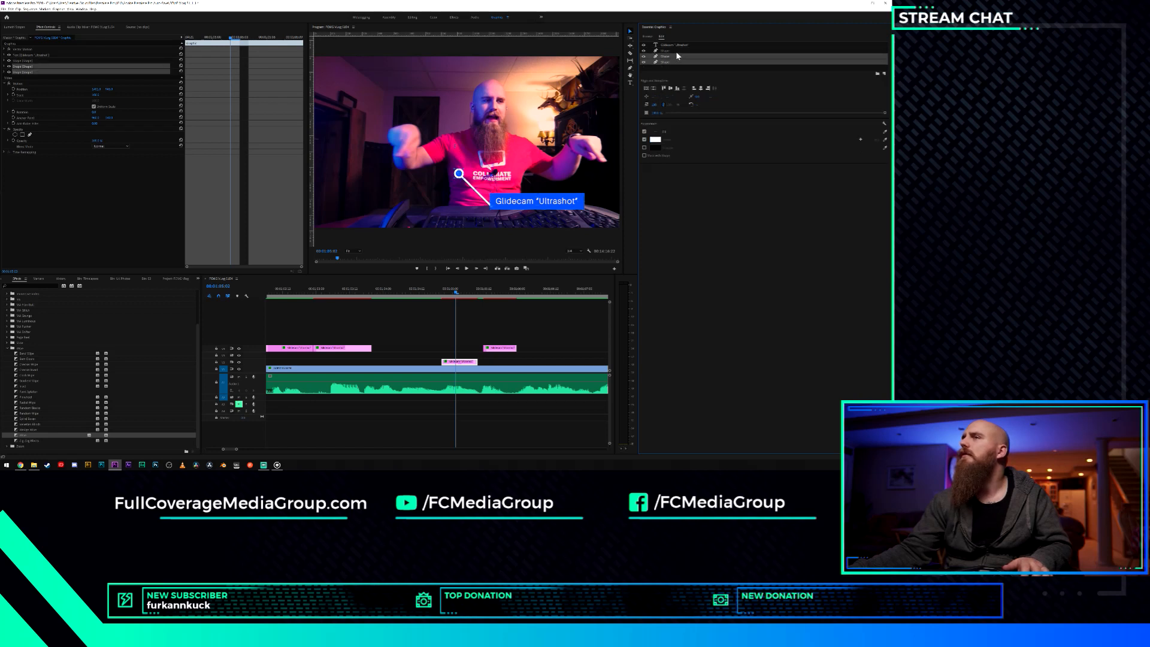
left_click(676, 52, "shift")
left_click(674, 50)
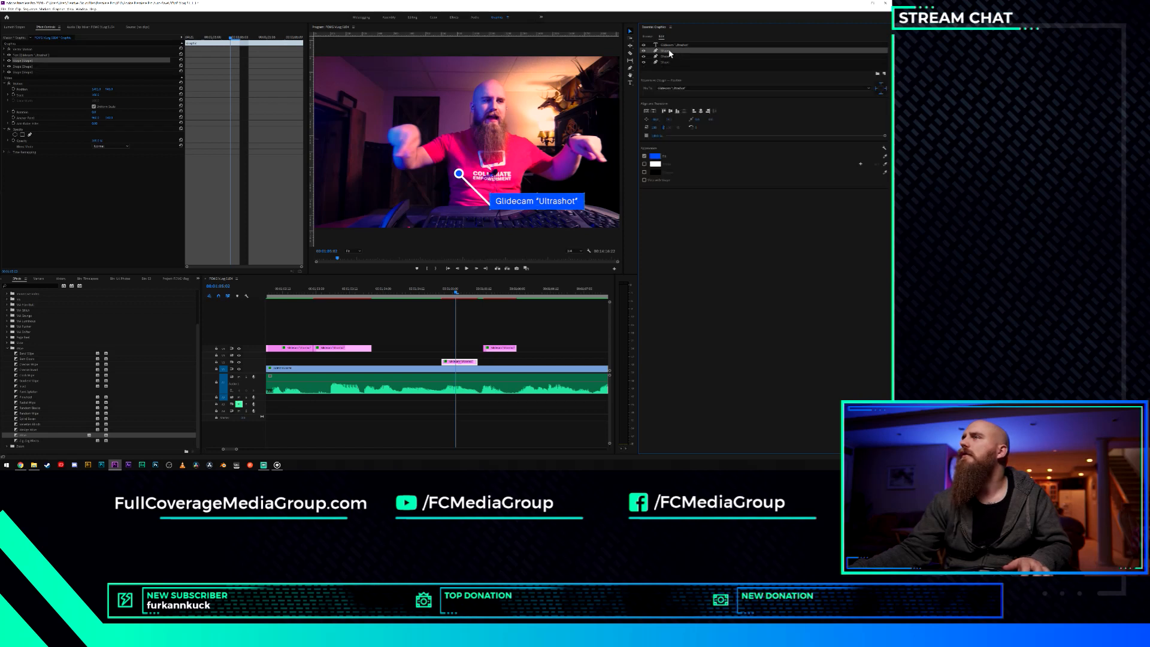
left_click(666, 55, "shift")
left_click(666, 61, "shift")
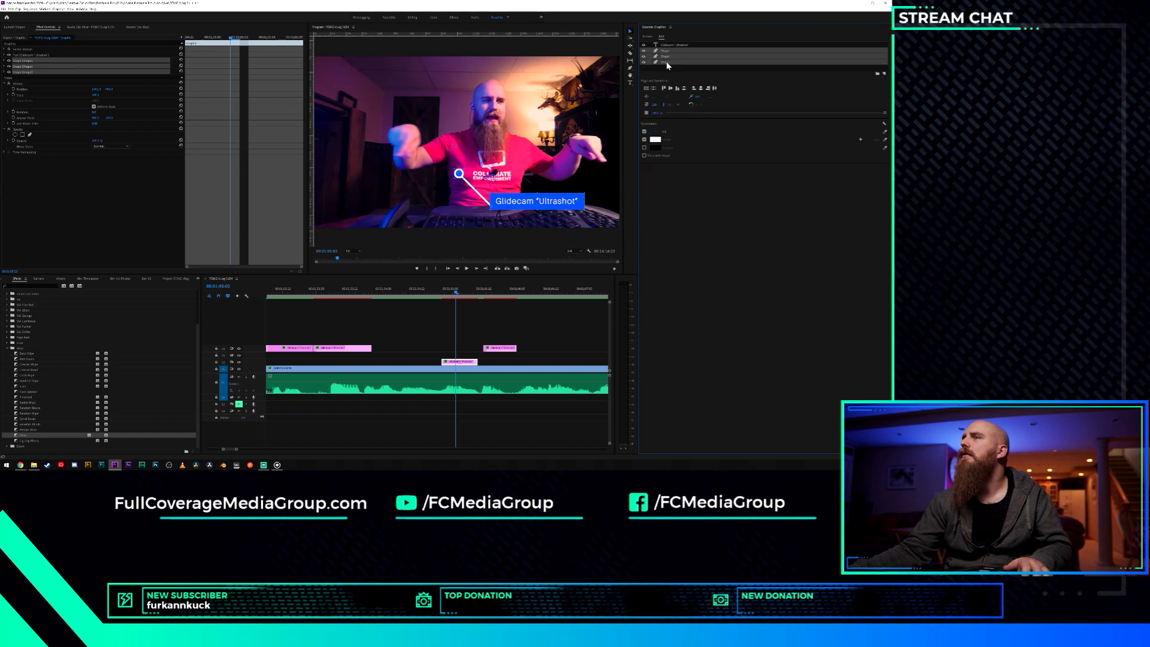
left_click_drag(460, 175, 468, 165)
key("ctrl+z")
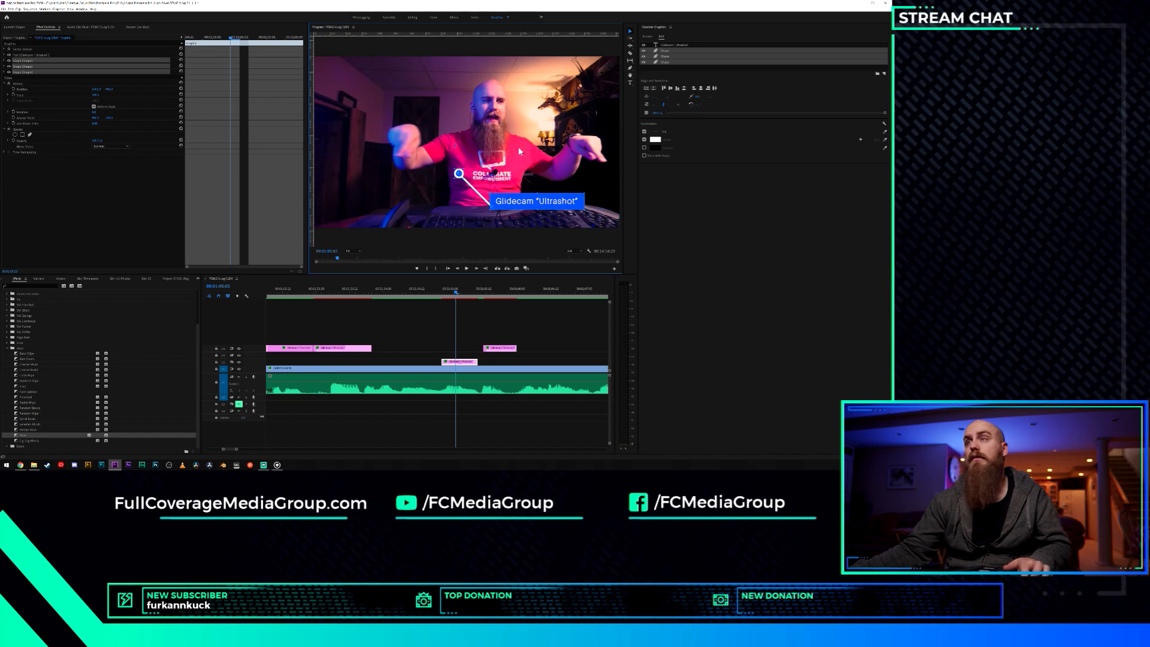
left_click(744, 196)
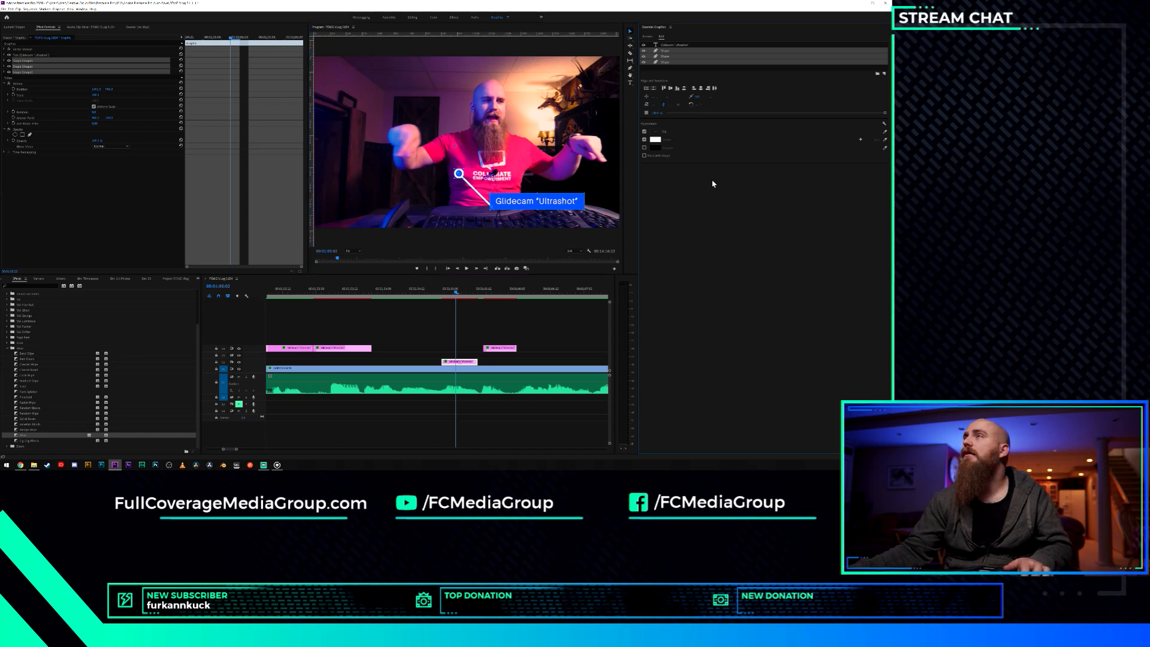
left_click(684, 63)
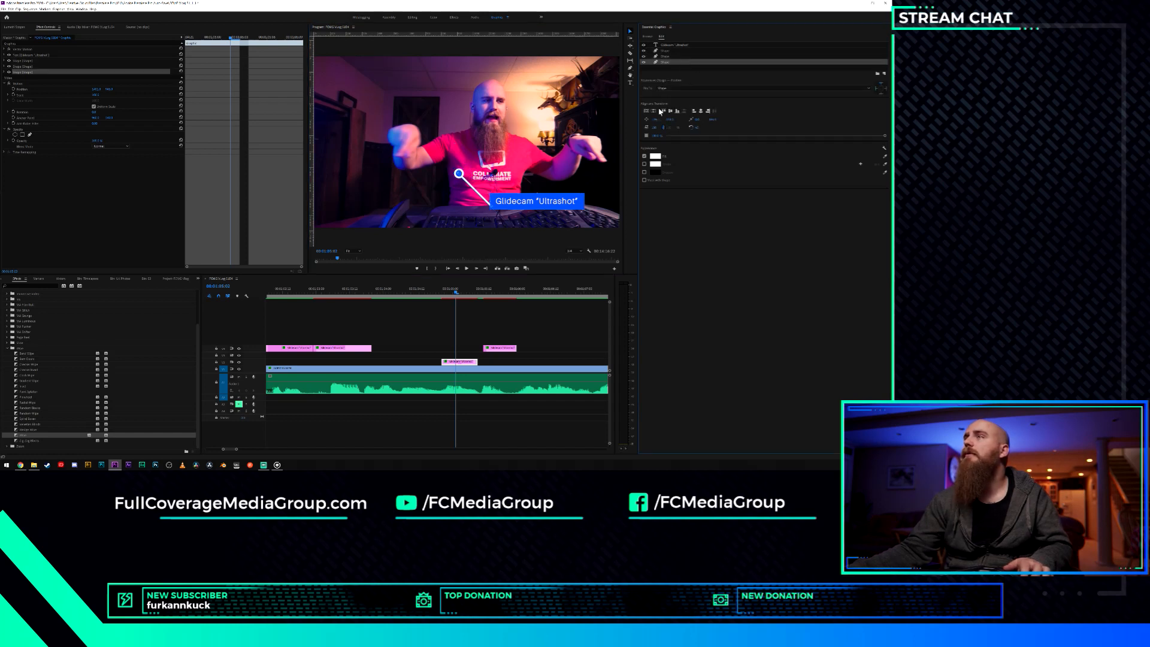
left_click(333, 291)
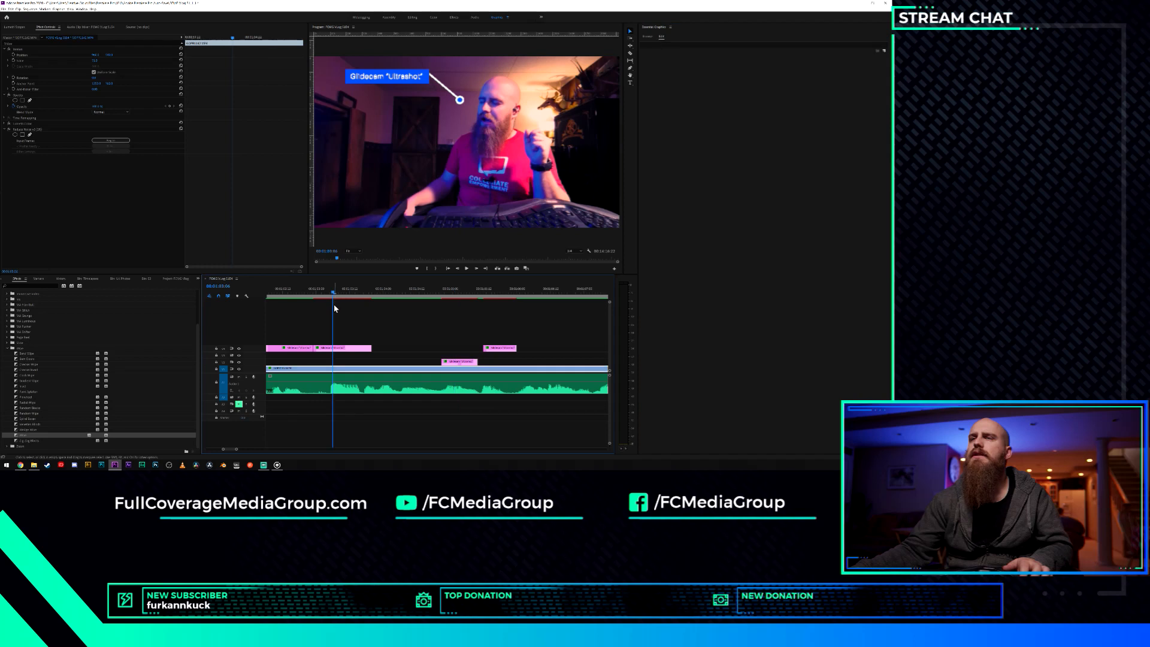
right_click(311, 348)
left_click(325, 379)
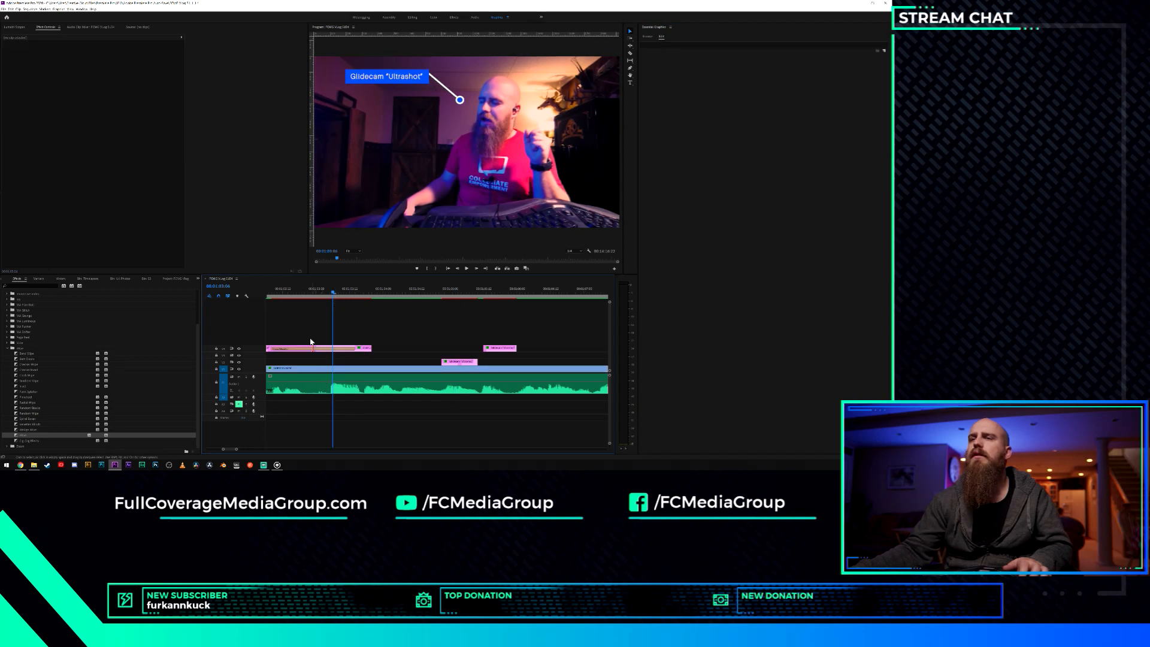
key("ctrl+z")
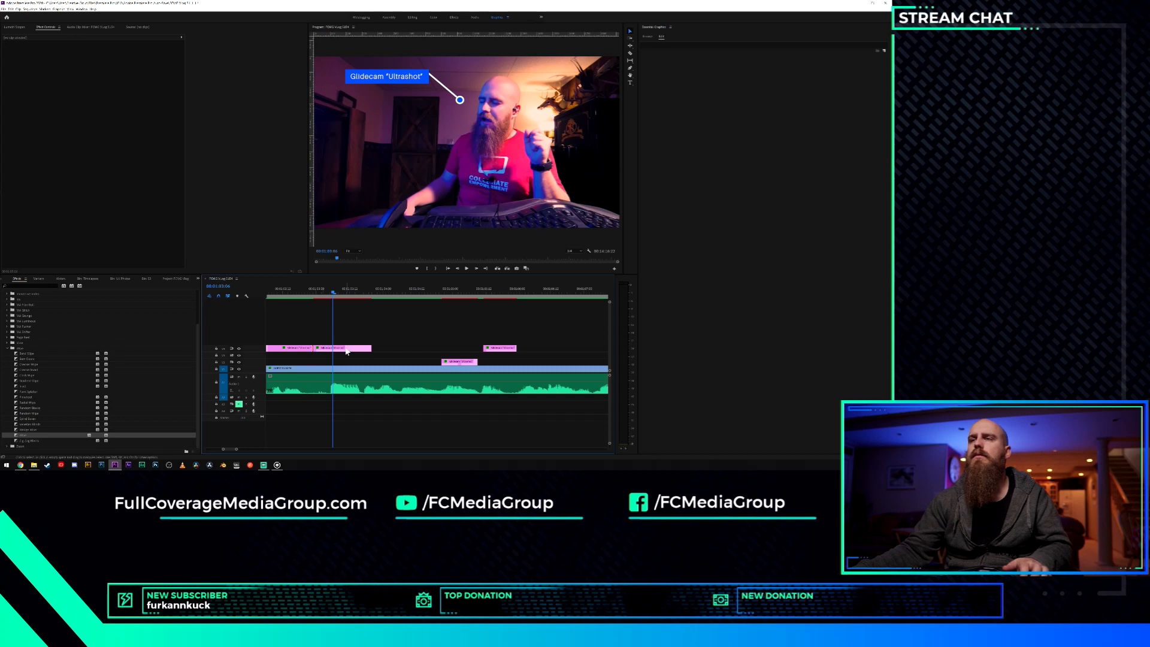
Delete the second part of the split first callout and extend the first part's end to cover most of the gap.
left_click(346, 351)
key("Delete")
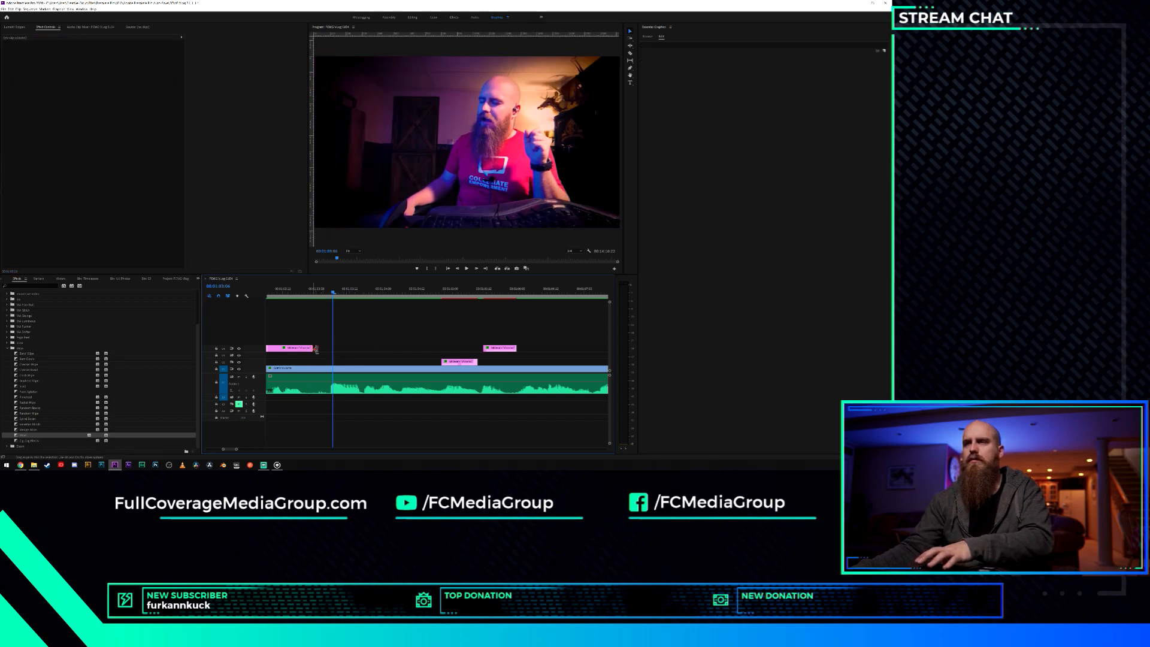
left_click_drag(317, 349, 362, 349)
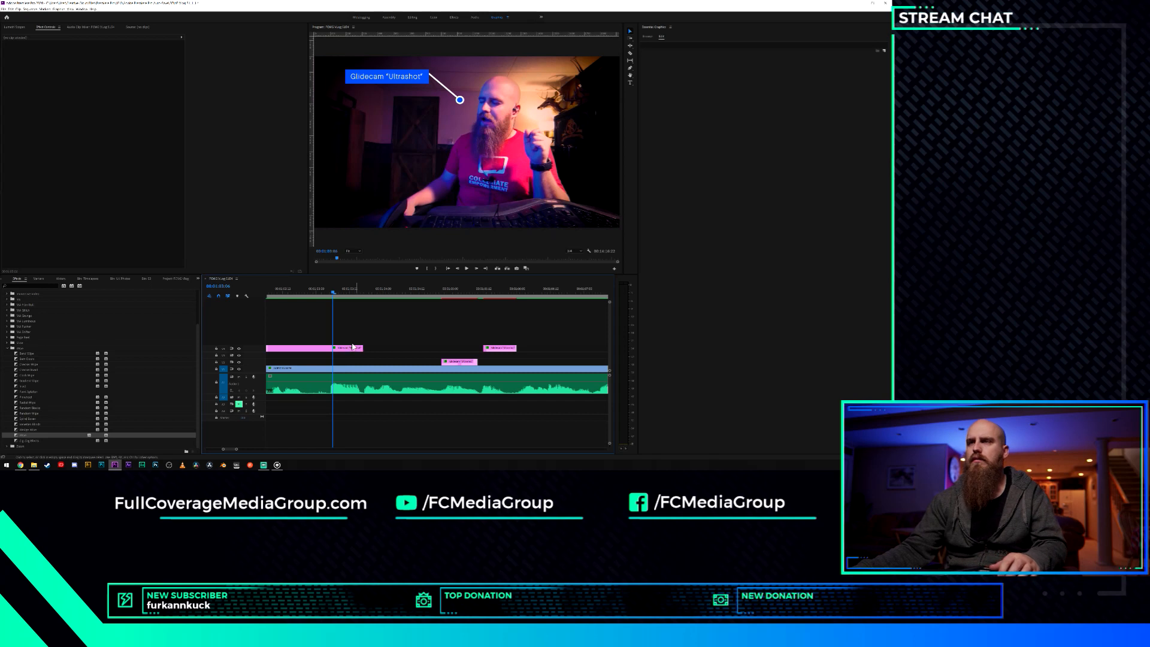
Shift the circle end of the first callout's pointer line closer to its label, making the line shorter and steeper.
left_click(353, 347)
left_click(315, 292)
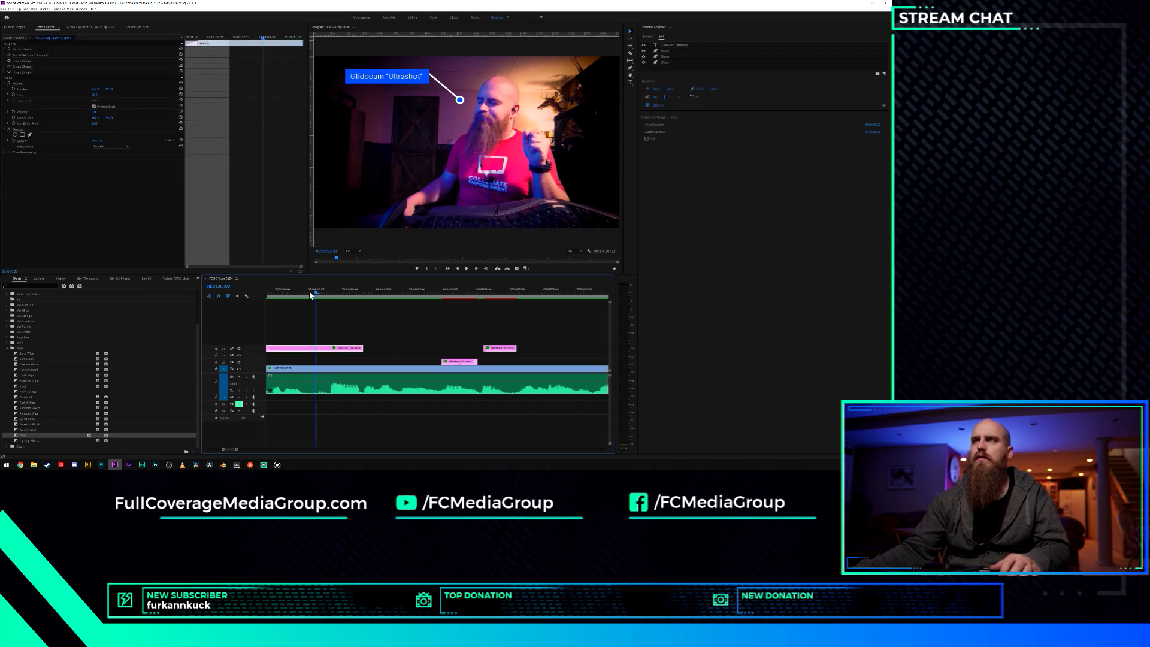
left_click(308, 292)
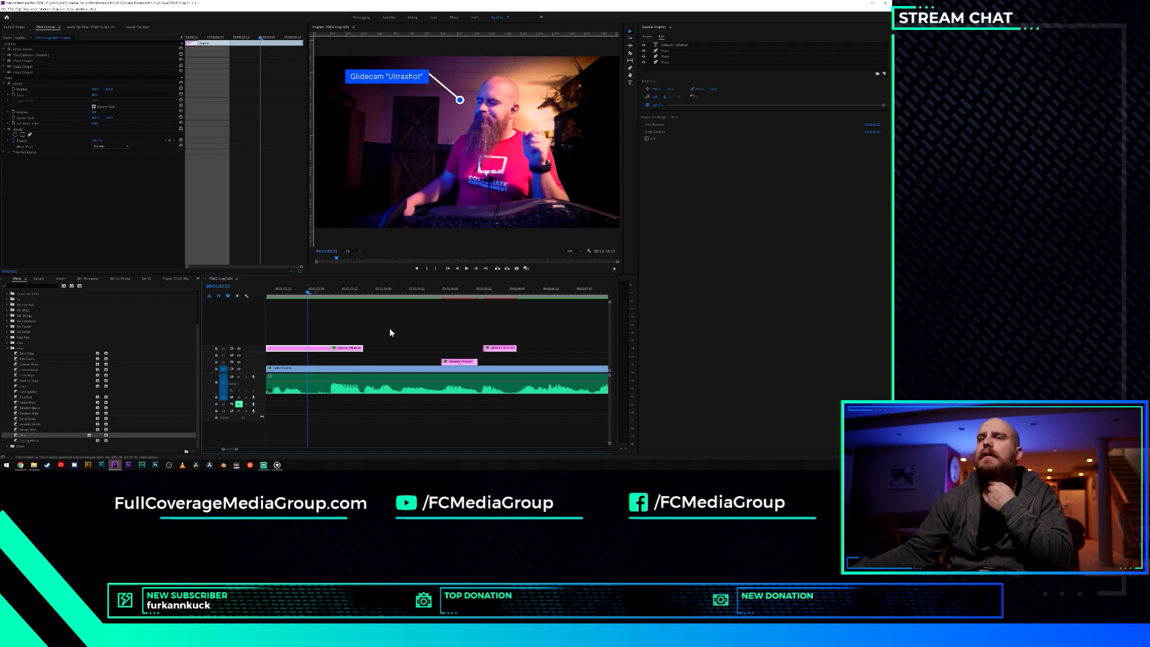
left_click(666, 62)
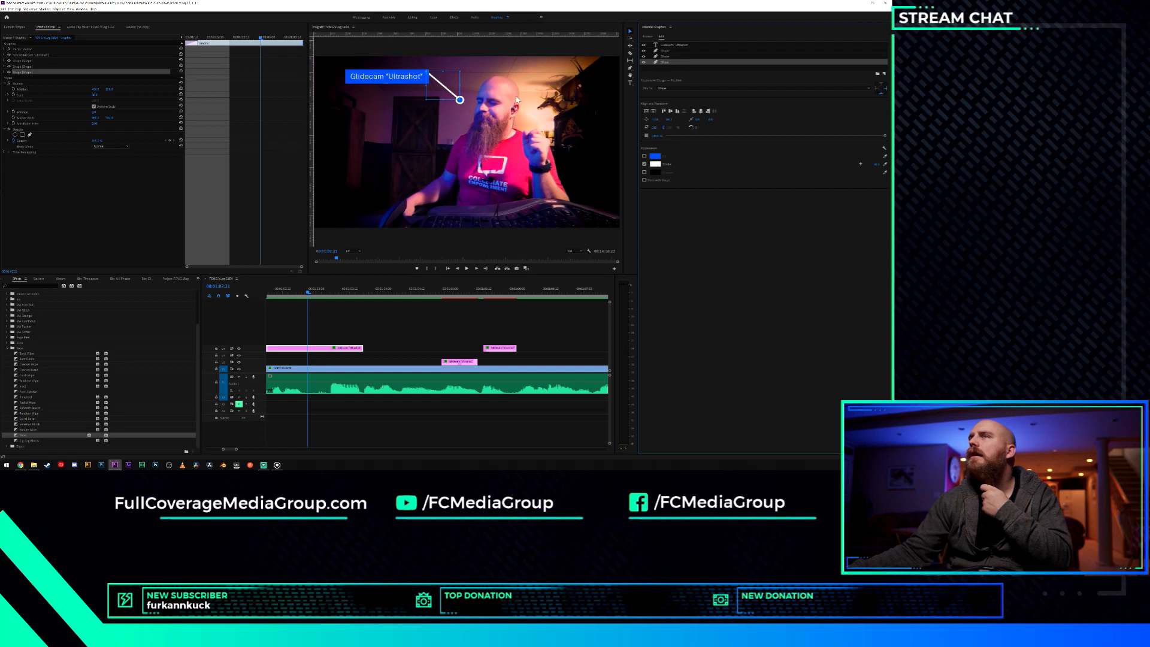
left_click(461, 99)
left_click_drag(456, 106, 454, 108)
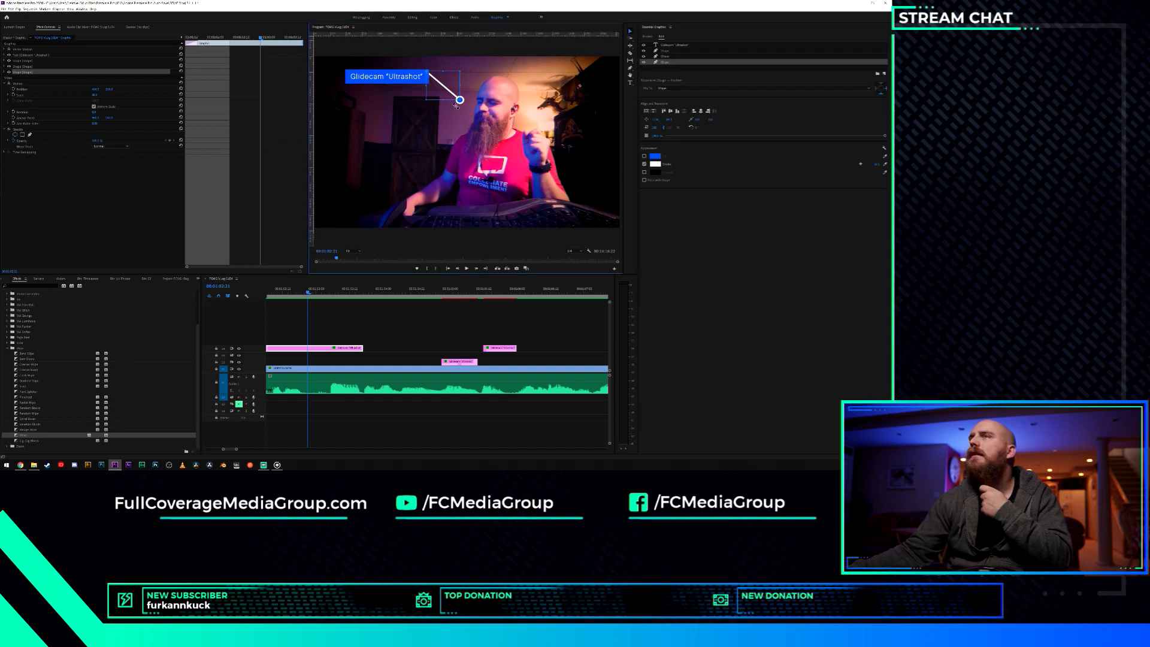
left_click(461, 104)
left_click(449, 96)
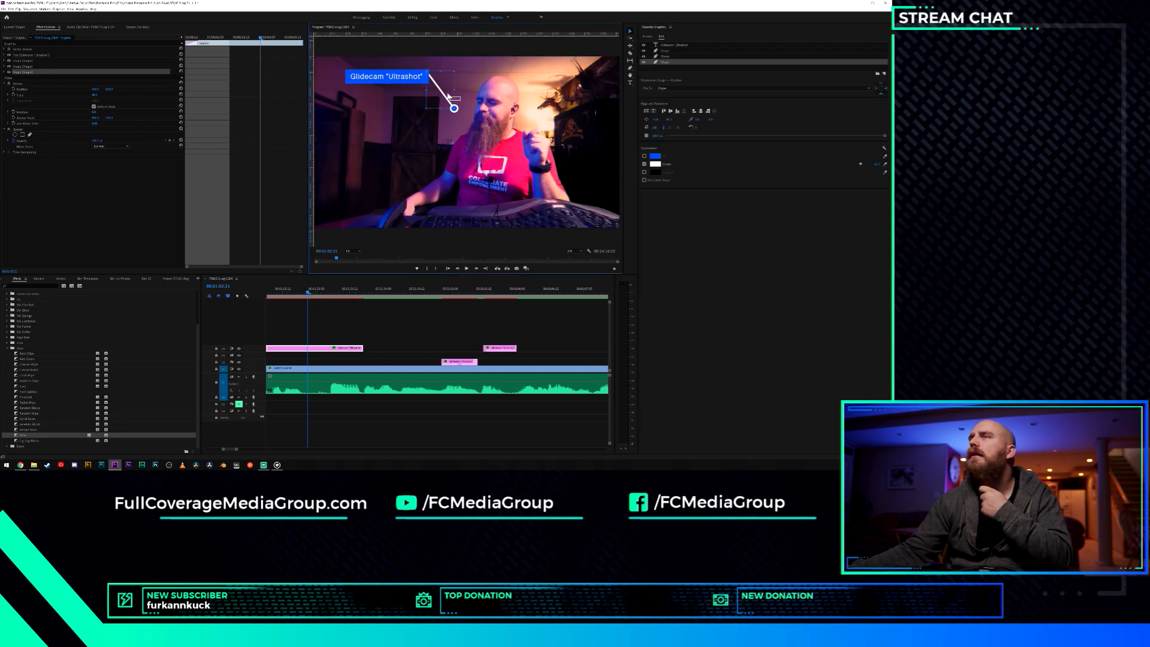
left_click_drag(452, 106, 446, 101)
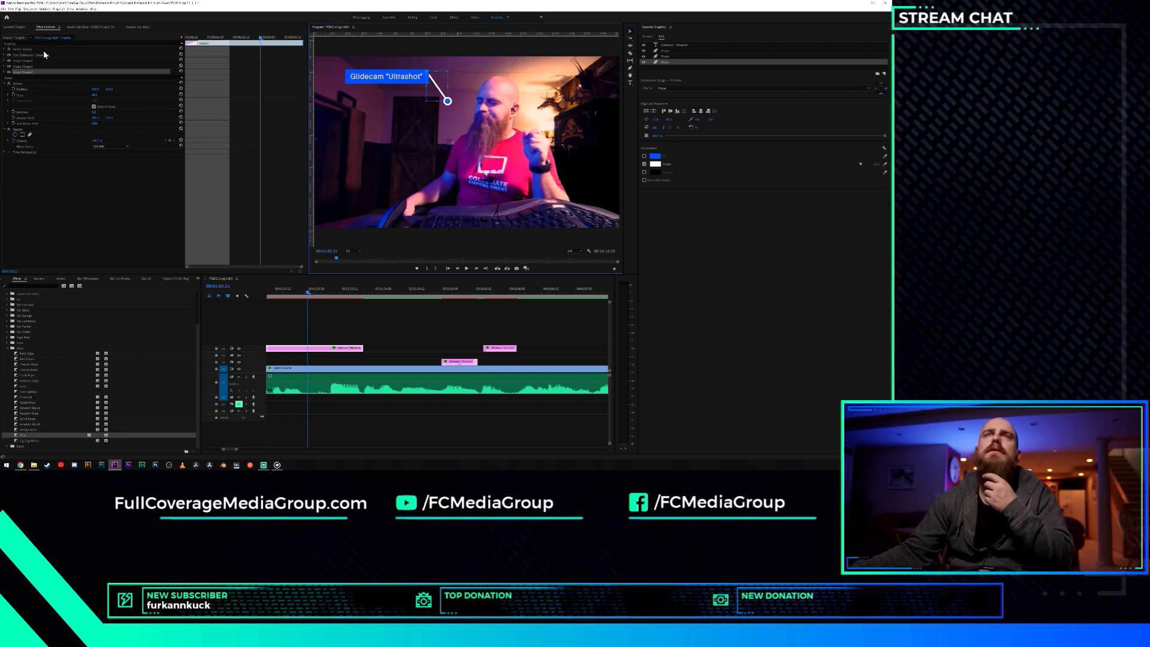
Shift the whole first callout horizontally toward the speaker by increasing its motion position, so the circle sits at his face.
left_click(371, 322)
left_click(343, 349)
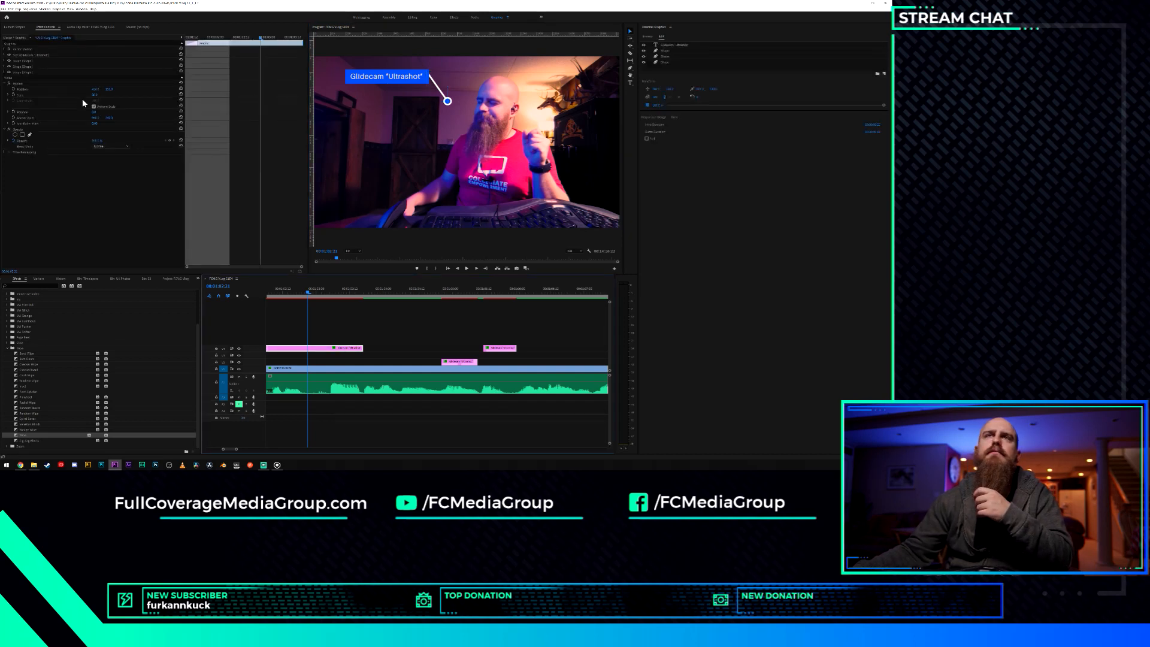
left_click_drag(99, 89, 161, 89)
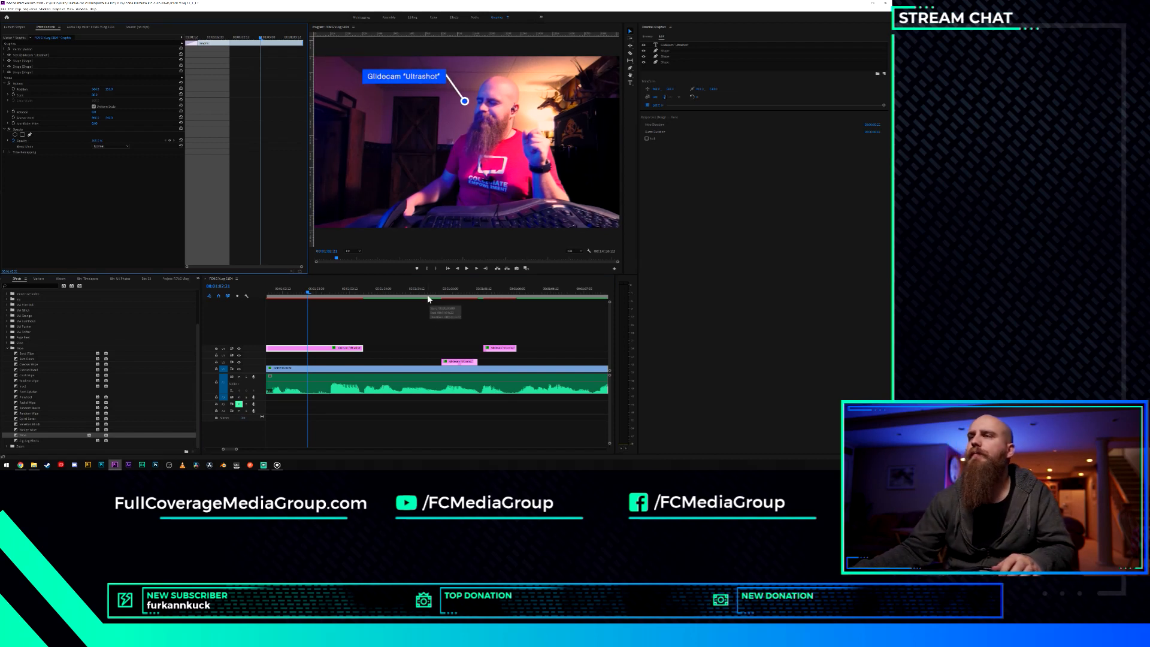
Reposition the last callout over the raised-hands footage, moving it right and down so the circle reaches the speaker's hand on the right.
left_click(453, 292)
left_click_drag(457, 293, 494, 293)
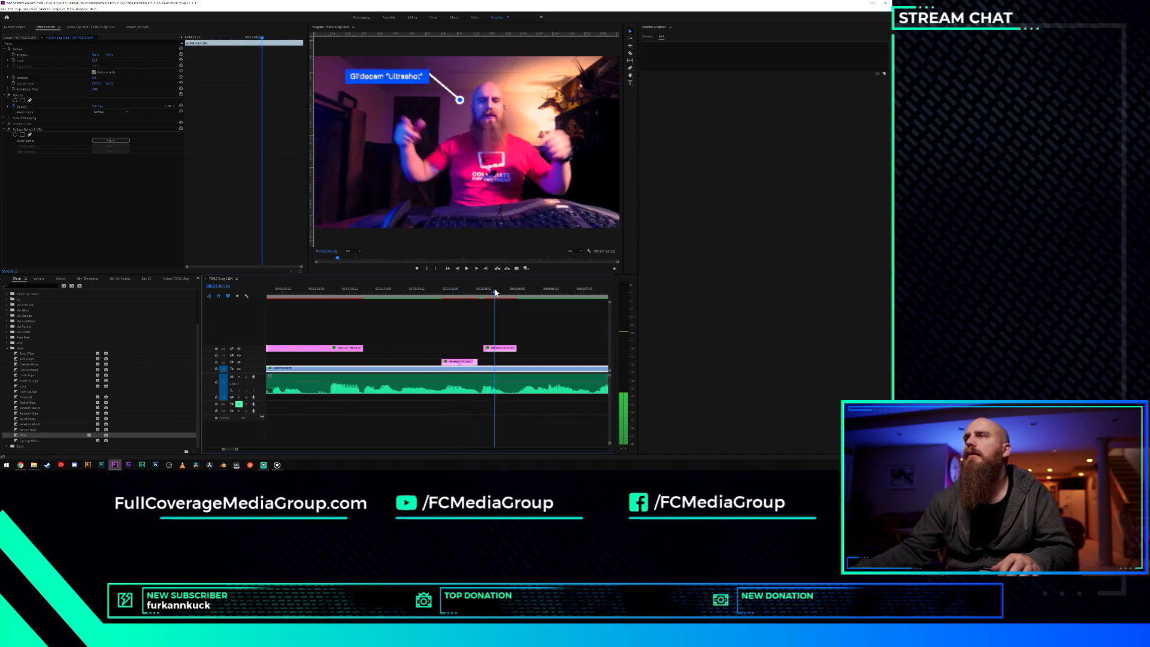
left_click(501, 349)
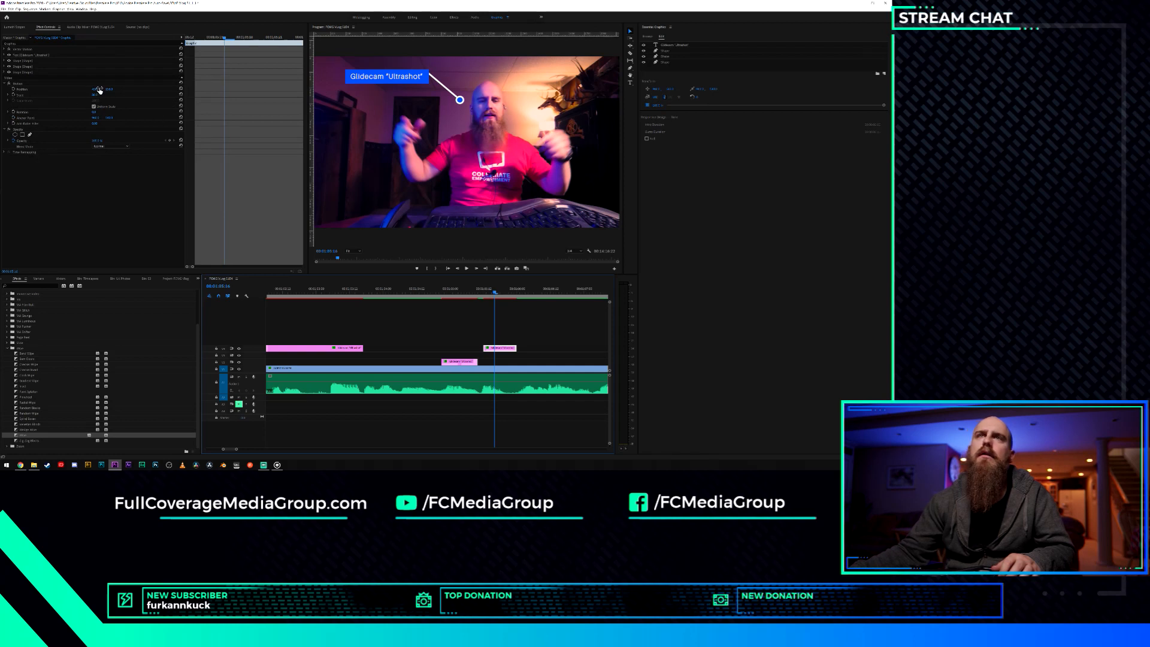
mouse_move(109, 89)
left_mouse_down()
mouse_move(168, 89)
mouse_move(121, 89)
left_mouse_up()
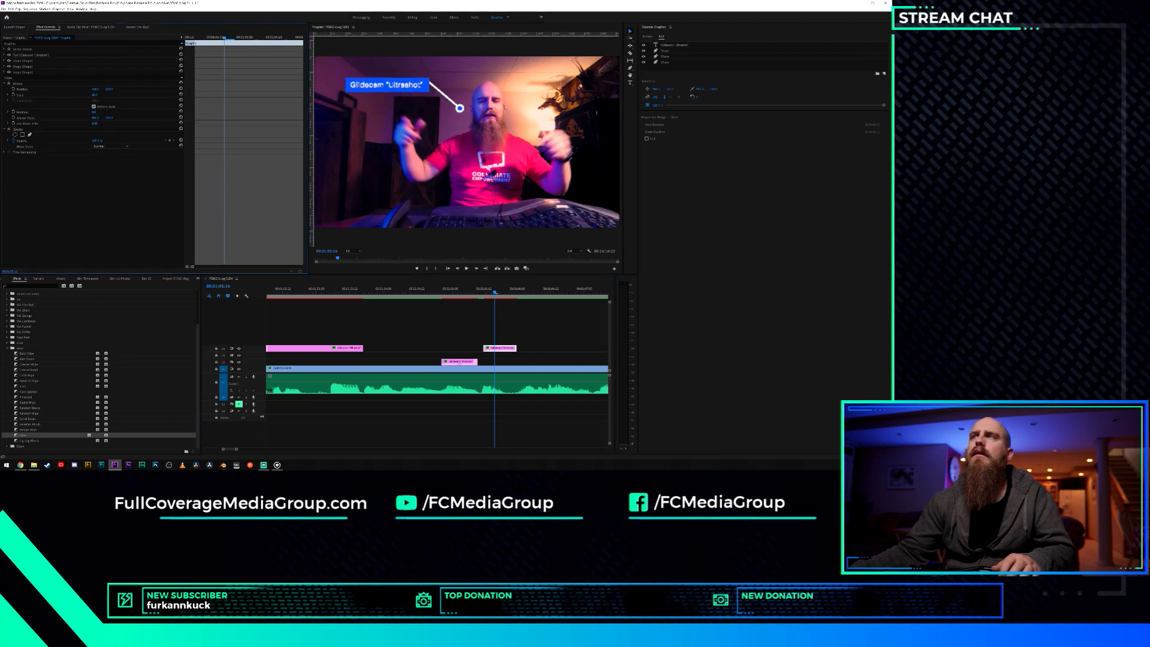
left_click_drag(96, 89, 129, 89)
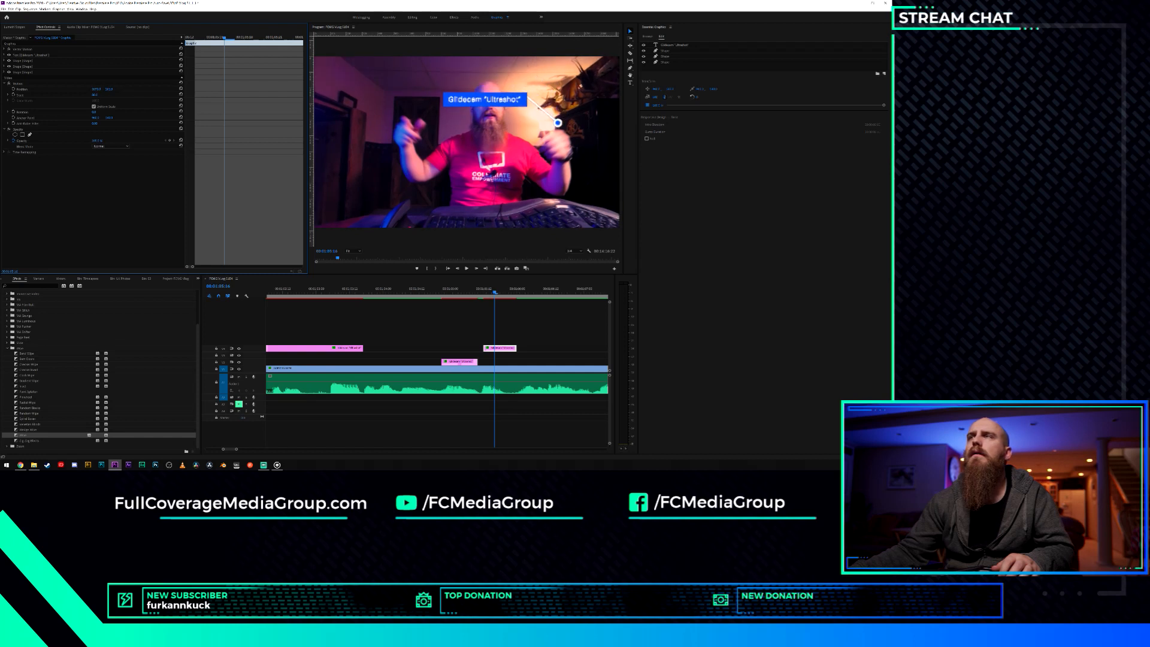
Move the last callout clip earlier to start directly after the preceding callout clip, and trim its end to the playhead.
left_click(492, 293)
left_click_drag(492, 293, 484, 295)
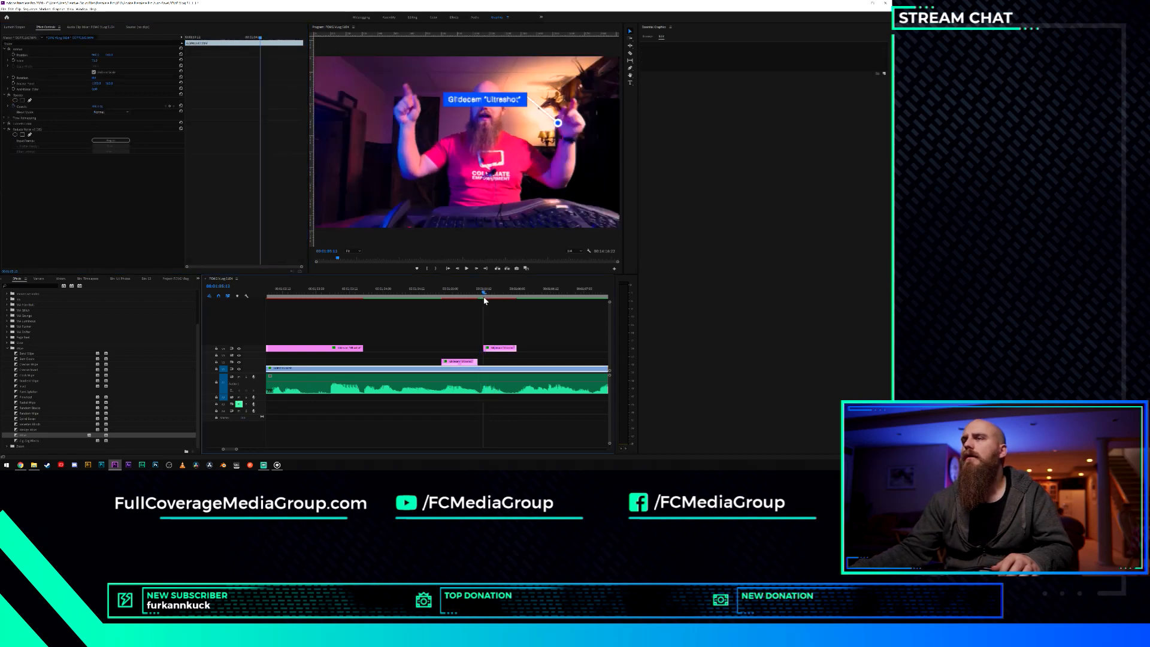
left_click_drag(500, 353, 494, 352)
mouse_move(482, 294)
left_mouse_down()
mouse_move(457, 296)
mouse_move(514, 299)
mouse_move(494, 299)
left_mouse_up()
left_click_drag(508, 349, 494, 347)
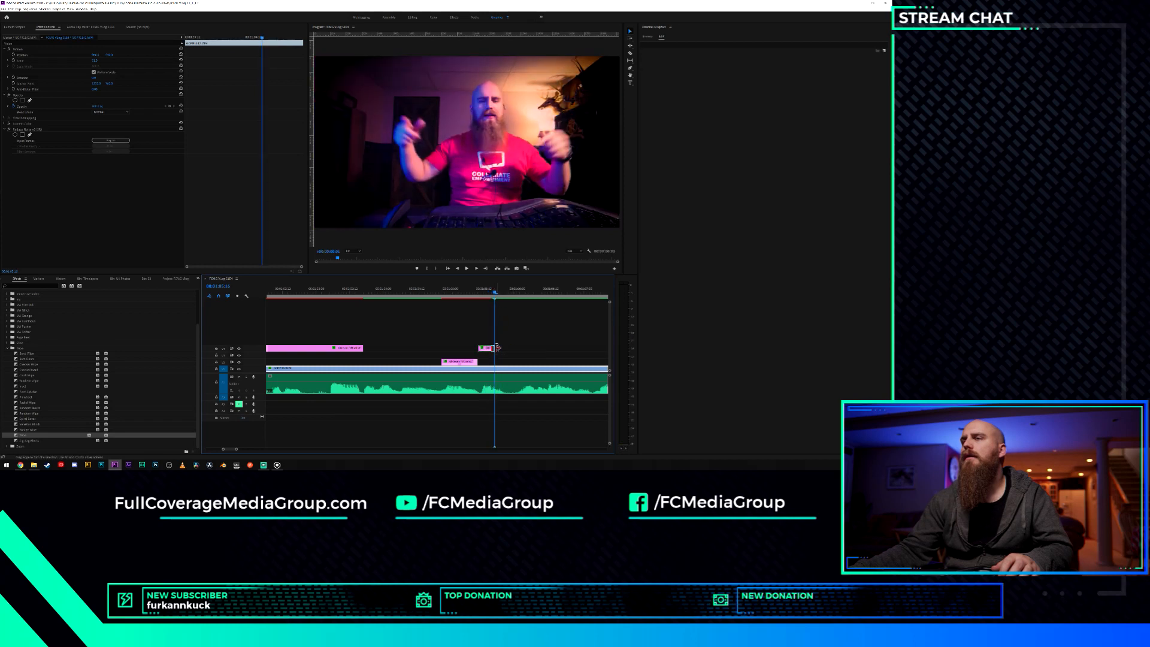
Play back the section, extend the end of the last callout clip slightly past the raised-hands gesture, and save the project.
left_click(422, 293)
key("space")
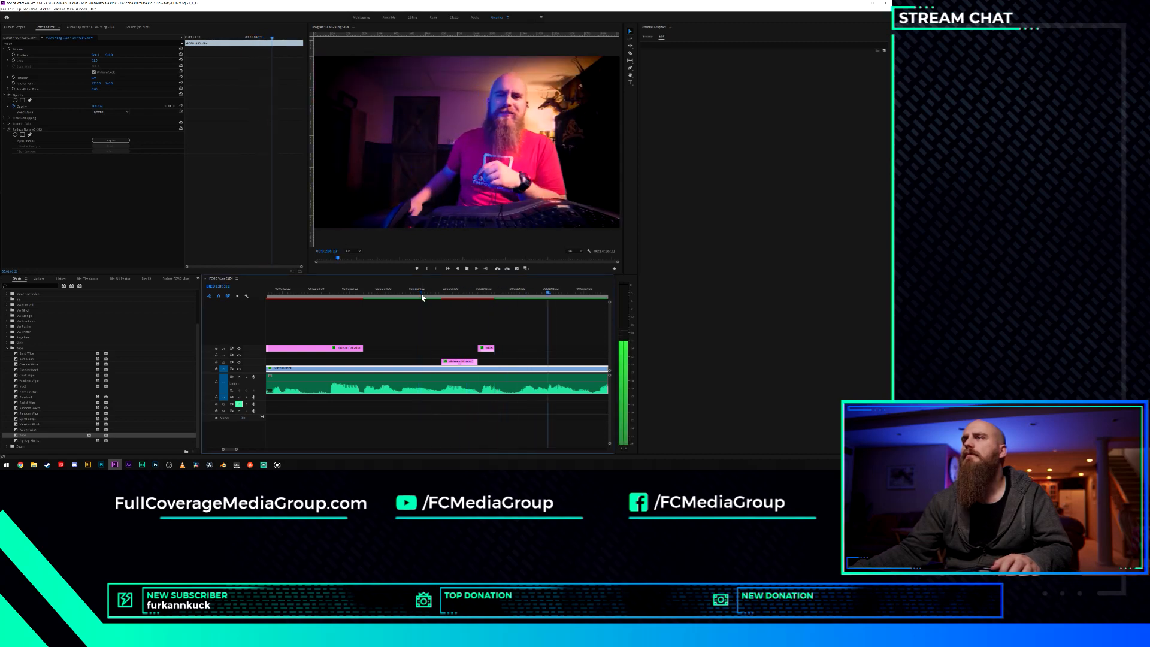
left_click(484, 294)
left_click(485, 293)
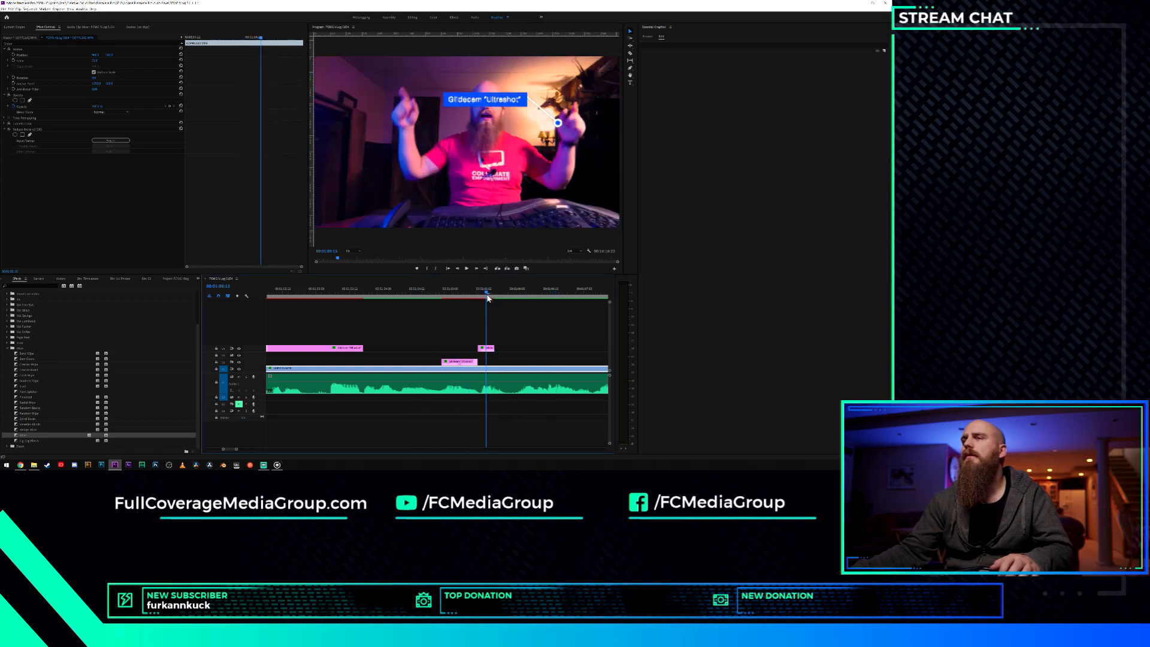
left_click_drag(492, 347, 502, 347)
left_click(489, 293)
mouse_move(494, 294)
left_mouse_down()
mouse_move(555, 300)
mouse_move(494, 313)
left_mouse_up()
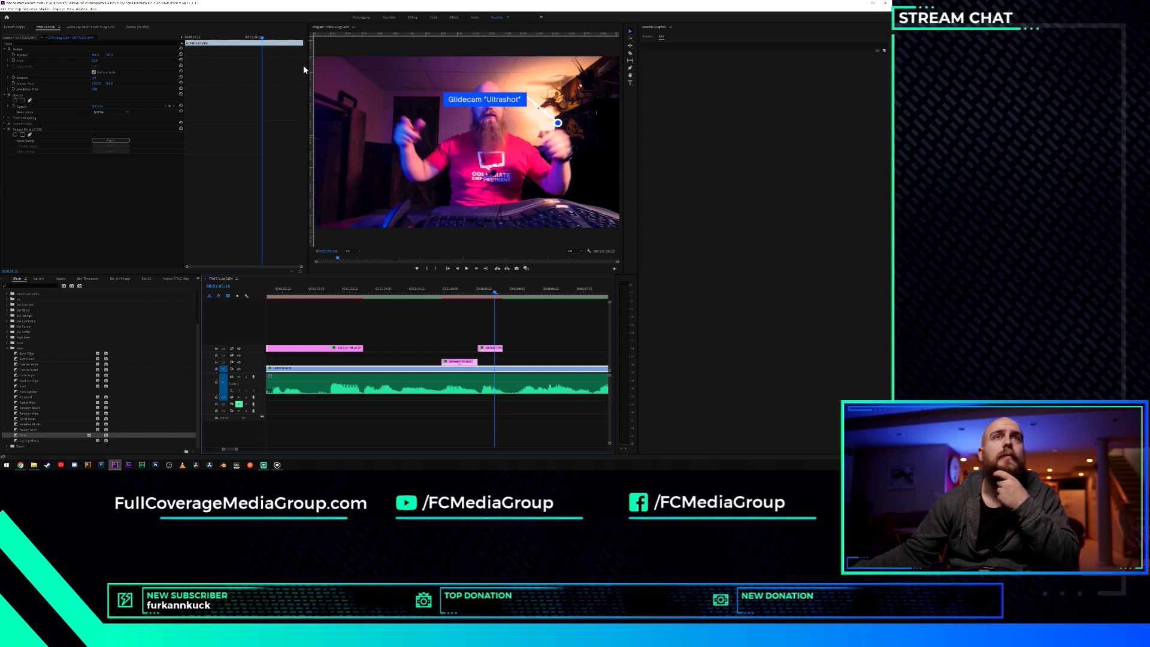
key("ctrl+s")
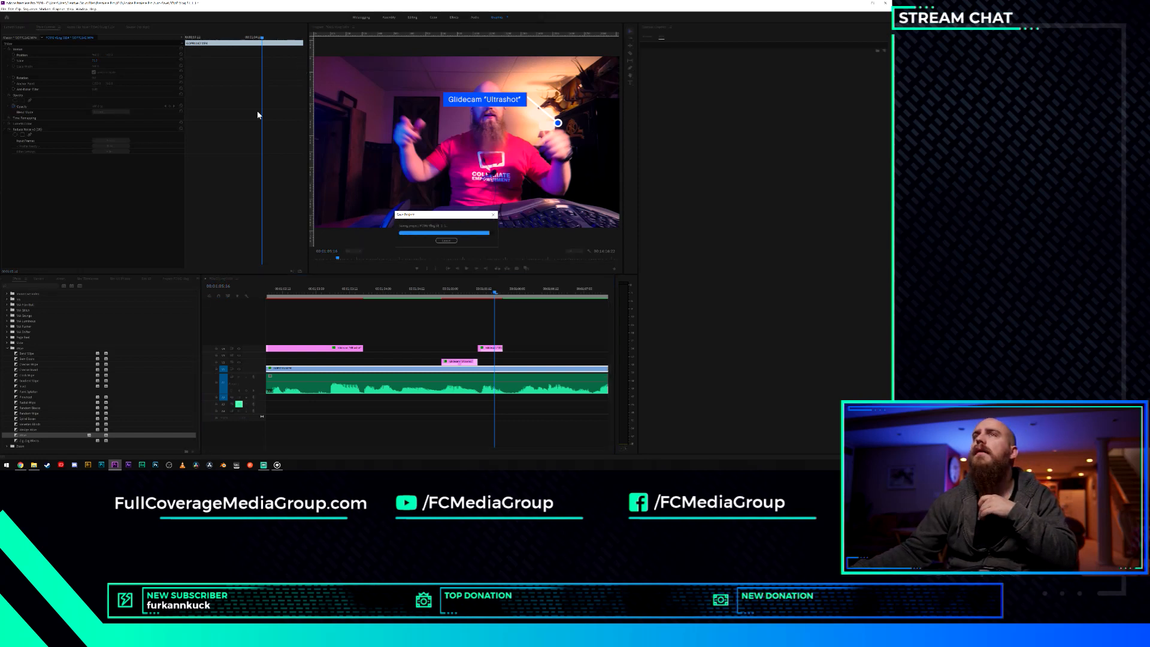
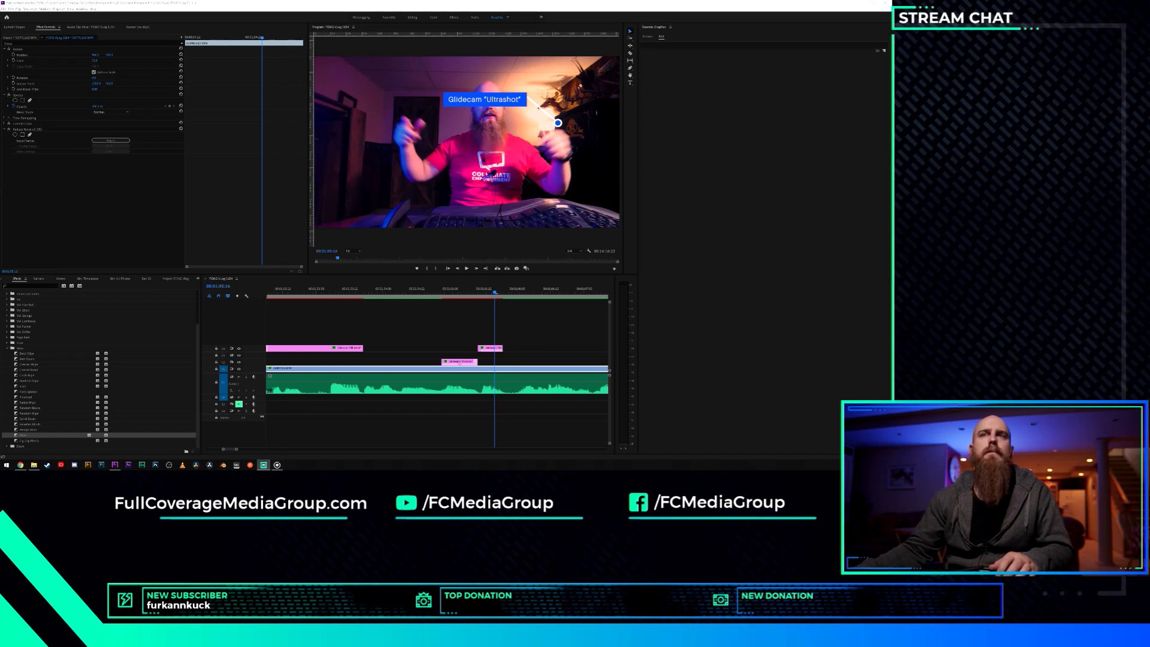
In the last callout, move the pointer circle in from the hand to just beside the blue label box.
left_click(122, 314)
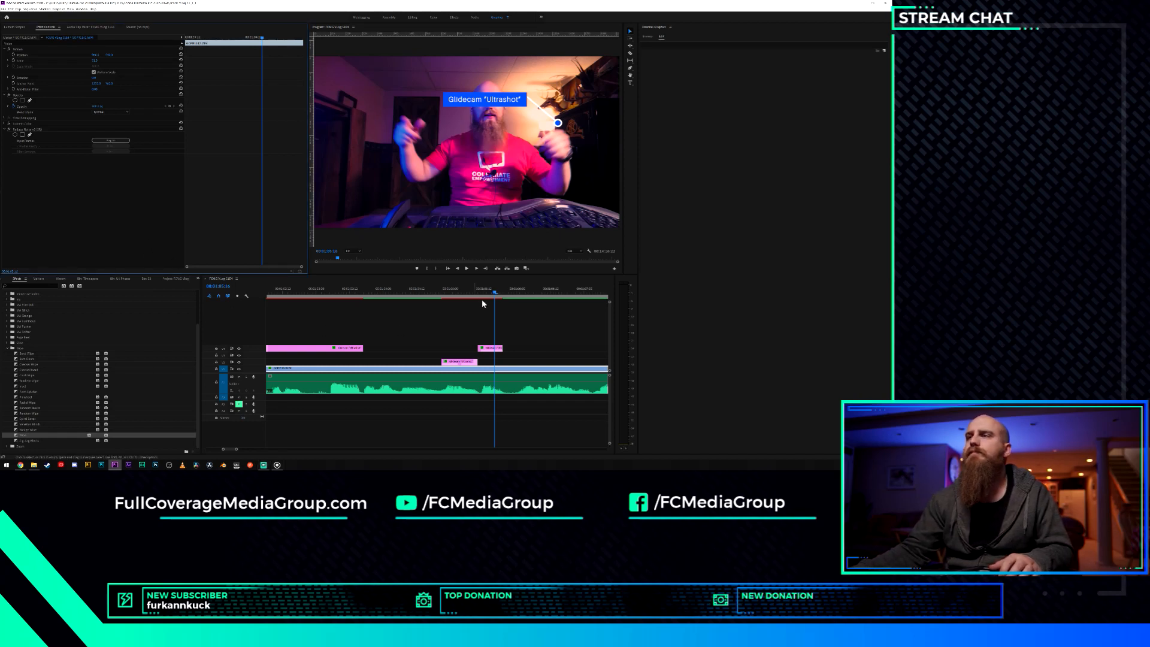
left_click_drag(489, 291, 502, 302)
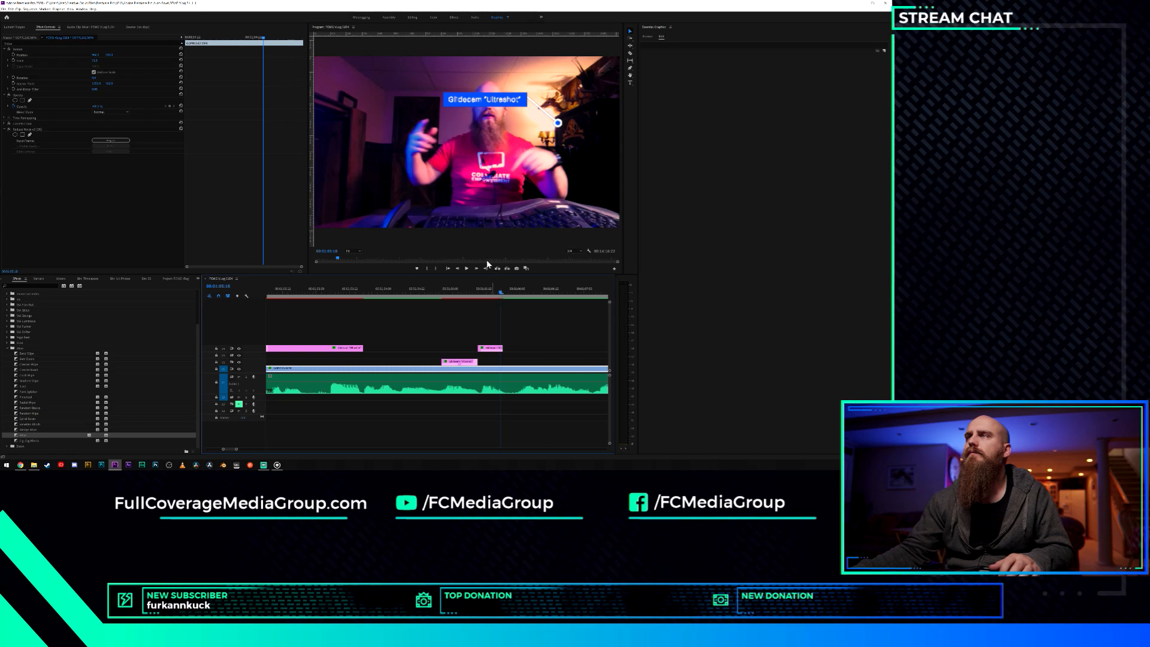
left_click(494, 350)
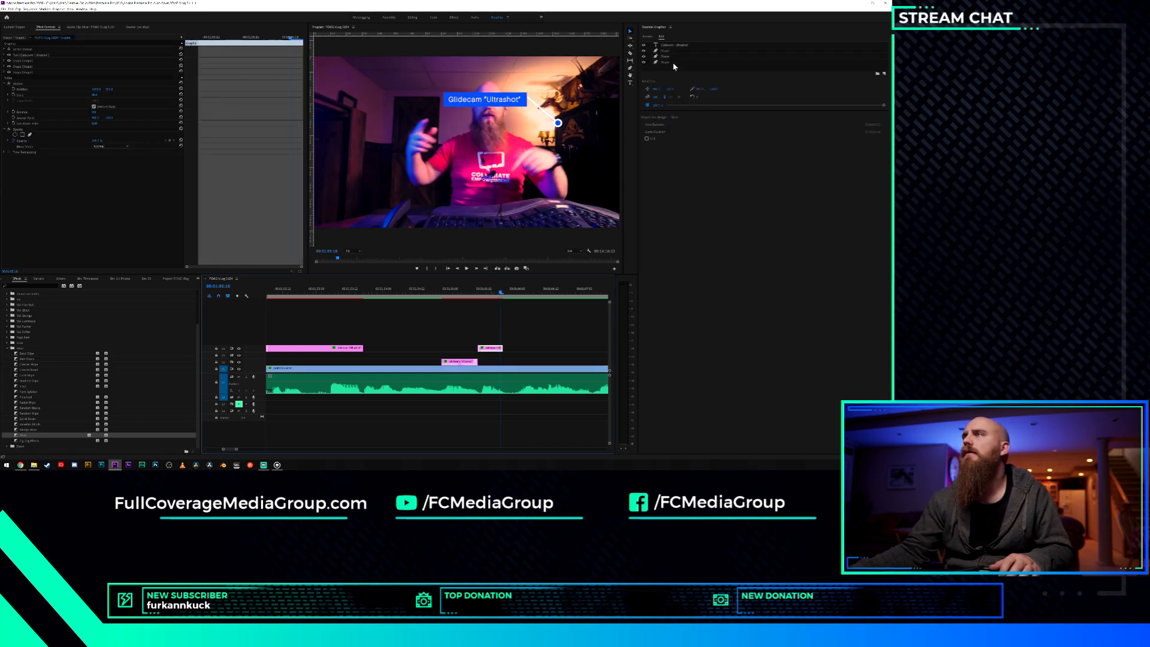
left_click(664, 62)
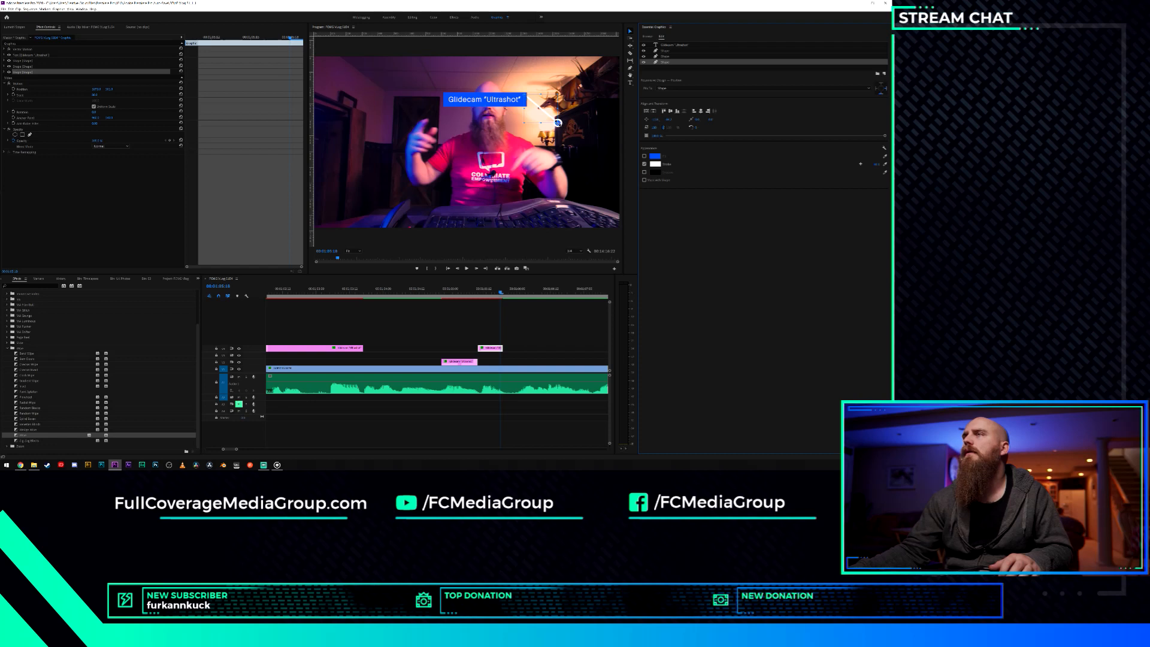
left_click_drag(558, 123, 535, 118)
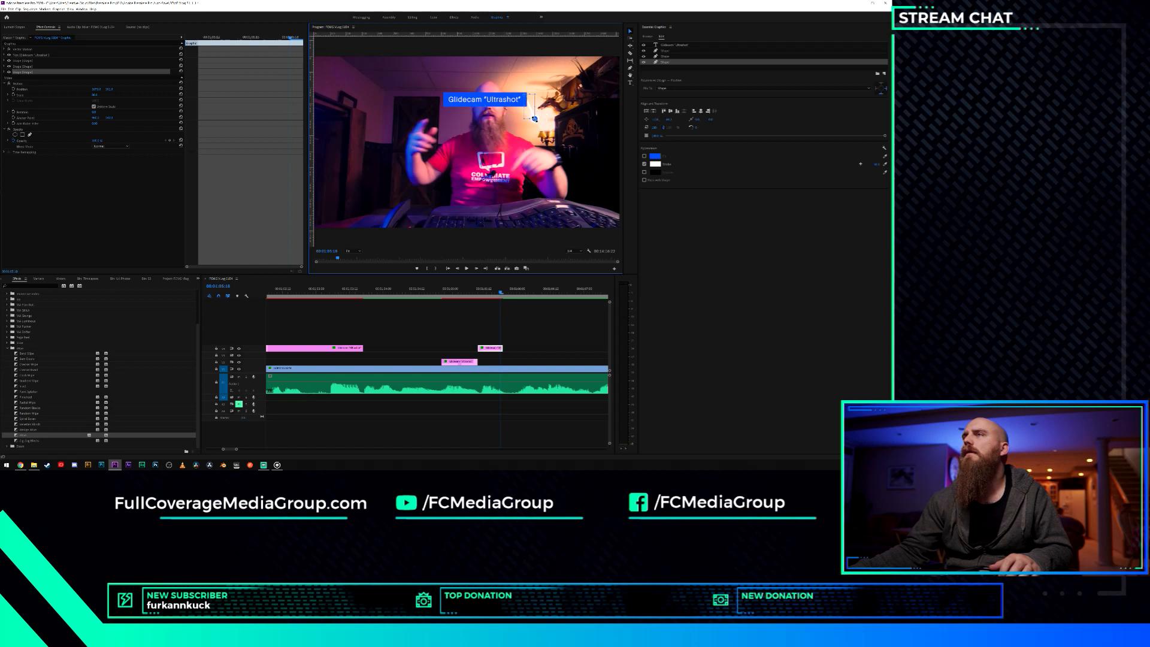
Add "??" to the end of the last callout's text so it reads Glidecam "Ultrashot" ??
double_click(523, 102)
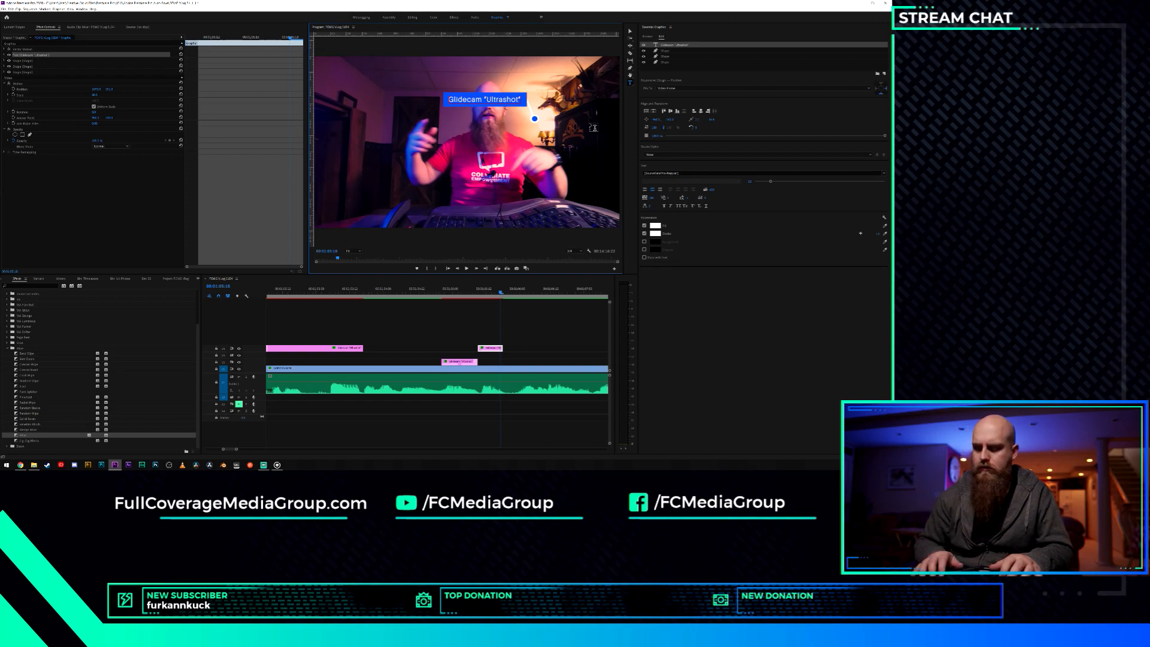
type("??")
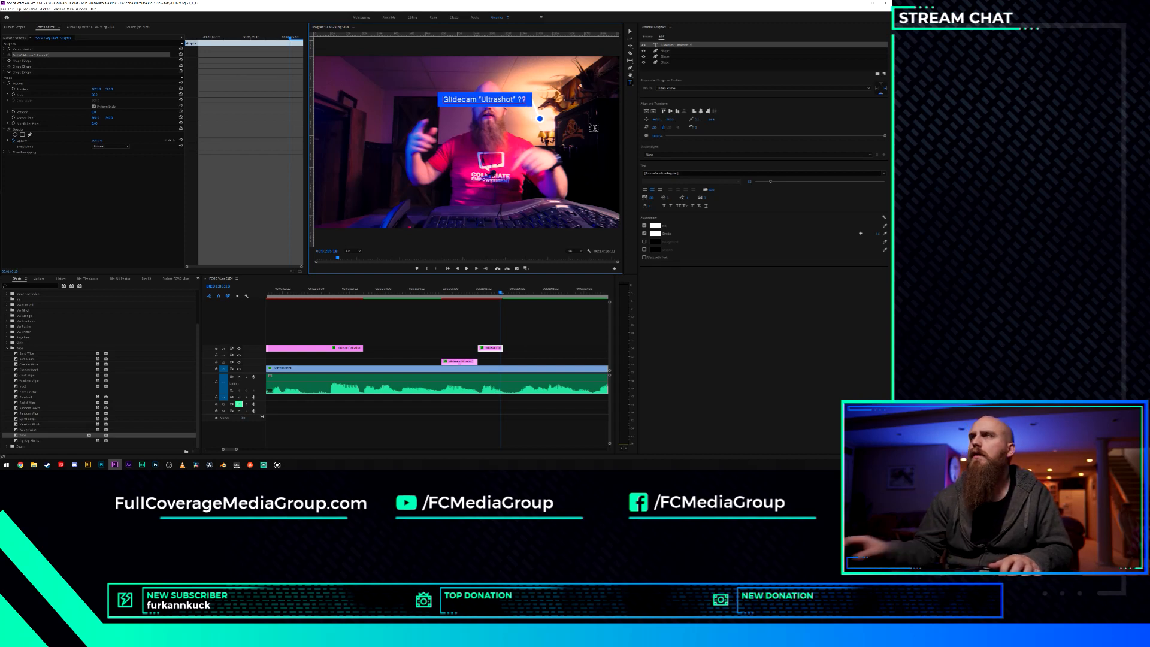
left_click(99, 200)
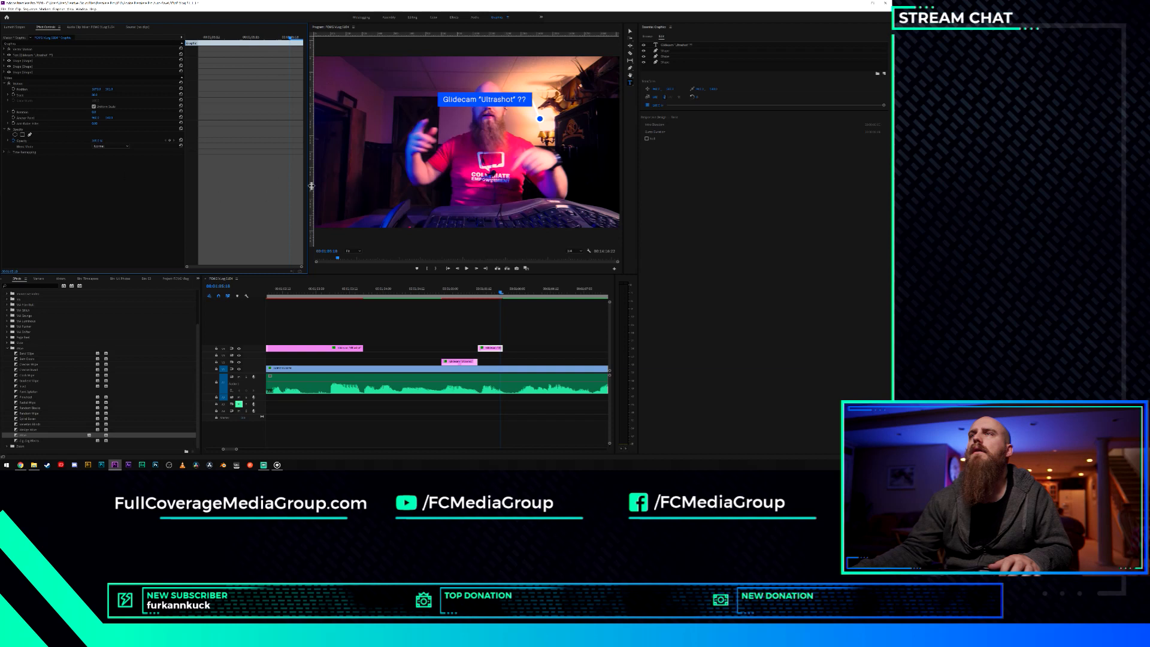
Shift the preceding callout clip slightly earlier, extend the start of the last callout clip earlier, and play back the section.
left_click(385, 290)
key("space")
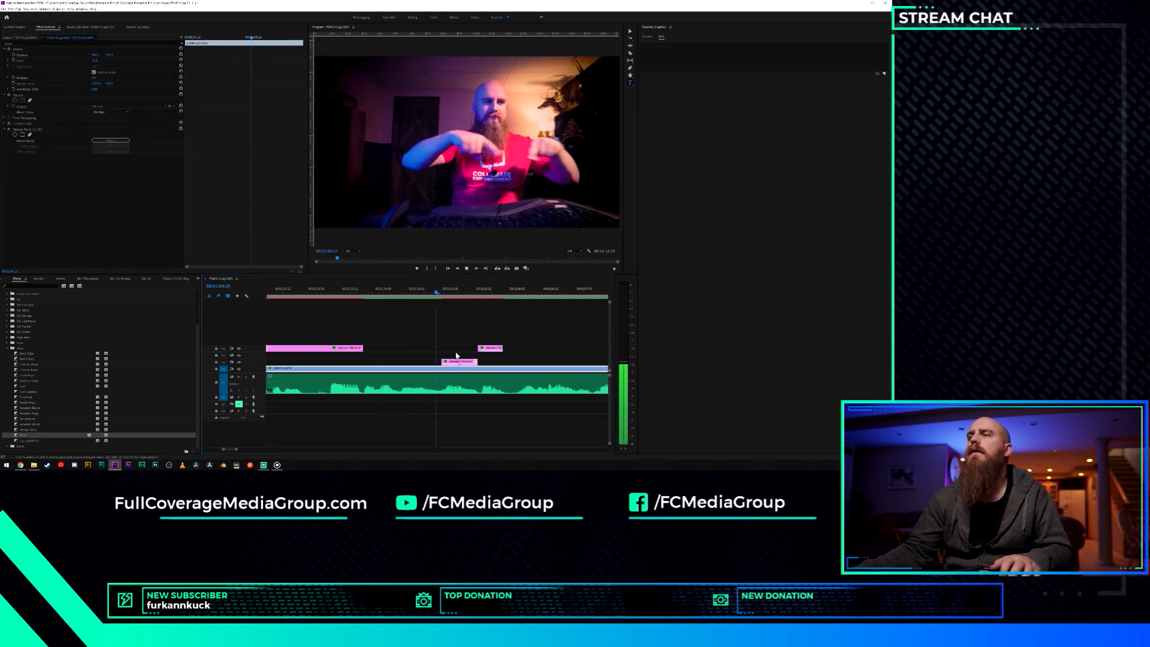
left_click_drag(451, 362, 469, 347)
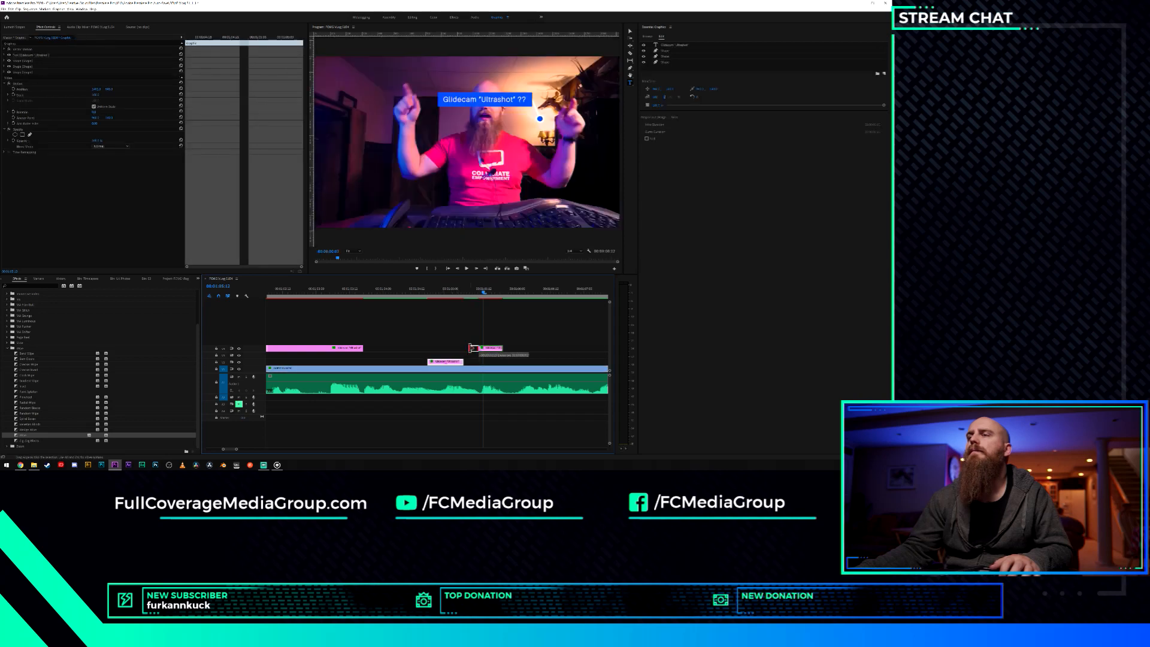
left_click(419, 293)
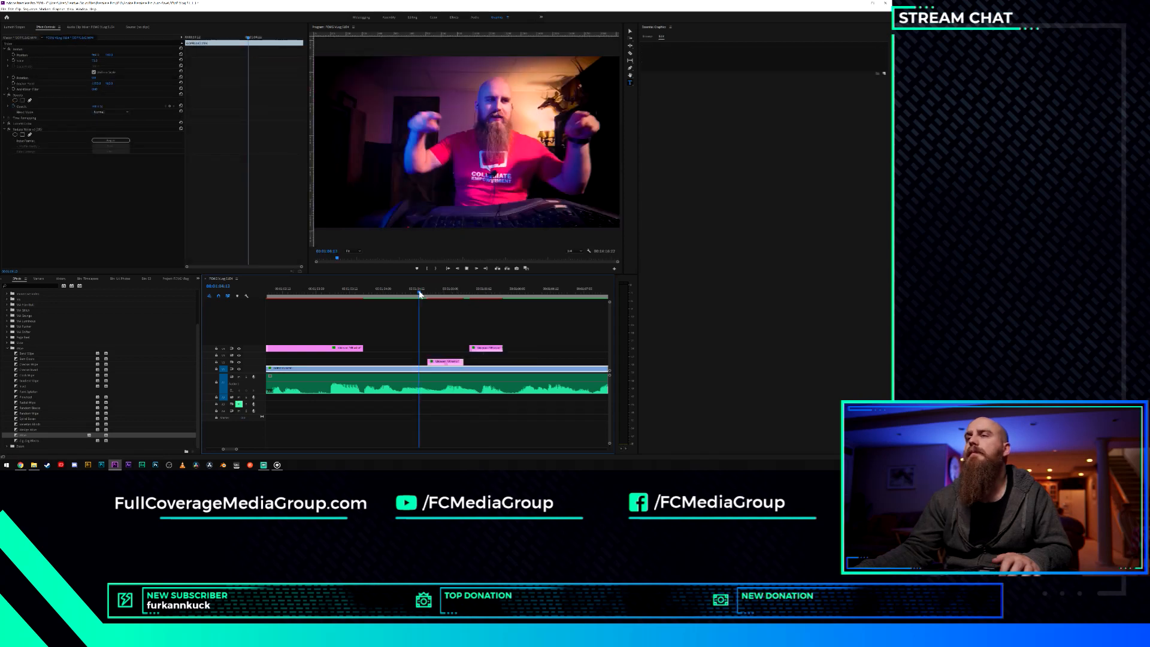
key("space")
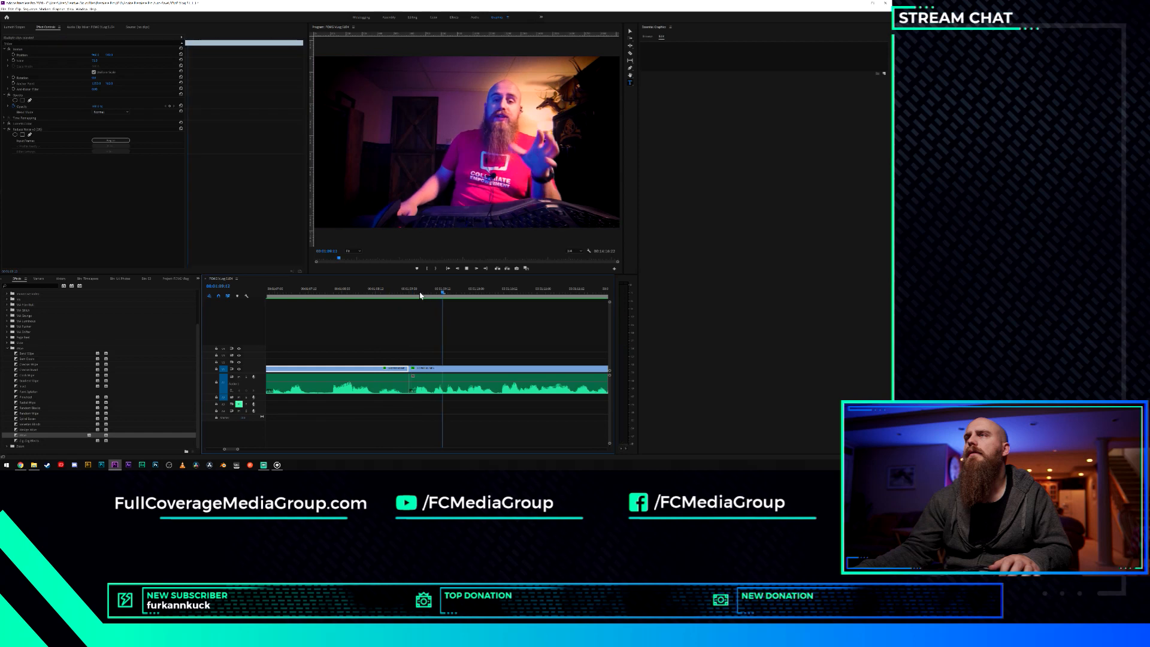
left_click_drag(429, 295, 345, 301)
left_click(648, 40)
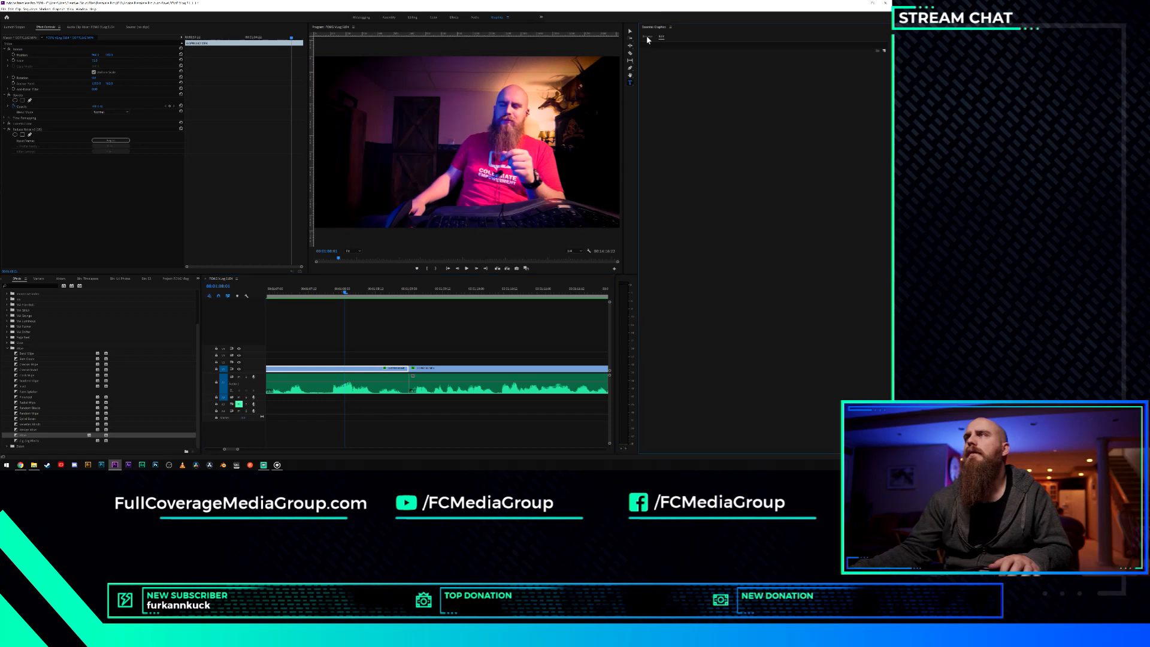
left_click(649, 37)
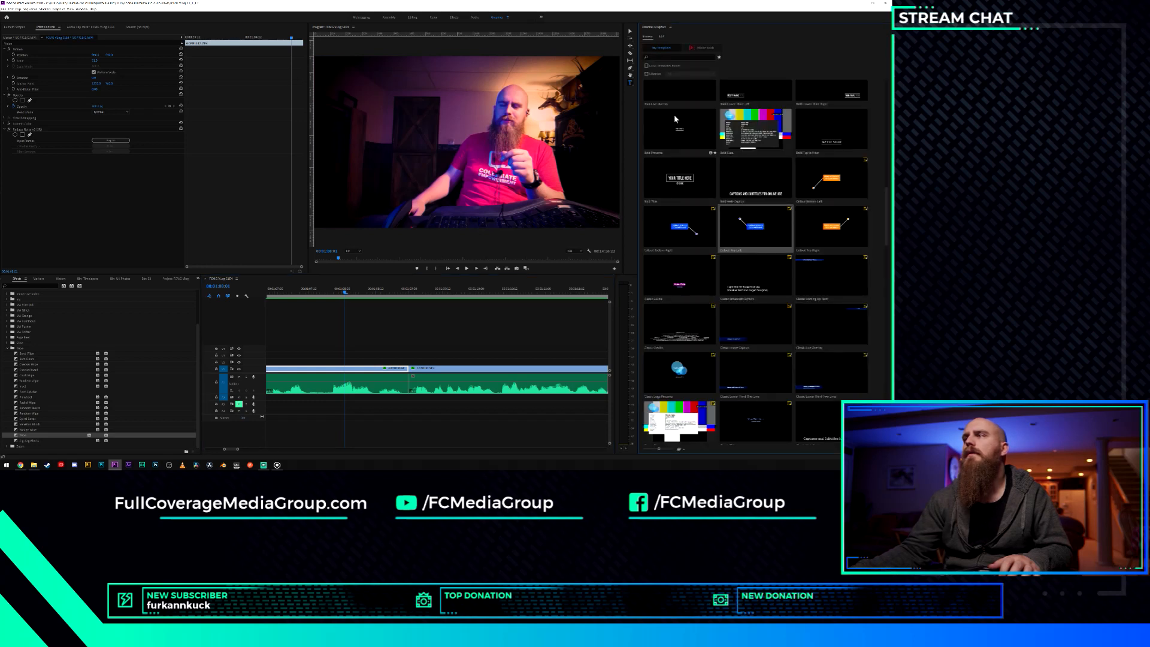
left_click(684, 232)
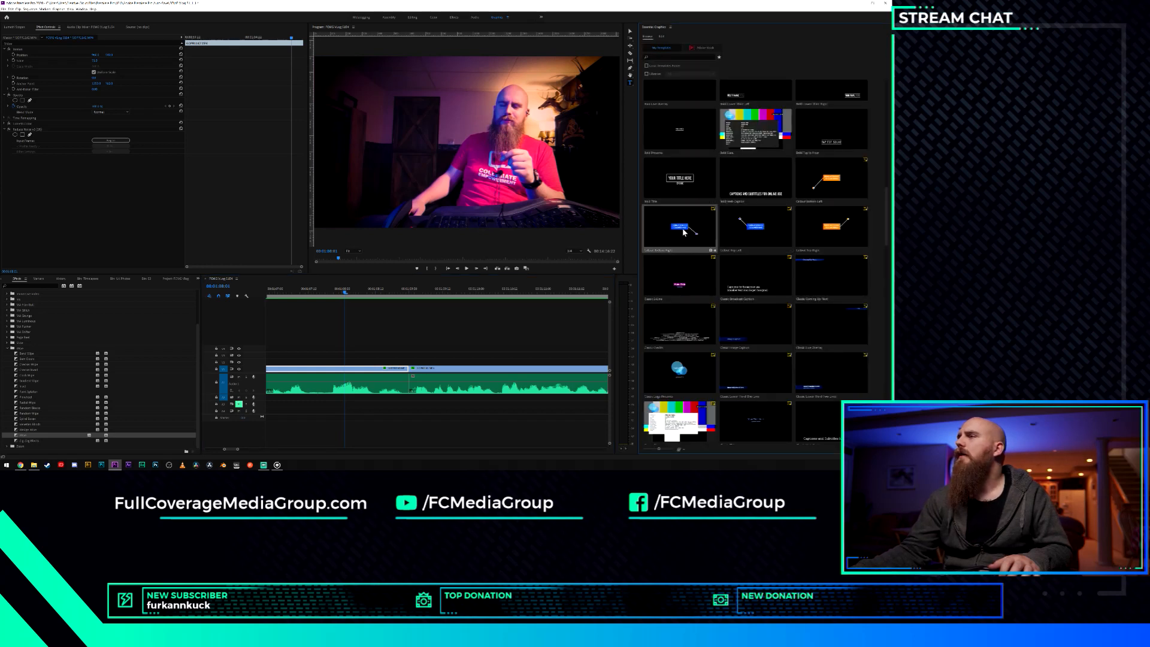
left_click_drag(684, 232, 351, 357)
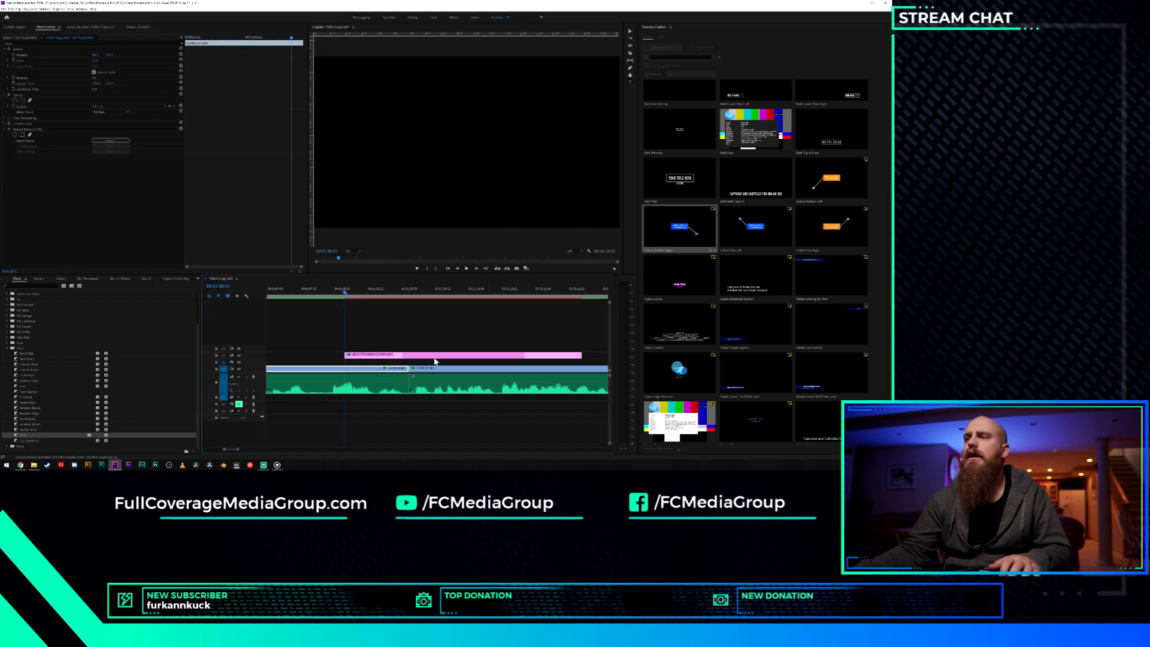
key("Delete")
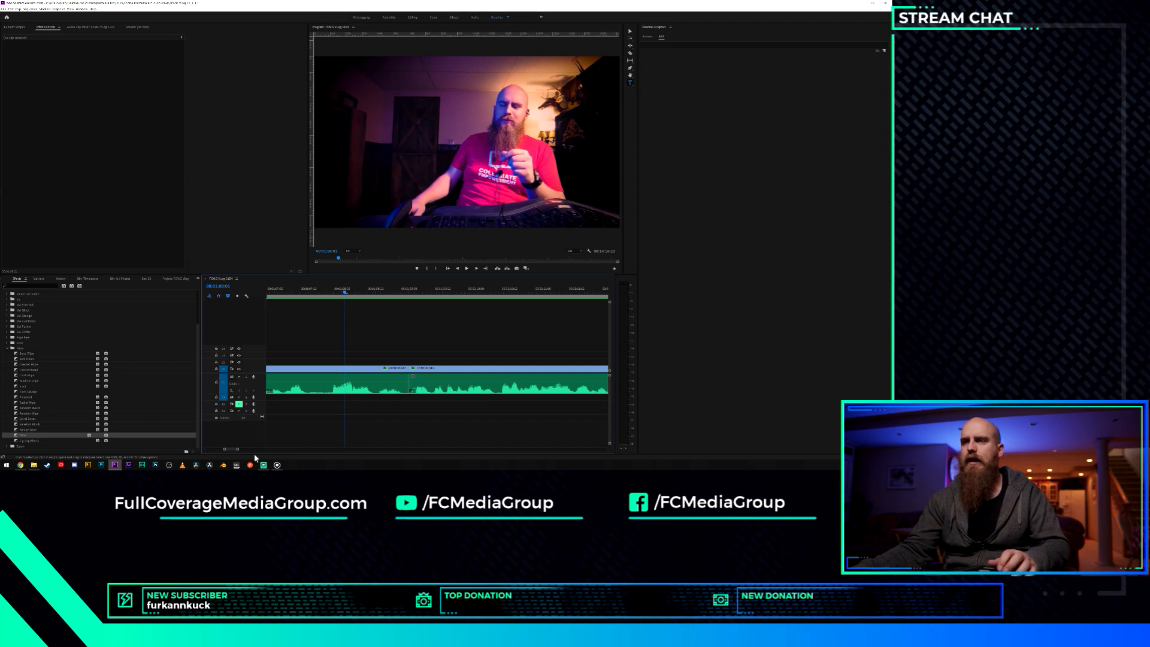
Duplicate the lower Glidecam "Ultrashot" callout clip on its track to just before the next cut in the footage.
scroll(337, 388, "up", 4)
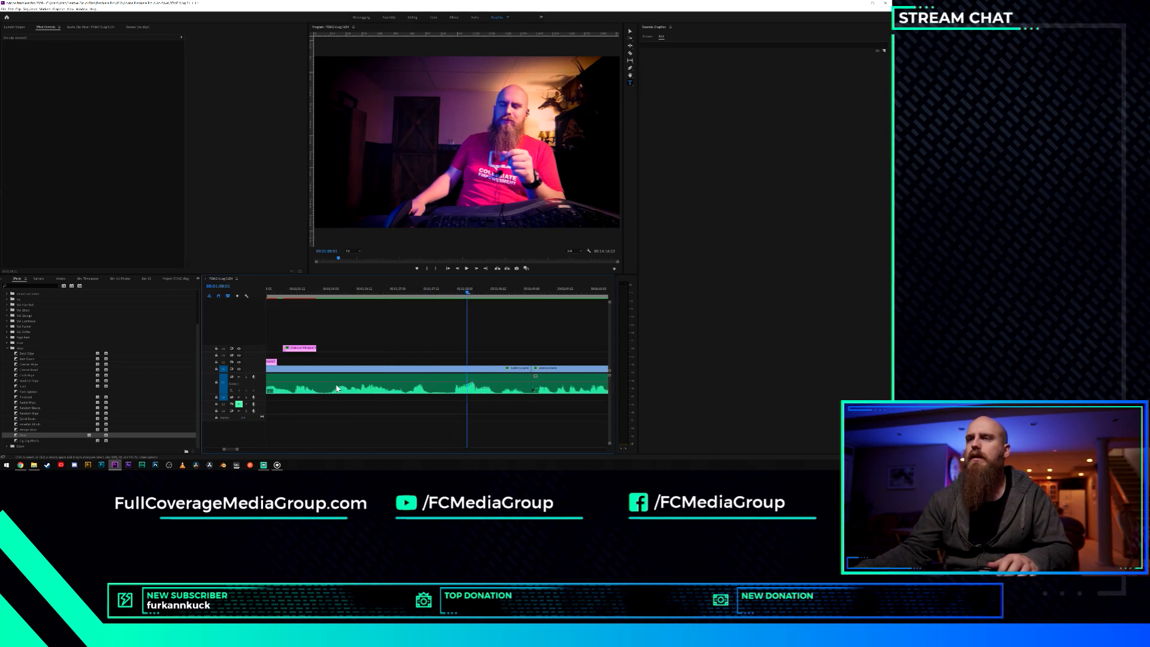
scroll(337, 388, "up", 1)
left_click(299, 362)
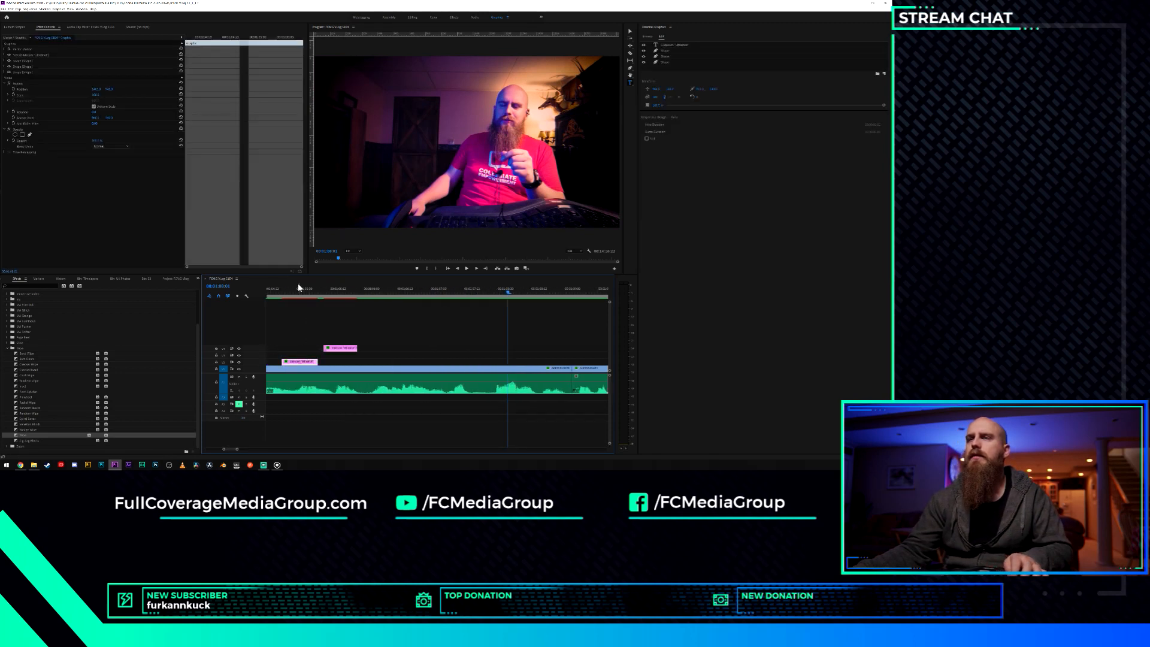
left_click(299, 288)
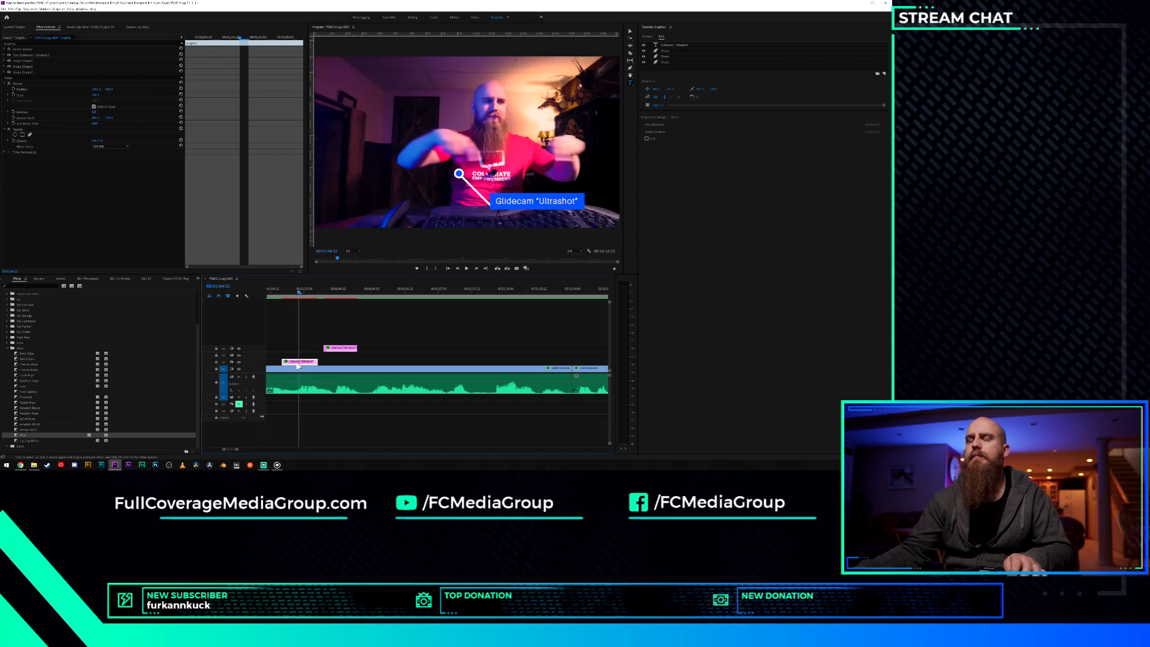
left_click_drag(298, 365, 555, 363)
left_click(552, 291)
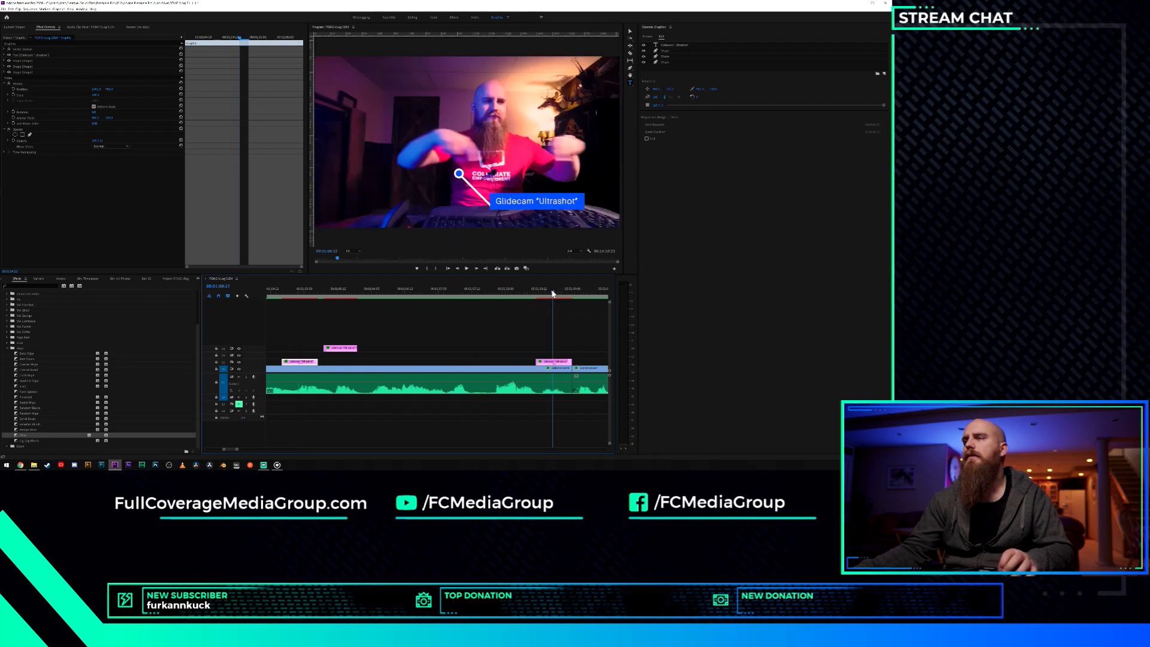
Replace the duplicated callout's text with "You were wrong." and play from shortly before the clip.
left_click(526, 201)
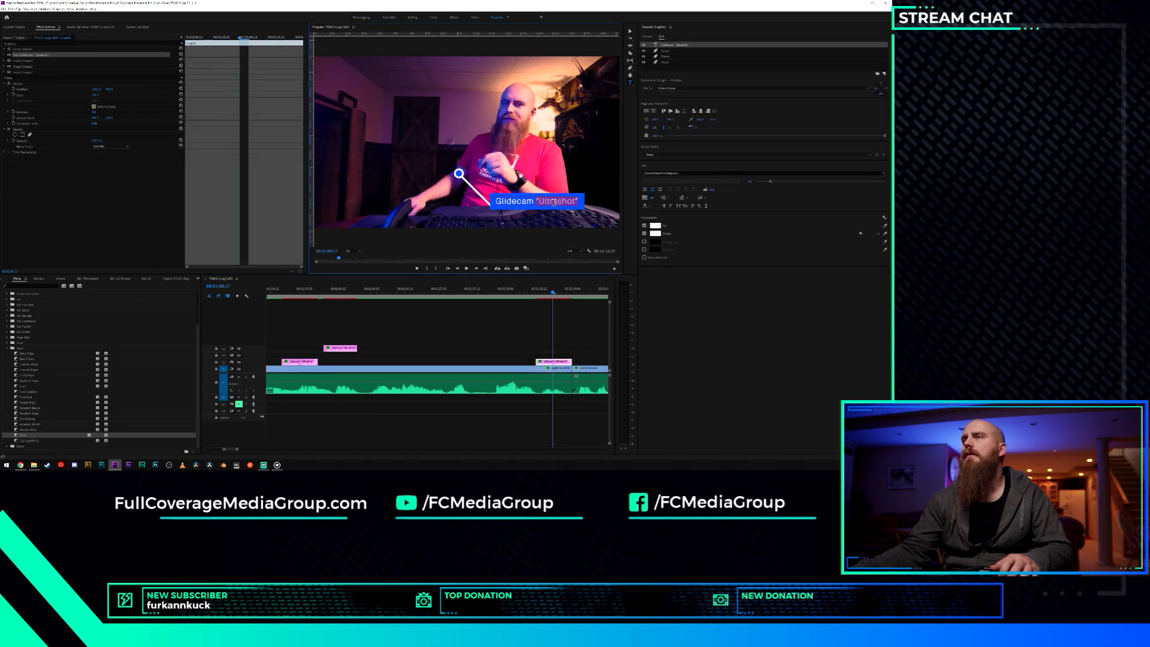
double_click(553, 202)
type("Yo")
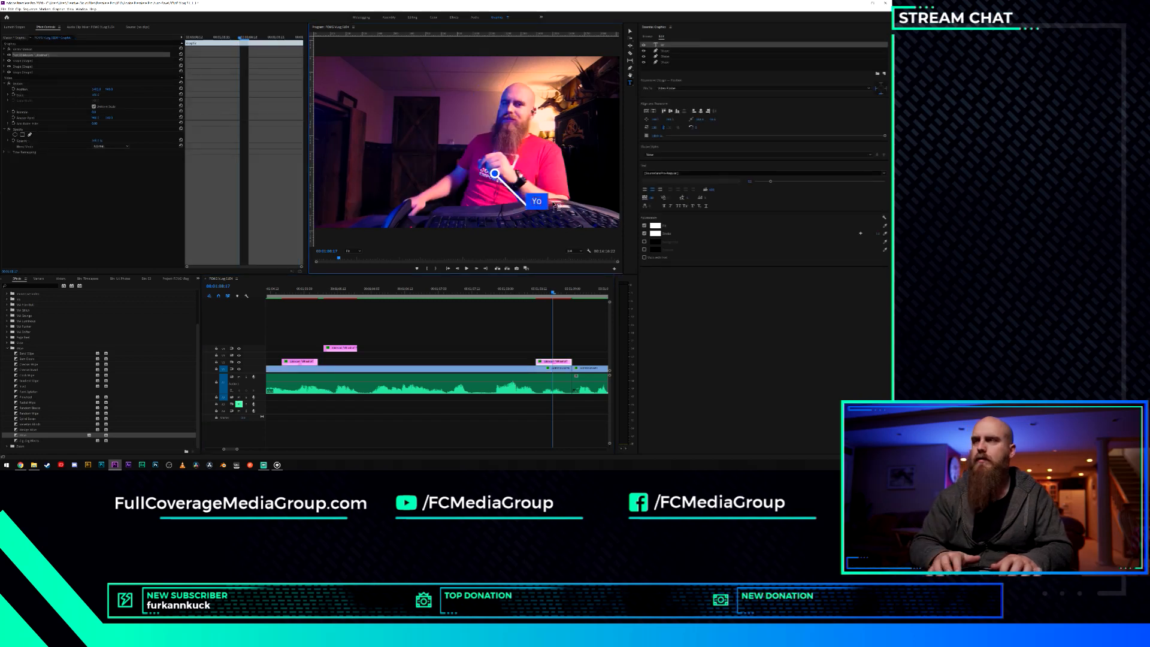
type("u were")
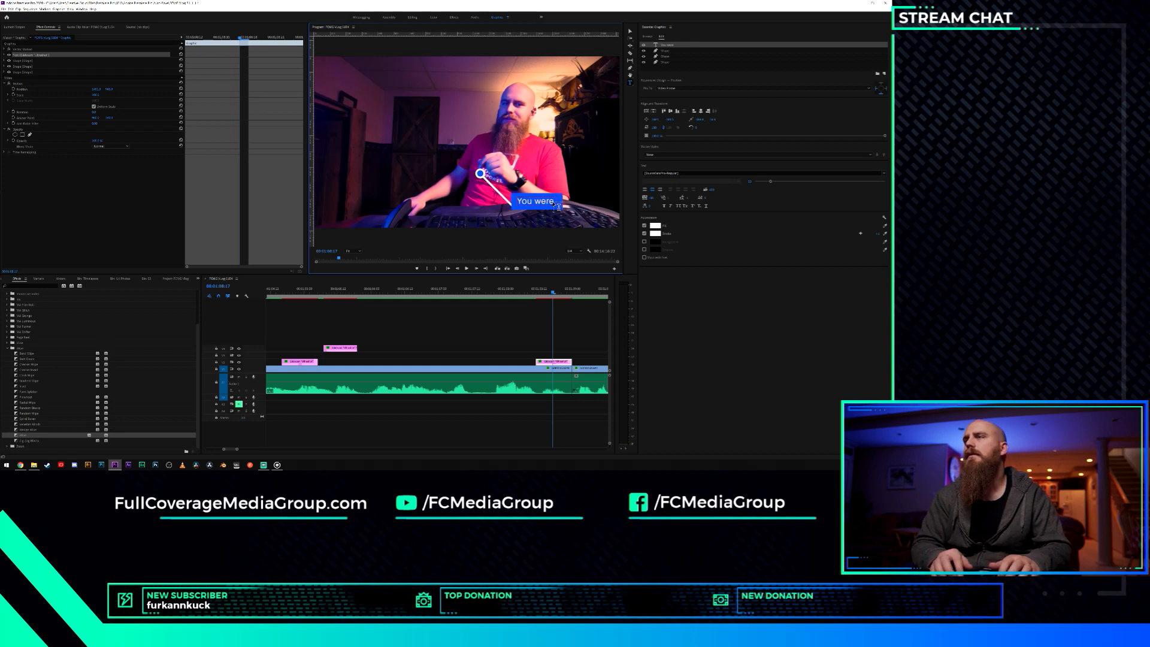
type(" wron")
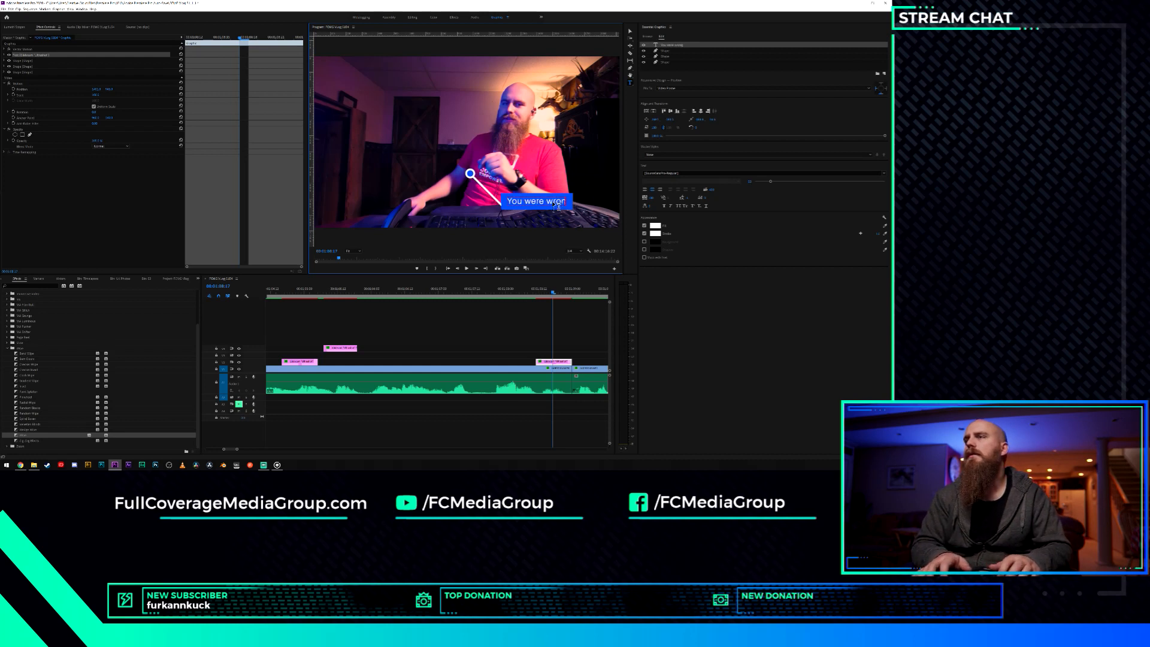
key("BackSpace")
key("BackSpace")
key("BackSpace")
key("BackSpace")
key("BackSpace")
key("BackSpace")
key("BackSpace")
key("BackSpace")
key("BackSpace")
key("BackSpace")
key("BackSpace")
key("BackSpace")
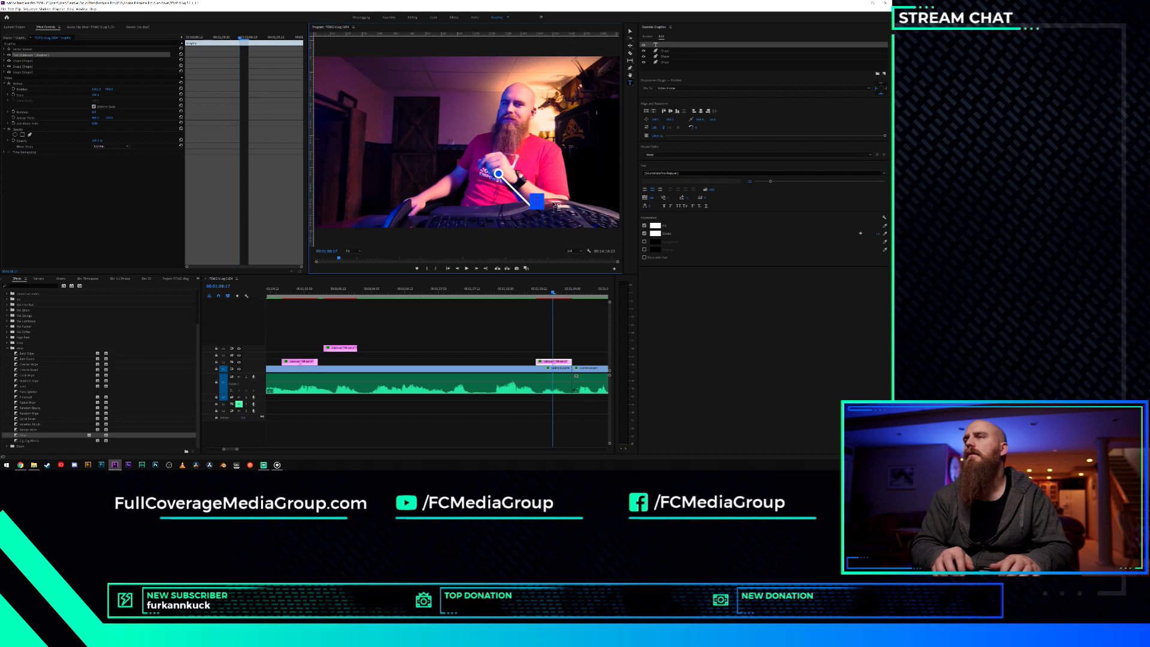
type("How wrong y")
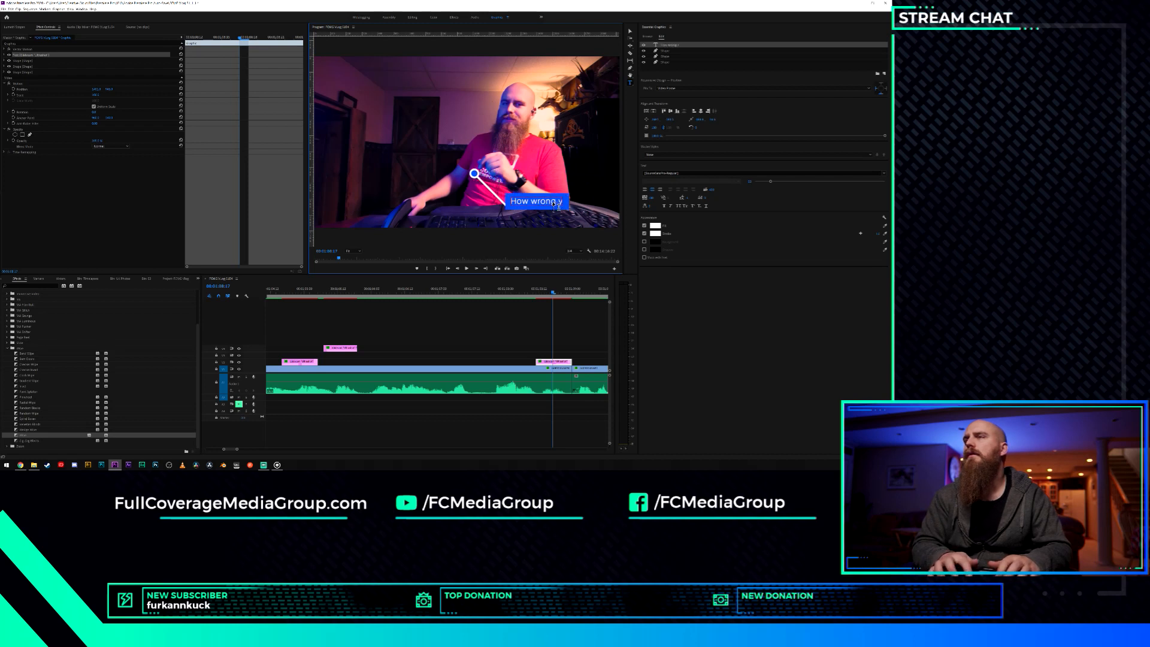
key("BackSpace")
key("BackSpace")
key("BackSpace")
key("BackSpace")
key("BackSpace")
key("BackSpace")
key("BackSpace")
key("BackSpace")
key("BackSpace")
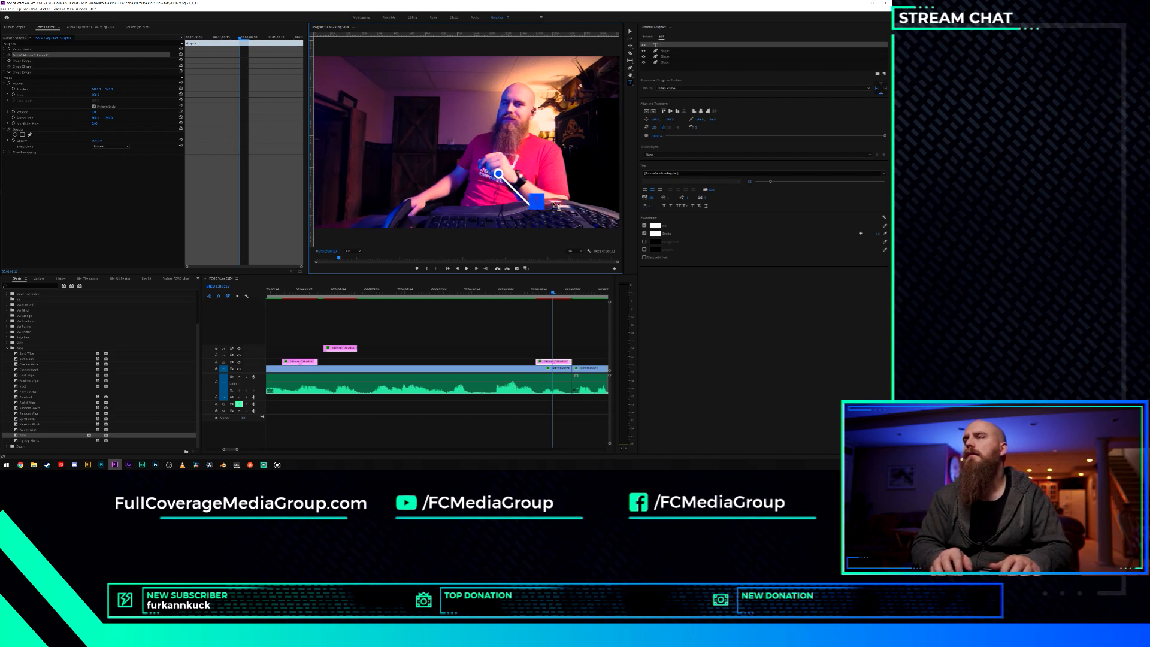
type("You were")
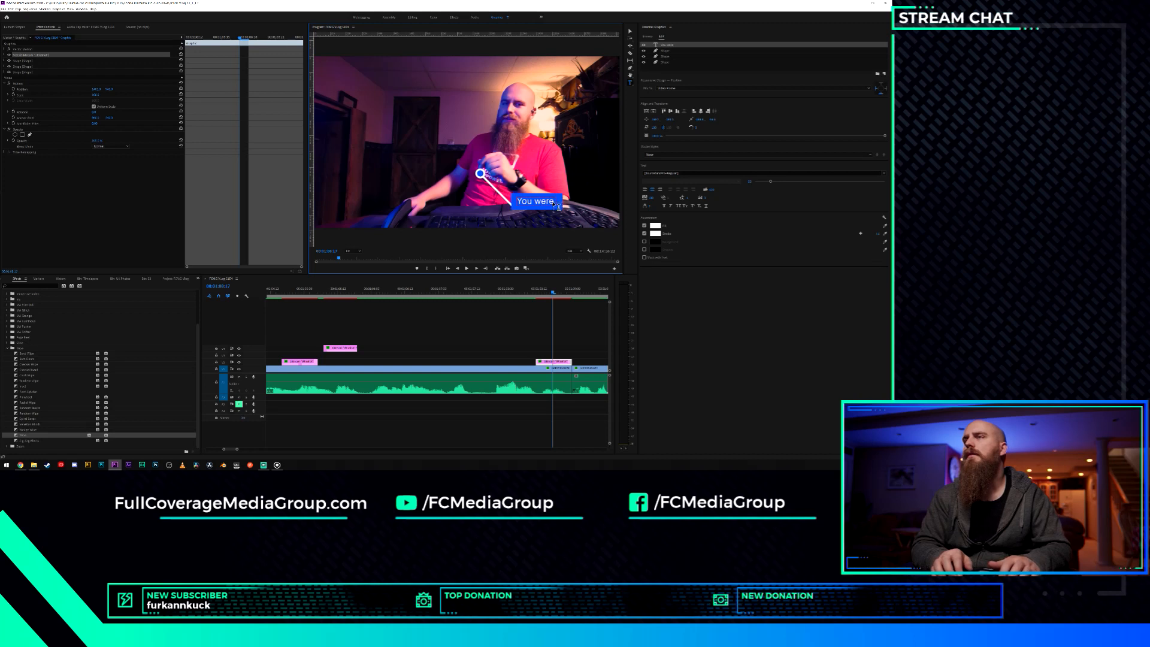
type(" wrong")
key("BackSpace")
key("BackSpace")
key("BackSpace")
key("BackSpace")
key("BackSpace")
key("BackSpace")
key("BackSpace")
key("BackSpace")
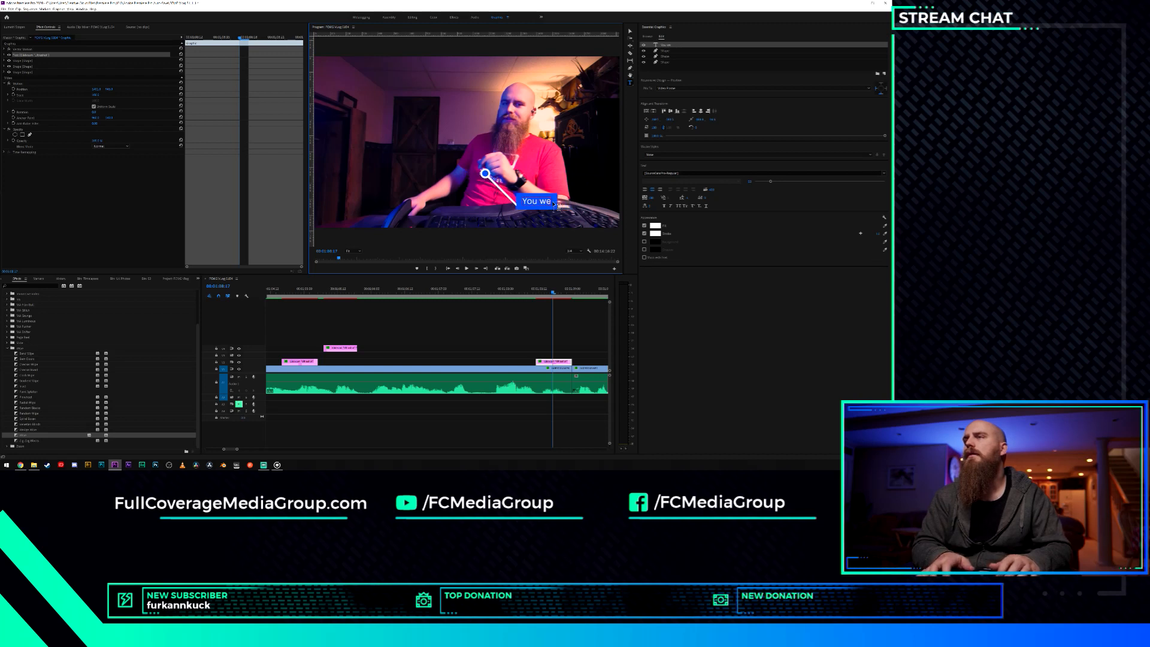
key("BackSpace")
key("BackSpace")
key("BackSpace")
key("BackSpace")
key("BackSpace")
key("BackSpace")
type("You were")
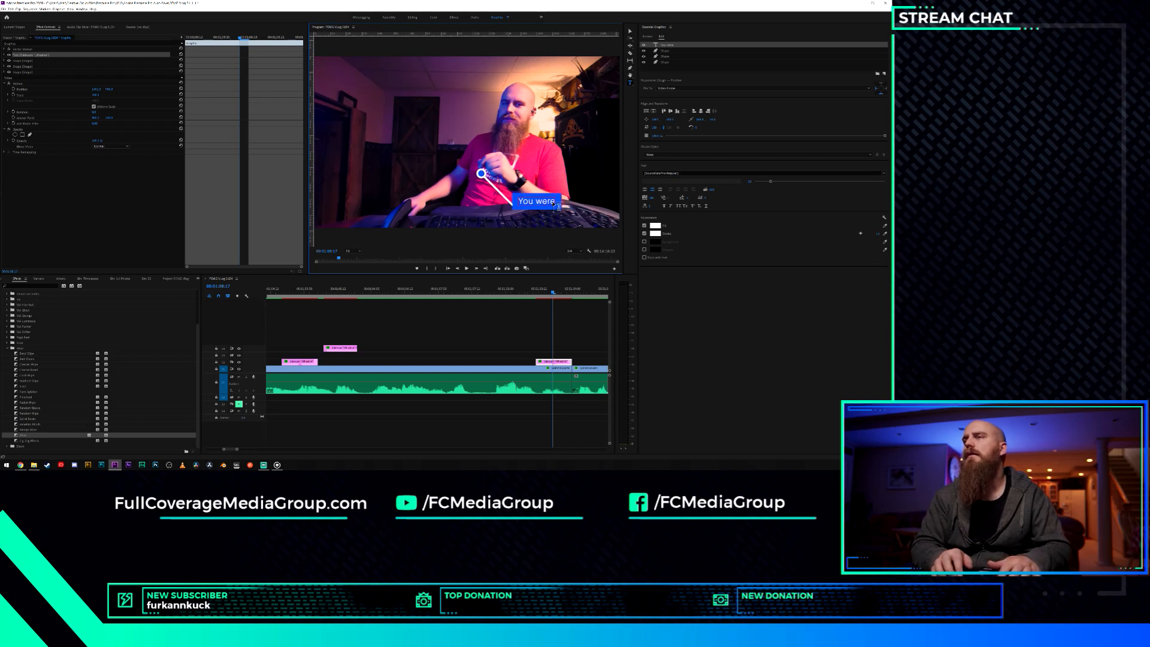
type(" wrong")
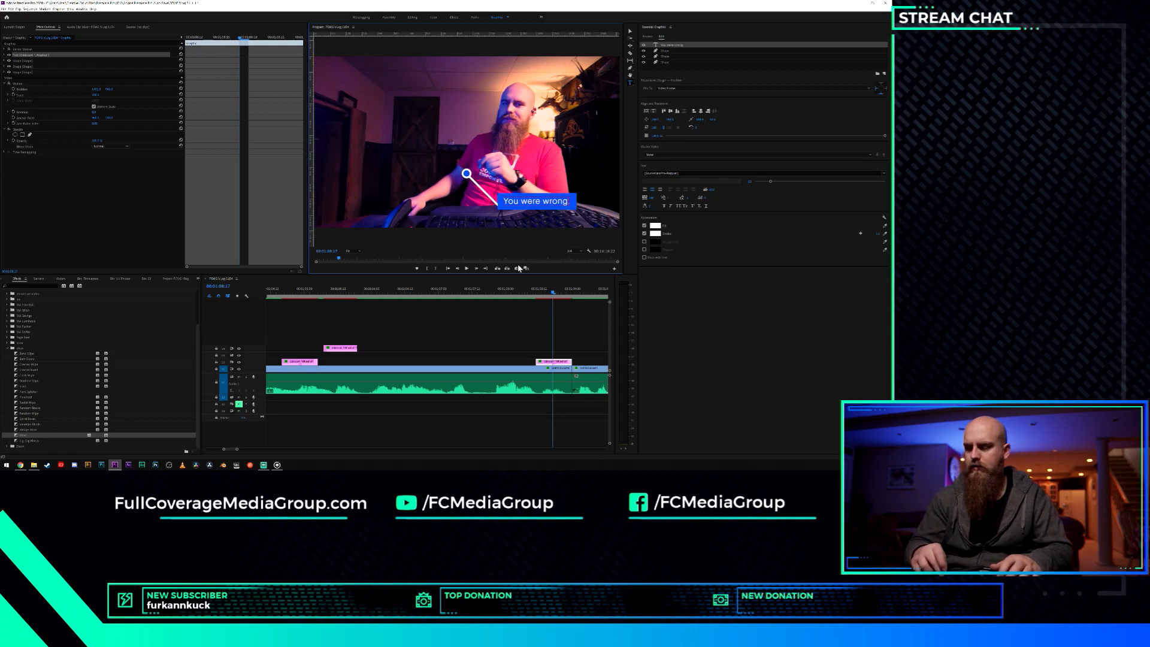
type(".")
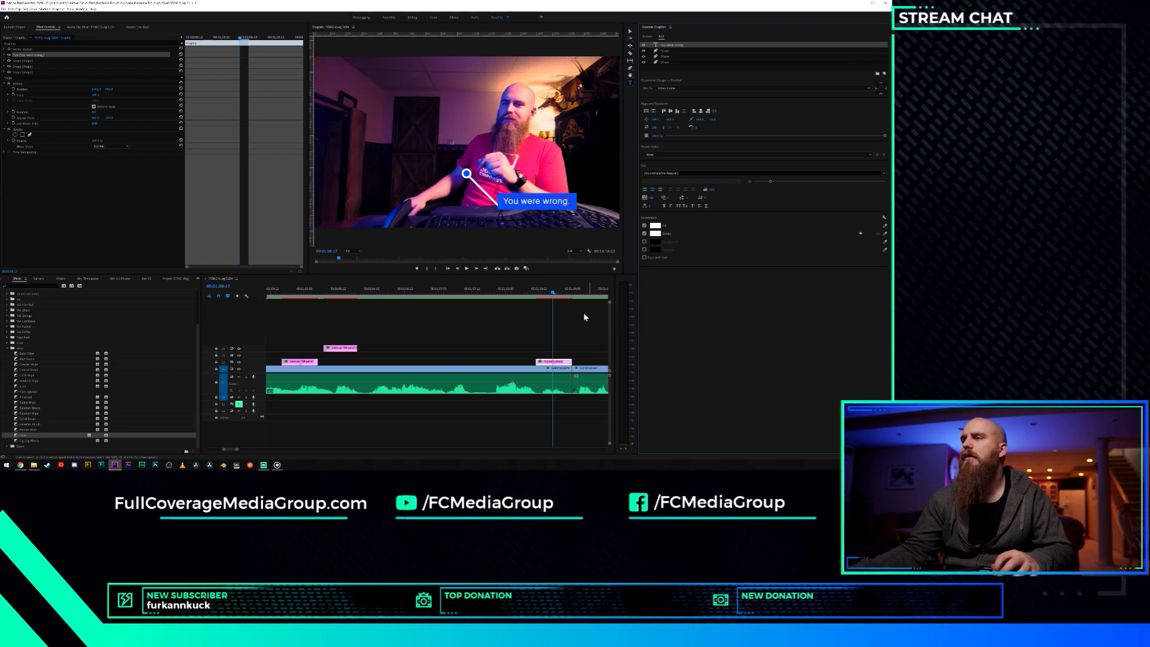
left_click(551, 363)
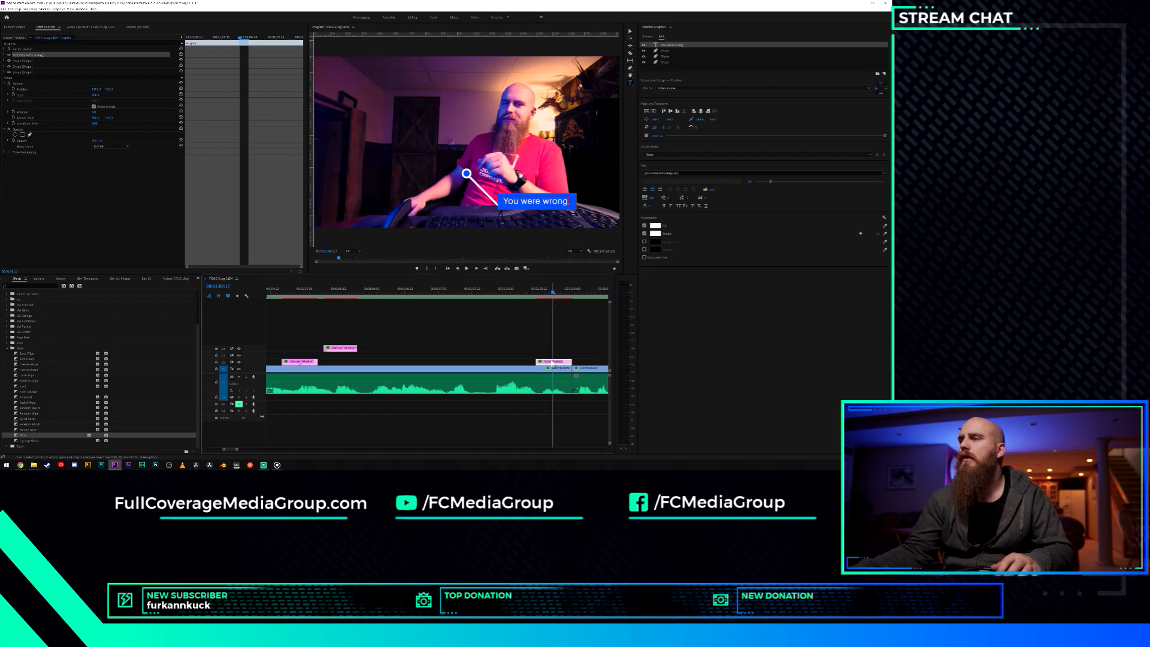
left_click(519, 292)
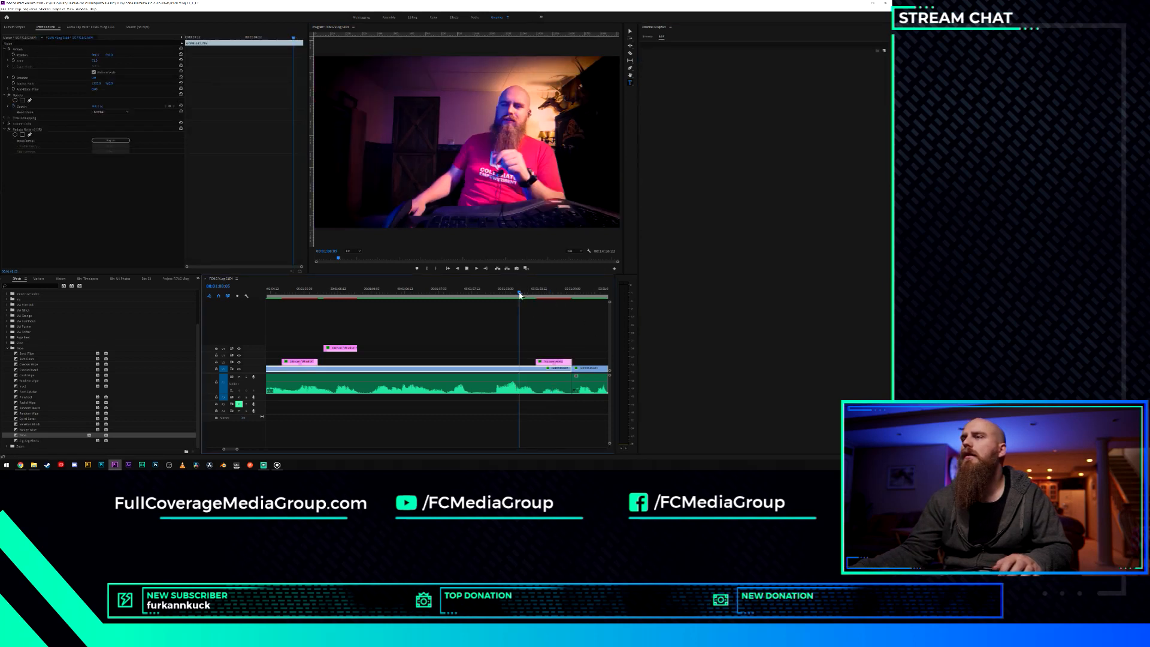
Delete the circle and the pointer line from the "You were wrong." callout, keeping only its text and blue box.
key("space")
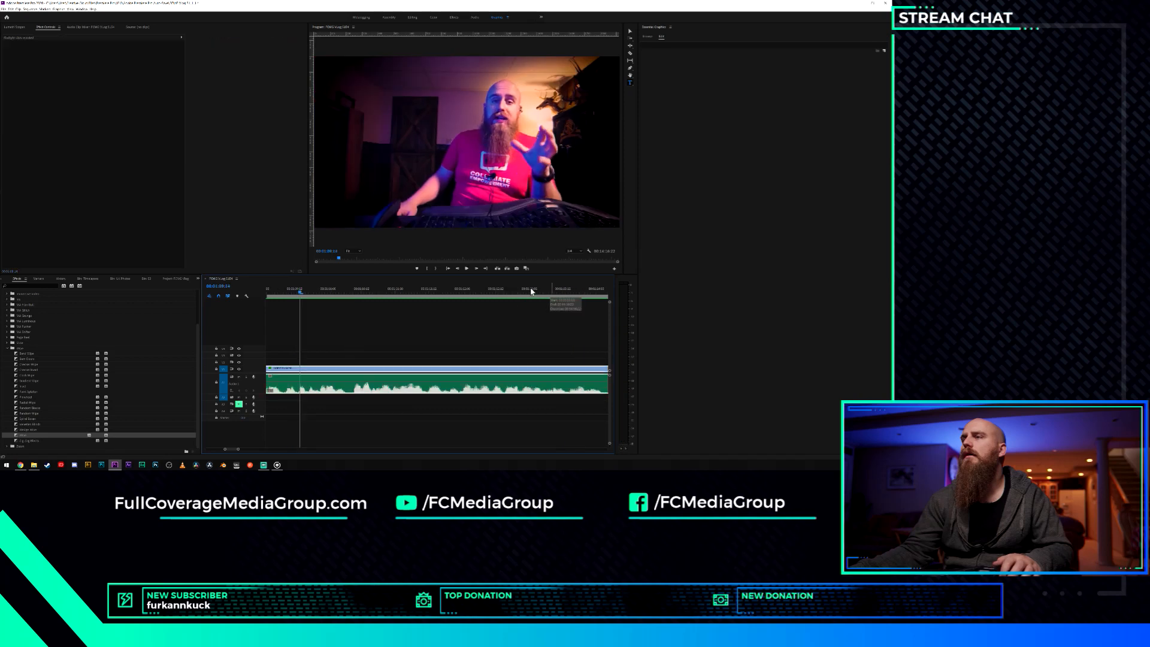
mouse_move(296, 290)
left_mouse_down()
mouse_move(203, 293)
mouse_move(308, 308)
left_mouse_up()
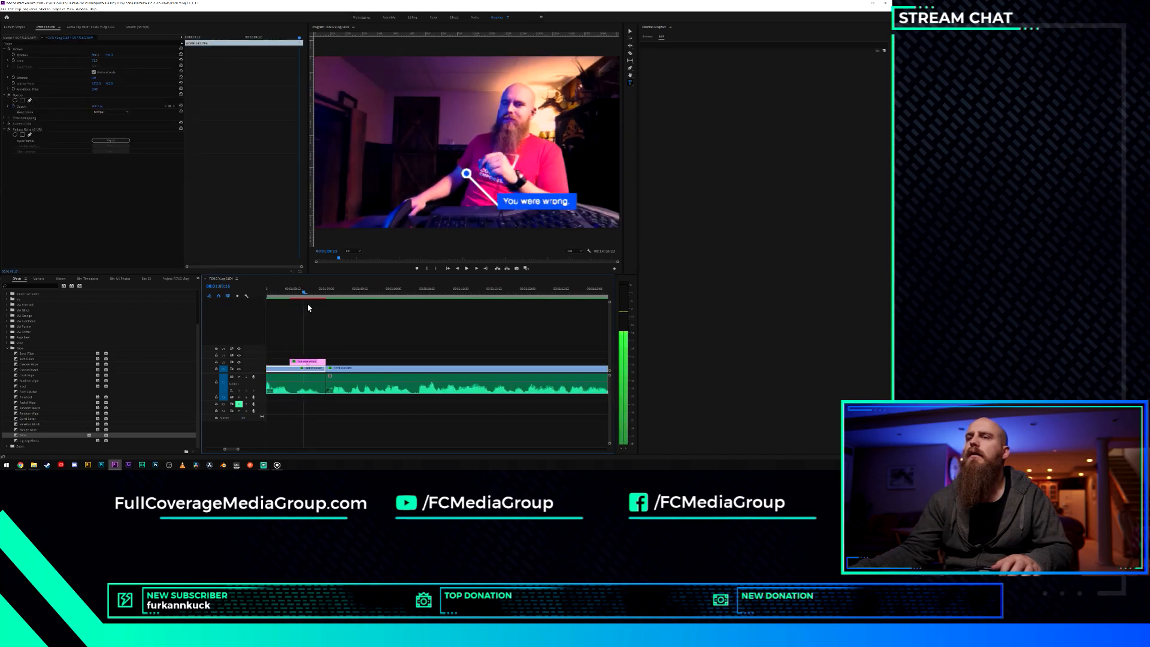
left_click(309, 362)
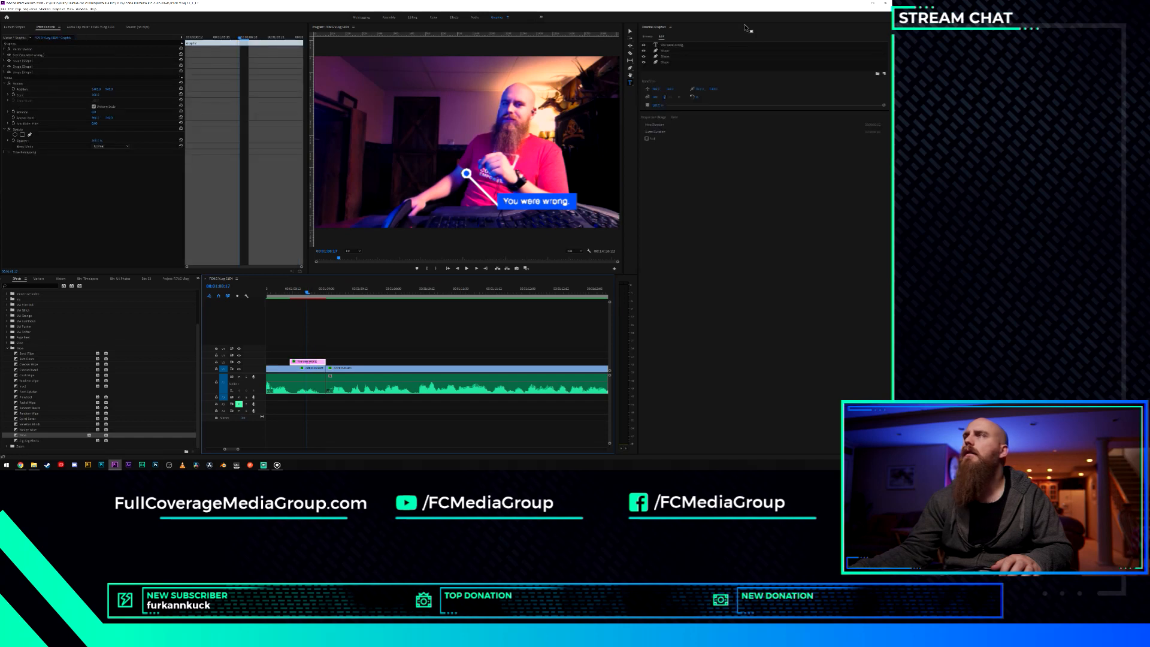
left_click(676, 50)
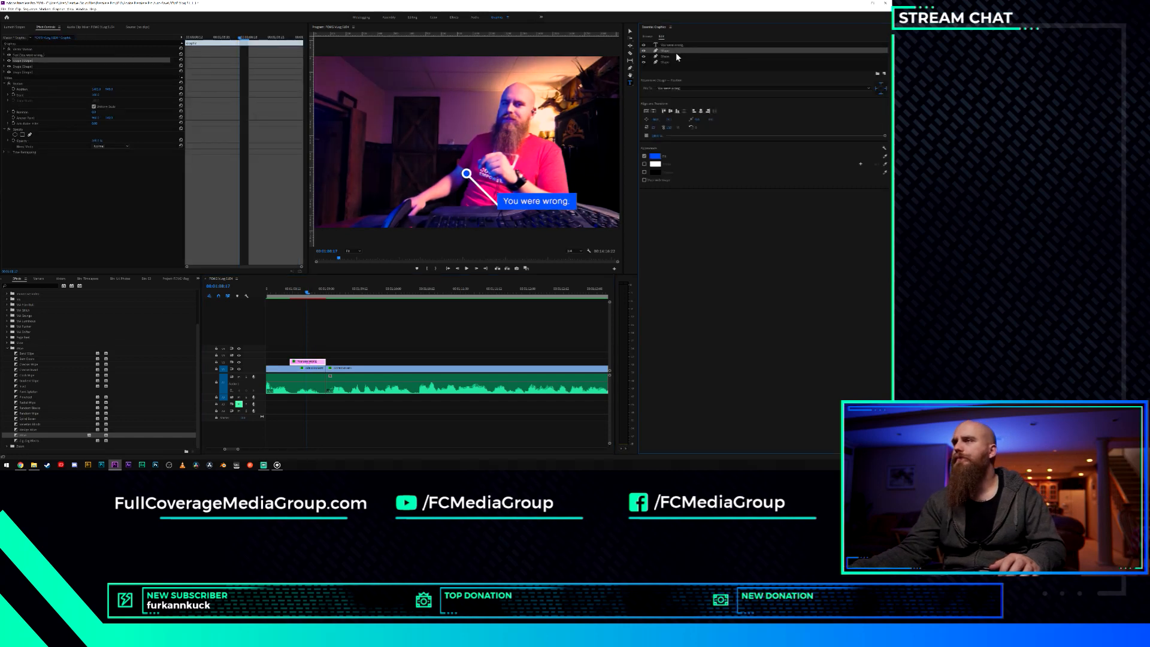
left_click(676, 57)
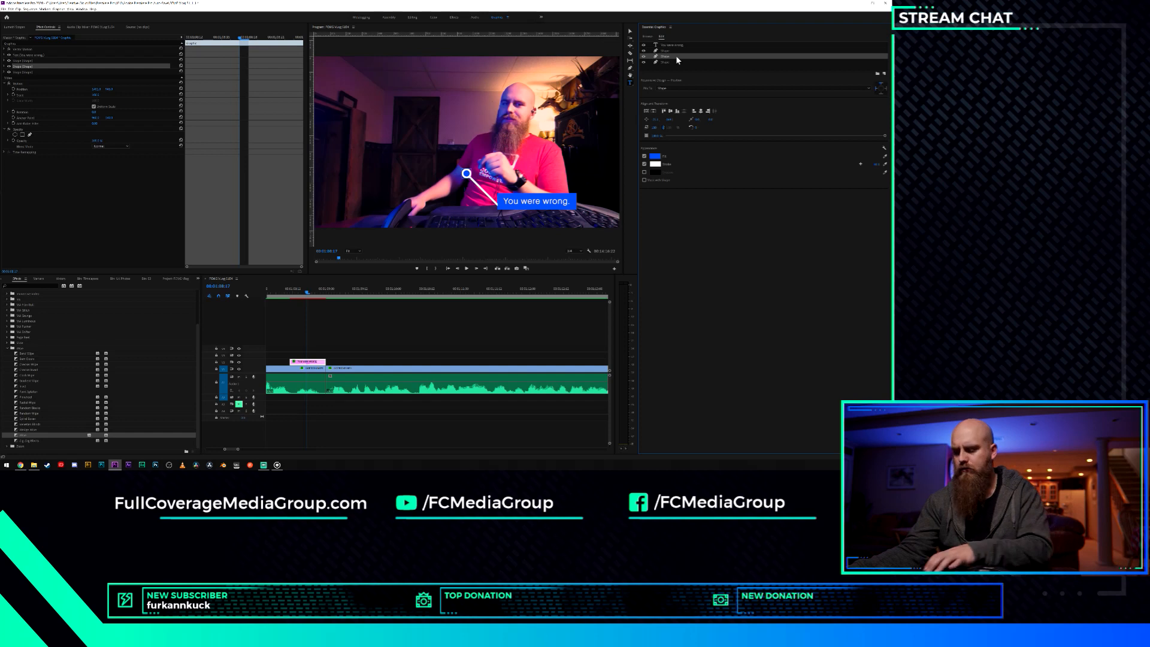
key("Delete")
left_click(676, 57)
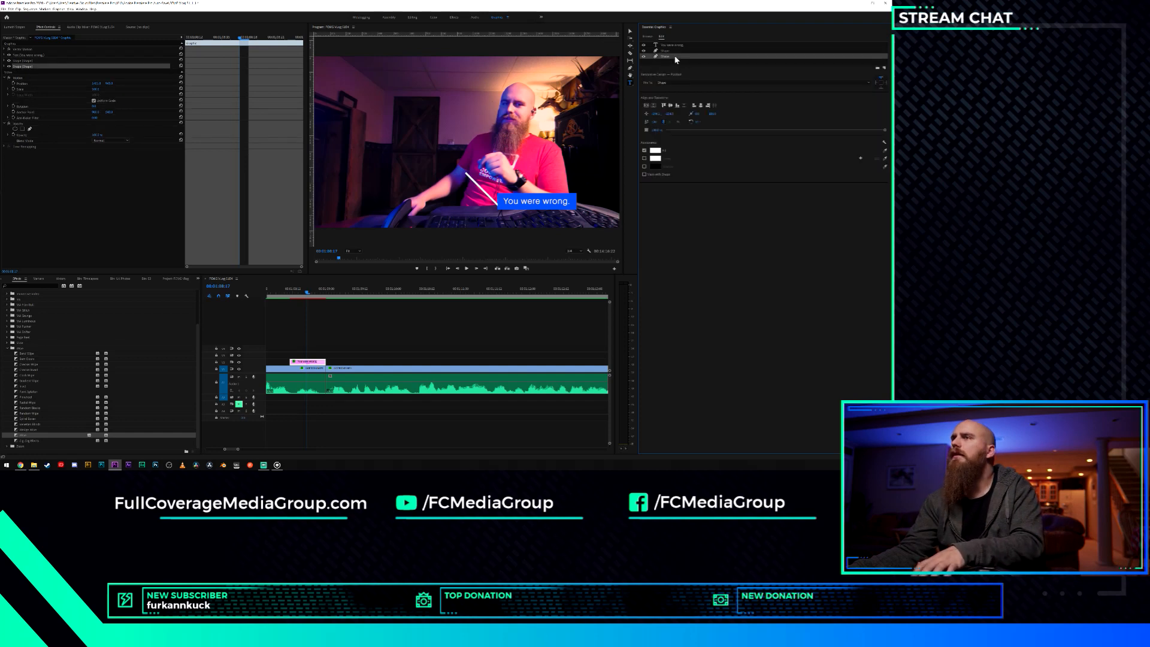
key("Delete")
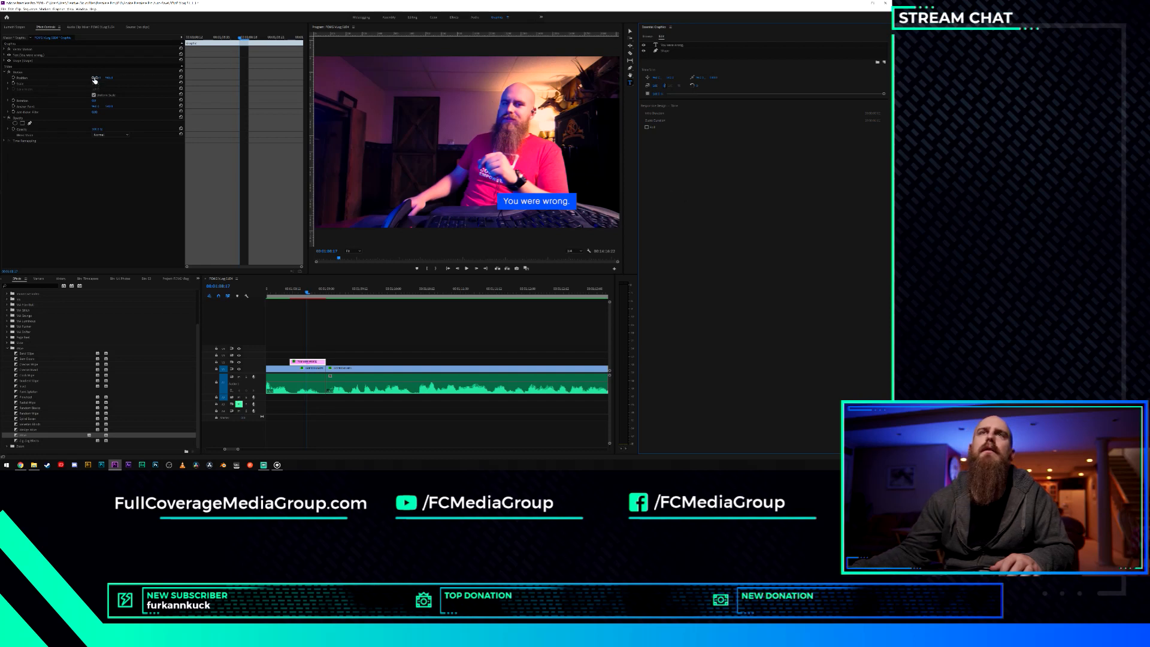
Move the "You were wrong." callout left and up beside the speaker's head, and play back the section.
left_click_drag(94, 80, 36, 79)
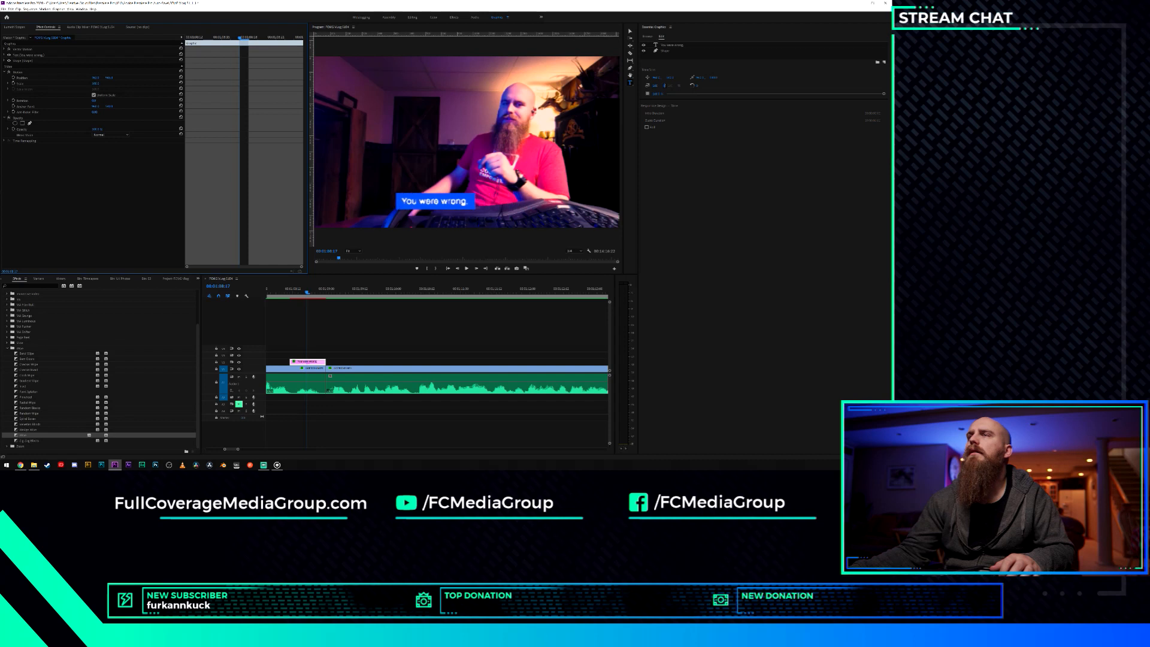
mouse_move(110, 78)
left_mouse_down()
mouse_move(96, 79)
mouse_move(122, 78)
mouse_move(101, 78)
left_mouse_up()
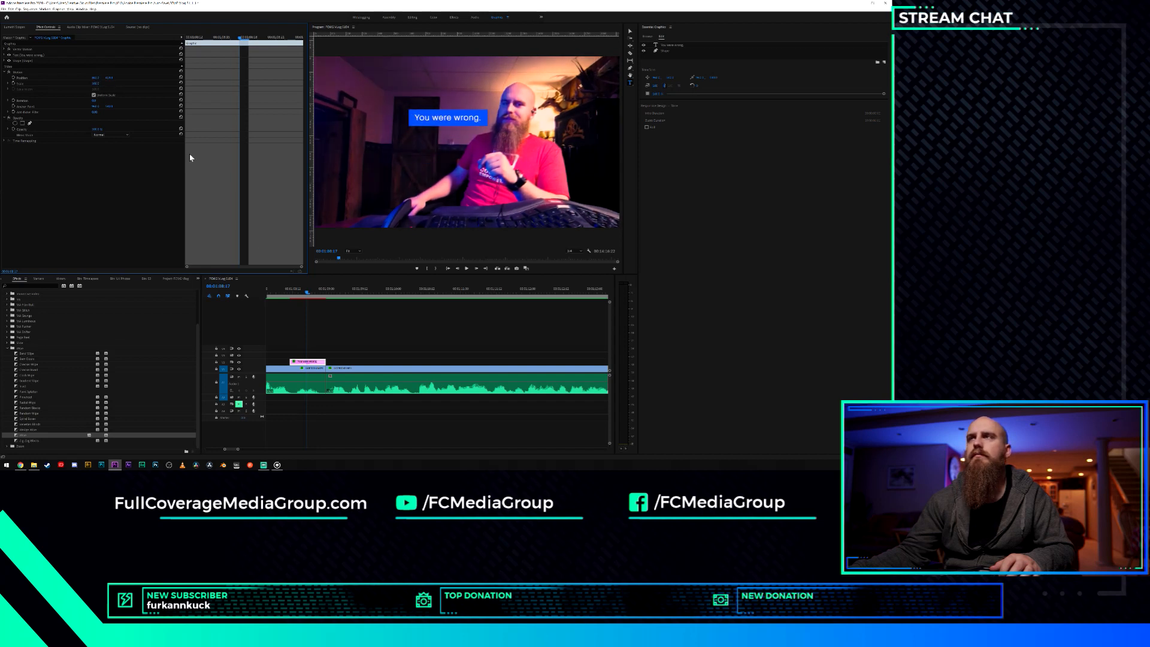
left_click(278, 291)
key("space")
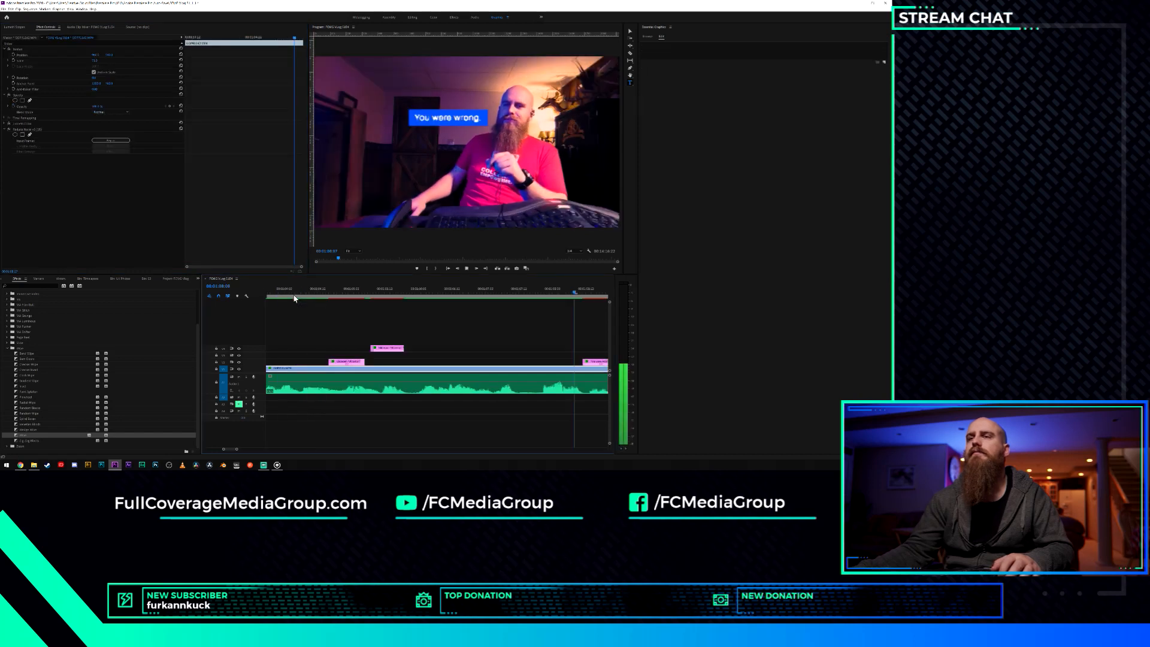
key("space")
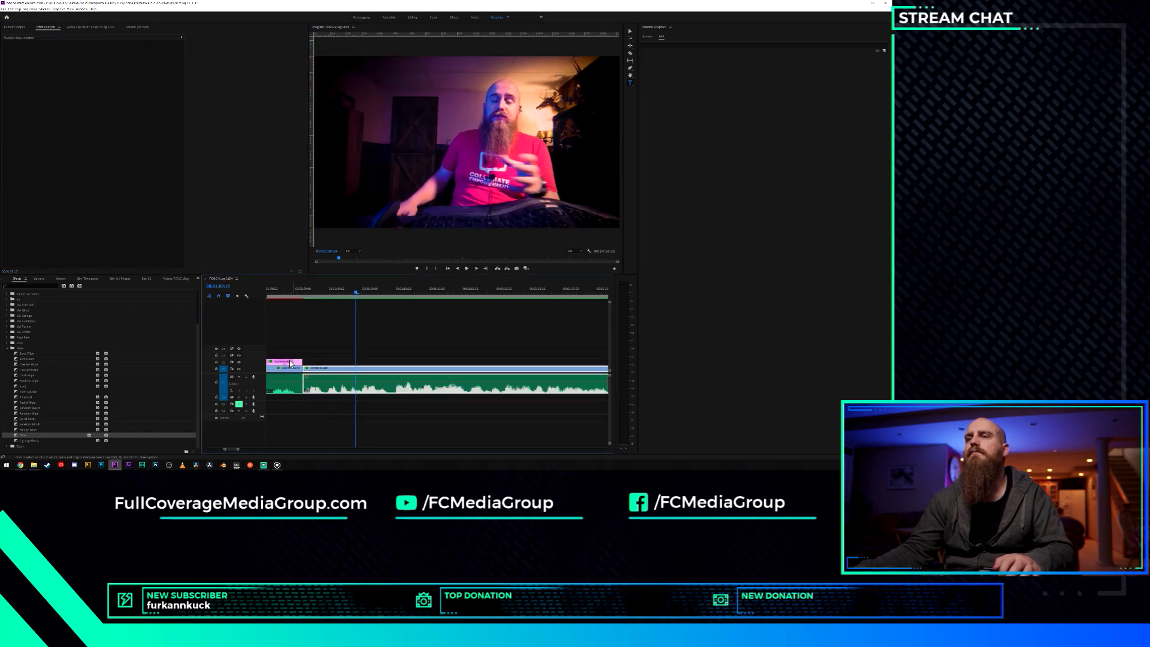
Extend the start of the "You were wrong." callout clip earlier on its track and play back from just before it.
left_click_drag(225, 450, 221, 450)
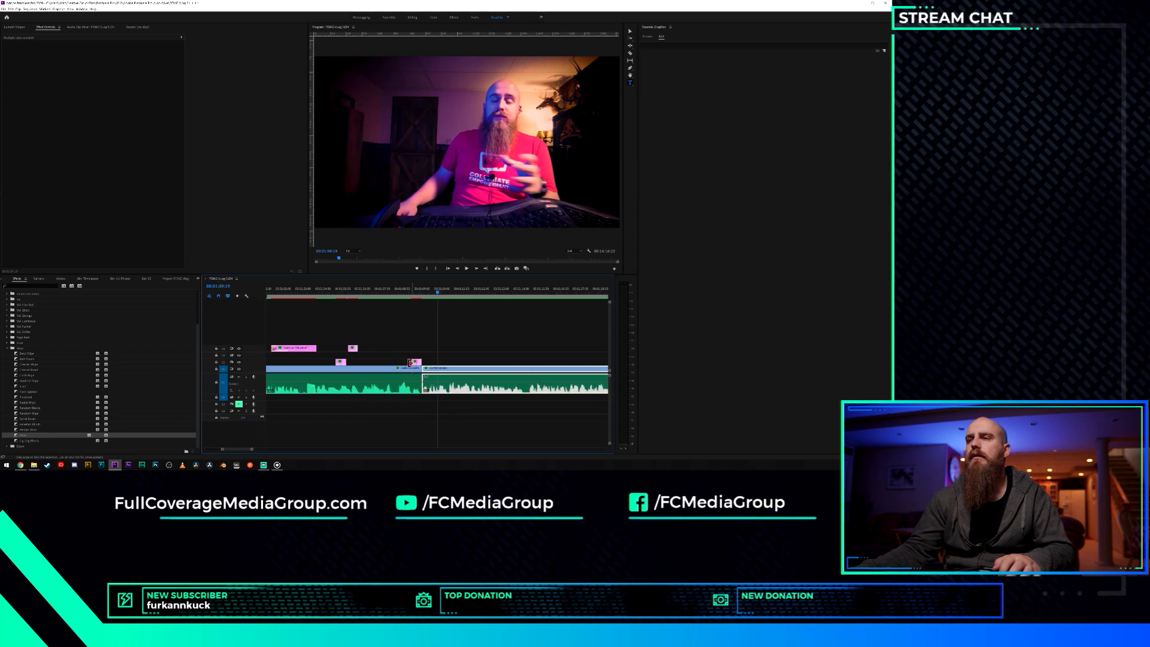
left_click_drag(410, 362, 400, 364)
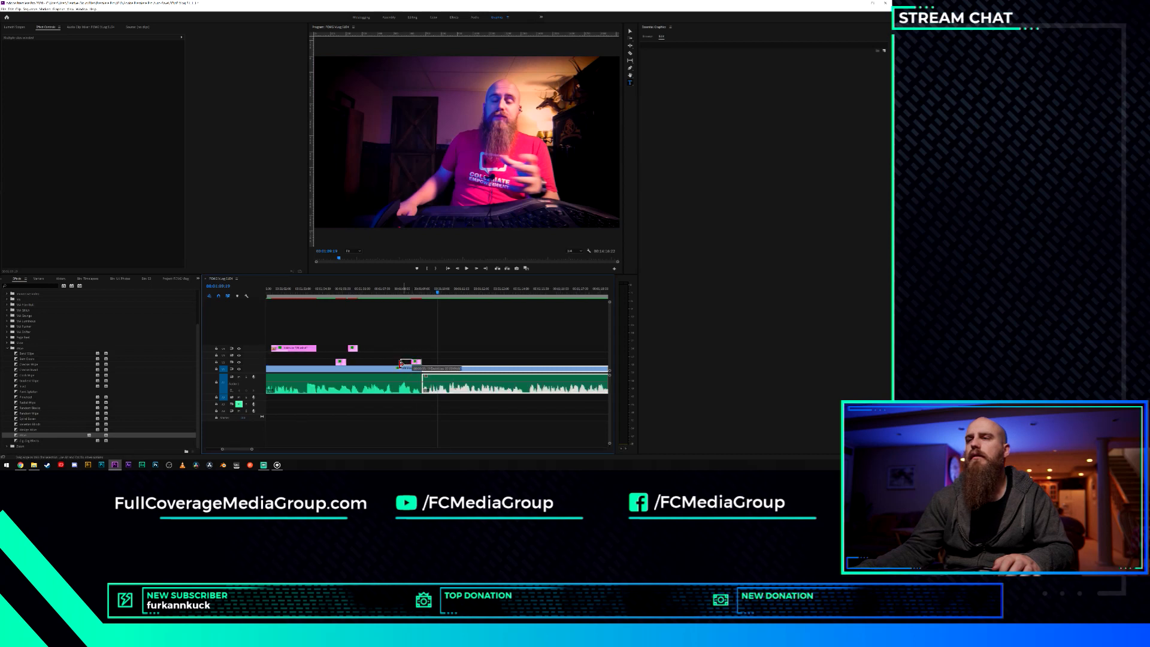
left_click(394, 293)
key("space")
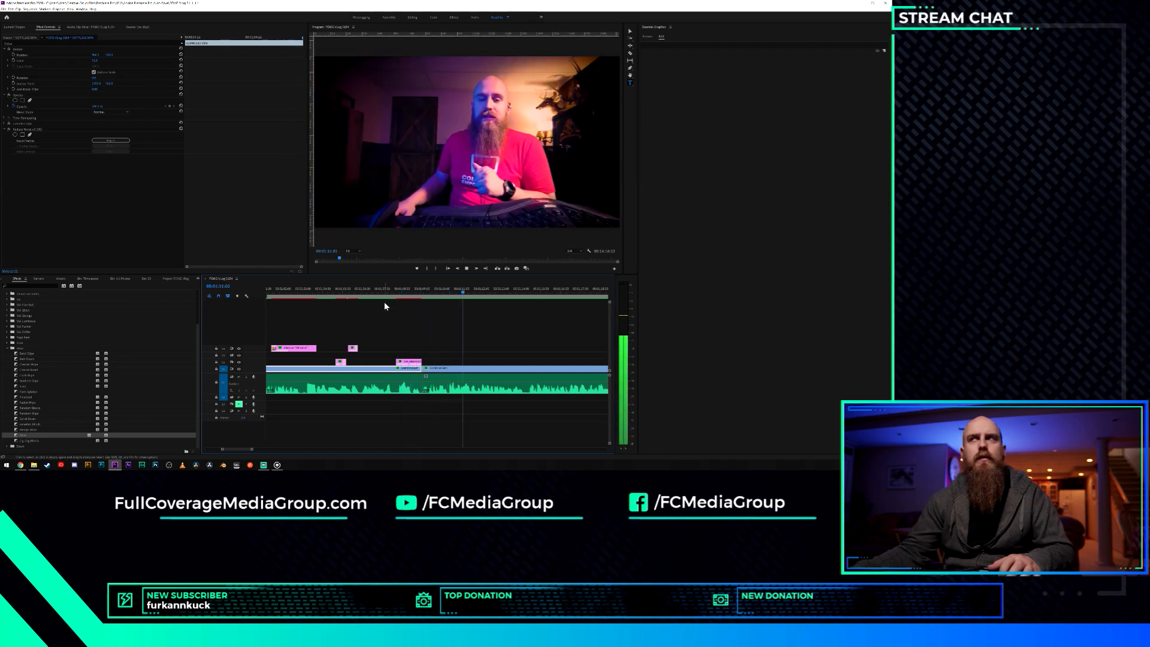
key("space")
Split the footage at the start of the "You were wrong." callout, enlarge the picture of the segment beneath it, and play on.
left_click(382, 293)
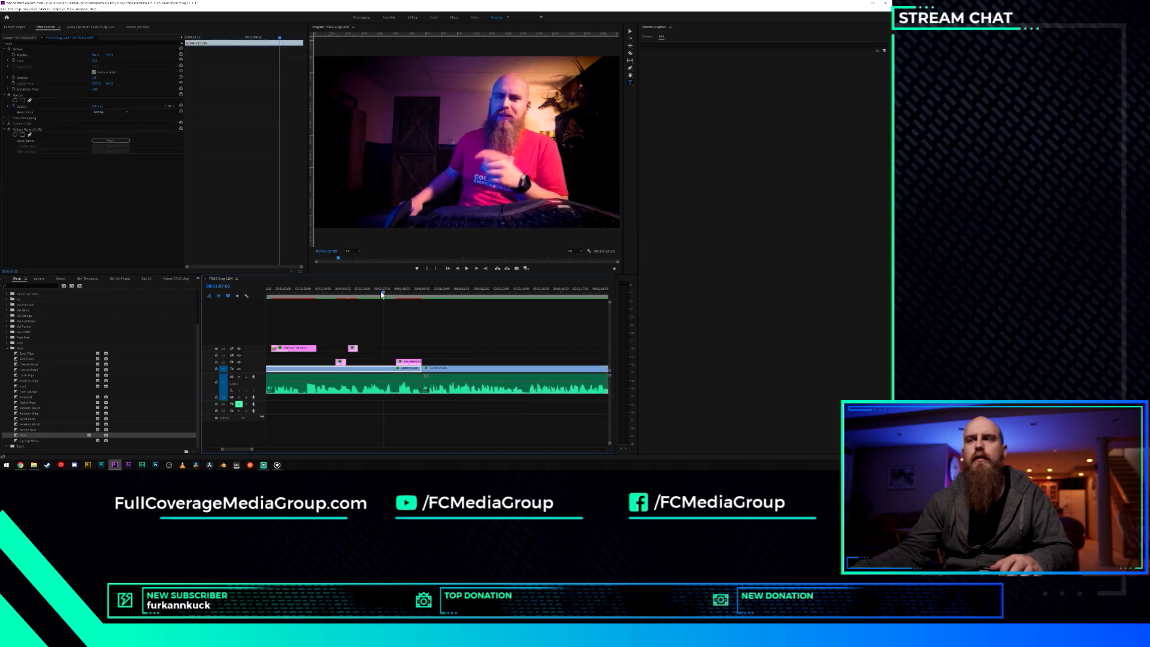
mouse_move(383, 293)
left_mouse_down()
mouse_move(366, 294)
mouse_move(397, 298)
left_mouse_up()
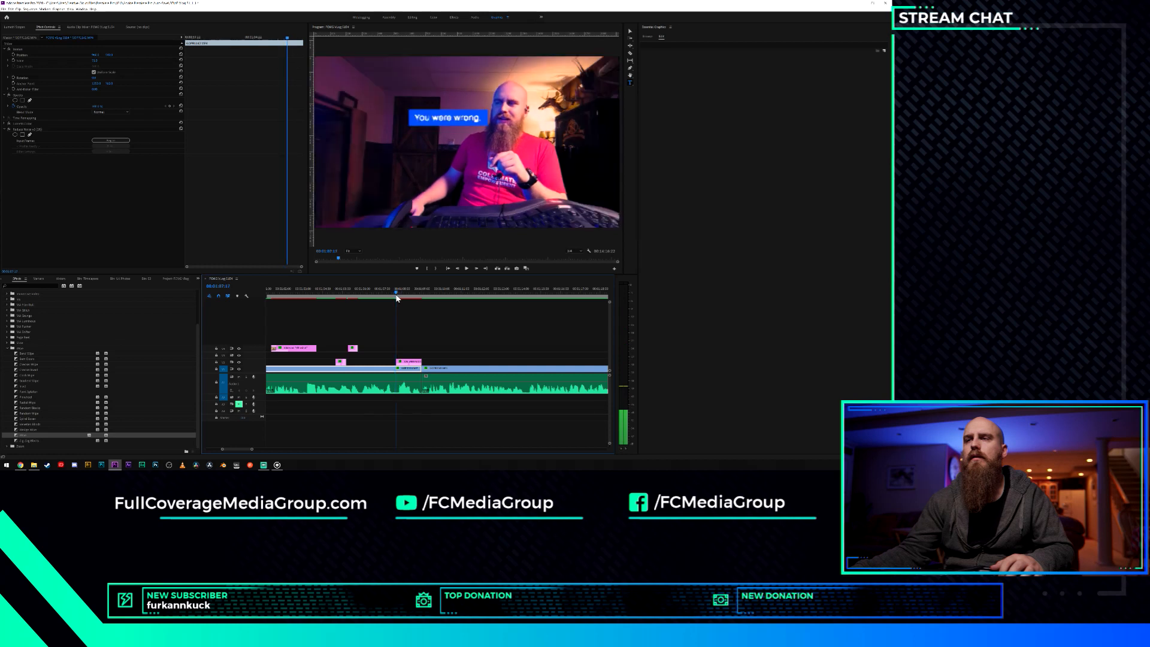
left_click(406, 369)
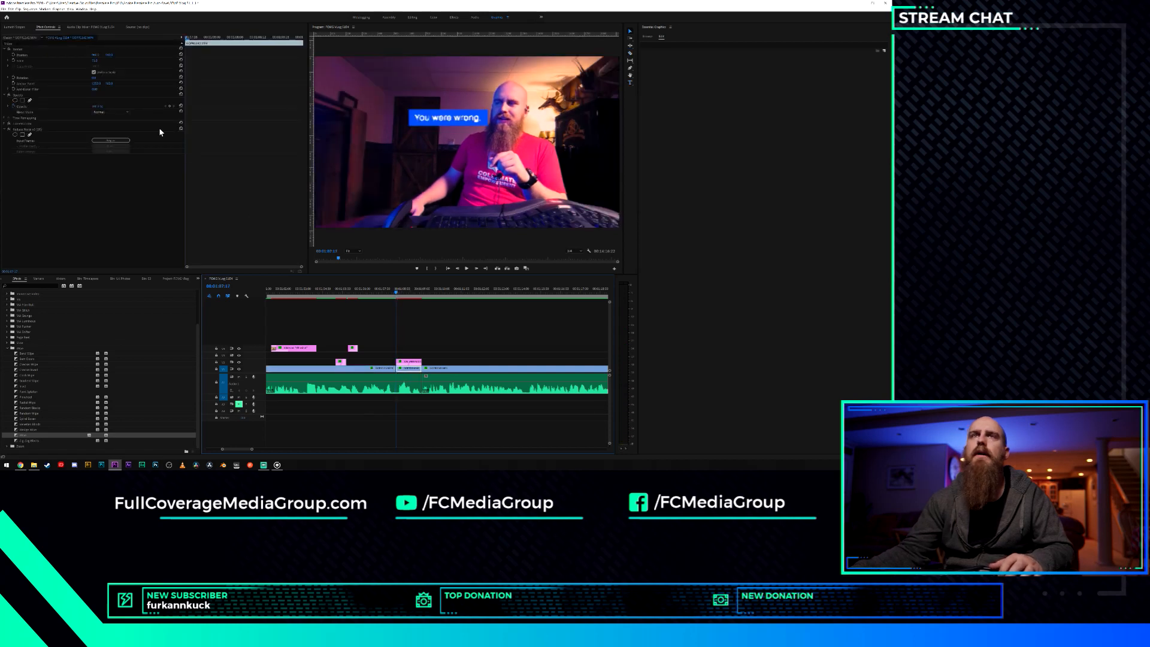
mouse_move(95, 60)
left_mouse_down()
mouse_move(113, 55)
mouse_move(97, 56)
left_mouse_up()
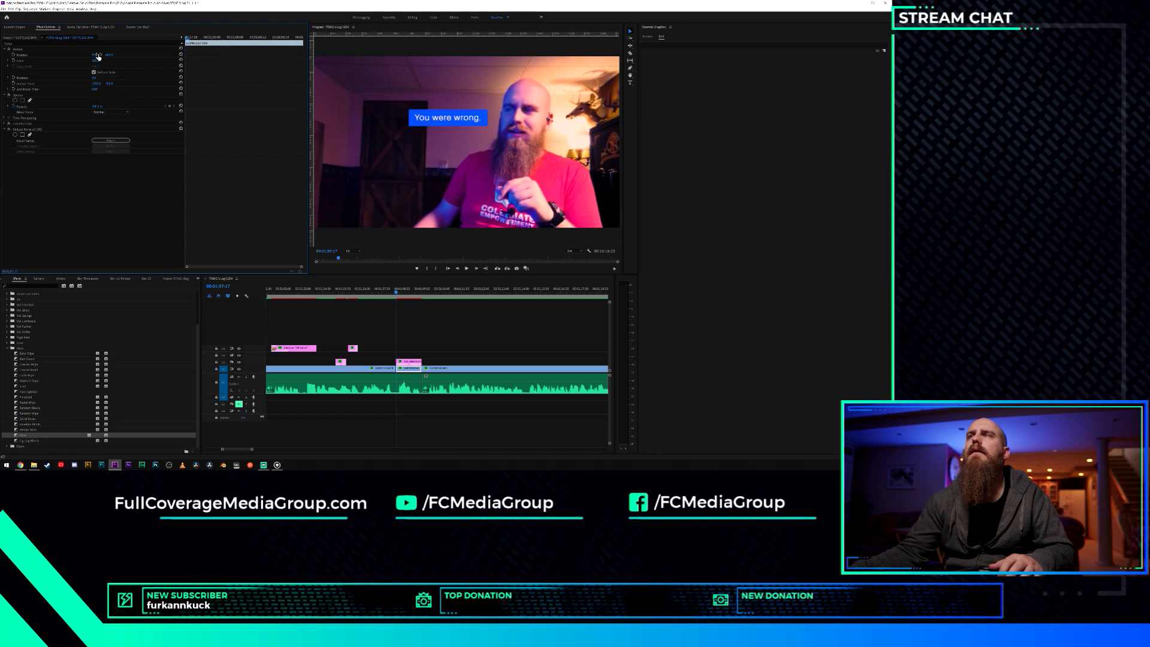
left_click(379, 299)
key("space")
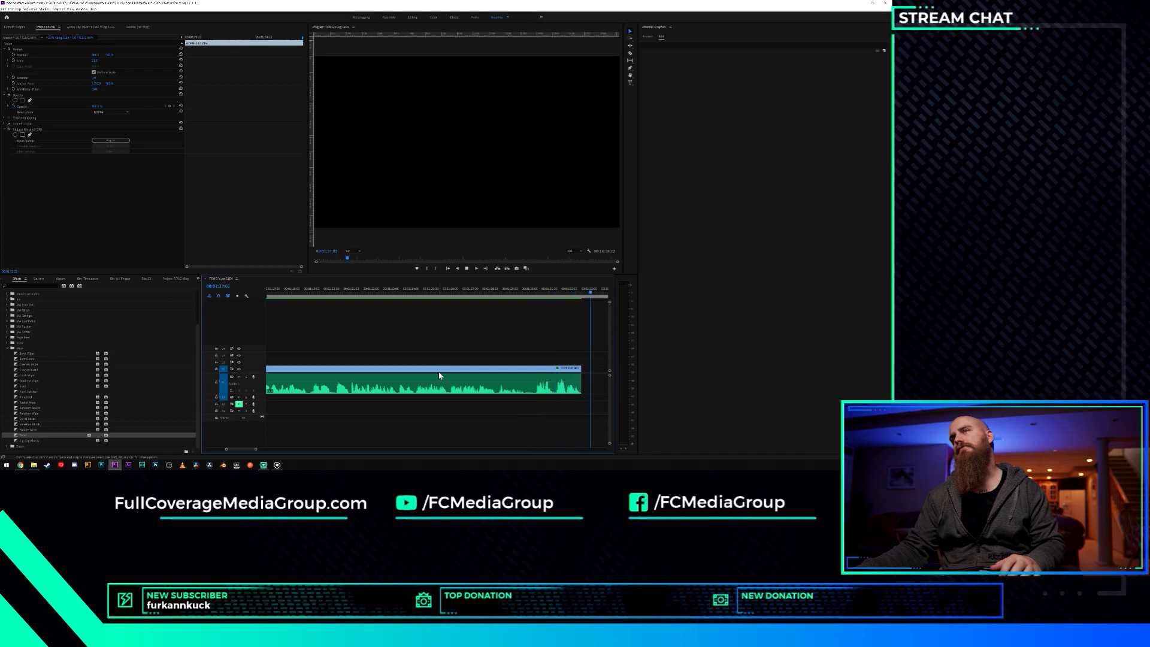
Split the footage just before the last spoken phrase at the end of the edit and unlink the final segment's video from its audio.
scroll(468, 393, "down", 4)
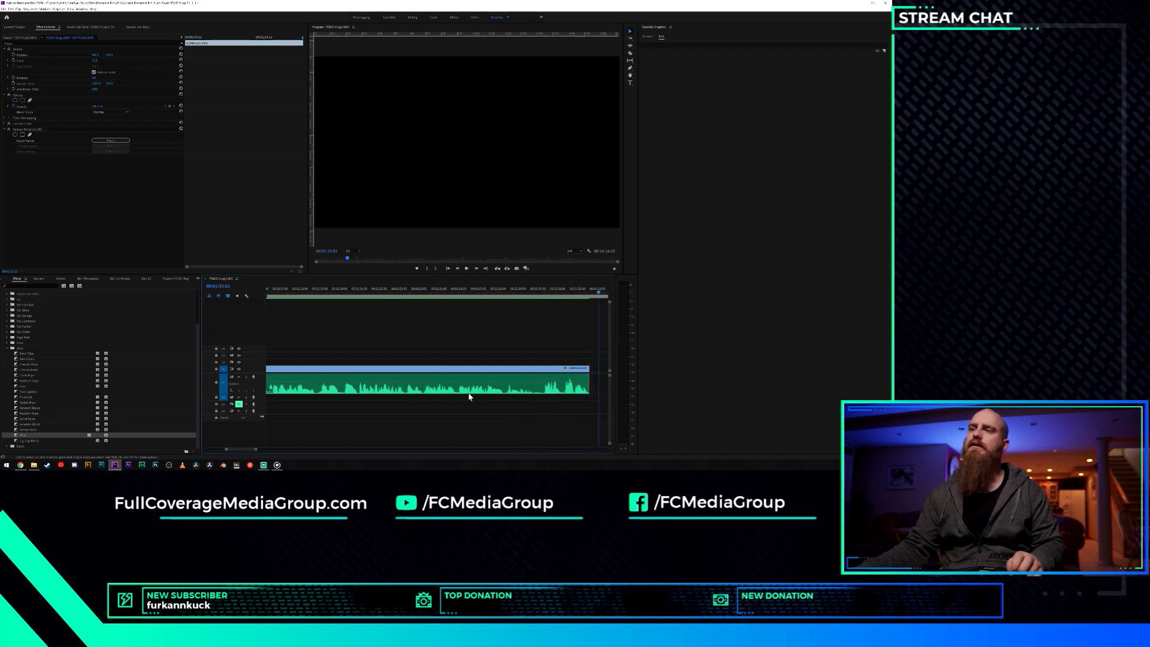
scroll(469, 393, "up", 4)
scroll(469, 393, "down", 3)
left_click(422, 408)
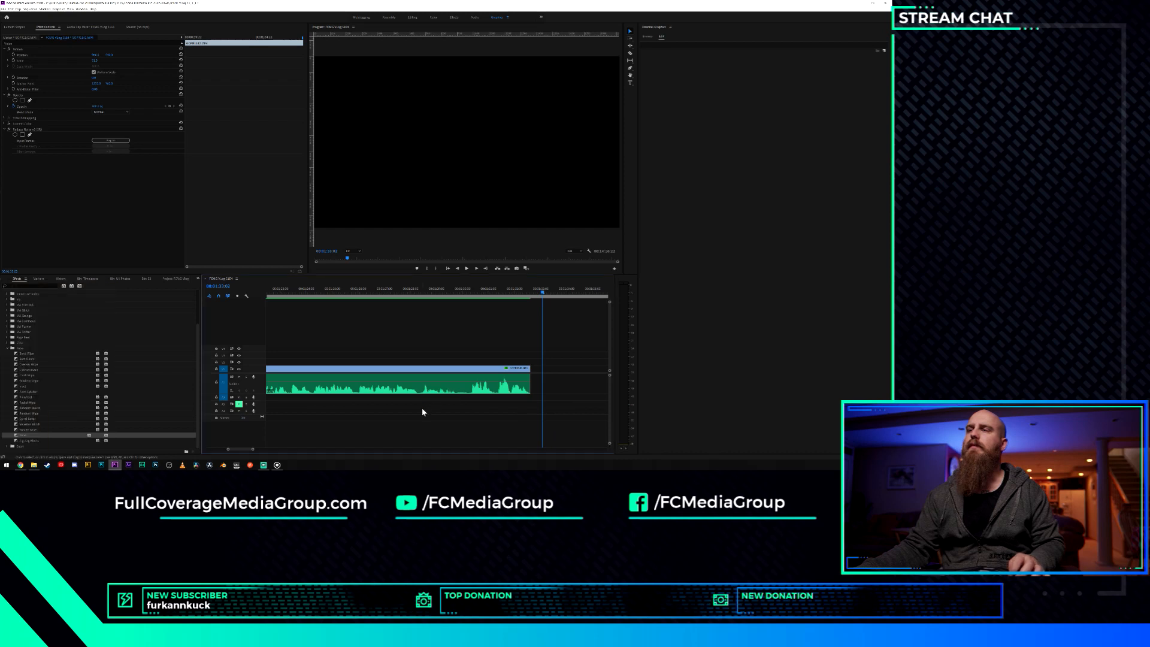
left_click(469, 289)
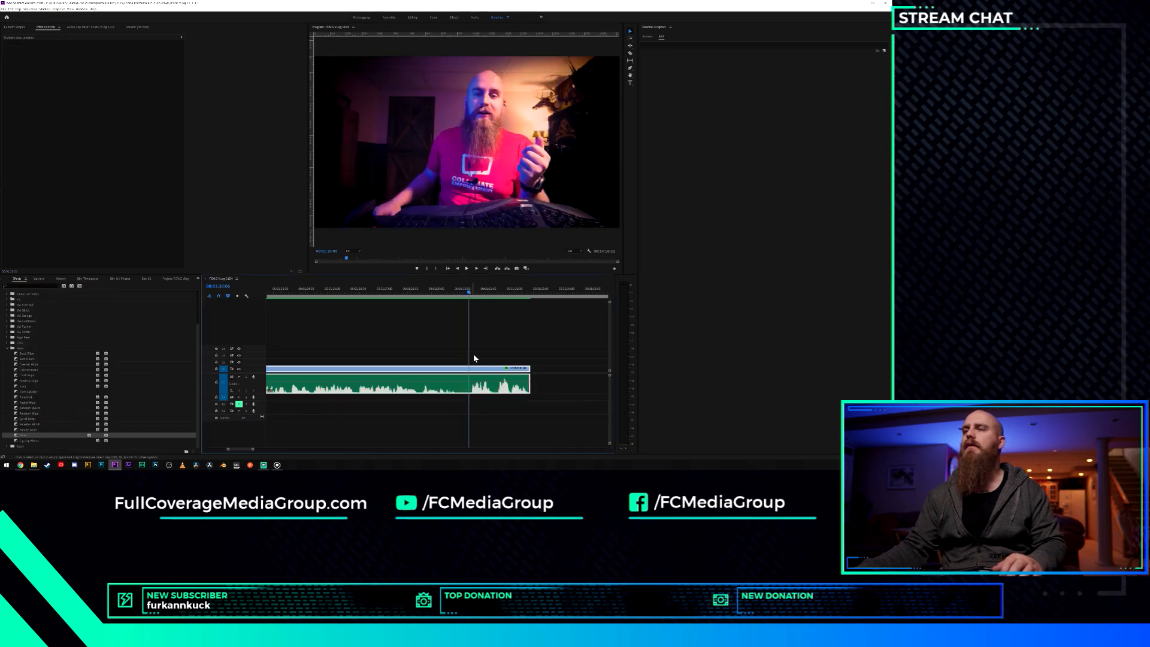
left_click(472, 370)
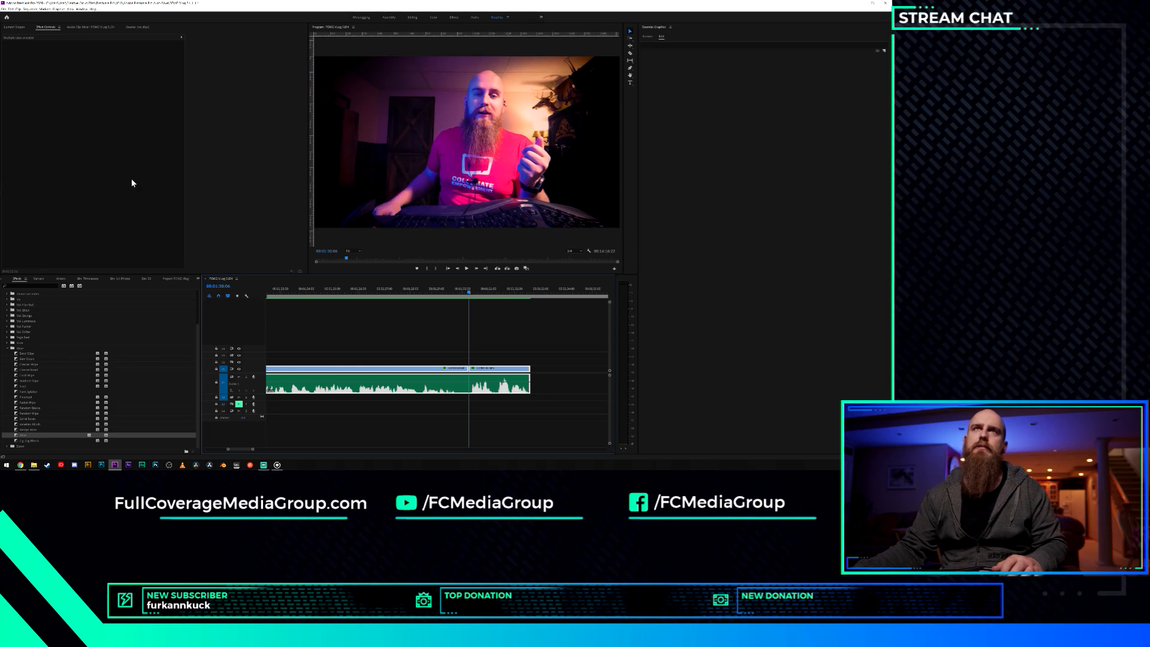
left_click(496, 355)
left_click(492, 374)
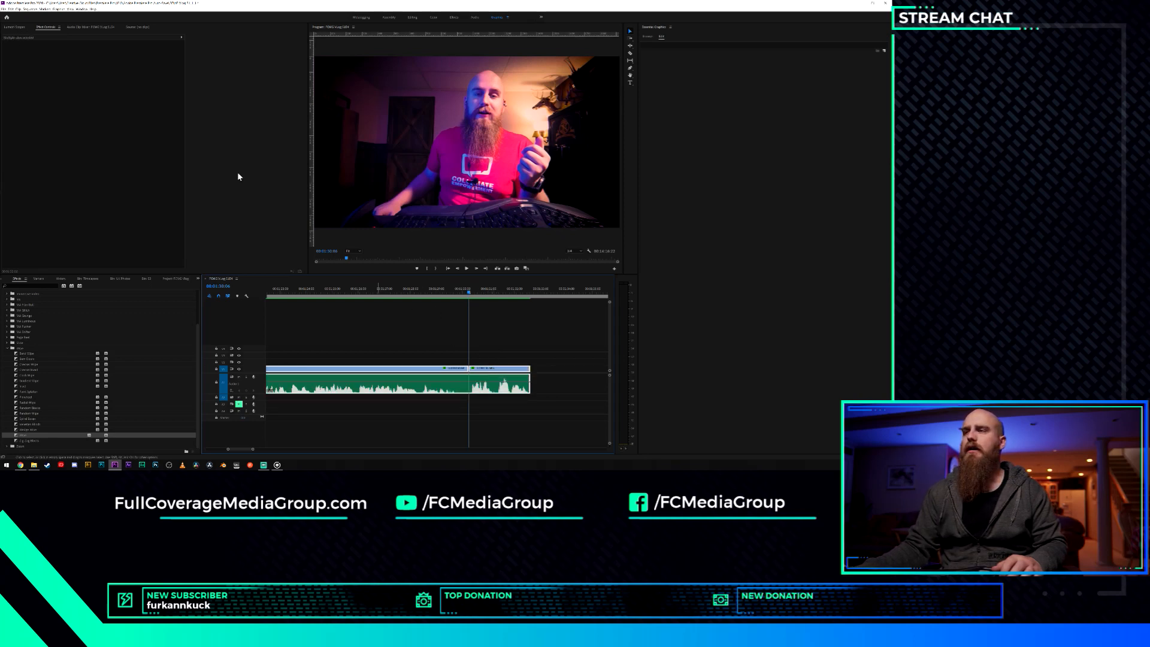
right_click(495, 374)
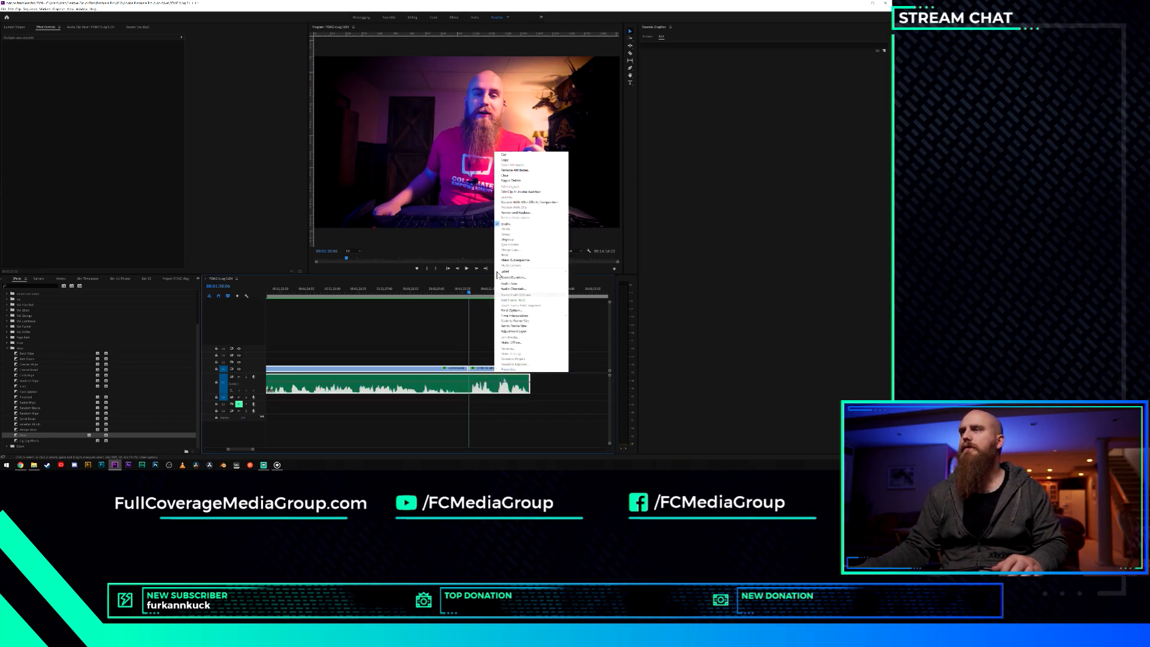
left_click(518, 239)
Set the scale of the final video segment to 100.
left_click(483, 368)
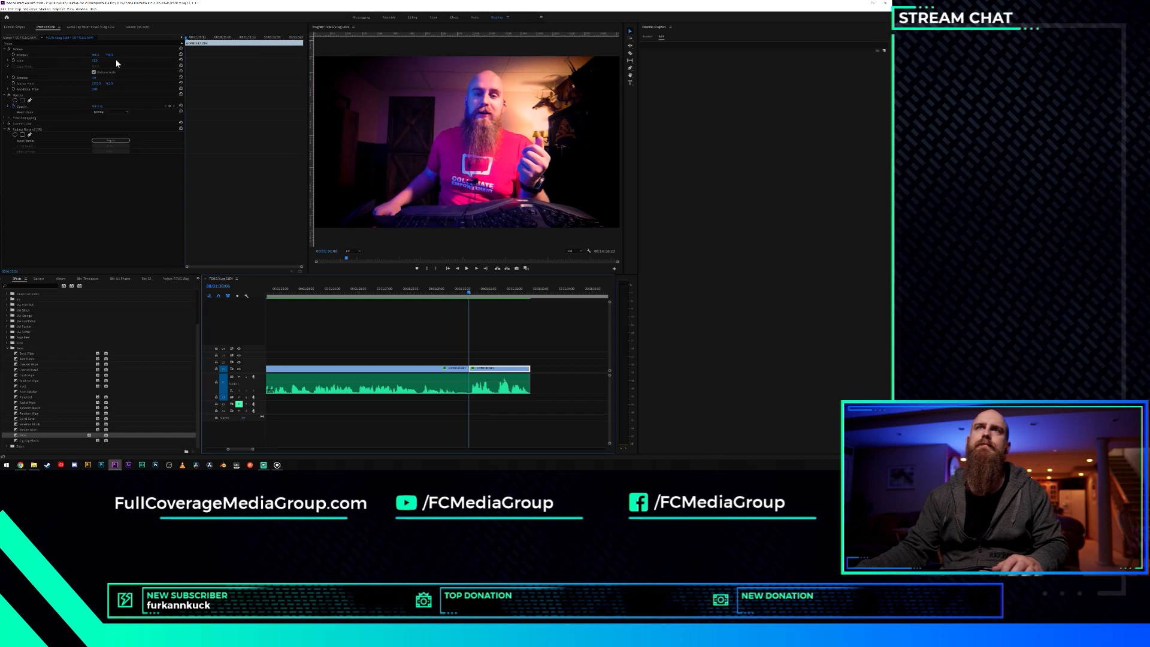
left_click(97, 61)
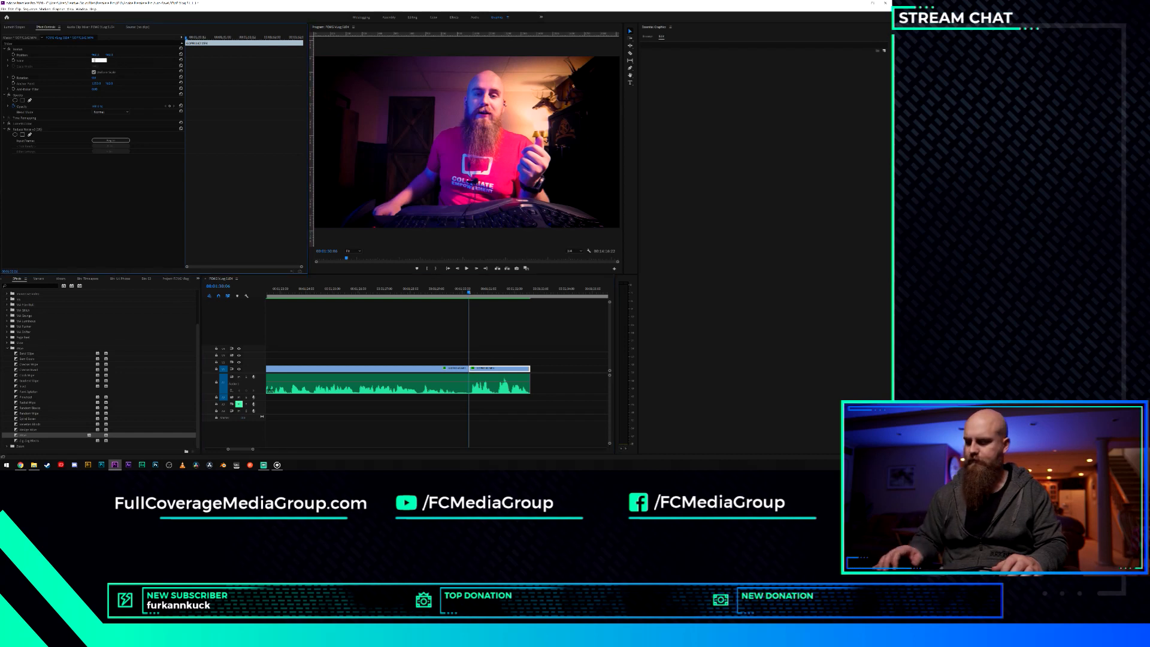
type("100")
key("Return")
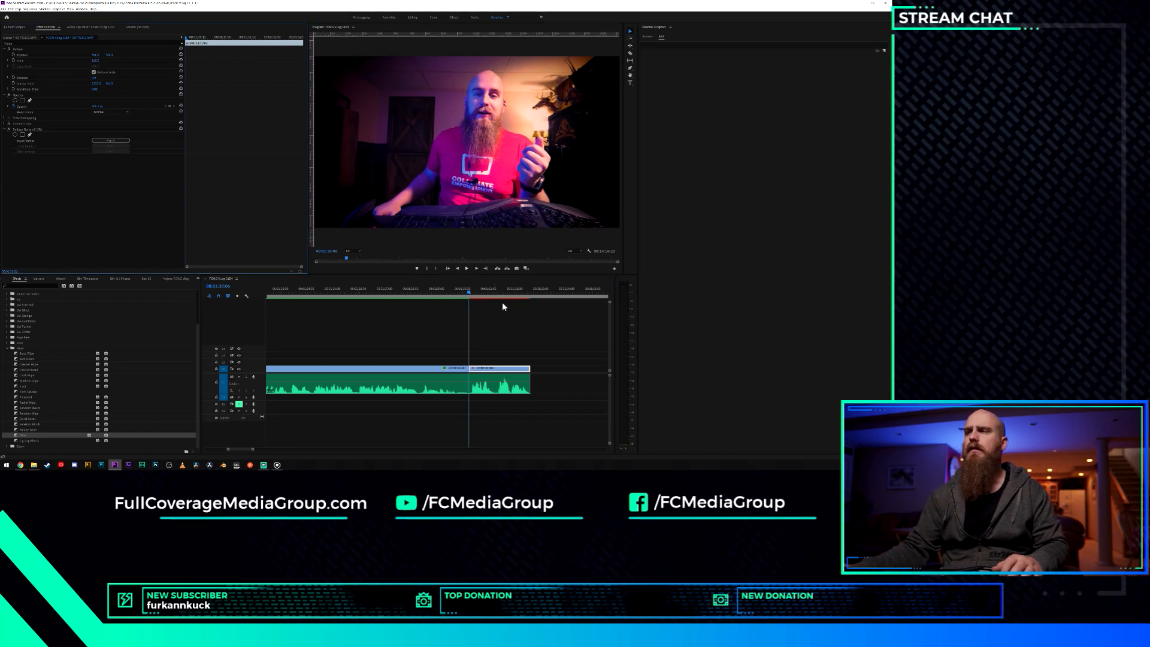
Reposition the final segment's picture down and slightly left so the speaker's whole head is in frame.
left_click(490, 292)
left_click(504, 361)
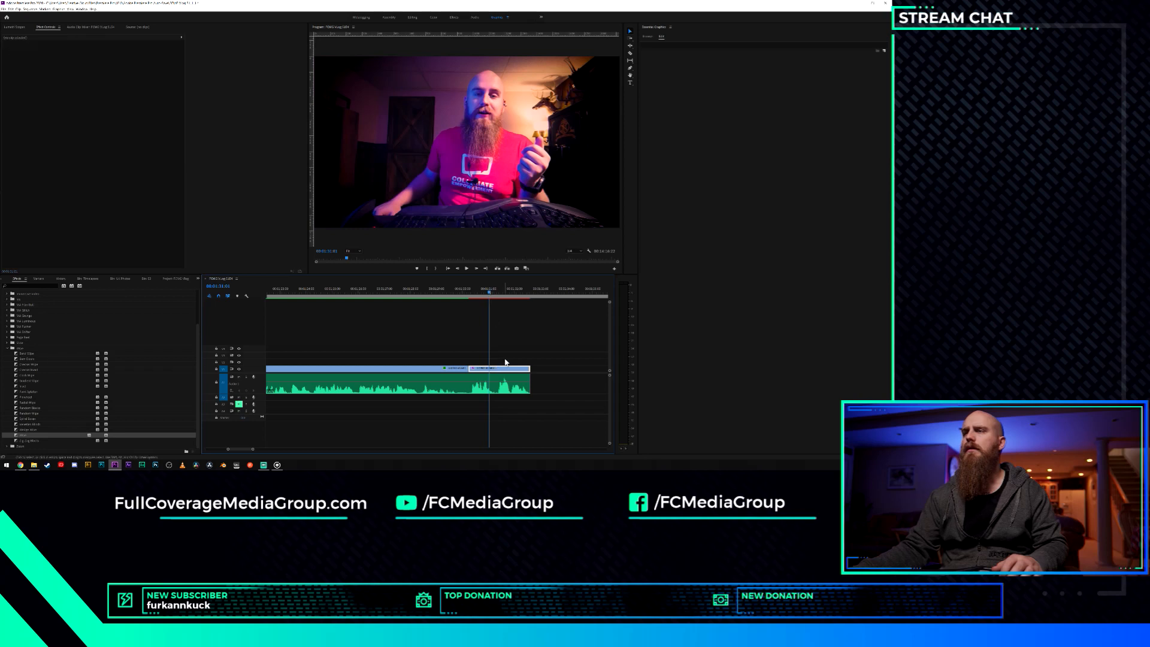
left_click(498, 368)
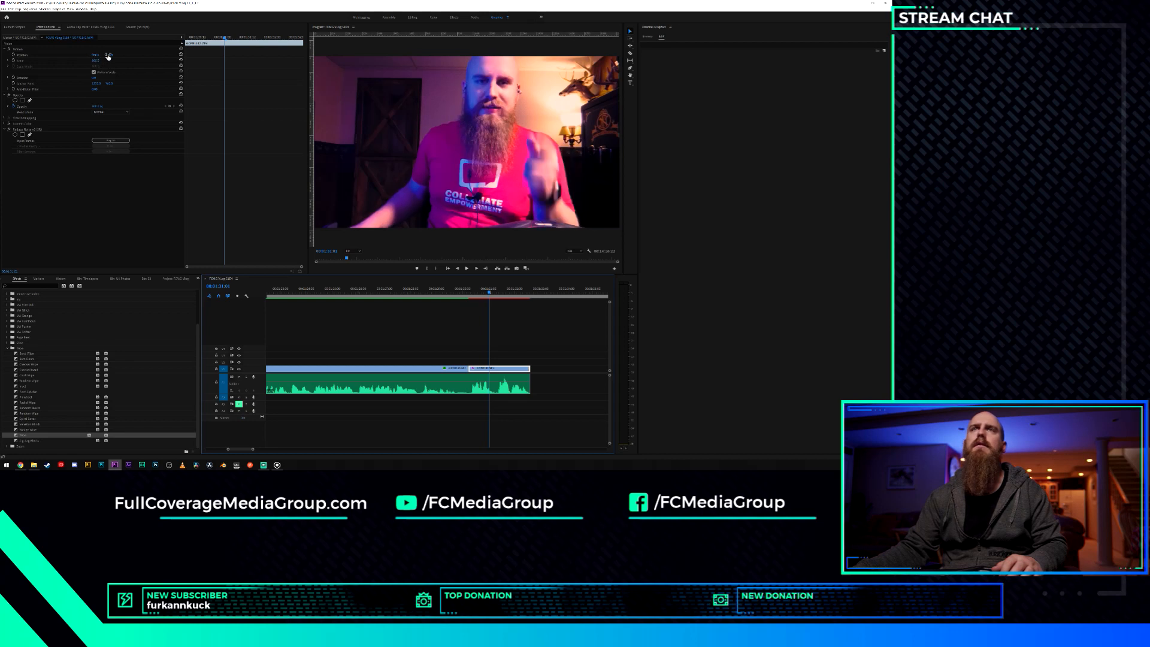
left_click_drag(108, 55, 134, 56)
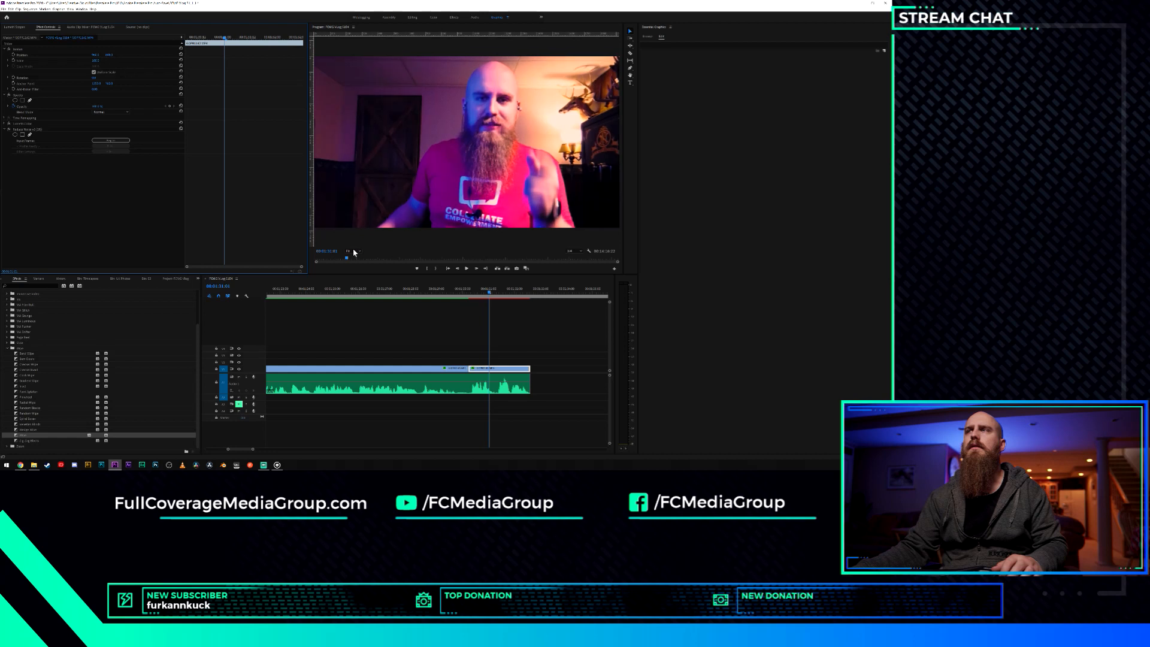
left_click_drag(95, 55, 71, 55)
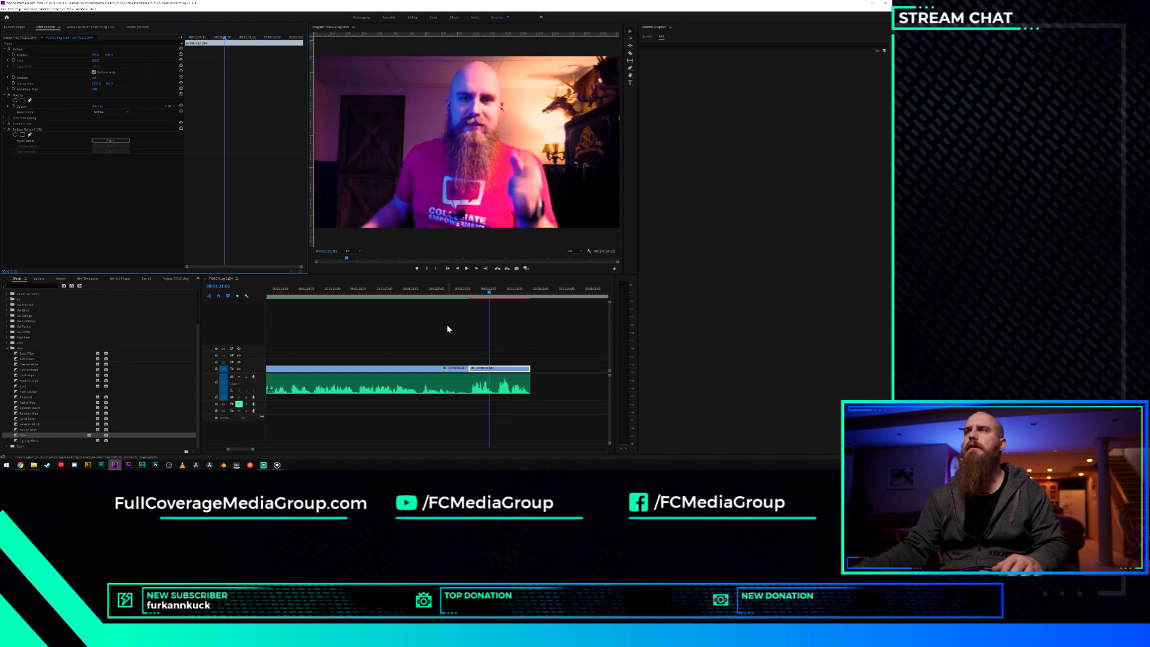
Play back the final segment from just before its cut and review the frames near its end.
left_click_drag(489, 291, 465, 289)
left_click(465, 290)
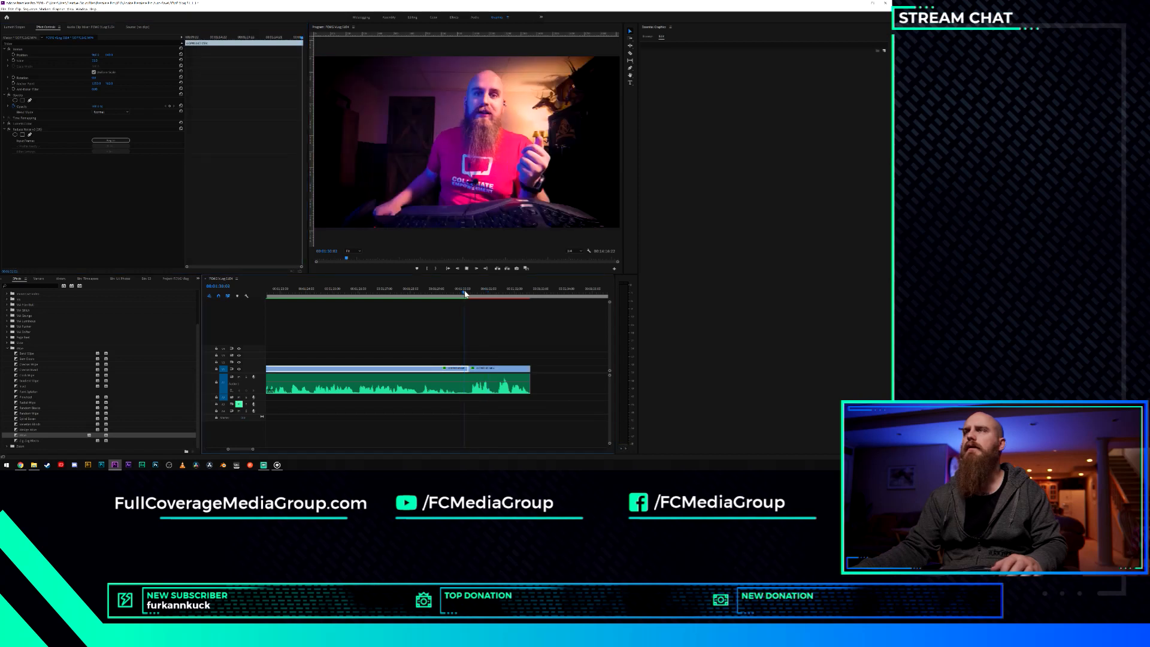
key("space")
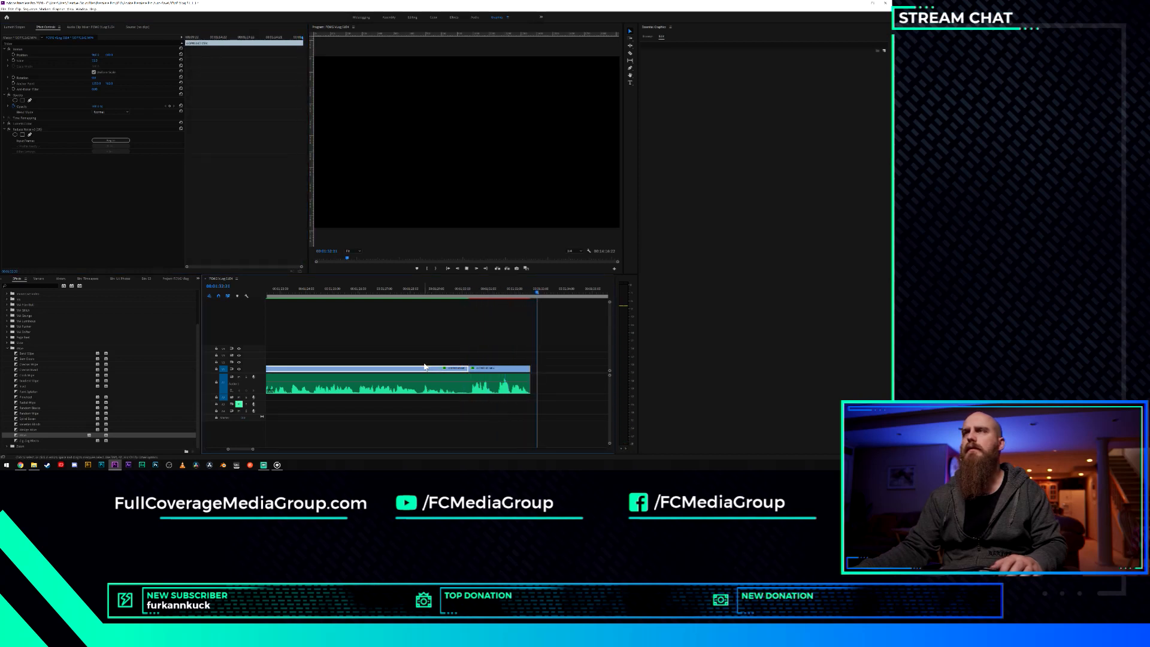
left_click_drag(536, 292, 528, 295)
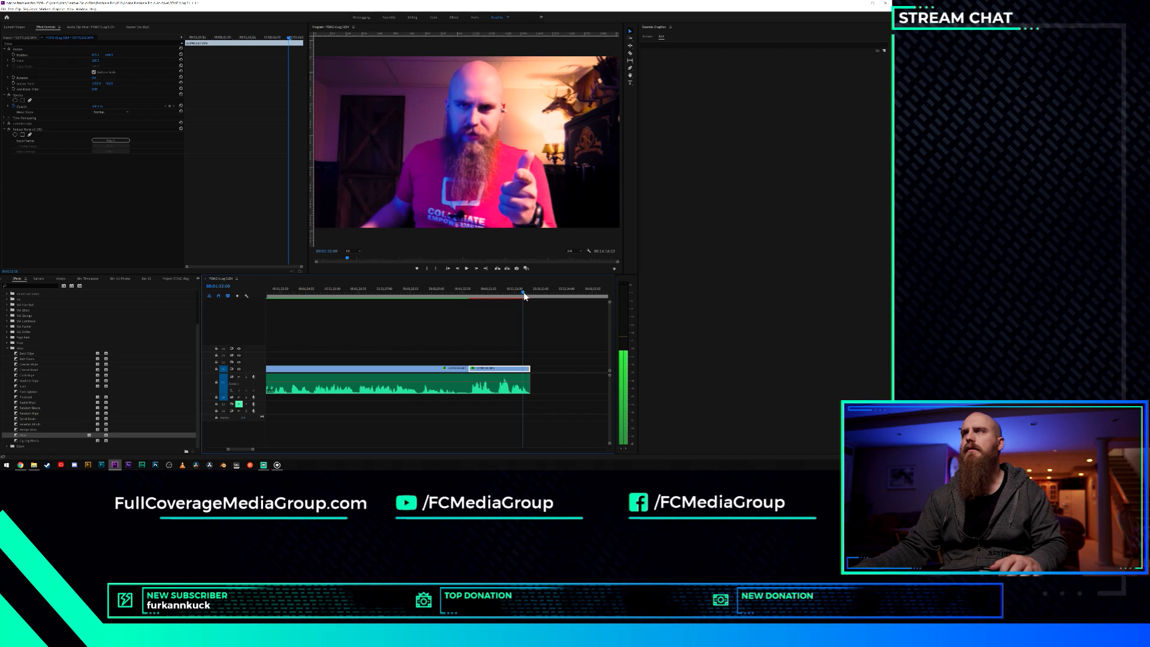
Trim only the video end of the final talking-head segment back to the playhead and save the project.
left_click_drag(525, 371, 522, 371)
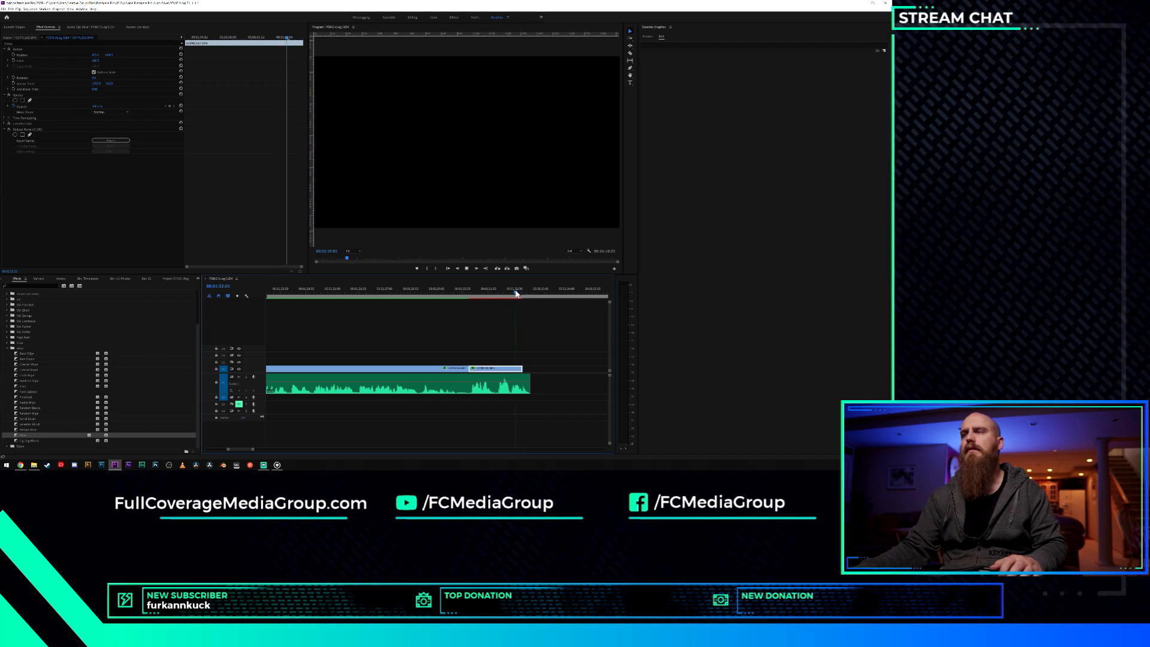
key("space")
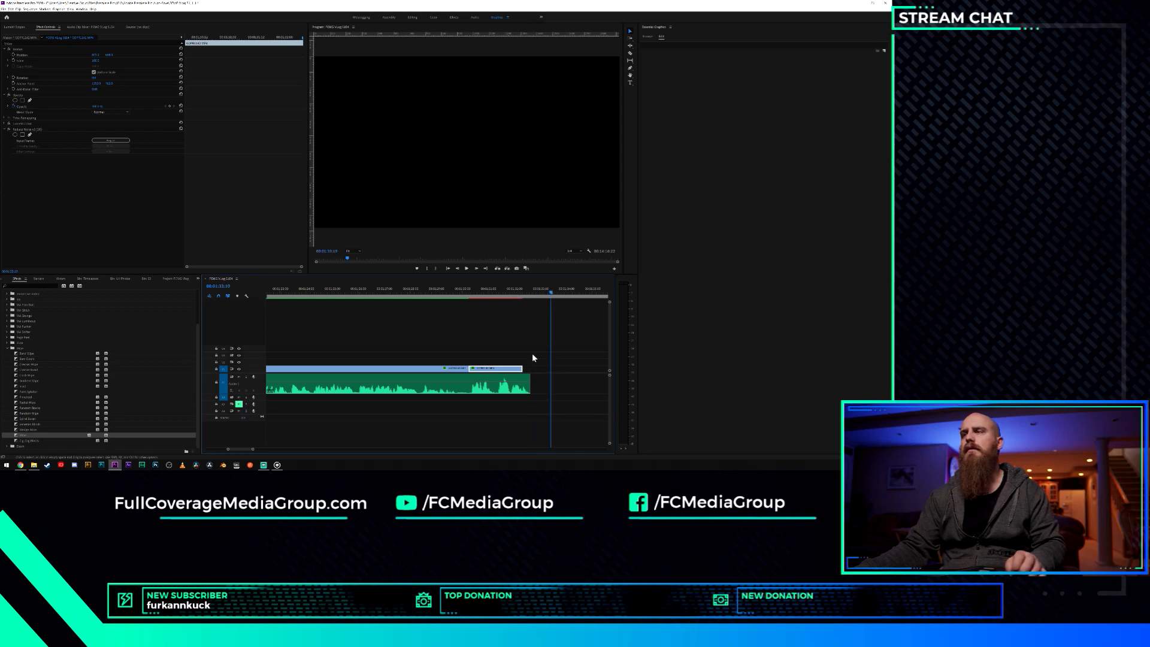
scroll(532, 354, "up", 3)
scroll(534, 353, "down", 3)
scroll(536, 358, "down", 3)
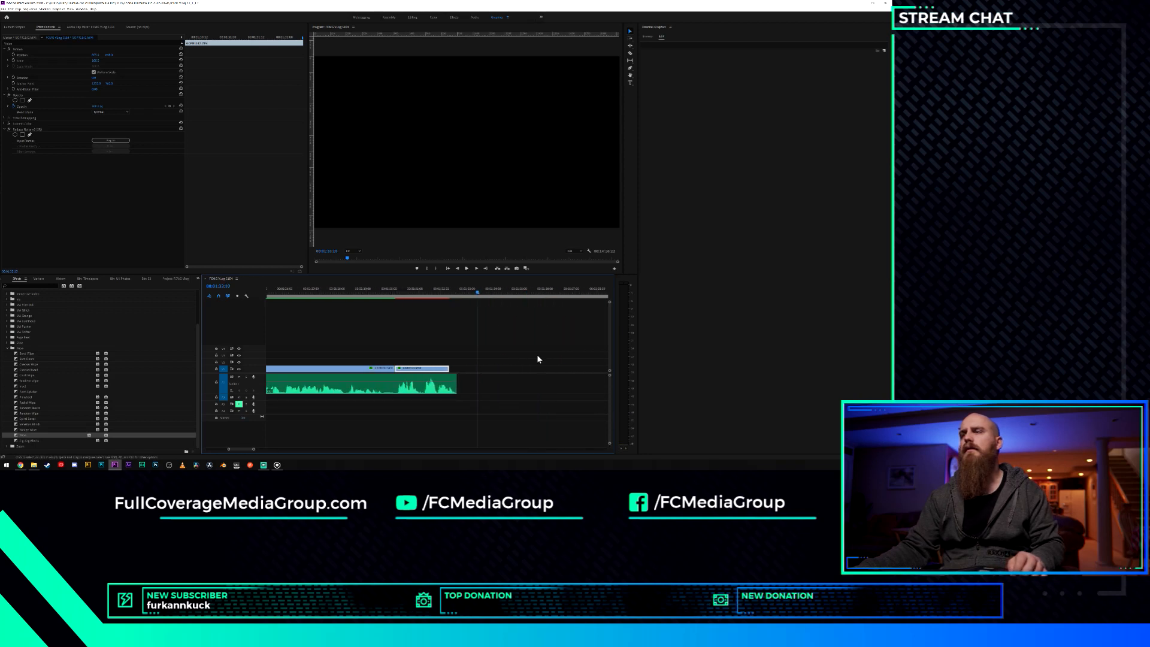
key("super")
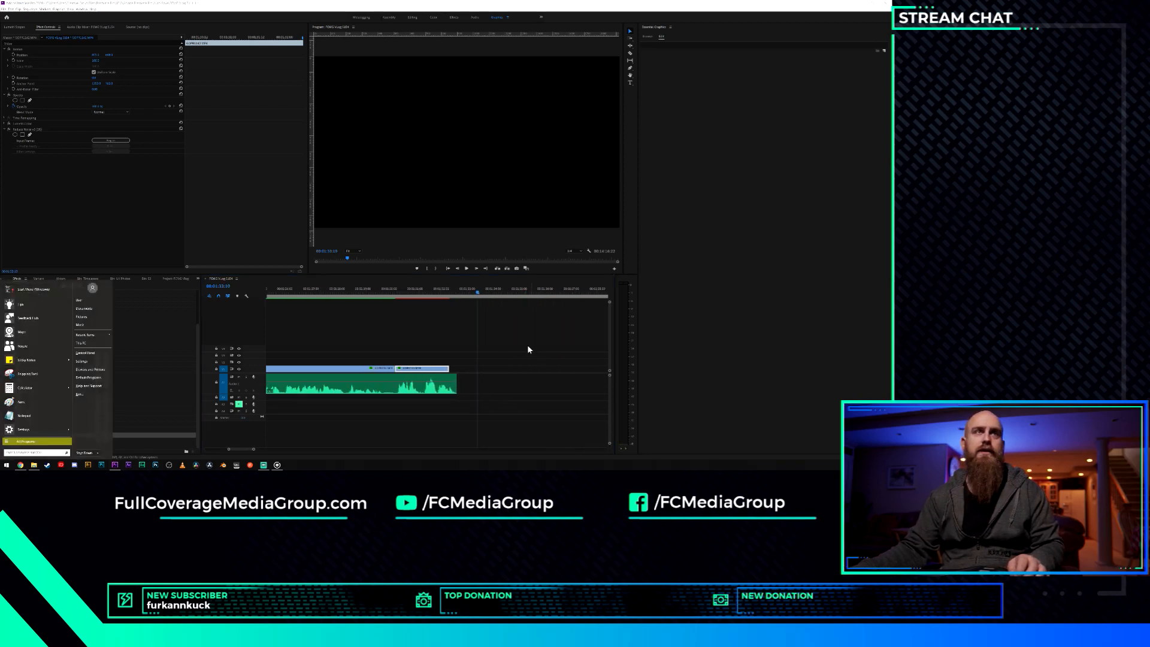
left_click(525, 342)
key("ctrl+s")
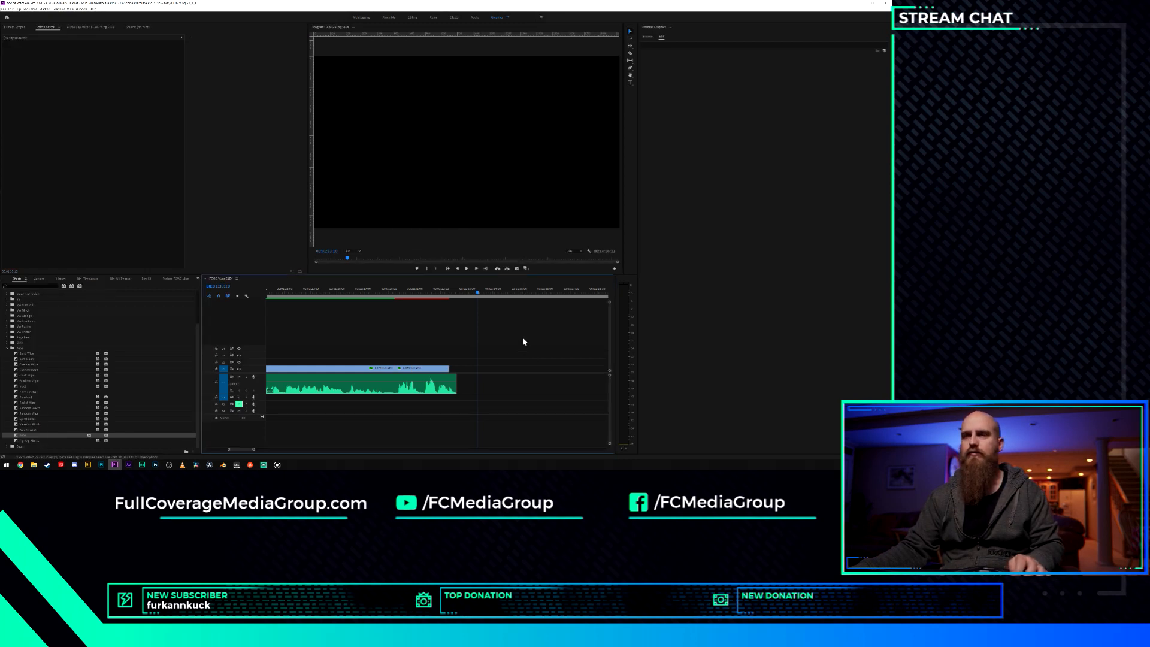
Delete the red clip and its audio tracks that follow the short talking-head clip after the B-roll.
scroll(522, 338, "up", 5)
scroll(522, 341, "down", 10)
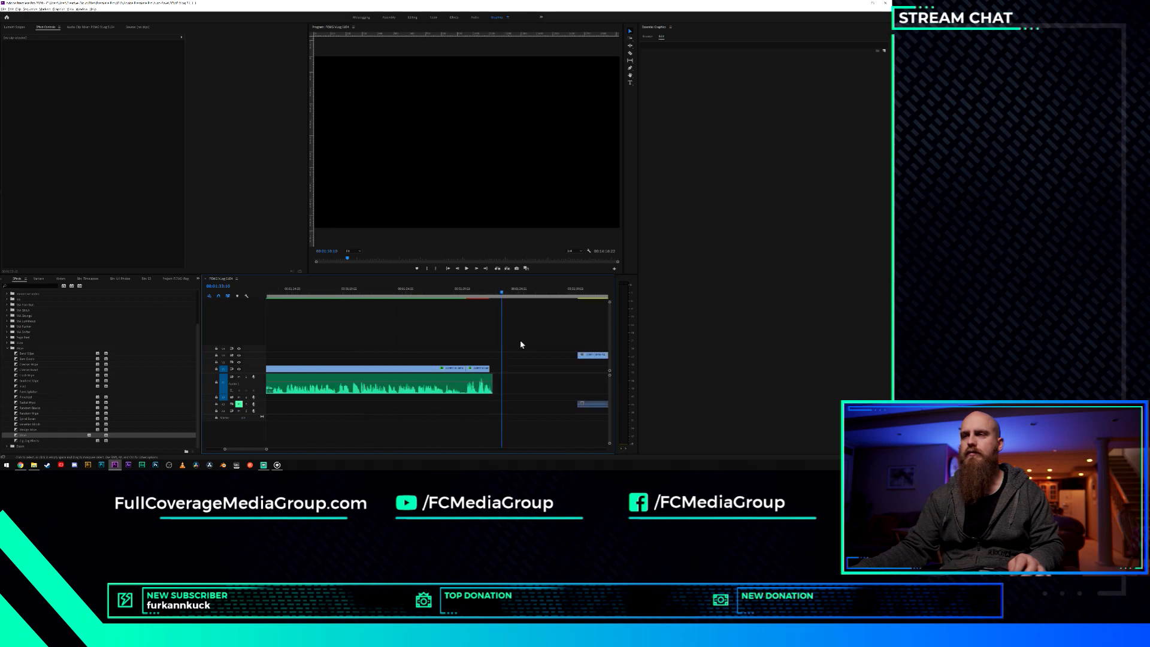
scroll(520, 347, "down", 5)
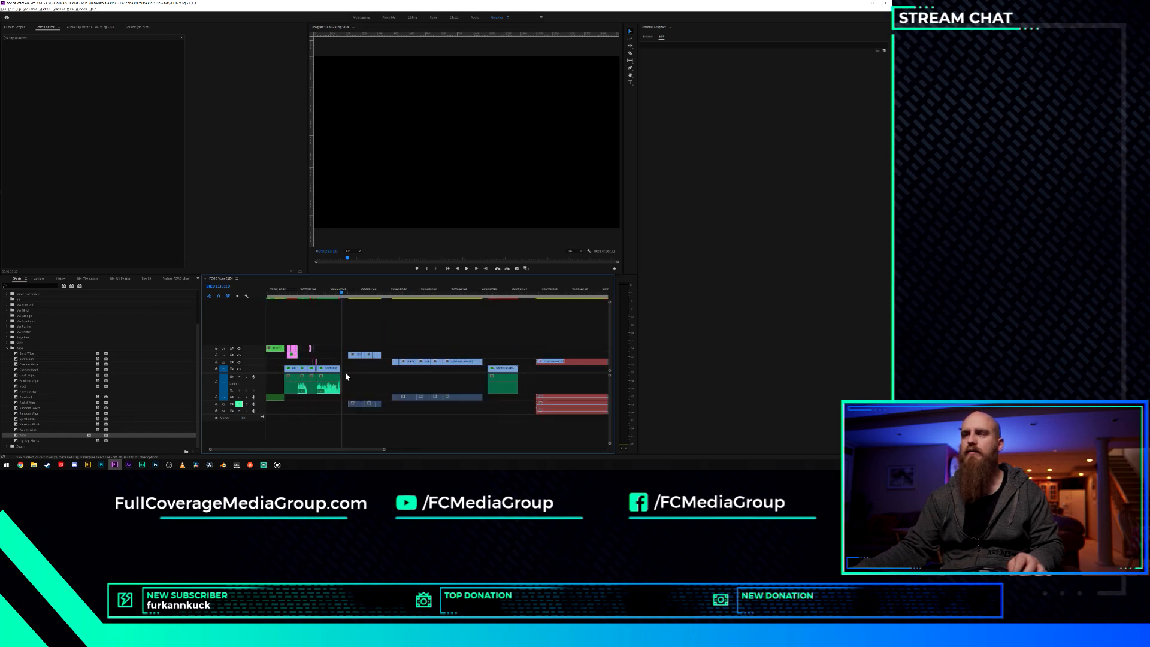
left_click_drag(546, 334, 529, 442)
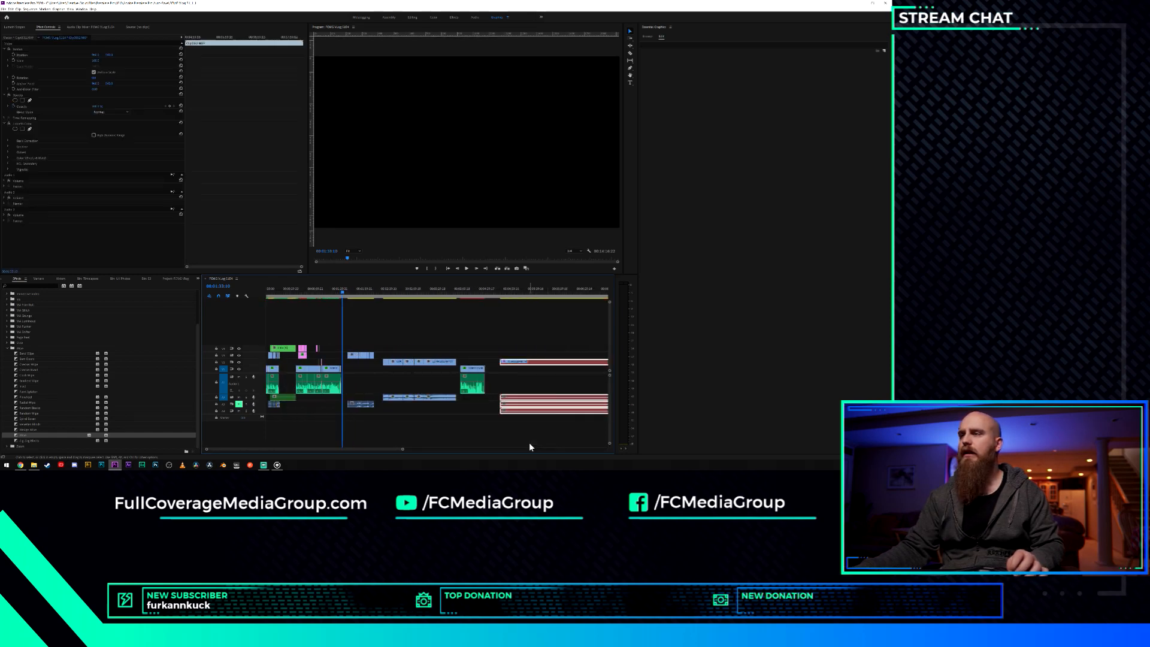
key("Delete")
Play back the opening of the short talking-head clip that follows the B-roll.
left_click(462, 292)
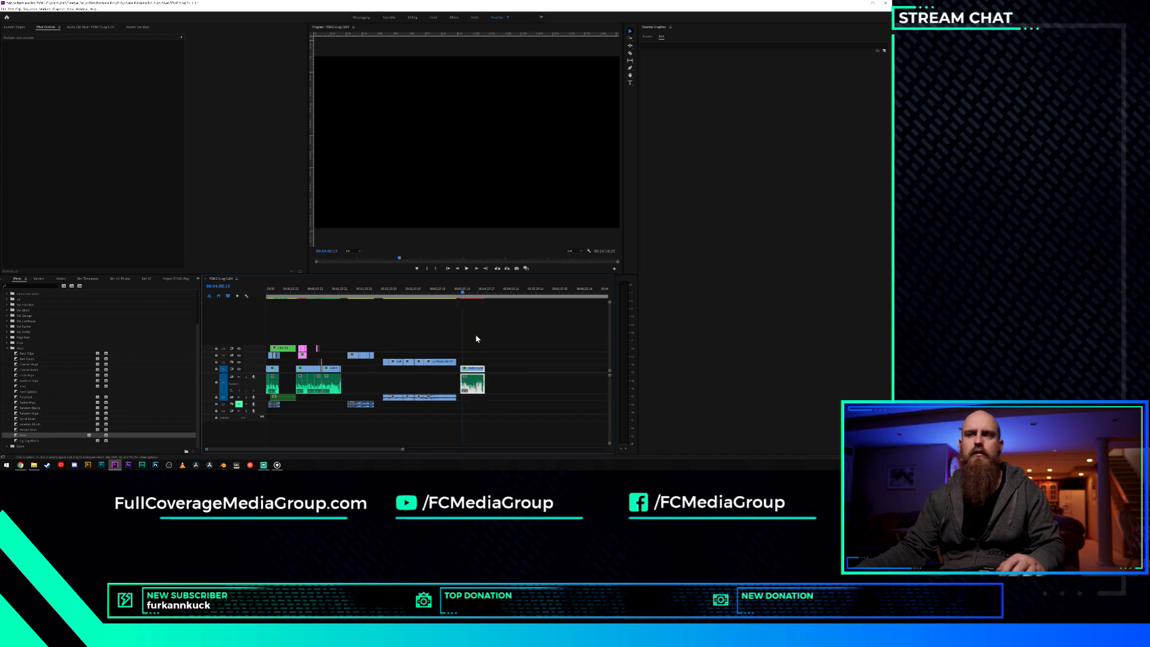
key("space")
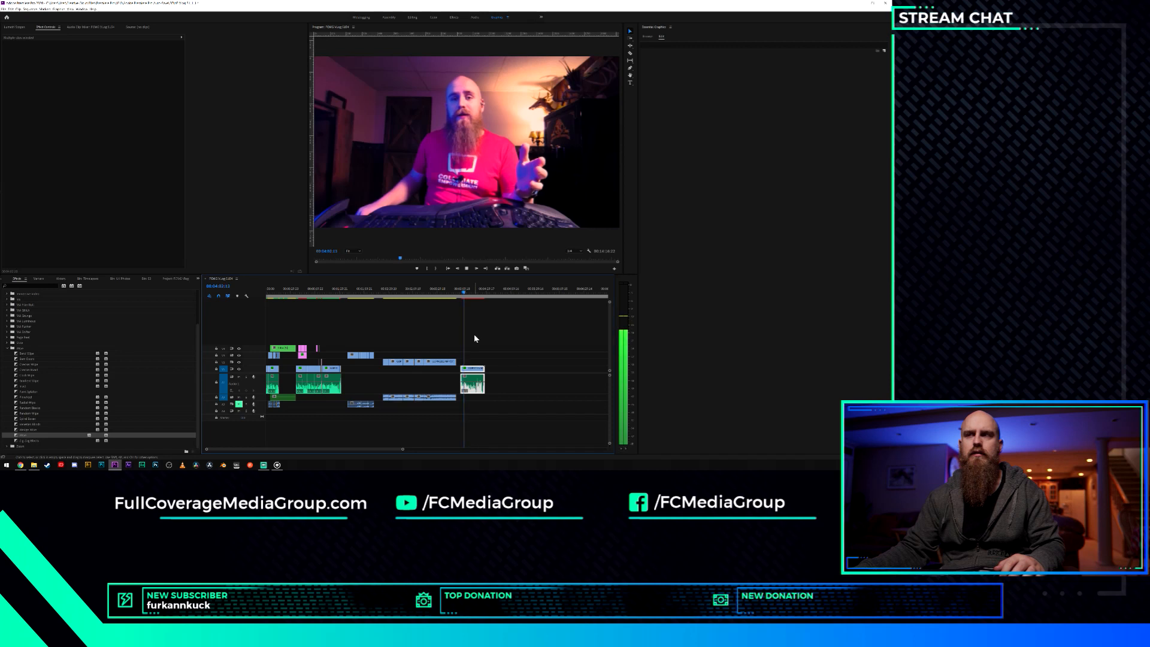
key("space")
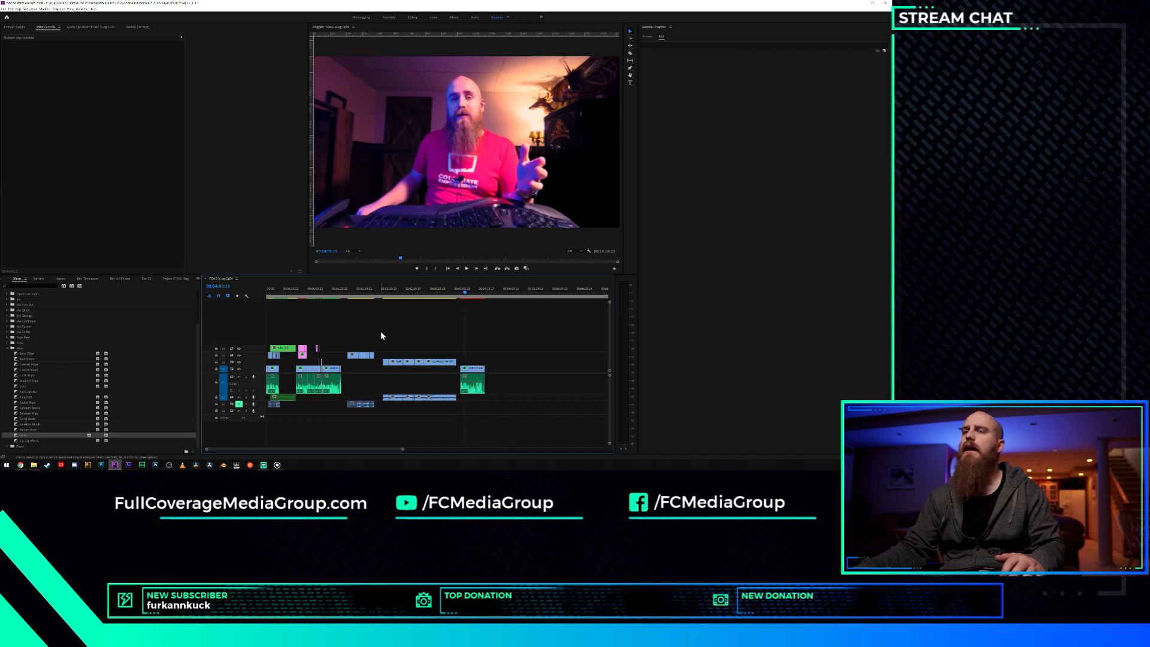
Save the project and play the motorcycle footage through to its end.
left_click(353, 292)
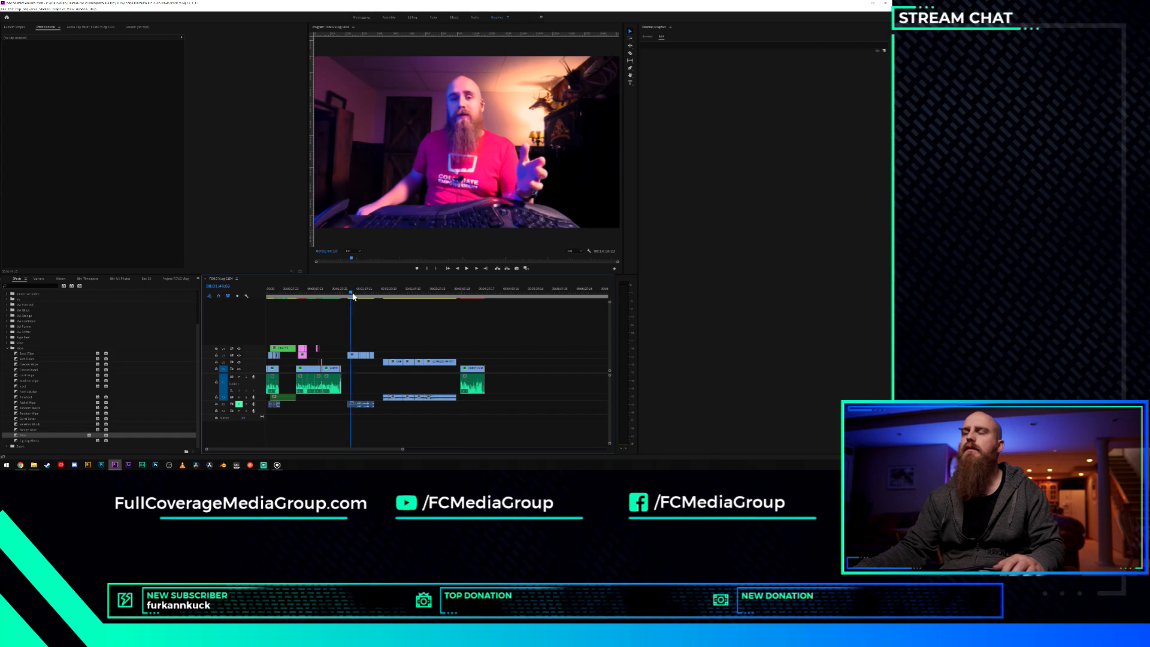
key("ctrl+s")
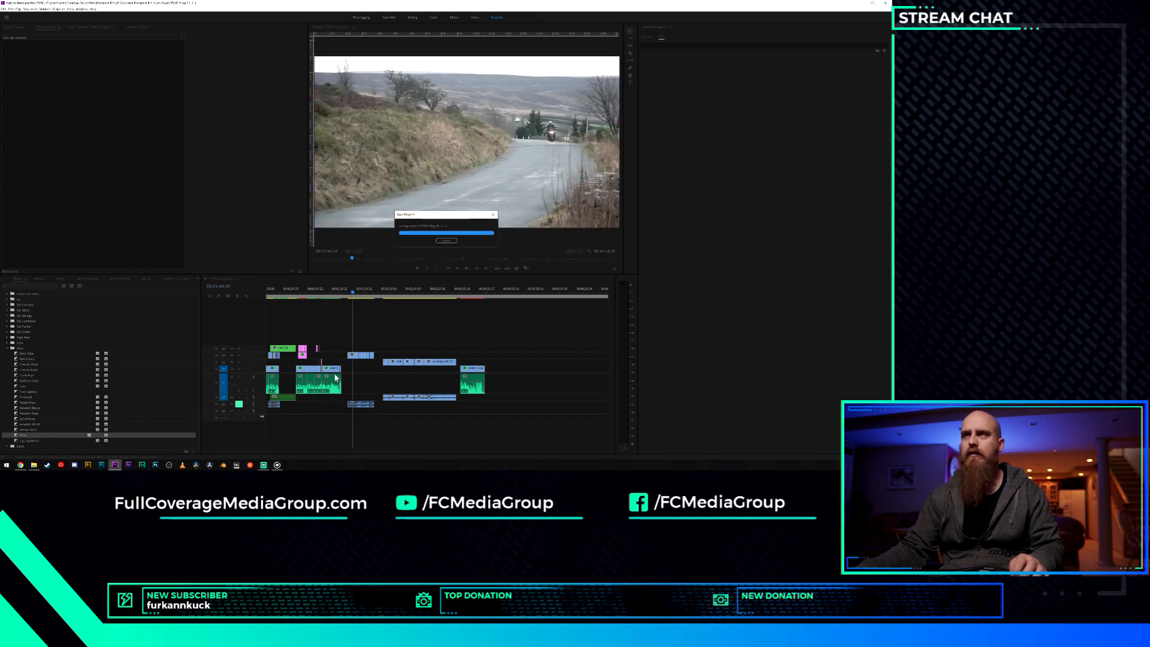
scroll(335, 377, "up", 5)
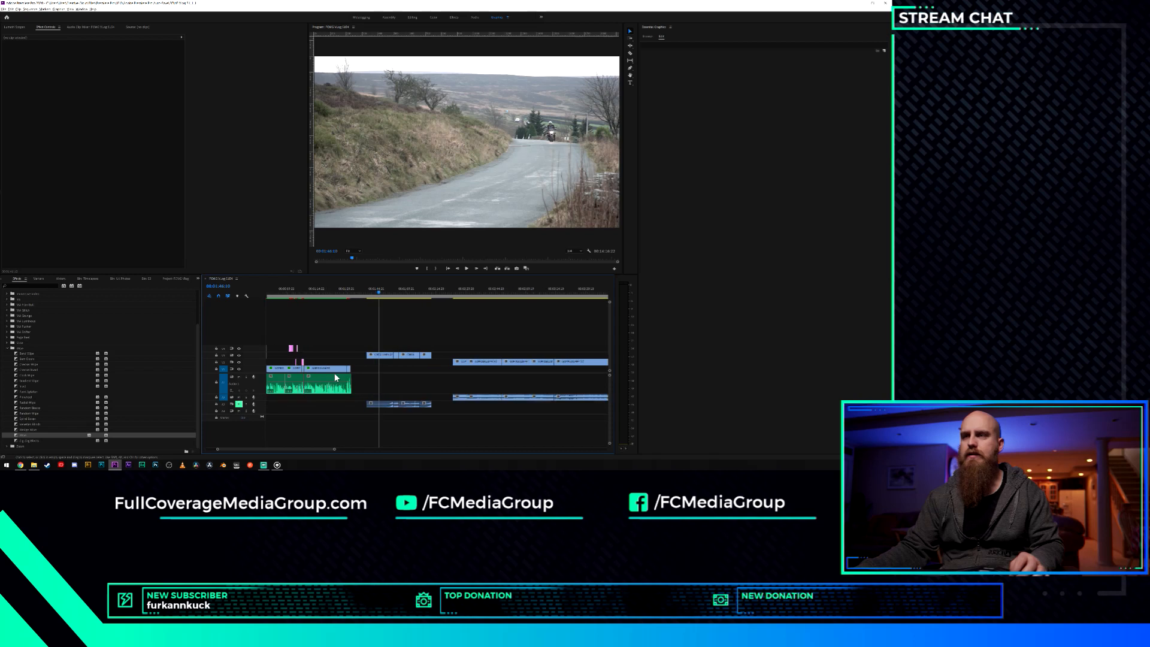
left_click(395, 296)
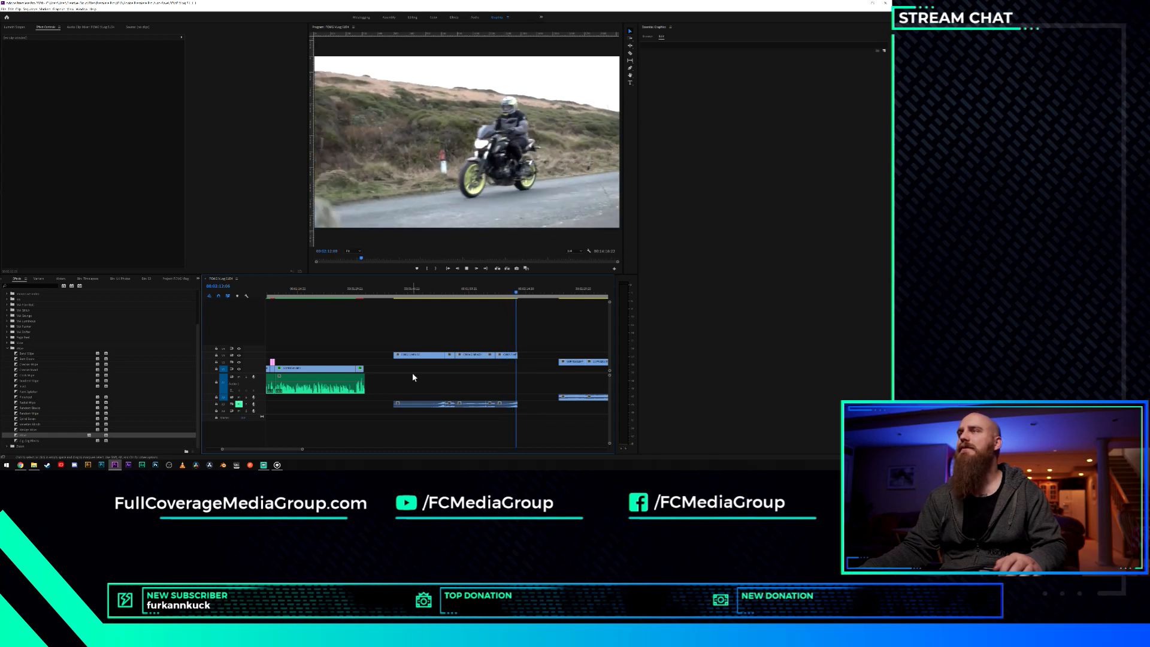
key("space")
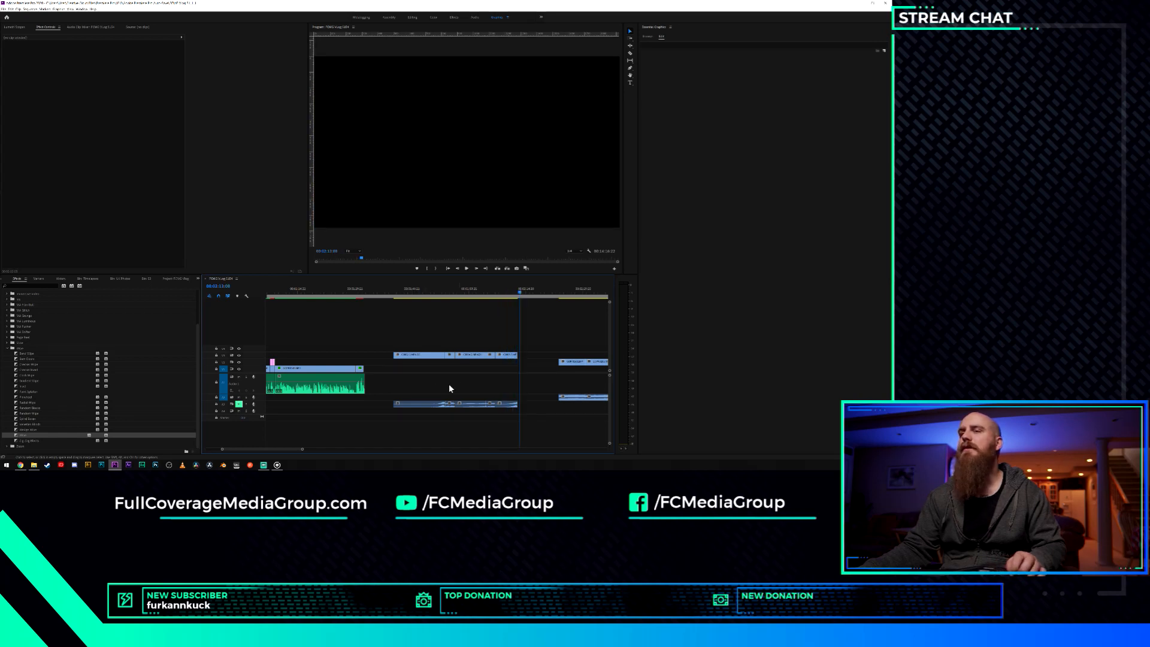
scroll(445, 385, "up", 8)
scroll(443, 386, "down", 7)
key("super")
scroll(442, 384, "up", 4)
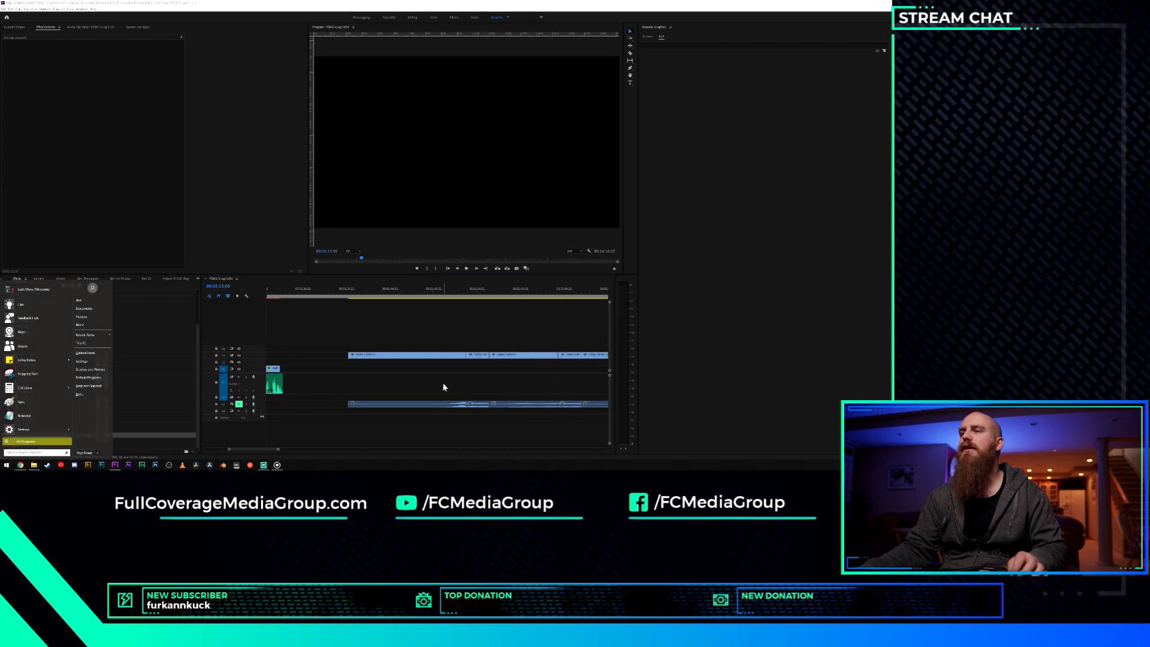
scroll(444, 387, "down", 4)
left_click(444, 388)
scroll(444, 388, "down", 4)
left_click(444, 388)
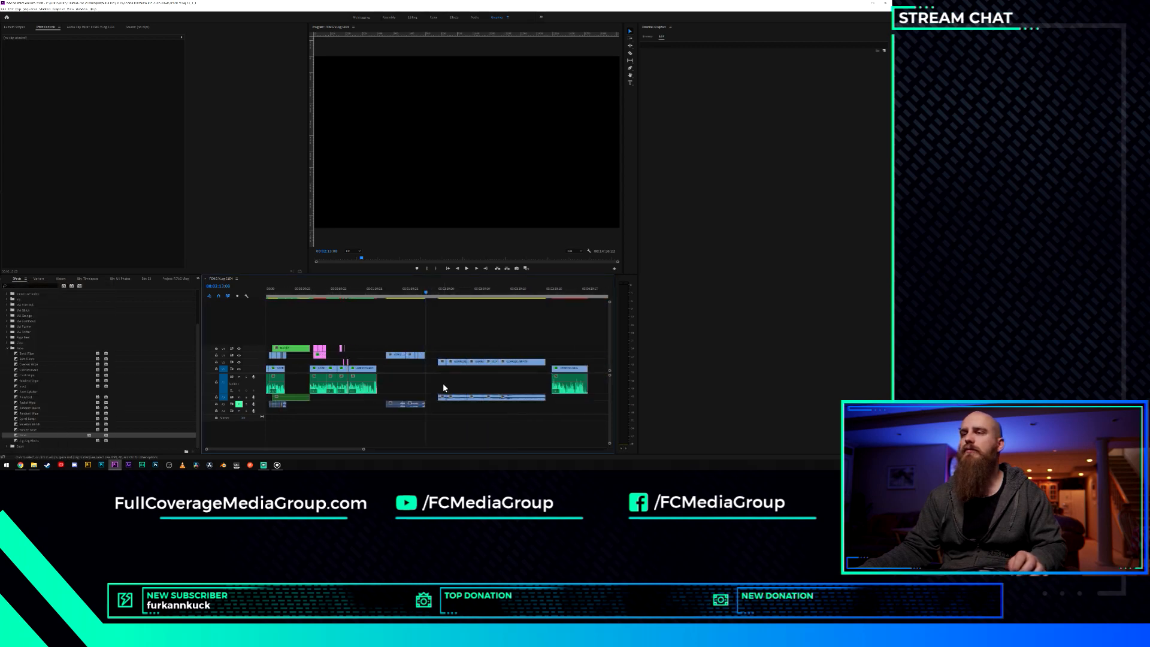
Switch to TourBox Console and review the Premiere Pro preset's knob, scroll, Prime Four and Kit button assignments.
left_click(238, 465)
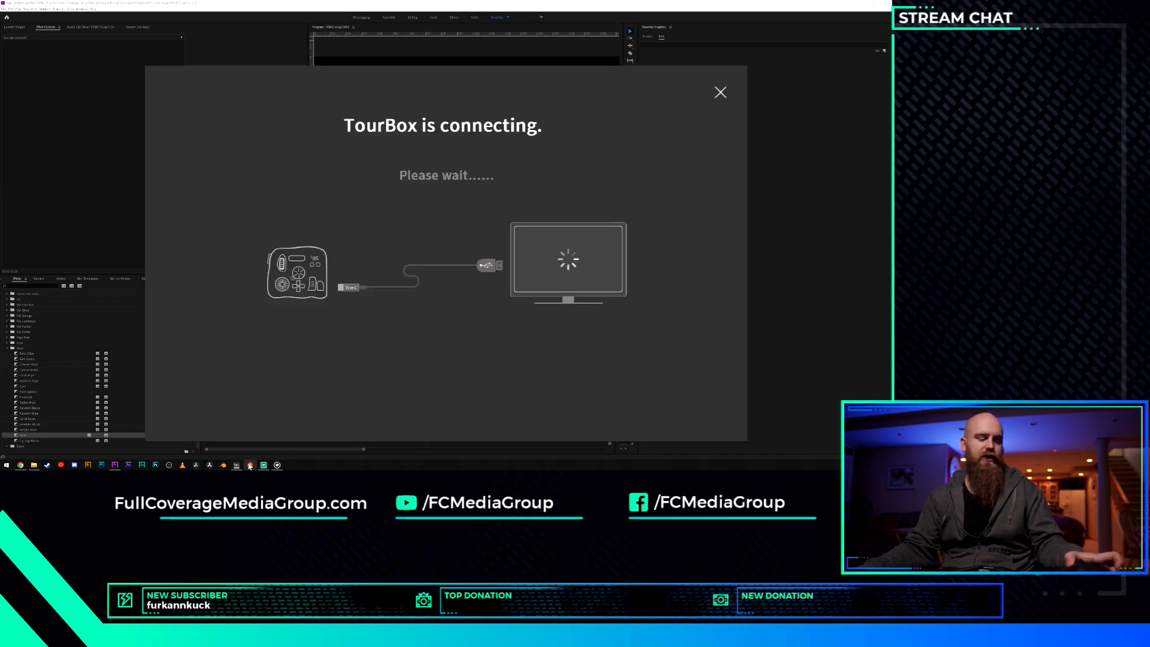
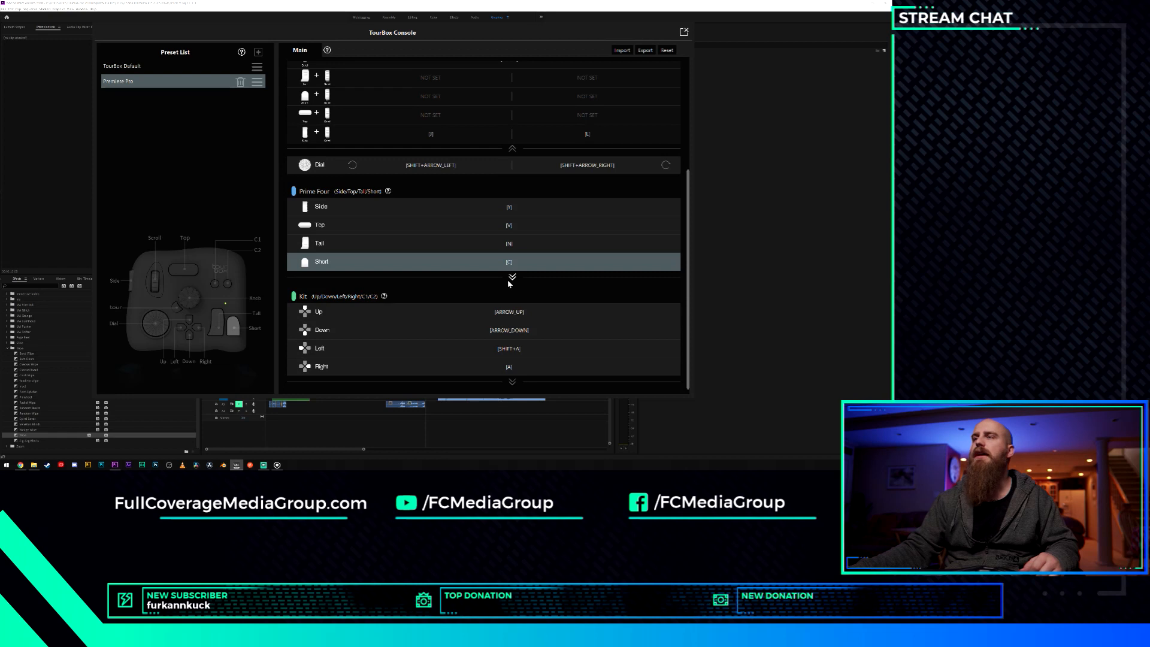
left_click(512, 276)
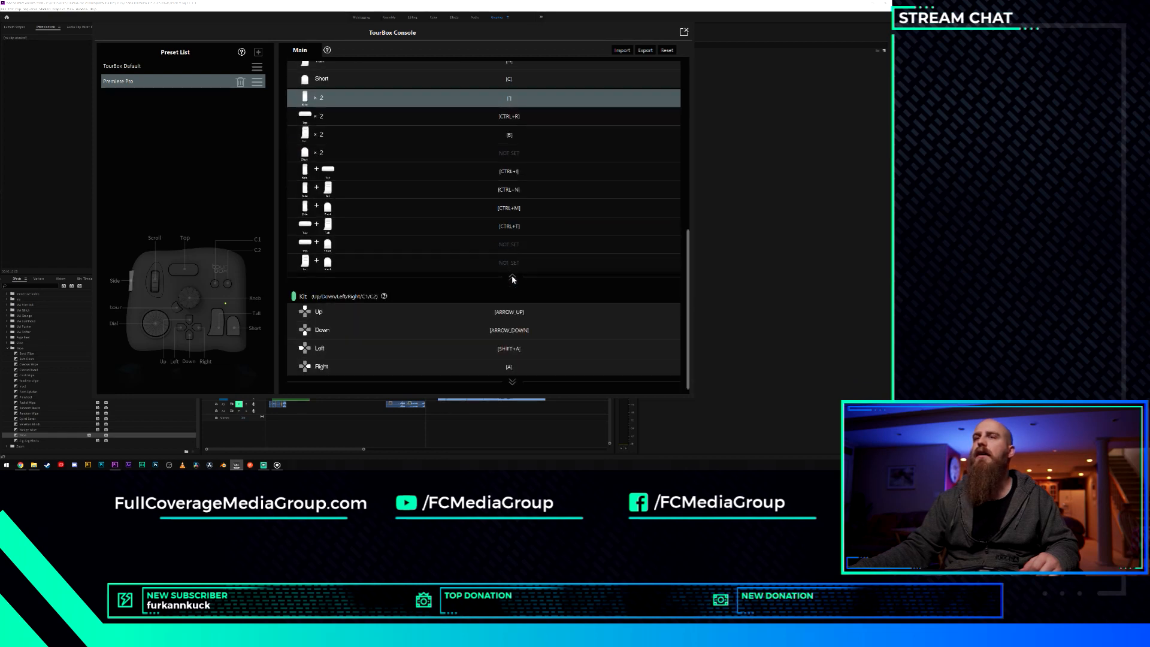
left_click(512, 382)
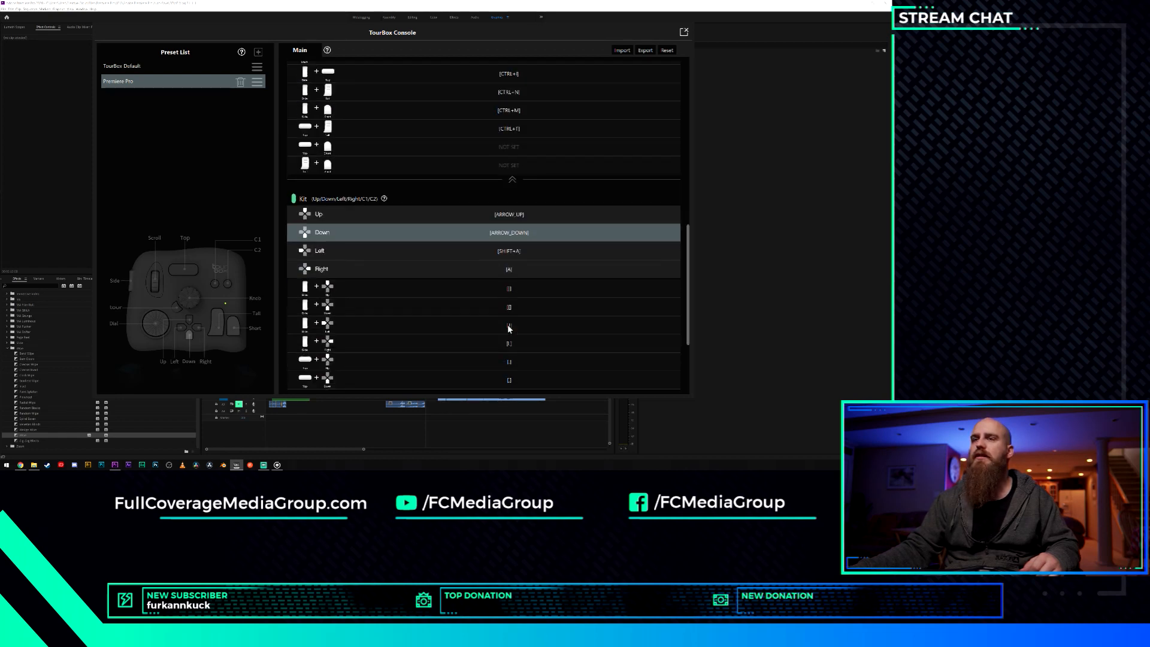
scroll(508, 324, "down", 3)
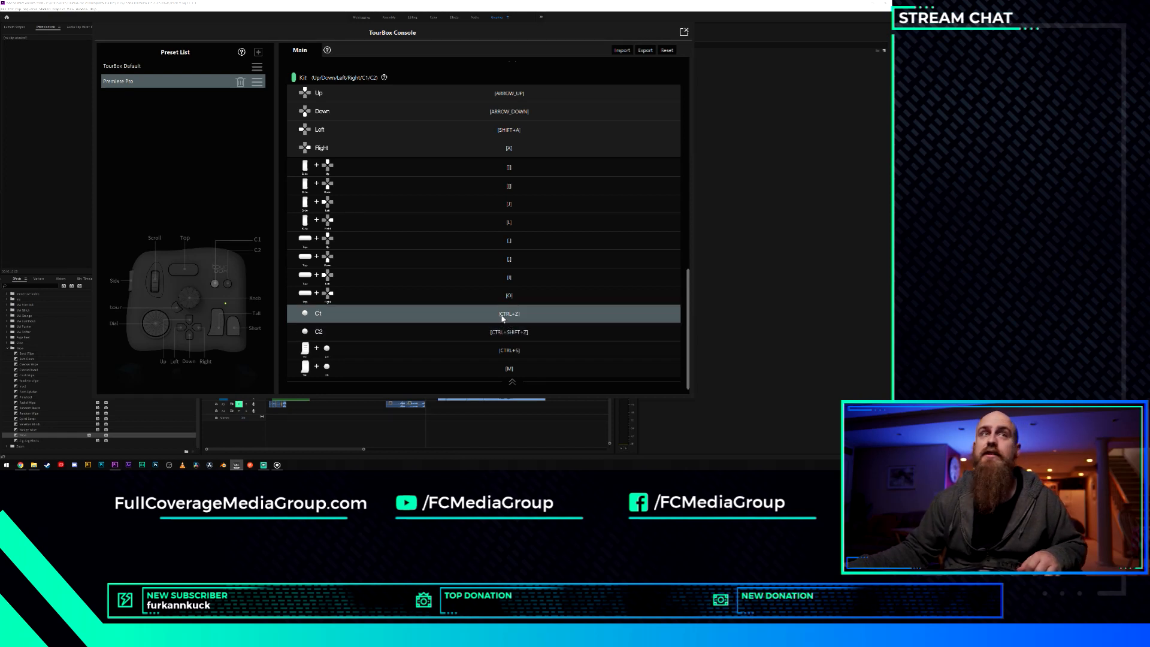
scroll(503, 319, "up", 6)
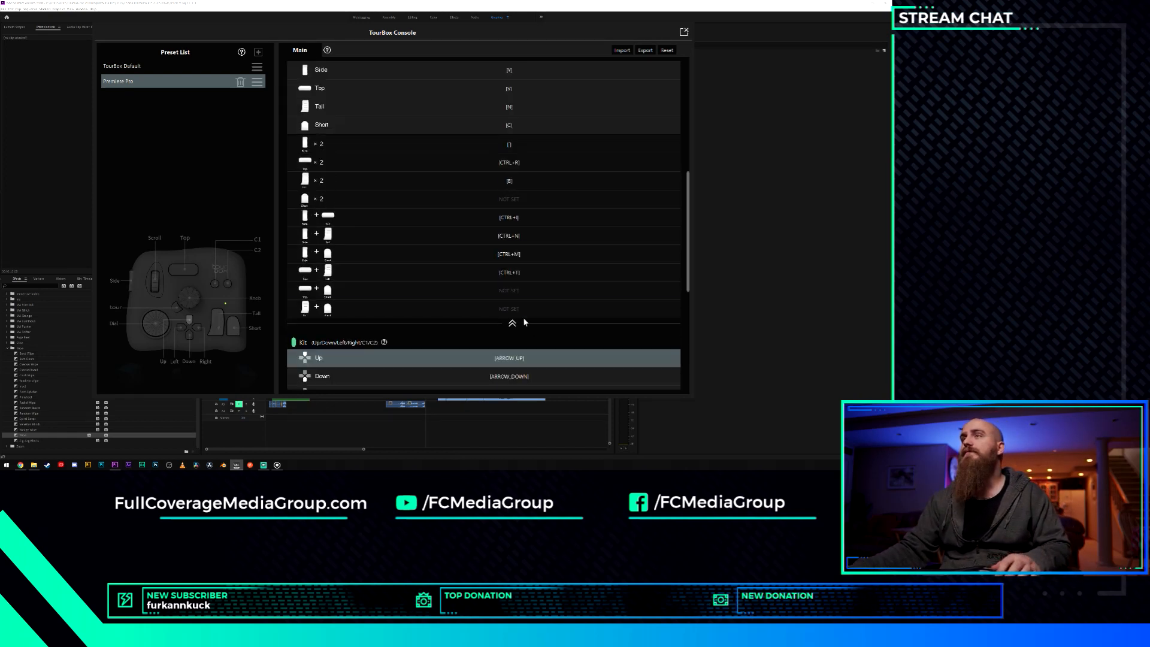
scroll(524, 322, "up", 7)
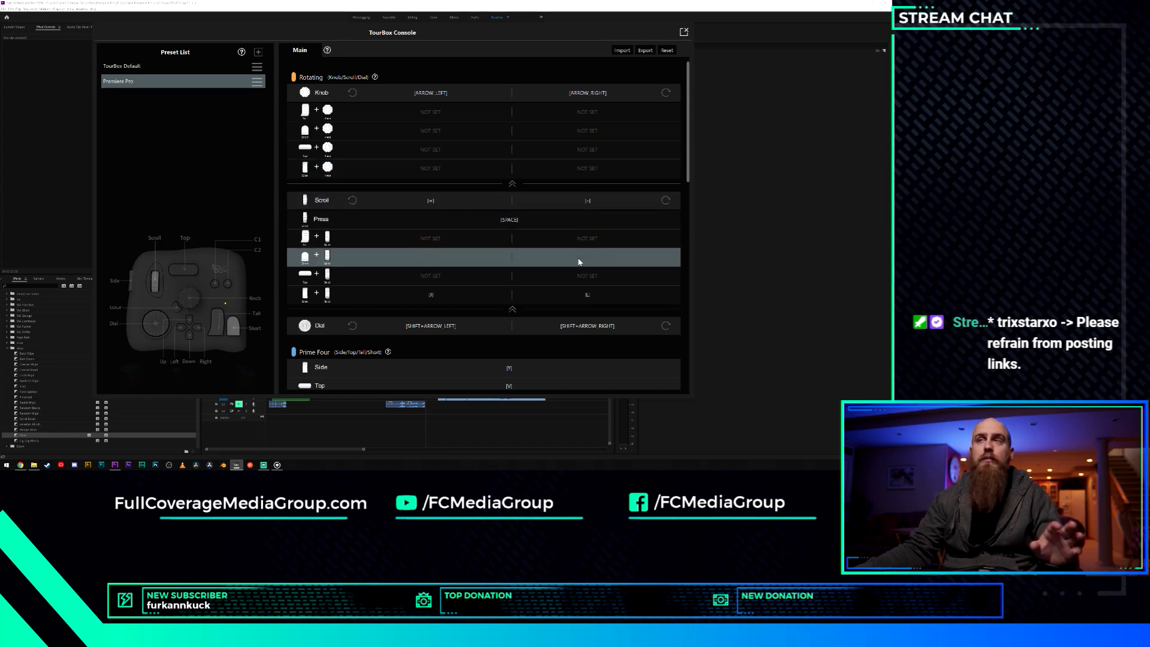
scroll(583, 262, "down", 5)
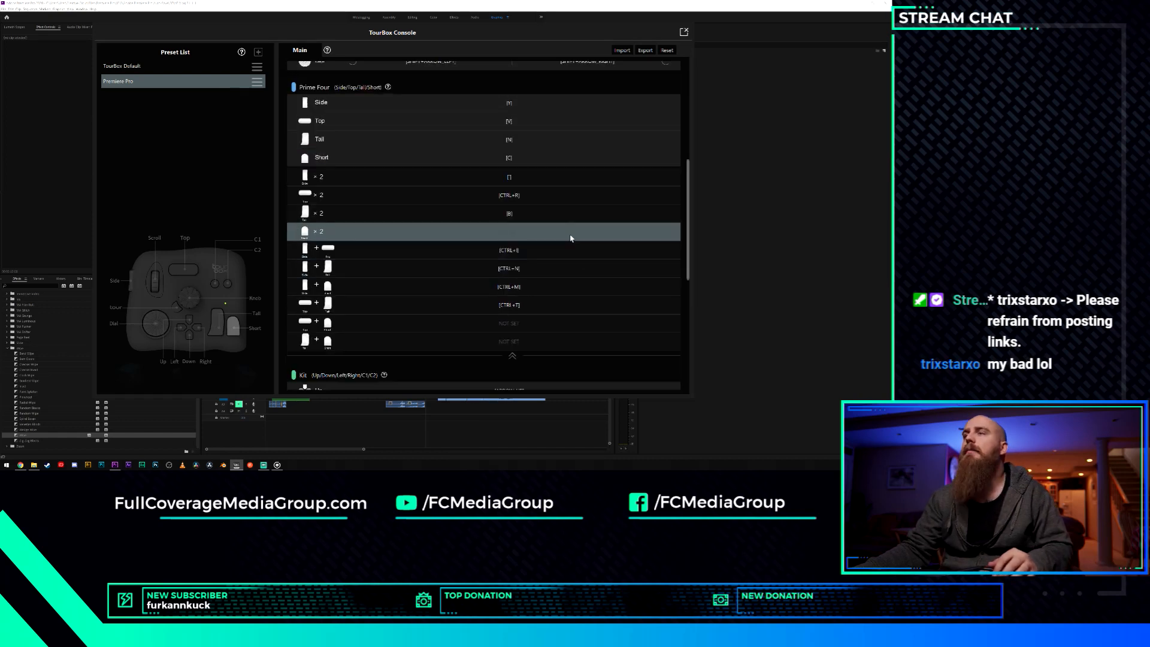
scroll(569, 233, "up", 2)
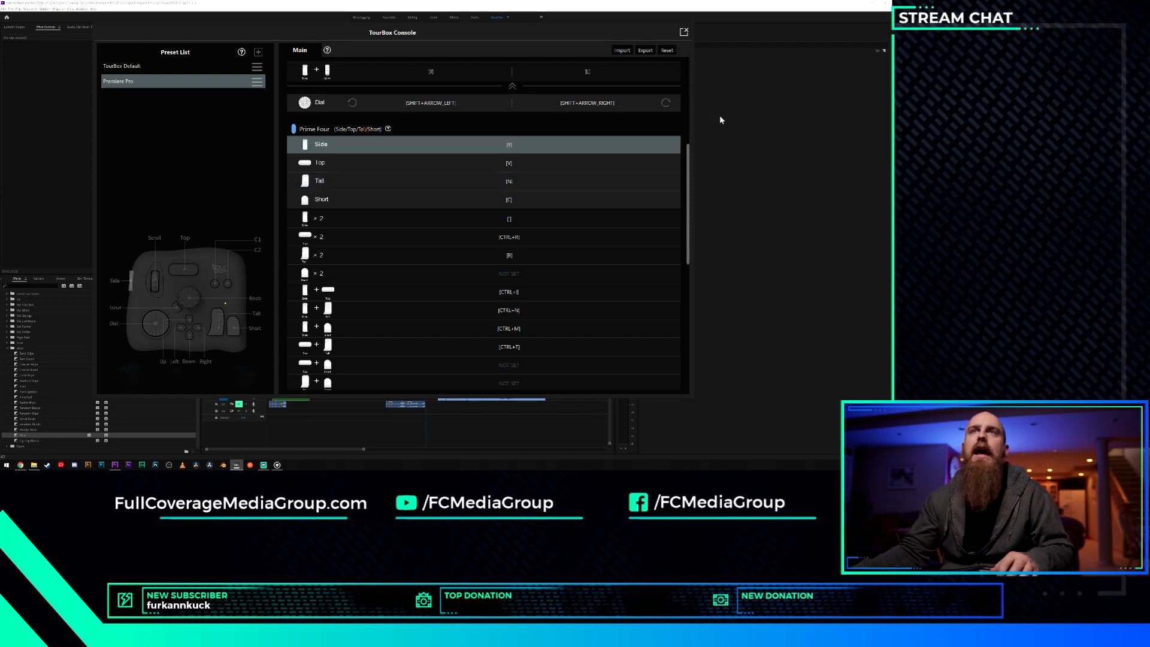
left_click(451, 20)
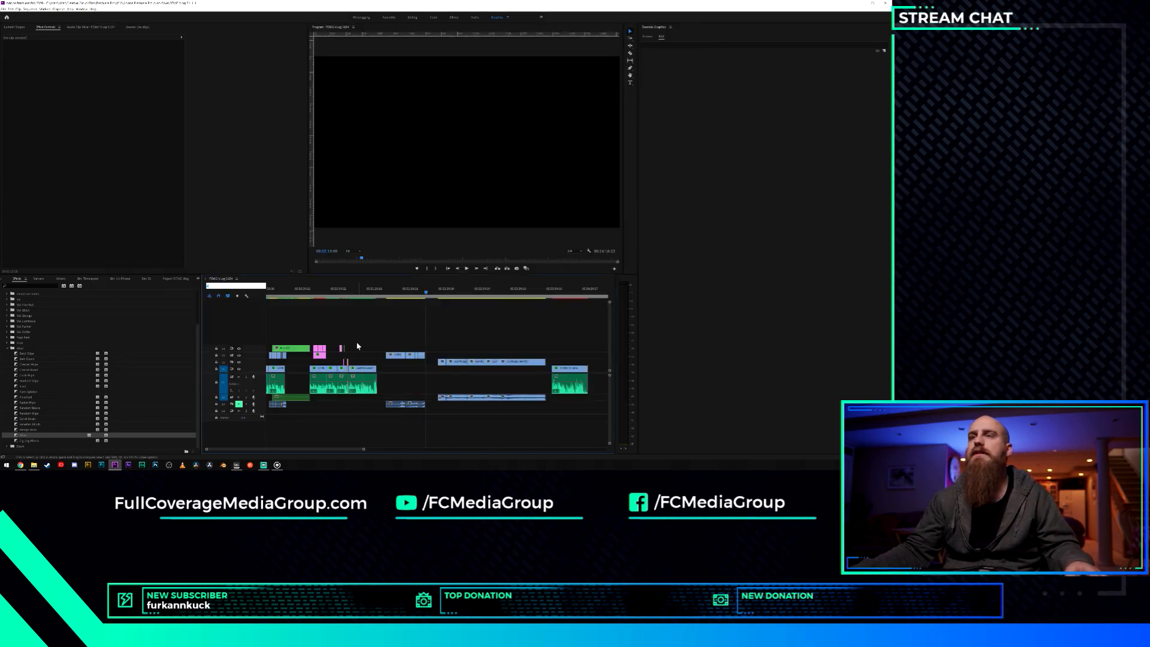
key("Escape")
type("66666666")
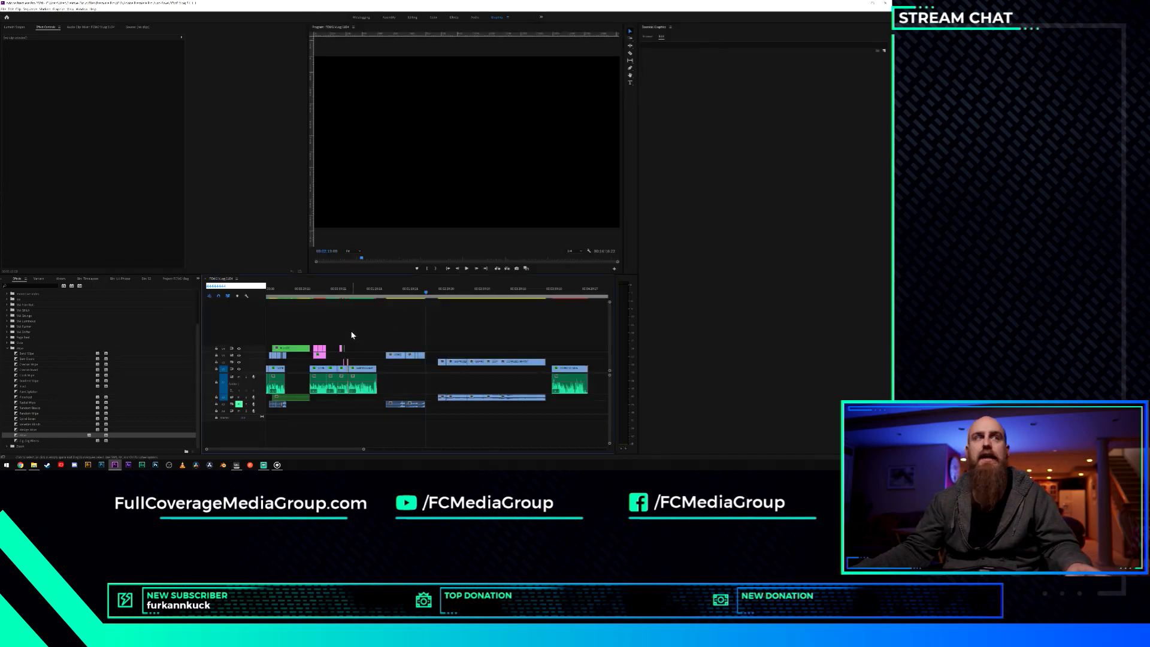
key("Escape")
type("66666")
key("Escape")
type("4")
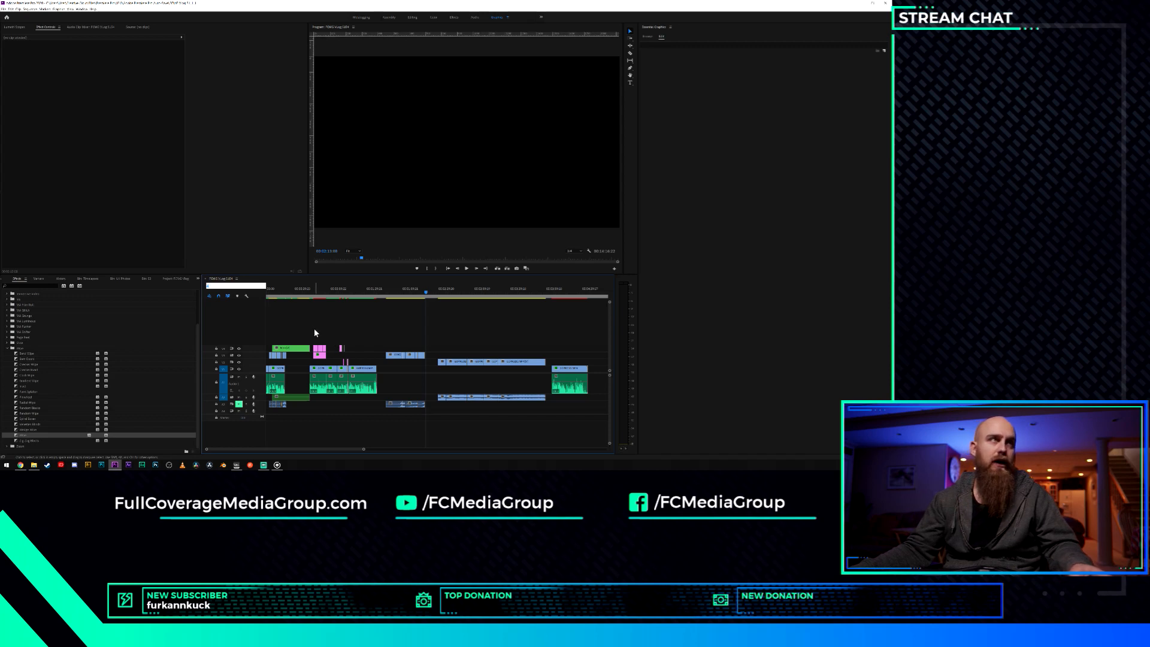
key("Escape")
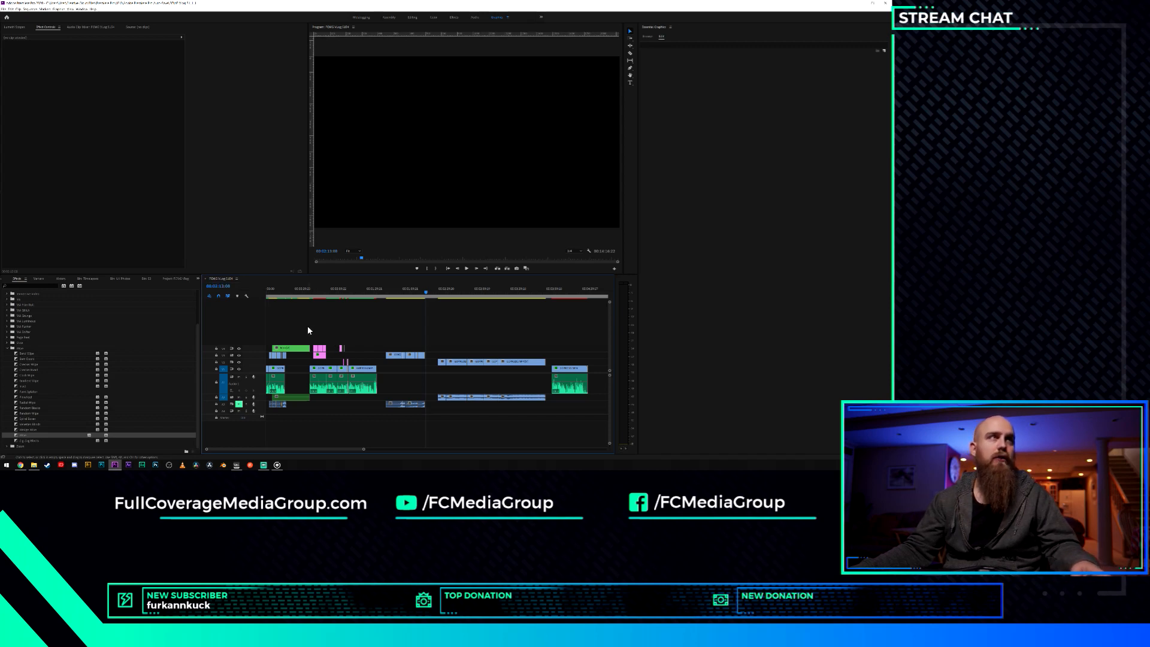
type("444444")
key("Escape")
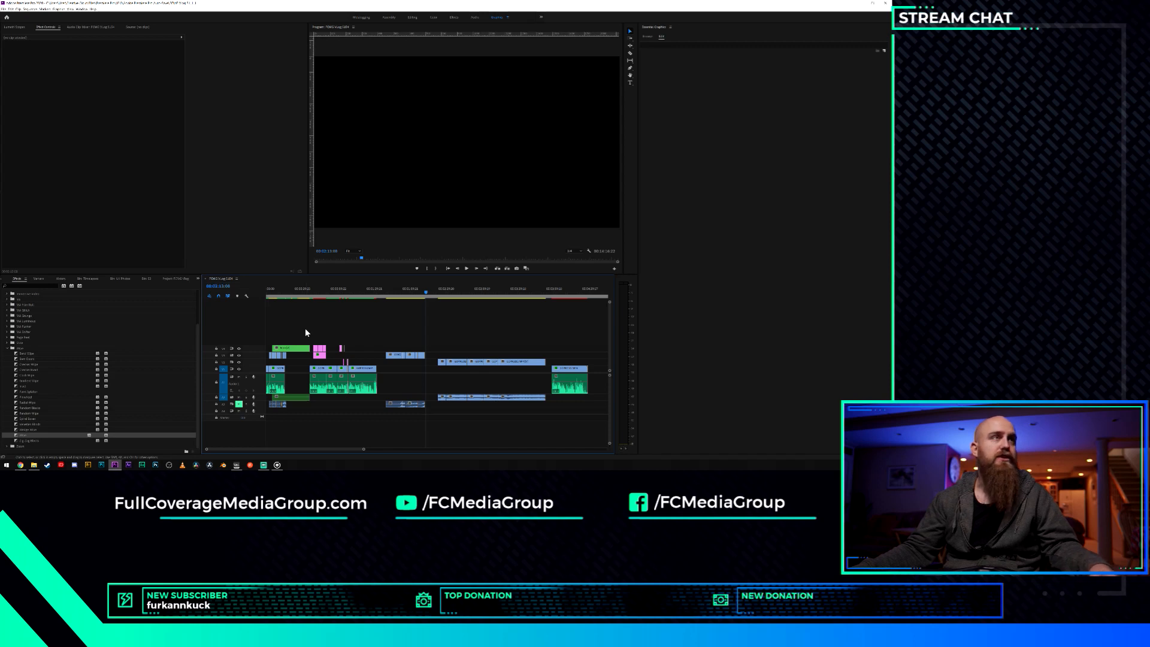
key("equal")
key("equal")
key("equal")
key("equal")
key("equal")
key("equal")
key("minus")
key("minus")
key("minus")
key("minus")
key("minus")
key("minus")
key("minus")
key("minus")
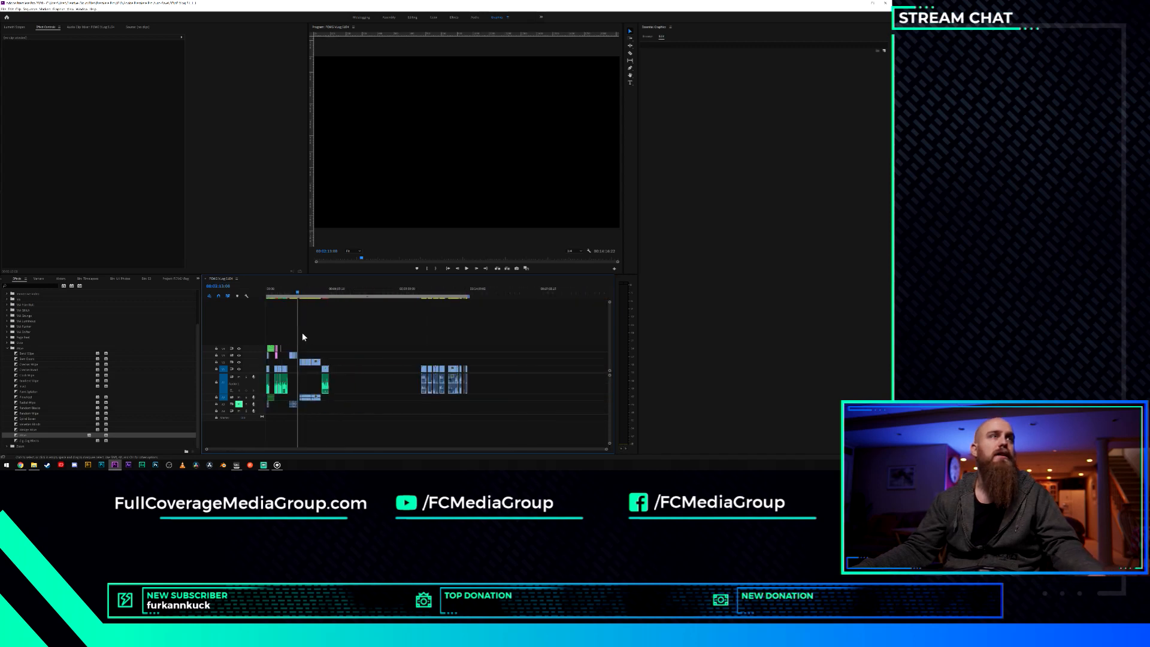
key("equal")
key("equal")
key("equal")
type("444444")
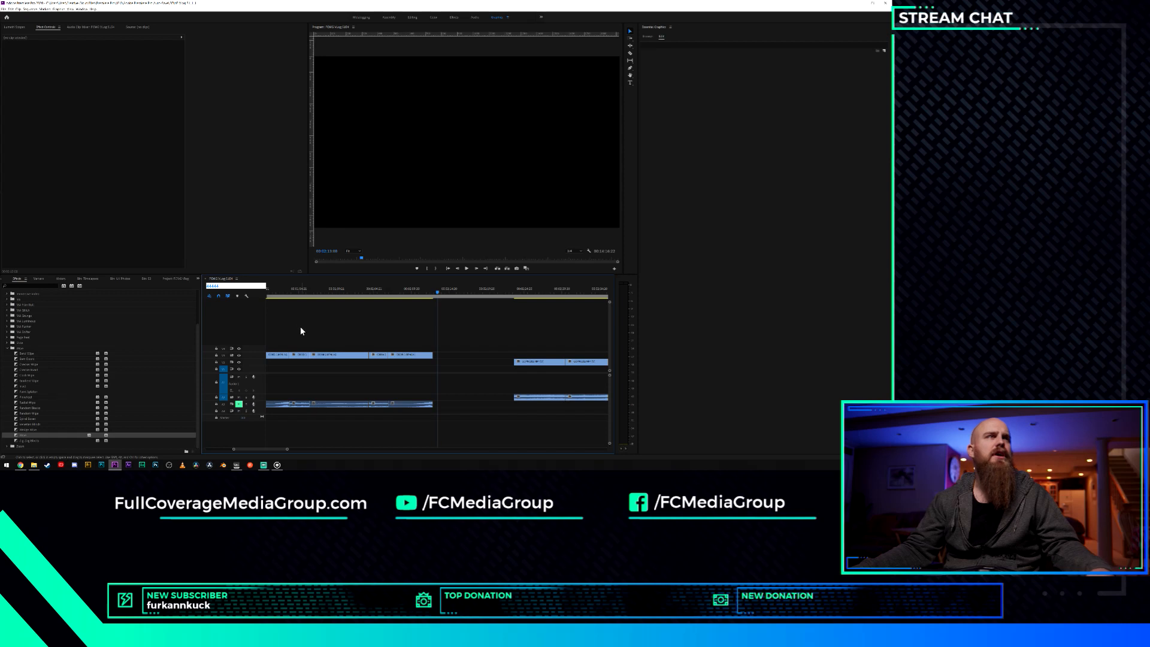
key("Escape")
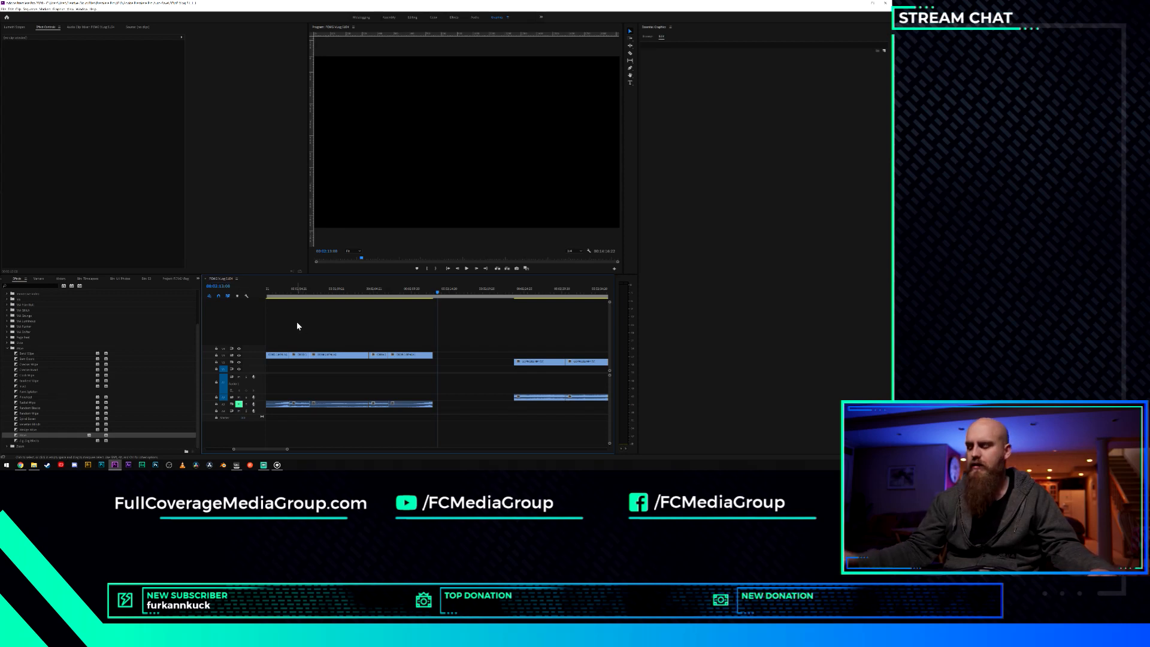
Go back along the timeline to the first motorcycle clip and check its footage of the rider approaching on the road.
key("Up")
key("Up")
key("Up")
key("Up")
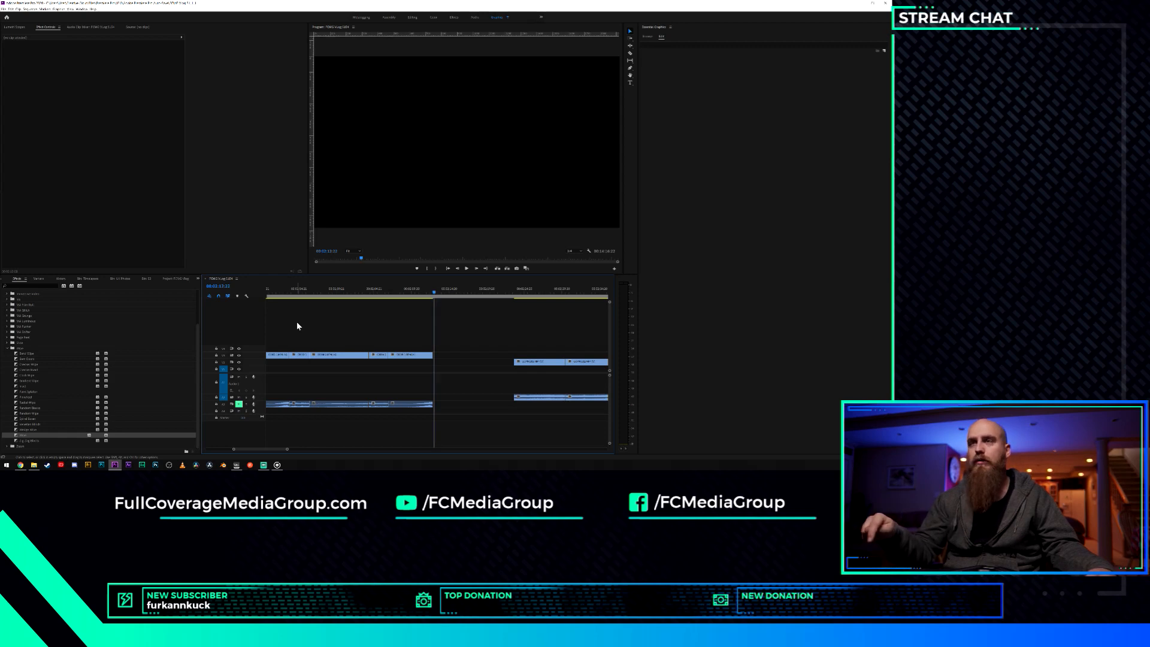
key("Up")
key("Up")
key("Up")
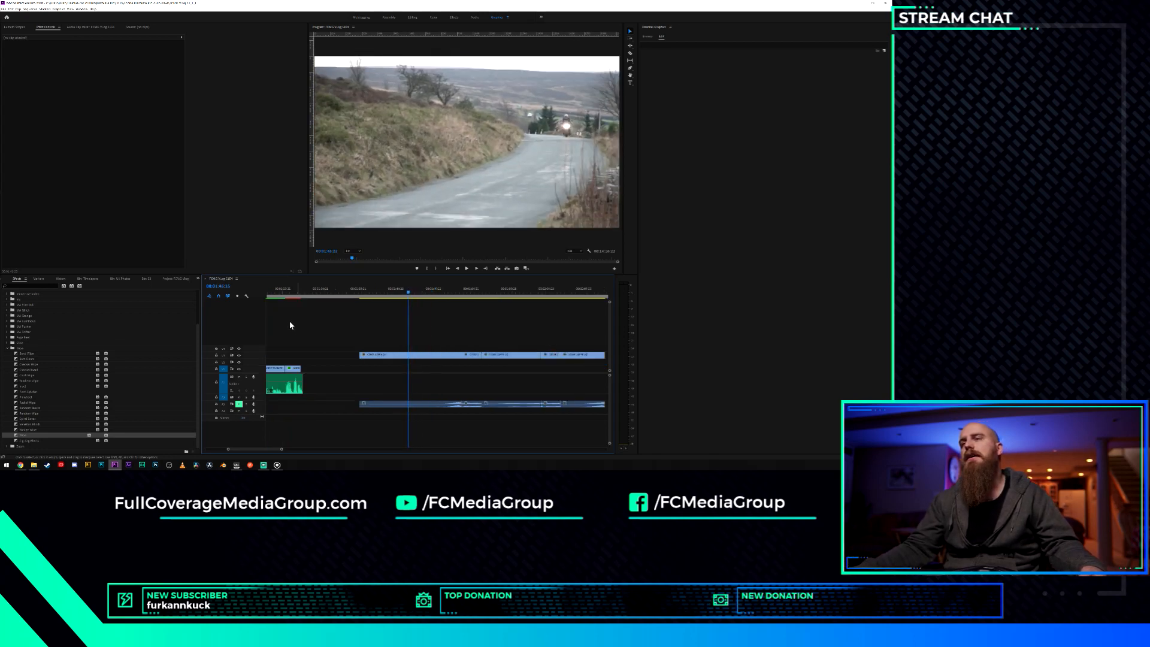
key("space")
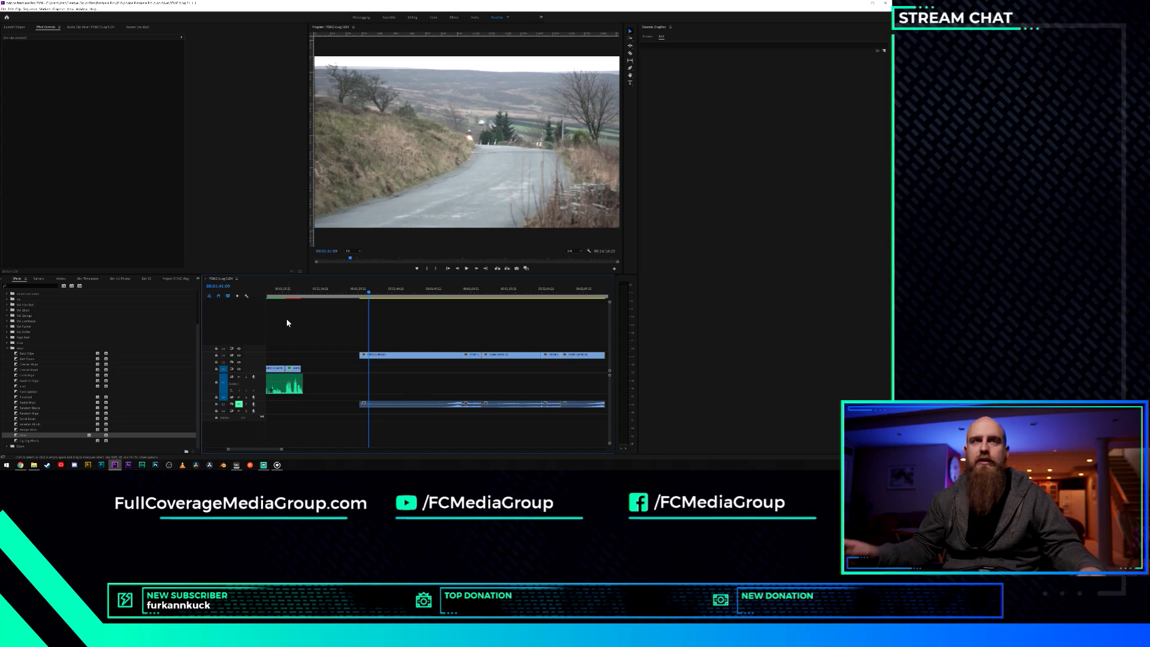
Shuttle back and forth and step frame by frame around the start of the first motorcycle clip.
key("j")
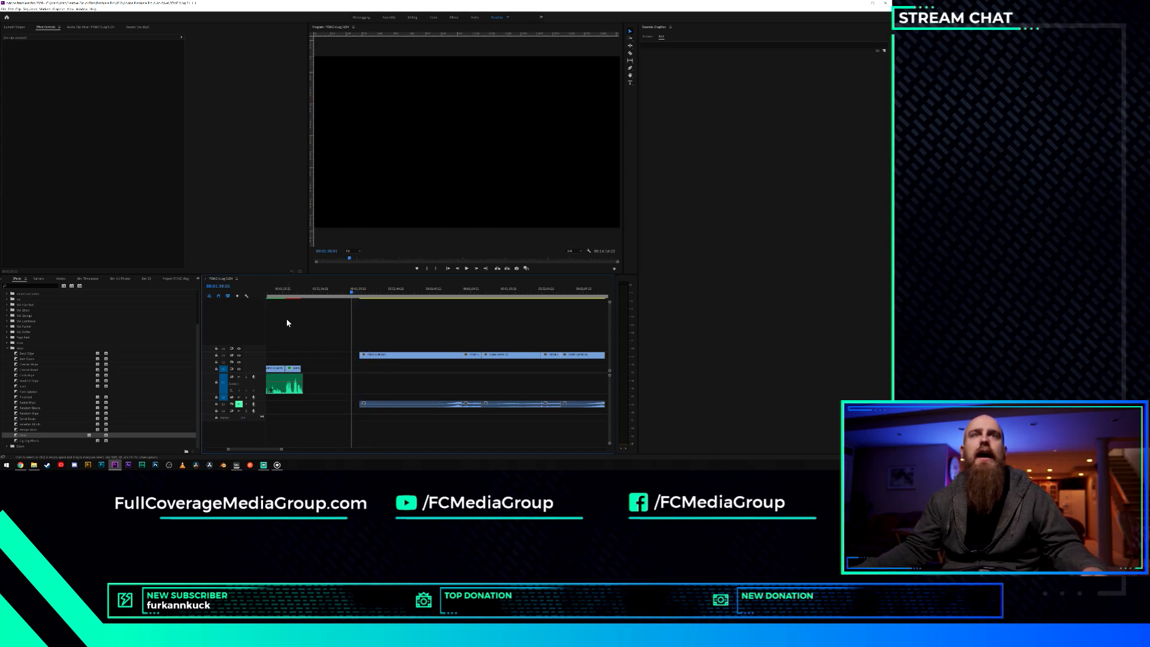
key("l")
key("j")
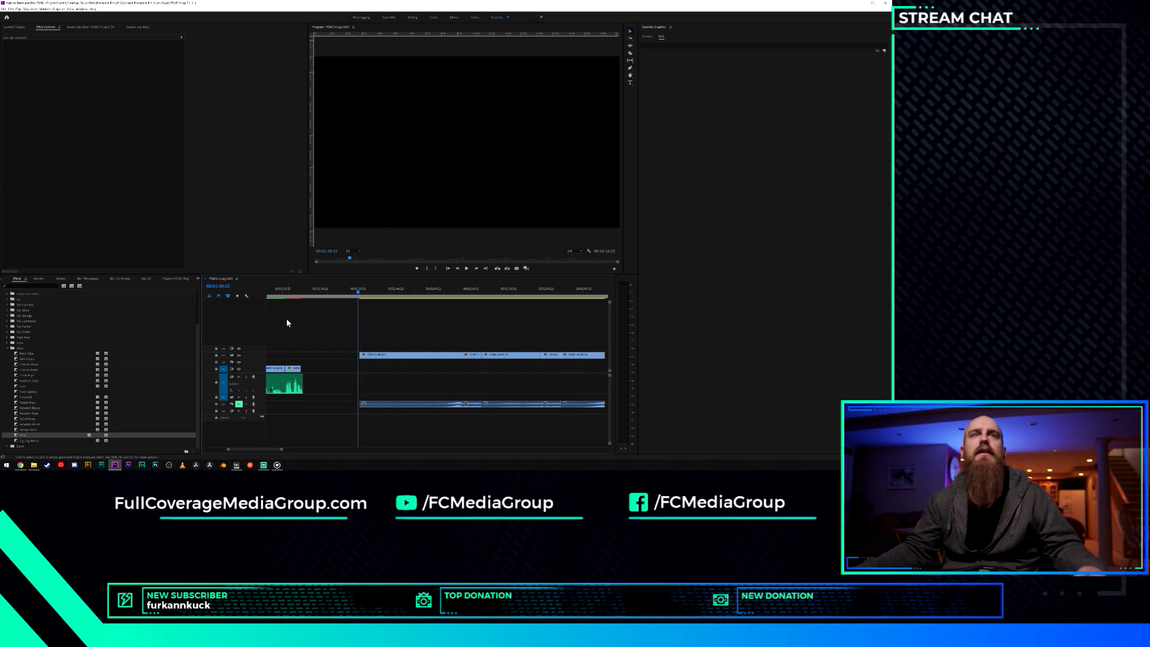
key("space")
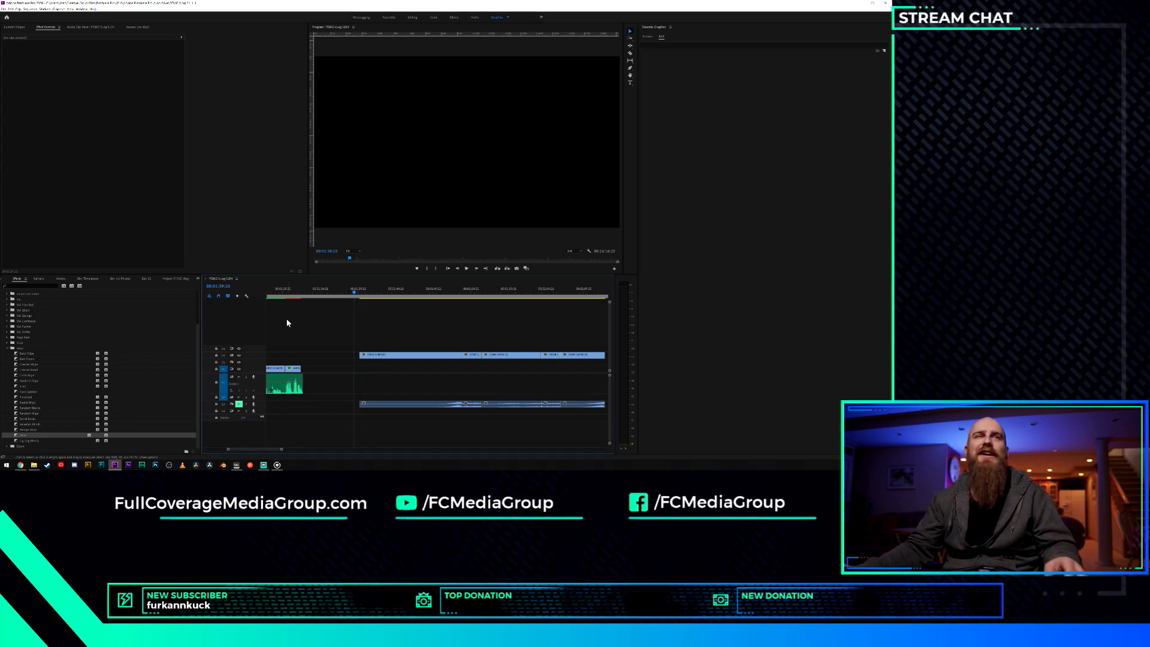
key("Right")
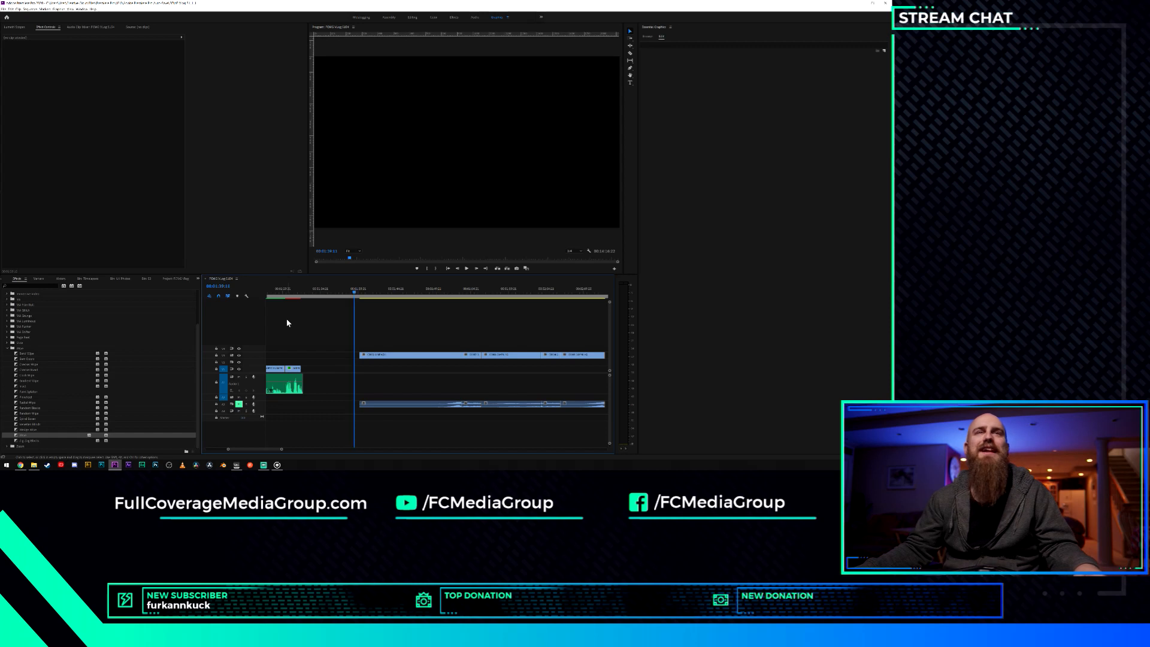
key("Left")
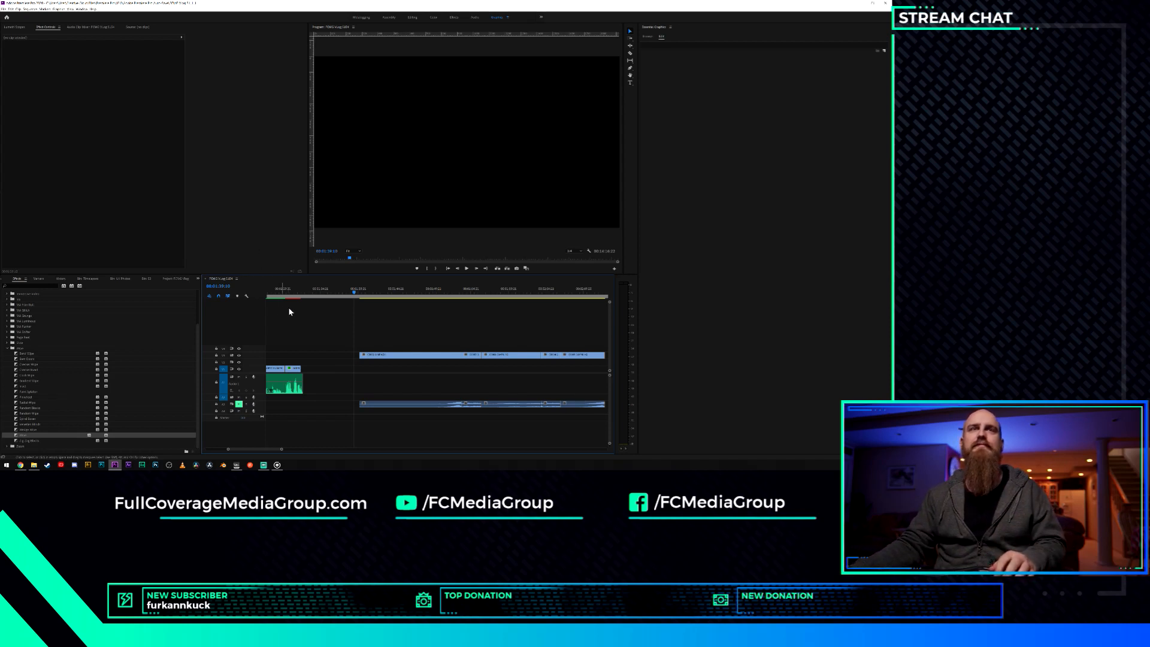
Enlarge the program monitor, select the clip of the motorcycle passing the pickup truck, and open its Creative settings in the Color workspace.
mouse_move(358, 293)
left_mouse_down()
mouse_move(387, 295)
mouse_move(374, 294)
left_mouse_up()
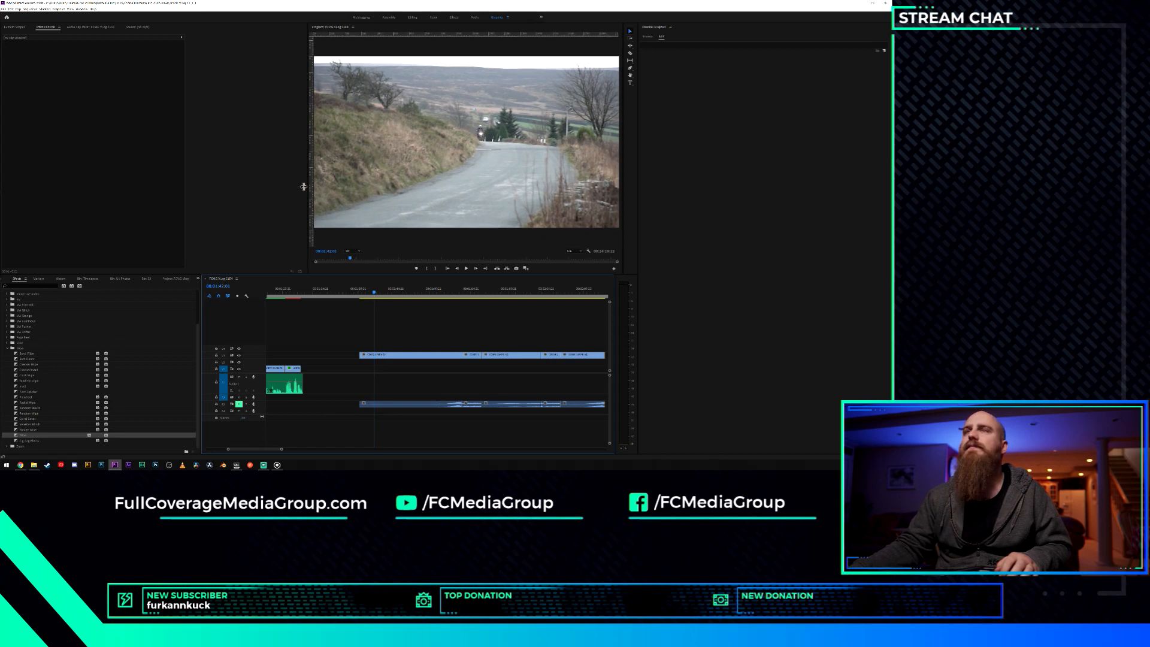
left_click_drag(309, 187, 217, 199)
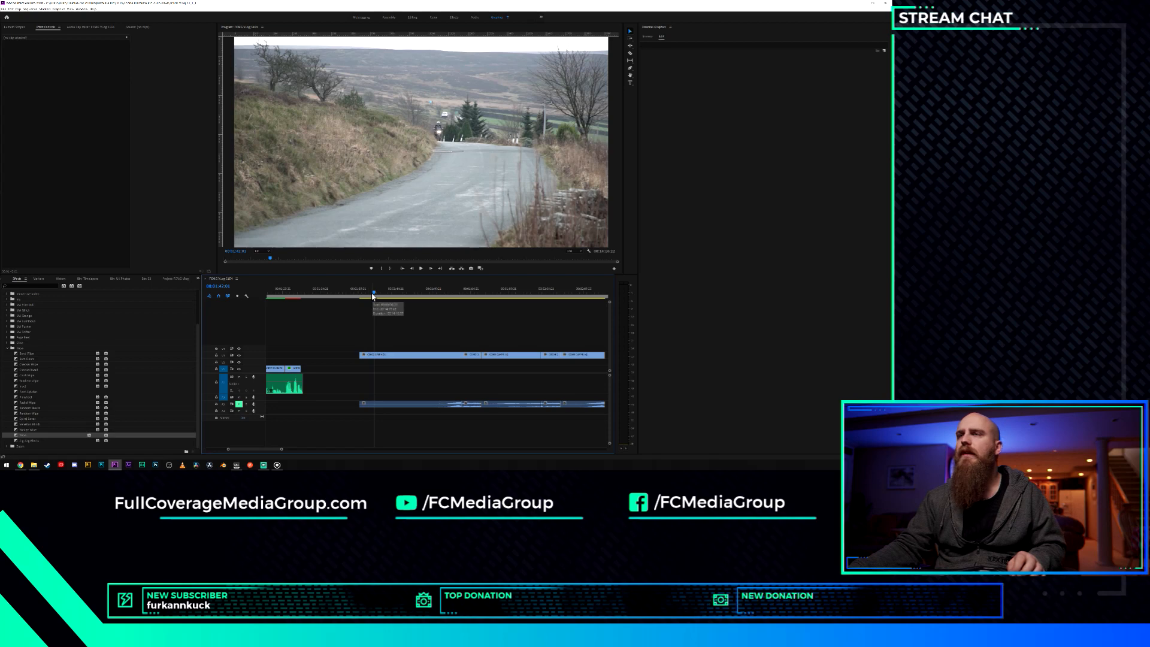
left_click_drag(374, 294, 520, 300)
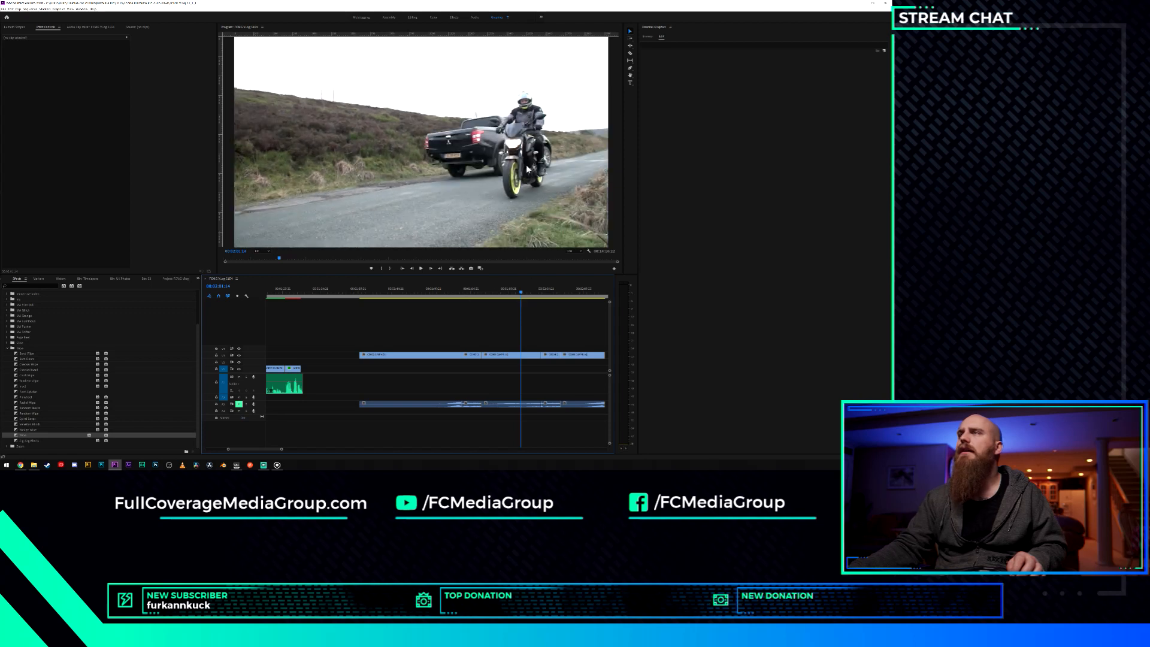
left_click(503, 355)
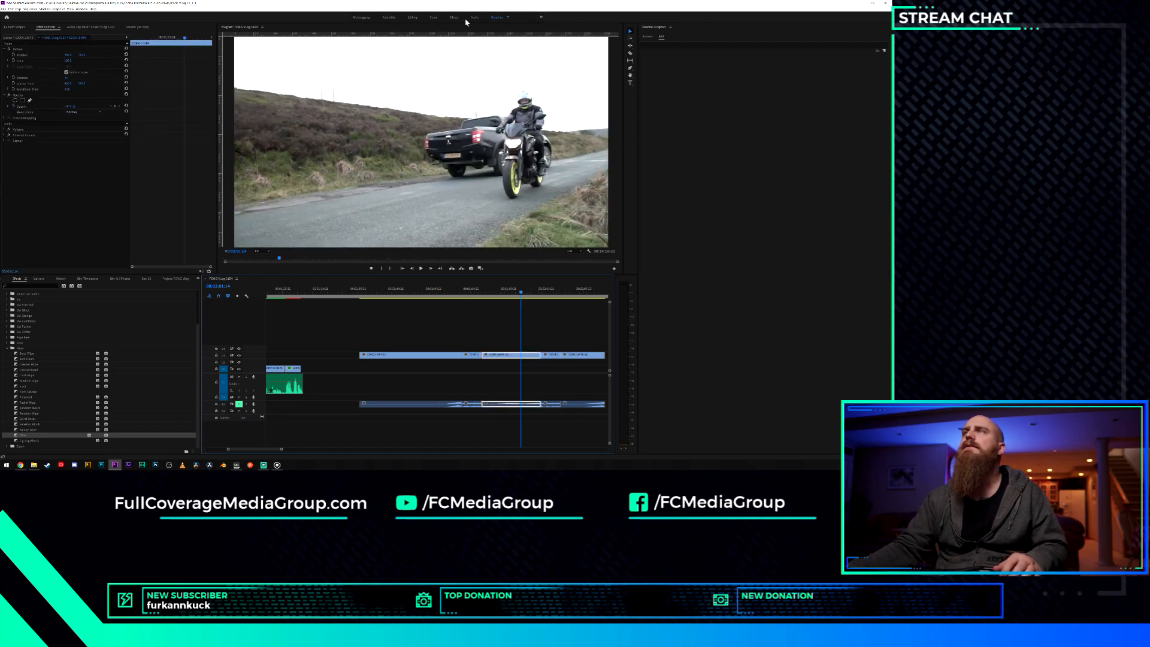
left_click(432, 17)
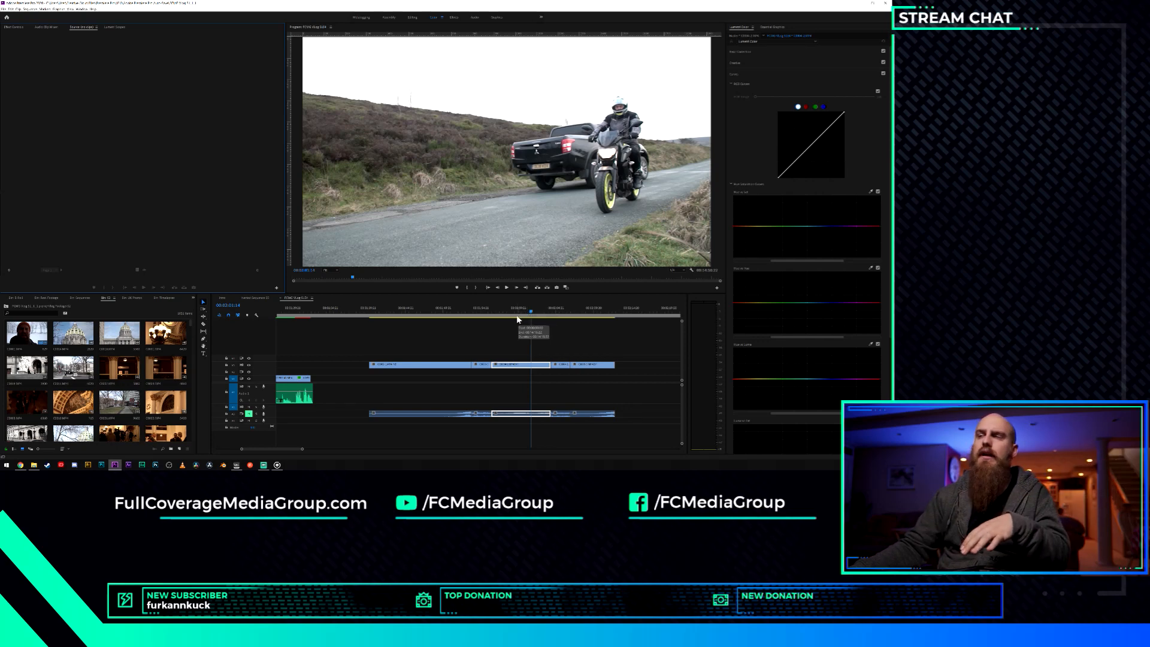
left_click(745, 65)
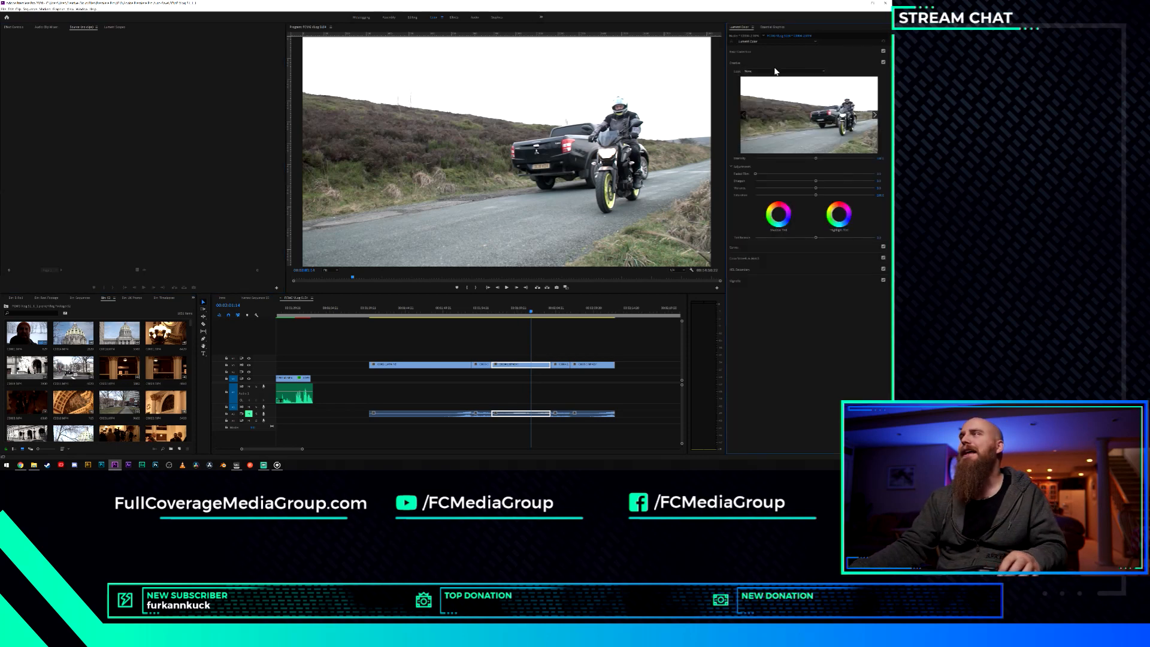
left_click(775, 72)
left_click(760, 87)
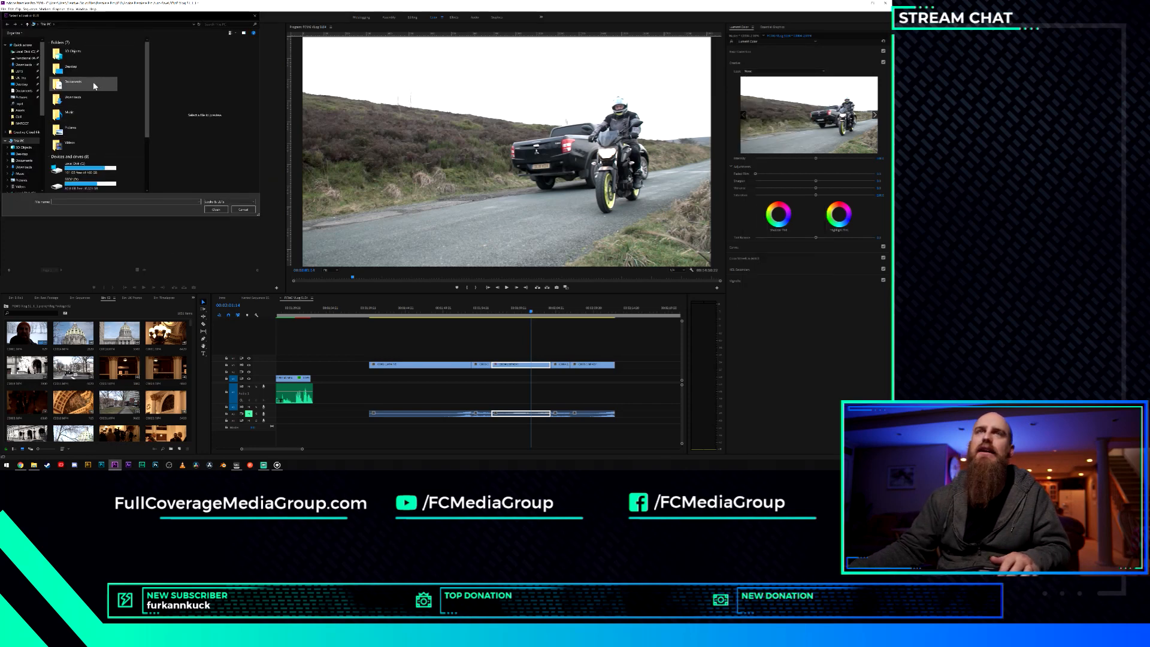
left_click(27, 71)
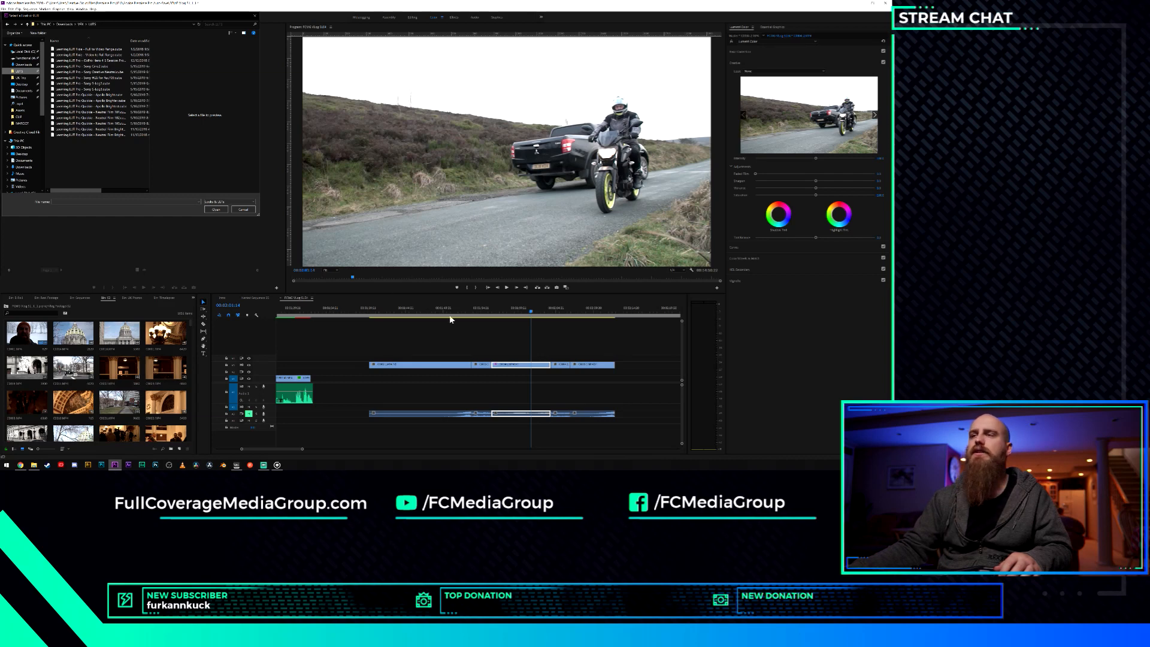
left_click(519, 364)
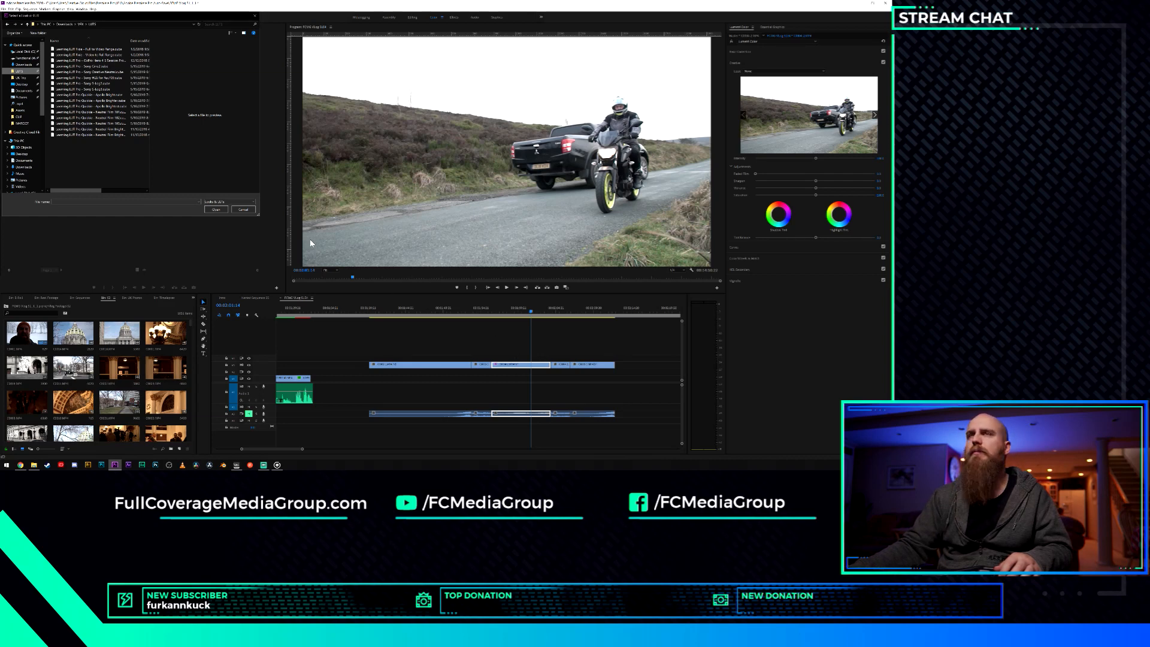
left_click(243, 209)
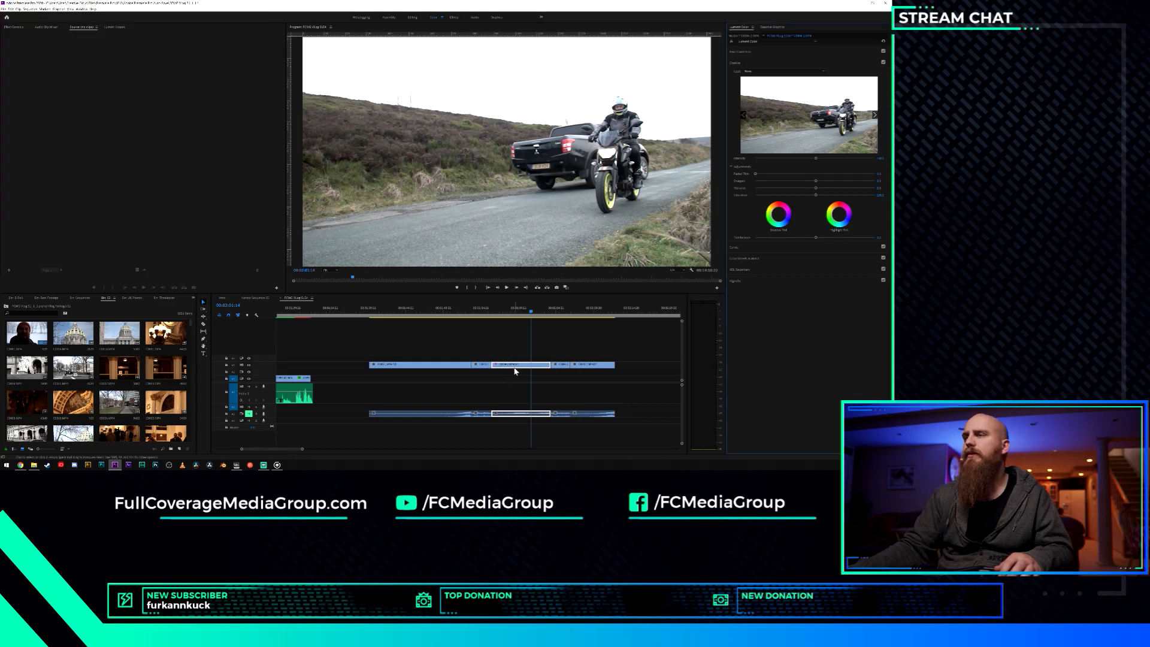
Review the media properties of the selected motorcycle clip, including its frame rate and video format, and dismiss them.
right_click(515, 367)
left_click(532, 359)
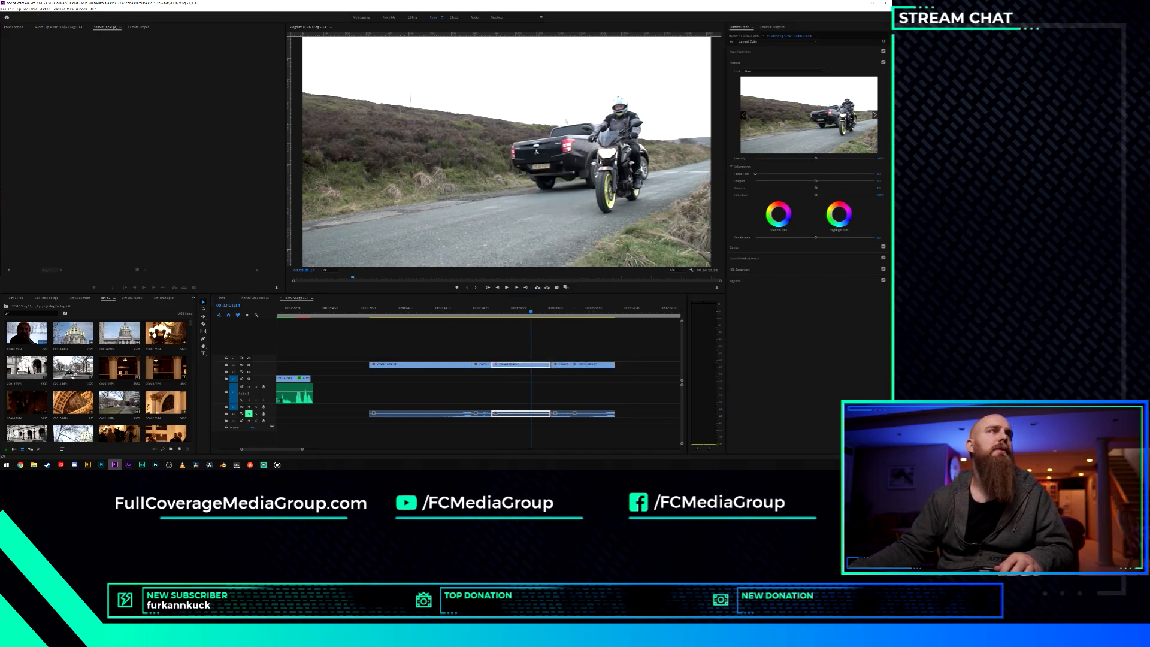
left_click_drag(1, 90, 173, 87)
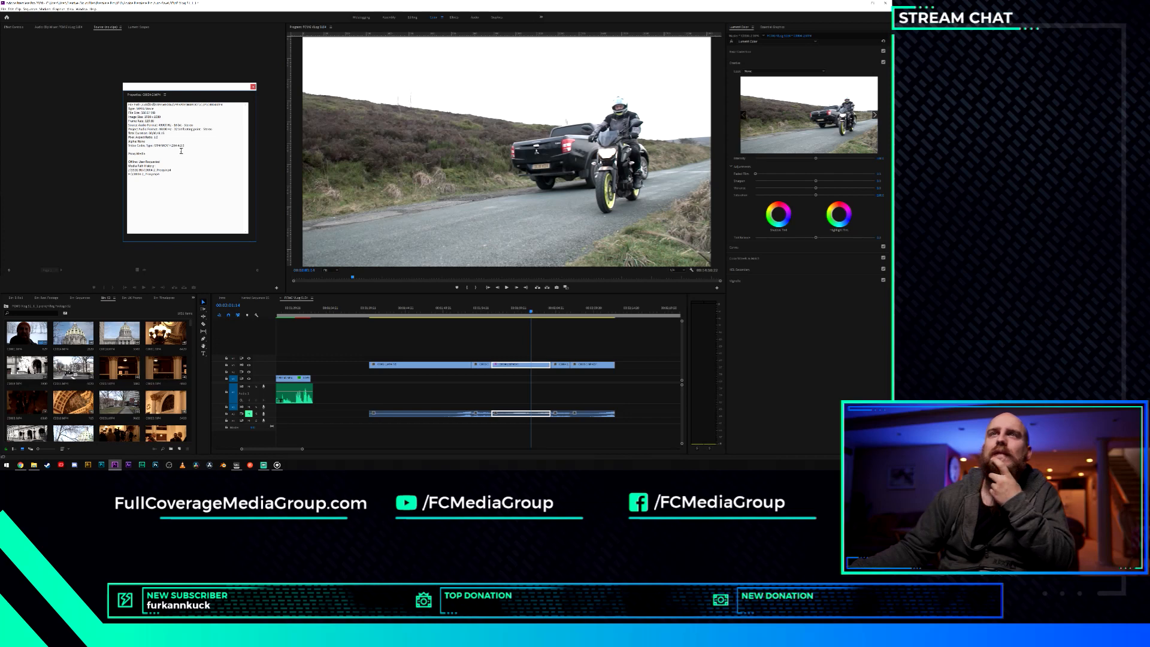
left_click(254, 87)
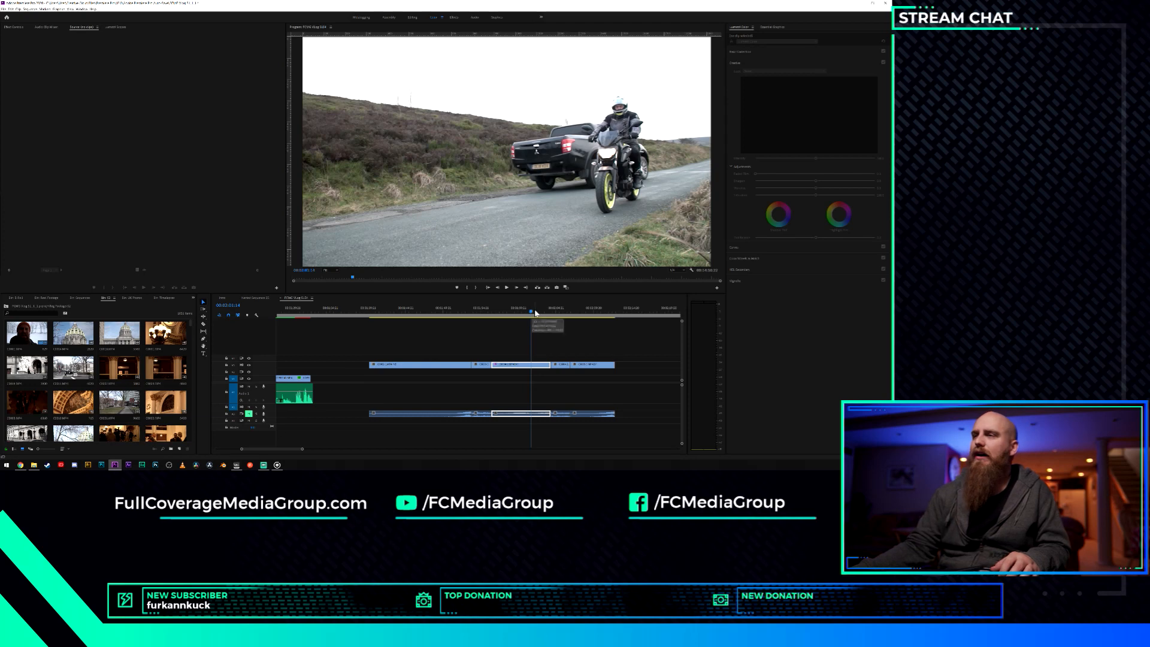
Try a Leeming LUT Pro Sony LUT from the LUTs folder as the clip's Creative look with slightly raised intensity.
mouse_move(529, 312)
left_mouse_down()
mouse_move(513, 313)
mouse_move(530, 312)
left_mouse_up()
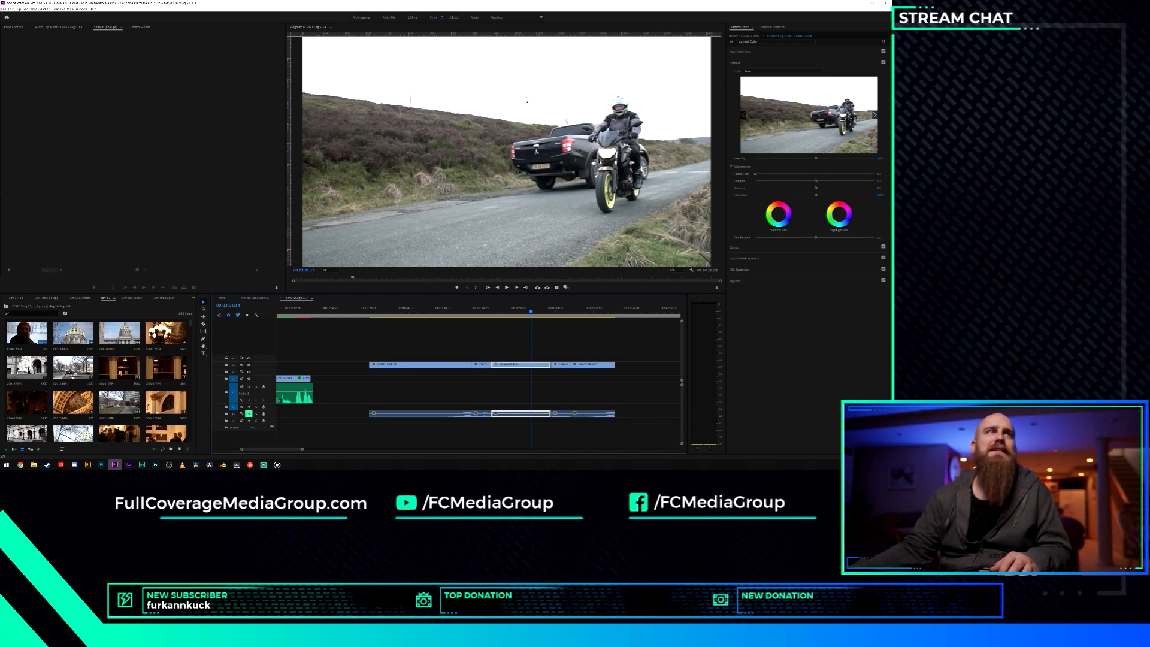
left_click(810, 40)
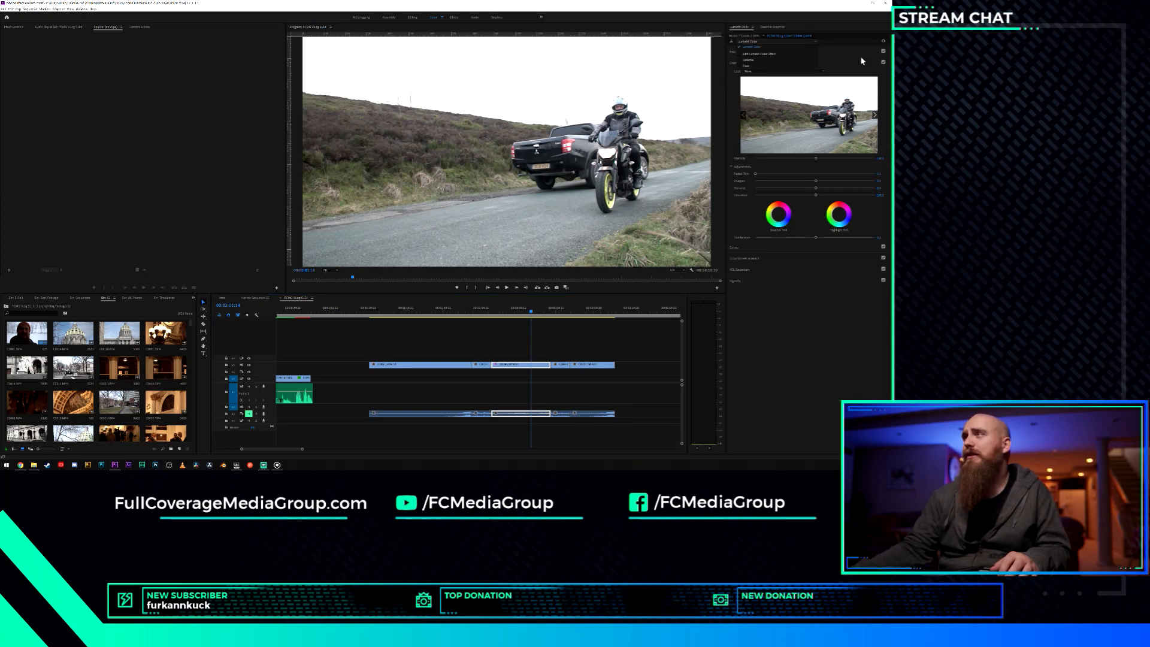
left_click(778, 66)
left_click(819, 63)
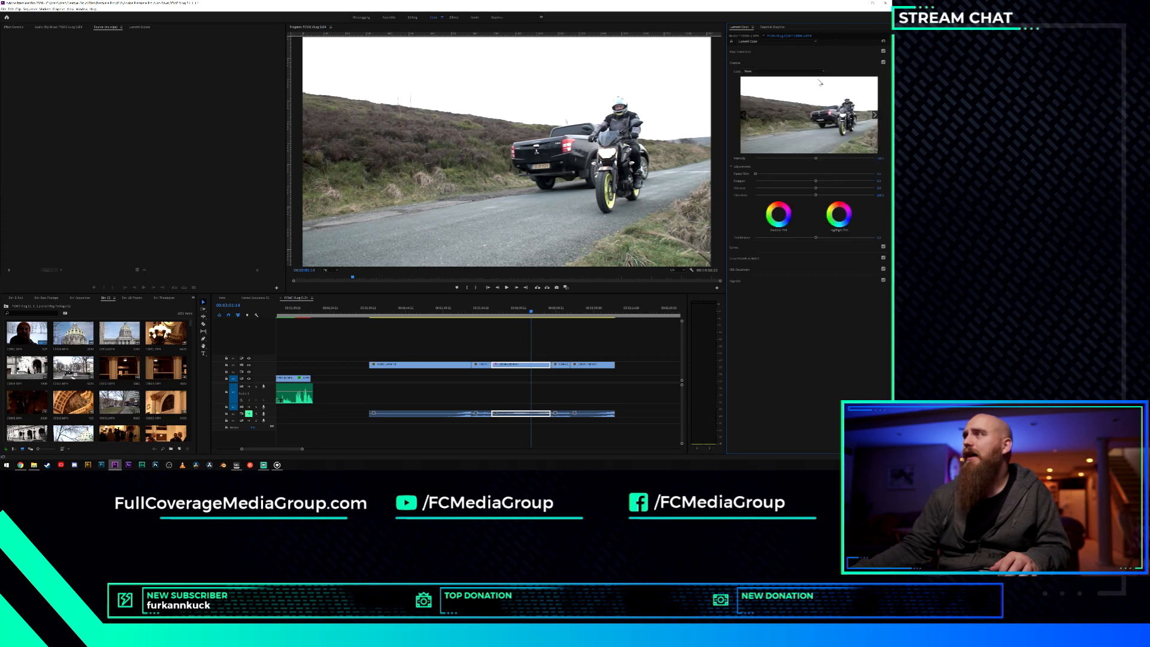
left_click(808, 72)
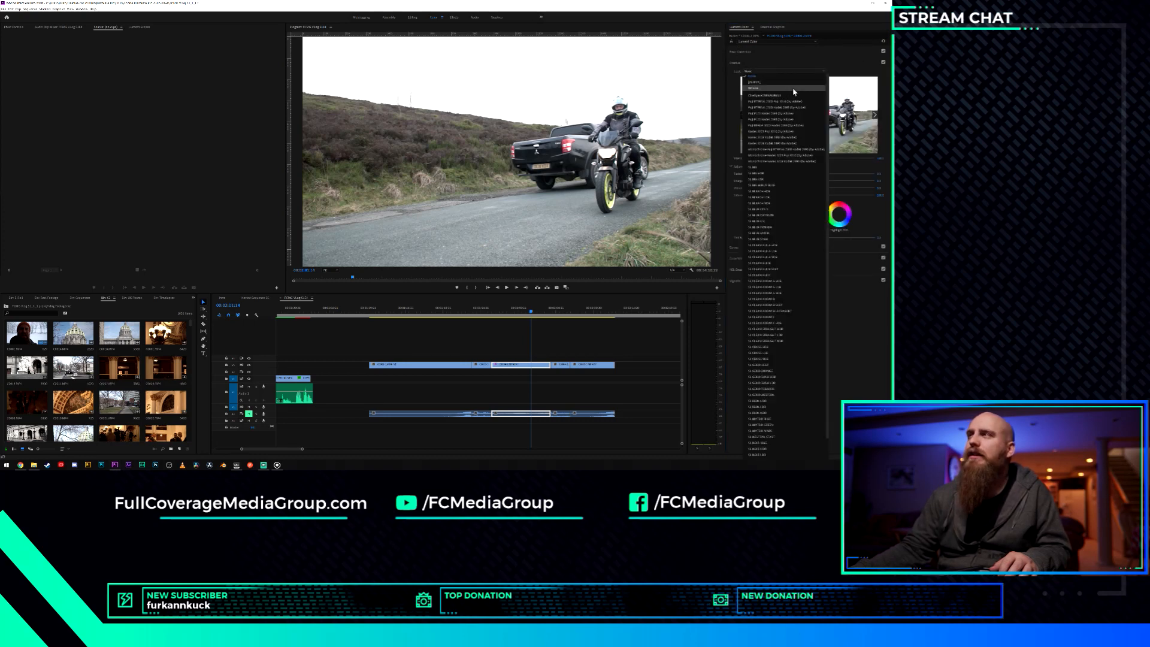
left_click(773, 88)
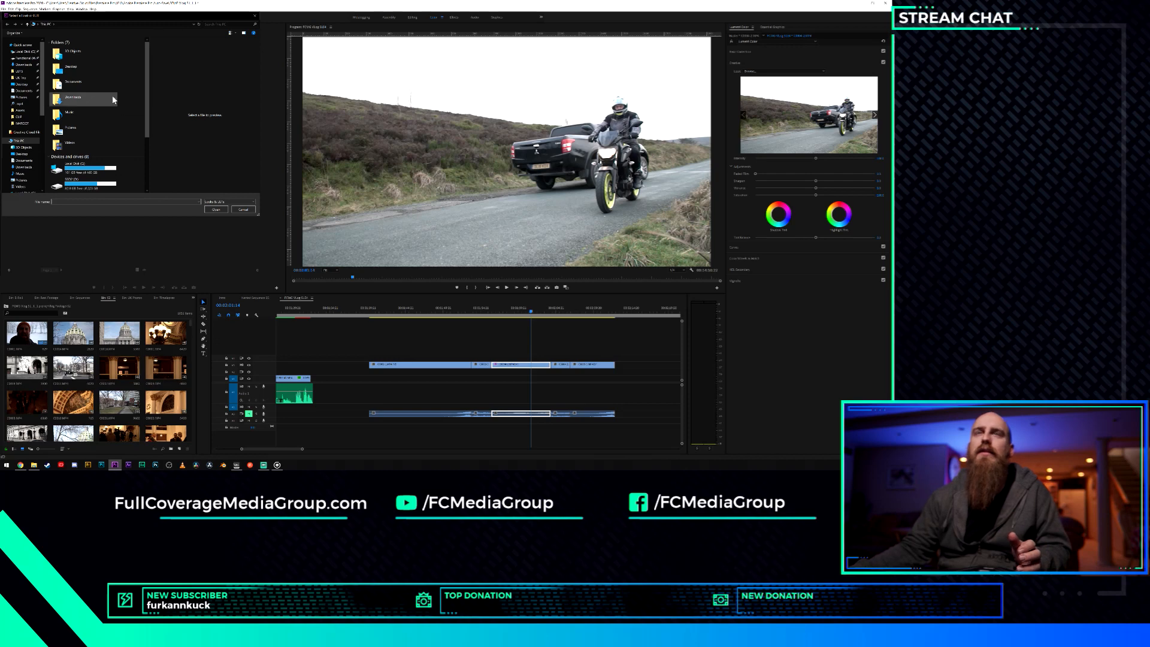
scroll(24, 92, "down", 1)
left_click(19, 60)
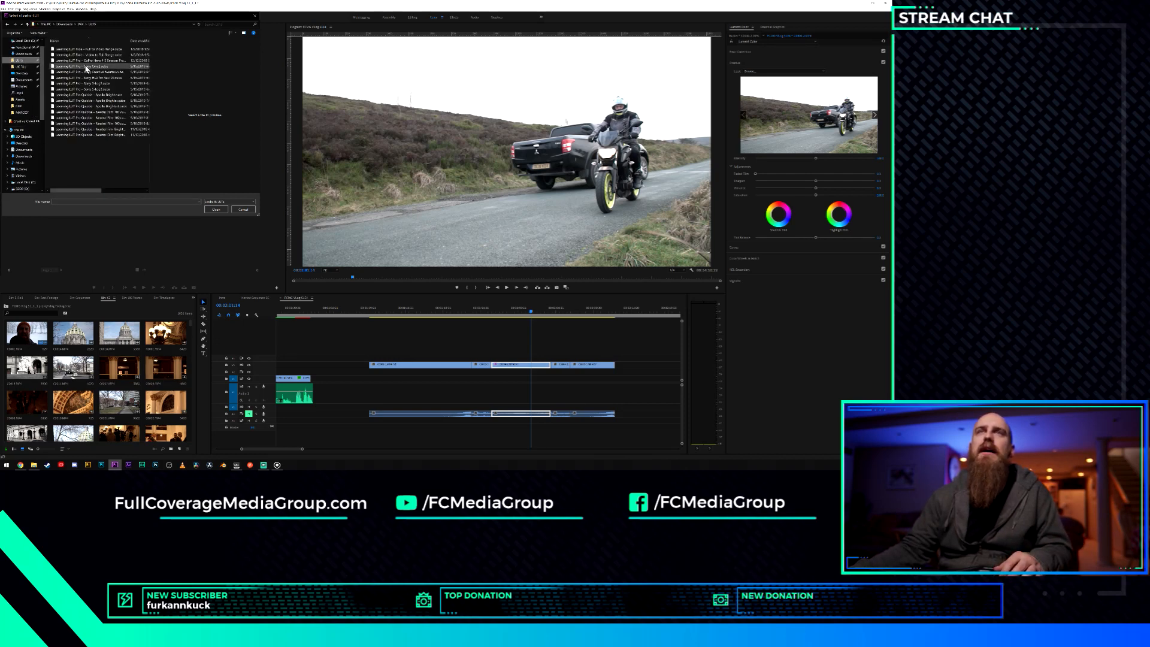
double_click(83, 67)
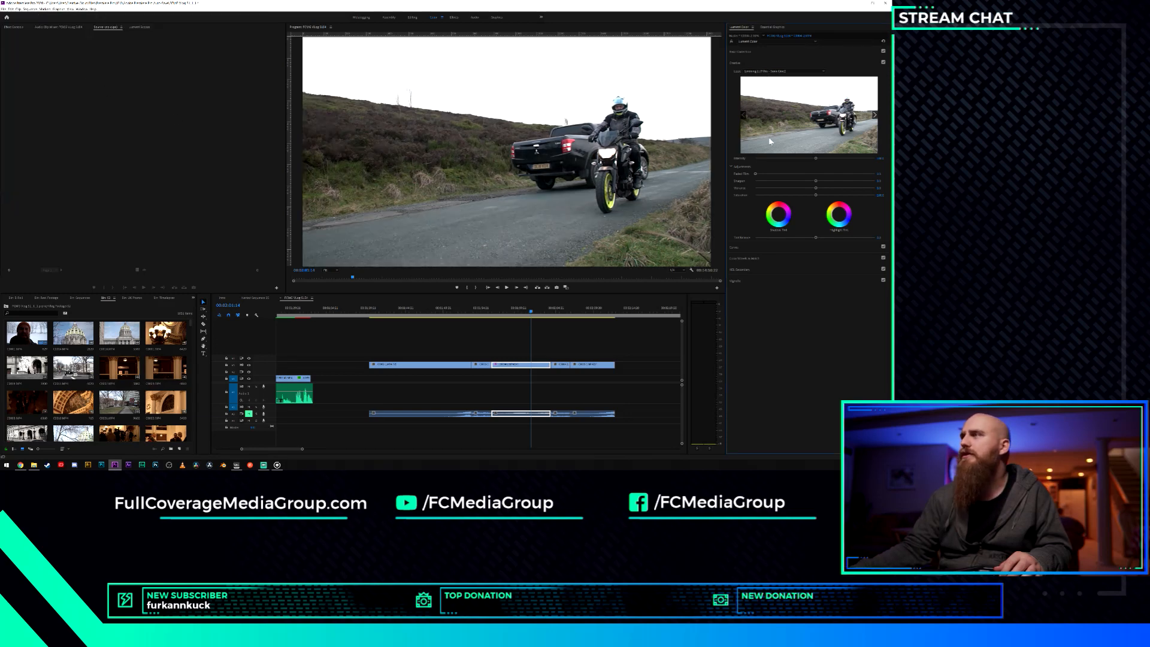
mouse_move(816, 160)
left_mouse_down()
mouse_move(739, 160)
mouse_move(890, 161)
mouse_move(771, 165)
mouse_move(857, 165)
mouse_move(792, 164)
mouse_move(820, 162)
left_mouse_up()
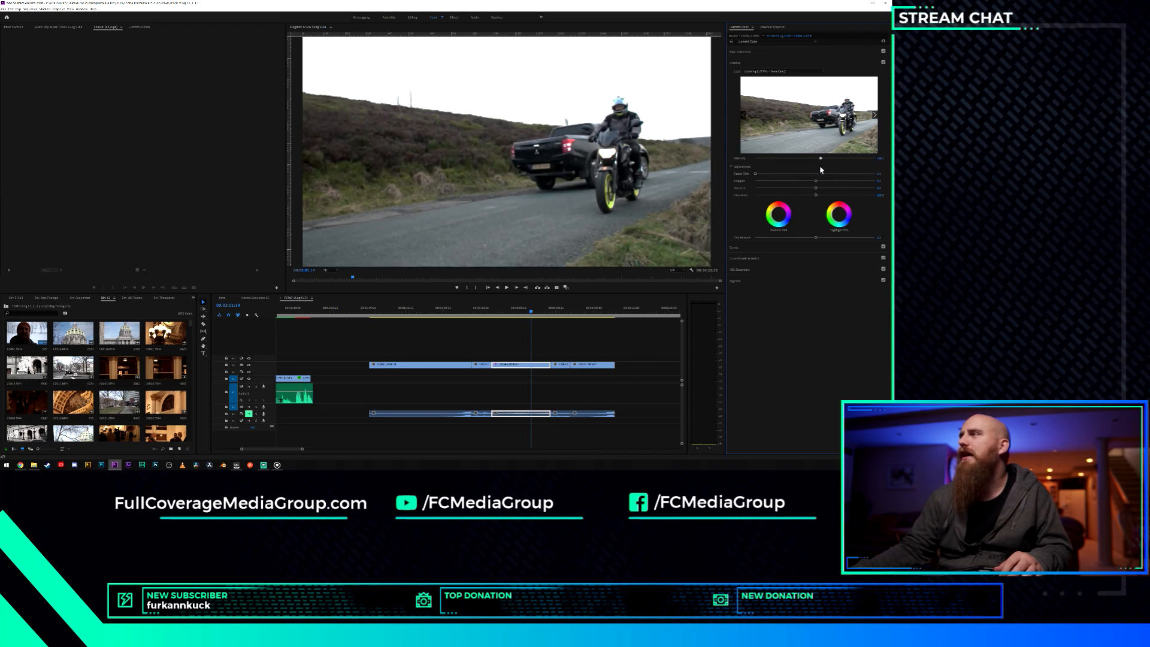
Replace the clip's Creative look with the Leeming LUT Pro Sony Creative LUT from the LUTs folder.
left_click(813, 71)
left_click(753, 82)
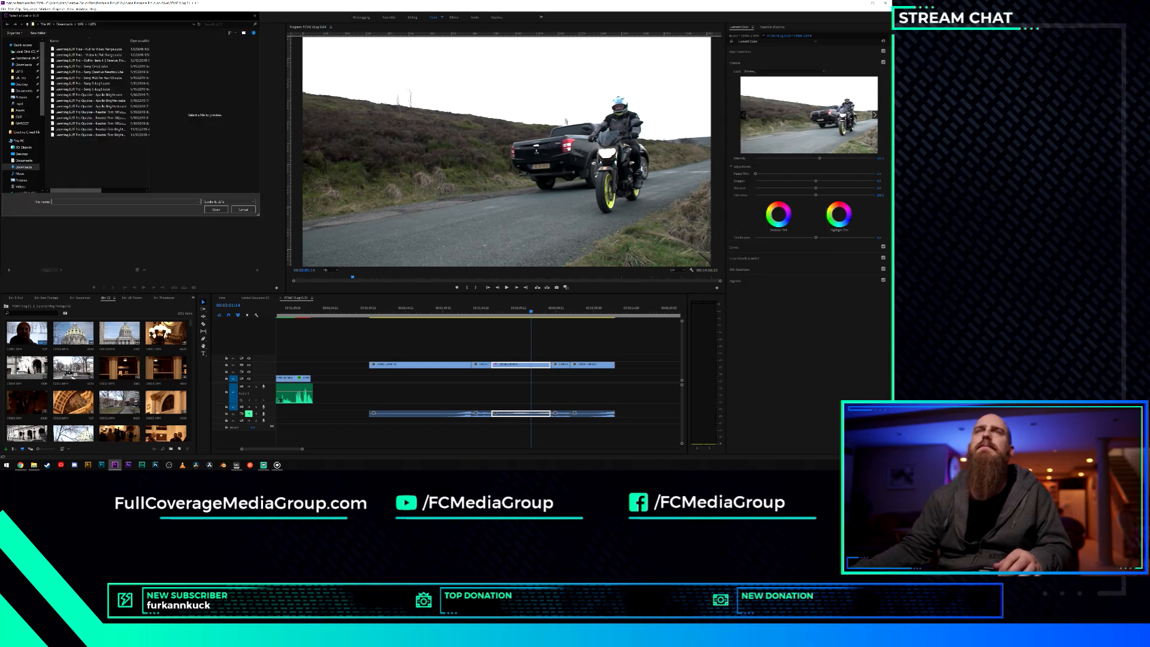
double_click(99, 72)
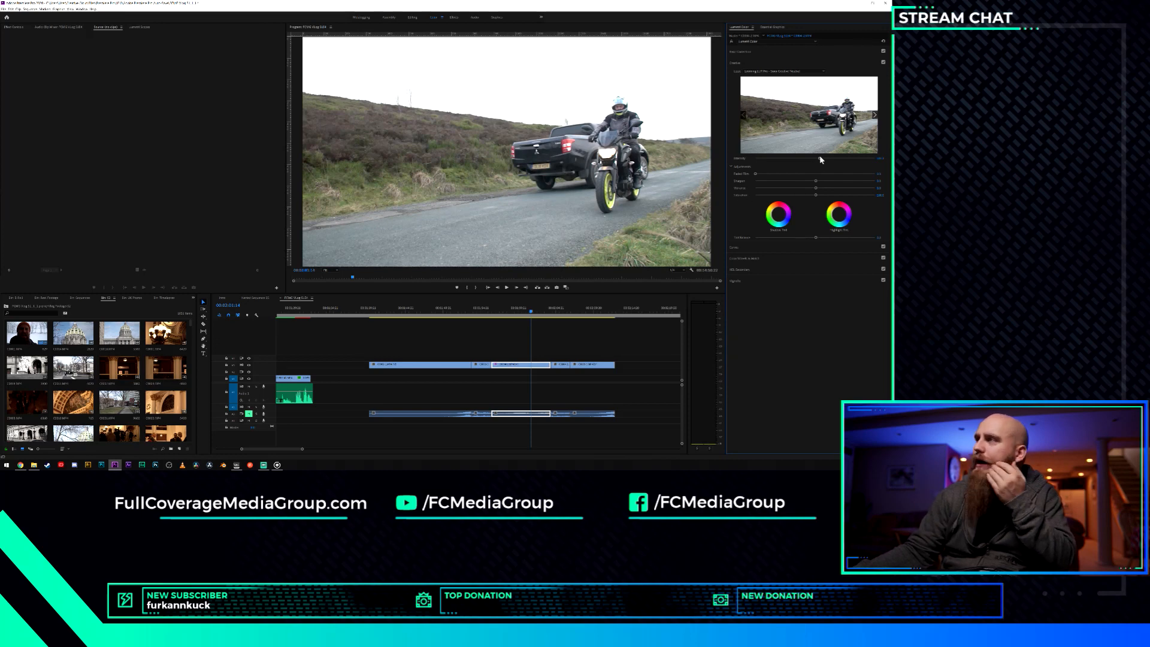
Compare lower and higher intensities of the Creative look, leave it near maximum, and open the clip's Basic Correction settings.
left_click_drag(818, 158, 812, 159)
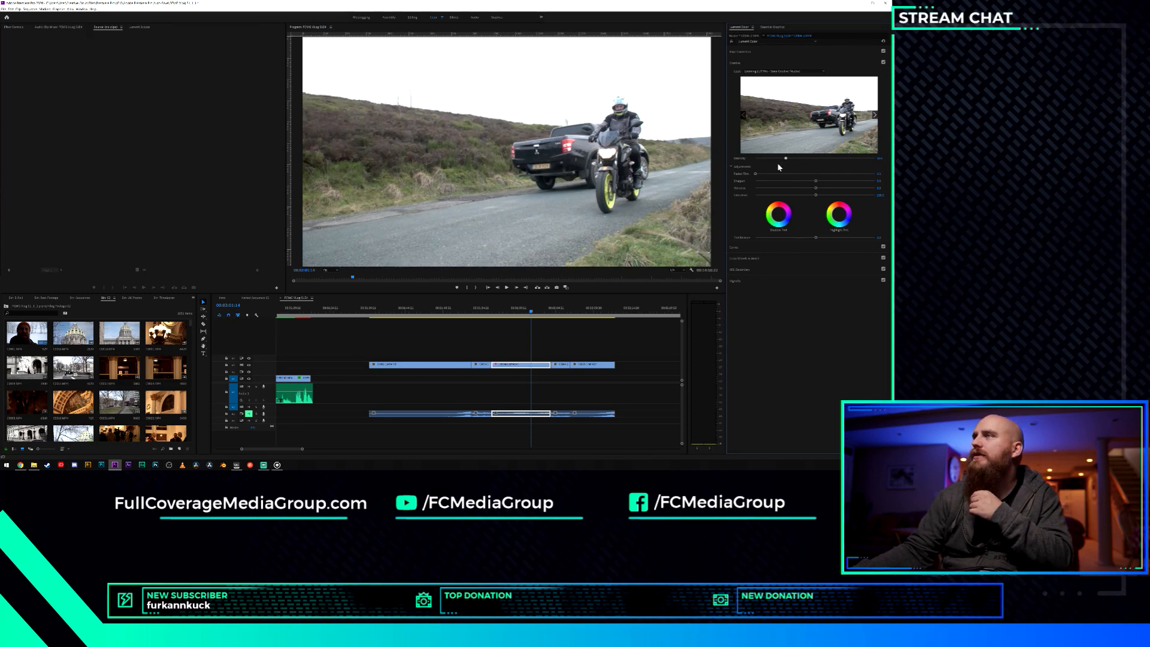
left_click_drag(729, 174, 803, 174)
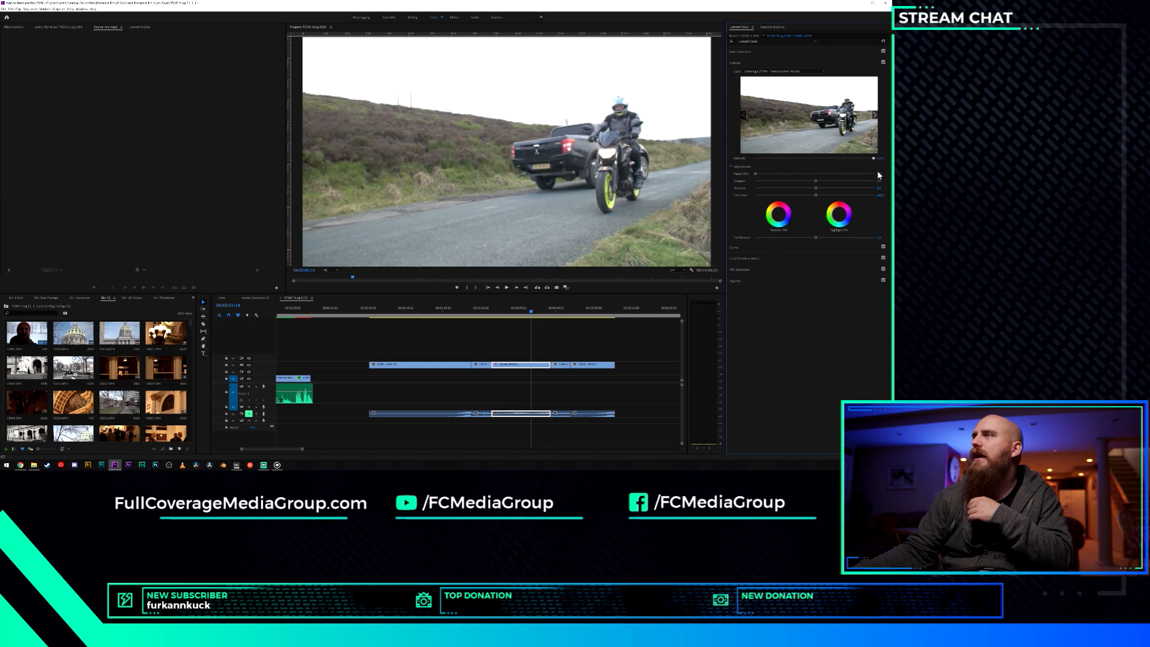
left_click_drag(889, 175, 858, 181)
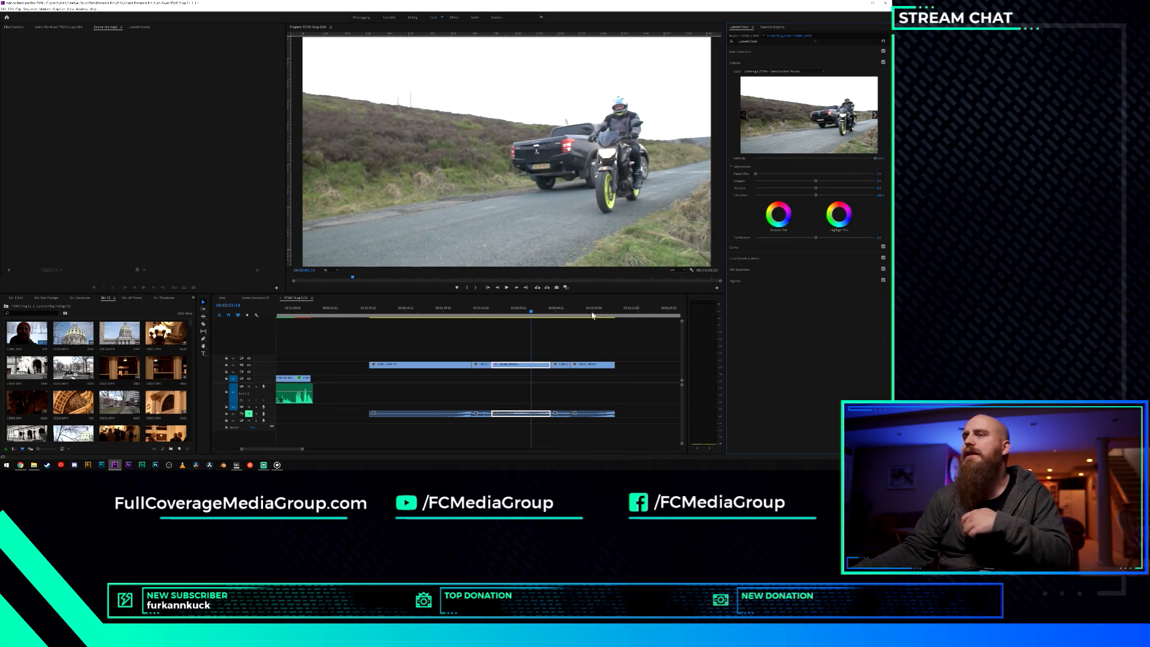
left_click(796, 53)
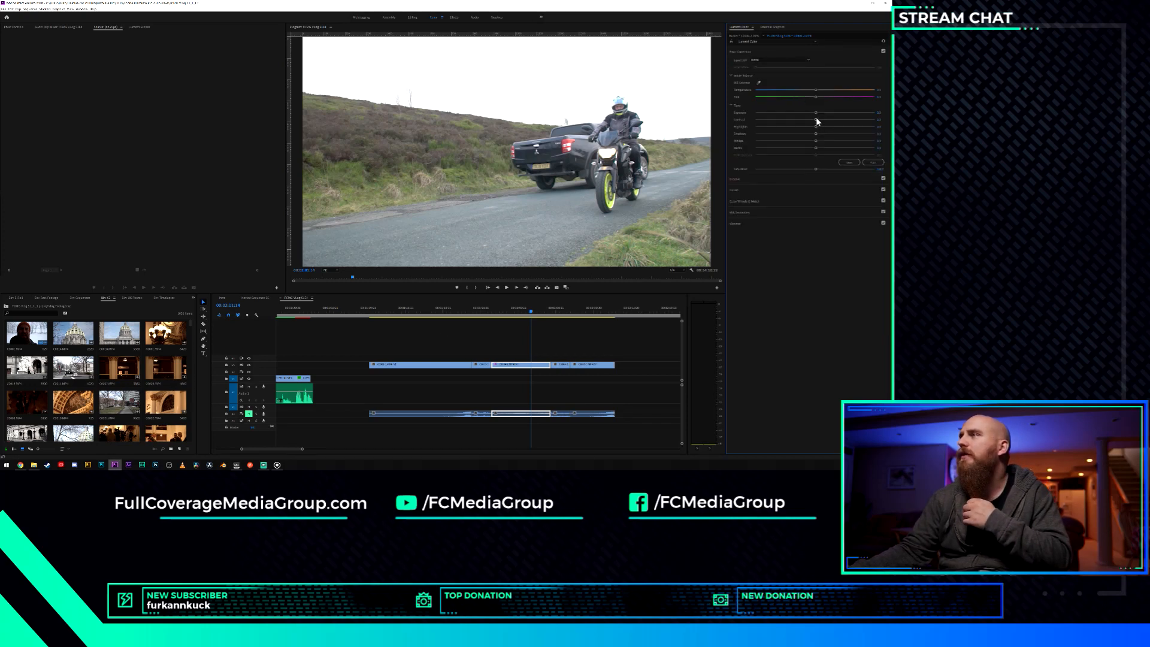
Strongly lower the motorcycle clip's Highlights and moderately lower its Whites in Basic Correction.
left_click_drag(815, 127, 752, 133)
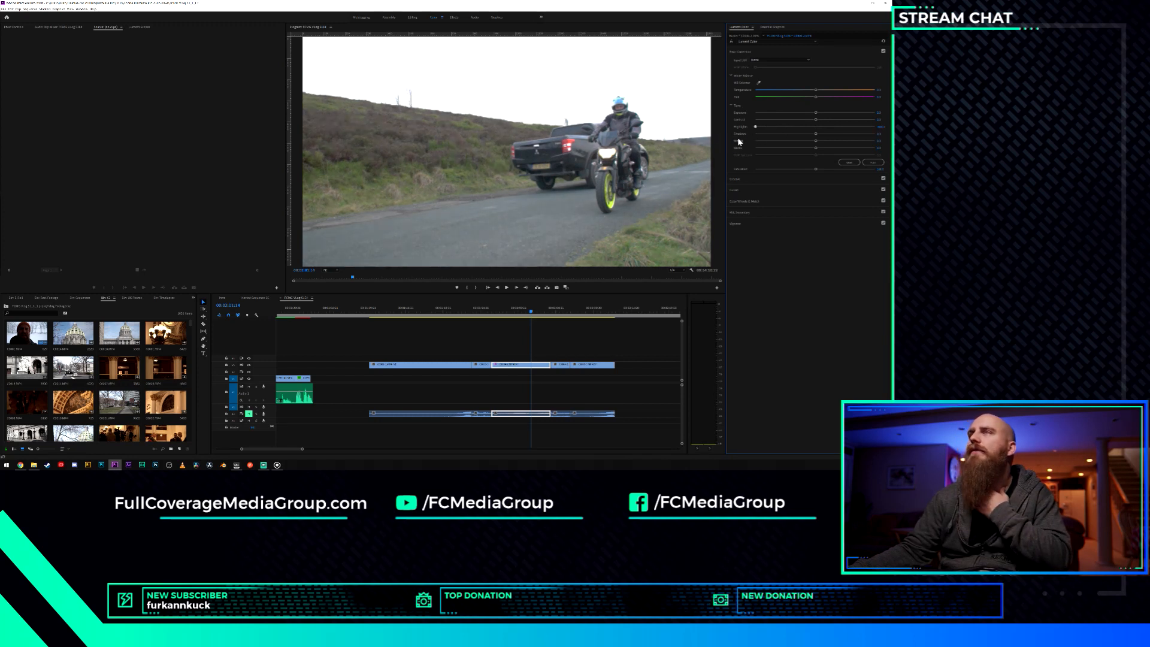
left_click_drag(742, 142, 795, 147)
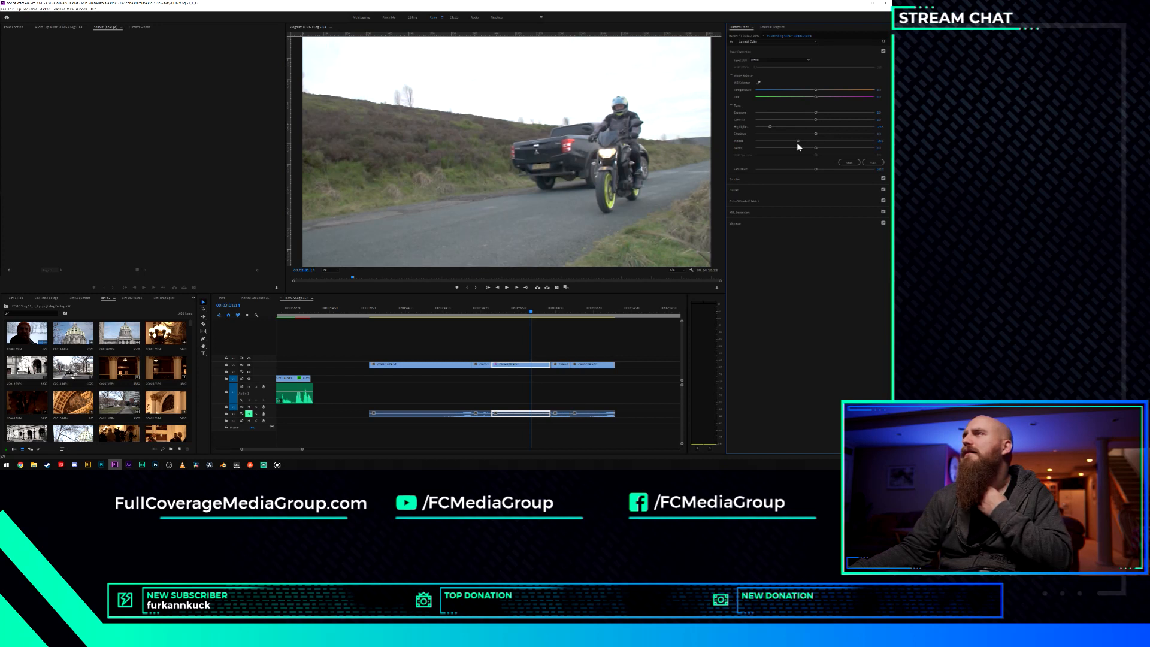
mouse_move(769, 127)
left_mouse_down()
mouse_move(758, 127)
mouse_move(791, 128)
mouse_move(767, 133)
left_mouse_up()
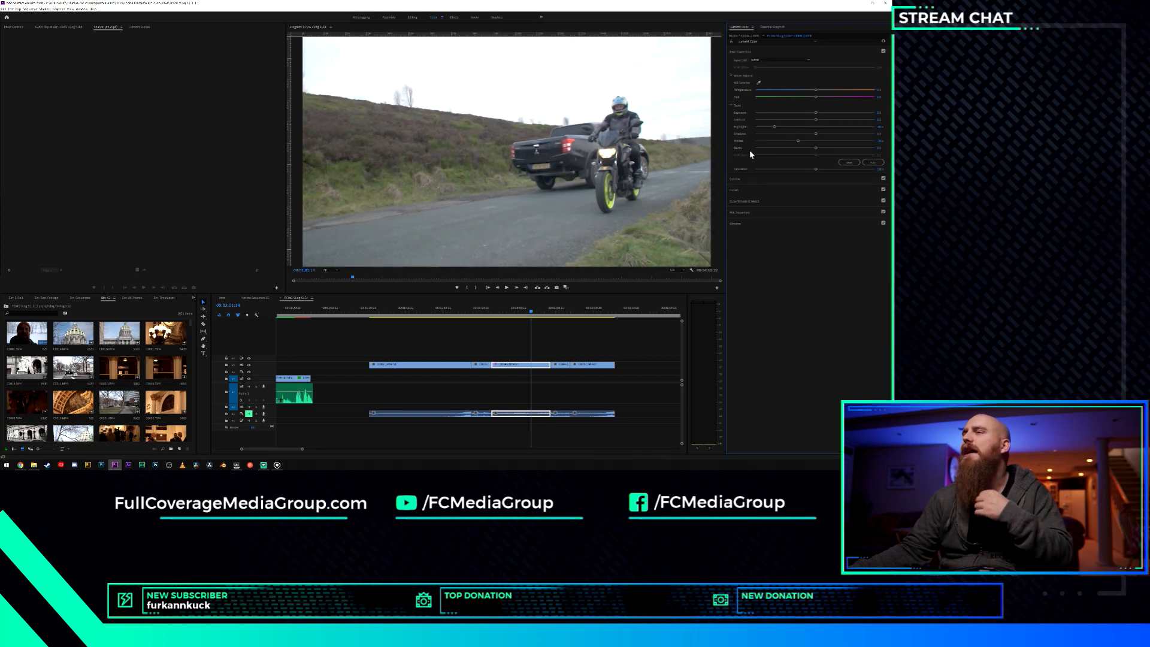
Play the motorcycle clip briefly and park the playhead where the pickup has passed in front of the approaching motorcycle.
key("space")
key("space")
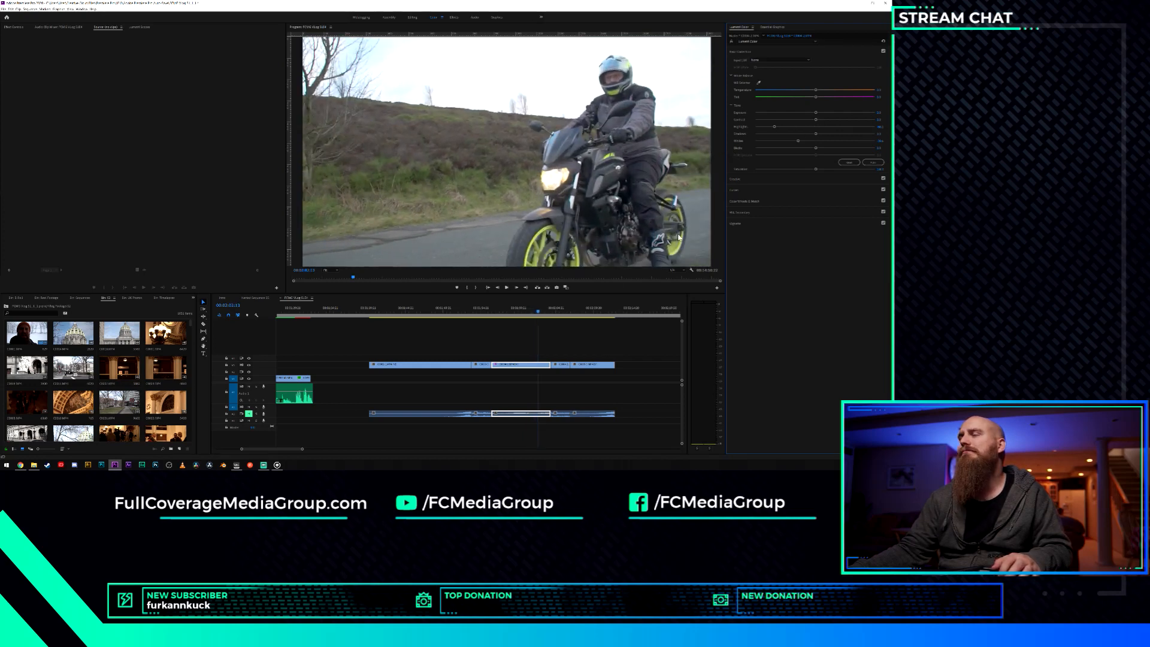
left_click(525, 311)
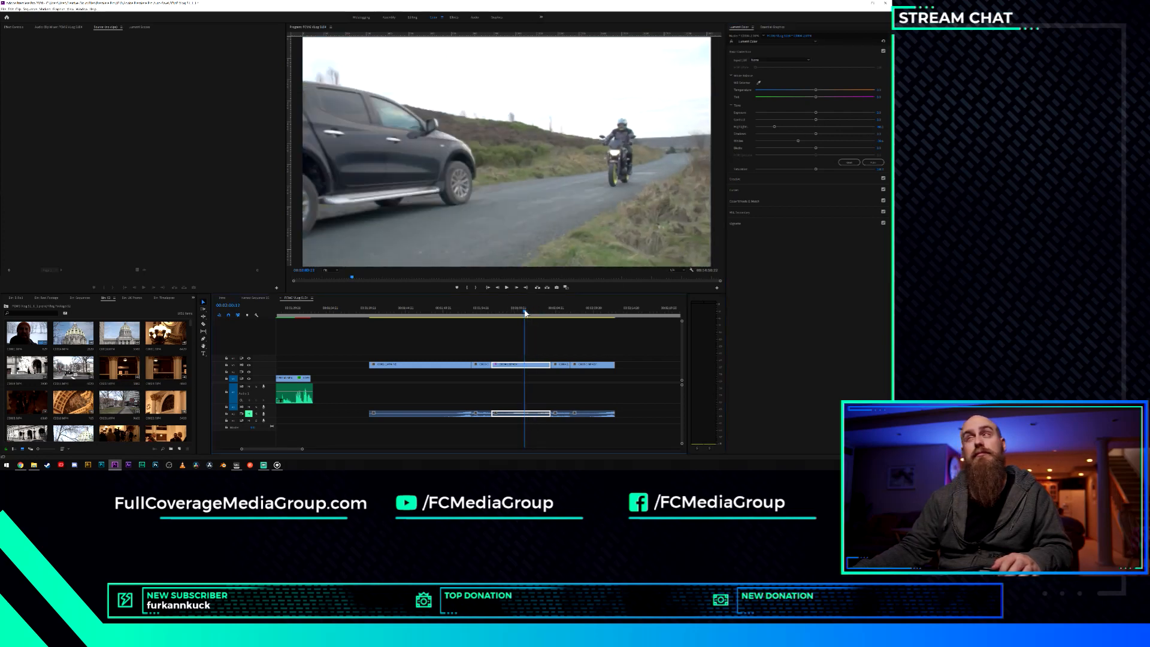
left_click(527, 312)
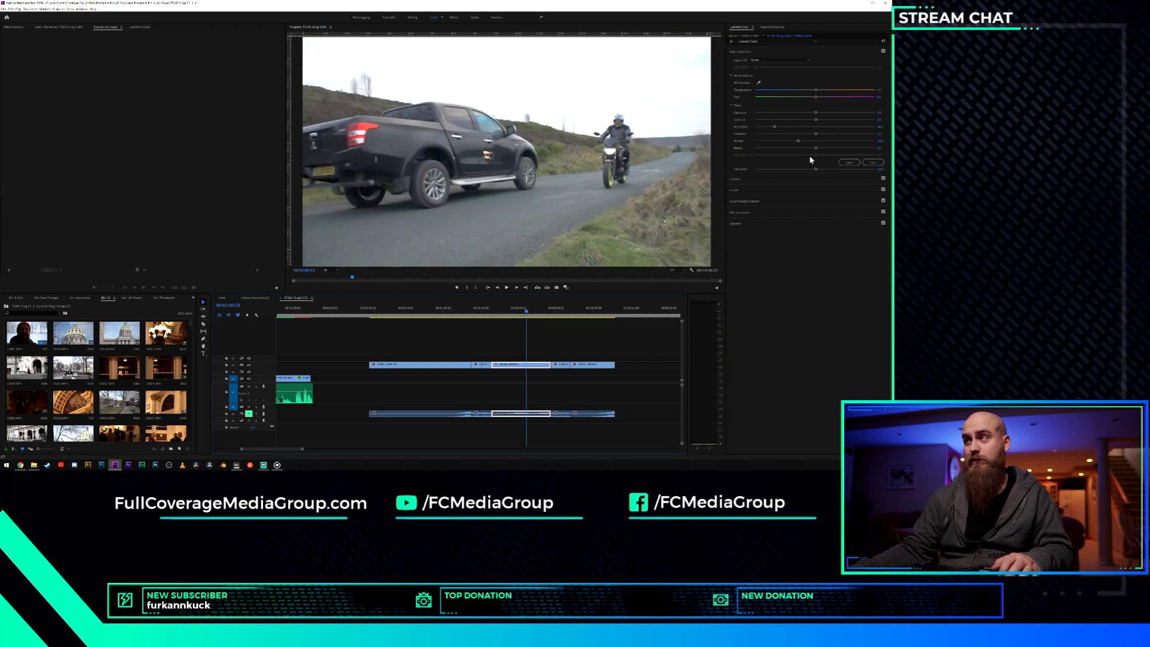
Add shadow and midtone points to the clip's RGB curve, try a darker midtone, and settle on a gentle contrast curve.
left_click(781, 179)
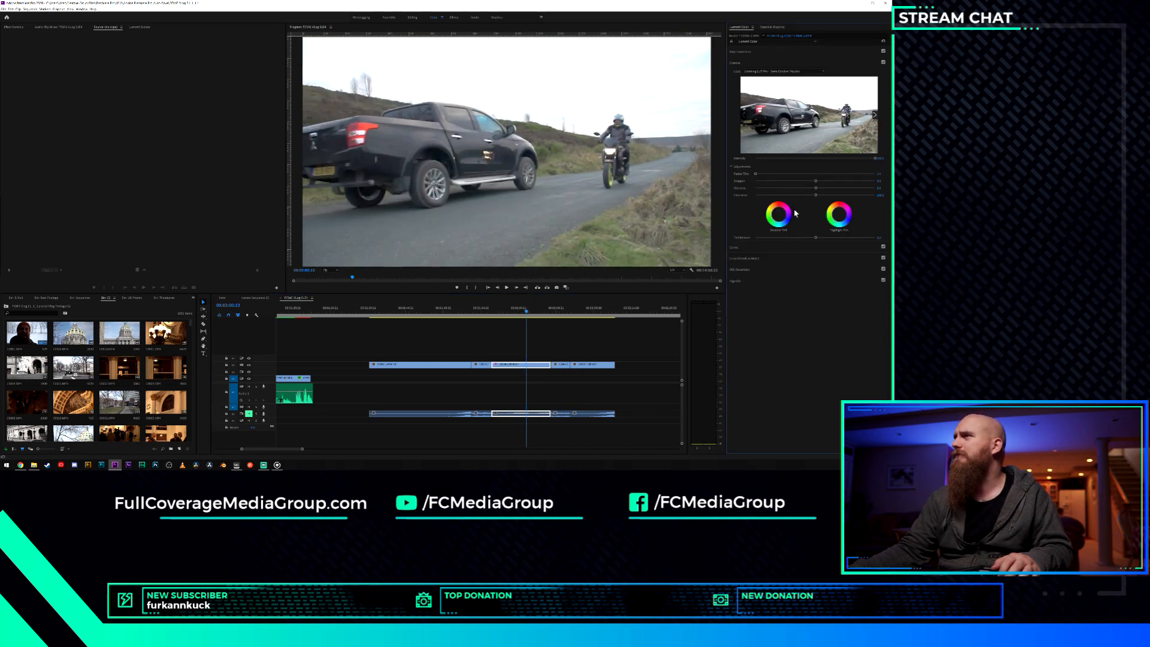
left_click(748, 246)
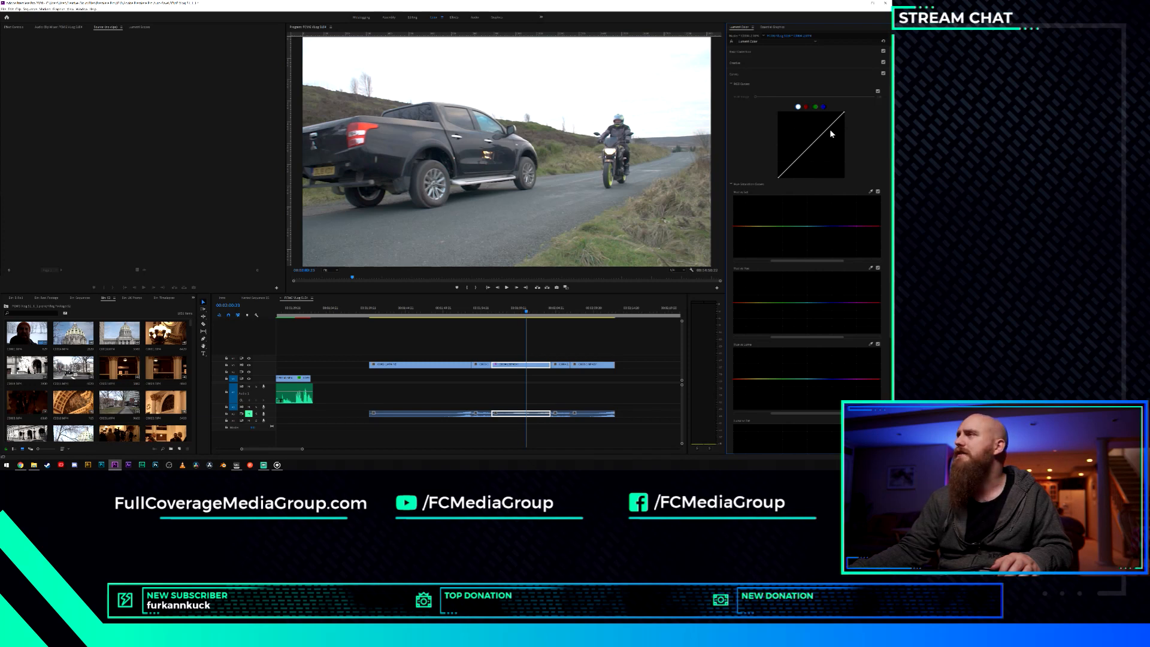
left_click(826, 128)
left_click(794, 161)
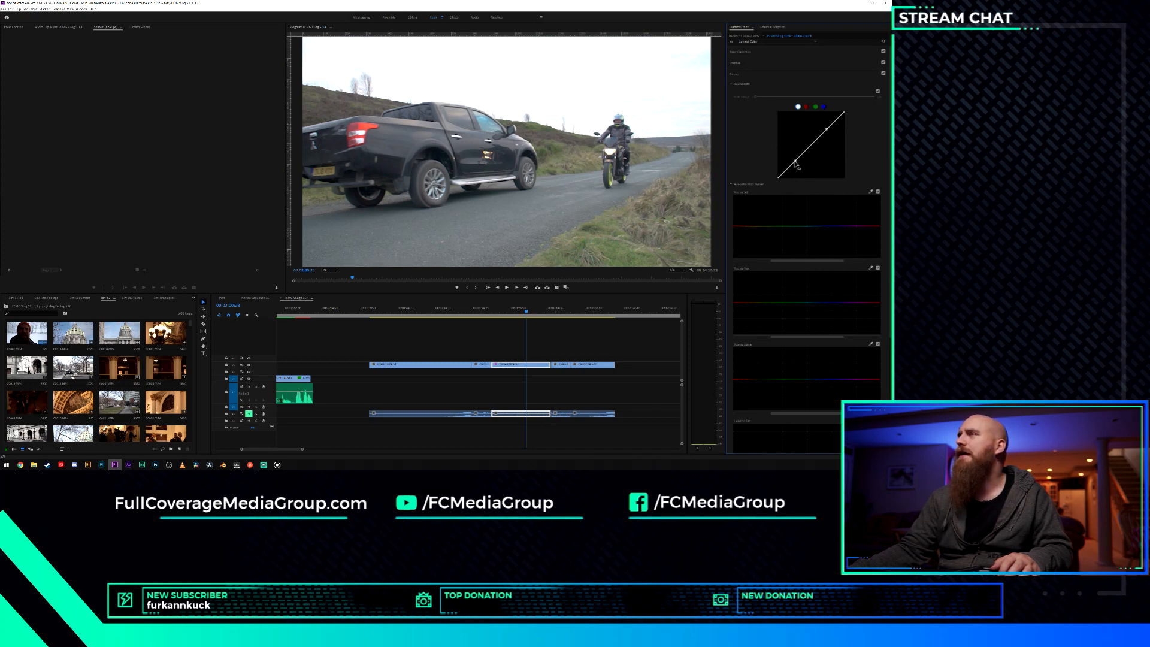
mouse_move(795, 161)
left_mouse_down()
mouse_move(822, 128)
mouse_move(795, 162)
left_mouse_up()
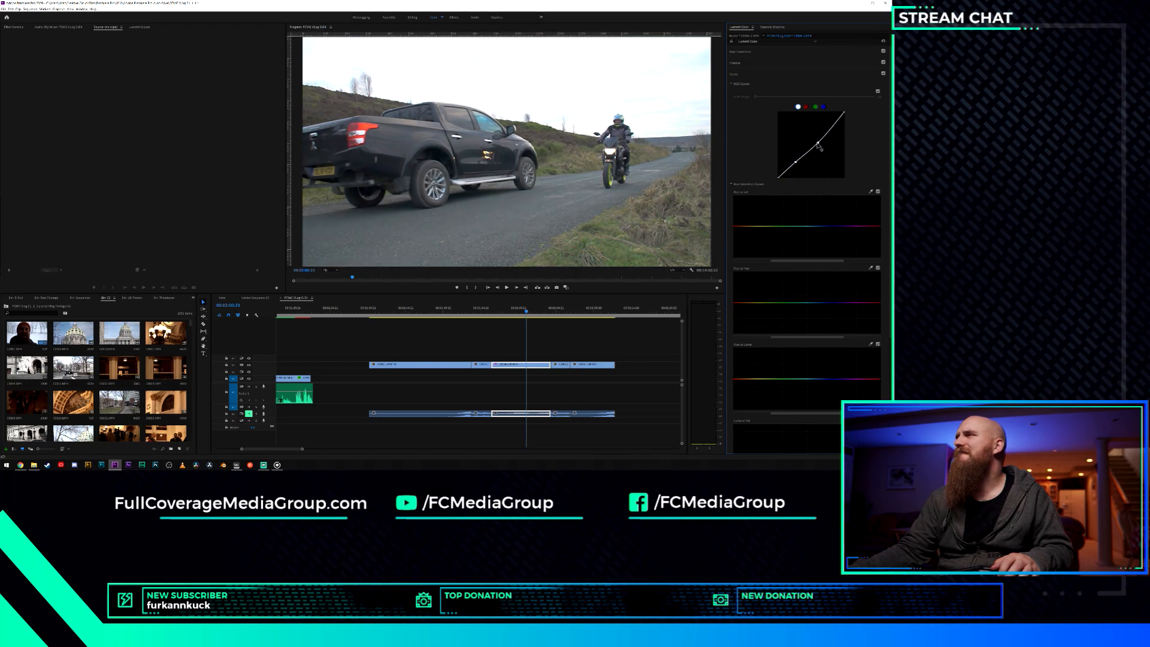
left_click_drag(820, 140, 815, 161)
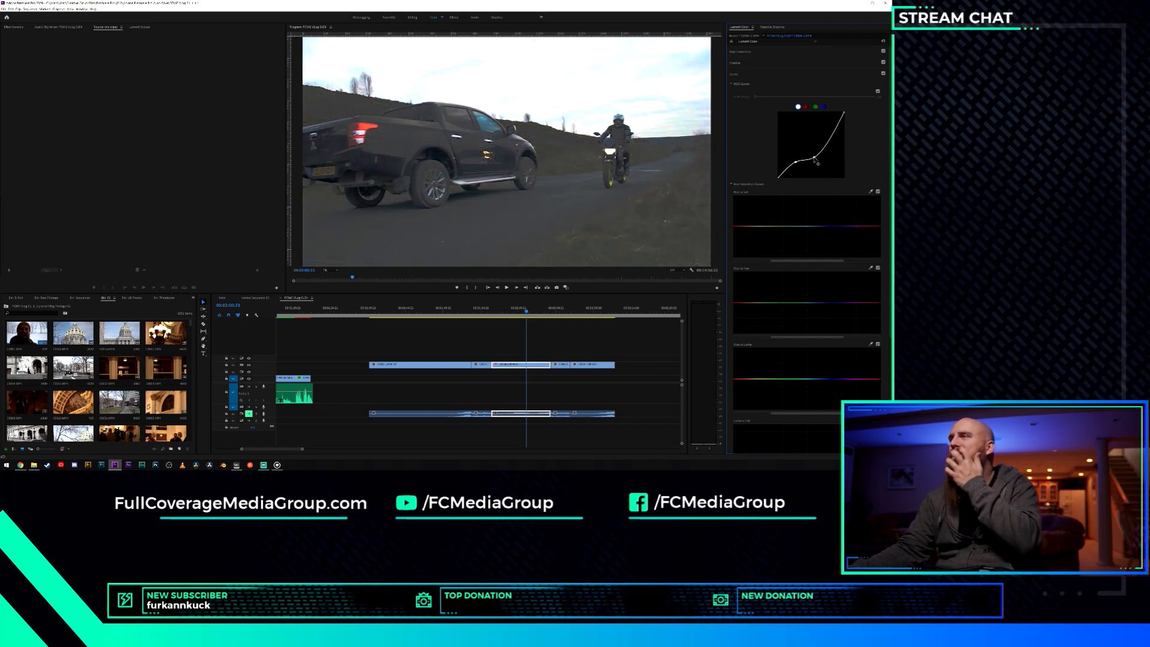
mouse_move(813, 158)
left_mouse_down()
mouse_move(836, 172)
mouse_move(804, 137)
mouse_move(809, 145)
left_mouse_up()
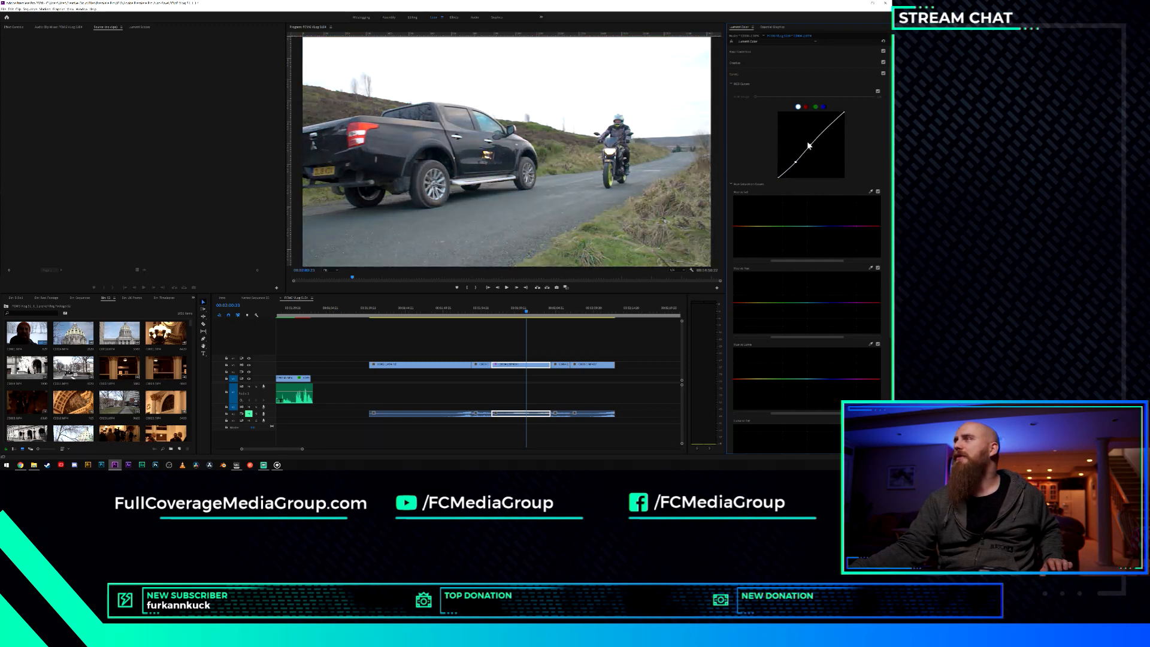
Replace the clip's Creative look with another Leeming LUT Pro LUT from the LUTs folder and reduce its intensity to mid-range.
left_click(775, 71)
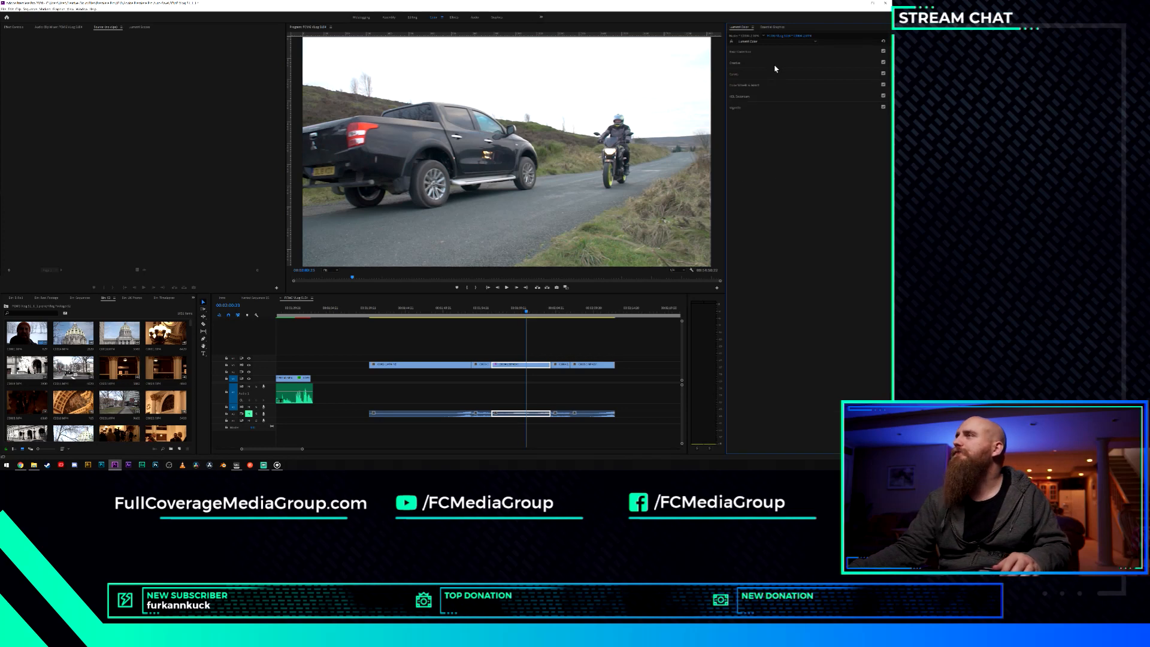
left_click(774, 62)
left_click(790, 72)
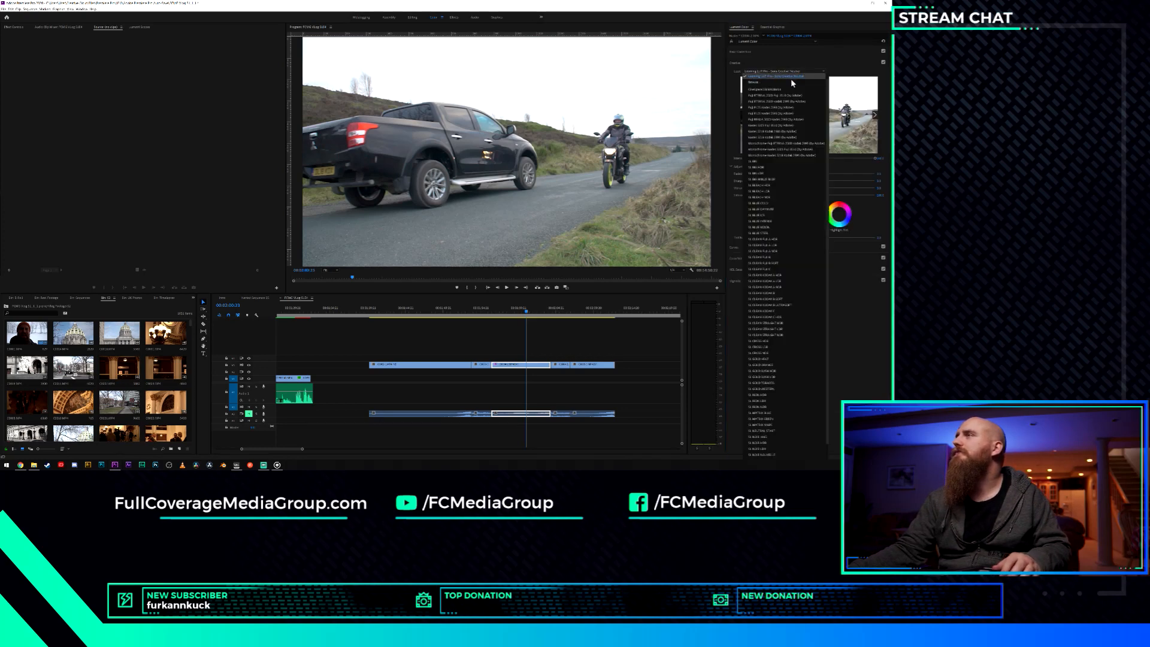
left_click(791, 82)
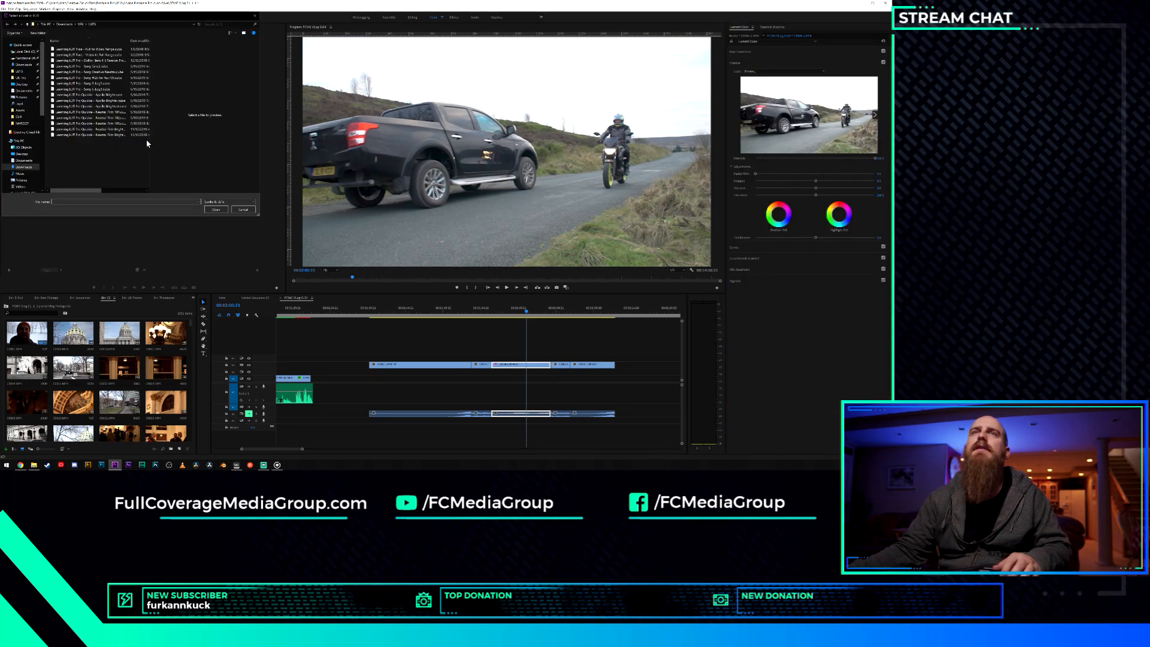
double_click(105, 58)
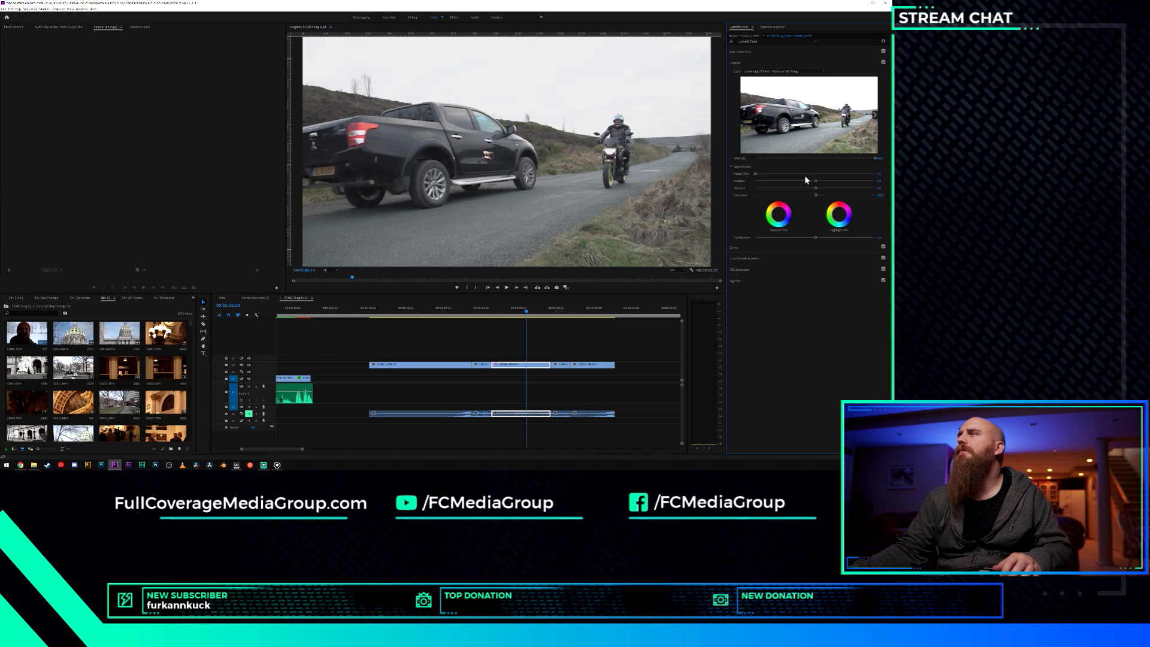
left_click_drag(872, 158, 813, 159)
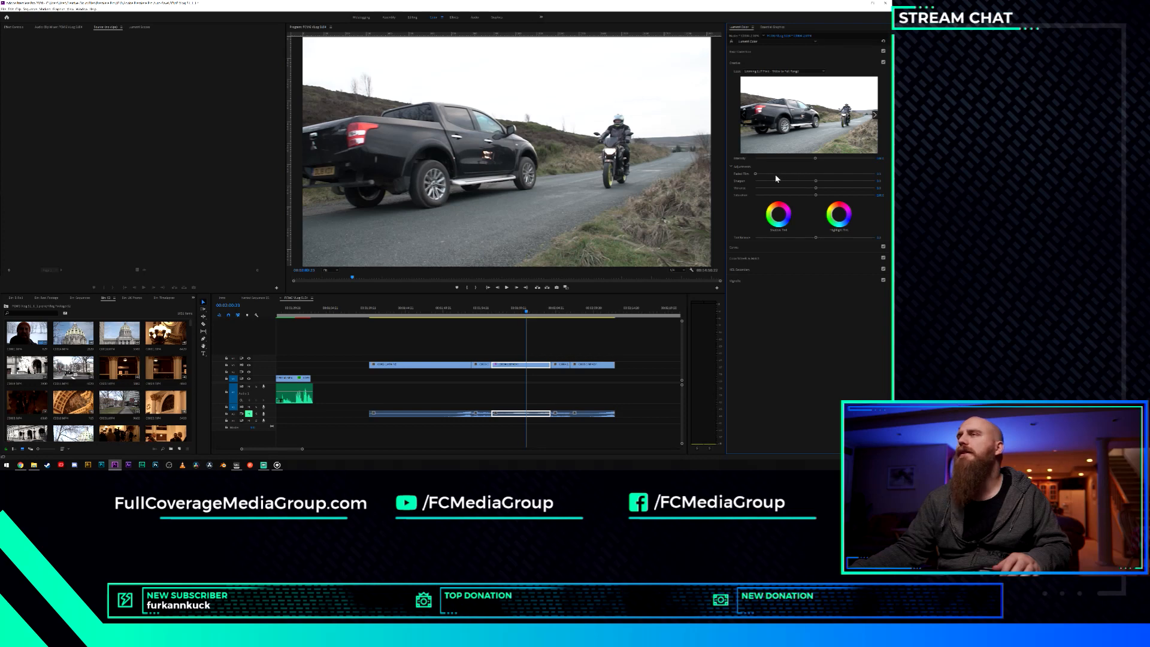
Reset the clip's Highlights and Whites in Basic Correction and lower the Exposure slightly.
left_click(770, 52)
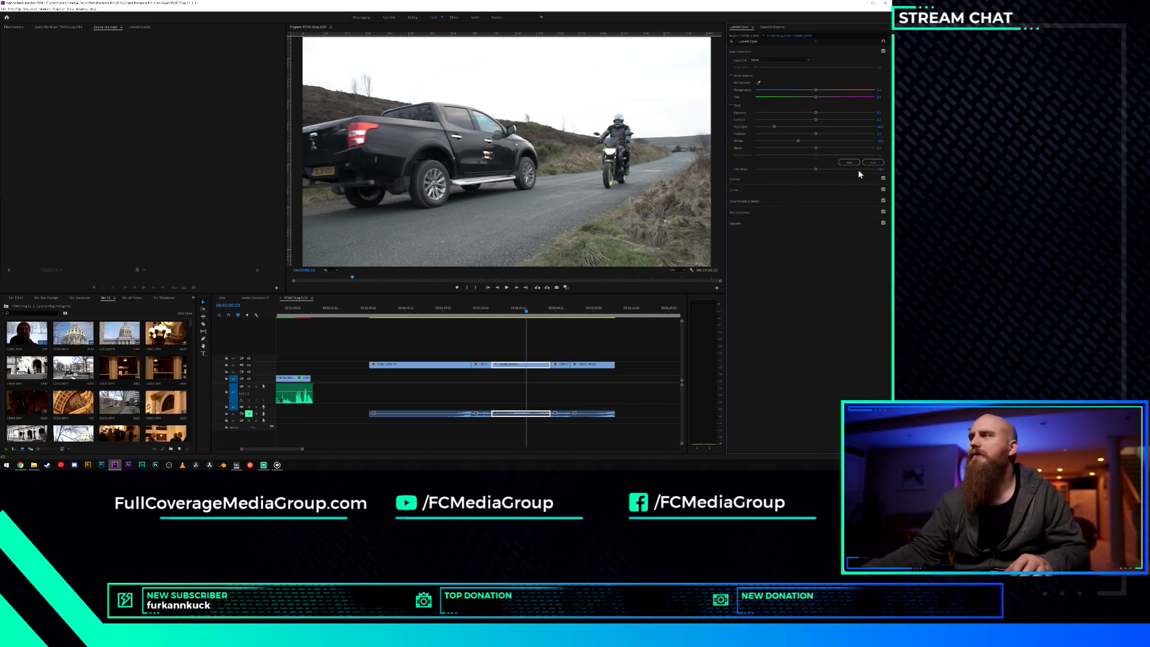
double_click(814, 126)
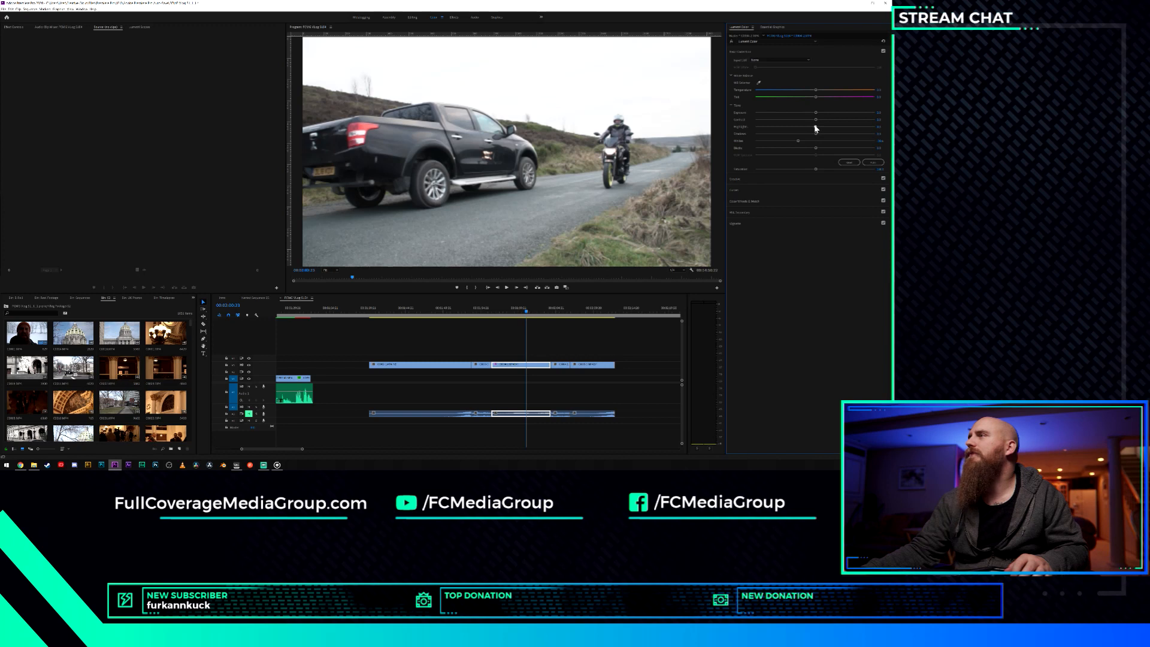
double_click(816, 141)
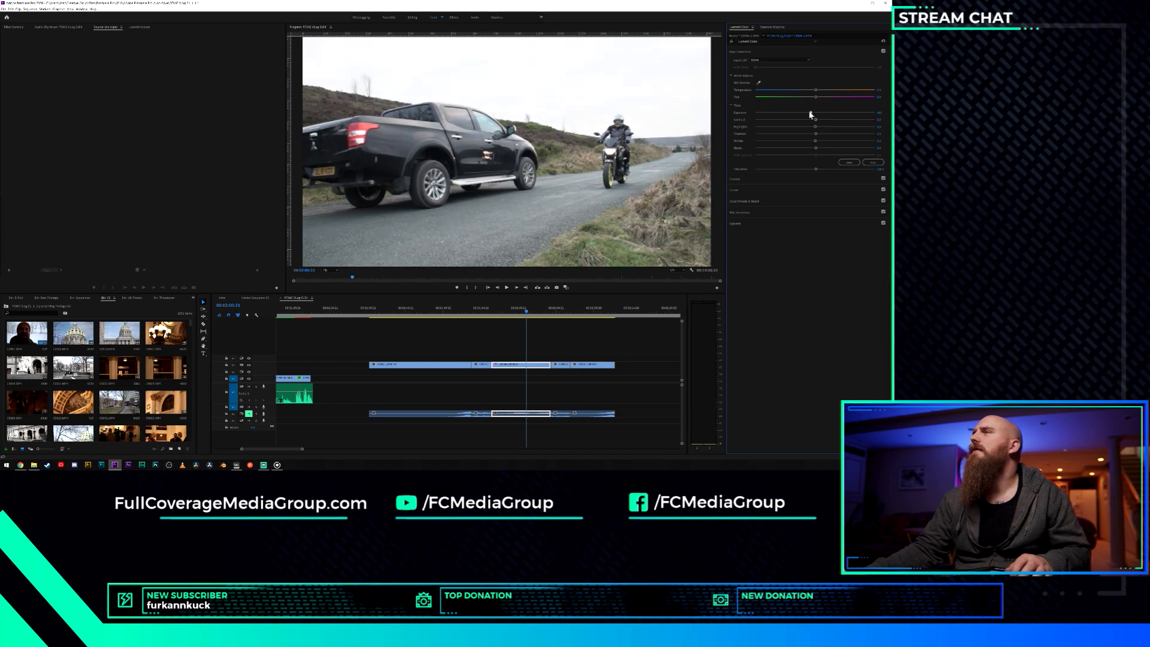
mouse_move(810, 113)
left_mouse_down()
mouse_move(791, 115)
mouse_move(812, 114)
left_mouse_up()
left_click_drag(813, 114, 812, 114)
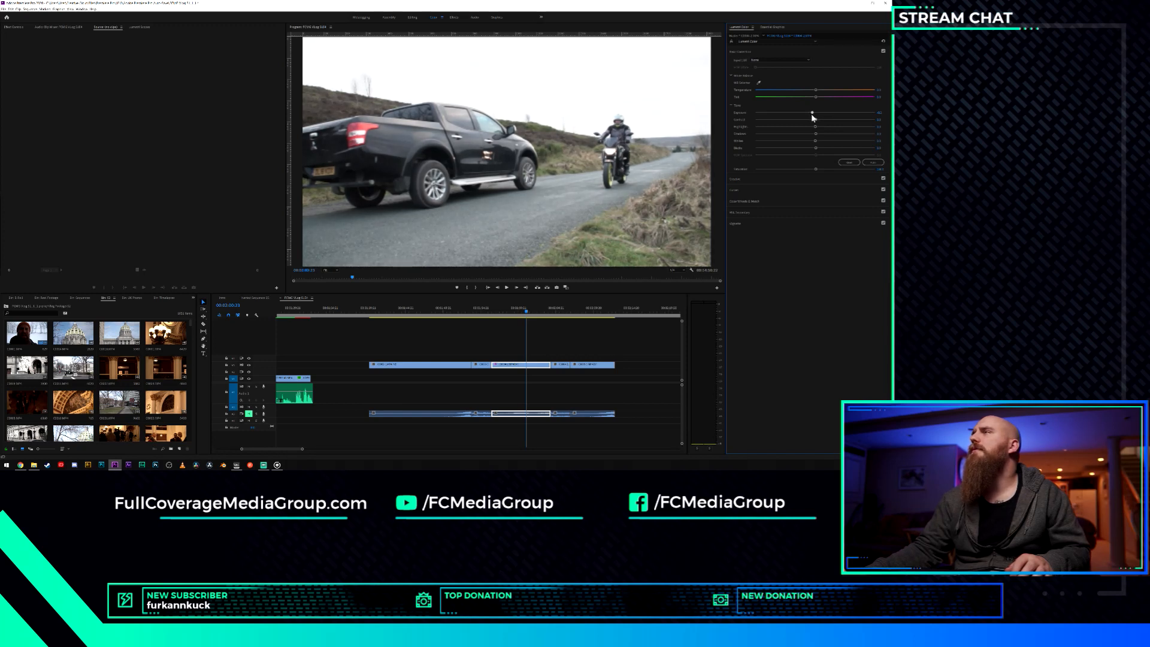
Refine the RGB curves with deeper shadows and a slightly lowered green highlight point, and save the project.
left_click(798, 189)
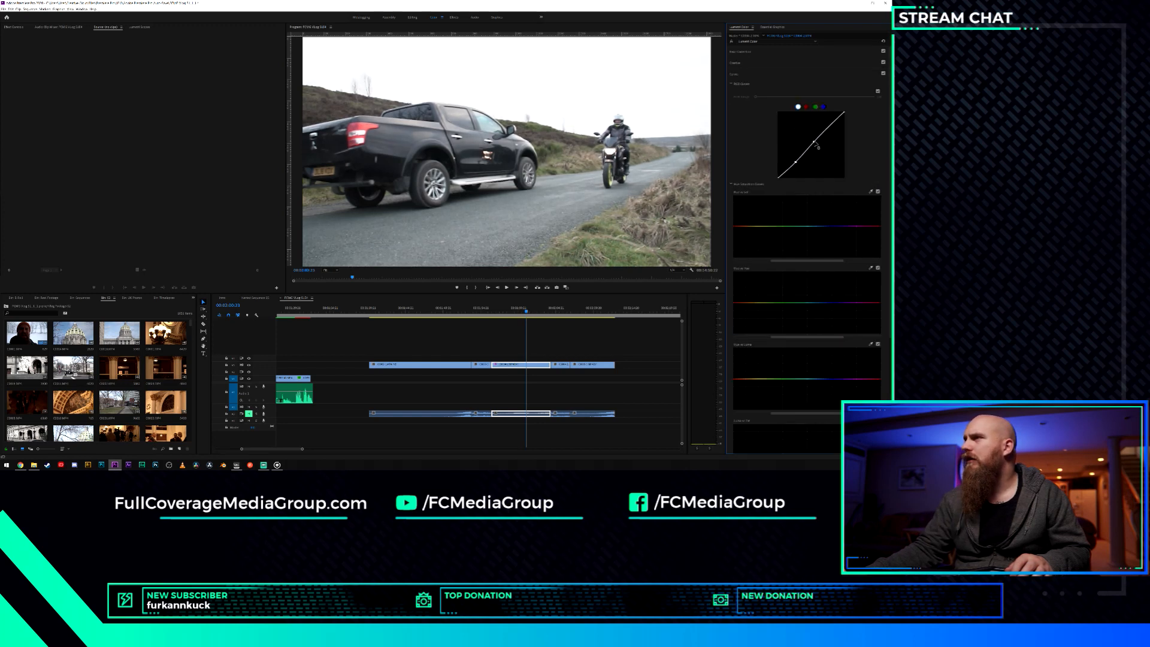
mouse_move(809, 146)
left_mouse_down()
mouse_move(819, 139)
mouse_move(801, 169)
mouse_move(814, 144)
left_mouse_up()
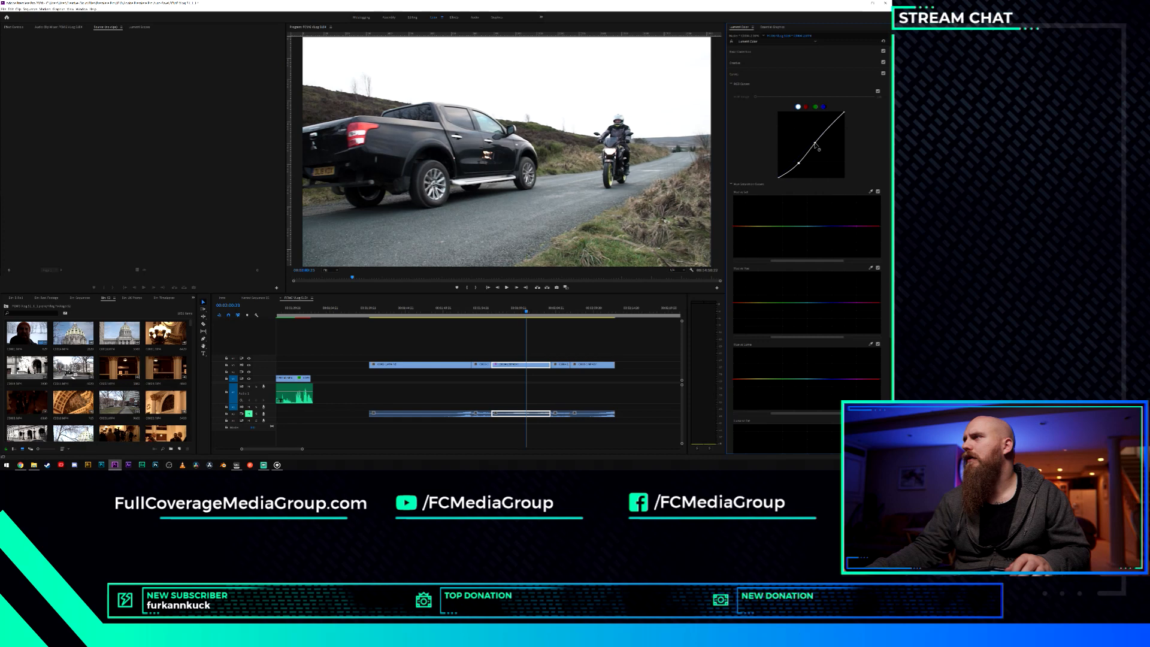
left_click(815, 107)
key("ctrl+s")
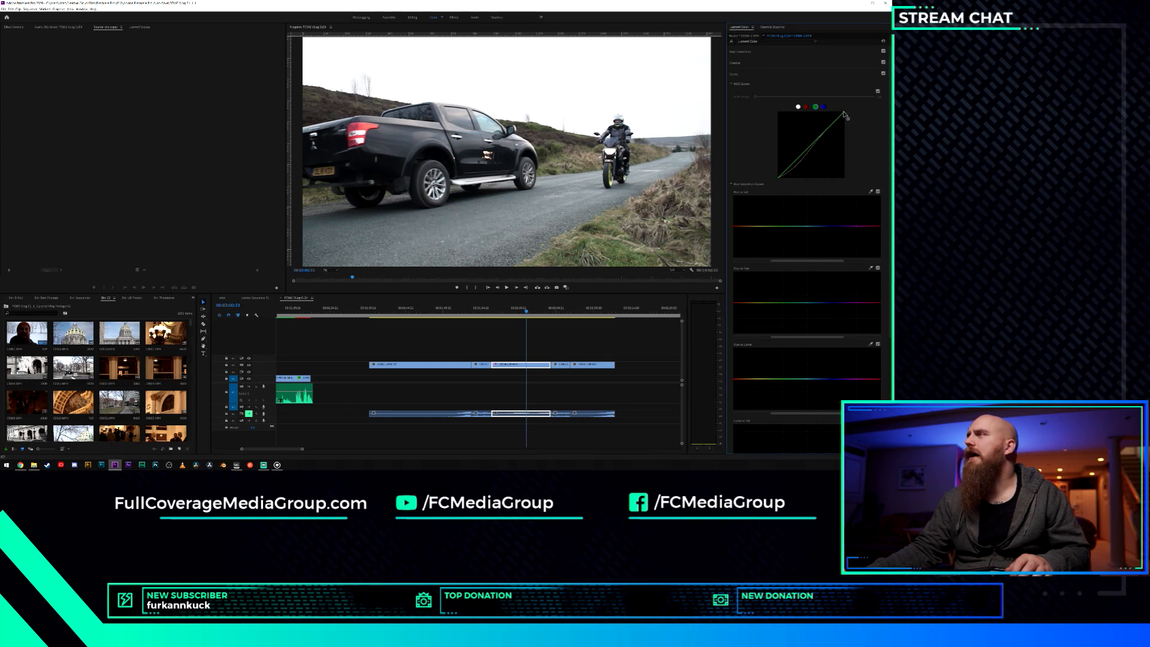
left_click_drag(842, 110, 849, 112)
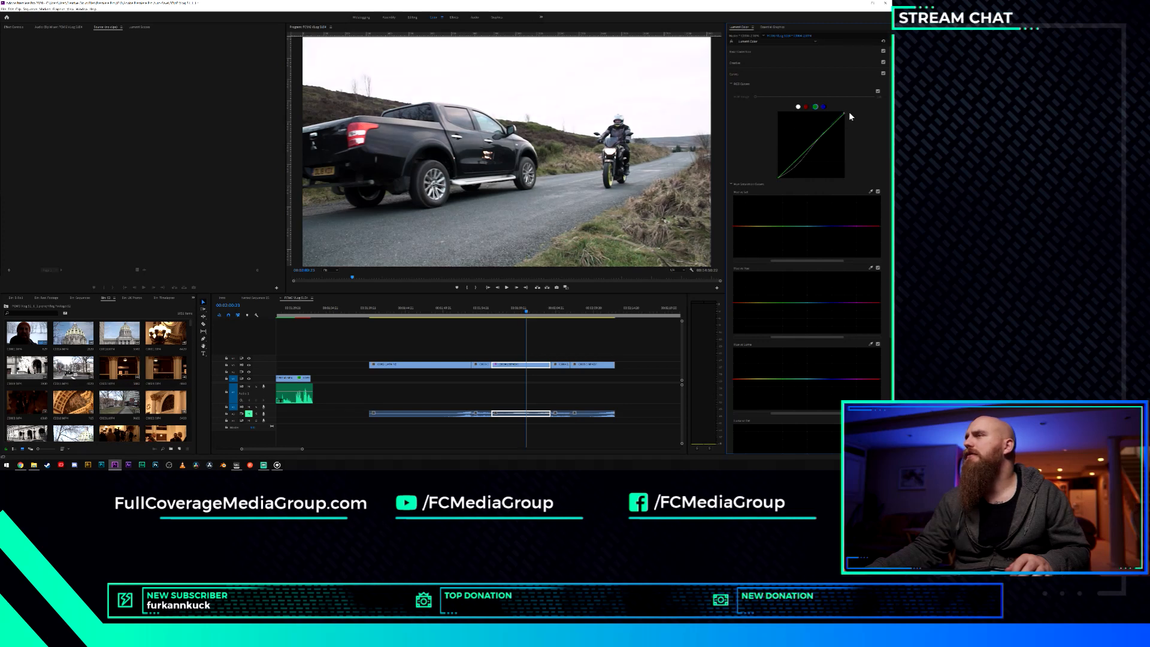
Raise the clip's Vibrance slightly in the Creative adjustments.
left_click(761, 64)
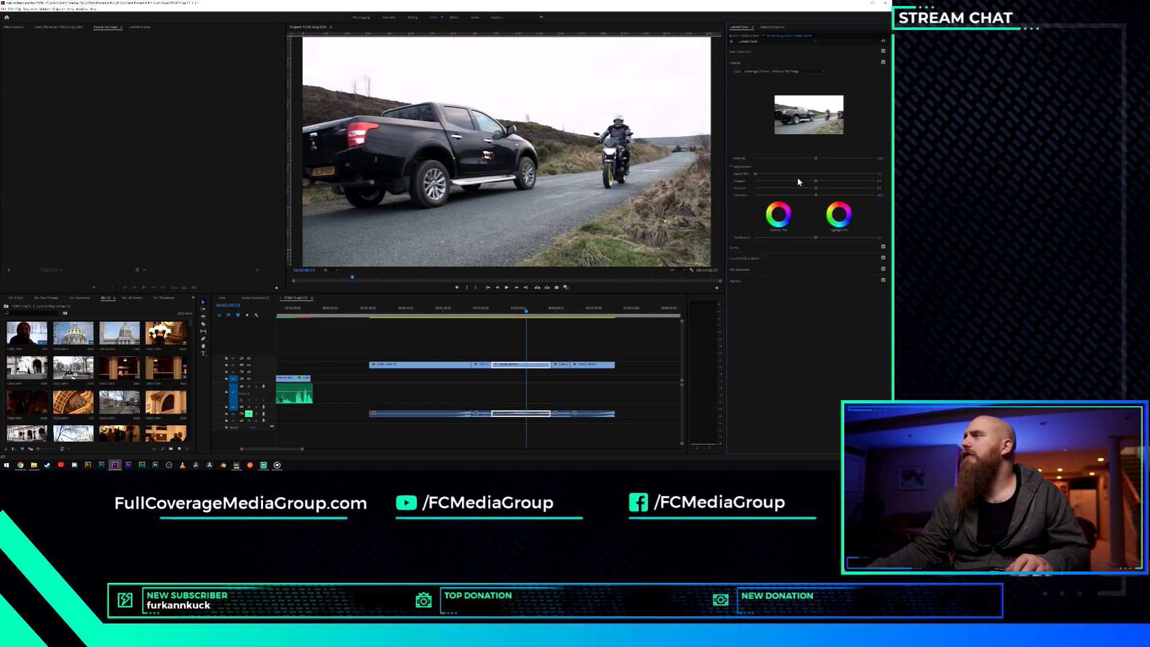
left_click_drag(814, 188, 827, 192)
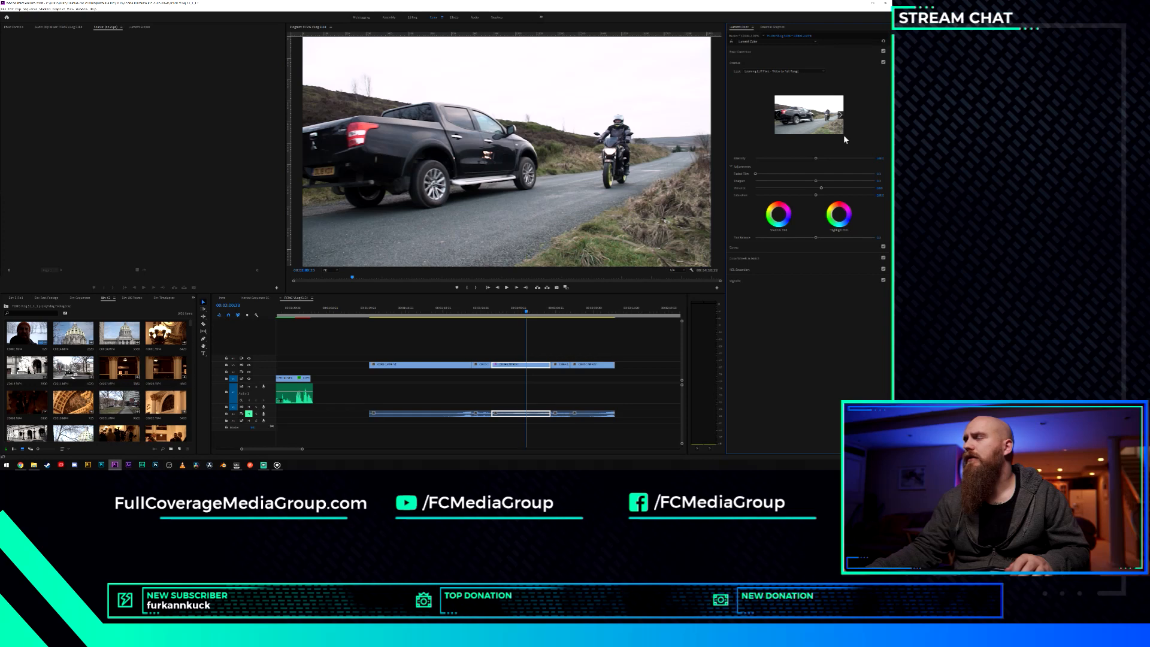
Compare the clip with and without the Lumetri Color grade, leave the grade enabled, and open the Lumetri Scopes.
left_click(731, 41)
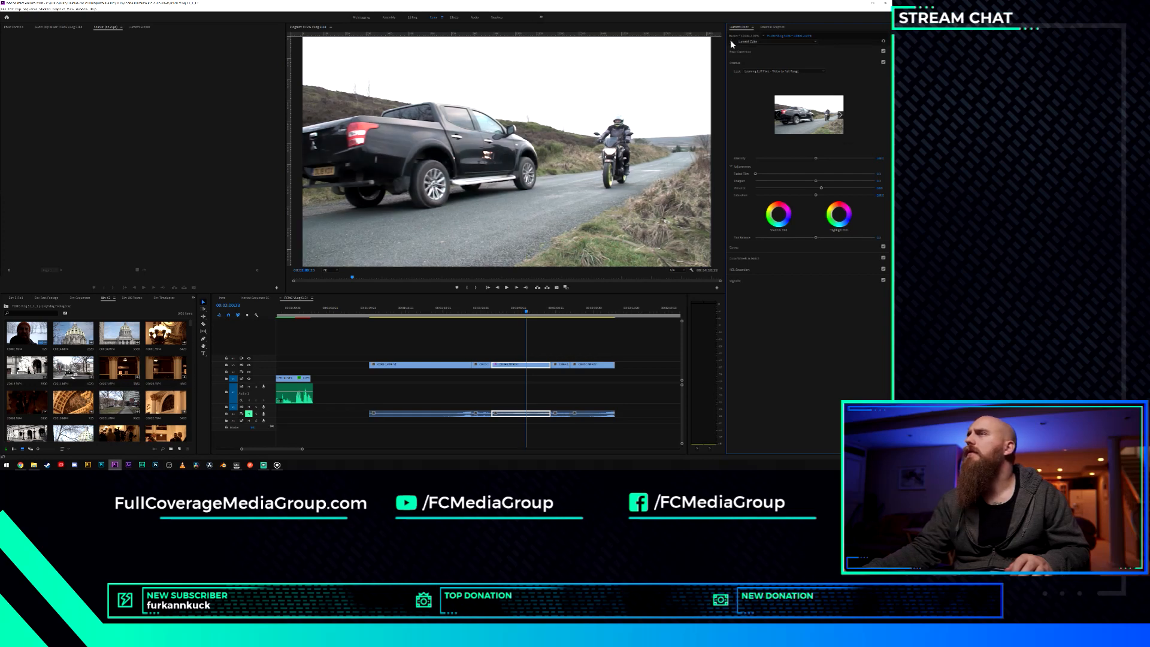
left_click(730, 40)
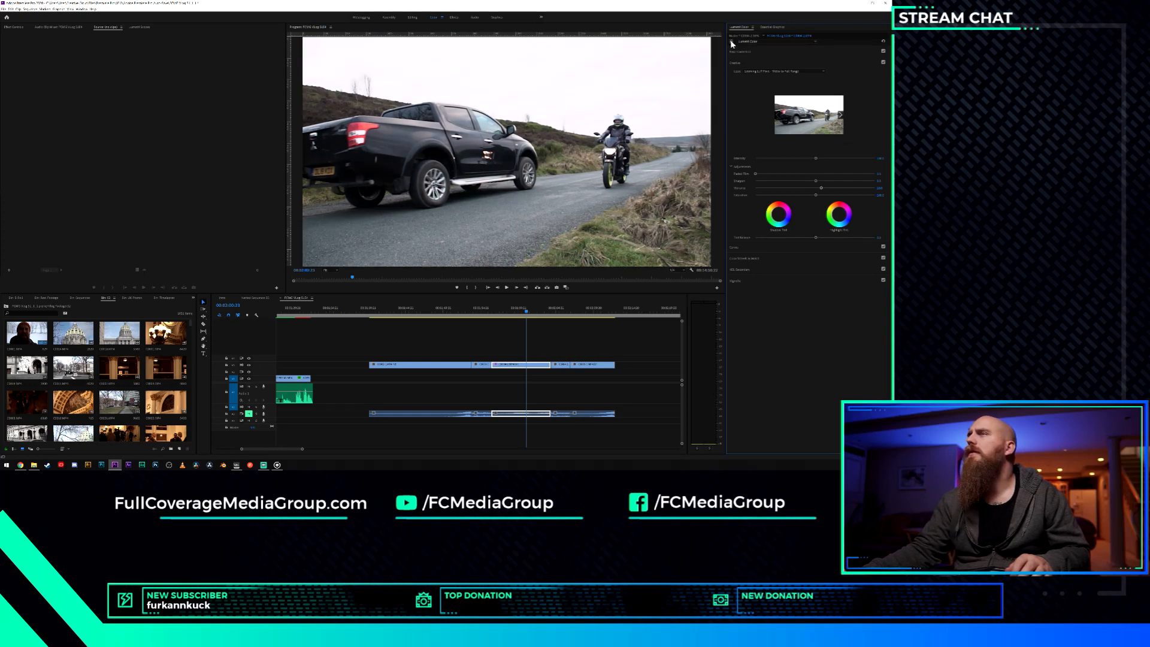
left_click(730, 41)
left_click(730, 41)
left_click(731, 39)
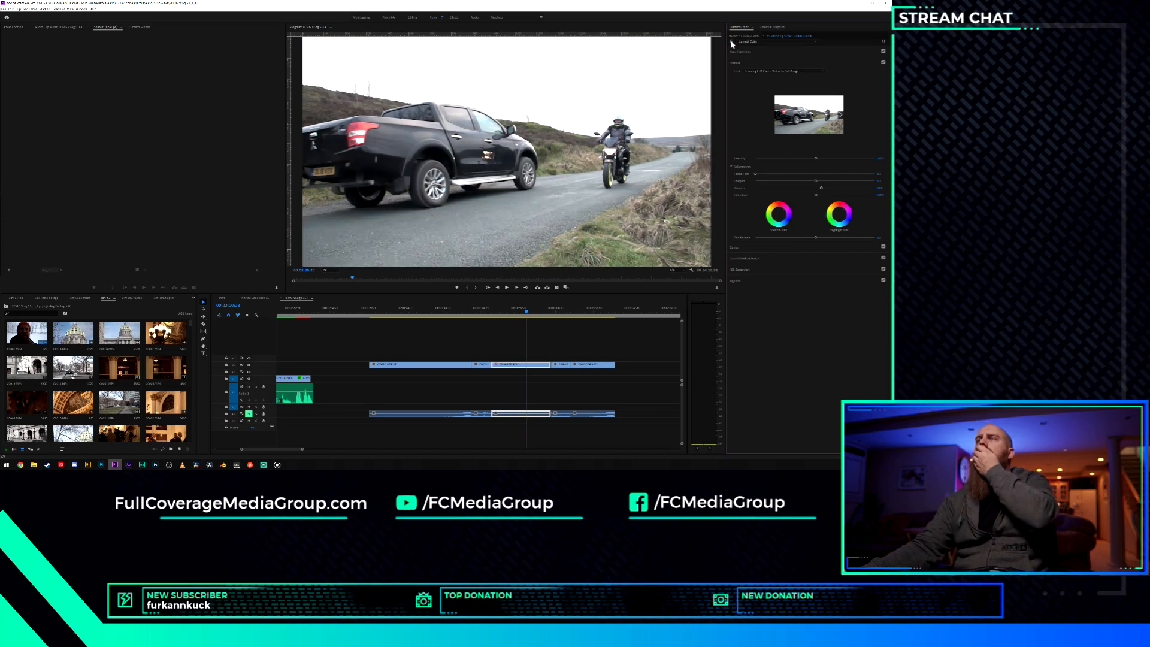
left_click(731, 40)
left_click(730, 40)
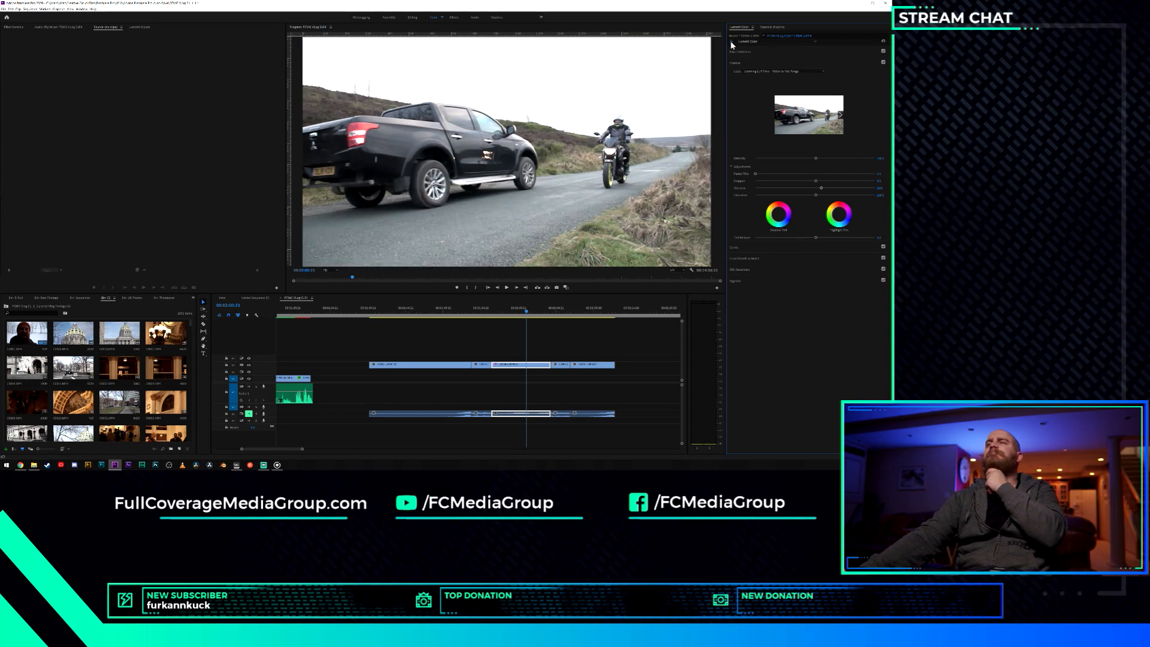
left_click(731, 40)
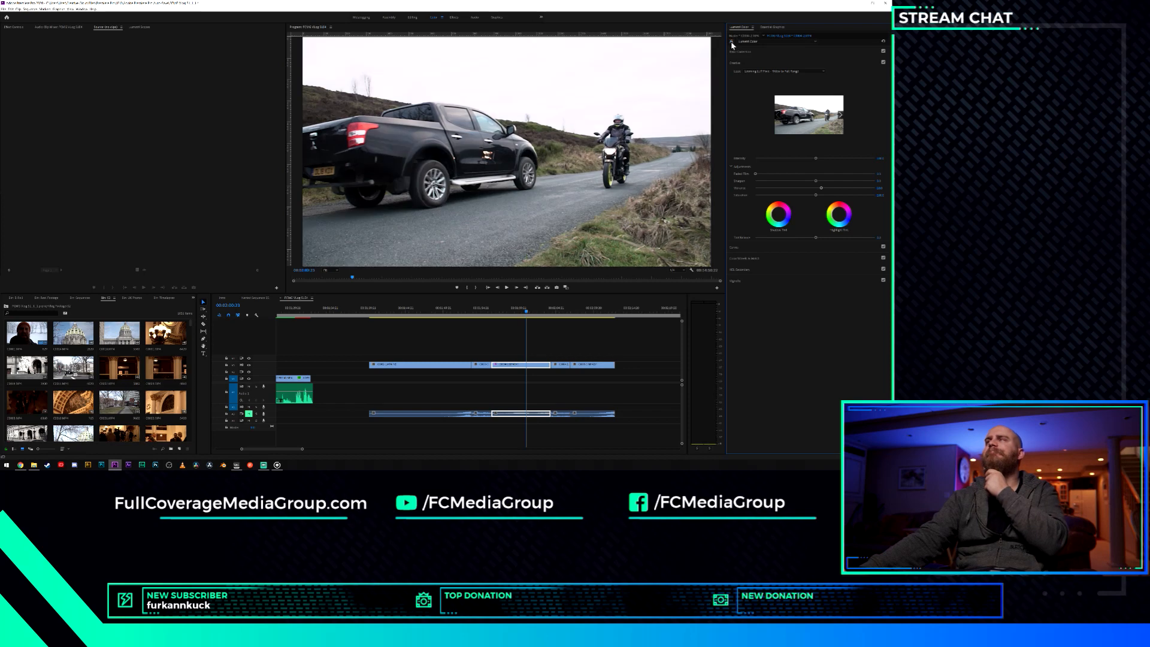
left_click(731, 41)
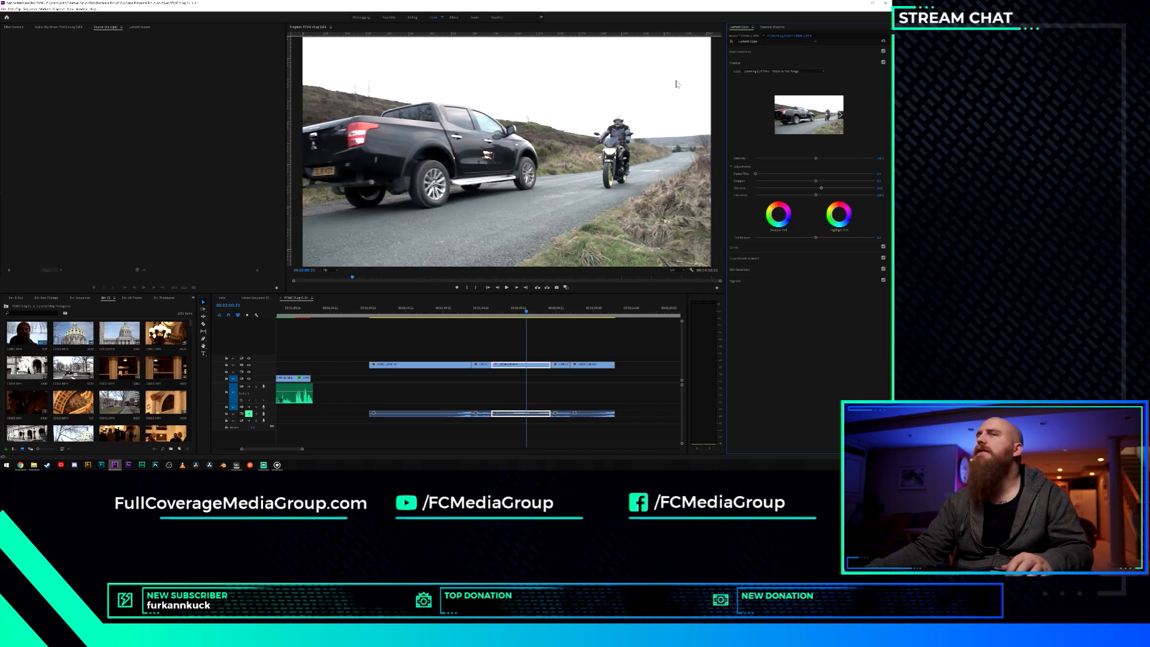
left_click(730, 41)
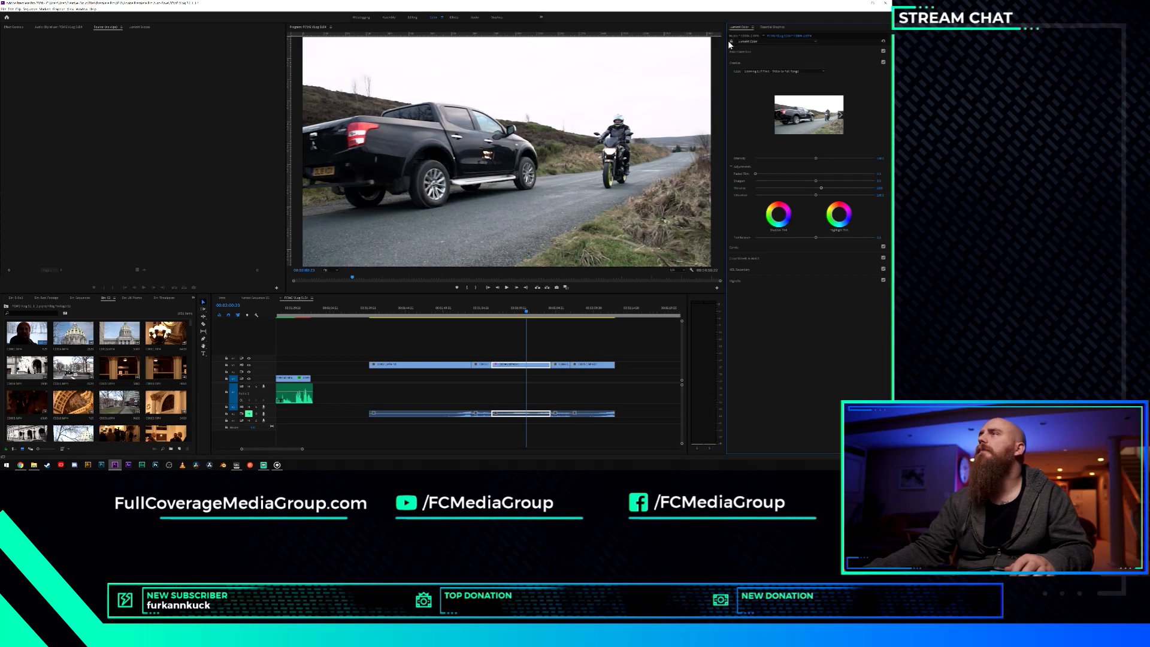
left_click(144, 27)
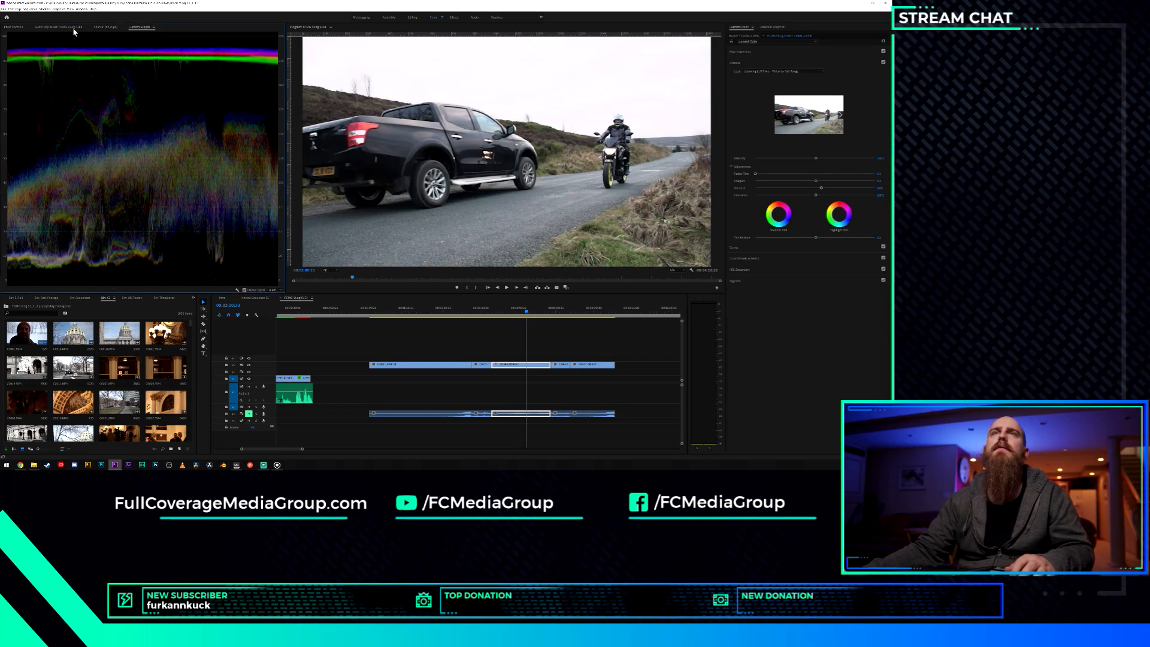
Remove the Lumetri Color effect from the selected motorcycle clip.
left_click(39, 27)
left_click(17, 27)
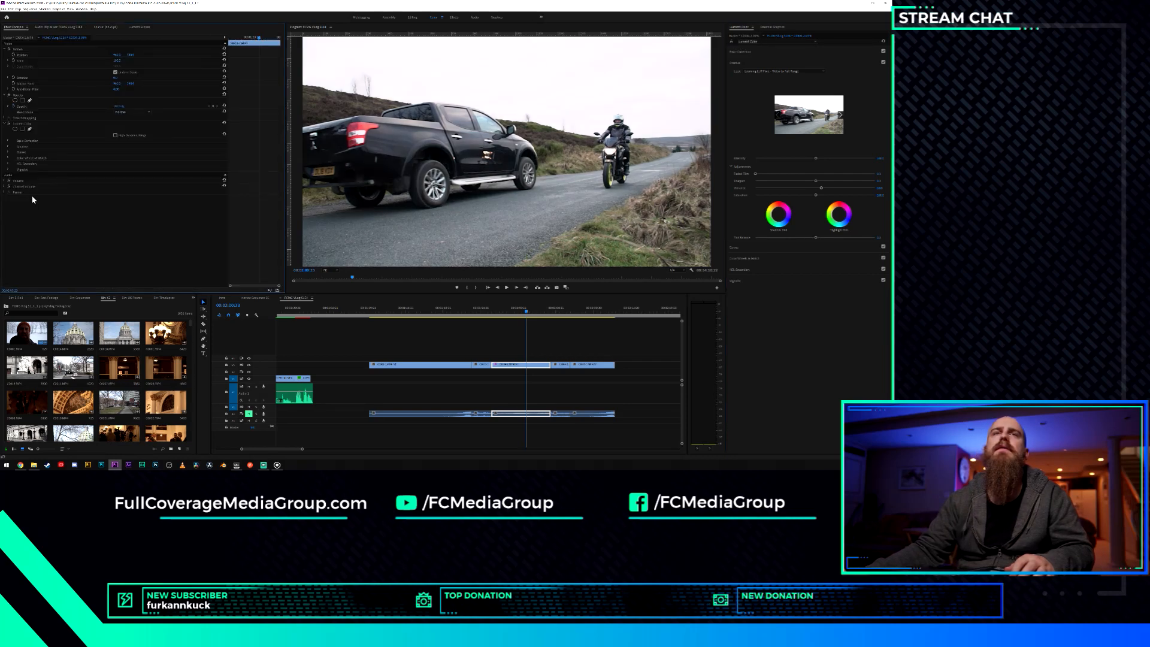
left_click(40, 122)
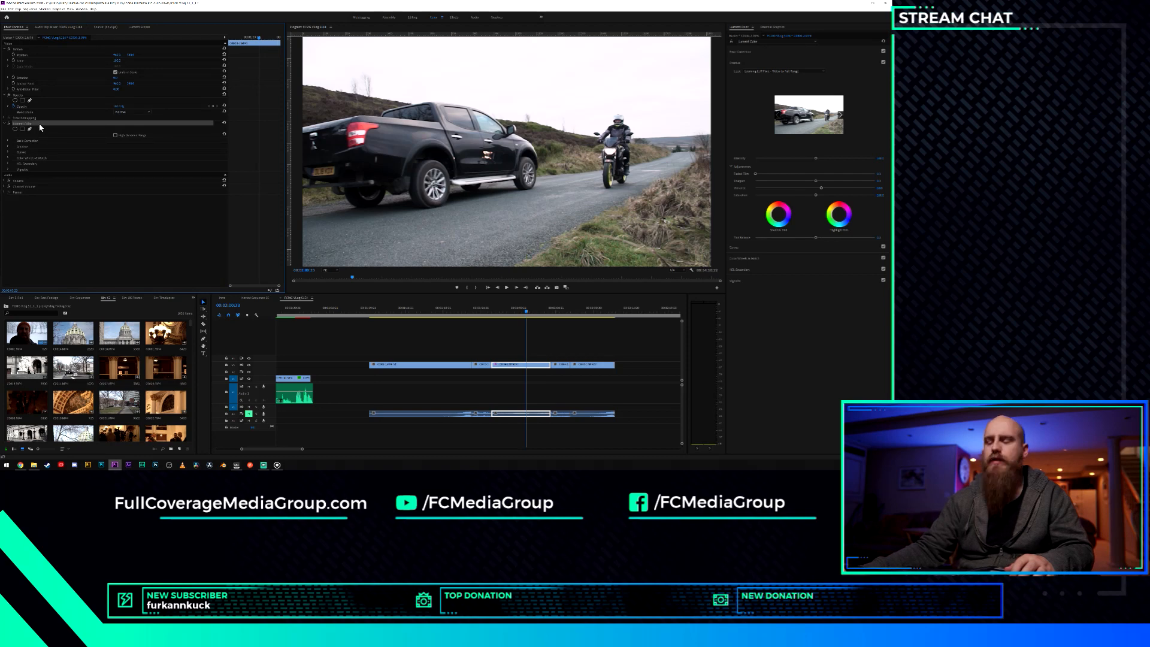
key("Delete")
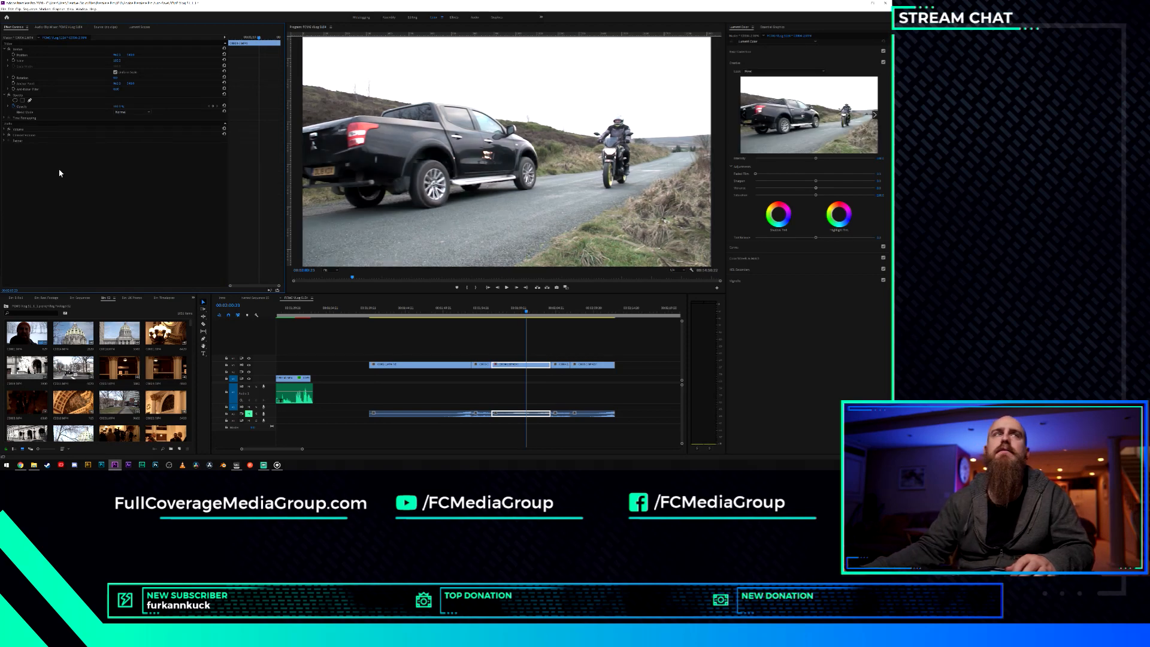
Toggle Clamp Signal in the Lumetri Scopes and change the scopes' bit-depth scale.
left_click(140, 27)
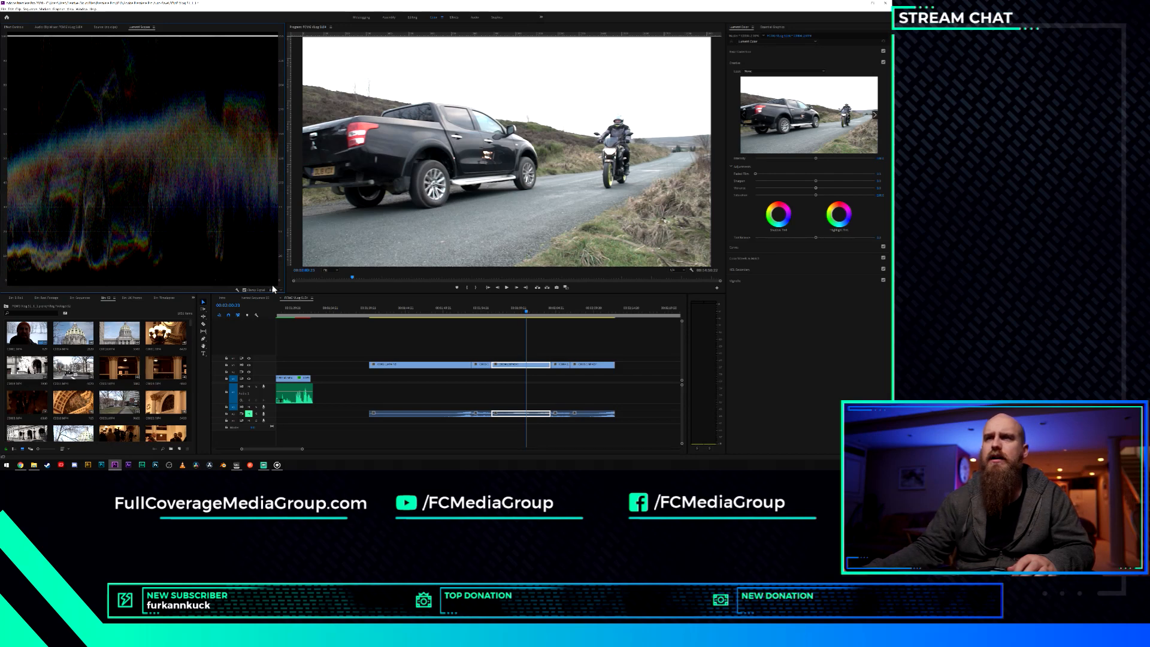
left_click(245, 291)
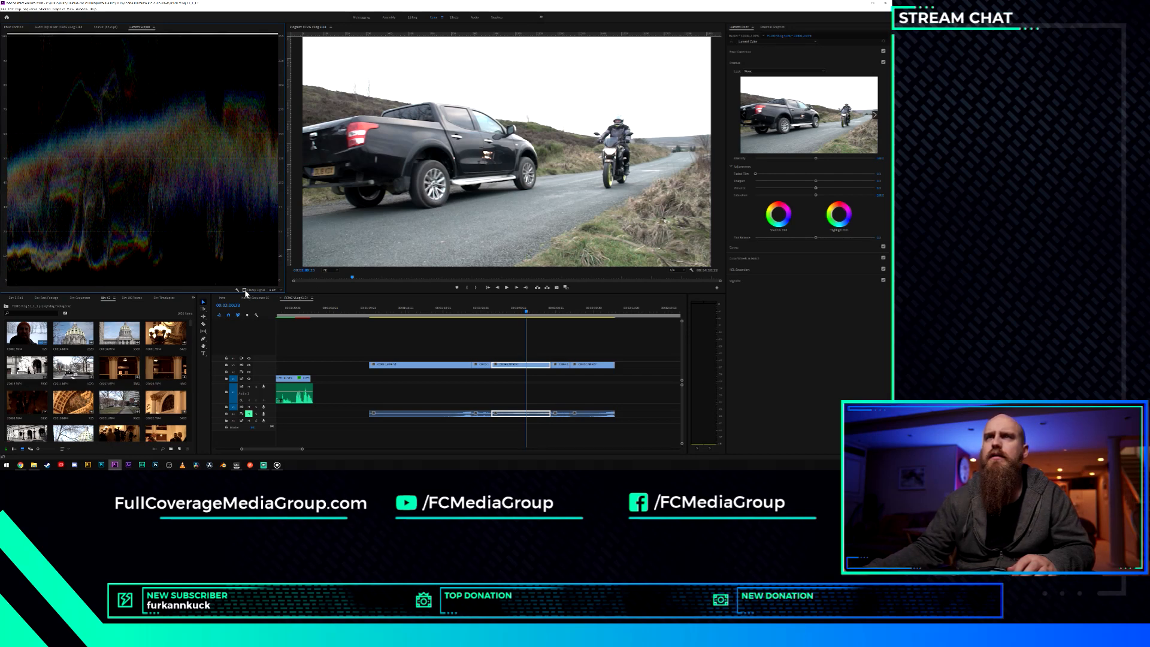
left_click(245, 291)
left_click(245, 290)
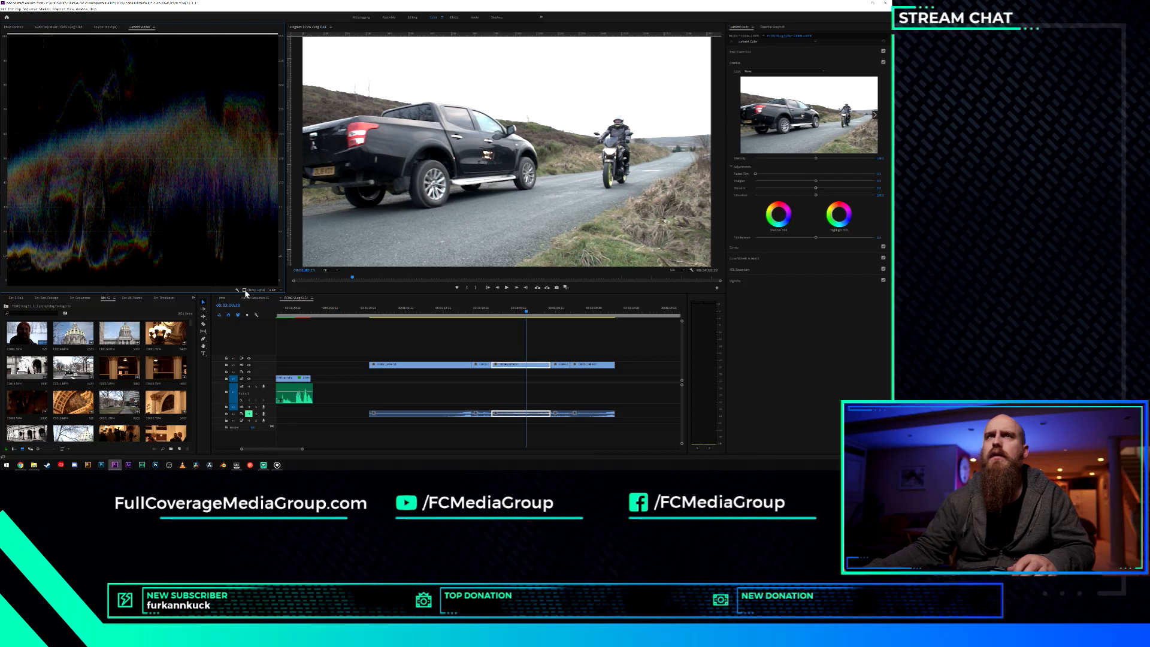
left_click(245, 291)
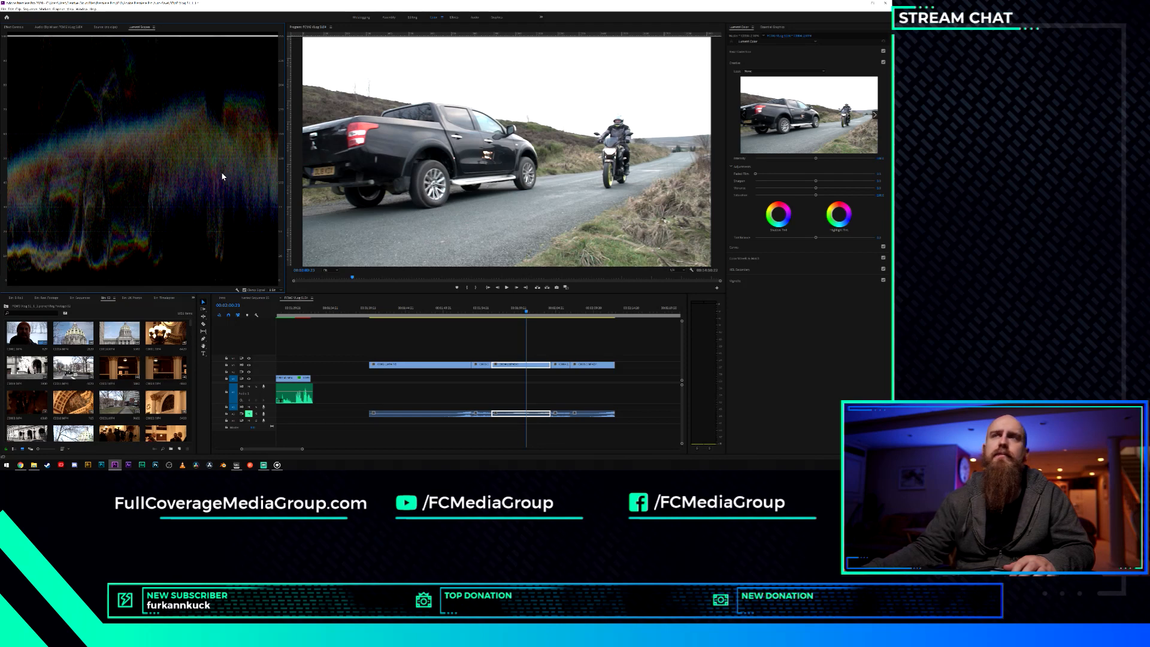
left_click(280, 291)
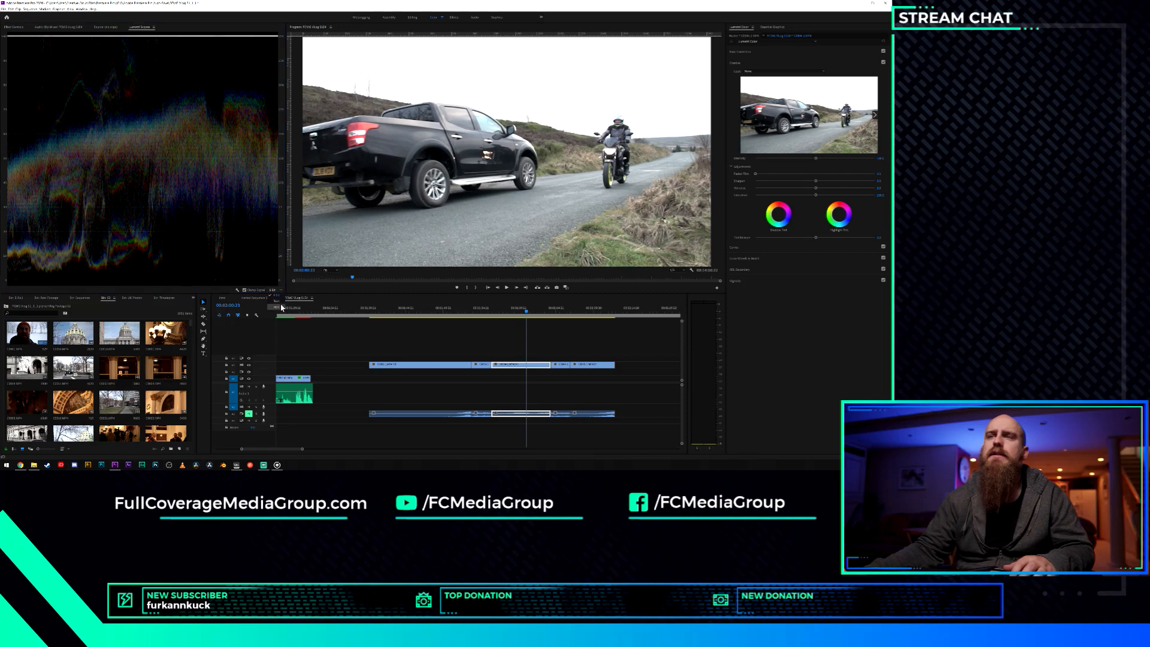
left_click(277, 301)
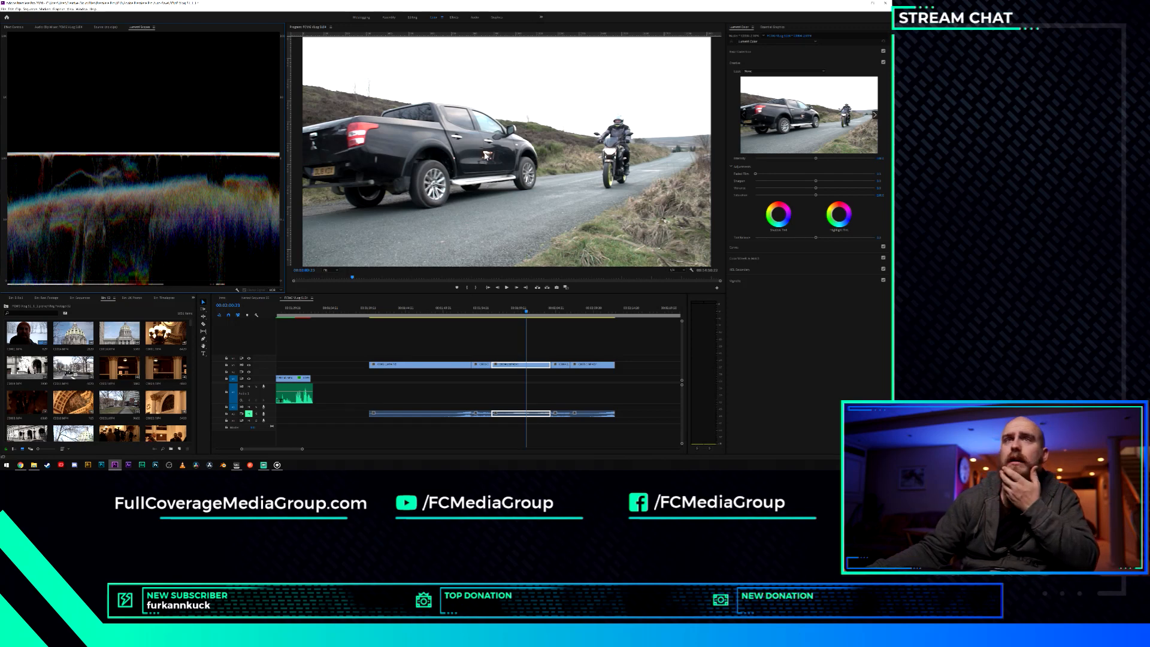
Play the ungraded motorcycle clip and step through the approaching rider's frames to compare the picture with the waveform.
left_click(350, 278)
key("space")
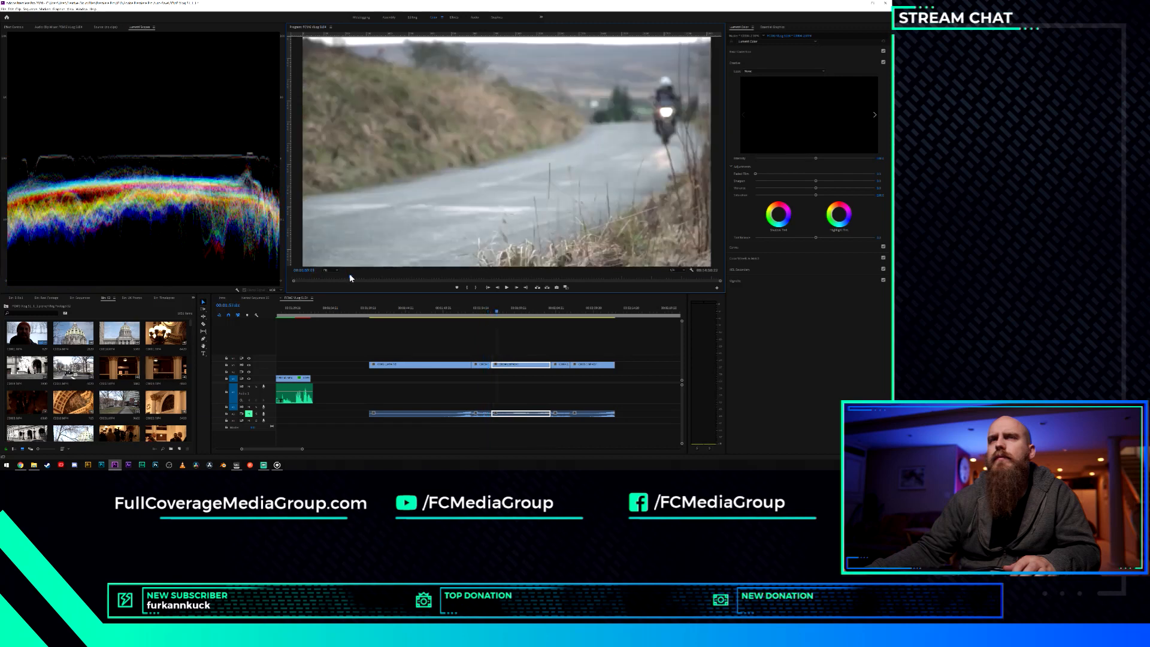
left_click(350, 277)
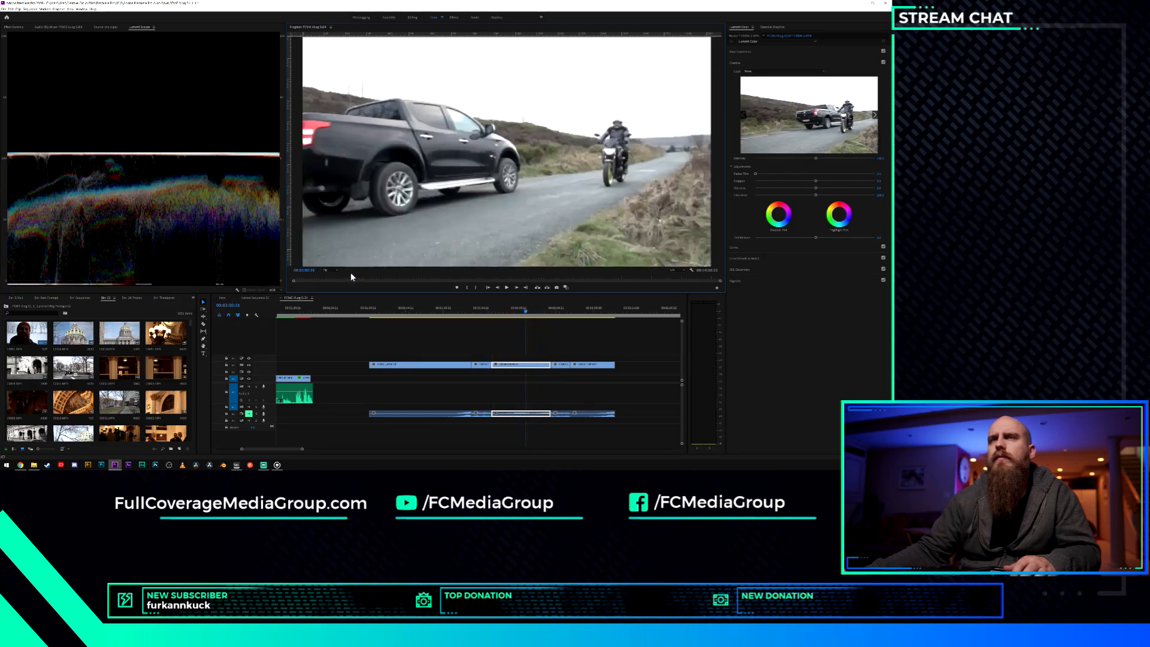
left_click(349, 277)
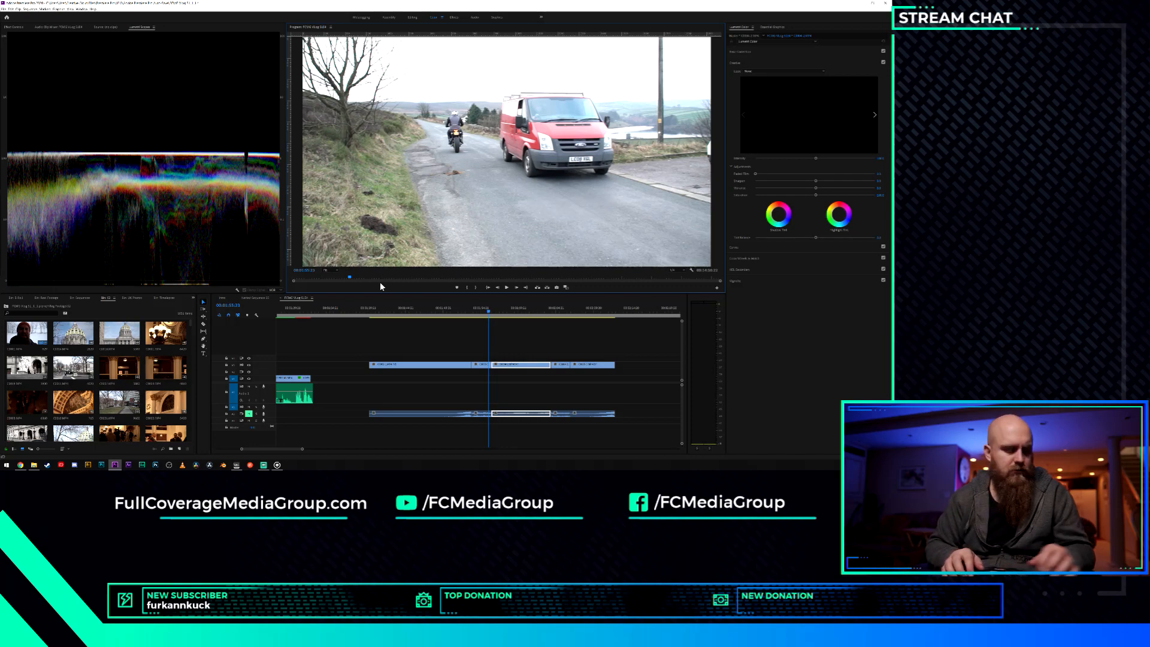
key("space")
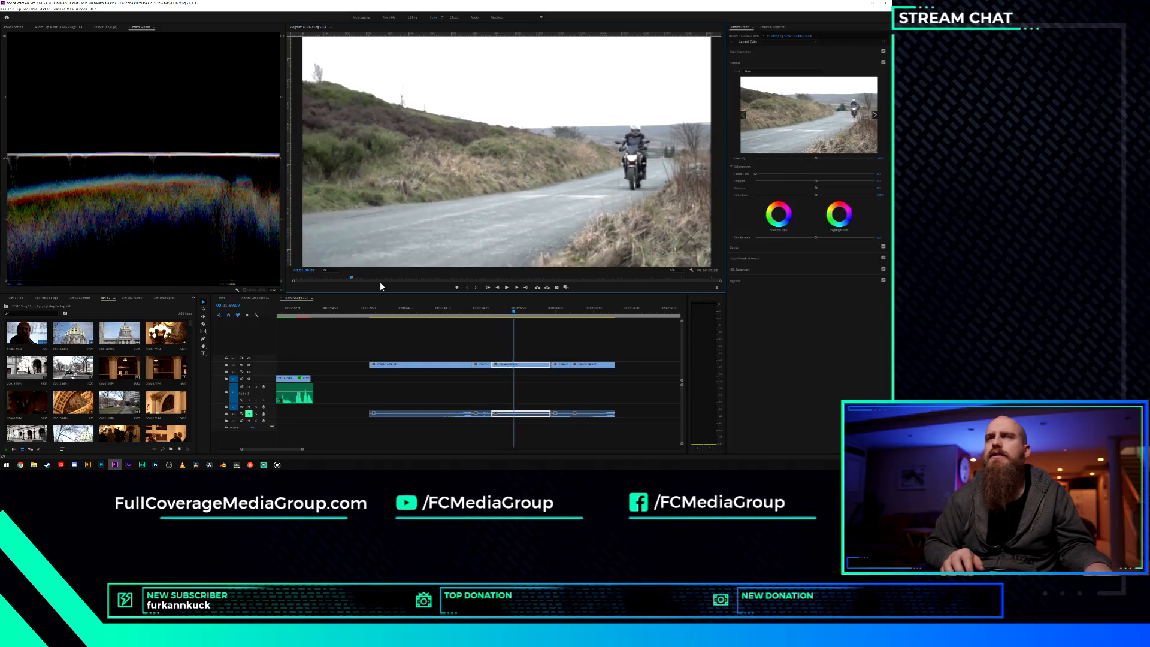
key("Left")
key("Left")
key("Left")
key("Left")
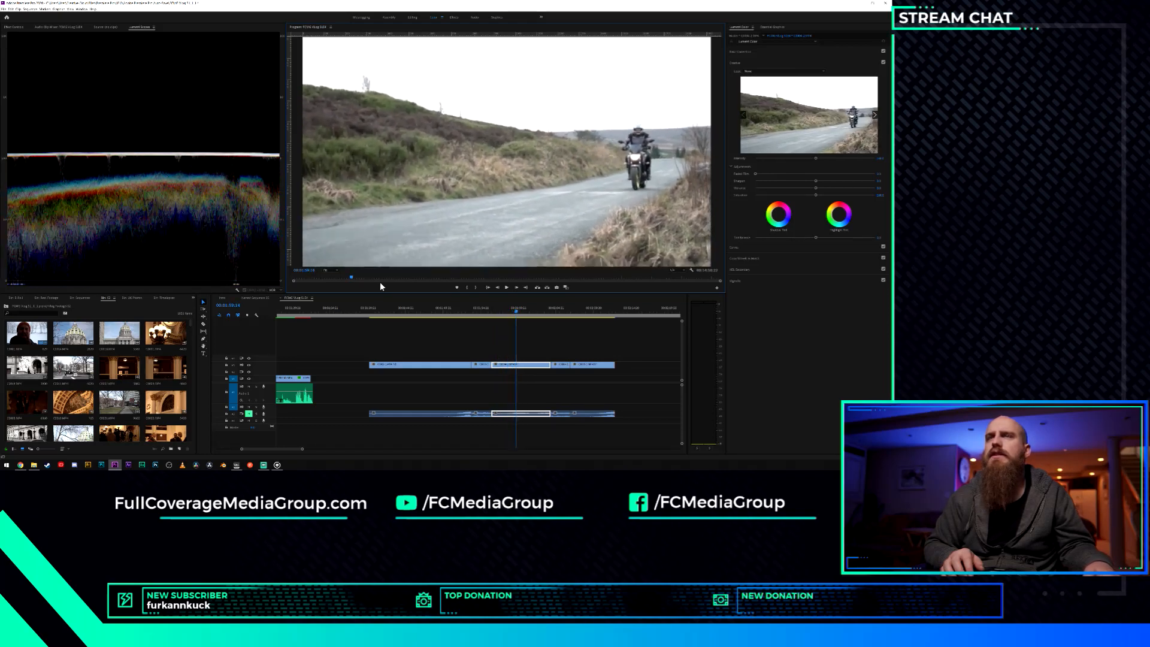
key("Right")
key("Right")
key("Right")
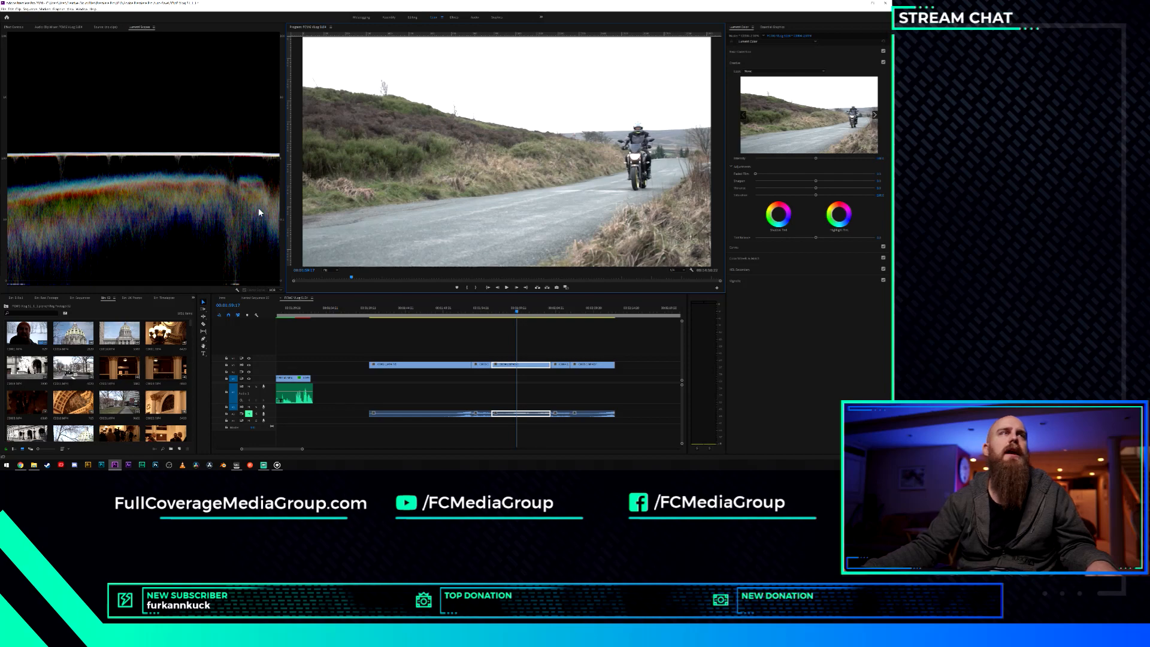
key("space")
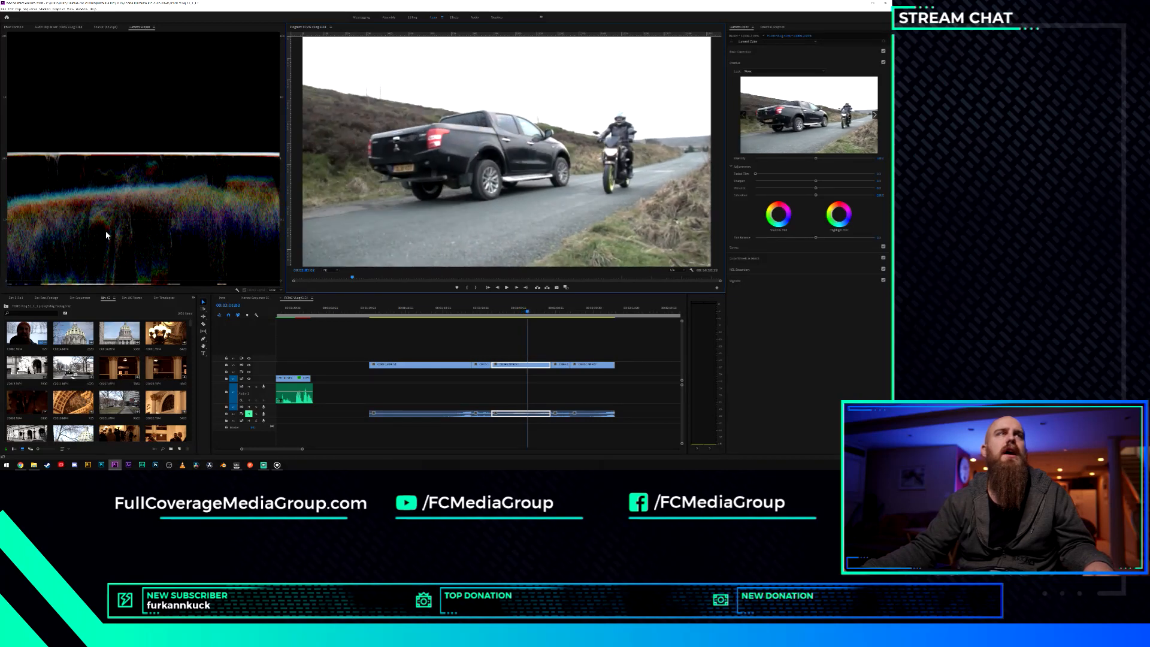
Step back and forth frame by frame through the pickup truck and passing motorcycle to examine how they register on the waveform.
key("Right")
key("Right")
key("Right")
key("Right")
key("Right")
key("Right")
key("Right")
key("Left")
key("Left")
key("Left")
key("Left")
key("Left")
key("Left")
key("Left")
key("Left")
key("Left")
key("Left")
key("Left")
key("Left")
key("Left")
key("Left")
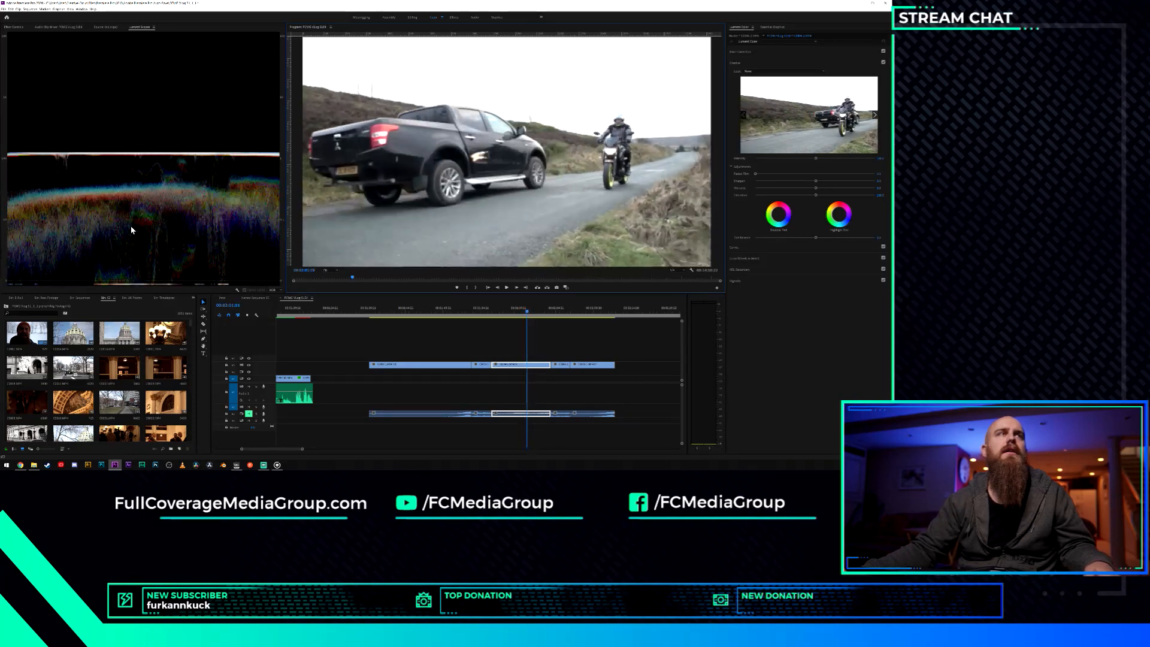
key("Right")
key("Right")
key("Right")
key("Right")
key("Right")
key("Right")
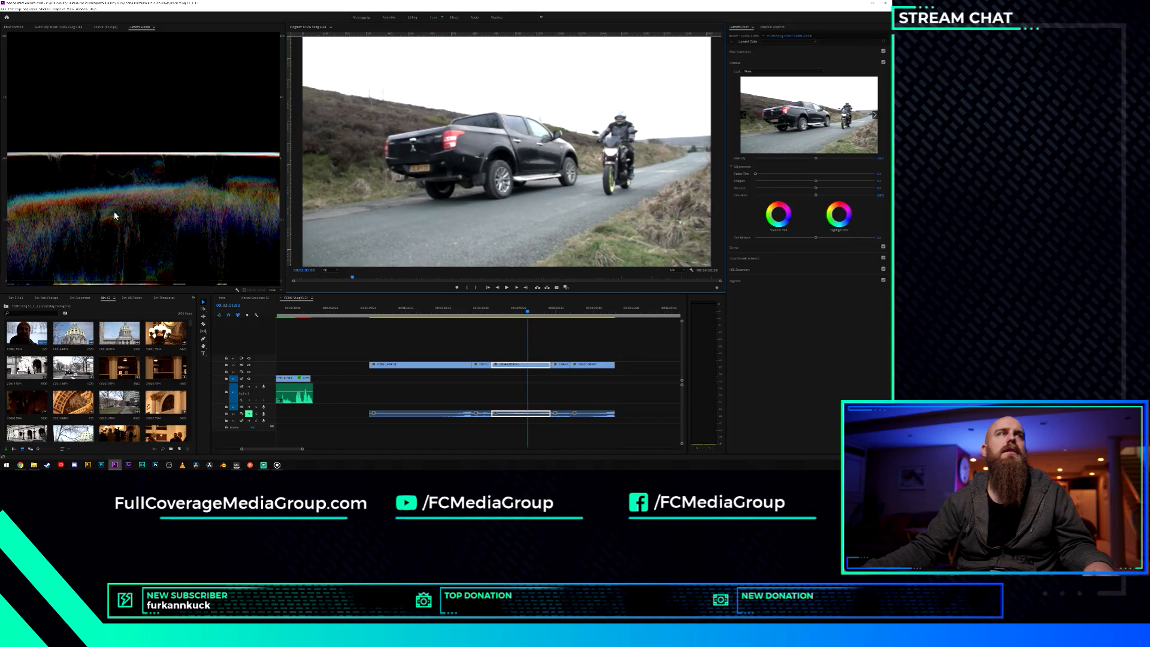
key("Right")
key("Right")
key("Right")
key("Right")
key("Right")
key("Right")
key("Right")
key("Right")
key("Right")
key("Right")
key("Right")
key("Right")
key("Right")
key("Right")
key("Right")
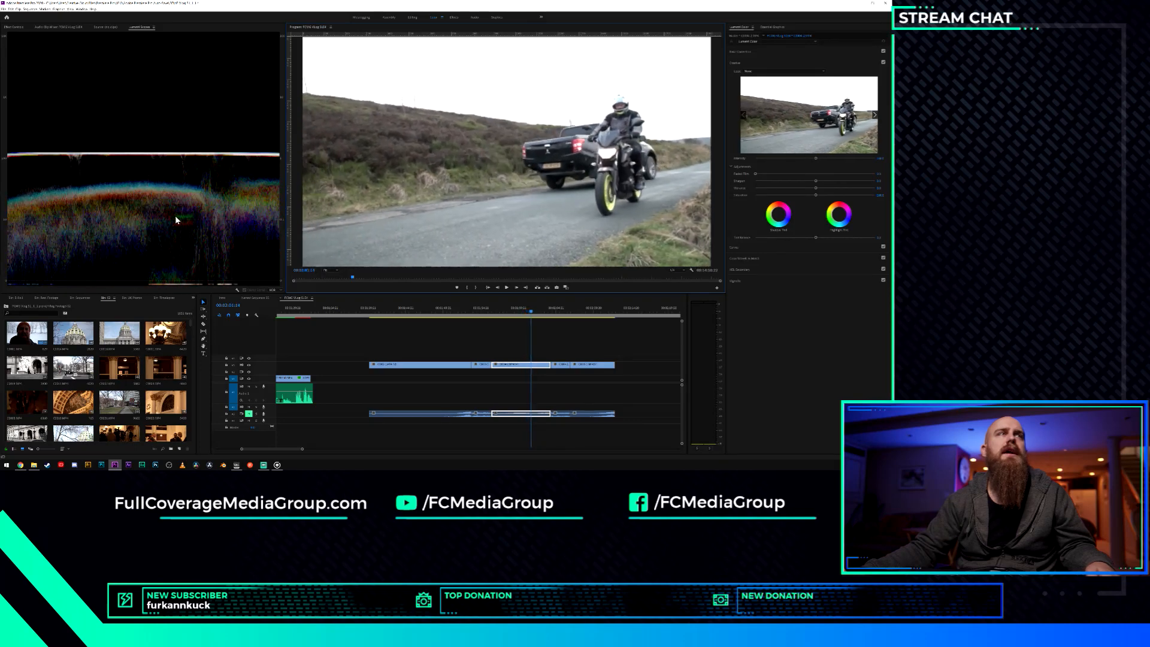
key("Left")
key("Left")
key("Left")
key("Left")
key("Left")
key("Left")
key("Left")
key("Left")
key("Left")
key("Left")
key("Left")
key("Left")
key("Left")
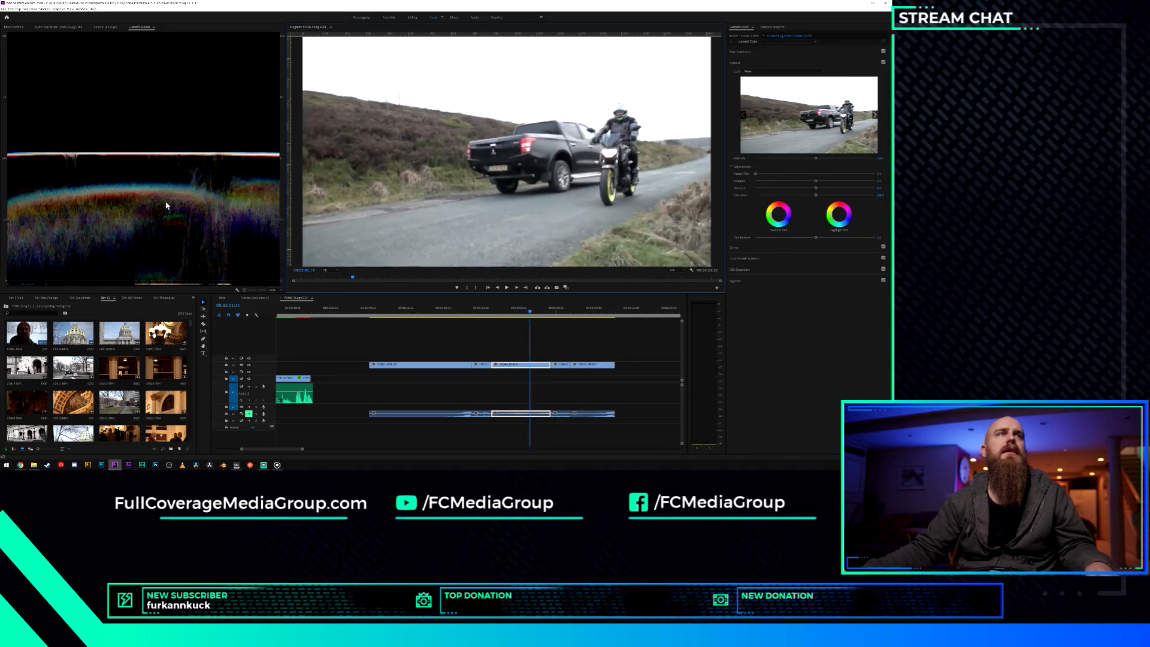
key("Left")
key("Left")
key("Left")
key("Left")
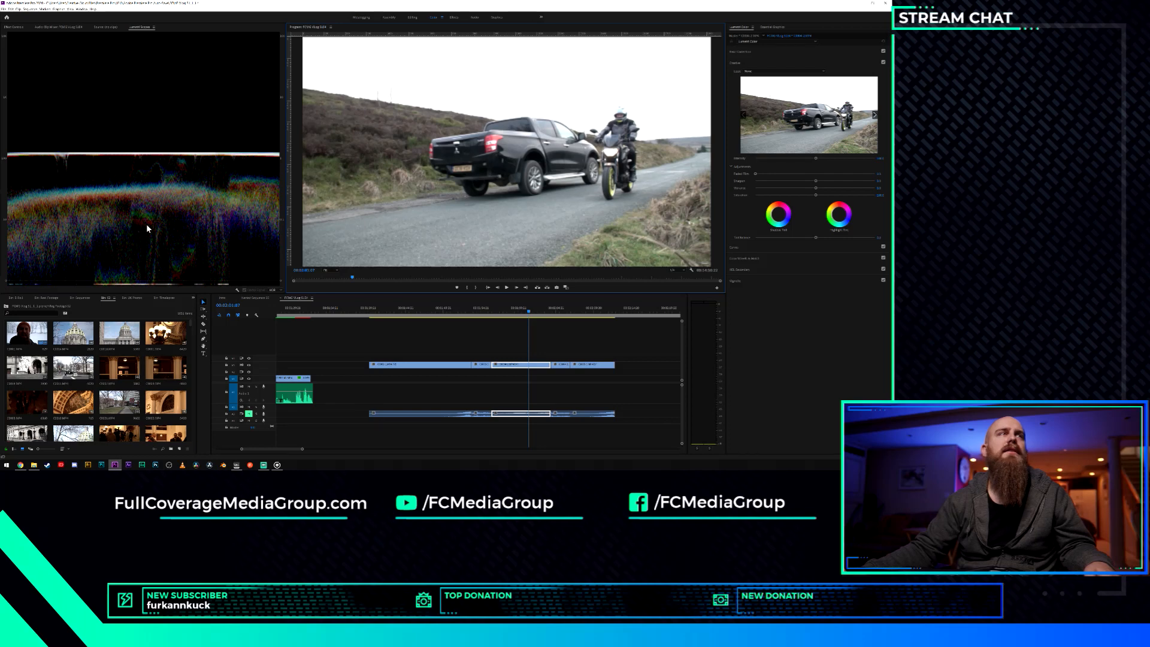
key("Right")
key("Right")
key("Right")
key("Right")
key("Right")
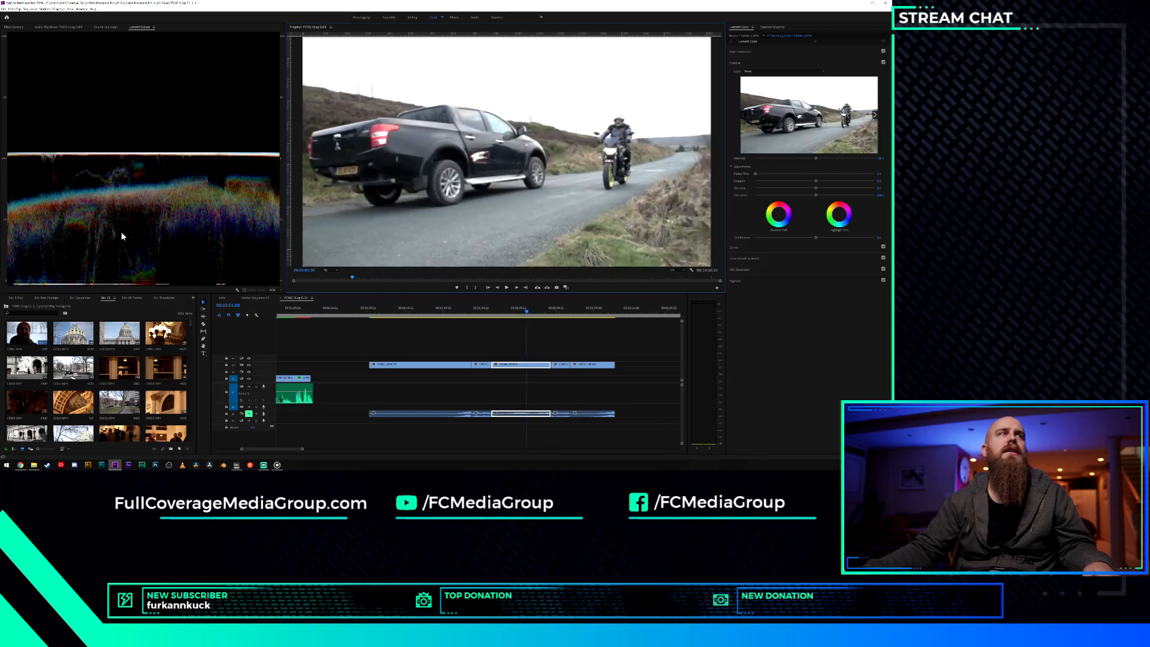
key("Left")
key("Left")
key("Left")
key("Left")
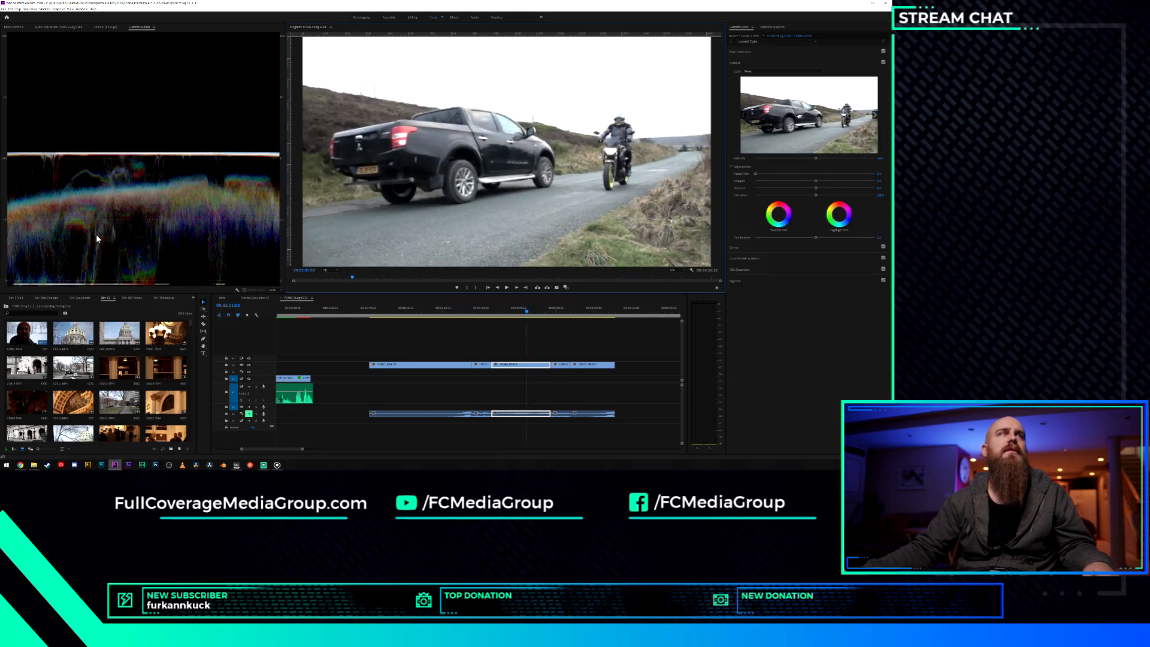
key("Right")
key("Right")
key("Right")
key("Right")
key("Right")
key("Right")
key("Right")
key("Right")
key("Right")
key("Right")
key("Right")
key("Right")
key("Right")
key("Right")
key("Right")
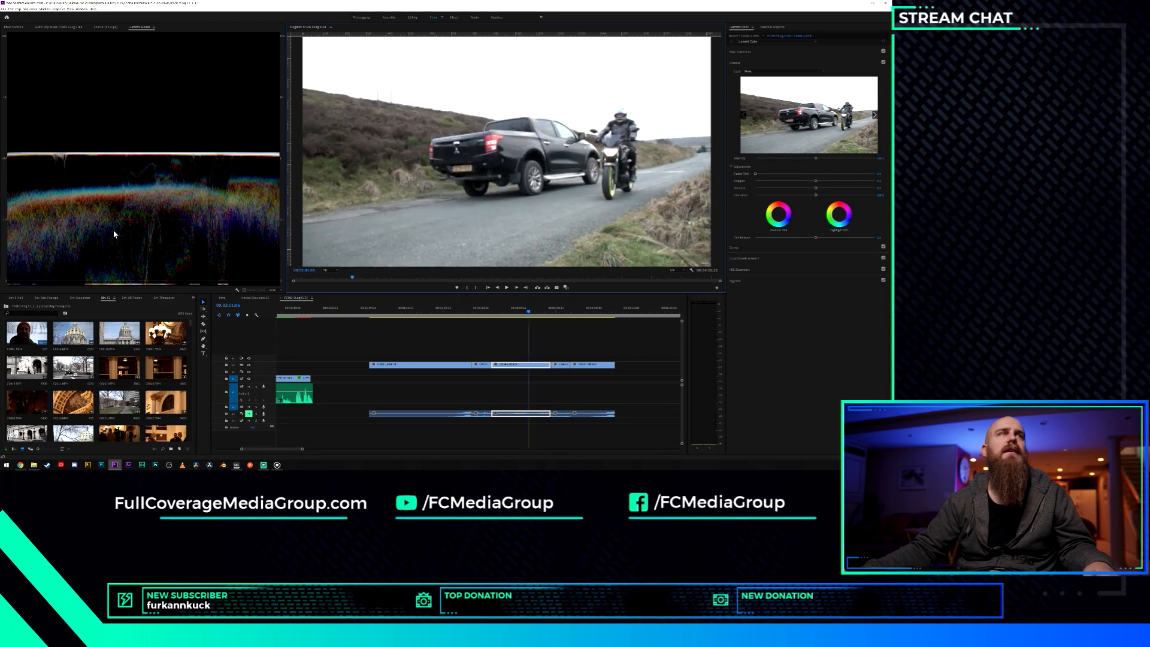
key("Right")
key("Right")
key("Right")
key("Right")
key("Right")
key("Right")
key("Right")
key("Right")
key("Right")
key("Right")
key("Right")
key("Right")
key("Right")
key("Right")
key("Right")
key("Right")
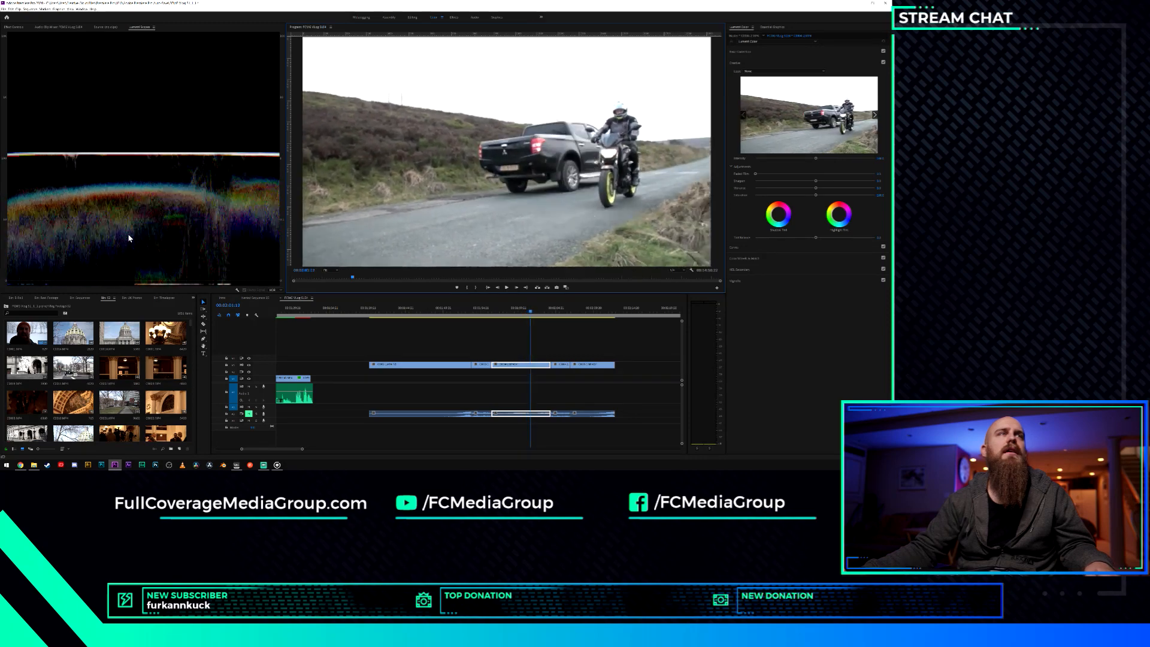
key("Left")
key("Left")
key("Left")
key("Left")
key("Left")
key("Left")
key("Left")
key("Left")
key("Left")
key("Left")
key("Left")
key("Left")
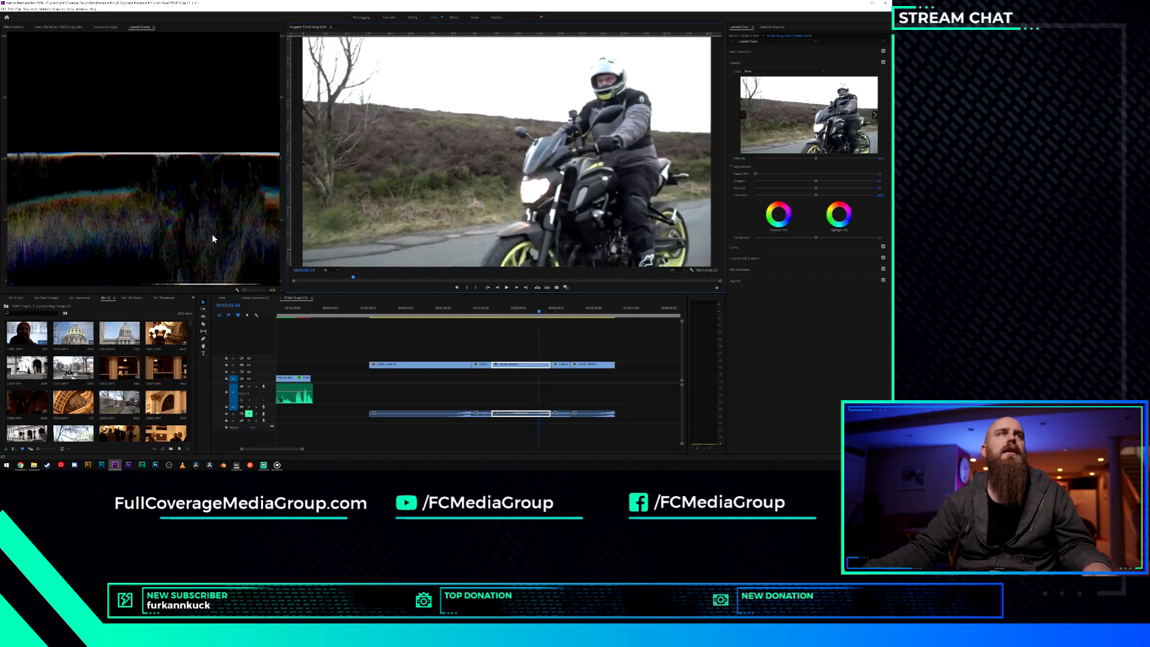
key("Left")
key("Left")
key("Left")
key("Left")
key("Left")
key("Left")
key("Left")
key("Left")
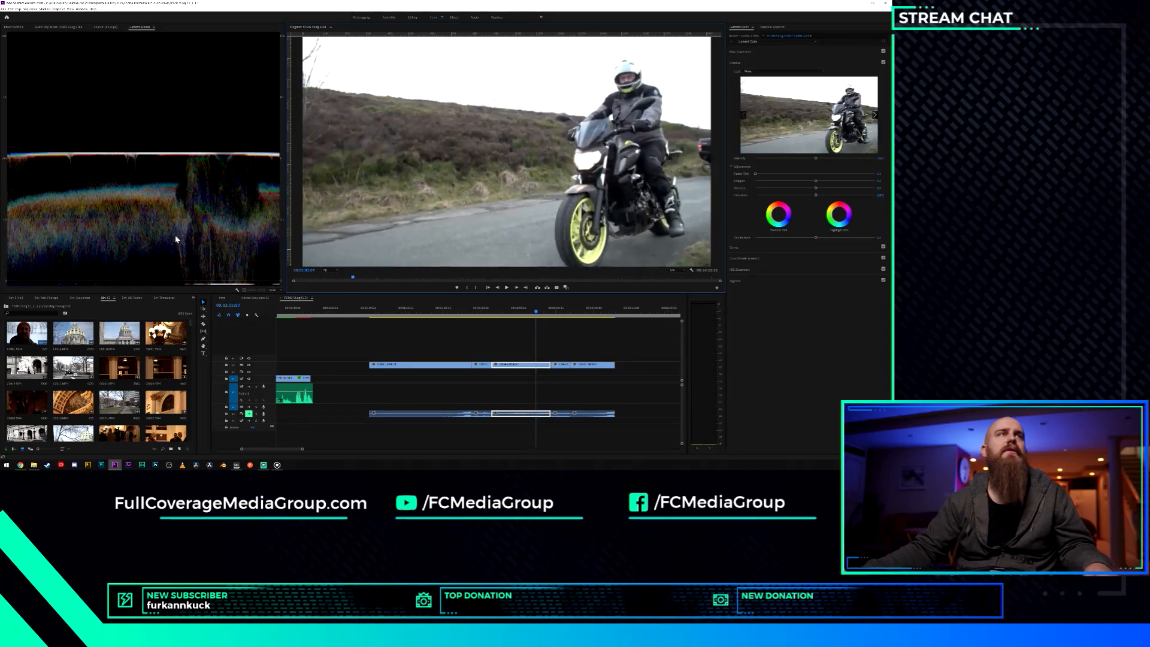
key("Left")
key("Left")
key("Left")
key("Left")
key("Left")
key("Left")
key("Left")
key("Left")
key("Left")
key("Left")
key("Left")
key("Left")
key("Left")
key("Left")
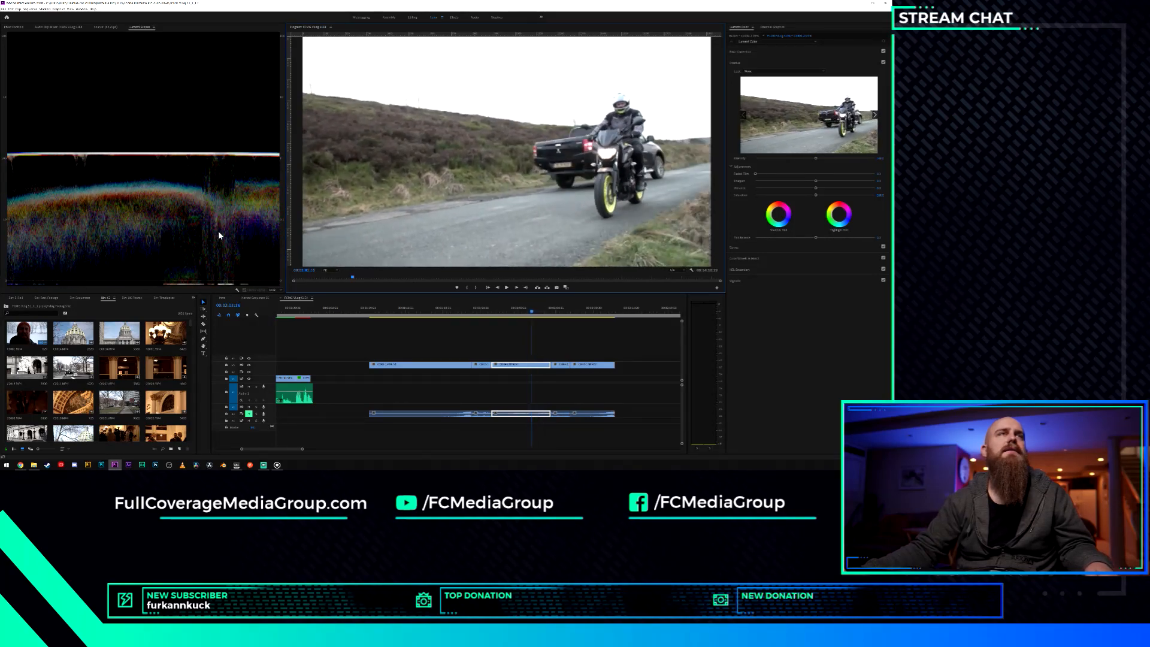
Play forwards and backwards through the close view of the rider to examine the waveform of the bike and jacket.
key("space")
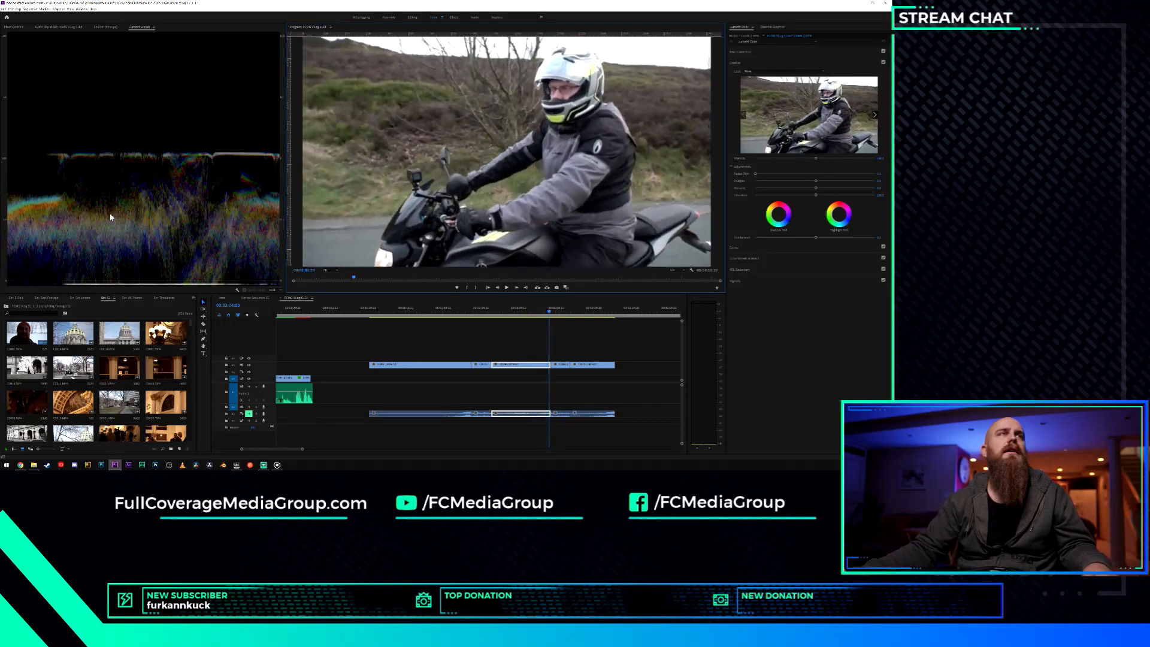
key("j")
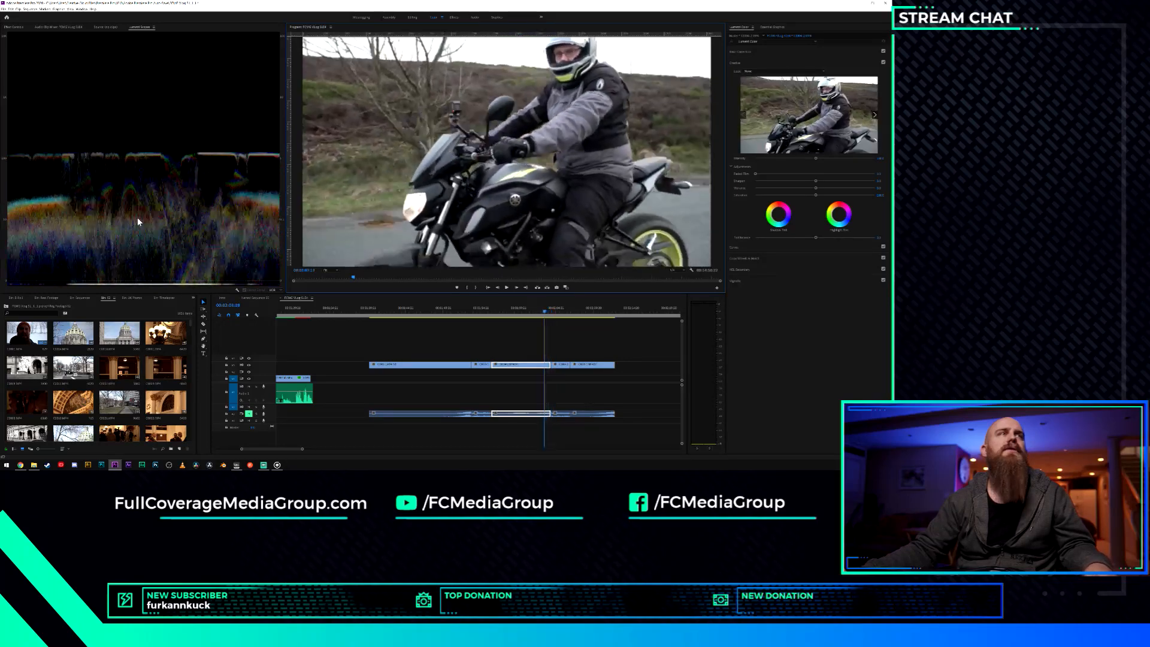
key("l")
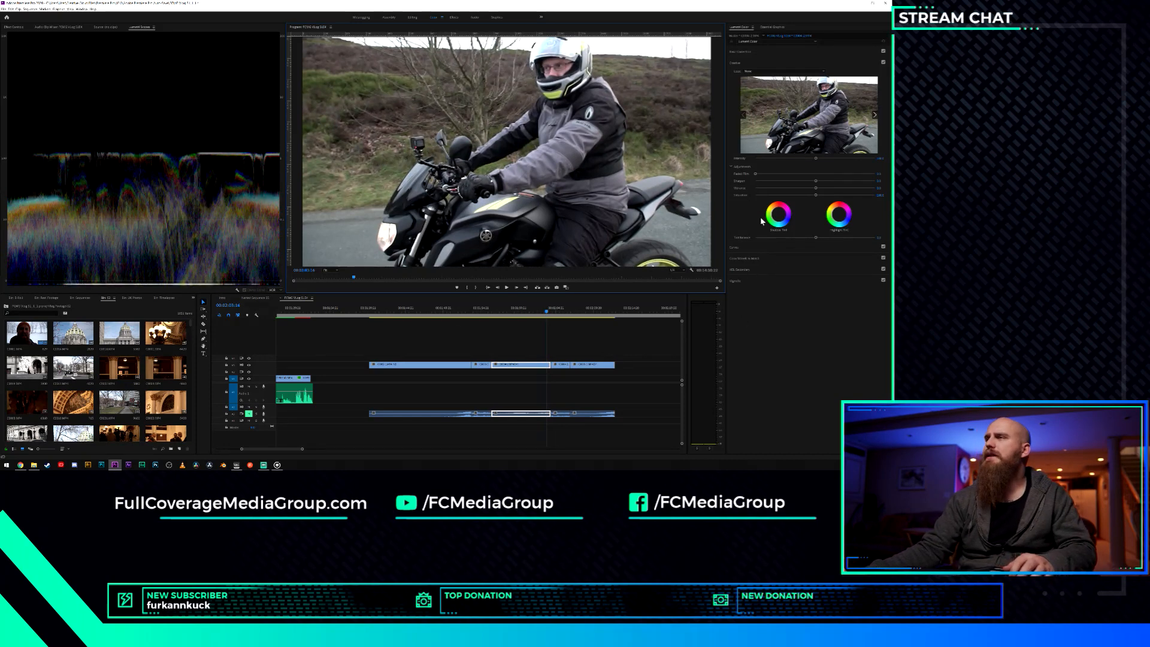
Try a Sony LUT from the LUTS folder as the rider clip's Creative look and lower its intensity strongly.
left_click(794, 71)
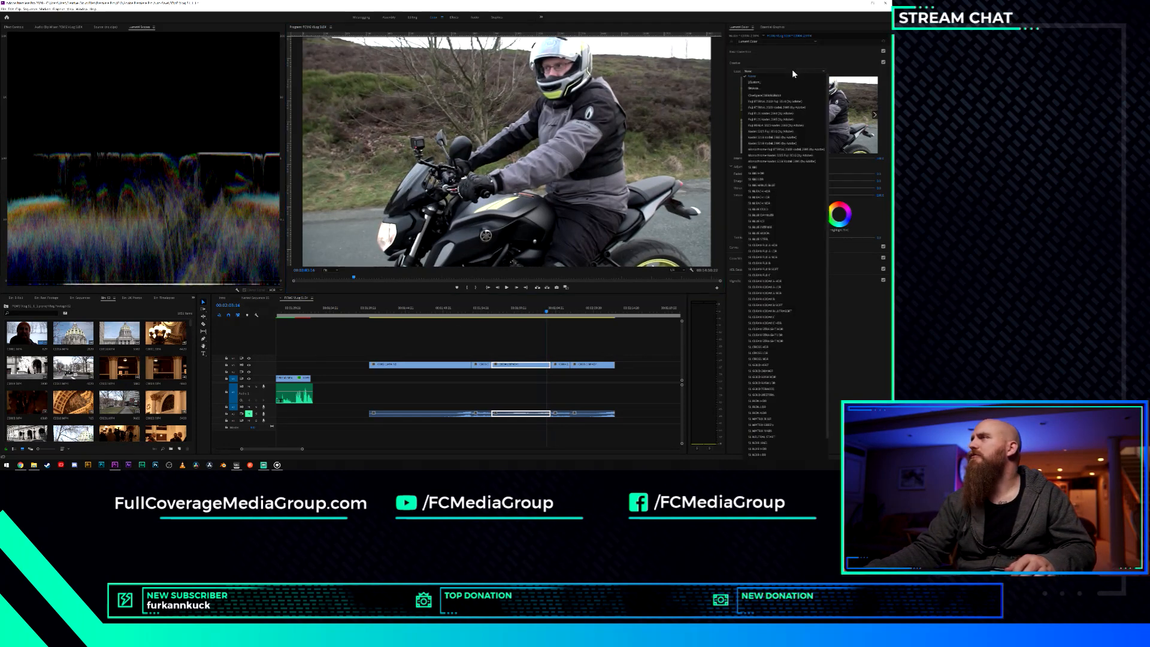
left_click(754, 89)
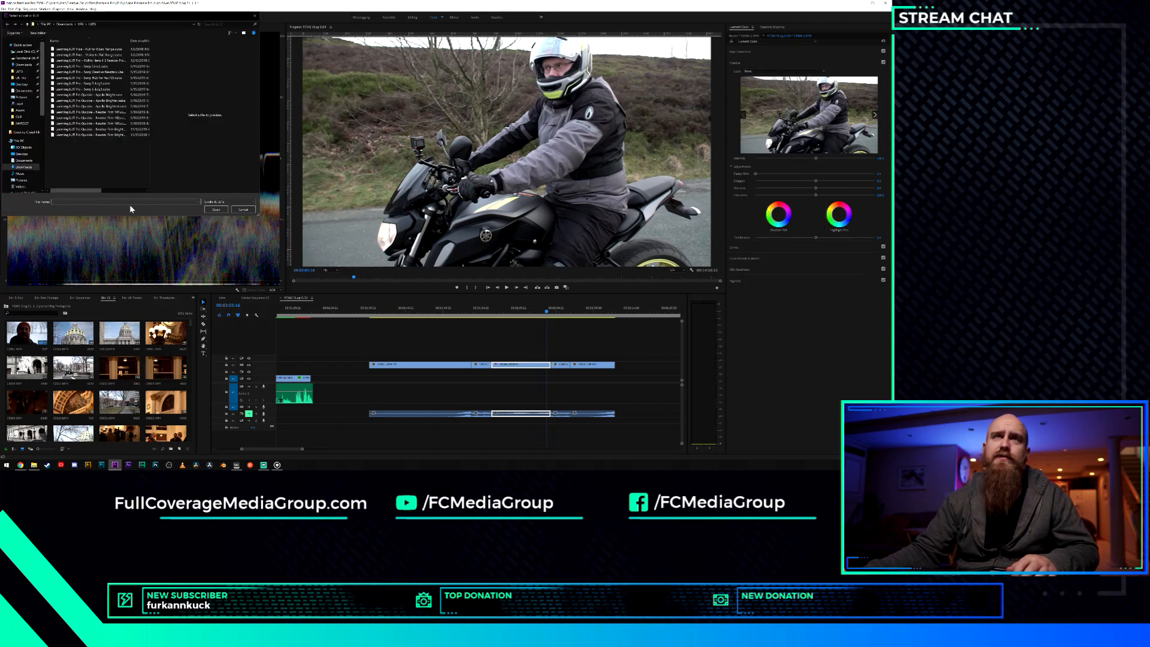
double_click(94, 84)
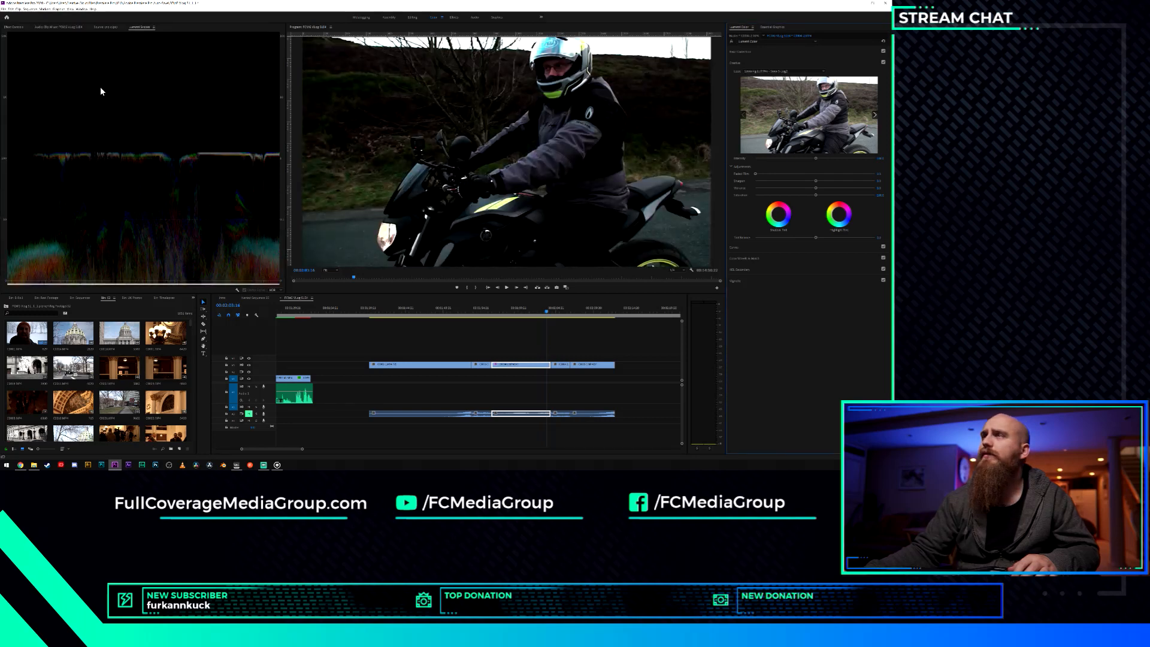
left_click_drag(817, 160, 767, 163)
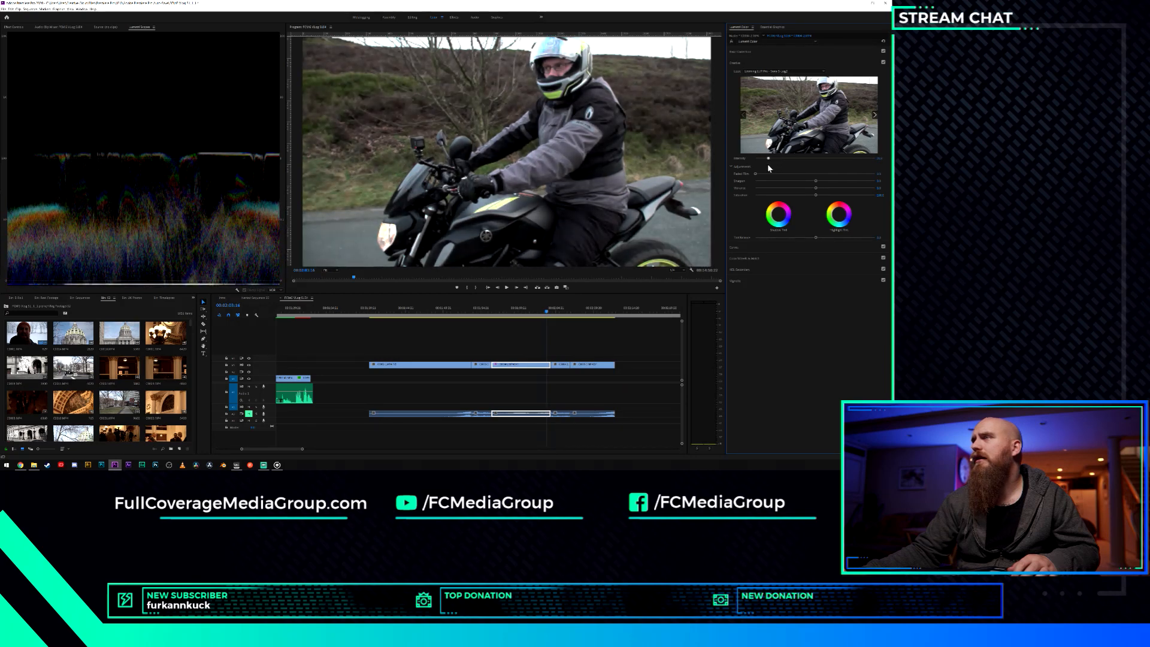
Try the Sony LUT listed just above the previous one as the clip's Creative look and raise its intensity slightly.
left_click(802, 72)
left_click(760, 82)
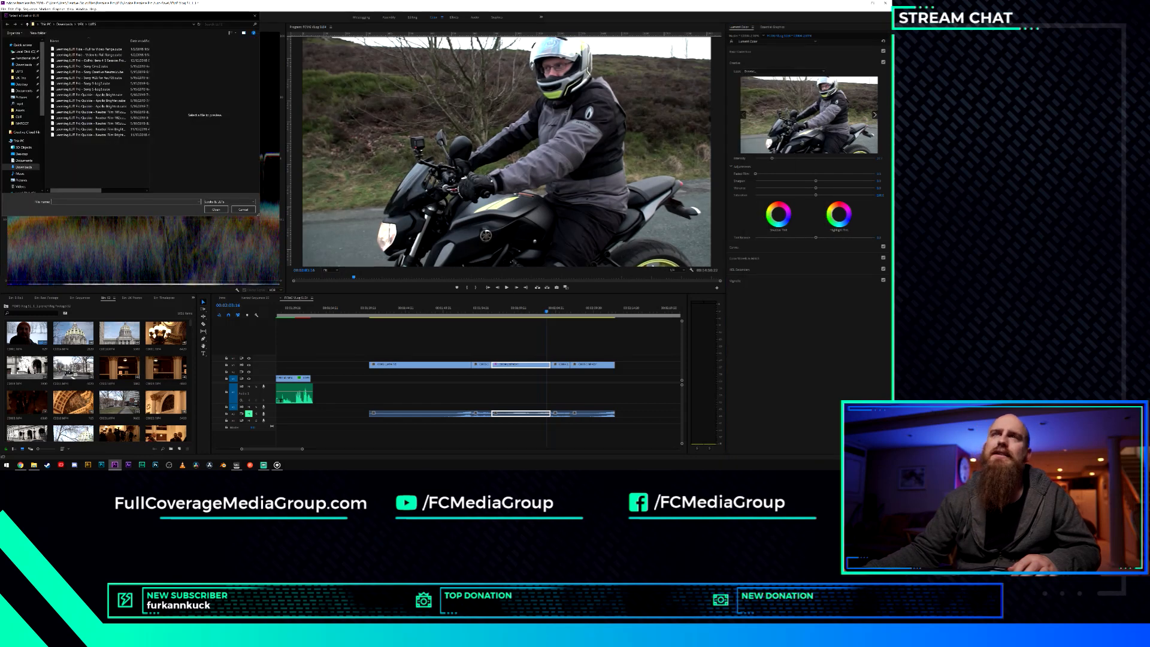
double_click(99, 78)
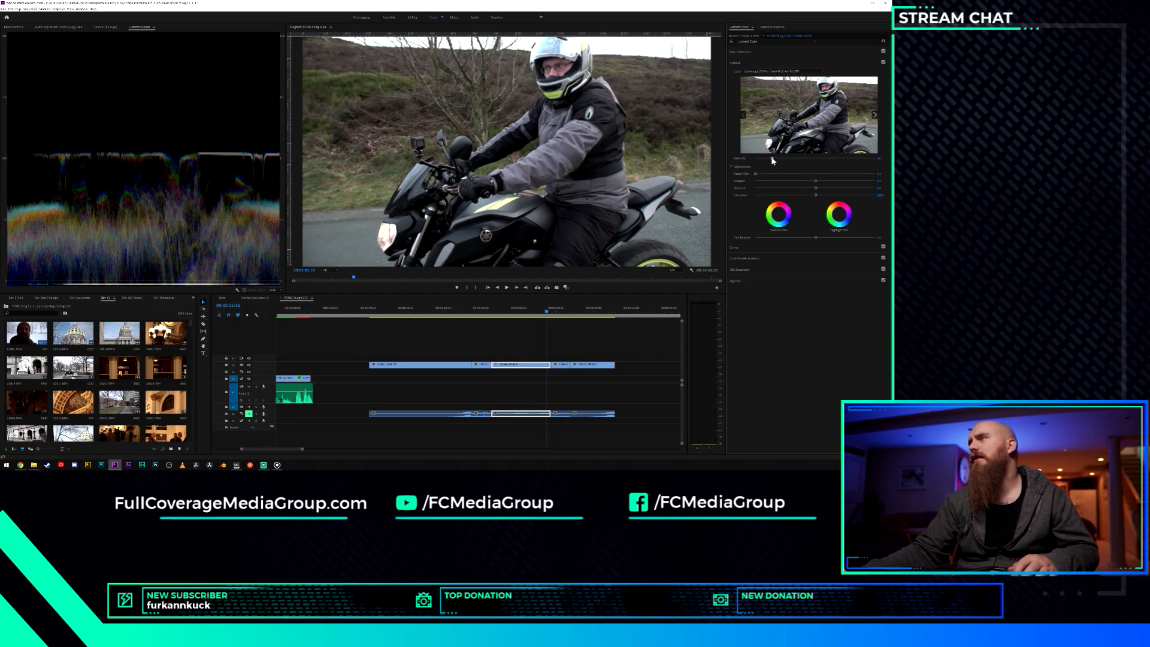
mouse_move(776, 158)
left_mouse_down()
mouse_move(805, 159)
mouse_move(787, 160)
left_mouse_up()
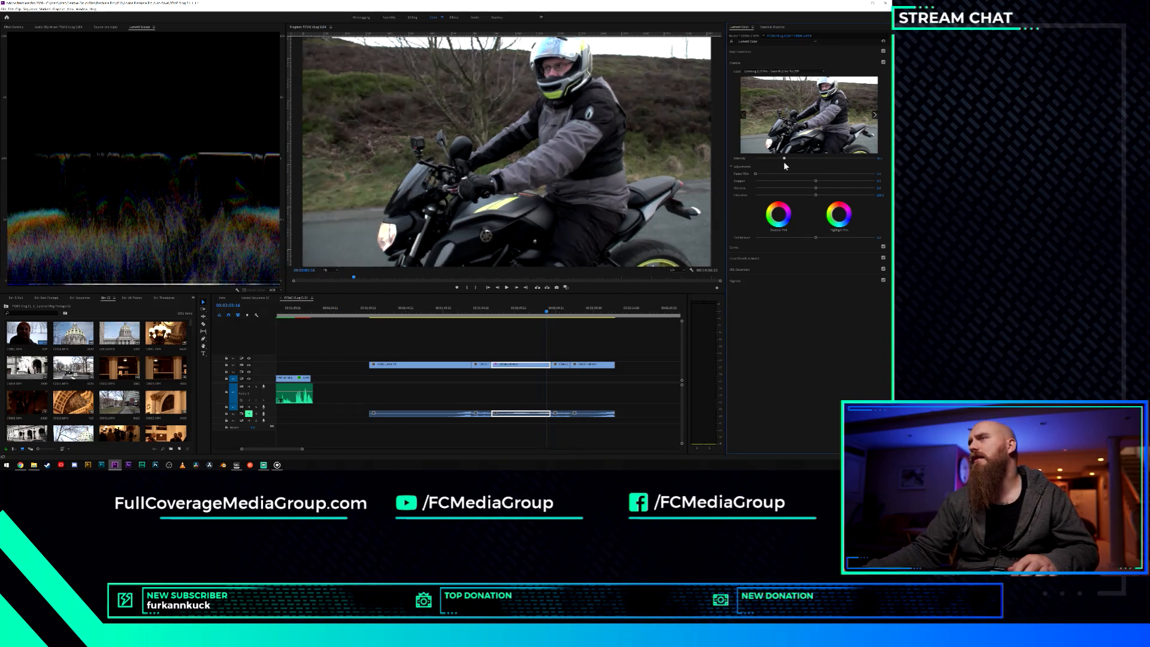
Apply the second LUT listed in the LUTS folder as the clip's Creative look and raise its intensity to about mid-range.
left_click(790, 72)
left_click(776, 83)
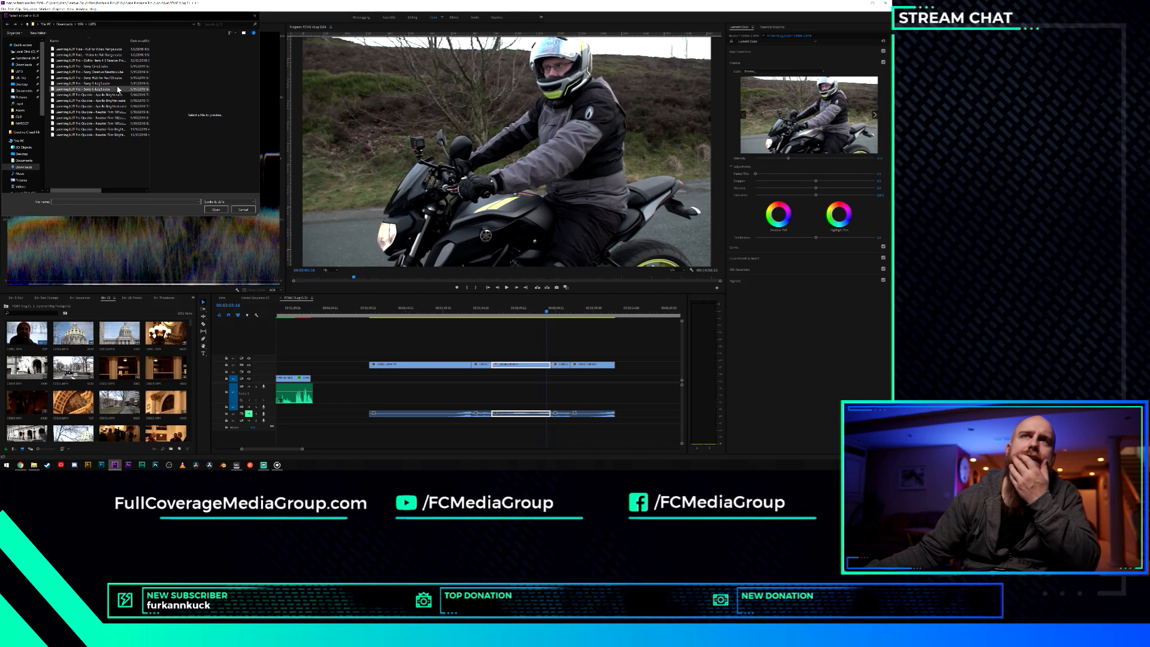
double_click(116, 54)
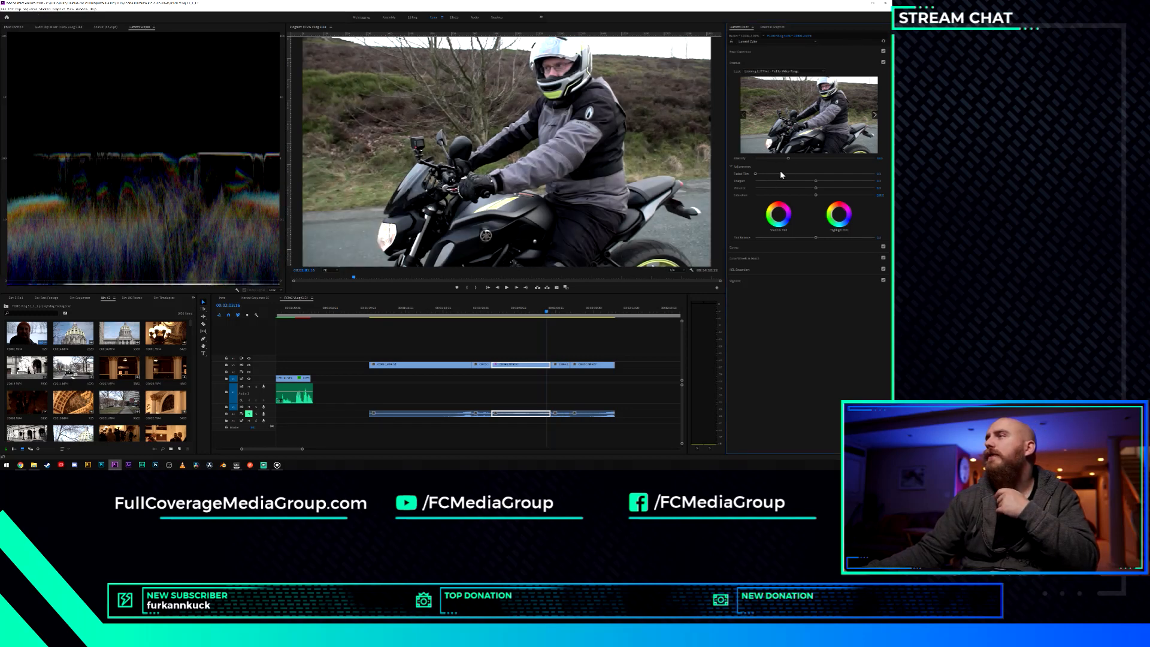
left_click_drag(788, 157, 814, 168)
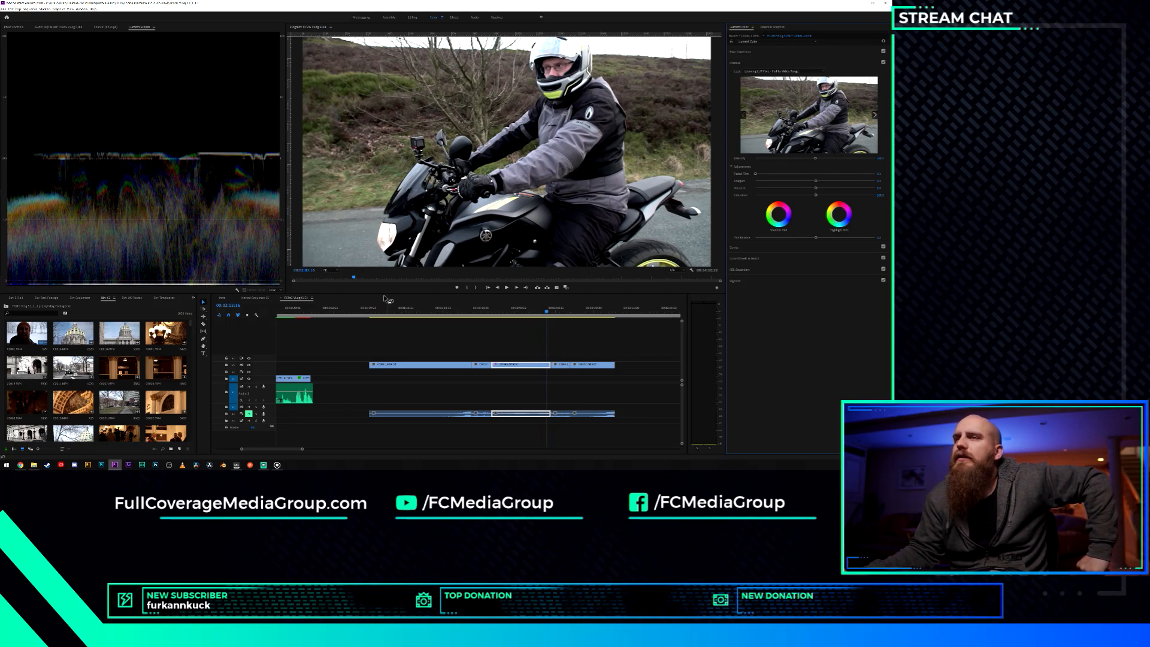
Try lowering the Creative look's intensity on the selected motorcycle clip at the rider close-up frame.
left_click_drag(353, 279, 354, 279)
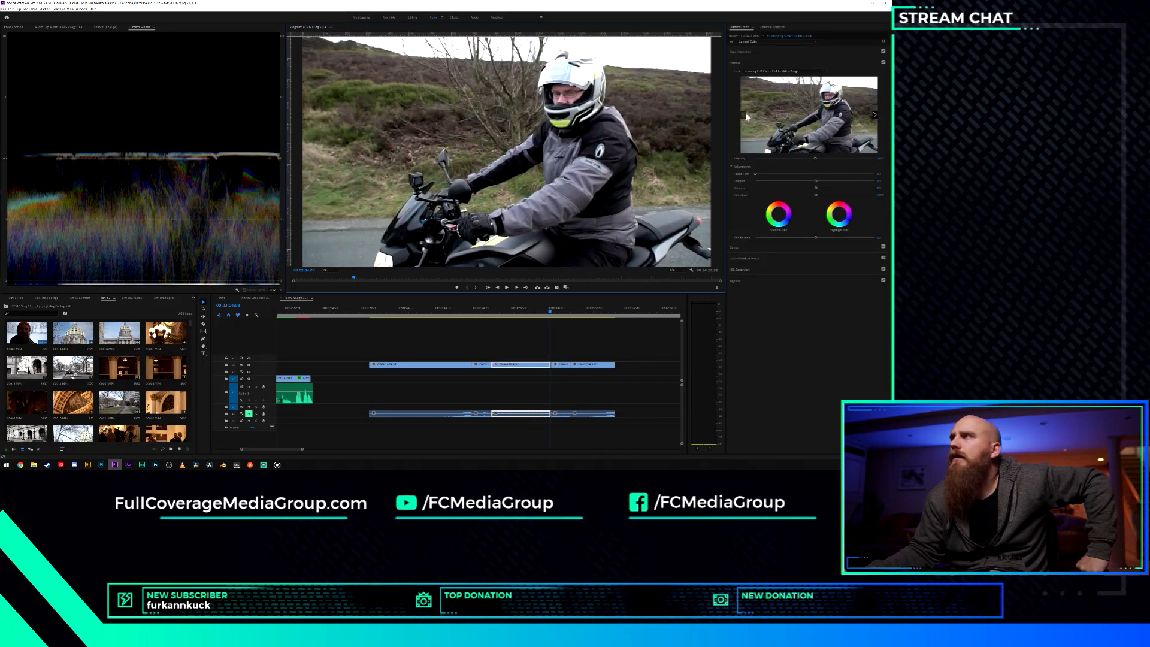
left_click(760, 247)
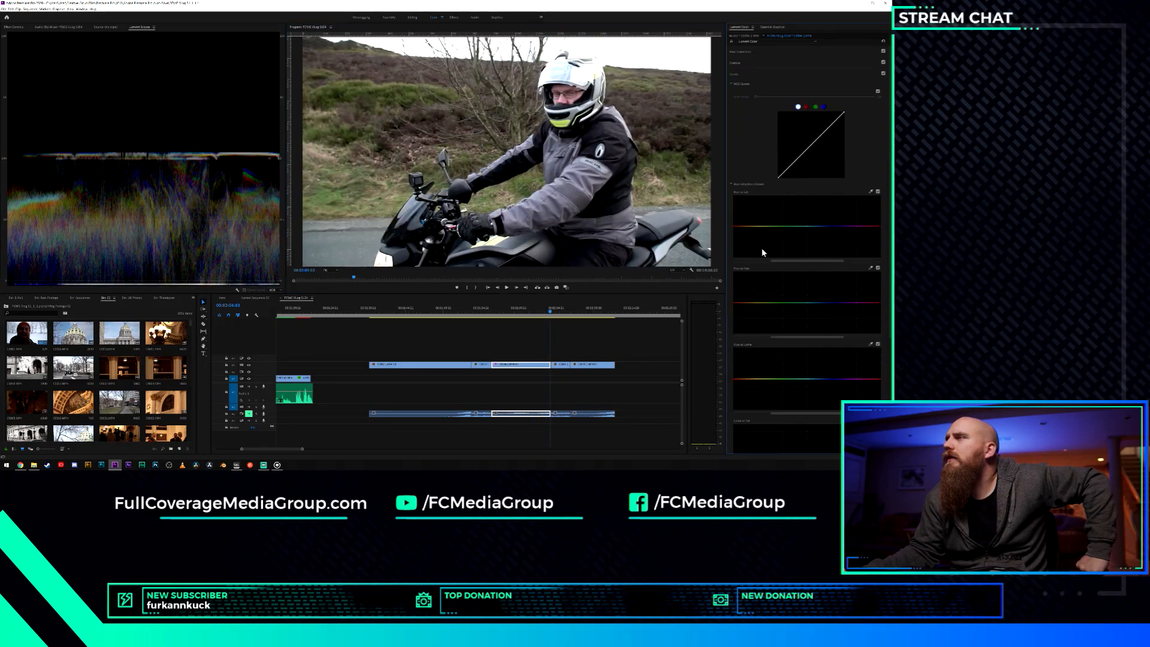
left_click(767, 61)
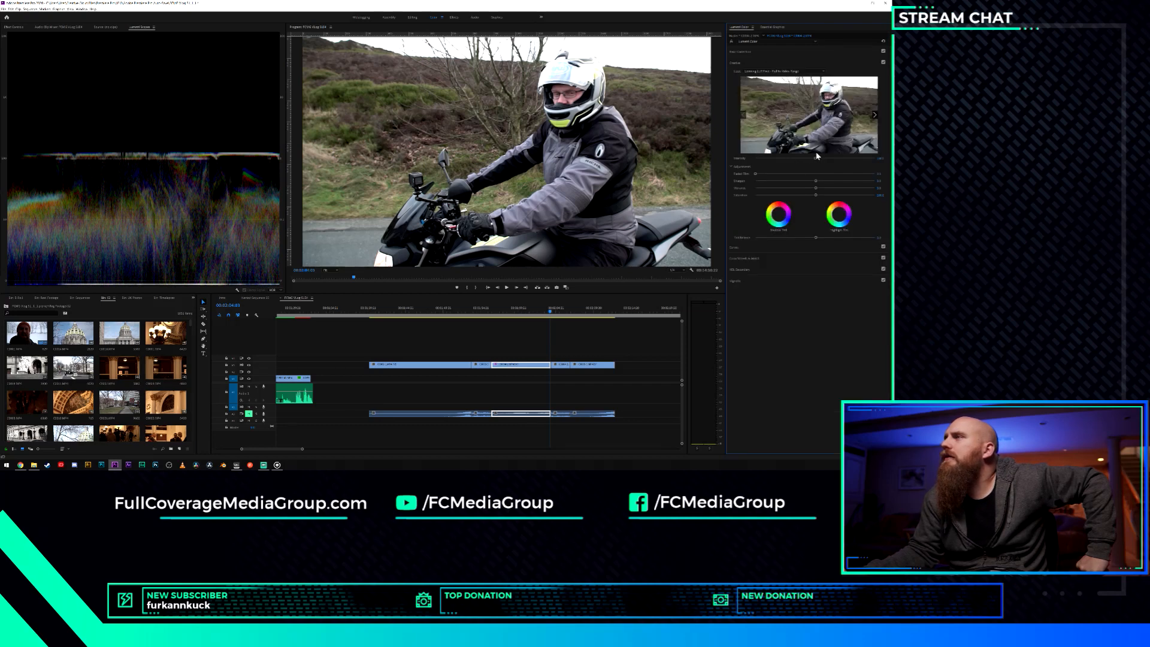
mouse_move(814, 157)
left_mouse_down()
mouse_move(727, 168)
mouse_move(810, 169)
left_mouse_up()
Lower the selected clip's exposure slightly and pull down its highlights and whites in Basic Correction.
left_click(766, 51)
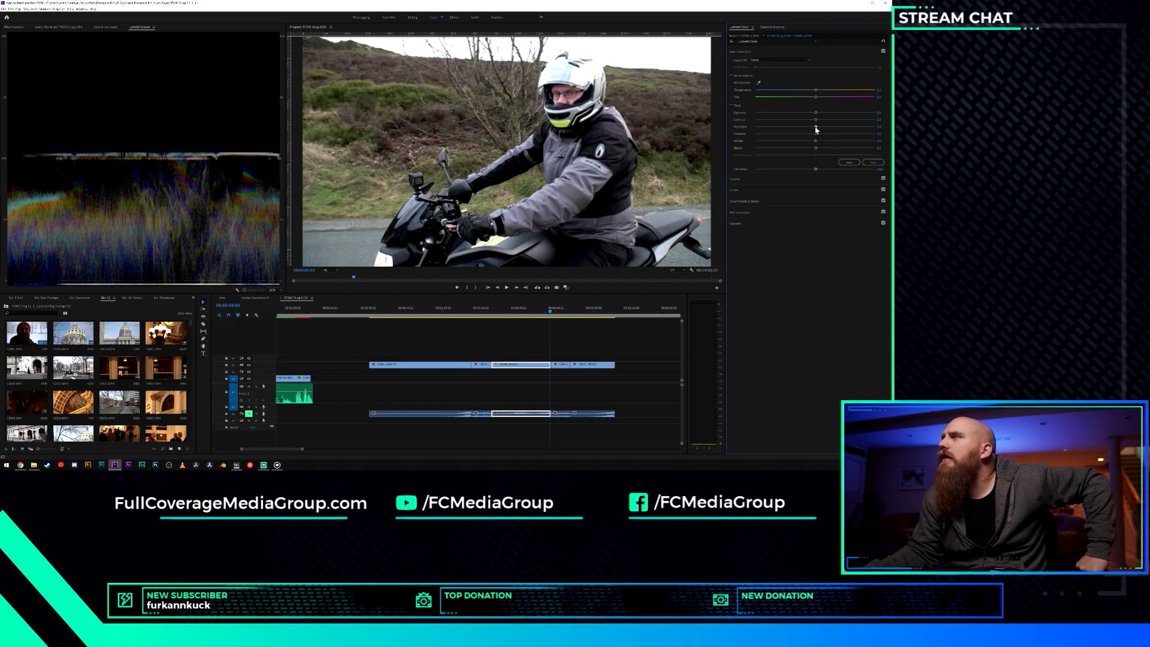
mouse_move(815, 126)
left_mouse_down()
mouse_move(764, 129)
mouse_move(813, 130)
left_mouse_up()
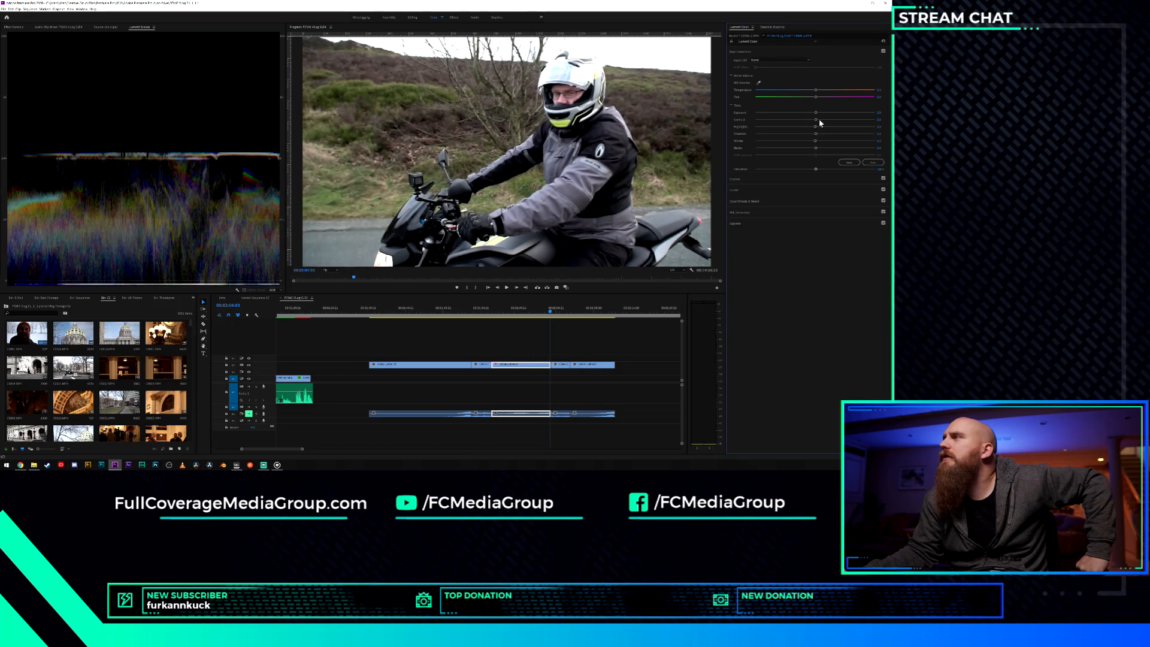
left_click_drag(813, 112, 812, 113)
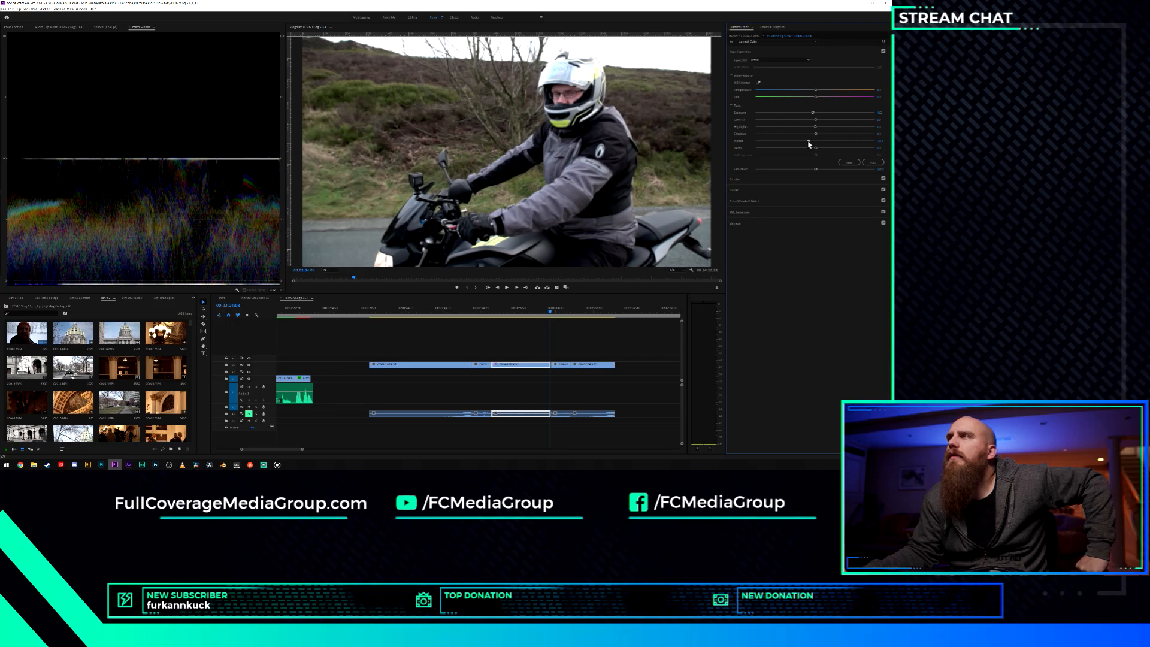
left_click_drag(808, 143, 803, 145)
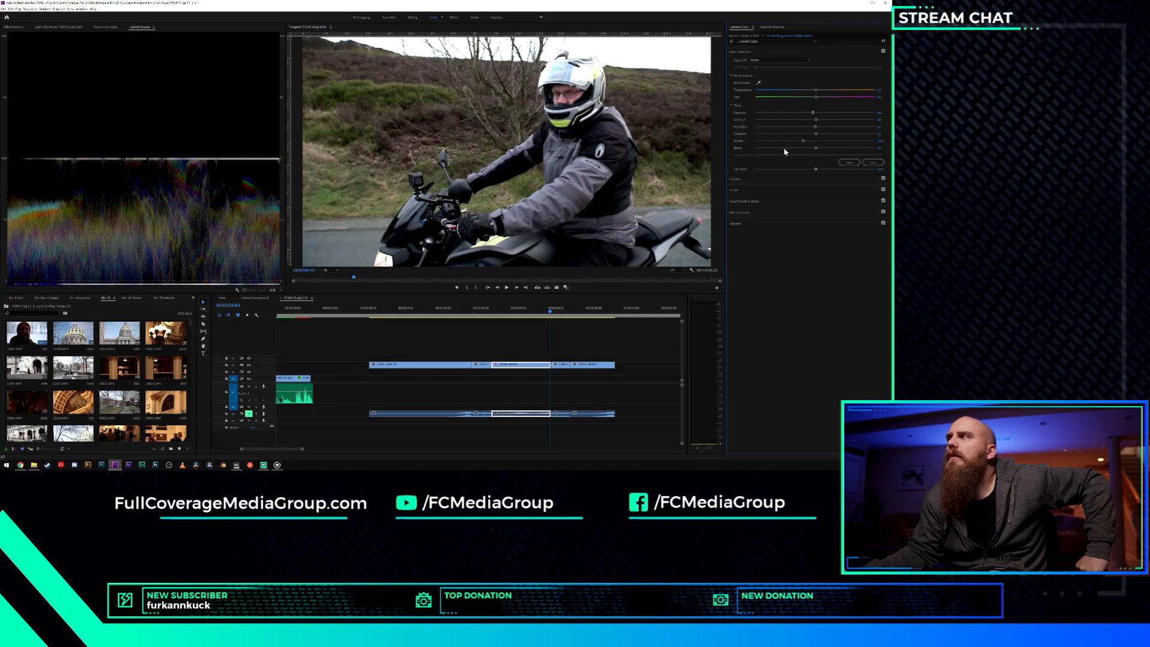
Compare the rider close-up with and without the Lumetri Color effect by toggling the effect repeatedly.
left_click(731, 41)
left_click(731, 41)
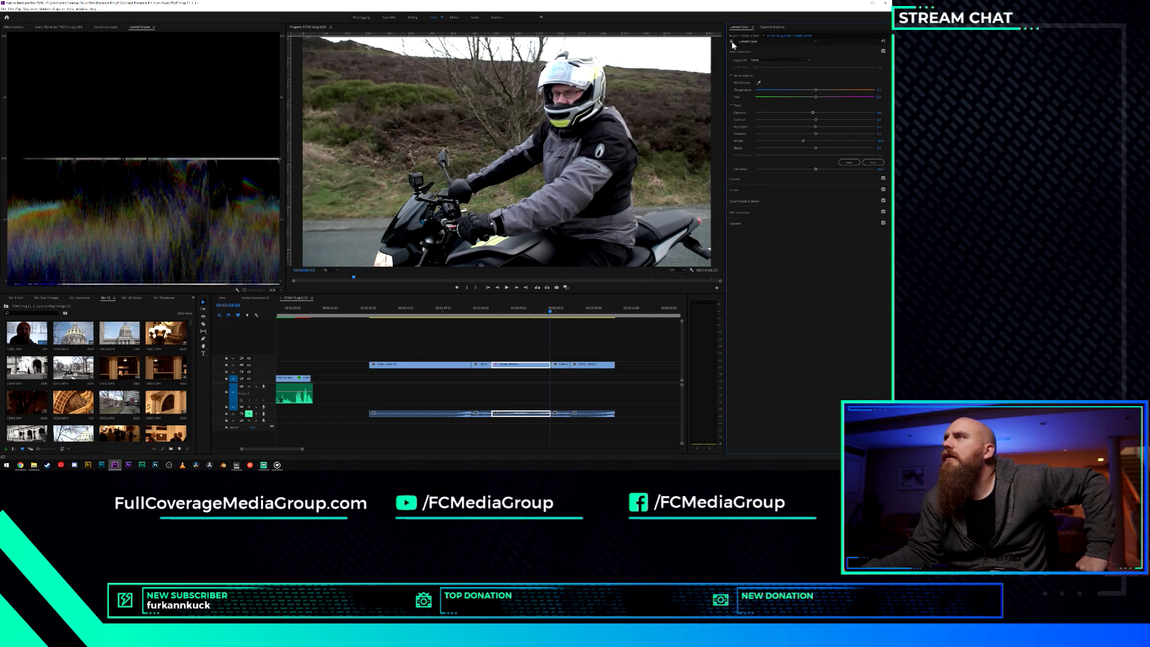
left_click(731, 41)
left_click(731, 41)
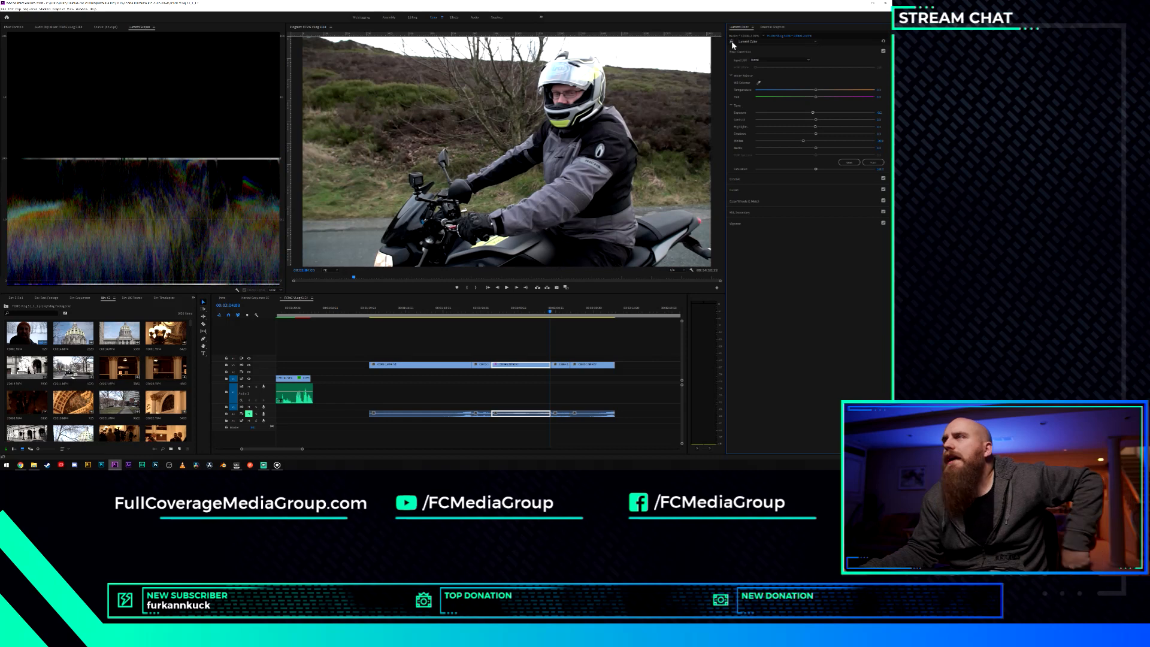
left_click(731, 41)
left_click(731, 41)
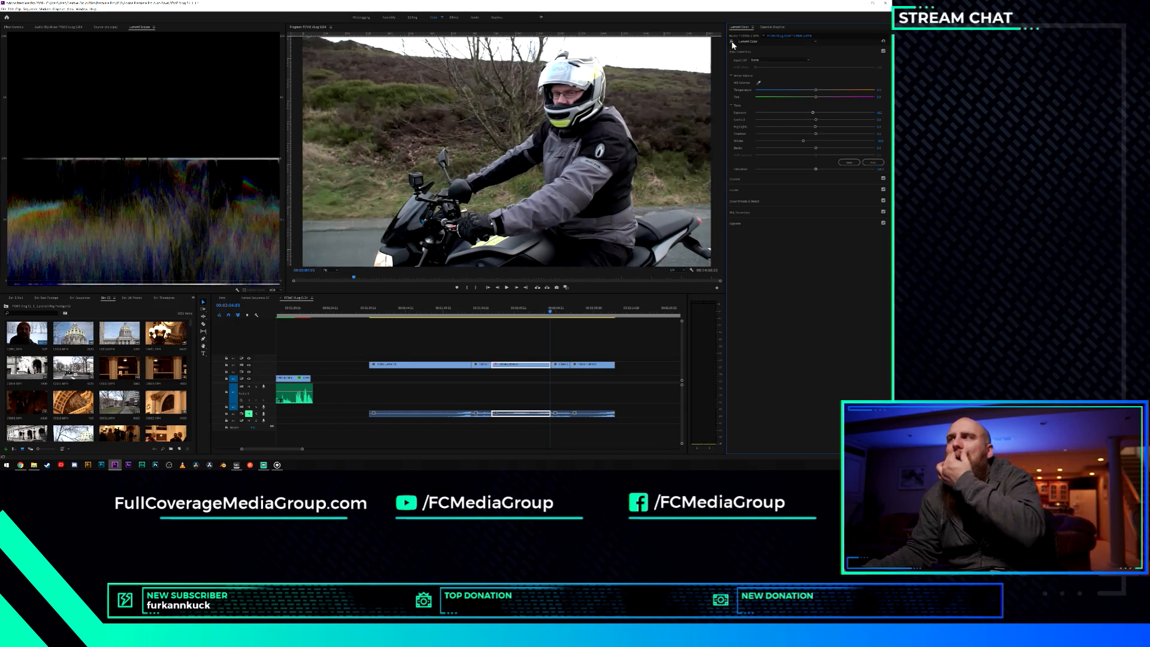
left_click(731, 41)
left_click(731, 41)
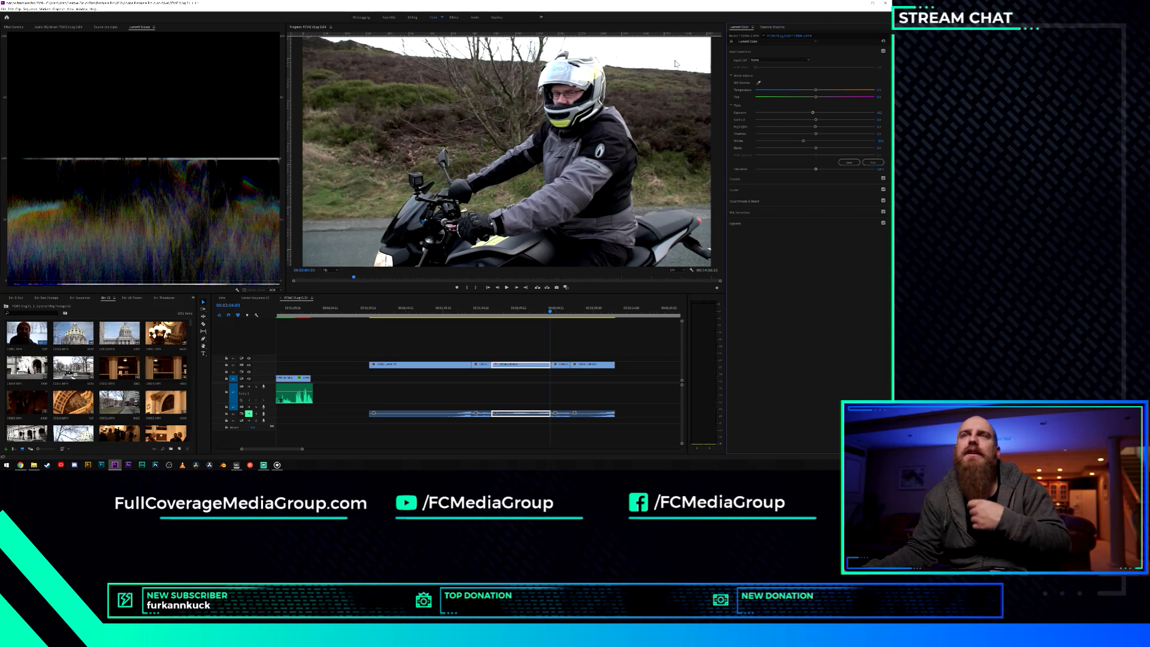
Save the project and set the Lumetri scope's scale to 8 Bit.
key("ctrl+s")
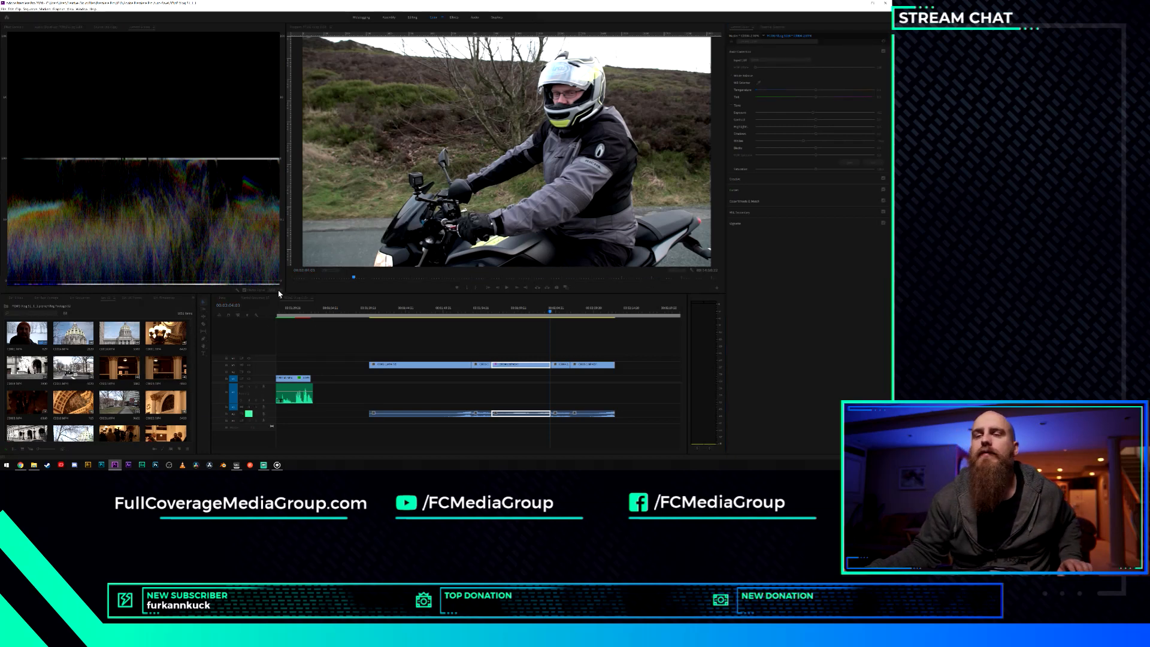
key("ctrl+s")
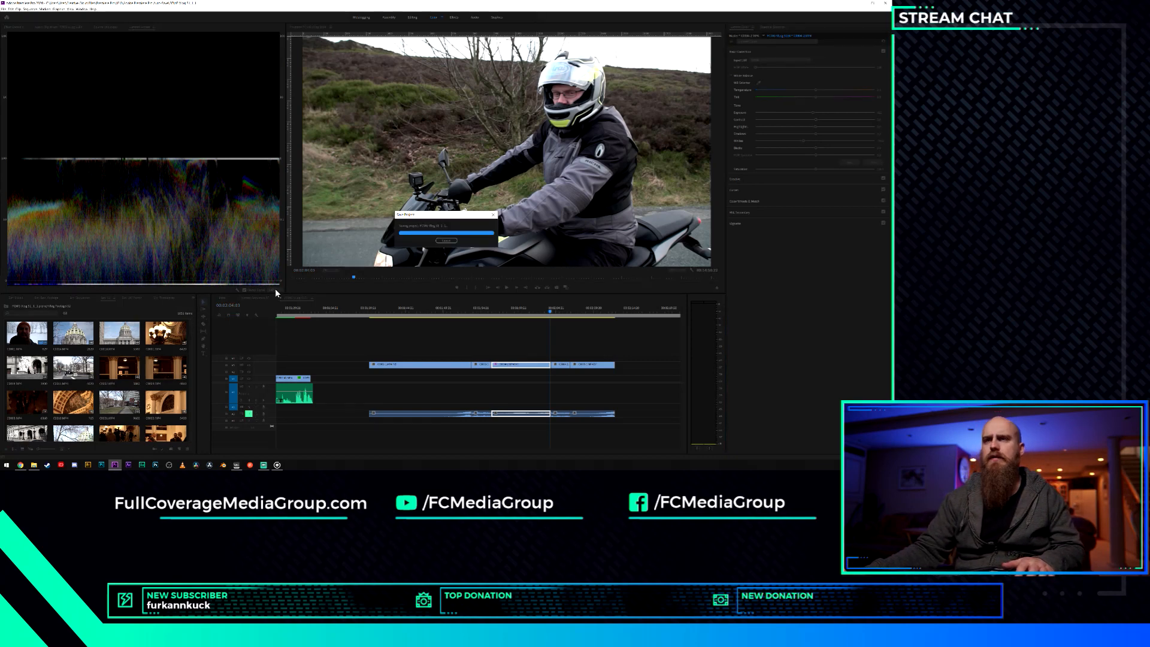
left_click(274, 289)
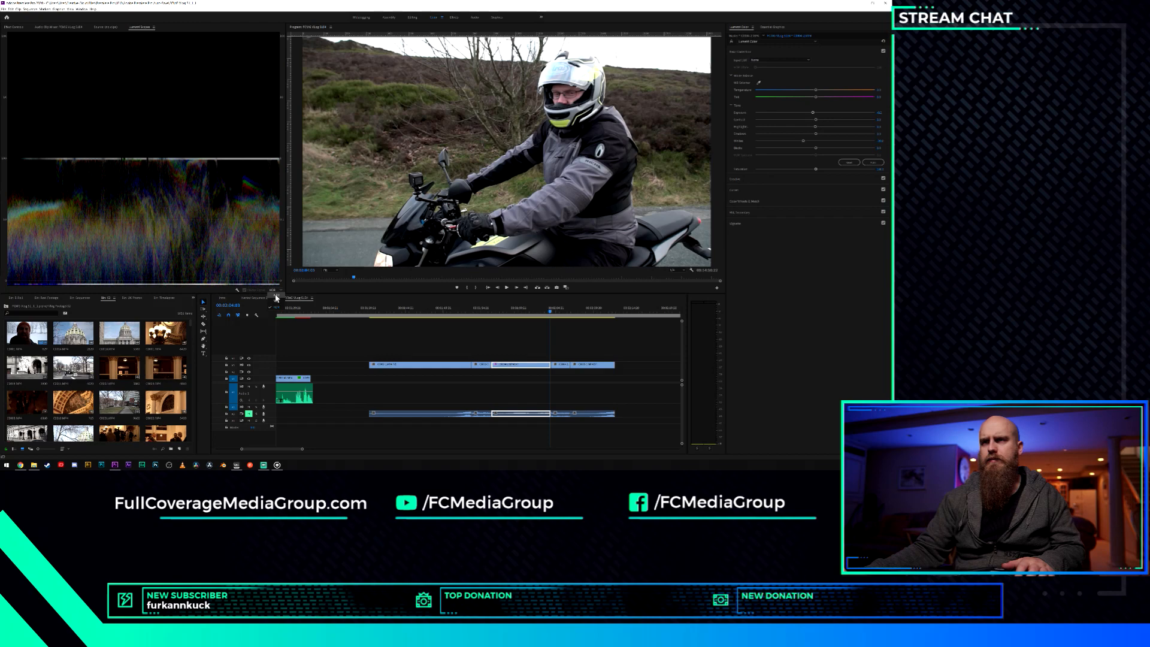
left_click(276, 296)
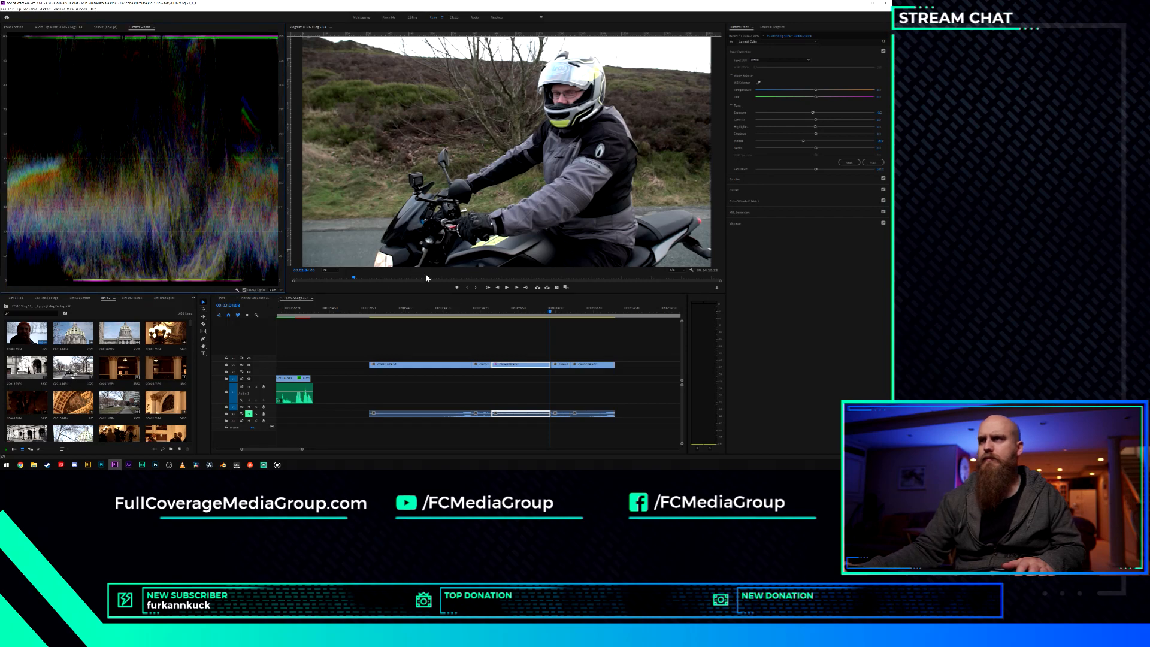
Unmute the audio track beneath the motorcycle clips and play back the graded clip.
left_click(507, 309)
key("space")
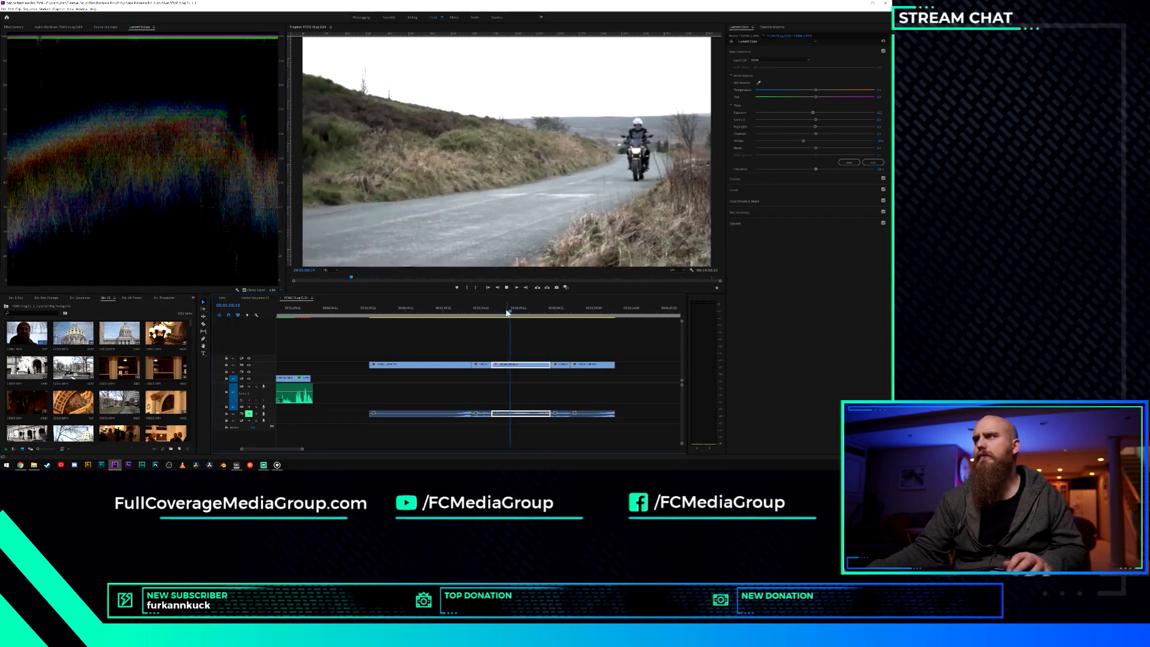
key("space")
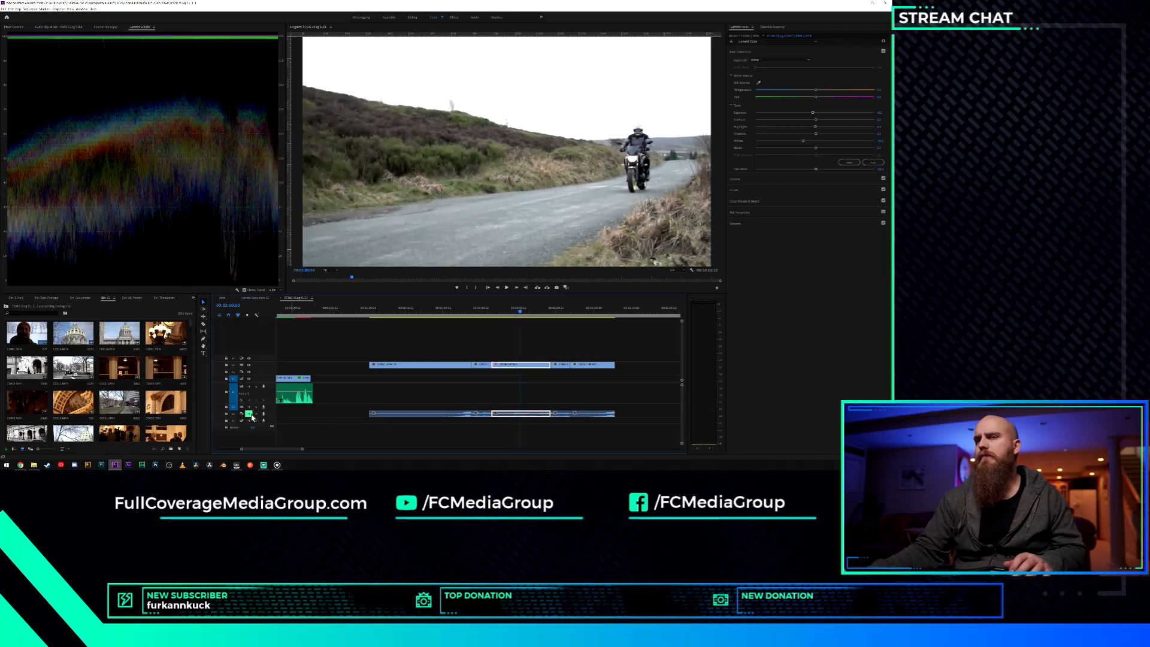
left_click(248, 413)
key("space")
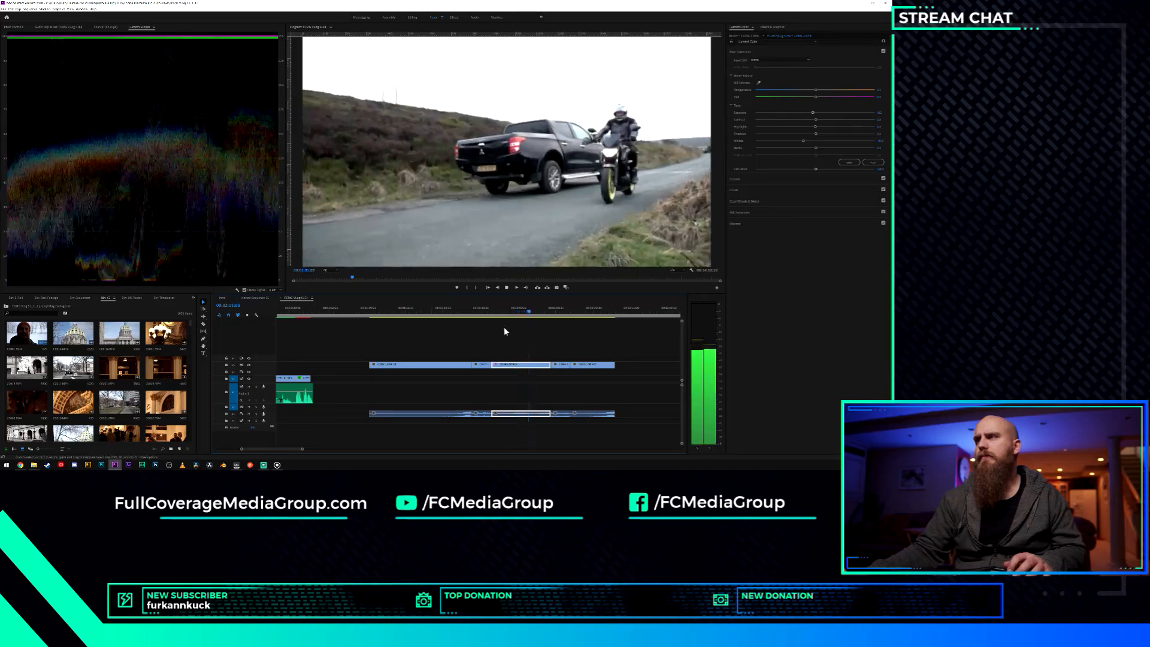
Play the sequence from the start of the graded clip into the following road shots to review it.
left_click(492, 310)
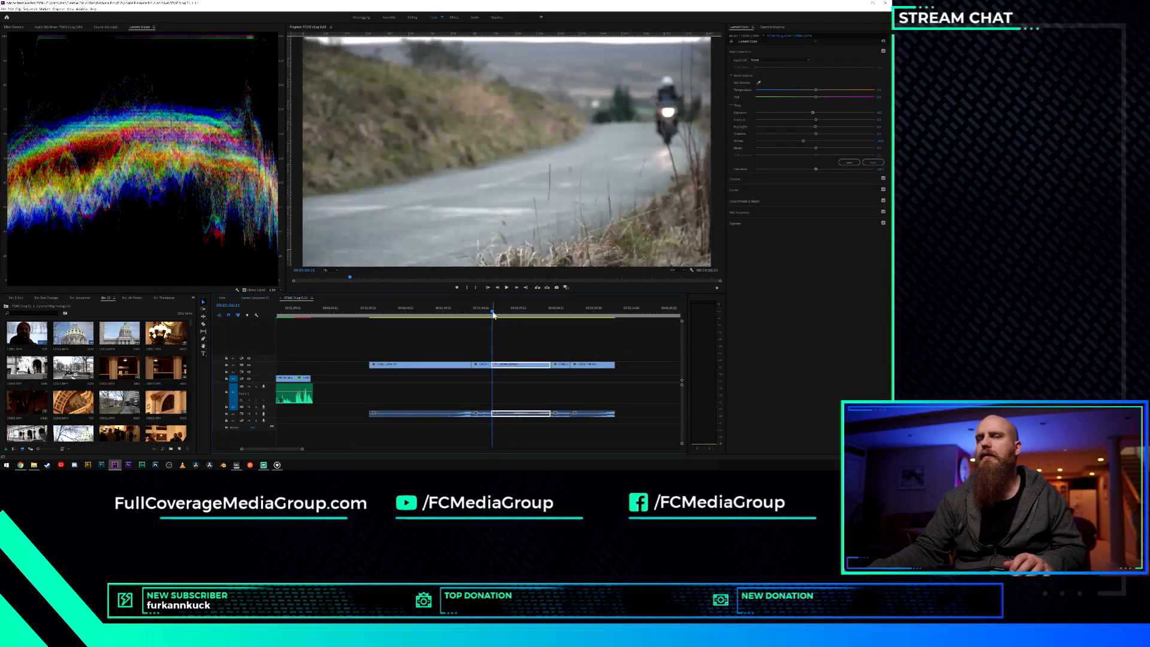
key("space")
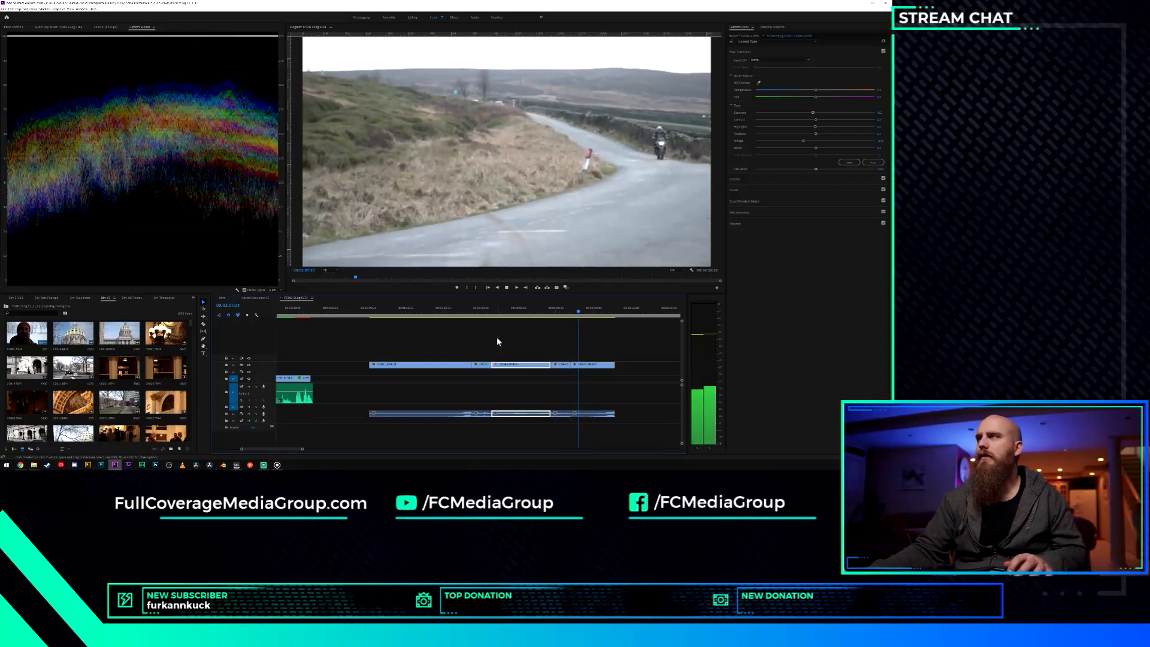
key("space")
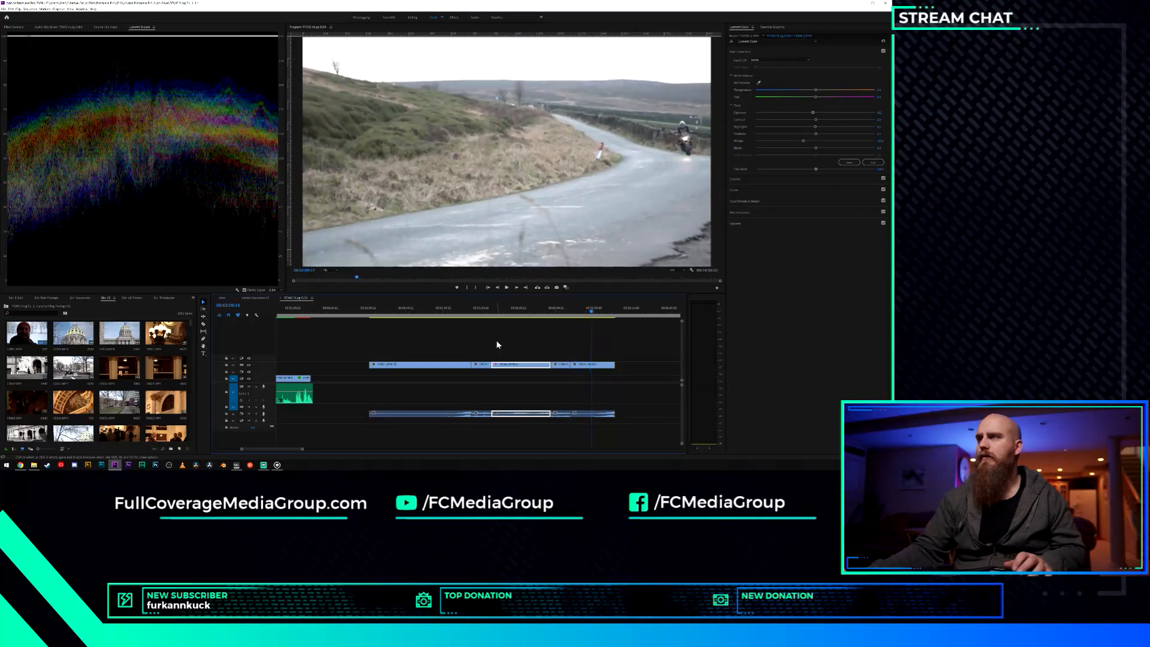
Try adjustment points on the clip's RGB luma curve at the rider close-up frame, resetting the curve after each test.
left_click(525, 309)
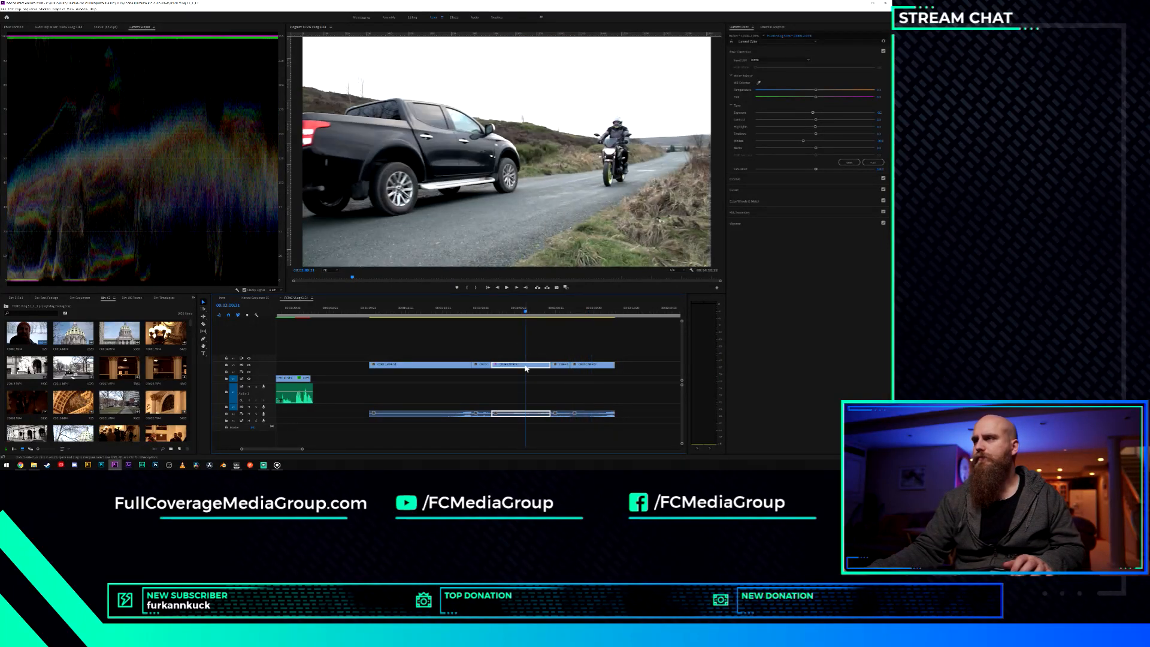
mouse_move(525, 312)
left_mouse_down()
mouse_move(509, 317)
mouse_move(546, 317)
left_mouse_up()
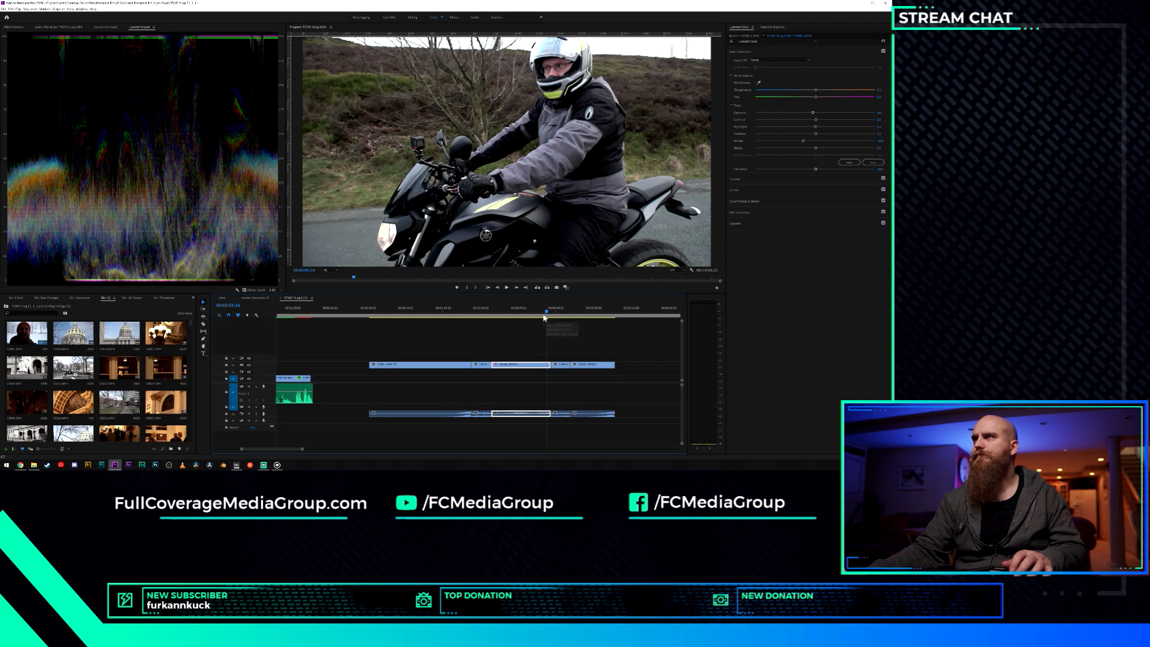
left_click(778, 179)
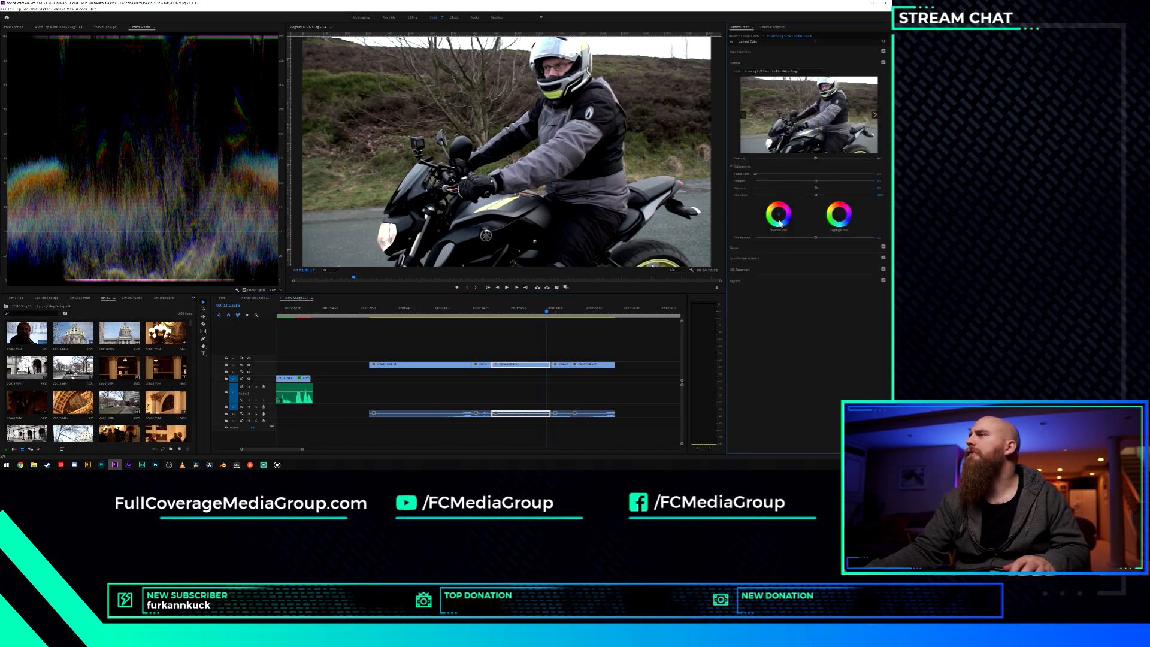
left_click(768, 248)
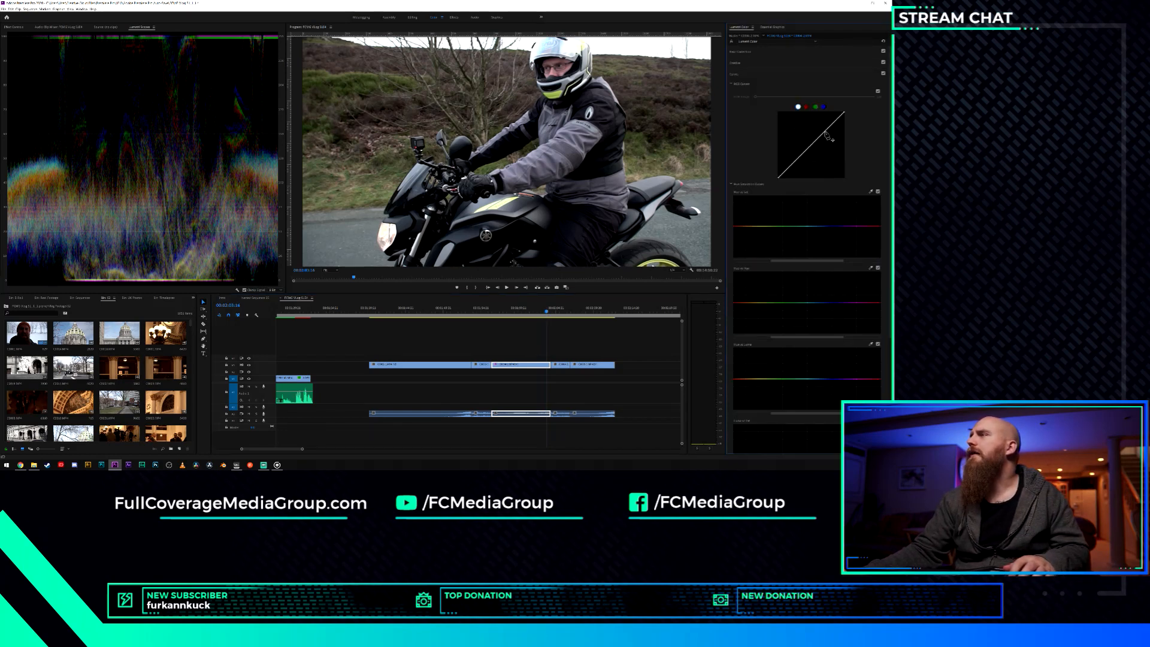
left_click_drag(826, 136, 825, 131)
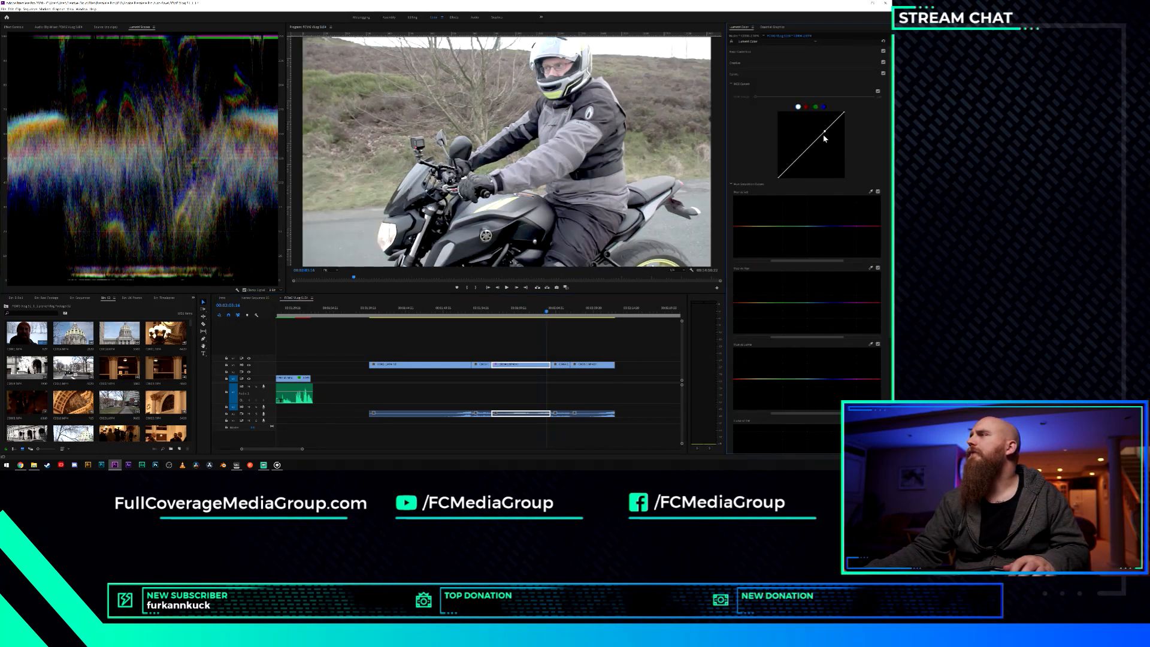
double_click(804, 158)
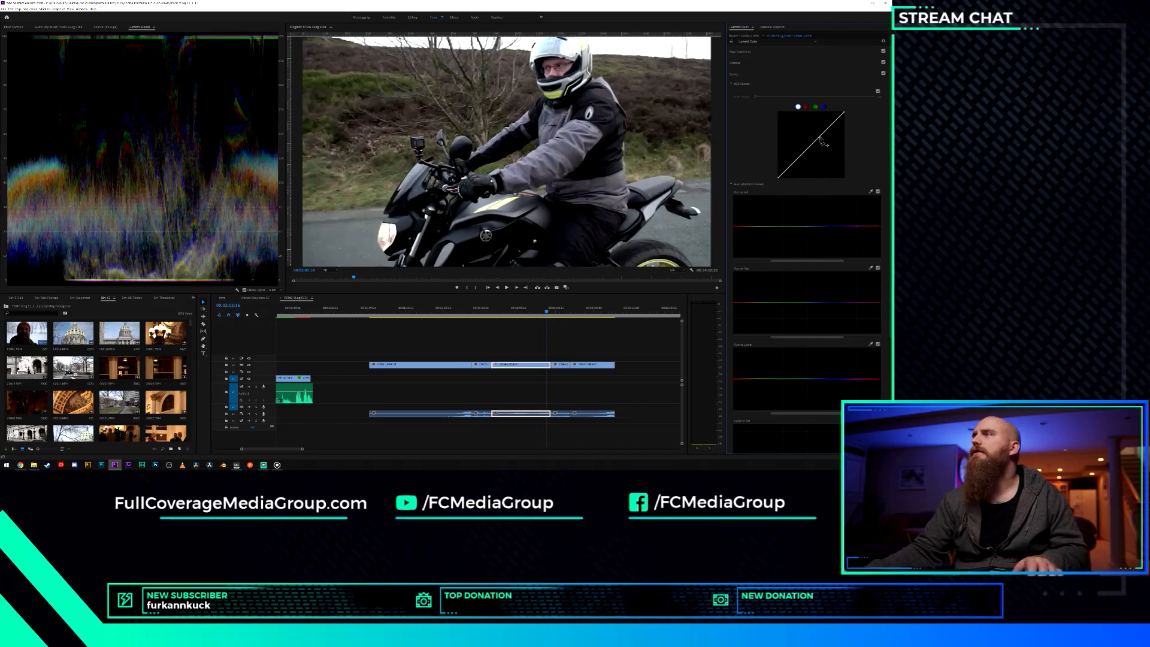
left_click_drag(820, 138, 818, 137)
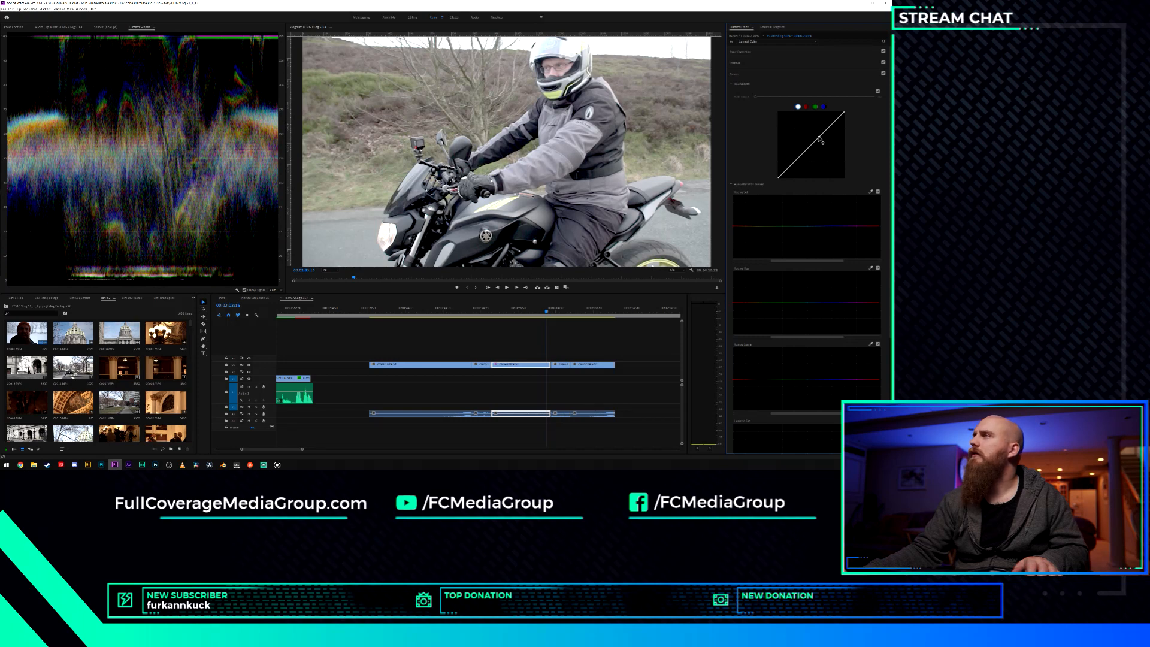
double_click(818, 138)
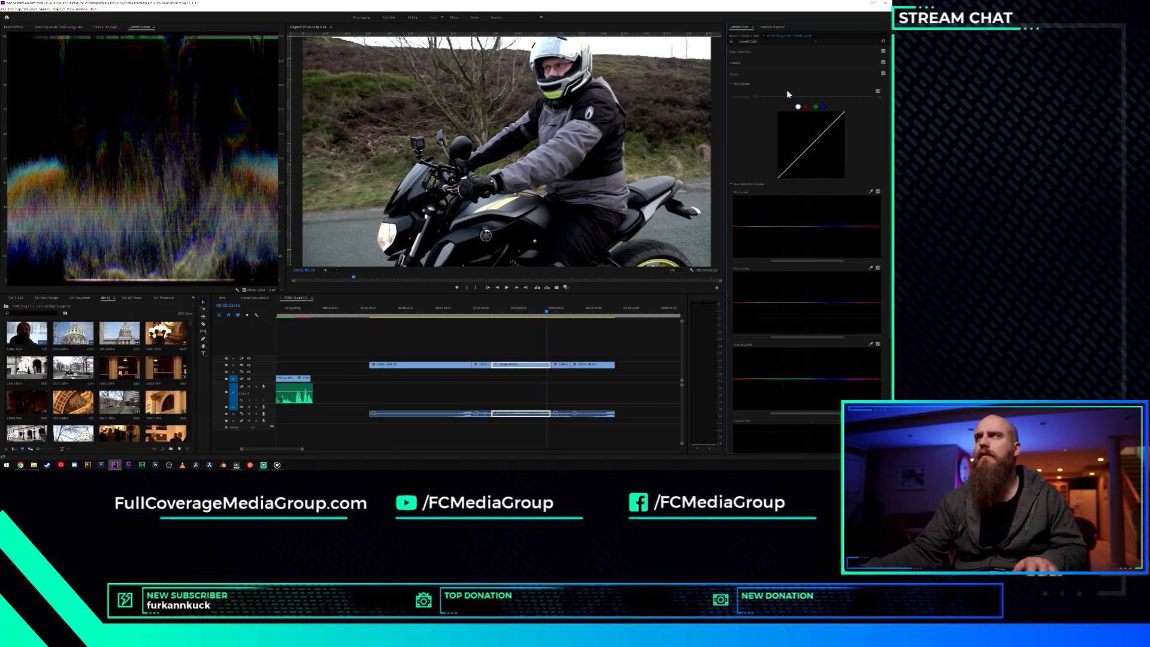
Recheck the Creative and Basic Correction settings and try pulling down the midtones of the RGB luma curve, resetting it again.
left_click(772, 62)
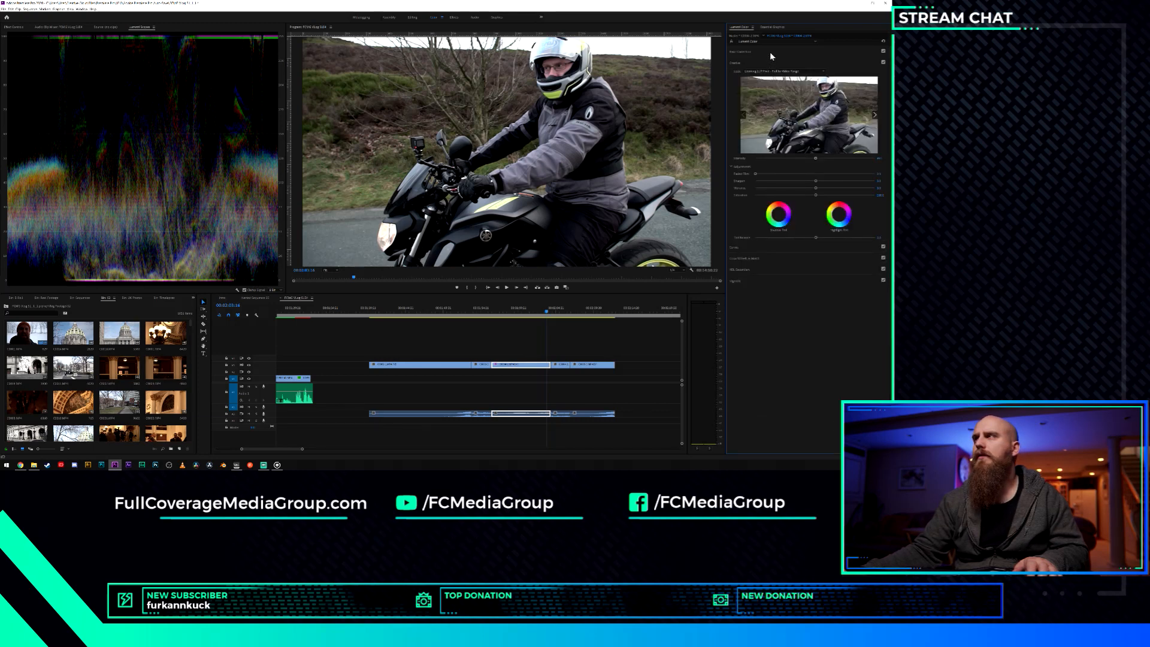
left_click(770, 52)
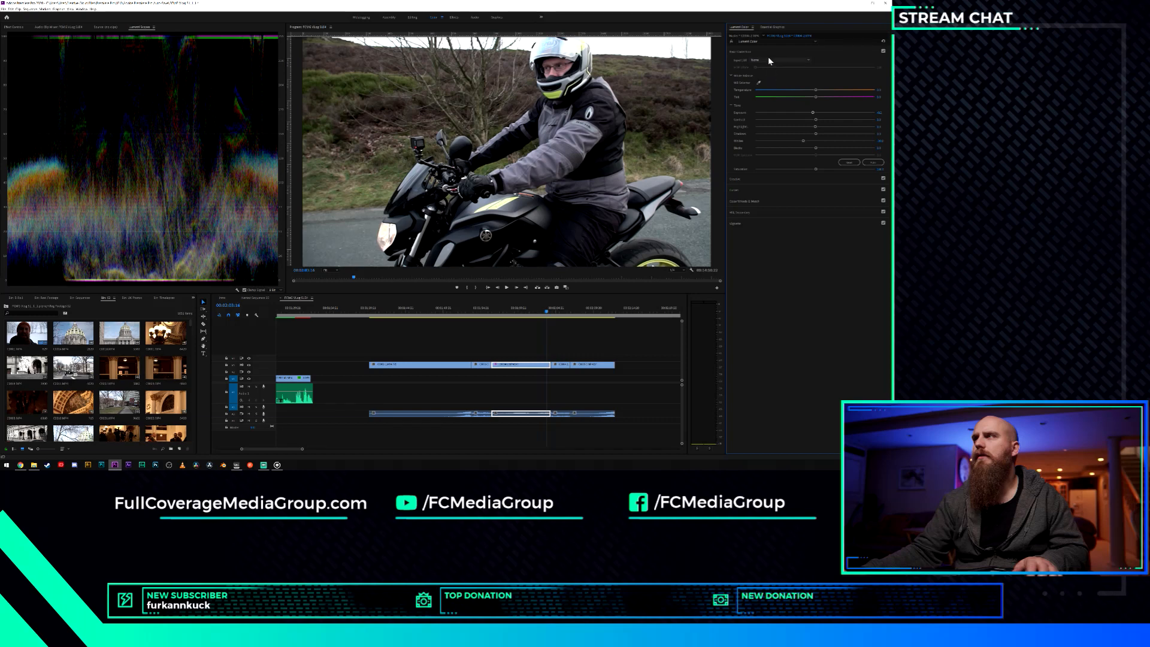
left_click(769, 55)
left_click(765, 64)
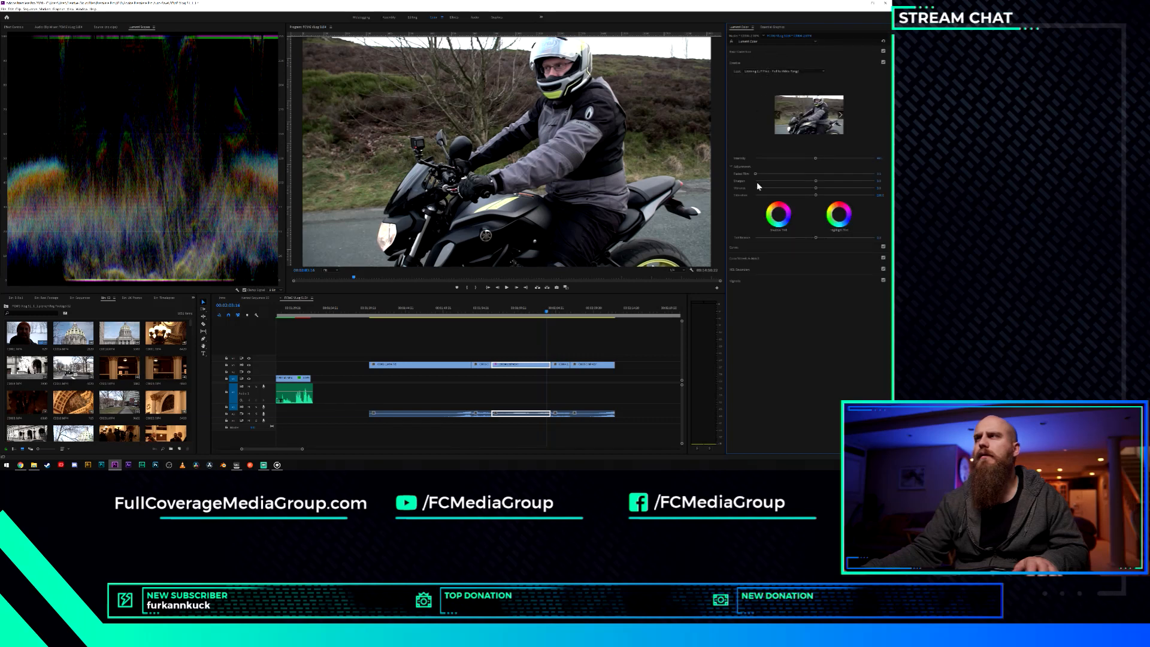
left_click(750, 248)
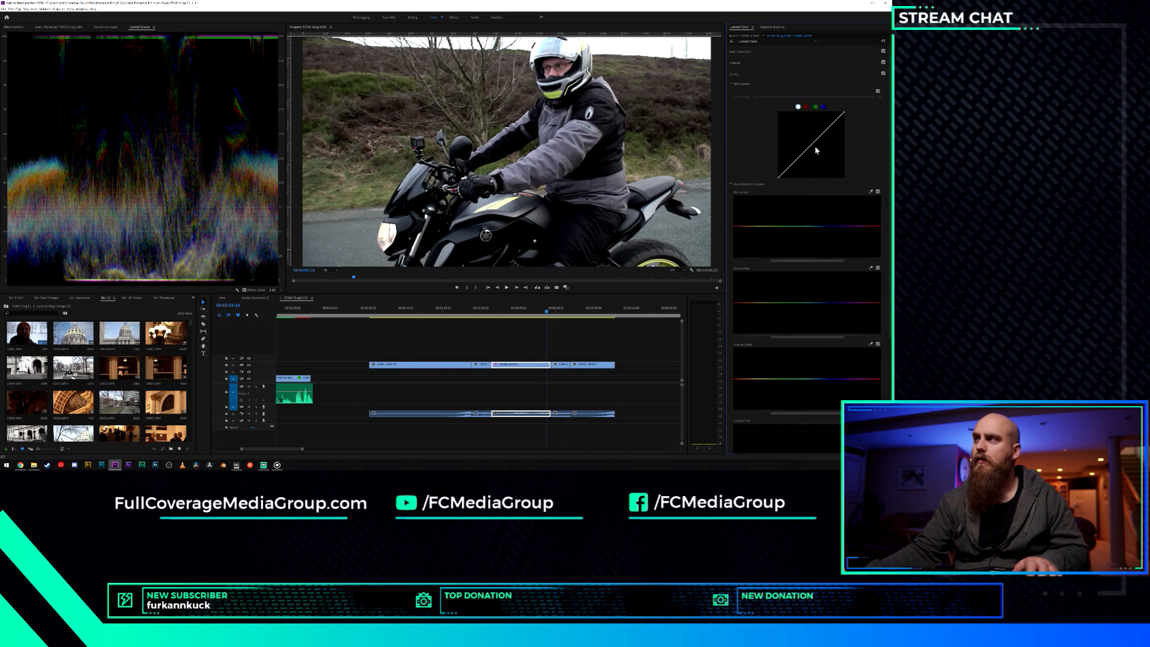
left_click_drag(816, 144, 824, 145)
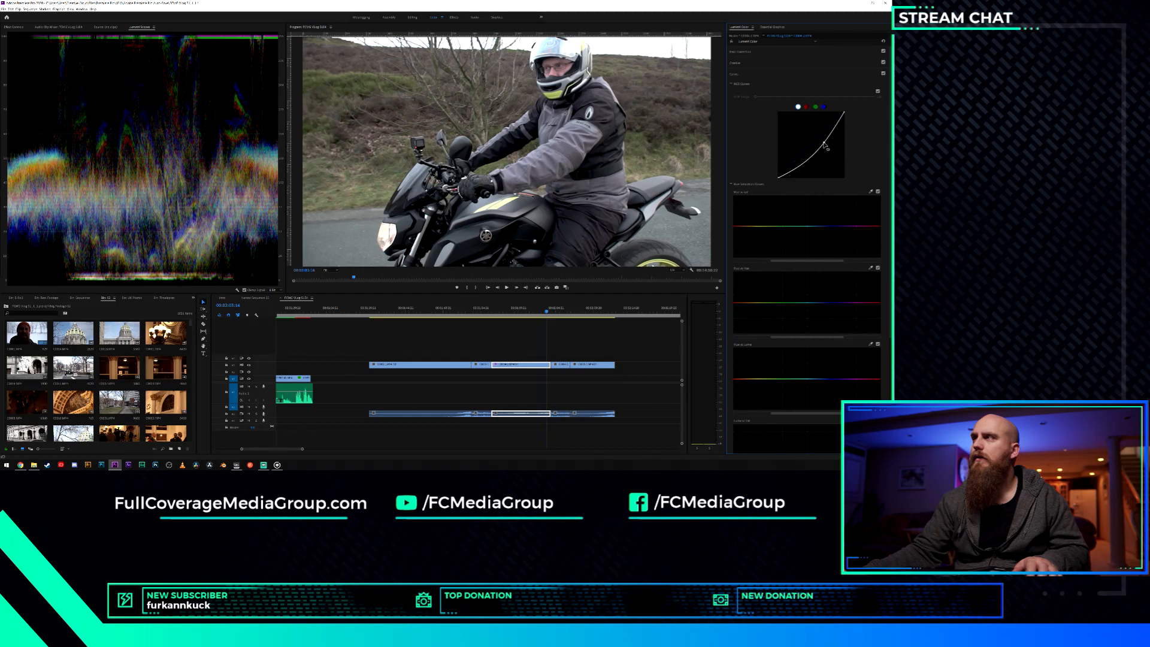
double_click(824, 144)
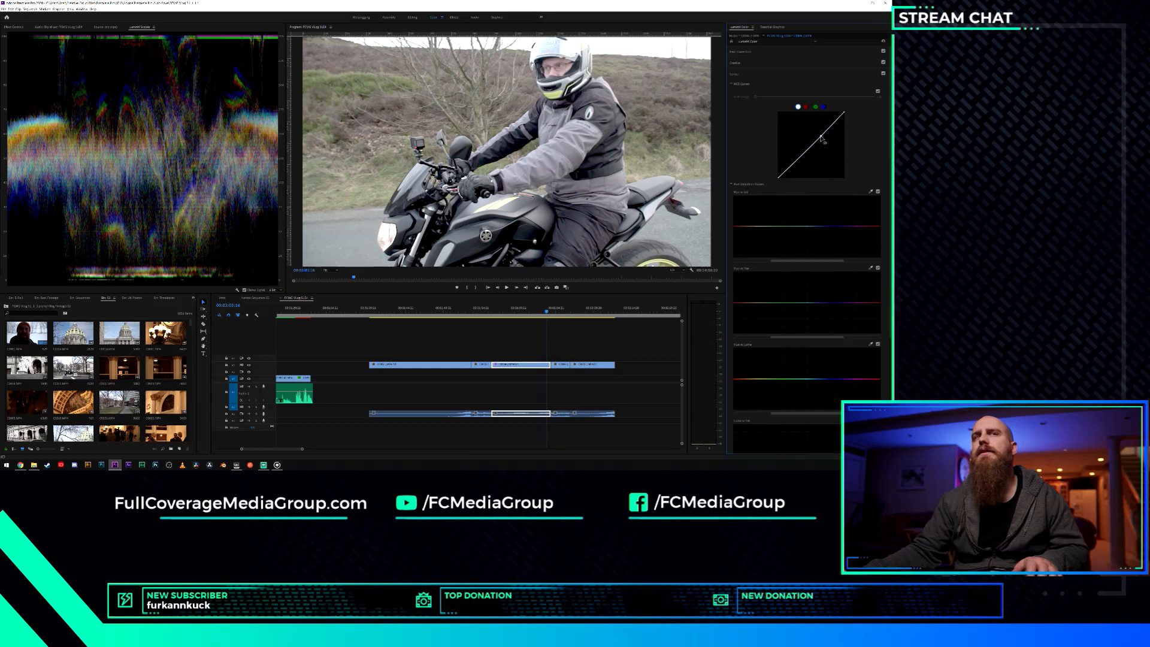
Try a strong S-curve on the RGB luma curve and compare the clip with Lumetri Color off and on.
mouse_move(822, 139)
left_mouse_down()
mouse_move(830, 150)
mouse_move(824, 134)
left_mouse_up()
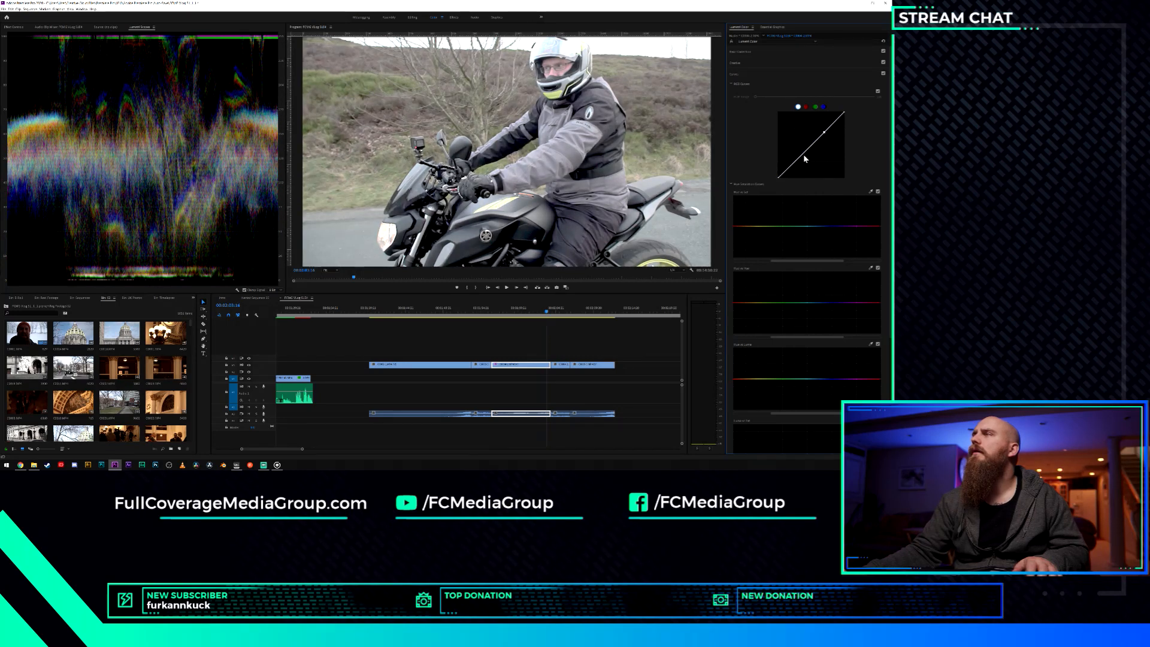
mouse_move(802, 155)
left_mouse_down()
mouse_move(828, 139)
mouse_move(807, 160)
left_mouse_up()
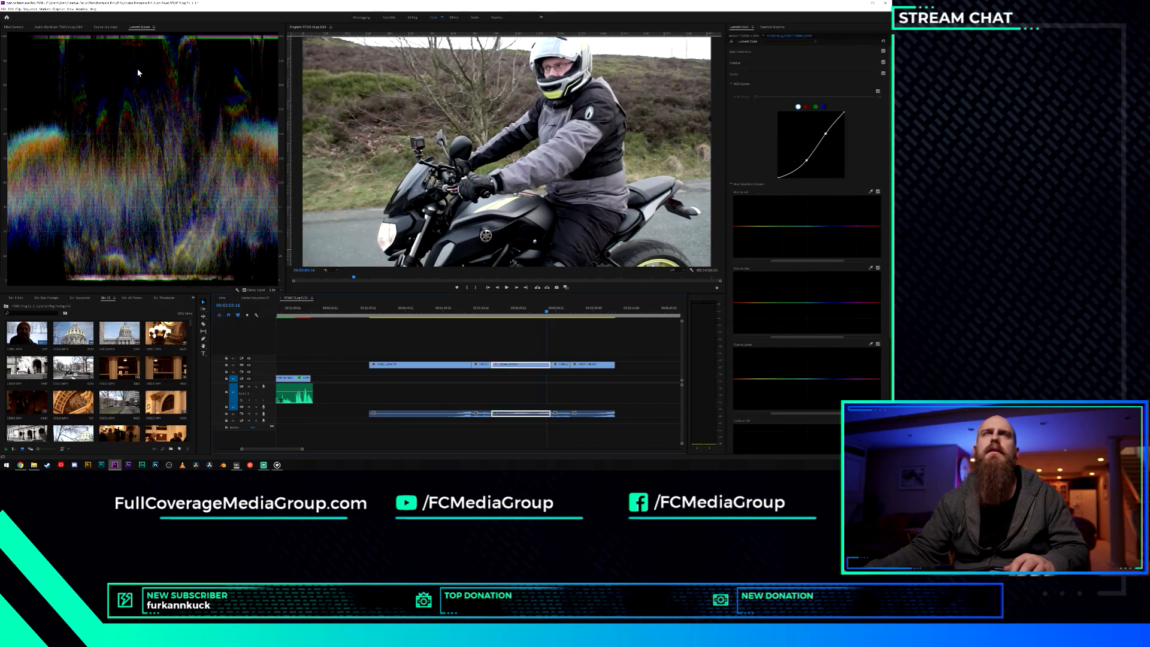
left_click(15, 27)
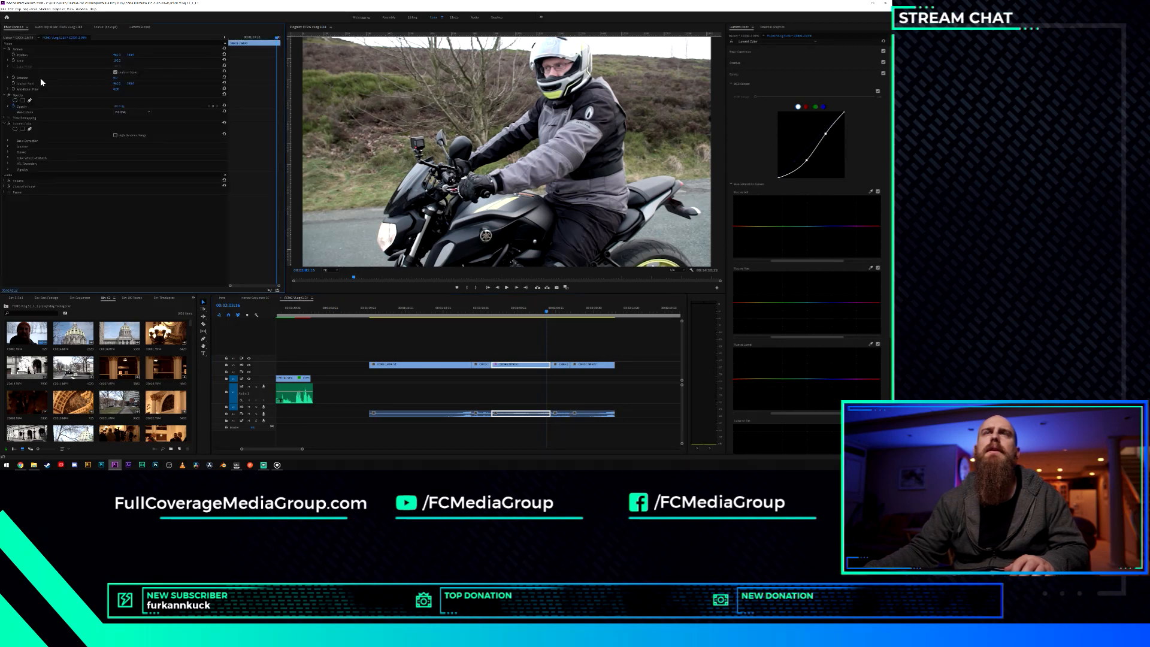
left_click(8, 123)
left_click(9, 124)
left_click(9, 123)
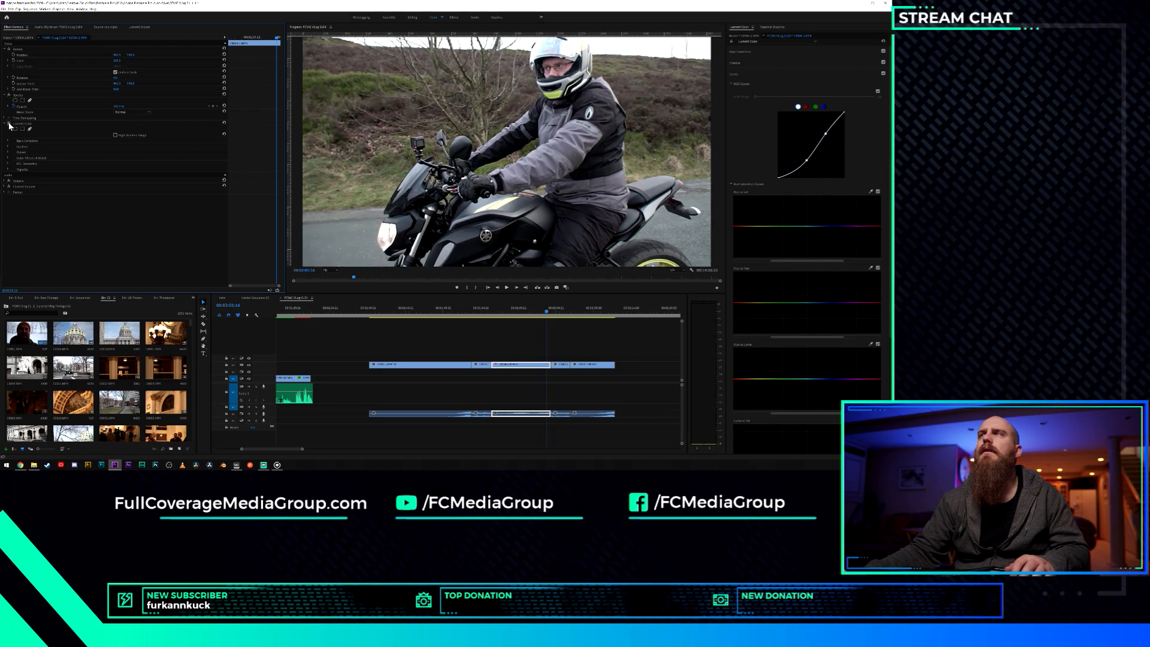
Delete the clip's Lumetri Color effect and shape a fresh, gentle S-curve on the RGB luma curve.
left_click(18, 123)
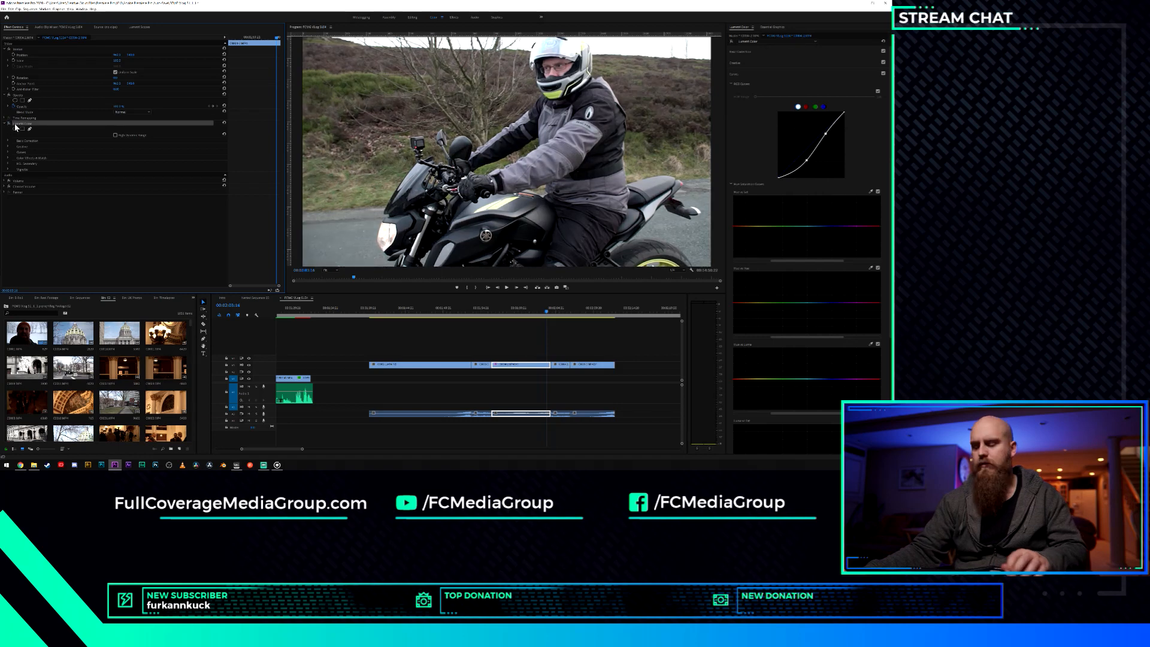
key("Delete")
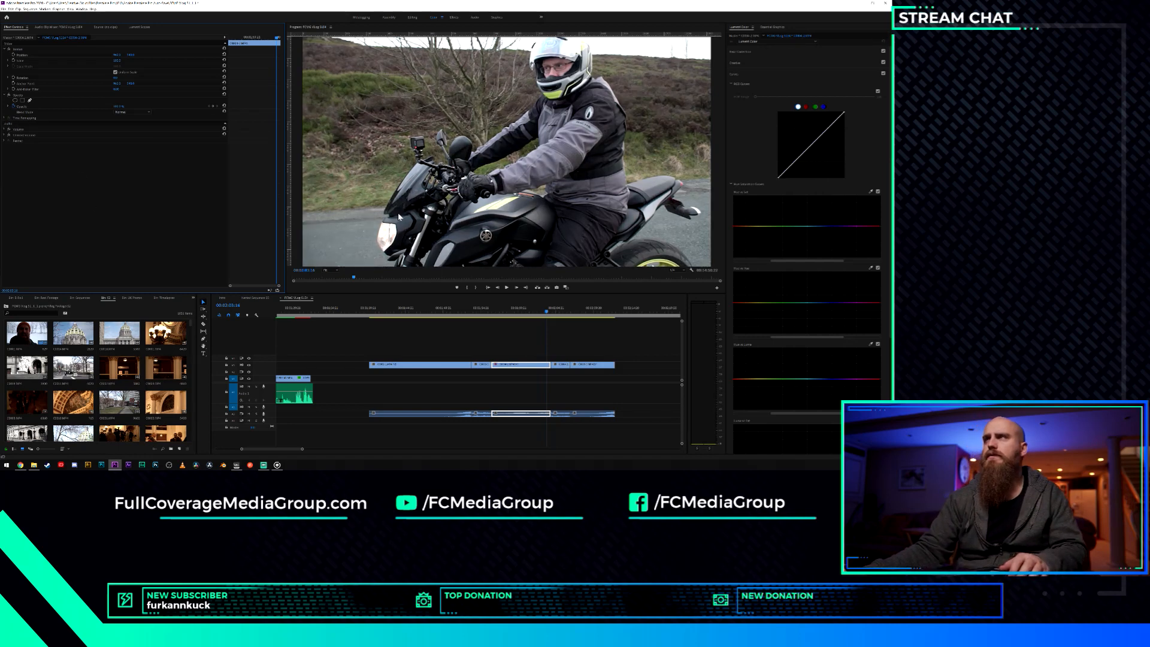
left_click(821, 133)
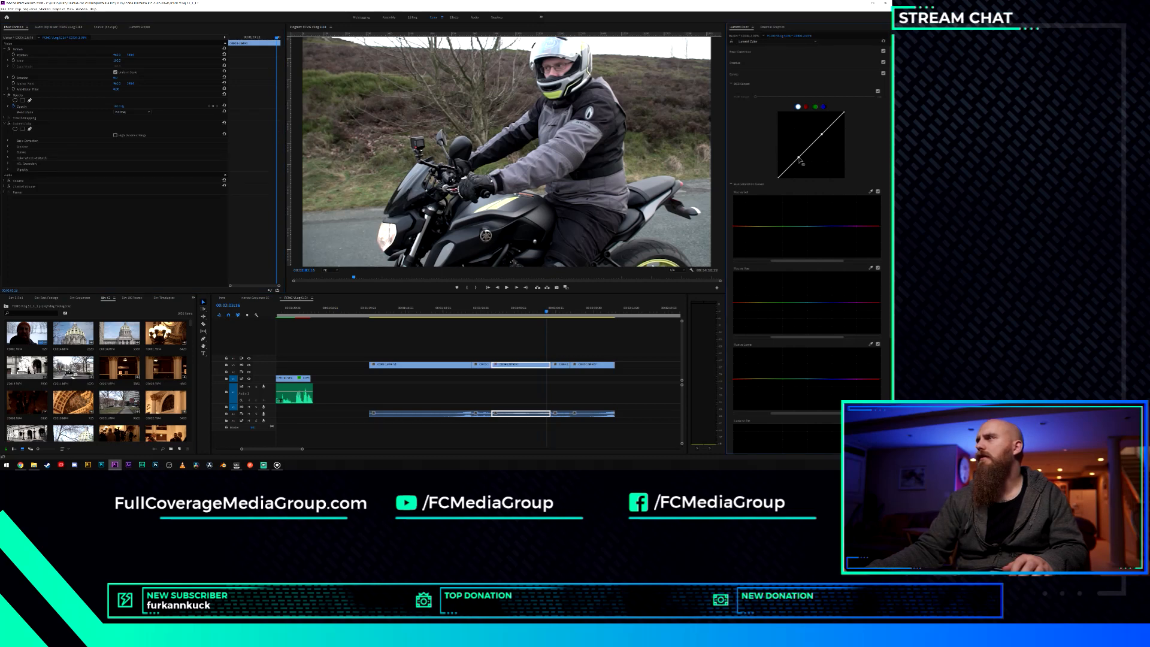
left_click_drag(800, 159, 800, 158)
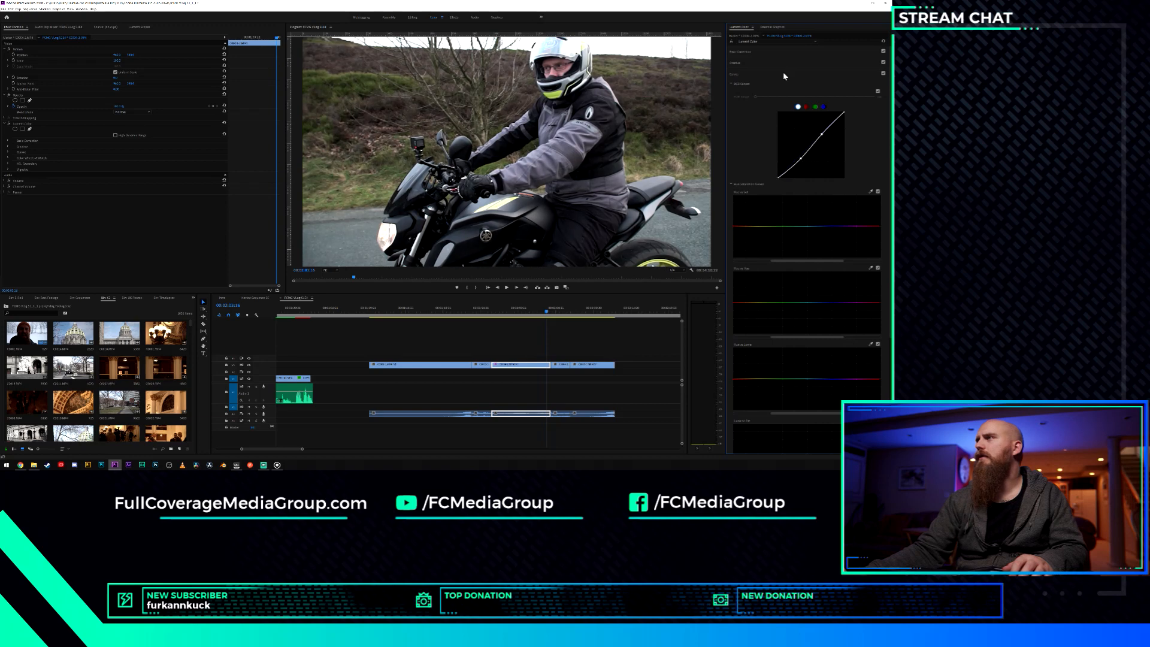
Load the second LUT file in the LUTs folder as the clip's Creative look and raise its intensity to the maximum.
left_click(767, 51)
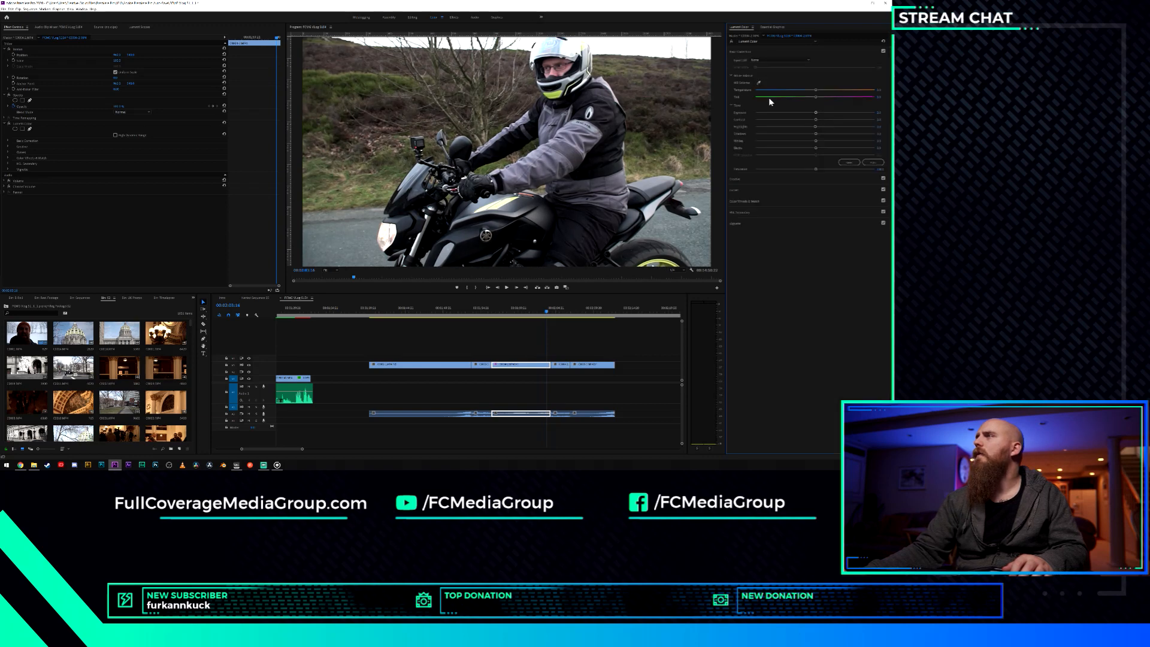
left_click(763, 181)
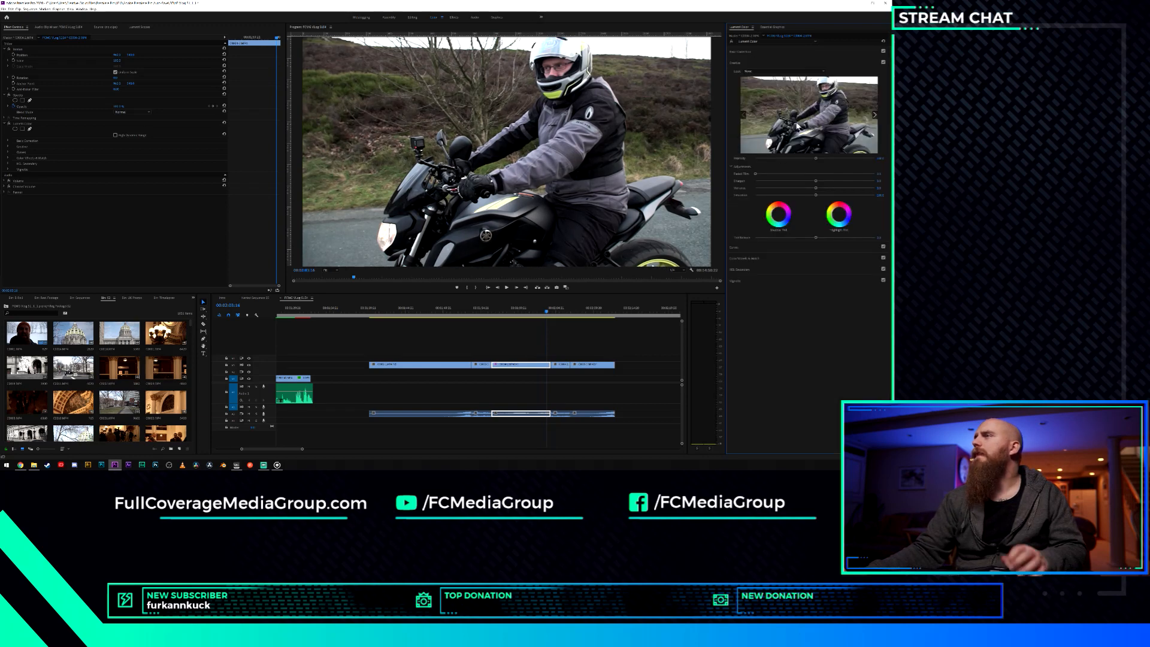
left_click(791, 71)
left_click(769, 87)
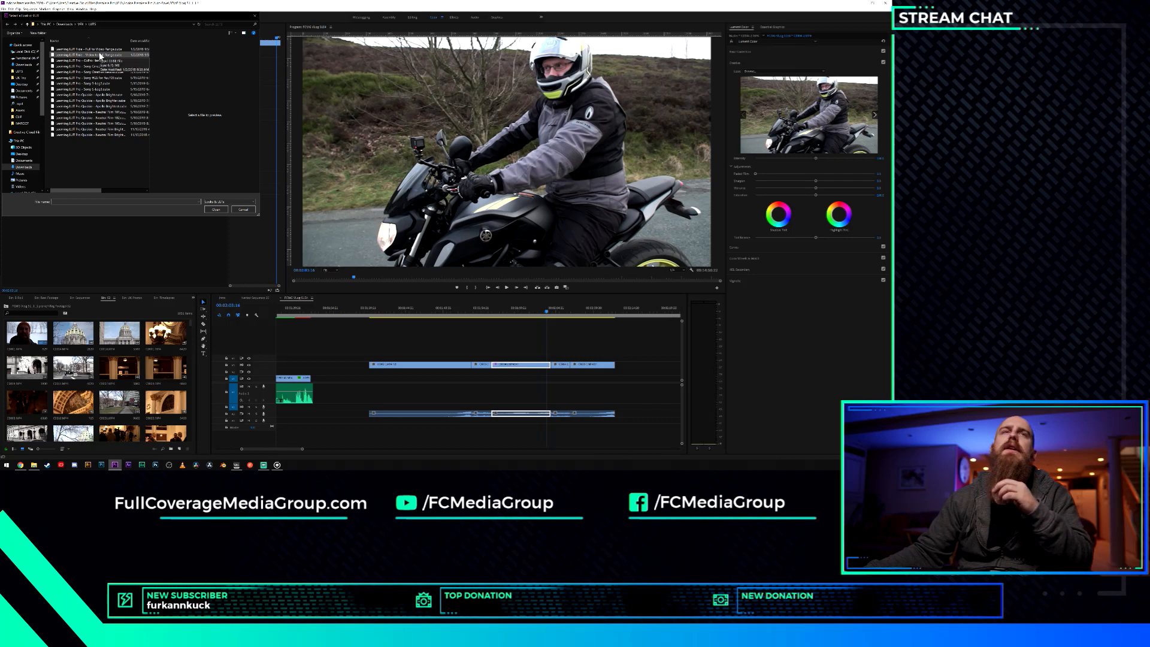
double_click(99, 54)
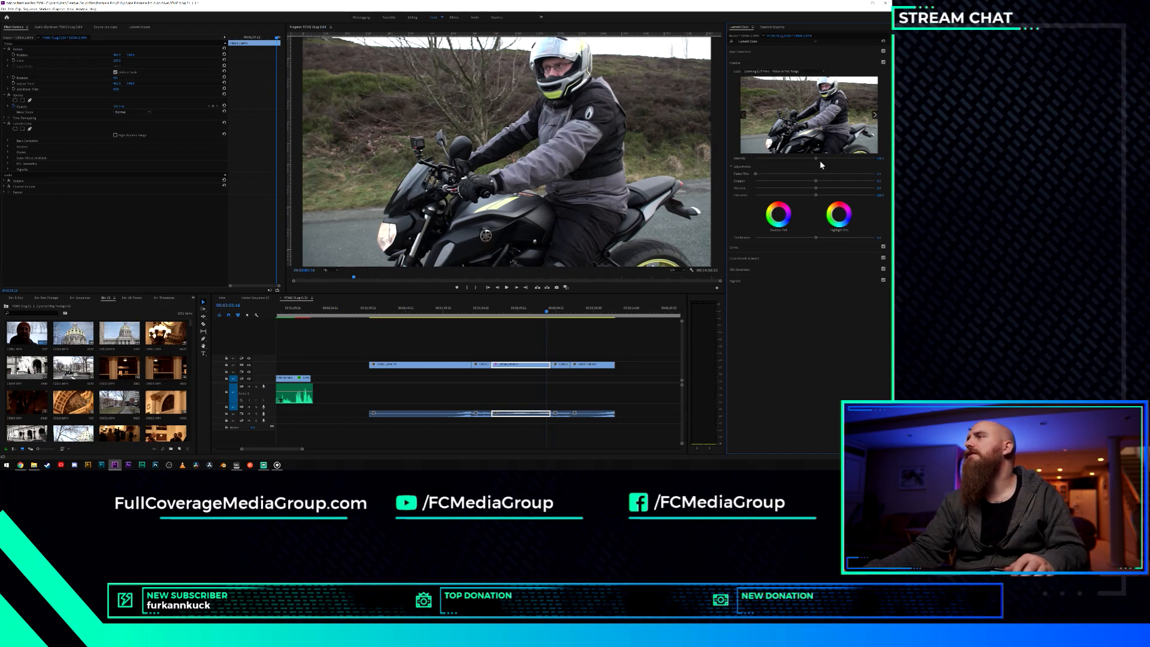
left_click_drag(815, 161, 894, 152)
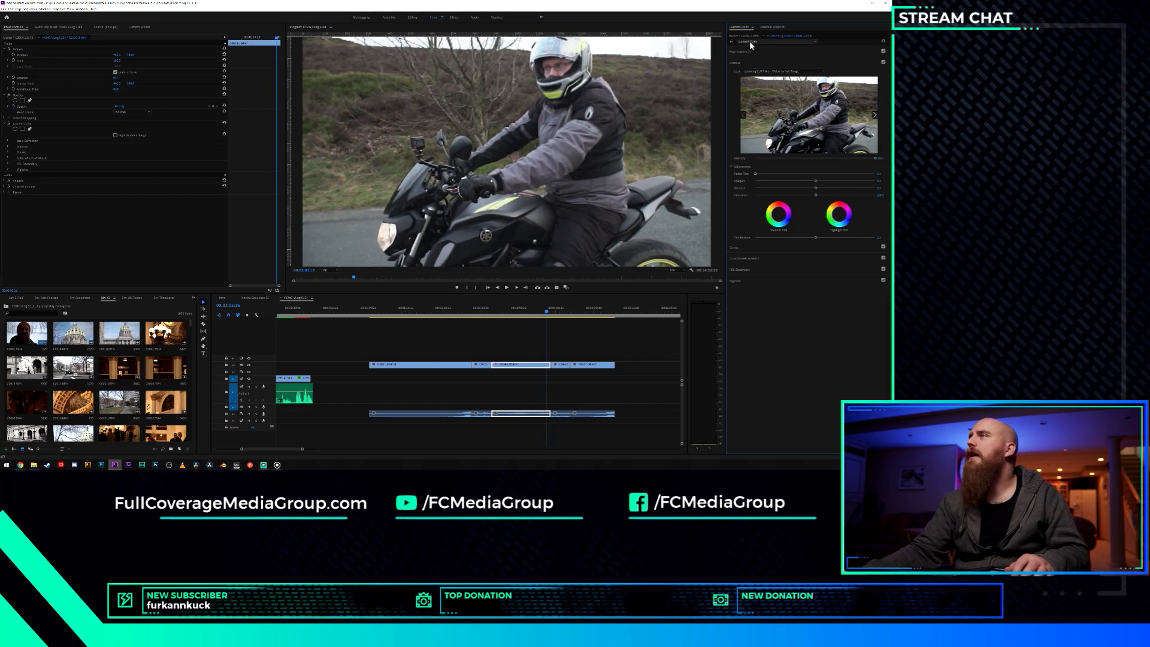
Steepen the RGB luma S-curve with deeper shadows and raise the Creative saturation slightly above 100.
left_click(760, 247)
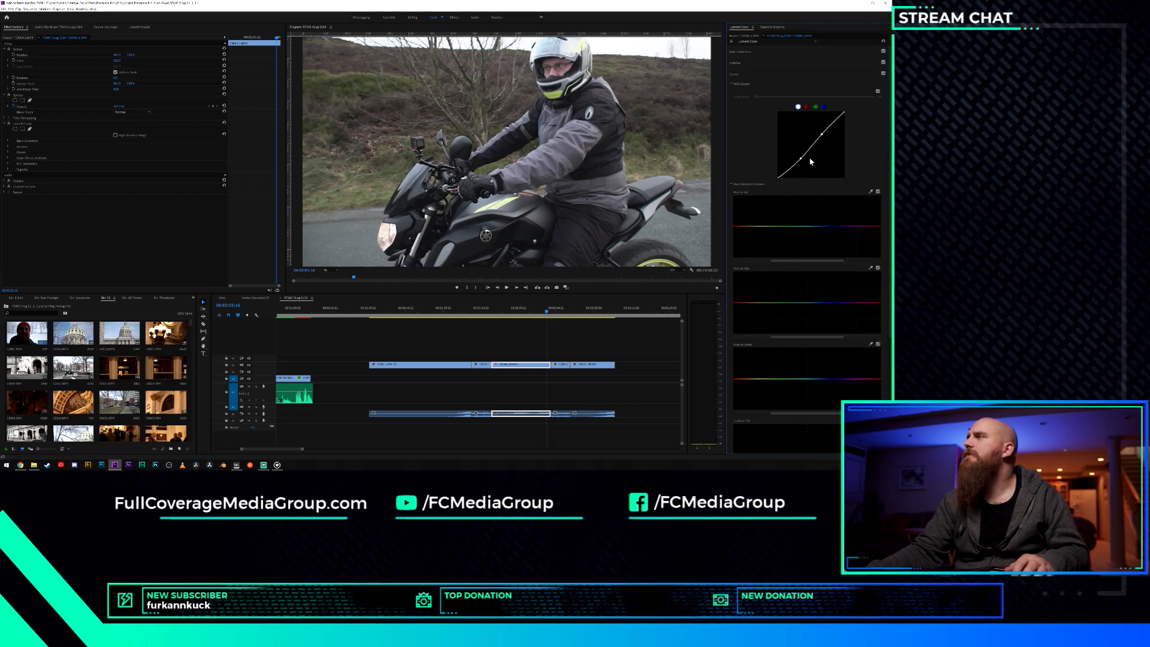
mouse_move(801, 158)
left_mouse_down()
mouse_move(820, 137)
mouse_move(798, 171)
left_mouse_up()
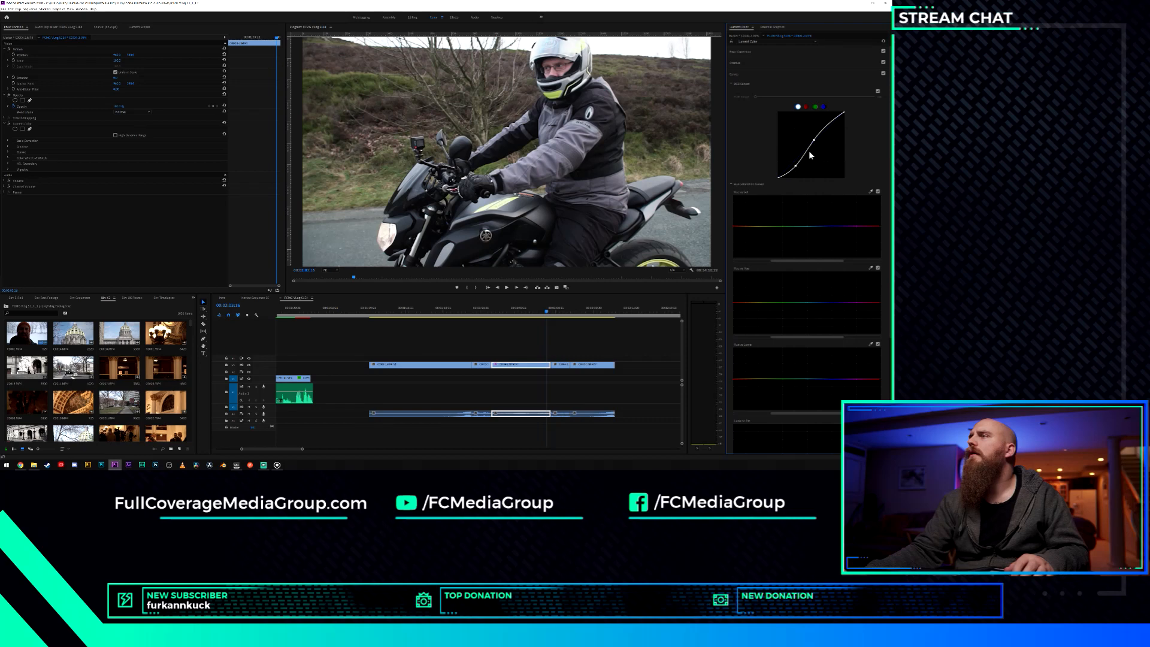
left_click(753, 64)
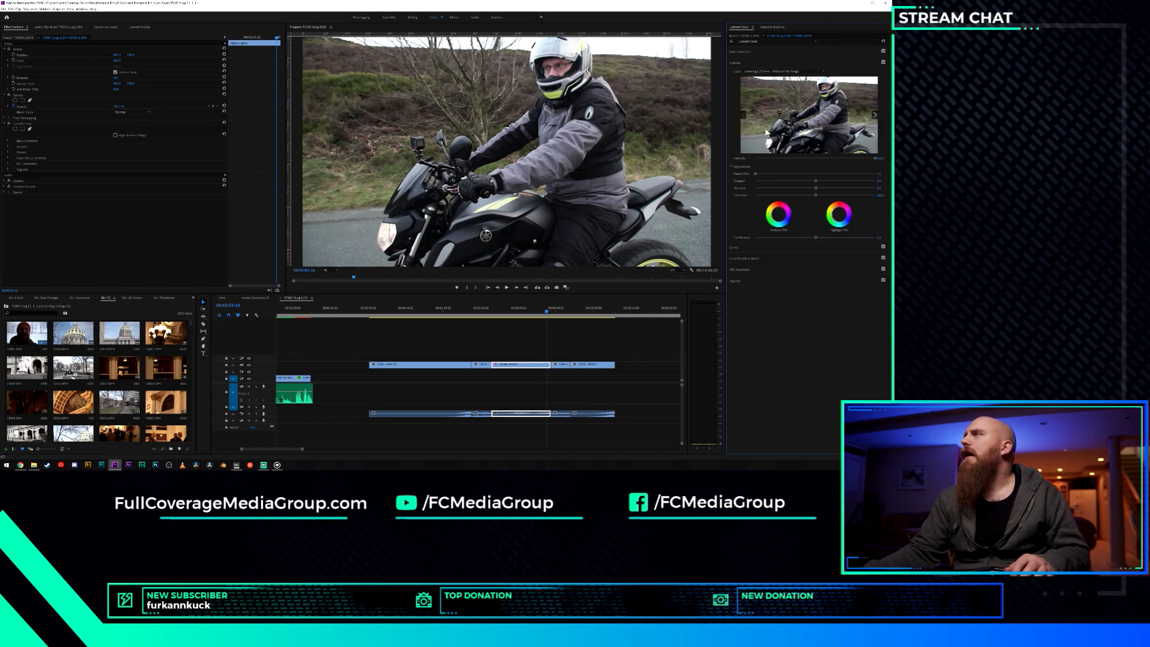
left_click(883, 195)
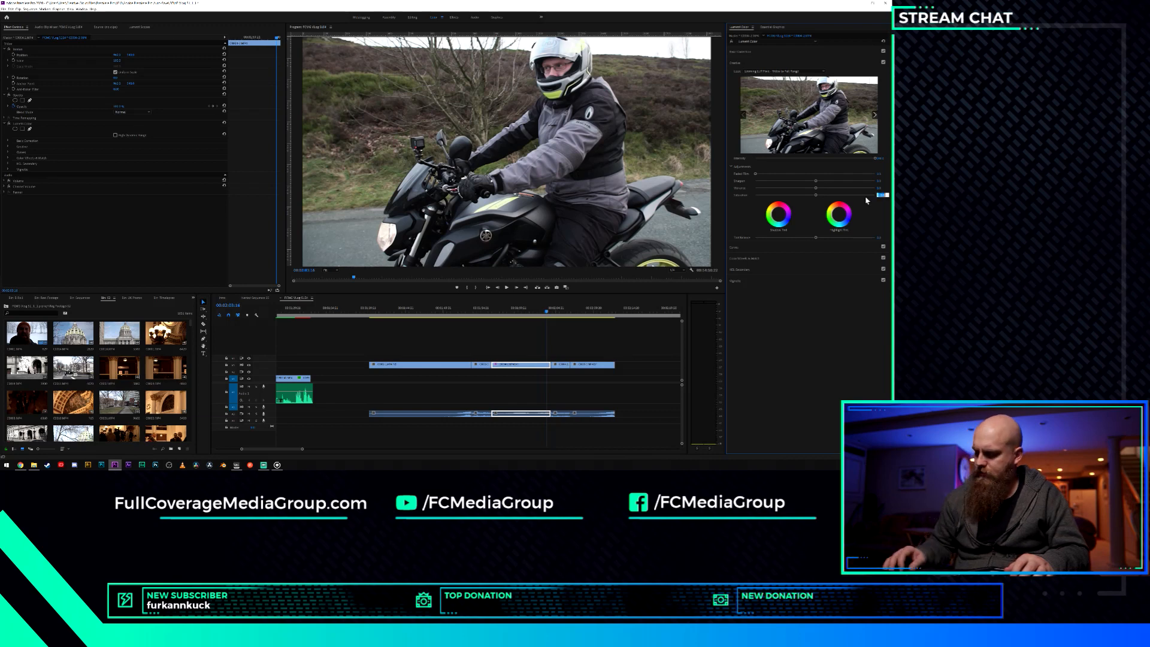
type("100")
key("Return")
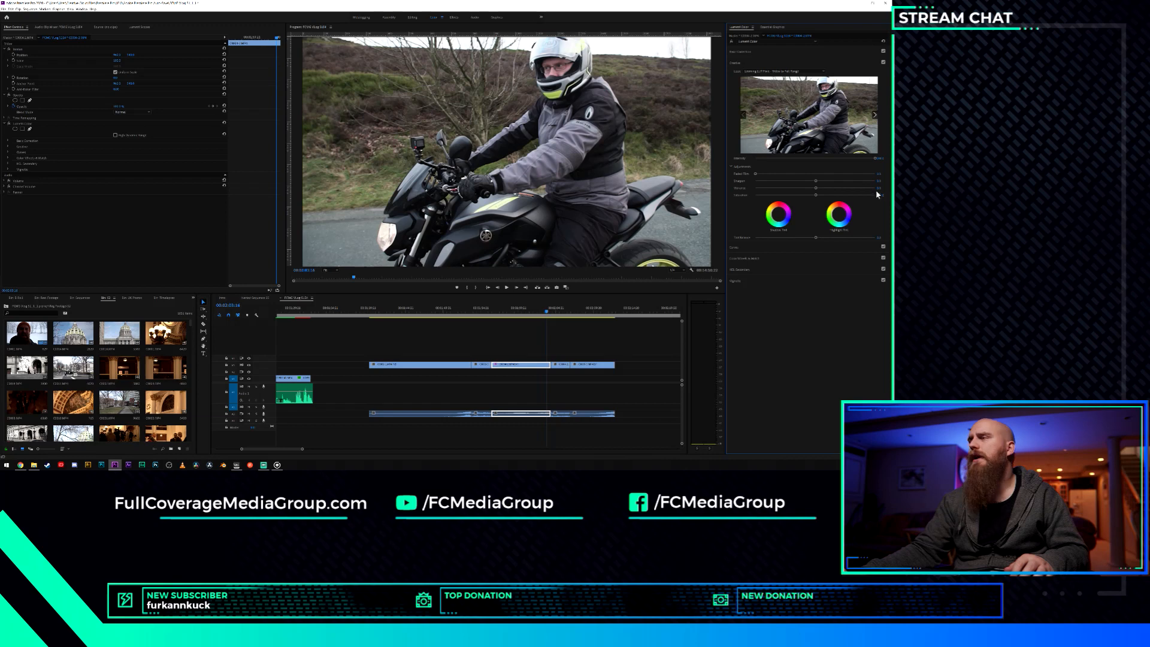
left_click_drag(816, 194, 832, 195)
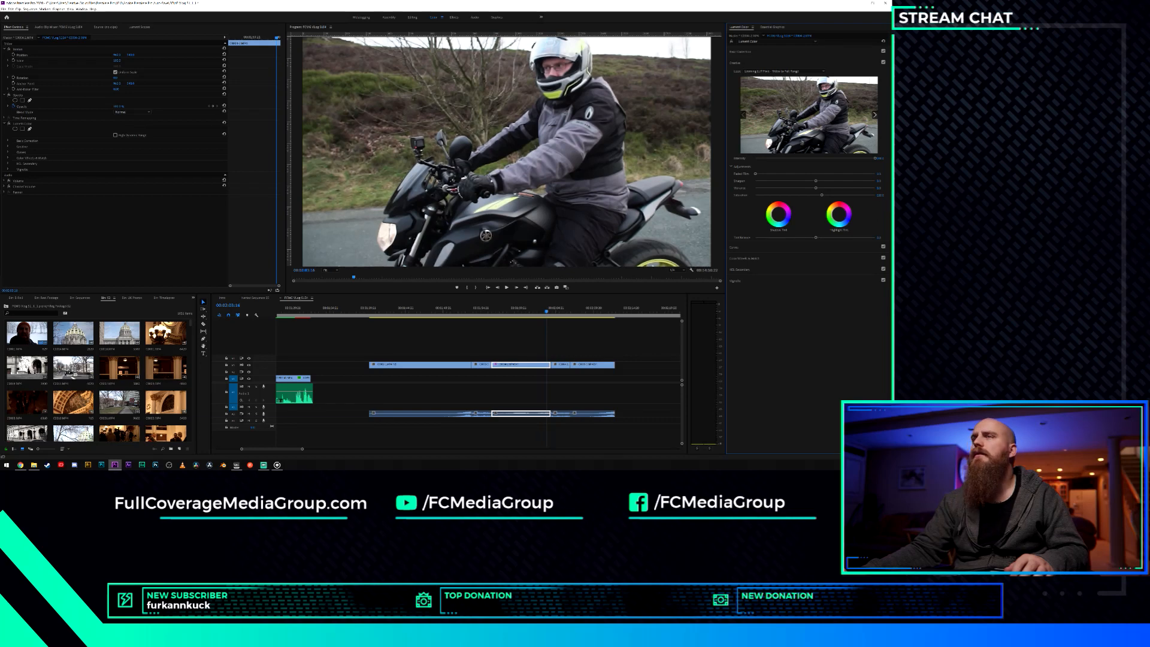
left_click_drag(879, 195, 877, 195)
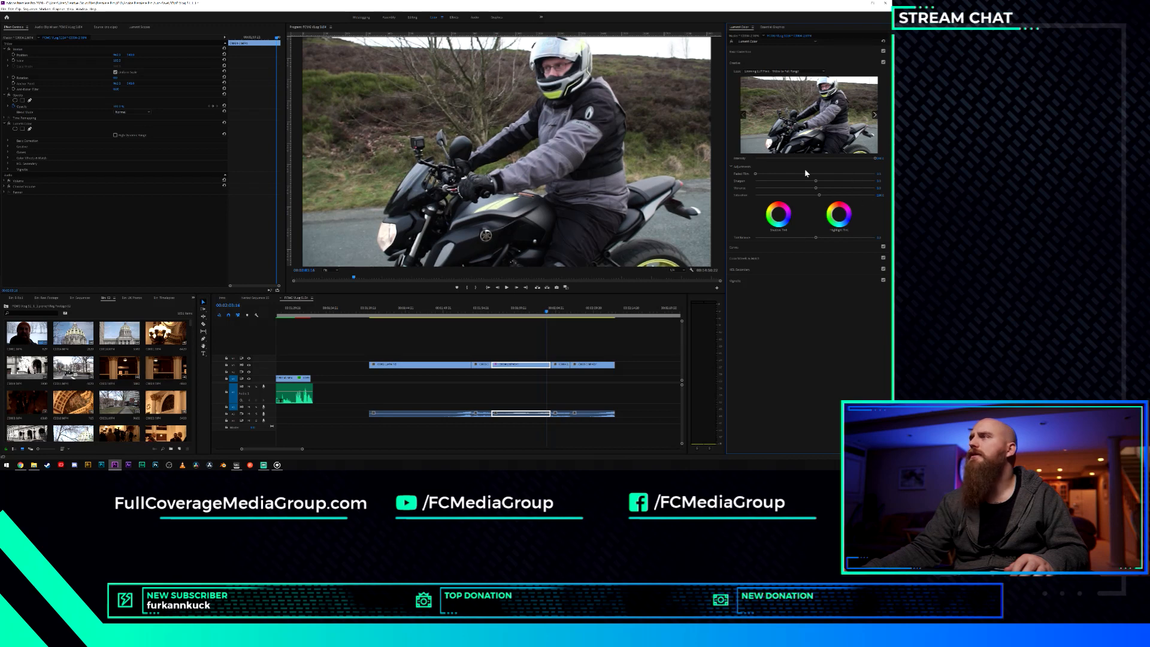
Adjust the highlight end of the green RGB curve and play back the clip to check the color.
left_click(781, 247)
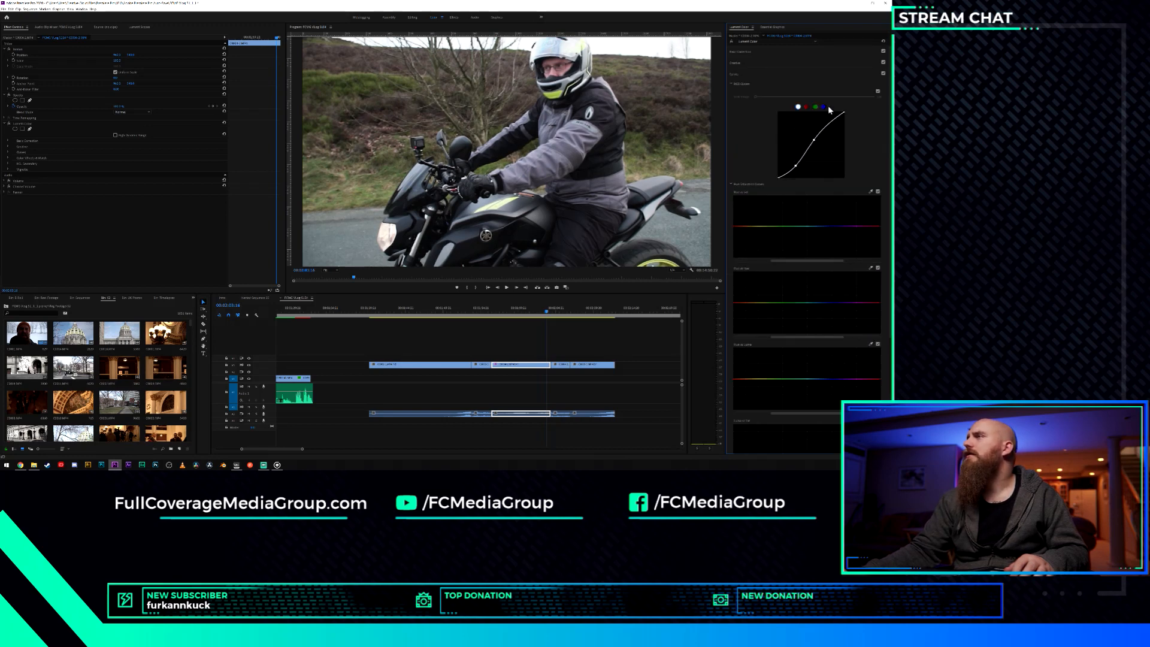
left_click(815, 107)
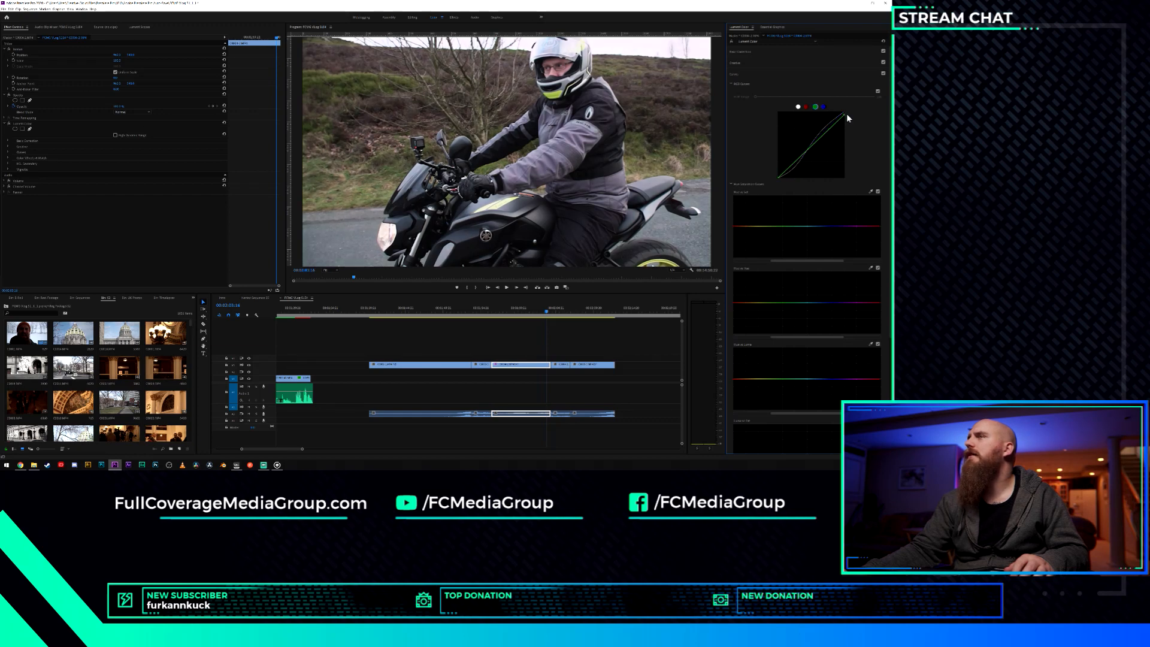
left_click_drag(847, 114, 850, 114)
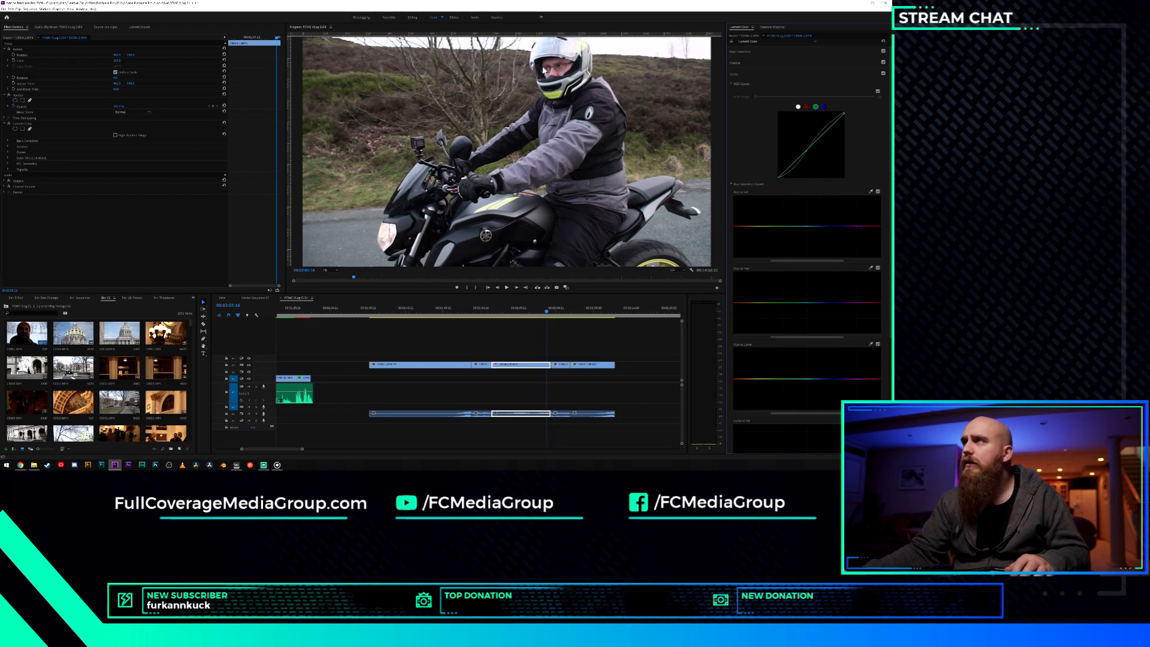
key("space")
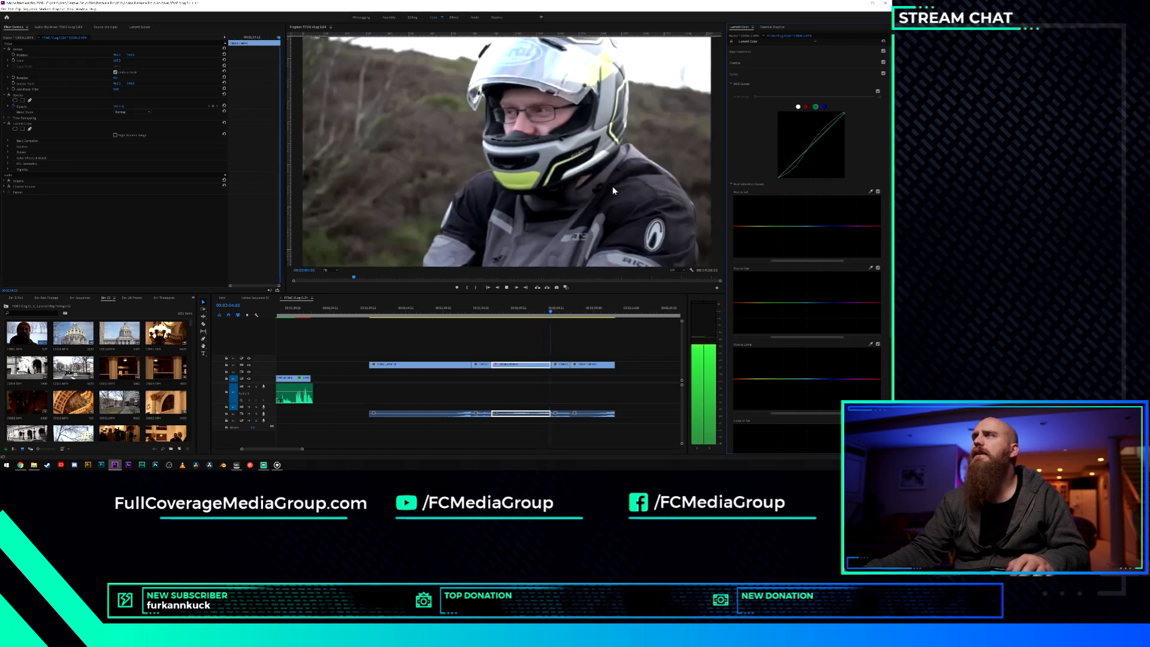
left_click(542, 313)
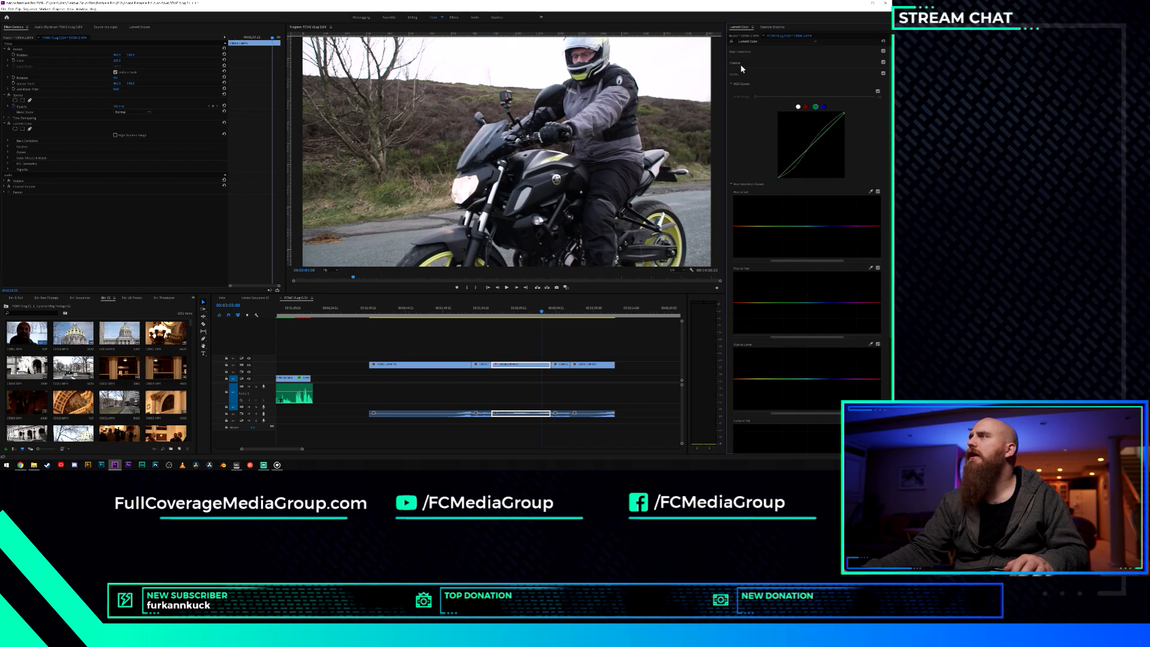
Warm the motorcycle clip in Basic Correction by setting the Temperature to 10.
left_click(740, 63)
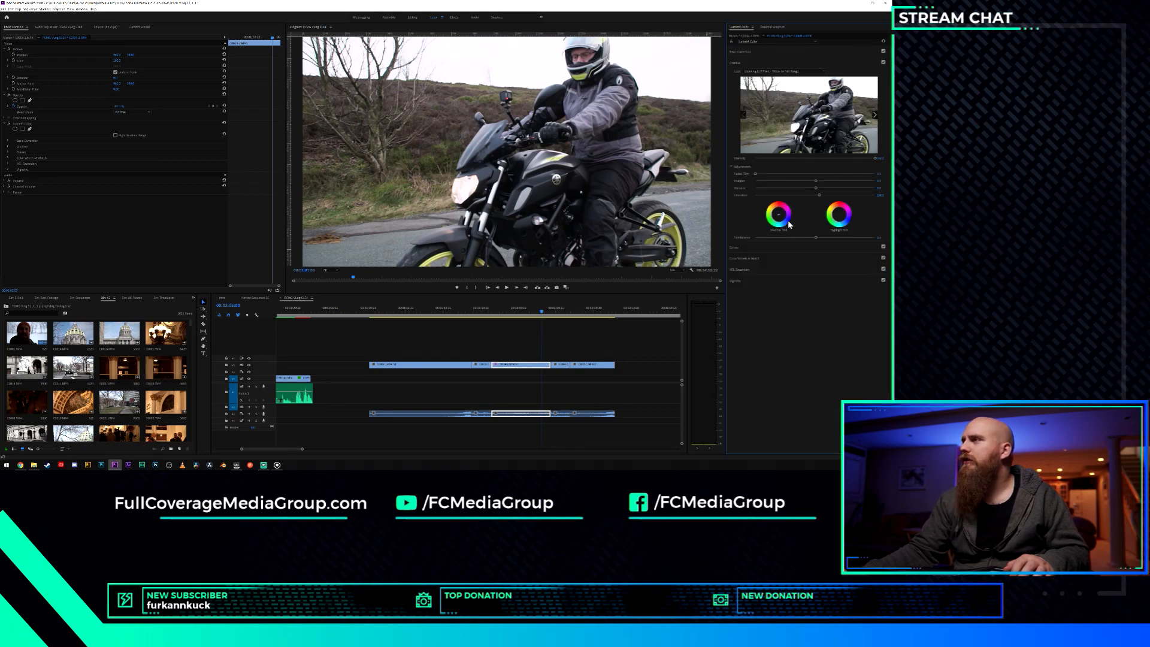
left_click(801, 52)
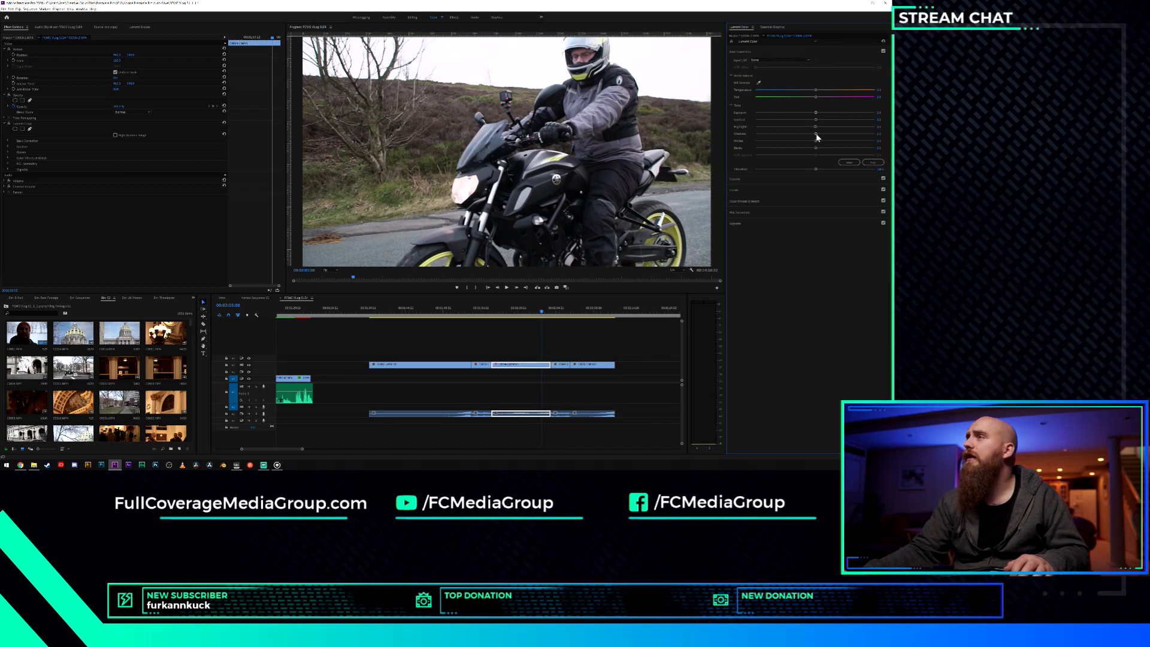
mouse_move(816, 120)
left_mouse_down()
mouse_move(829, 121)
mouse_move(815, 123)
left_mouse_up()
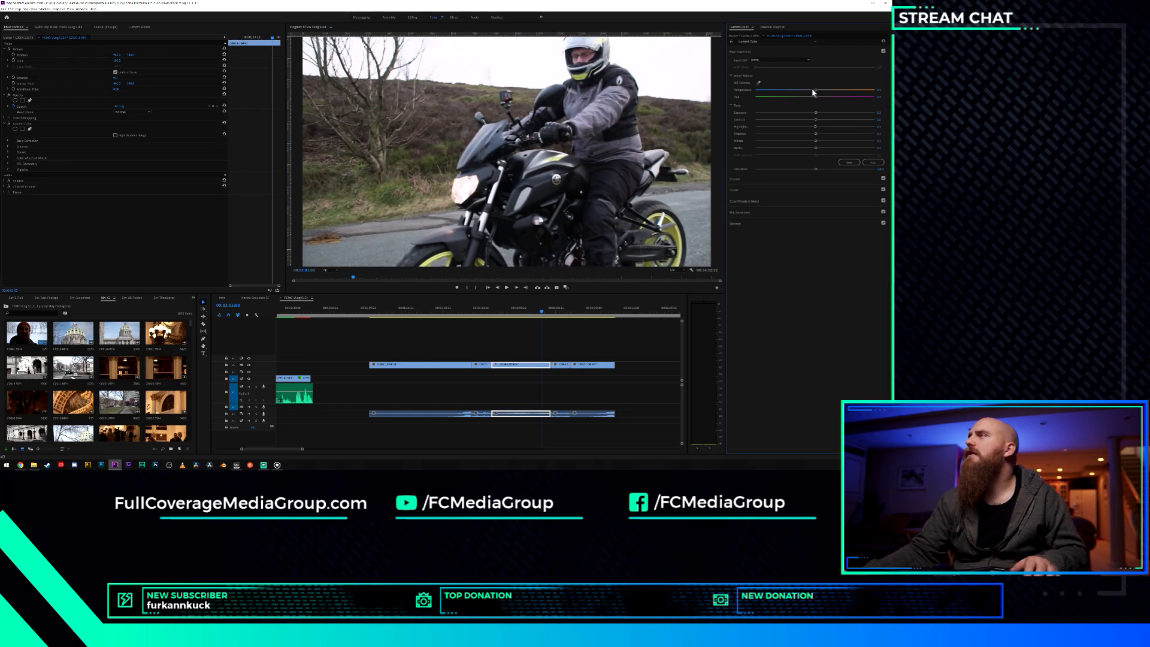
left_click_drag(815, 91, 820, 91)
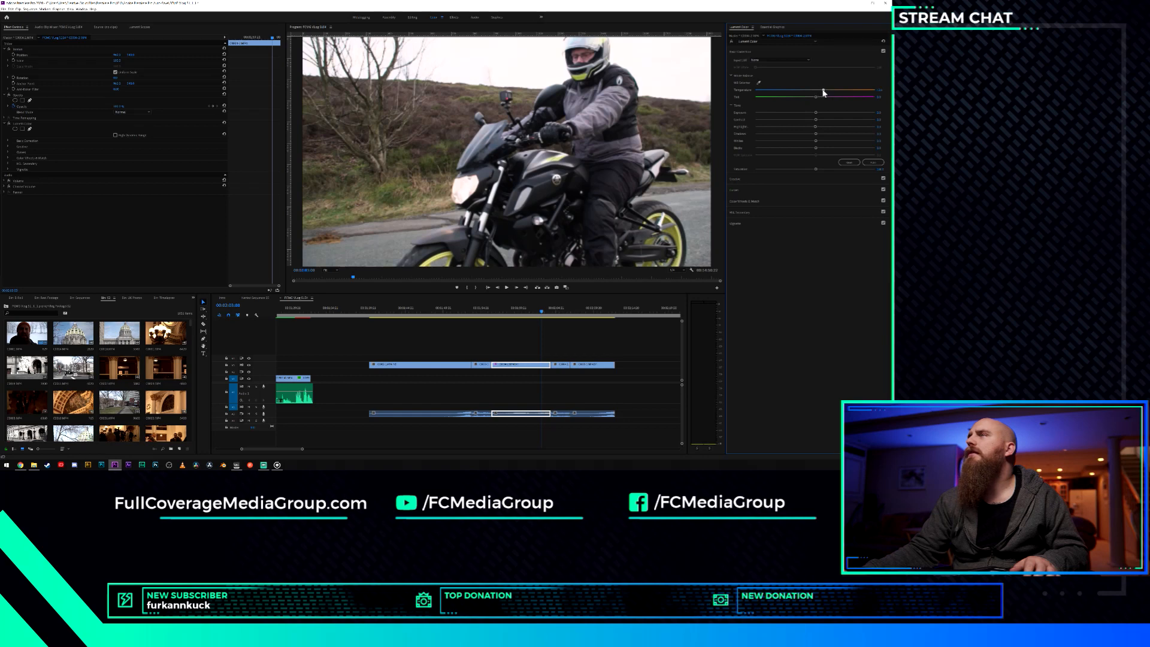
left_click(883, 52)
left_click(882, 52)
left_click(878, 91)
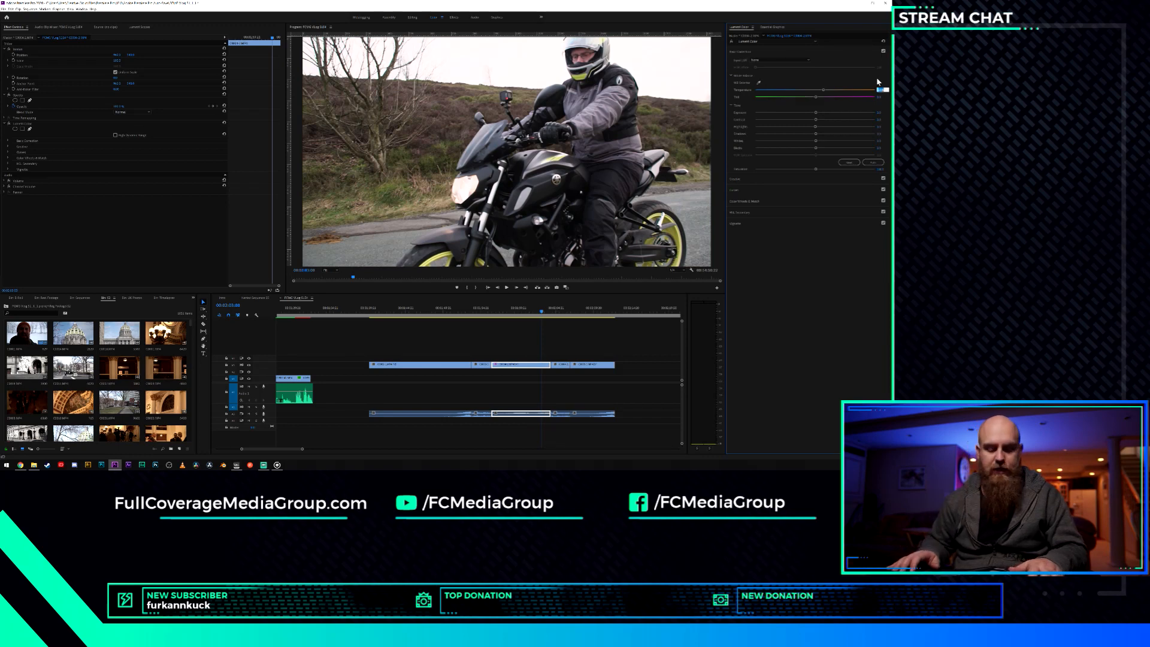
type("10")
key("Return")
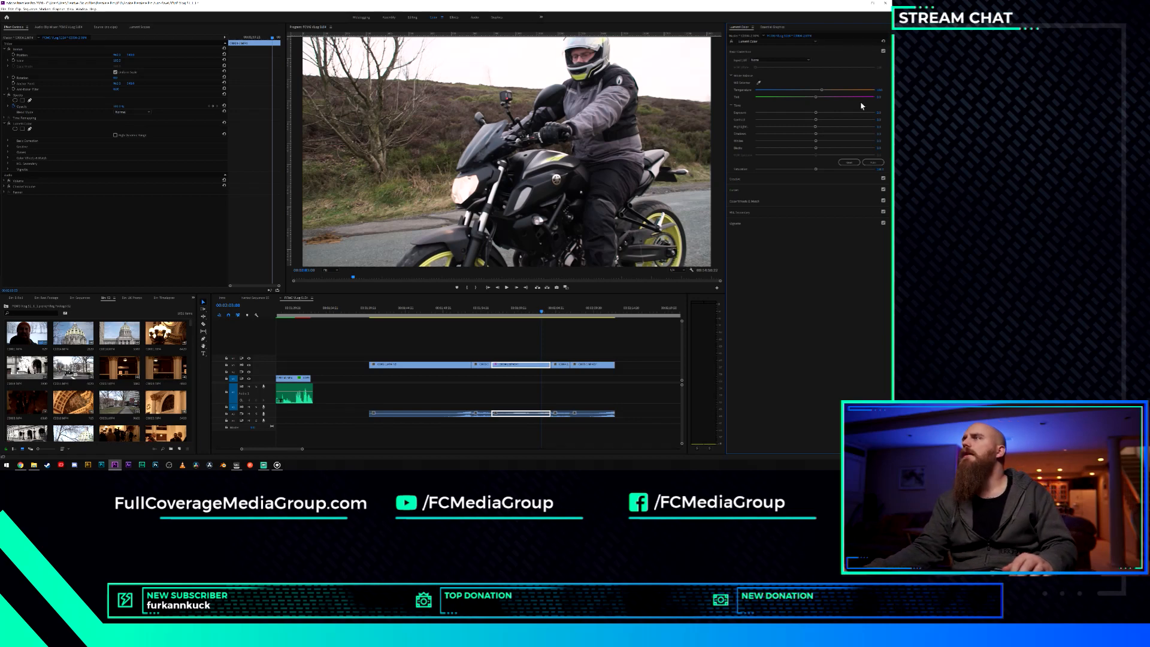
Compare the motorcycle clip with Basic Correction repeatedly switched off and on.
left_click(882, 52)
left_click(882, 51)
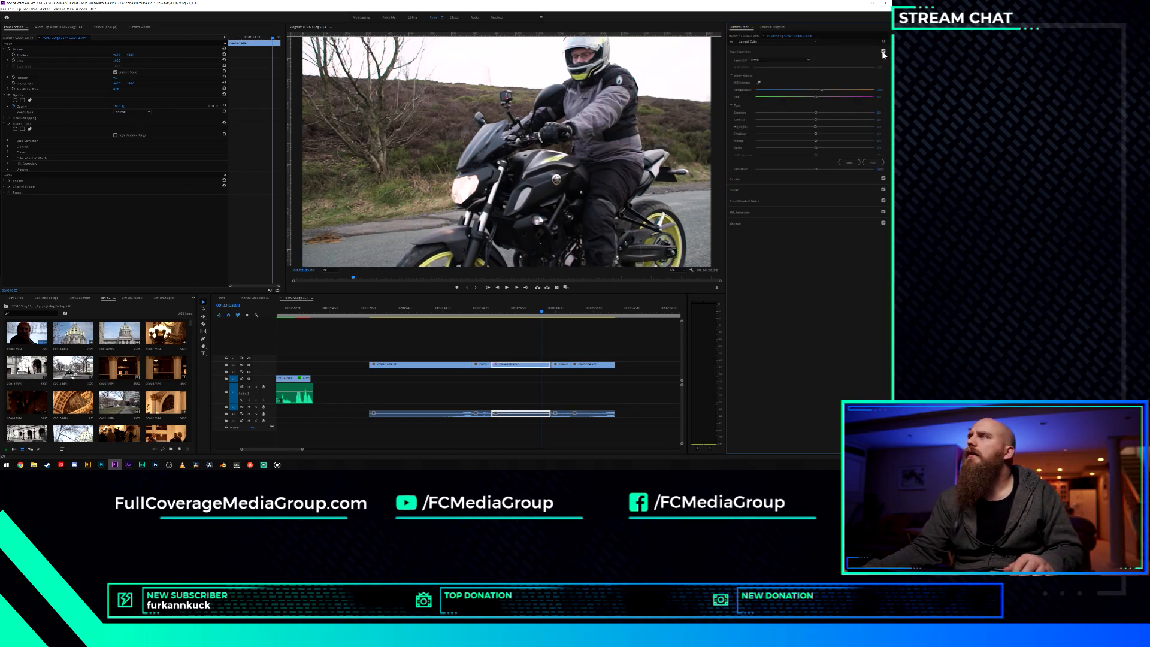
left_click(883, 51)
left_click(883, 52)
left_click(882, 52)
left_click(883, 52)
left_click(883, 51)
left_click(883, 51)
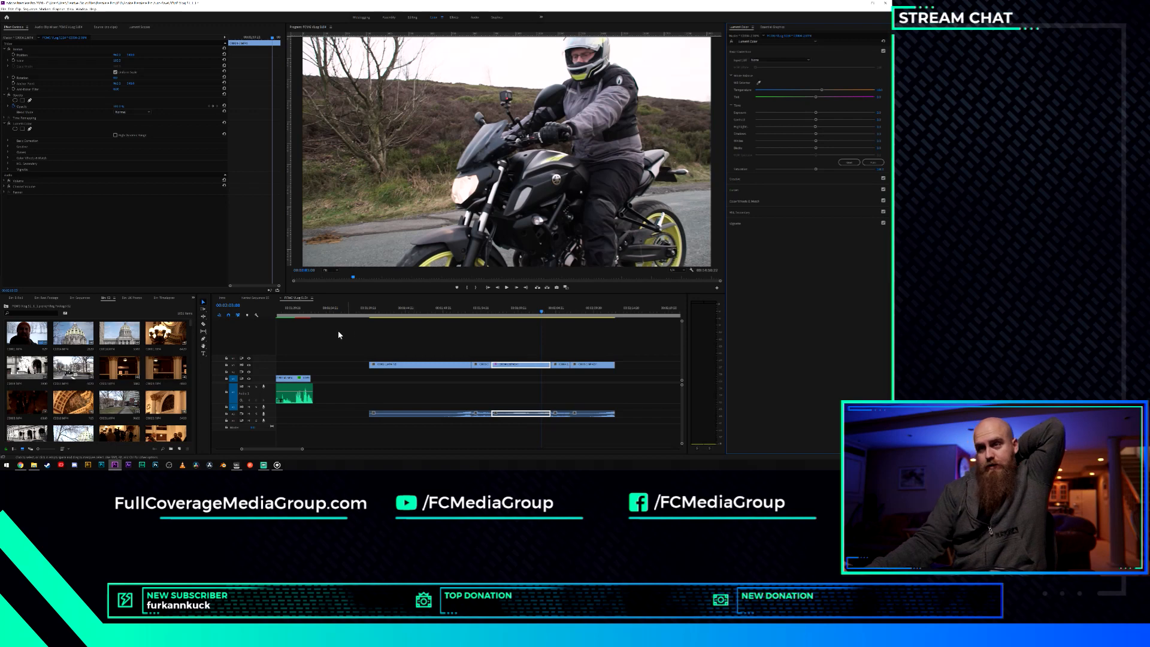
Copy the graded clip's Lumetri Color effect onto the first road clip in the sequence.
left_click(37, 123)
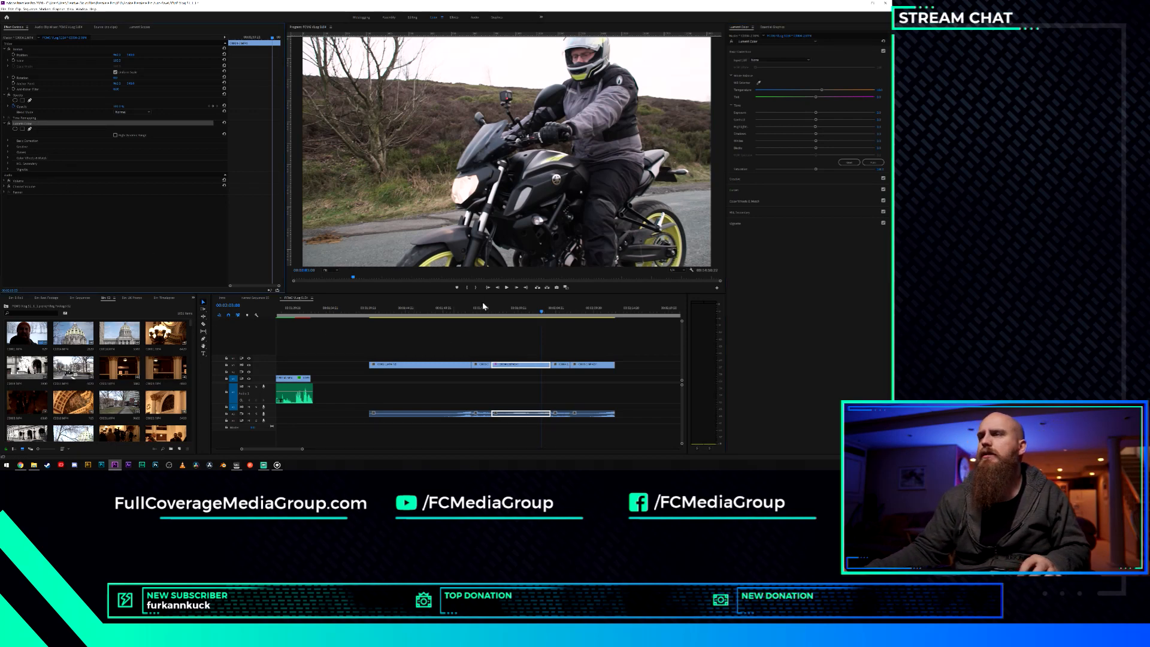
left_click_drag(478, 308, 428, 310)
left_click(421, 362)
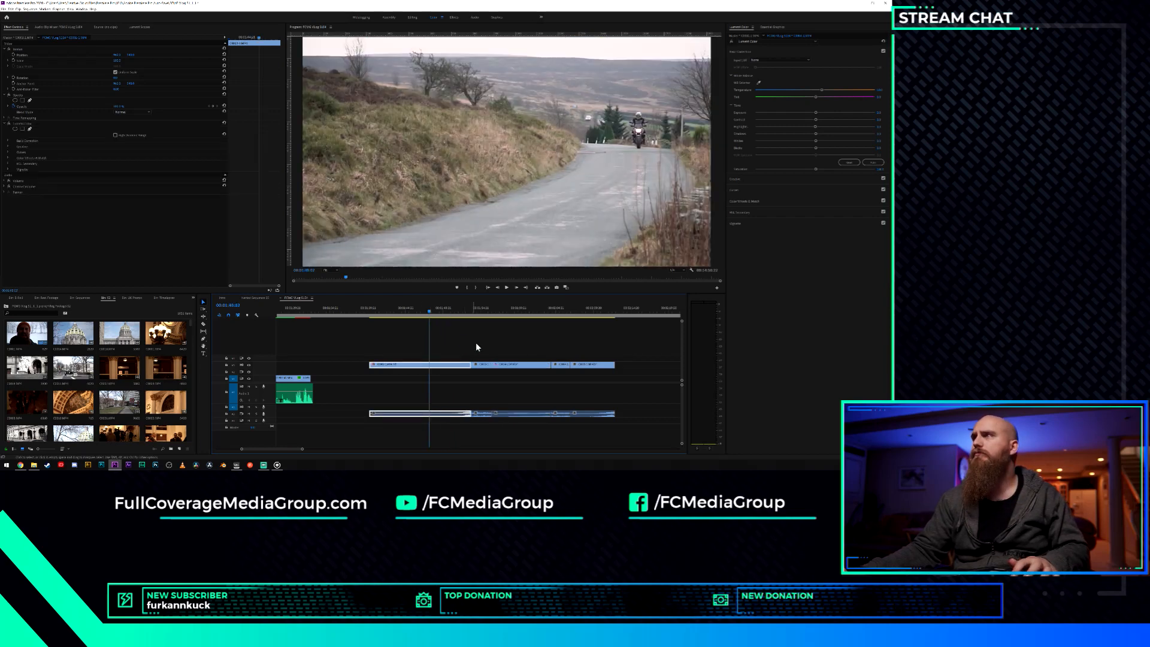
Play back the first road clip from its start to review the copied grade.
key("space")
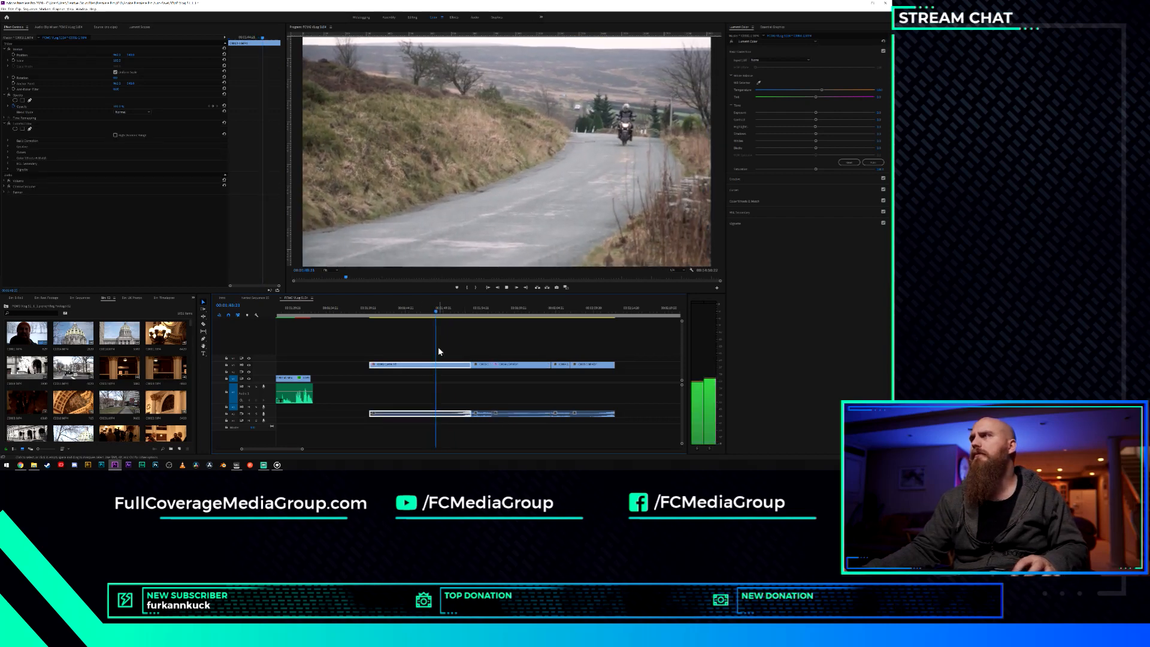
key("space")
left_click(374, 311)
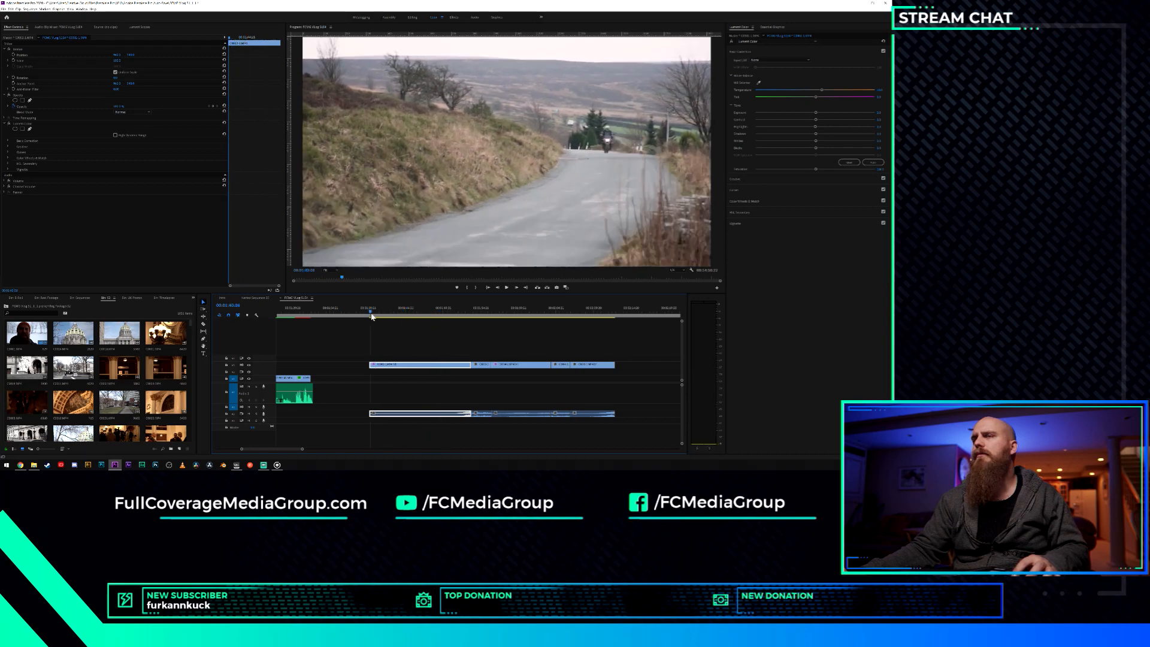
key("space")
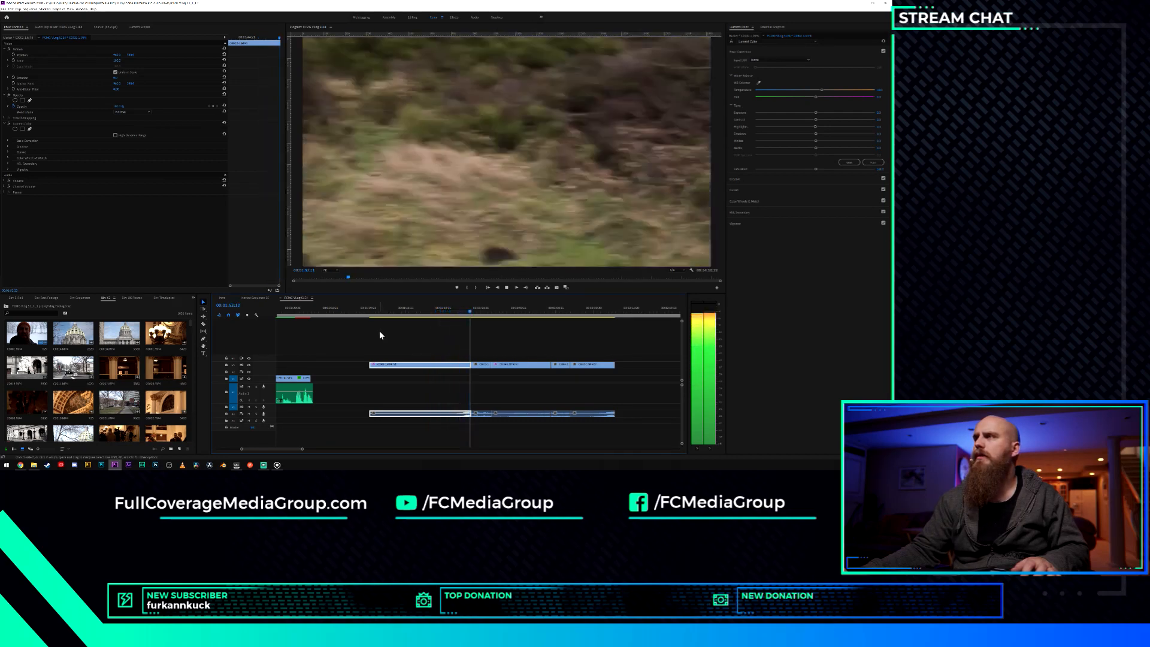
key("space")
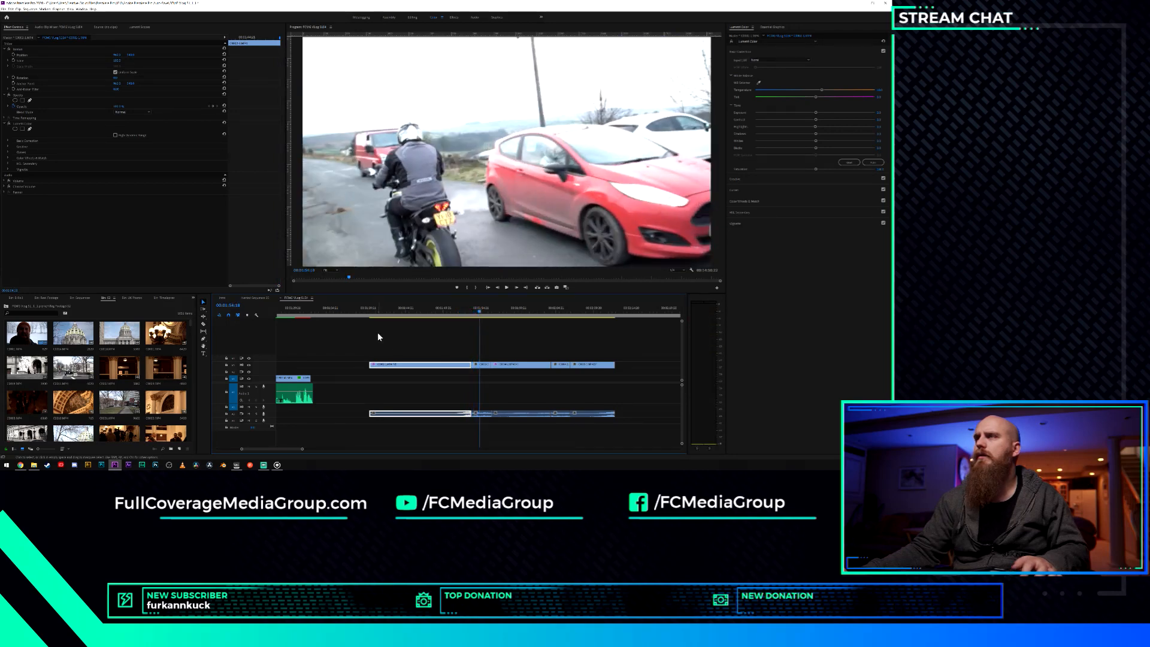
Paste the copied Lumetri Color grade onto the short second motorcycle clip and lower its Exposure slightly, checking the result in playback.
left_click(485, 366)
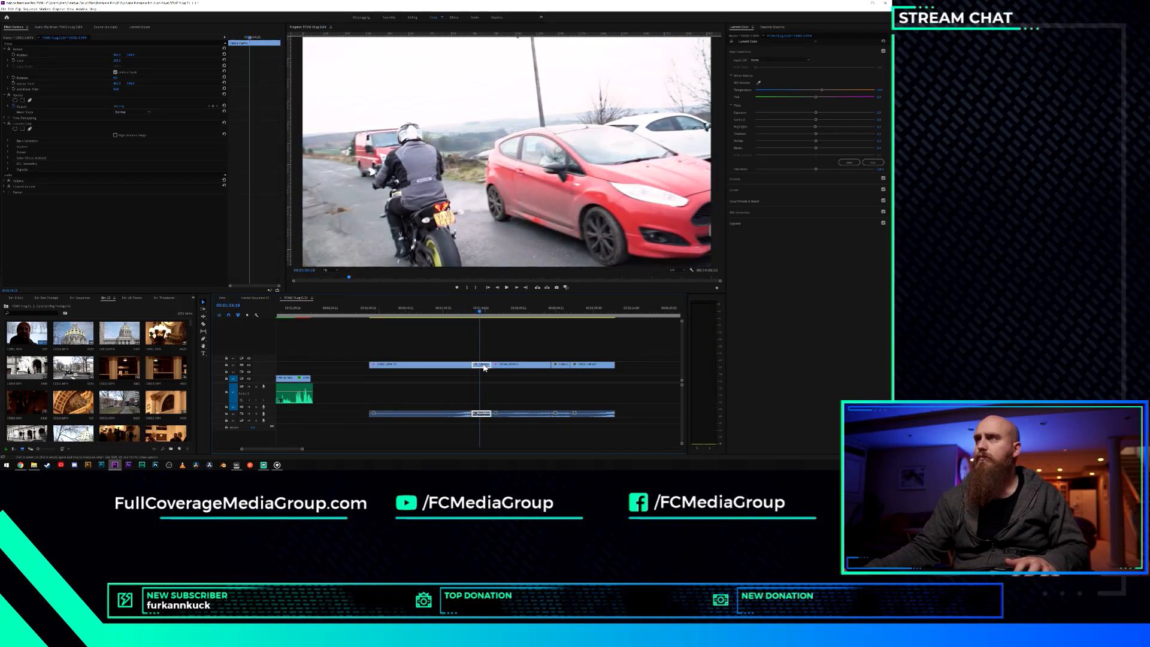
left_click(477, 312)
left_click_drag(478, 311, 474, 312)
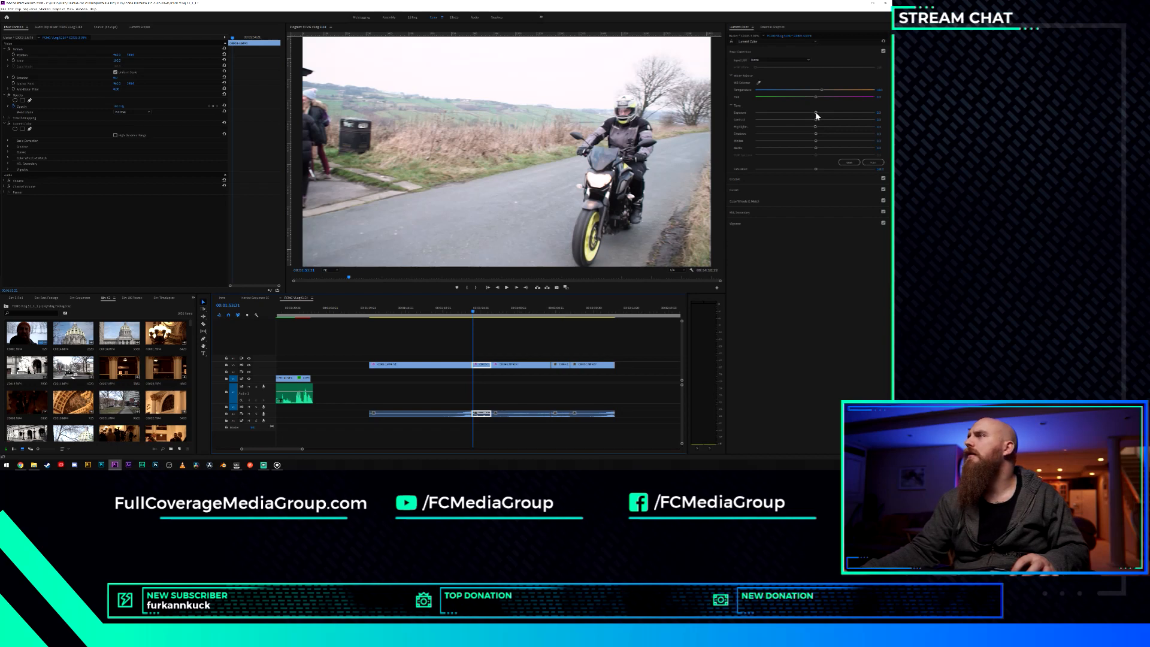
left_click_drag(816, 115, 812, 114)
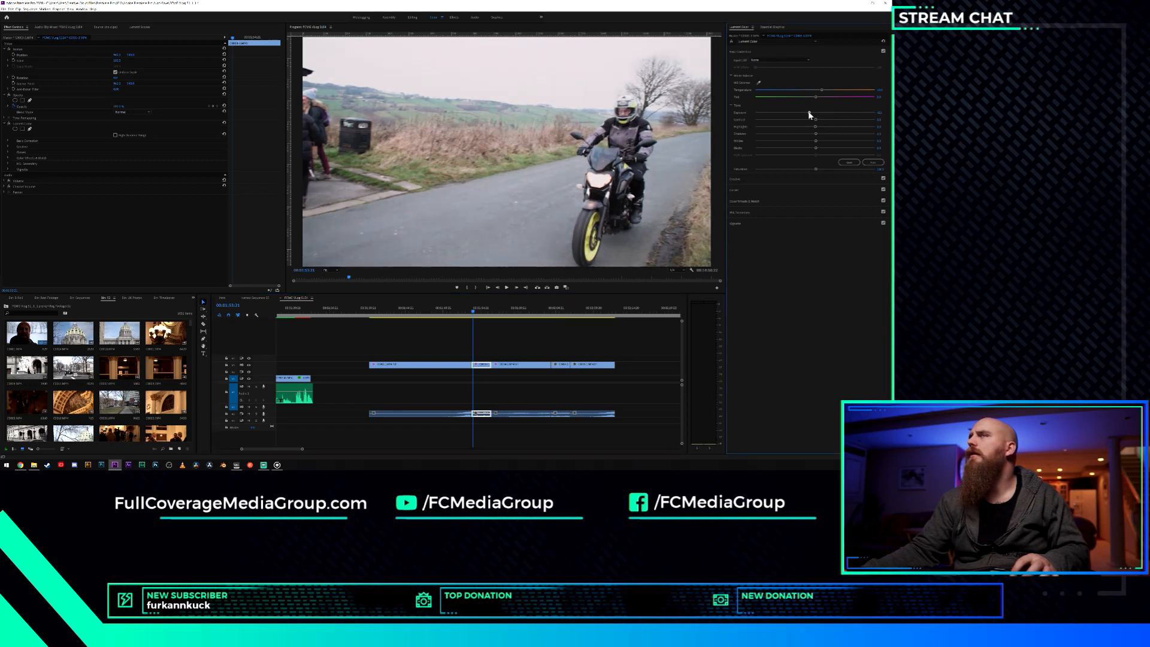
key("space")
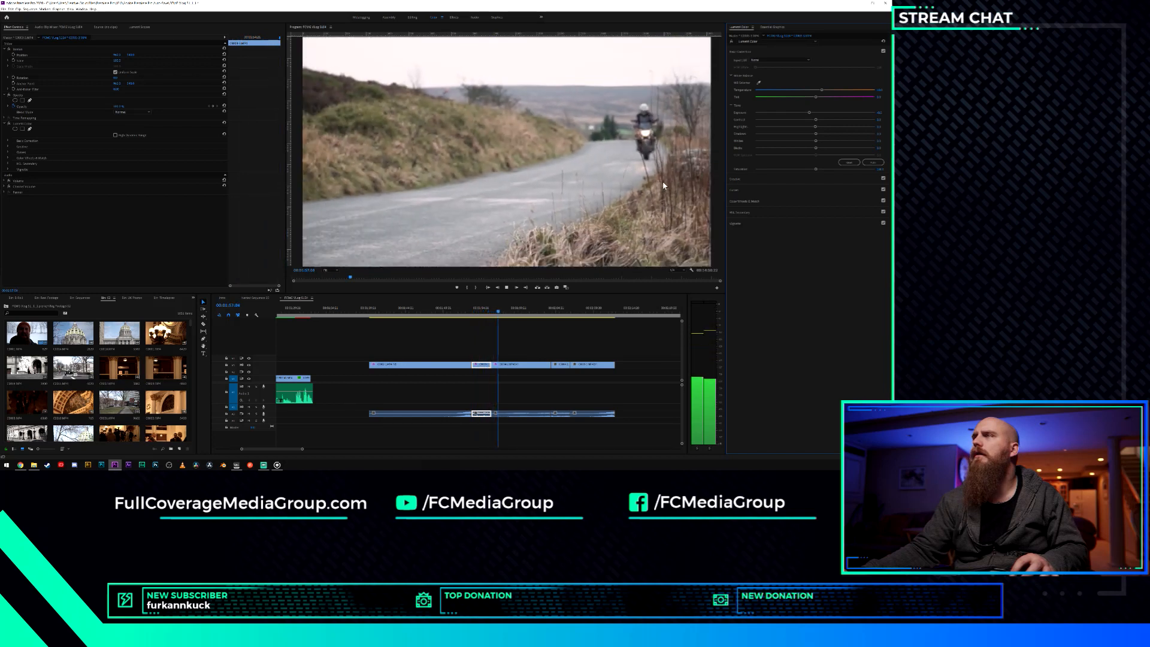
left_click(506, 288)
key("space")
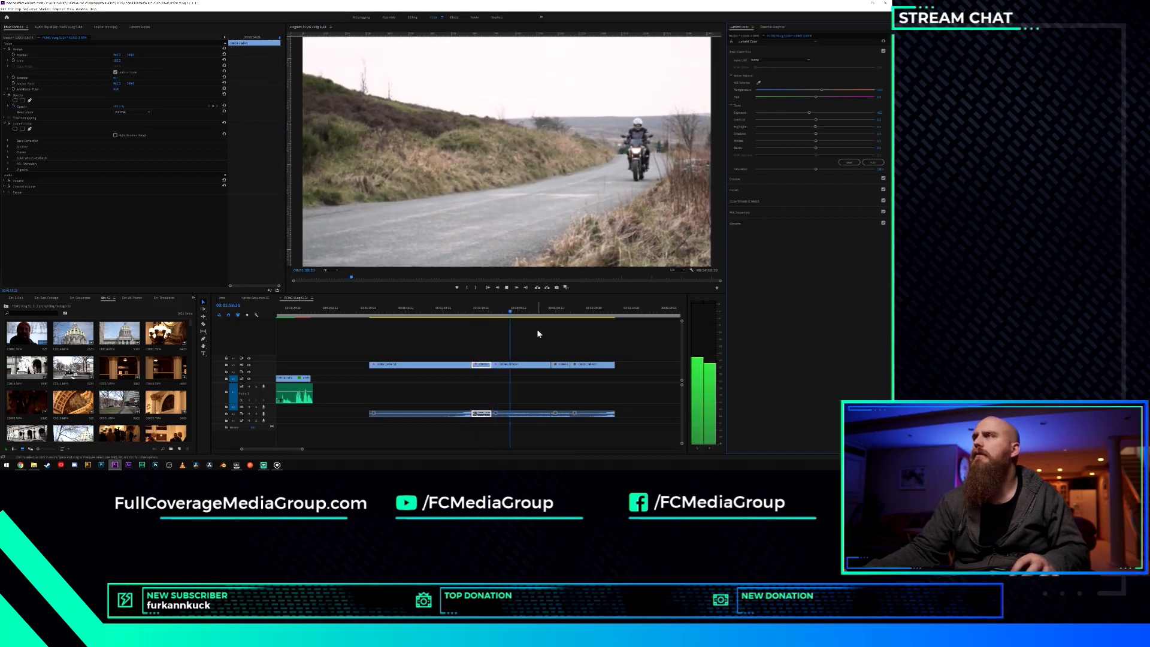
Paste the Lumetri Color grade onto the helmet close-up and the final road clip, and play back the final clip.
left_click(563, 312)
left_click(563, 365)
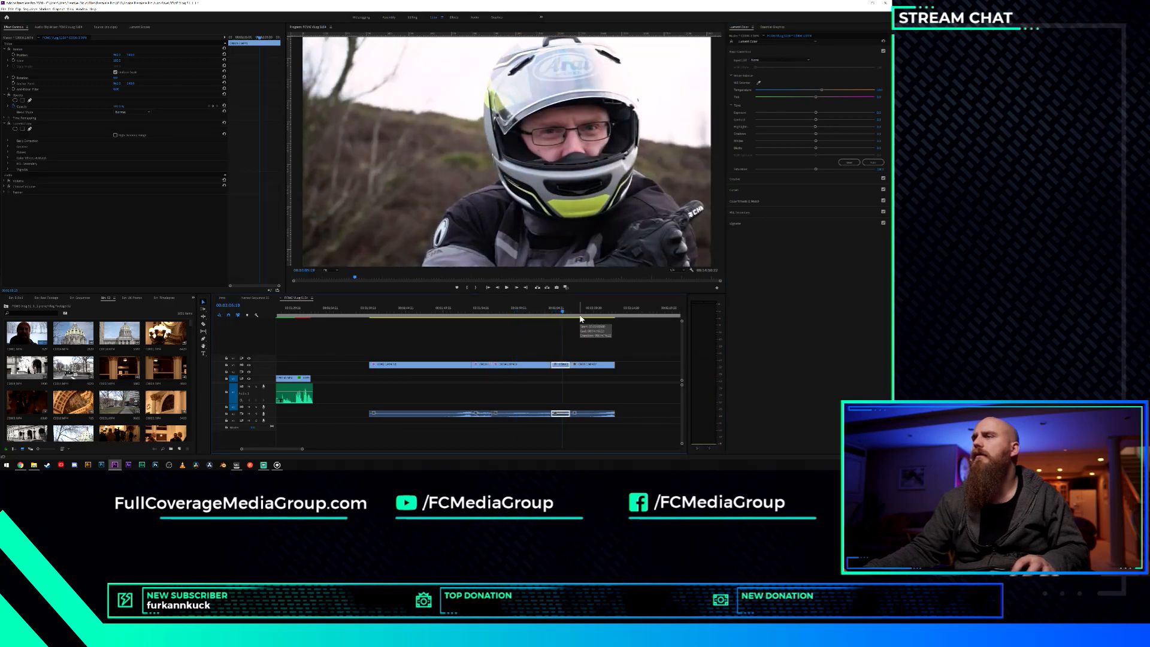
left_click_drag(580, 318, 586, 326)
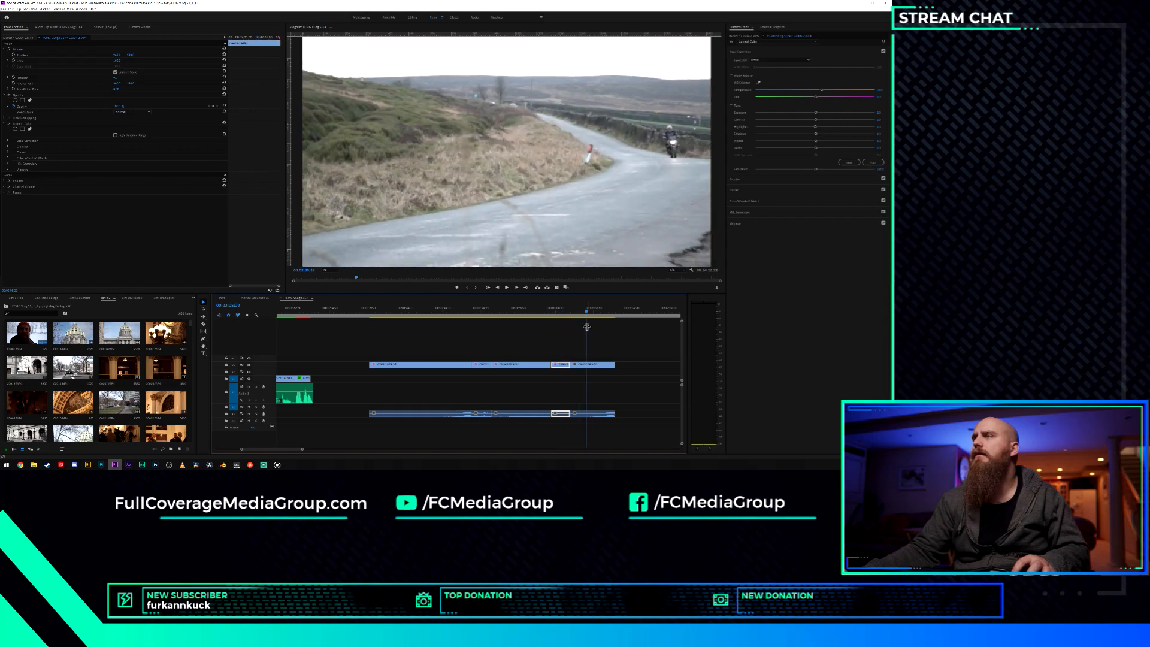
left_click(591, 368)
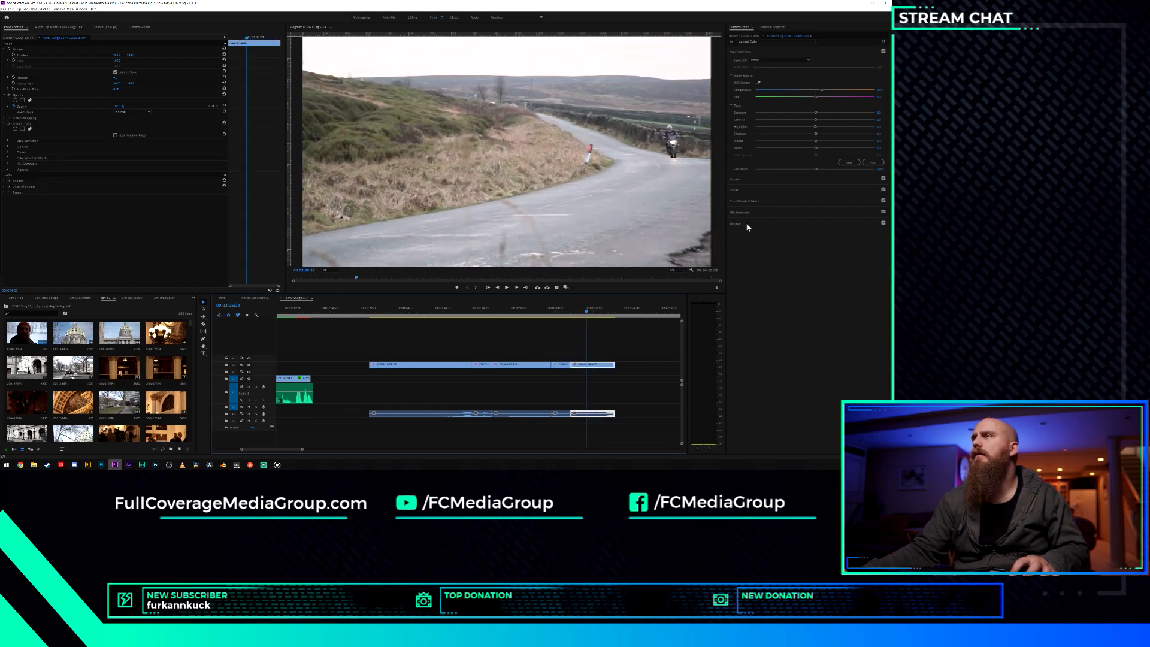
key("space")
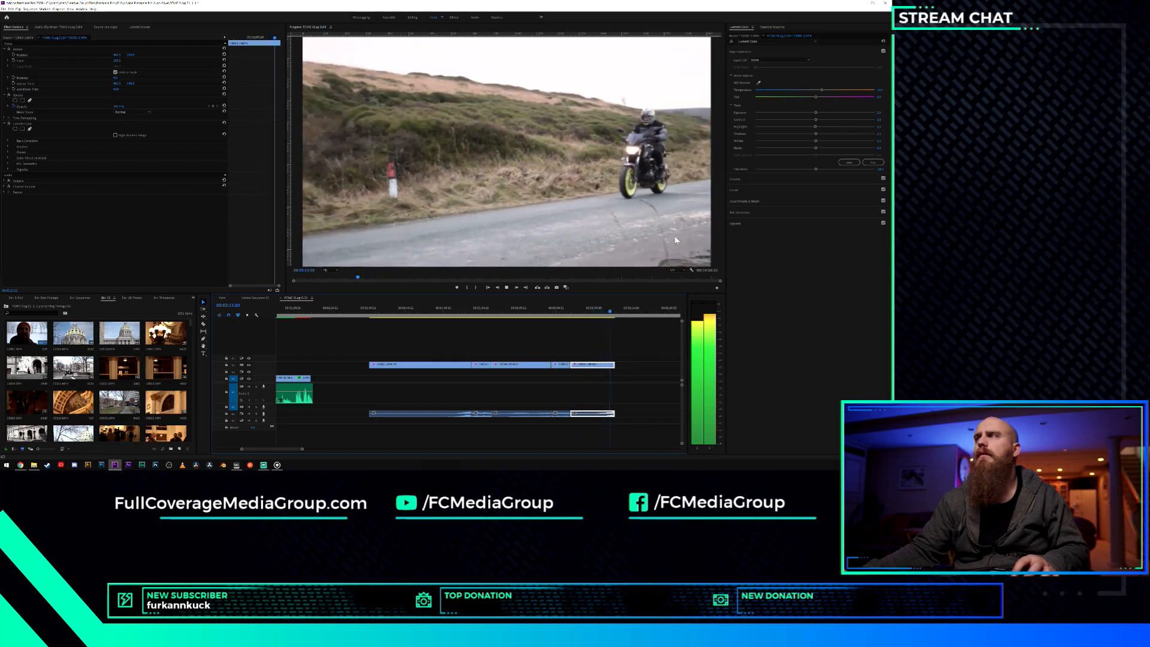
key("space")
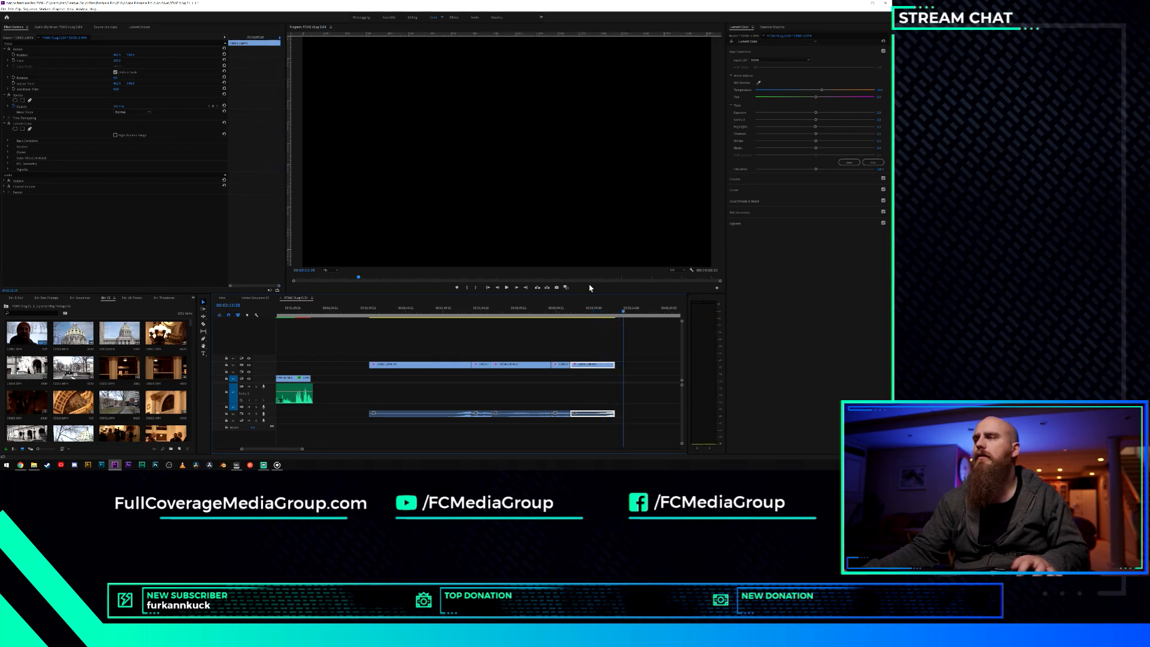
Go to the next group of clips in the sequence and play back the first onboard rider clip to judge its color.
scroll(601, 343, "up", 6)
scroll(601, 343, "down", 10)
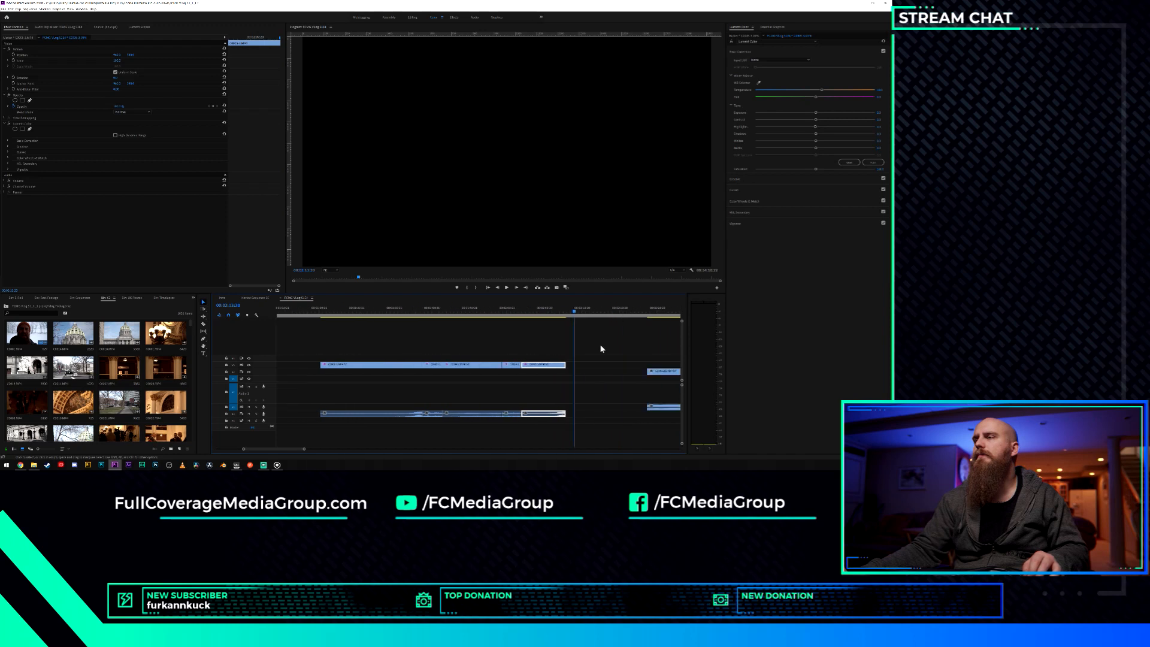
scroll(600, 345, "up", 4)
scroll(601, 346, "down", 9)
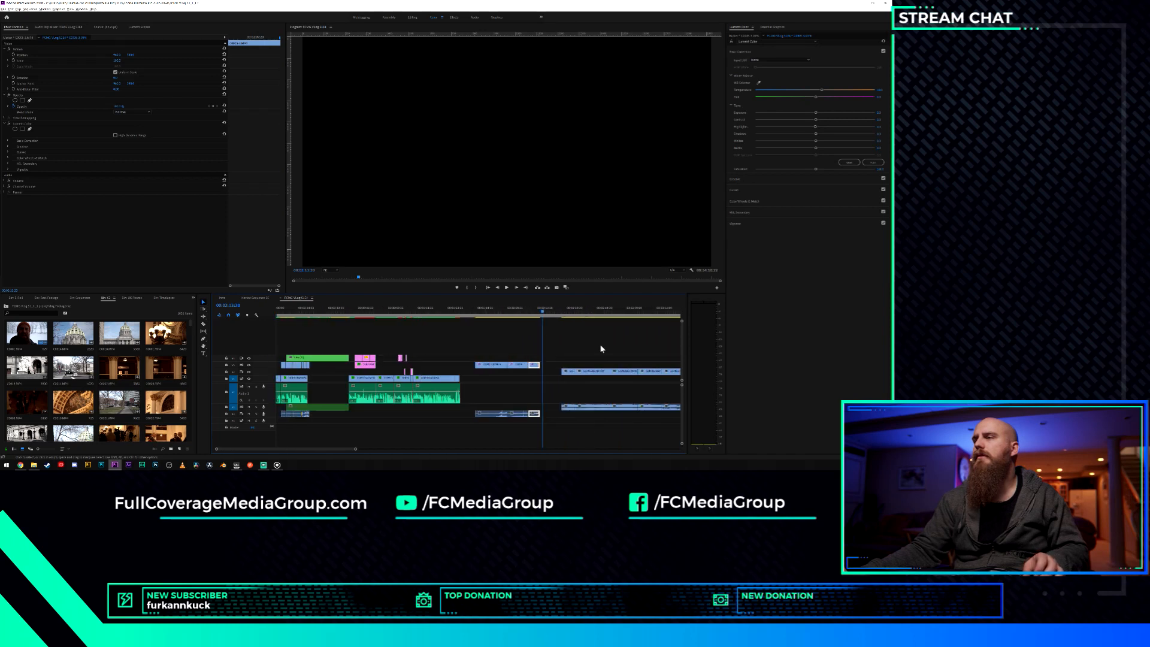
left_click(403, 312)
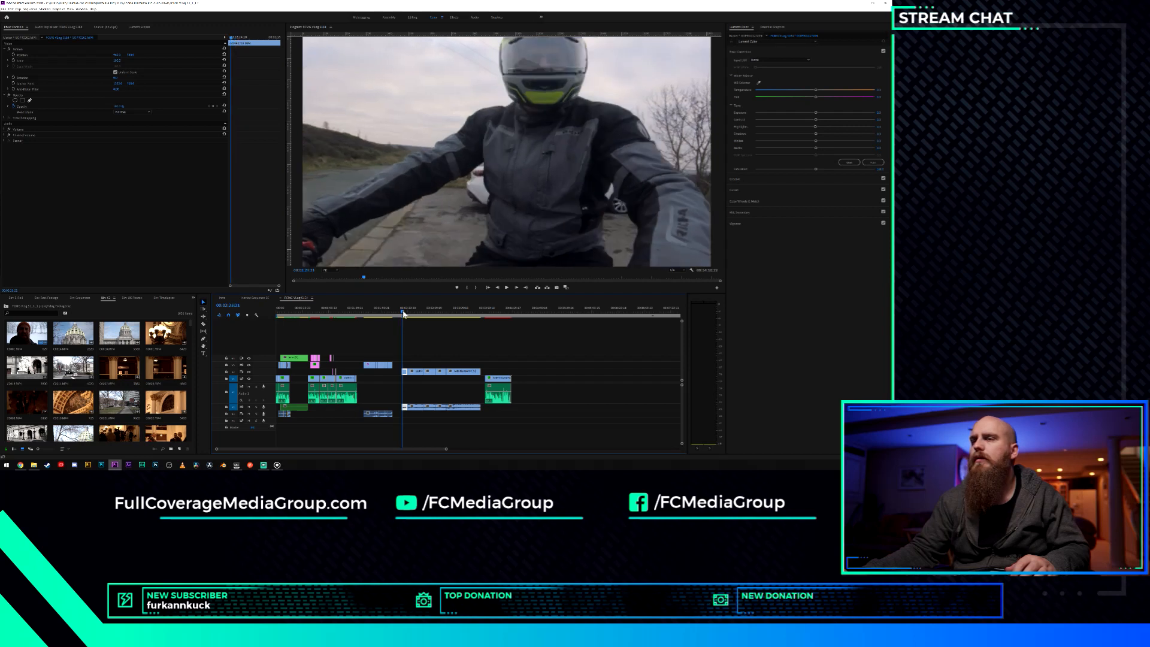
key("space")
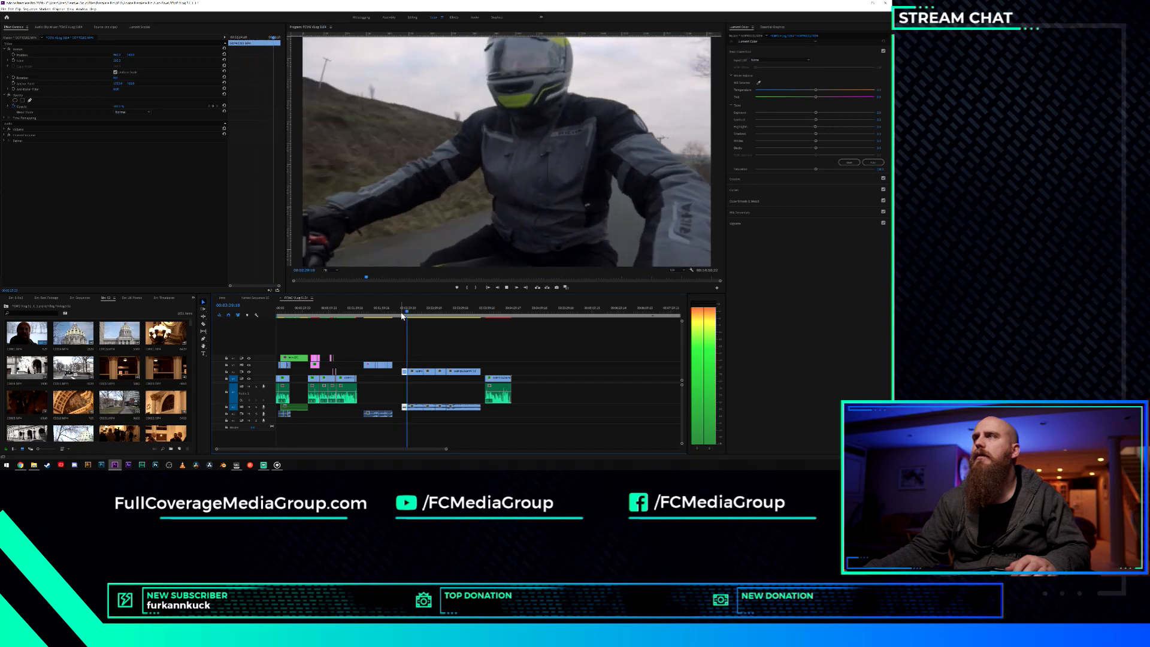
key("space")
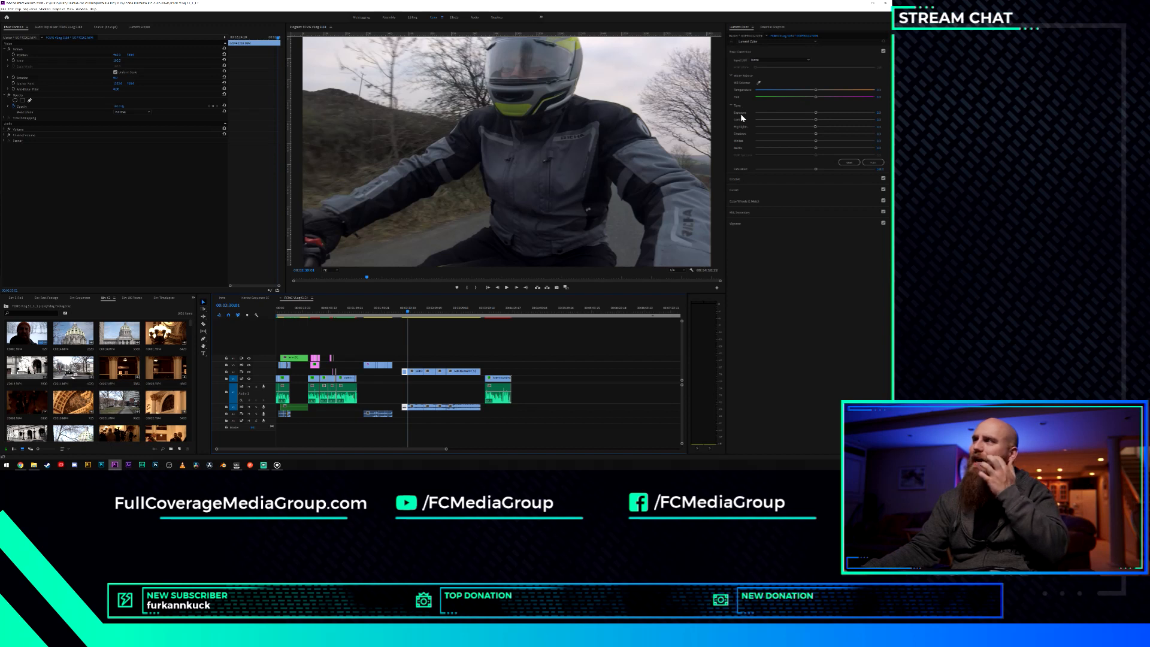
Load the GoPro Hero LUT as the Creative look on the onboard rider clip and reduce its Intensity.
left_click(756, 178)
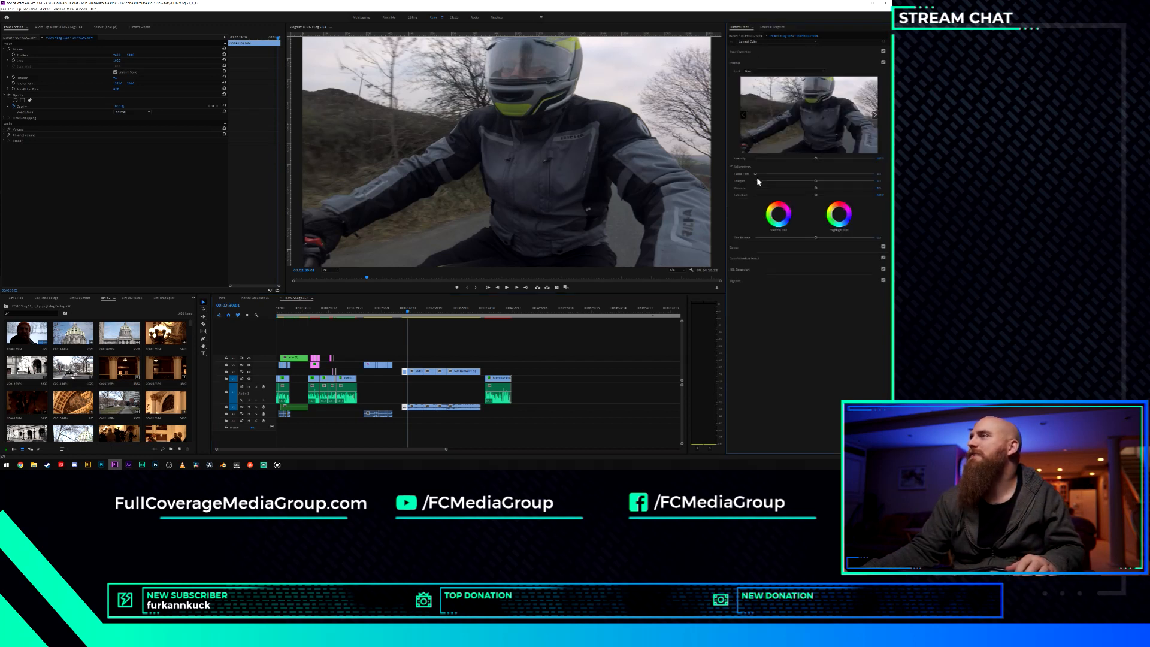
left_click(797, 71)
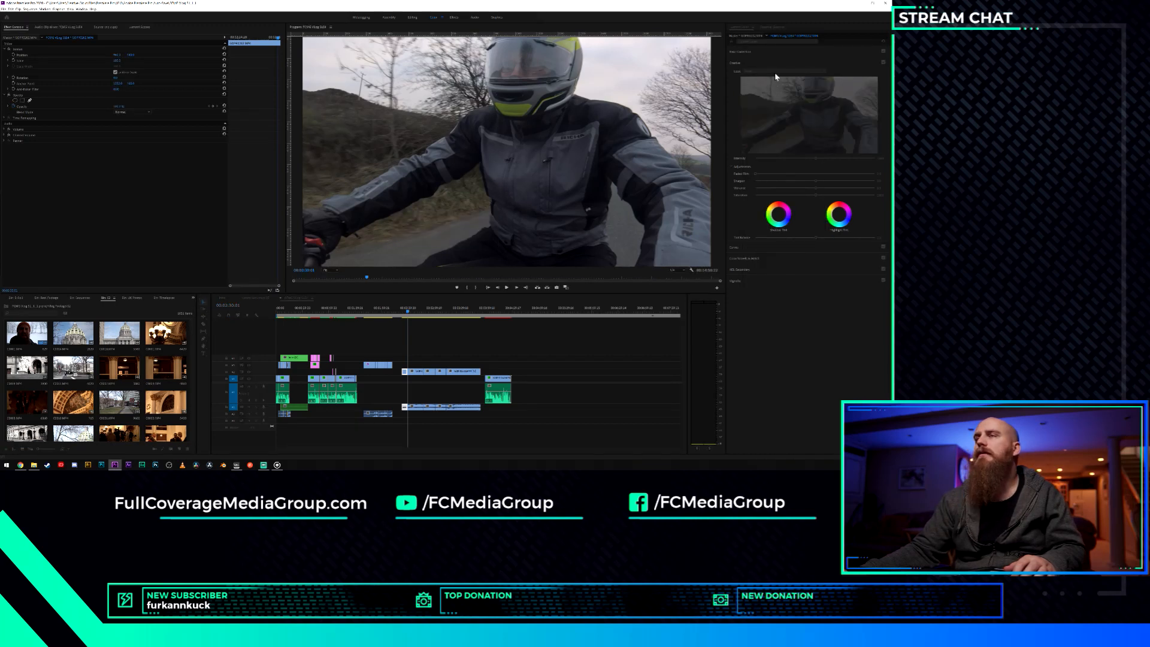
left_click(778, 72)
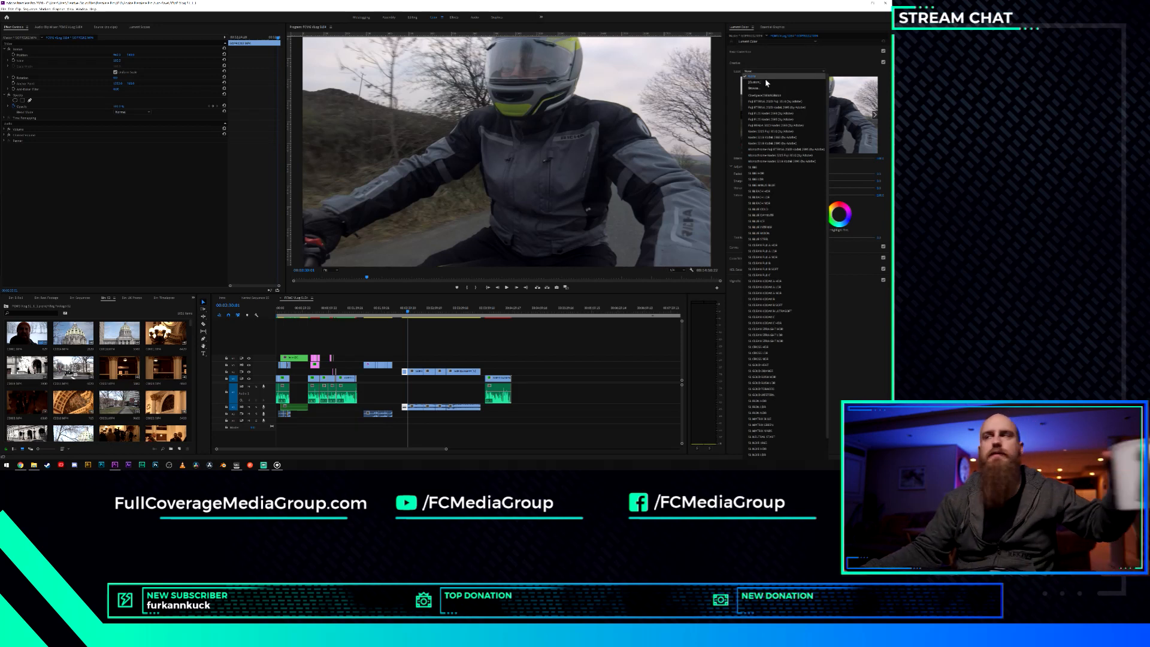
left_click(763, 88)
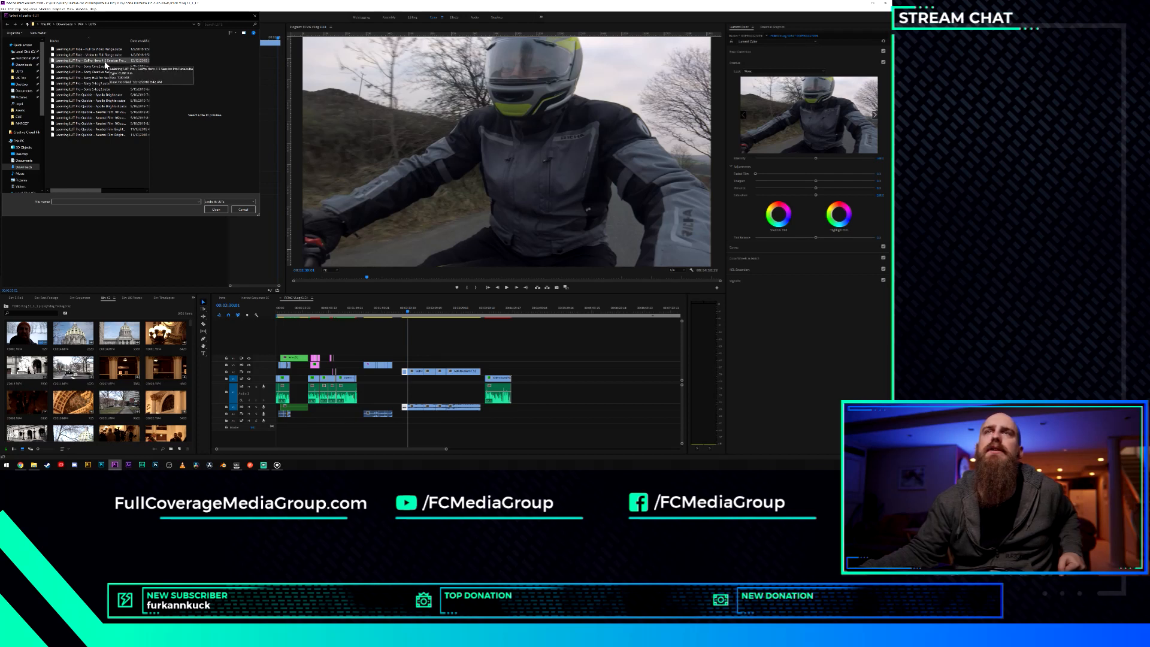
double_click(100, 61)
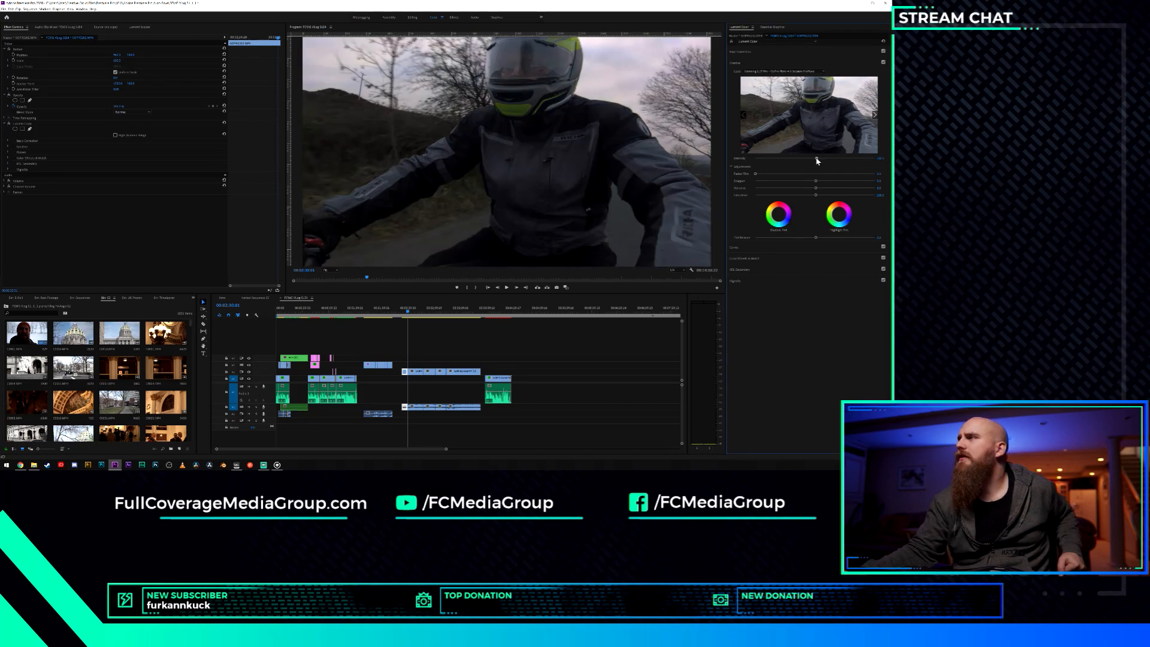
left_click_drag(816, 158, 790, 163)
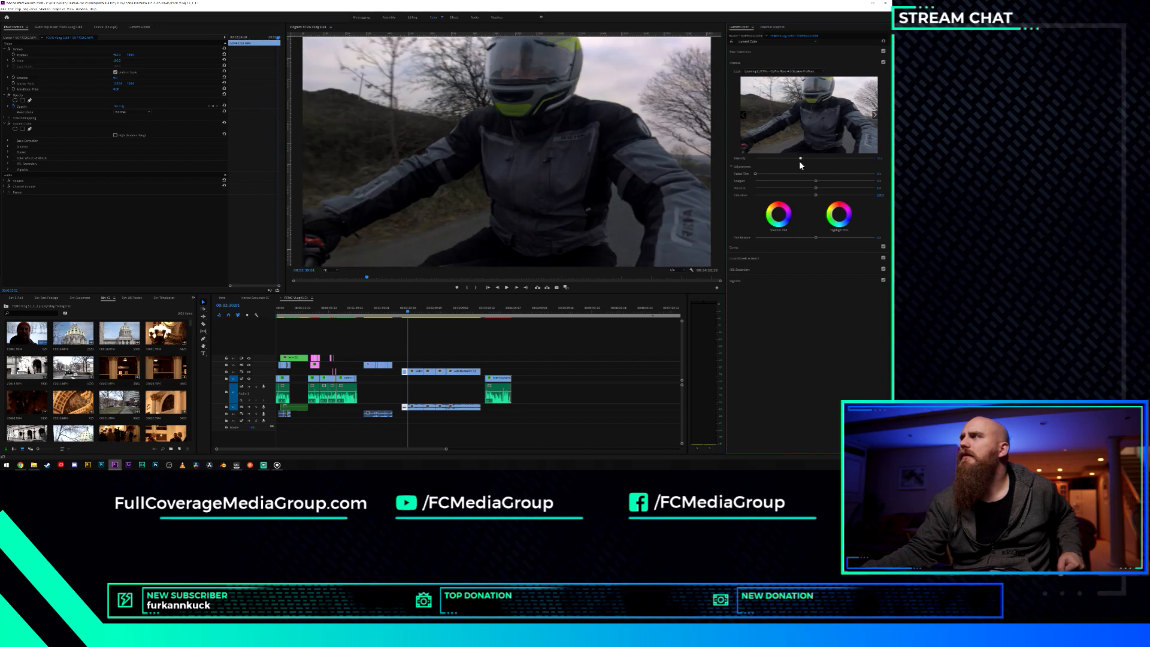
Try lifting the shadows with the onboard clip's master RGB curve and reset the curve to a straight line.
left_click(780, 247)
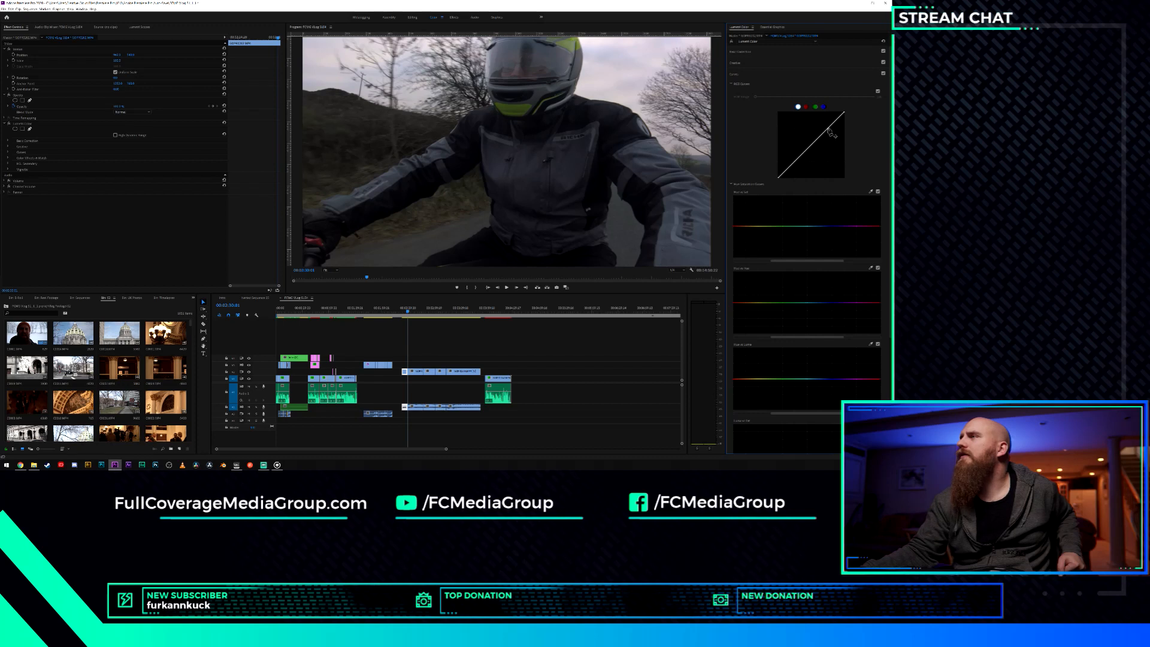
left_click_drag(802, 161, 800, 156)
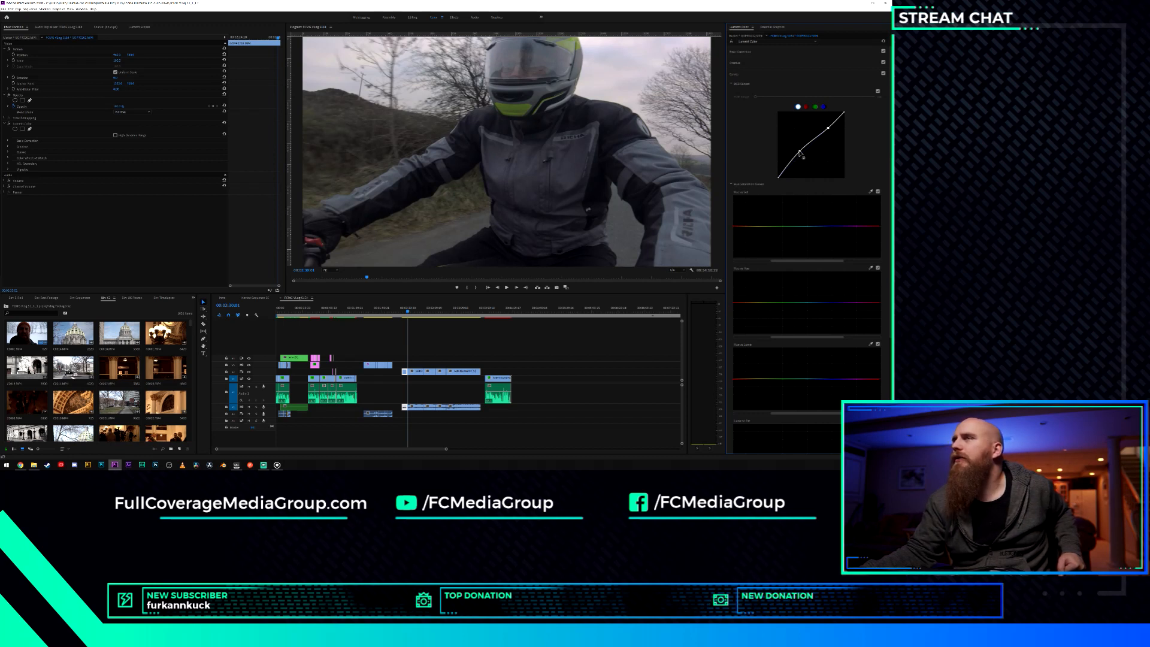
left_click(800, 153, "ctrl")
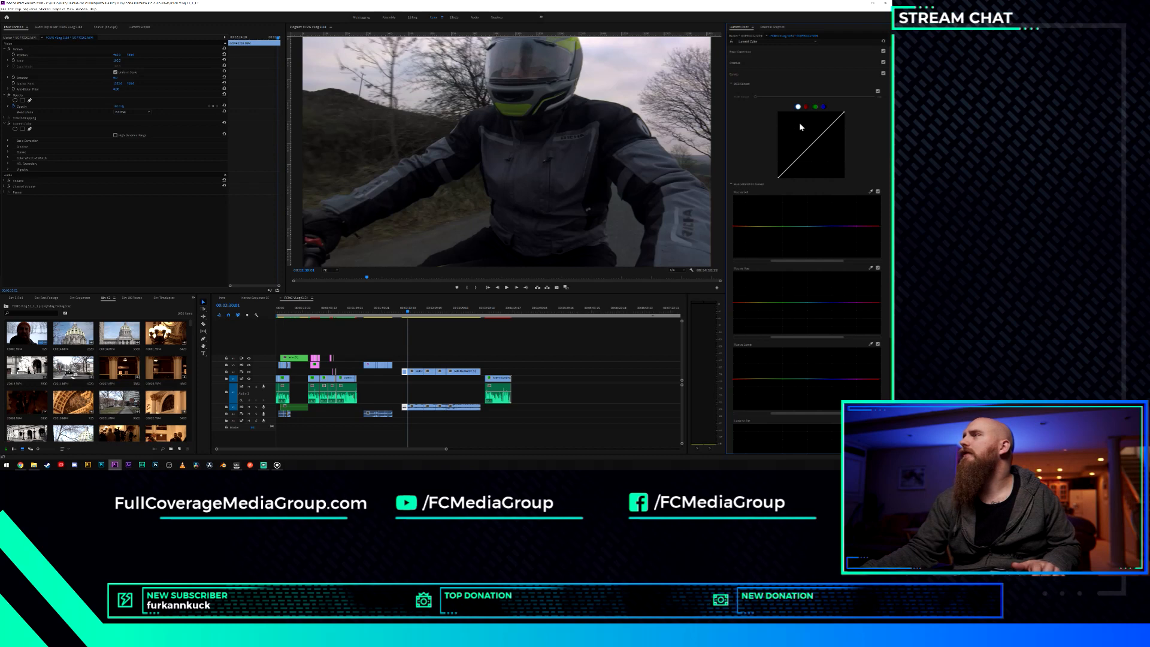
Replace the onboard clip's Creative look with another LUT file from the LUT folder and raise its Intensity.
left_click(771, 63)
left_click(778, 72)
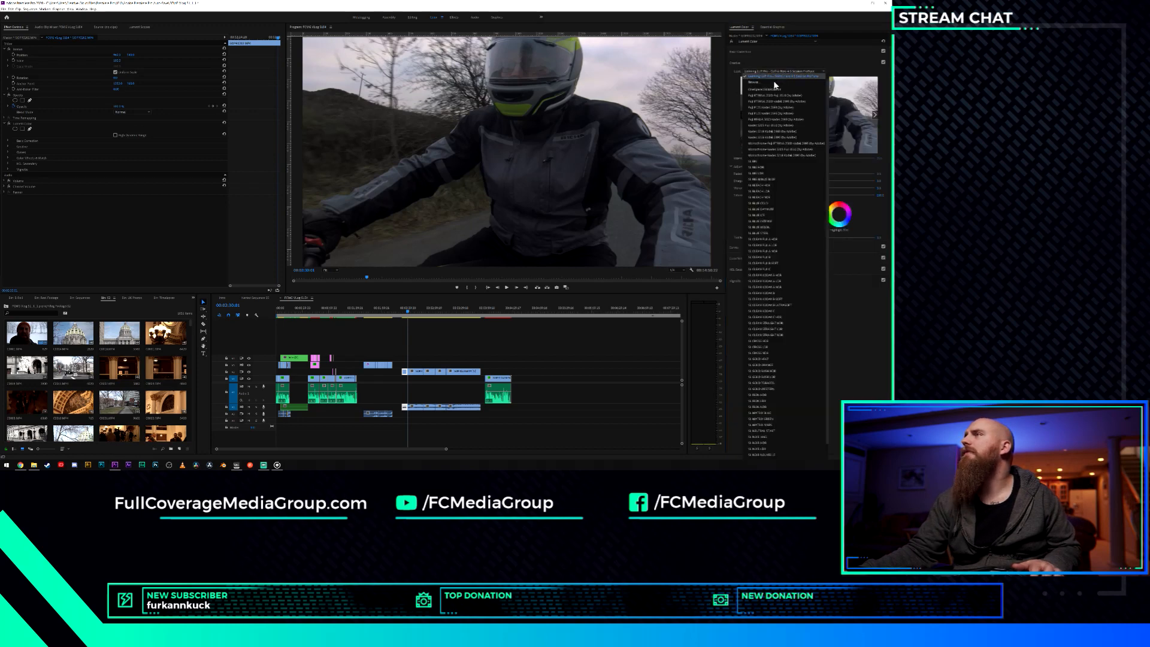
left_click(773, 80)
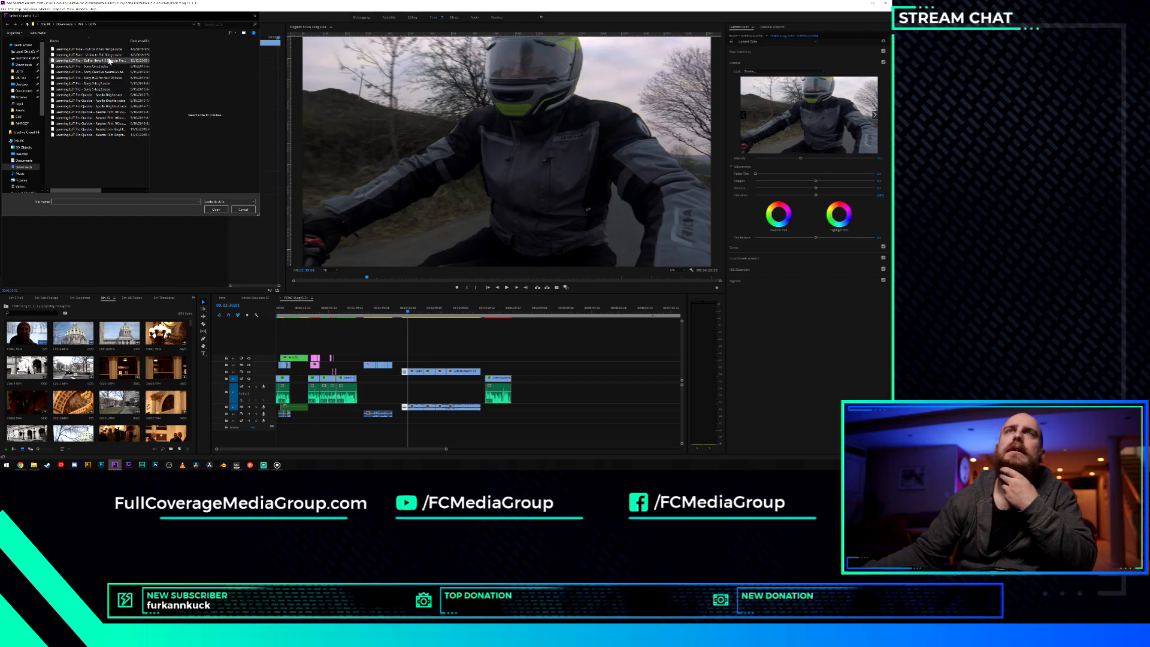
key("Escape")
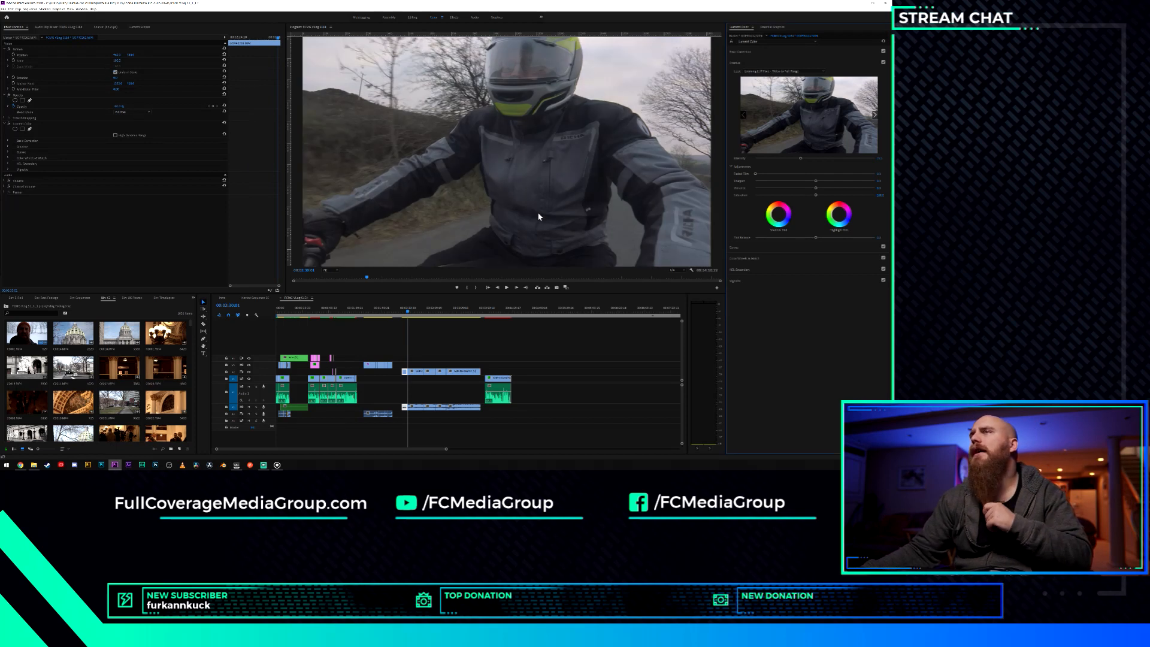
left_click_drag(799, 158, 812, 159)
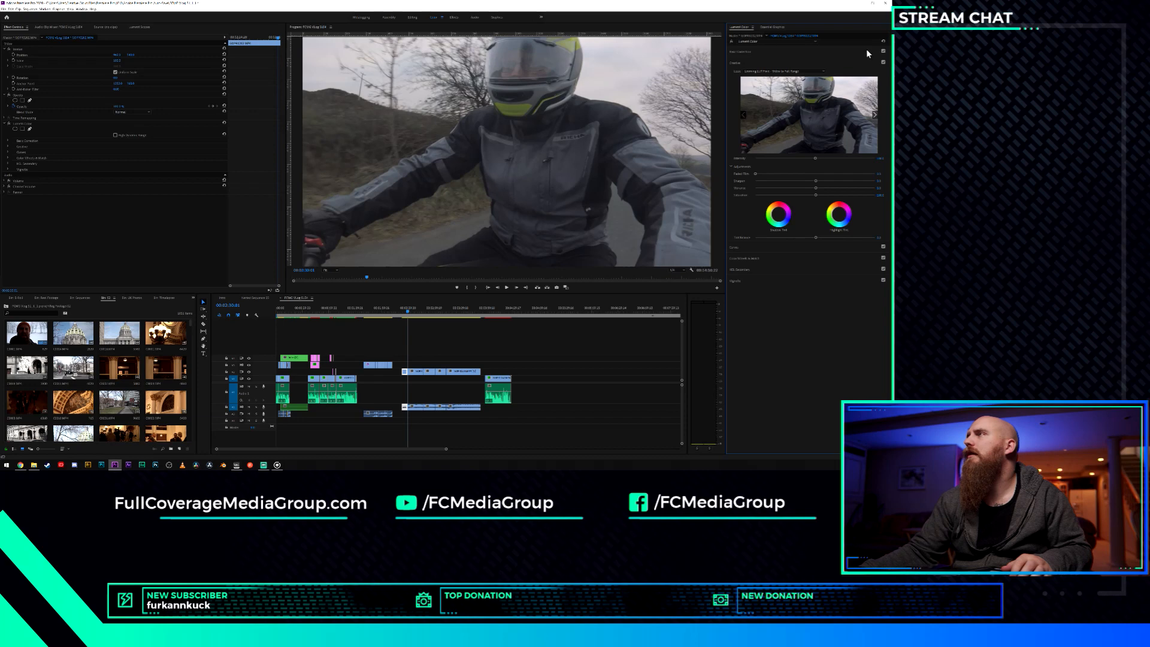
Compare the onboard clip with the Creative look repeatedly switched off and on.
left_click(882, 63)
left_click(883, 62)
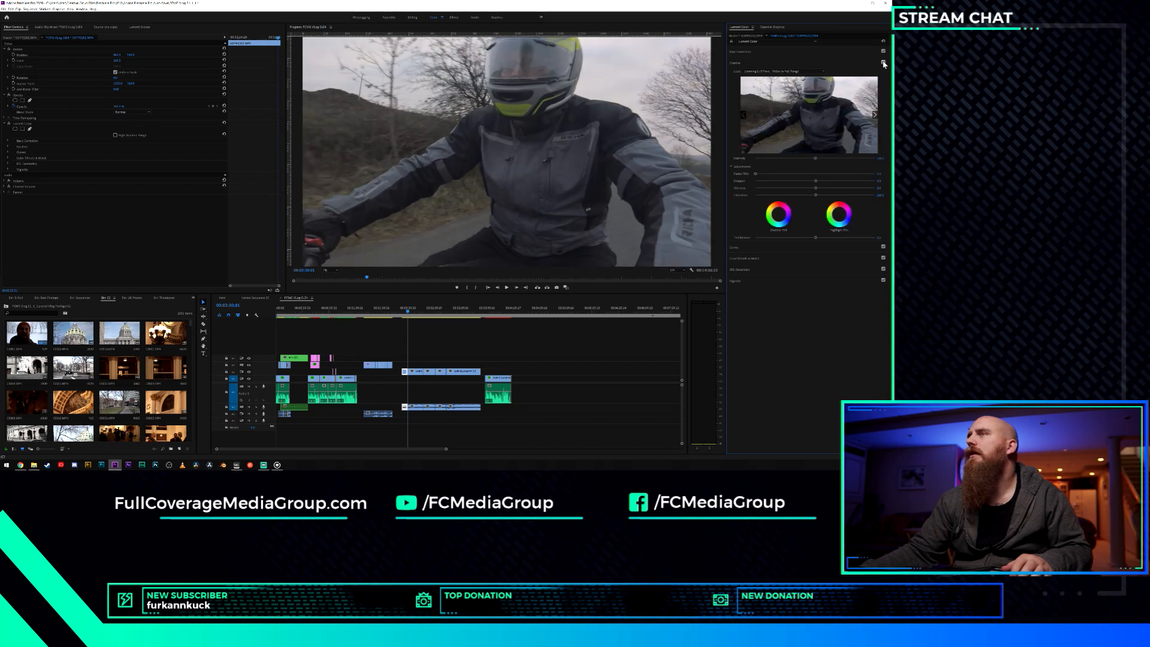
left_click(883, 63)
left_click(883, 63)
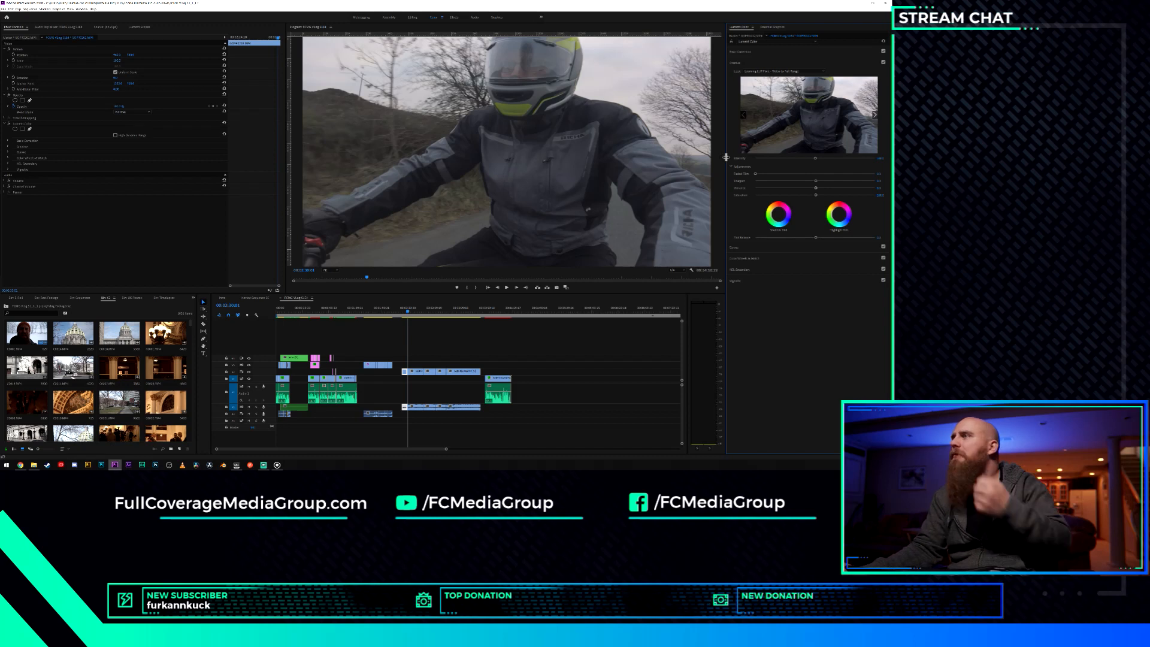
Shape the onboard clip's master RGB curve into an S with raised midtones and darker shadows, and adjust the green curve's highlight end.
left_click(785, 247)
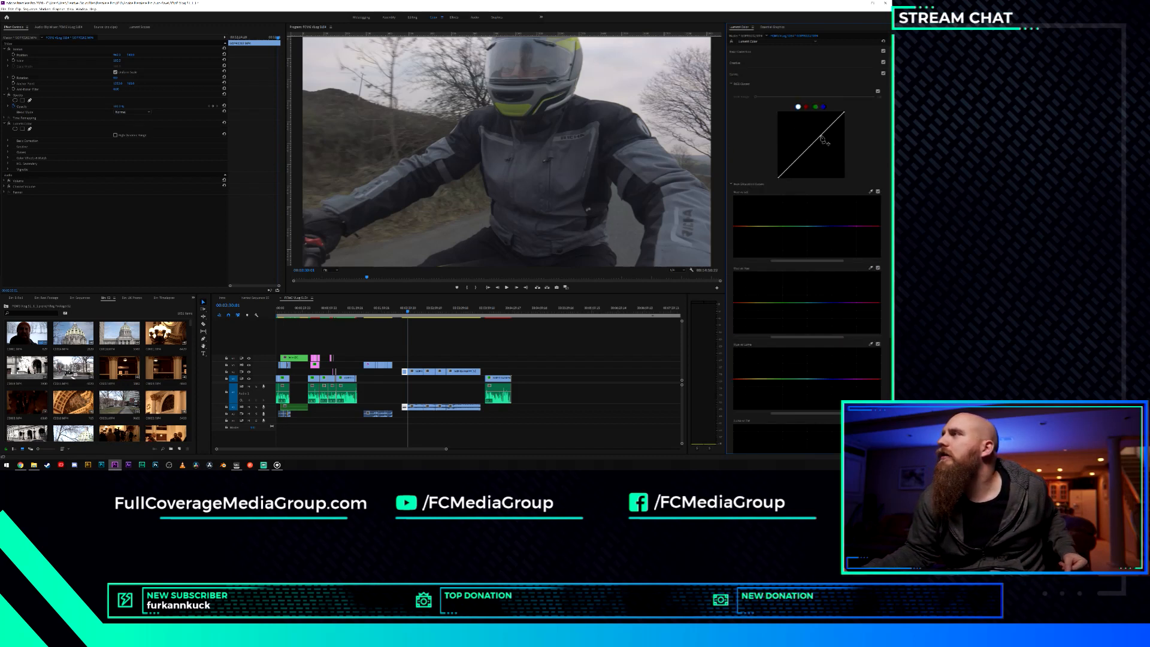
left_click_drag(820, 136, 816, 133)
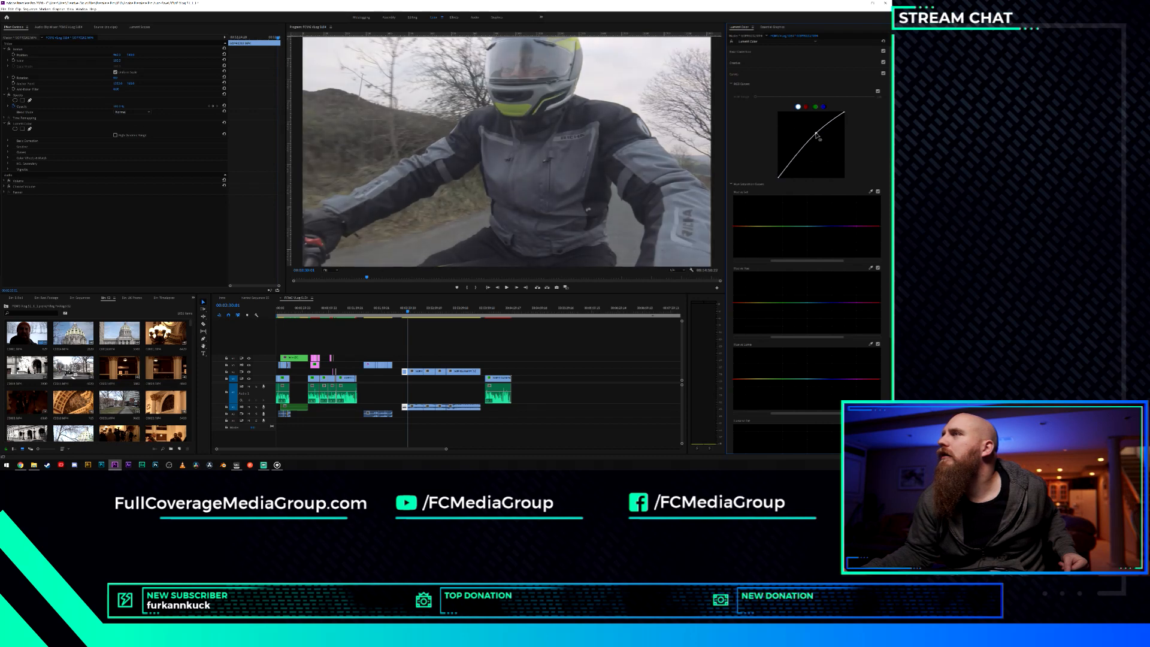
left_click_drag(787, 170, 786, 171)
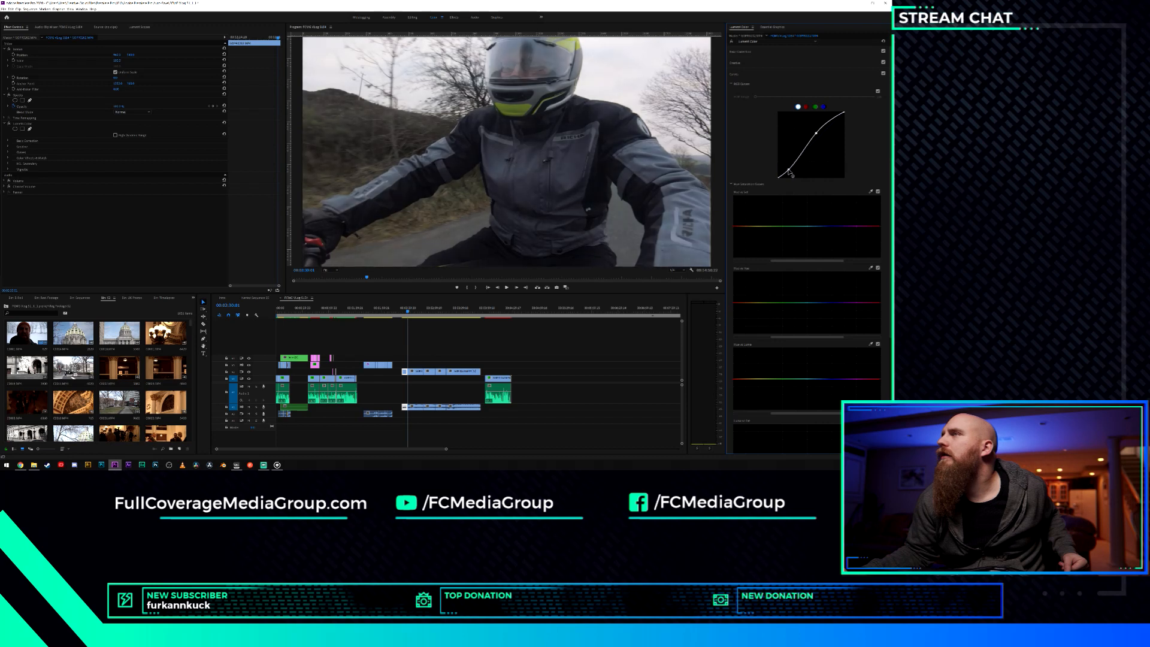
left_click_drag(816, 134, 802, 151)
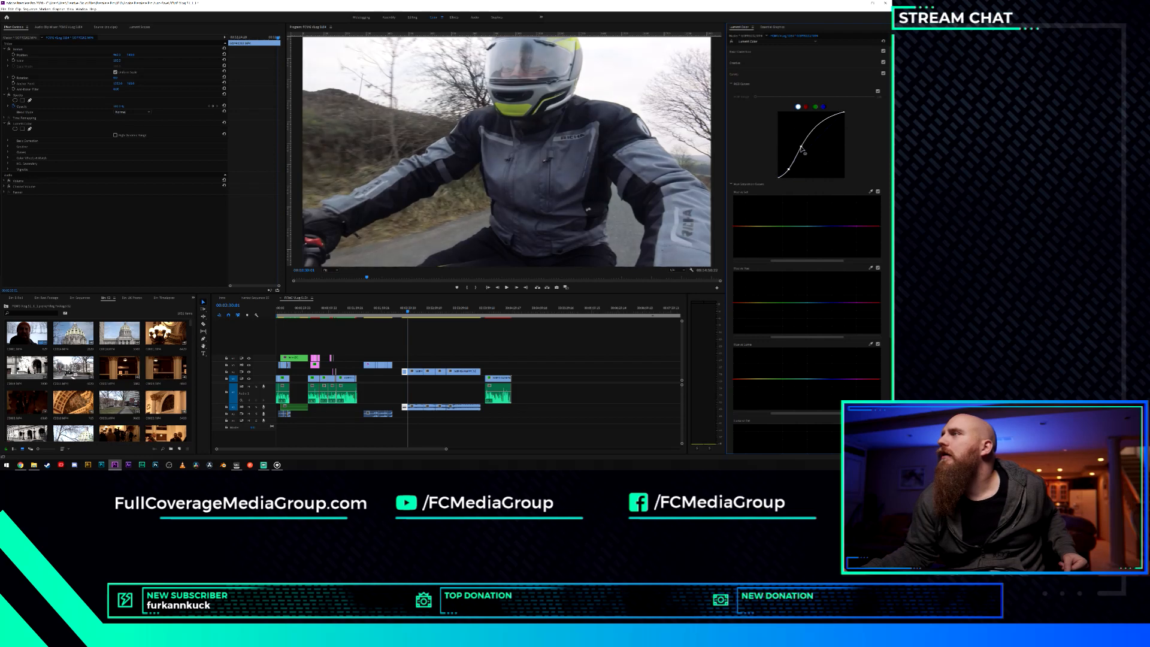
left_click_drag(789, 171, 788, 167)
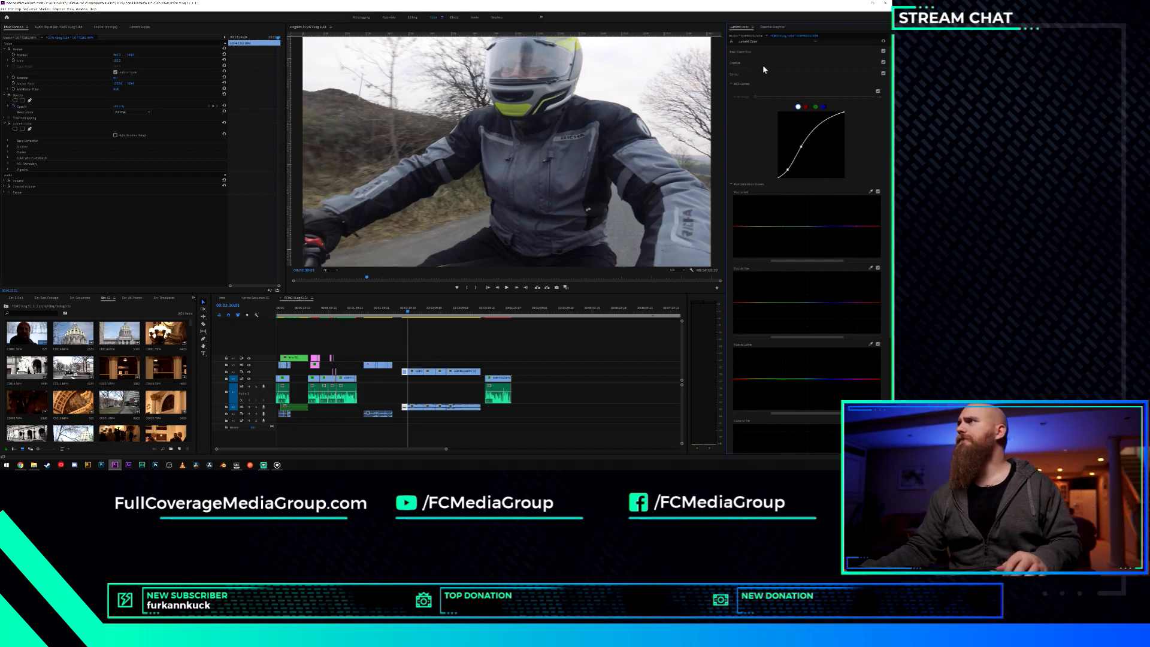
left_click(815, 107)
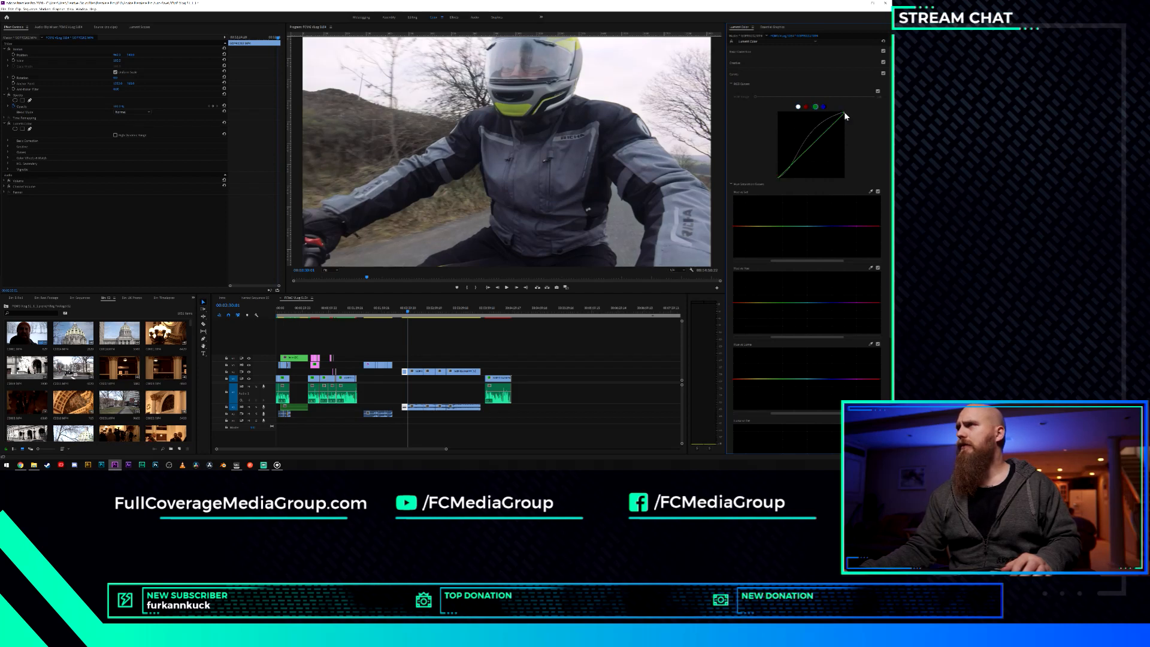
left_click_drag(844, 113, 850, 104)
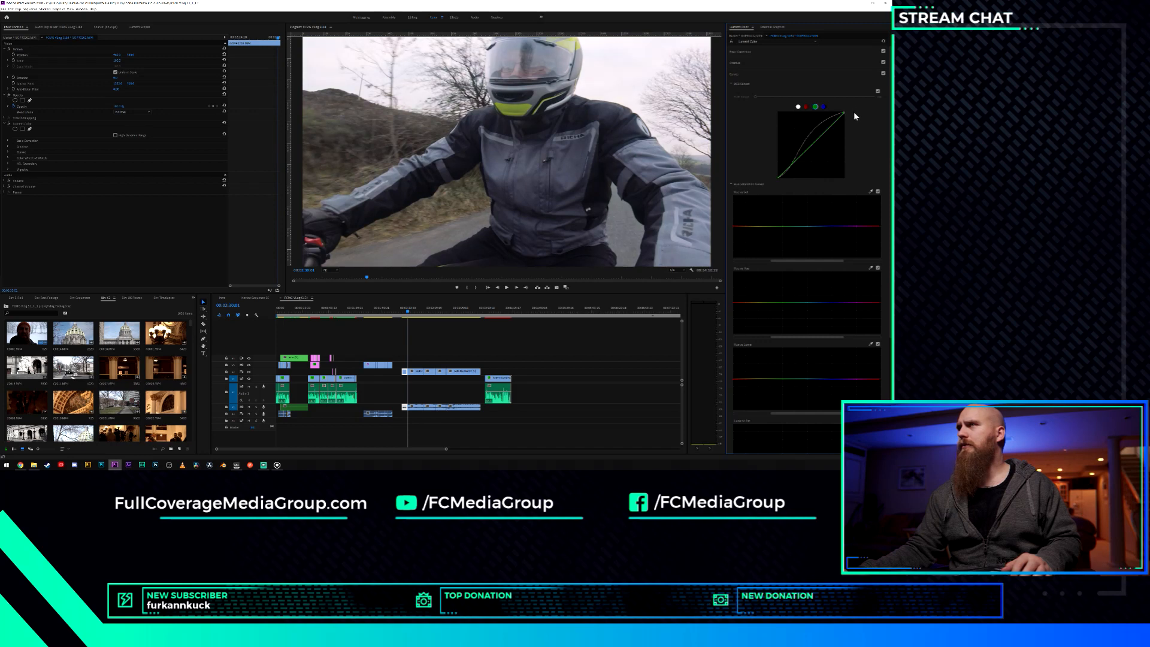
Compare the onboard clip with its Lumetri grade off and on, and warm its Basic Correction Temperature slightly.
left_click(769, 52)
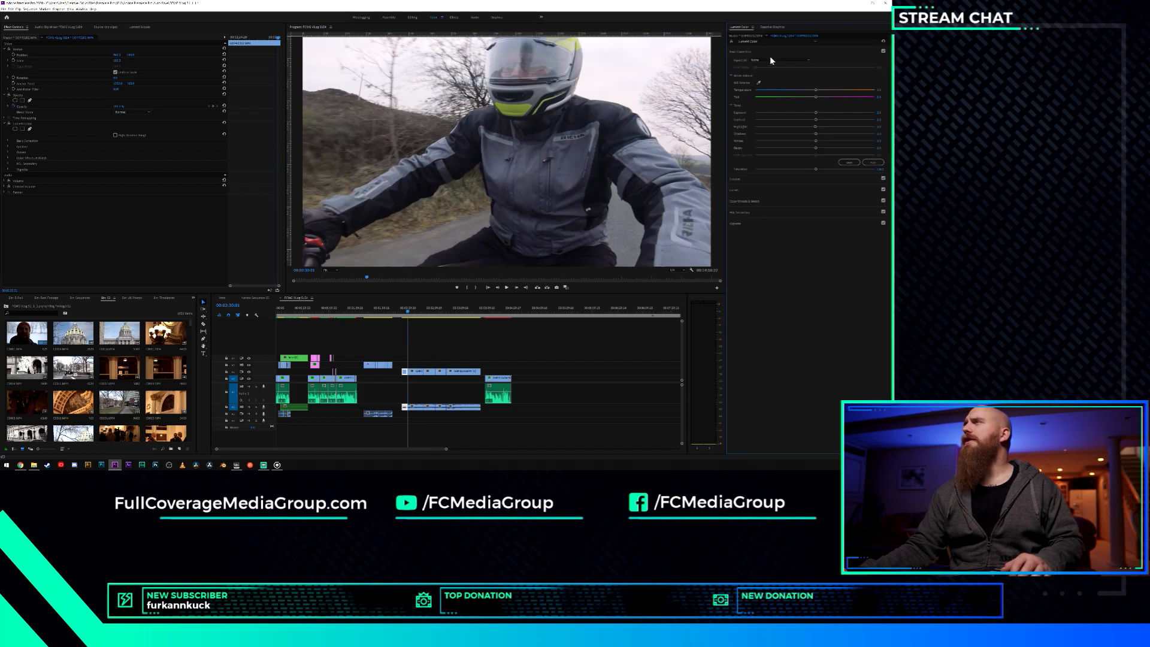
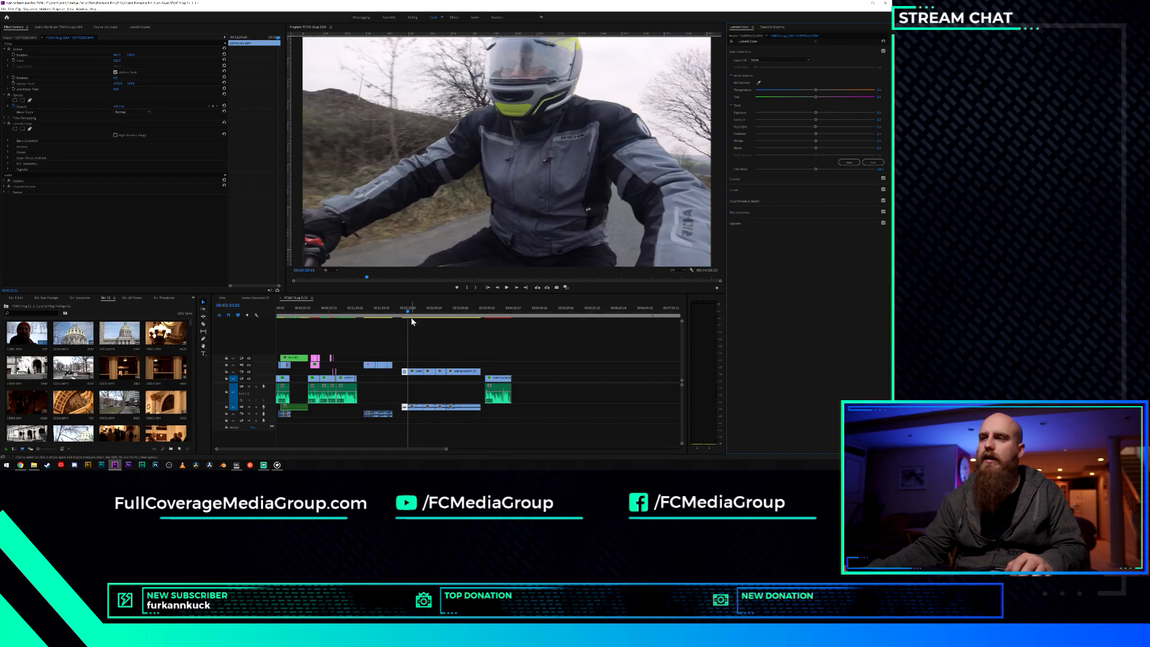
scroll(407, 356, "up", 6)
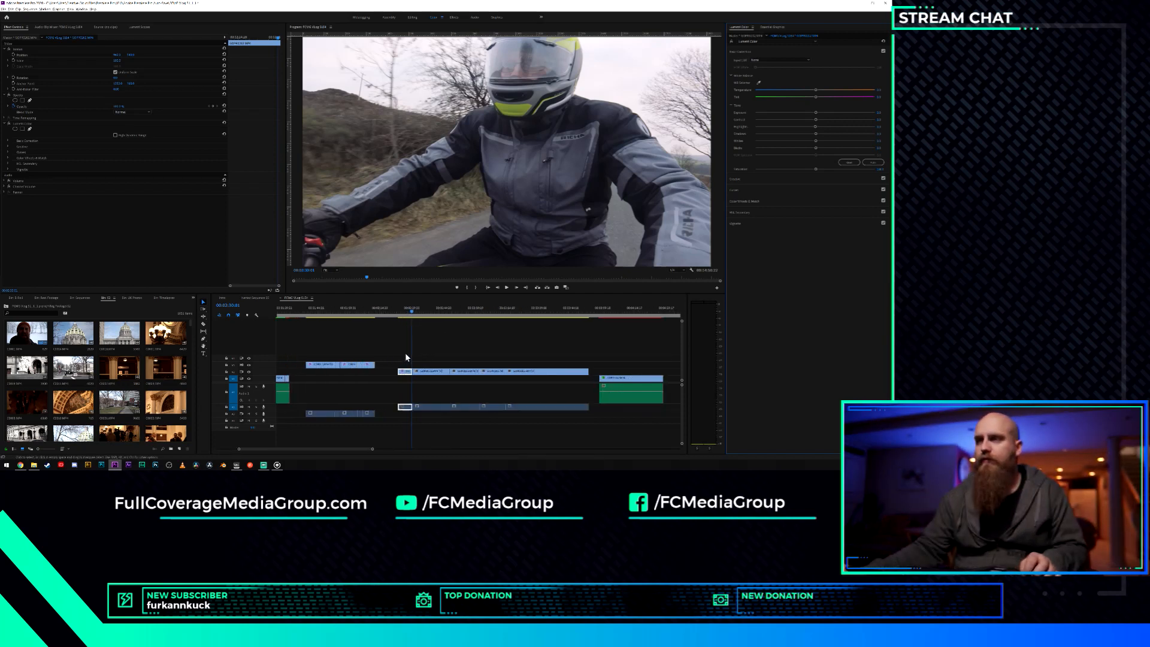
left_click(411, 310)
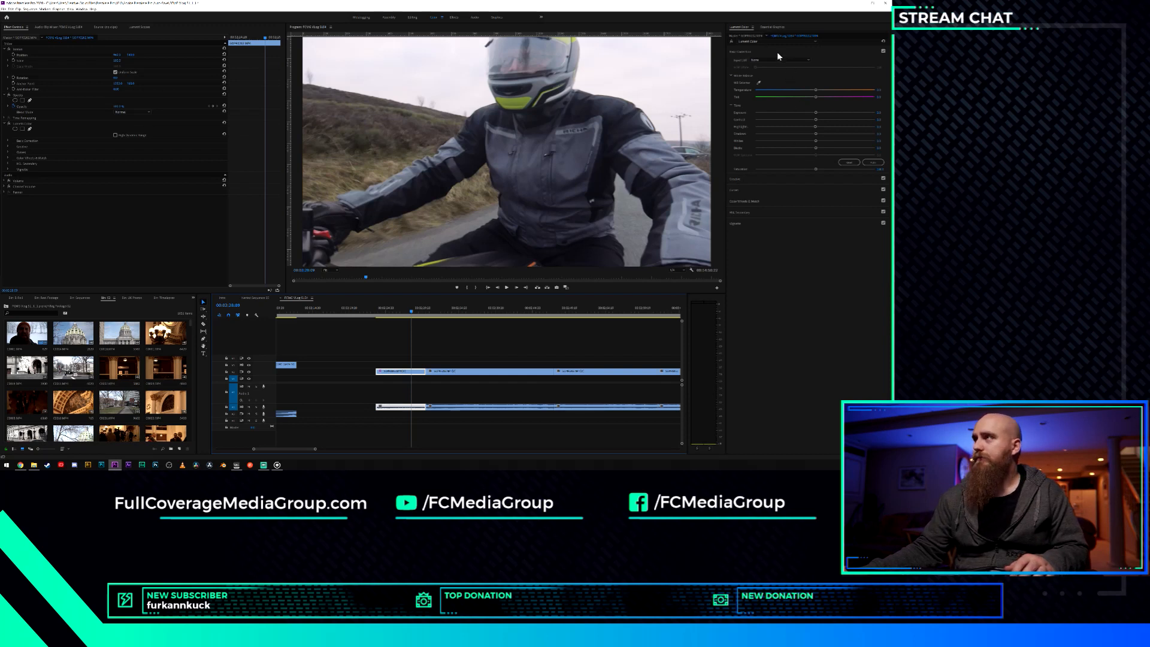
left_click(731, 43)
left_click(731, 44)
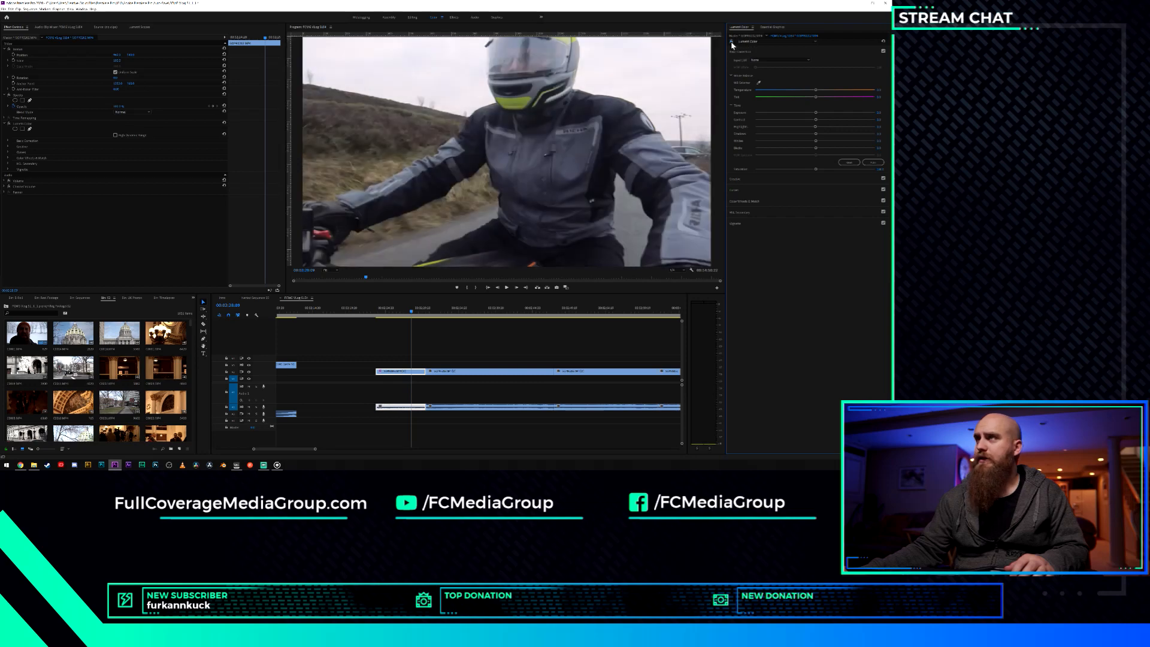
left_click(731, 44)
left_click(731, 44)
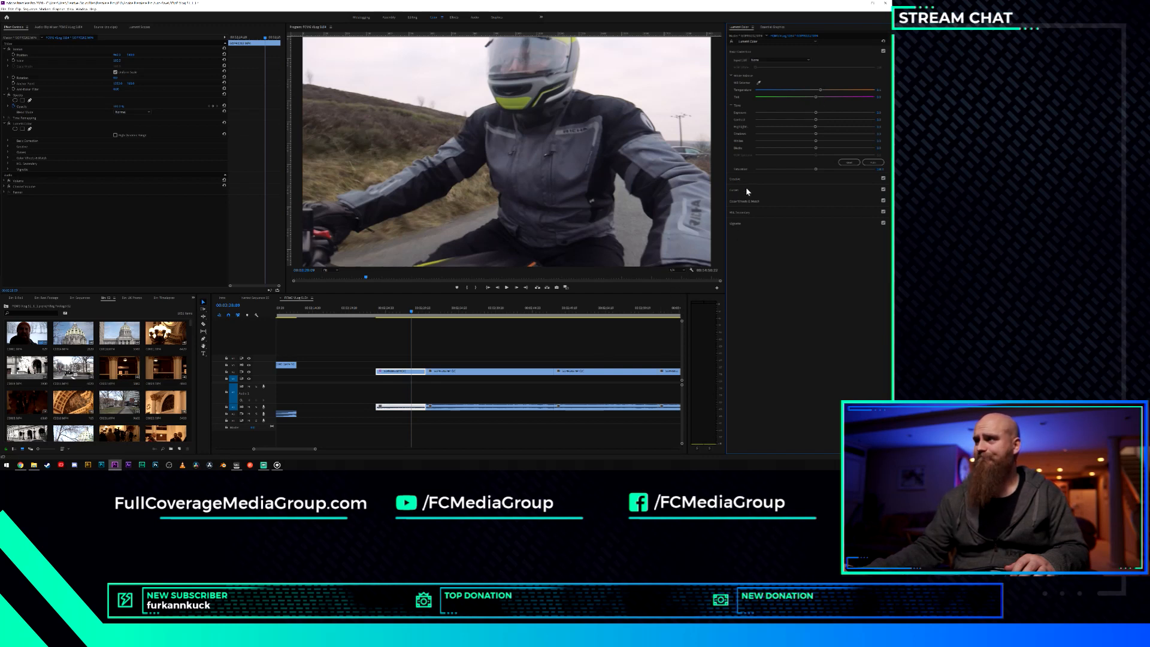
Set the onboard clip's Creative Saturation to 105 and its Vibrance to 8 after trying 10.
left_click(794, 188)
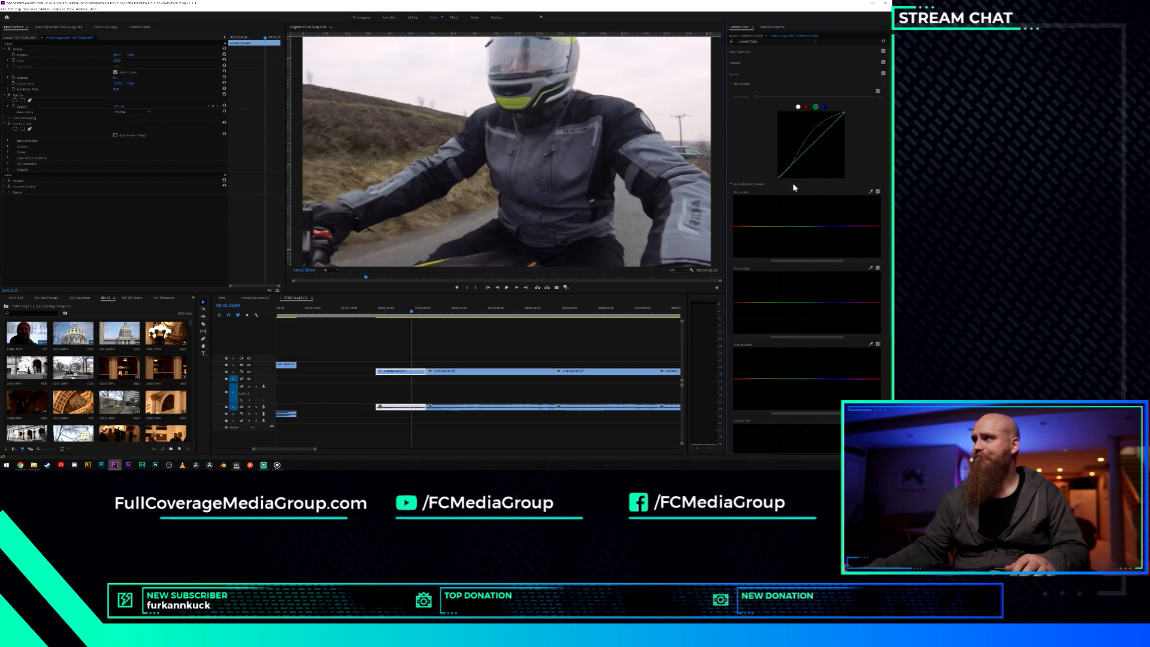
left_click(763, 63)
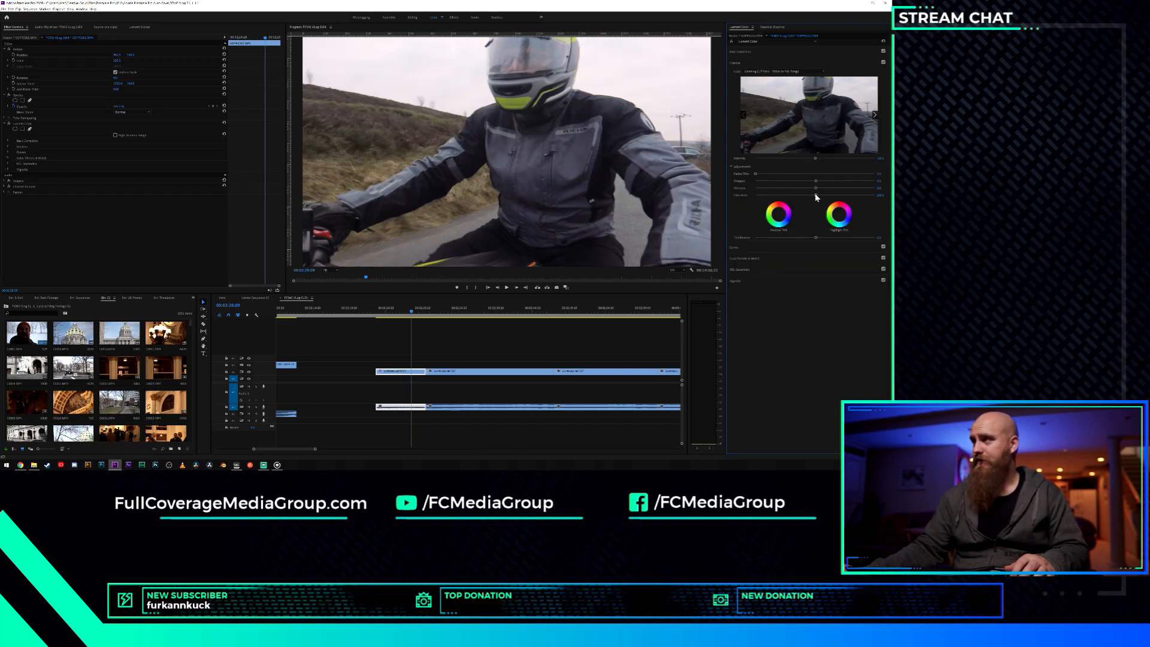
left_click(882, 195)
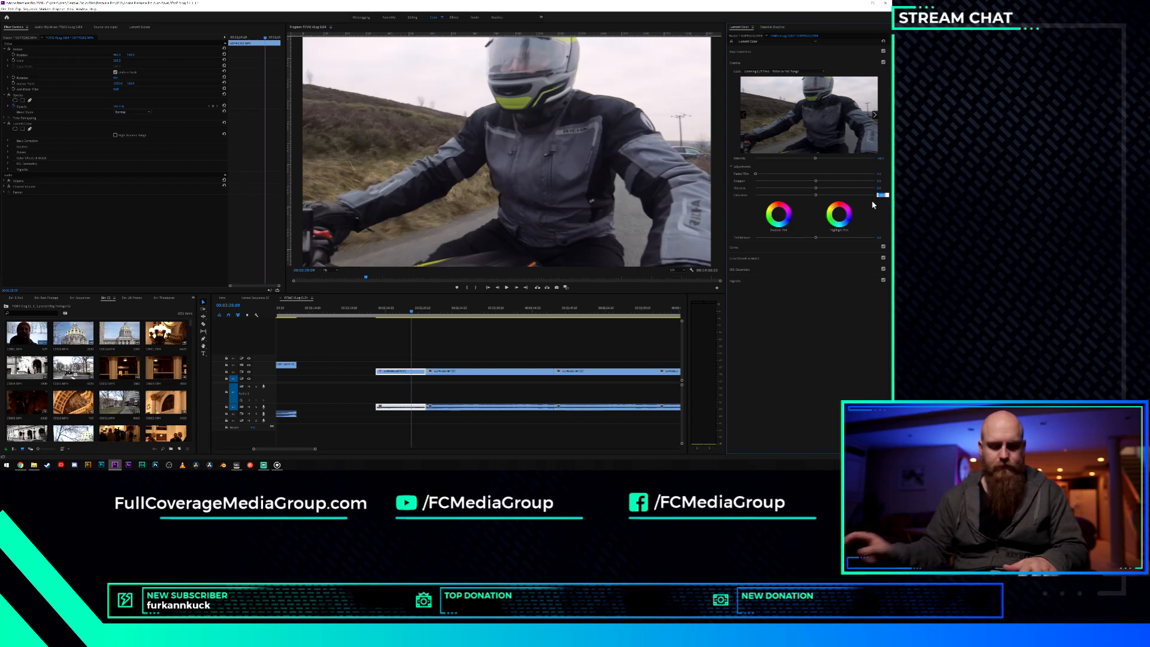
type("105")
key("Return")
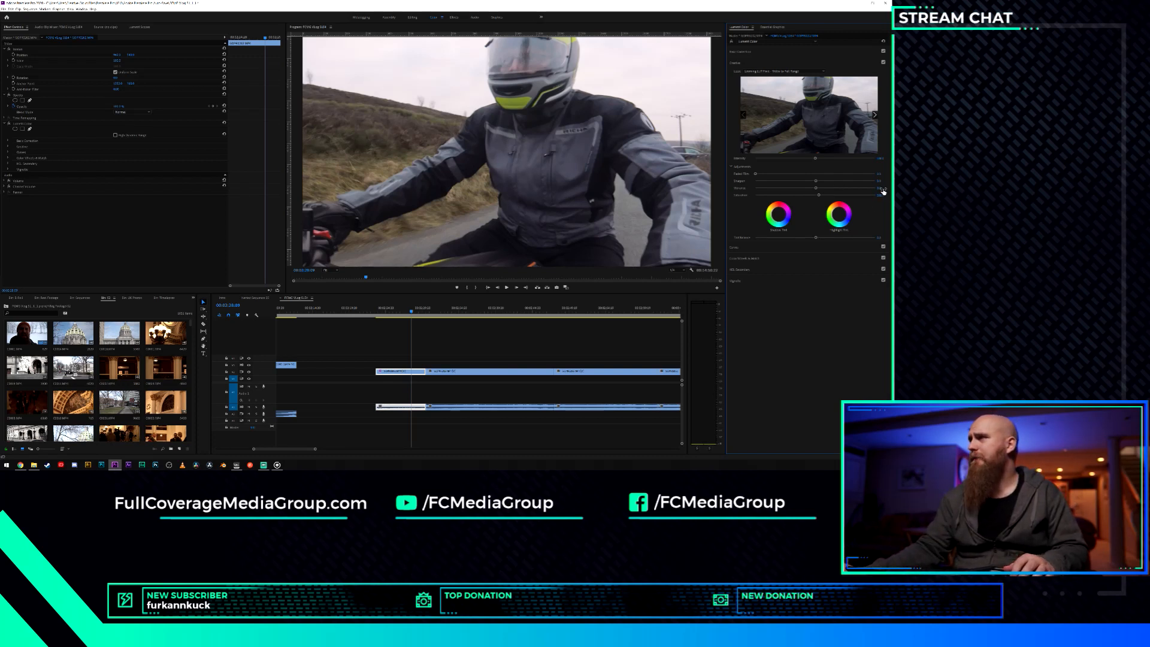
left_click(882, 189)
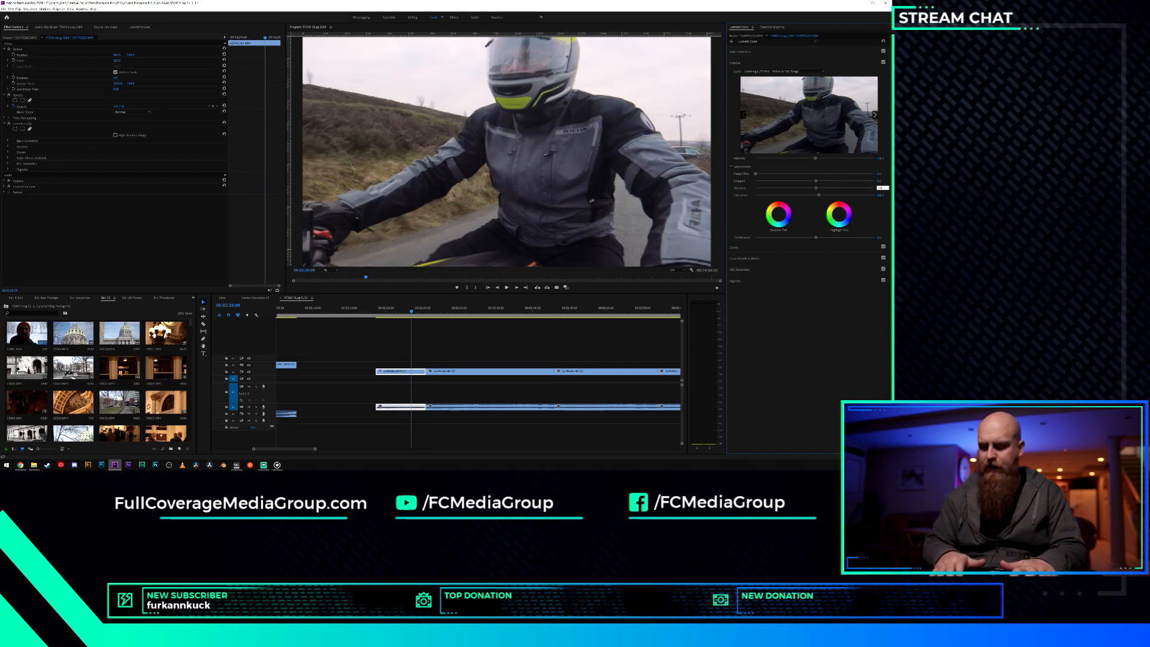
type("10")
key("Return")
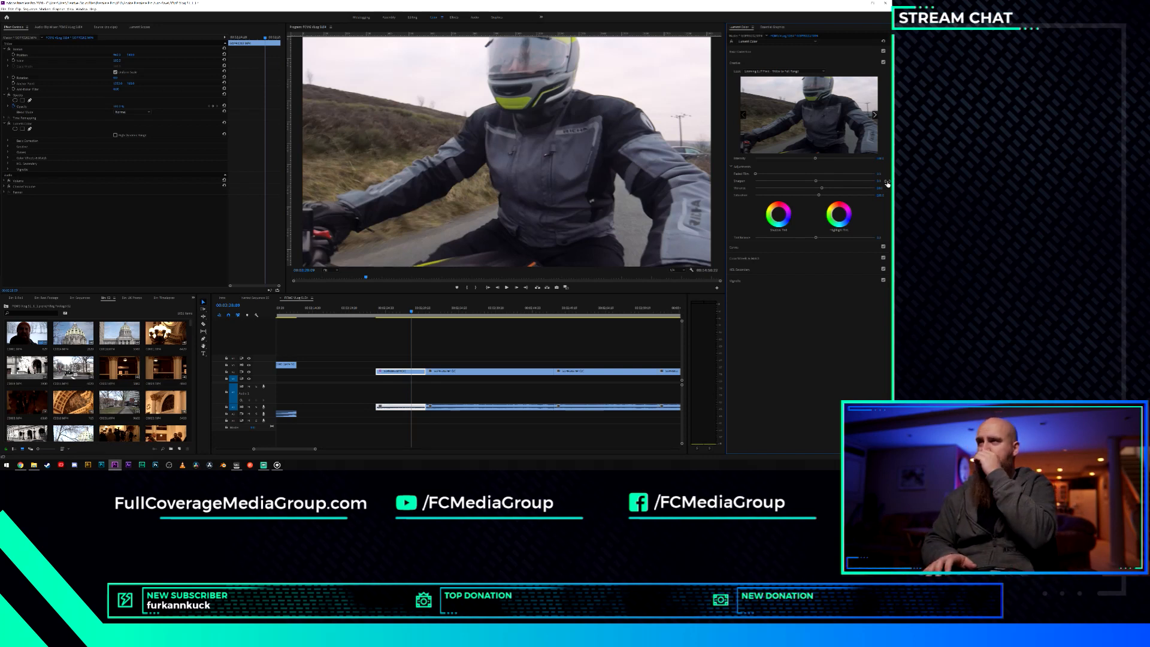
left_click(882, 187)
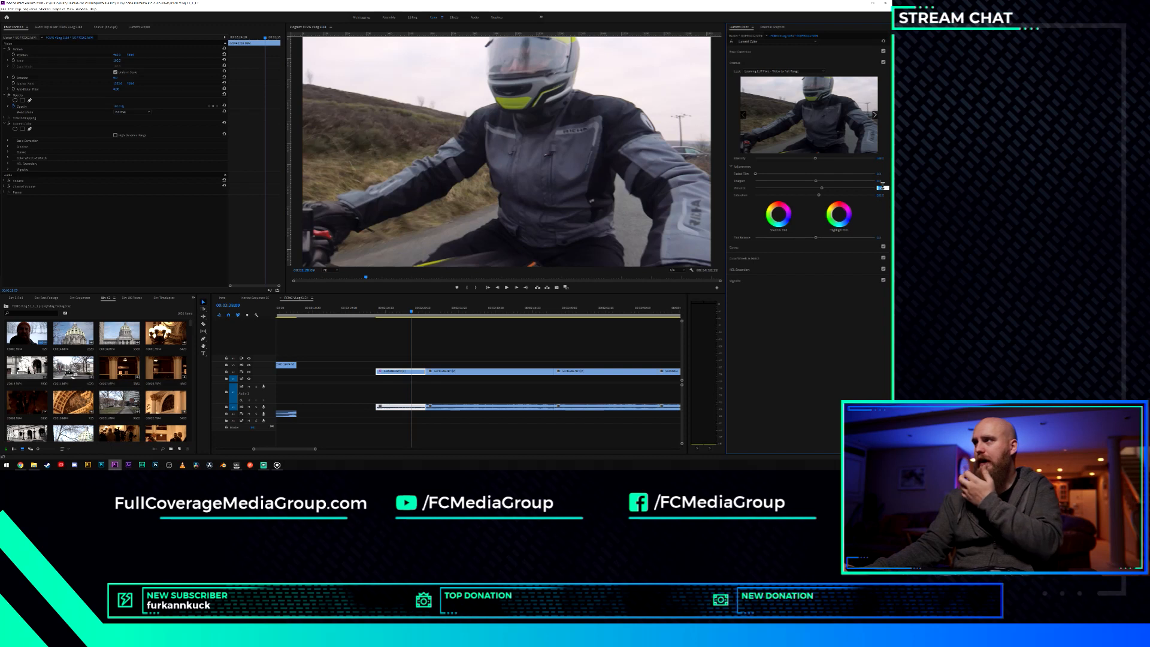
type("8")
key("Return")
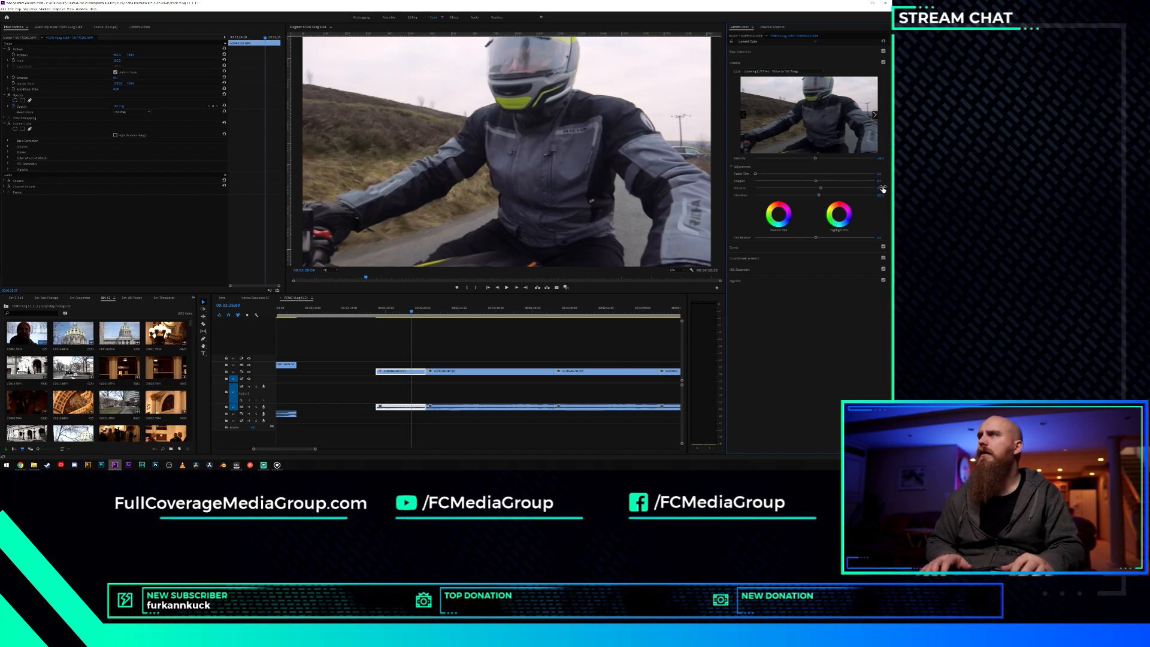
Compare the first onboard clip with its Lumetri grade off and on, and play through into the following clip.
left_click(731, 41)
left_click(731, 41)
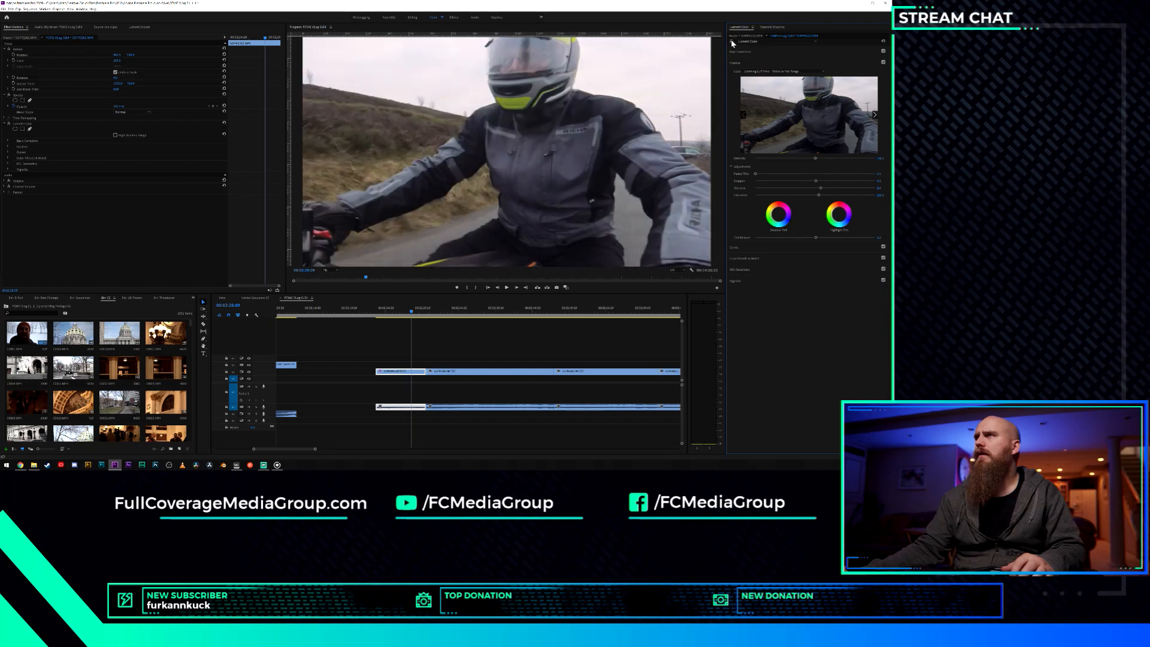
key("space")
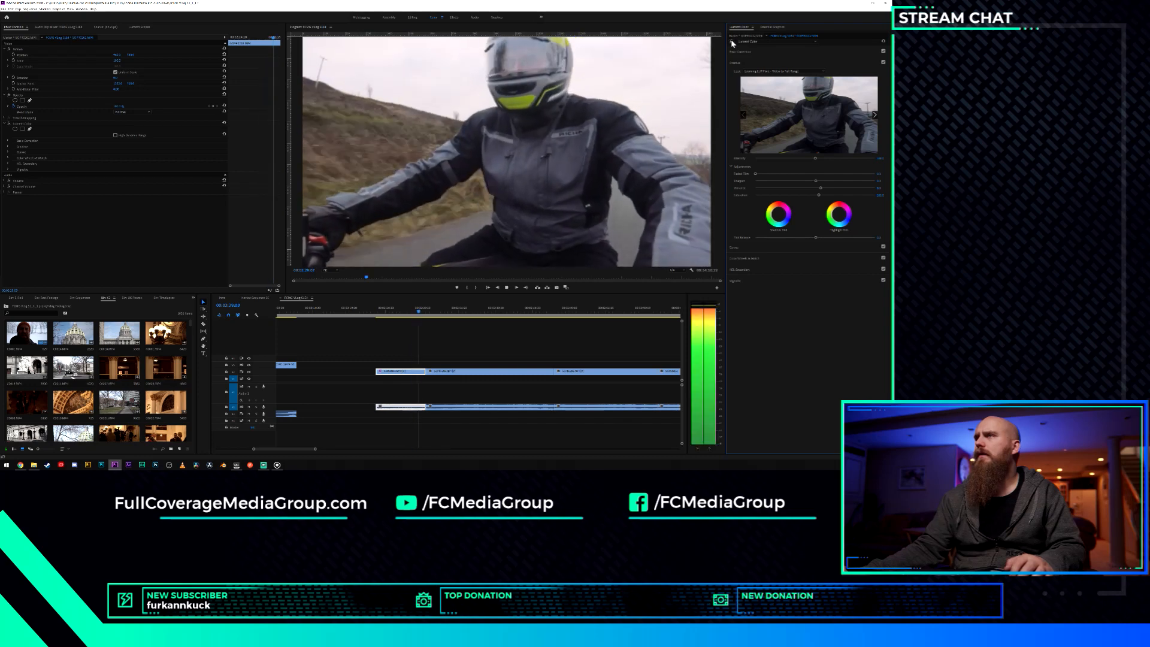
key("space")
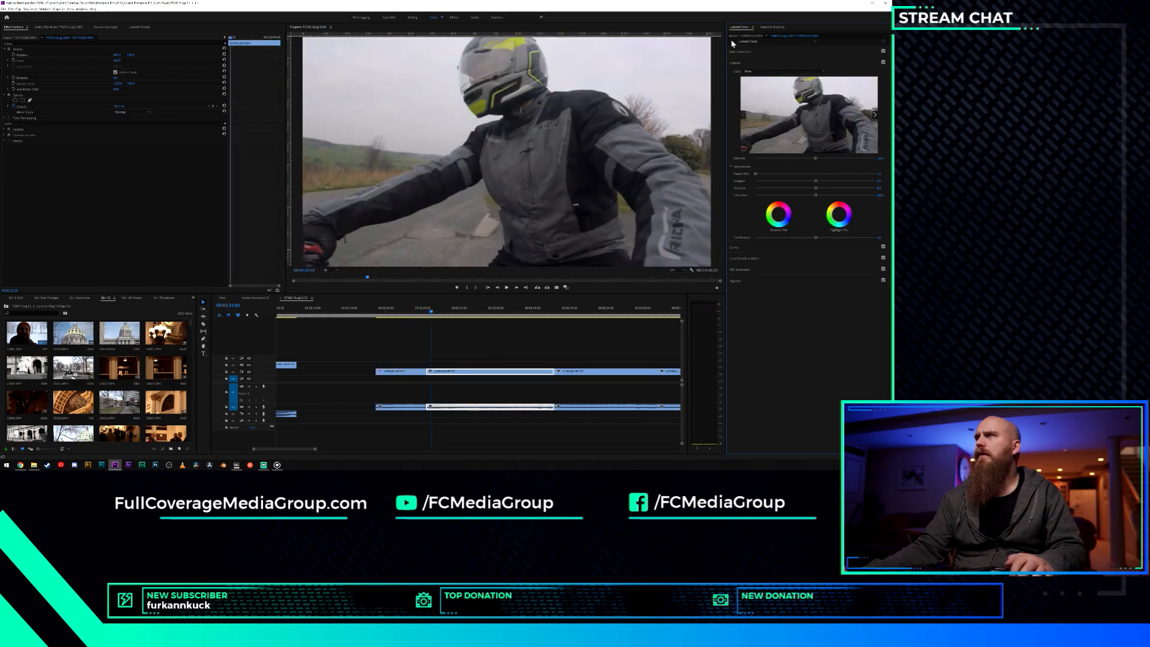
Copy the Lumetri Color effect from the first onboard clip onto the second onboard clip.
left_click(411, 309)
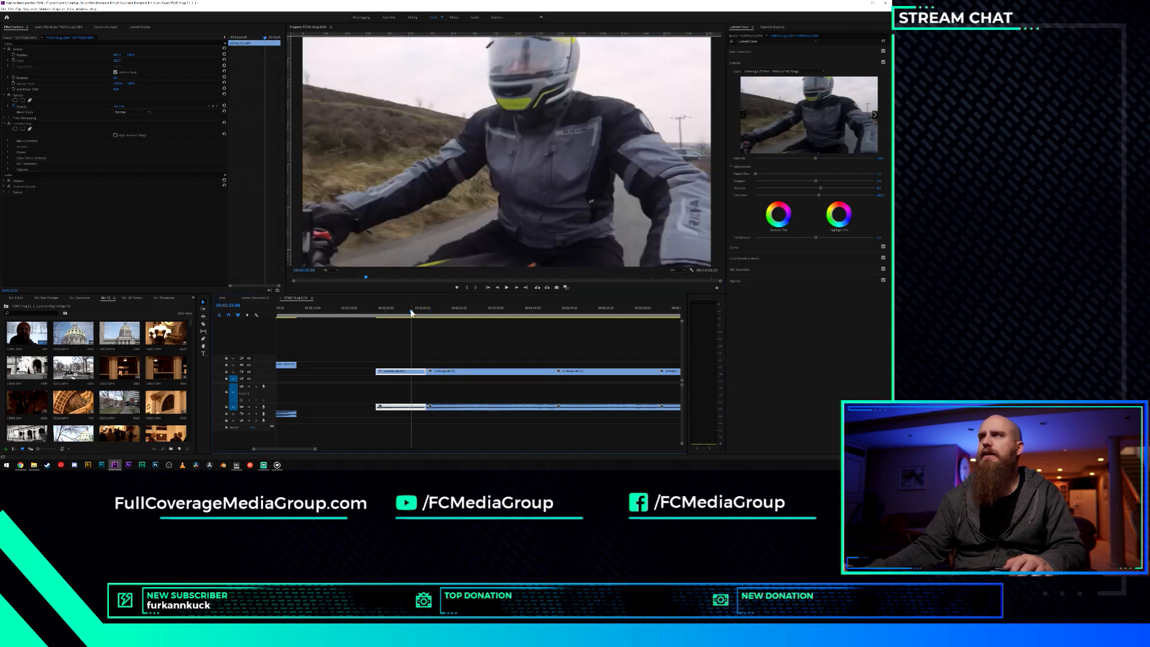
left_click(39, 123)
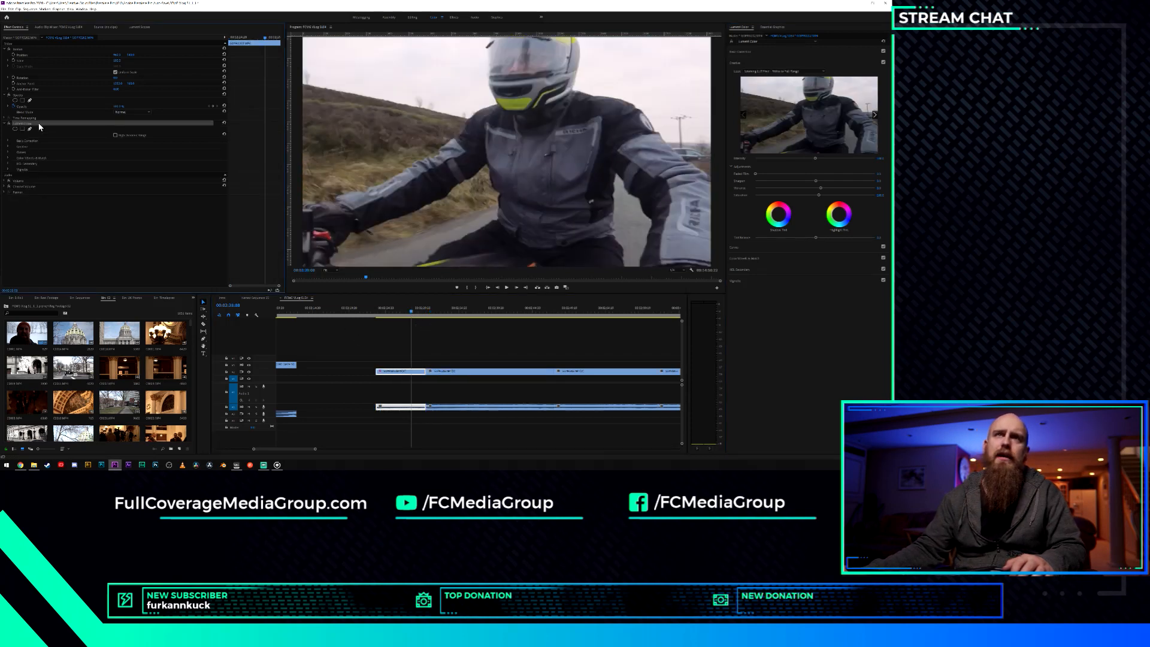
left_click(465, 311)
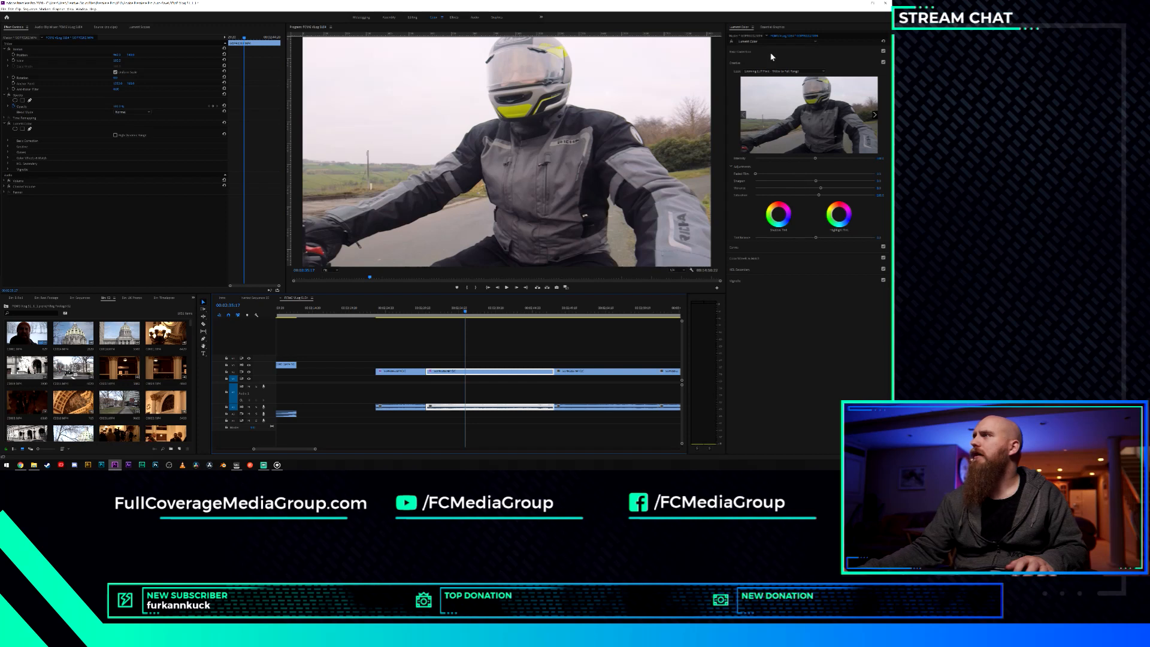
Darken the second onboard clip by lowering the midtone and shadow points of its master RGB curve.
left_click(761, 246)
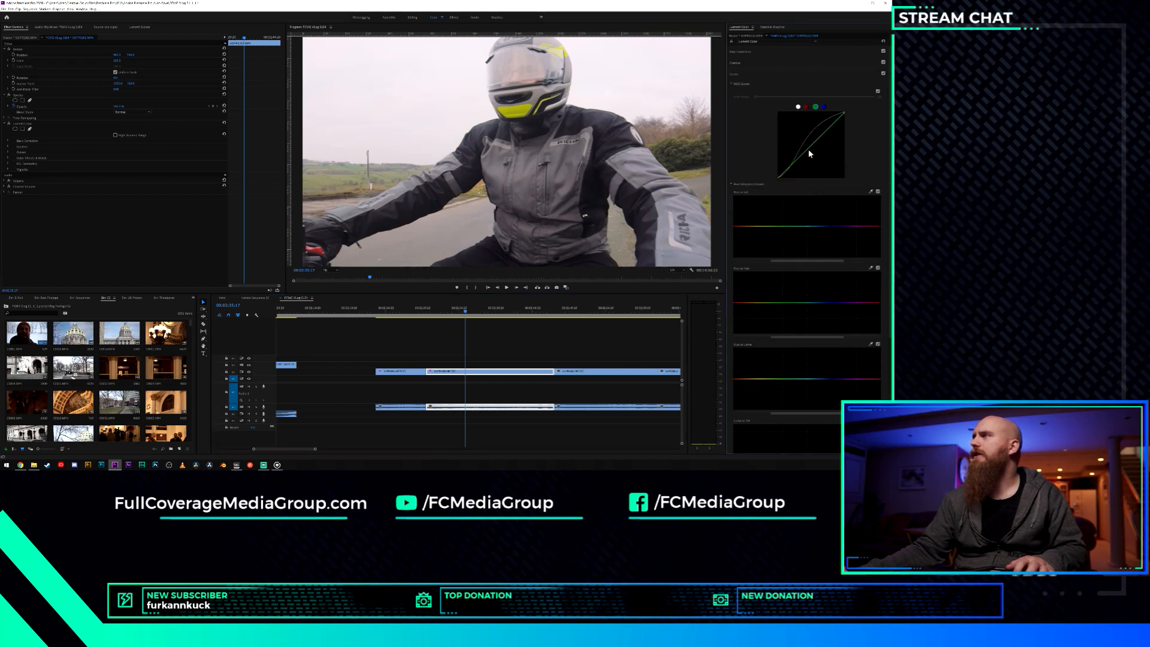
left_click(798, 107)
left_click_drag(803, 153, 806, 155)
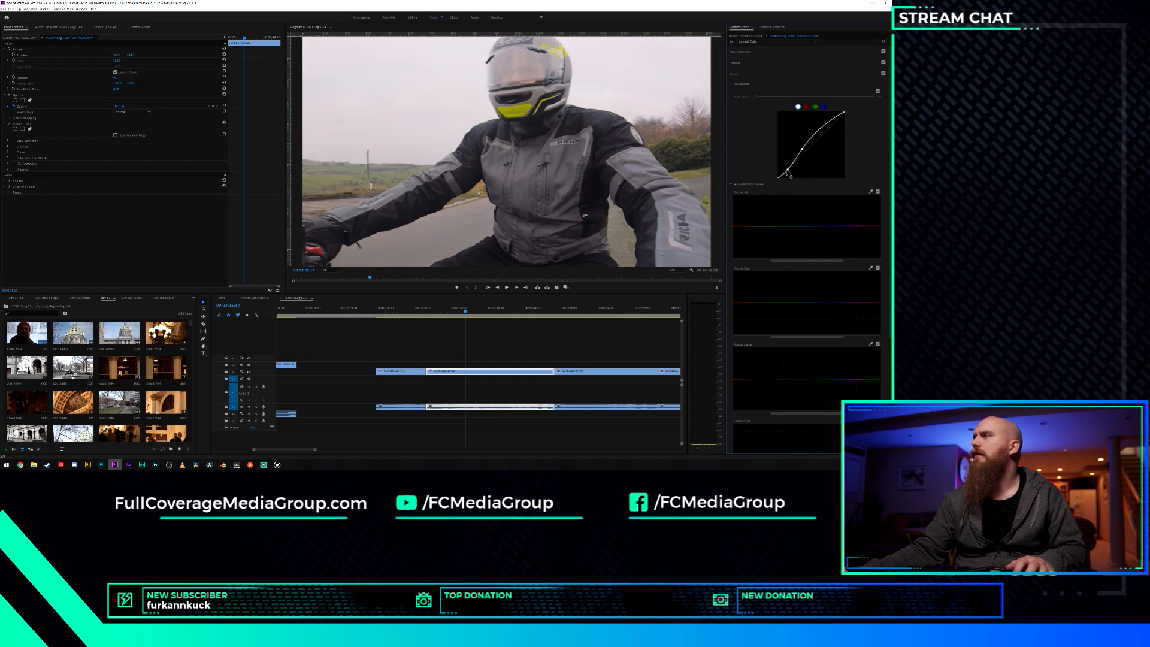
left_click_drag(786, 171, 788, 173)
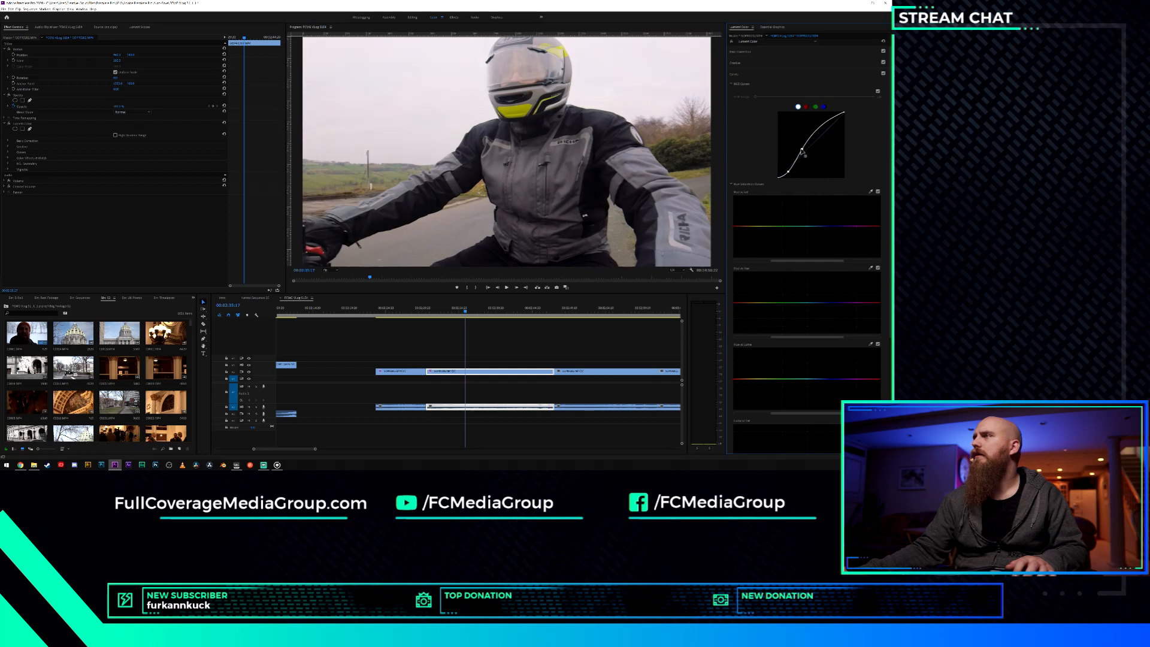
left_click_drag(802, 150, 803, 153)
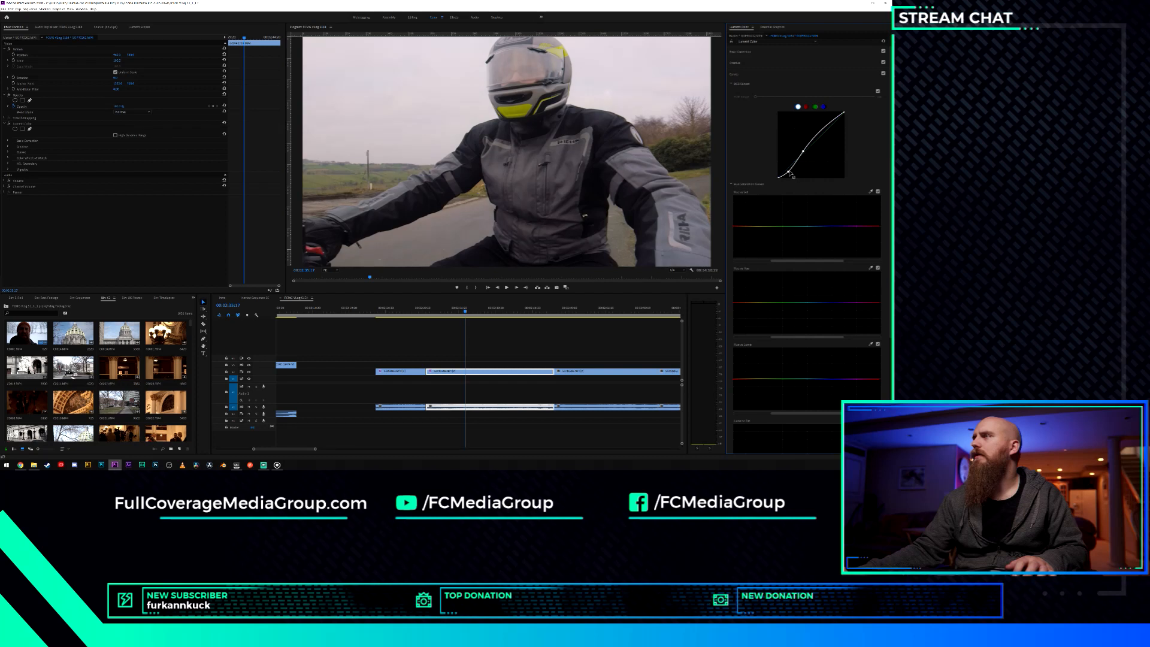
left_click_drag(789, 172, 788, 173)
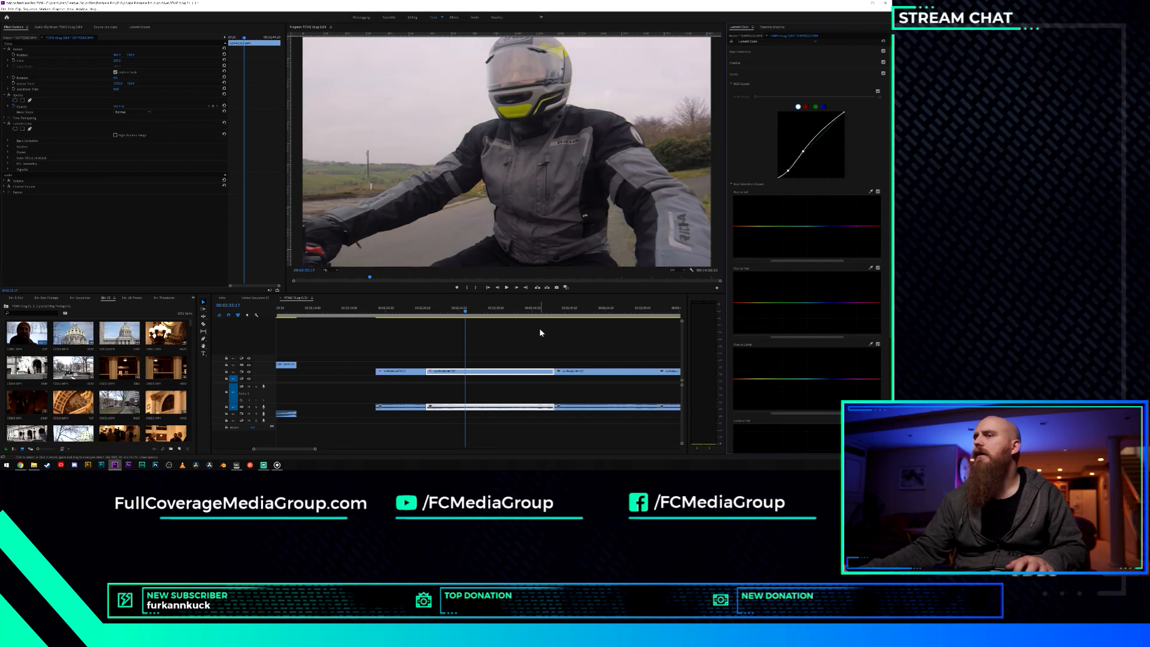
Darken the first onboard clip slightly by lowering the midtone and shadow points of its master RGB curve.
left_click(413, 309)
left_click(406, 371)
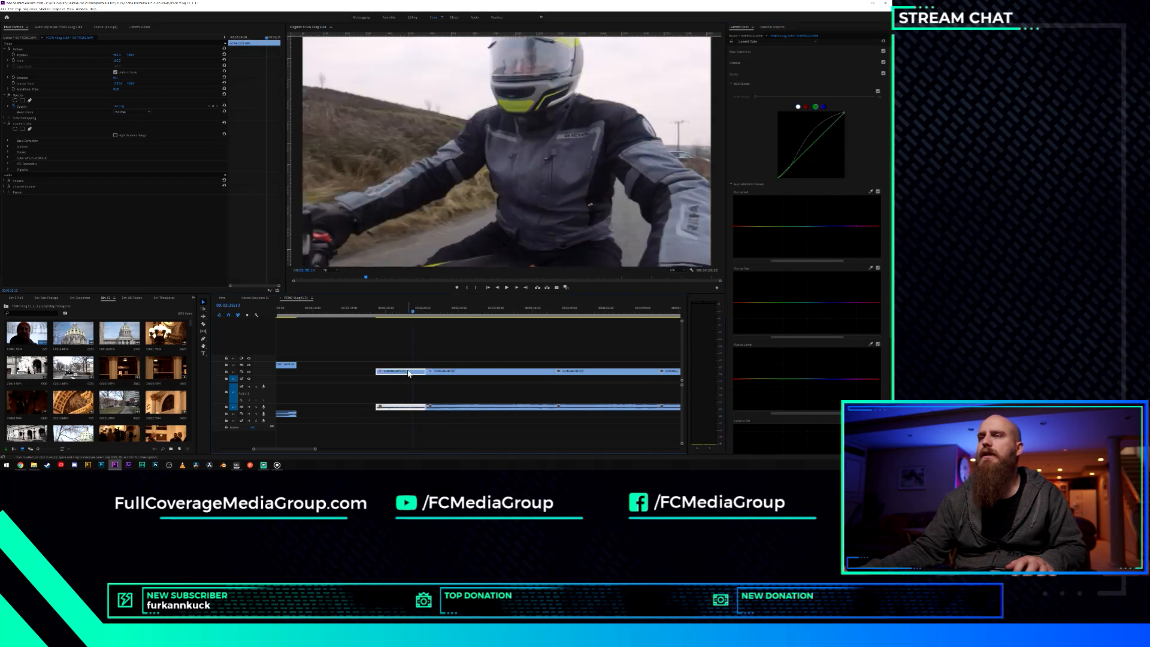
left_click(797, 107)
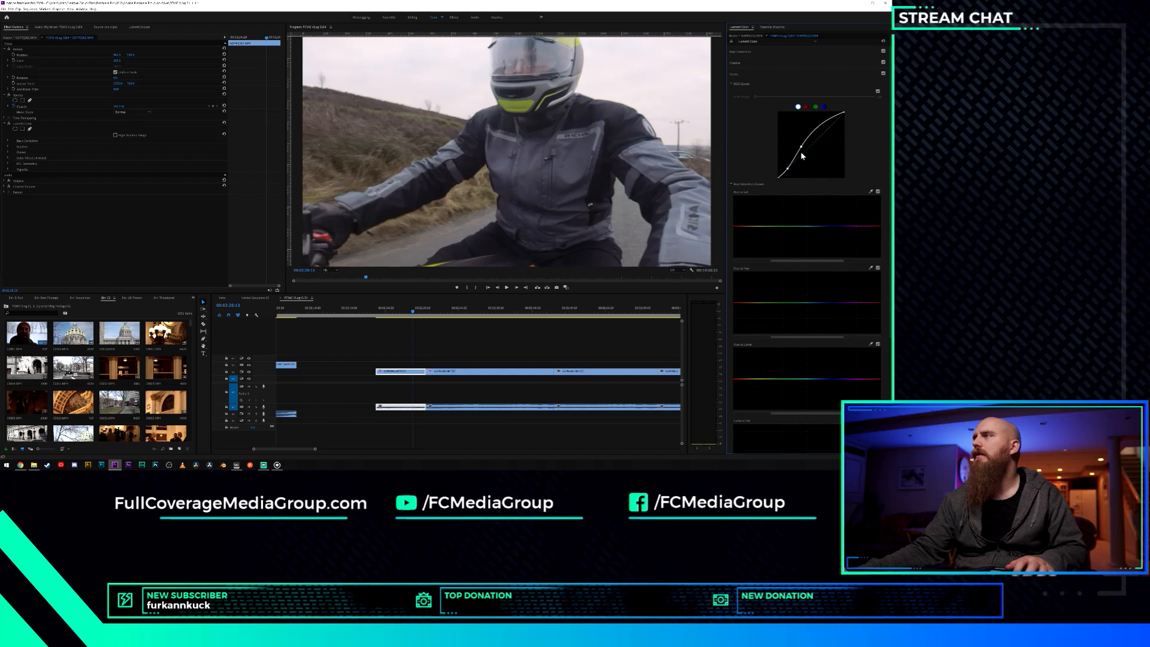
left_click_drag(801, 147, 798, 150)
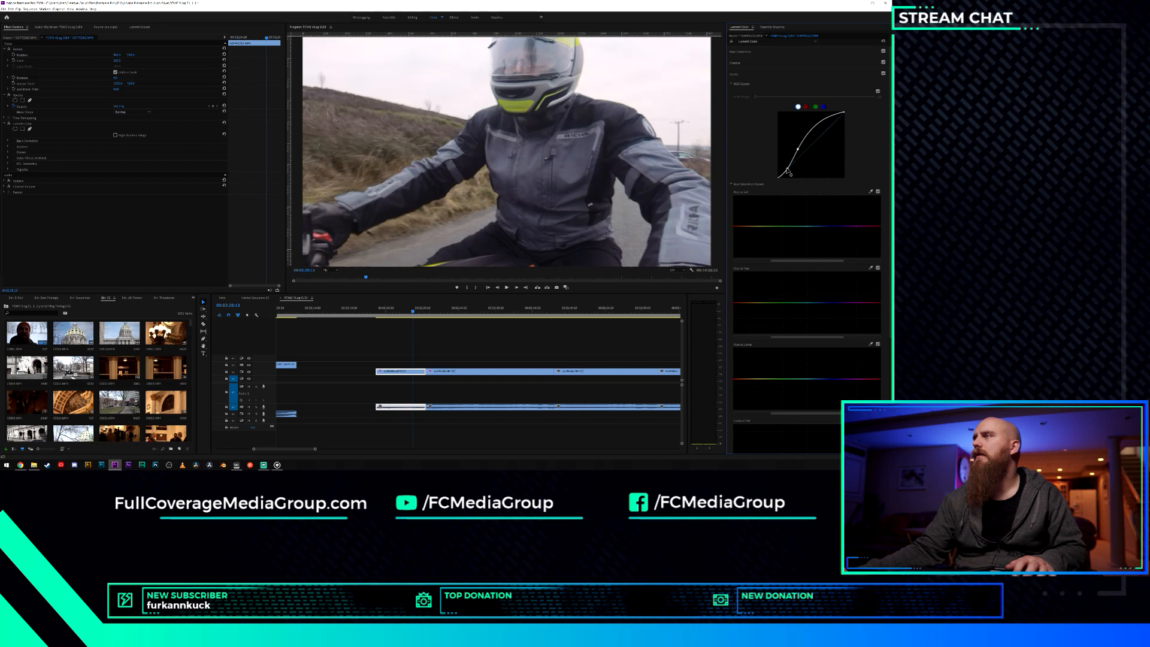
mouse_move(787, 169)
left_mouse_down()
mouse_move(797, 150)
mouse_move(787, 170)
left_mouse_up()
Raise the midtone point of the second onboard clip's master RGB curve slightly and save the project.
left_click(446, 313)
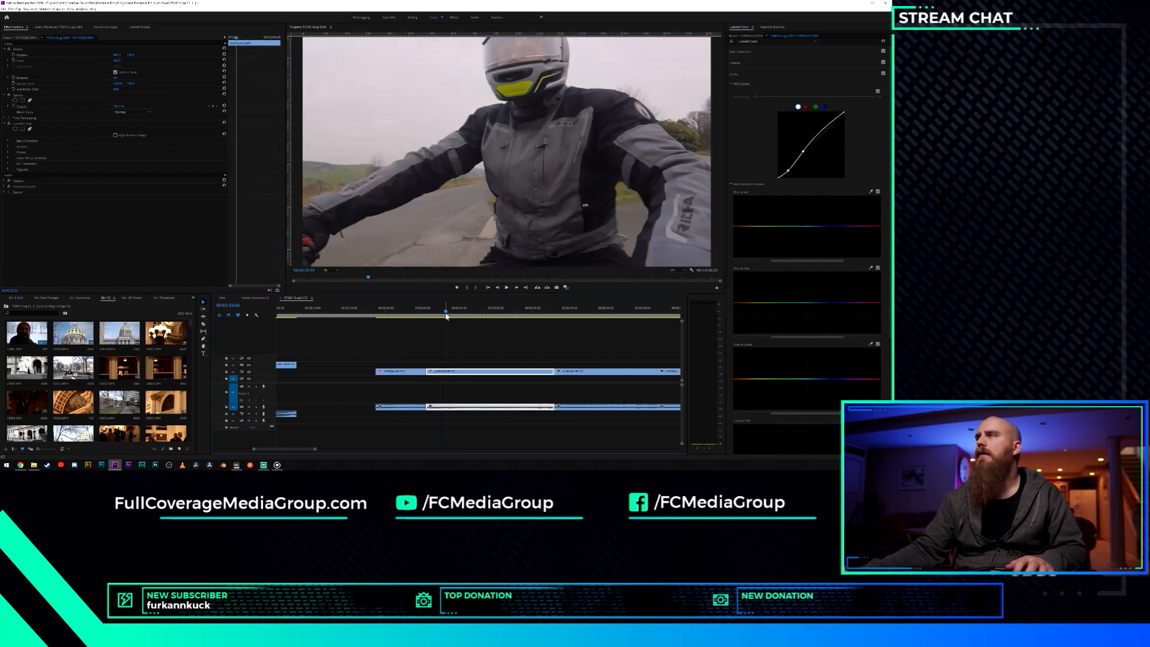
left_click_drag(804, 153, 802, 151)
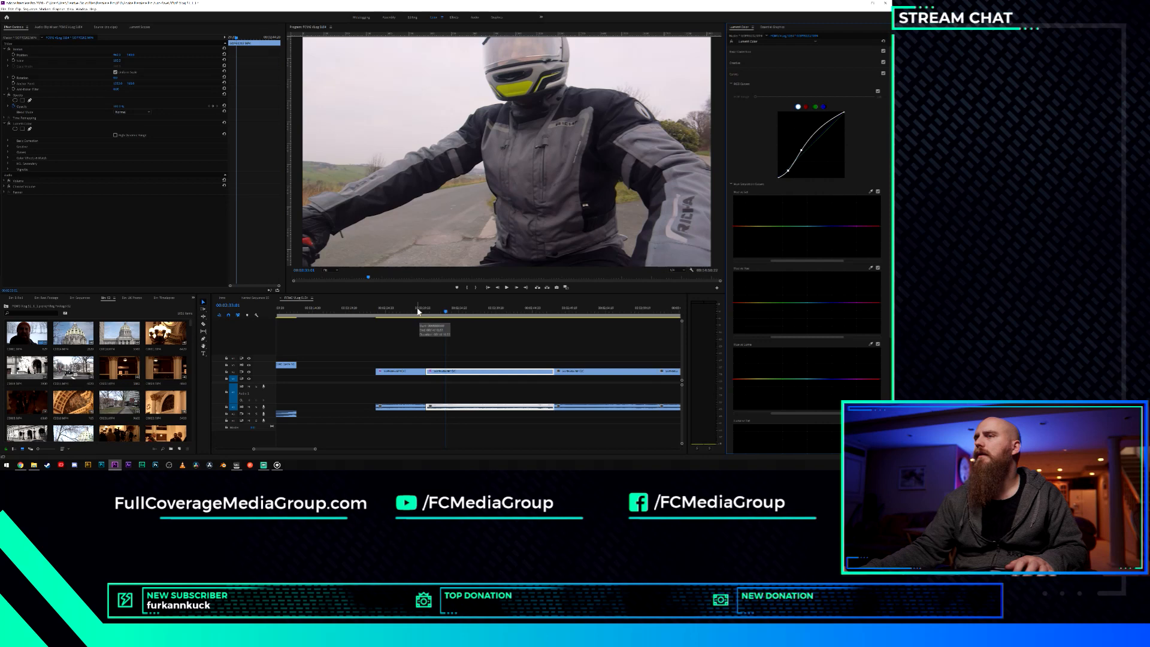
mouse_move(418, 310)
left_mouse_down()
mouse_move(443, 311)
mouse_move(431, 311)
left_mouse_up()
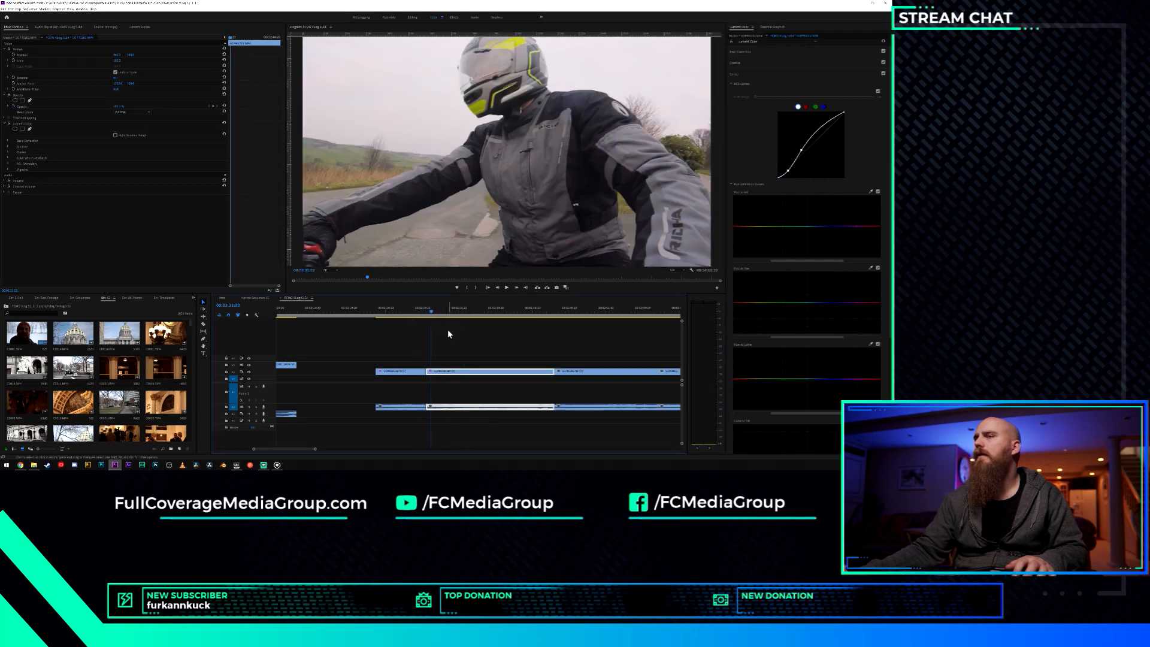
key("ctrl+s")
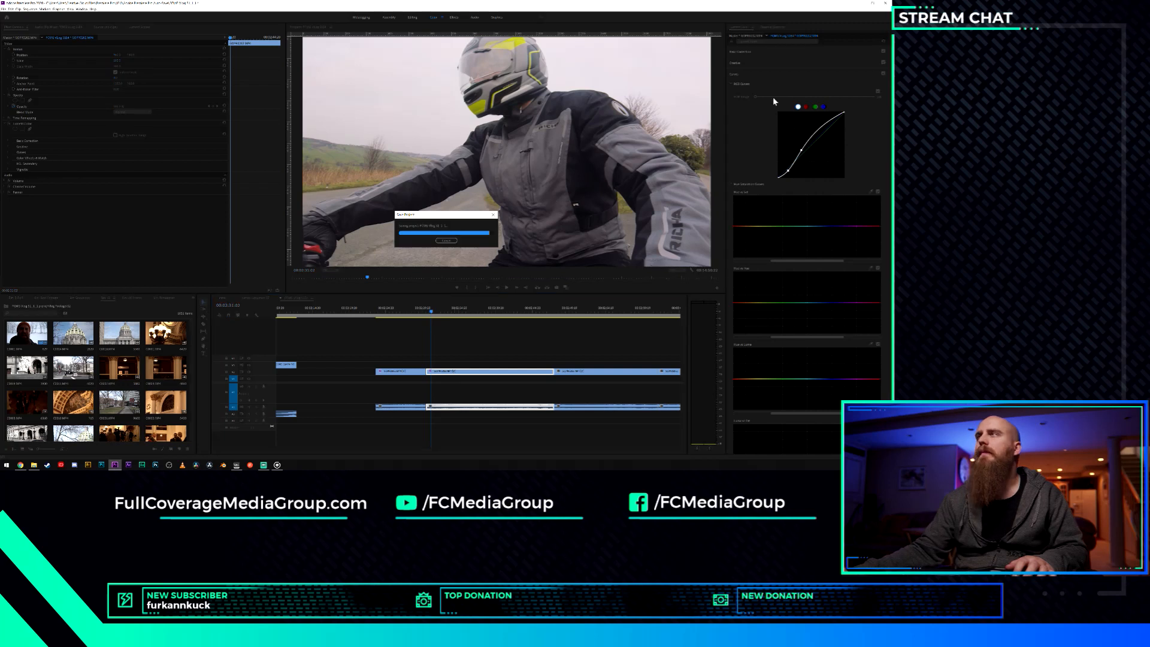
Warm the first onboard clip's Temperature slightly in Basic Correction and compare it with the second onboard clip.
left_click(773, 53)
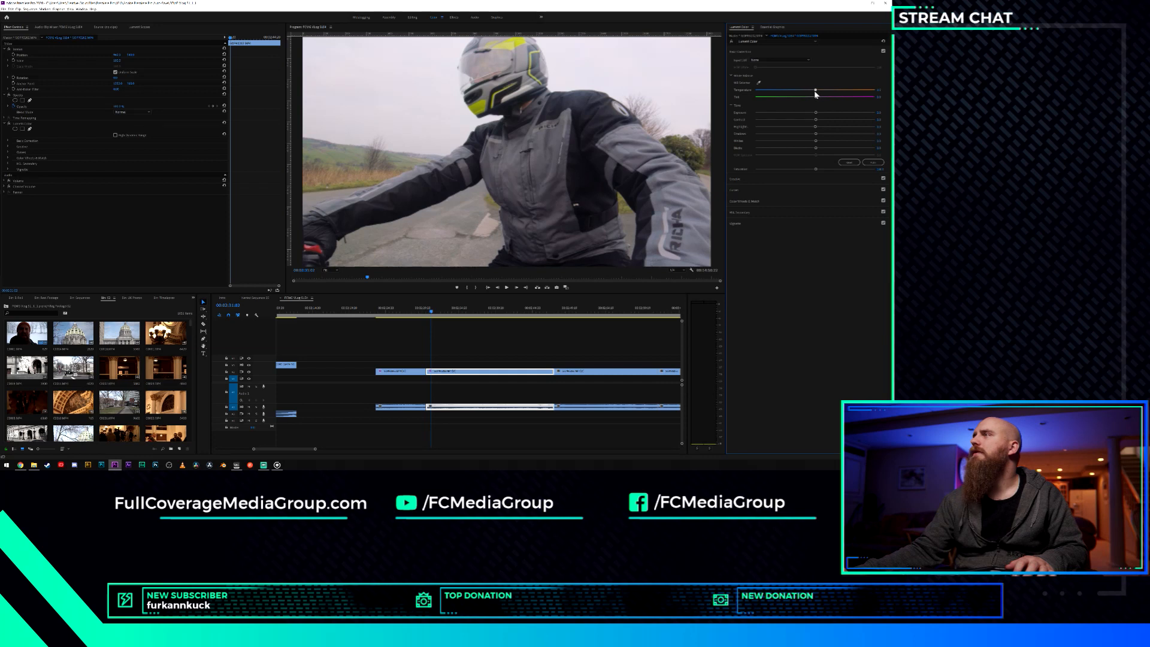
left_click(411, 311)
left_click_drag(440, 318, 445, 317)
left_click(407, 319)
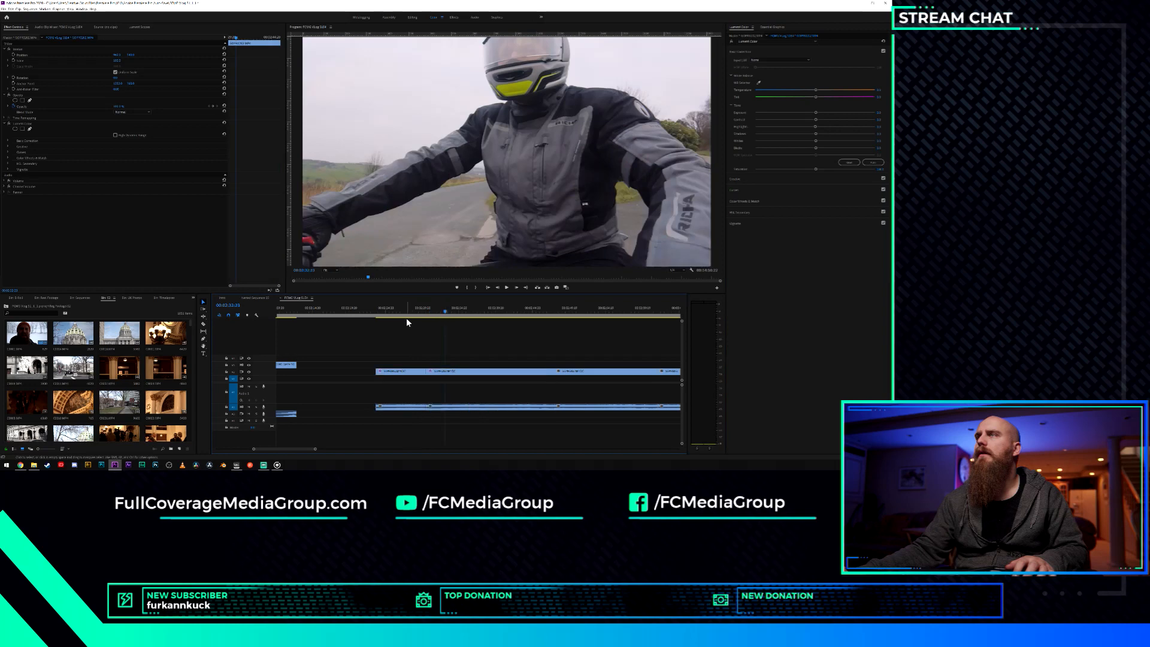
left_click(416, 312)
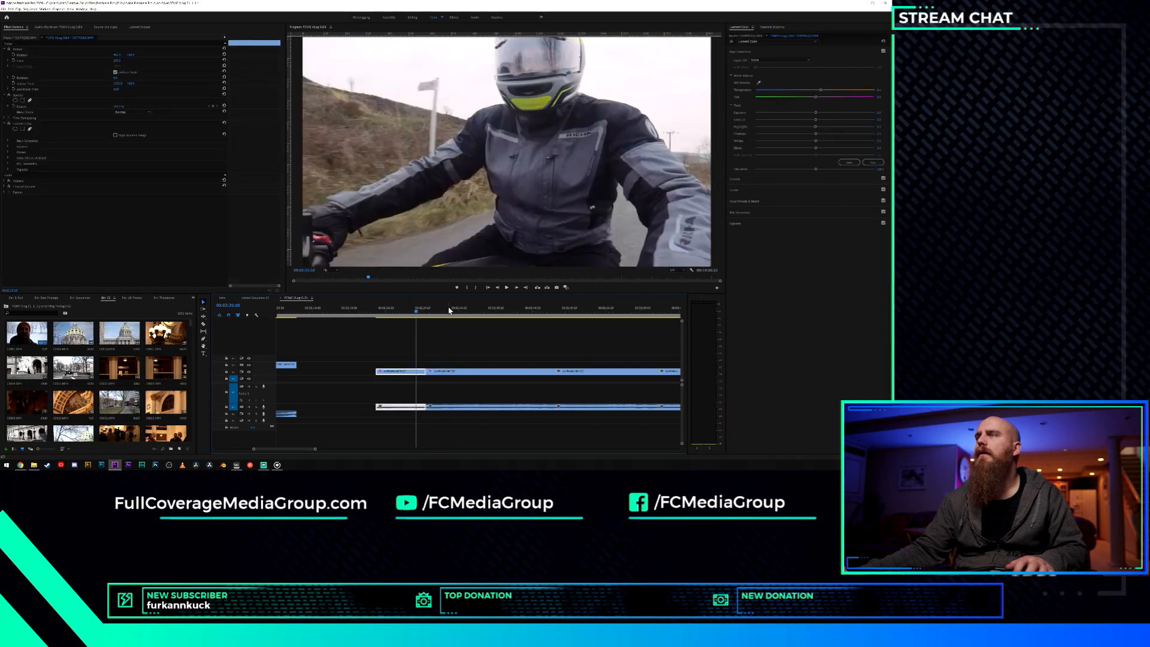
left_click(441, 312)
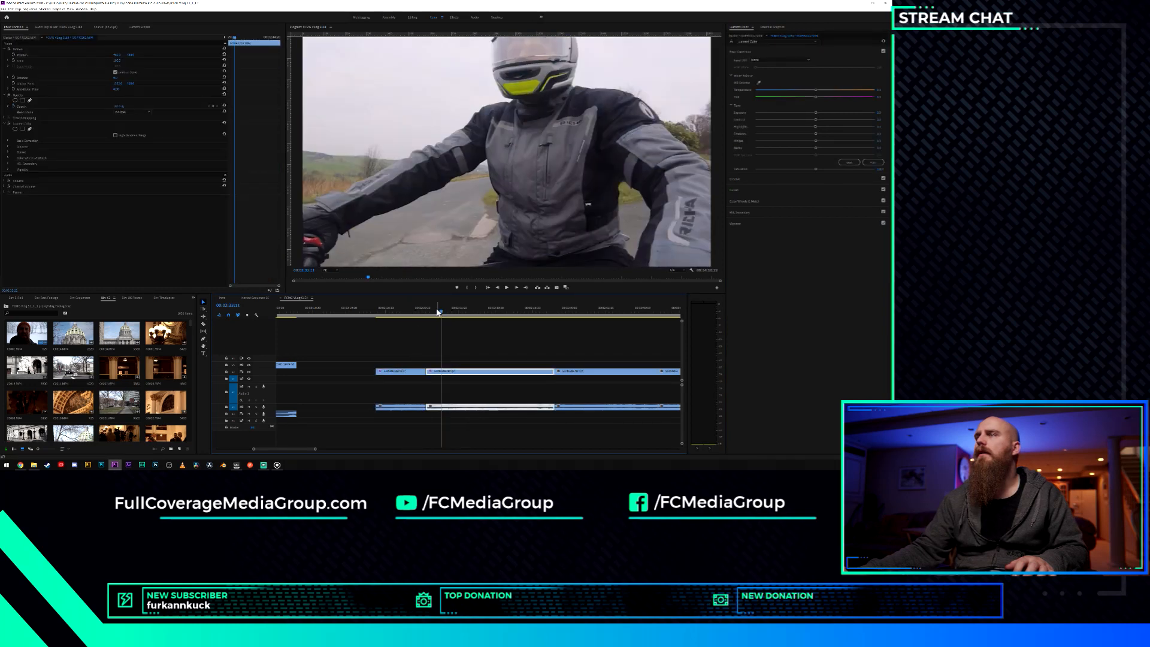
Play from the end of the first onboard clip through the third to examine how their looks match.
left_click(416, 310)
key("space")
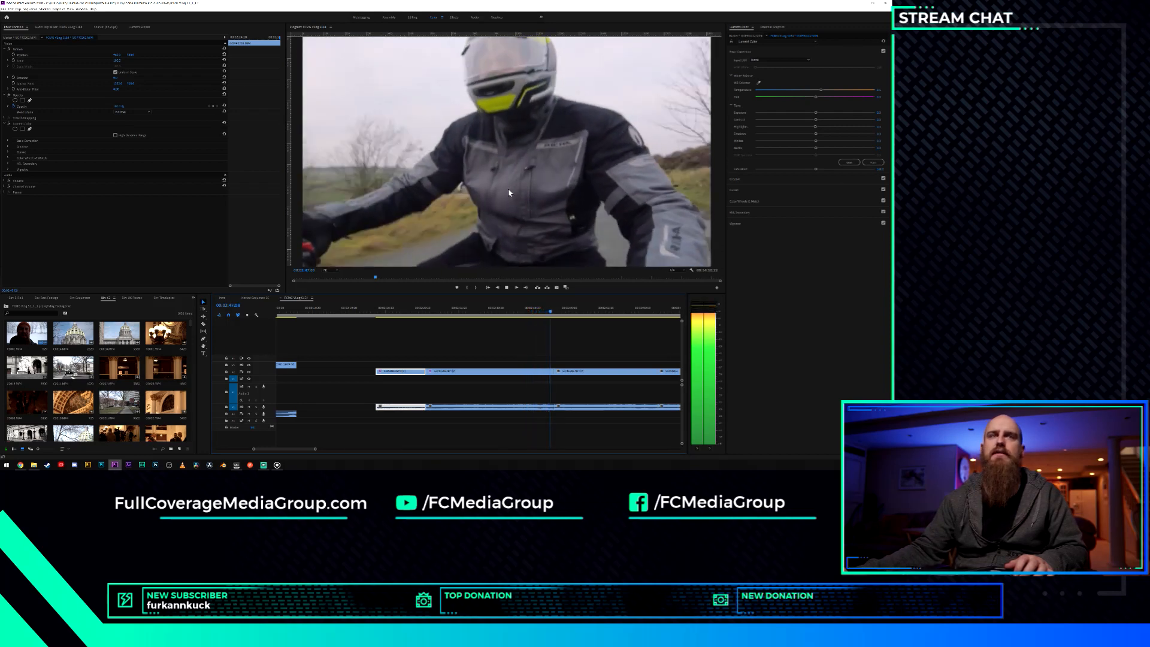
key("space")
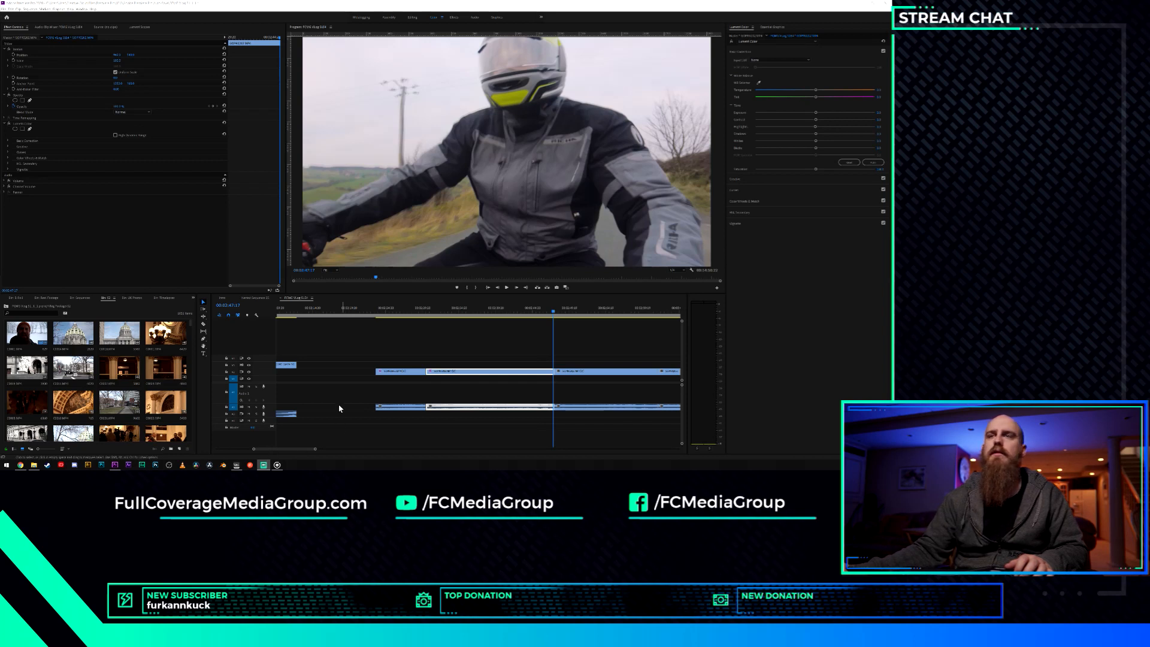
left_click(357, 340)
key("space")
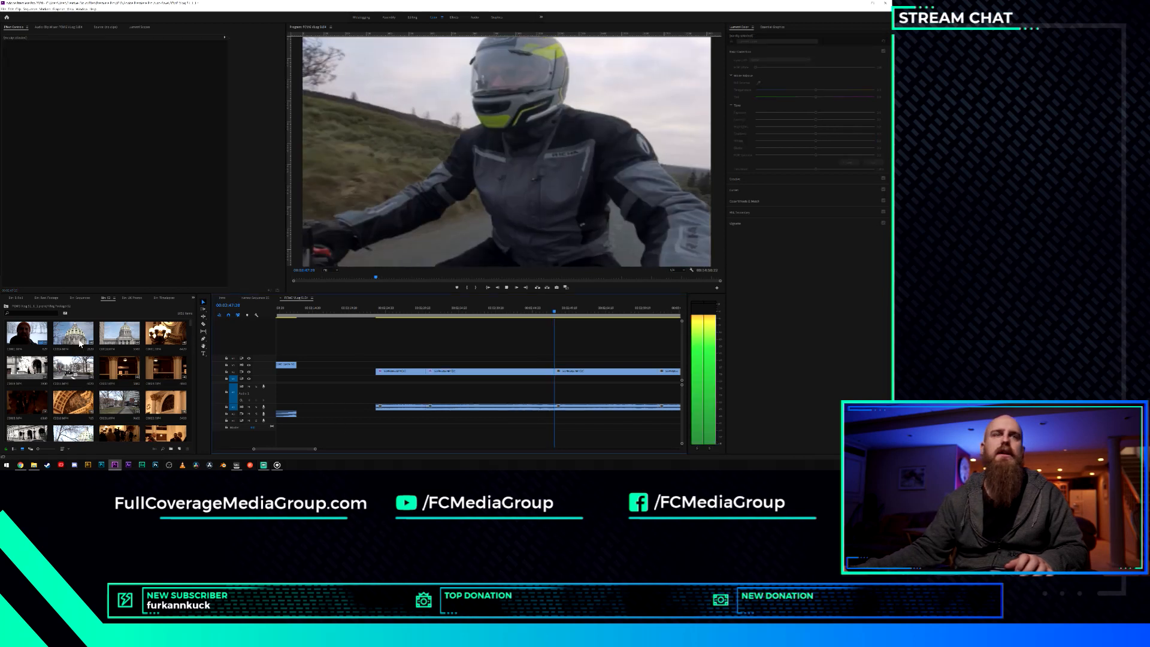
key("space")
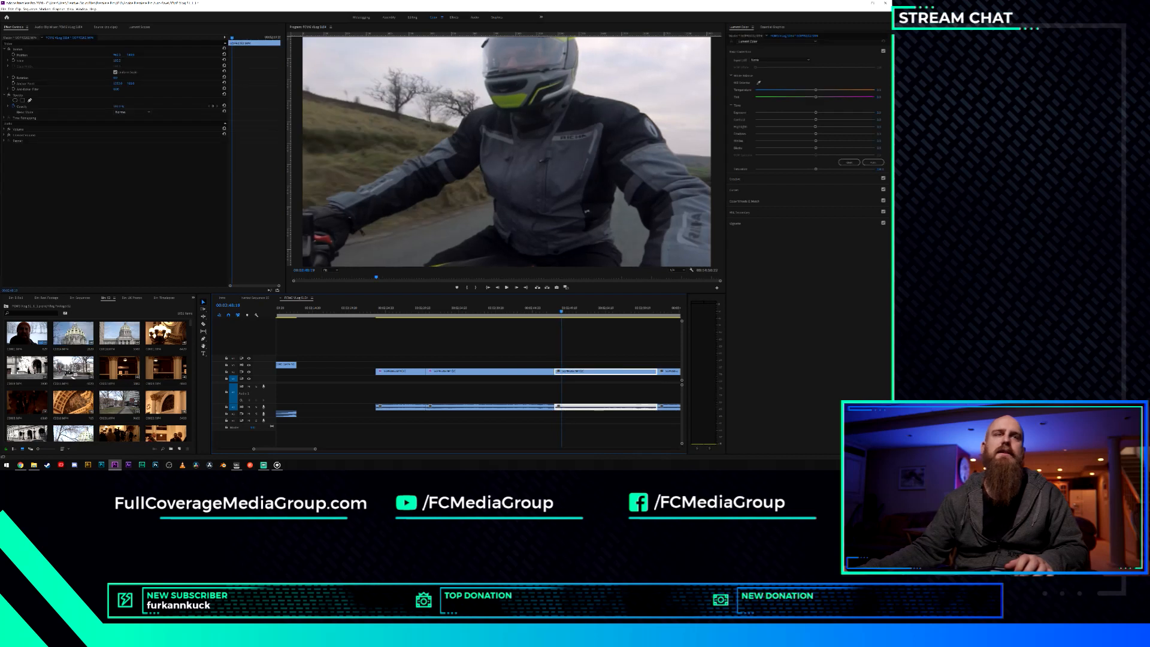
key("alt+Tab")
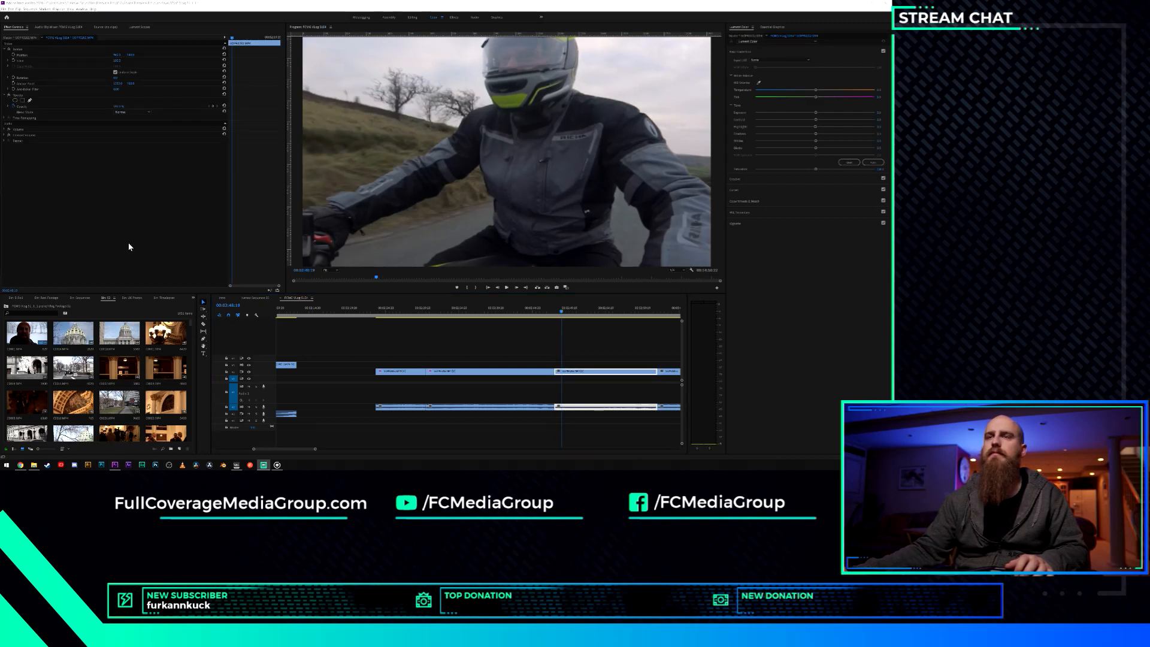
left_click(355, 326)
key("space")
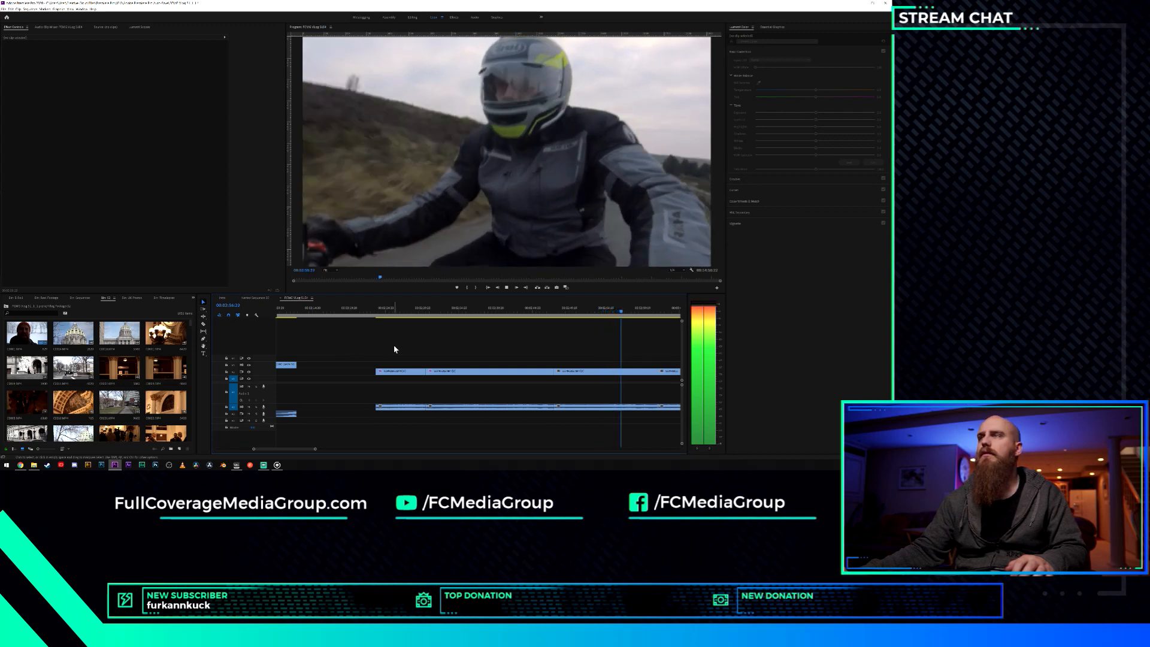
key("space")
left_click_drag(569, 309, 419, 311)
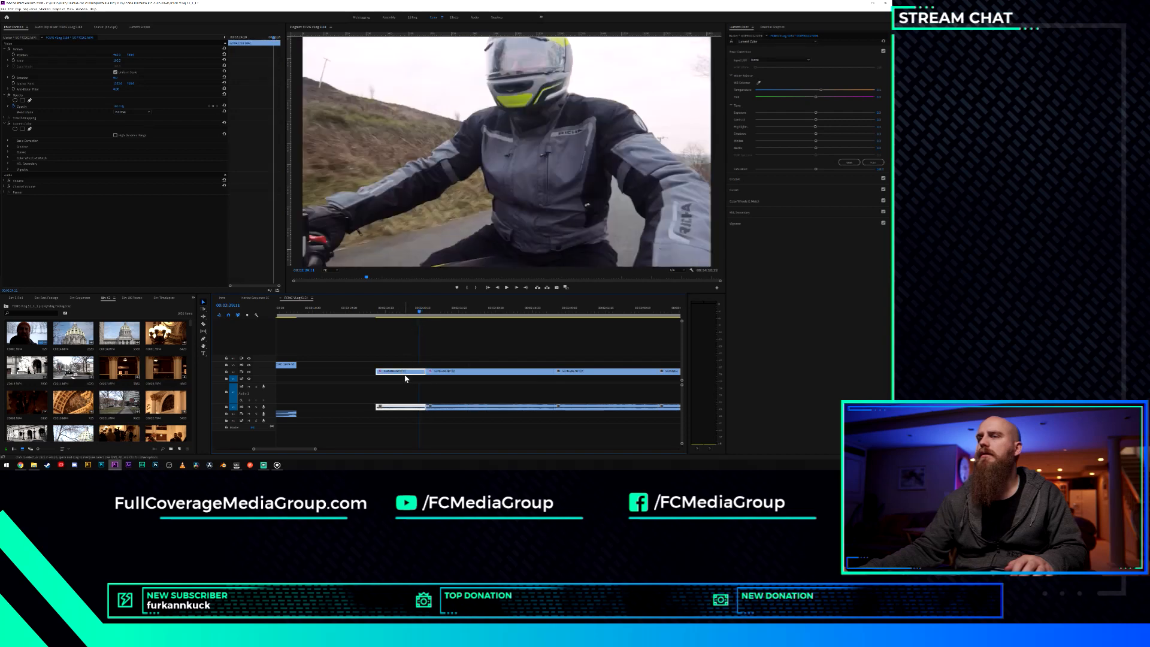
left_click(64, 125)
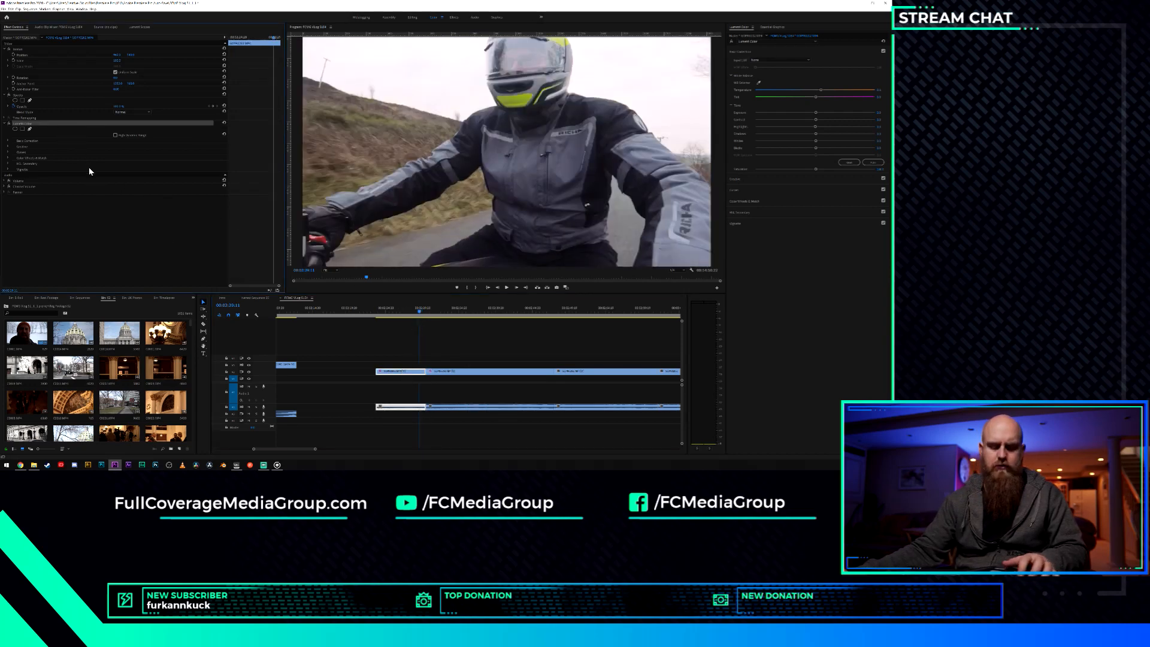
left_click(479, 310)
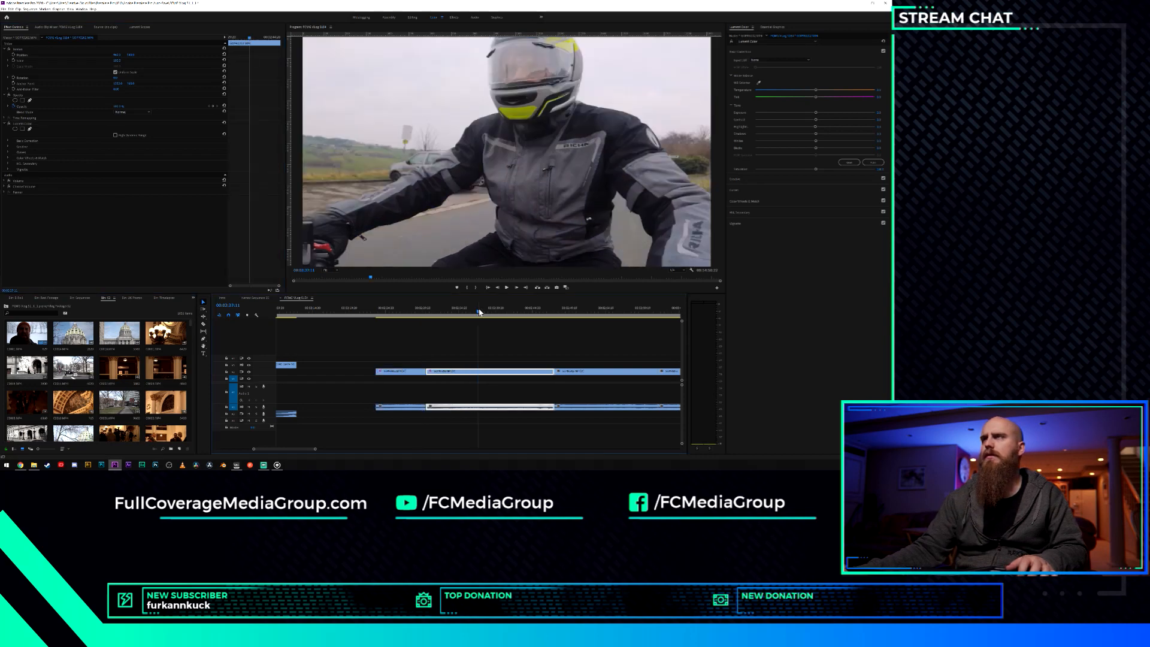
left_click(416, 312)
left_click(450, 313)
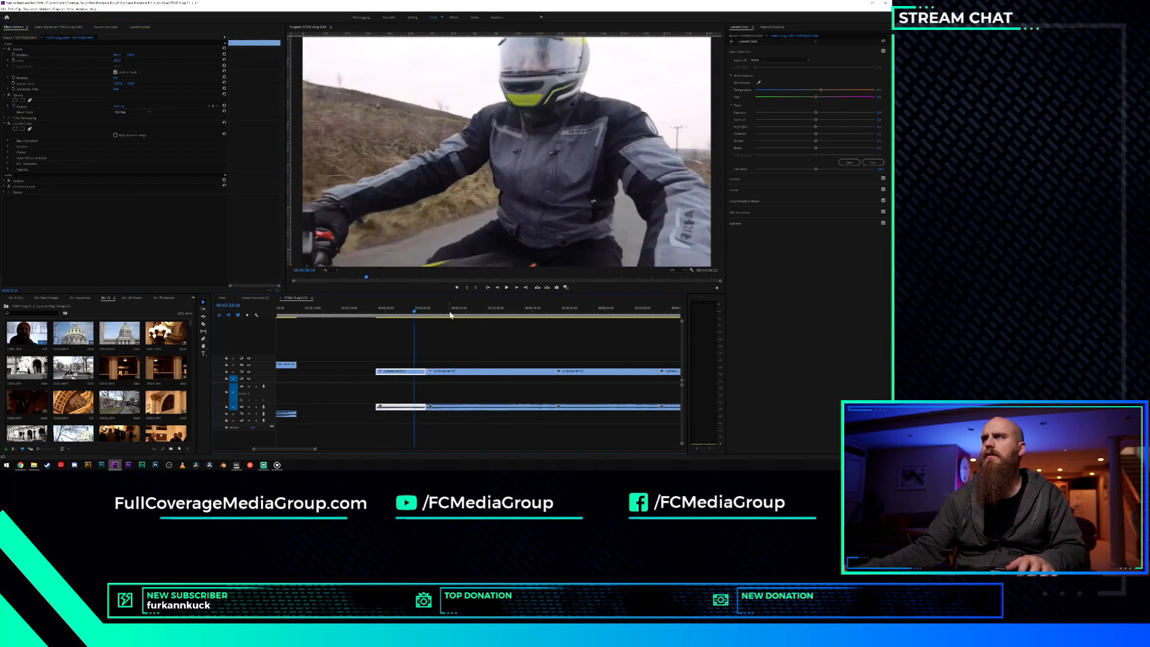
left_click(415, 370)
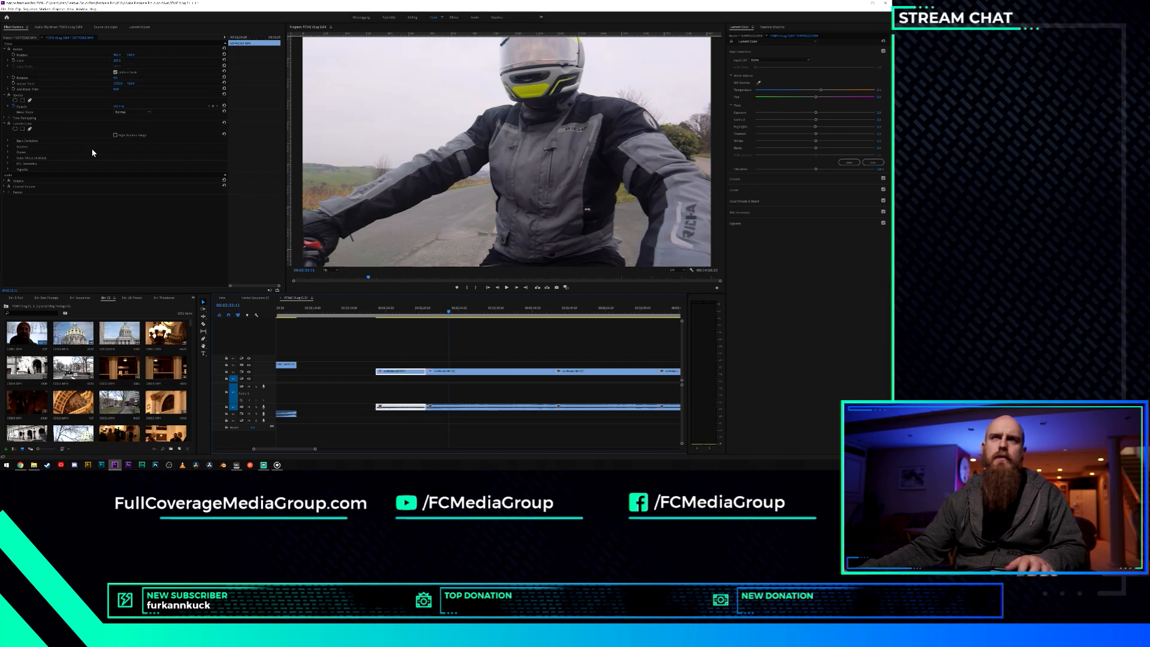
Copy the Lumetri Color effect from the second onboard clip onto the third onboard clip.
left_click(472, 372)
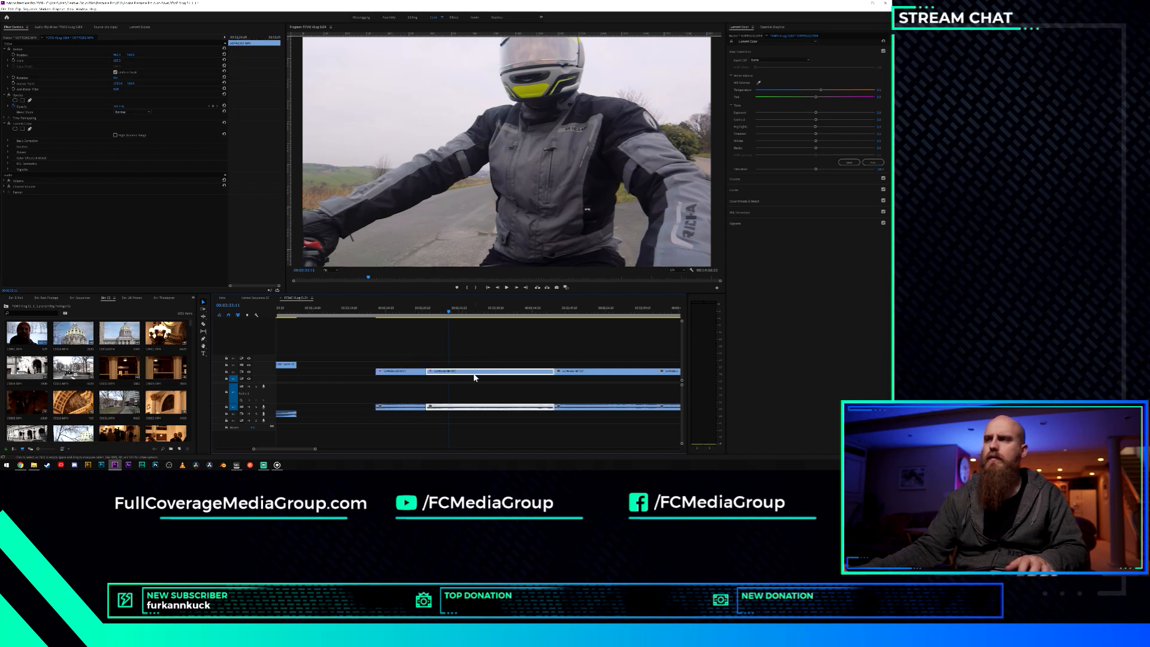
left_click(48, 123)
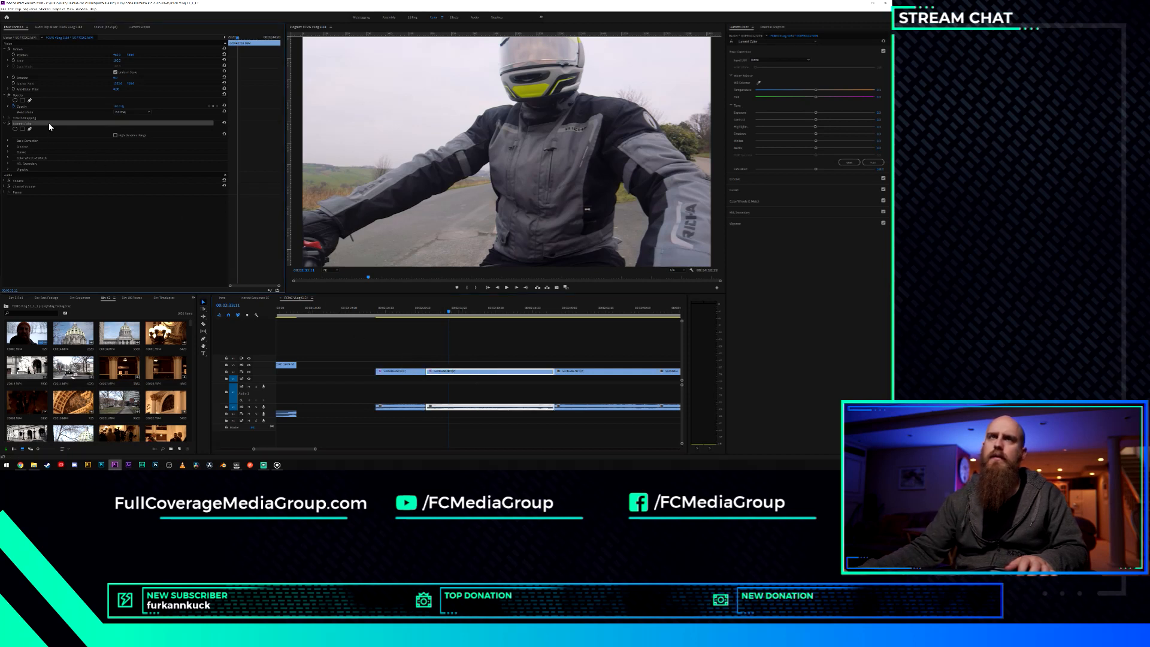
left_click(611, 309)
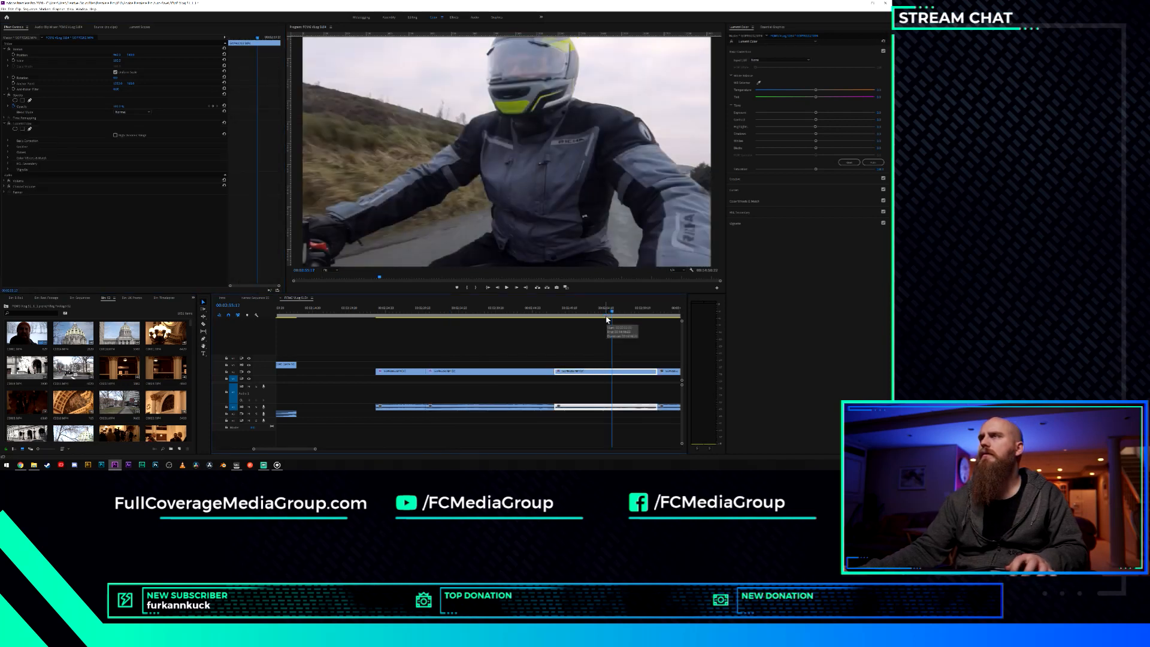
Replace the first onboard clip's Lumetri Color effect with the one copied from the second onboard clip.
left_click(402, 312)
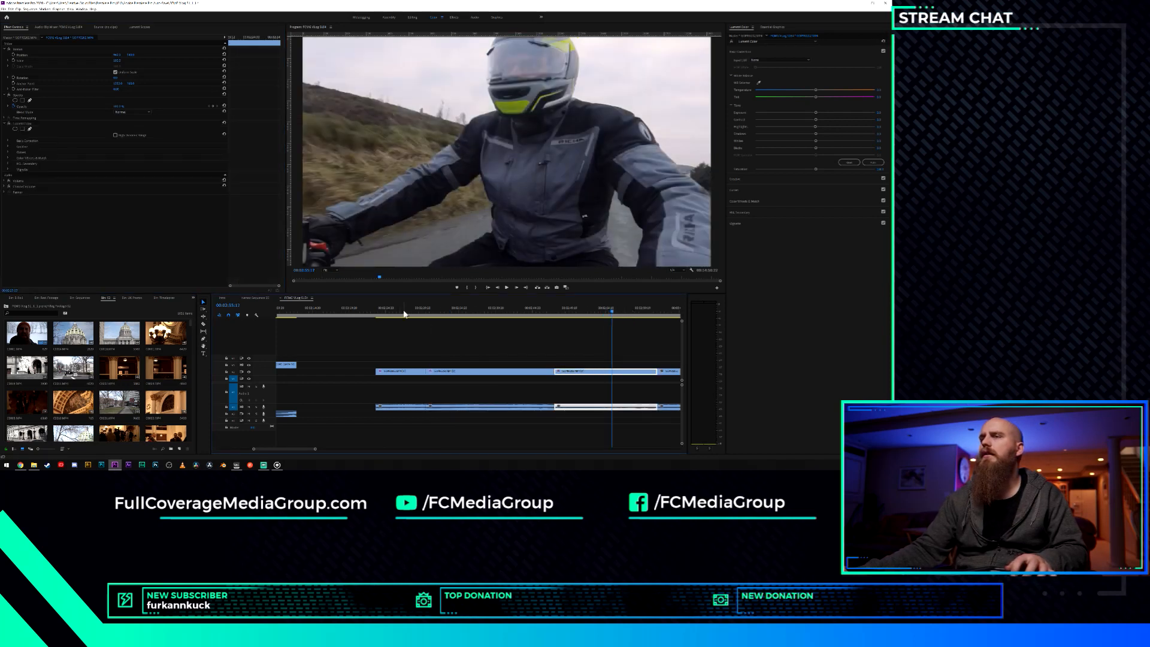
left_click(8, 123)
left_click(9, 125)
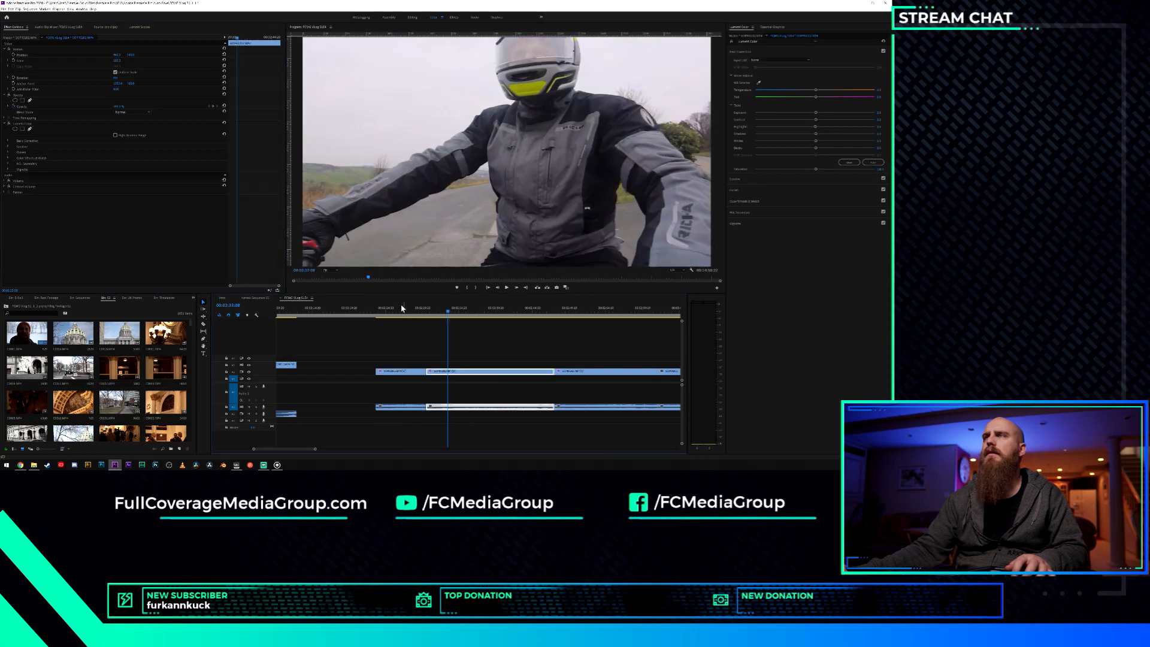
left_click(403, 313)
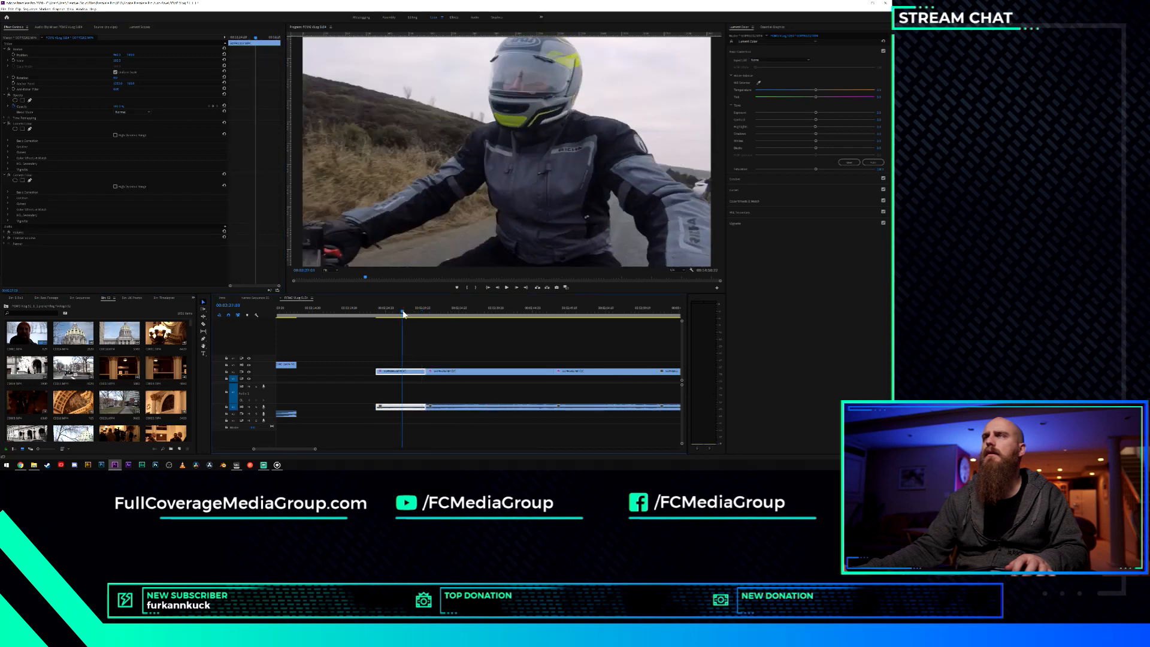
left_click(43, 123)
key("Delete")
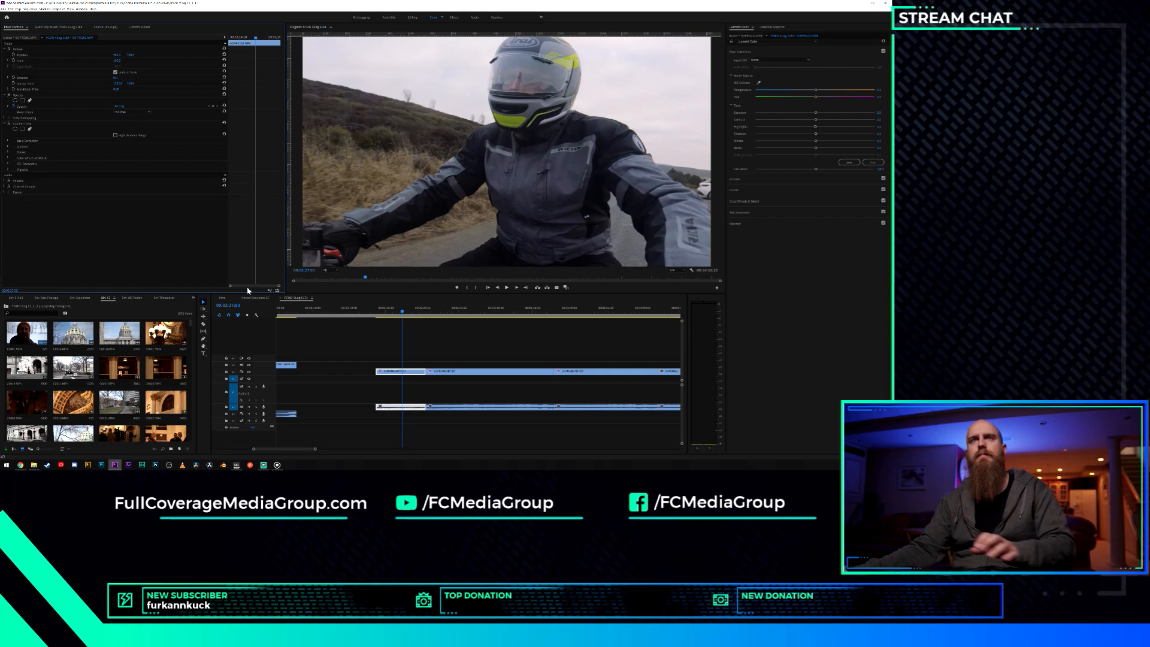
Paste the copied Lumetri Color effect onto the fourth onboard clip, just before the side-mounted bike shot.
left_click(680, 310)
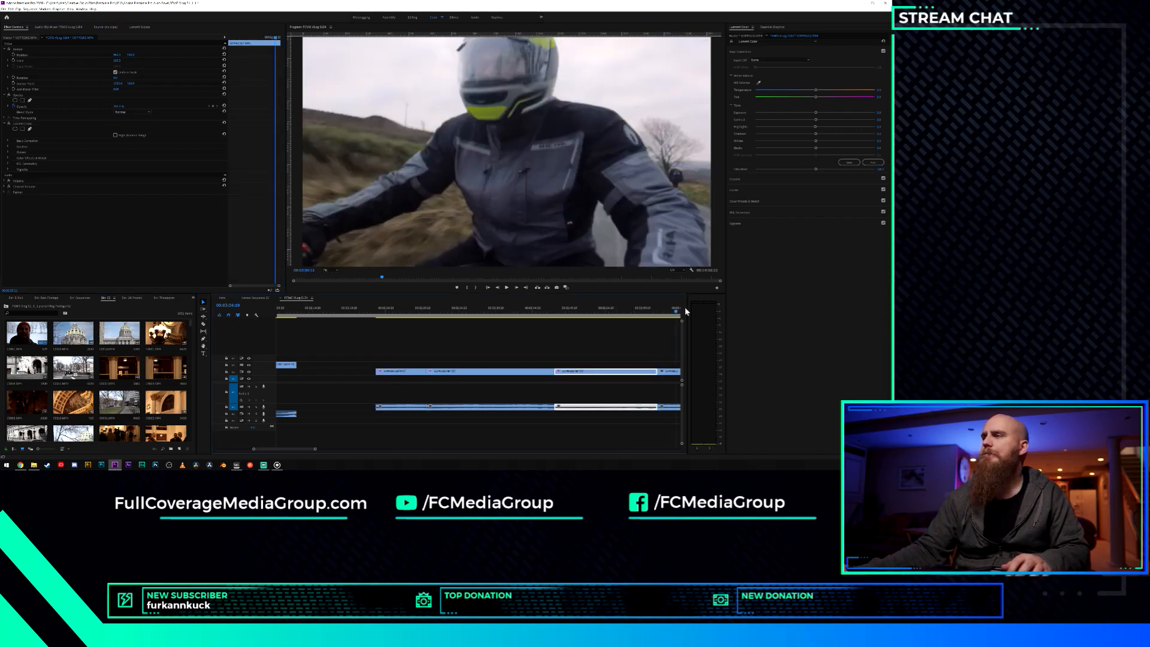
left_click_drag(685, 308, 447, 326)
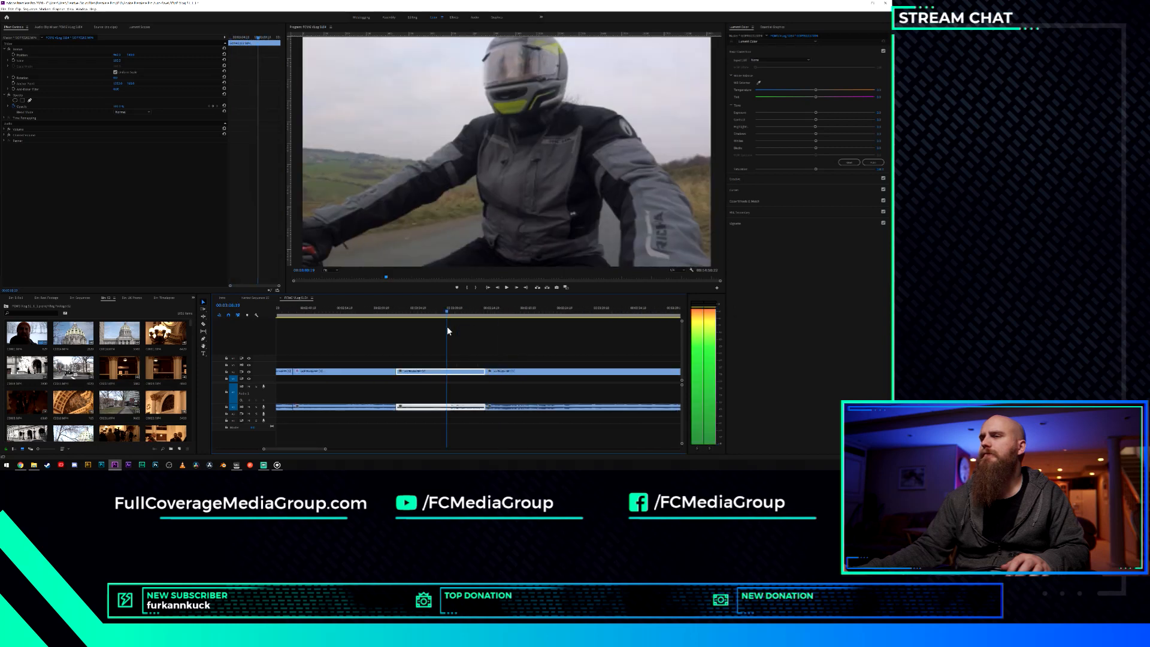
key("ctrl+v")
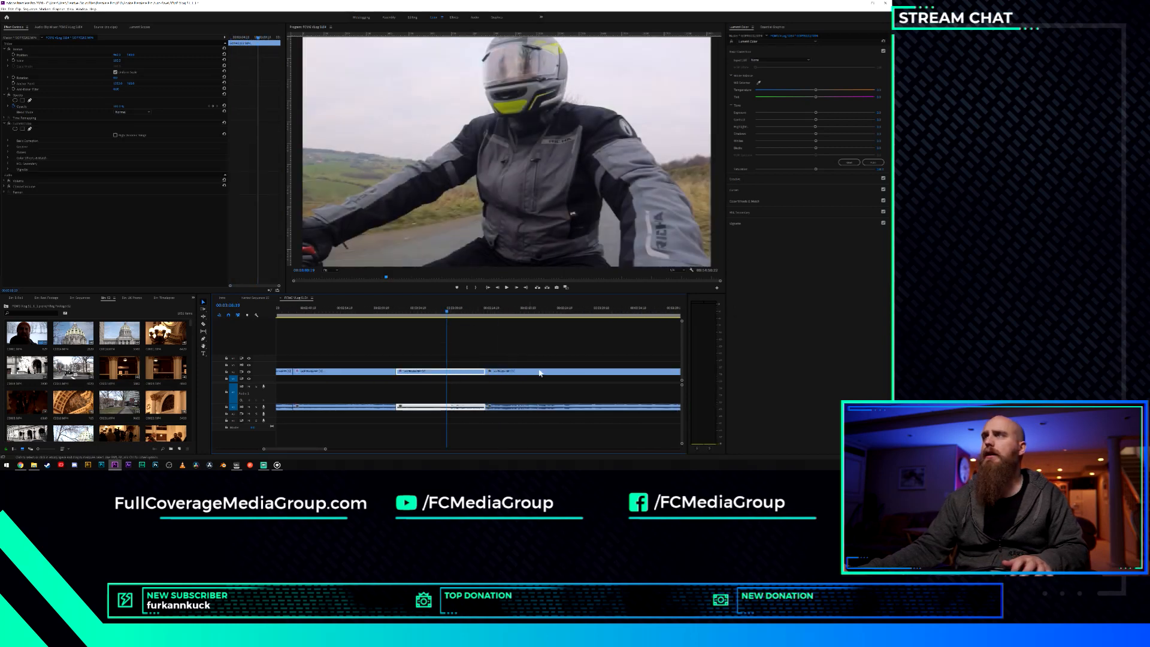
Skim past the side-mounted bike shot to the end of the motorcycle clips and look over the whole sequence.
left_click(510, 312)
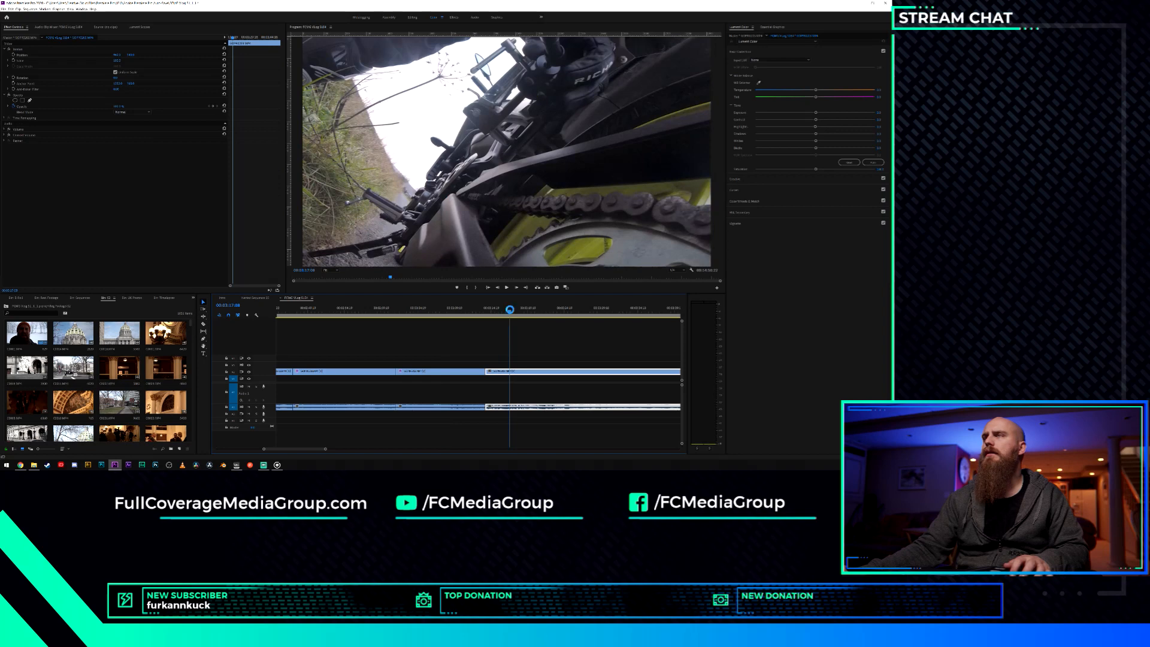
left_click_drag(510, 309, 601, 329)
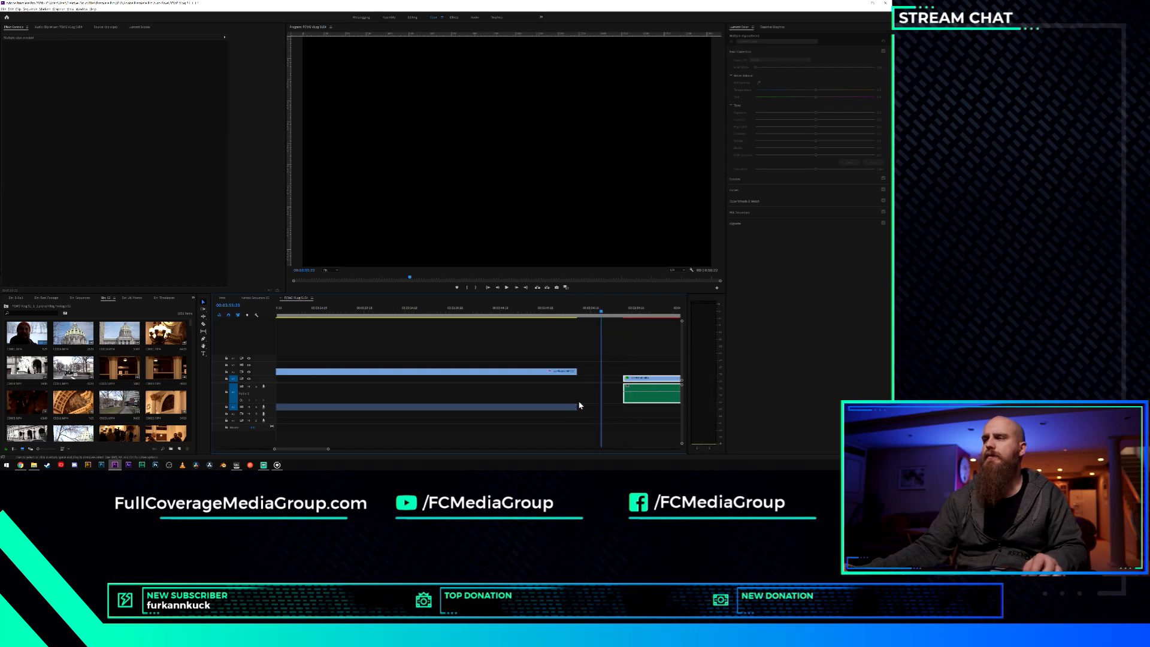
scroll(579, 405, "up", 2)
scroll(578, 406, "down", 9)
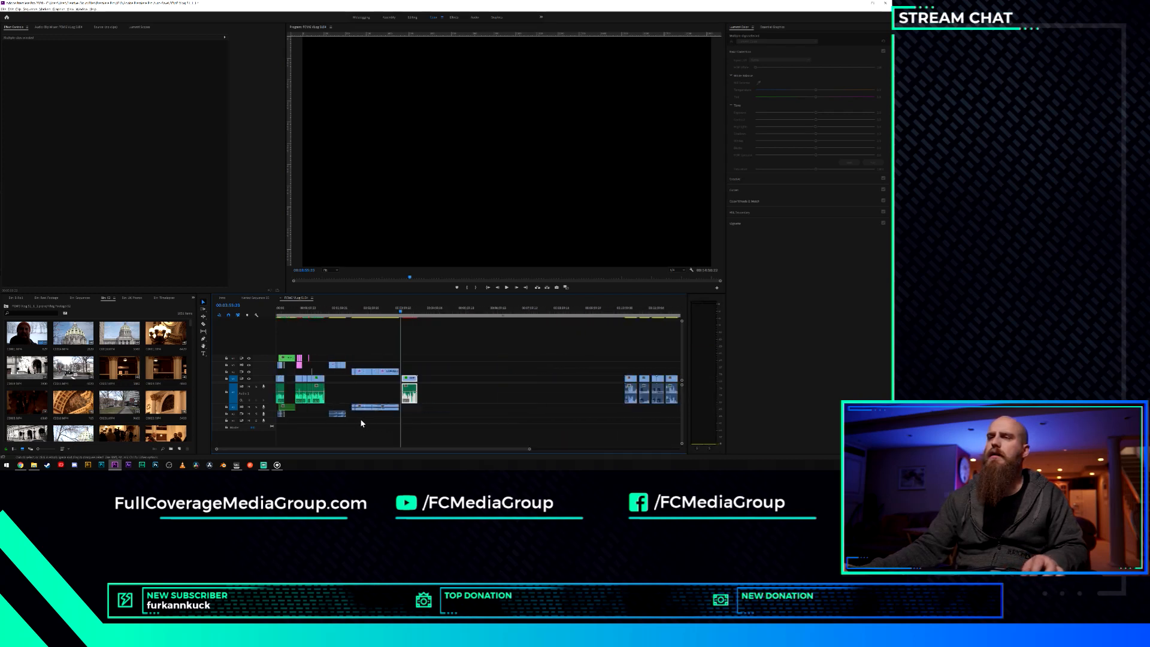
Mute the lower audio tracks that carry the camera sound of the B-roll and motorcycle clips.
scroll(322, 400, "up", 1)
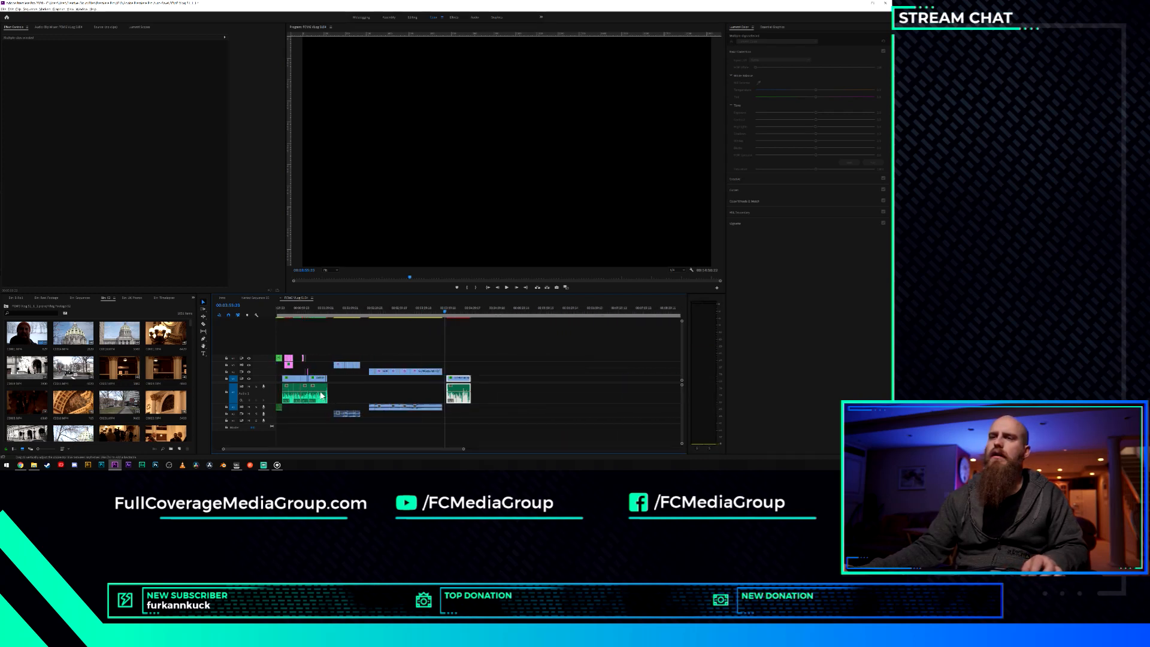
left_click(249, 414)
left_click_drag(361, 449, 309, 451)
scroll(279, 416, "up", 3)
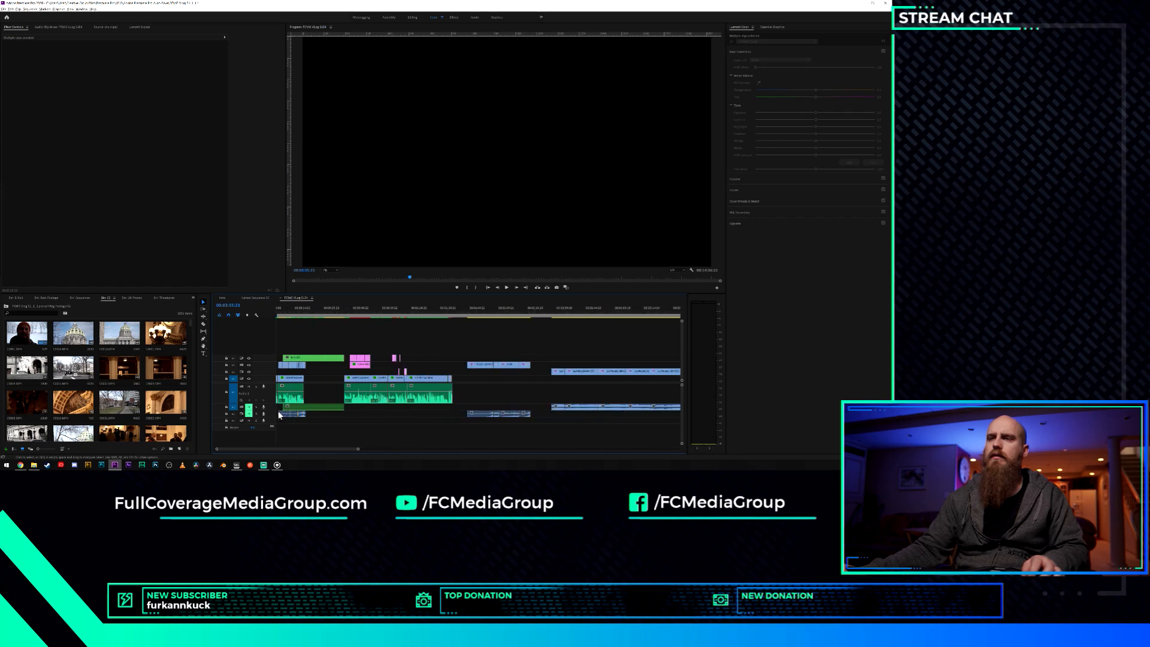
scroll(280, 414, "down", 5)
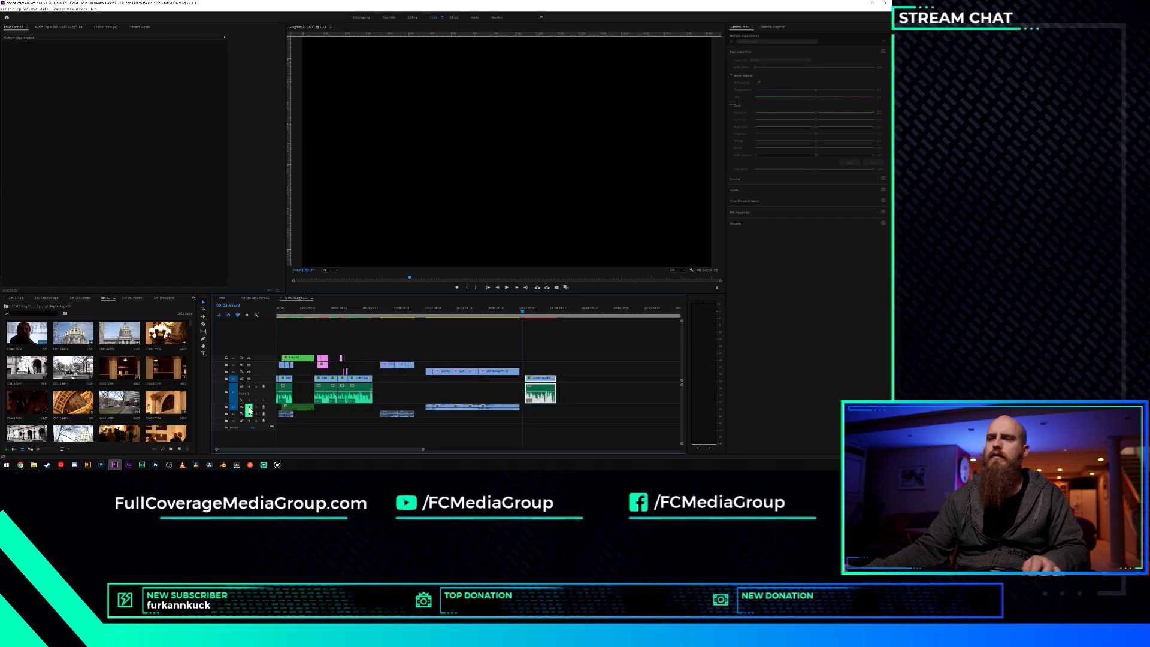
Move the motorcycle clips' audio down one track, onto the same muted track as the preceding B-roll clips' audio.
left_click(430, 384)
left_click_drag(426, 347, 478, 413)
left_click(431, 350)
scroll(355, 390, "down", 2)
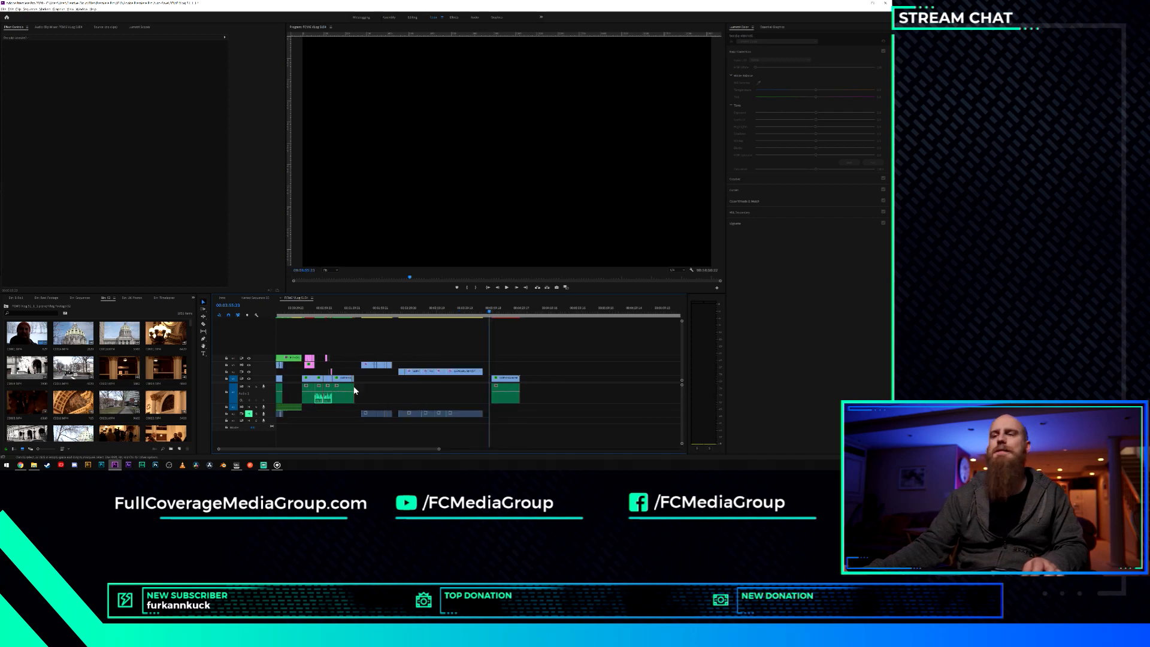
scroll(354, 391, "up", 3)
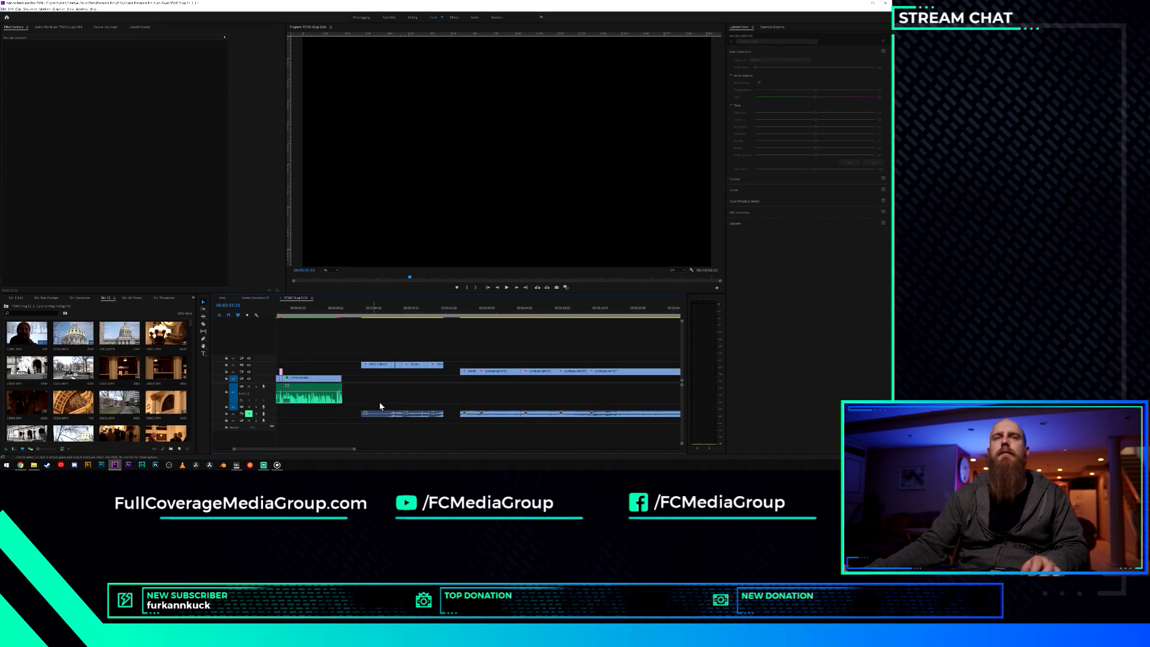
scroll(383, 391, "down", 2)
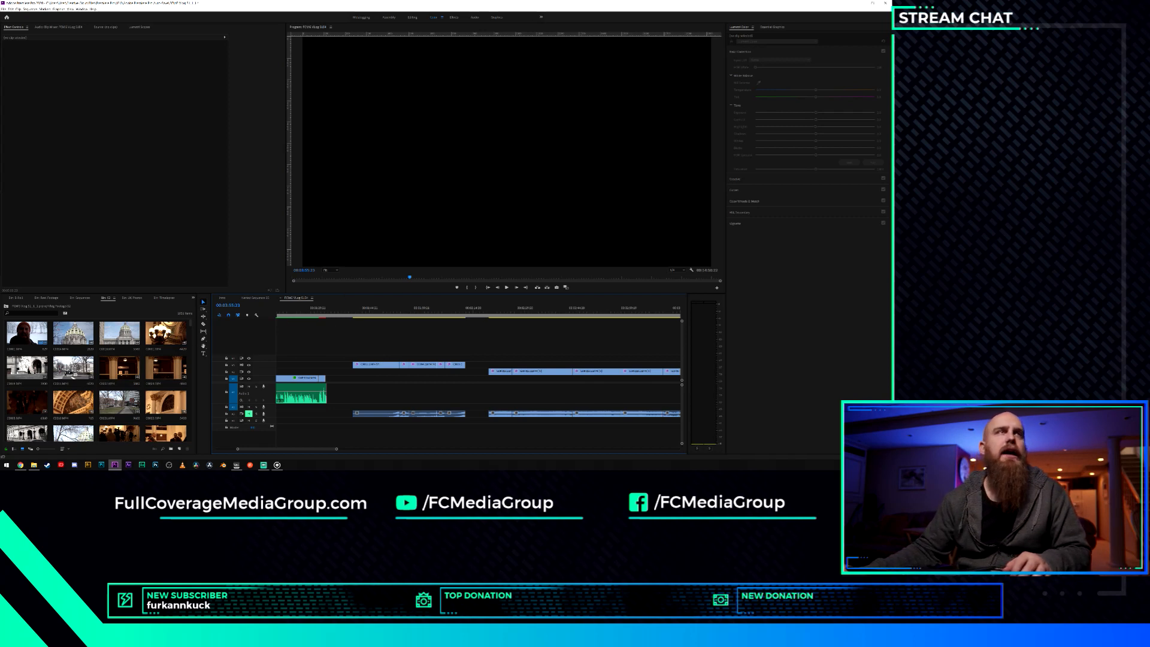
Save the project and switch to the File Explorer window.
key("ctrl+s")
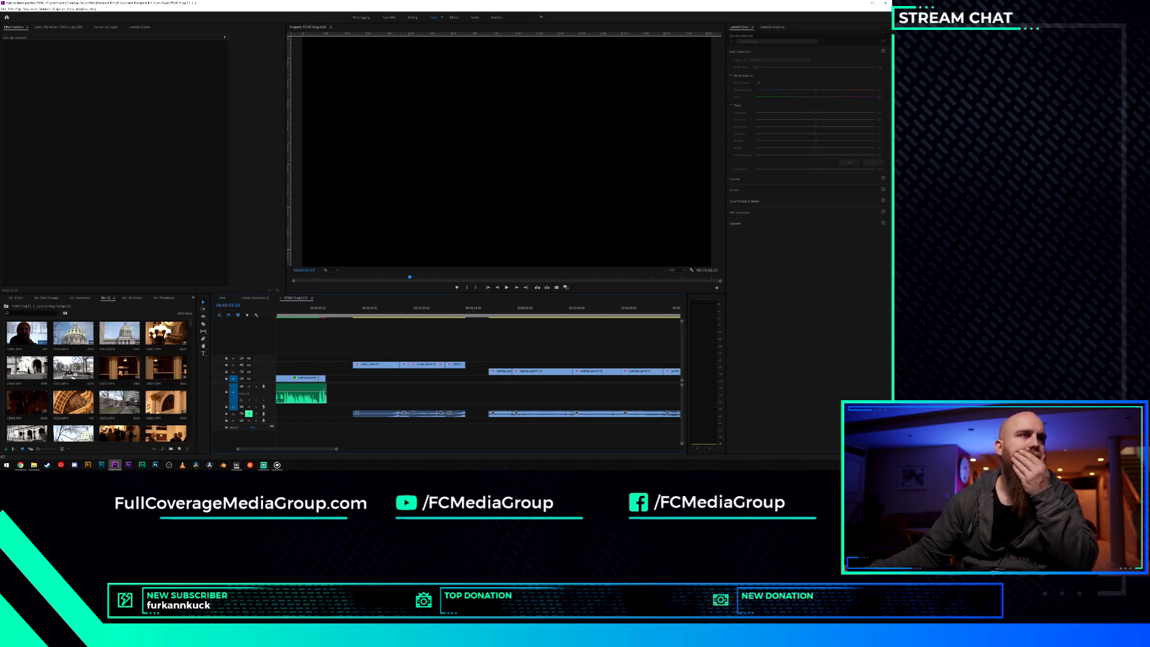
key("alt+Tab")
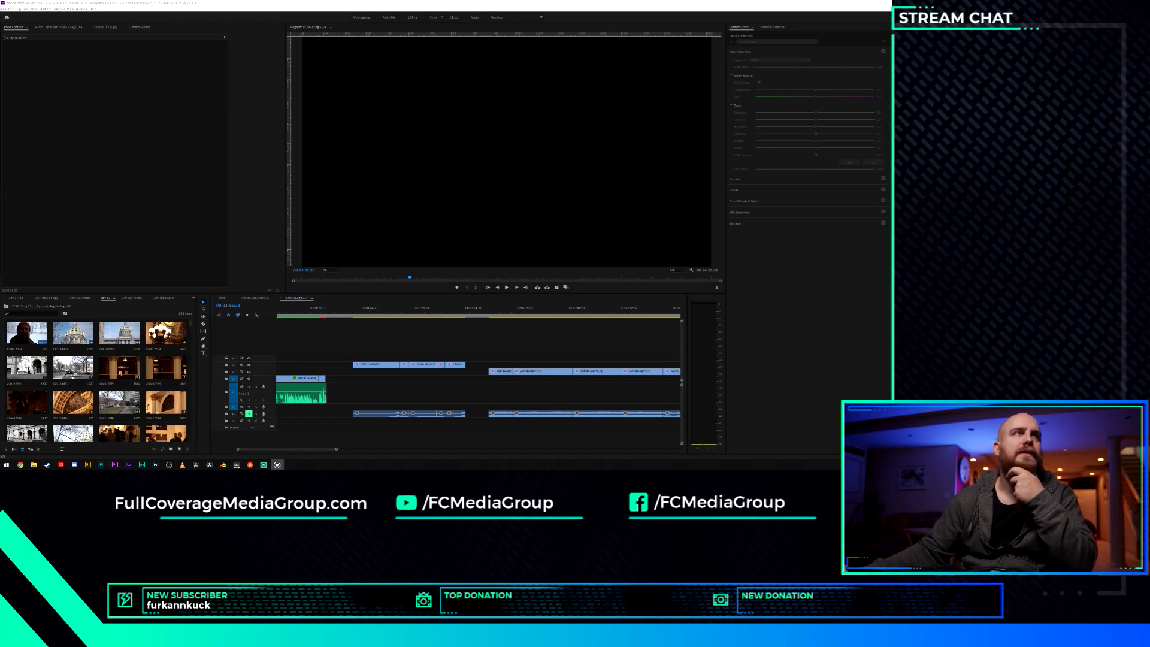
key("alt+Tab")
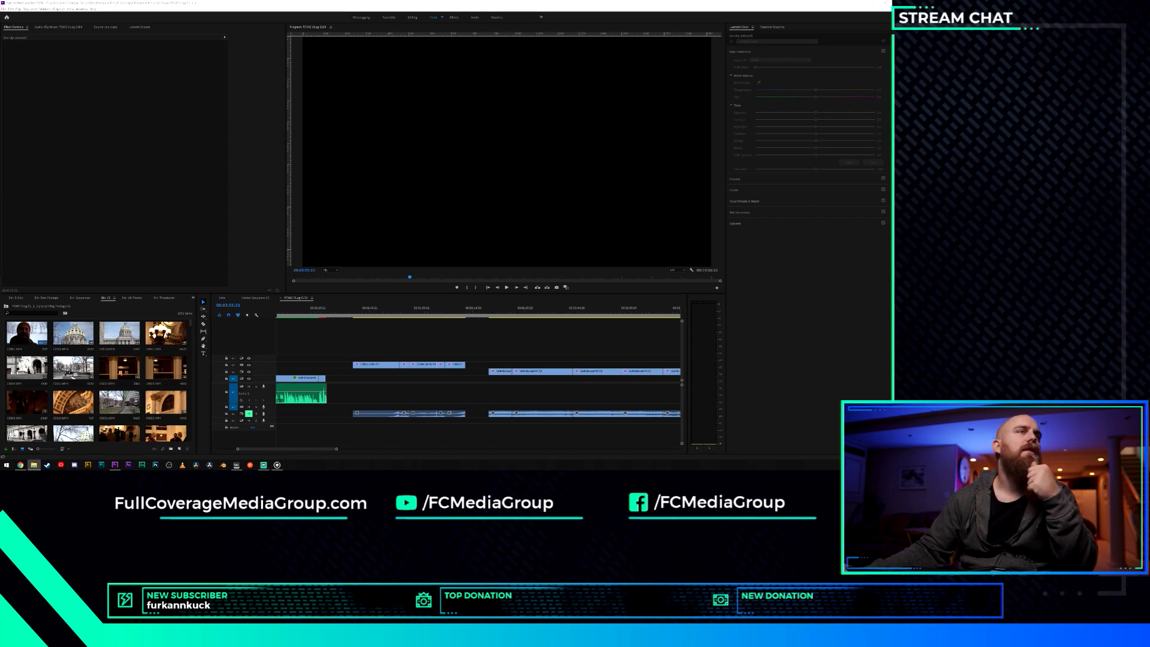
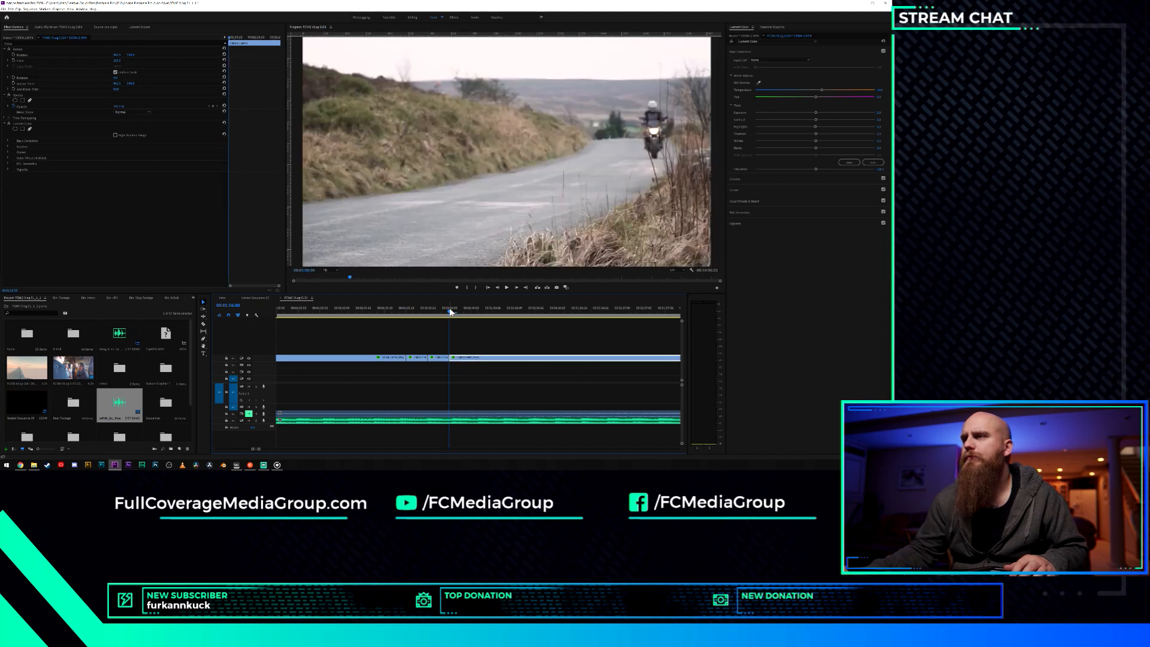
Split the roadside motorcycle clip about three frames after its last cut and ripple-trim the remaining piece's start to jump the rider forward.
left_click_drag(459, 316, 469, 316)
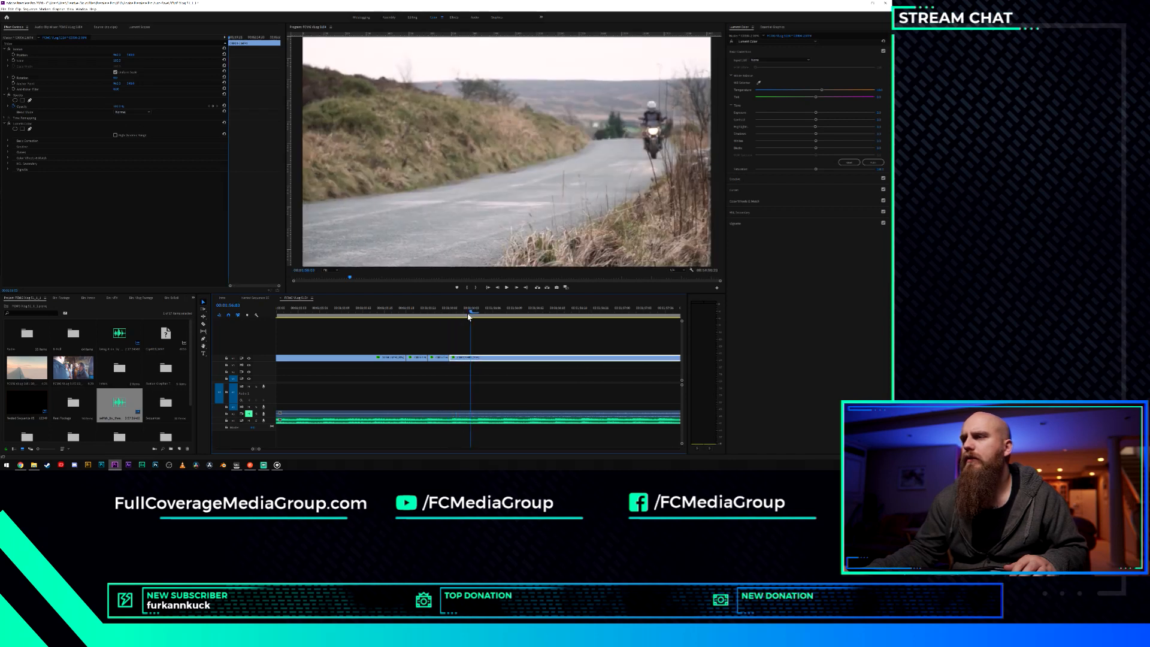
key("c")
left_click(472, 358)
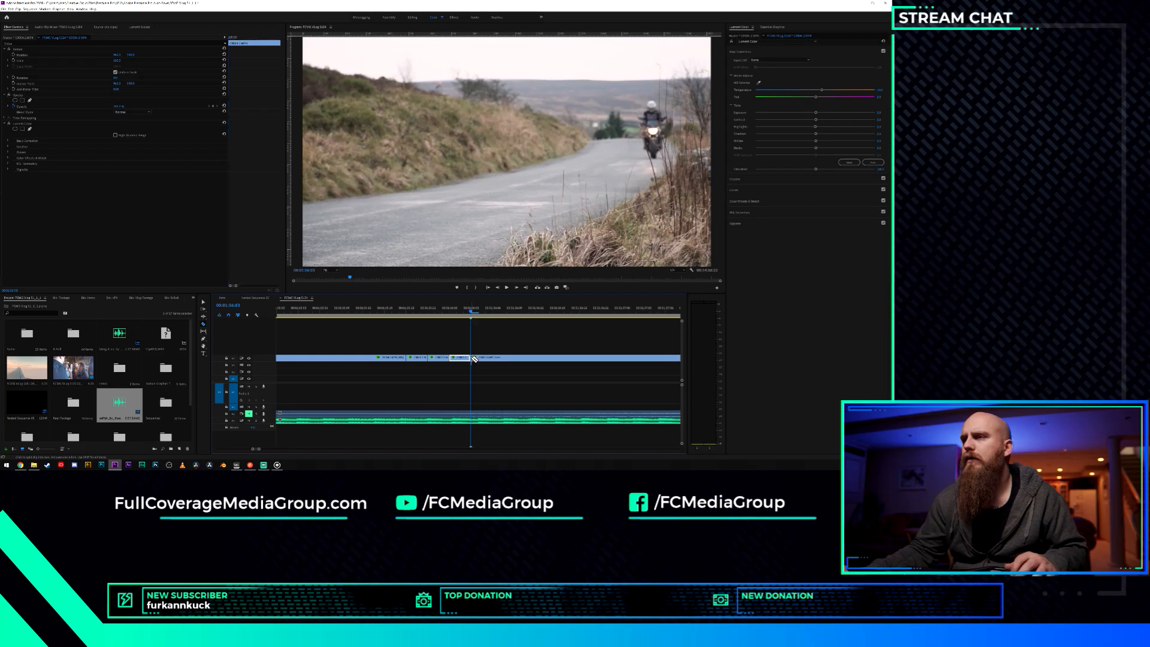
key("v")
left_click_drag(472, 357, 507, 362)
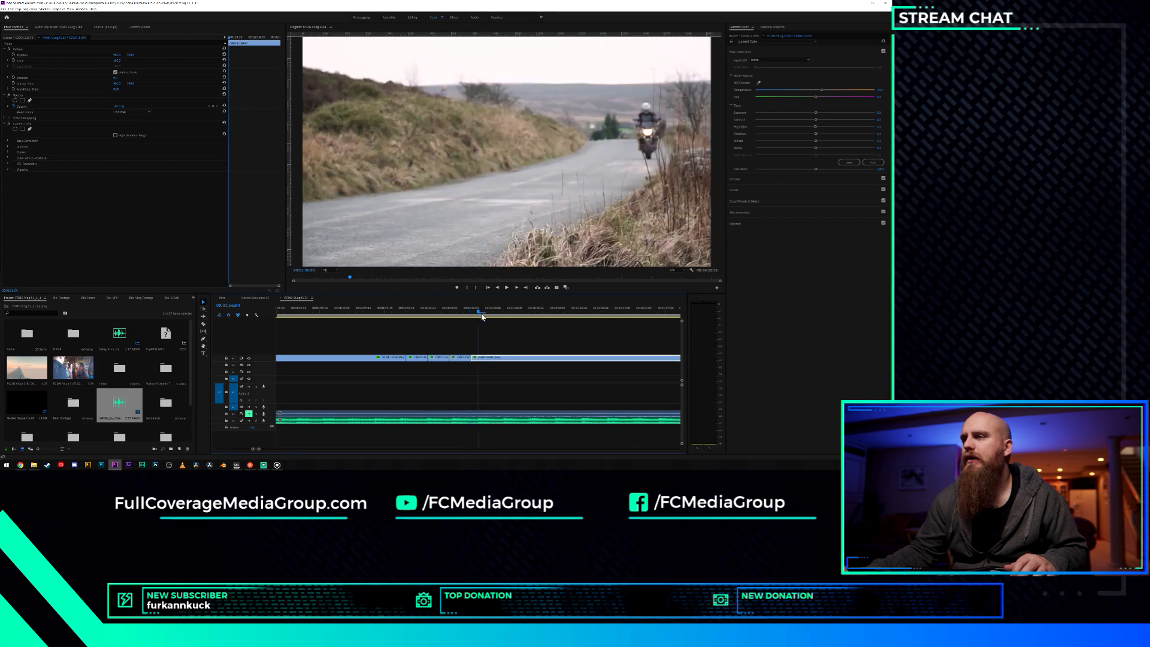
Split the remaining roadside piece about three frames after the new jump cut and play the section back.
left_click_drag(482, 317, 493, 318)
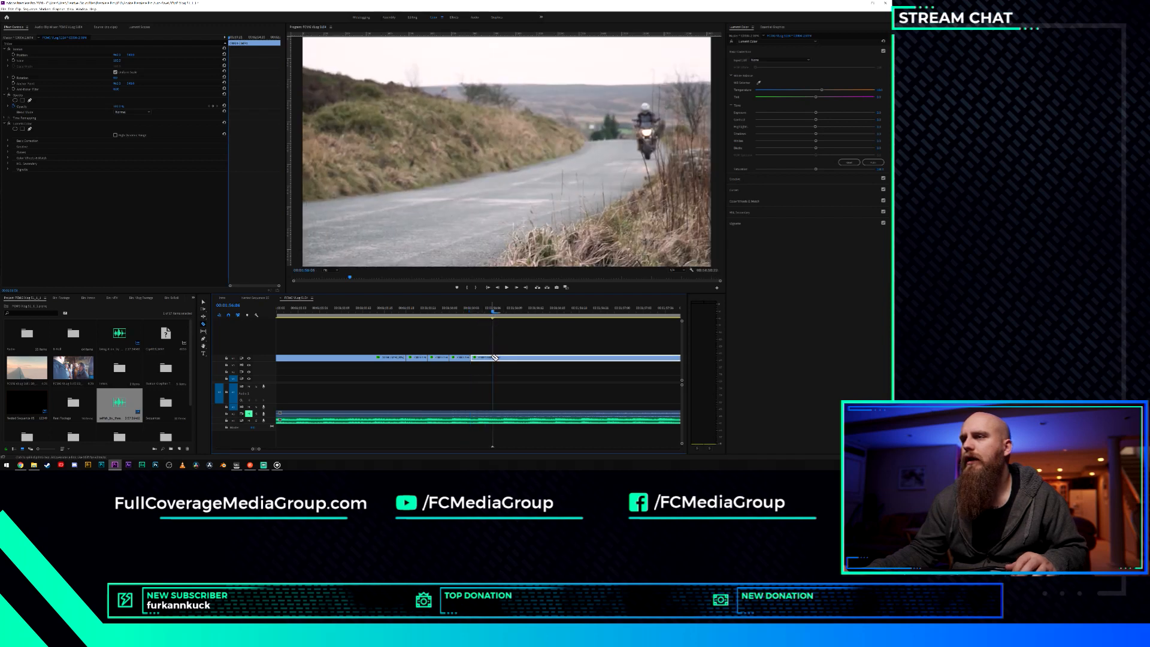
key("ctrl+k")
key("space")
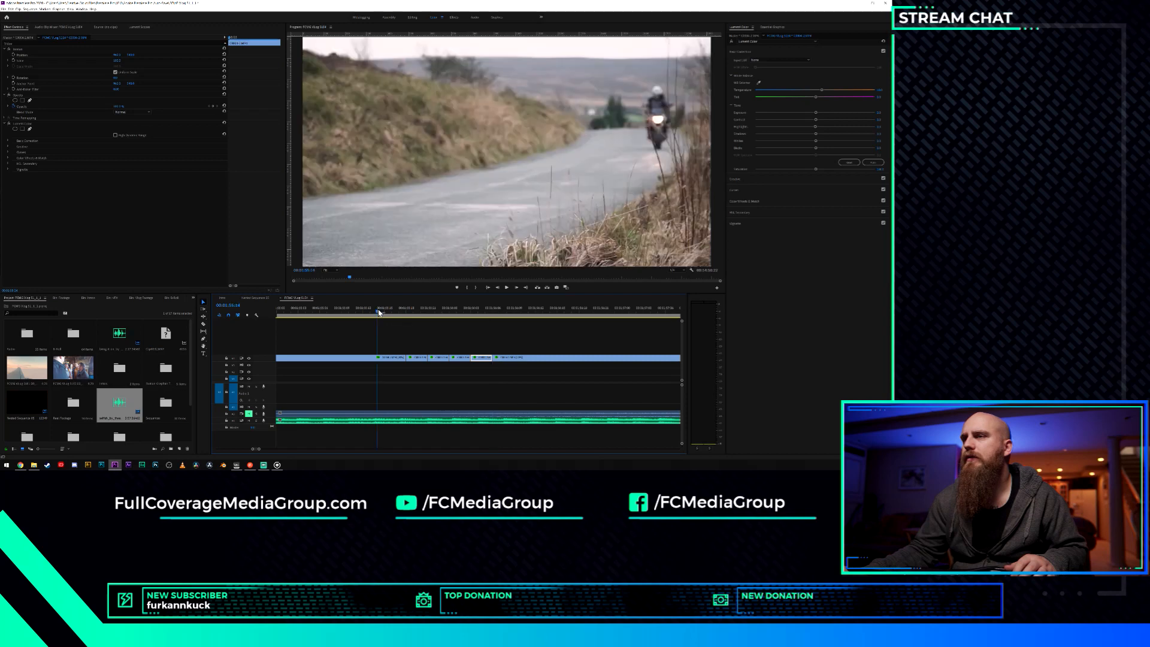
key("space")
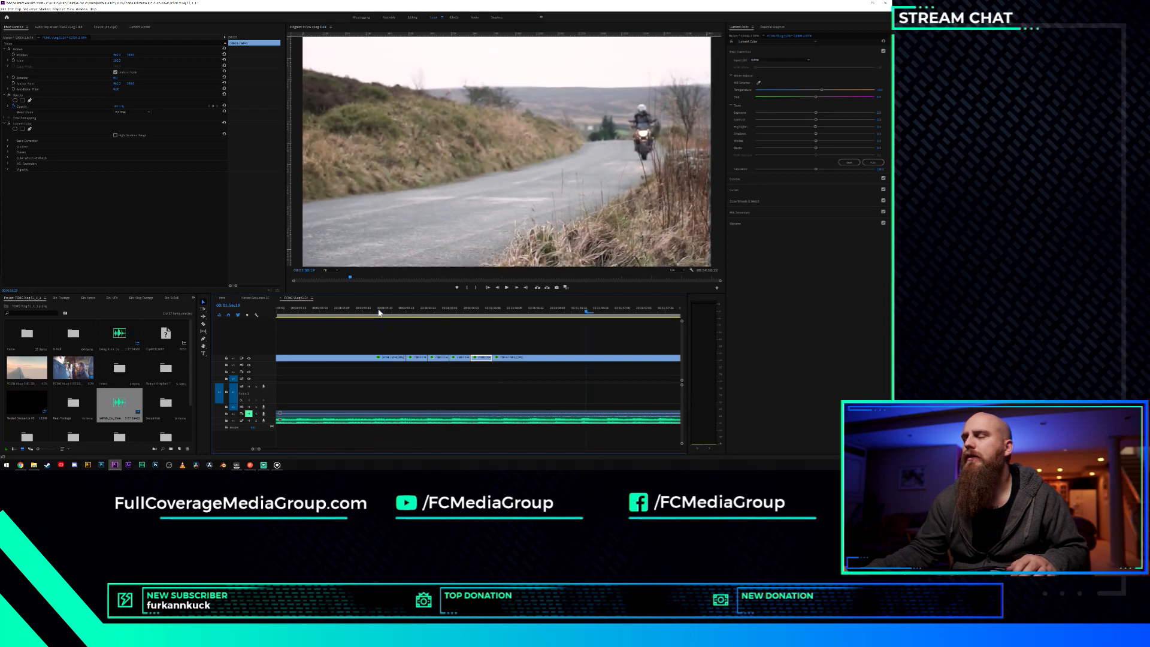
Play the short roadside jump cuts repeatedly to judge their rhythm and the rider's movement between cuts.
scroll(426, 352, "right", 1)
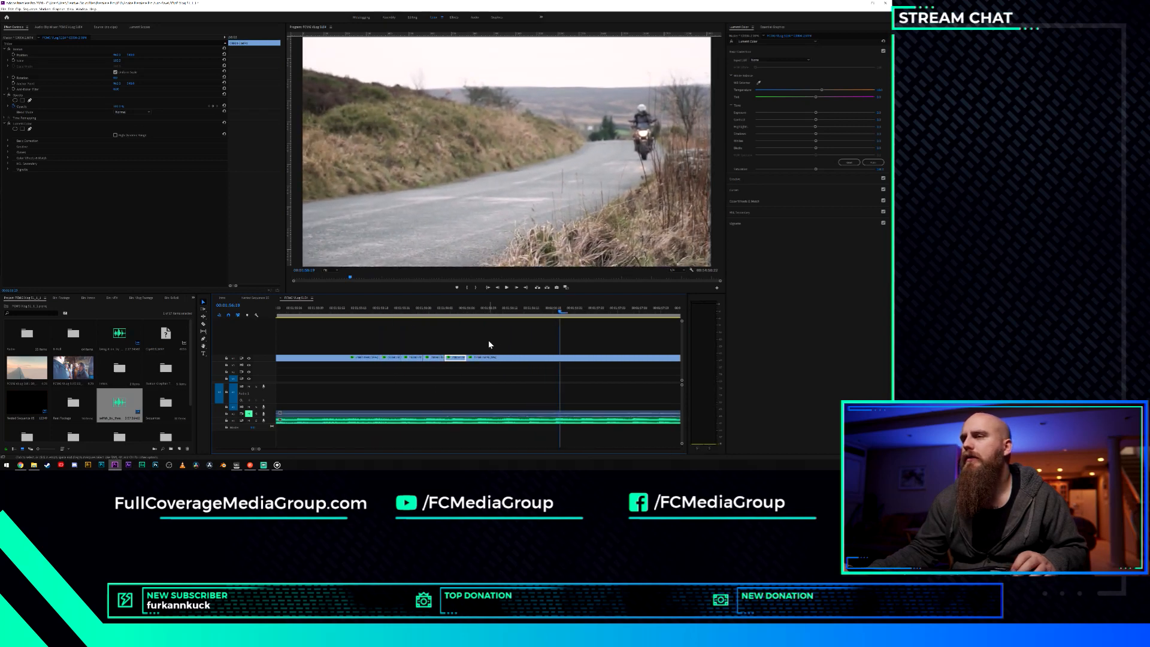
left_click_drag(483, 309, 344, 312)
key("space")
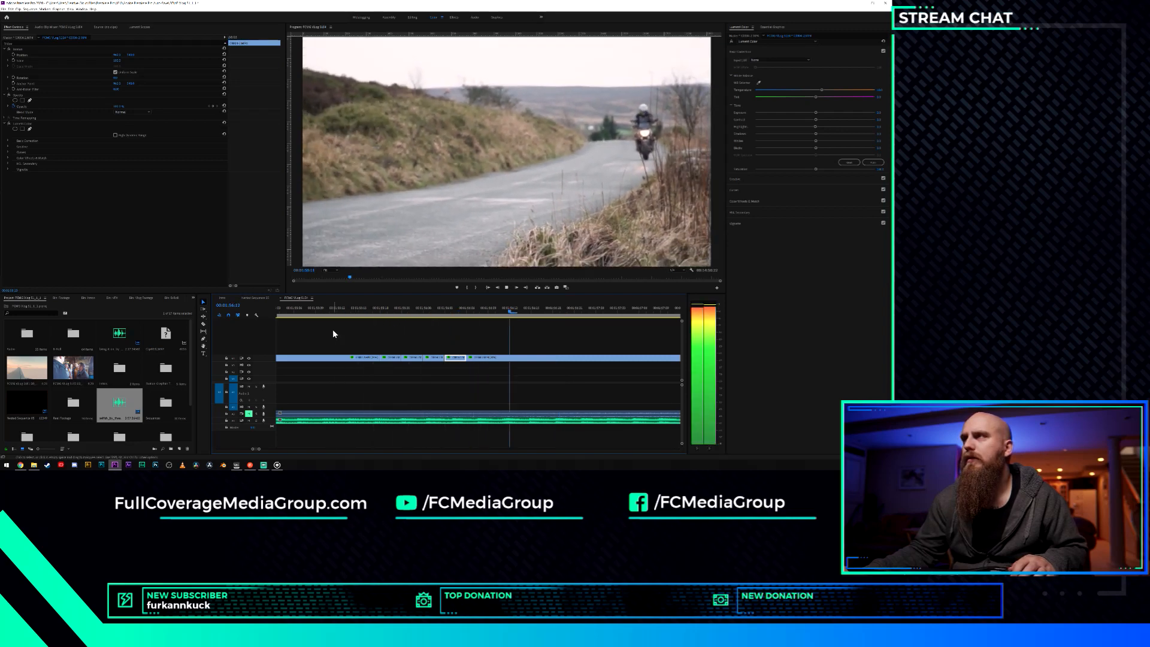
key("space")
key("space")
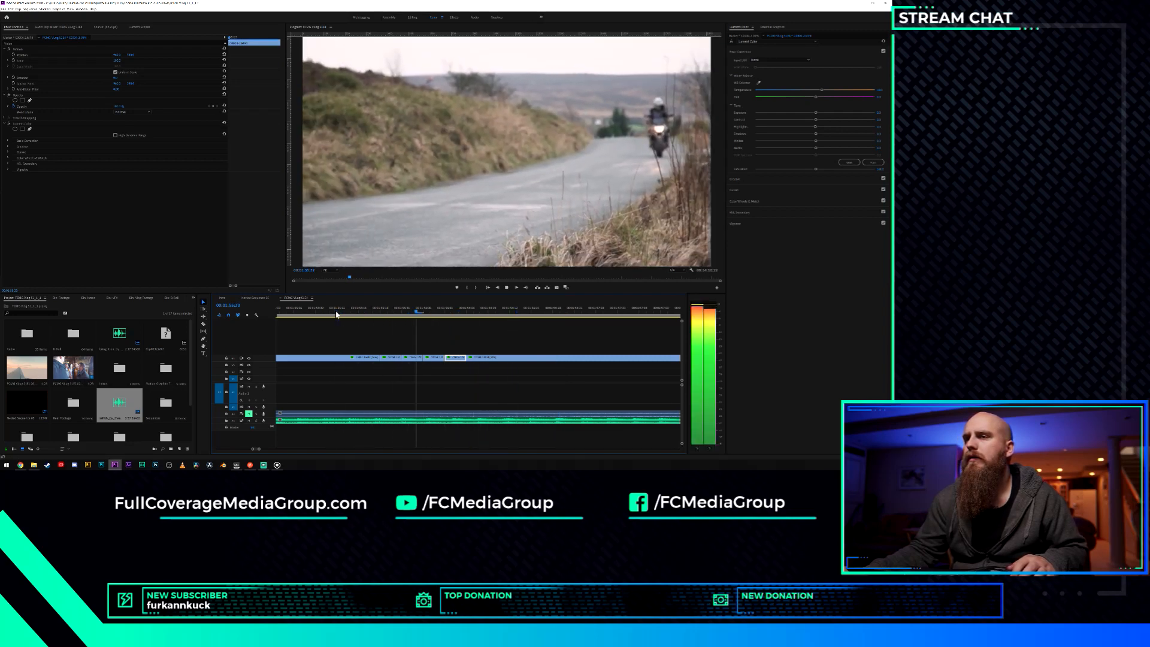
key("space")
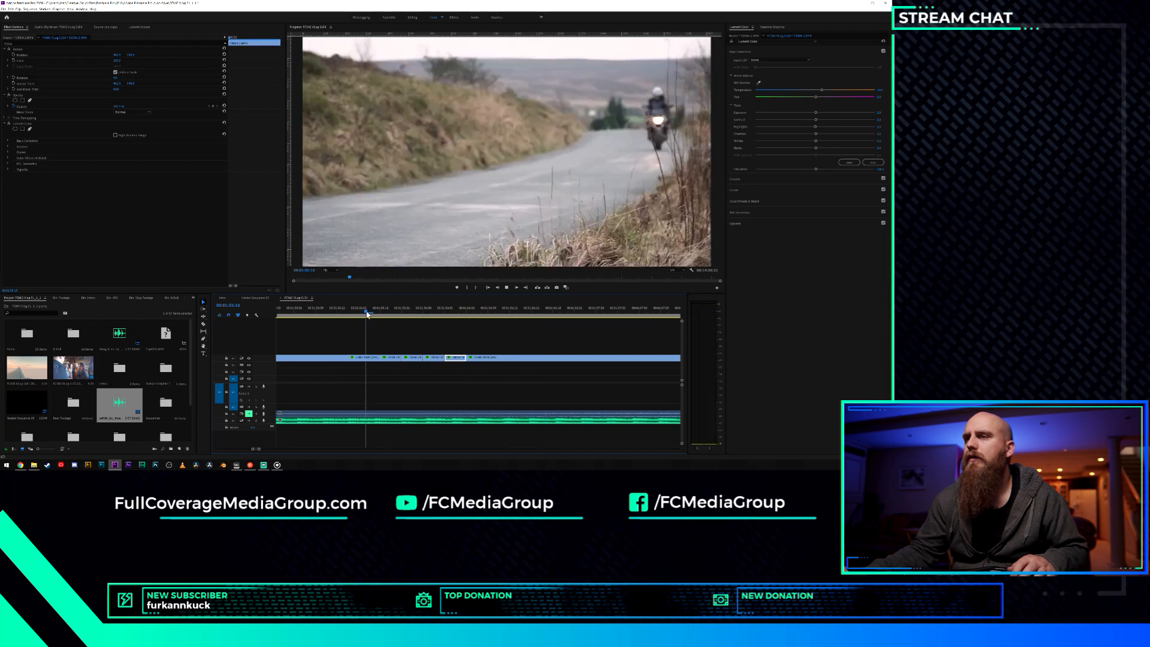
key("space")
key("space")
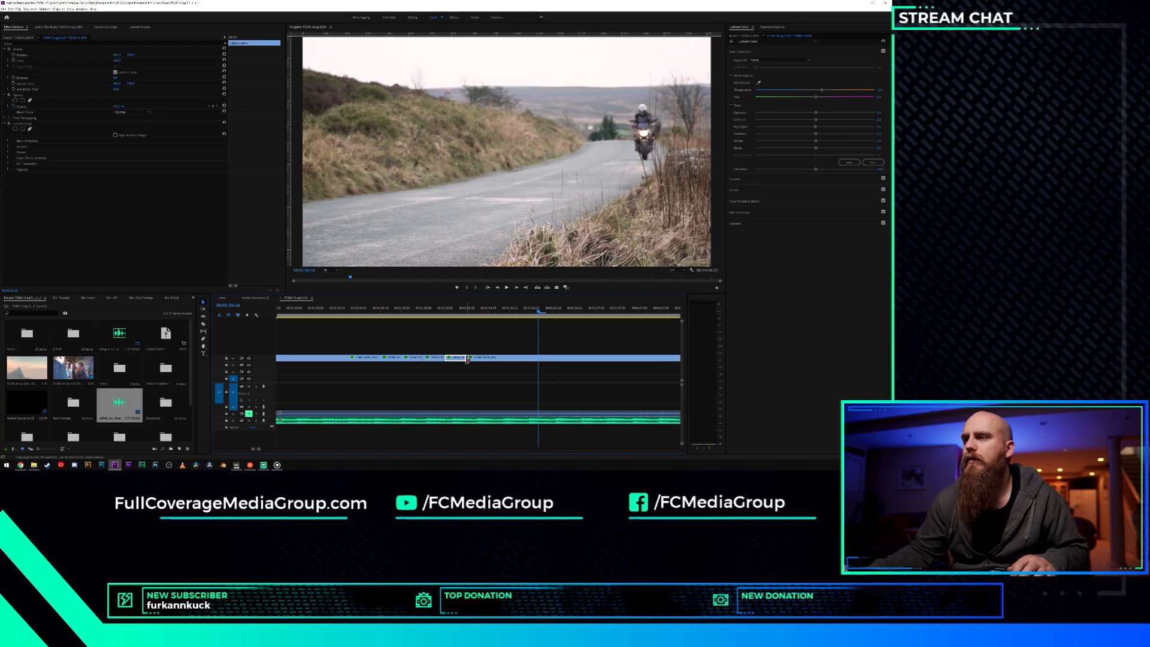
Extend the last short roadside segment by about one frame with a ripple edit and replay the jump cuts.
key("b")
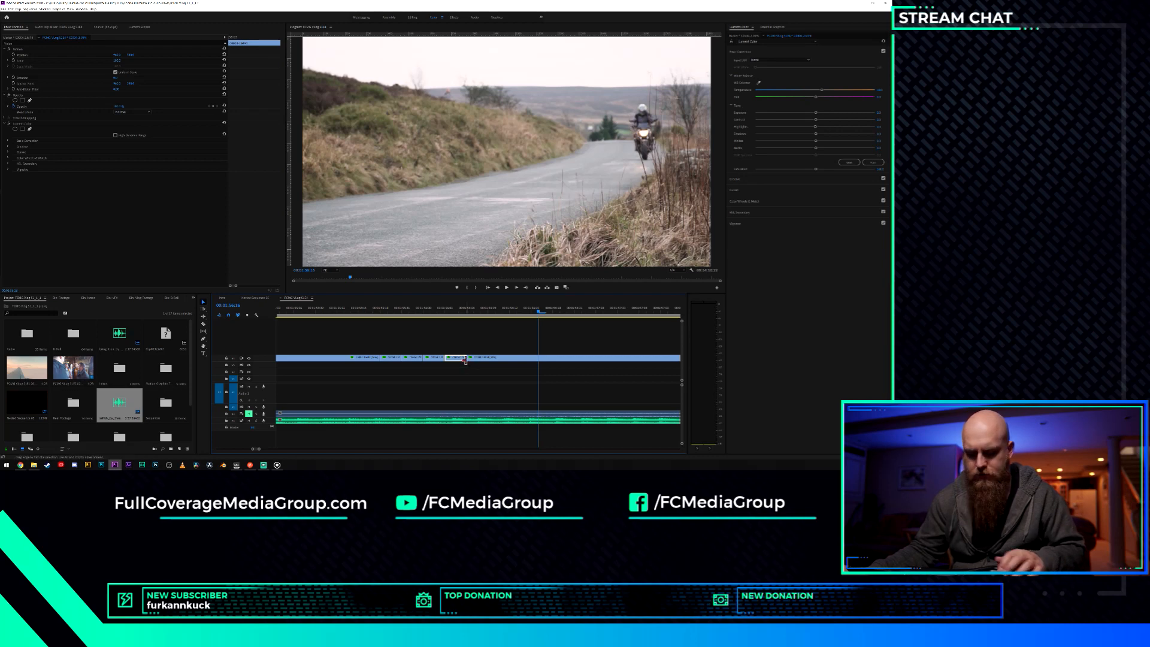
left_click_drag(465, 359, 472, 351)
key("space")
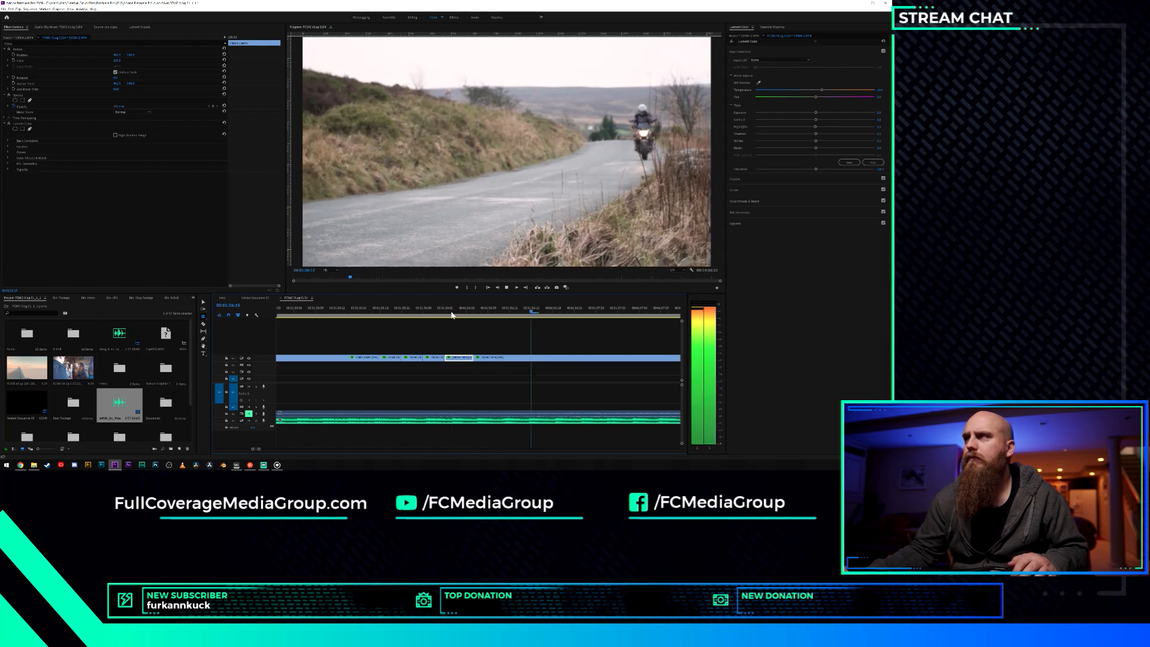
left_click(391, 310)
key("space")
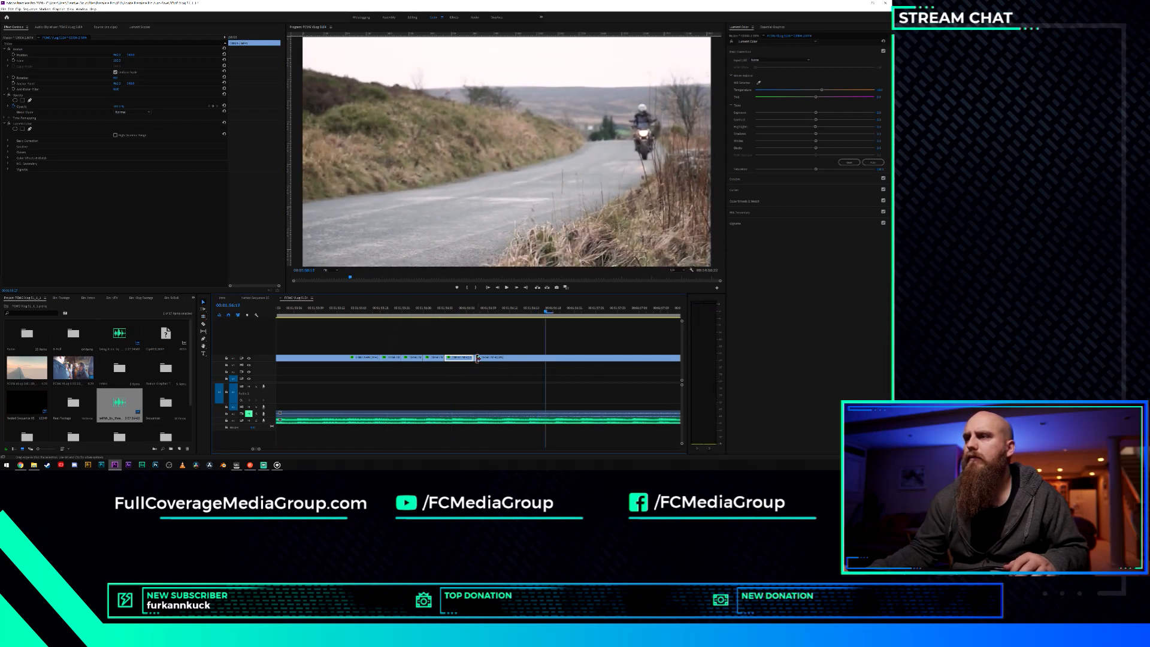
Trim the start of the long remaining roadside piece so the rider jumps closer at the cut, and preview it.
key("c")
mouse_move(509, 358)
left_mouse_down()
mouse_move(605, 358)
mouse_move(495, 363)
left_mouse_up()
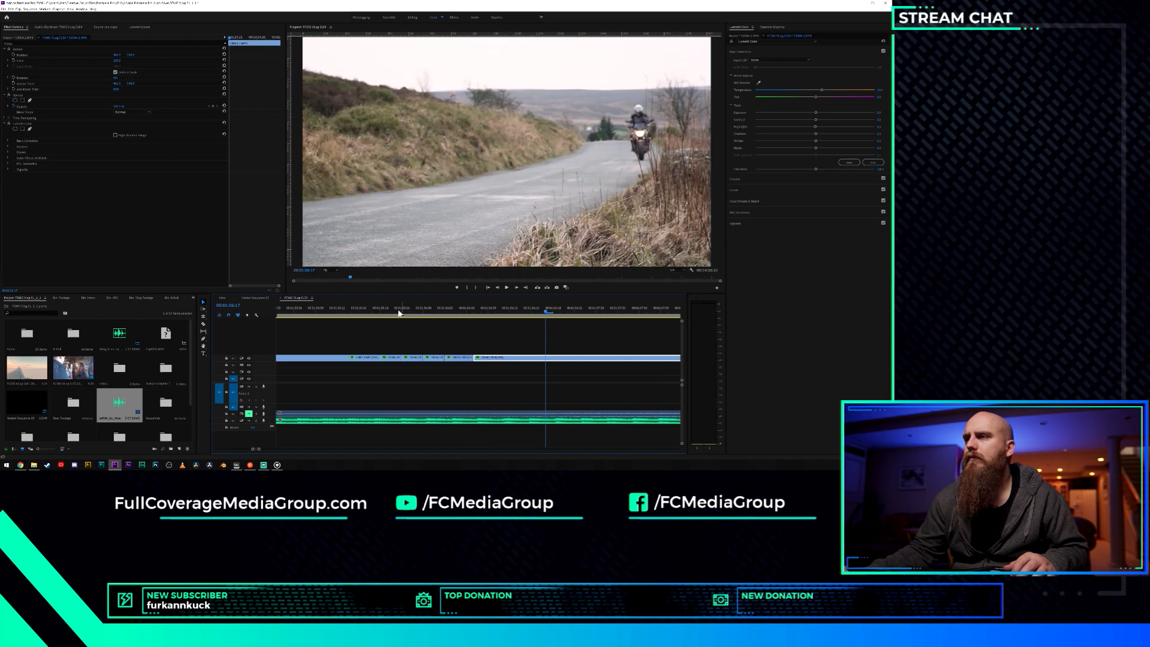
left_click(349, 310)
key("space")
key("space")
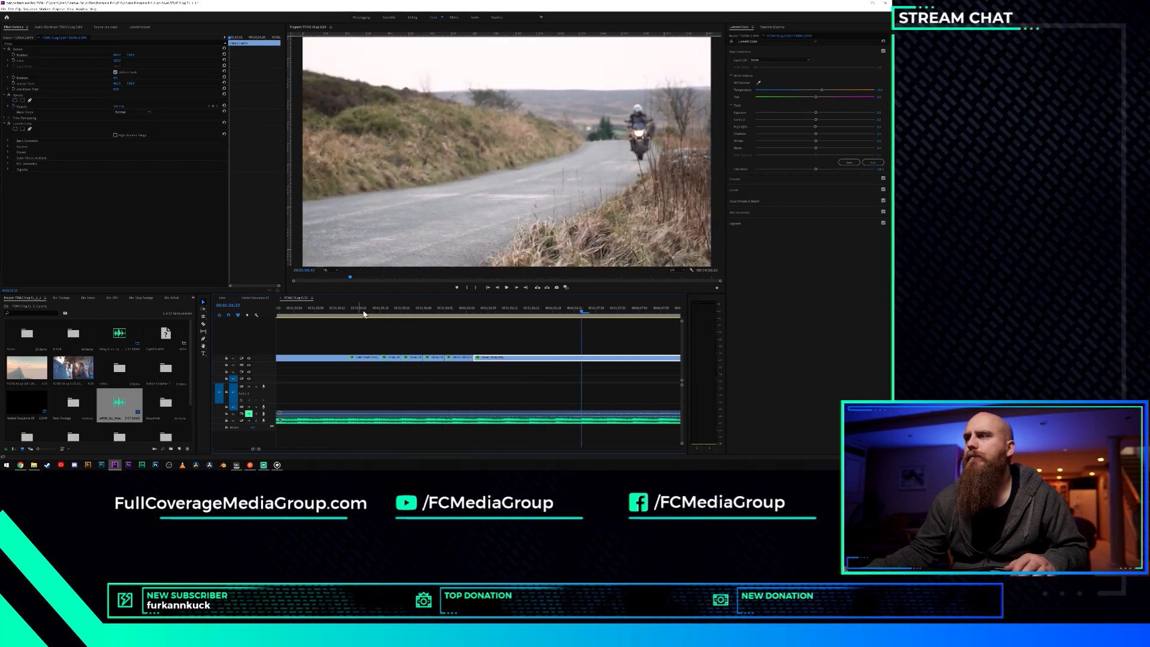
Split the long roadside piece about four frames after its start and trim the new remainder's beginning to skip the rider forward.
left_click(508, 312)
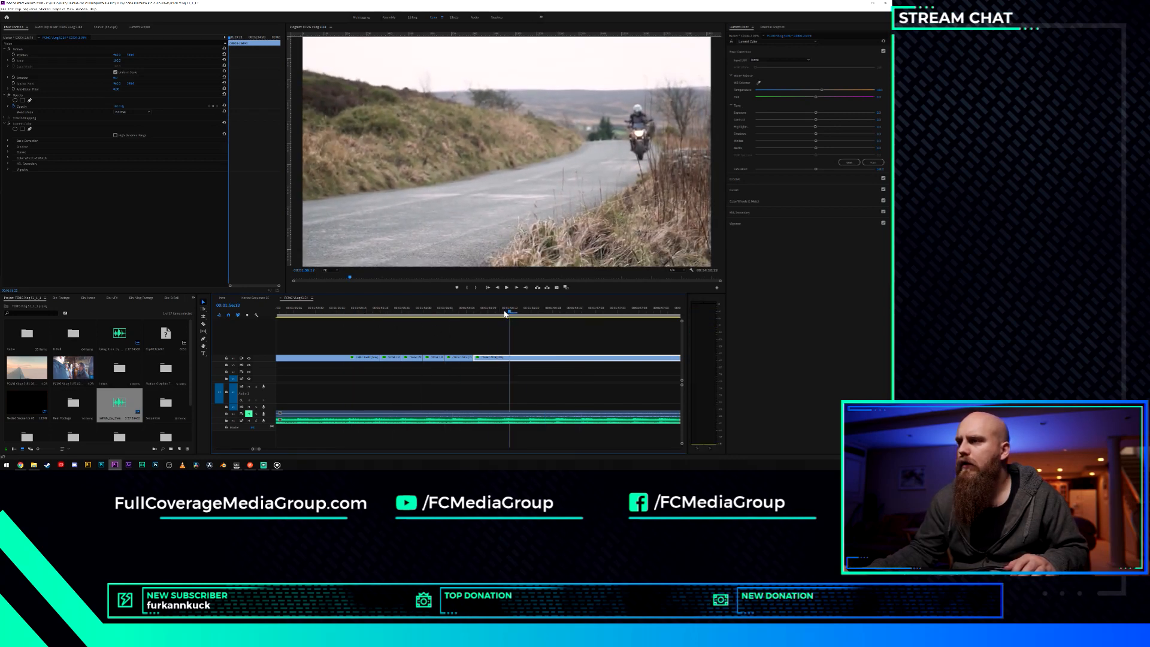
left_click_drag(504, 313, 502, 315)
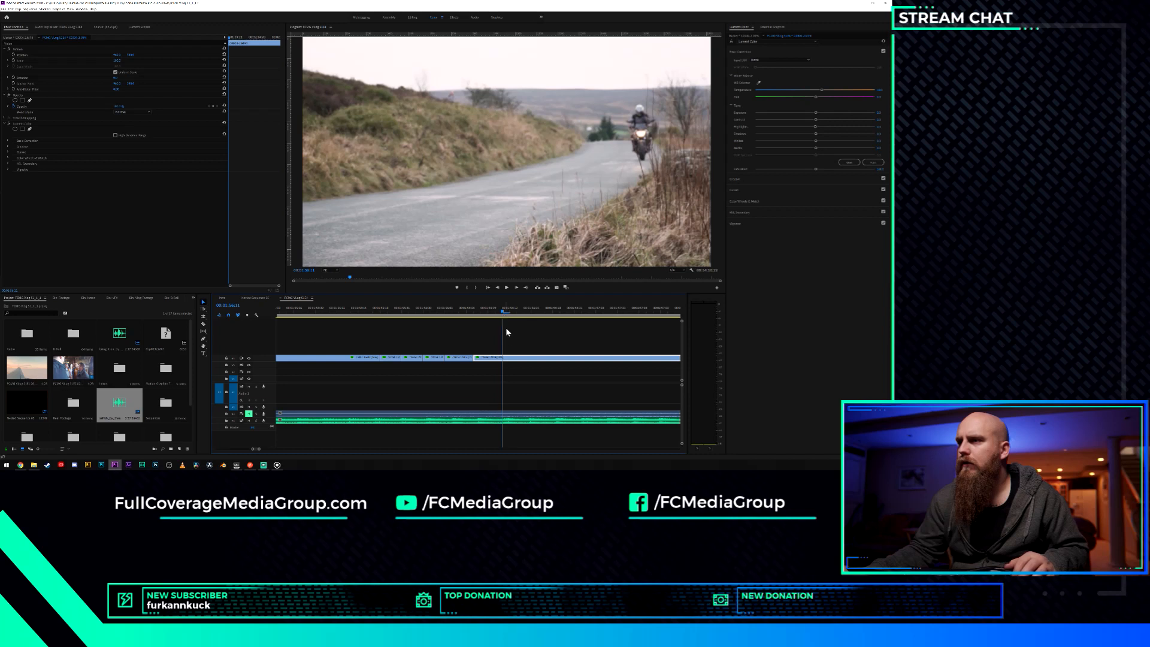
left_click(504, 358)
left_click_drag(503, 312, 531, 319)
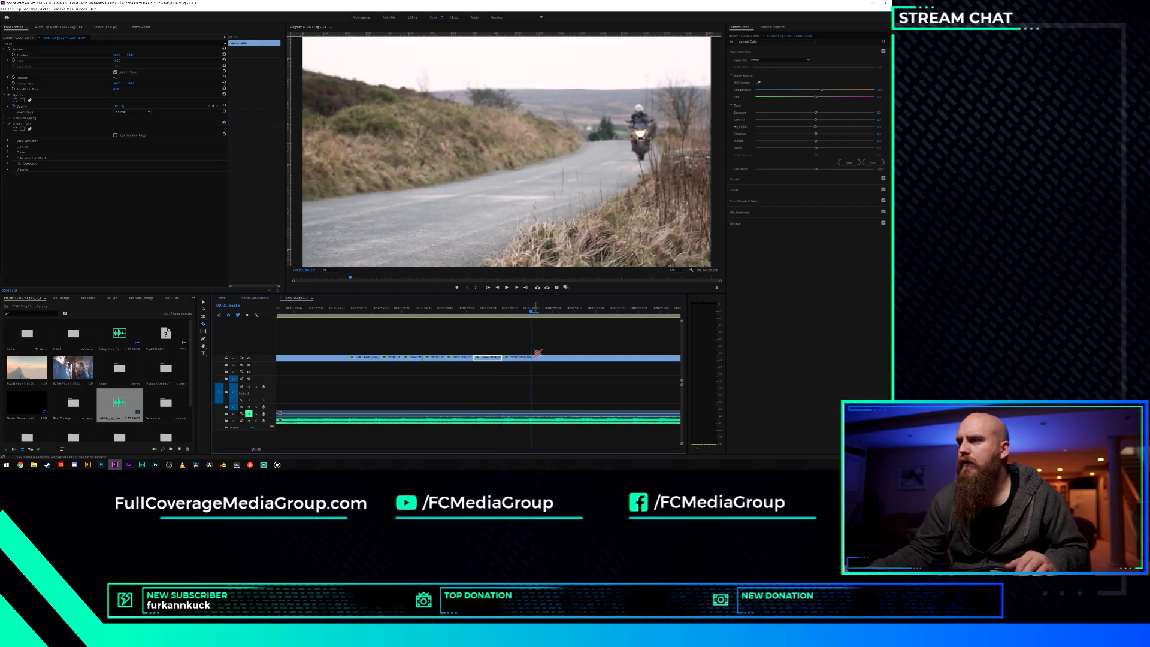
left_click(533, 357)
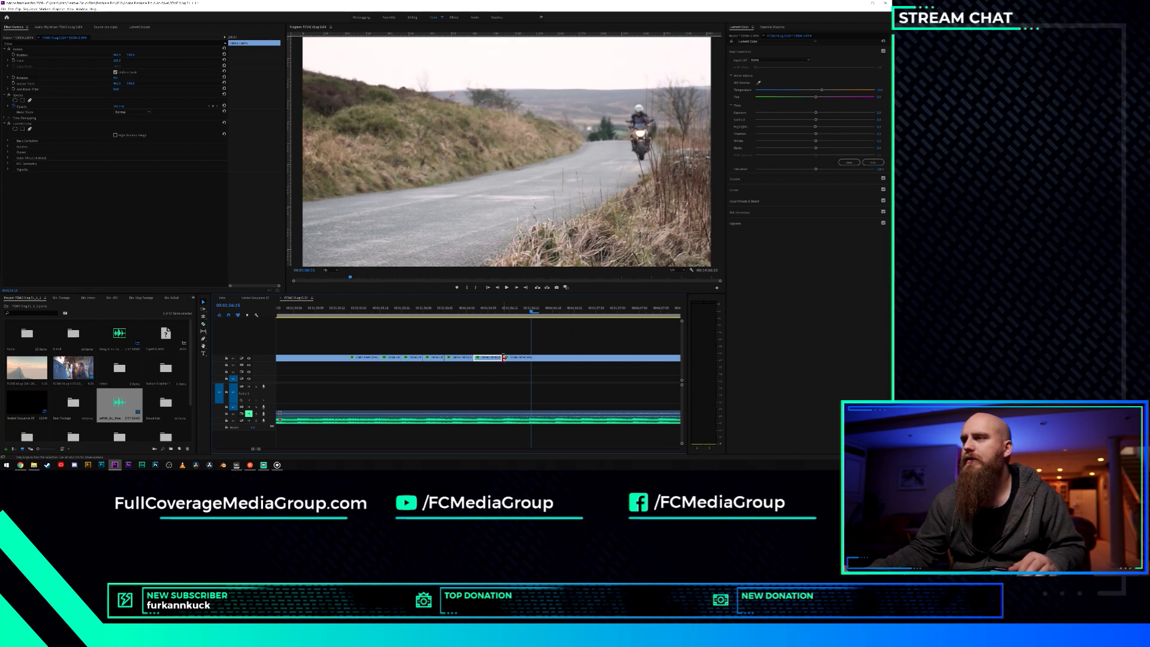
mouse_move(522, 357)
left_mouse_down()
mouse_move(584, 357)
mouse_move(515, 360)
left_mouse_up()
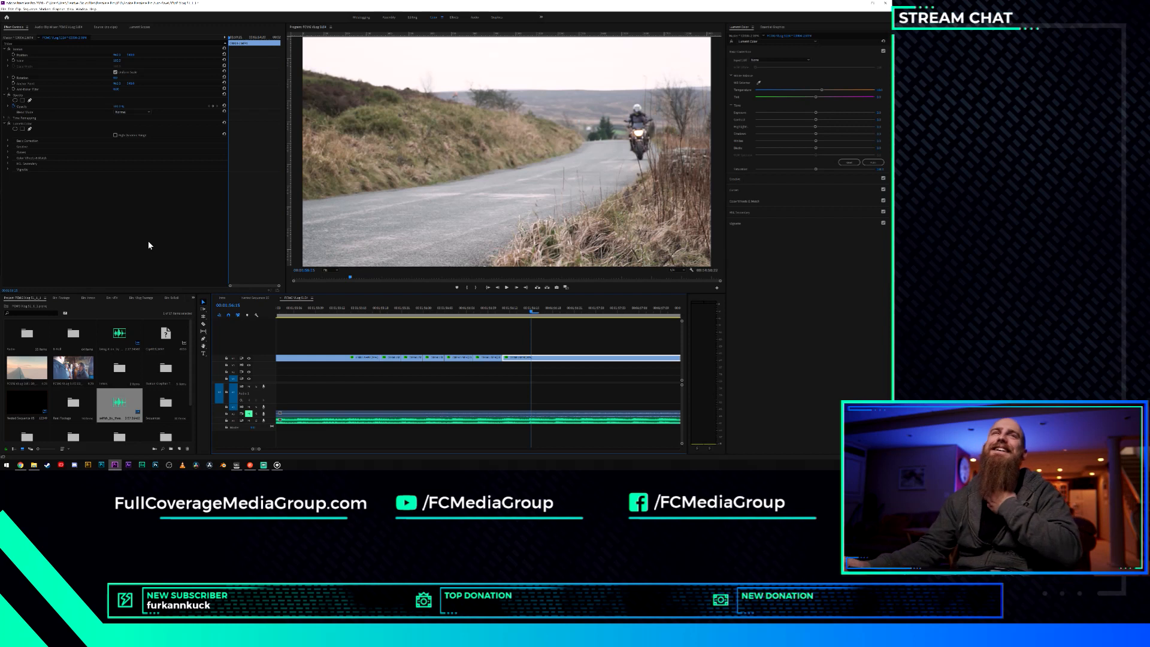
Save the project and play back the whole run of roadside jump cuts, returning the playhead to the newest cut.
key("ctrl+s")
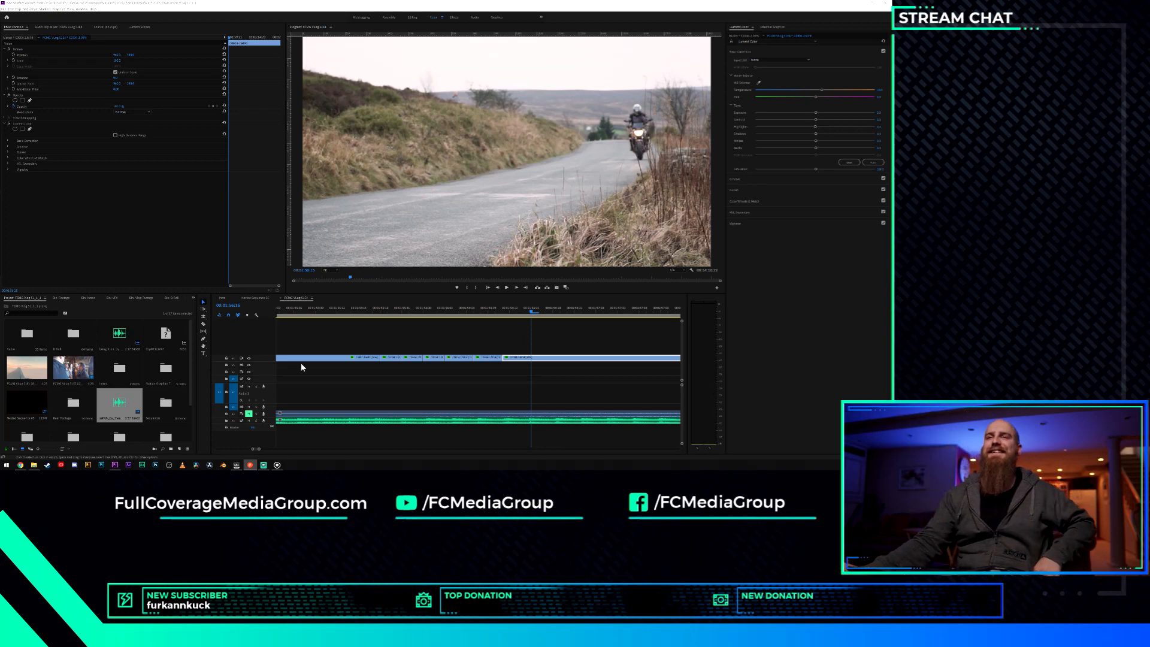
left_click_drag(524, 311, 335, 320)
key("space")
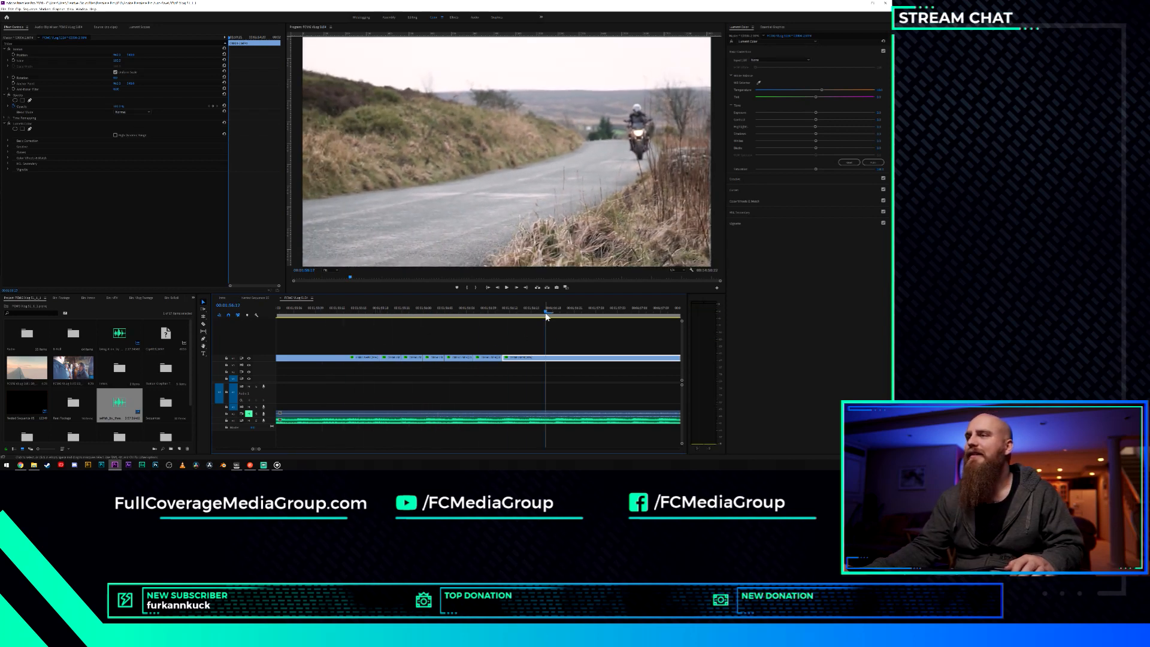
left_click(488, 315)
key("space")
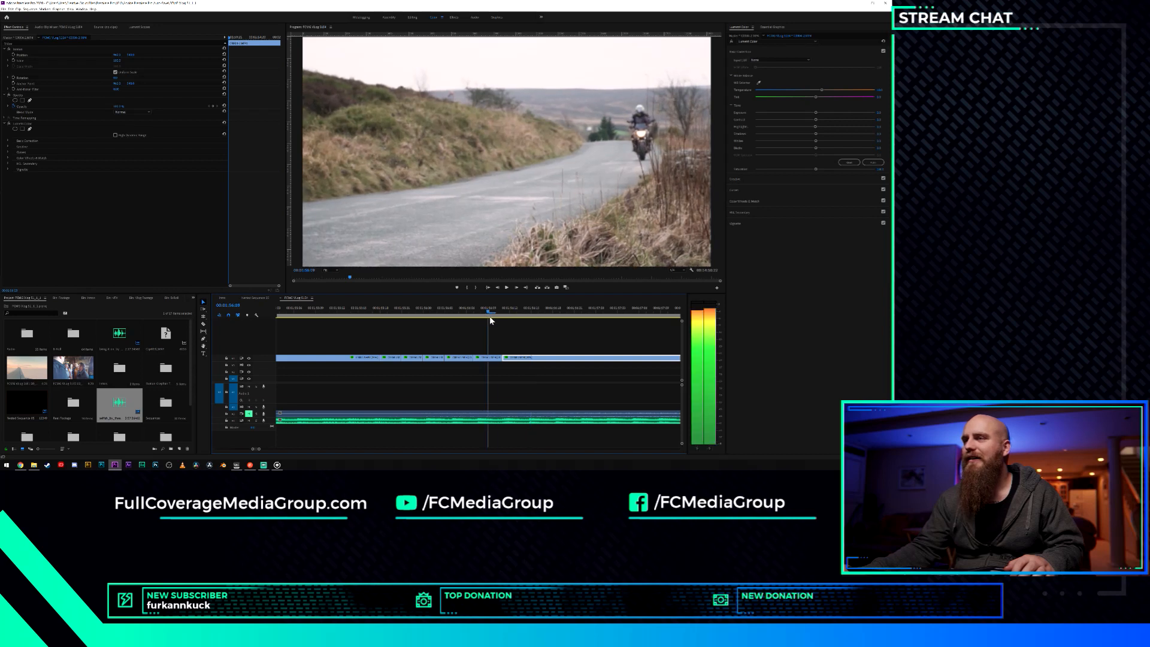
mouse_move(489, 317)
left_mouse_down()
mouse_move(519, 317)
mouse_move(480, 319)
mouse_move(503, 323)
left_mouse_up()
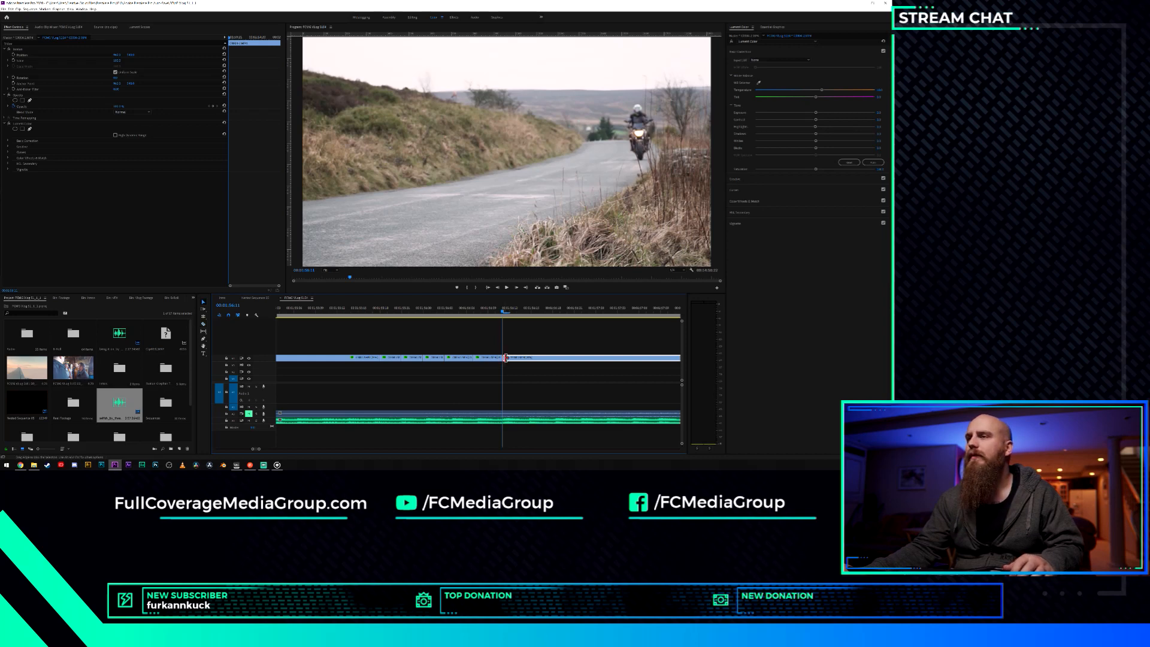
Trim the start of the long remaining roadside piece so the rider skips forward, and replay the run of jump cuts.
left_click_drag(506, 357, 530, 360)
left_click_drag(497, 312, 329, 320)
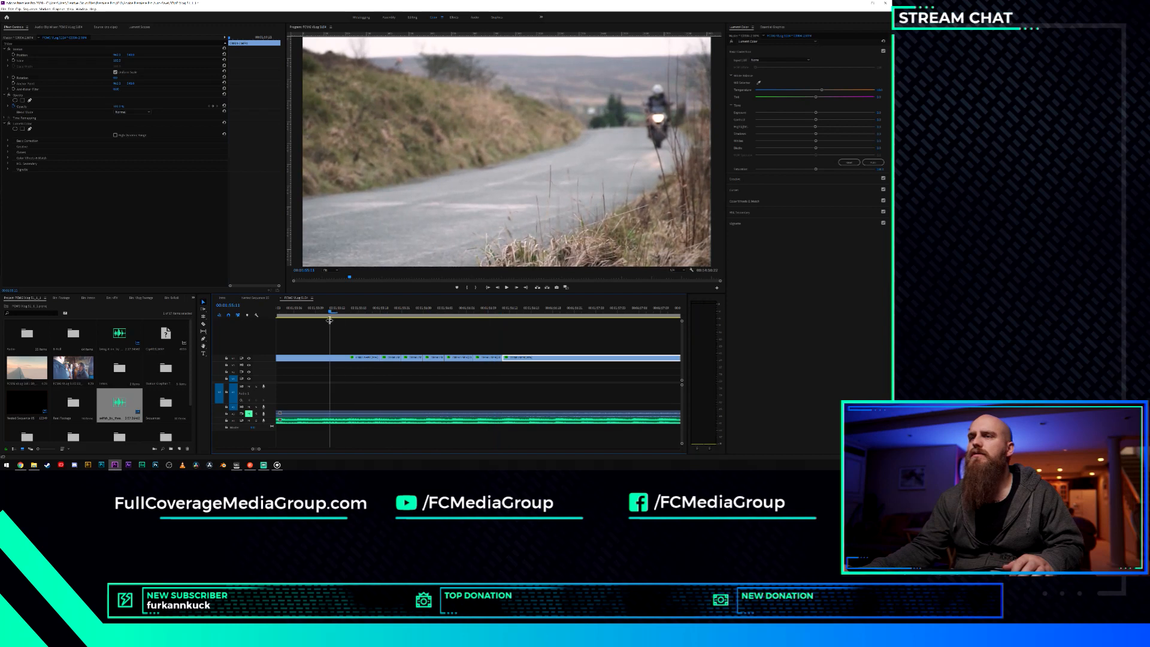
key("space")
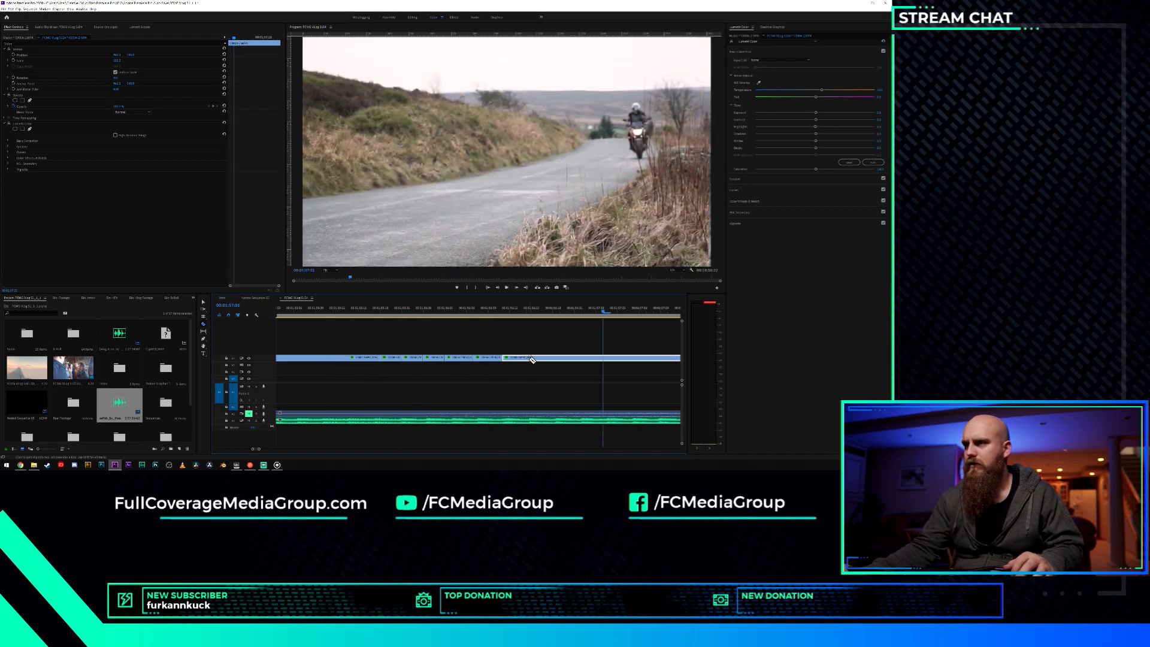
Split the long roadside piece about four frames after its start, trim the new remainder's beginning to jump the rider closer, and preview.
left_click(531, 357)
key("v")
mouse_move(534, 358)
left_mouse_down()
mouse_move(645, 363)
mouse_move(543, 361)
left_mouse_up()
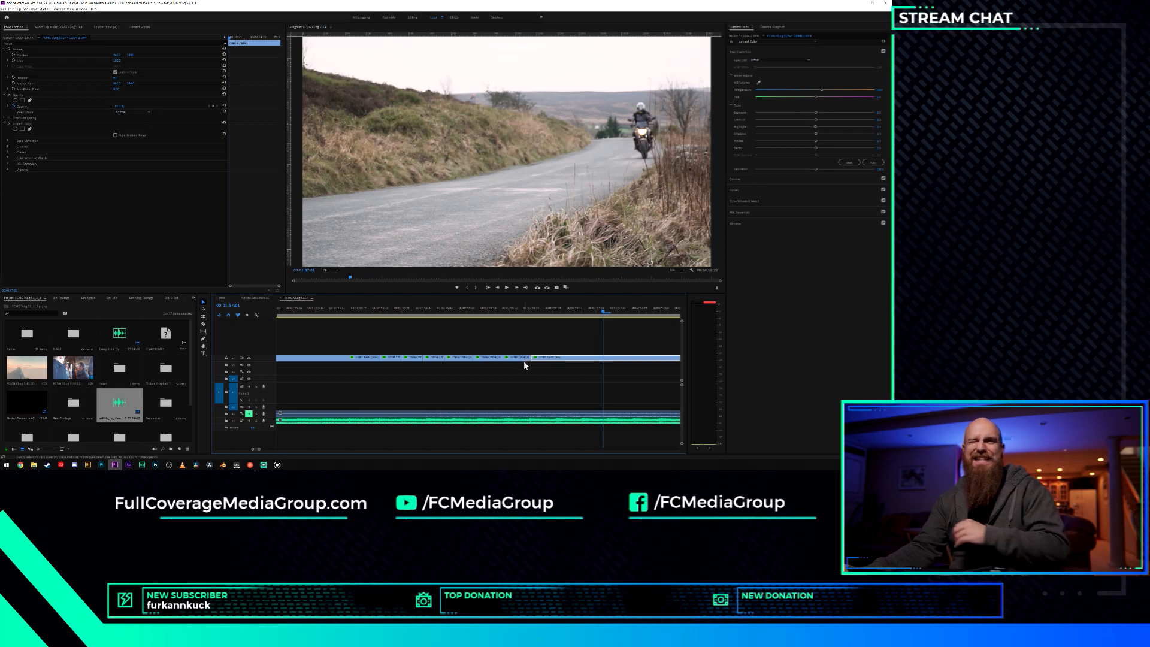
left_click(358, 311)
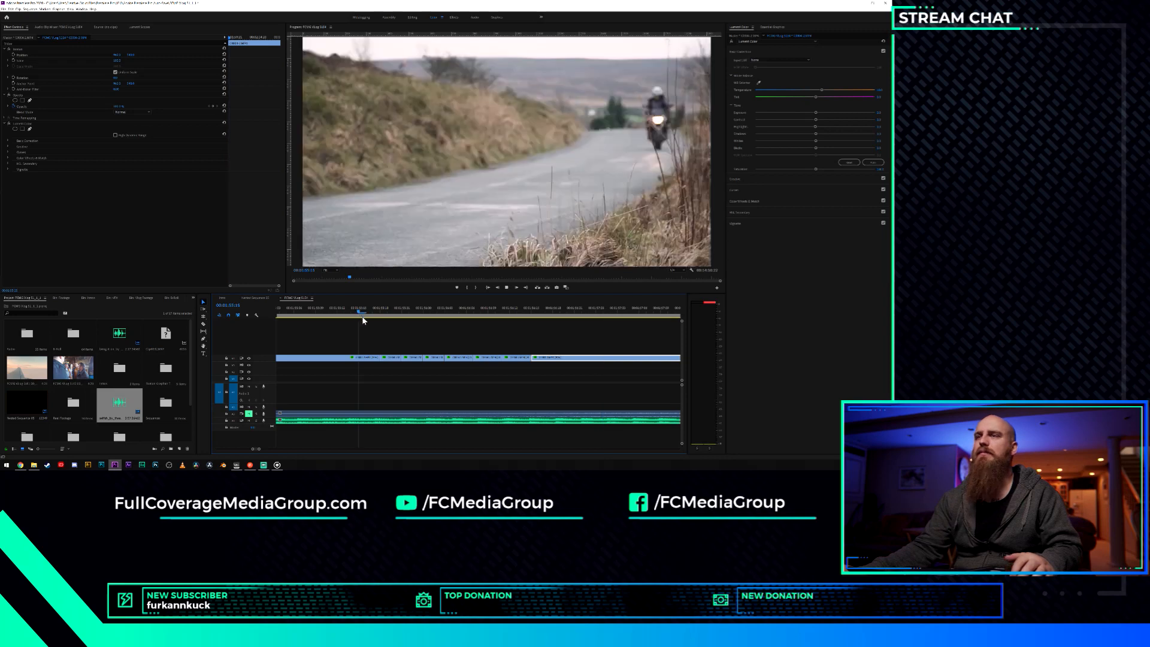
key("space")
key("space")
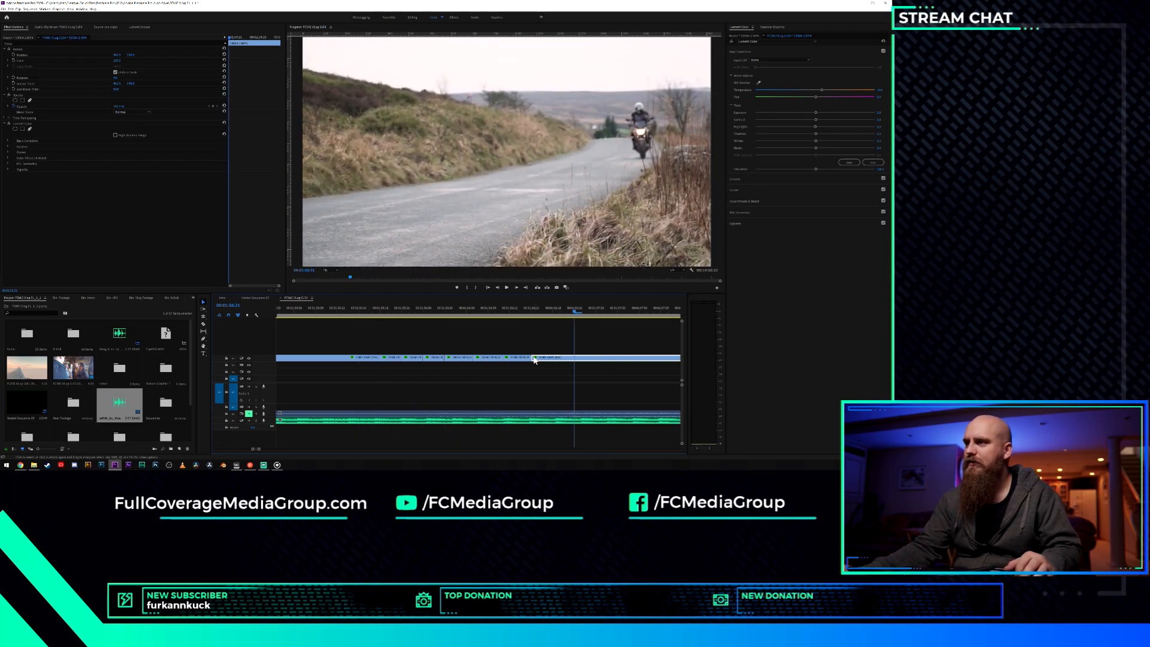
Trim a little more off the beginning of the last roadside piece and play the jump cuts back again.
mouse_move(579, 358)
left_mouse_down()
mouse_move(614, 363)
mouse_move(577, 361)
left_mouse_up()
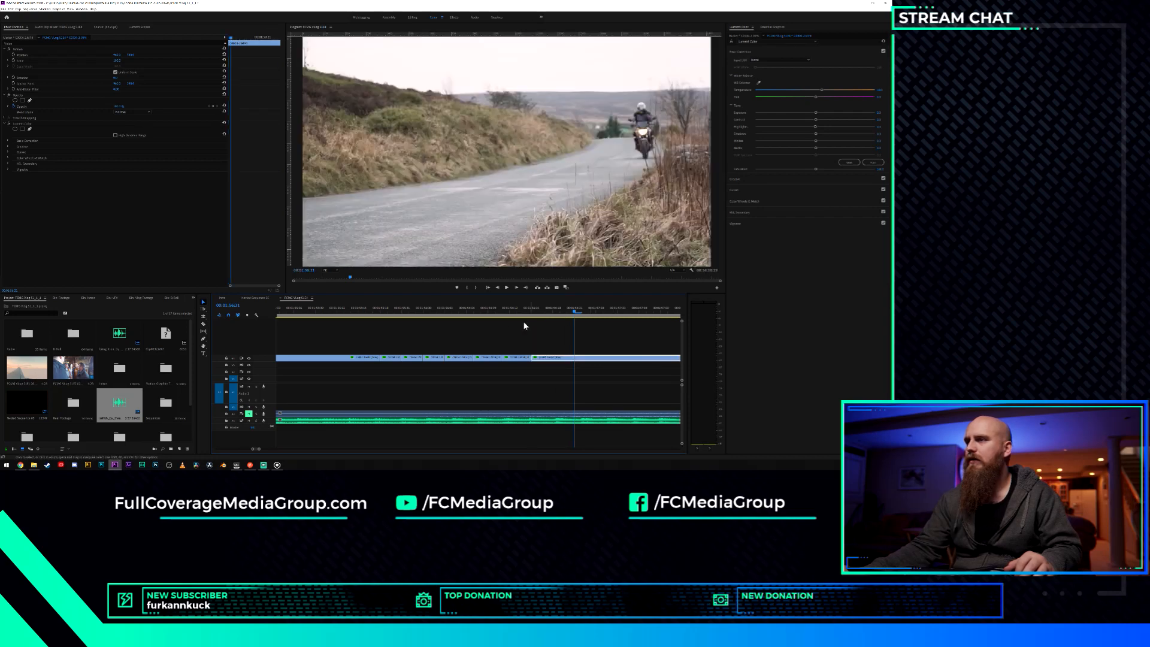
key("space")
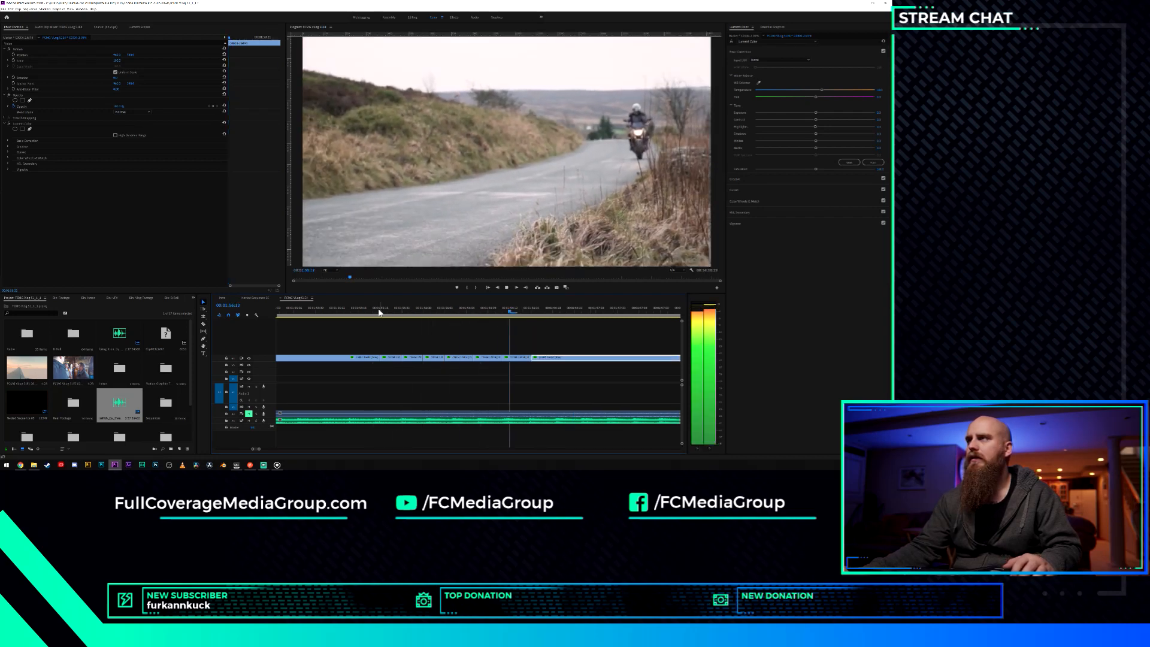
key("space")
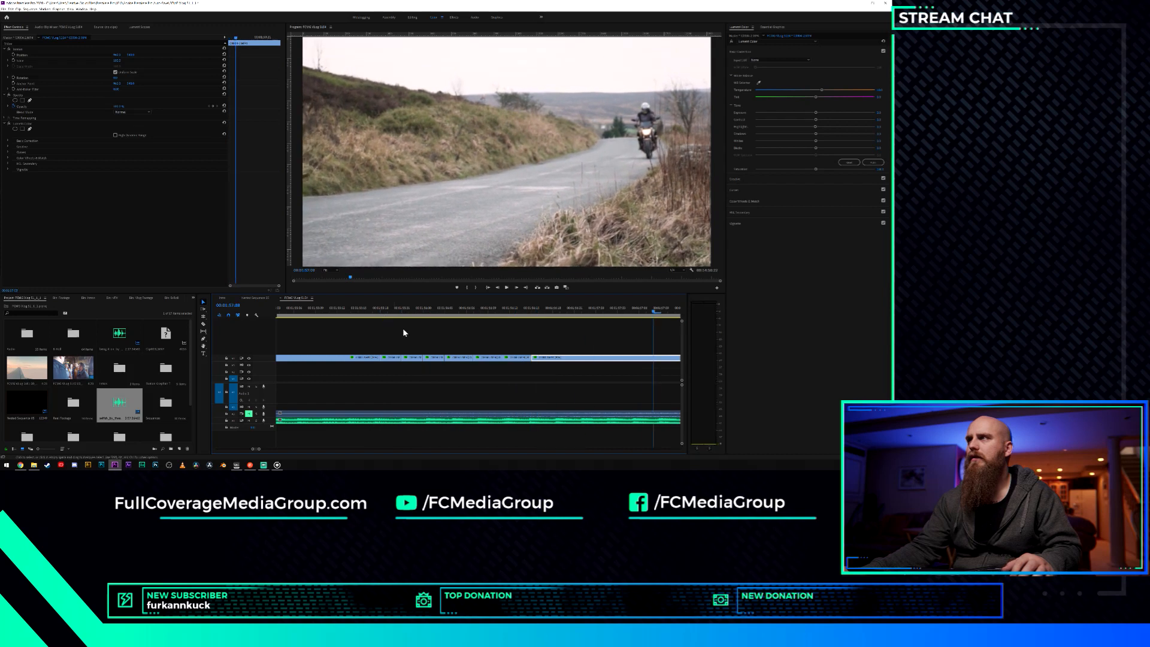
Add two more jump cuts, about three and then four frames apart, trimming the remainder's start after each split.
left_click(554, 358)
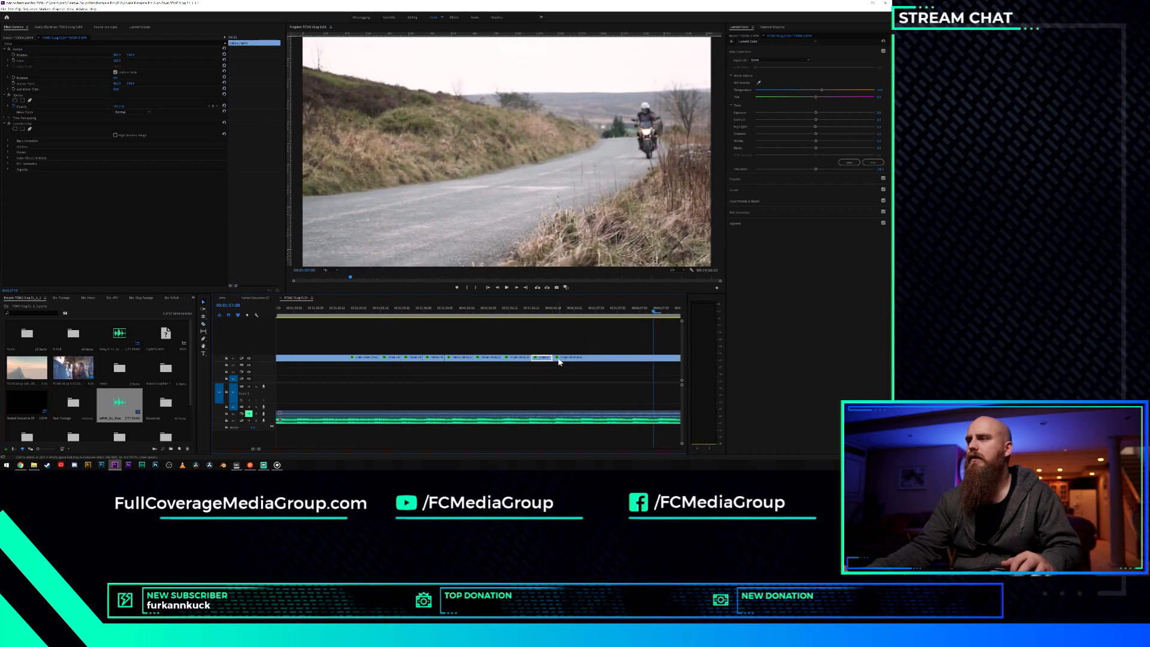
left_click_drag(604, 358, 564, 359)
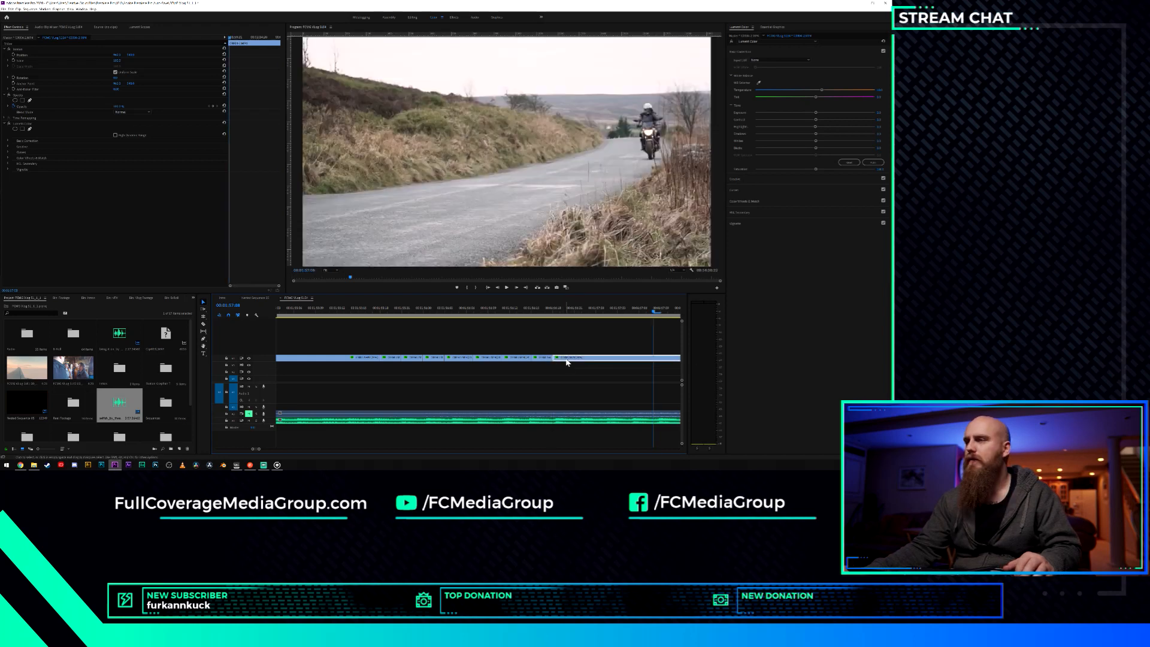
key("c")
left_click(584, 358)
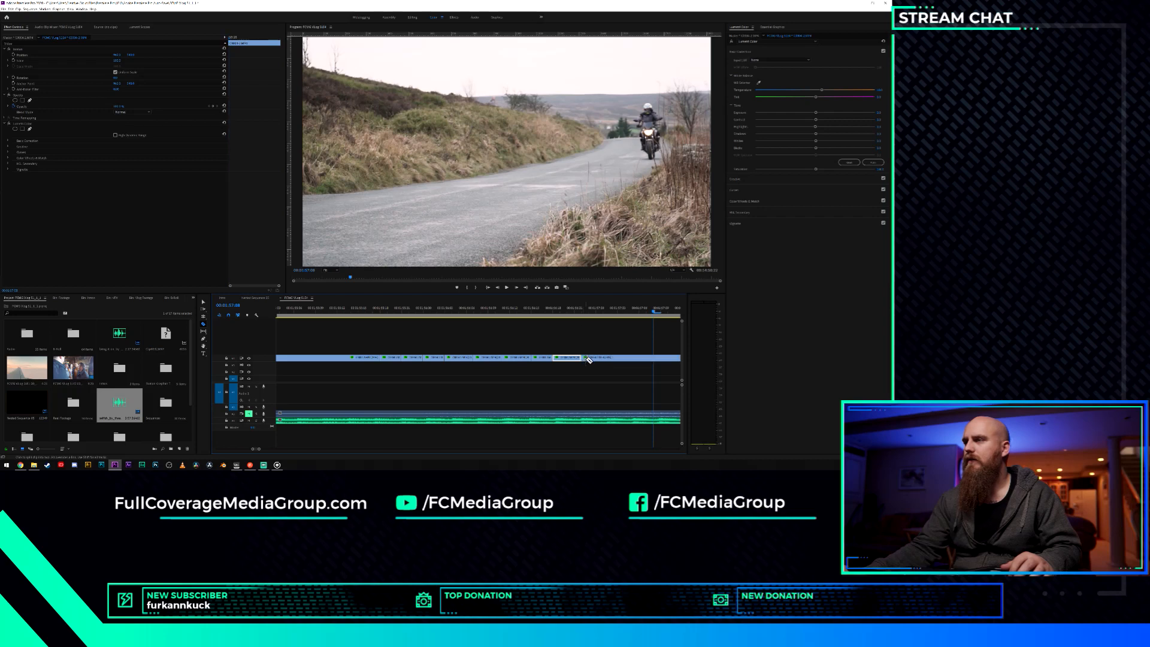
key("v")
mouse_move(584, 359)
left_mouse_down()
mouse_move(677, 359)
mouse_move(584, 362)
left_mouse_up()
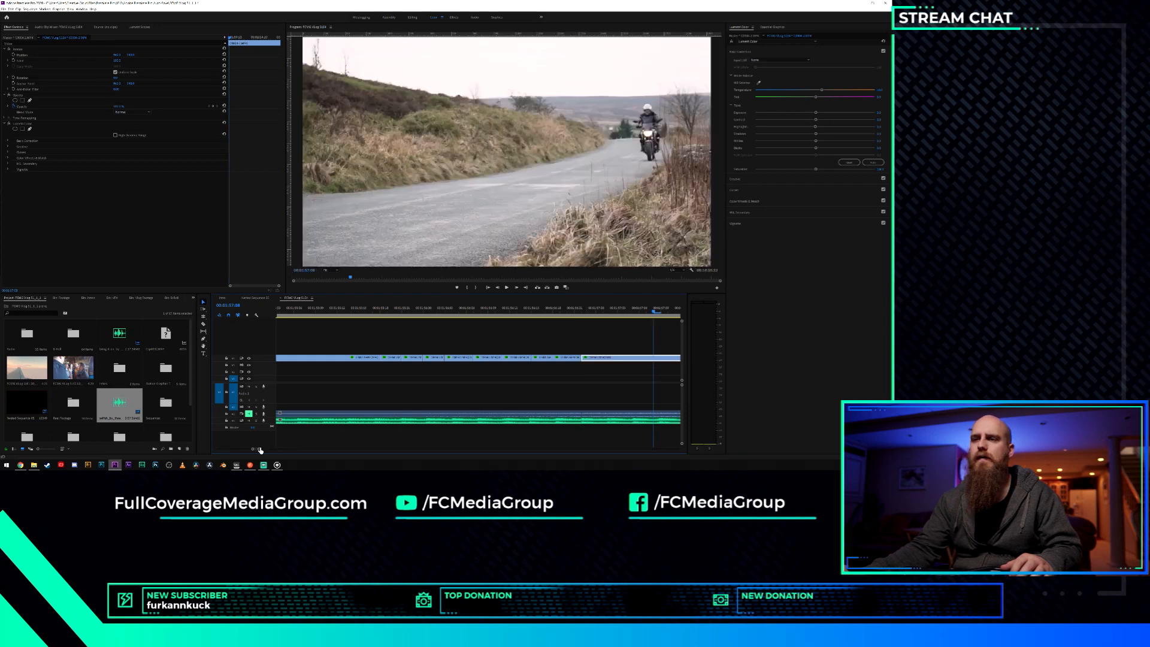
Play back the whole run of roadside jump cuts from near its first short segments.
left_click_drag(260, 449, 265, 450)
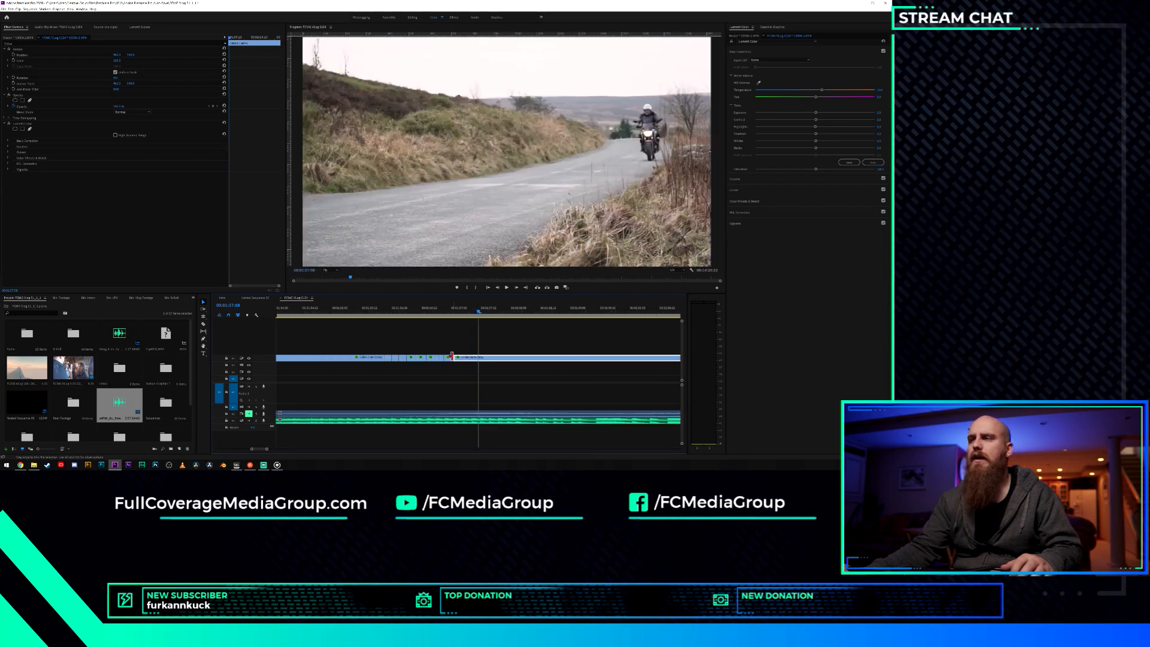
left_click(367, 311)
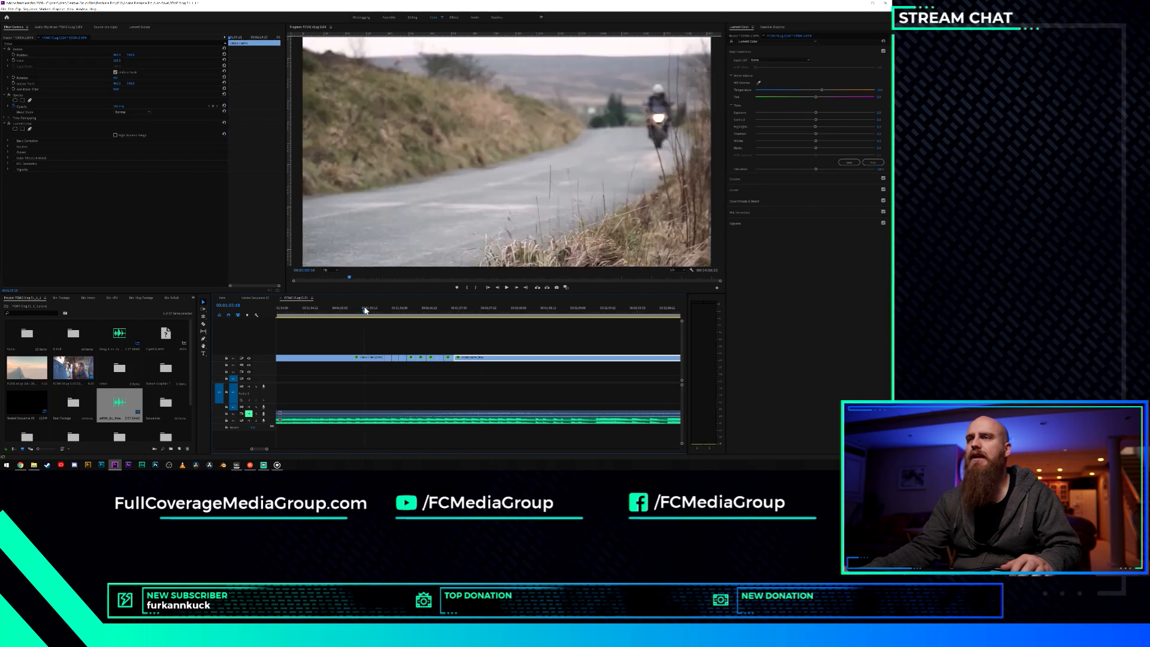
key("space")
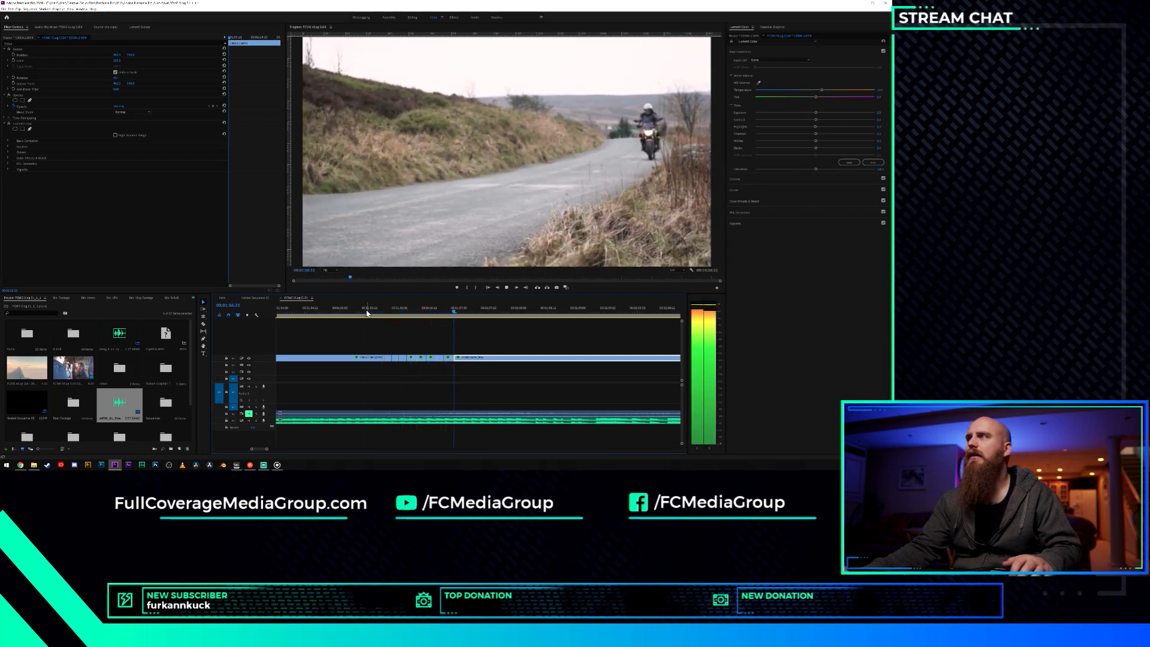
key("space")
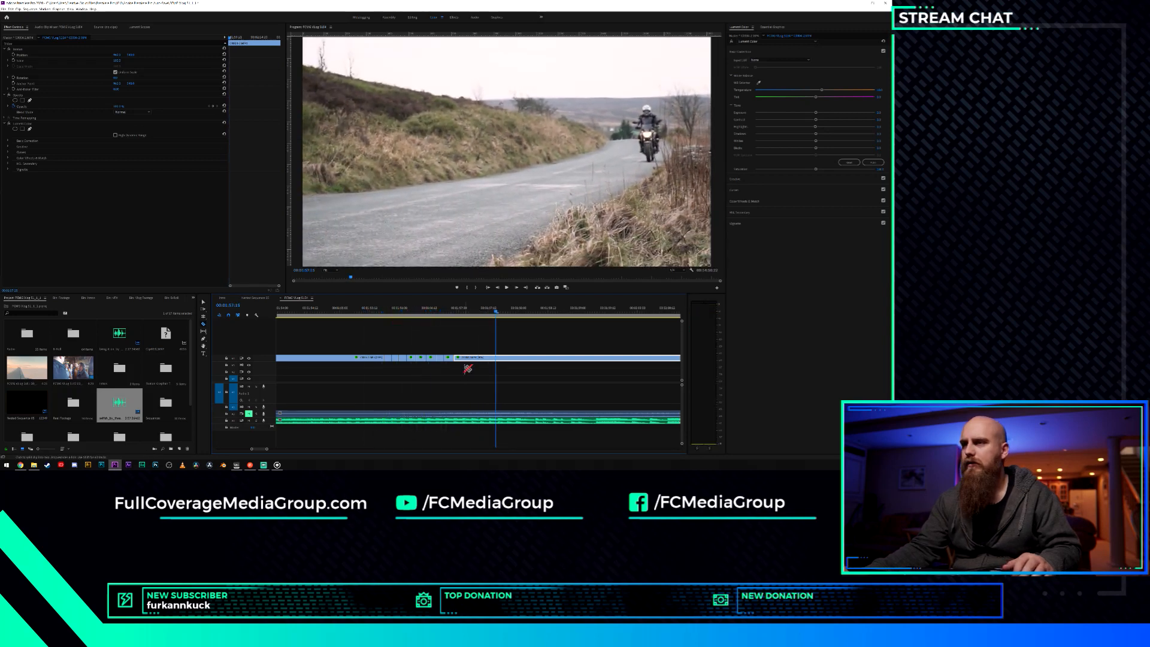
Split the long roadside piece at 00:01:57:02 and trim the new remainder's start to bring the rider closer.
key("c")
left_click(464, 311)
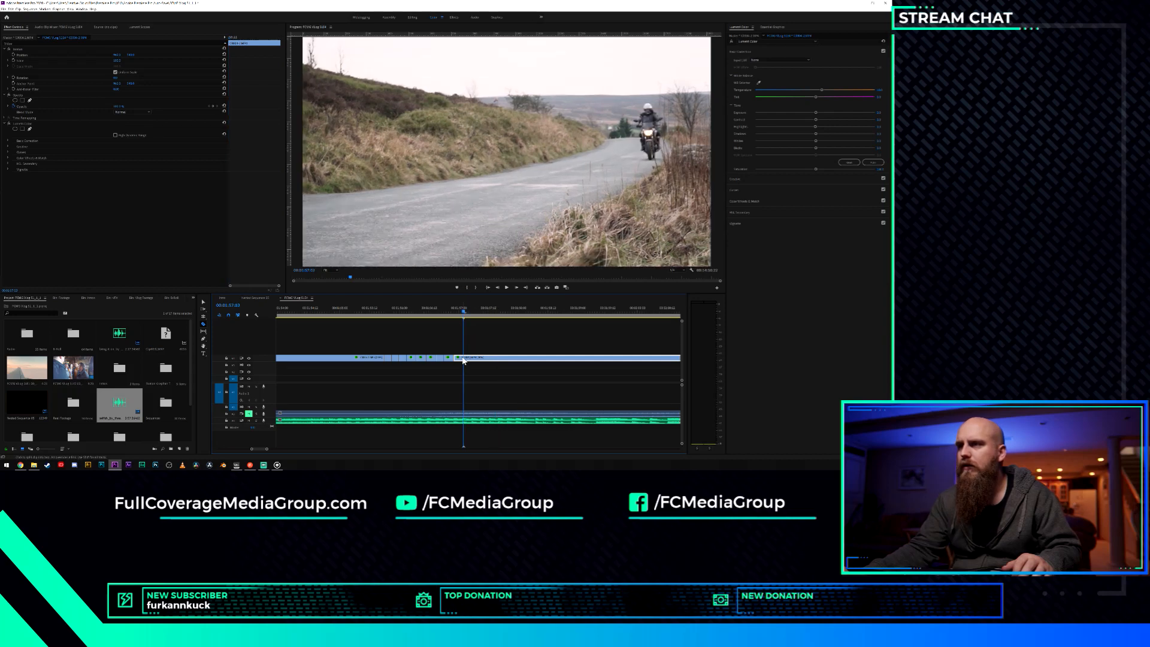
left_click(463, 357)
key("v")
left_click_drag(465, 358, 521, 364)
left_click_drag(530, 361, 477, 361)
Split the remaining roadside piece at 00:01:57:05 and trim the following part's beginning to skip the rider forward.
left_click(471, 312)
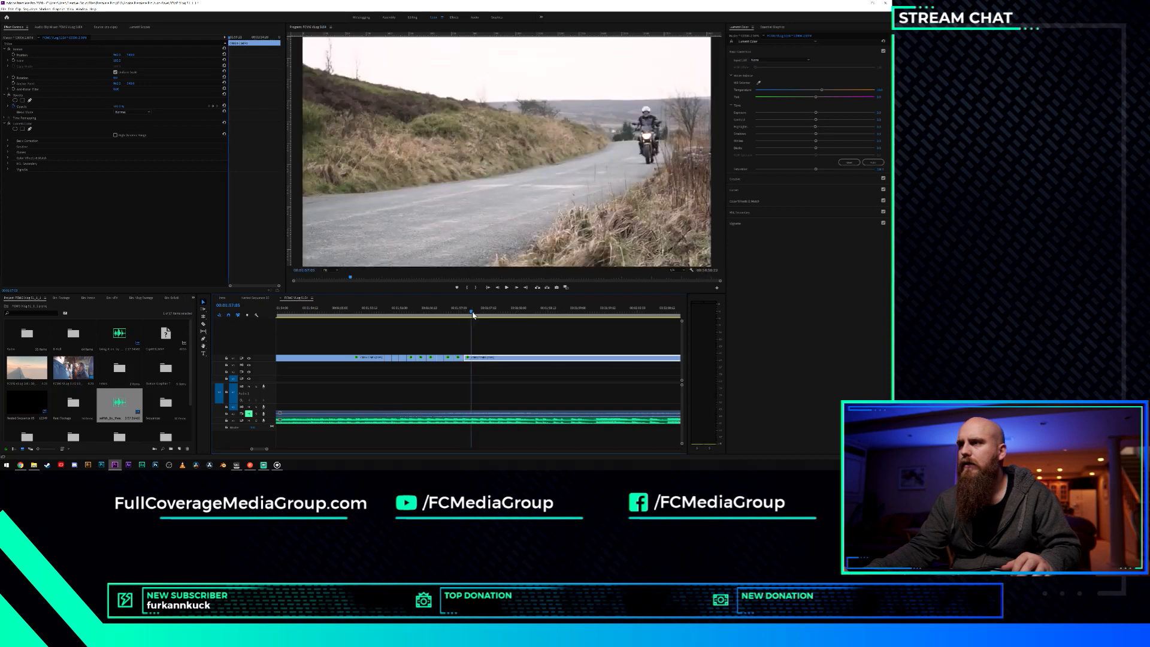
key("c")
left_click(474, 358)
key("v")
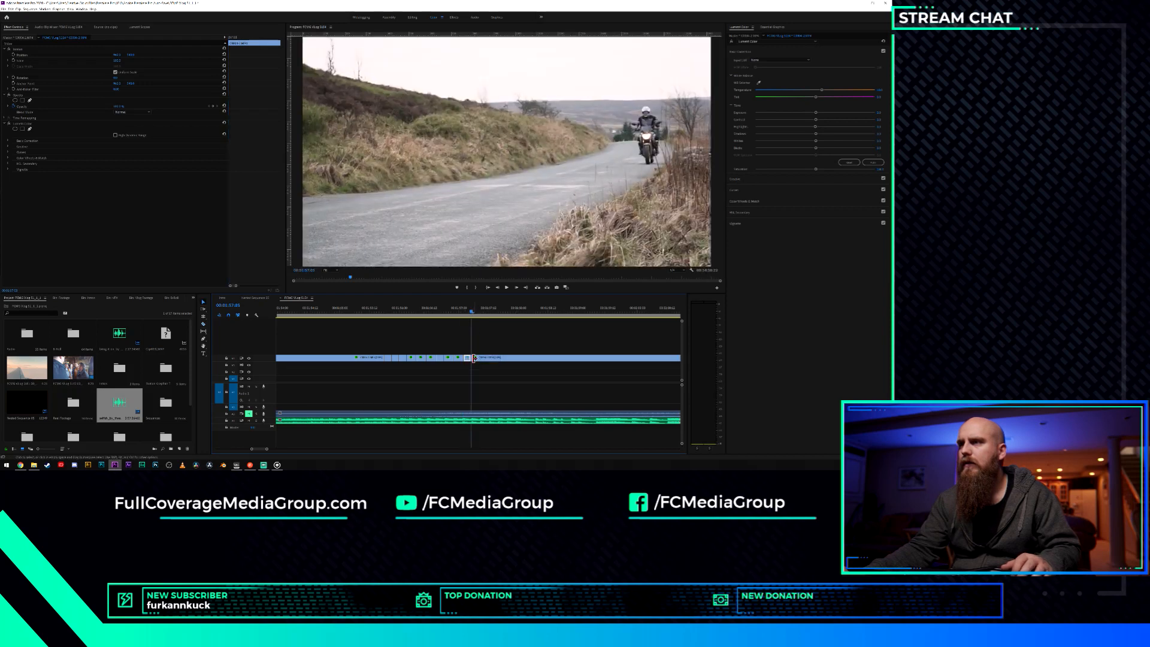
left_click_drag(473, 358, 506, 358)
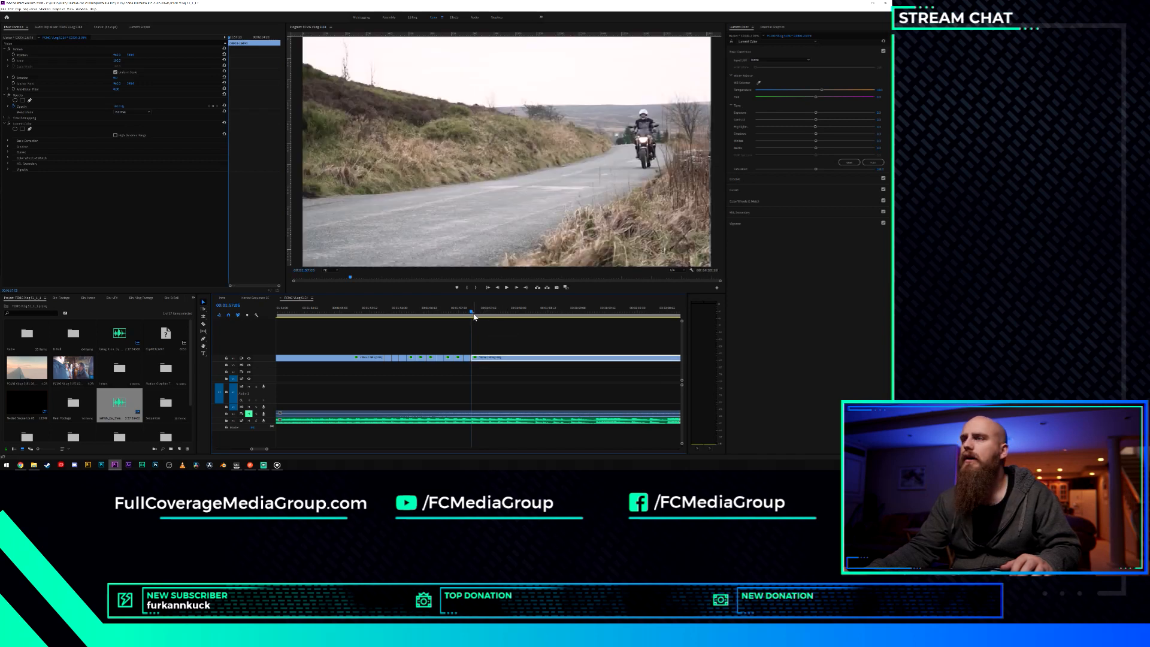
Add a jump cut at 00:01:57:09 by splitting the long roadside piece and trimming the new remainder's start.
left_click_drag(473, 316, 483, 318)
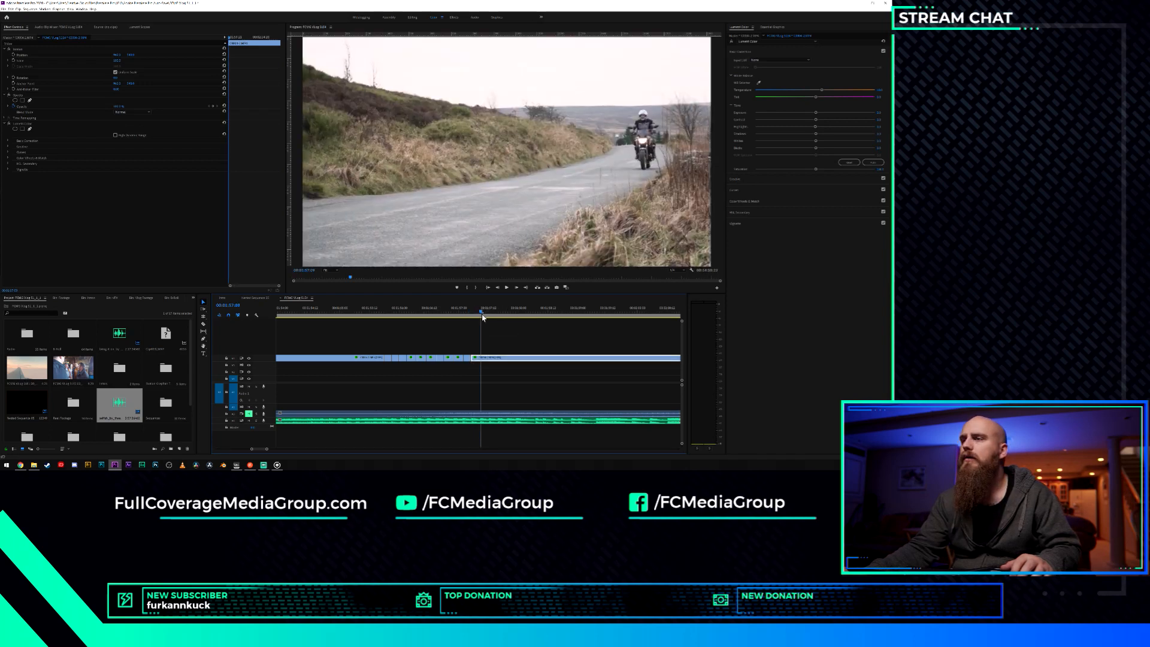
key("c")
left_click(481, 358)
key("v")
left_click(491, 358)
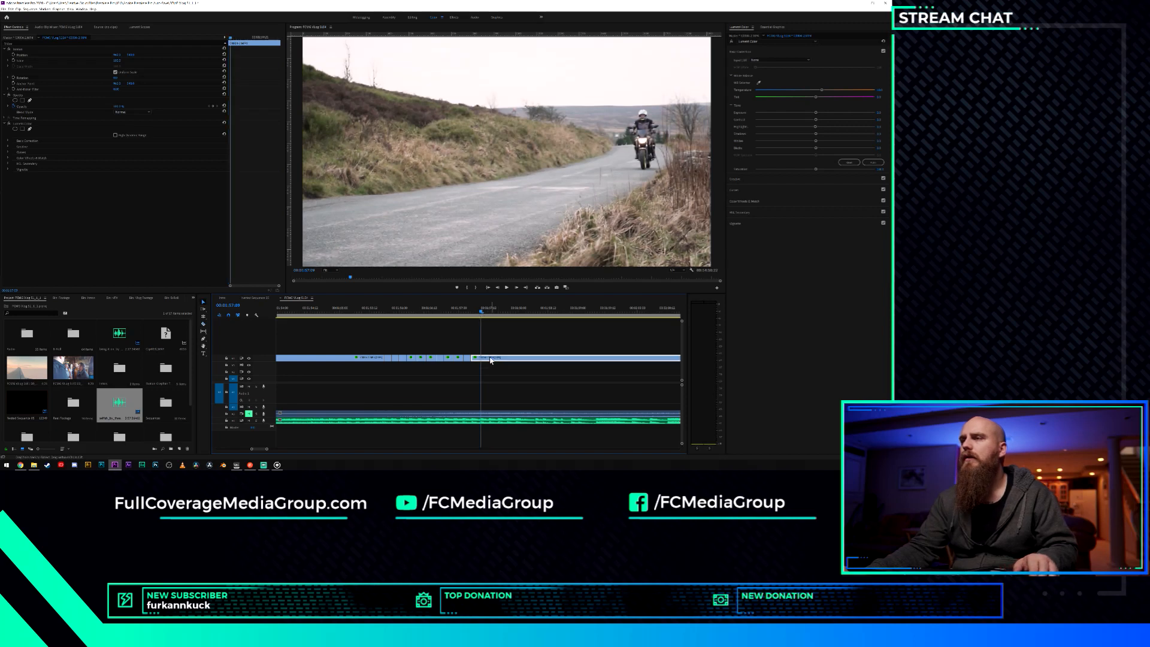
key("c")
left_click(485, 358)
key("v")
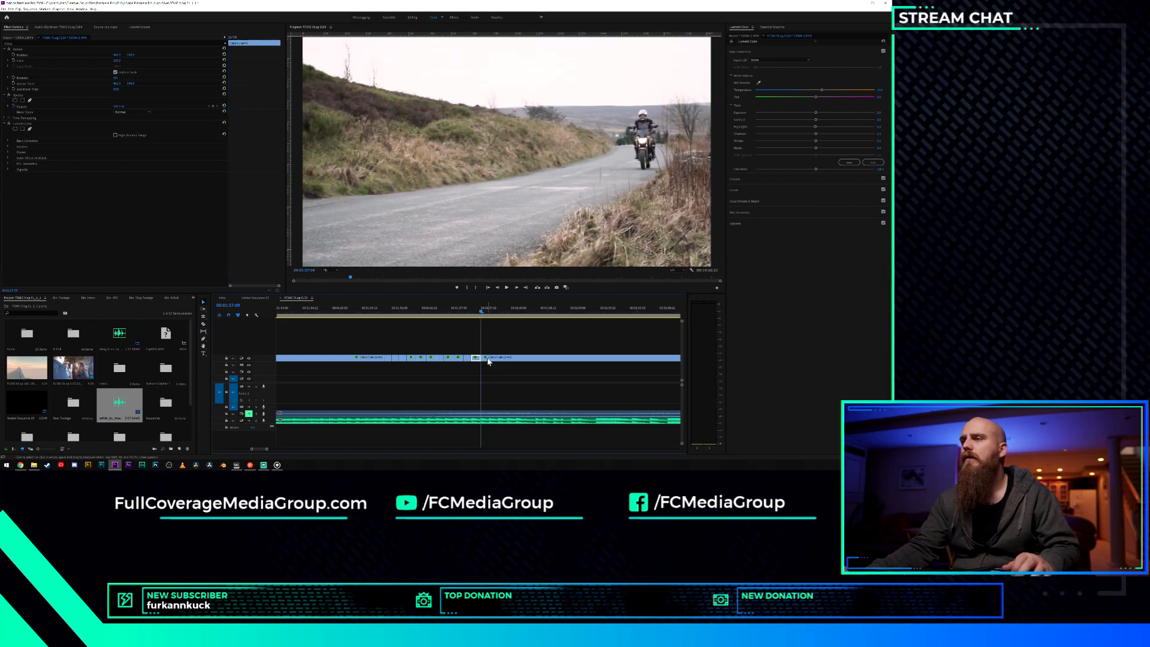
left_click_drag(486, 357, 526, 361)
Add a jump cut at 00:01:57:12 in the roadside shot, trimming the remainder's start so the rider appears closer.
left_click(486, 312)
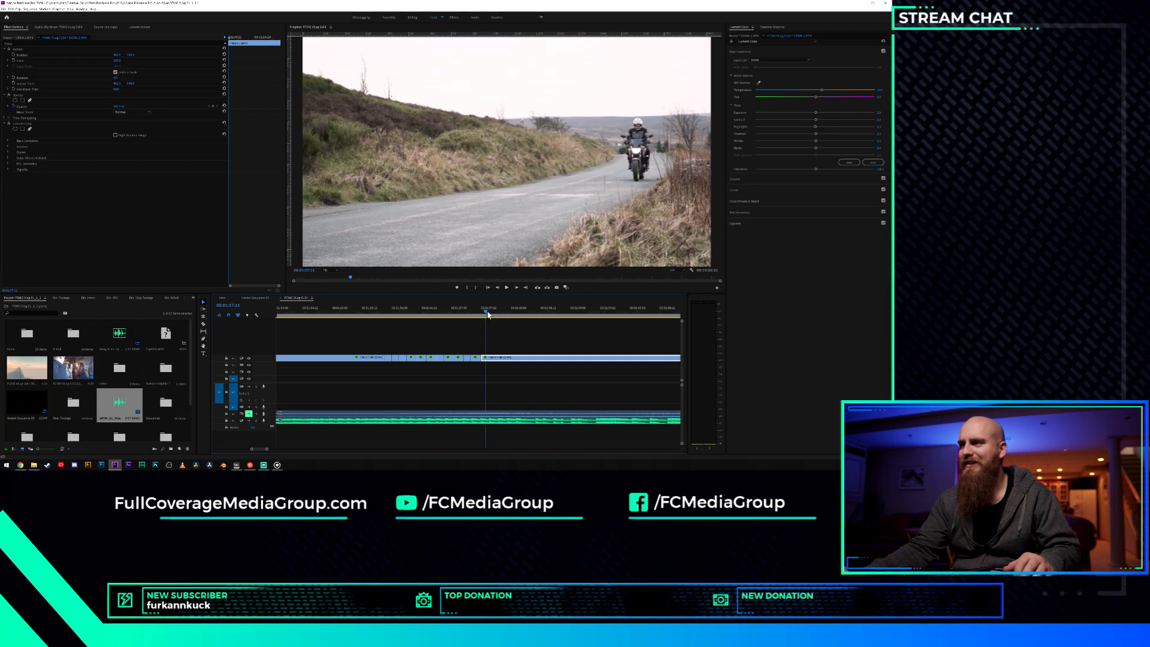
left_click_drag(488, 314, 489, 314)
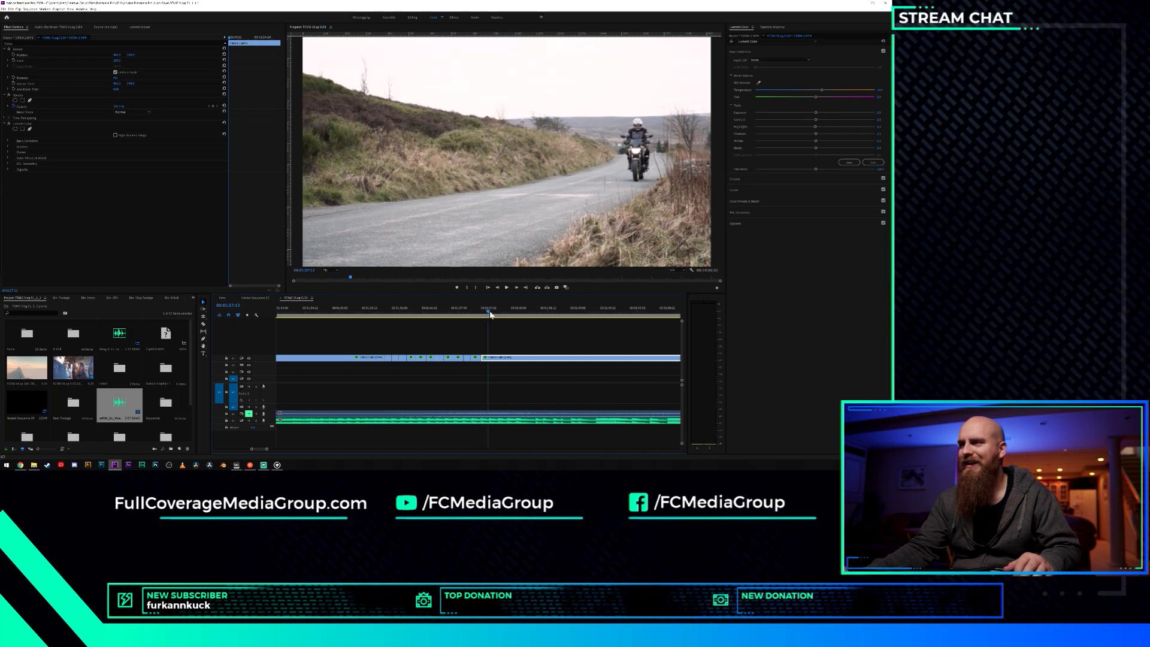
left_click(493, 358)
key("ctrl+z")
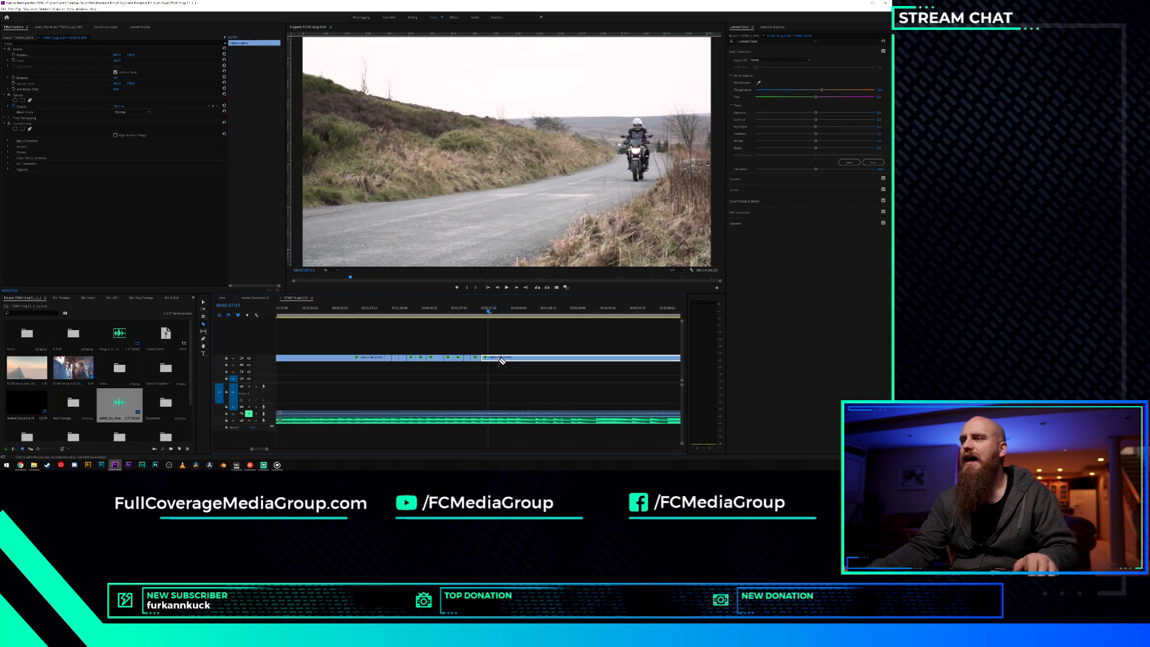
left_click(488, 358)
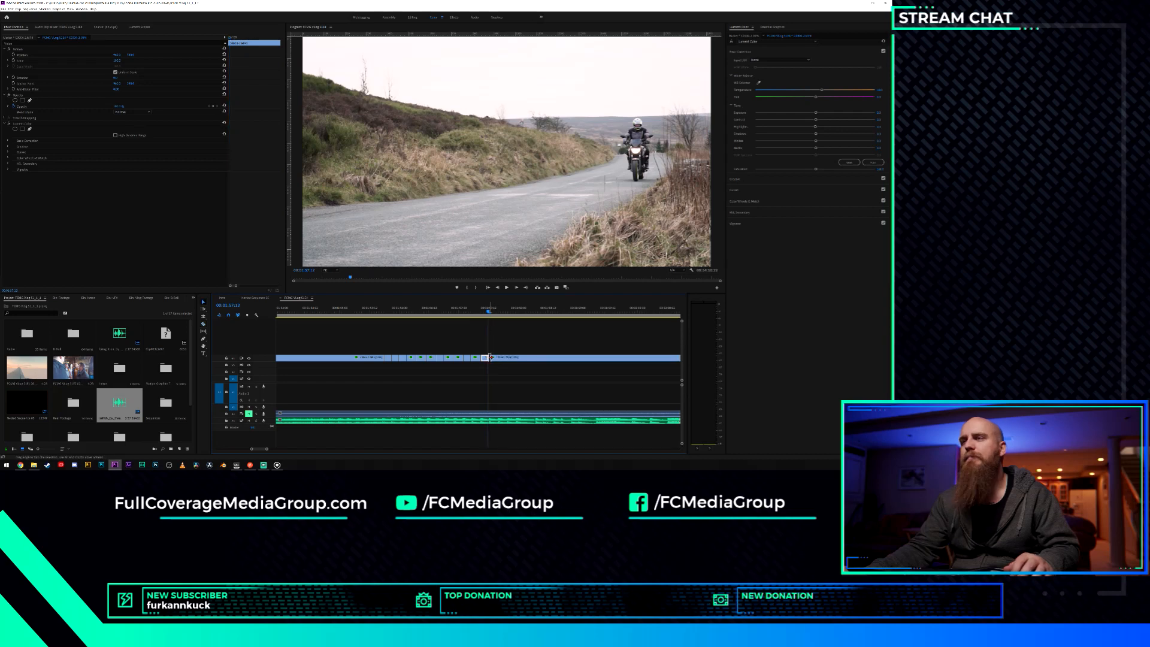
left_click_drag(499, 358, 510, 360)
left_click_drag(535, 361, 511, 360)
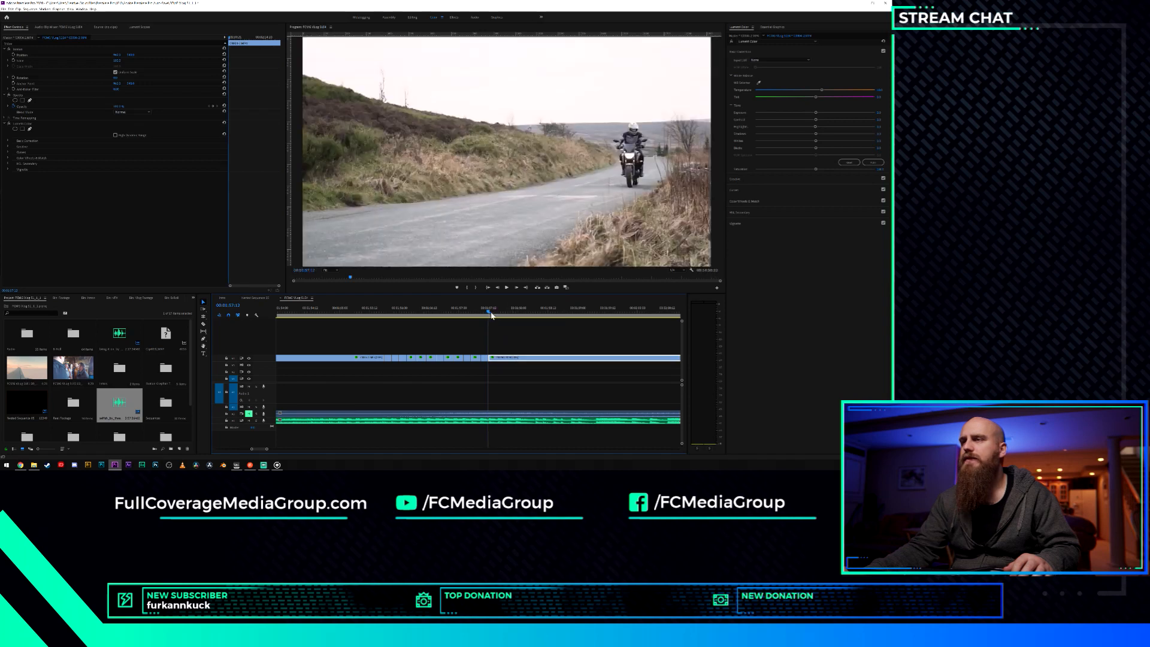
Split the roadside piece at 00:01:57:16 and again at 00:01:57:20, trimming the remainder's start after each cut.
left_click_drag(491, 315, 499, 317)
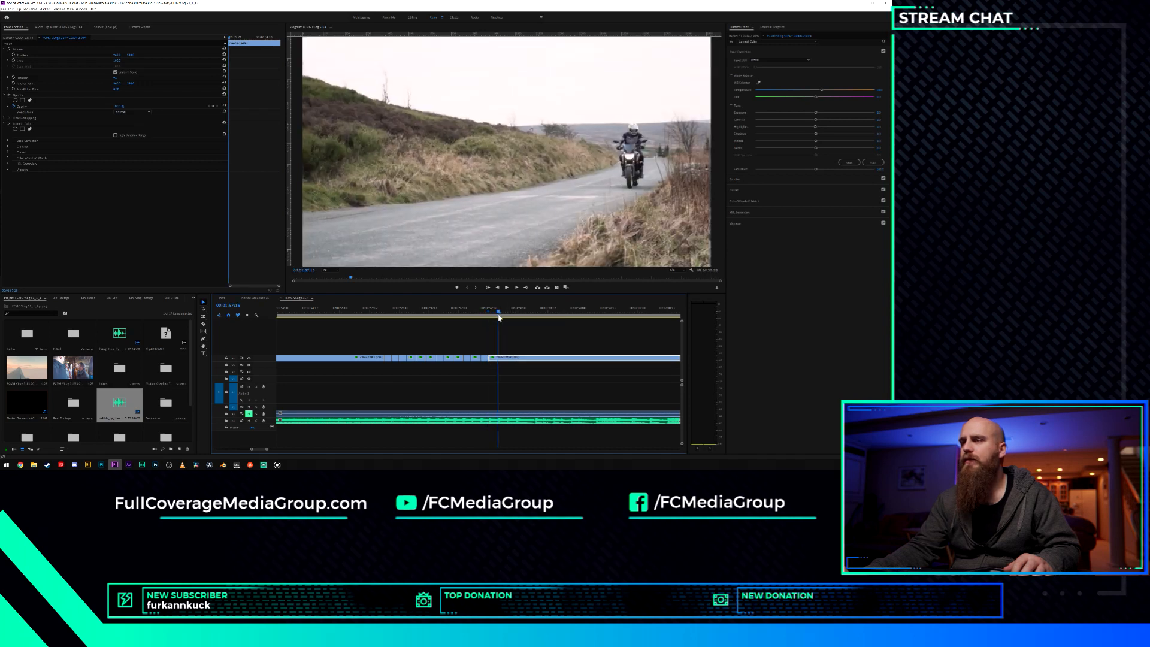
left_click(500, 359)
key("v")
mouse_move(520, 359)
left_mouse_down()
mouse_move(592, 364)
mouse_move(524, 360)
left_mouse_up()
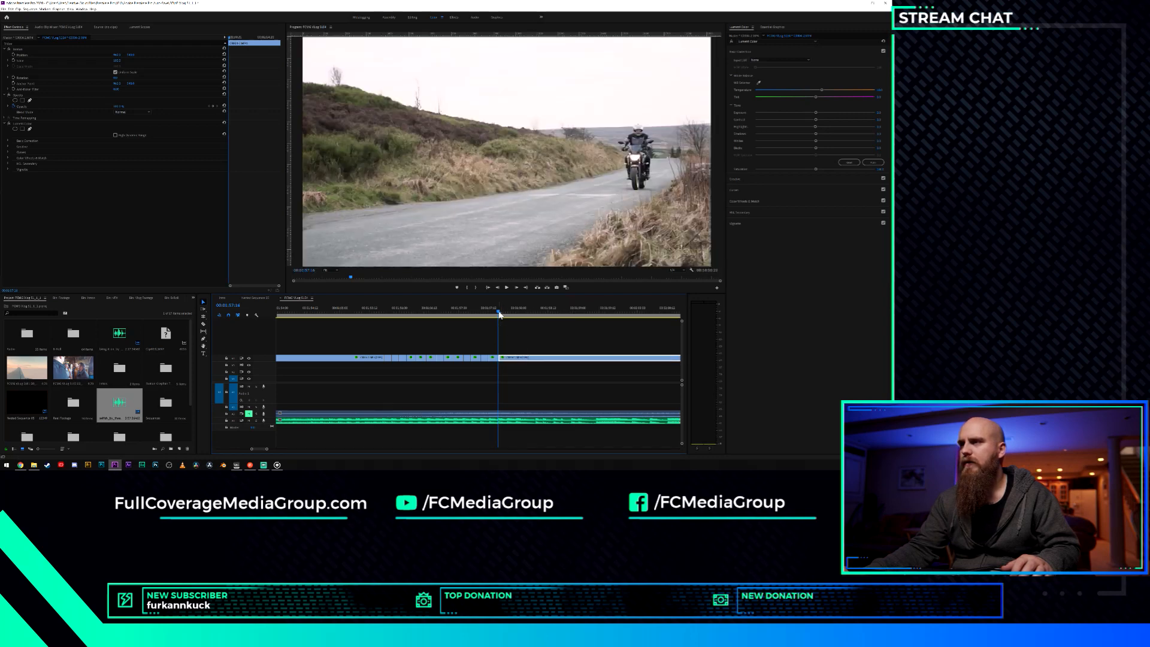
left_click_drag(499, 314, 508, 316)
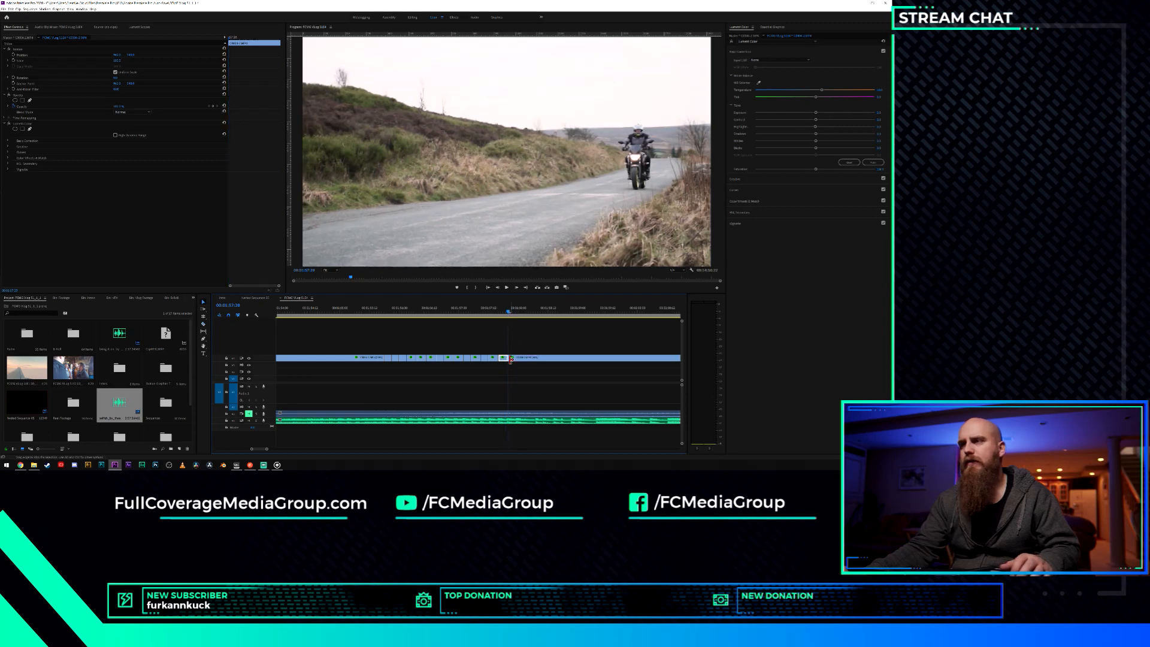
left_click_drag(510, 358, 542, 363)
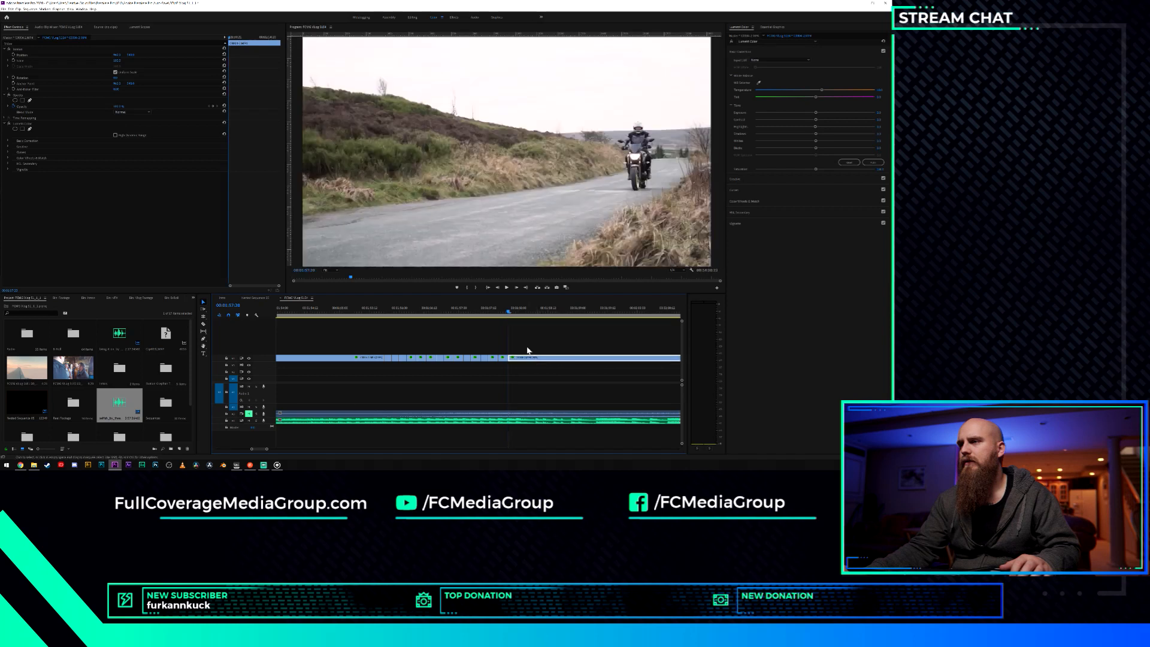
Split the roadside piece at 00:01:57:23, trim the new remainder's start, and return the playhead to the preceding short segments.
left_click_drag(510, 313, 517, 318)
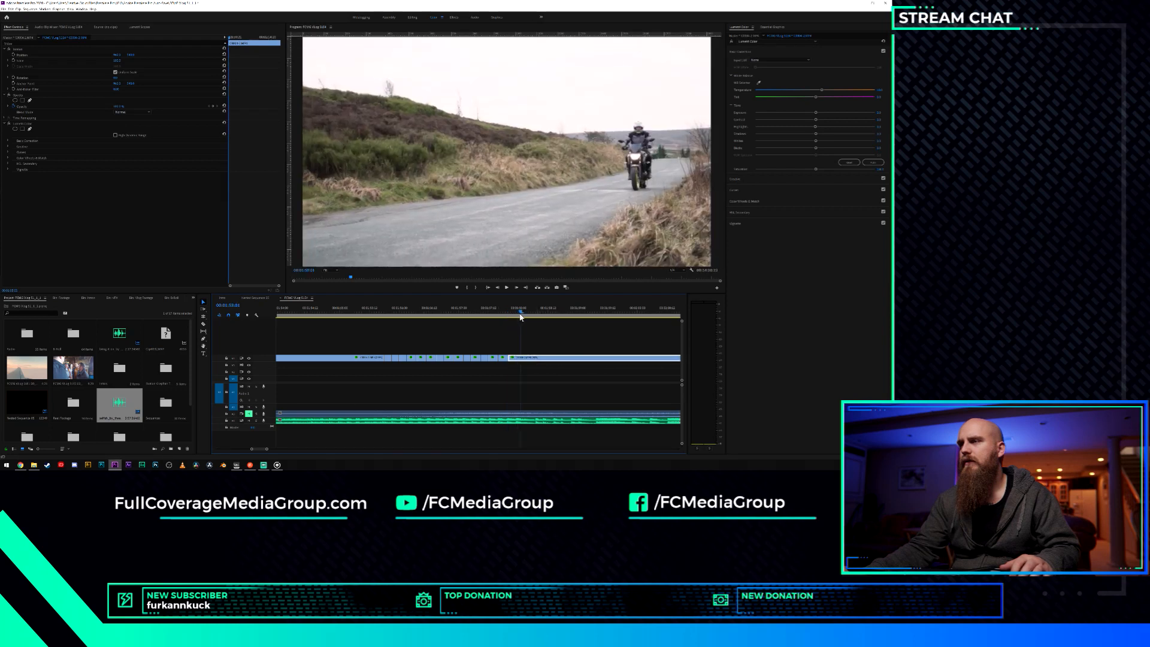
key("c")
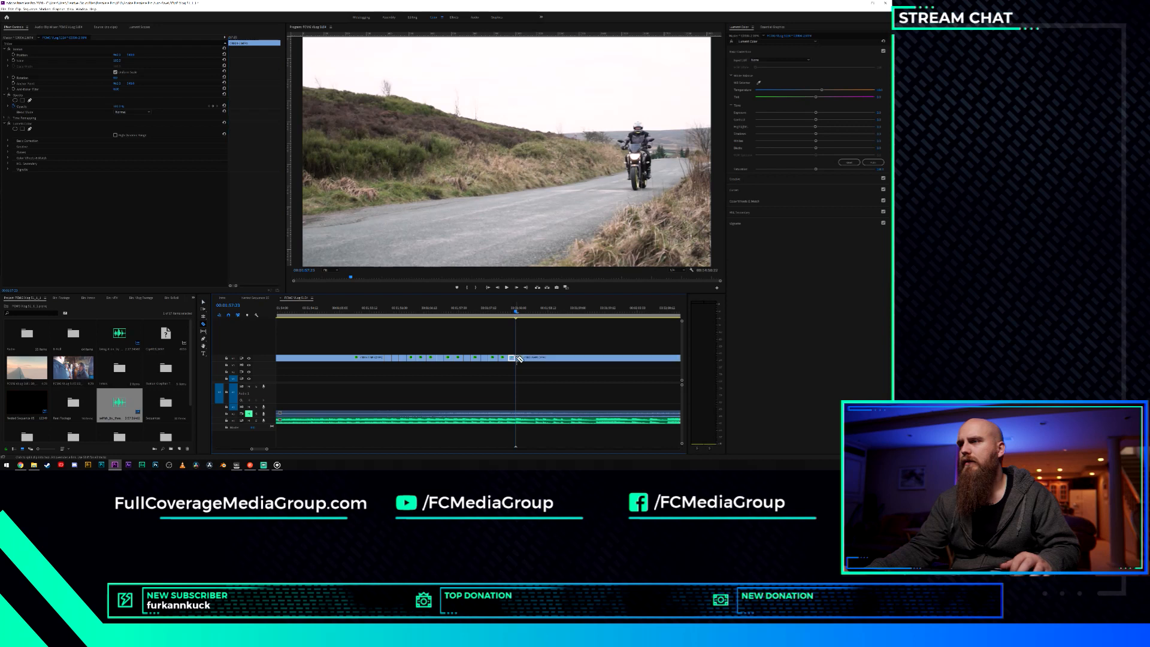
key("v")
mouse_move(517, 357)
left_mouse_down()
mouse_move(645, 358)
mouse_move(534, 361)
left_mouse_up()
left_click(497, 311)
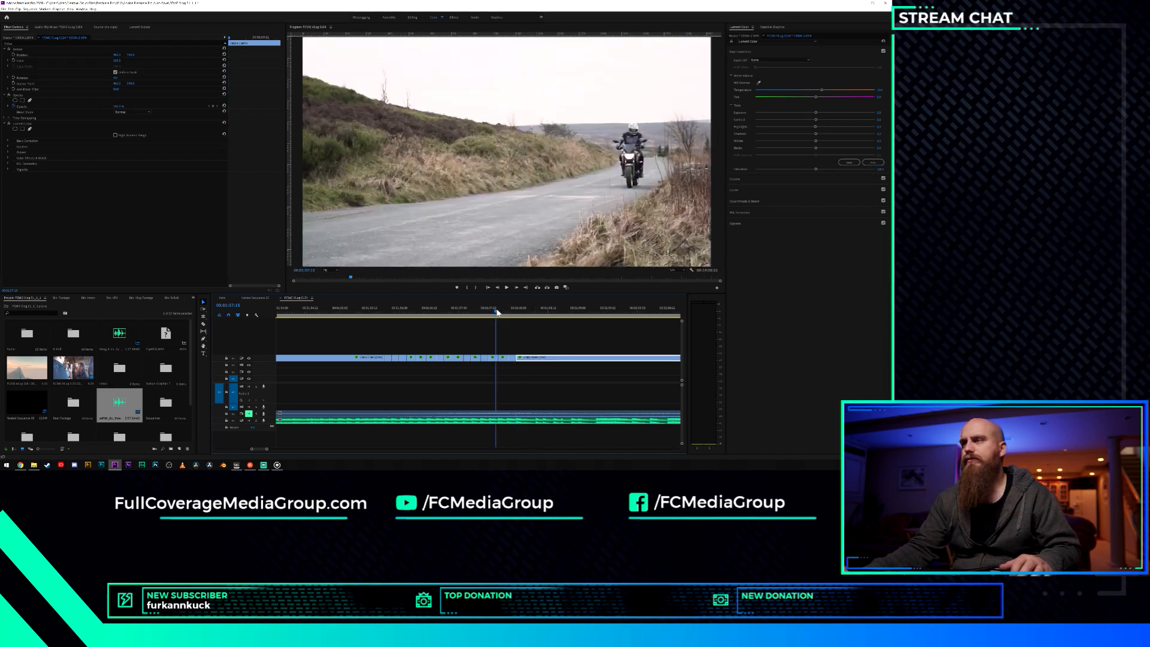
Play back the jump cuts, then trim the last roadside piece's start so it opens on the rider up close.
key("space")
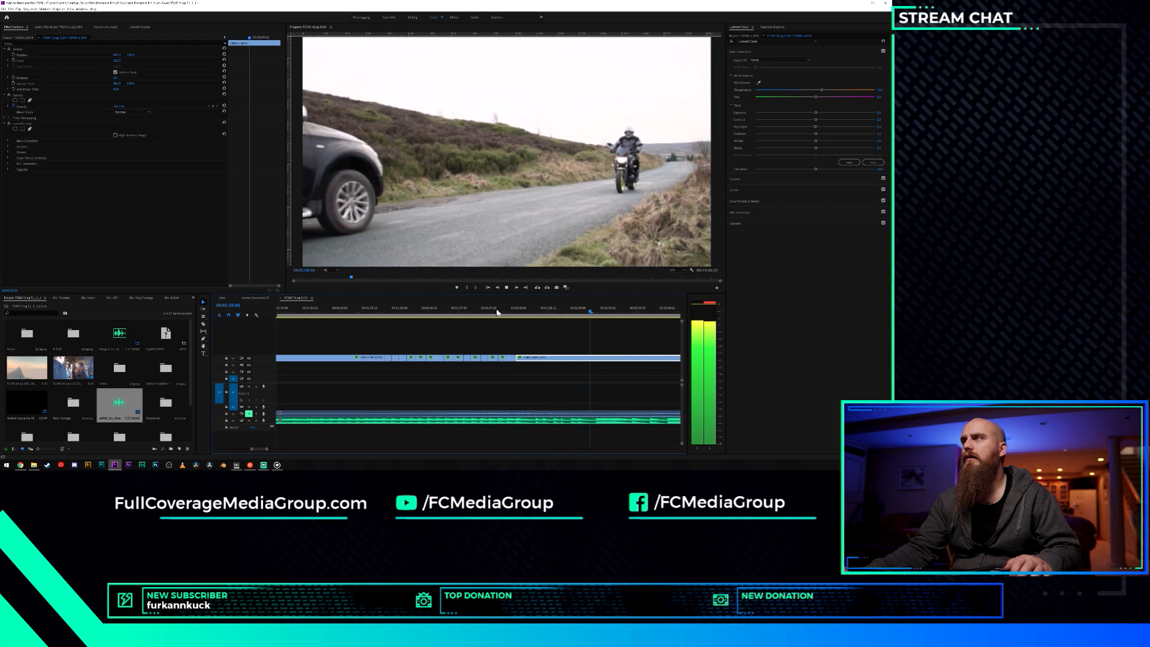
key("space")
scroll(529, 361, "down", 6)
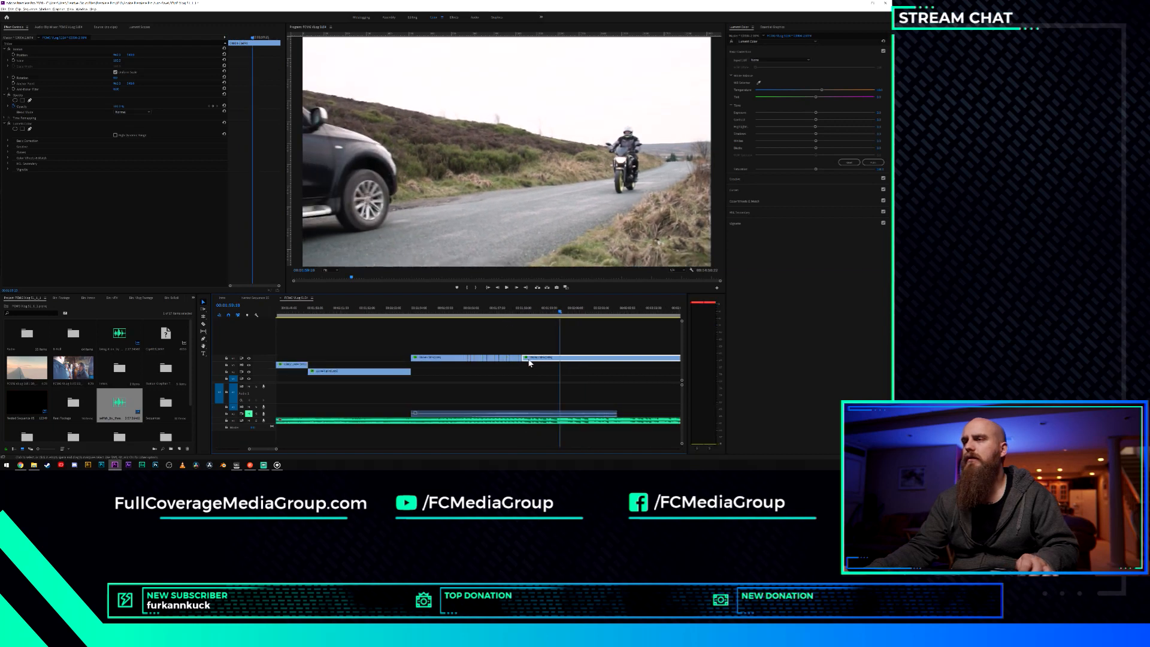
scroll(540, 358, "down", 3)
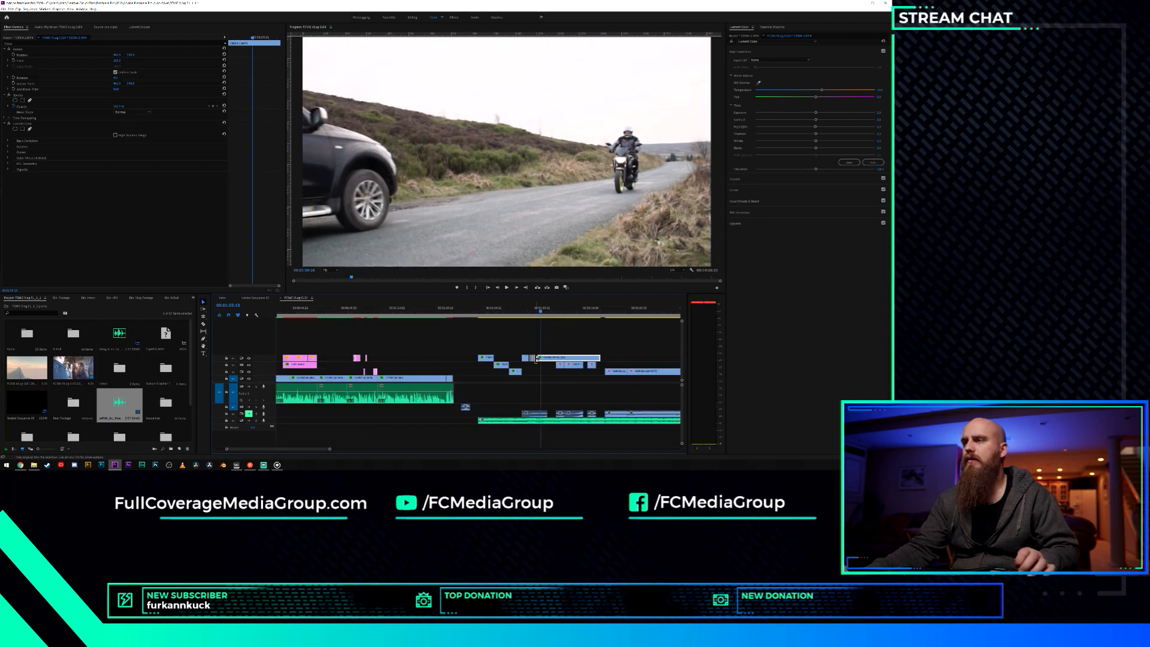
mouse_move(562, 359)
left_mouse_down()
mouse_move(593, 358)
mouse_move(552, 360)
mouse_move(572, 360)
left_mouse_up()
scroll(535, 358, "up", 6)
Play through the jump cuts into the rider close-up and split that piece on the music beat.
left_click(497, 308)
key("space")
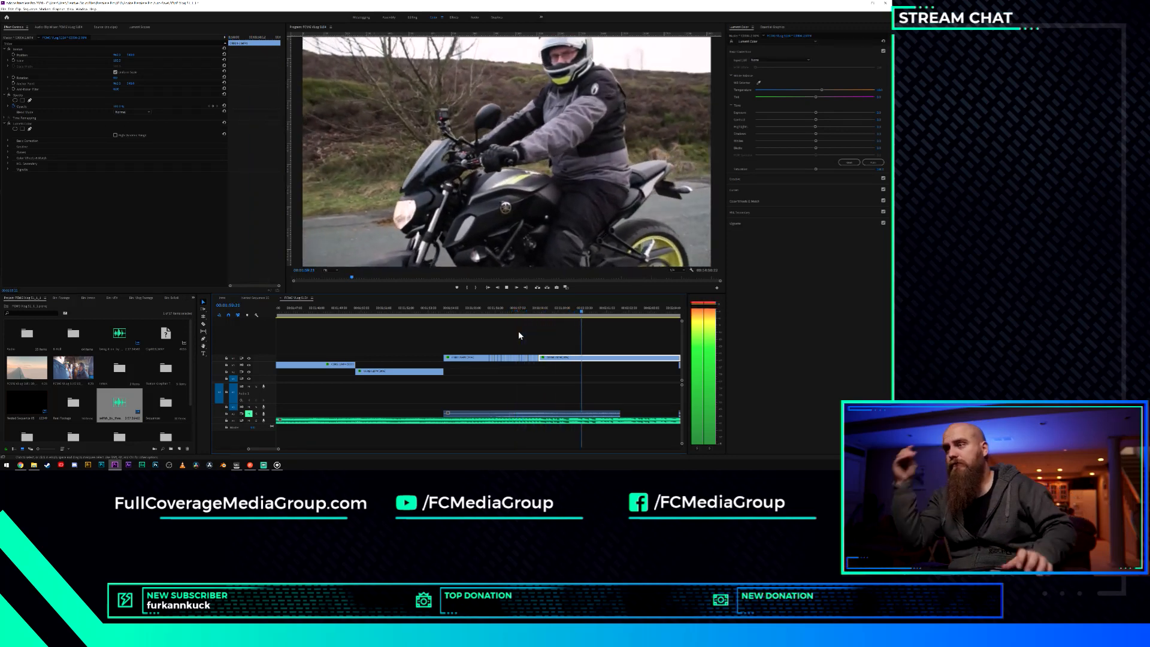
key("space")
left_click(546, 310)
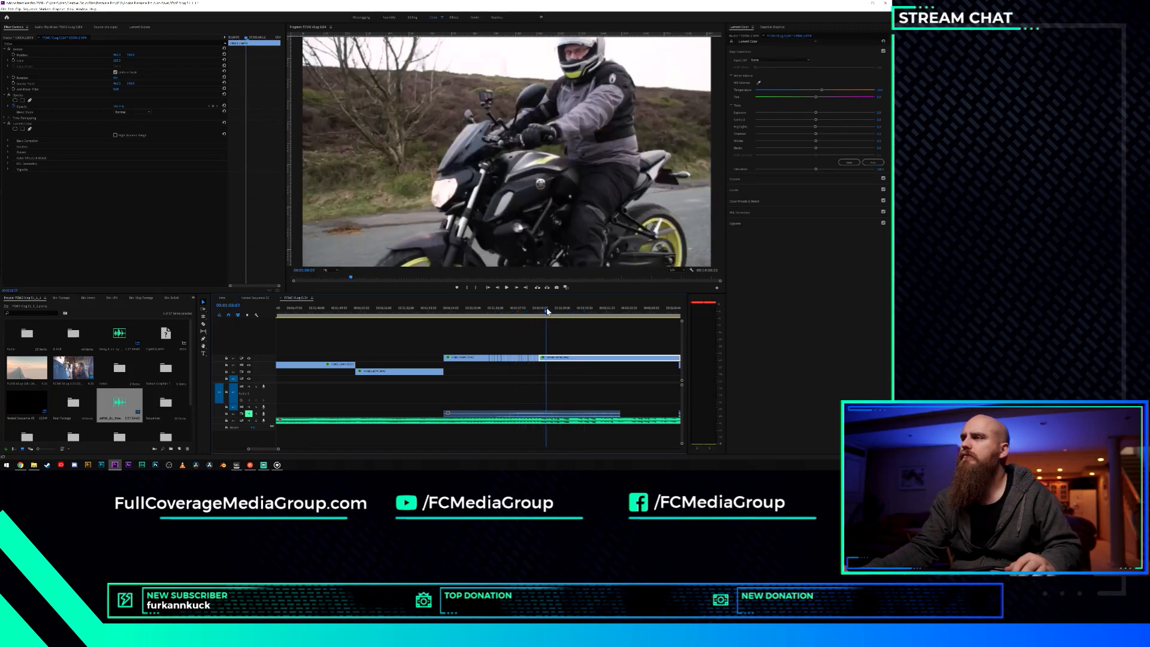
key("space")
key("space")
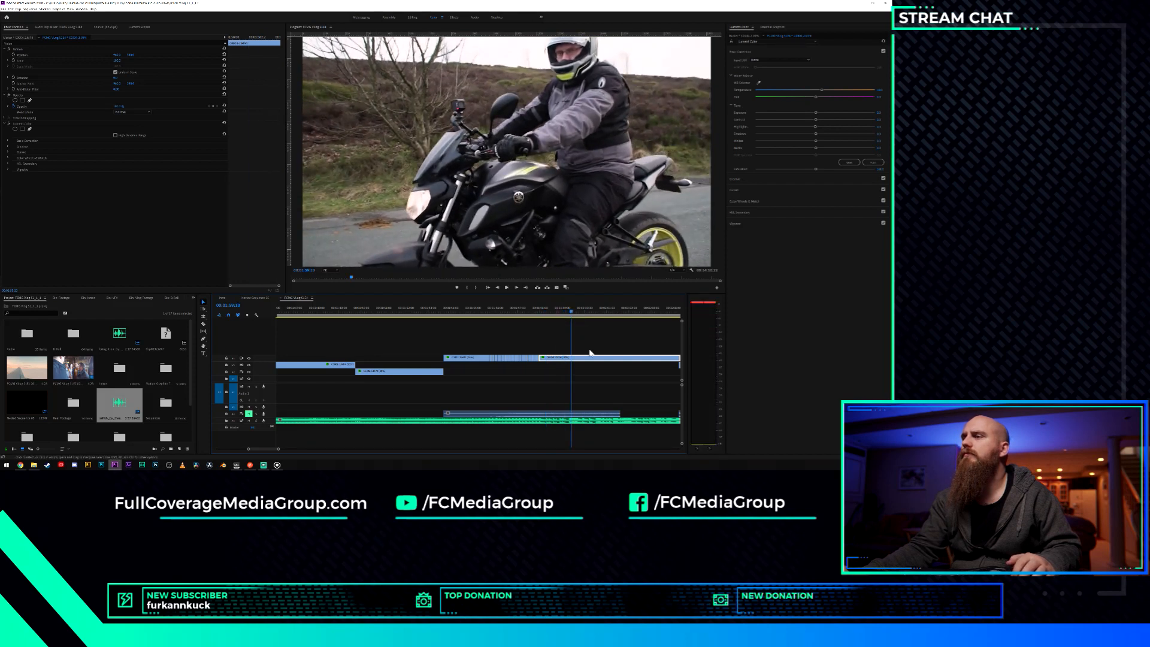
left_click_drag(570, 313, 568, 312)
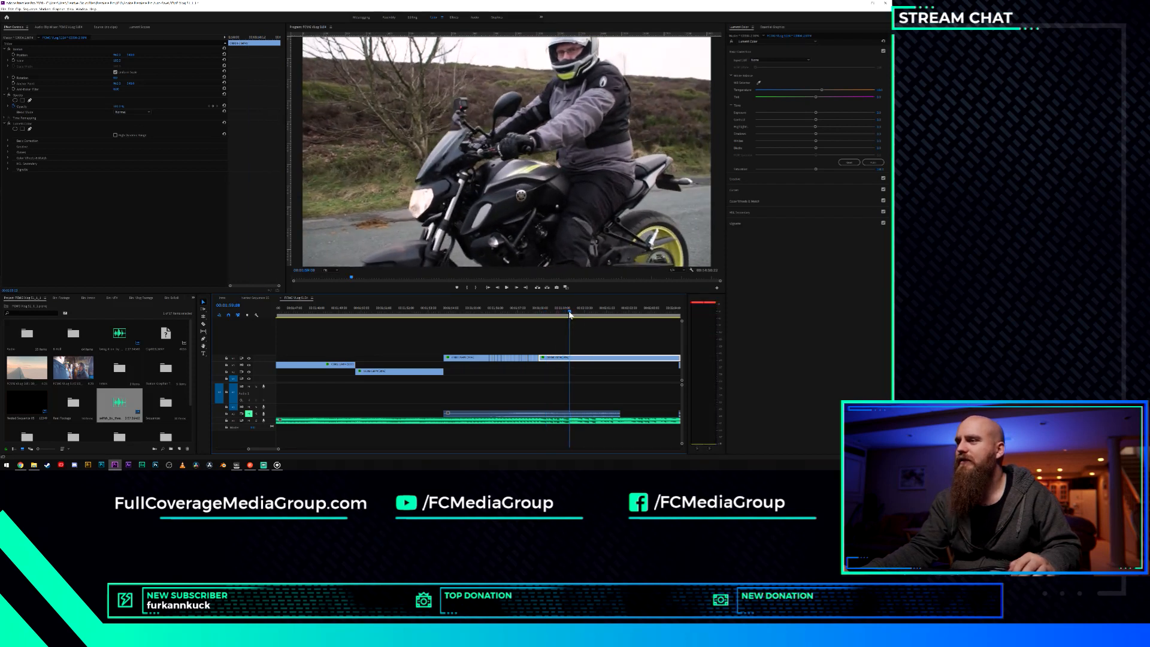
left_click(570, 358)
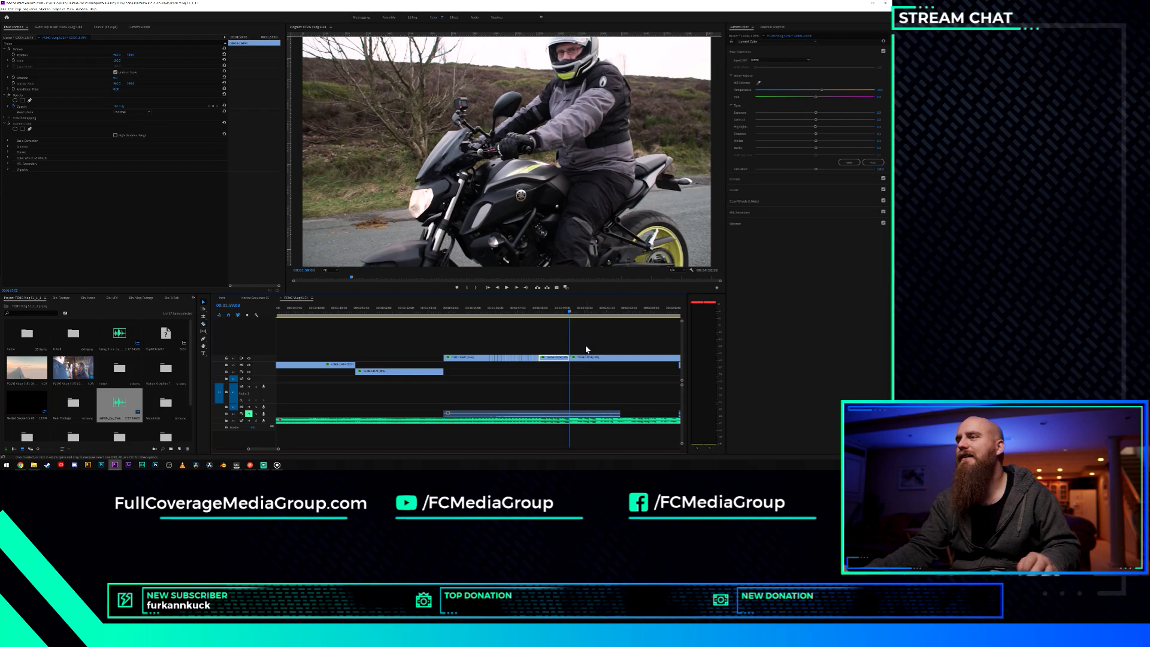
Preview the rest of the roadside shot after the new cut and delete that remainder.
scroll(586, 349, "down", 3)
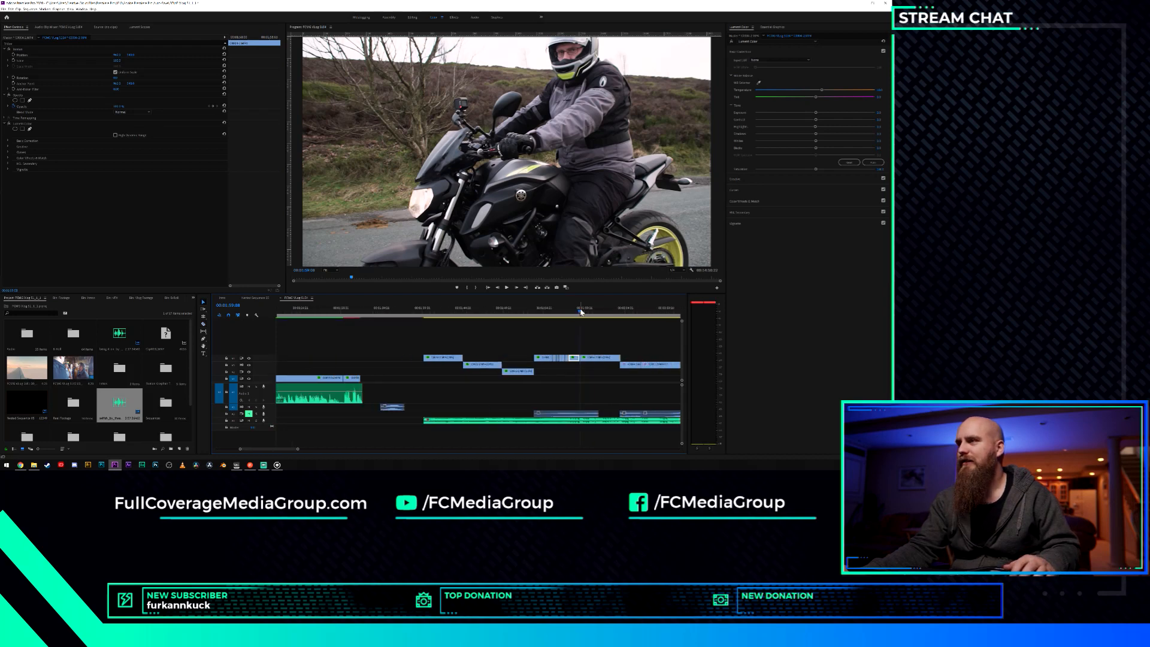
key("space")
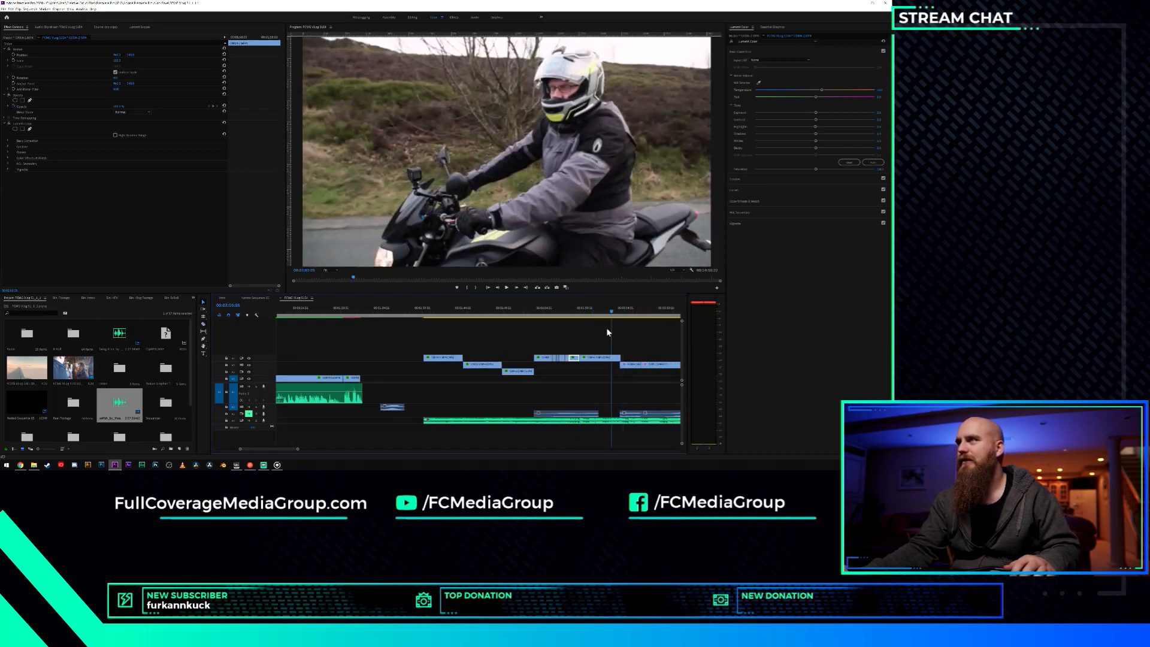
left_click(604, 358)
key("Delete")
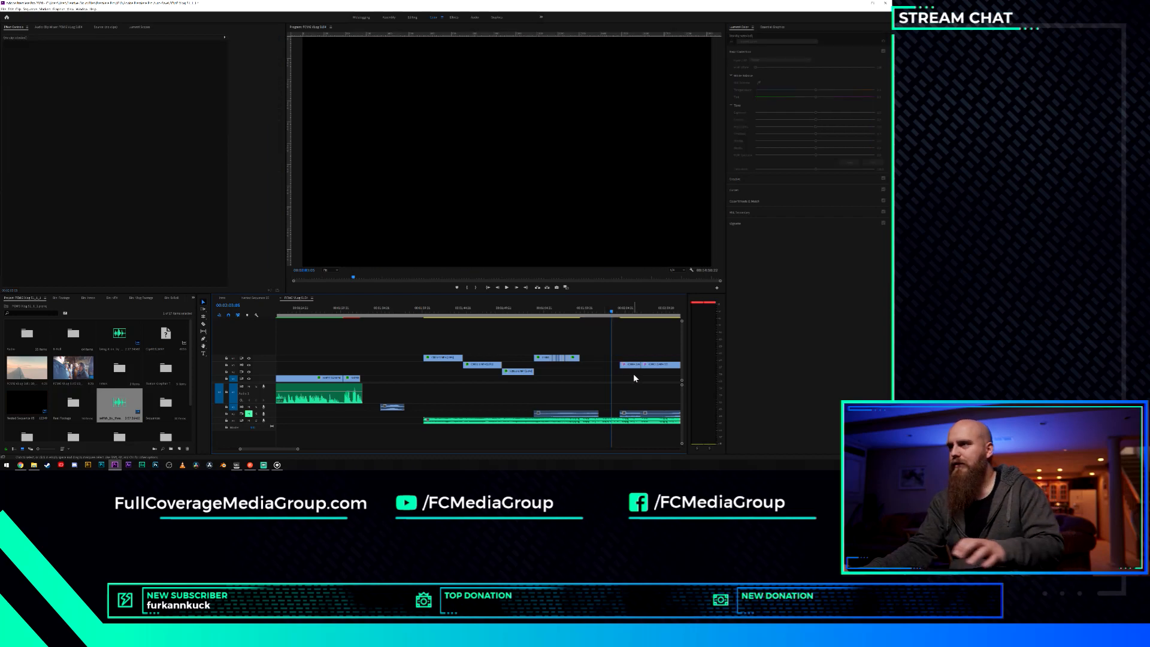
Move the roadside shot's separate audio ahead of the music, and place the helmet close-up directly after the roadside piece.
mouse_move(634, 364)
left_mouse_down()
mouse_move(604, 364)
mouse_move(613, 366)
left_mouse_up()
left_click_drag(579, 413, 401, 414)
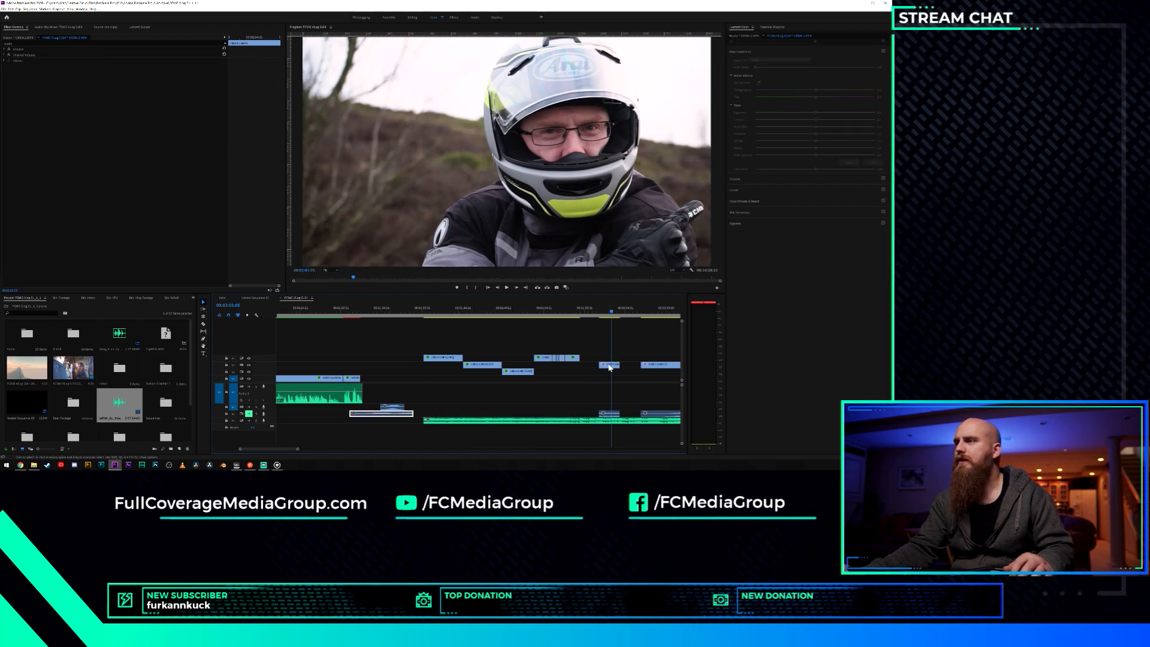
left_click_drag(609, 367, 589, 366)
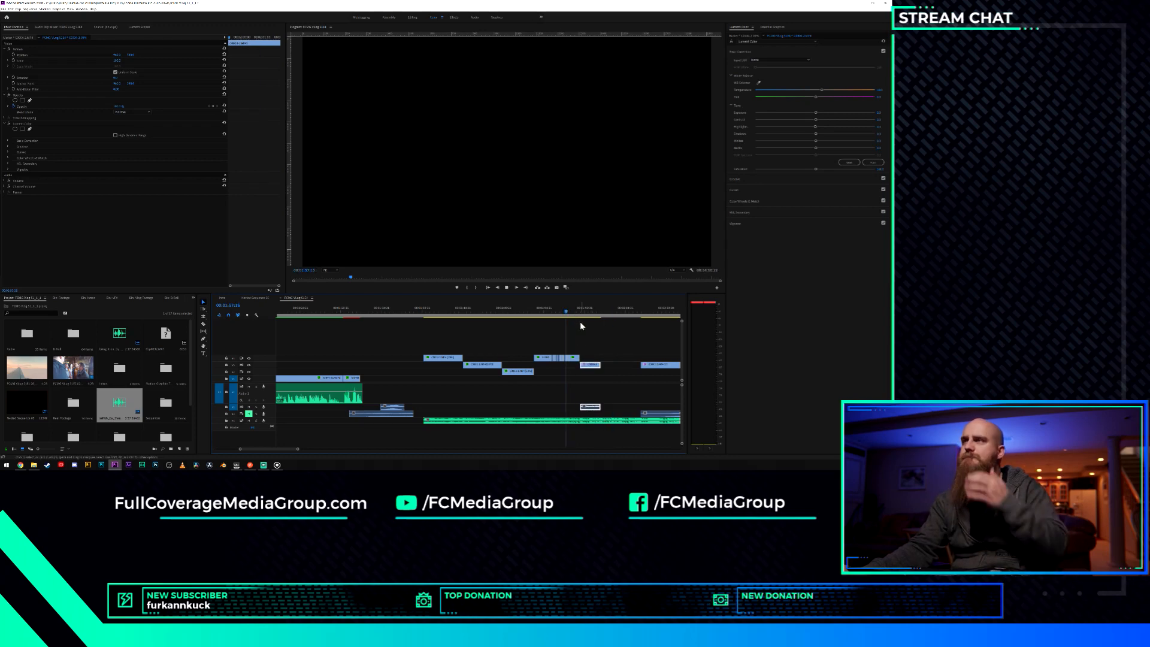
key("space")
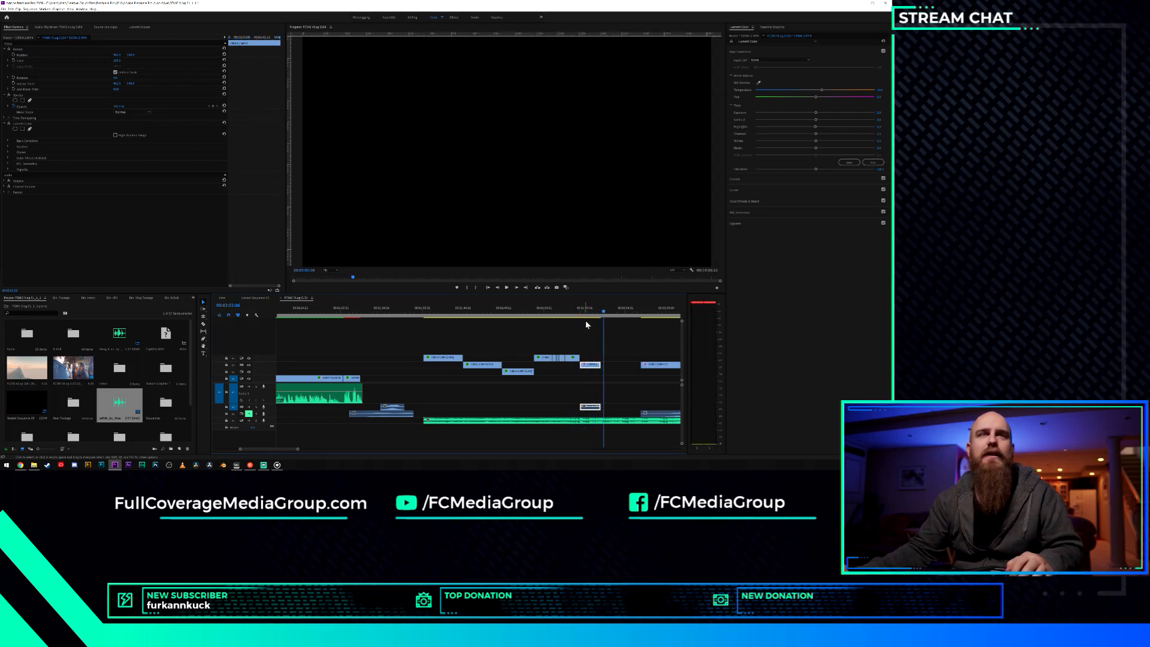
Lower the music clip's audio gain in two adjustments.
key("minus")
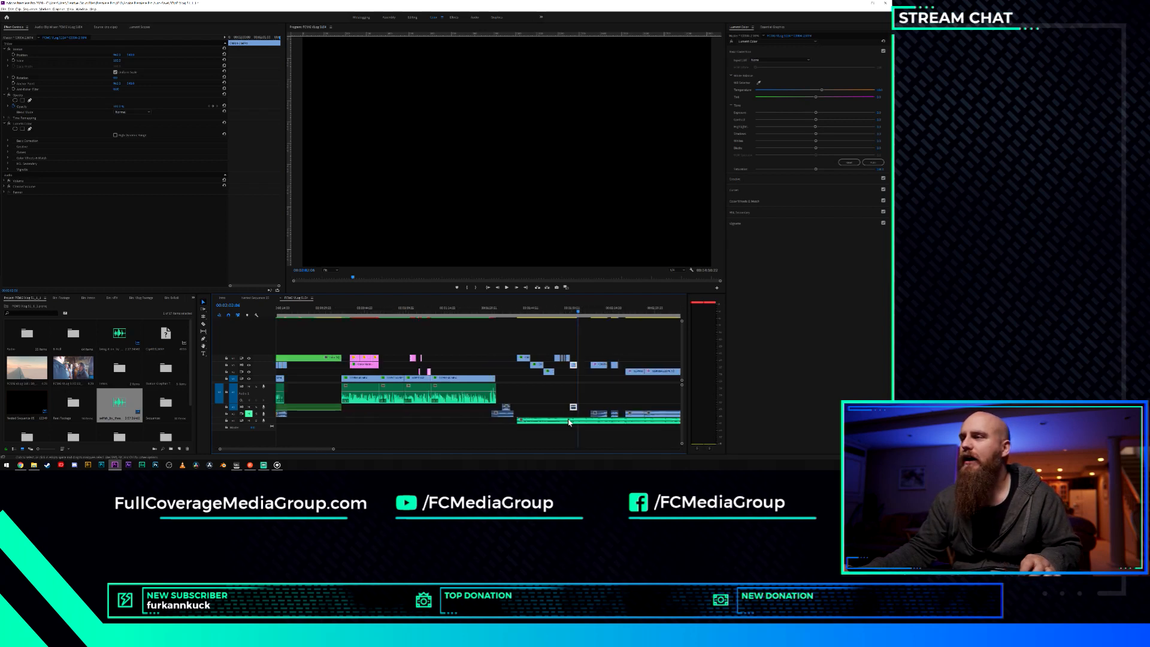
left_click(568, 420)
key("g")
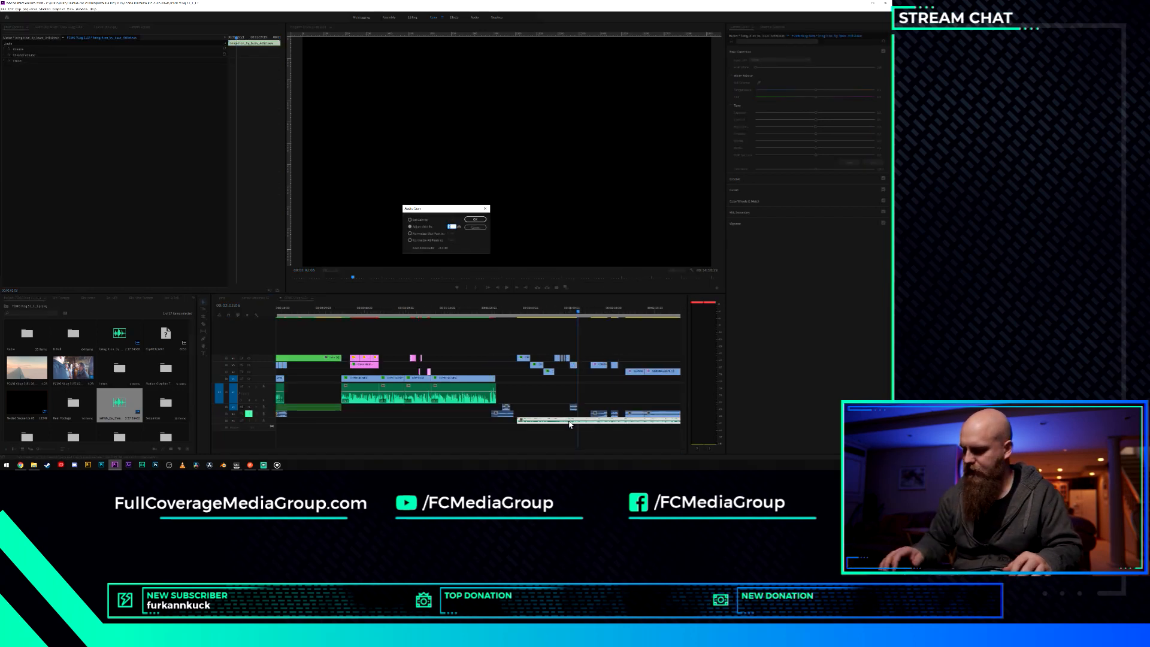
key("Return")
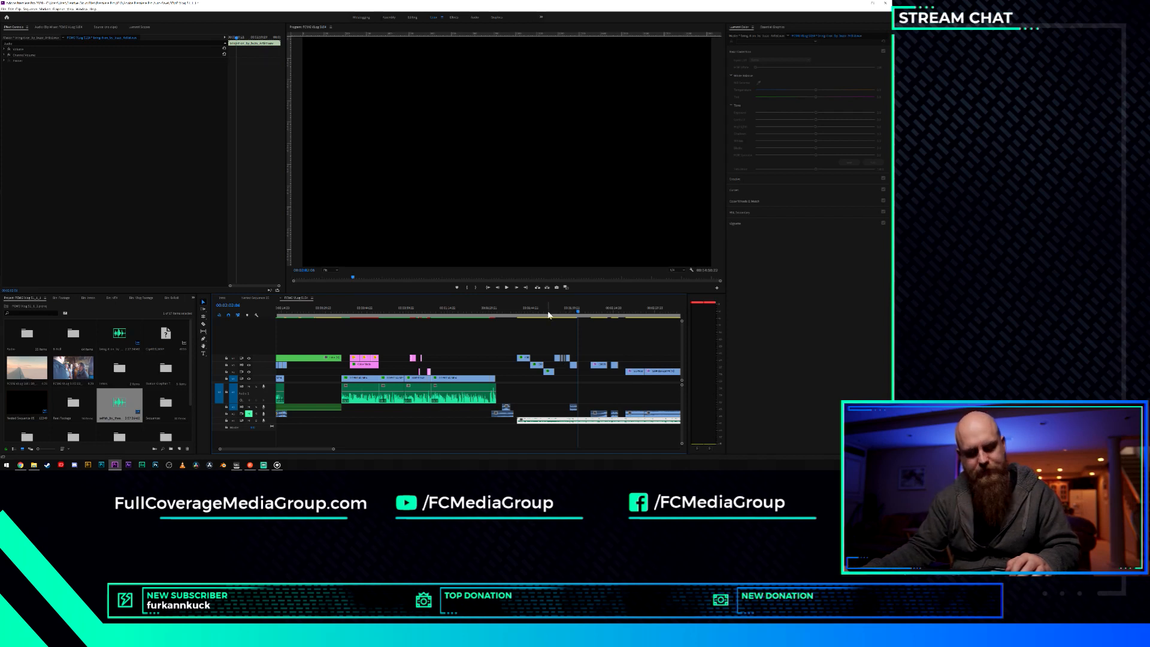
key("g")
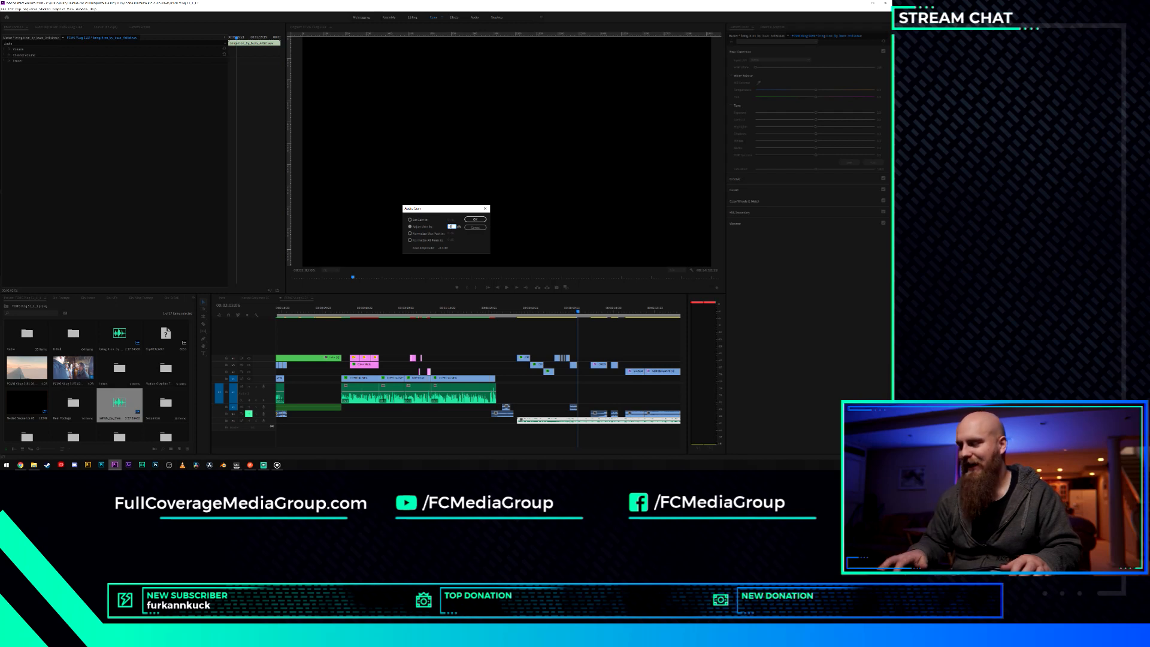
key("Return")
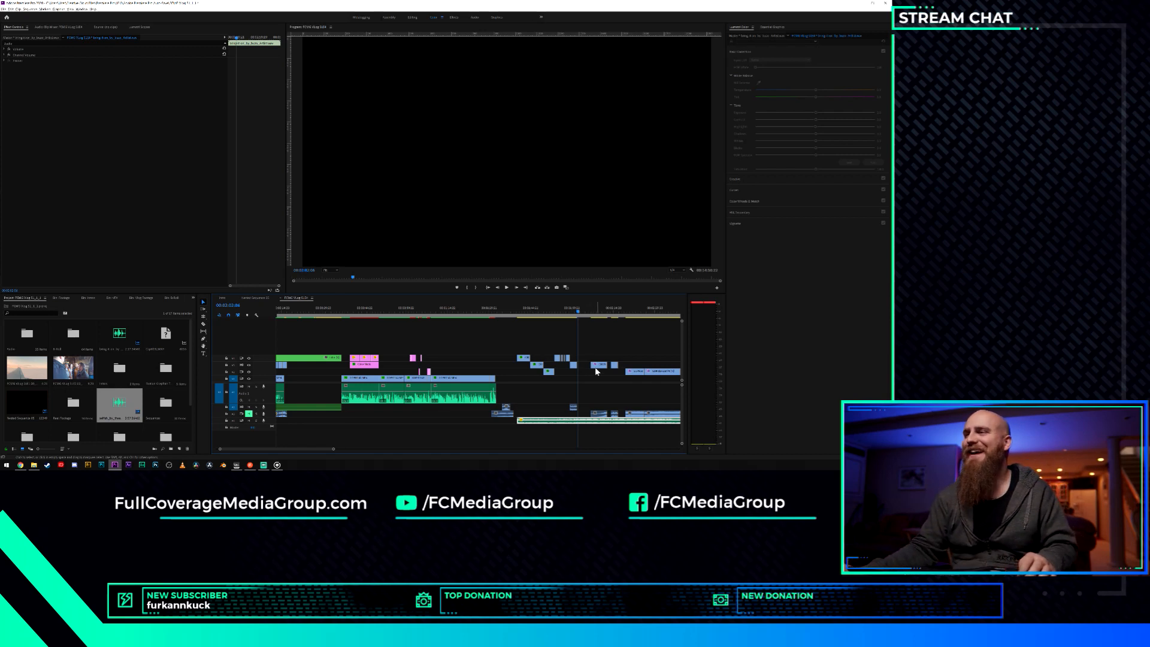
Play back the helmet close-up and move the winding-road riding clip directly behind it, one video track lower.
scroll(593, 370, "up", 5)
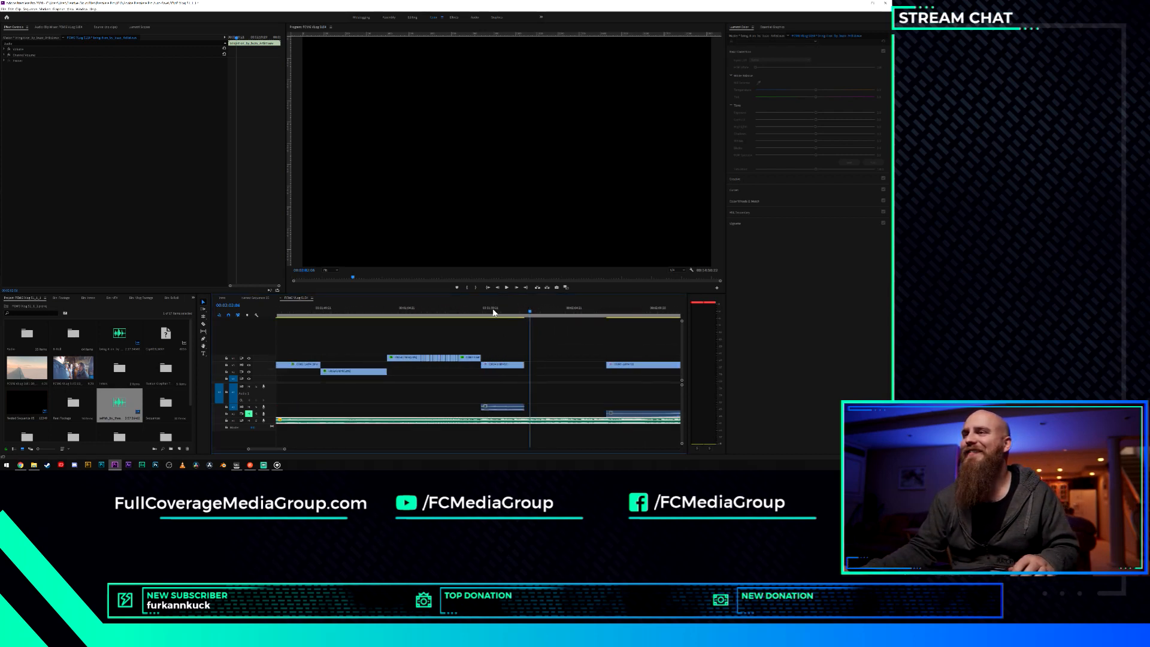
left_click_drag(492, 309, 470, 310)
key("space")
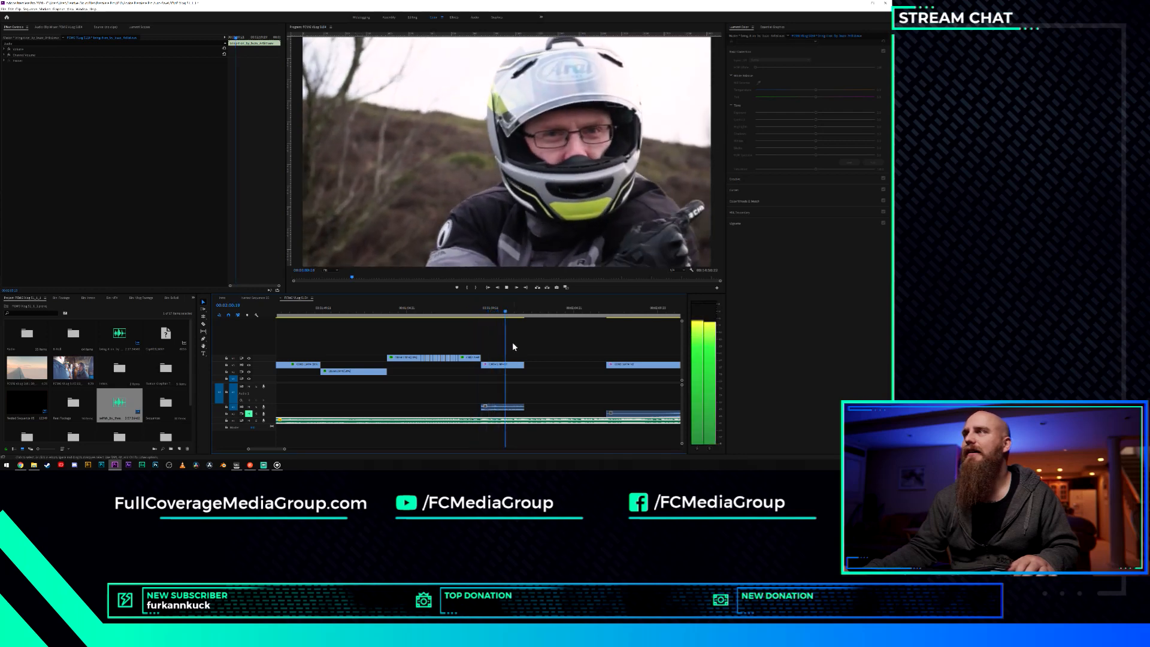
key("space")
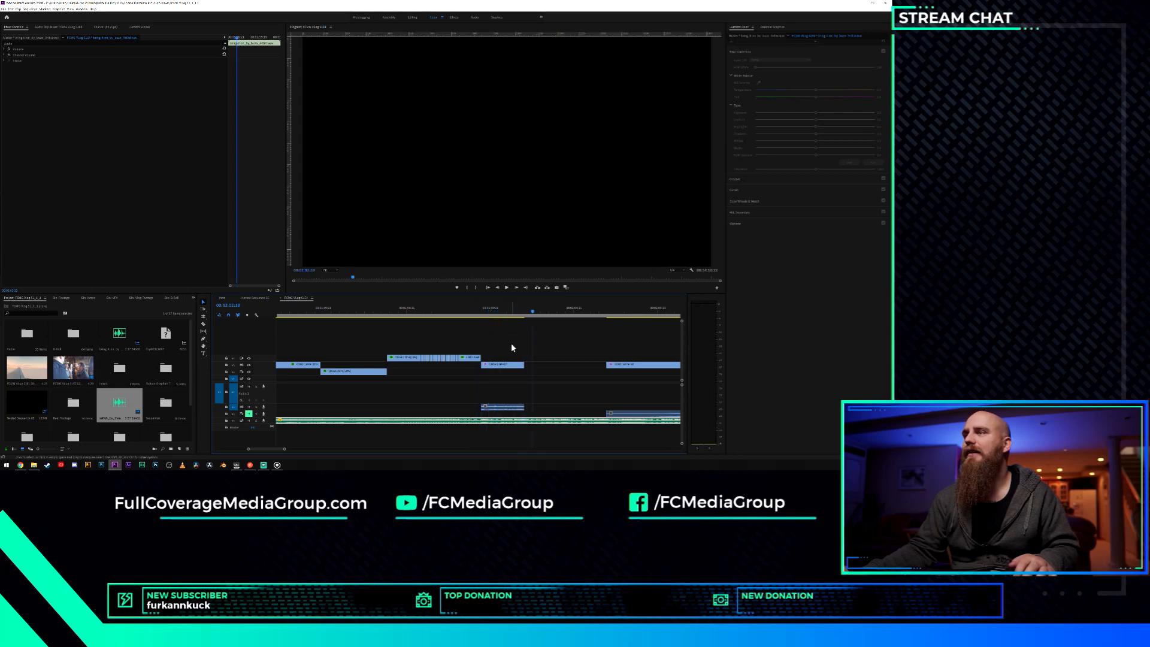
key("minus")
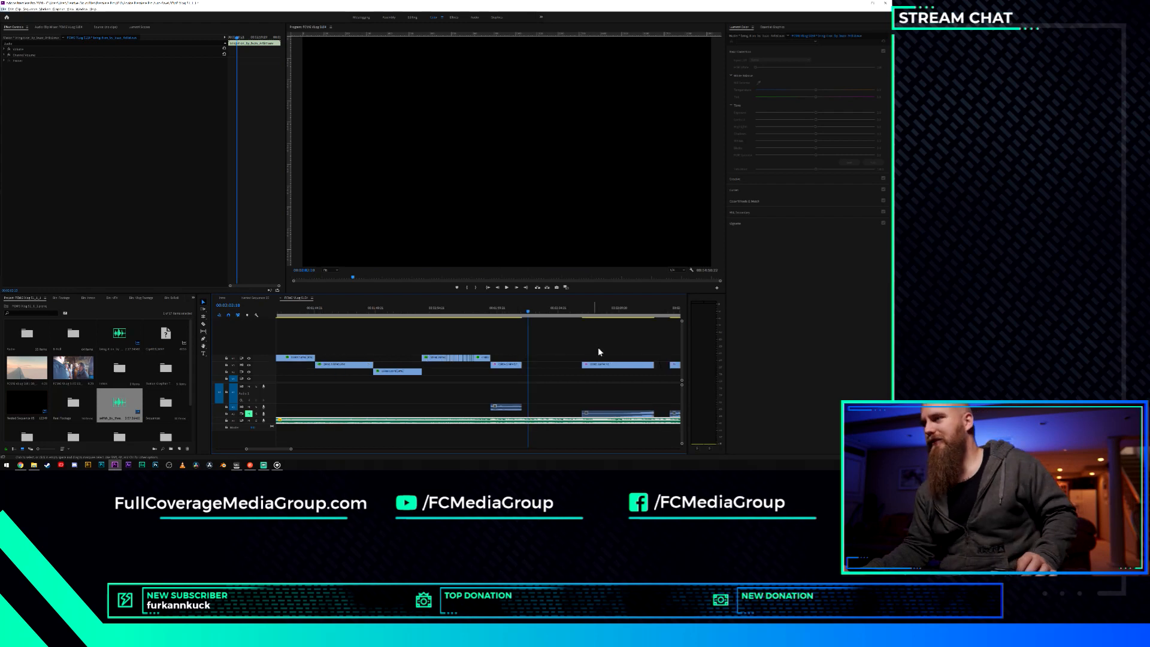
left_click_drag(604, 367, 544, 372)
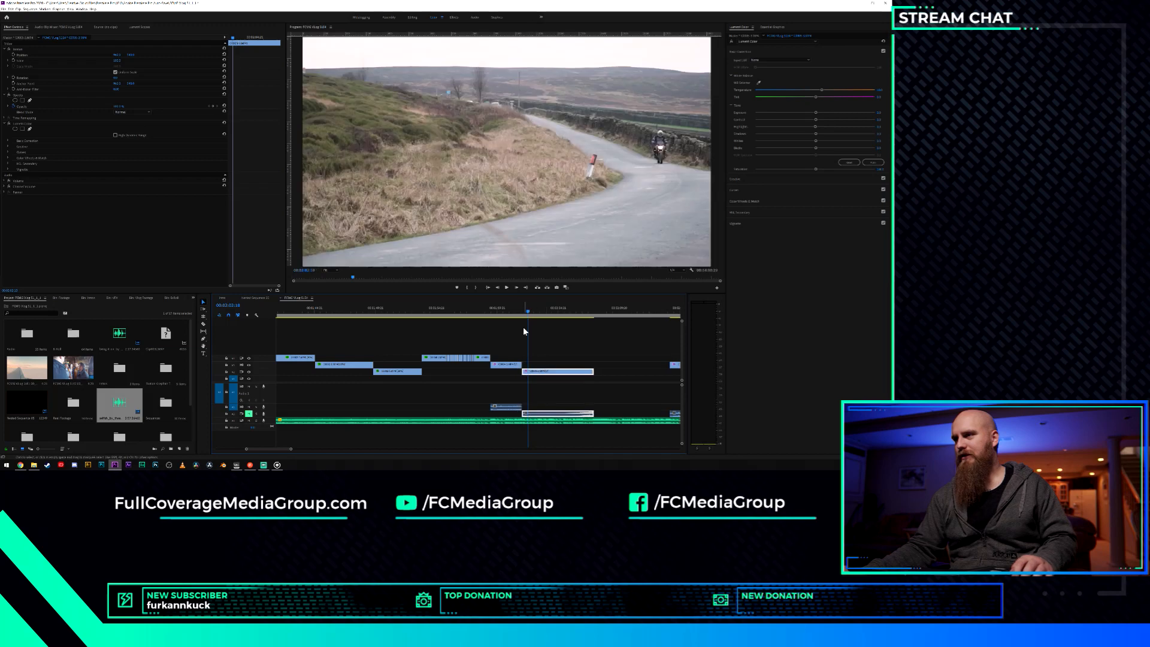
Split the winding-road clip on the music beats to isolate a short piece, and slip that piece's footage.
left_click_drag(508, 310, 489, 314)
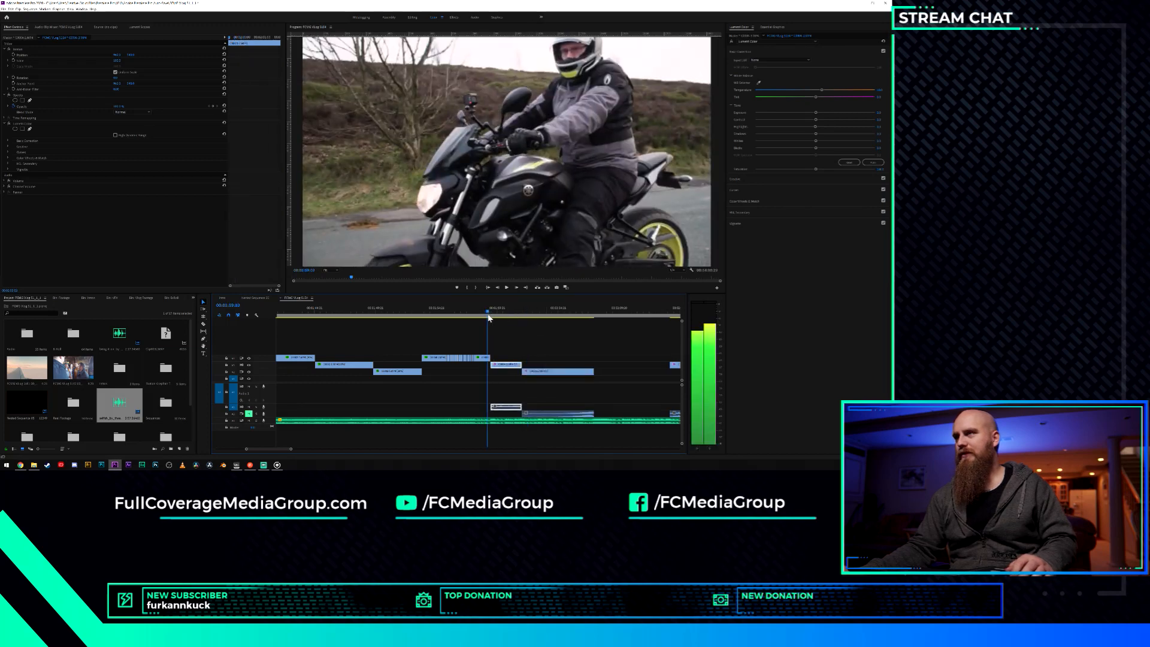
key("space")
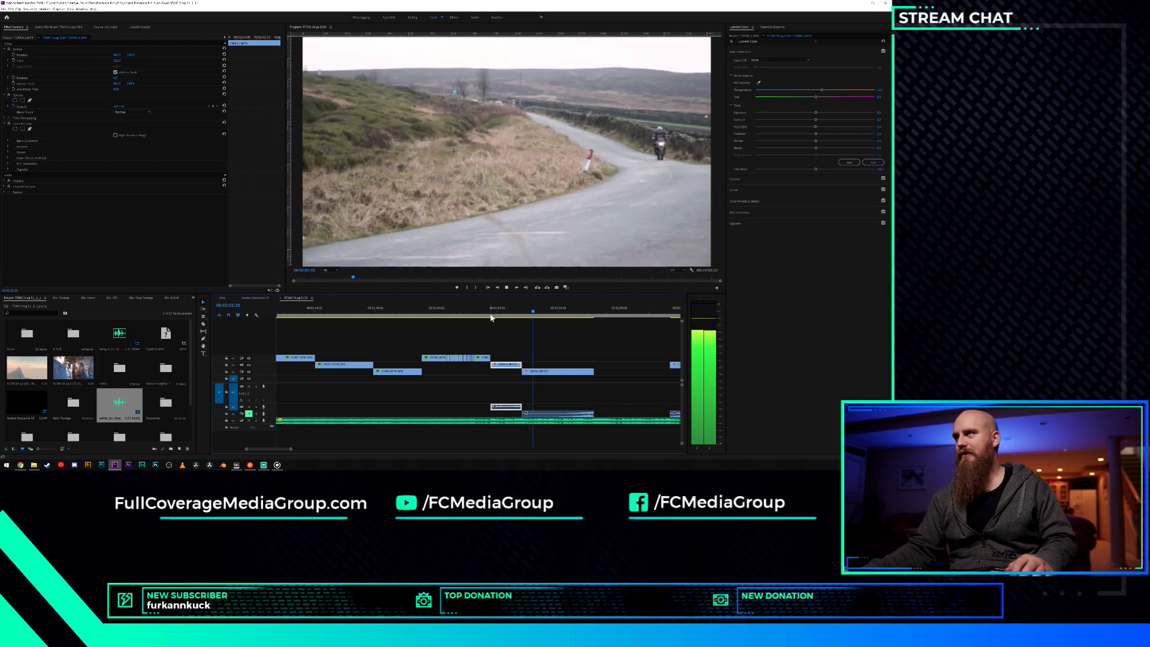
key("space")
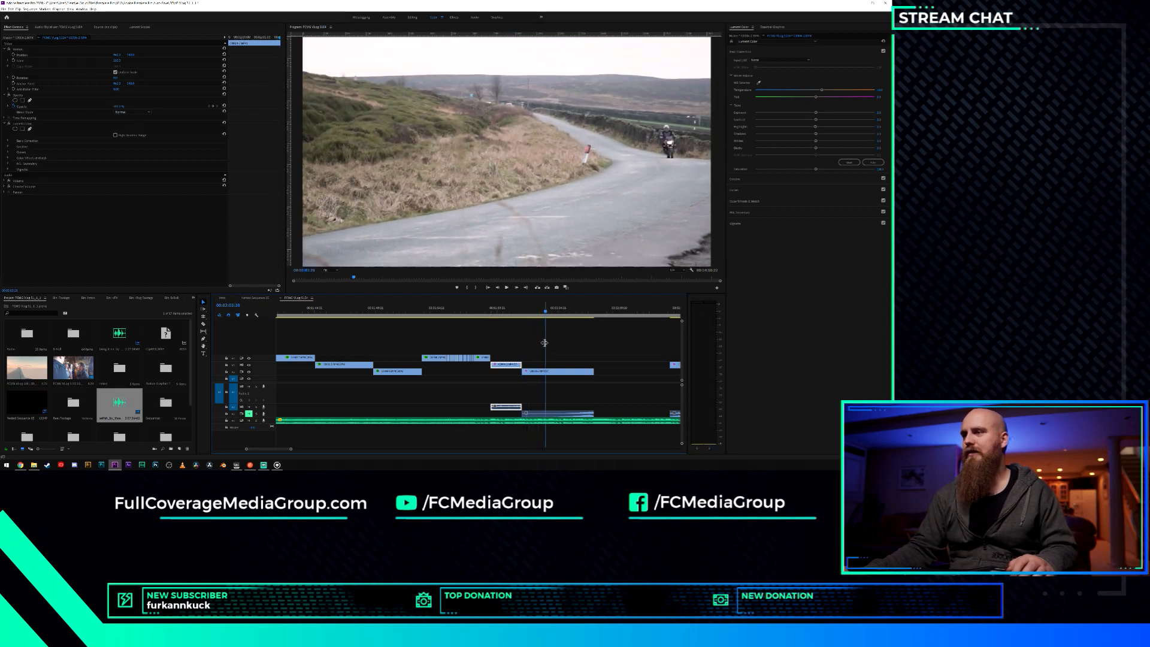
key("space")
key("space")
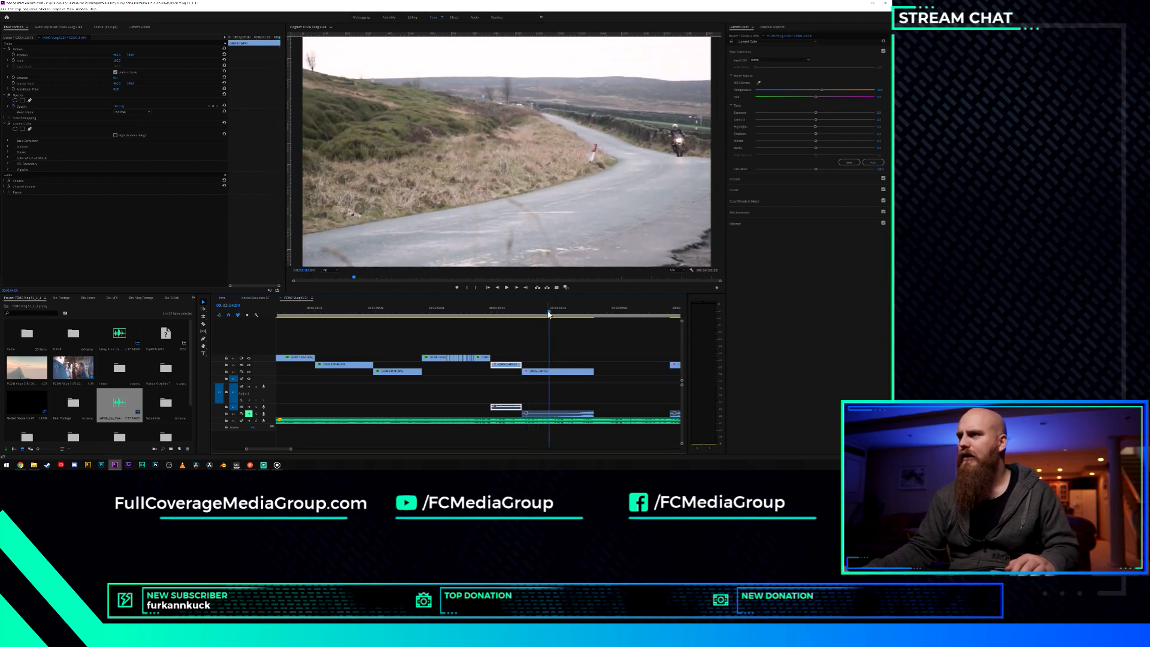
left_click(548, 312)
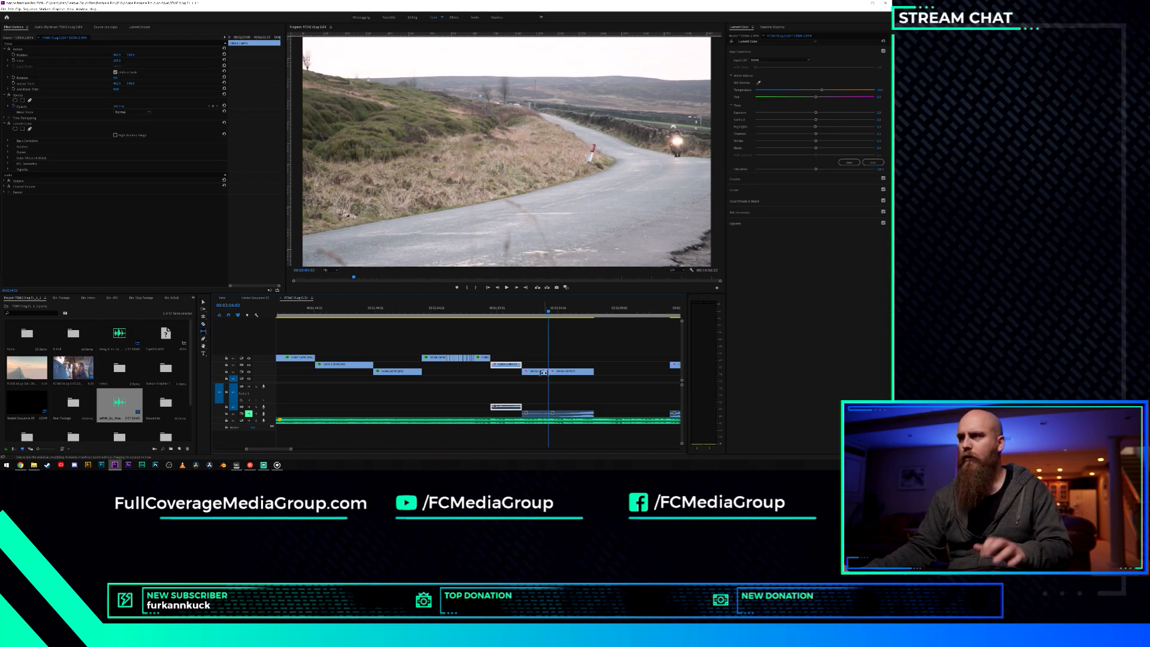
key("y")
left_click_drag(543, 371, 525, 373)
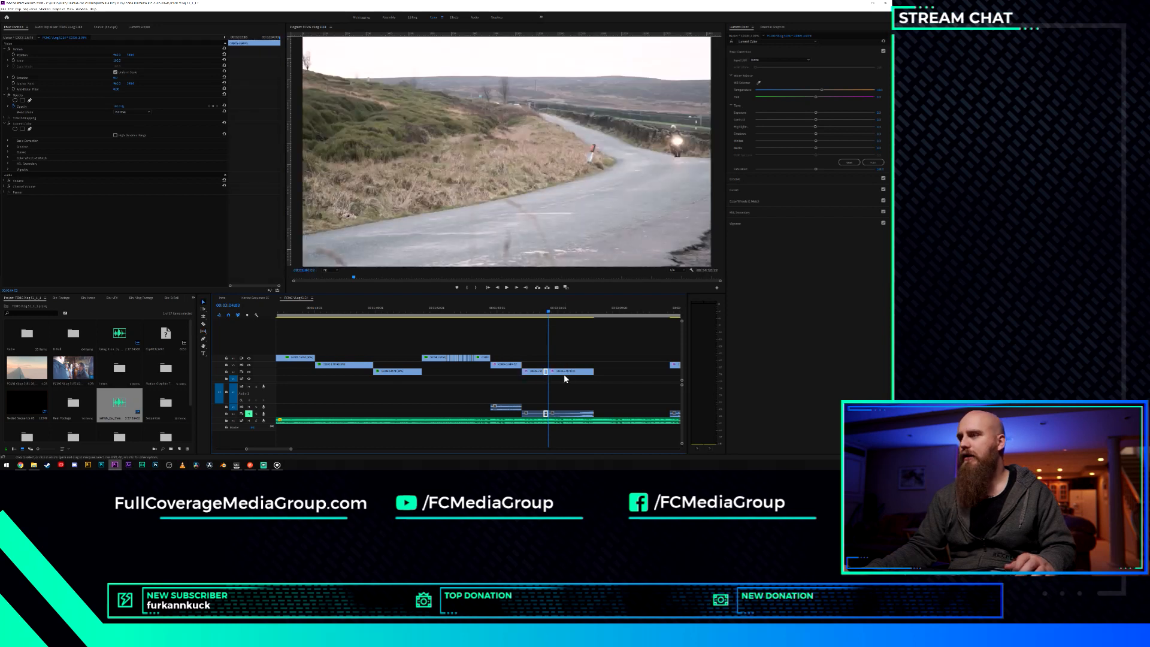
Trim the winding-road remainder's start so the rider appears nearer, close the gap, and play back the cuts.
scroll(566, 376, "up", 5)
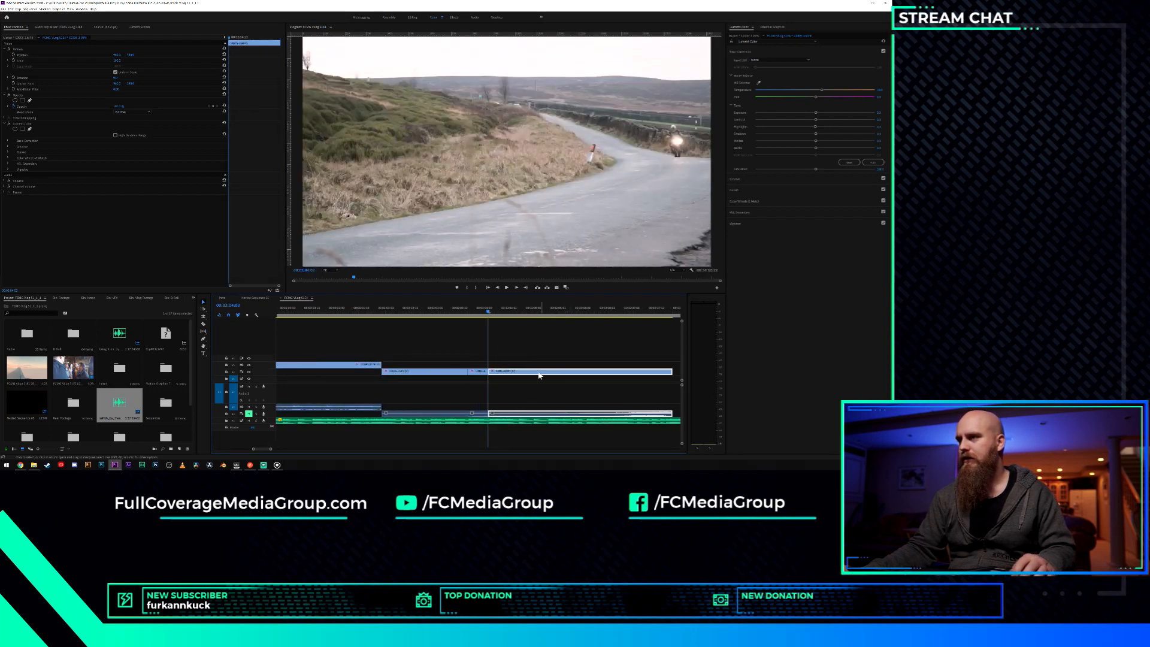
left_click_drag(491, 372, 519, 375)
left_click(422, 309)
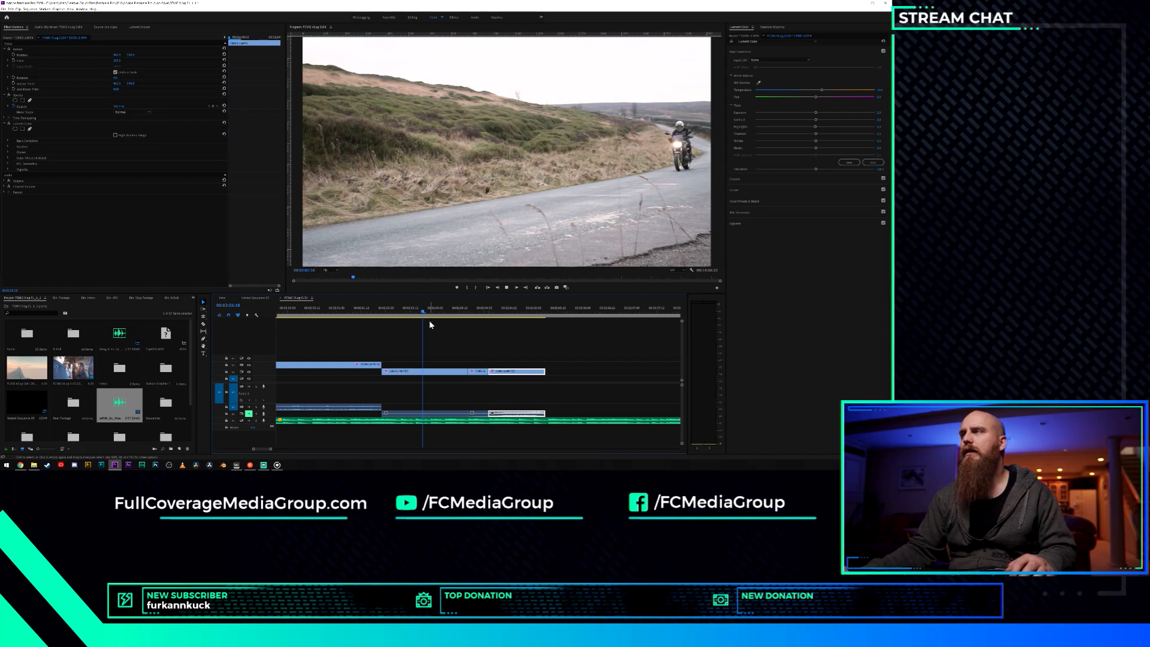
key("space")
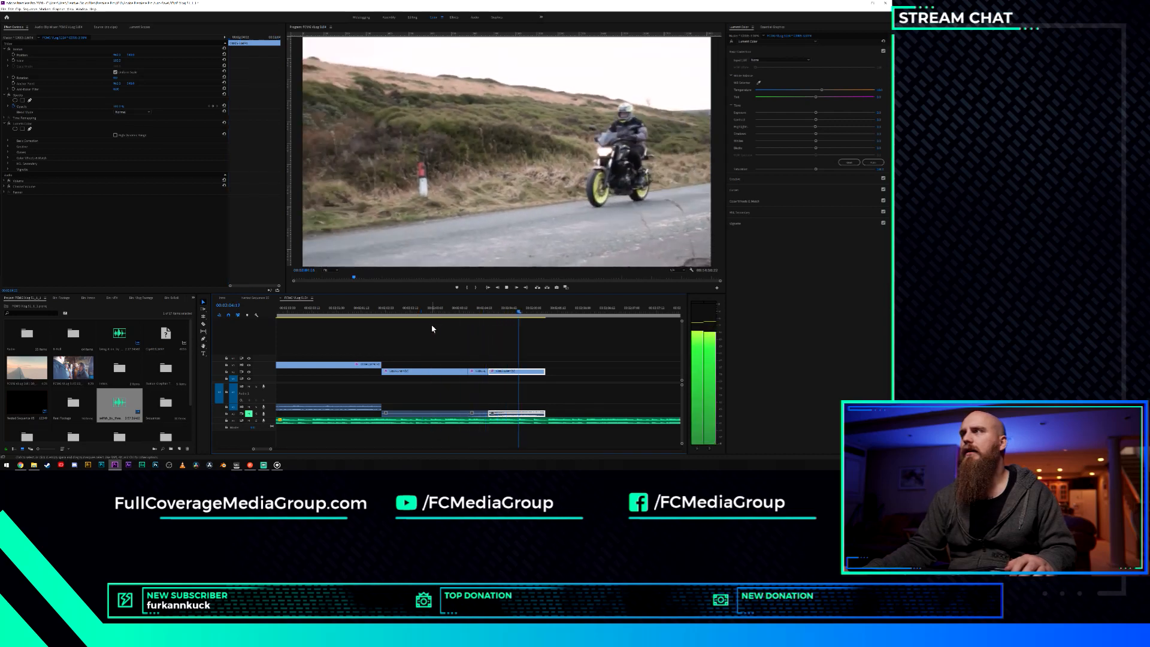
key("space")
Extend the end of the last winding-road piece to the playhead.
scroll(530, 379, "up", 3)
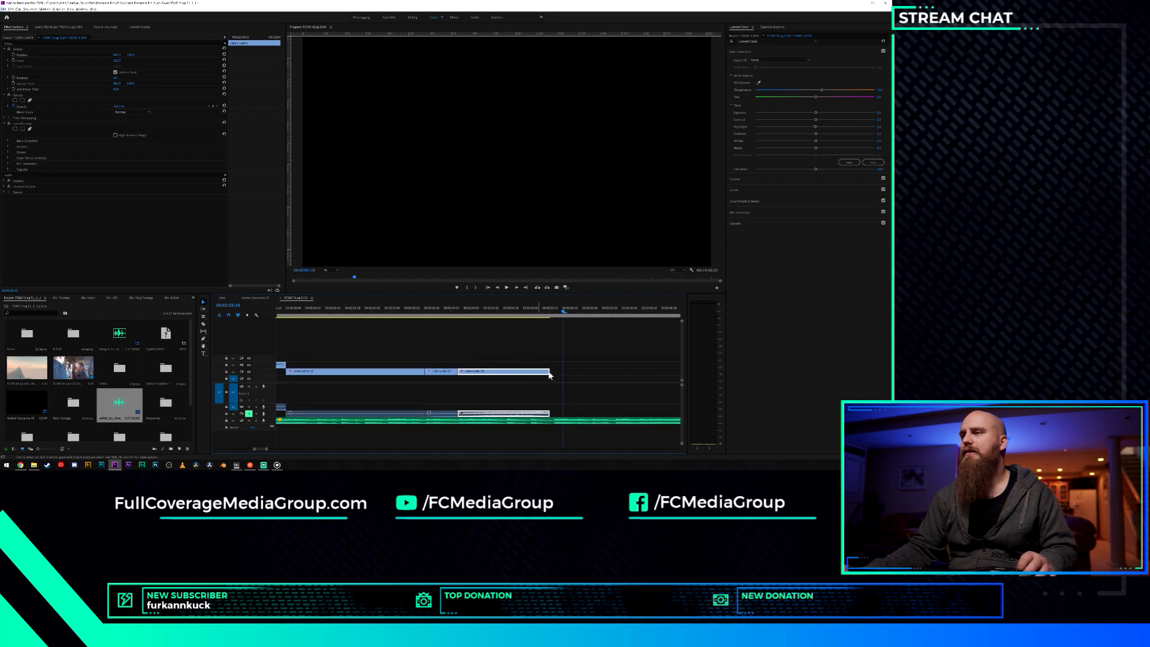
left_click(547, 372)
left_click_drag(546, 372, 552, 378)
scroll(558, 391, "down", 2)
scroll(558, 391, "down", 5)
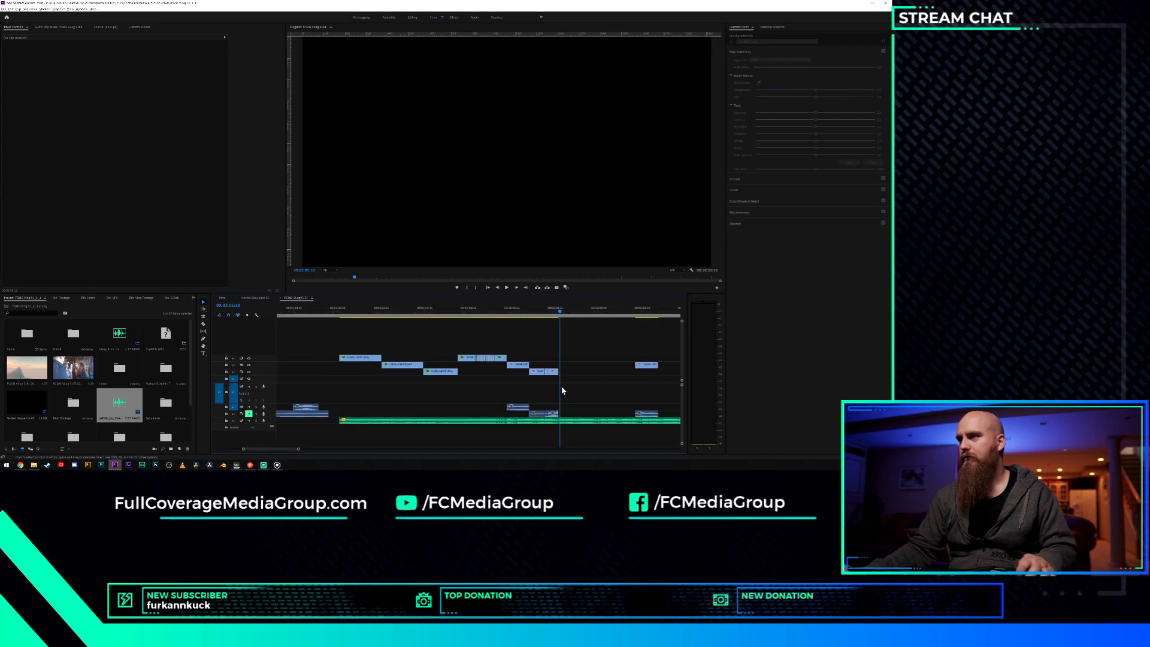
Move the next riding clip, with the passing red van, directly behind the winding-road pieces and play back the cut.
scroll(587, 386, "up", 2)
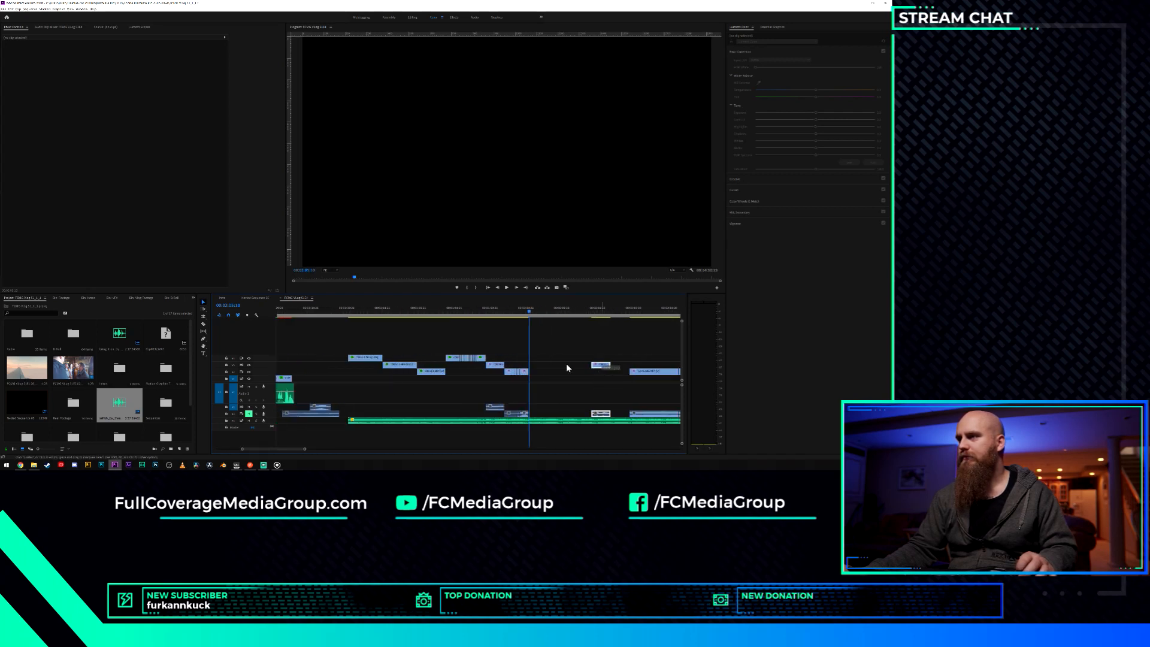
left_click_drag(566, 364, 537, 365)
scroll(537, 369, "up", 4)
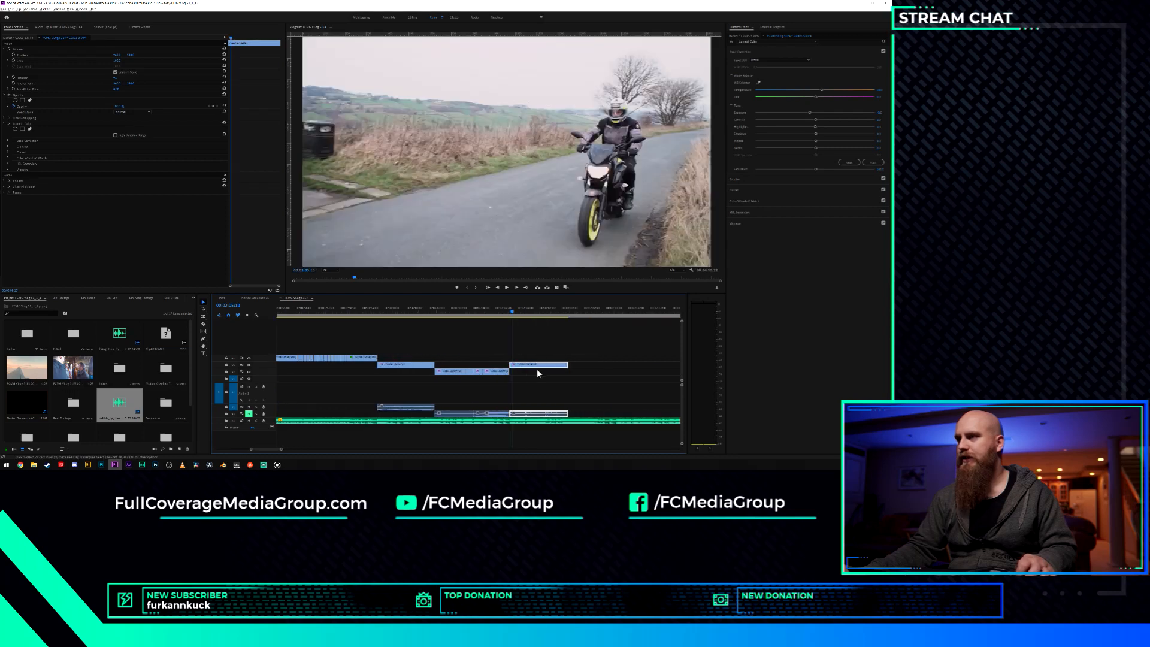
scroll(537, 369, "up", 3)
left_click(340, 310)
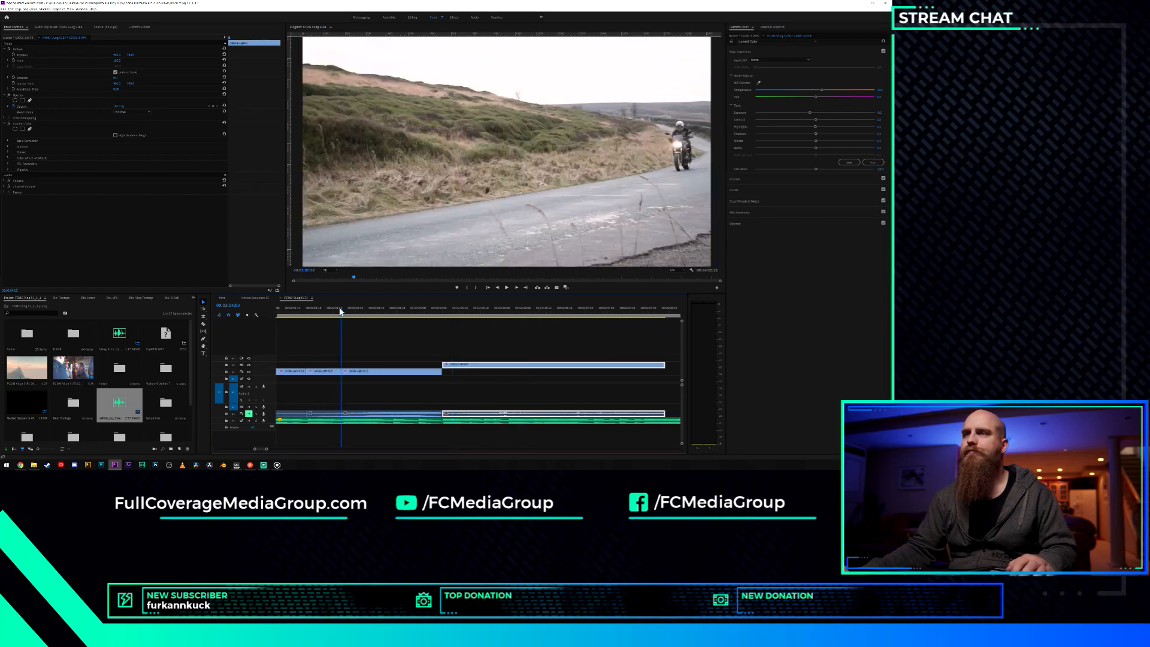
key("space")
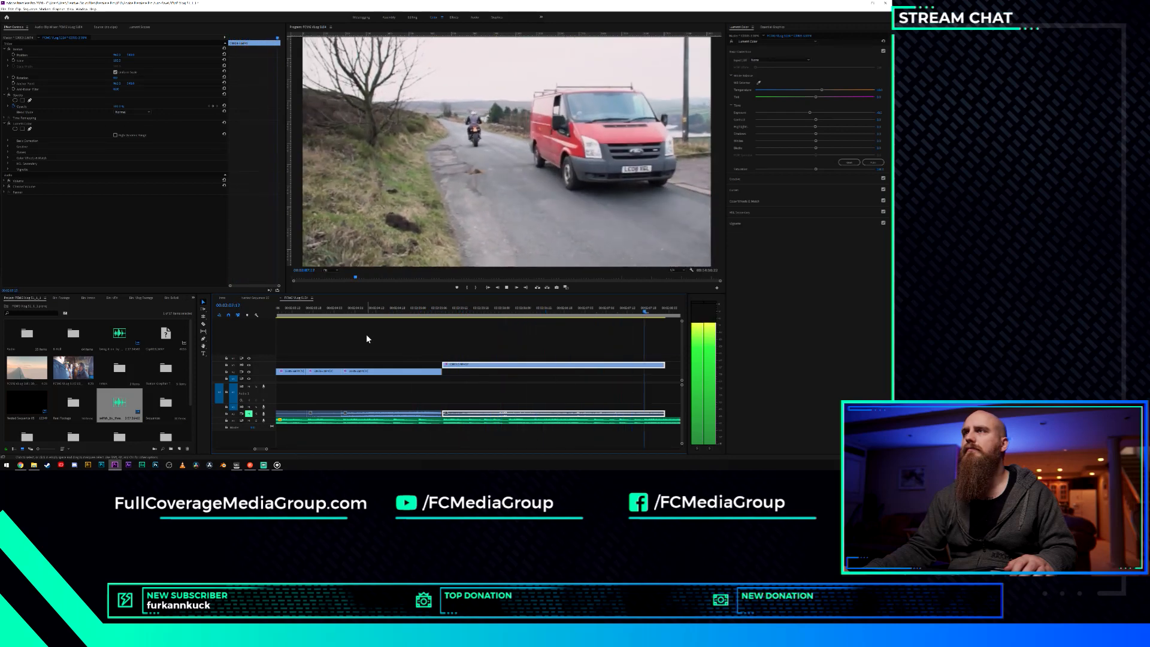
key("space")
Locate the music beat near the end of the red-van riding clip and trim the clip's end to it.
scroll(344, 361, "down", 5)
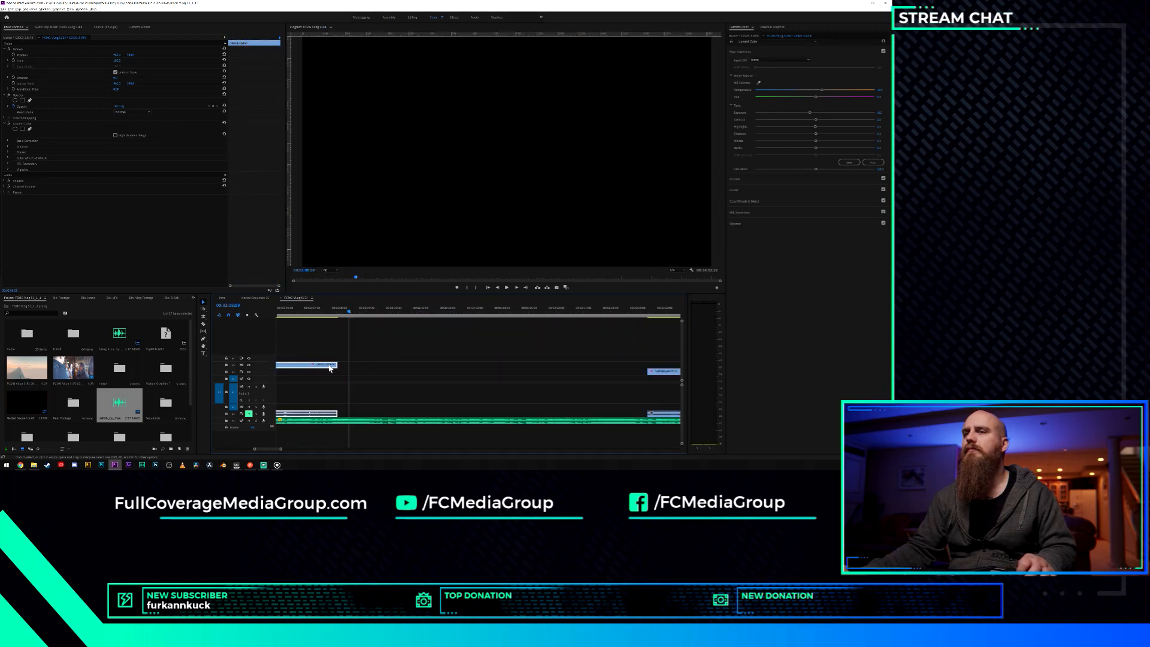
left_click(321, 317)
key("space")
key("space")
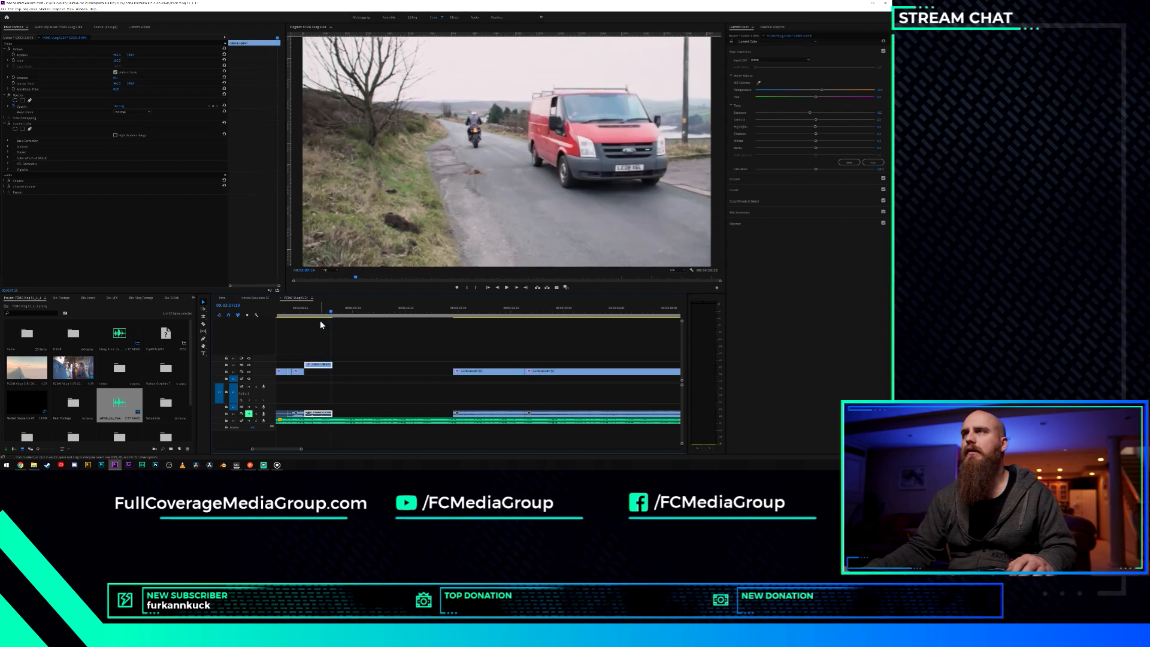
scroll(326, 361, "up", 6)
scroll(344, 369, "up", 2)
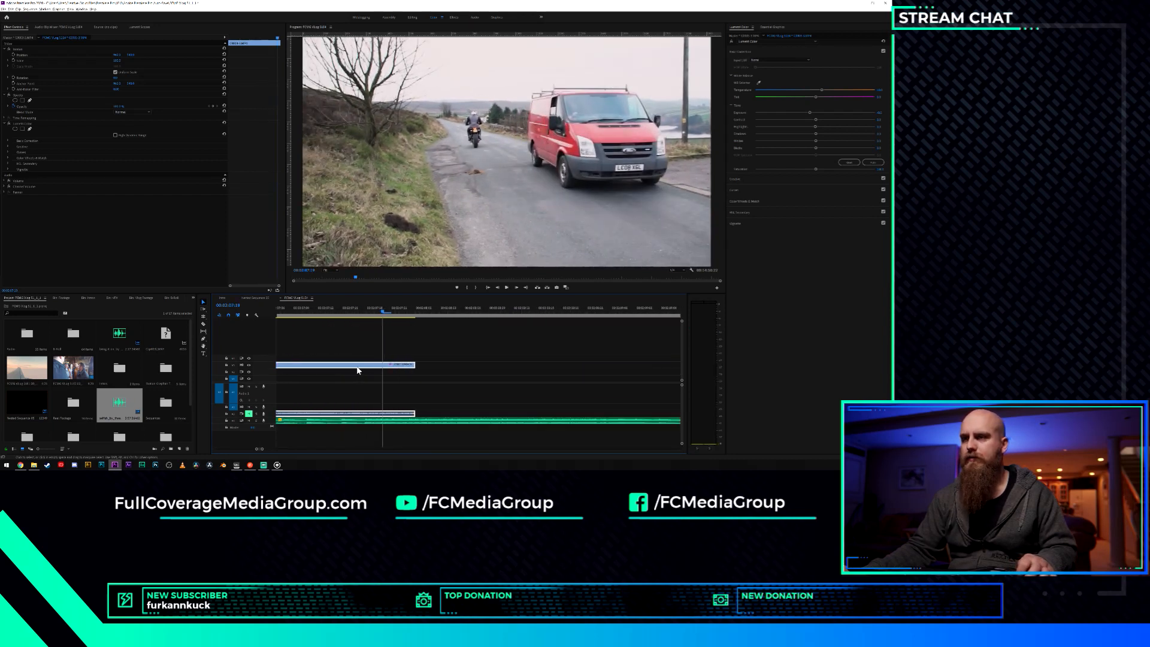
left_click_drag(314, 313, 366, 319)
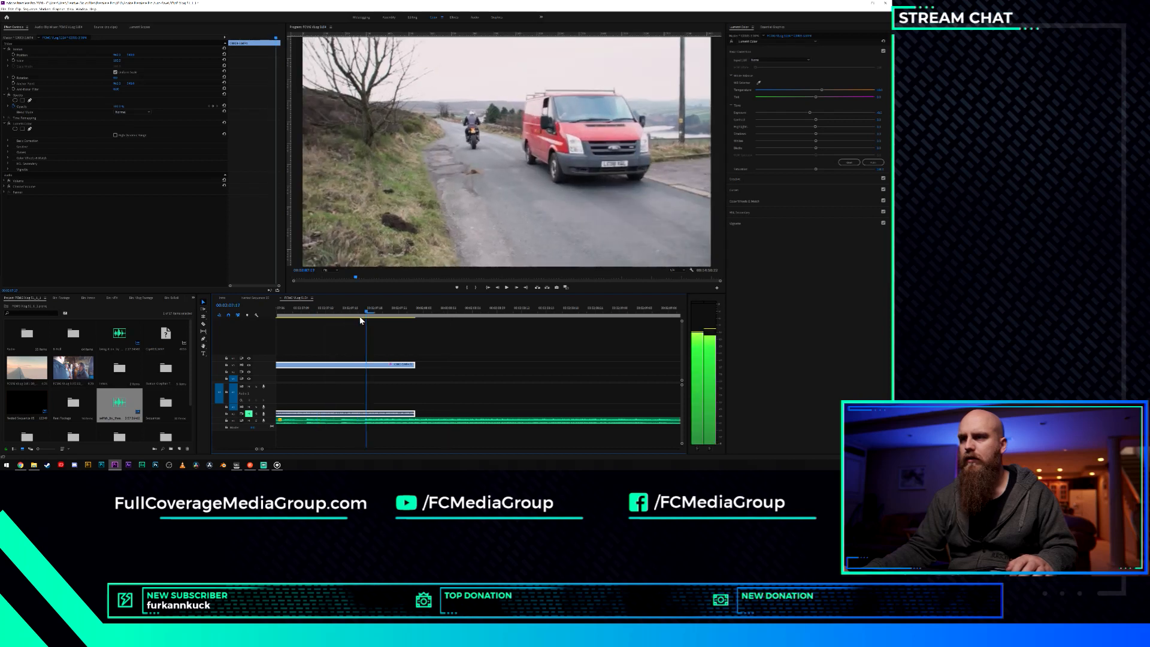
left_click_drag(413, 364, 365, 364)
scroll(425, 397, "down", 12)
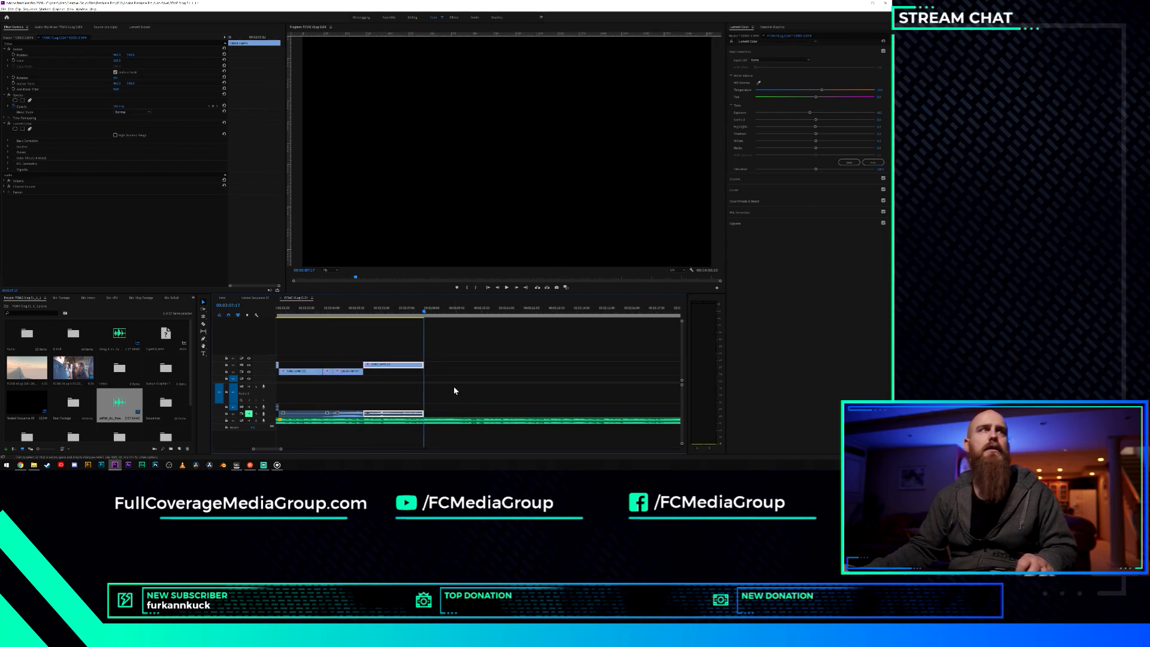
Move the front-facing helmeted-rider clip directly behind the red-van clip, one video track lower, and play it back.
scroll(476, 391, "down", 2)
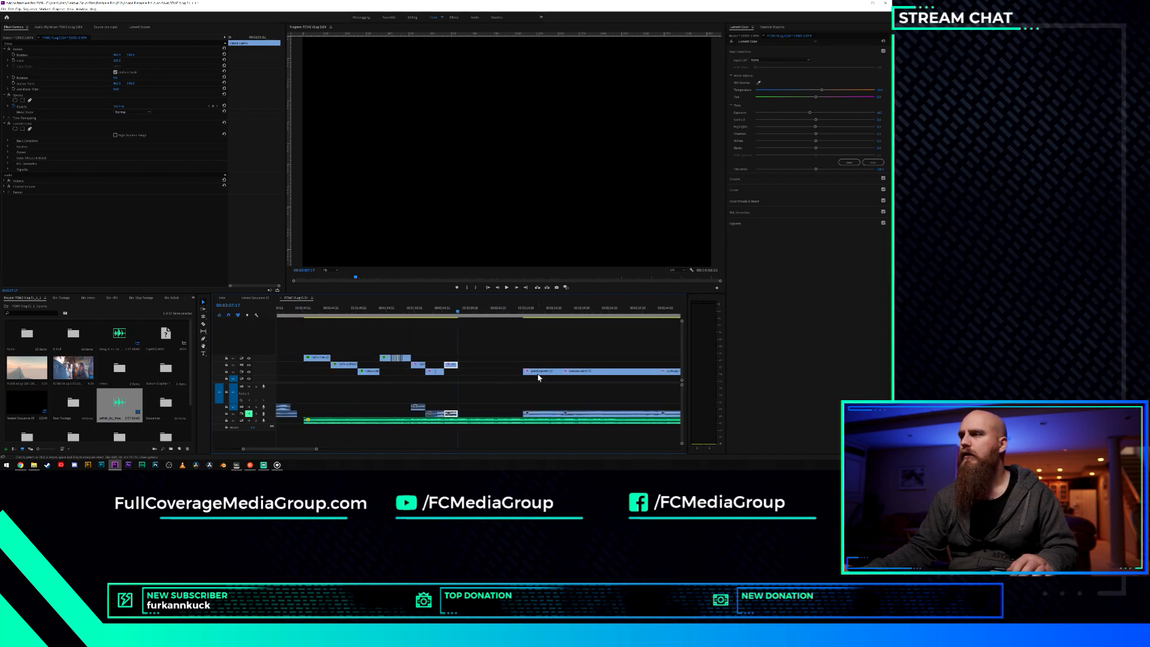
left_click_drag(476, 376, 476, 376)
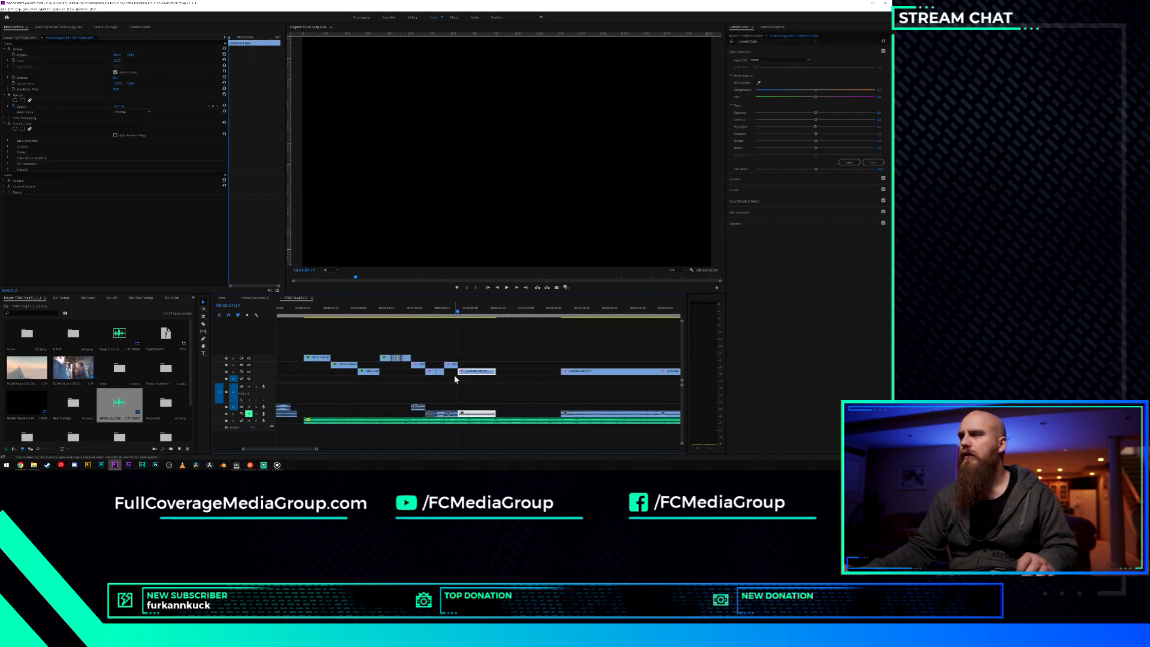
scroll(461, 378, "up", 9)
left_click(398, 312)
key("space")
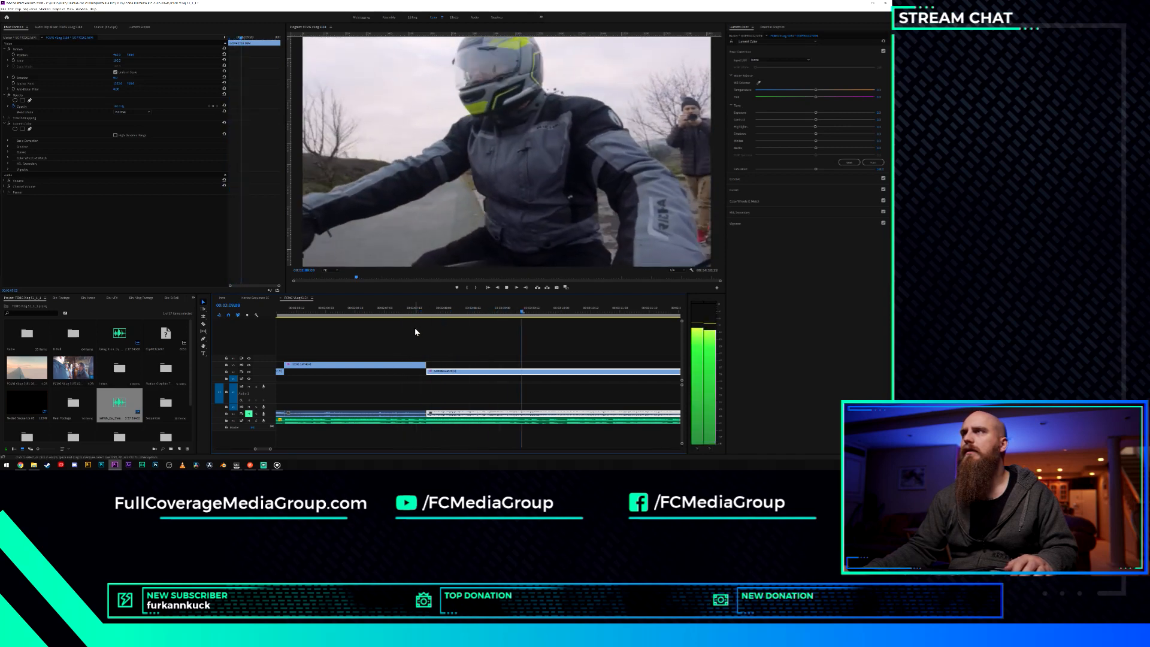
key("space")
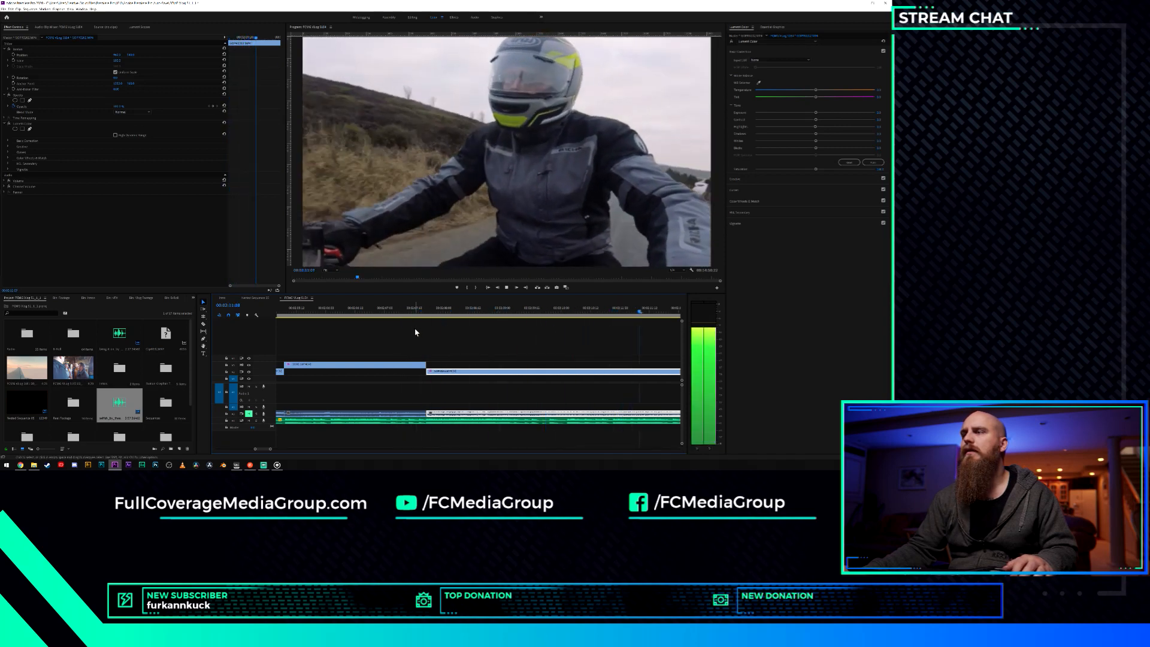
Replay the transition from the red-van clip into the front-facing rider clip and save the project.
scroll(419, 336, "down", 5)
left_click(426, 312)
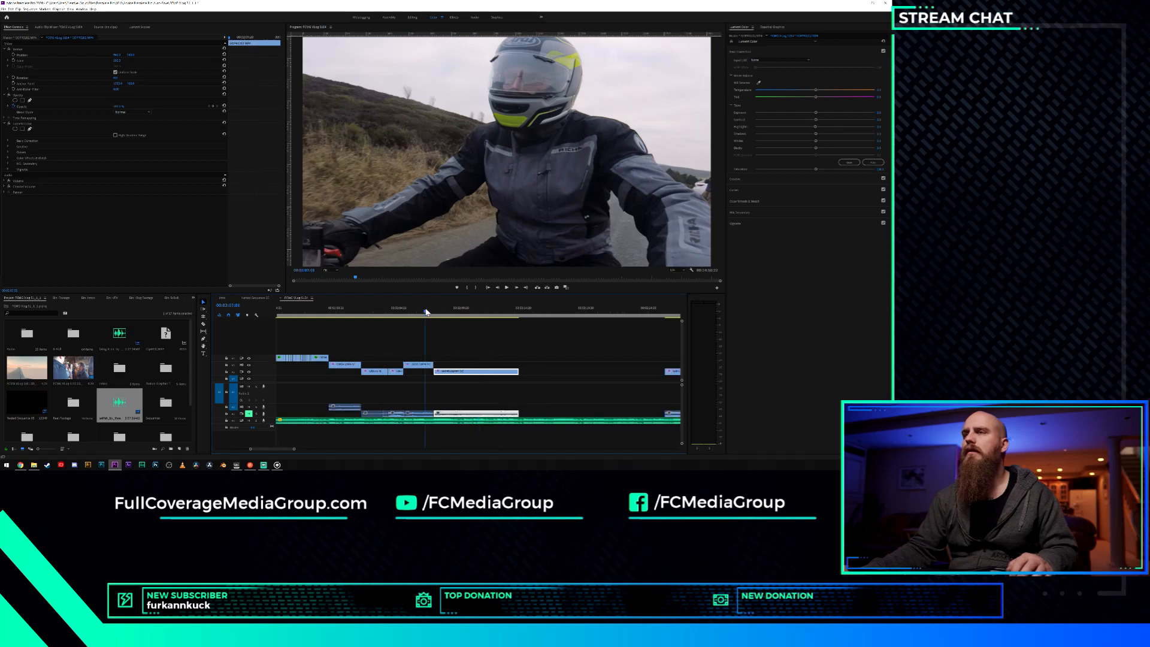
key("space")
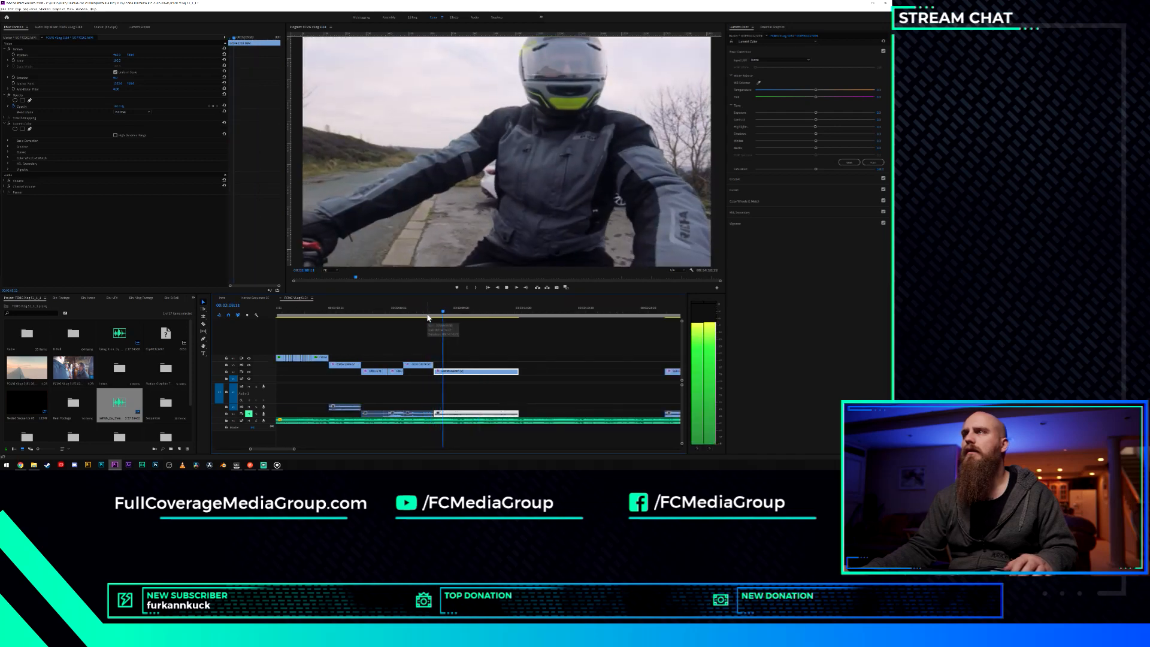
key("space")
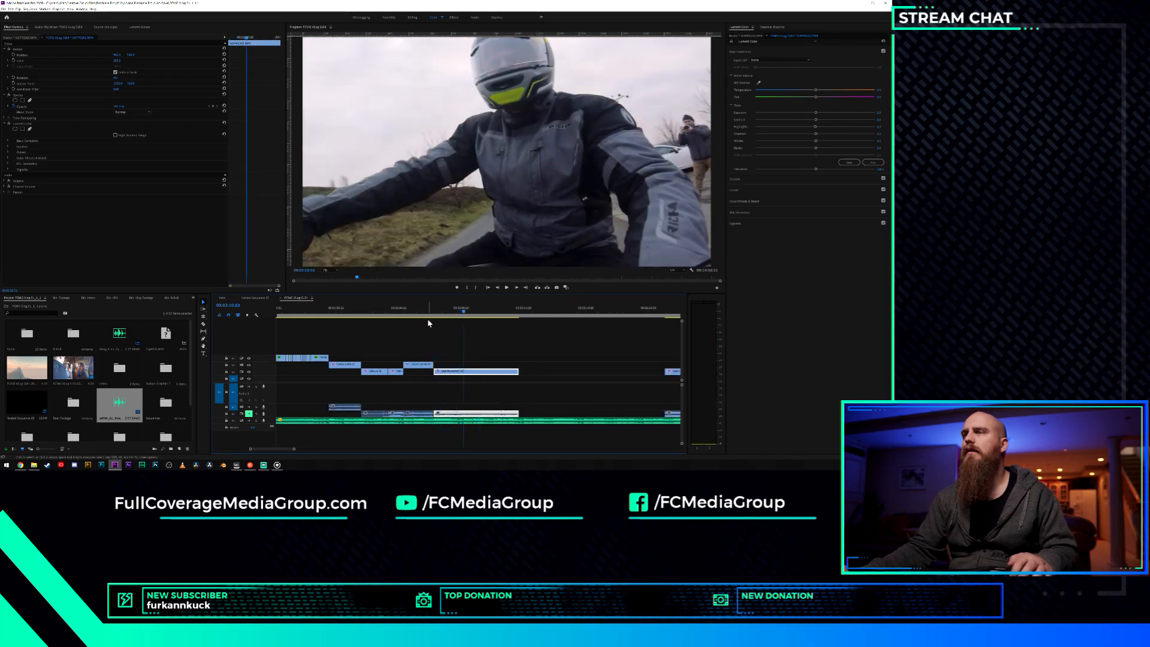
key("ctrl+s")
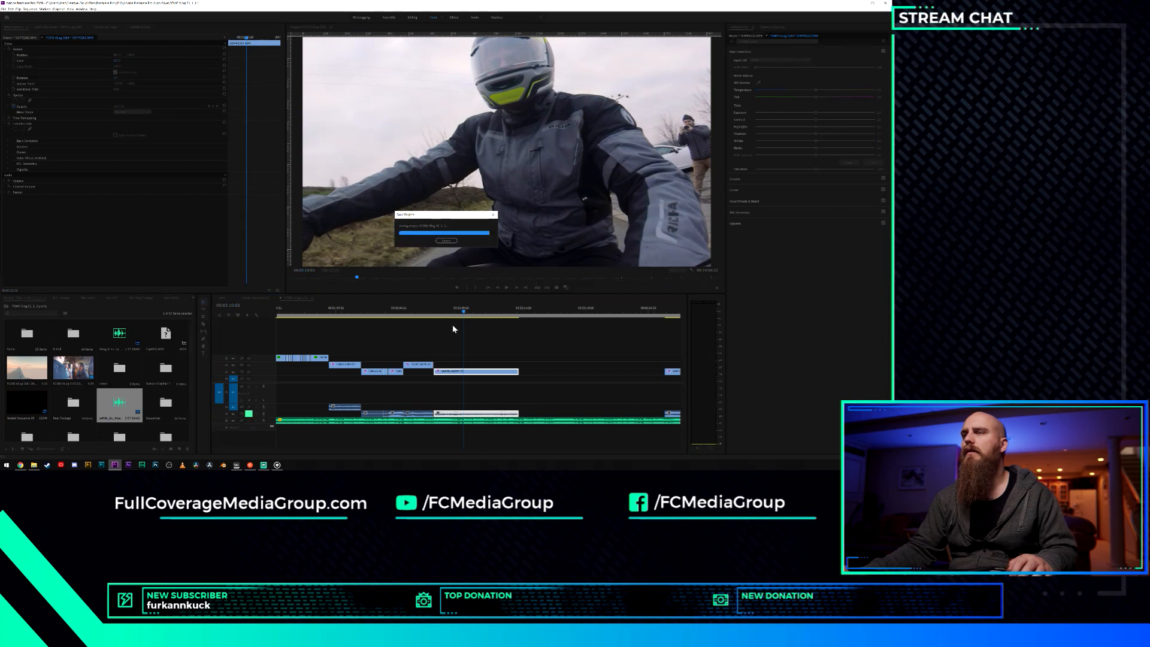
Find the first music beat inside the front-facing rider clip and split the clip there.
scroll(460, 334, "up", 5)
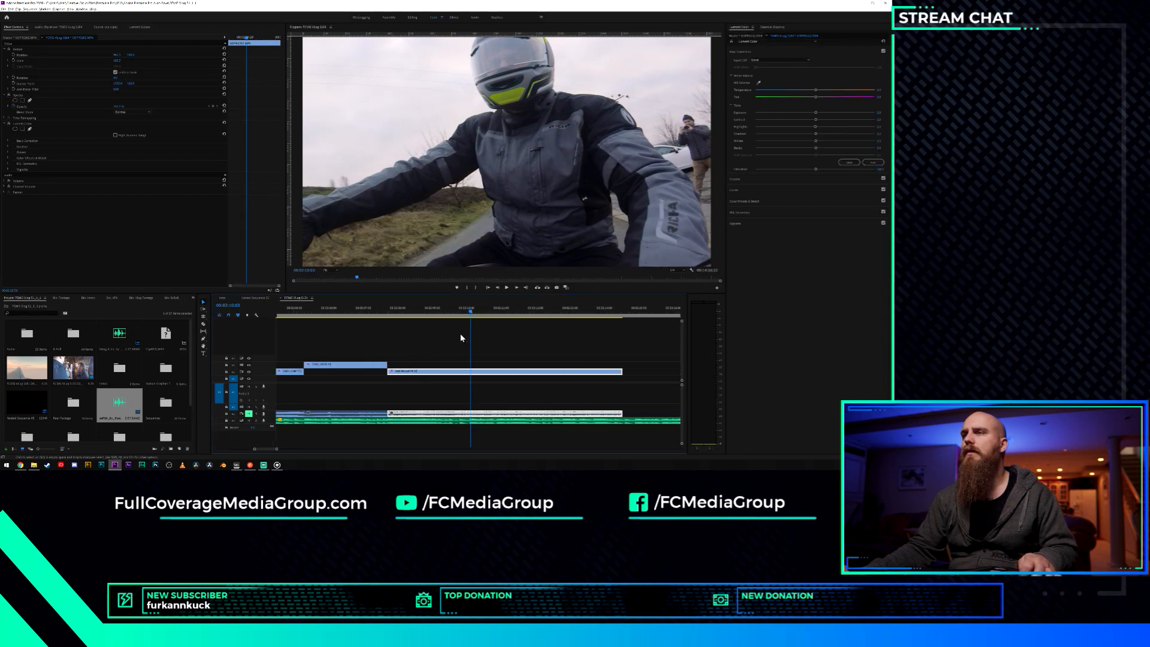
left_click(406, 312)
key("space")
key("space")
left_click_drag(408, 312, 373, 318)
key("space")
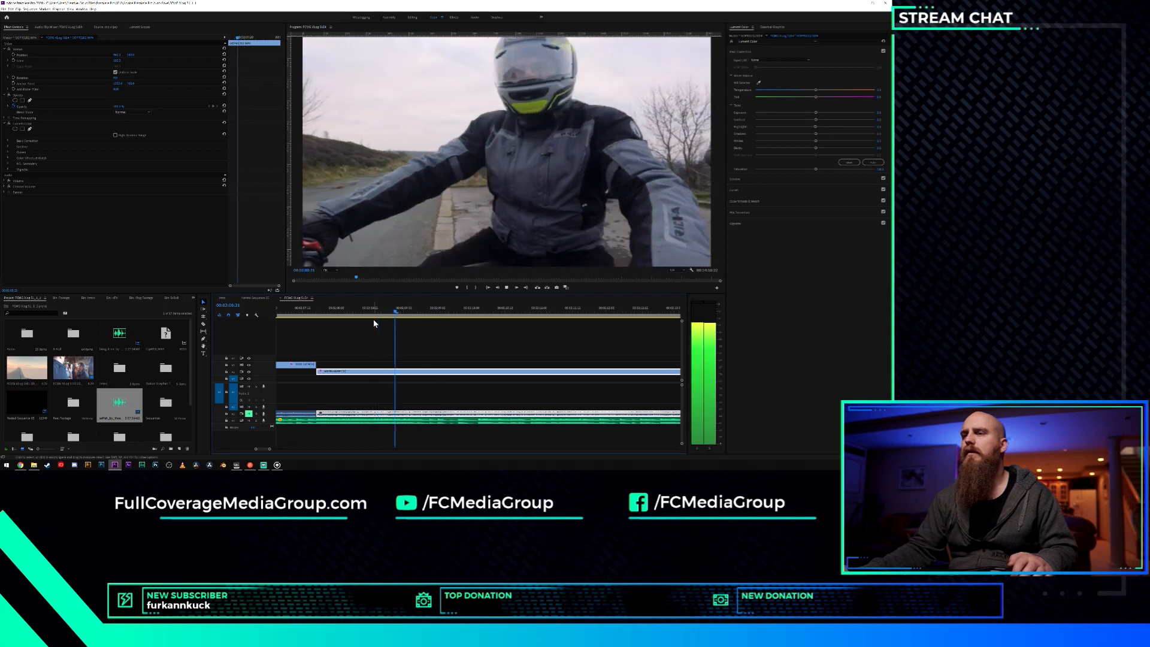
key("space")
left_click(389, 323)
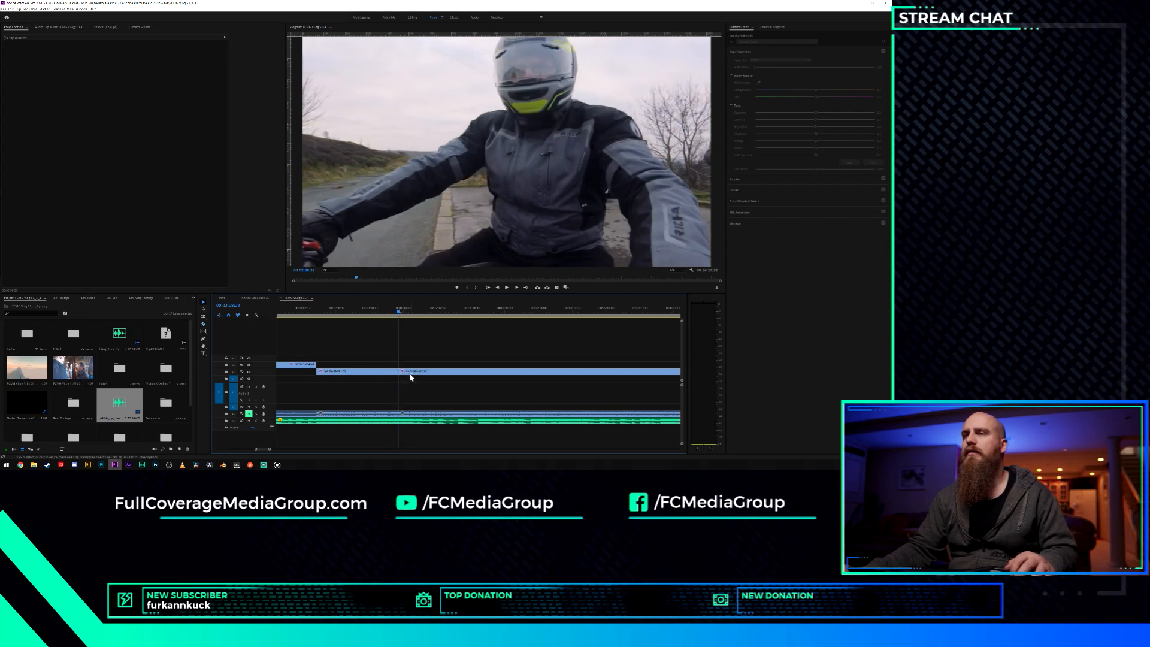
Split the rider clip again on the following beat to isolate a short middle piece.
left_click_drag(399, 314, 421, 322)
mouse_move(398, 379)
left_mouse_down()
mouse_move(436, 376)
mouse_move(411, 369)
left_mouse_up()
left_click_drag(423, 316, 476, 323)
key("c")
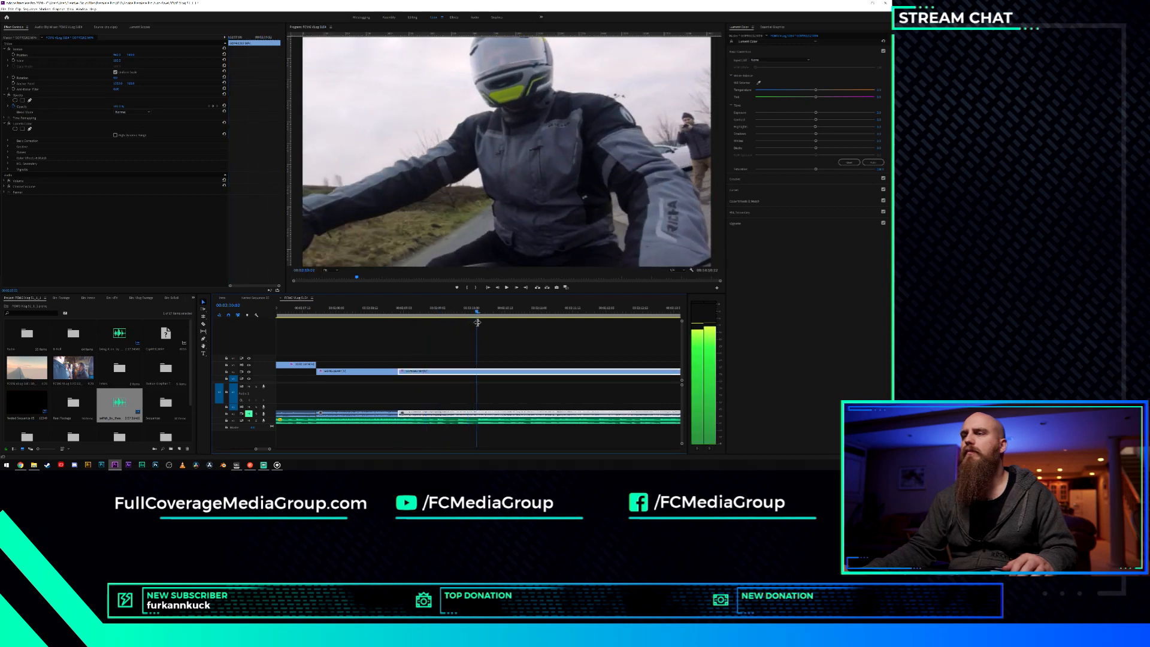
left_click(477, 370)
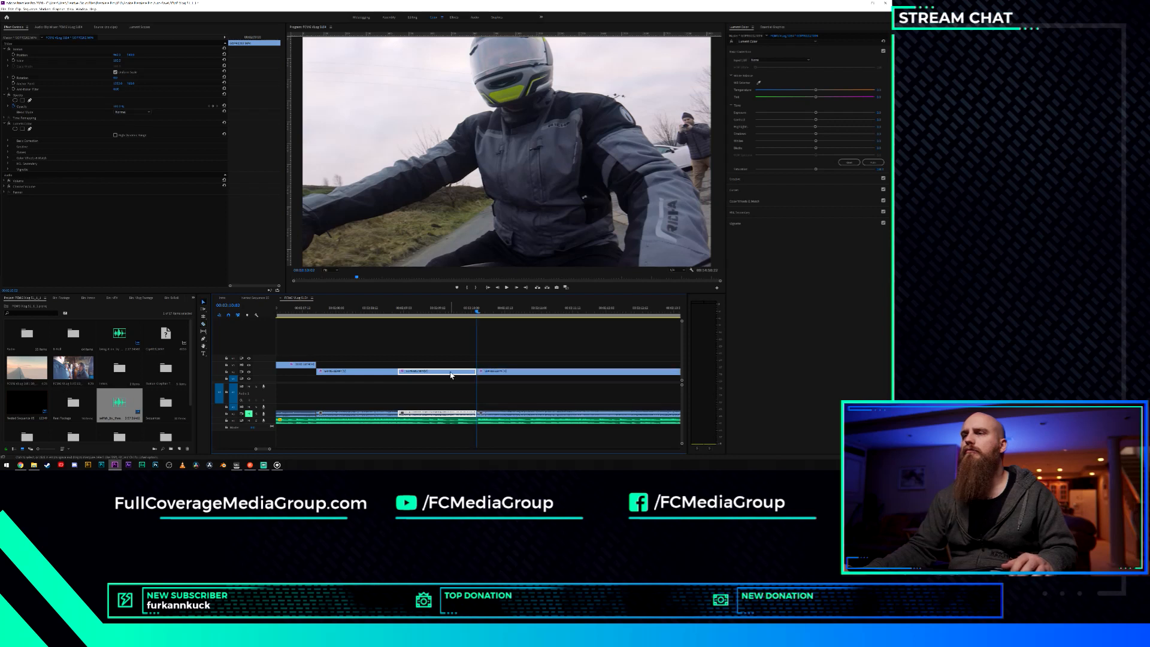
Scale up and reposition the short middle piece to frame the roadside photographer, and play back the punch-in.
left_click(441, 316)
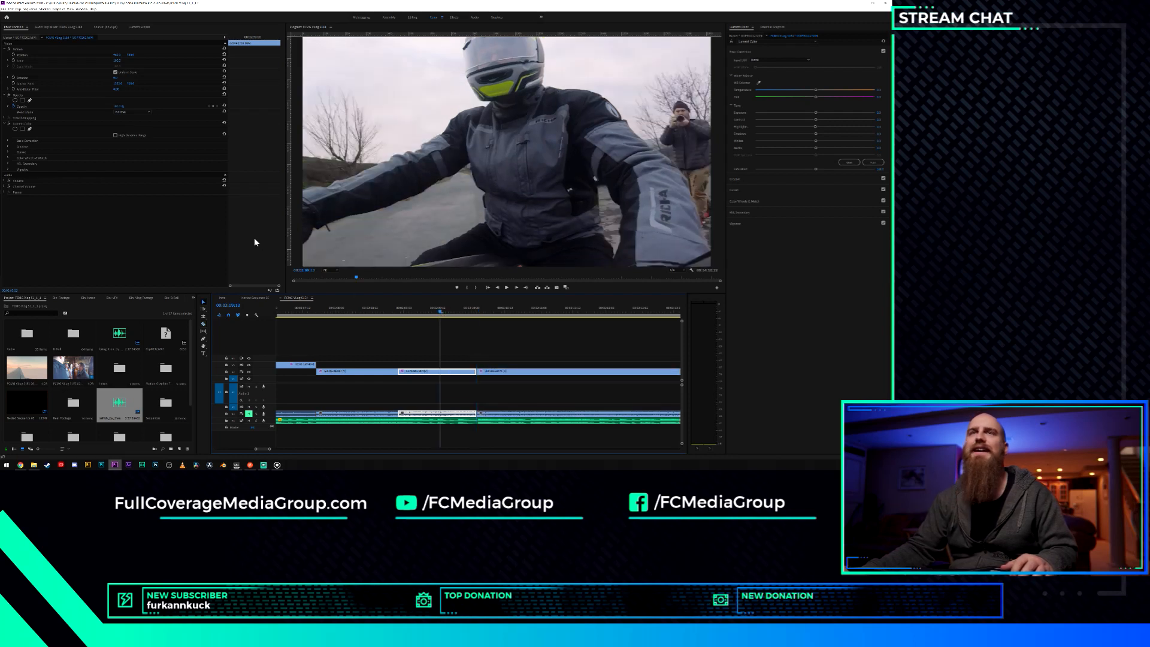
left_click_drag(117, 63, 214, 63)
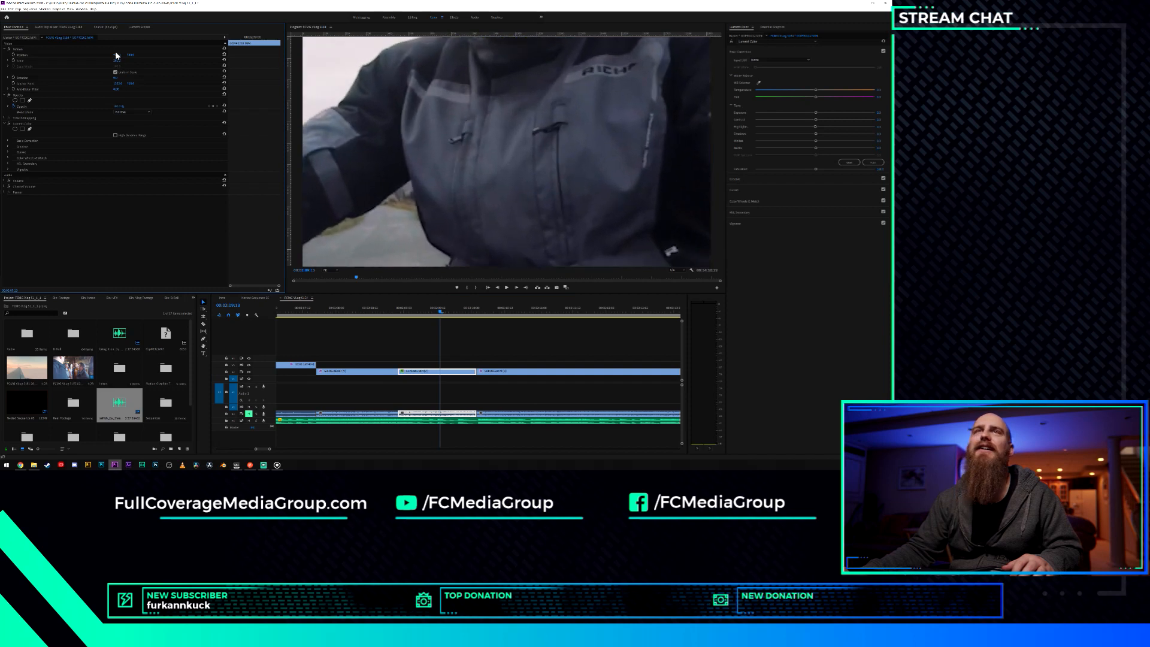
left_click_drag(117, 55, 201, 55)
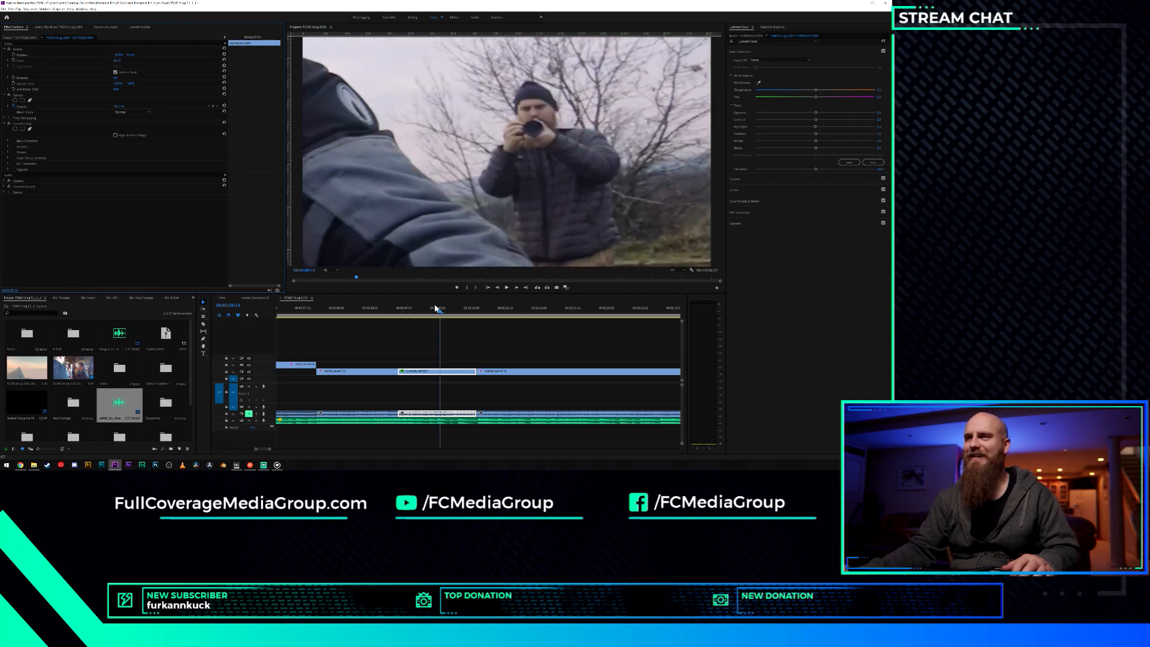
left_click_drag(440, 311, 377, 319)
key("space")
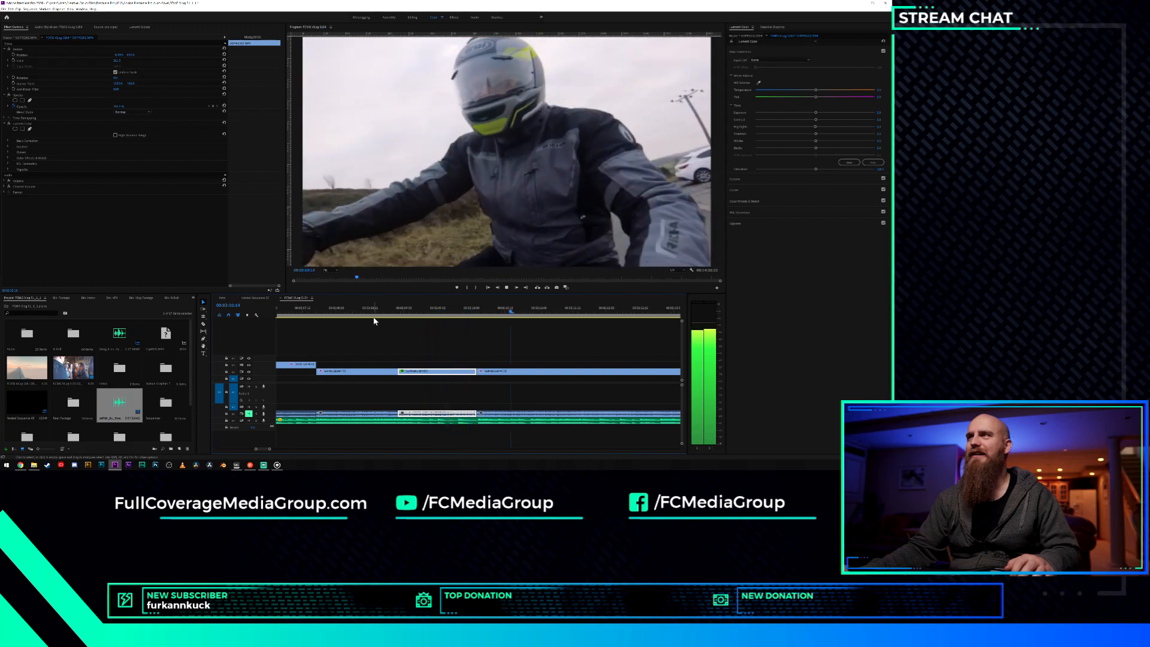
key("space")
Trim the start of the remaining rider piece to the playhead, close the gap behind the photographer punch-in, and play back the cuts.
key("equal")
key("equal")
key("minus")
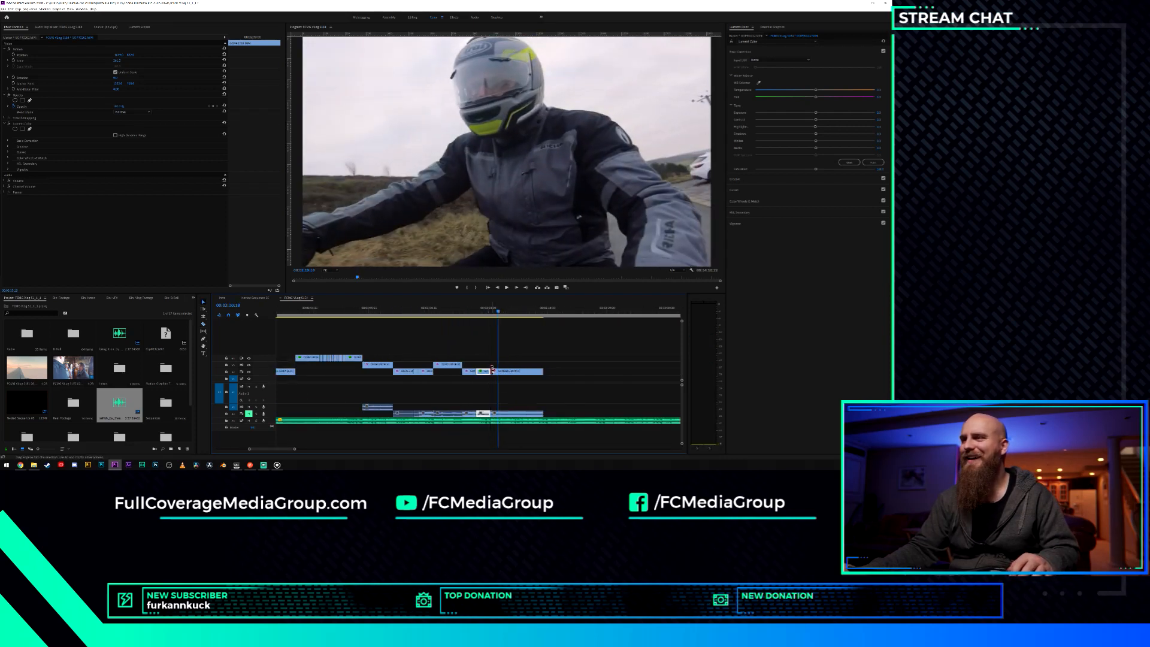
left_click_drag(499, 371, 506, 373)
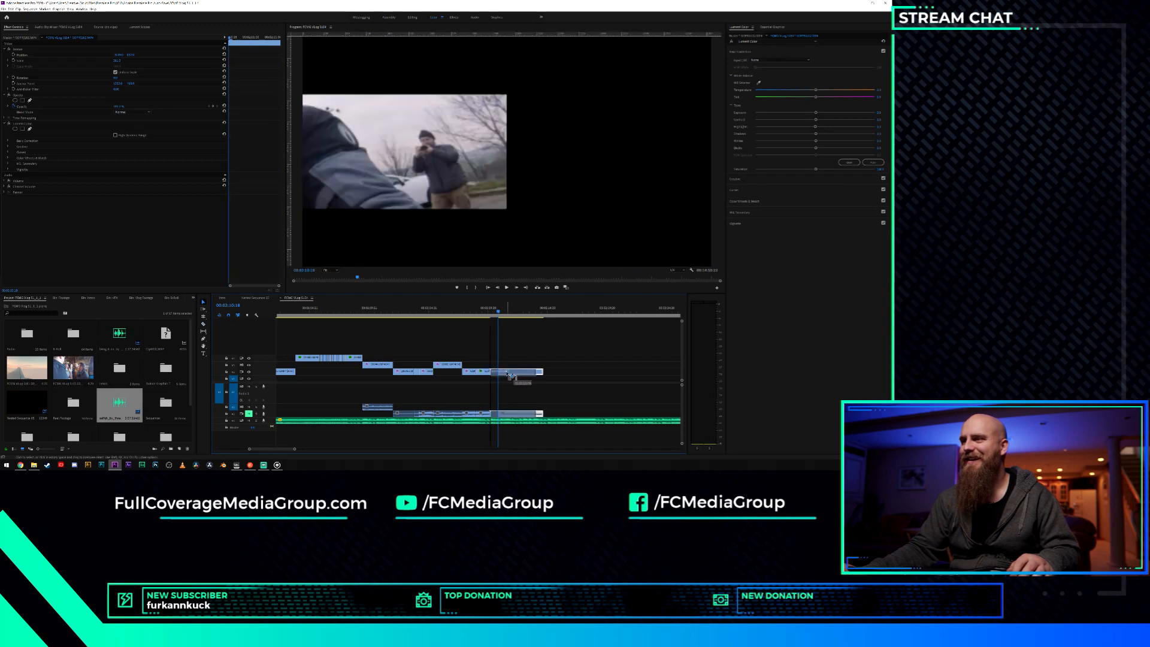
left_click(483, 309)
key("space")
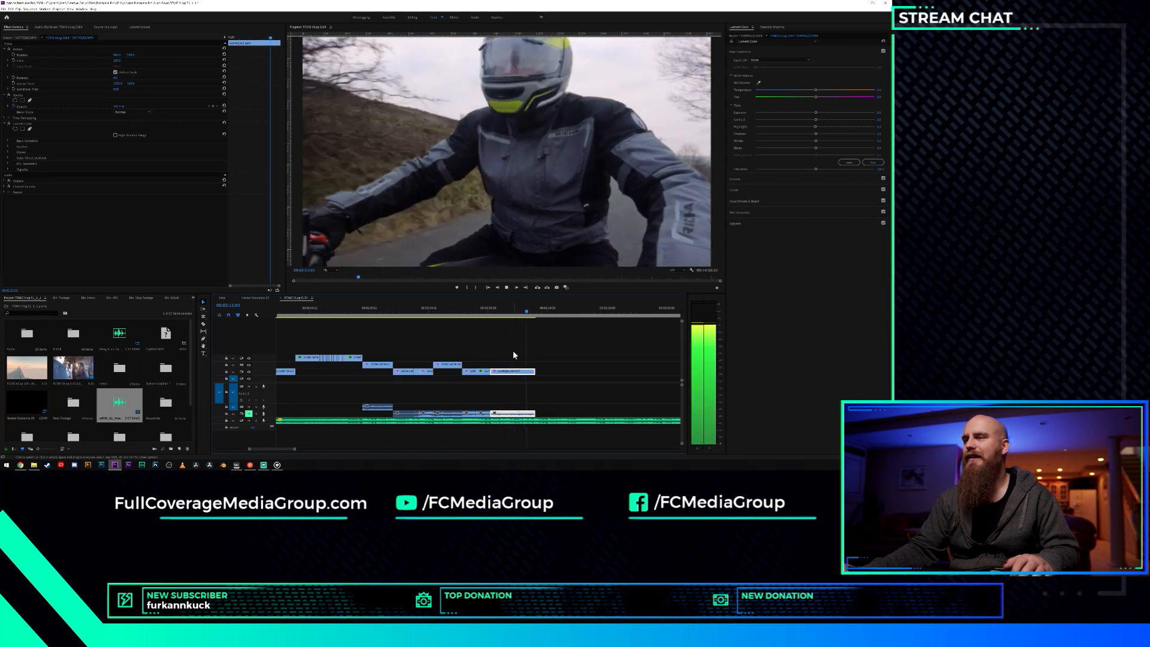
key("space")
Trim the end of the last front-facing rider piece slightly shorter, to the music beat.
key("=")
key("=")
key("=")
key("=")
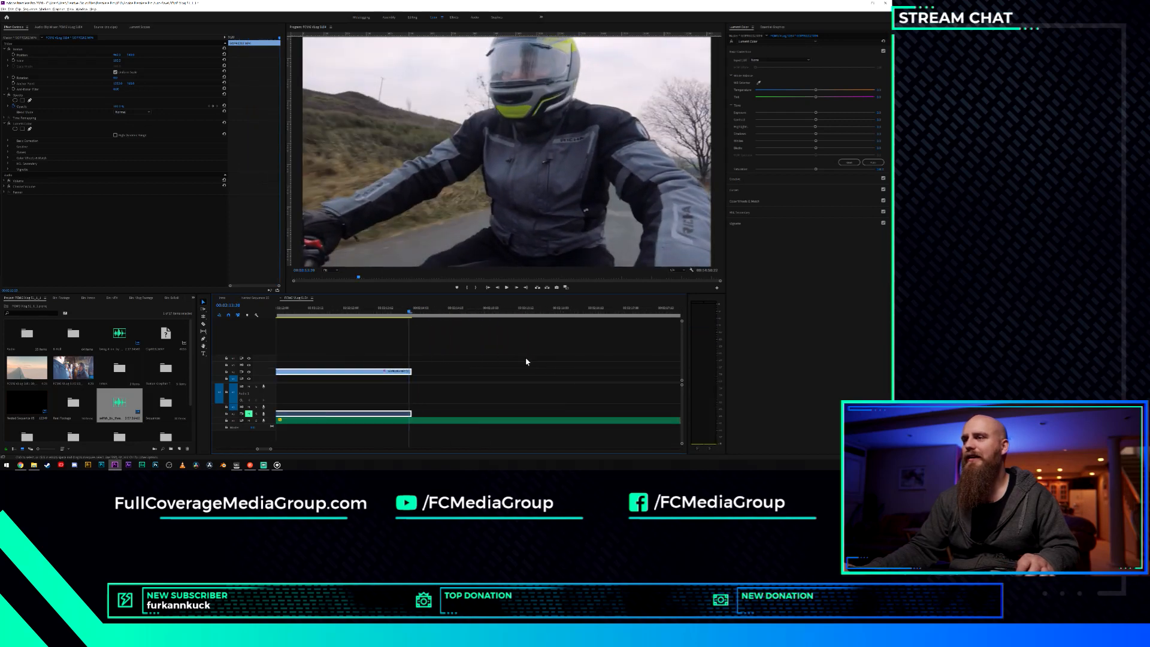
left_click_drag(405, 314, 403, 317)
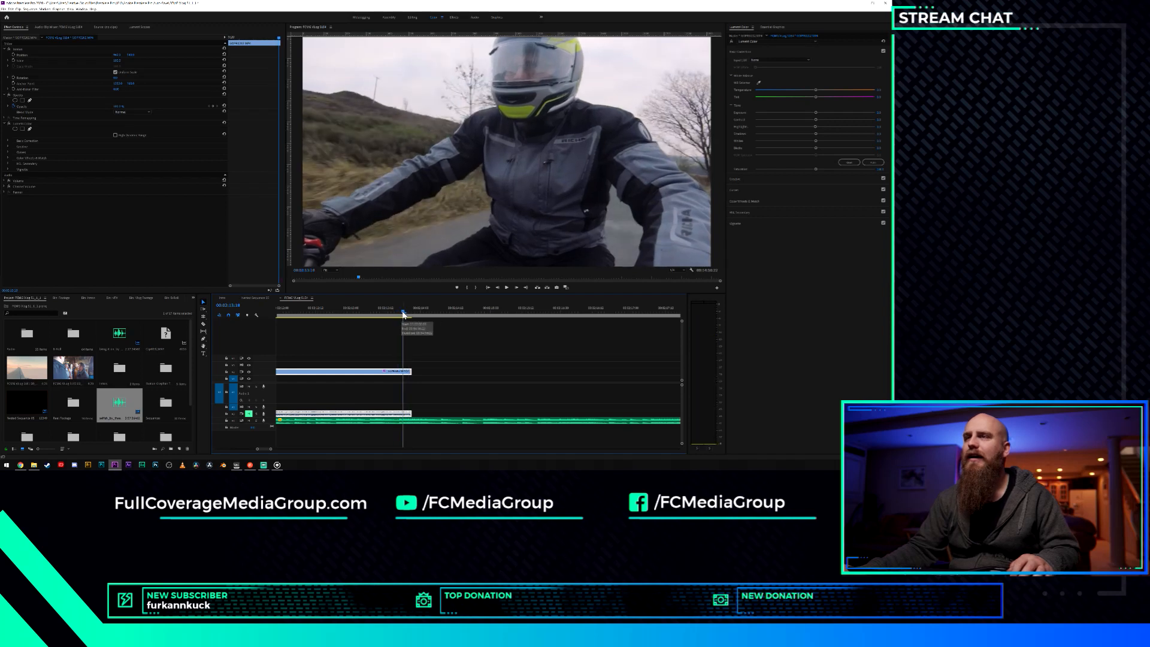
left_click(401, 315)
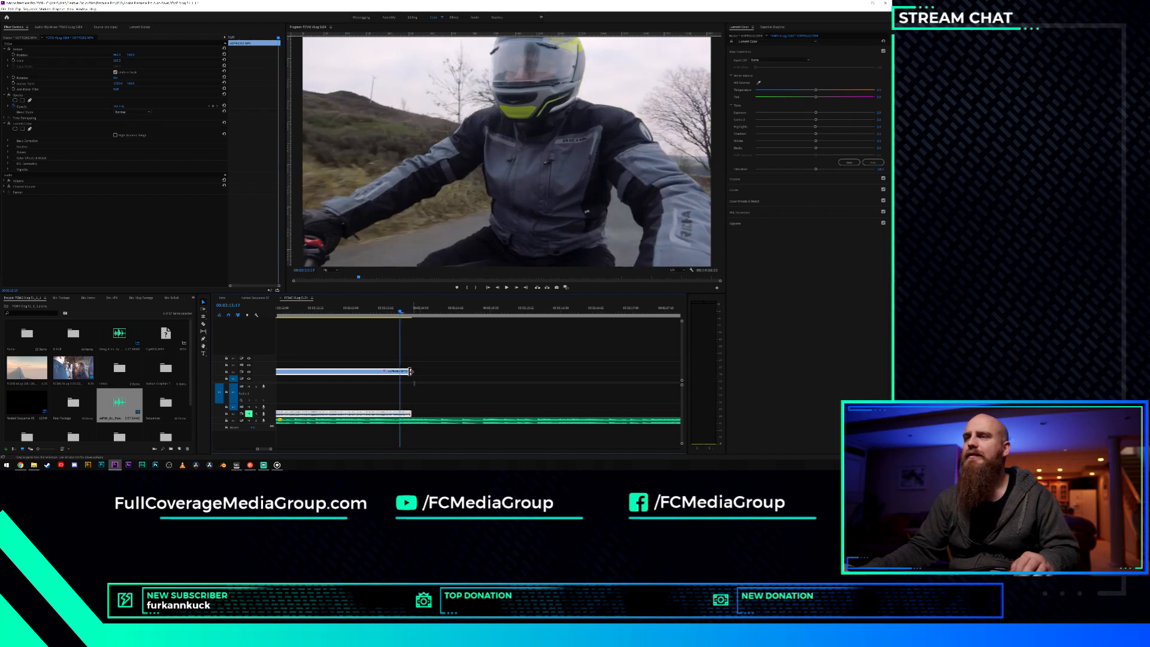
left_click_drag(410, 372, 402, 371)
Move the next riding clip earlier on its track, closer to the end of the front-facing rider pieces.
scroll(437, 386, "down", 6)
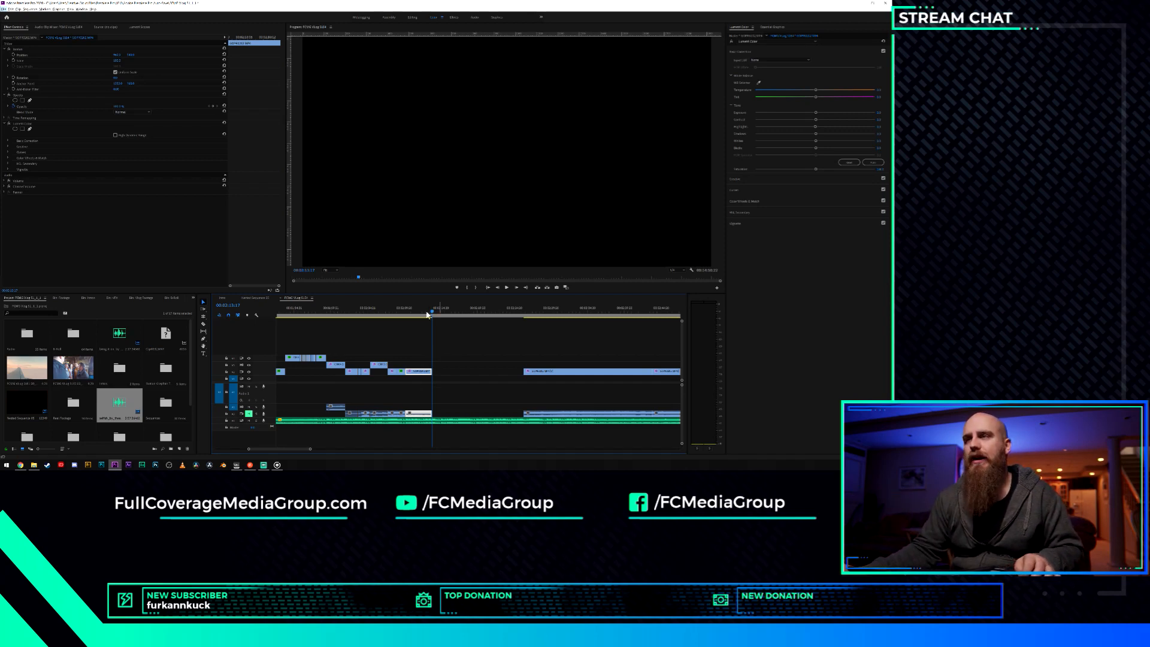
mouse_move(428, 314)
left_mouse_down()
mouse_move(411, 312)
mouse_move(435, 315)
left_mouse_up()
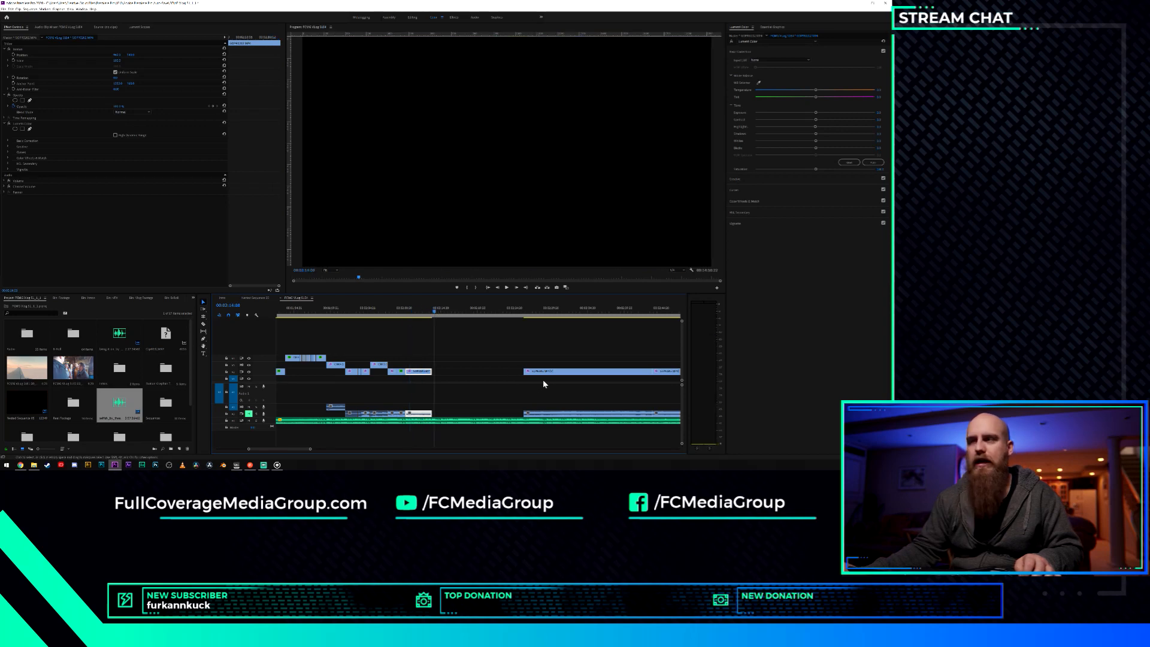
left_click_drag(551, 375, 513, 375)
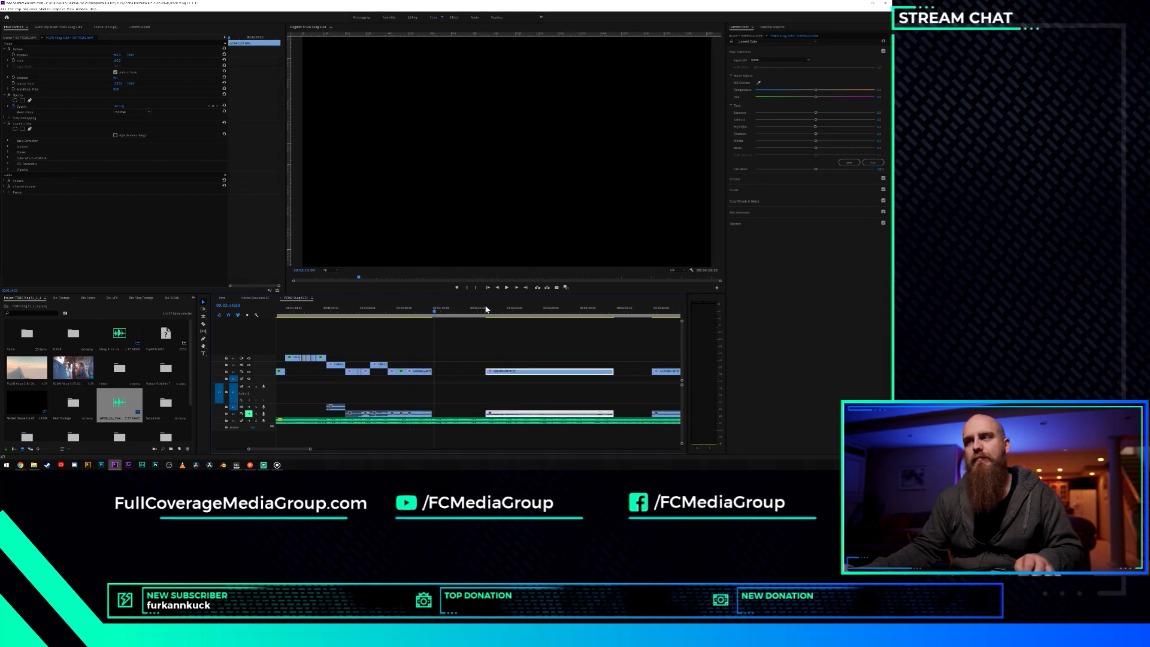
Review the remaining riding clips and place the chain-side clip ahead of the front-facing ones, shifting those later on their track.
left_click(495, 312)
left_click_drag(500, 313, 520, 313)
scroll(526, 354, "down", 8)
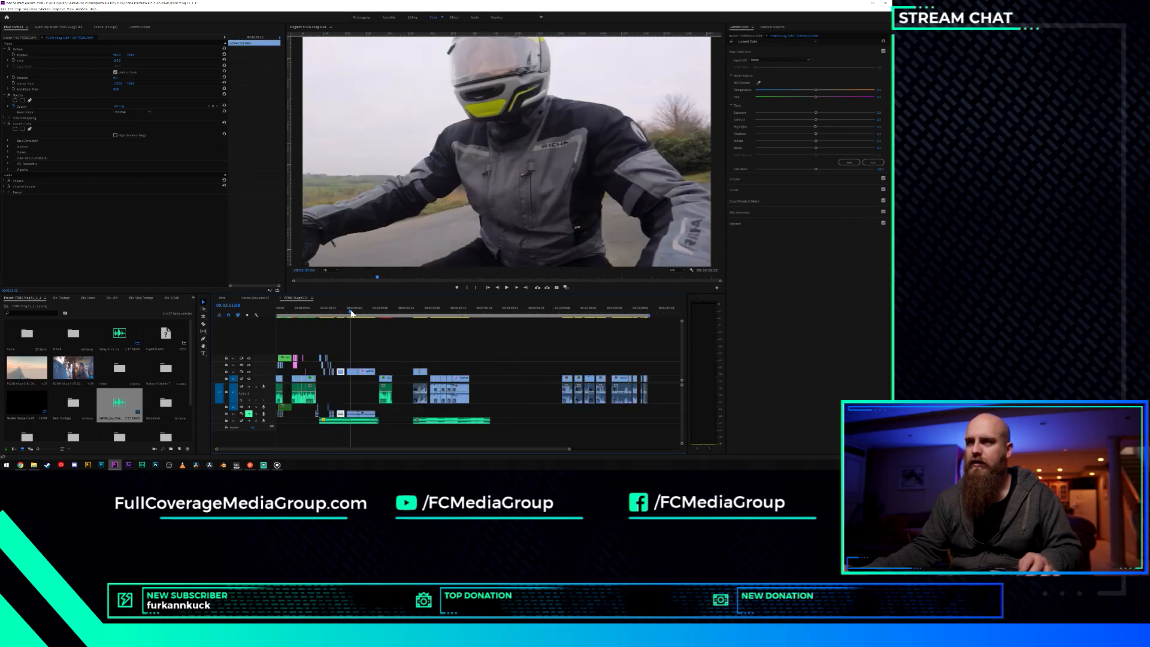
left_click_drag(351, 312, 363, 315)
scroll(332, 352, "up", 8)
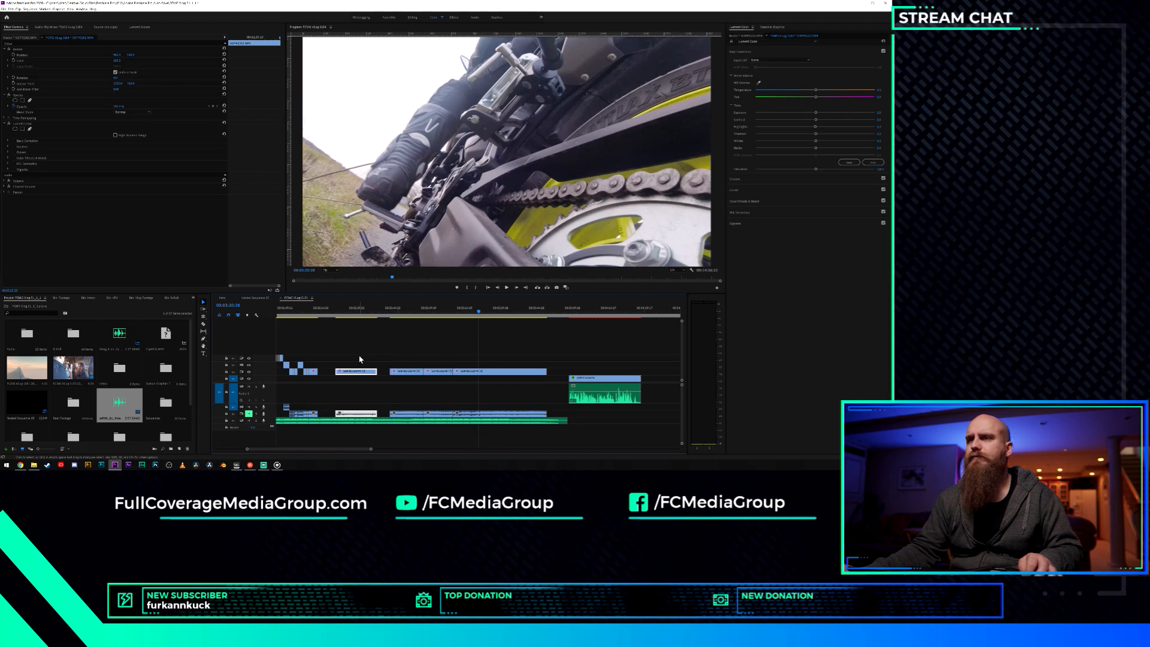
left_click_drag(358, 354, 581, 372)
left_click_drag(501, 371, 374, 376)
left_click_drag(610, 361, 504, 374)
scroll(535, 394, "down", 6)
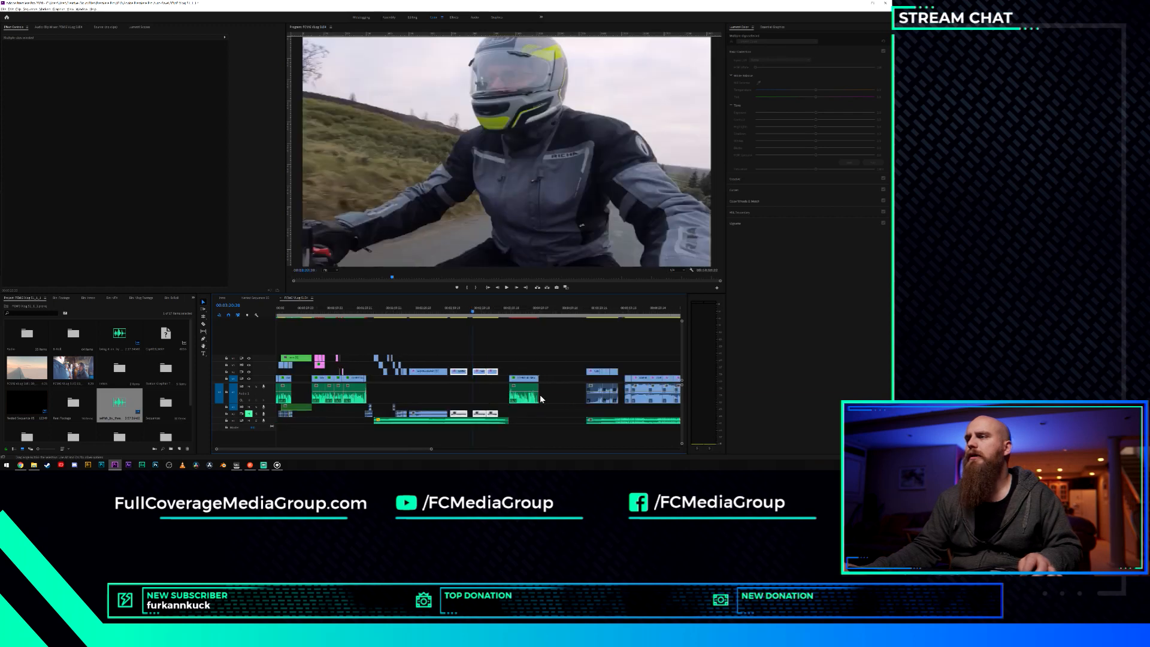
Move the chain-side clip up one video track and against the end of the preceding rider pieces.
scroll(403, 379, "up", 3)
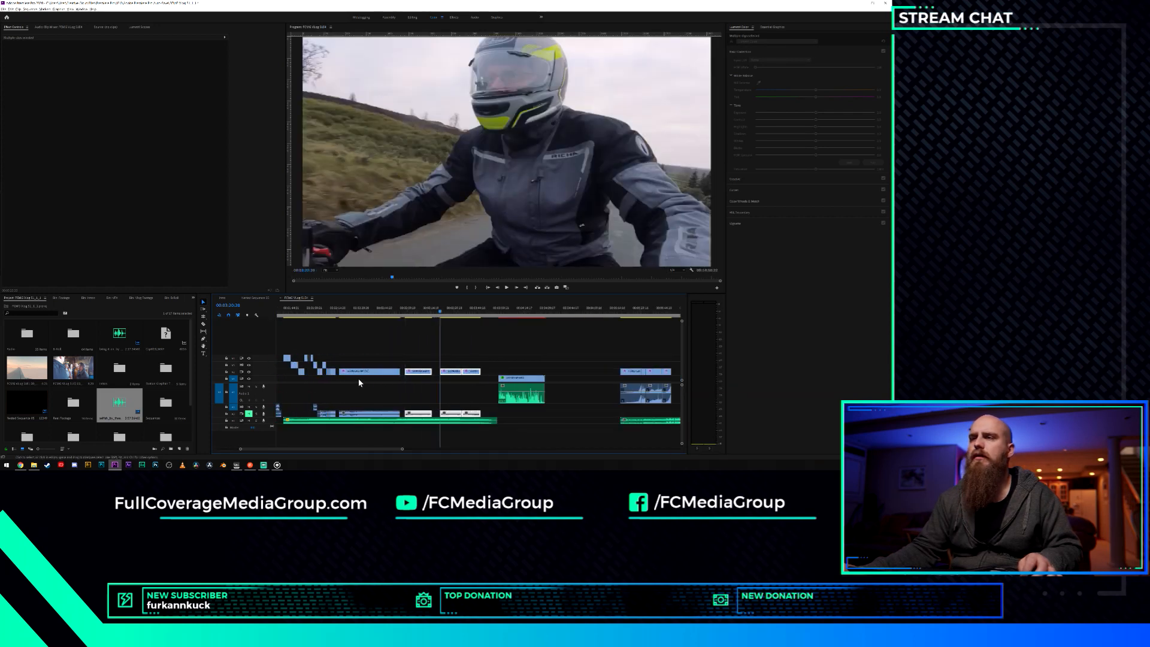
scroll(299, 396, "up", 5)
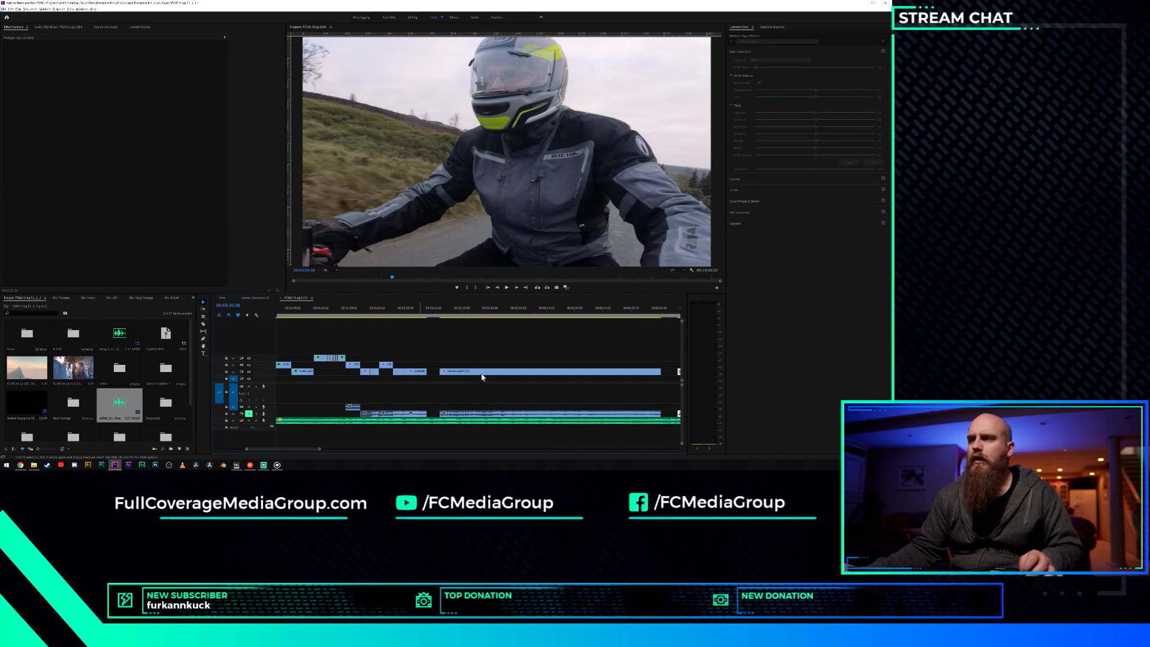
left_click(484, 375)
left_click_drag(484, 375, 468, 367)
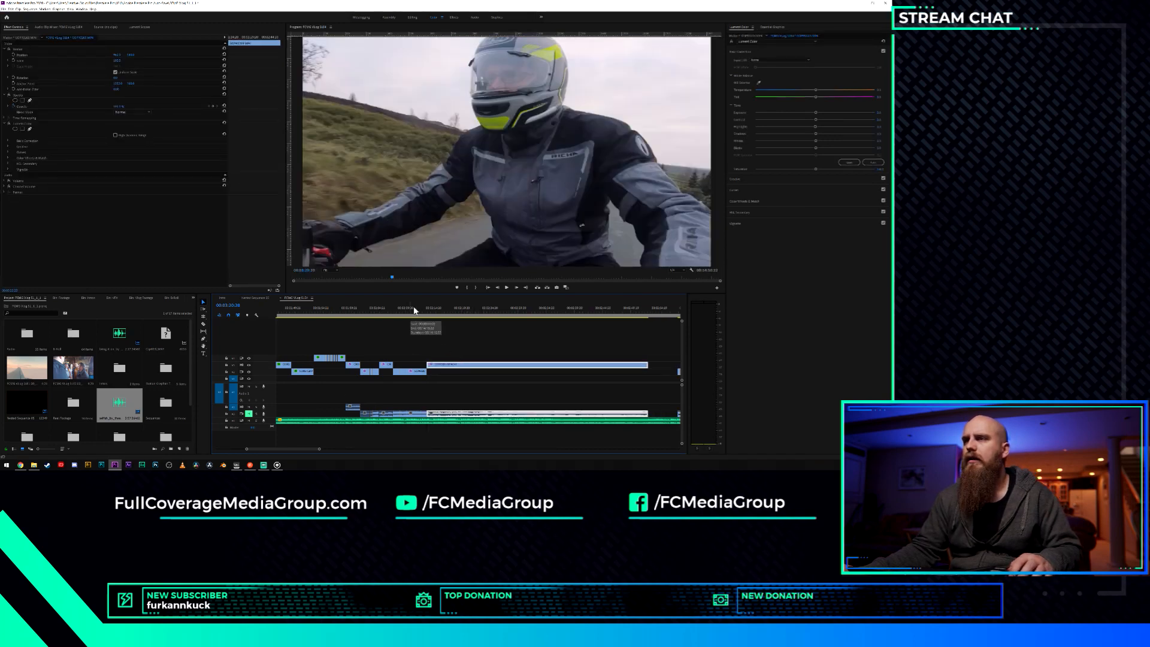
Make a jump cut in the chain-side clip on the first music beat, trimming the remainder's start and closing the gap.
left_click(414, 310)
key("space")
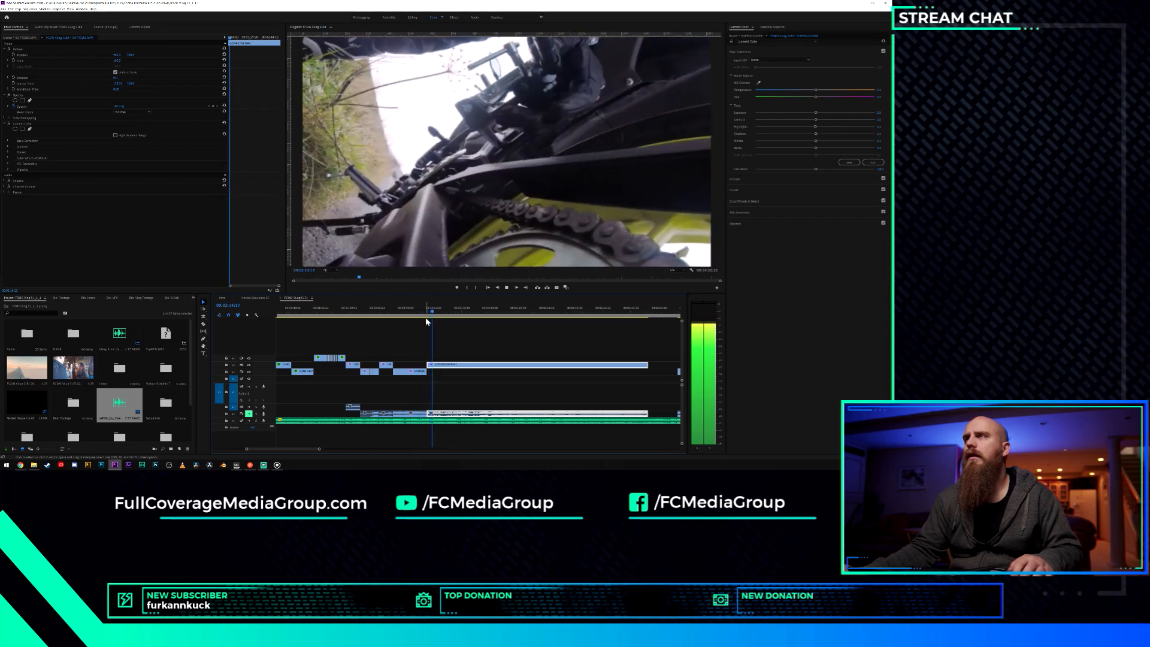
key("space")
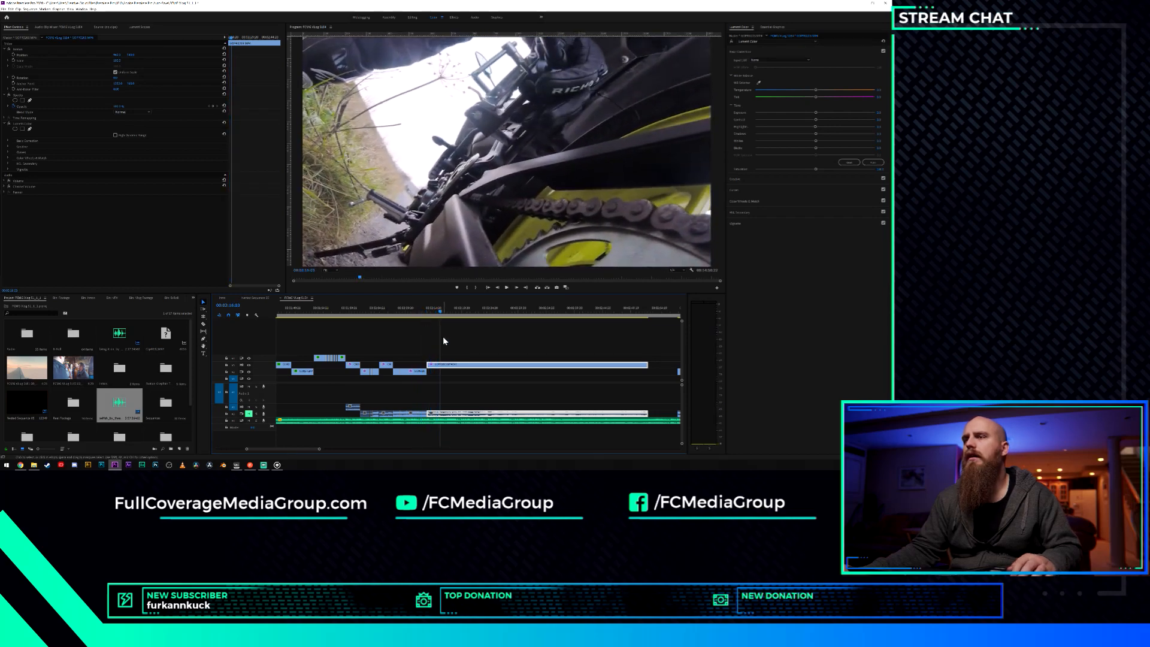
left_click(446, 366)
key("v")
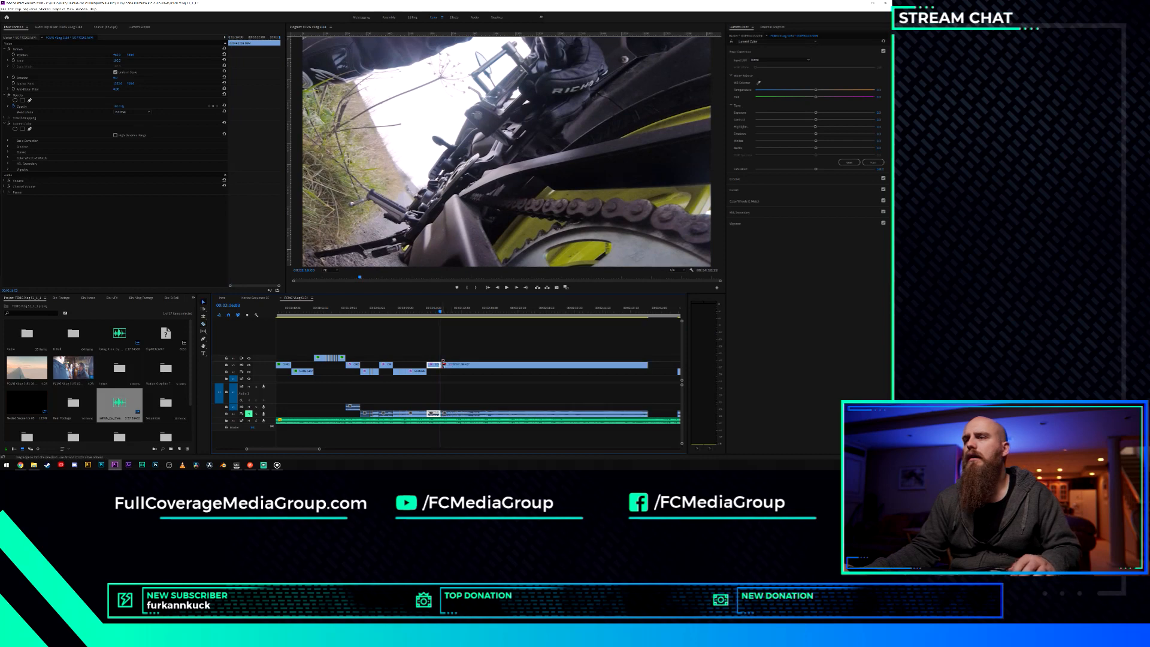
mouse_move(443, 364)
left_mouse_down()
mouse_move(499, 370)
mouse_move(457, 369)
left_mouse_up()
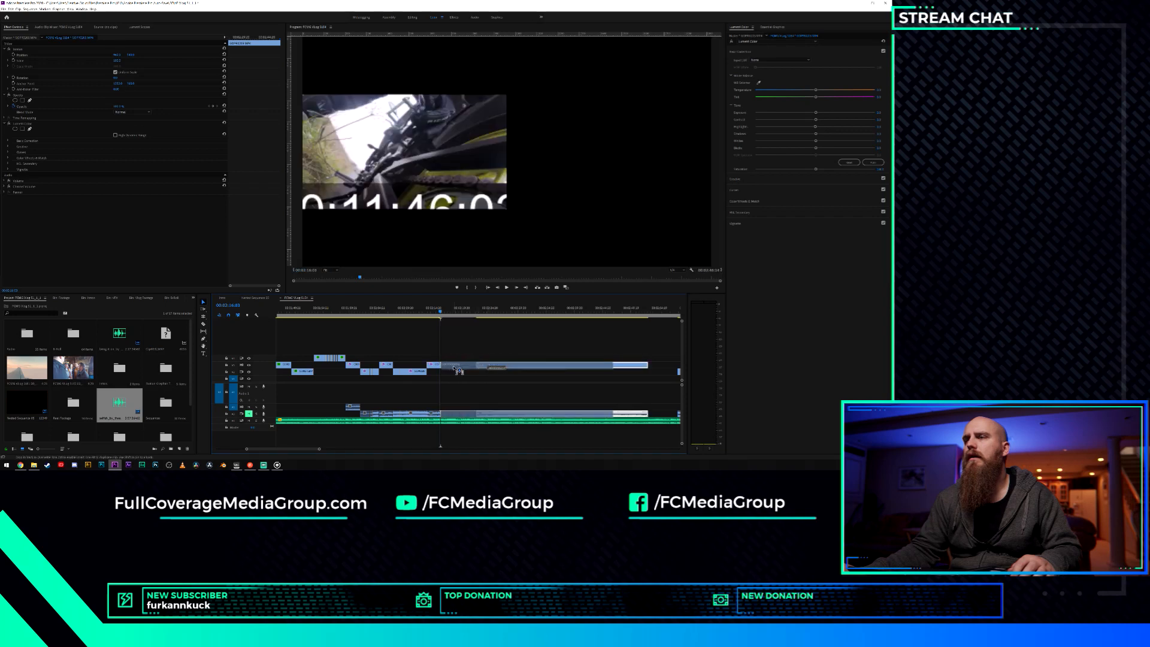
Play on to the next beat and make a second jump cut in the chain-side clip, skipping more footage and closing the gap.
left_click(434, 310)
key("space")
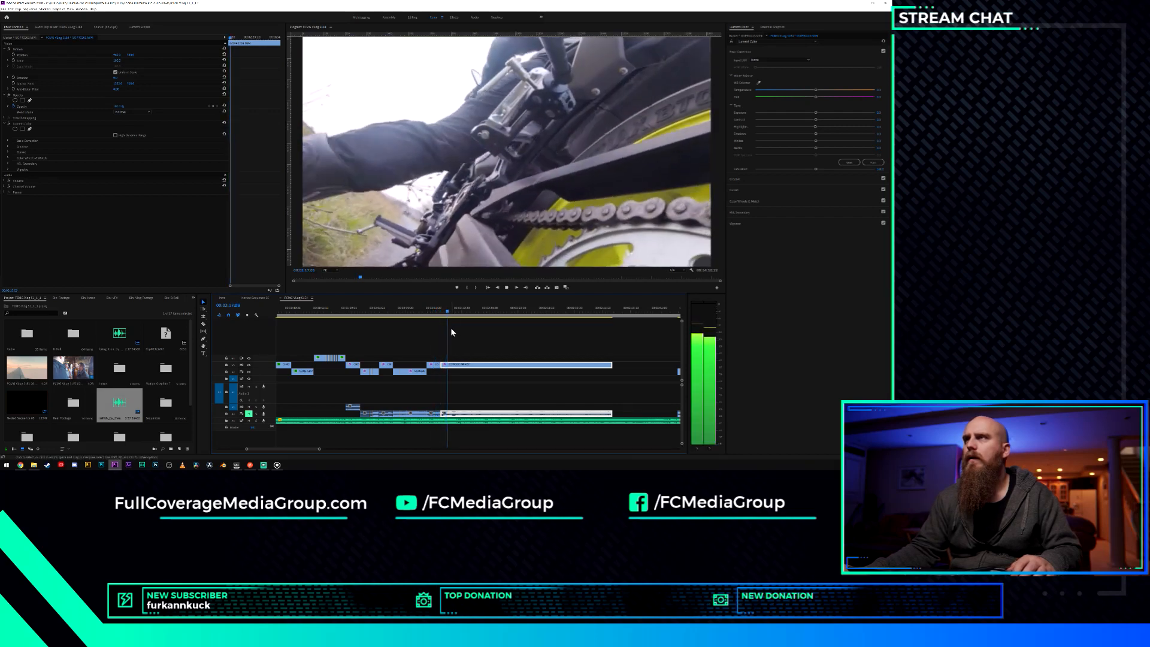
key("space")
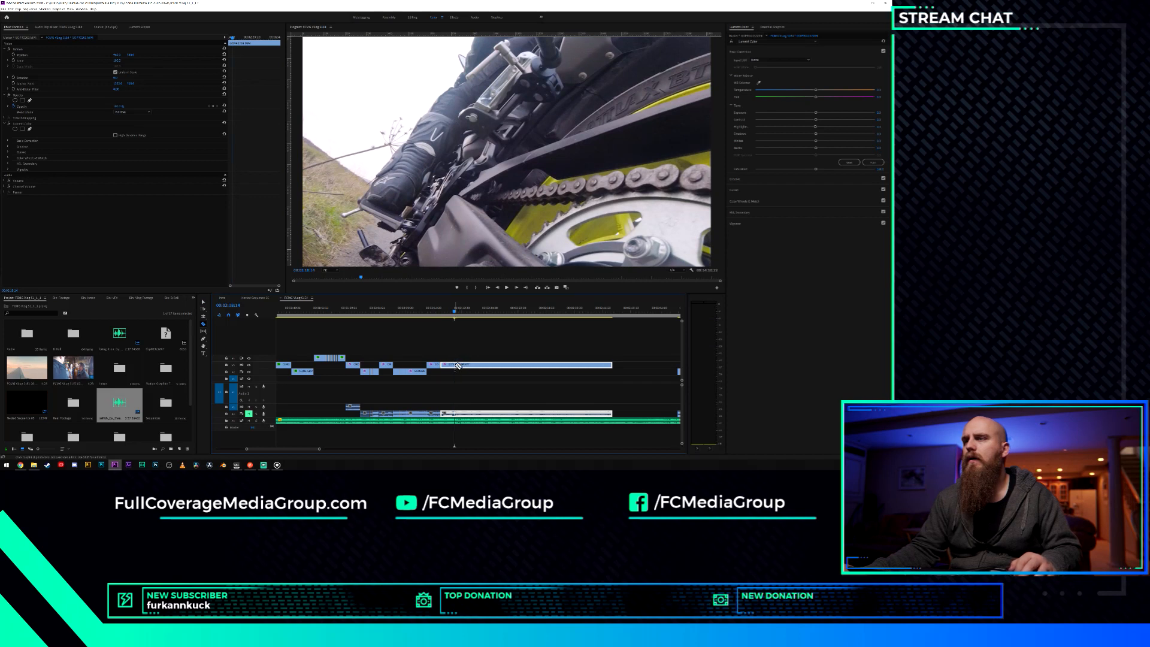
left_click(457, 365)
key("v")
left_click_drag(456, 364, 469, 365)
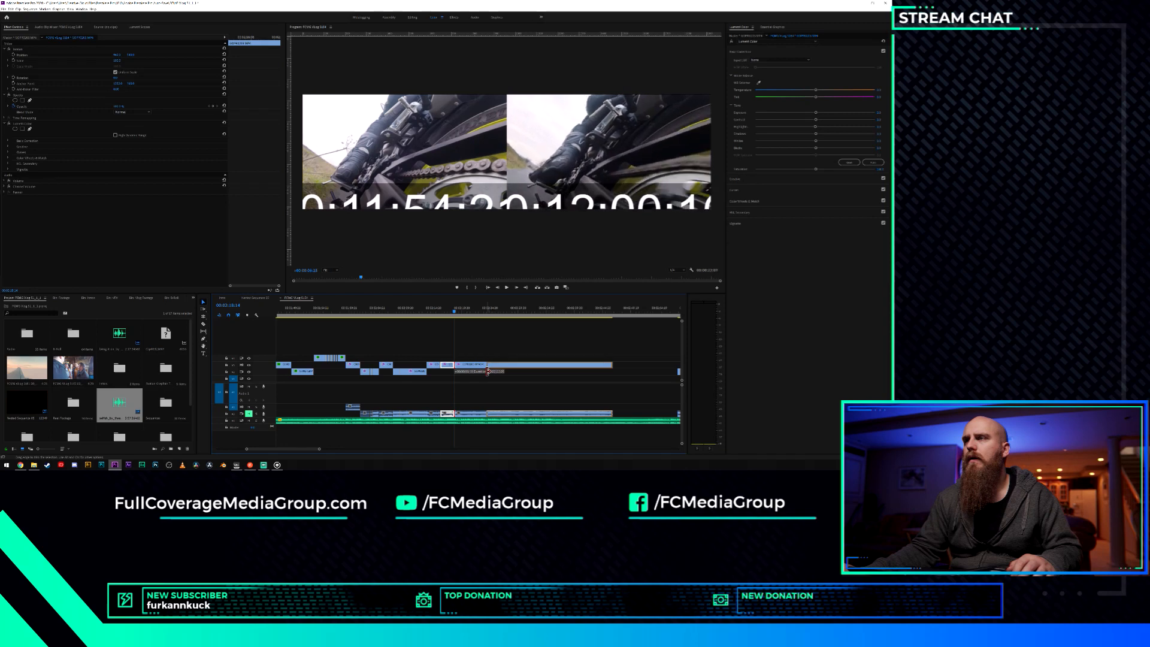
left_click_drag(488, 371, 470, 371)
Cut the chain-side clip at the following beat and set its remainder aside on a lower video track, further along the timeline.
key("space")
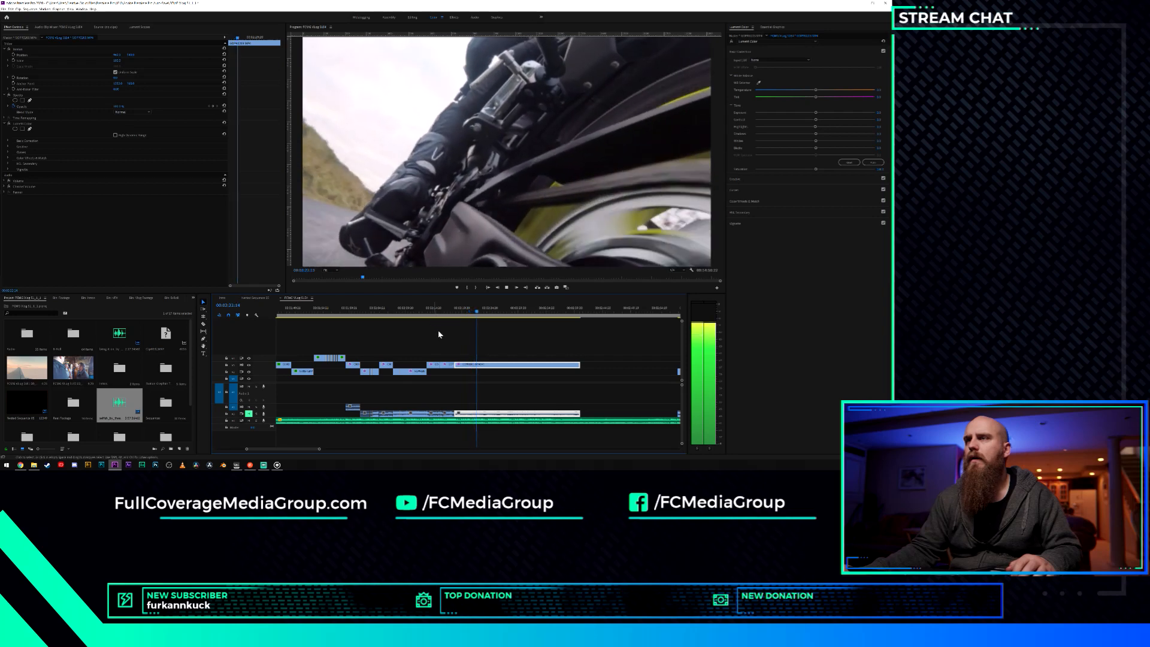
key("space")
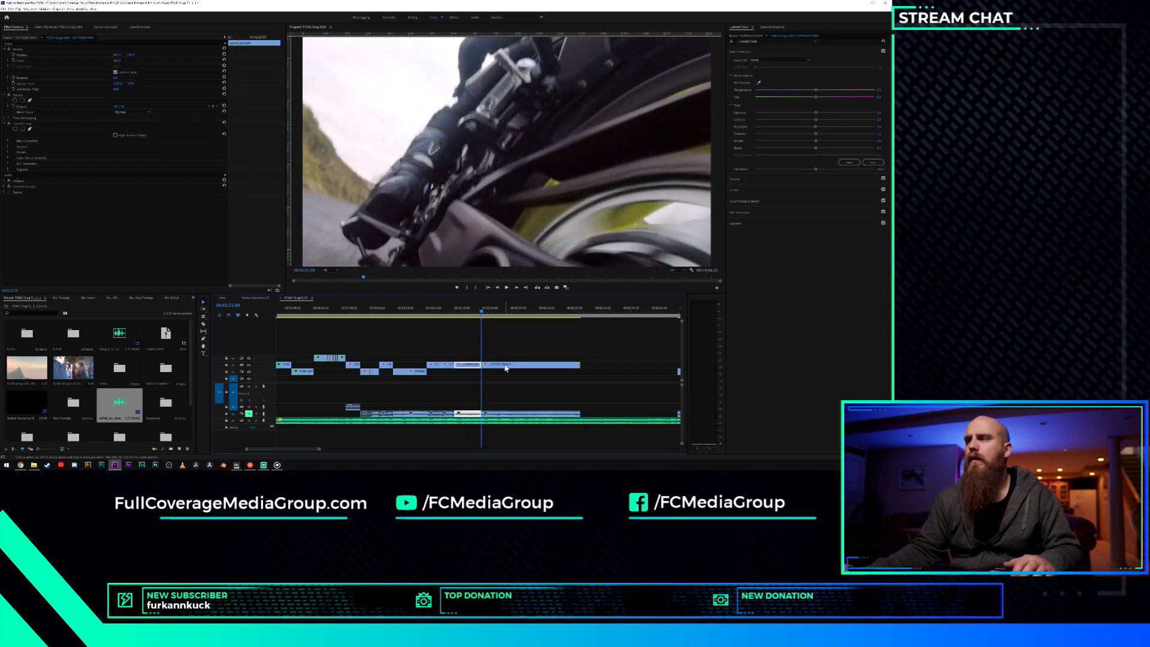
left_click_drag(505, 366, 544, 380)
Scrub through the later front-facing riding shots and split the front-facing clip at the playhead.
scroll(548, 379, "down", 4)
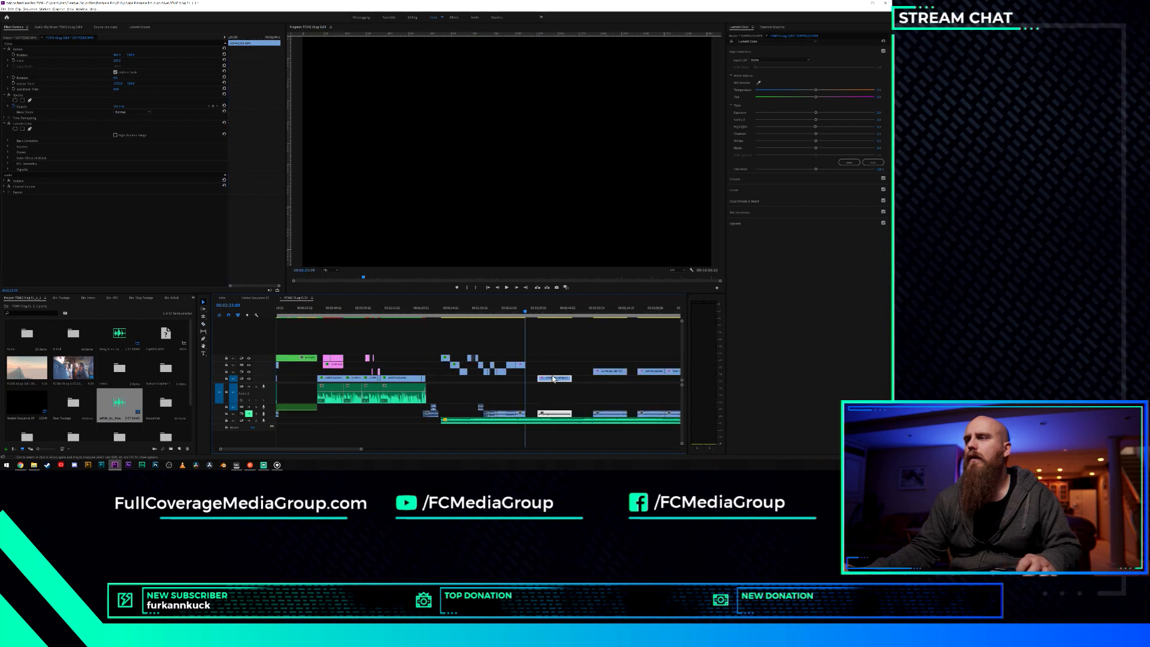
scroll(553, 378, "down", 3)
scroll(411, 378, "up", 5)
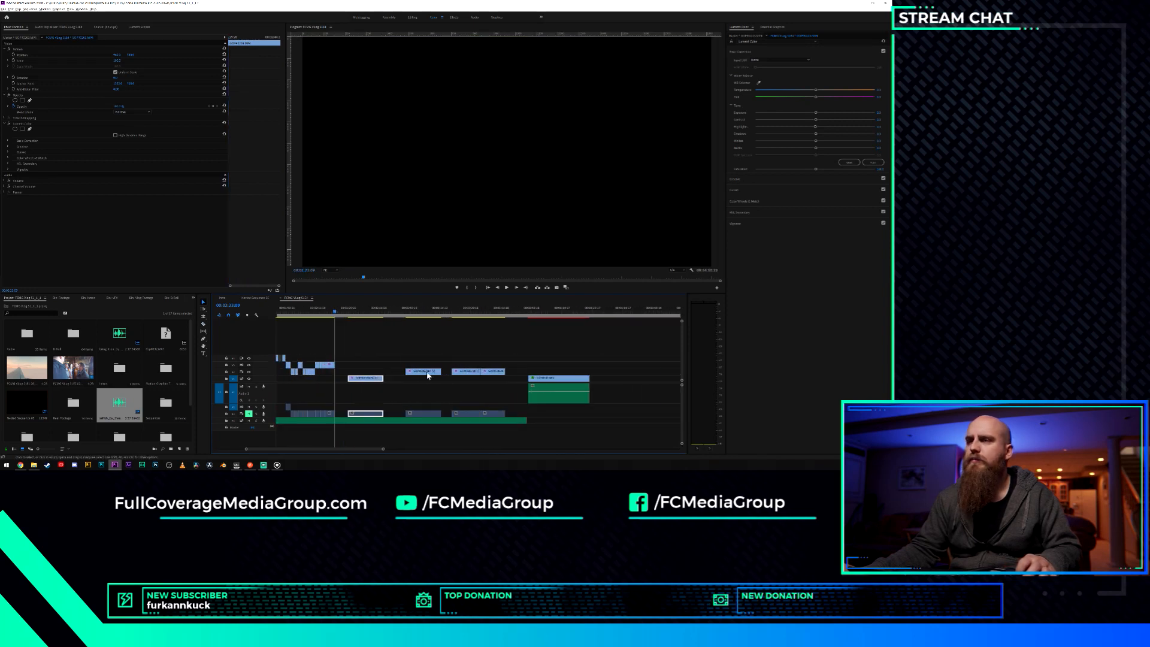
left_click(391, 310)
left_click_drag(391, 310, 509, 322)
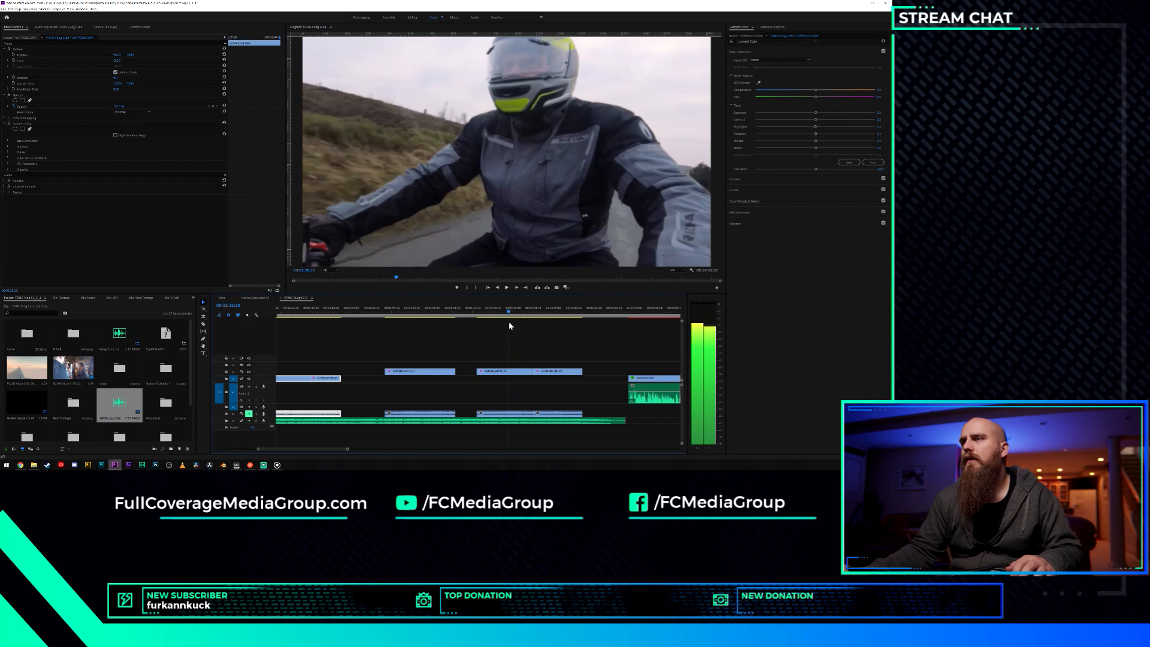
key("c")
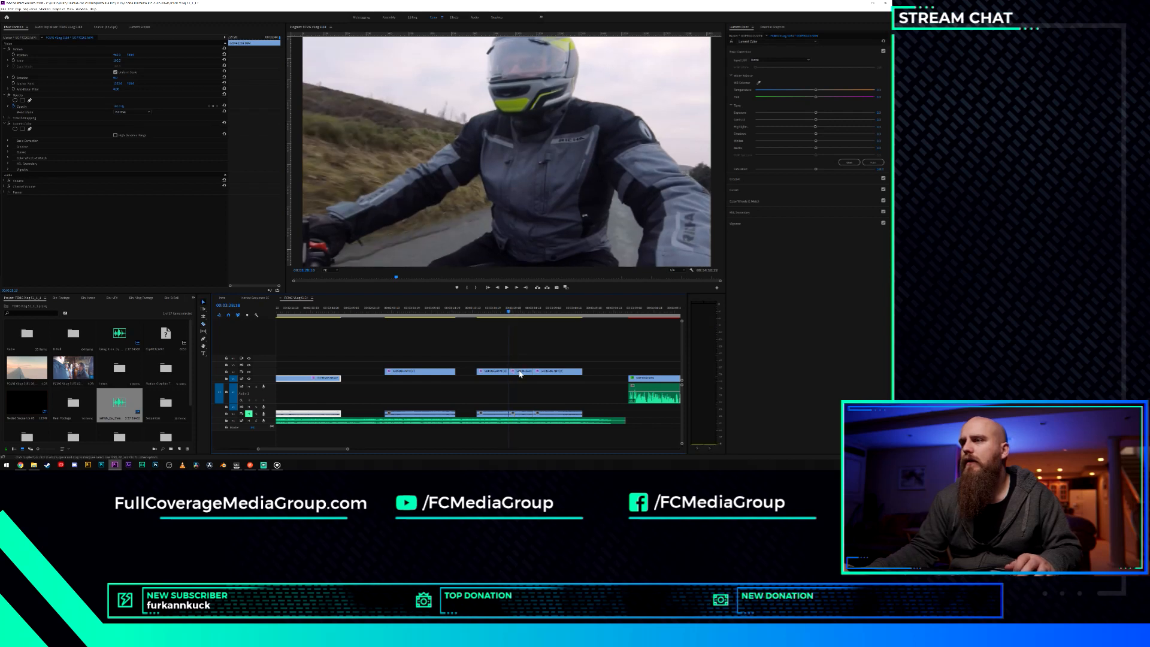
Move the split-off front-facing rider piece against the end of the chain-side pieces, and shift the set-aside chain-side remainder further along.
left_click_drag(519, 374, 362, 375)
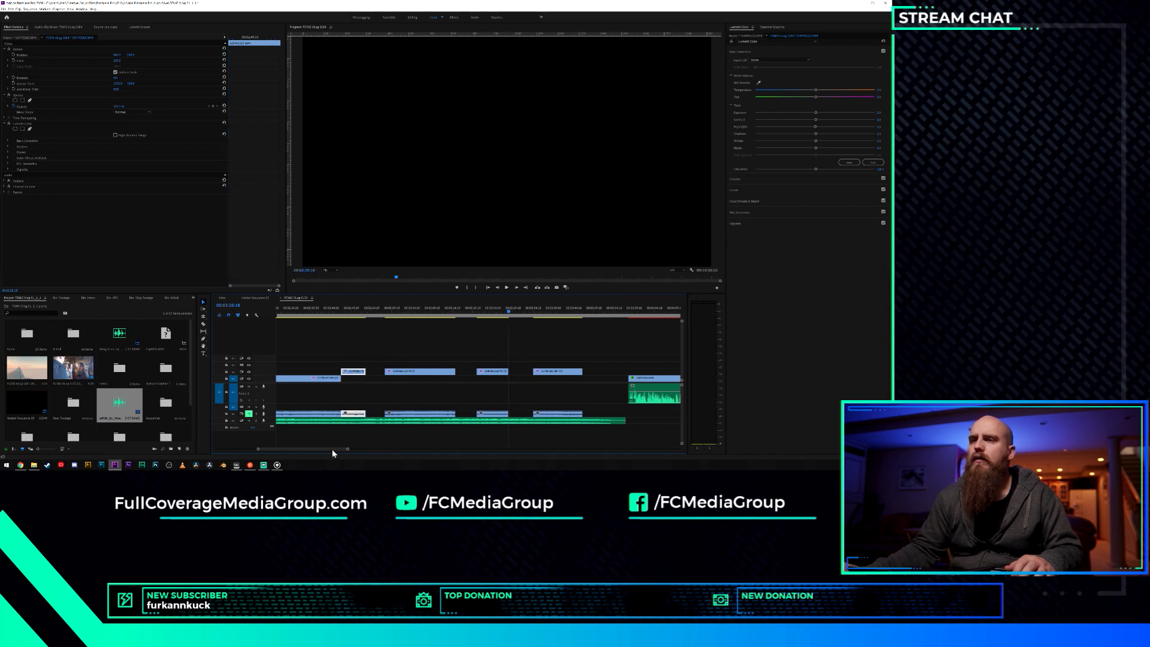
left_click_drag(332, 449, 323, 449)
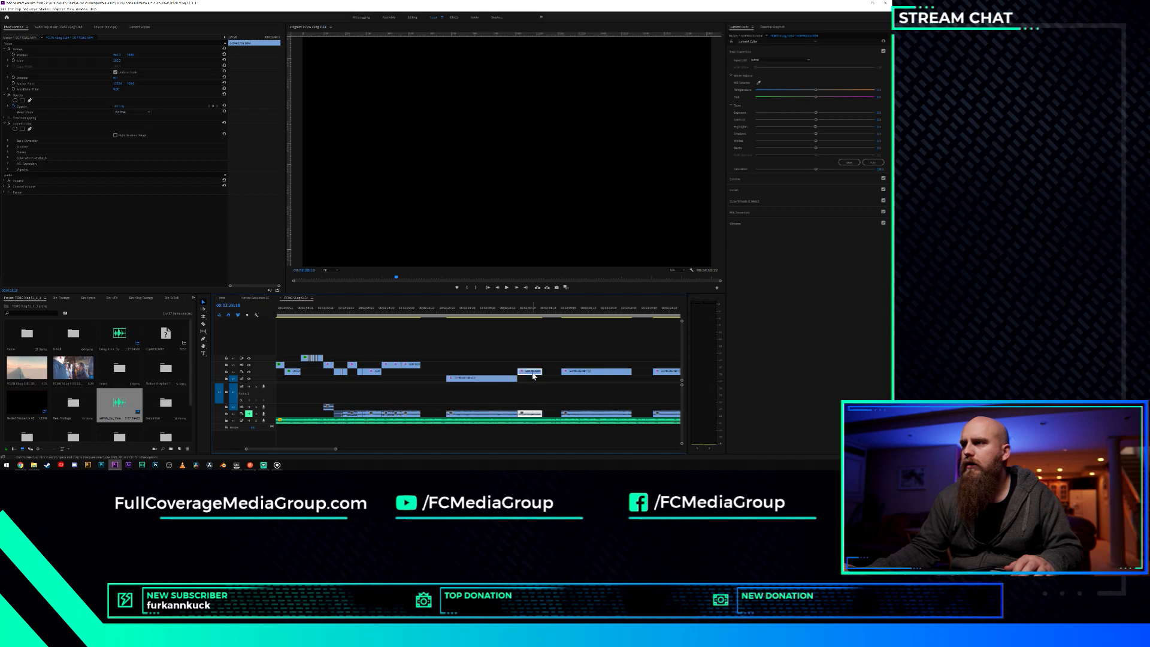
left_click_drag(444, 372, 445, 372)
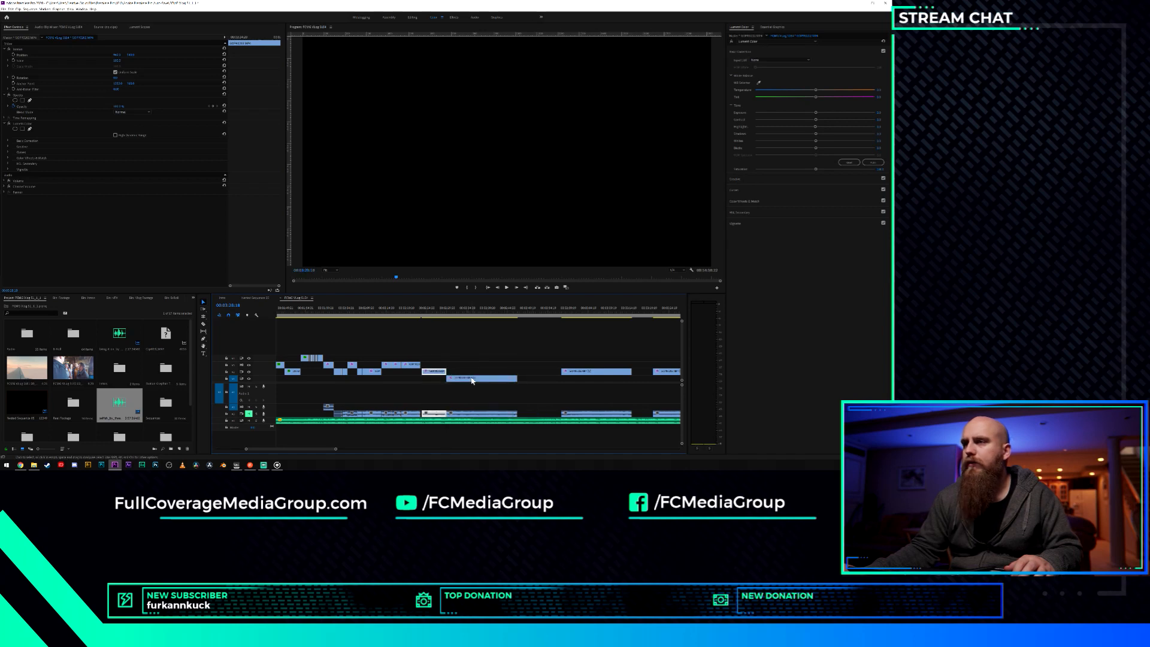
left_click_drag(508, 388, 545, 386)
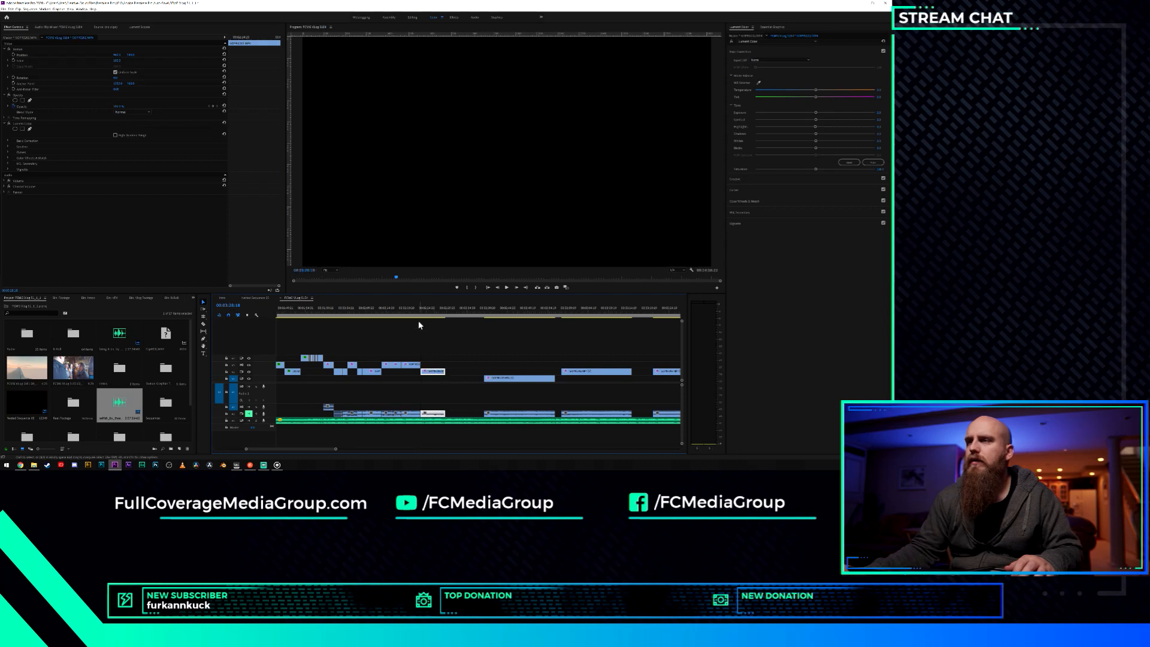
Play back the cut to the front-facing rider piece and trim its end to the music beat.
key("space")
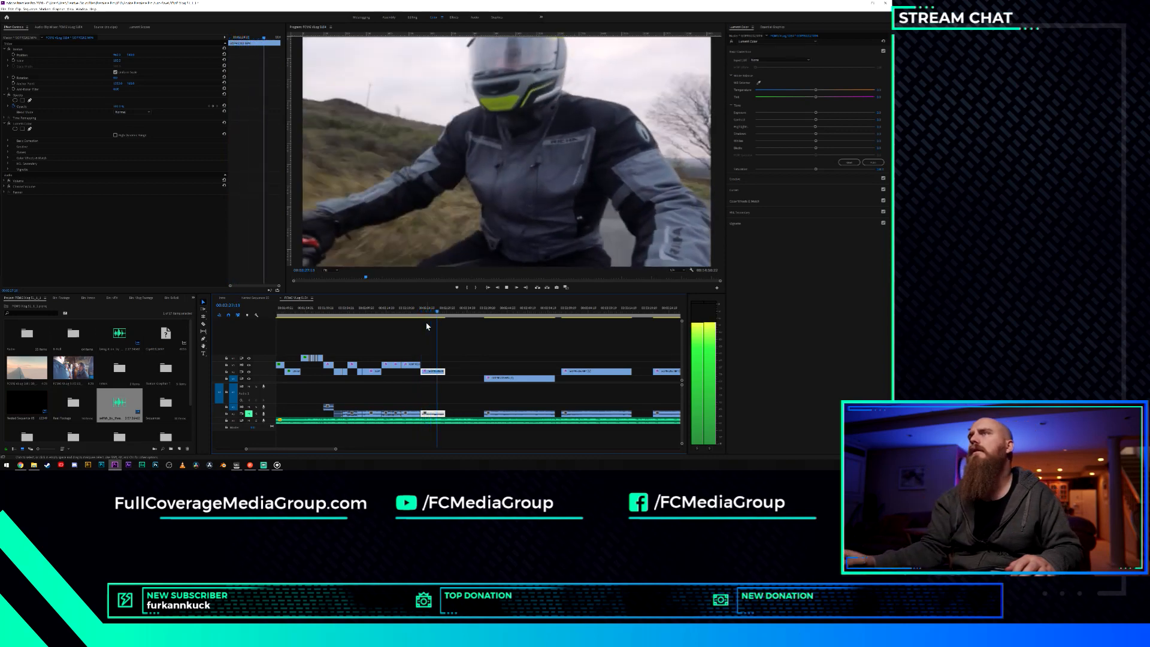
key("space")
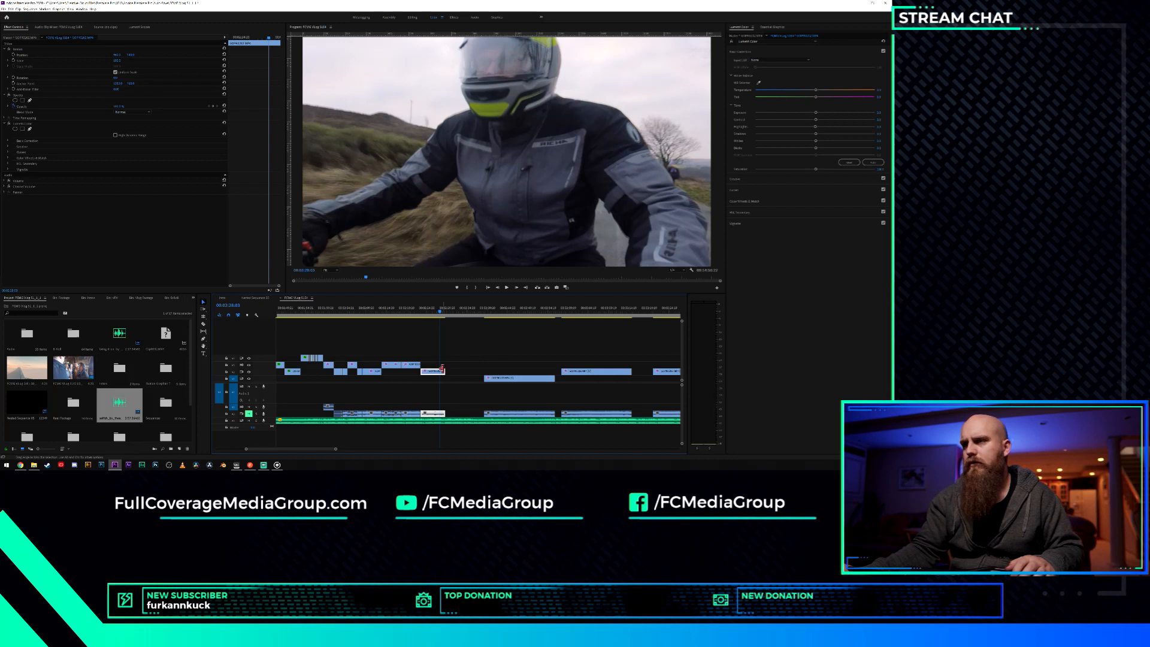
left_click_drag(441, 371, 439, 372)
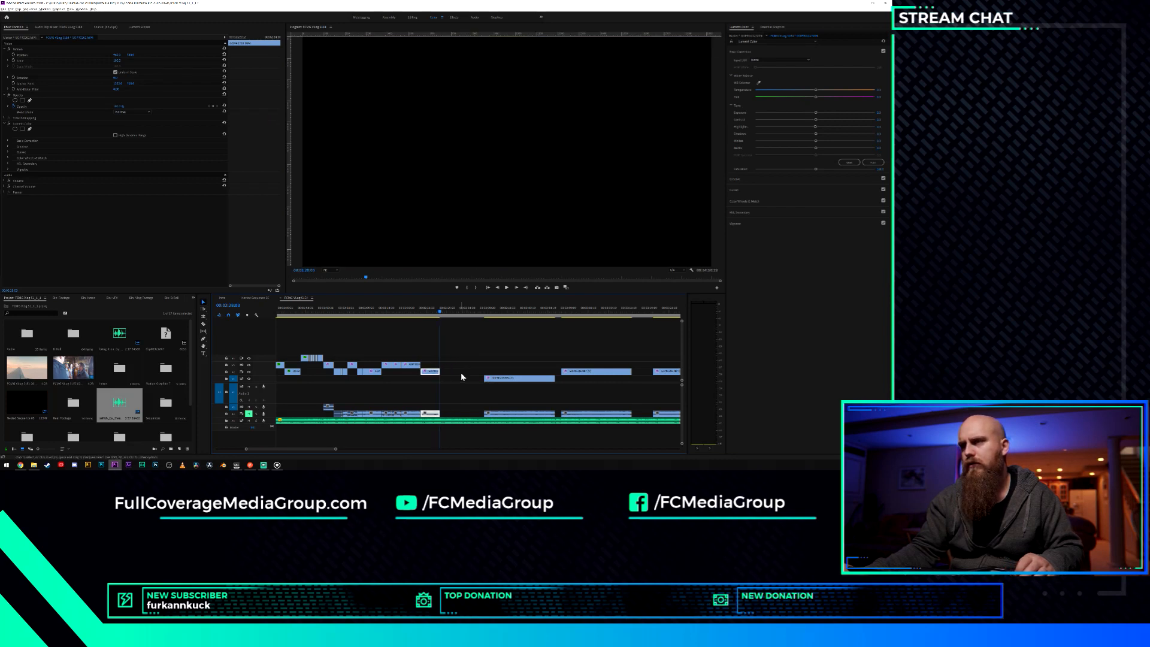
Duplicate the roadside helmet close-up piece after the last front-facing rider piece and extend the copy's end to reveal more footage.
scroll(463, 377, "down", 2)
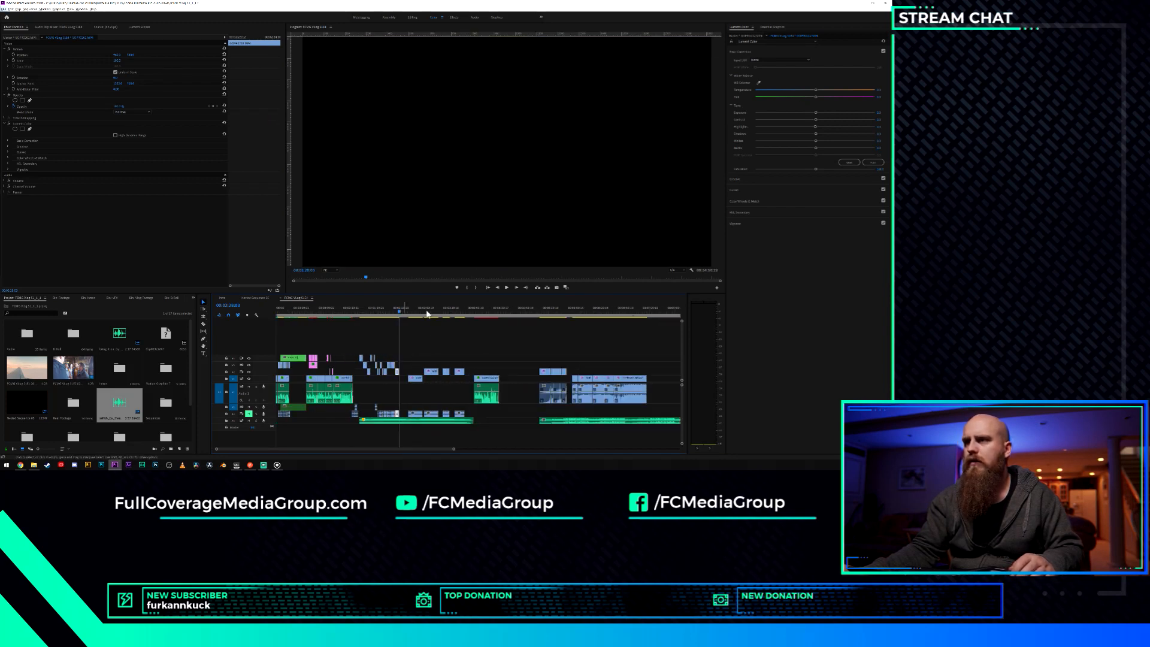
mouse_move(418, 314)
left_mouse_down()
mouse_move(459, 321)
mouse_move(434, 312)
left_mouse_up()
scroll(366, 354, "up", 5)
scroll(454, 351, "down", 5)
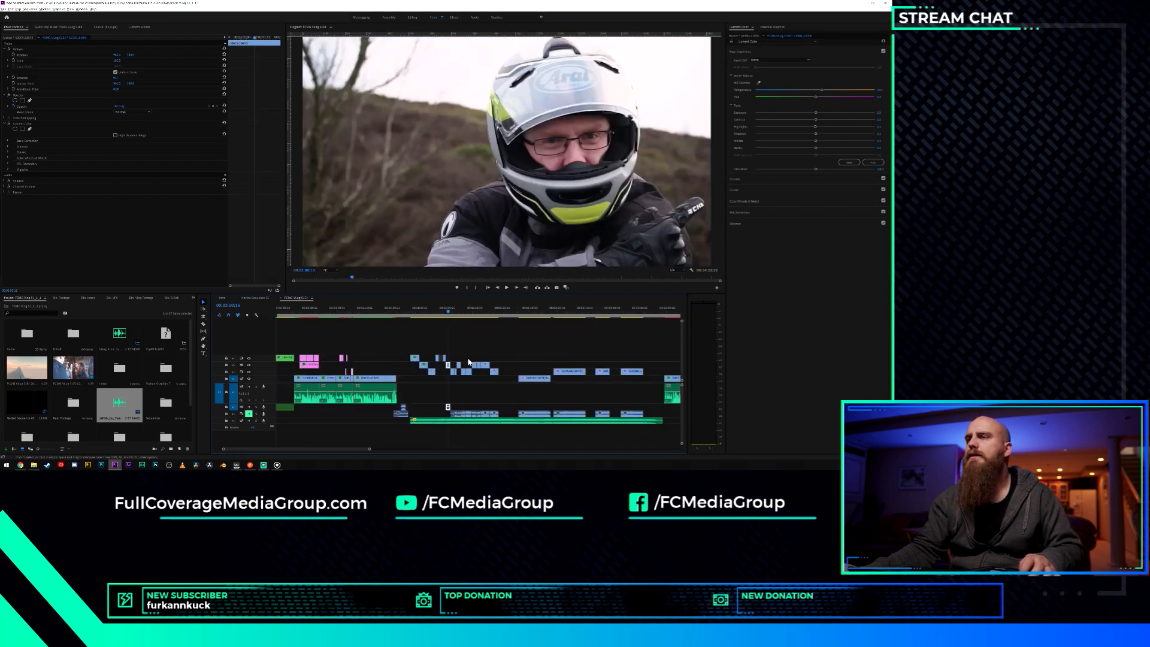
scroll(544, 360, "up", 2)
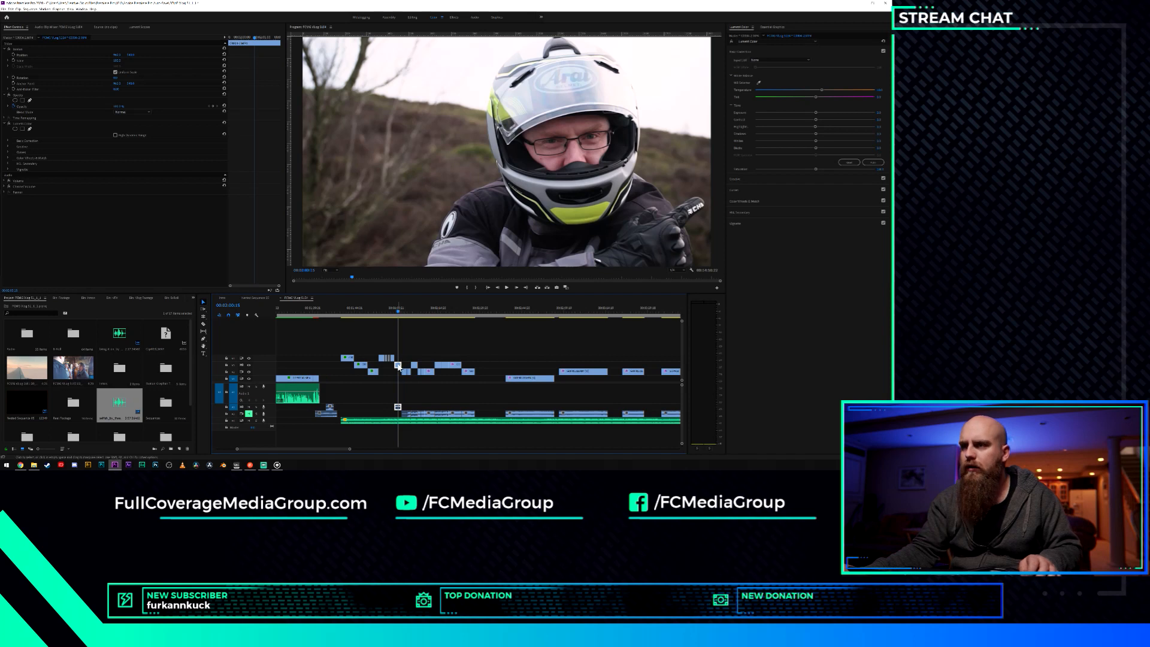
left_click_drag(398, 367, 488, 367)
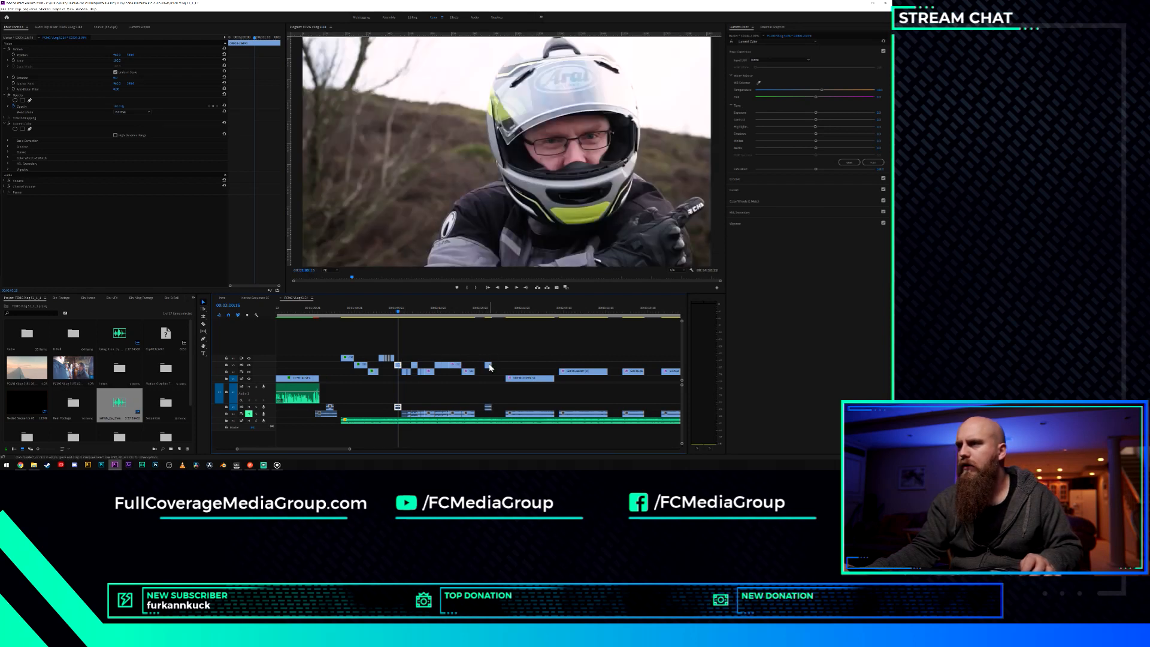
left_click_drag(492, 365, 593, 364)
Scrub and play through the extended roadside rider clip to find the section to use next.
left_click_drag(492, 311, 521, 322)
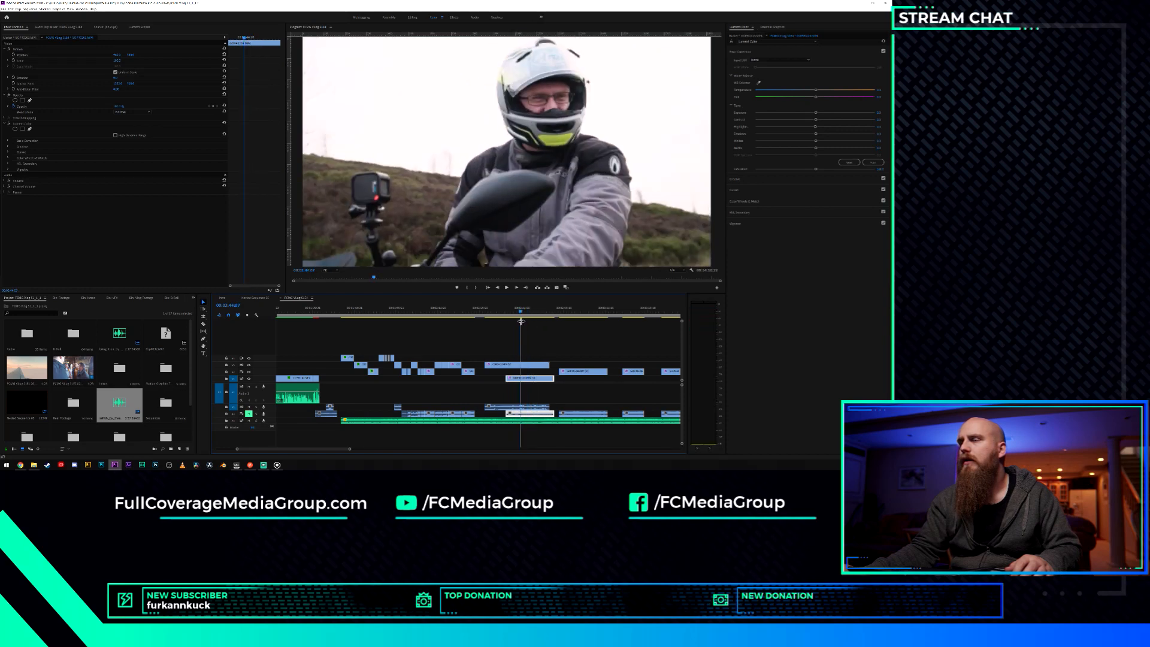
key("space")
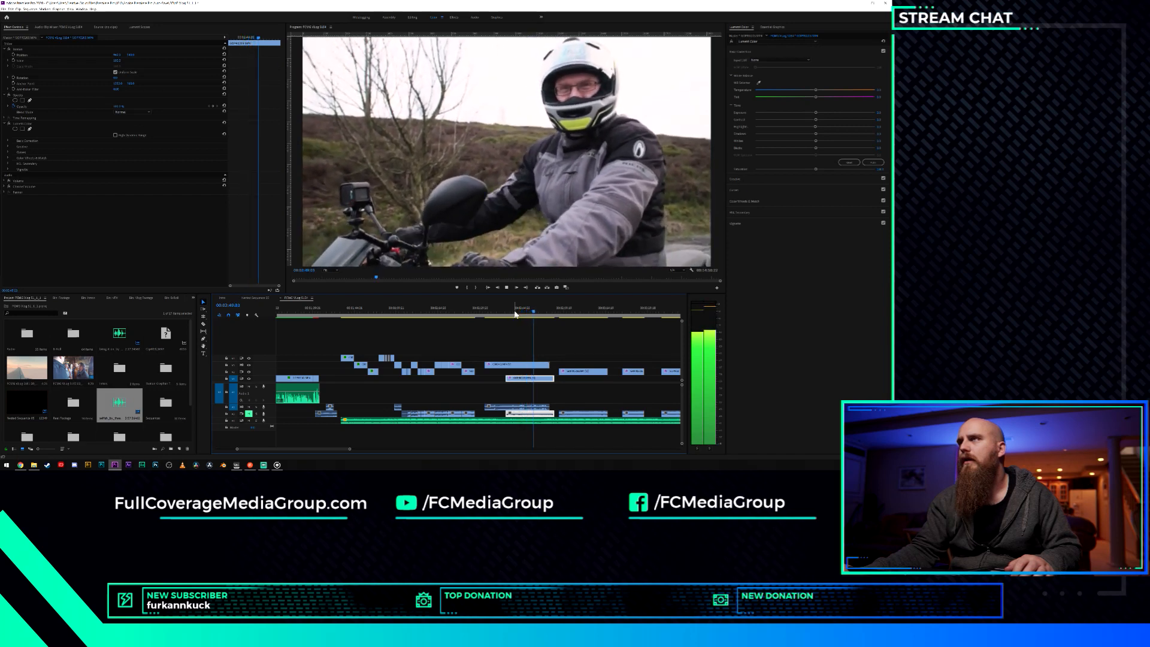
left_click_drag(514, 313, 504, 313)
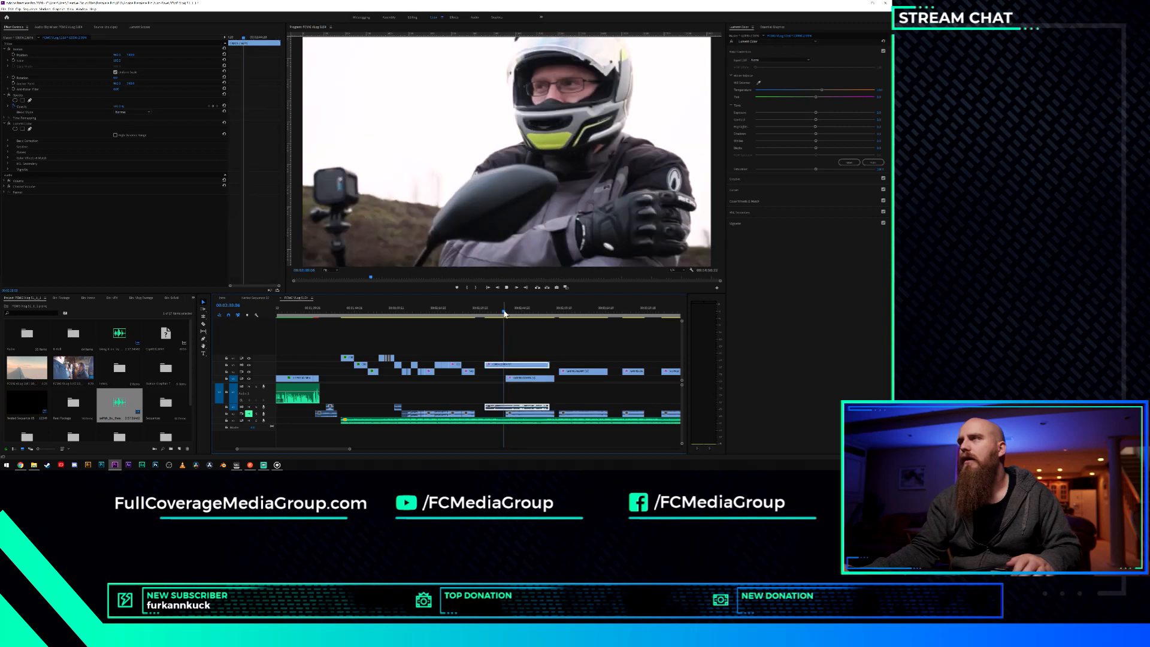
key("space")
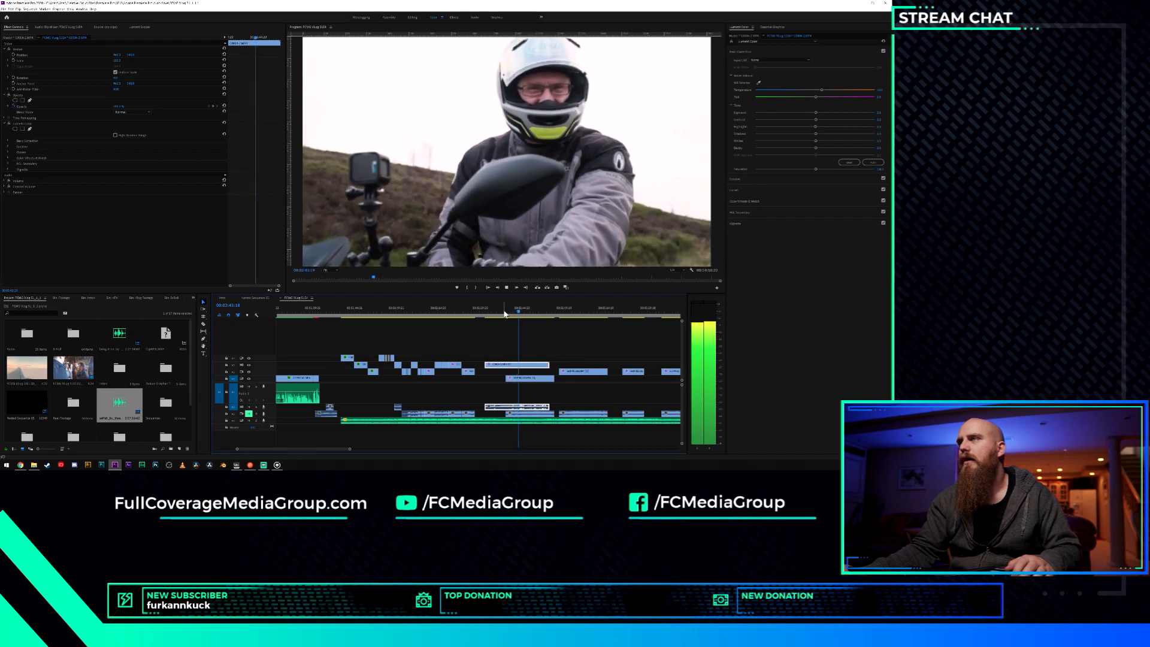
key("space")
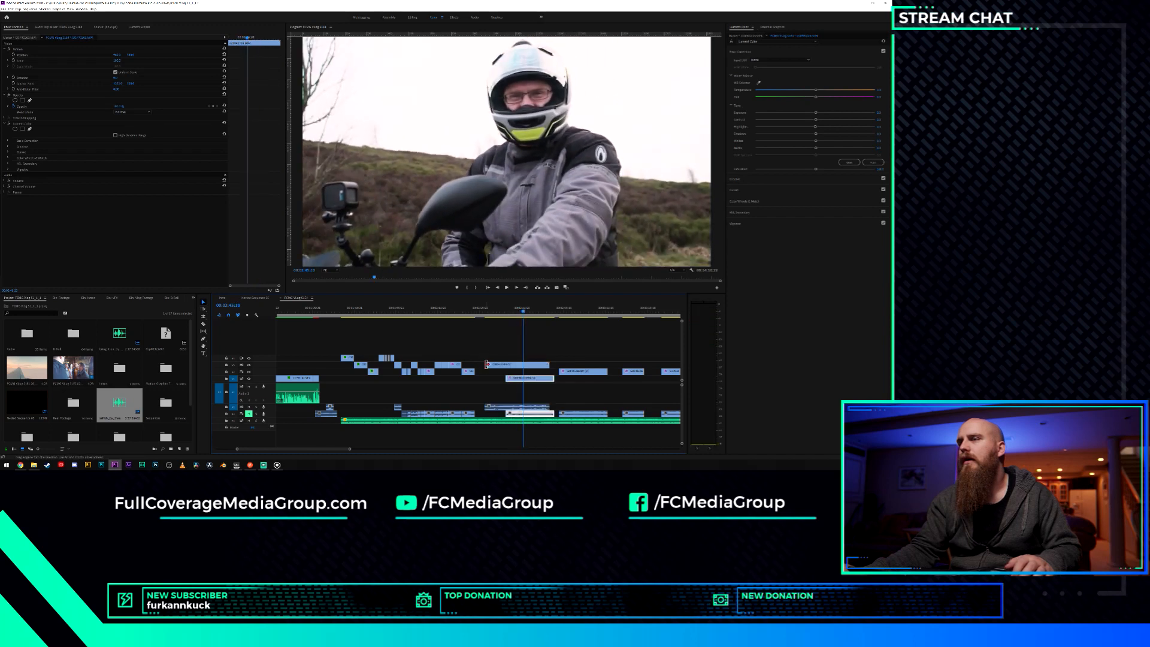
Shorten the duplicated roadside helmet clip to the chosen section and move the set-aside clips further along the timeline.
left_click_drag(506, 364, 499, 366)
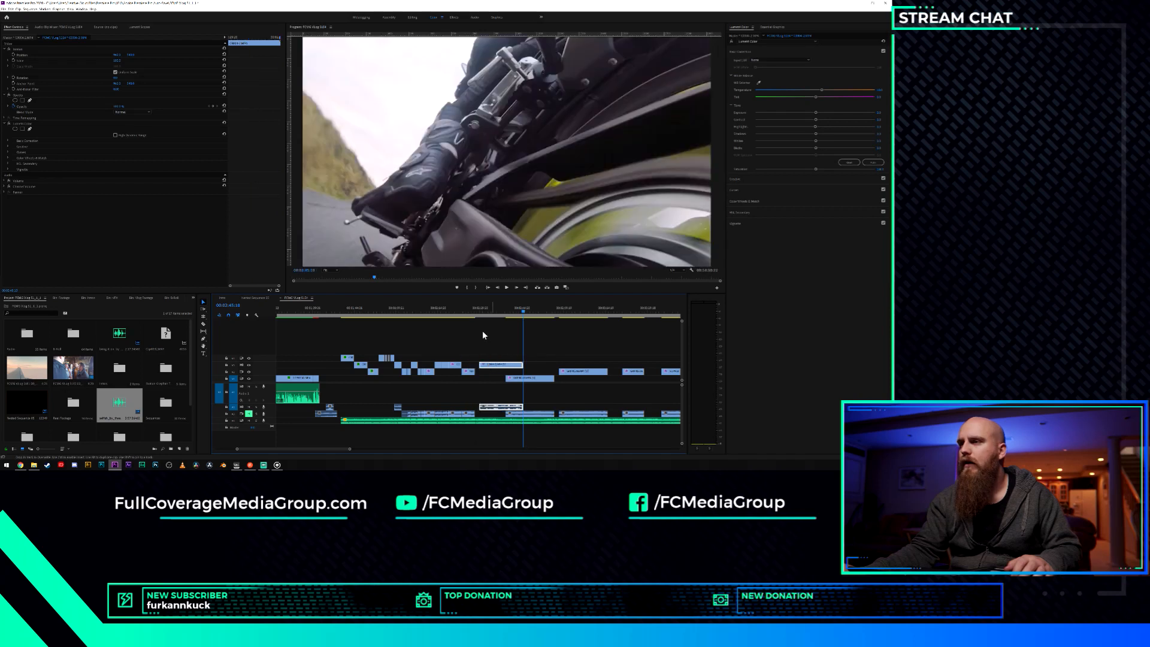
left_click_drag(562, 382, 534, 377)
left_click_drag(545, 357, 594, 367)
Play back the cut into the roadside helmet clip and shift that clip further along, leaving a gap before it.
left_click(470, 311)
key("space")
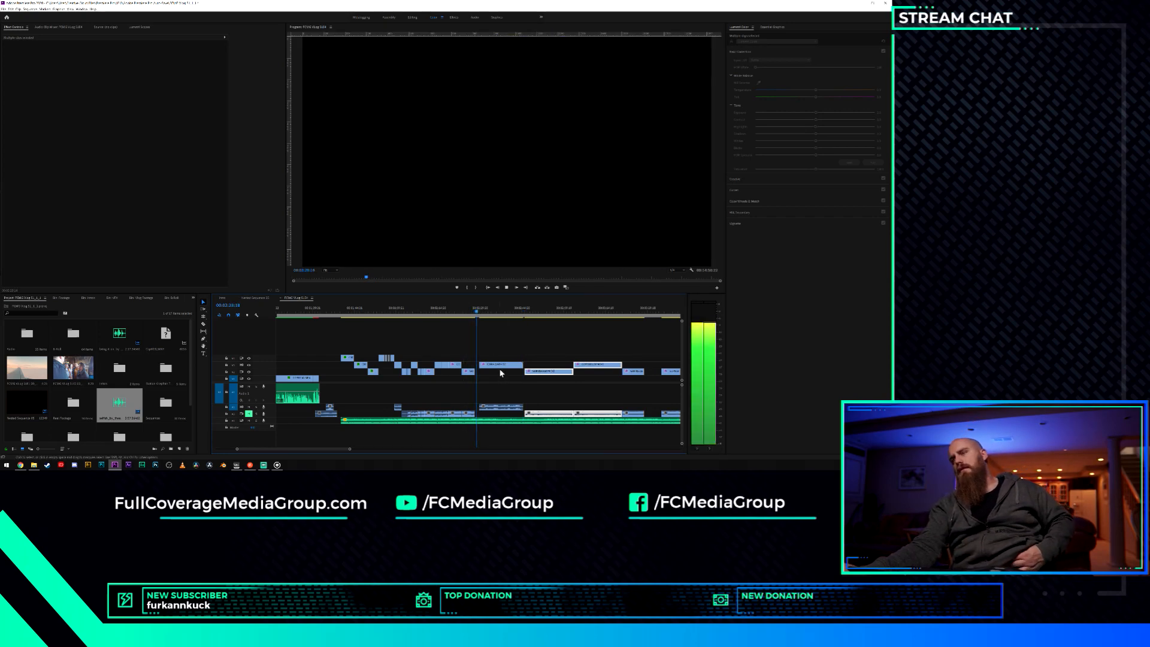
left_click(501, 366)
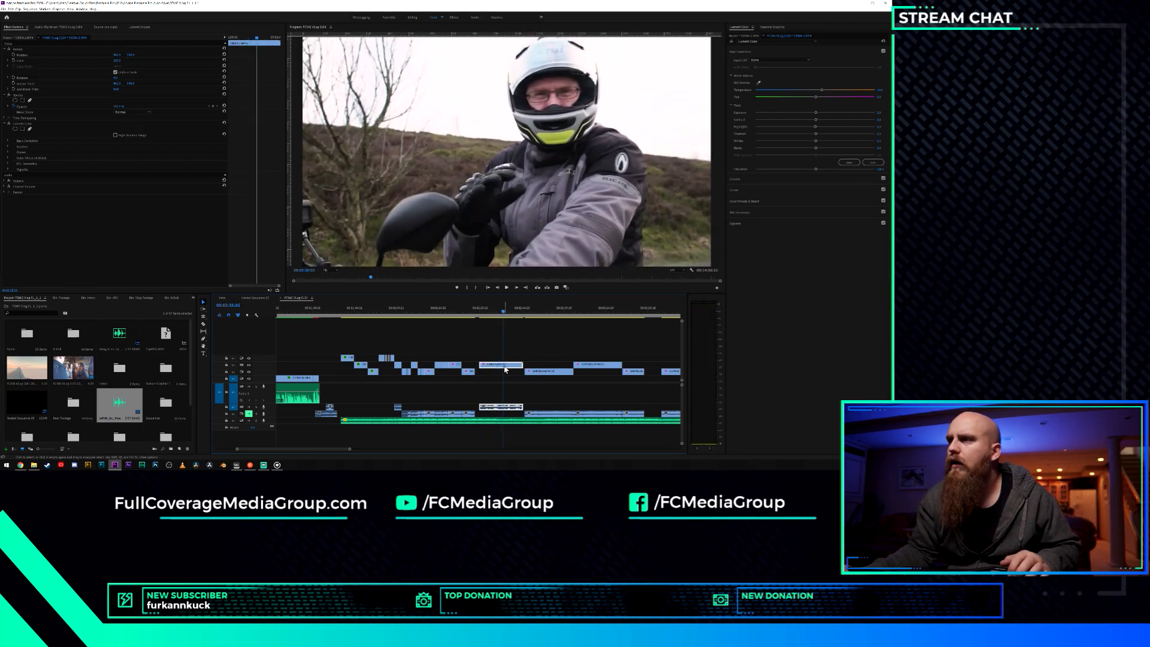
left_click_drag(505, 371, 528, 371)
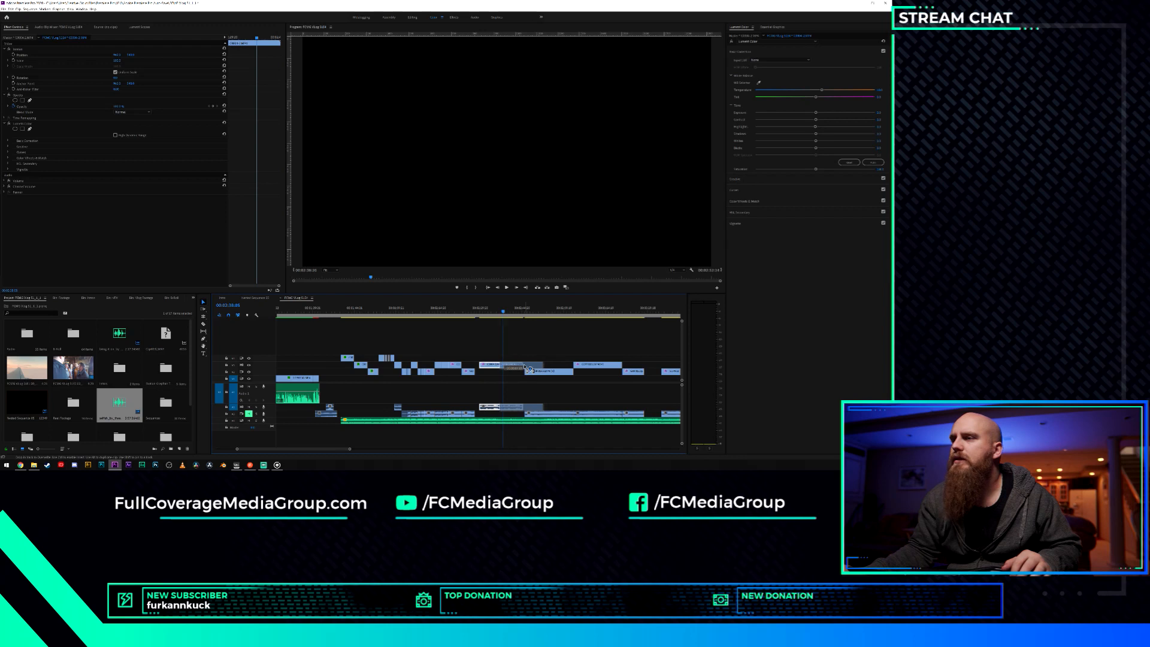
scroll(505, 375, "up", 8)
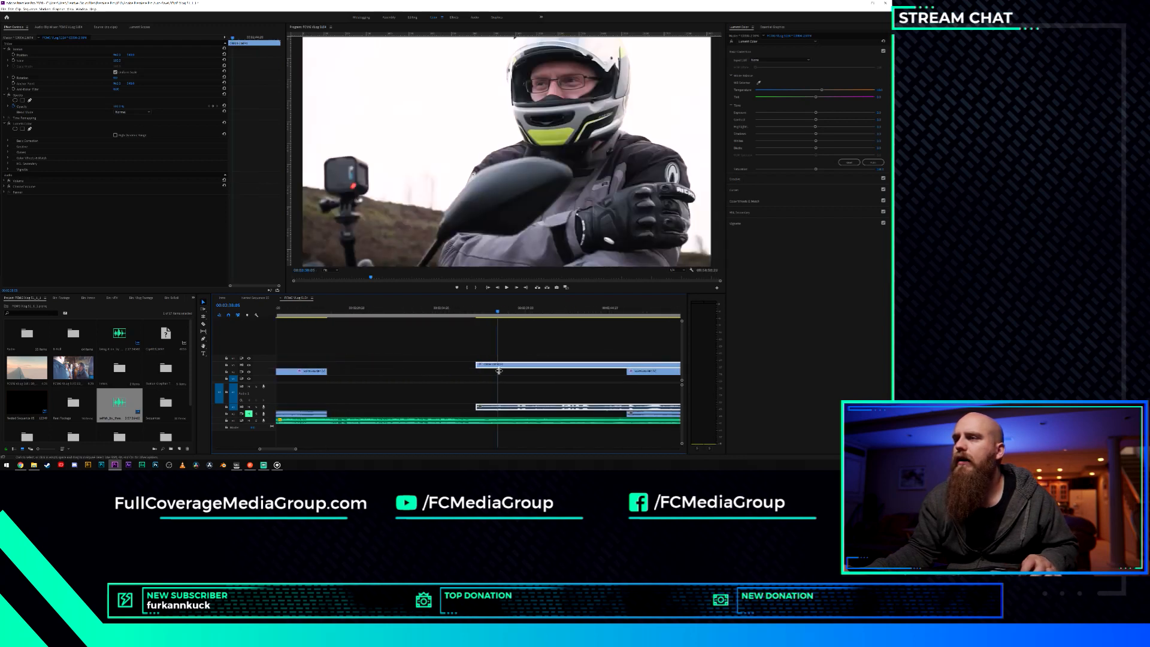
left_click_drag(500, 369, 521, 370)
scroll(531, 375, "down", 8)
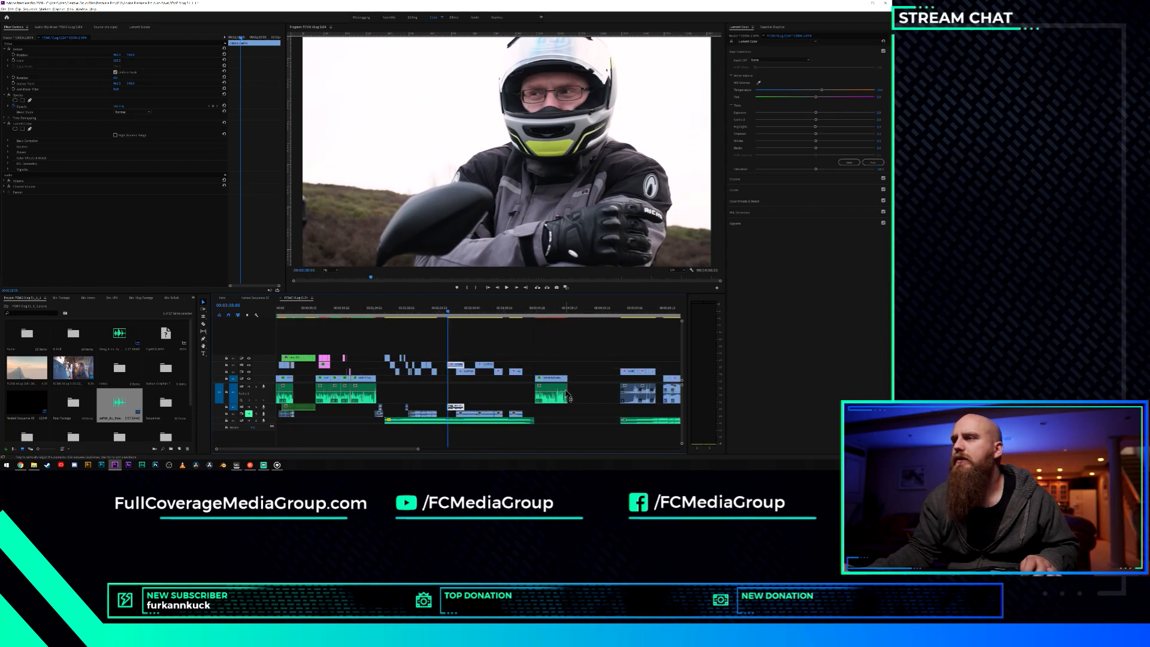
Play and scrub through the earlier motorcycle cuts to find a roadside riding shot to reuse in the gap.
scroll(400, 345, "up", 5)
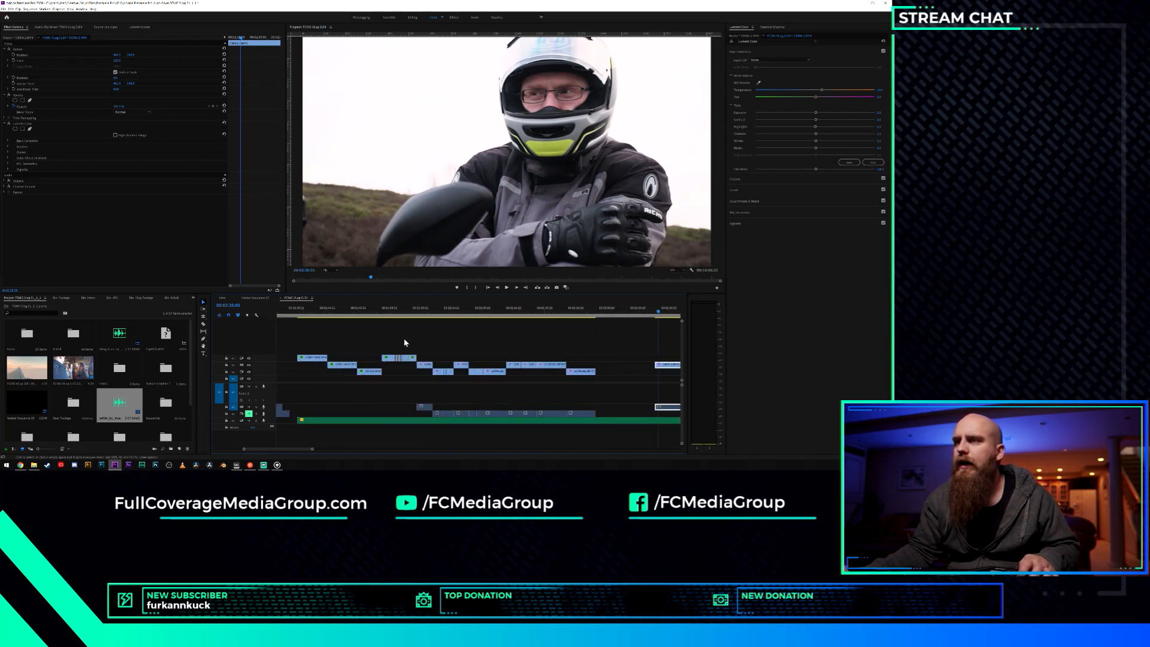
key("space")
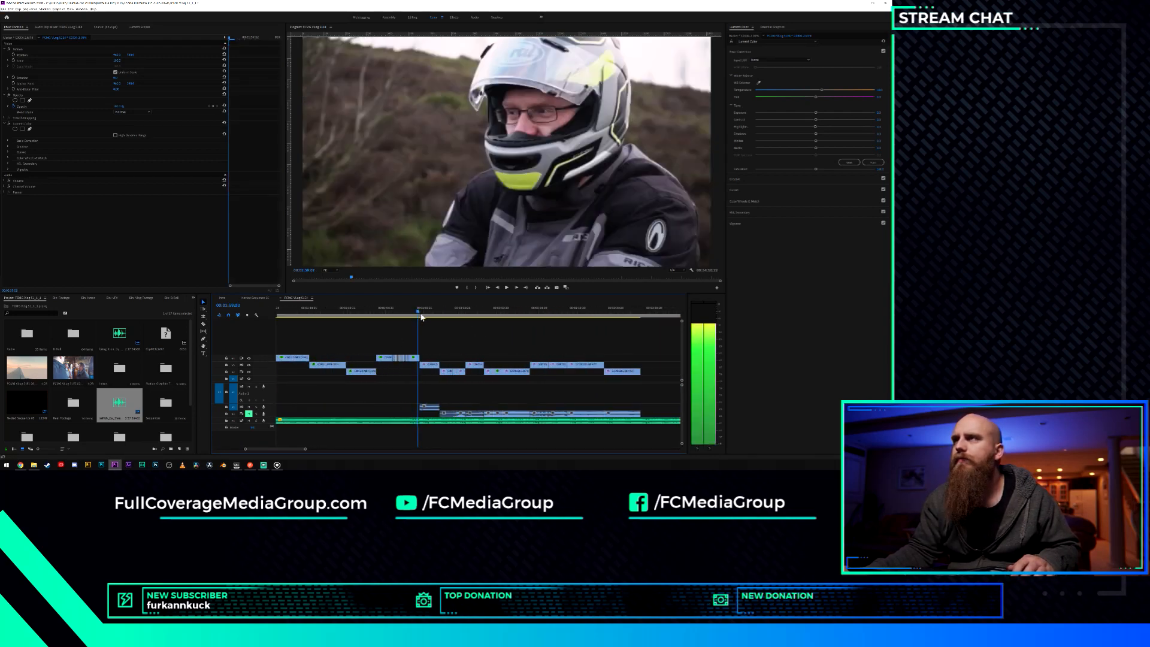
left_click(372, 316)
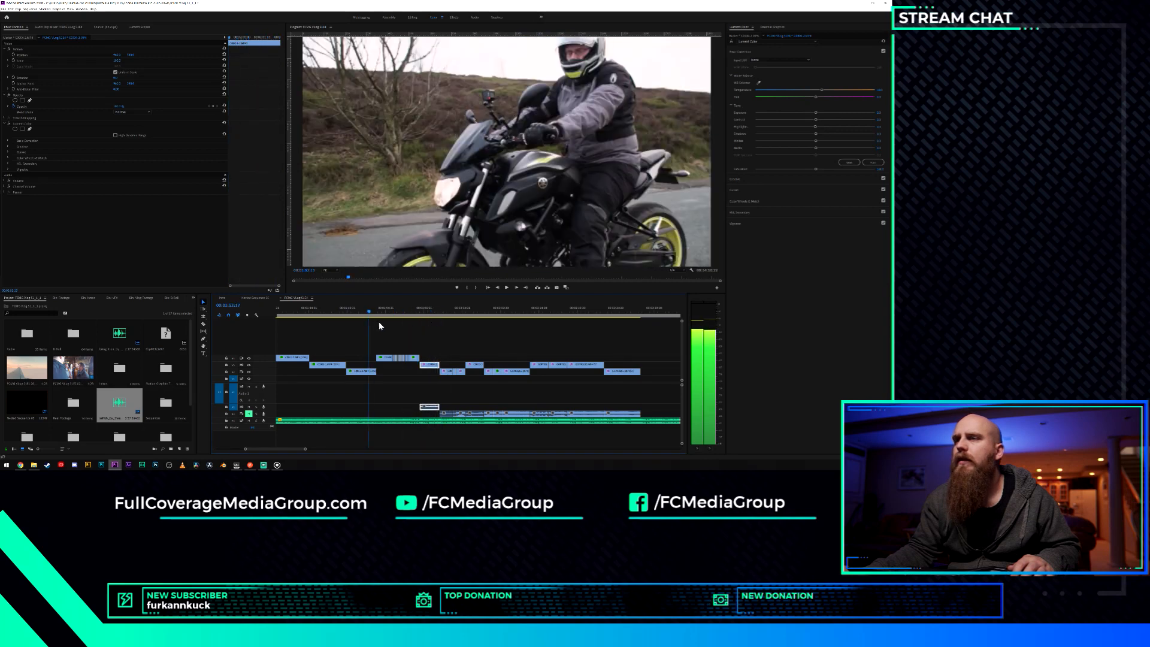
left_click(365, 324)
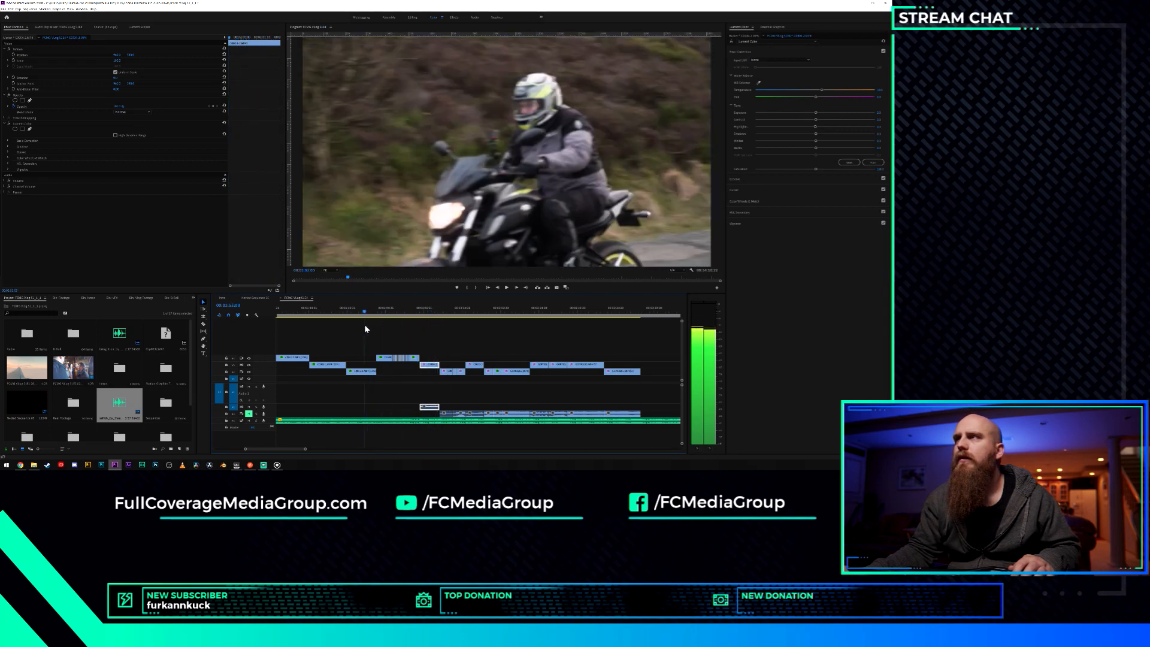
left_click_drag(379, 328, 389, 325)
scroll(390, 329, "down", 3)
scroll(398, 335, "down", 1)
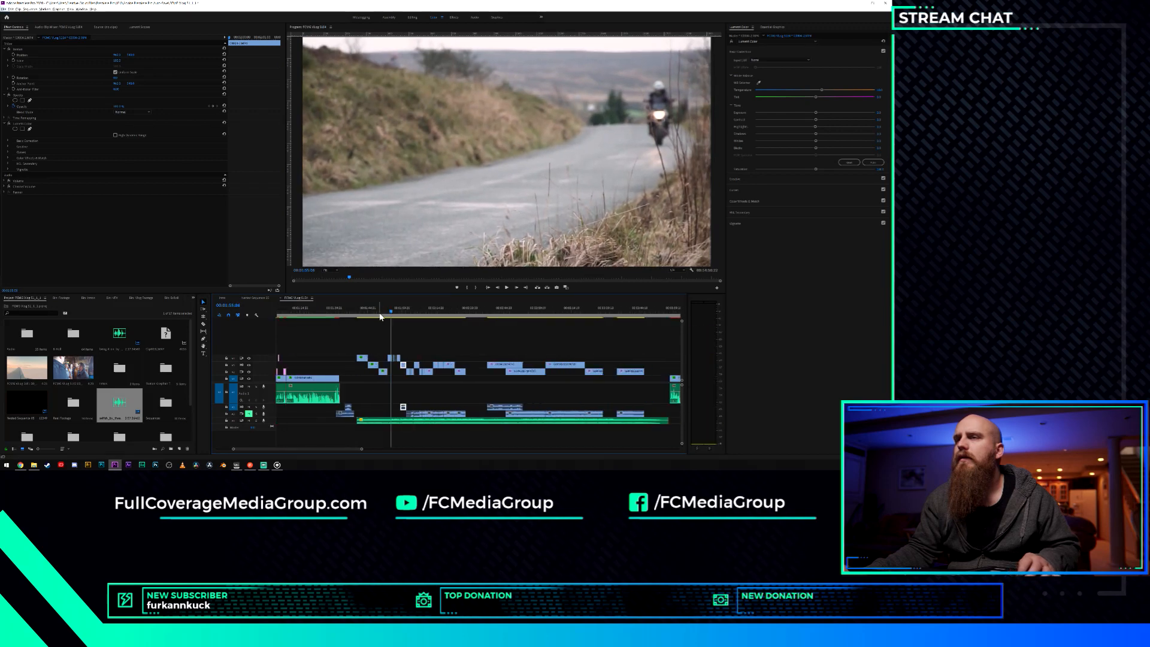
left_click(378, 316)
key("space")
left_click_drag(381, 316, 408, 317)
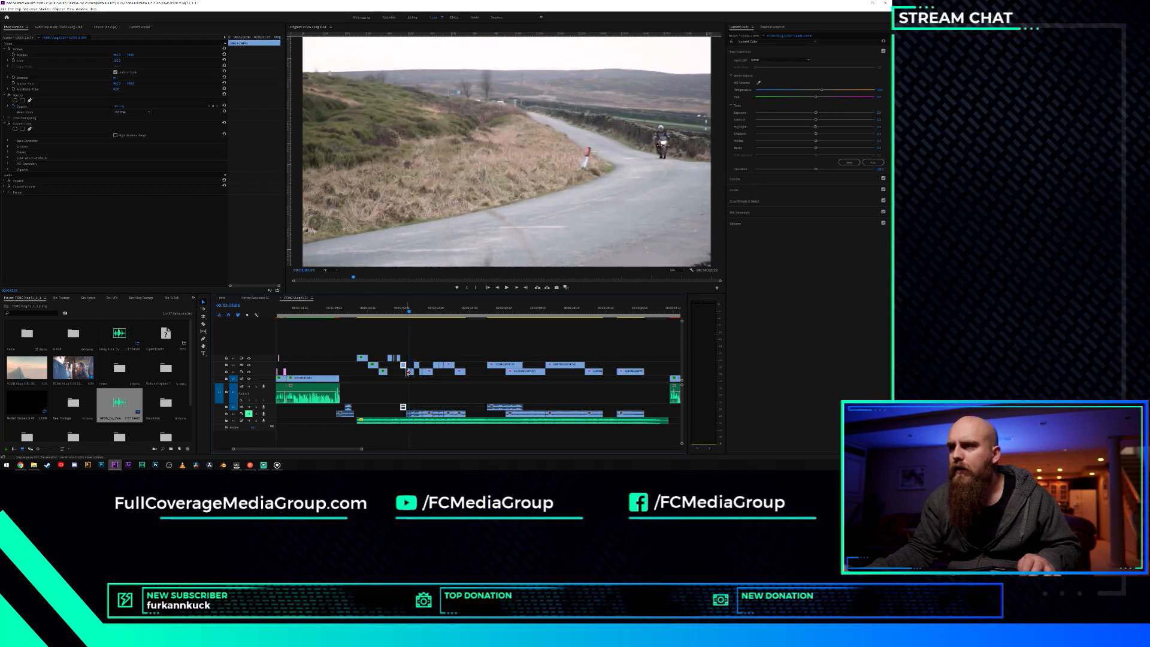
Duplicate the wide winding-road riding piece into the gap after the last riding clip, ahead of the set-aside helmet clip.
scroll(410, 378, "up", 5)
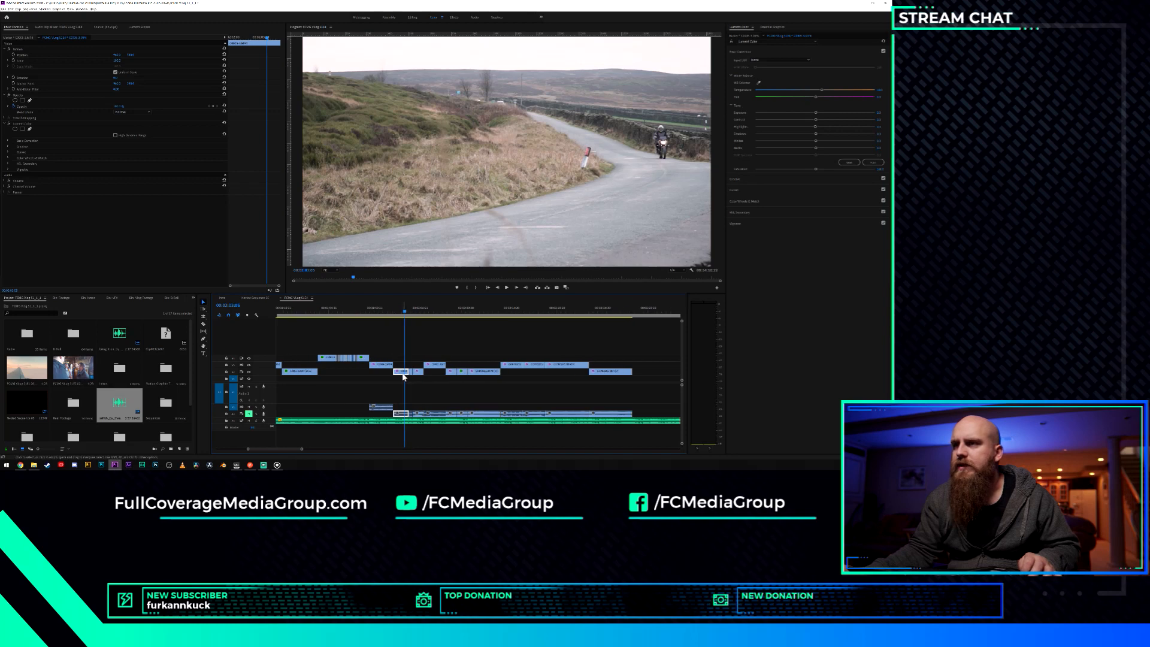
left_click_drag(403, 374, 651, 370)
scroll(654, 371, "down", 6)
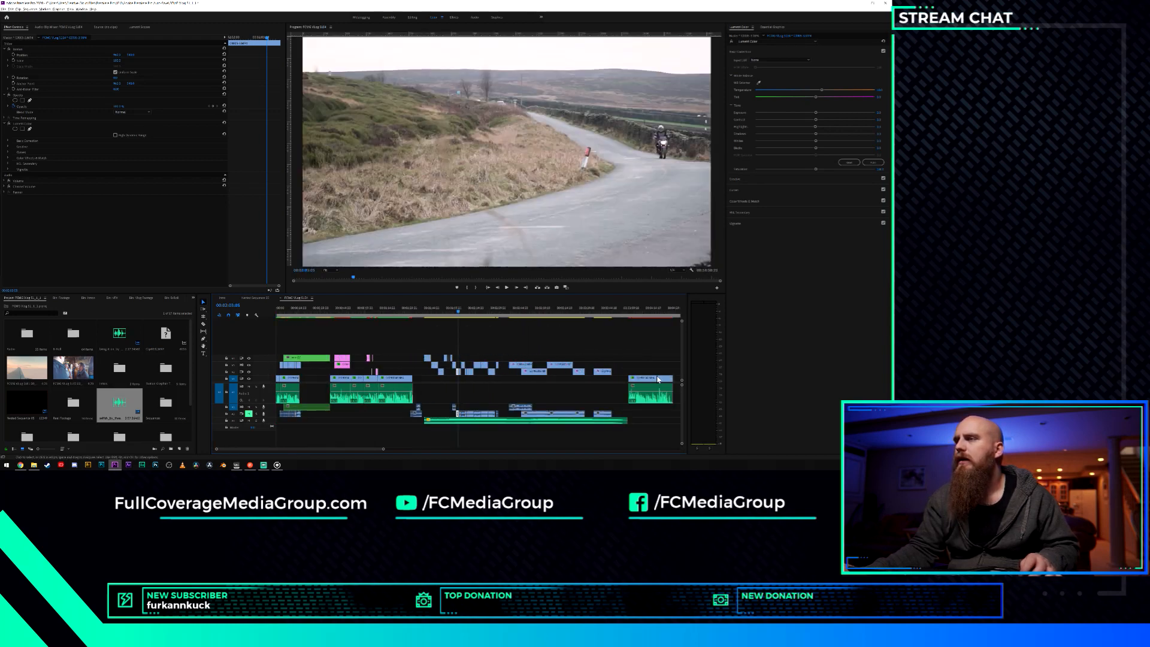
scroll(500, 377, "up", 5)
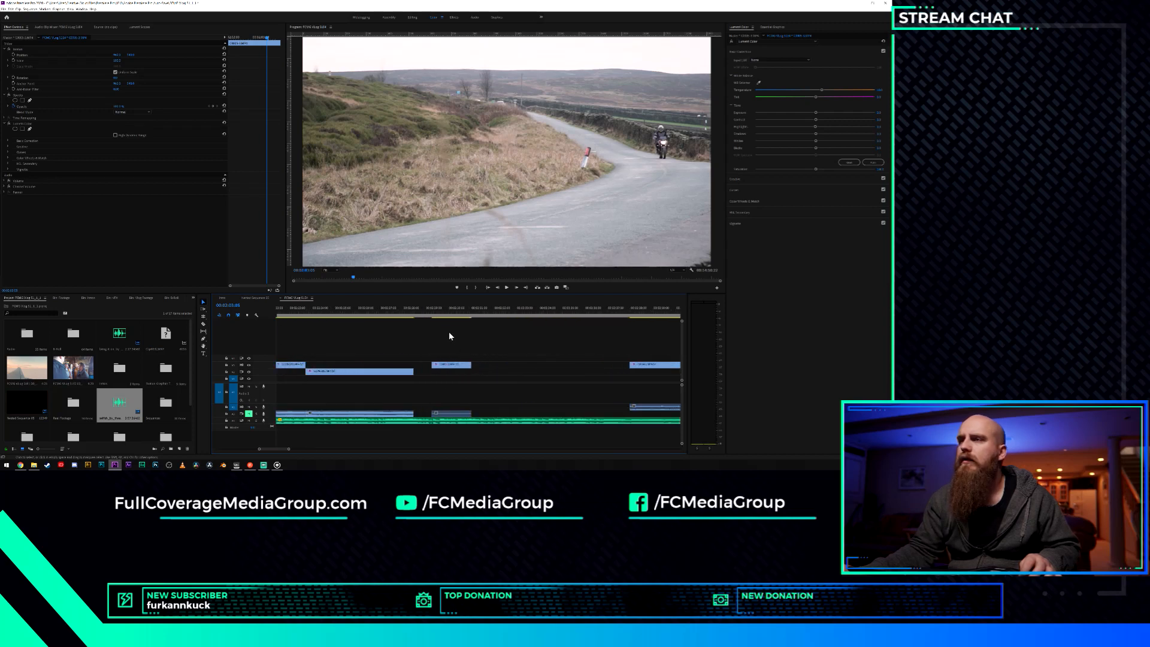
Slip the footage inside the copied winding-road piece to a different part of its source, keeping the piece in place.
left_click(449, 311)
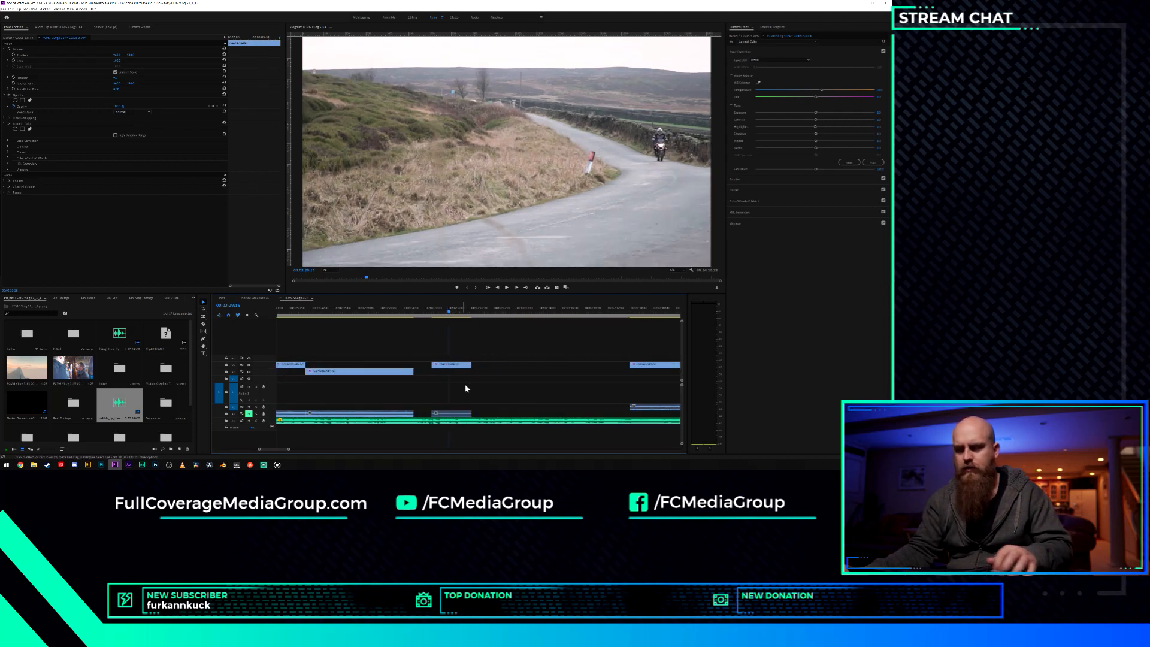
key("y")
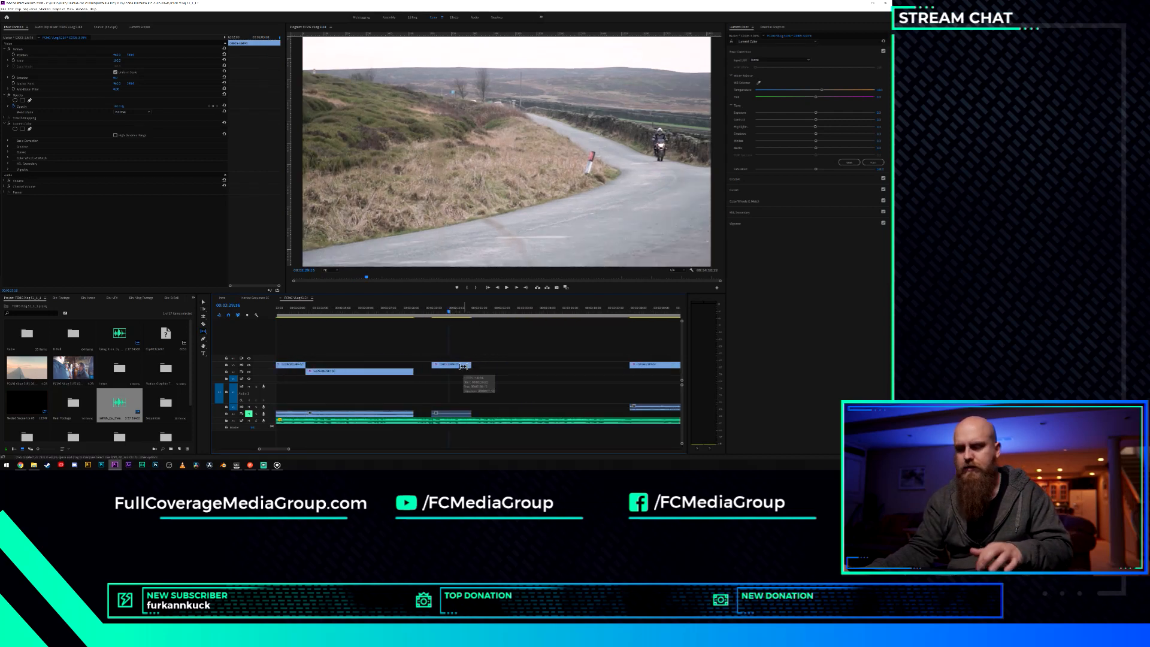
left_click_drag(465, 369, 239, 365)
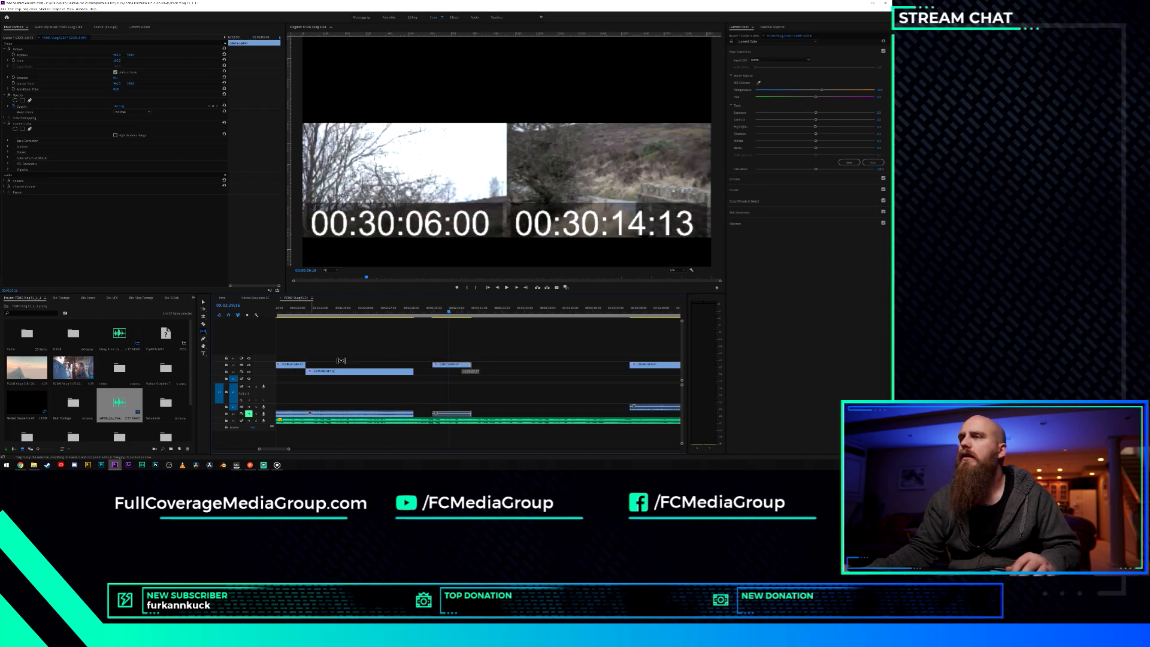
mouse_move(358, 366)
left_mouse_down()
mouse_move(379, 365)
mouse_move(336, 366)
left_mouse_up()
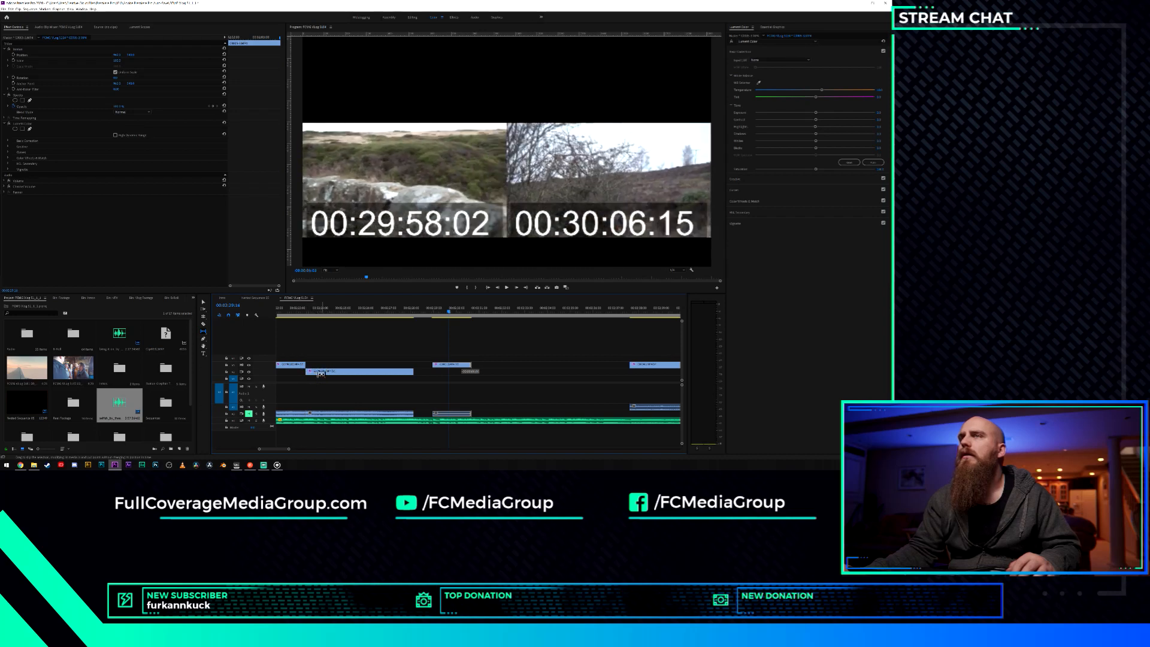
left_click_drag(321, 374, 323, 374)
Play back and scrub through the slipped road piece, and save the project.
left_click(434, 315)
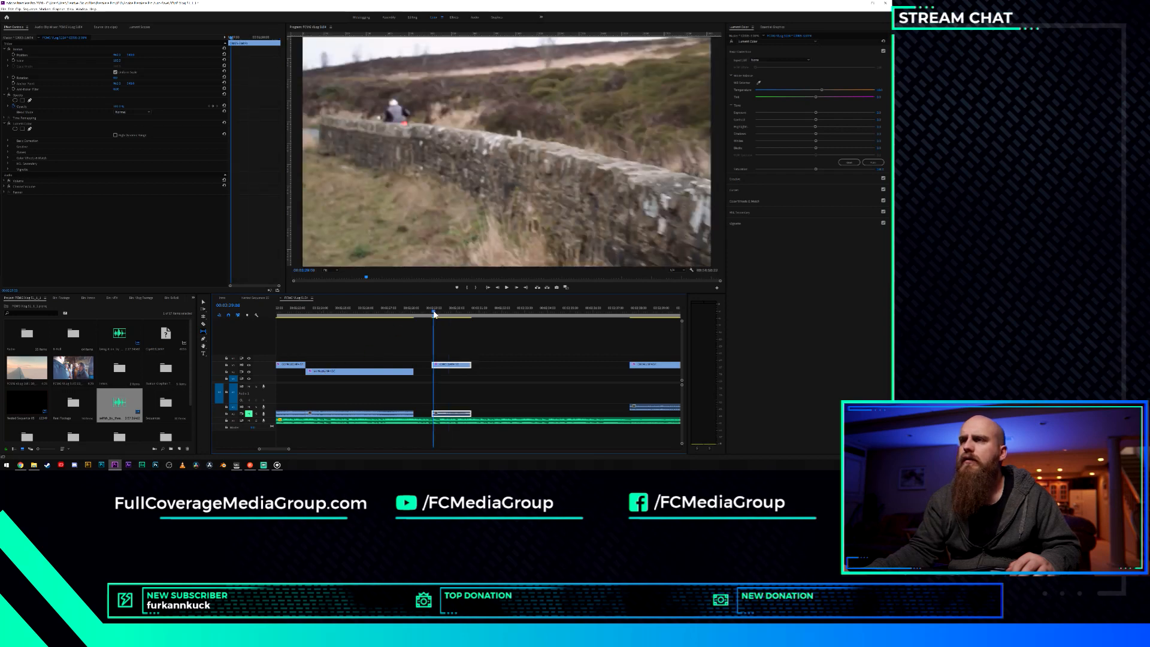
key("space")
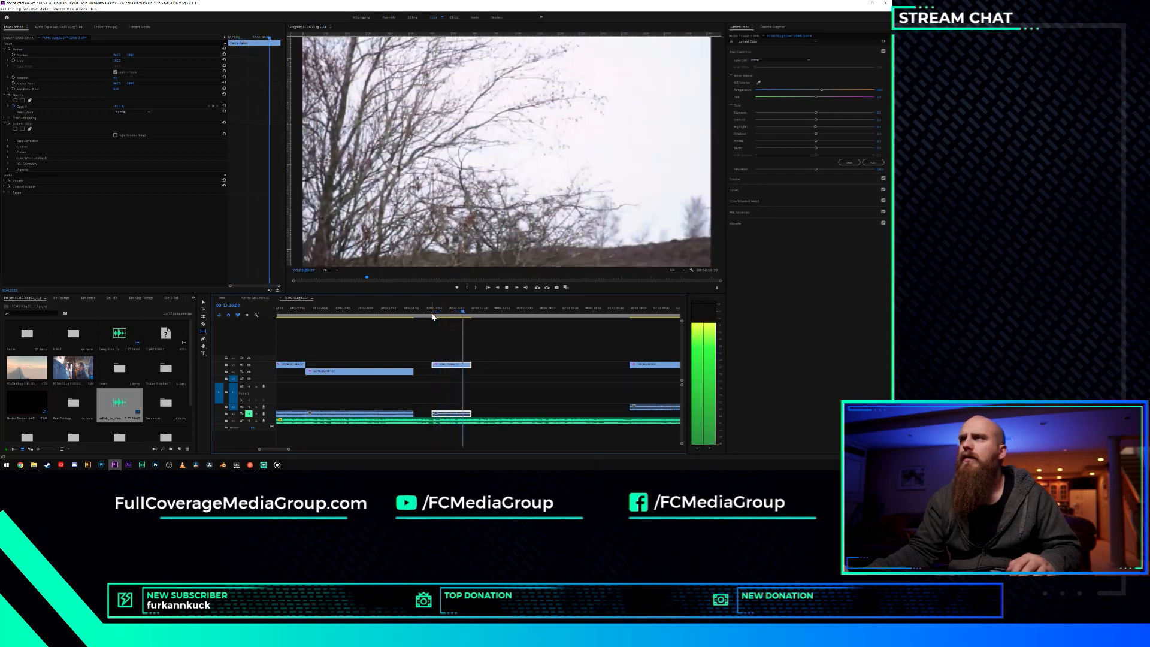
key("space")
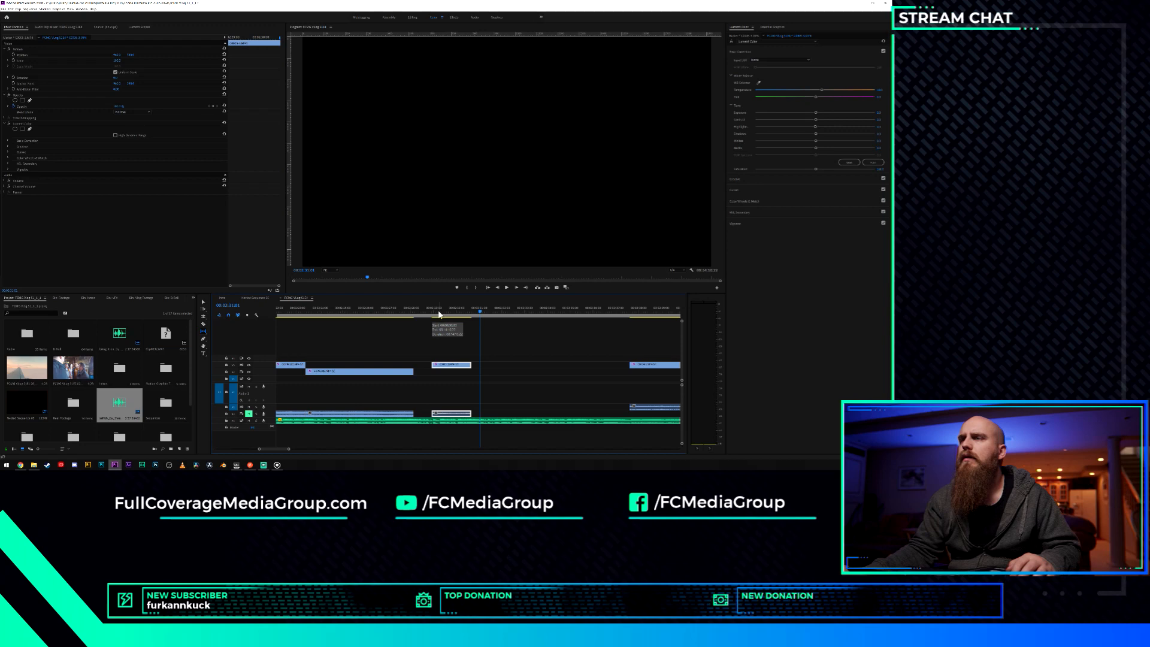
left_click_drag(440, 314, 464, 317)
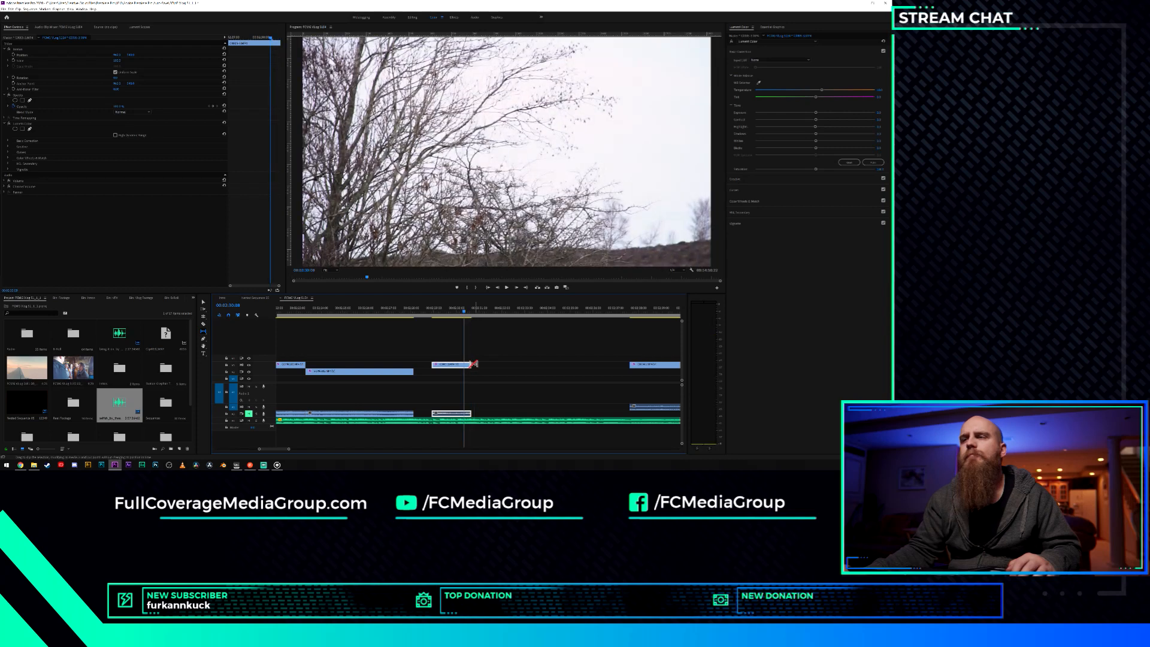
key("ctrl+s")
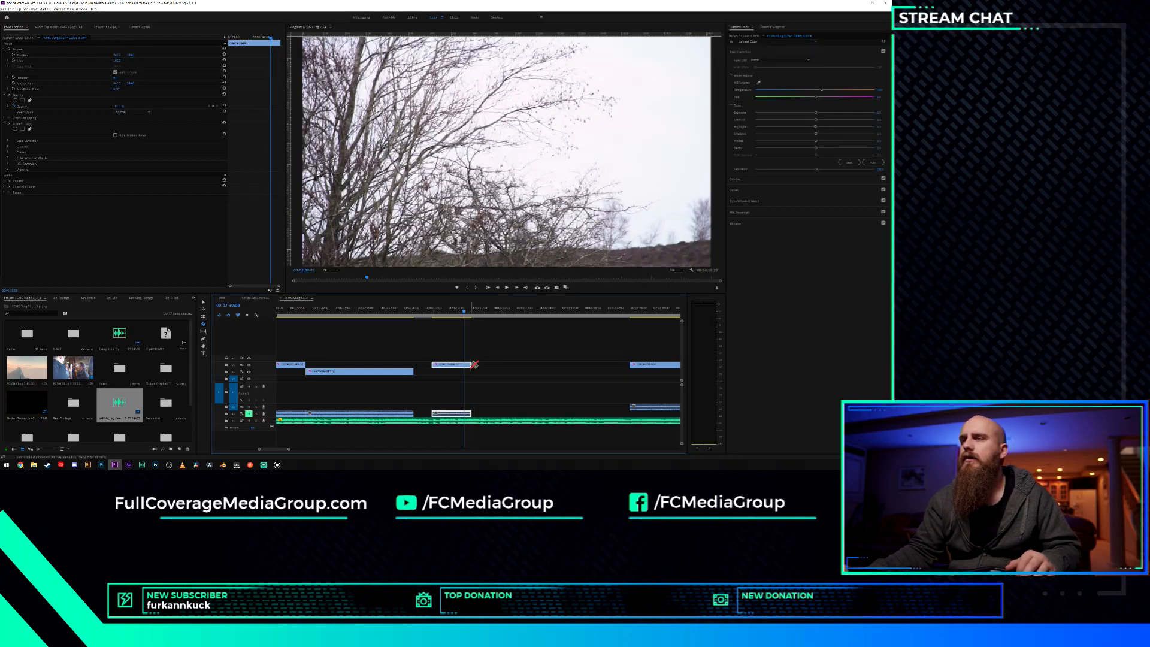
key("ctrl+s")
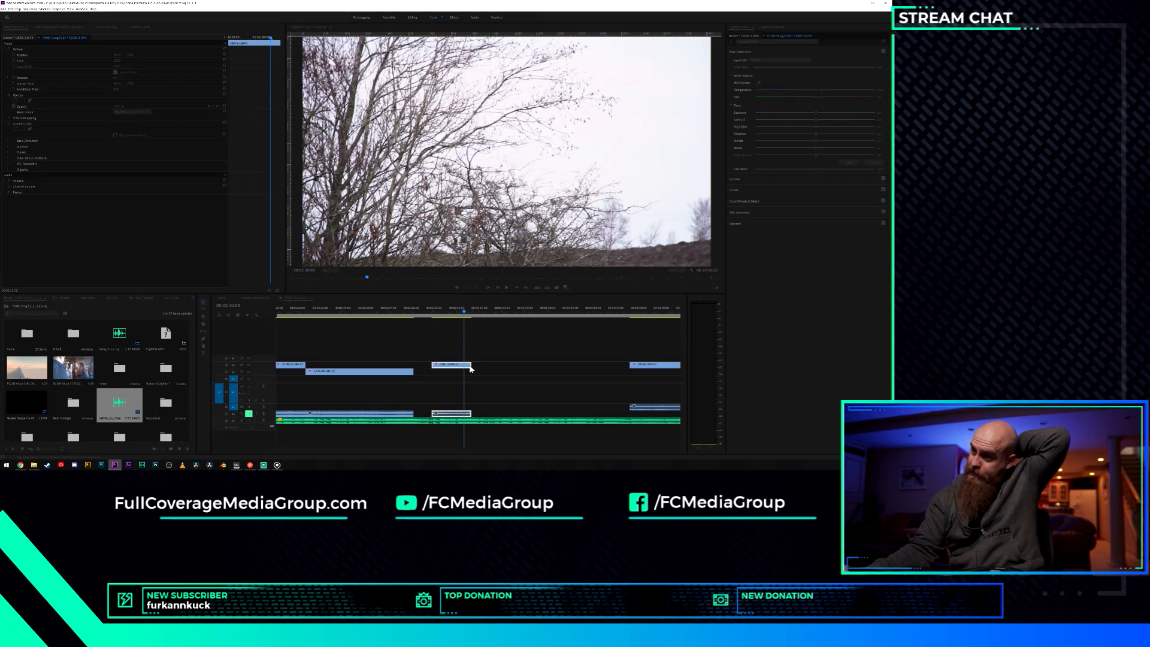
Shorten the copied road piece and slip its footage to the section with the stone wall and the road bend.
left_click_drag(471, 369, 624, 364)
left_click_drag(473, 365, 595, 366)
left_click_drag(599, 367, 325, 371)
key("y")
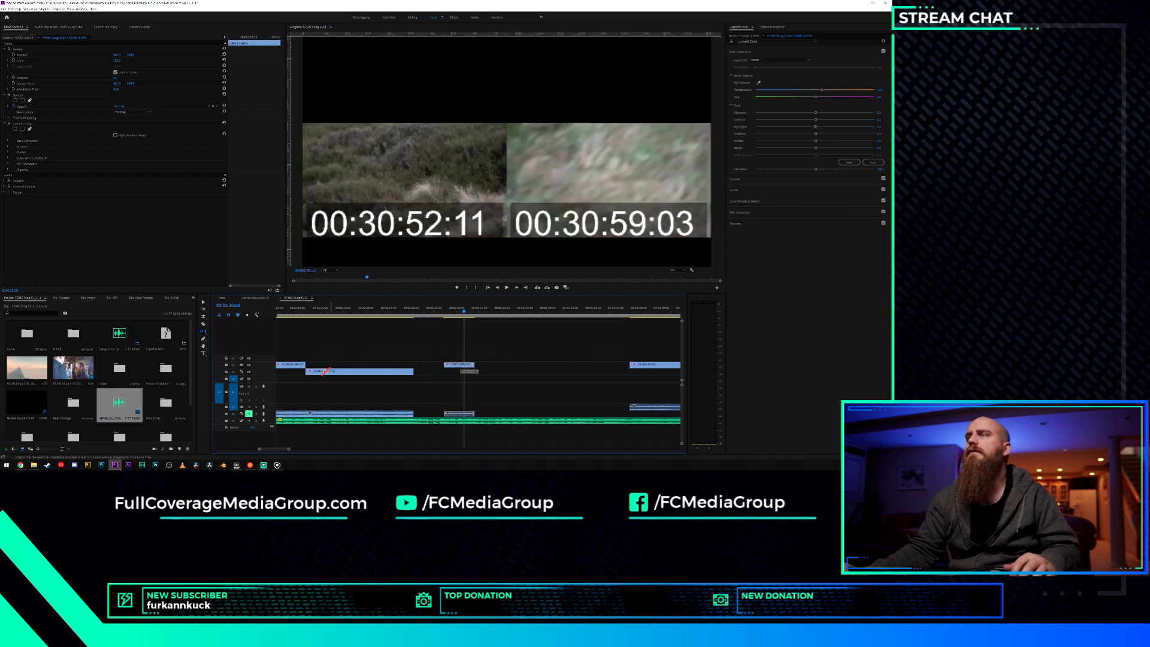
left_click_drag(238, 367, 0, 344)
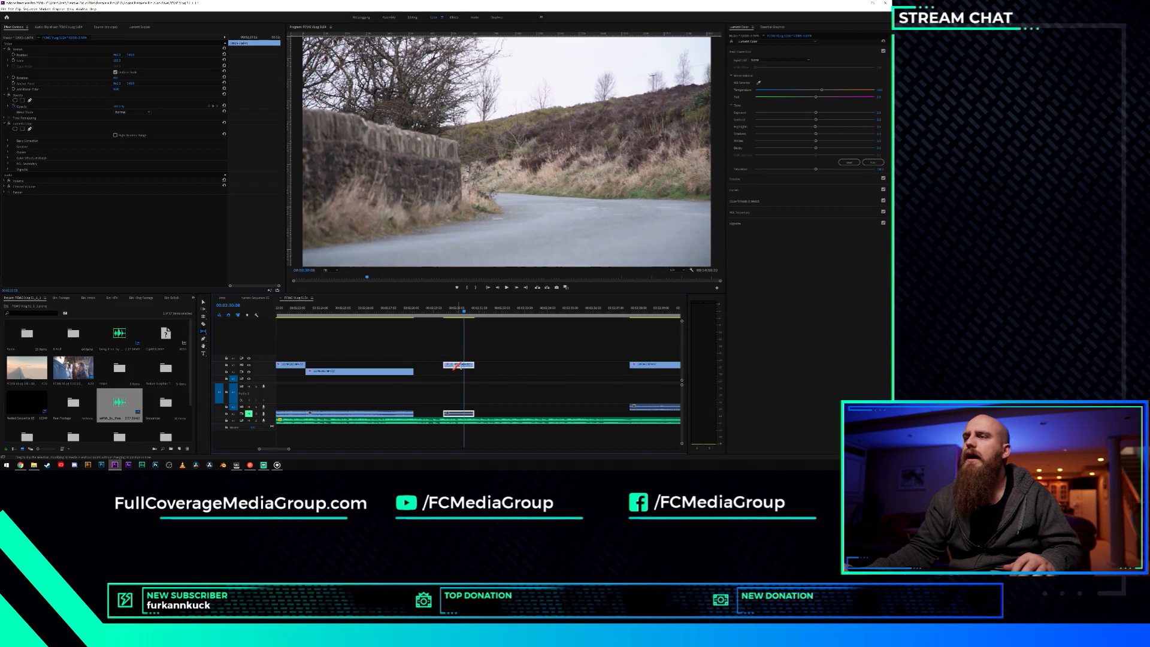
left_click_drag(456, 366, 198, 358)
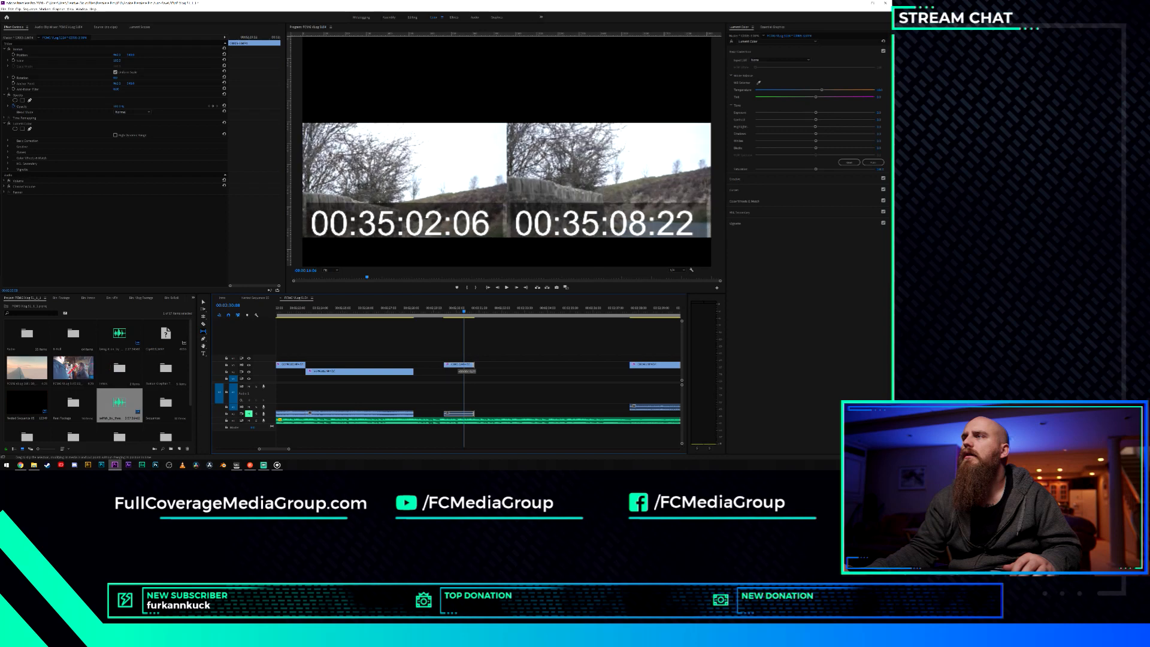
left_click_drag(85, 372, 5, 376)
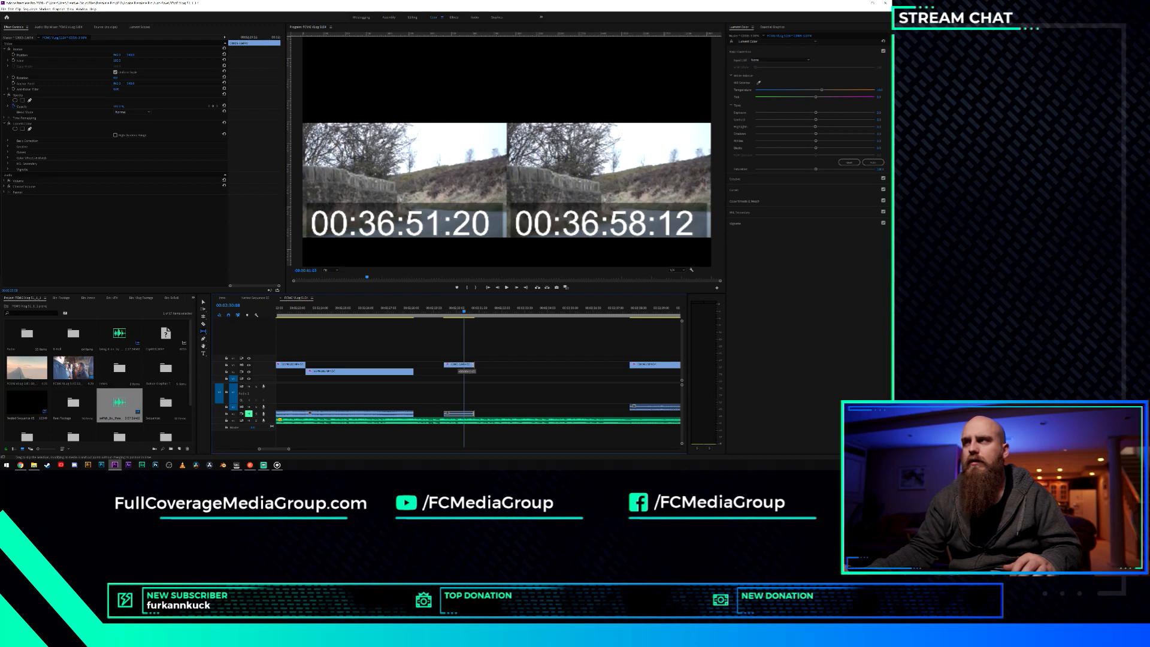
left_click_drag(5, 376, 1, 376)
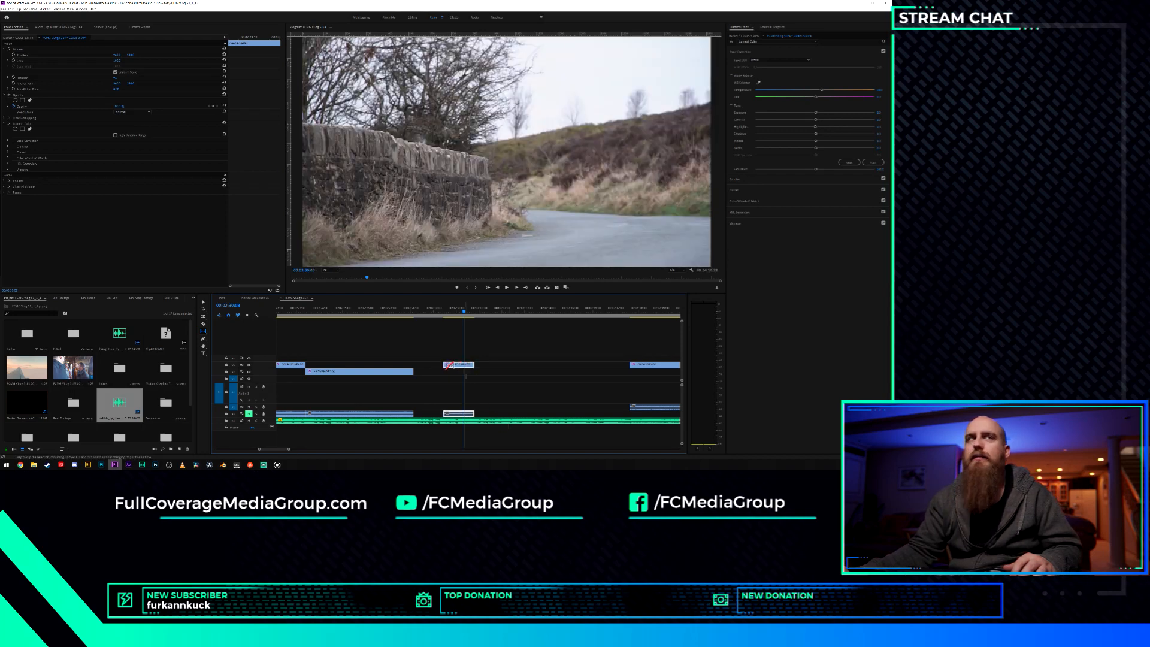
Extend the stone-wall road clip's end to reveal the passing motorcycle, and move the clip against the preceding riding clip.
left_click_drag(464, 367, 551, 365)
key("v")
left_click(471, 367)
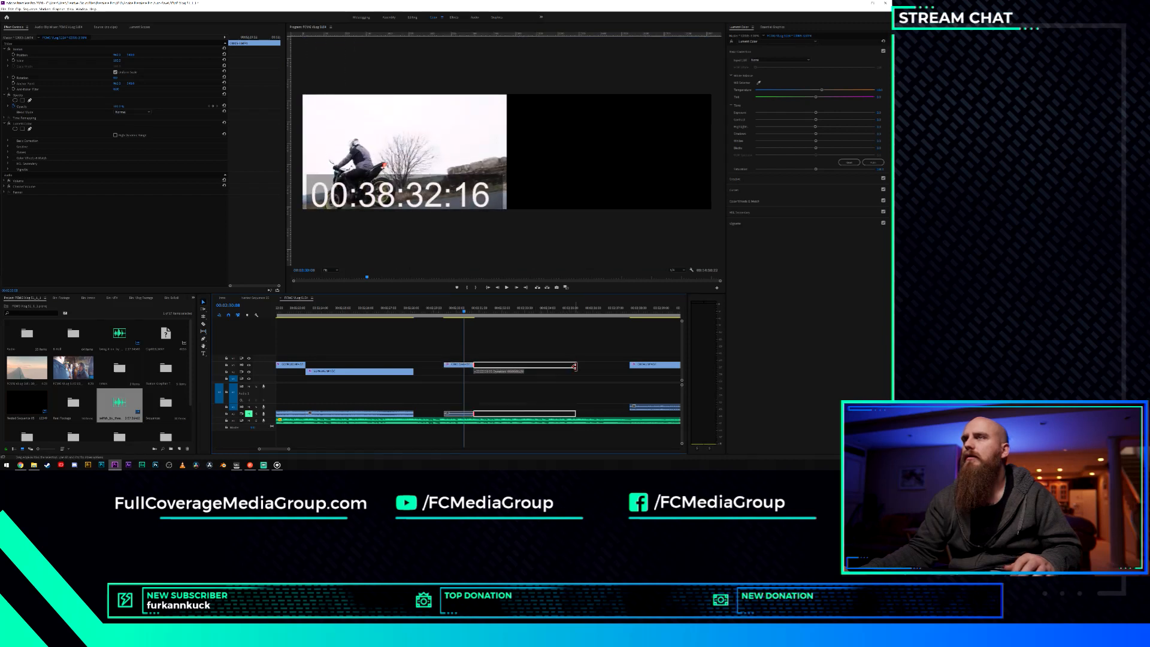
left_click_drag(560, 367, 607, 367)
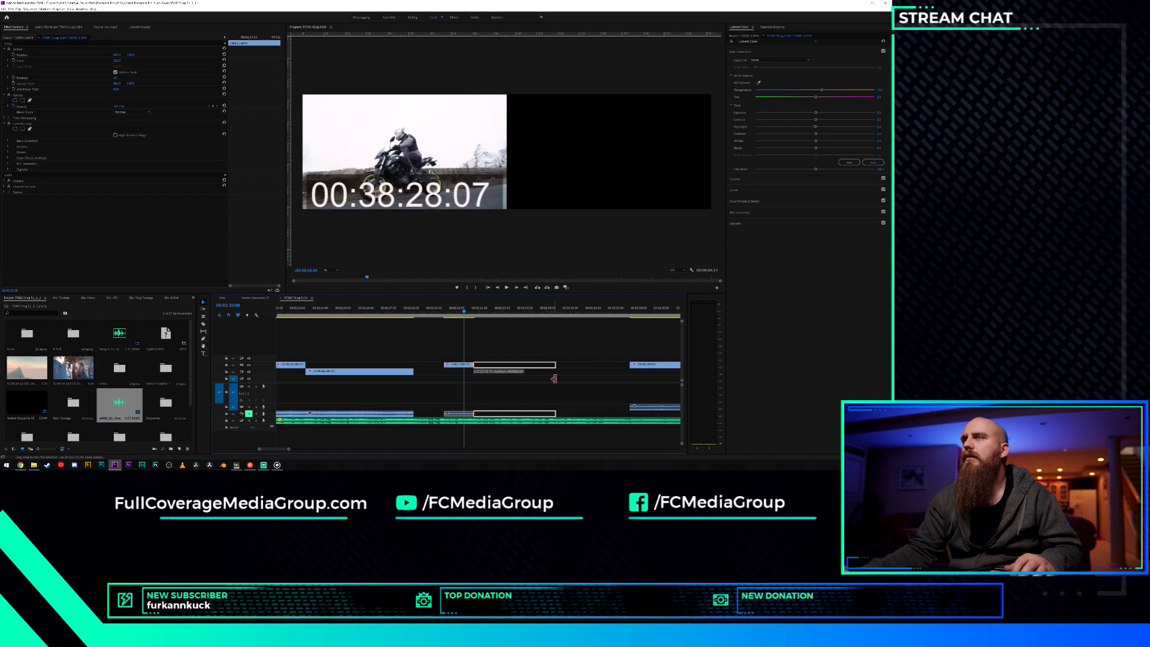
left_click_drag(558, 378, 482, 366)
Split the approaching-rider clip on the music beat during playback and play back its first part.
left_click(402, 315)
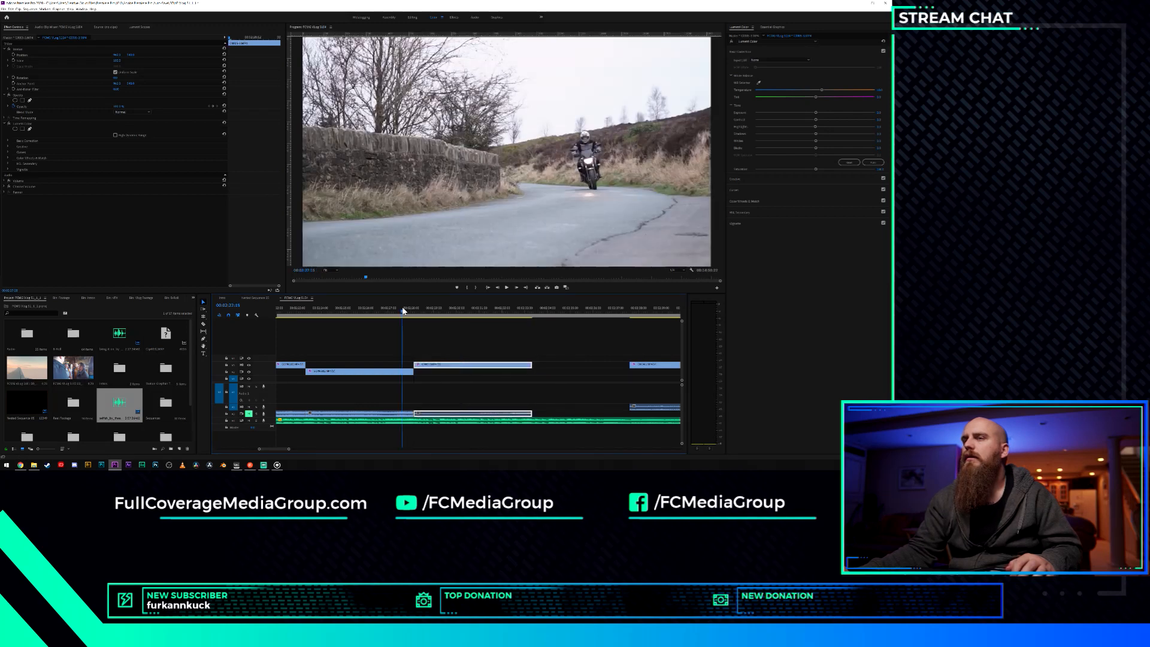
key("space")
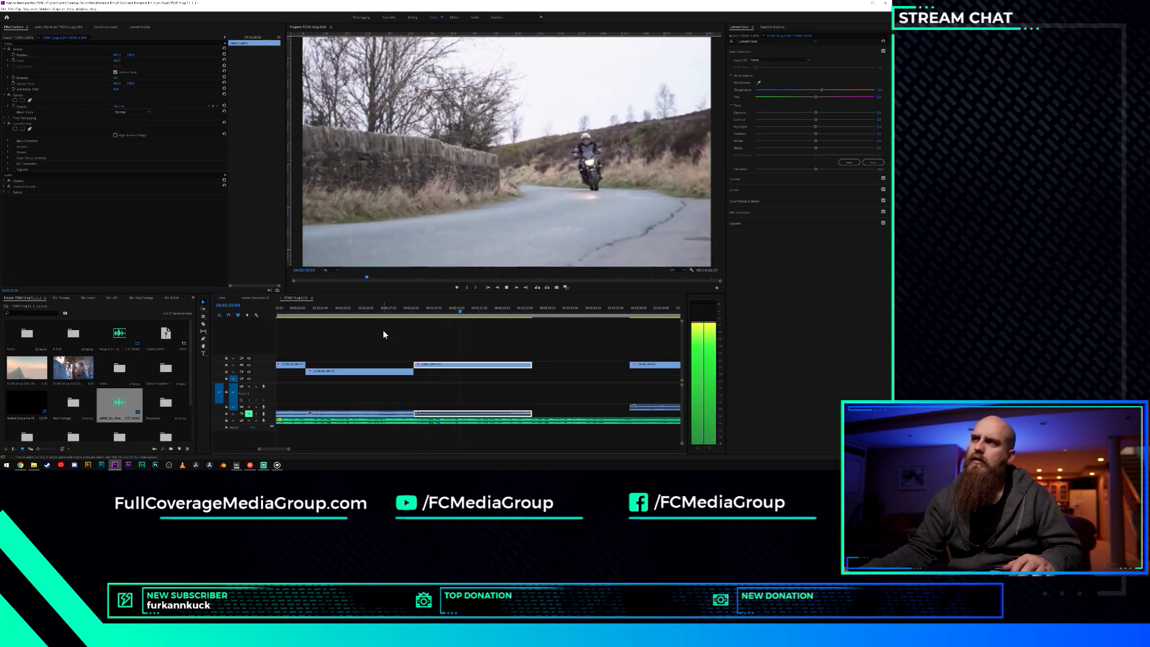
key("space")
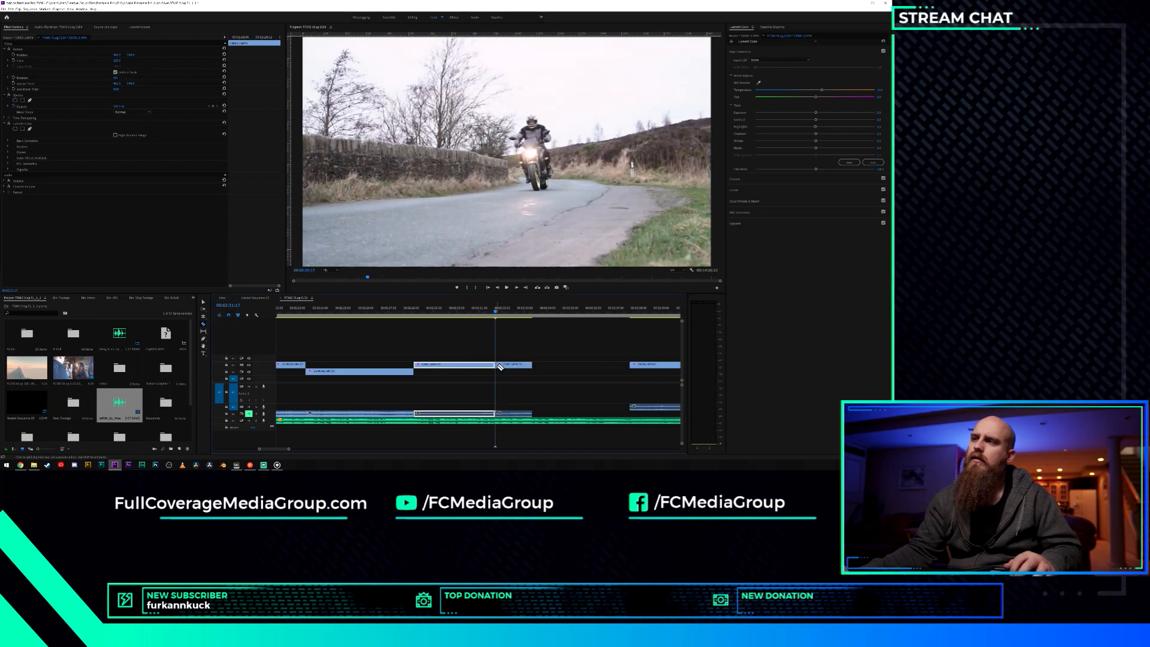
left_click(432, 312)
key("space")
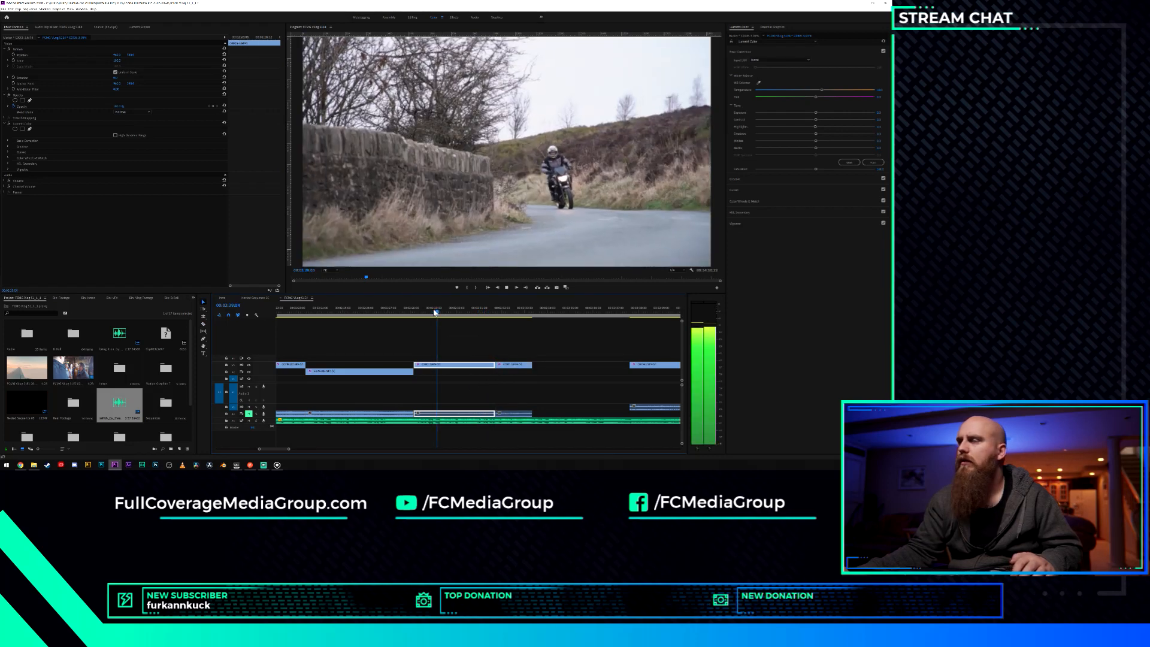
key("space")
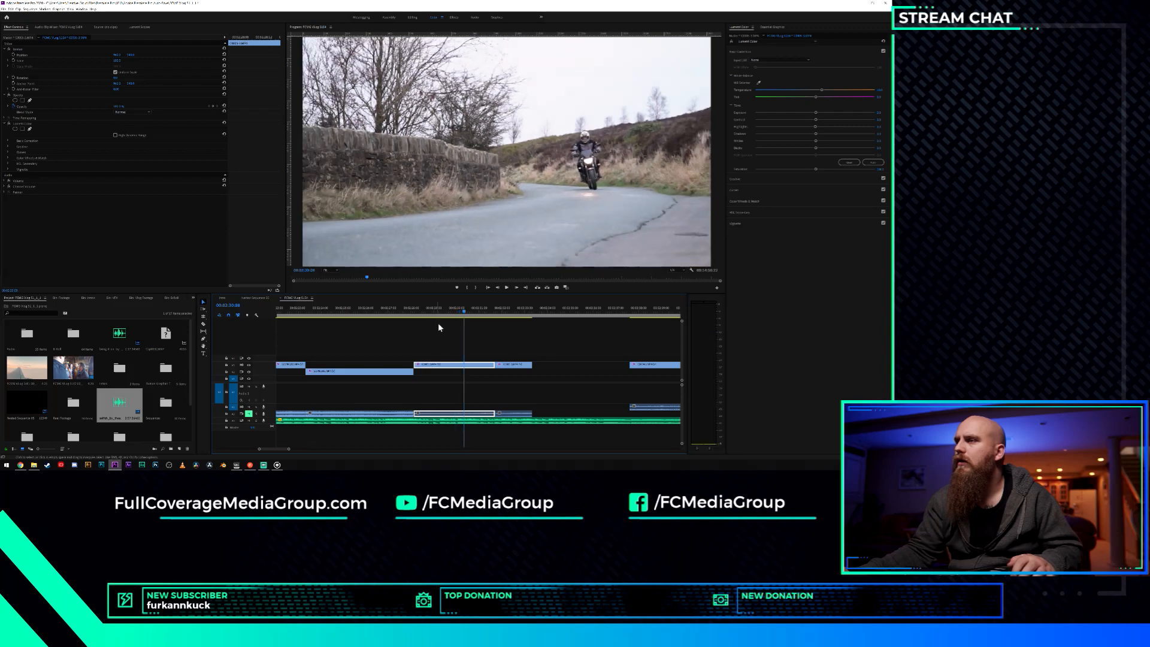
Slow the short motorcycle clip just before the timeline gap to 25% speed.
key("space")
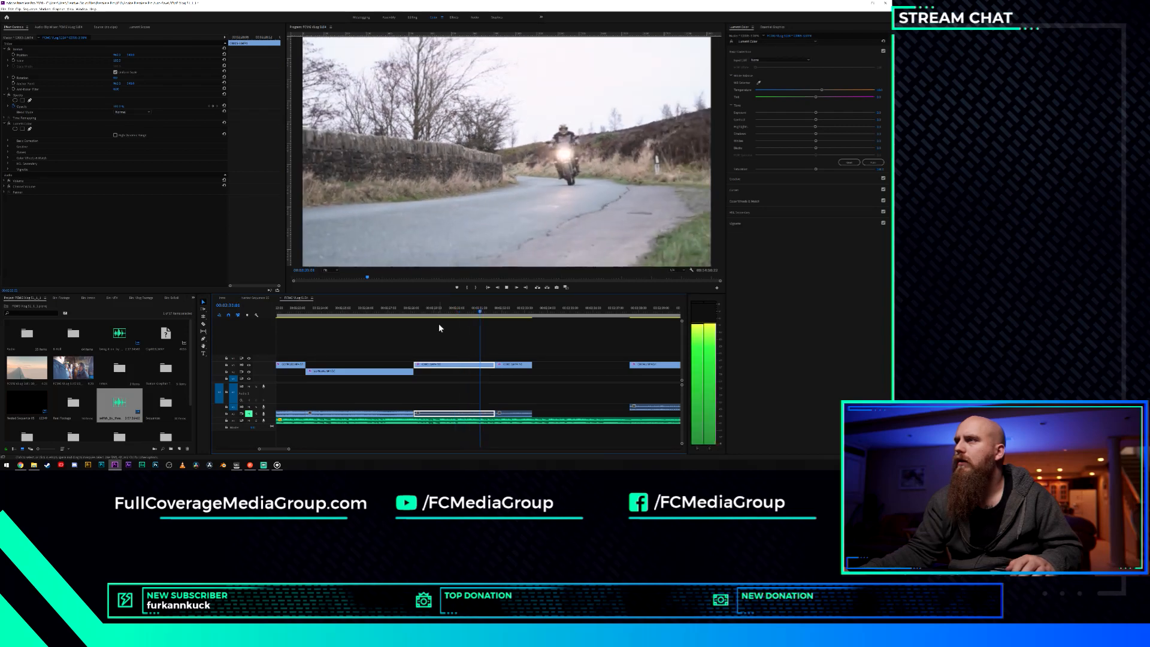
key("space")
left_click(425, 309)
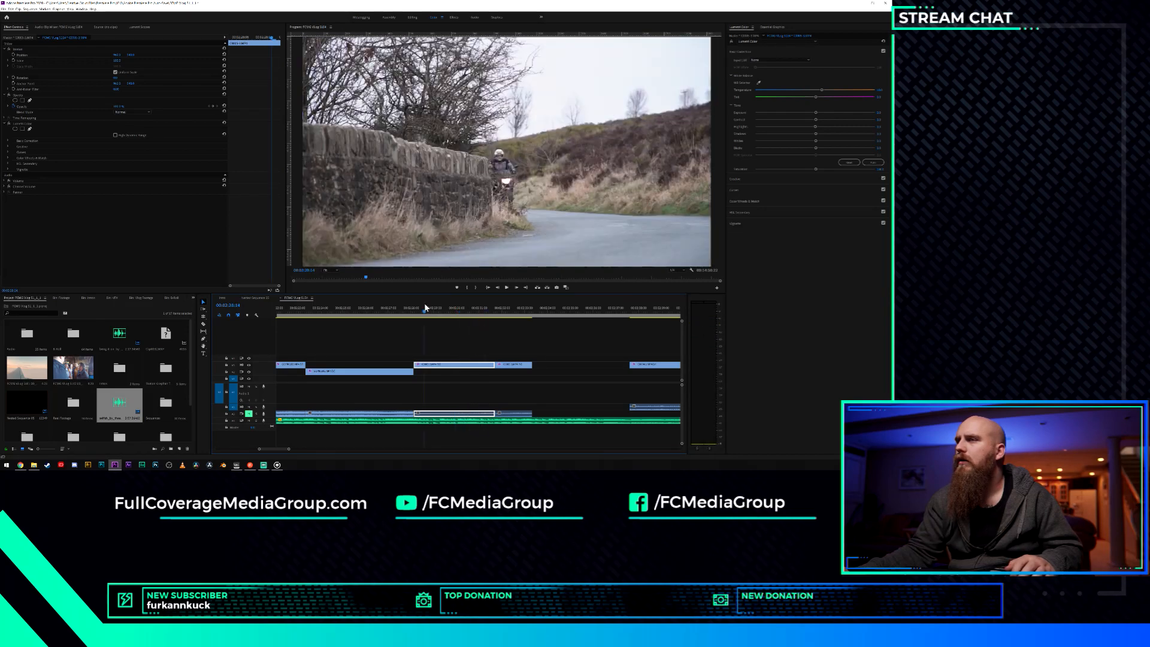
key("space")
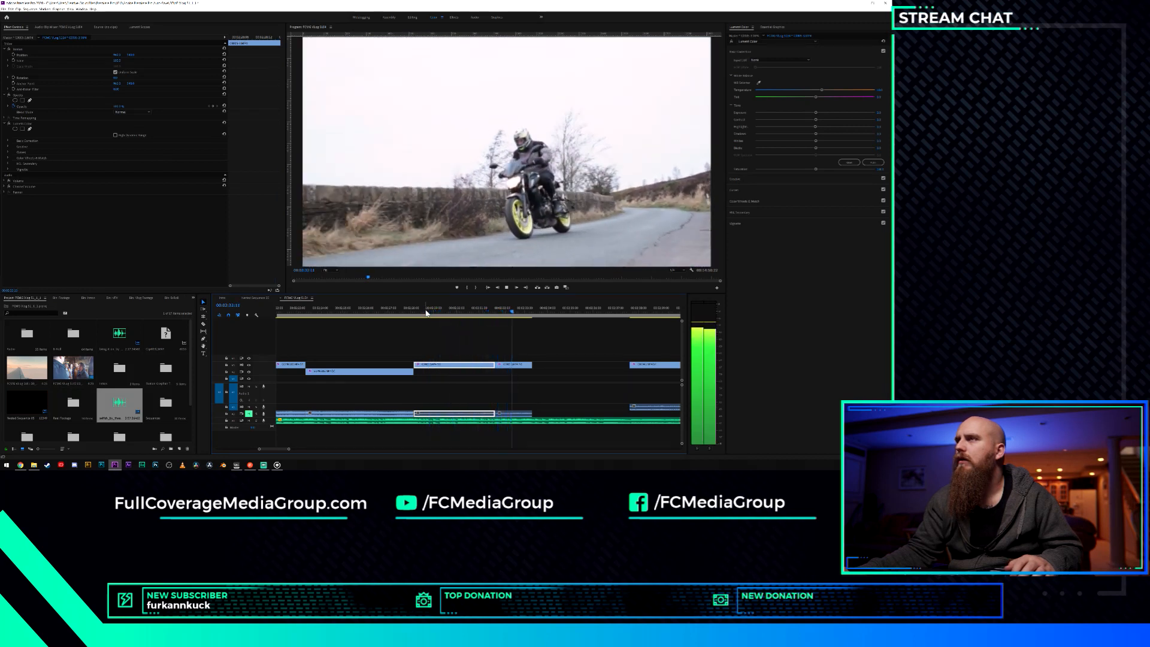
key("space")
left_click(522, 366)
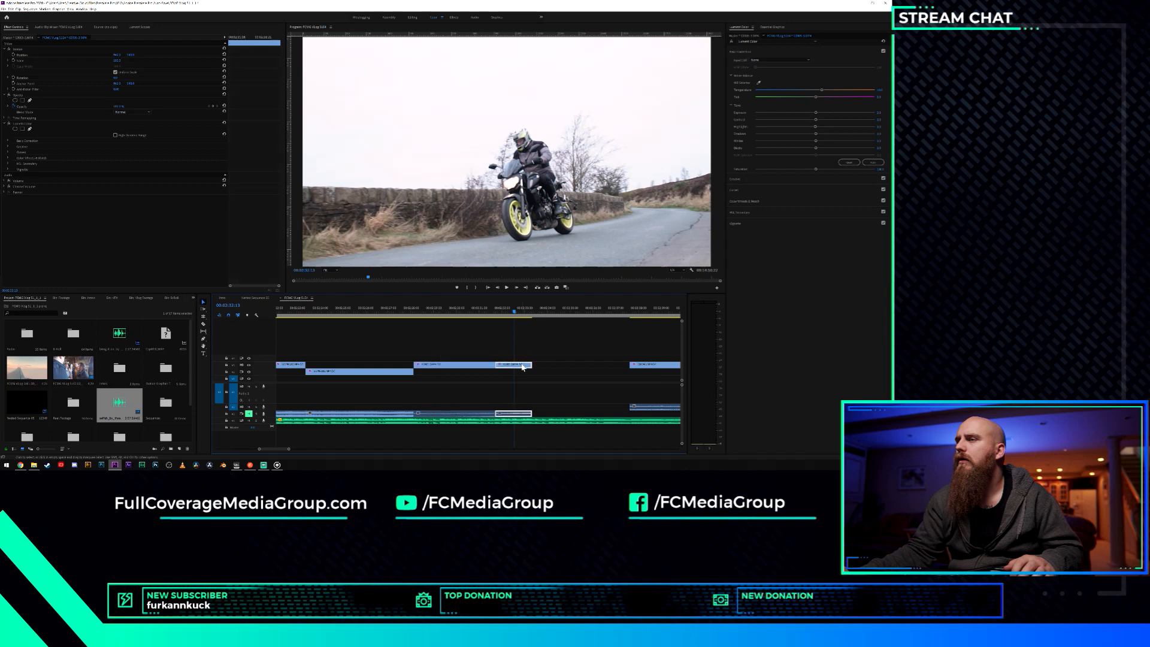
key("ctrl+r")
type("25")
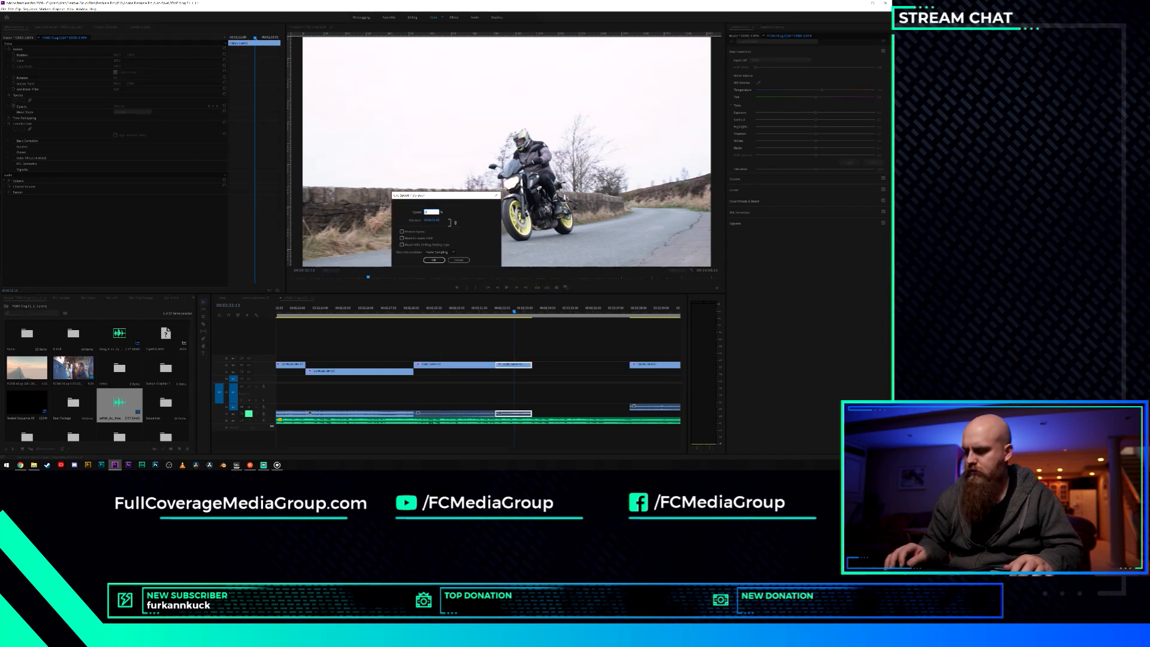
key("Return")
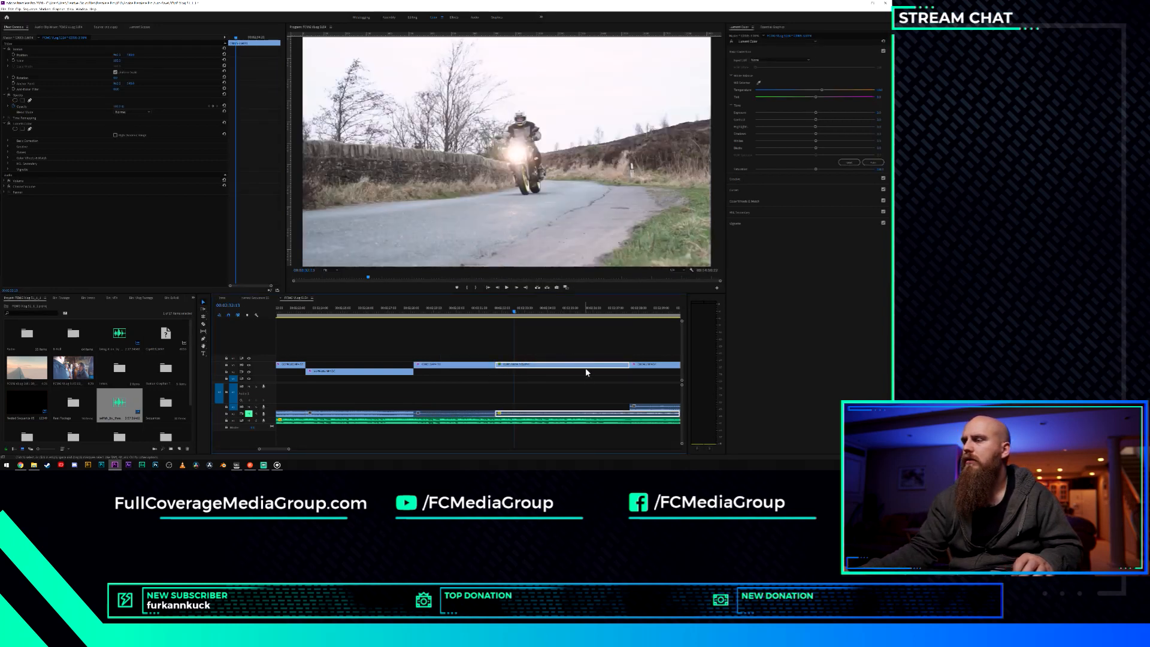
Apply the default transitions at the cut between the slowed motorcycle clip and the helmeted rider clip, and preview the result.
scroll(587, 373, "down", 5)
scroll(656, 372, "up", 4)
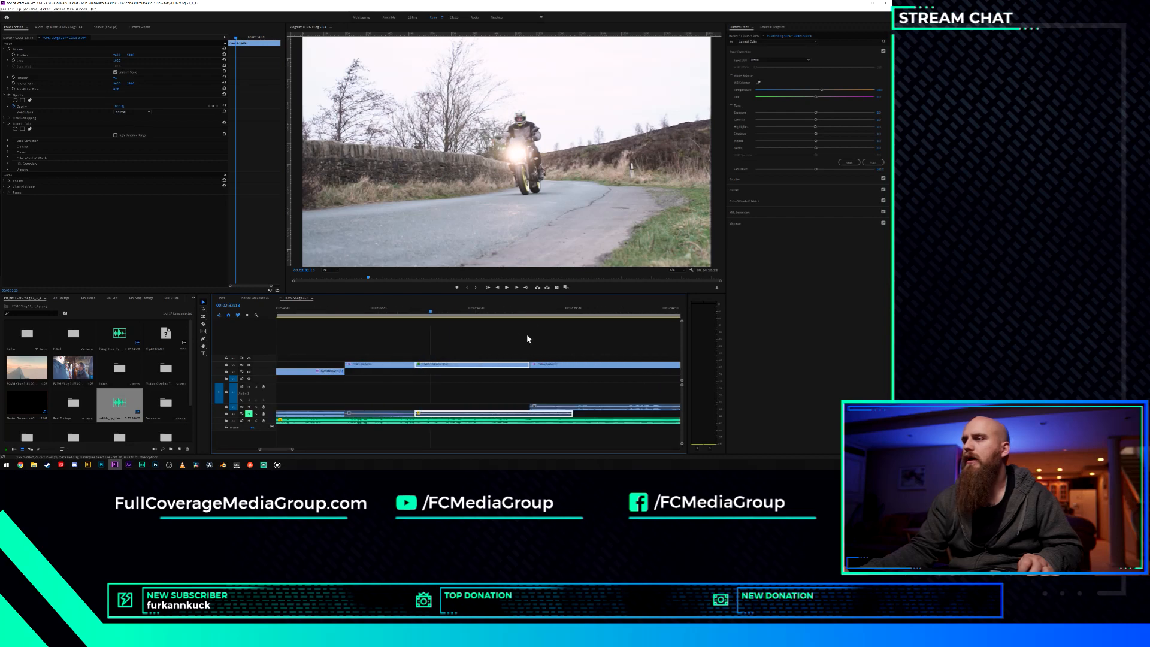
left_click(402, 310)
key("space")
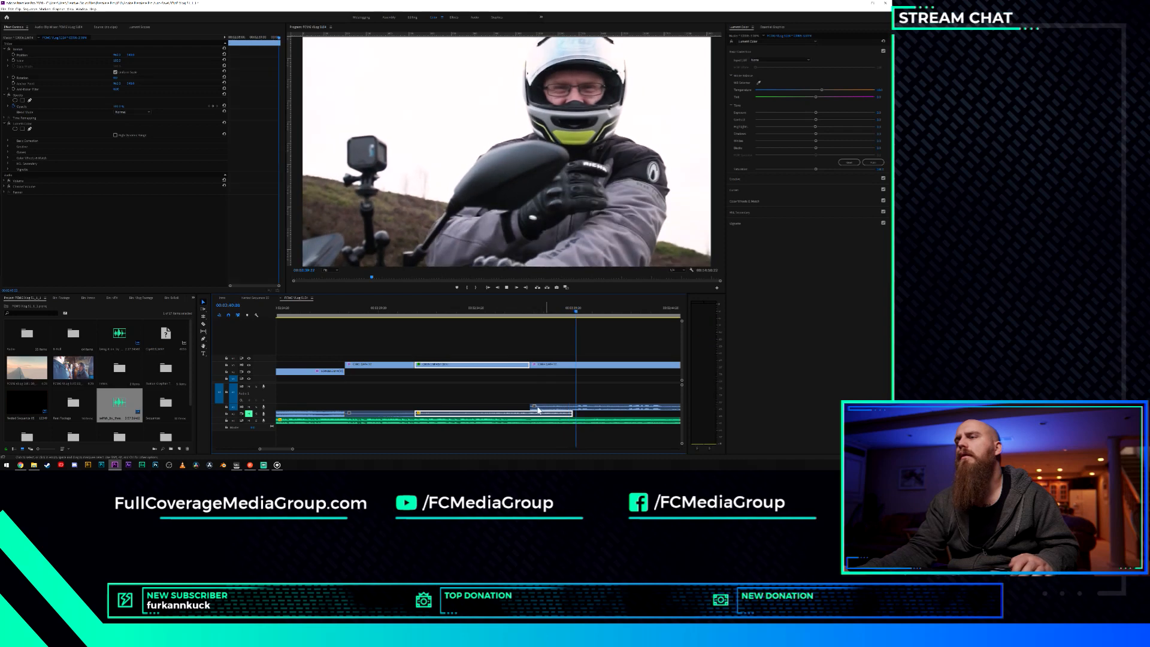
left_click(532, 407)
right_click(531, 406)
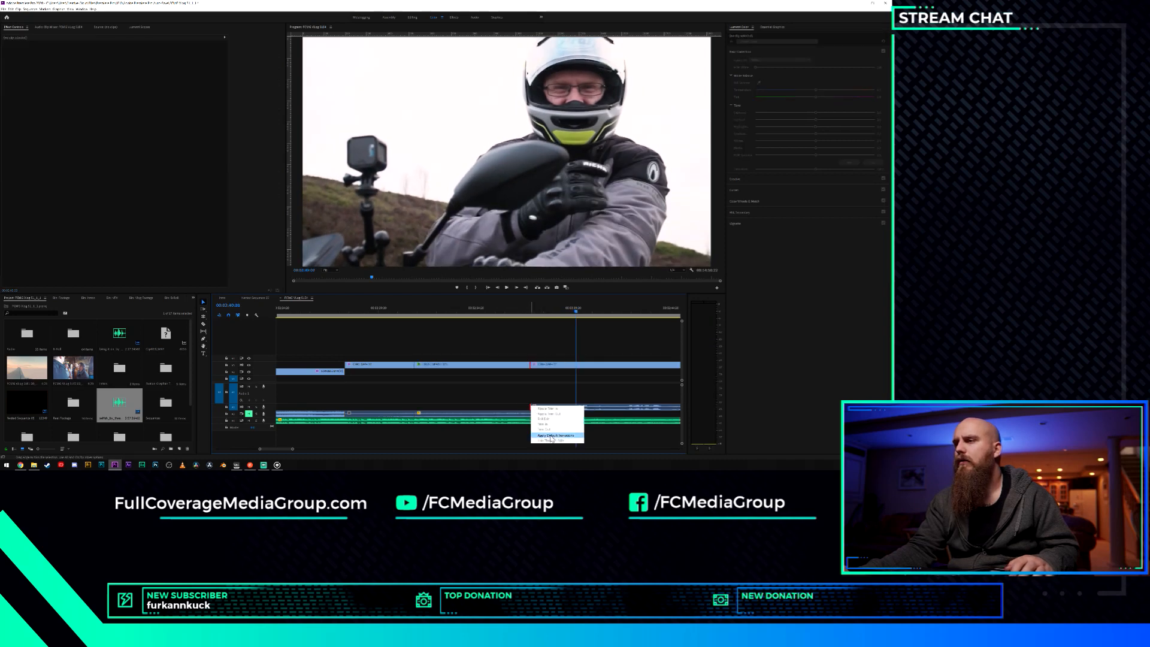
left_click(551, 435)
left_click(522, 312)
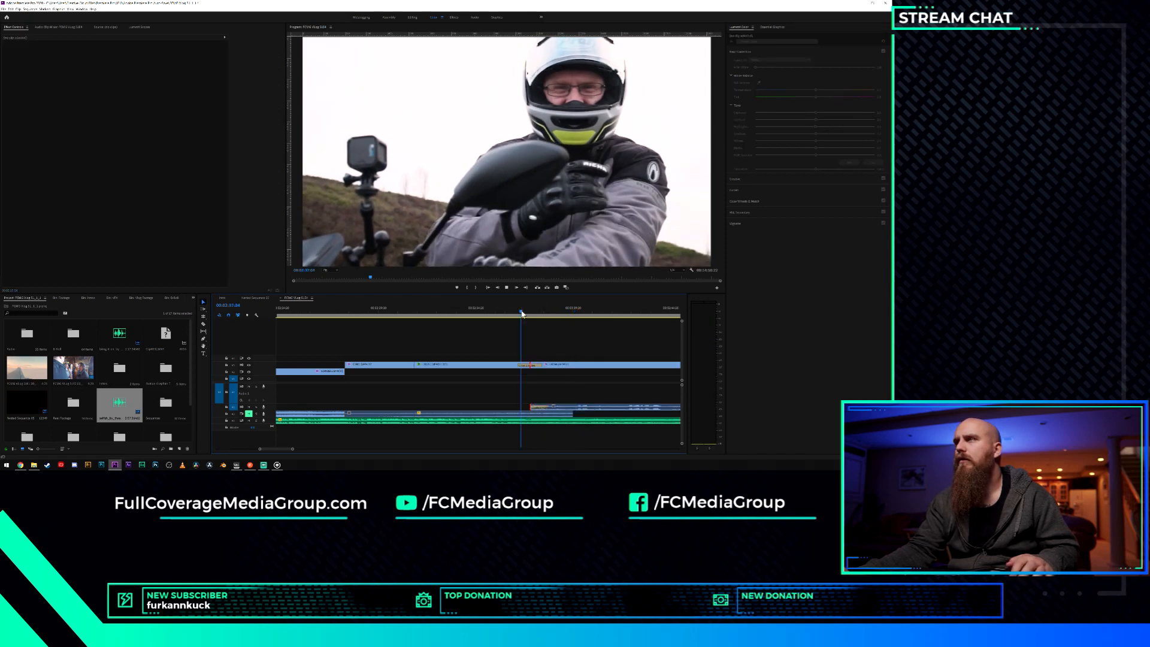
key("space")
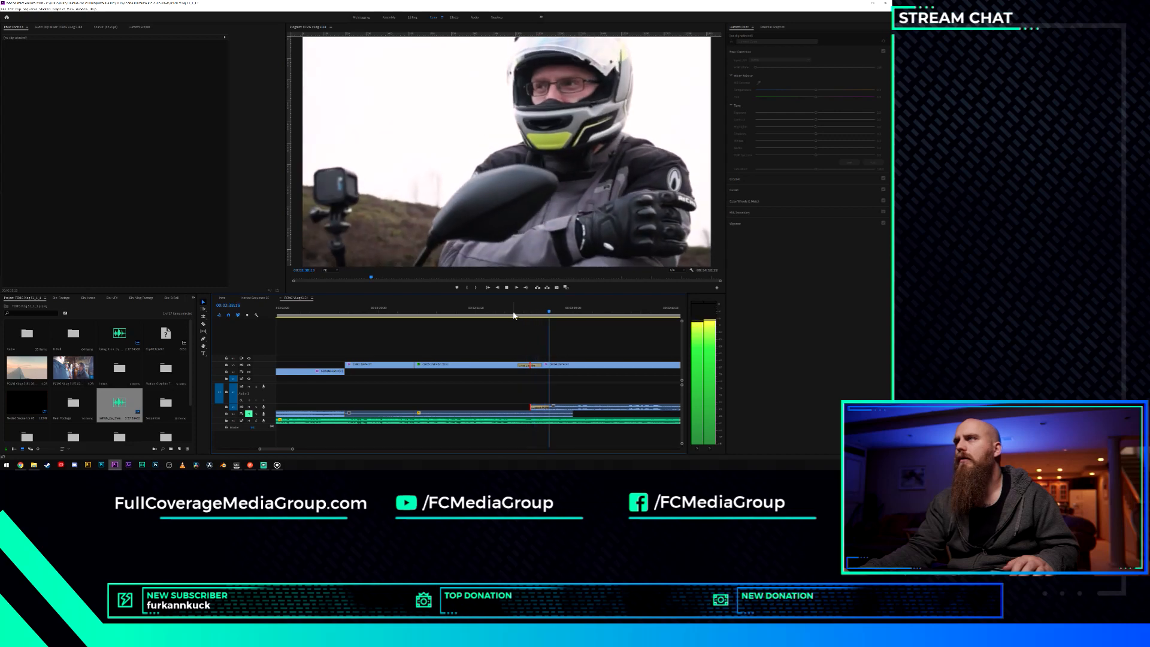
left_click(497, 311)
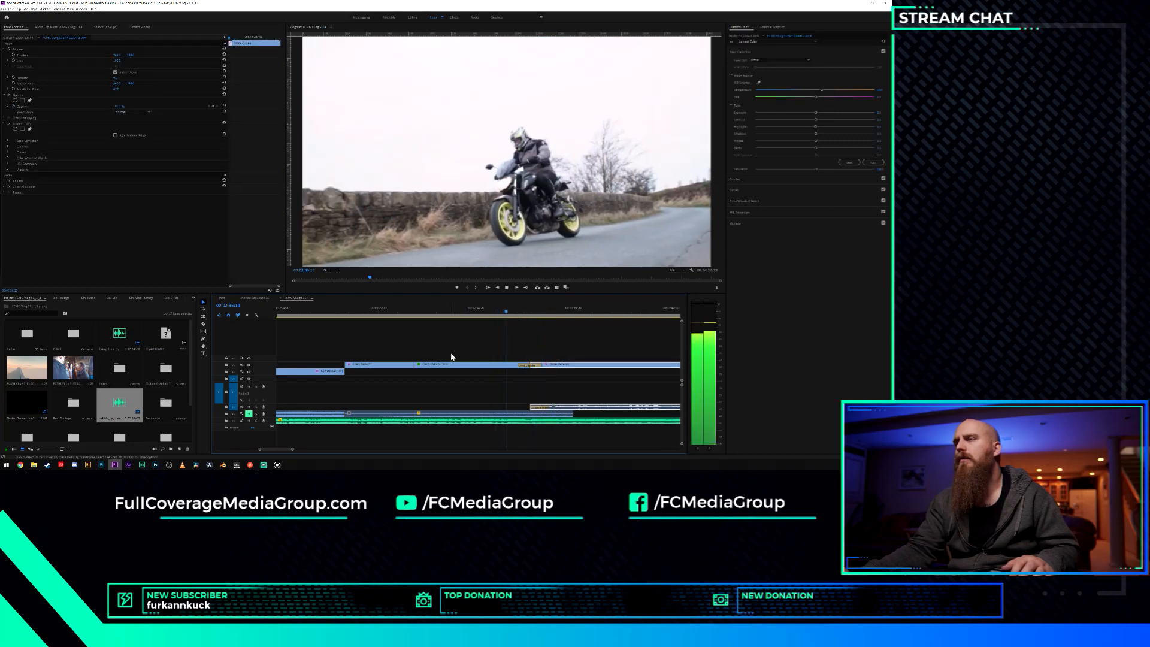
key("space")
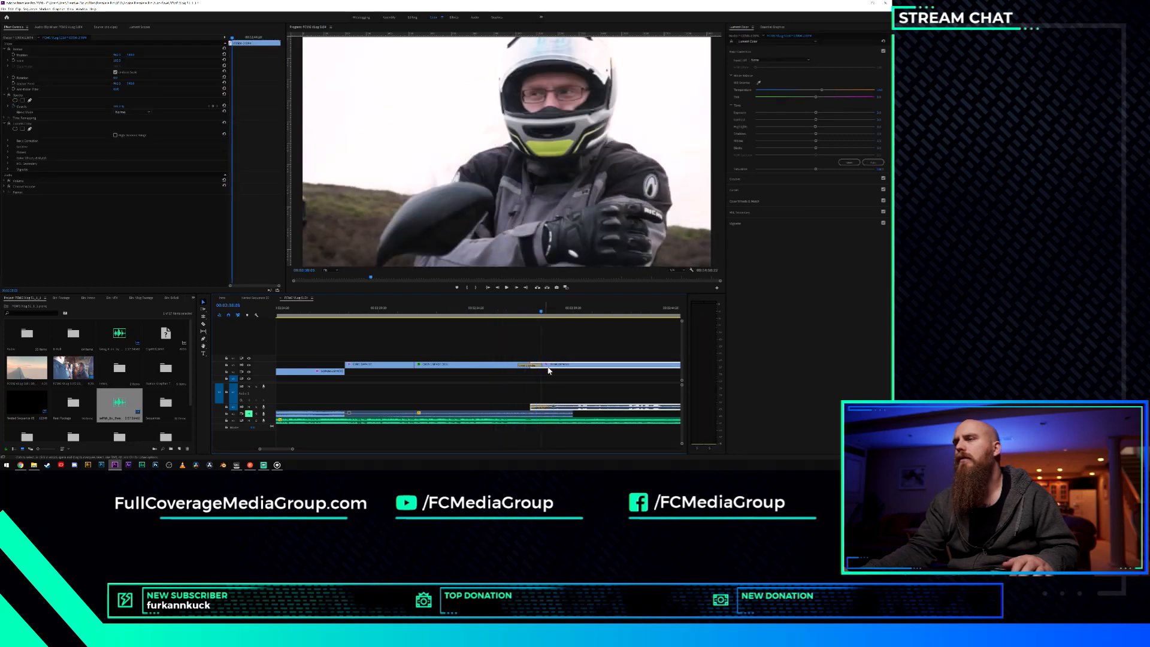
Try the helmeted rider clip one video track higher without the dissolve, and return it to its original track.
left_click_drag(550, 364, 531, 358)
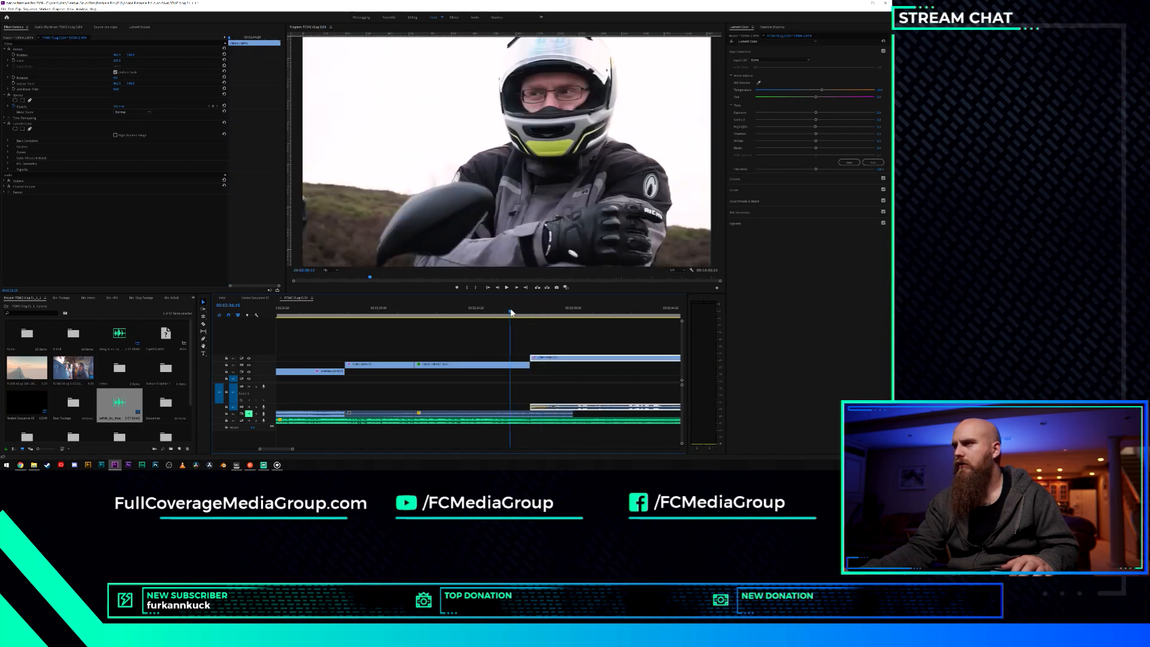
key("space")
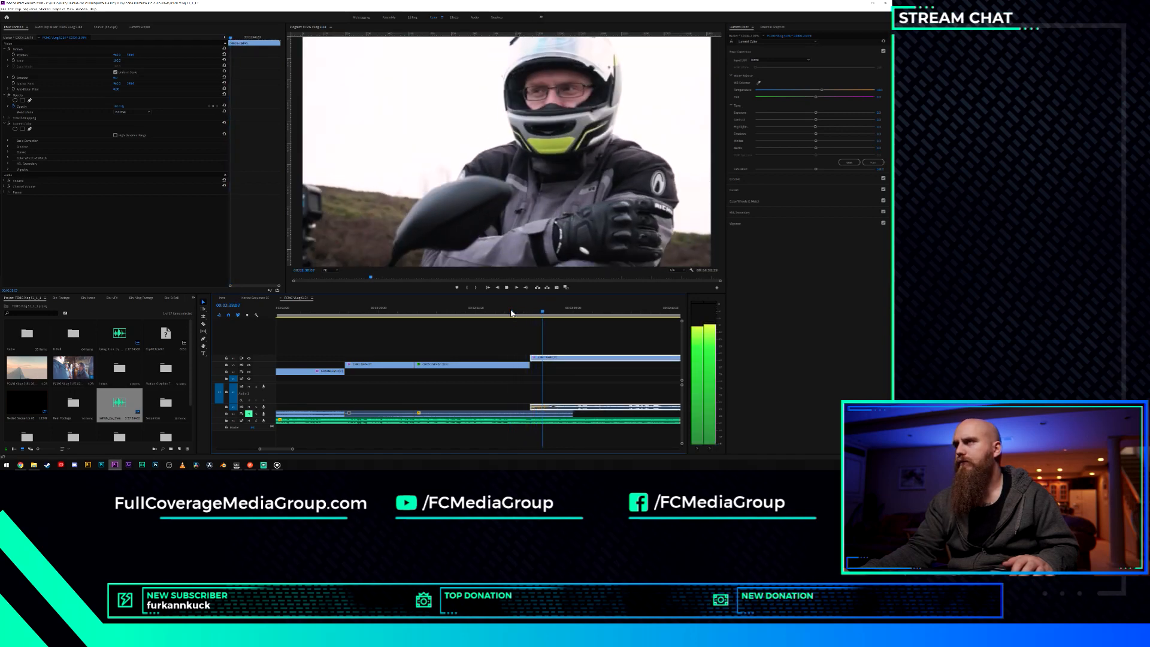
left_click(539, 365)
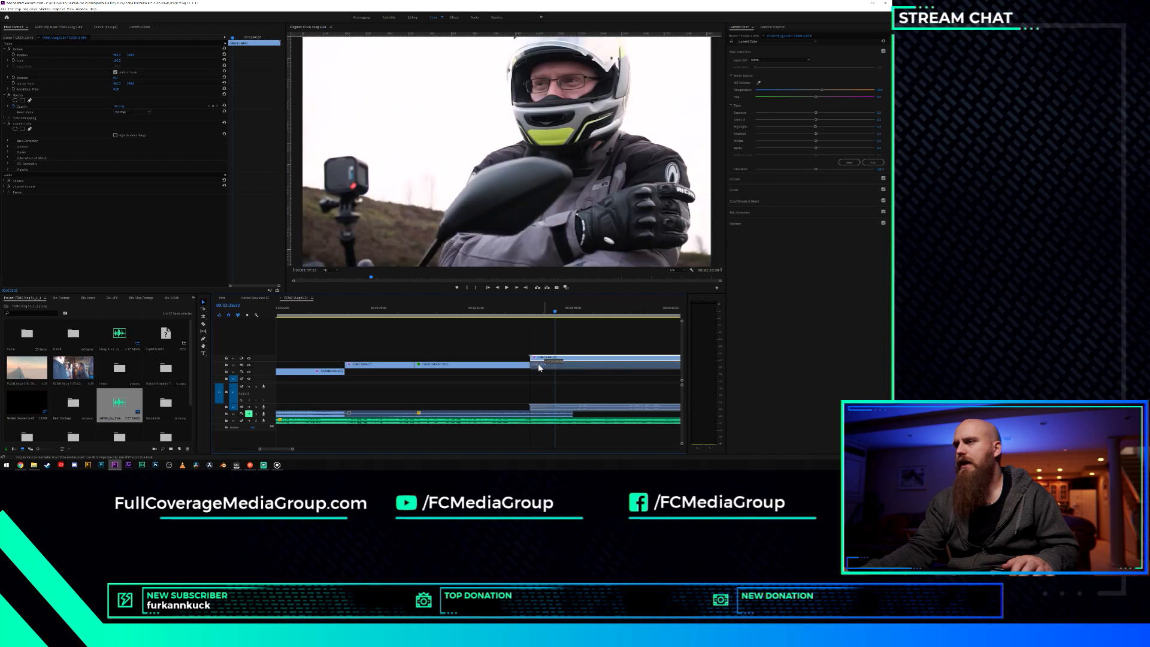
left_click_drag(538, 367, 538, 366)
Reapply the default transitions at the cut and extend the start of the rider clip's audio back to the beginning of the dissolve.
right_click(530, 365)
left_click(546, 395)
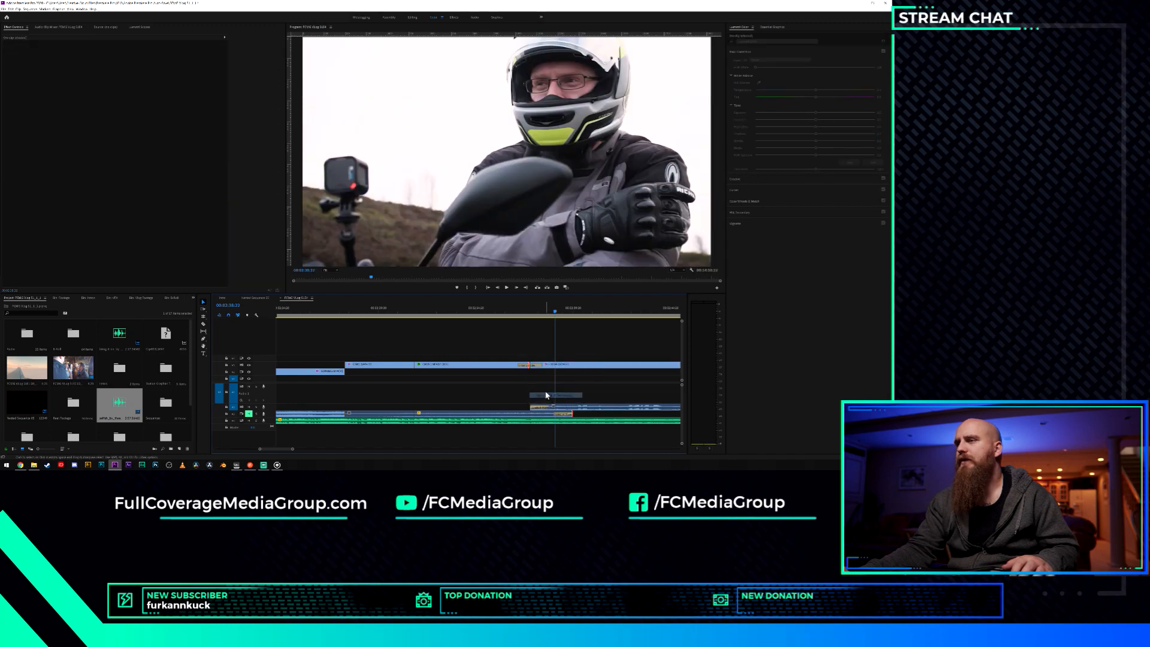
left_click(522, 395)
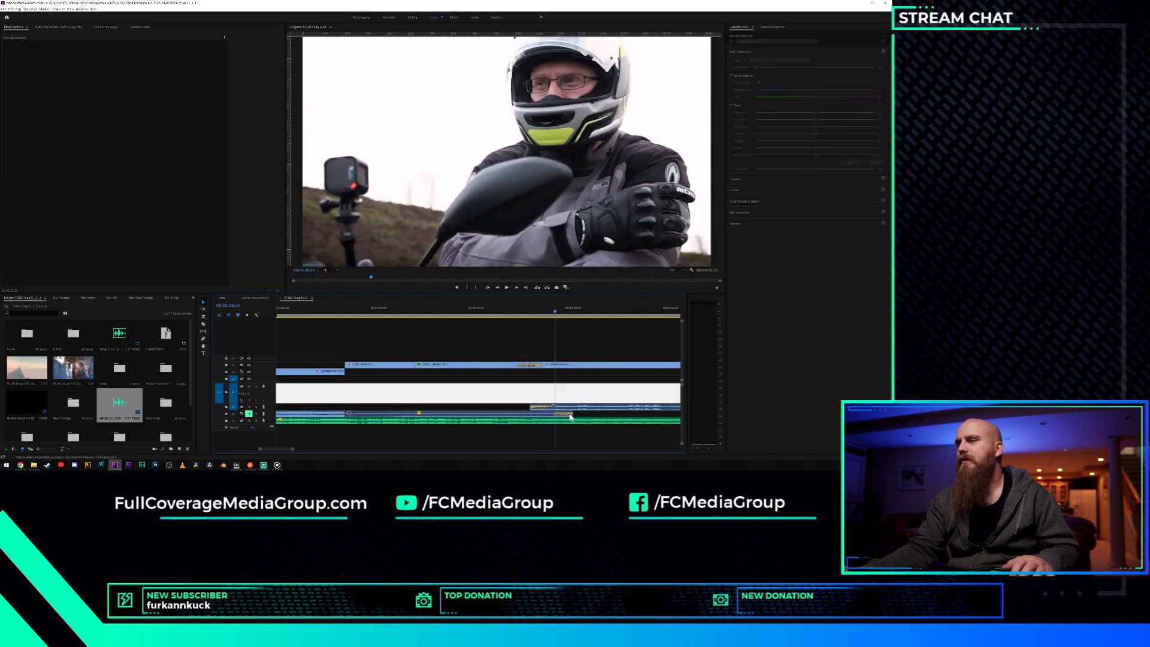
left_click(569, 416)
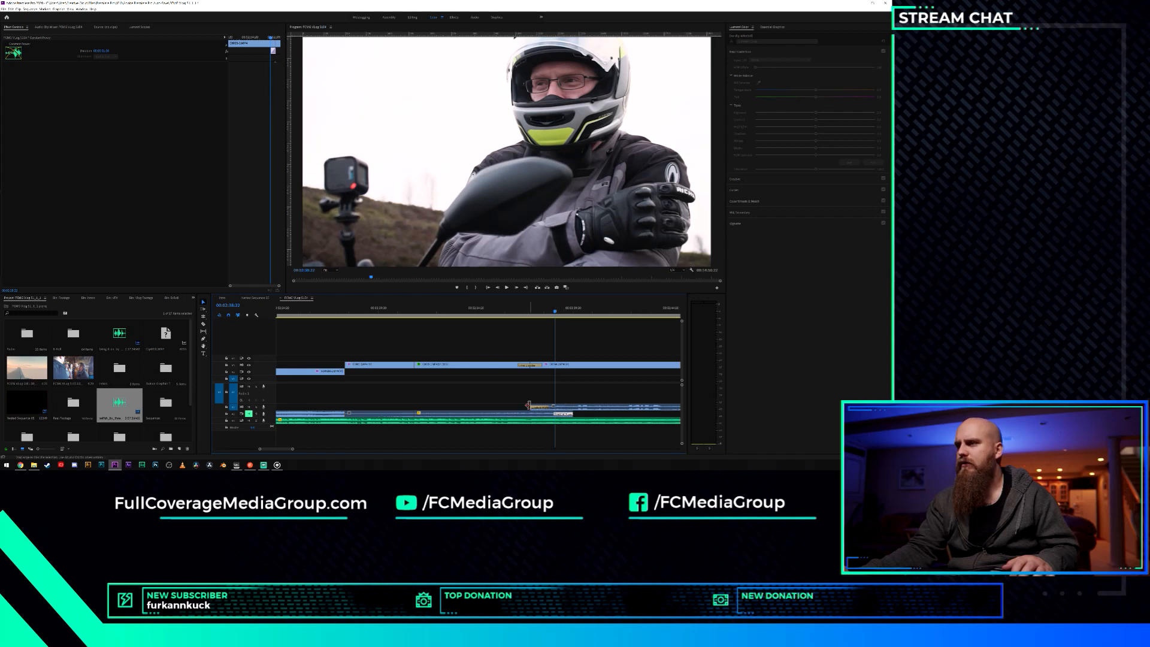
left_click_drag(518, 406, 518, 406)
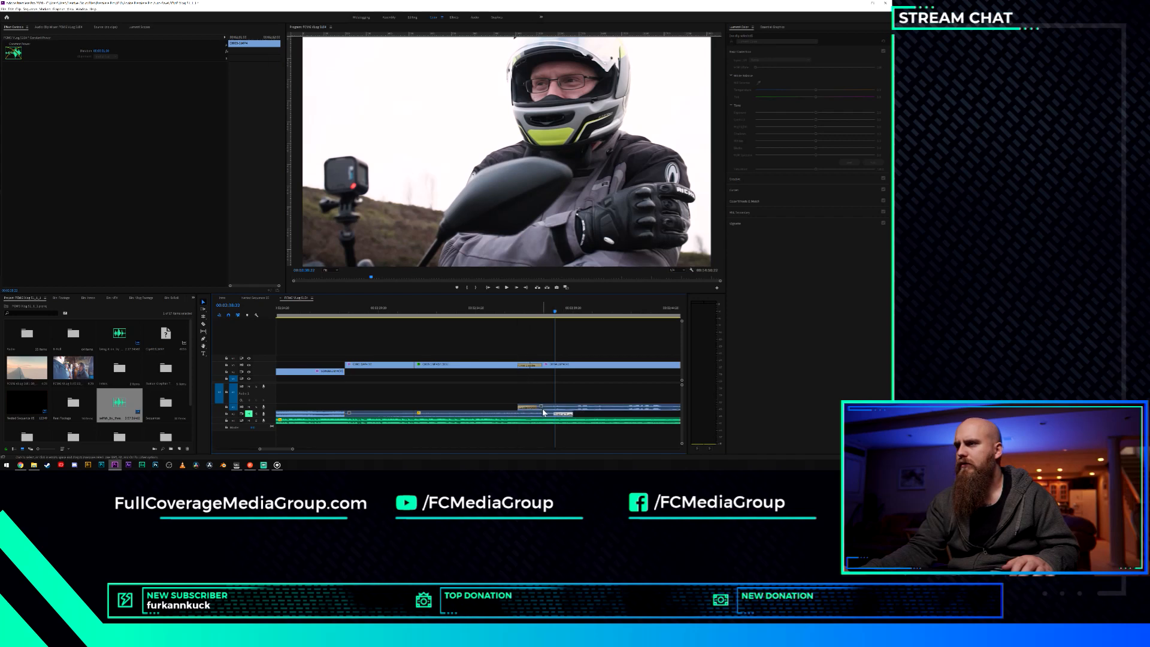
left_click(512, 313)
key("space")
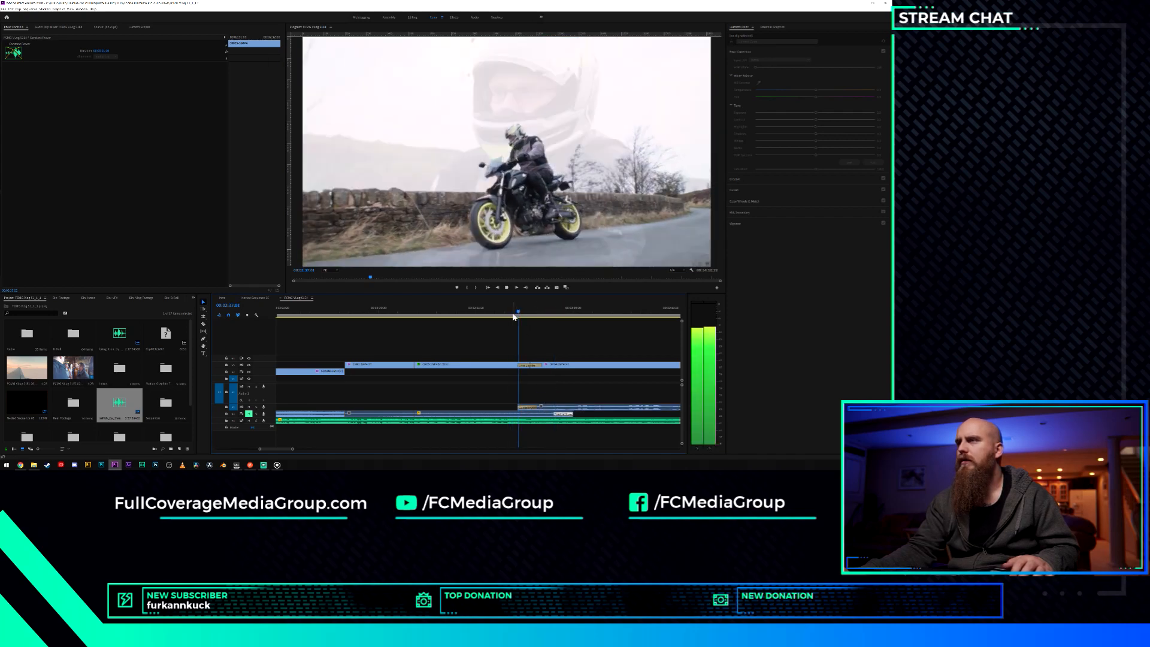
Lengthen the audio fade at the start of the helmeted rider clip and play back the cut.
left_click(519, 407)
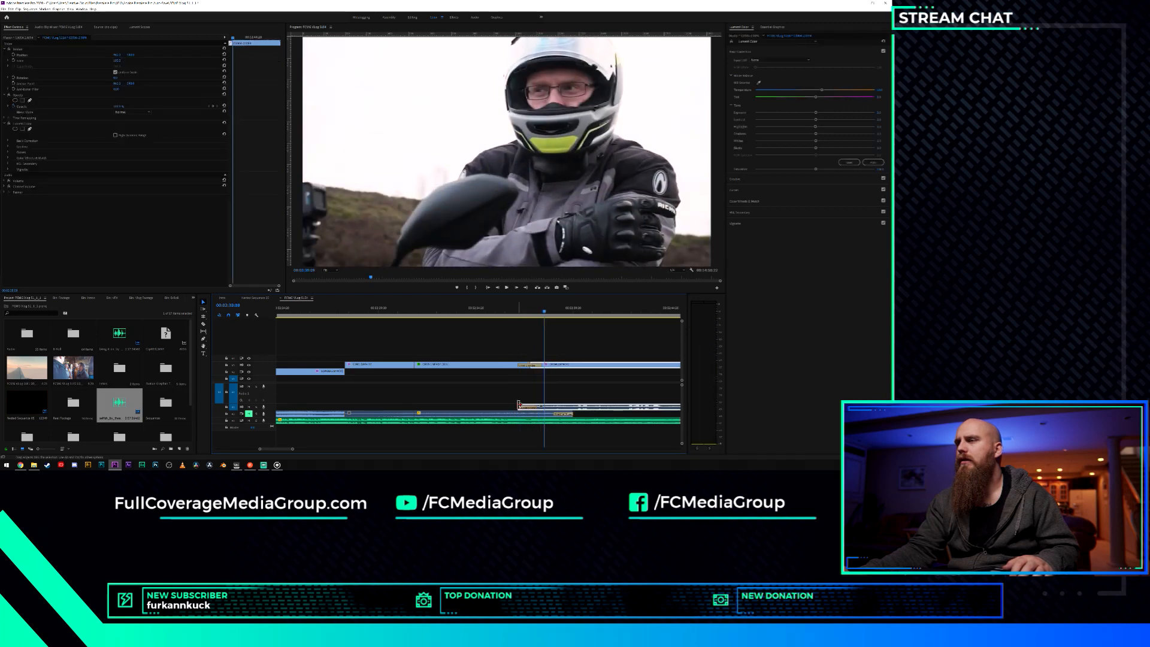
left_click_drag(517, 407, 487, 408)
left_click(533, 410)
left_click_drag(559, 408, 570, 408)
left_click(511, 307)
key("space")
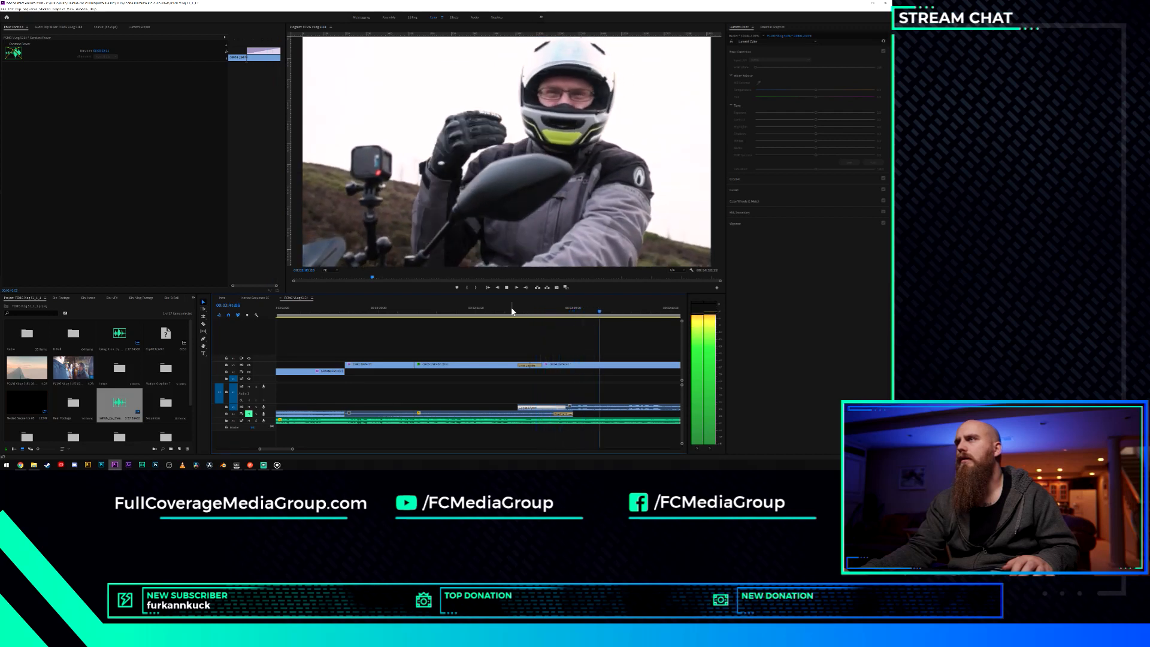
key("space")
Save the project.
left_click(605, 407)
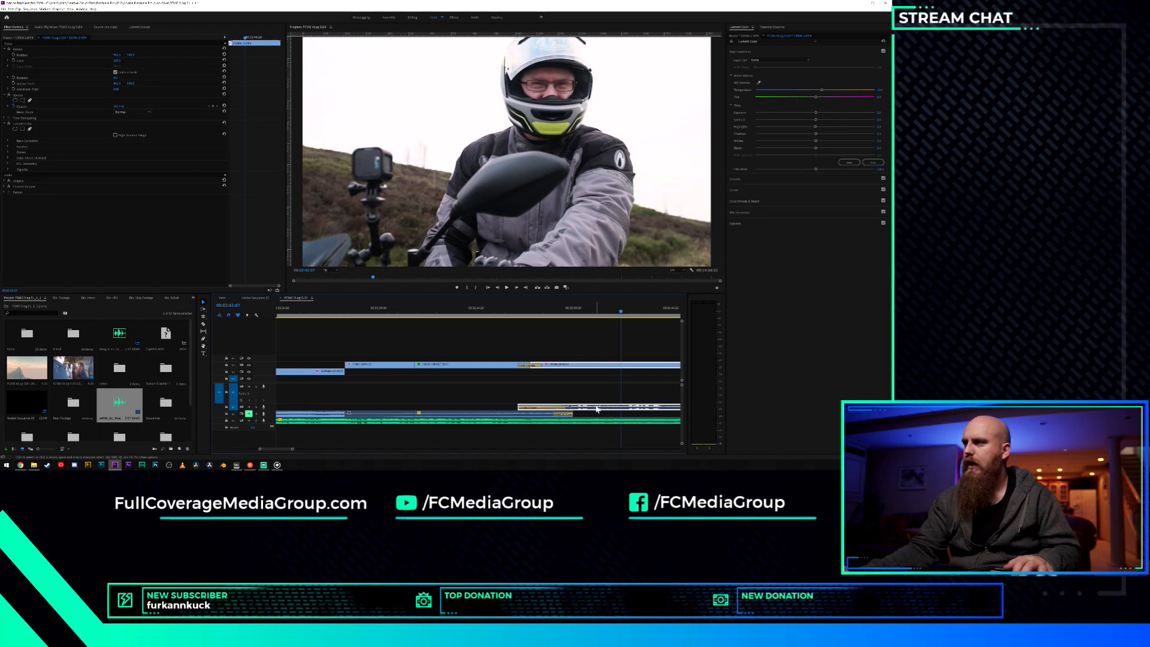
right_click(596, 409)
left_click(552, 322)
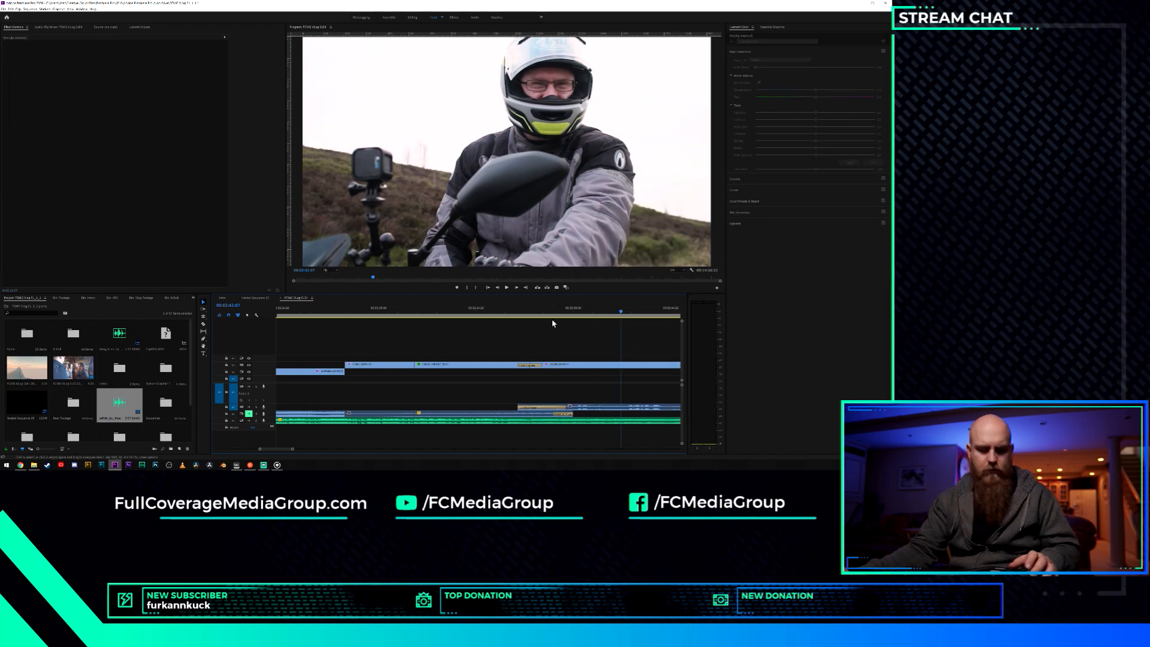
key("ctrl+s")
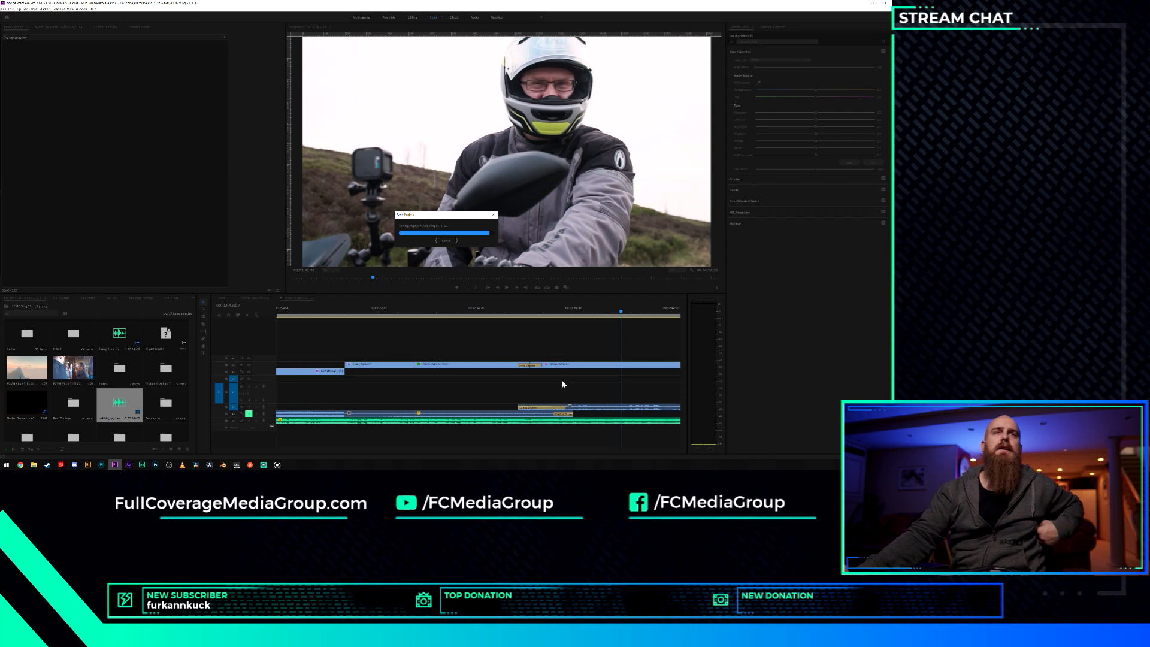
Send the helmeted rider clip's audio to Adobe Audition for editing and switch to Audition.
left_click(598, 409)
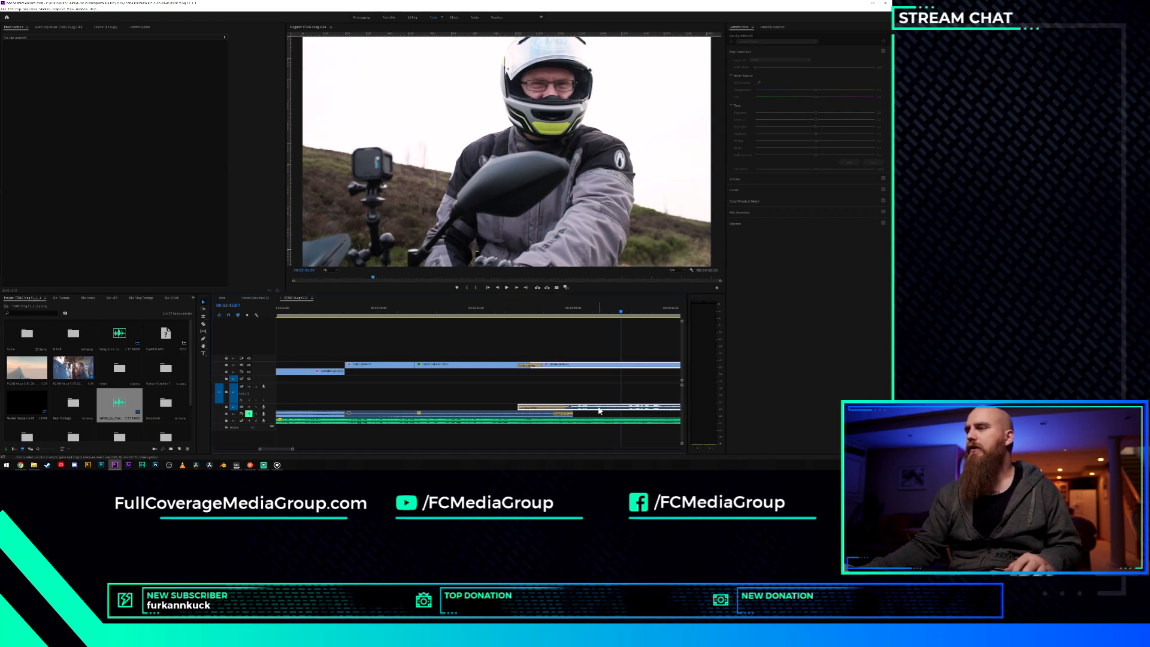
right_click(599, 410)
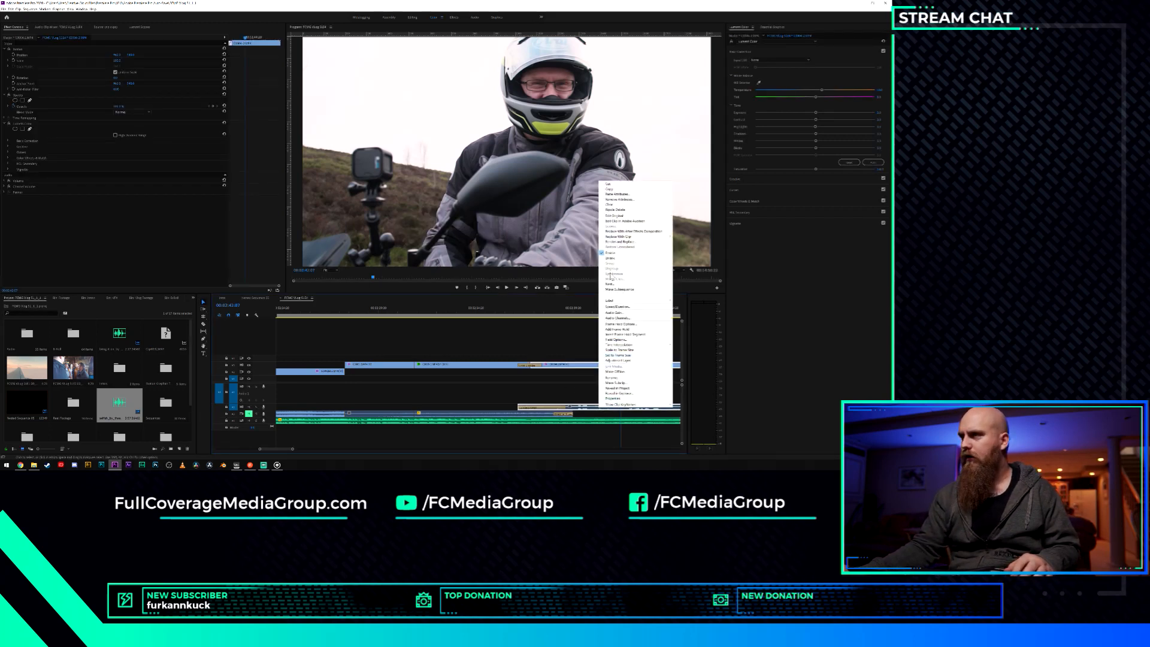
left_click(621, 221)
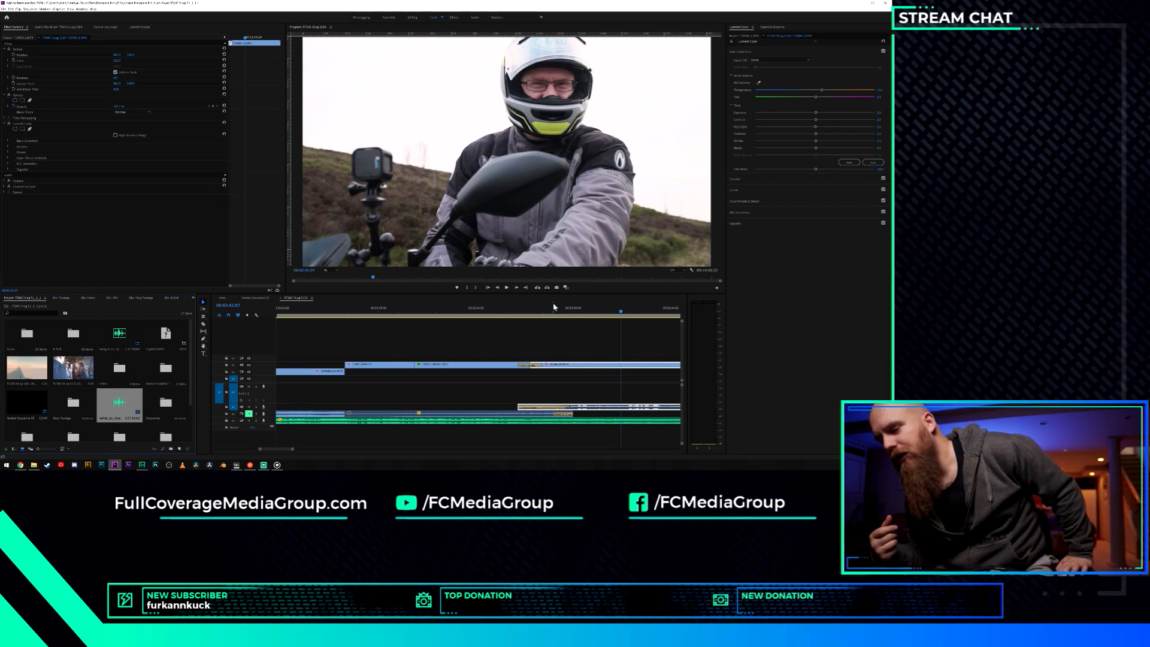
left_click(142, 465)
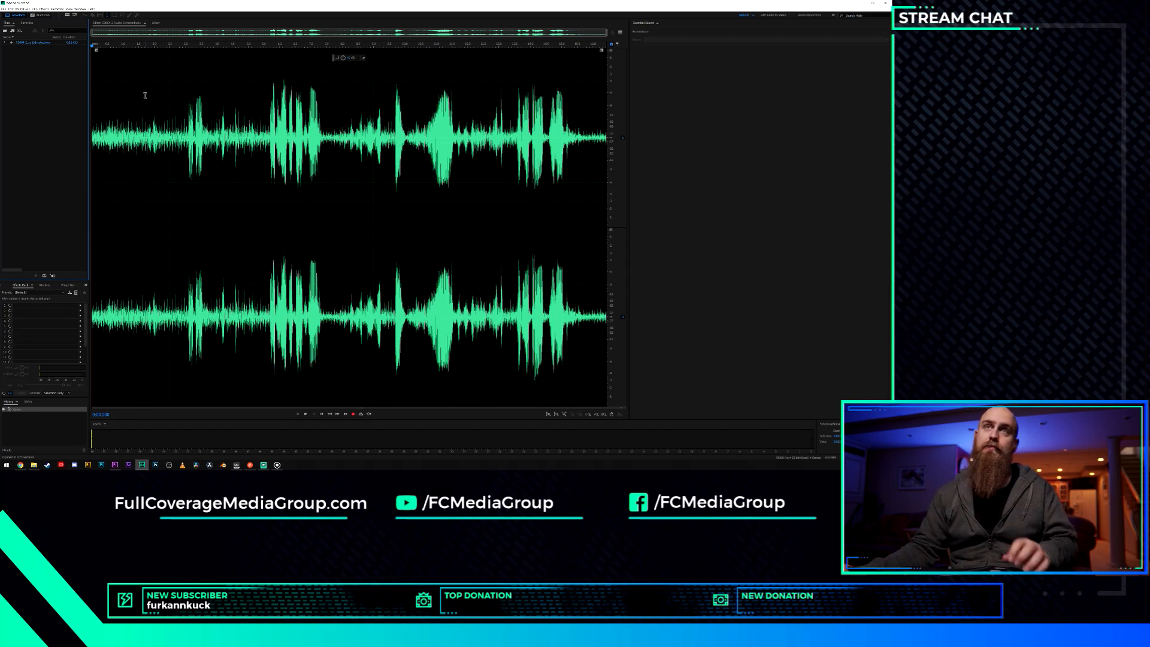
Add a Single-band Compressor to the first effects rack slot and choose its Voice Leveler preset.
left_click(82, 307)
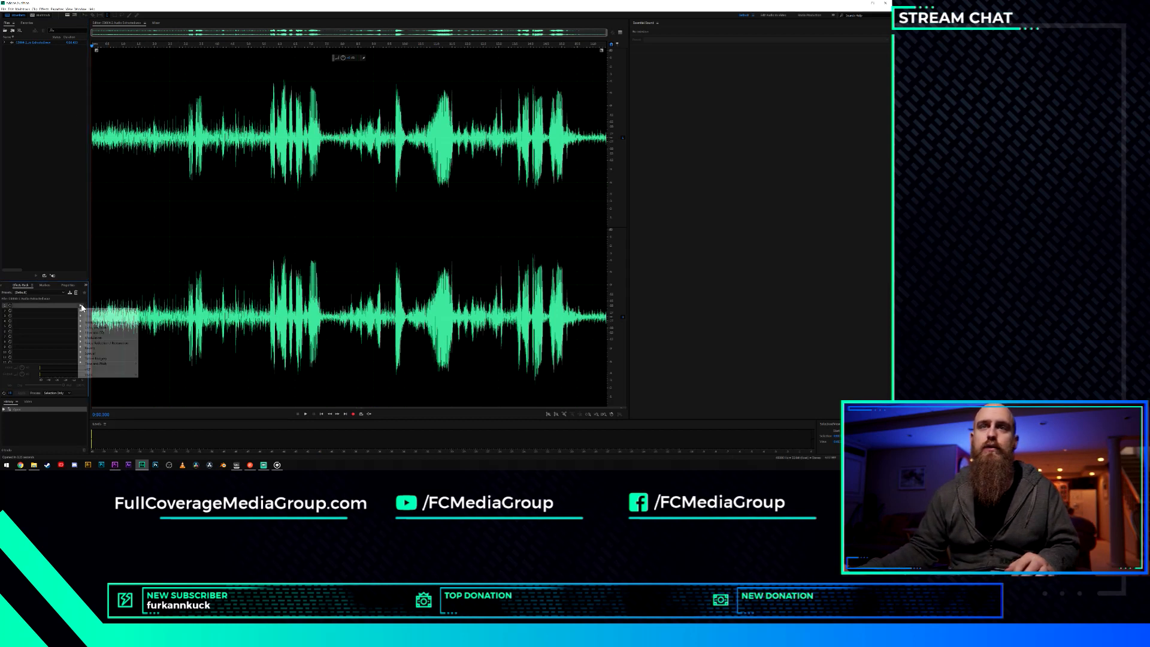
mouse_move(105, 322)
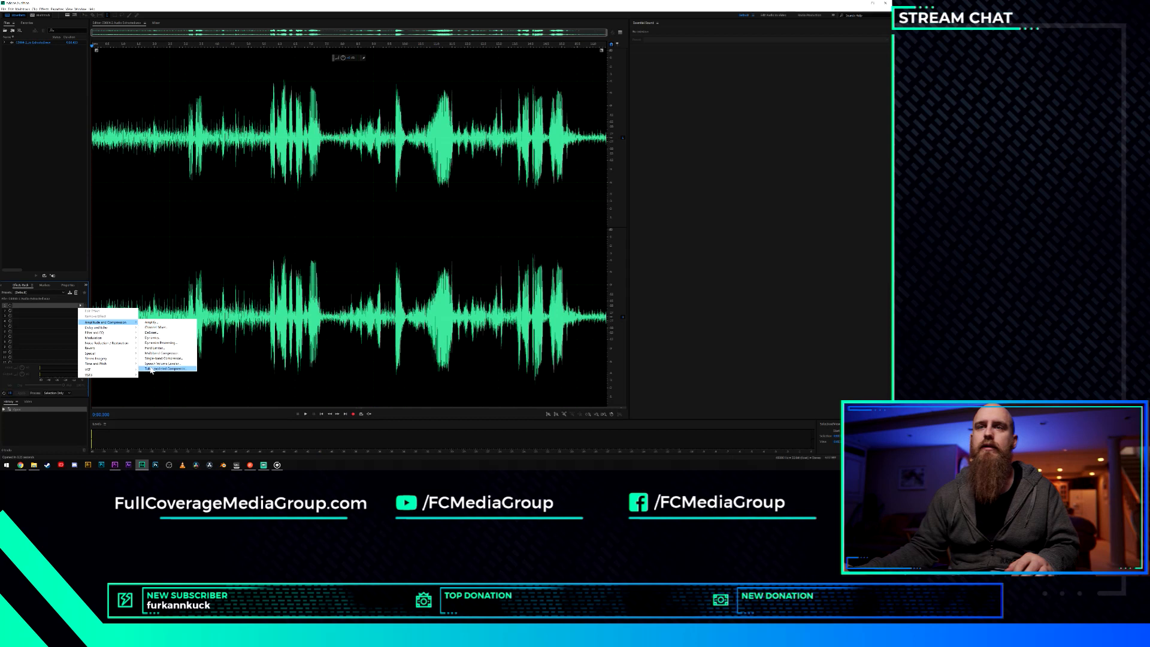
left_click(162, 358)
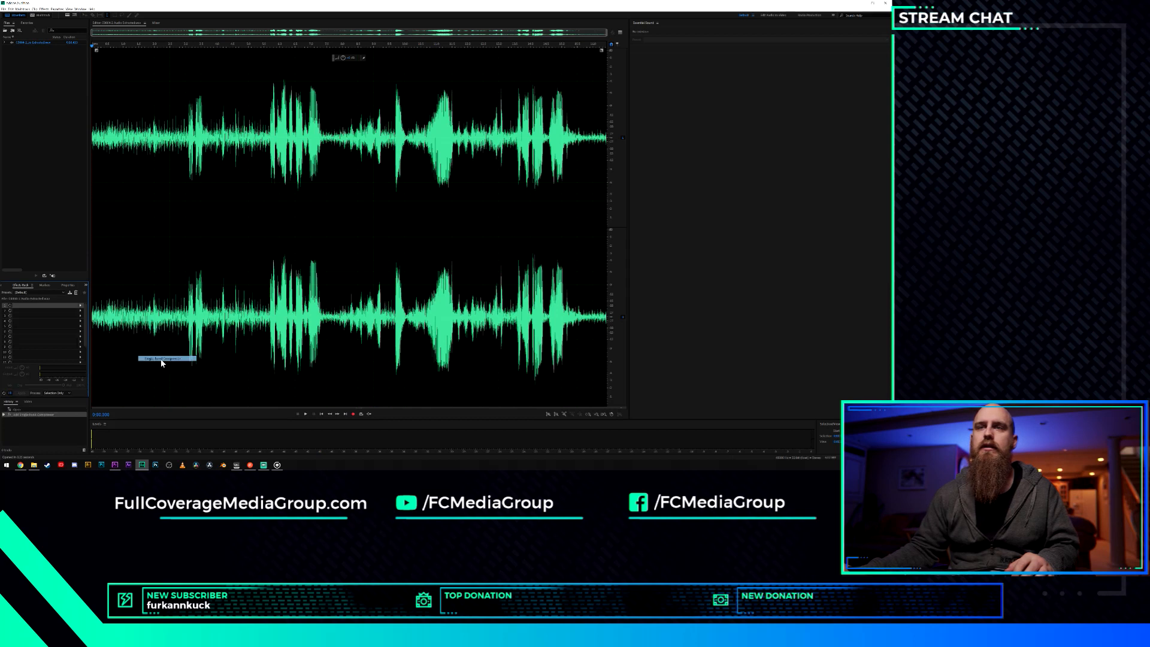
left_click(436, 199)
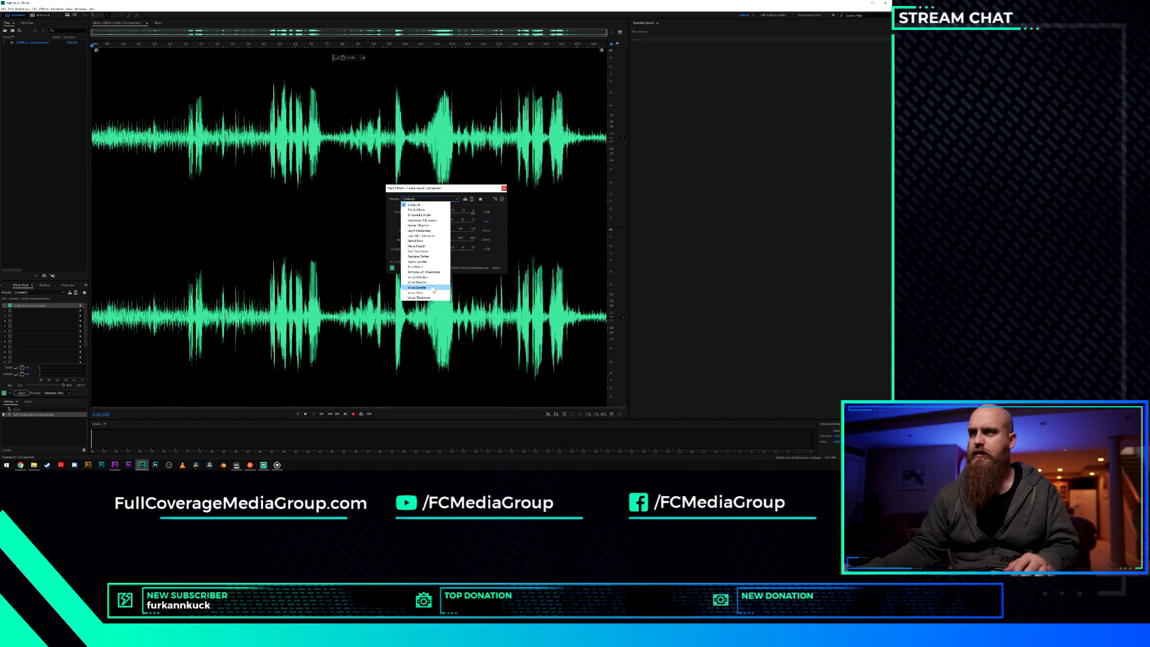
left_click(431, 287)
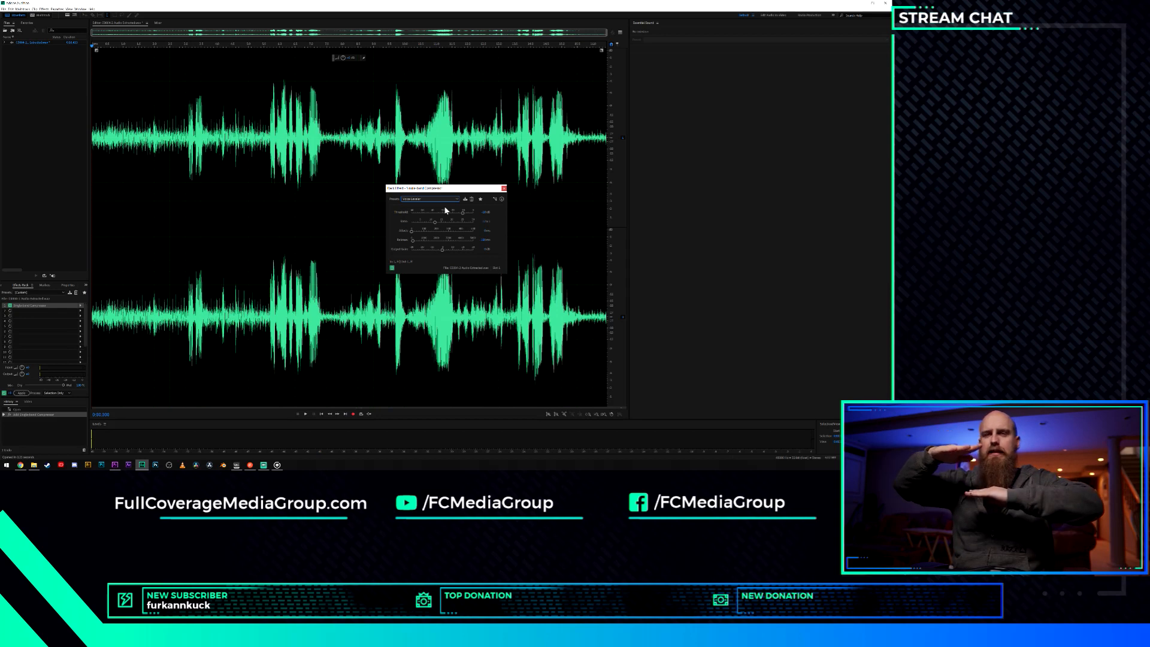
Close the compressor settings and play back the opening of the compressed audio.
left_click(504, 189)
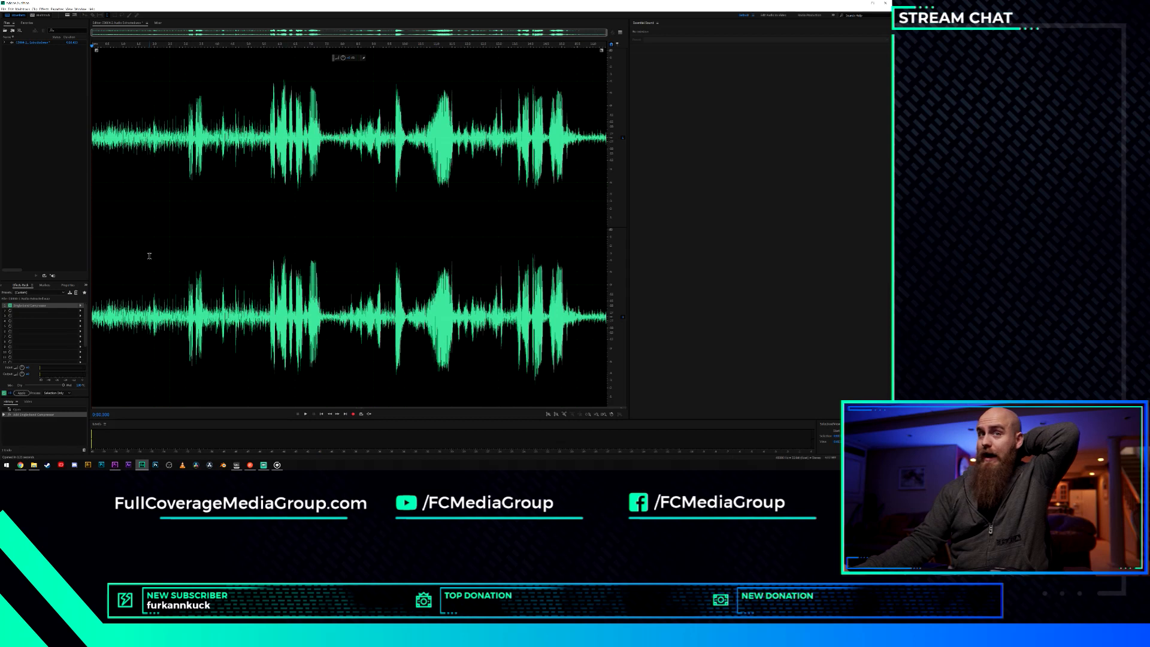
key("space")
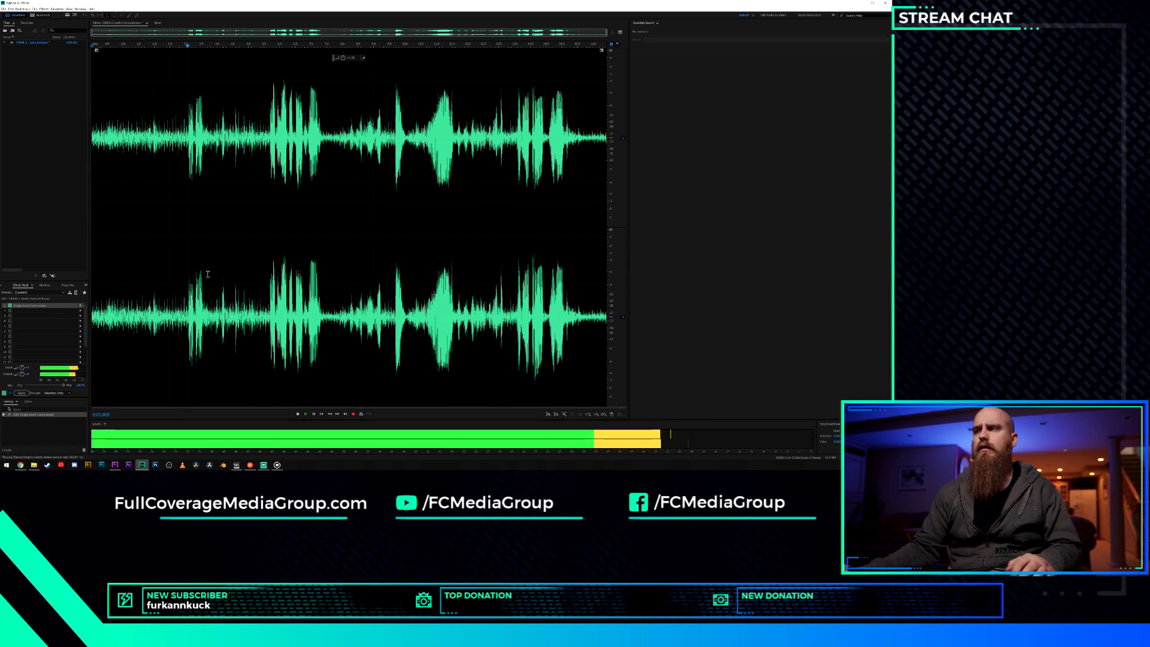
key("space")
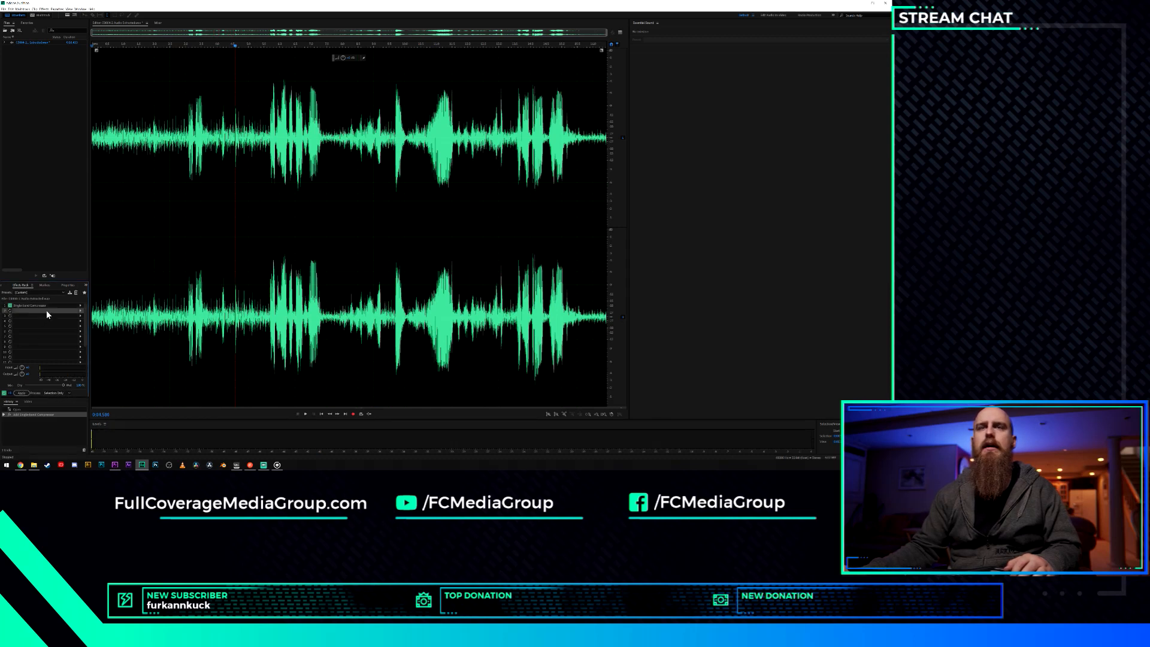
Add a Parametric Equalizer with the Vocal Enhancer preset to the second effects rack slot, preview it, and apply the rack.
left_click(80, 312)
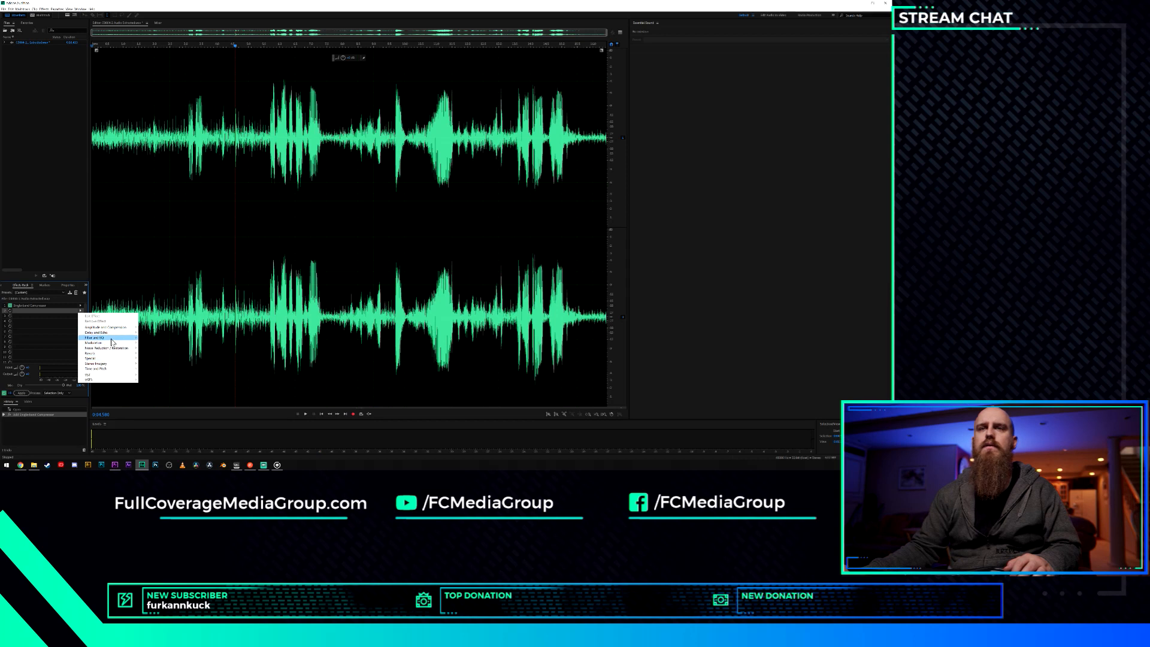
mouse_move(112, 342)
left_click(159, 363)
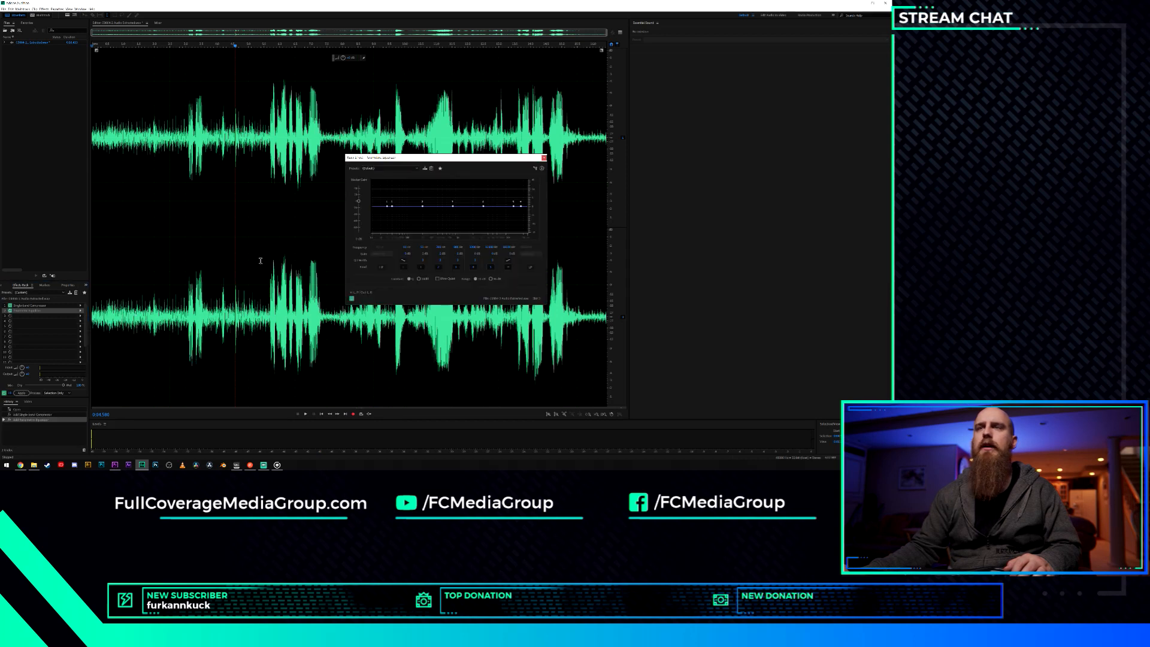
left_click(418, 169)
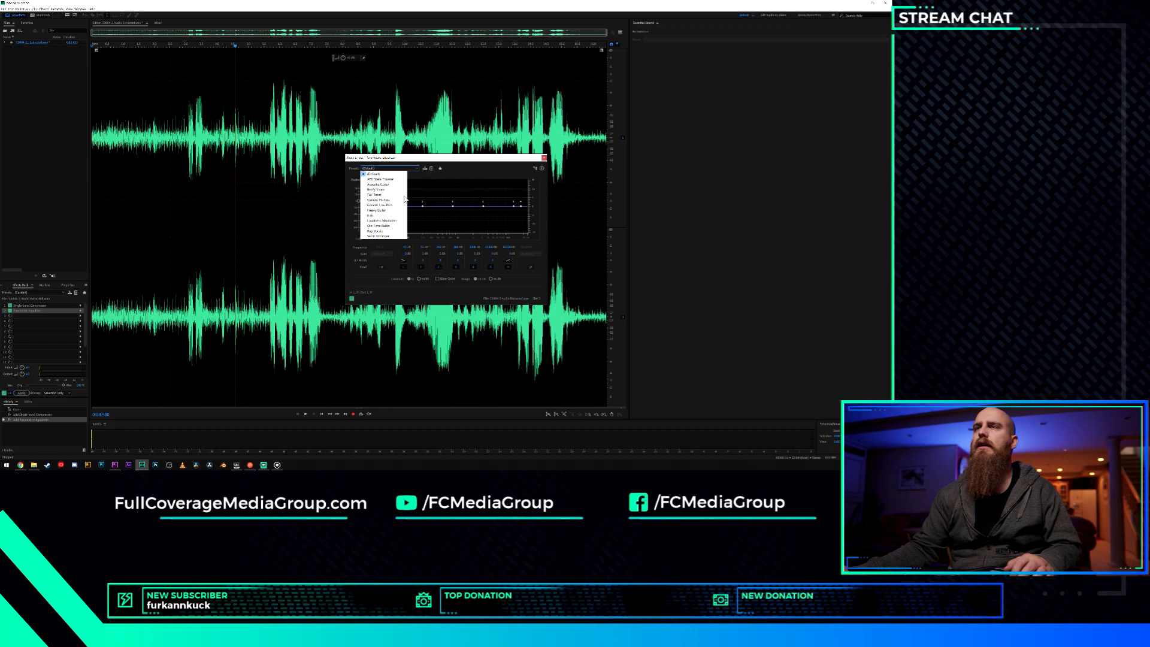
left_click(383, 235)
key("space")
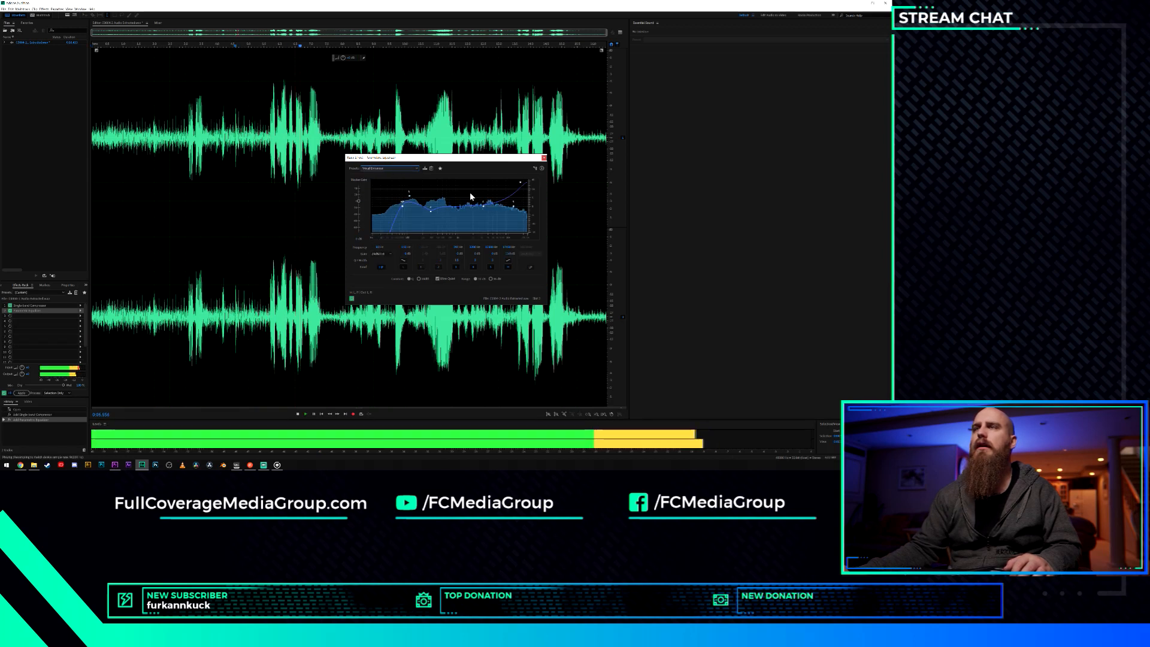
key("space")
left_click(544, 158)
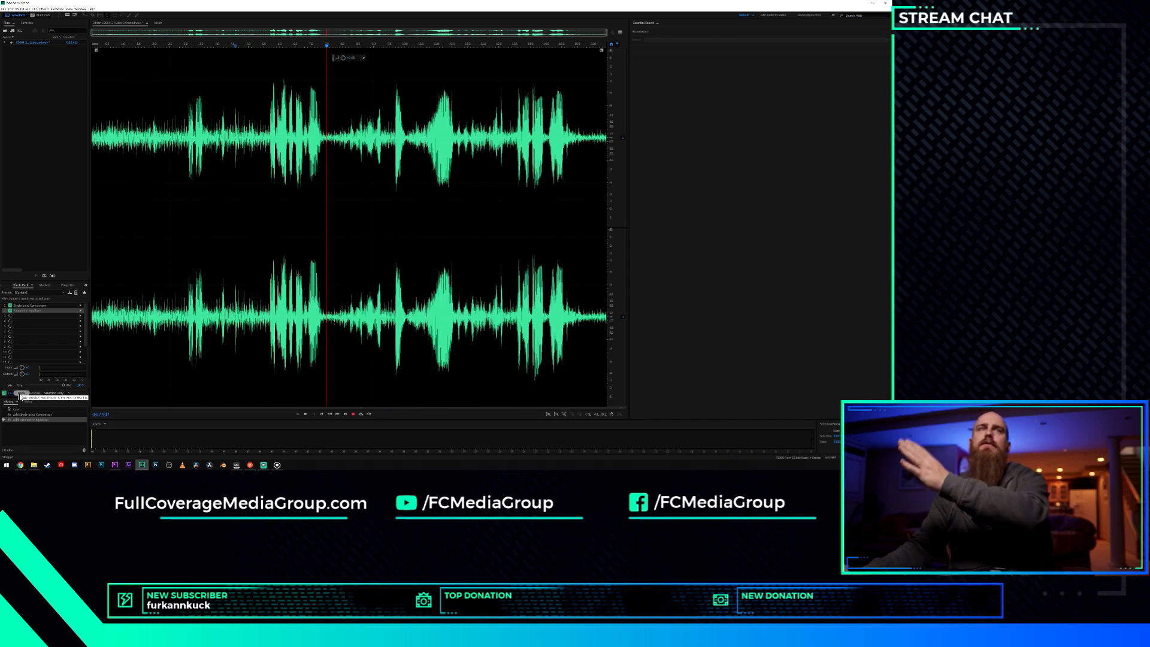
left_click(22, 393)
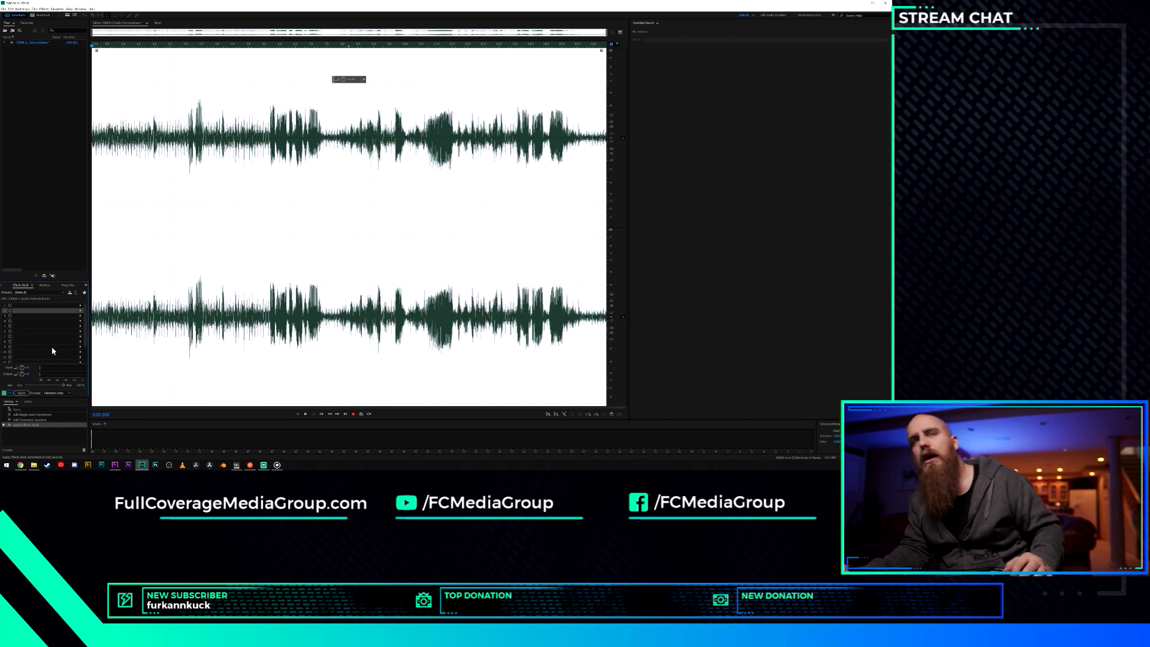
Add the Amplify effect to the first rack slot, raise the gain of both linked channels, and apply the rack.
left_click(82, 308)
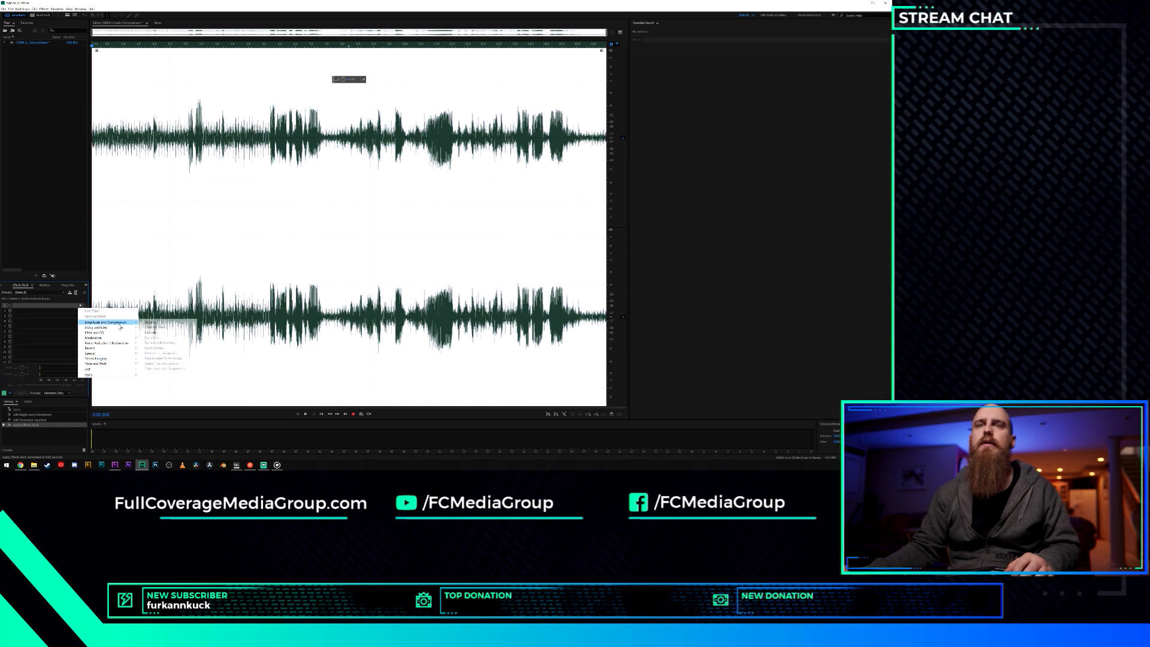
left_click(153, 323)
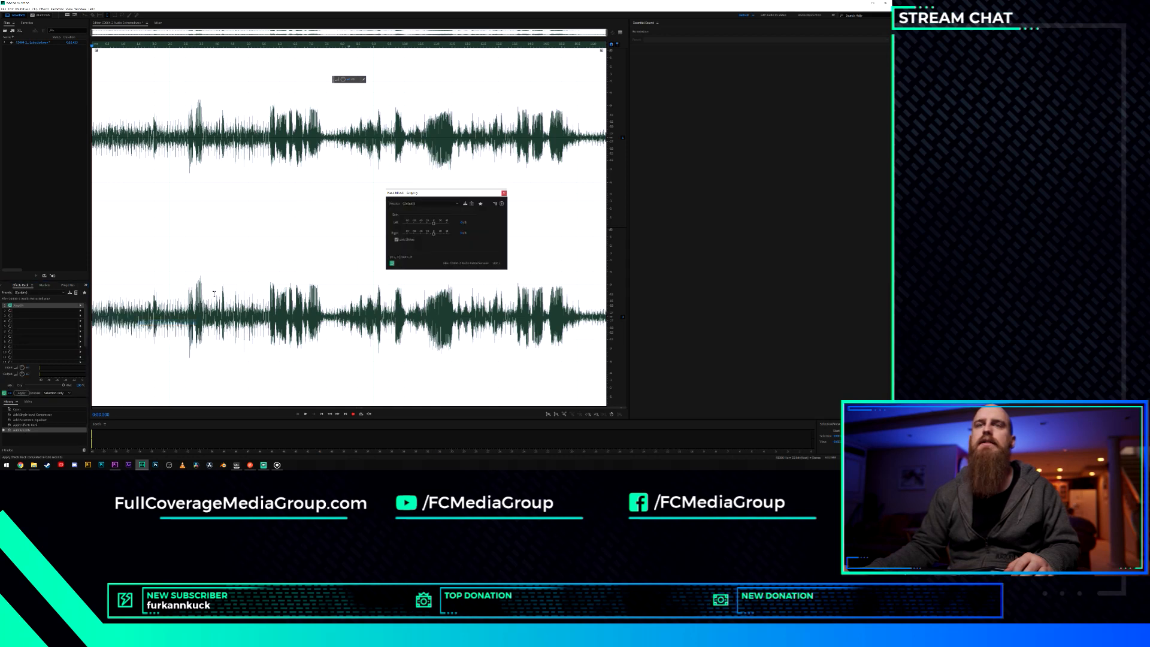
left_click(436, 223)
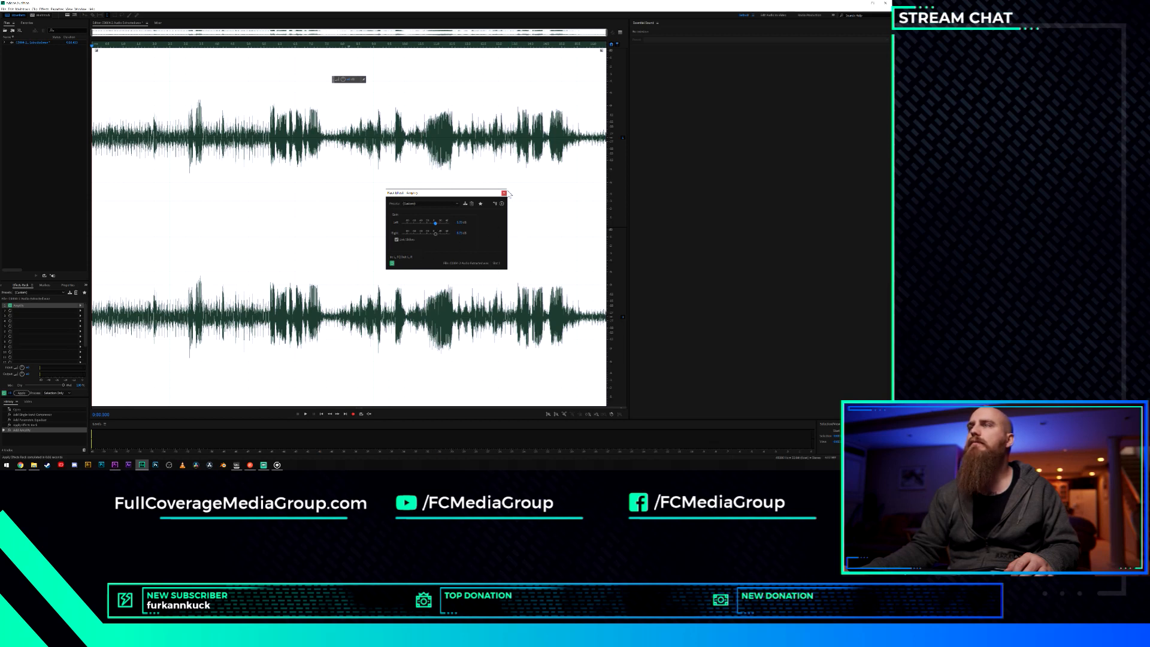
left_click(504, 194)
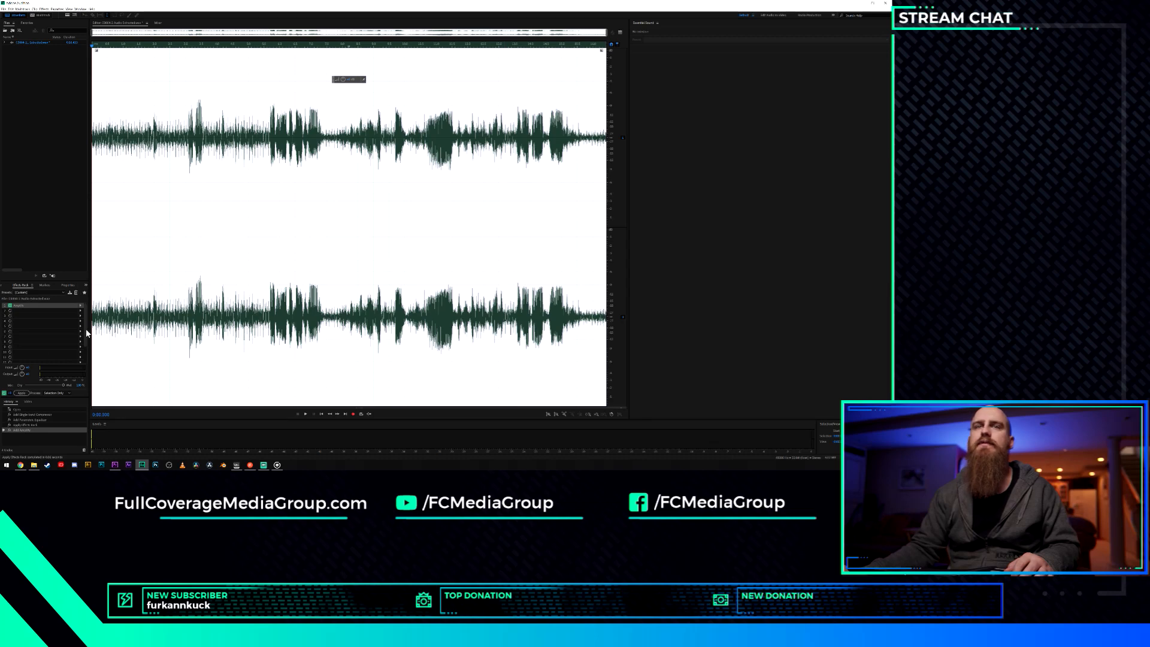
left_click(21, 393)
Play back and save the amplified audio, and return to Premiere Pro.
key("space")
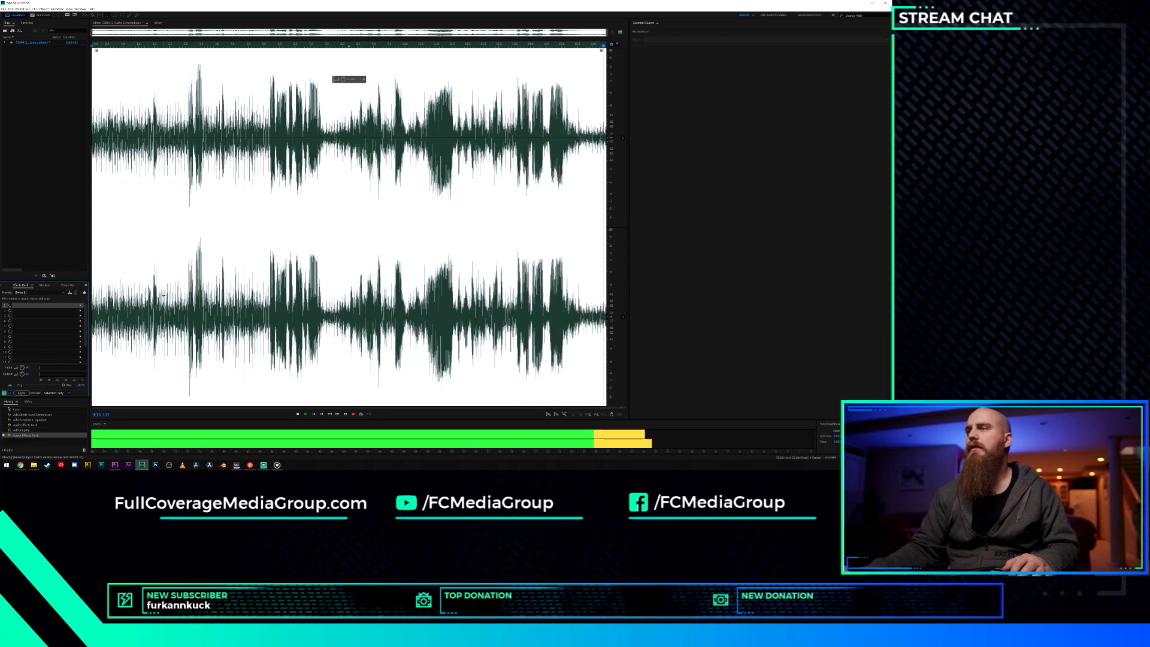
key("ctrl+s")
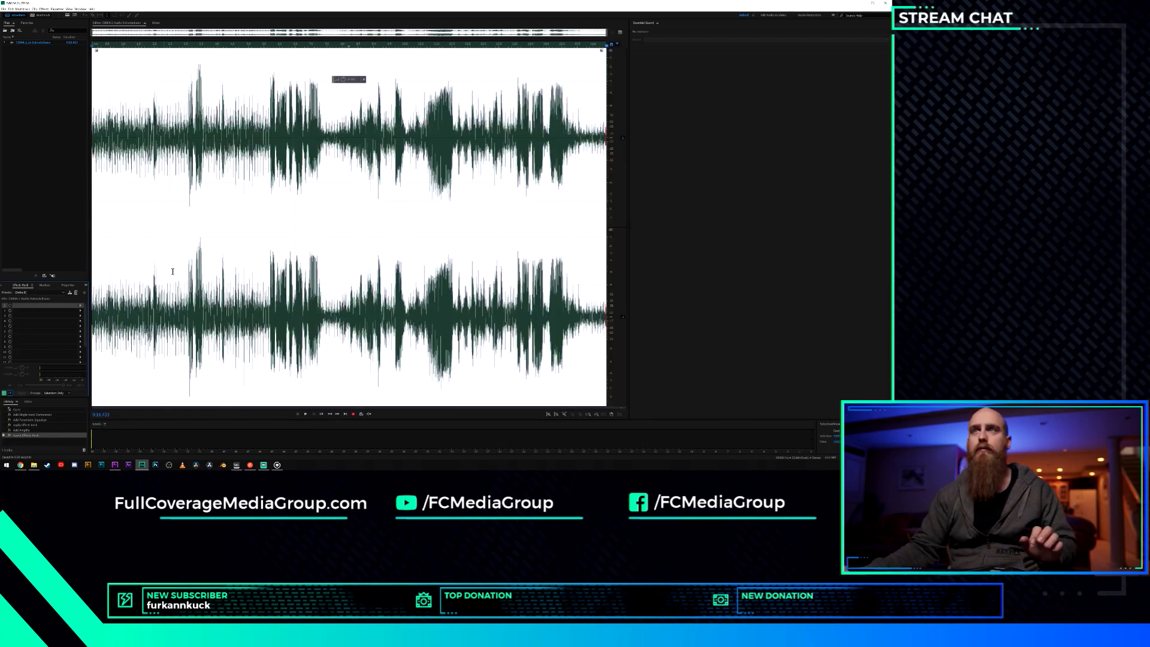
left_click(886, 4)
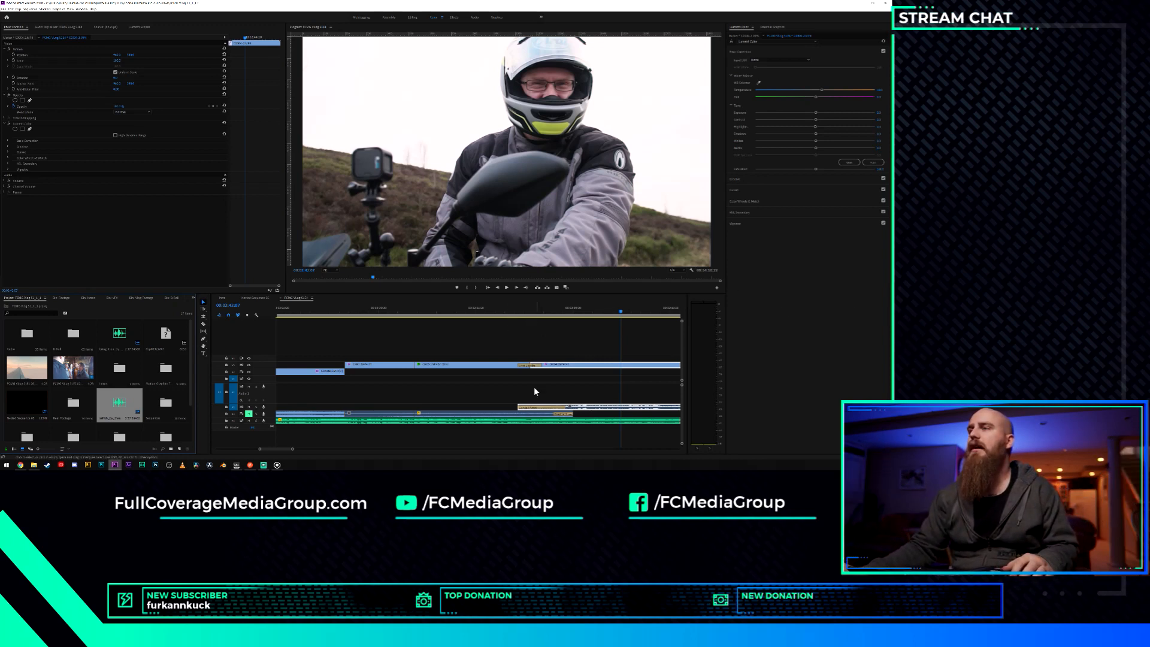
Apply the default transition to the end of the helmeted rider clip's audio.
scroll(287, 447, "down", 3)
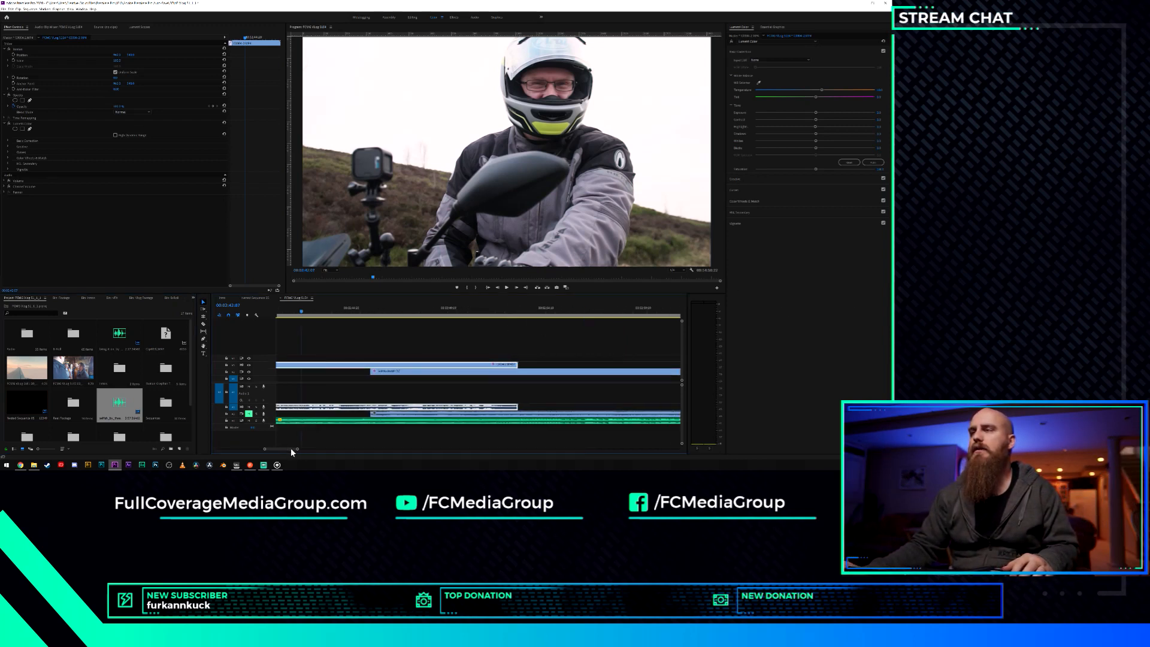
right_click(515, 408)
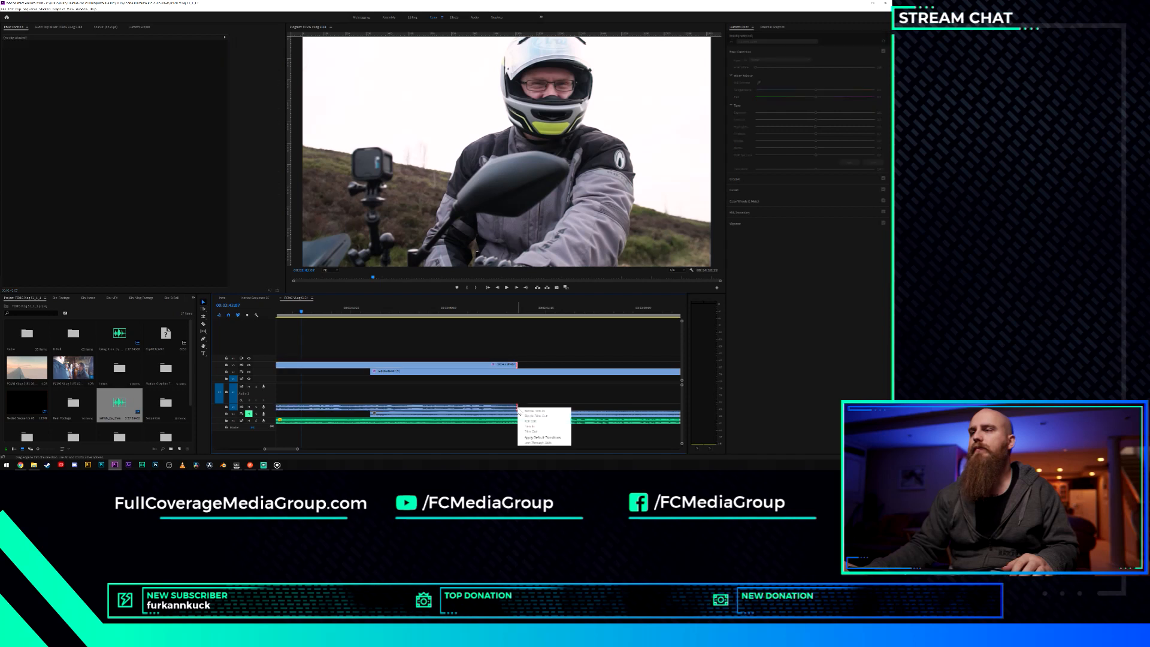
left_click(538, 437)
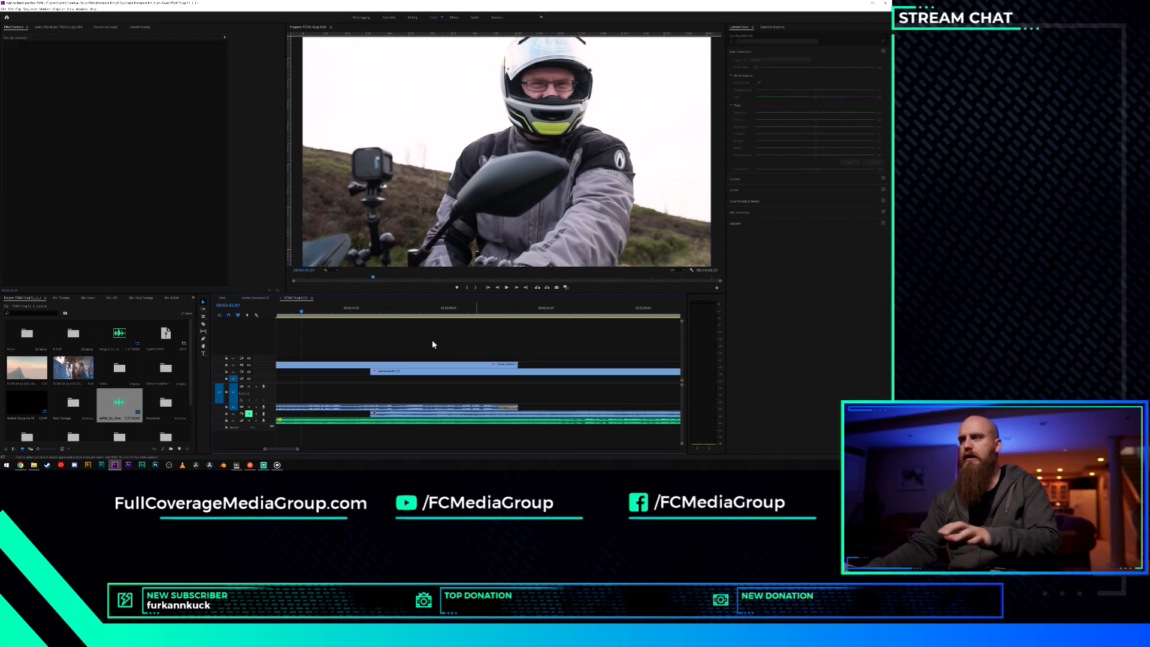
Shift the four clips after the helmeted rider clip later in time, raising the first three to higher tracks.
scroll(320, 395, "down", 5)
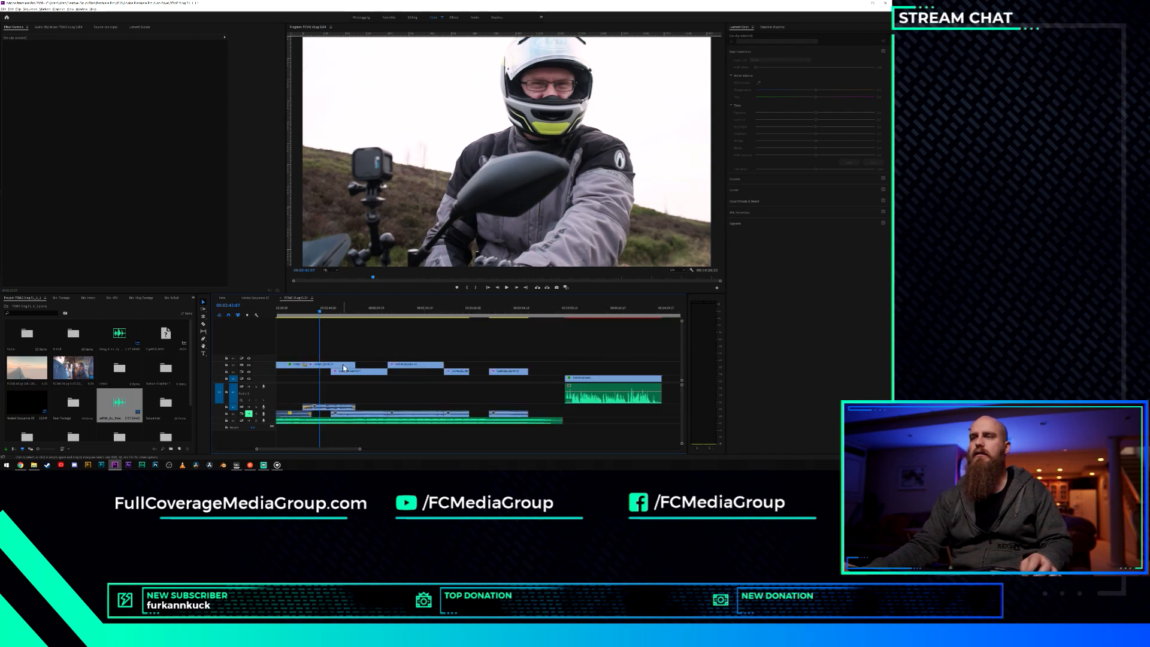
left_click_drag(377, 346, 470, 385)
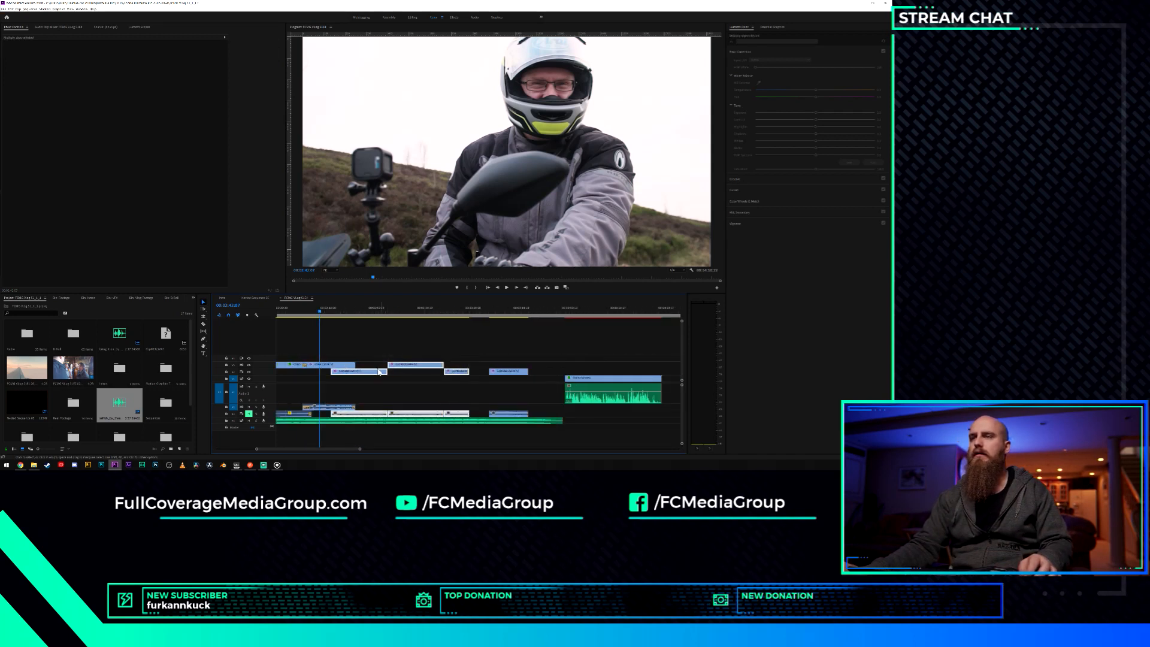
left_click_drag(371, 374, 390, 362)
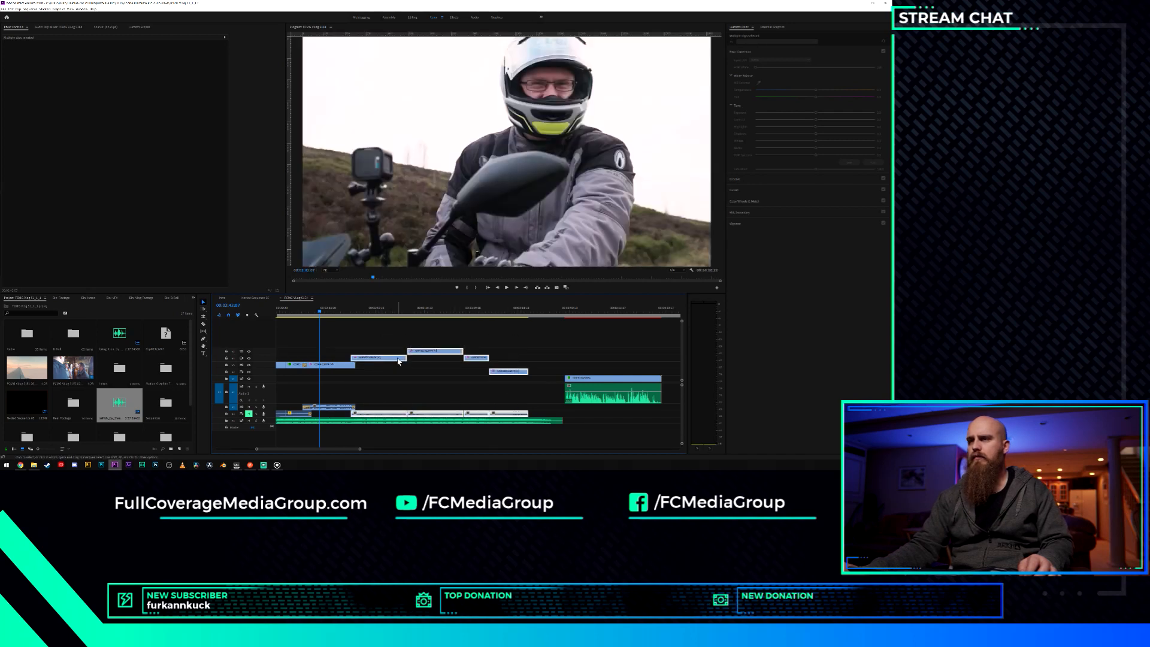
left_click_drag(398, 360, 434, 360)
left_click(361, 353)
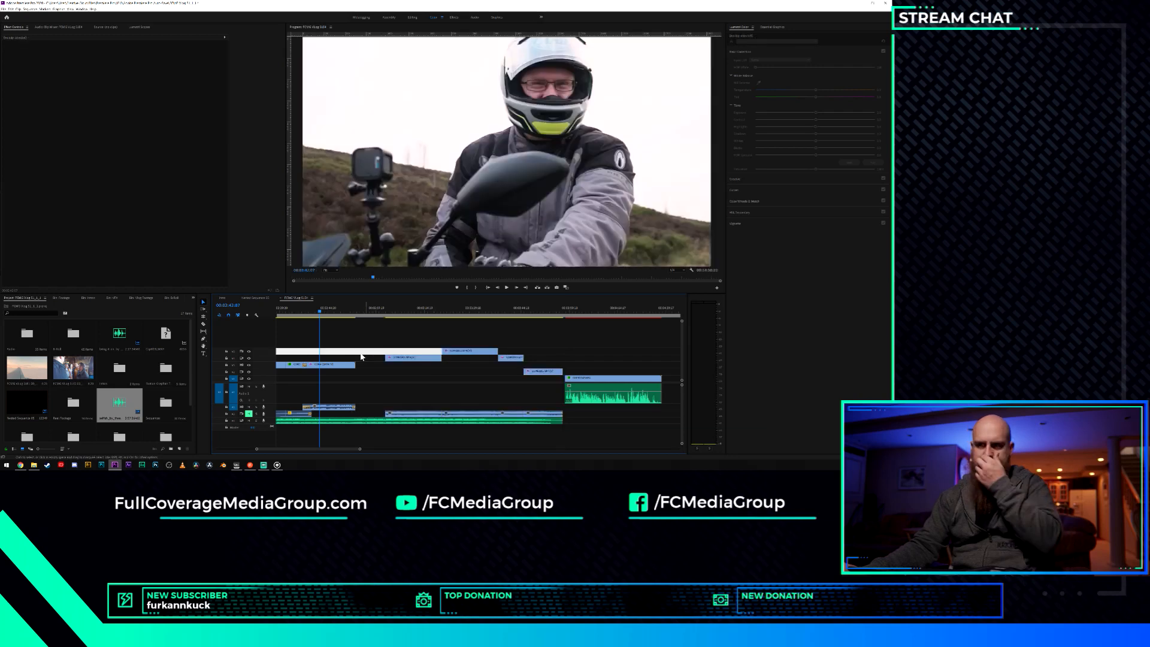
Play back the end of the helmeted rider clip and trim the music to finish with it.
left_click(335, 313)
key("space")
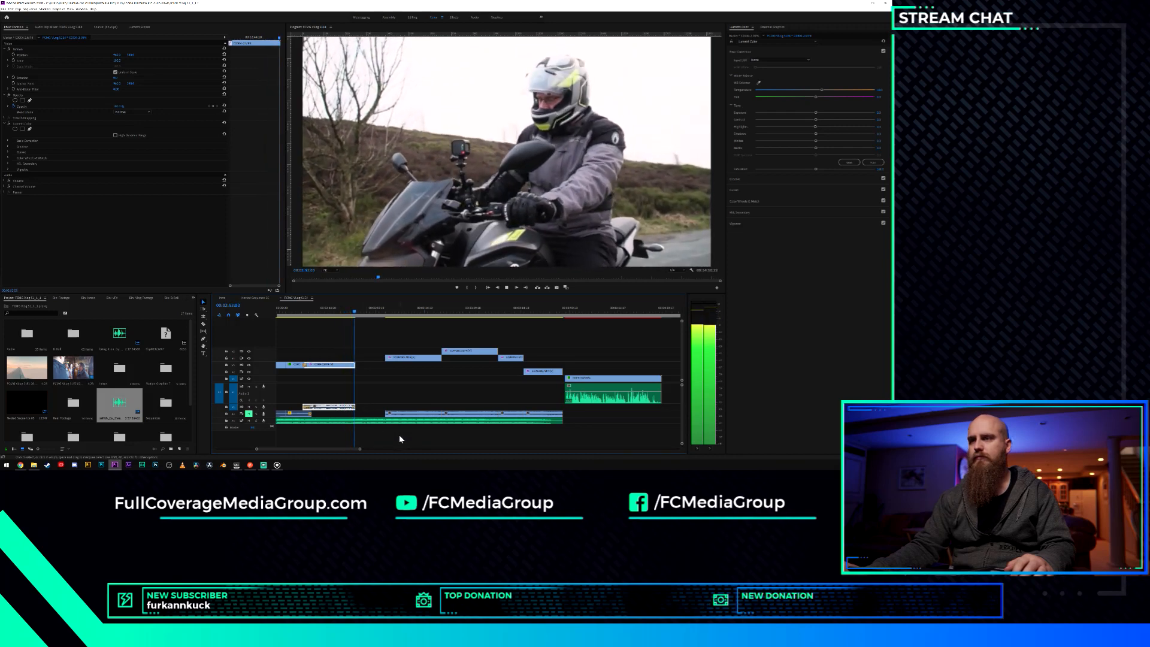
key("space")
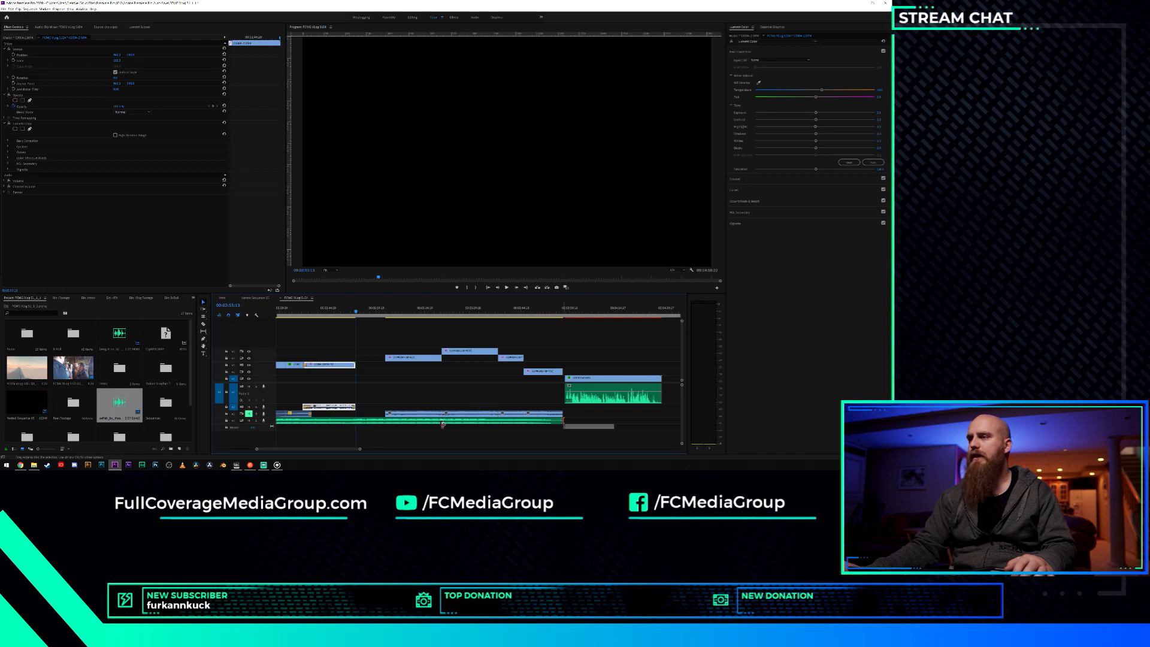
left_click_drag(442, 423, 350, 428)
Expand the music track, add a volume keyframe near the end of the music clip, and play back the ending.
double_click(271, 420)
scroll(309, 439, "up", 4)
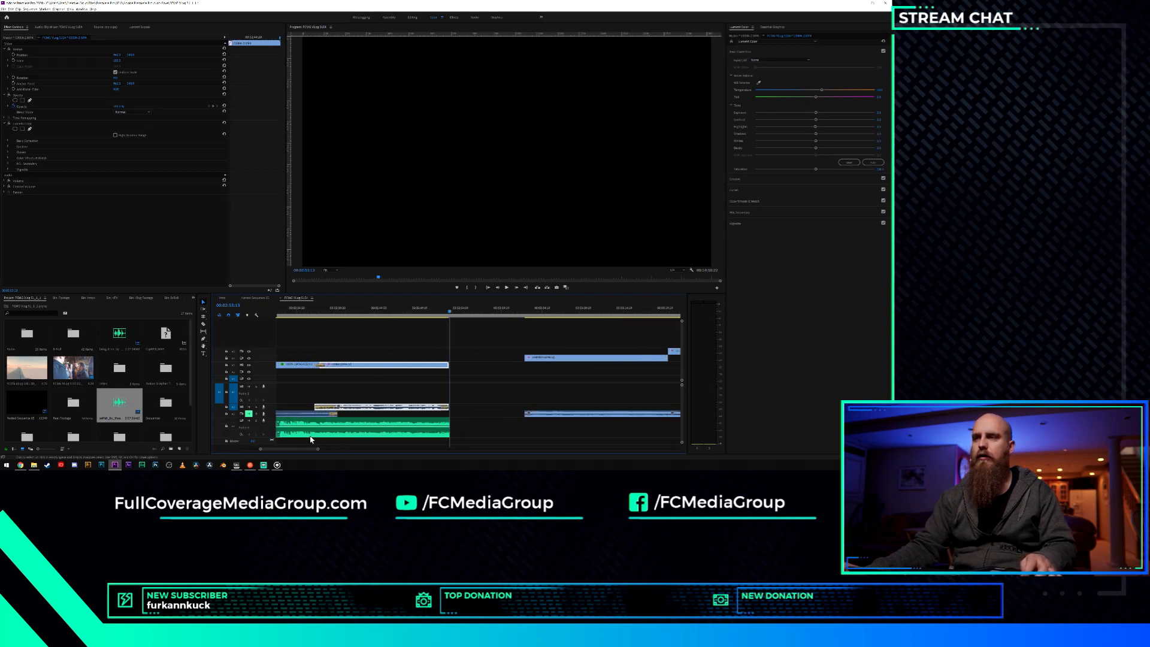
left_click(417, 428)
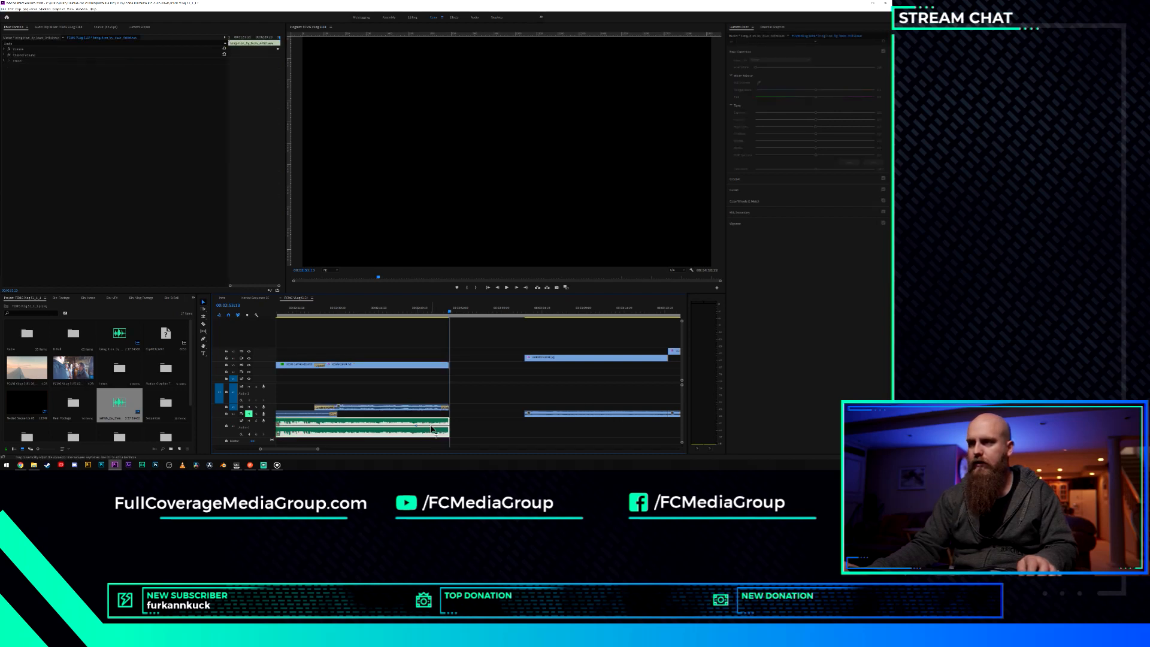
left_click(431, 429, "ctrl")
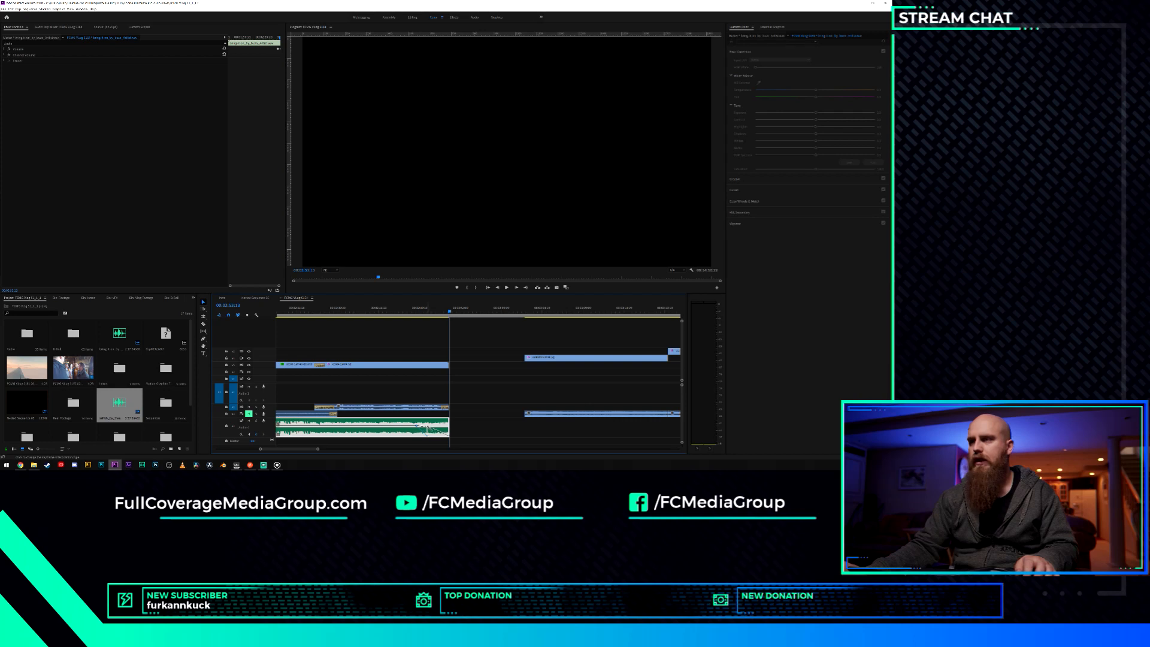
left_click(395, 327)
key("space")
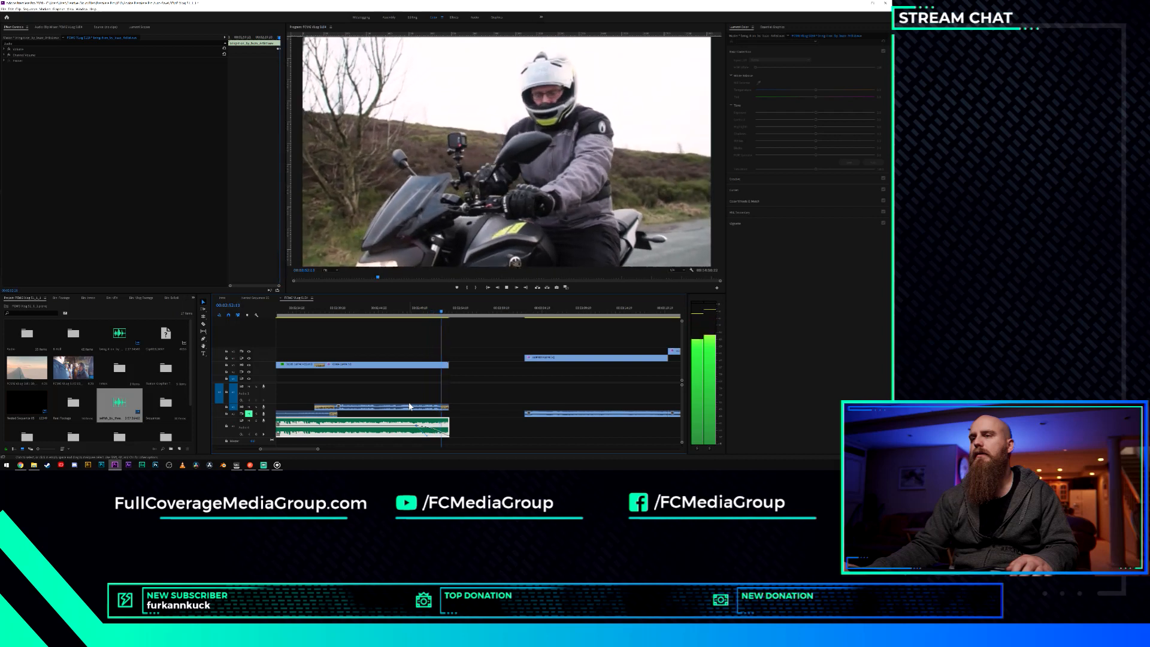
key("space")
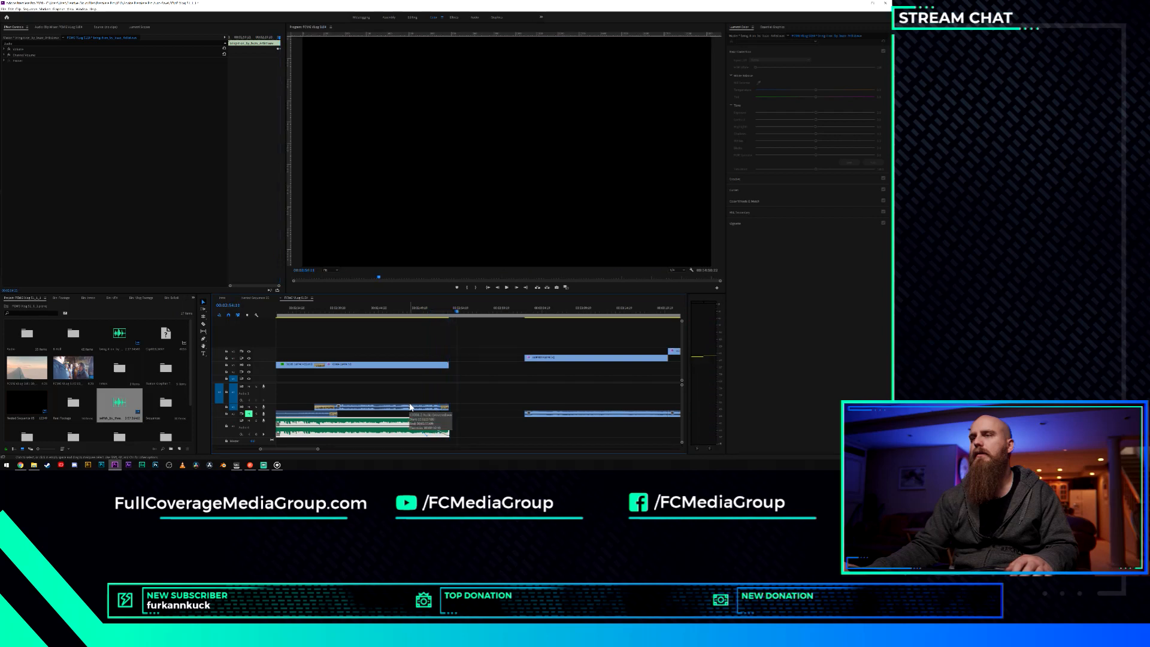
Move the green talking clip that follows the shifted riding clips to the empty stretch much later in the sequence.
scroll(468, 397, "down", 8)
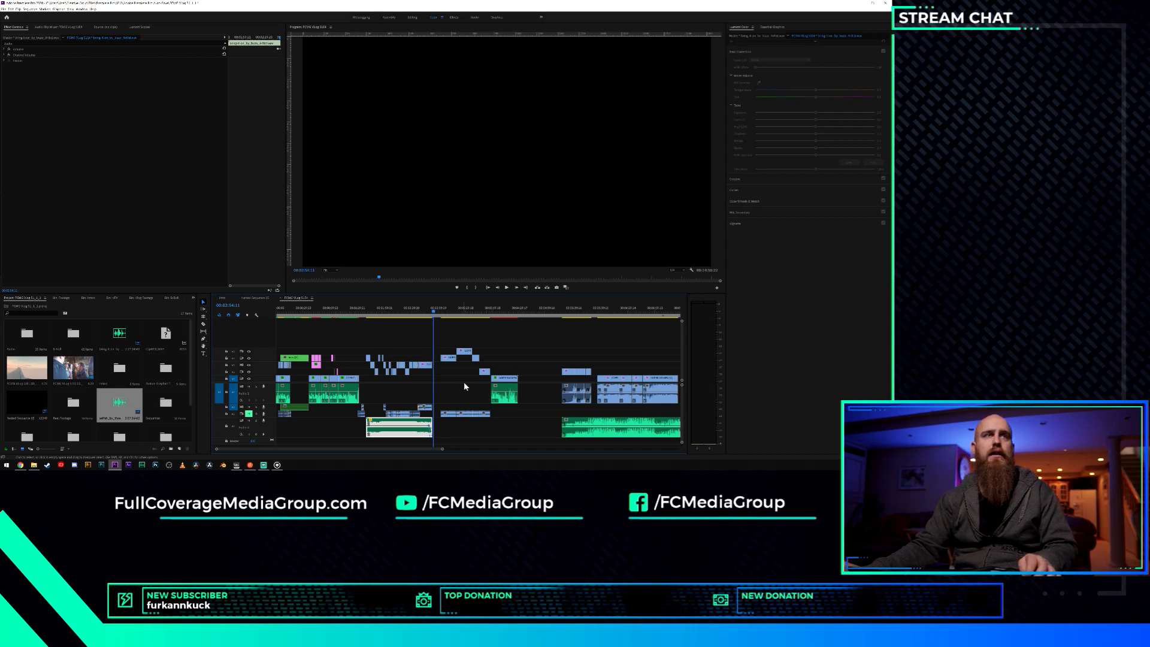
scroll(463, 382, "down", 3)
left_click(427, 410)
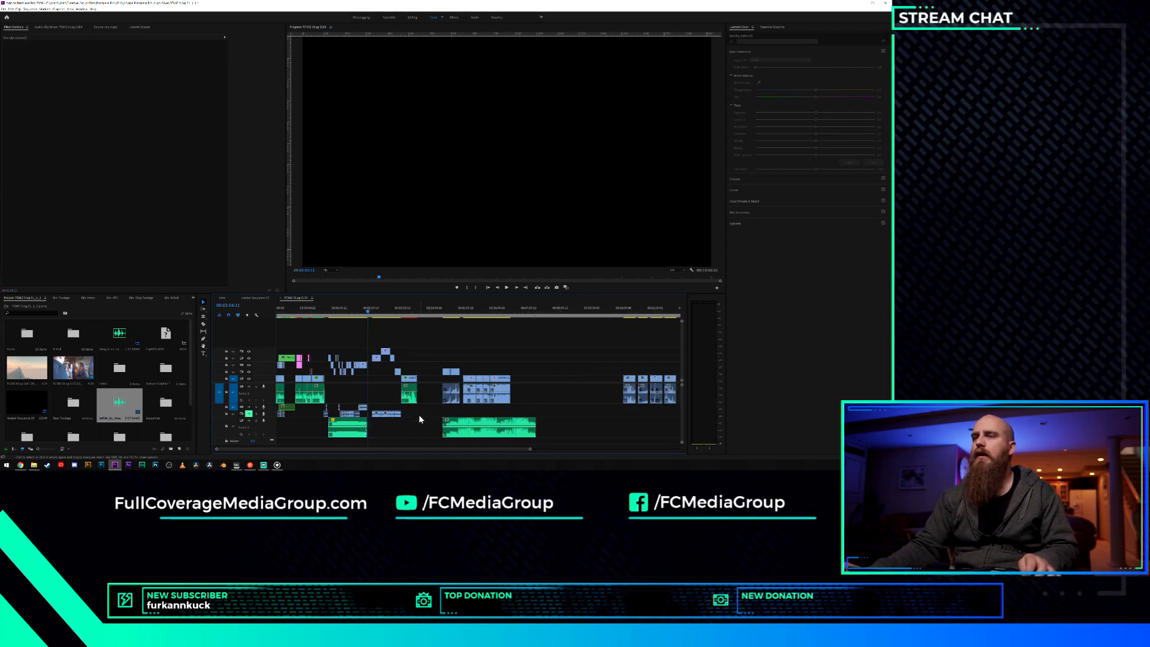
left_click(412, 394)
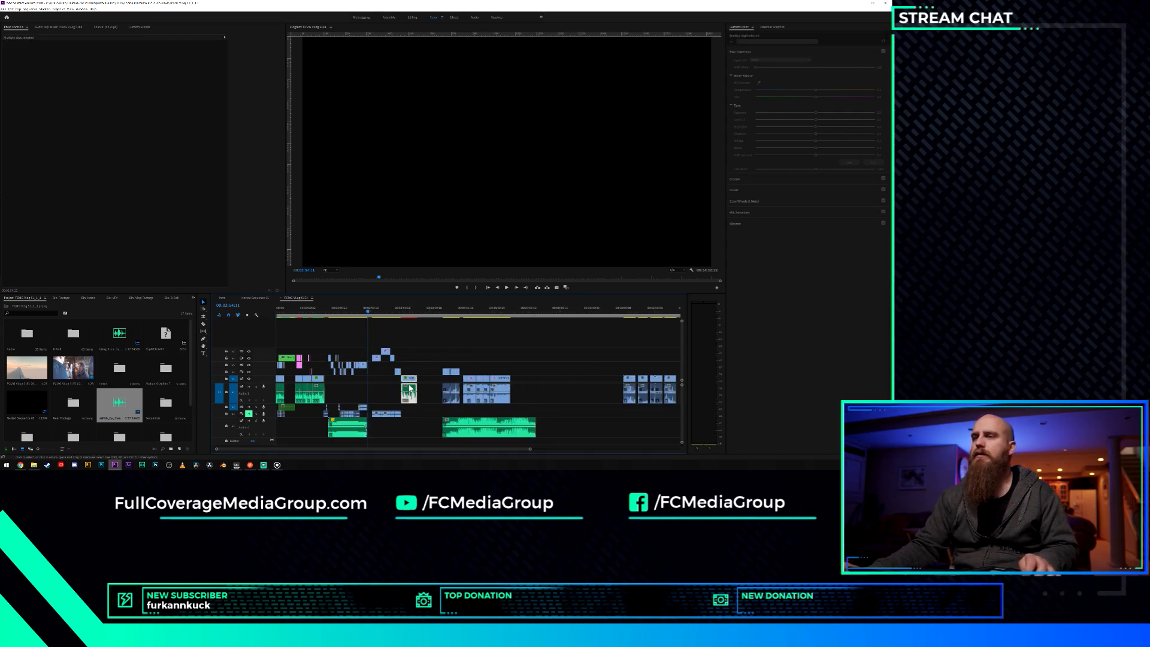
left_click_drag(410, 388, 566, 389)
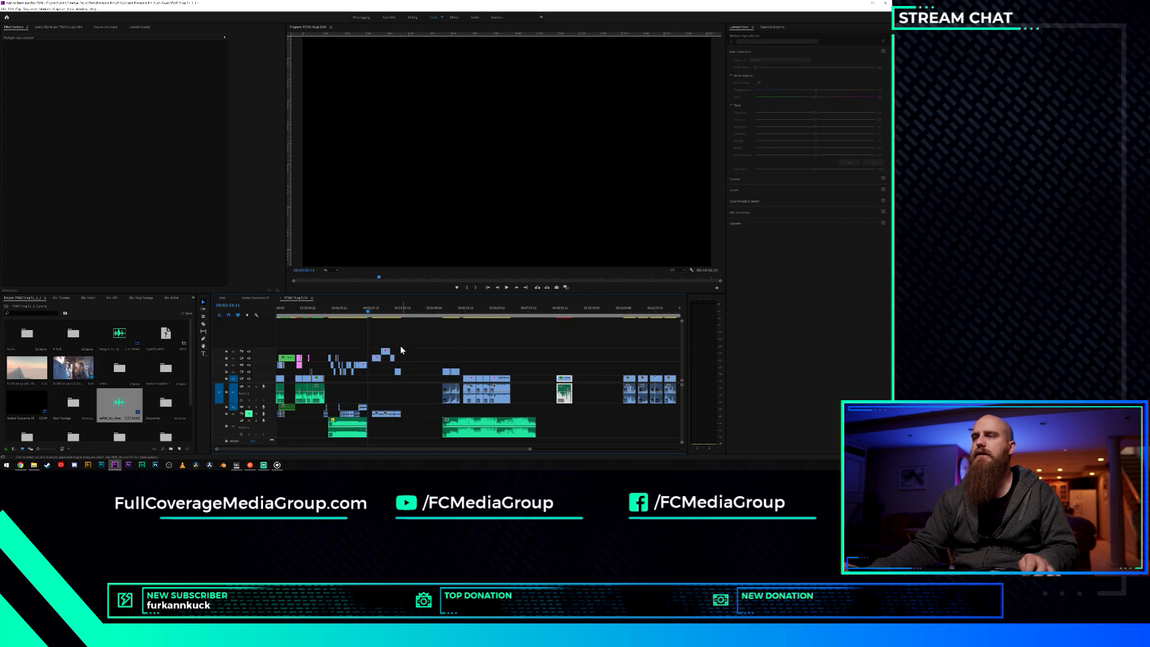
Delete the four shifted riding clips that follow the helmeted rider section, together with their audio.
left_click_drag(407, 340, 374, 410)
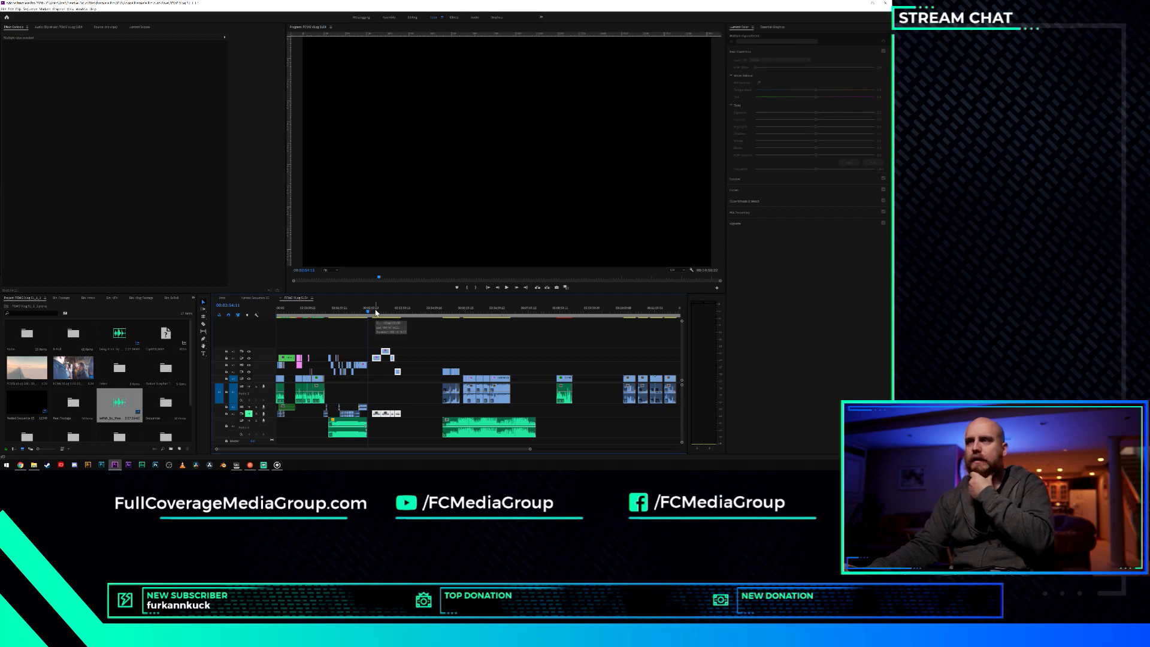
left_click_drag(374, 314, 387, 320)
key("Delete")
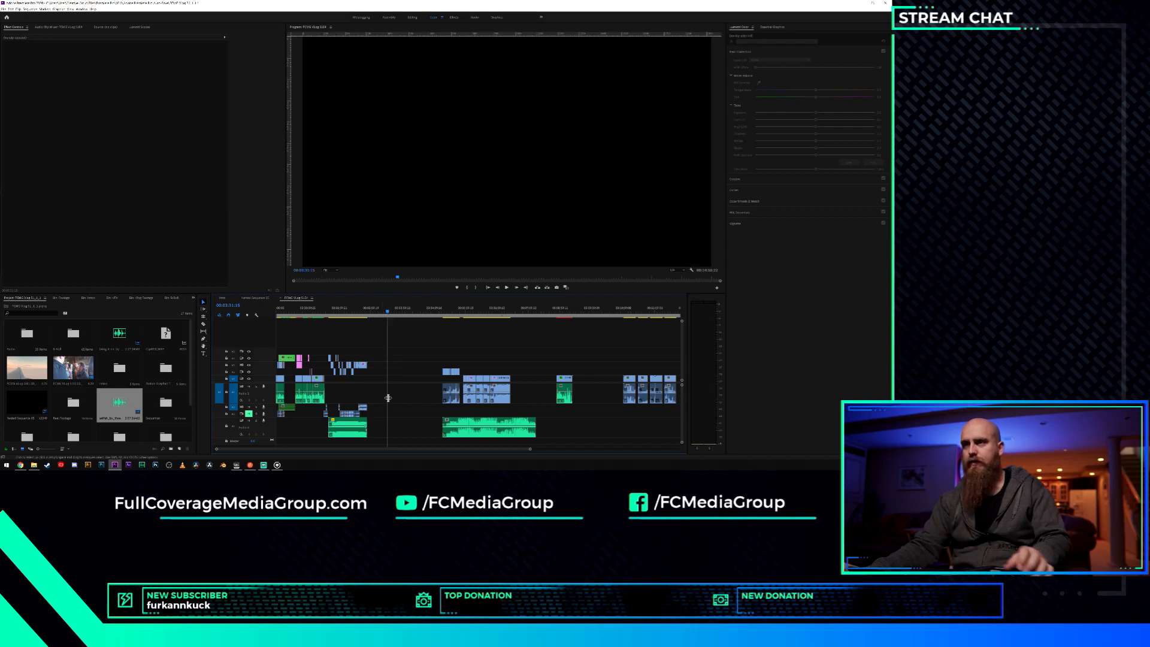
Review the riding clips further along the sequence and compare the close-up motorcycle clip with Lumetri Color off and on.
scroll(382, 405, "up", 4)
left_click_drag(556, 313, 562, 315)
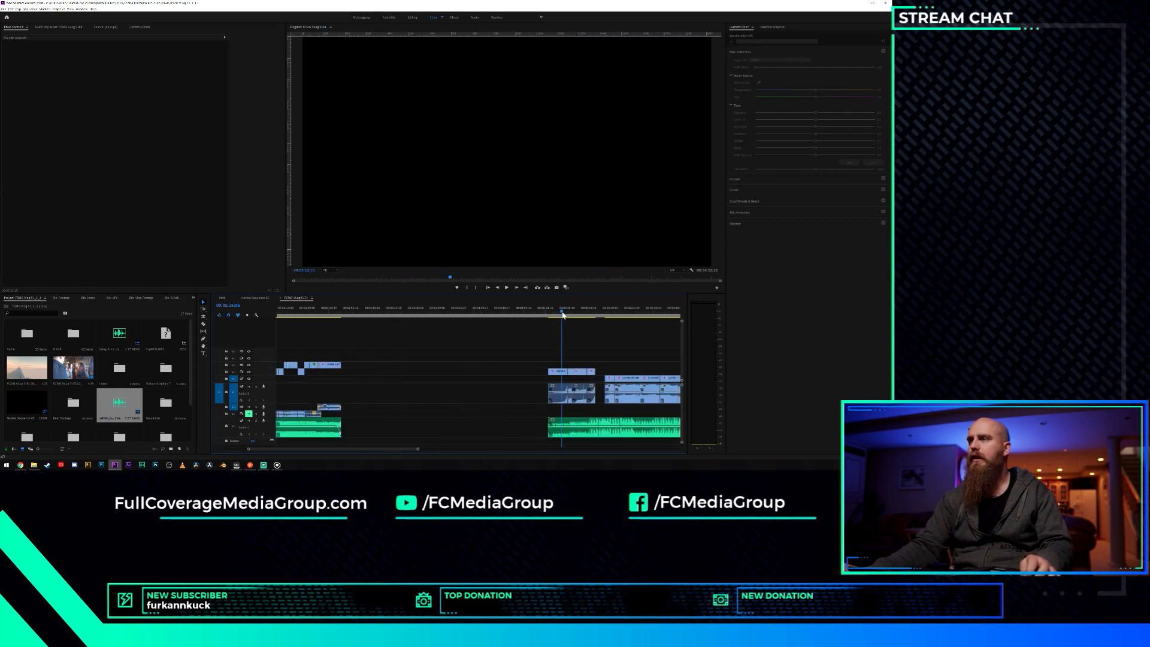
scroll(563, 376, "down", 3)
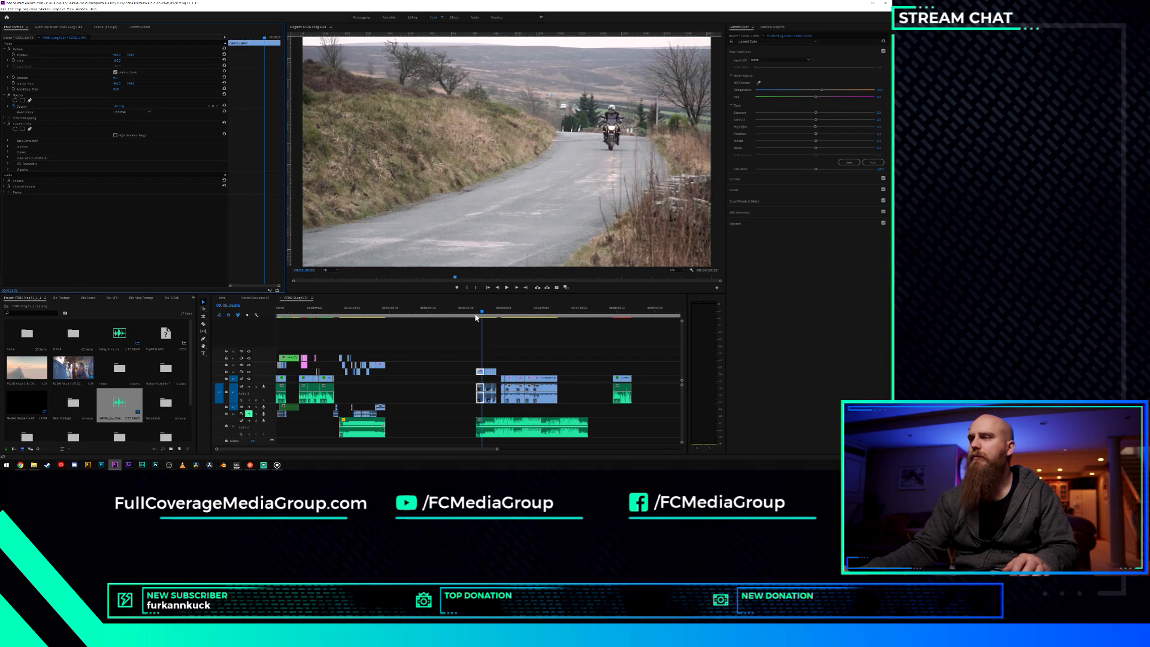
left_click(541, 309)
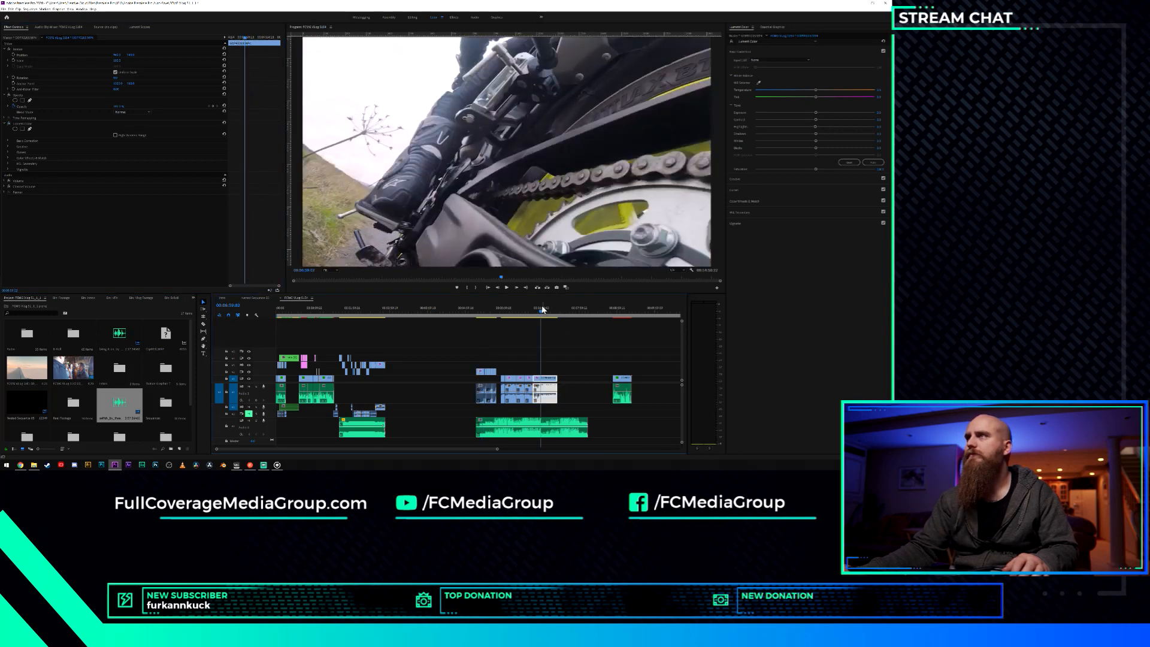
left_click(9, 124)
left_click(9, 123)
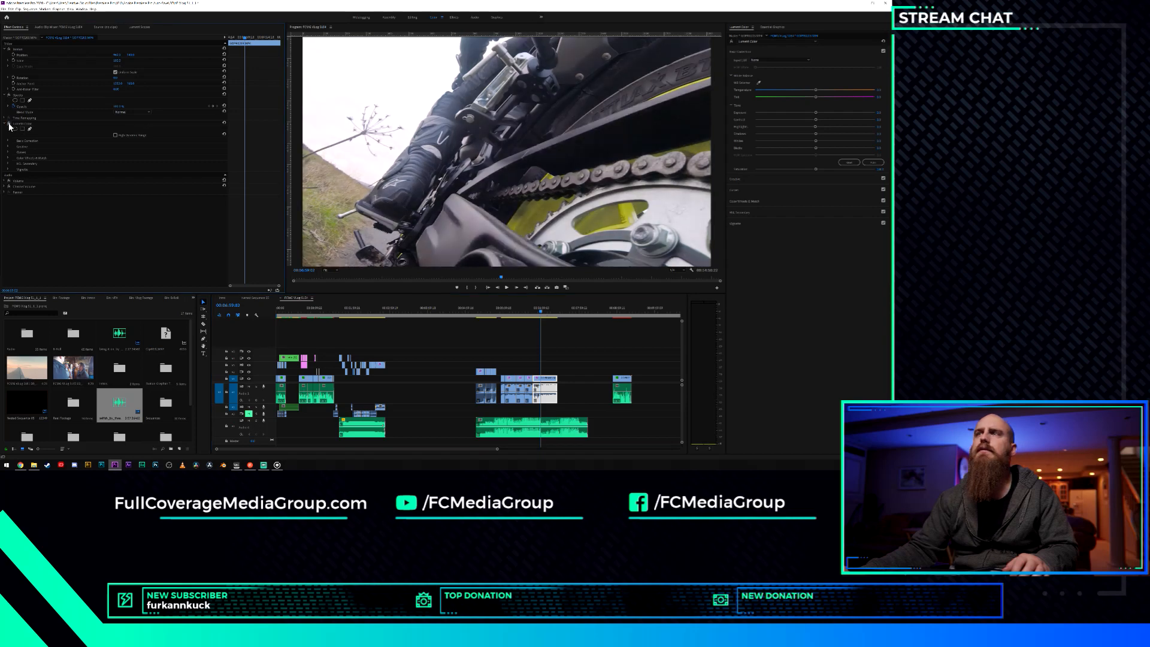
left_click(9, 123)
left_click(9, 123)
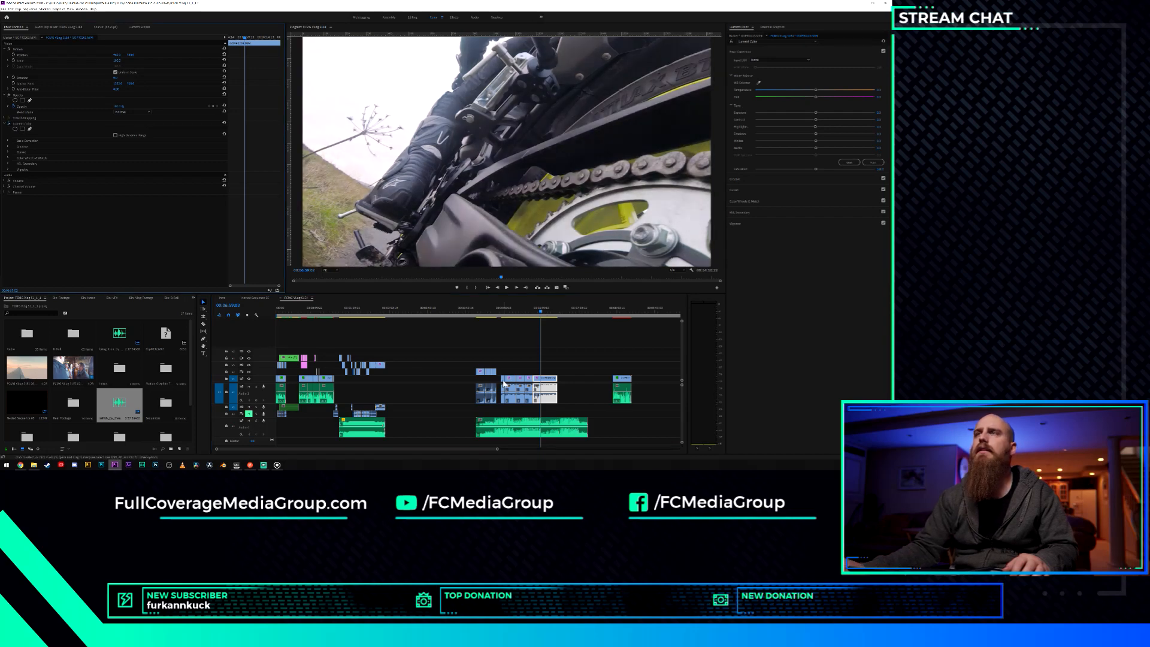
Move the following block of riding clips and the music beneath it earlier in the sequence.
left_click_drag(488, 309, 453, 323)
key("=")
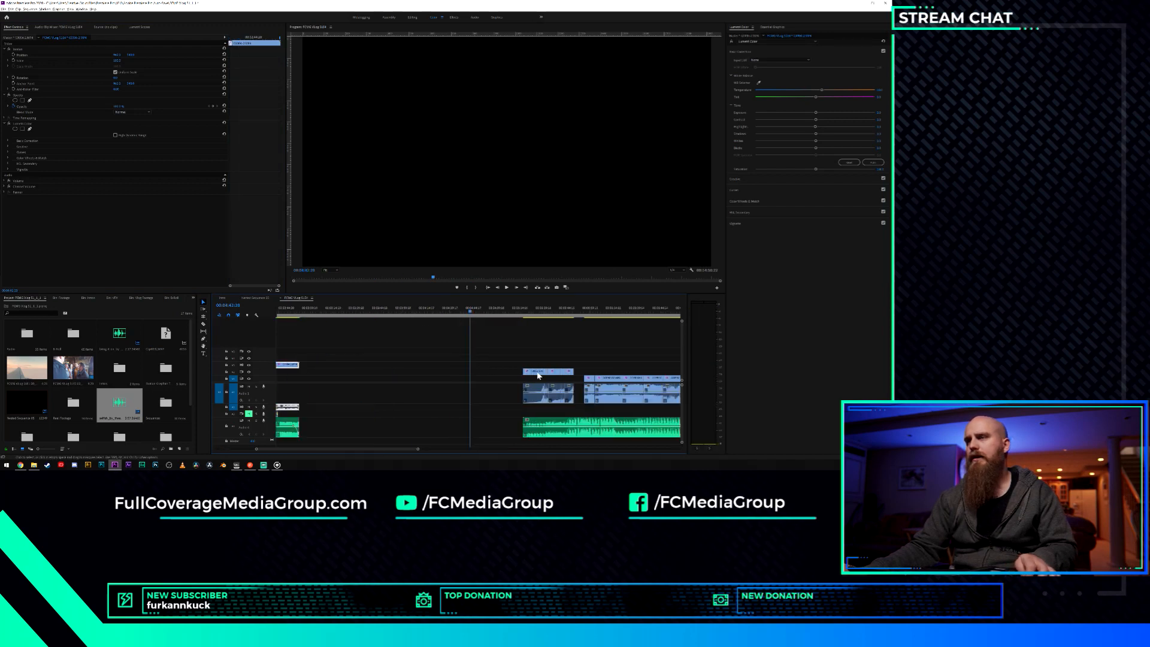
key("minus")
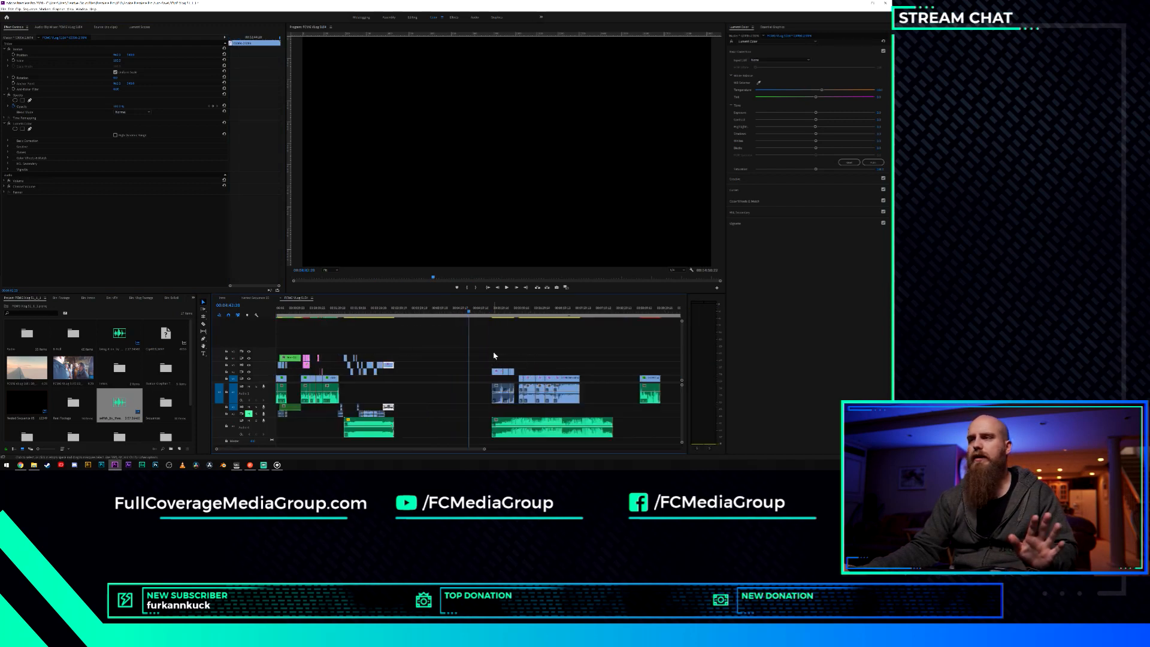
left_click_drag(491, 358, 540, 436)
scroll(423, 350, "up", 4)
scroll(481, 363, "down", 5)
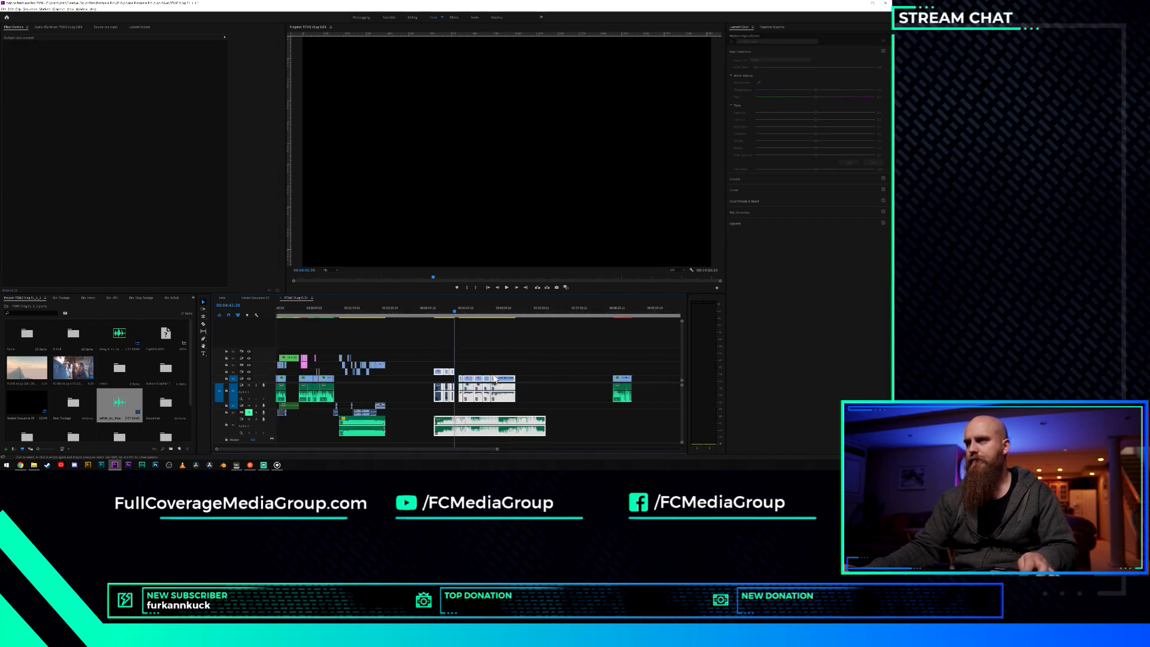
Shift only the riding clips later, leaving the music clip to start well before them.
left_click(417, 362)
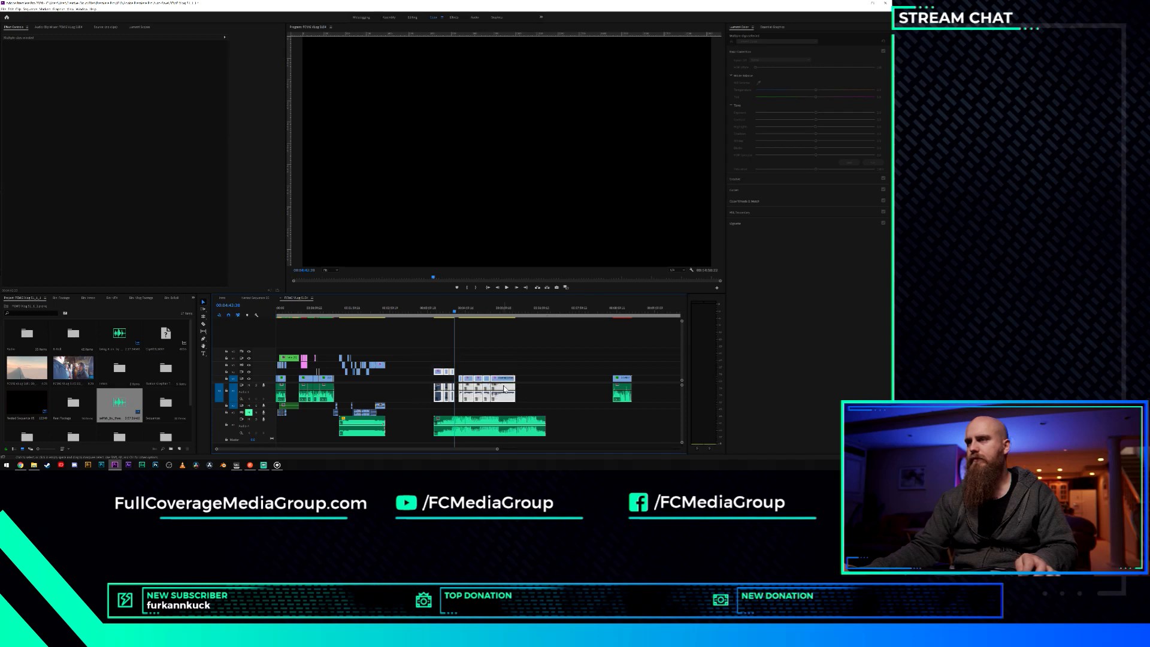
left_click_drag(503, 389, 551, 386)
scroll(444, 354, "up", 3)
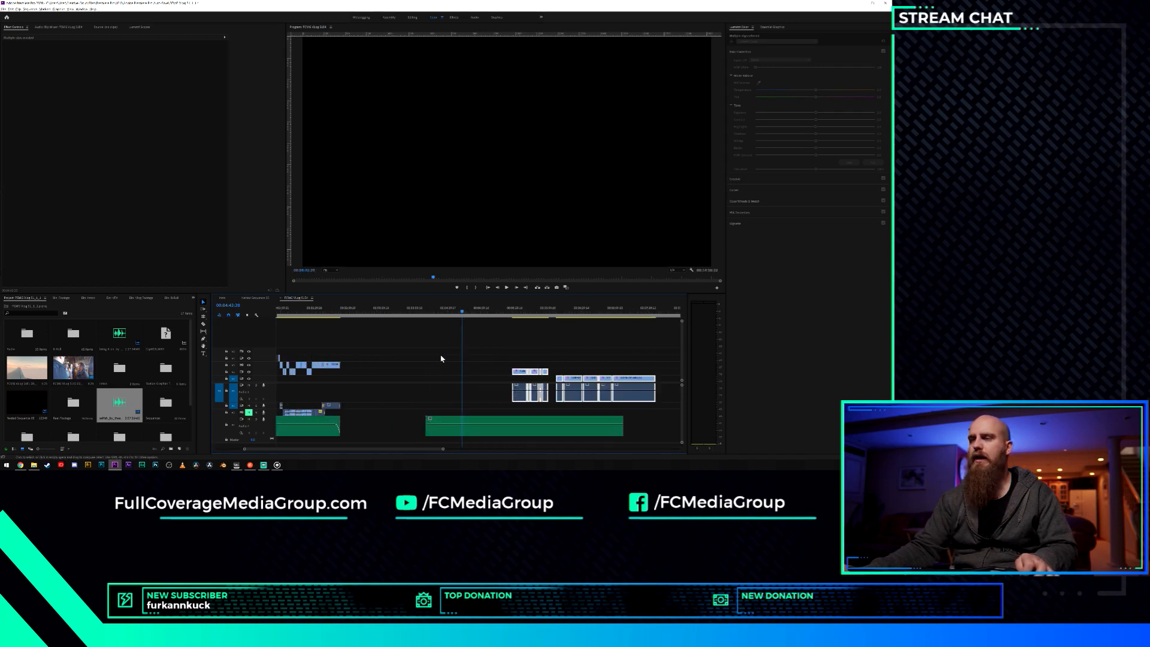
Play back the repositioned music from its start and save the project.
left_click_drag(427, 314, 426, 313)
key("space")
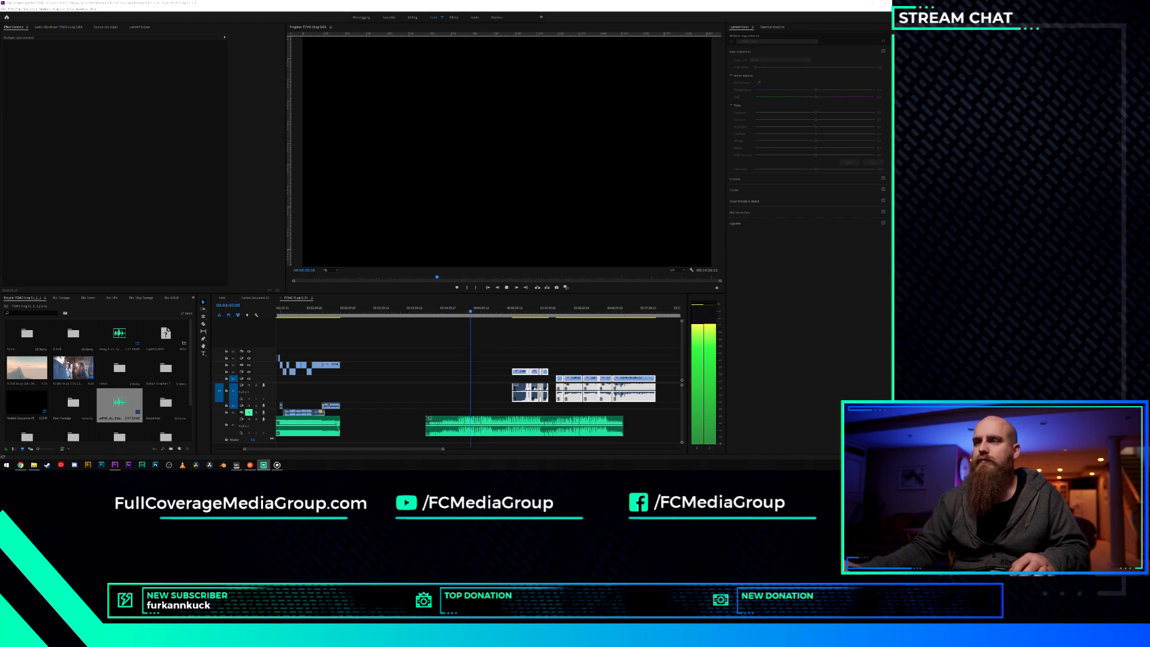
left_click(386, 358)
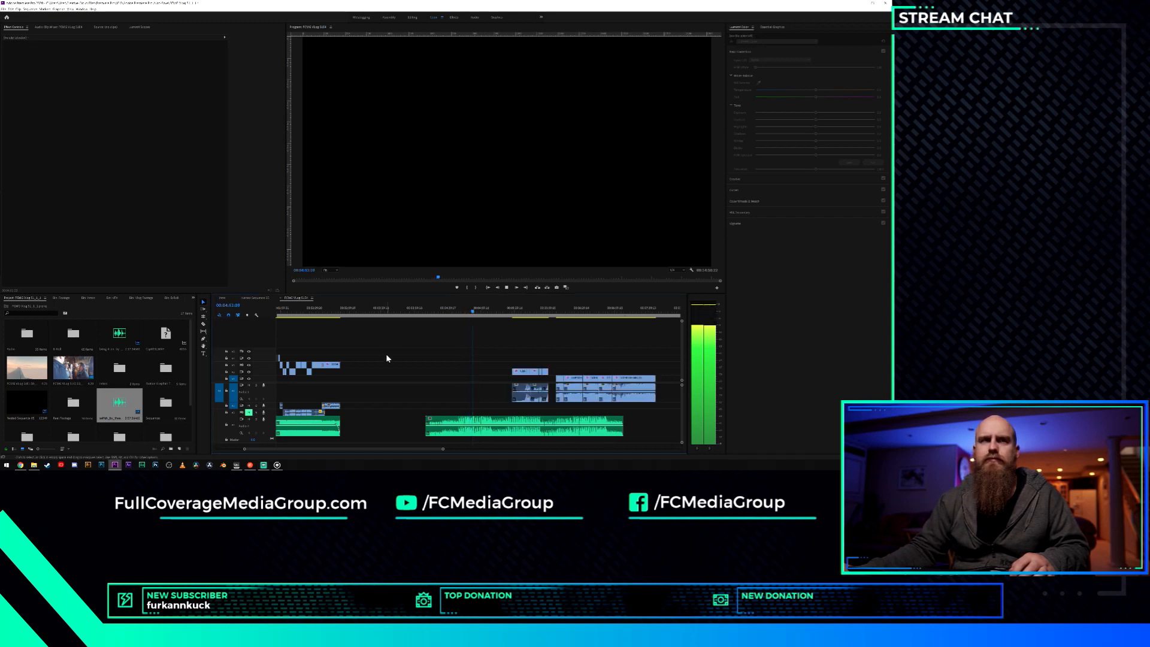
key("space")
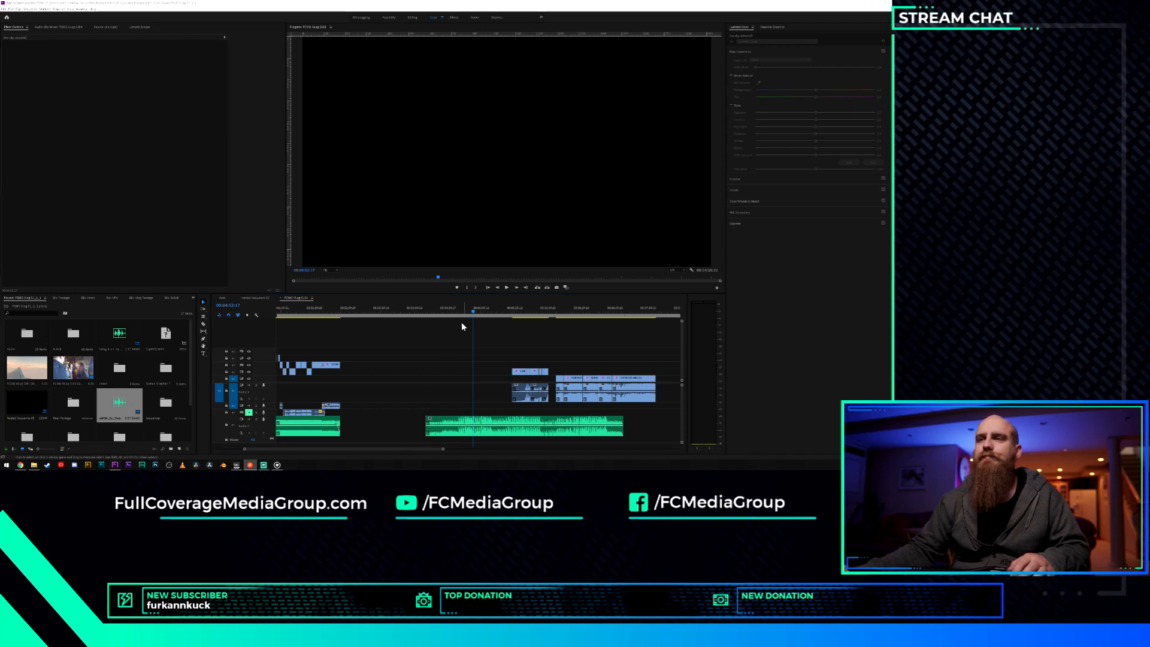
key("ctrl+s")
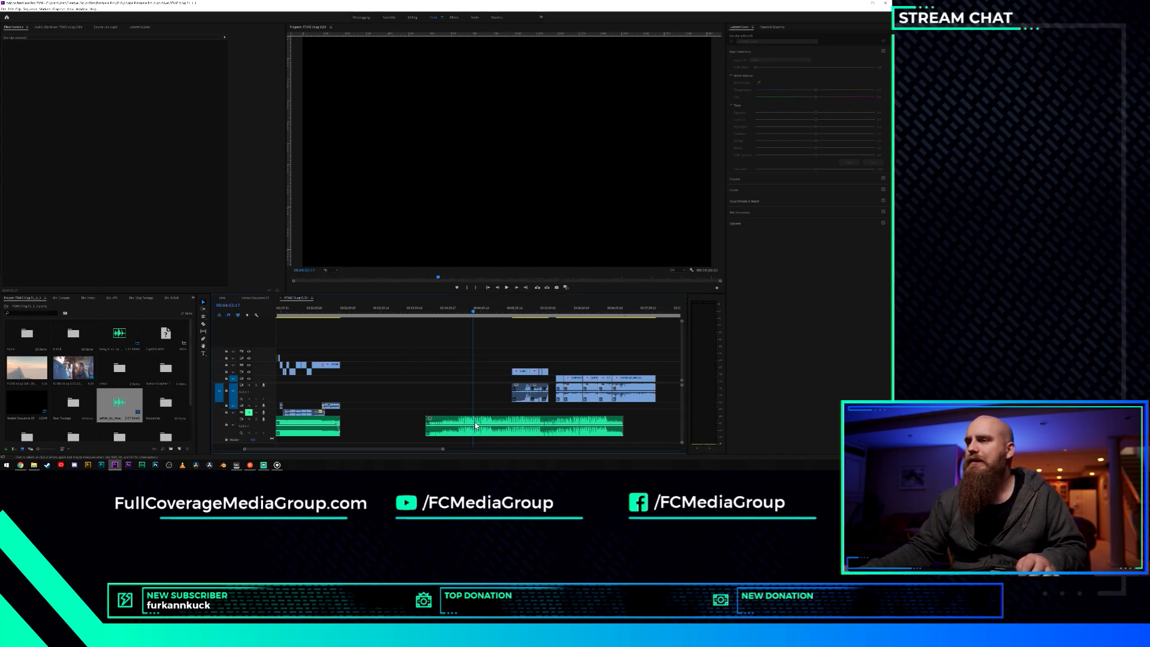
Play the music's opening to find where the beat changes and cut the music clip there.
key("equal")
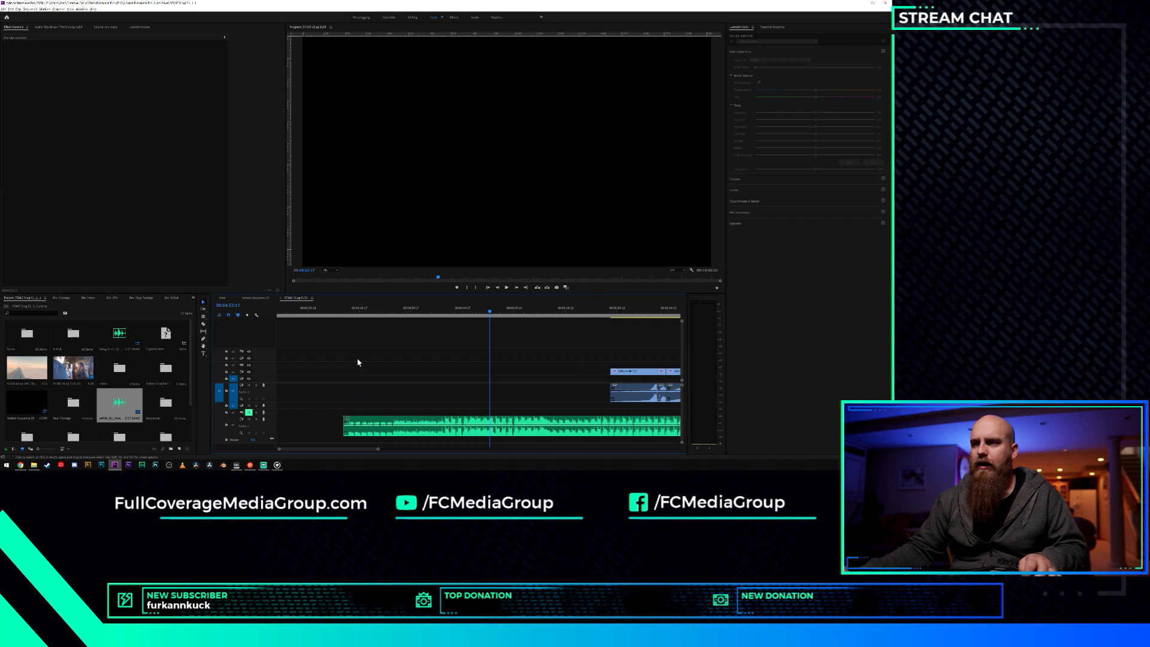
left_click(341, 313)
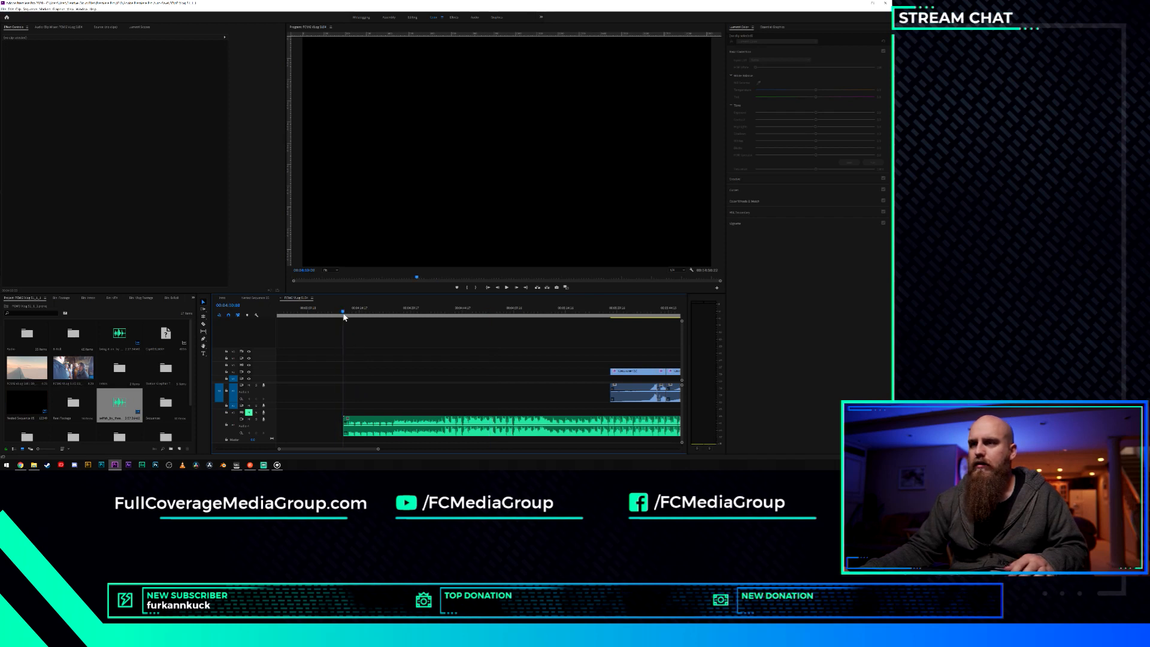
key("space")
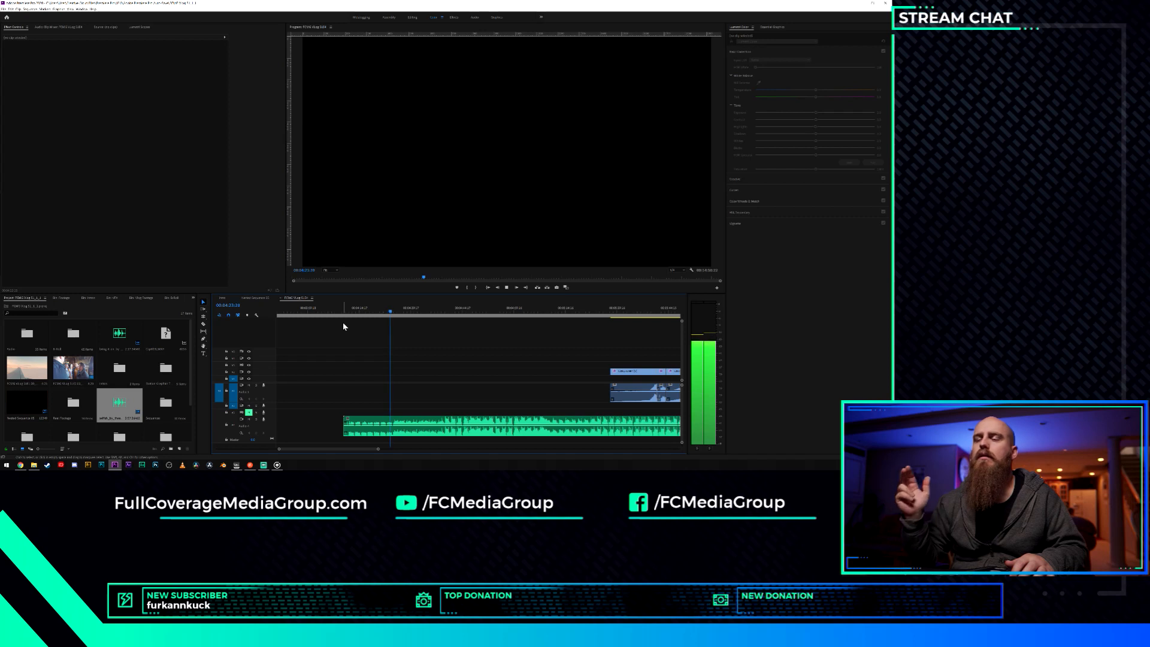
key("space")
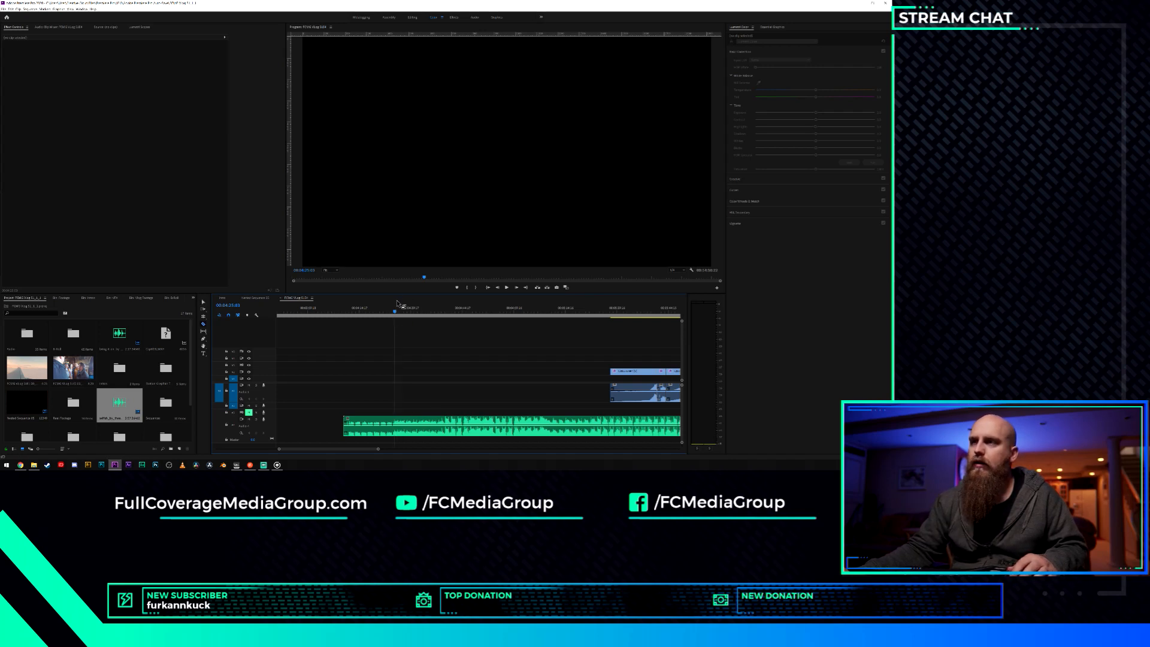
left_click_drag(394, 314, 393, 314)
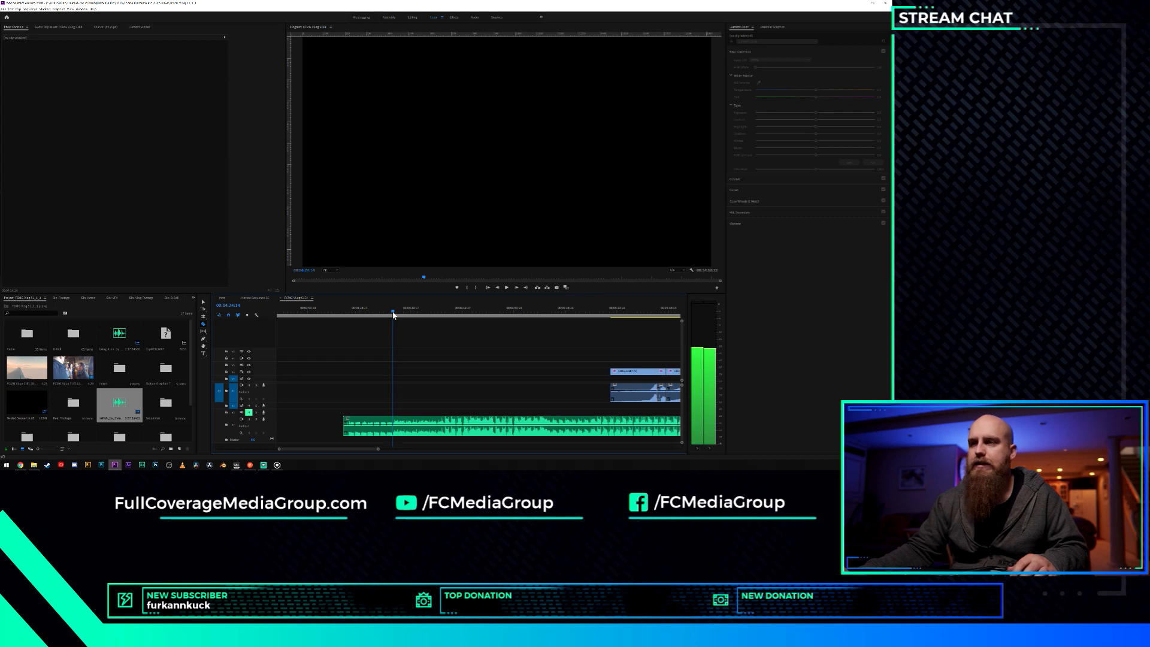
left_click_drag(393, 313, 393, 314)
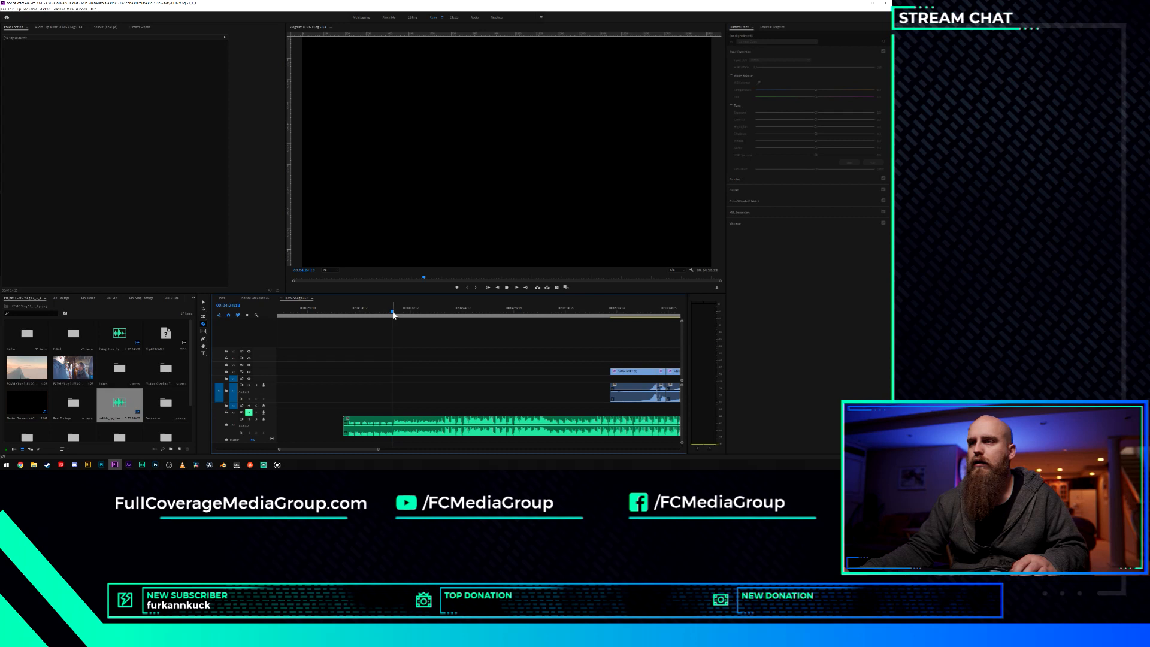
key("space")
key("space")
scroll(401, 394, "up", 6)
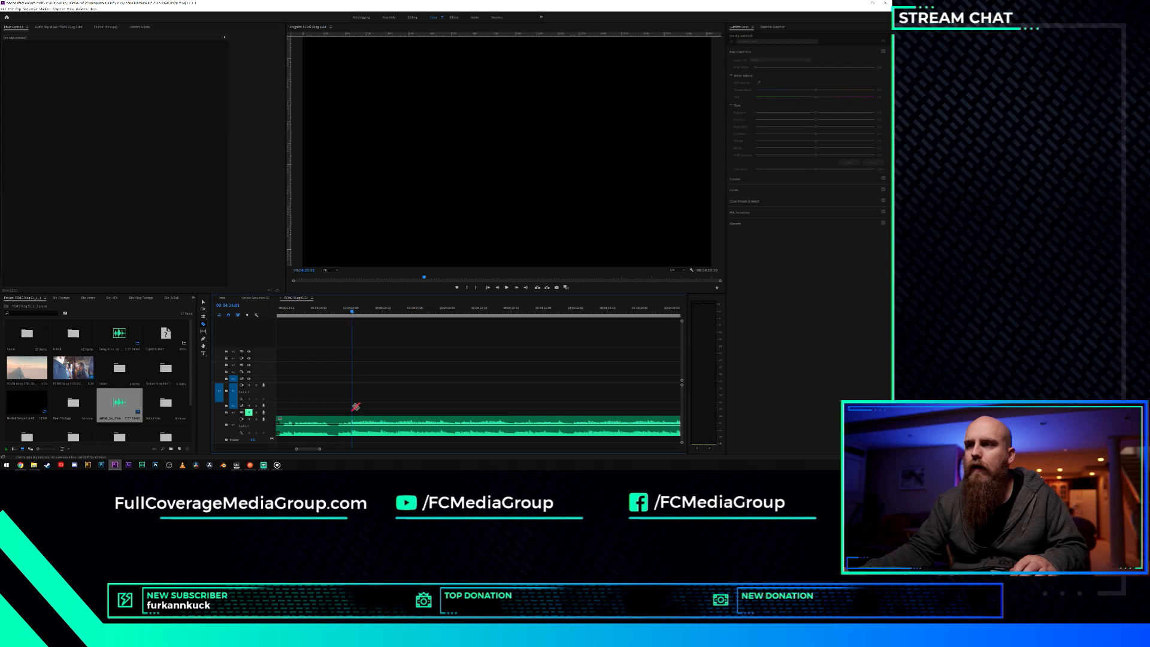
scroll(364, 406, "down", 4)
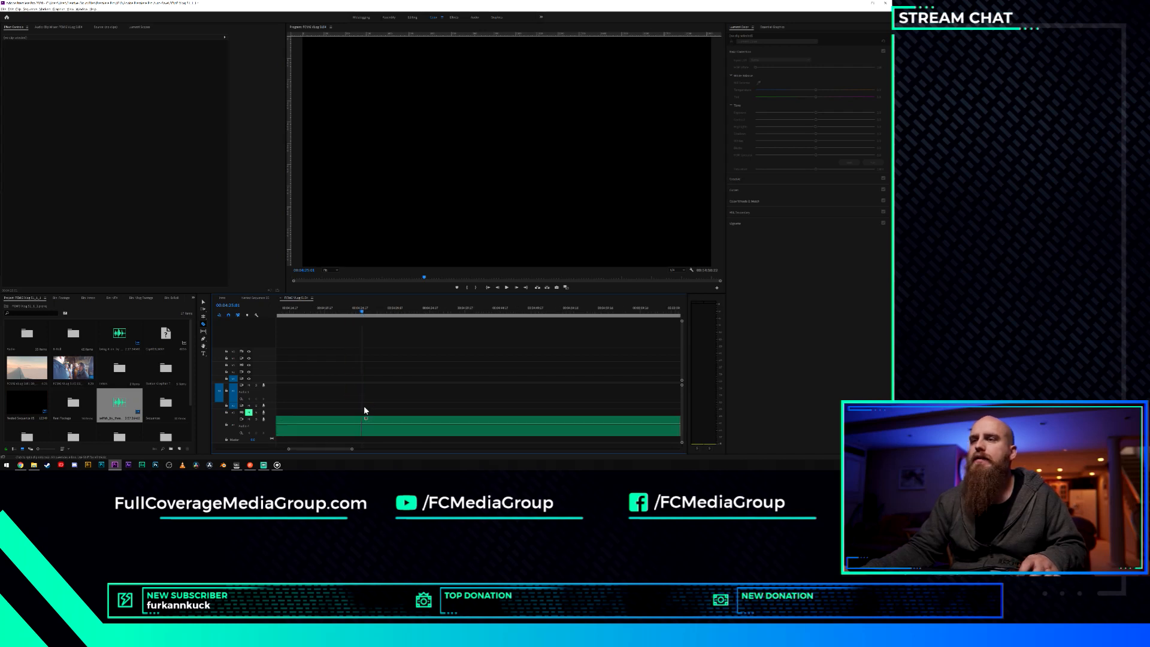
scroll(339, 407, "up", 4)
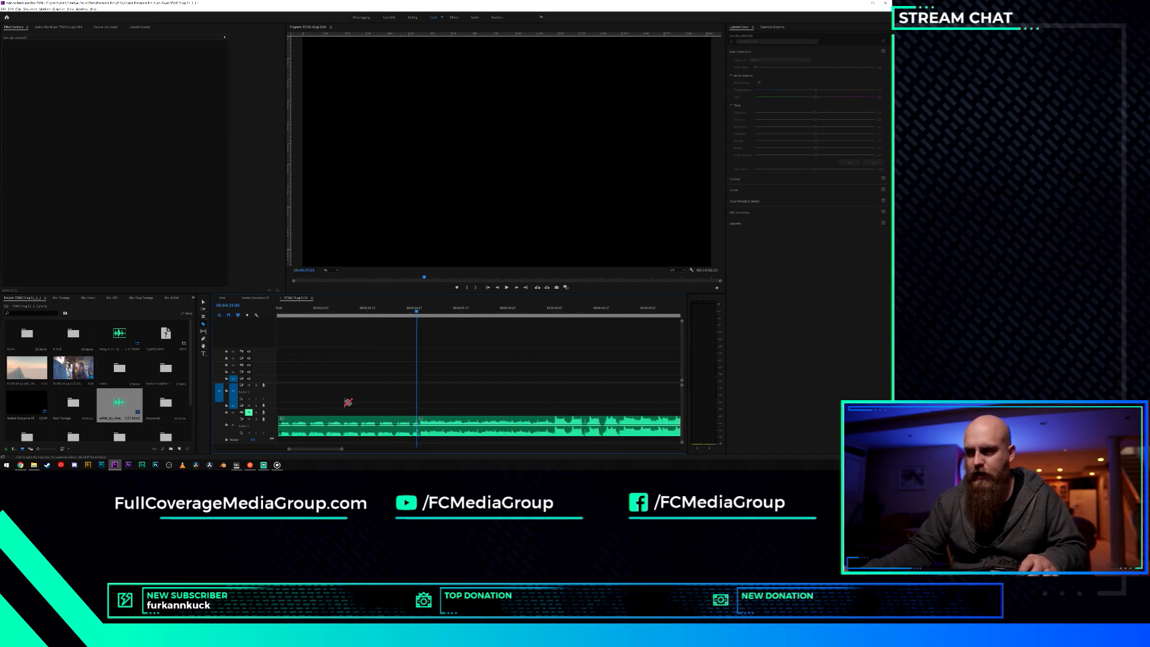
Replay the music from its start through the cut to find the next cut point.
left_click_drag(368, 316, 329, 334)
key("space")
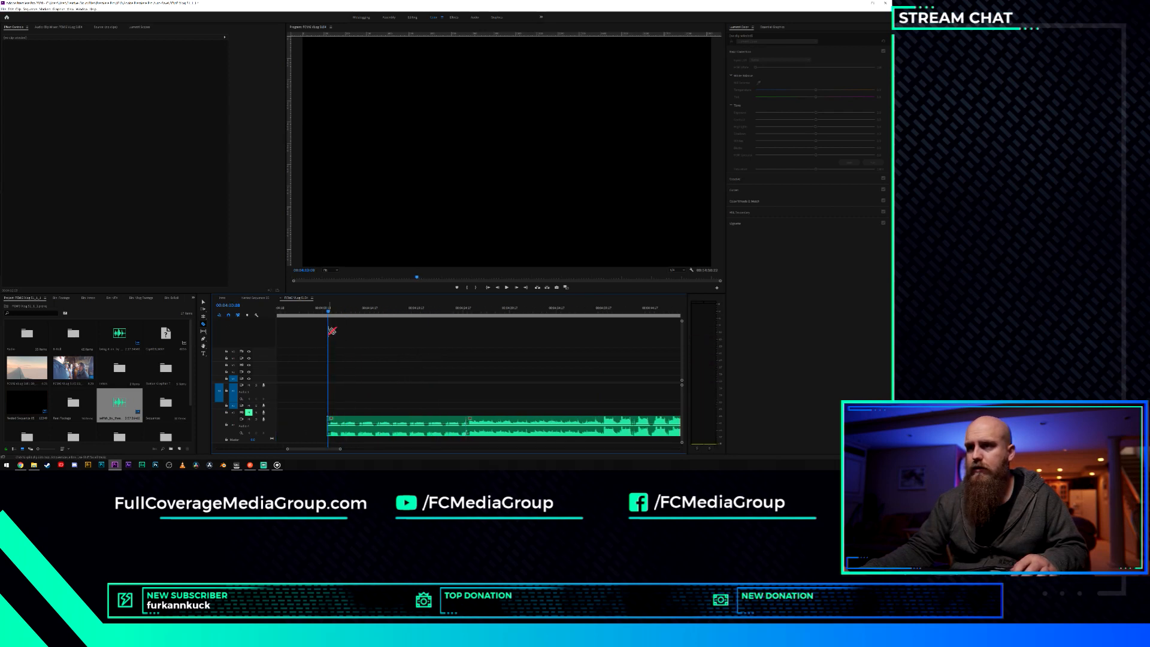
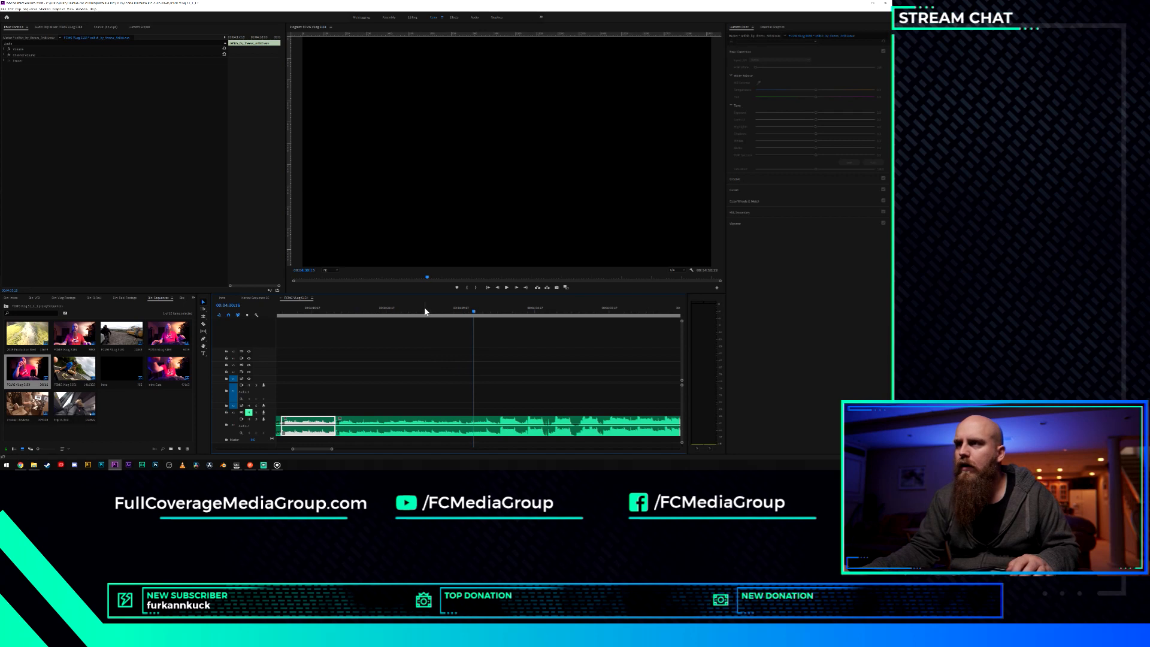
key("space")
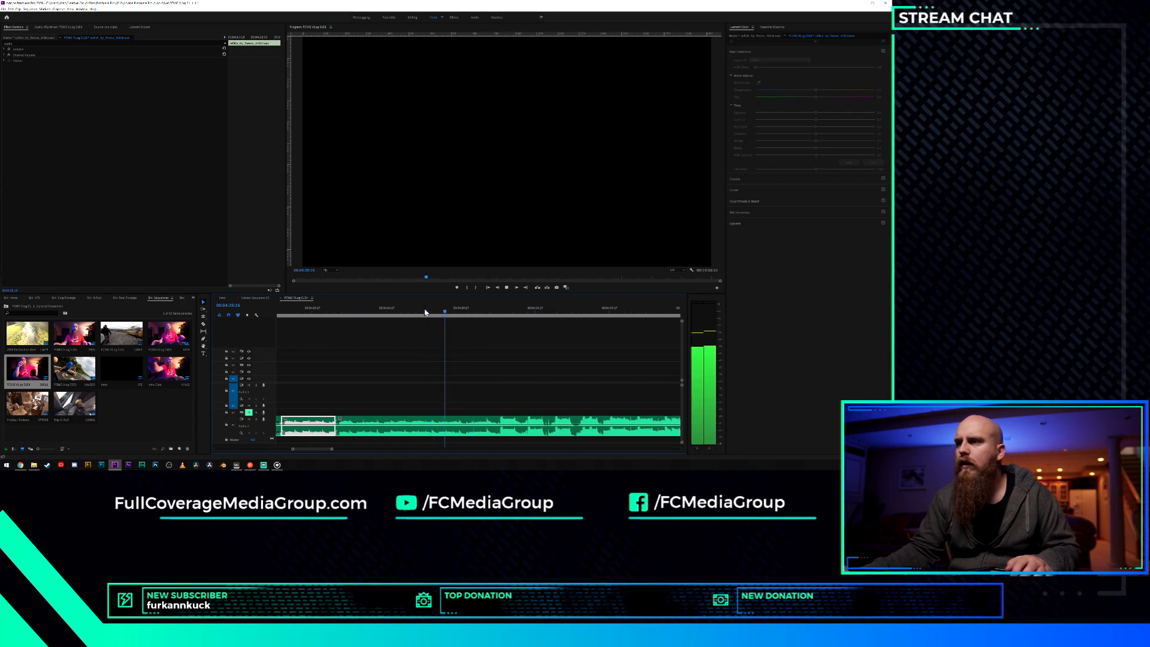
key("space")
Cut the music clip again at the playhead and save the project.
scroll(455, 407, "up", 3)
key("alt+c")
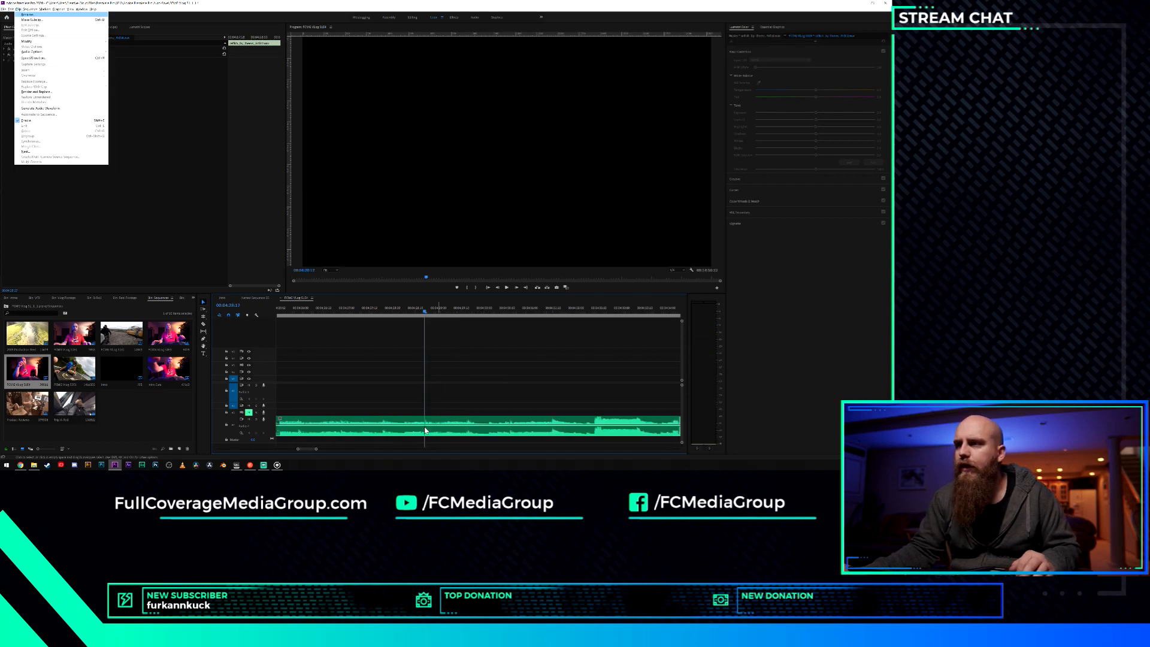
left_click(427, 400)
key("c")
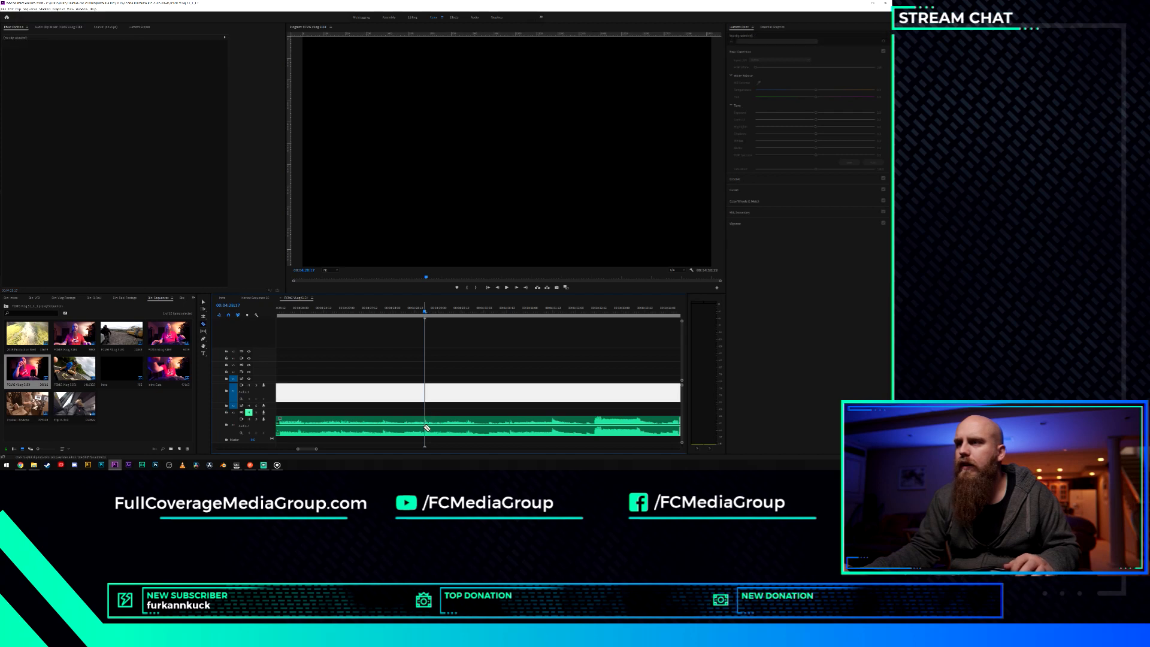
scroll(441, 402, "down", 3)
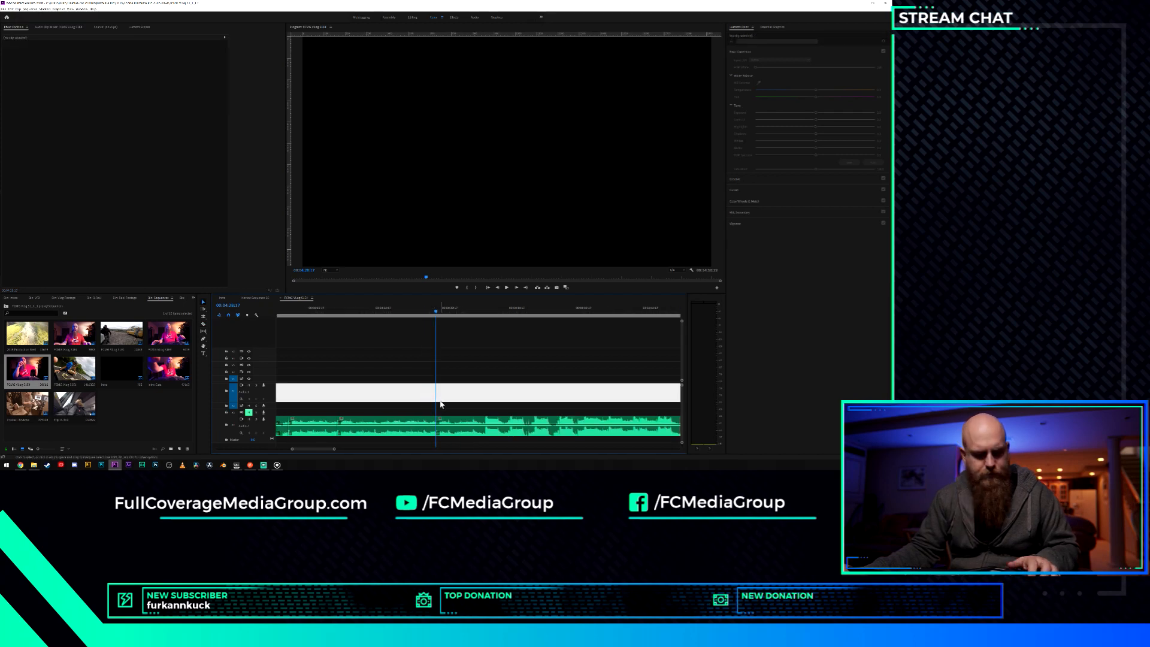
key("ctrl+s")
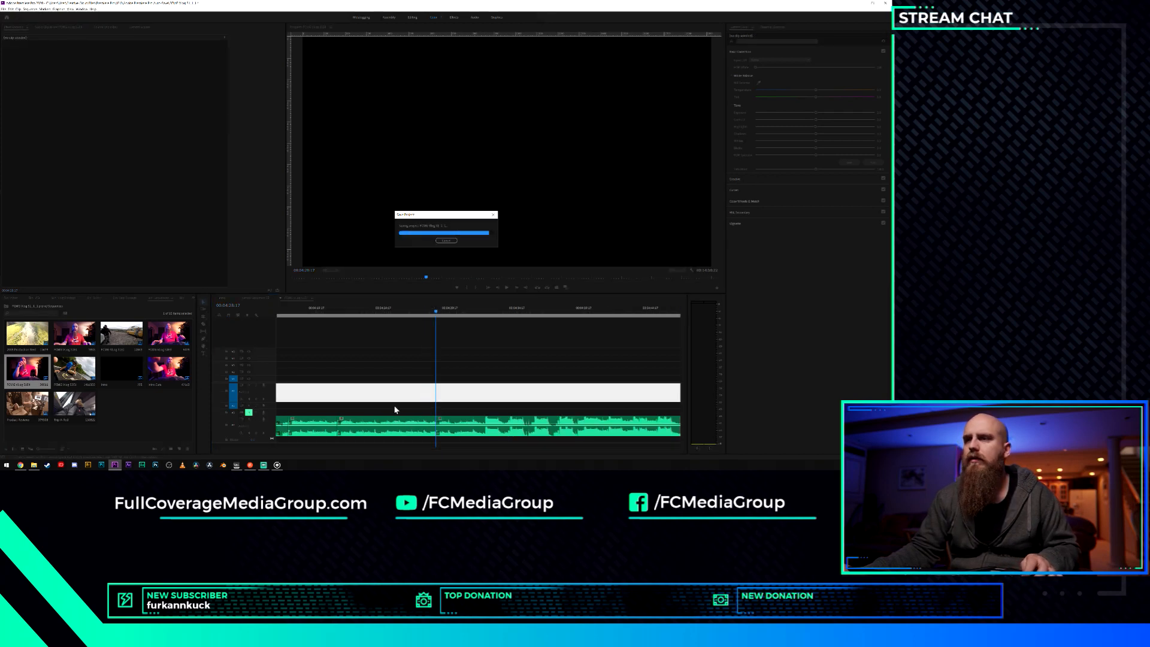
Ripple delete the music section just before the newest cut and move the playhead back toward the music's start.
scroll(394, 405, "down", 2)
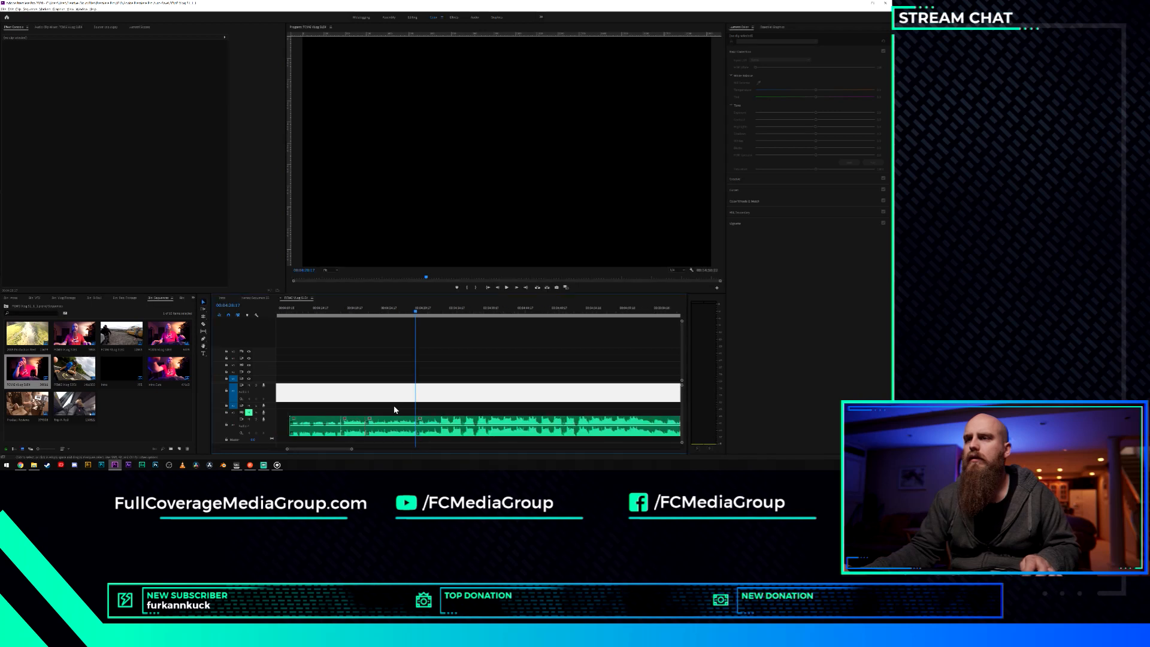
left_click(400, 432)
right_click(400, 421)
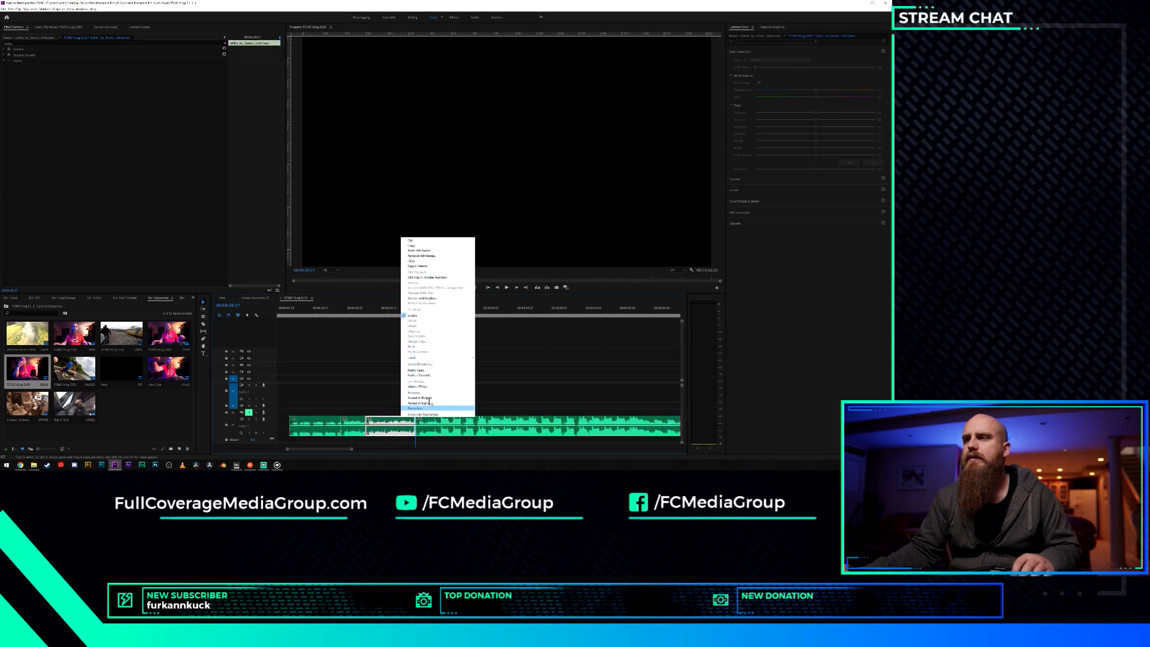
left_click(413, 271)
left_click_drag(382, 311, 322, 310)
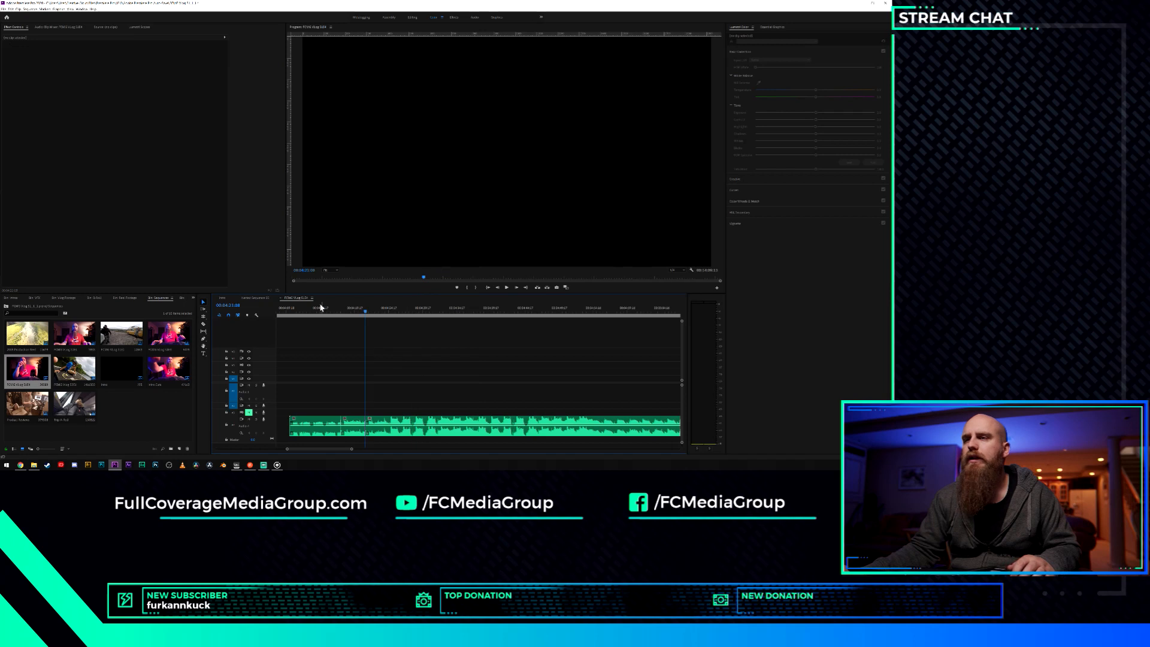
Play the shortened music intro past its latest join to check the transition and find the next beat change.
key("space")
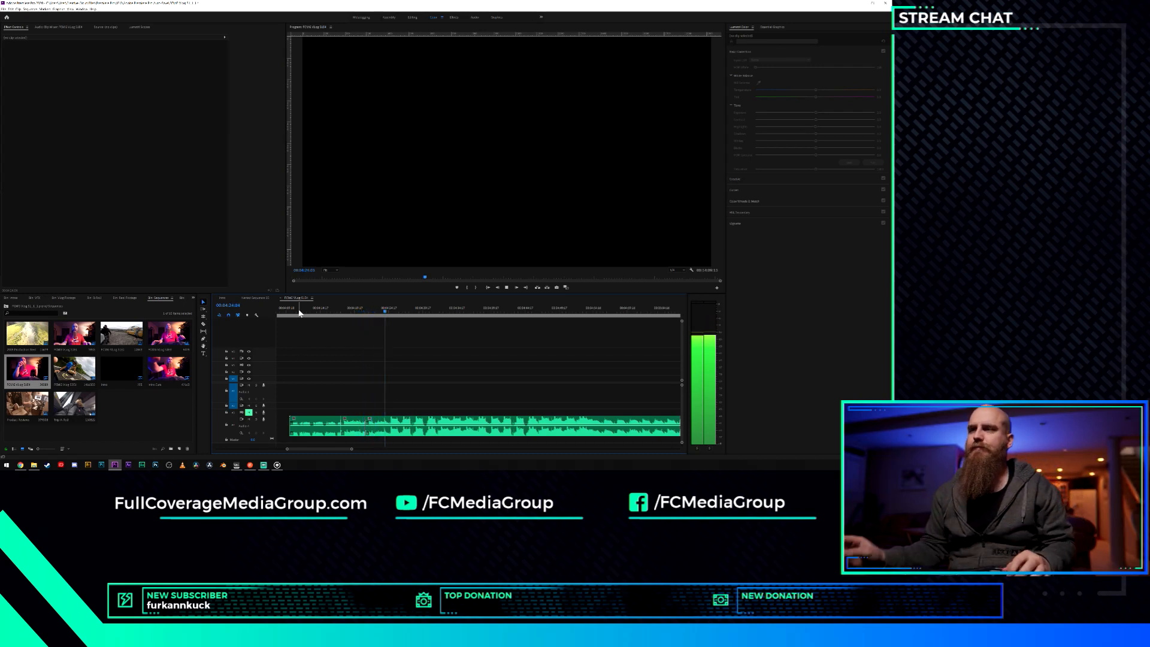
key("space")
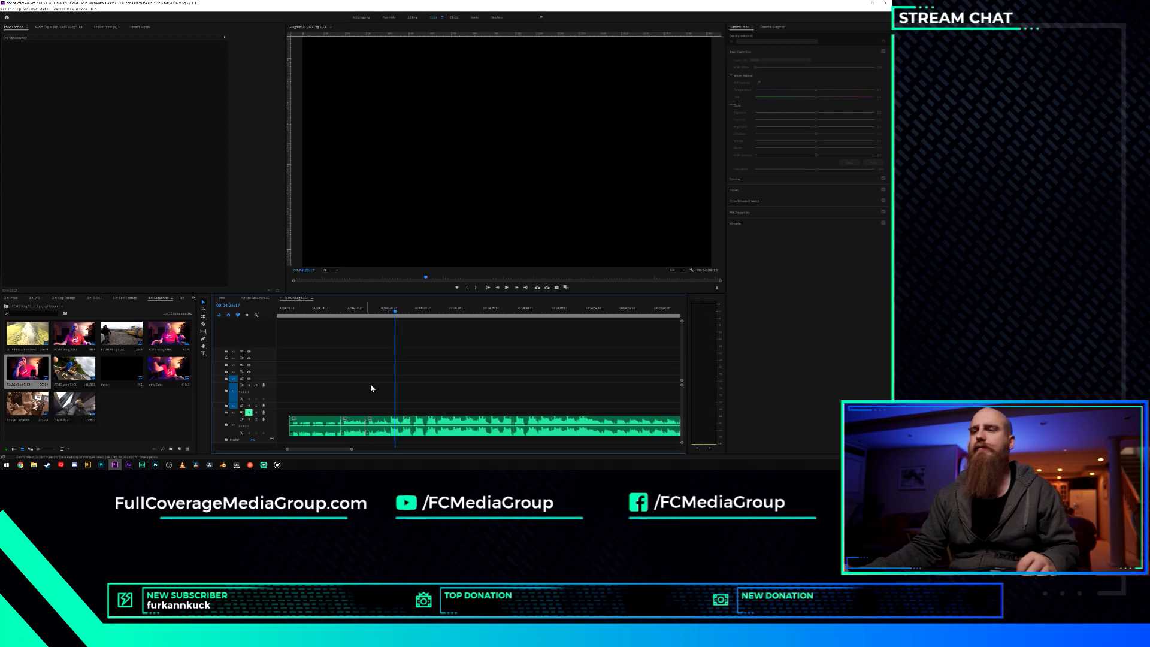
scroll(372, 386, "down", 3)
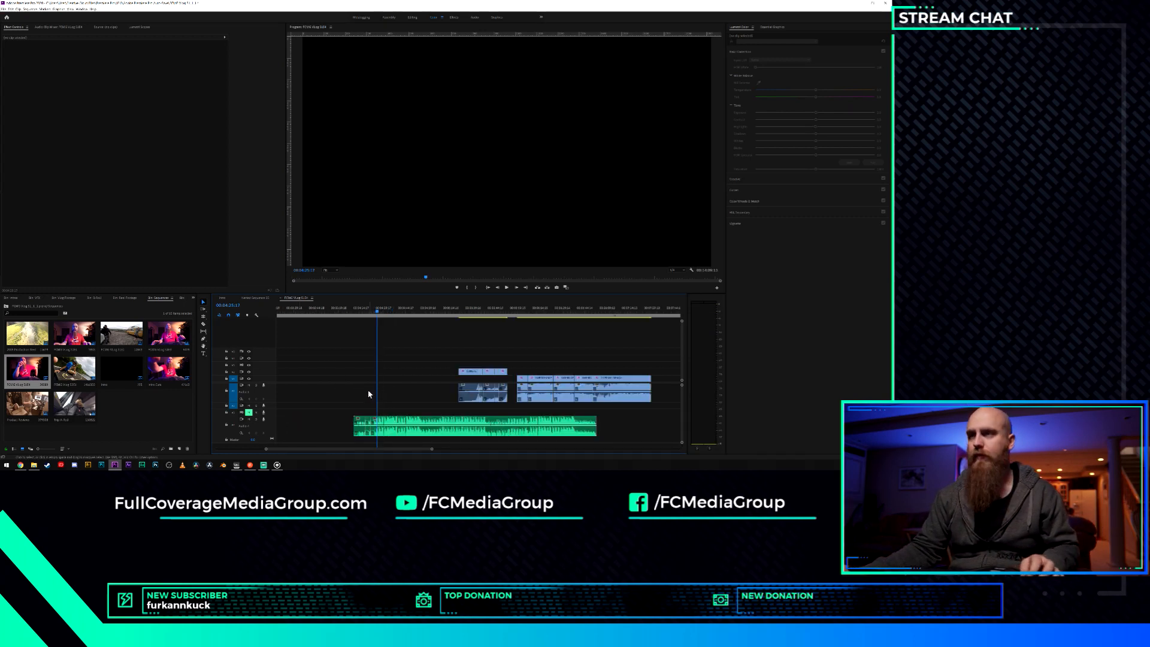
left_click(370, 396)
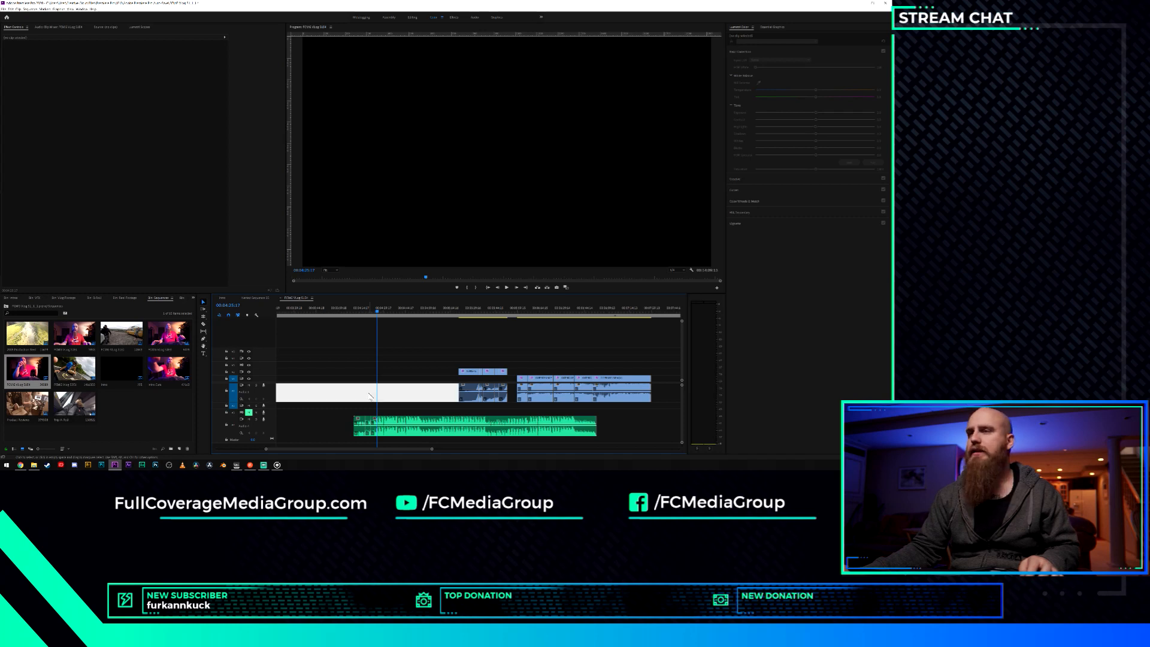
scroll(369, 397, "up", 2)
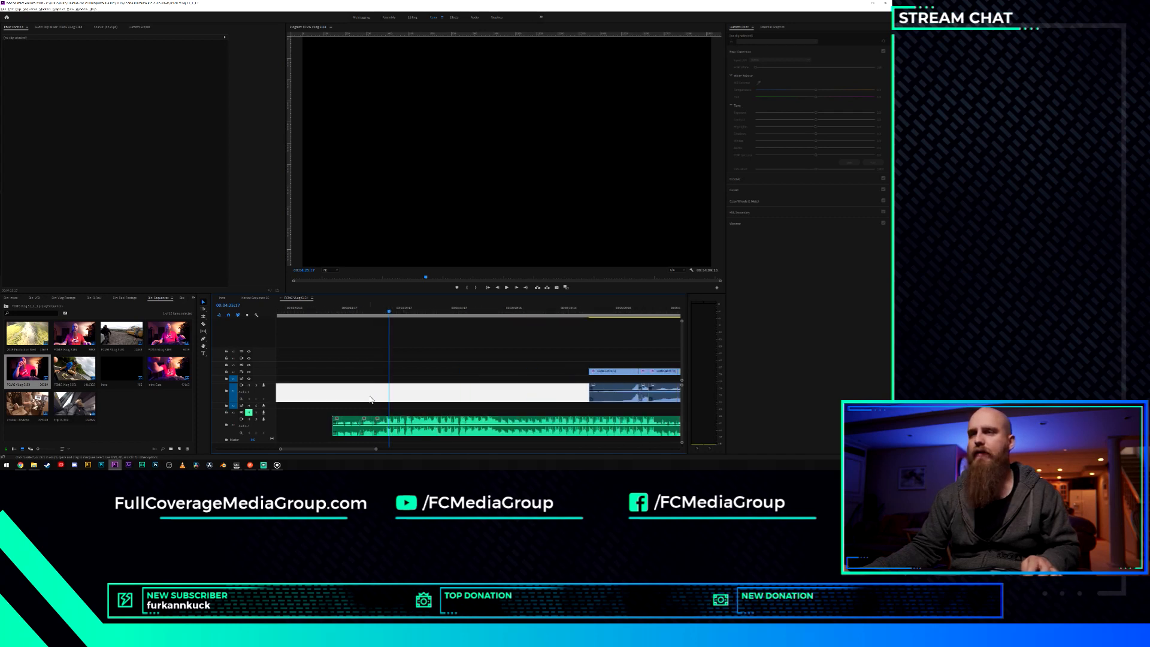
scroll(370, 400, "down", 2)
scroll(372, 400, "up", 3)
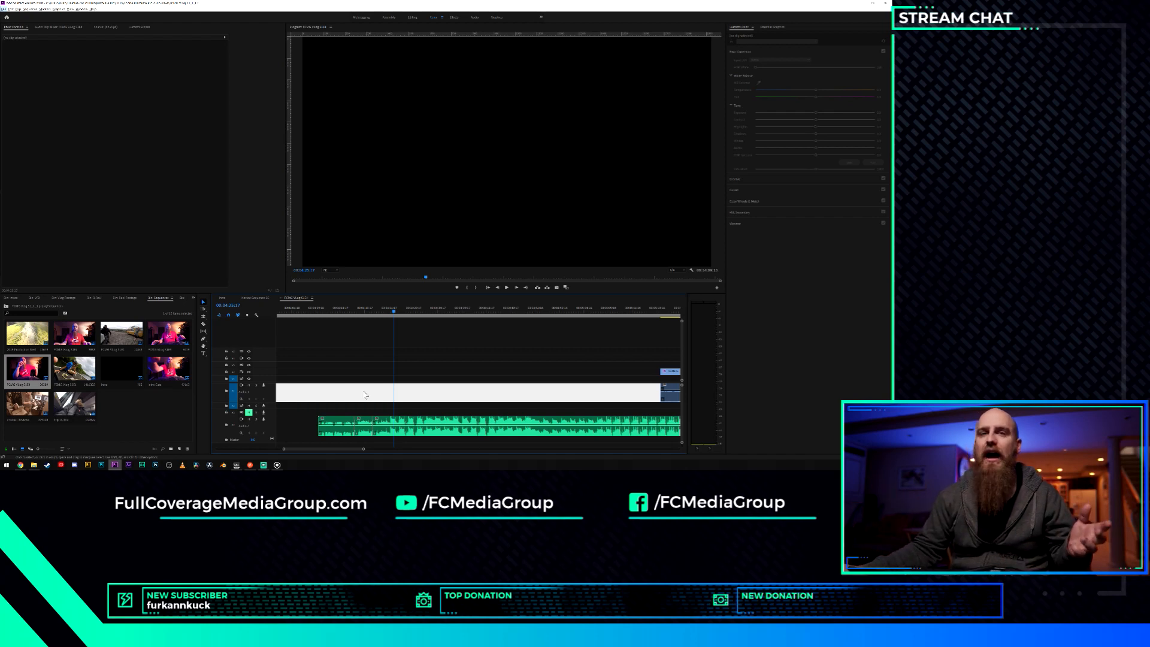
scroll(419, 426, "down", 3, "alt")
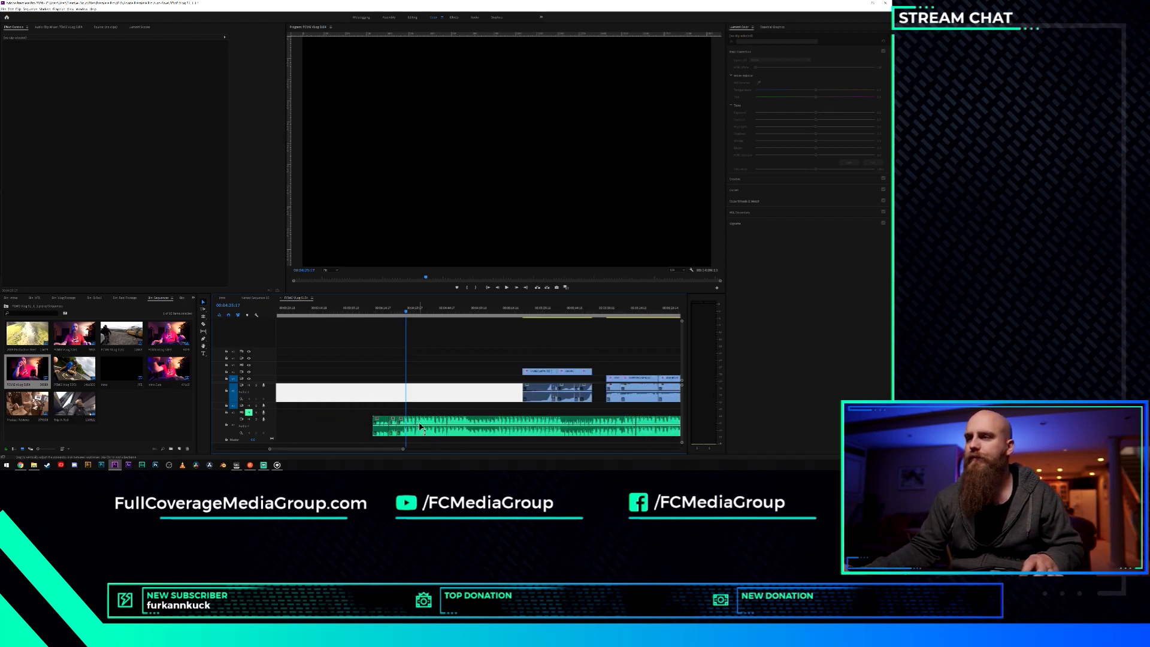
scroll(423, 371, "up", 3, "alt")
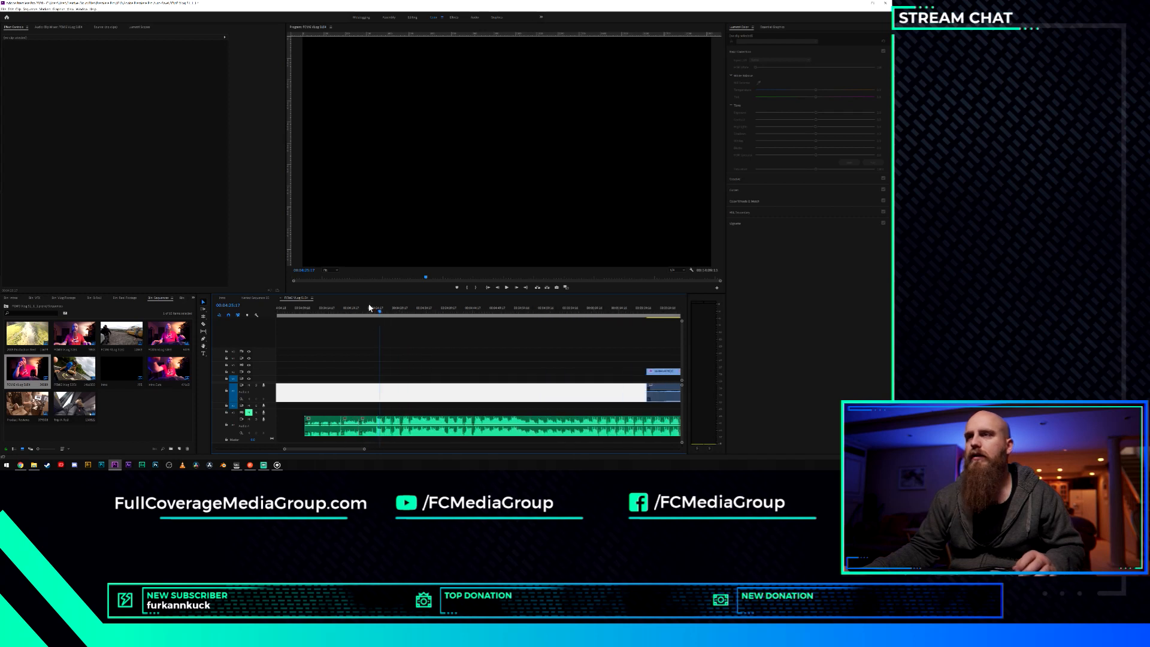
key("space")
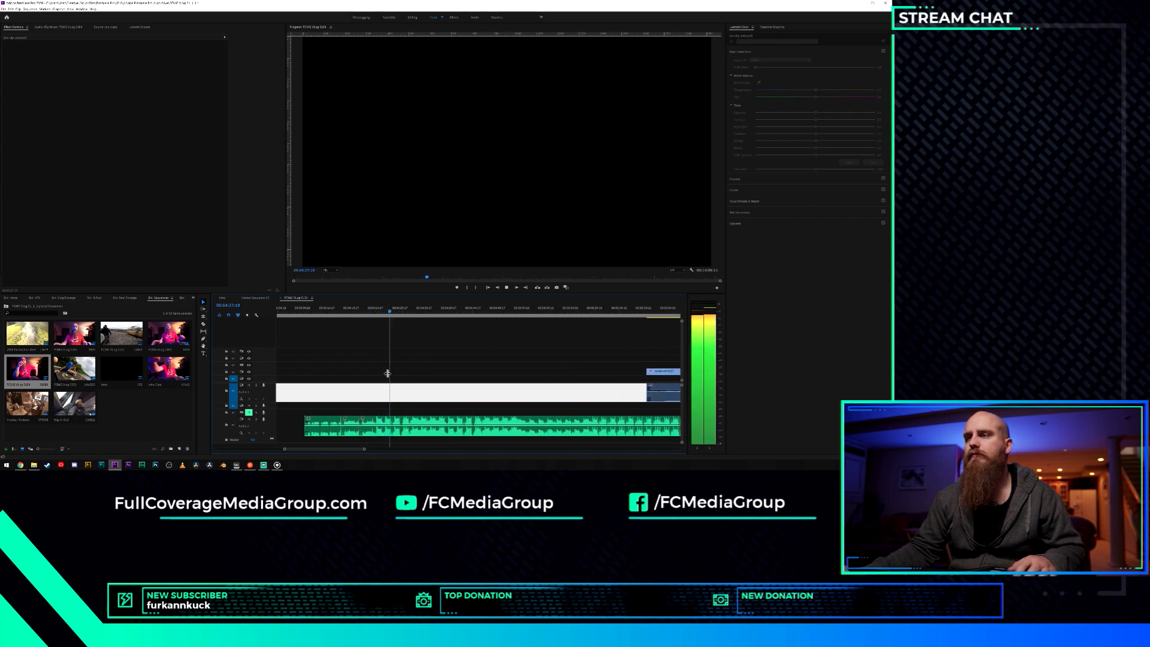
key("space")
Locate the beat where the louder part starts after the intro and cut the music clip there.
scroll(431, 395, "down", 5, "alt")
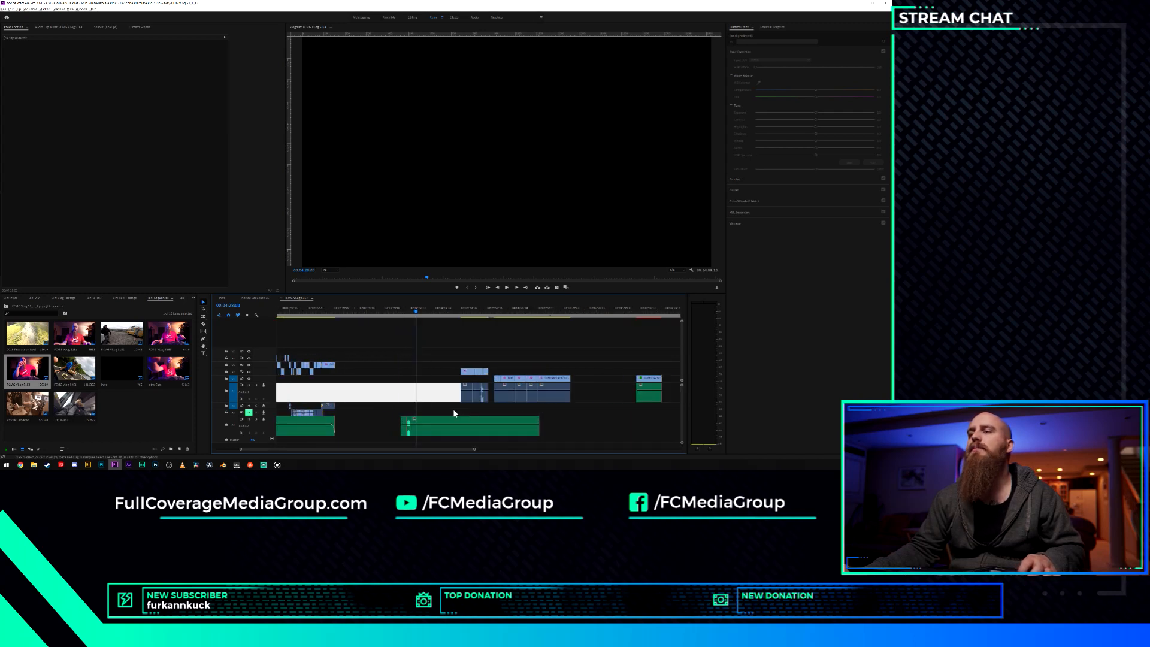
scroll(461, 411, "up", 2, "alt")
scroll(406, 416, "up", 6, "alt")
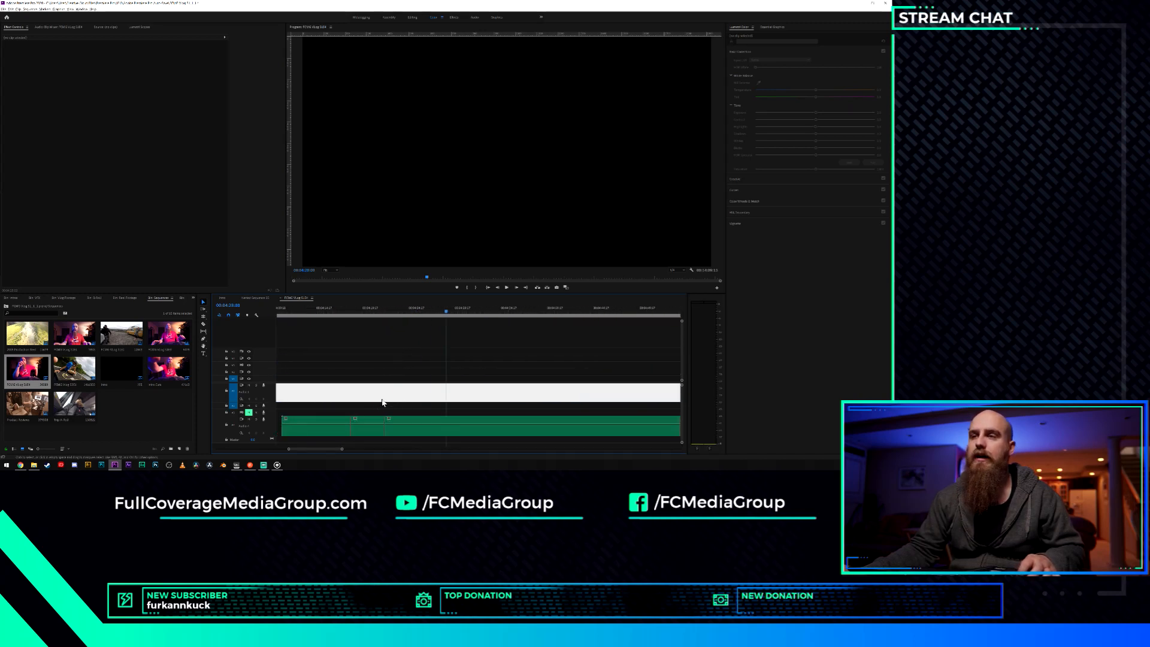
left_click(420, 315)
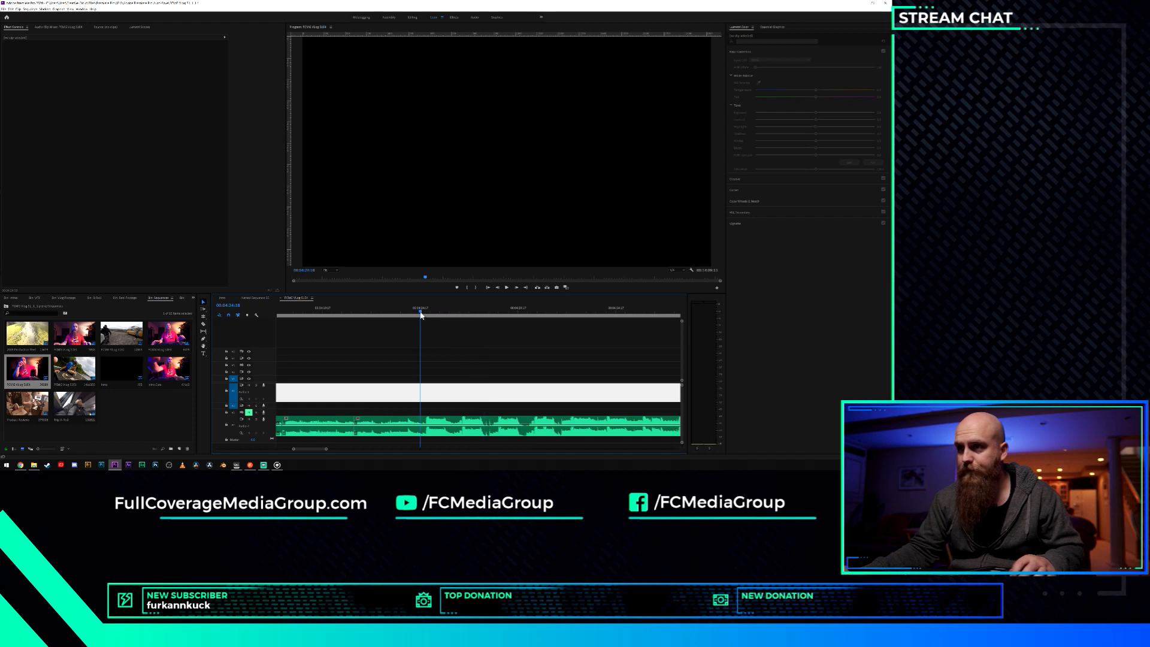
key("space")
left_click(420, 315)
key("space")
key("space")
key("space")
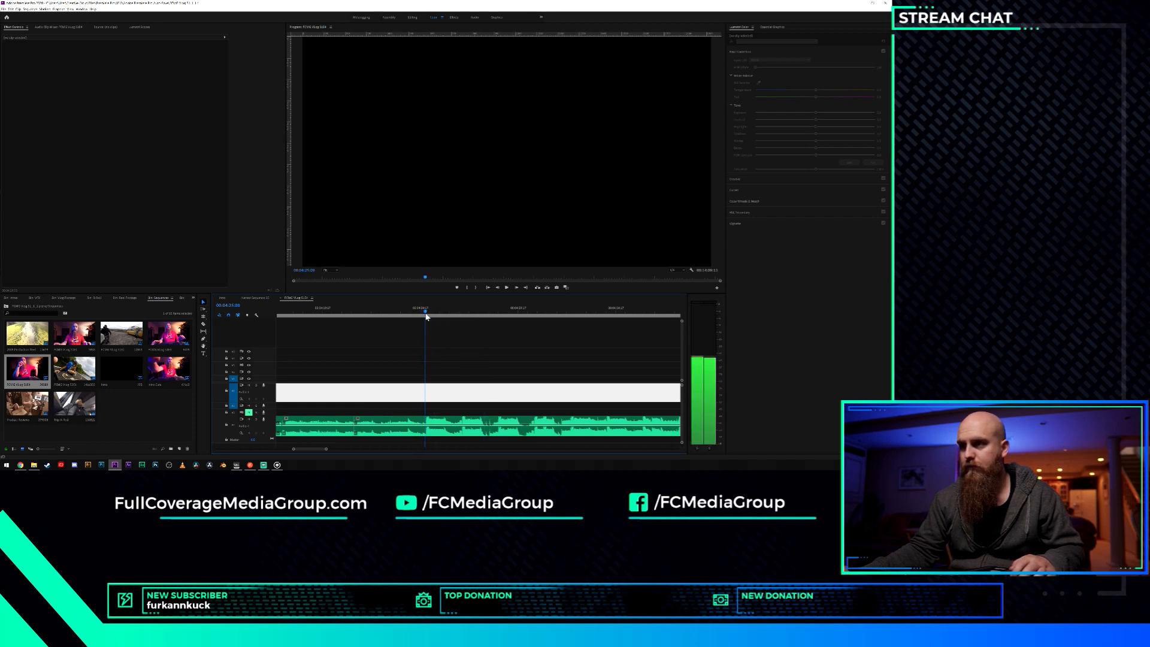
key("space")
key("c")
left_click(426, 422)
key("v")
Play the music shortly before the first riding clip to look for a matching beat change.
scroll(454, 413, "down", 6)
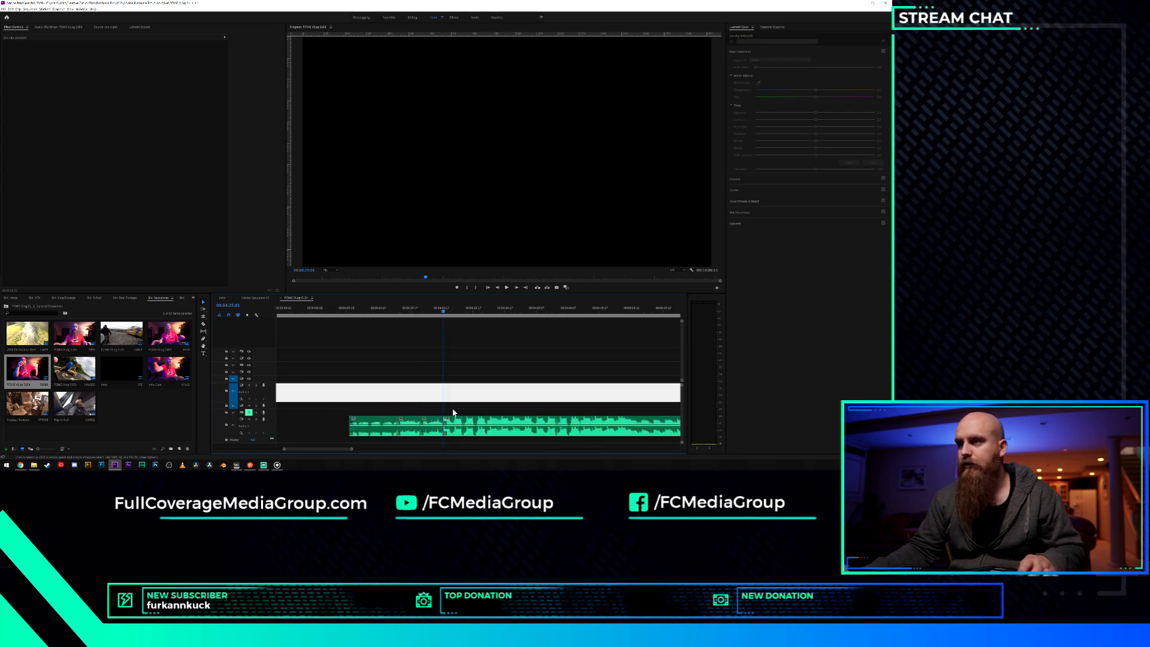
scroll(510, 434, "down", 3)
scroll(532, 422, "up", 4)
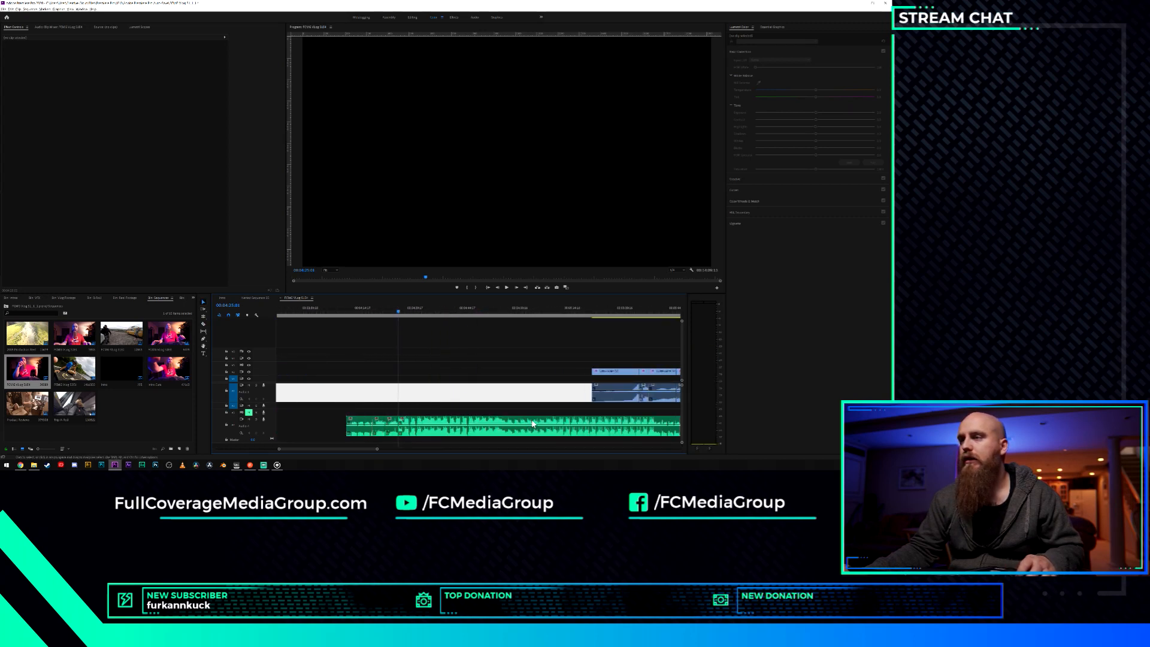
left_click_drag(397, 311, 551, 329)
key("space")
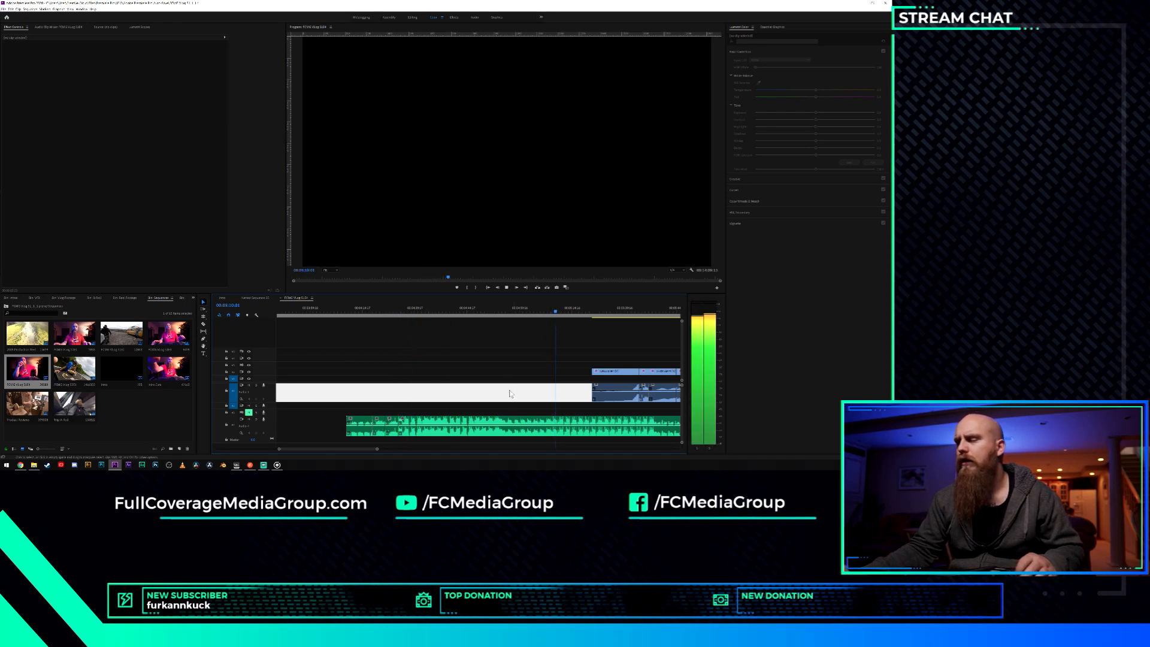
left_click(539, 311)
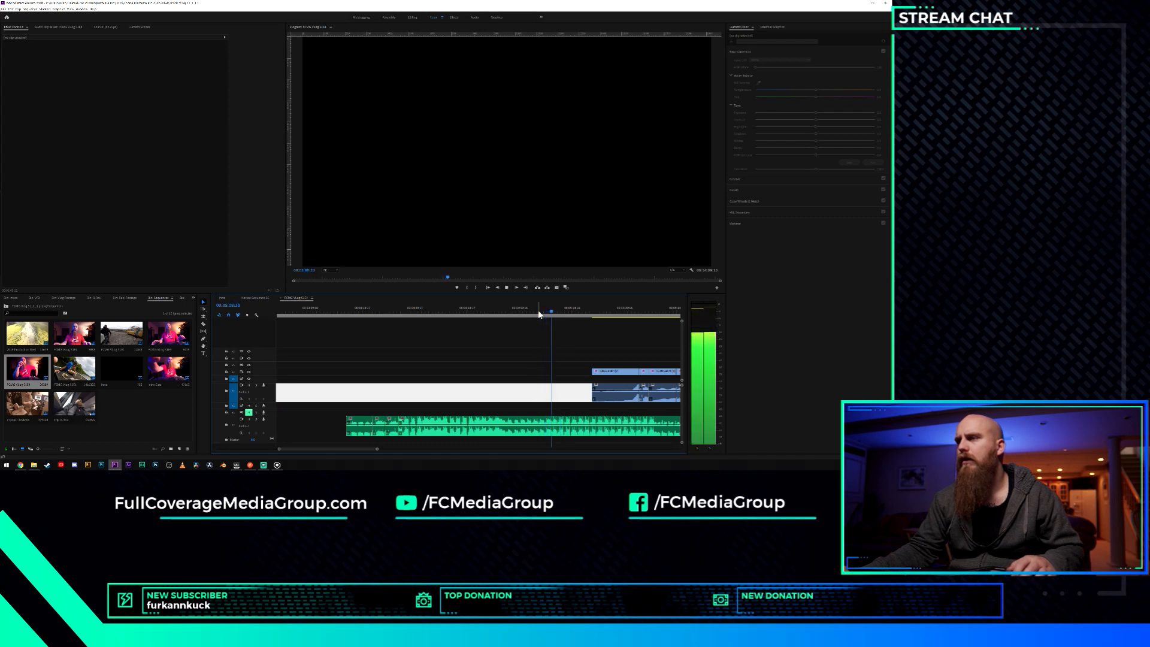
key("space")
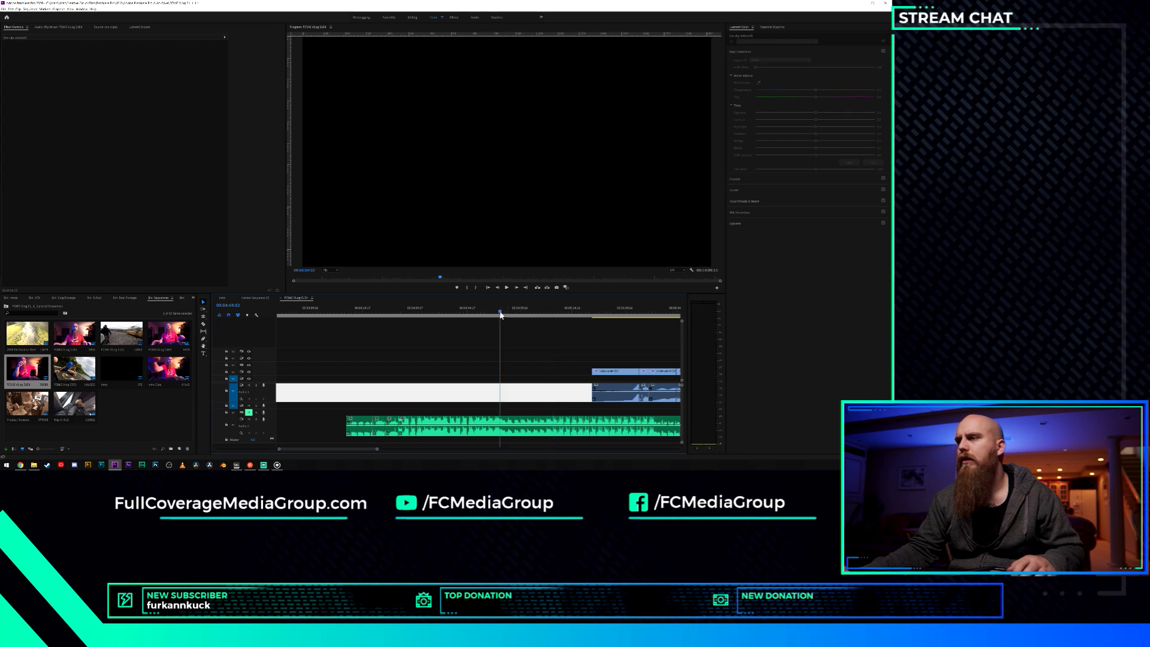
Audition the music from its middle section up to just before the riding clips to find the second cut point.
key("space")
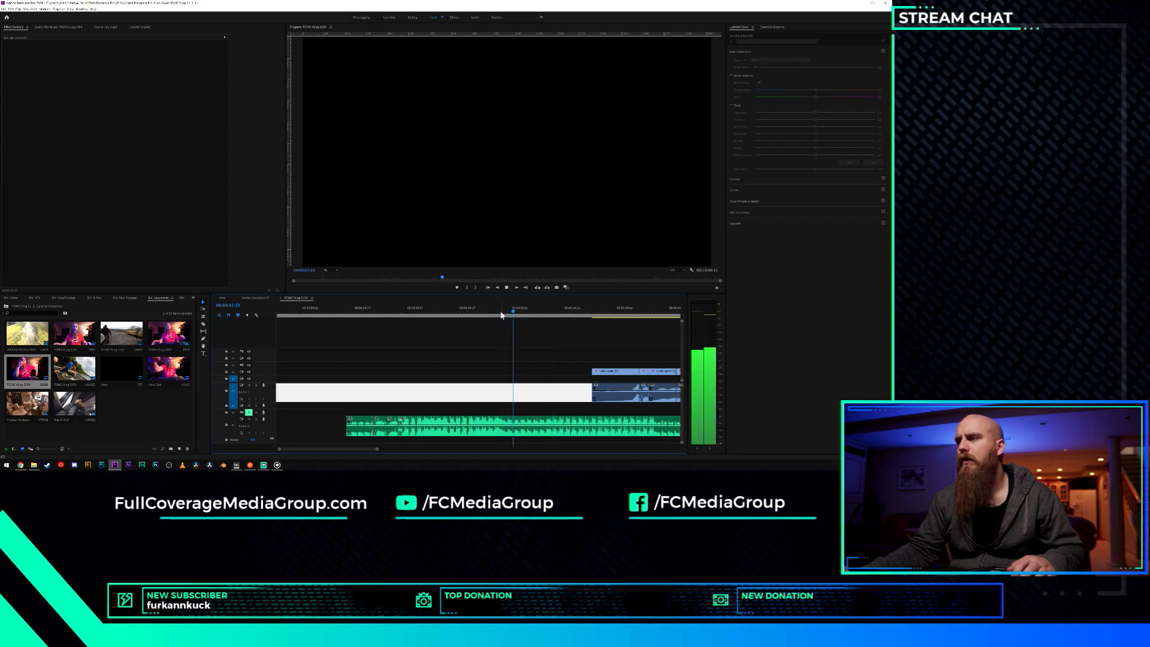
scroll(576, 353, "down", 5)
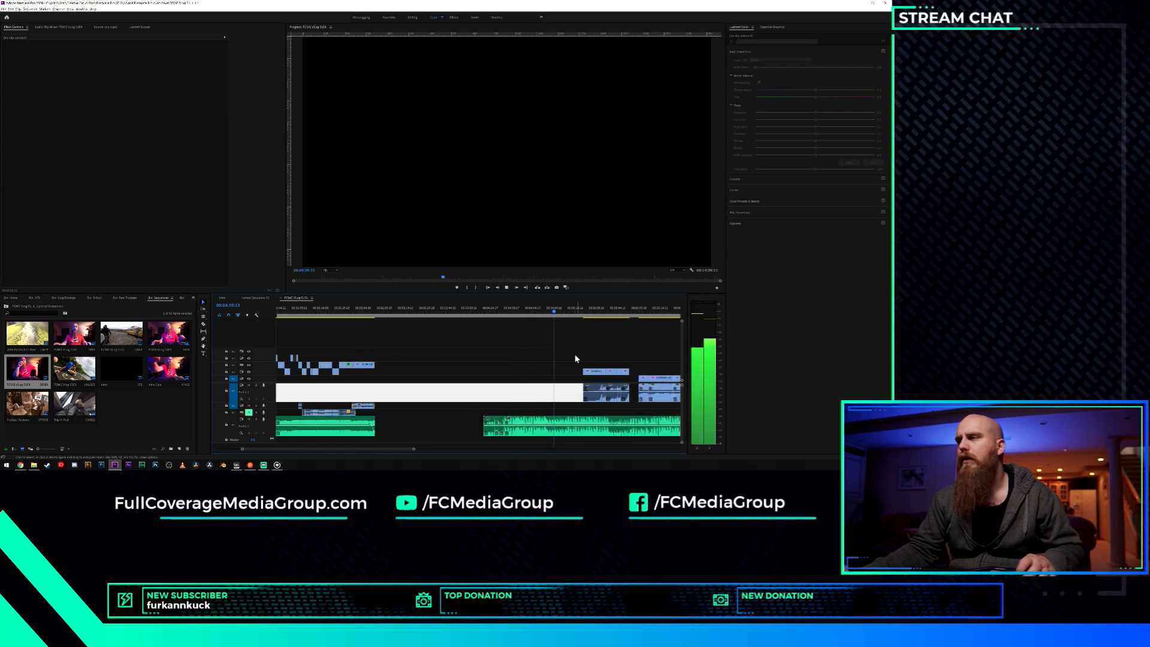
scroll(462, 388, "up", 5)
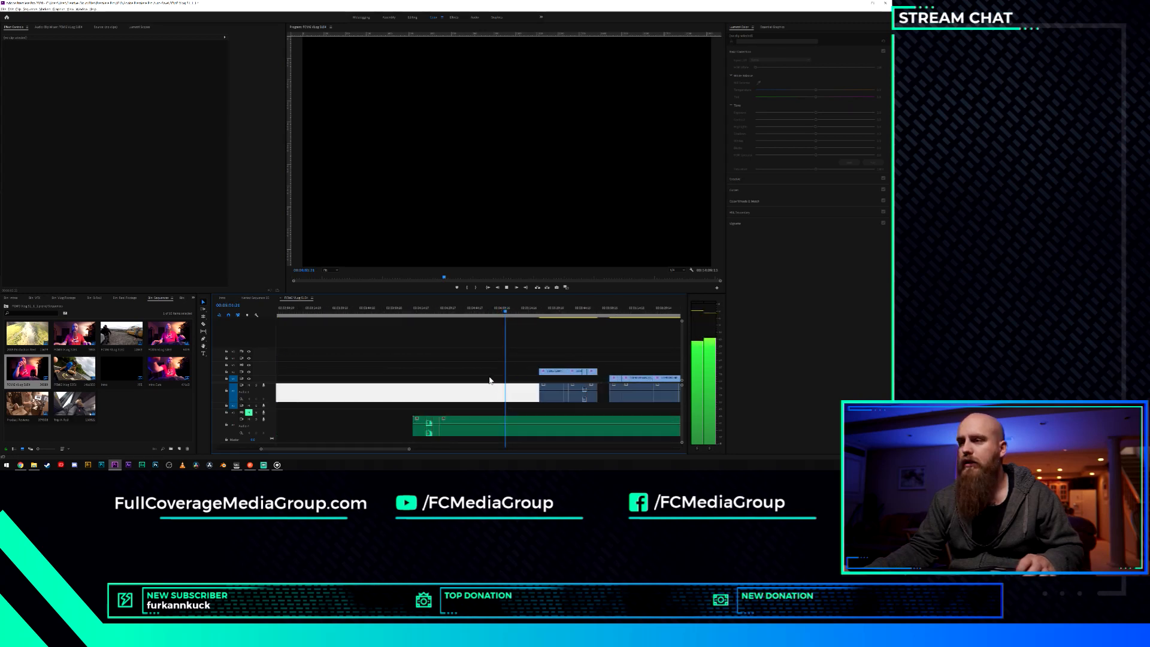
left_click(461, 313)
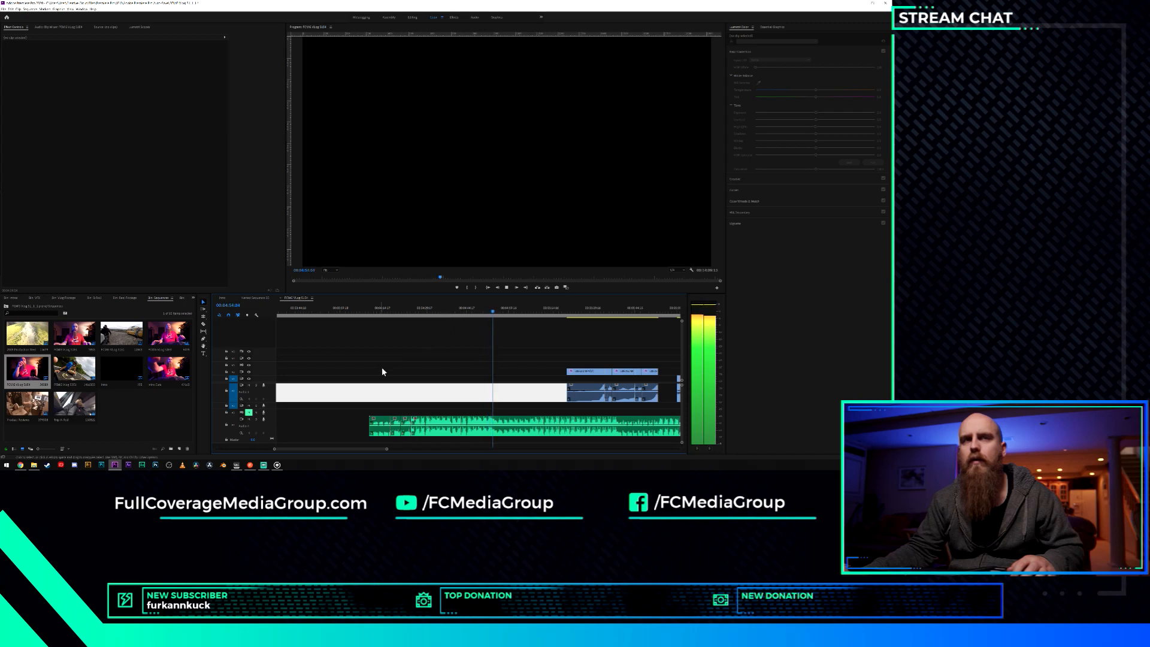
key("space")
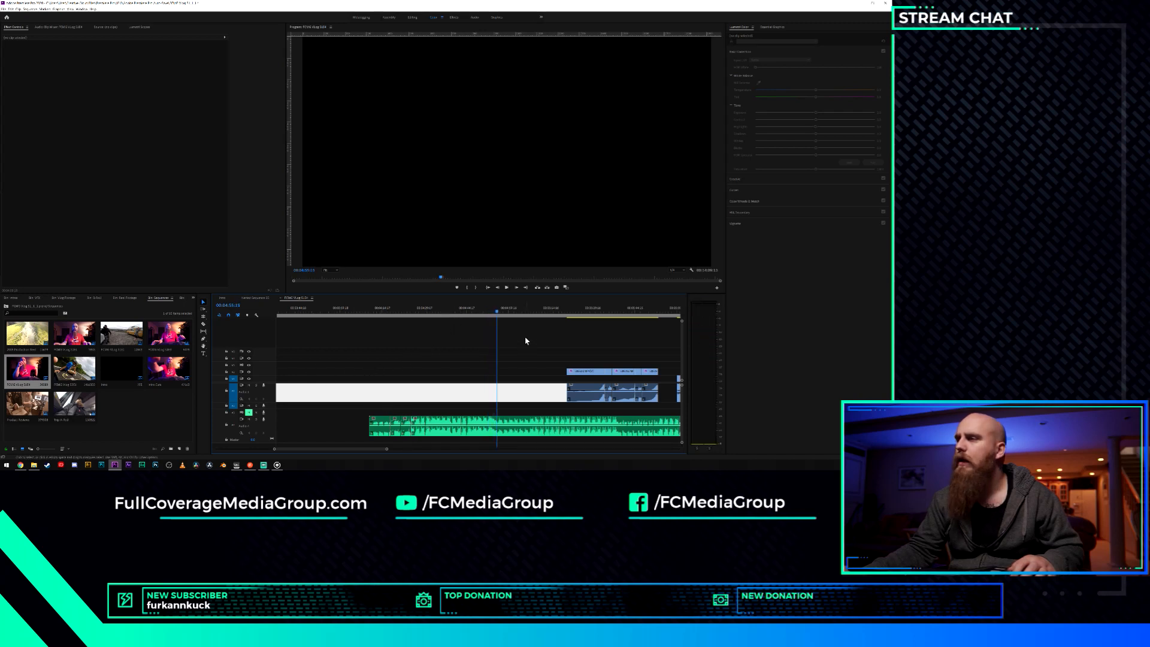
left_click(528, 312)
key("space")
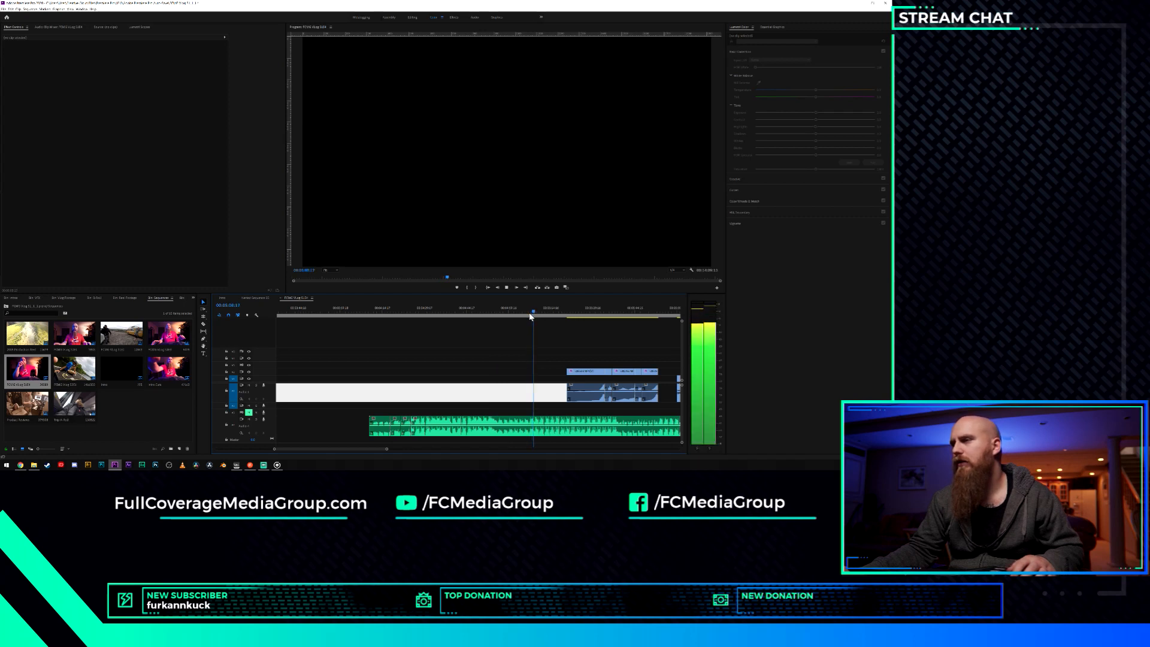
key("space")
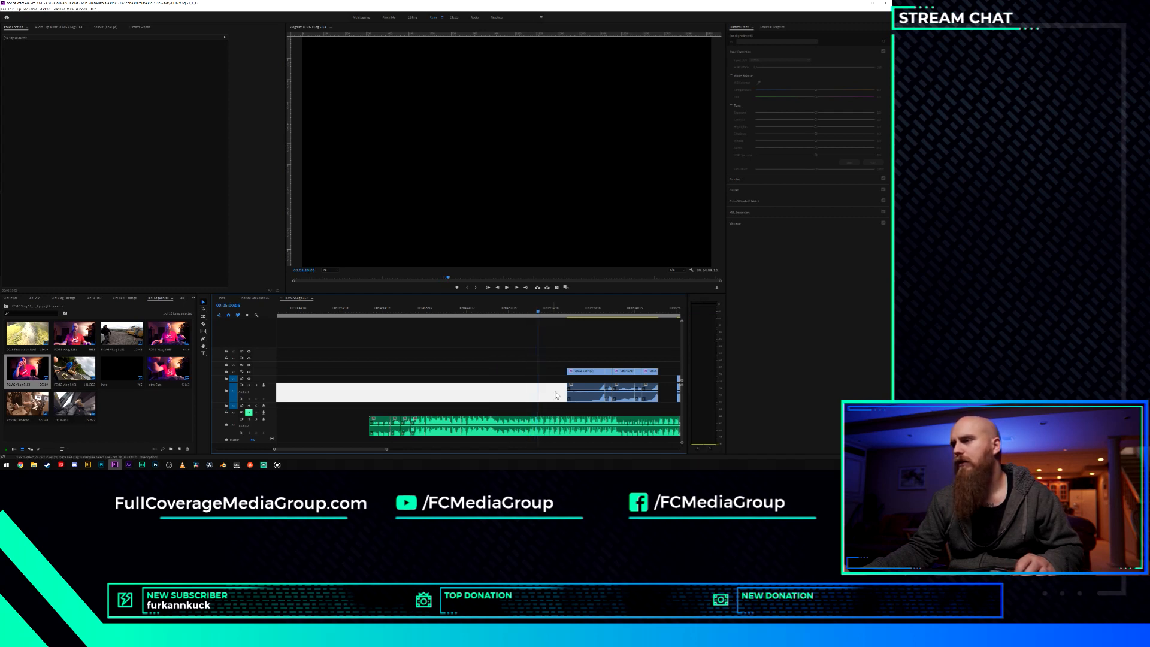
Cut the music at the beat change shortly before the riding clips and ripple delete the section between the two newest cuts.
scroll(545, 410, "up", 2)
scroll(544, 405, "up", 3)
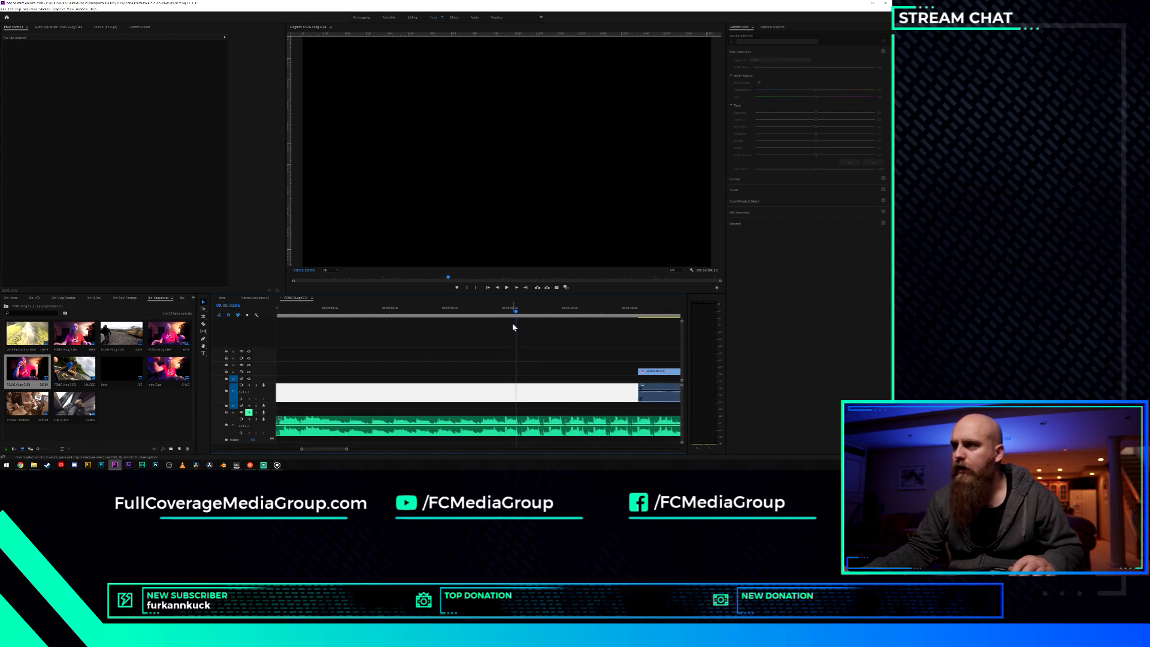
left_click_drag(509, 315, 507, 316)
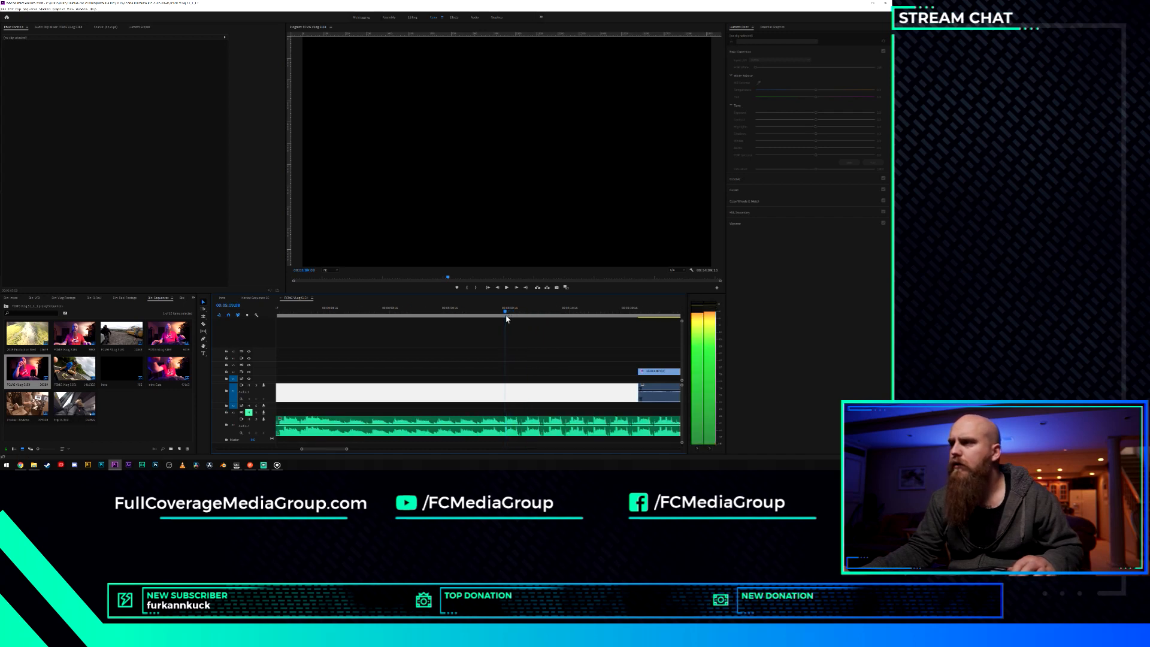
key("c")
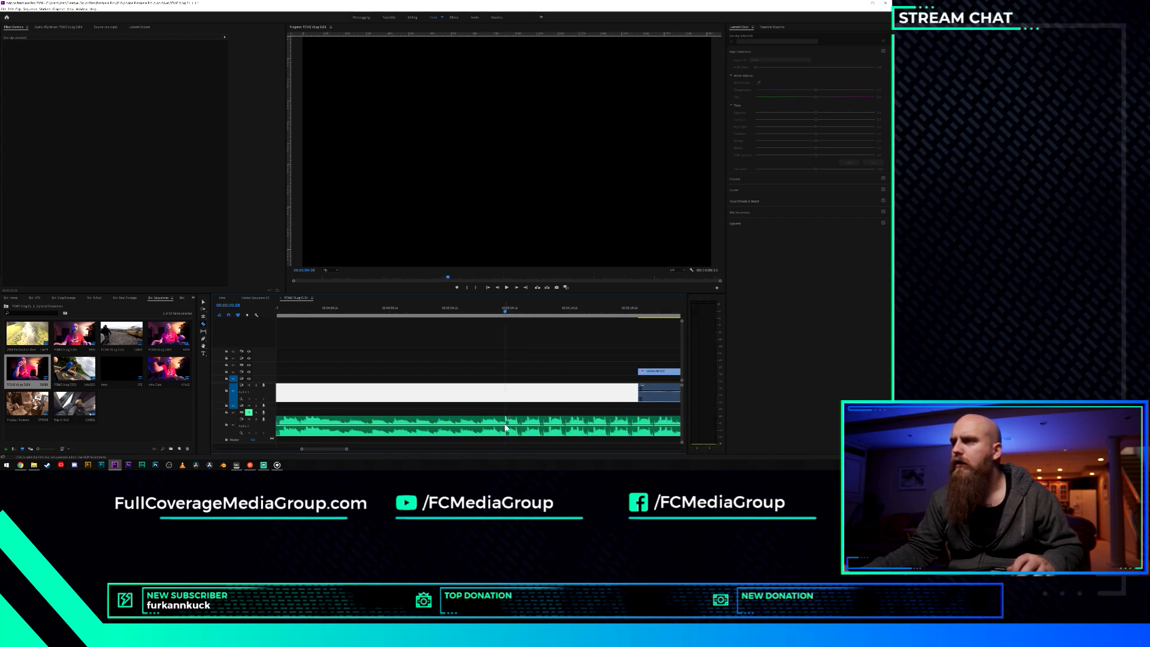
right_click(484, 424)
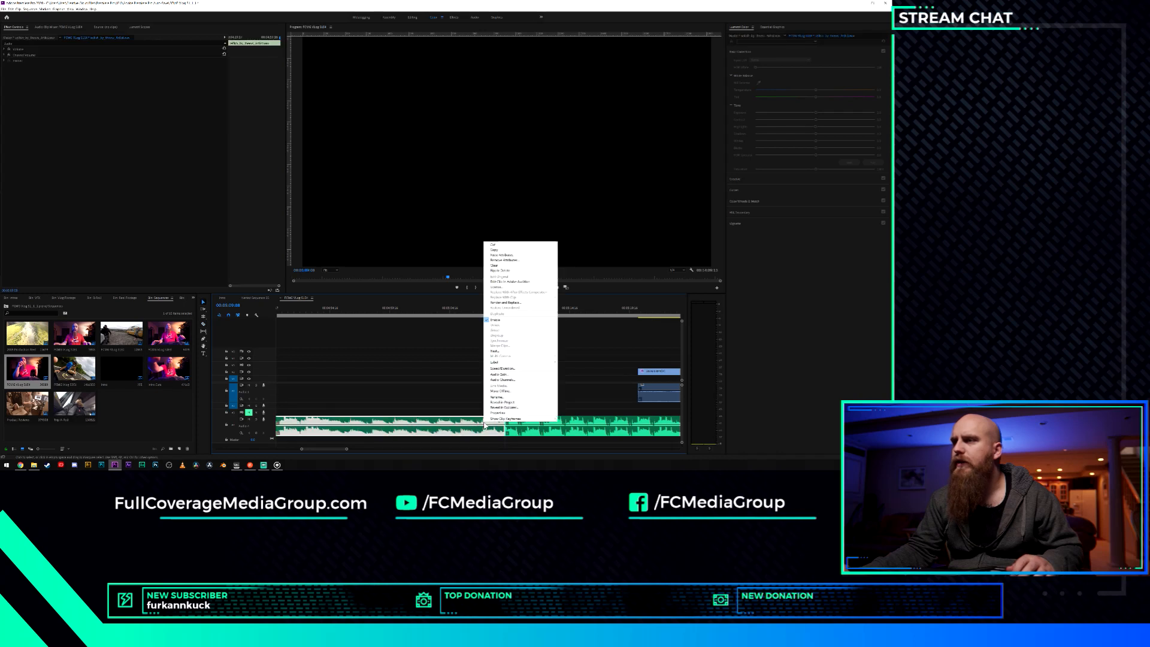
left_click(498, 271)
Play the music across the new join after the intro to check that the beat flows cleanly.
scroll(409, 366, "down", 5)
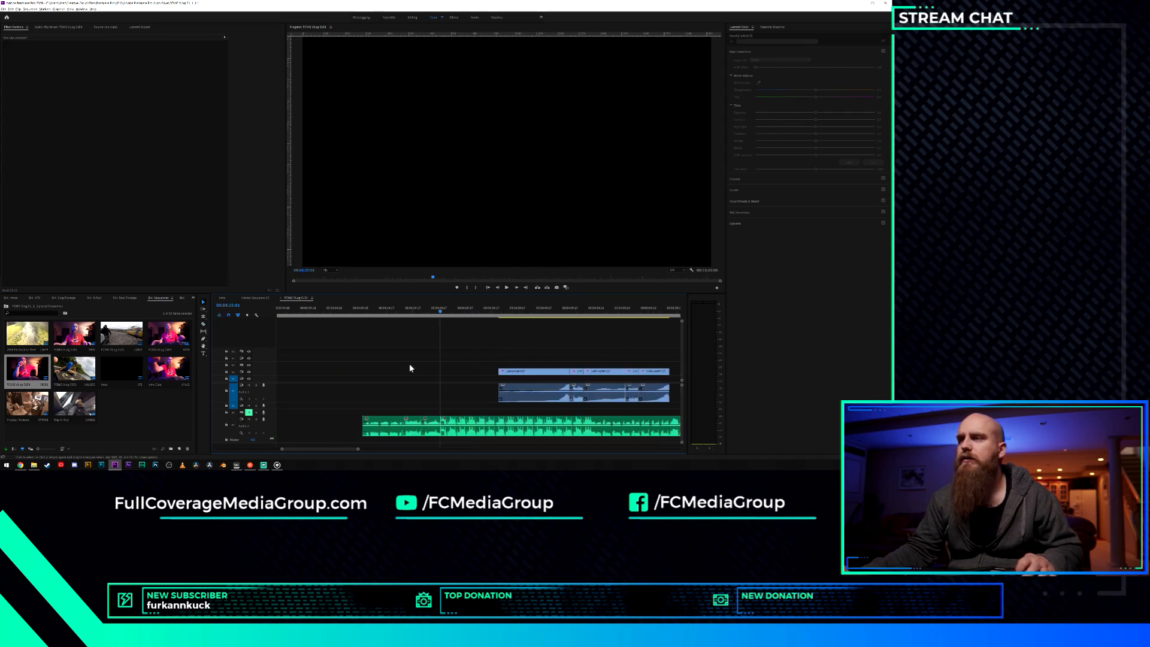
scroll(402, 367, "up", 4)
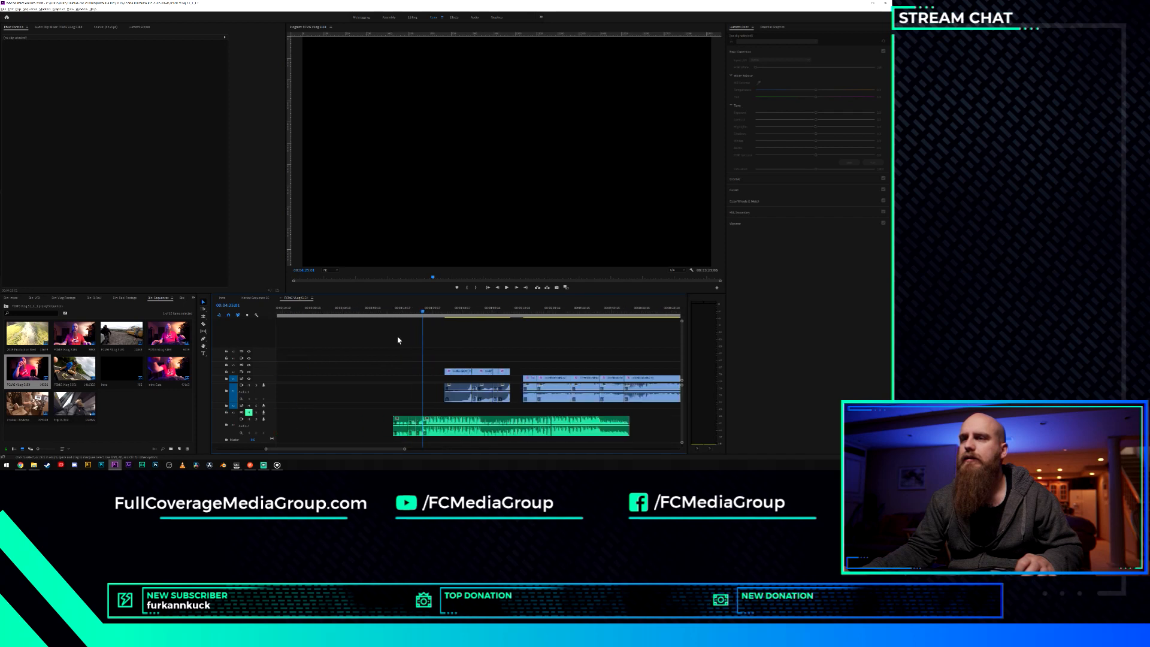
key("space")
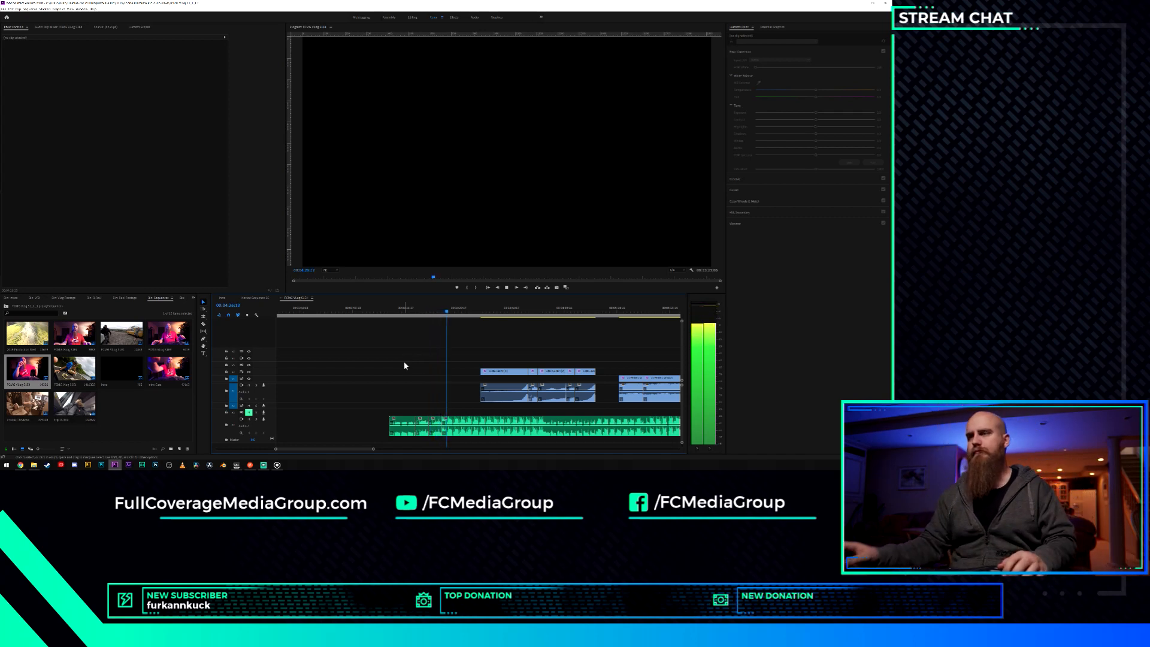
key("space")
scroll(442, 432, "up", 8)
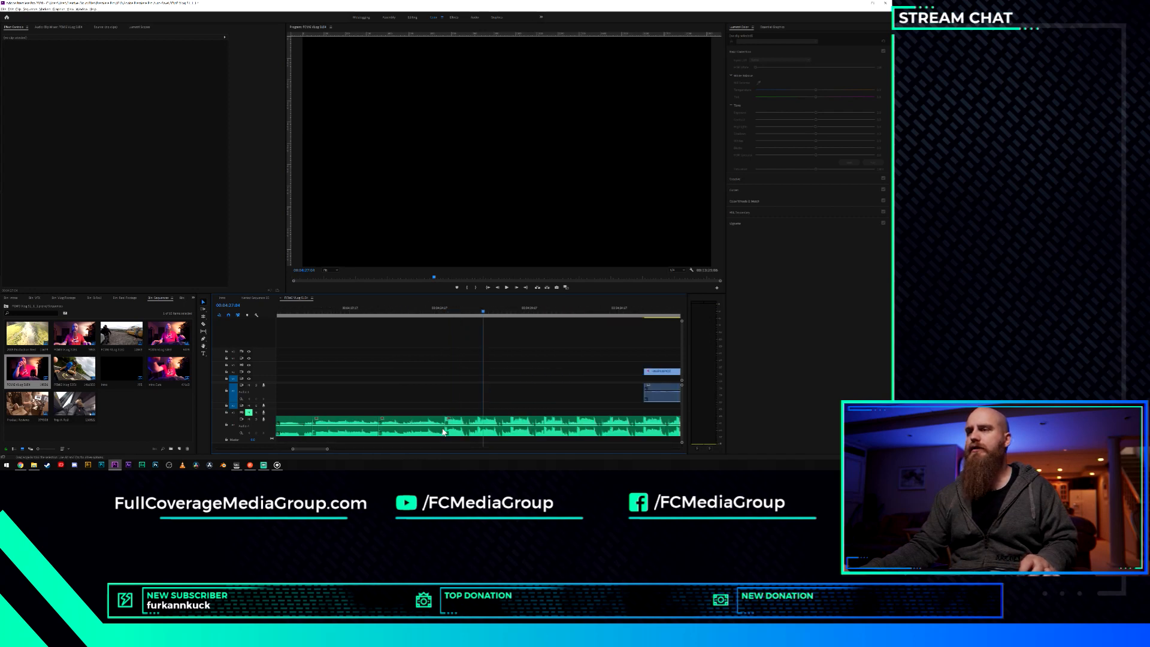
scroll(451, 376, "up", 2)
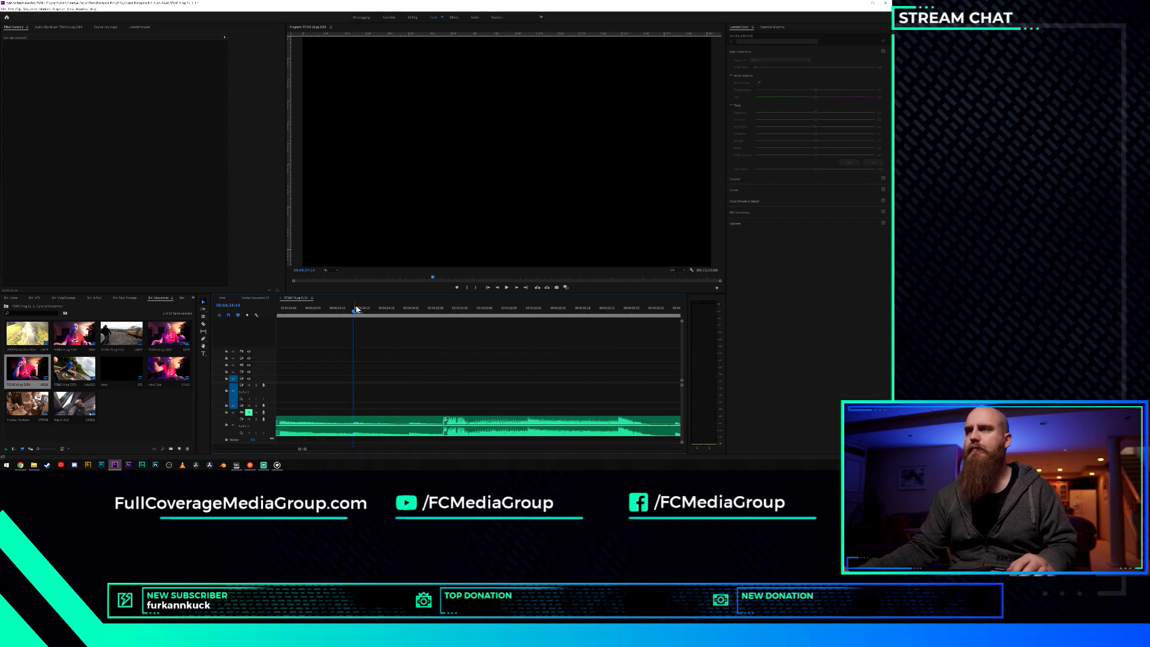
key("space")
key("space")
scroll(379, 371, "down", 5)
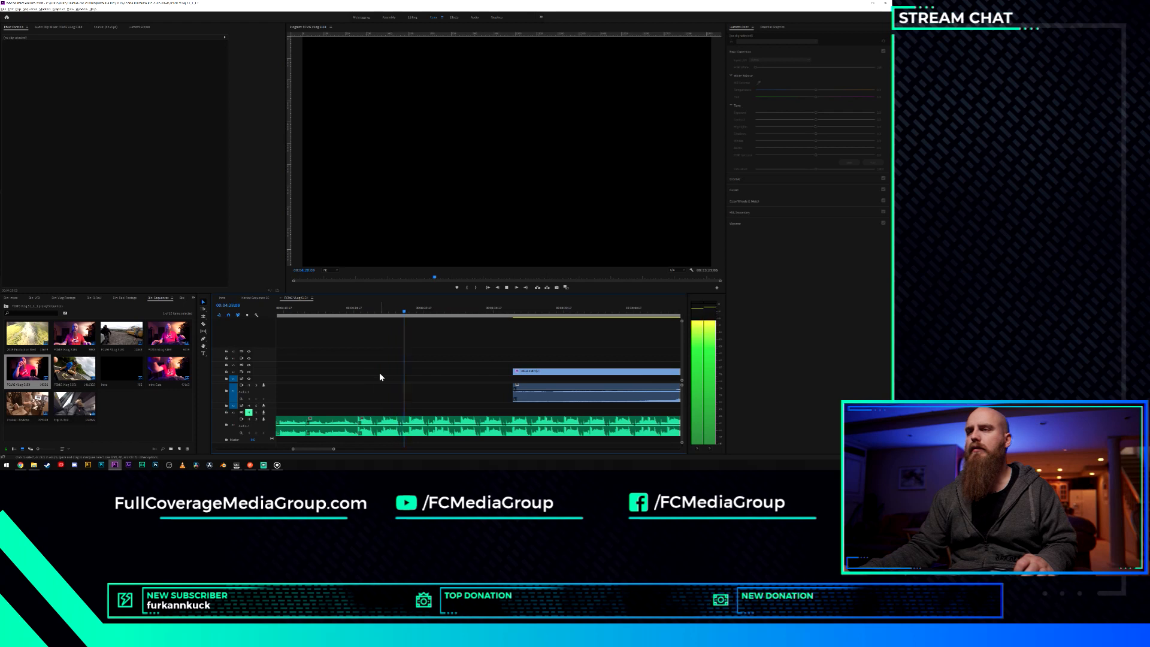
Play the shortened music into the first riding clip to check that its beat leads into the shot.
scroll(380, 373, "down", 1)
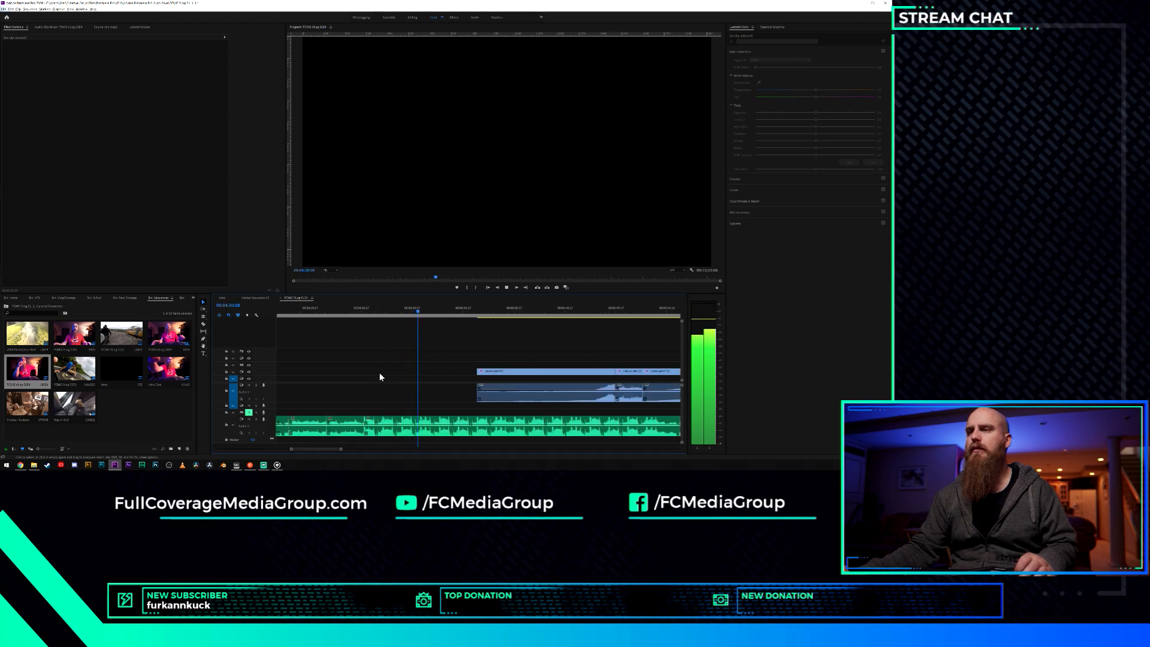
scroll(379, 376, "down", 1)
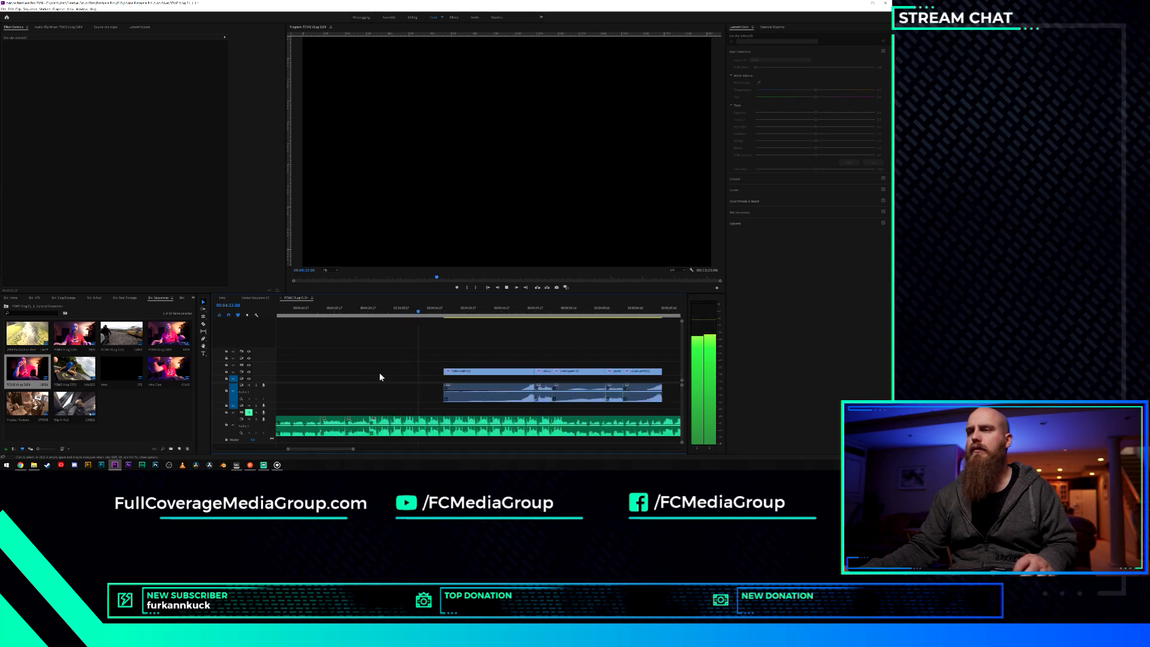
scroll(379, 372, "down", 1)
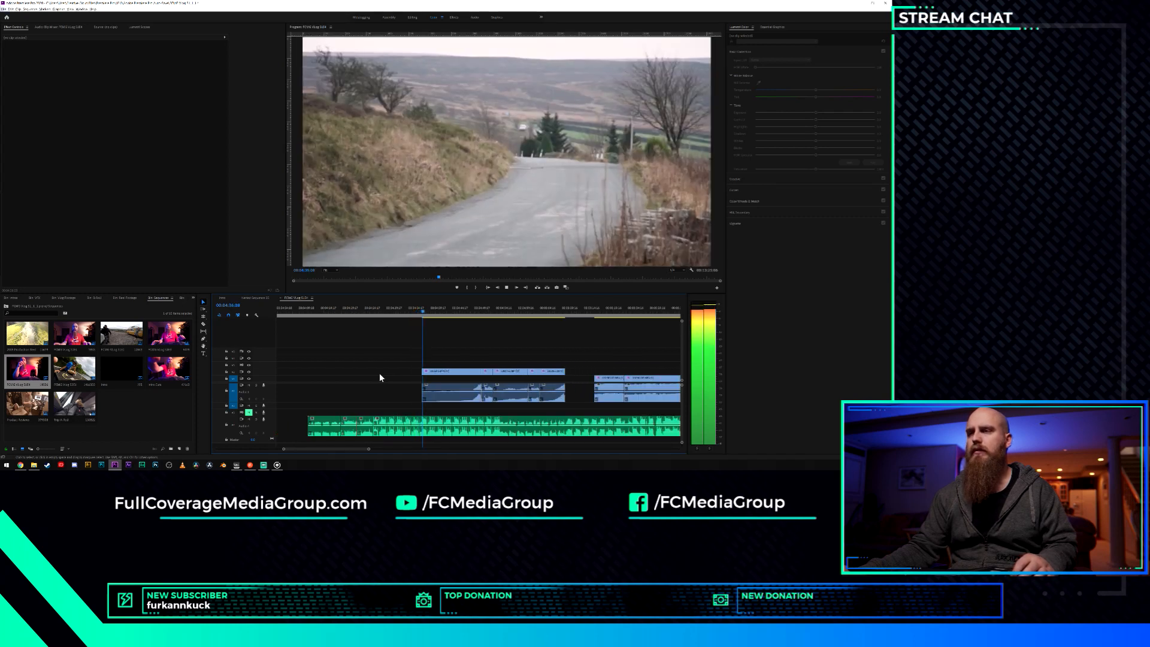
key("alt+space")
left_click(380, 373)
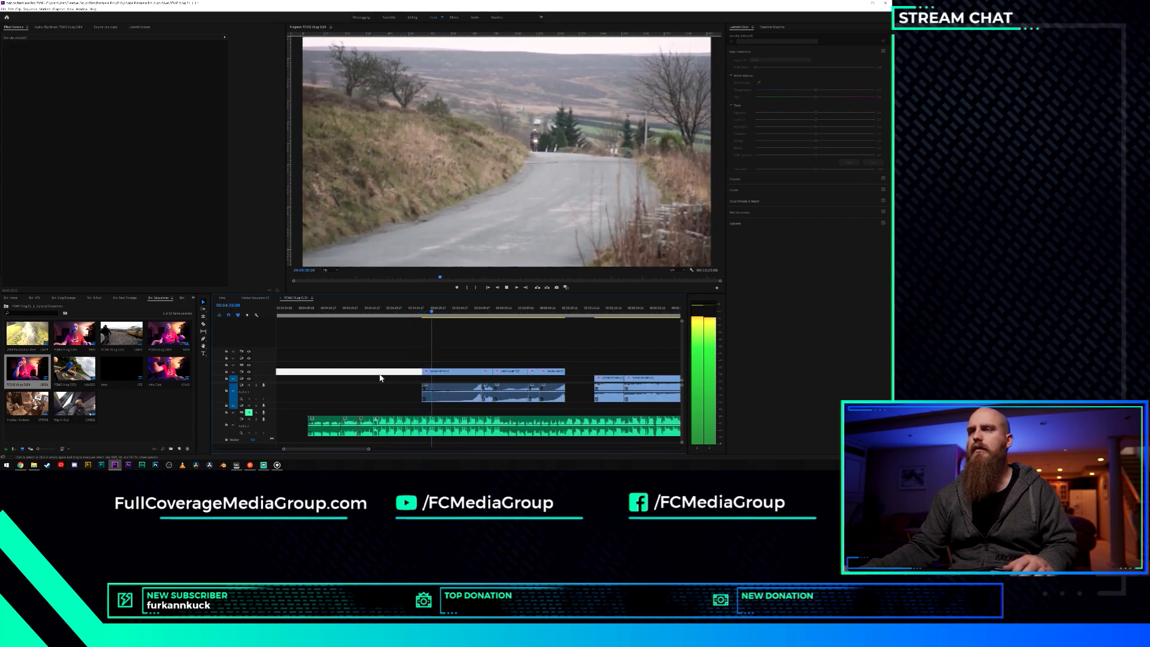
key("space")
scroll(373, 386, "down", 2)
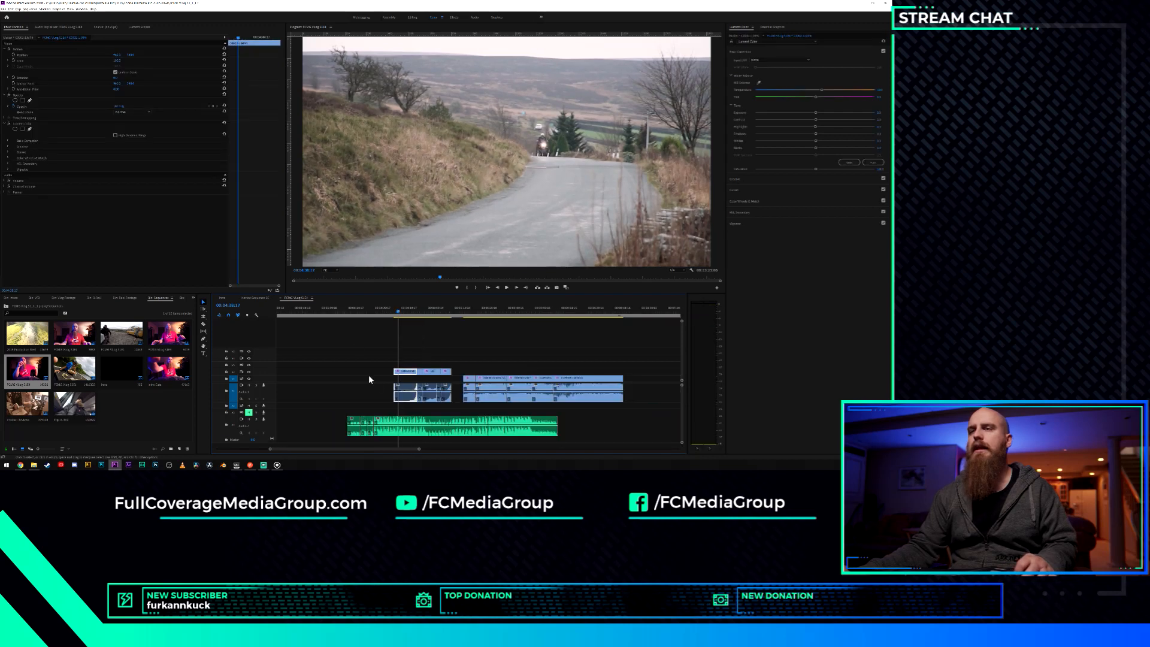
Look over the earlier montage and the timeline around the second music section, examining the bike chain close-up.
left_click(347, 313)
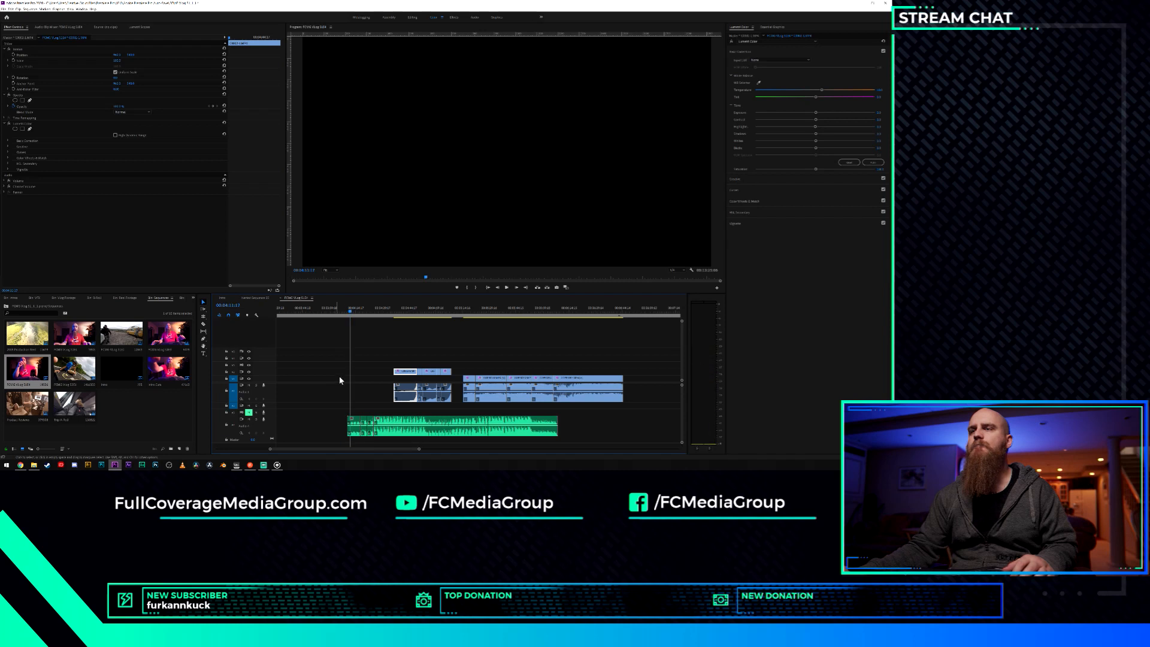
scroll(360, 406, "down", 3)
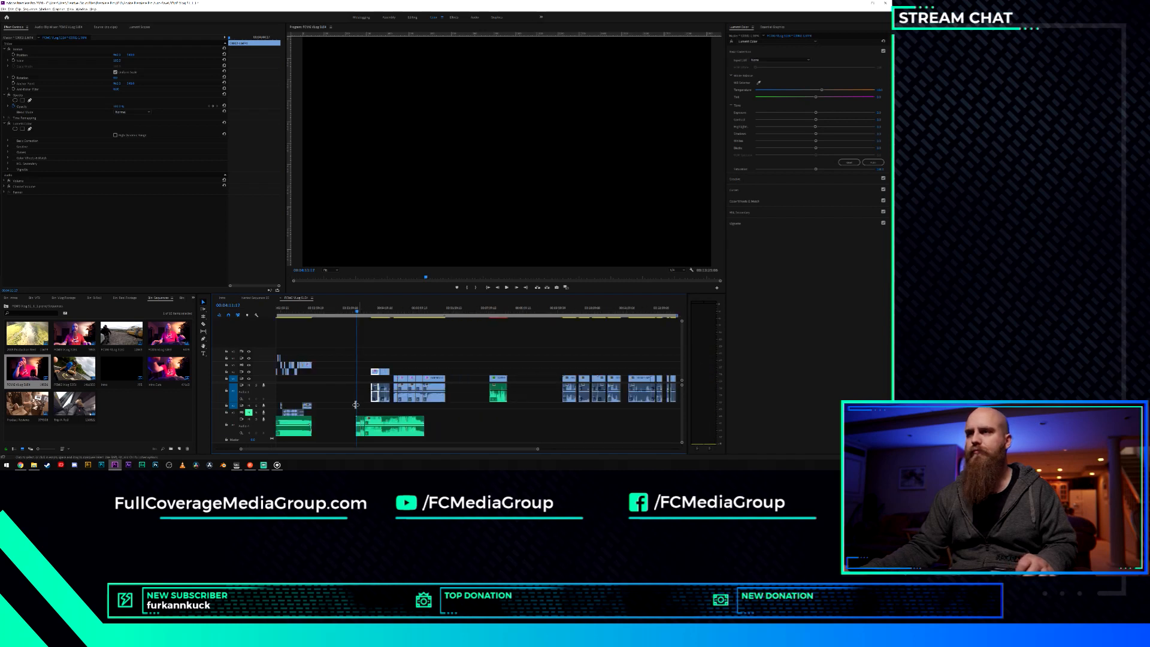
left_click_drag(328, 449, 303, 448)
scroll(325, 400, "up", 5)
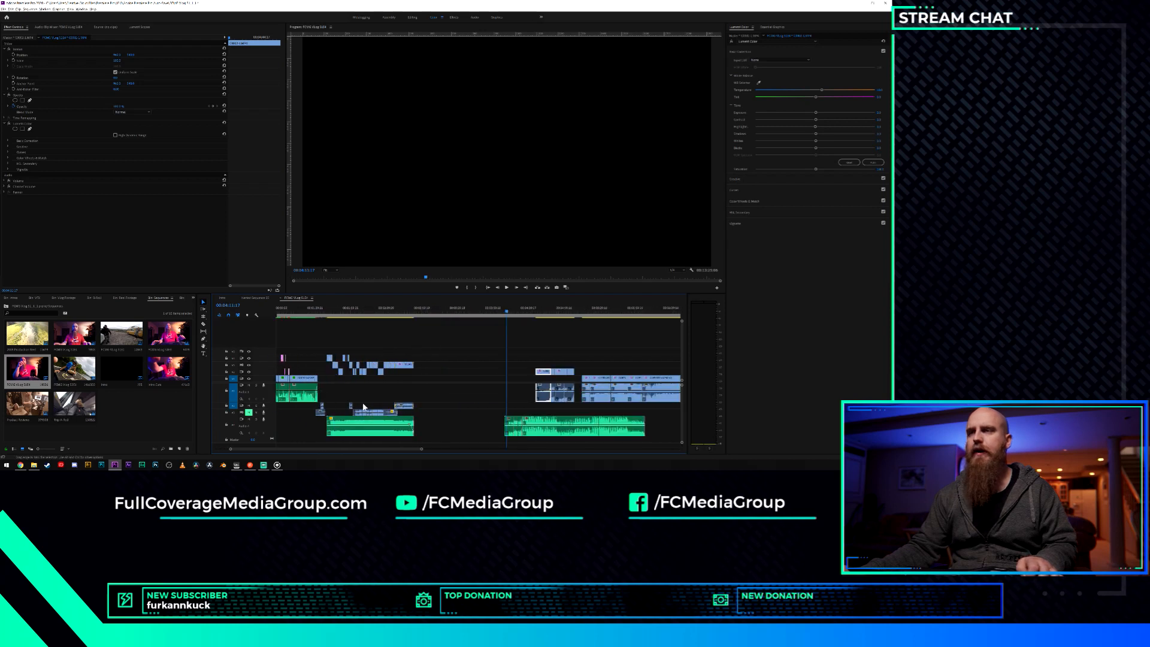
scroll(374, 400, "up", 1)
mouse_move(353, 312)
left_mouse_down()
mouse_move(319, 318)
mouse_move(348, 324)
left_mouse_up()
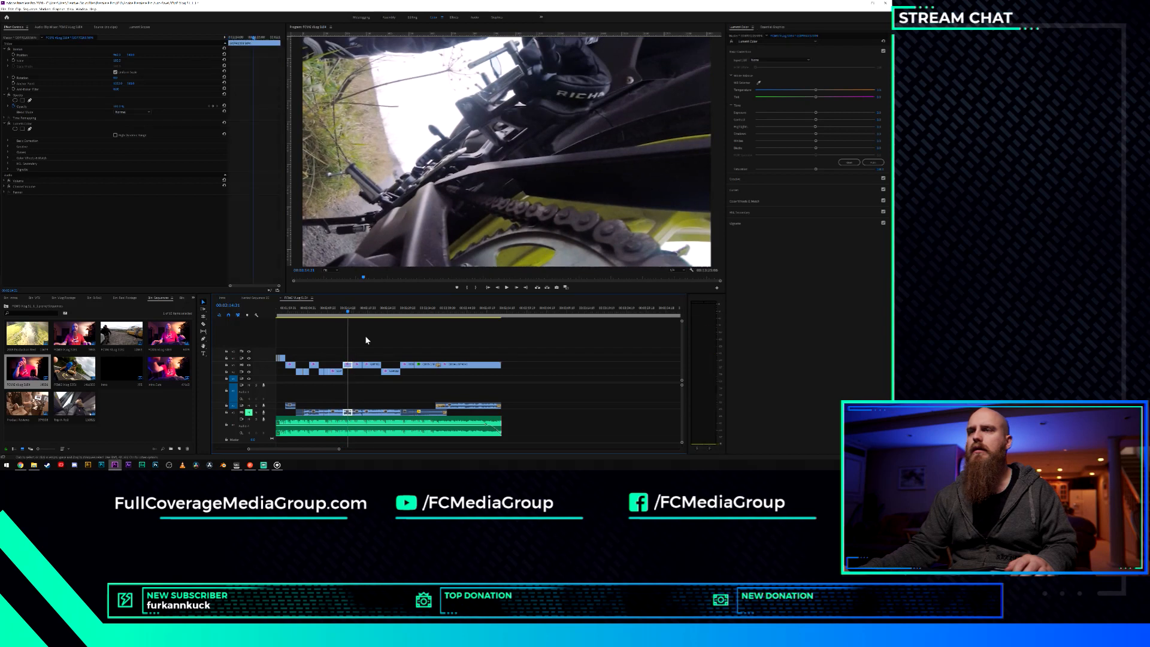
scroll(365, 353, "down", 2)
scroll(366, 352, "down", 5)
scroll(504, 395, "up", 7)
scroll(504, 396, "down", 4)
Cut a short piece off the start of the final chain close-up clip and move it to the start of the second music section.
left_click_drag(513, 313, 569, 319)
key("c")
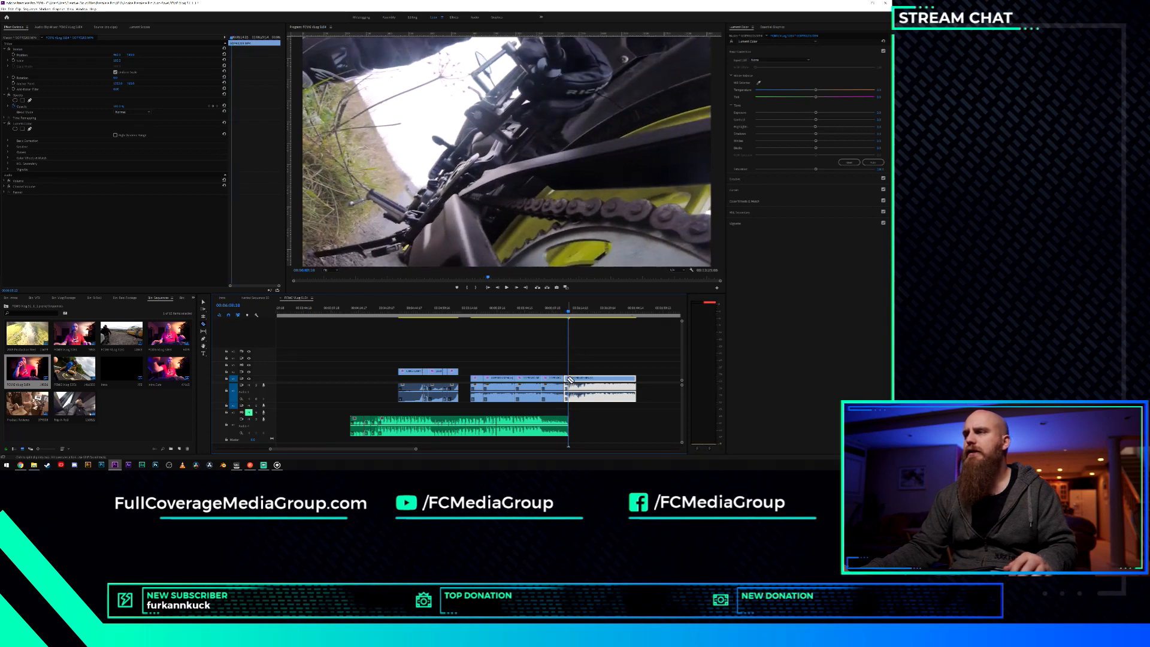
left_click(567, 379)
left_click_drag(461, 378, 358, 415)
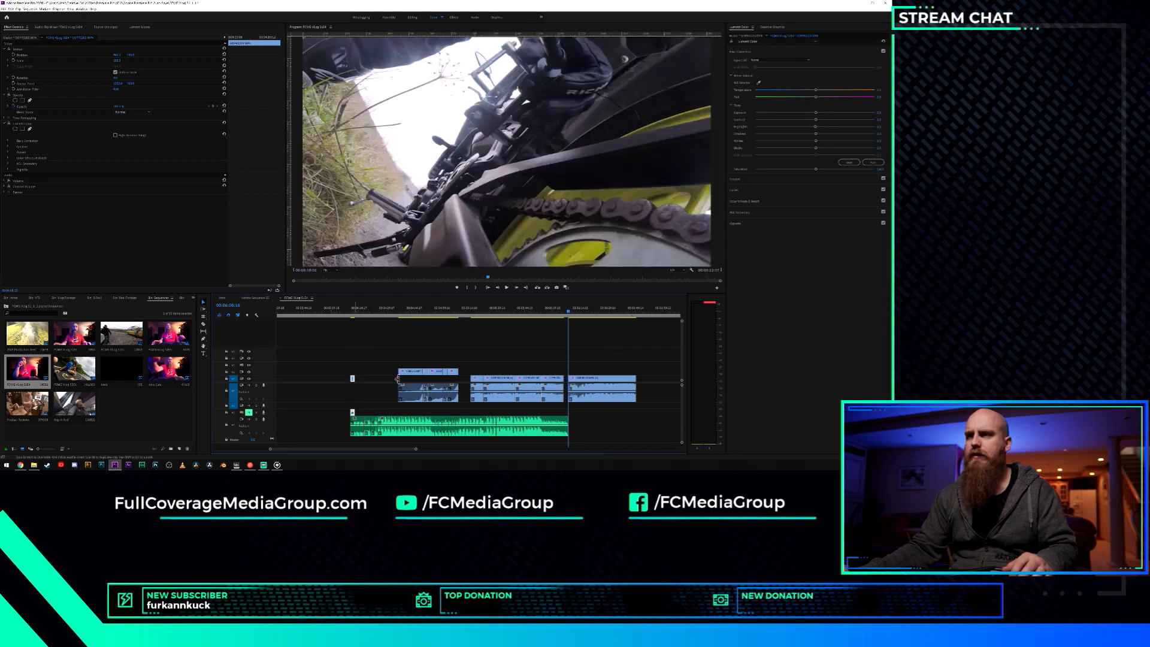
Move the audio of all the riding clips onto the audio track directly above the music and save the project.
left_click_drag(393, 350, 614, 415)
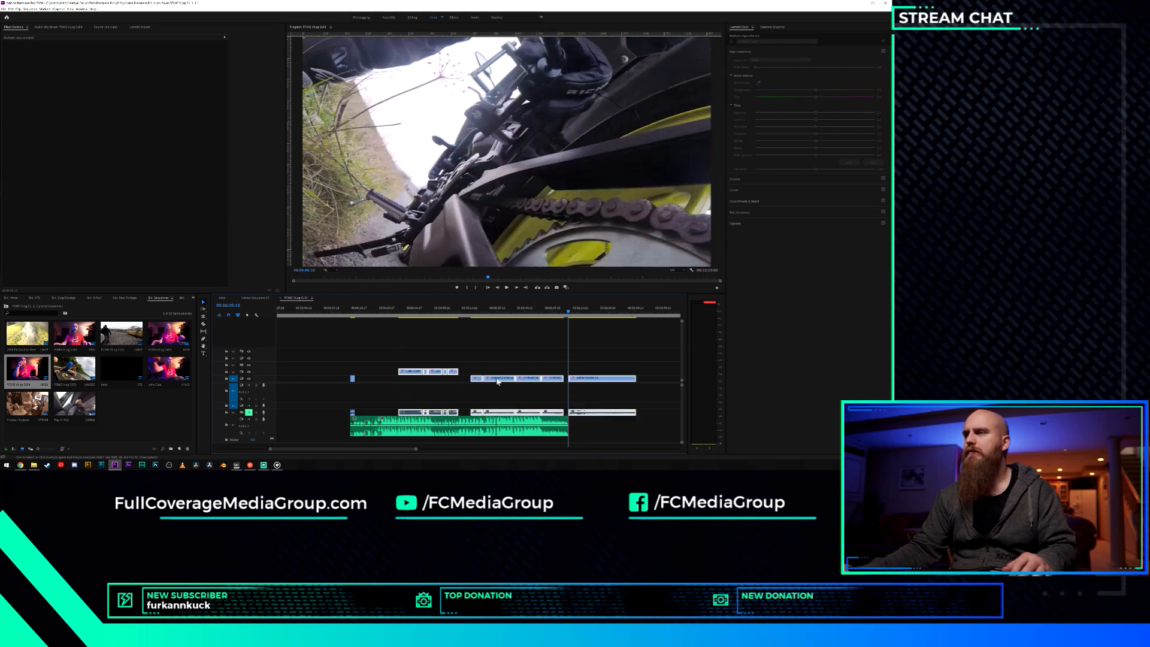
left_click(465, 359)
scroll(350, 357, "up", 4)
scroll(389, 362, "down", 4)
key("ctrl+s")
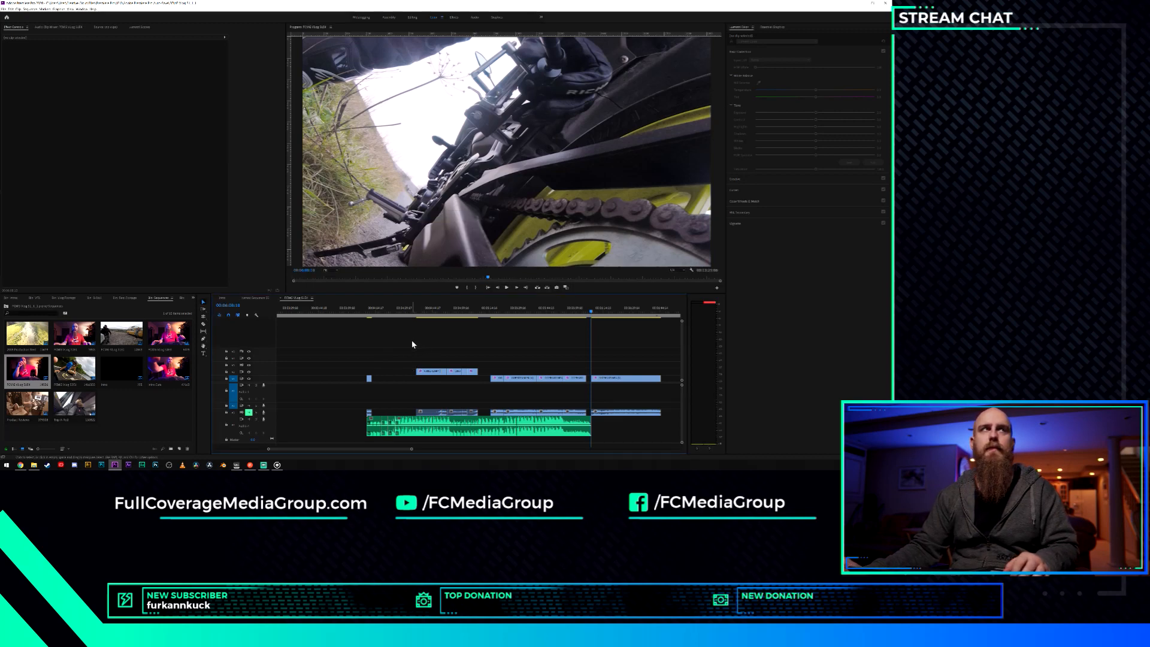
Play the chain close-up at the start of the music and trim its end to the beat where playback stops.
left_click(367, 309)
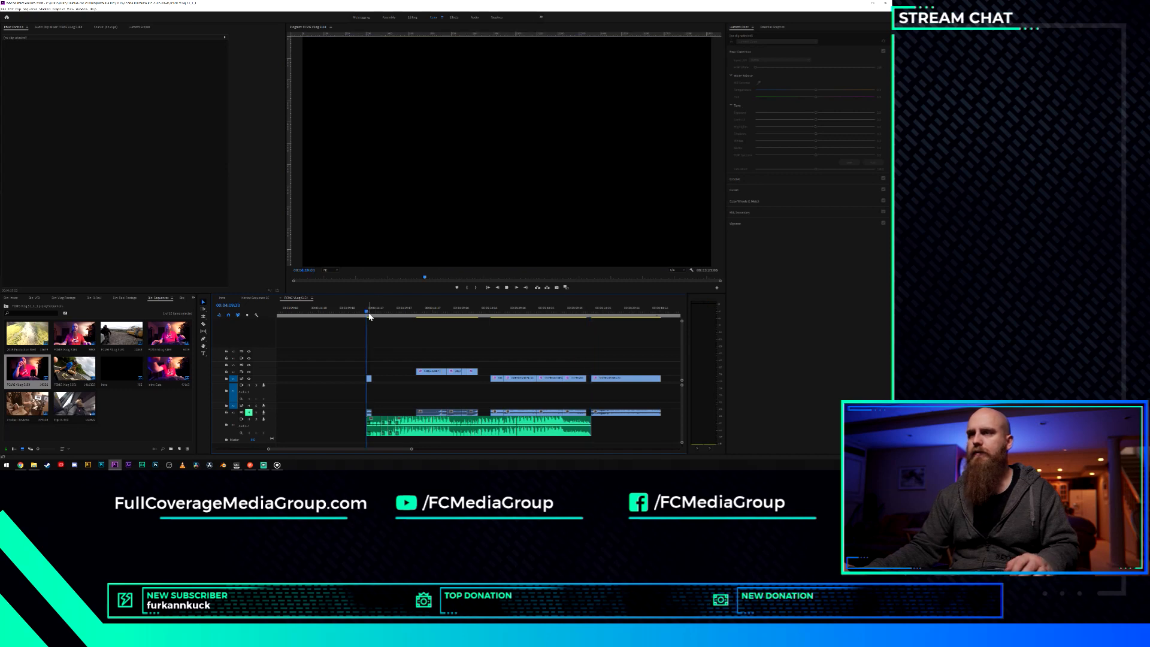
key("space")
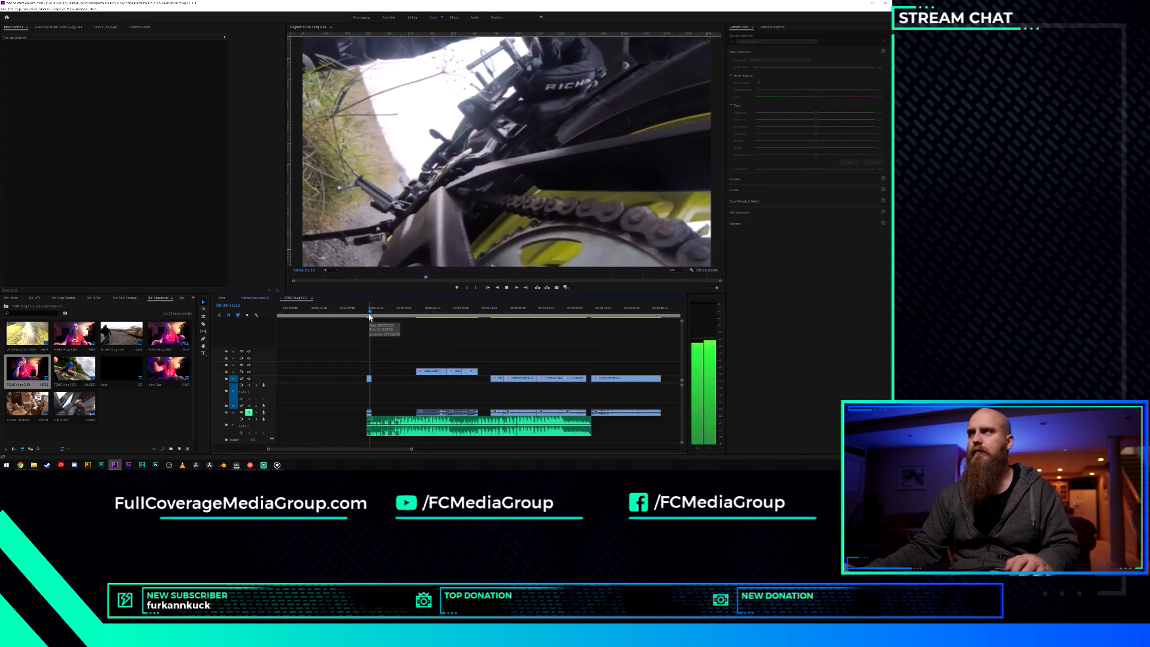
key("space")
scroll(368, 363, "up", 10)
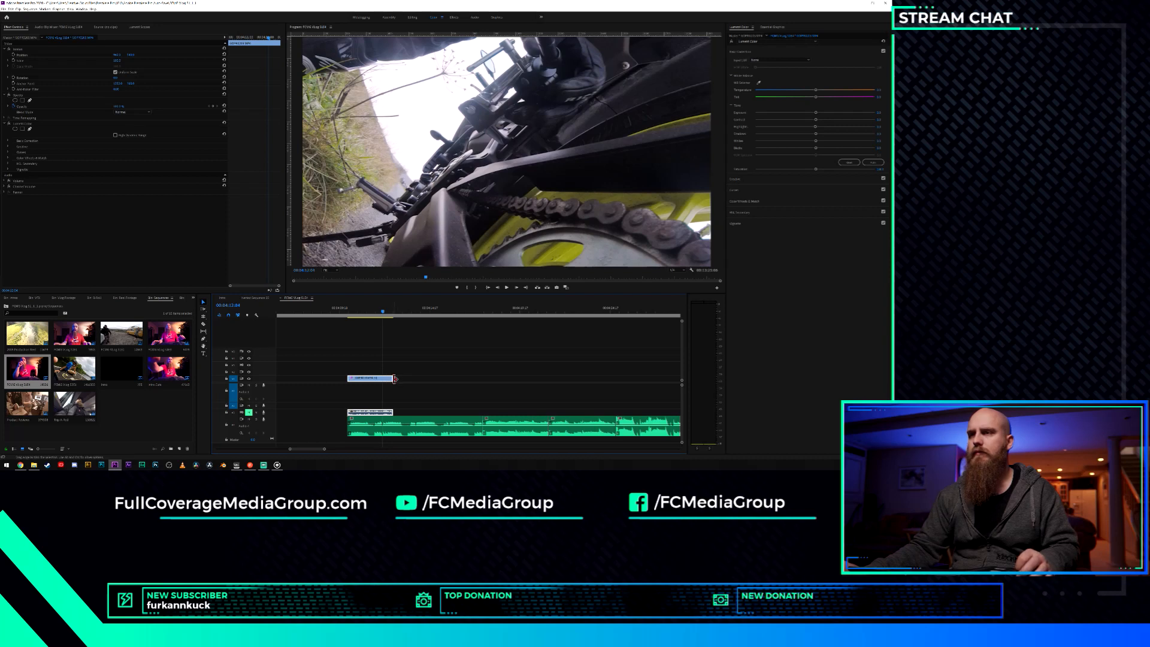
left_click_drag(392, 379, 384, 380)
scroll(392, 385, "down", 6)
scroll(392, 385, "up", 5)
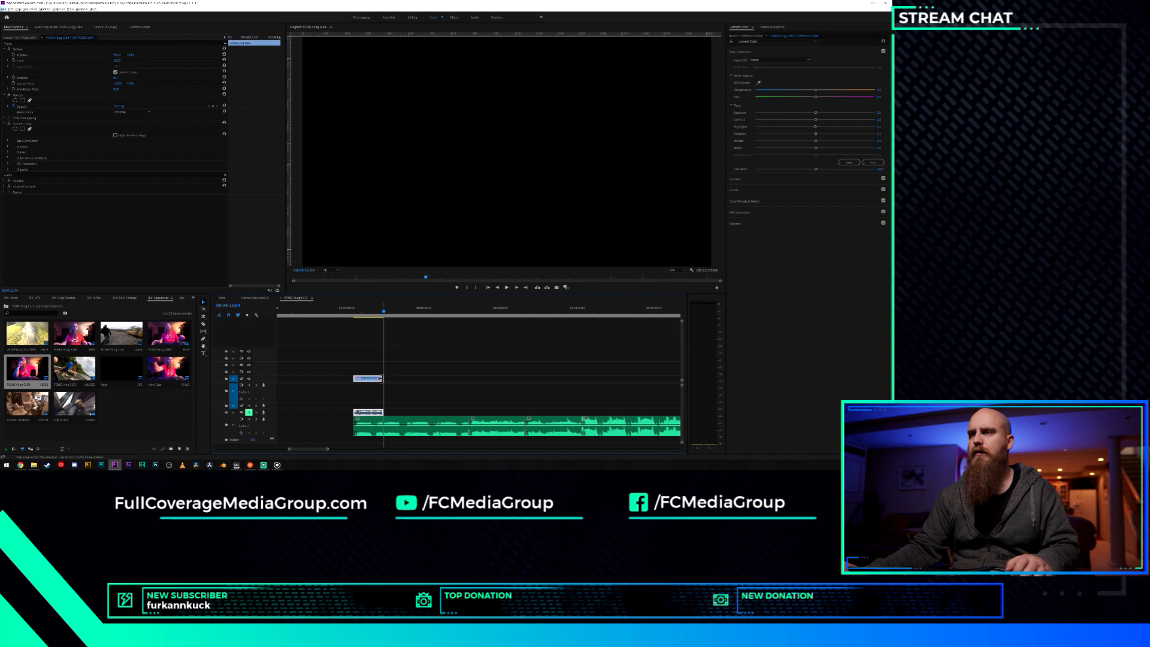
Move the short front-facing rider clip from the later riding footage to the gap before the first riding clip, on a higher video track.
scroll(439, 387, "down", 8)
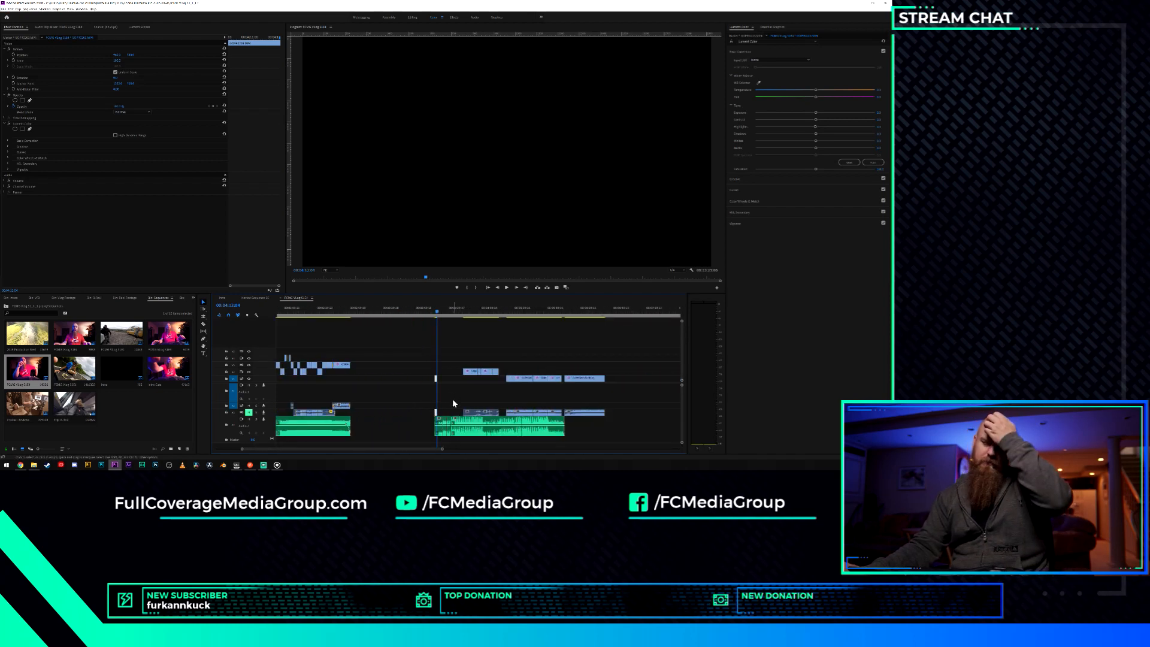
scroll(525, 393, "down", 4)
scroll(521, 395, "up", 7)
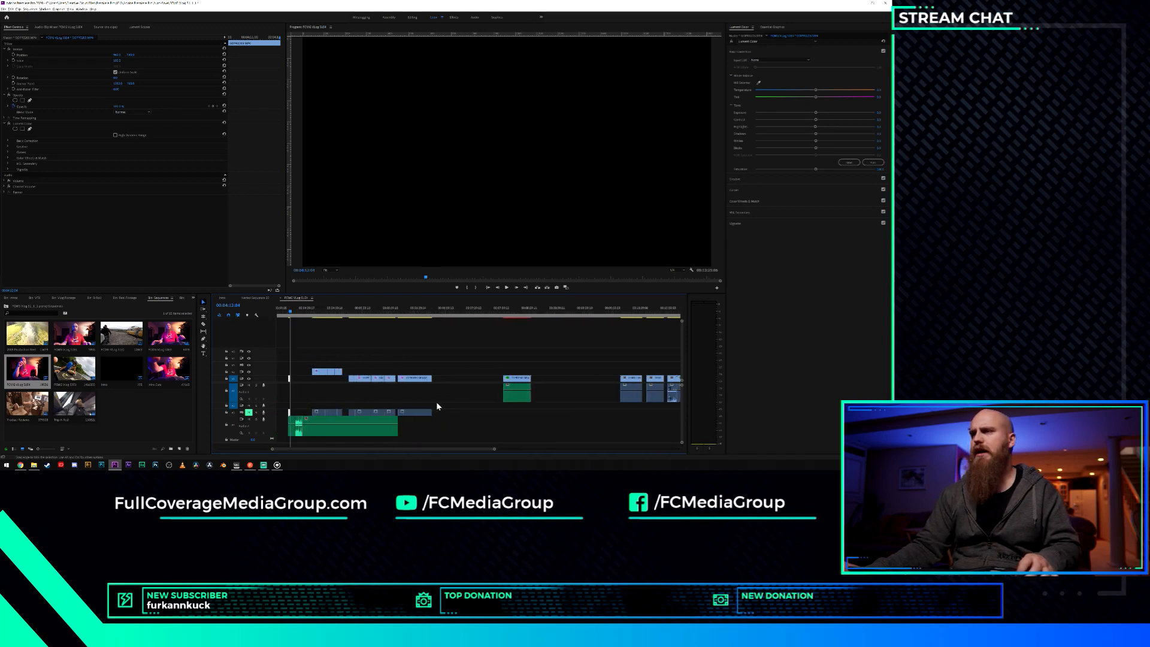
left_click(352, 311)
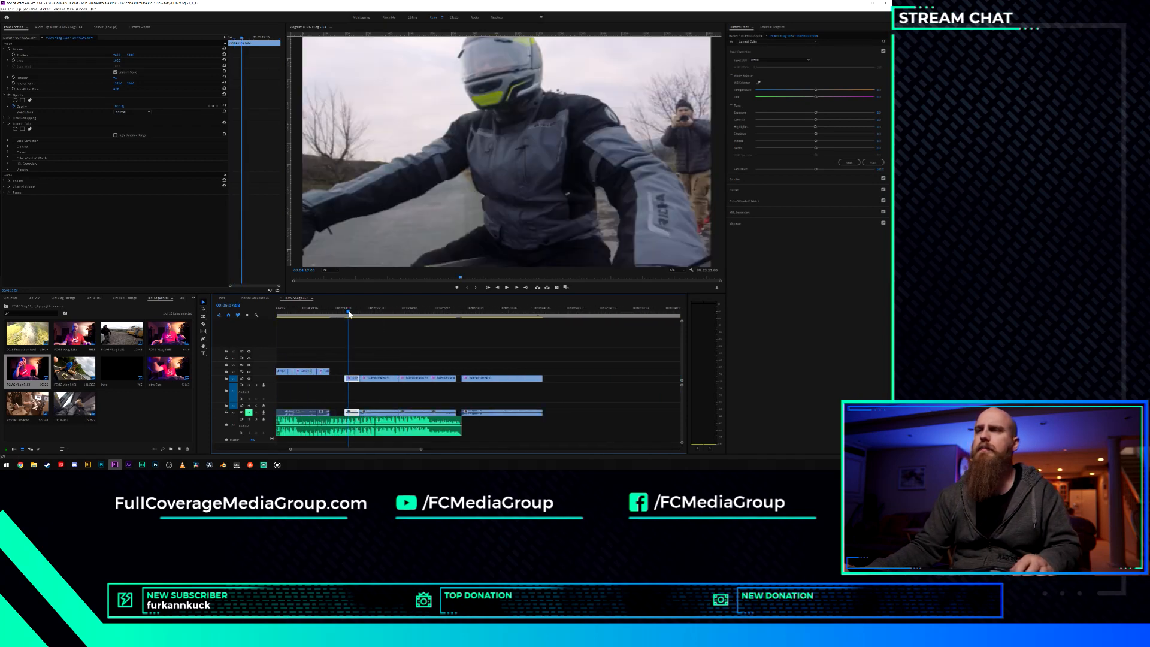
left_click_drag(356, 312, 348, 311)
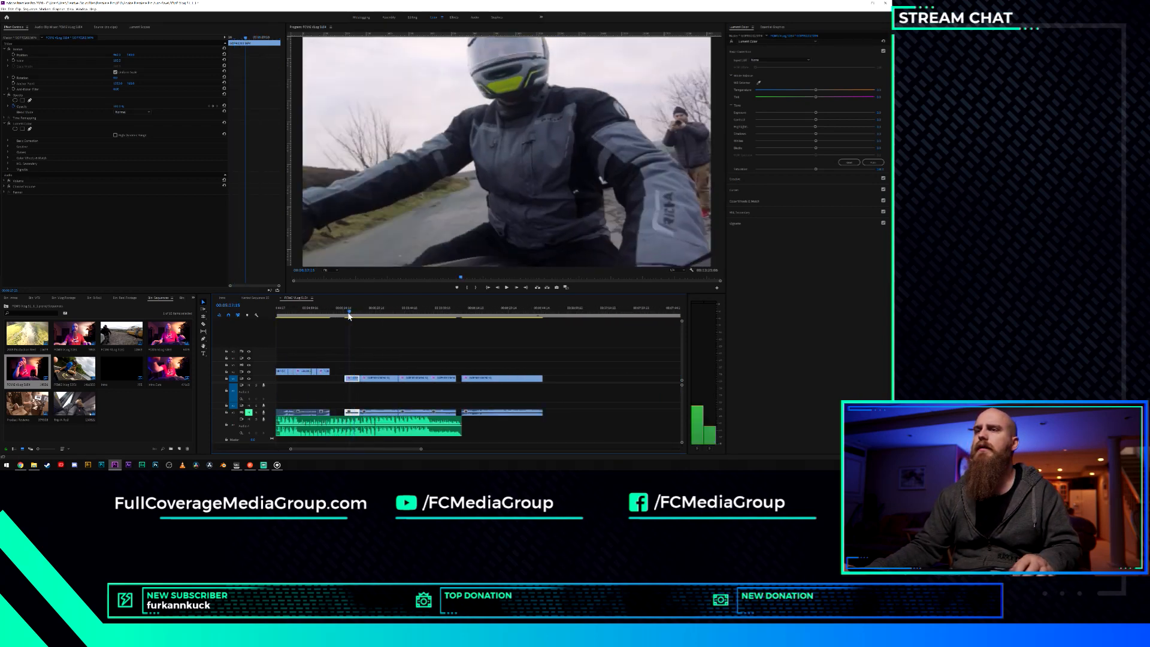
left_click_drag(345, 448, 325, 447)
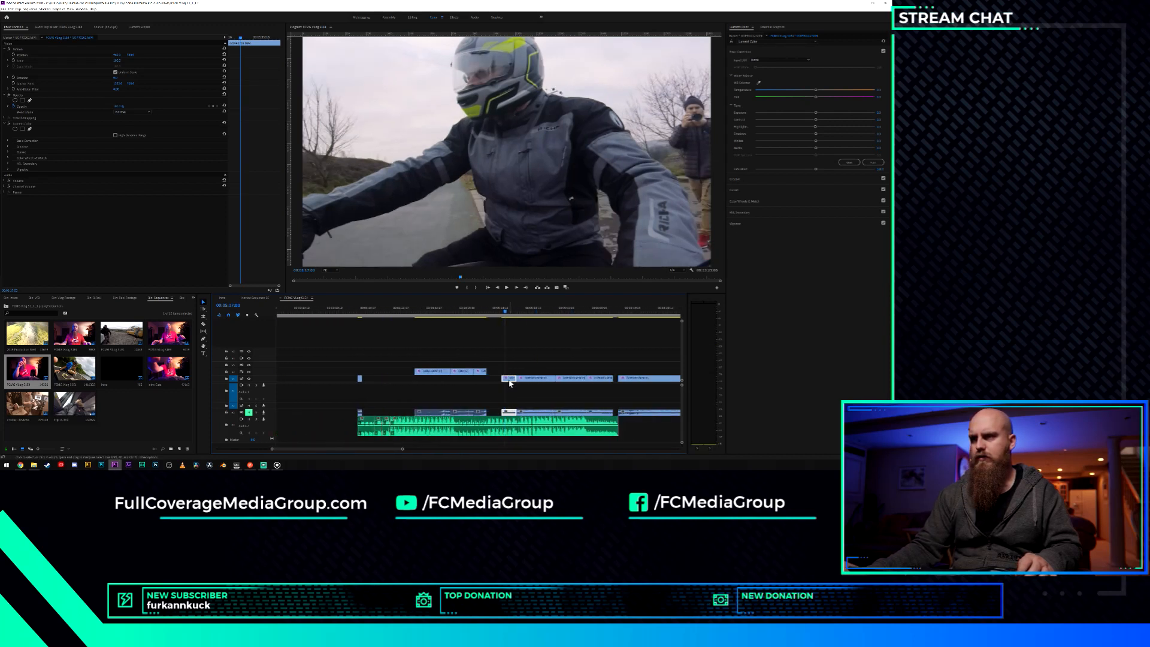
left_click_drag(510, 383, 403, 382)
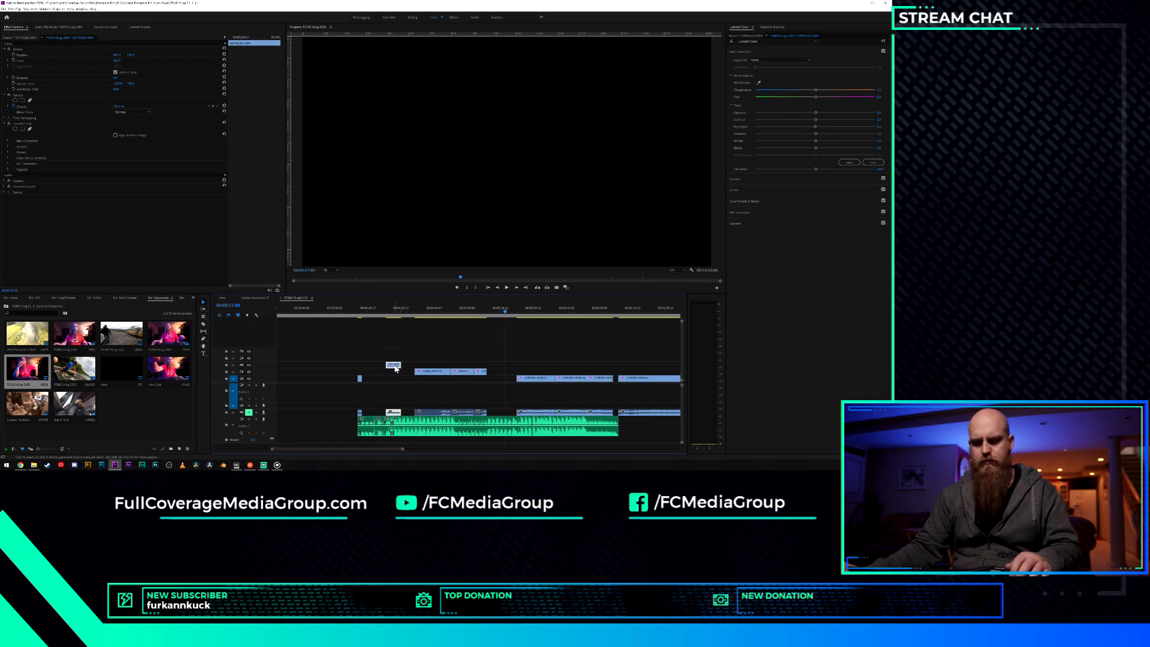
Slip the footage inside the moved rider clip to a different part of the shot and play it back.
key("y")
left_click_drag(367, 366, 394, 366)
left_click_drag(513, 357, 536, 351)
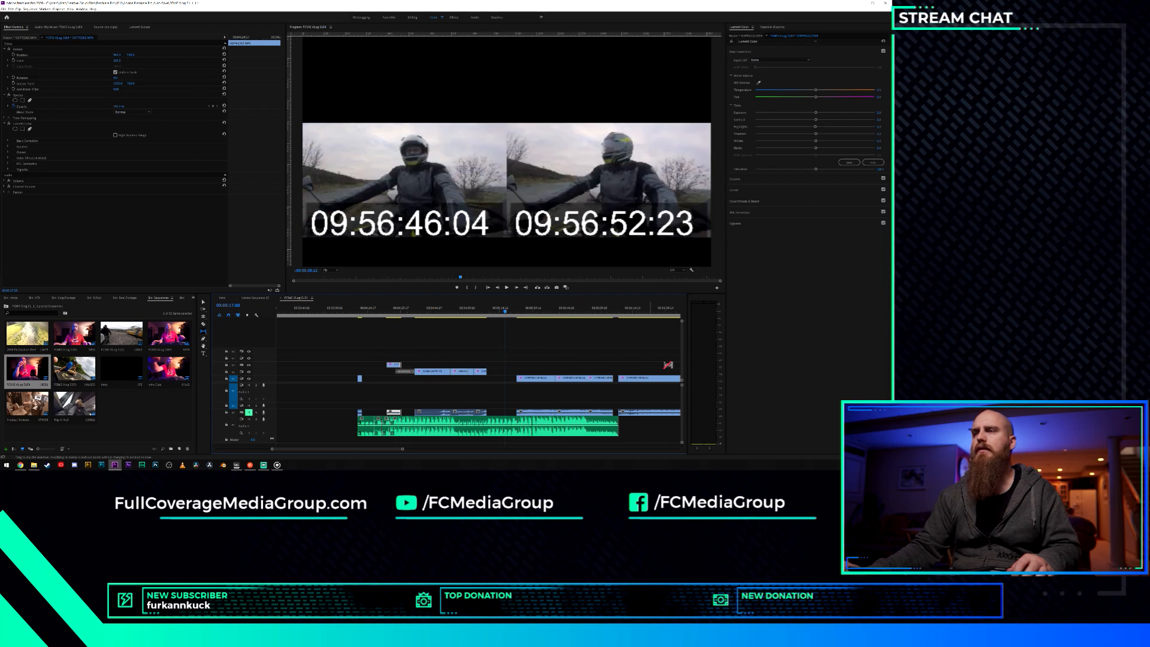
left_click_drag(398, 365, 394, 365)
left_click(391, 311)
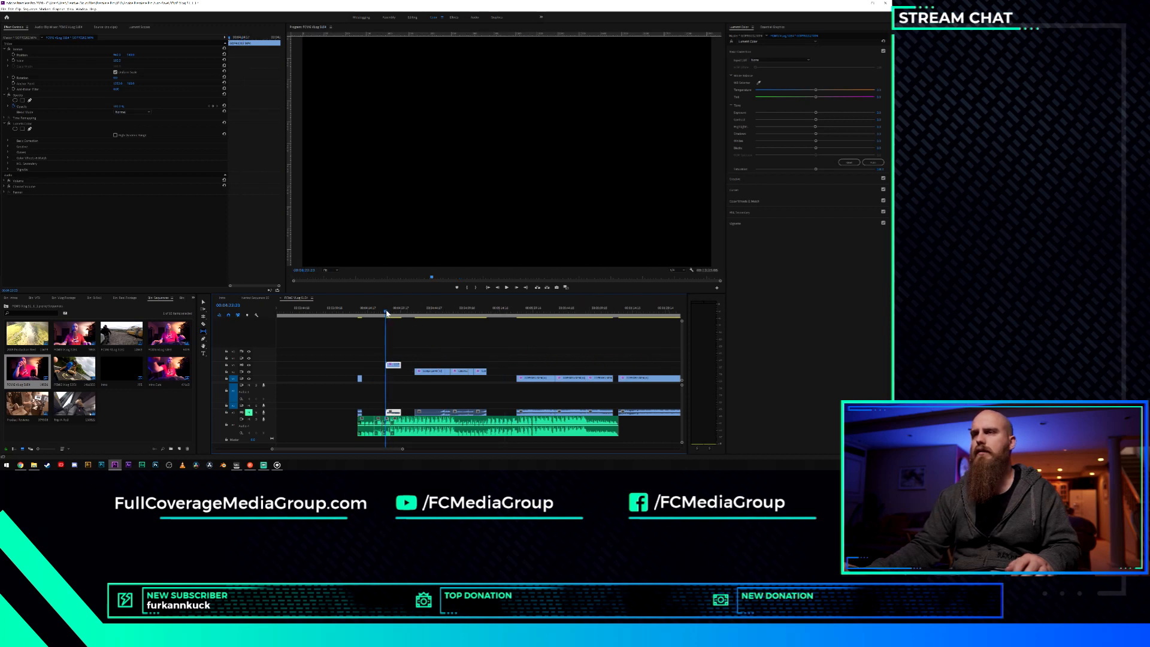
key("space")
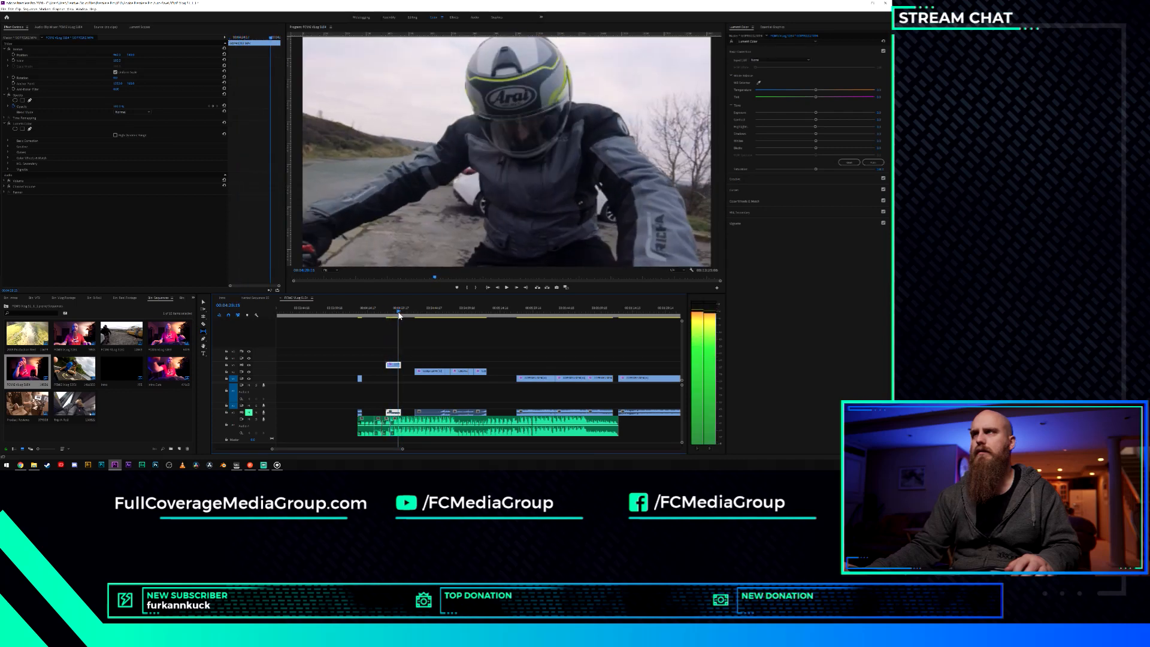
key("space")
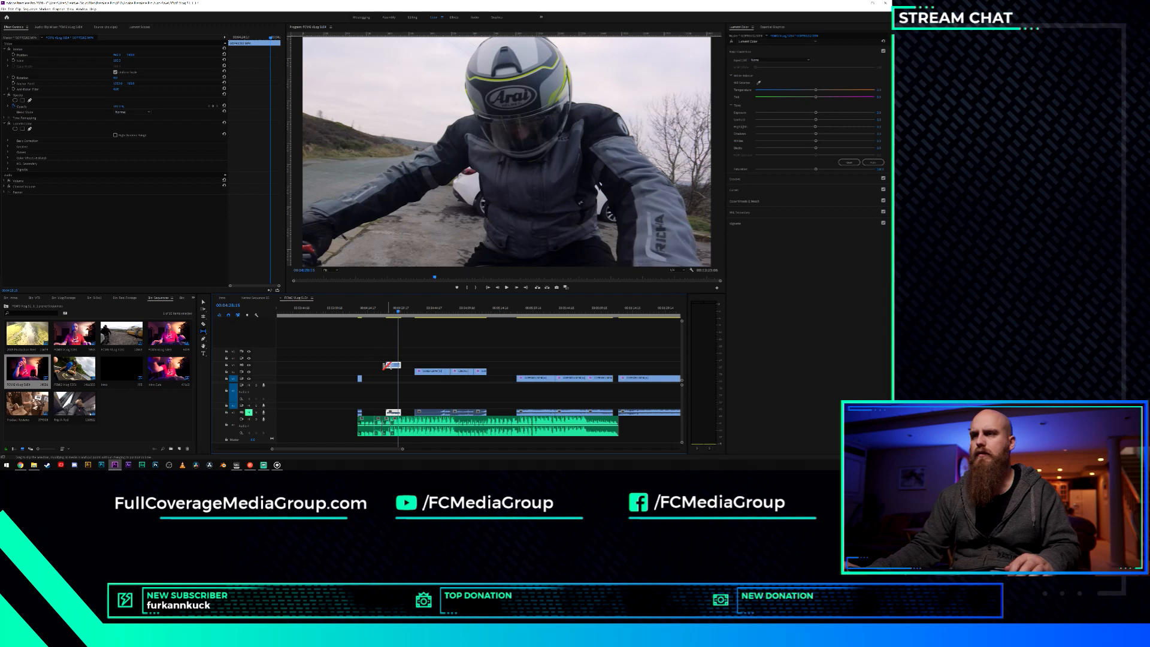
Slip the rider clip again so it starts with the hand at the helmet visor, and replay its beginning.
key("y")
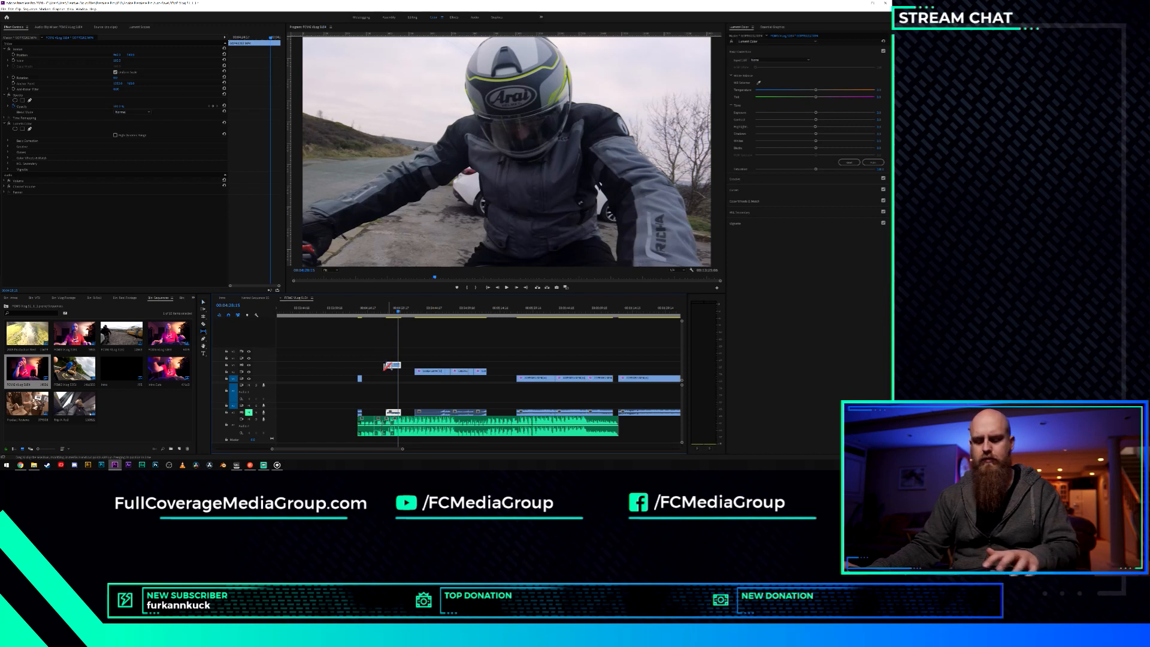
left_click_drag(393, 366, 392, 365)
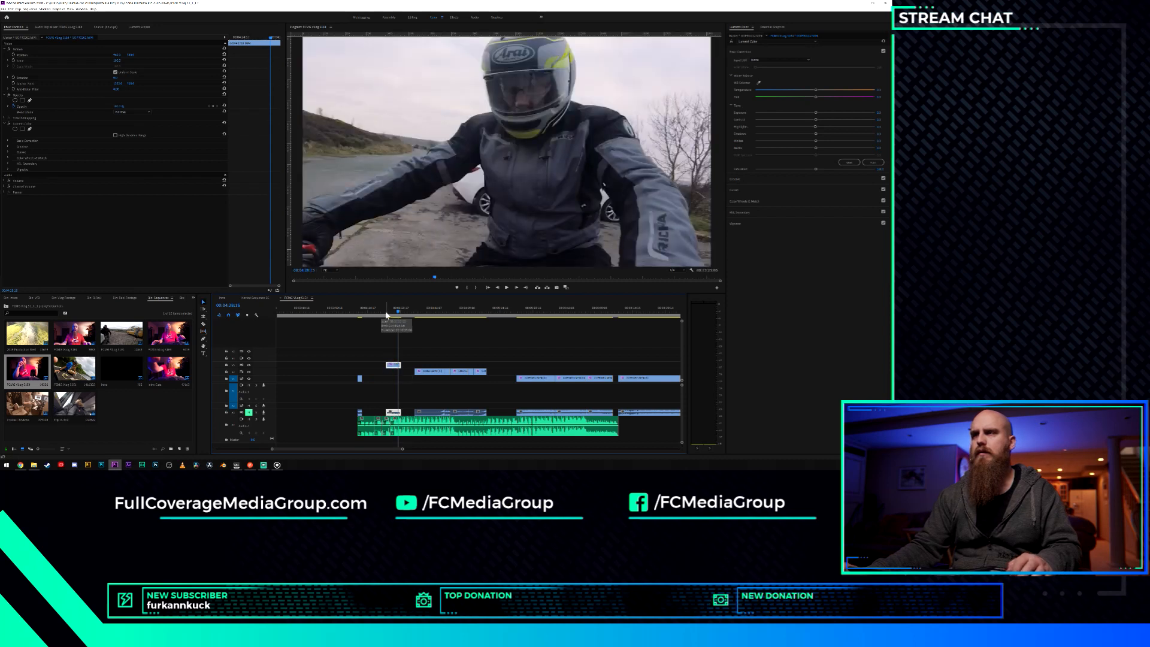
left_click(386, 314)
key("space")
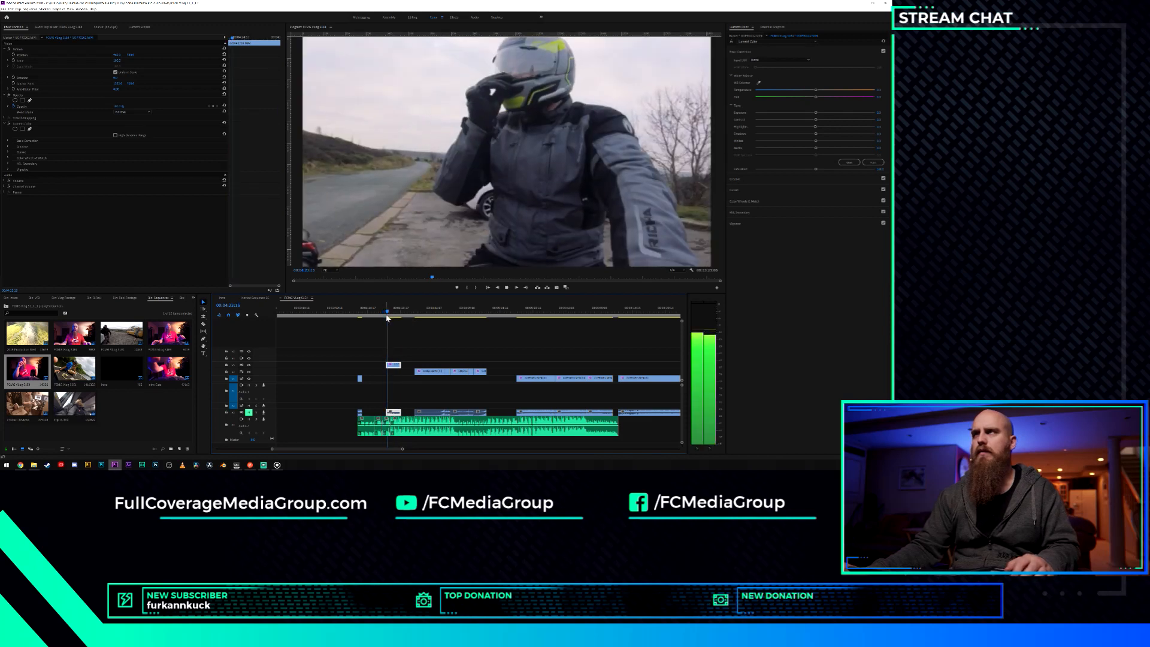
key("space")
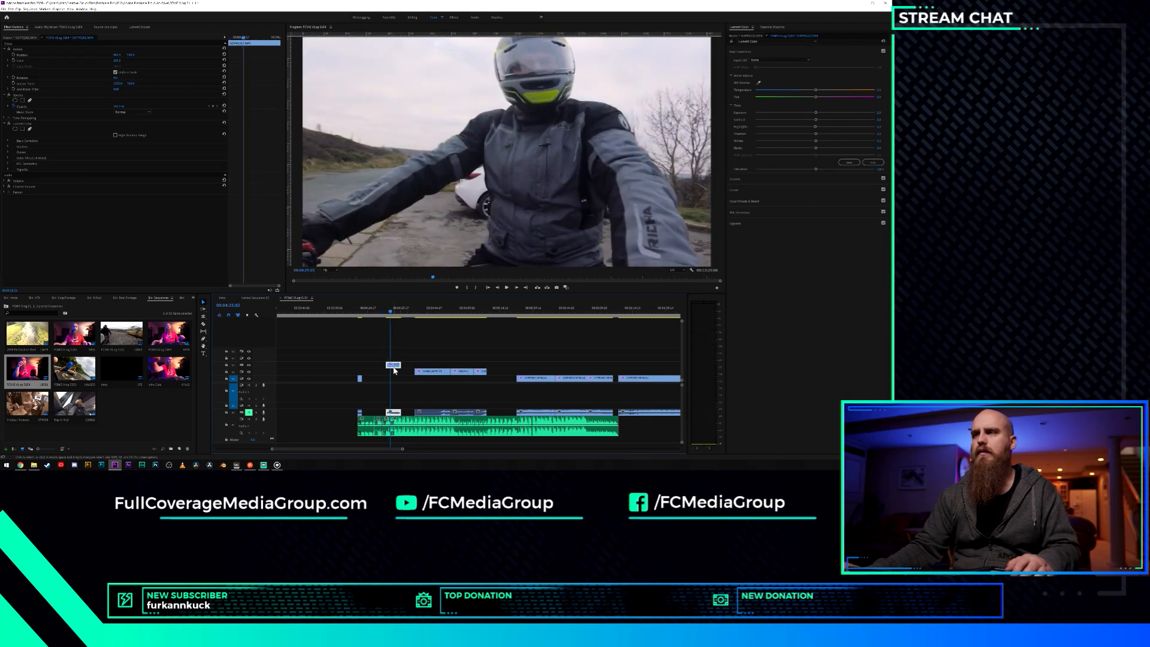
Place the rider clip directly after the opening chain close-up and play across the cut to check its timing to the music.
left_click_drag(394, 368, 368, 378)
scroll(363, 379, "up", 8)
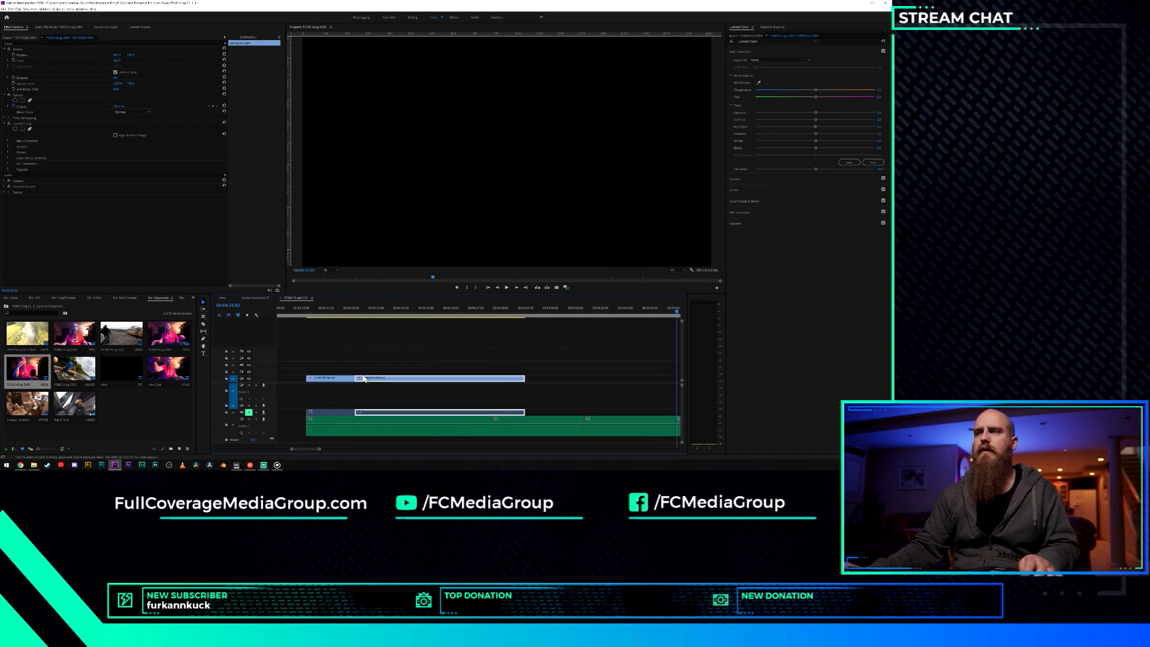
left_click(343, 312)
key("space")
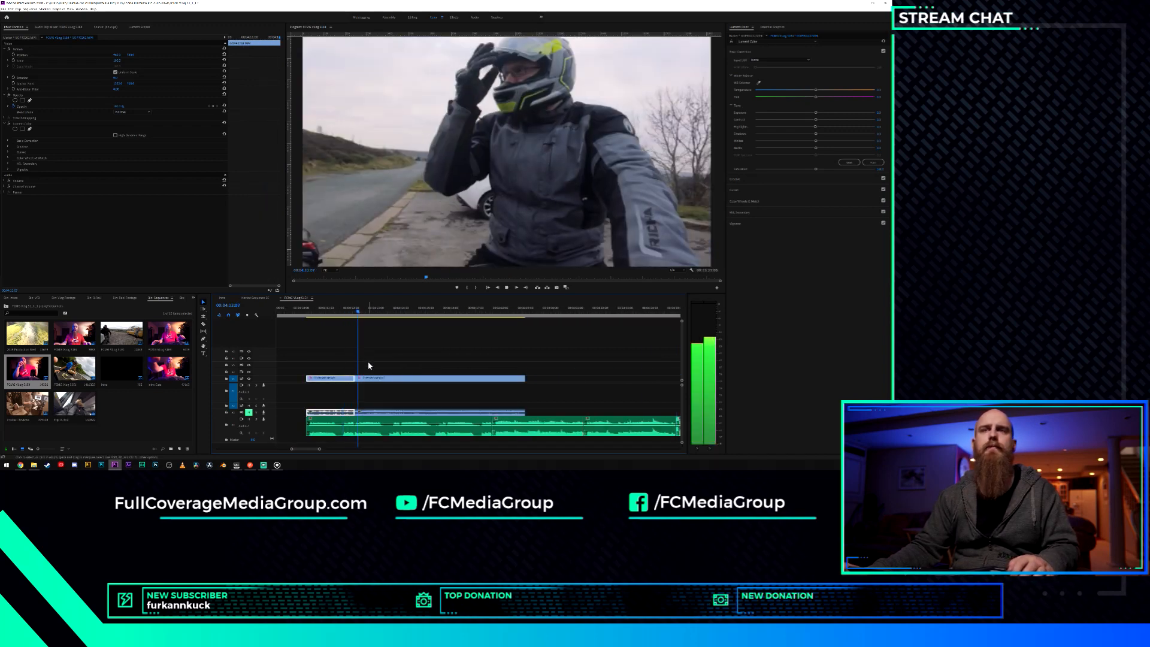
key("space")
scroll(363, 363, "up", 5)
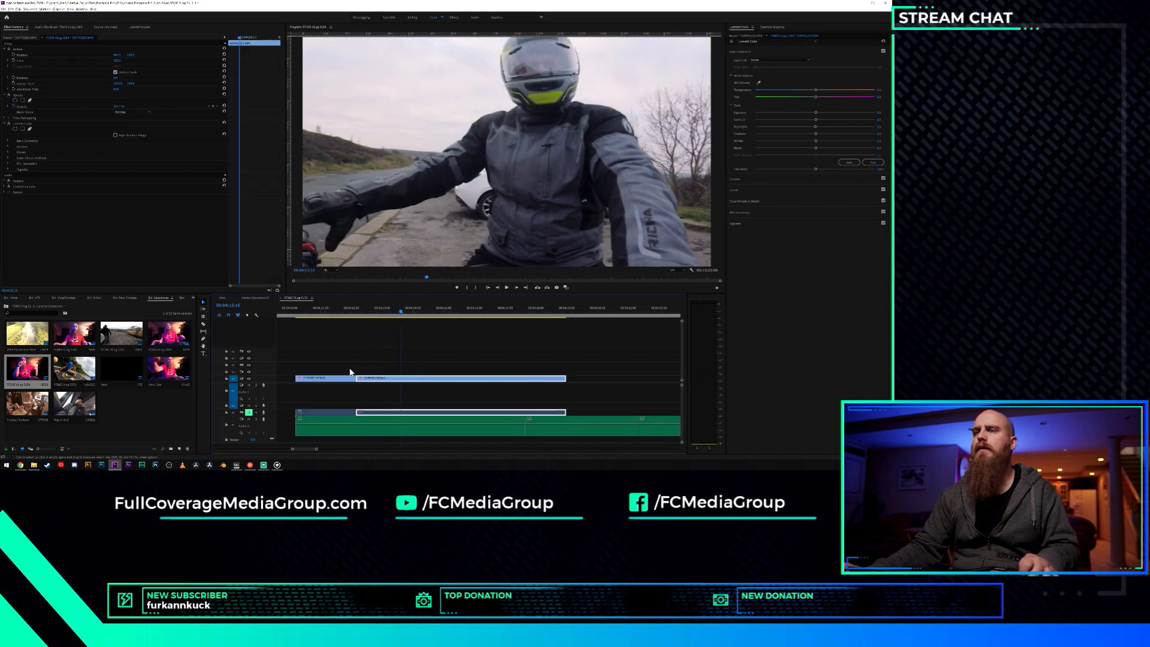
left_click(318, 310)
key("space")
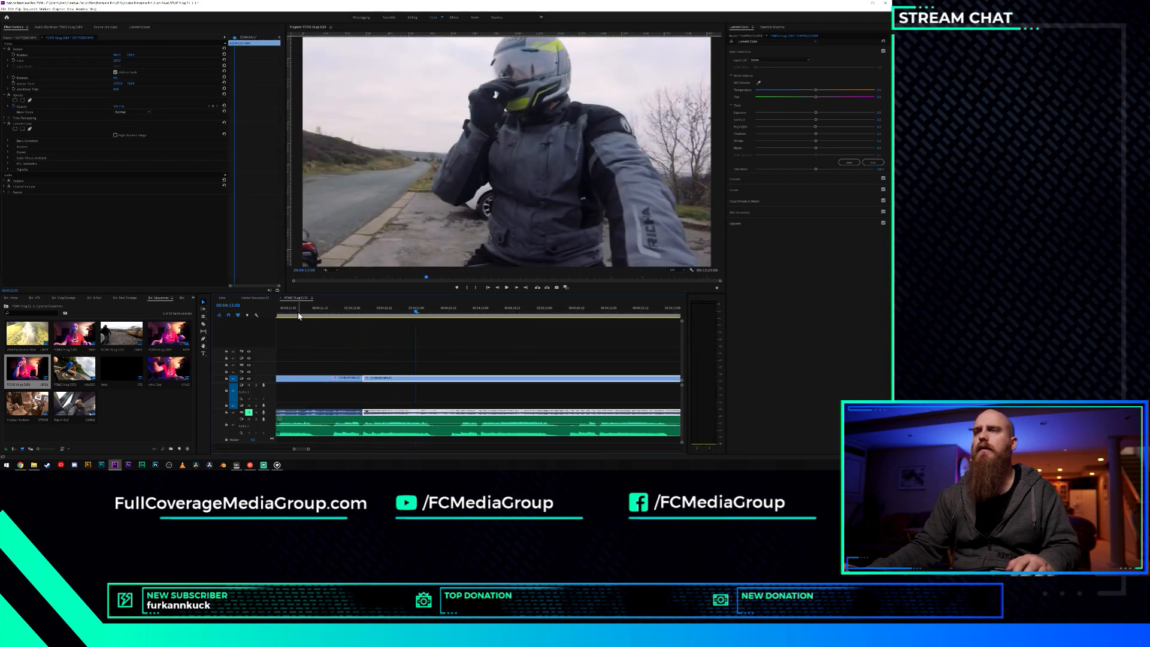
Replay the cut from the chain close-up to the rider clip and inspect the frames just before it.
left_click(298, 312)
key("space")
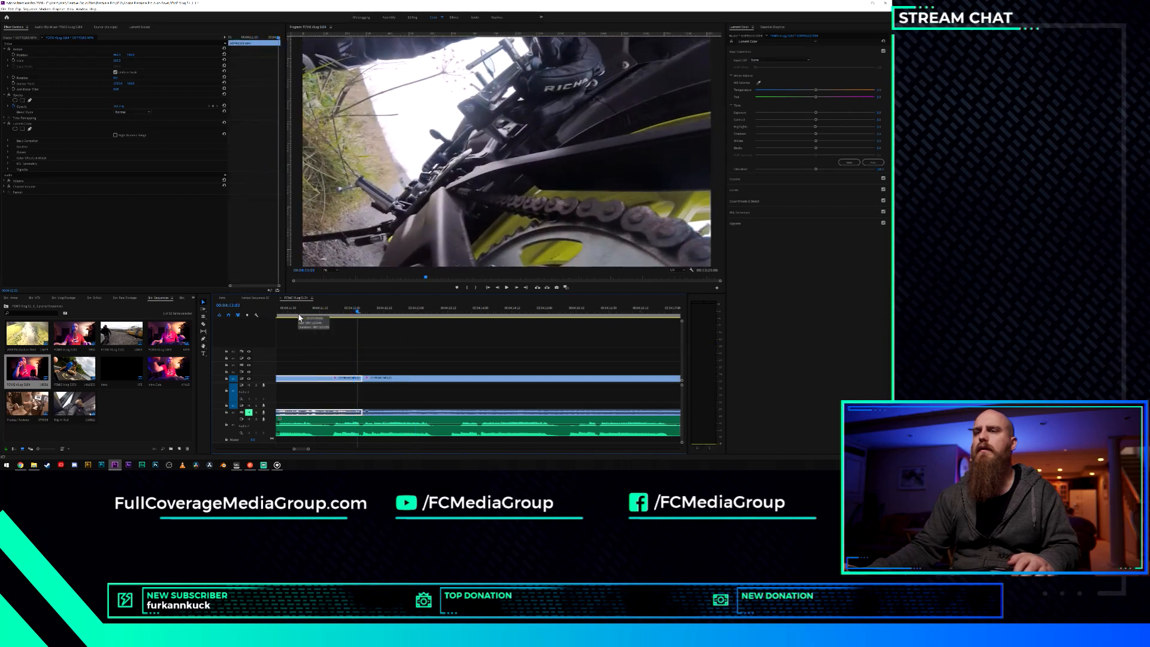
key("Right")
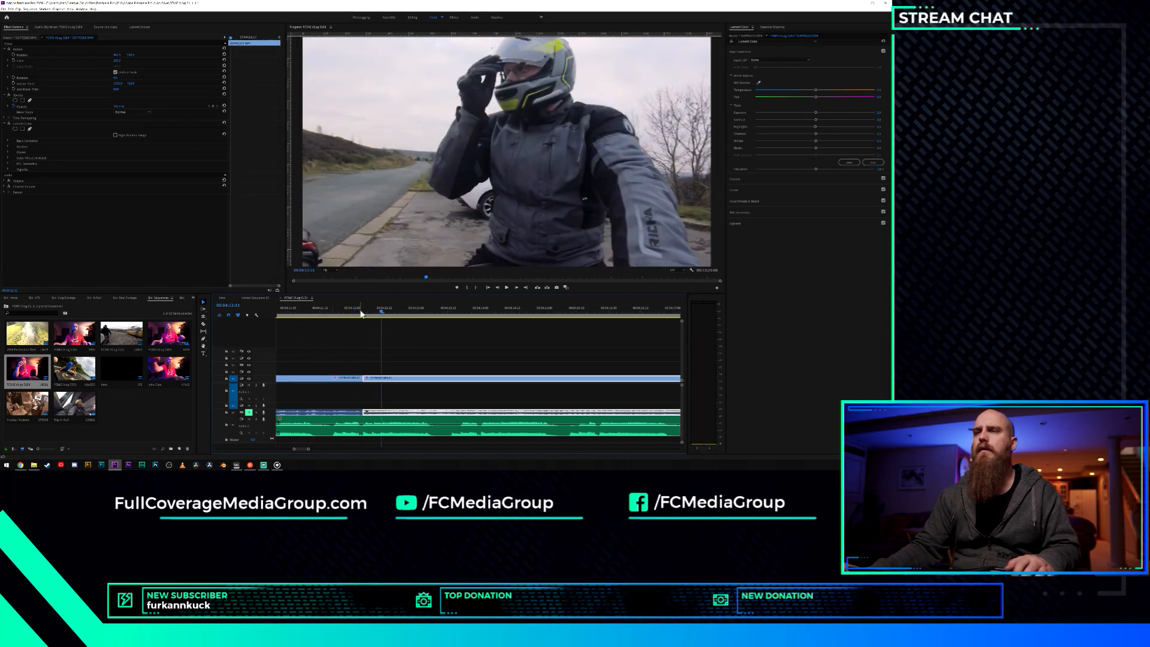
left_click_drag(360, 311, 360, 312)
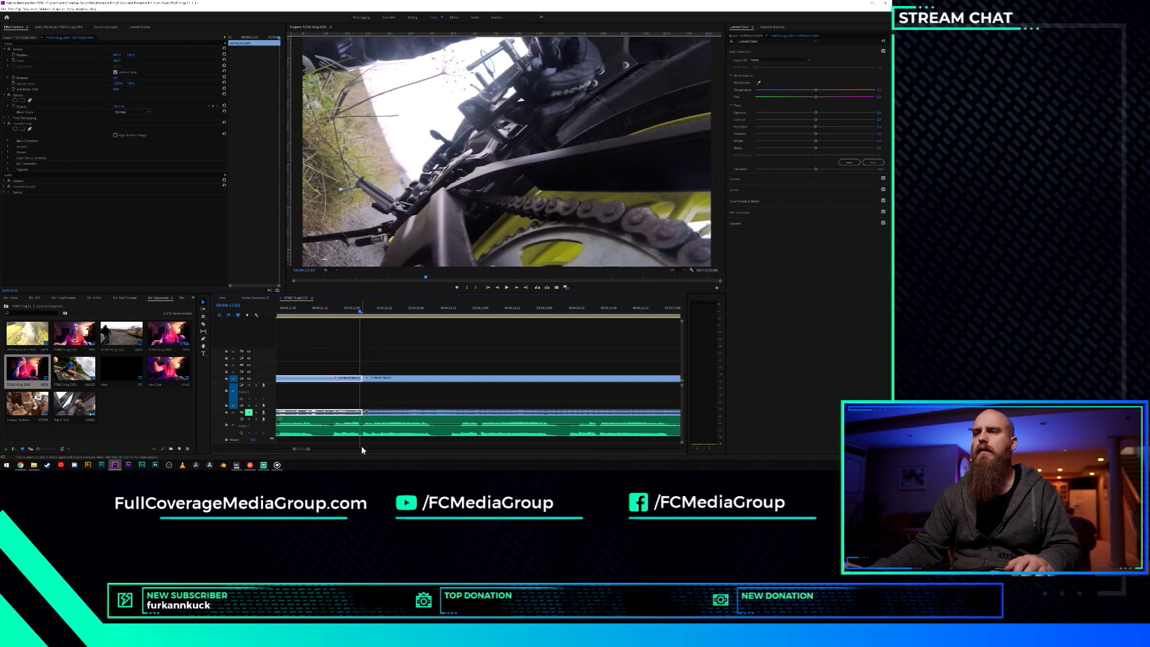
left_click_drag(361, 410, 358, 367)
Make a jump cut in the rider clip by splitting it after the visor closes, trimming the second part's start, and closing the gap.
left_click(292, 309)
key("space")
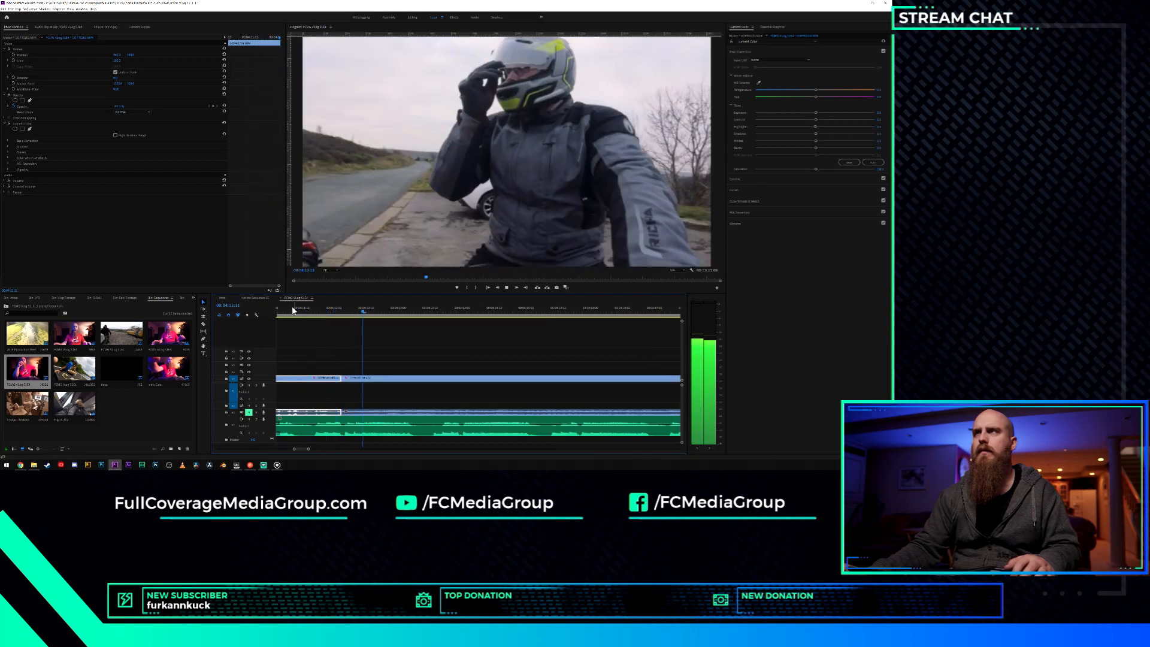
key("space")
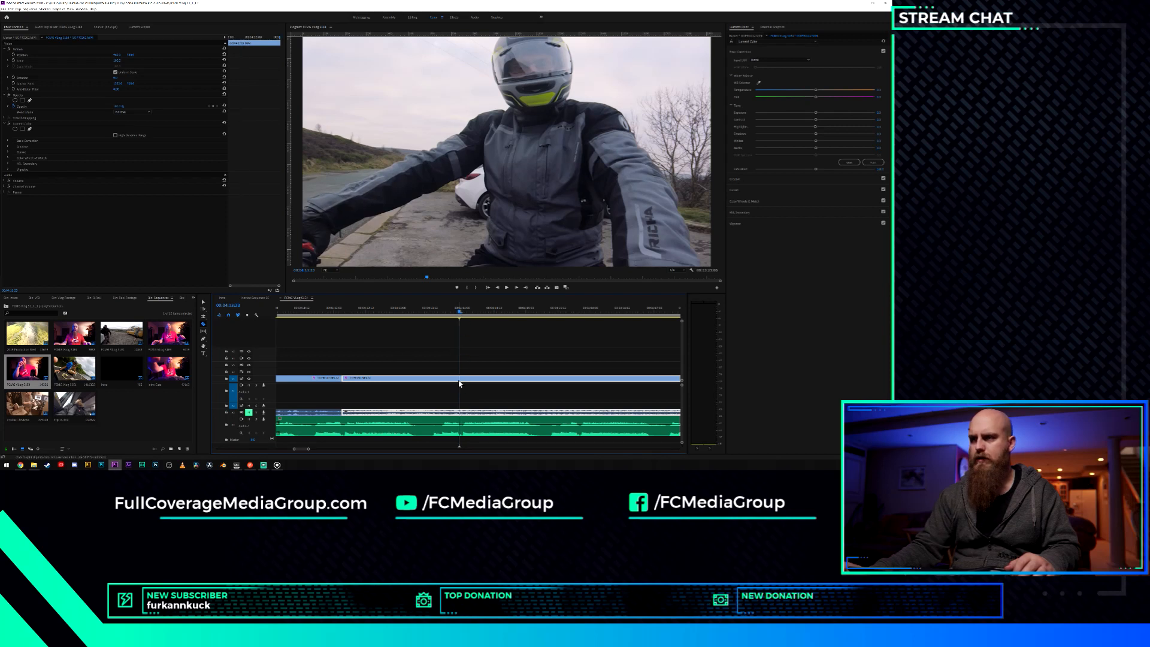
scroll(461, 385, "down", 4)
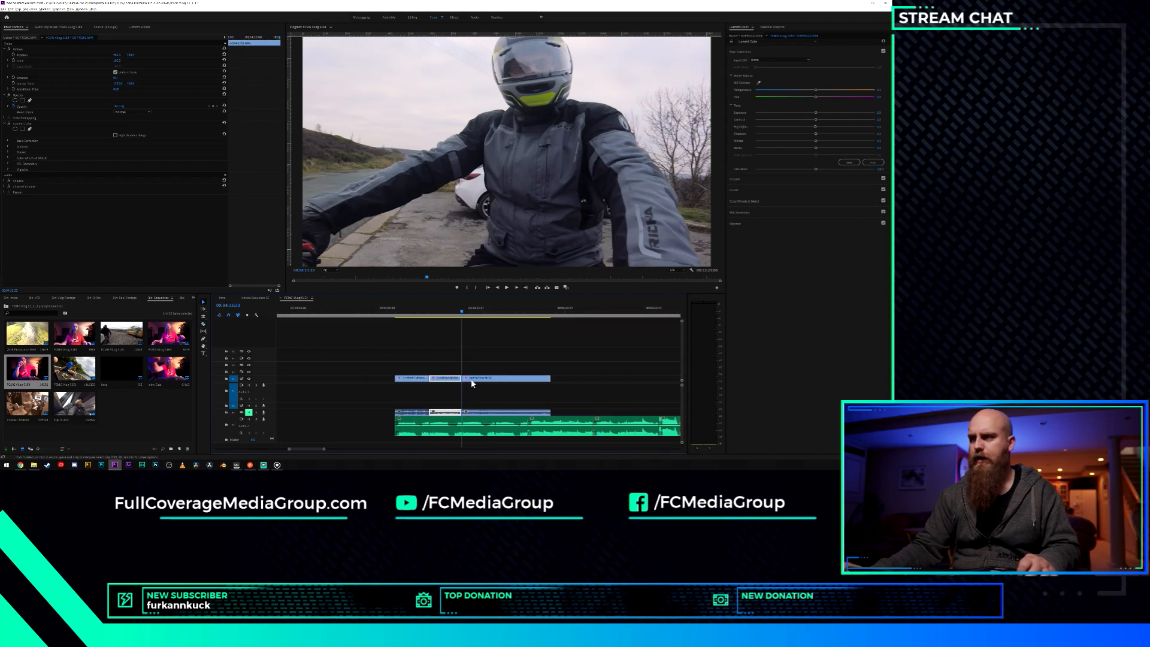
left_click_drag(466, 379, 521, 386)
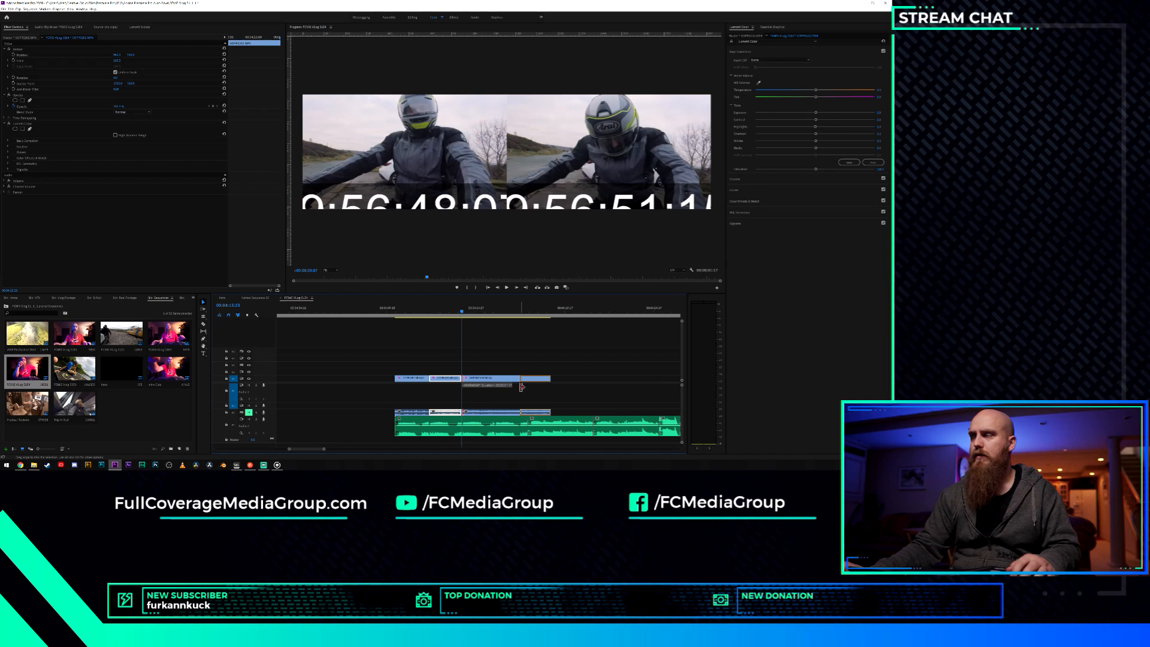
left_click_drag(521, 386, 476, 382)
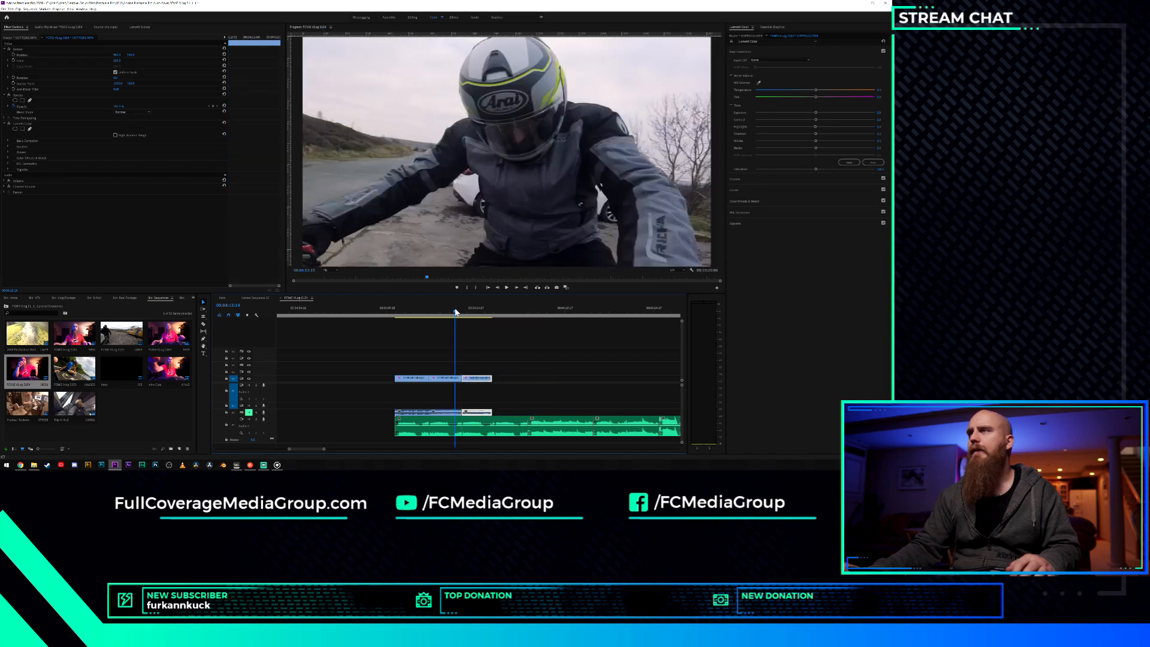
key("space")
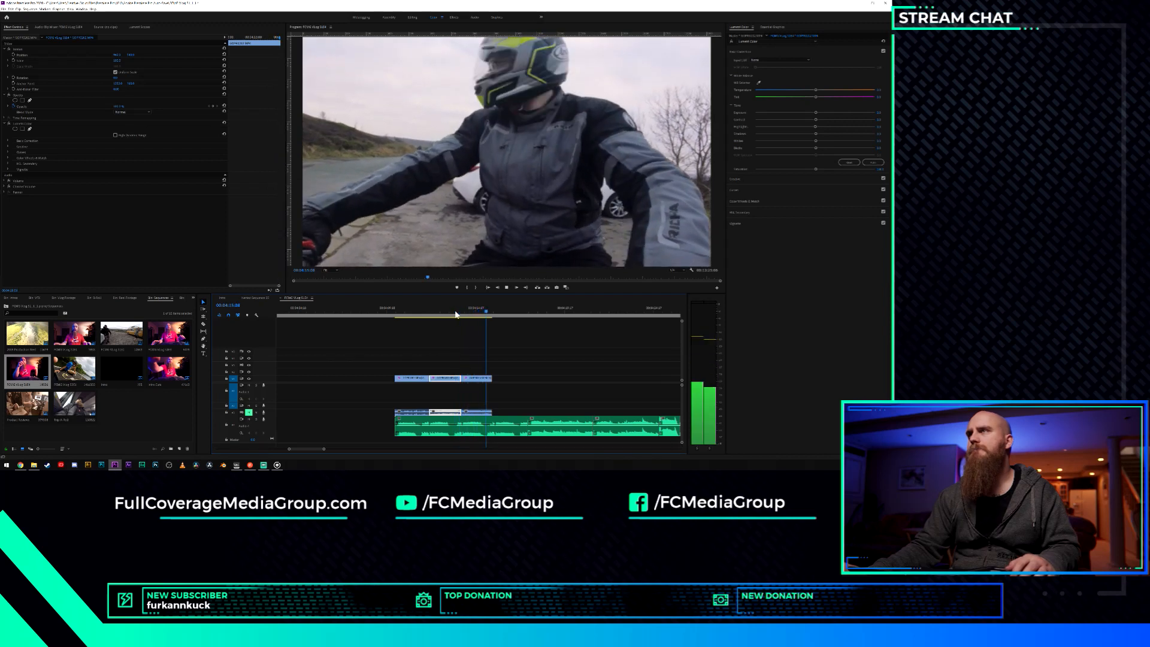
key("space")
Save the project, extend the end of the second rider clip to the playhead, and replay it against the music.
key("ctrl+s")
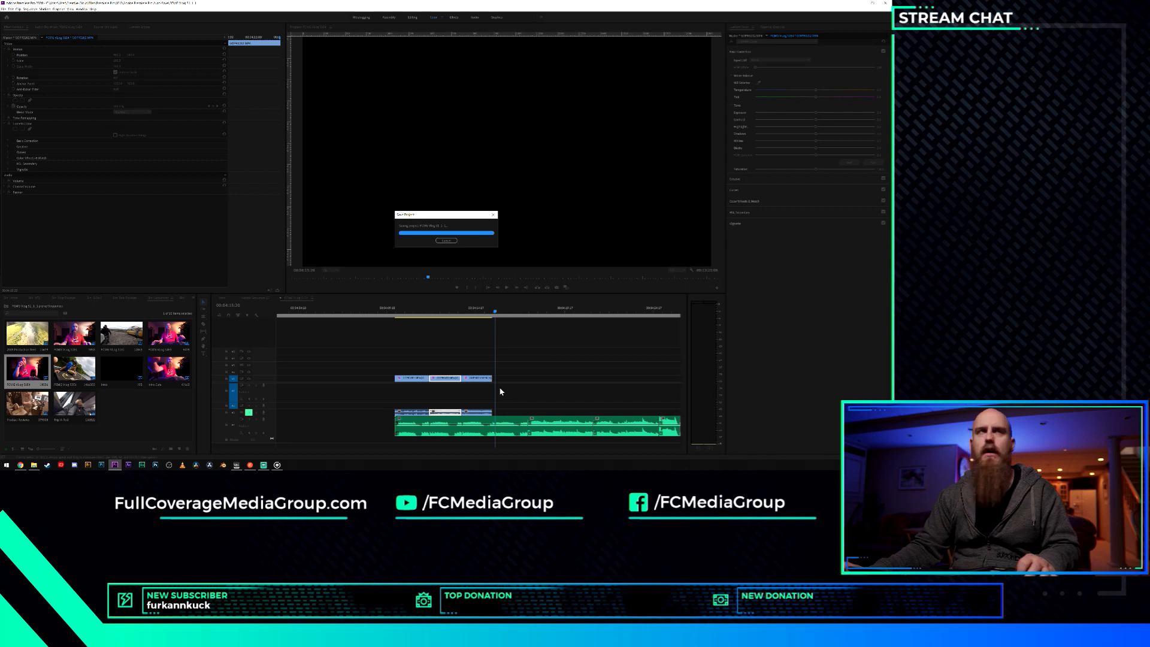
key("equal")
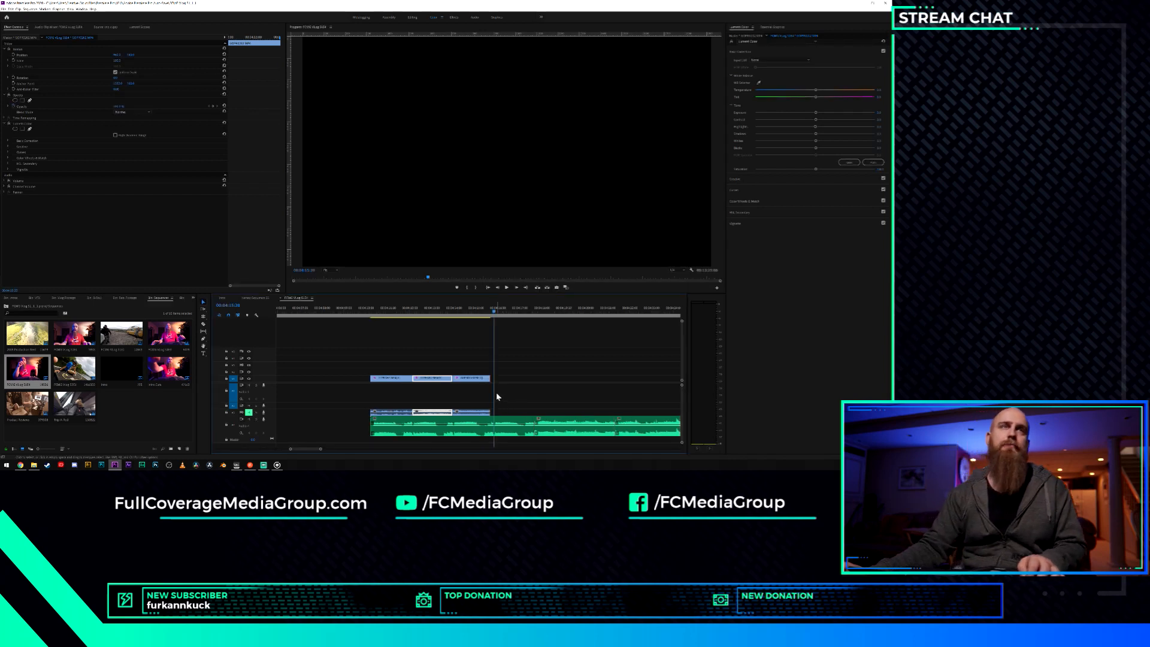
key("equal")
key("equal")
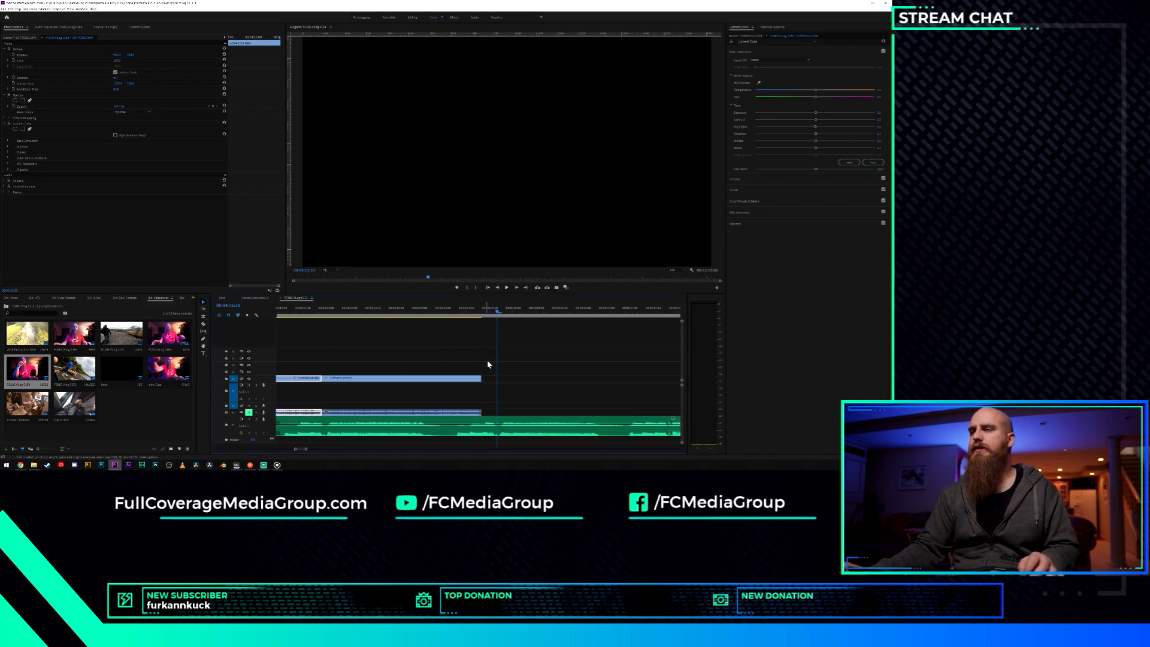
left_click_drag(486, 378, 496, 378)
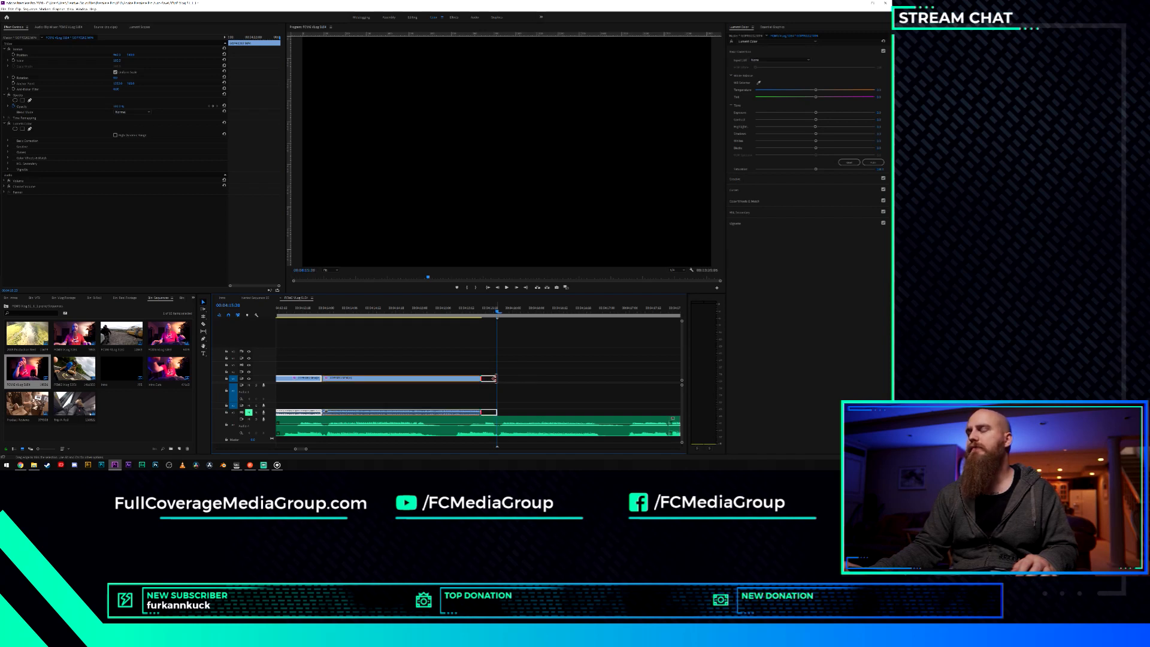
key("space")
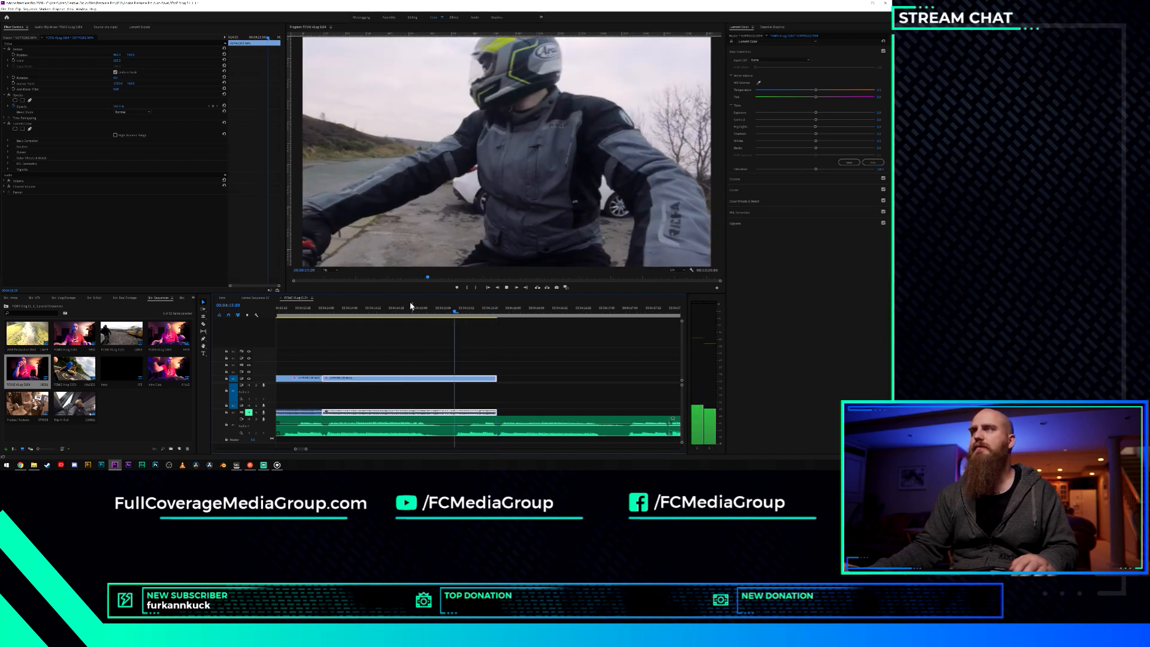
key("space")
Split the chain close-up in the later riding footage just before the rider's leg swings in and delete the part ahead of it.
scroll(501, 379, "down", 14)
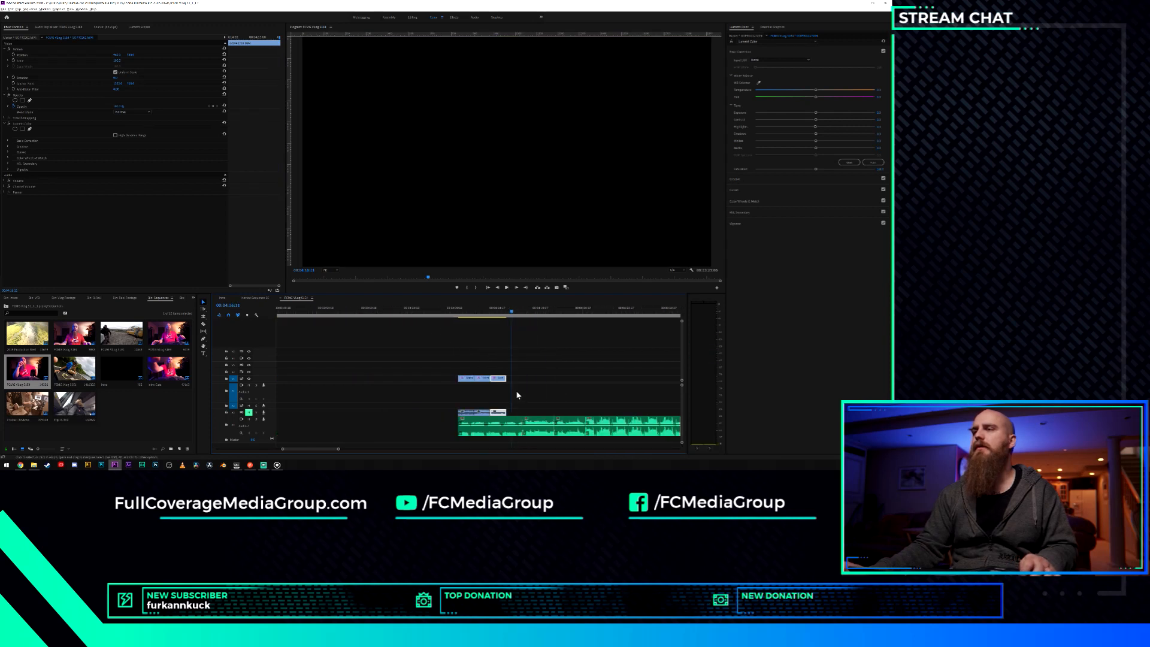
left_click(542, 393)
scroll(543, 395, "down", 5)
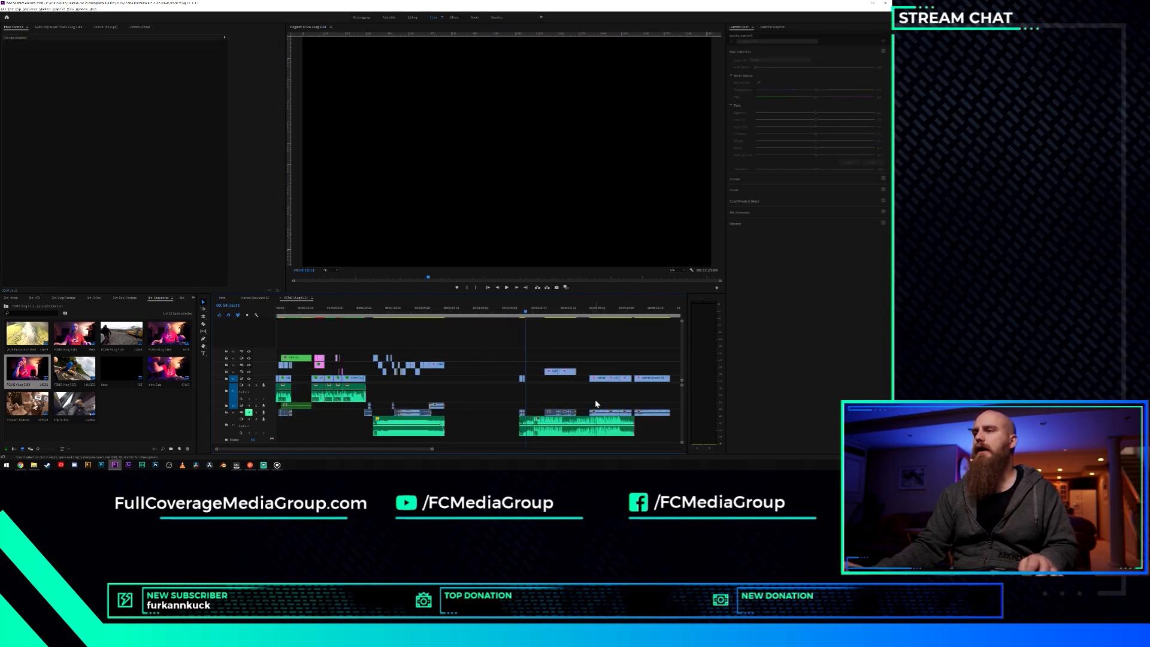
scroll(600, 402, "down", 10)
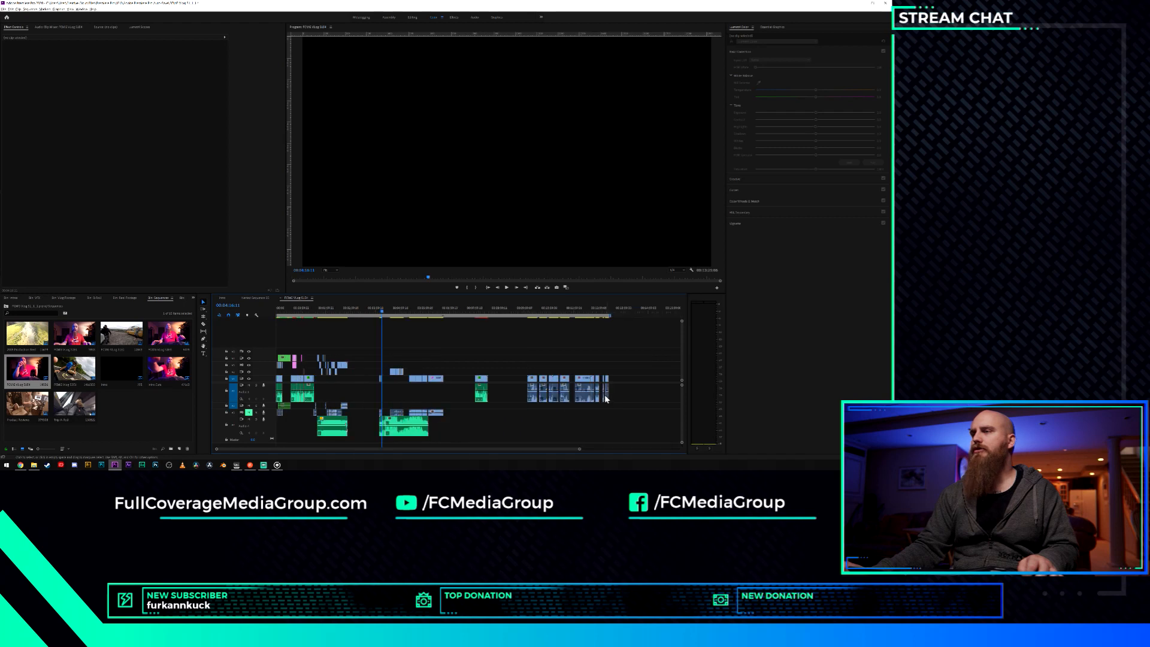
left_click_drag(346, 449, 322, 446)
scroll(359, 389, "up", 6)
left_click_drag(313, 308, 353, 336)
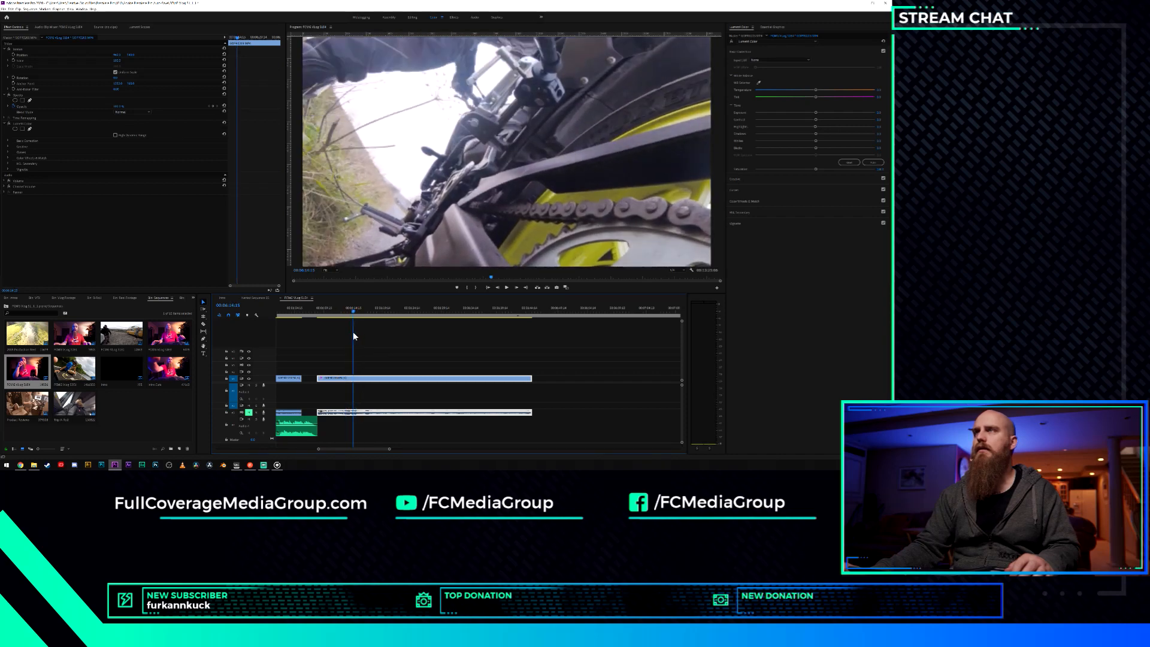
left_click(357, 377)
key("v")
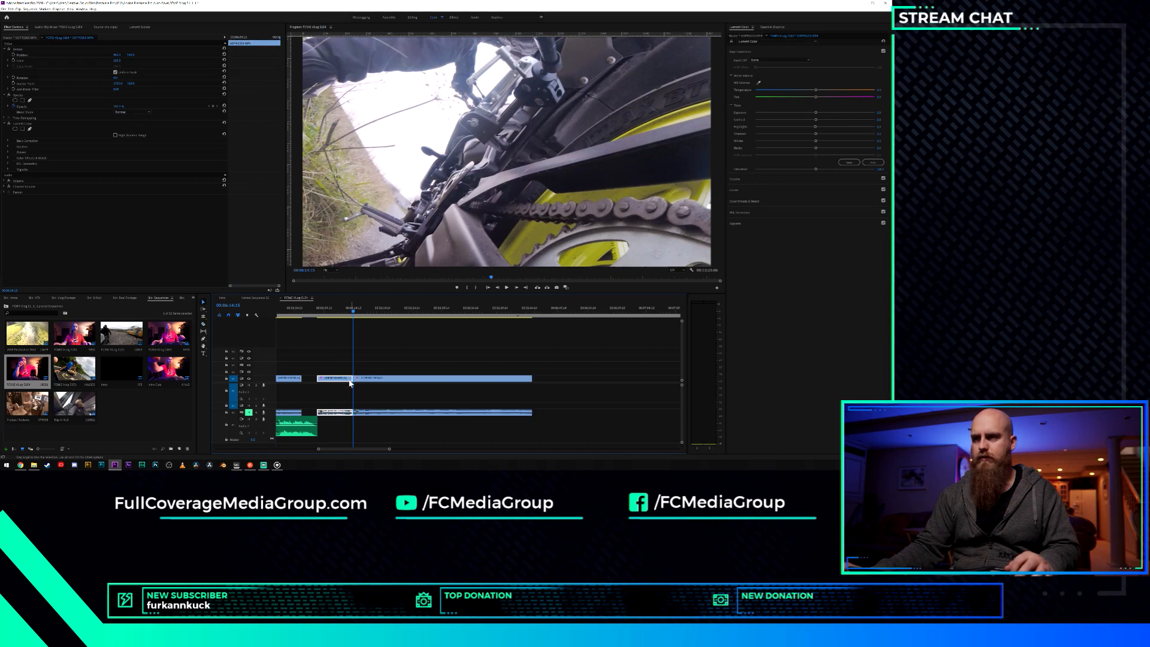
key("Delete")
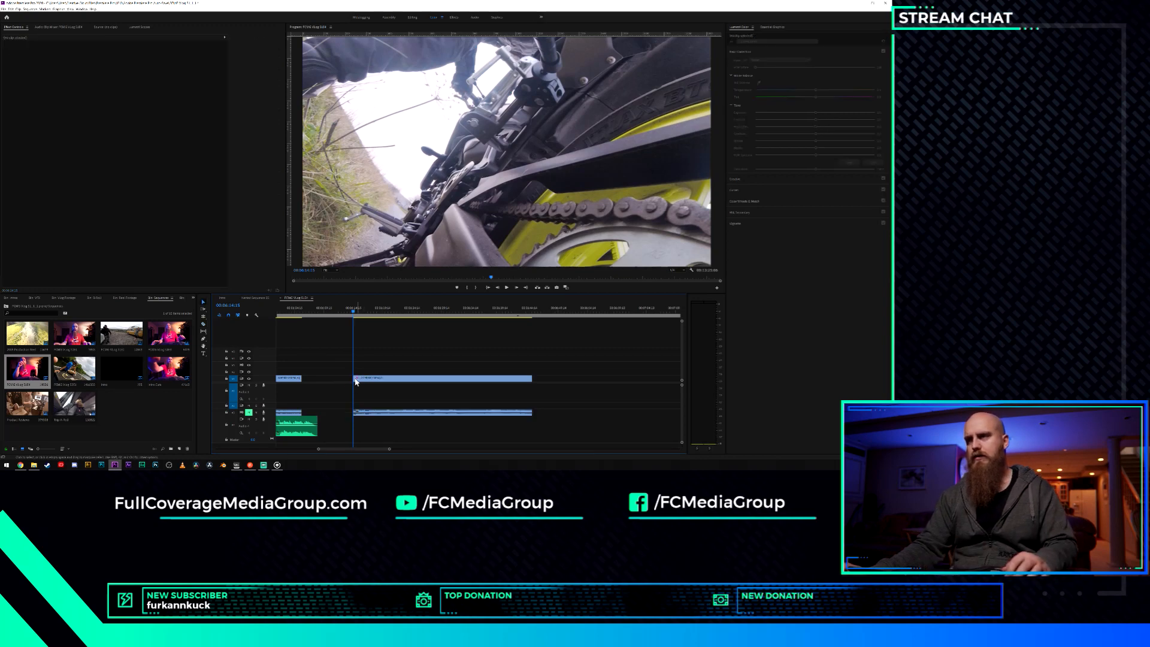
Play the remaining chain close-up and split it once the rider's boot is on the foot peg.
key("space")
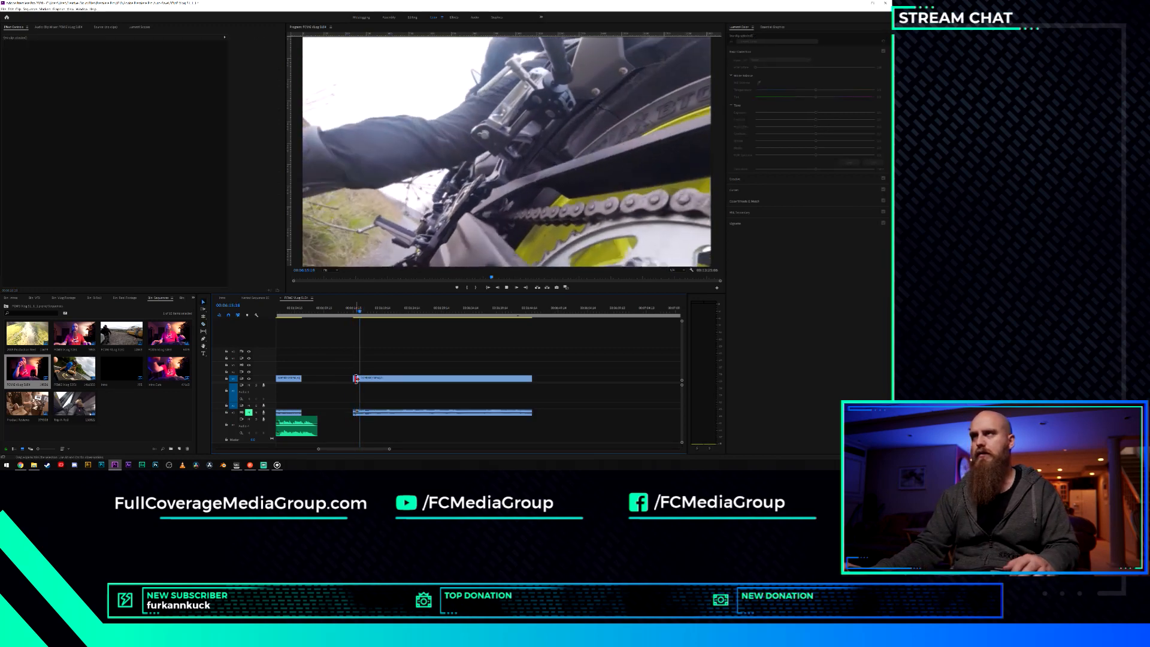
left_click(356, 378)
key("space")
left_click(371, 377)
key("v")
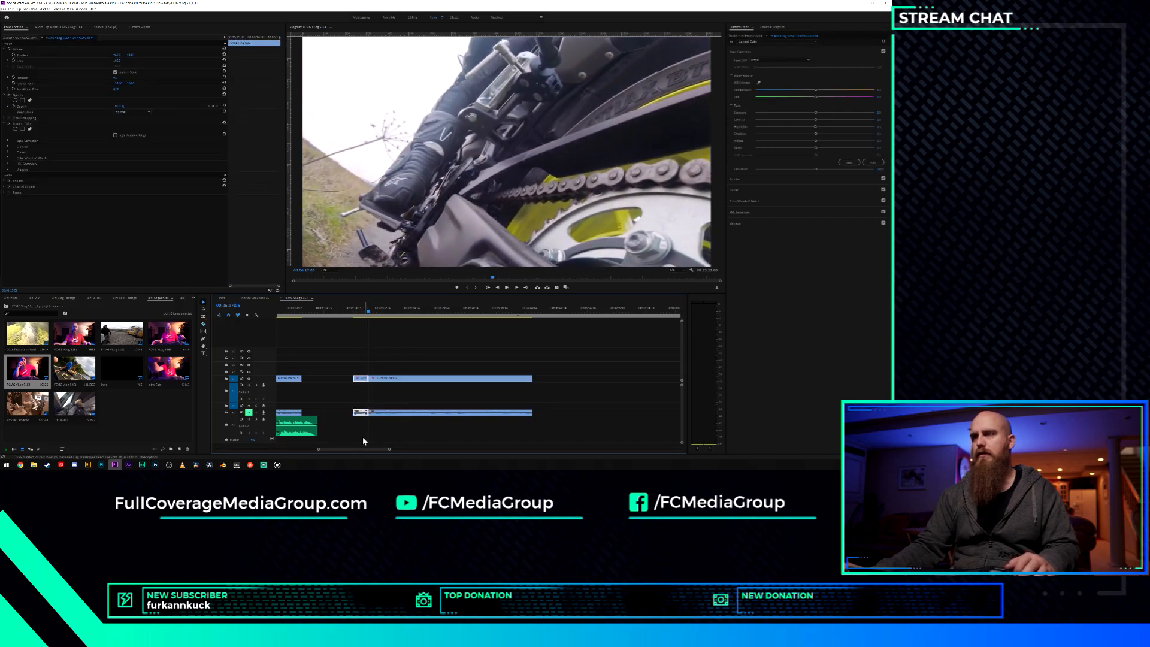
Move the short chain and boot clip to directly after the second rider clip in the lead-in.
scroll(347, 448, "down", 6)
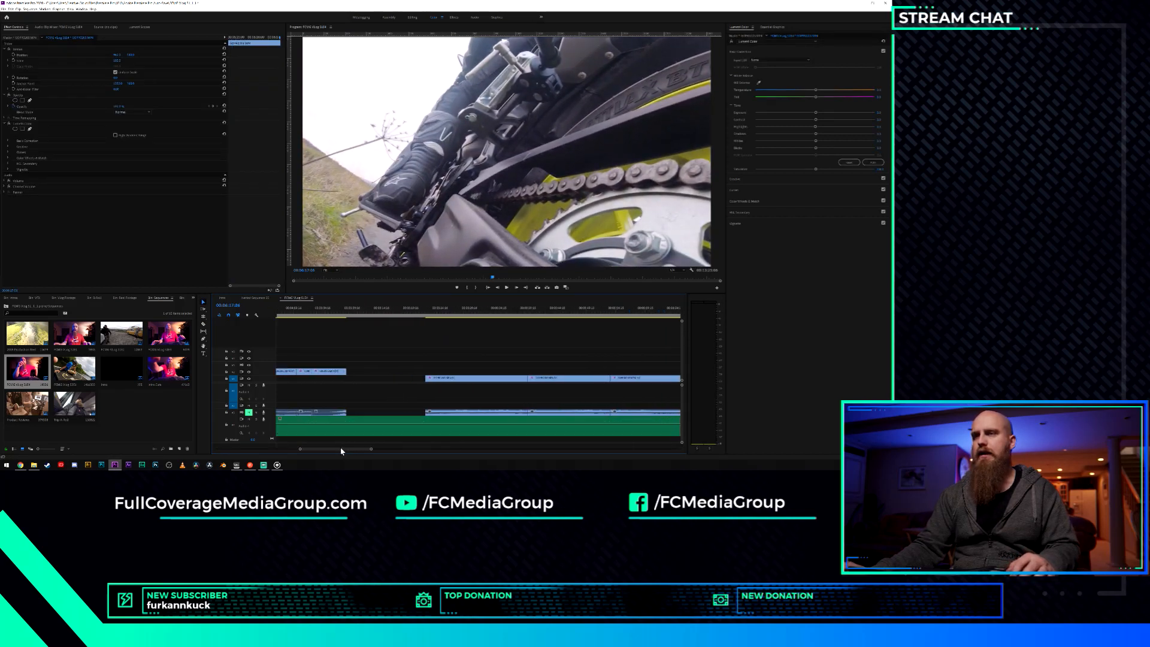
scroll(342, 422, "down", 3)
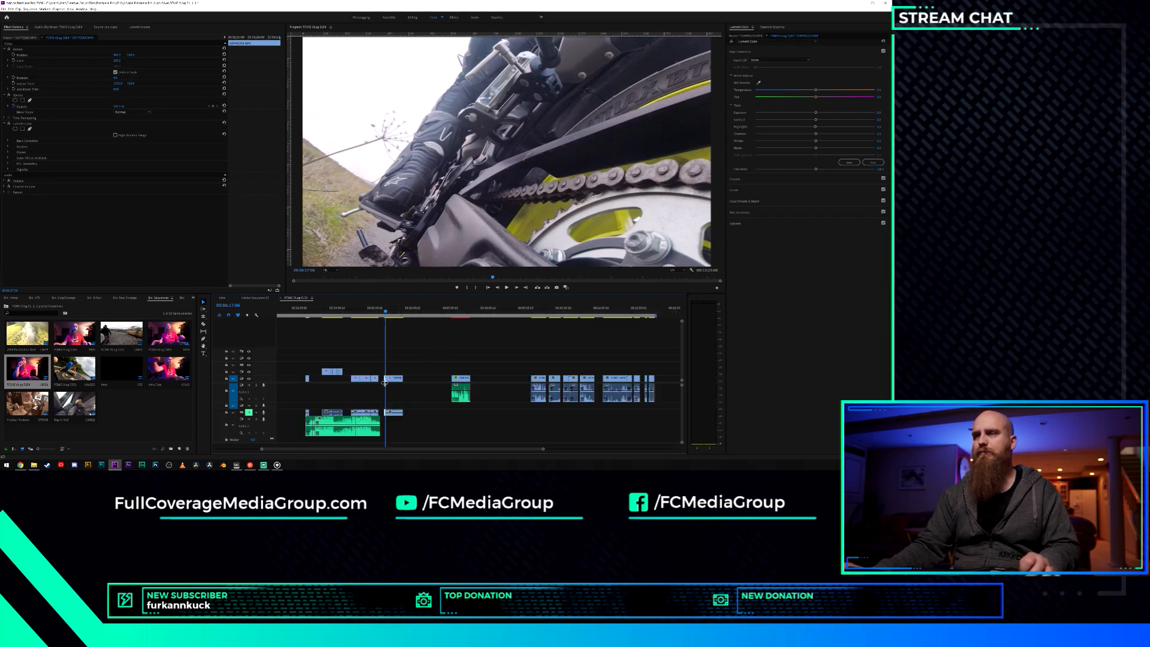
left_click_drag(360, 380, 310, 384)
scroll(326, 369, "up", 5)
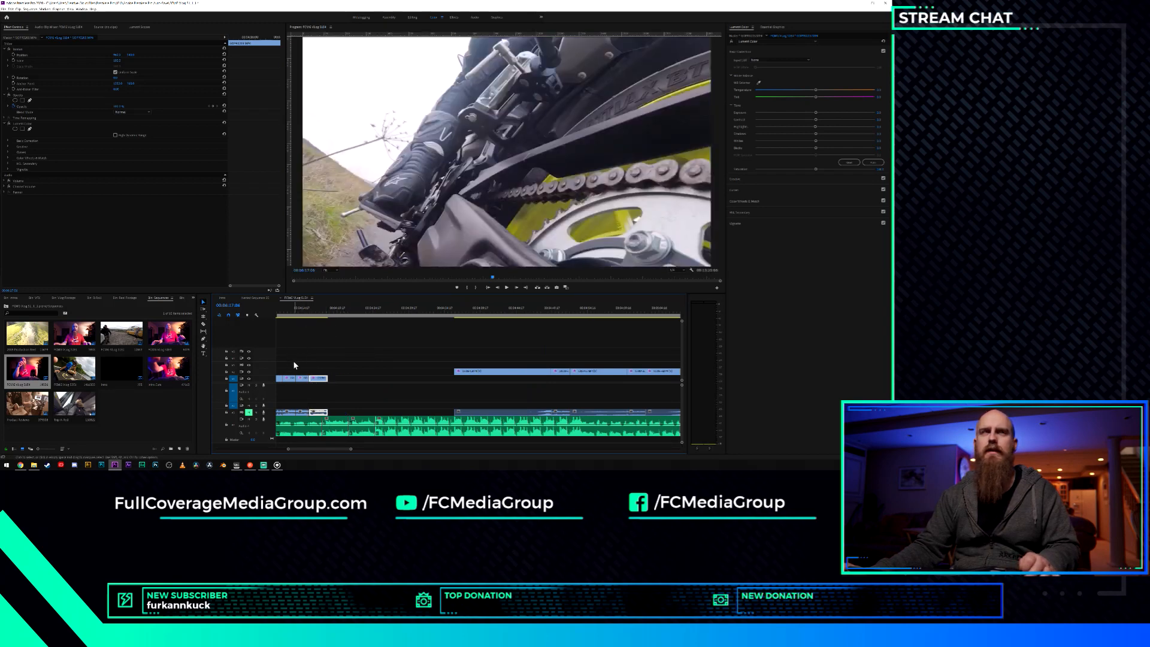
scroll(296, 361, "up", 3)
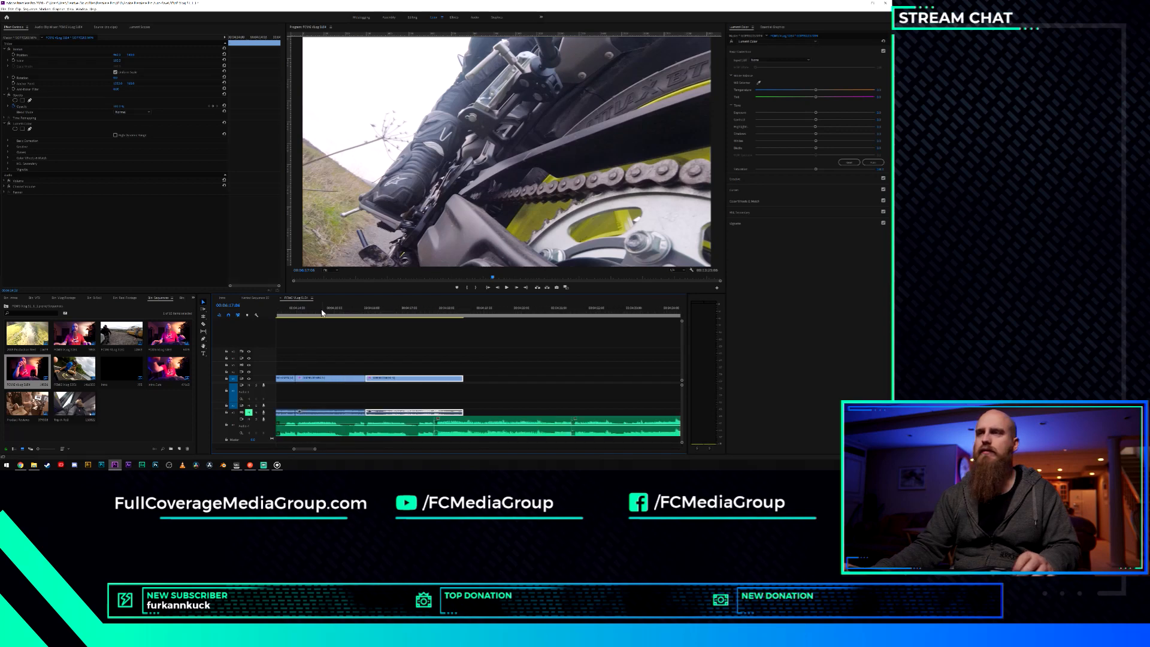
Play from the rider clip through the newly placed chain clip to check its timing against the music.
left_click(322, 312)
key("space")
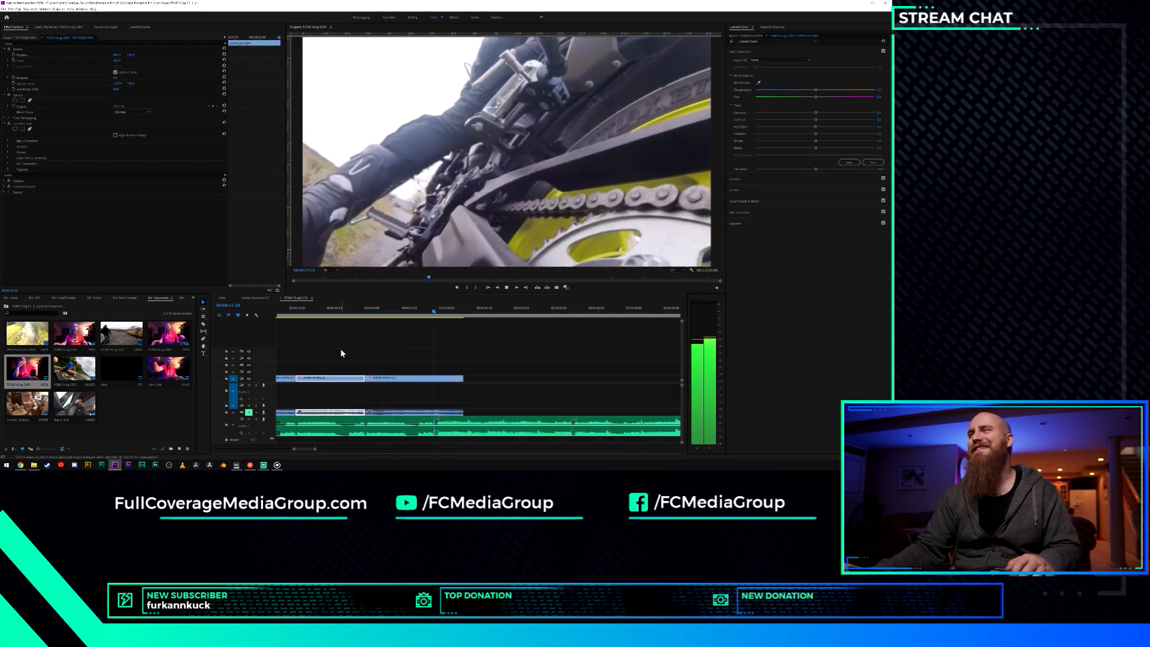
key("space")
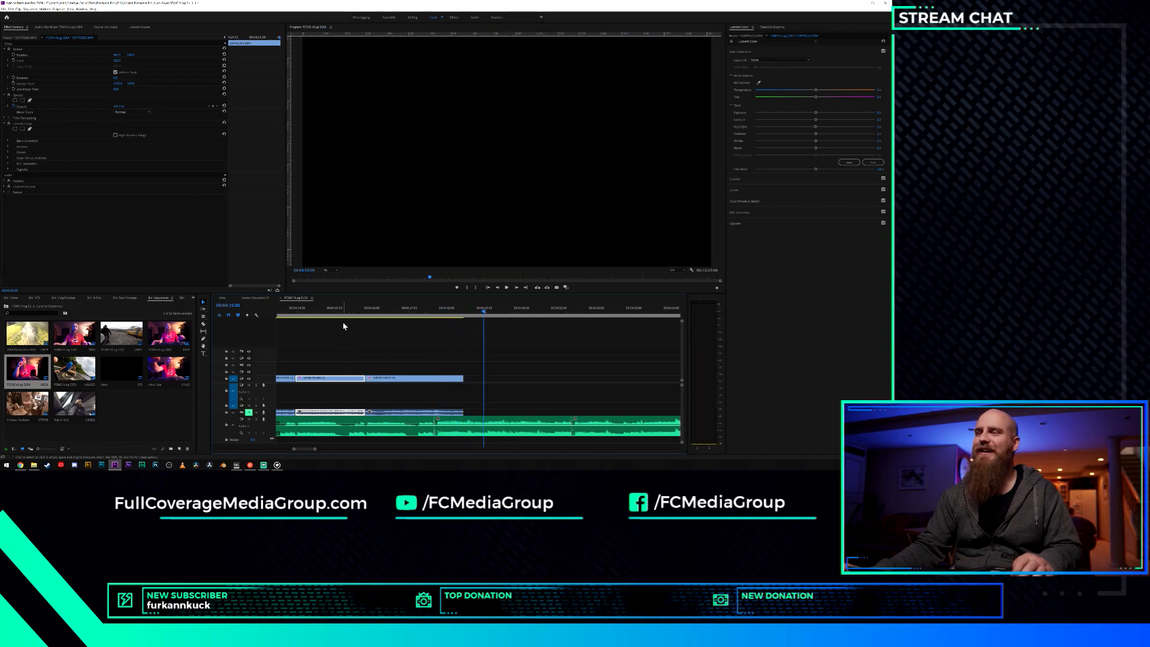
key("space")
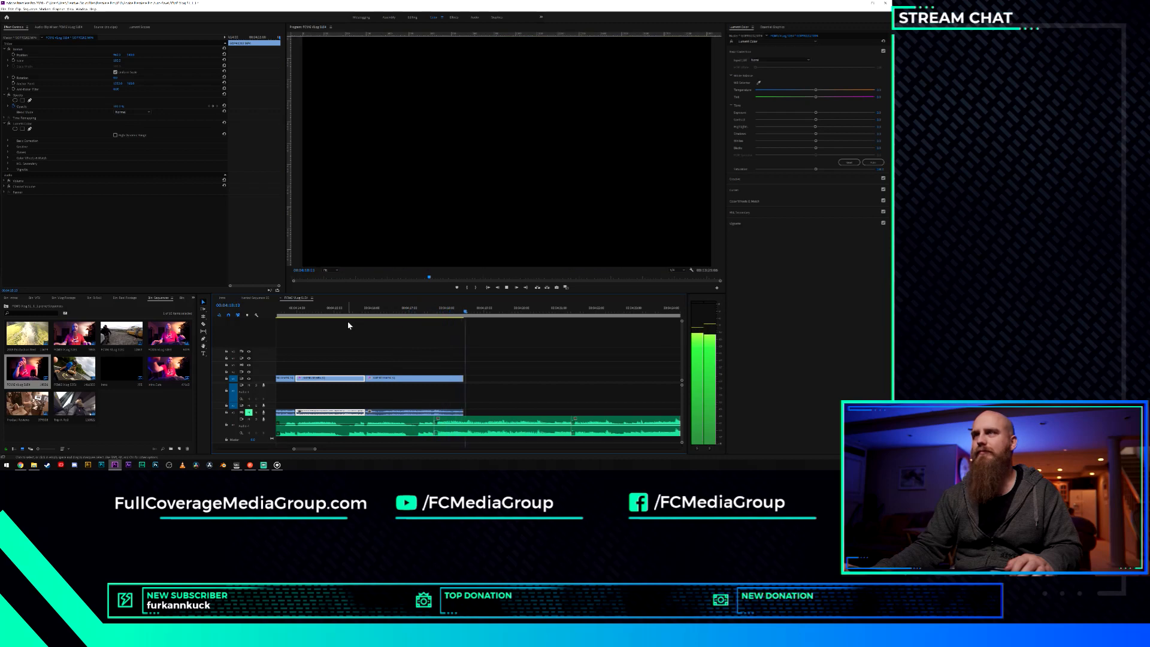
key("space")
Find the next beat after the chain and boot clip, extend the clip's end to it, and replay the ending.
scroll(428, 376, "up", 3)
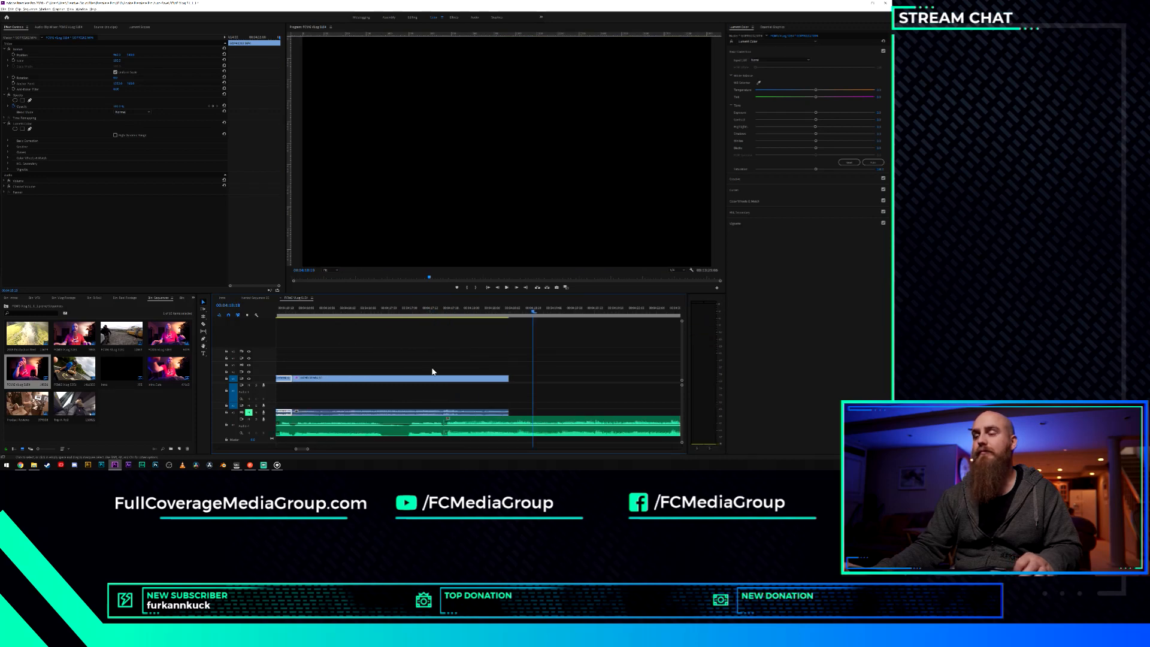
left_click(448, 311)
key("space")
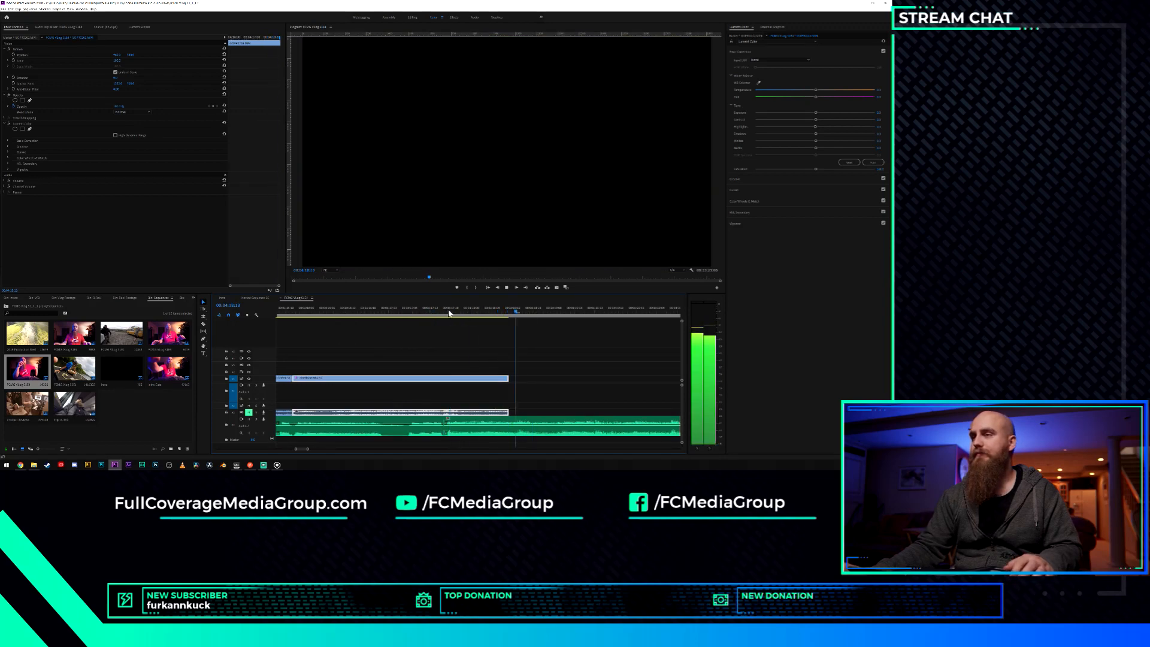
scroll(460, 336, "down", 3)
scroll(490, 366, "up", 4)
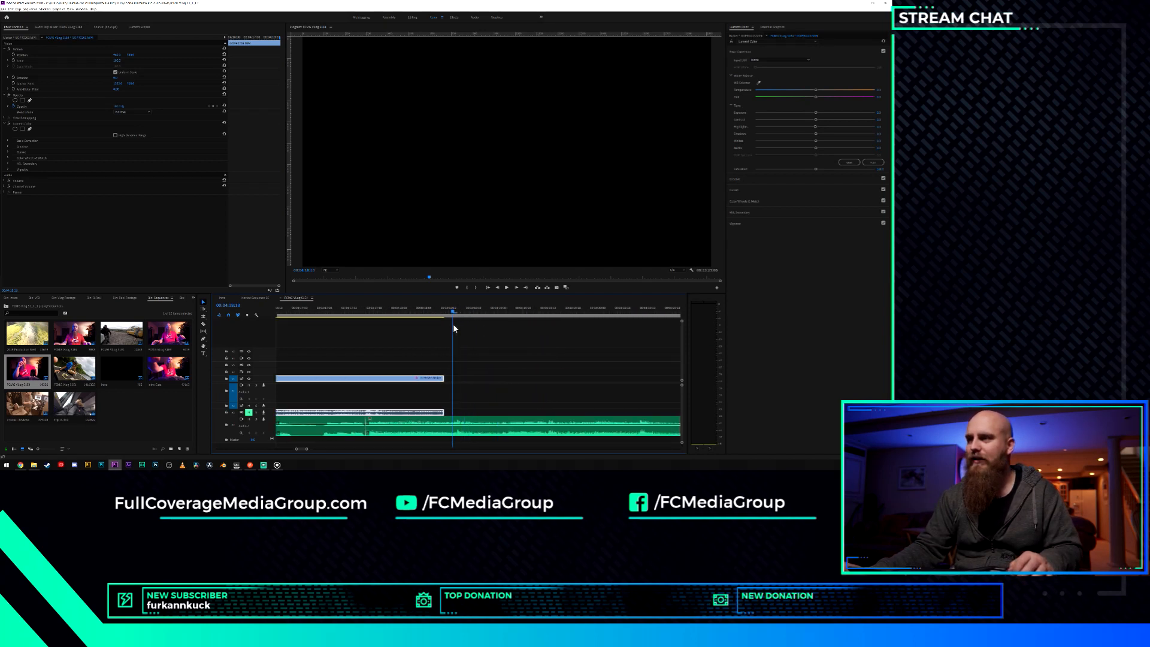
left_click_drag(446, 377, 453, 377)
scroll(442, 375, "down", 3)
scroll(391, 354, "down", 3)
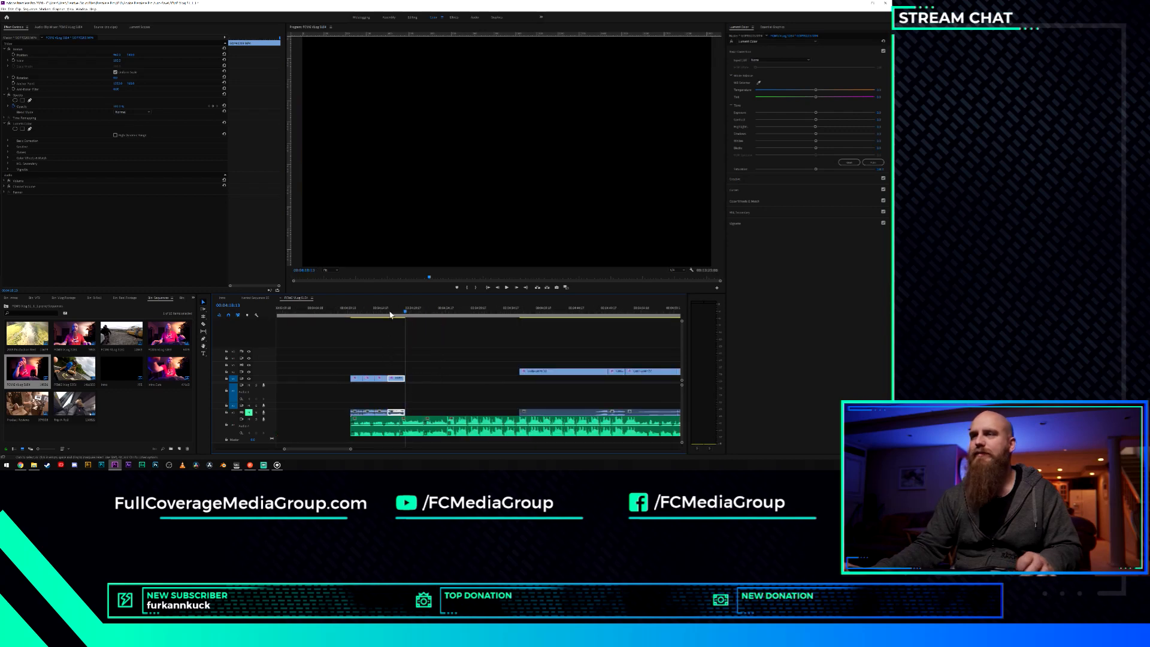
key("space")
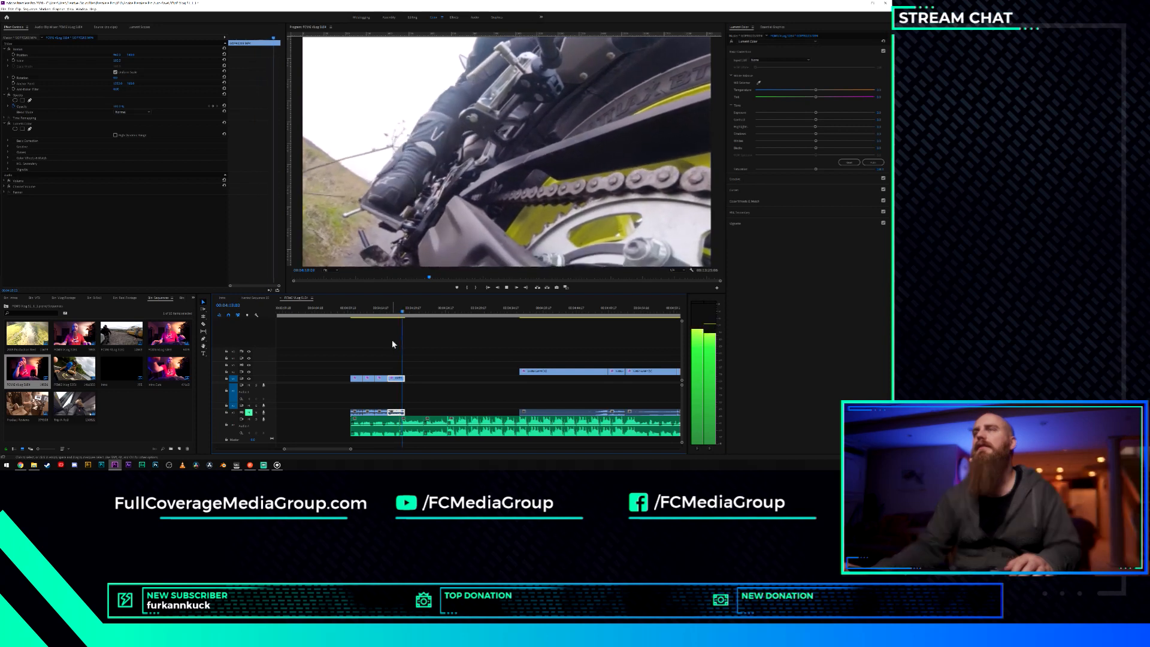
key("space")
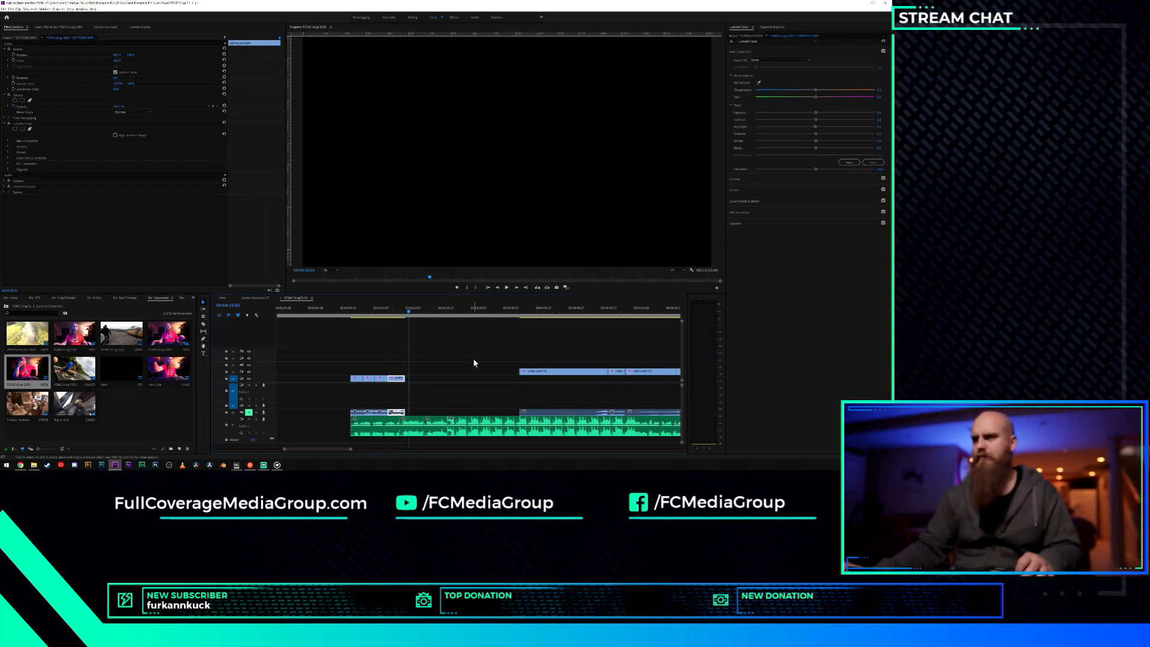
Scan the riding clips later in the timeline for another rider shot to use in the lead-in.
scroll(475, 364, "down", 3)
scroll(477, 367, "down", 3)
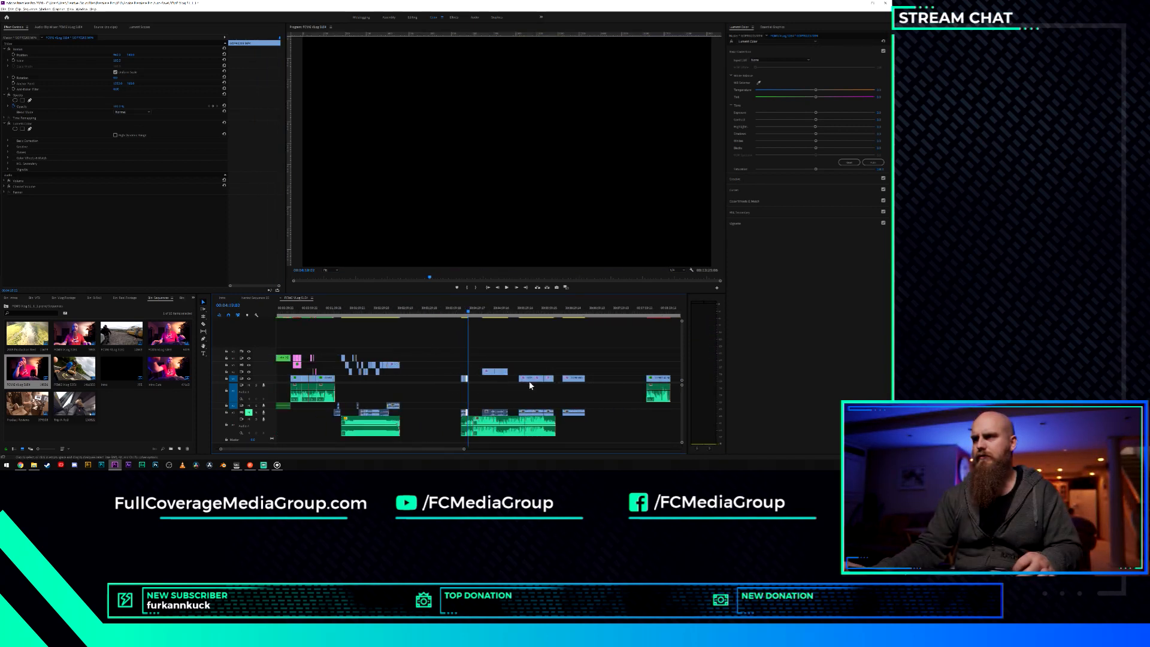
scroll(529, 385, "down", 3)
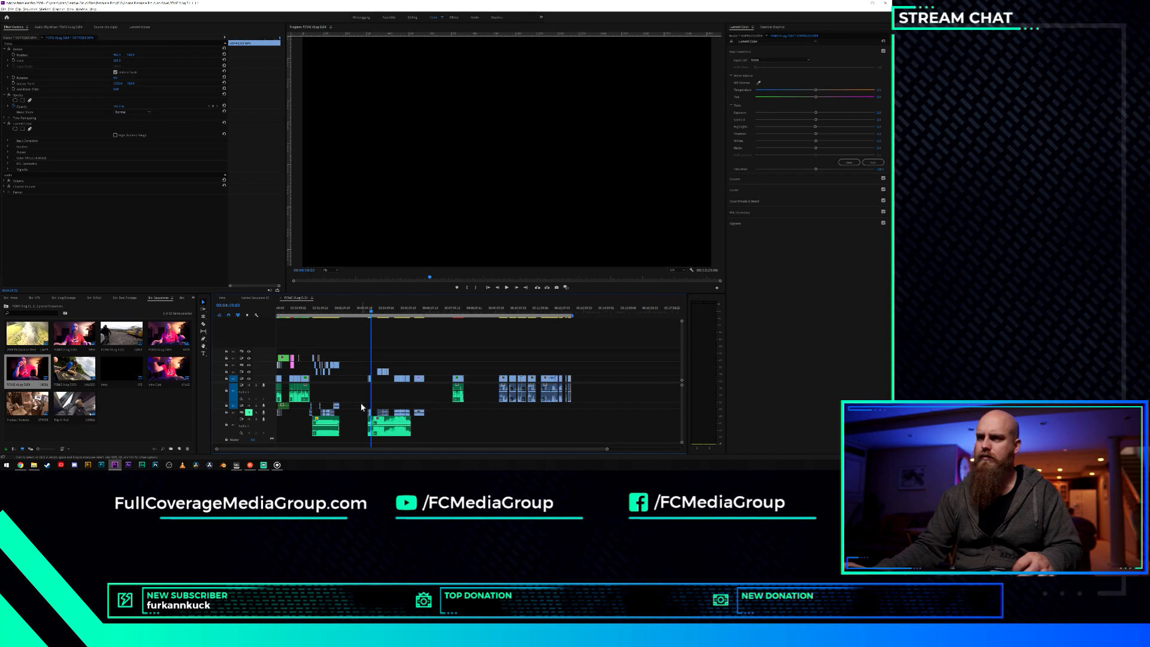
scroll(367, 404, "up", 6)
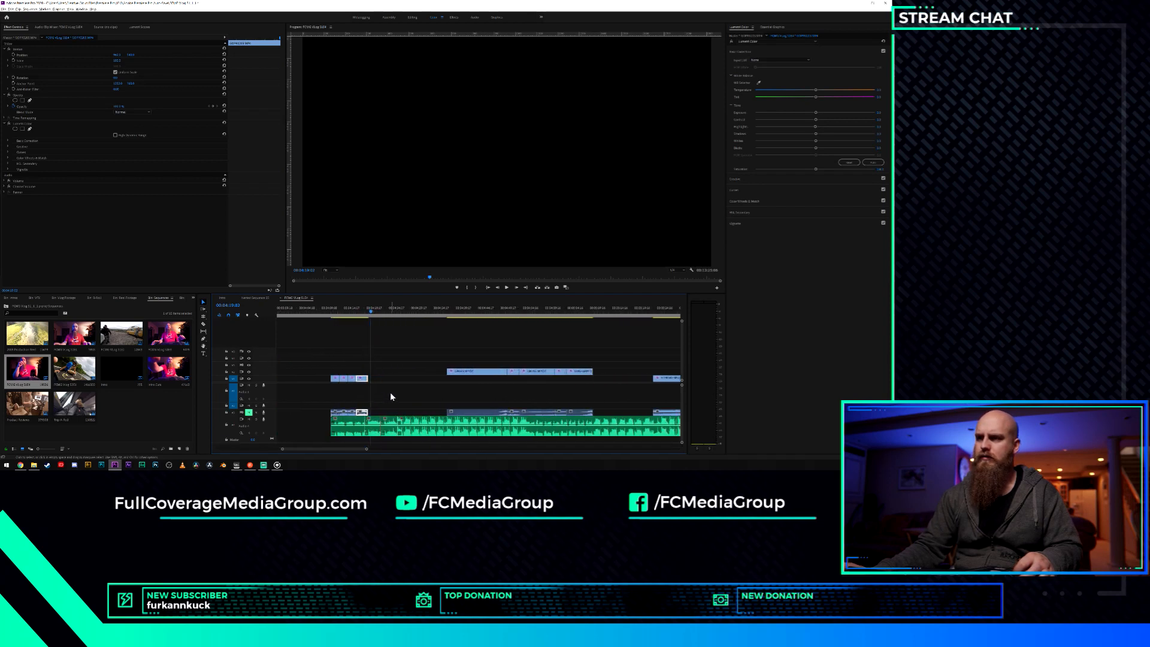
left_click_drag(449, 312, 473, 312)
scroll(512, 342, "down", 6)
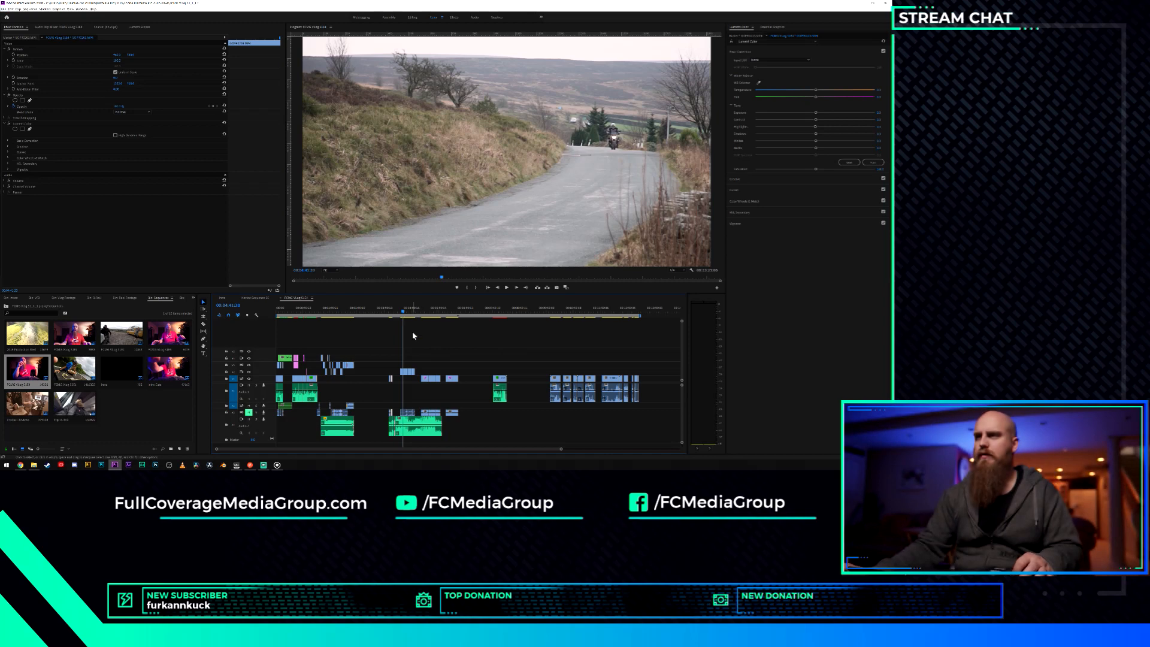
scroll(413, 332, "up", 3)
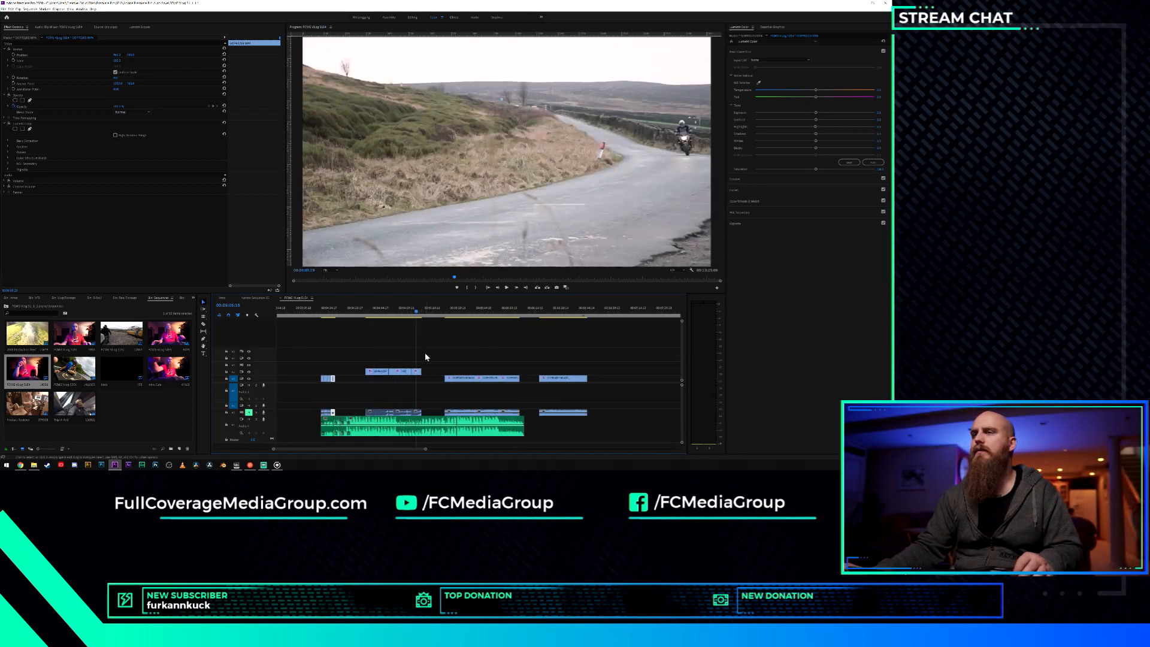
left_click_drag(417, 320, 383, 360)
left_click(381, 371)
left_click_drag(380, 414, 473, 358)
left_click(422, 314)
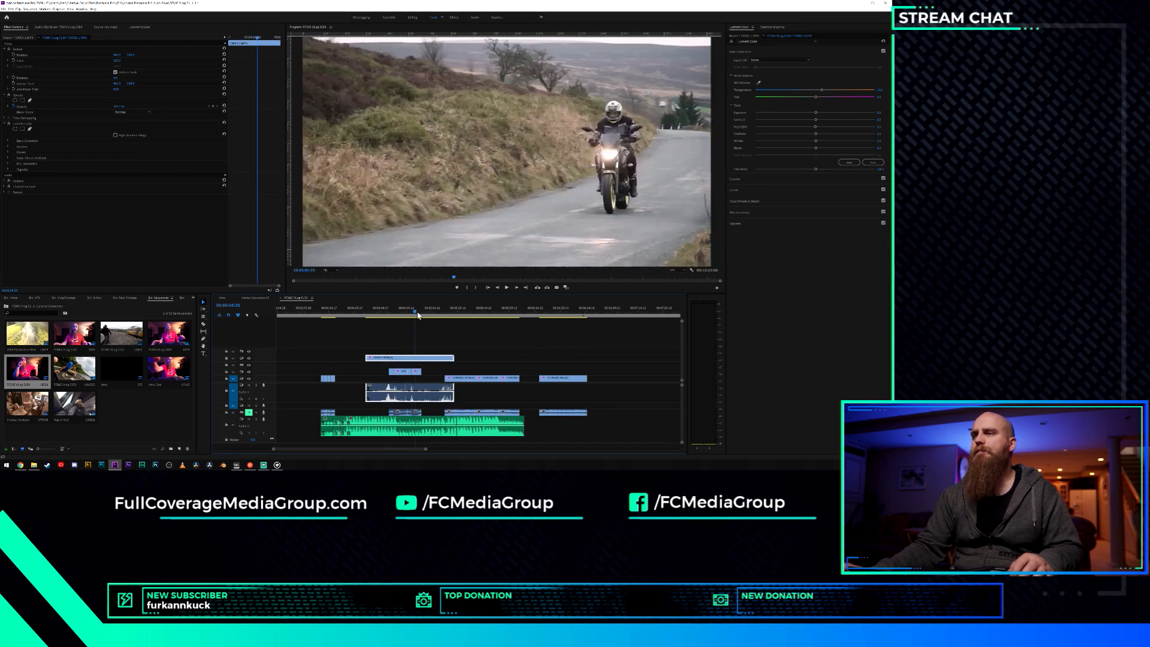
mouse_move(421, 315)
left_mouse_down()
mouse_move(402, 317)
mouse_move(429, 319)
left_mouse_up()
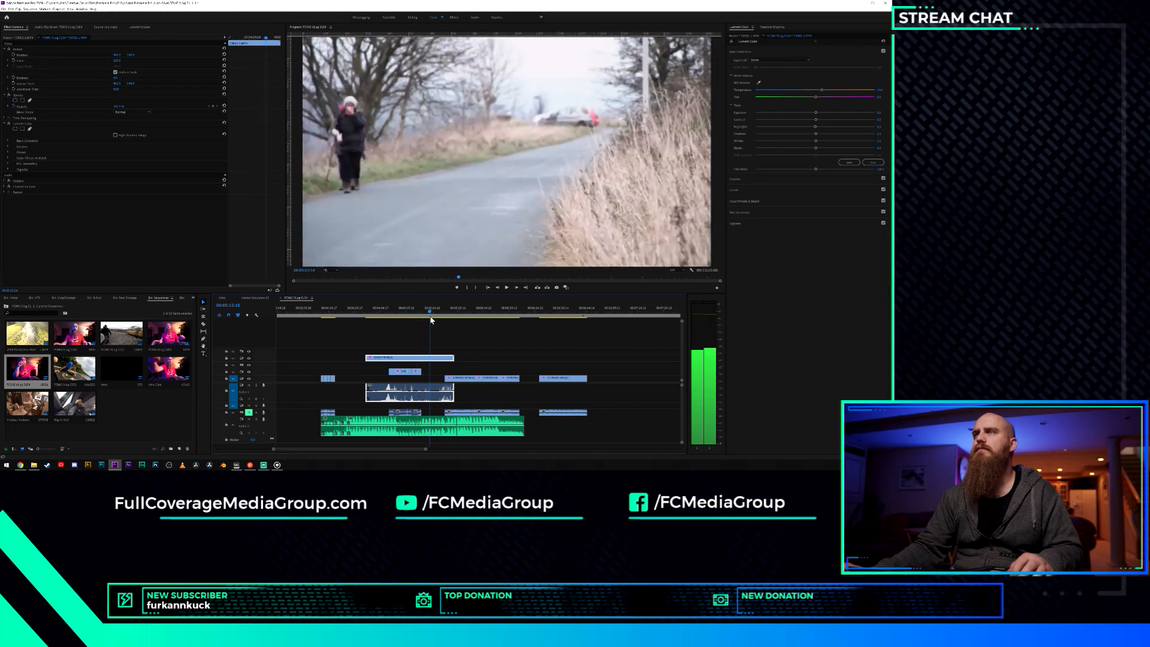
left_click_drag(440, 321, 410, 324)
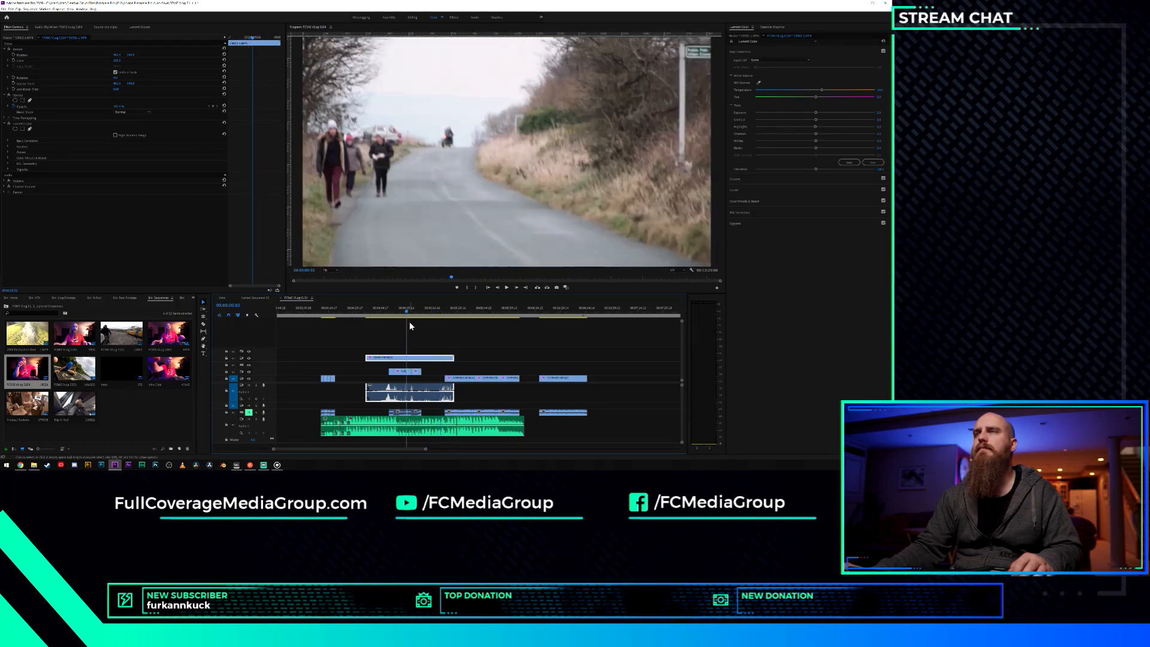
key("ctrl+z")
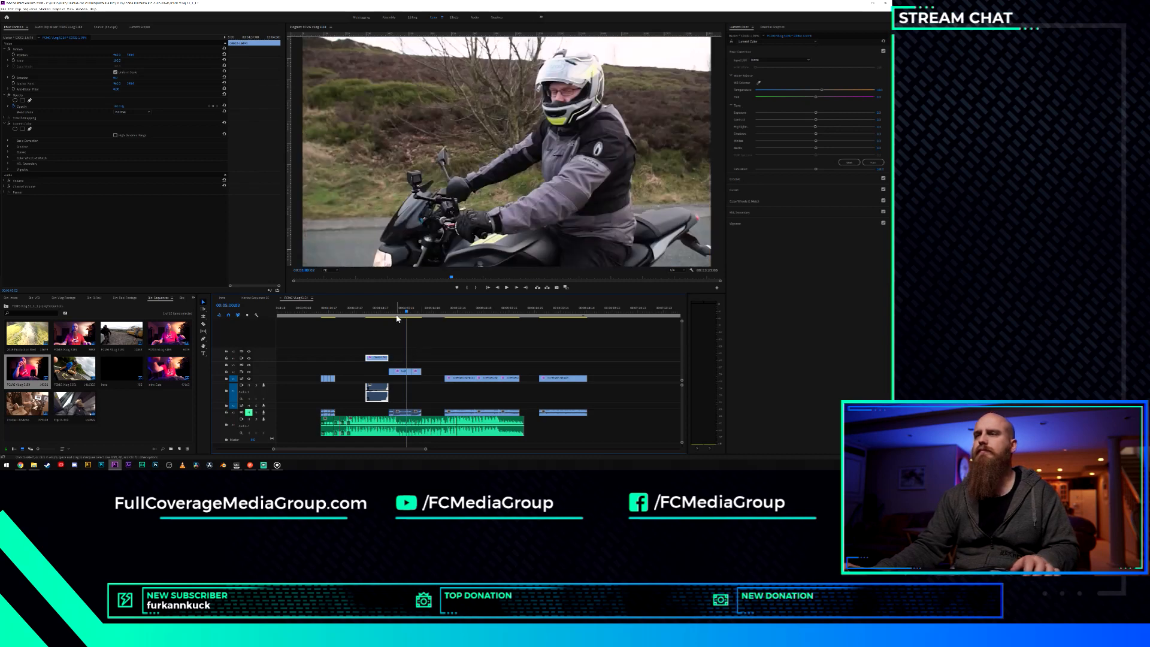
key("ctrl+z")
key("ctrl+z")
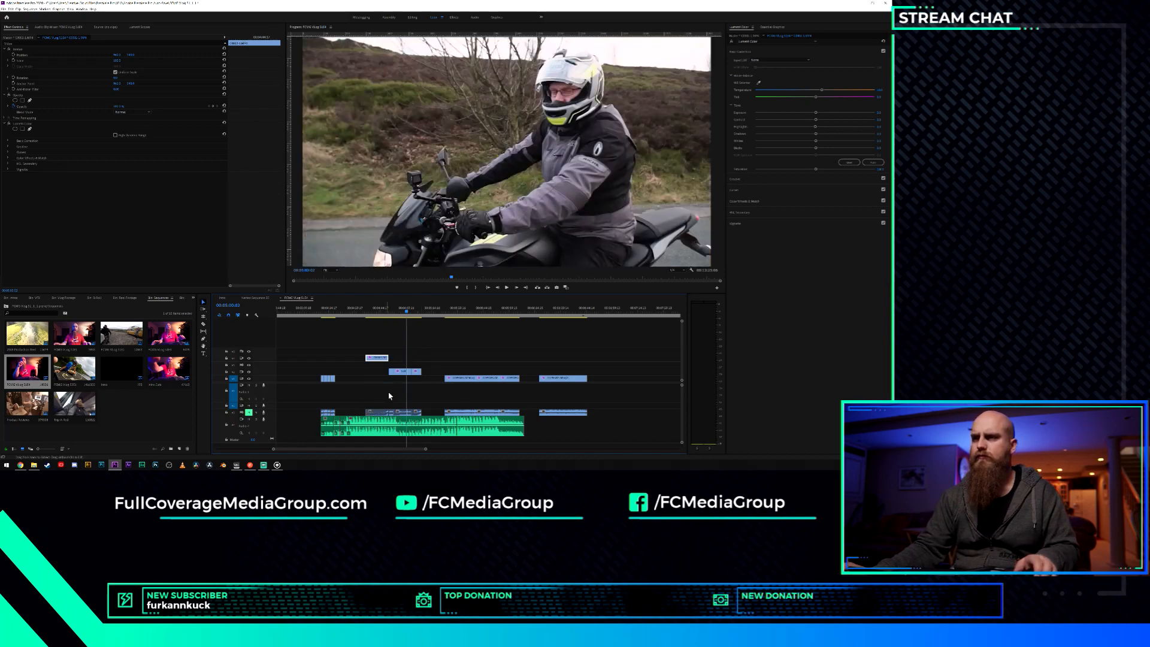
Lift the last clip of the first riding group with its audio onto free tracks and extend its end to expose unused footage.
left_click_drag(399, 310, 416, 313)
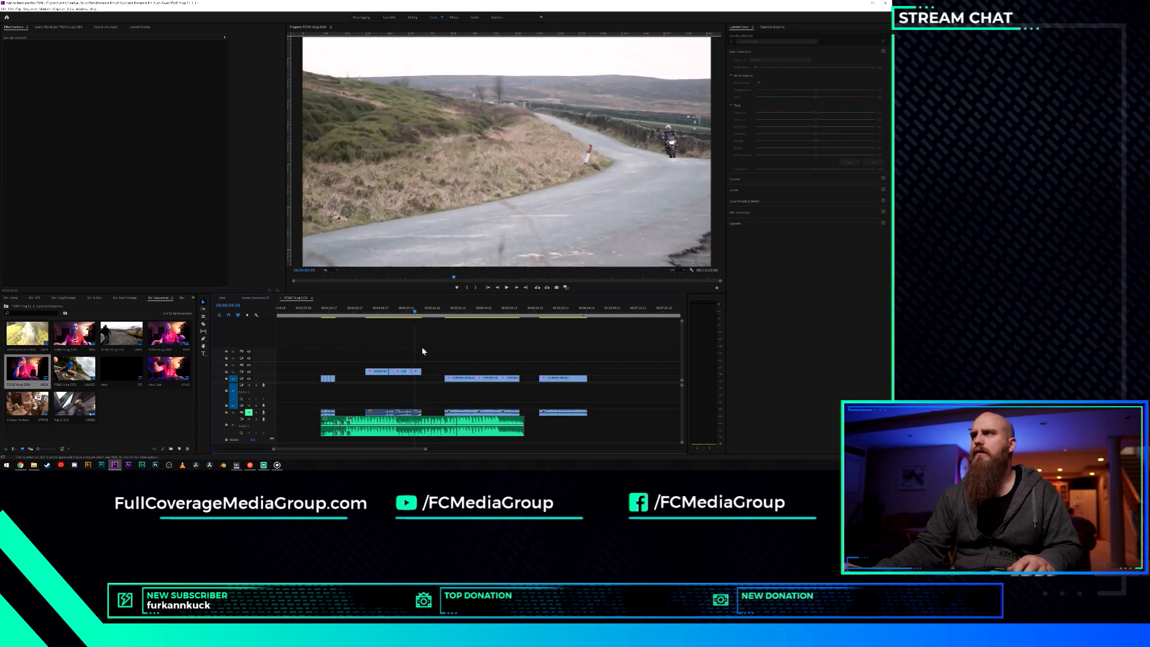
left_click_drag(417, 367, 418, 360)
left_click_drag(417, 409, 418, 395)
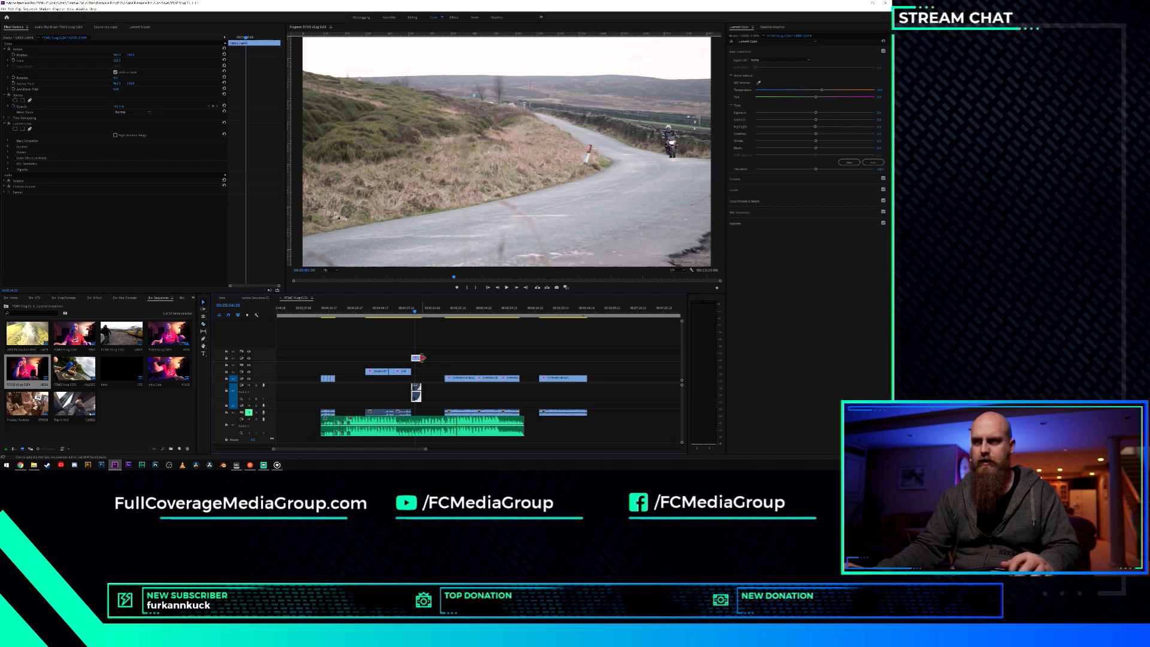
left_click_drag(422, 358, 670, 349)
Find the stone wall bend just before the rider comes around it and split the extended clip there.
left_click_drag(476, 304, 589, 325)
key("c")
left_click(589, 358)
key("v")
key("c")
key("v")
left_click(589, 361)
key("c")
left_click(596, 359)
Trim the end of the extended clip's first part back to its original short length.
left_click_drag(585, 359, 448, 367)
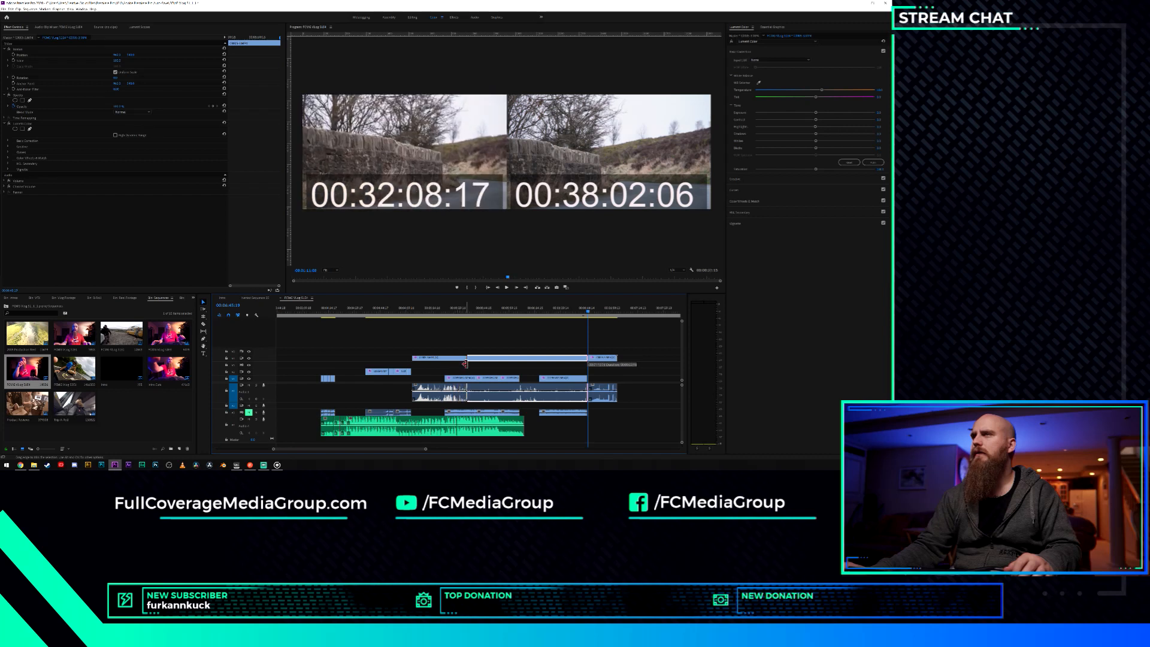
left_click_drag(457, 363, 456, 363)
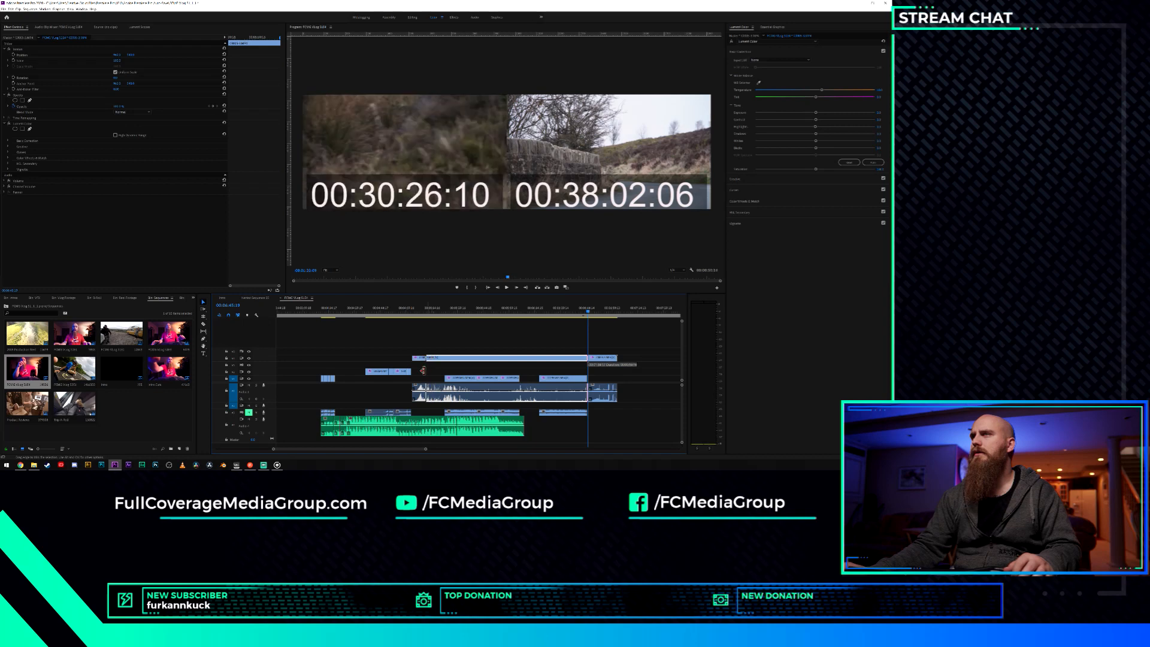
left_click_drag(419, 370, 420, 370)
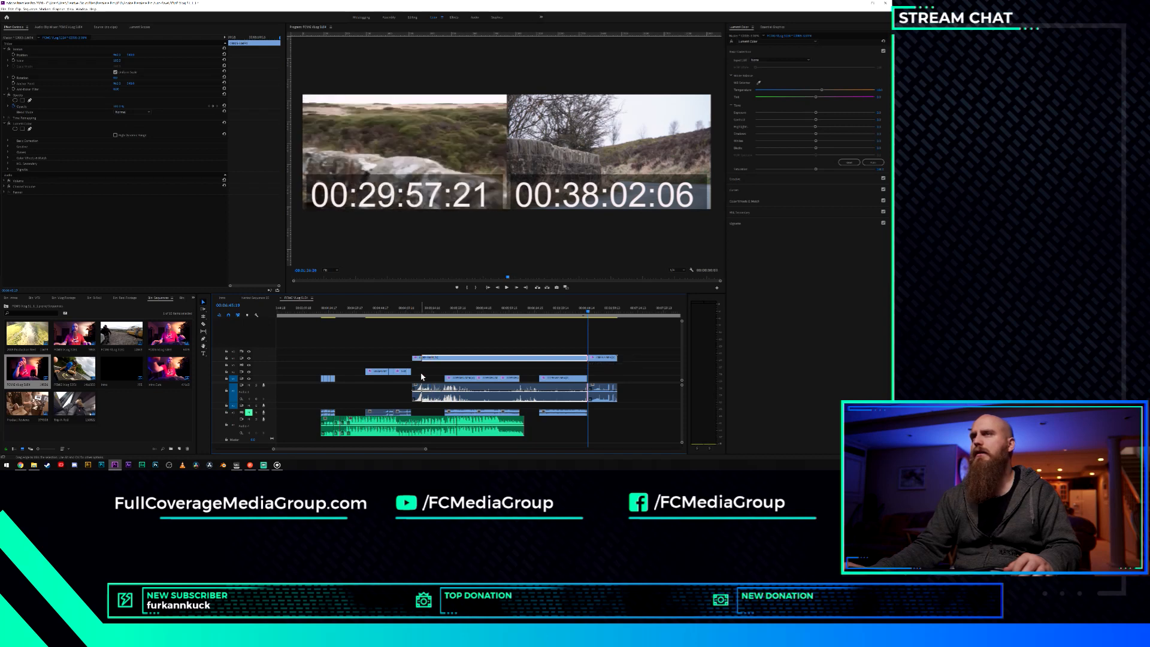
left_click_drag(421, 376, 421, 376)
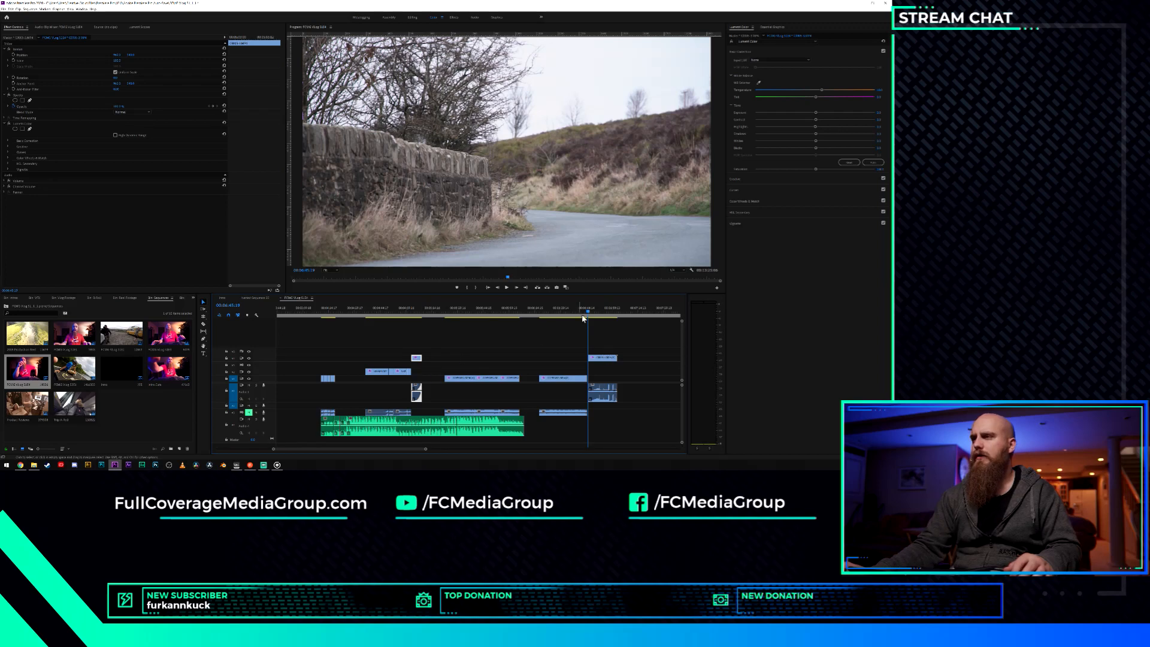
Split the stone wall clip where the rider passes side-on and move its first piece directly after the chain and boot clip.
mouse_move(589, 316)
left_mouse_down()
mouse_move(611, 319)
mouse_move(597, 321)
left_mouse_up()
key("c")
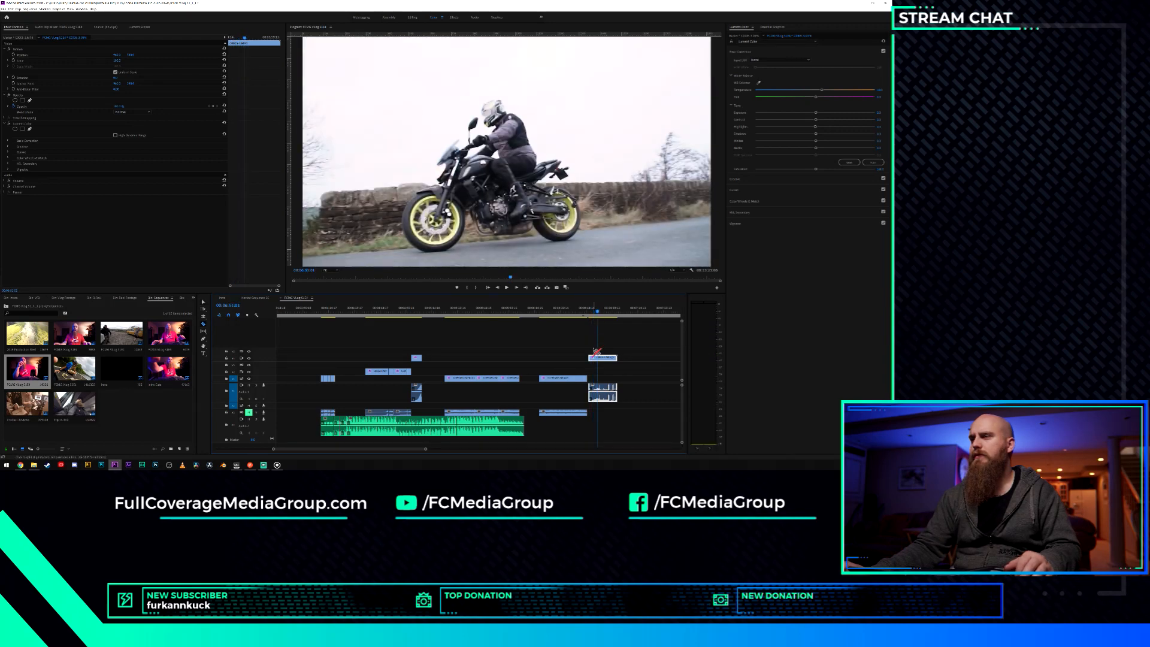
left_click(597, 358)
key("v")
left_click_drag(593, 358, 400, 413)
Play from the chain and boot clip into the stone wall rider clip to check its timing against the music.
scroll(352, 383, "up", 5)
left_click(374, 308)
key("space")
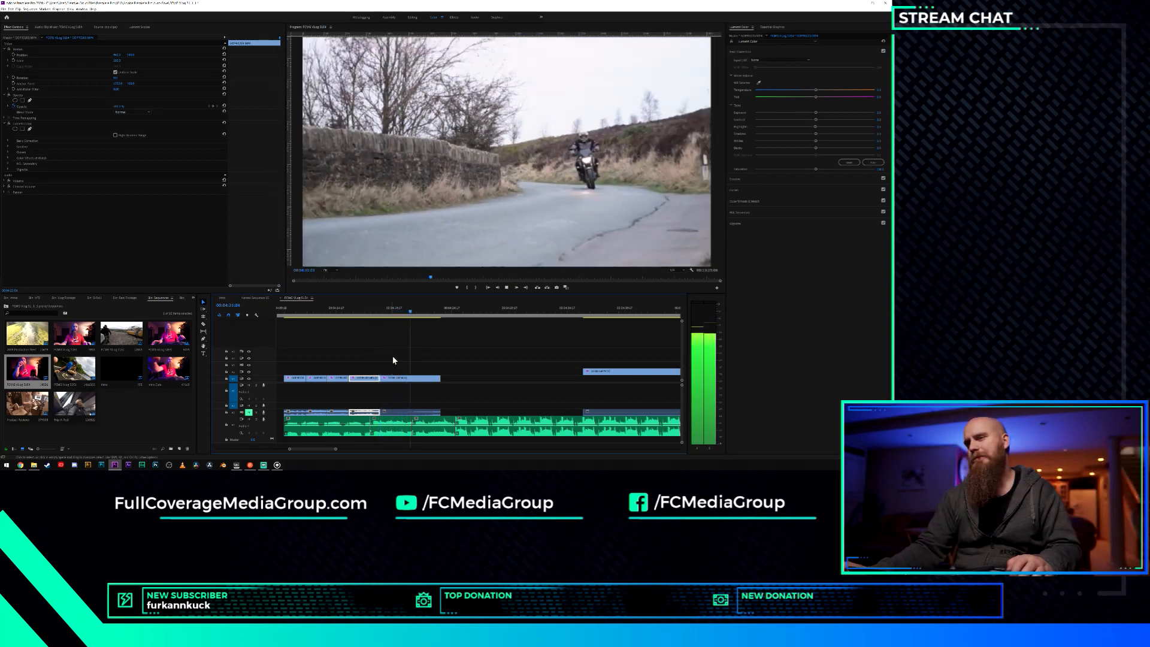
key("space")
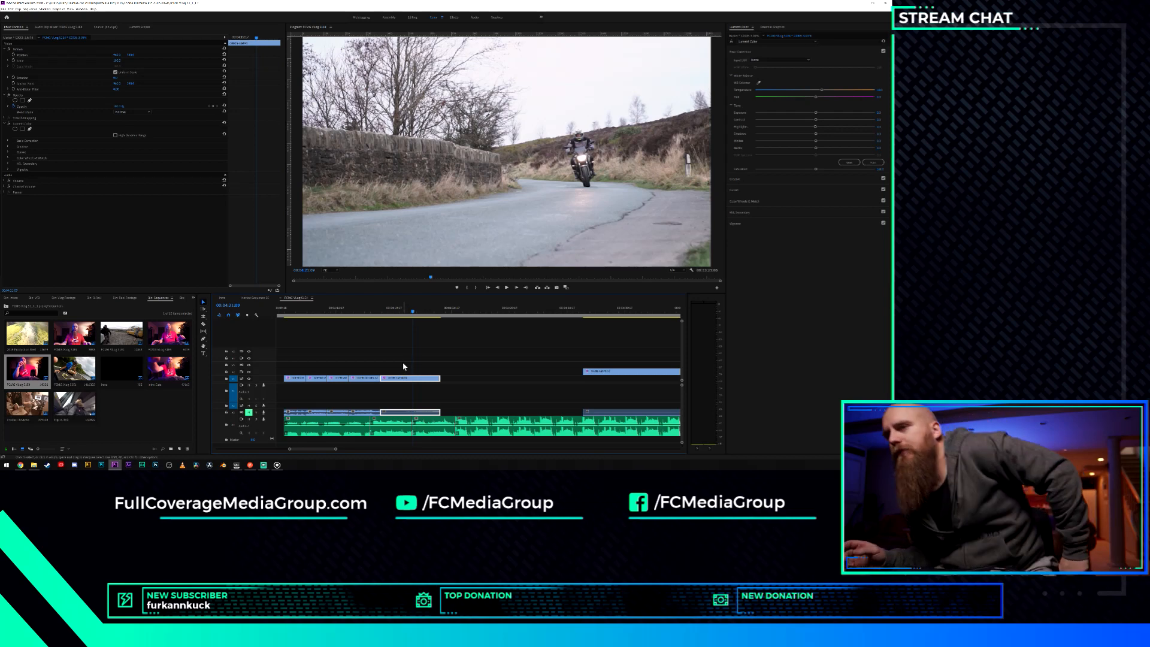
Move the stone wall rider clip up to a free video track and set its speed to 20%.
left_click_drag(396, 379, 395, 368)
key("ctrl+r")
type("20")
key("Return")
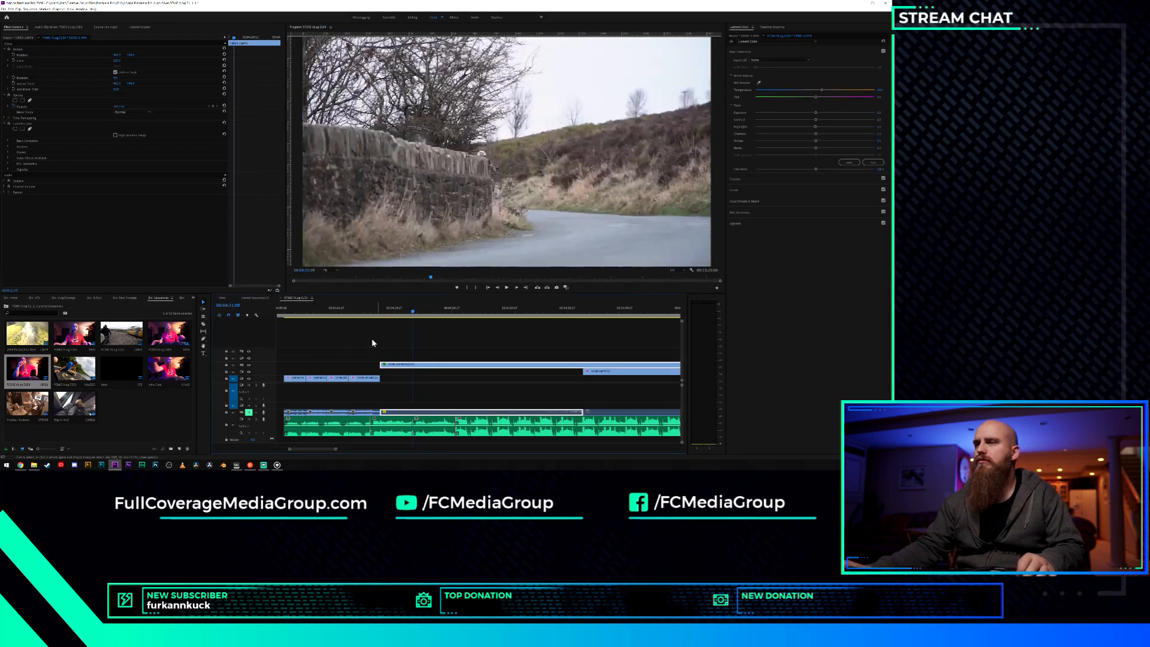
Preview the slowed rider clip, trim the empty road from its start, and place it directly against the chain and boot clip.
scroll(378, 355, "down", 3)
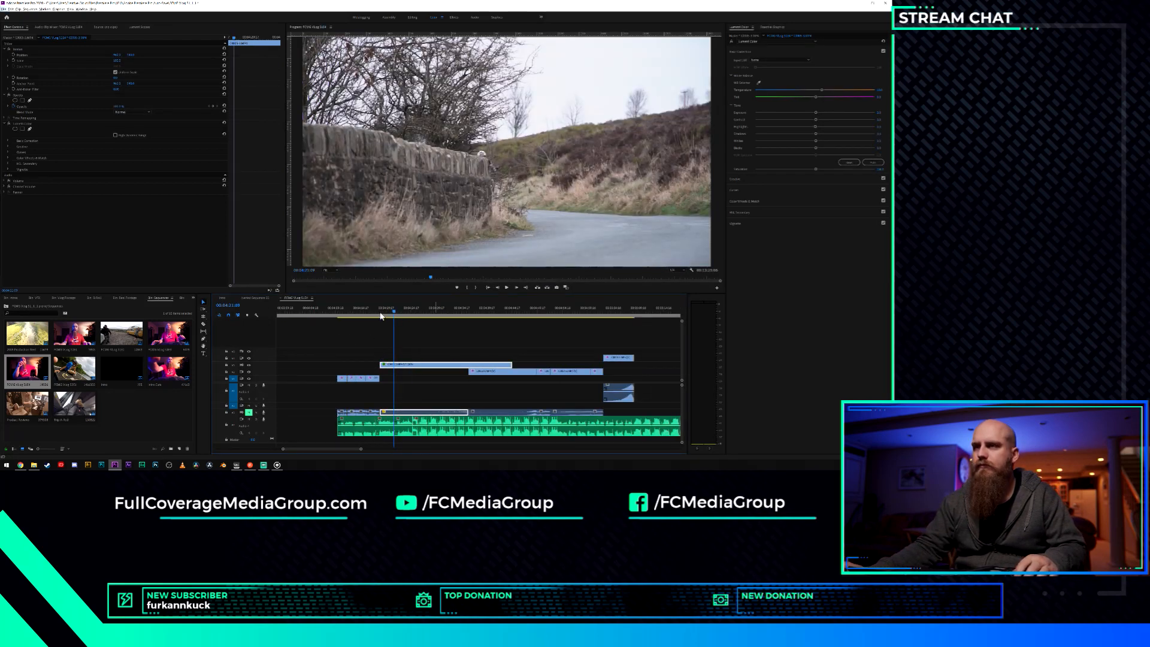
left_click(380, 317)
key("space")
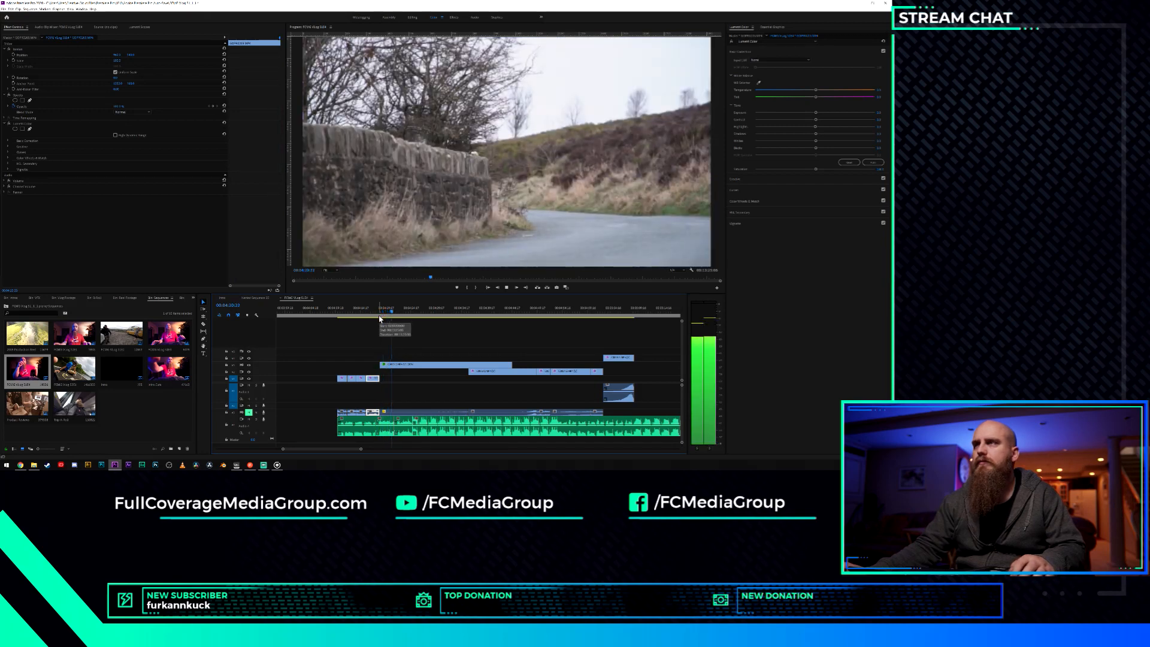
key("space")
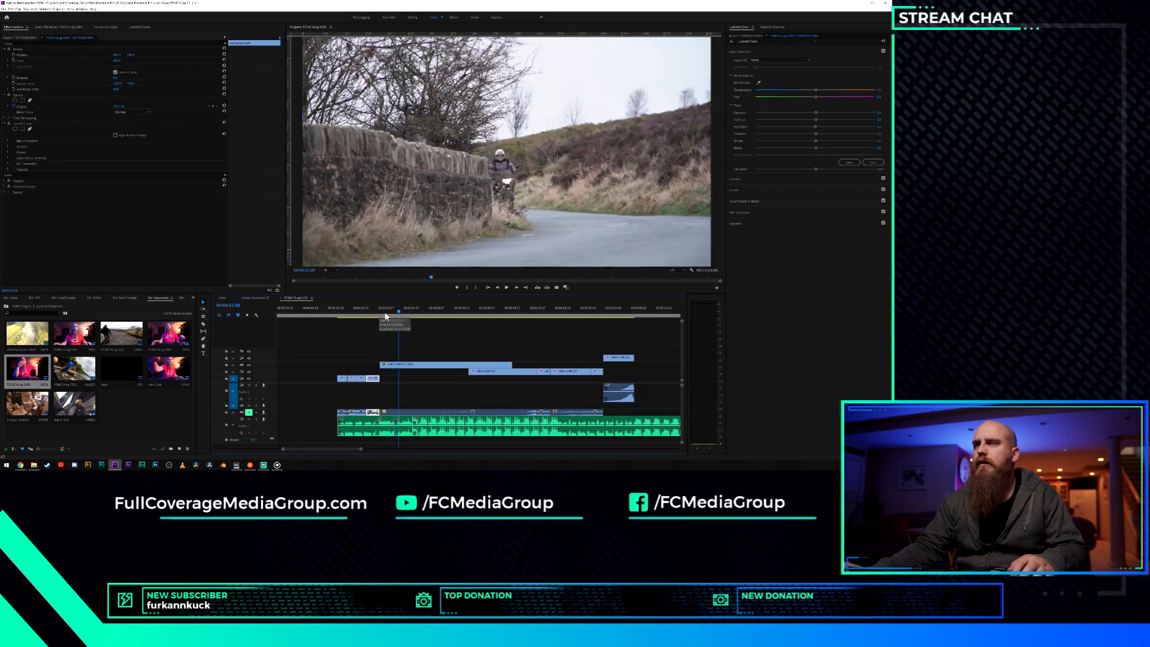
left_click(387, 315)
left_click_drag(387, 314, 390, 315)
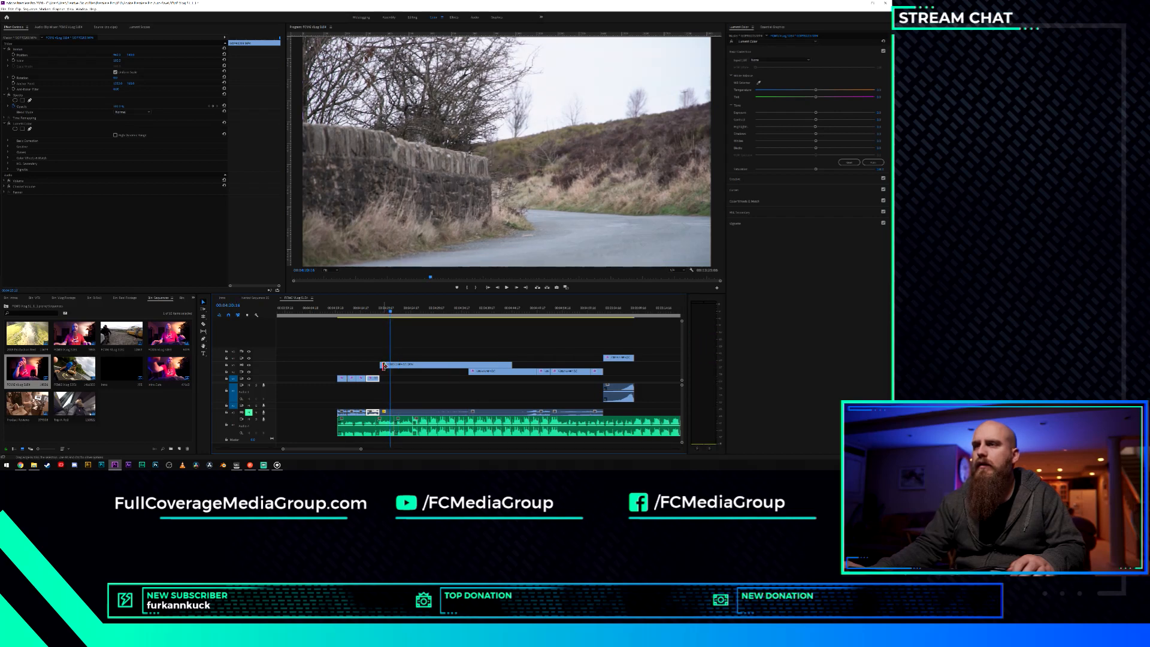
left_click_drag(383, 364, 393, 366)
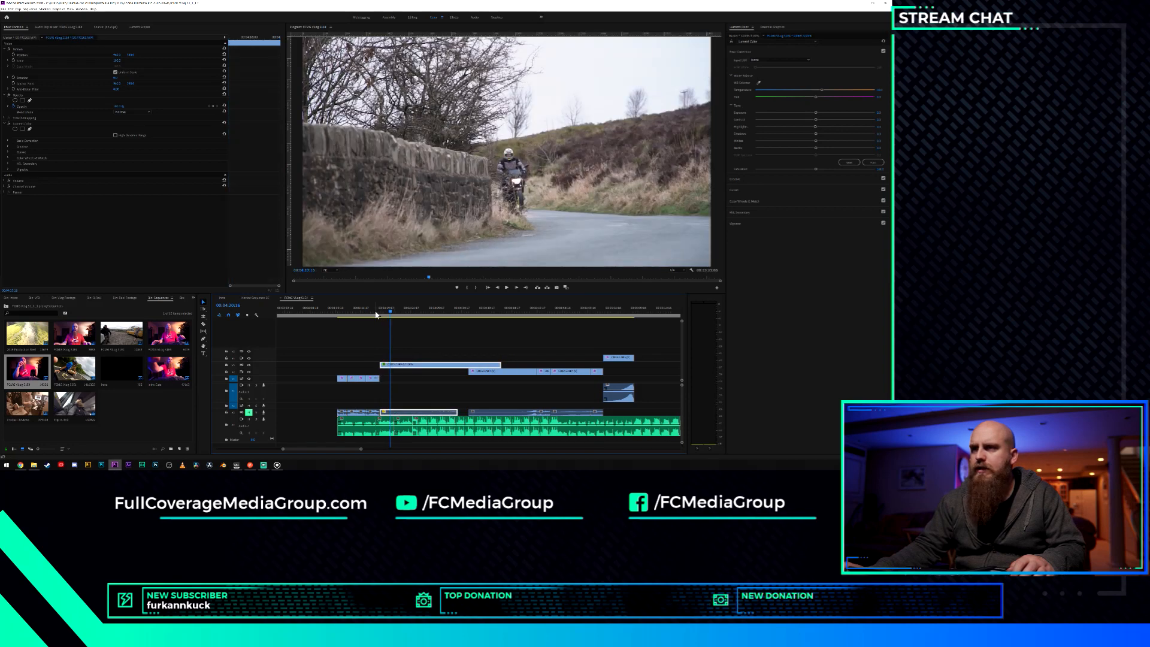
Split the slowed rider clip at the next beat, then trim the second part's start and close the gap for a jump cut.
left_click(375, 313)
key("space")
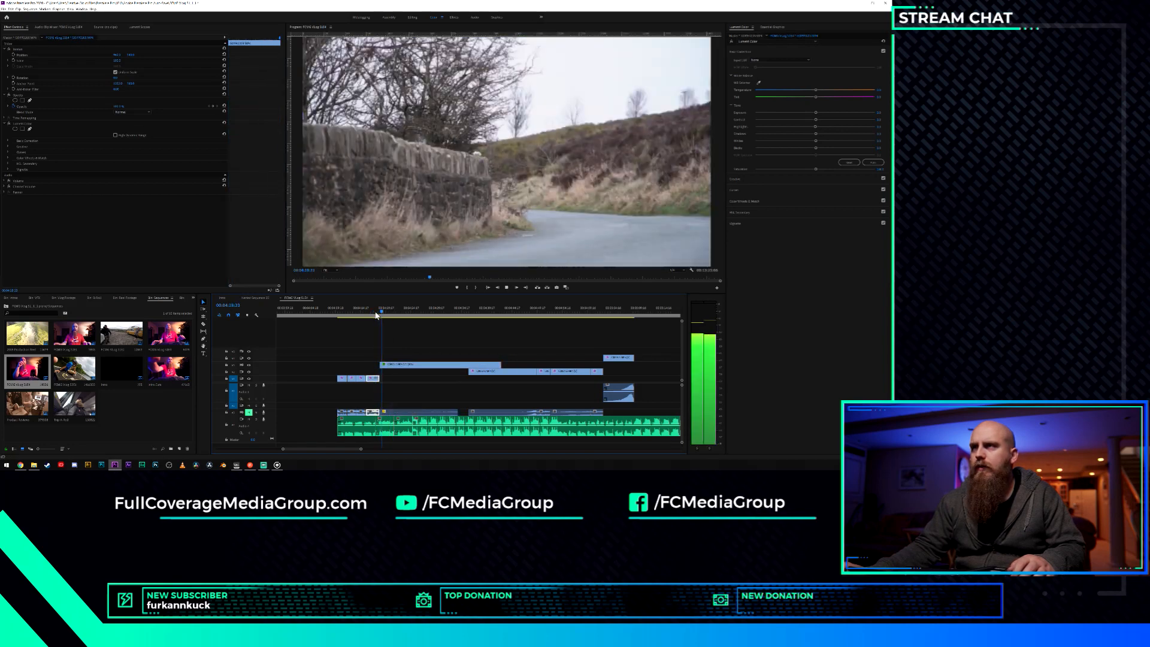
key("space")
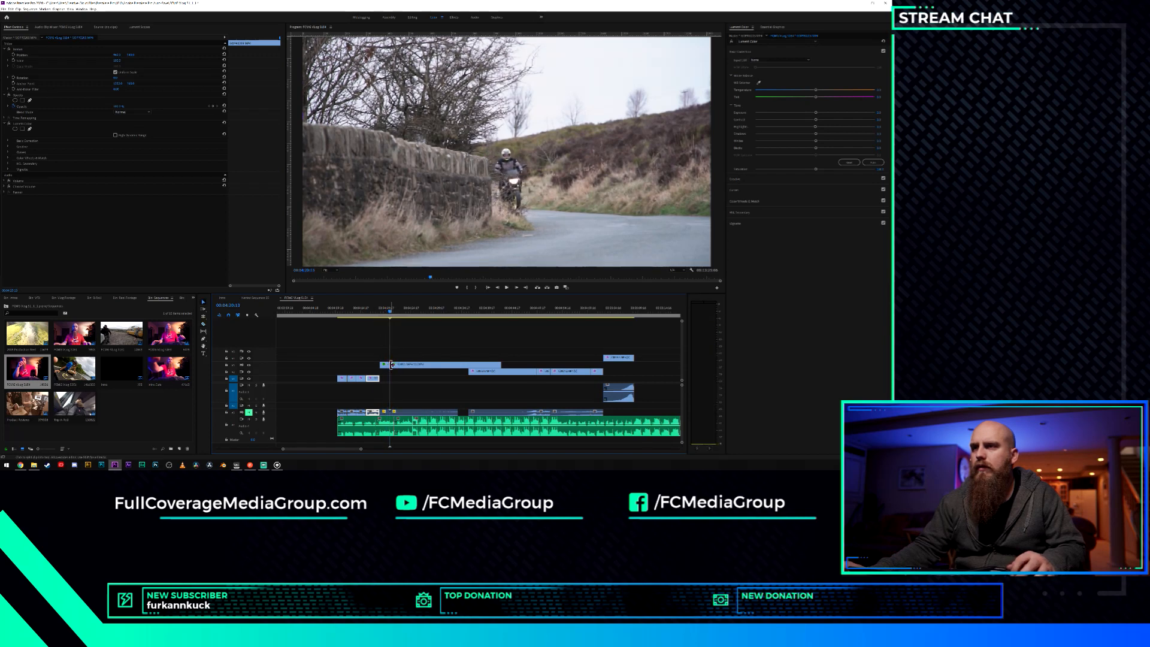
left_click_drag(392, 364, 399, 364)
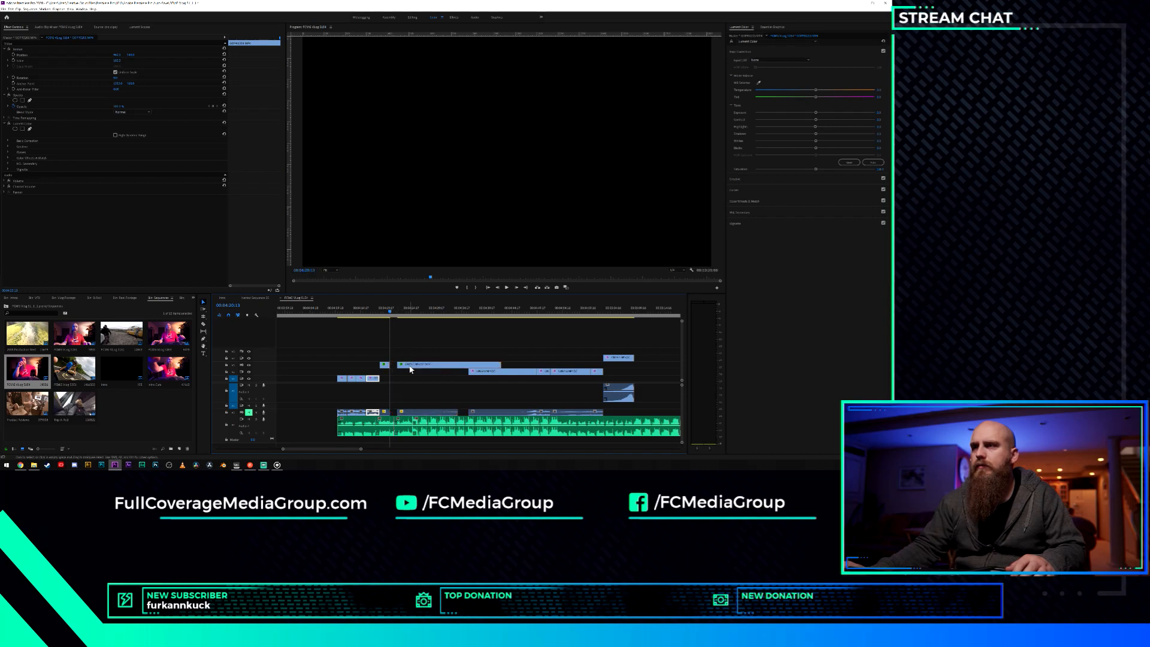
Play the jump cut in the slowed rider clip and shift the cut slightly earlier to match the beat.
left_click(386, 312)
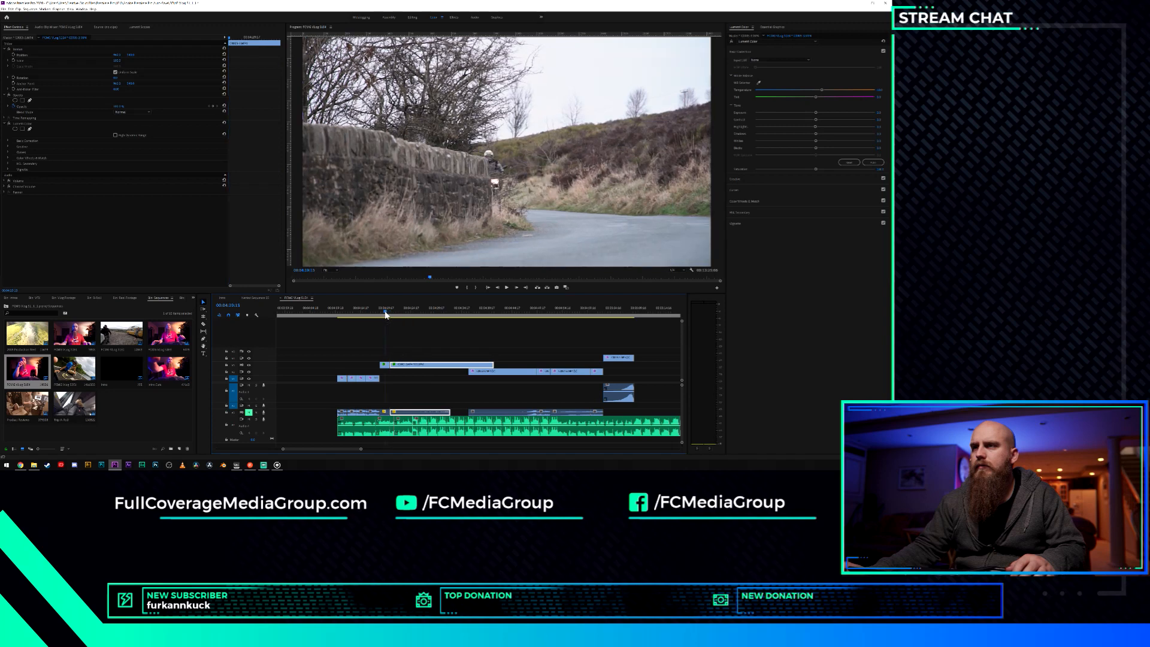
key("space")
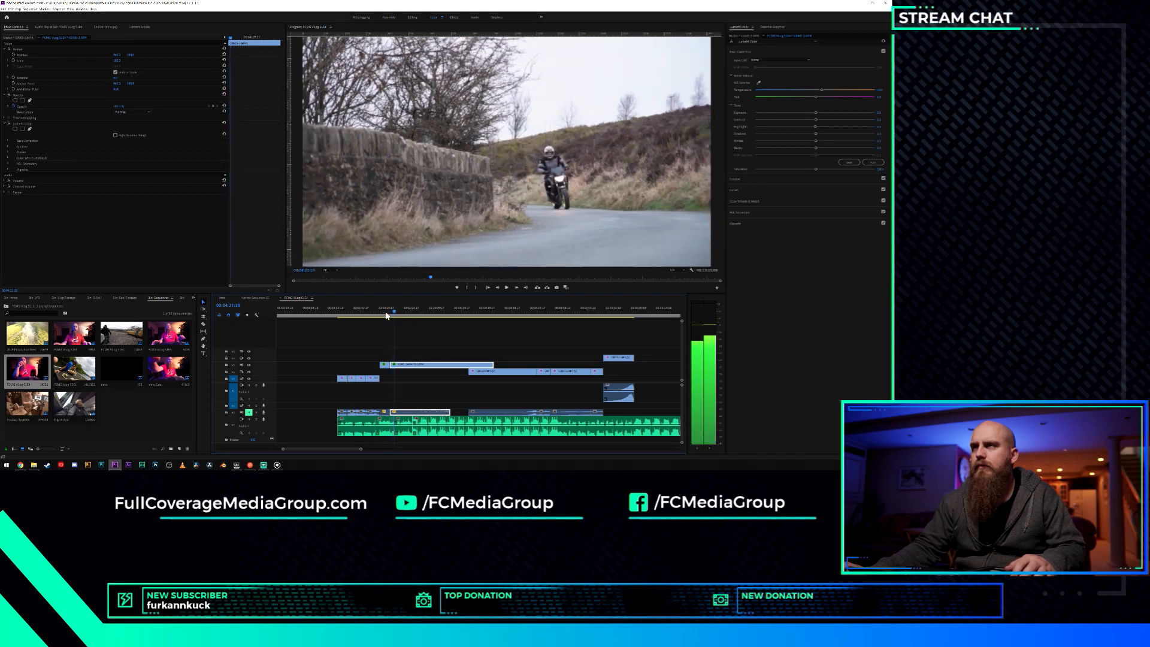
key("space")
key("=")
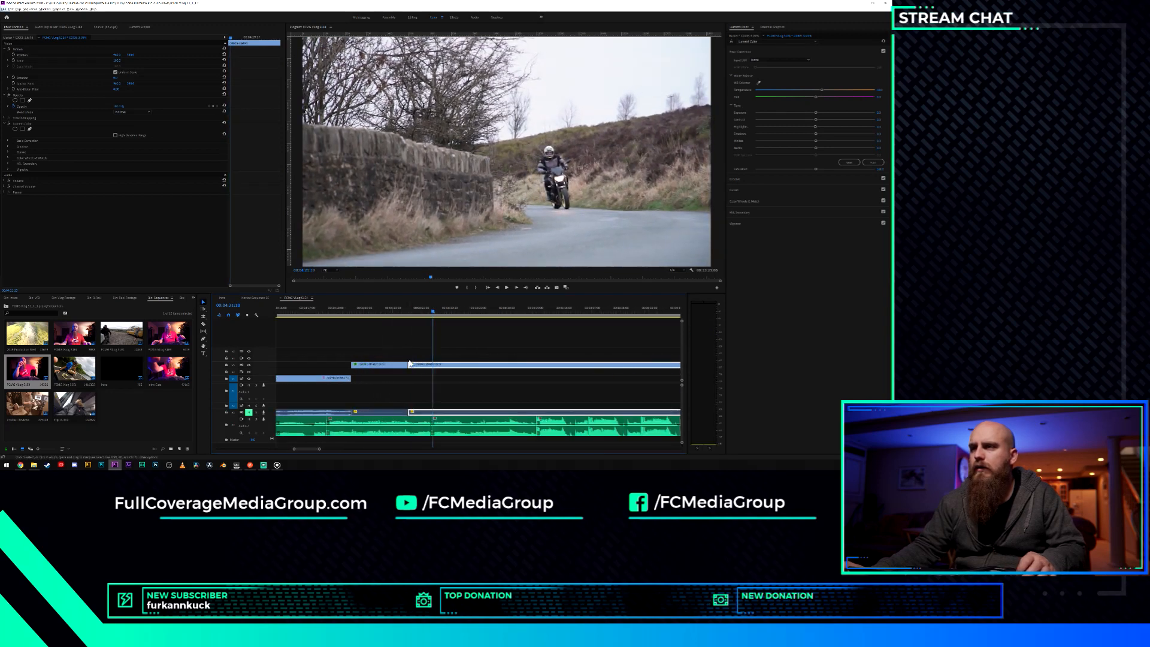
left_click(407, 365)
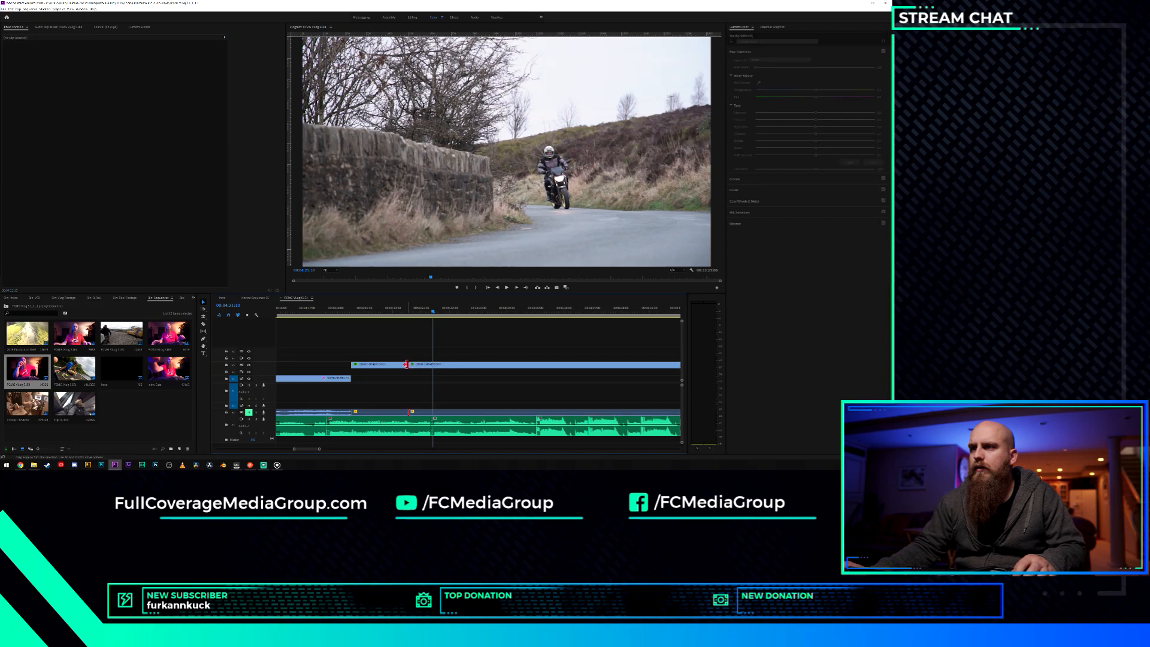
left_click_drag(402, 365, 405, 364)
Play the slowed rider clip to the next beat, split it there, and trim the third part's start for a second jump cut.
left_click(393, 312)
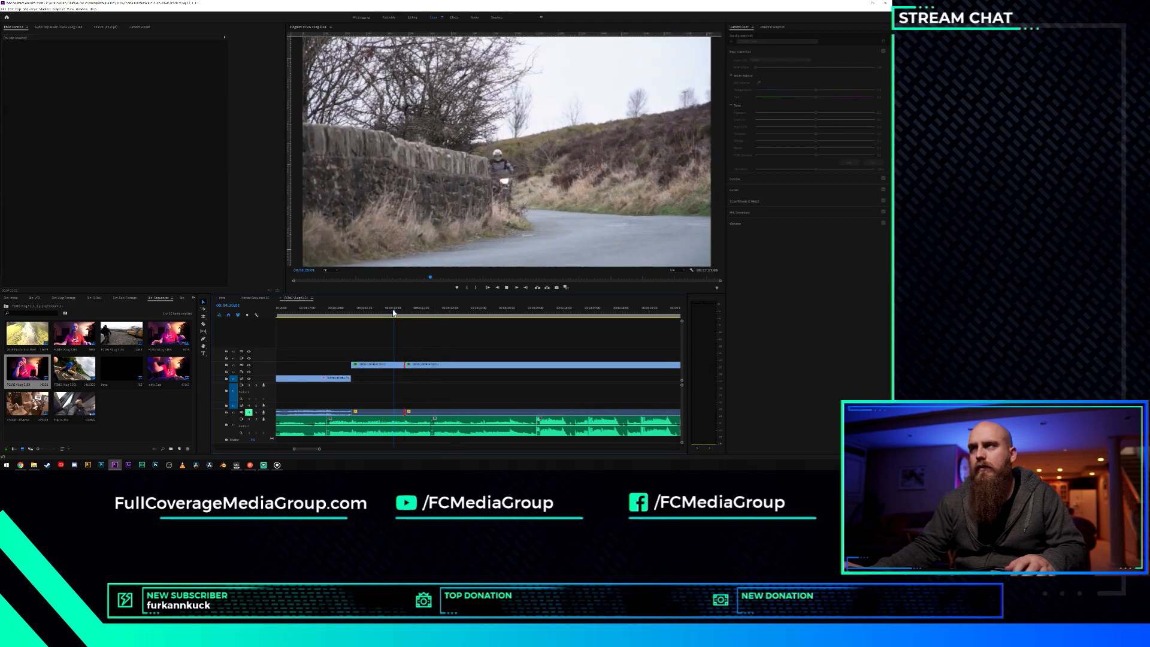
key("space")
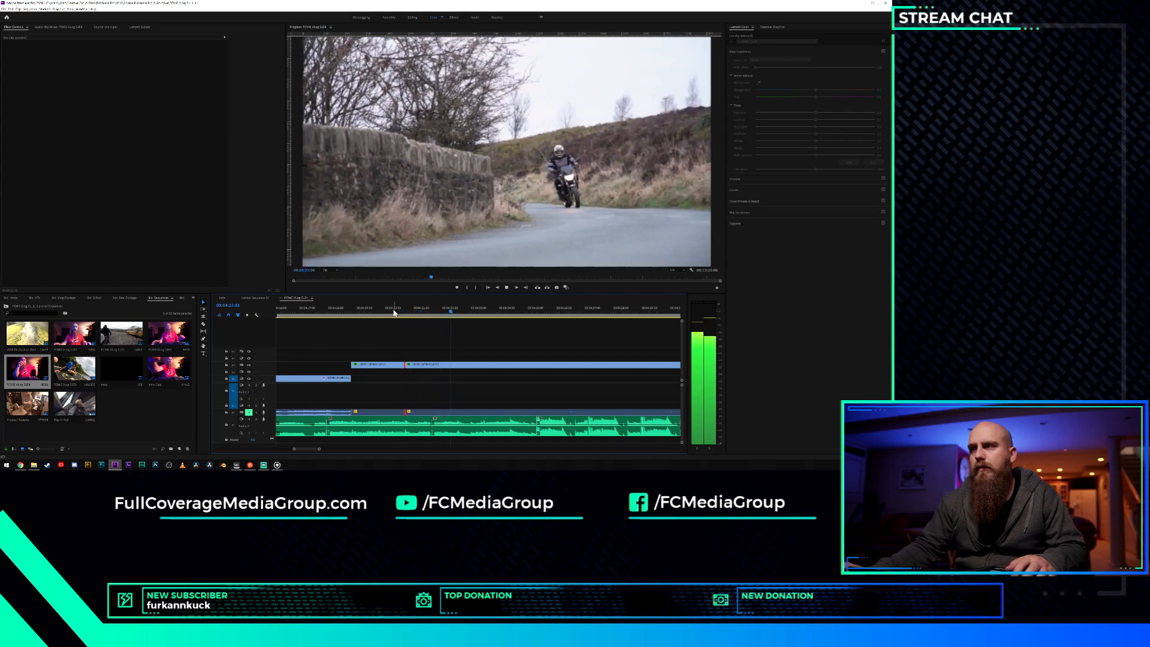
key("space")
key("c")
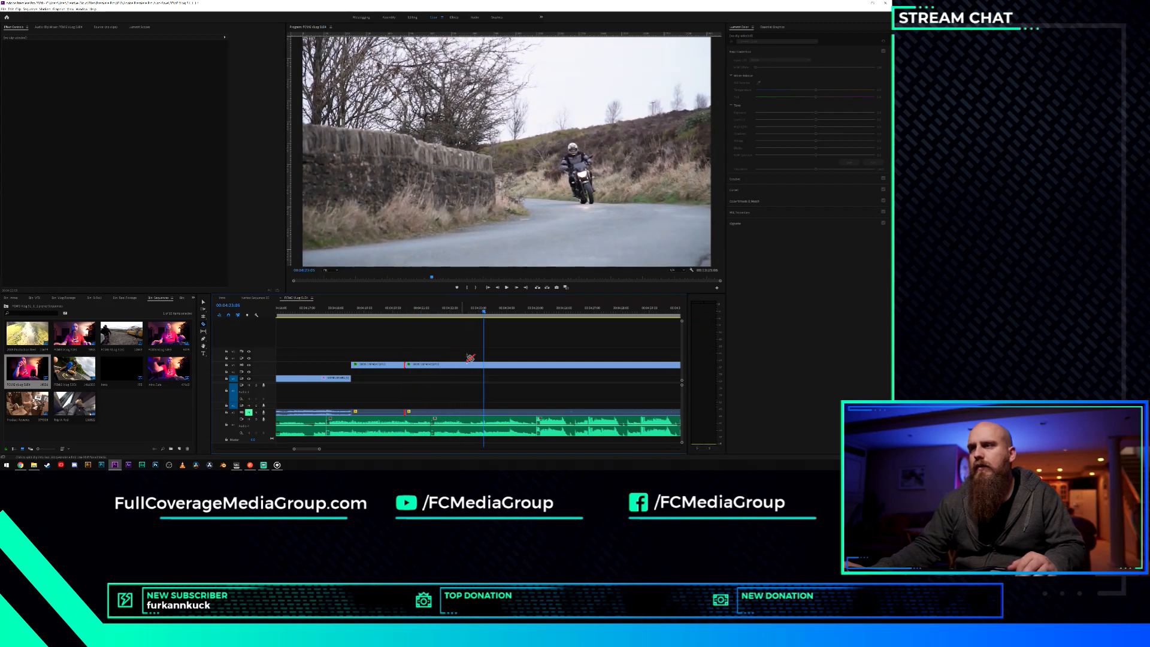
left_click(483, 364)
key("v")
scroll(494, 364, "down", 5)
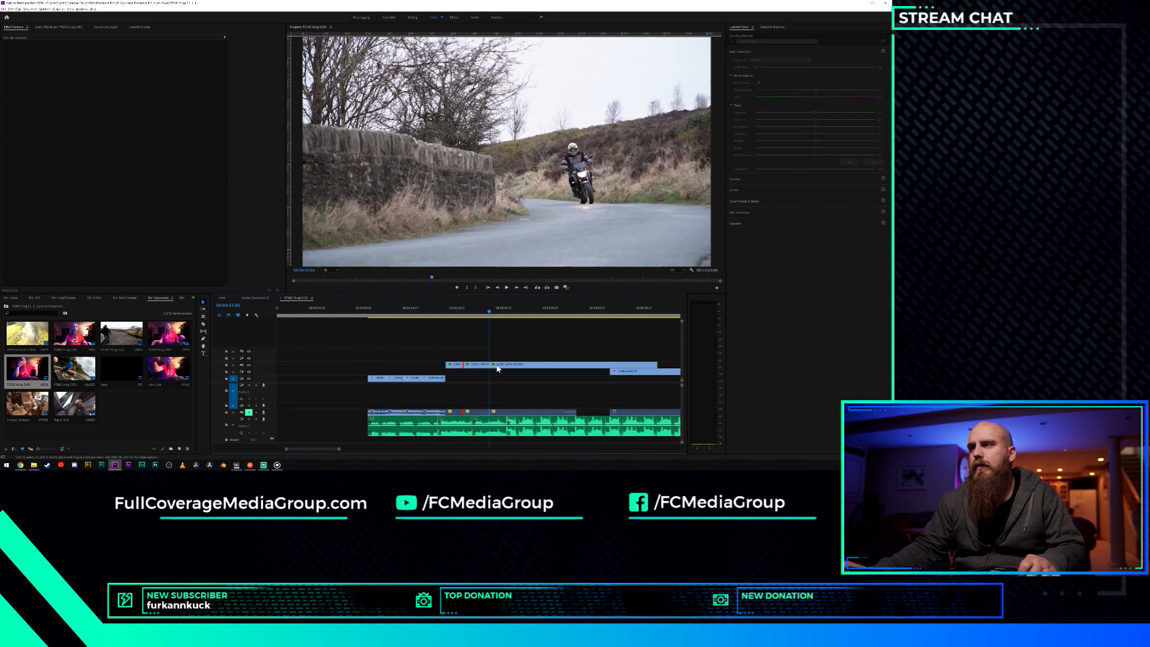
mouse_move(496, 363)
left_mouse_down()
mouse_move(538, 365)
mouse_move(501, 365)
left_mouse_up()
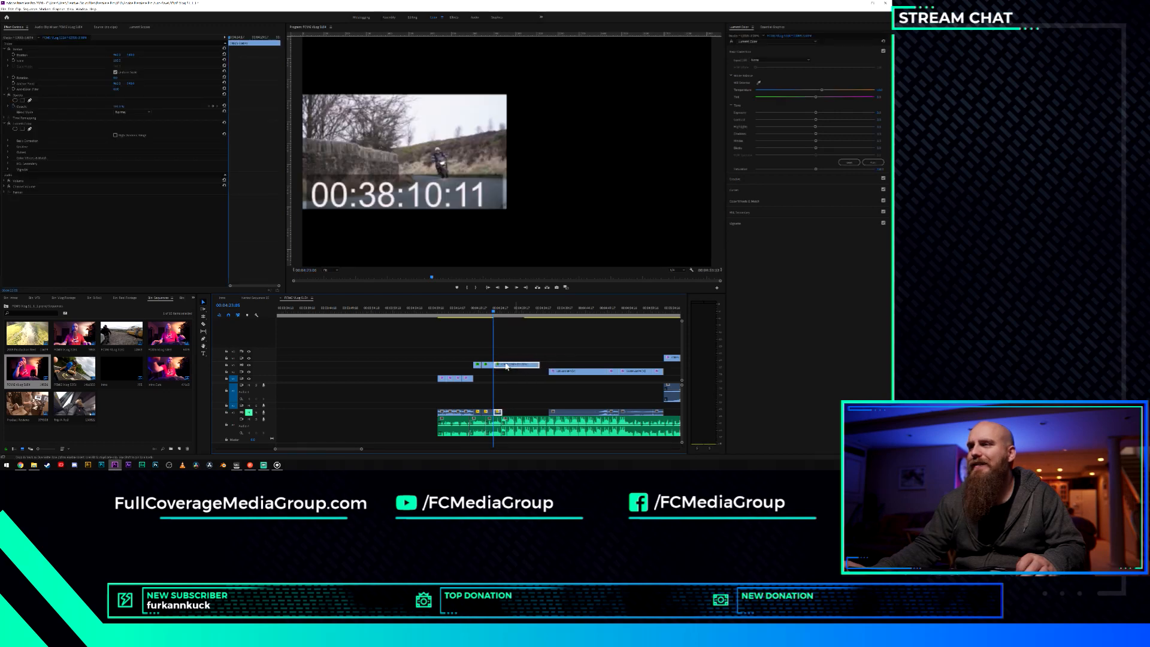
Save the project and play the second jump cut in the slowed rider clip.
scroll(497, 357, "up", 3)
scroll(497, 357, "up", 2)
left_click(473, 315)
key("ctrl+s")
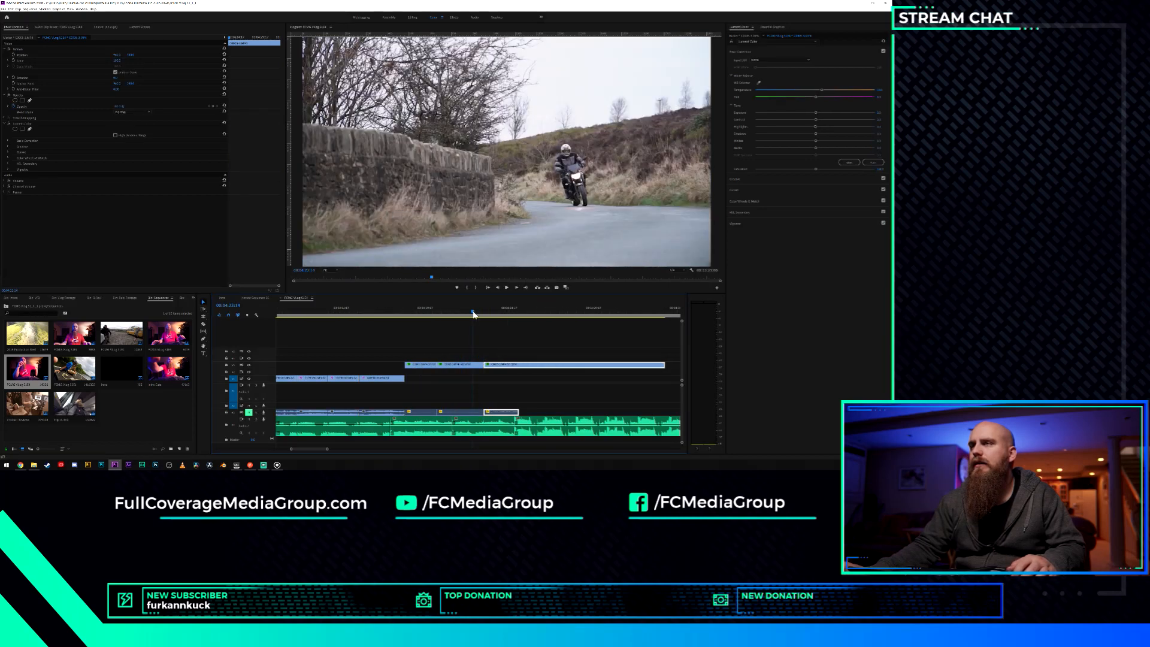
key("space")
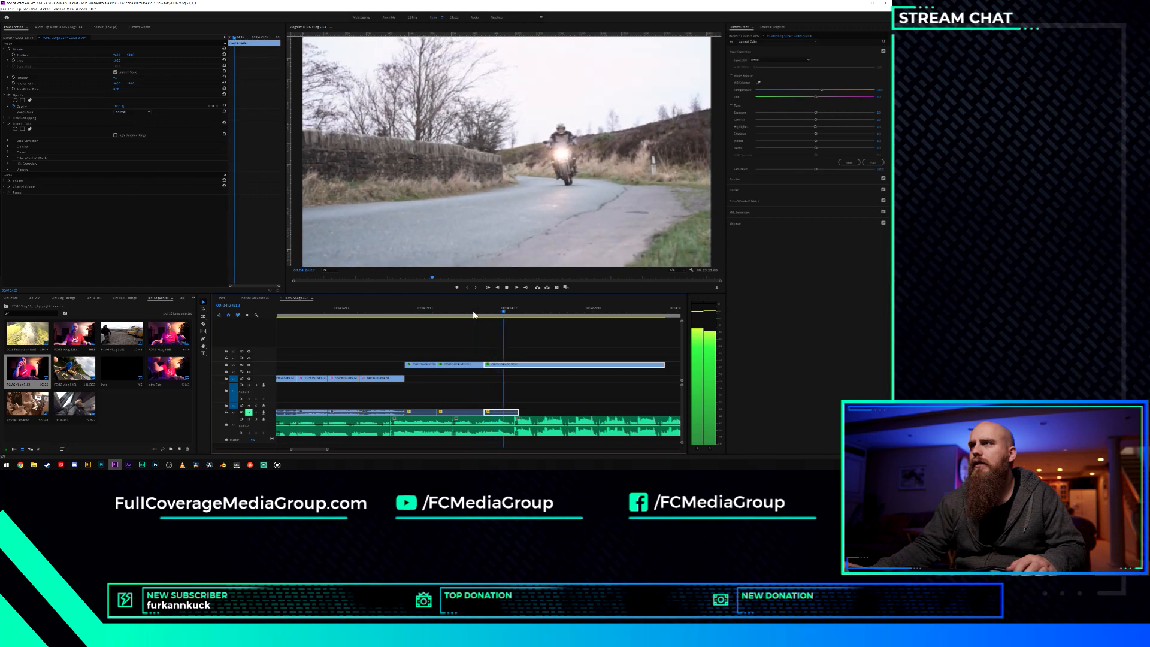
key("space")
Replay the second jump cut and shift it slightly earlier to match the beat.
scroll(475, 355, "up", 3)
left_click(454, 316)
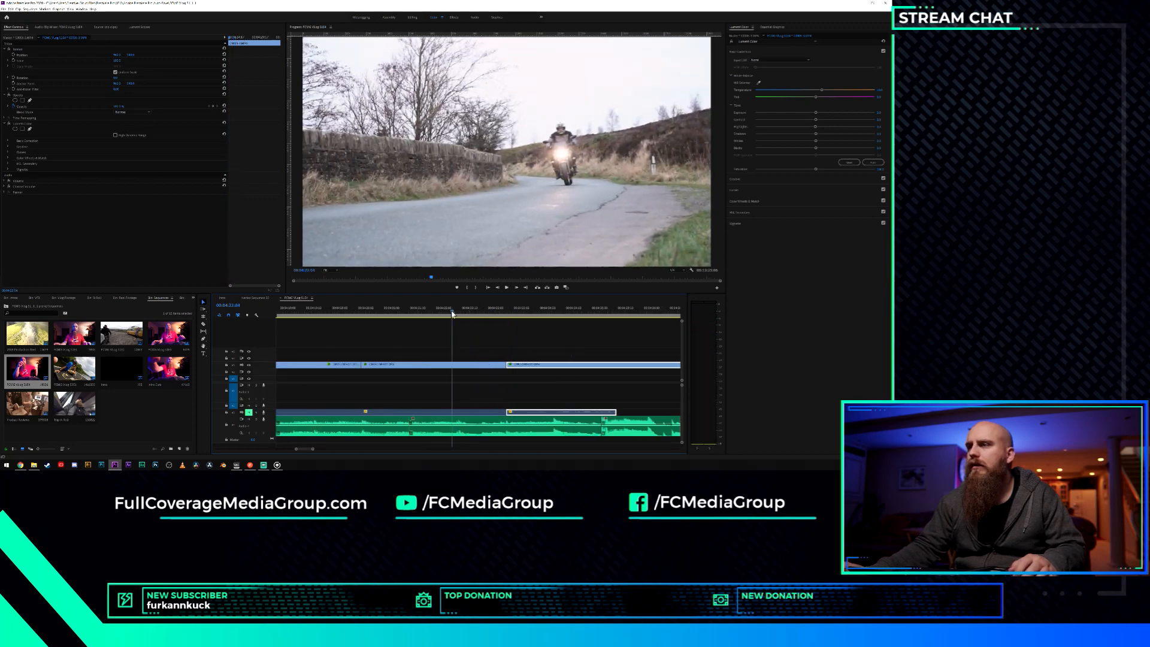
key("space")
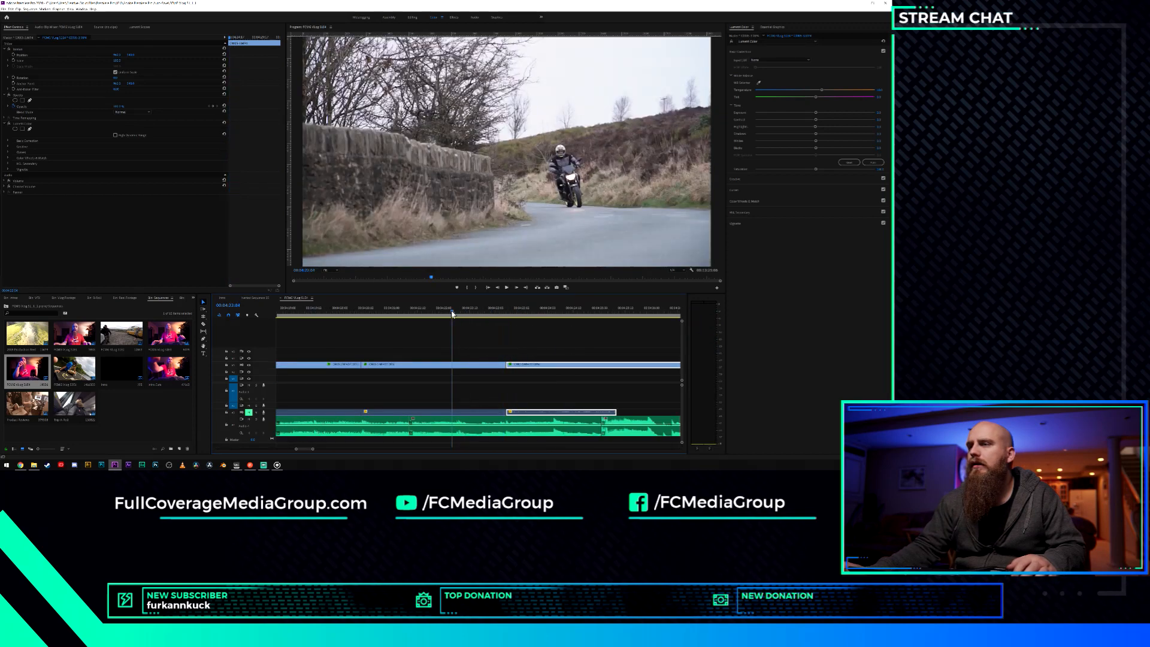
key("space")
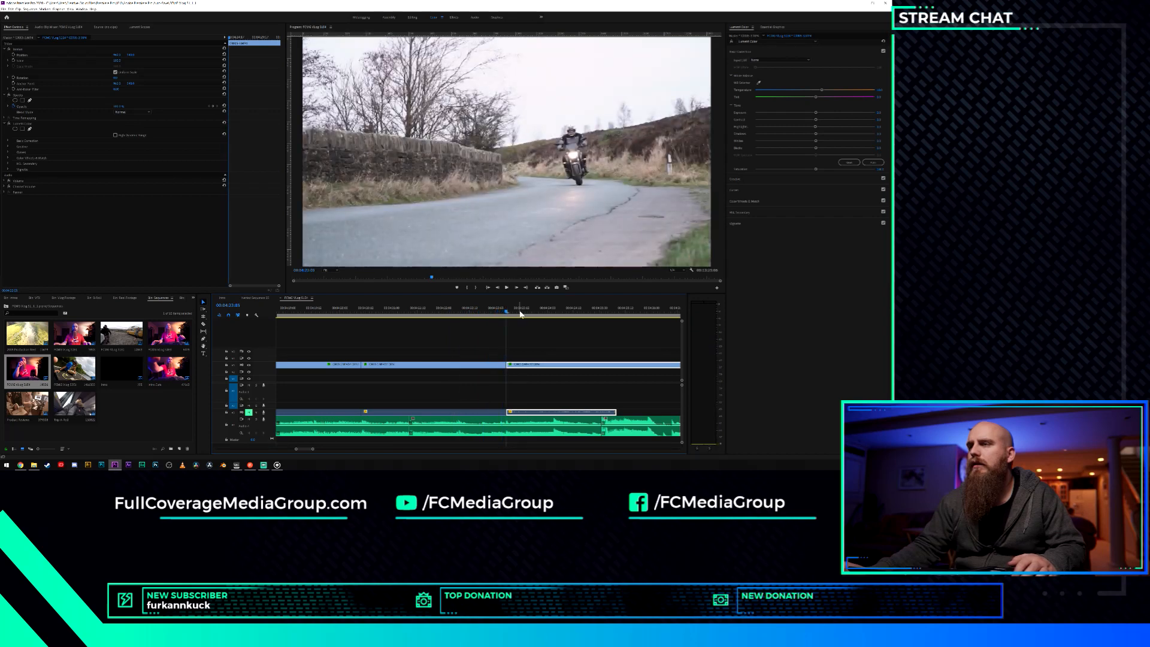
left_click_drag(504, 314, 499, 315)
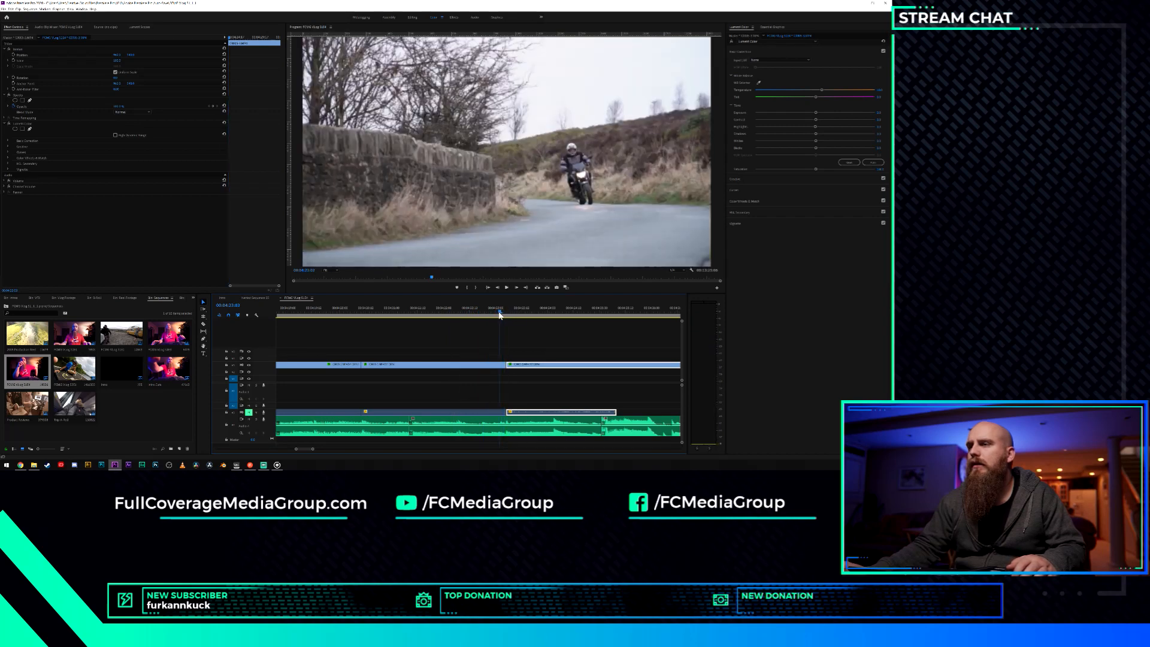
left_click_drag(503, 364, 503, 365)
left_click(422, 311)
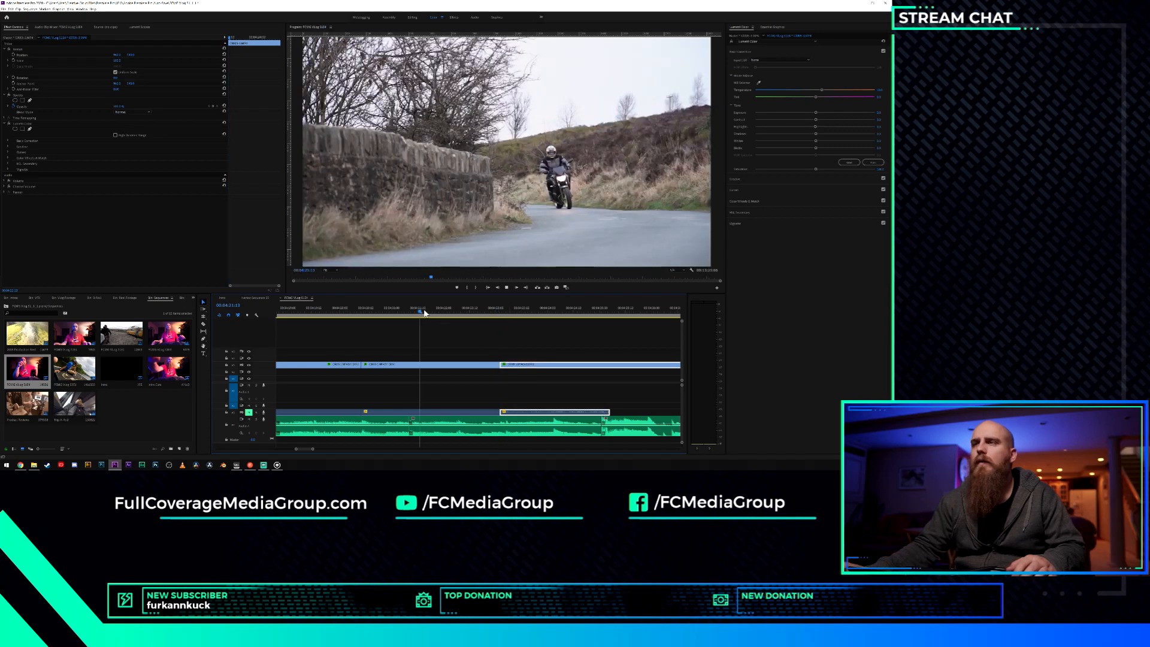
Play past the second jump cut and split the slowed rider clip where the music's main beat starts.
key("space")
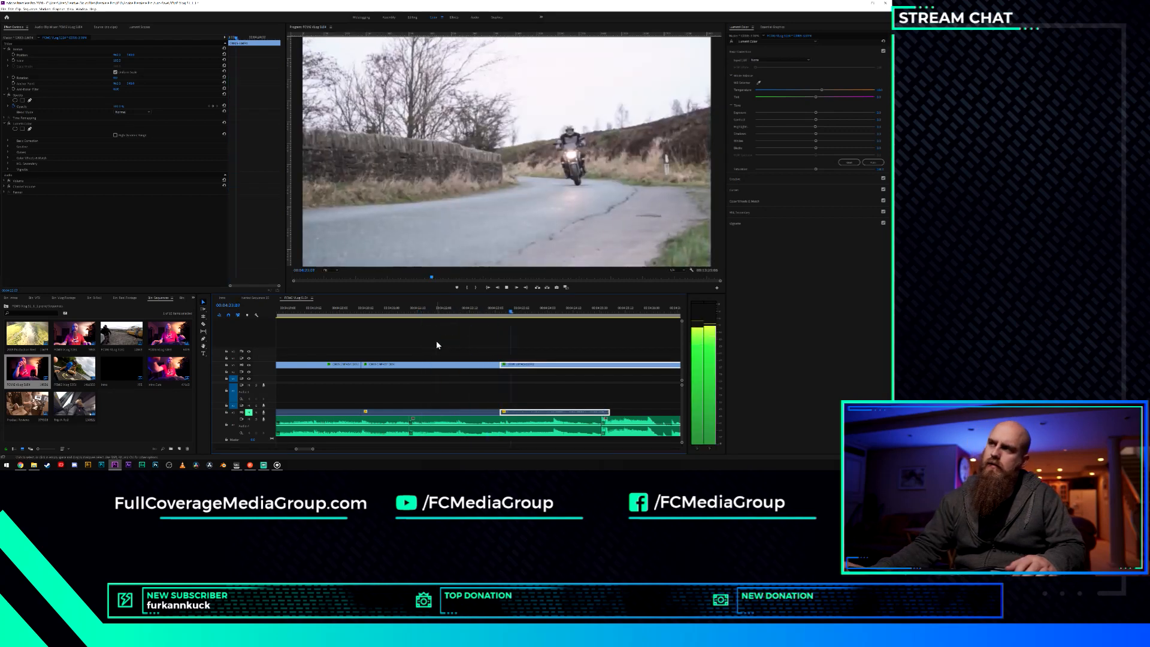
key("space")
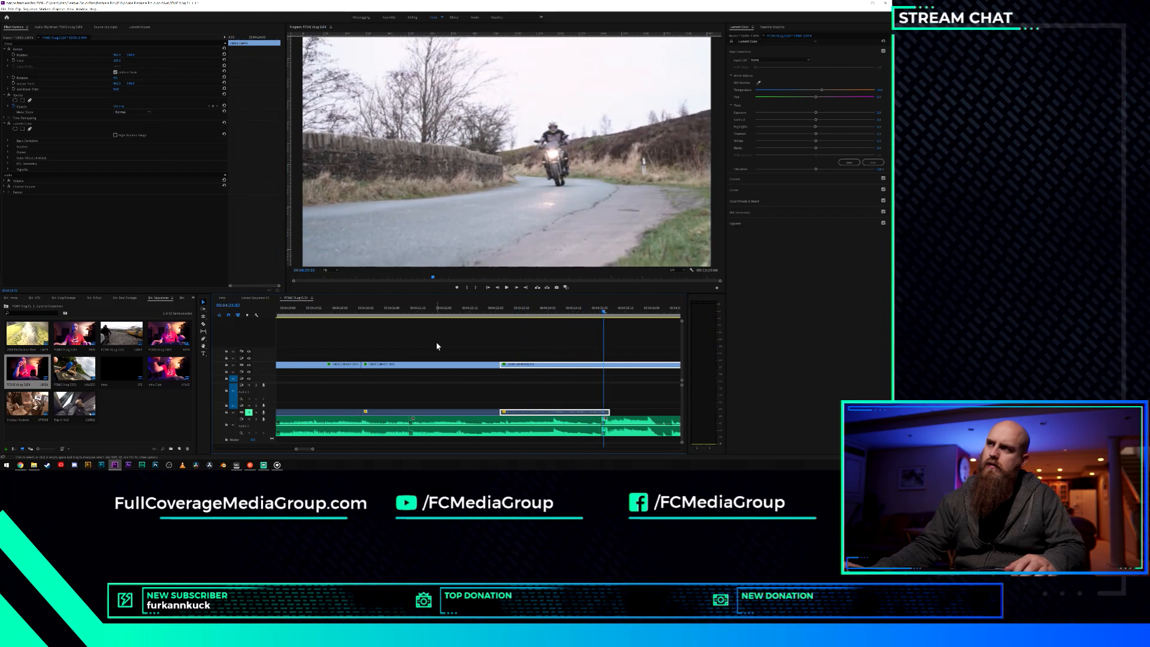
key("=")
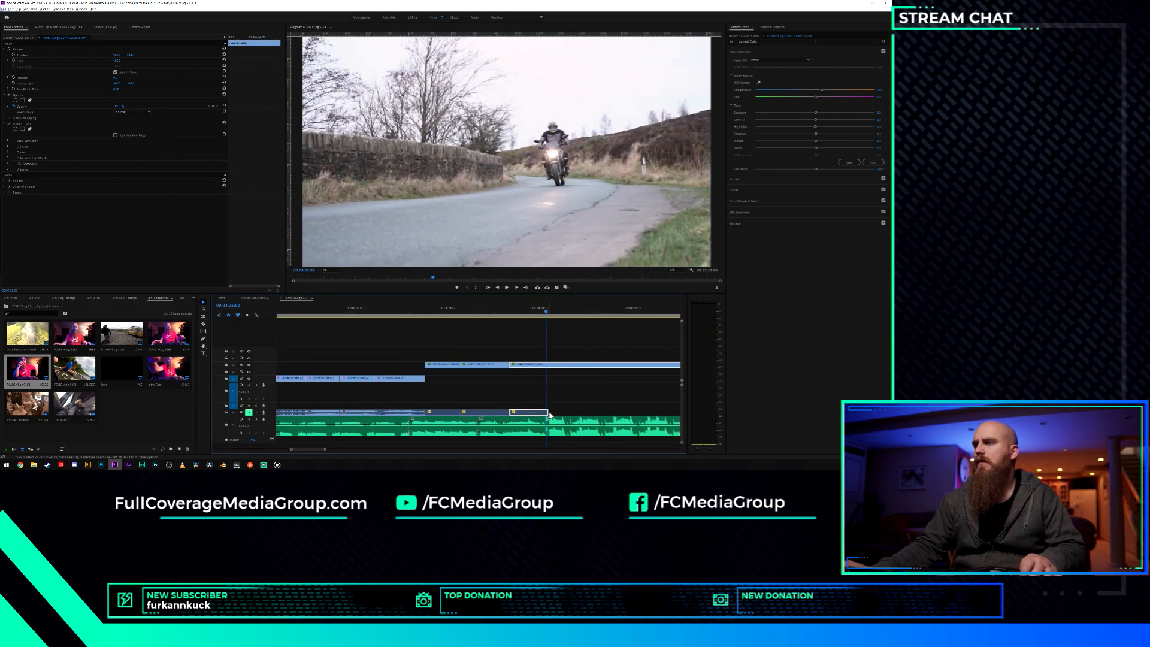
key("c")
key("alt")
scroll(566, 366, "up", 3)
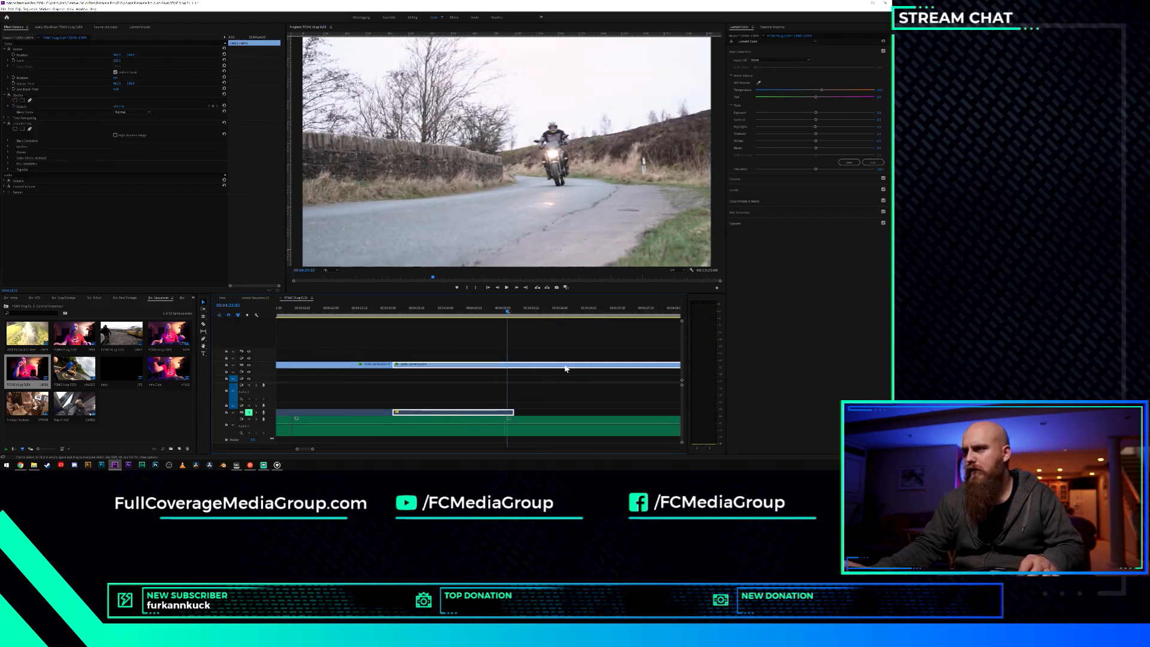
left_click(496, 310)
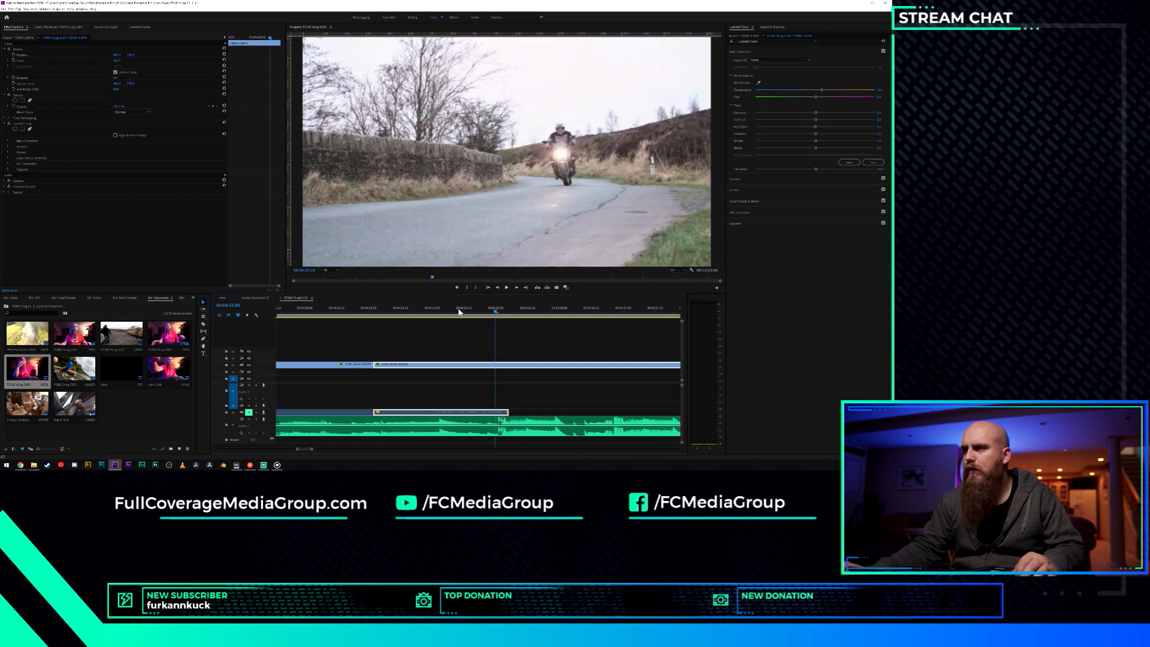
key("v")
scroll(508, 382, "down", 3)
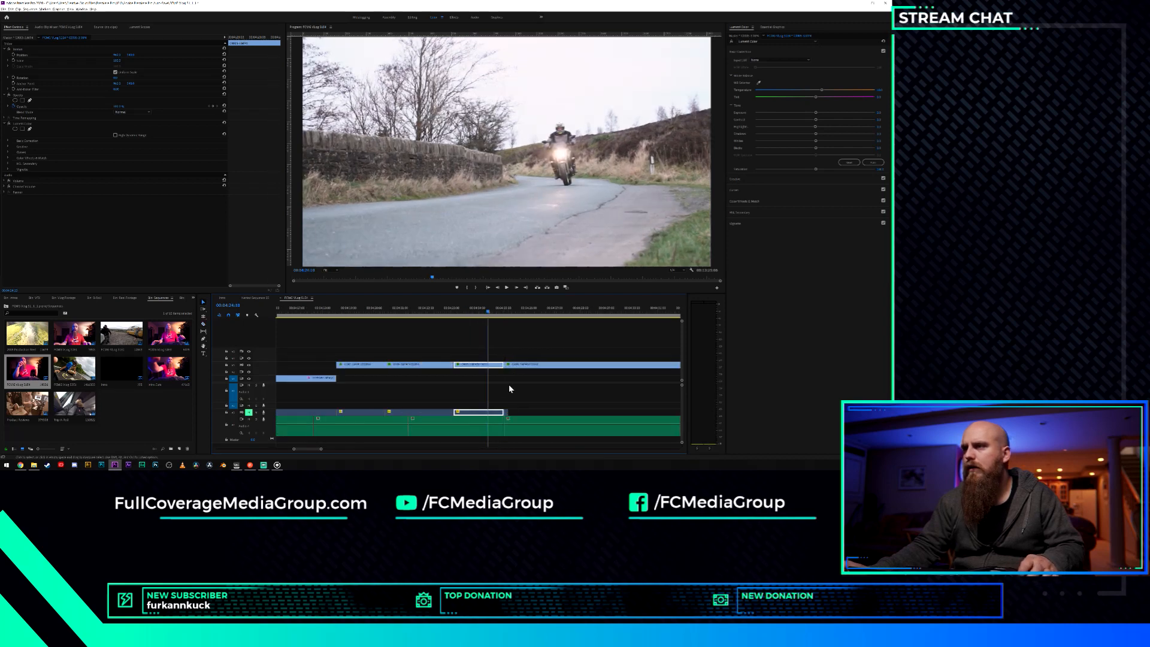
Try trimming the start of the slowed rider clip's remaining part, then remove that part from the timeline.
left_click(521, 365)
scroll(527, 375, "down", 3)
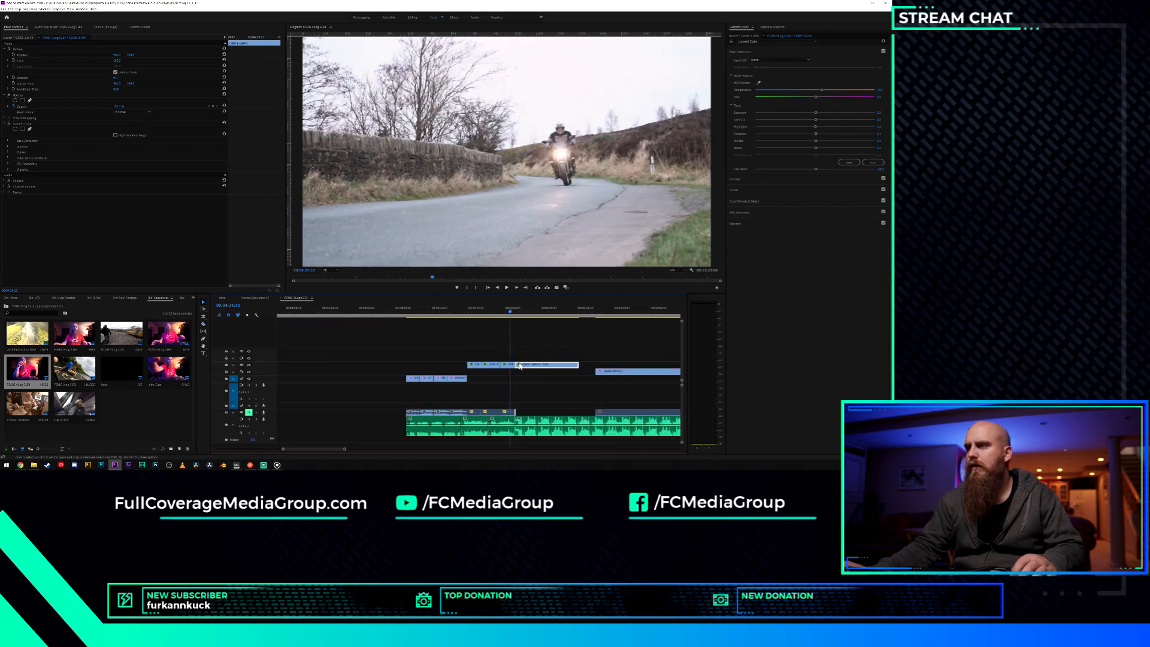
mouse_move(528, 365)
left_mouse_down()
mouse_move(552, 367)
mouse_move(537, 369)
left_mouse_up()
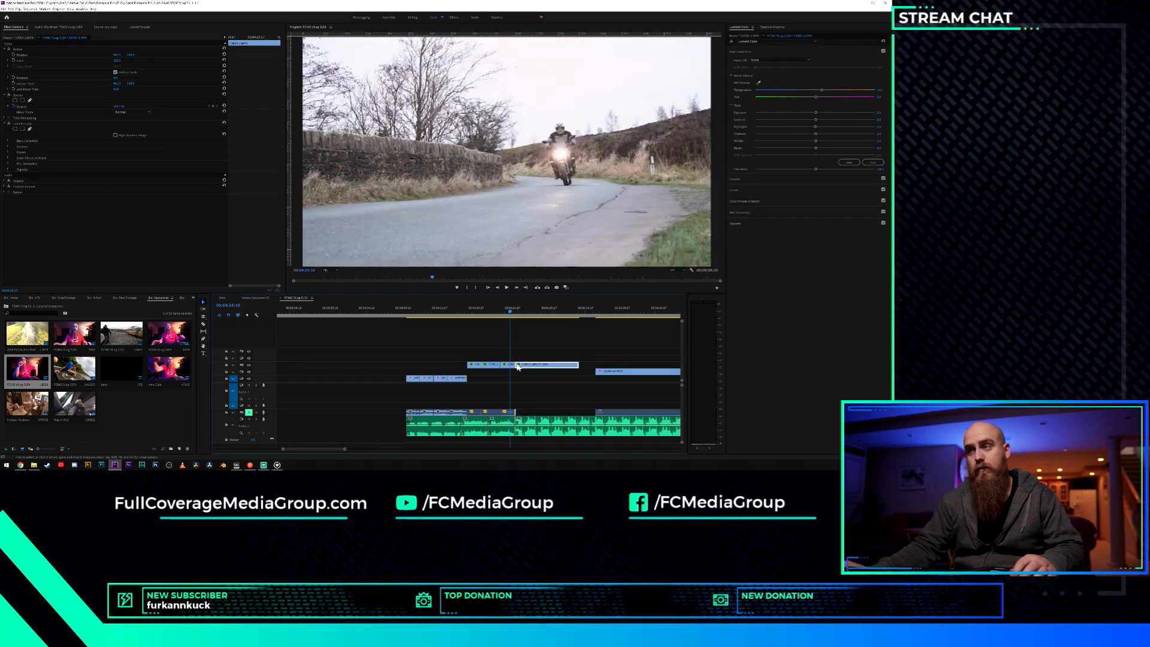
left_click_drag(522, 365, 555, 371)
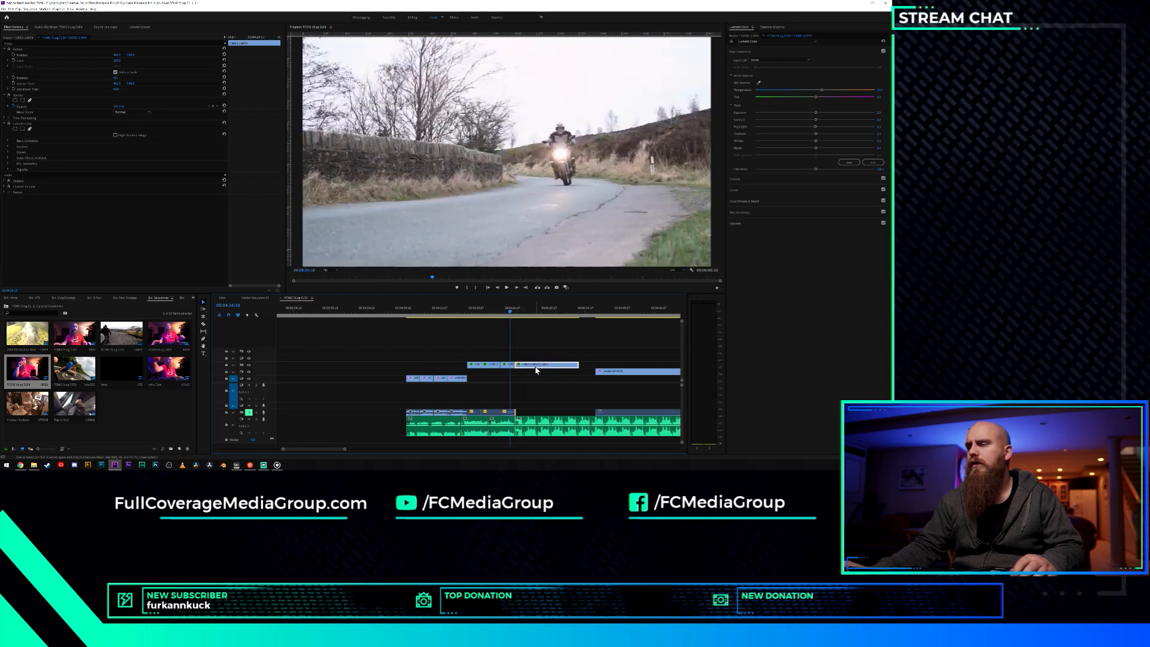
left_click(534, 372)
scroll(531, 373, "down", 5)
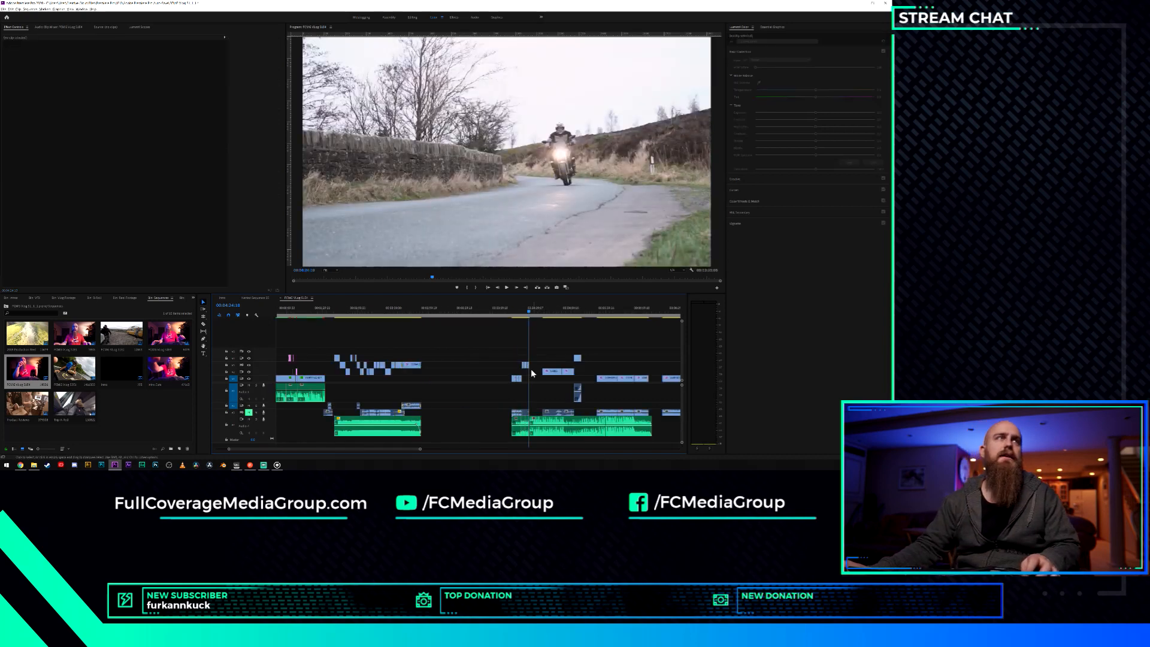
Play the jump-cut rider shots through, then move the moorland road clip directly against the end of the slowed rider clip.
scroll(528, 369, "down", 2)
scroll(508, 398, "down", 2)
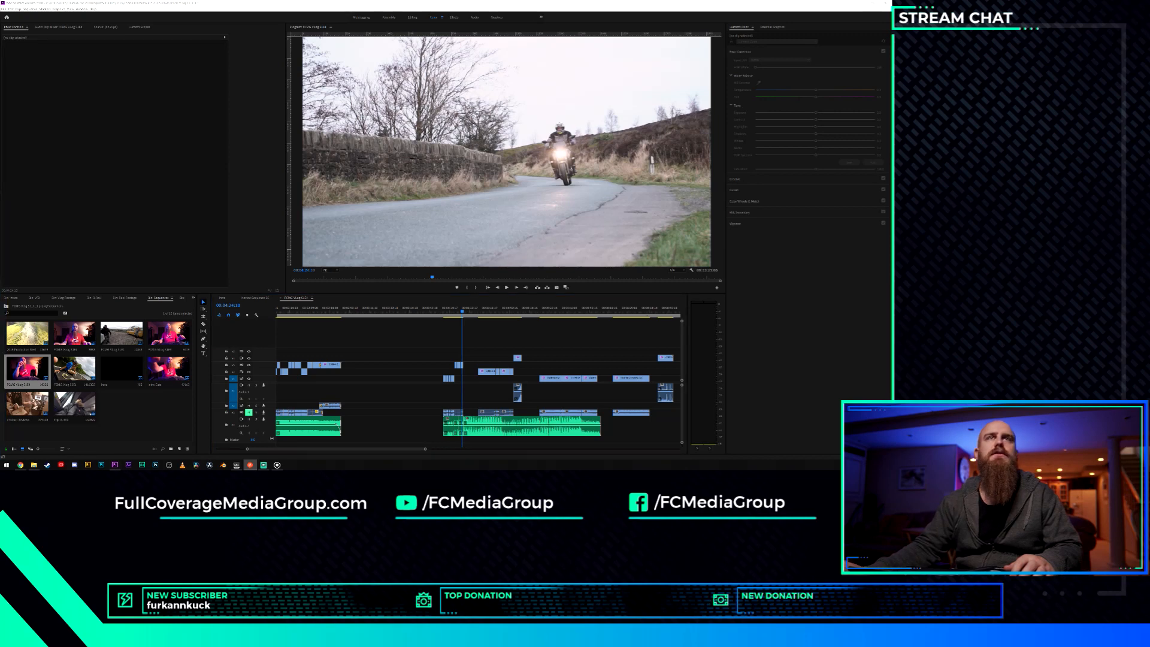
left_click(477, 345)
scroll(474, 348, "up", 4)
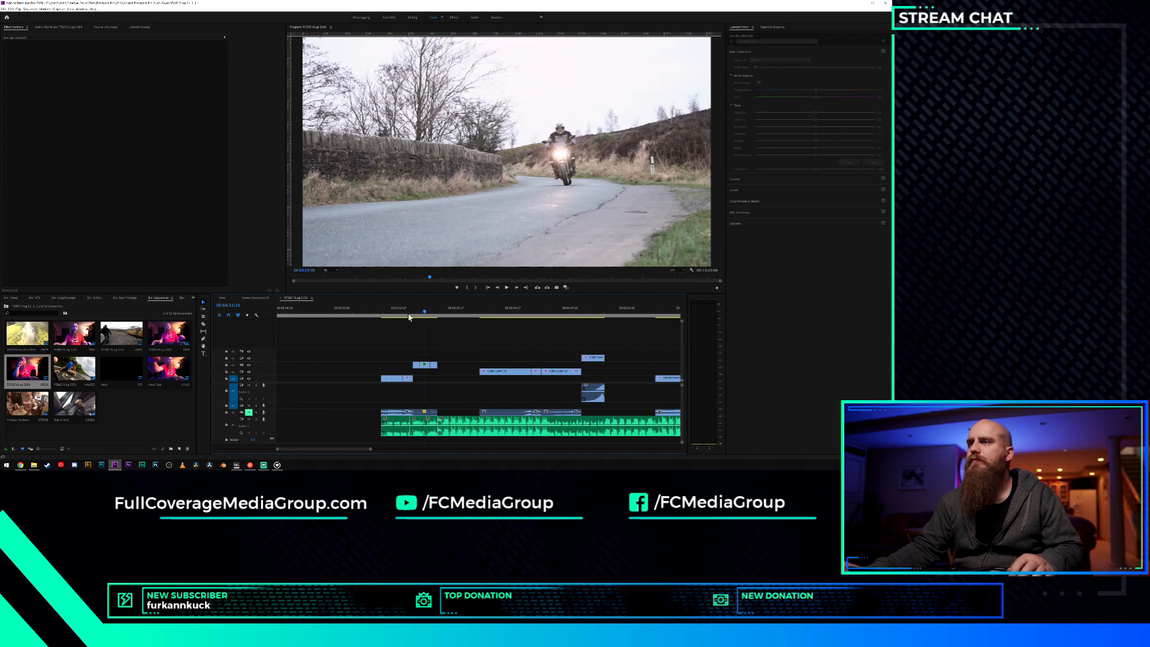
key("space")
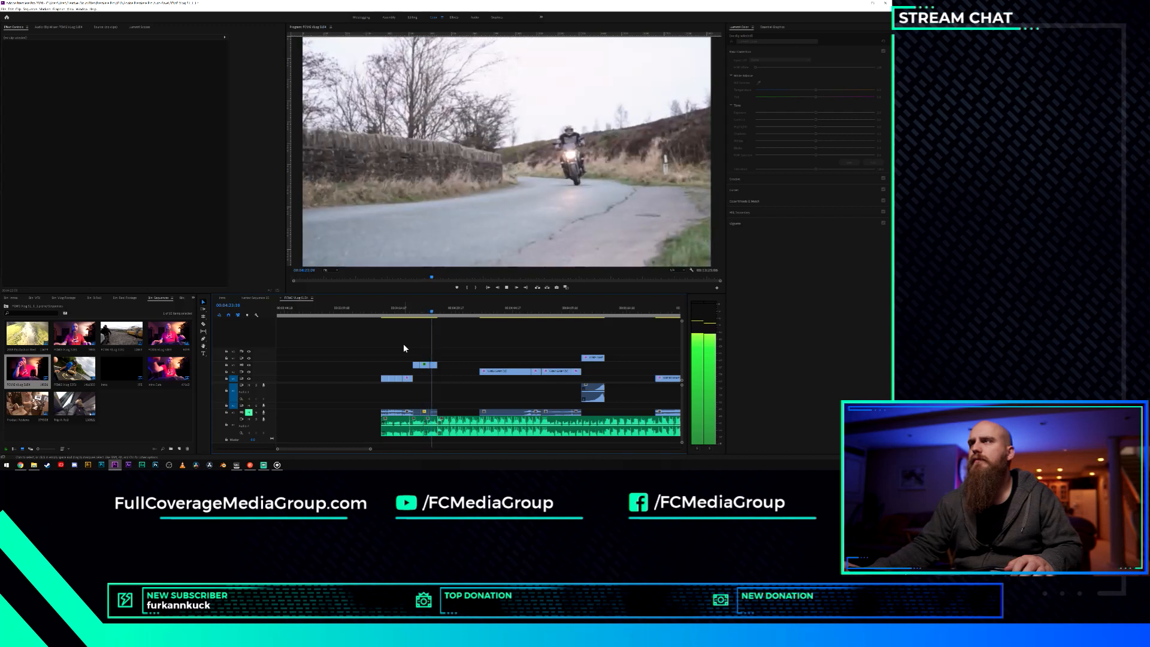
key("space")
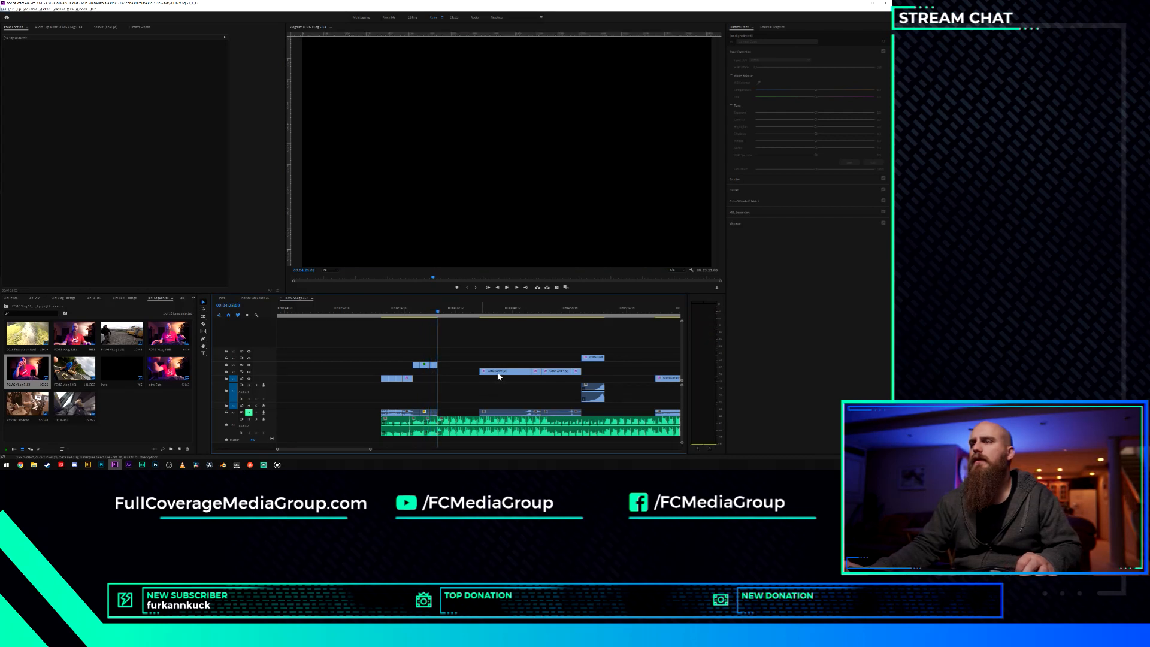
left_click_drag(498, 375, 455, 375)
scroll(444, 377, "up", 1)
scroll(443, 377, "up", 2)
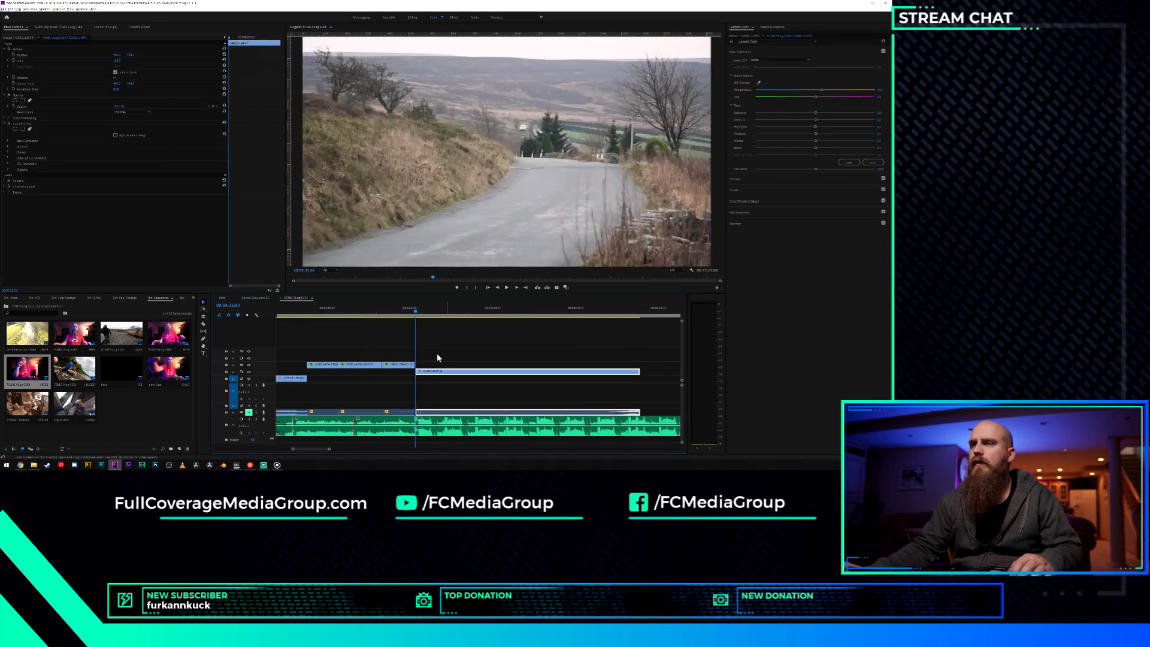
scroll(431, 371, "up", 3)
left_click_drag(431, 372, 430, 373)
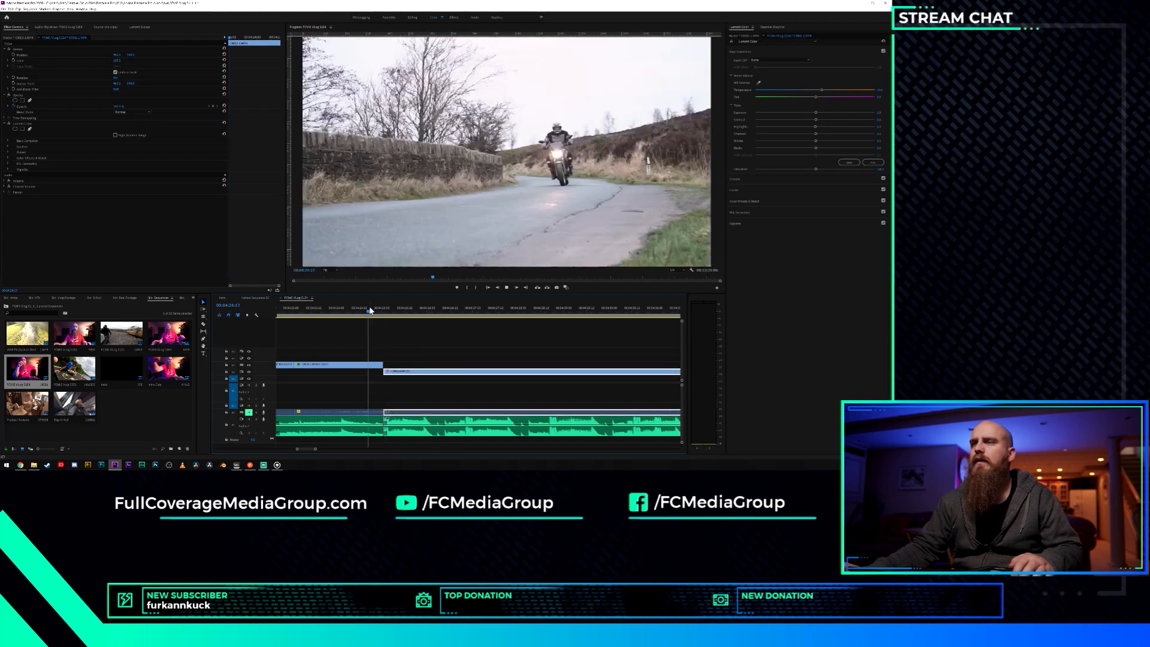
Play into the moorland road clip and split it at a beat as the rider appears in the distance.
key("space")
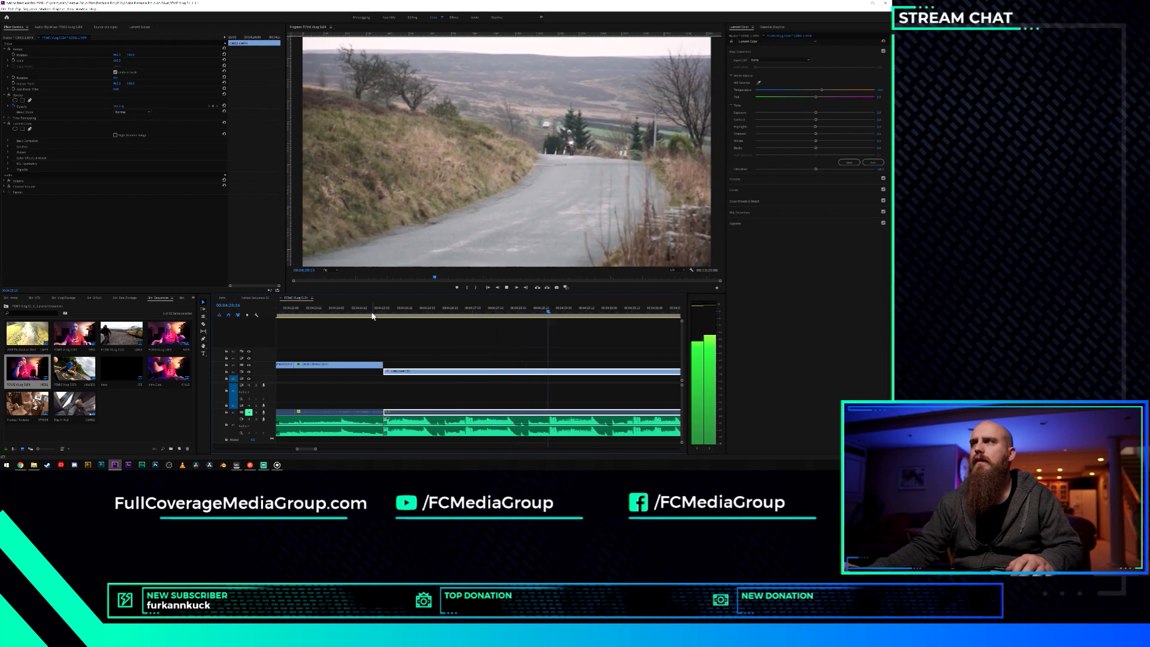
key("space")
key("=")
key("alt+c")
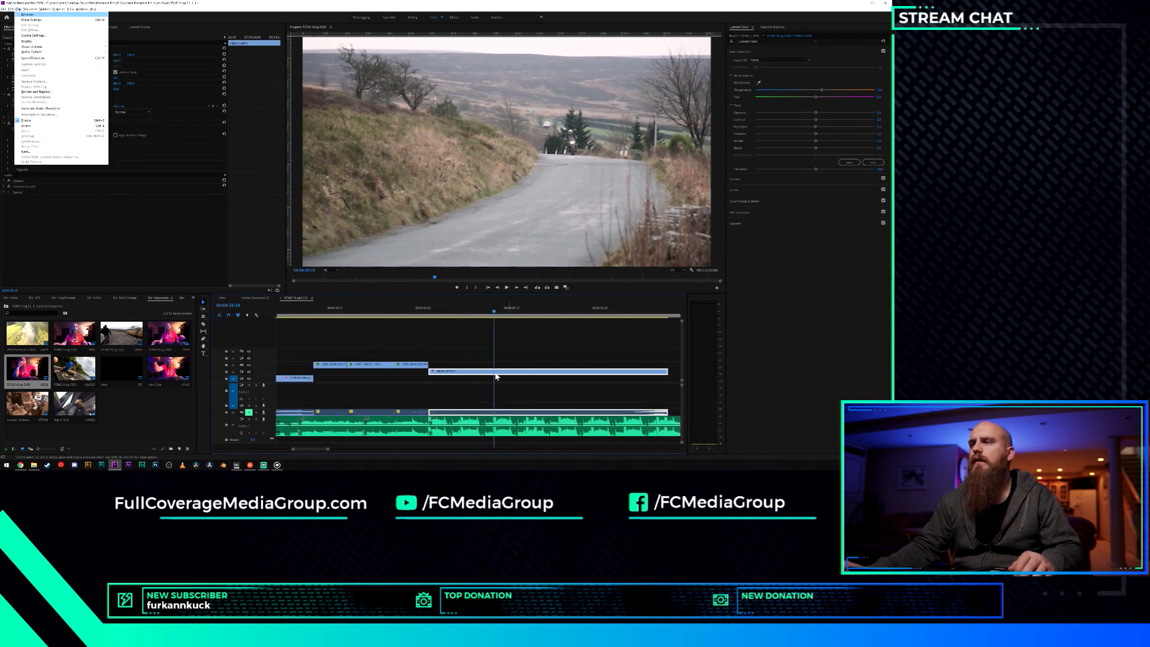
key("Escape")
key("c")
left_click(496, 372)
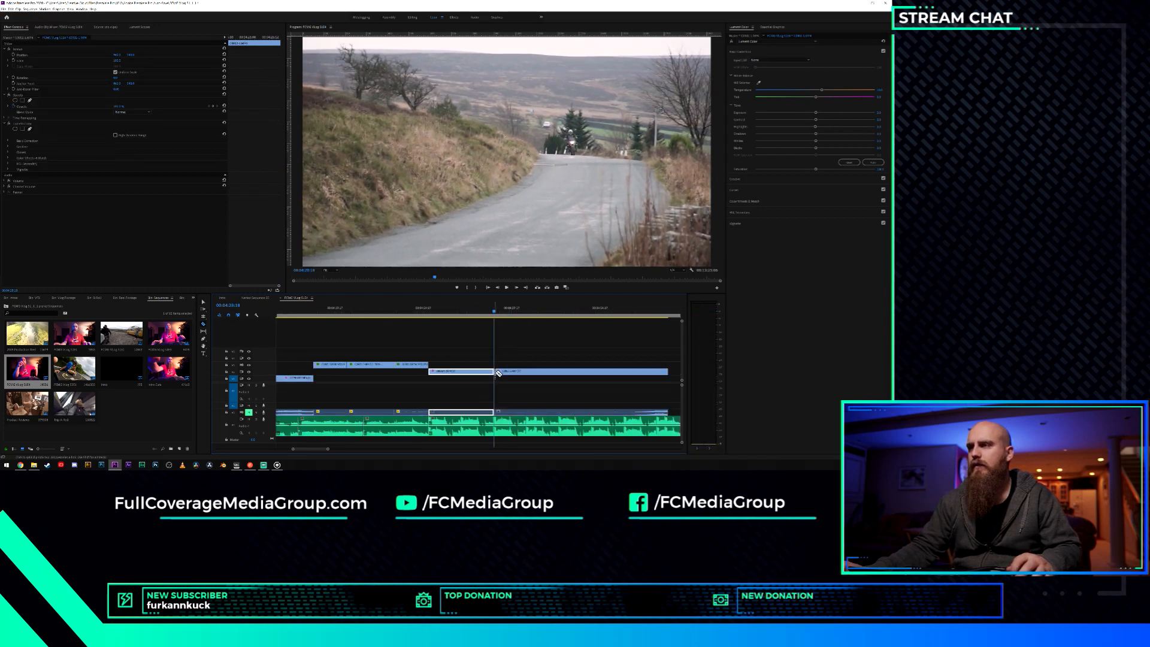
Trim the start of the moorland road clip's second part and close the gap to form a jump cut.
left_click_drag(495, 371, 546, 375)
scroll(506, 382, "up", 4)
left_click_drag(444, 372, 447, 374)
scroll(454, 383, "down", 3)
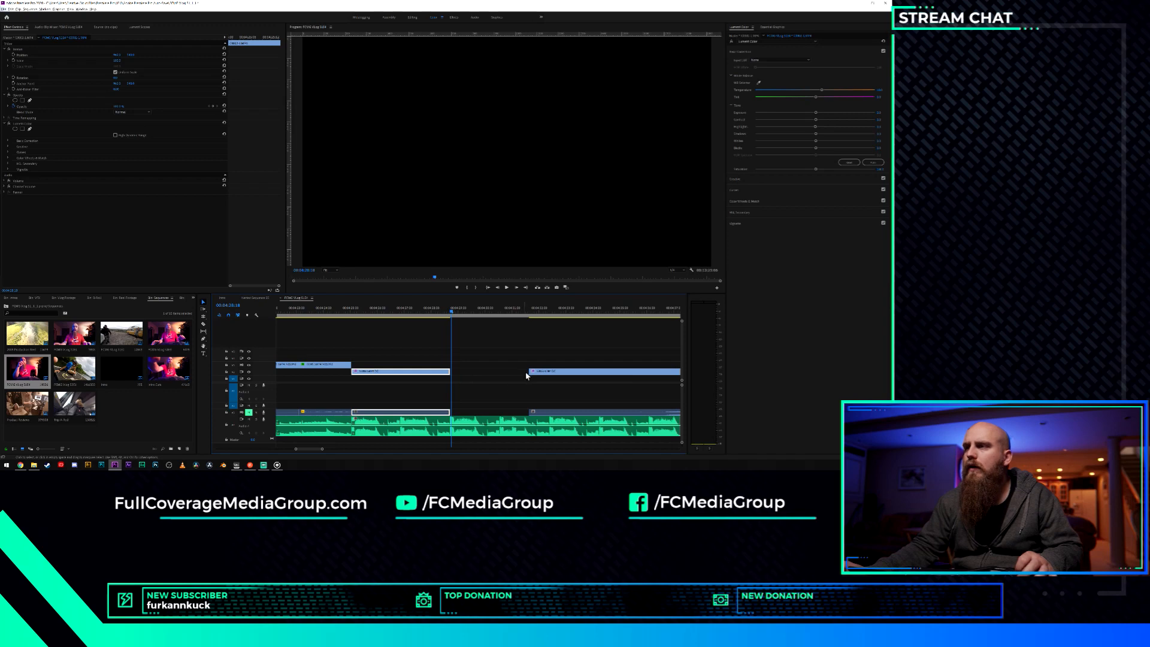
left_click_drag(543, 376, 479, 375)
Play the jump cut in the moorland road clip to check its timing against the music.
left_click(432, 314)
key("space")
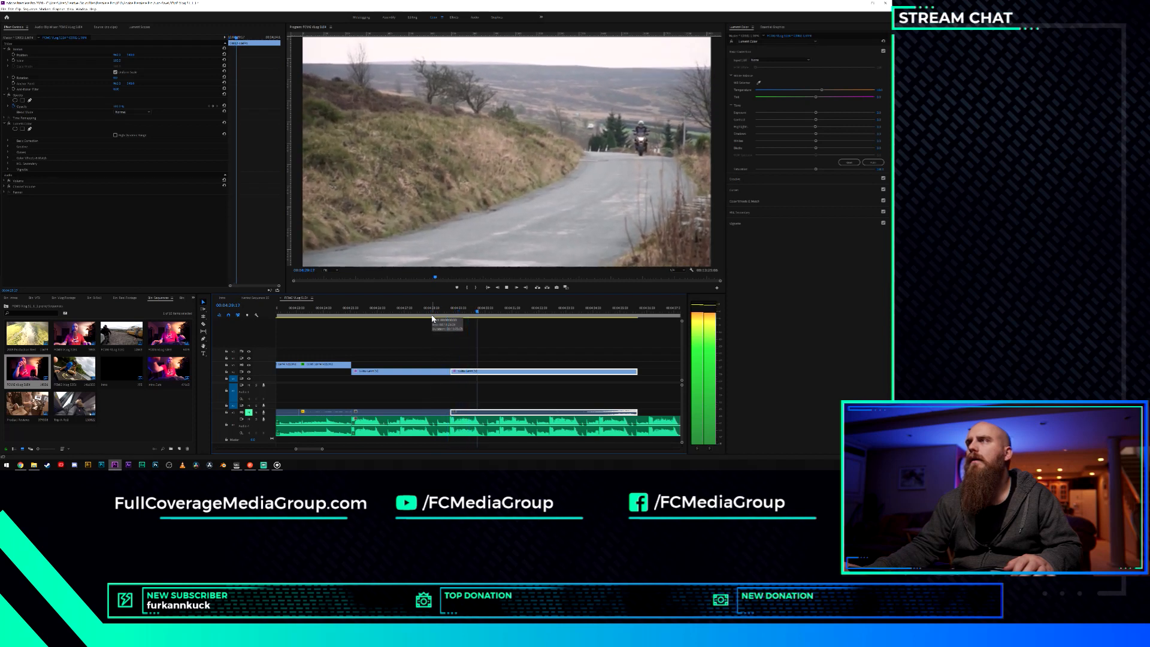
key("space")
key("space")
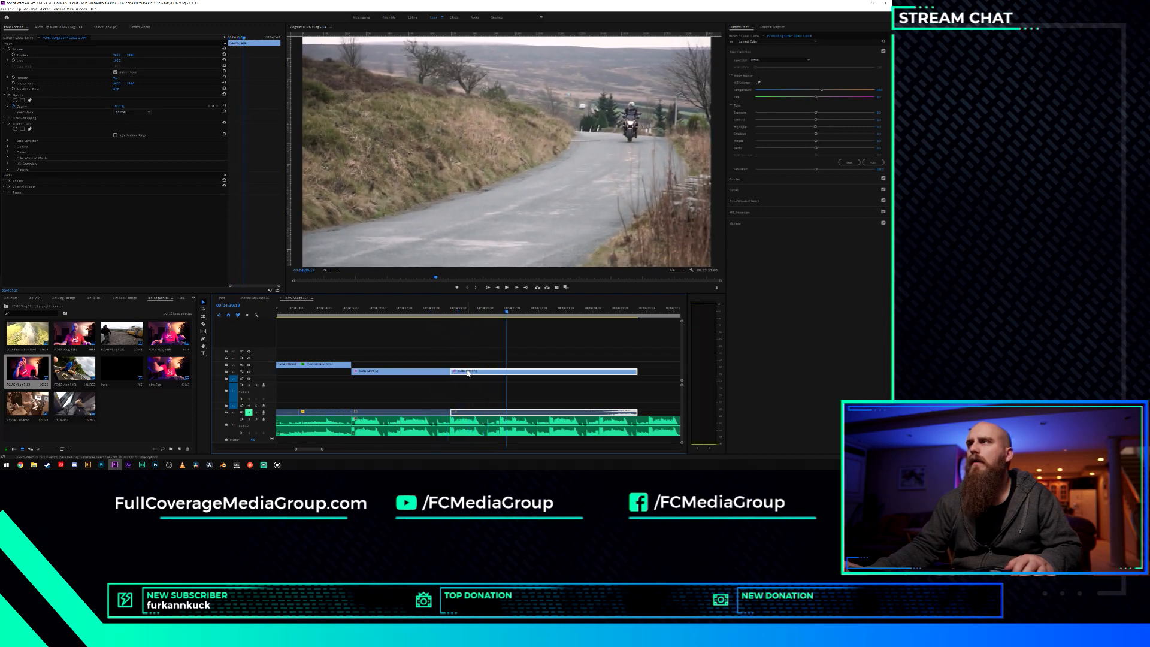
key("space")
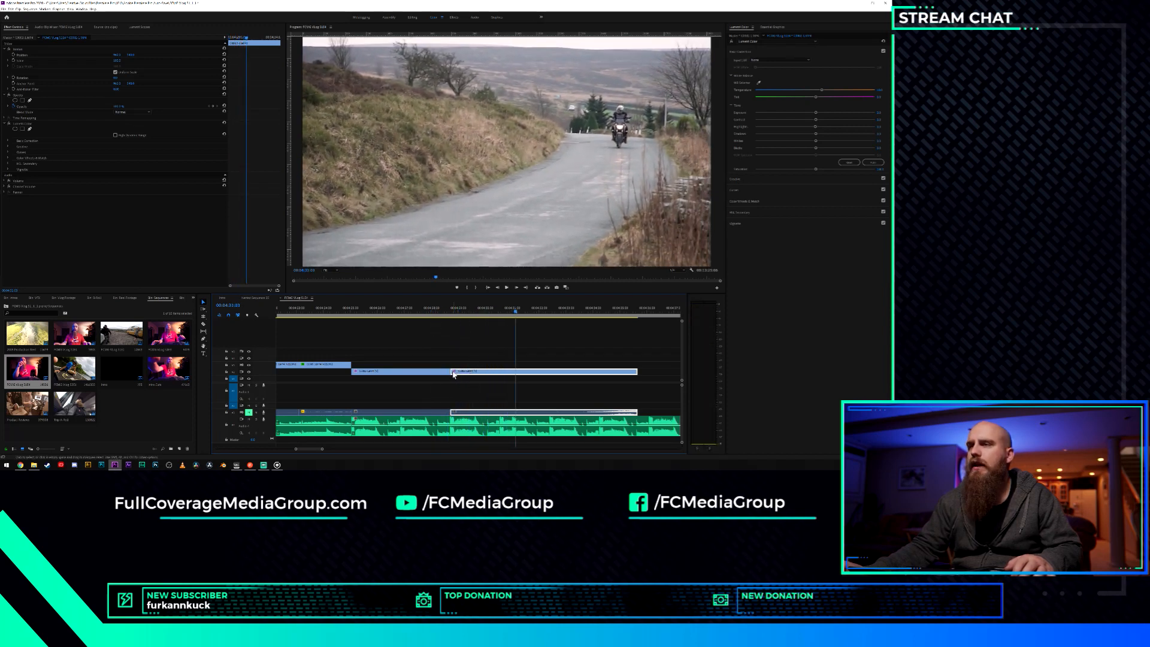
Trim the start of the moorland road clip's second part and shorten its first part to a brief shot of the distant rider.
left_click_drag(454, 372, 515, 372)
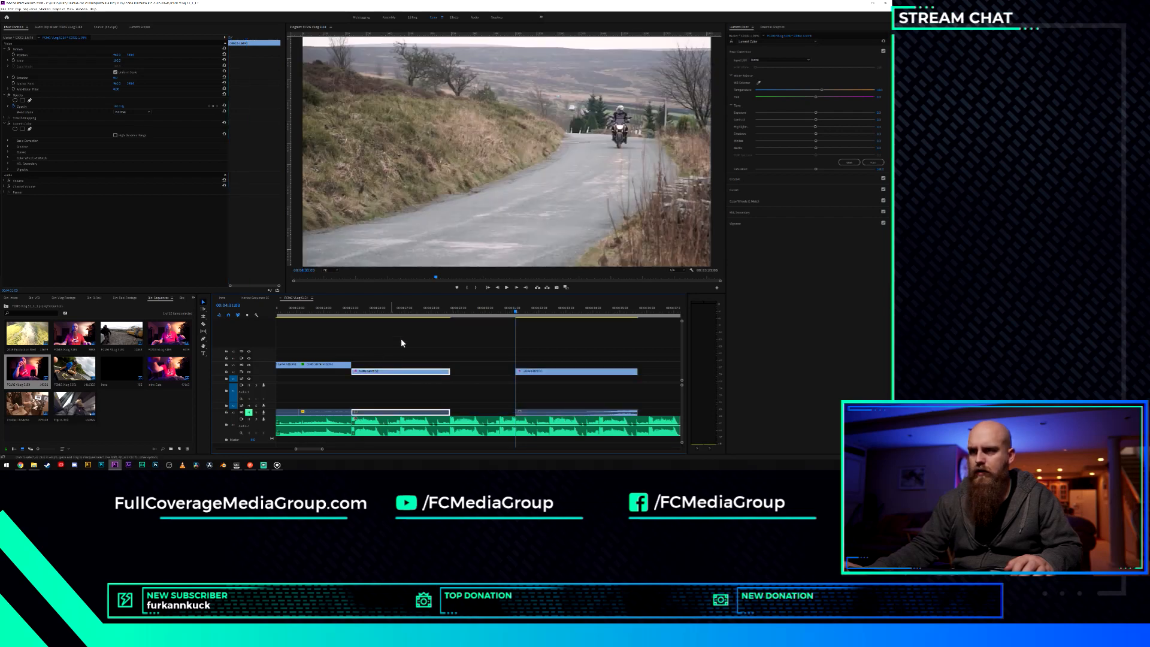
mouse_move(420, 310)
left_mouse_down()
mouse_move(386, 314)
mouse_move(418, 321)
left_mouse_up()
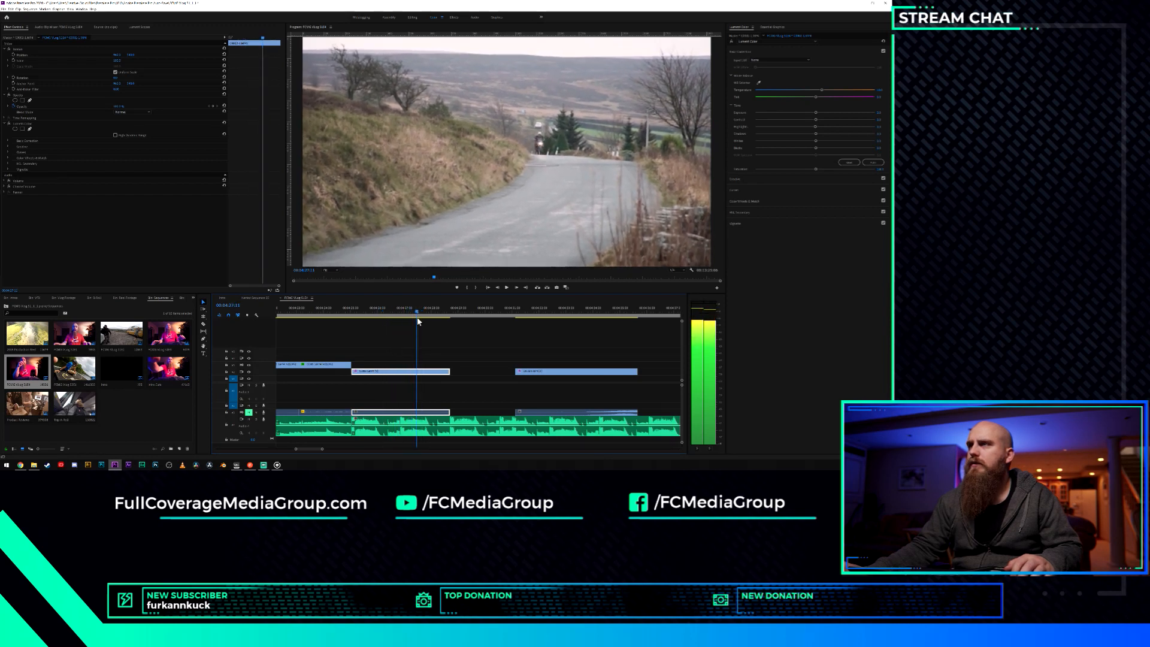
left_click_drag(452, 373, 416, 373)
left_click_drag(404, 315, 393, 314)
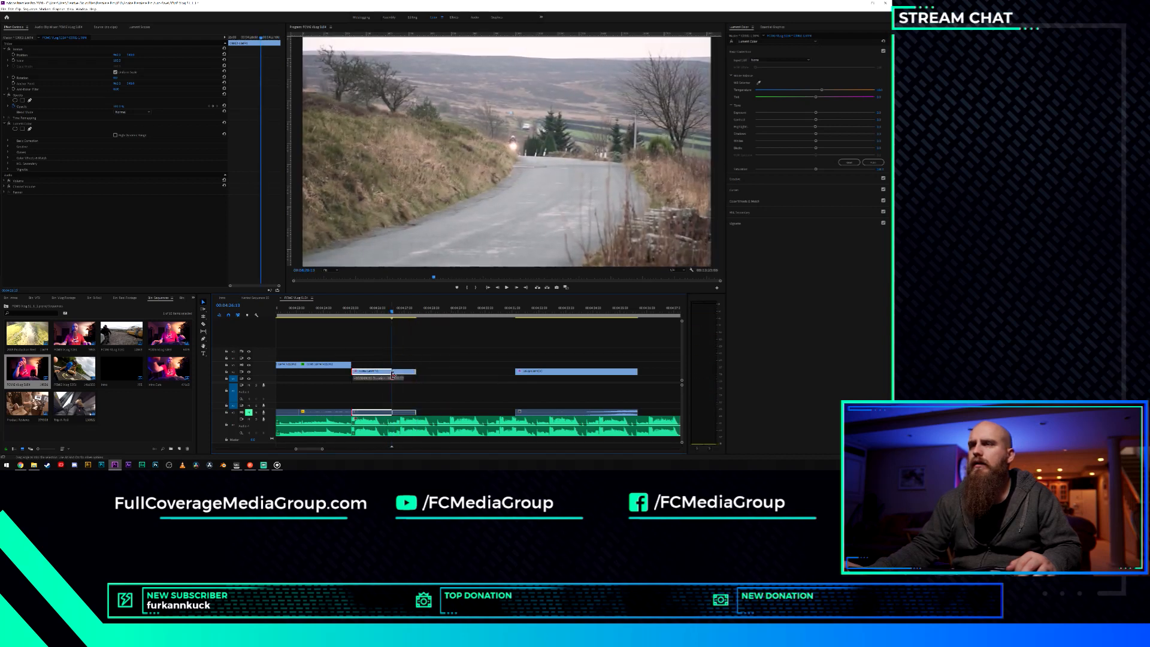
left_click_drag(399, 374, 364, 370)
Try the shortened first part of the moorland road clip at 20% speed, play it against the music and undo the speed change.
key("ctrl+r")
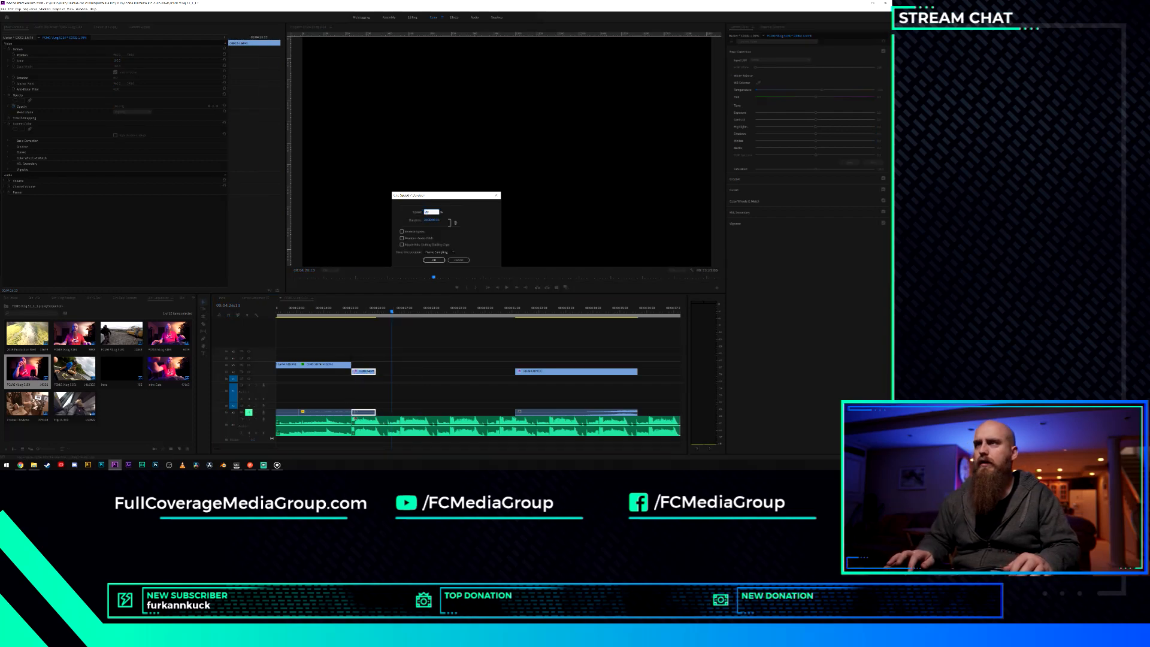
type("20")
key("Return")
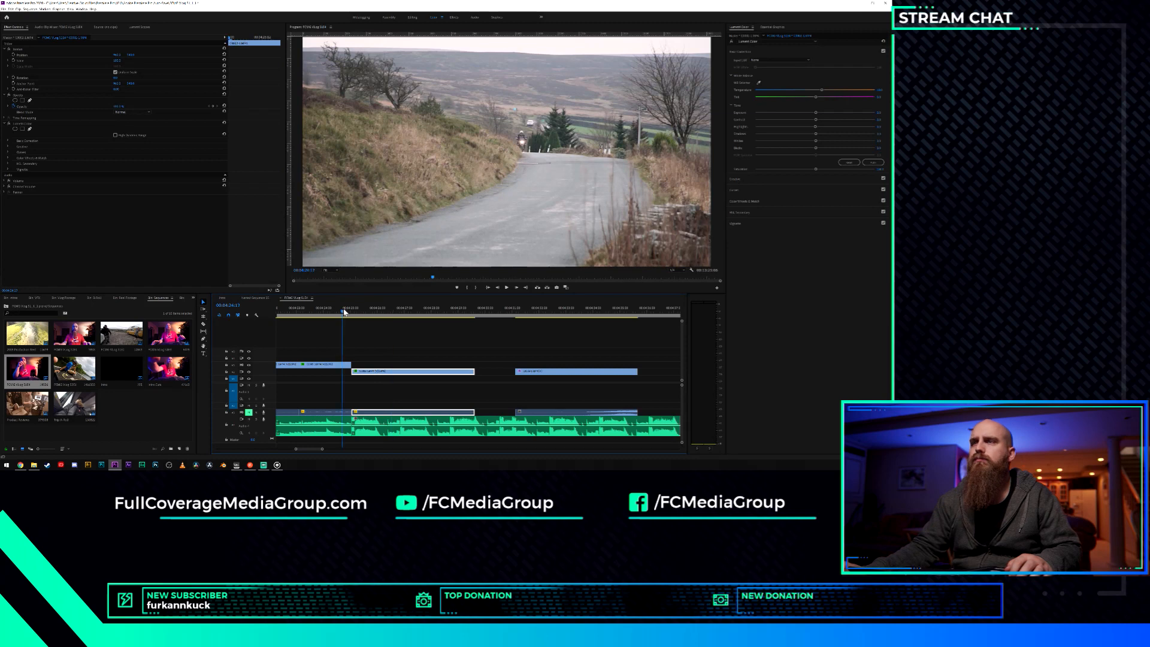
key("space")
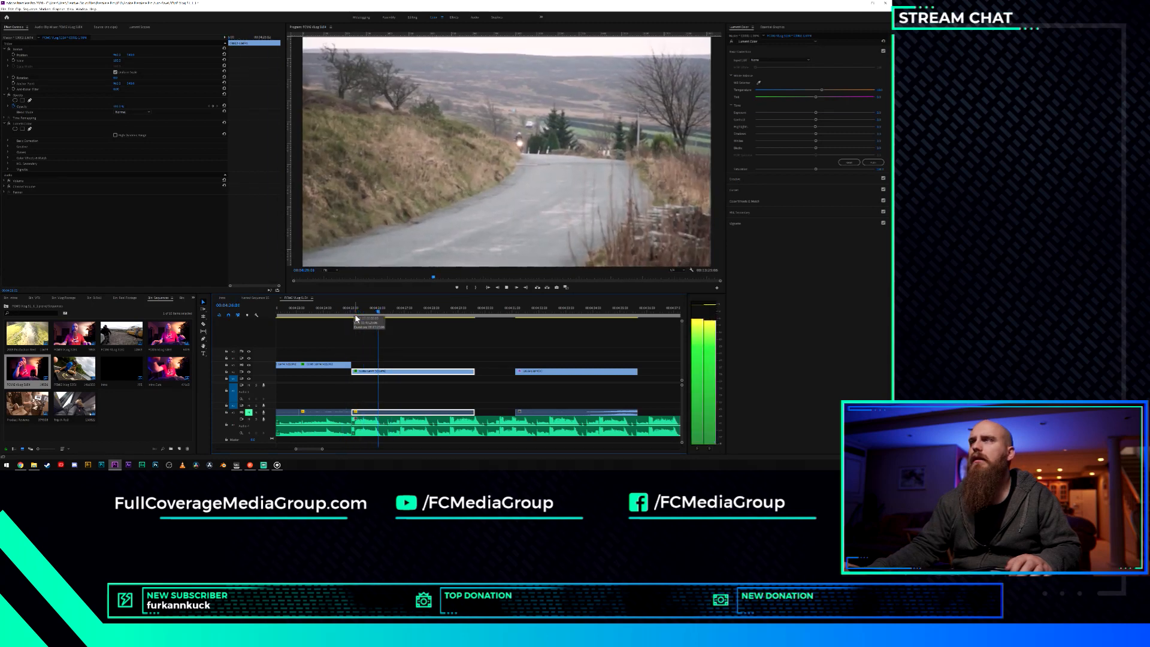
key("space")
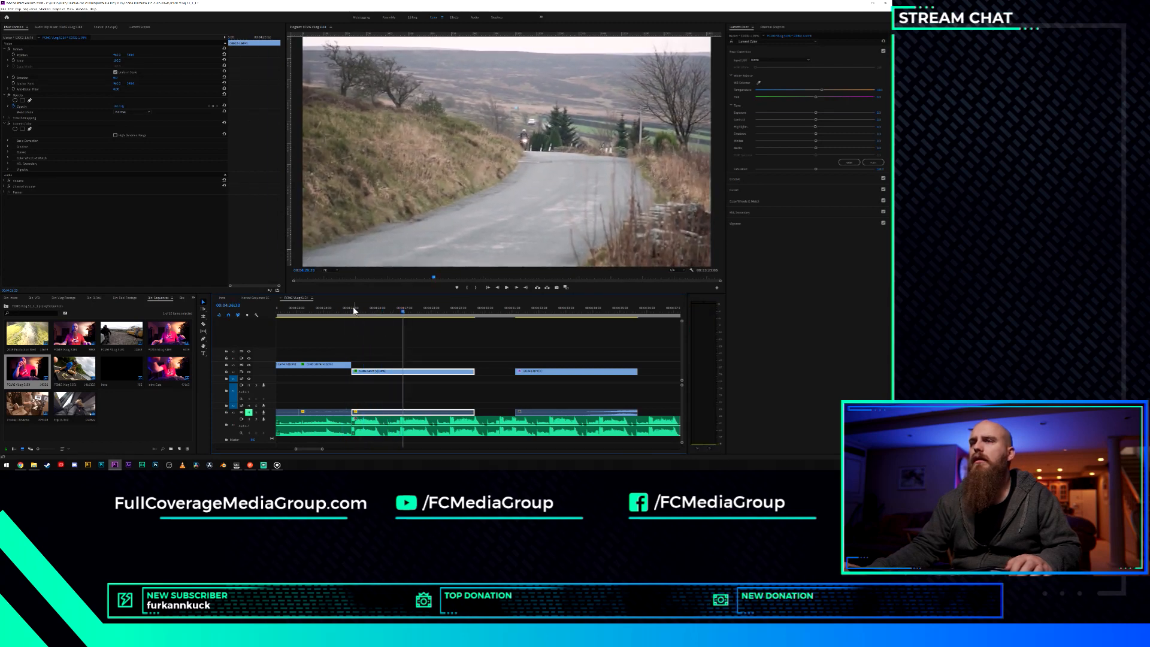
left_click(352, 310)
key("space")
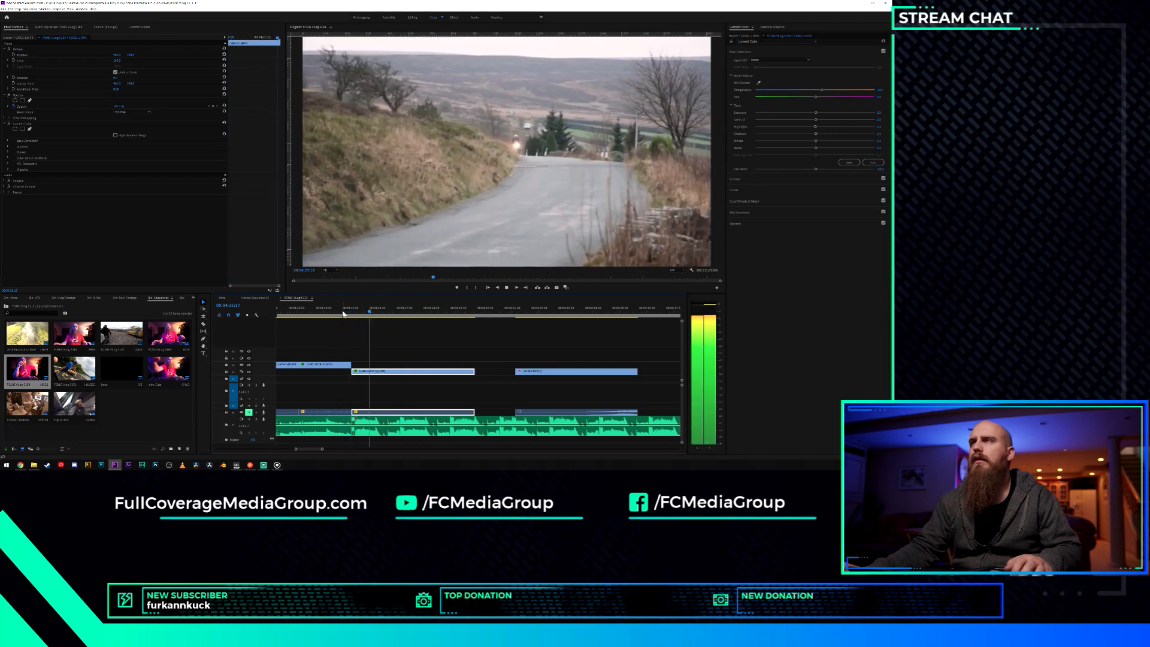
key("space")
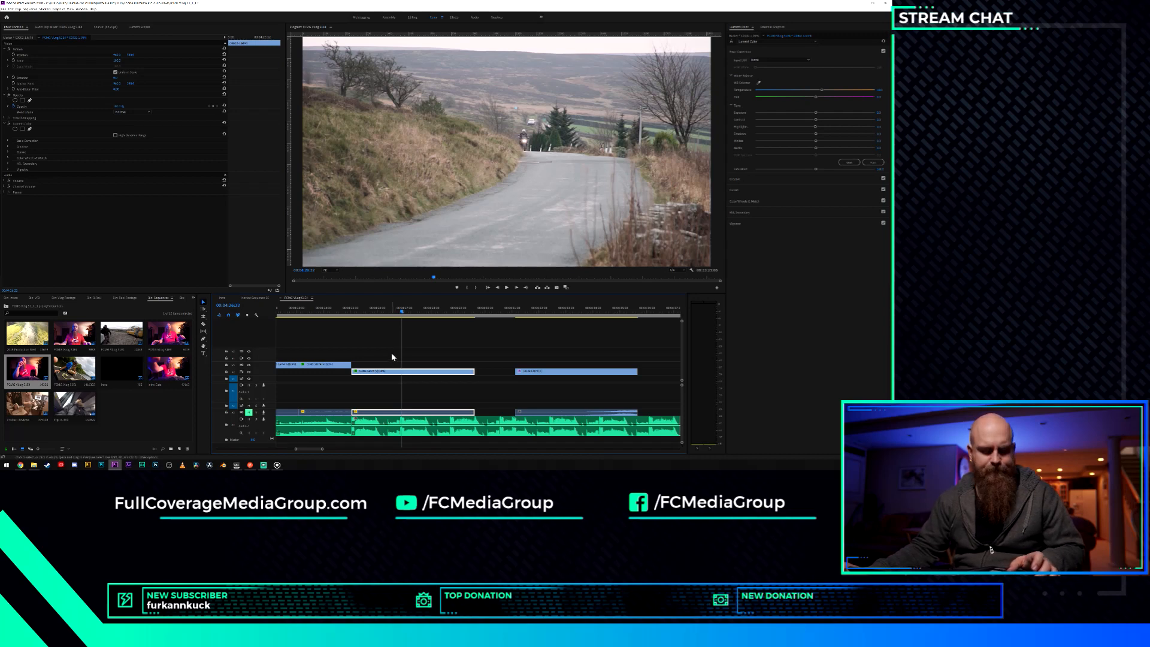
key("ctrl+z")
Play to the next beat and move the moorland road clip's second part directly against the end of the shortened first part.
left_click(351, 311)
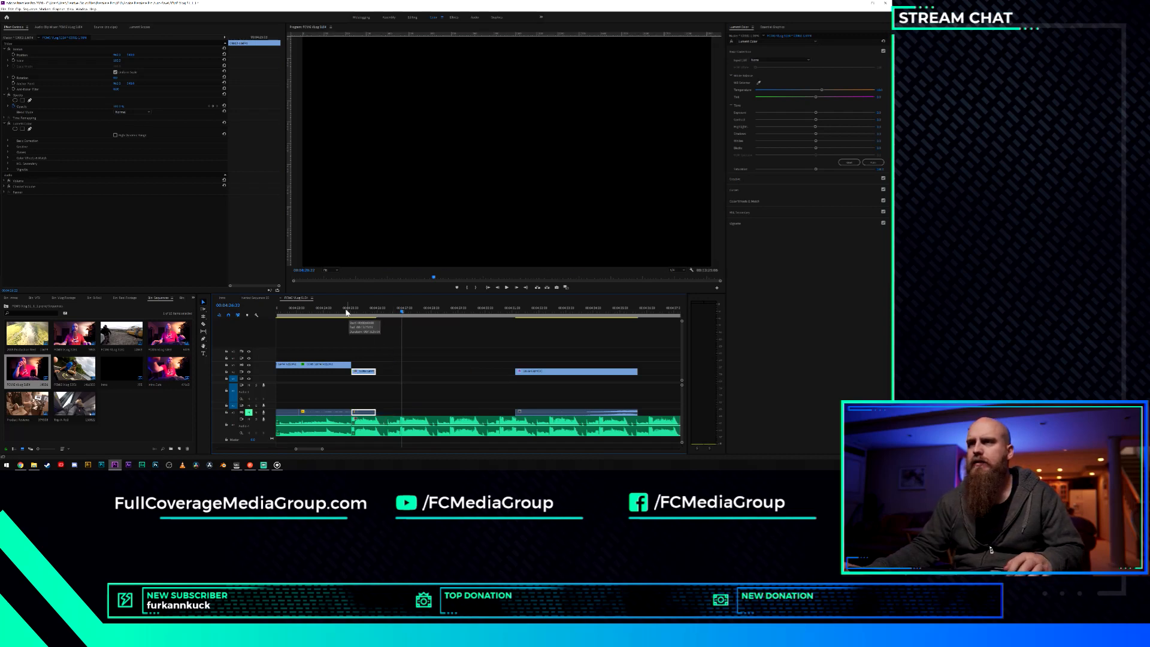
key("space")
key("space")
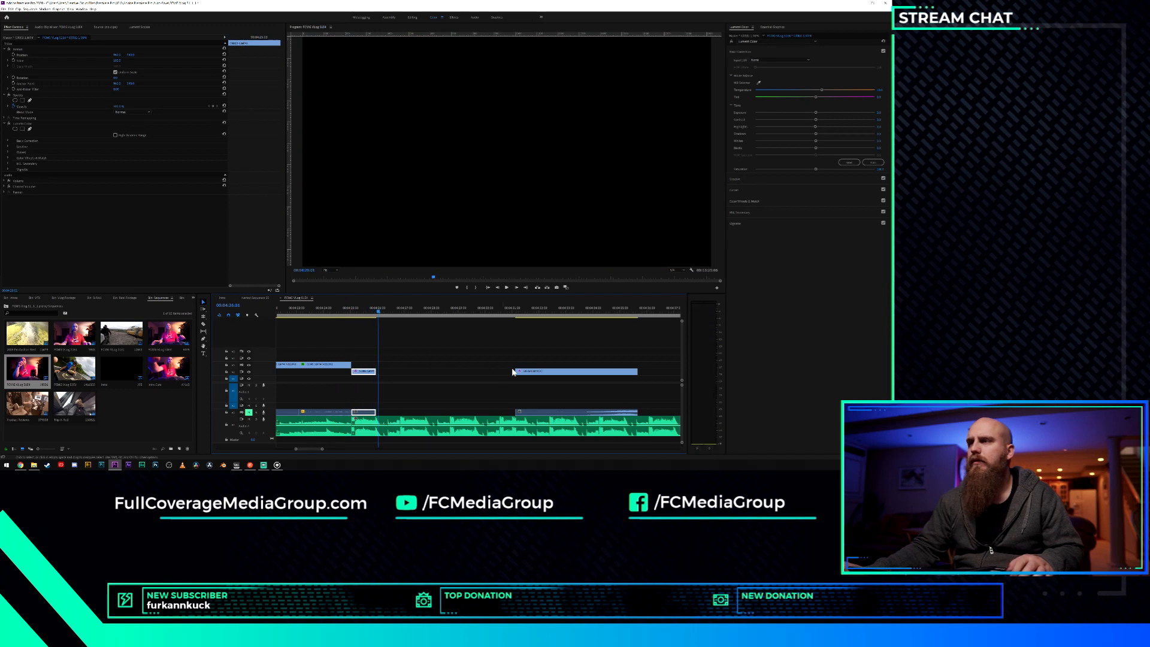
left_click(529, 372)
left_click_drag(538, 372, 399, 378)
Play the tightened jump cut in the moorland road clip to check it against the beat.
key("space")
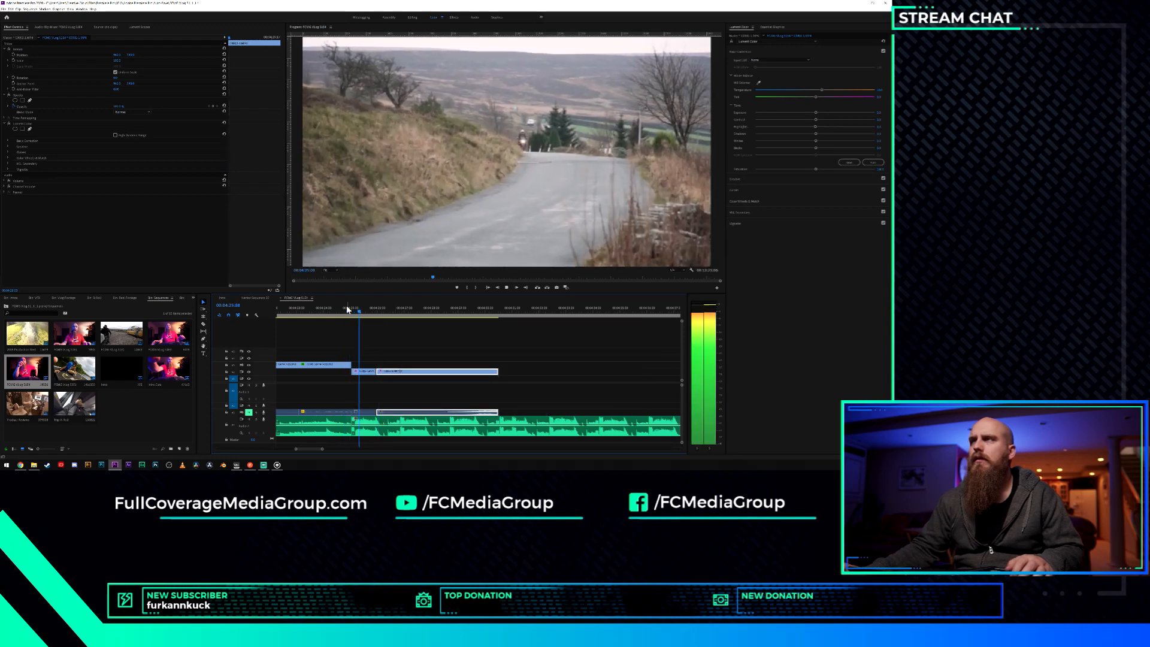
key("space")
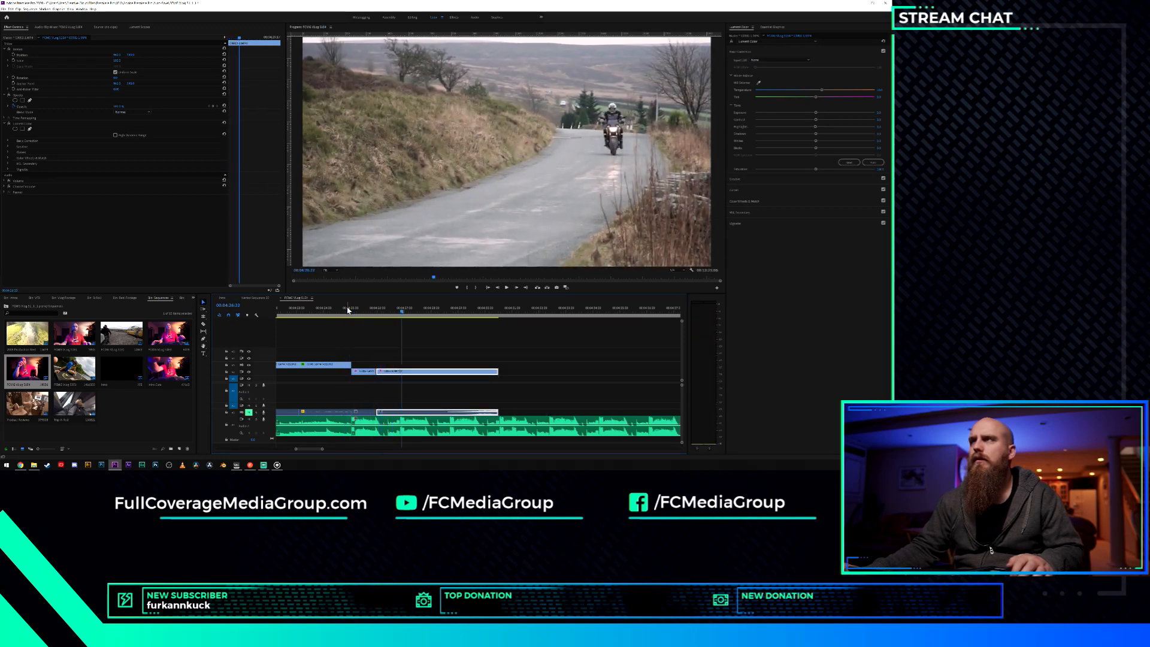
scroll(366, 348, "up", 2)
scroll(367, 349, "up", 1)
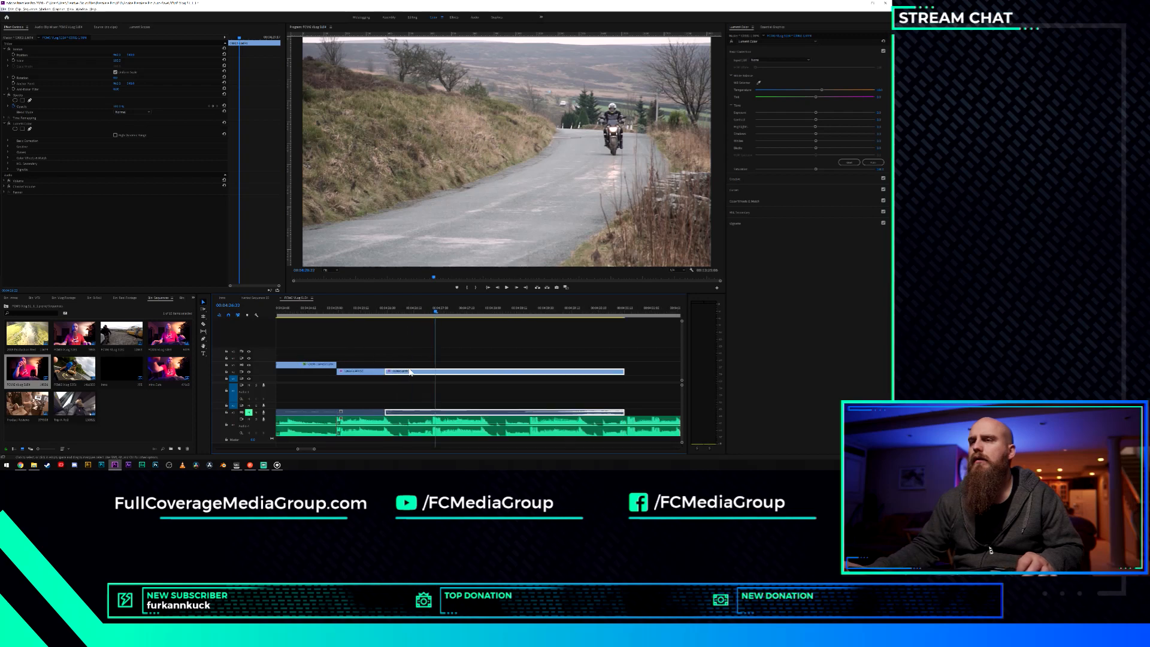
left_click(321, 309)
key("space")
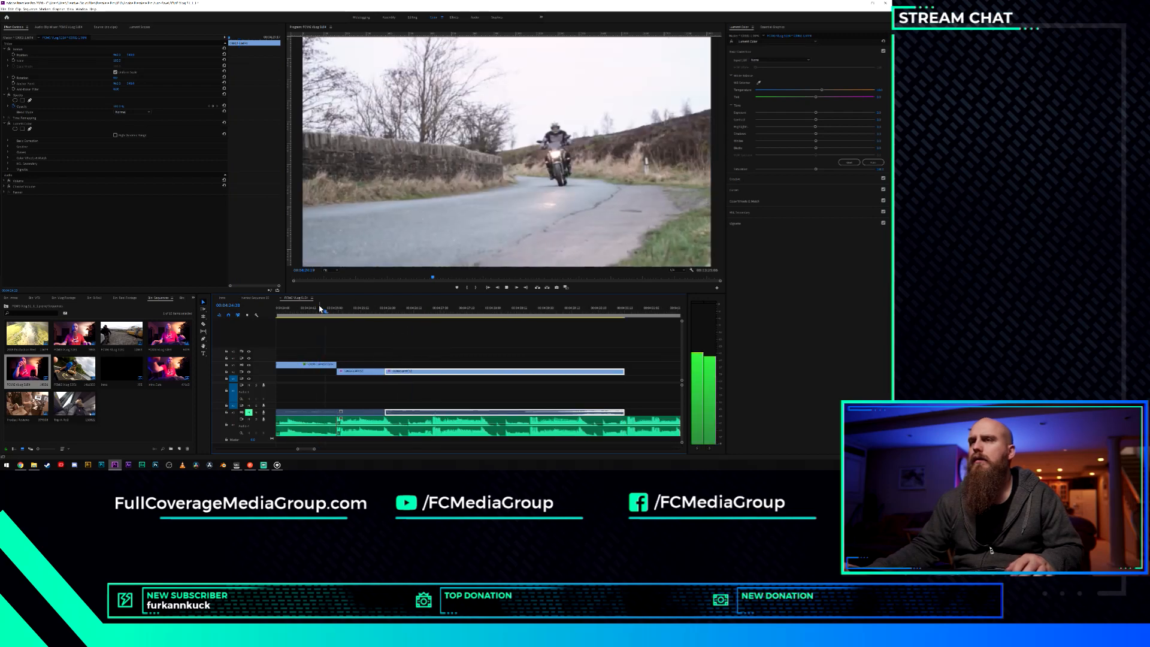
Delete the moorland road clip's second part and extend the end of its first part to restore one continuous shot.
scroll(391, 368, "down", 4)
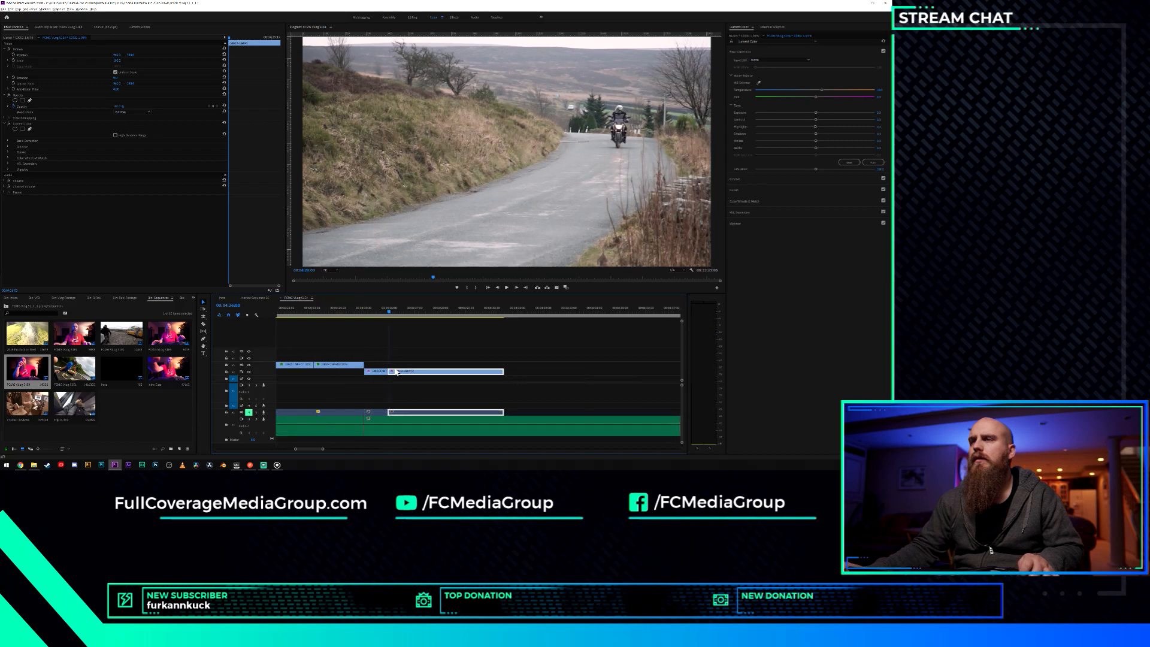
left_click(380, 371)
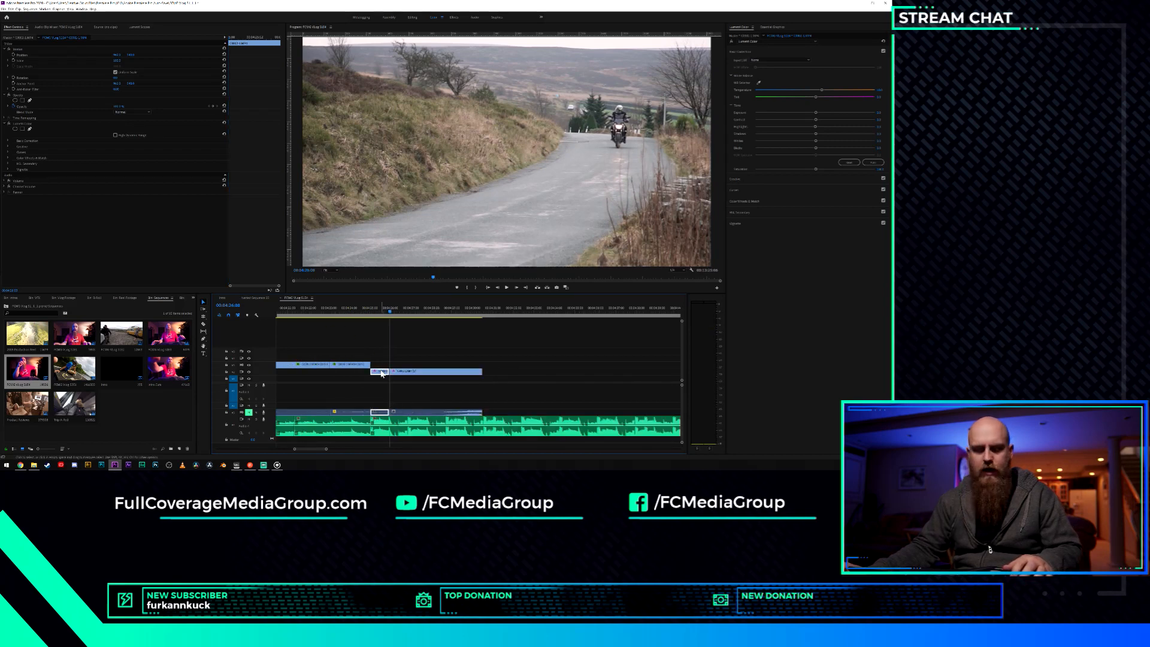
left_click(437, 375)
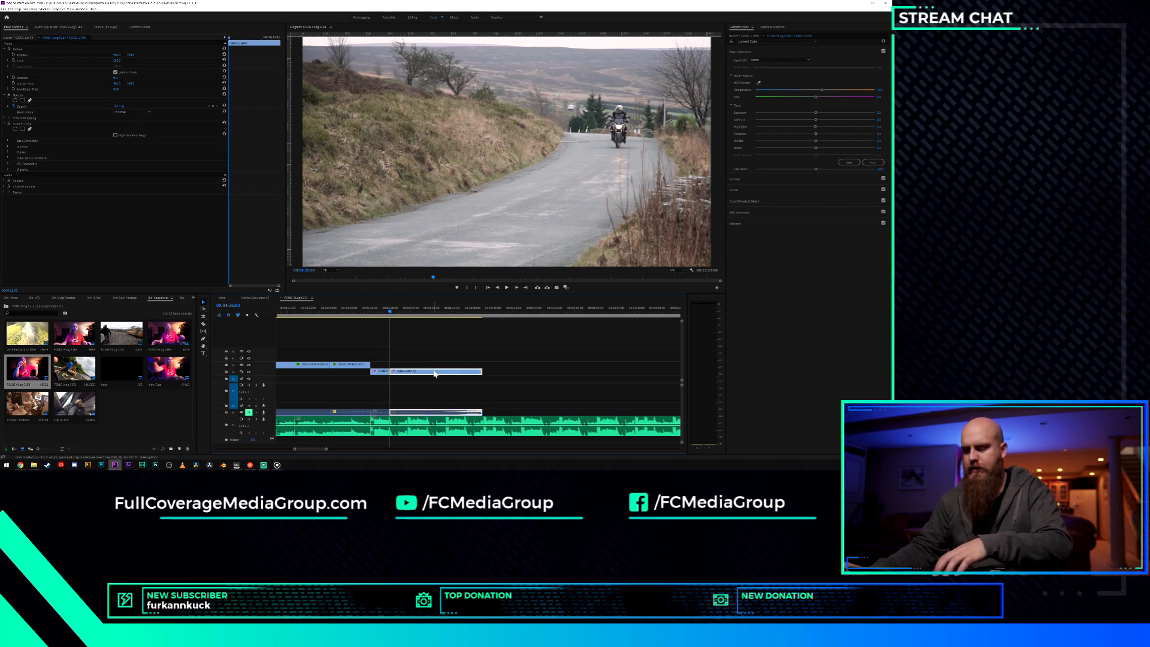
key("Delete")
left_click_drag(431, 376, 570, 376)
scroll(369, 384, "up", 5)
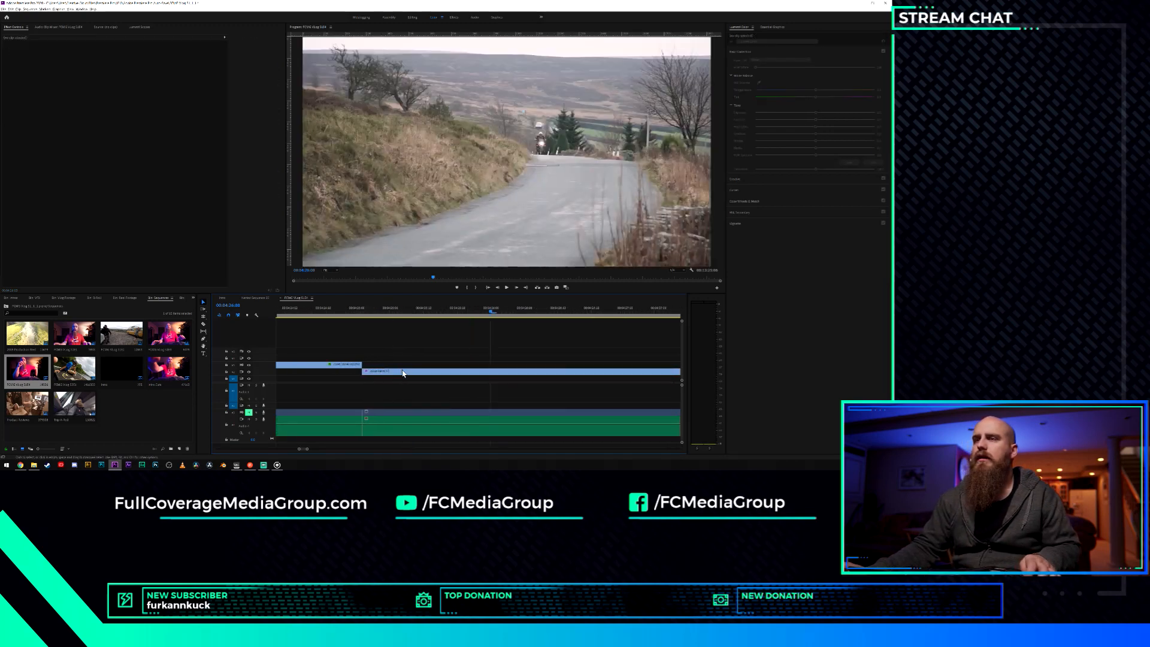
Enlarge the moorland road clip's video track and display the clip's Time Remapping speed line.
double_click(274, 372)
scroll(444, 369, "up", 2)
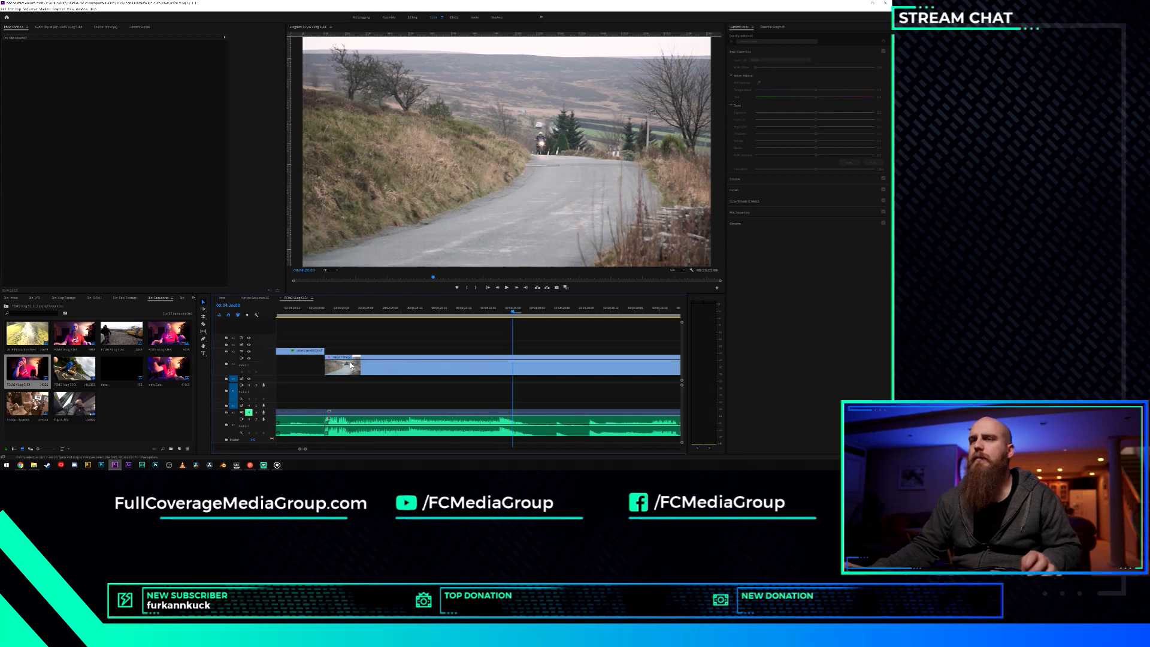
left_click(328, 358)
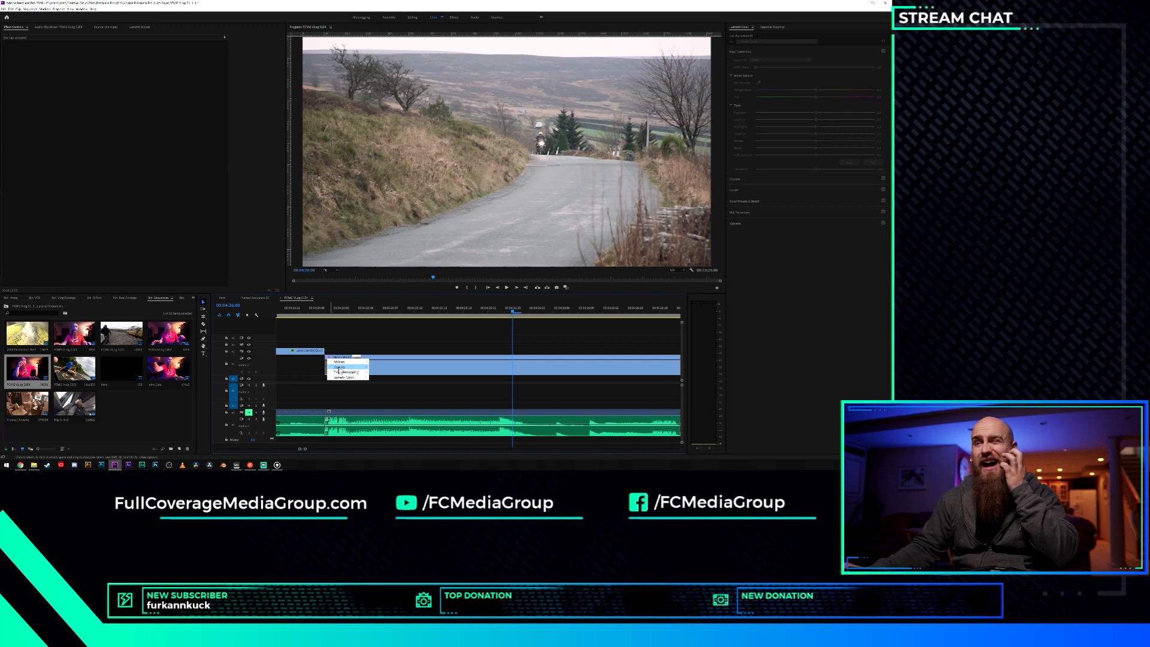
mouse_move(347, 373)
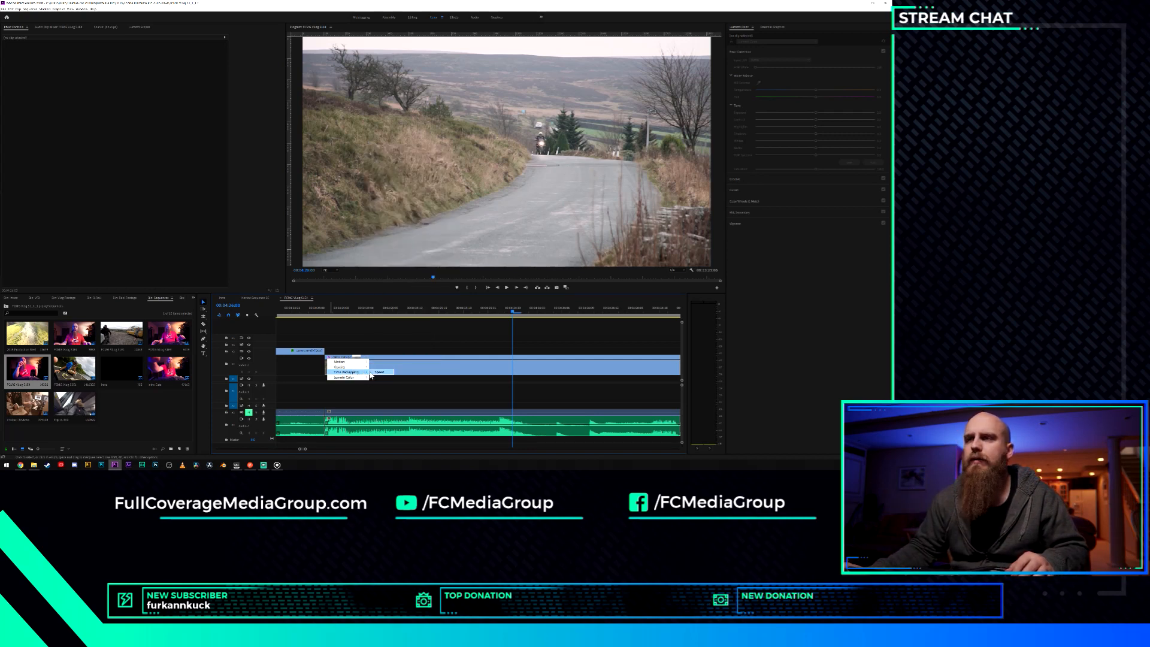
left_click(379, 372)
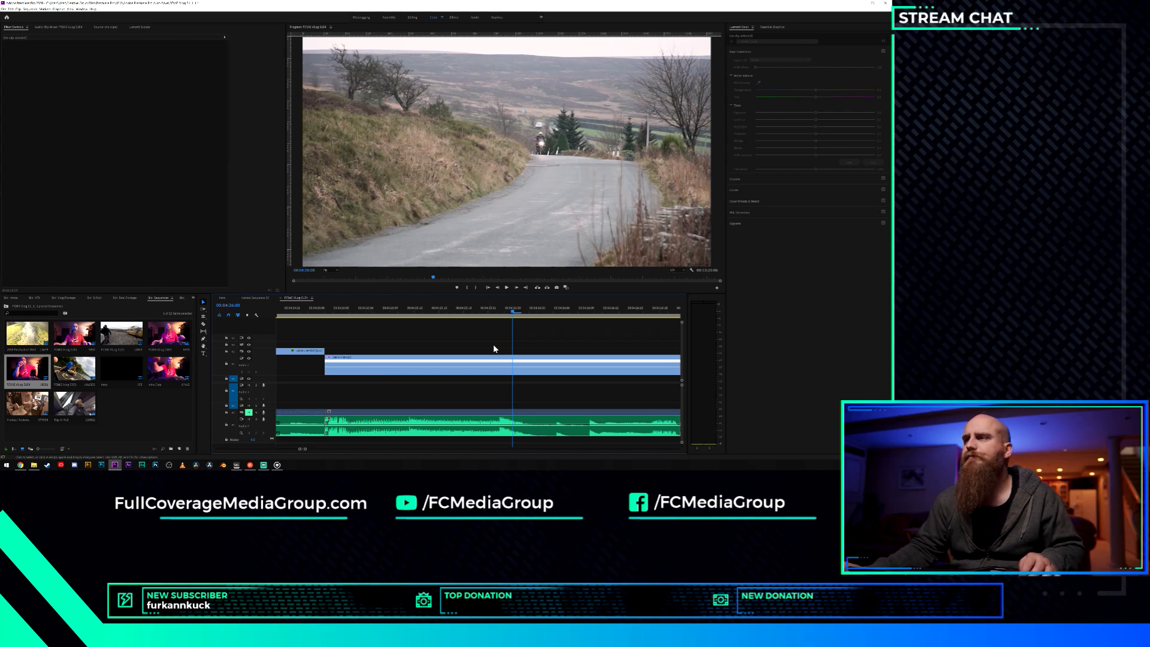
Add a speed keyframe to the moorland road clip near the playhead and slow the section before it.
left_click(512, 371, "ctrl")
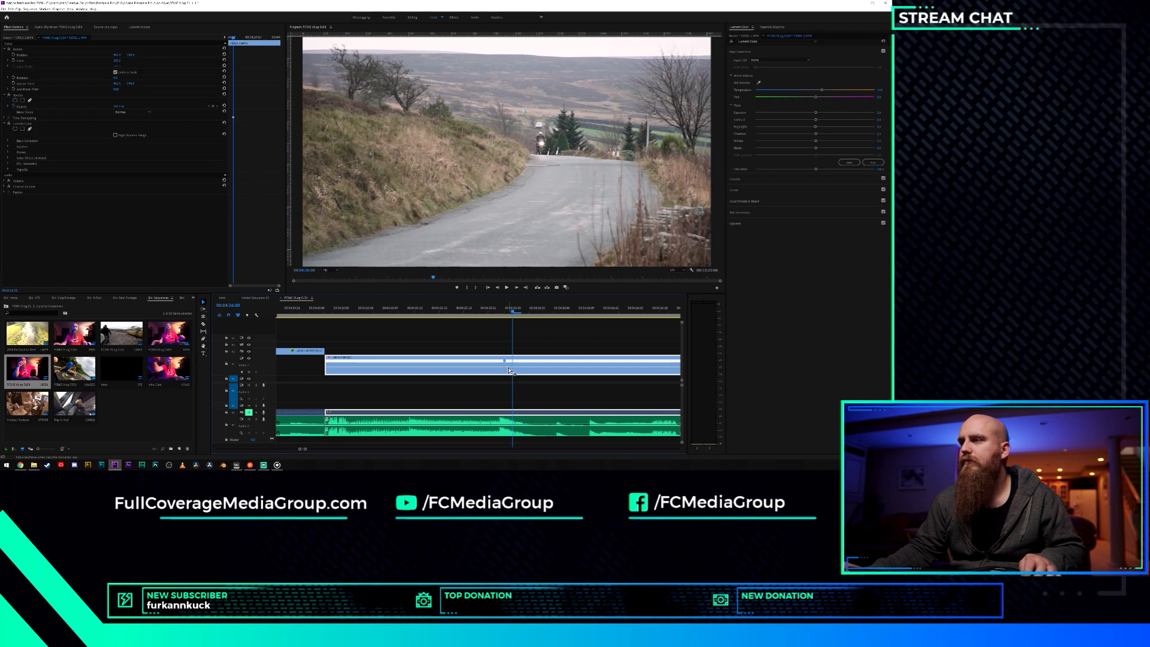
left_click_drag(505, 361, 488, 380)
scroll(508, 378, "down", 3)
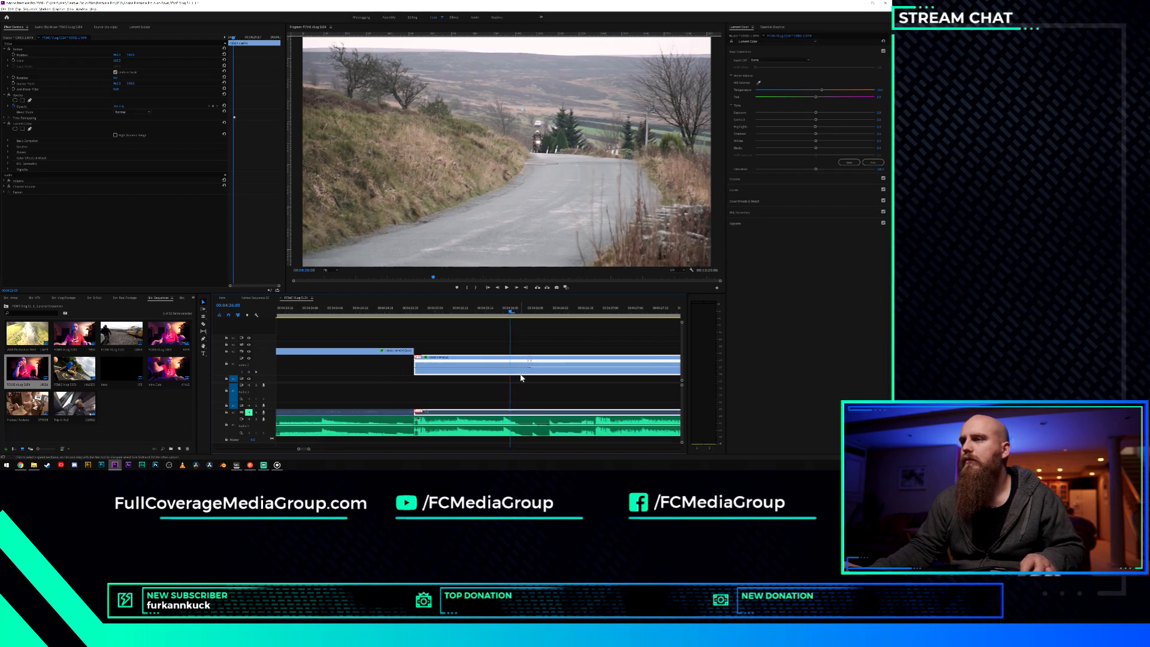
Unlink the moorland road clip's video from its audio.
scroll(520, 378, "down", 2)
right_click(489, 412)
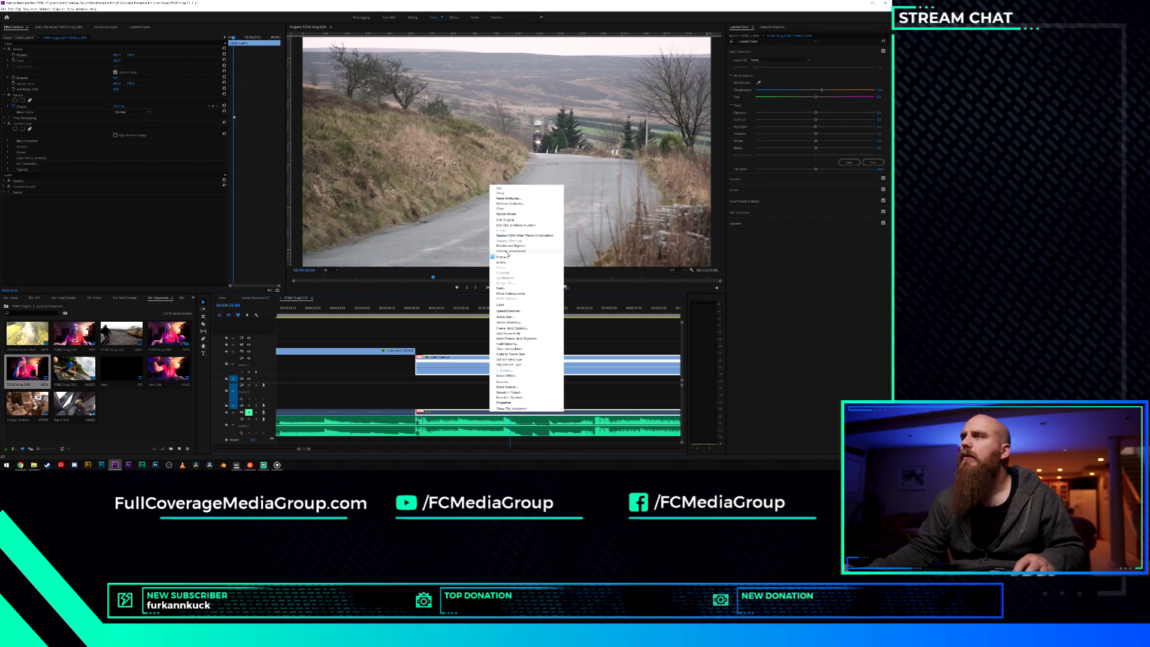
left_click(508, 256)
Speed up the section of the moorland road clip before the speed keyframe and play the result against the music.
scroll(509, 361, "up", 3)
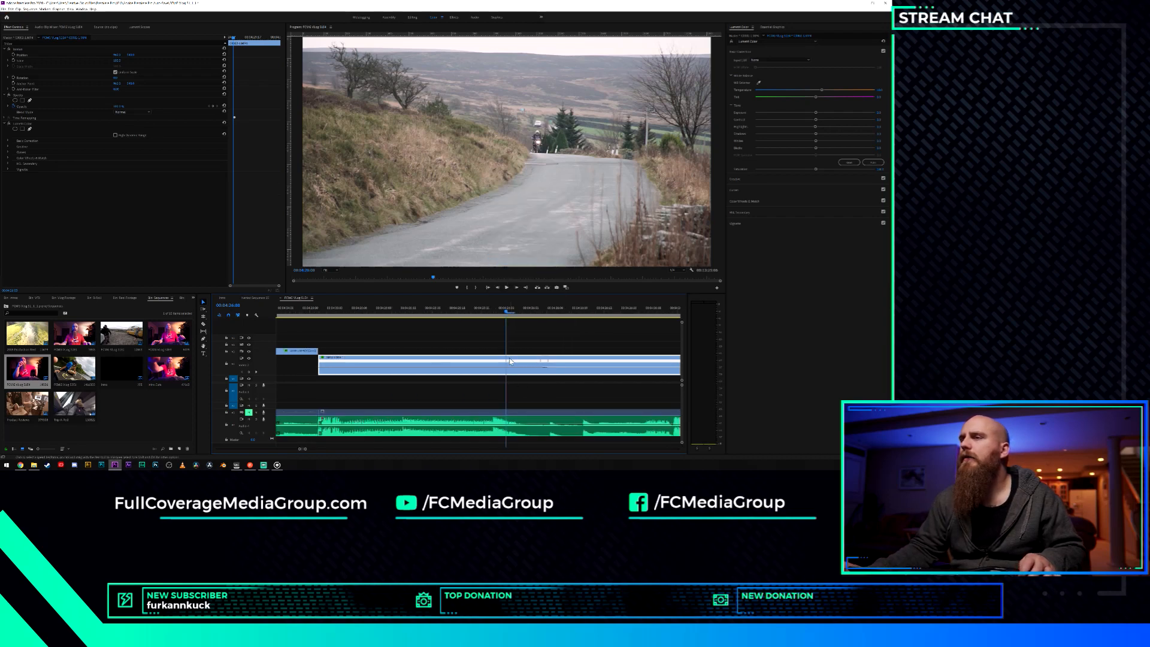
scroll(531, 361, "down", 3)
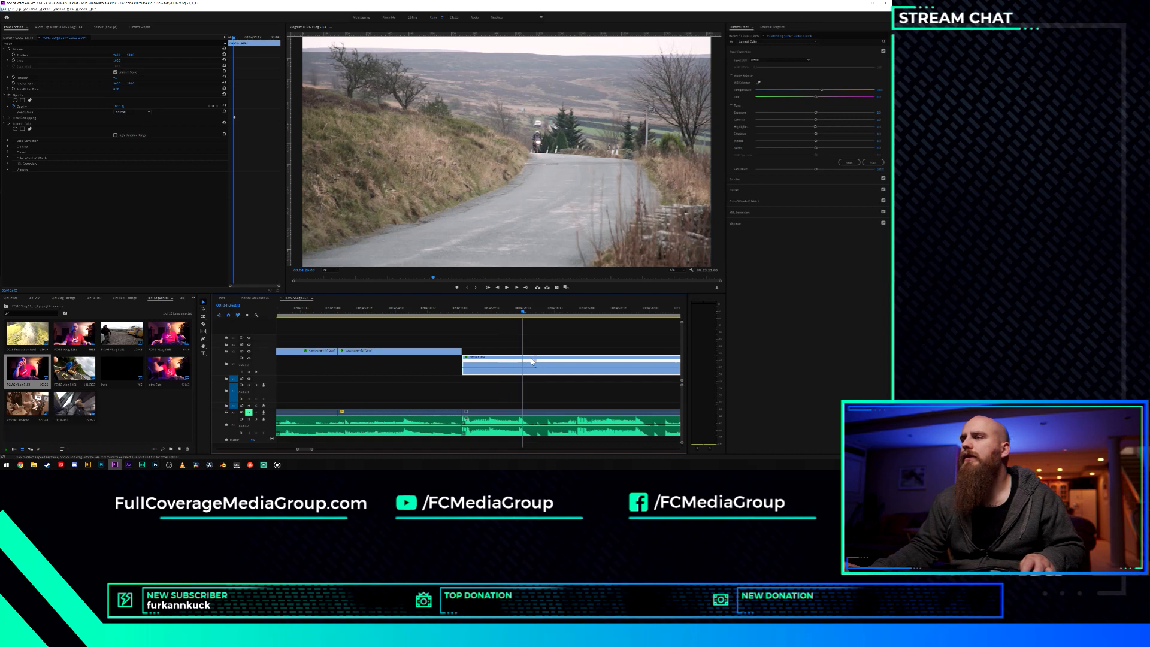
left_click_drag(522, 314, 515, 312)
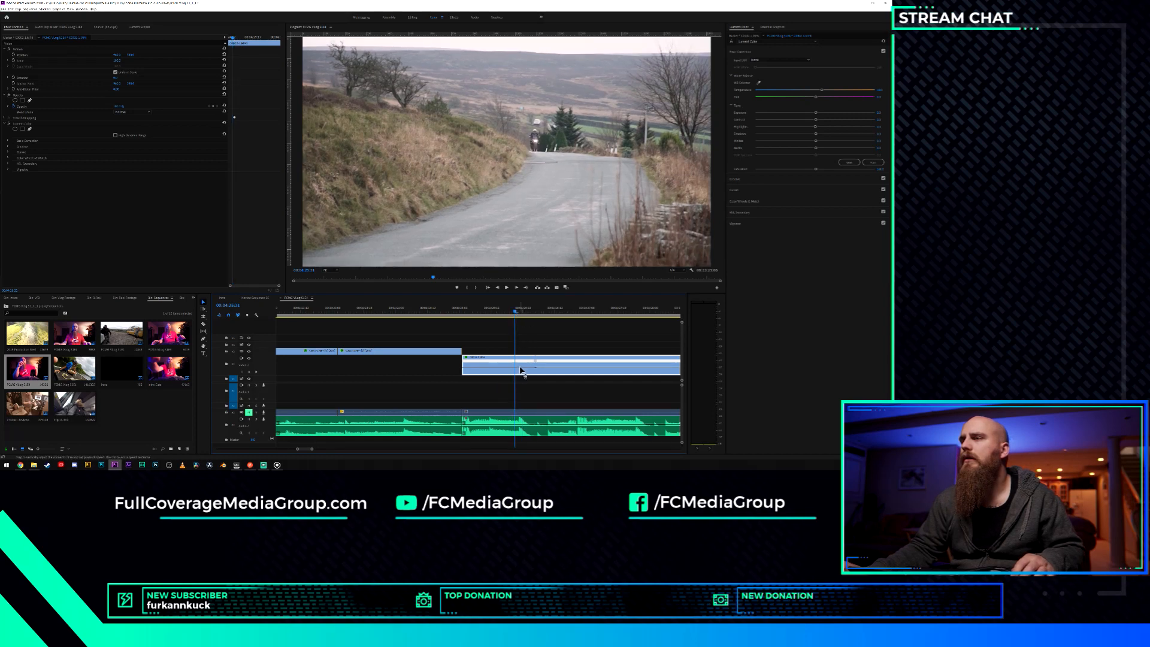
left_click_drag(519, 368, 518, 370)
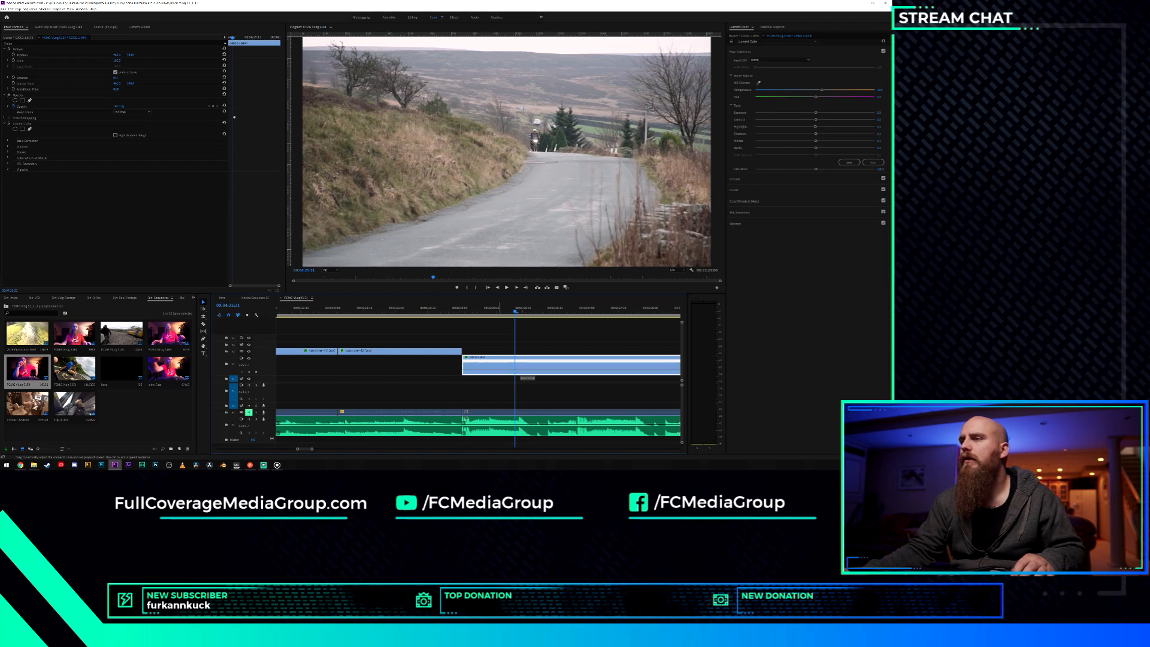
left_click_drag(518, 370, 518, 370)
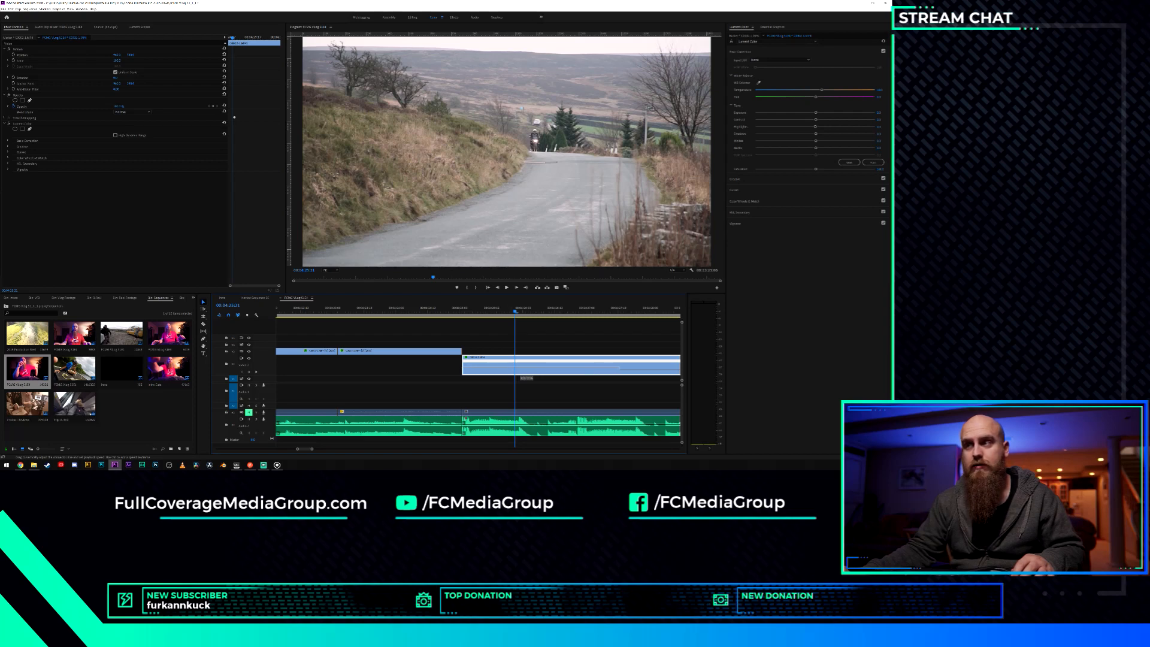
left_click_drag(518, 370, 519, 370)
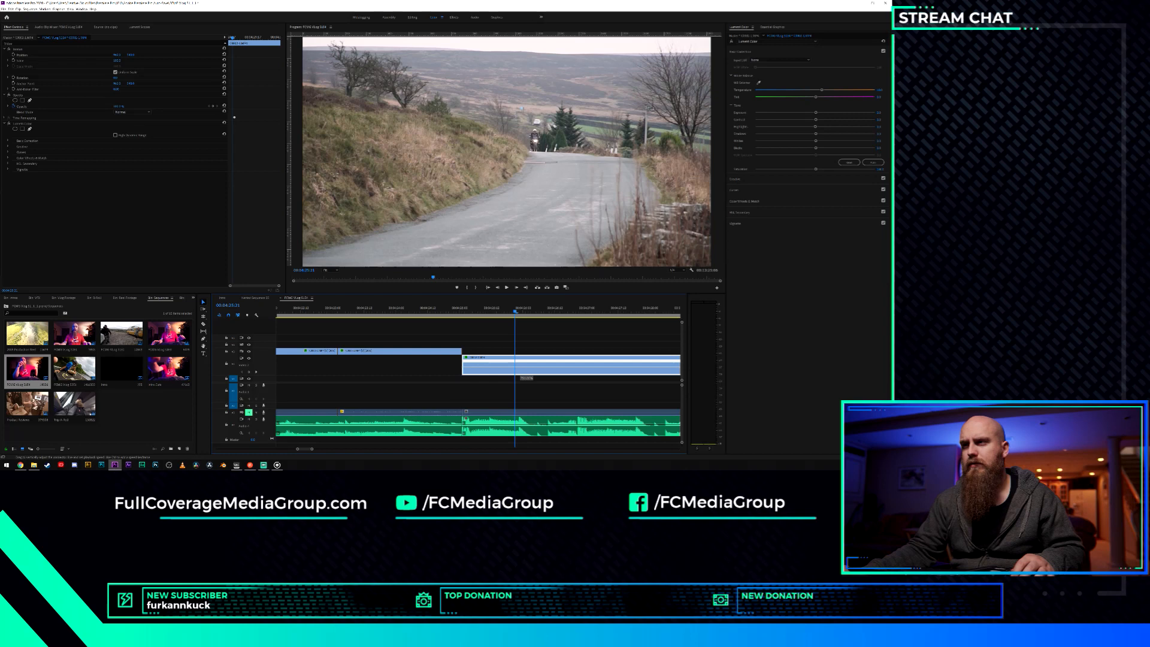
left_click_drag(519, 370, 495, 154)
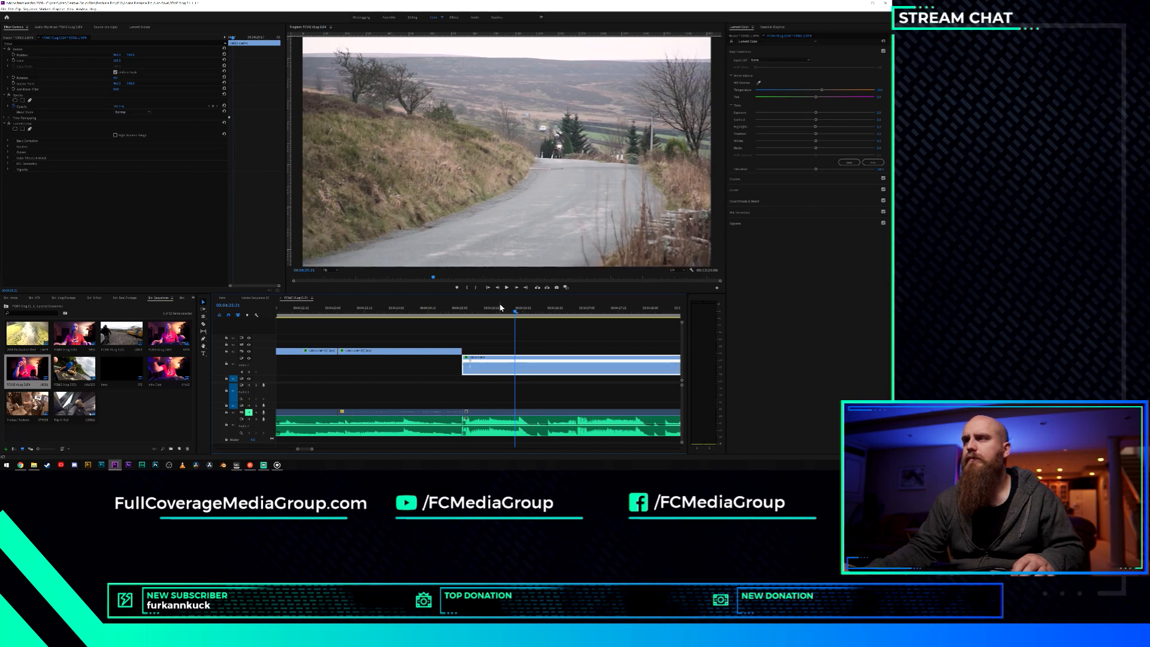
key("space")
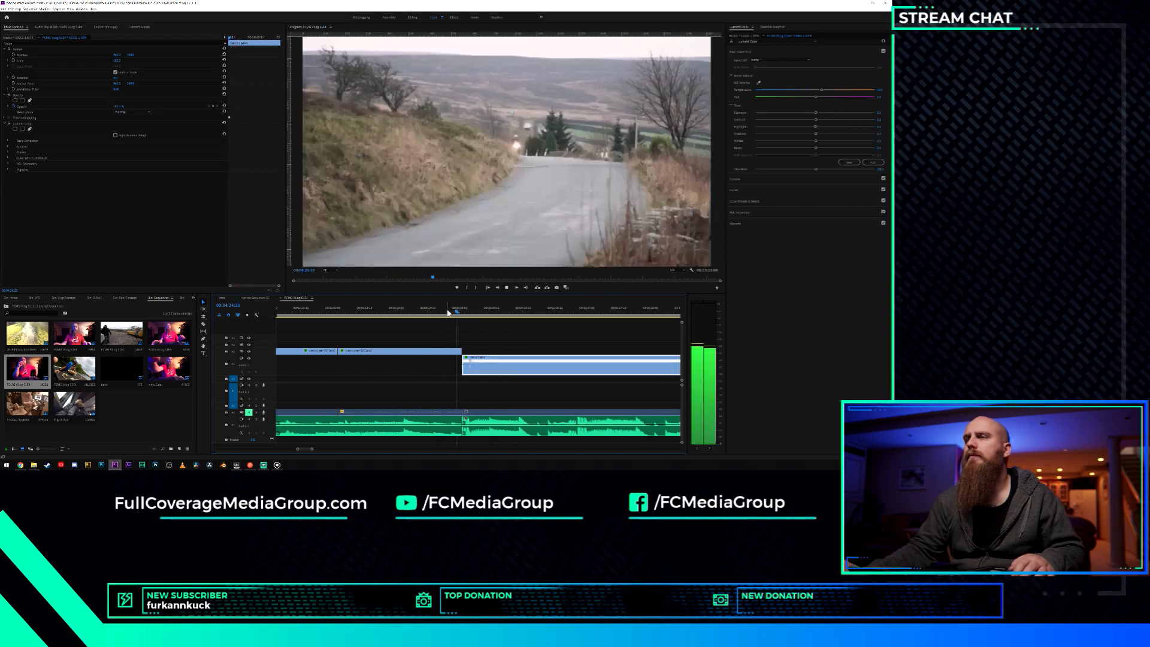
key("space")
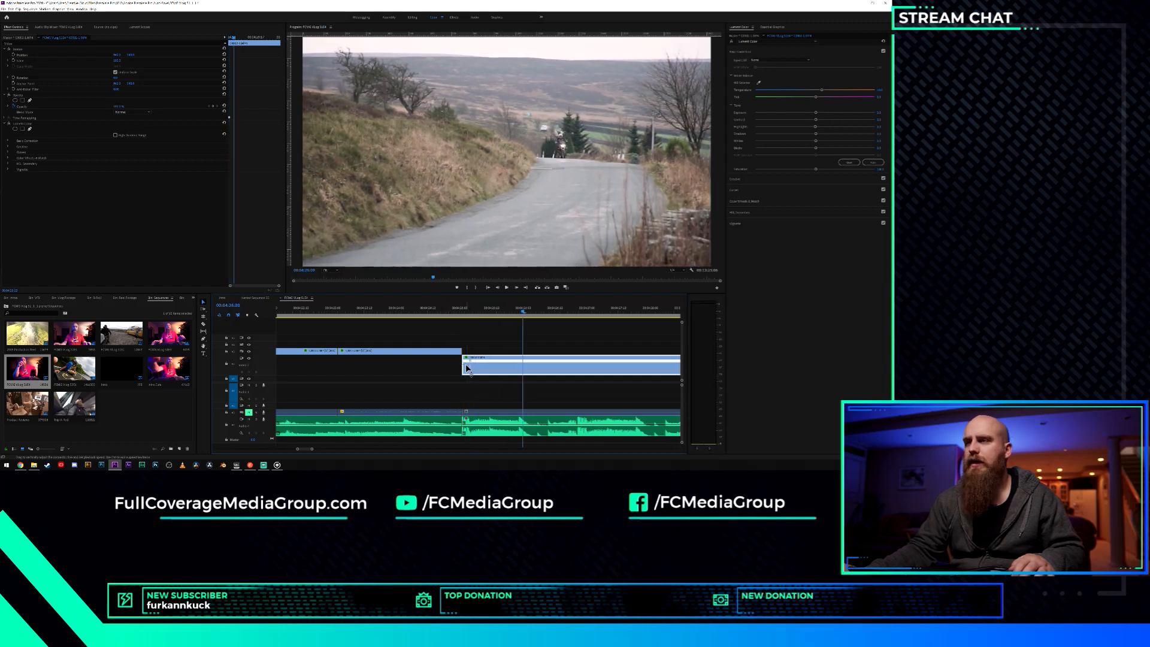
Slow the section of the moorland road clip before its speed keyframe in small adjustments and play it against the music.
left_click_drag(466, 364, 475, 370)
left_click(439, 314)
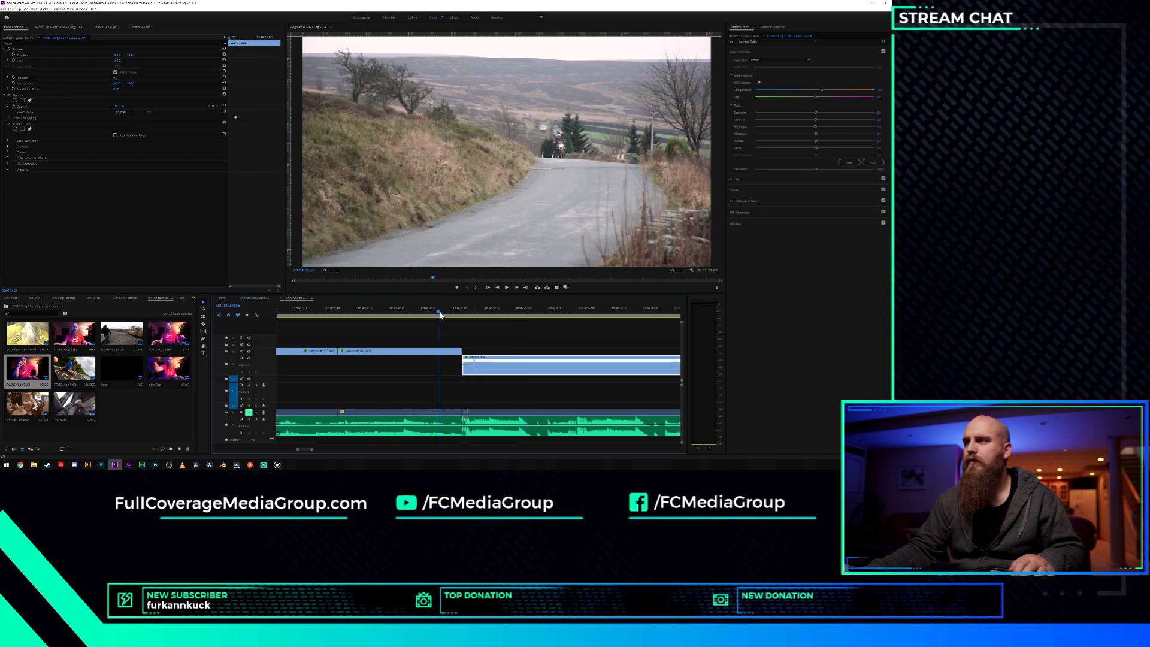
key("space")
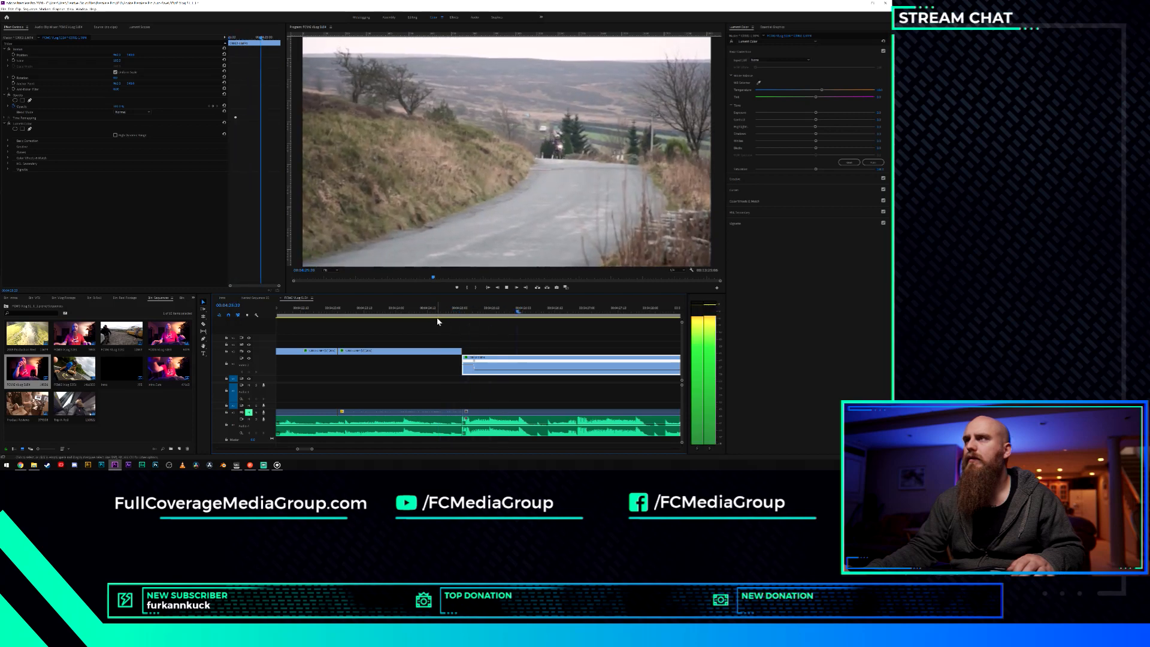
left_click_drag(471, 369, 472, 367)
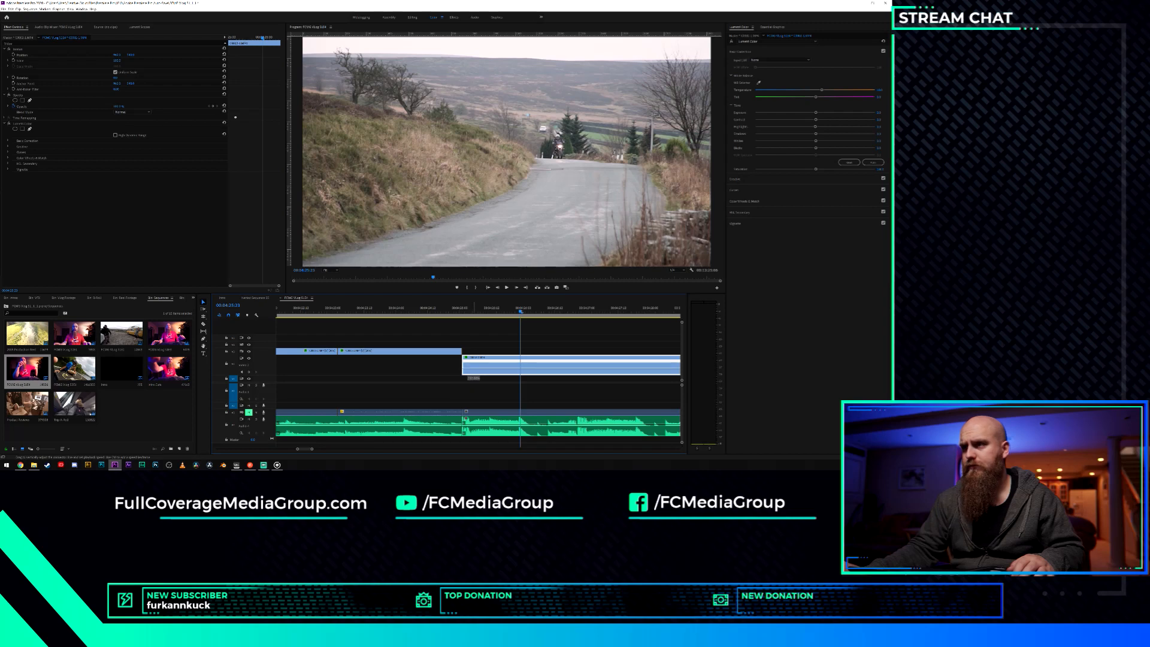
left_click_drag(472, 368, 472, 367)
left_click(439, 311)
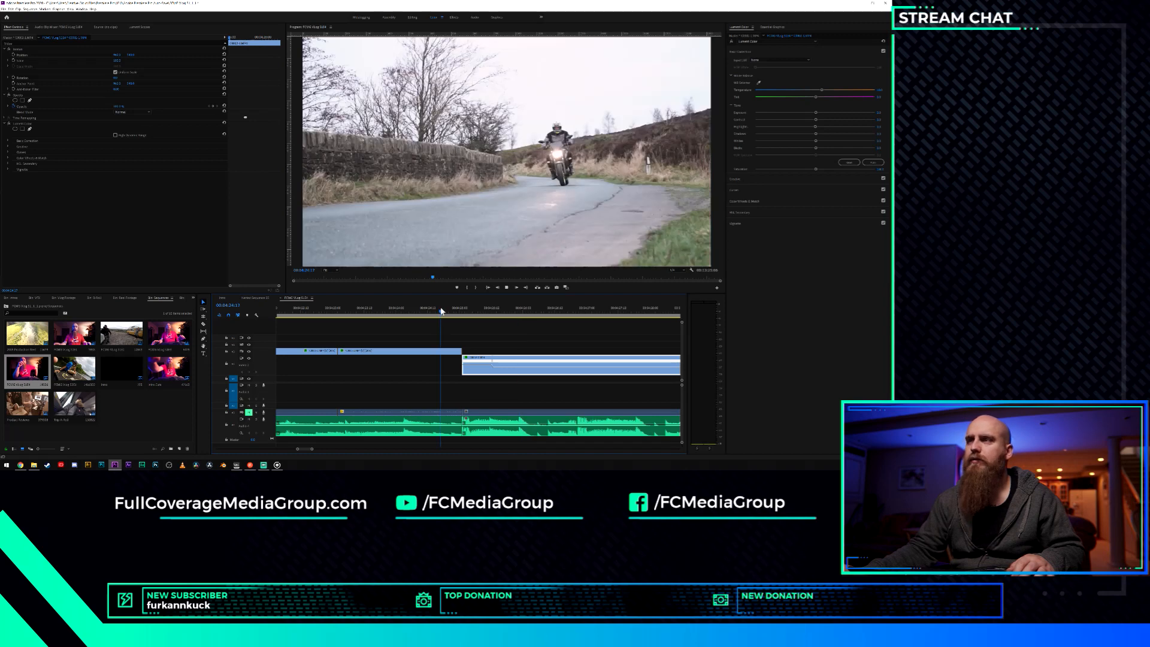
key("space")
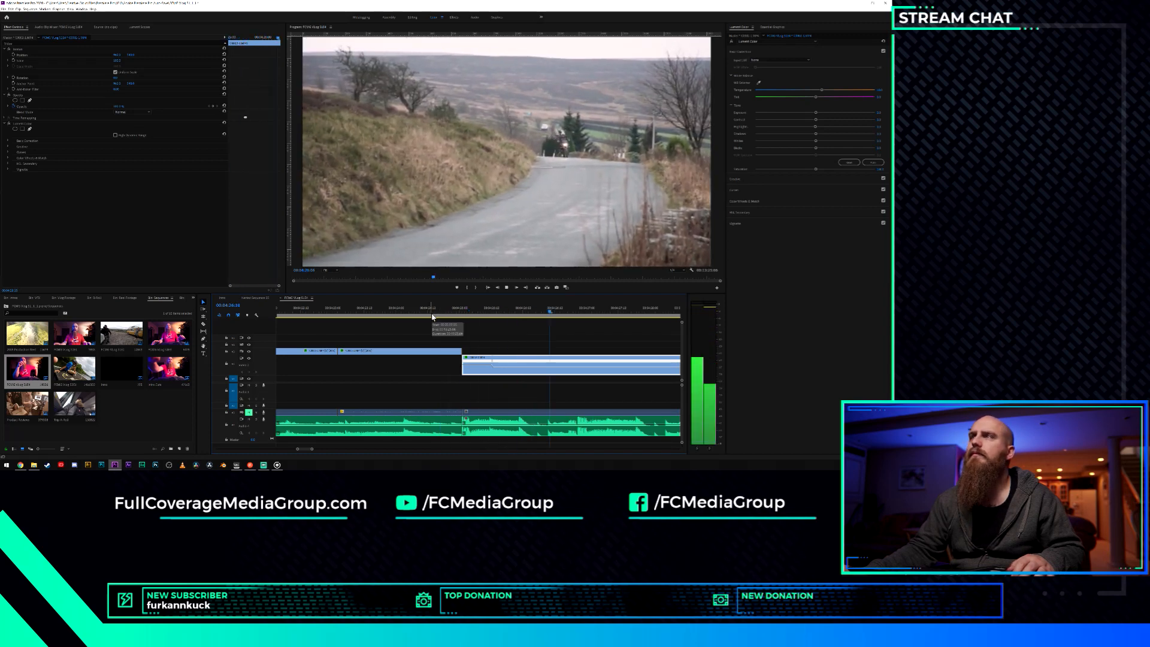
key("space")
Slow the section of the moorland road clip after the speed keyframe and play the result.
left_click_drag(517, 365, 520, 370)
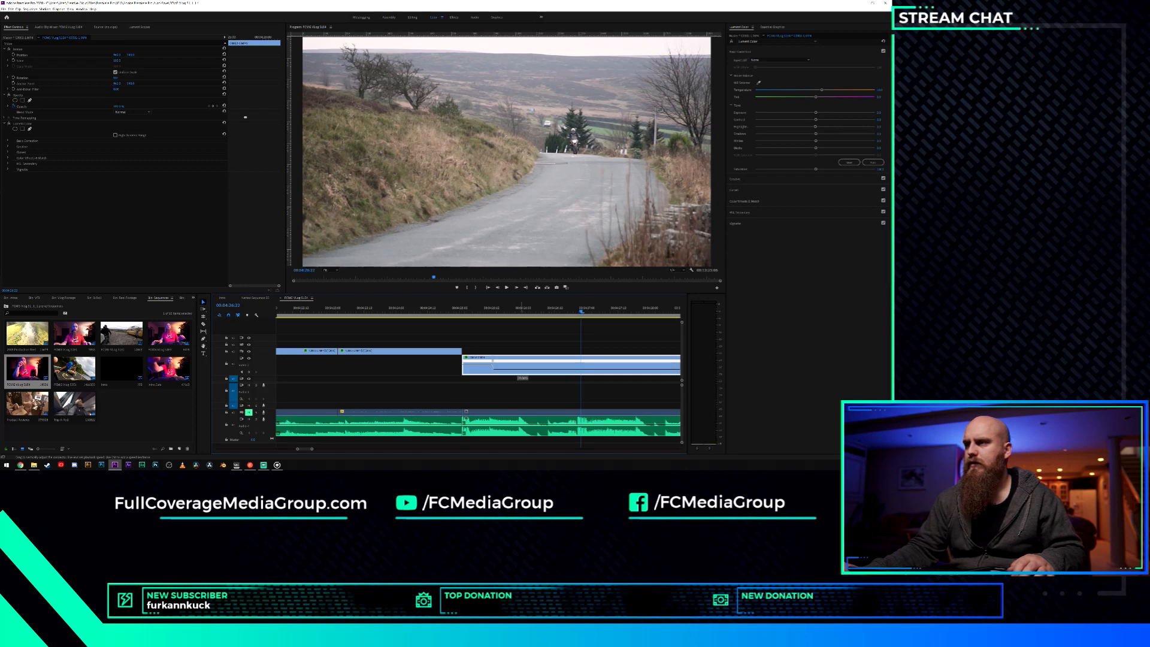
left_click_drag(521, 370, 521, 371)
left_click(441, 310)
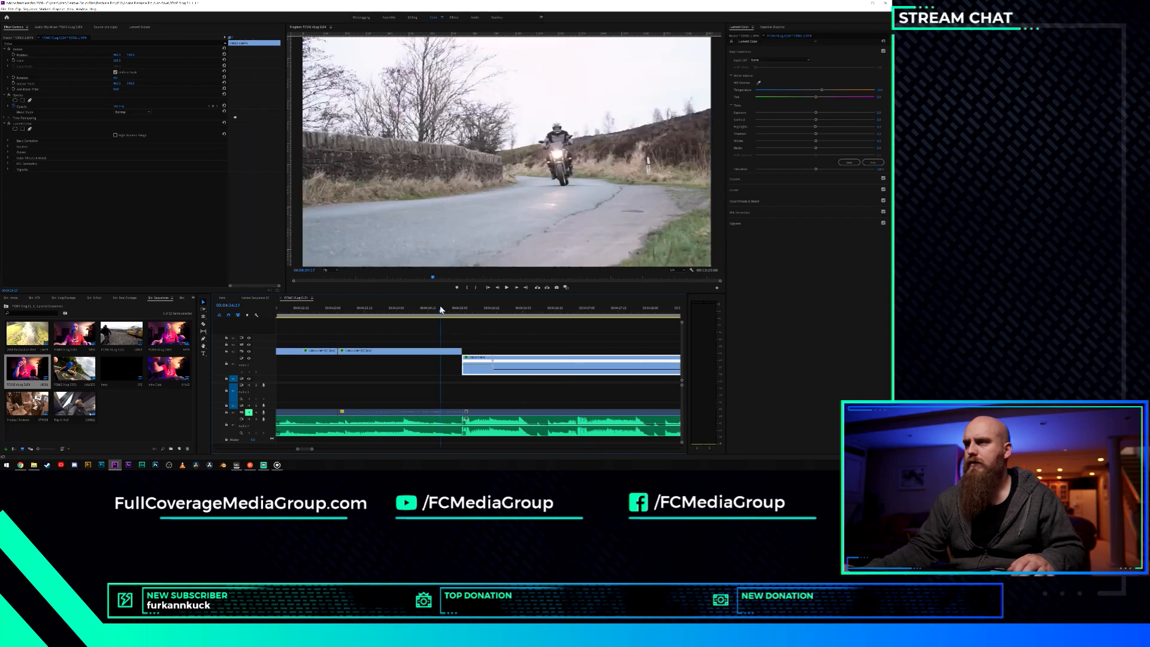
key("space")
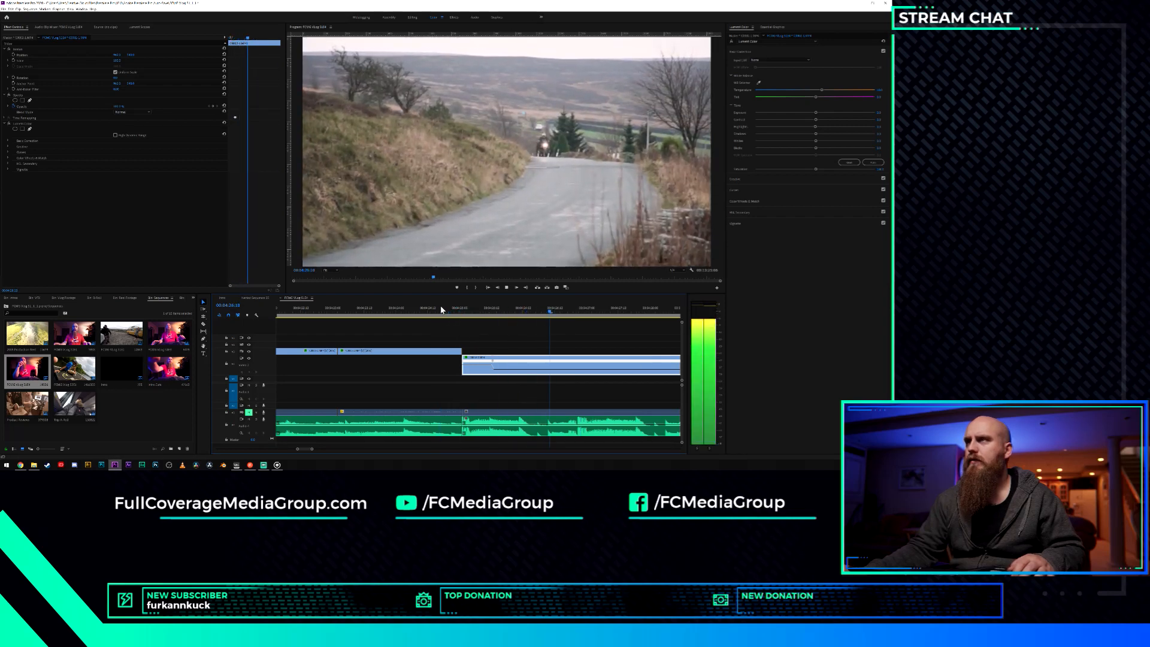
Add a second speed keyframe to the moorland road clip on the next beat and speed up the section after it.
left_click(577, 314)
left_click_drag(577, 316, 578, 315)
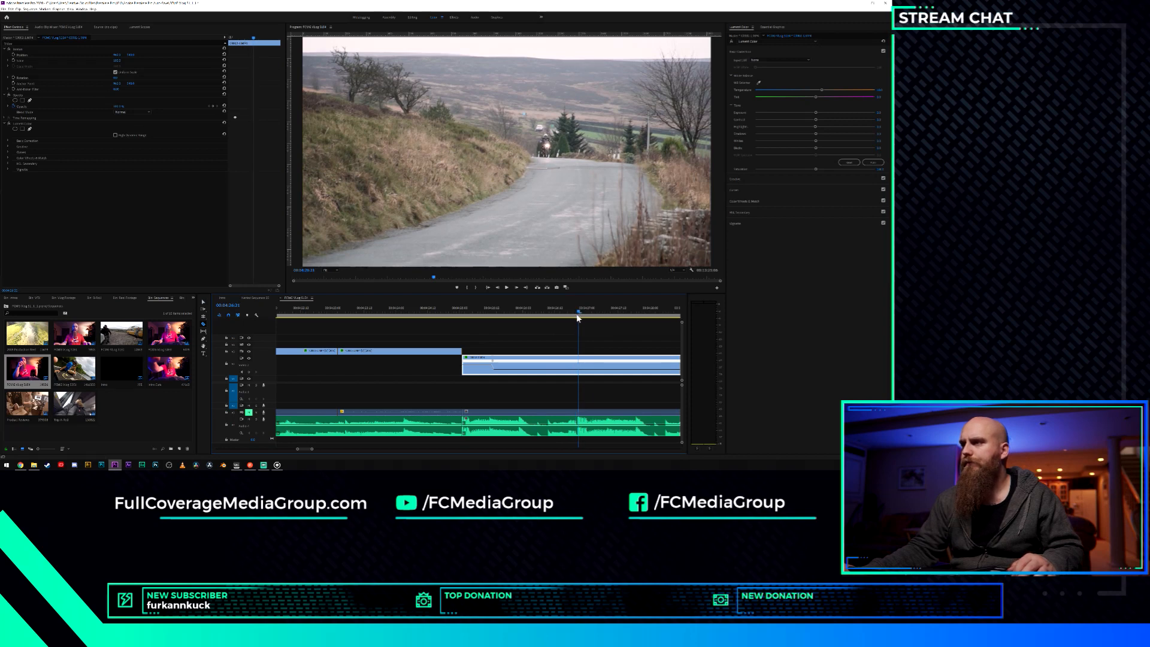
left_click(580, 369)
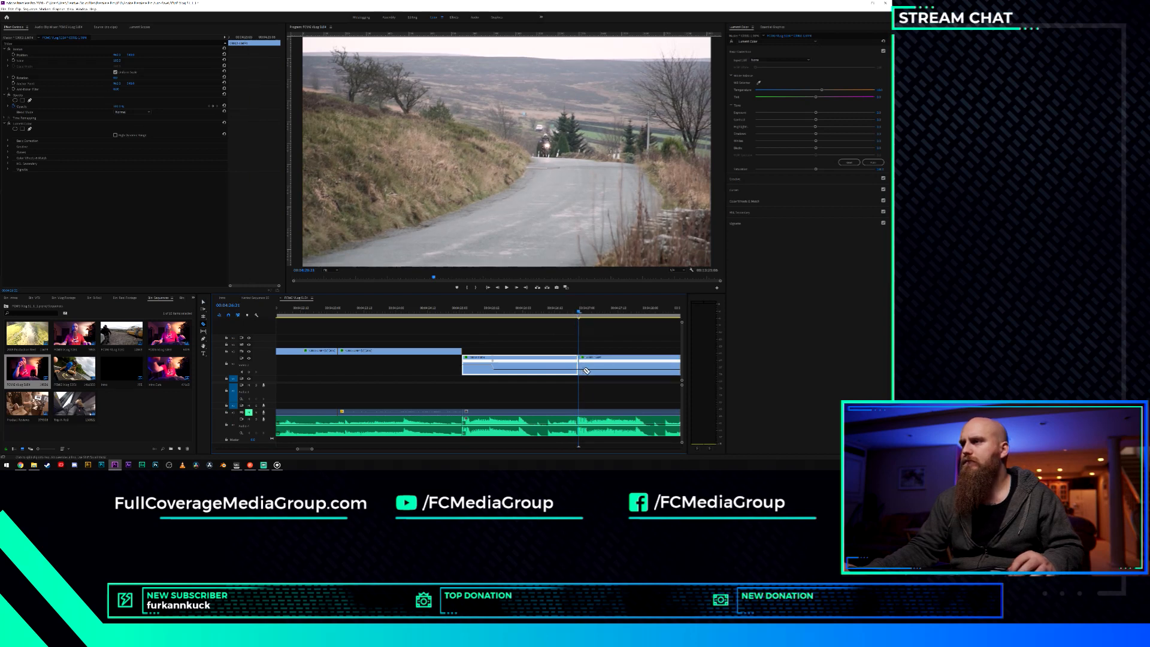
key("ctrl+z")
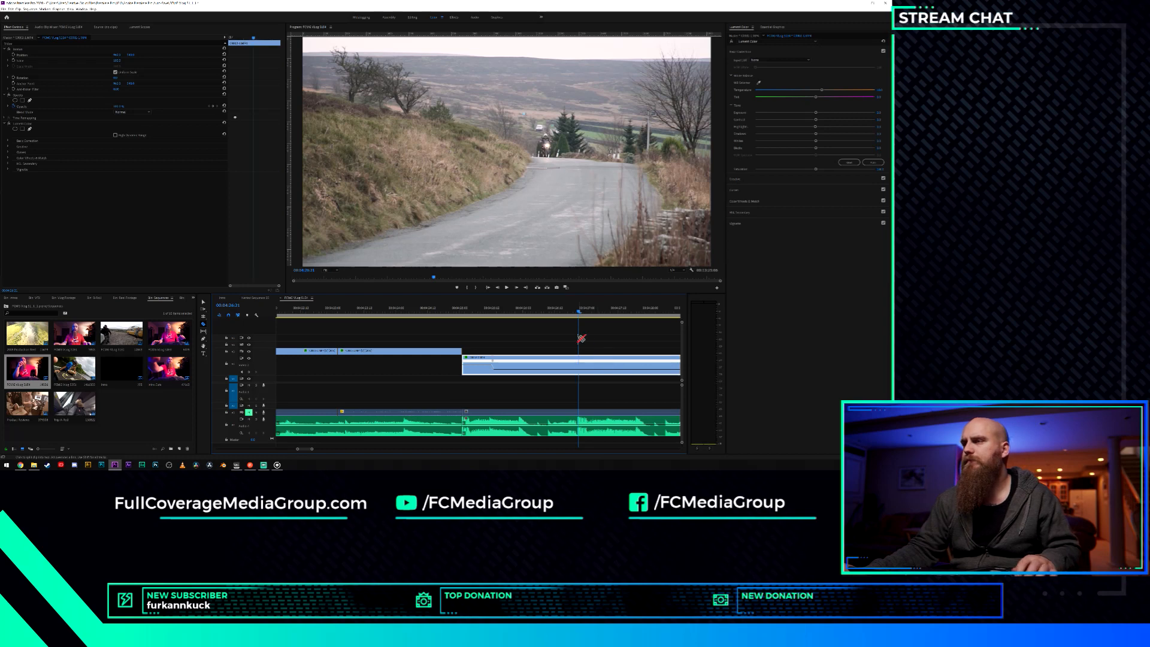
key("v")
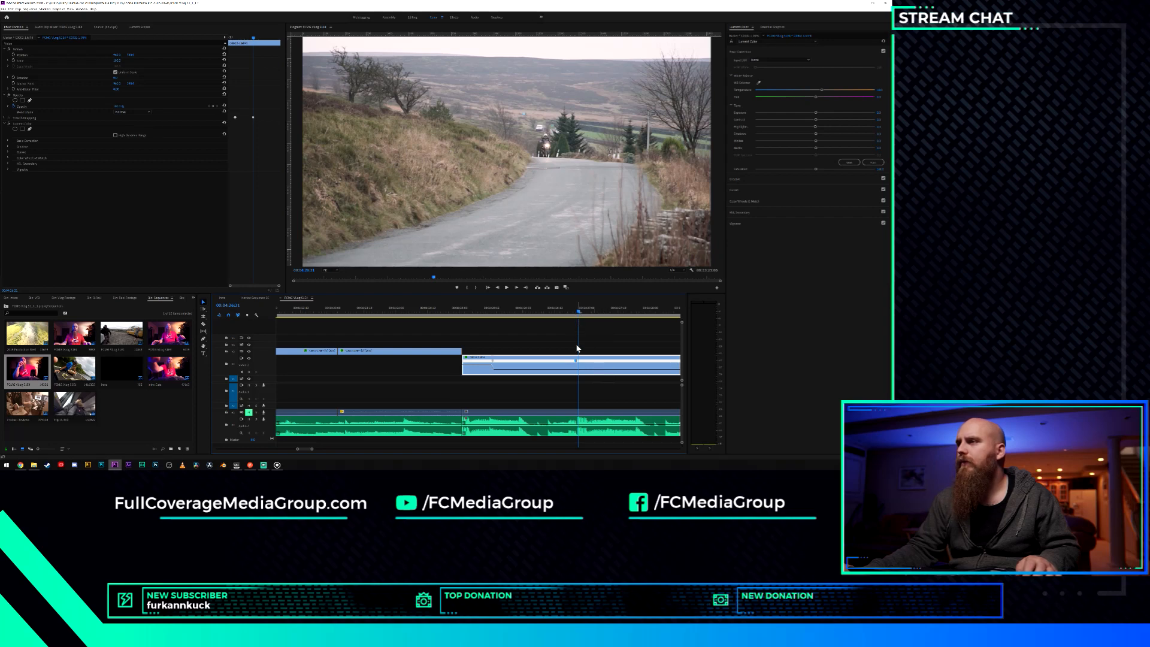
left_click_drag(585, 371, 585, 378)
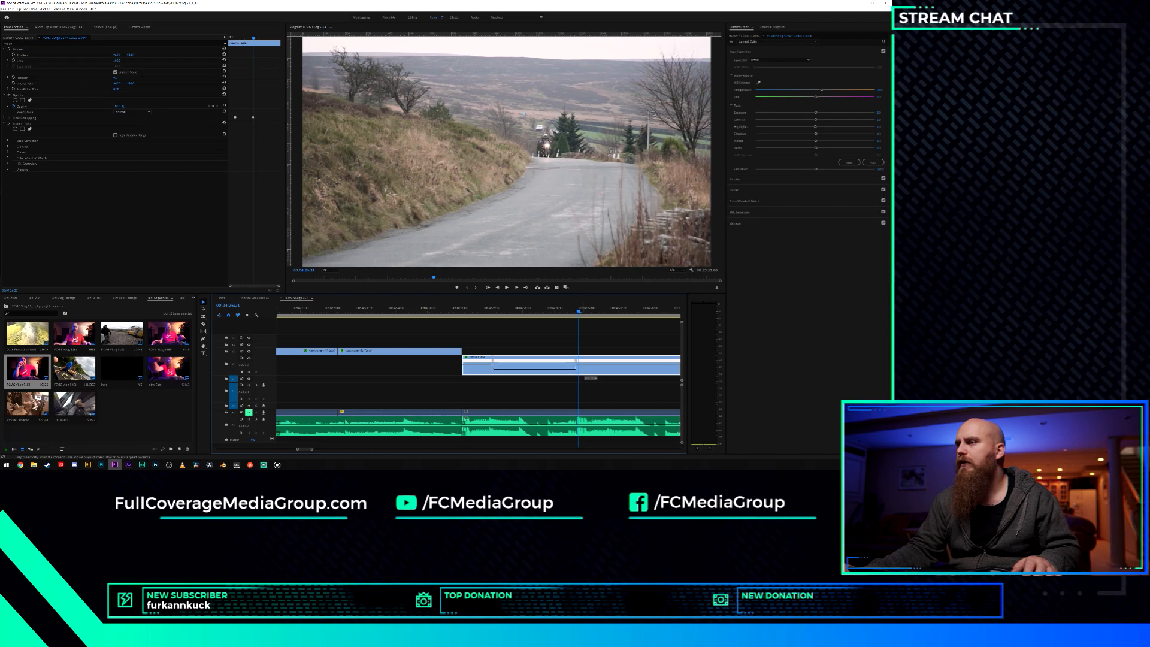
left_click(570, 310)
key("space")
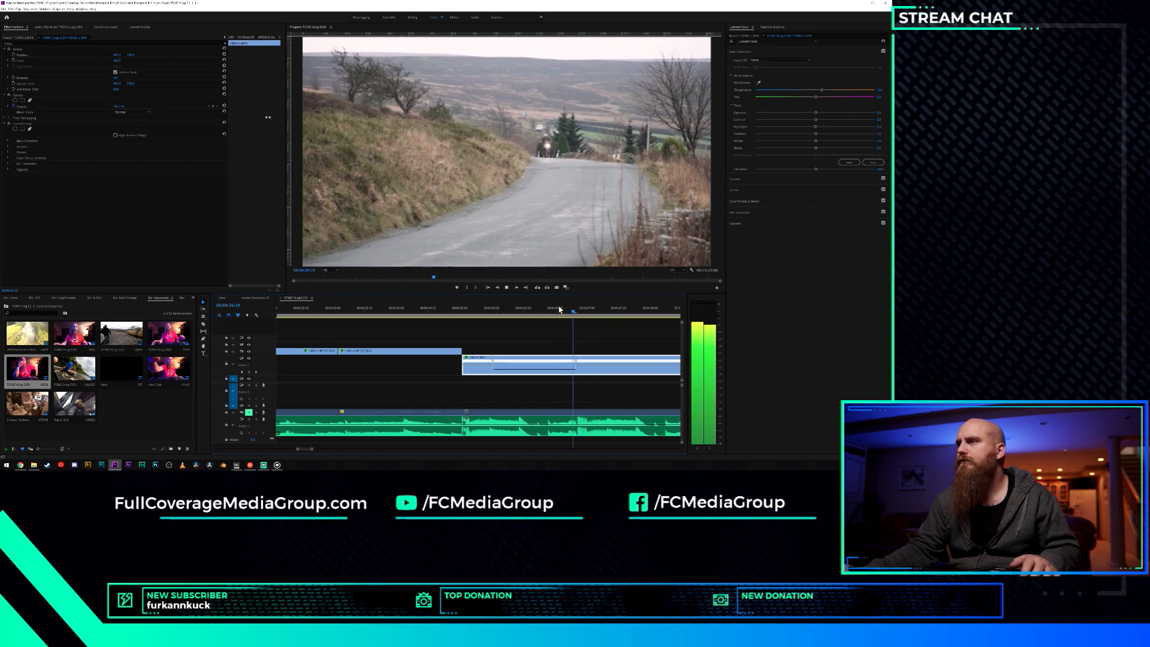
key("space")
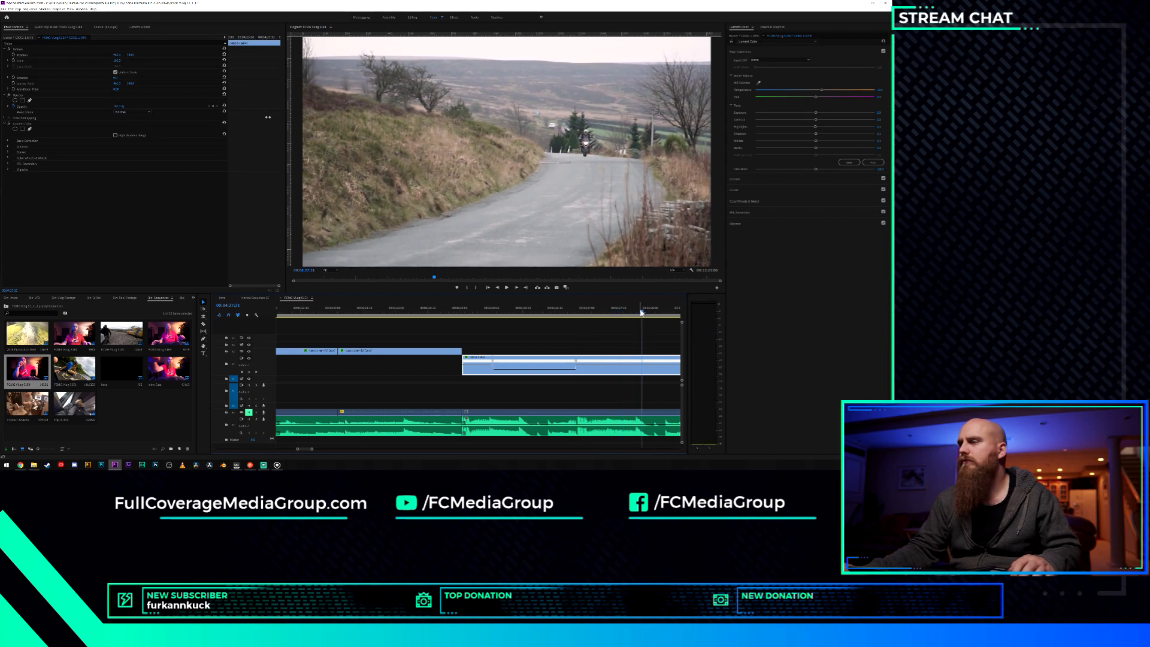
Speed up the section after the second speed keyframe further and play it against the music.
key("Left")
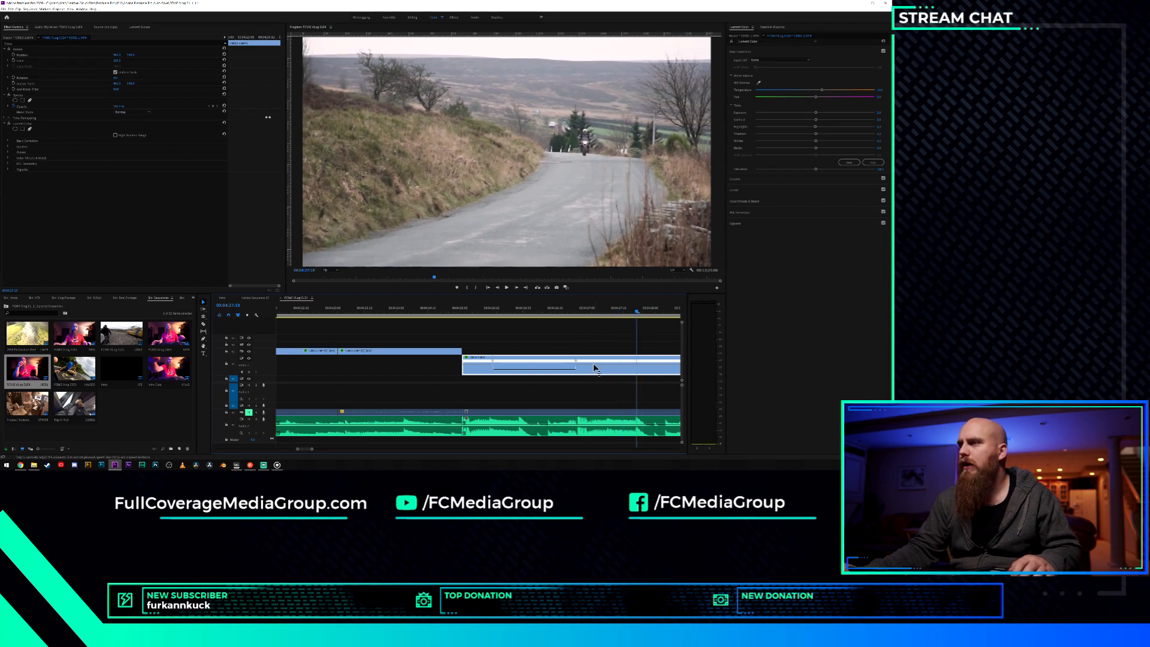
left_click_drag(592, 364, 593, 363)
left_click(554, 309)
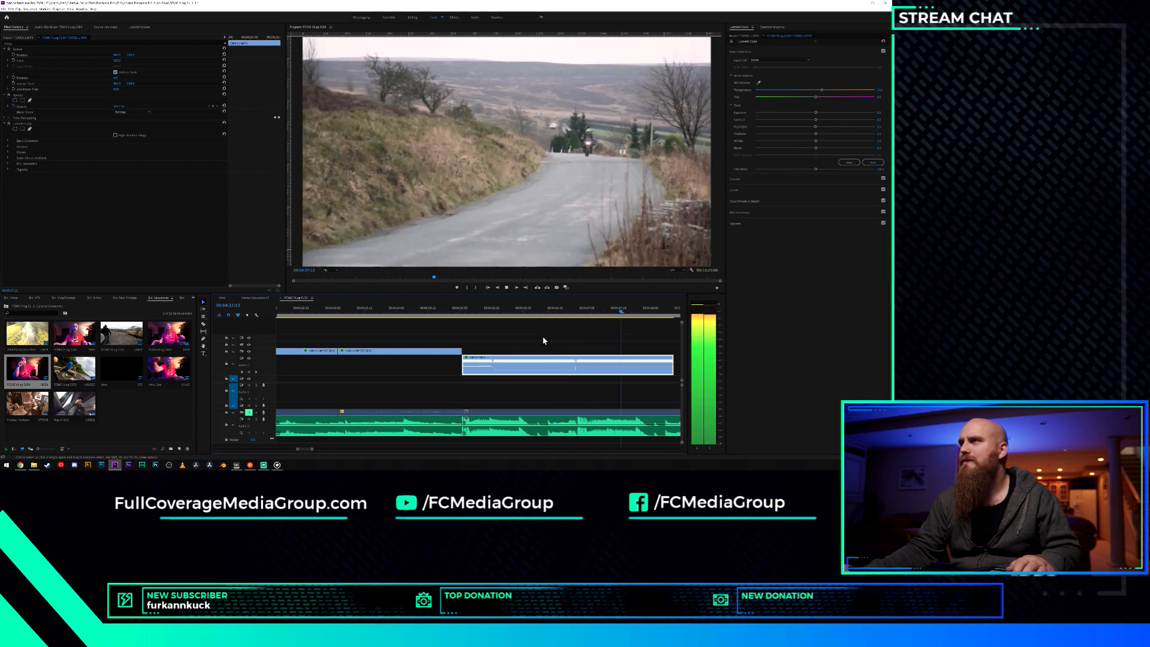
key("space")
Slow the end of the moorland road clip from a new third speed keyframe and save the project.
left_click(637, 316)
left_click_drag(636, 315, 636, 316)
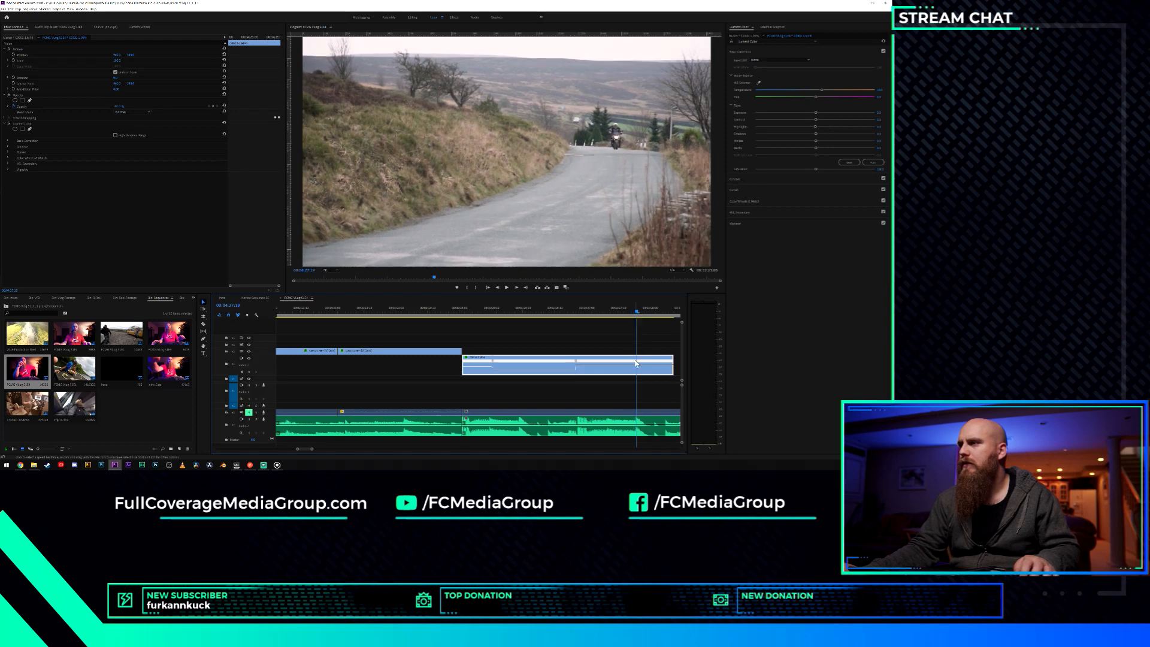
left_click_drag(638, 369, 638, 373)
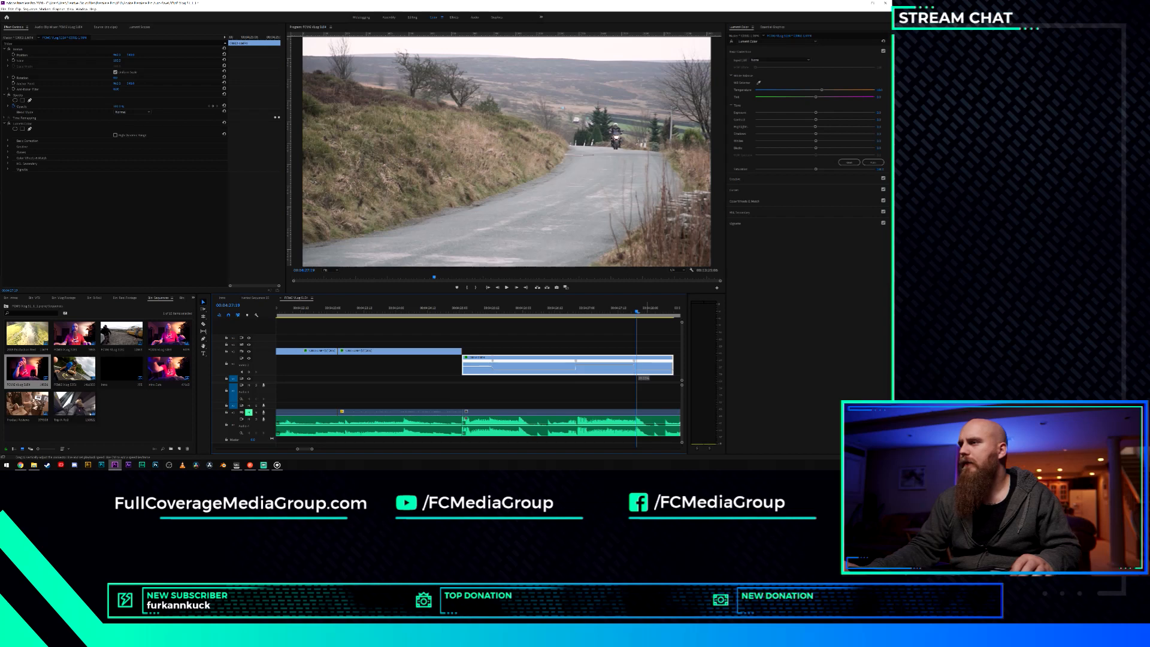
key("ctrl+s")
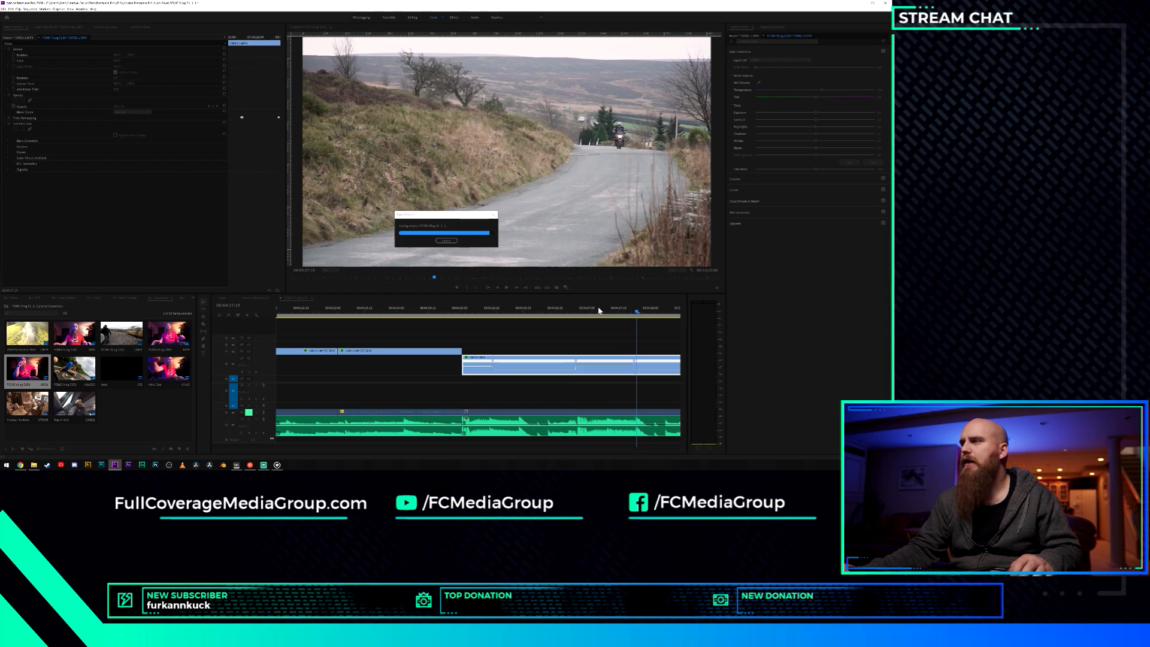
key("space")
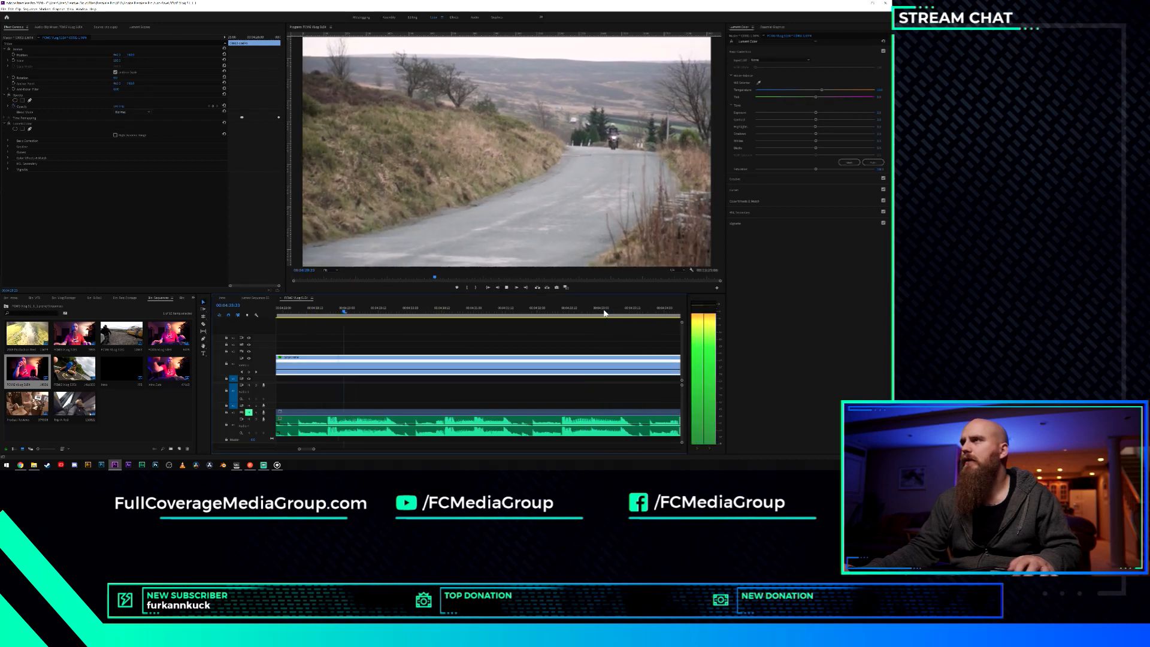
key("space")
Fine-tune the second and third speed keyframes of the moorland road clip and play the ramp against the music.
left_click_drag(347, 309, 278, 338)
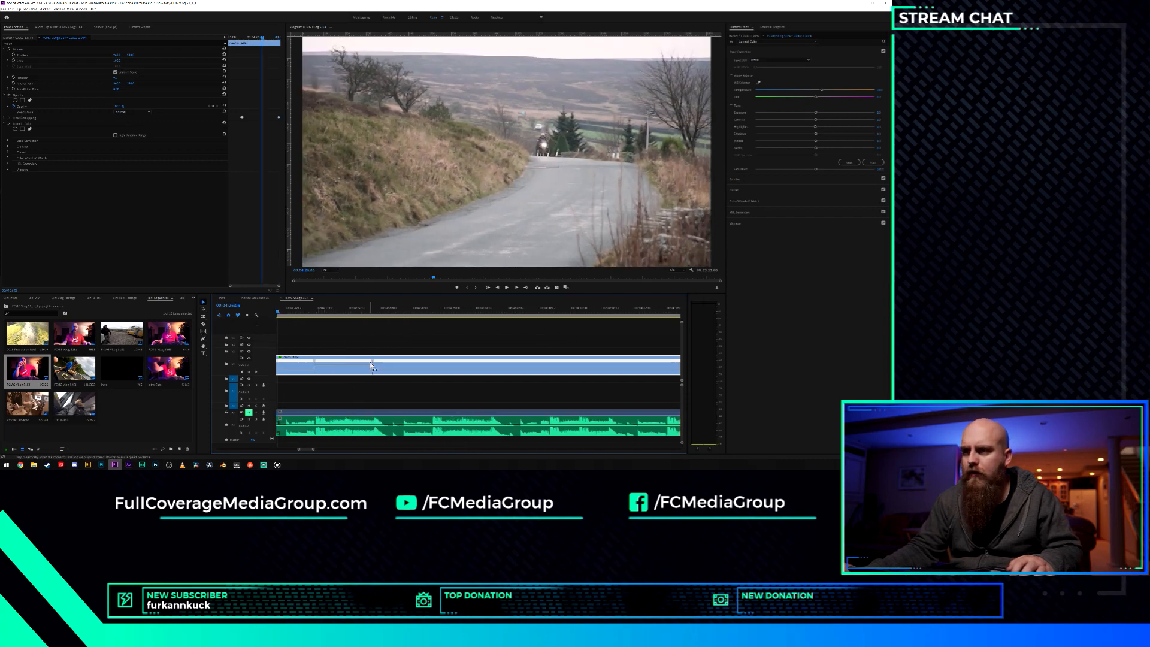
left_click_drag(373, 364, 376, 364)
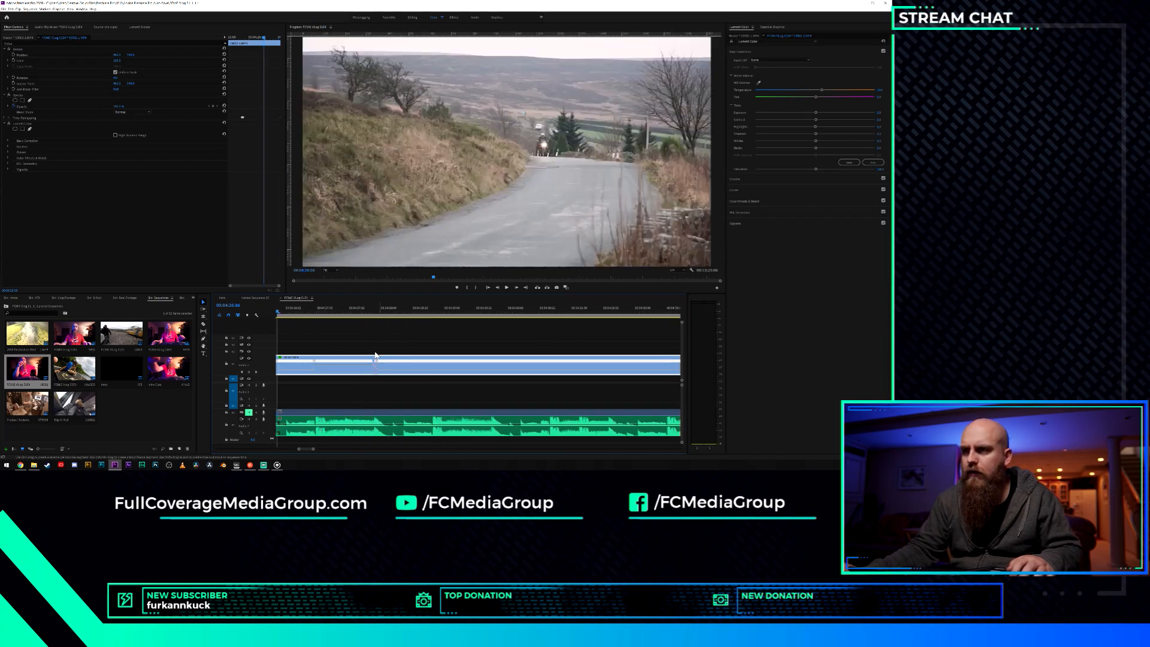
key("space")
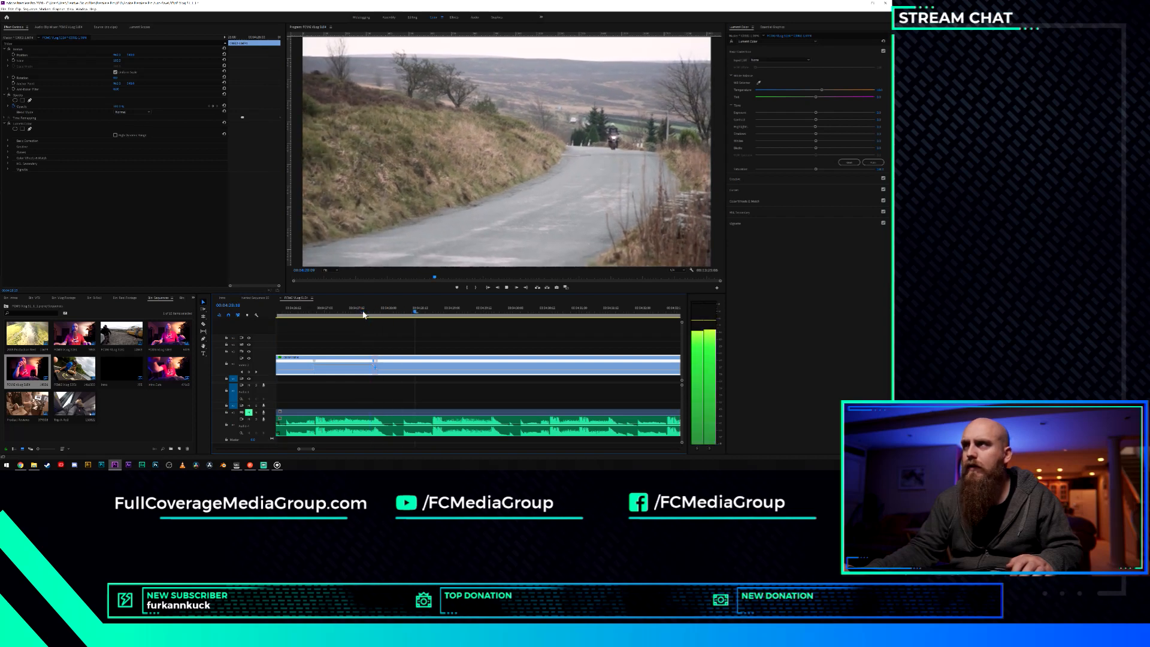
key("space")
left_click_drag(314, 364, 379, 371)
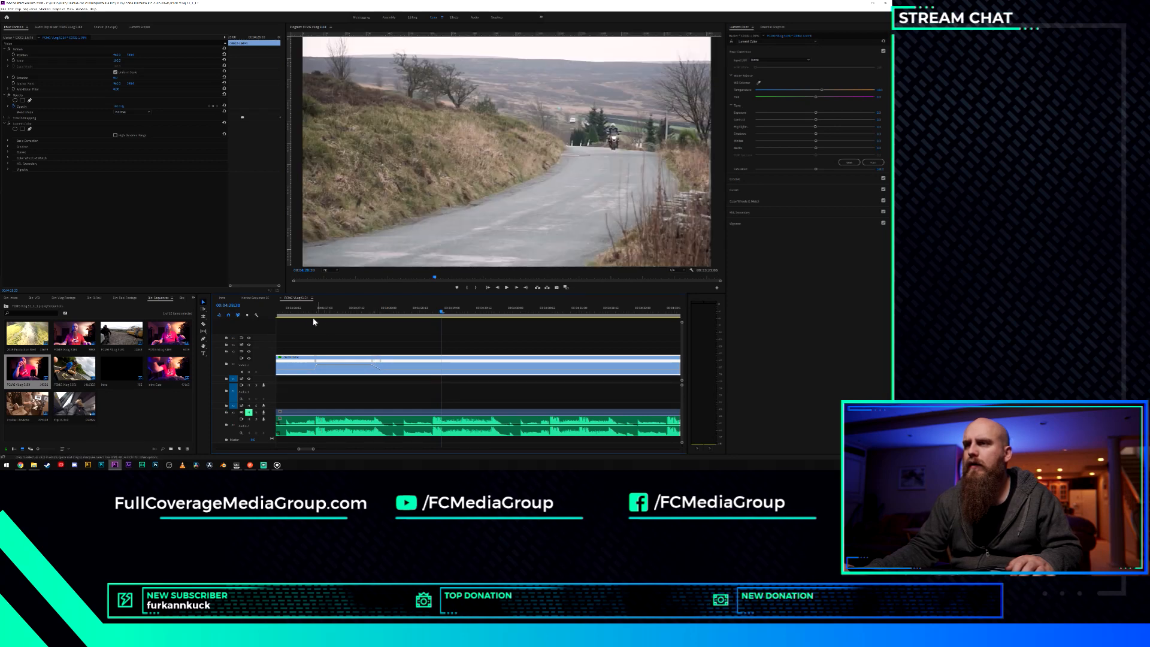
left_click_drag(381, 363, 375, 362)
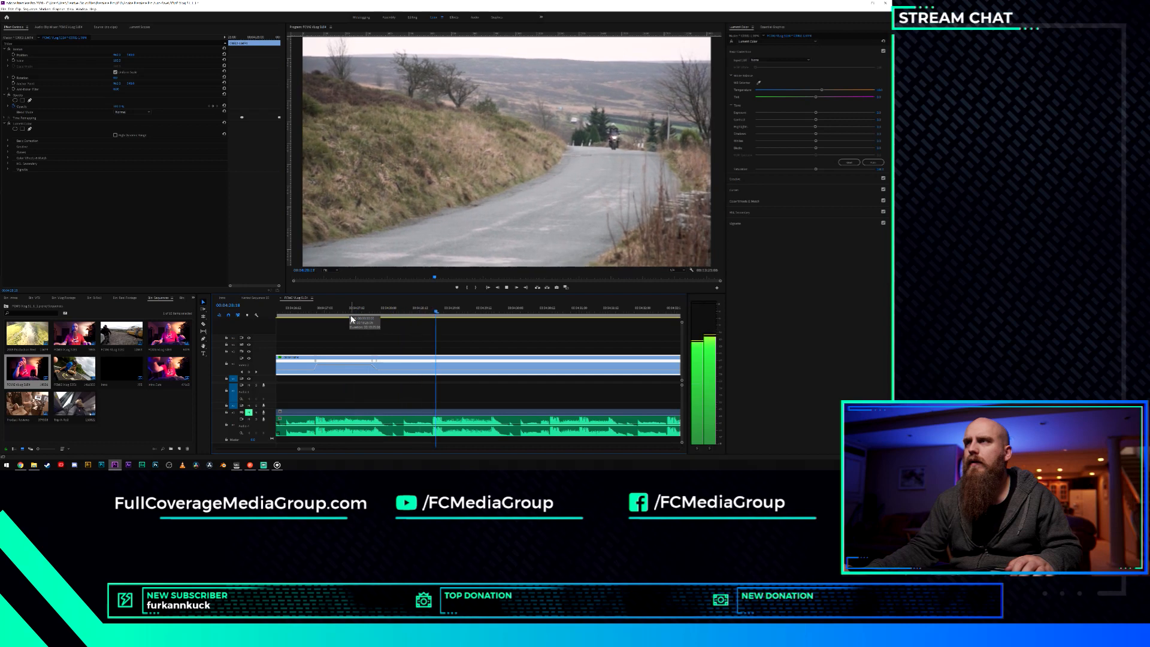
key("space")
left_click(304, 312)
key("space")
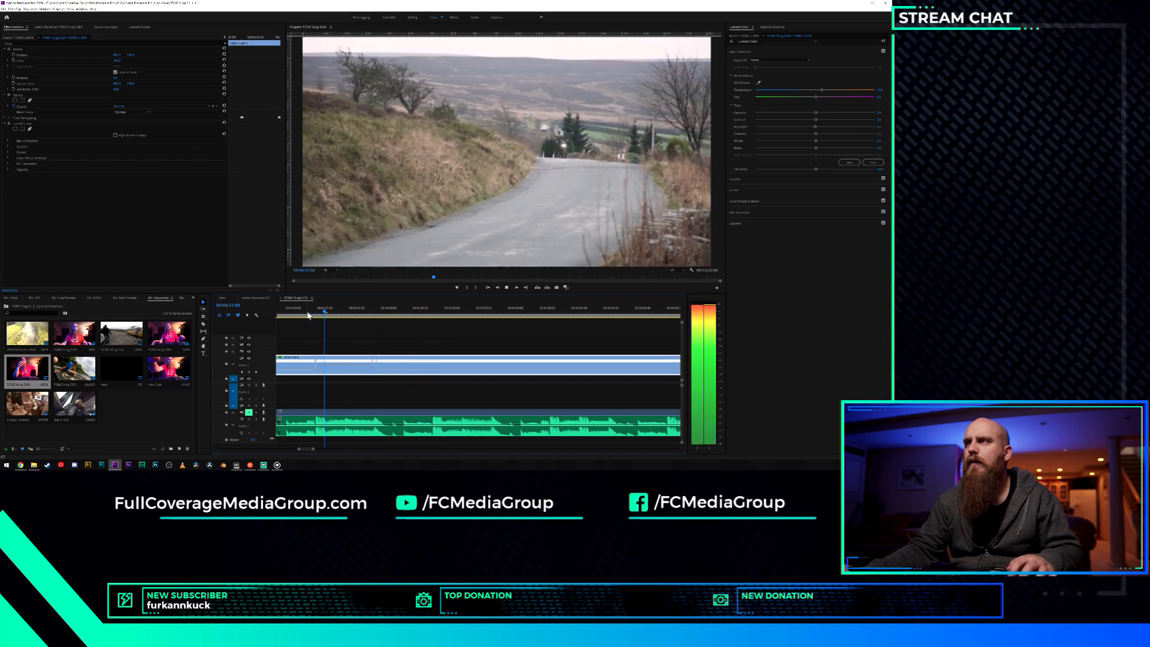
key("space")
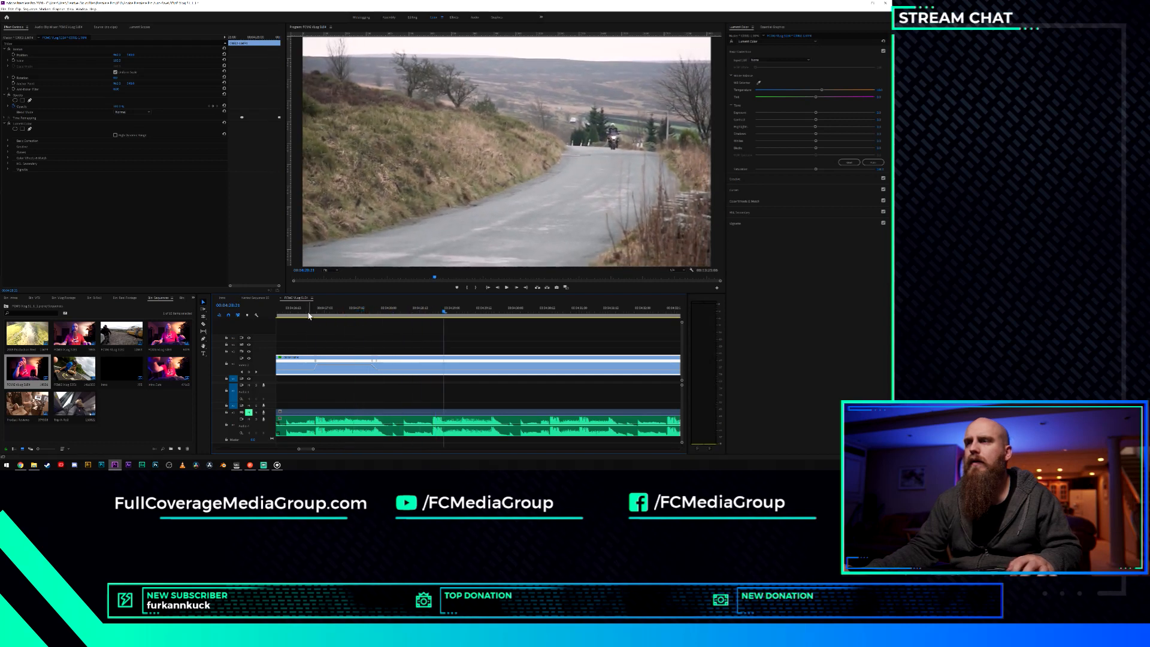
Cut the moorland road clip on the music beat following the third speed keyframe.
scroll(378, 351, "down", 3)
scroll(387, 338, "up", 3)
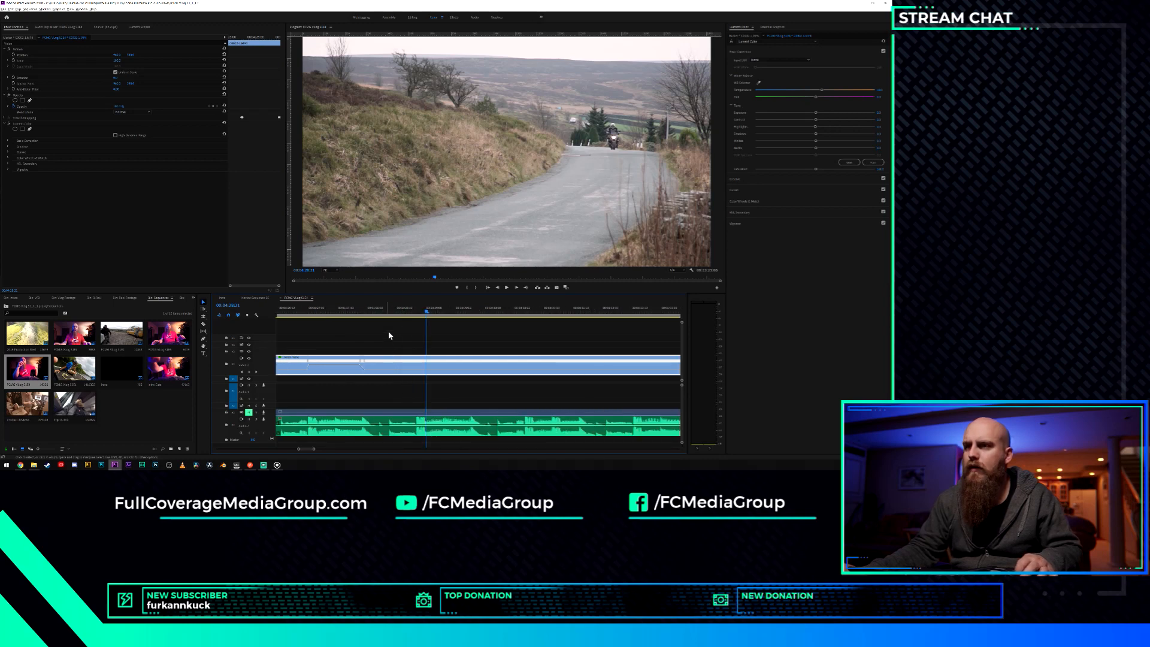
key("Left")
key("Left")
key("Left")
key("Left")
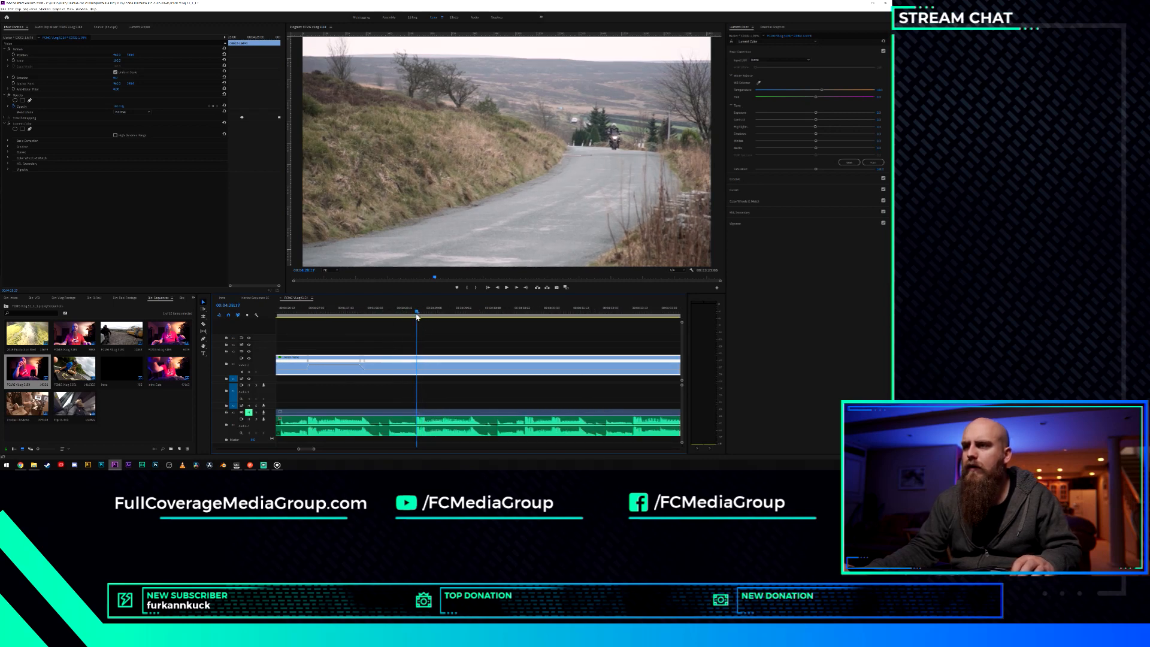
scroll(418, 370, "down", 5)
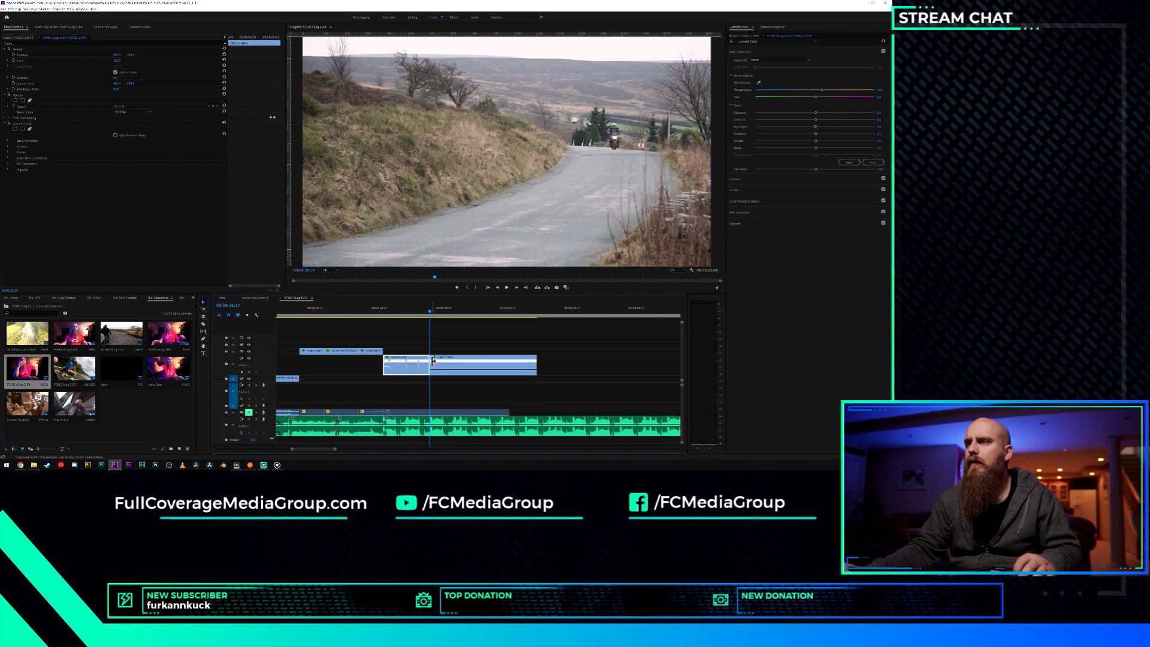
Trim the start of the second moorland road piece to the nearer rider and butt it against the first piece.
left_click_drag(448, 364, 237, 371)
key("y")
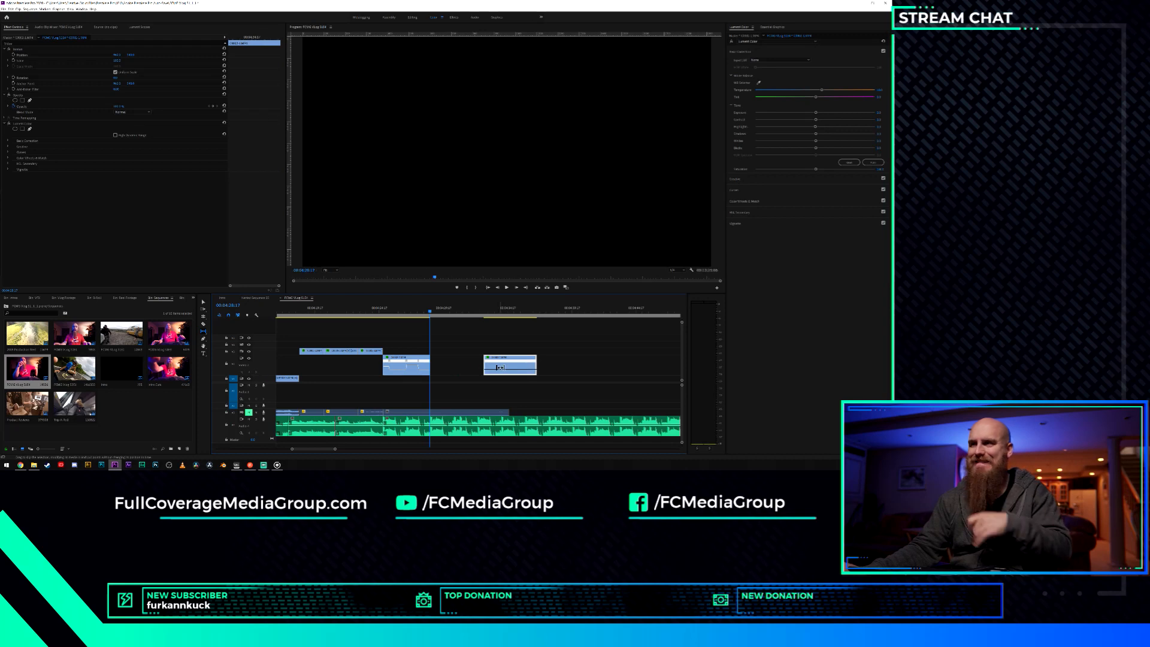
key("v")
left_click_drag(507, 364, 457, 367)
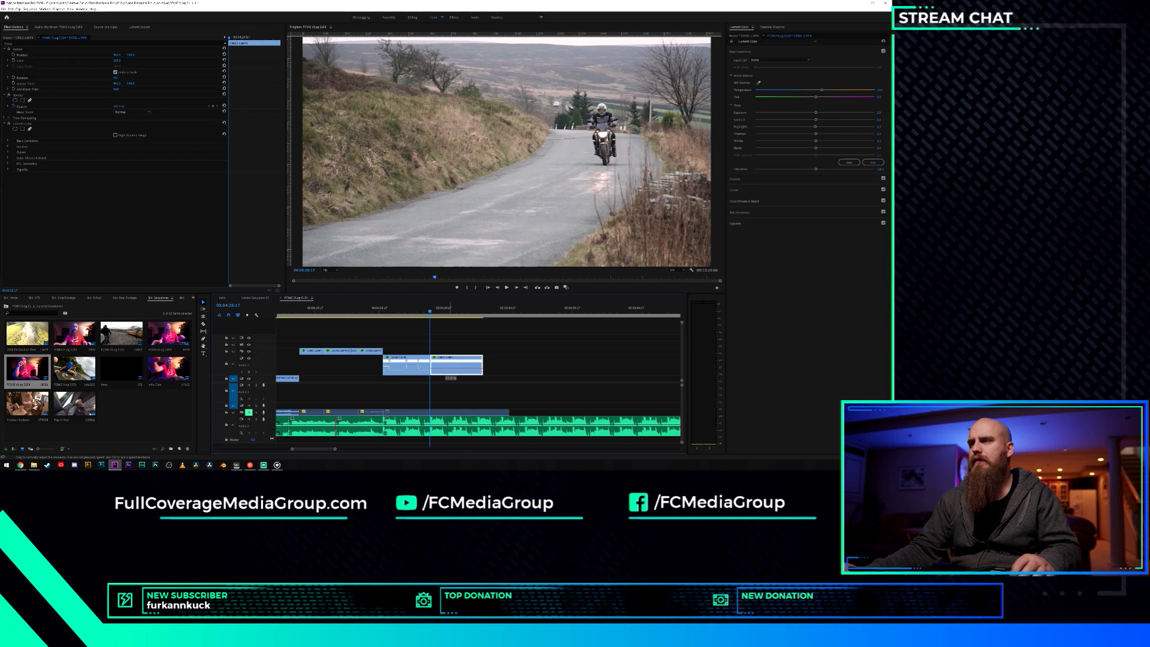
Speed up the second moorland road piece and play the new jump cut against the music.
left_click_drag(450, 367, 447, 364)
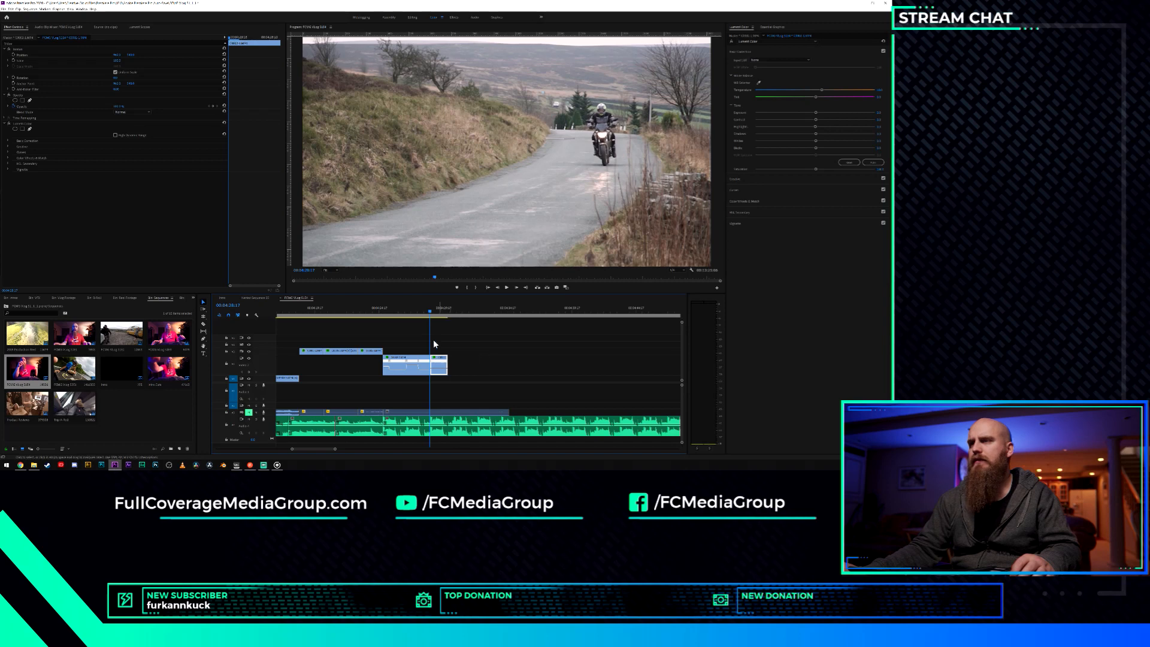
key("space")
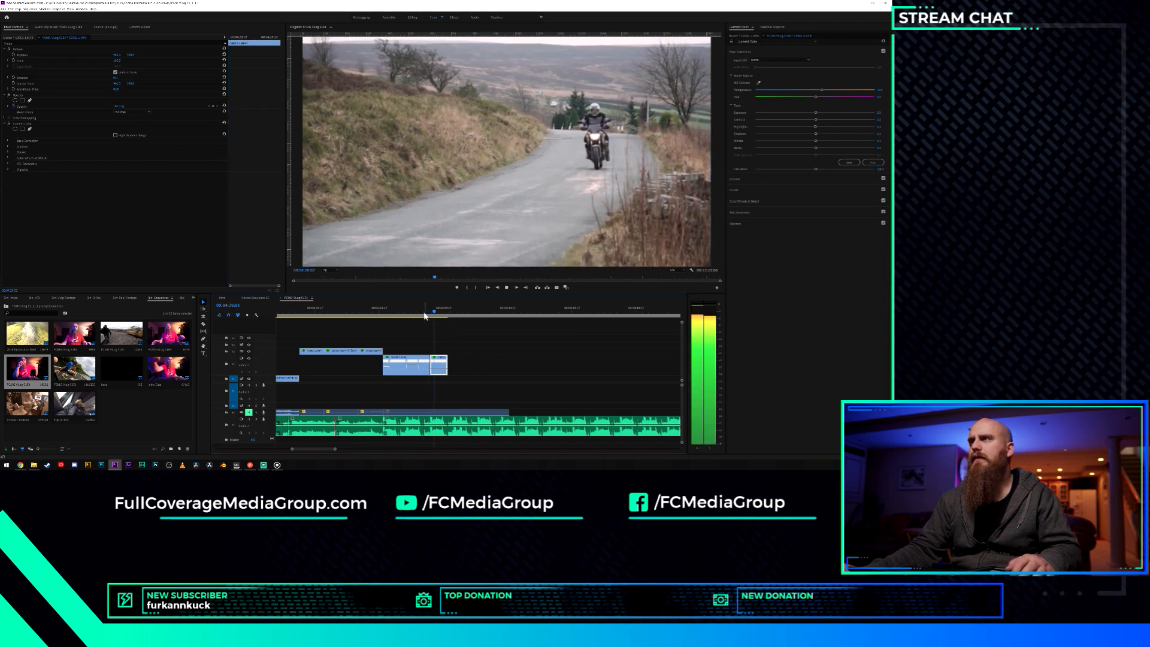
Extend the end of the second moorland road piece past the rider's pass-by and play it against the music.
key("space")
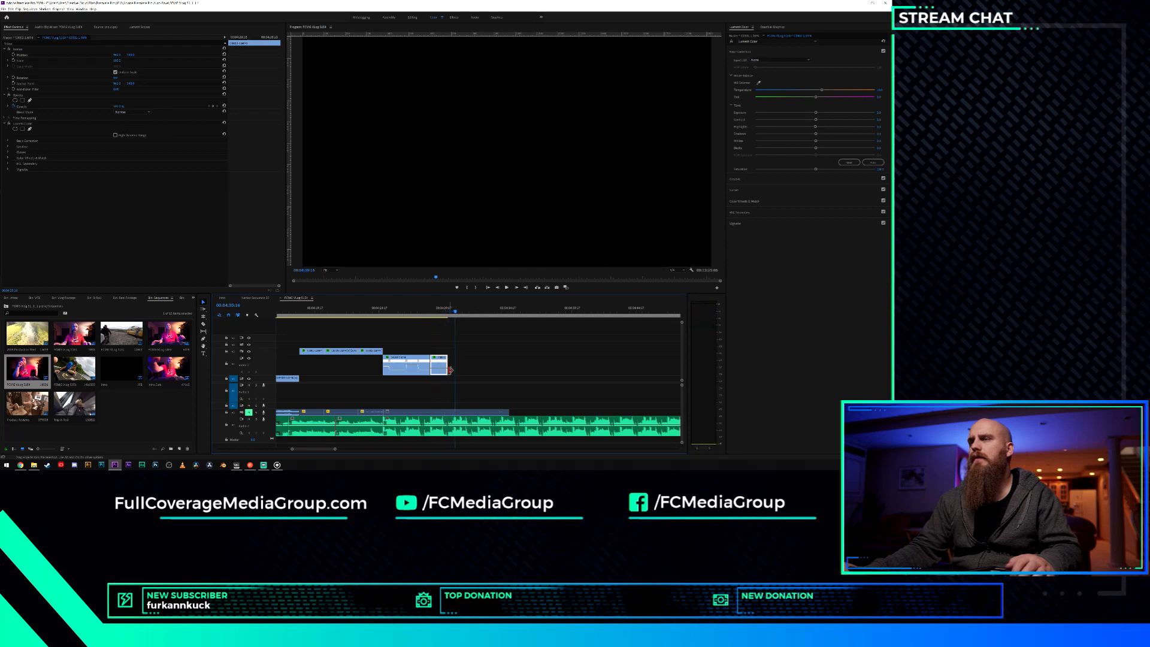
left_click_drag(452, 362, 508, 363)
left_click(438, 310)
key("space")
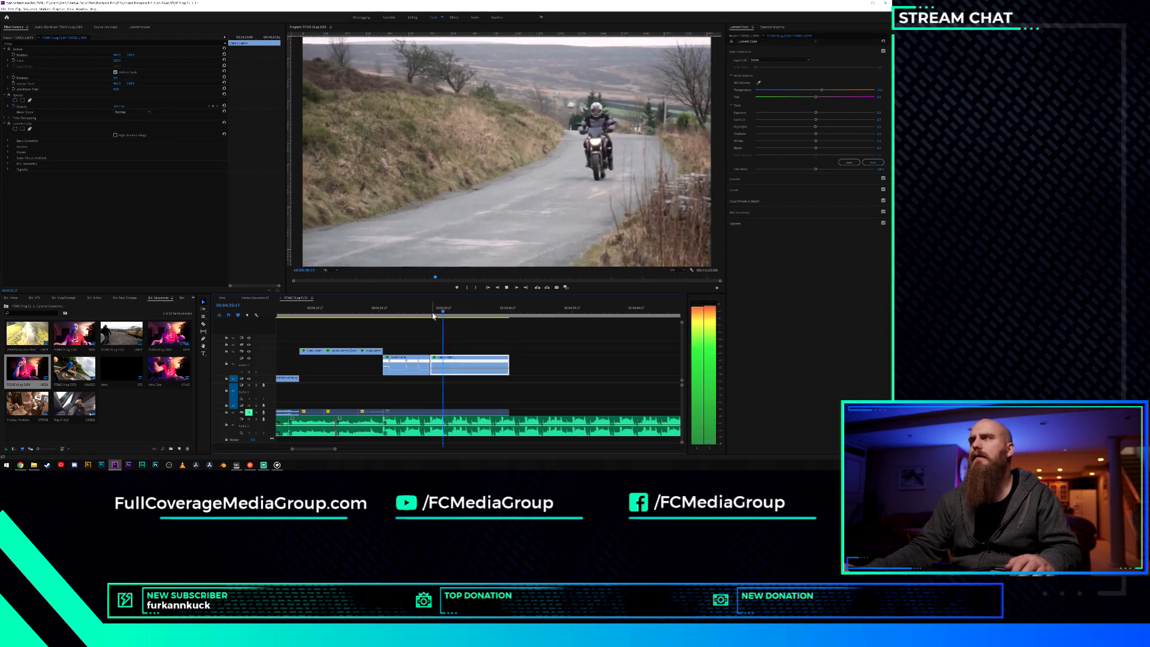
key("space")
key("space")
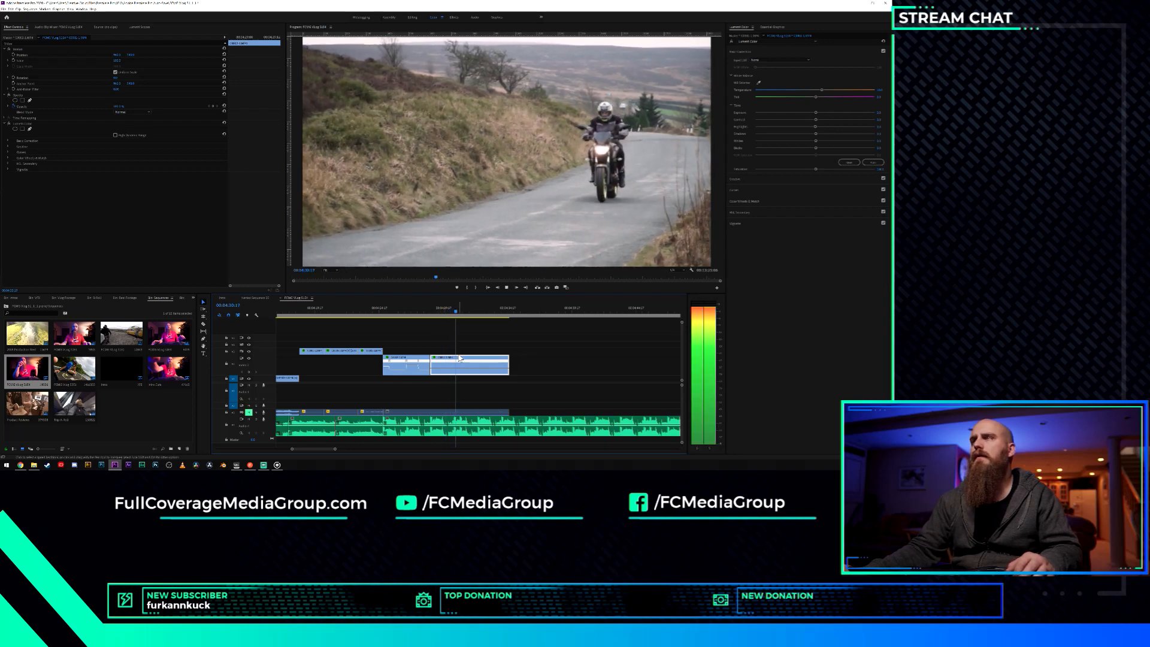
key("space")
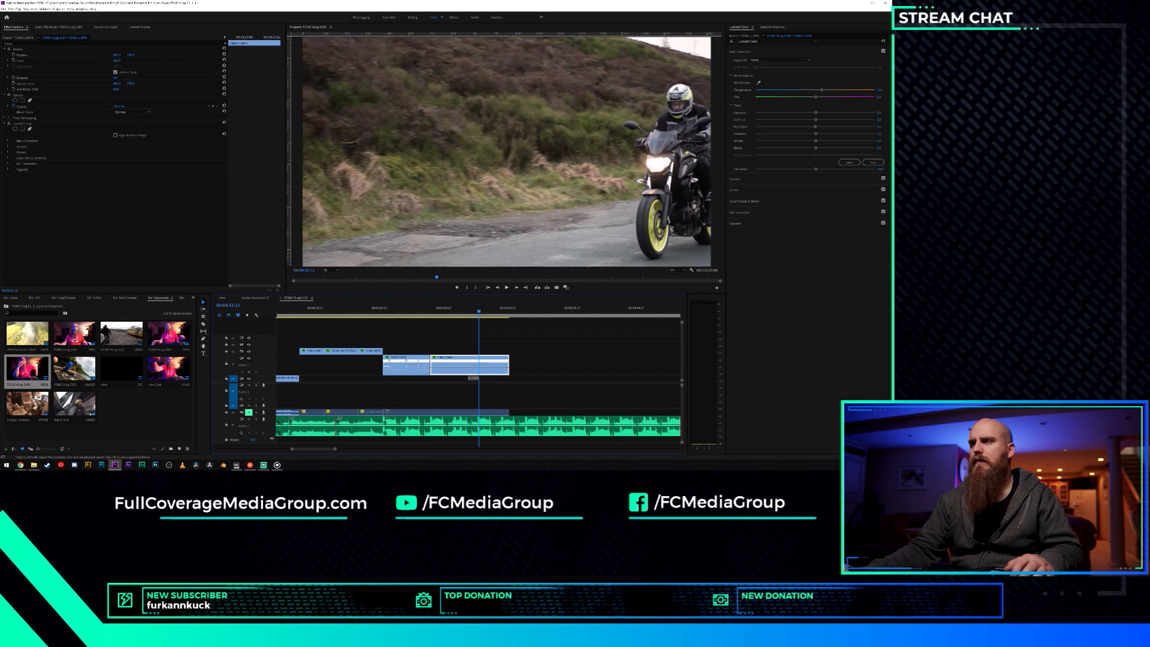
Raise the speed of the second moorland road piece slightly and play the rider's pass-by against the music.
left_click_drag(468, 362, 468, 362)
left_click_drag(429, 310, 424, 310)
key("space")
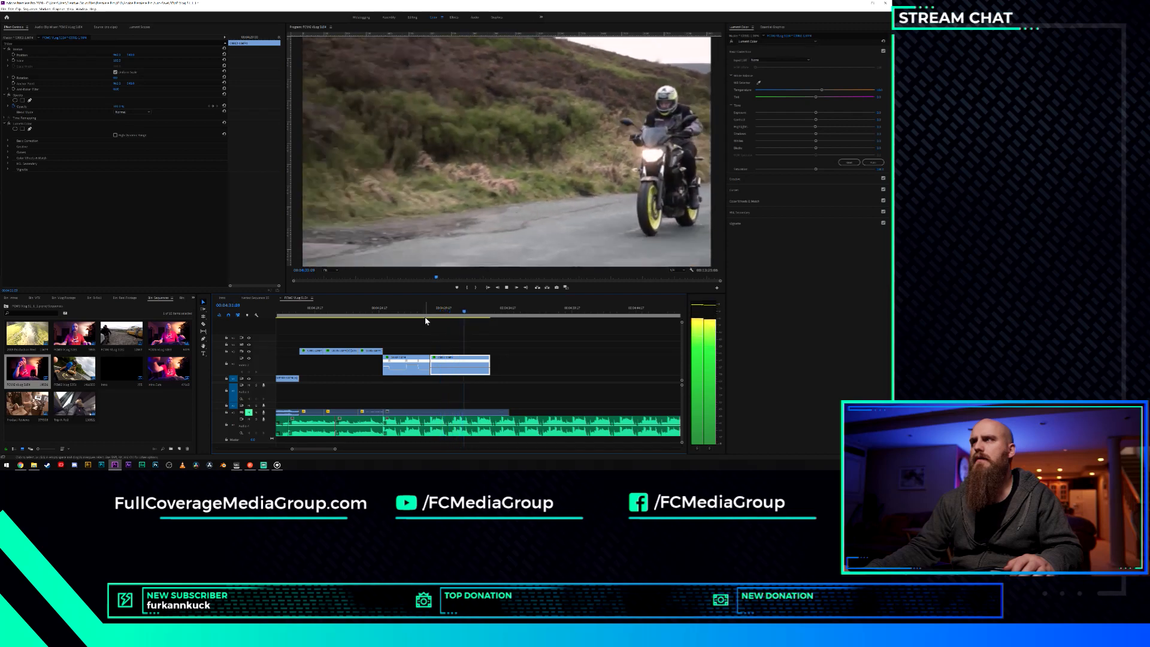
key("space")
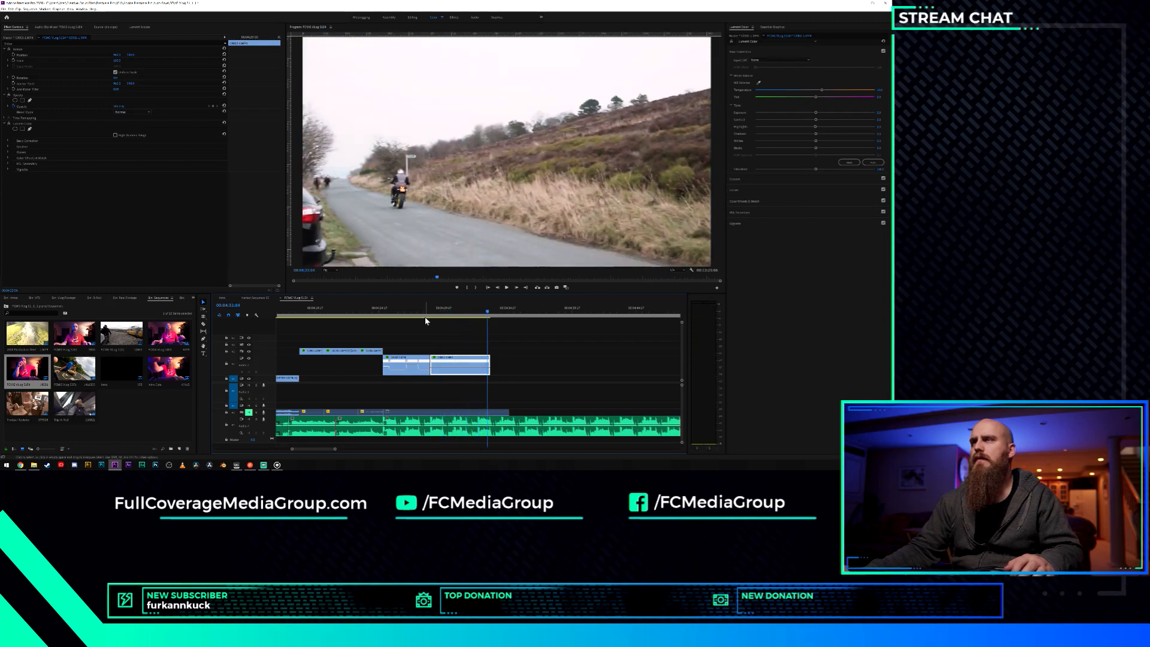
left_click_drag(481, 313, 462, 312)
key("space")
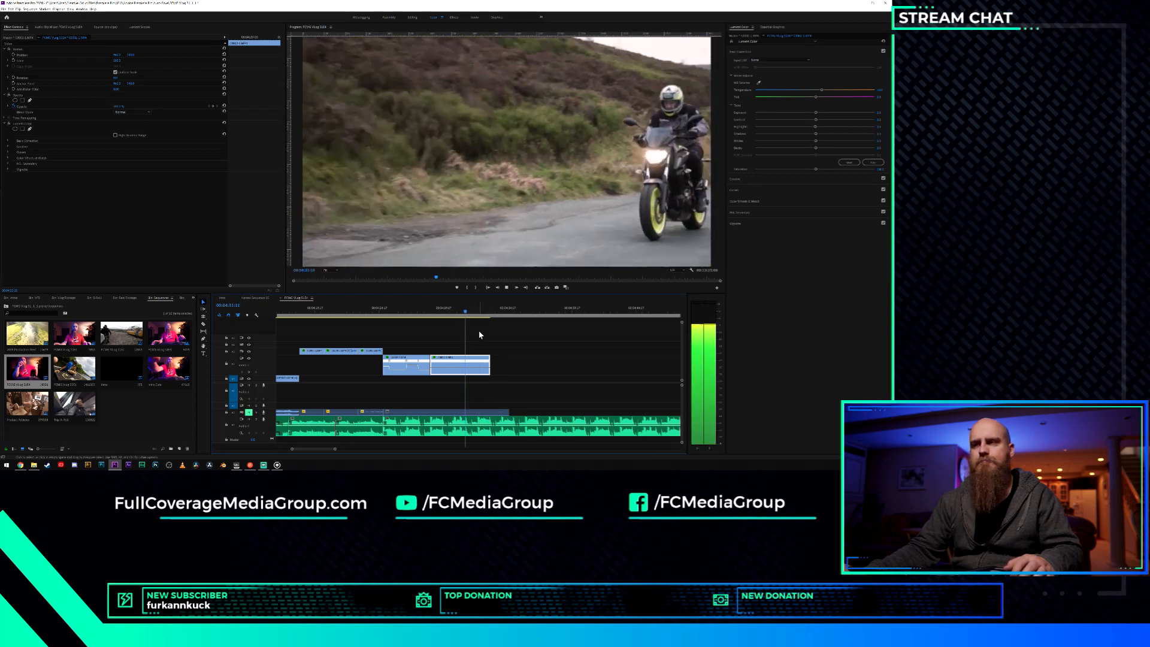
key("space")
Cut the second moorland road piece on the beat following the pass-by, delete the remainder and save the project.
key("equal")
key("equal")
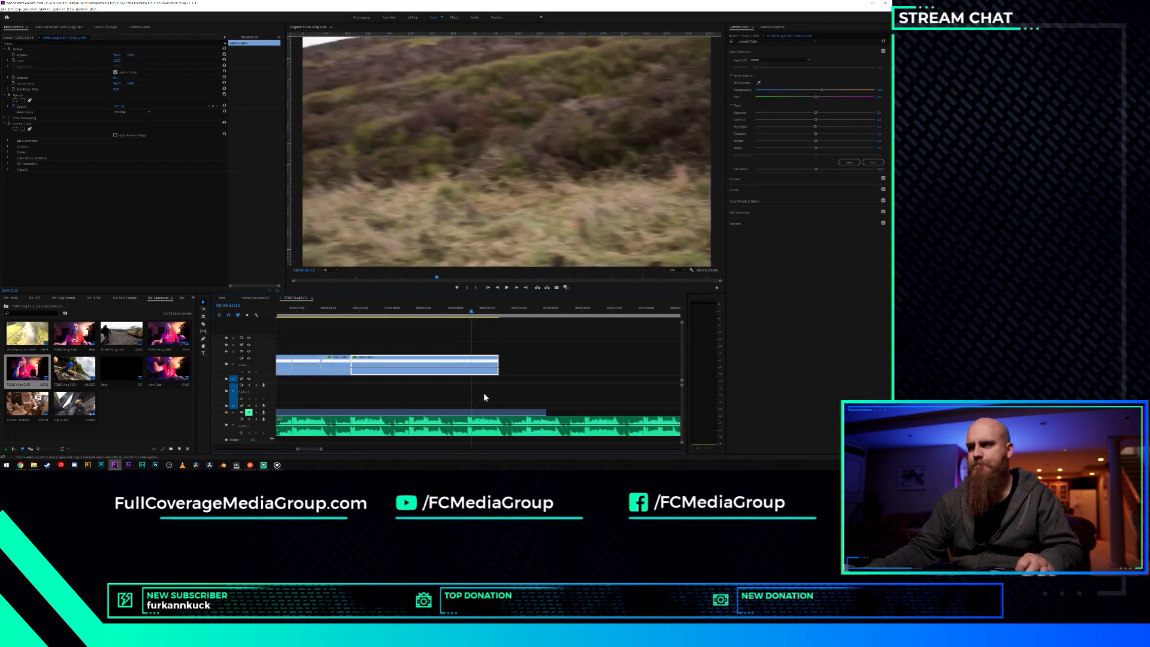
left_click_drag(459, 312, 452, 312)
key("c")
left_click(453, 362)
key("v")
left_click(472, 365)
key("Delete")
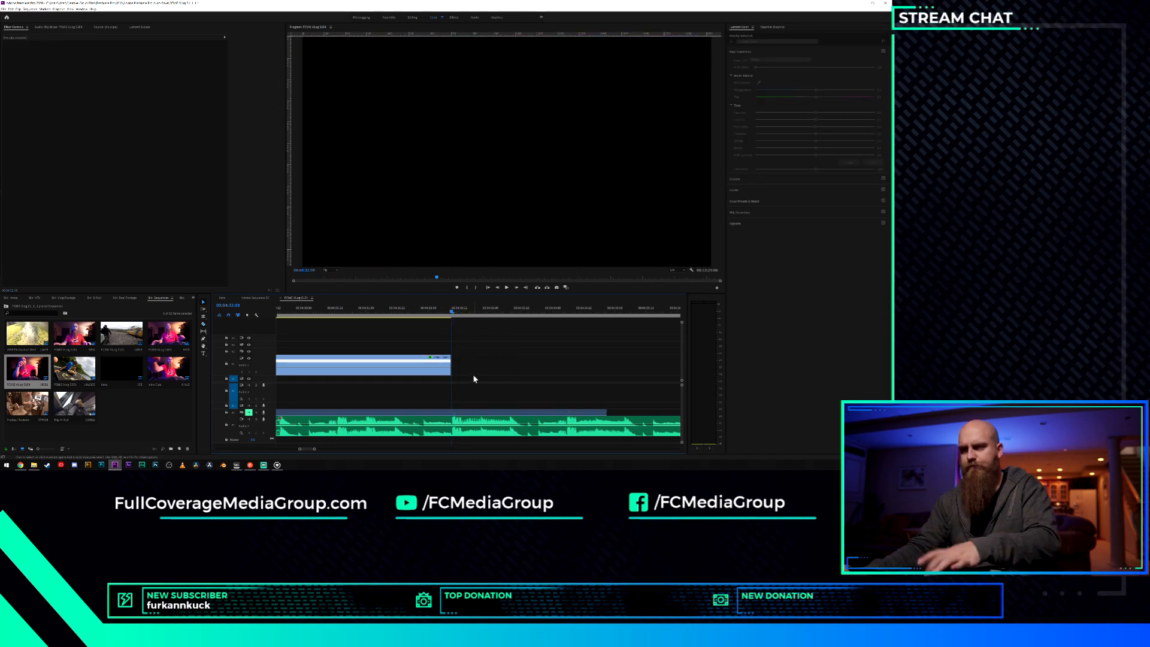
key("ctrl+s")
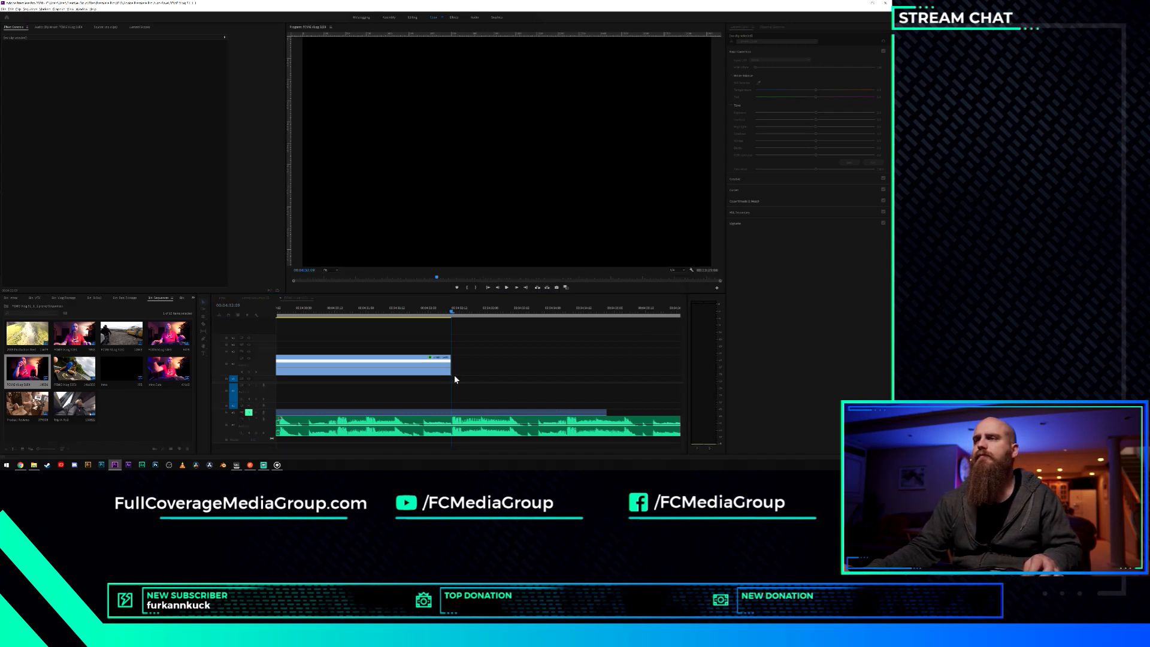
Extend the moorland road clip's audio, isolate the bike's pass-by sound with two cuts and delete the surrounding audio.
scroll(454, 374, "down", 5)
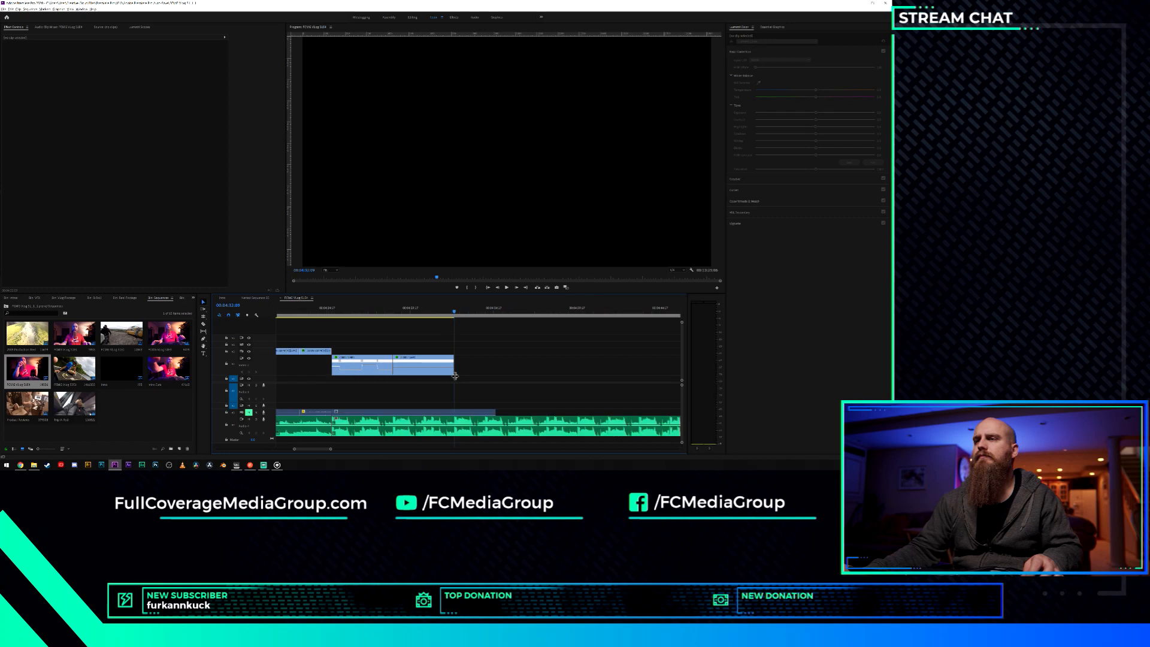
left_click(426, 411)
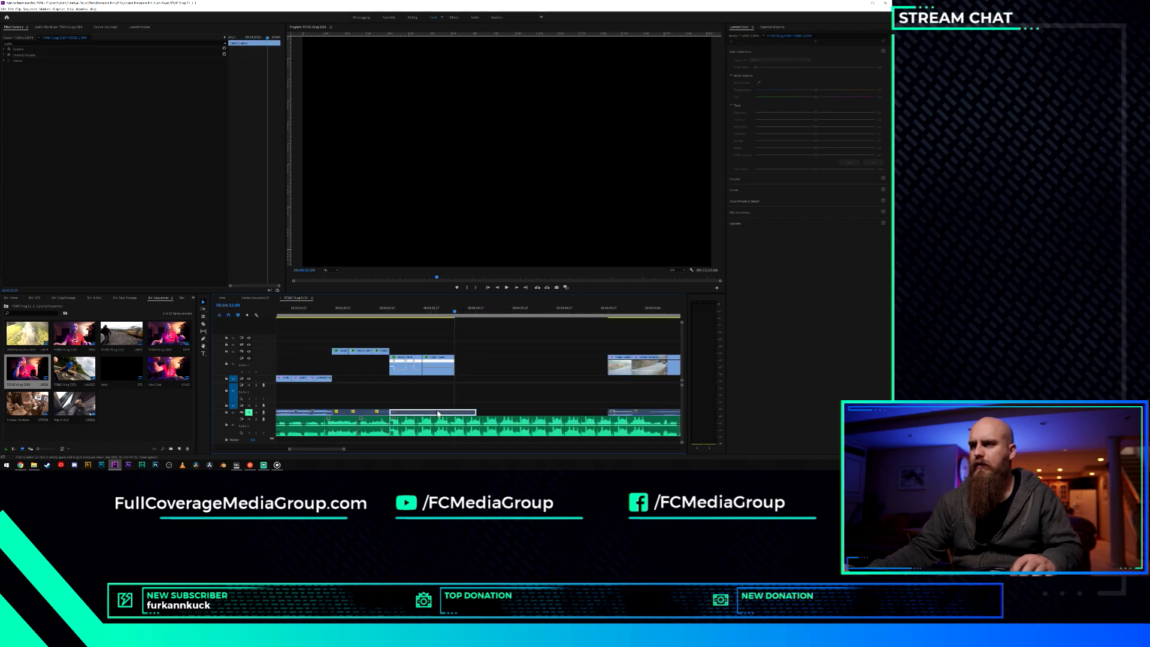
left_click_drag(489, 411, 573, 412)
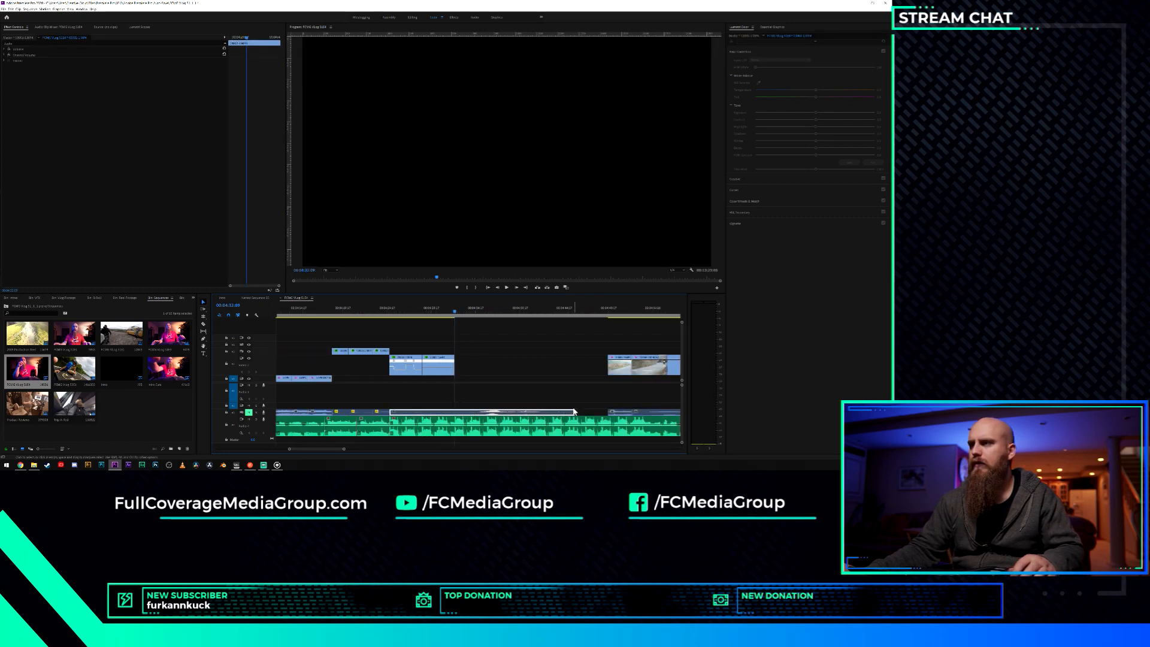
left_click(471, 413)
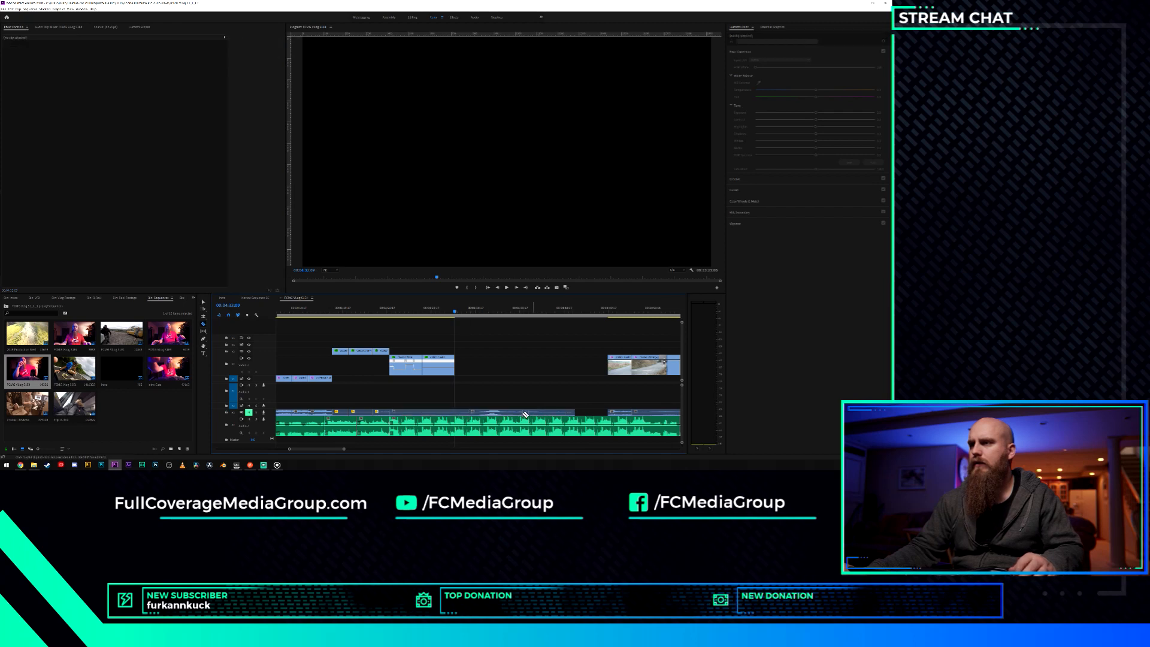
left_click(509, 413)
key("v")
left_click(512, 413)
key("Delete")
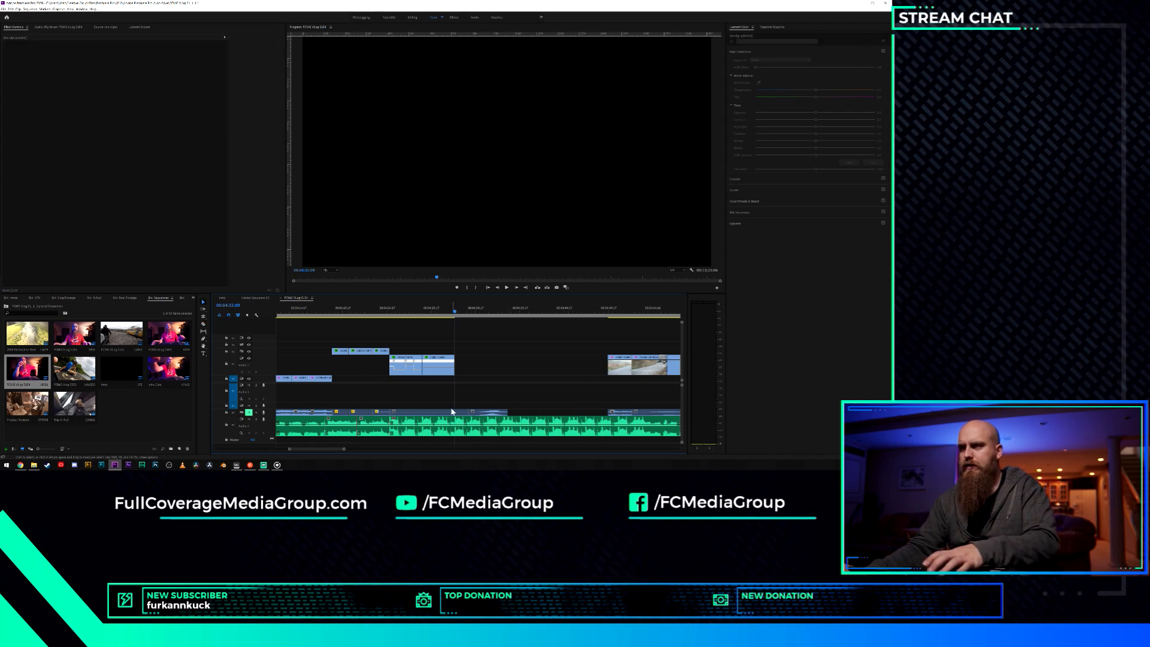
Move the pass-by sound up one audio track under the second road piece and add default transitions at both its ends.
left_click_drag(483, 412, 434, 408)
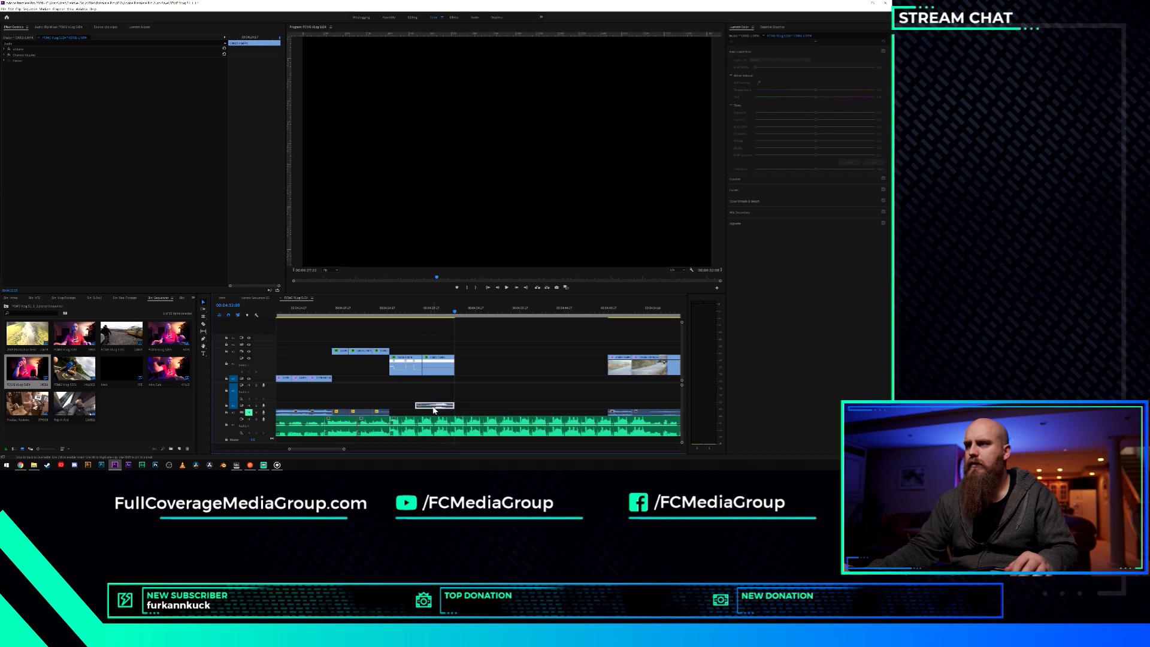
right_click(417, 405)
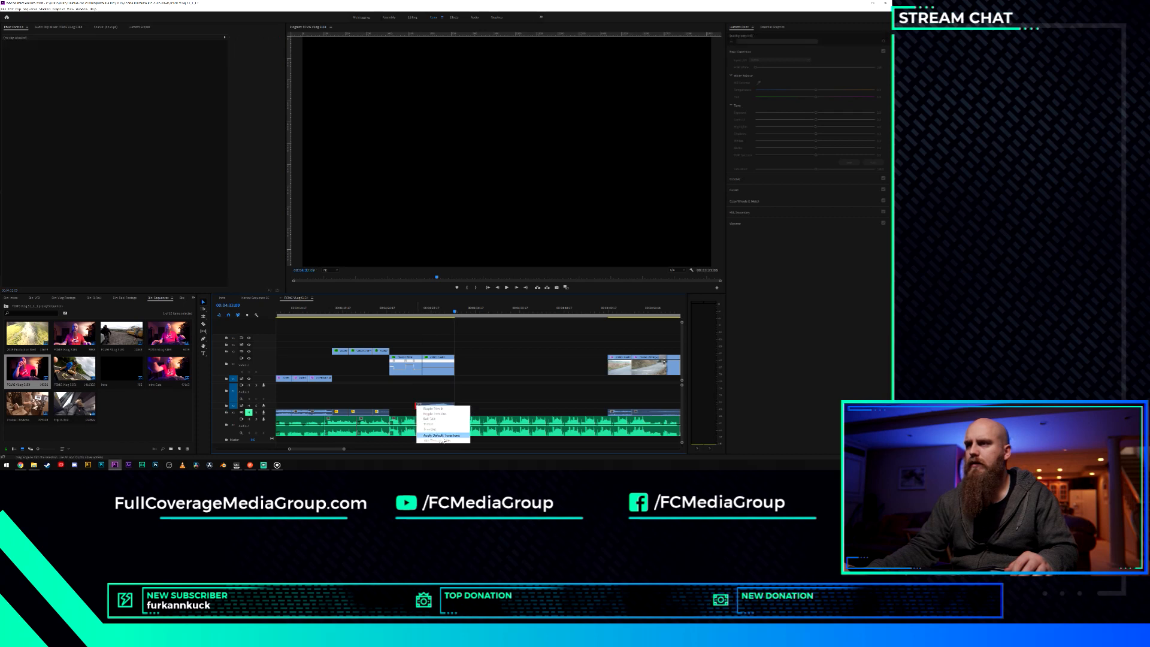
left_click(442, 436)
right_click(455, 411)
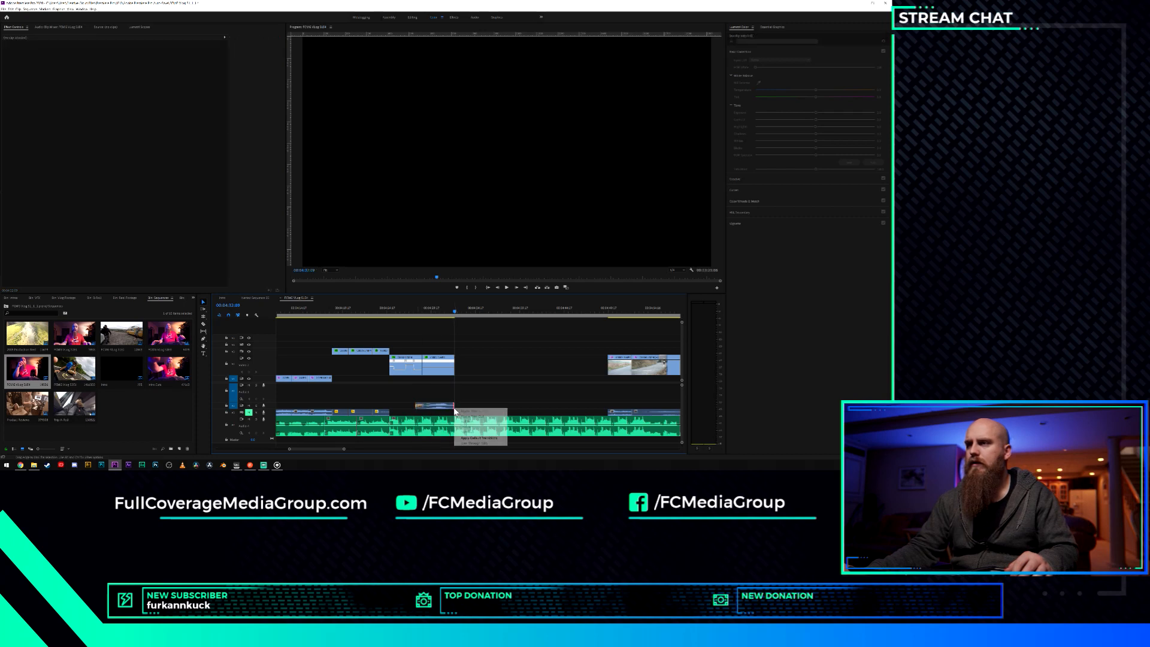
left_click(465, 439)
Play the pass-by sound against the picture and shift it later so it runs past the road piece's end.
left_click(410, 311)
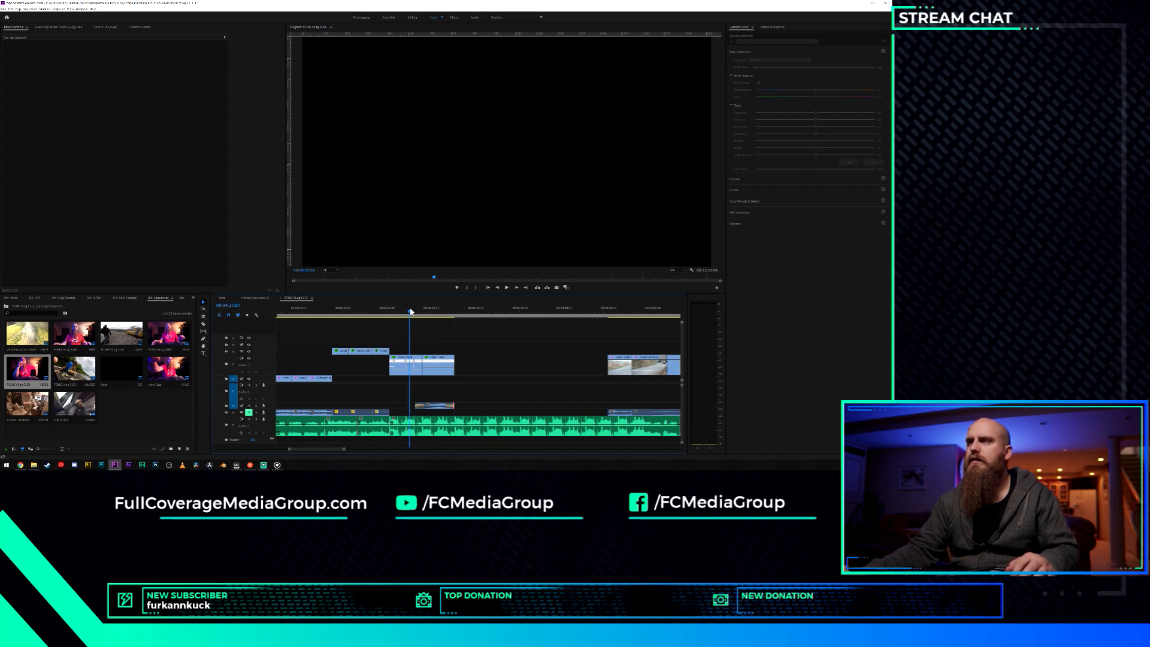
key("space")
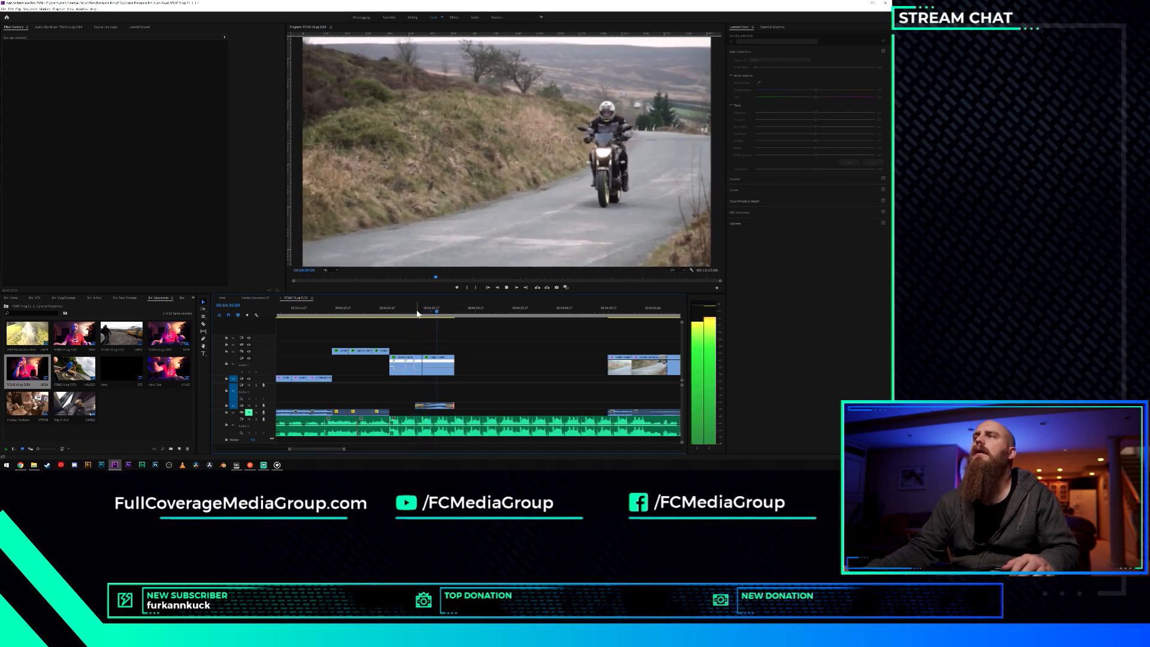
left_click(440, 406)
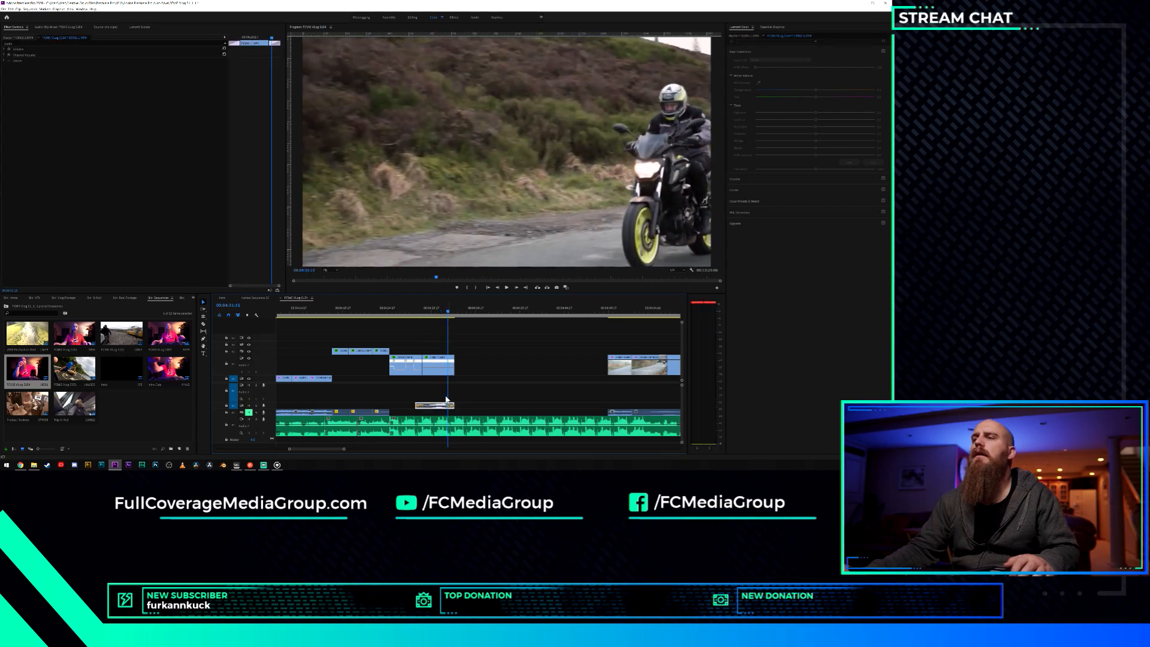
left_click_drag(440, 406, 455, 408)
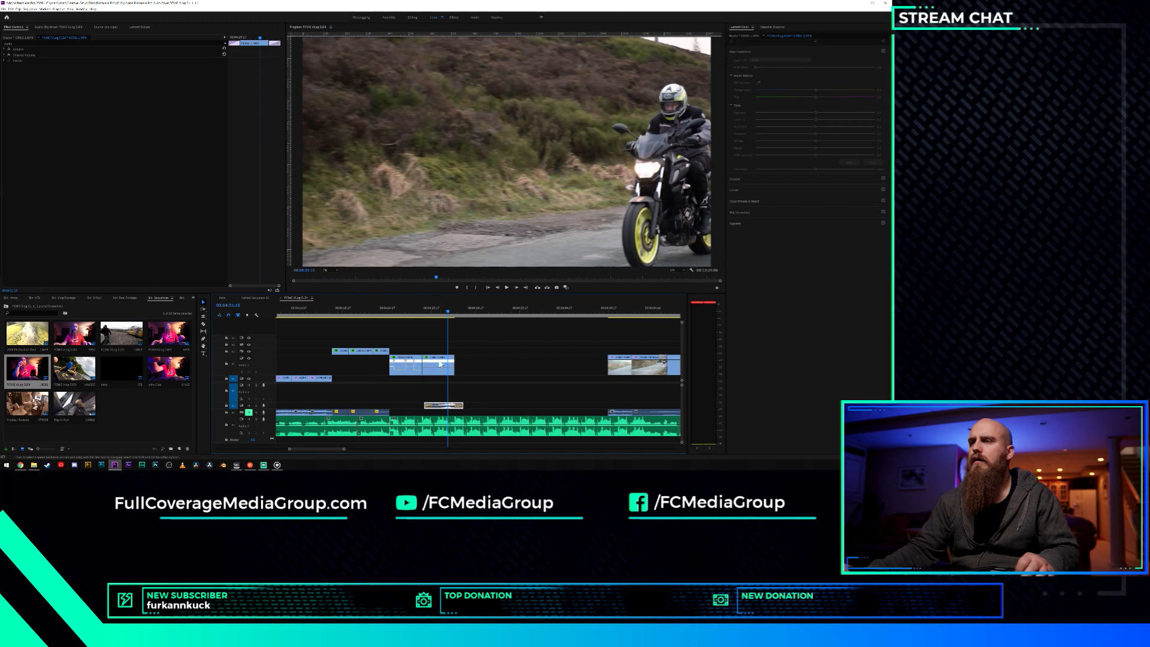
key("space")
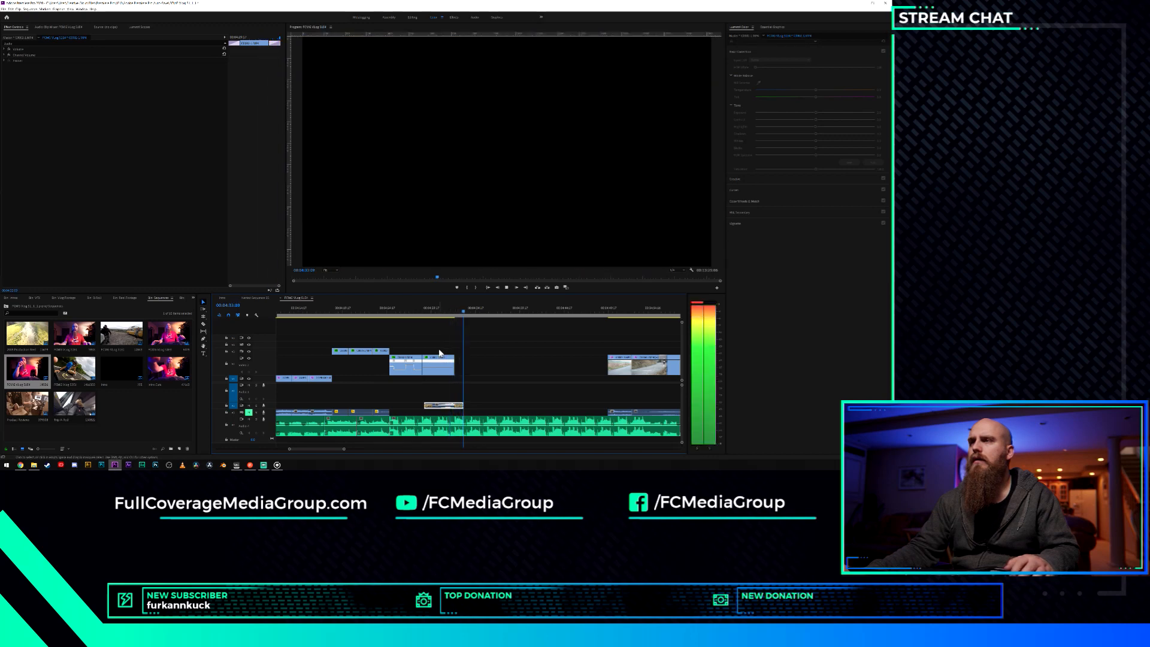
key("space")
Nudge the pass-by sound slightly later again and replay it with the rider passing.
key("equal")
left_click(386, 310)
key("space")
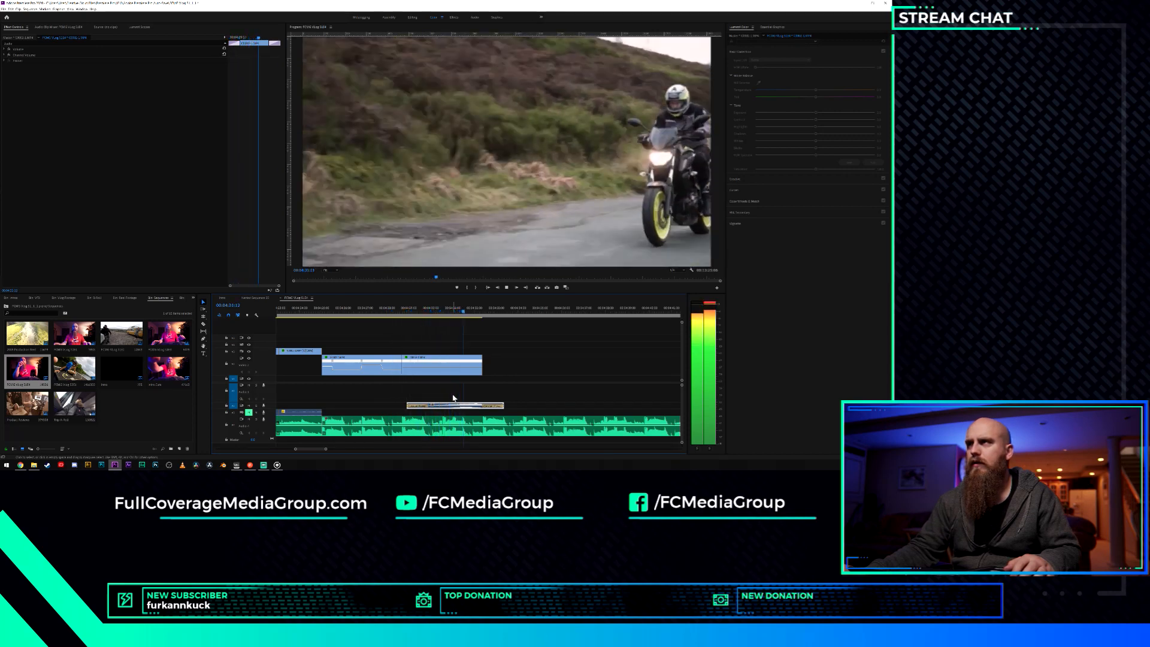
key("space")
left_click_drag(449, 408, 461, 409)
key("space")
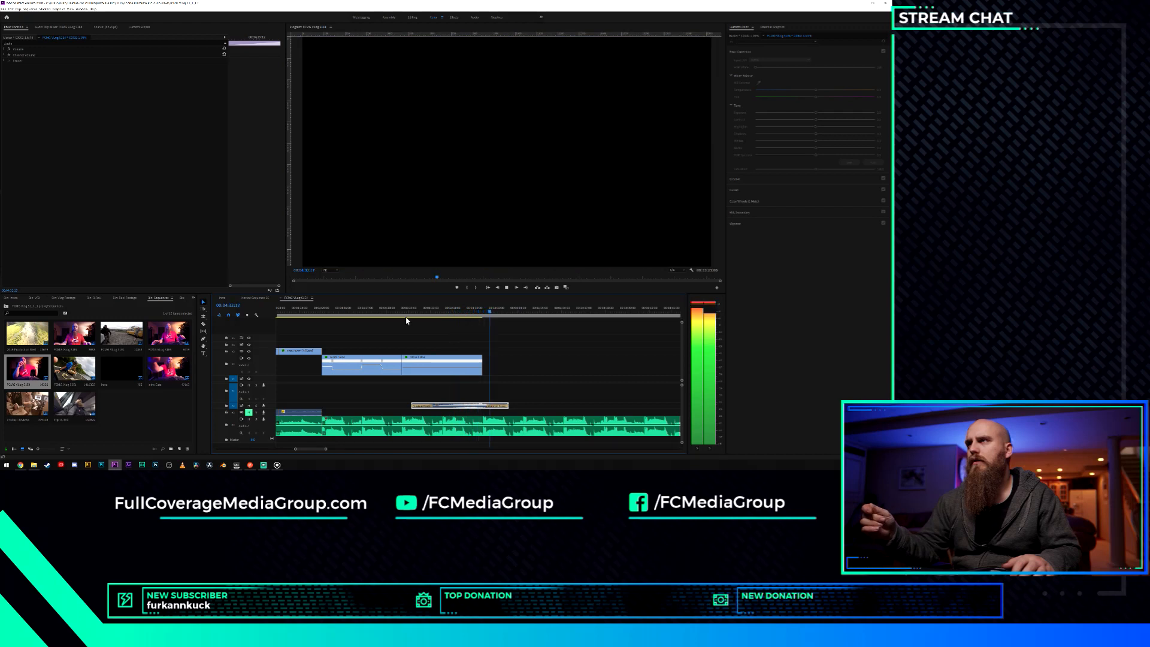
key("space")
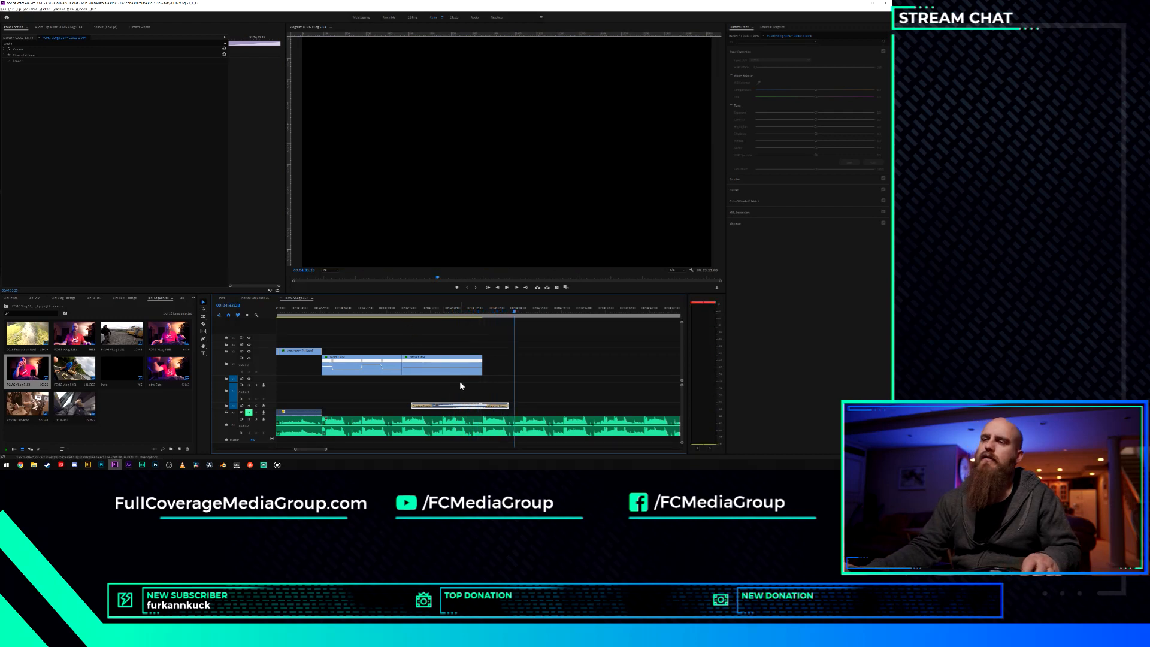
scroll(467, 377, "down", 6)
left_click(500, 395)
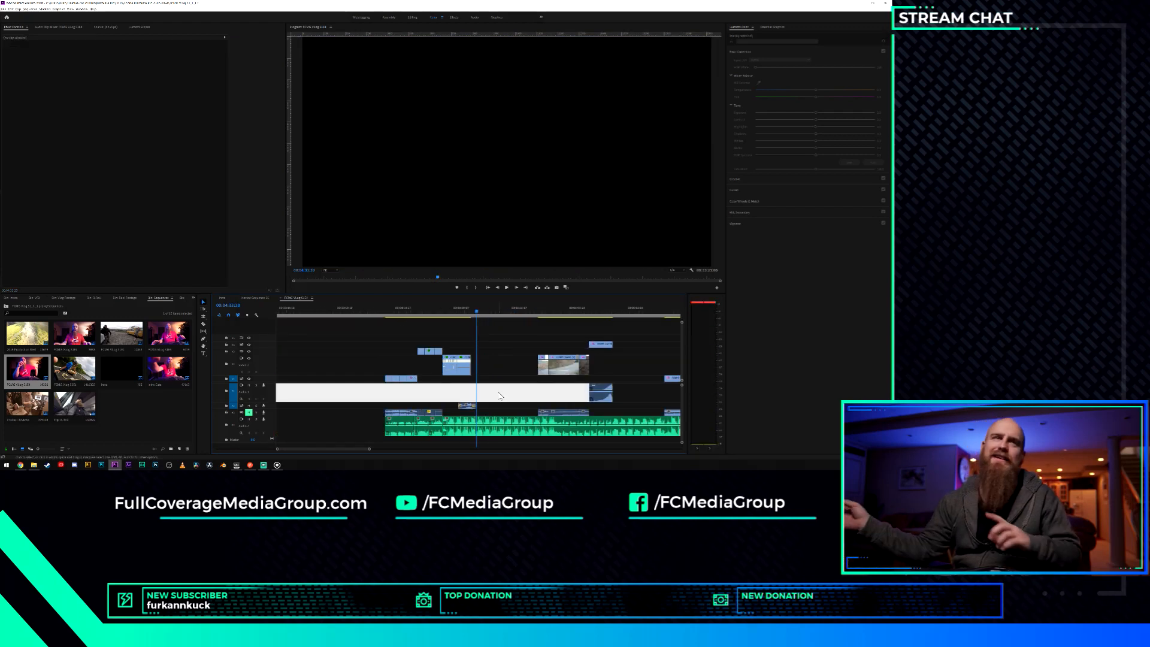
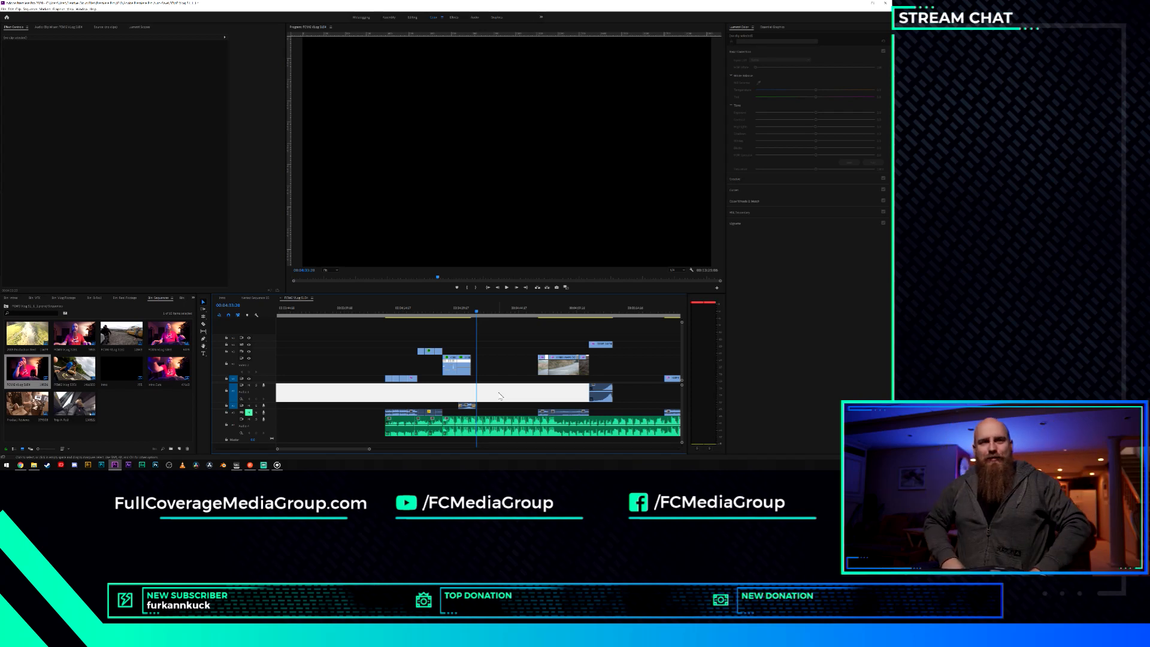
key("space")
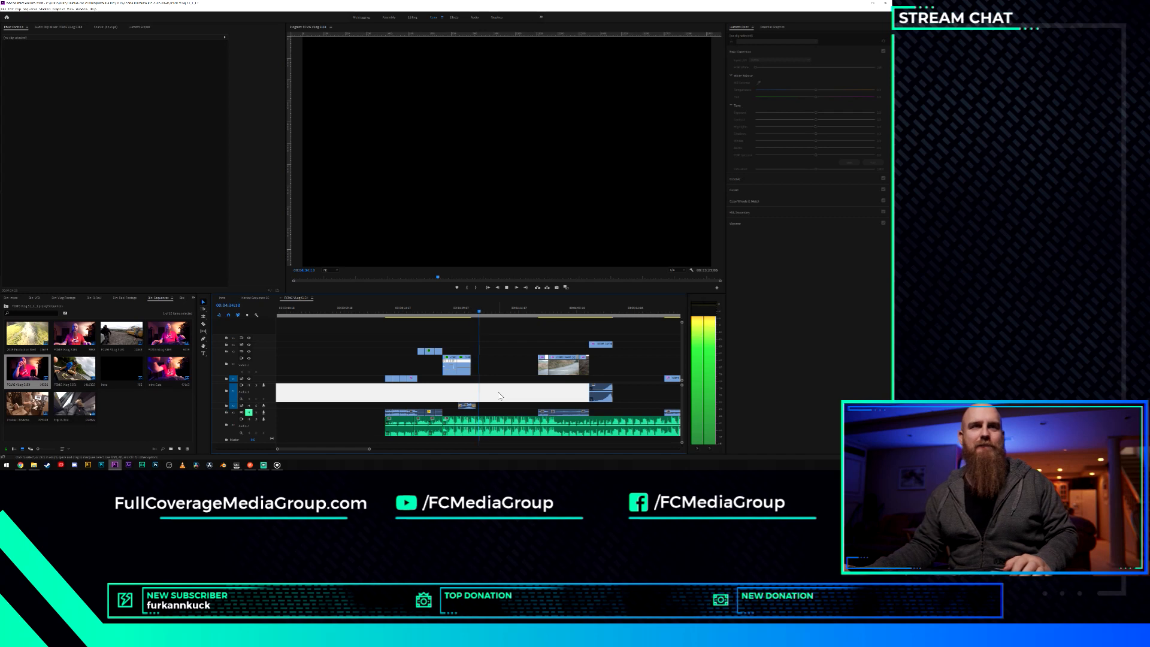
key("space")
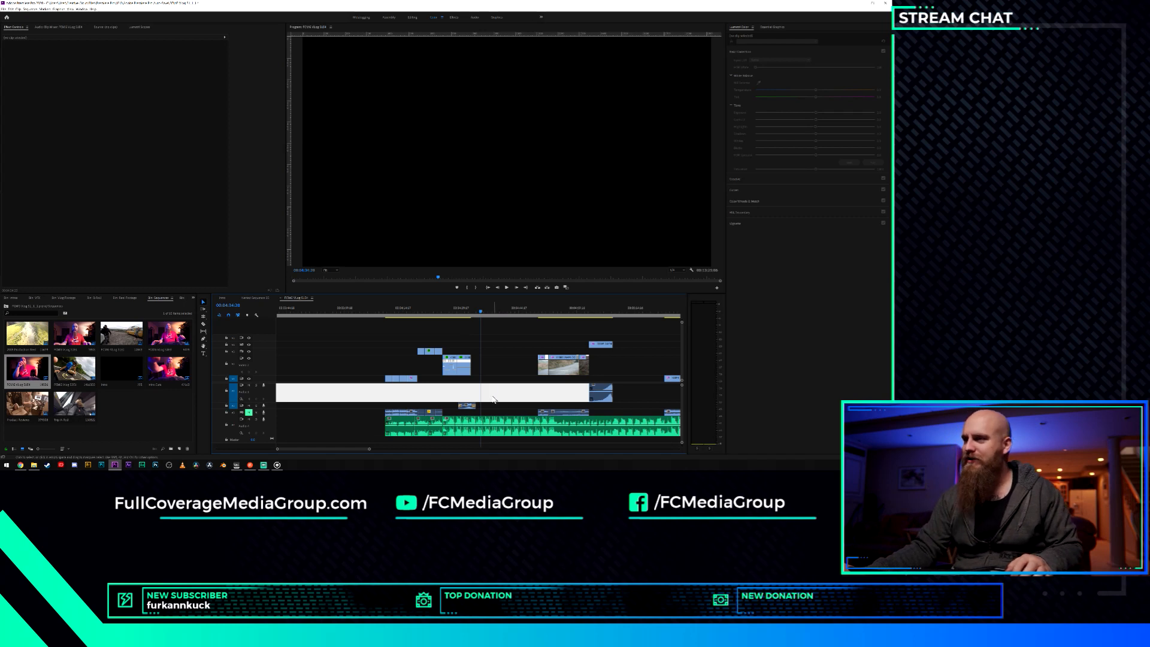
Move the clip group following the gap back against the second moorland road piece and play the join.
left_click(504, 398)
key("equal")
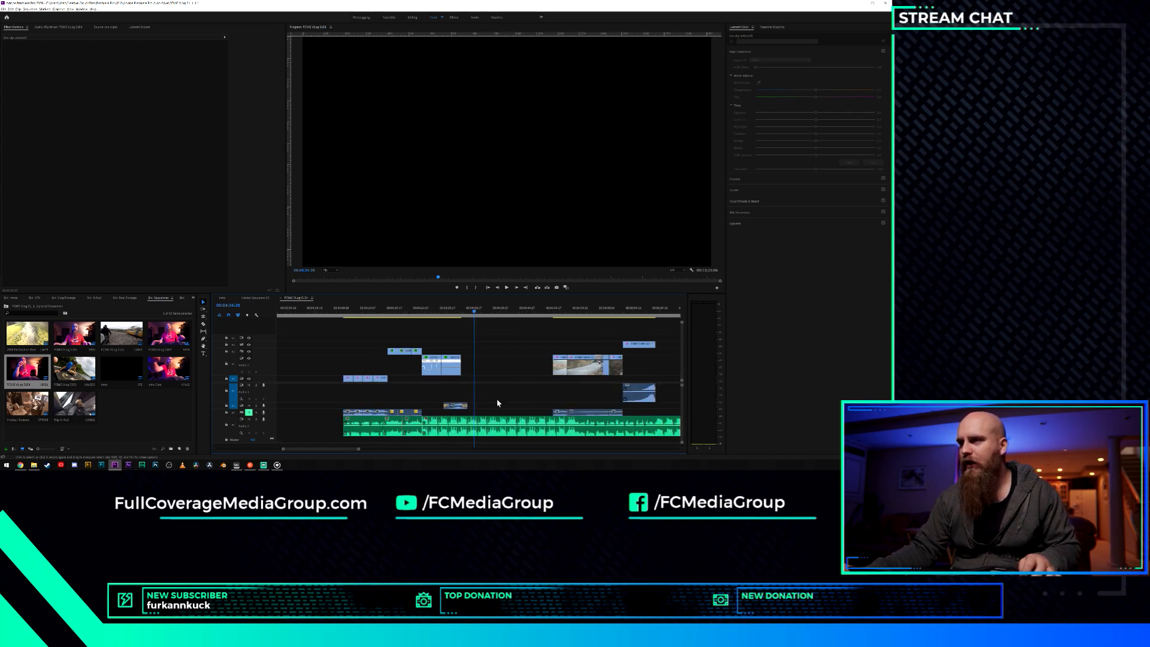
left_click_drag(546, 346, 625, 369)
left_click(552, 346)
left_click_drag(540, 342, 502, 369)
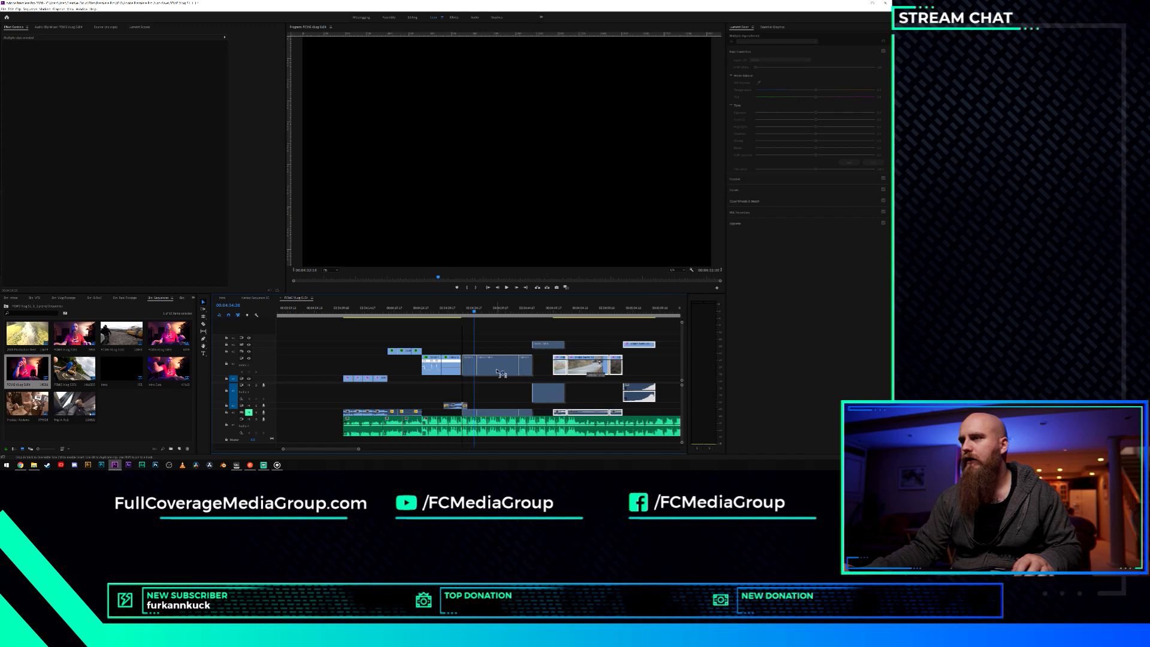
left_click_drag(495, 370, 496, 371)
left_click(452, 310)
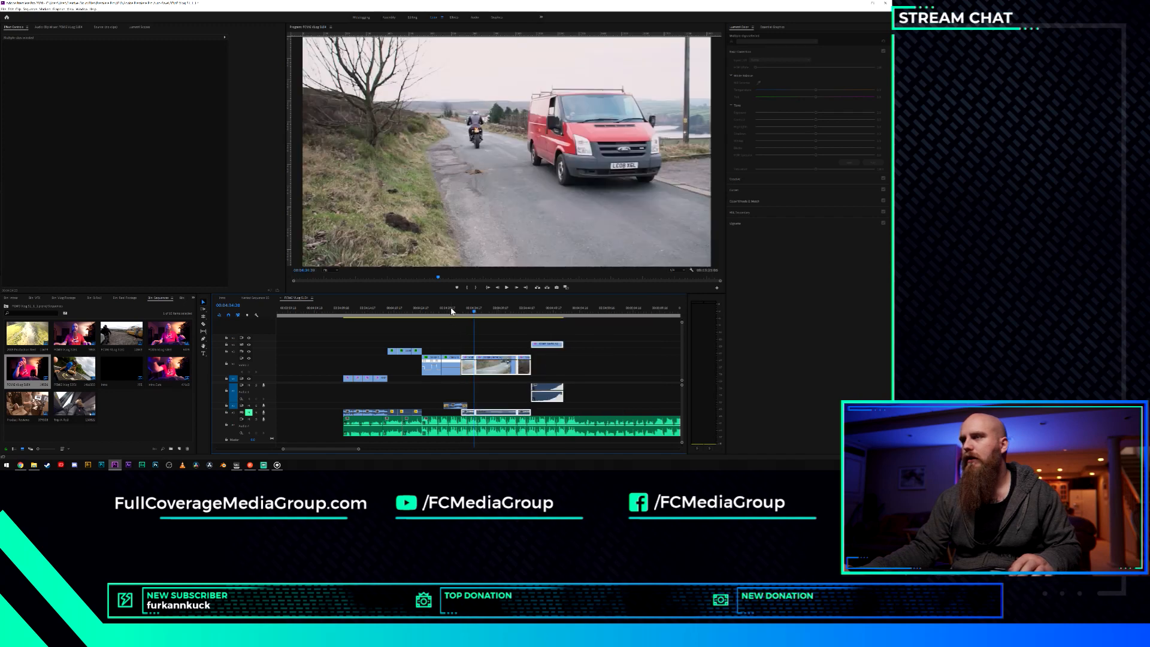
key("space")
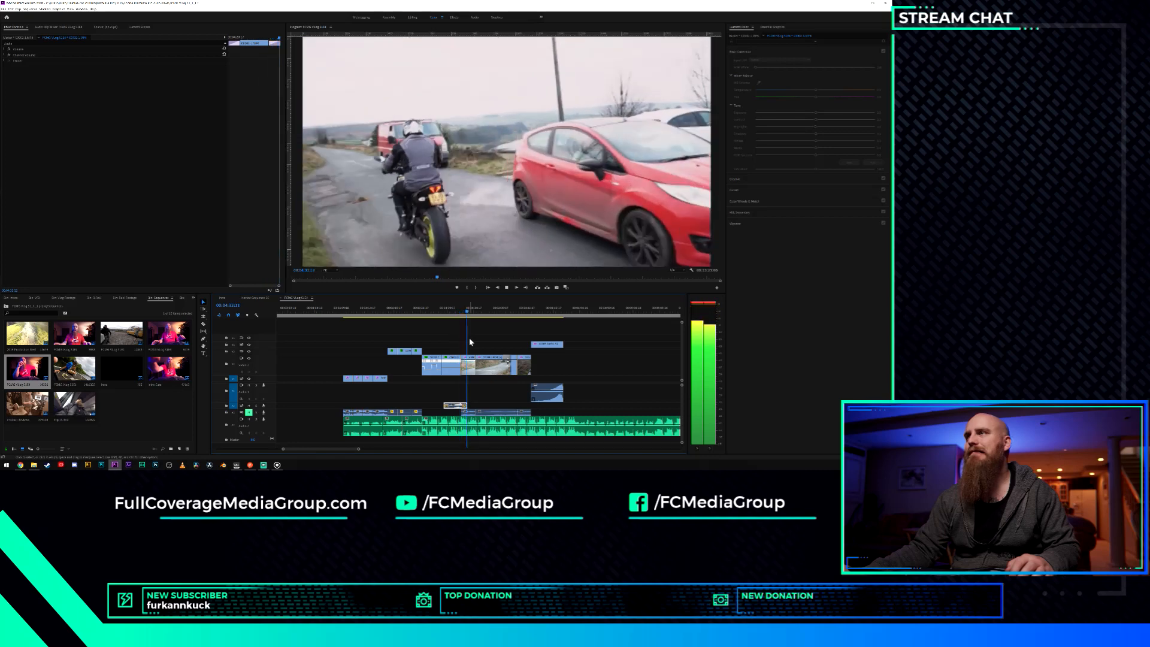
key("space")
Move the red van road clip with its audio out of the lead-in to behind the following clips.
scroll(467, 350, "up", 6)
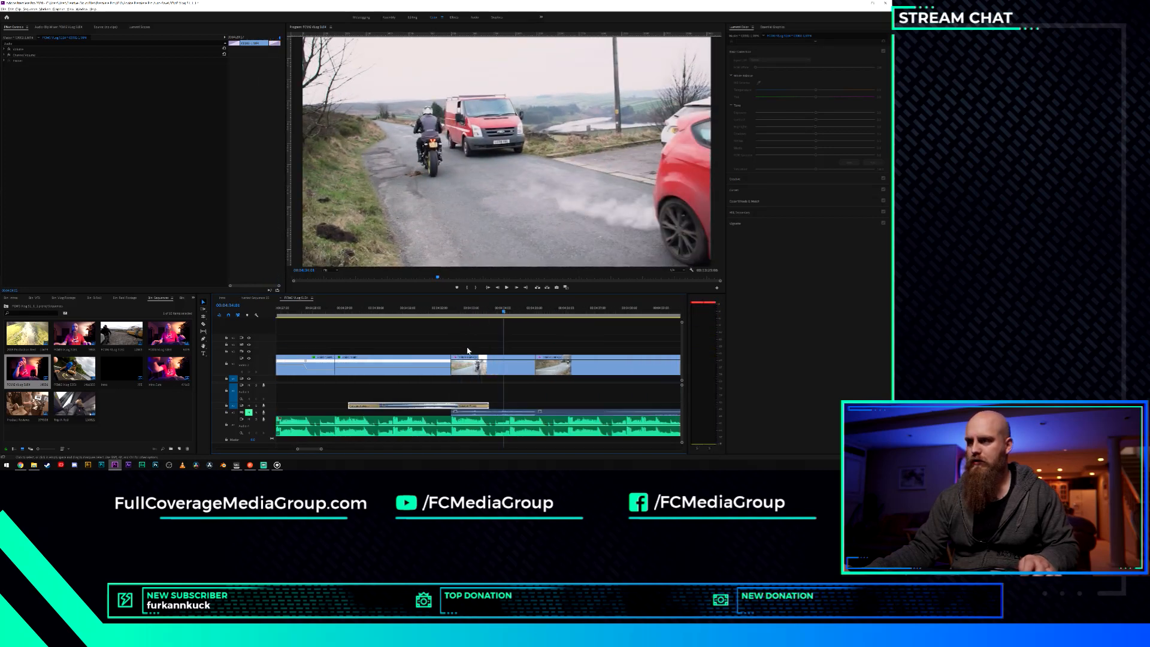
scroll(469, 349, "down", 3)
scroll(468, 350, "down", 1)
left_click(477, 365)
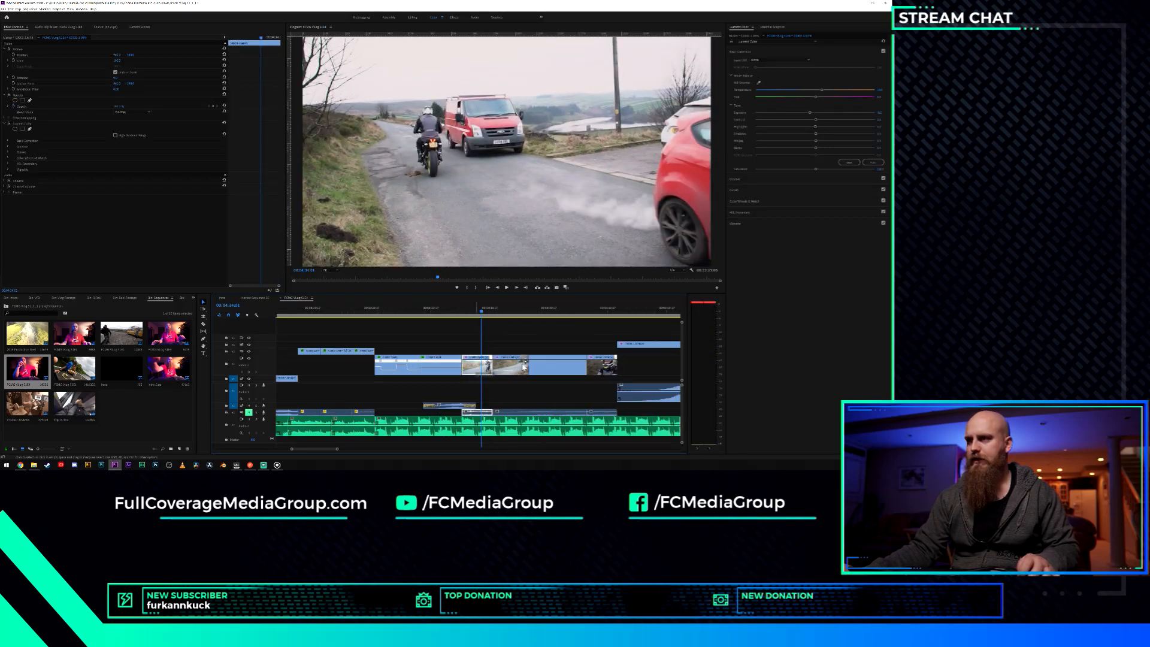
left_click_drag(762, 374, 636, 366)
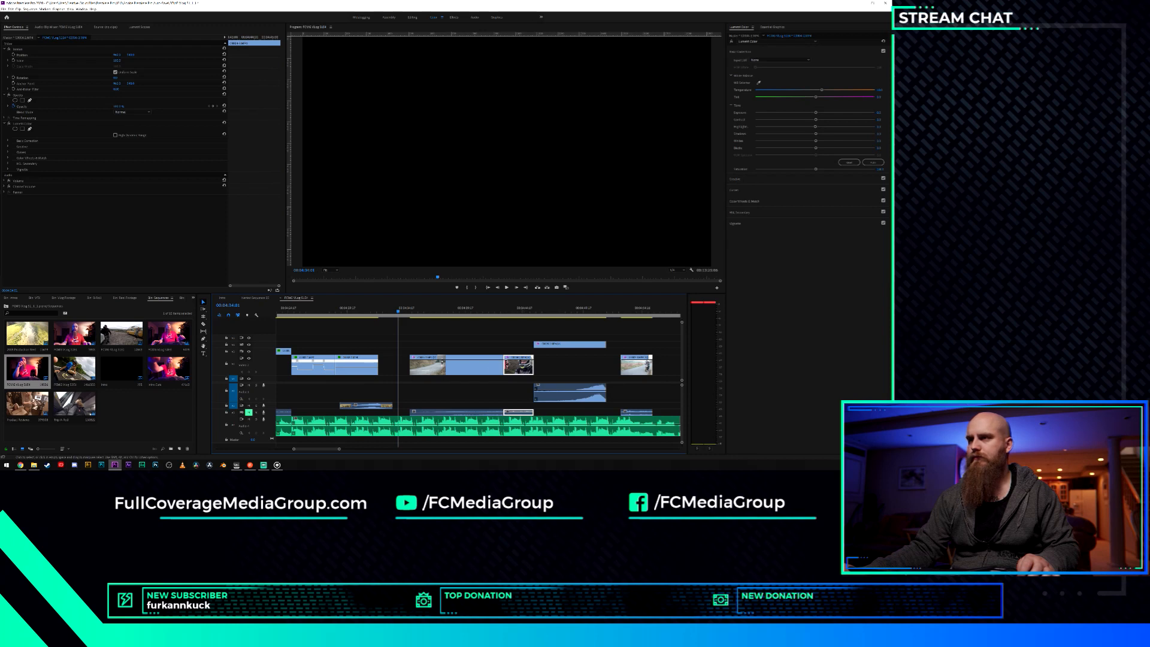
Move the road clip that follows the gap further along the timeline, past the next short clips.
left_click(445, 359)
scroll(451, 371, "down", 3)
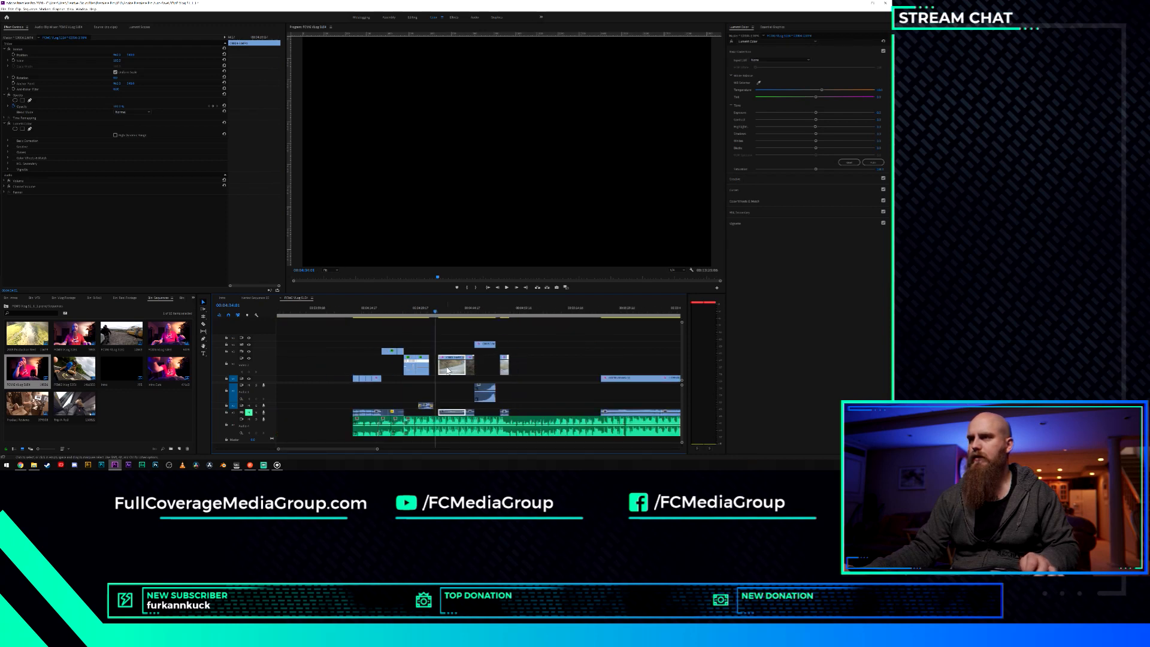
left_click_drag(543, 368, 546, 368)
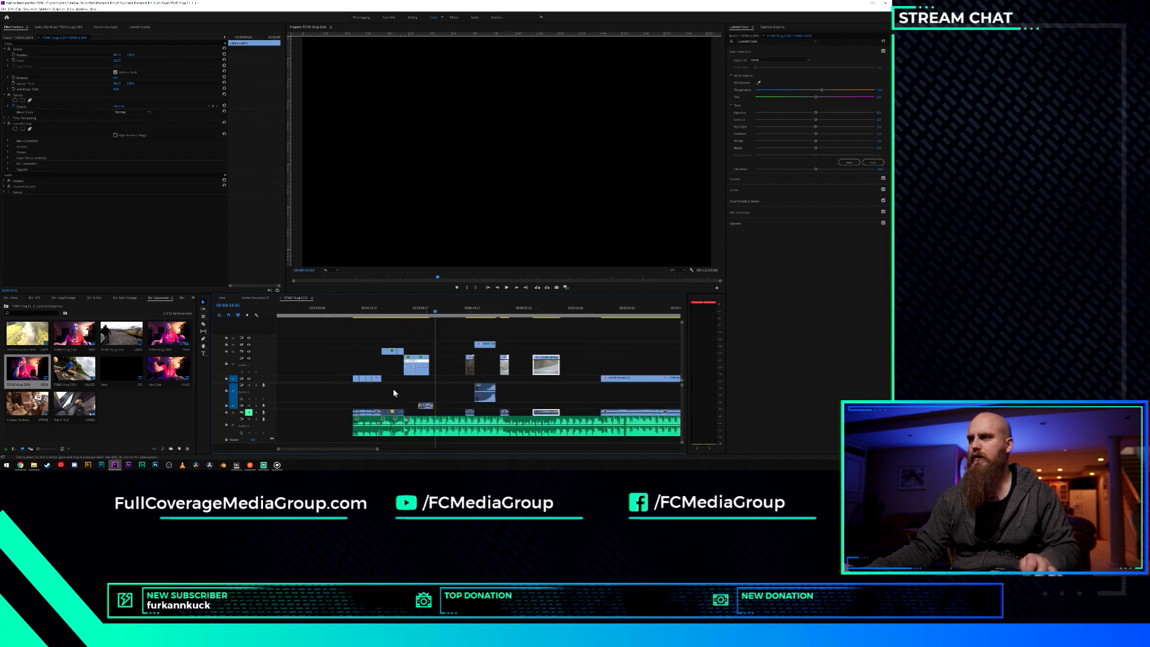
Copy the close-up clip of the helmeted rider from earlier in the sequence and paste it after the speed-ramped clips.
scroll(348, 439, "down", 3)
scroll(282, 400, "up", 8)
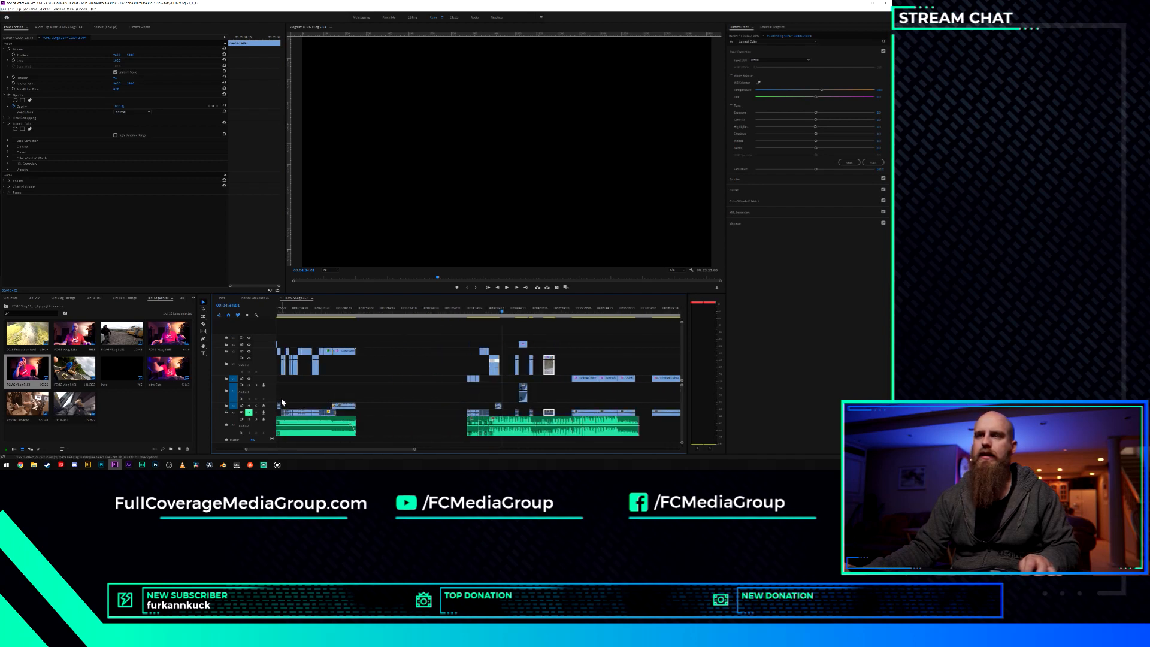
scroll(282, 397, "down", 3)
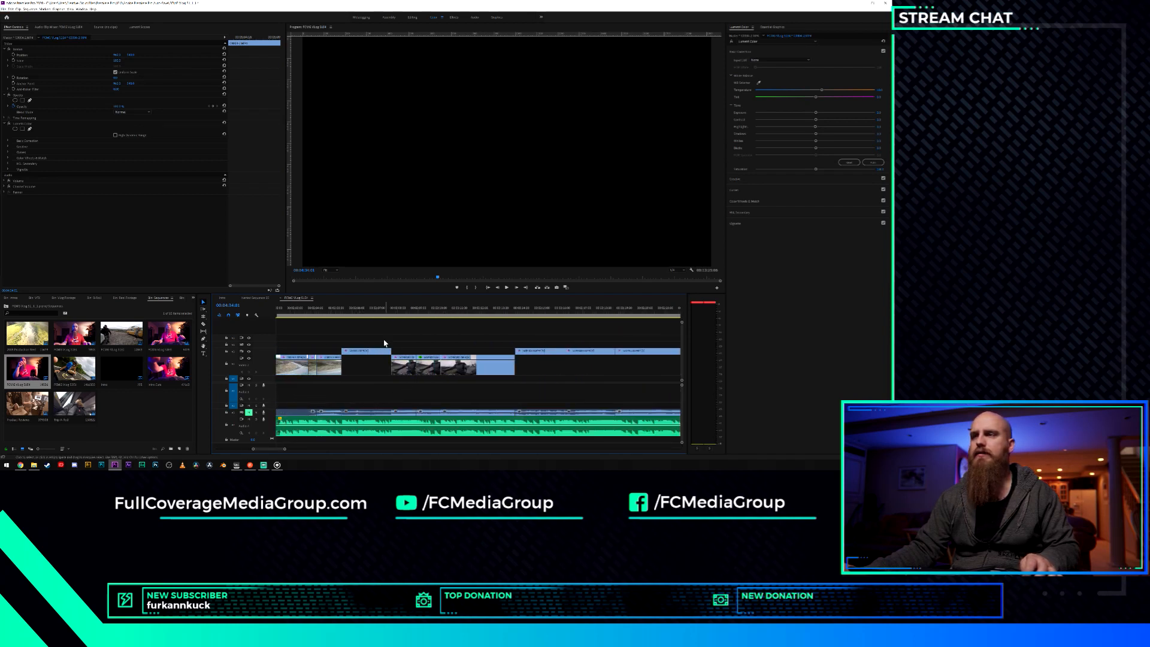
scroll(413, 374, "down", 3)
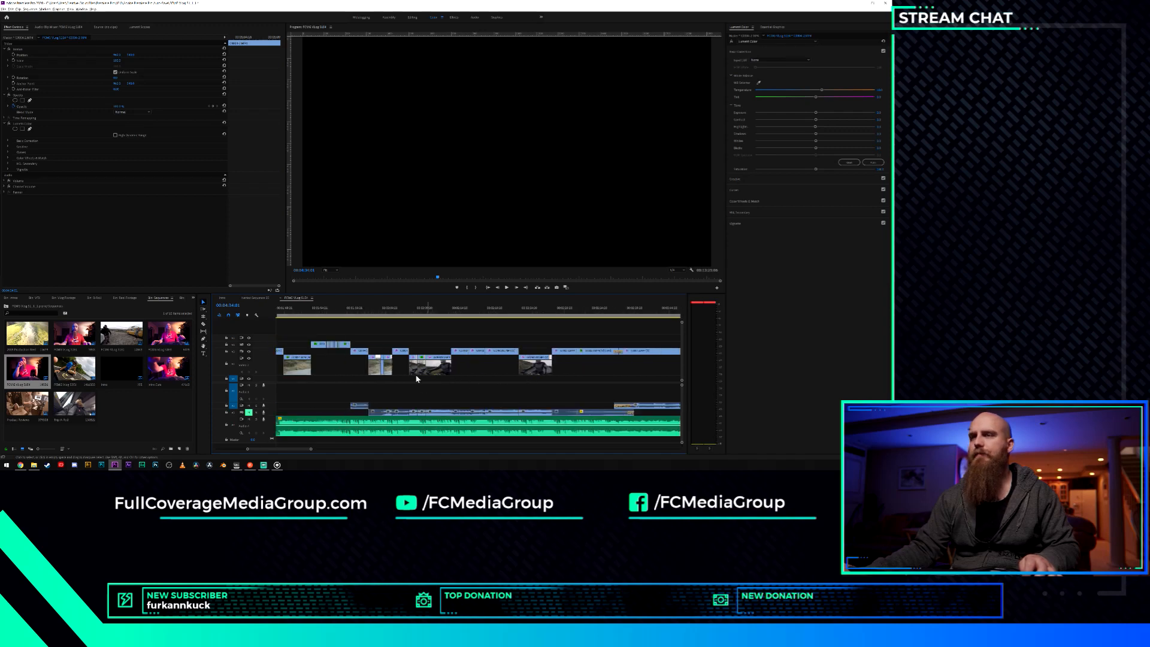
left_click_drag(316, 308, 439, 354)
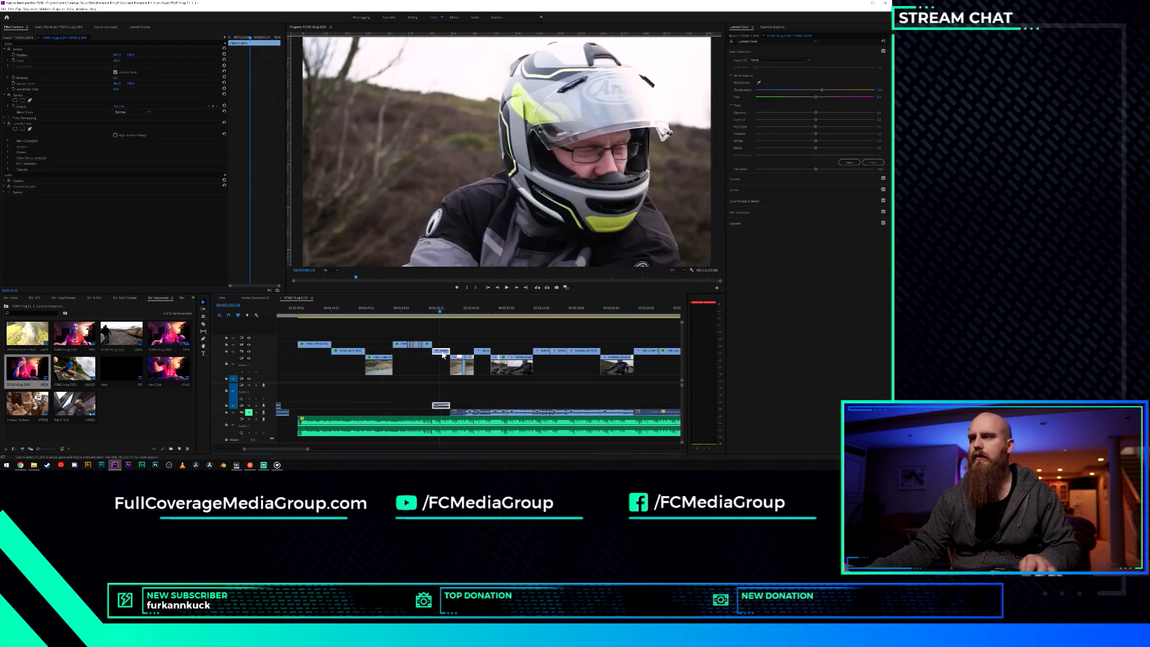
scroll(457, 362, "down", 7)
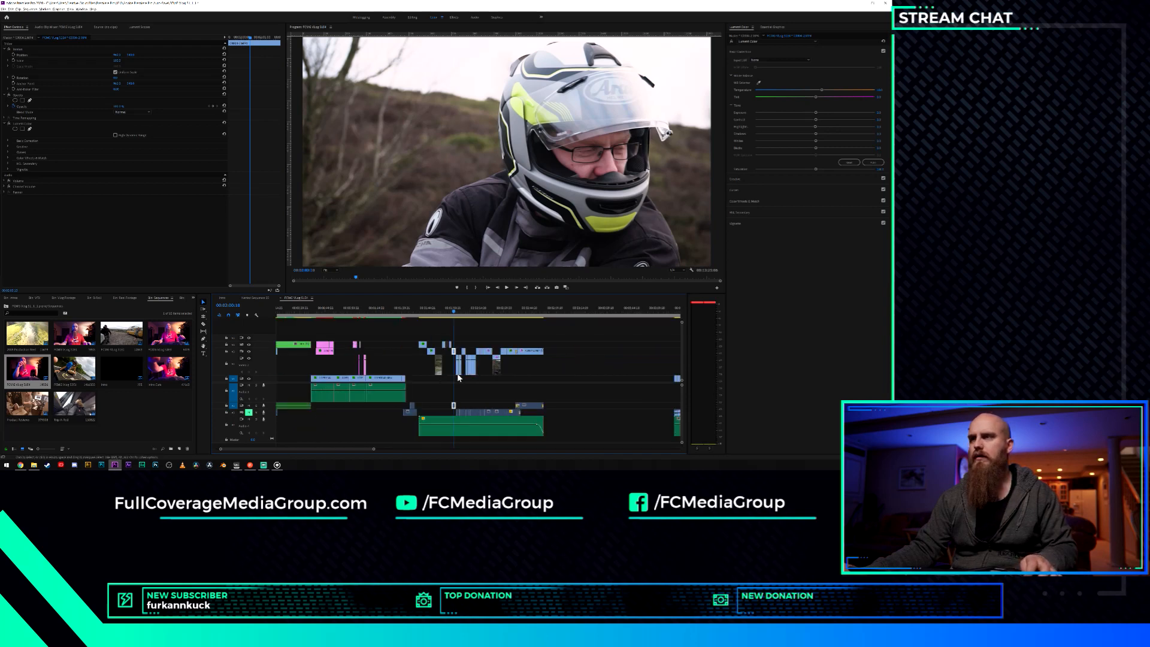
scroll(464, 377, "up", 5)
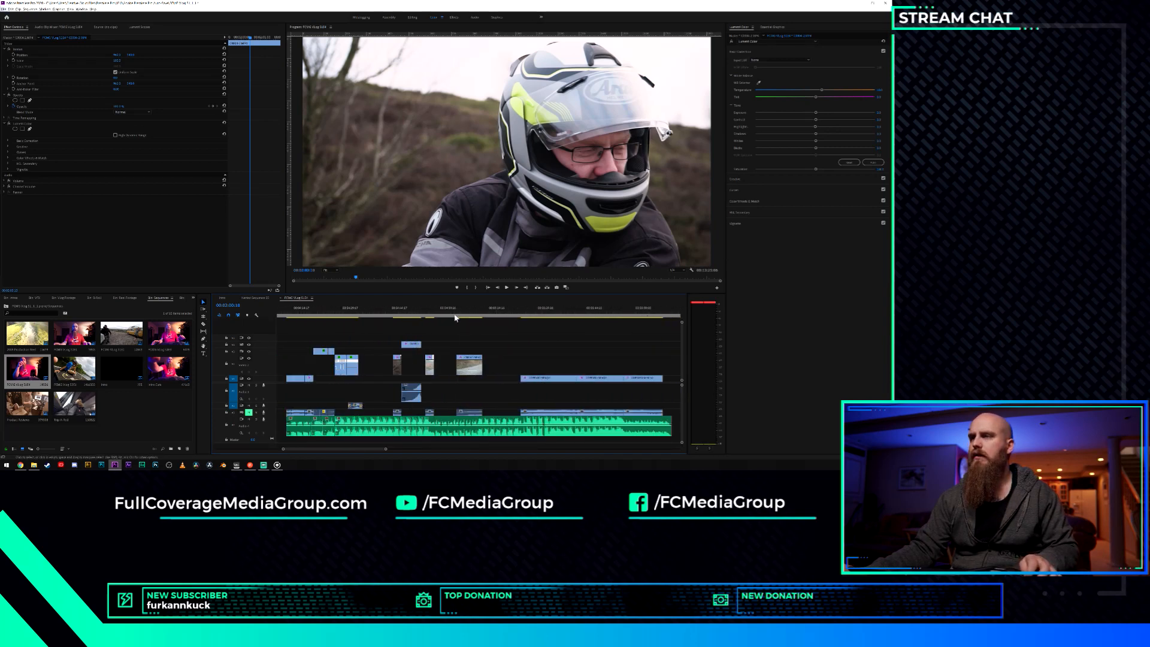
left_click(357, 316)
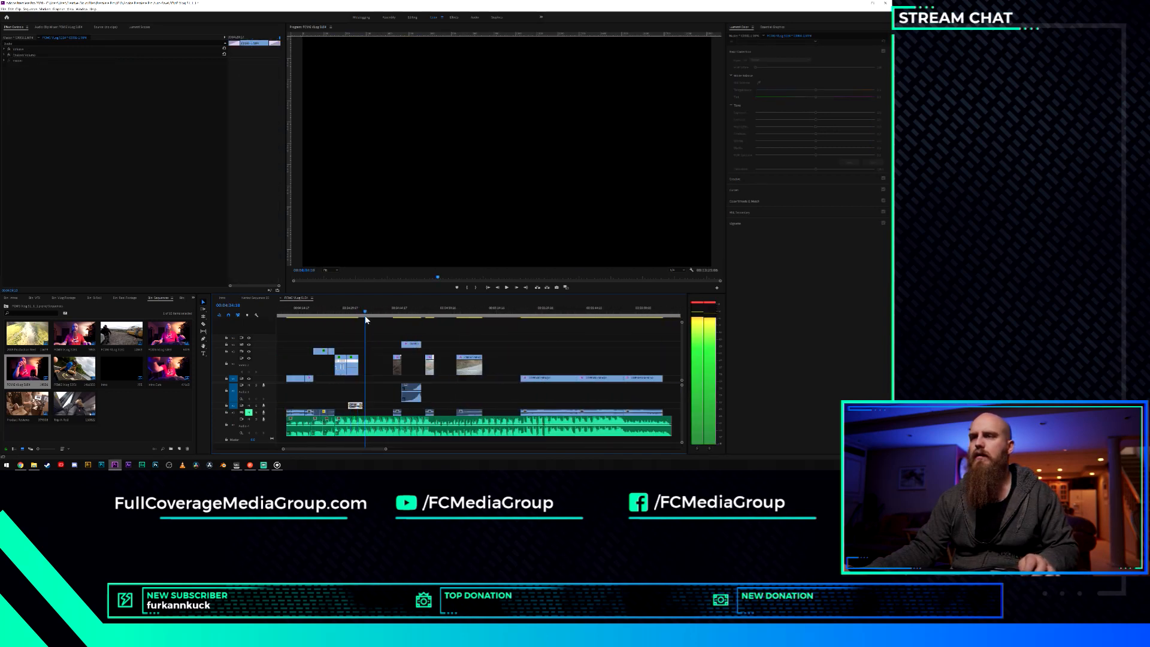
key("ctrl+v")
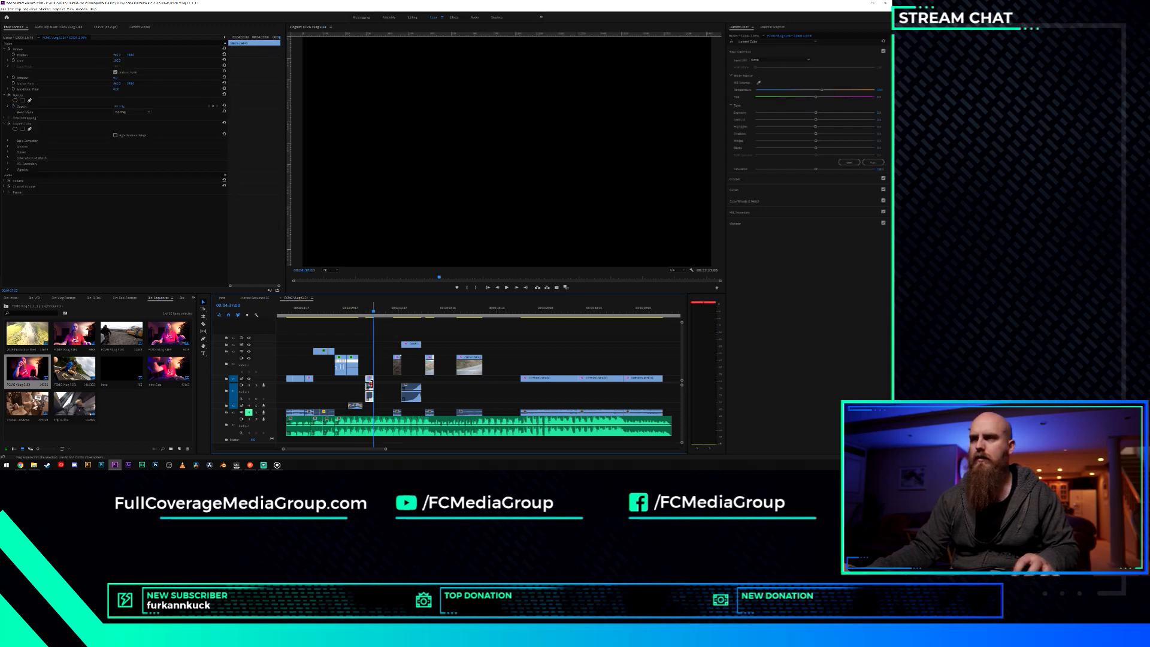
Move the pasted rider clip onto the same video track as the speed-ramped clips, directly against their end.
left_click_drag(368, 377, 361, 367)
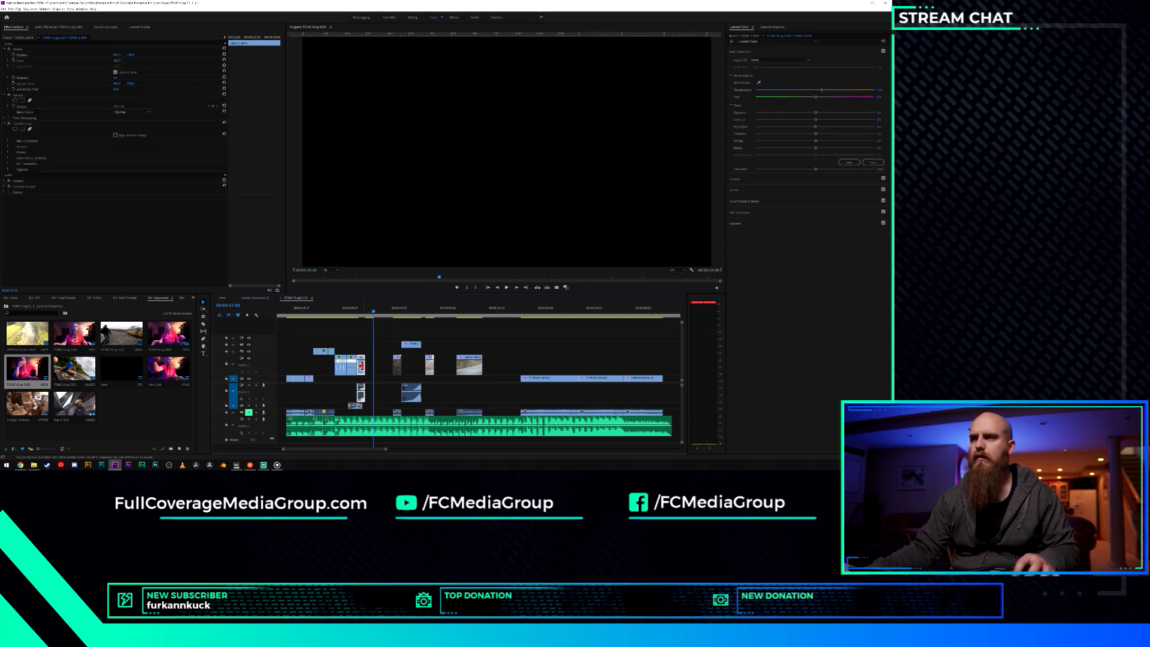
scroll(349, 371, "up", 5)
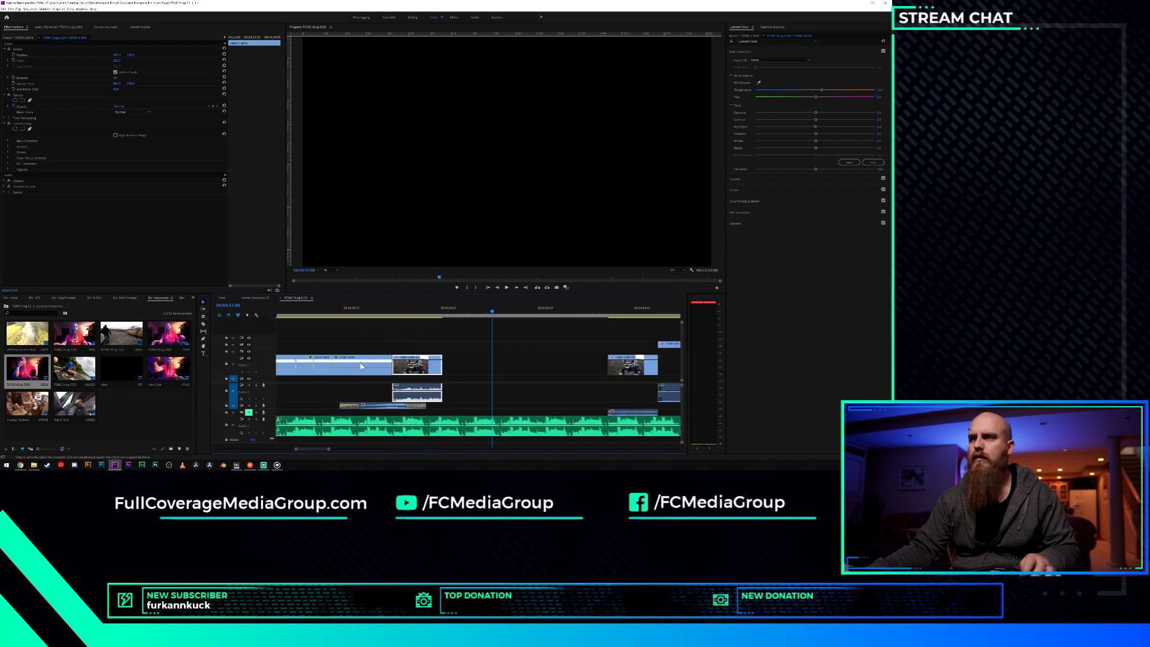
key("ctrl+z")
left_click_drag(462, 383, 421, 364)
left_click(412, 347)
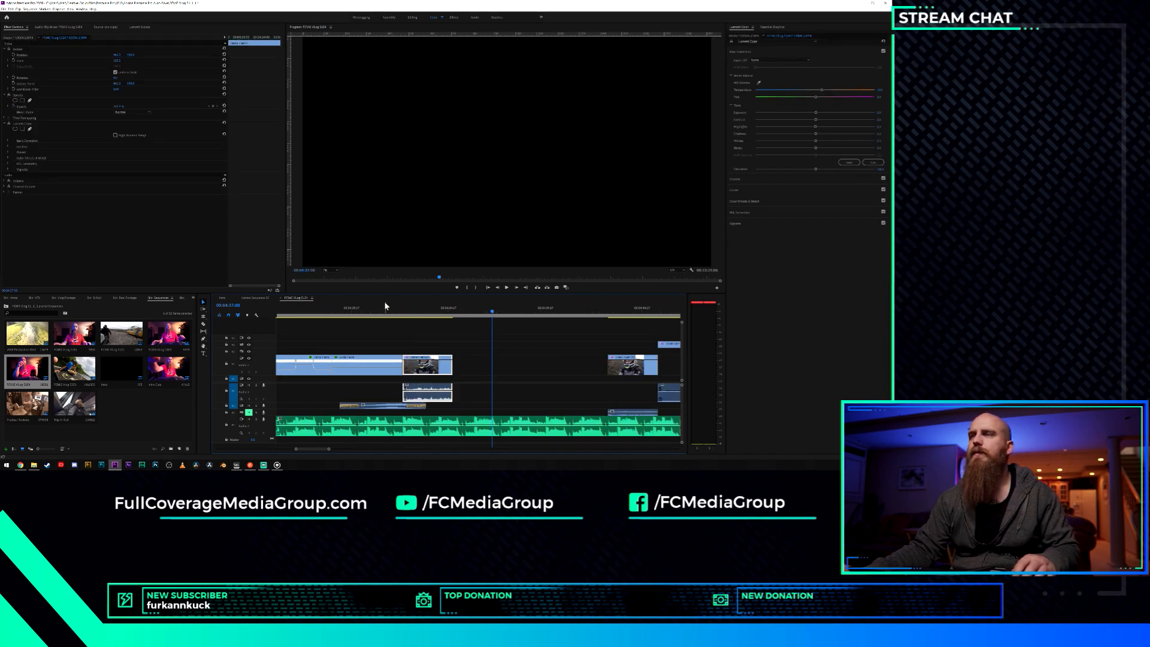
Play back the cut from the speed-ramped clips into the pasted rider close-up.
left_click(388, 313)
key("space")
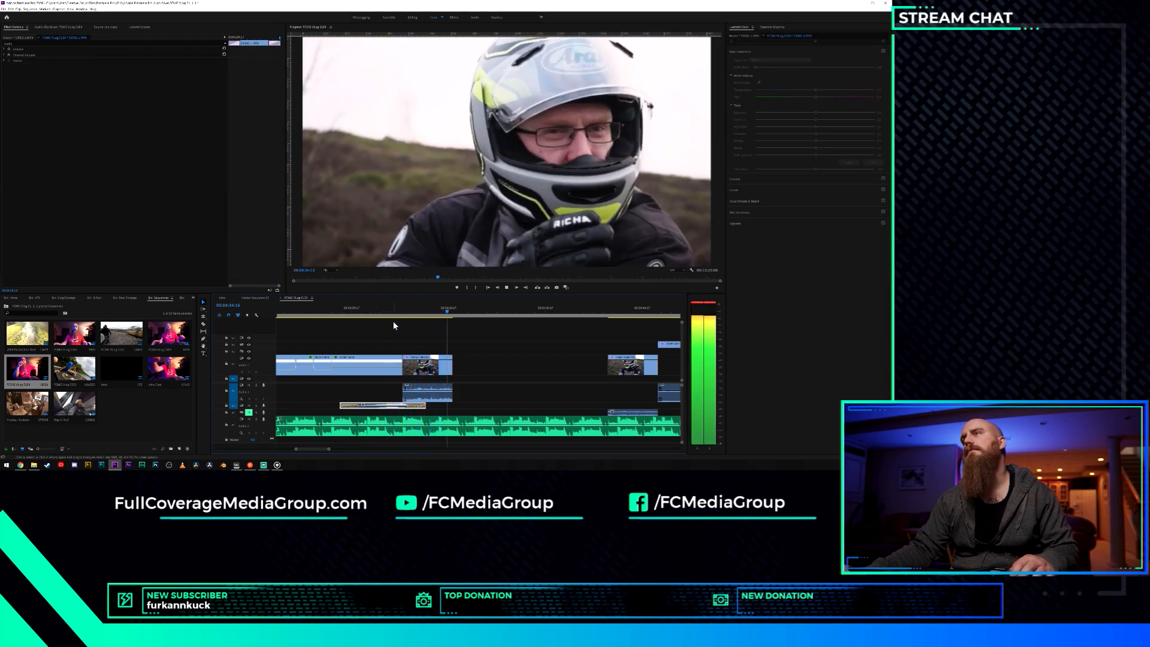
key("space")
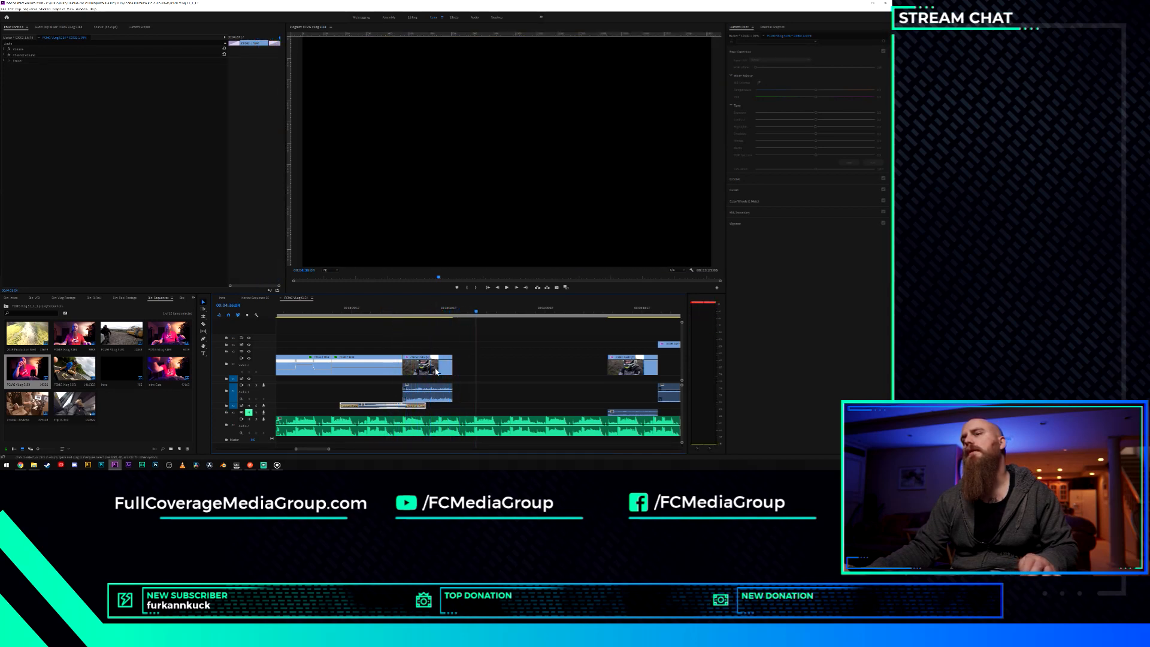
Extend the end of the pasted rider clip slightly into the gap after it.
key("minus")
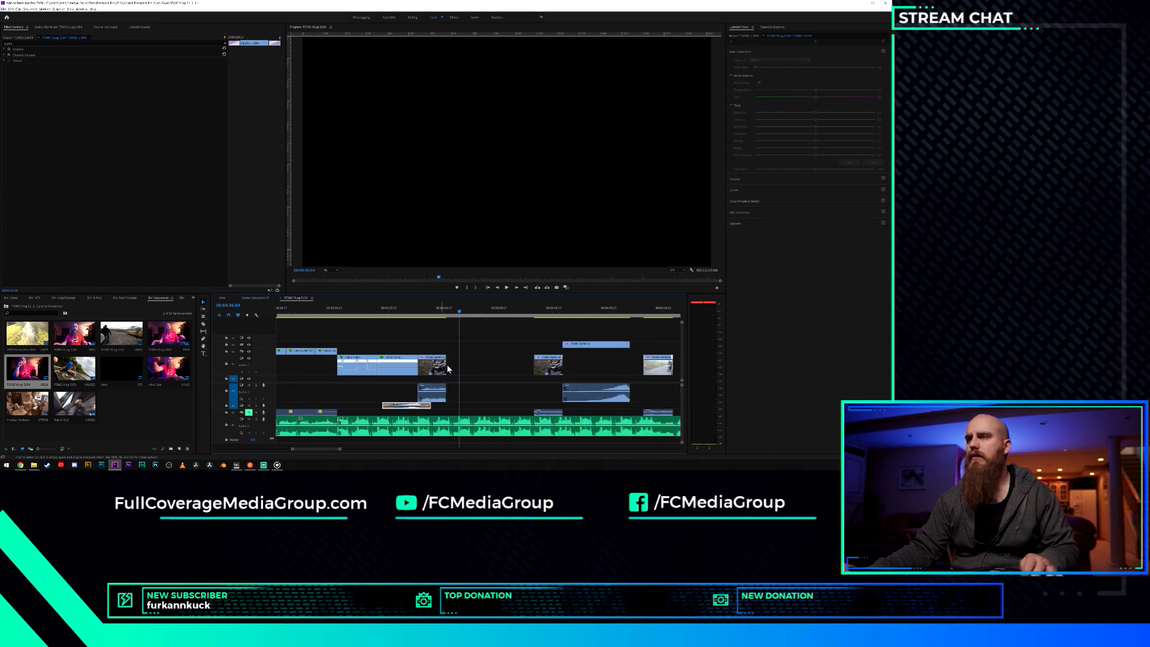
left_click_drag(446, 366, 453, 367)
scroll(427, 389, "up", 3)
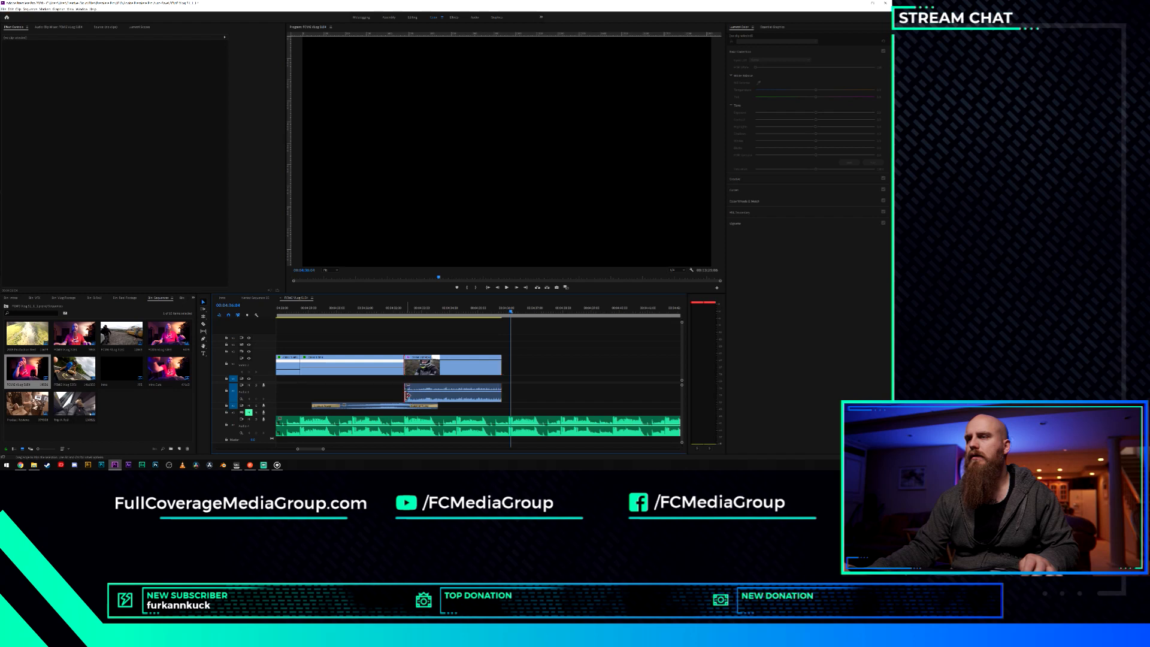
Apply the default transition to the start of the rider clip, keeping only the audio fade and deleting the video transition.
right_click(409, 397)
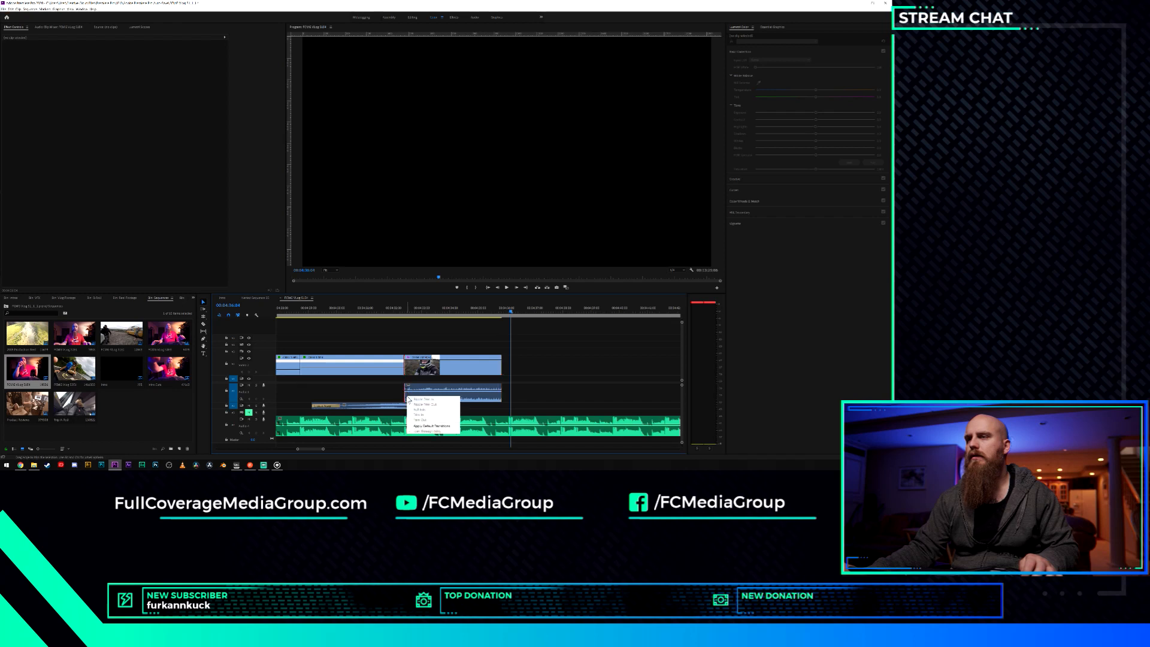
left_click(431, 426)
left_click(412, 366)
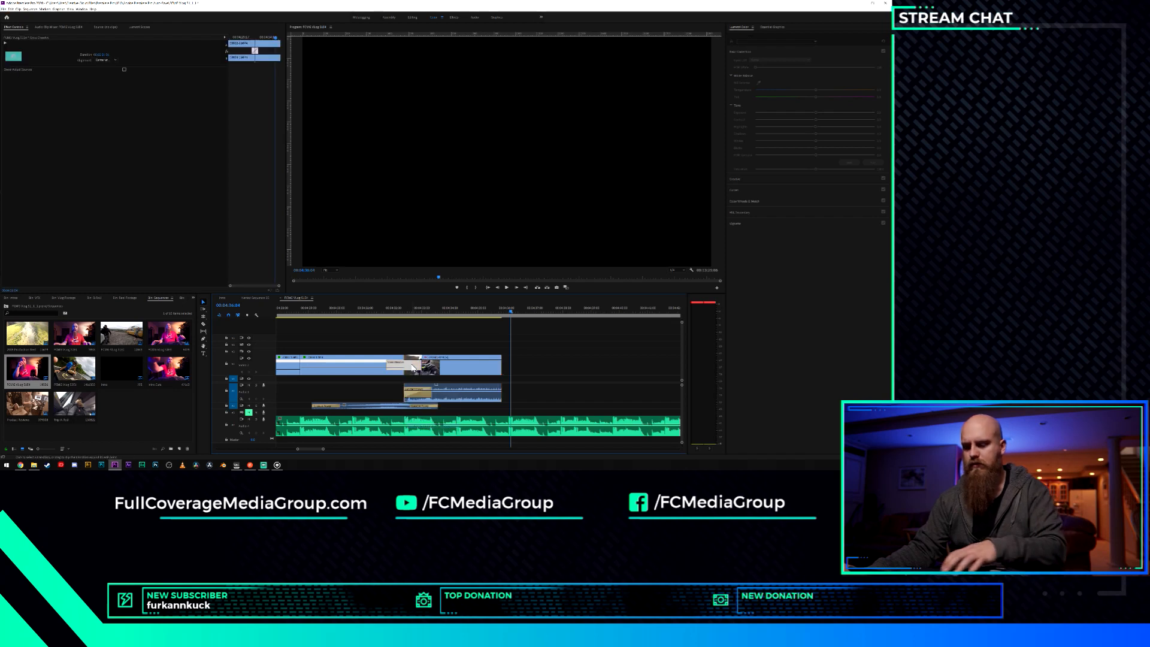
key("Delete")
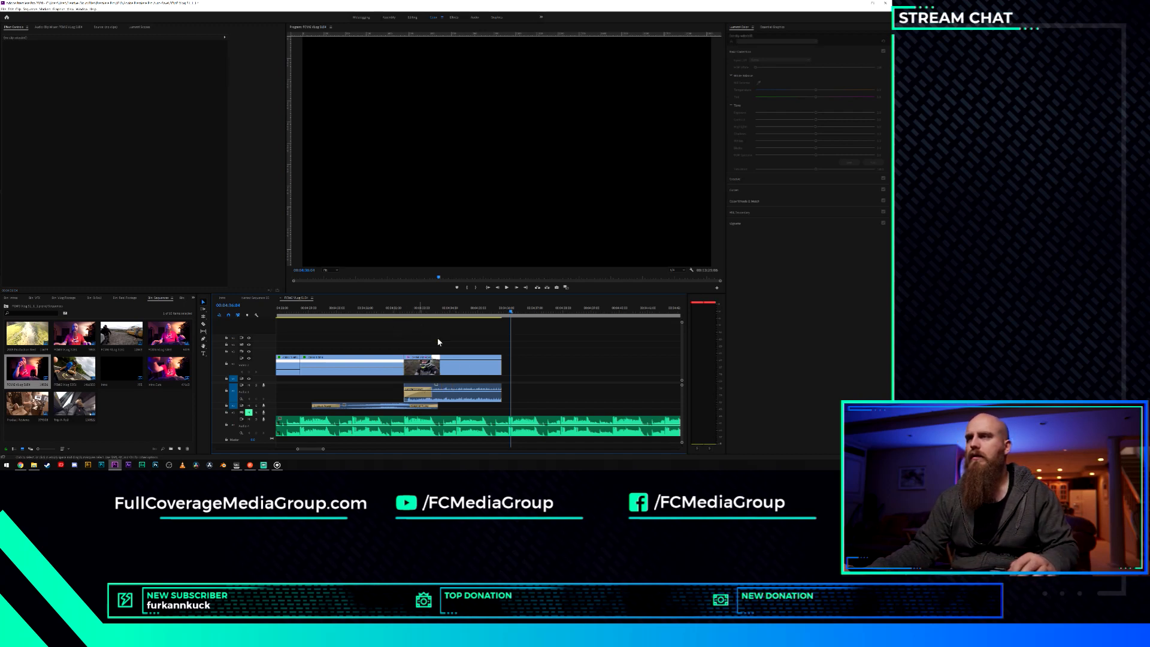
Apply the default transition to the rider clip's end, delete its video transition to keep the audio fade, and play the section.
right_click(498, 395)
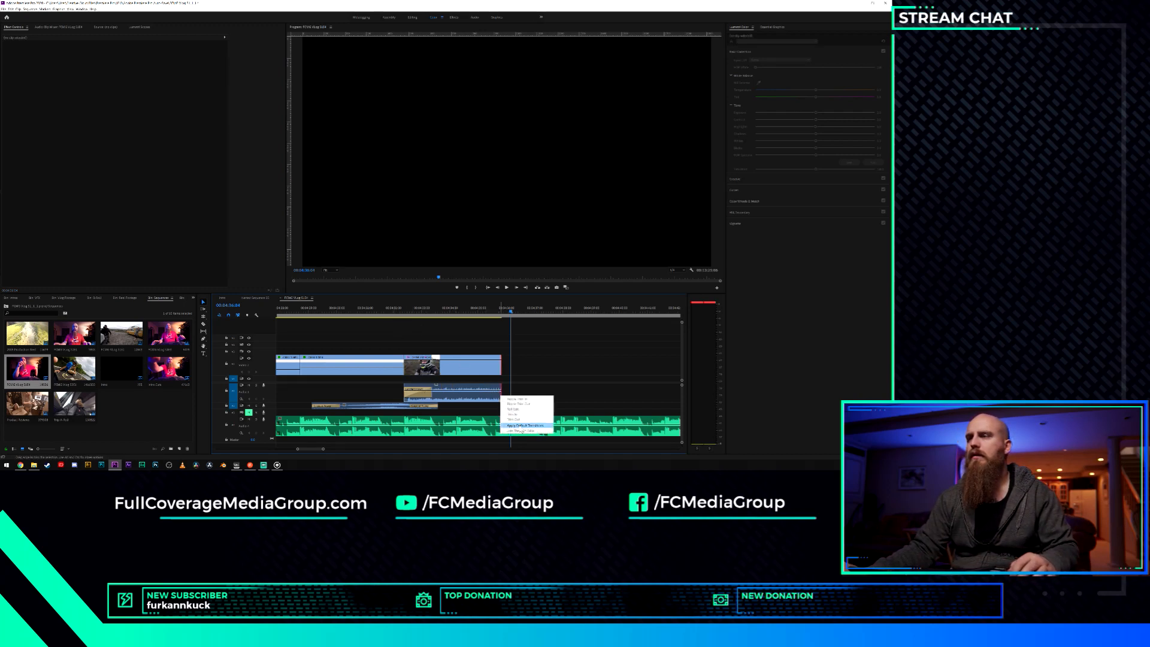
left_click(522, 426)
left_click(482, 370)
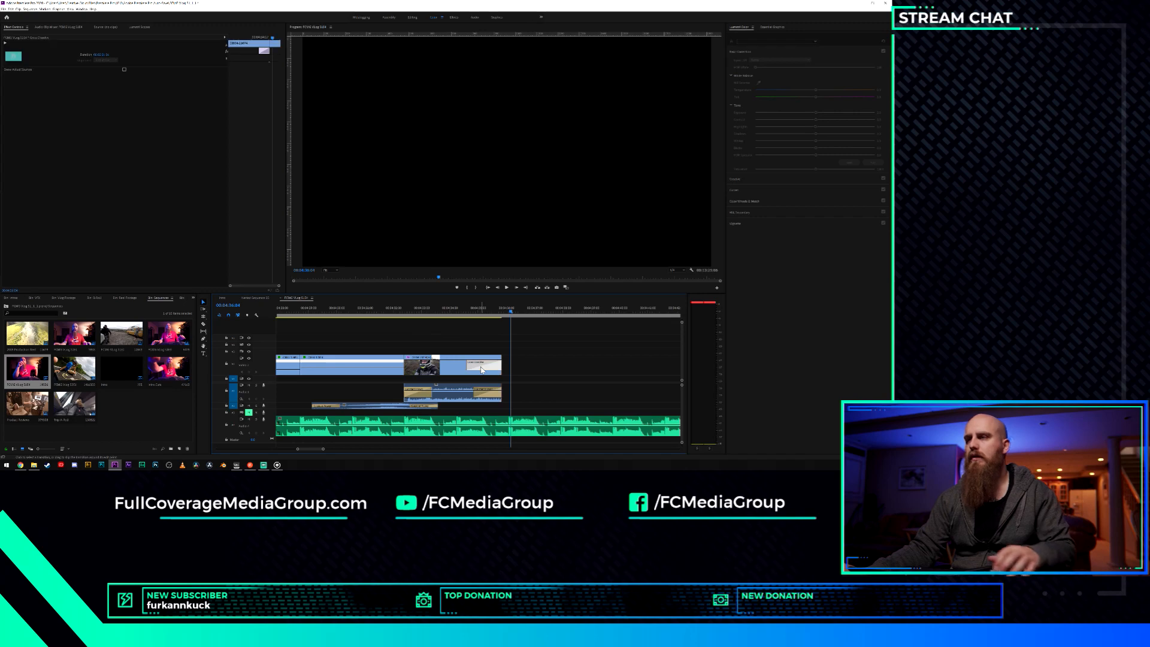
key("Delete")
left_click(384, 312)
key("space")
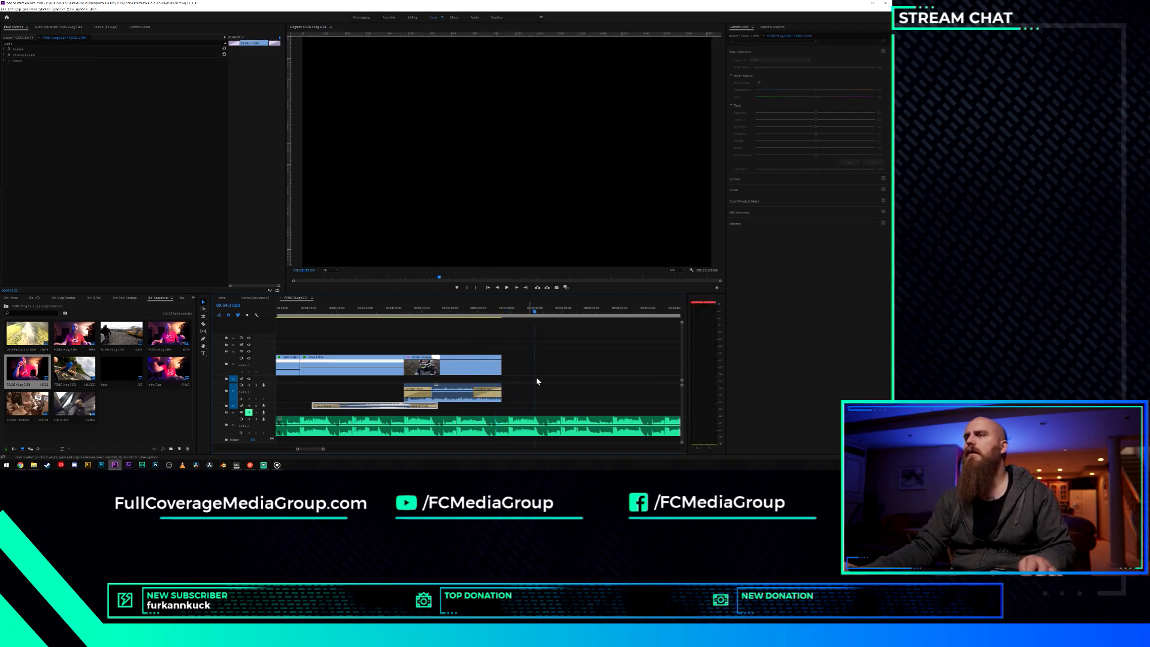
Delete the short rider clip that sits across the gap, just before the motorbike road shot.
scroll(555, 382, "down", 6)
scroll(601, 389, "up", 2)
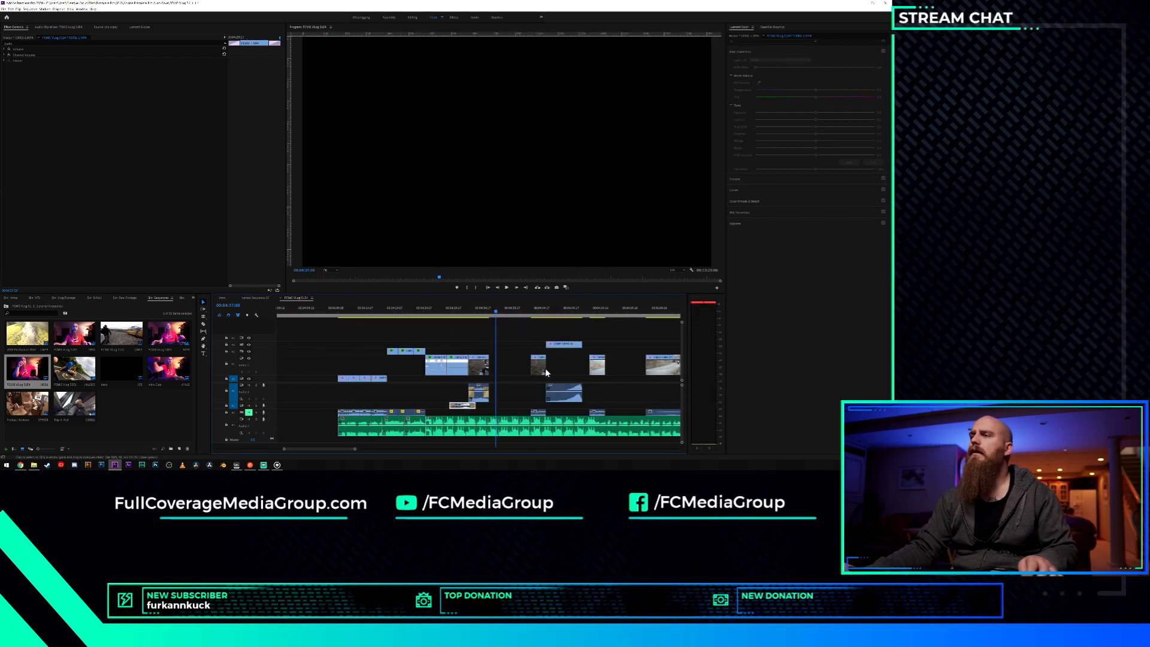
key("Delete")
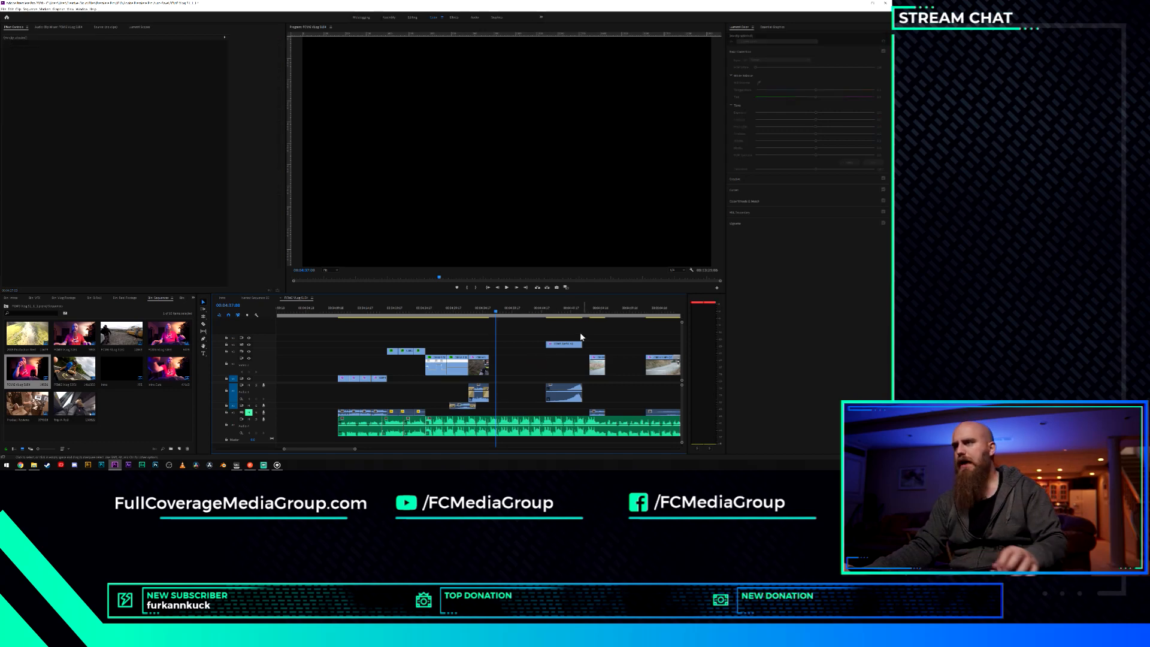
Move the motorbike road shot back to the end of the rider clip and put its audio on a lower audio track.
left_click(563, 312)
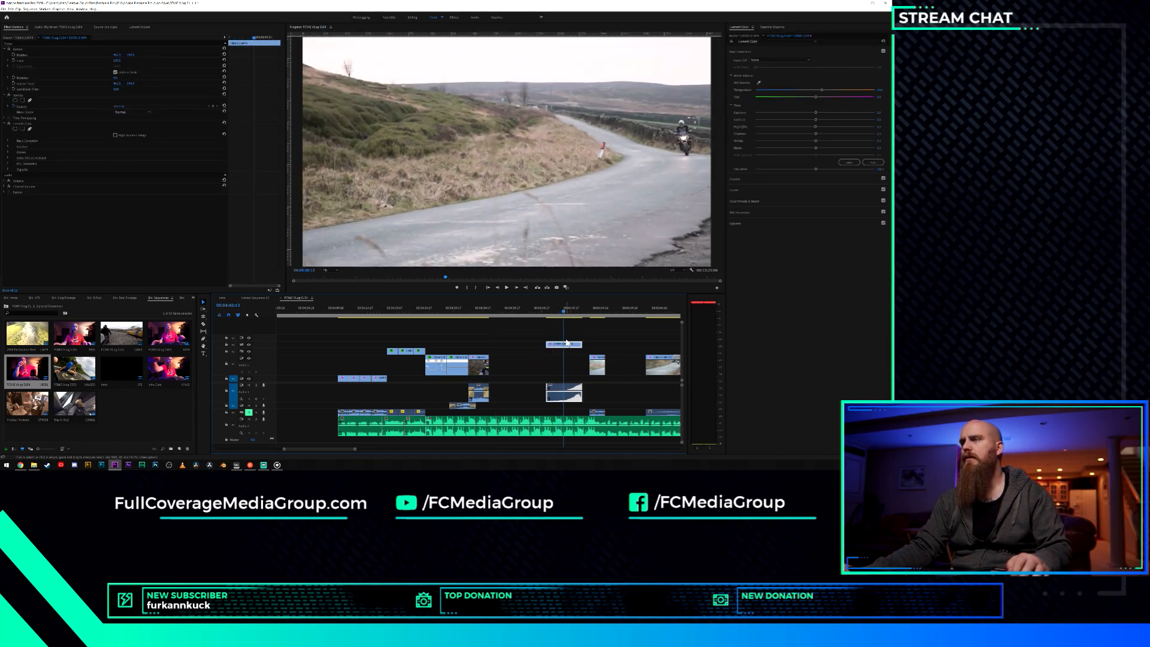
left_click_drag(565, 347, 510, 349)
scroll(496, 383, "up", 3)
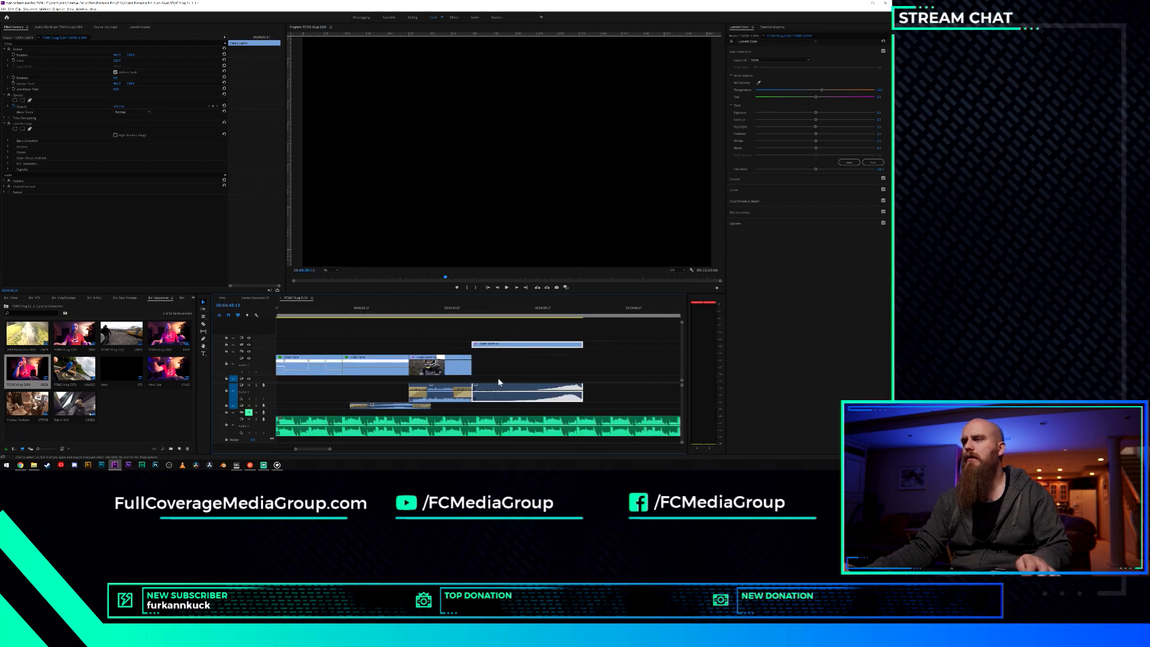
left_click_drag(496, 410, 491, 410)
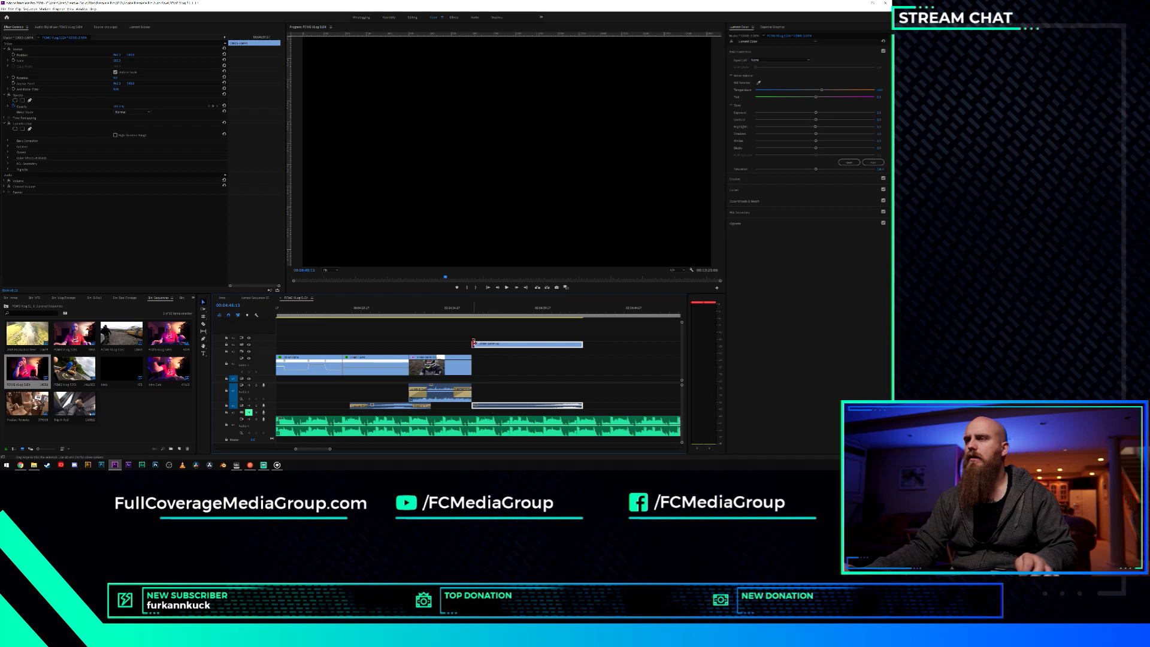
mouse_move(476, 343)
left_mouse_down()
mouse_move(503, 346)
mouse_move(473, 345)
left_mouse_up()
Create a J-cut by unlinking the motorbike road shot and trimming its video start so its audio begins under the rider clip.
right_click(493, 345)
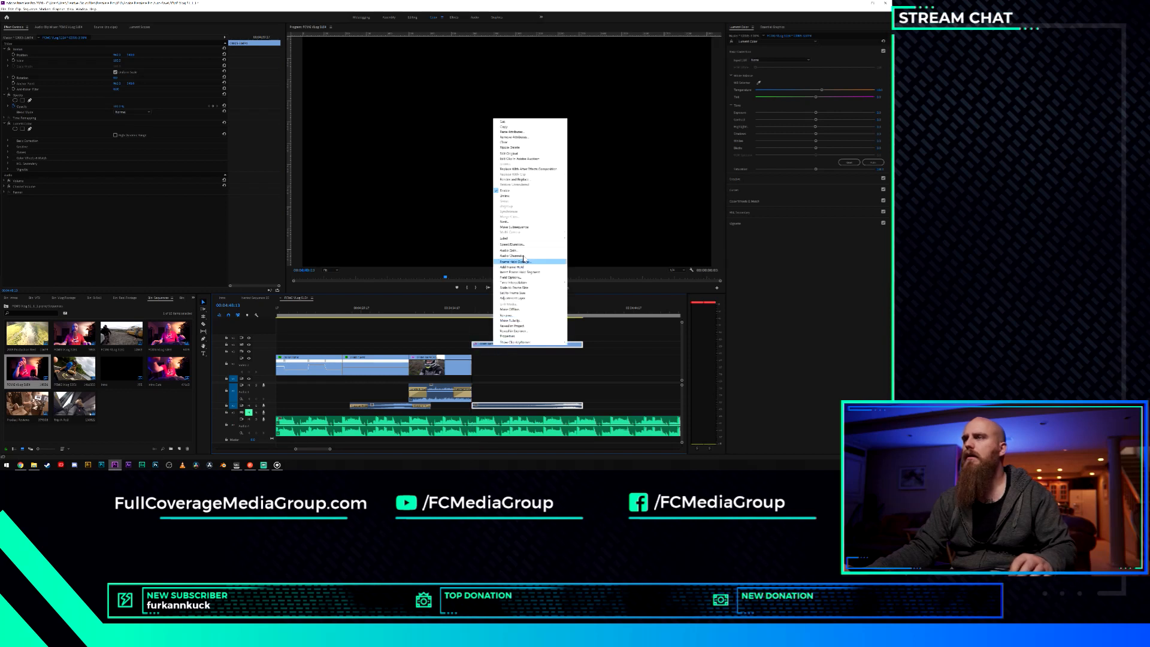
left_click(518, 197)
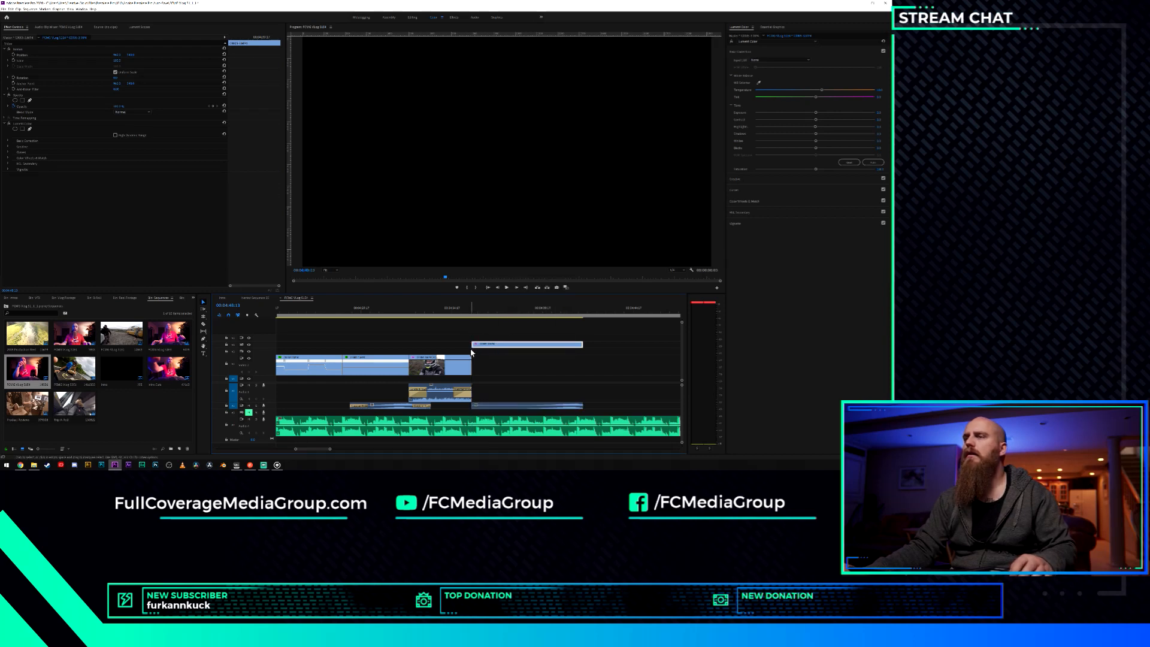
left_click_drag(473, 345, 518, 345)
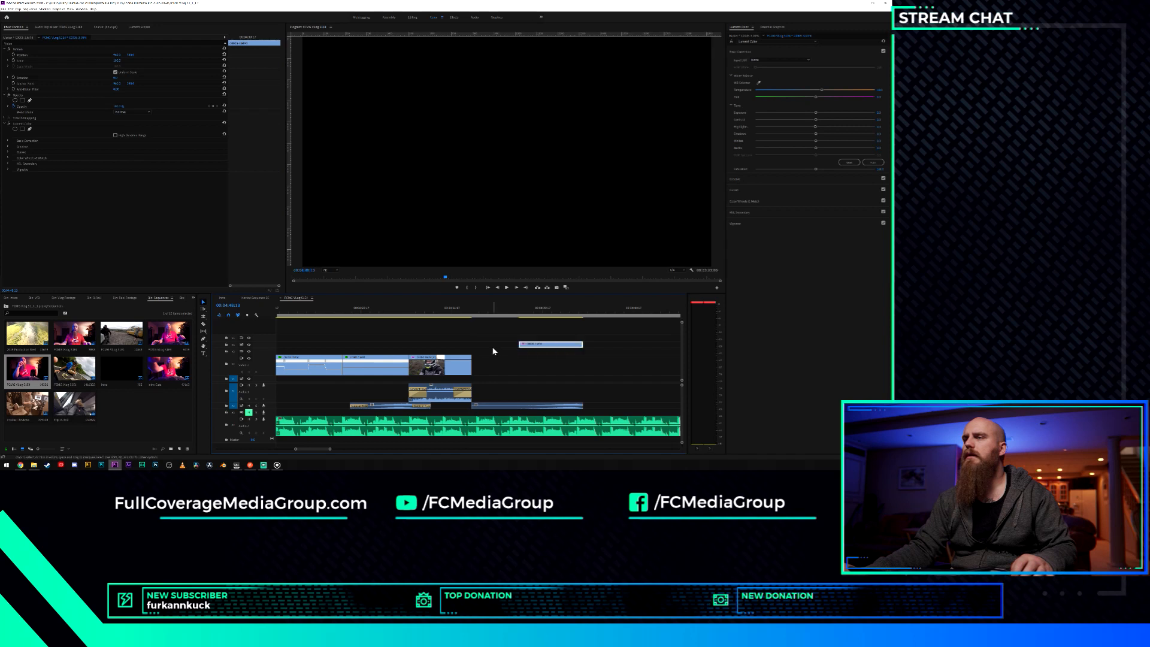
left_click(543, 406)
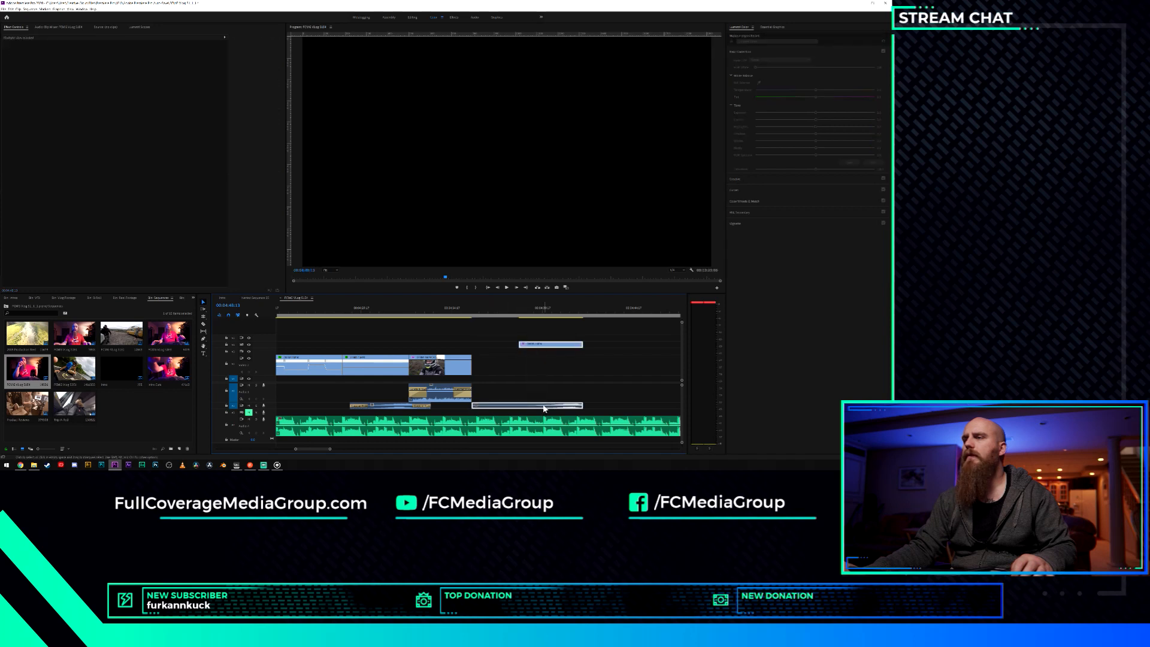
left_click_drag(527, 406, 507, 404)
left_click_drag(479, 344, 469, 343)
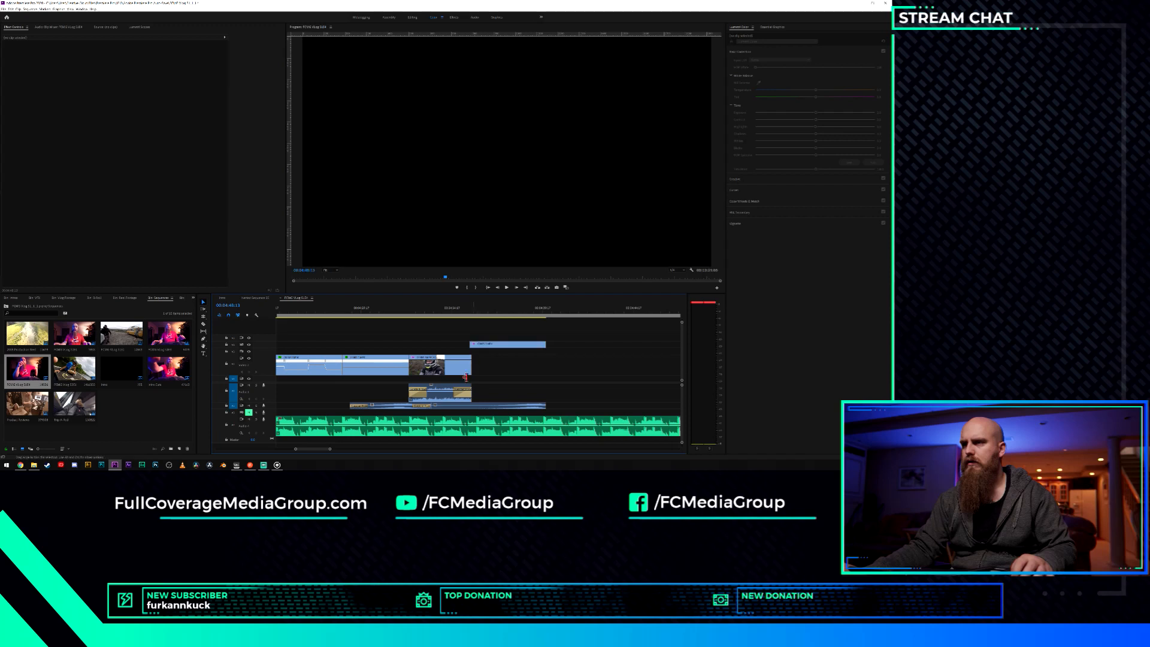
Apply the default transition to the start of the motorbike shot's audio and play back the cut.
right_click(433, 405)
left_click(455, 436)
left_click(421, 312)
key("space")
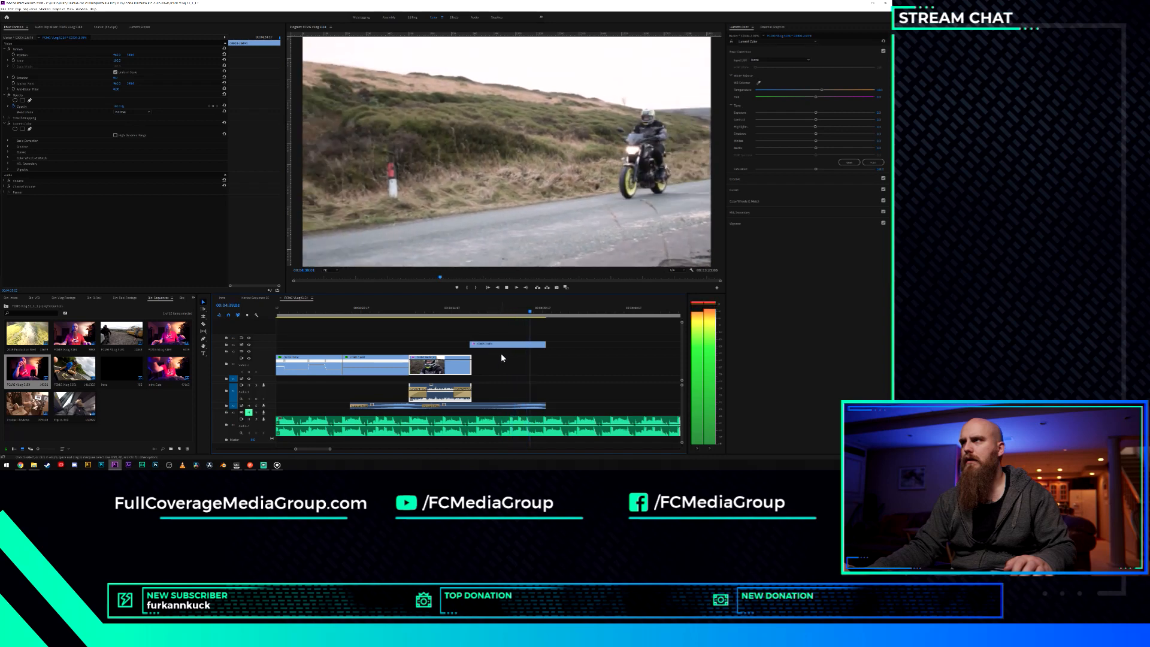
key("space")
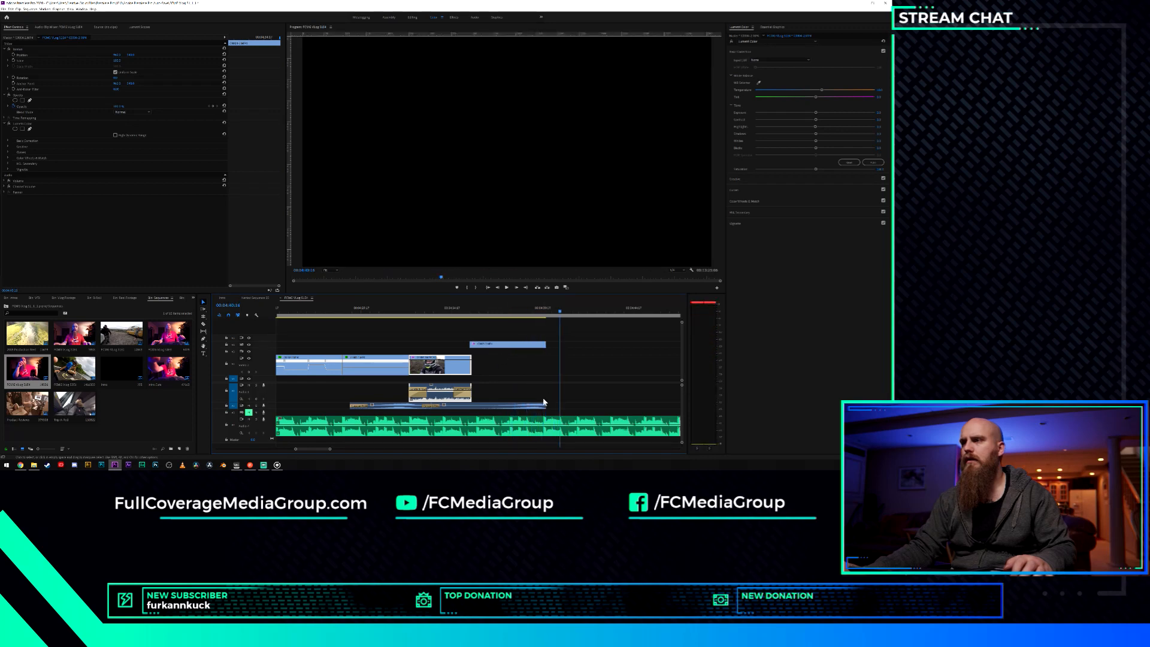
Extend the end of the motorbike road shot's audio slightly past its video and apply the default transition there.
left_click_drag(544, 405, 548, 406)
right_click(548, 405)
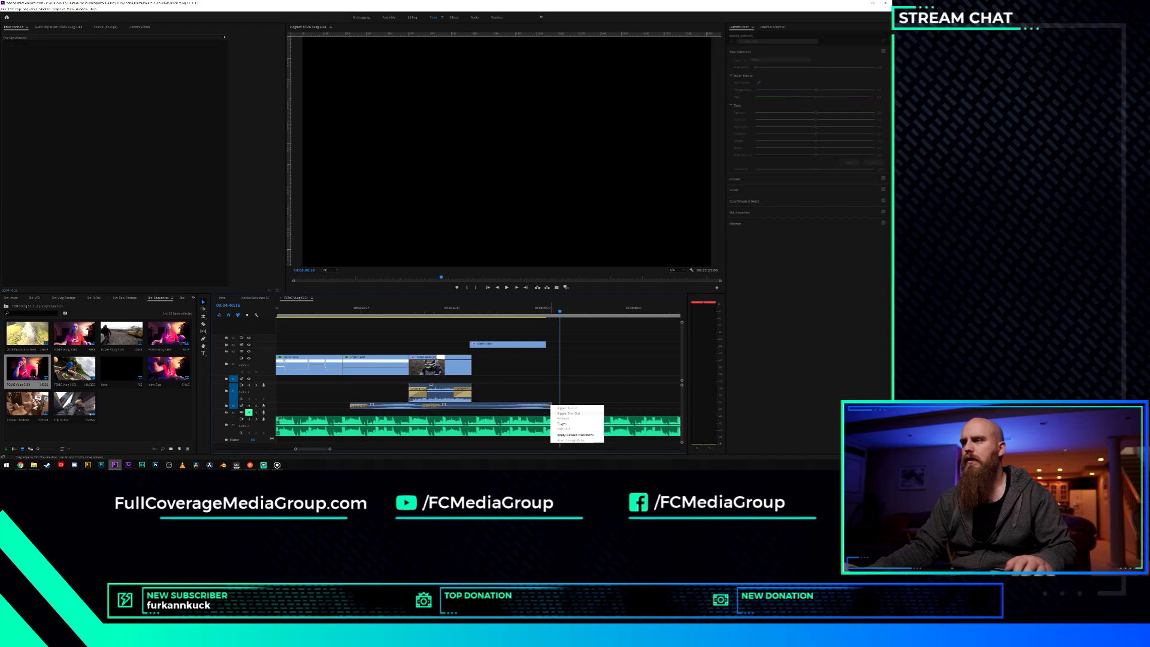
left_click(567, 436)
scroll(529, 382, "up", 3)
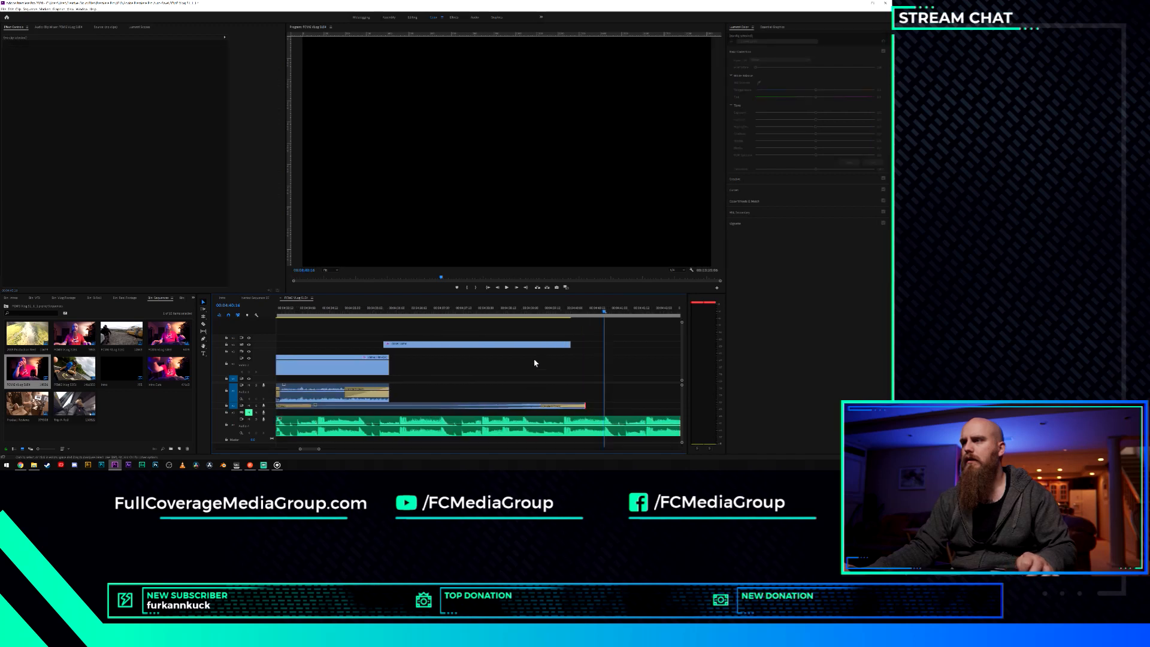
Try moving the motorbike road video slightly later so it starts exactly at the rider clip's end, and play back the cut.
left_click_drag(525, 347, 531, 347)
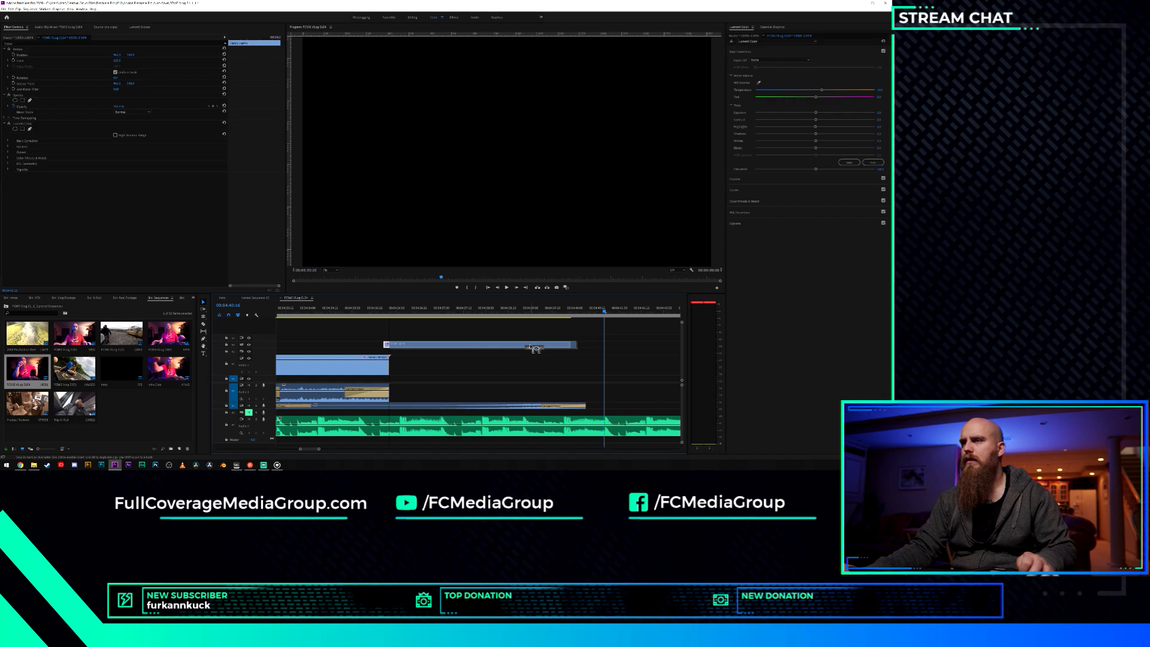
left_click(368, 308)
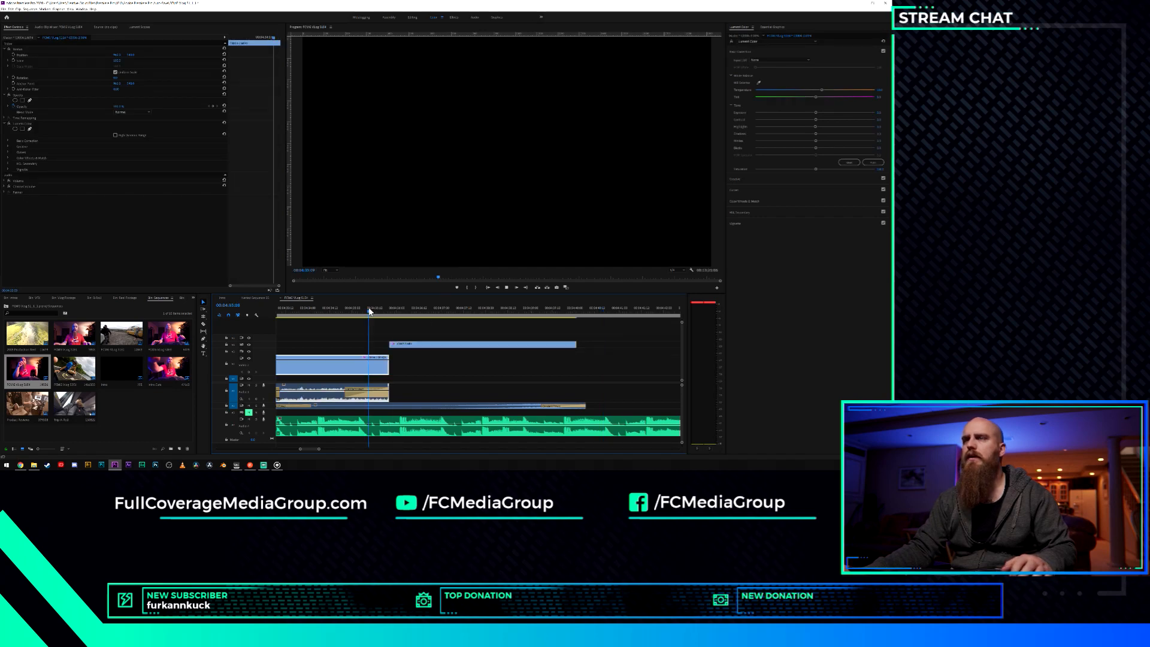
key("space")
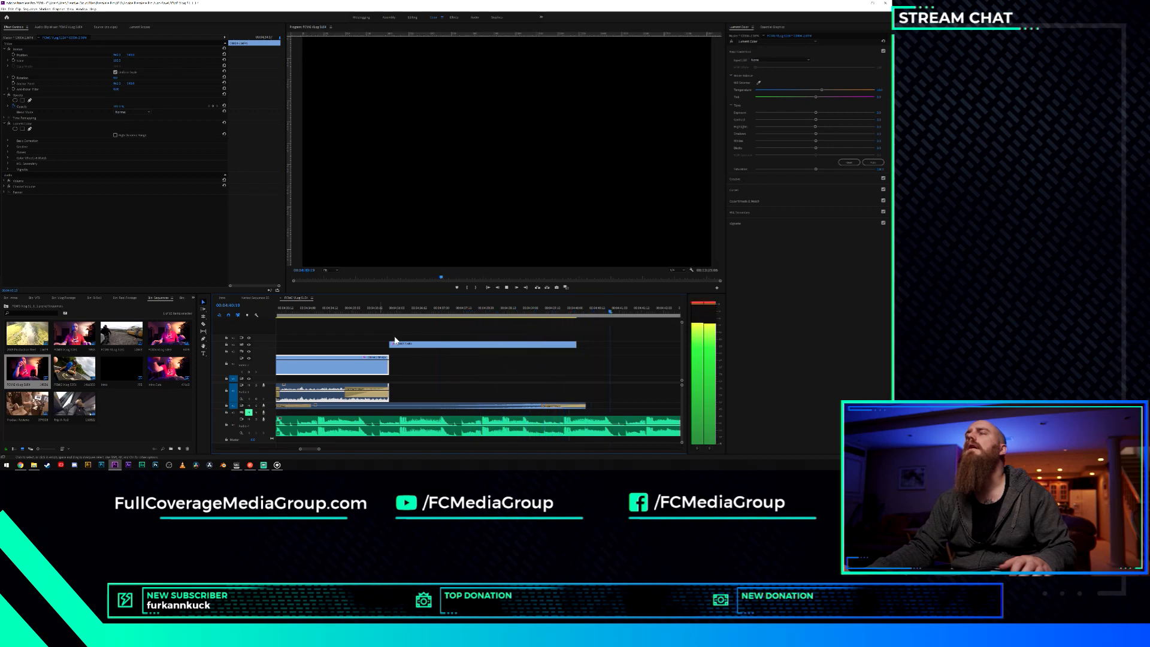
scroll(527, 381, "down", 3)
scroll(541, 380, "down", 3)
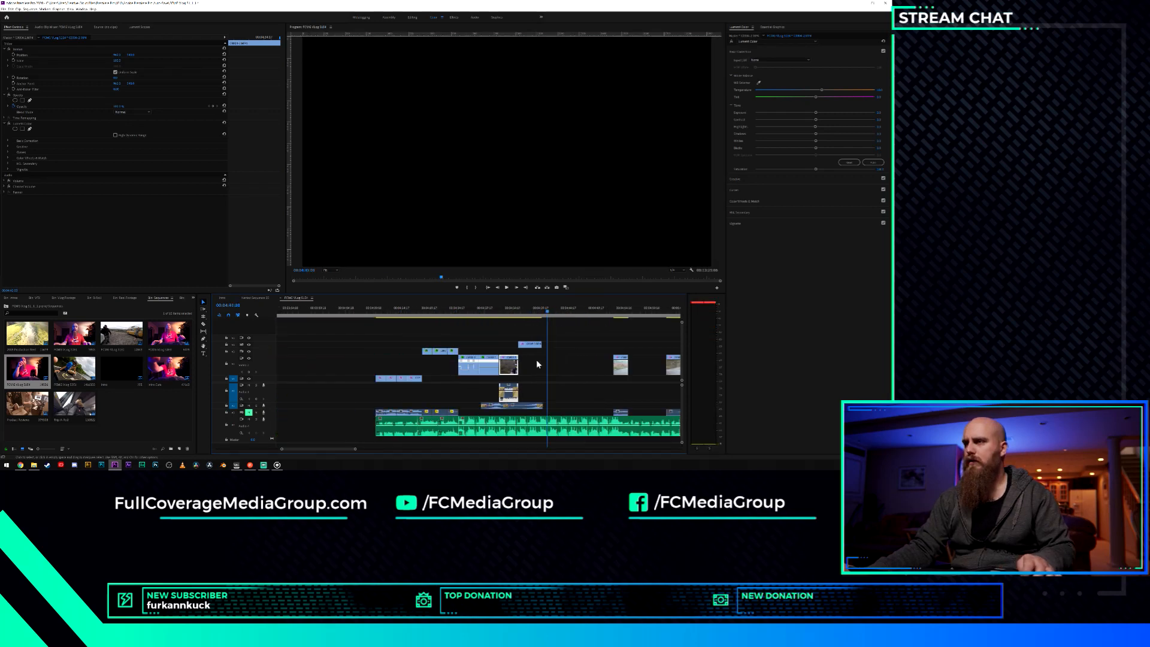
Try extending the end of the motorbike road video to match the end of its audio, and play back the ending.
left_click_drag(538, 344, 541, 343)
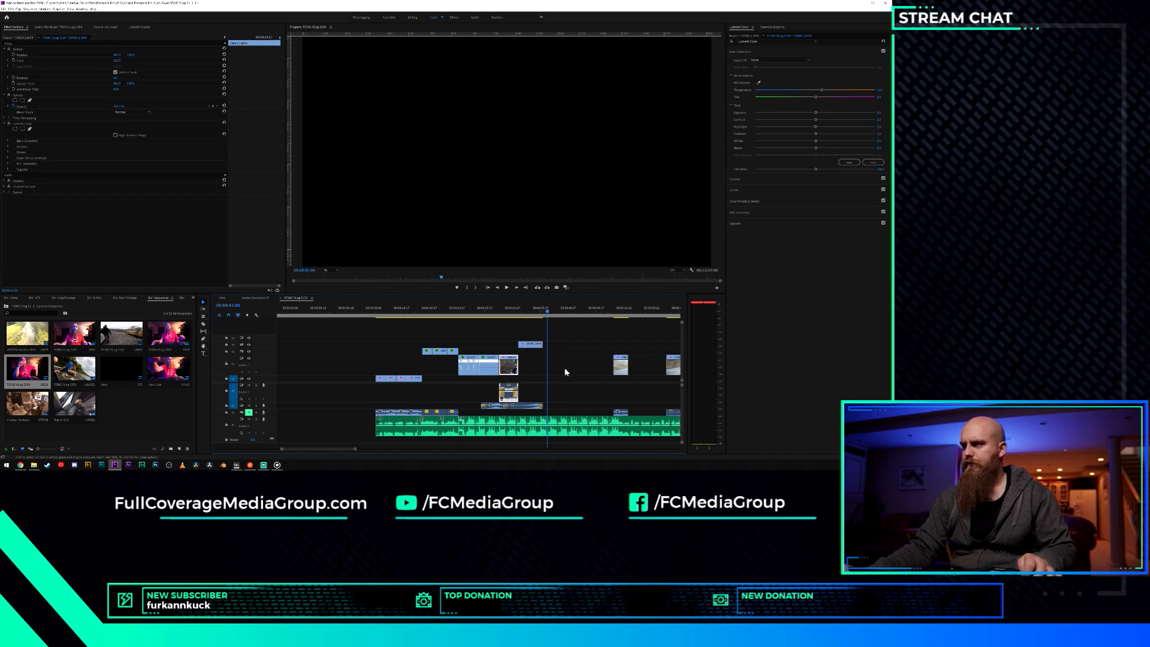
left_click(536, 310)
key("space")
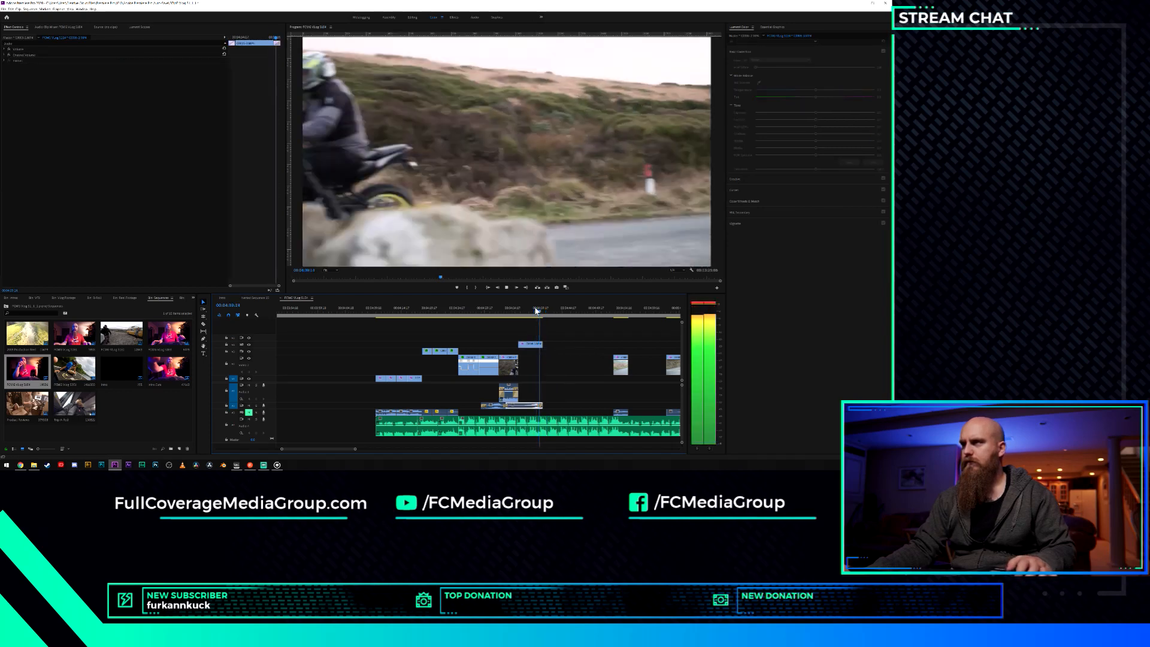
key("space")
scroll(540, 367, "up", 5)
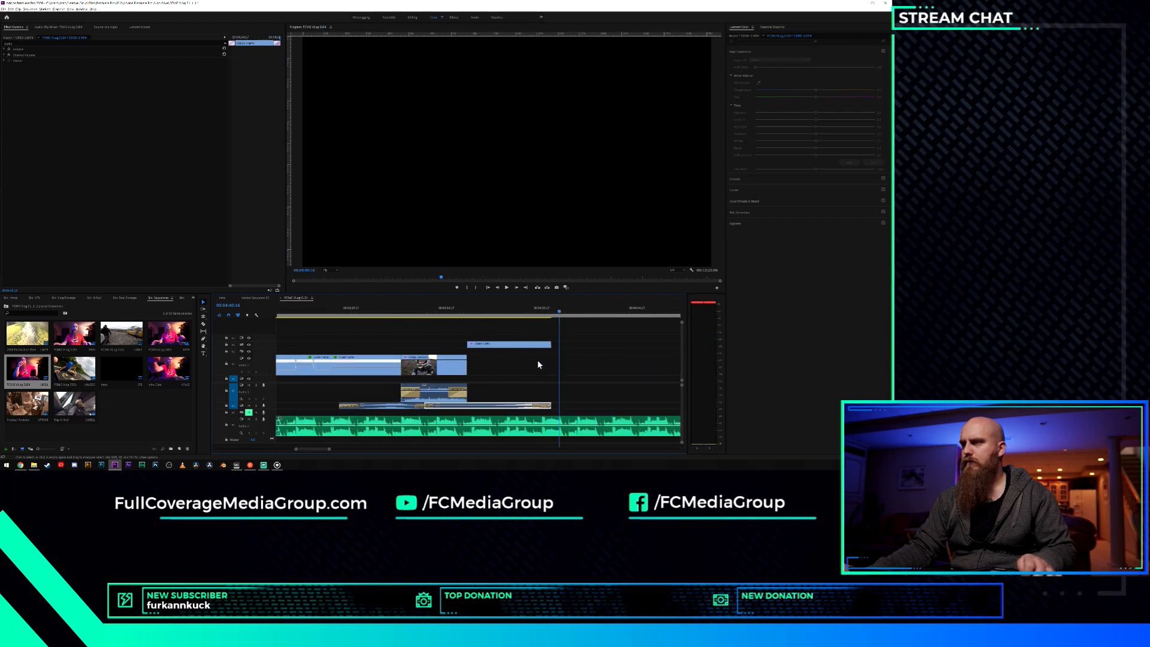
Try aligning the motorbike road video's end with its audio and extending its start back to the rider clip, then undo these changes.
left_click_drag(560, 343, 552, 346)
left_click(551, 347)
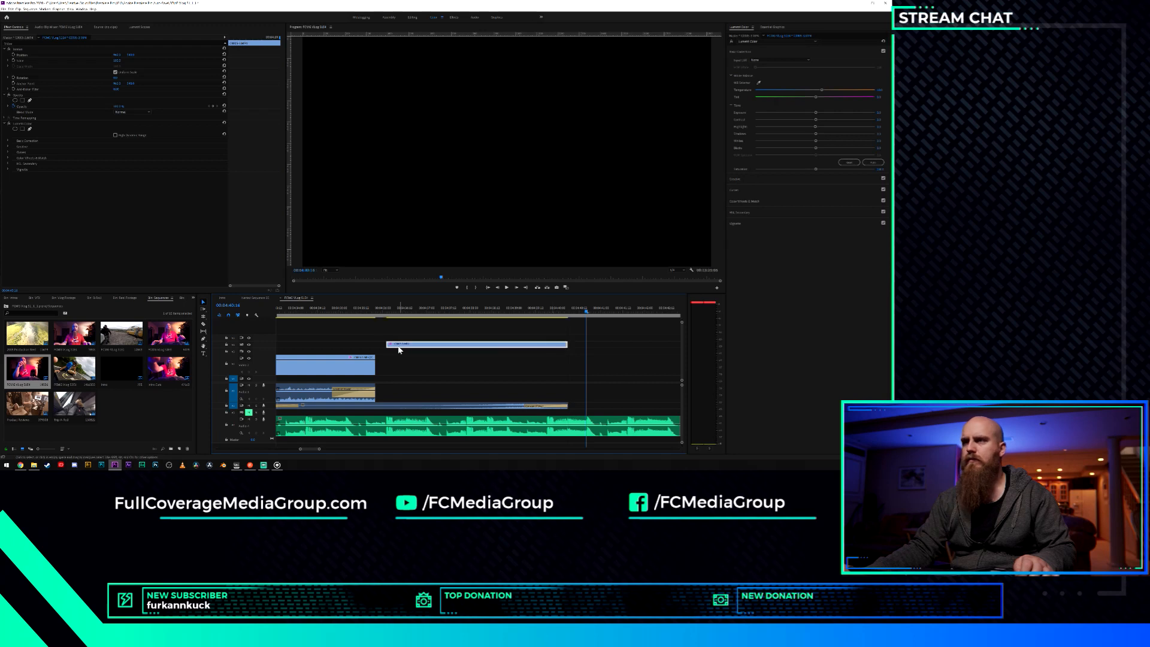
left_click_drag(380, 346, 375, 346)
left_click(357, 314)
key("space")
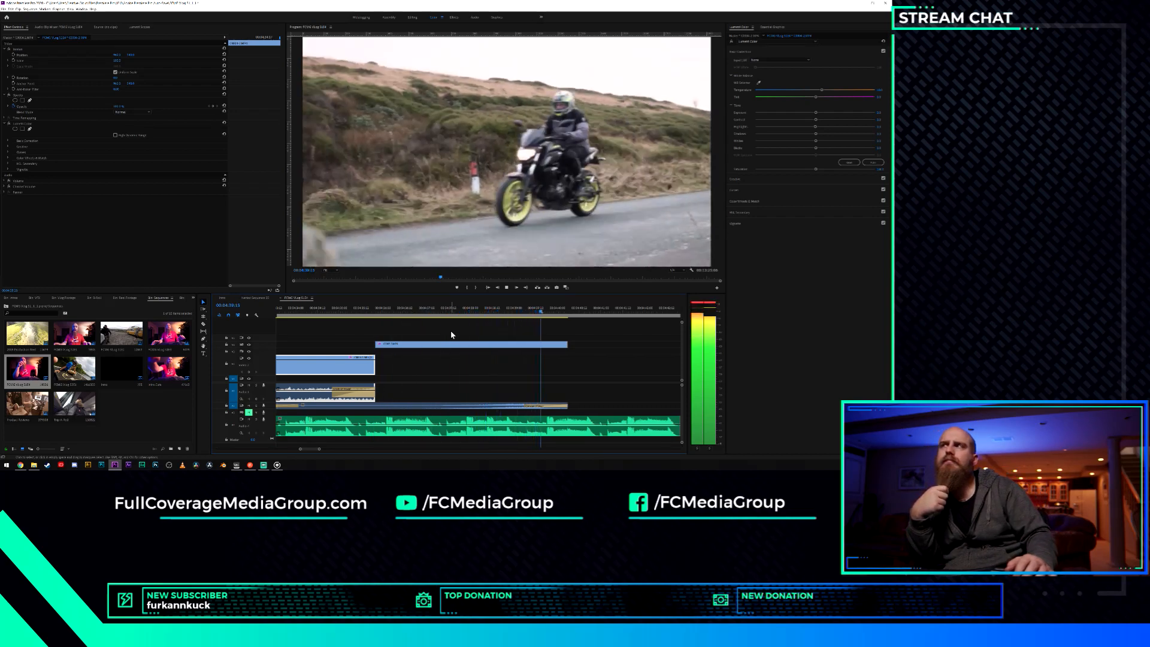
key("space")
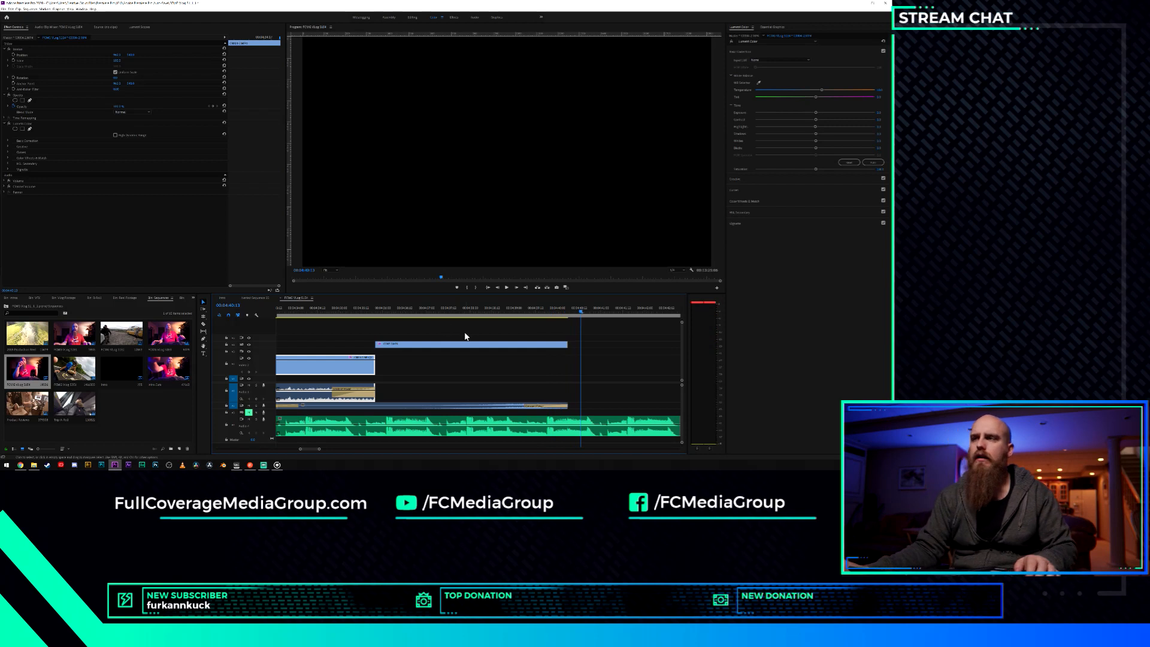
key("ctrl+z")
key("ctrl+z")
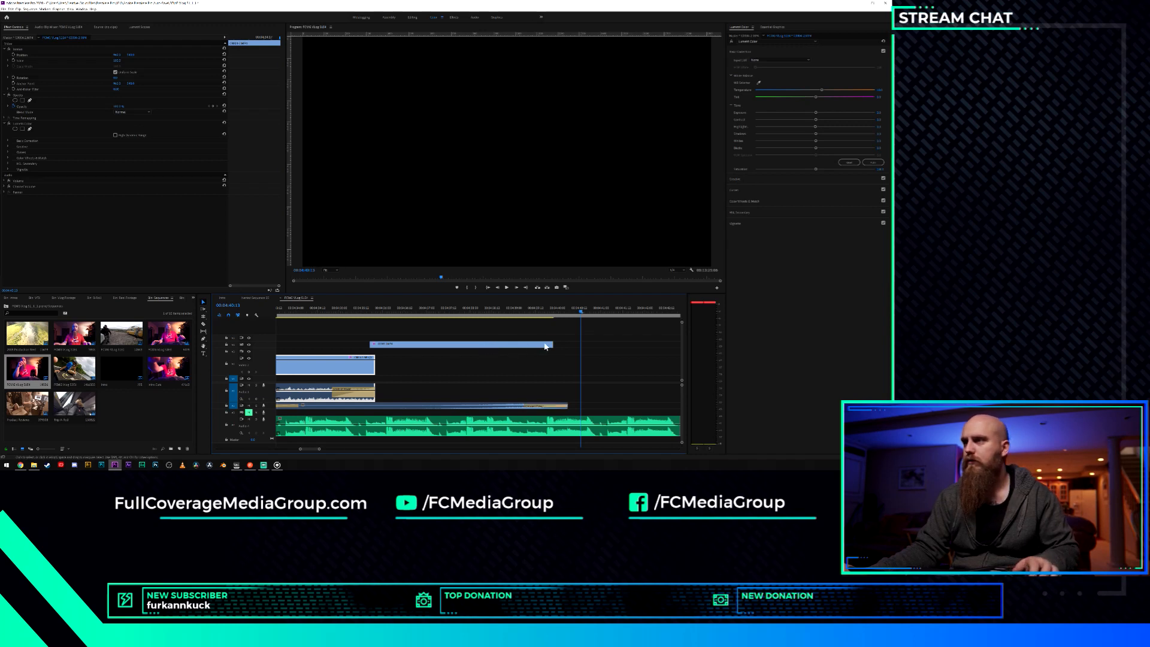
Trim the motorbike road video to span from the rider clip's end to the end of its own audio, and play it back.
left_click_drag(562, 345, 576, 345)
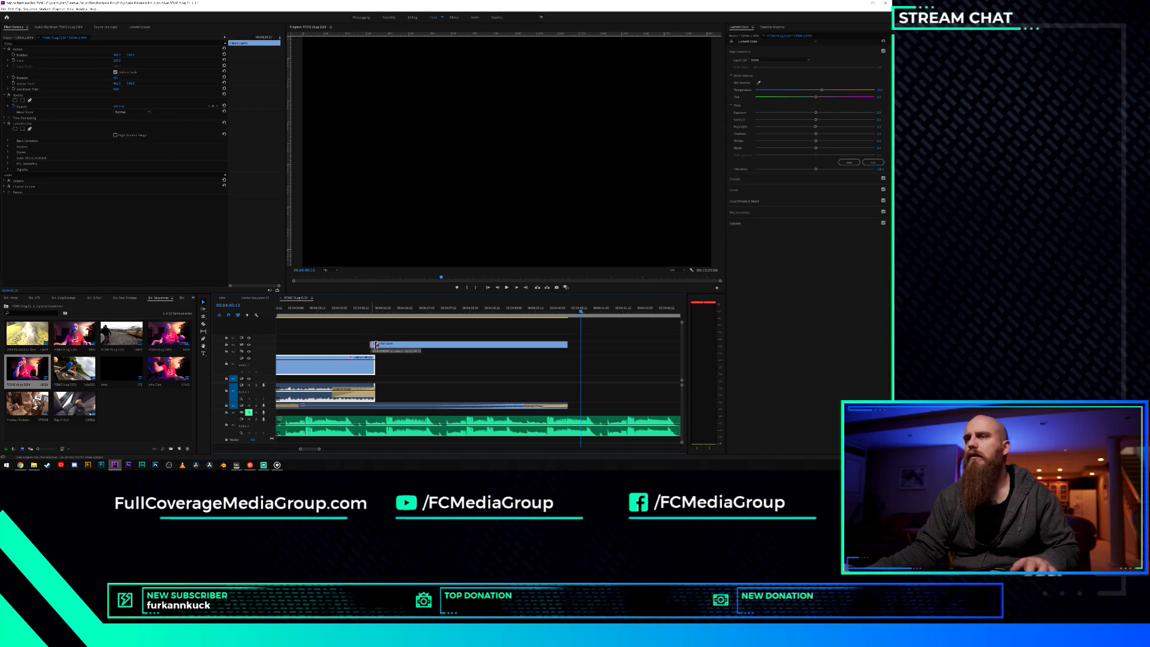
left_click(351, 310)
key("space")
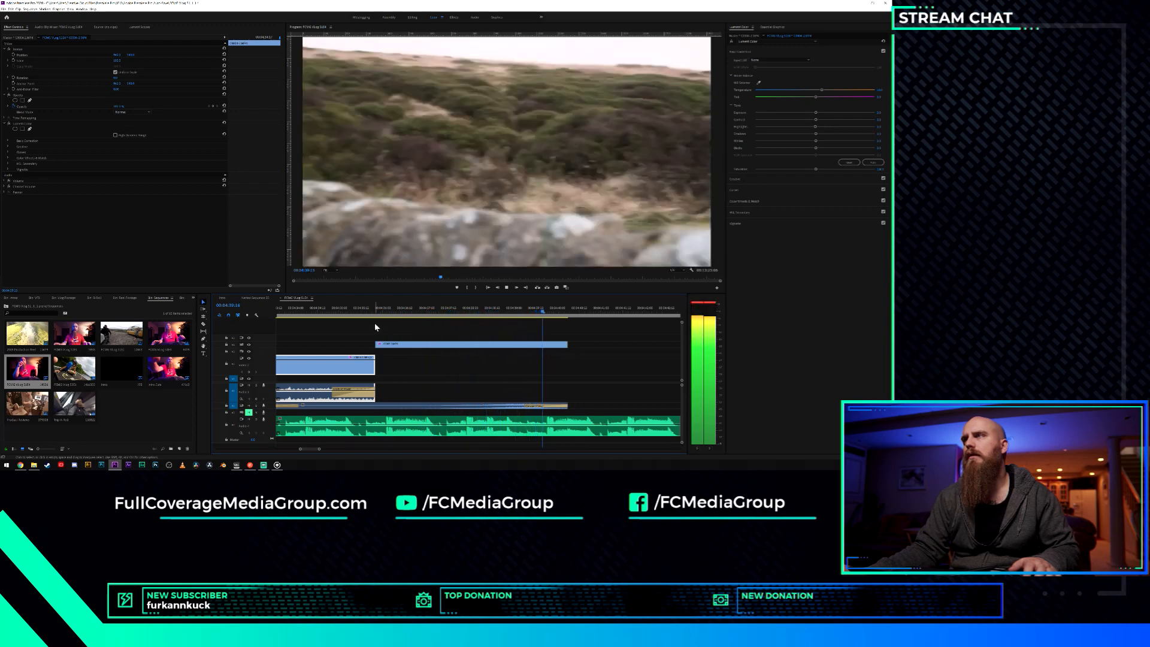
key("space")
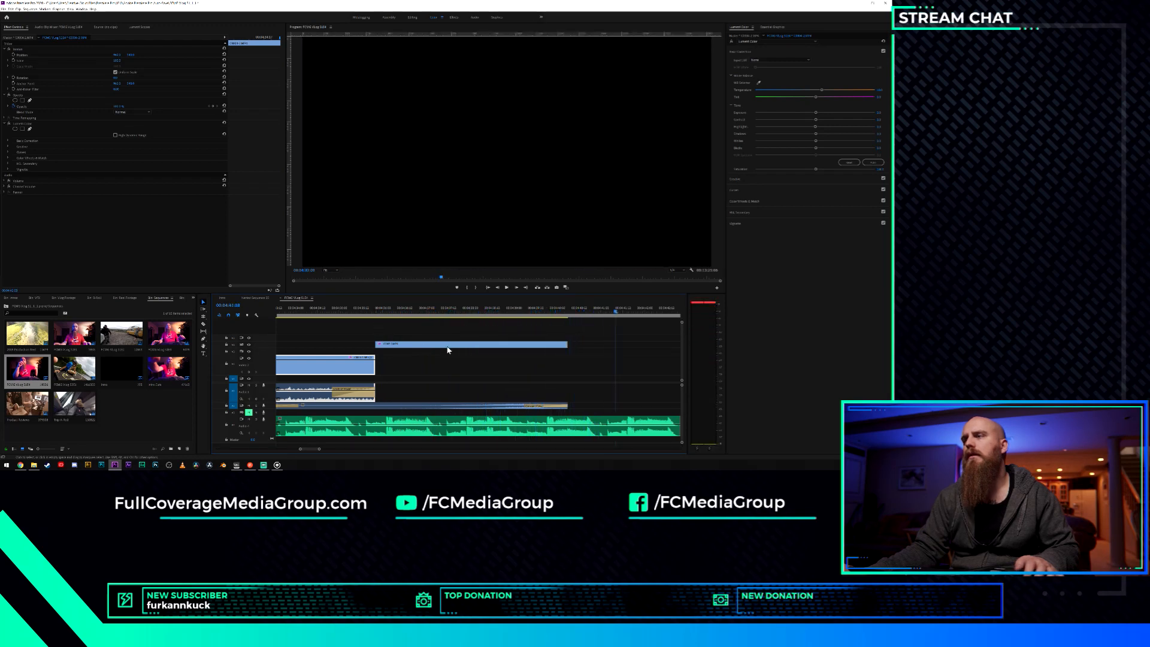
Play back the motorbike road shot with the music, starting at its cut from the rider clip.
scroll(562, 389, "down", 10)
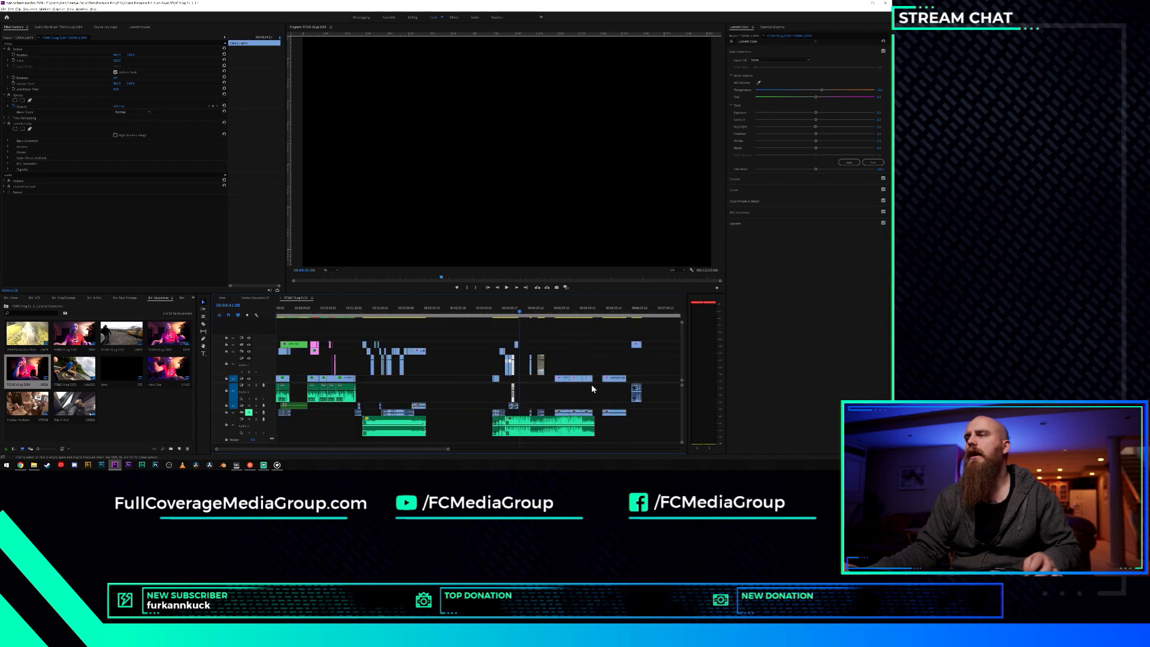
scroll(541, 375, "up", 2)
left_click(527, 311)
left_click_drag(527, 311, 421, 318)
key("space")
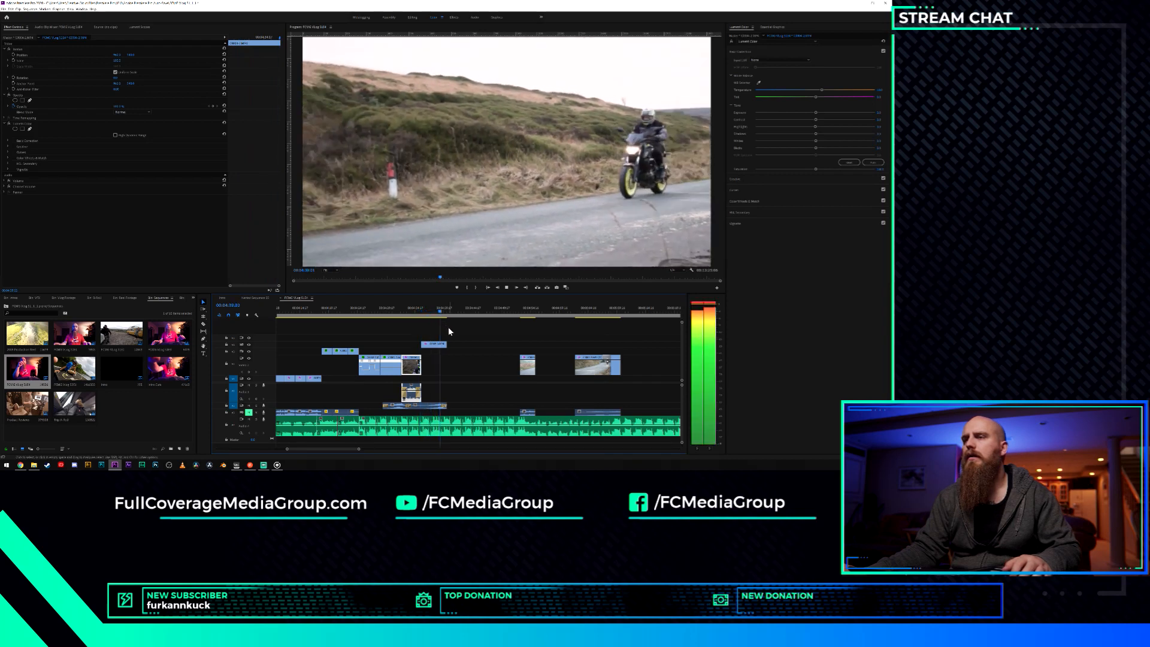
key("space")
Find the music beat just before the motorbike road shot ends and split the music track there.
scroll(453, 379, "up", 3)
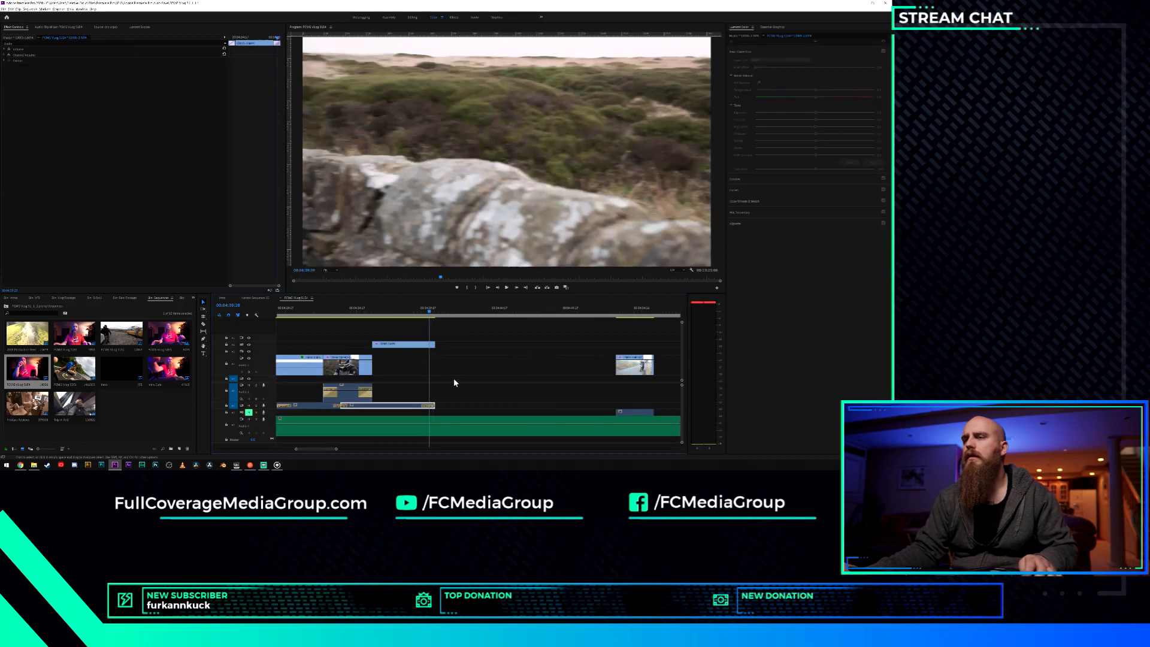
scroll(432, 389, "up", 3)
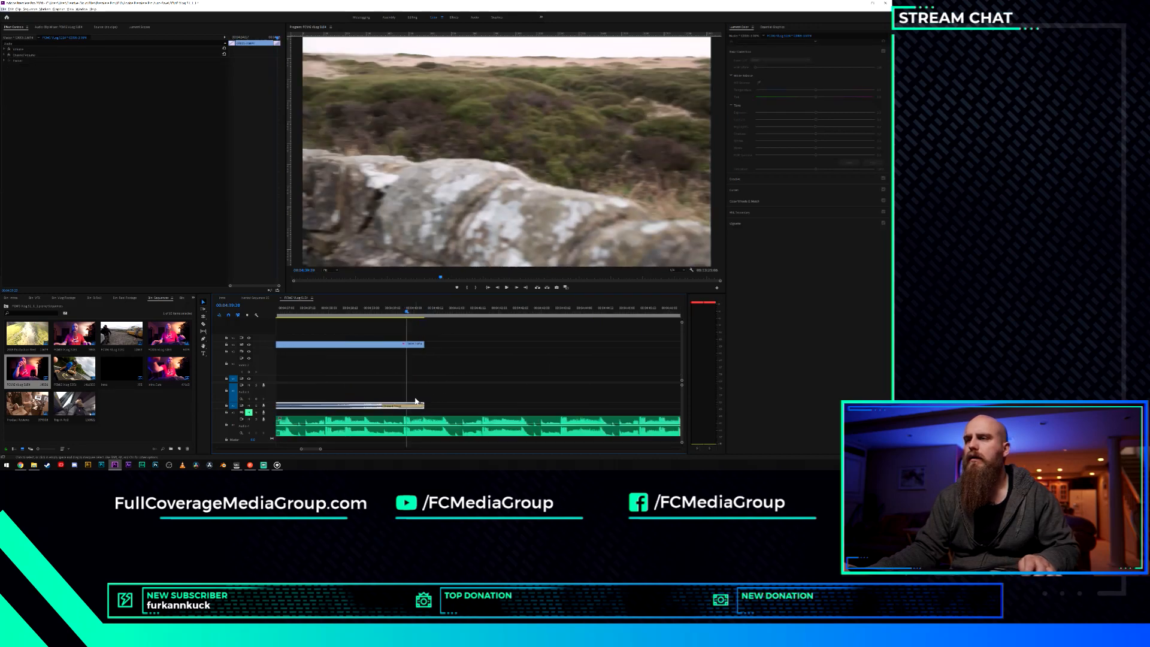
scroll(392, 383, "up", 3)
left_click(349, 313)
key("space")
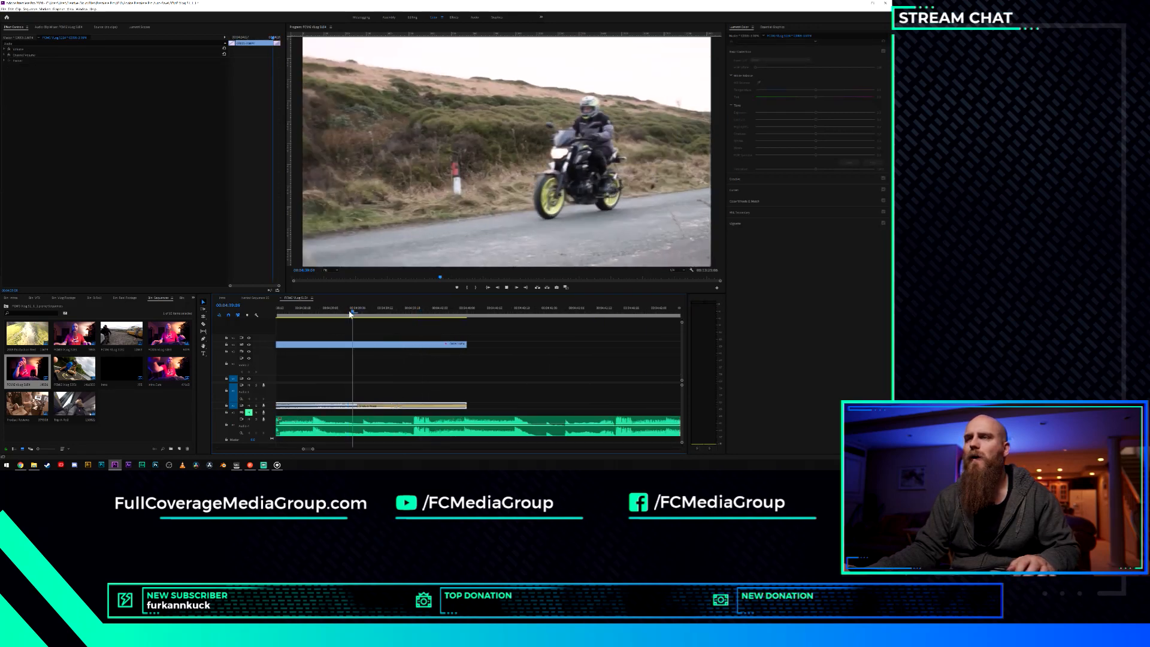
key("space")
left_click_drag(411, 307, 412, 308)
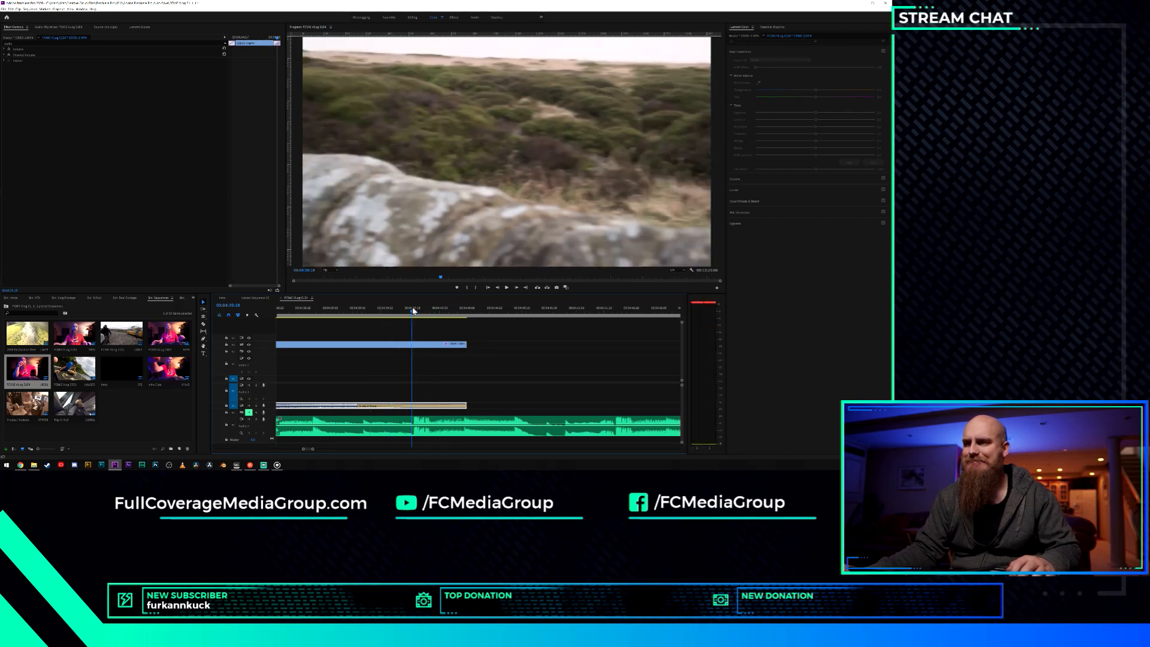
left_click(413, 424)
key("v")
scroll(440, 418, "down", 15)
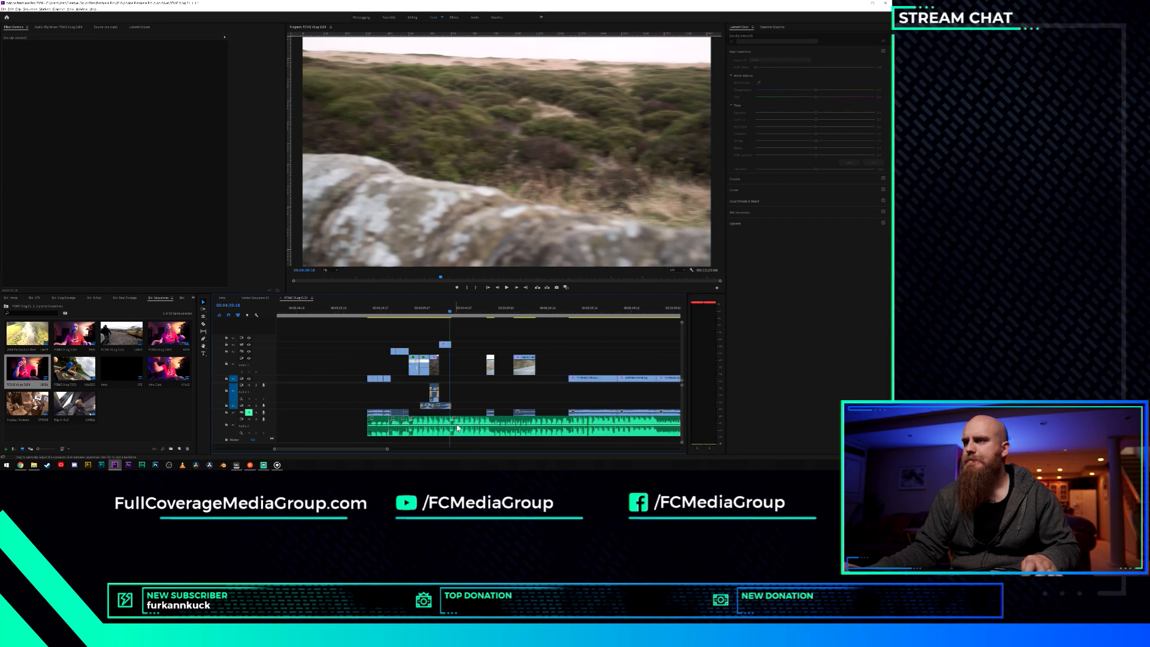
Trim the start of the second music piece forward to its quieter section, save the project and play back the new start.
scroll(449, 430, "up", 5)
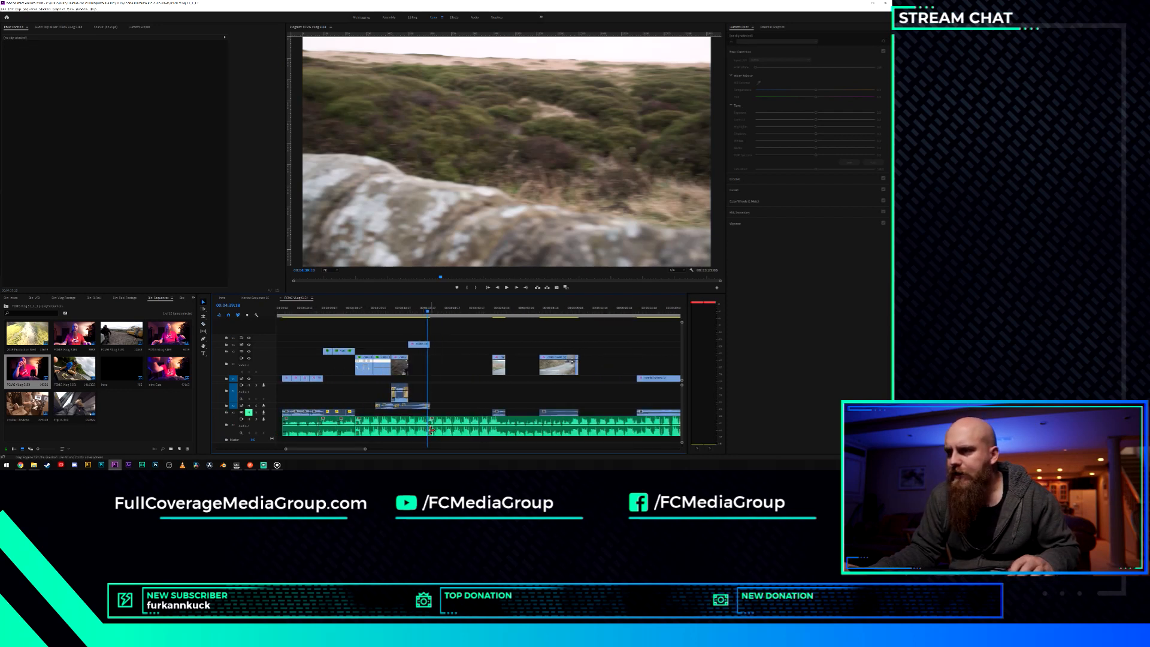
left_click_drag(430, 431, 459, 432)
scroll(438, 429, "up", 3)
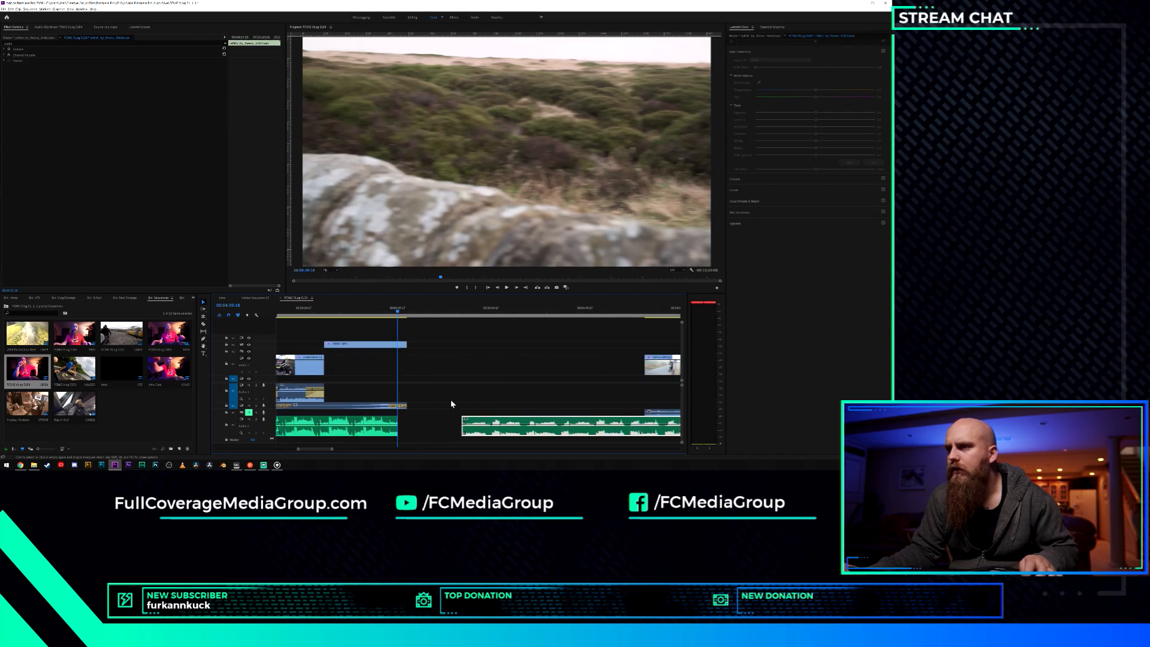
left_click(456, 315)
key("ctrl+s")
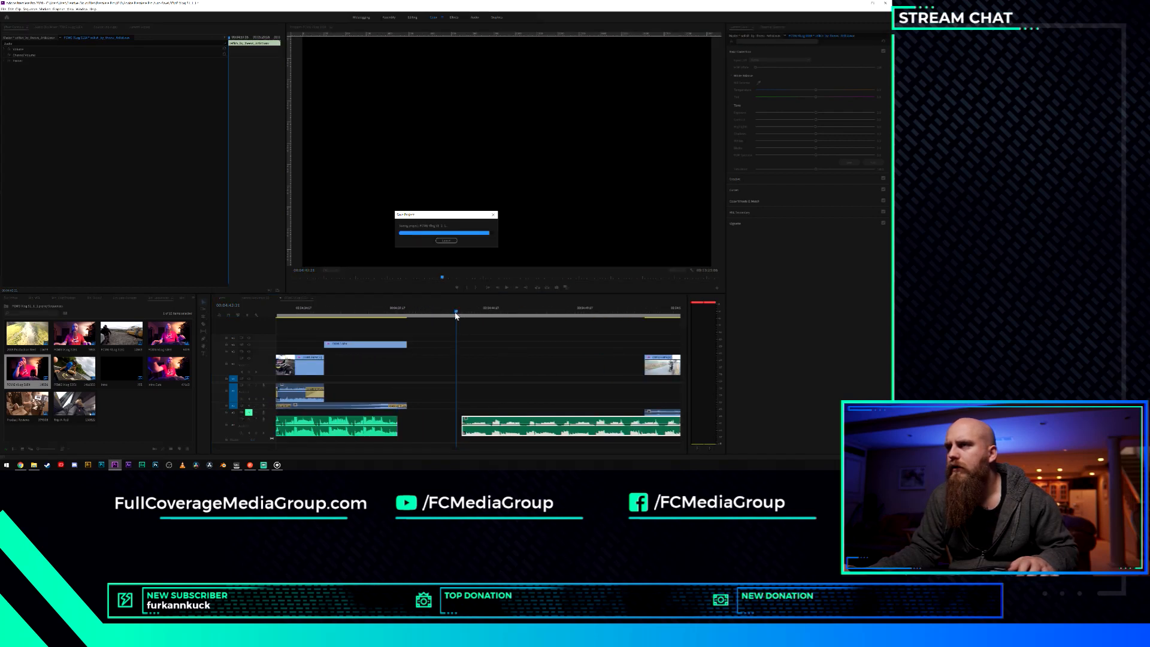
key("space")
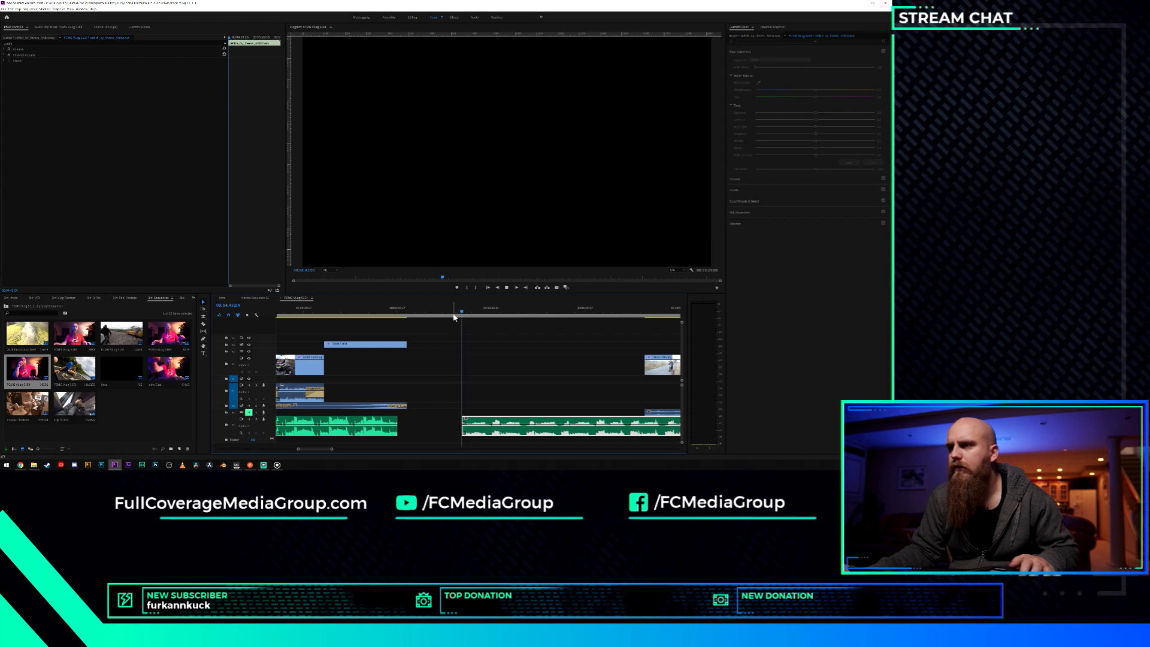
key("space")
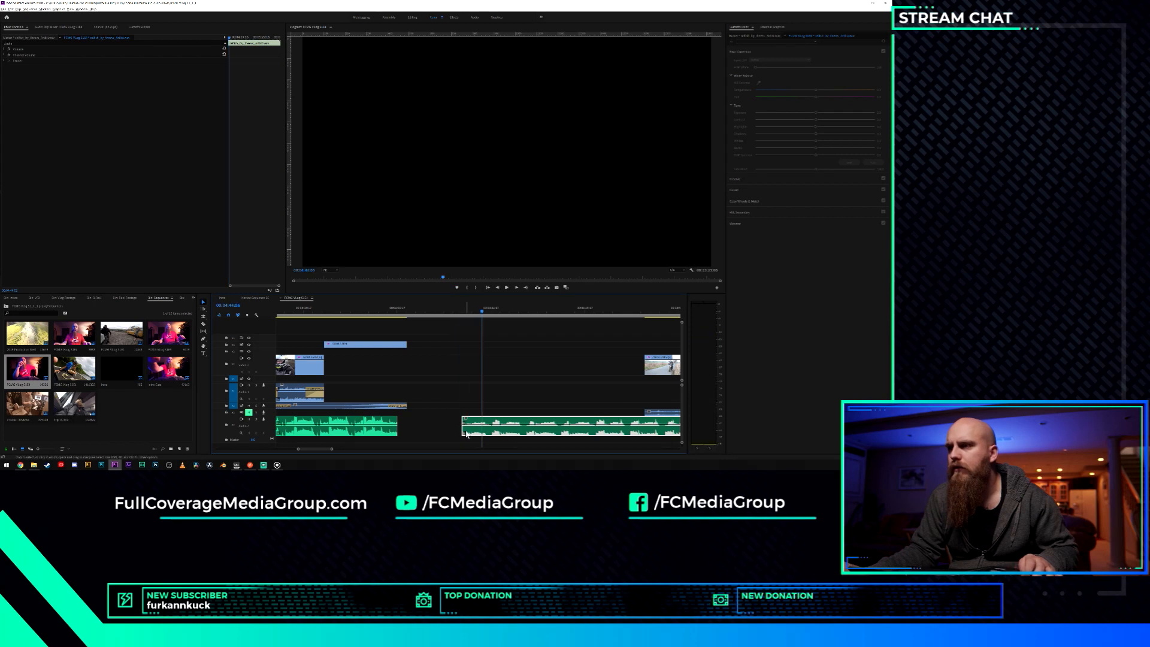
Move the second music piece back against the first to close the gap, and play back the music transition.
scroll(461, 432, "up", 3)
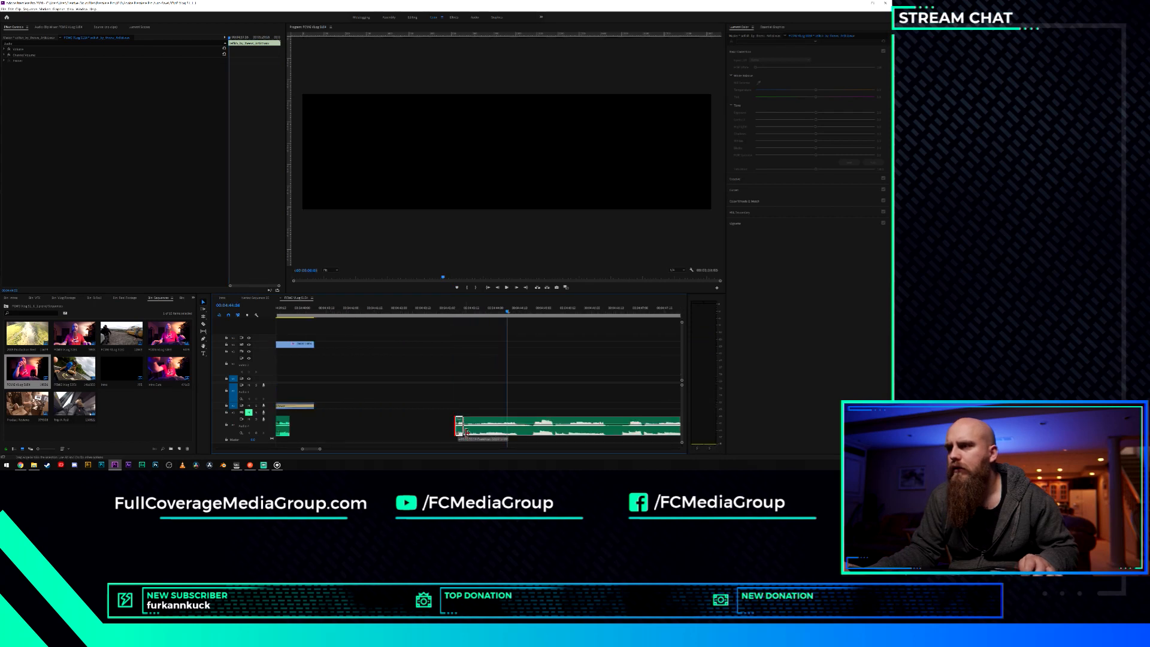
left_click_drag(466, 432, 302, 433)
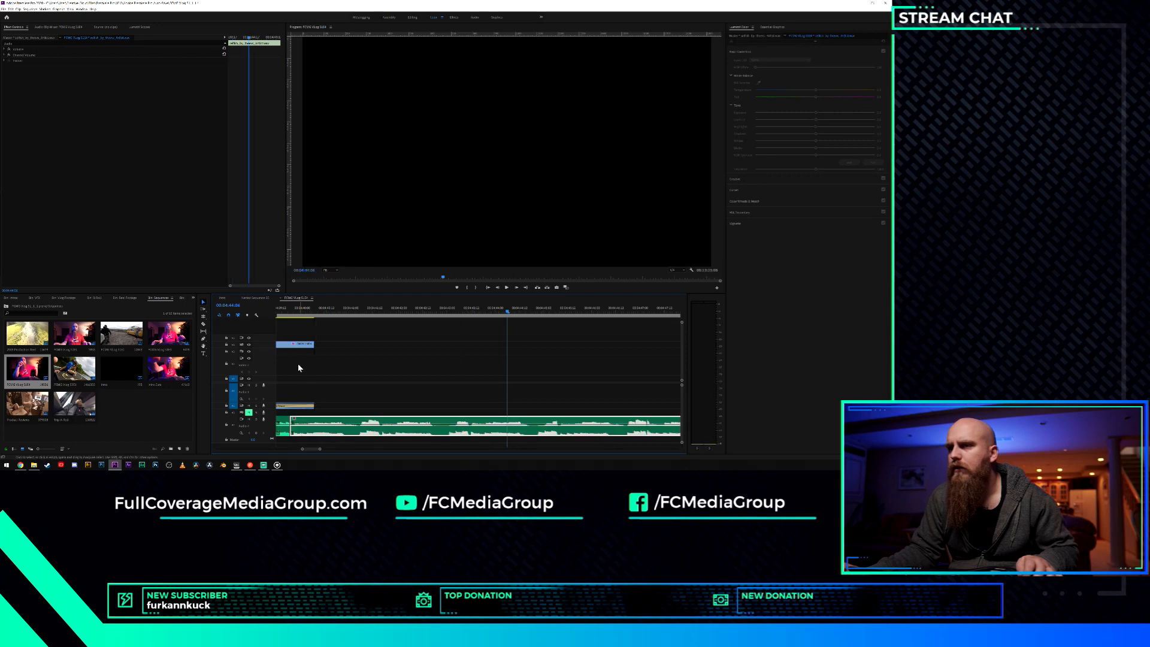
left_click(278, 312)
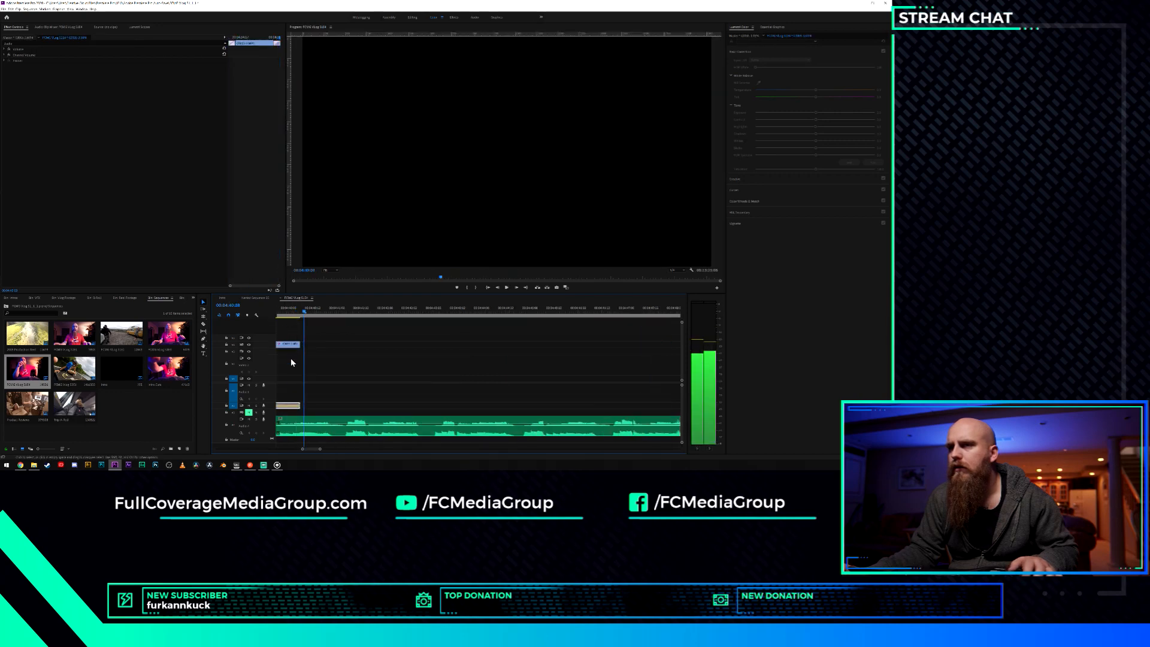
scroll(291, 399, "down", 8)
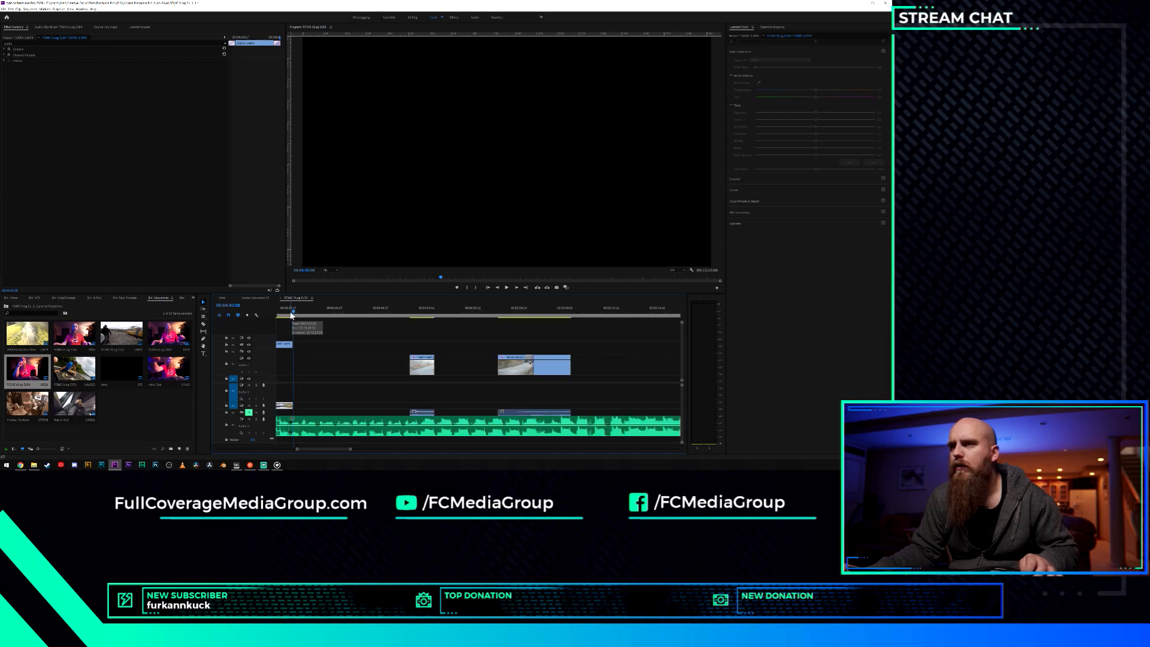
key("space")
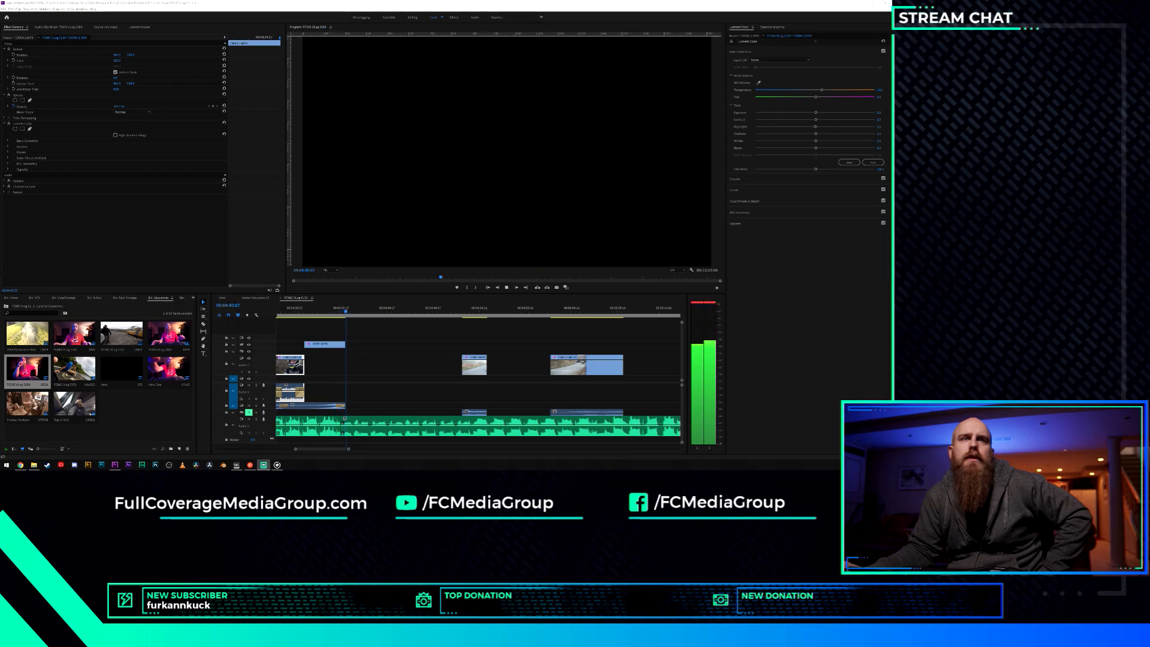
left_click(115, 465)
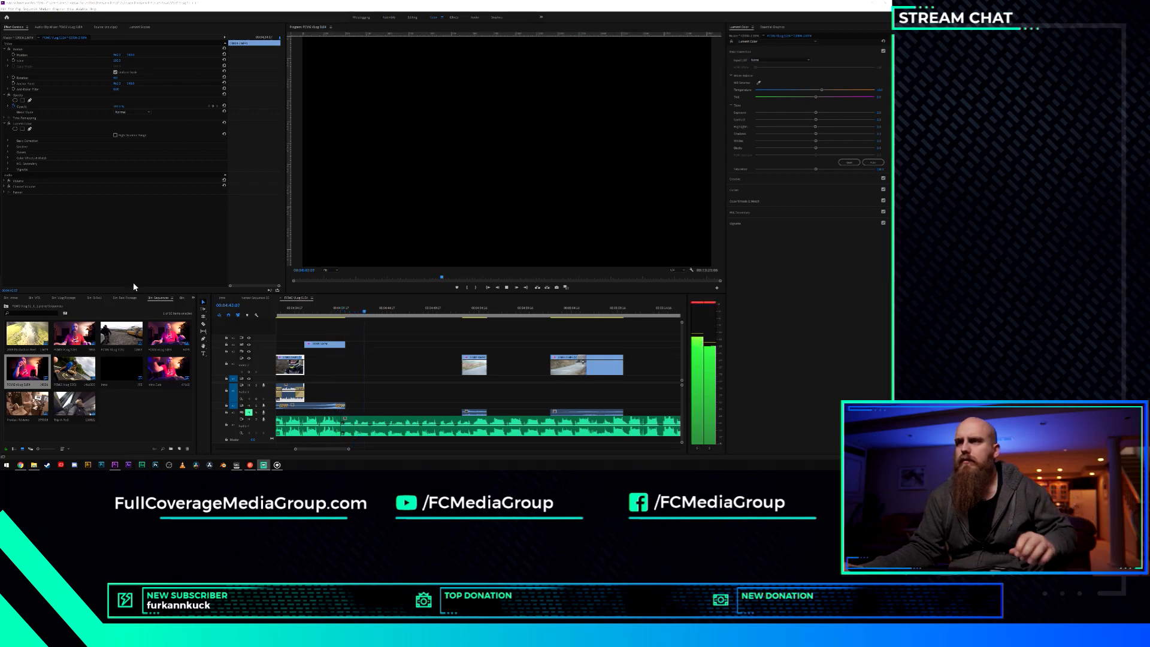
key("space")
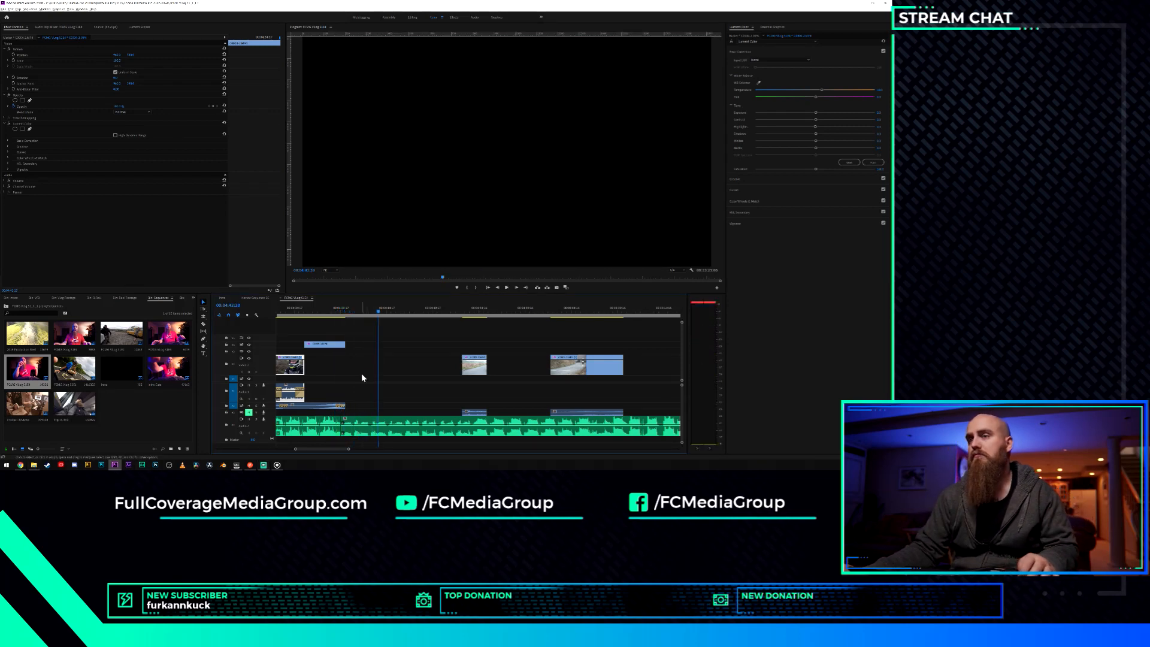
Move the two road clips further along the timeline and bring the three rider clips back against the end of the motorbike road shot.
scroll(364, 377, "down", 4)
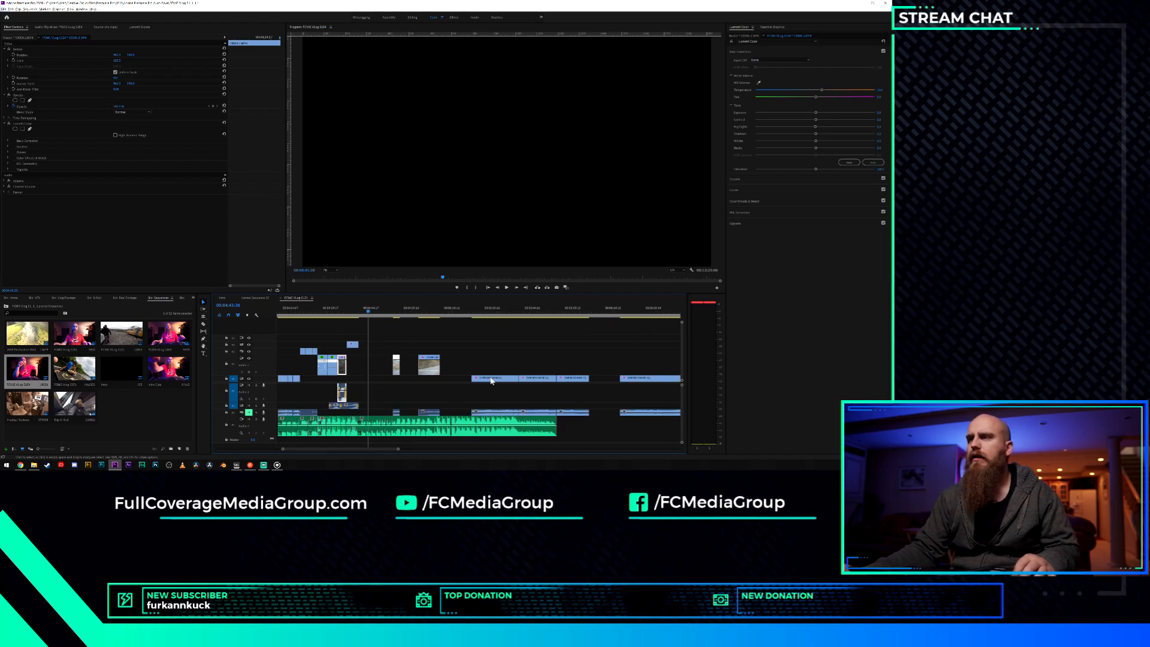
scroll(395, 381, "down", 3)
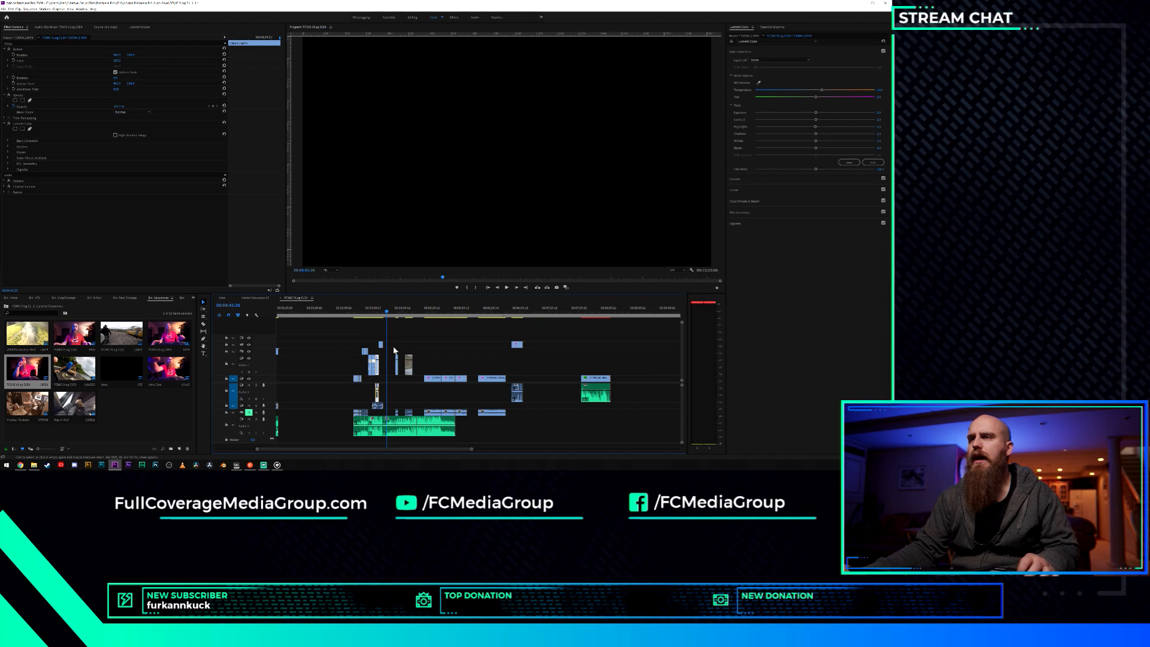
left_click_drag(416, 372, 415, 372)
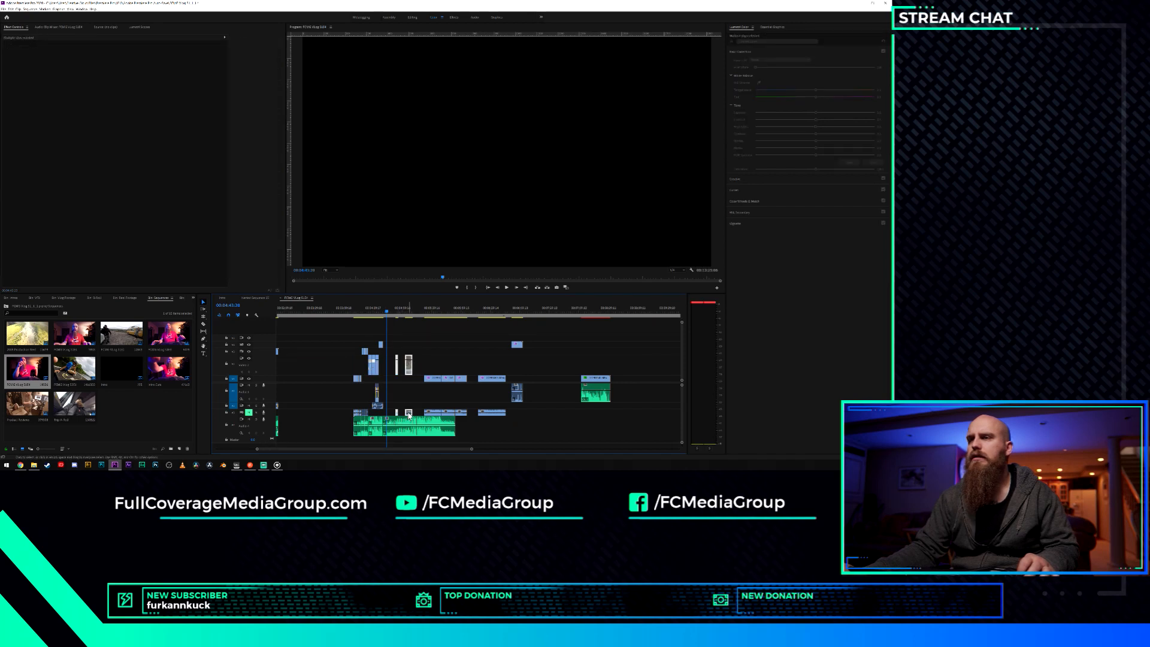
left_click_drag(463, 369, 494, 369)
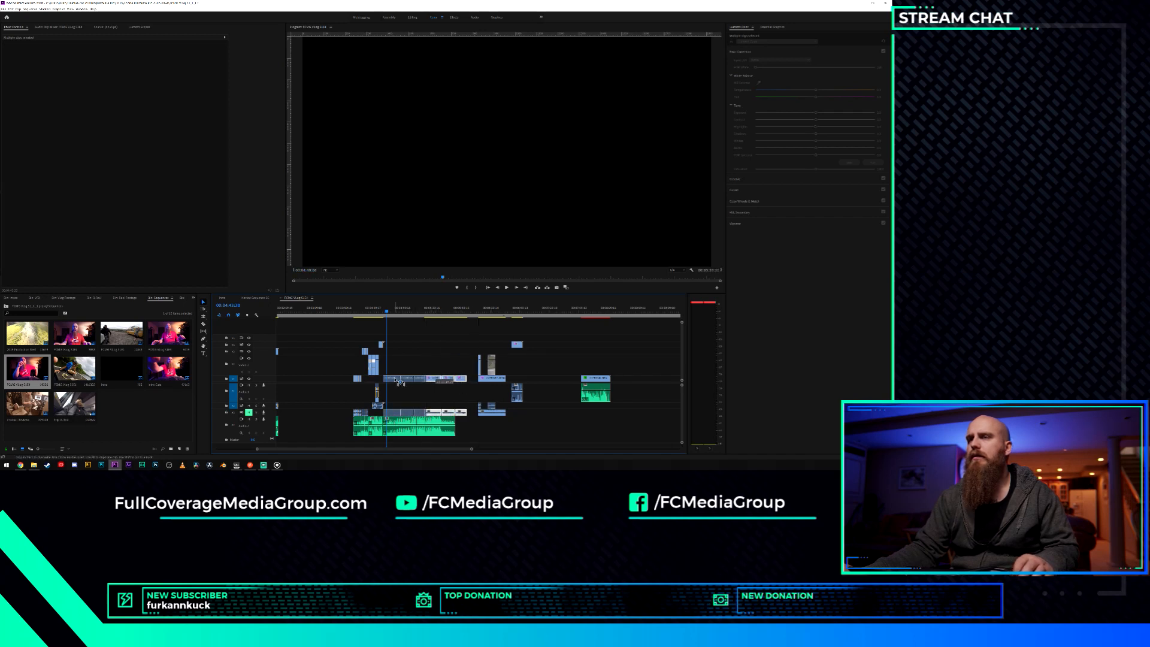
left_click_drag(394, 379, 393, 379)
Preview the first rider clip, shorten it to a brief section and keep it directly after the motorbike road shot.
scroll(380, 375, "up", 5)
left_click(390, 312)
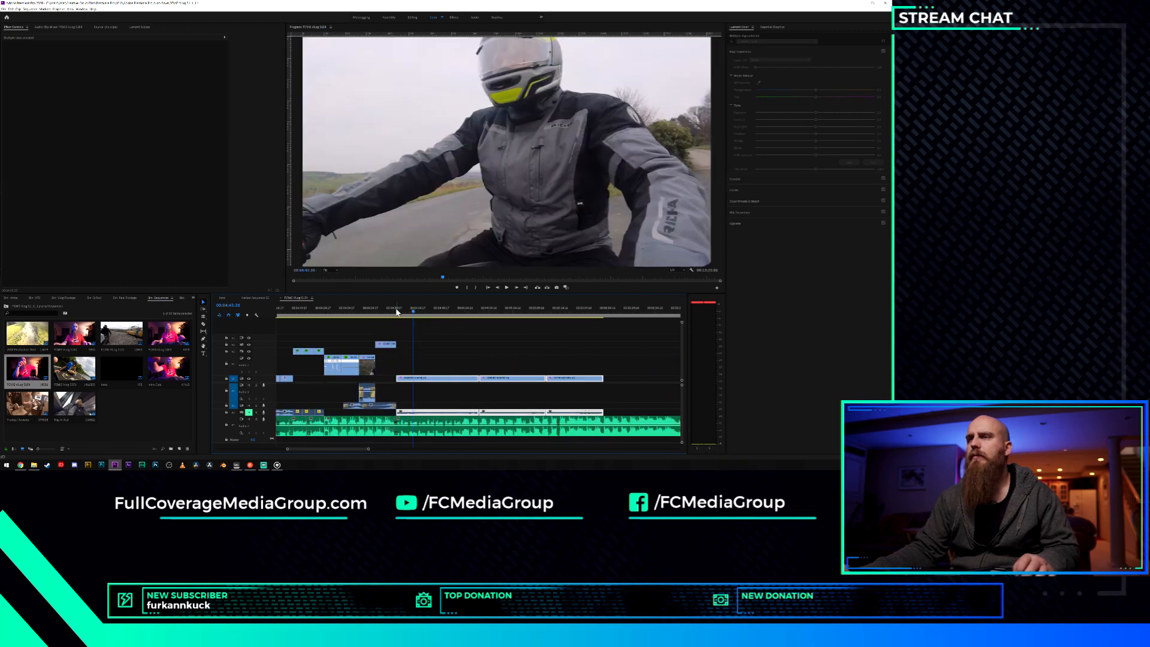
key("space")
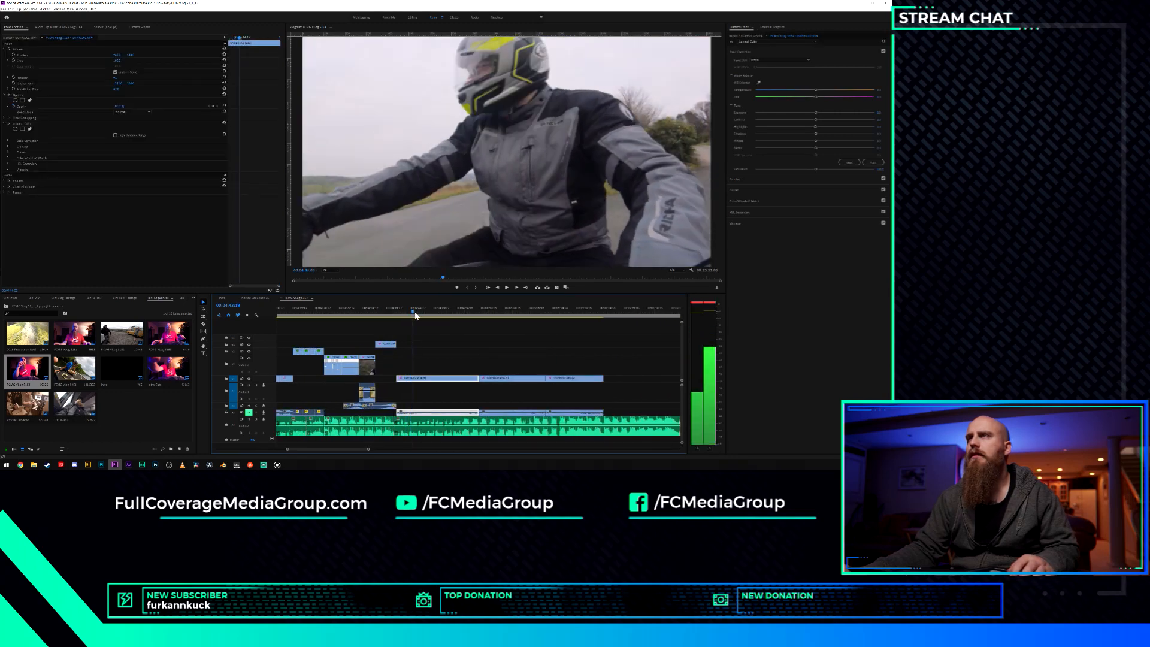
left_click_drag(428, 316, 429, 317)
left_click(429, 370)
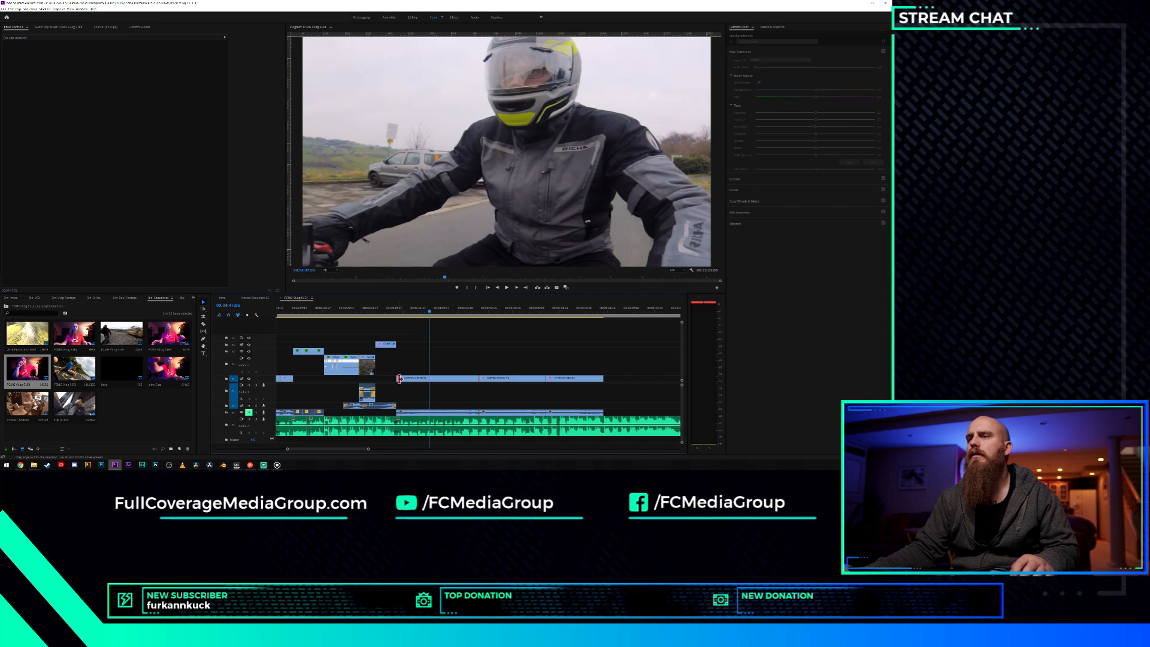
mouse_move(408, 379)
left_mouse_down()
mouse_move(455, 380)
mouse_move(418, 381)
left_mouse_up()
mouse_move(397, 314)
left_mouse_down()
mouse_move(417, 320)
mouse_move(407, 323)
left_mouse_up()
left_click_drag(398, 378, 410, 379)
Play back the cut, extend the rider clip's start back beneath the road shot's end and apply default transitions there.
left_click(391, 313)
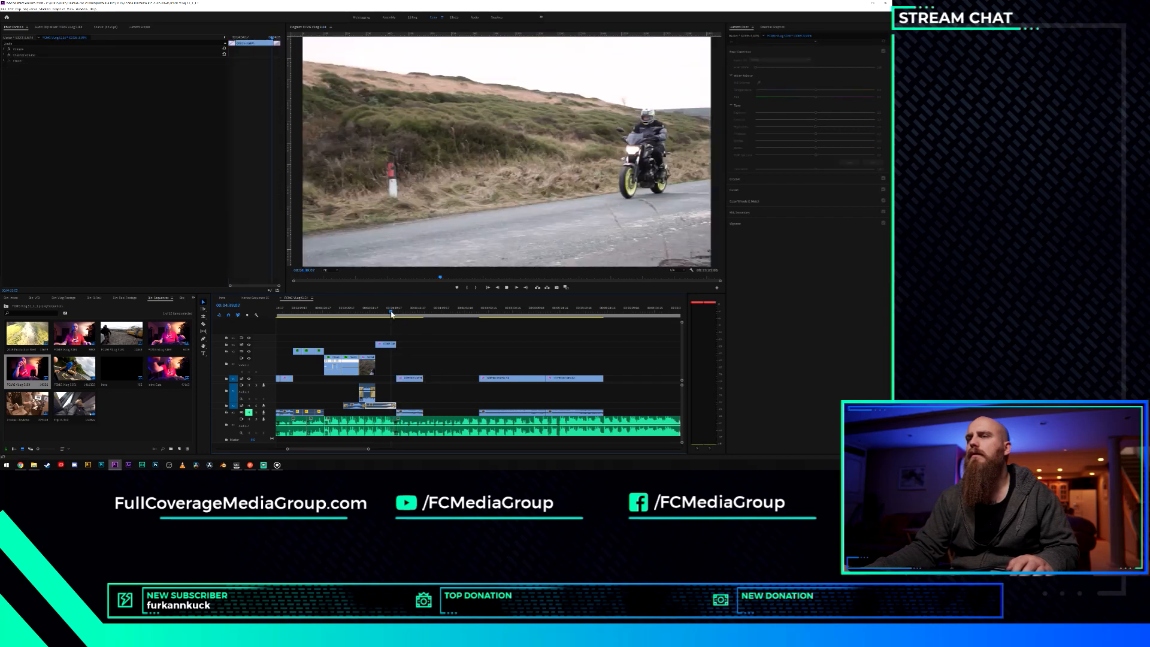
key("space")
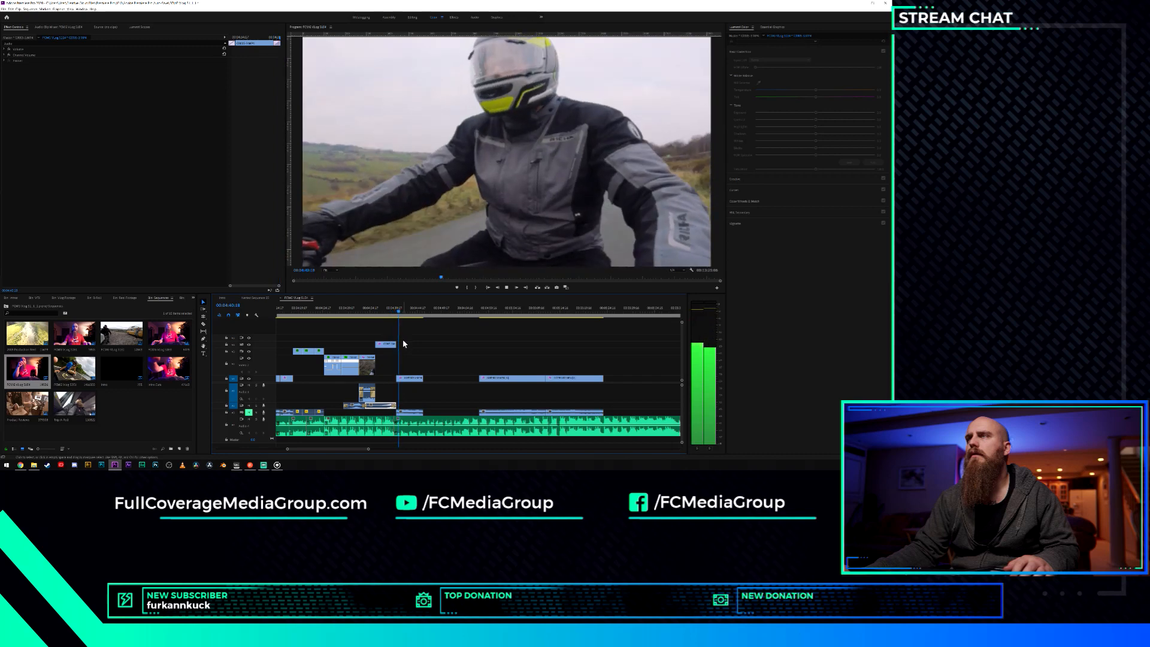
key("space")
left_click(400, 379)
scroll(393, 388, "up", 8)
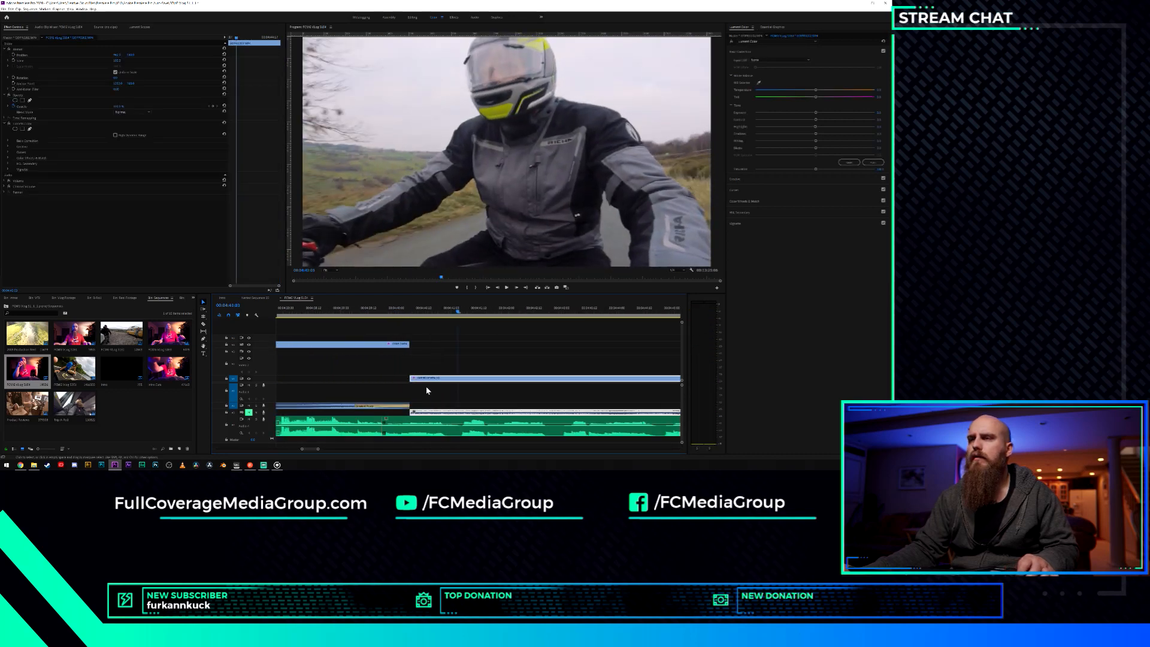
left_click_drag(401, 378, 351, 378)
right_click(351, 412)
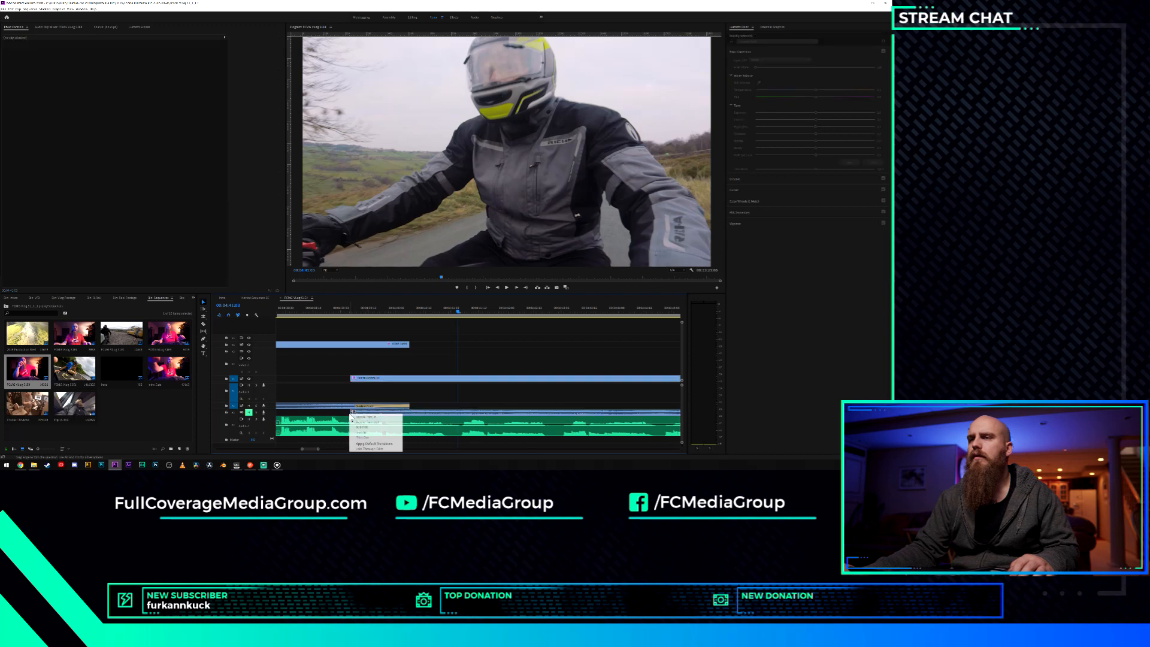
left_click(371, 444)
Move the rider clip's audio up to the free audio track and play back the overlap from the road shot.
left_click_drag(425, 413, 430, 393)
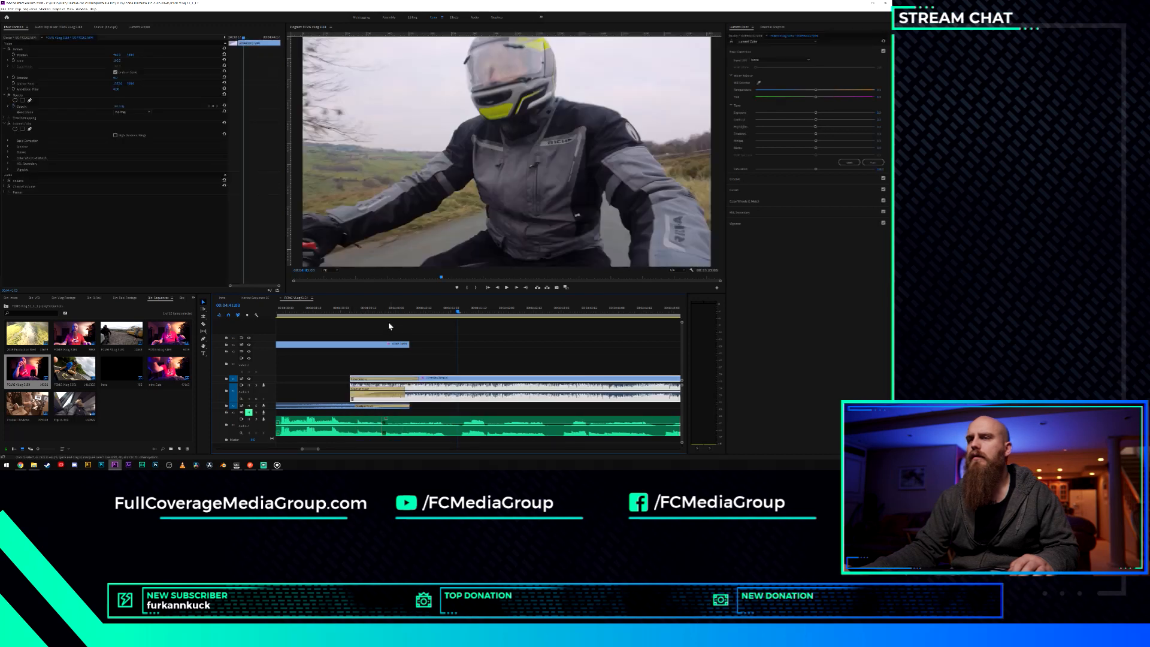
left_click(341, 304)
key("space")
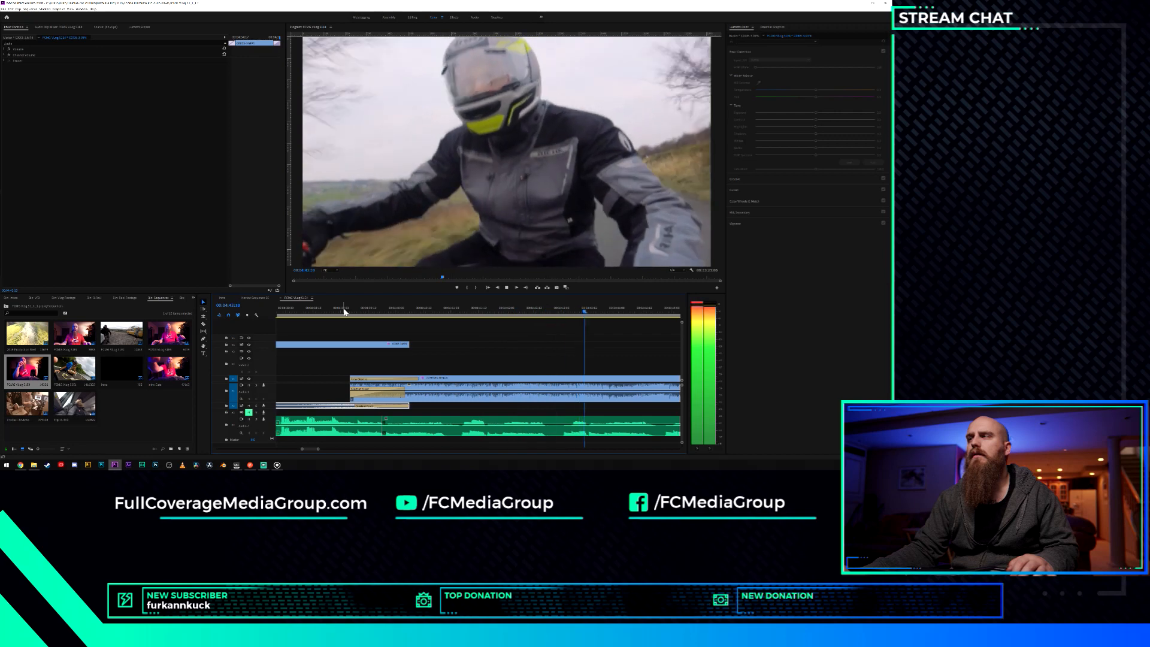
left_click(461, 395)
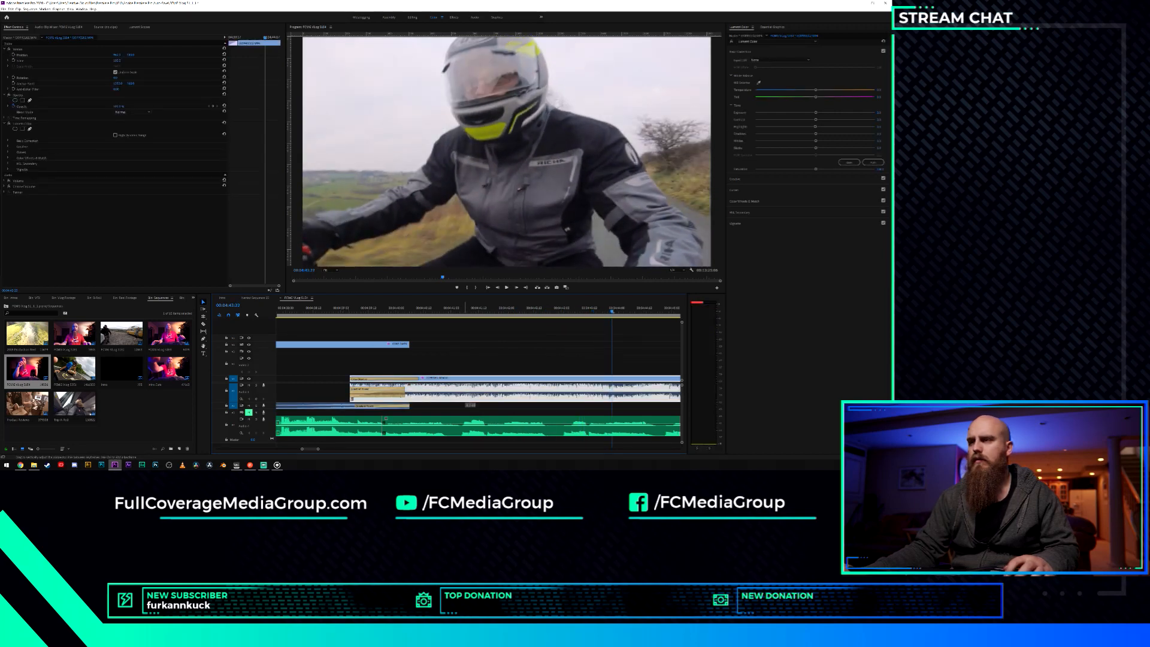
key("space")
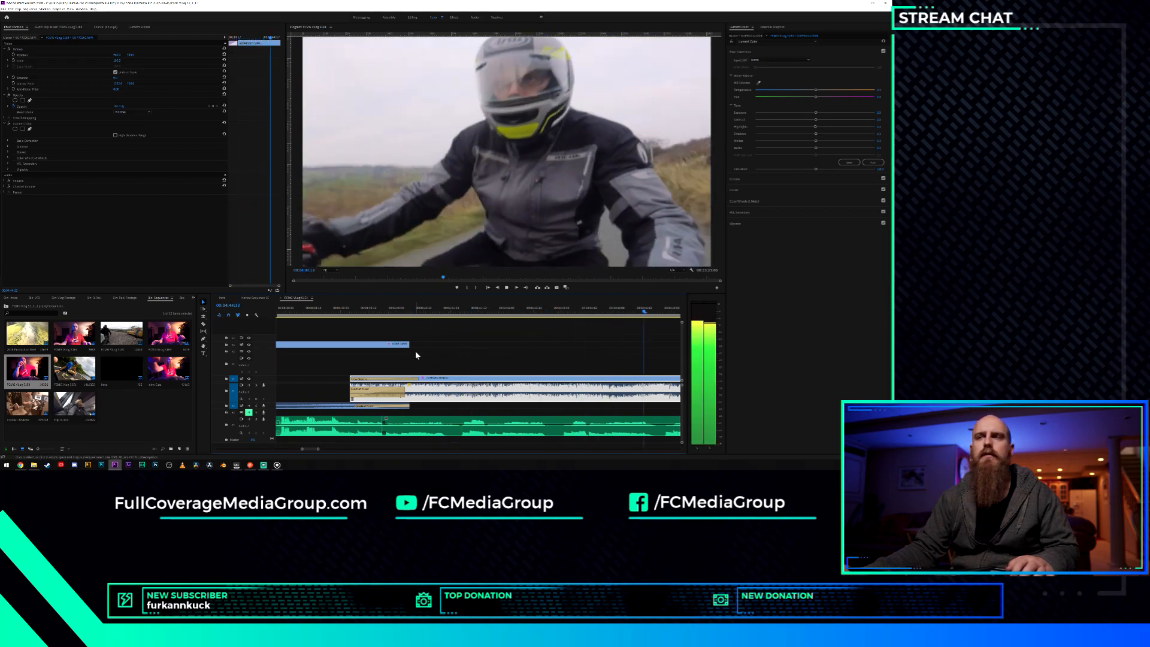
key("space")
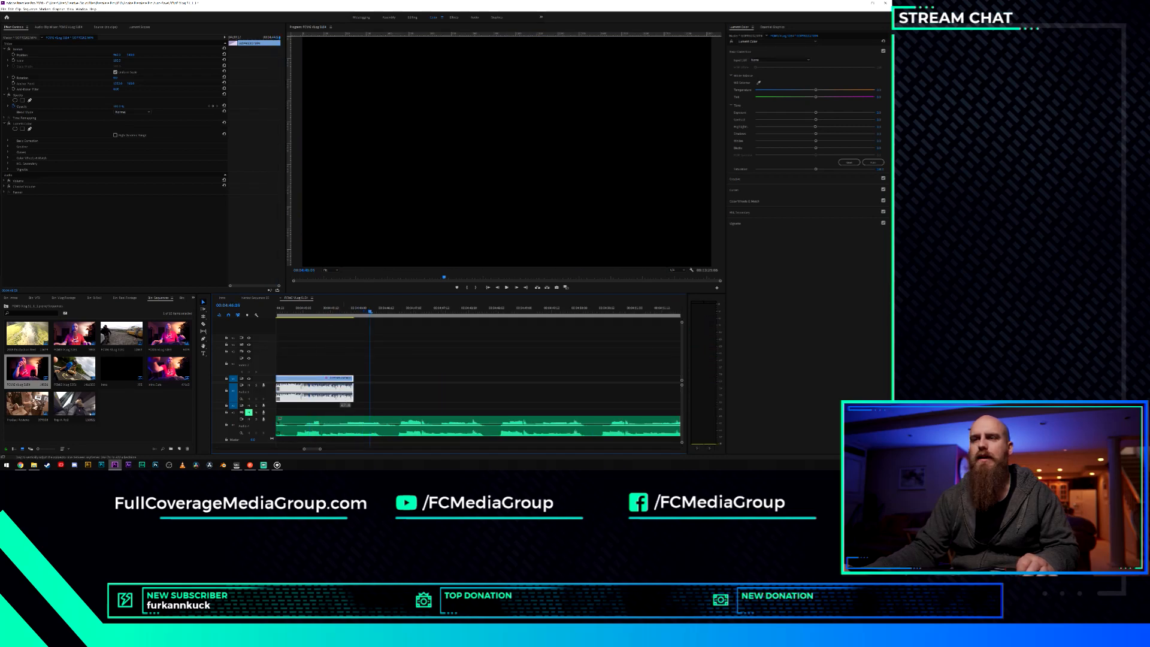
Play back the shortened rider clip through to its end together with the music.
left_click_drag(282, 313, 263, 313)
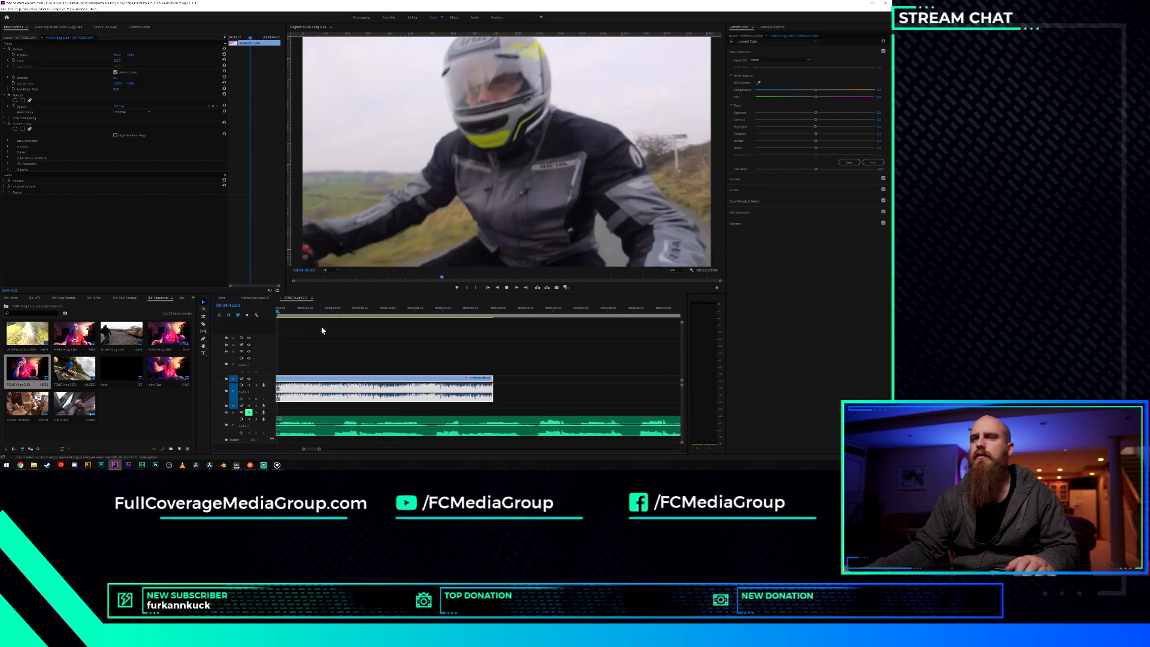
key("space")
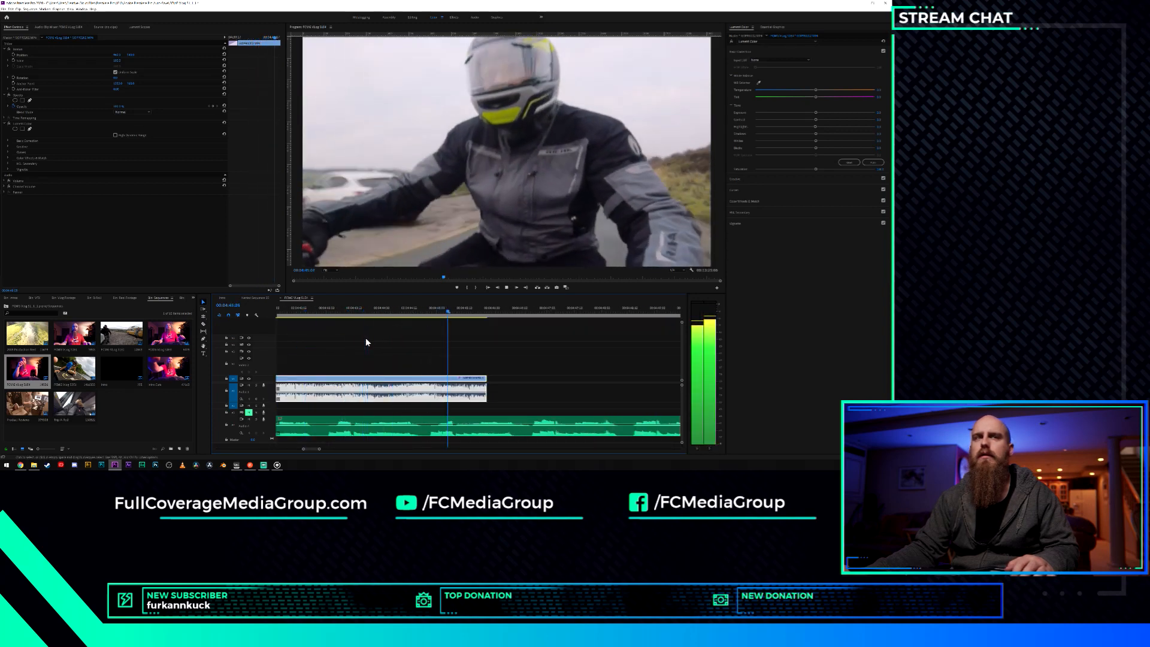
key("space")
key("minus")
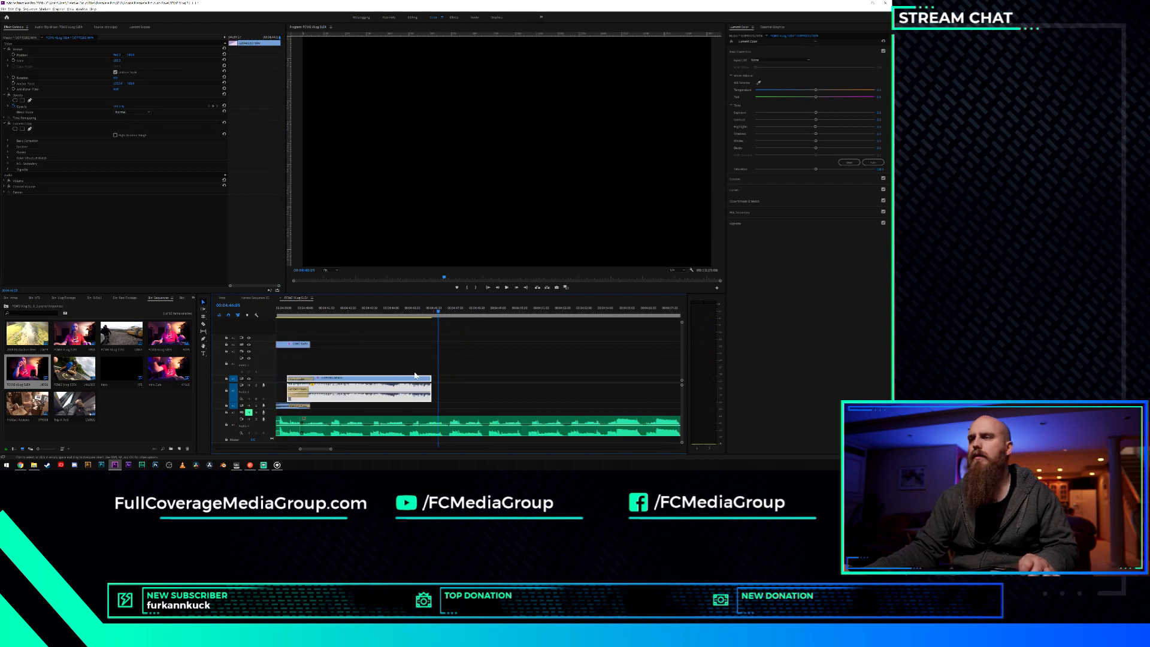
key("alt+space")
left_click(407, 326)
key("space")
key("space")
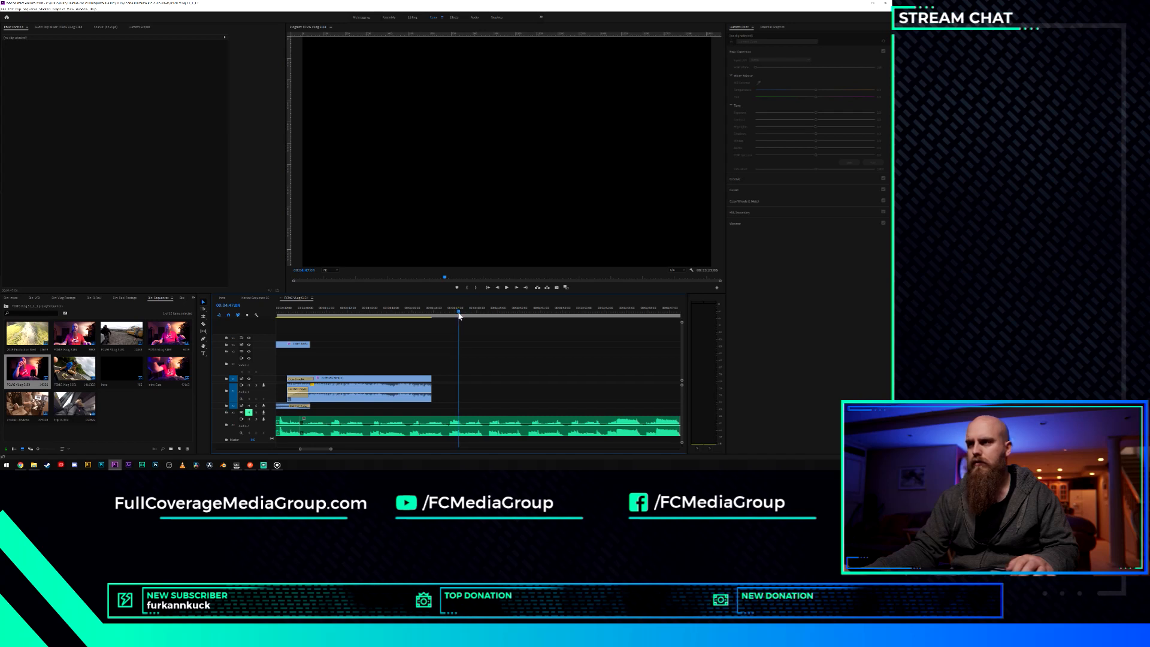
Listen to the music further along the sequence and play back the end of the shortened rider clip.
scroll(476, 371, "down", 9)
scroll(496, 397, "down", 4)
key("space")
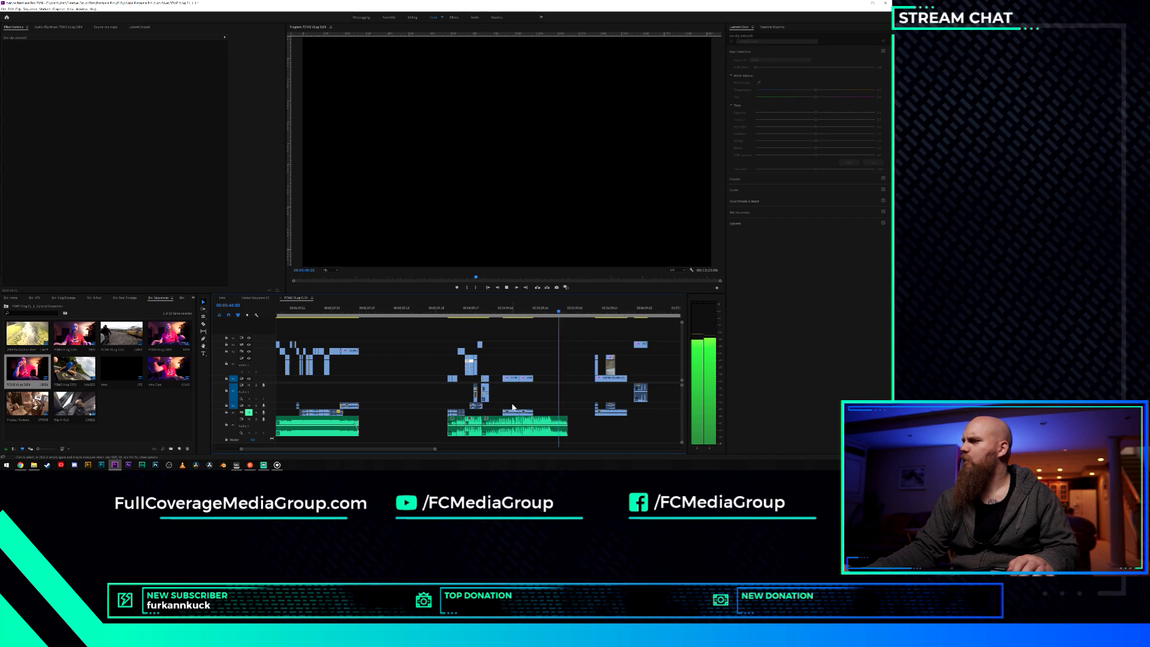
key("space")
key("equal")
key("equal")
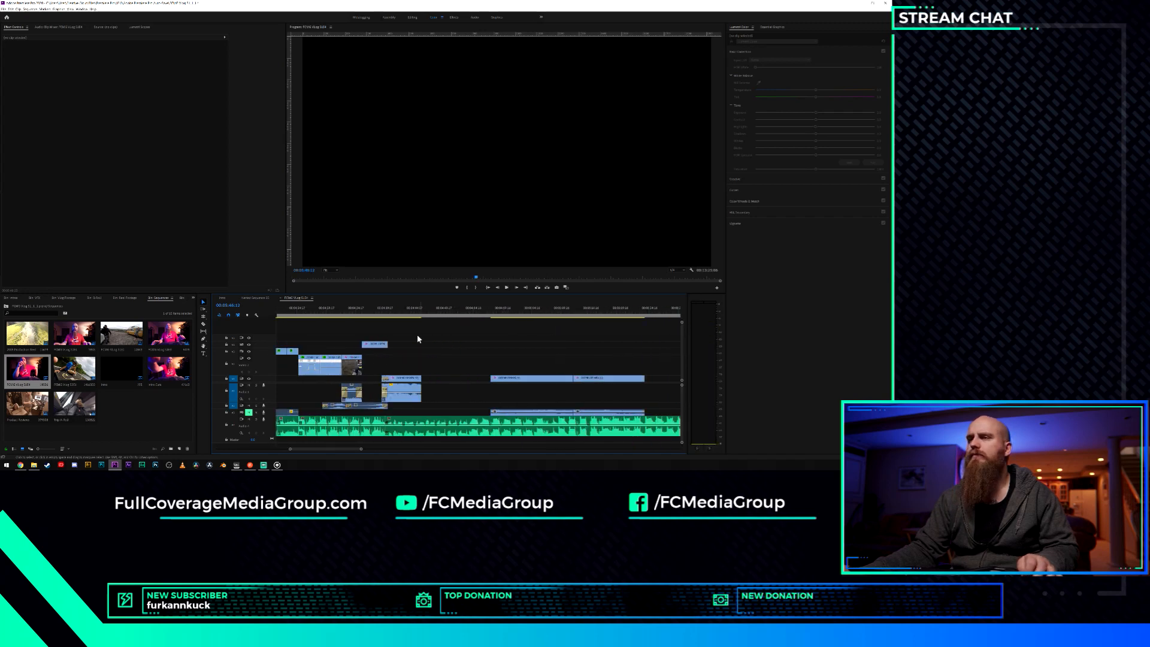
left_click(396, 311)
key("space")
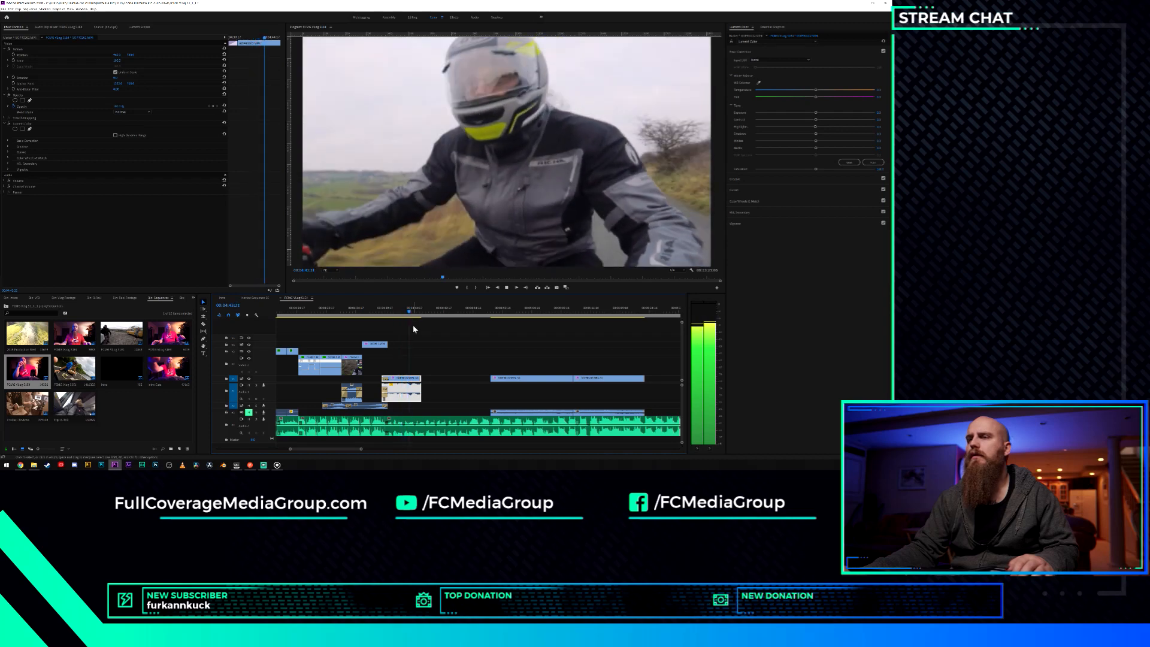
key("space")
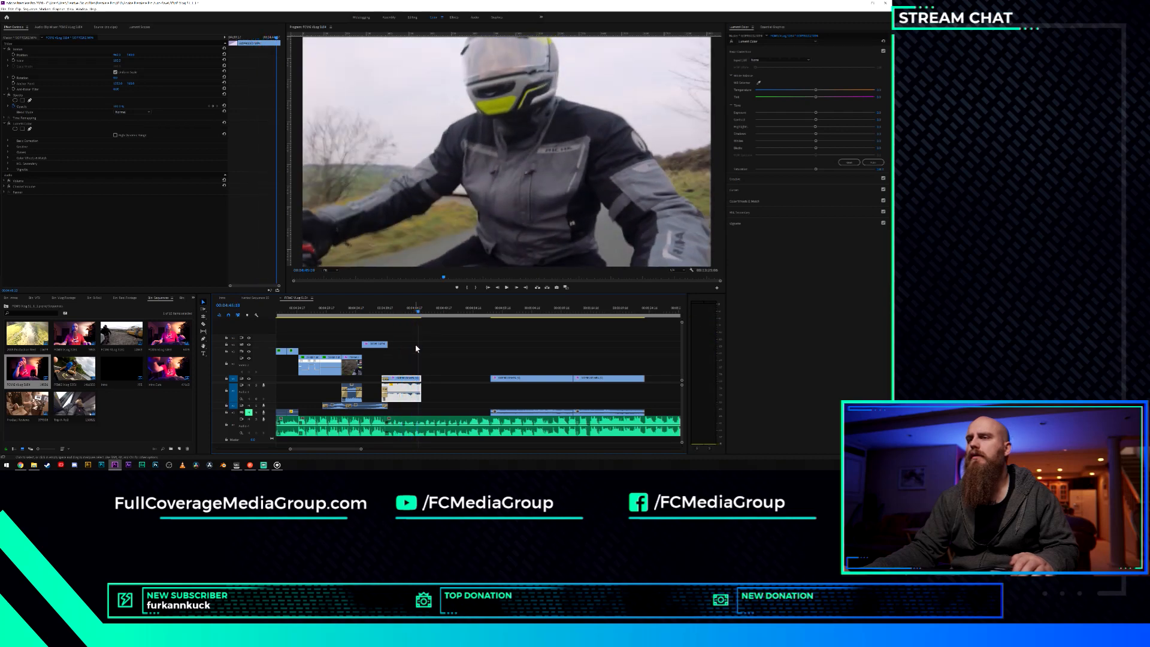
Apply the default transitions at the end of the shortened rider clip and delete the video one, keeping only the audio fade.
key("equal")
key("equal")
key("equal")
key("equal")
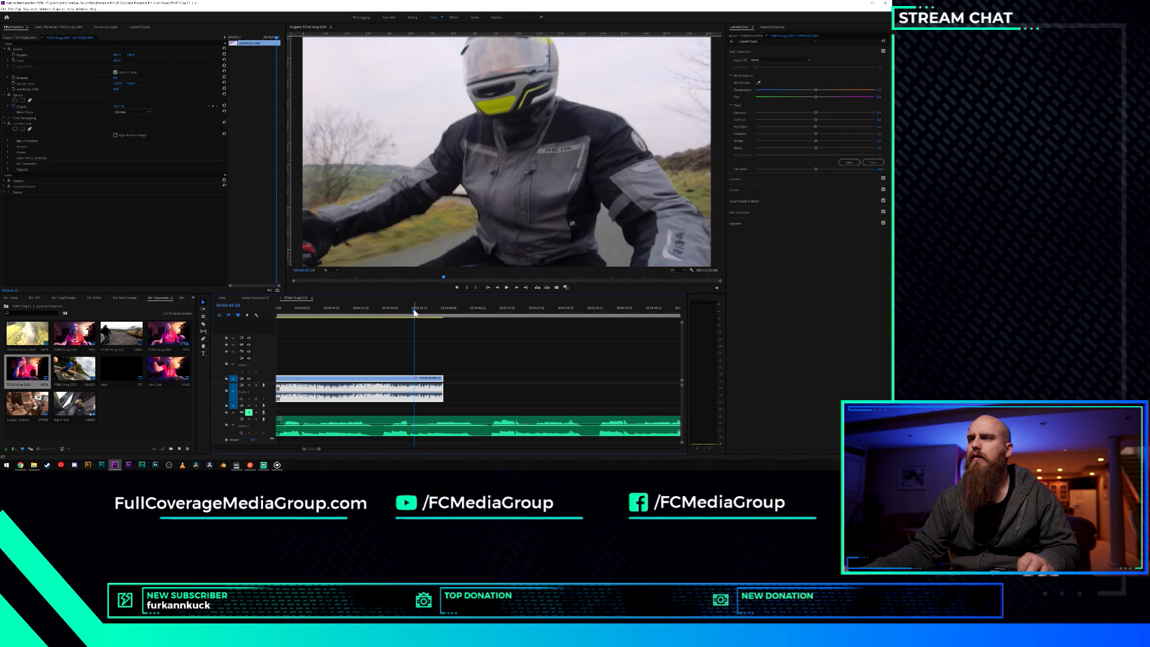
key("minus")
key("minus")
key("minus")
key("minus")
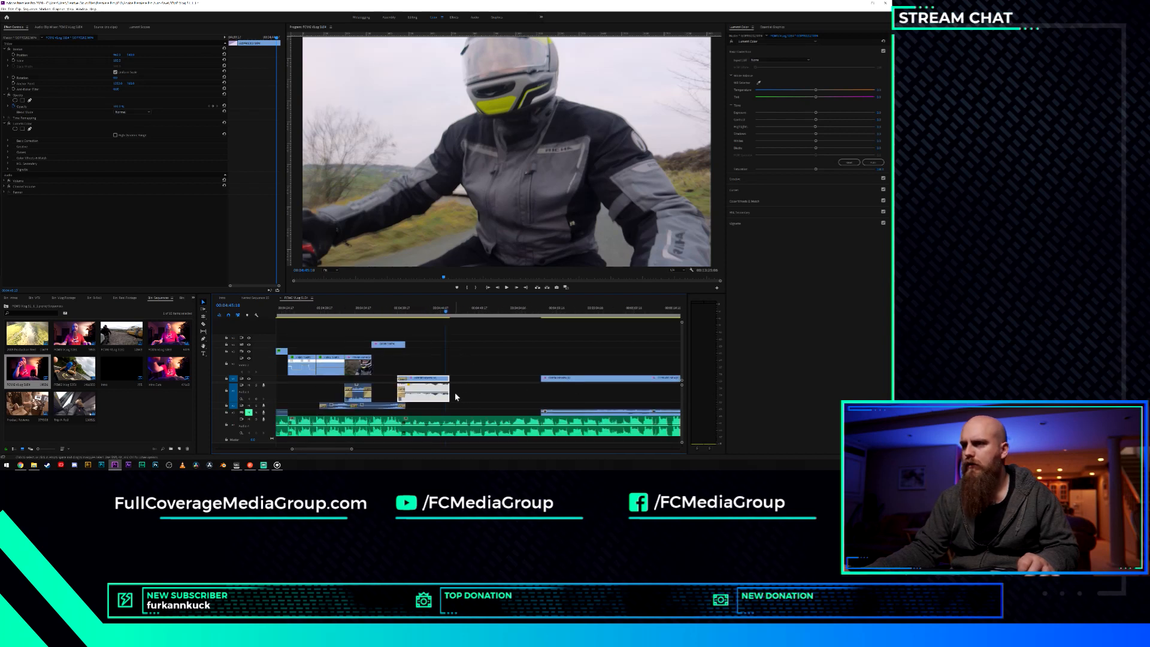
right_click(452, 394)
left_click(470, 424)
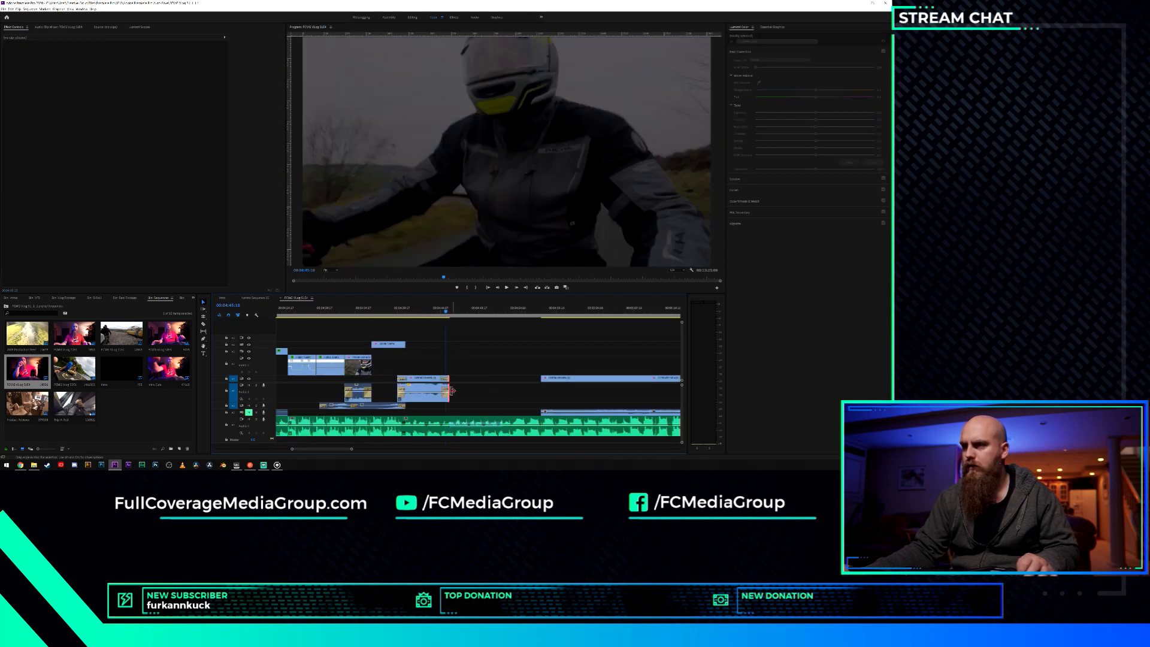
left_click(445, 380)
key("Delete")
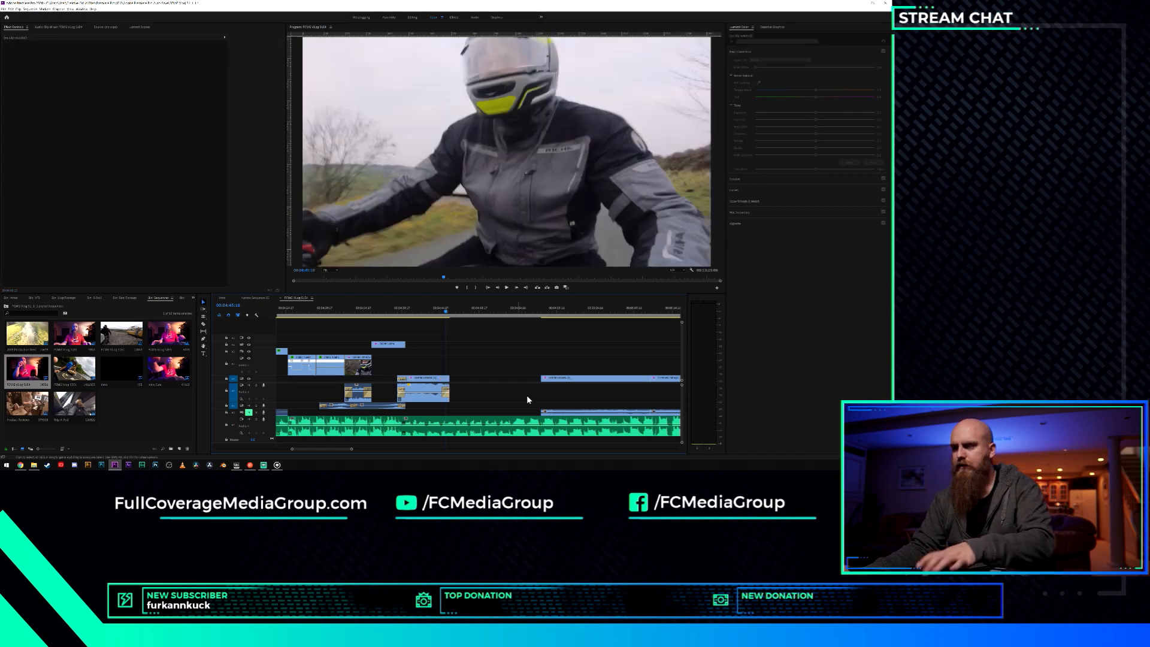
Preview the next rider clip closer to the shortened one, and delete it together with the rider clip that follows.
left_click_drag(561, 378, 480, 378)
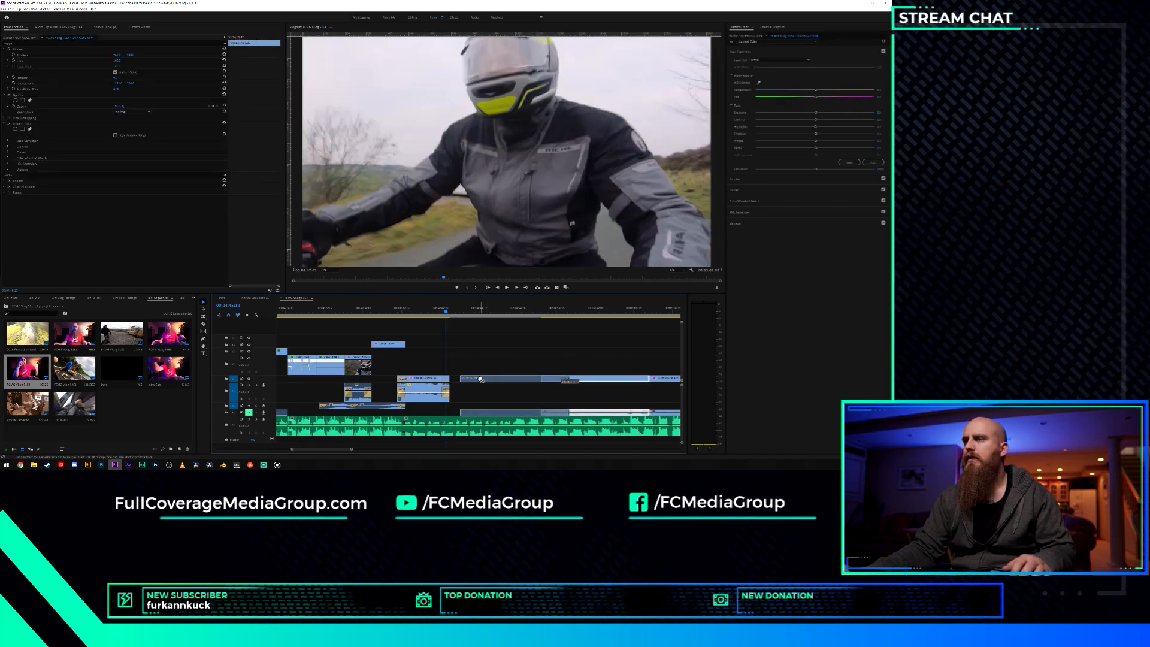
left_click_drag(466, 313, 501, 319)
scroll(514, 352, "down", 5)
scroll(527, 366, "down", 4)
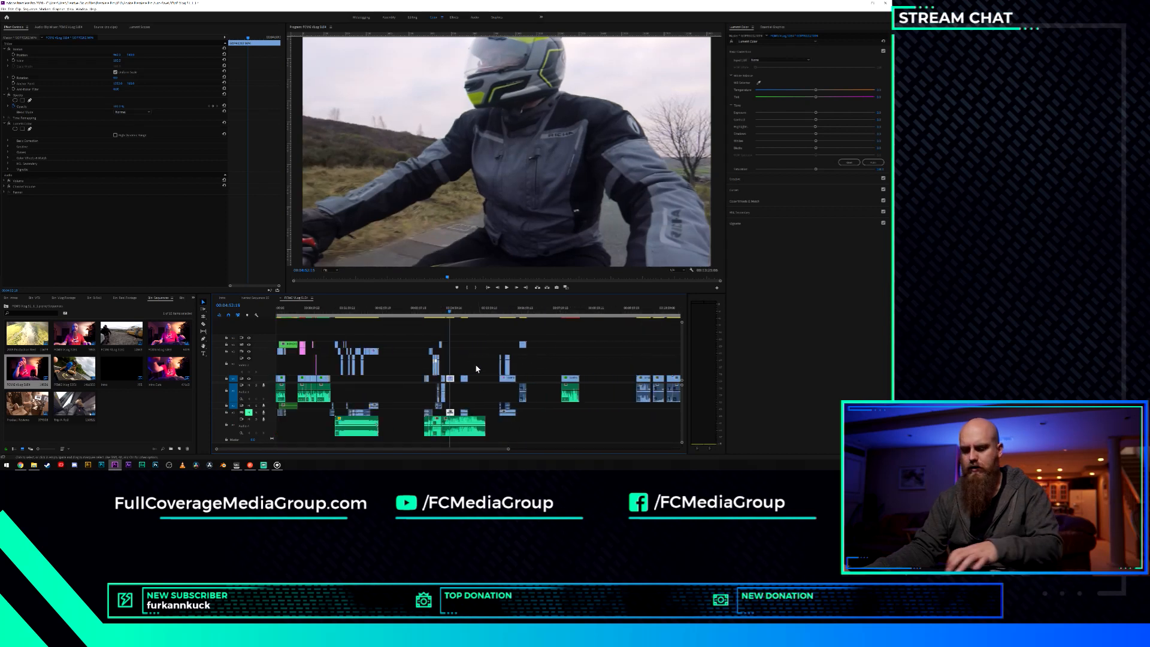
key("Delete")
left_click(464, 314)
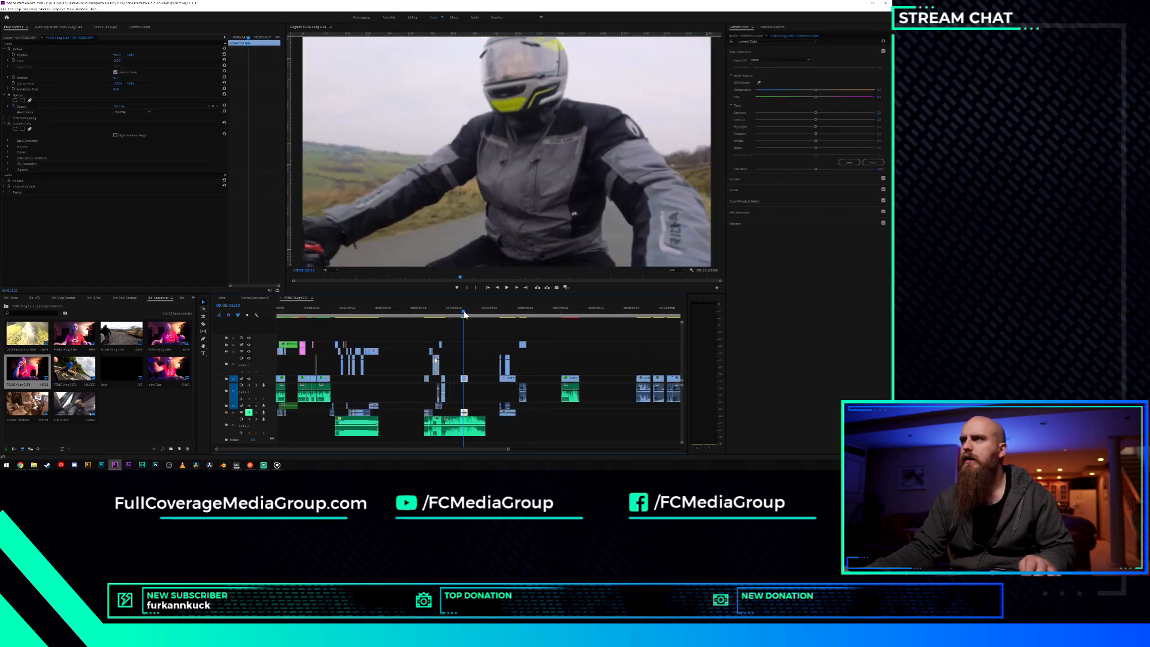
key("Delete")
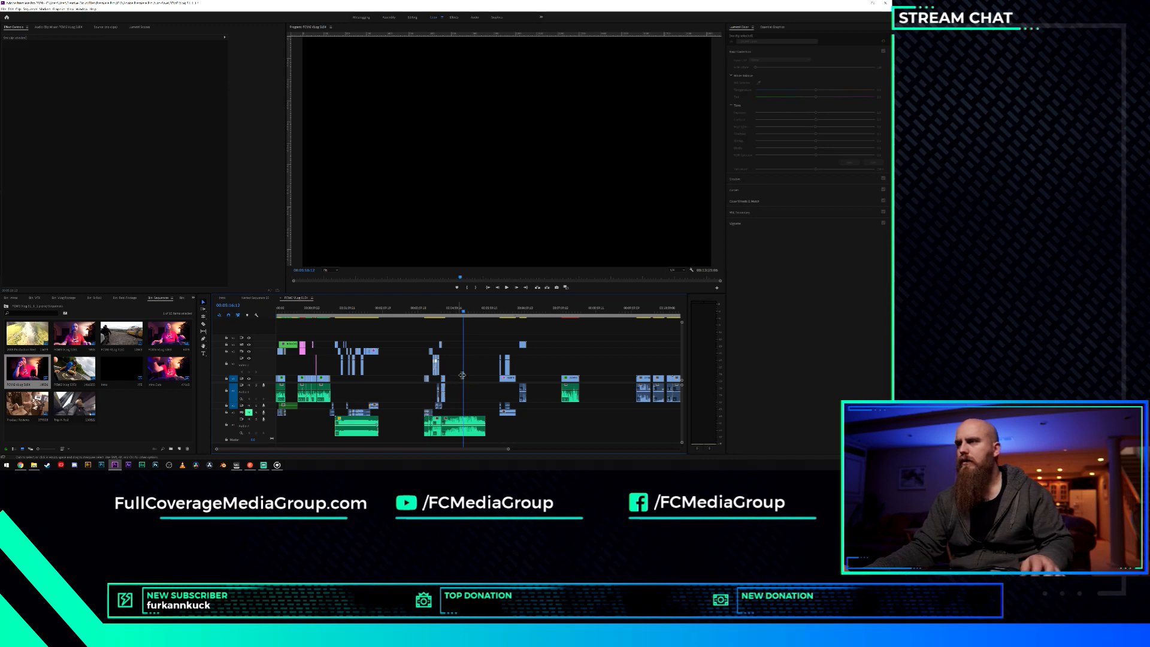
Copy the earlier close-up clip of the rider's leg and rear wheel and paste it into the empty stretch above the later music.
left_click(370, 313)
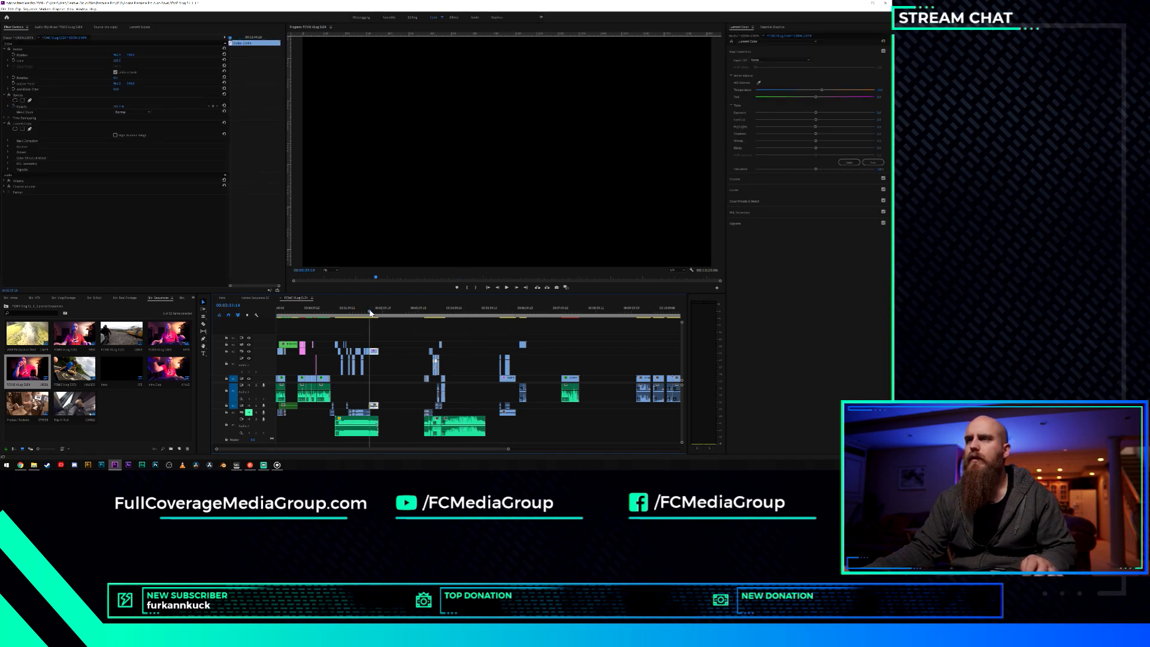
left_click_drag(369, 314, 358, 322)
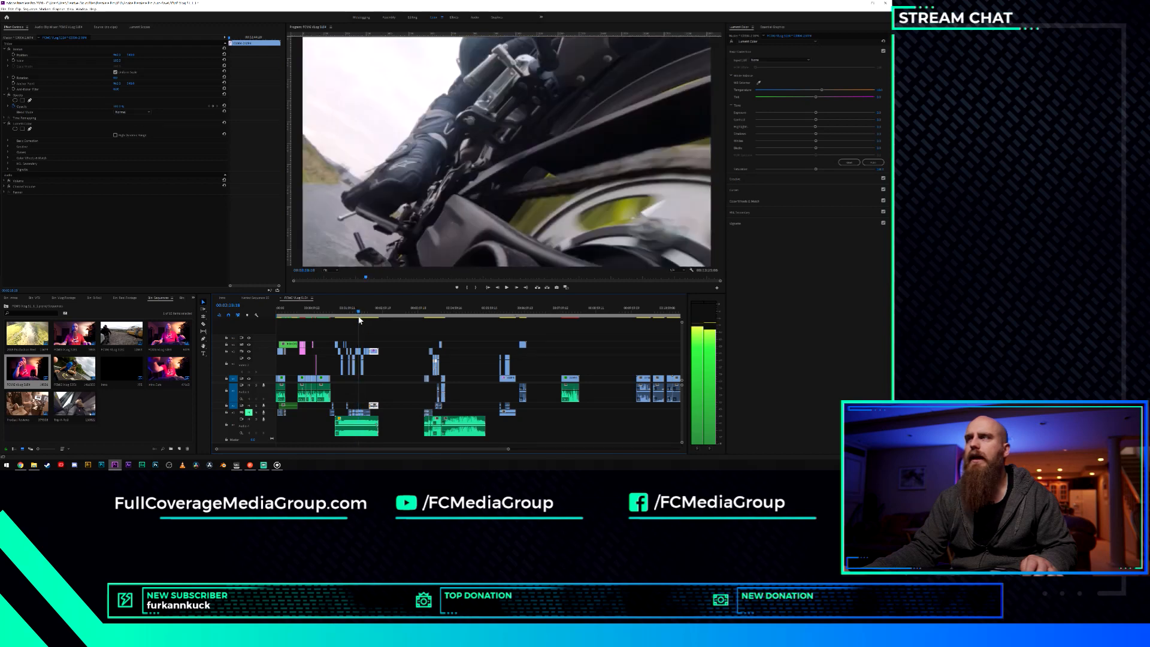
scroll(359, 359, "up", 3)
left_click(357, 353)
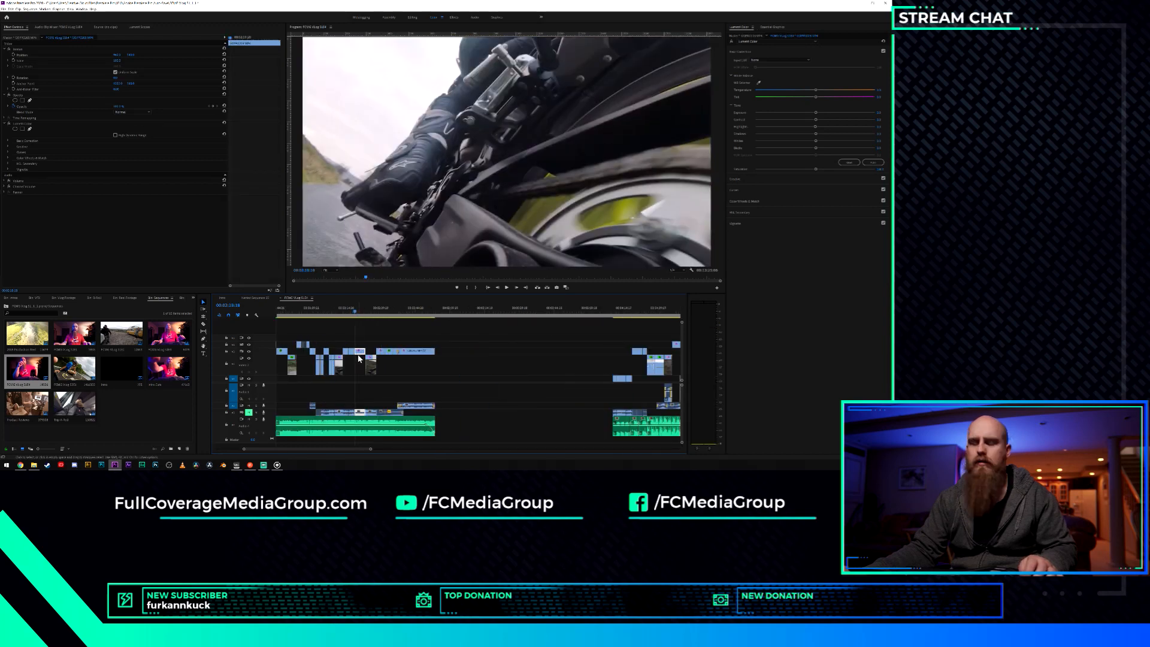
scroll(377, 367, "down", 5)
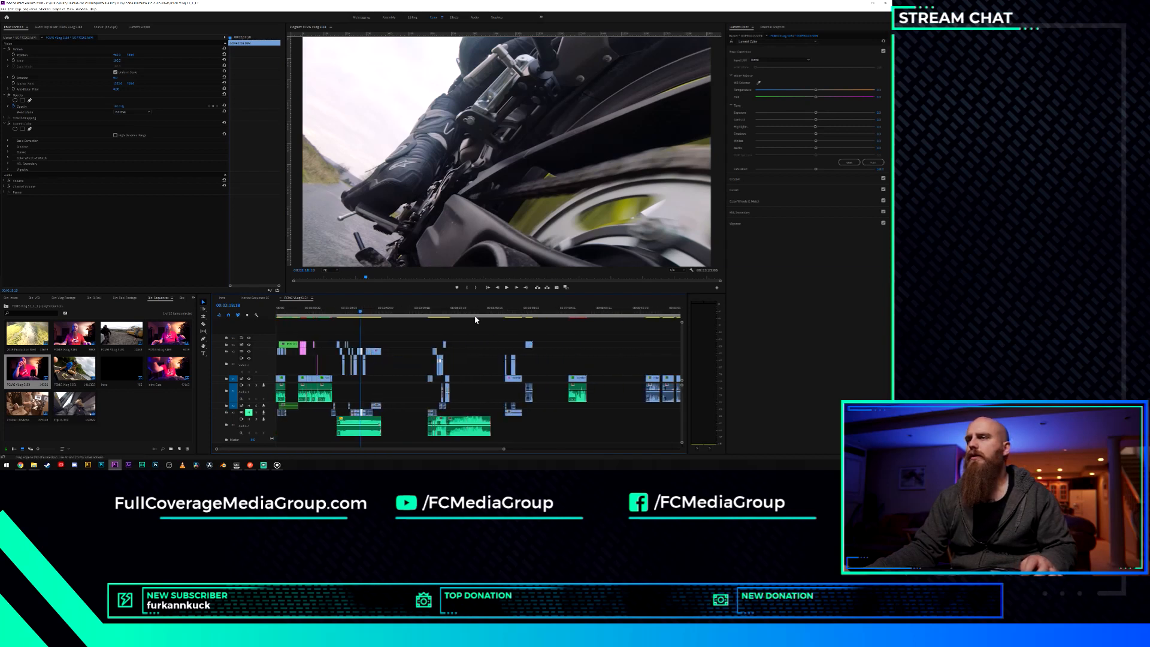
left_click(457, 310)
scroll(484, 381, "up", 4)
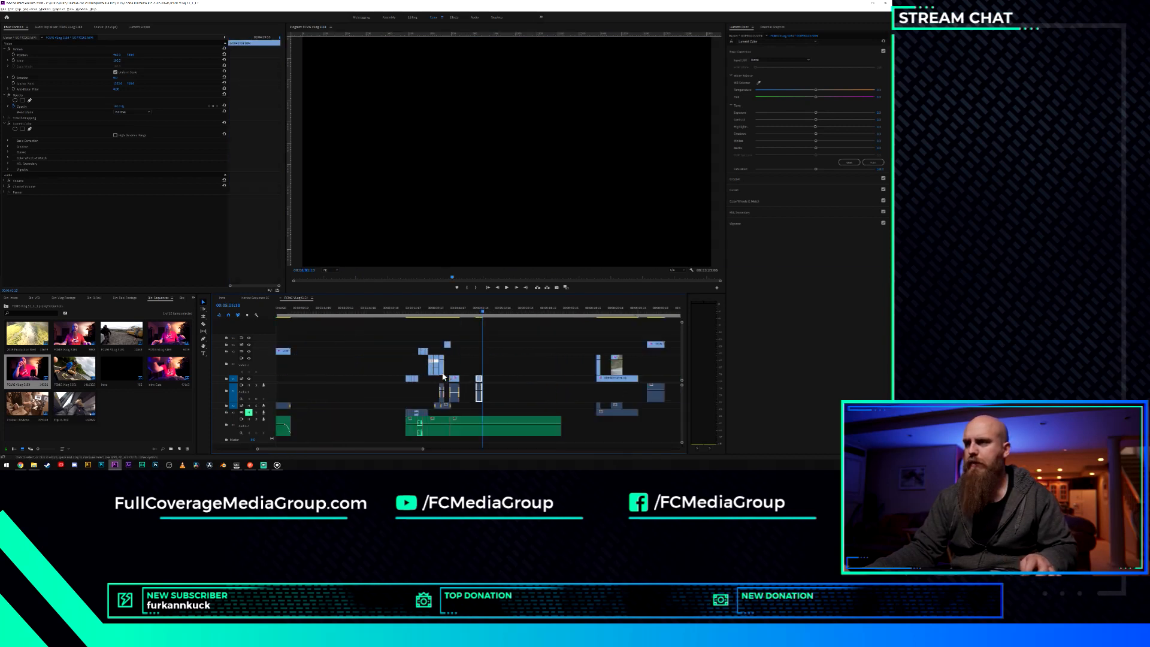
Place the pasted close-up clip directly after the last edited clip on the higher video track, with its audio on that clip's audio track.
left_click_drag(503, 398, 483, 408)
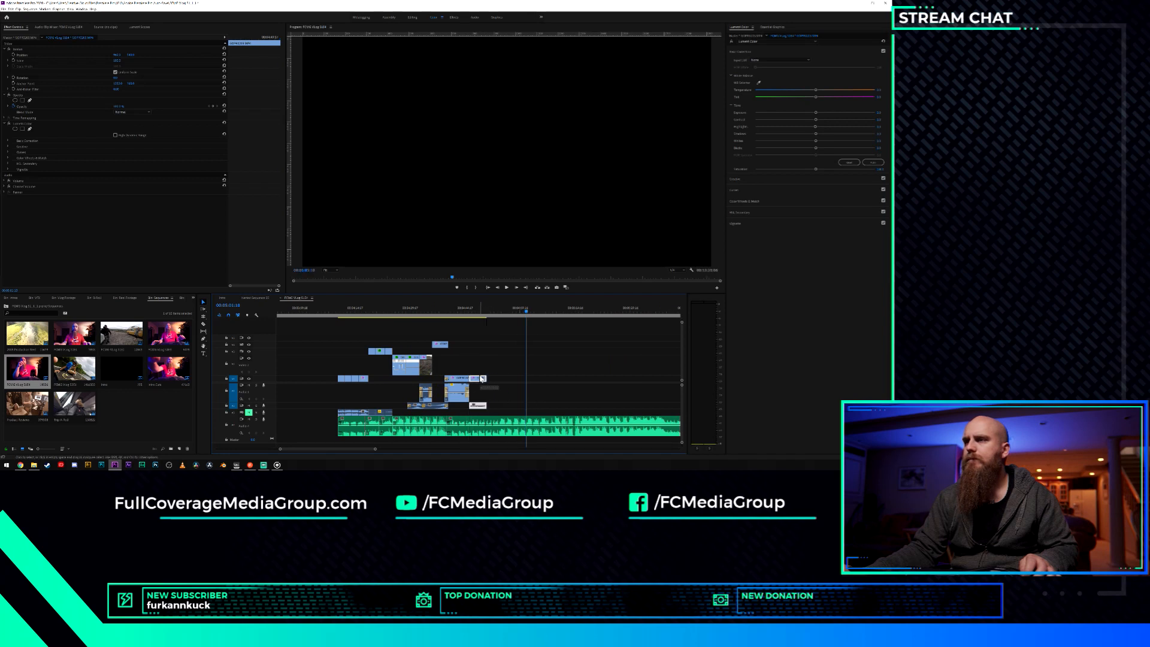
scroll(477, 408, "up", 5)
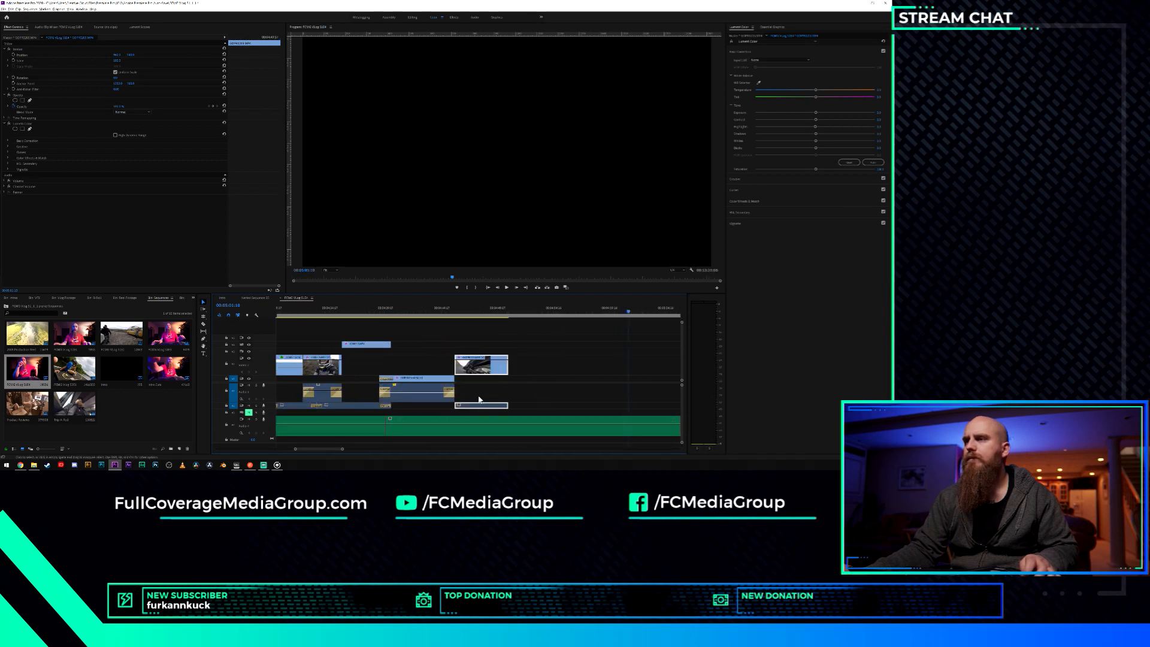
left_click_drag(449, 407, 450, 408)
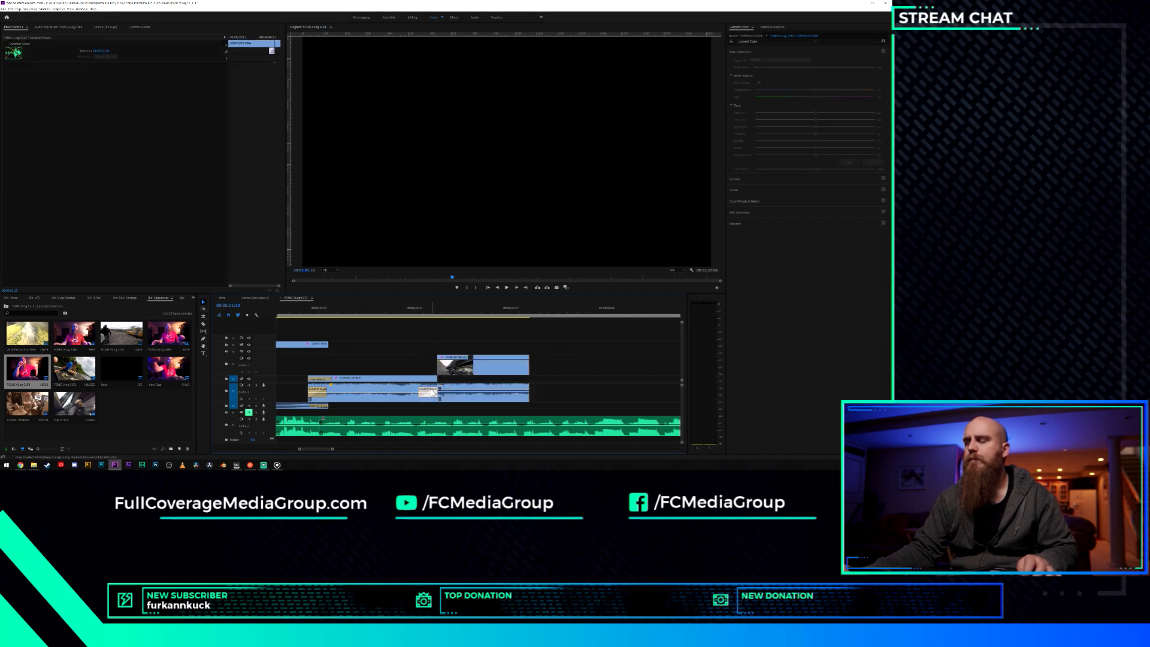
Delete the old audio fade before the pasted clip and apply the default transitions at the cut, keeping only the audio crossfade.
left_click(452, 402)
left_click(454, 397)
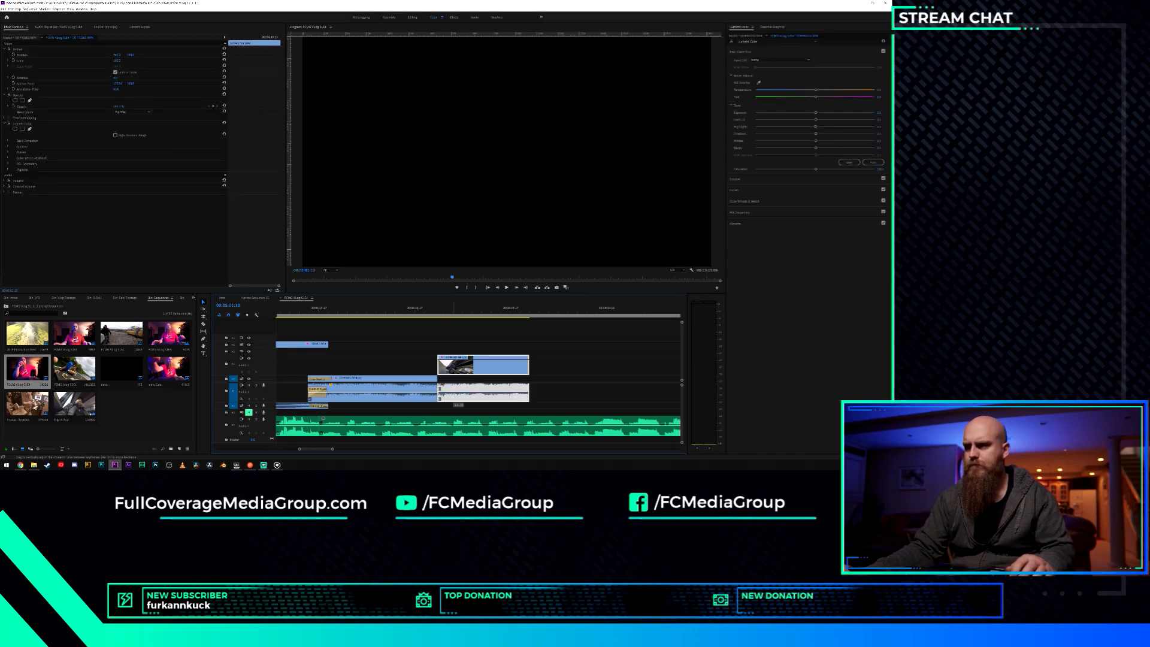
right_click(439, 395)
key("Escape")
right_click(440, 399)
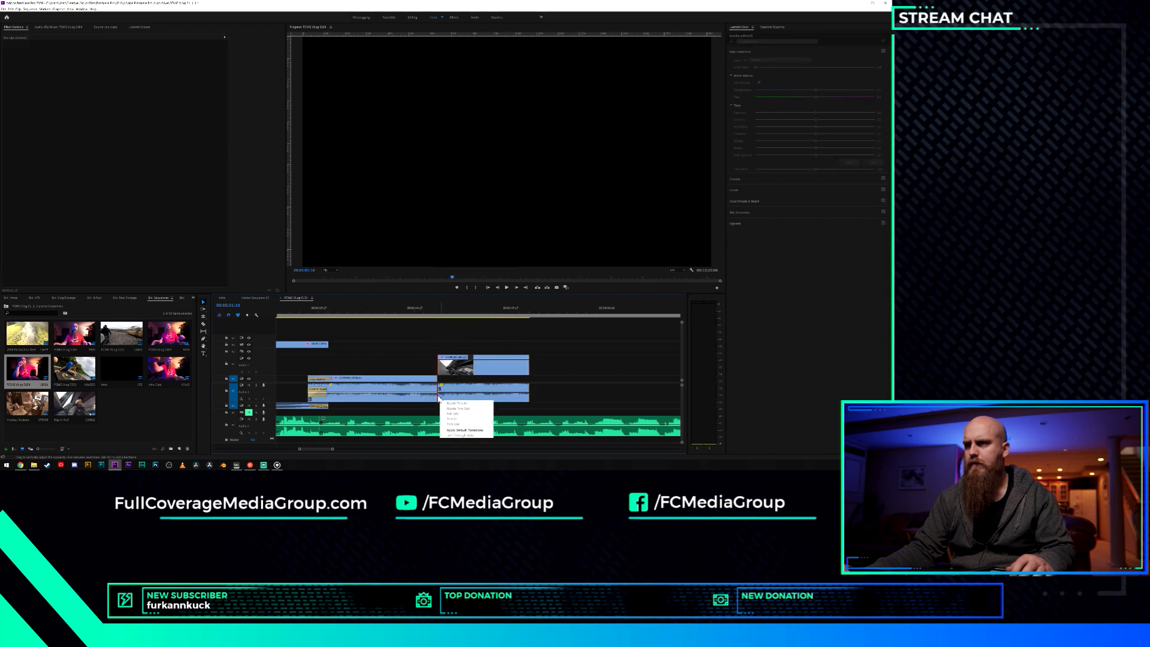
left_click(452, 430)
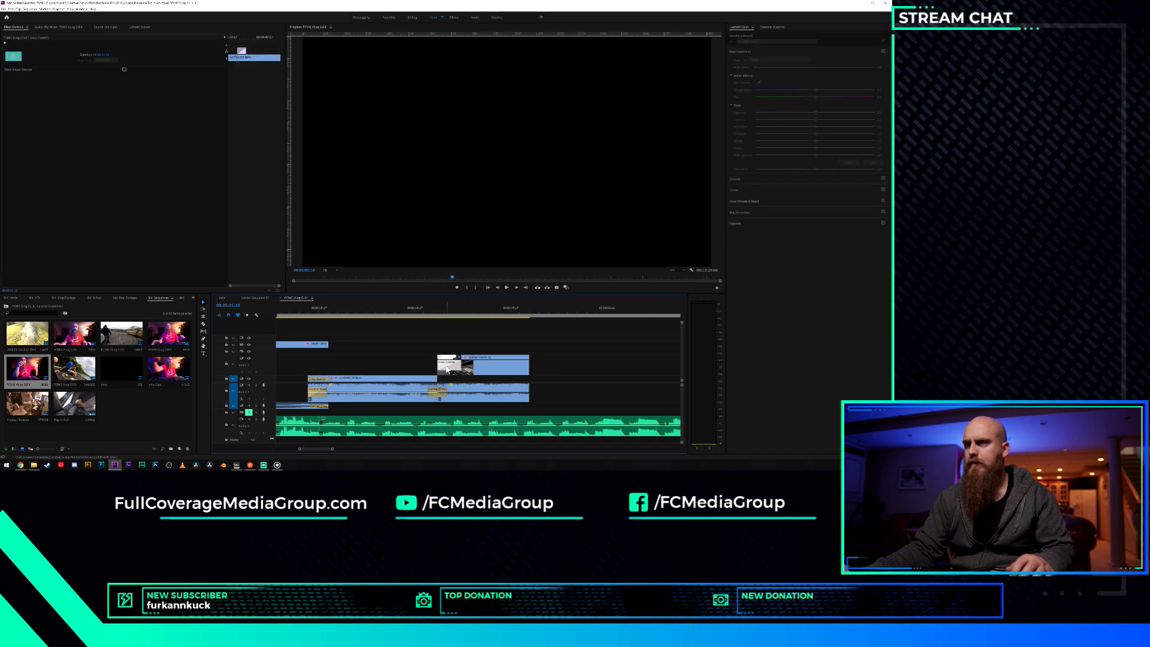
Play back the crossfade into the pasted close-up clip through to the clip's end.
left_click(411, 312)
key("space")
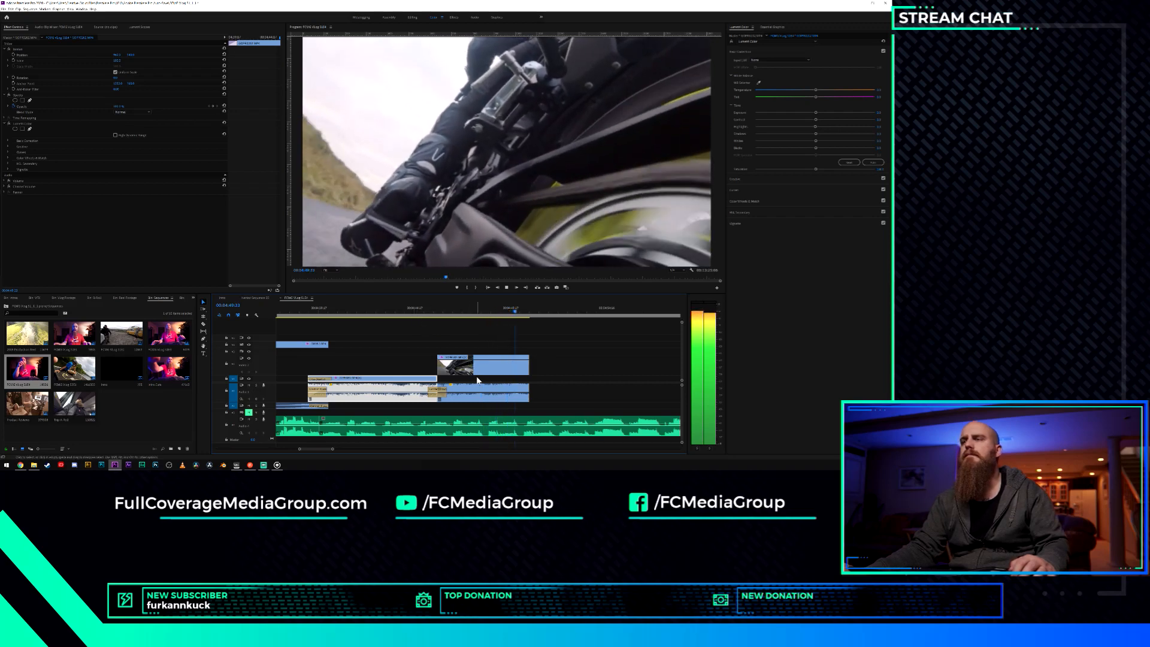
key("space")
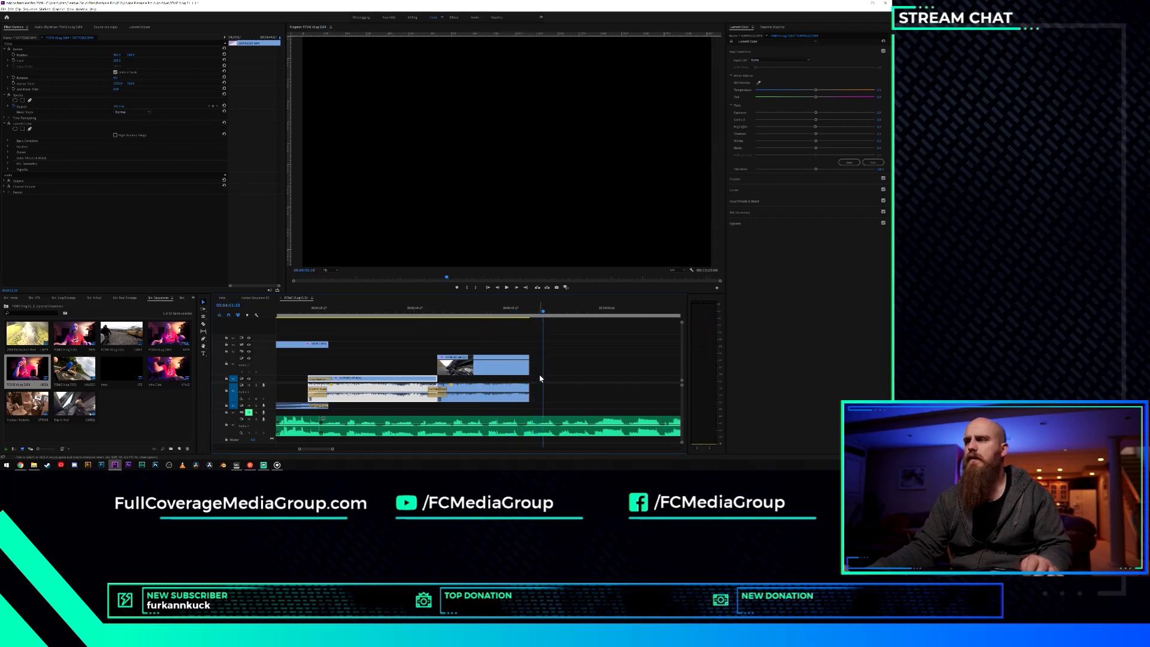
Fine-tune the end of the pasted close-up clip and save the project.
scroll(541, 377, "up", 3)
left_click_drag(511, 366, 514, 366)
scroll(533, 389, "down", 5)
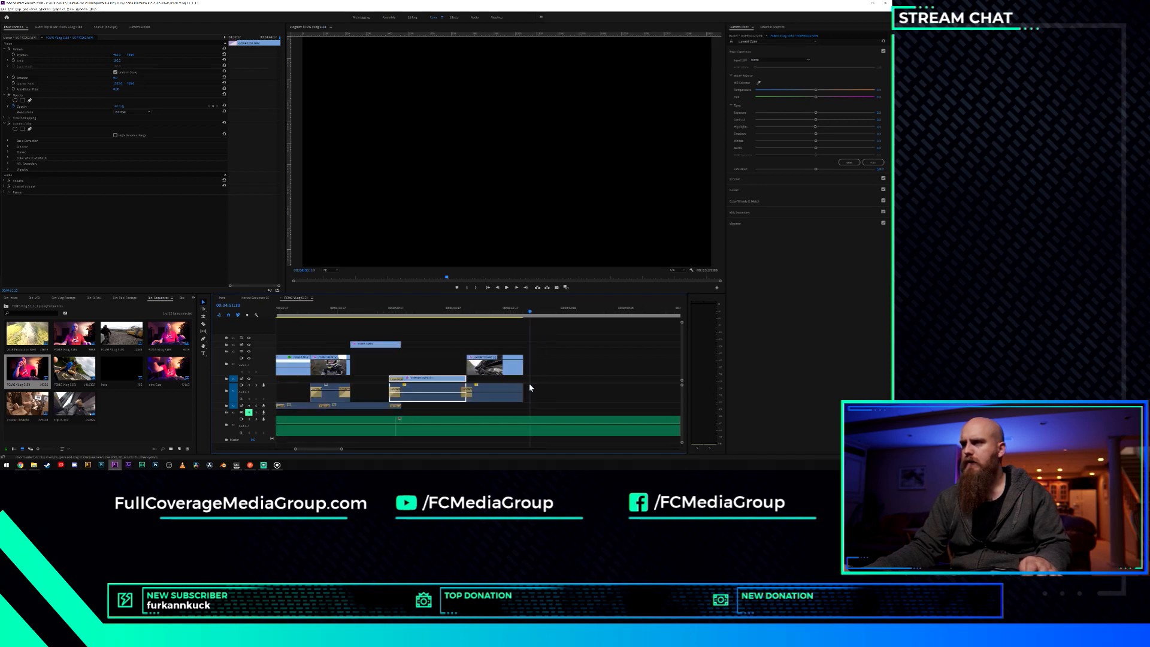
key("ctrl+s")
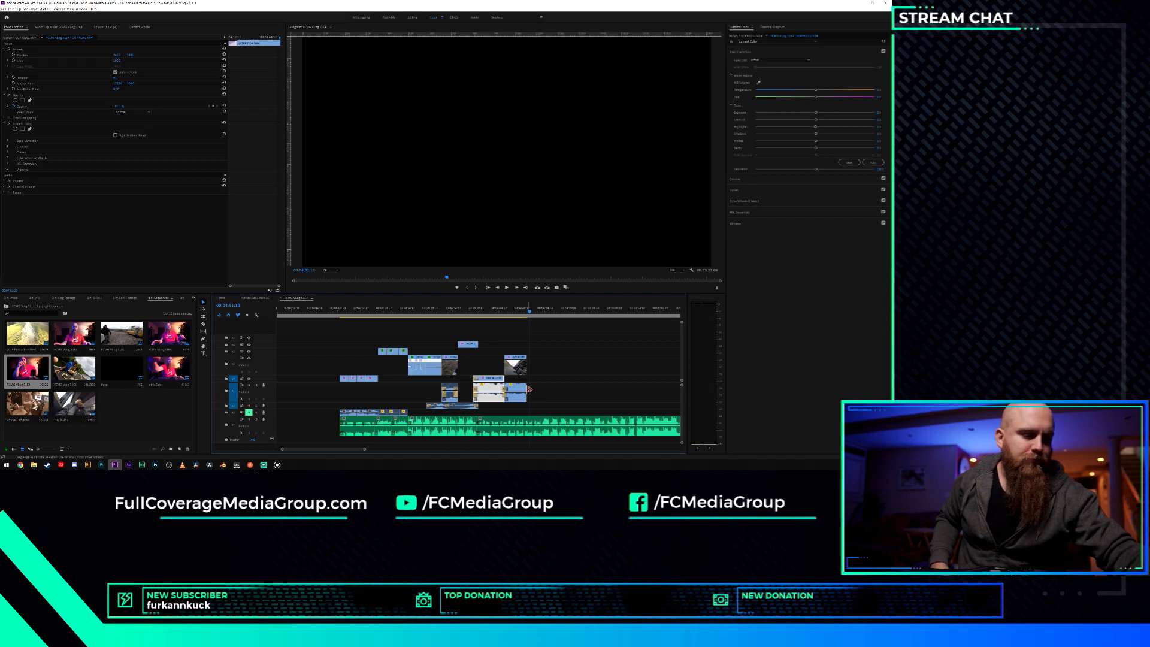
Move the short clip of the rider passing the red car from further along the sequence to directly after the close-up clip.
scroll(569, 384, "down", 4)
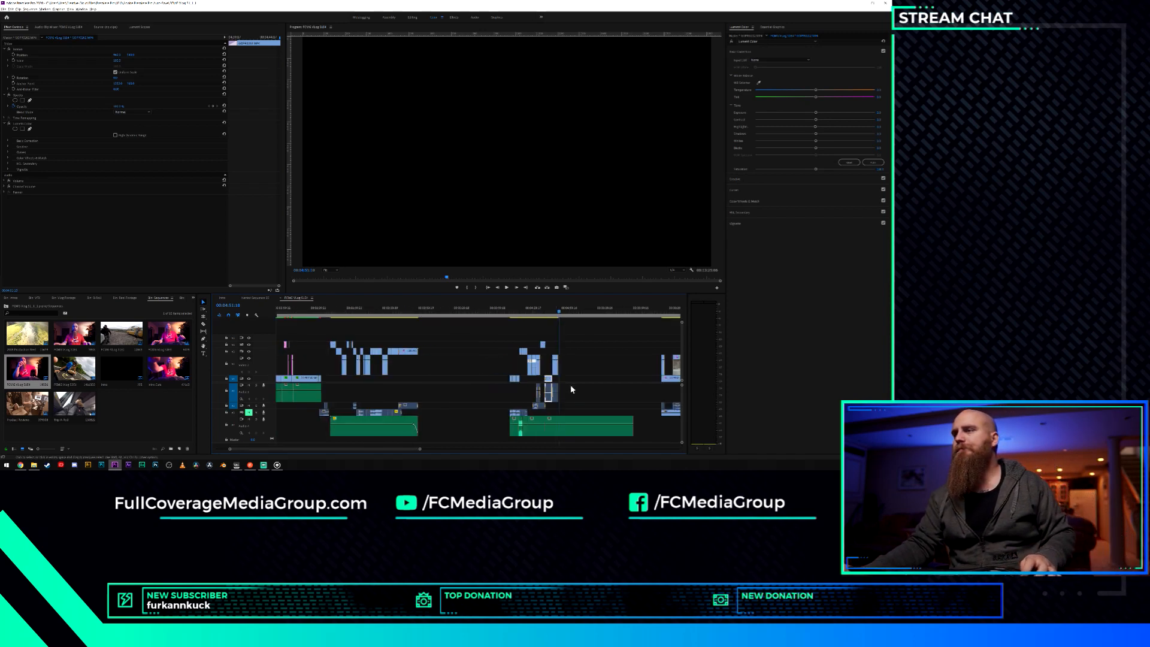
scroll(591, 402, "down", 4)
scroll(479, 402, "up", 5)
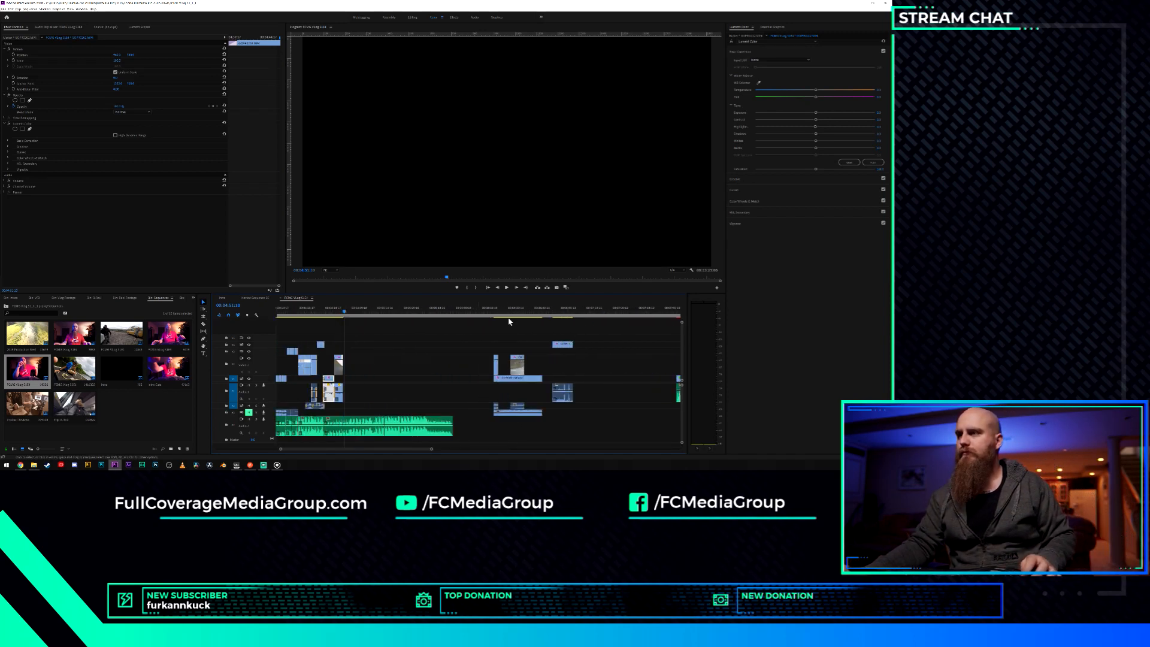
key("space")
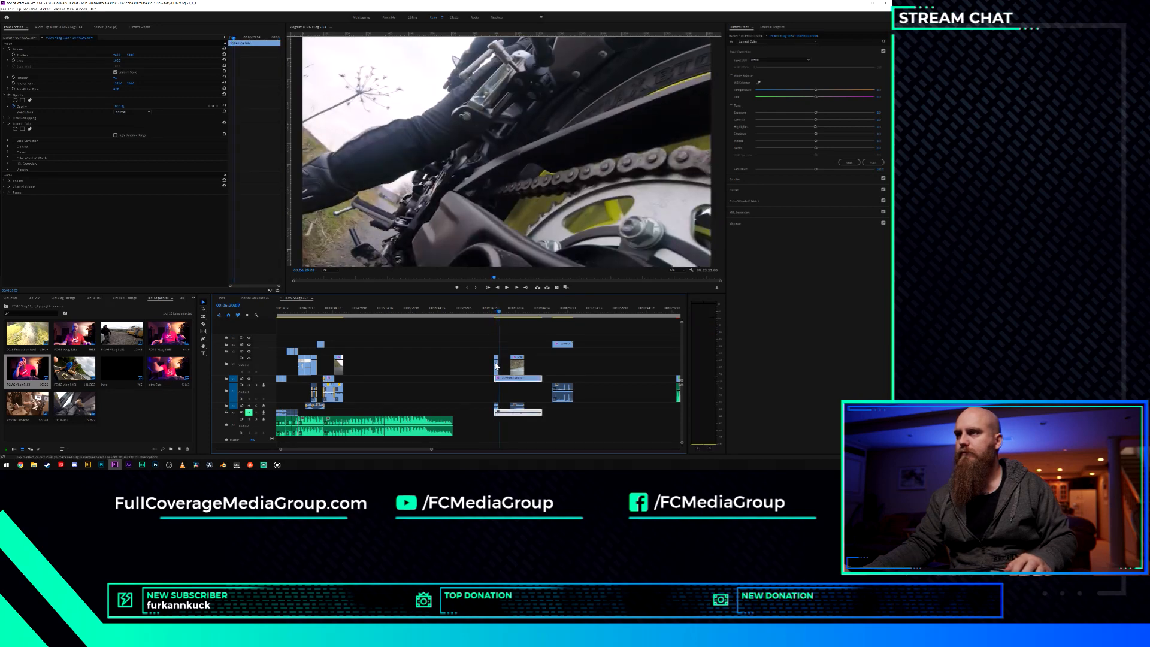
left_click_drag(482, 359, 352, 364)
scroll(364, 406, "up", 5)
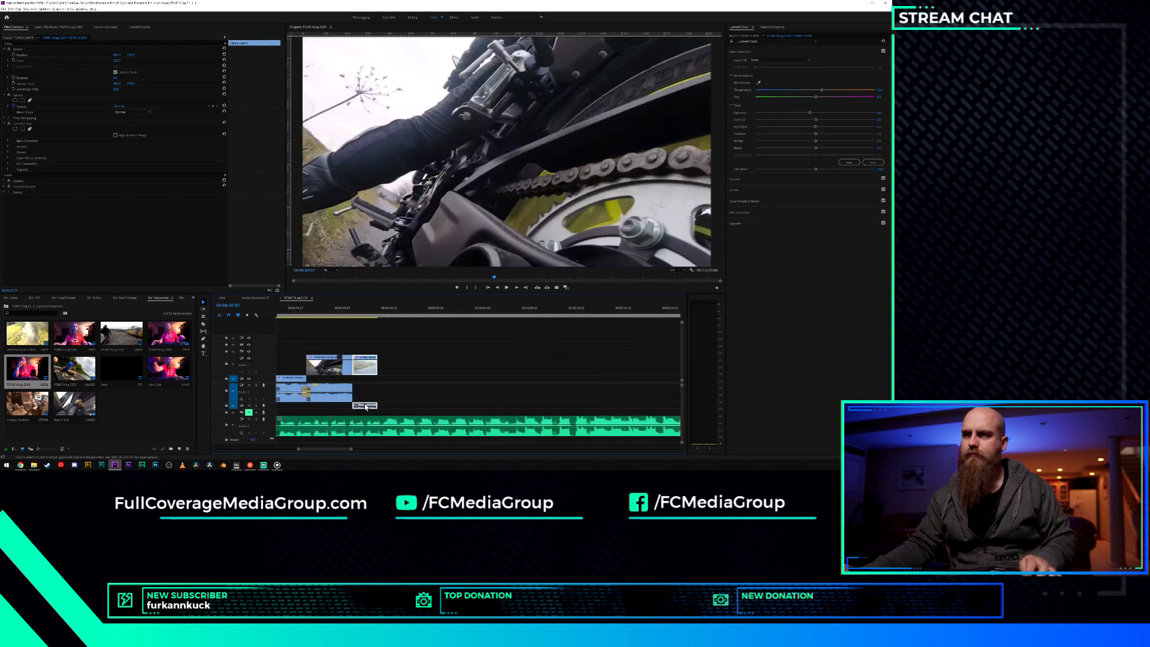
Play back the newly placed red car clip and move its audio one track lower.
key("space")
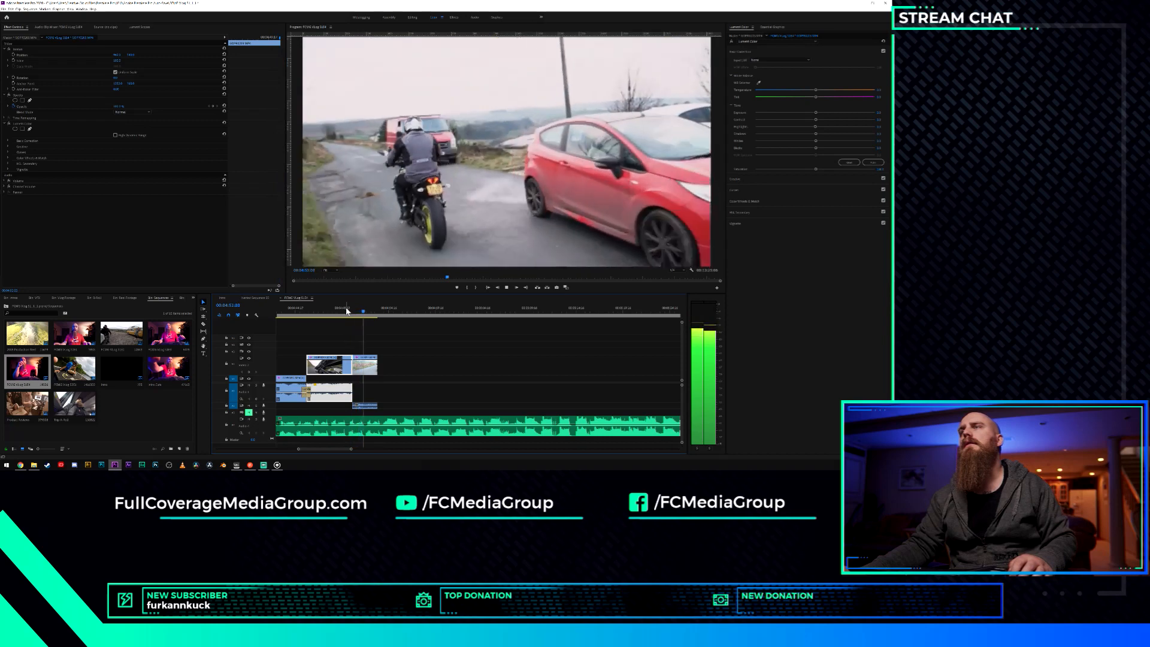
key("space")
left_click(369, 407)
left_click_drag(369, 408, 369, 413)
Apply the default transitions at the end of the close-up clip and delete the video one, keeping only the audio fade.
left_click(342, 311)
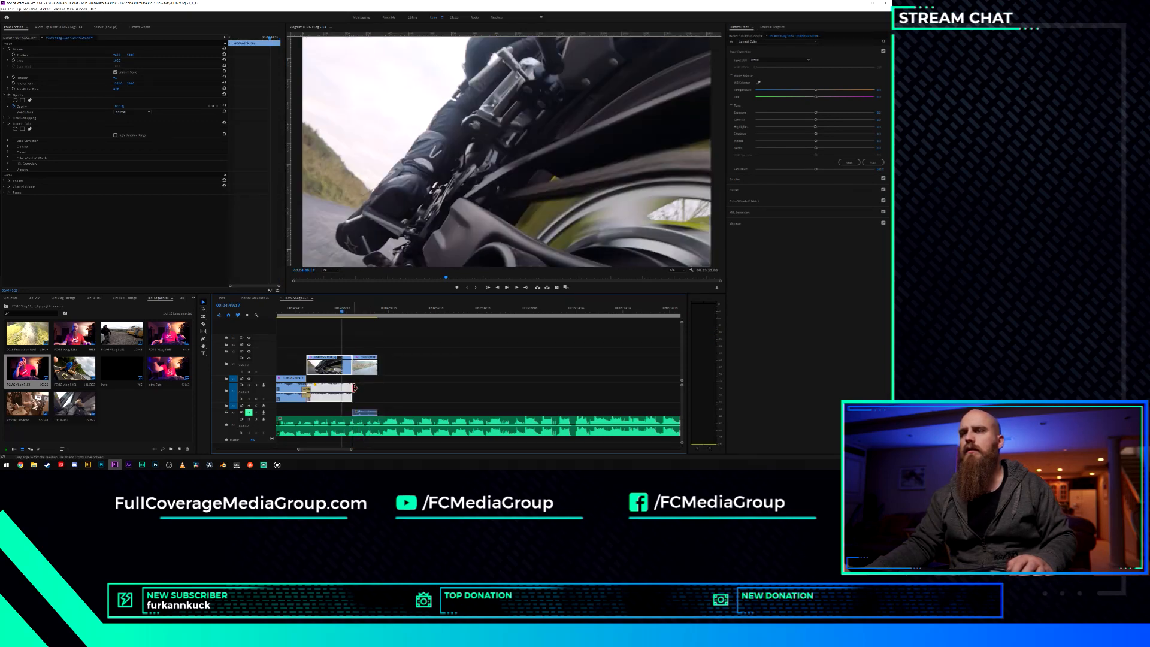
right_click(353, 396)
left_click(353, 397)
right_click(353, 397)
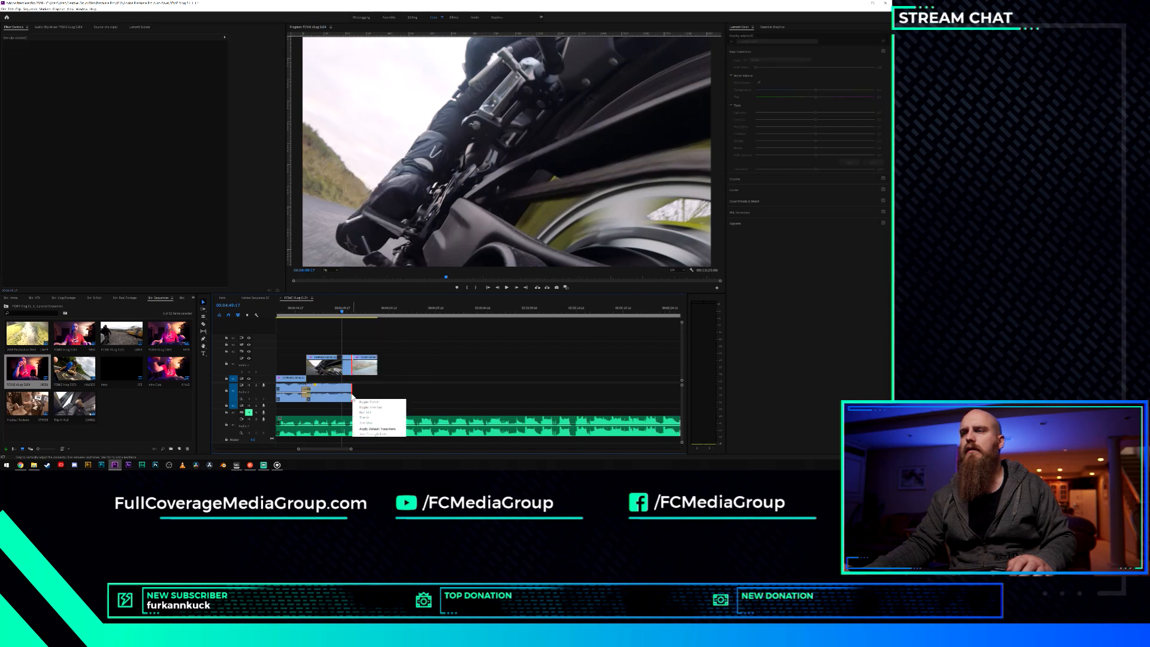
left_click(367, 430)
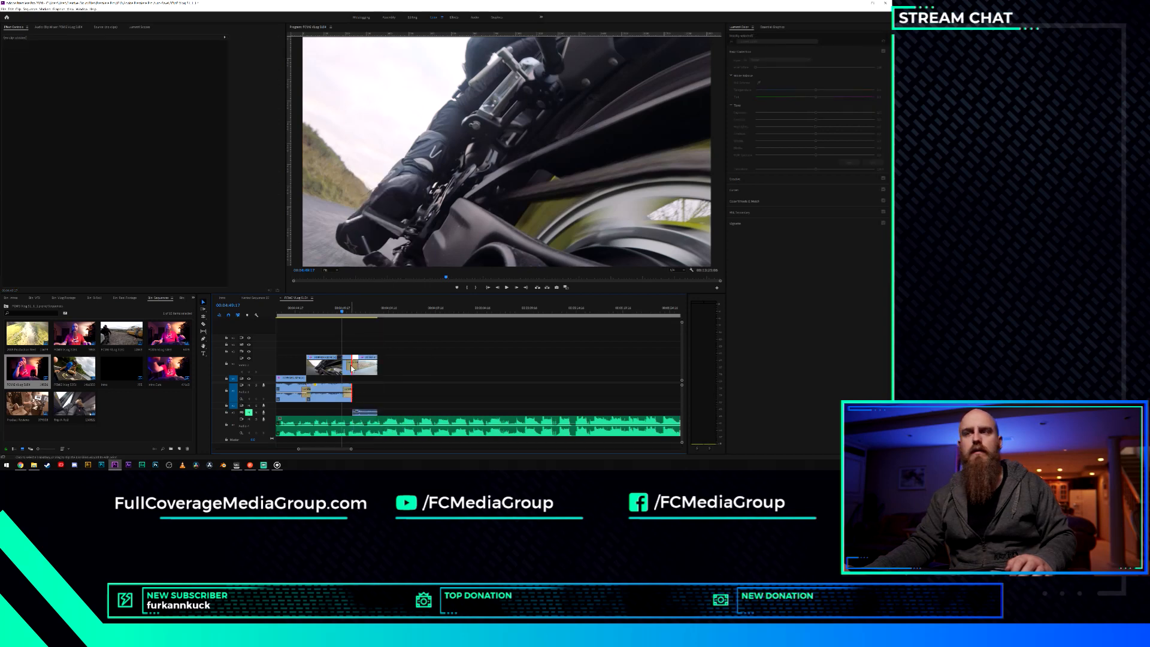
left_click(400, 357)
Play back the cut into the red car clip and trim the end of that clip slightly shorter.
key("space")
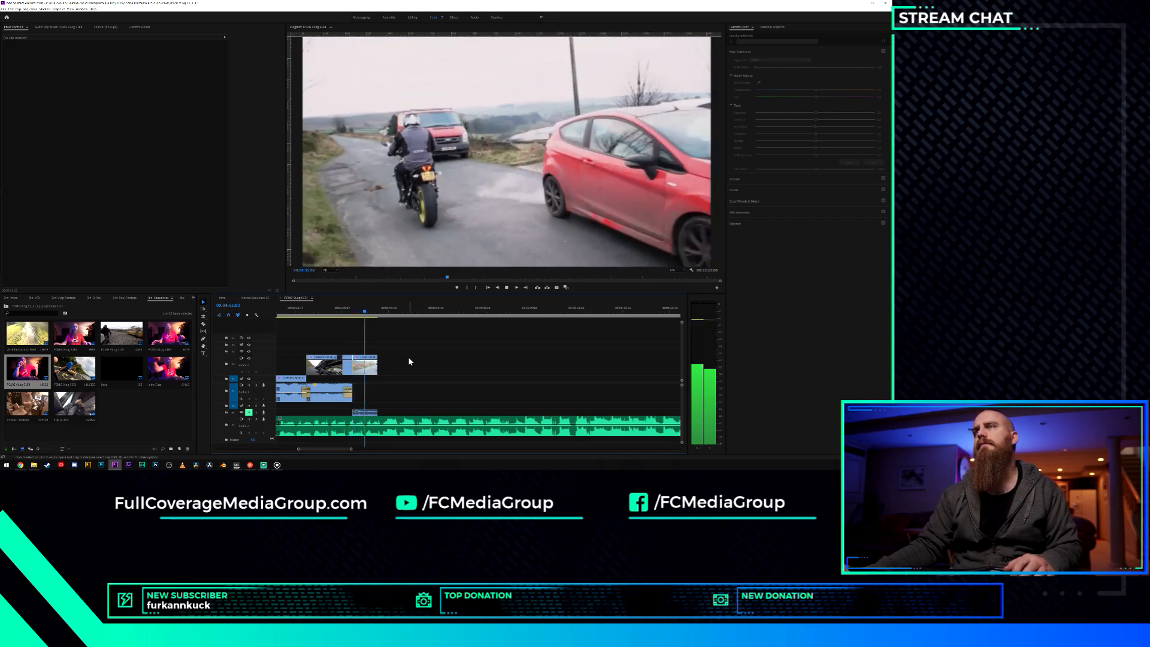
key("space")
left_click_drag(378, 365, 370, 366)
scroll(365, 388, "up", 4)
scroll(389, 380, "up", 1)
left_click_drag(387, 367, 383, 366)
scroll(393, 379, "down", 6)
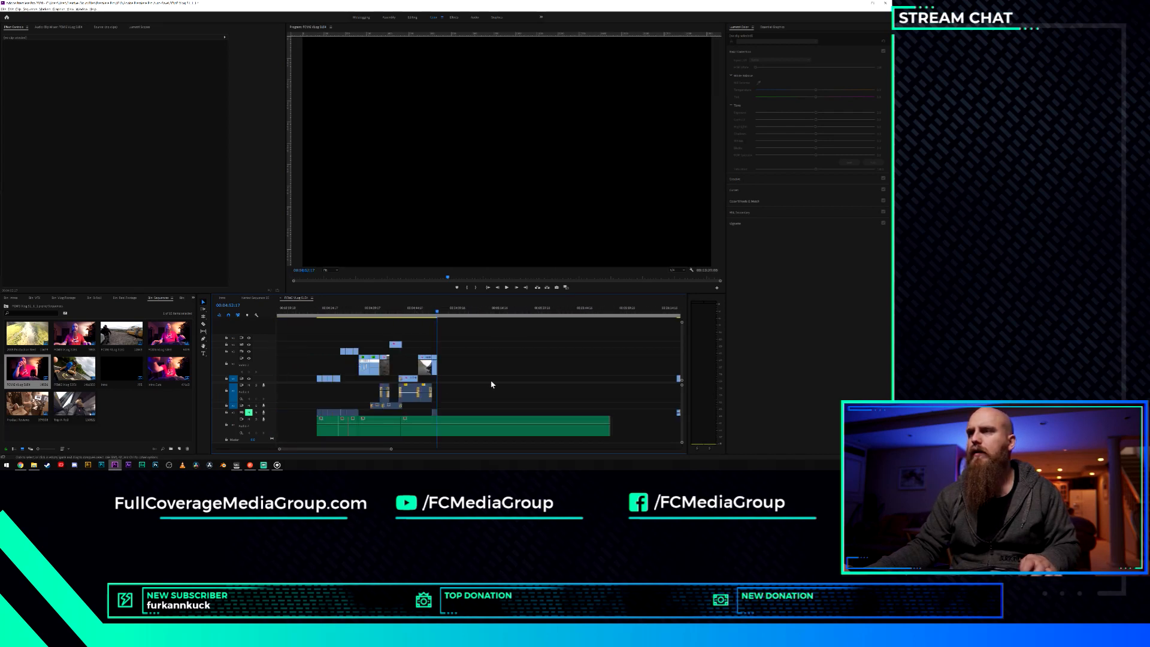
Move the clip of the rider approaching on the road directly after the red car clip, and put its audio on the lower track.
left_click_drag(573, 367, 577, 365)
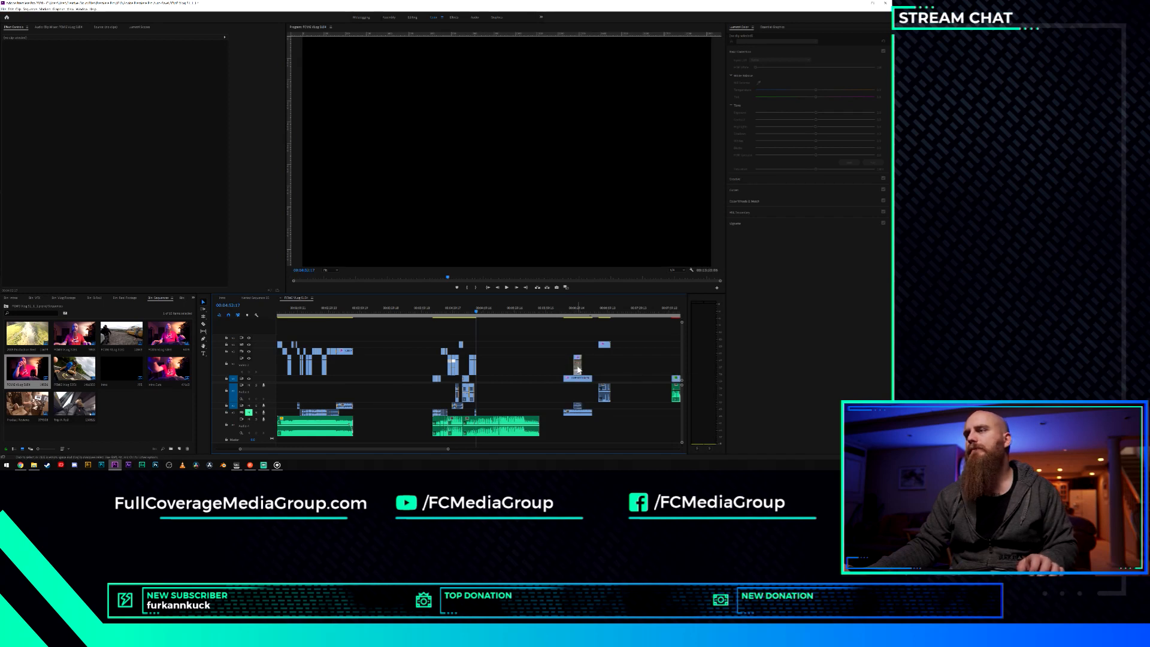
left_click_drag(496, 369, 487, 370)
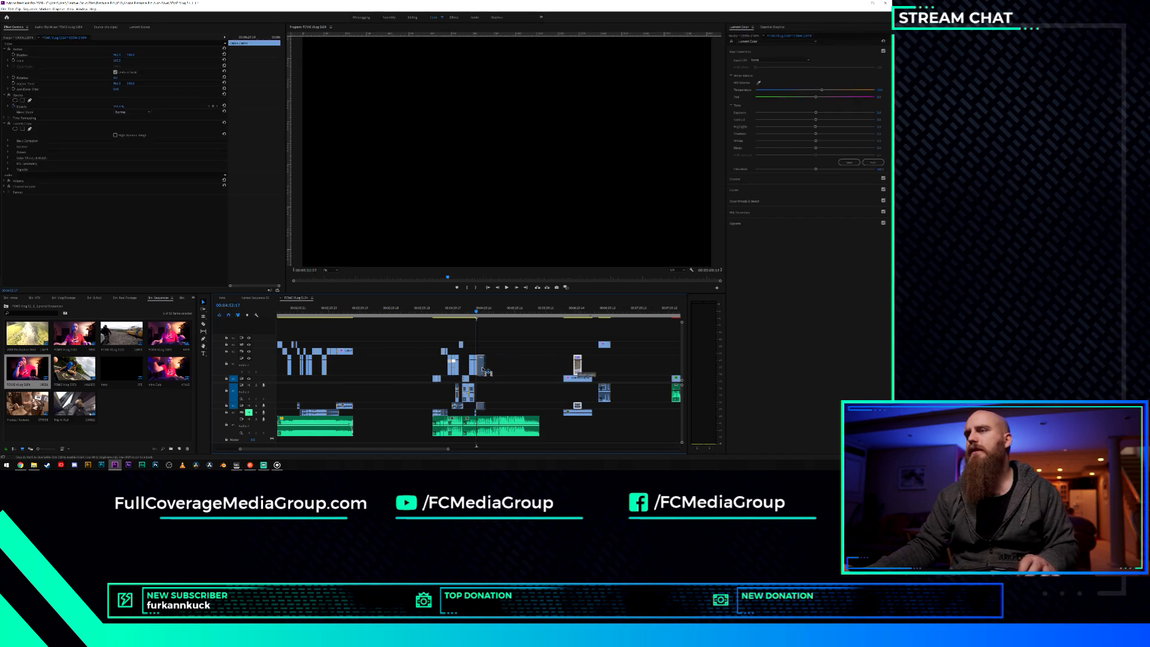
scroll(478, 370, "up", 5)
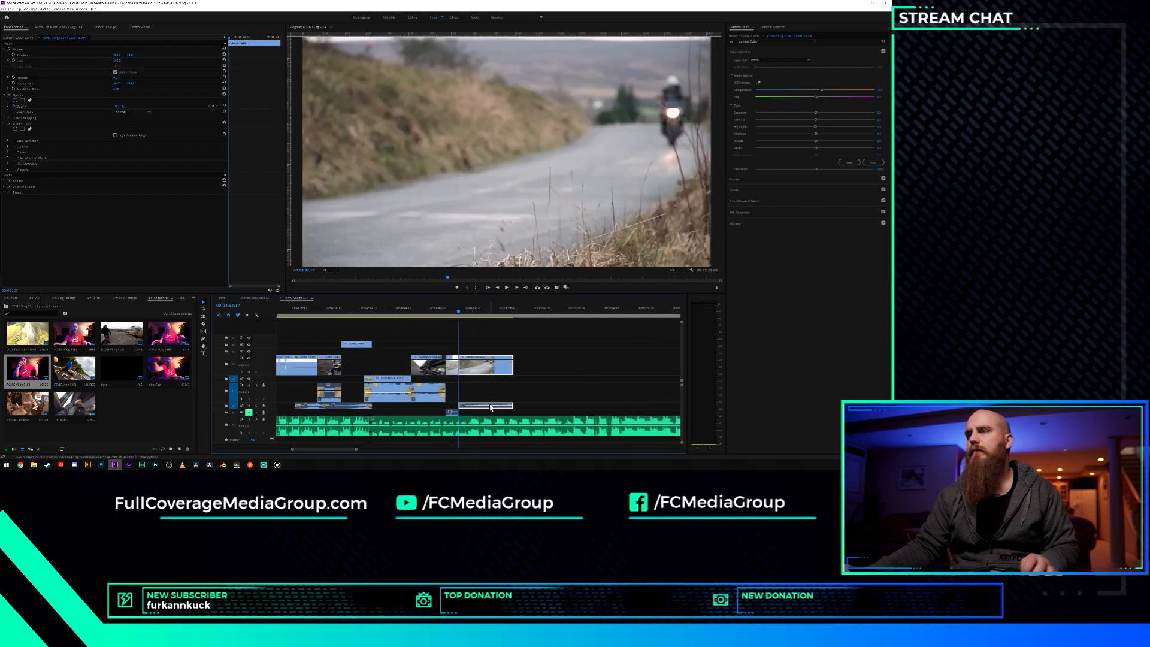
left_click_drag(490, 411, 491, 409)
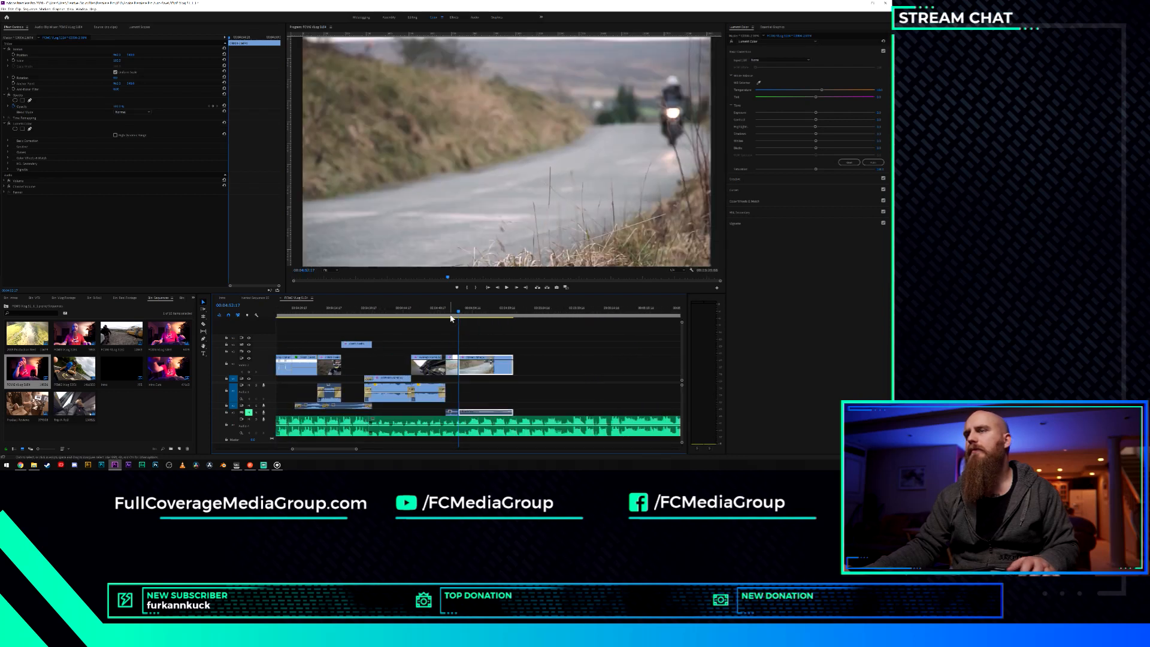
Play back the cut from the red car clip into the approaching rider clip.
scroll(466, 379, "up", 5)
left_click_drag(463, 364, 461, 365)
key("space")
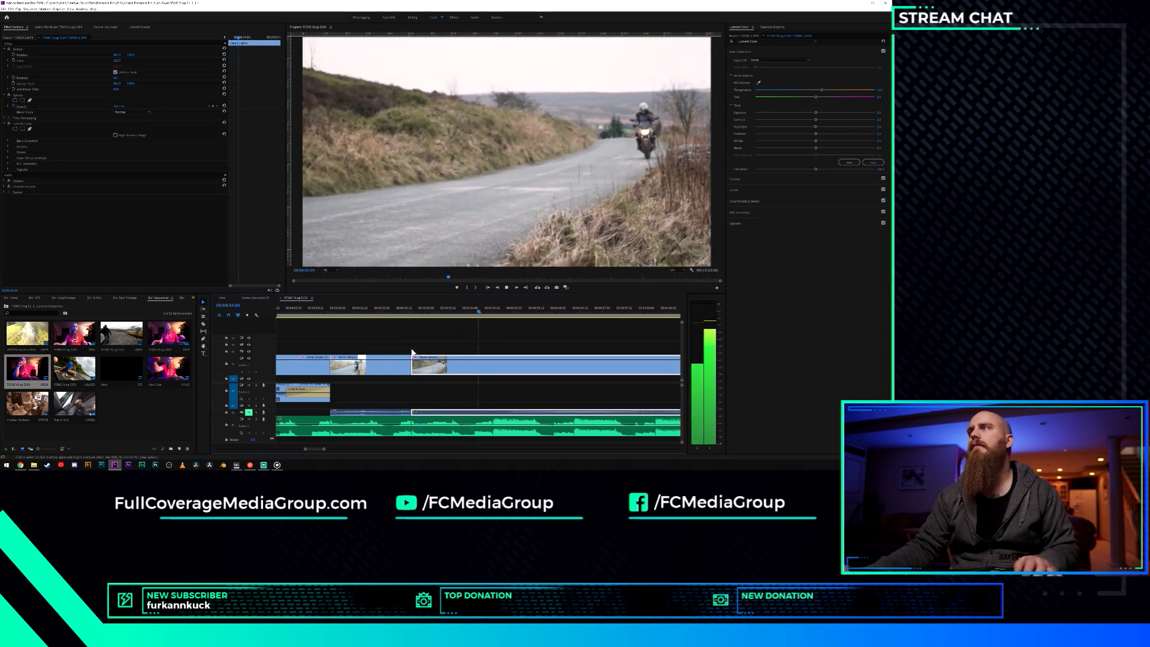
key("space")
Trim the end of the approaching rider clip to a short piece and slow it to 20% speed.
scroll(473, 377, "down", 5)
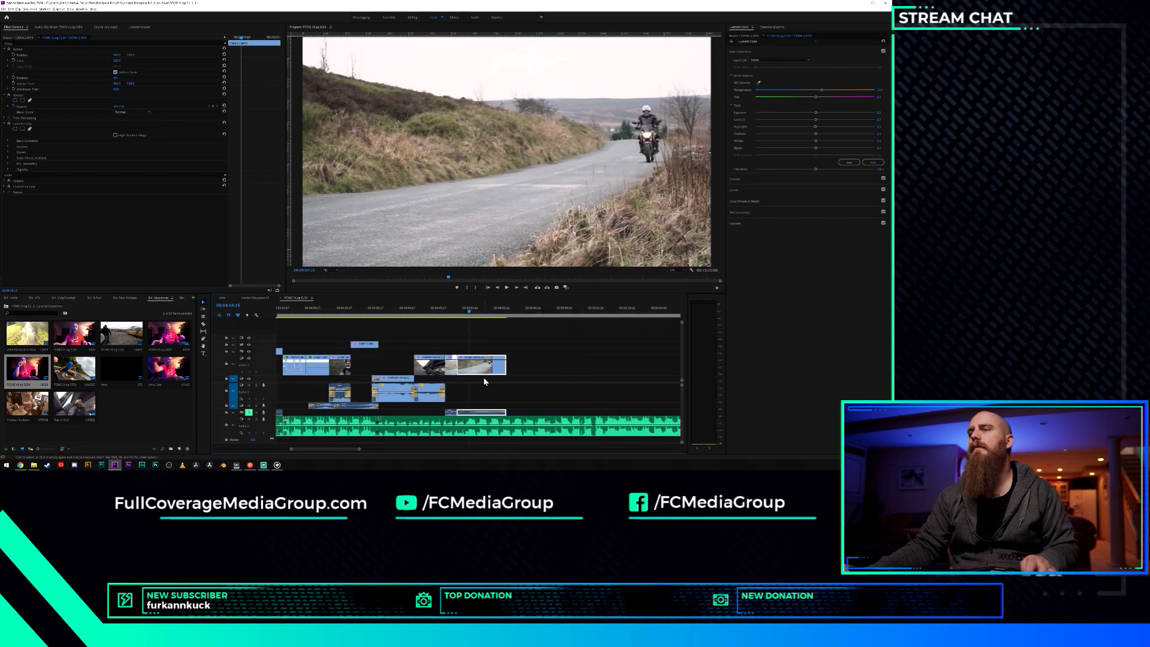
scroll(482, 376, "up", 3)
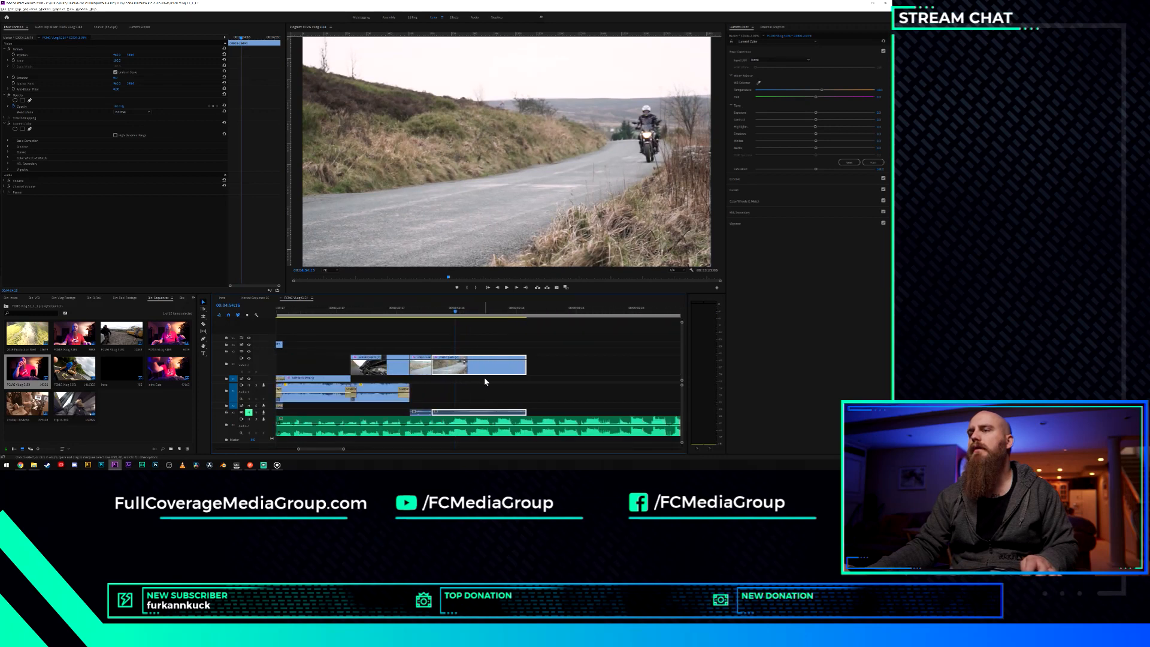
right_click(450, 371)
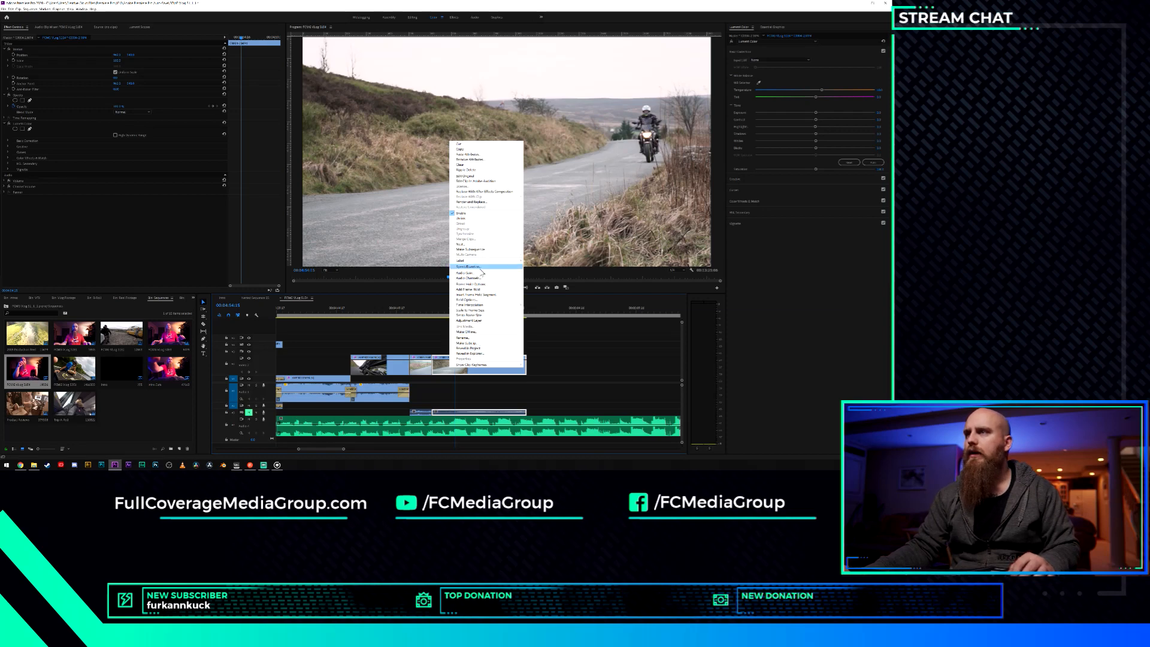
left_click(567, 359)
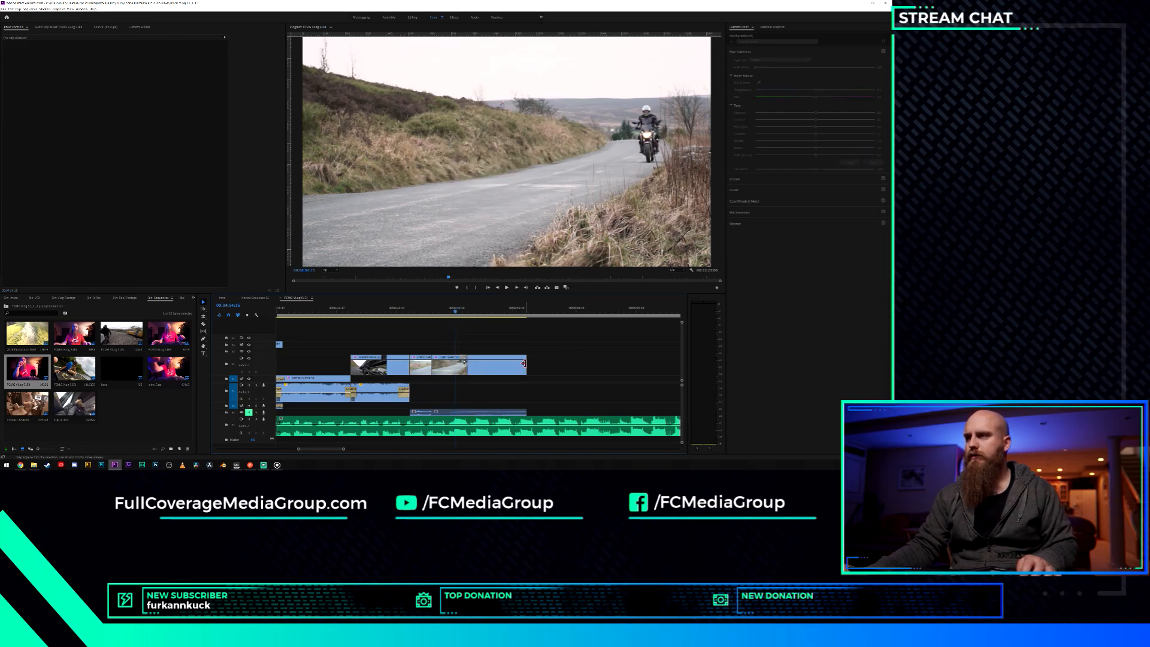
left_click_drag(491, 365, 449, 371)
key("ctrl+r")
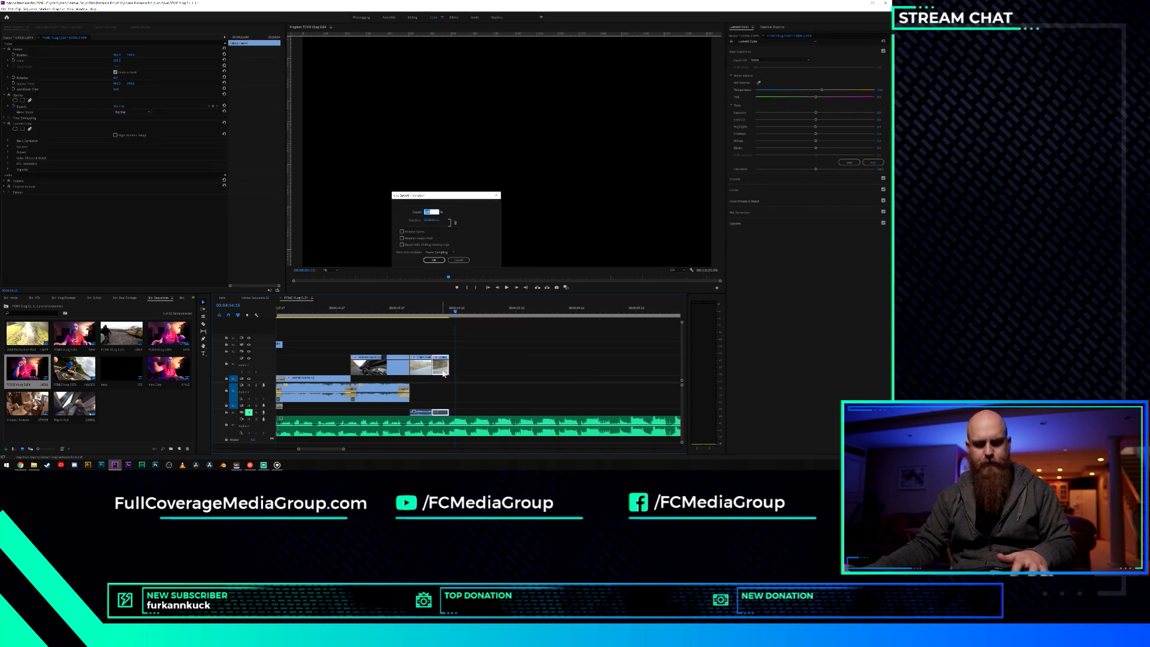
type("20")
key("Return")
Play back the slowed approaching rider clip from the end of the red car clip.
left_click(426, 309)
key("space")
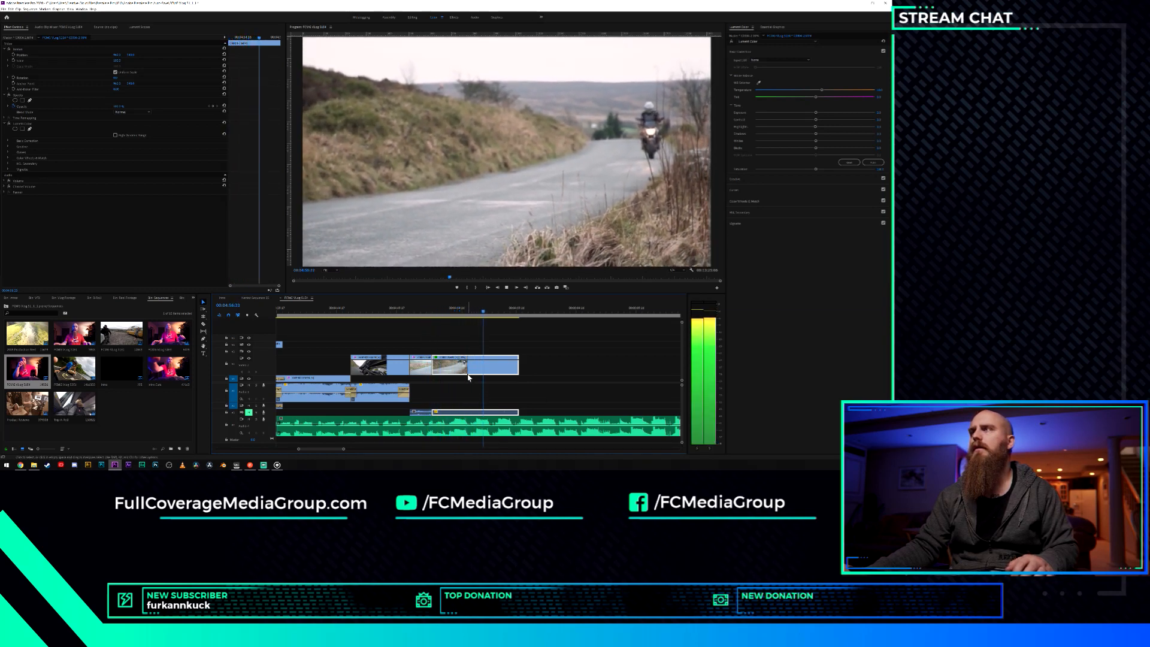
key("space")
key("minus")
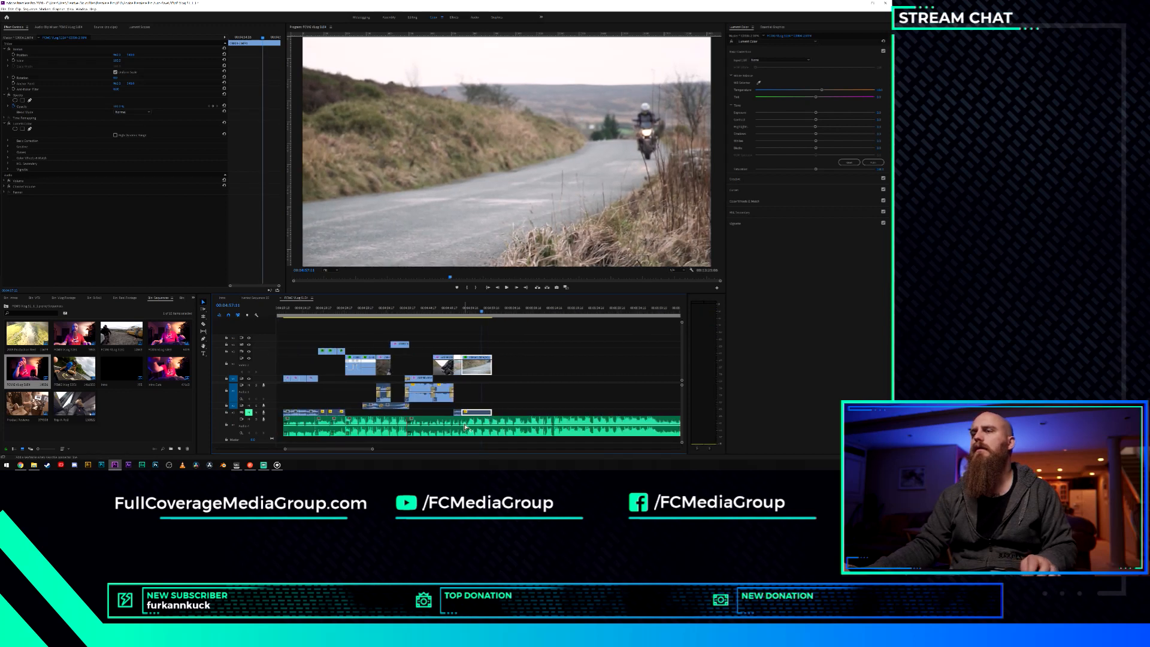
left_click(474, 427)
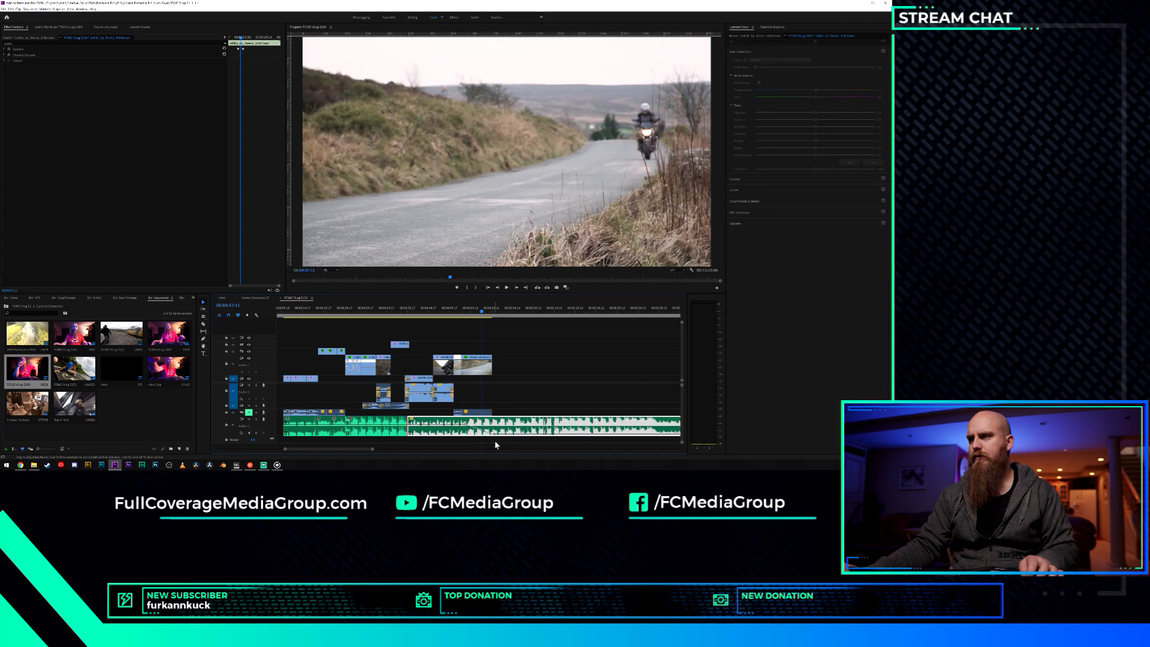
left_click(495, 423)
key("v")
left_click(497, 426)
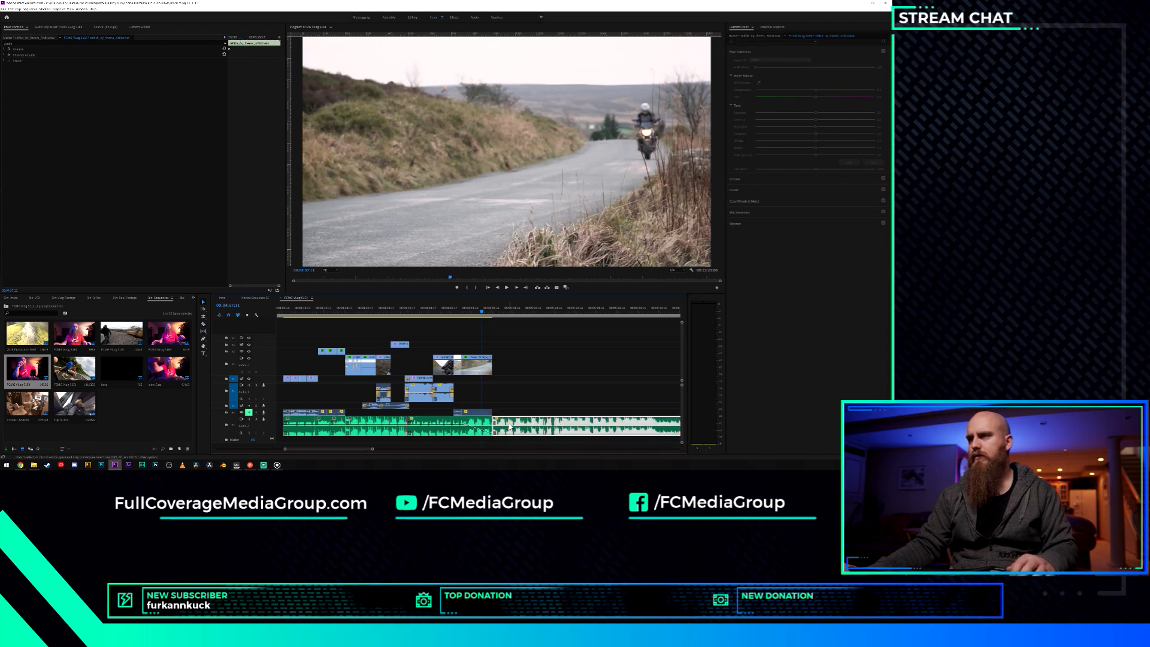
key("ctrl+z")
Cut the music at the end of the approaching rider clip, delete the remainder and play back the ending.
left_click(496, 433)
left_click(497, 426)
key("v")
left_click(498, 426)
key("Delete")
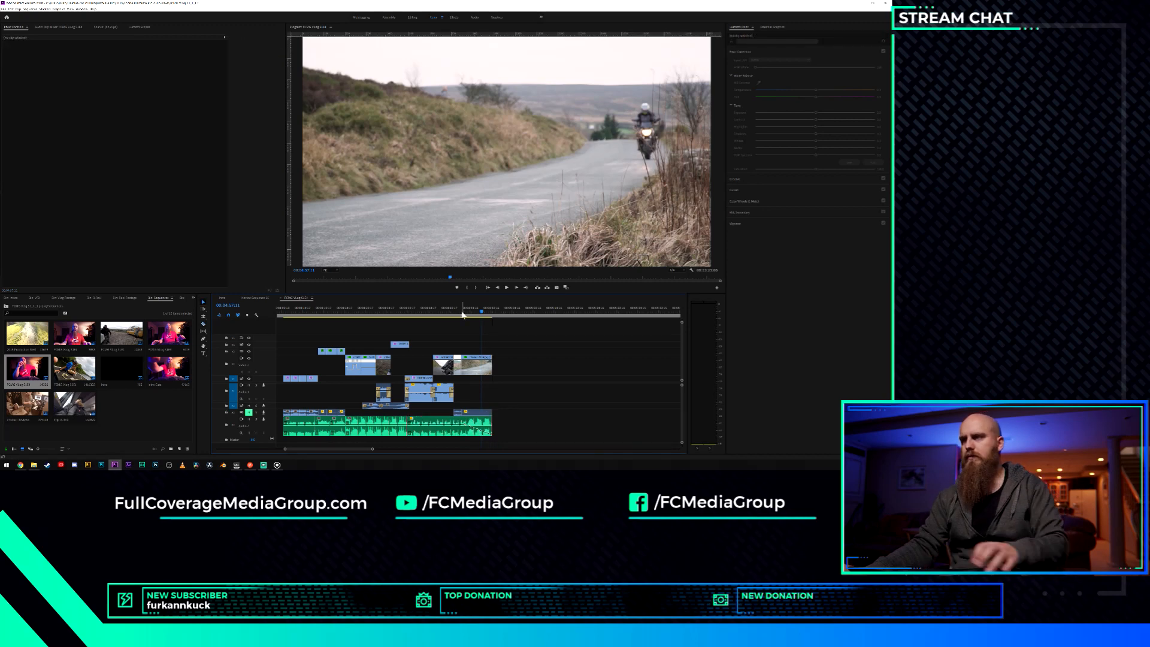
left_click(466, 317)
key("space")
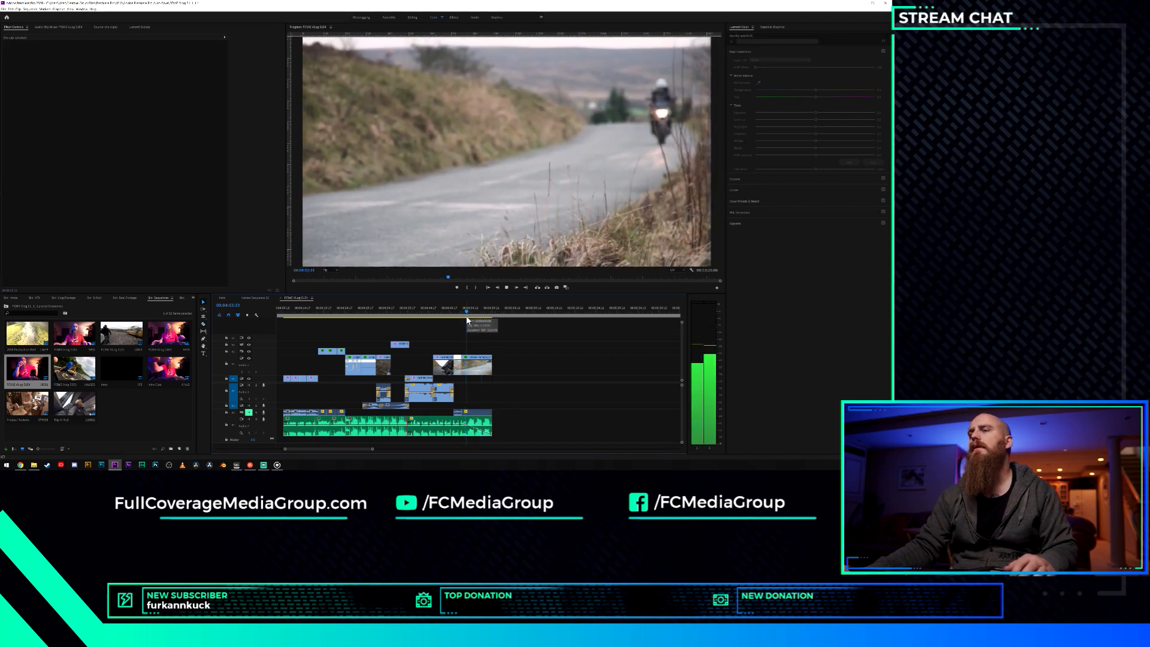
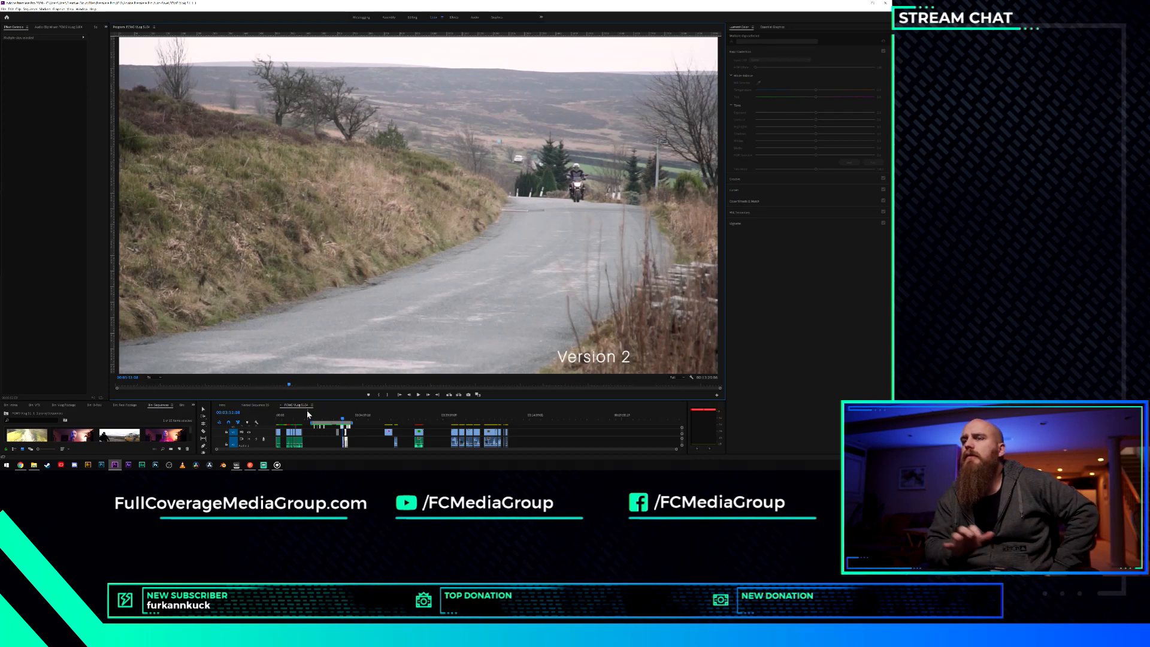
Enlarge the timeline so that all video and audio tracks of the edited section can be seen.
scroll(341, 437, "up", 6)
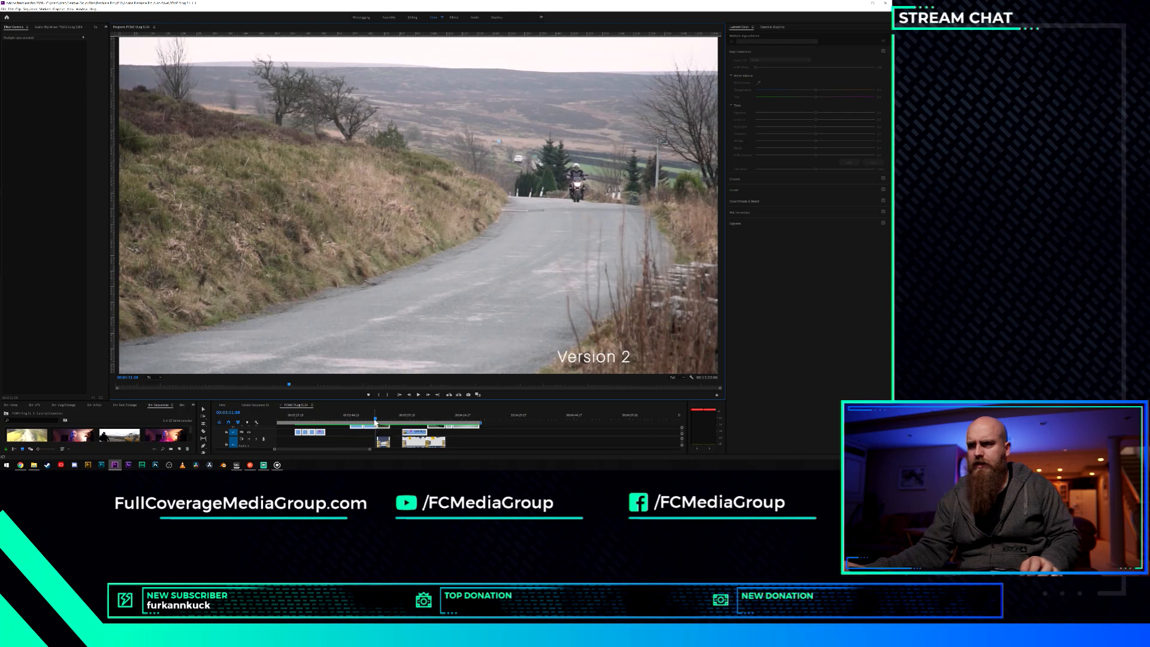
left_click_drag(375, 423, 371, 424)
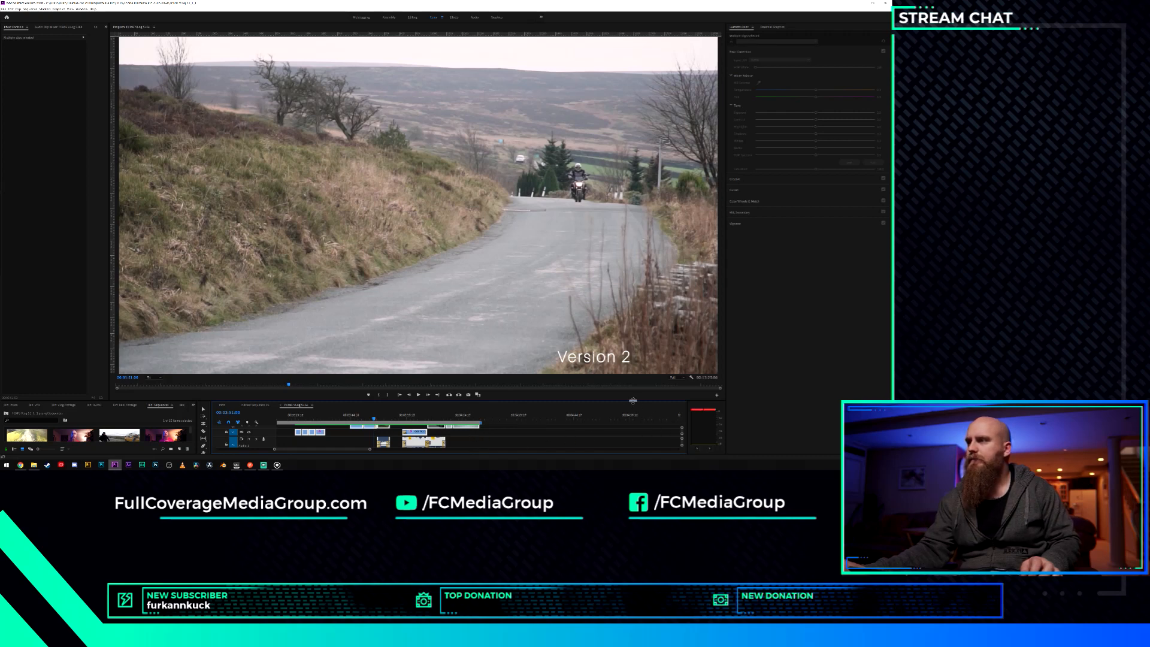
left_click_drag(632, 399, 633, 327)
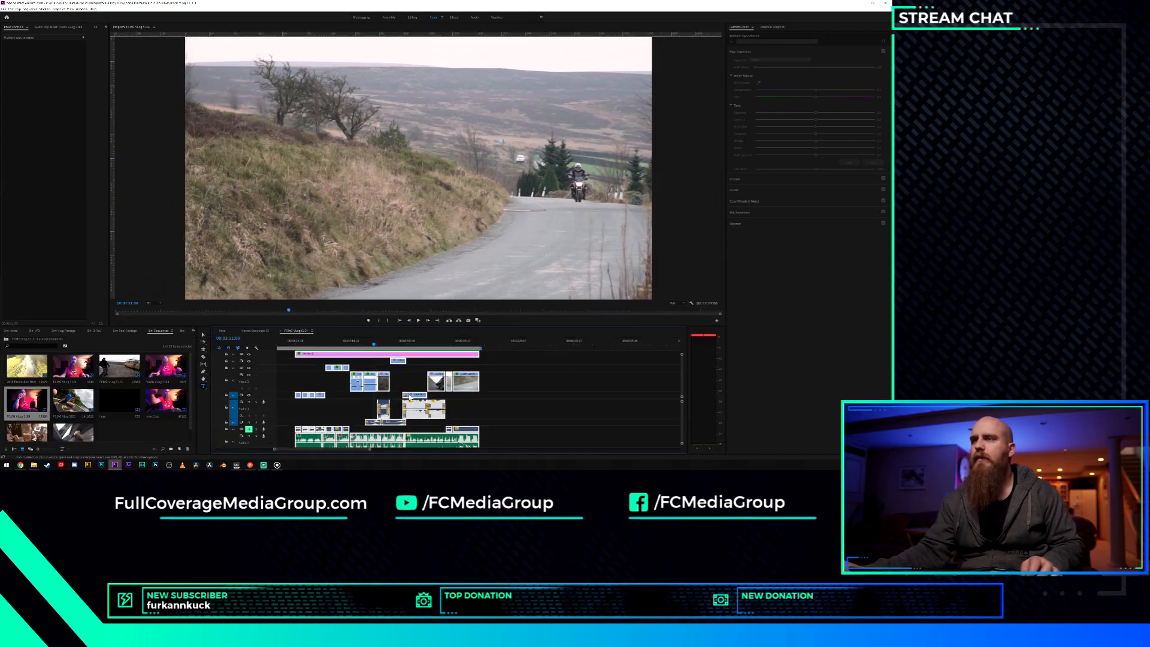
scroll(364, 393, "up", 5)
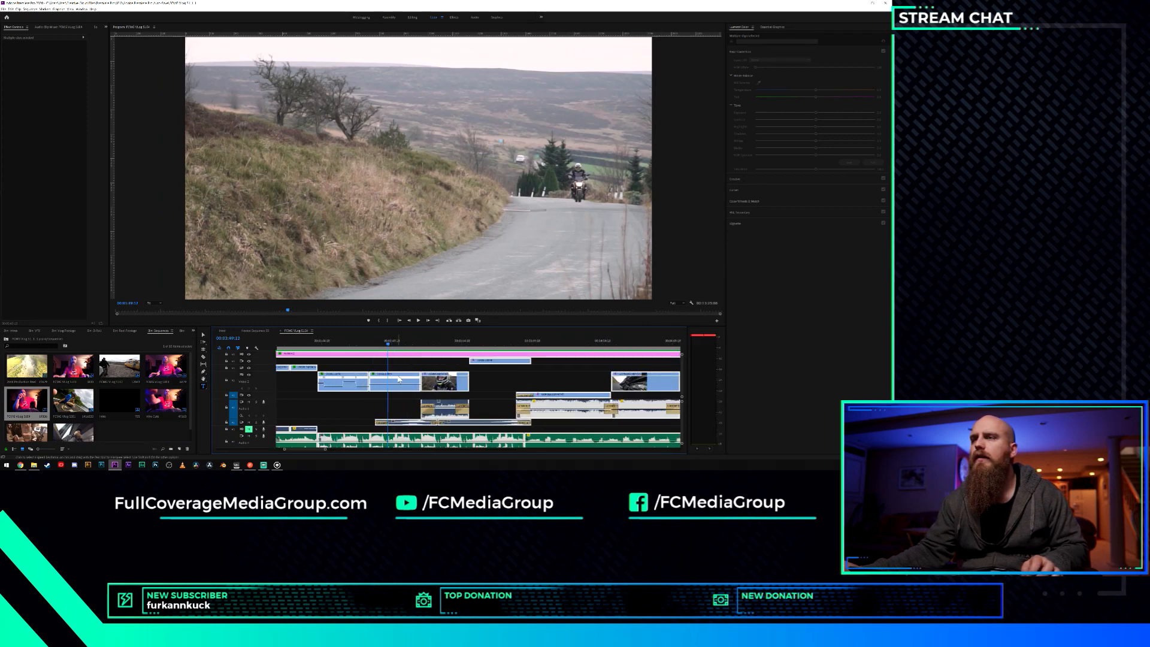
Disable and re-enable the second of the two adjacent road clips to refresh its preview.
left_click(405, 365)
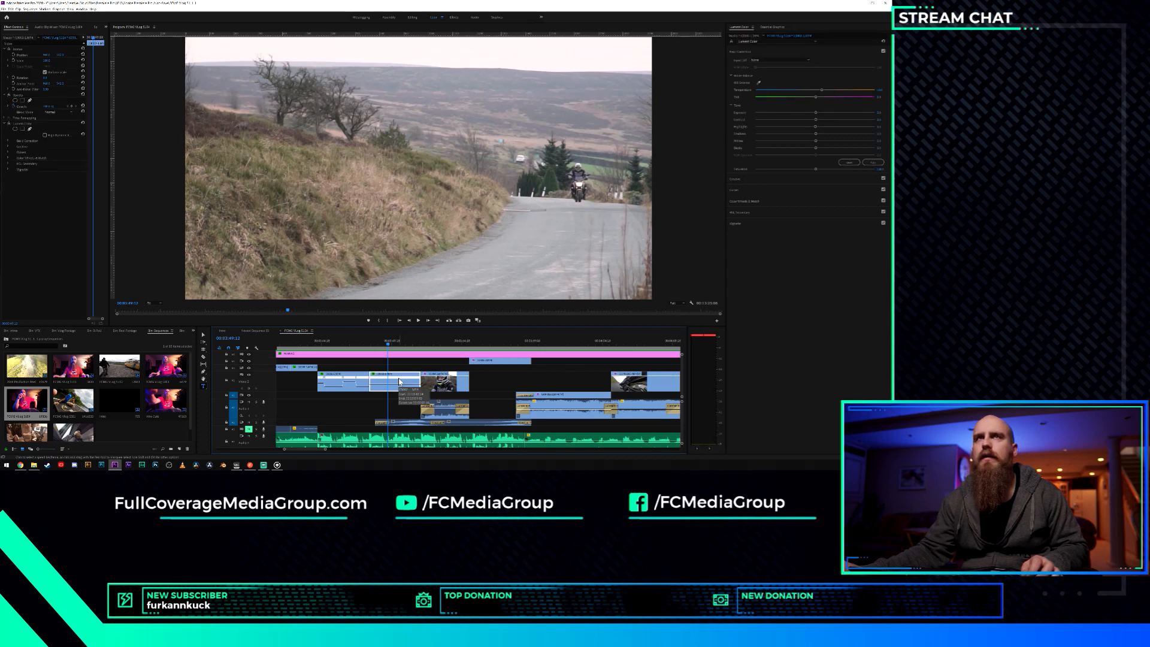
right_click(399, 381)
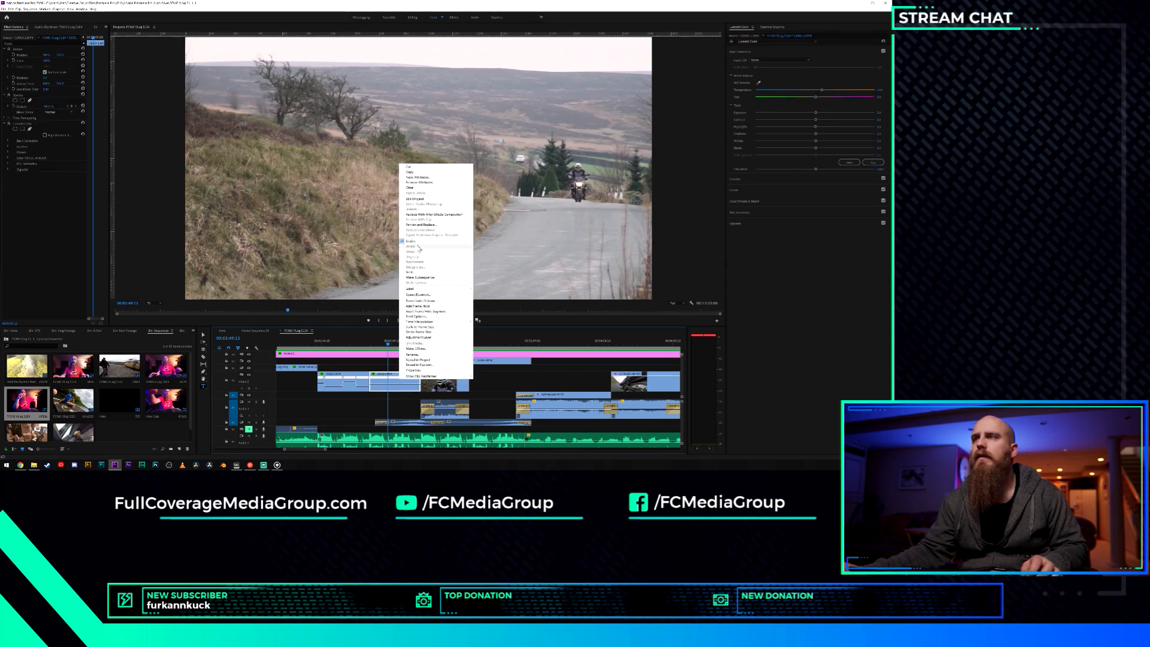
left_click(417, 242)
right_click(396, 379)
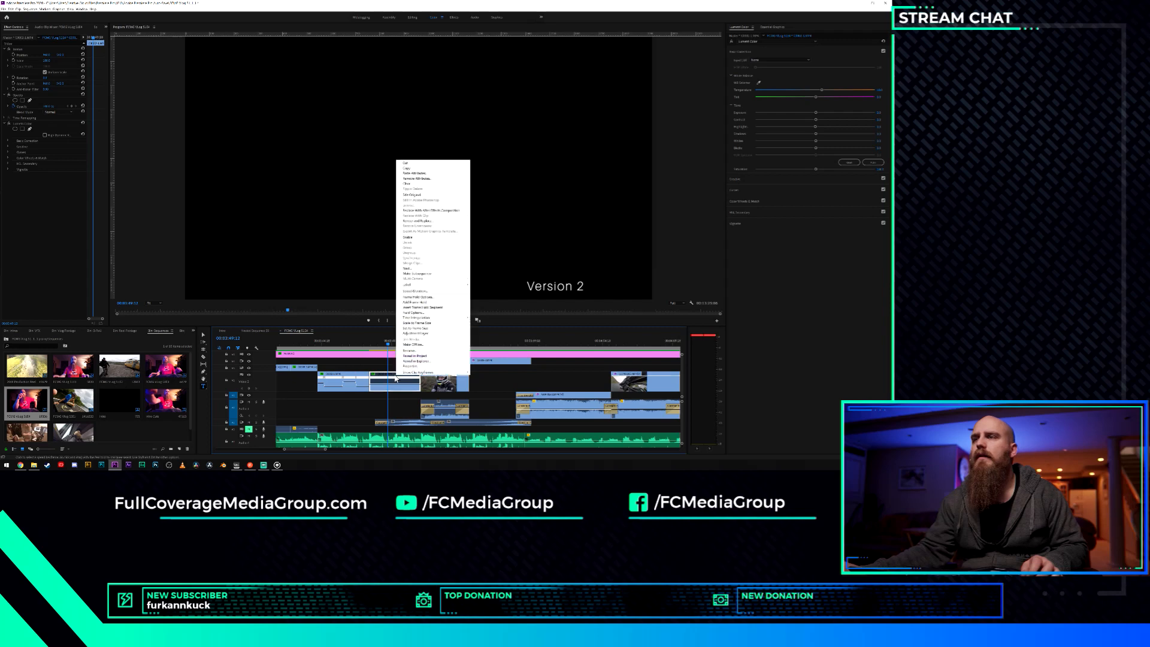
left_click(415, 237)
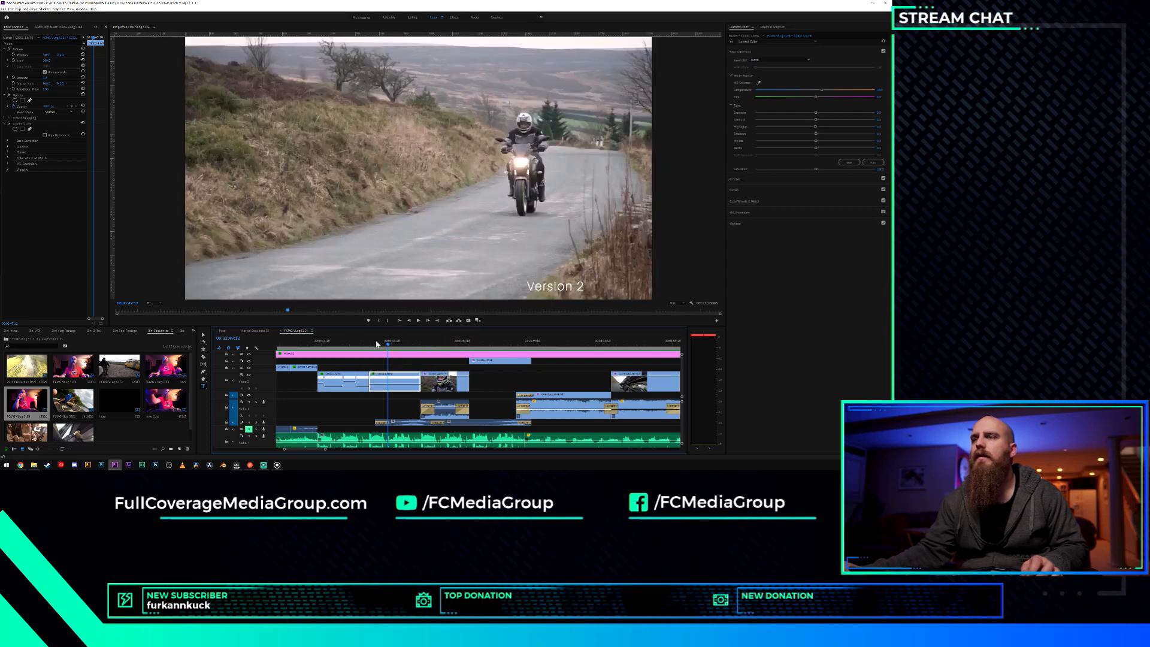
Play back from the start of the first road clip and recheck the cut into the close-up helmet clip.
left_click_drag(376, 344, 360, 349)
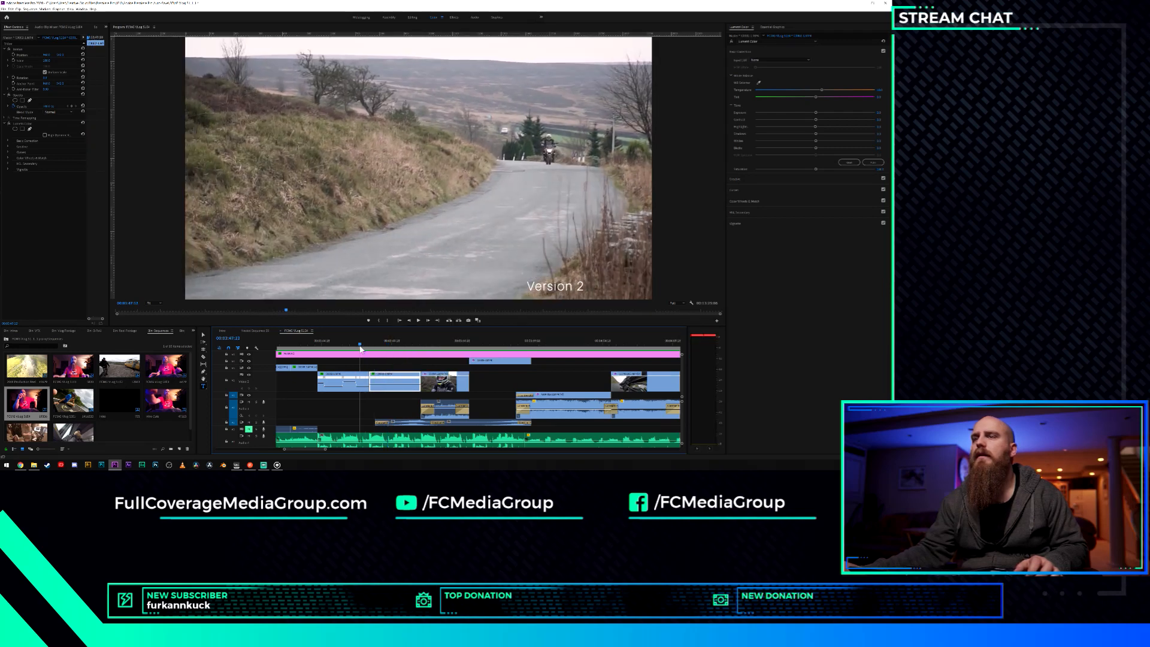
left_click(314, 345)
key("space")
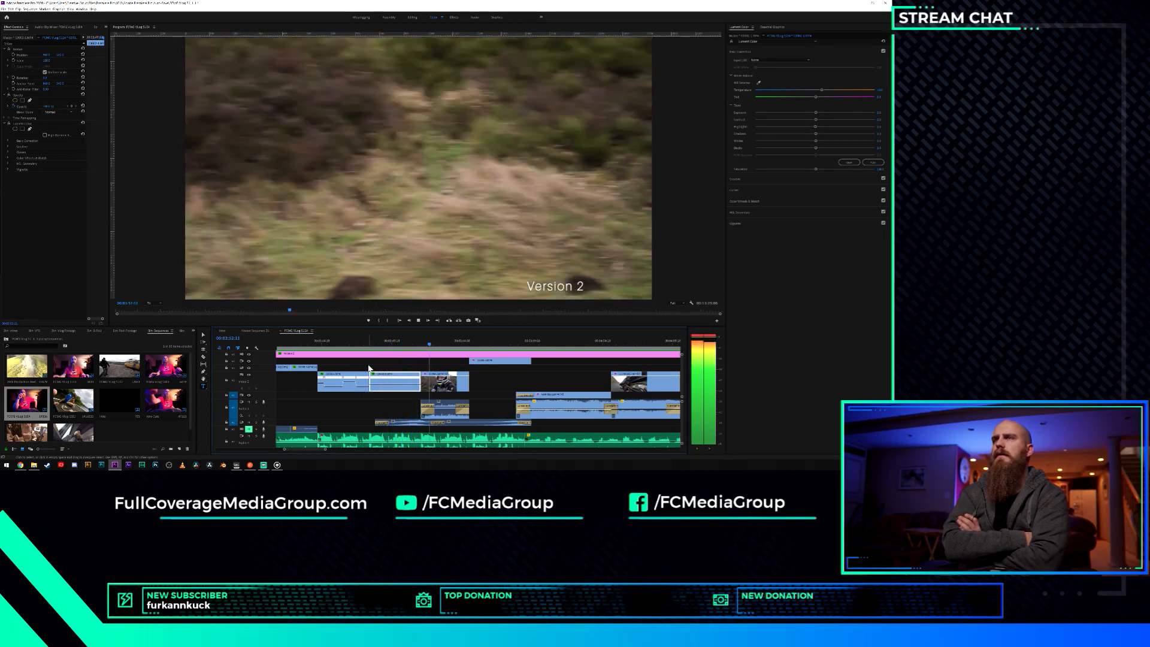
key("space")
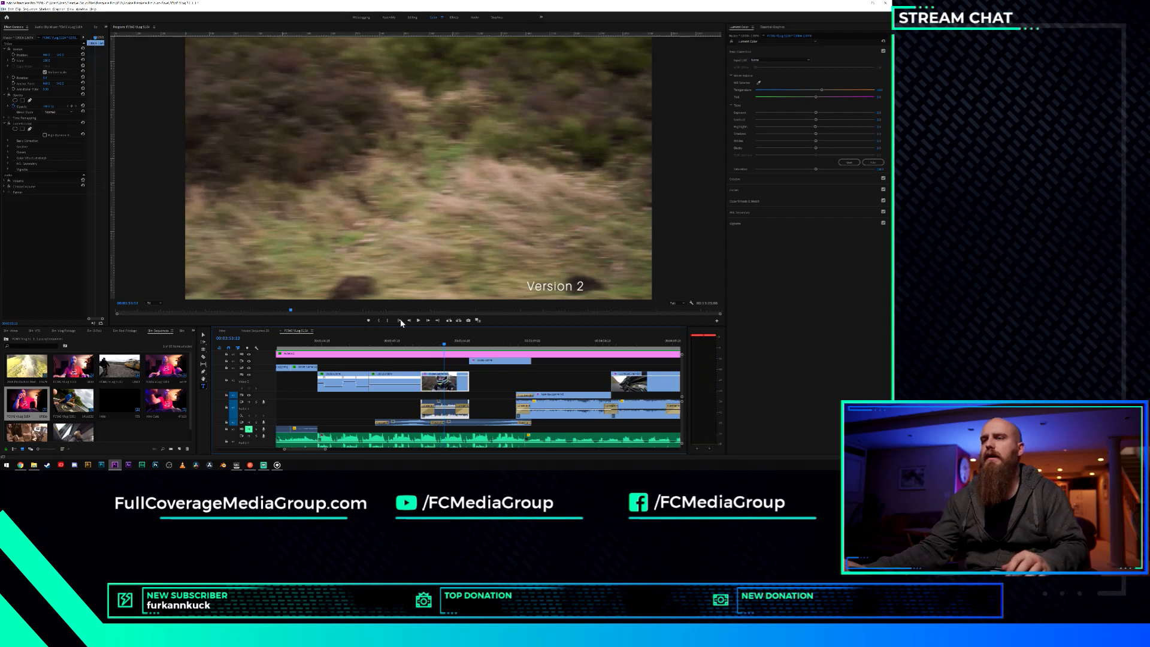
left_click_drag(413, 346, 412, 345)
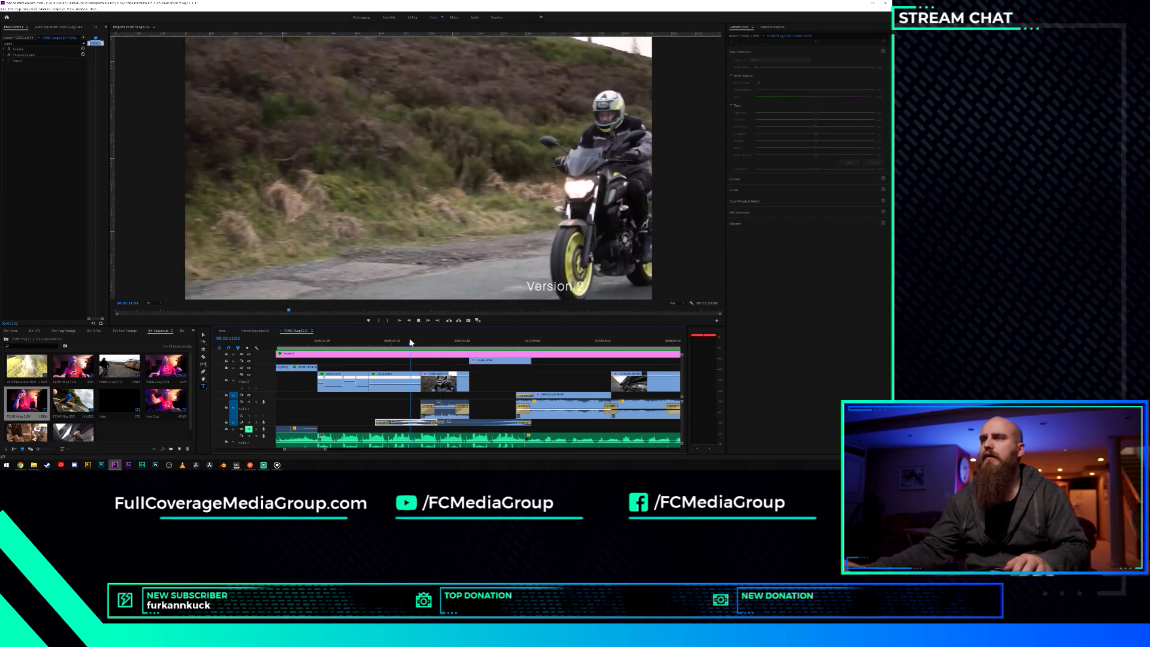
key("space")
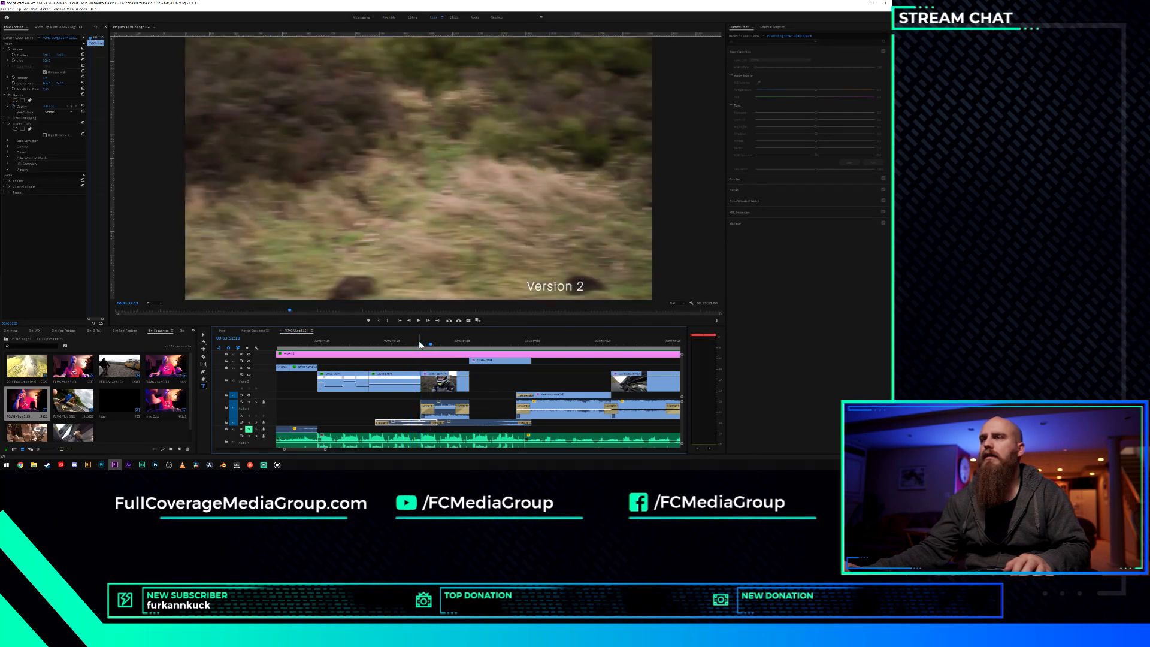
left_click_drag(421, 345, 435, 345)
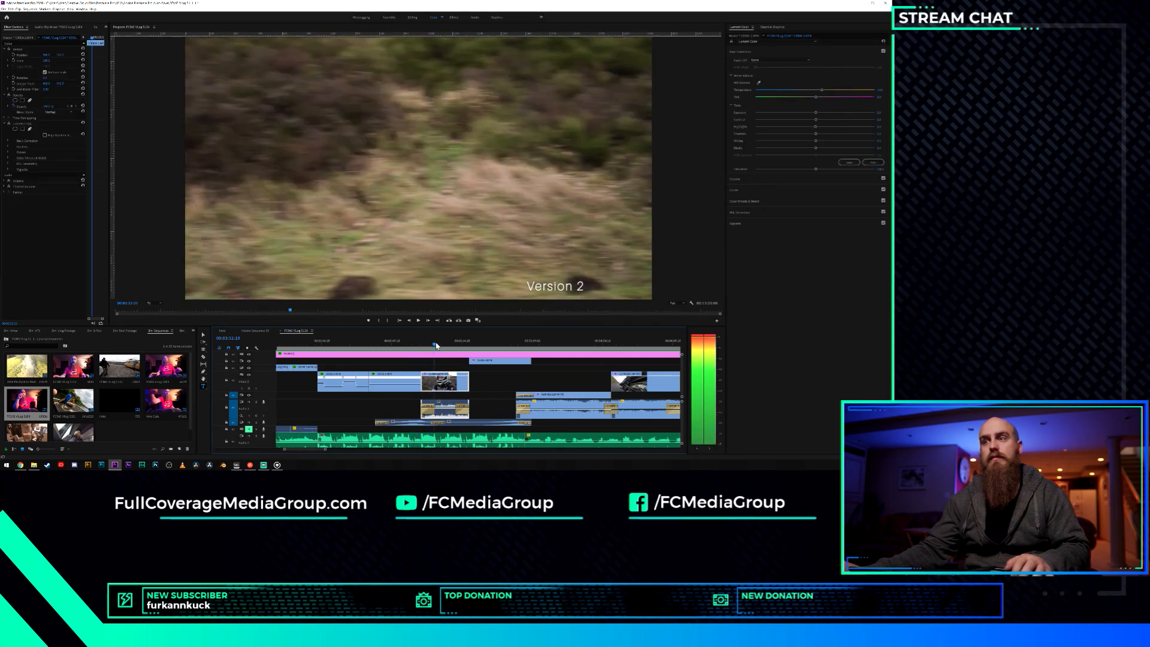
Disable and re-enable the close-up helmet clip to refresh its preview.
right_click(441, 386)
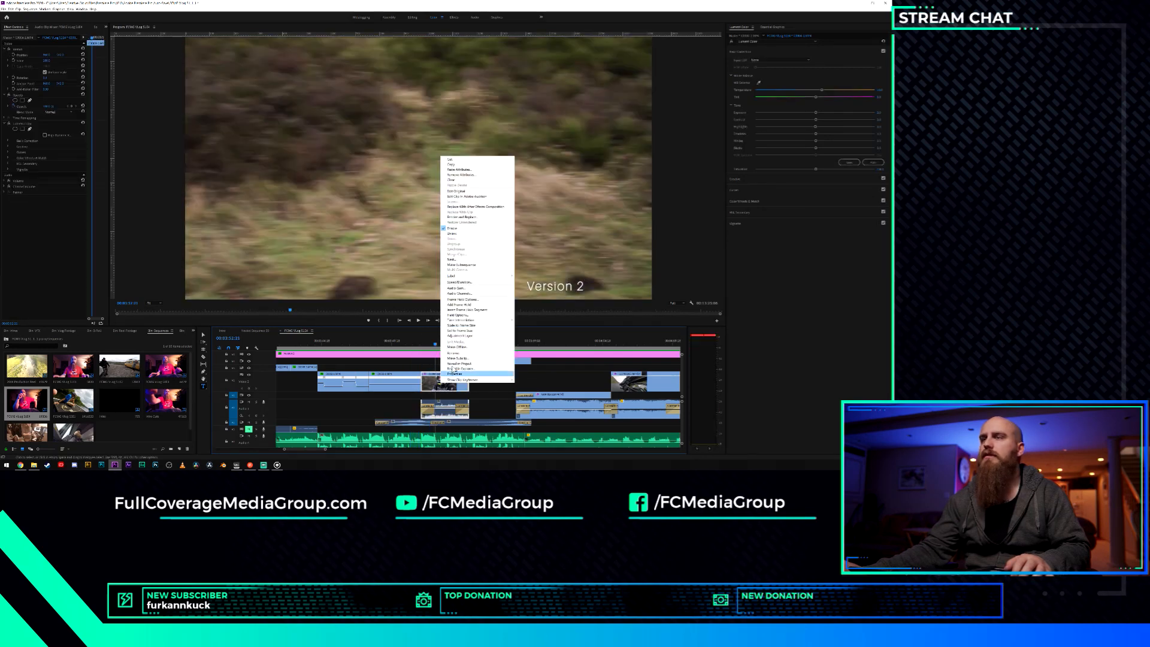
left_click(456, 228)
right_click(453, 388)
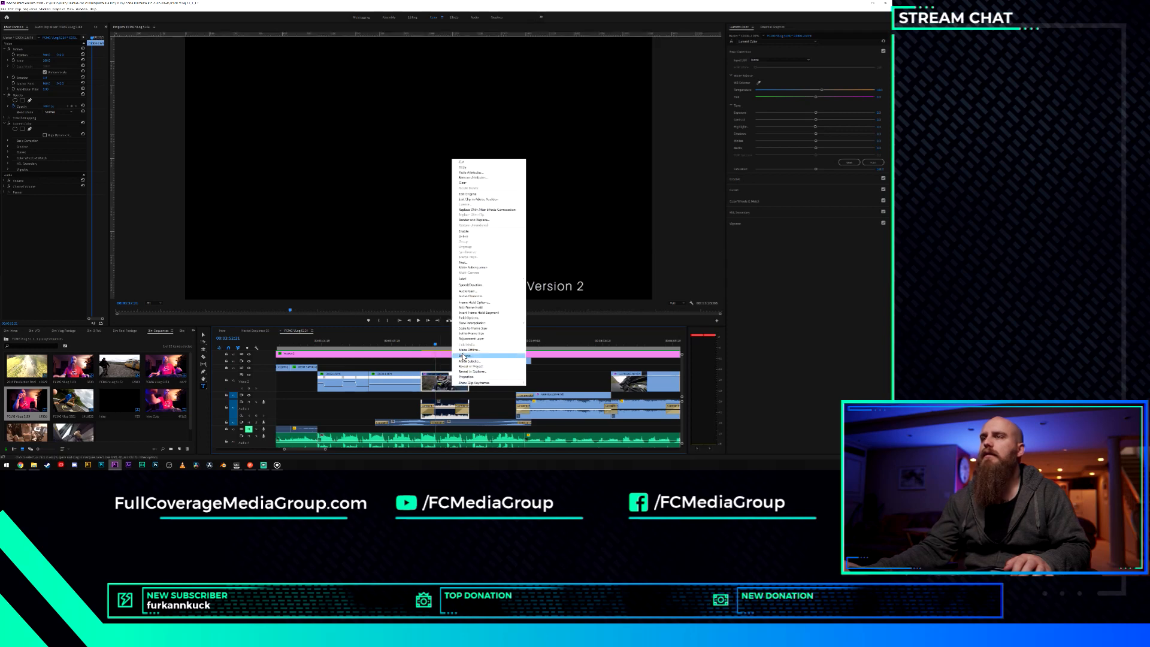
left_click(460, 233)
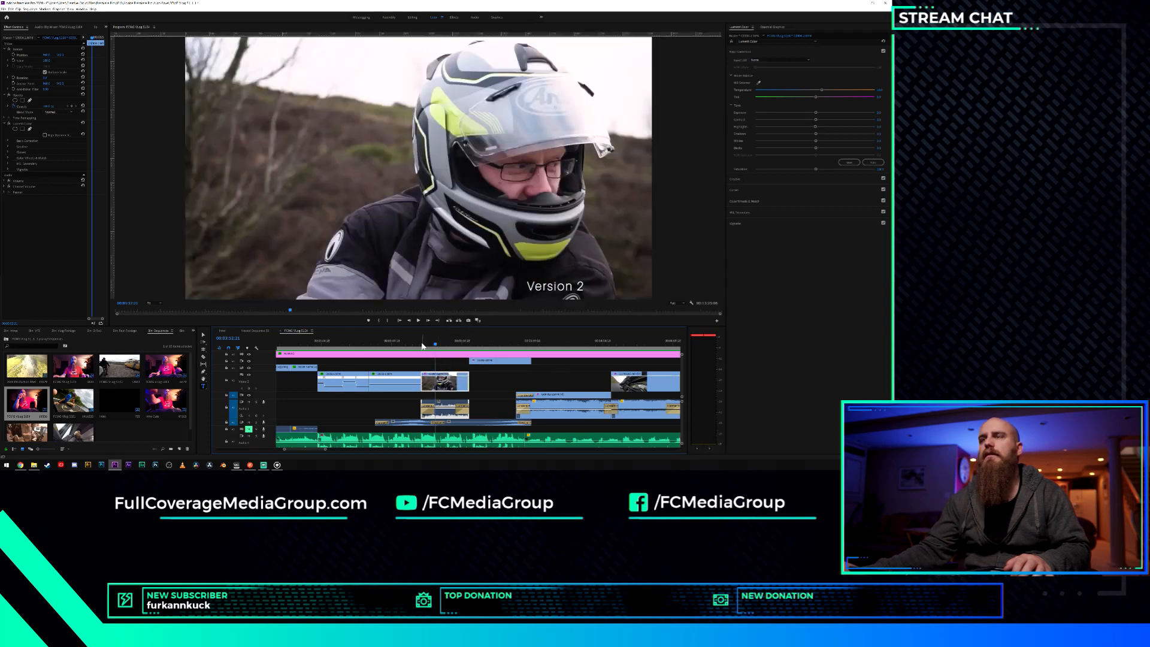
Play back the cut from the road clip through the close-up helmet clip into the upper-track clip.
left_click_drag(422, 346, 392, 345)
key("space")
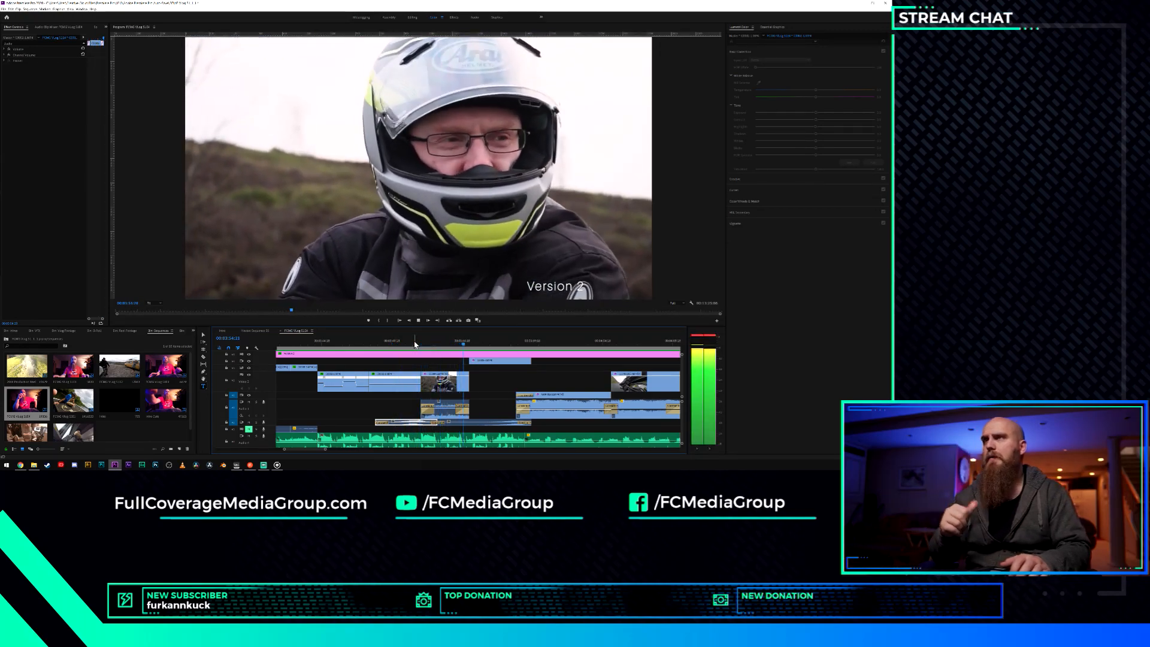
key("space")
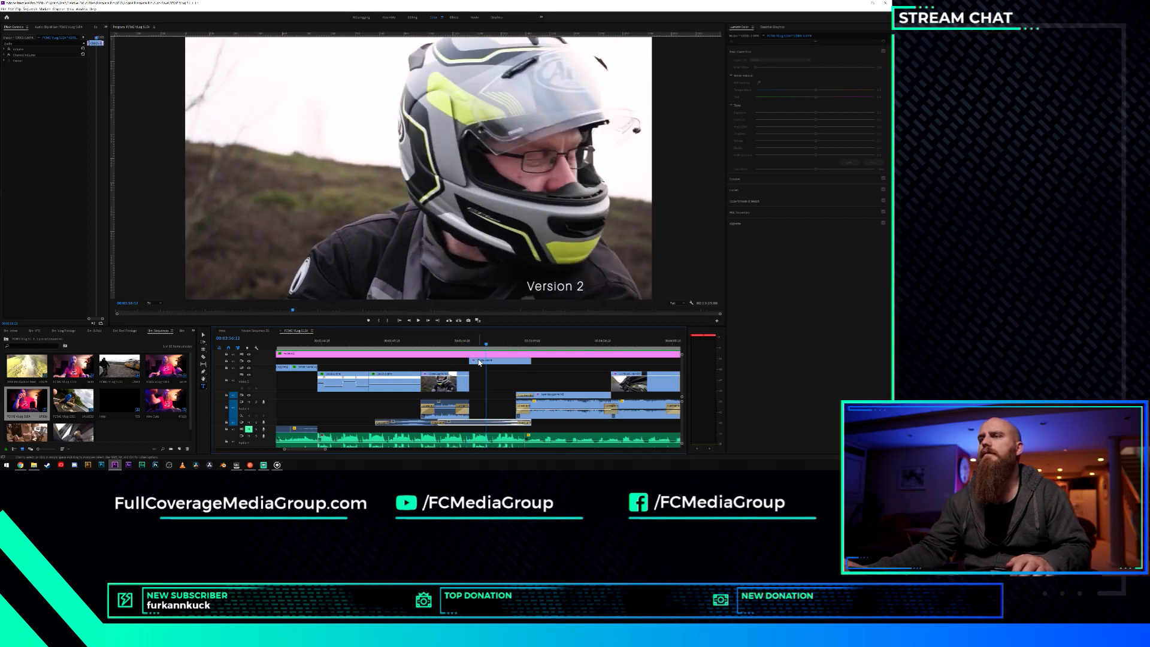
key("space")
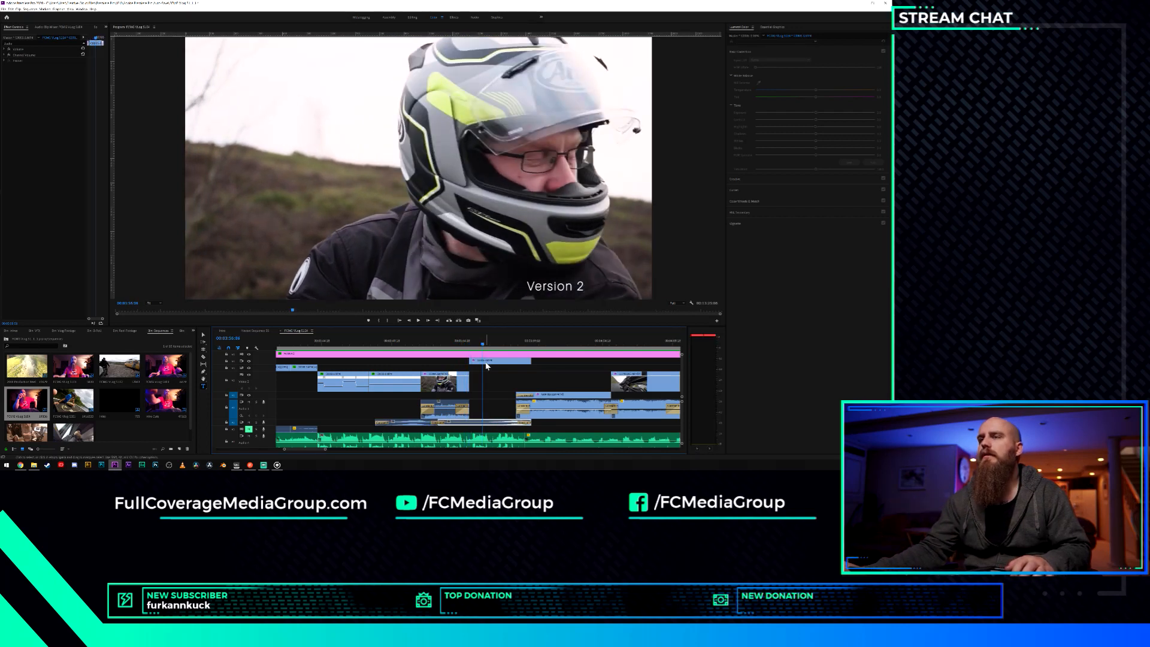
Disable and re-enable the upper-track road clip after the helmet close-up to refresh its preview.
right_click(485, 360)
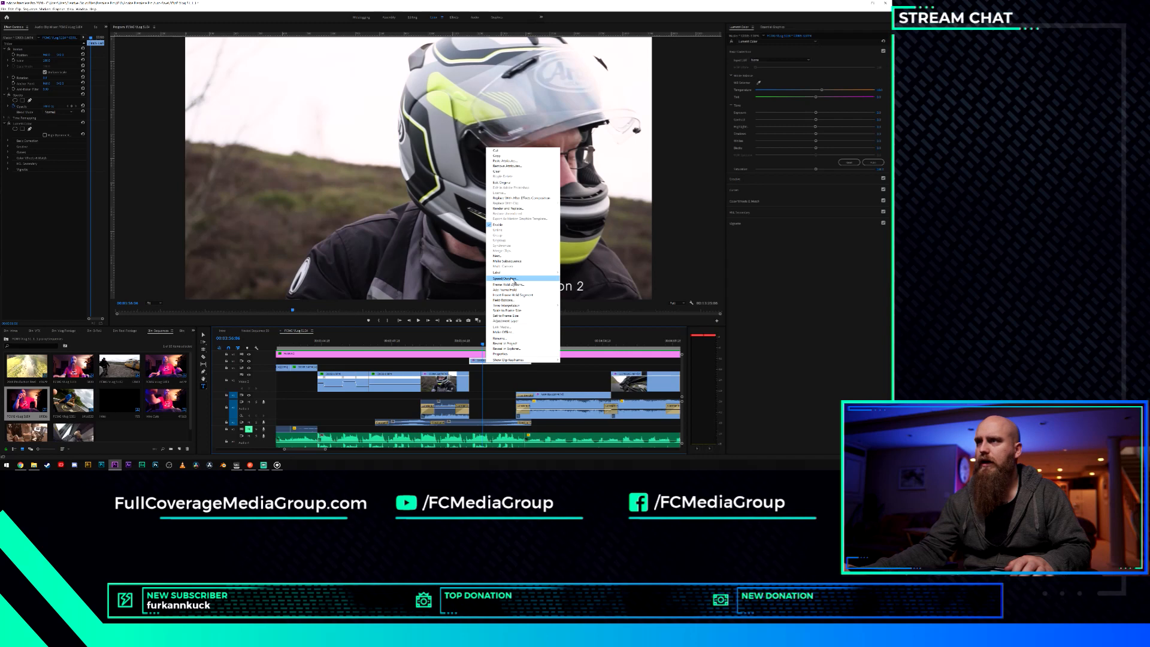
left_click(510, 226)
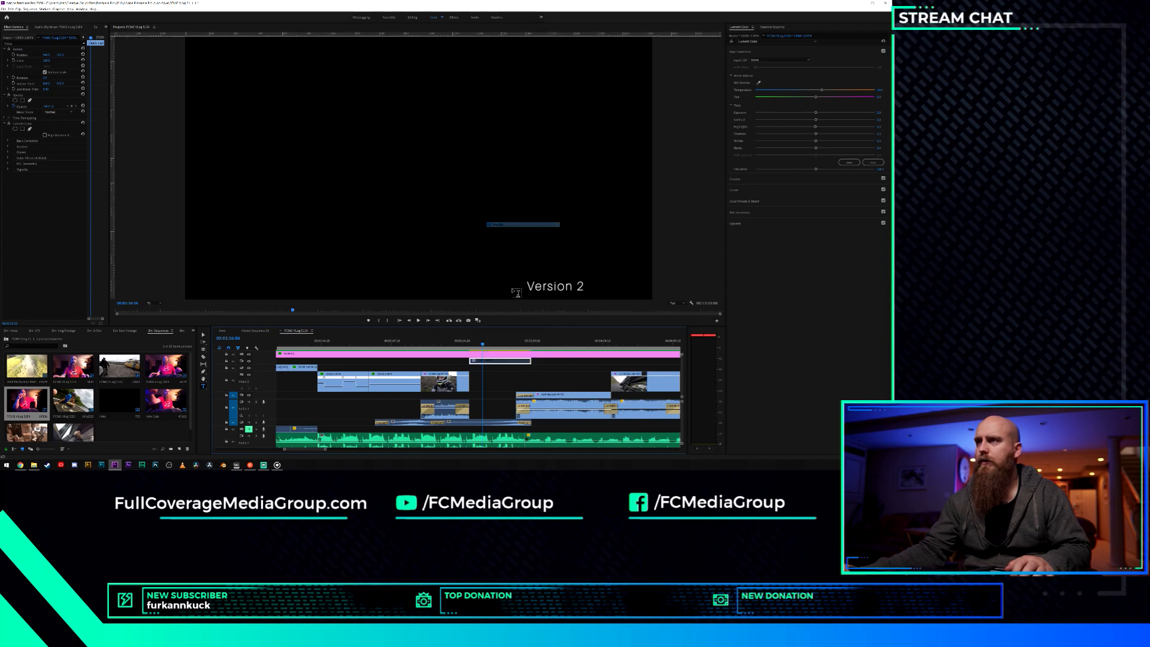
right_click(493, 363)
left_click(519, 223)
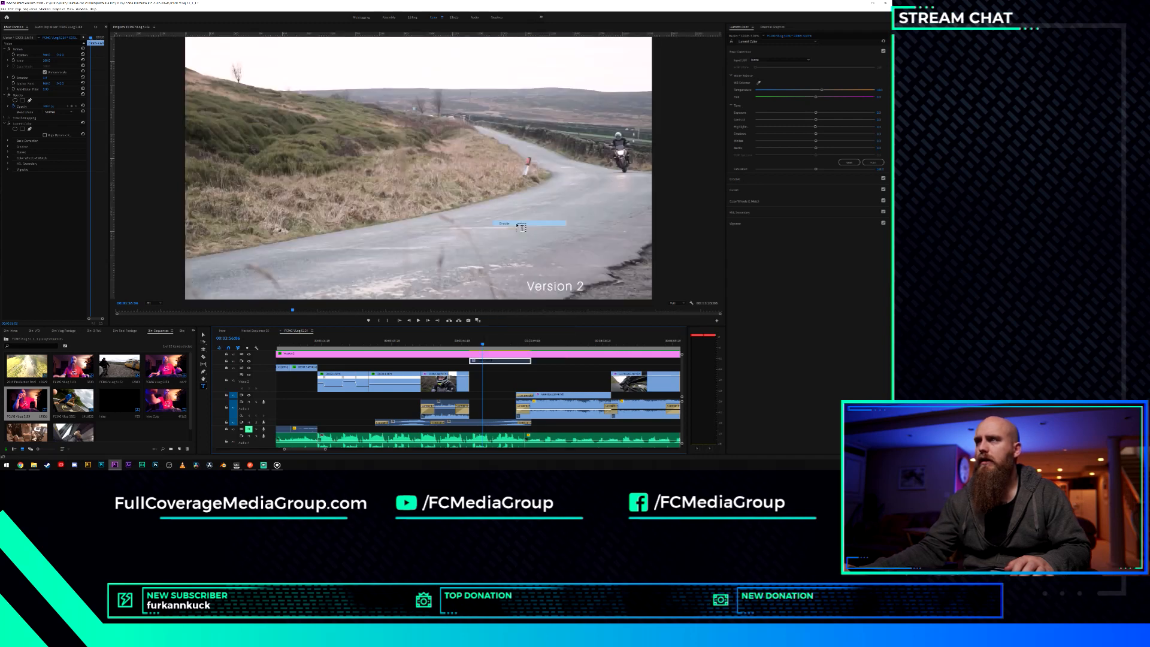
Play back from the end of the close-up helmet clip through the upper-track road clip into the stone wall shot.
scroll(485, 347, "down", 4)
left_click(479, 344)
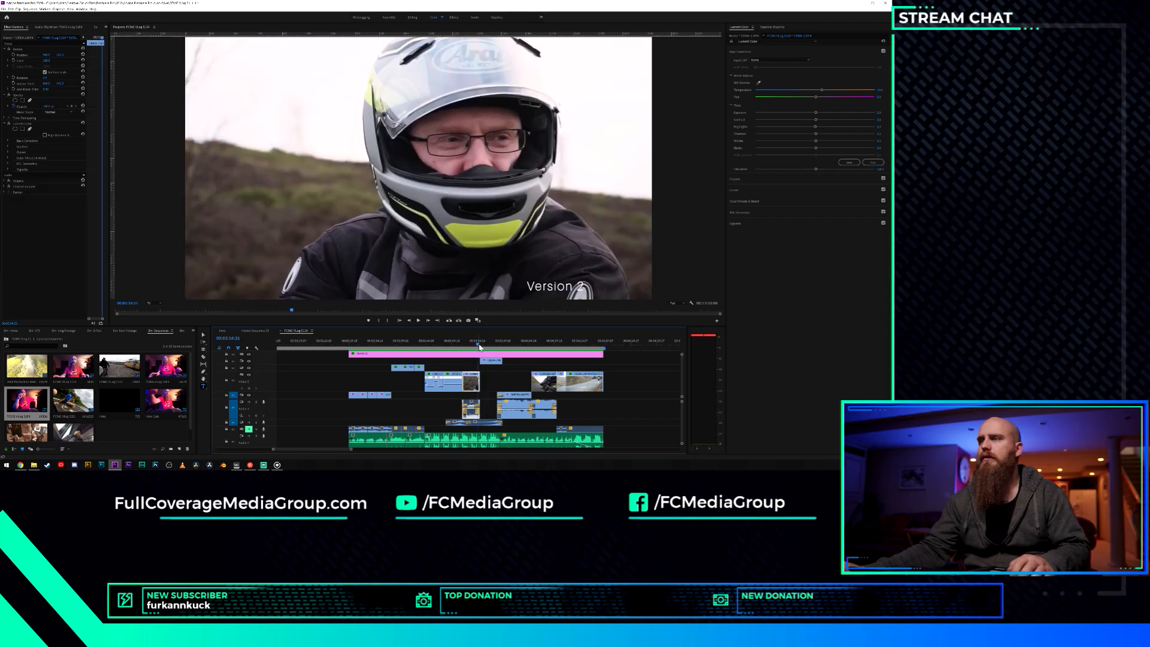
key("space")
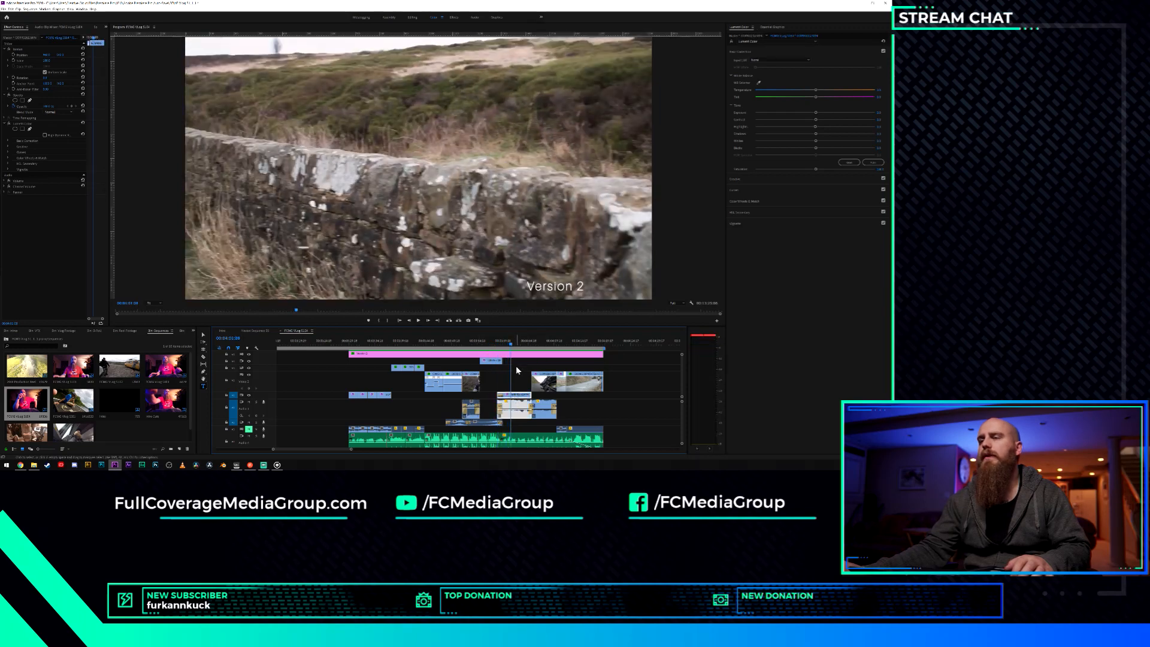
Disable and re-enable all Version 2 clips after the upper-track road clip to refresh their preview.
left_click_drag(516, 367, 591, 395)
right_click(543, 380)
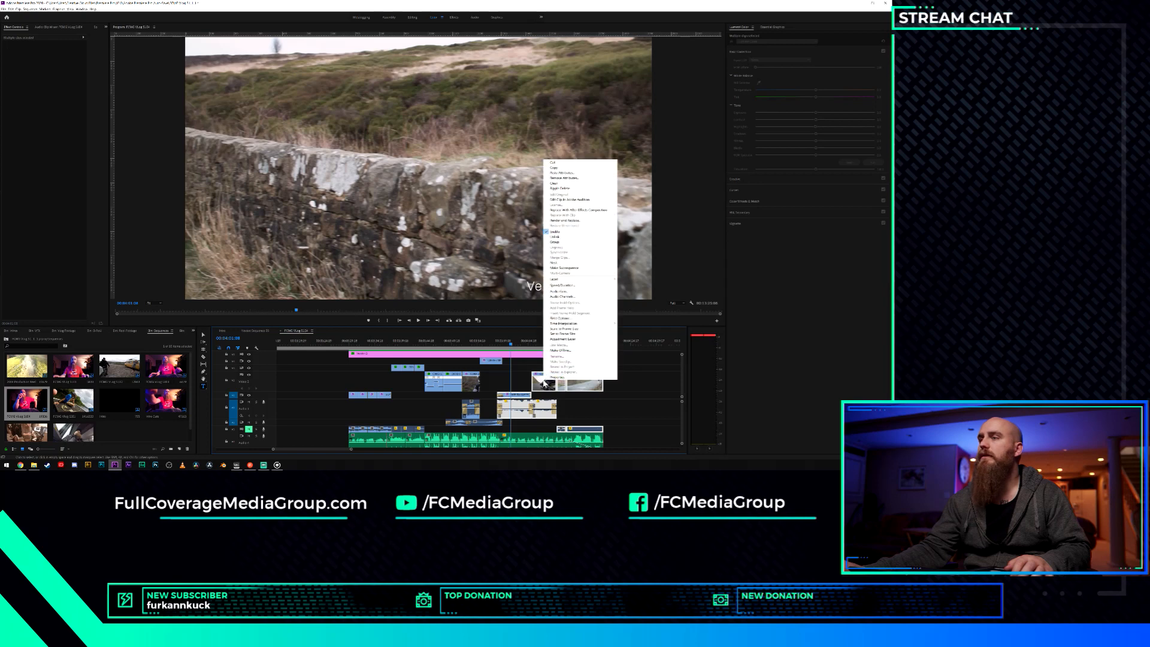
left_click(558, 233)
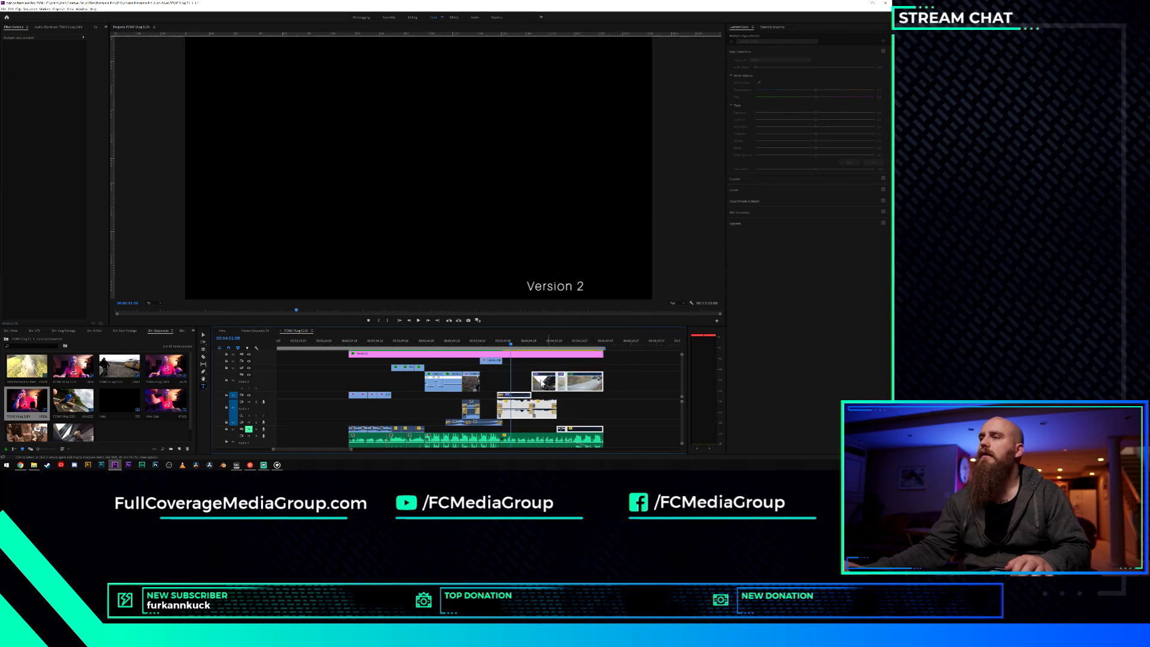
right_click(545, 386)
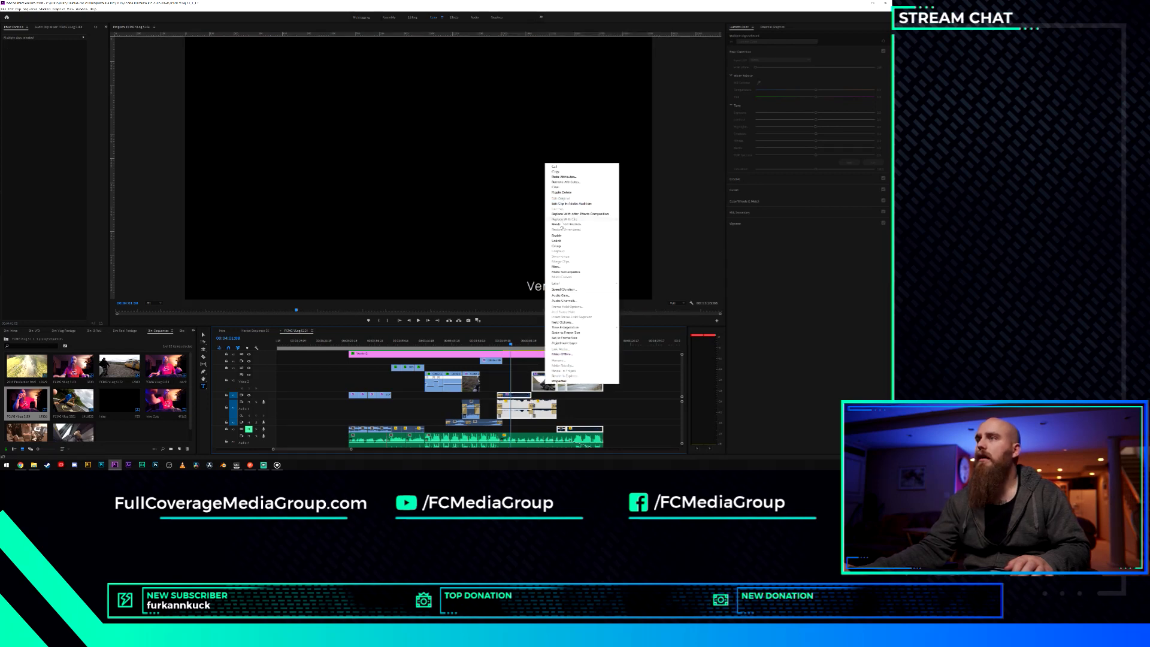
left_click(564, 236)
Play Version 2 through to its end and review the closing rider clip of Version 1.
key("space")
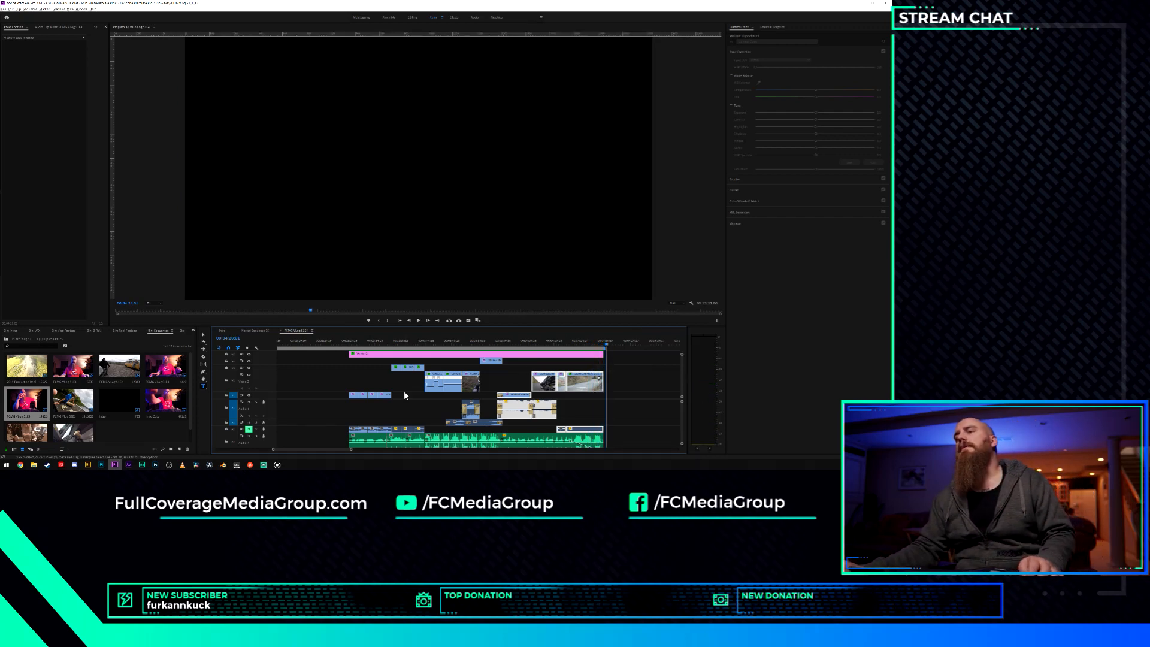
scroll(403, 395, "down", 5)
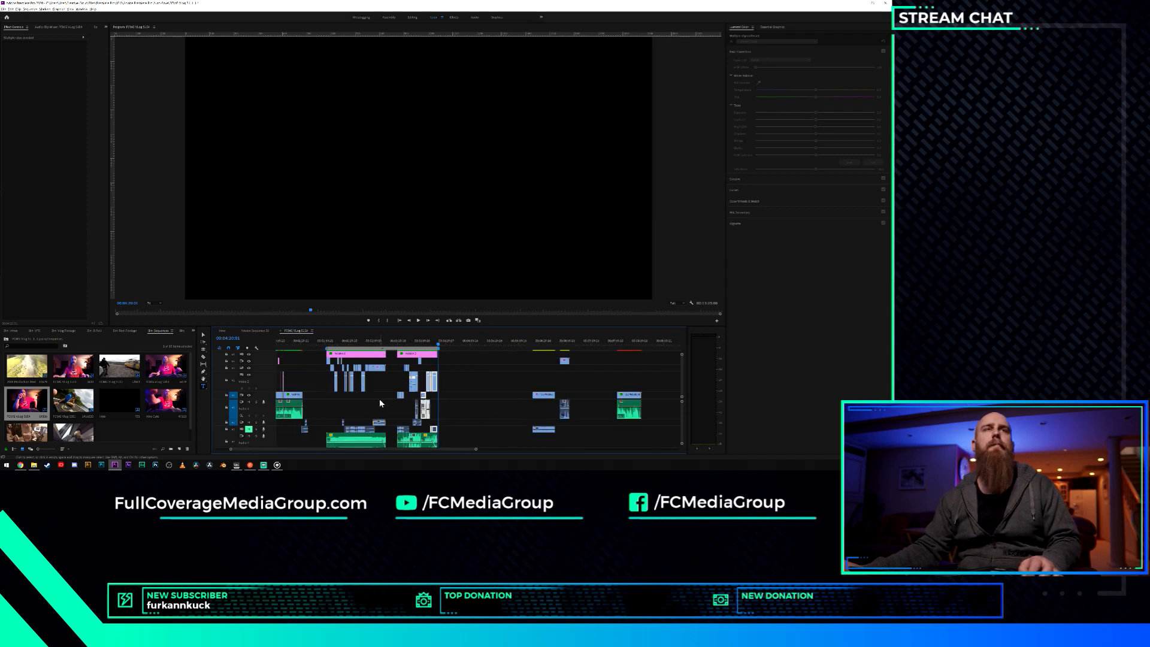
scroll(380, 400, "up", 6)
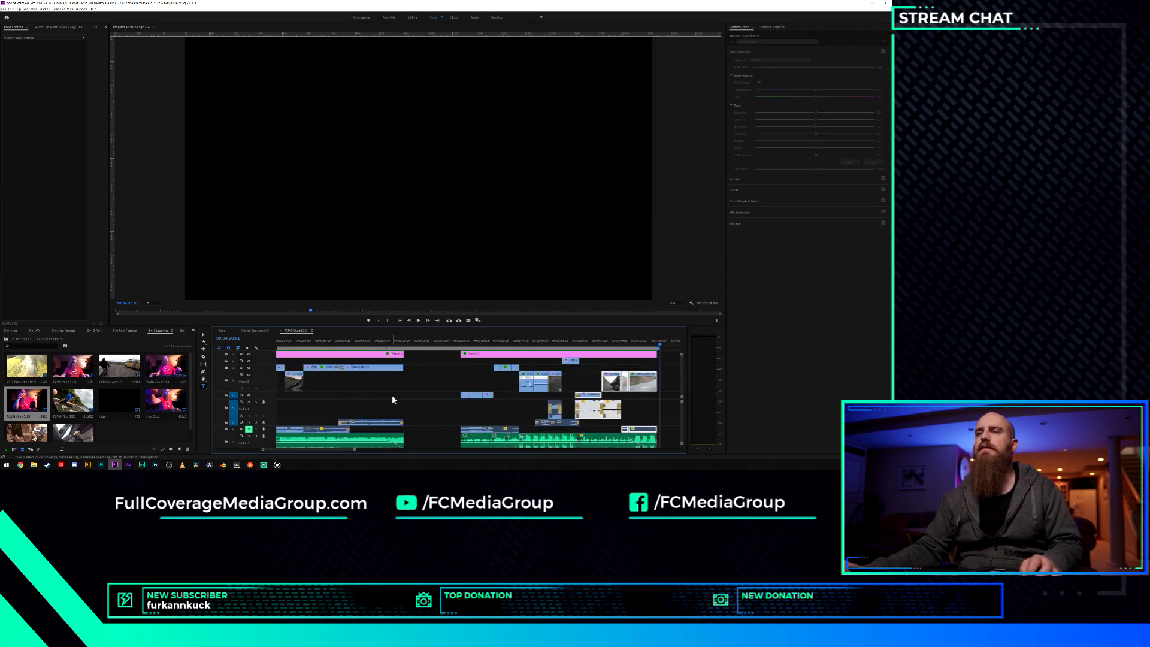
scroll(393, 400, "up", 2)
left_click(285, 347)
key("space")
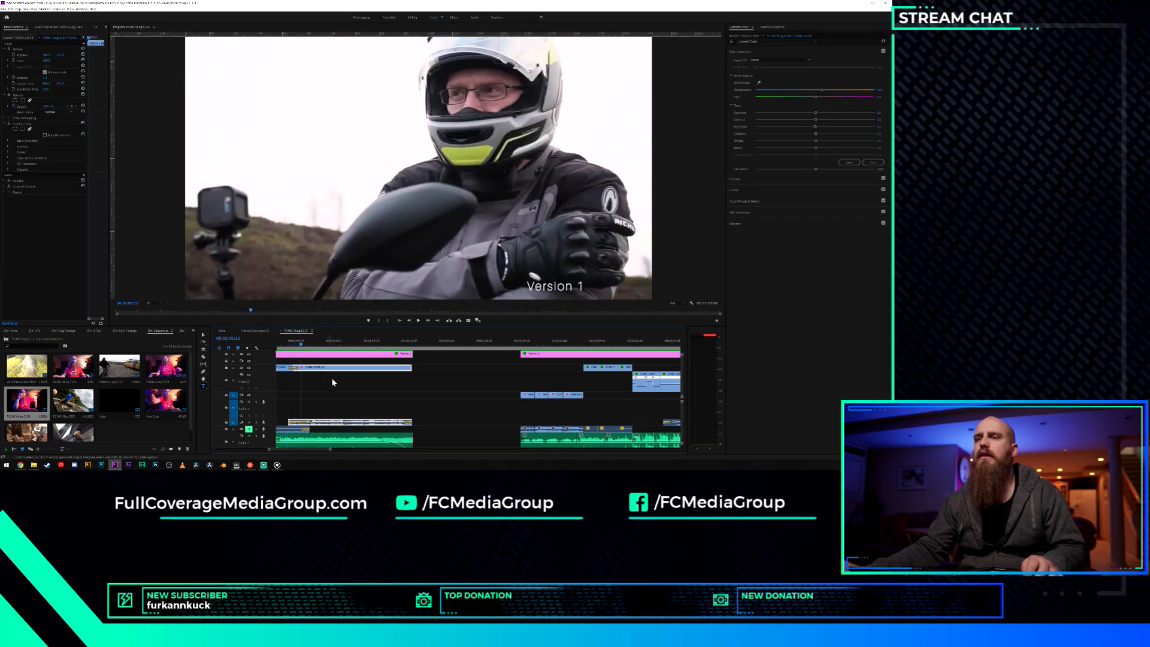
Move Version 1's closing rider clip with its audio to the end of Version 2, slightly overlapping the last road clip.
scroll(333, 382, "down", 3)
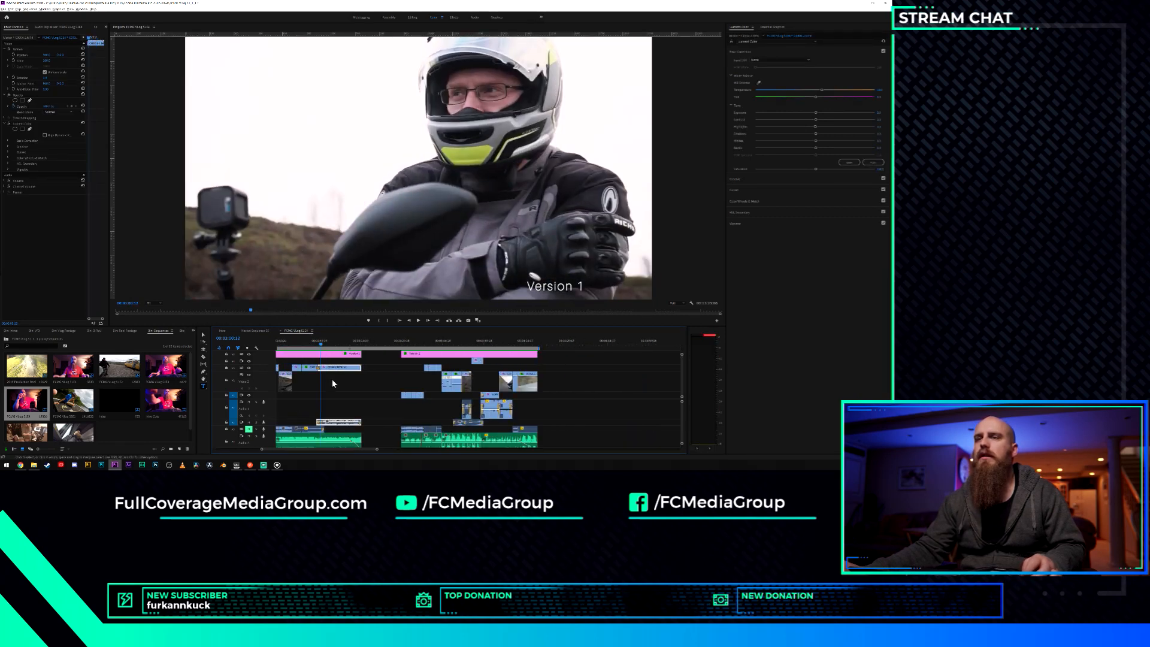
left_click_drag(357, 368, 540, 377)
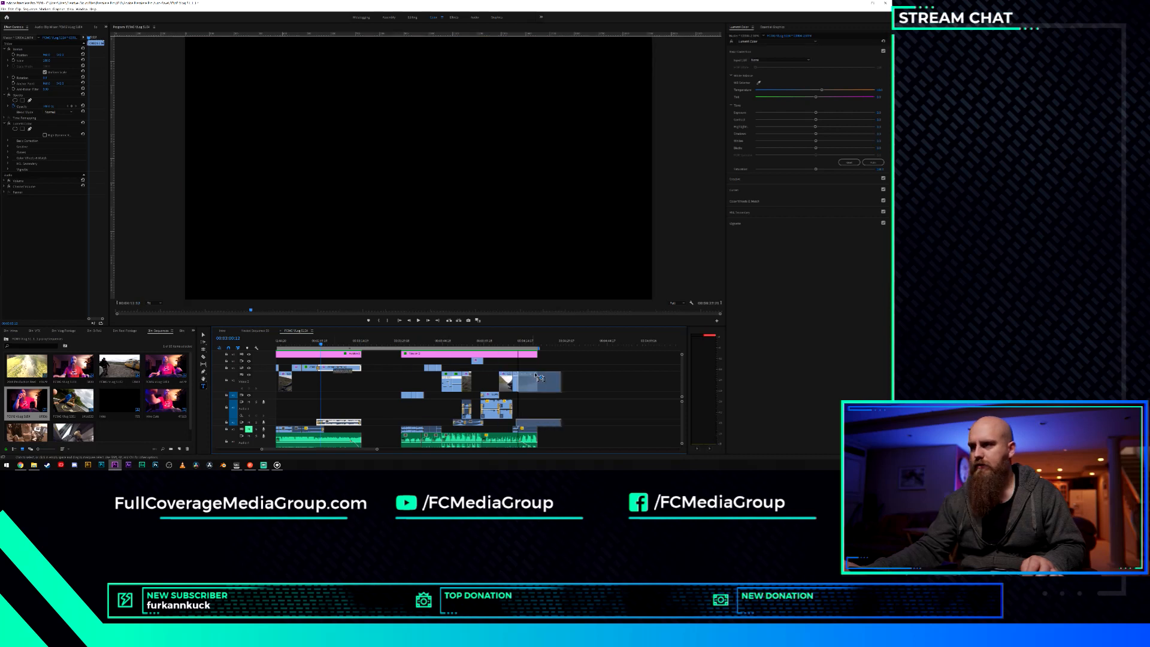
left_click_drag(549, 364, 519, 370)
Play back from Version 2's last road clip through the whole closing rider clip.
scroll(548, 384, "up", 6)
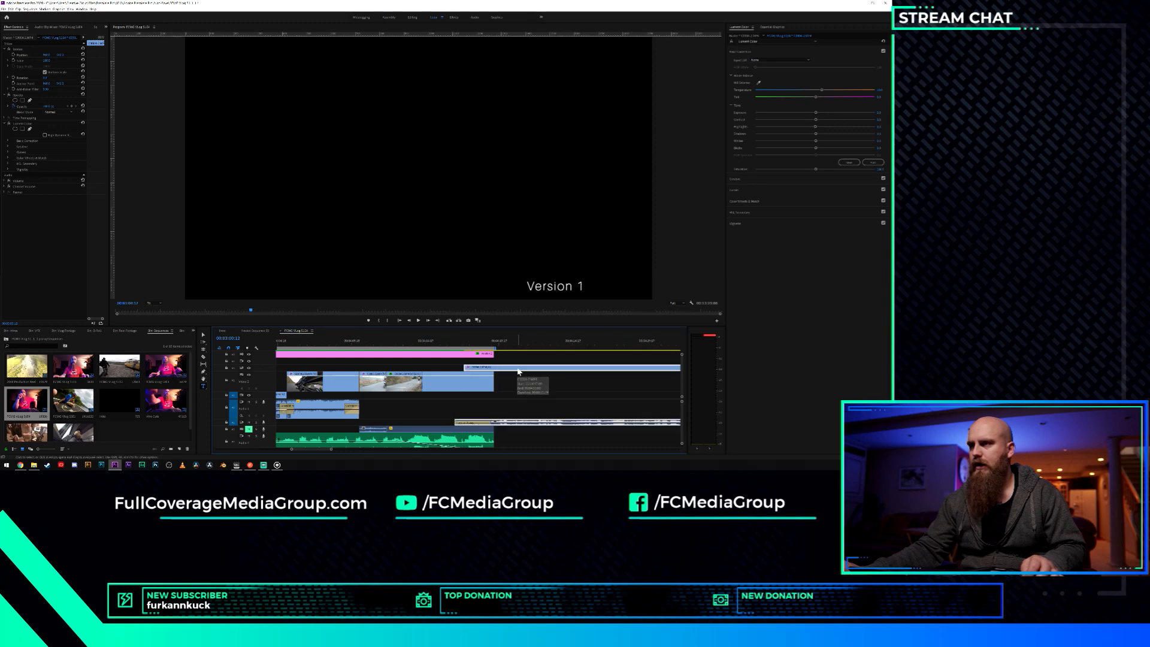
left_click(445, 343)
key("space")
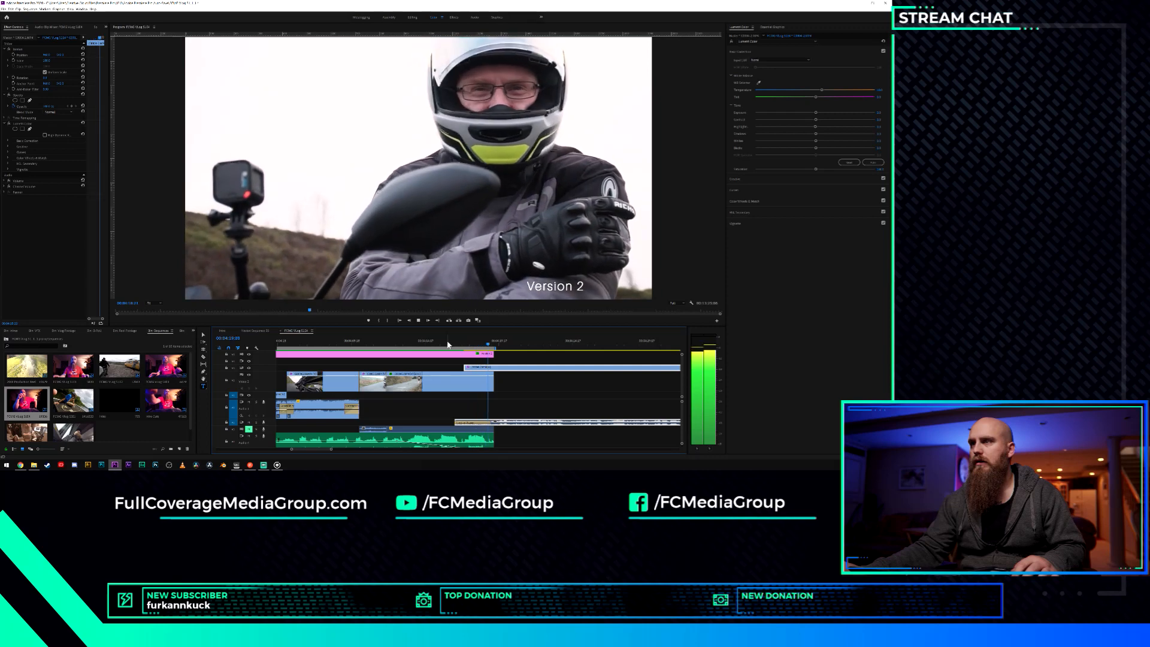
scroll(463, 363, "down", 3)
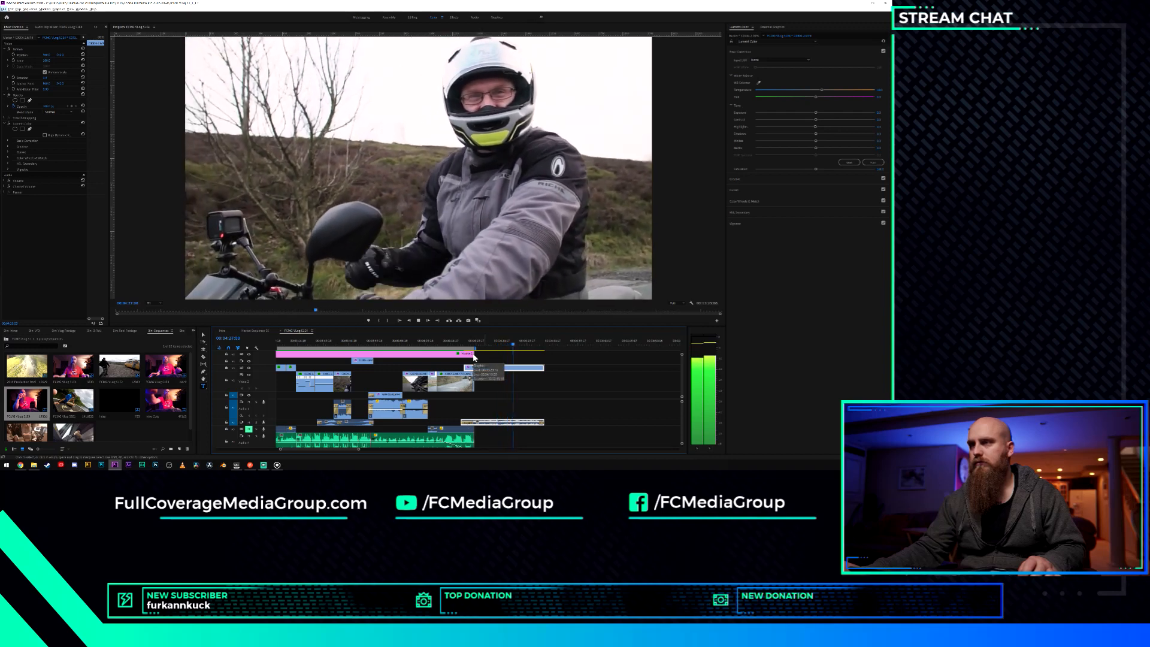
right_click(542, 367)
left_click(559, 366)
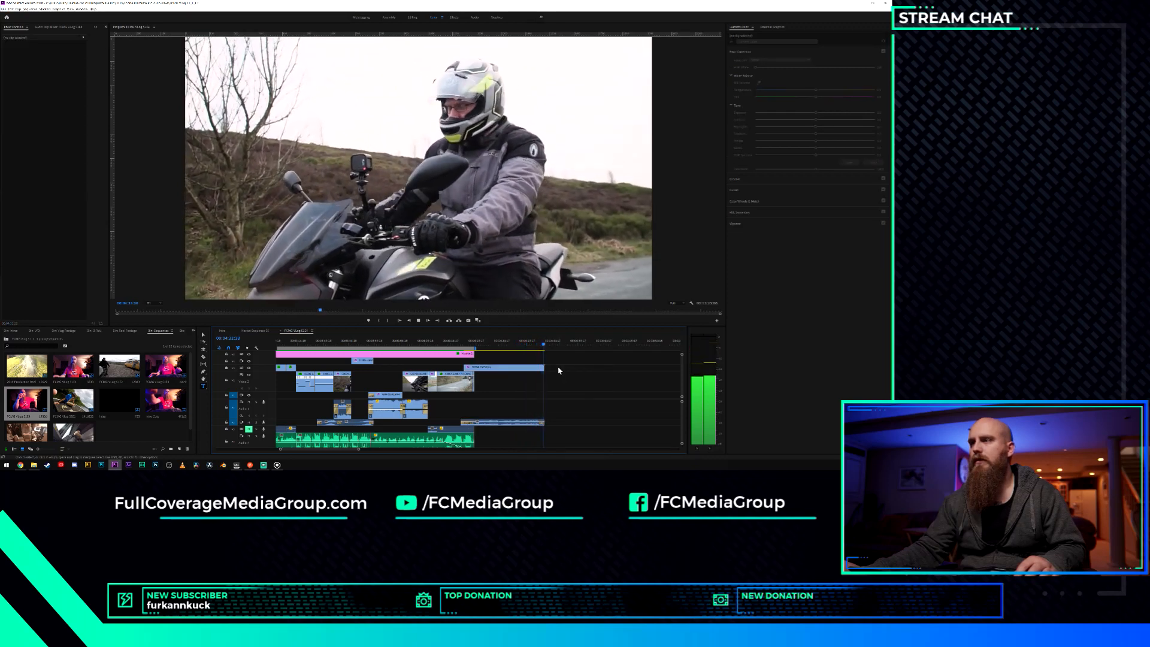
Delete the Version 2 title and all clips, title and music of the Version 1 edit.
scroll(498, 379, "down", 3)
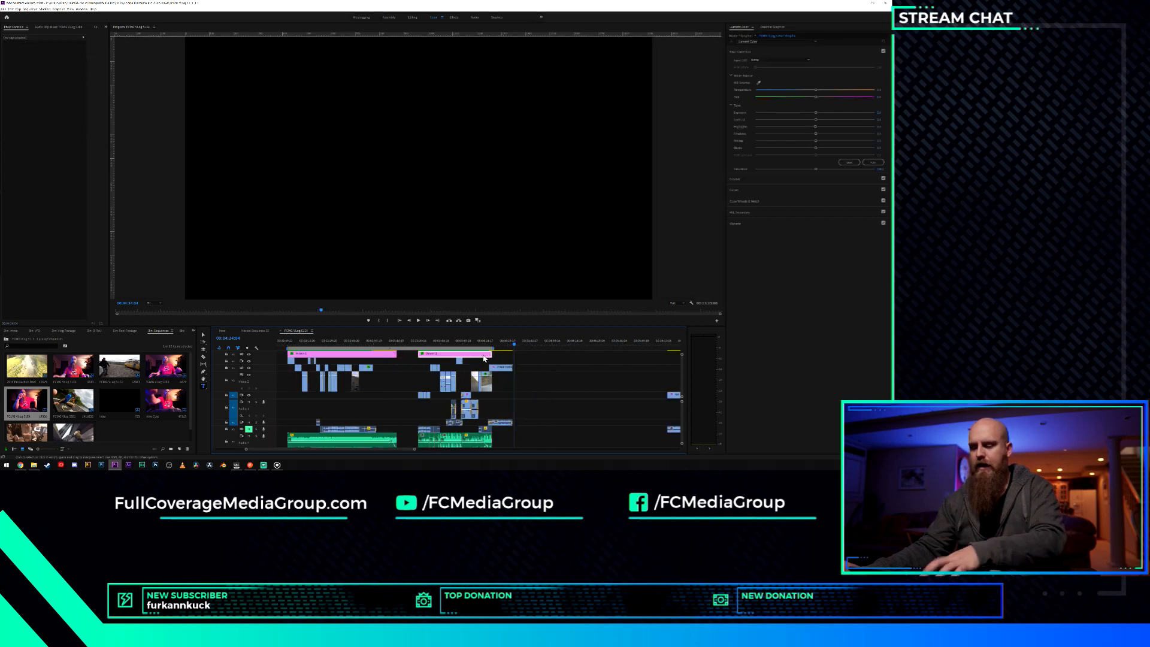
scroll(379, 384, "down", 3)
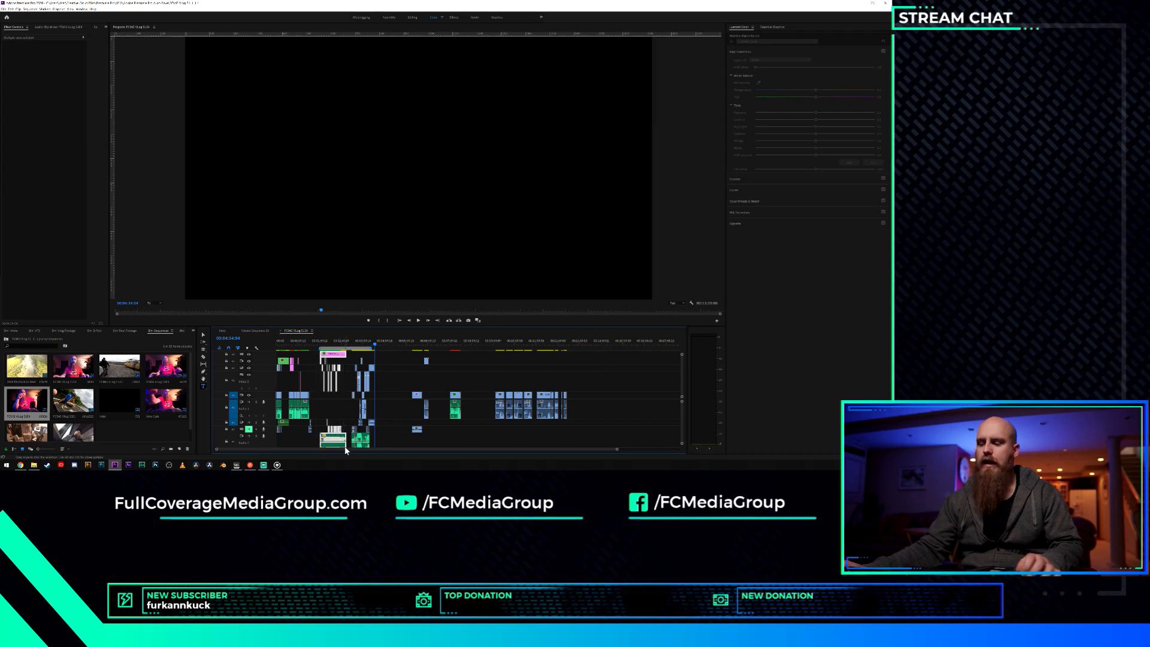
key("Delete")
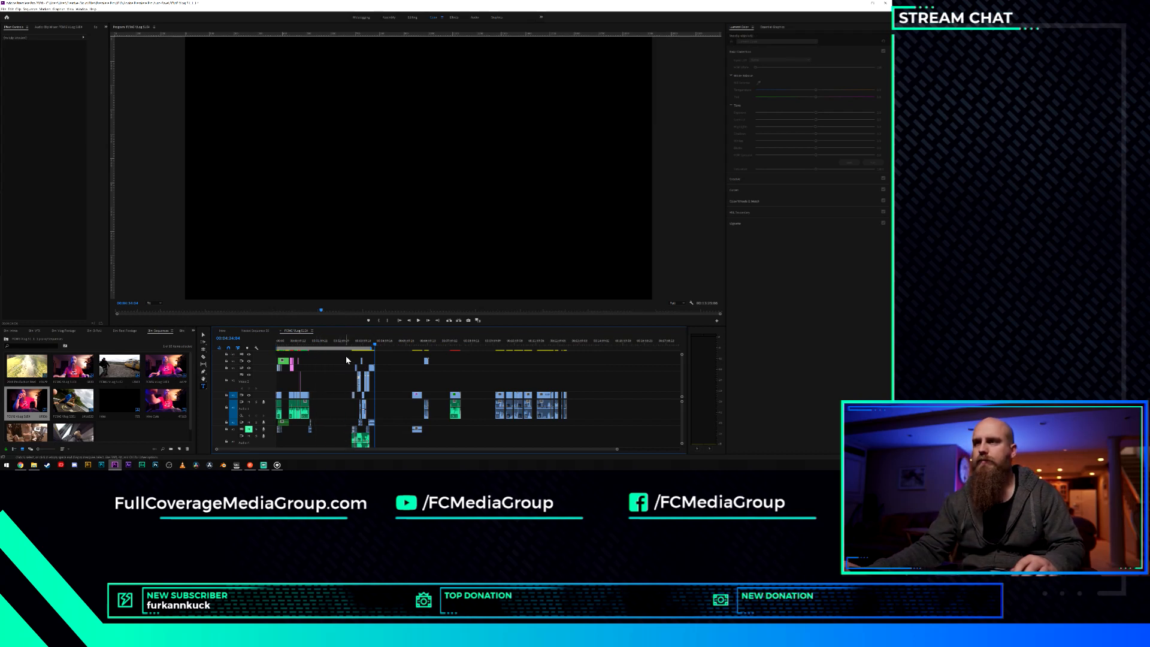
Move the complete Version 2 montage back near the main talking clips and remove the leftover clips between them.
left_click_drag(385, 408, 388, 446)
scroll(328, 431, "up", 5)
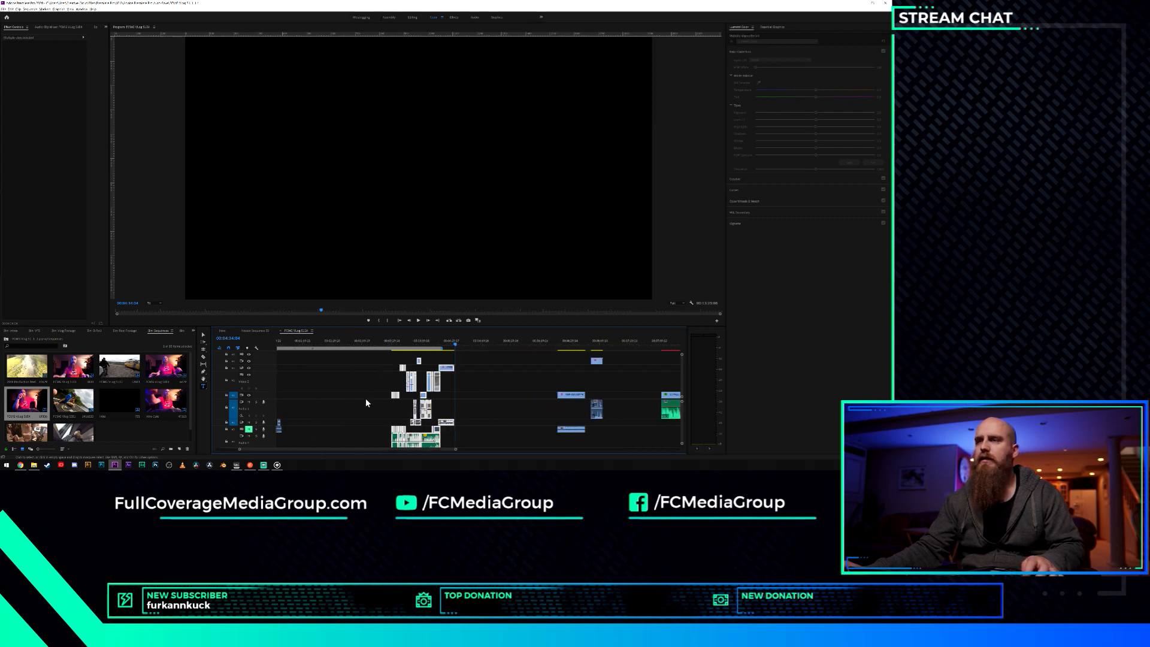
left_click_drag(409, 387, 306, 388)
left_click_drag(343, 450, 295, 451)
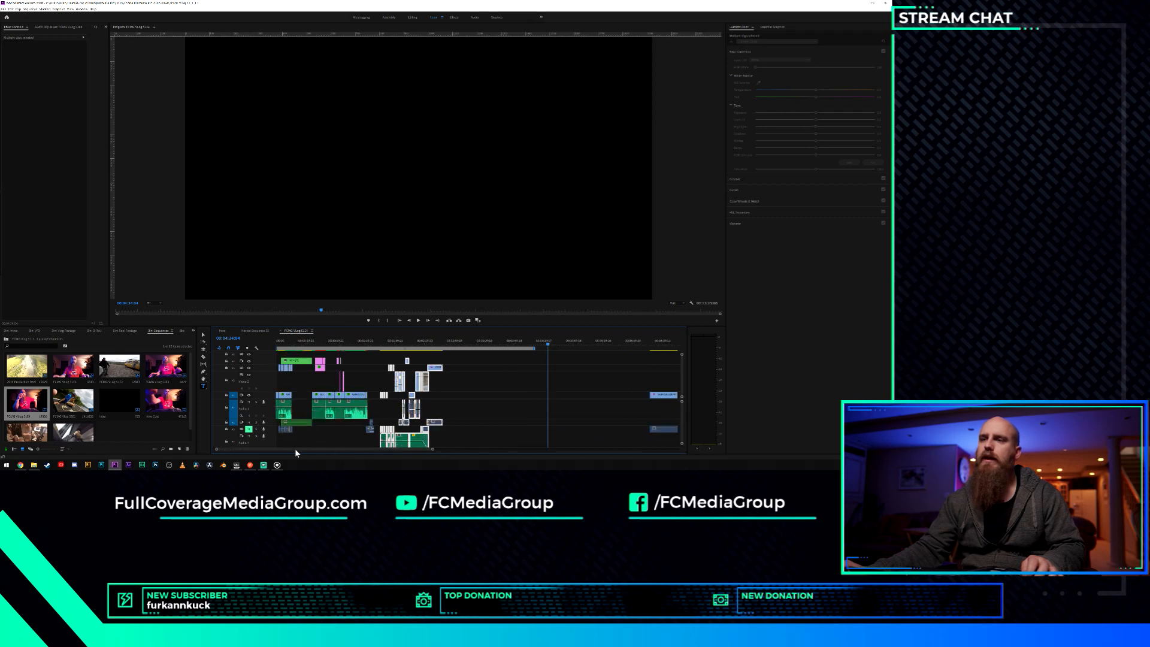
scroll(332, 416, "up", 5)
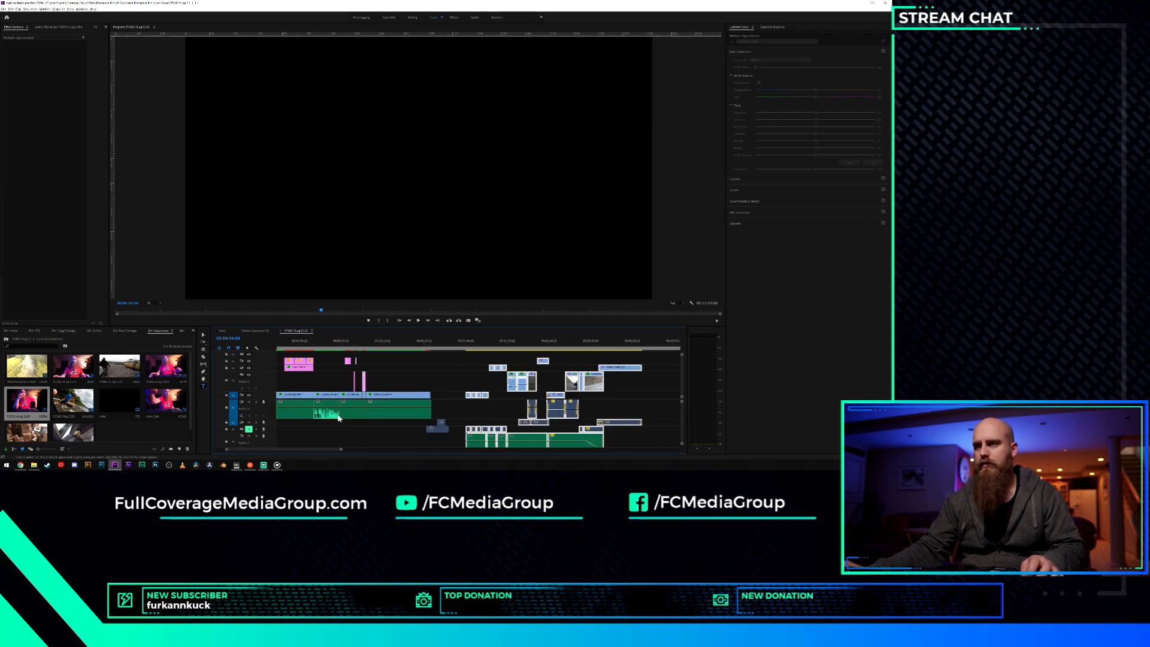
left_click(449, 415)
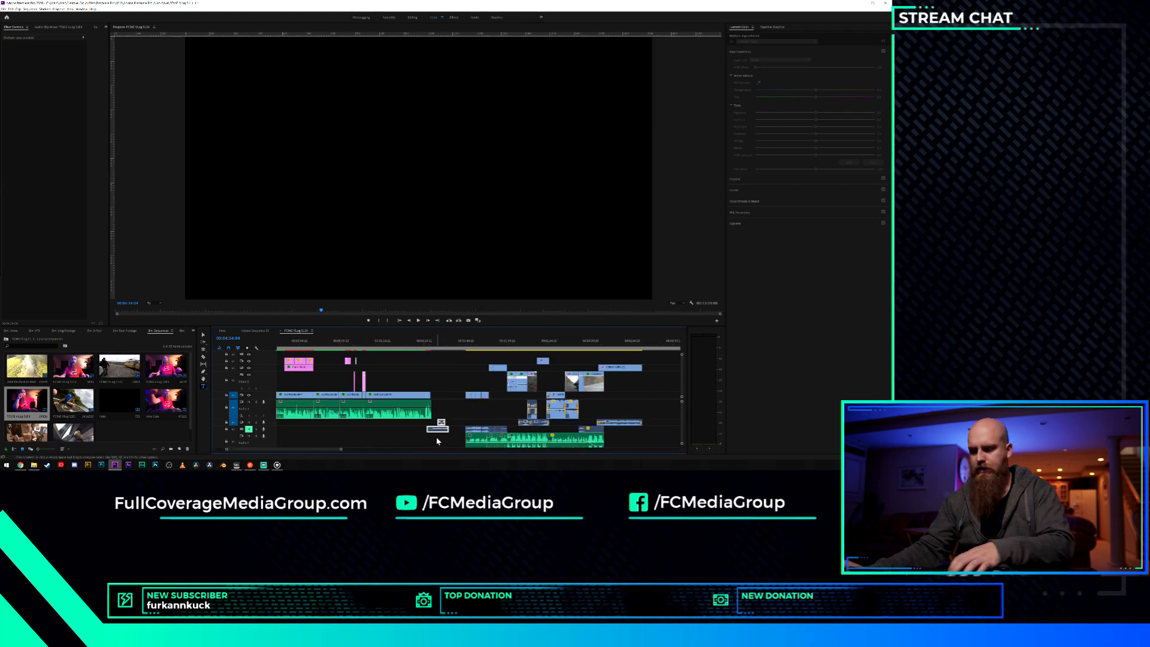
Move the whole montage up one video track and place its start directly at the end of the last talking clip.
left_click_drag(462, 354, 647, 457)
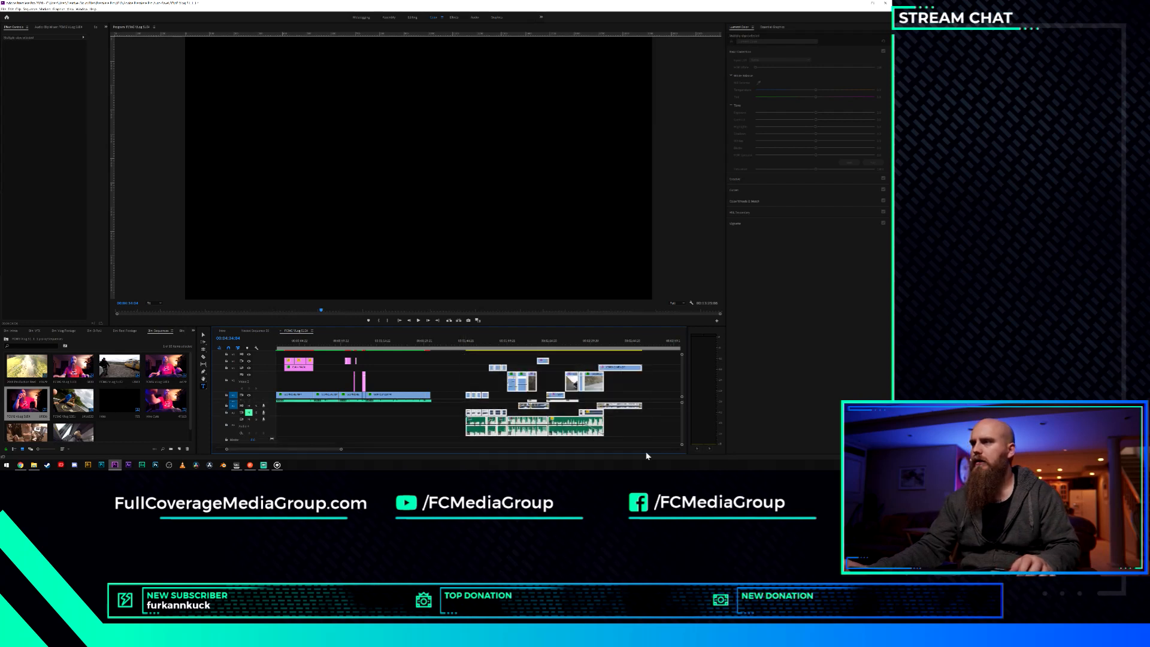
right_click(563, 426)
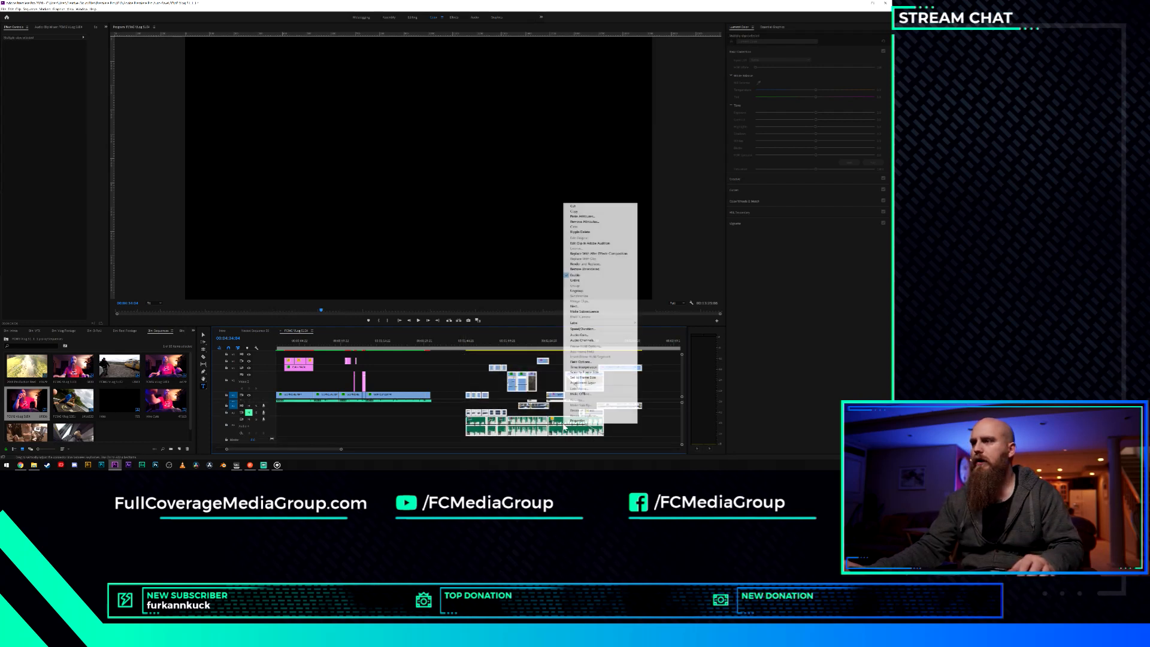
left_click(439, 413)
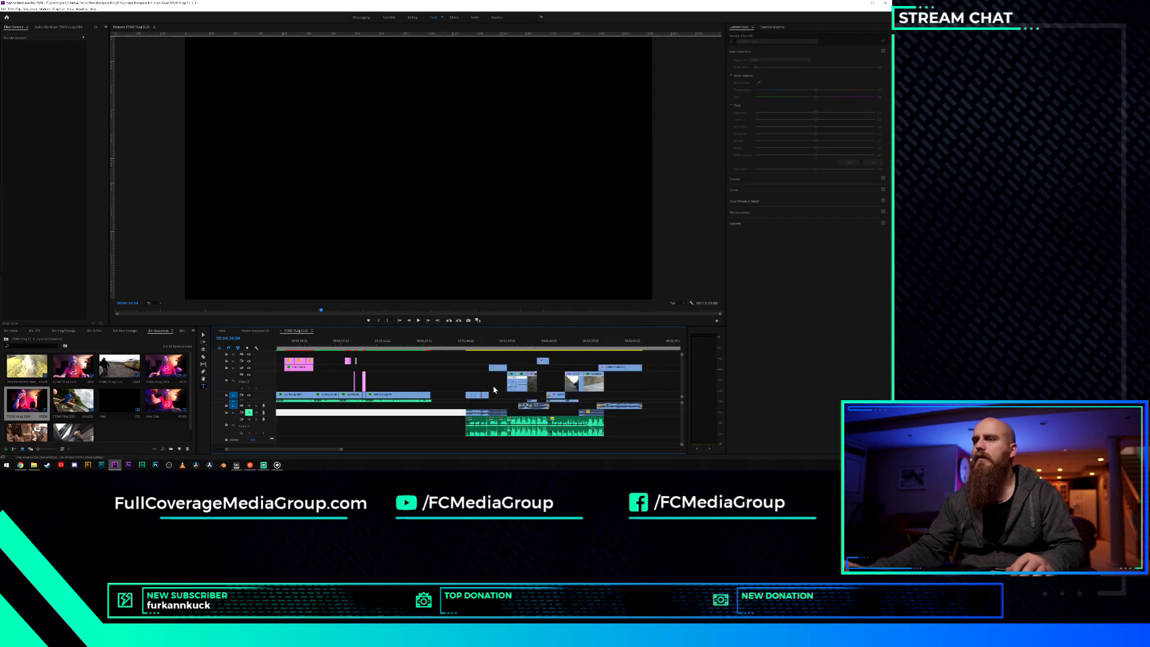
left_click(511, 387)
left_click_drag(513, 390, 476, 370)
scroll(426, 387, "up", 6)
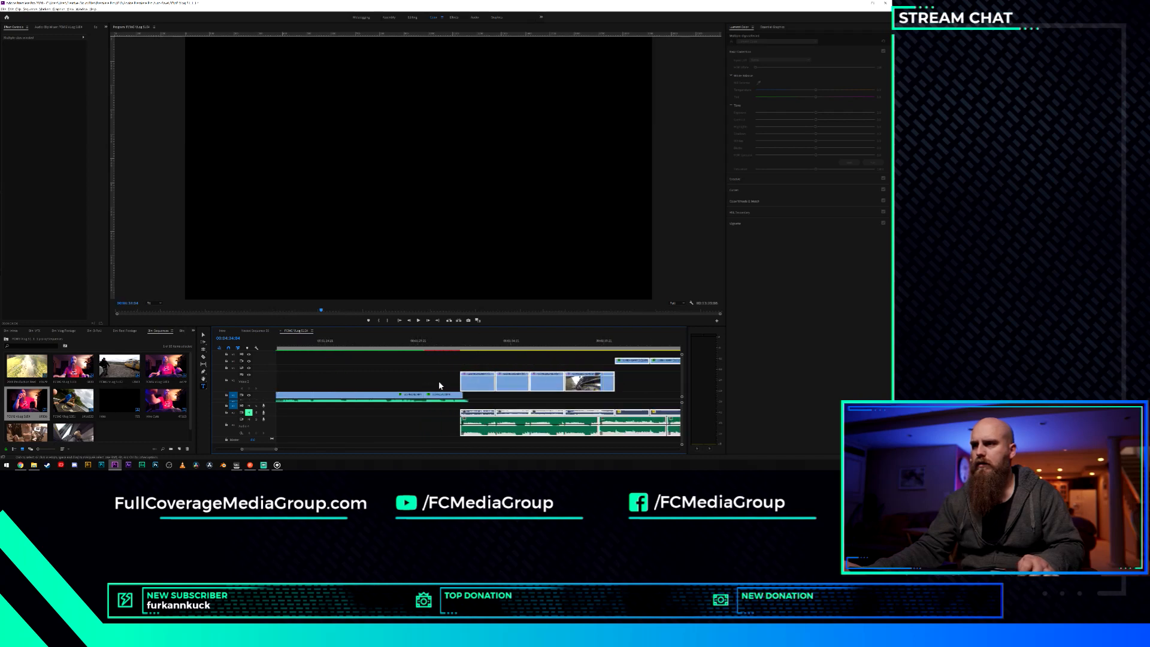
left_click(478, 388)
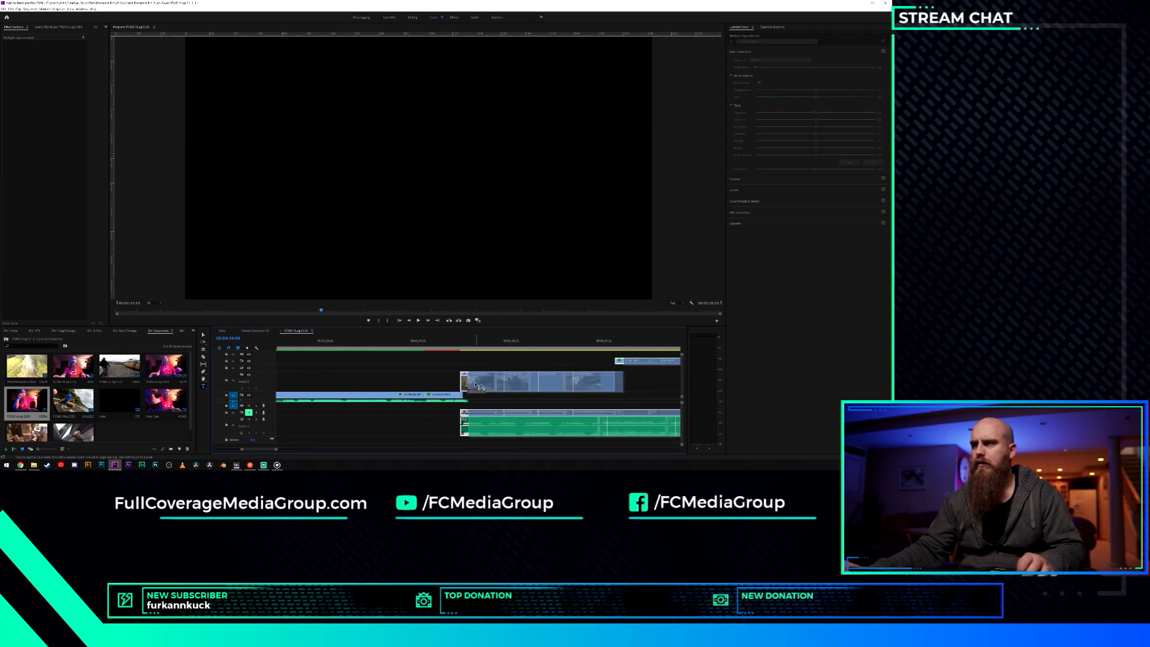
left_click_drag(470, 383, 473, 383)
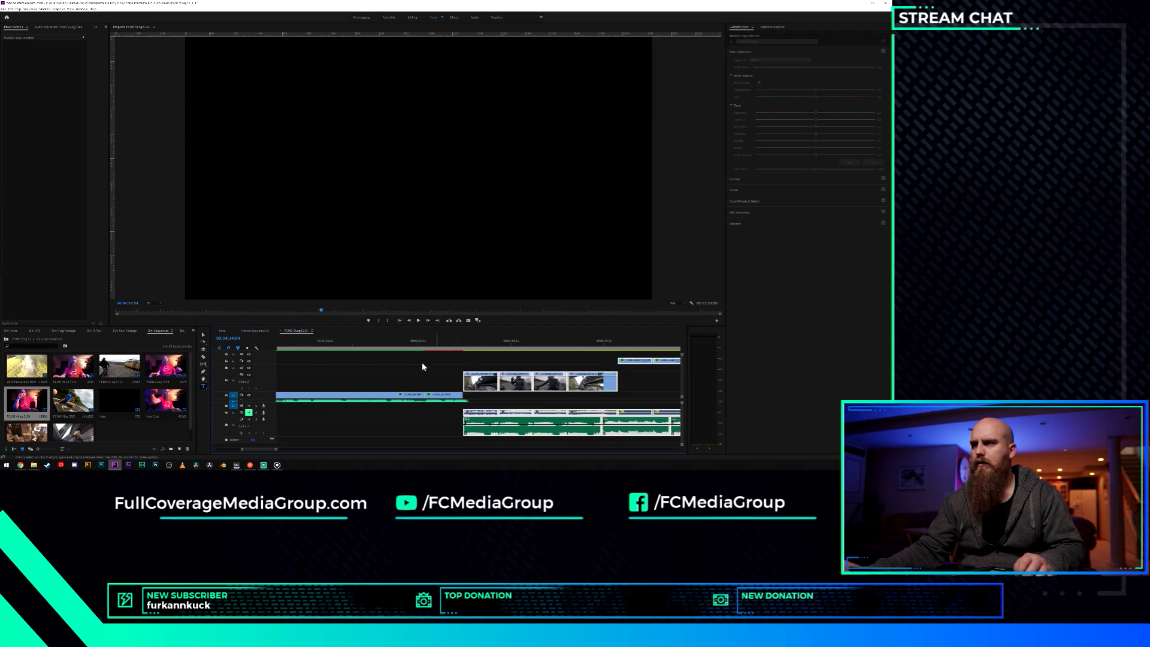
Play back the transition from the last talking clips into the opening shots of the montage.
left_click(365, 343)
key("space")
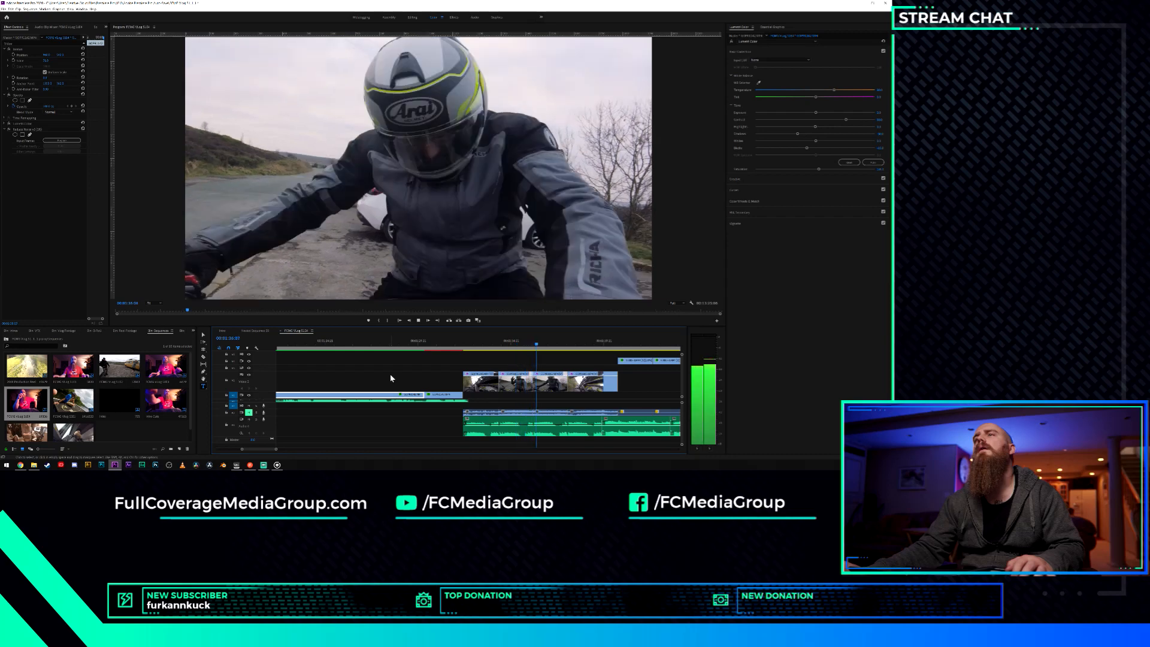
key("space")
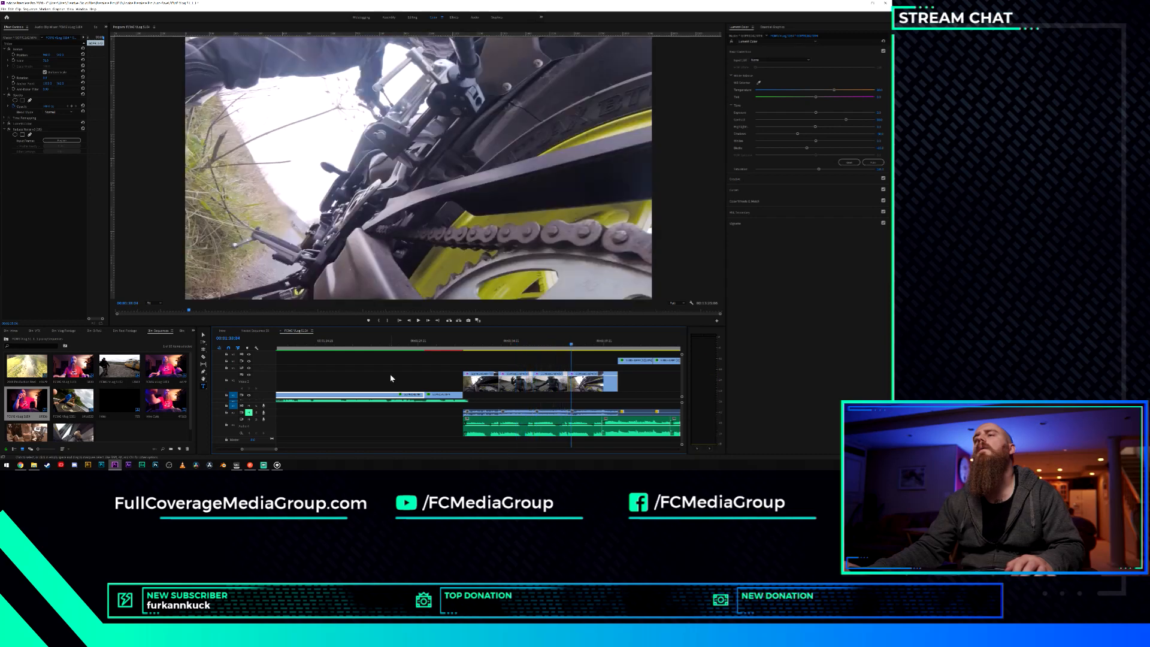
Move the following talking section back so that it starts shortly after the montage's closing rider clip.
key("backslash")
key("backslash")
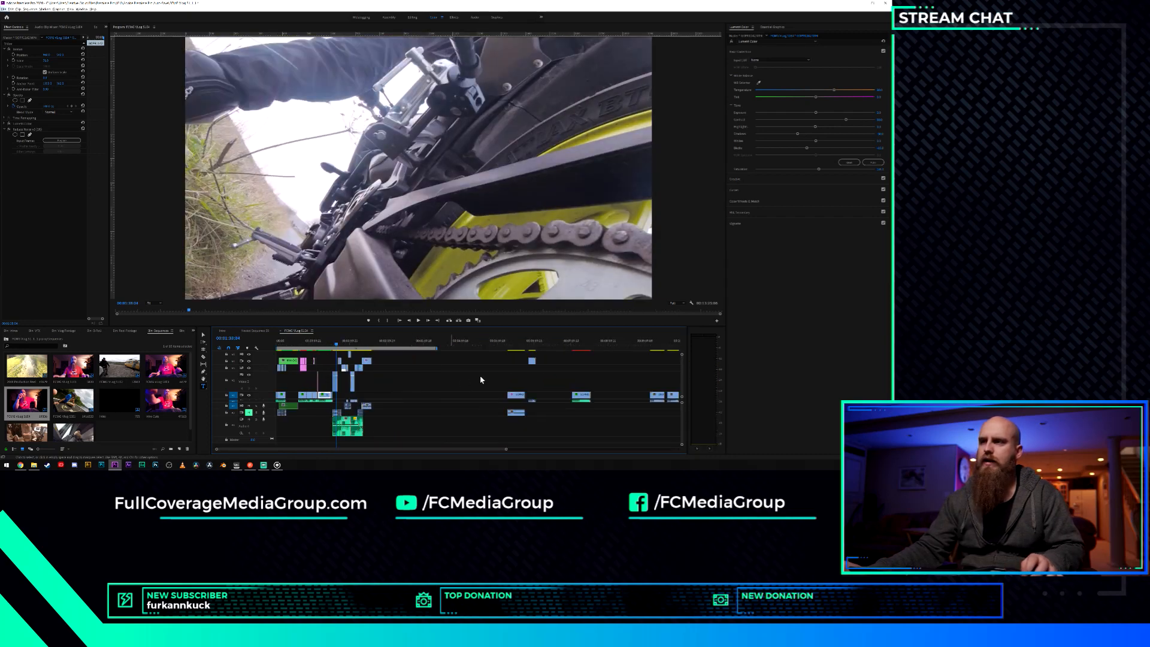
left_click(515, 396)
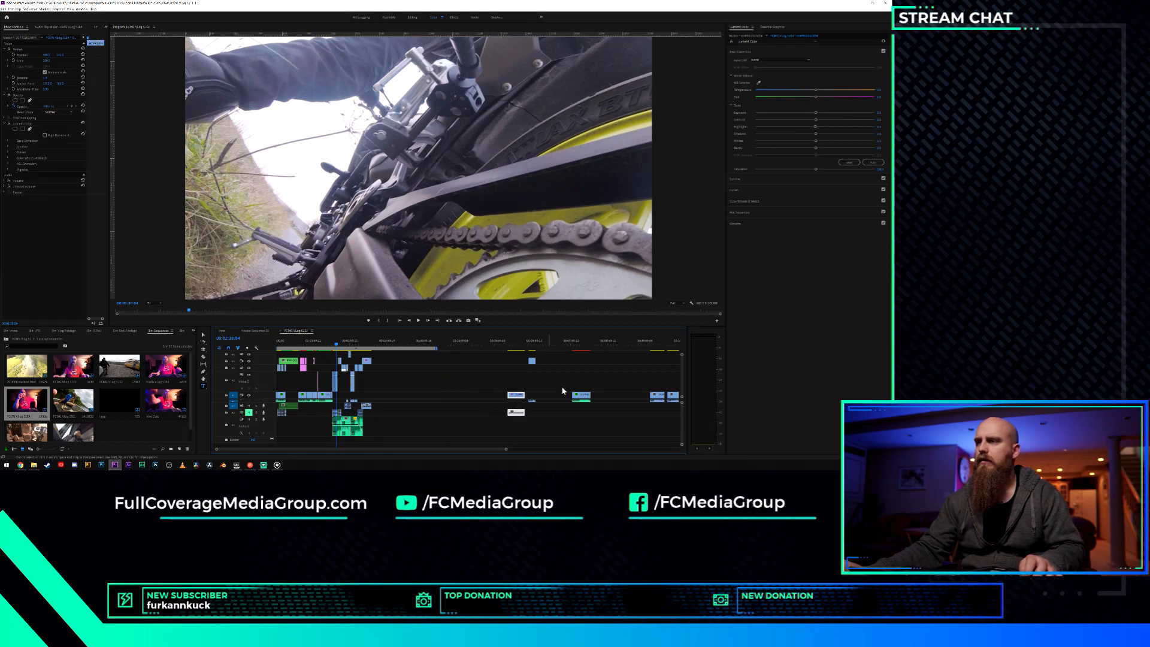
left_click_drag(565, 382, 413, 396)
scroll(395, 396, "up", 5)
Play back from the end of the closing rider clip into the next talking clip and select that talking clip.
left_click(375, 344)
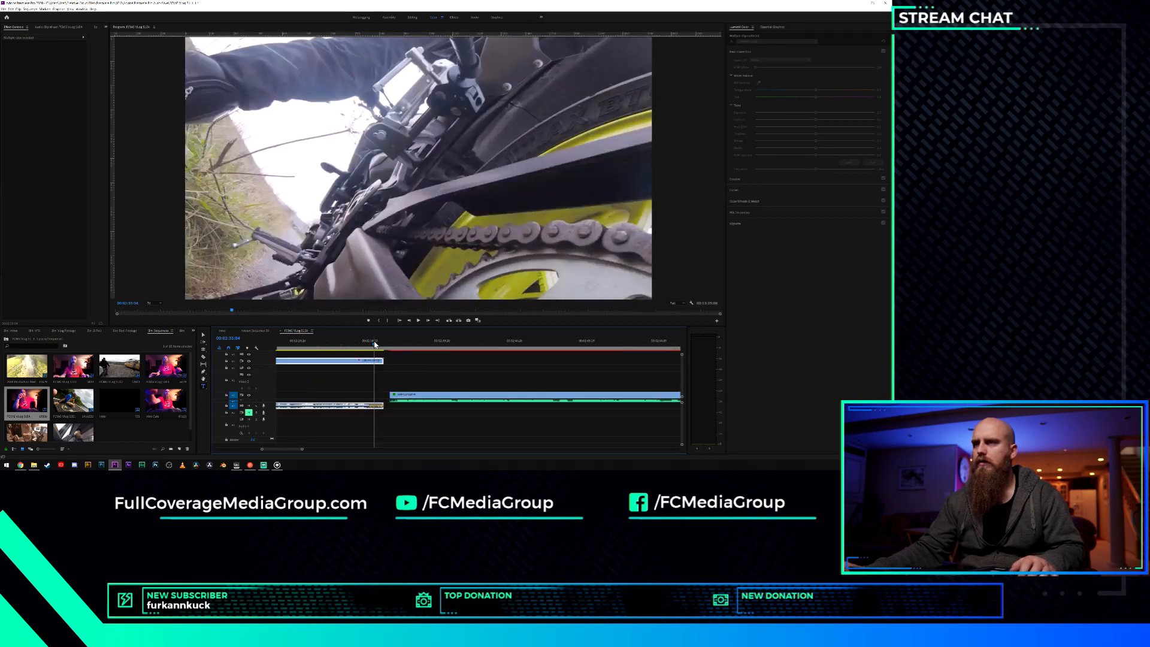
key("space")
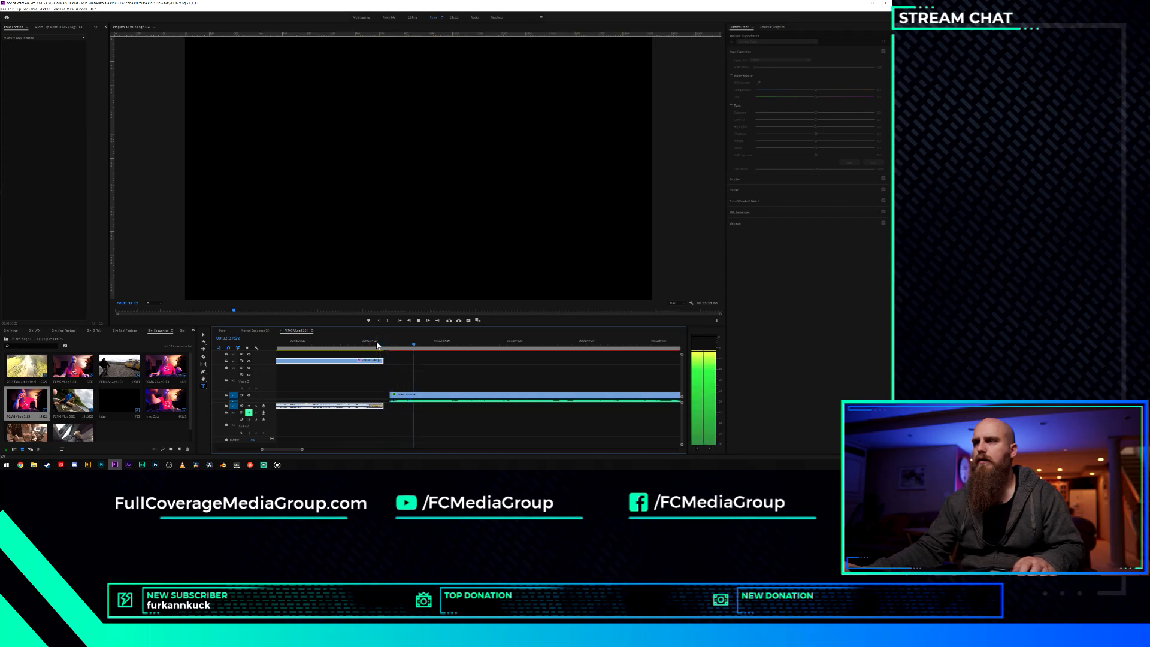
key("space")
left_click(411, 394)
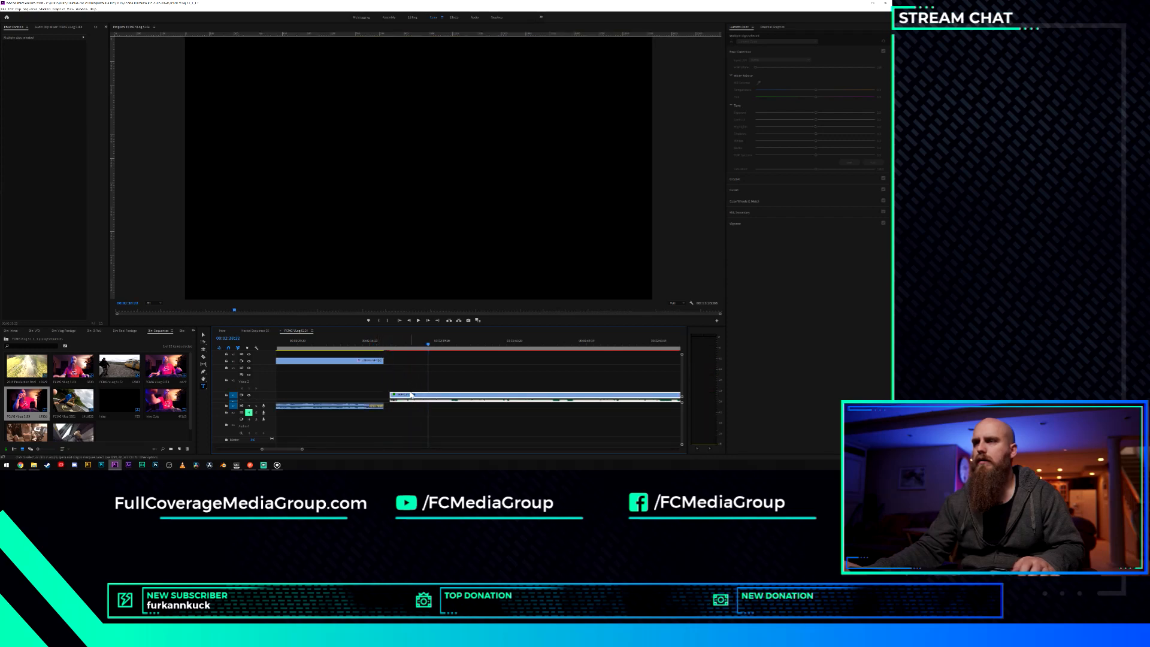
Move the talking clip after the montage slightly later and play back the gap leading into it.
left_click_drag(405, 395, 416, 396)
left_click(385, 345)
key("space")
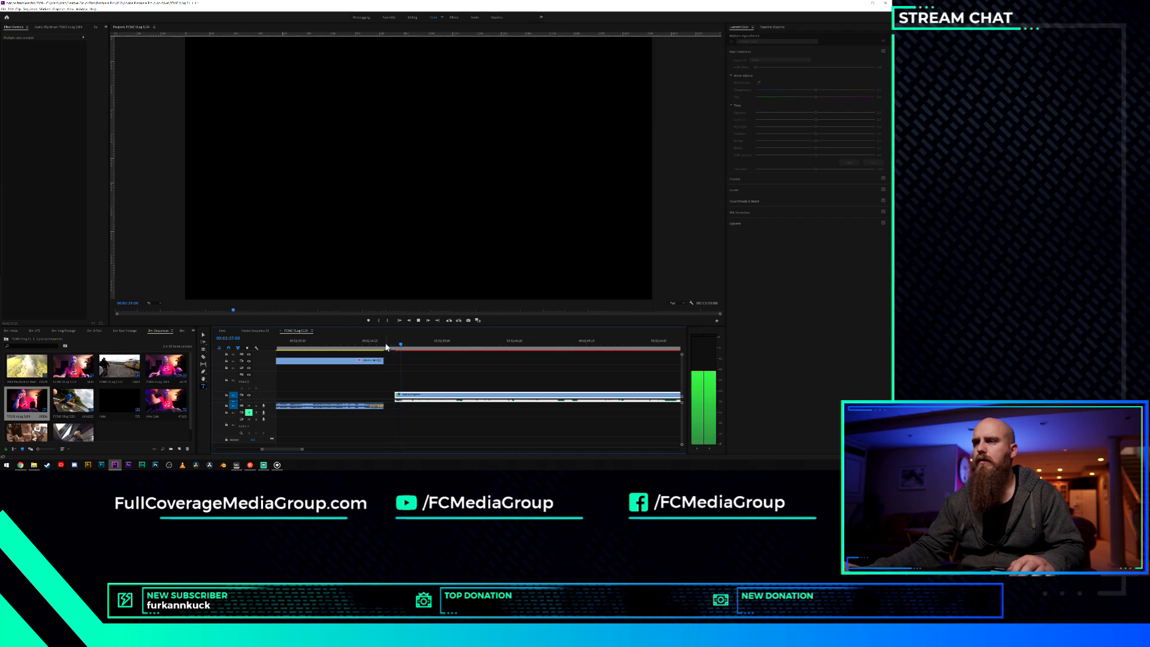
key("space")
Shift the talking clip a little further from the montage's end and play back the longer pause.
key("minus")
key("equal")
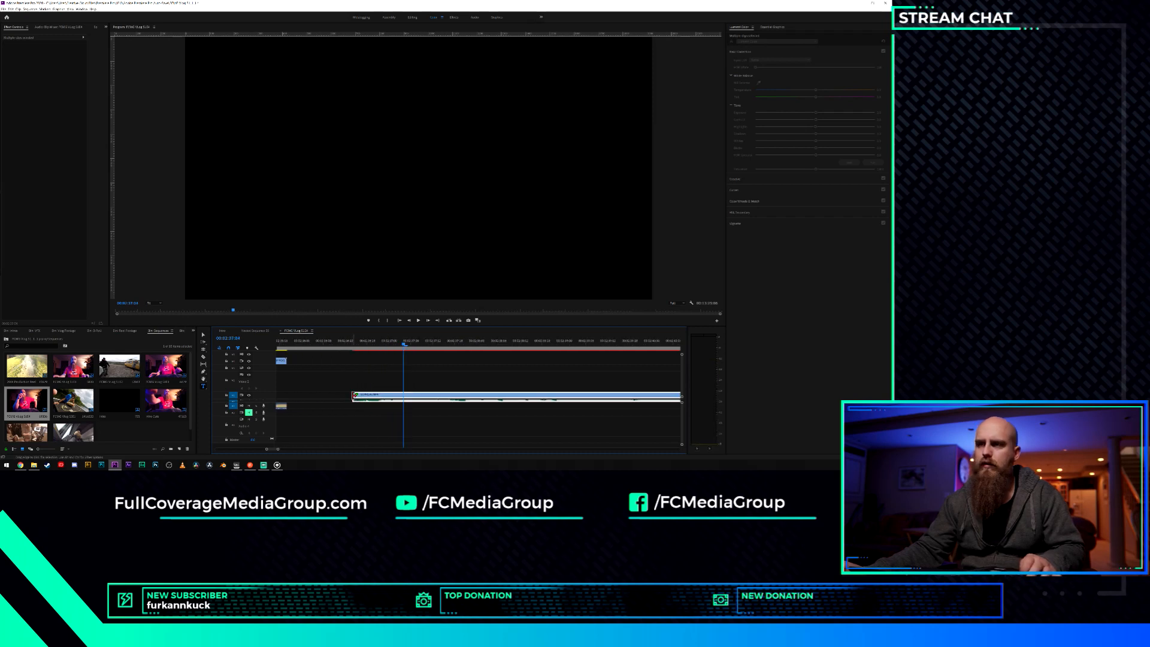
left_click_drag(374, 395, 400, 400)
left_click(277, 344)
key("space")
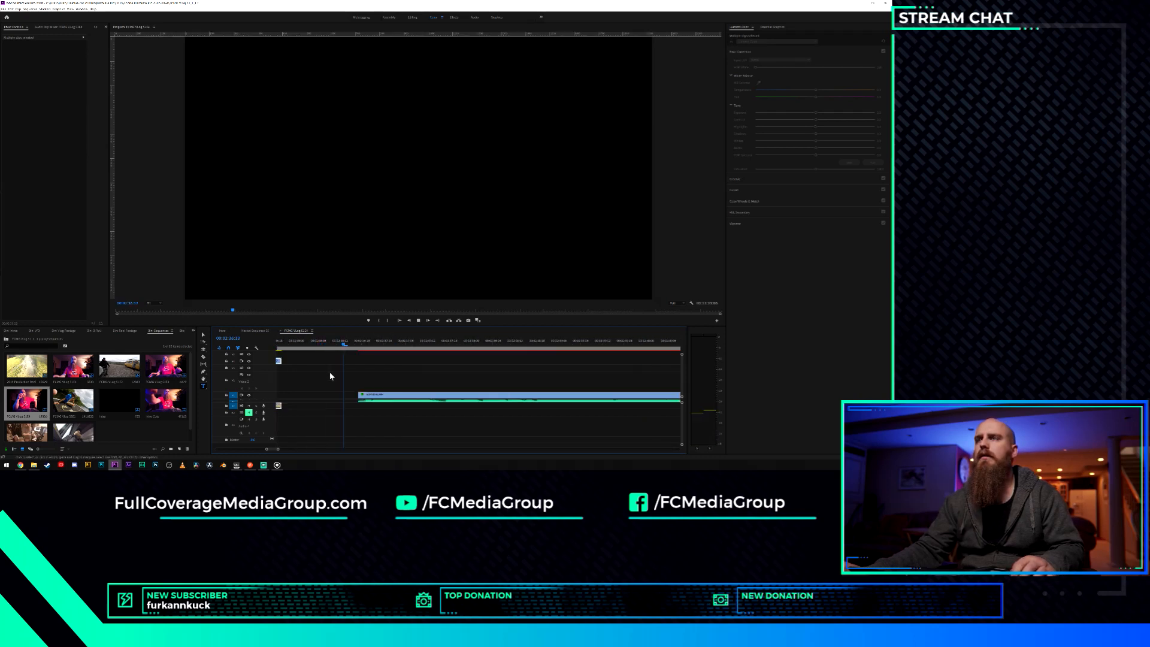
key("space")
Review the surrounding timeline and play back a short stretch of rider shots in the middle of the montage.
scroll(332, 378, "down", 10)
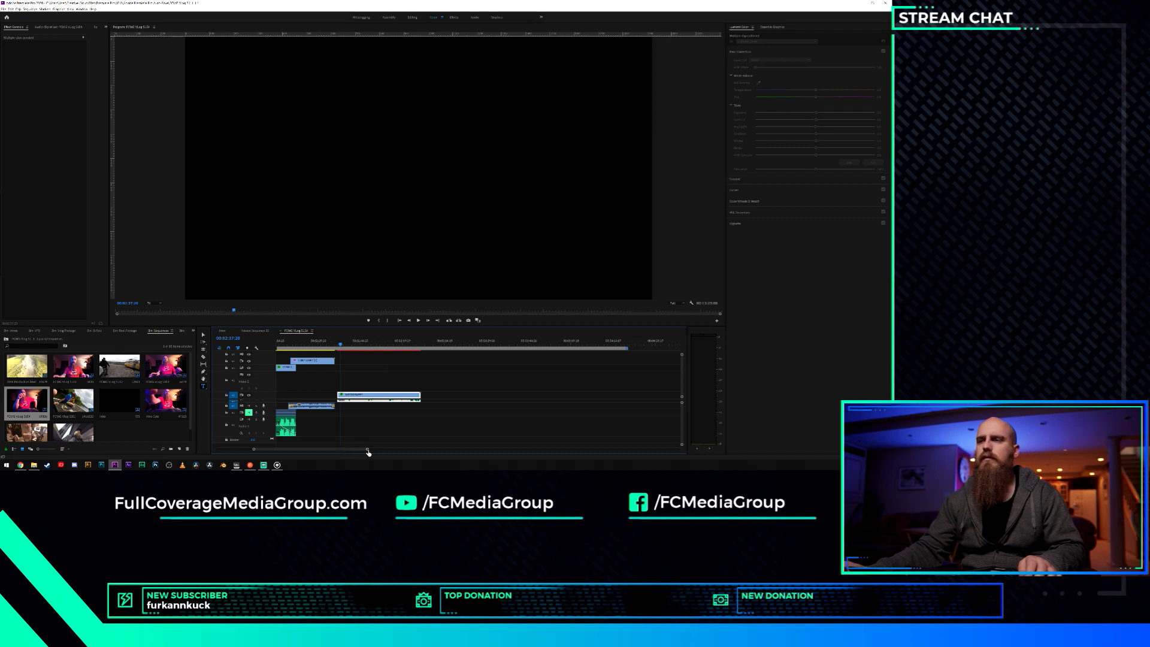
left_click_drag(368, 451, 400, 452)
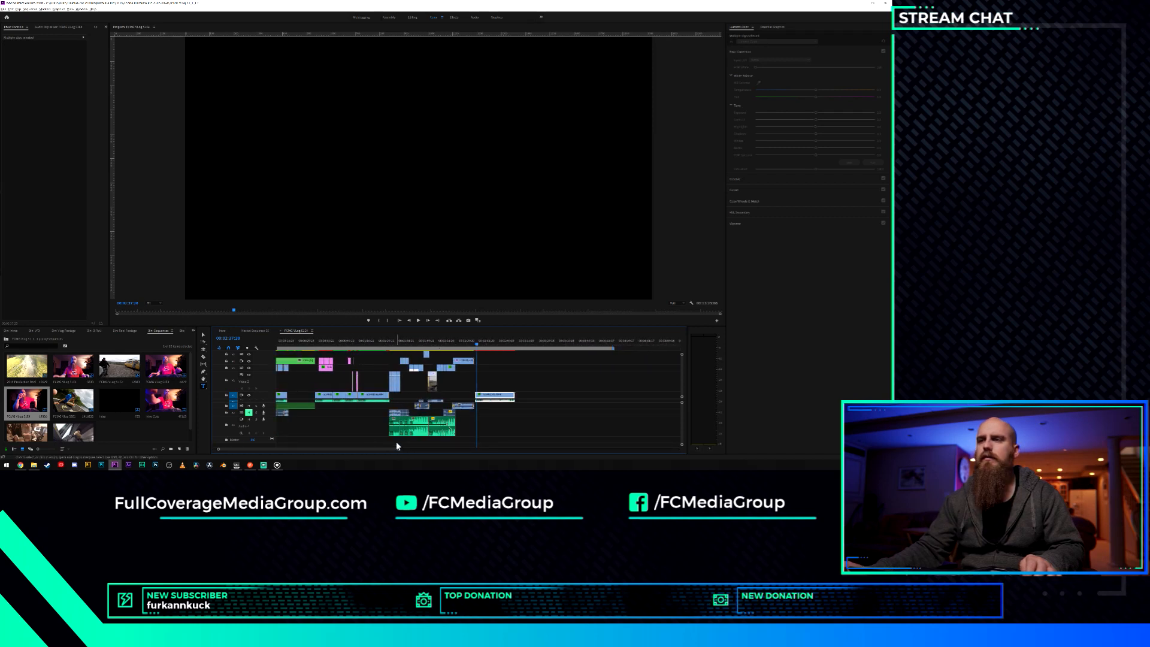
scroll(396, 446, "up", 5)
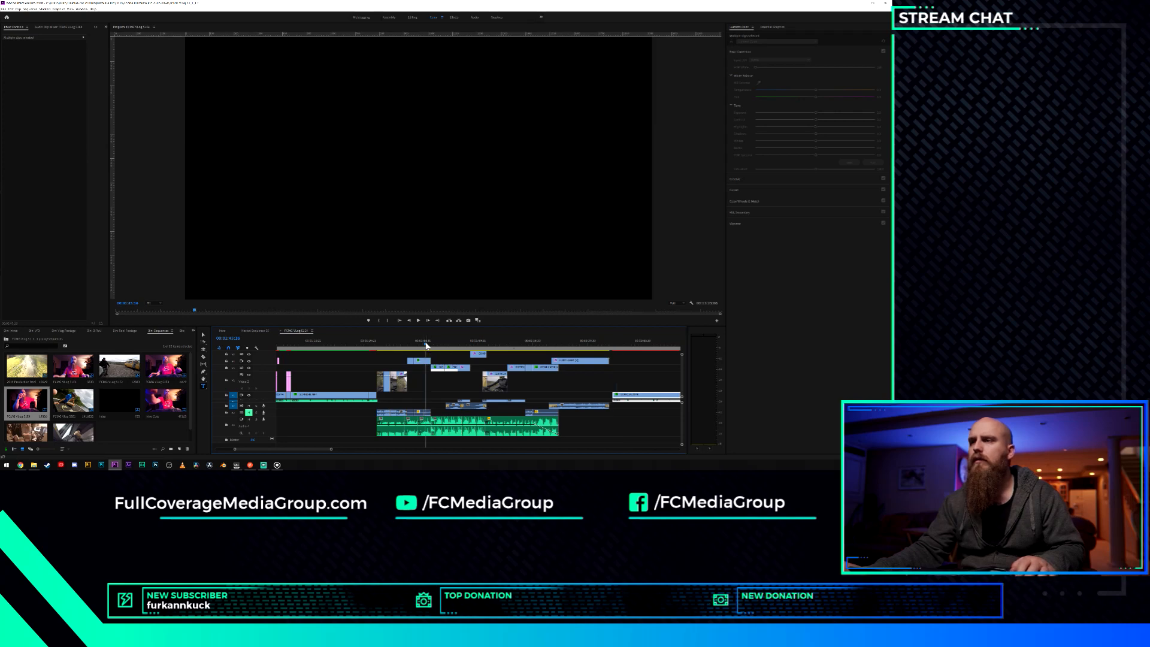
key("space")
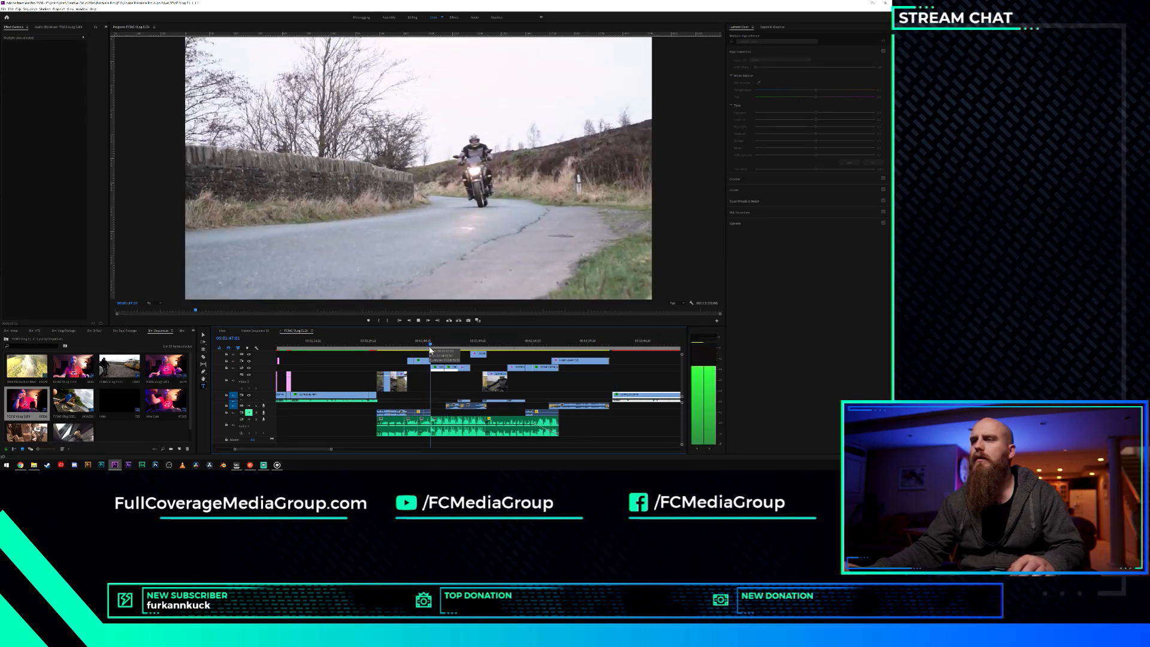
key("space")
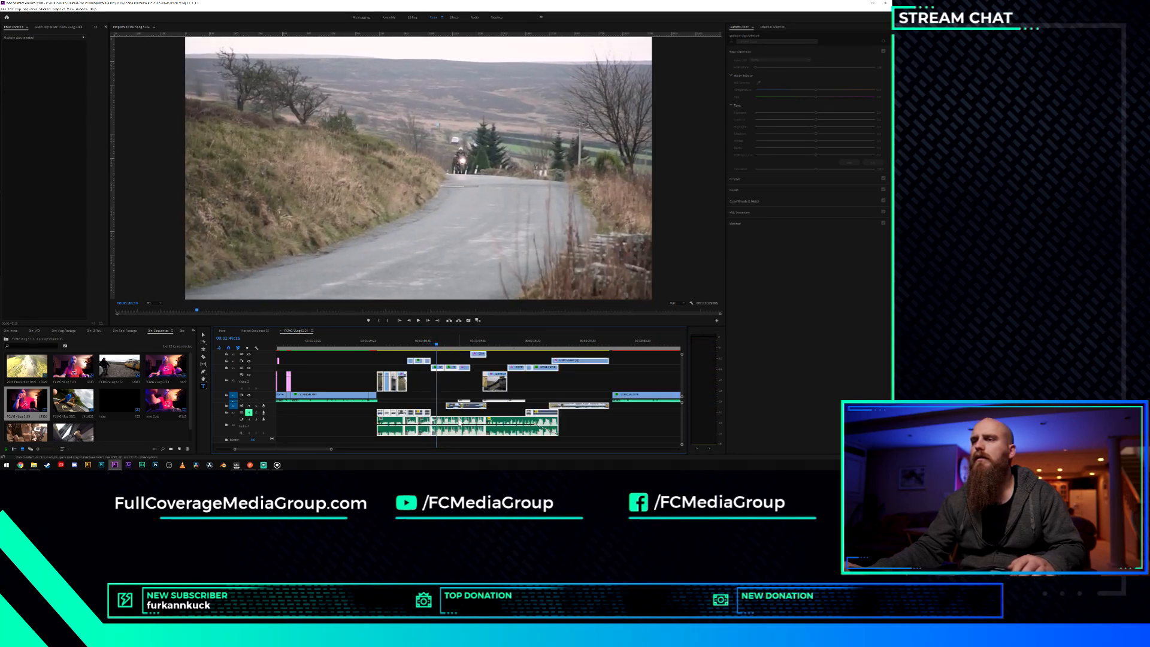
Try to ungroup the montage clips, and select only the music clip under the middle of the montage.
right_click(456, 421)
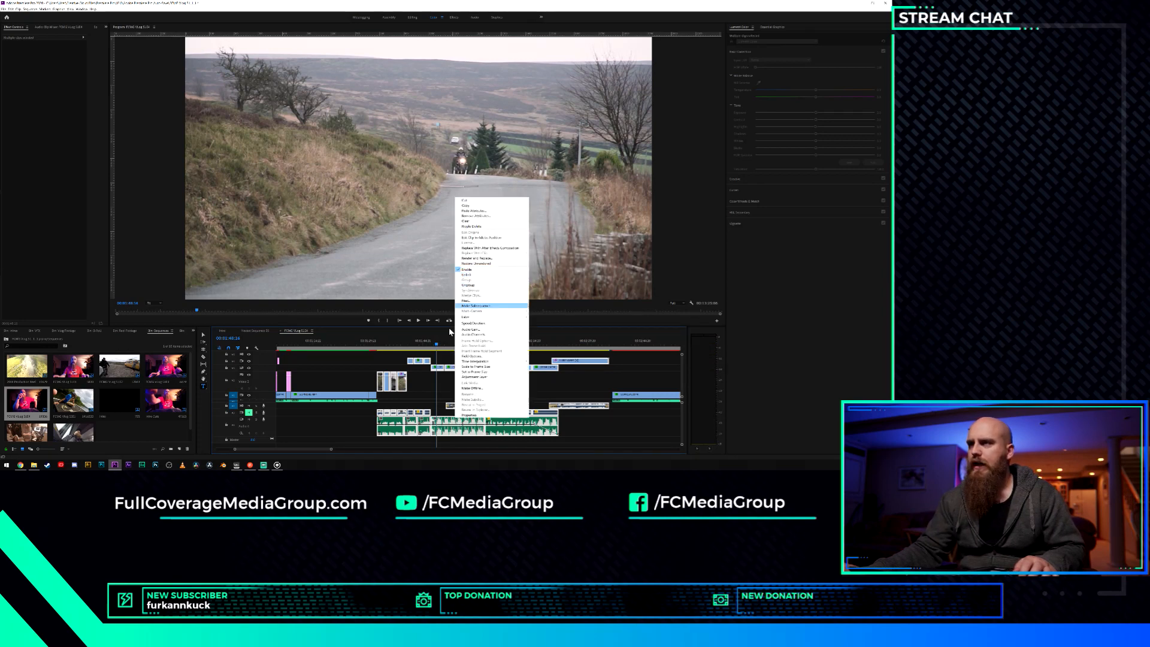
left_click(469, 286)
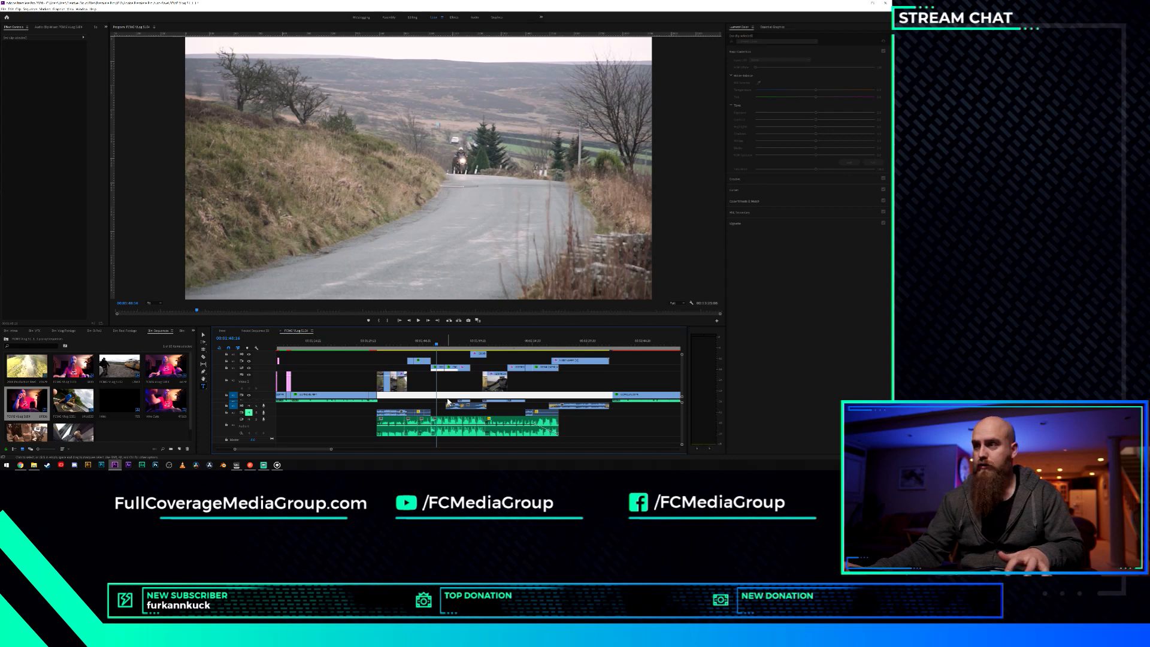
left_click(458, 427)
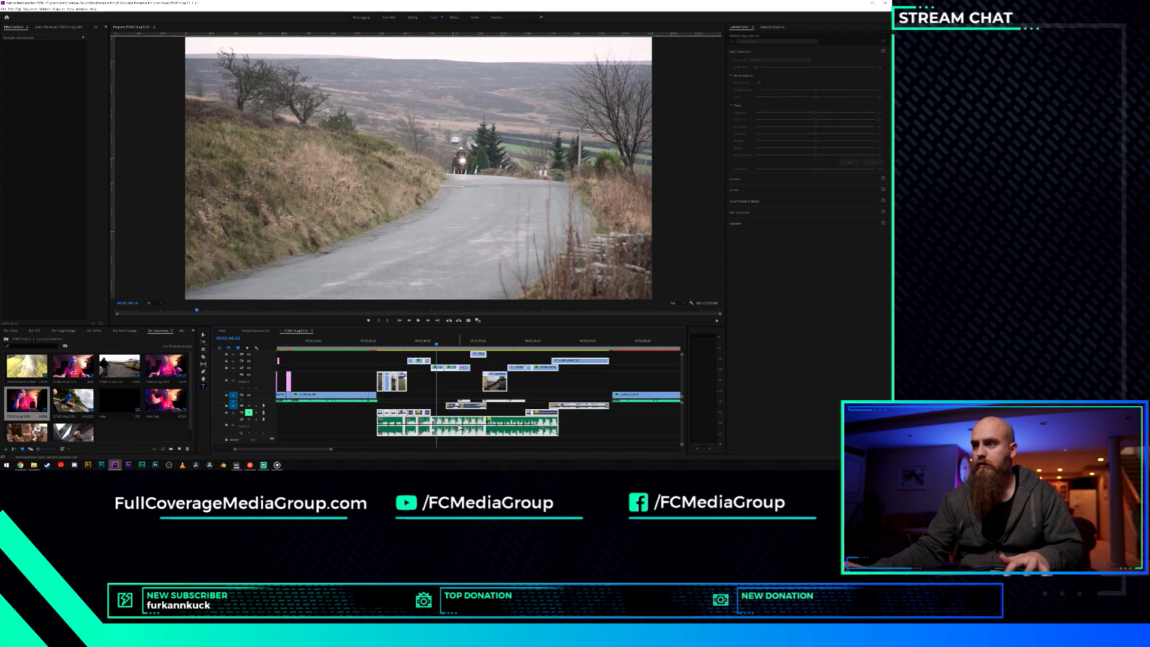
left_click(457, 414)
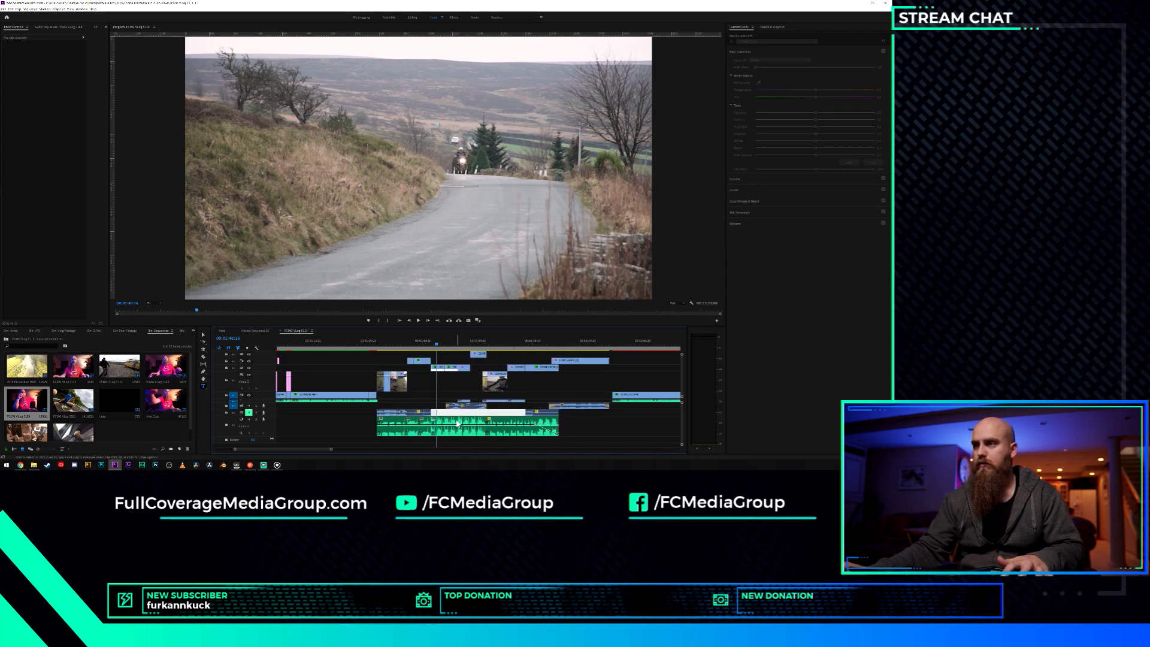
left_click(458, 423)
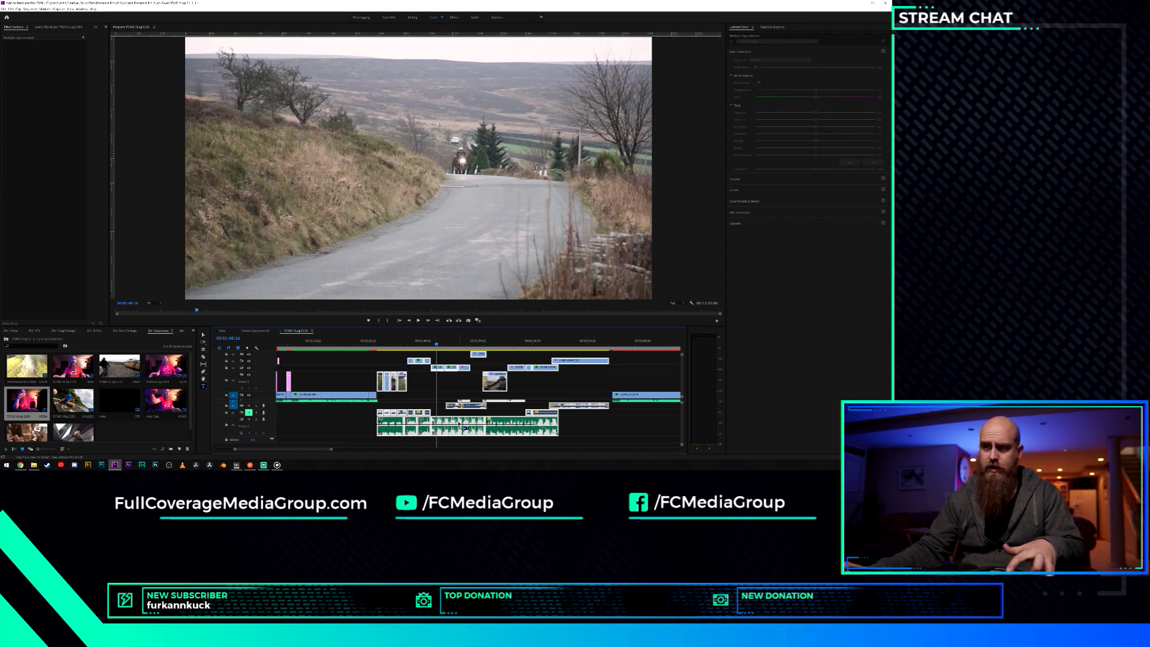
left_click(461, 414)
left_click(460, 422)
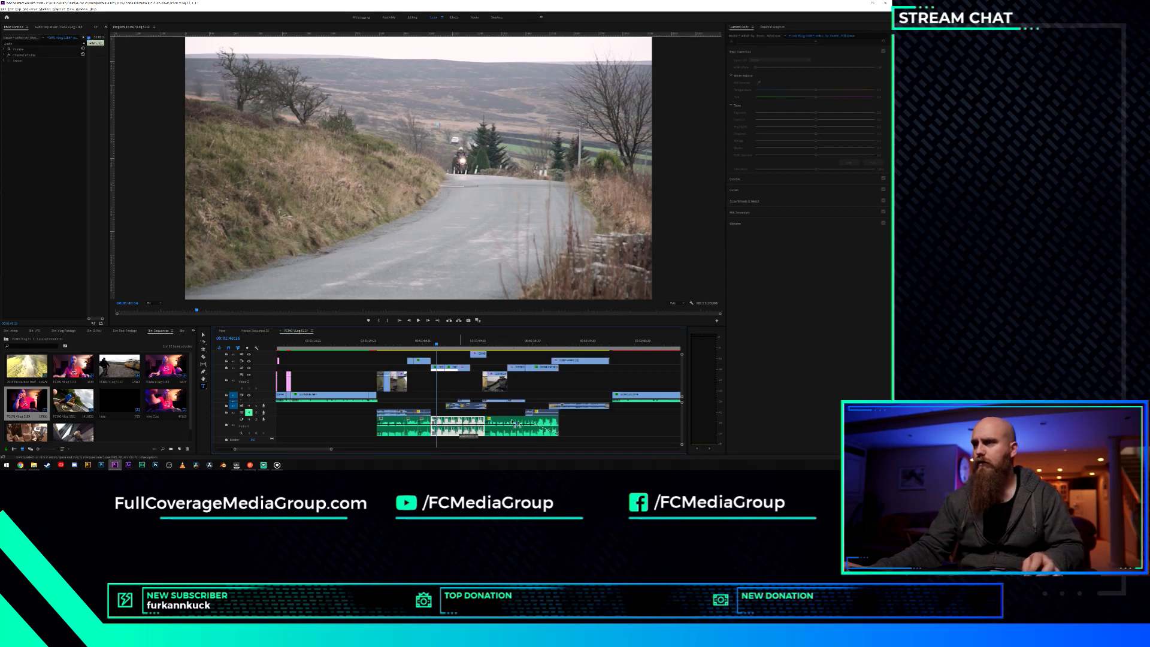
Duplicate the montage's music clip and place the copy so that it starts just before the last talking clip ends.
left_click_drag(514, 423, 657, 419)
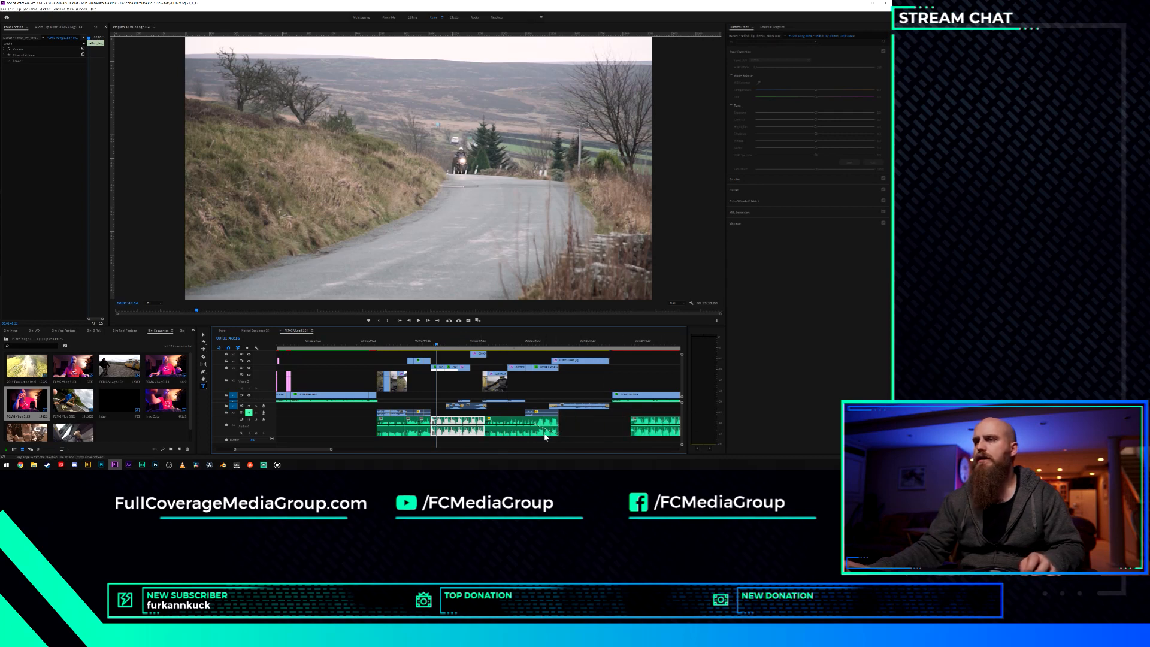
scroll(551, 434, "down", 3)
left_click_drag(550, 424, 582, 426)
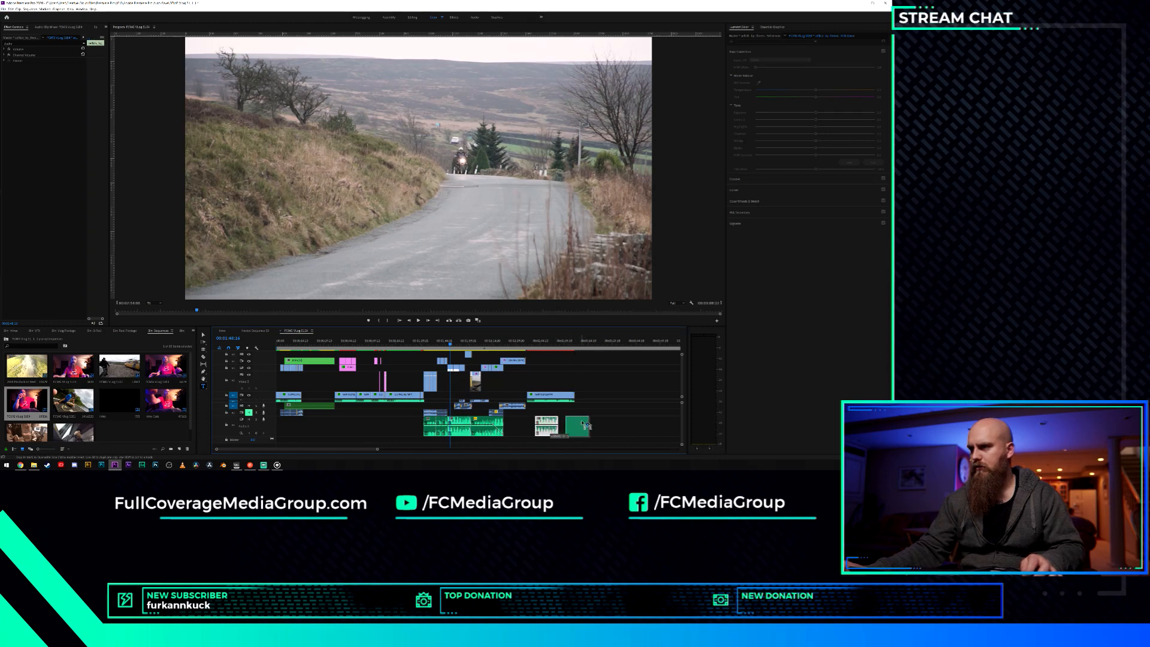
left_click_drag(583, 423, 583, 423)
scroll(575, 419, "up", 4)
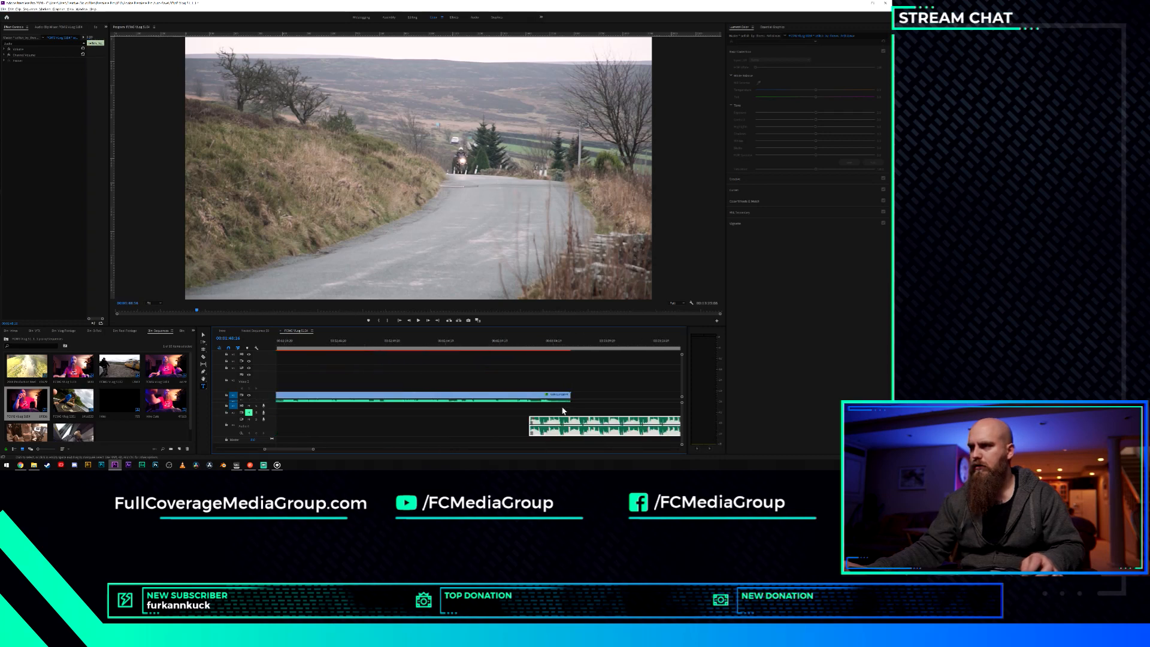
Play back the end of the last talking clip with the copied music coming in underneath.
left_click(478, 341)
key("space")
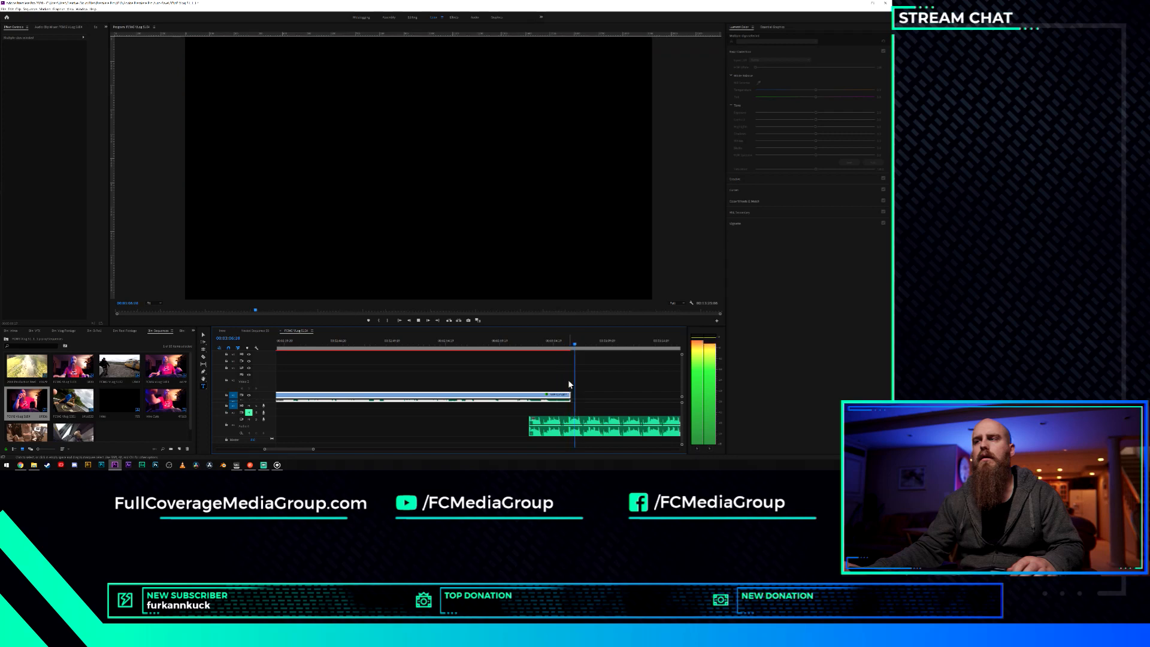
key("space")
Move the music copy slightly later against the end of the last talking clip and play back the overlap.
left_click(551, 422)
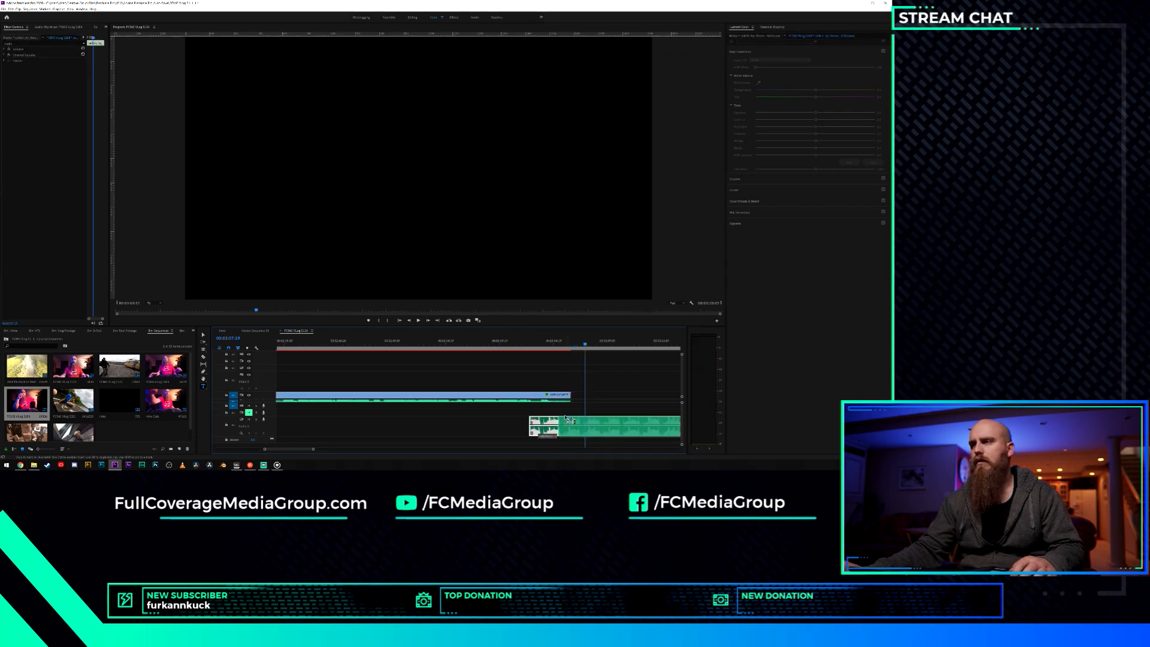
left_click_drag(560, 416, 559, 418)
left_click(517, 345)
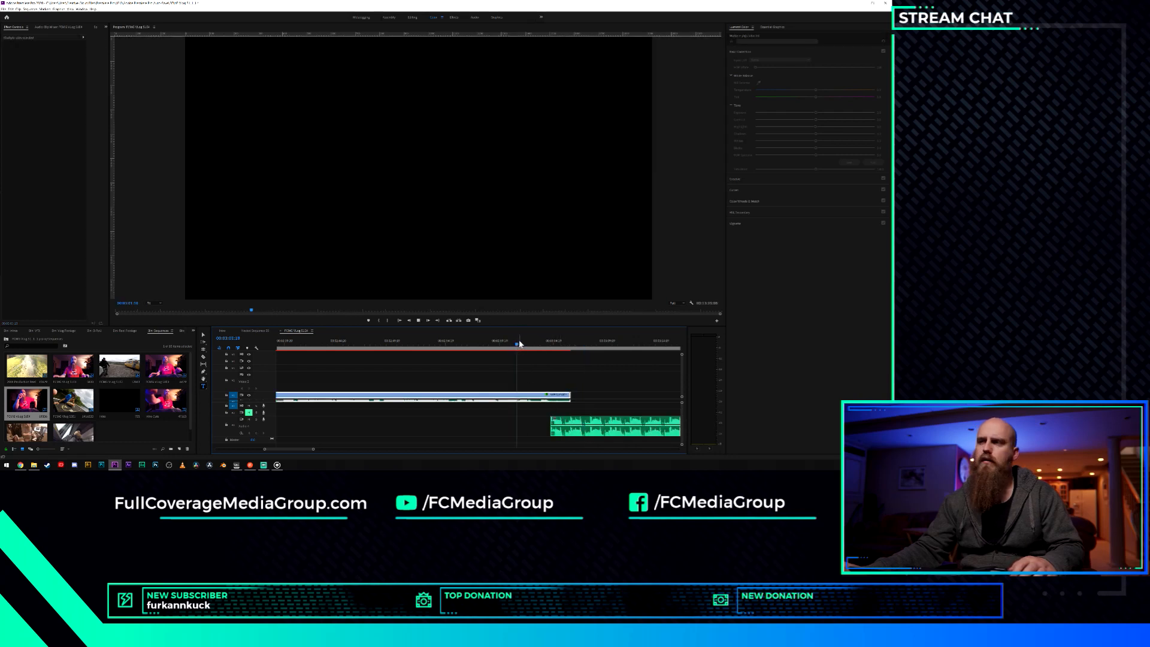
key("space")
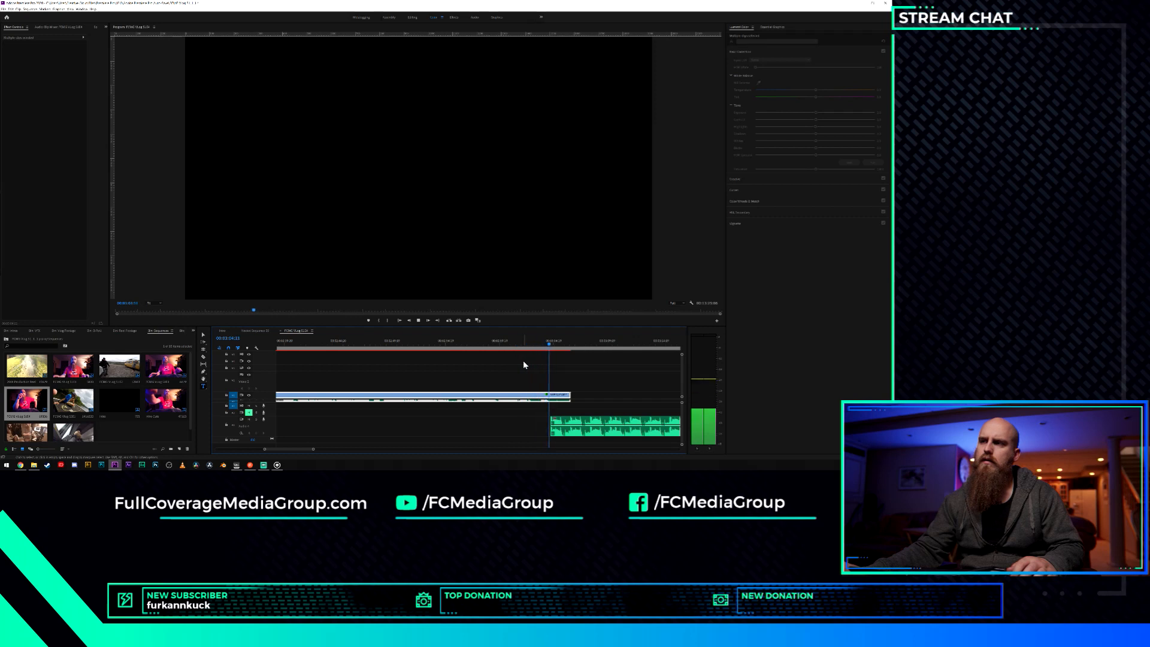
key("space")
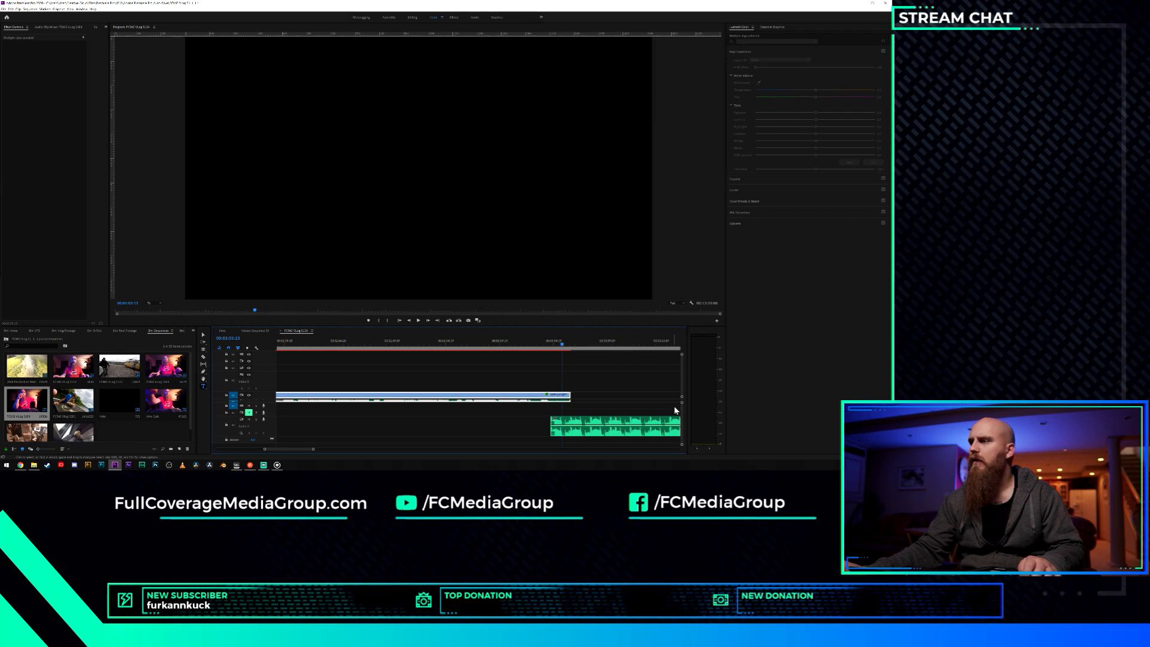
Enlarge the talking clip's audio track and move the music copy earlier so it starts where the voice fades out.
left_click_drag(683, 411, 659, 401)
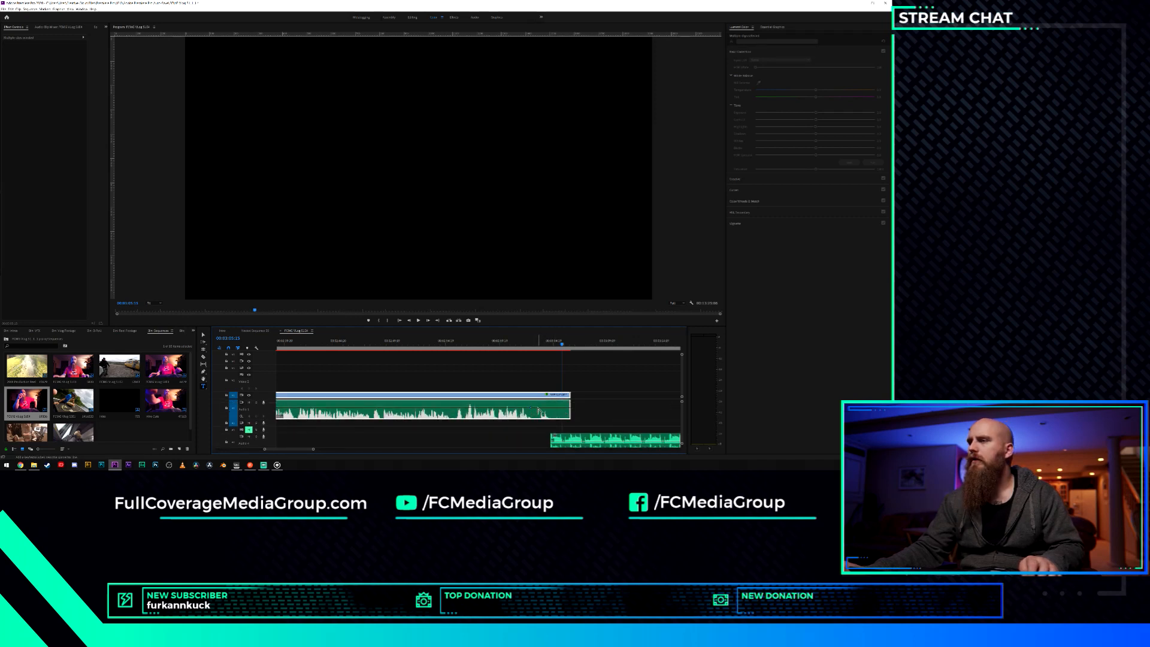
left_click_drag(576, 441, 562, 440)
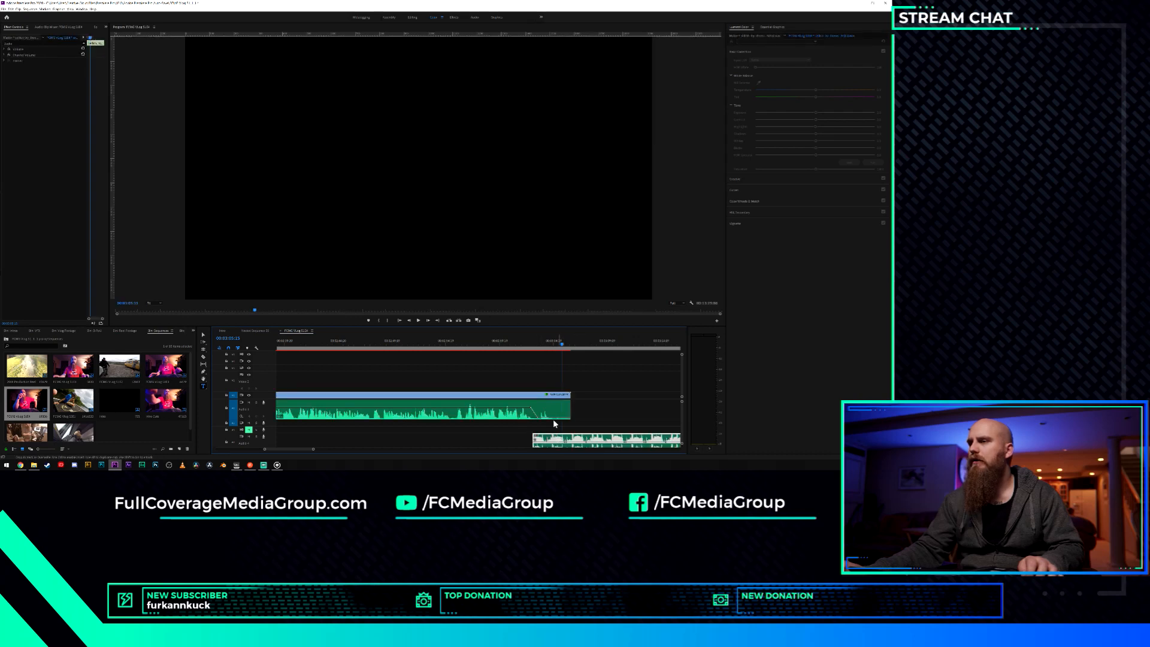
left_click(513, 345)
Disable the last talking clip and enable it again.
right_click(512, 397)
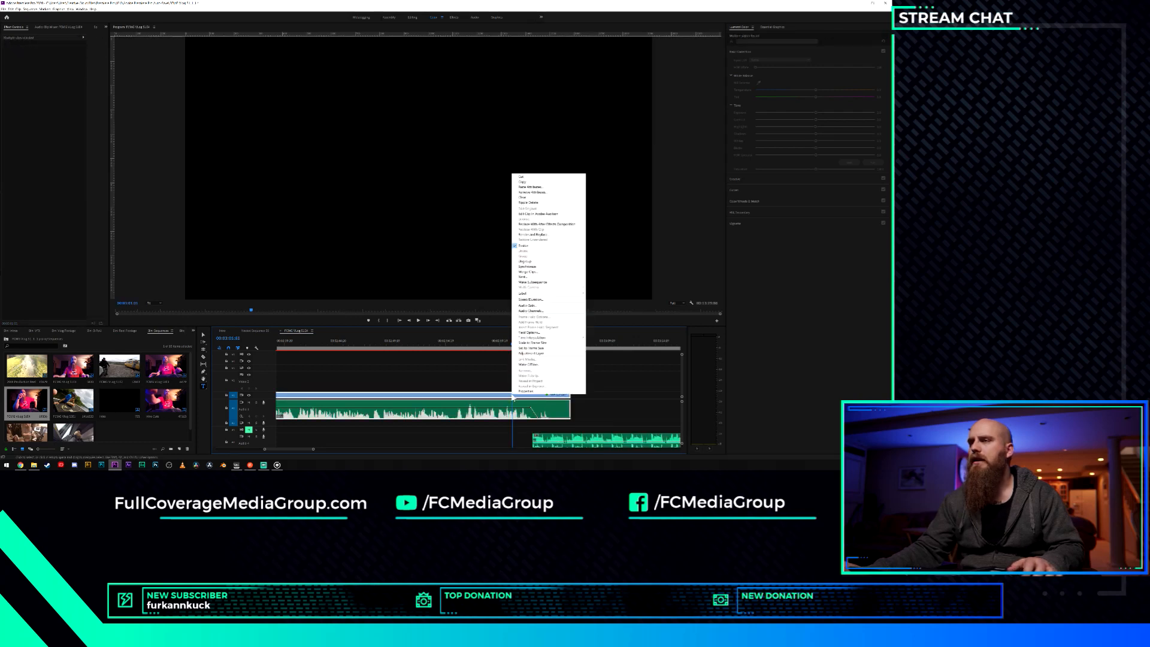
left_click(524, 246)
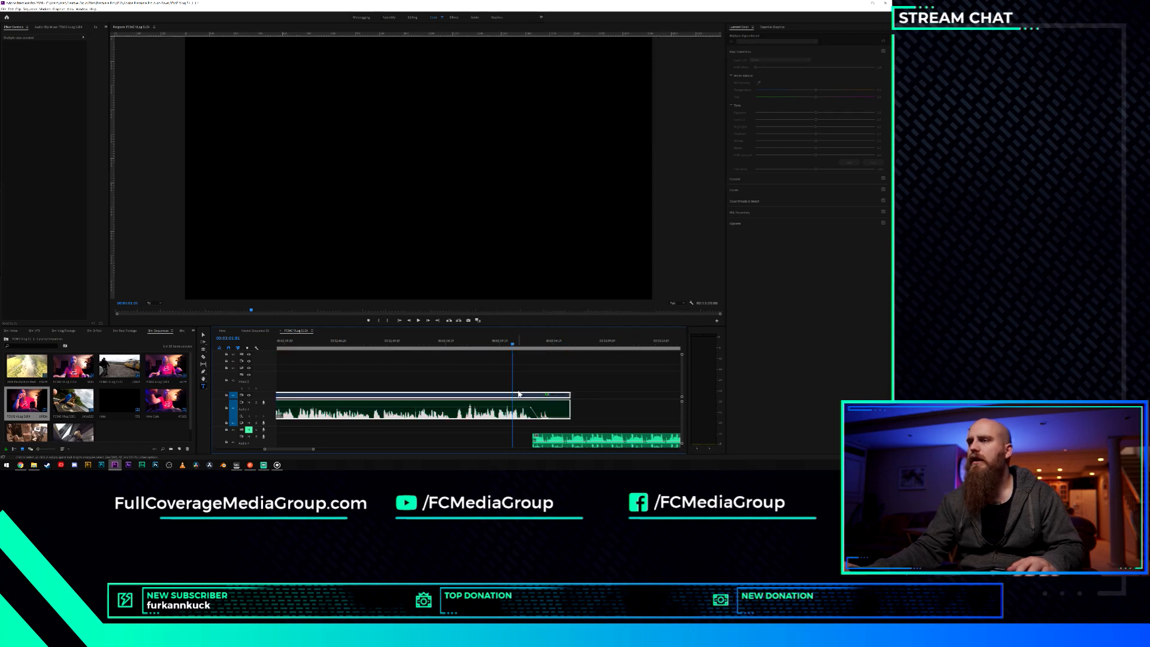
right_click(518, 392)
left_click(528, 246)
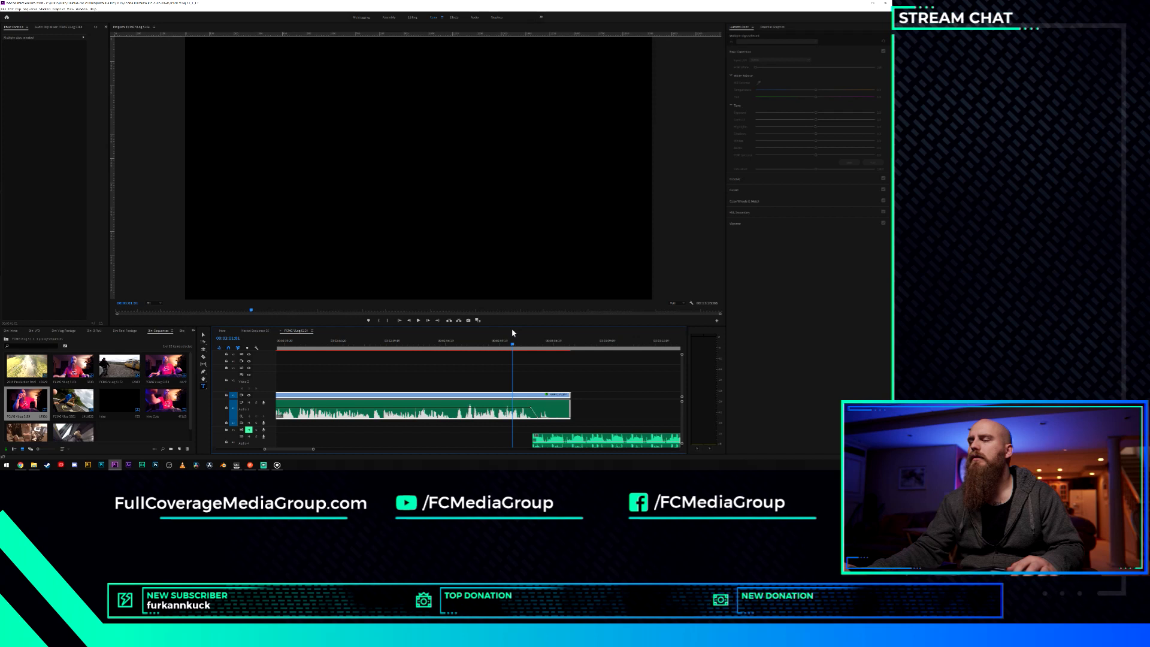
Play back from shortly before the music comes in until the end of the music copy.
key("space")
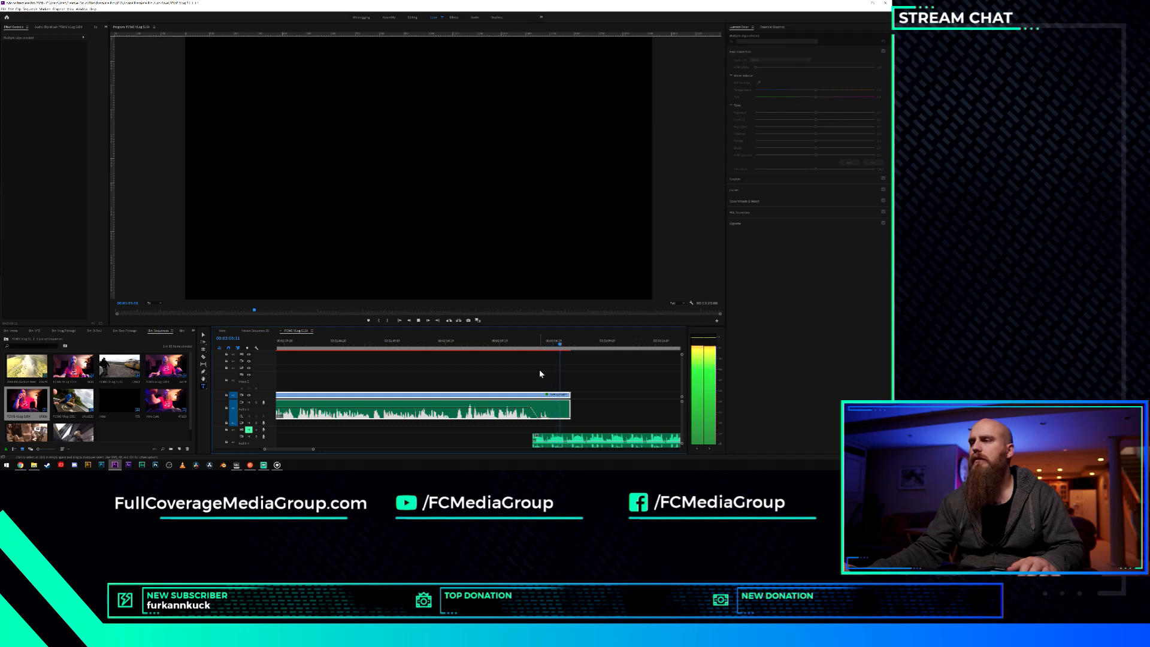
scroll(539, 376, "down", 3)
scroll(540, 380, "down", 2)
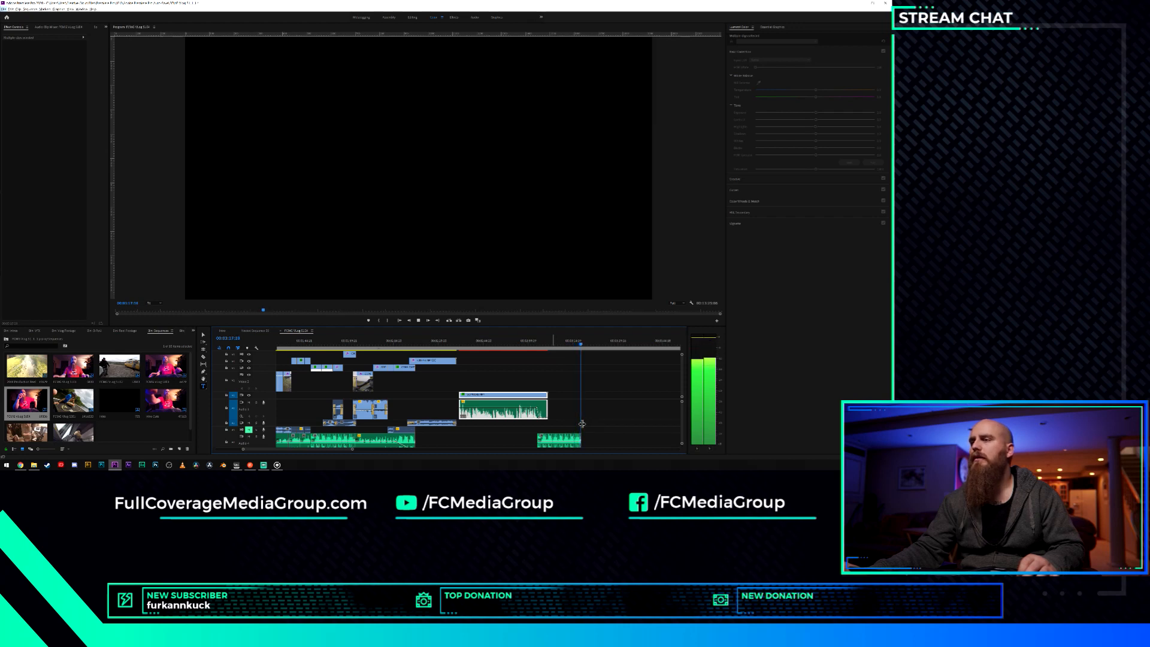
key("space")
Save the project and extend the end of the music copy slightly.
key("alt")
scroll(586, 438, "up", 3)
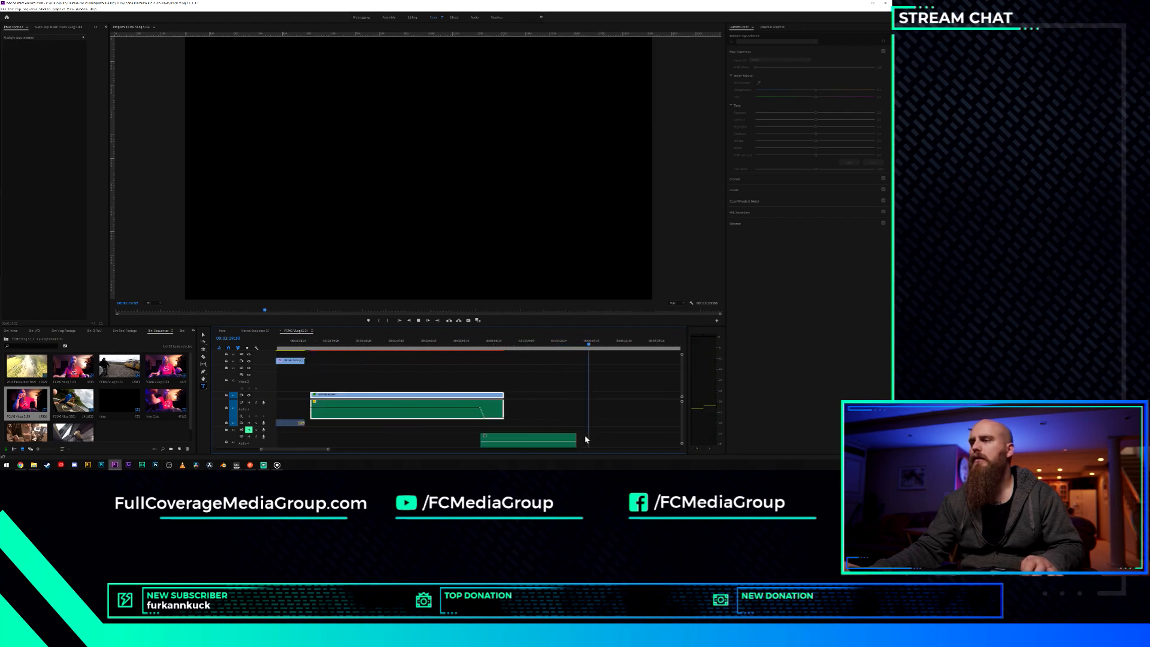
scroll(580, 435, "up", 3)
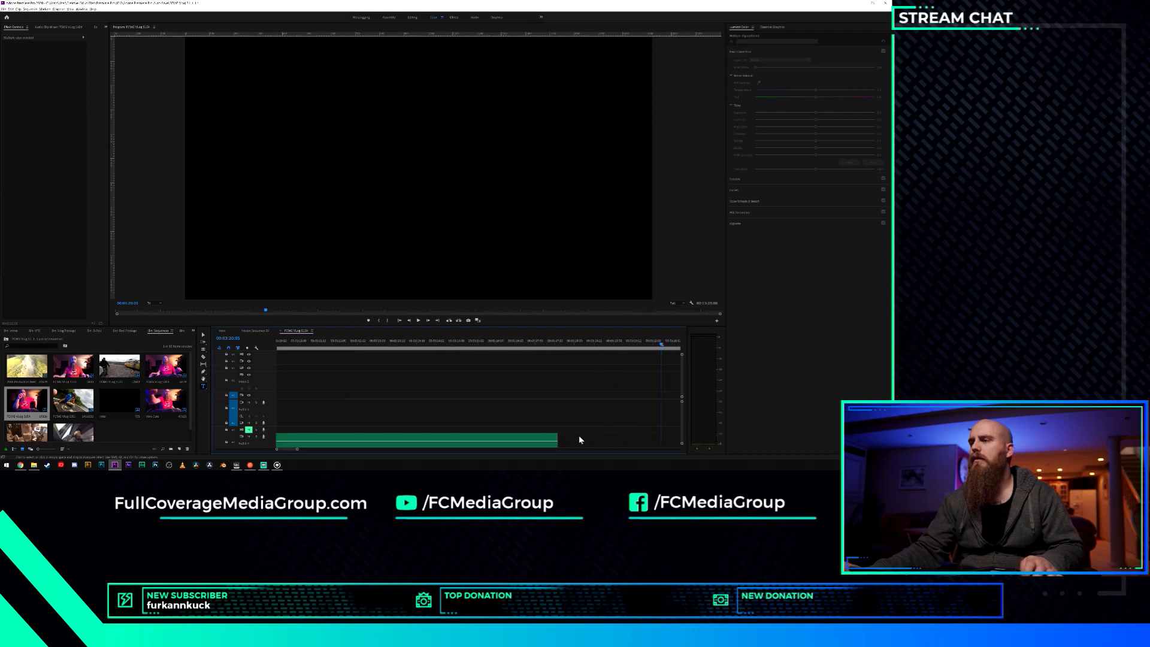
scroll(579, 435, "up", 2)
key("ctrl+s")
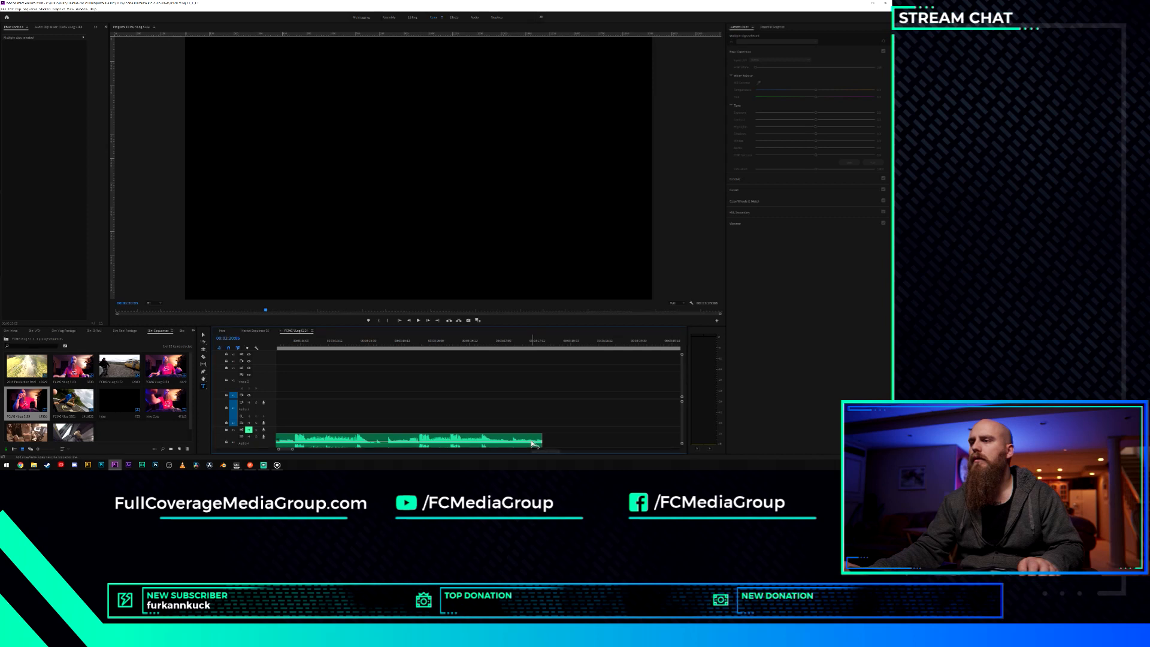
left_click(537, 443)
left_click_drag(538, 438, 547, 437)
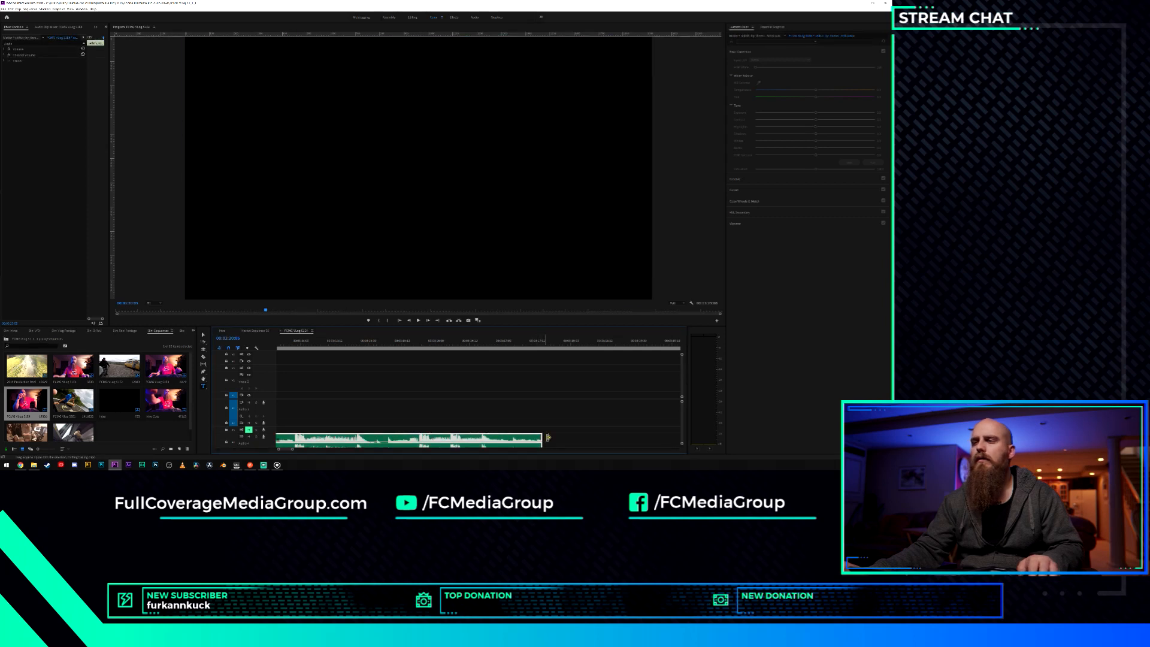
Open the music copy at the end of the timeline for editing in Adobe Audition.
scroll(551, 437, "down", 3)
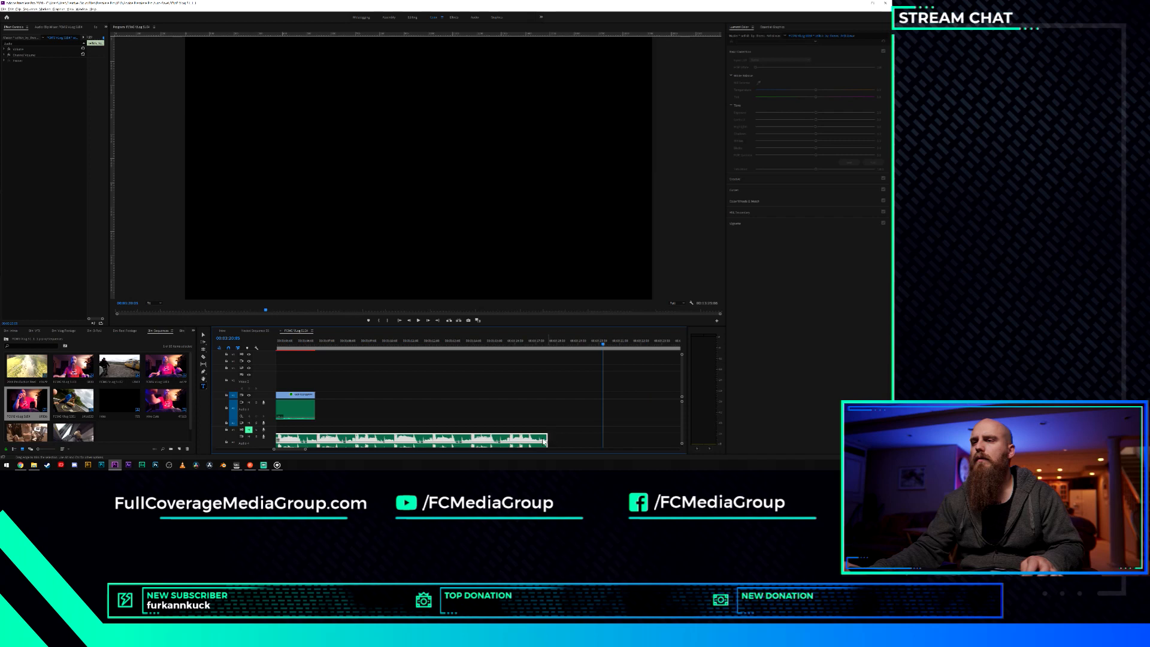
right_click(538, 441)
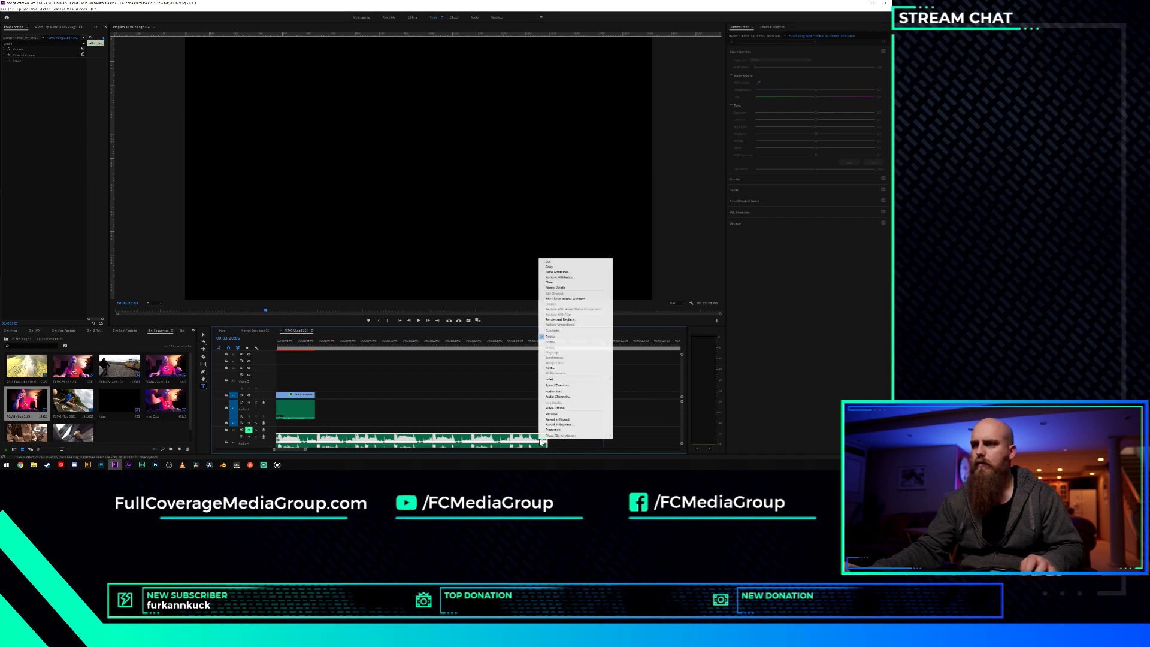
left_click(559, 299)
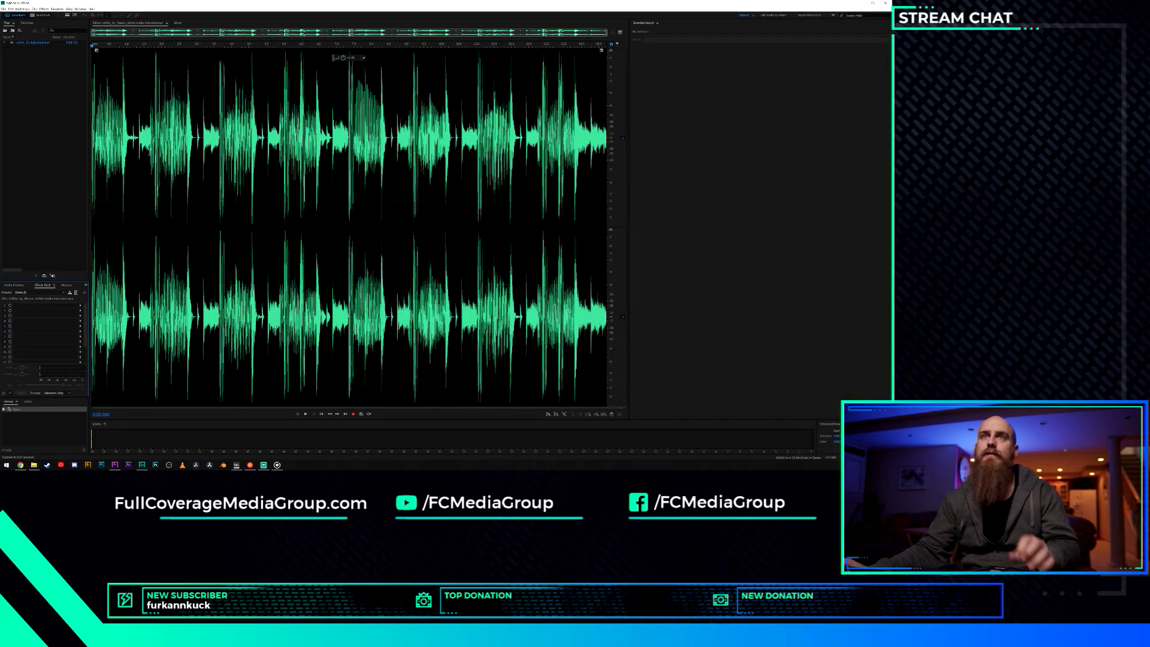
Play back the last few seconds of the music file.
left_click(80, 304)
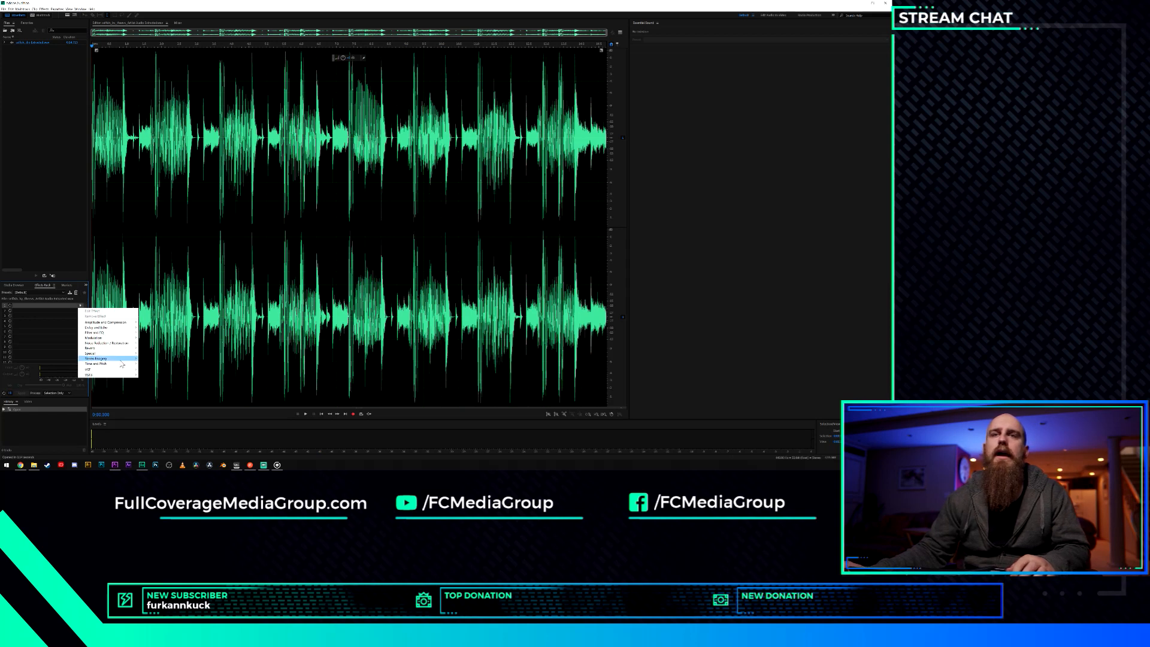
mouse_move(111, 348)
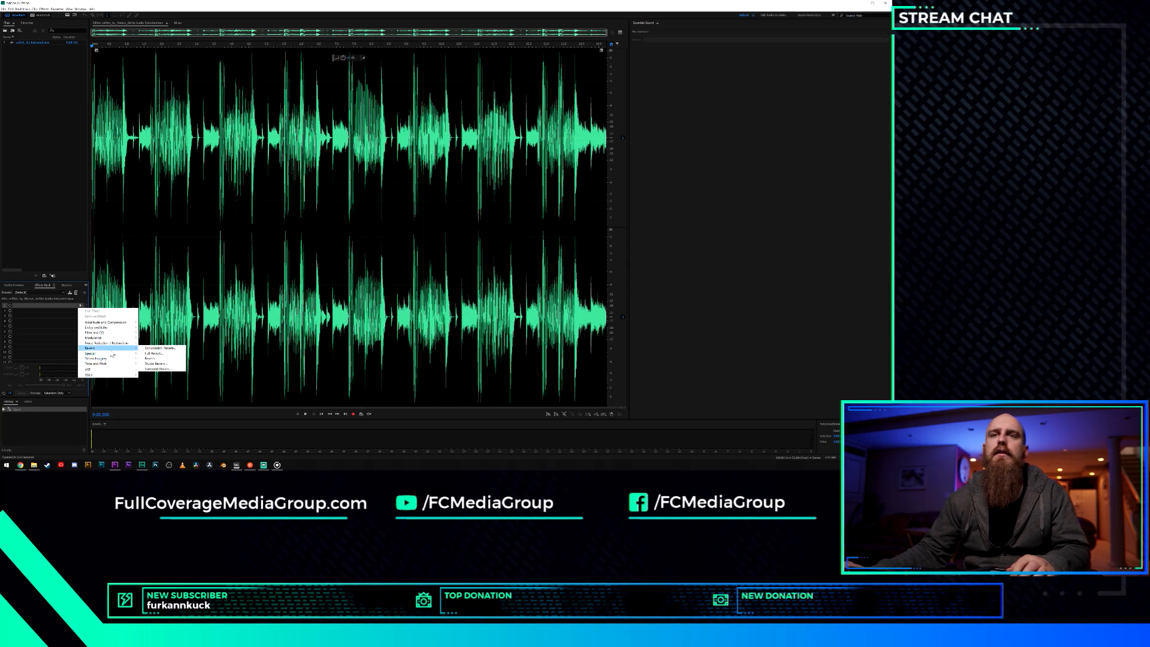
left_click(358, 257)
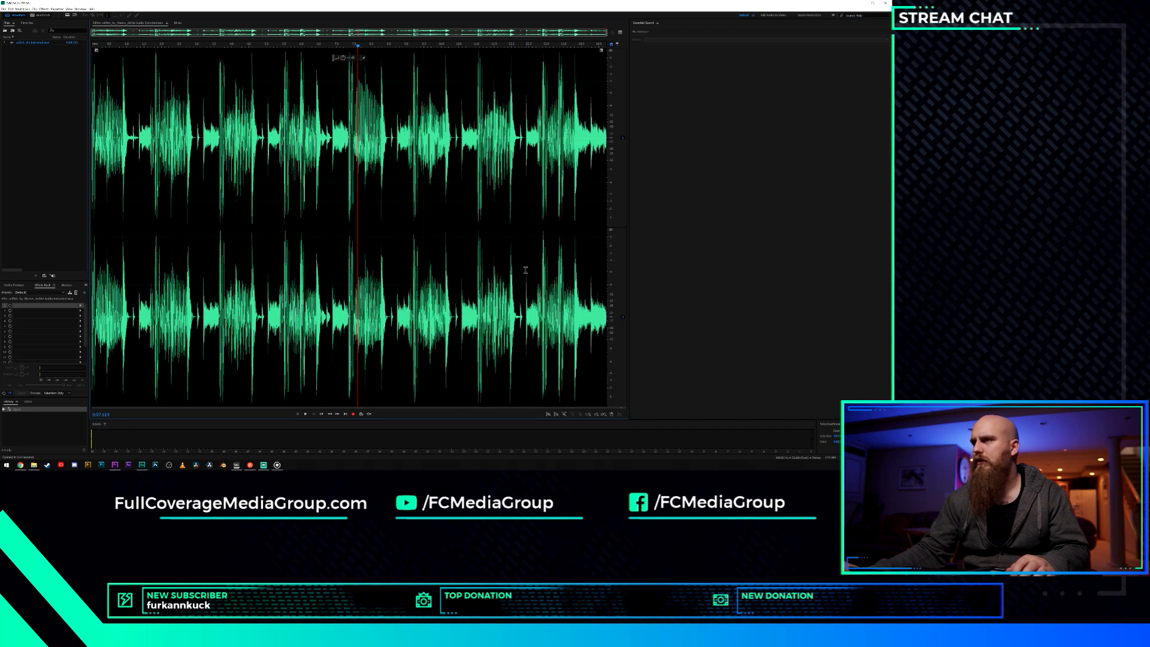
key("space")
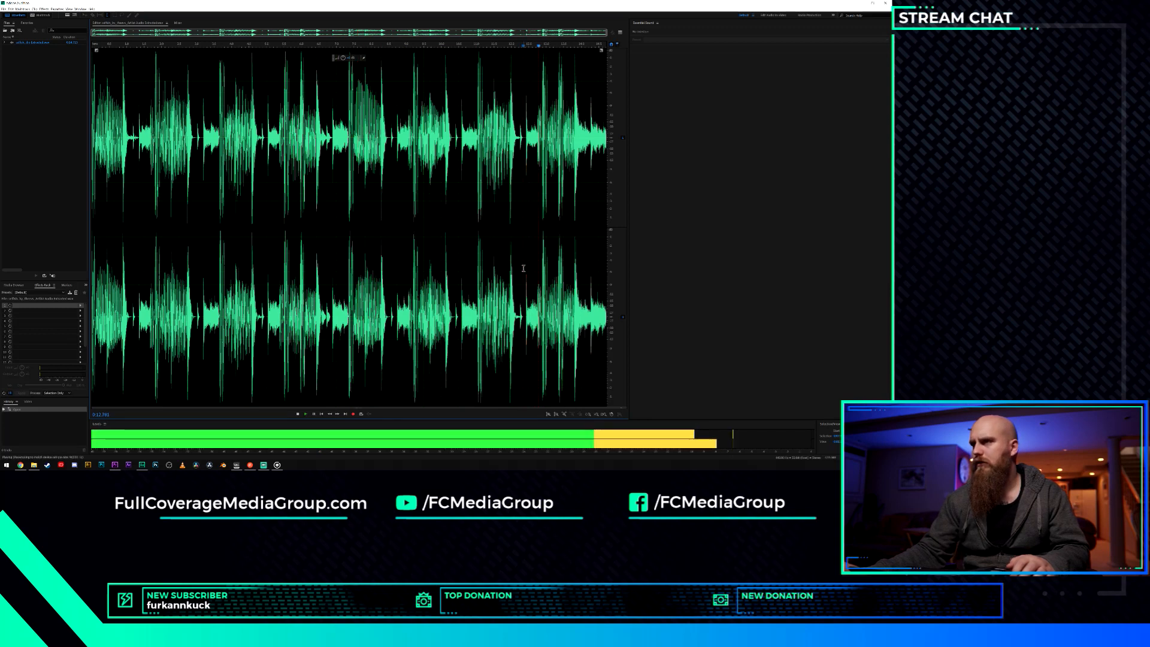
key("space")
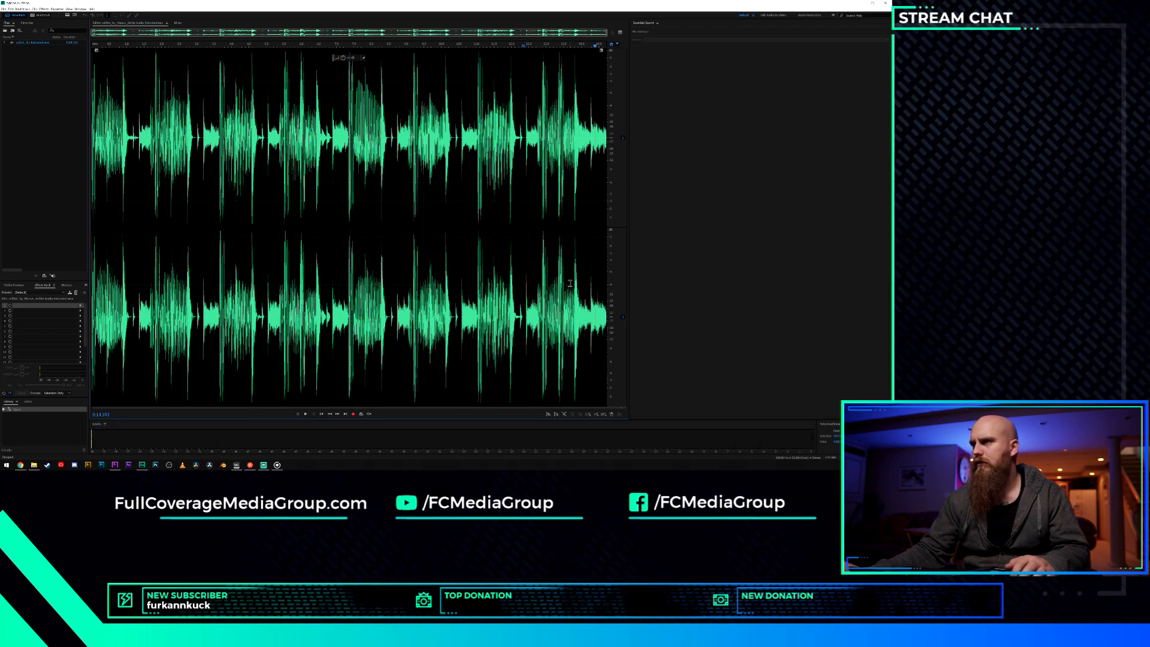
Try the Echo effect with the low-pass delay preset on the music's final hit and preview it.
left_click_drag(576, 283, 607, 283)
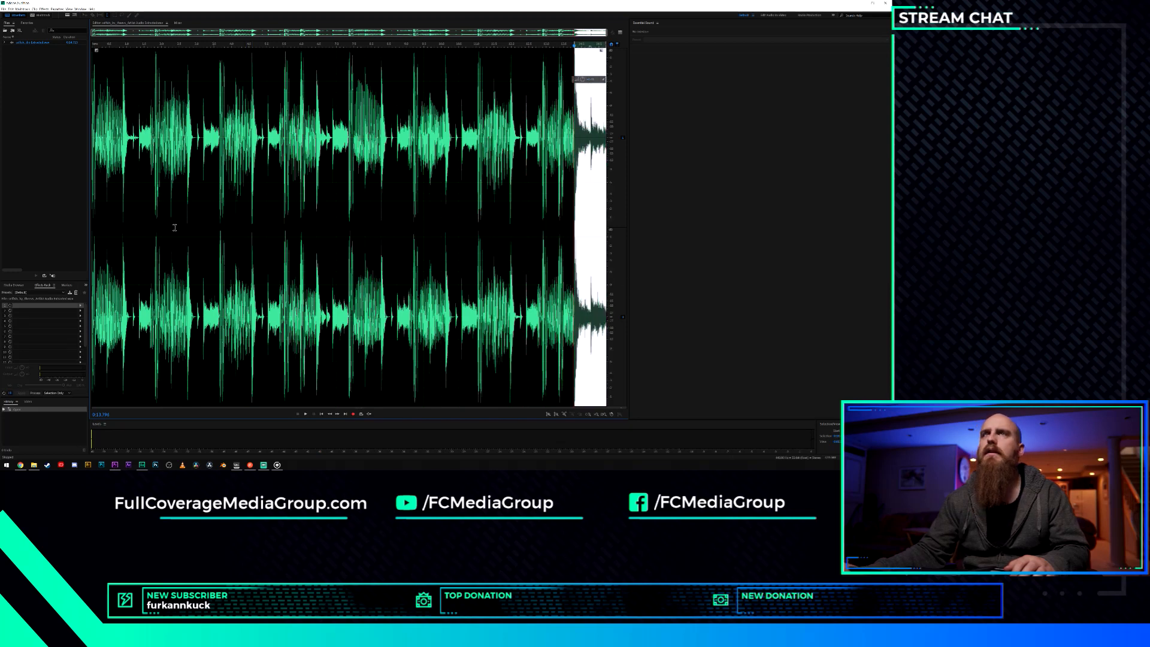
right_click(585, 234)
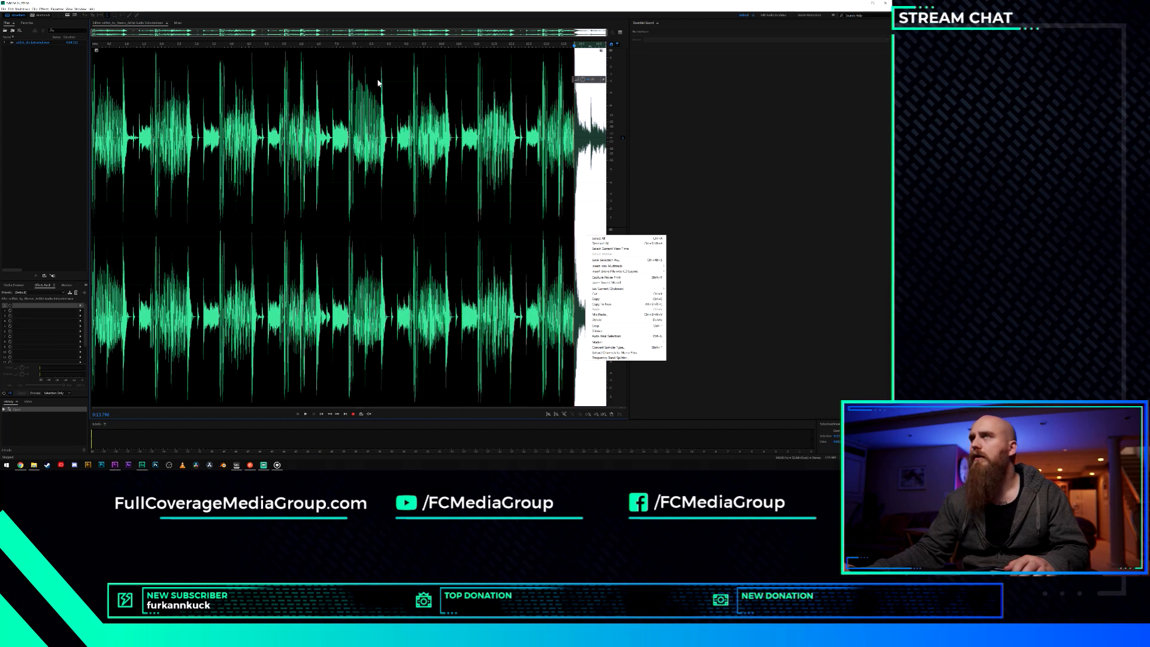
left_click(44, 9)
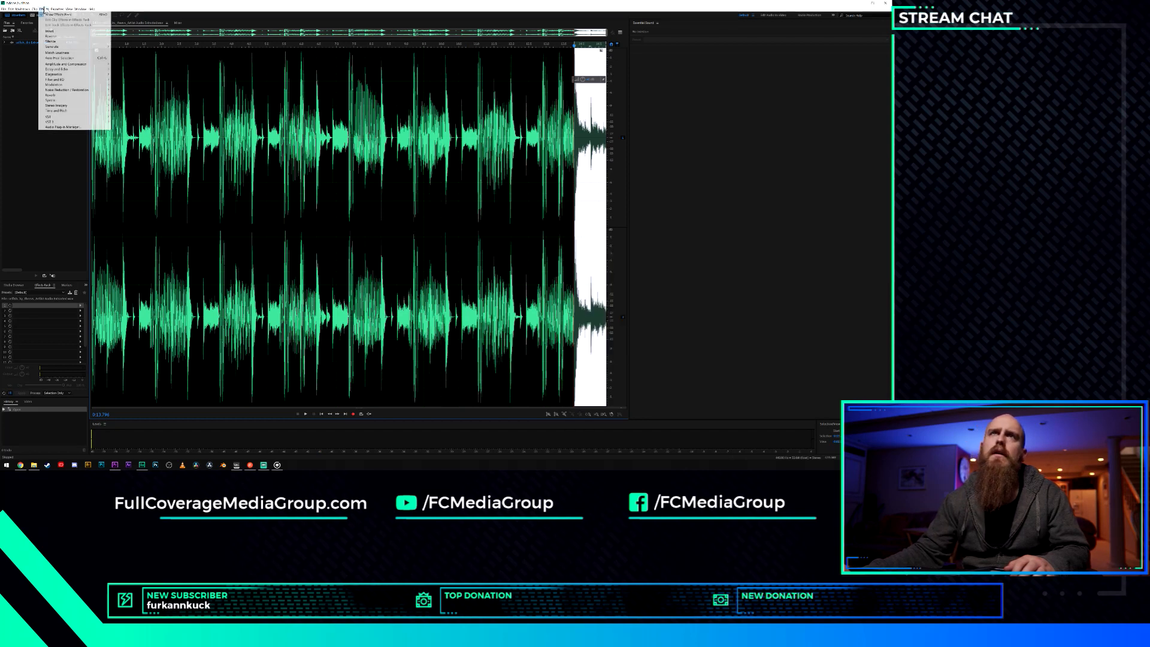
mouse_move(63, 70)
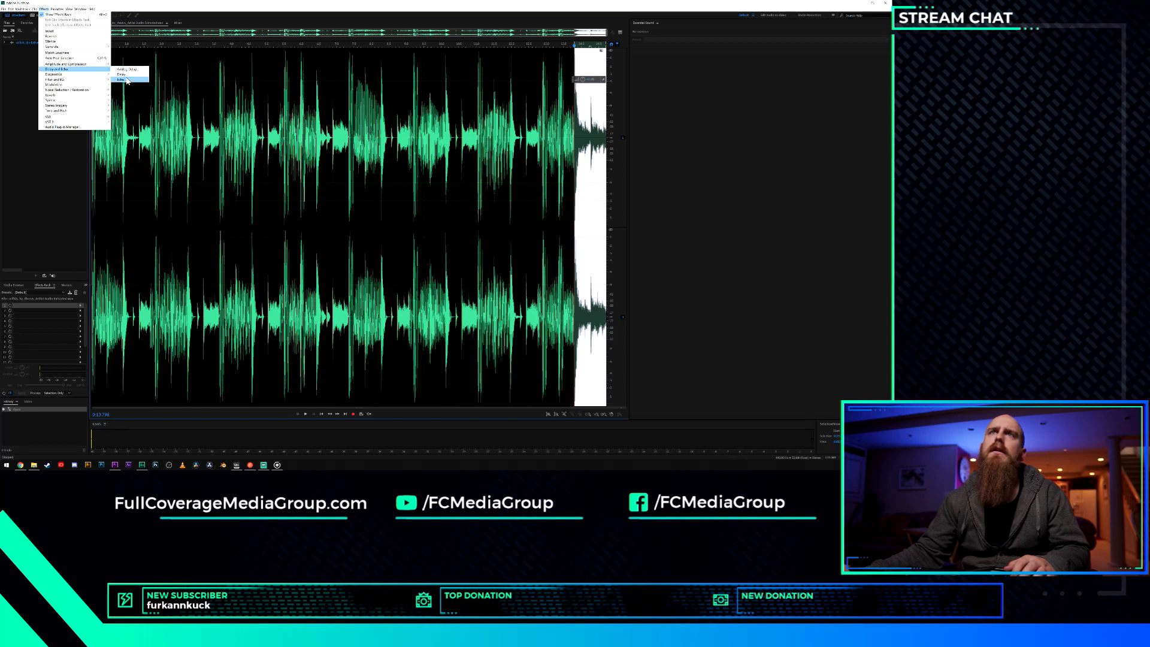
left_click(123, 80)
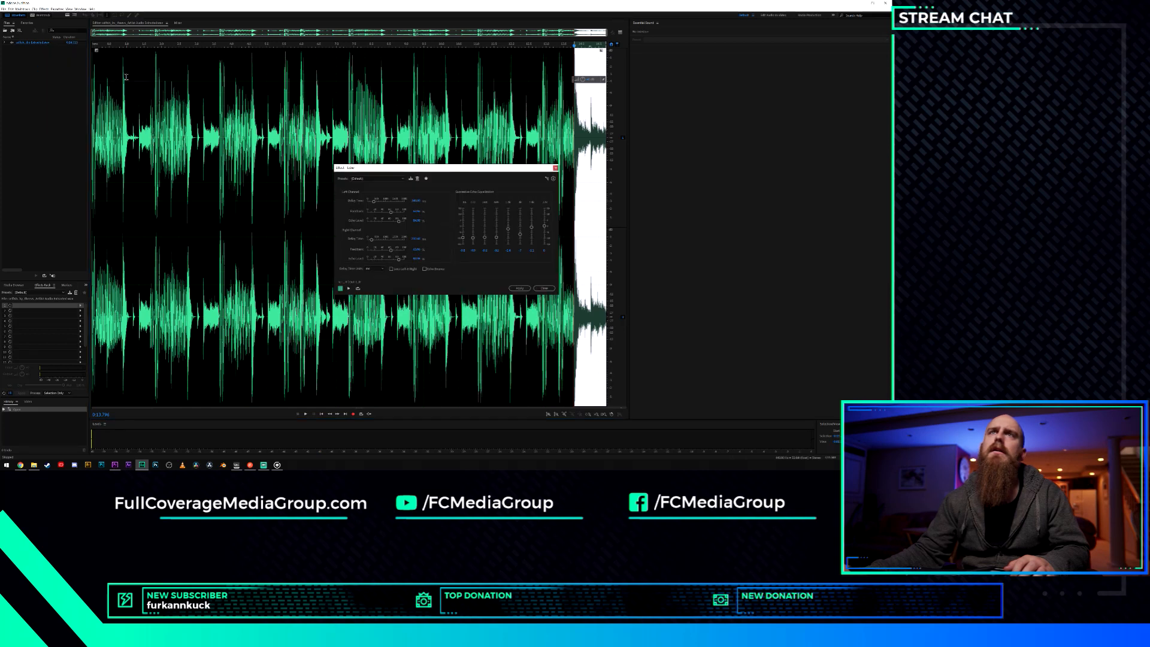
left_click(403, 177)
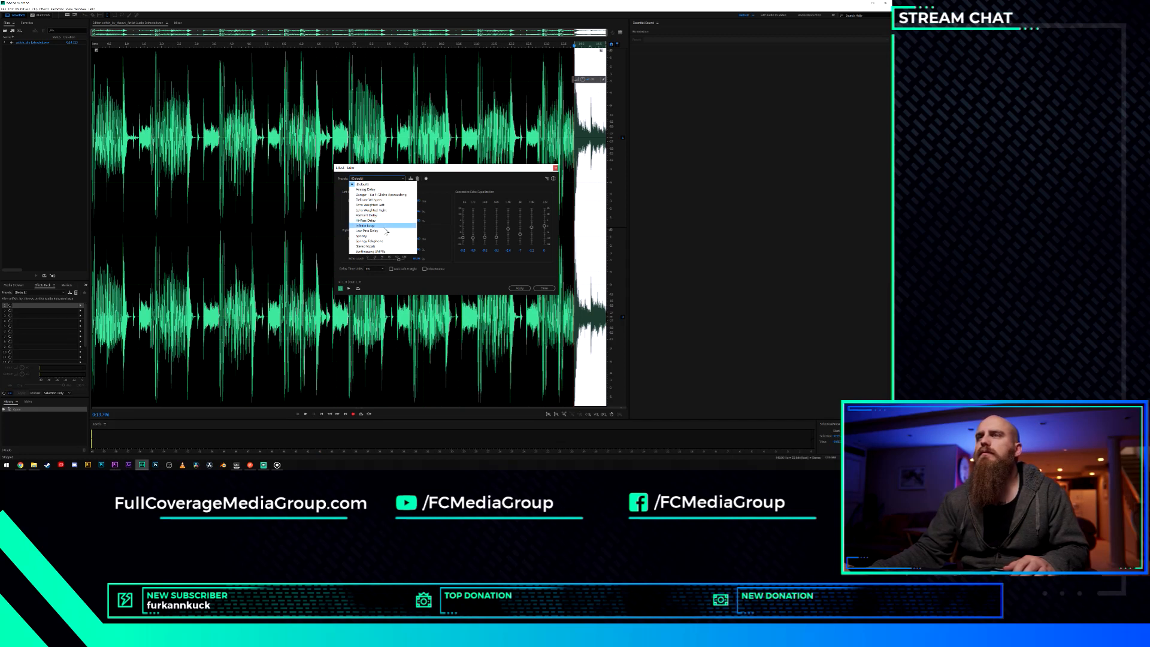
left_click(386, 231)
key("space")
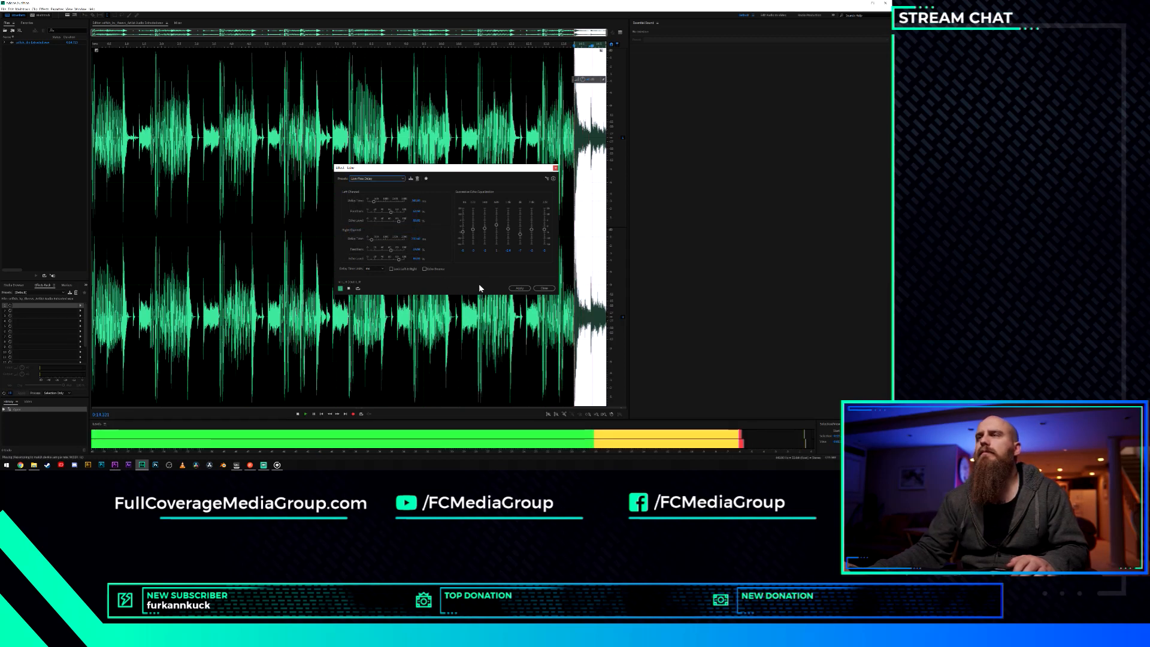
left_click(400, 181)
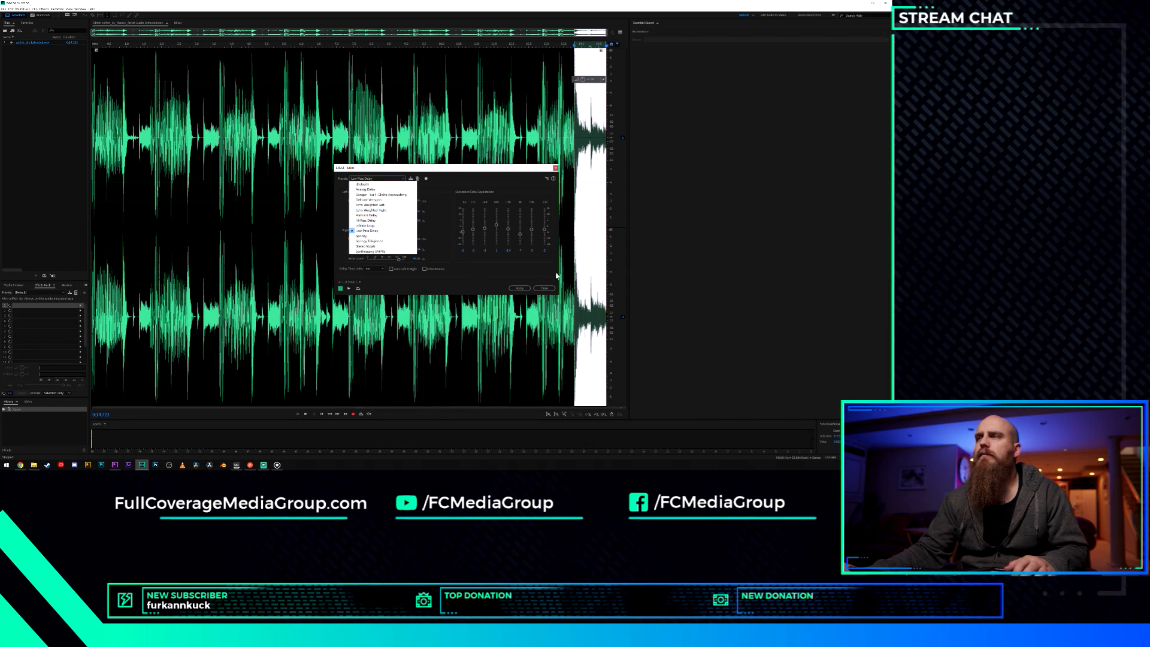
left_click(544, 288)
Insert a stretch of silence at the end of the music file.
left_click(594, 315)
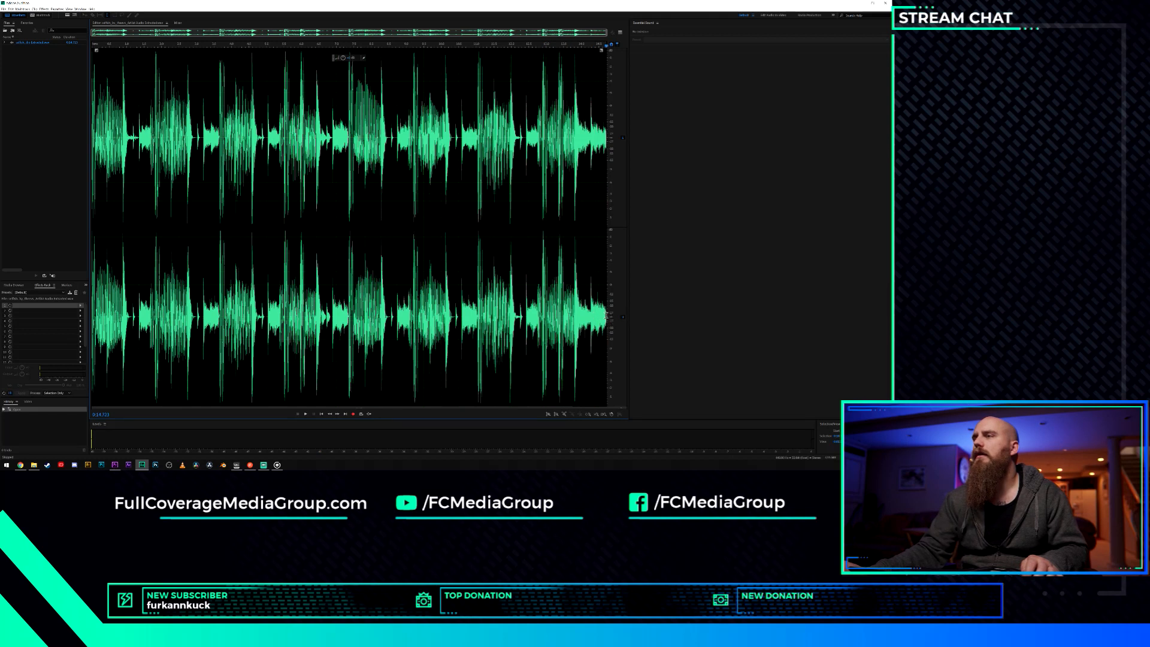
right_click(606, 315)
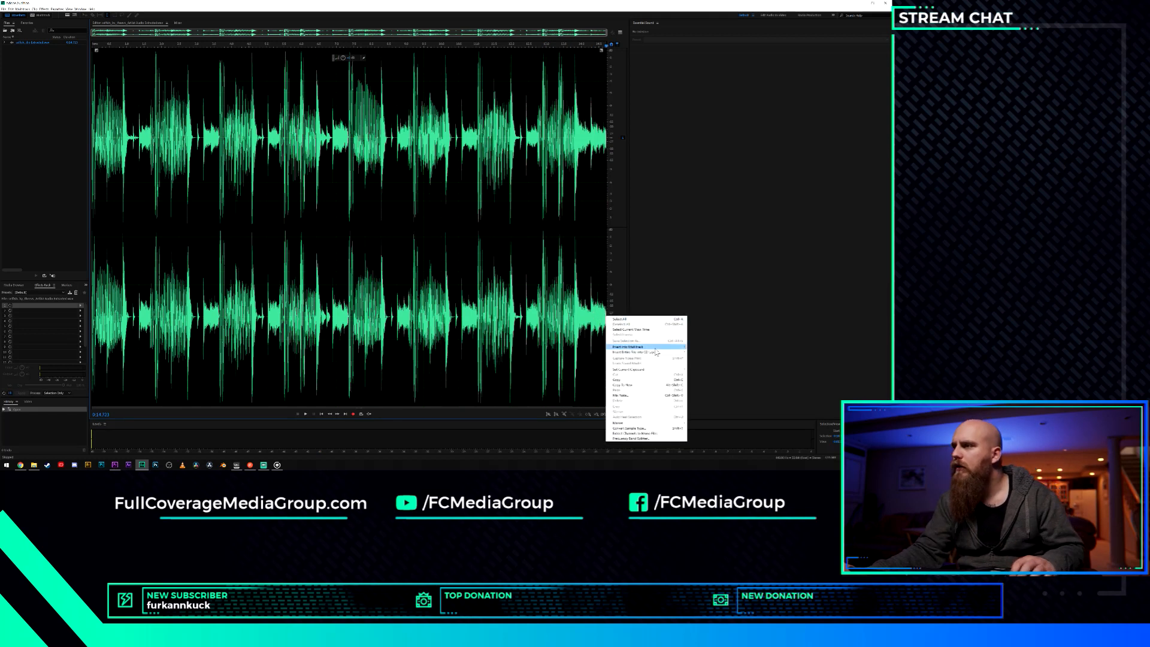
mouse_move(657, 352)
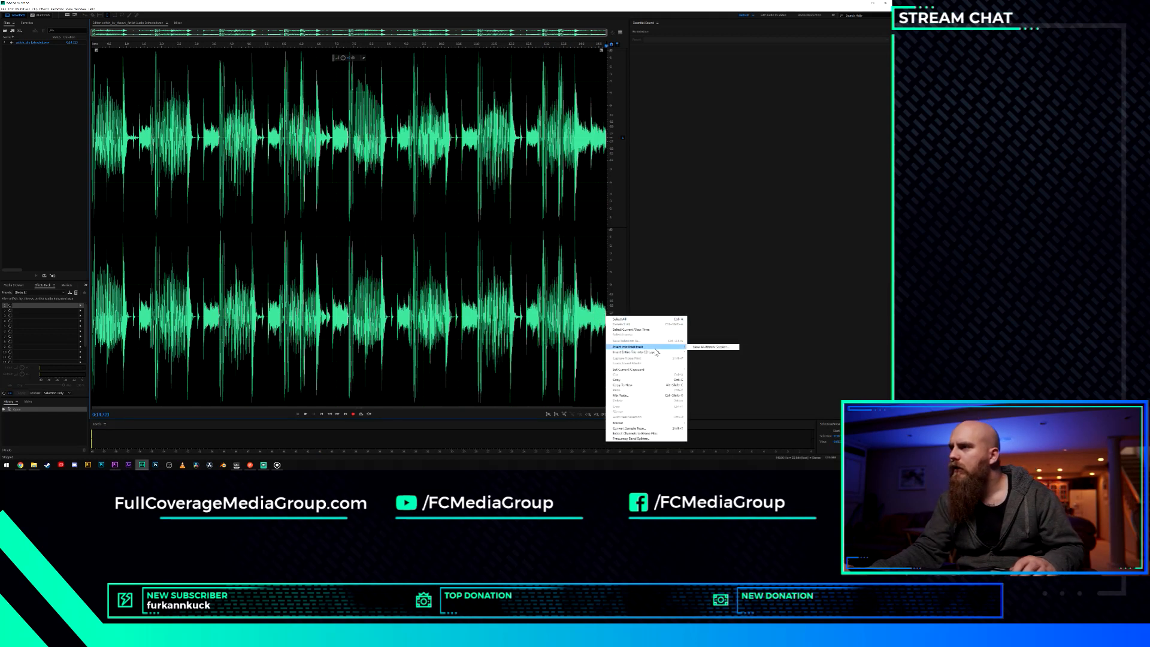
left_click(588, 351)
left_click_drag(605, 336, 607, 335)
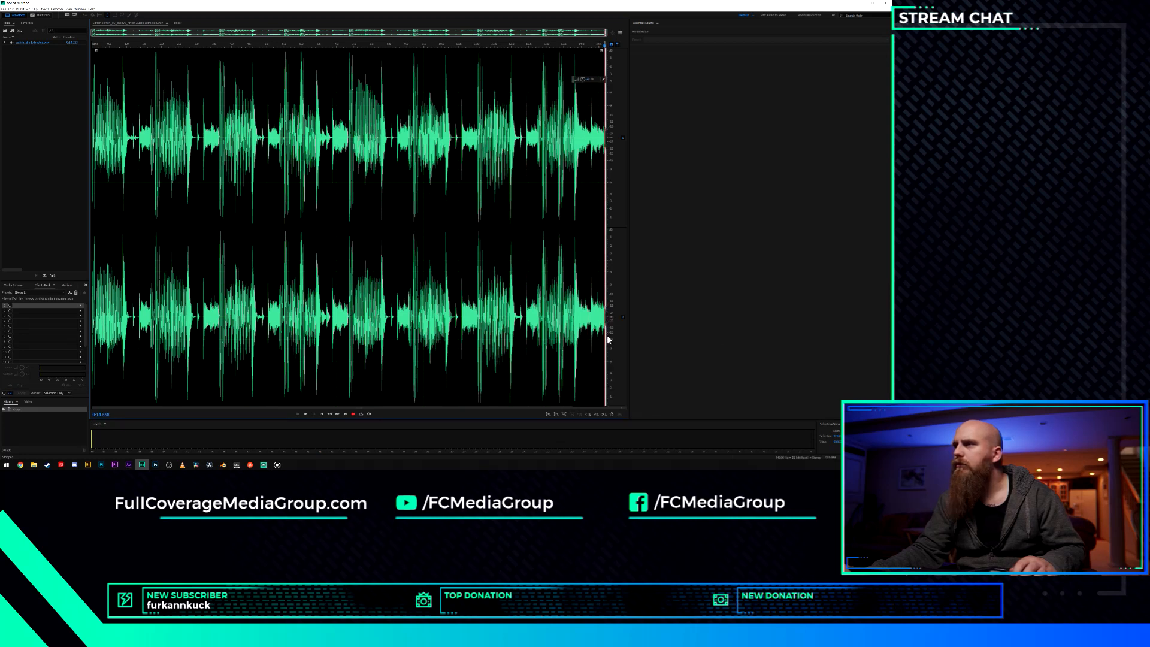
left_click(598, 339)
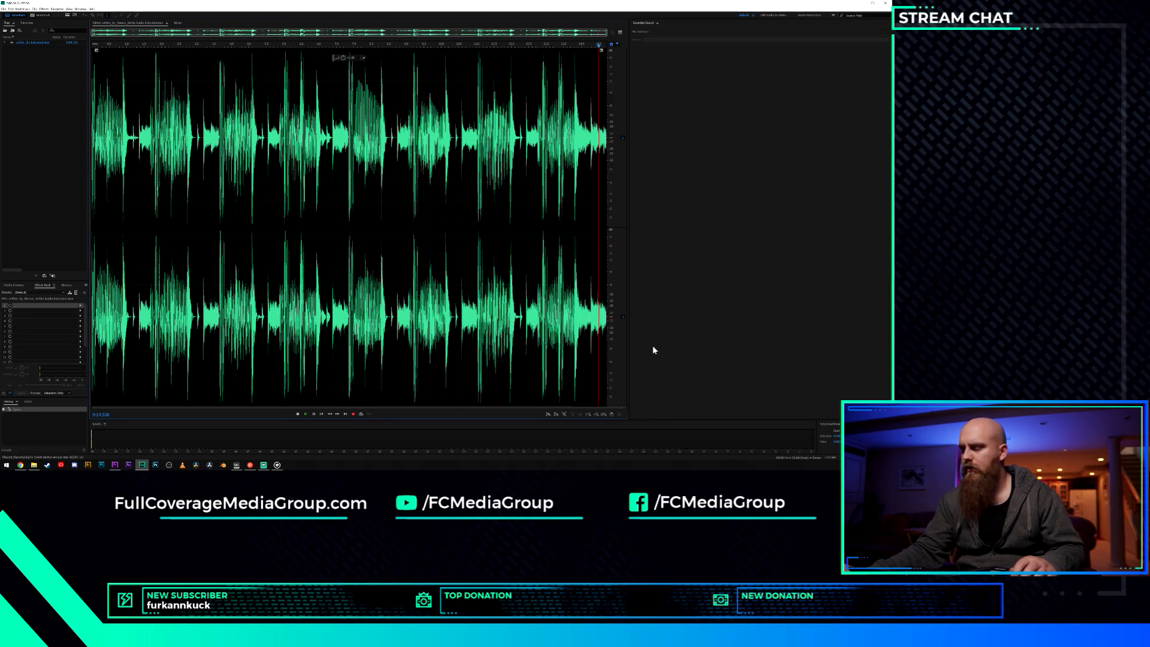
key("space")
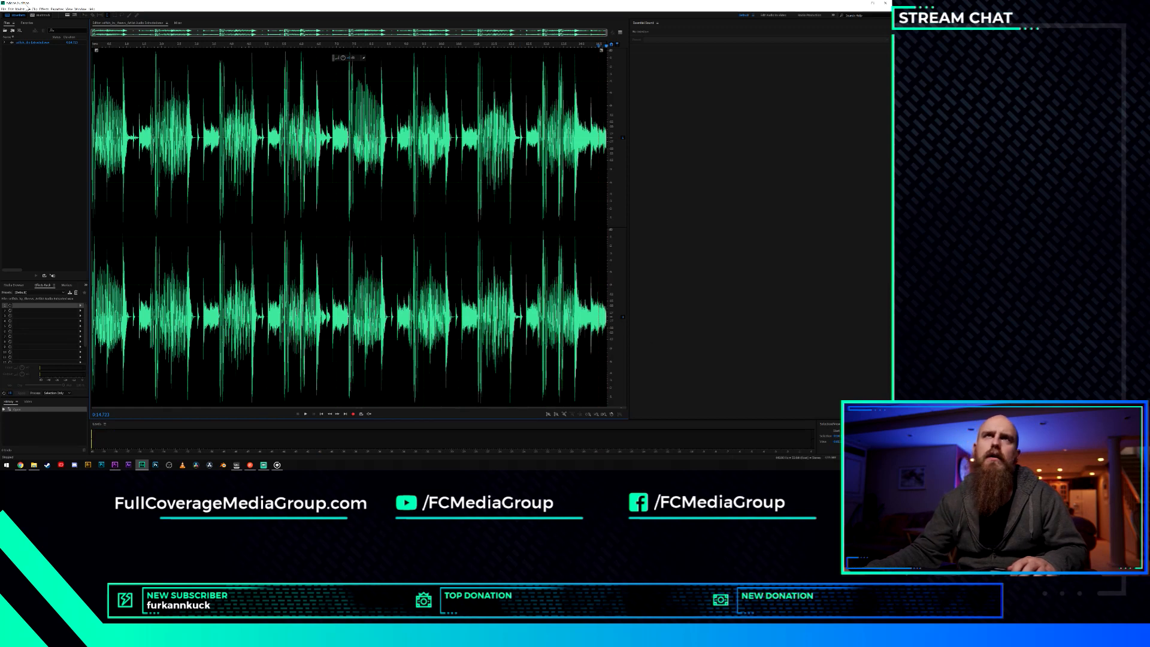
left_click(23, 9)
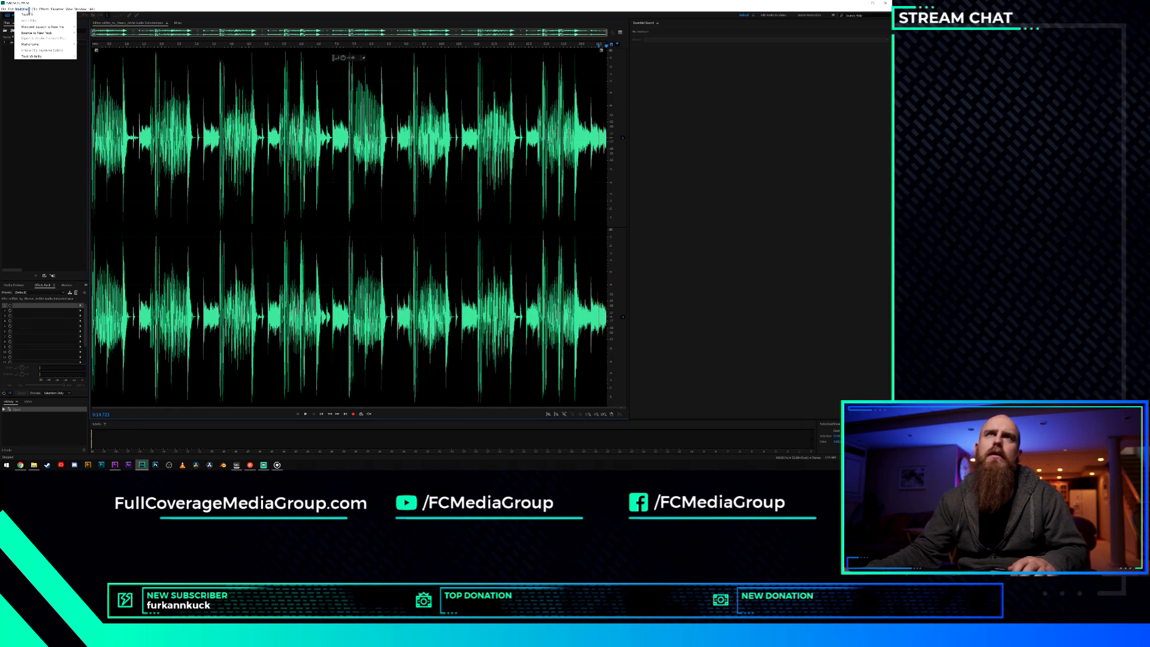
mouse_move(11, 8)
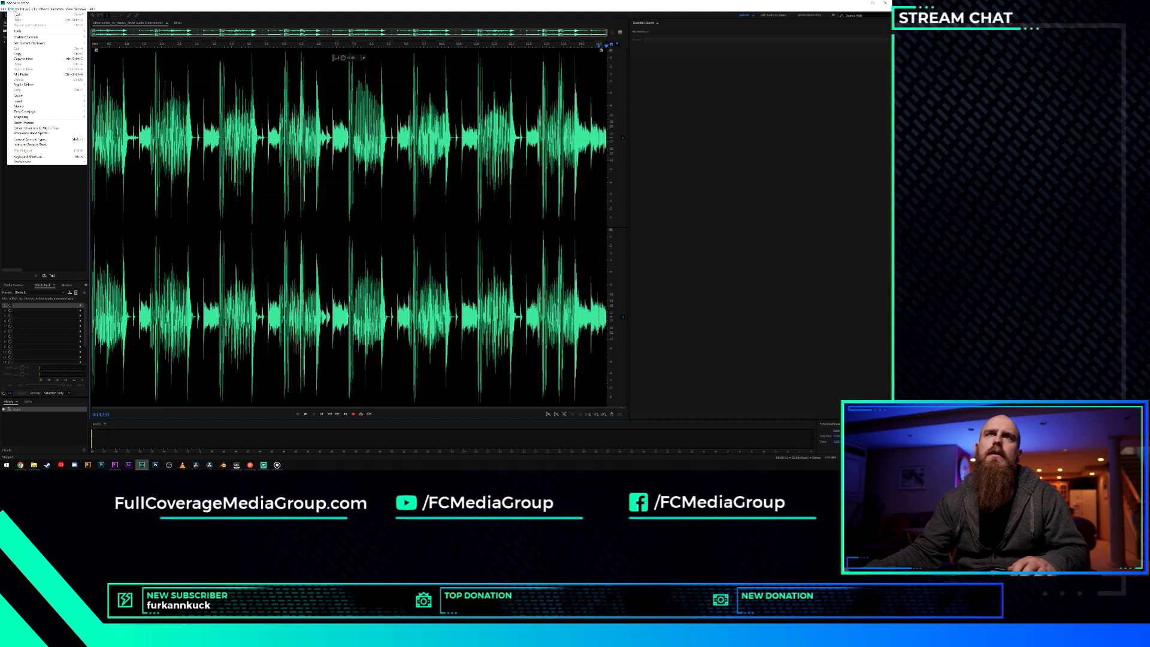
mouse_move(79, 102)
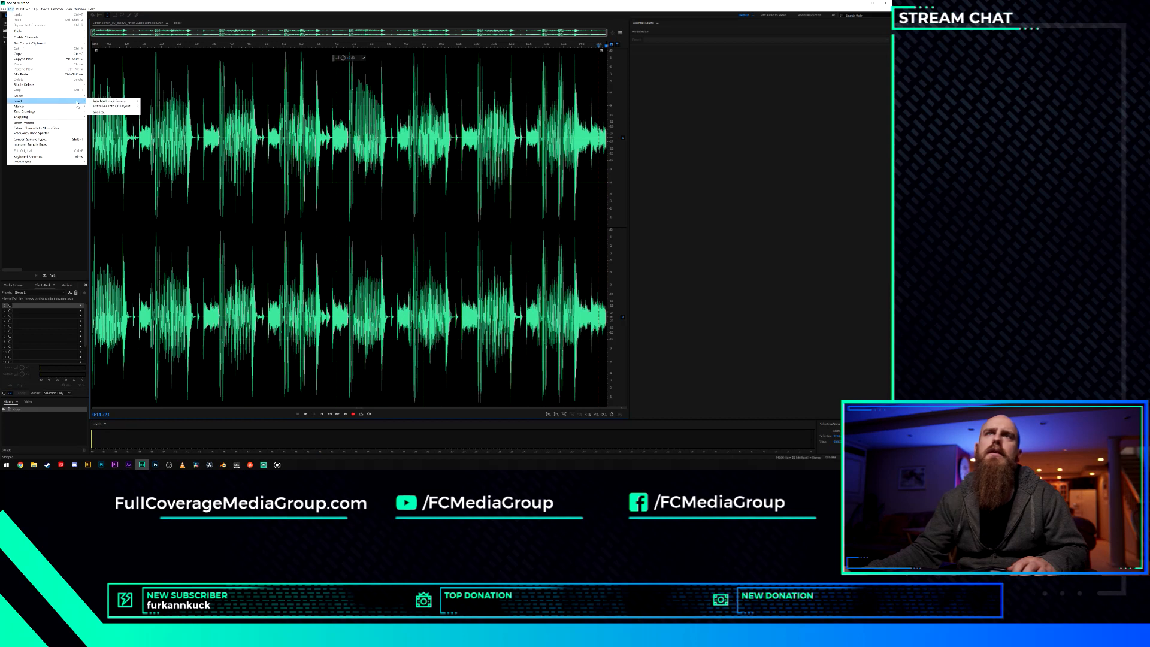
left_click(114, 112)
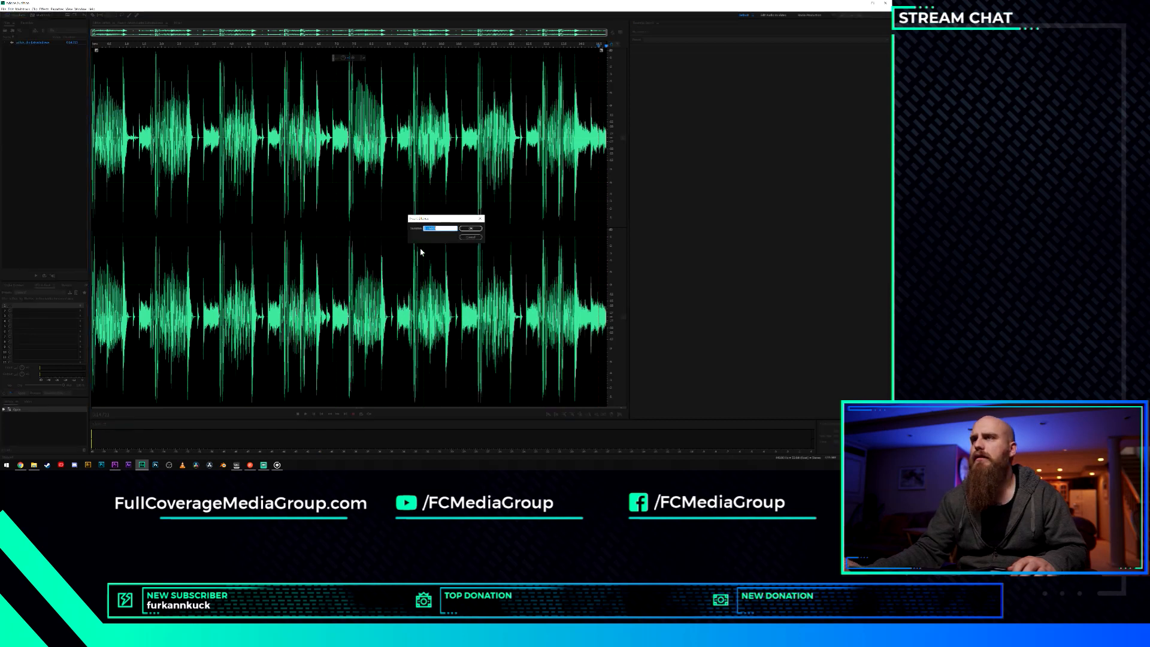
left_click(479, 228)
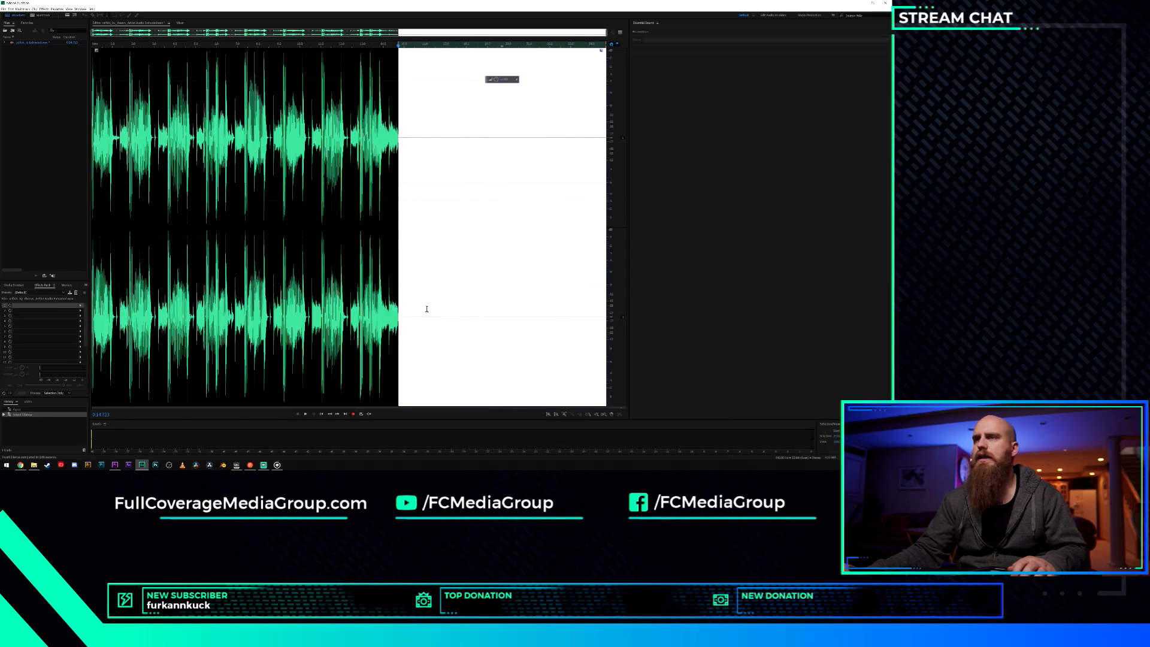
Open the Echo effect with the low-pass delay preset on the music's final hit and preview it.
scroll(402, 320, "up", 5)
scroll(414, 312, "down", 3)
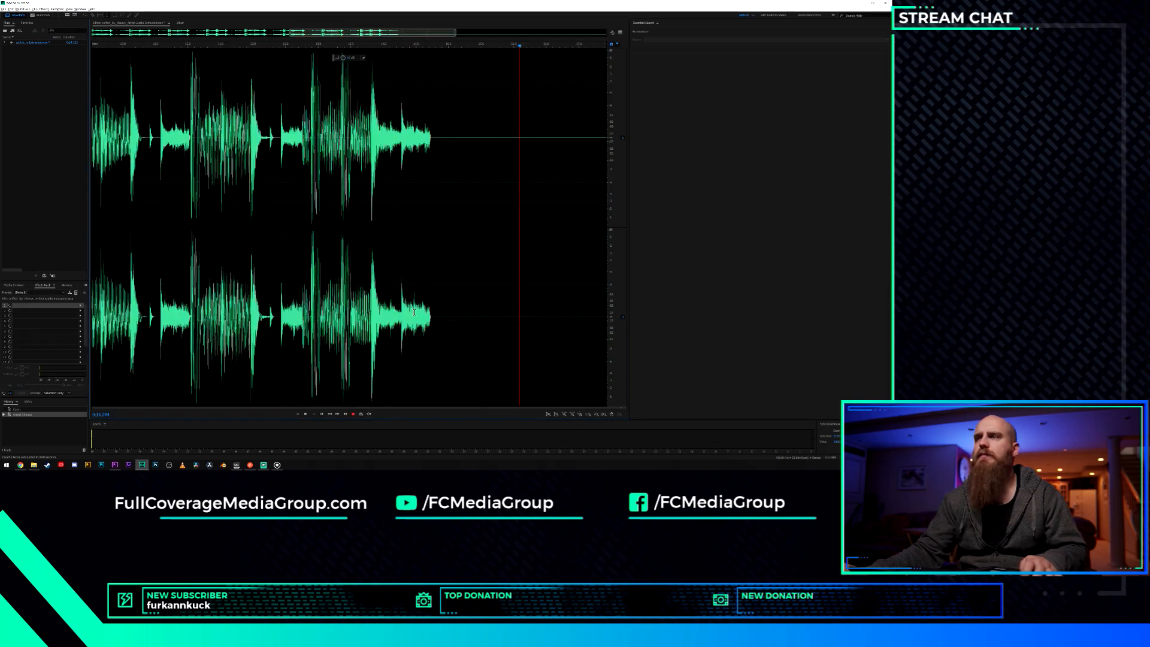
scroll(414, 311, "down", 3)
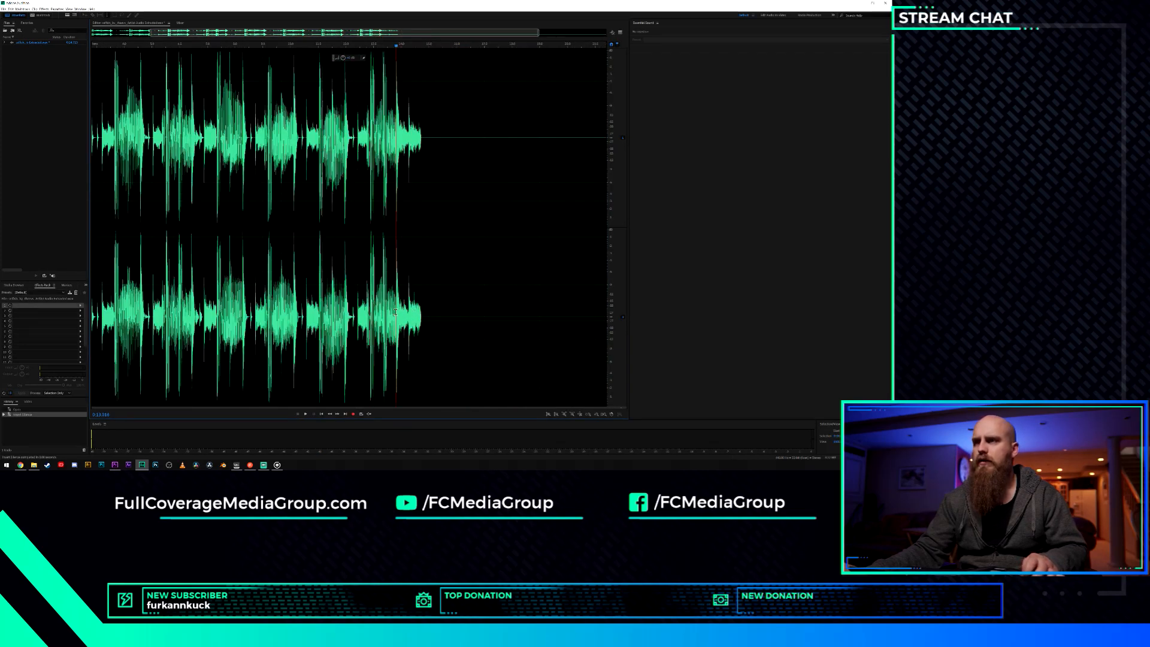
left_click_drag(396, 312, 421, 315)
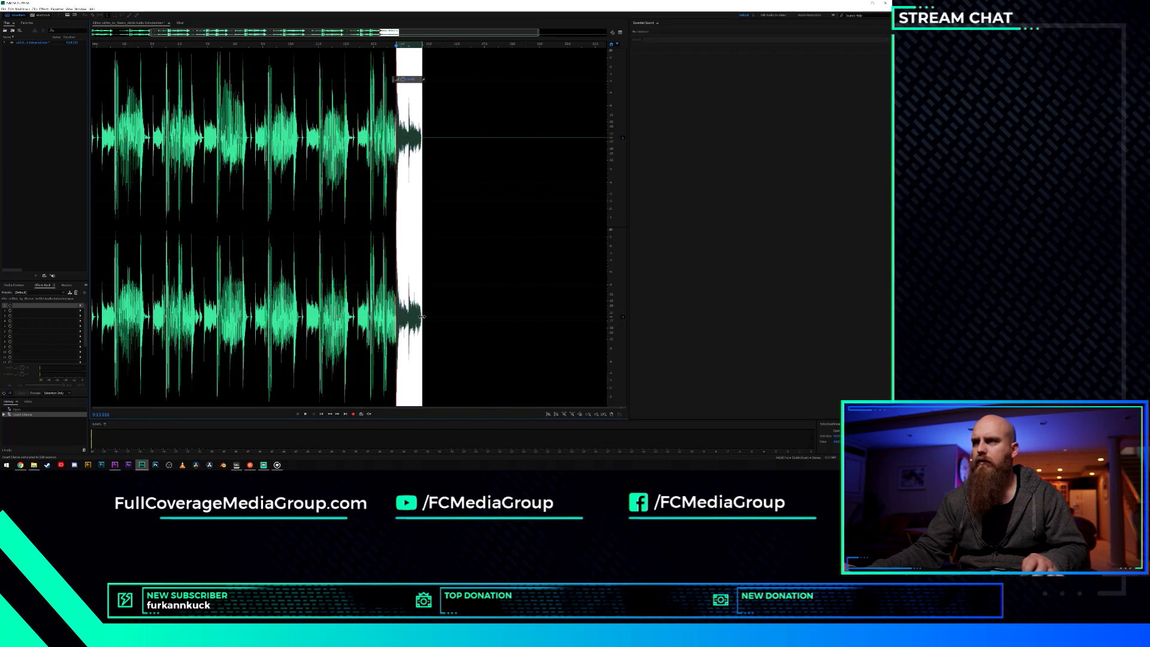
scroll(397, 309, "up", 6)
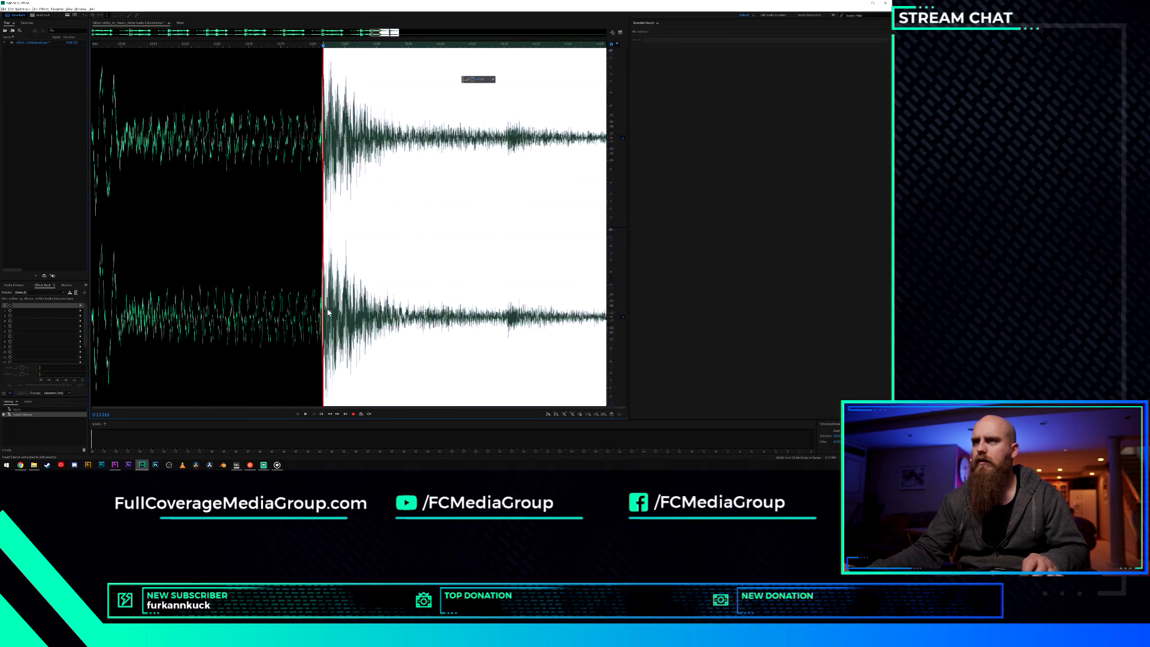
left_click(318, 316)
scroll(319, 316, "down", 3)
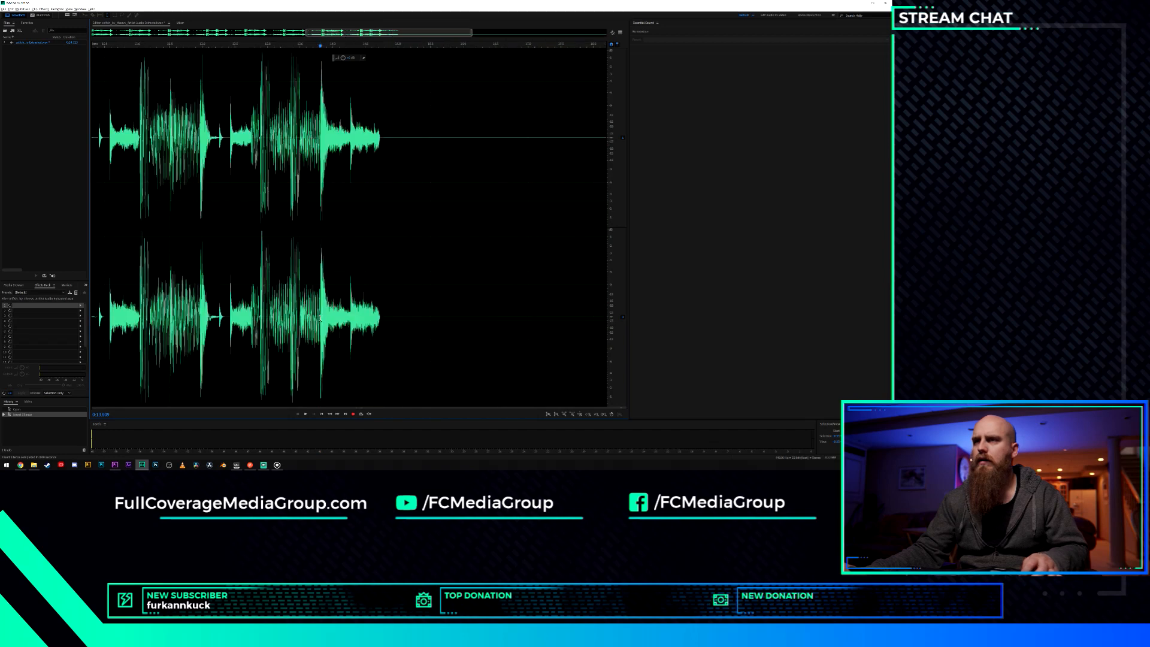
left_click_drag(319, 316, 380, 324)
right_click(335, 301)
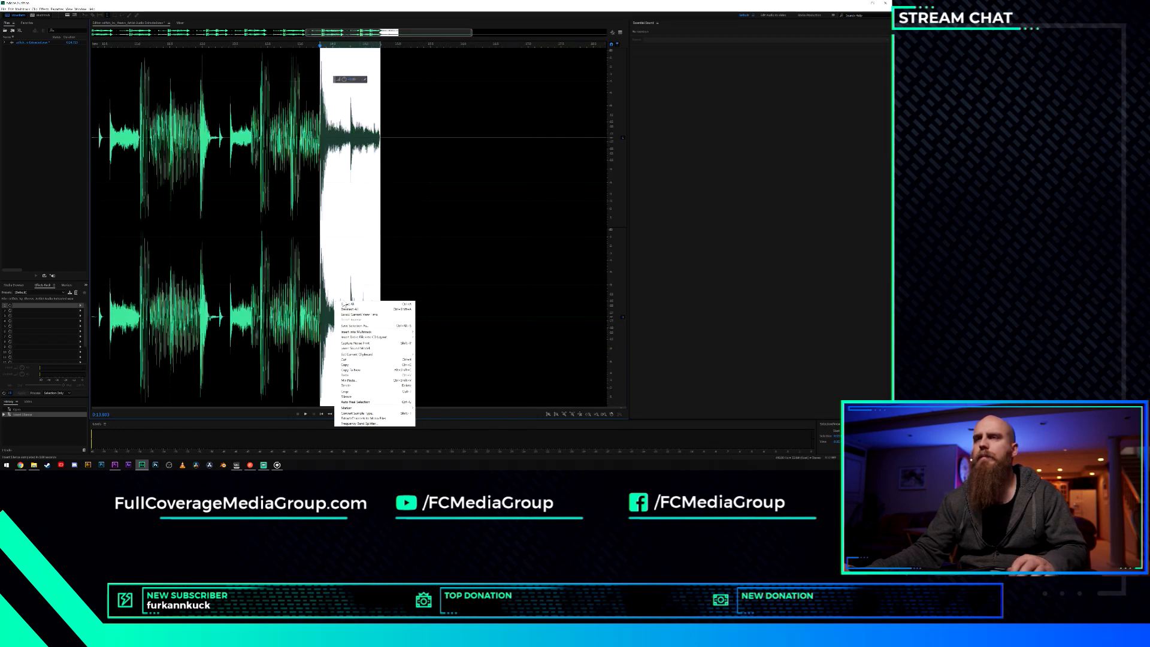
left_click(44, 9)
mouse_move(66, 69)
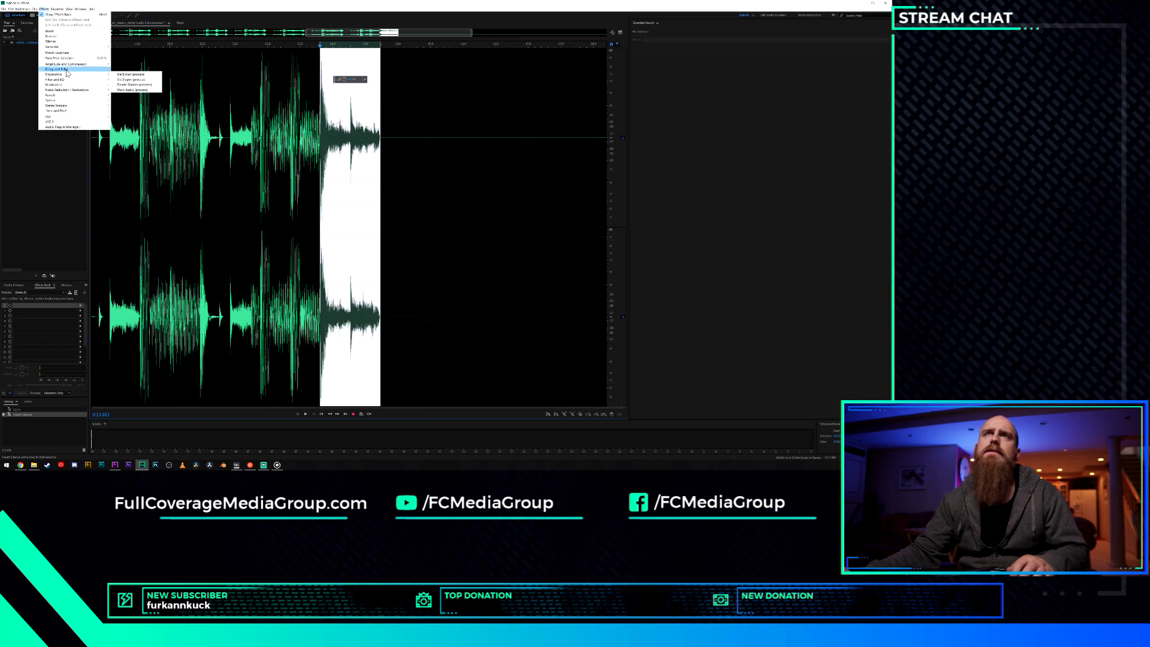
left_click(122, 81)
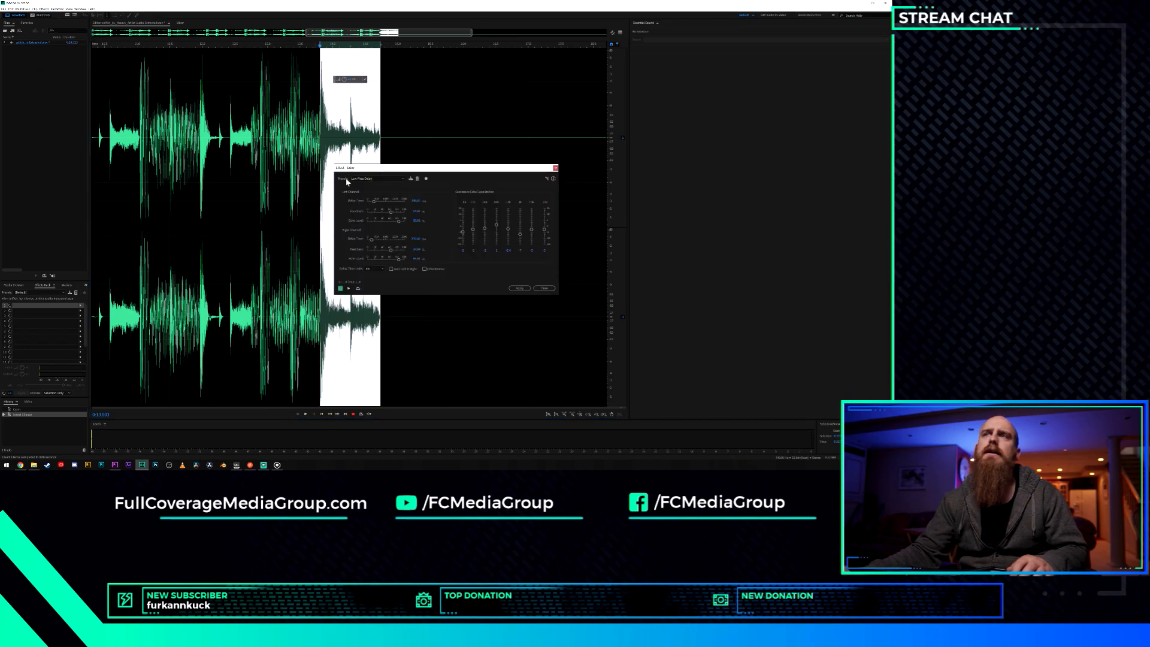
left_click(391, 179)
left_click(392, 181)
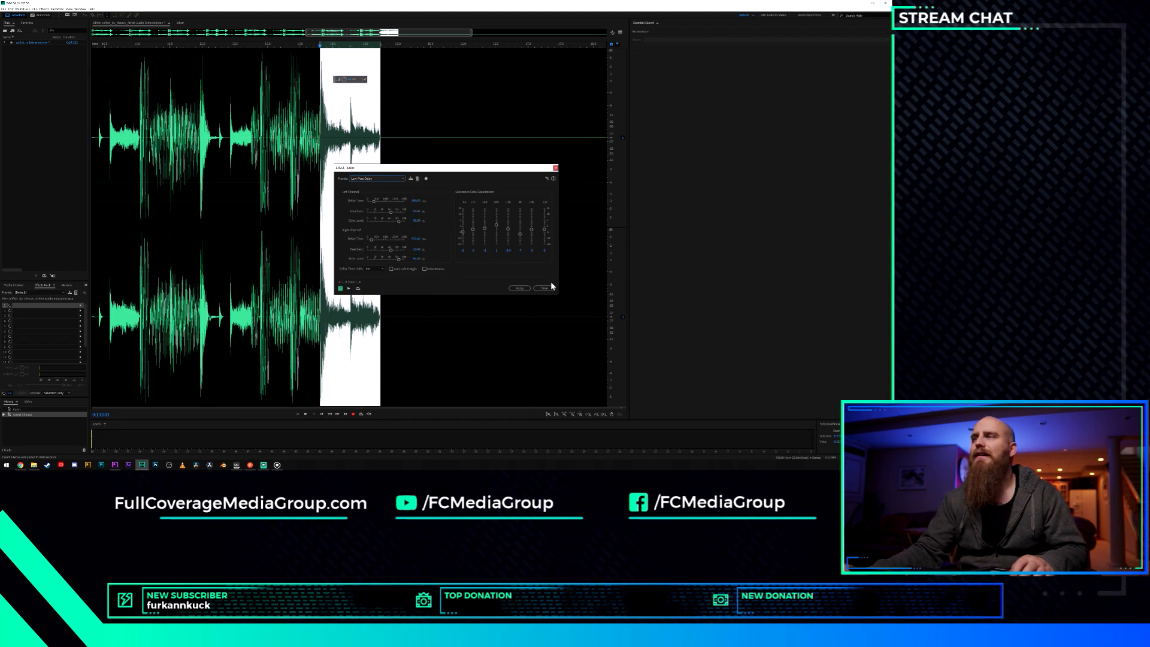
key("space")
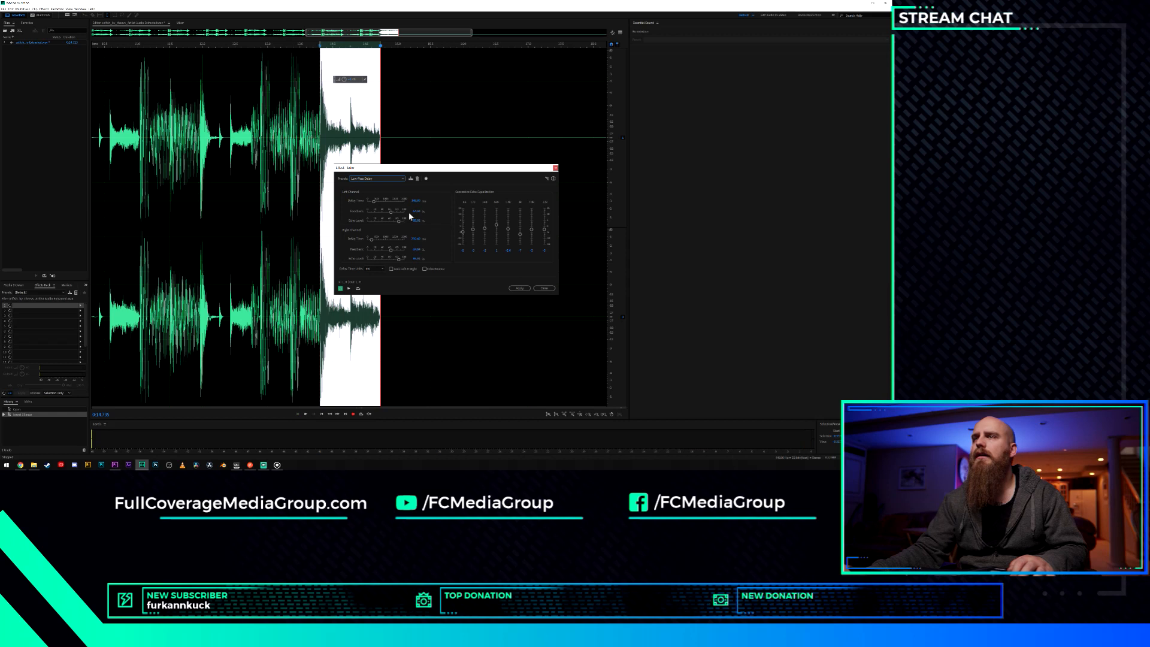
Extend the selection from the final hit into the silence after it and preview the echo.
left_click(391, 180)
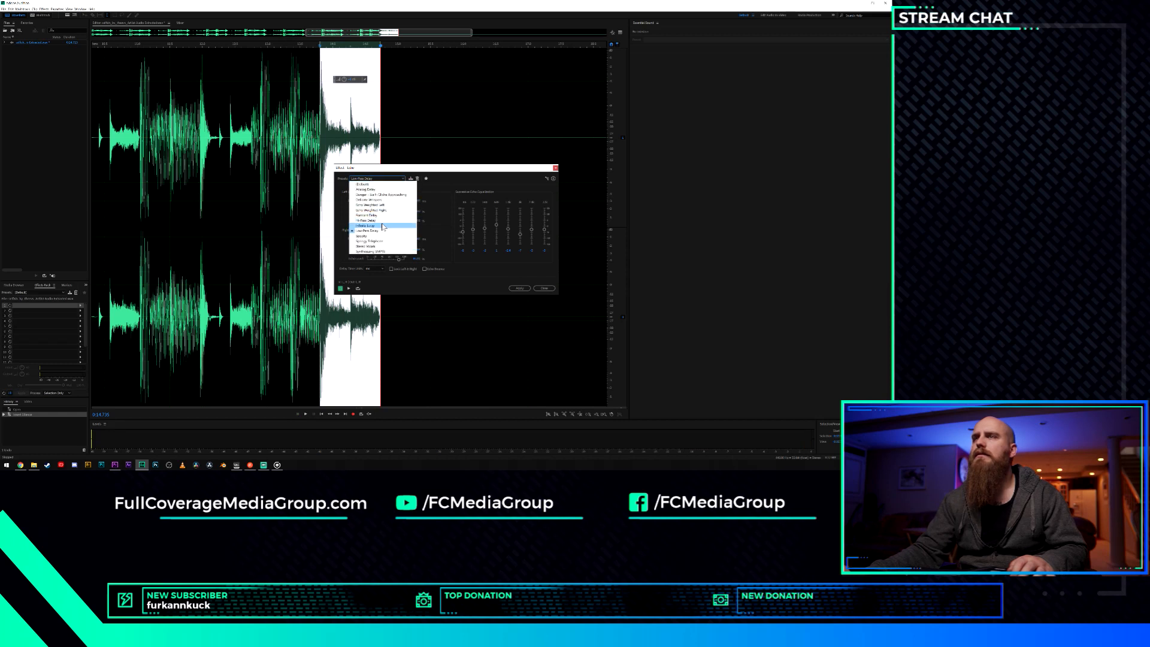
left_click(423, 341)
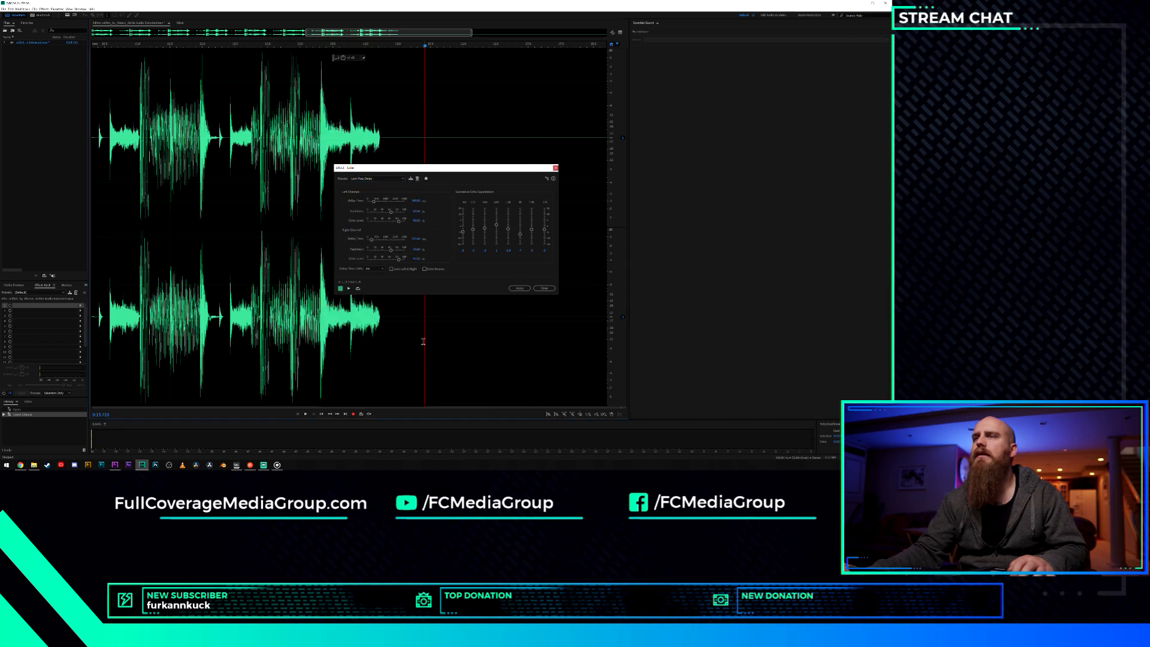
left_click_drag(319, 323, 458, 305)
key("space")
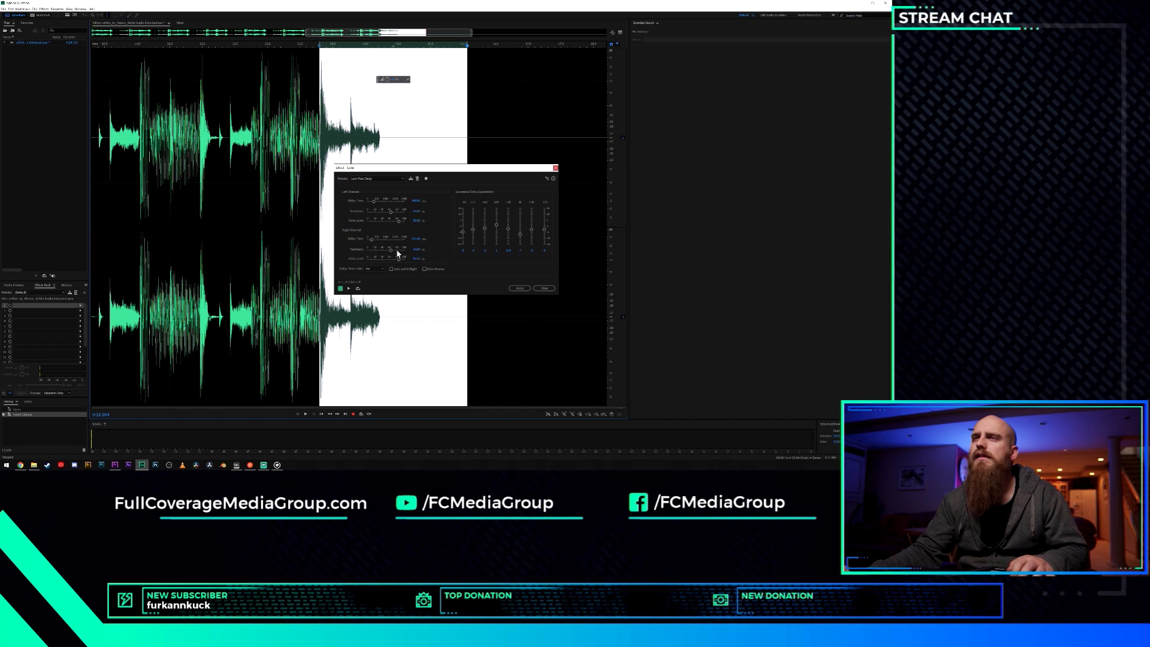
Lower the echo level slightly in the right and left channels, previewing the sound after each change.
left_click_drag(399, 259, 393, 259)
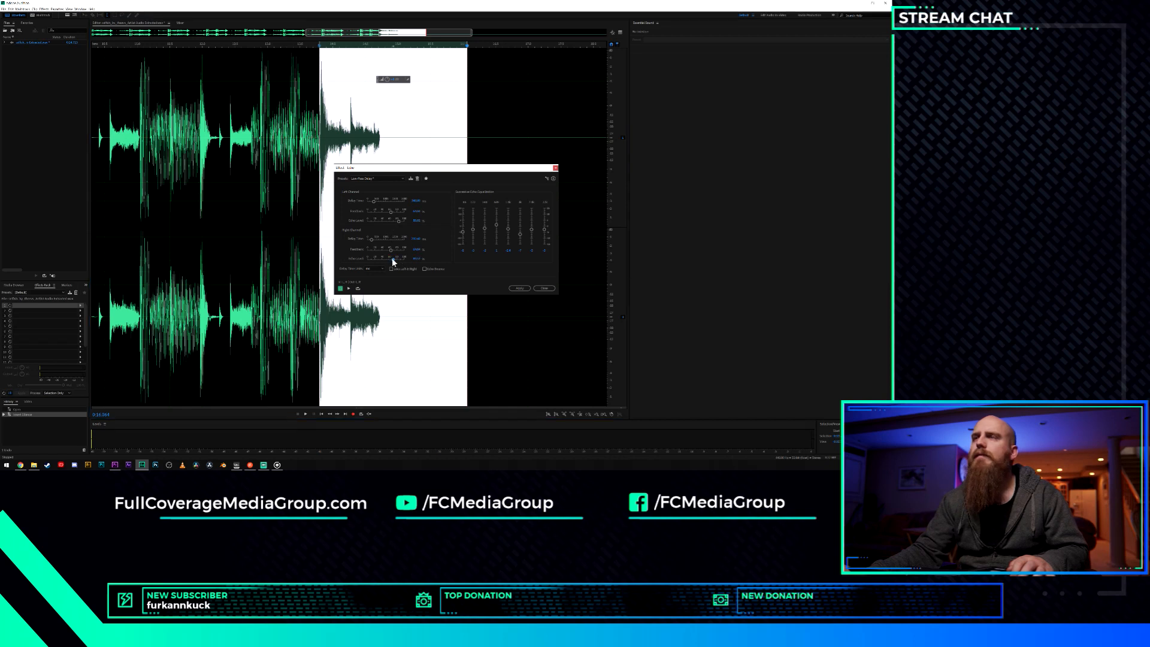
key("space")
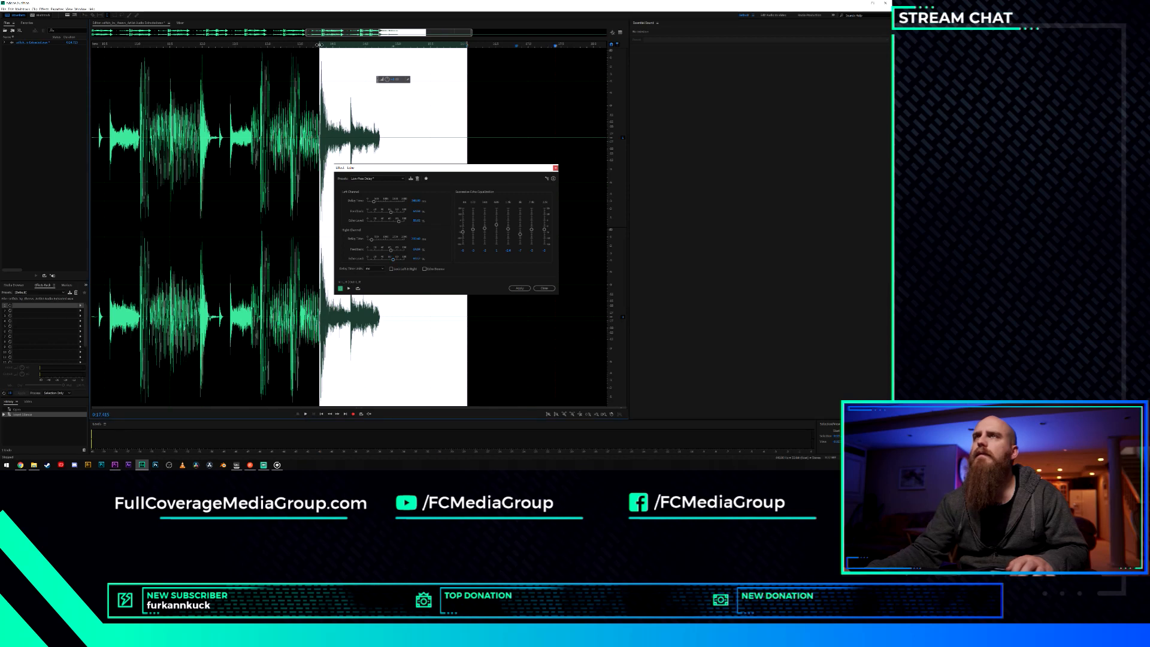
left_click(318, 46)
key("space")
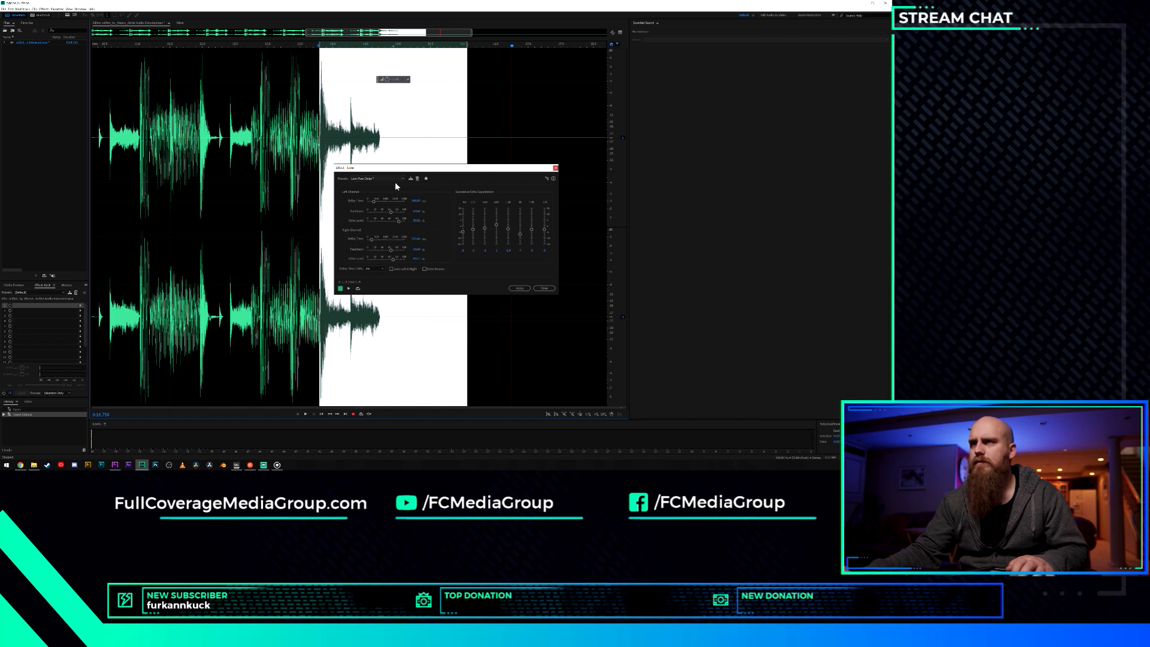
left_click(398, 222)
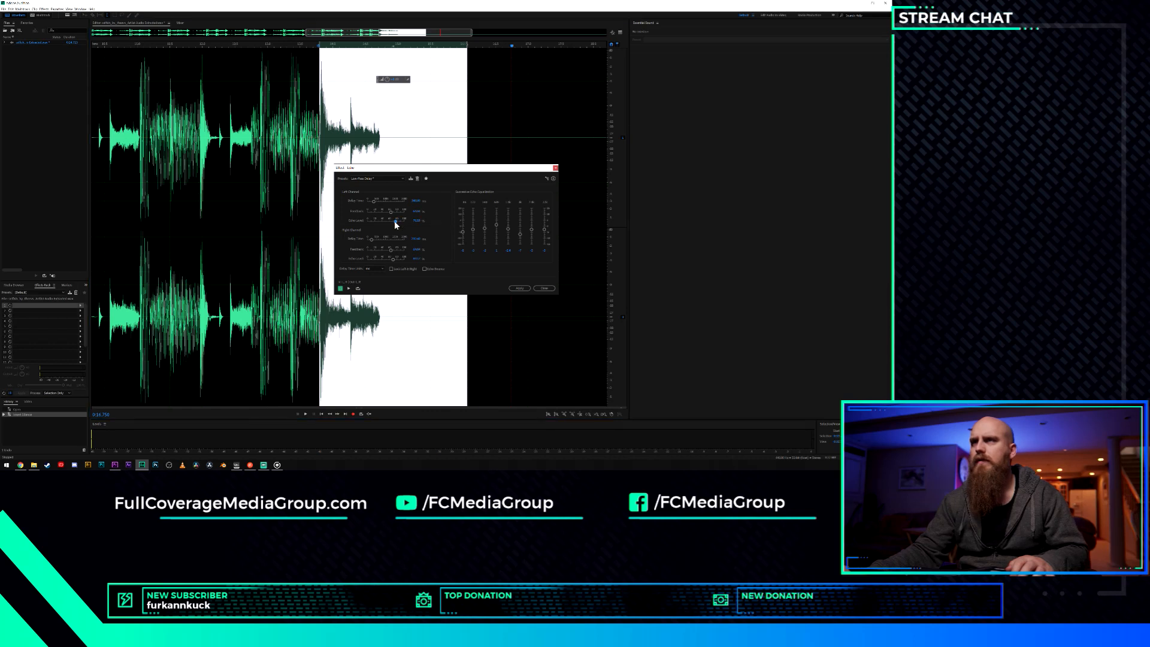
left_click(320, 46)
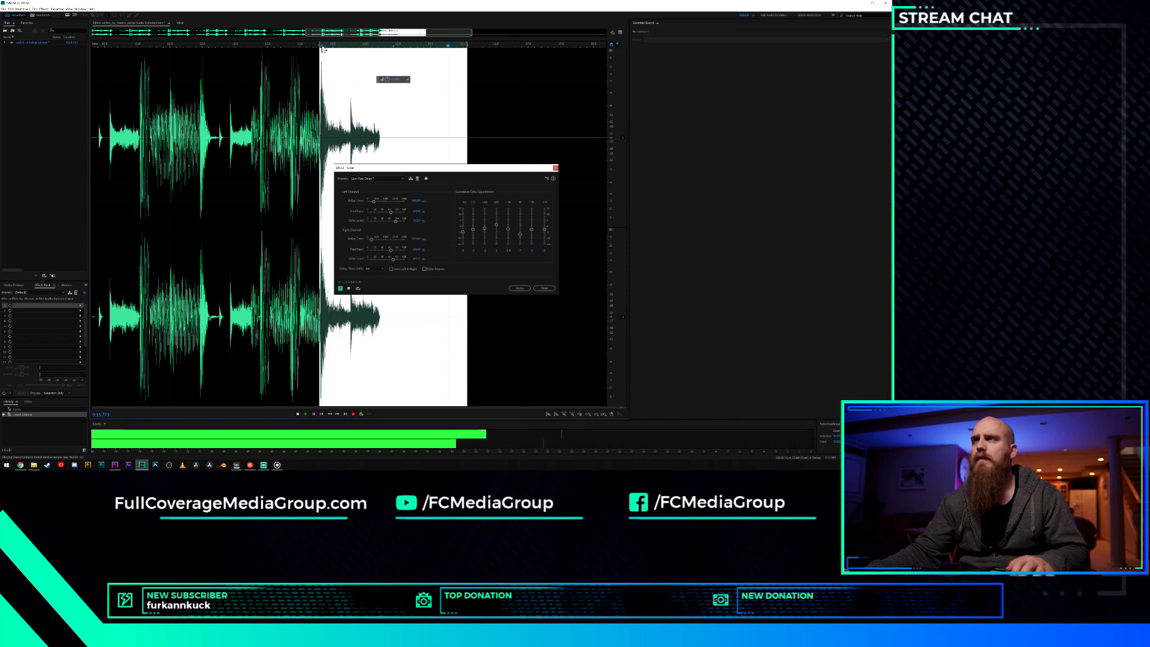
Select everything from the start of the final hit to the end of the file and apply the Echo effect.
left_click(321, 124)
left_click_drag(319, 124, 625, 134)
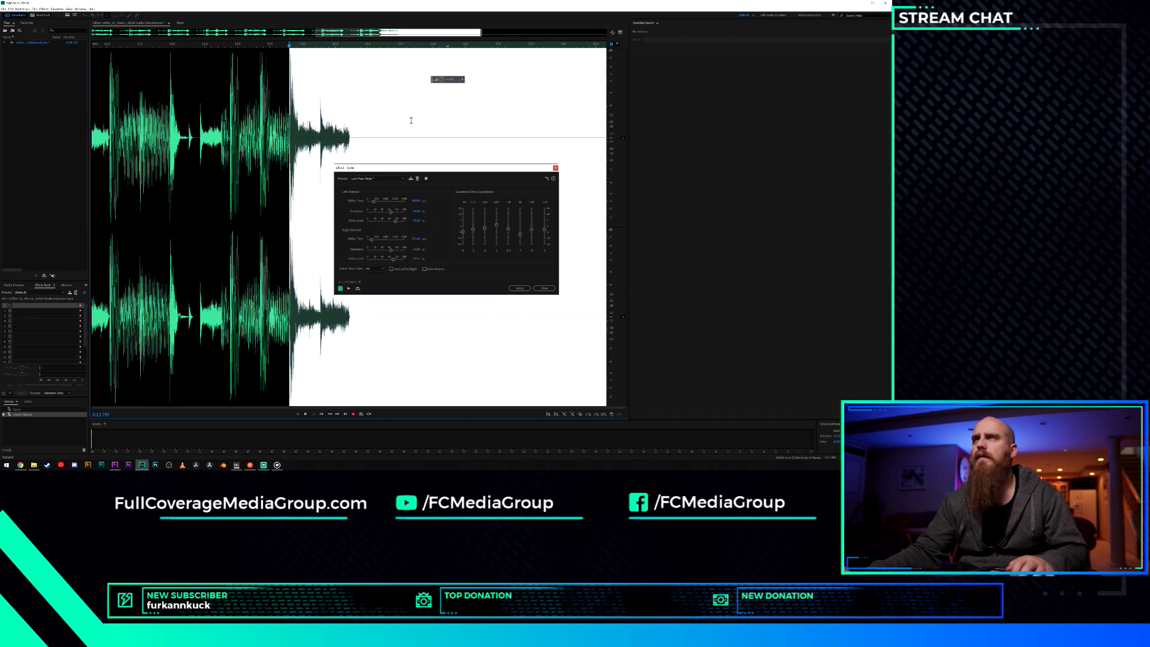
left_click(290, 133)
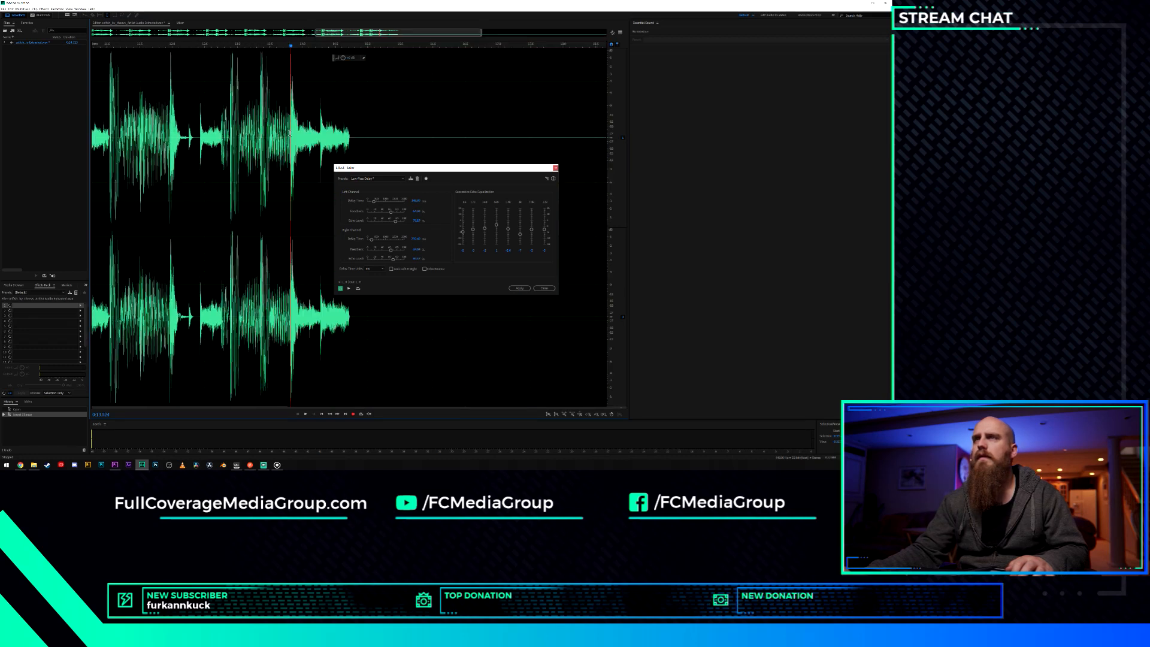
left_click(288, 133)
left_click(289, 133)
left_click_drag(288, 133, 397, 130)
left_click_drag(819, 119, 852, 119)
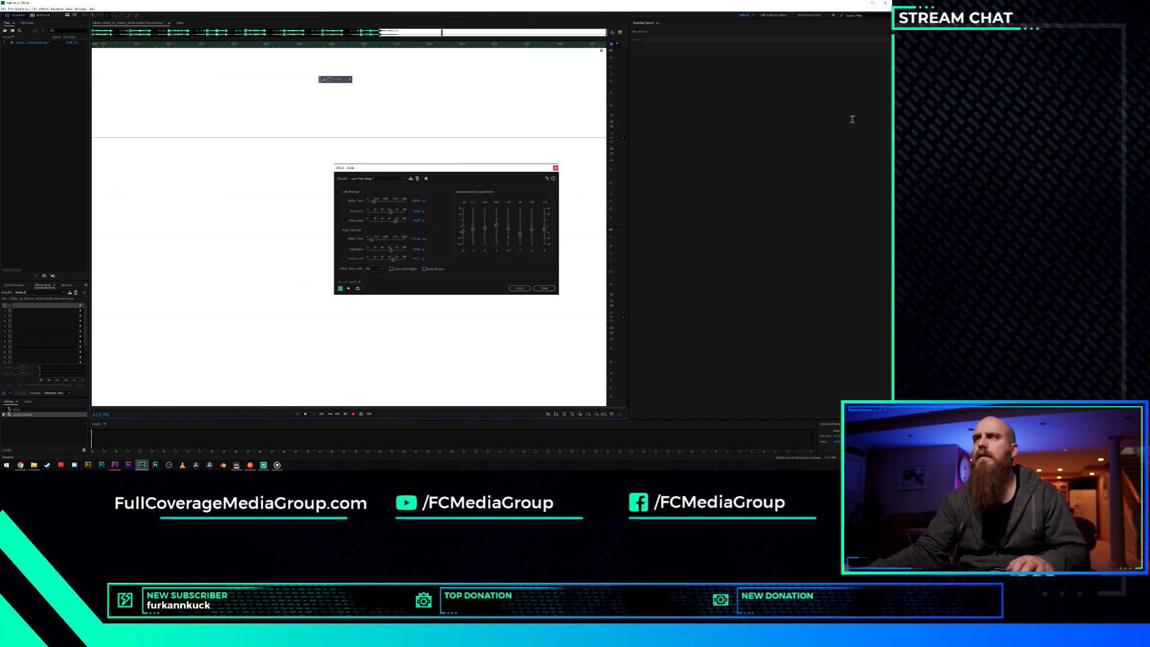
key("space")
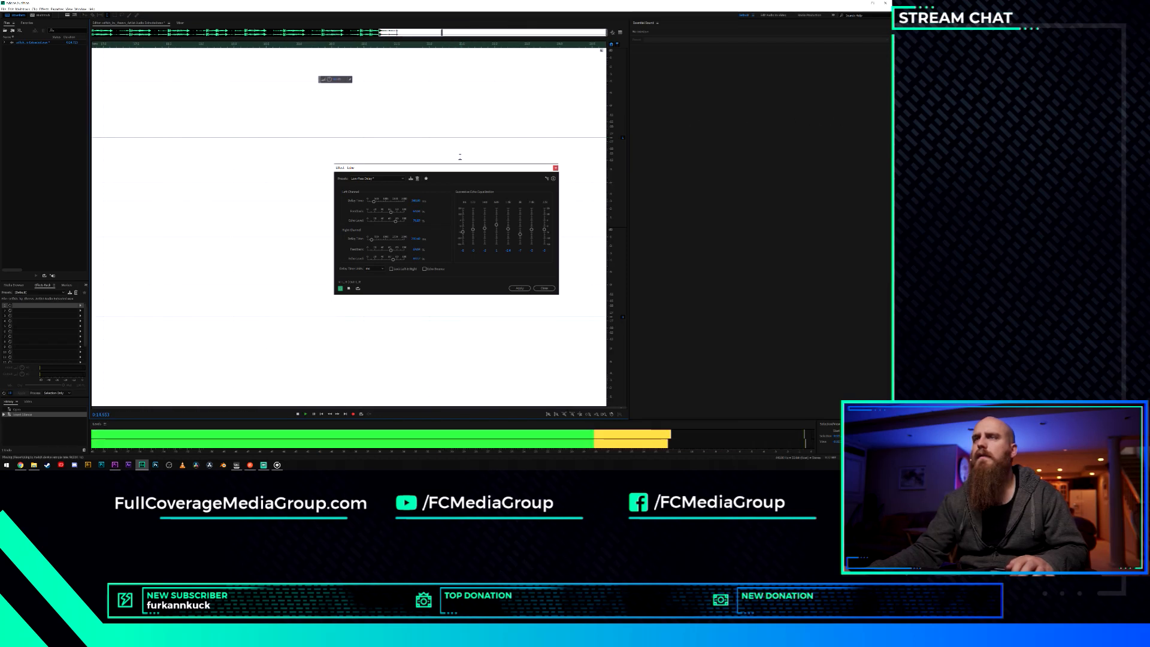
left_click(520, 289)
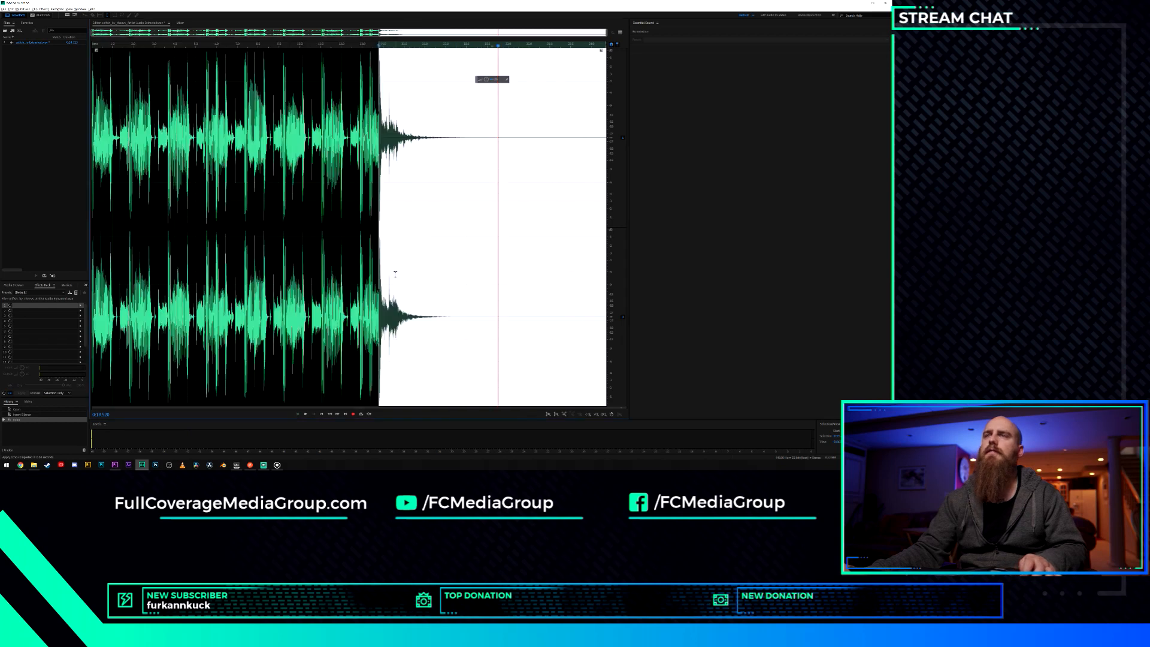
Play back the music from its middle through the echoing tail.
left_click(393, 272)
left_click(247, 194)
key("space")
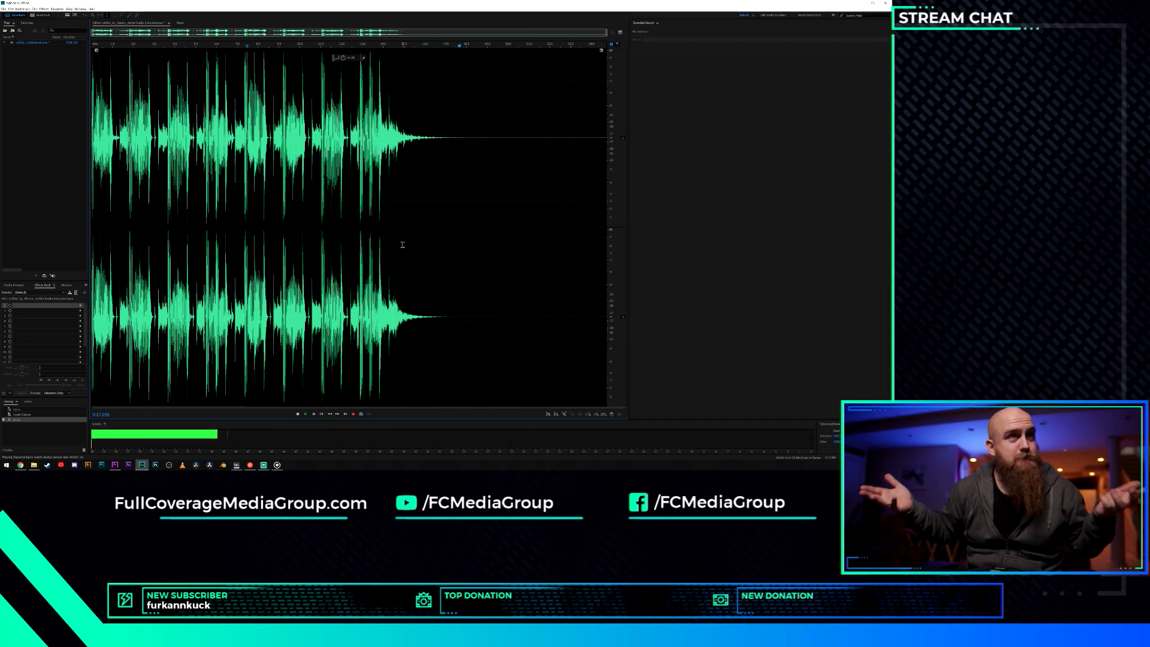
key("space")
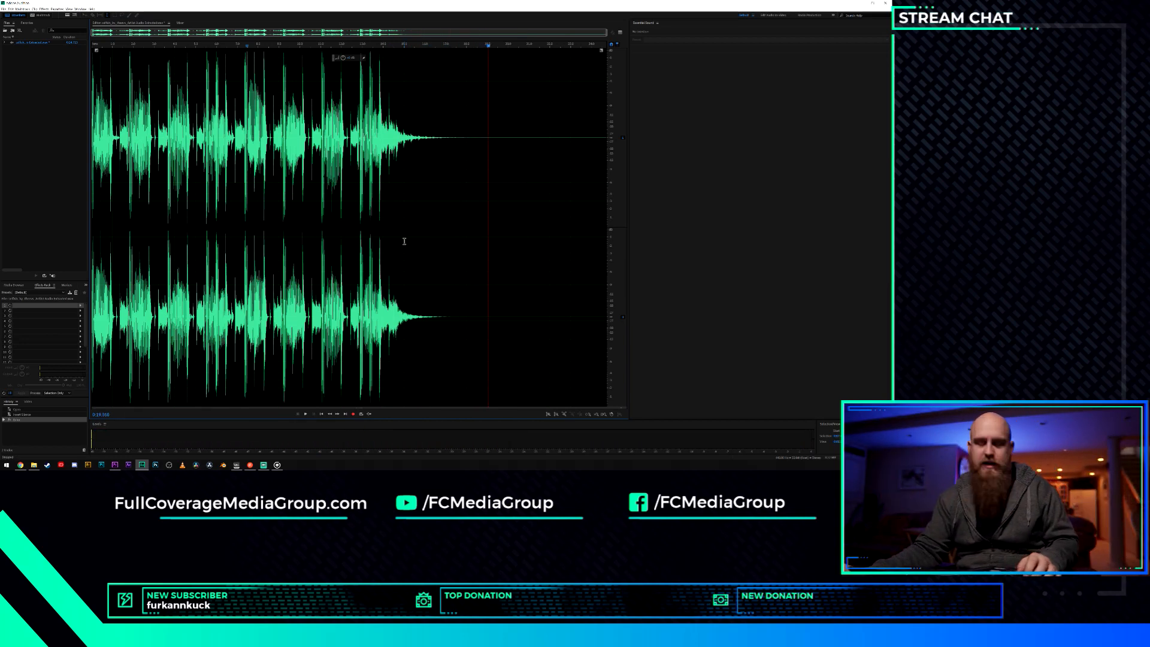
Save the edited music, close Audition, and extend the music clip in Premiere Pro to include its echo tail.
key("ctrl+s")
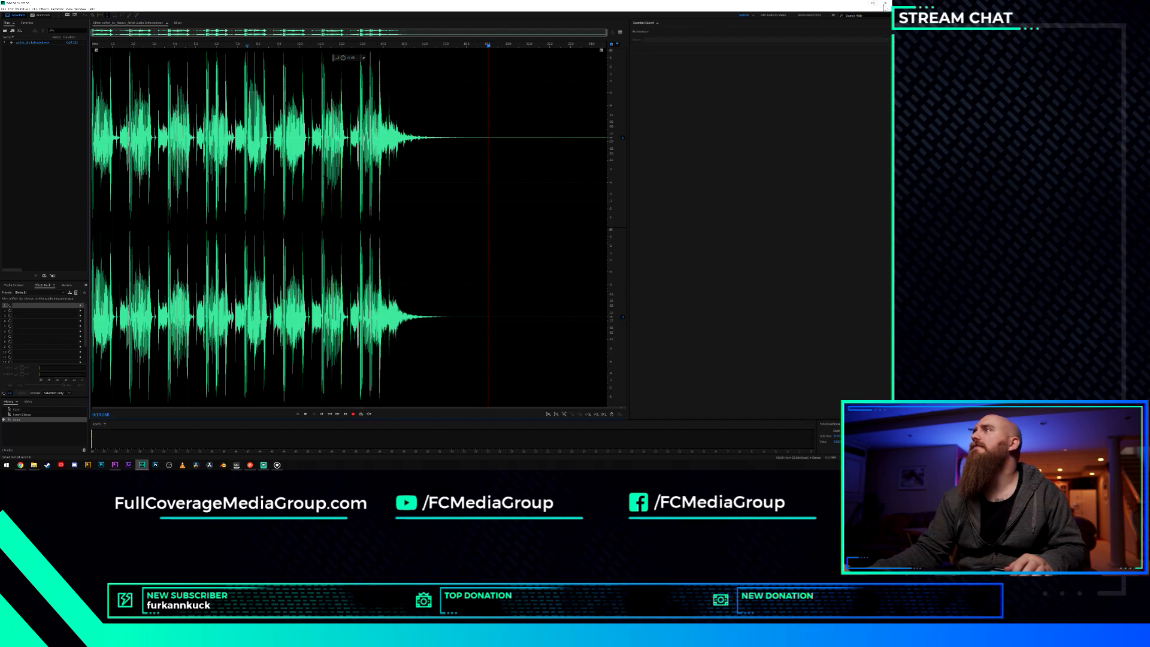
left_click(885, 4)
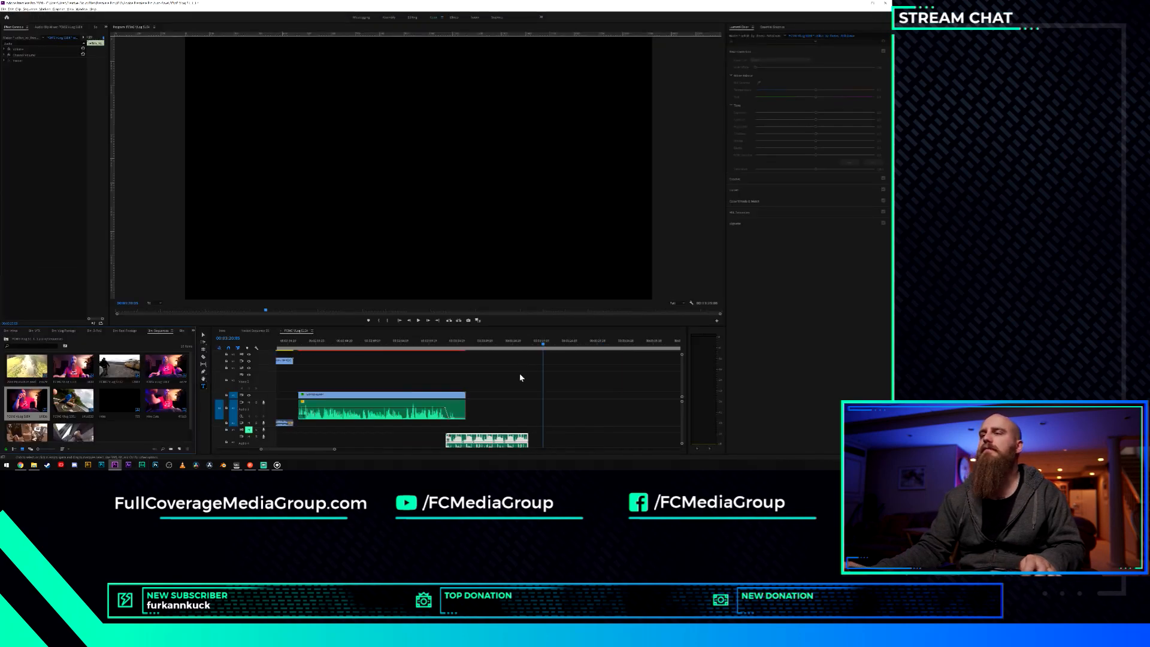
left_click(527, 442)
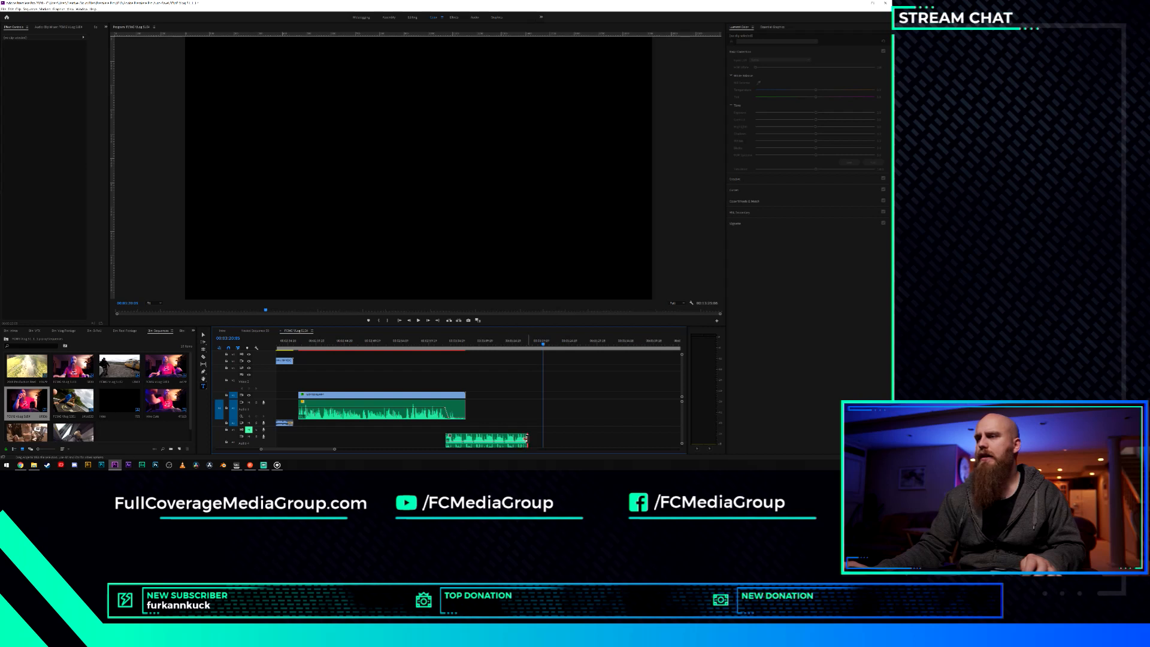
left_click_drag(526, 439, 677, 434)
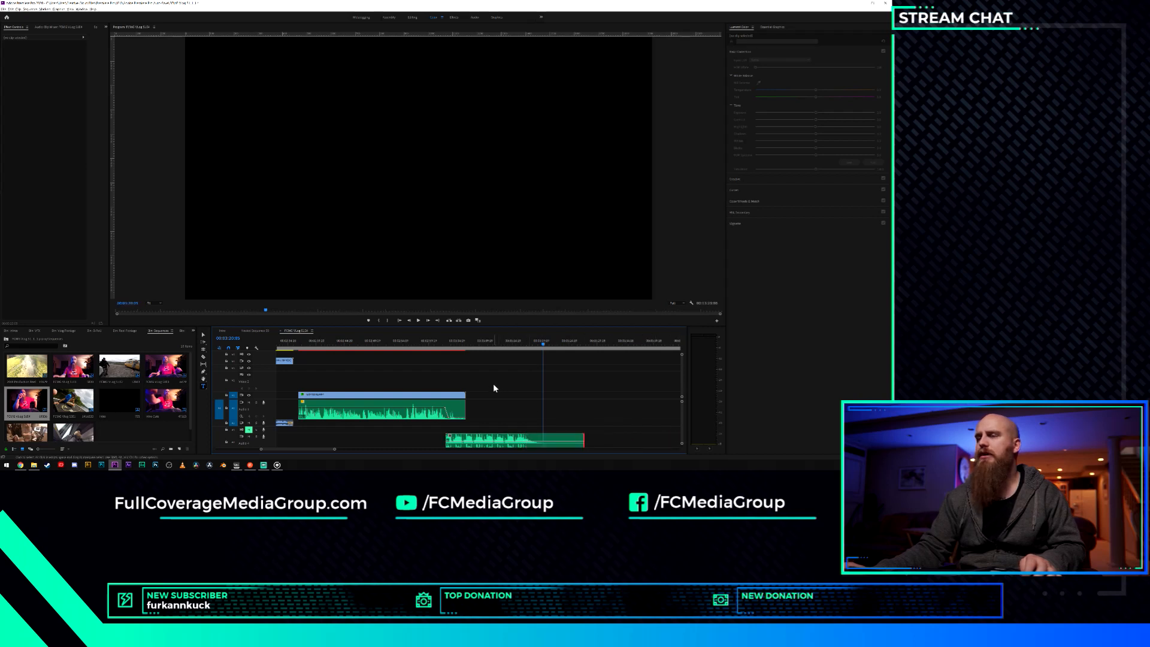
Set the sequence's out point just after the end of the final music clip.
scroll(493, 386, "down", 4)
scroll(492, 408, "up", 1)
scroll(492, 408, "down", 2)
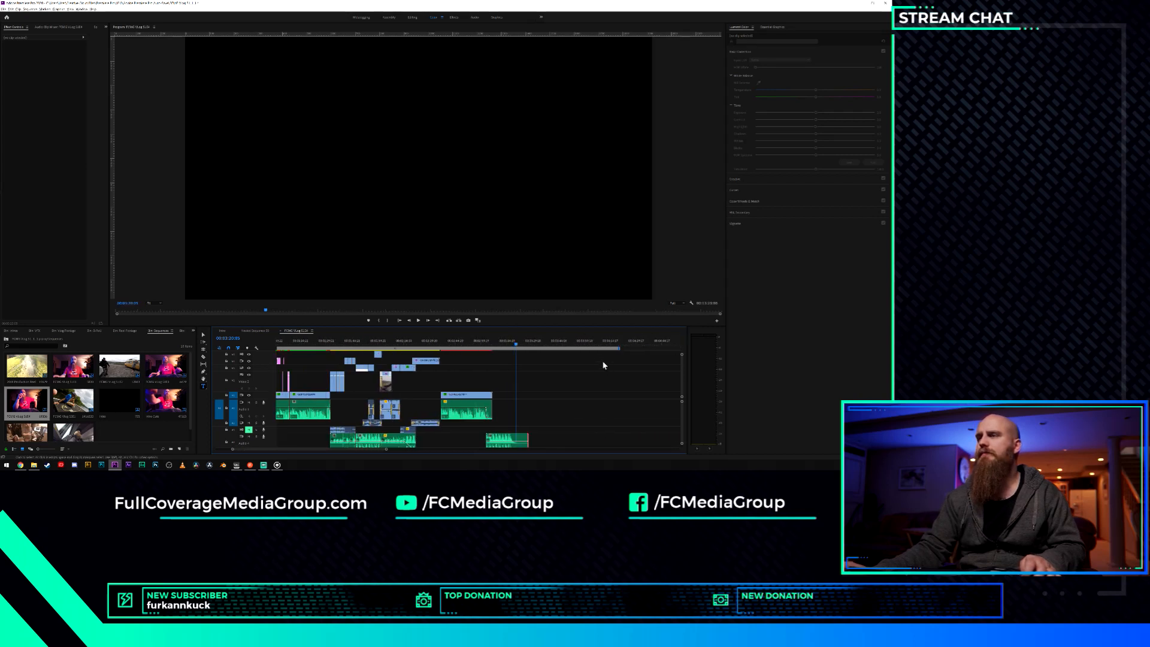
left_click_drag(616, 345, 606, 350)
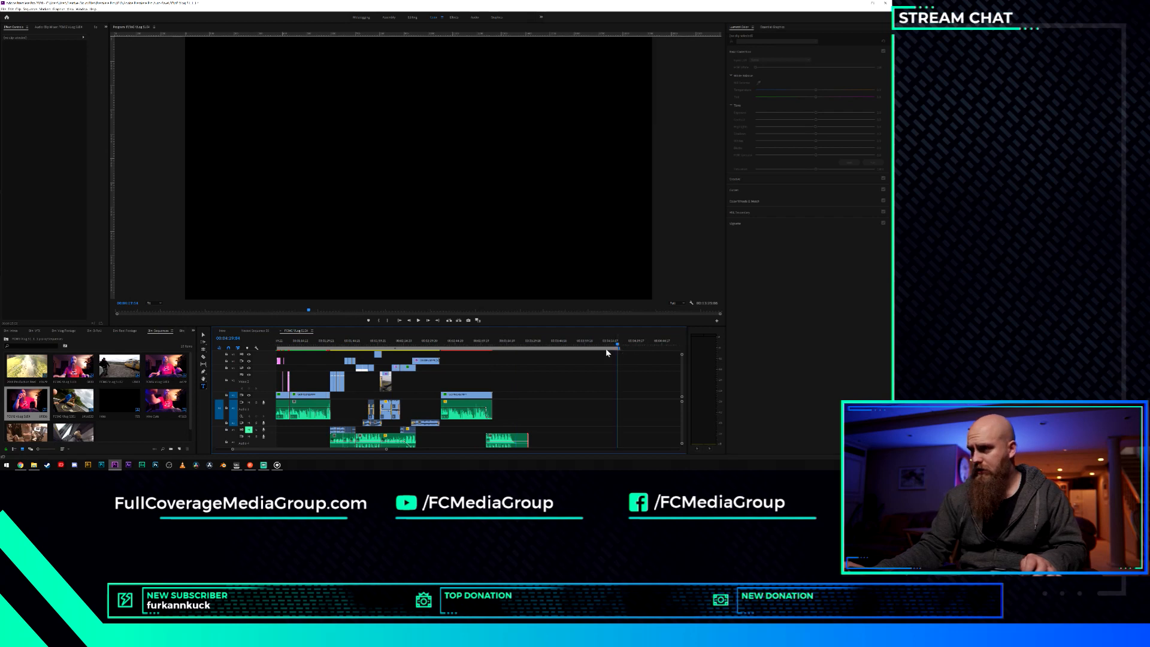
left_click(533, 343)
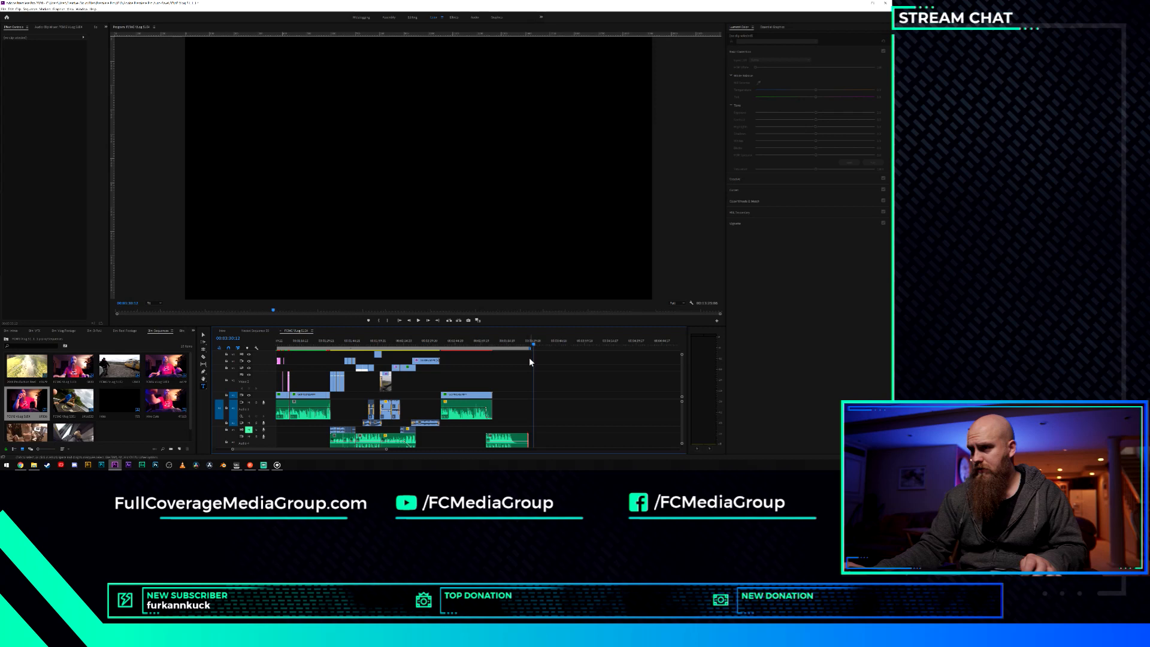
Compare the audio of the closing talking clip with that of the earlier talking clips in the sequence.
left_click_drag(512, 345, 386, 362)
left_click(547, 407)
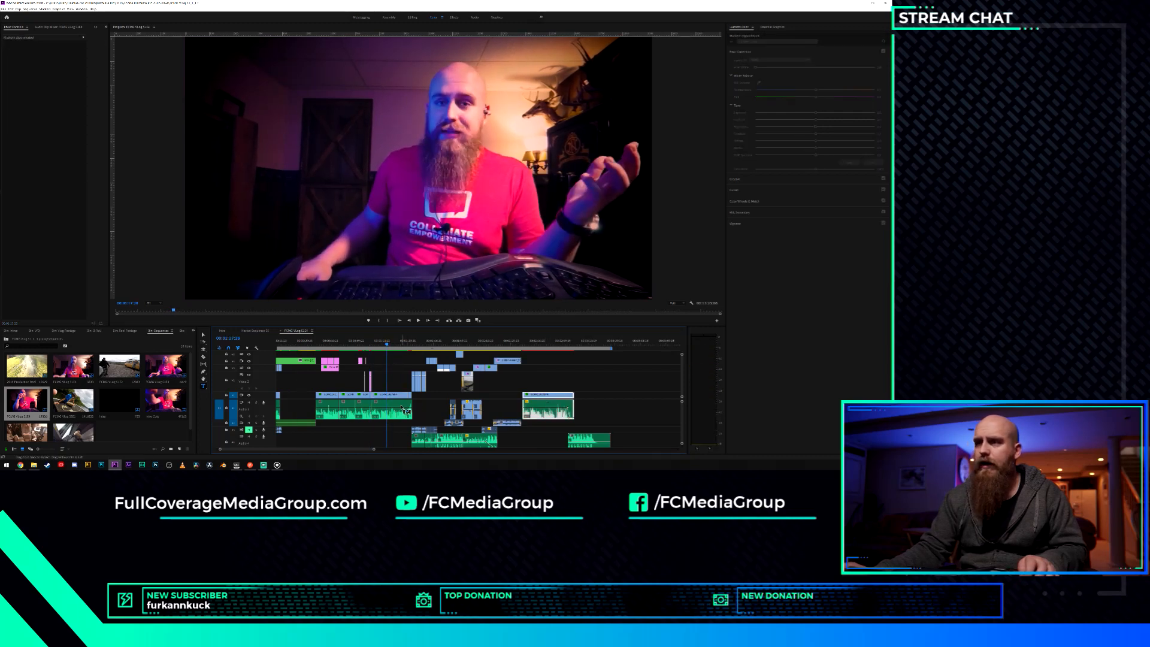
left_click(392, 410)
left_click(357, 410)
left_click(347, 409)
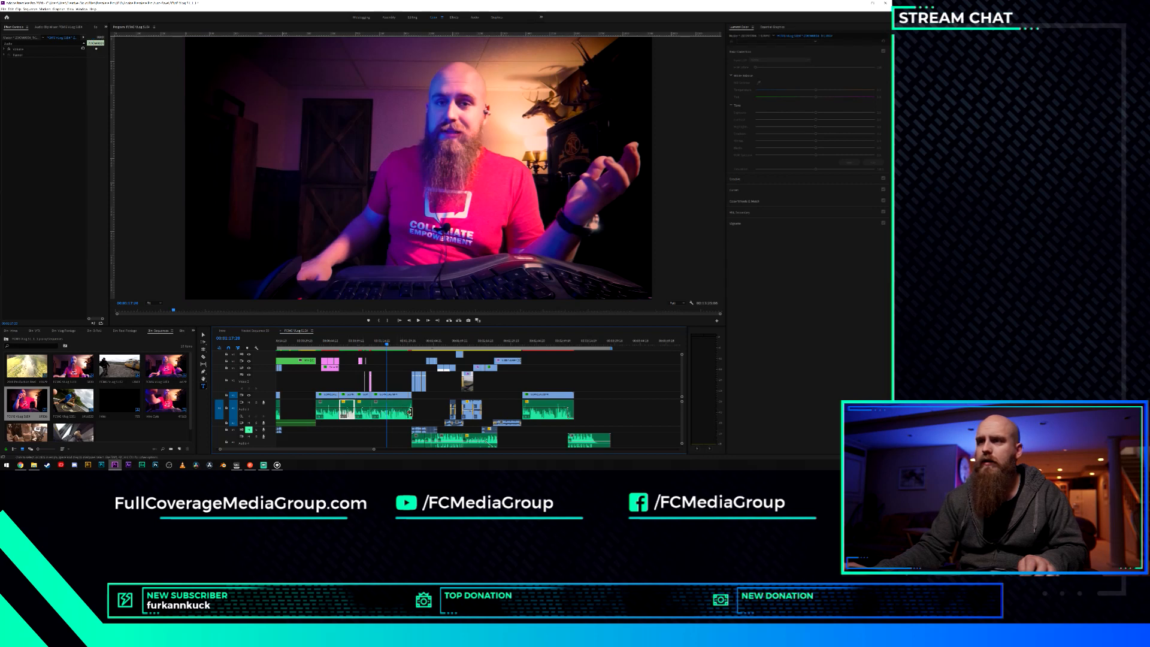
Select the audio of all talking clips across the sequence, apply one gain adjustment to them, and save the project.
left_click(543, 406)
left_click(396, 406, "shift")
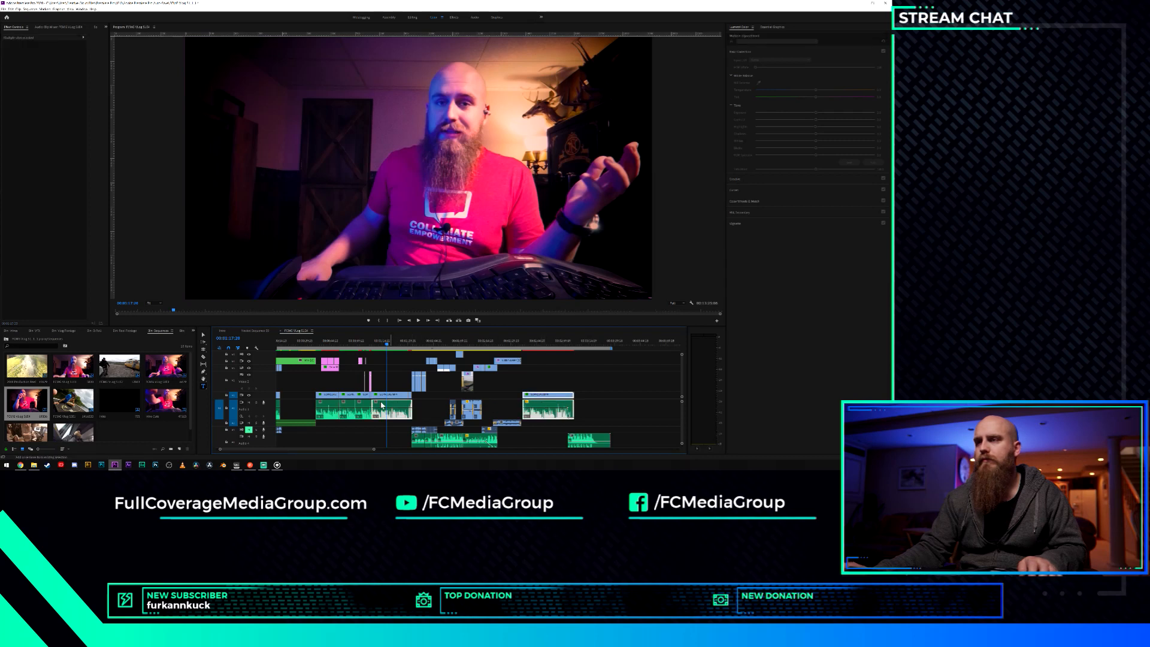
left_click(362, 406, "shift")
left_click(347, 408, "shift")
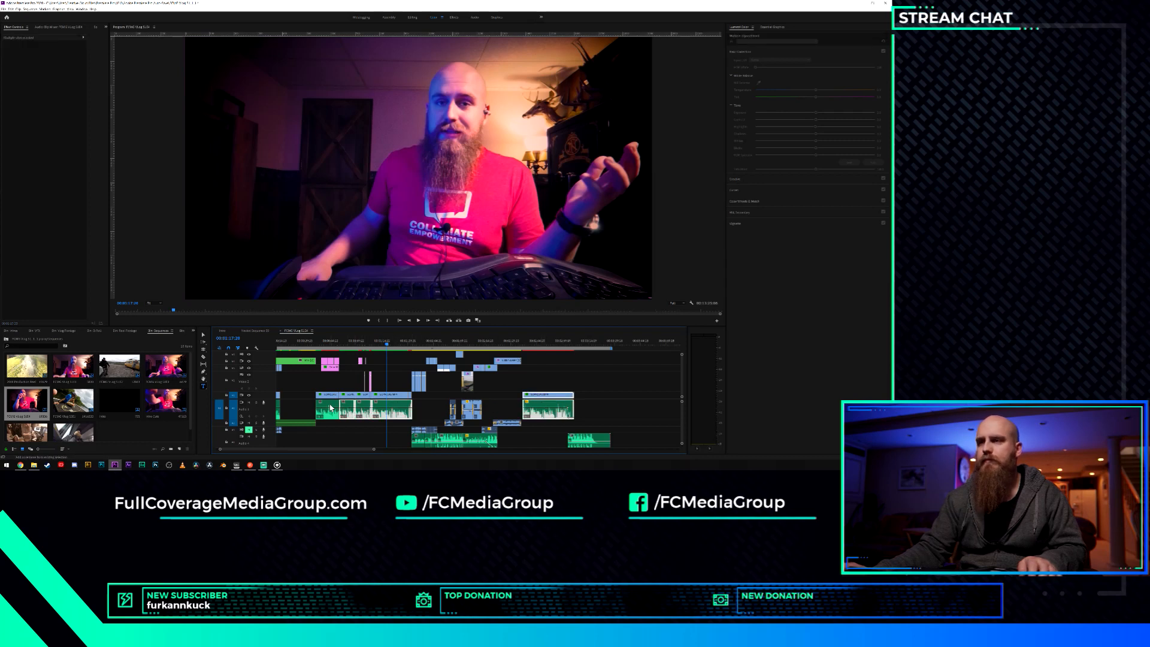
left_click(326, 409, "shift")
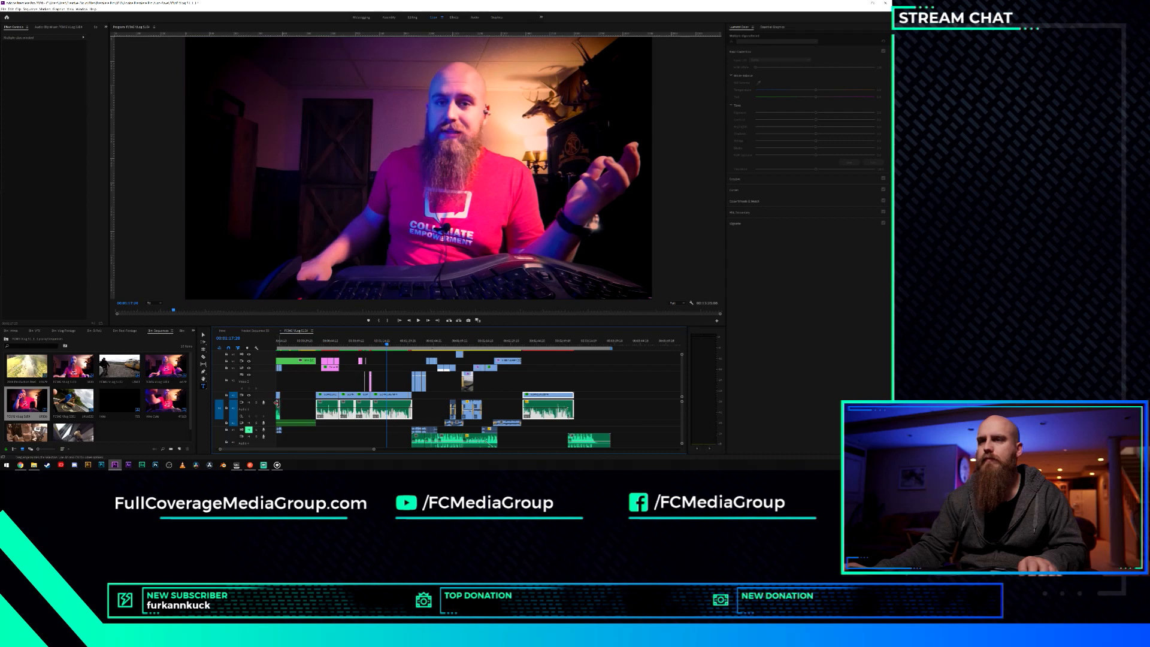
left_click(277, 407, "shift")
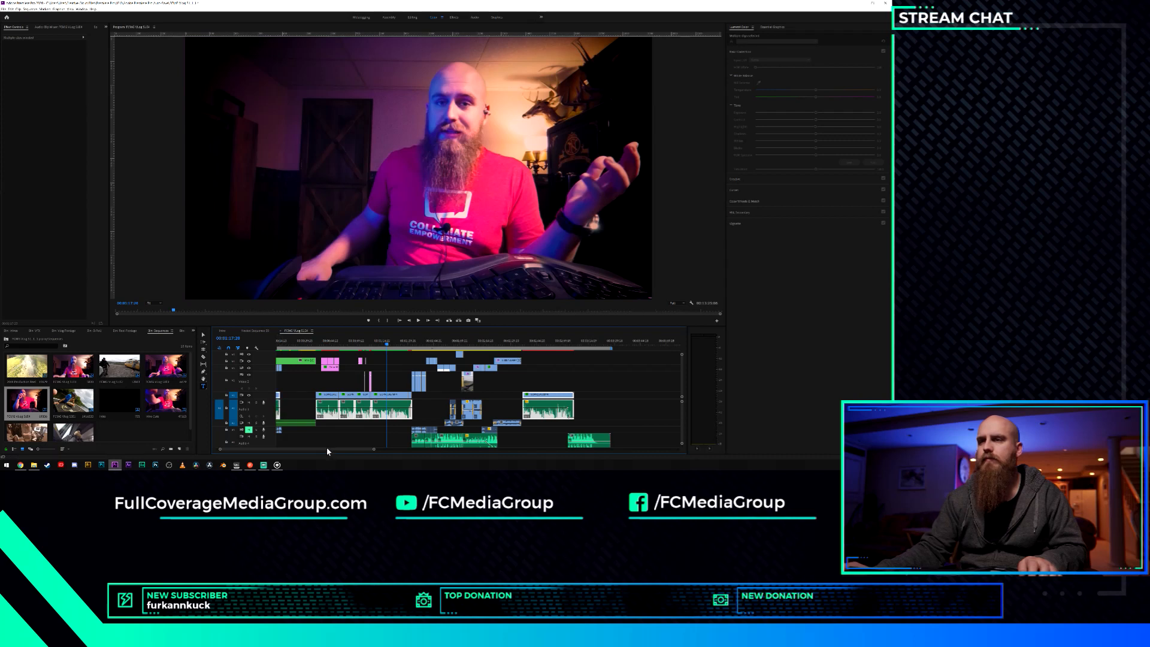
left_click_drag(328, 451, 320, 451)
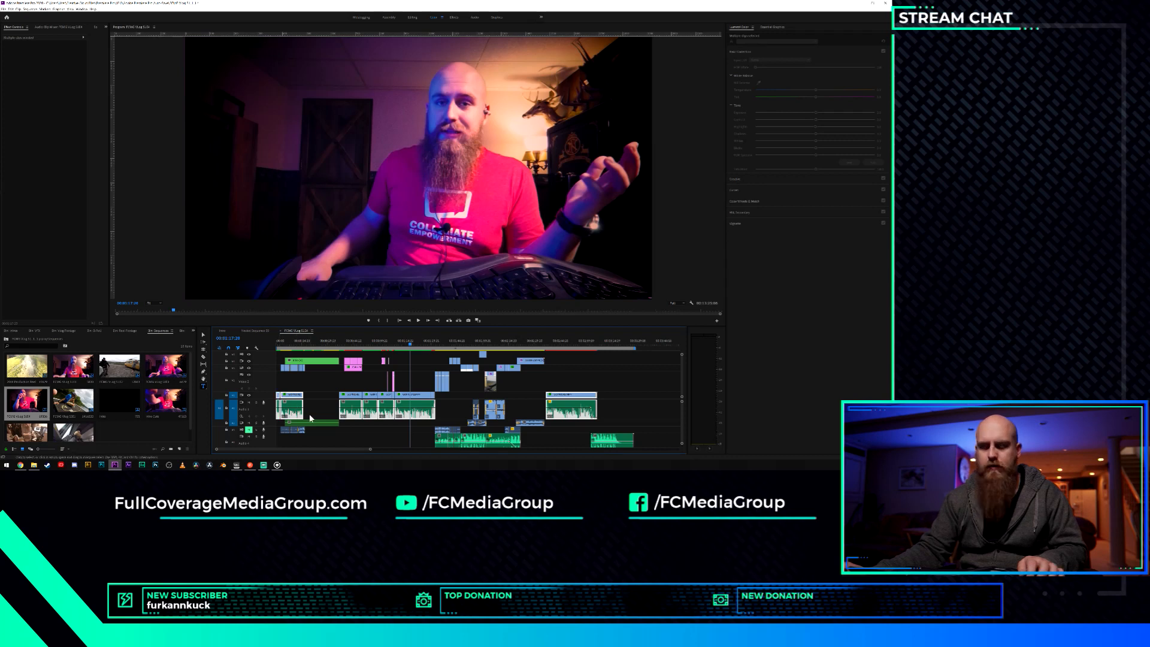
key("g")
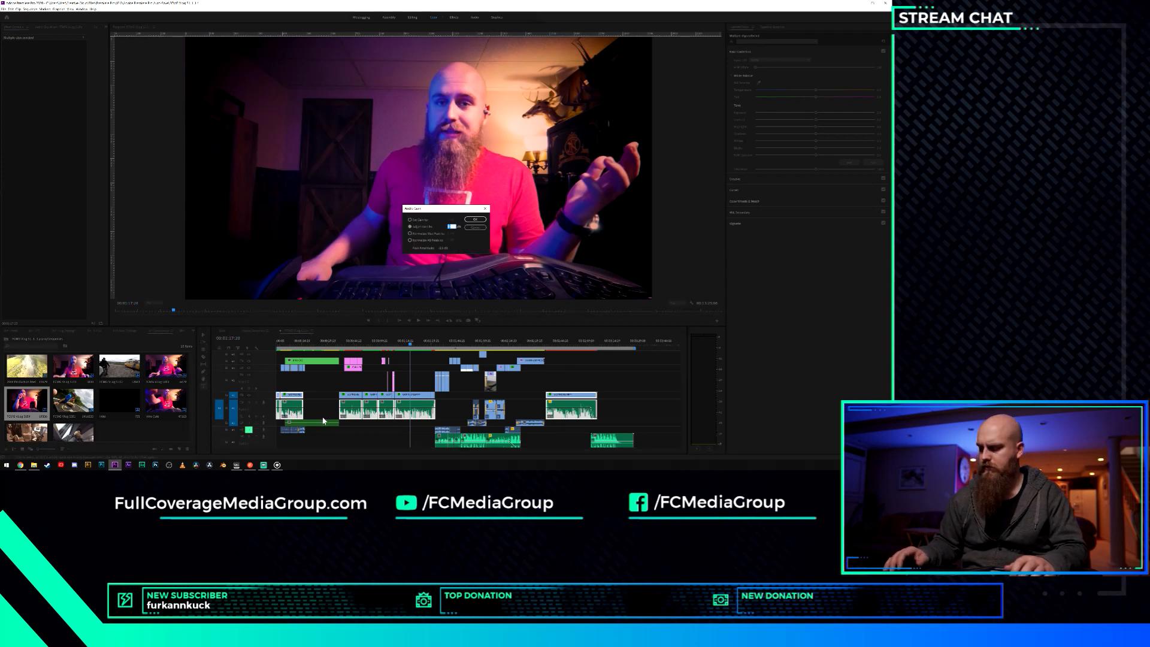
key("Return")
key("space")
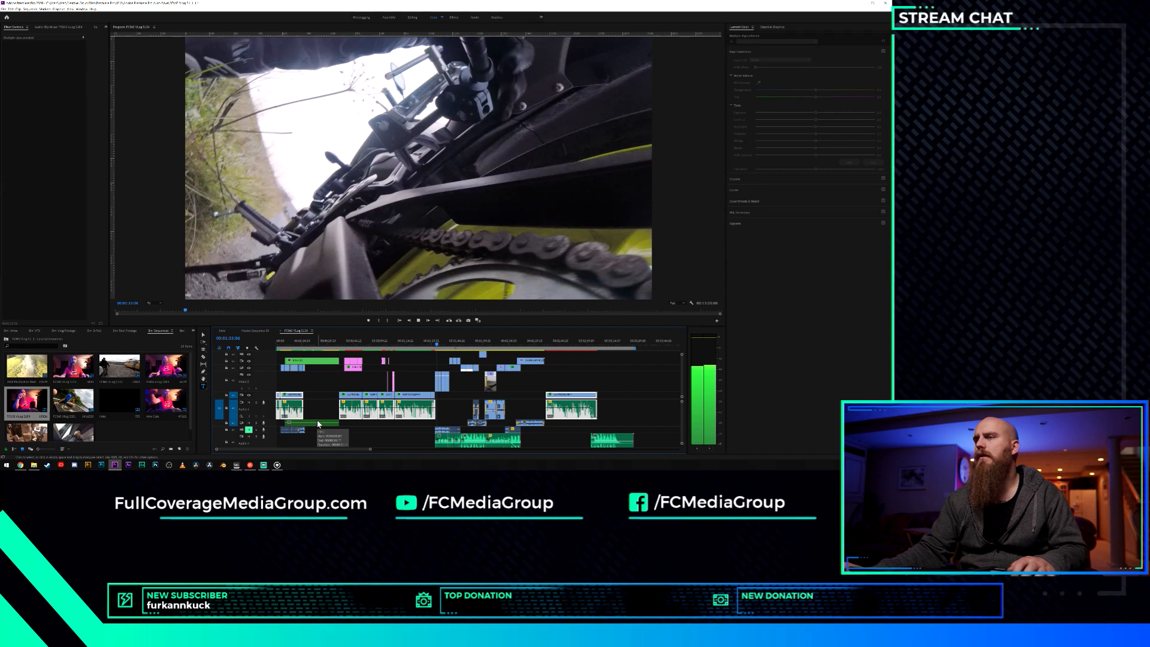
key("ctrl+s")
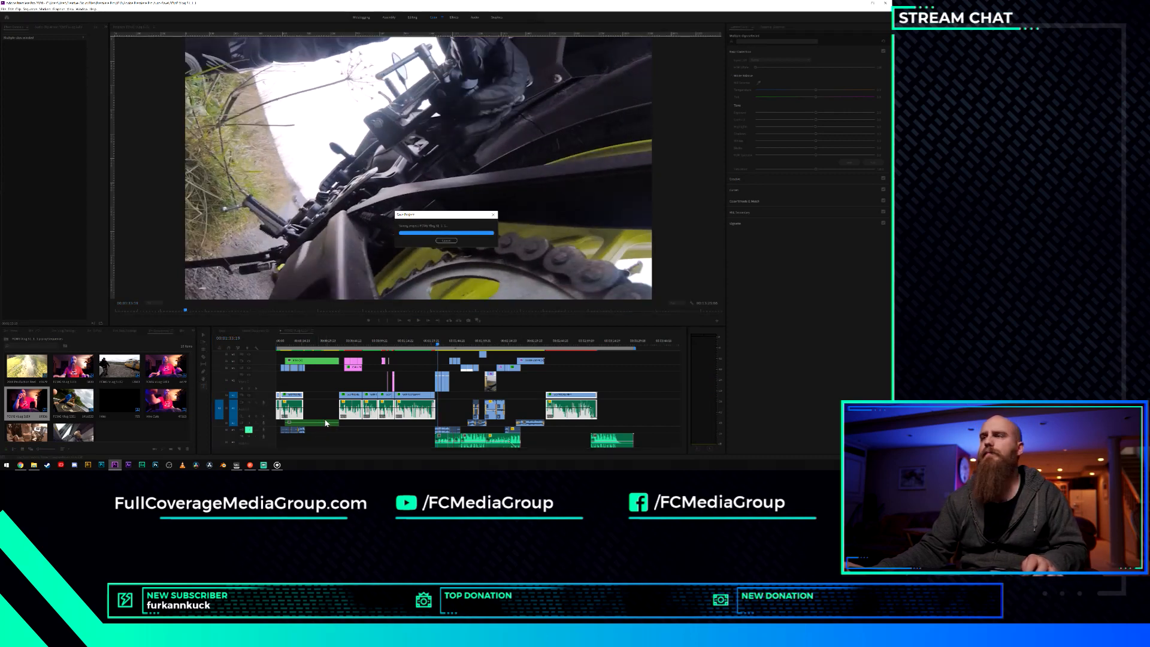
Skim through the sequence from its start to the motorcycle riding footage to check the edit.
scroll(327, 422, "down", 2)
scroll(326, 421, "down", 1)
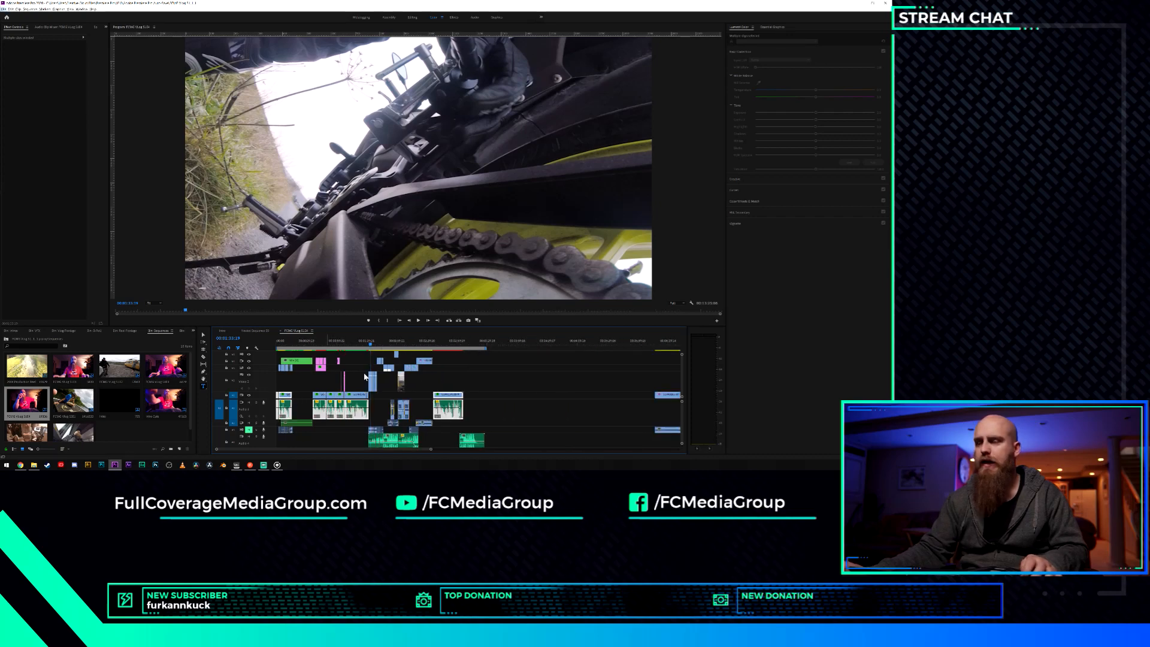
left_click(284, 346)
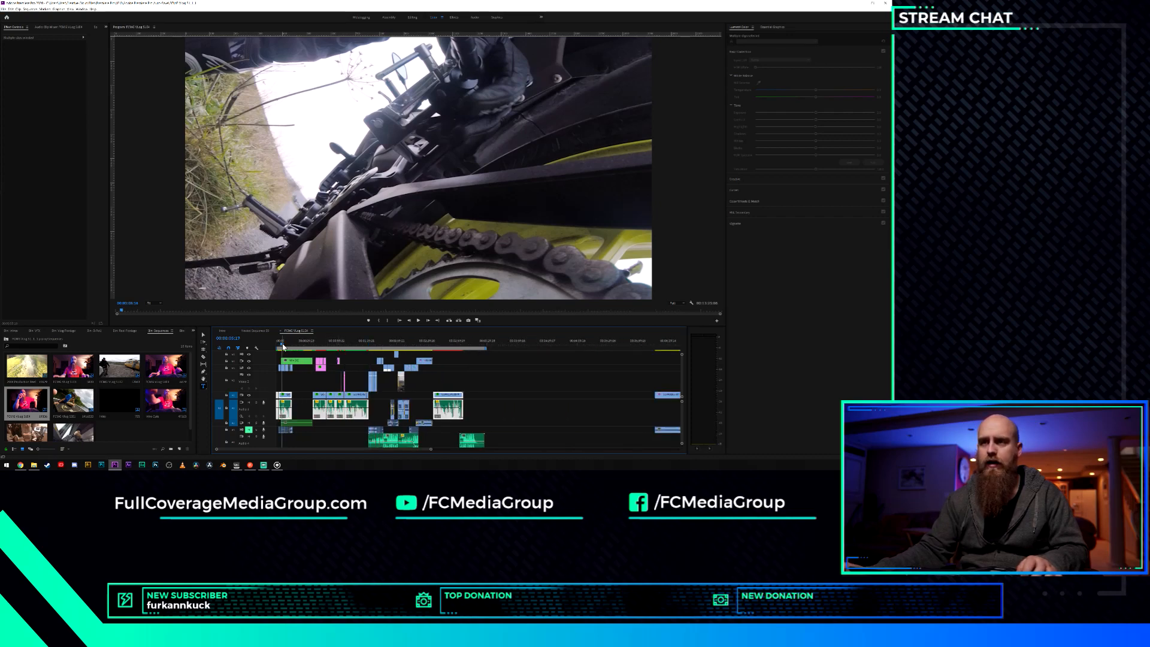
left_click_drag(283, 346, 375, 346)
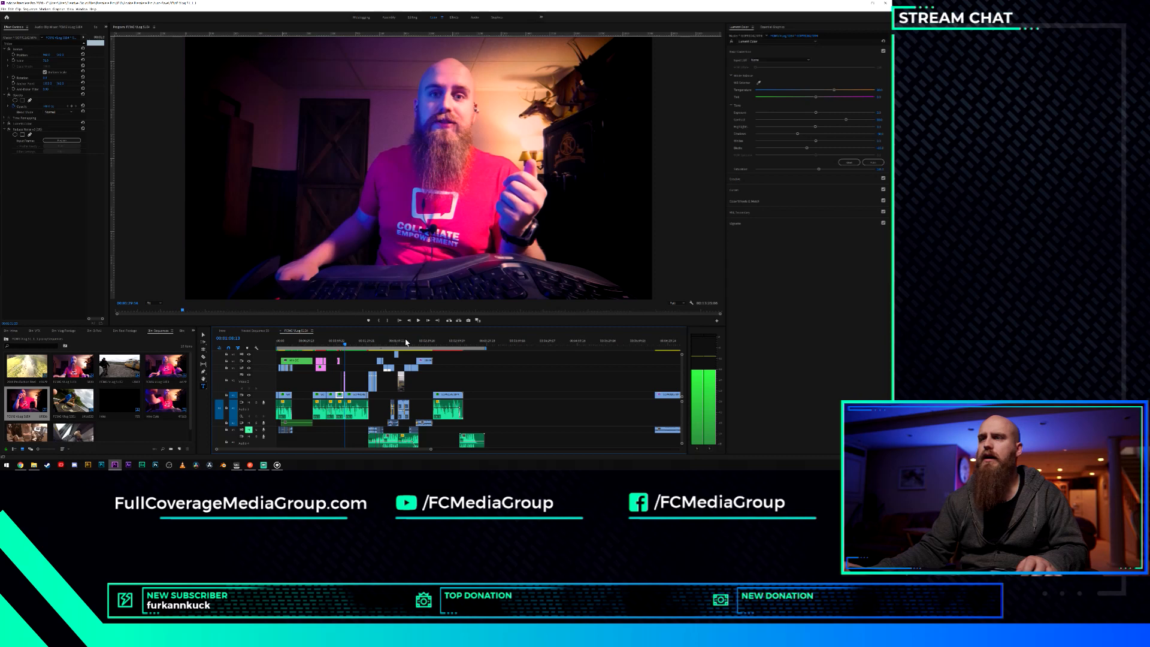
left_click(405, 342)
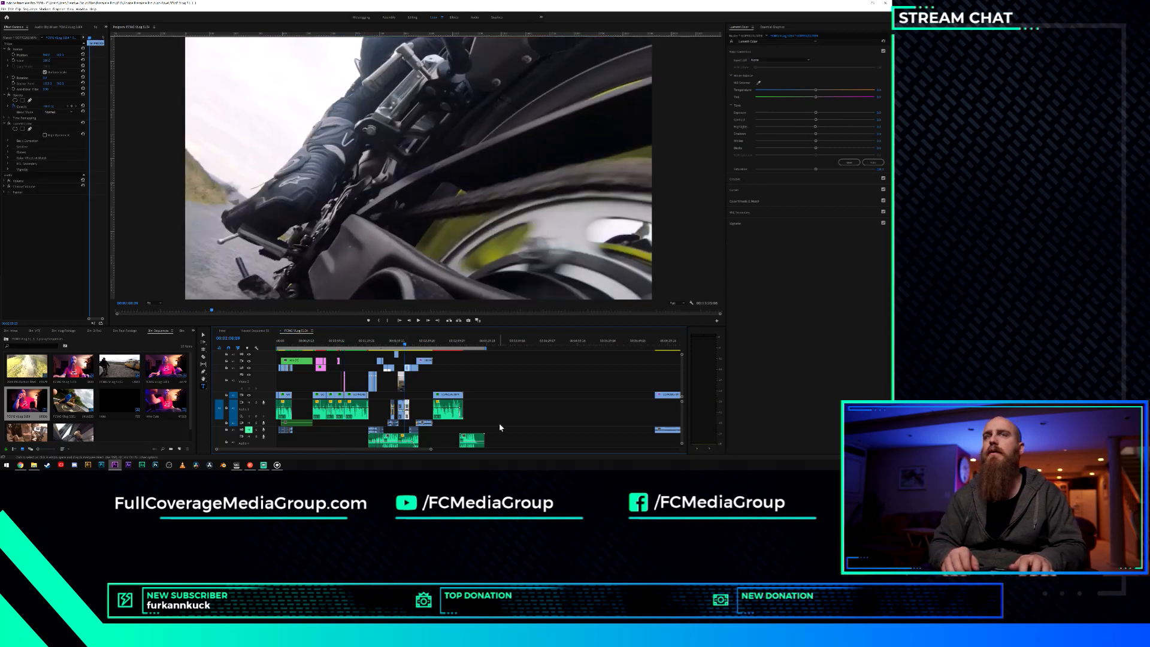
Open the export settings for the sequence and set the export format to H.264.
key("ctrl+m")
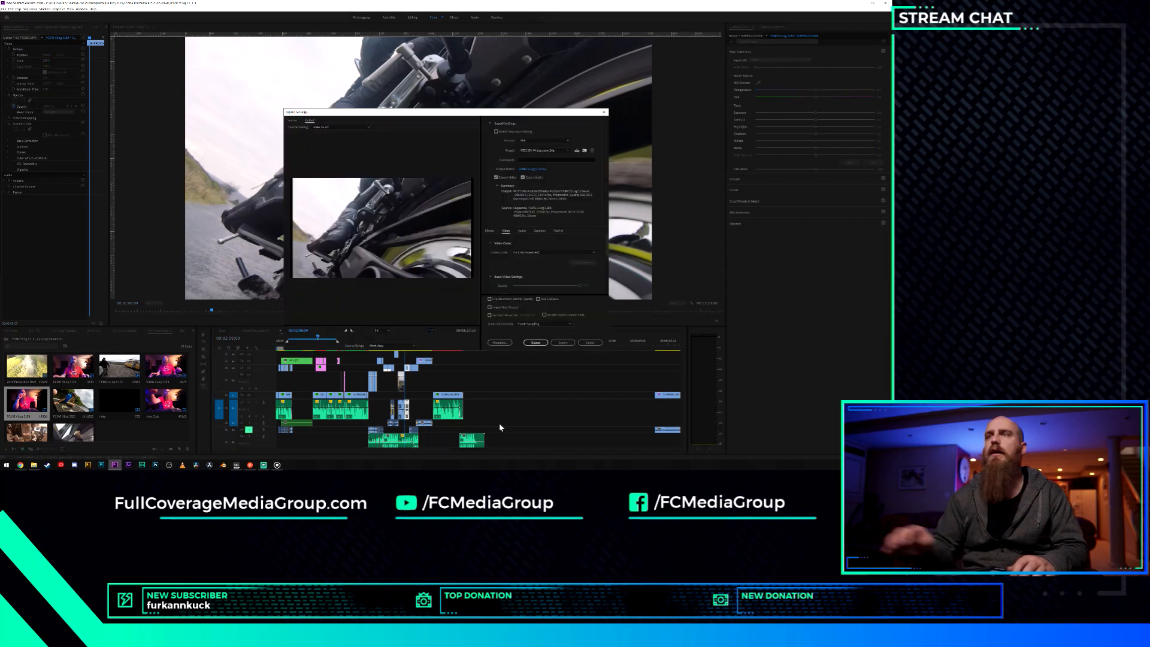
left_click(539, 170)
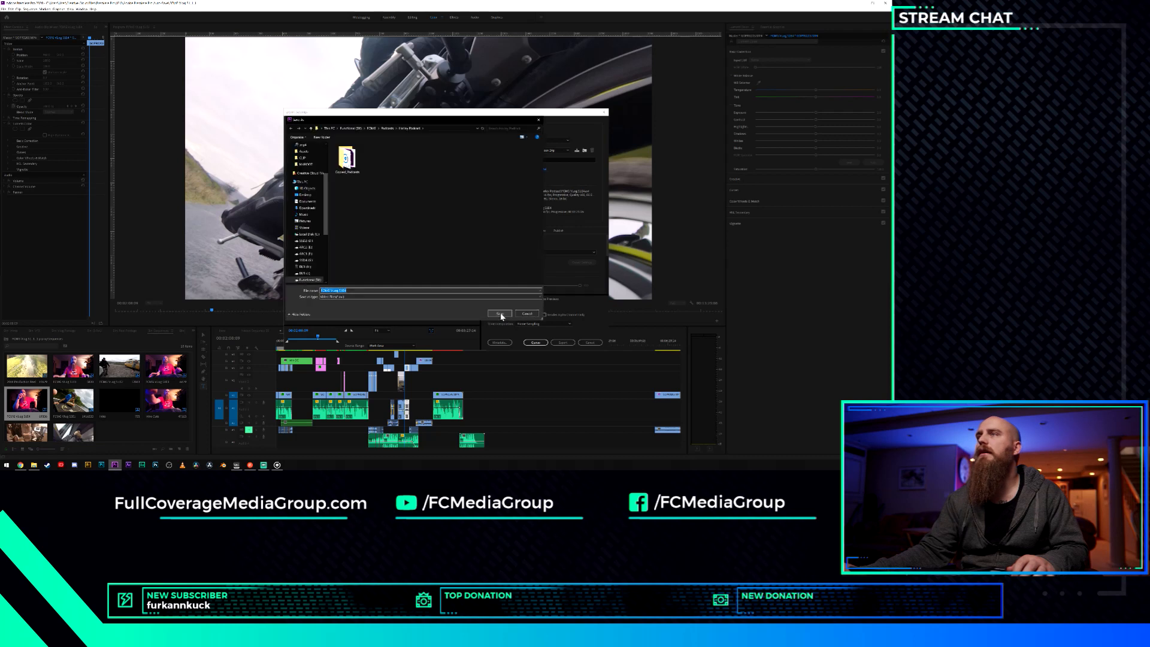
left_click(531, 314)
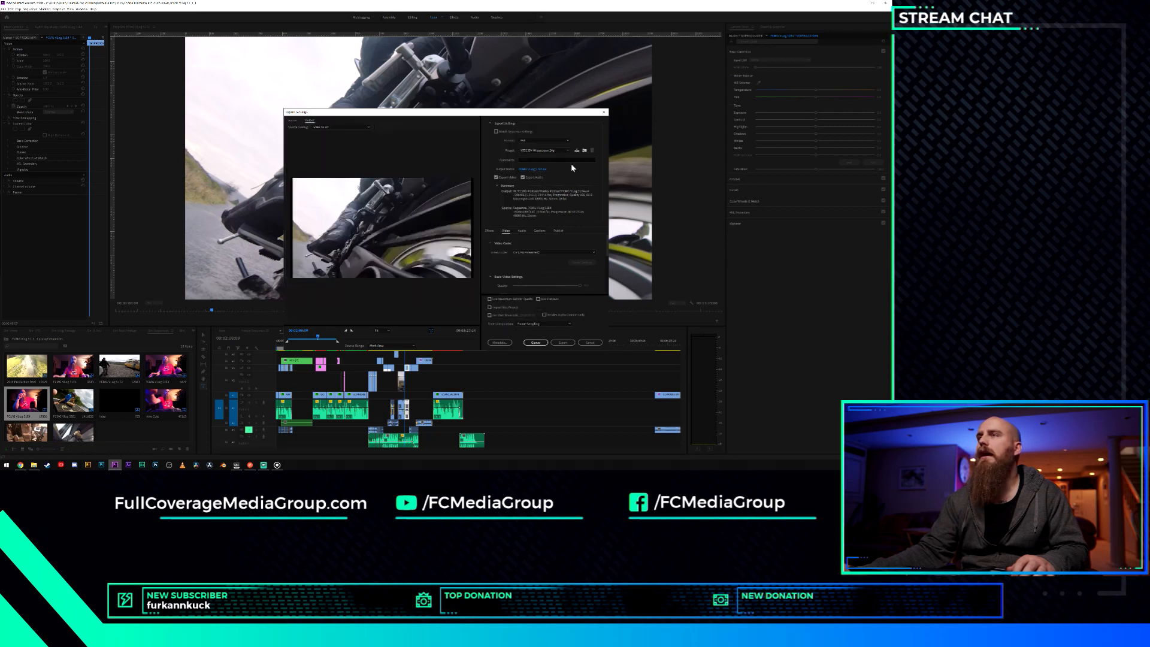
left_click(556, 141)
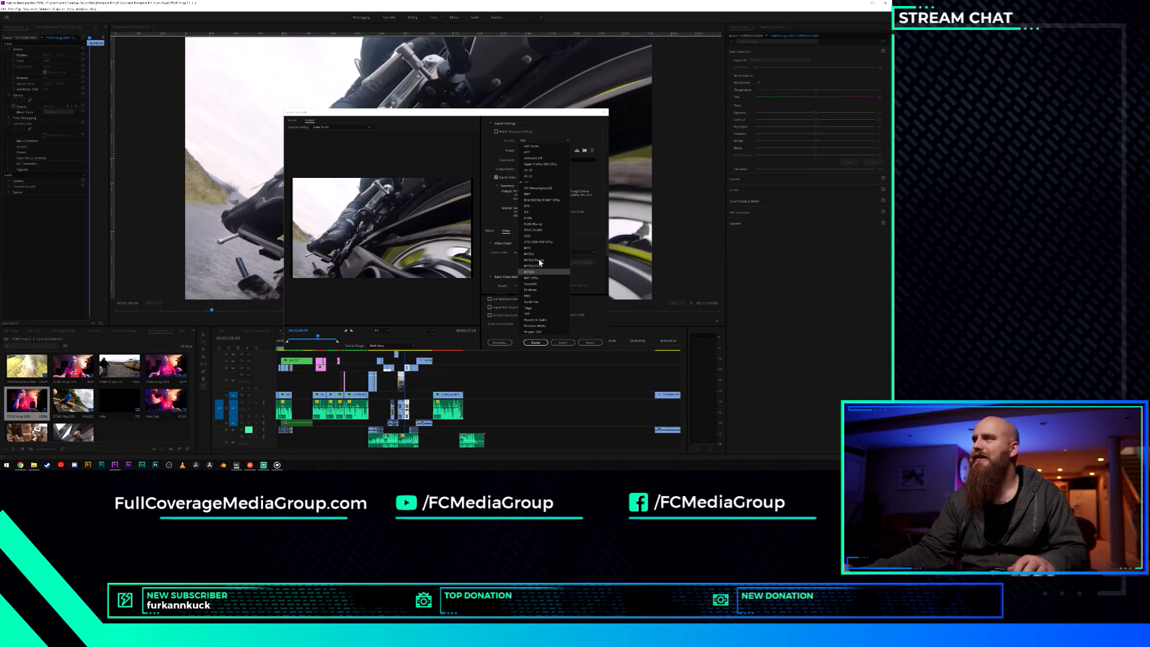
left_click(537, 218)
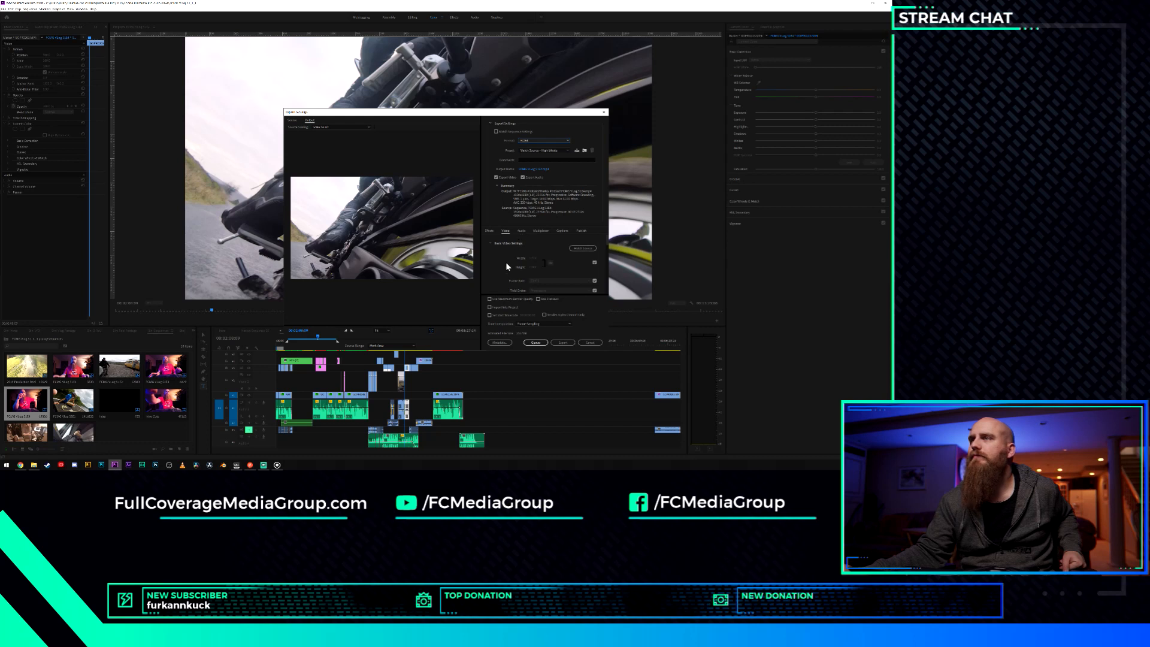
Review the H.264 video and audio export settings, and send the sequence to the Media Encoder queue.
scroll(505, 261, "down", 5)
left_click(522, 231)
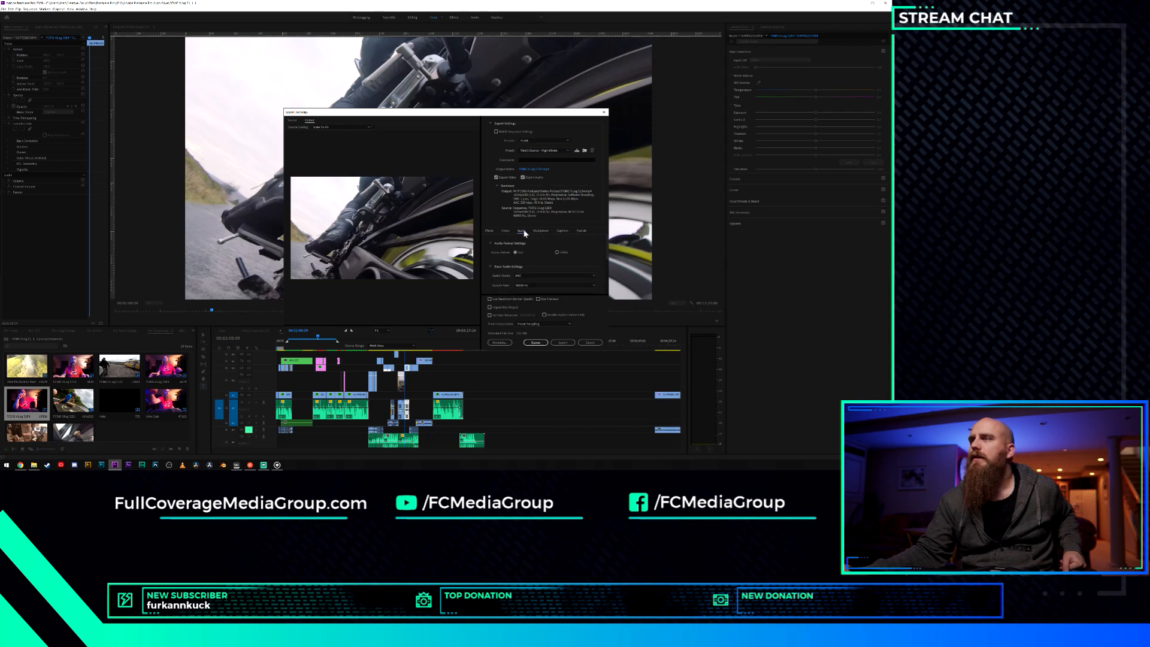
scroll(510, 257, "down", 3)
left_click(505, 231)
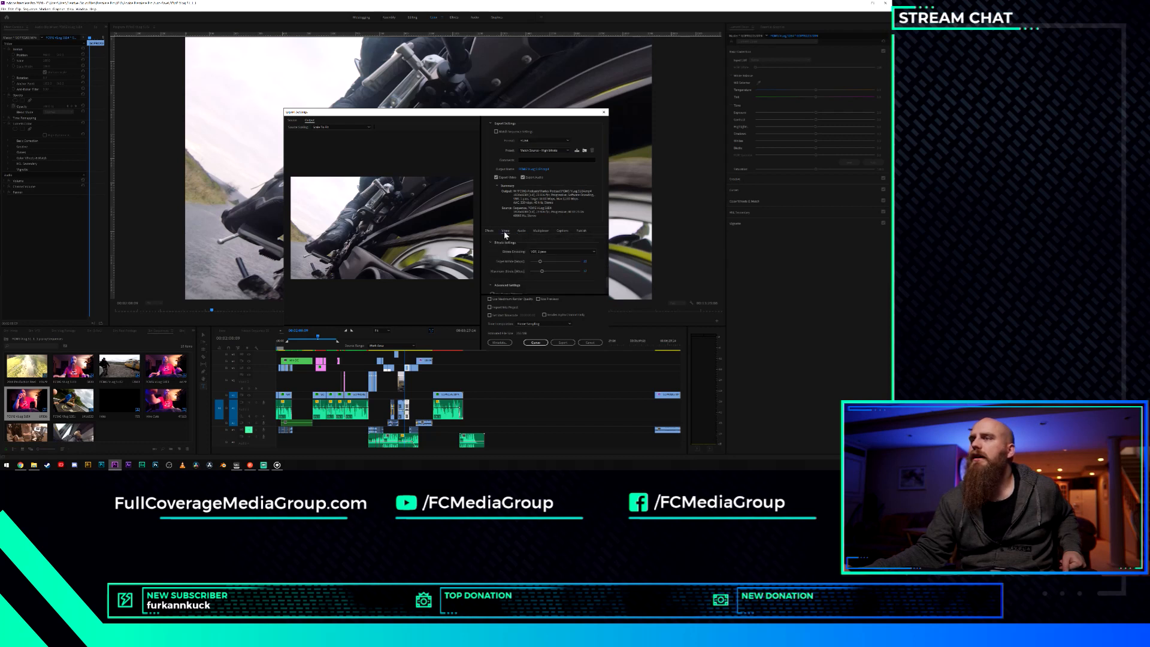
scroll(500, 267, "down", 2)
scroll(510, 264, "up", 5)
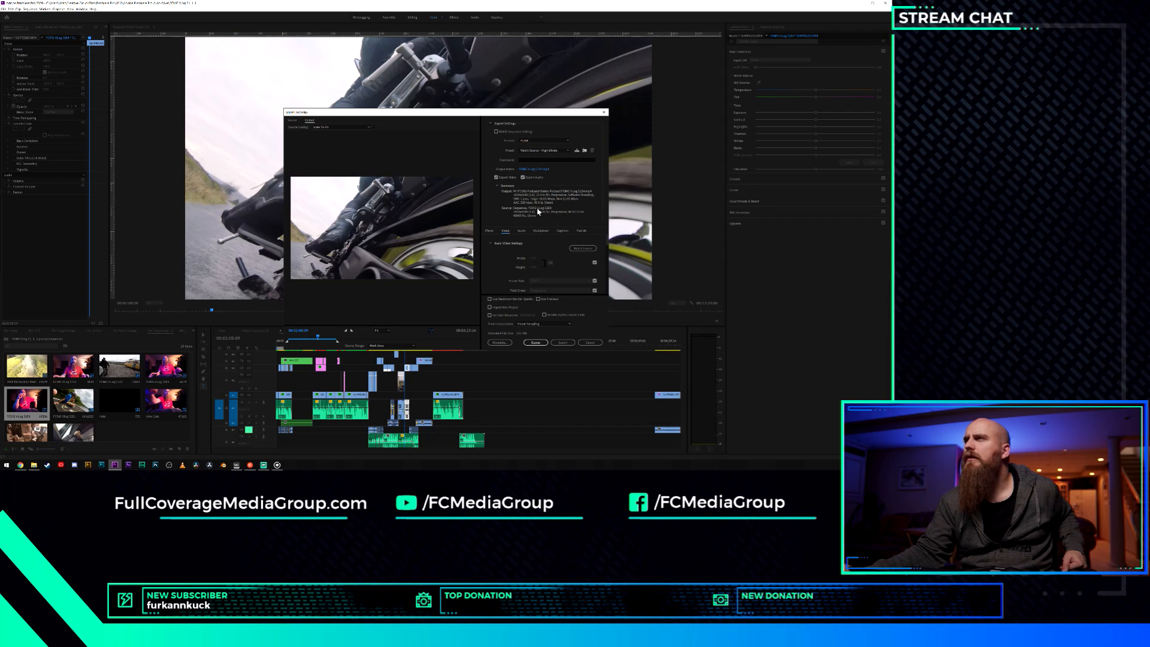
scroll(495, 273, "down", 5)
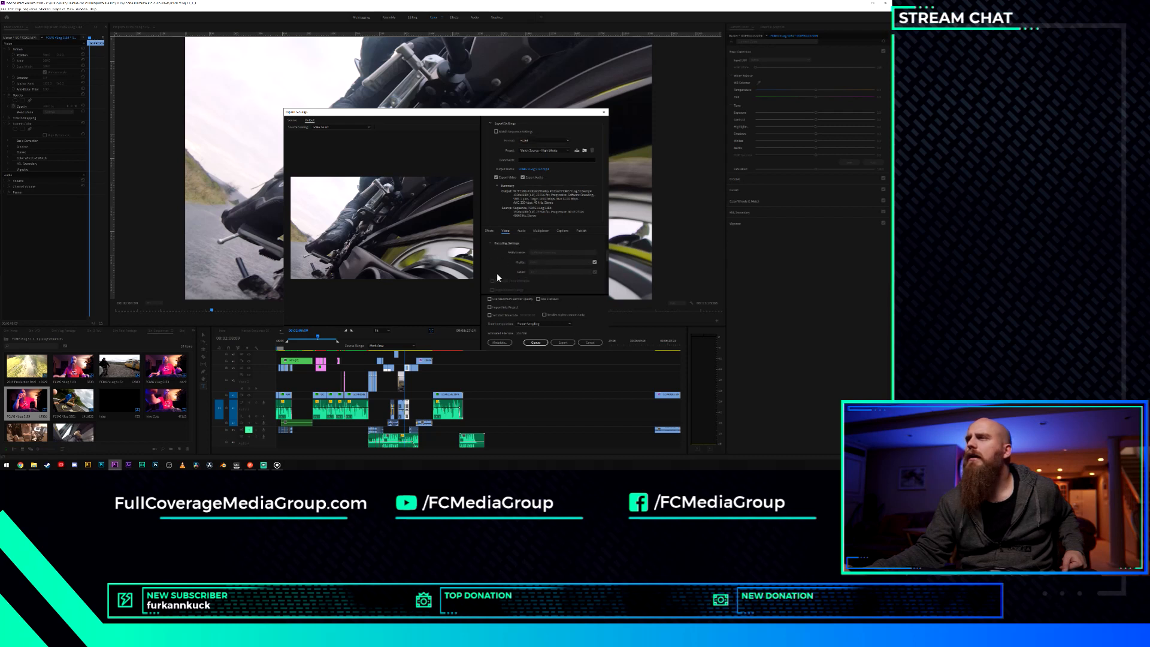
left_click(534, 342)
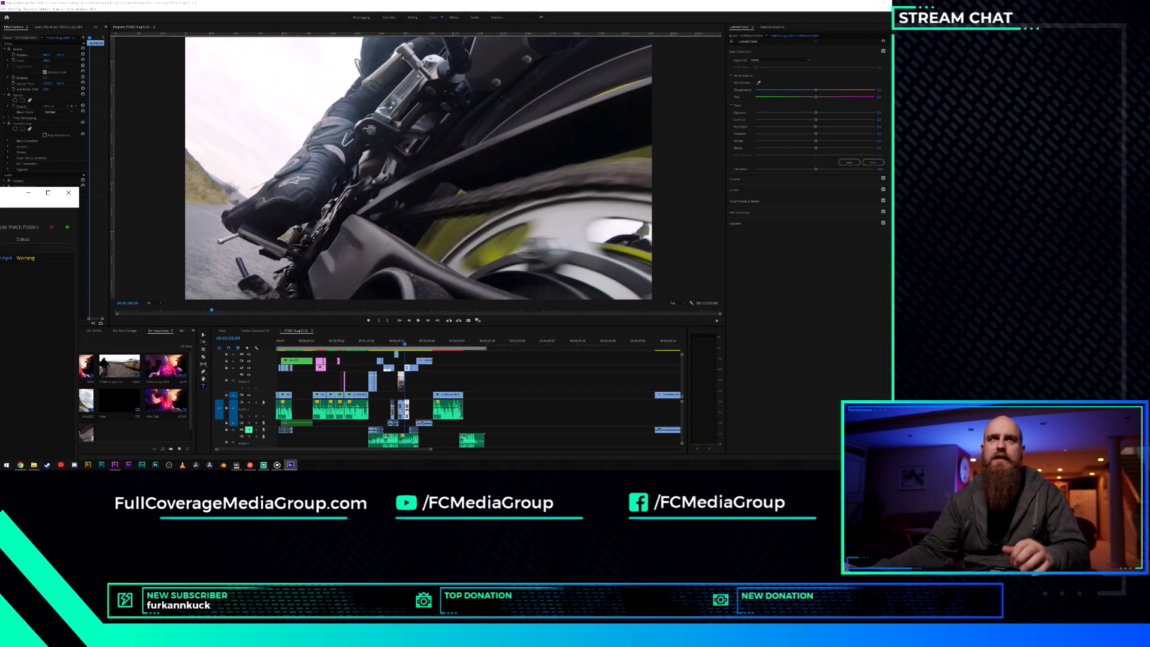
Bring the Media Encoder window fully into view and open the queued export's output file location for editing.
left_click_drag(0, 193, 255, 144)
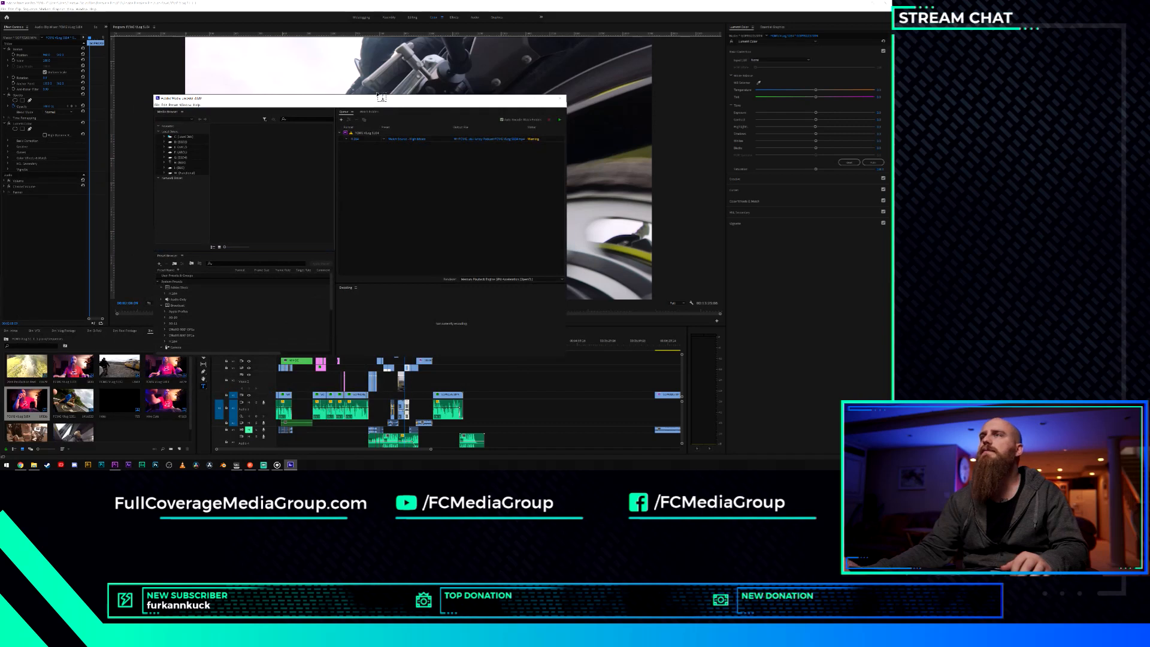
left_click(532, 140)
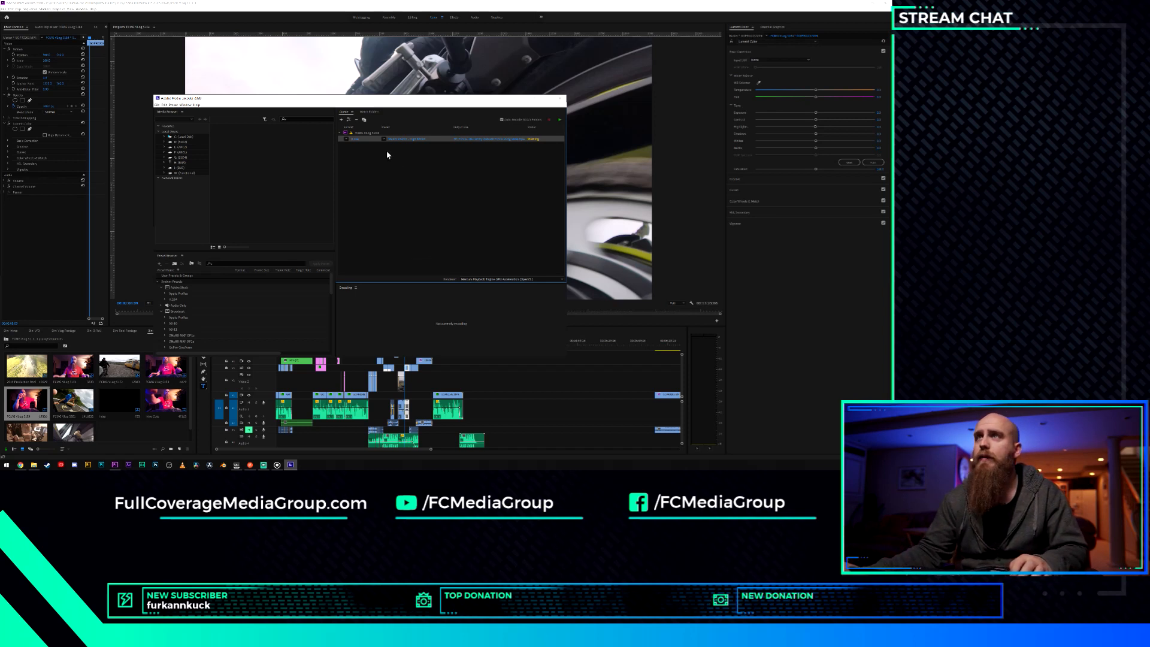
left_click(473, 140)
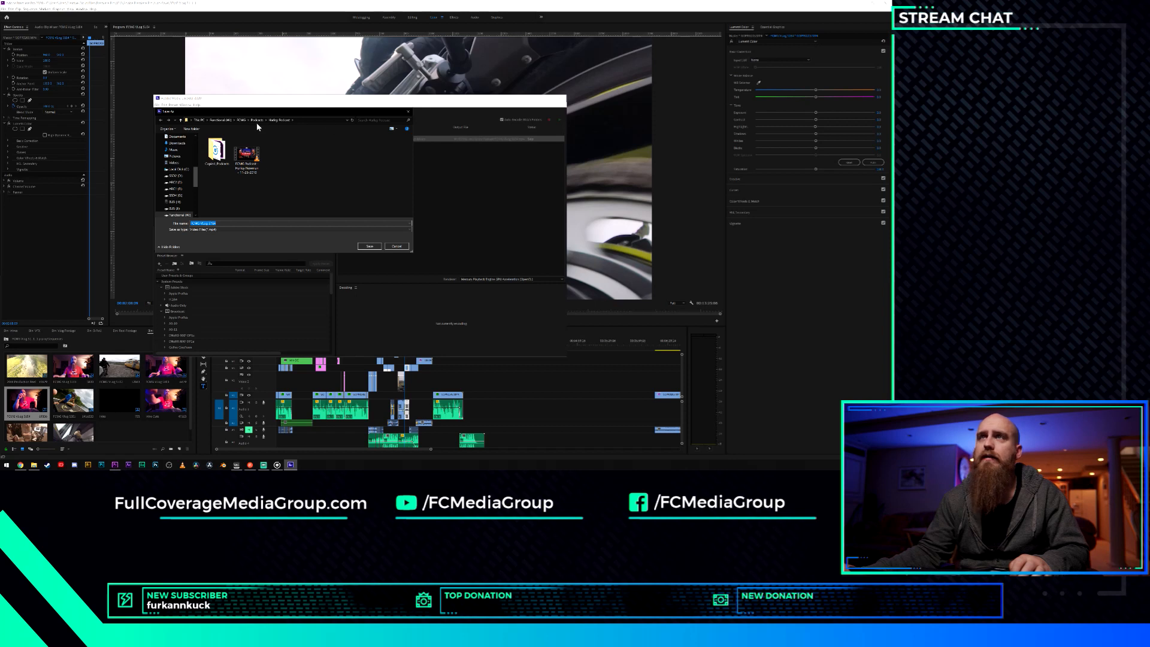
Browse to the other drive's FCMG folder and open the vlog subfolder that holds the earlier episode exports as the output location.
left_click(242, 119)
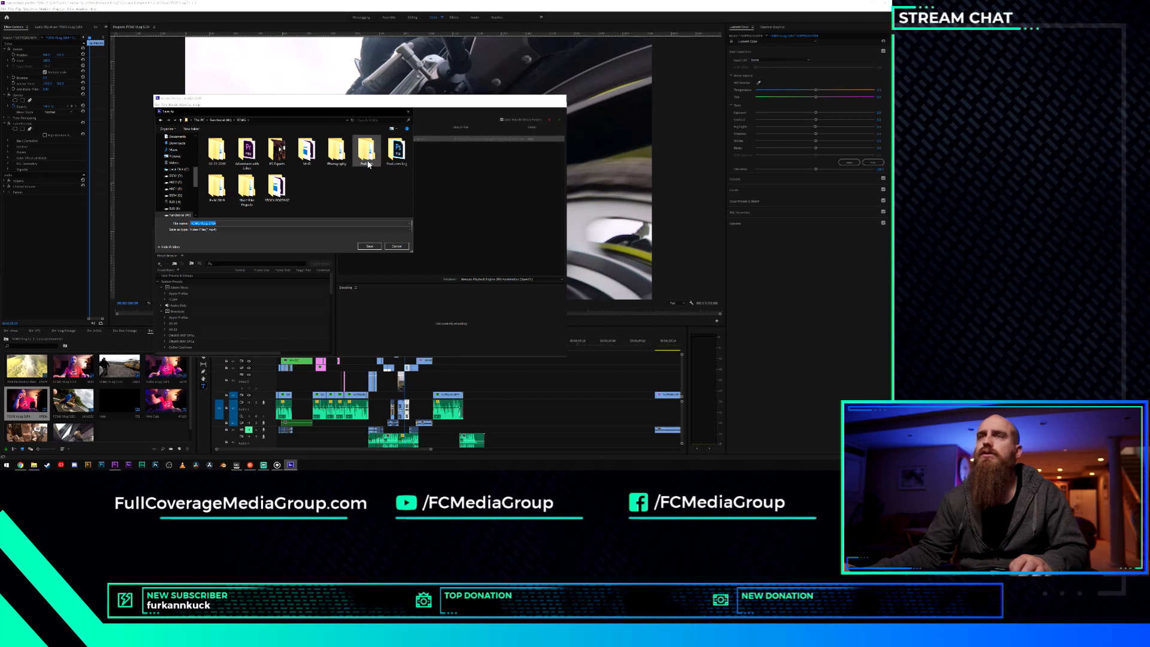
left_click(202, 120)
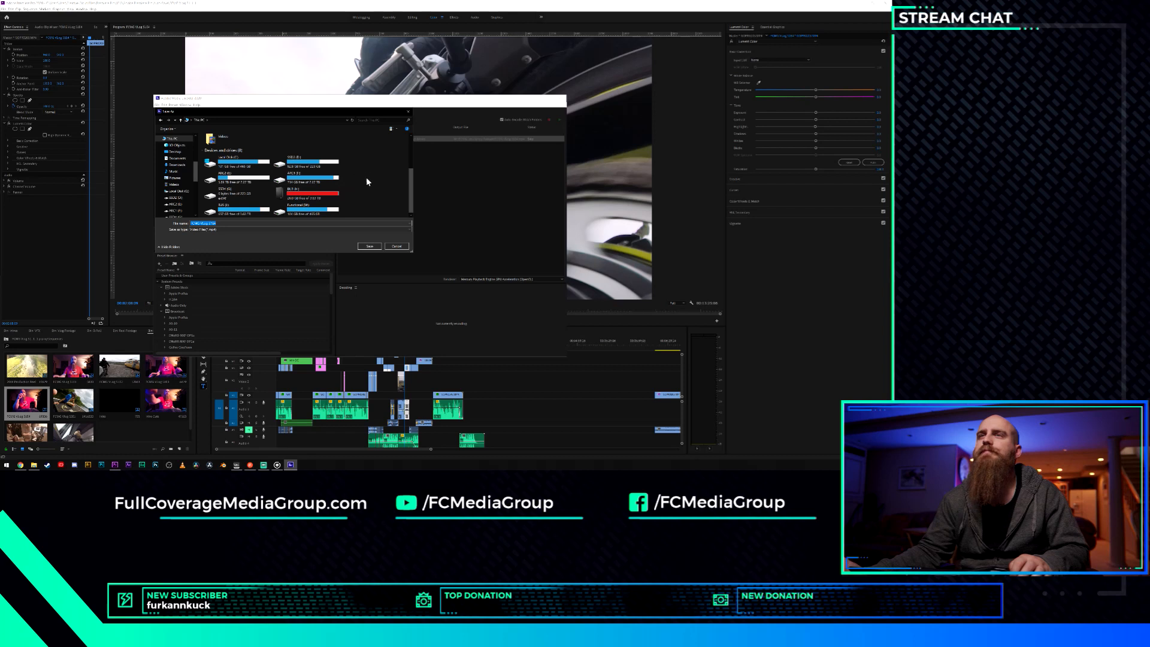
double_click(261, 187)
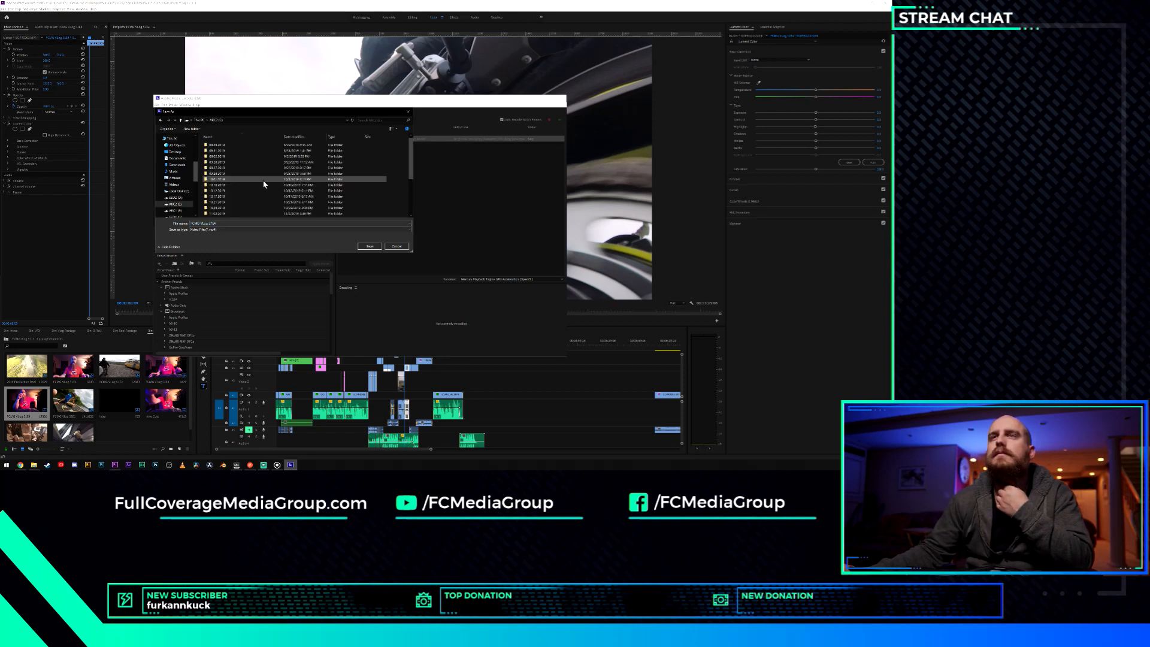
scroll(266, 183, "down", 5)
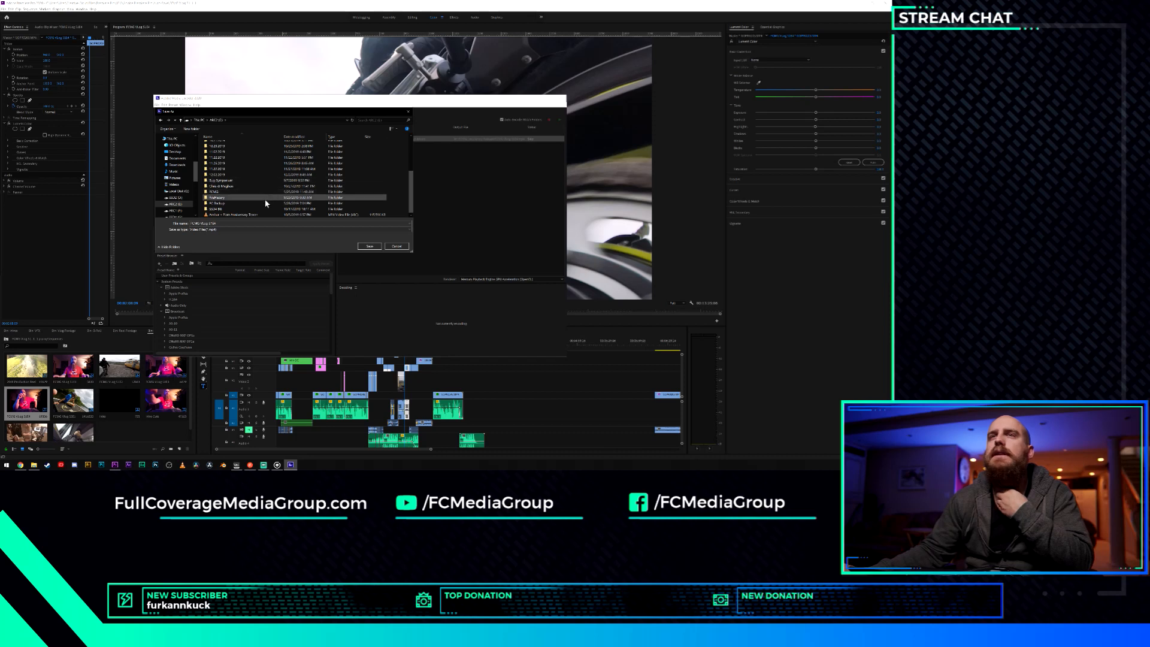
double_click(261, 191)
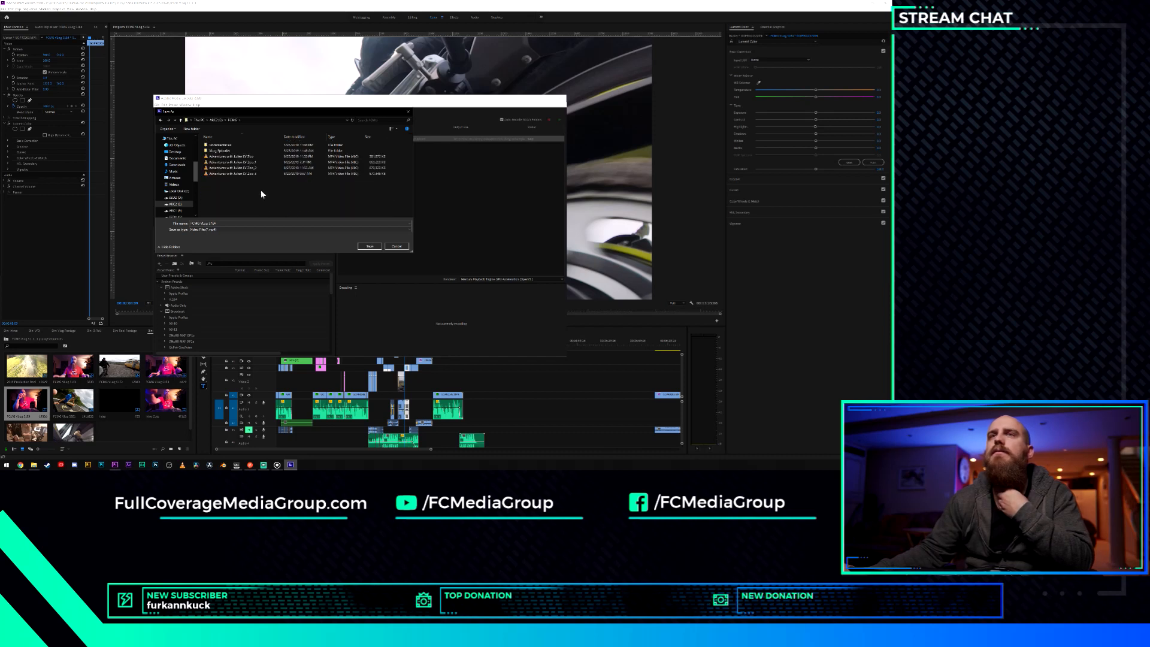
double_click(239, 150)
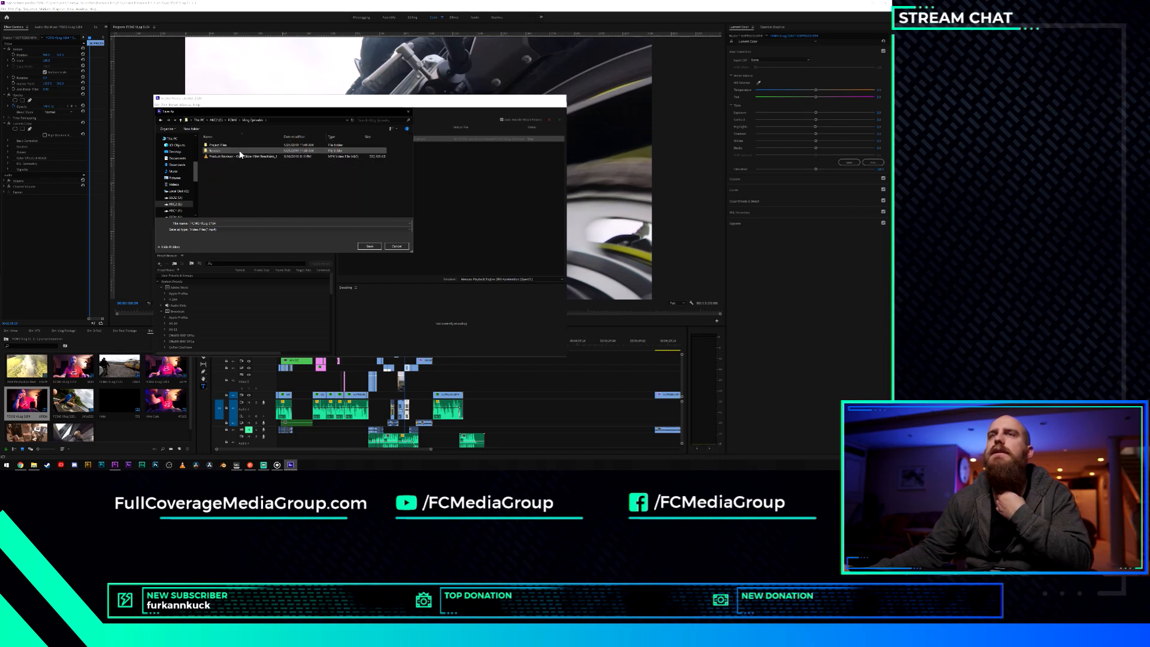
left_click(245, 147)
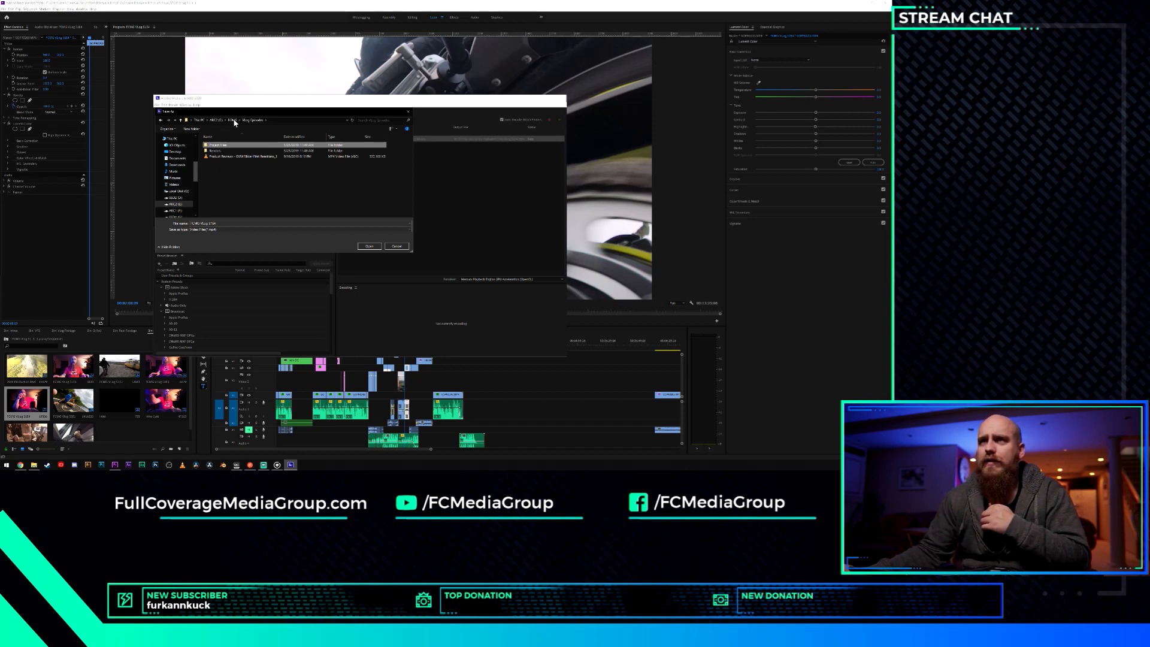
left_click(249, 121)
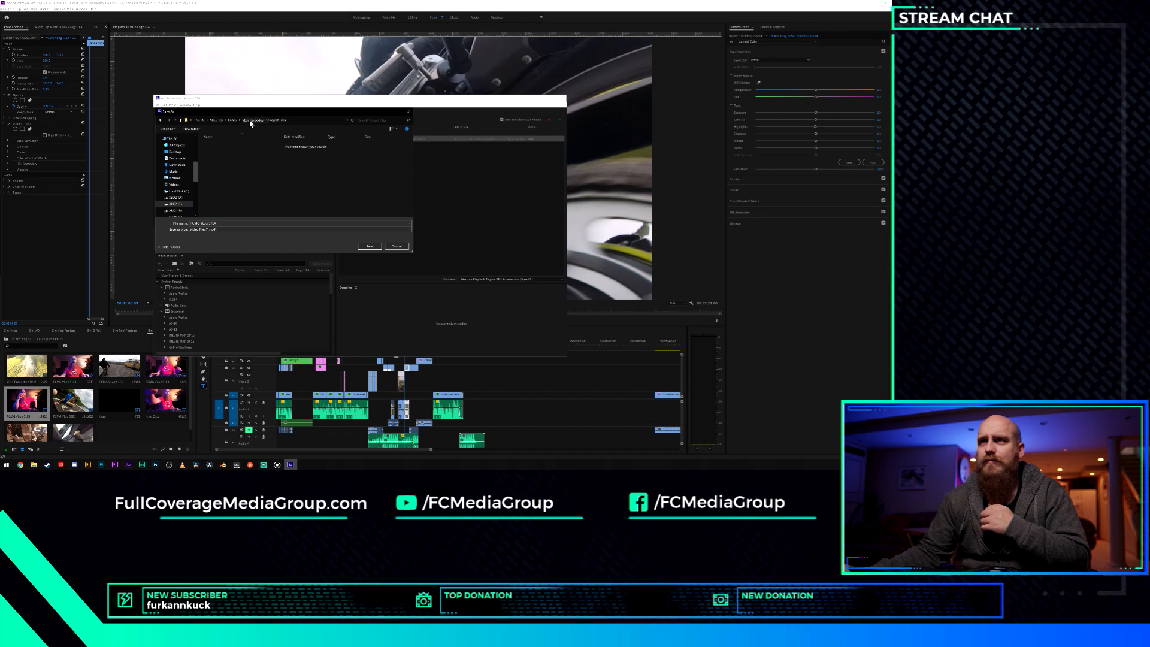
double_click(220, 153)
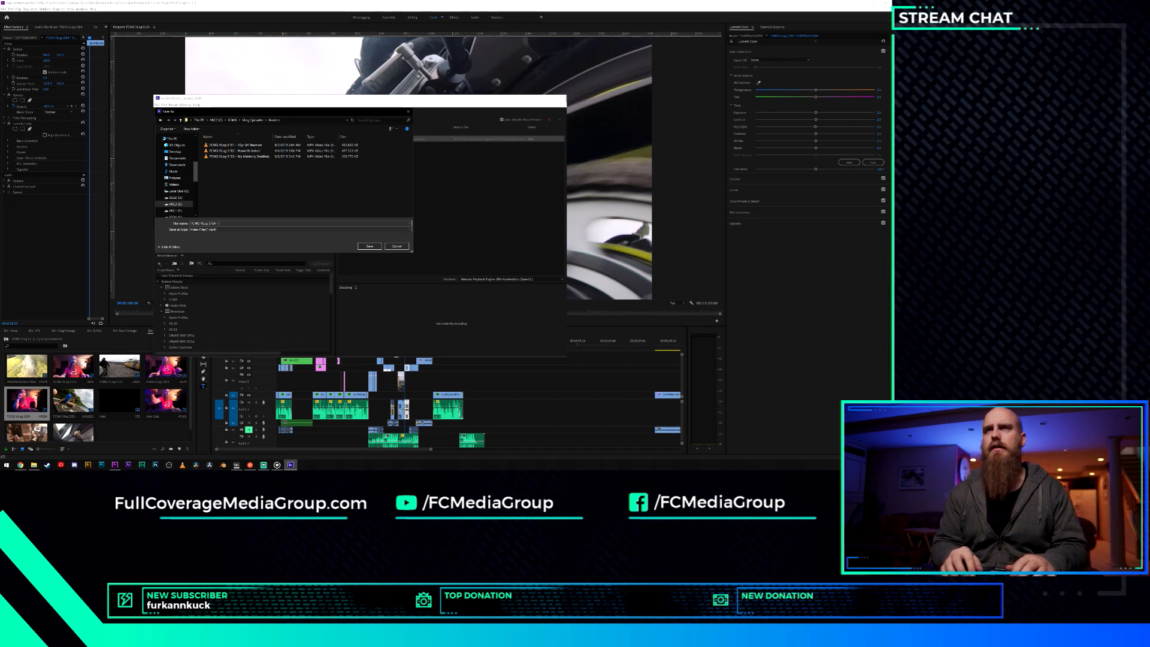
Append an episode title beginning "Engine Roars and" to the output file name, copy the full name, and accept the output location.
type("Engine Ro")
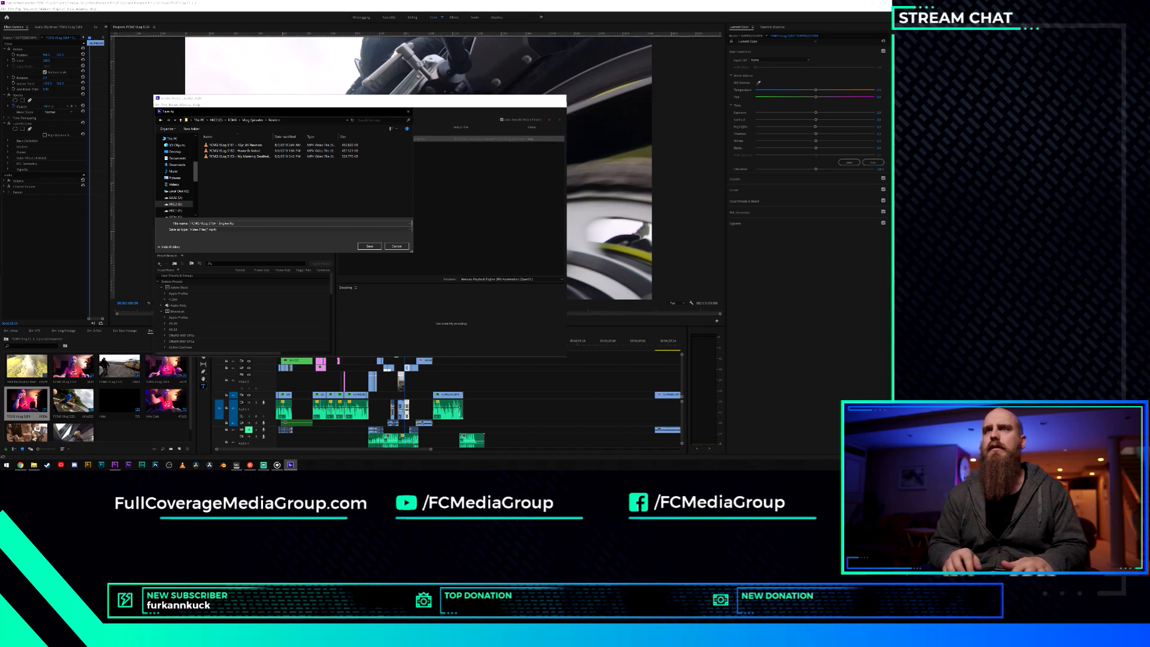
type("ars and Birds")
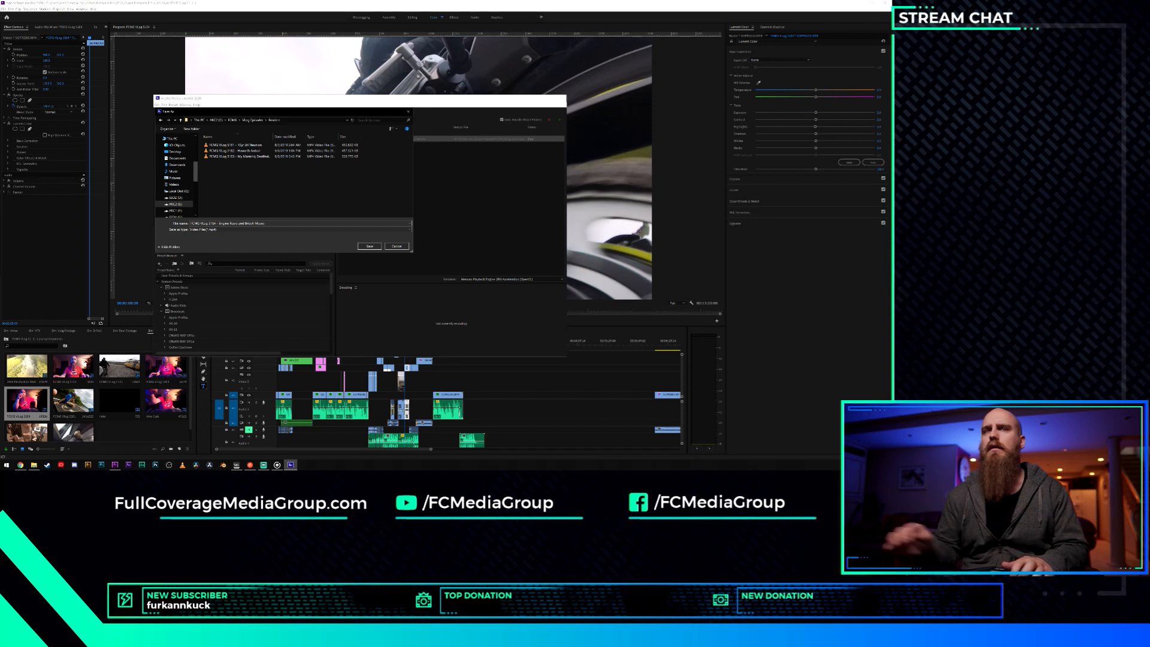
key("alt+Tab")
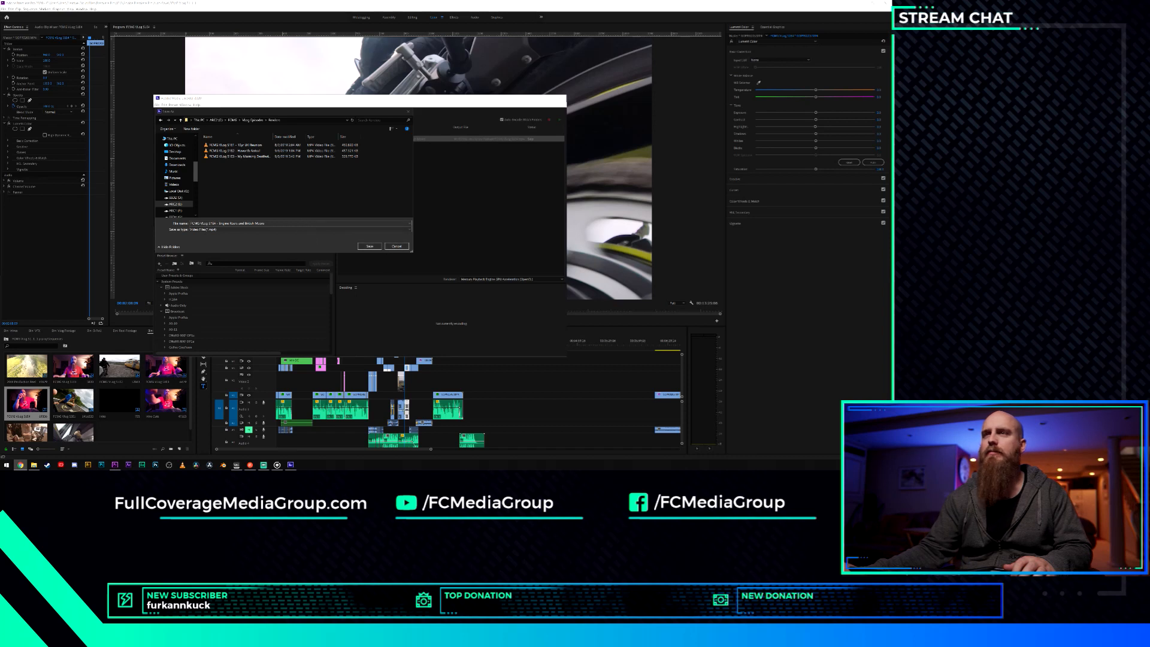
left_click_drag(267, 223, 147, 226)
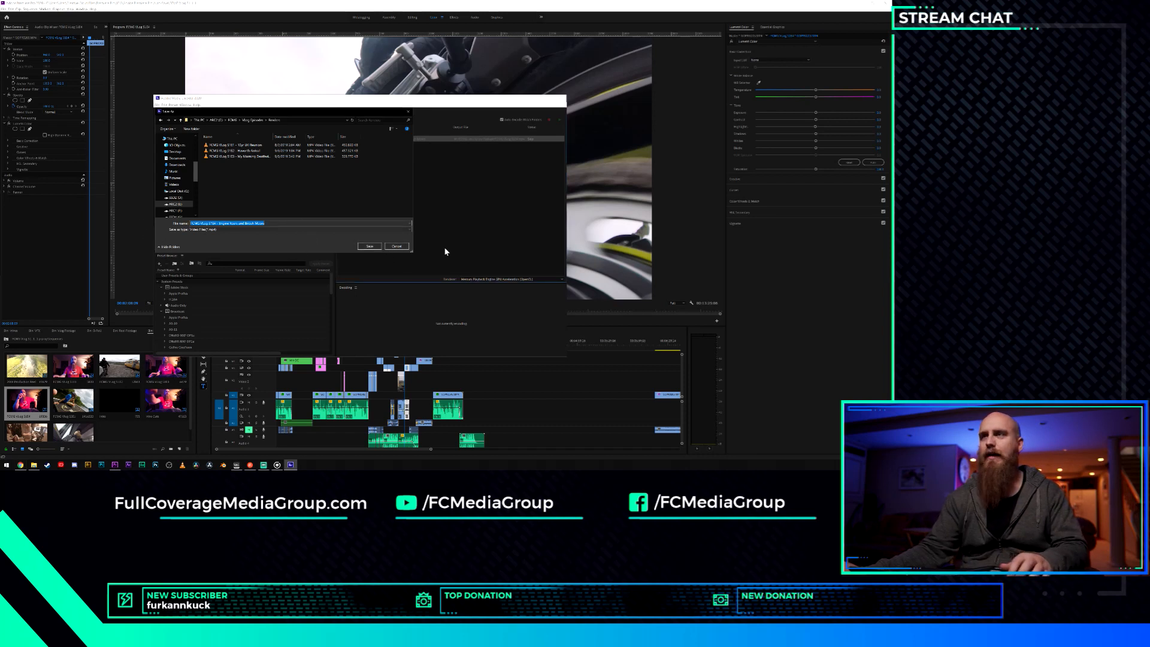
key("Return")
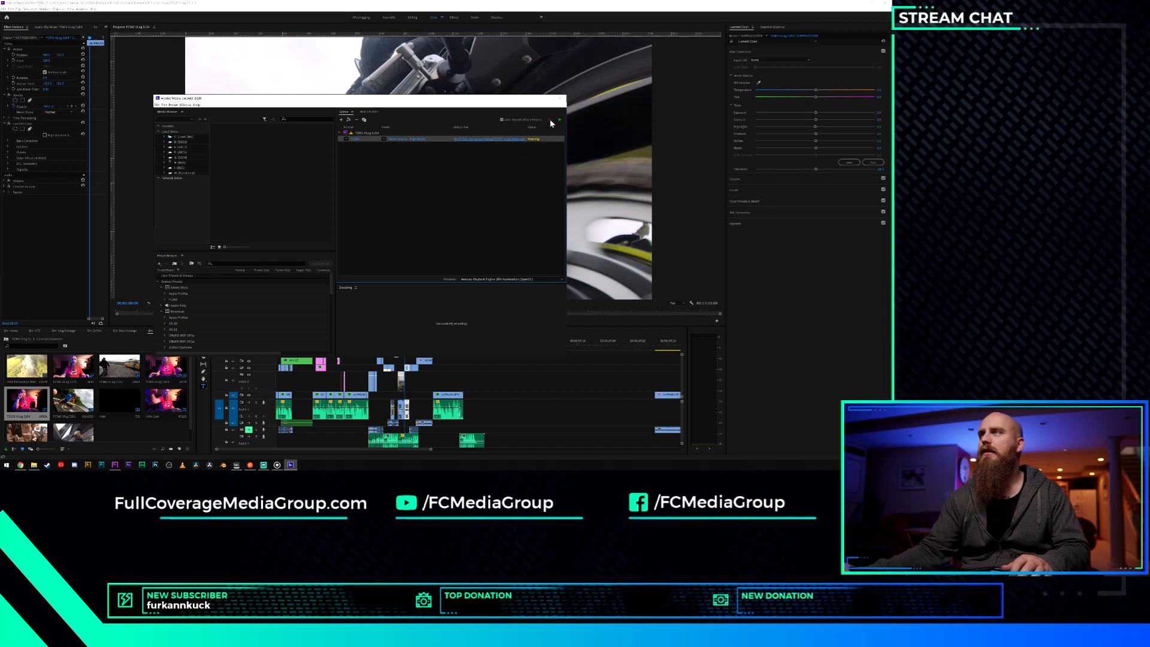
Remove the export from the Media Encoder queue and switch back to Premiere Pro.
right_click(430, 139)
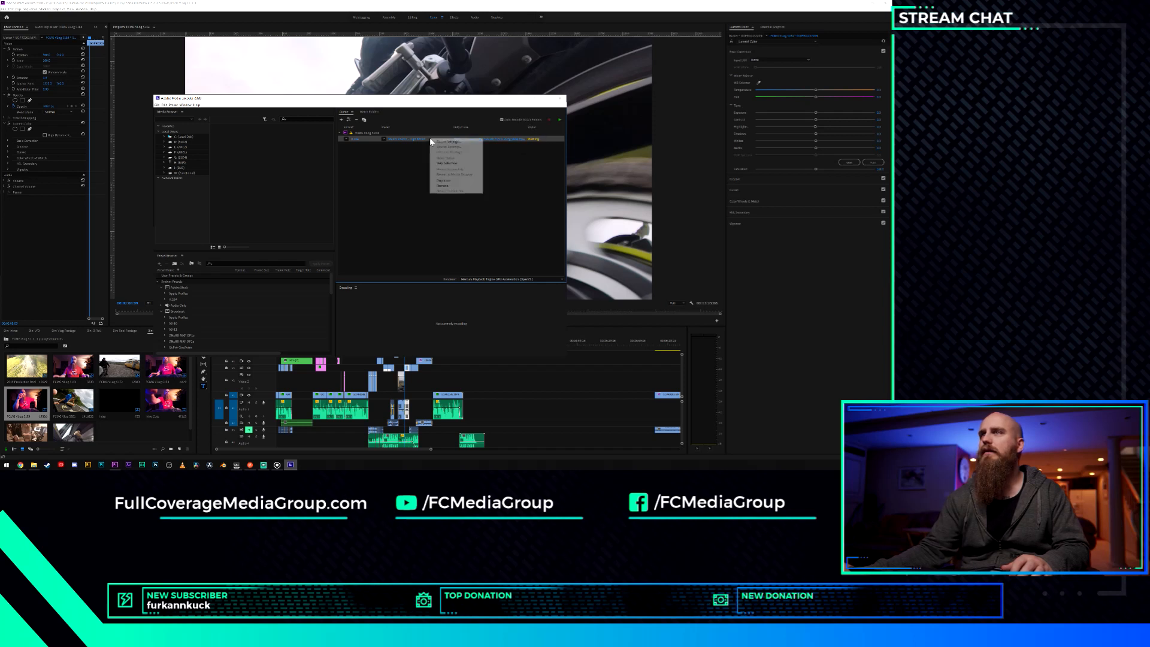
left_click(454, 186)
left_click(385, 248)
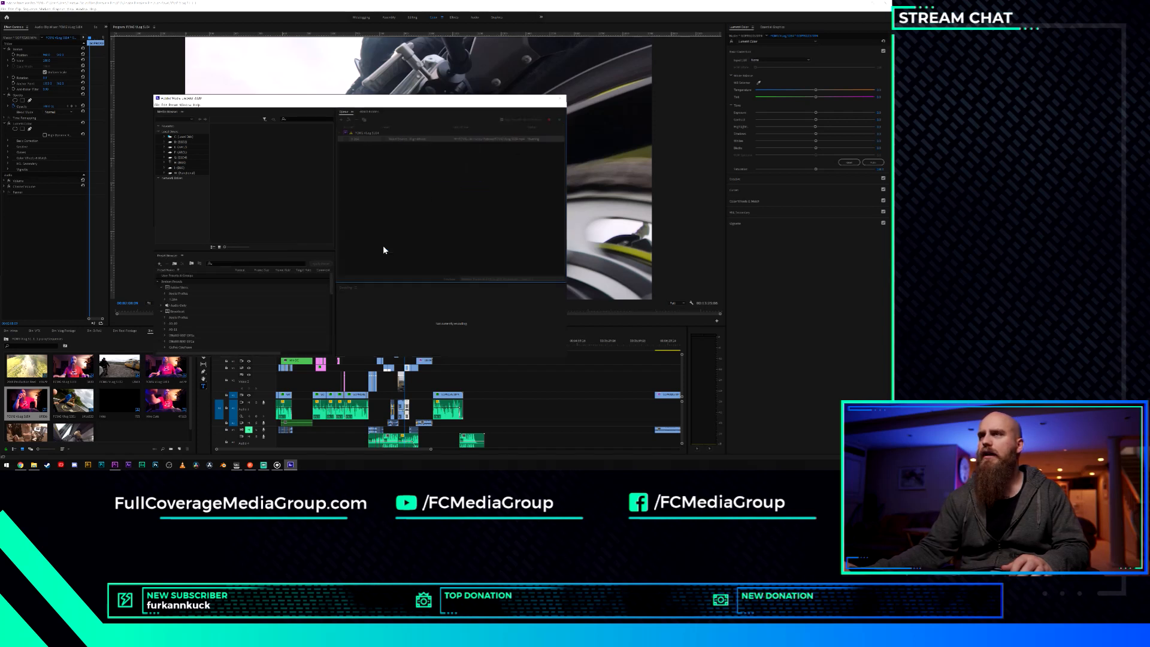
left_click(461, 5)
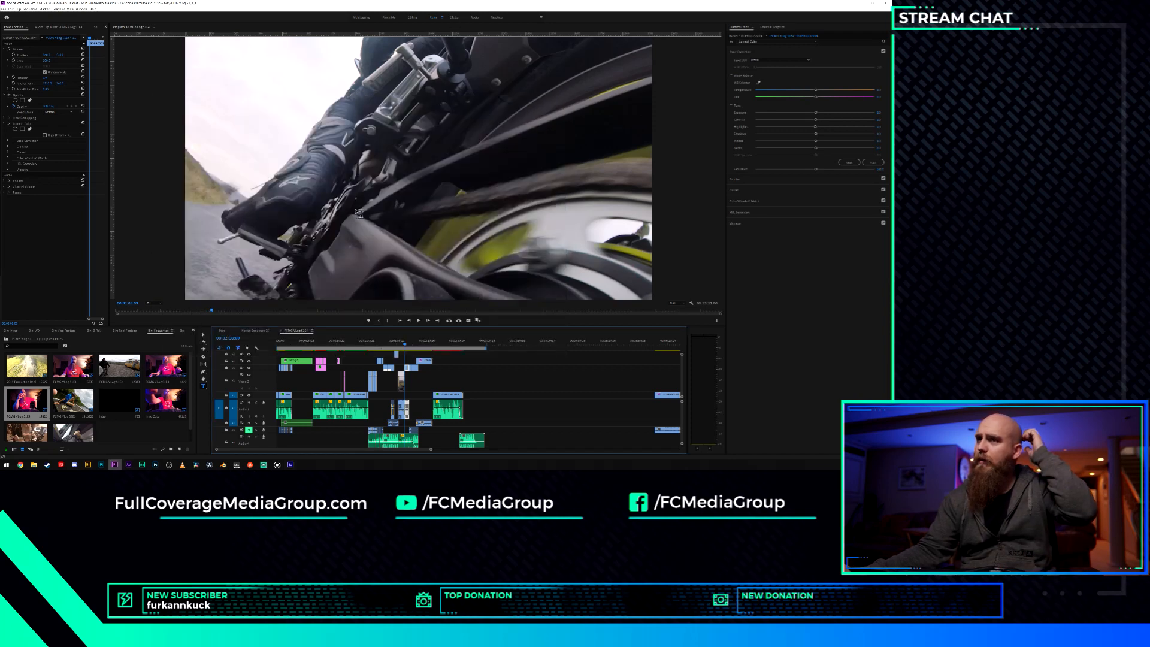
Open the green nested intro sequence at the start of the vlog timeline.
left_click(284, 343)
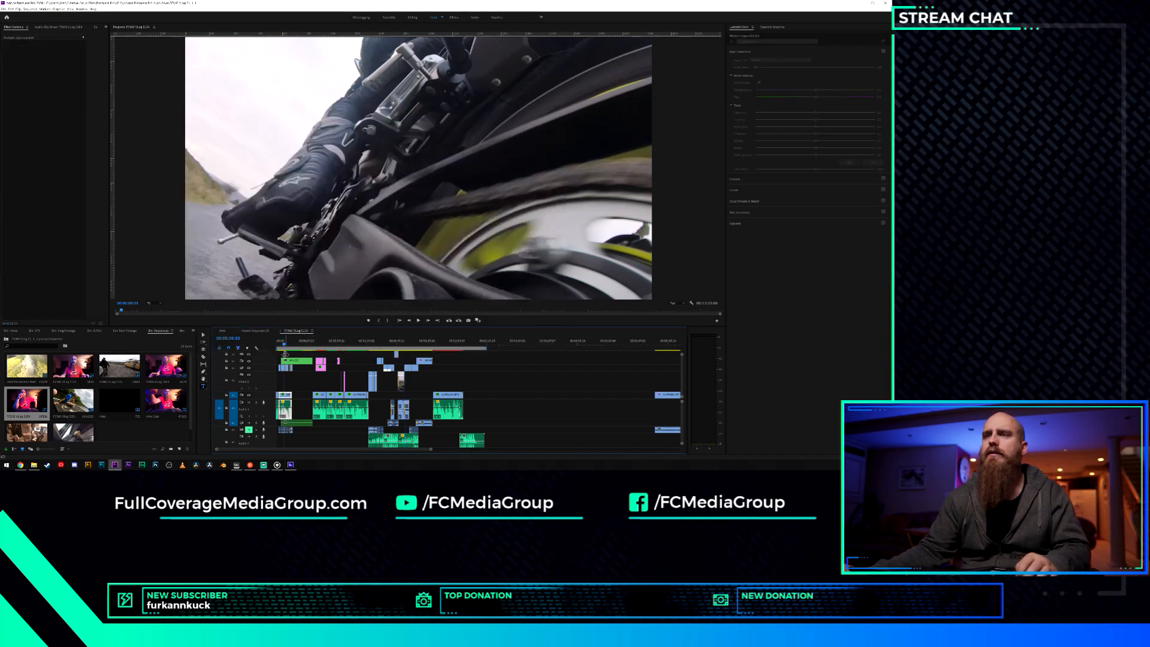
scroll(283, 382, "up", 3)
scroll(283, 379, "up", 2)
double_click(308, 362)
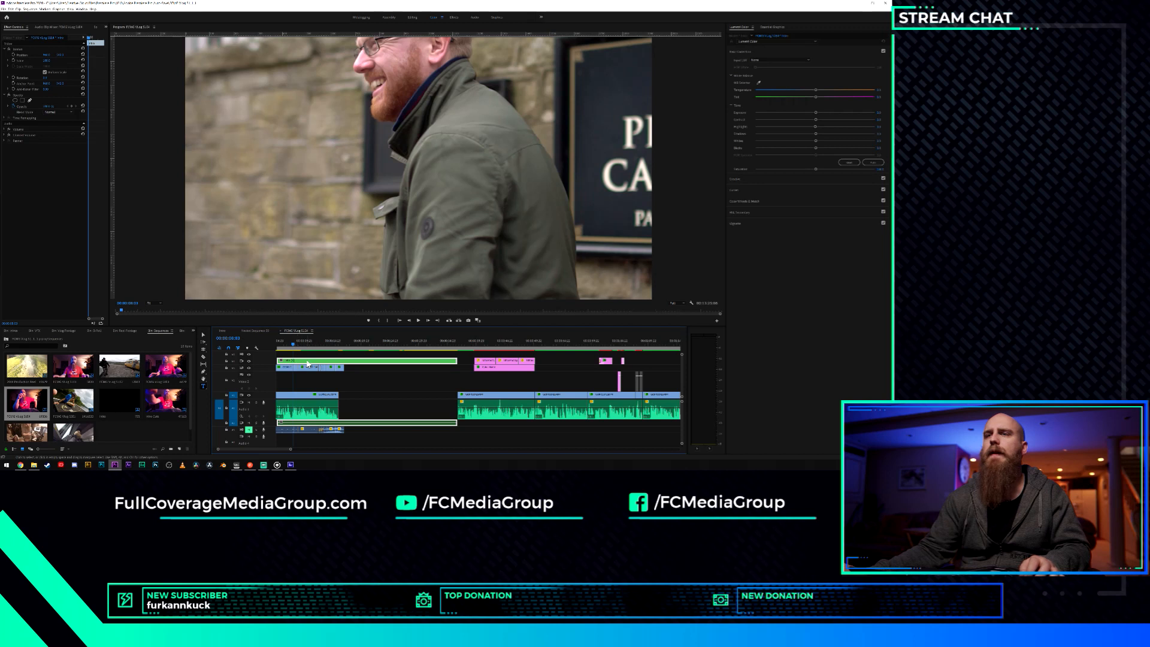
Change the episode number to 4 in the subtitle text of the first FCMG Travel VLog title clip.
left_click(332, 343)
left_click_drag(332, 343, 339, 343)
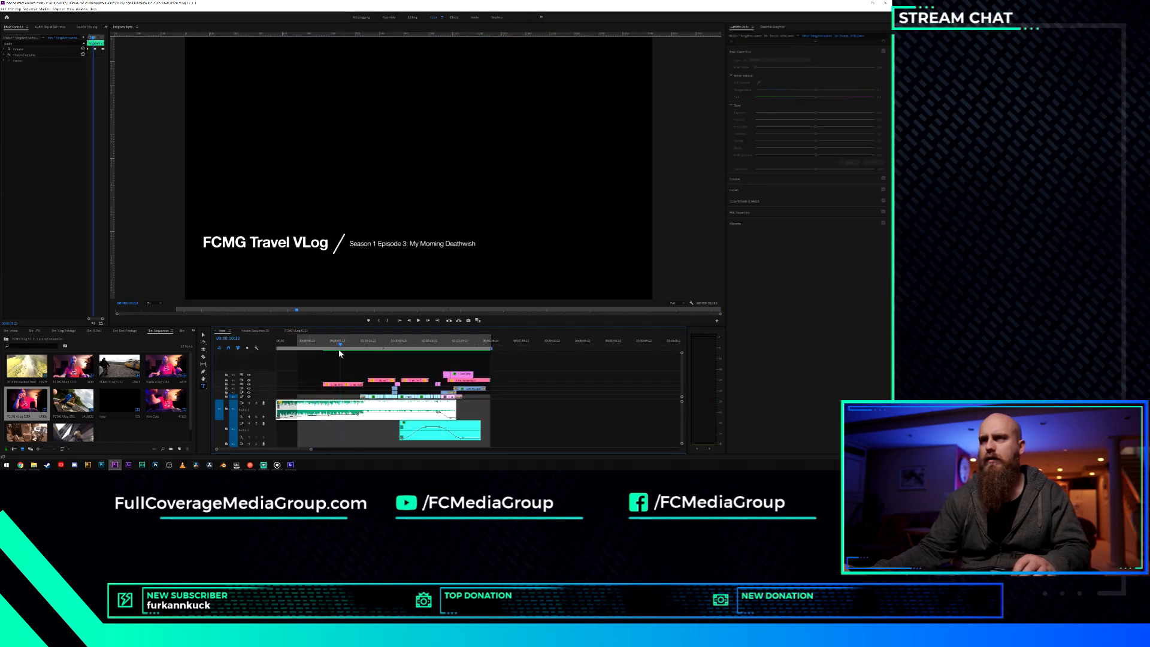
left_click(339, 384)
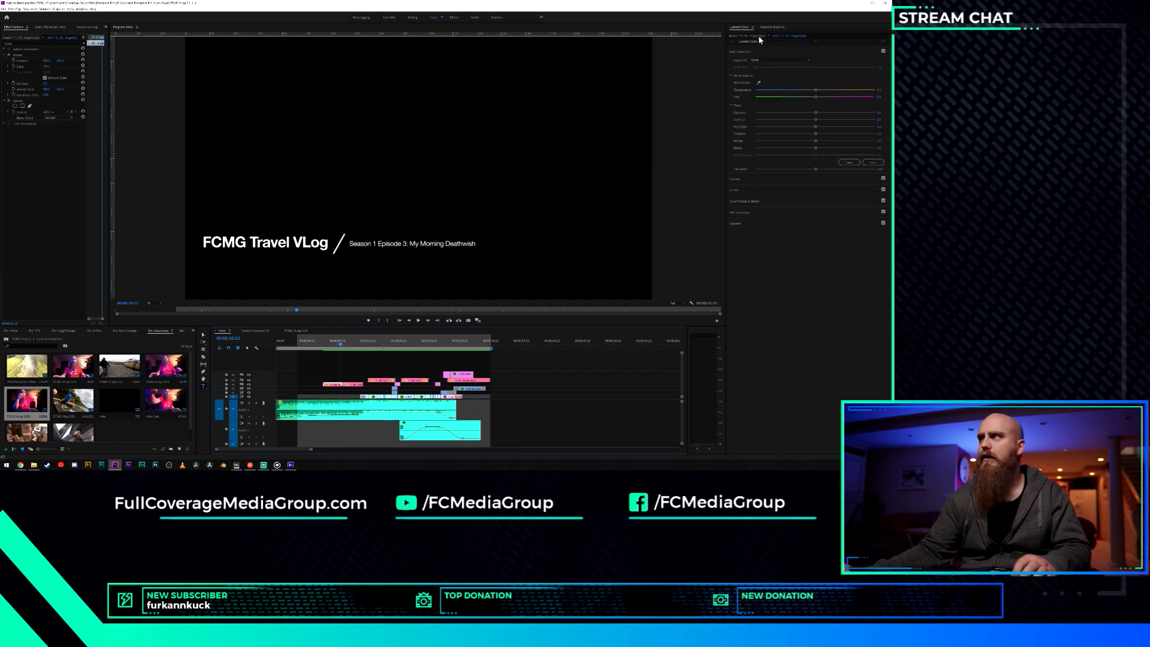
left_click(772, 27)
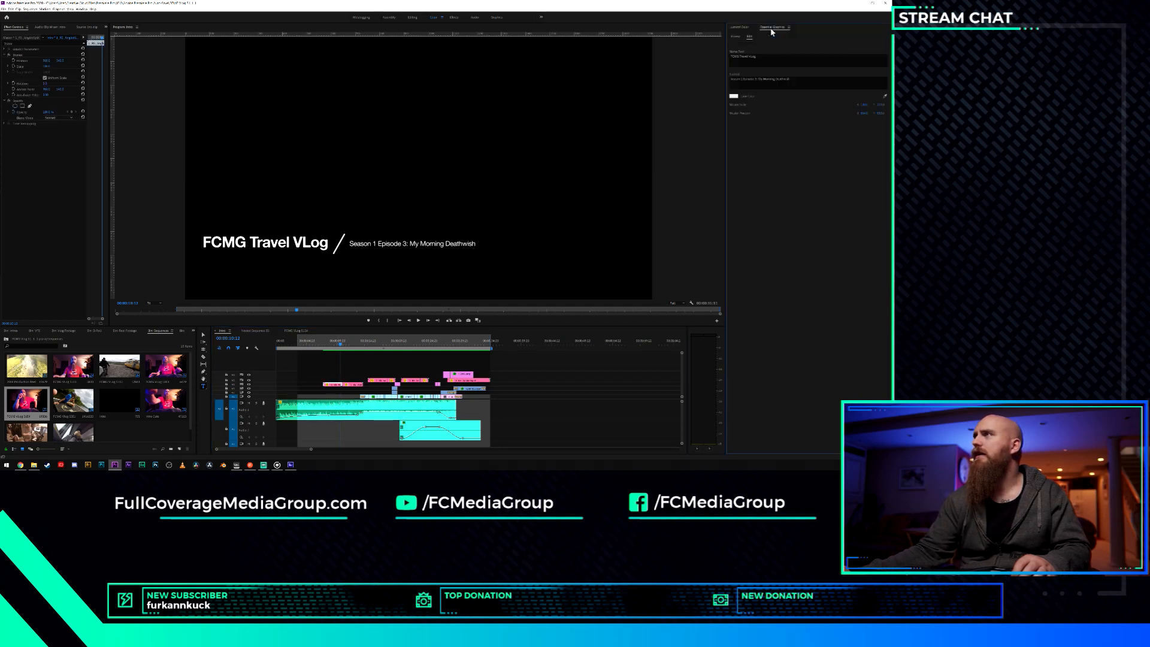
left_click(795, 78)
left_click(755, 78)
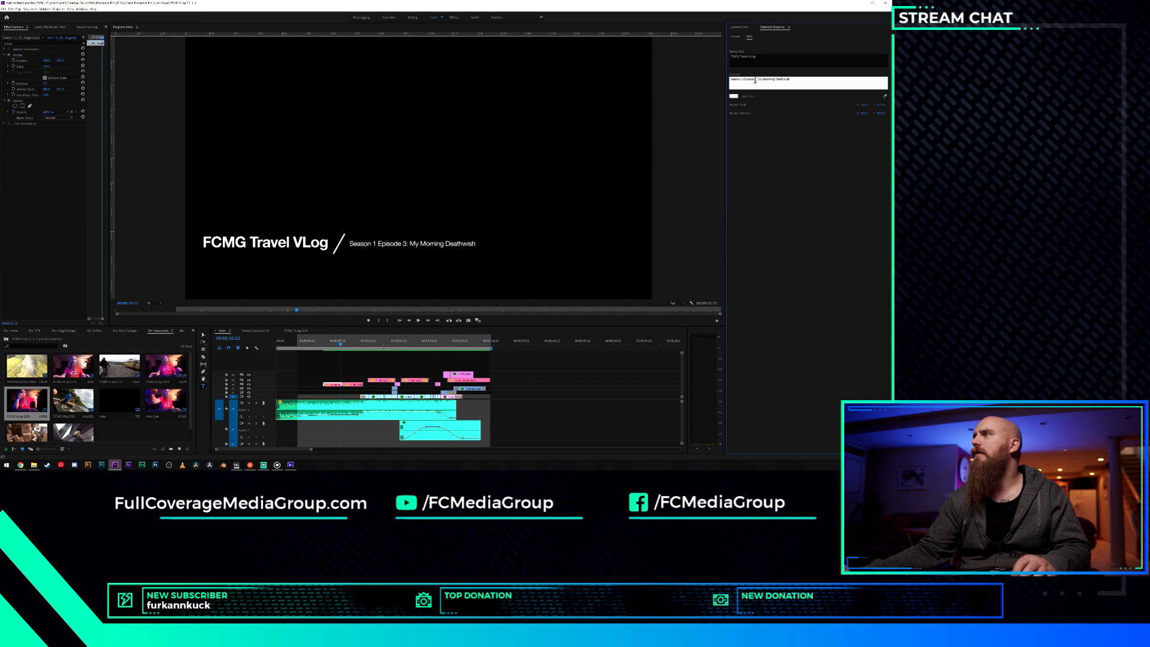
left_click_drag(755, 80, 756, 79)
type("4")
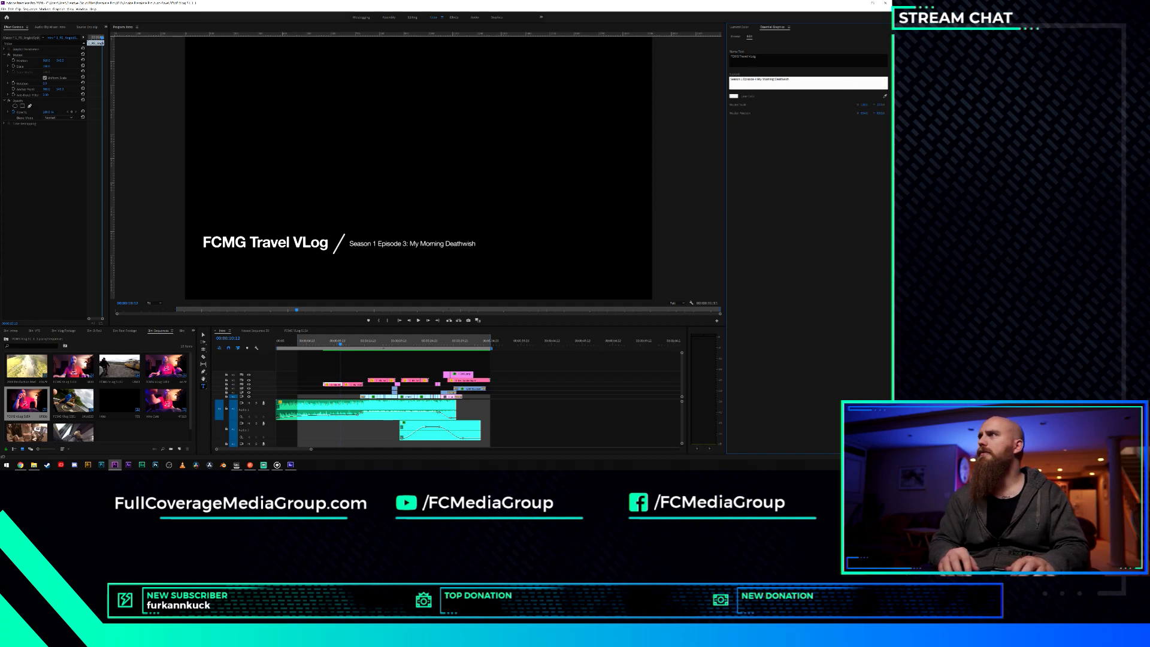
type(":")
left_click_drag(758, 79, 789, 79)
type("FCMG Vlog S1E4 - Engine Scare and Stolen Moon")
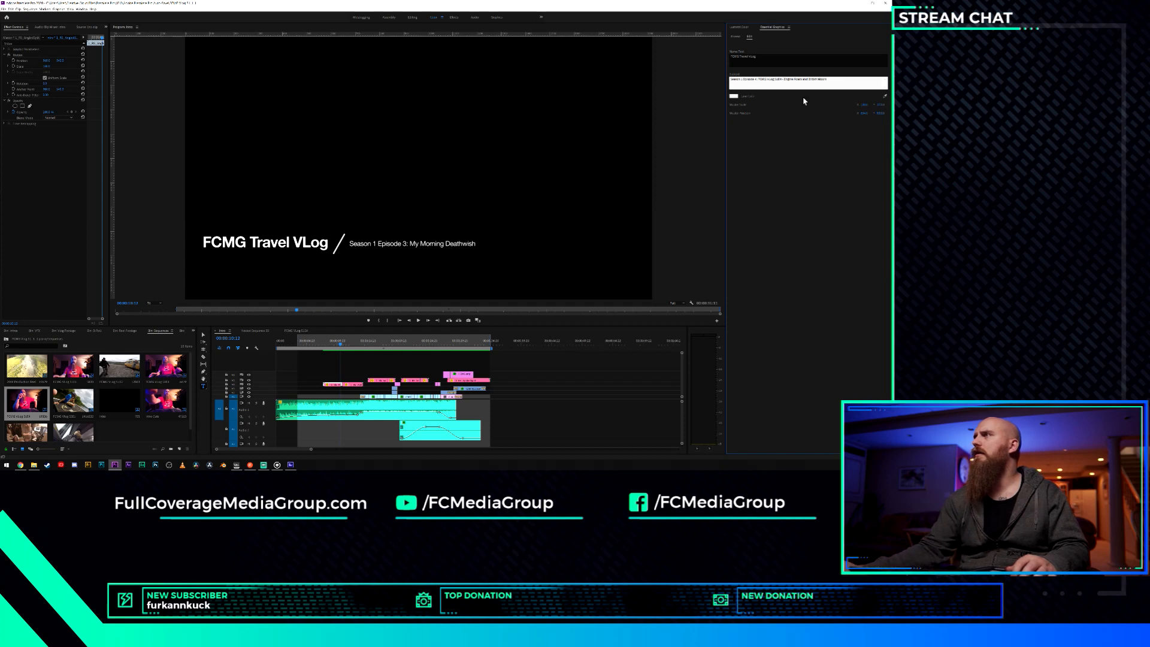
left_click_drag(829, 79, 757, 89)
key("BackSpace")
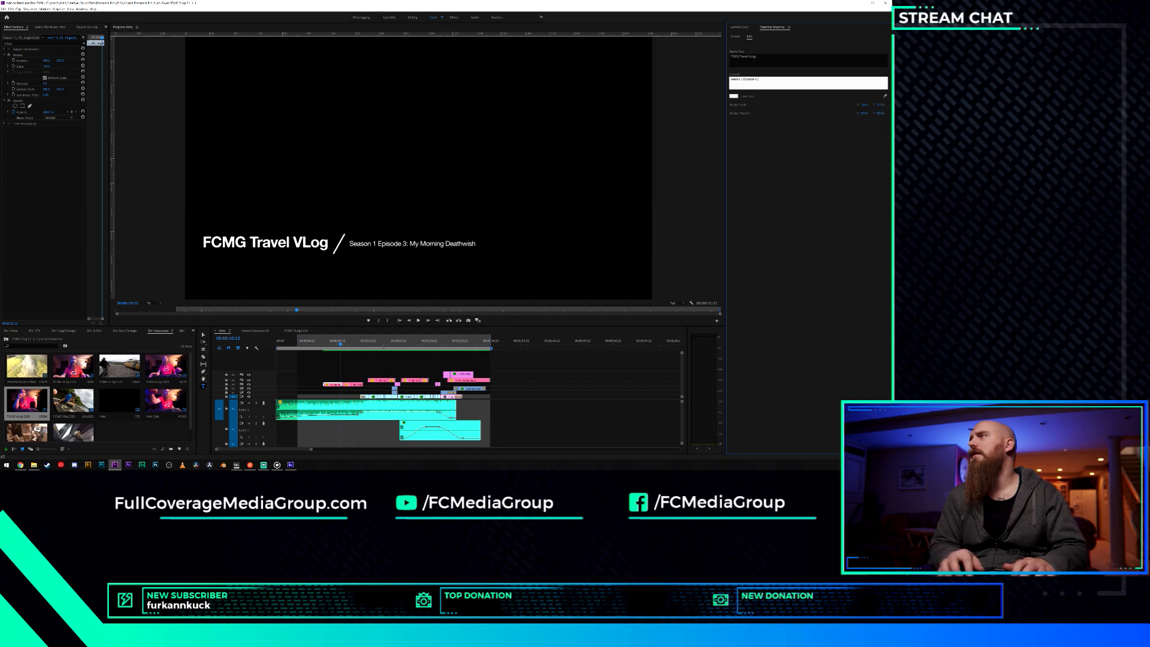
Enter "English Moors and Engine Roars" as the title after the episode number, and save the project.
type("English")
type("Moors and Co")
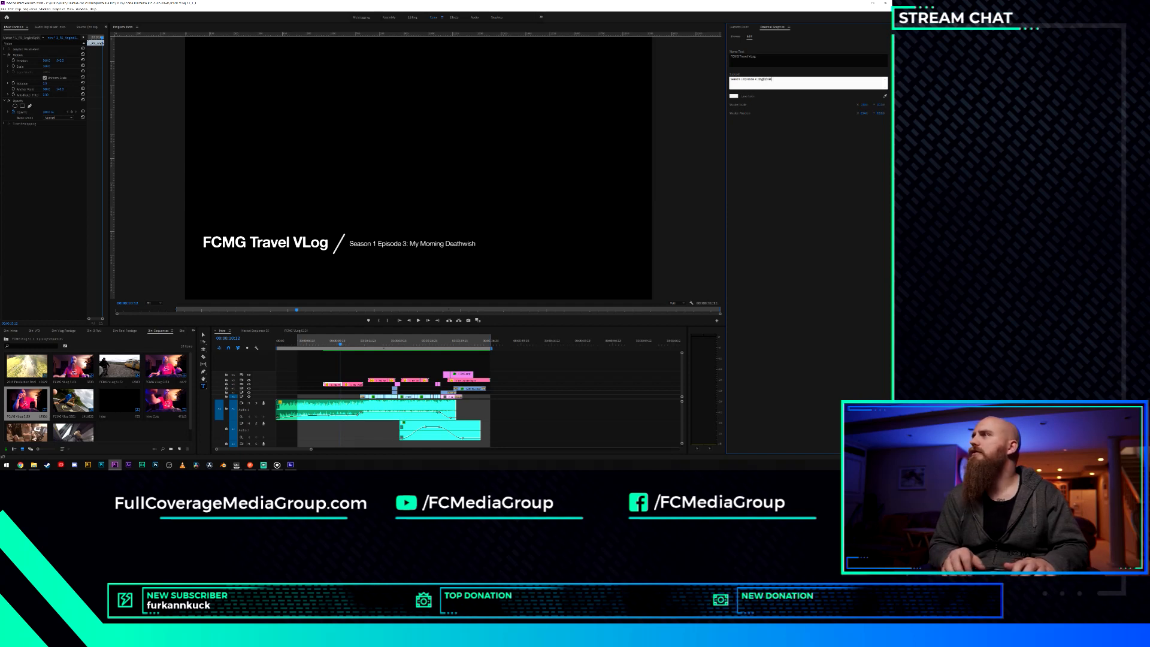
type("gfish Boats")
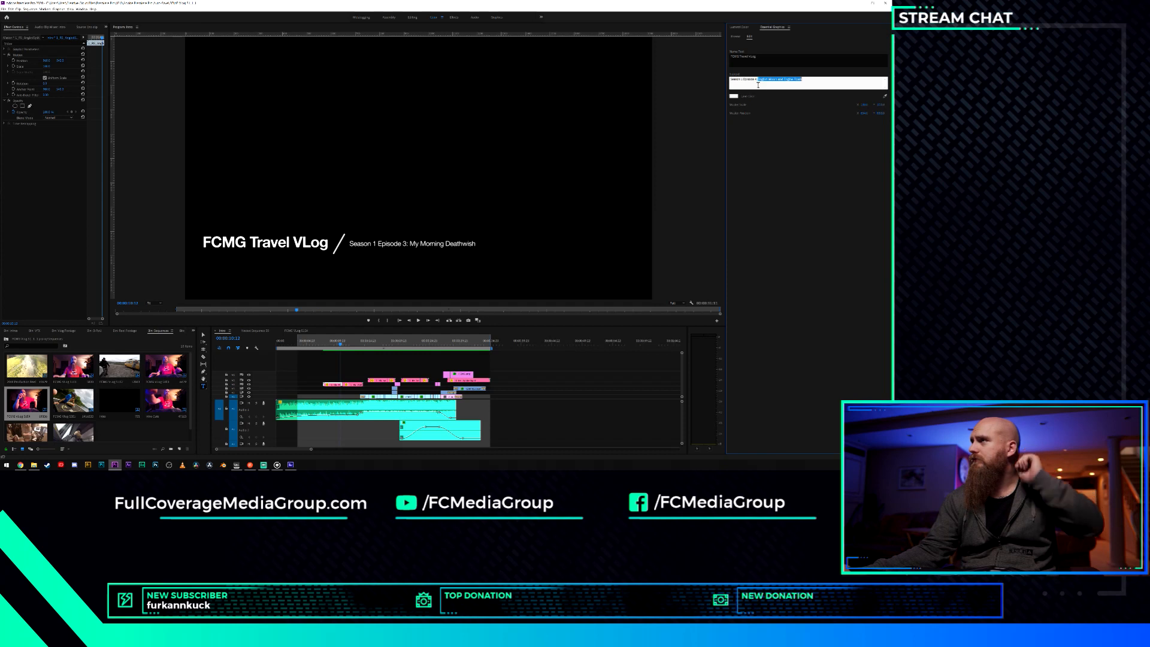
left_click(786, 139)
key("ctrl+s")
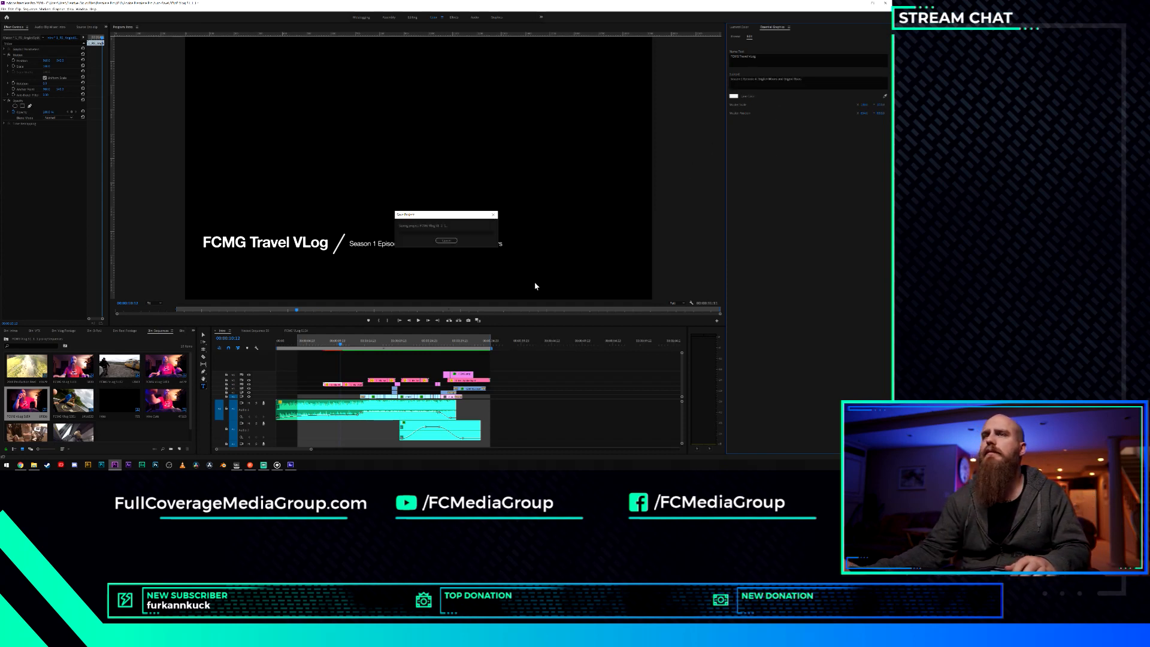
Set the second title clip's subtitle to "Season 1 Episode 4: English Moors and Engine Roars" and check its closing animation.
left_click(350, 346)
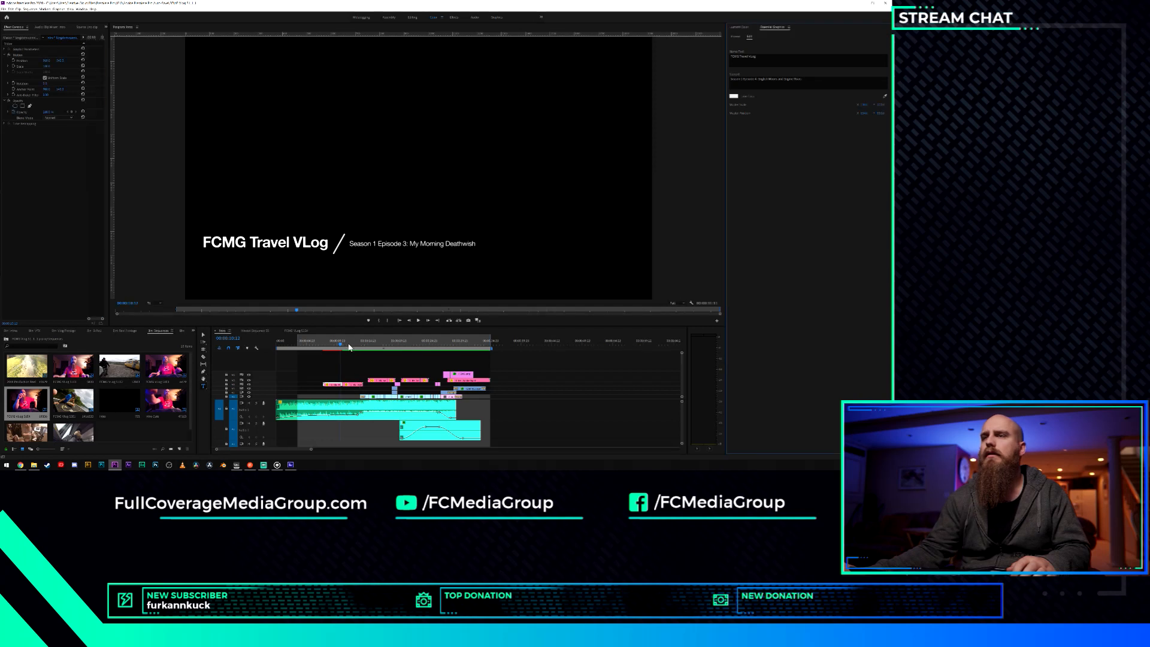
left_click(350, 386)
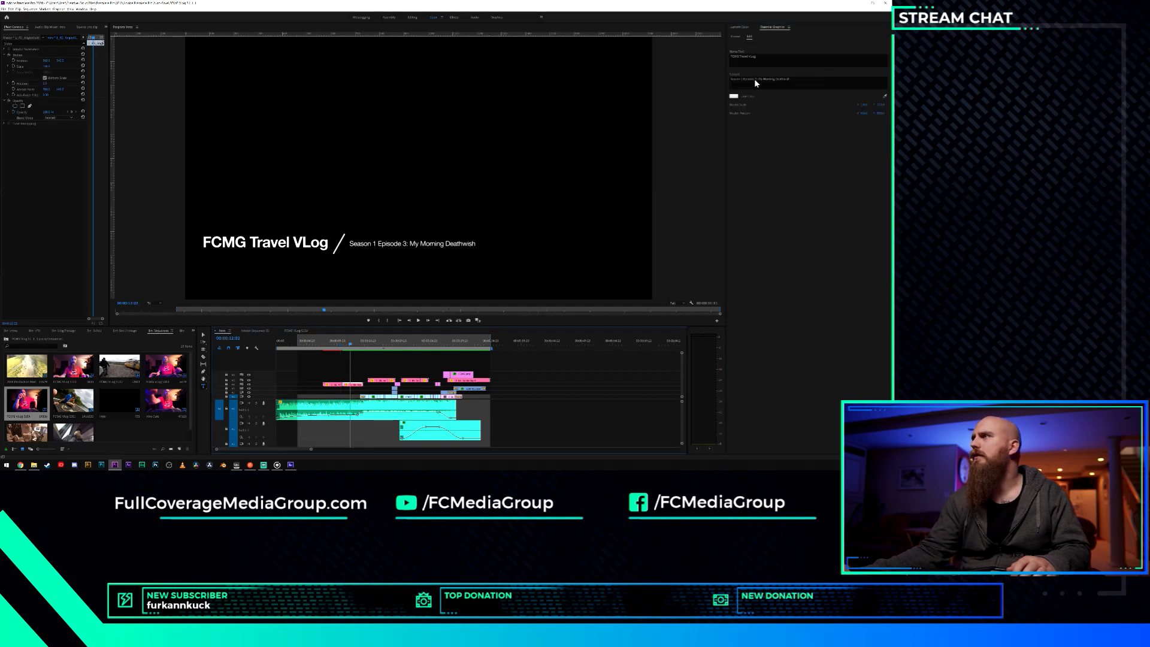
left_click(755, 80)
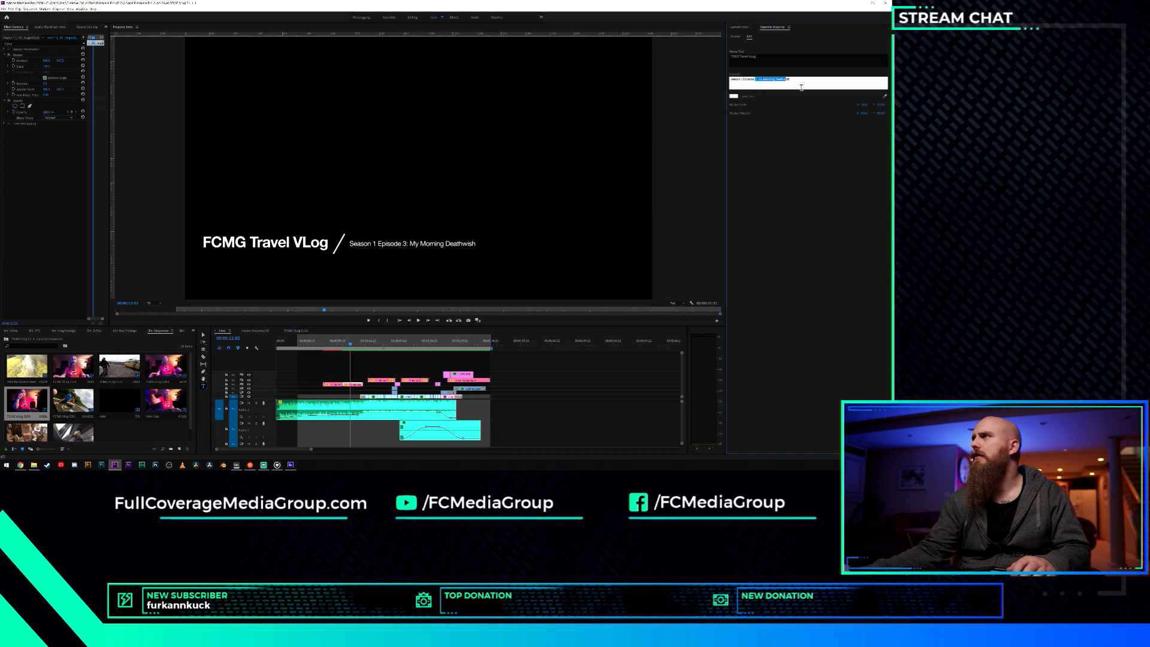
type("4")
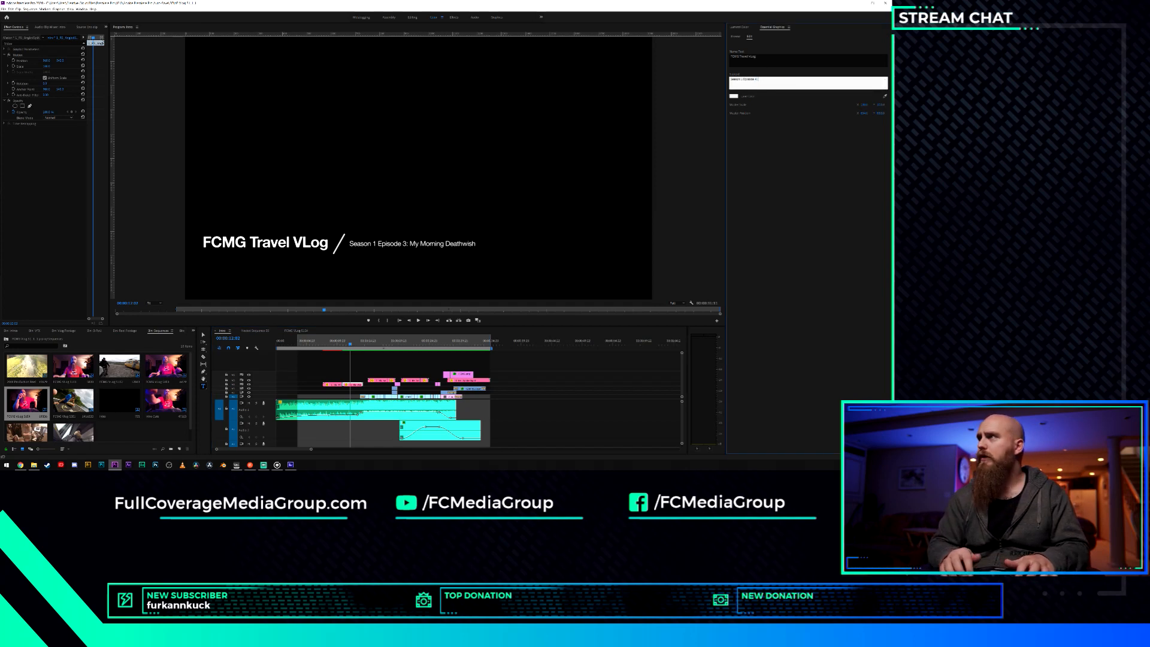
type(": English Moors and Engine Roars")
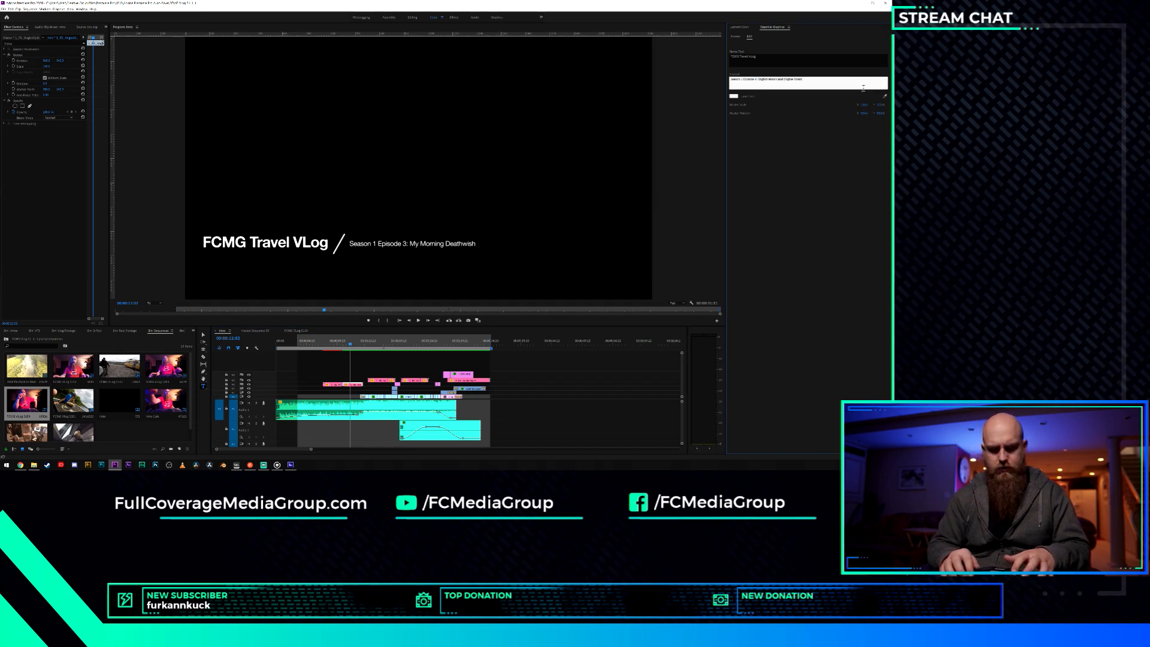
left_click(825, 188)
mouse_move(355, 346)
left_mouse_down()
mouse_move(392, 352)
mouse_move(354, 352)
mouse_move(362, 350)
left_mouse_up()
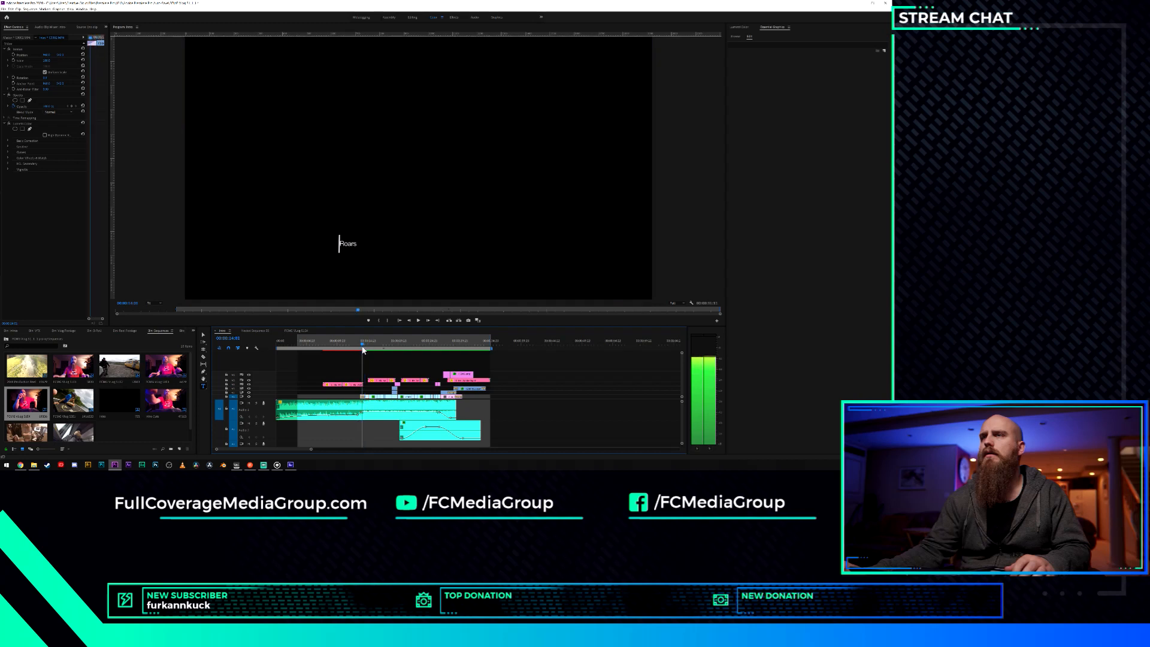
Reduce the text size of the second title clip so the title and subtitle are narrower, and check its closing animation.
left_click_drag(363, 350, 354, 352)
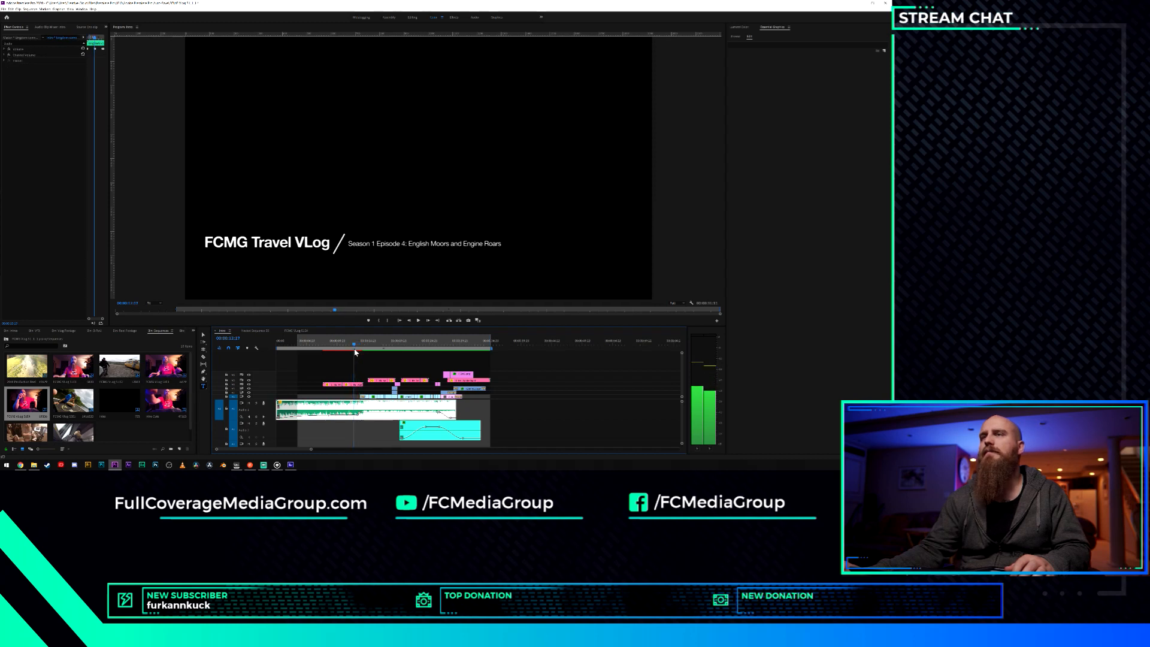
left_click(352, 385)
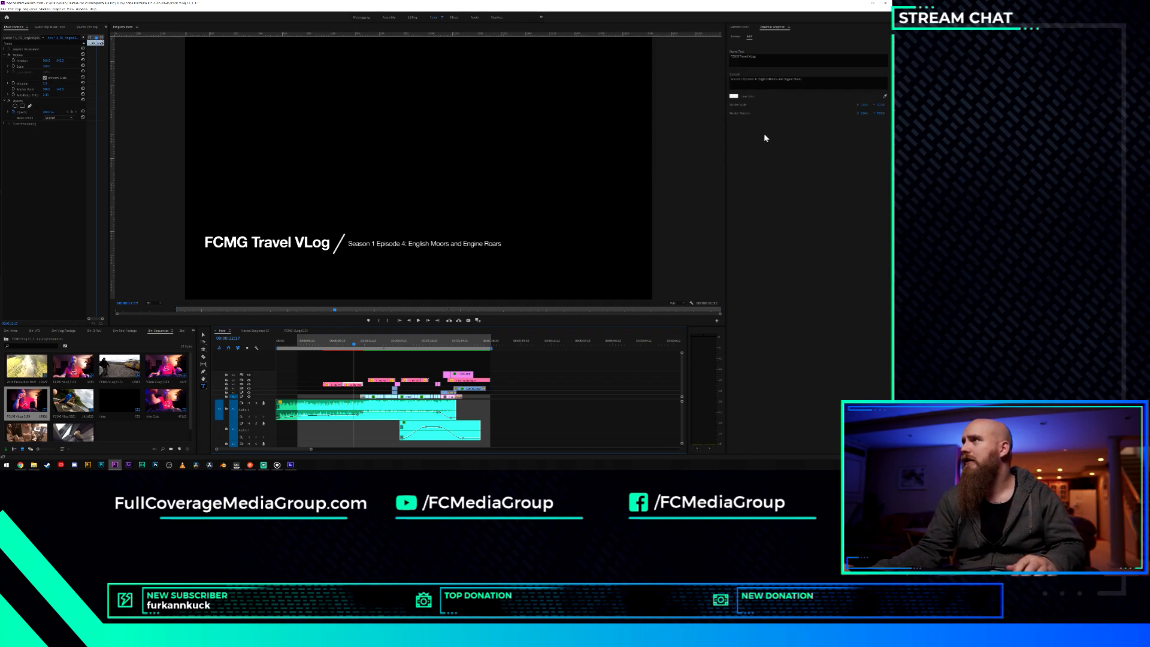
left_click(863, 106)
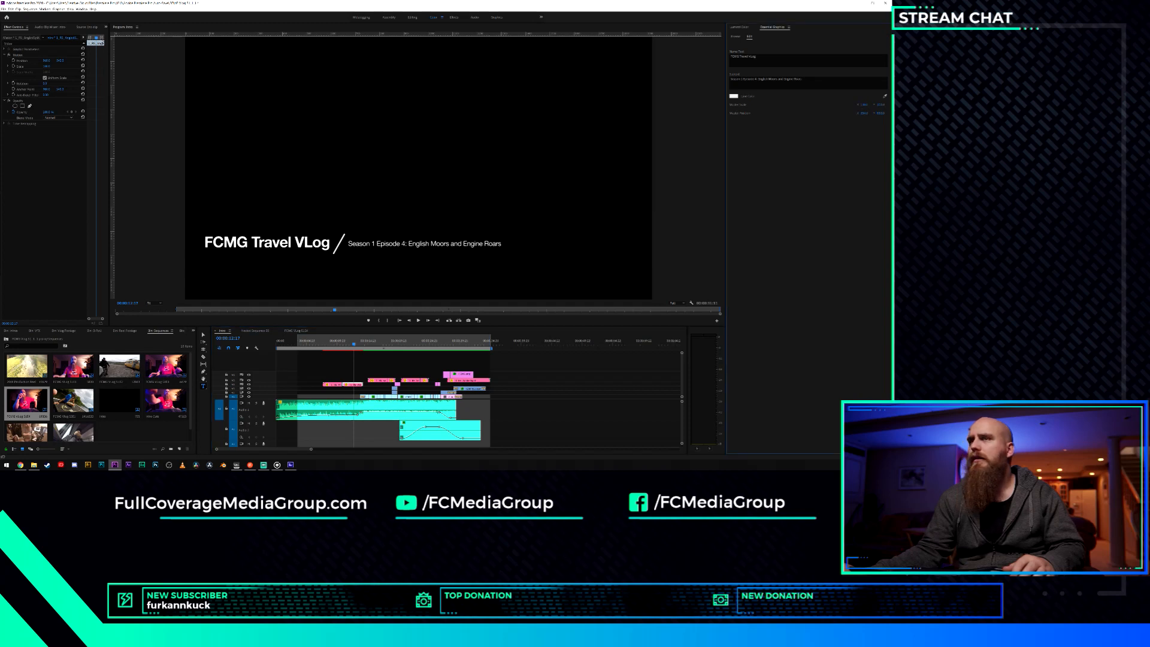
left_click_drag(862, 105, 861, 106)
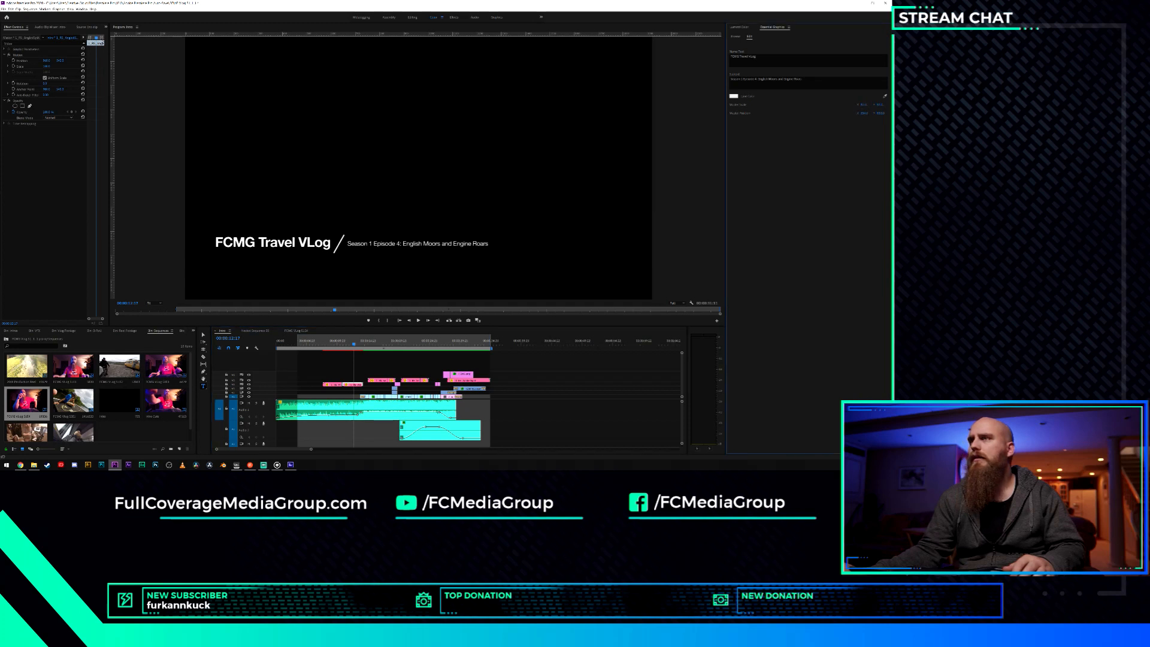
left_click(355, 344)
mouse_move(354, 346)
left_mouse_down()
mouse_move(376, 348)
mouse_move(361, 353)
left_mouse_up()
Try to apply the default transition to the end of the second title clip.
scroll(341, 380, "up", 5)
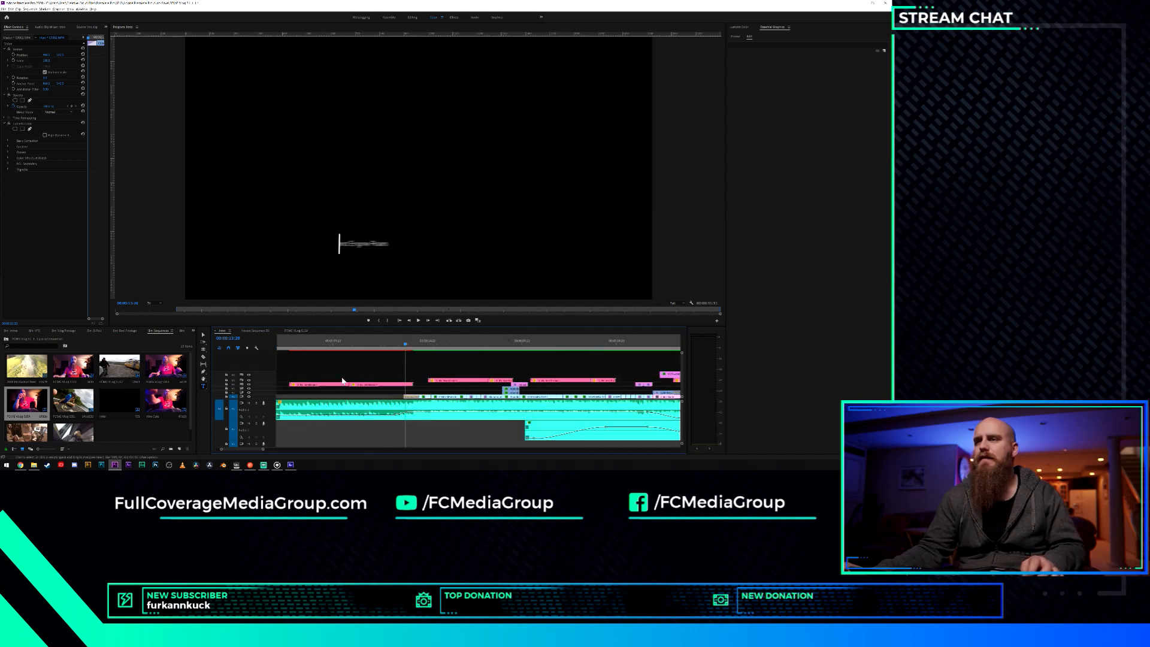
right_click(462, 383)
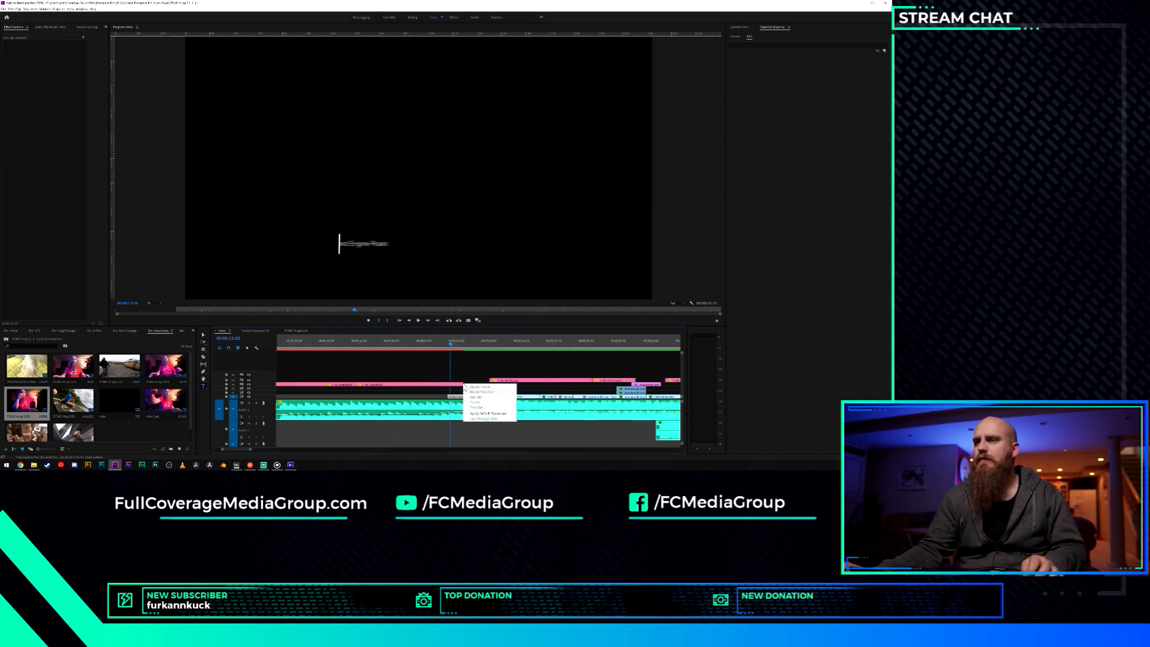
left_click(487, 413)
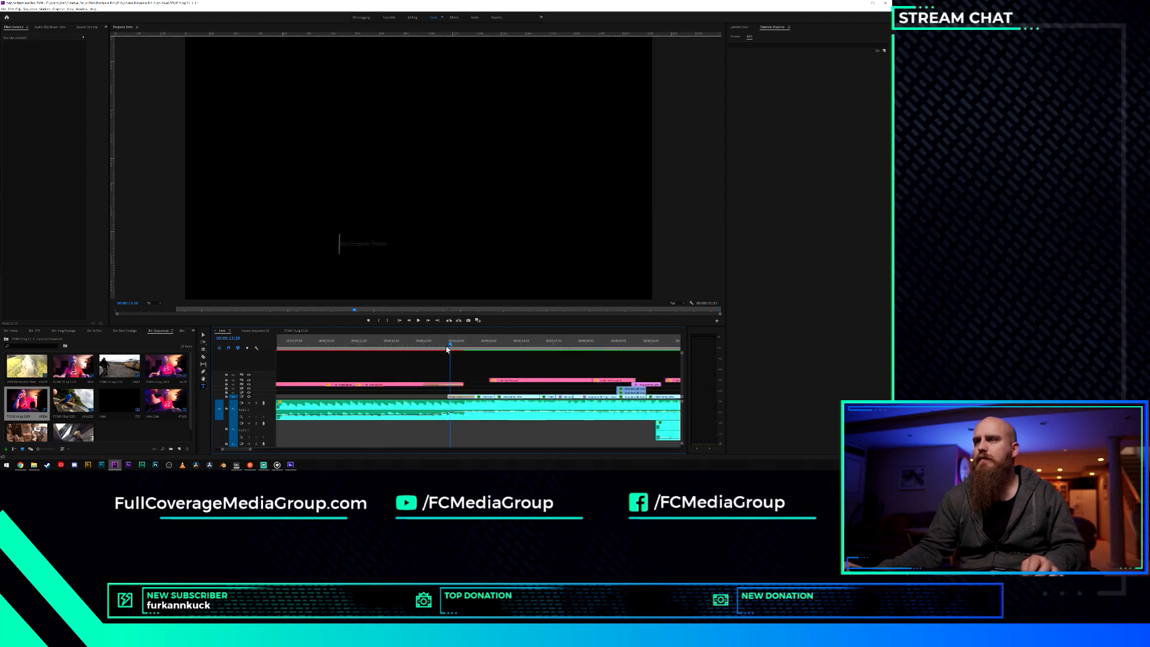
left_click_drag(451, 346, 450, 346)
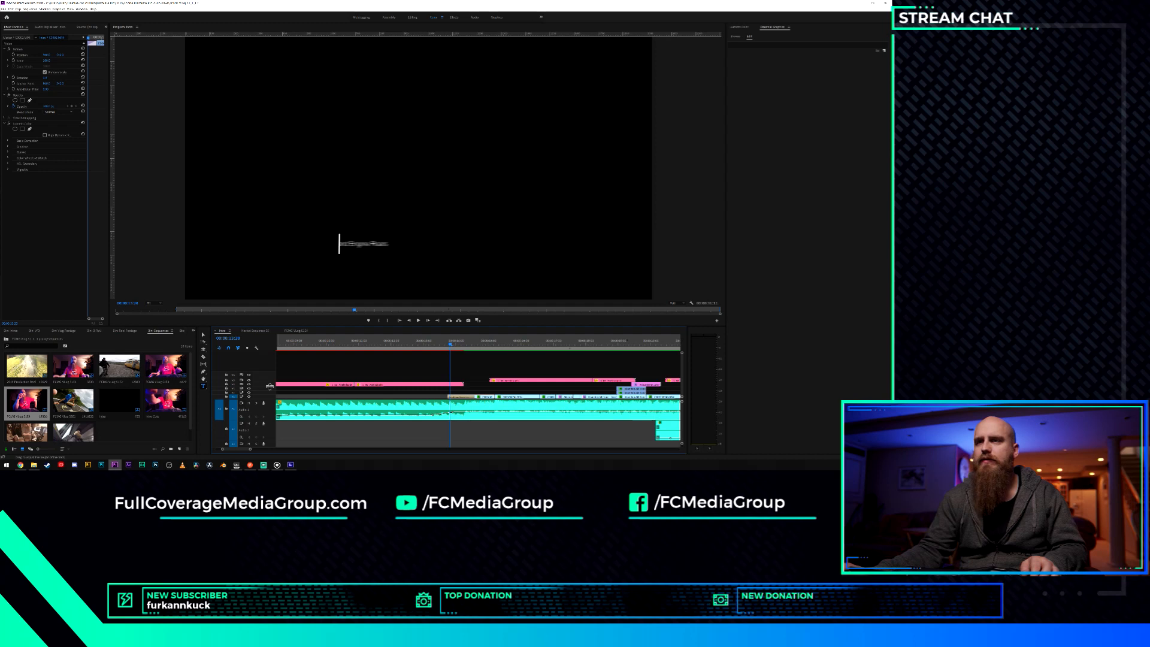
Enlarge the title track and add opacity keyframes that fade out the end of the second title clip, and check the result.
left_click_drag(270, 388, 270, 372)
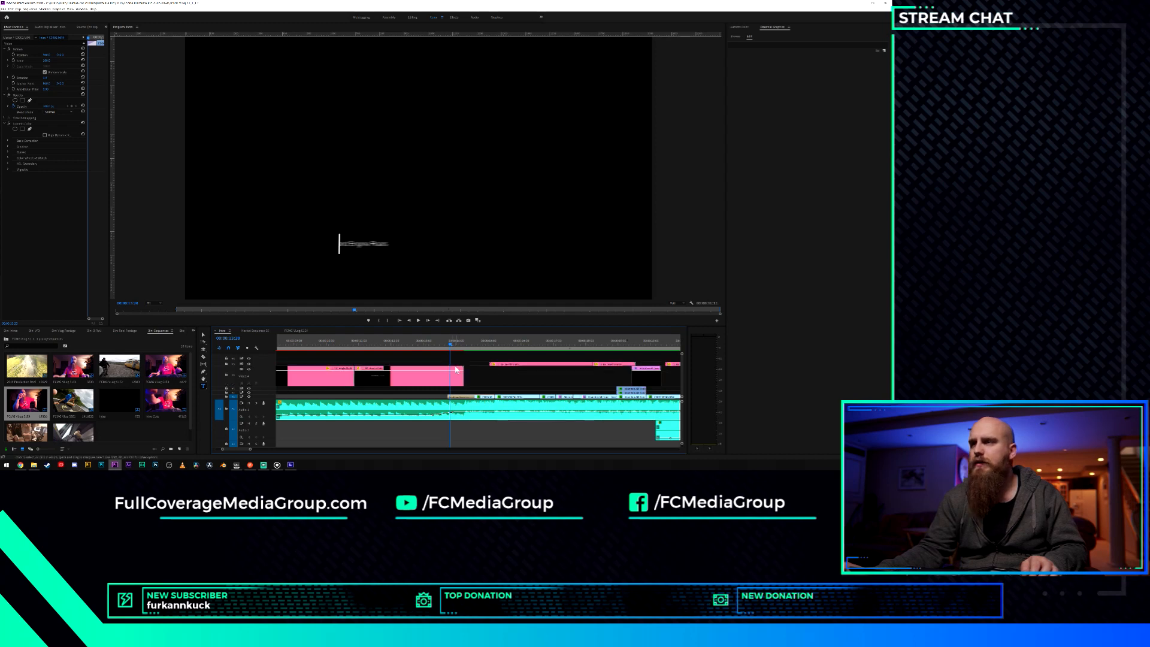
left_click_drag(449, 348, 448, 349)
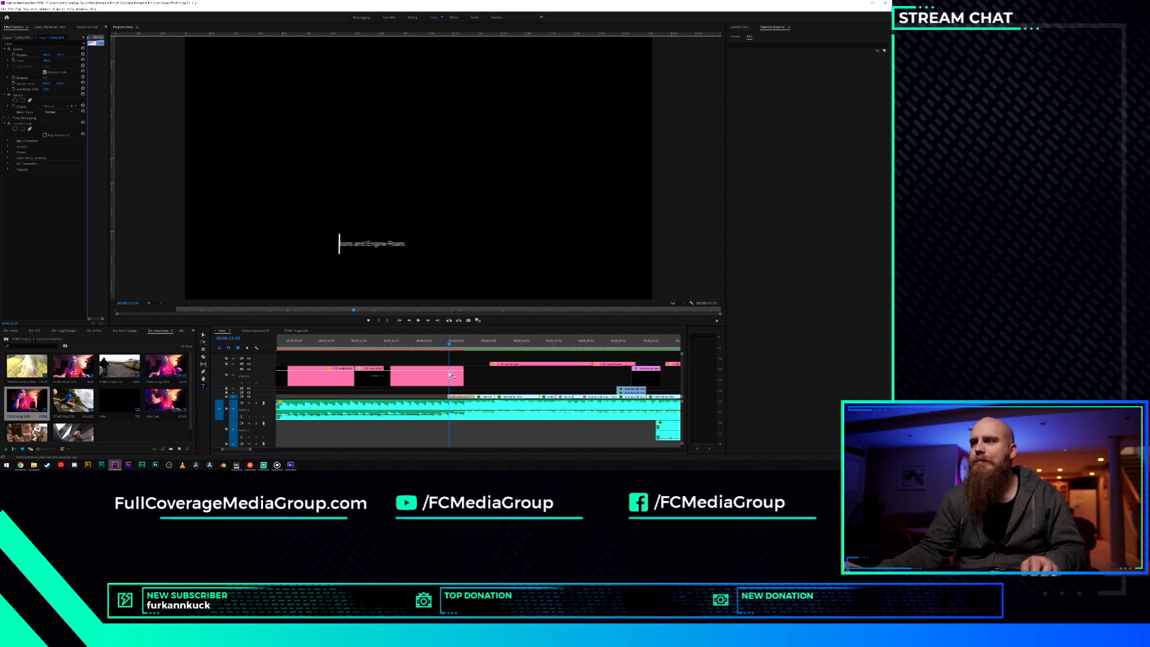
left_click(452, 374)
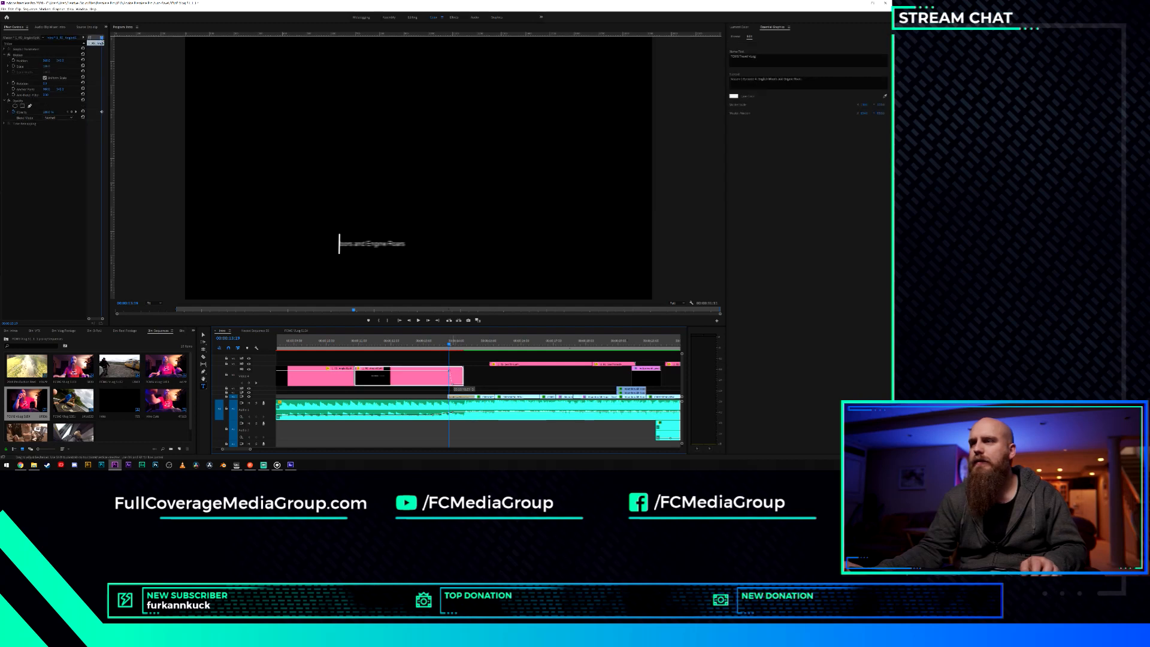
key("space")
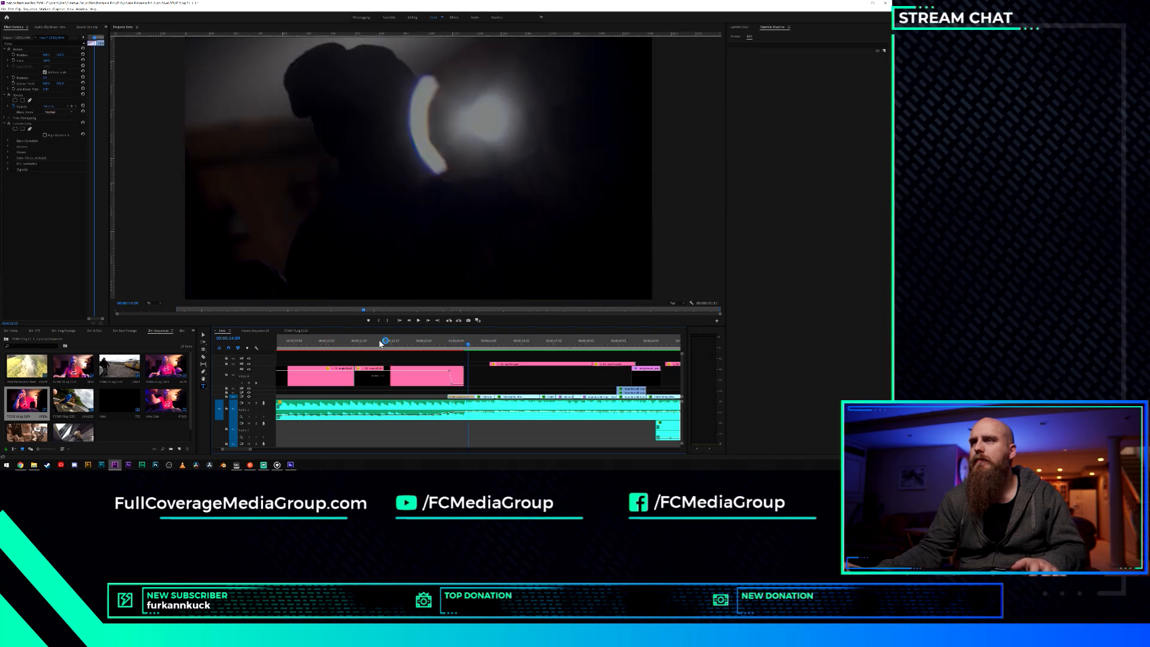
left_click_drag(369, 344, 576, 353)
scroll(572, 372, "down", 4)
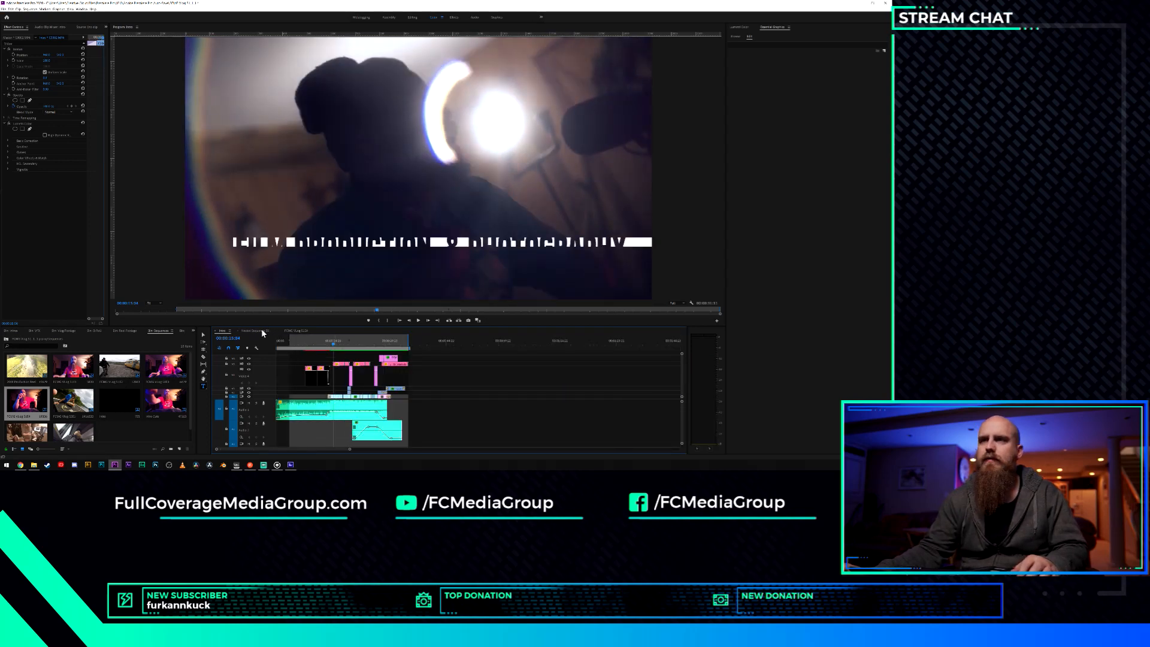
Return to the main vlog sequence, check the nested intro in it, and save the project.
left_click(297, 331)
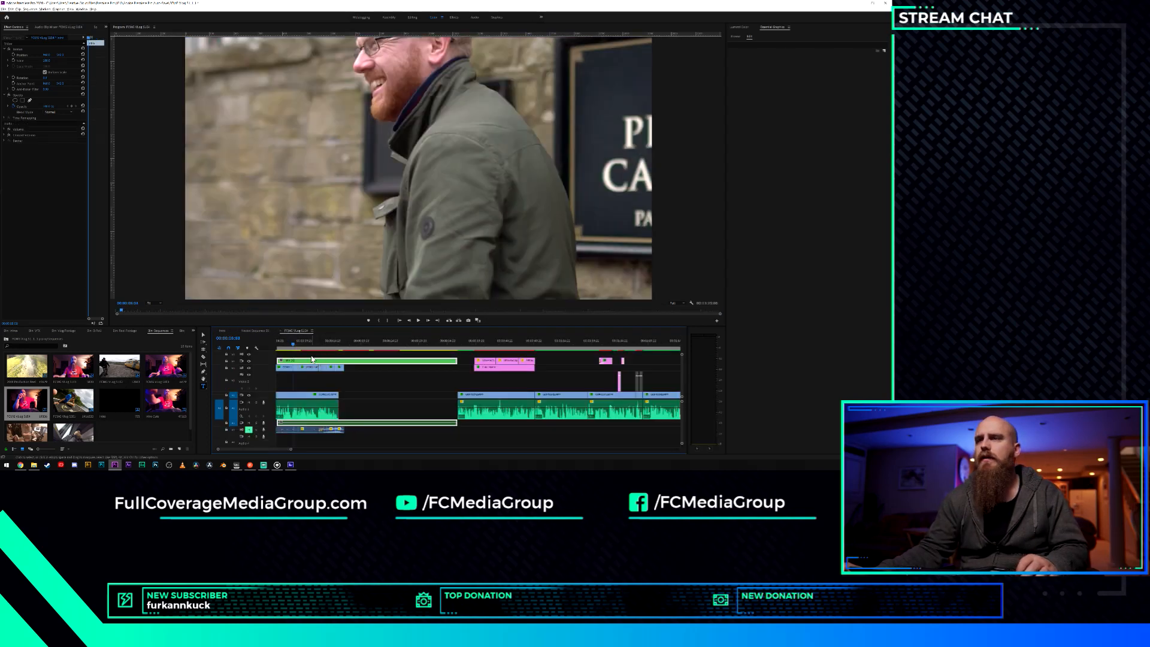
left_click(292, 346)
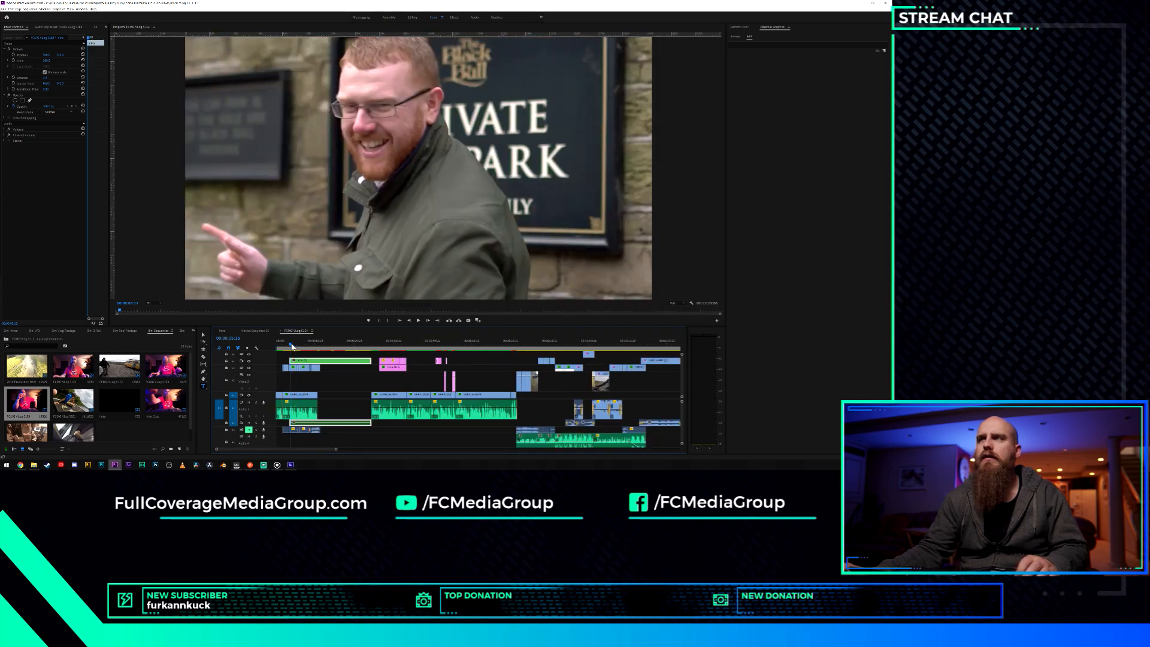
left_click_drag(292, 346, 327, 340)
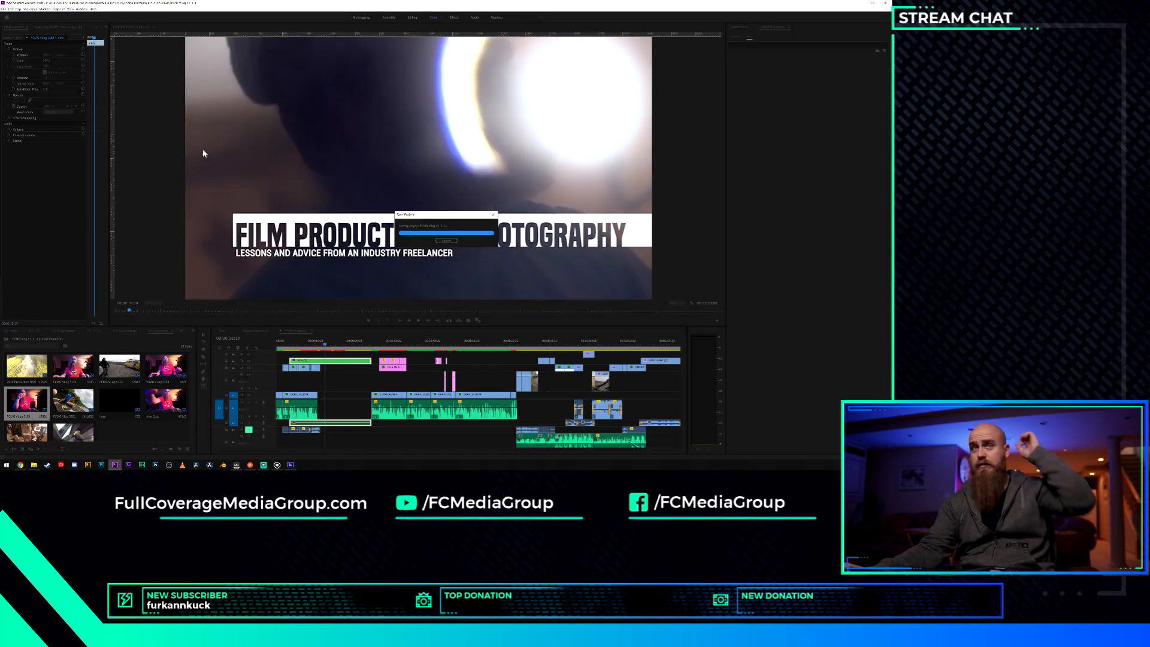
Queue the vlog sequence in Media Encoder as H.264 and choose the folder of earlier vlog exports as its output location.
key("ctrl+m")
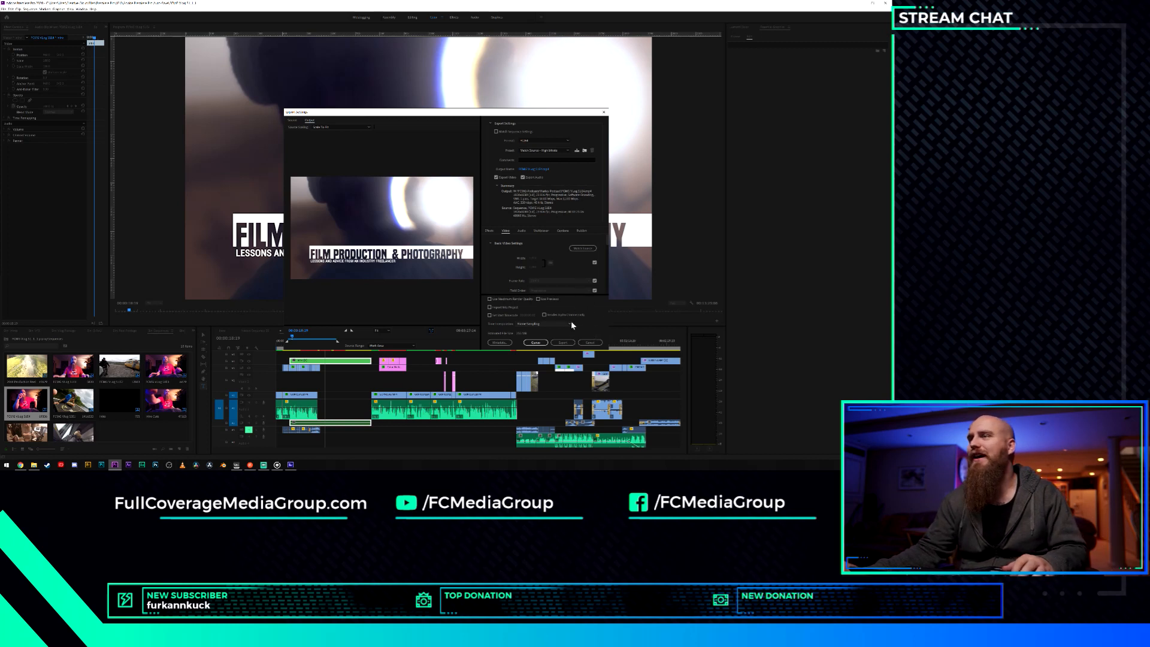
left_click(541, 343)
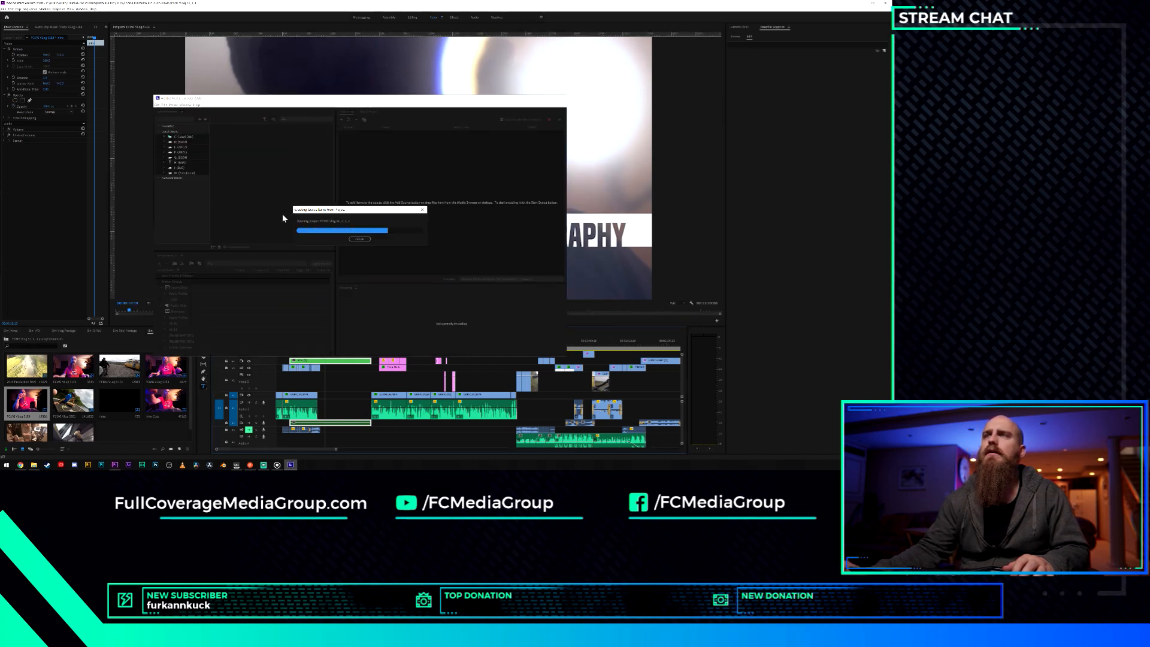
left_click(485, 142)
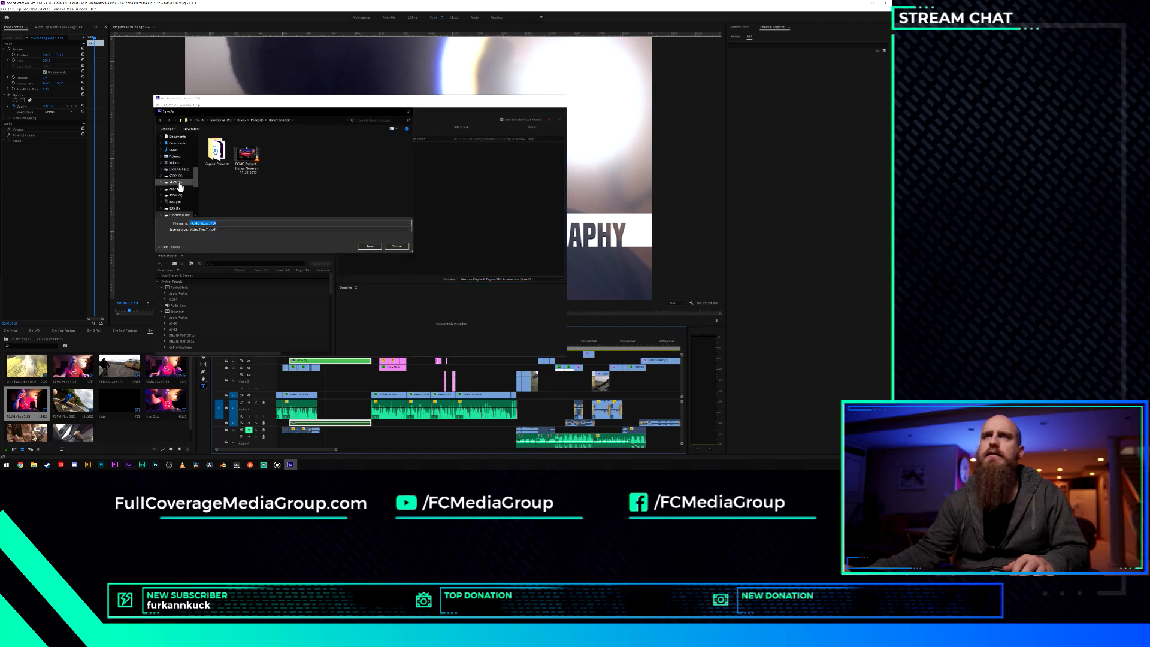
scroll(179, 179, "down", 1)
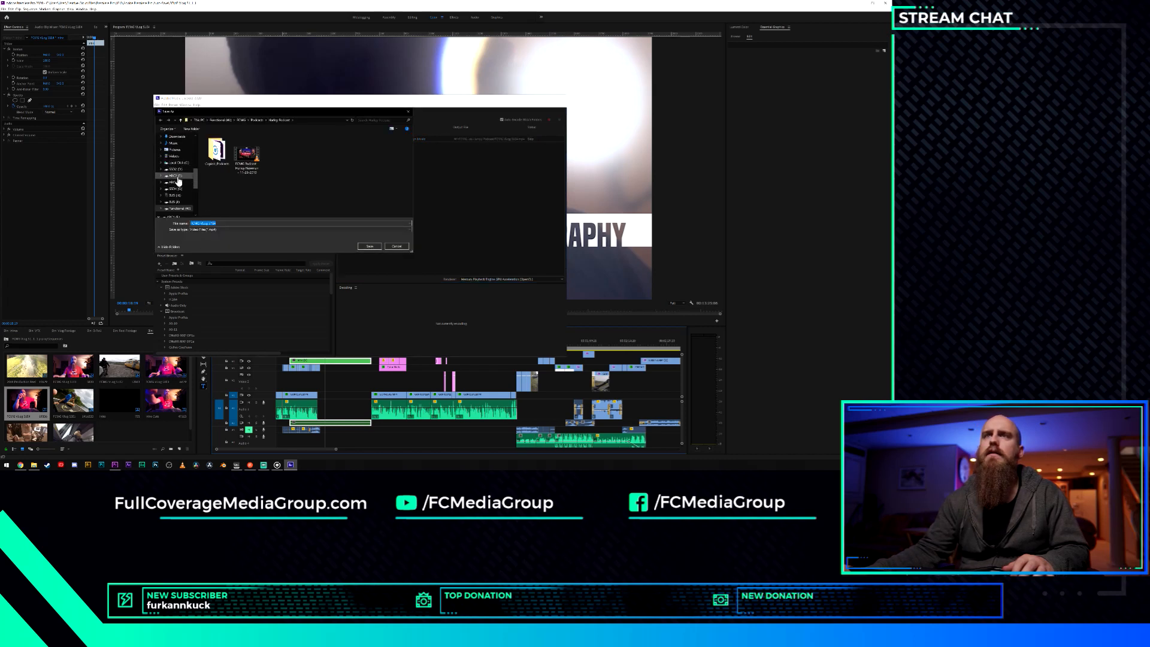
left_click(177, 176)
scroll(222, 180, "down", 5)
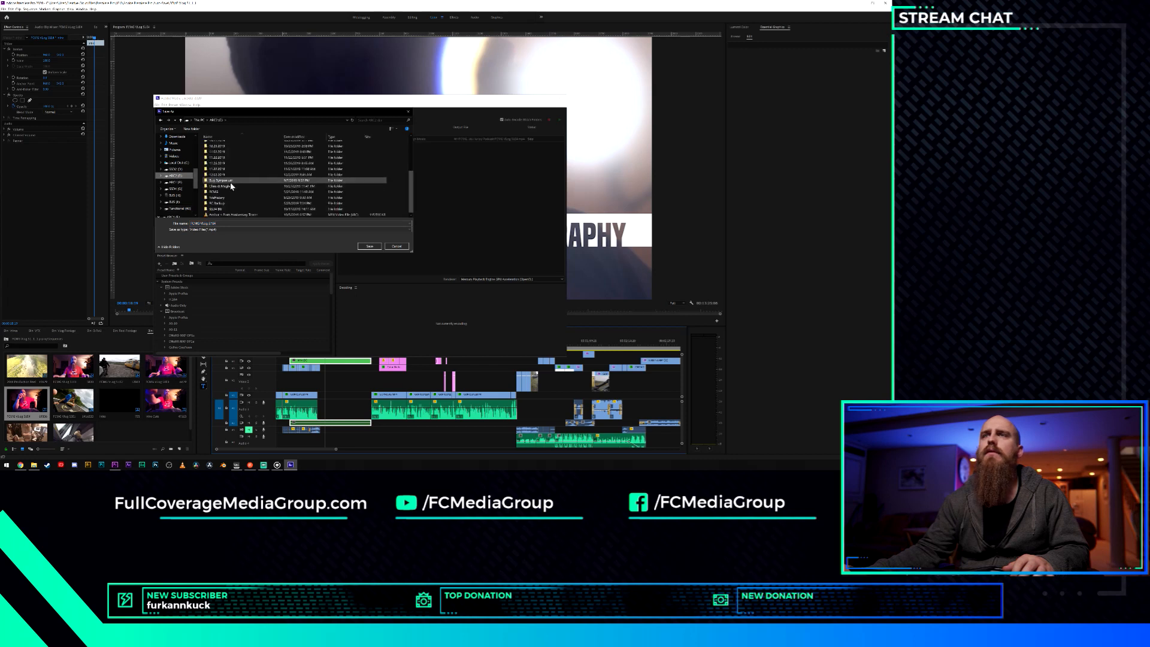
double_click(219, 192)
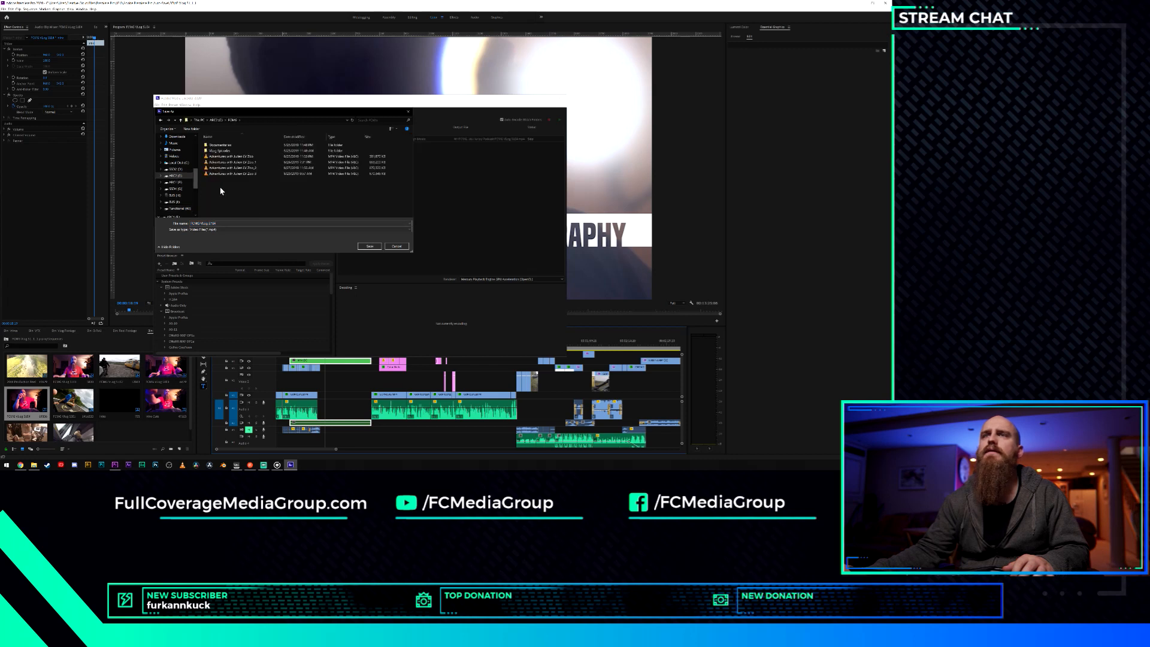
double_click(228, 150)
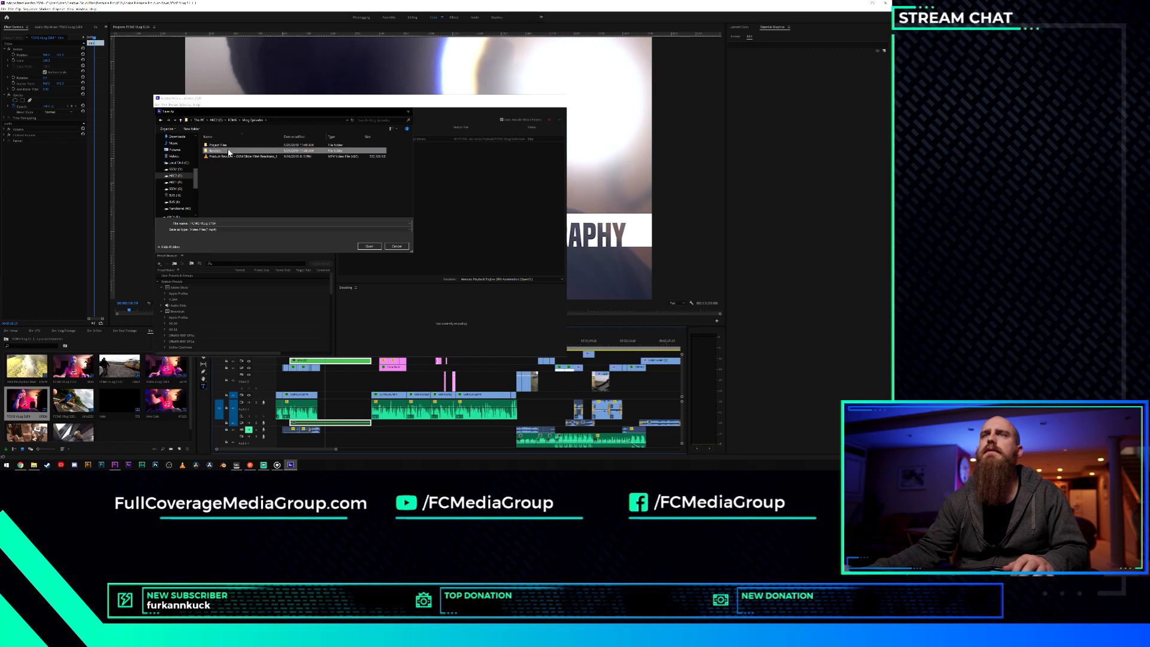
double_click(232, 156)
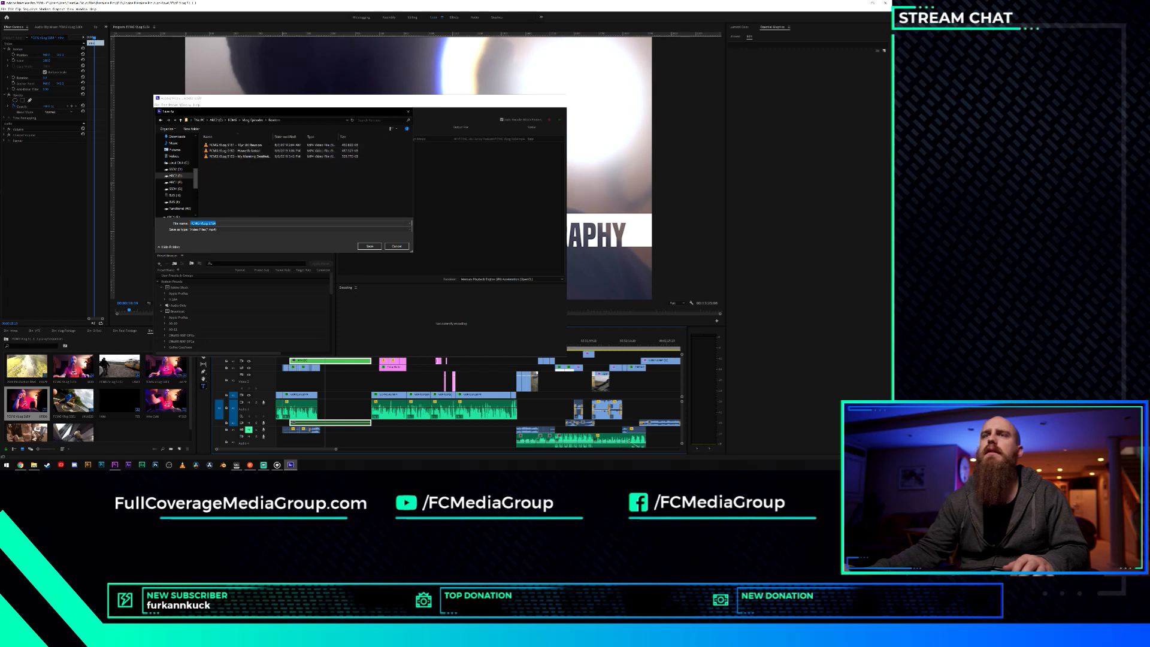
Append " - English Moors and Engine Roars" to the output file name, save it, and start the encode.
type("- ")
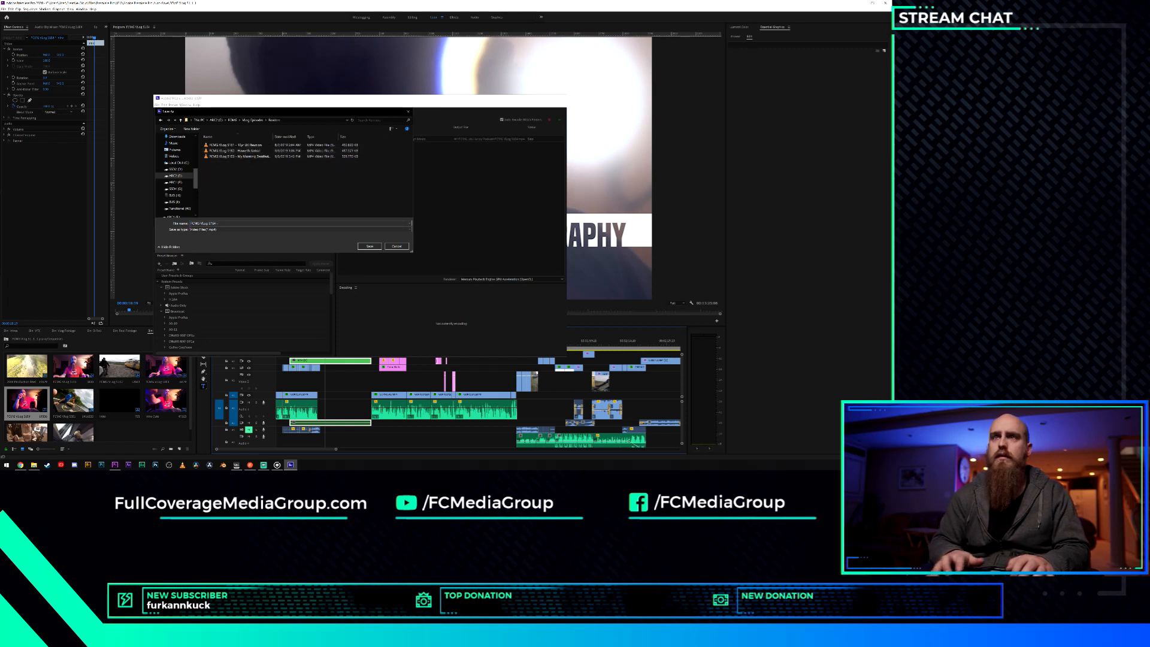
type("English Moors and Engine Roars")
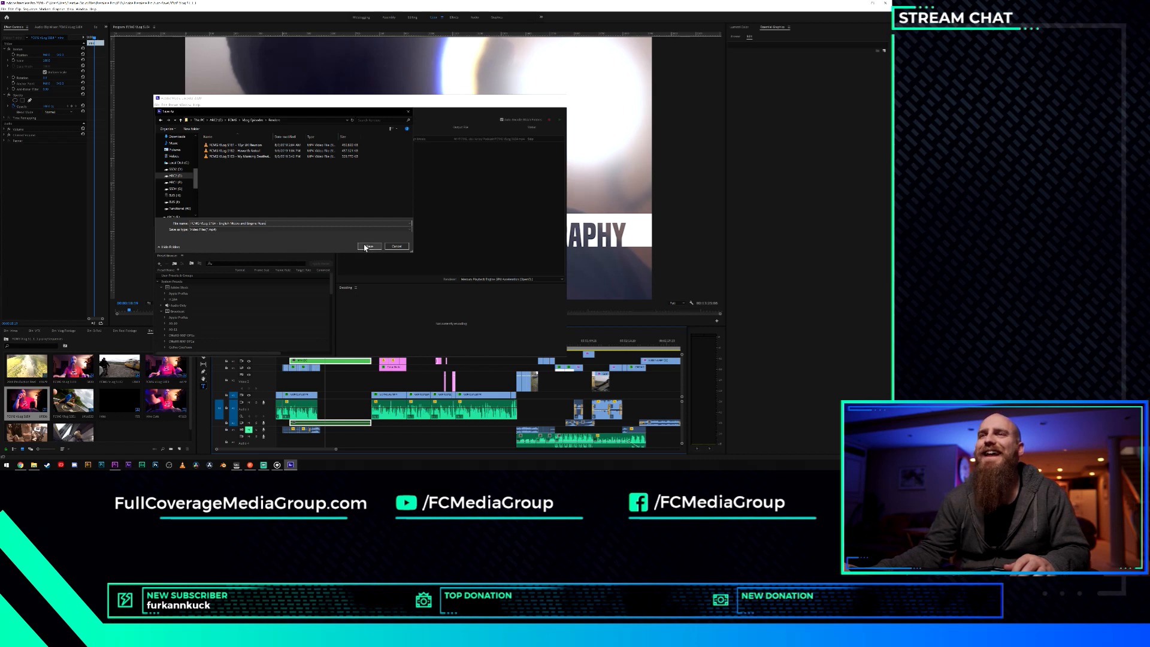
left_click(367, 246)
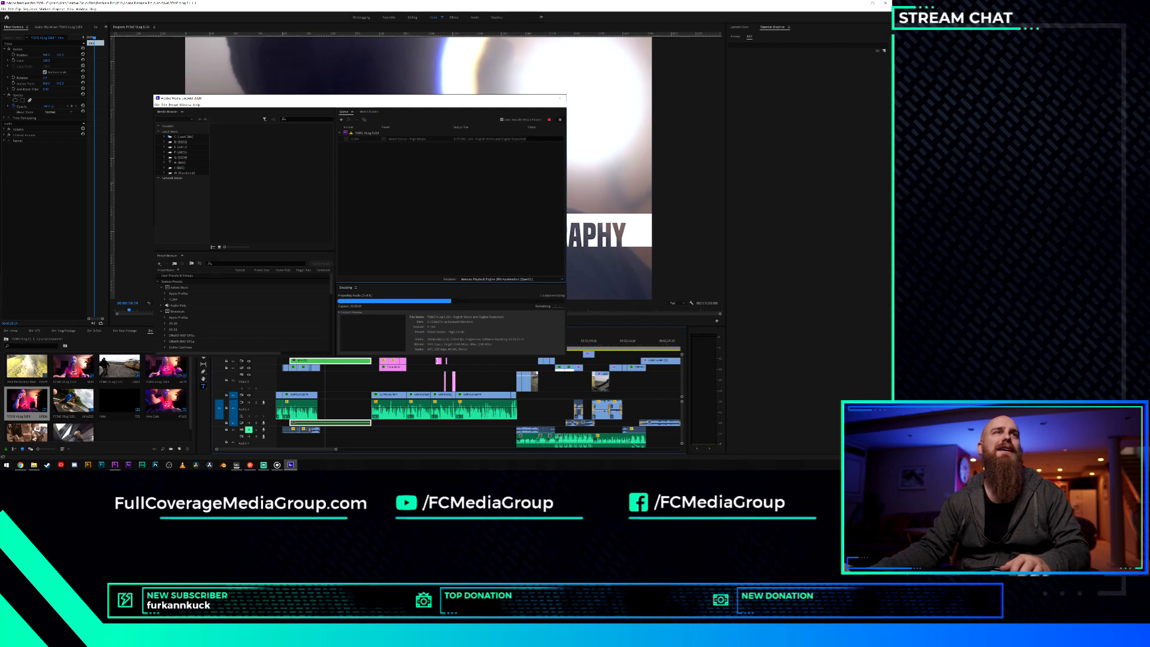
key("alt+Tab")
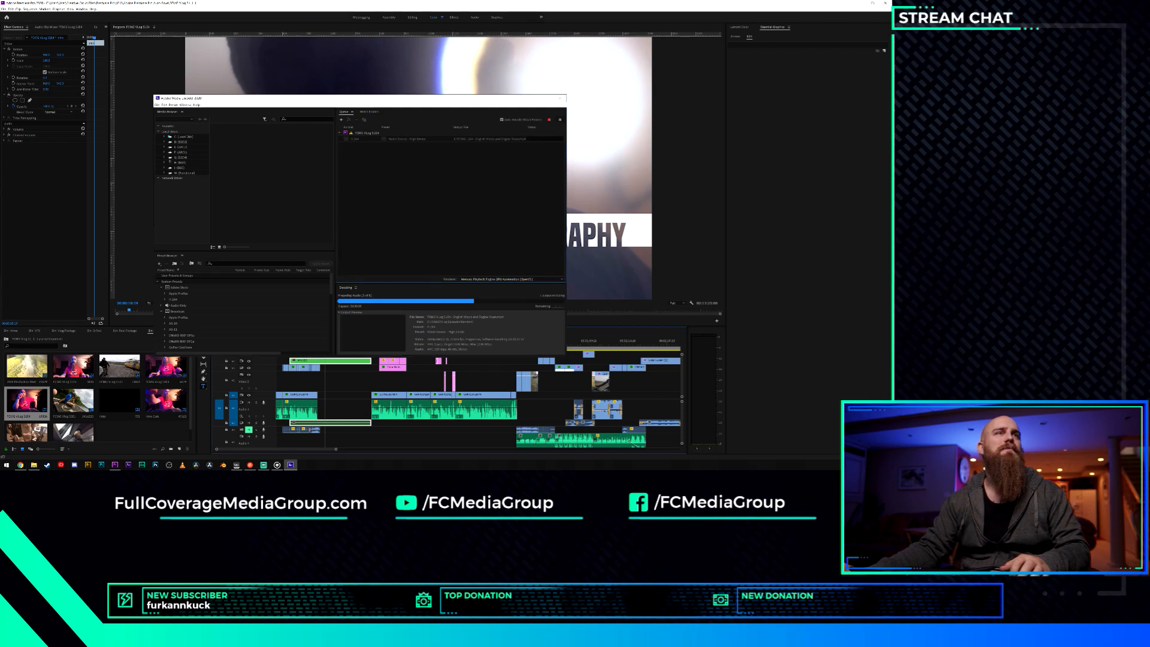